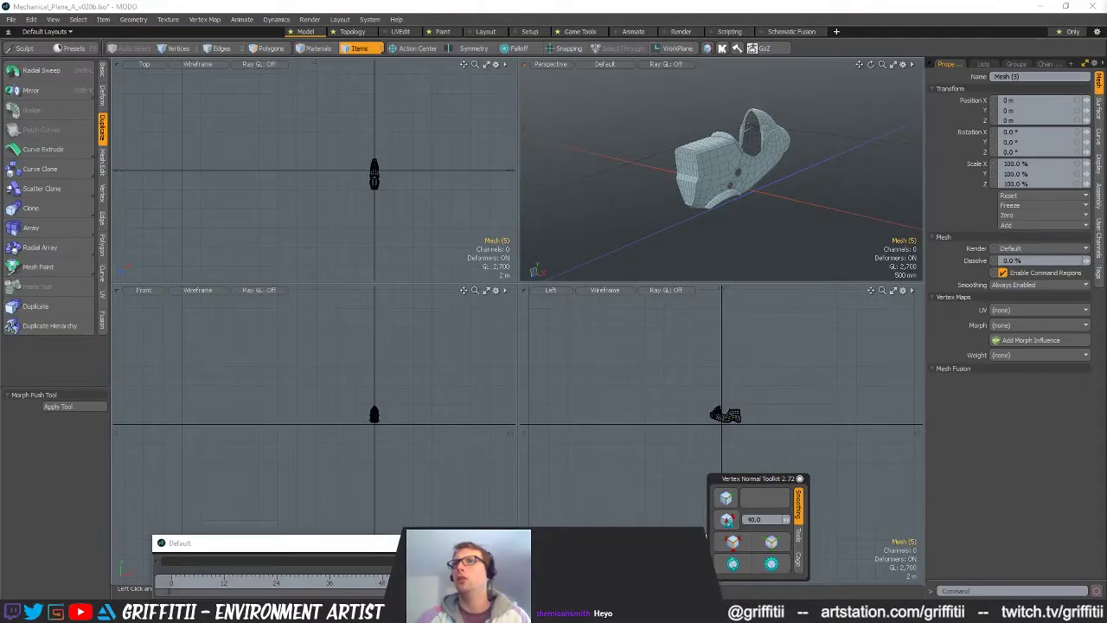
- Switch to Substance Painter and decline the offered new version download
left_click_drag(672, 180, 730, 206, "alt")
scroll(716, 197, "up", 4)
scroll(714, 197, "up", 6)
scroll(739, 204, "down", 5)
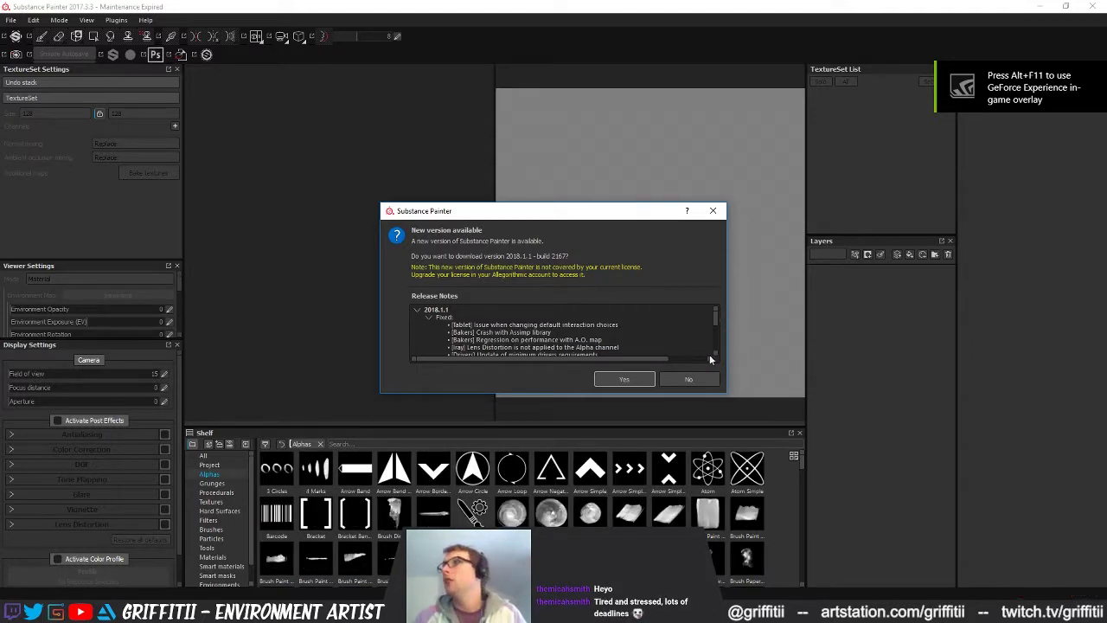
left_click(683, 377)
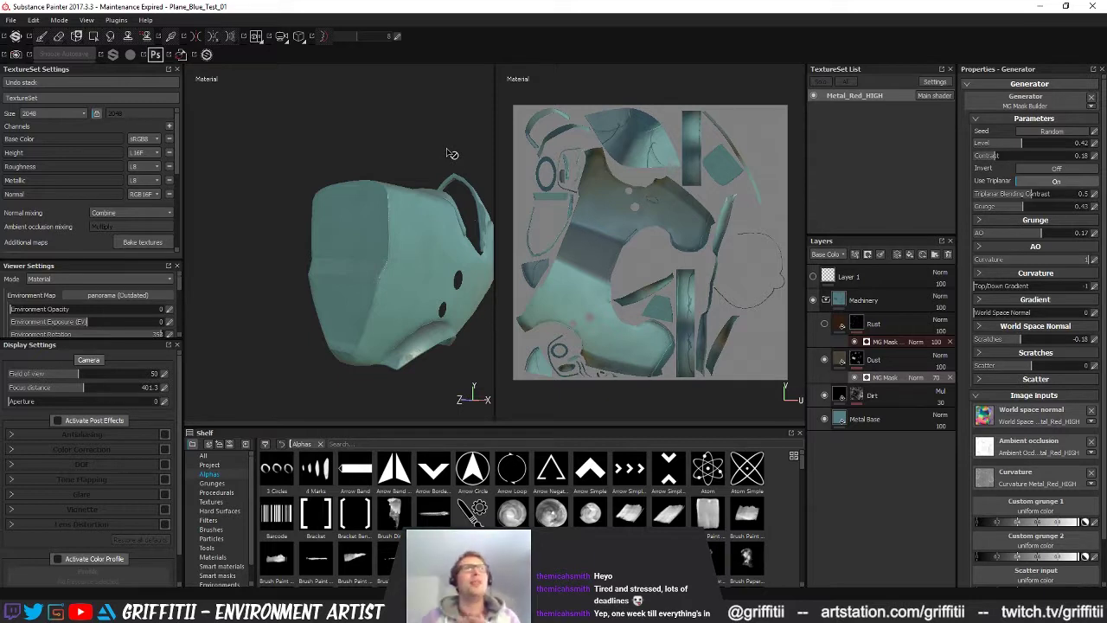
- Examine the textured plane body from several sides, including the arched cutout at its underside
left_click_drag(398, 288, 208, 264, "alt")
middle_click_drag(298, 270, 281, 272, "alt")
left_click_drag(281, 272, 445, 279, "alt")
middle_click_drag(445, 280, 388, 277, "alt")
mouse_move(389, 276)
left_mouse_down("alt")
mouse_move(311, 277)
mouse_move(286, 307)
mouse_move(397, 210)
mouse_move(432, 211)
mouse_move(418, 222)
left_mouse_up("alt")
left_click_drag(336, 344, 303, 344, "alt")
middle_click_drag(304, 344, 304, 282, "alt")
right_click_drag(303, 282, 362, 336, "alt")
left_click_drag(362, 336, 402, 308, "alt")
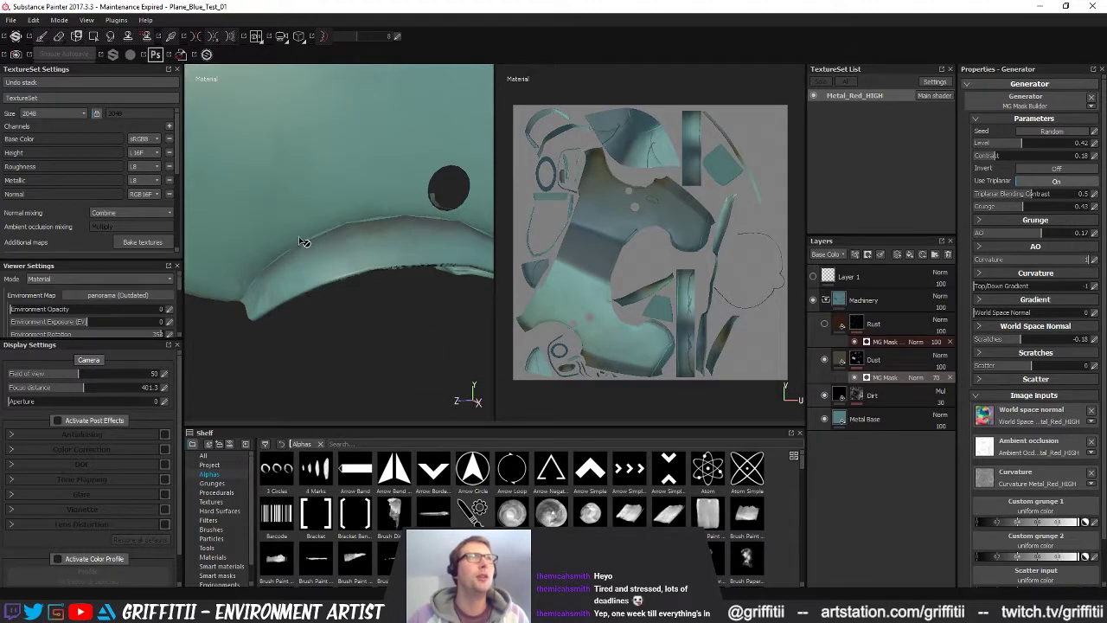
- Inspect the shading and edge wear along the rim of the arched cutout up close
right_click_drag(346, 246, 649, 292, "alt")
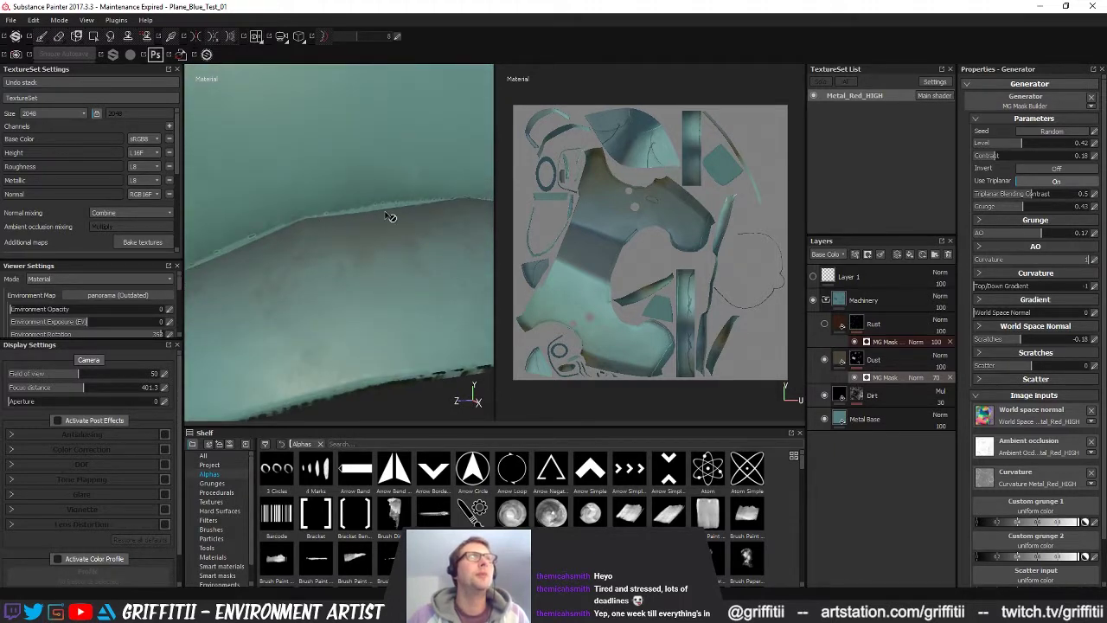
left_click_drag(346, 225, 321, 228, "alt")
right_click_drag(322, 227, 260, 227, "alt")
left_click_drag(378, 253, 369, 276, "alt")
right_click_drag(370, 277, 321, 258, "alt")
middle_click_drag(321, 257, 339, 281, "alt")
left_click_drag(355, 278, 314, 303, "alt")
middle_click_drag(314, 303, 165, 289, "alt")
left_click_drag(259, 285, 441, 259, "alt")
- Switch to MODO and examine the plane body mesh around its nose and cockpit
key("alt+Tab")
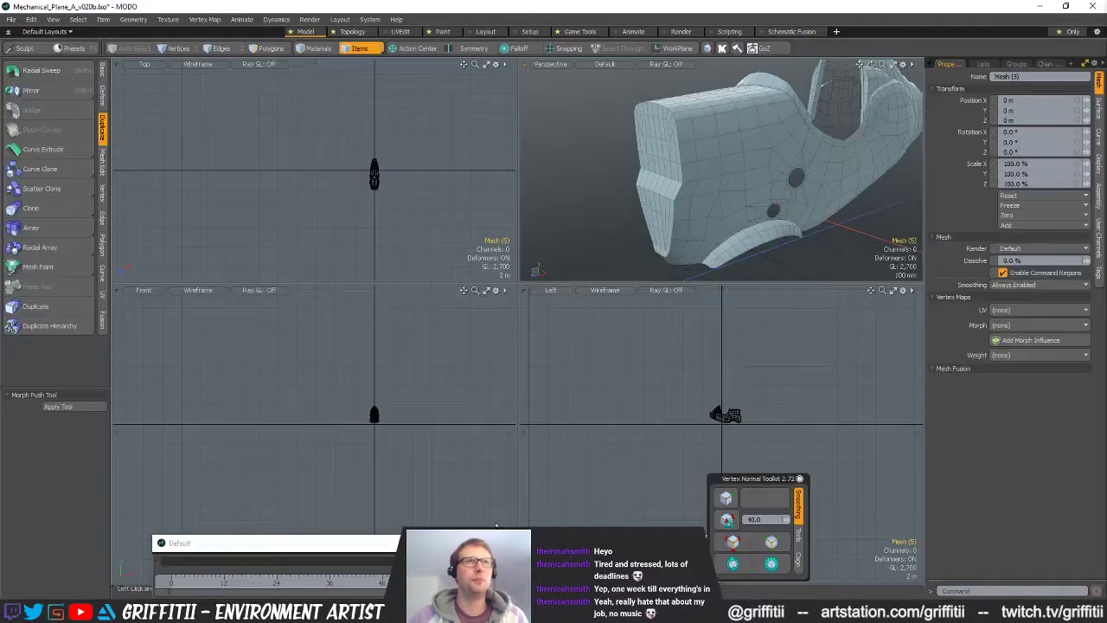
mouse_move(732, 204)
left_mouse_down("alt")
mouse_move(644, 204)
mouse_move(743, 206)
mouse_move(721, 194)
left_mouse_up("alt")
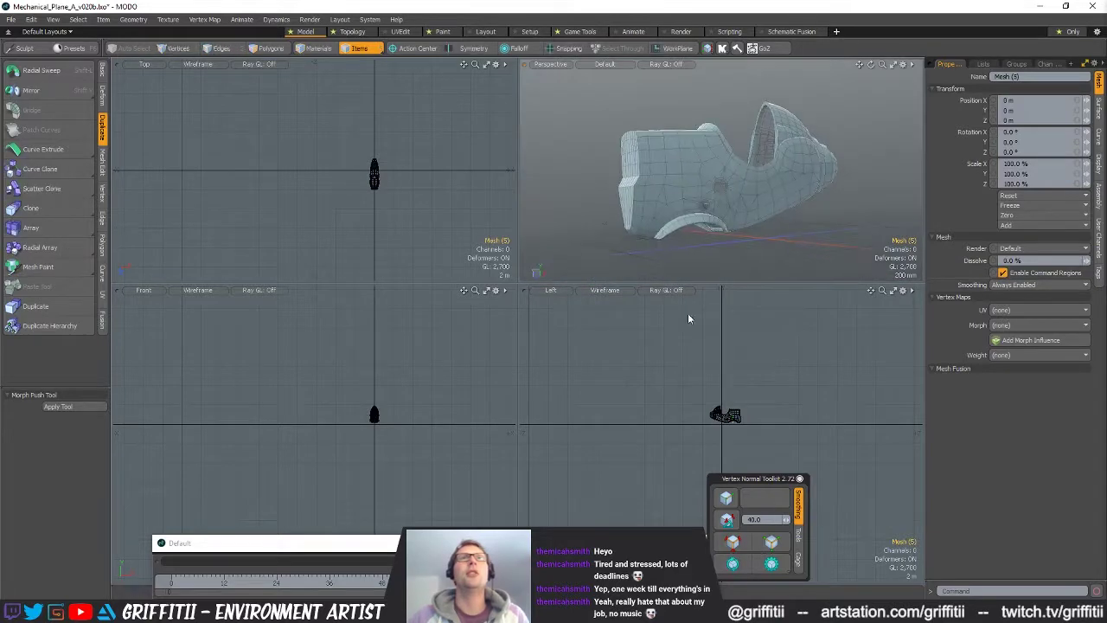
key("shift+a")
left_click_drag(738, 379, 718, 437, "alt+shift")
left_click_drag(783, 414, 752, 411, "ctrl+alt")
left_click_drag(692, 220, 697, 225, "alt")
left_click_drag(632, 245, 643, 248, "alt")
left_click_drag(741, 216, 692, 182, "alt")
left_click_drag(800, 155, 730, 145, "ctrl+alt")
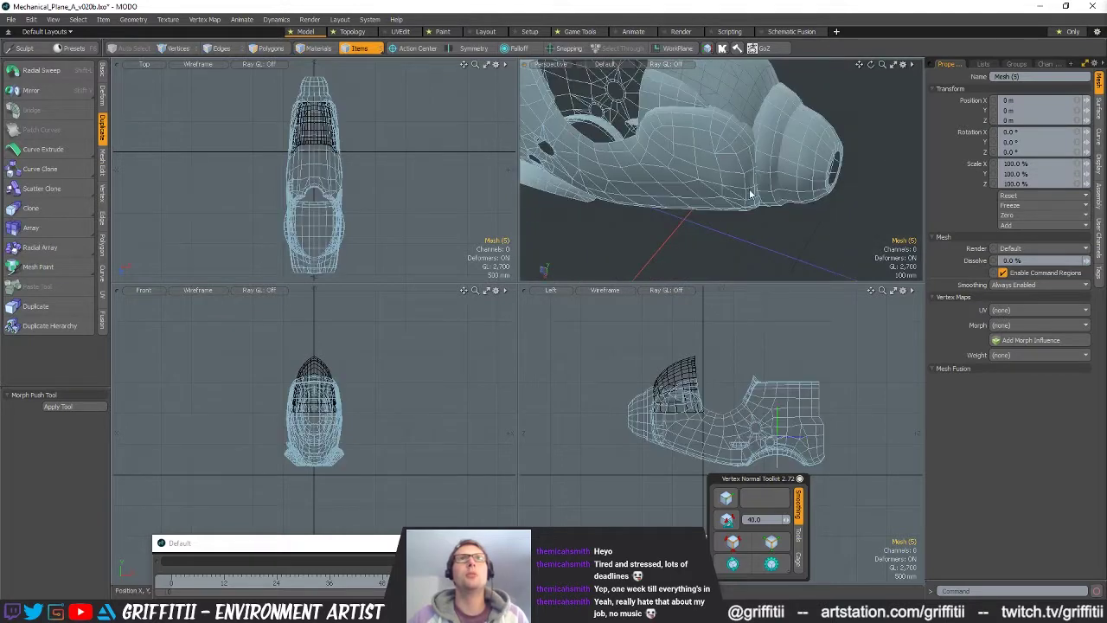
left_click_drag(737, 200, 769, 207, "alt")
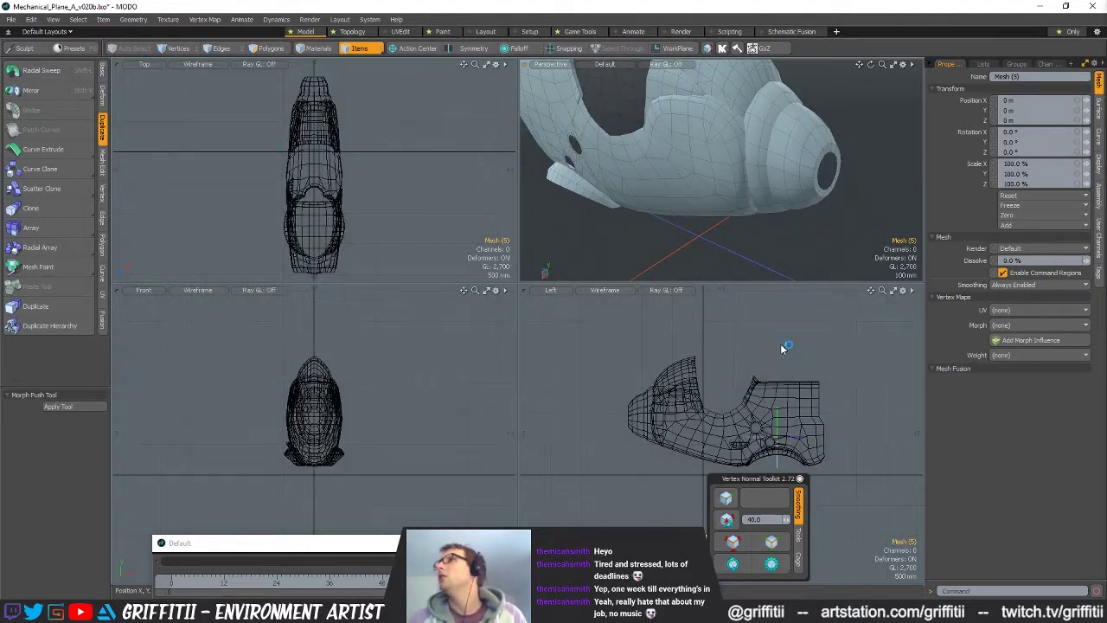
left_click_drag(779, 264, 804, 262, "alt")
- Select the domed cockpit mesh behind the nose and frame its polygons for editing
left_click(663, 143)
key("shift+a")
left_click_drag(666, 144, 745, 169, "alt")
key("3")
left_click(743, 153)
key("shift+a")
scroll(741, 178, "down", 3)
scroll(733, 175, "up", 3)
- Isolate the connected polygons of the domed cockpit shell by hiding everything else
key("2")
double_click(733, 176)
left_click(758, 188, "ctrl")
key("3")
double_click(720, 183)
key("shift+h")
left_click(728, 143)
- Select the edge loop outlining the bulge on the shell's side and inset it with Edge Bevel
scroll(703, 144, "down", 3)
key("2")
double_click(714, 142)
left_click_drag(745, 169, 706, 195, "ctrl+alt")
left_click(727, 161, "ctrl")
left_click(796, 177, "ctrl")
left_click_drag(796, 177, 752, 178, "alt")
left_click_drag(752, 177, 852, 173, "alt")
key("b")
left_click_drag(852, 173, 874, 173)
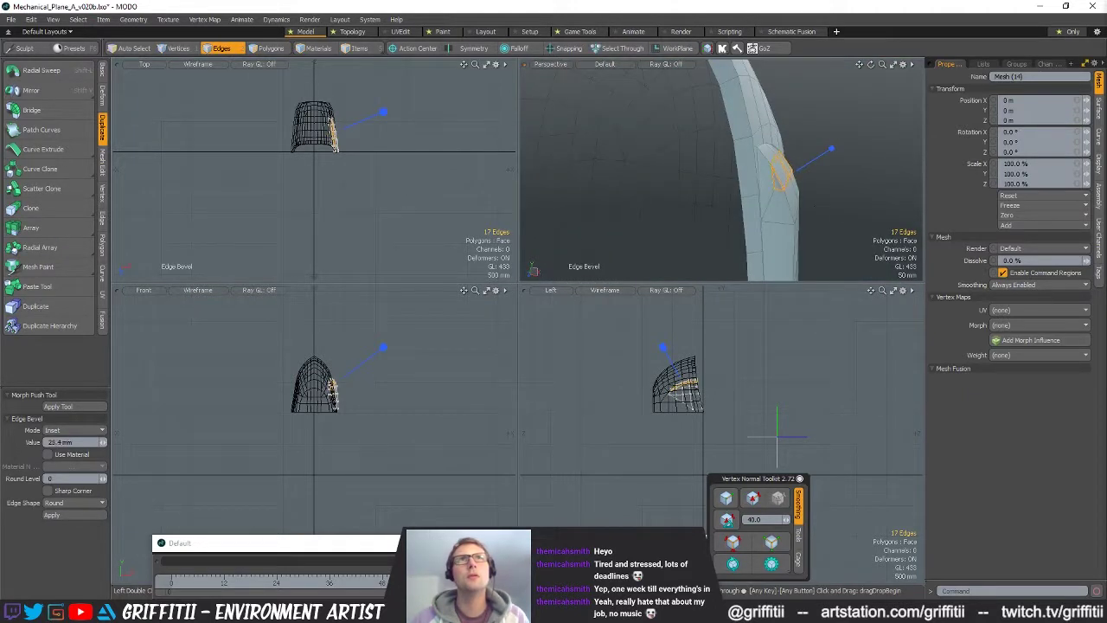
mouse_move(789, 164)
left_mouse_down("alt")
mouse_move(813, 163)
mouse_move(788, 158)
left_mouse_up("alt")
key("space")
key("space")
key("space")
key("space")
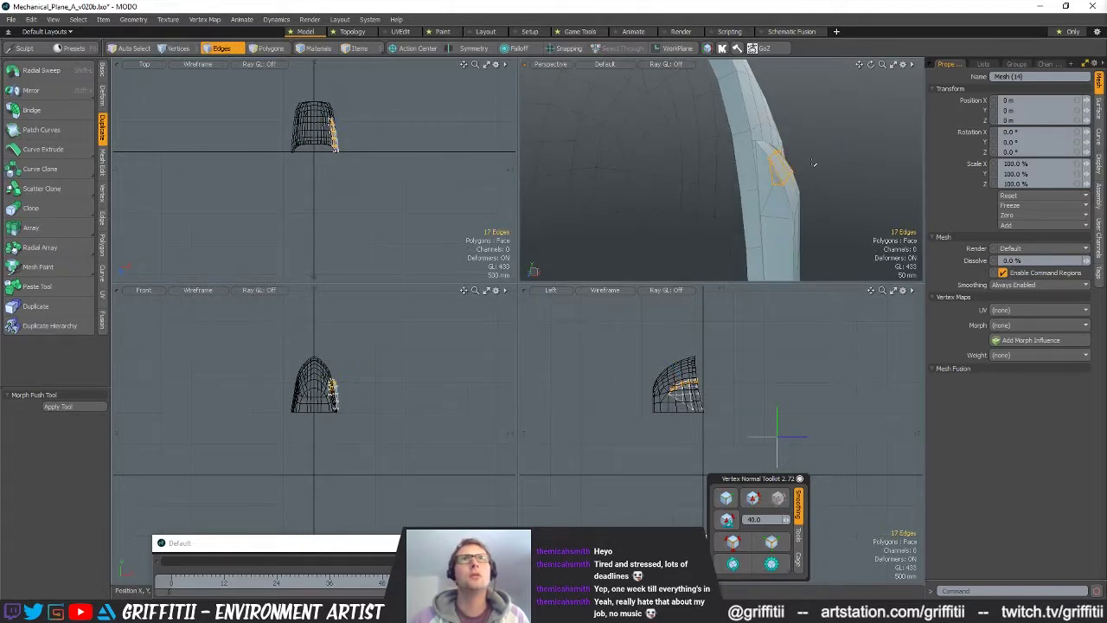
- Move the selected bulge edges along their local axis using the Local action center
key("w")
mouse_move(804, 151)
left_mouse_down("alt")
mouse_move(817, 148)
mouse_move(813, 170)
left_mouse_up("alt")
key("alt+a")
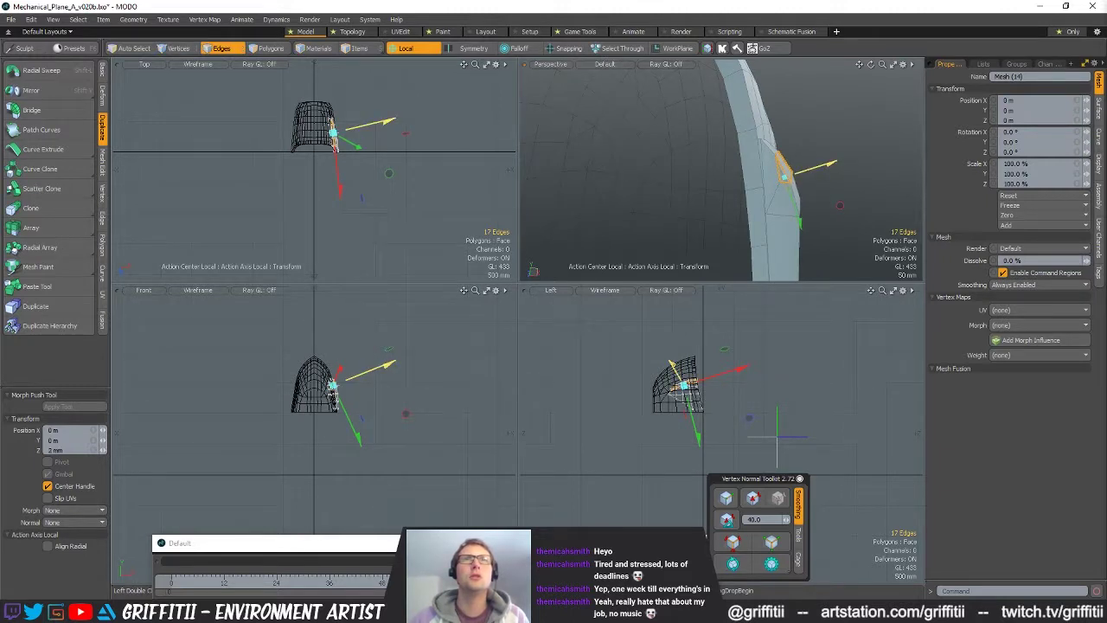
key("space")
left_click(836, 173)
- Select the side bulge's connected polygons and hide the rest of the shell
left_click_drag(836, 173, 724, 171, "alt")
key("space")
double_click(731, 169)
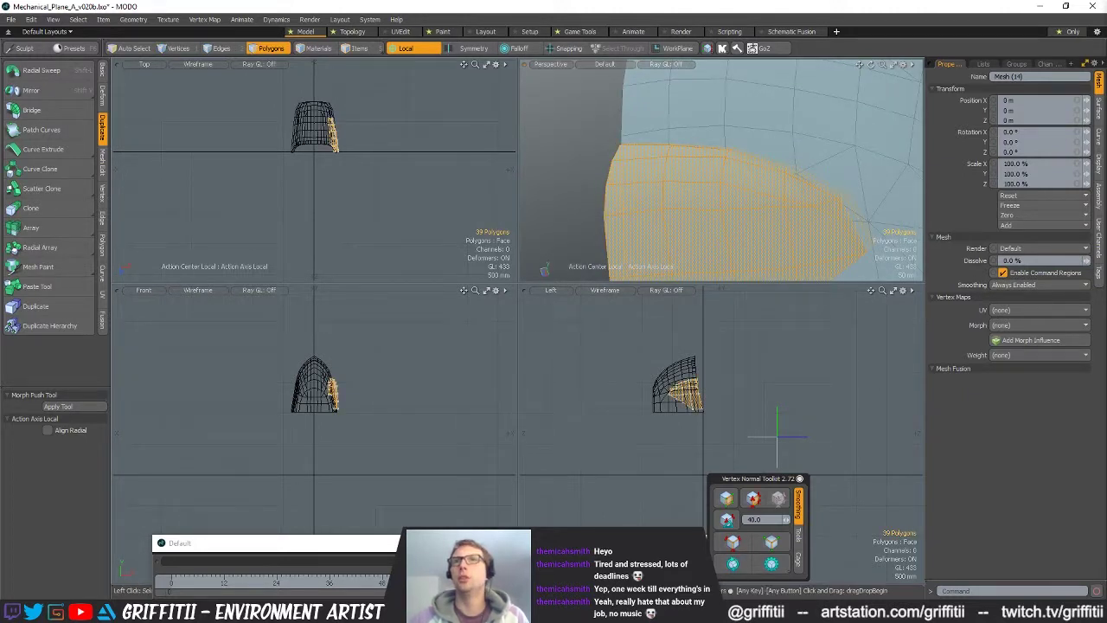
key("shift+h")
left_click_drag(793, 225, 737, 154, "alt")
- Slide the single edge near the bulge patch's rounded tip by about 17%
key("1")
left_click_drag(638, 158, 692, 132, "alt")
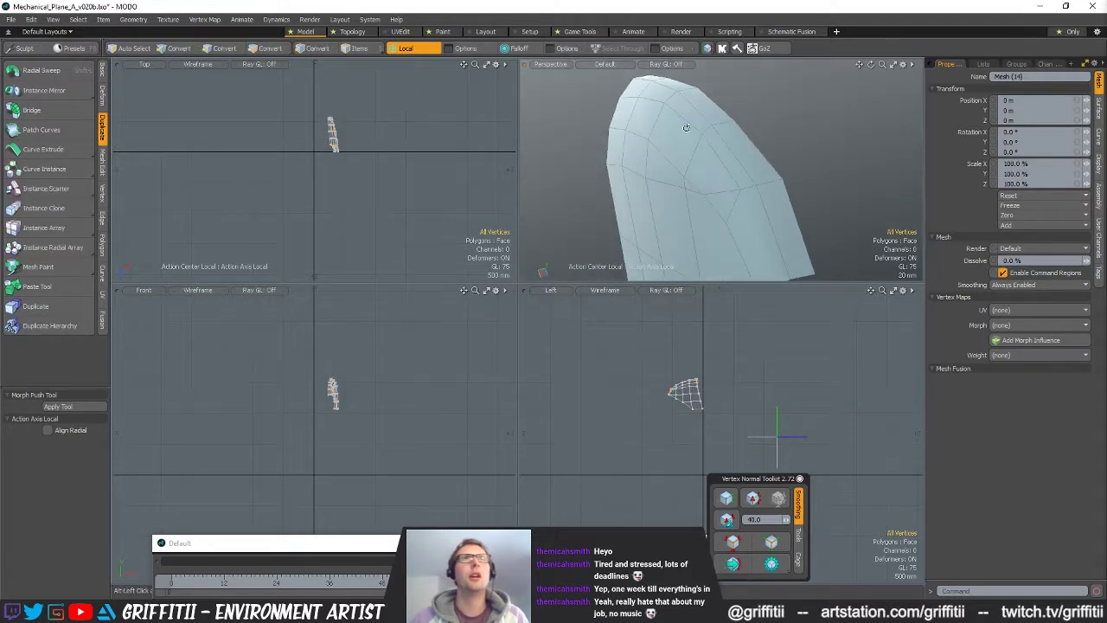
left_click(101, 218)
left_click(45, 148)
mouse_move(731, 138)
left_mouse_down("alt")
mouse_move(609, 162)
mouse_move(765, 126)
mouse_move(734, 136)
left_mouse_up("alt")
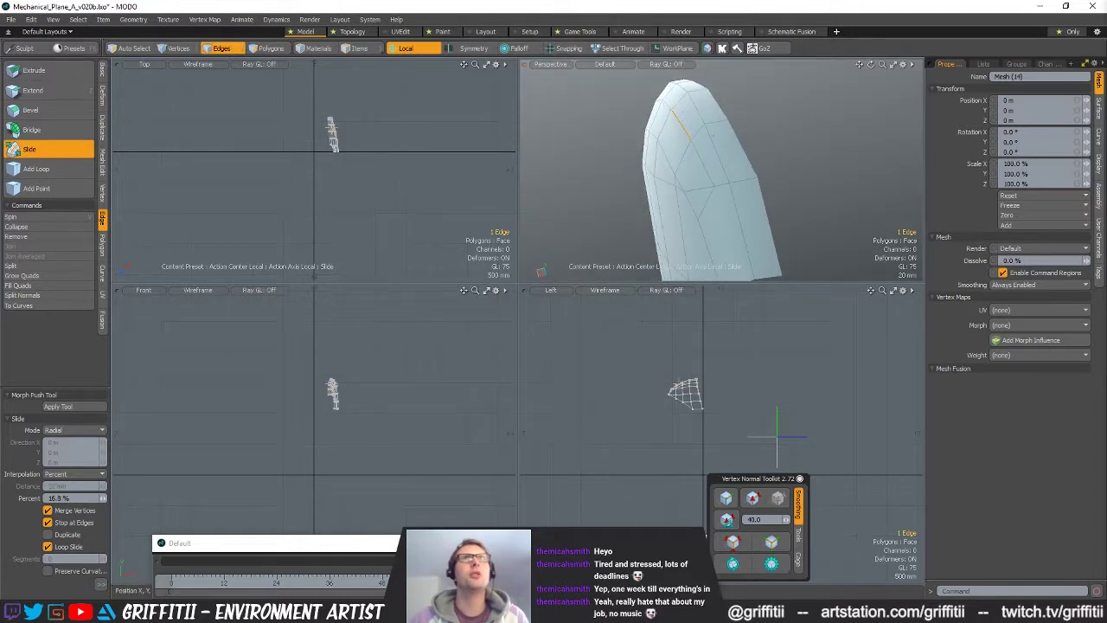
key("space")
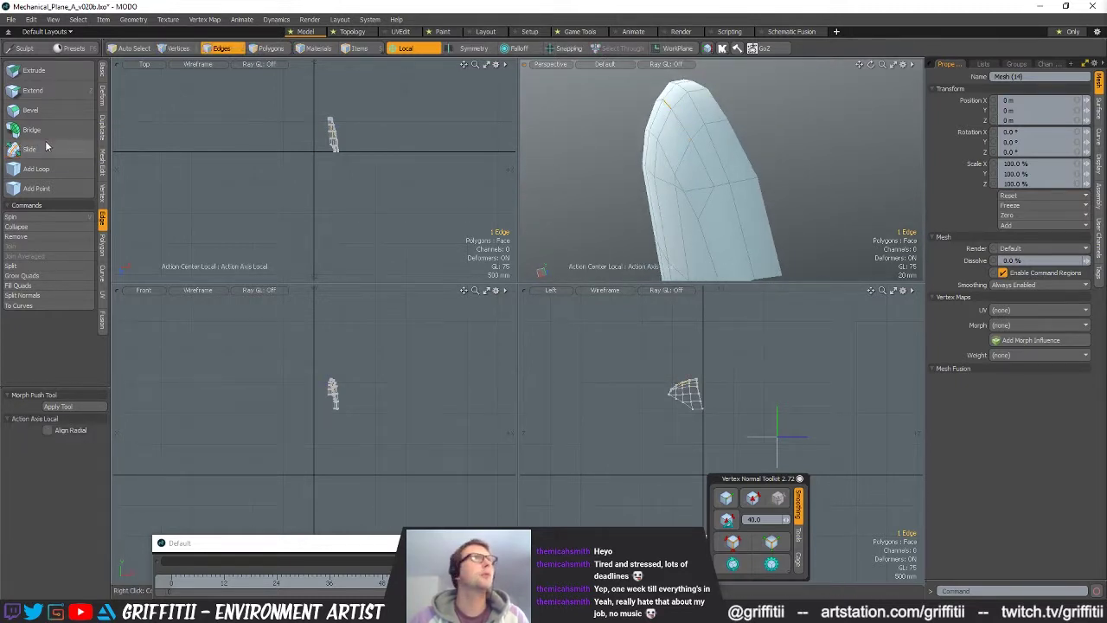
- Slide the neighbouring outer edge near the tip by about 15%, and slide the inner edge below it
left_click(45, 149)
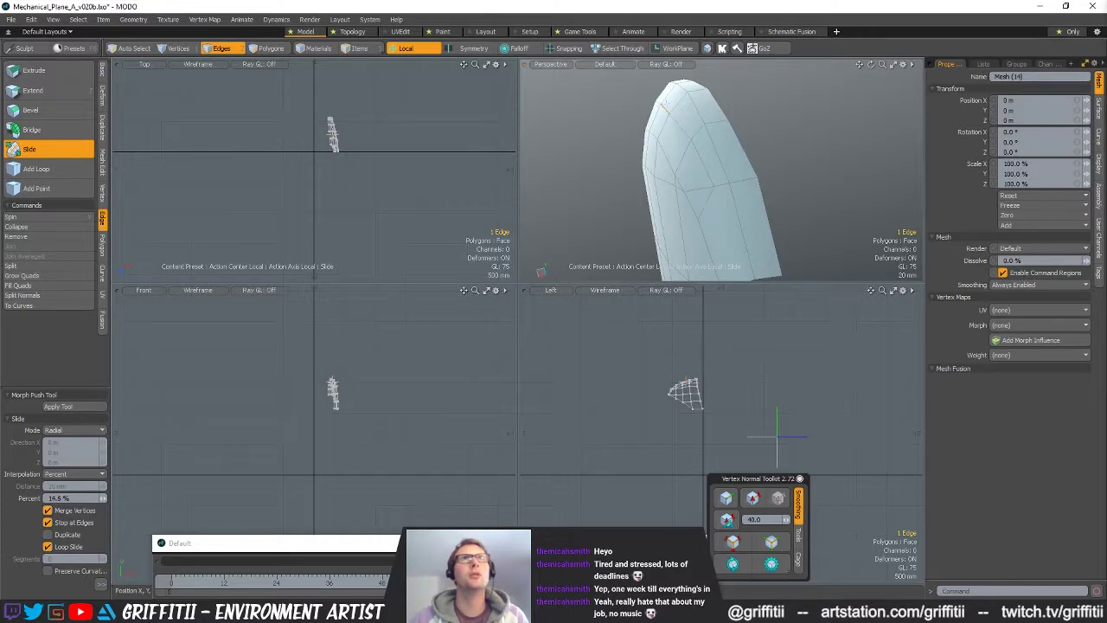
key("space")
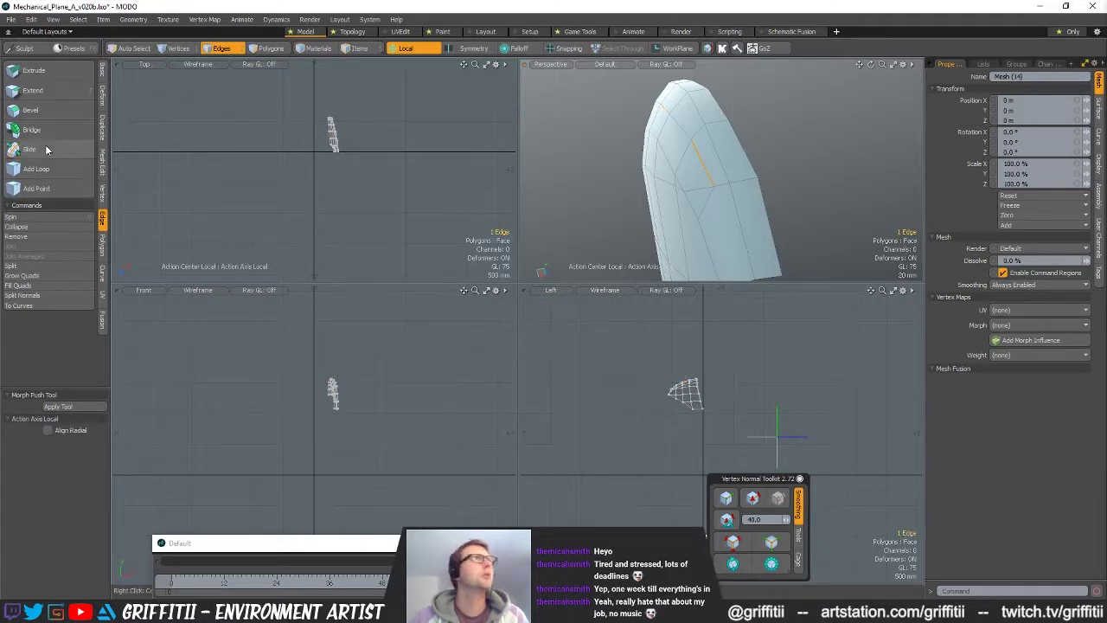
left_click(46, 154)
left_click_drag(746, 163, 780, 185, "alt")
key("space")
left_click(768, 168)
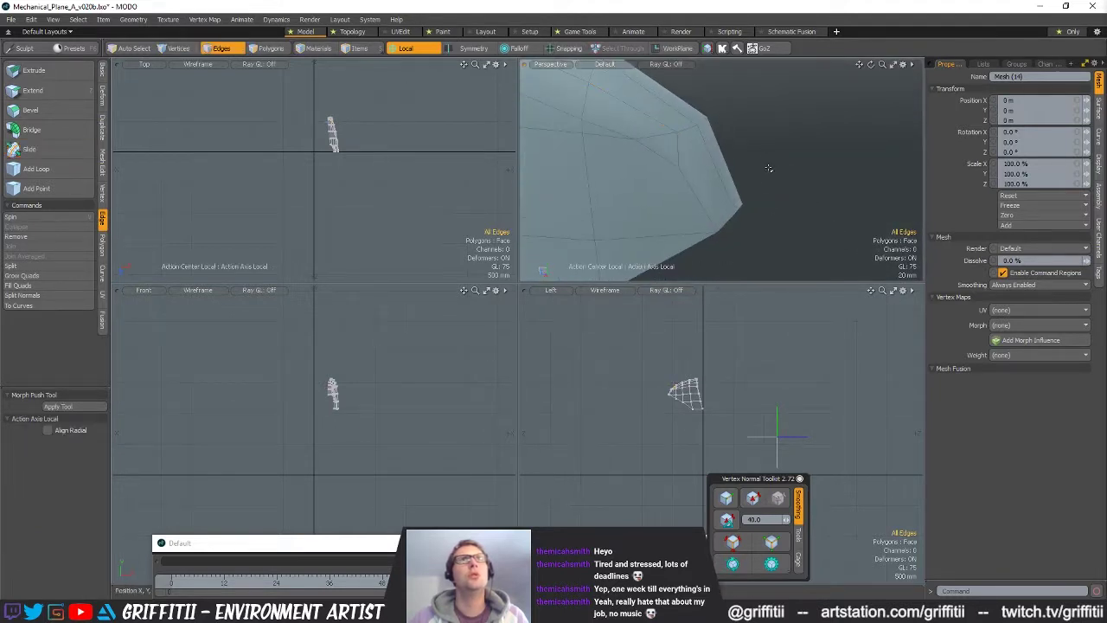
- Cut a new edge across the polygons at the patch's tip with Edge Slice
key("c")
left_click(676, 134)
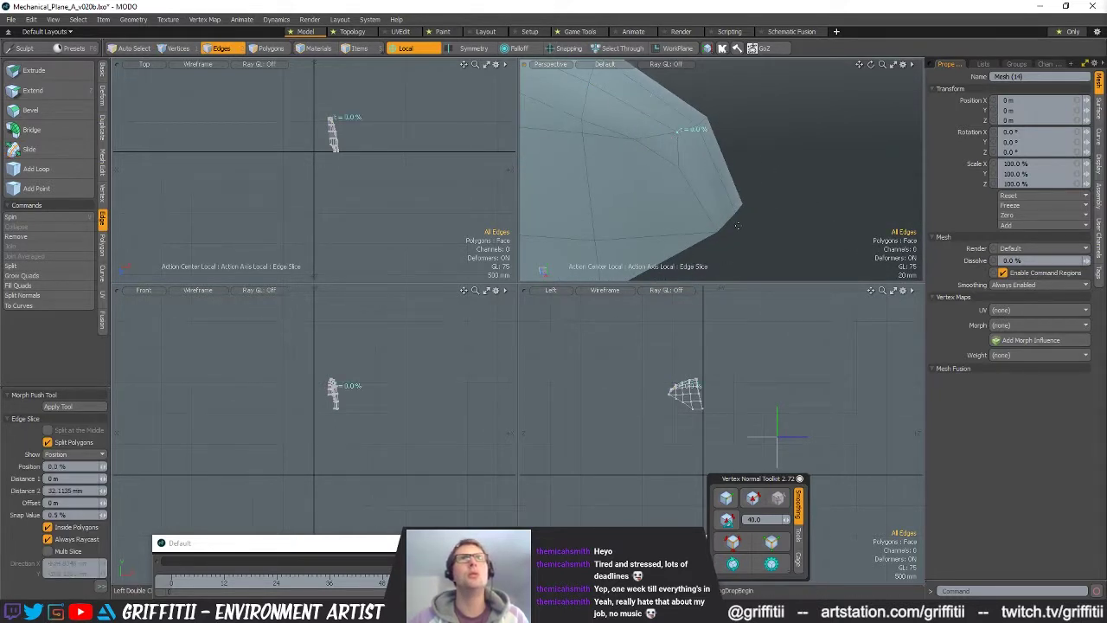
key("space")
left_click_drag(784, 201, 811, 187, "alt")
left_click_drag(697, 167, 679, 124, "alt")
key("c")
left_click(681, 116)
key("space")
- Select the vertex next to the new cut and turn on snapping for moving it
key("1")
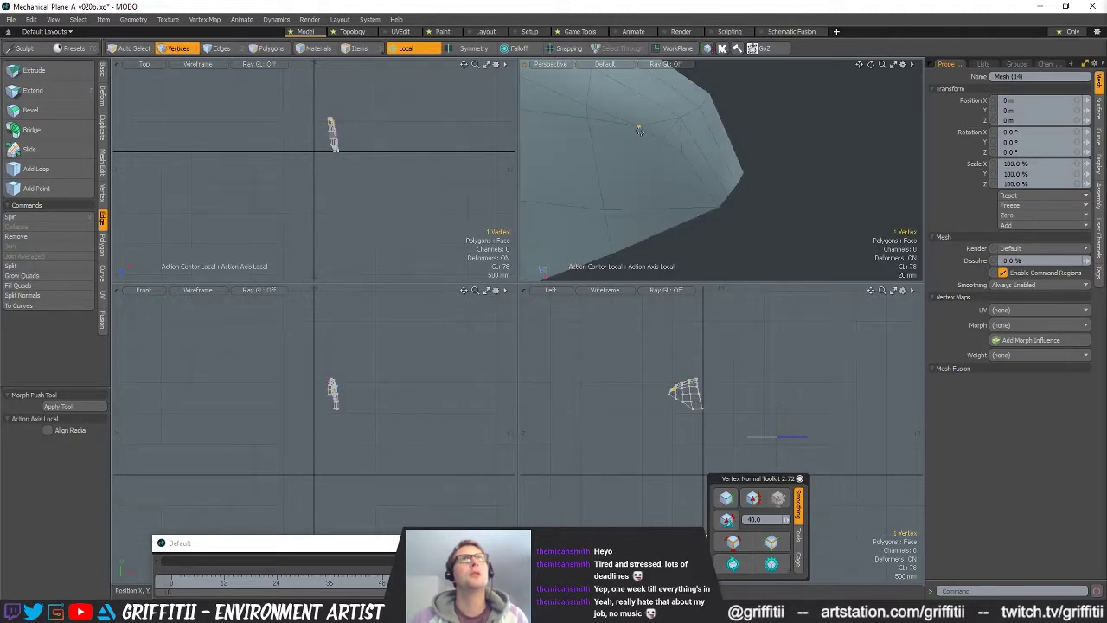
left_click(640, 131)
key("w")
key("x")
key("space")
key("space")
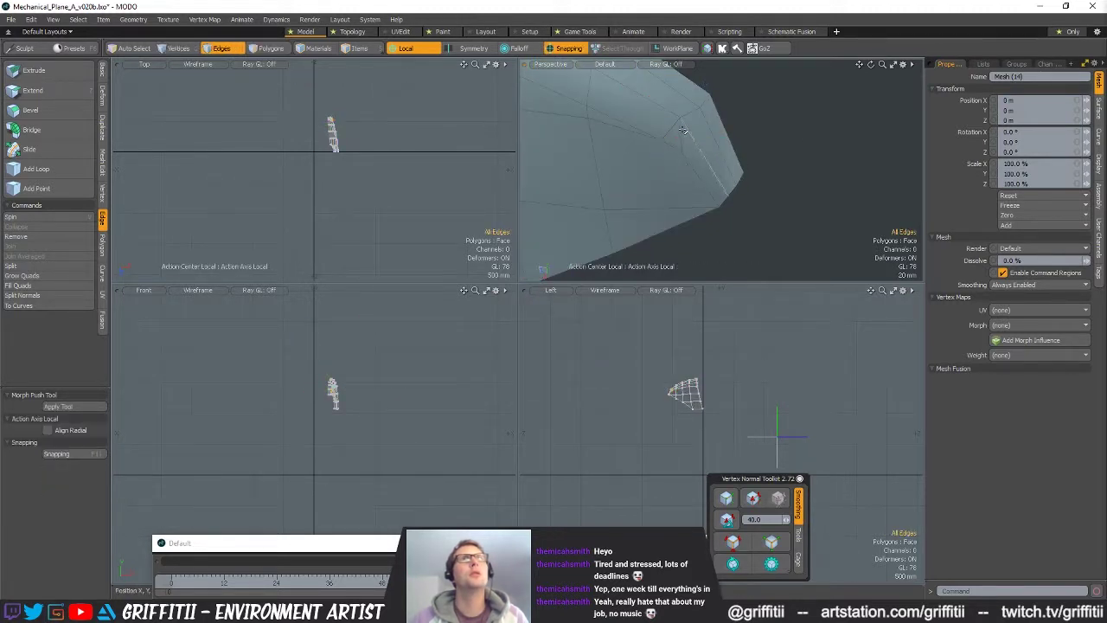
- Select all of the patch's polygons and try to weld its vertices with Drag Weld and the Merge Tool
key("space")
double_click(651, 130)
left_click(102, 195)
left_click(66, 149)
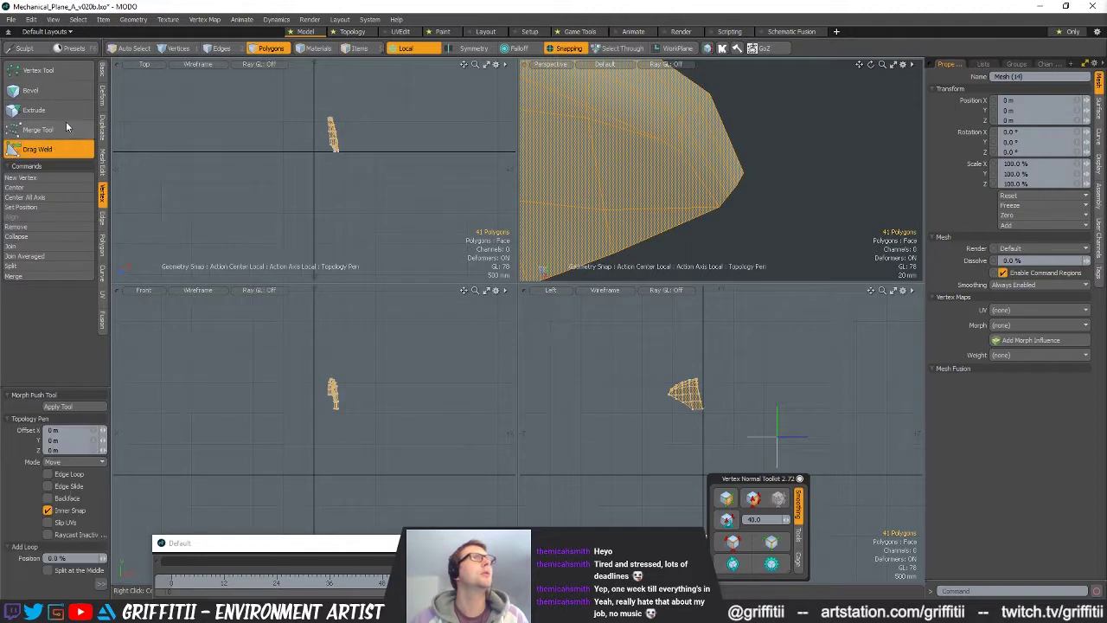
left_click(66, 128)
left_click(768, 121)
left_click_drag(770, 118, 723, 170, "alt+shift")
key("space")
left_click(762, 155)
- Lasso the neighbouring vertices near the patch's tip and weld them with the Merge Tool
key("space")
key("space")
left_click(692, 180)
key("space")
key("space")
left_click(690, 177)
key("w")
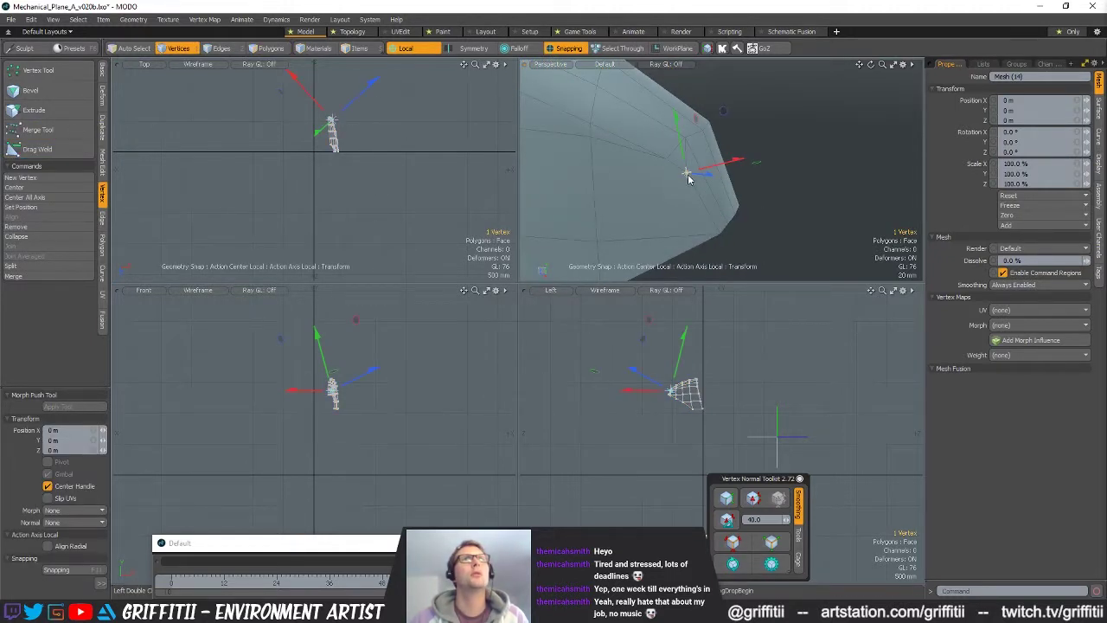
key("space")
mouse_move(651, 148)
right_mouse_down()
mouse_move(680, 175)
mouse_move(661, 168)
right_mouse_up()
left_click(42, 134)
left_click(773, 182)
key("space")
left_click(772, 181)
- Turn off snapping and move the inner vertex near the patch's tip about -5.5 mm in Z
left_click_drag(772, 182, 751, 168, "alt")
left_click(683, 159)
key("shift+a")
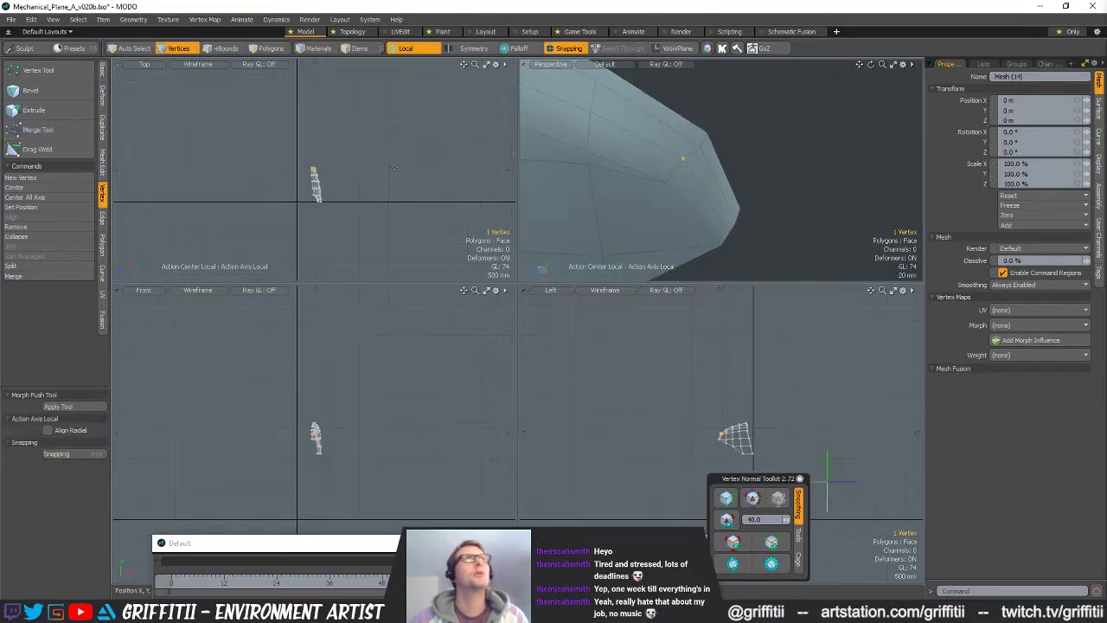
left_click_drag(319, 158, 415, 164, "ctrl+alt")
left_click_drag(215, 178, 342, 181, "ctrl+alt")
left_click_drag(341, 182, 315, 189, "ctrl+alt")
key("w")
left_click(373, 190)
left_click(378, 206)
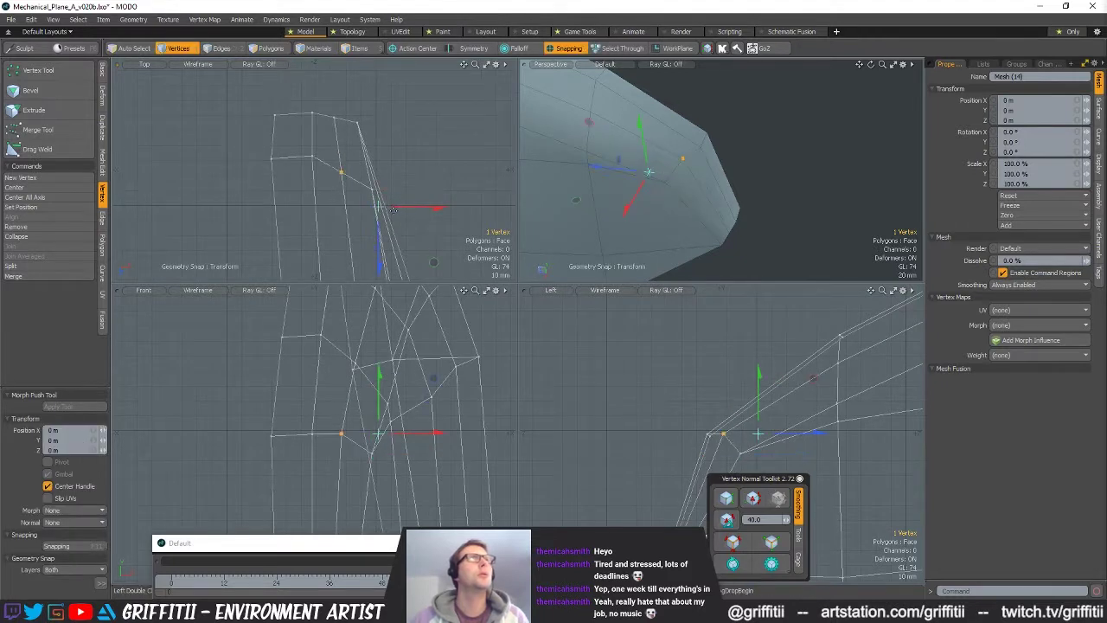
key("x")
left_click_drag(354, 204, 352, 196)
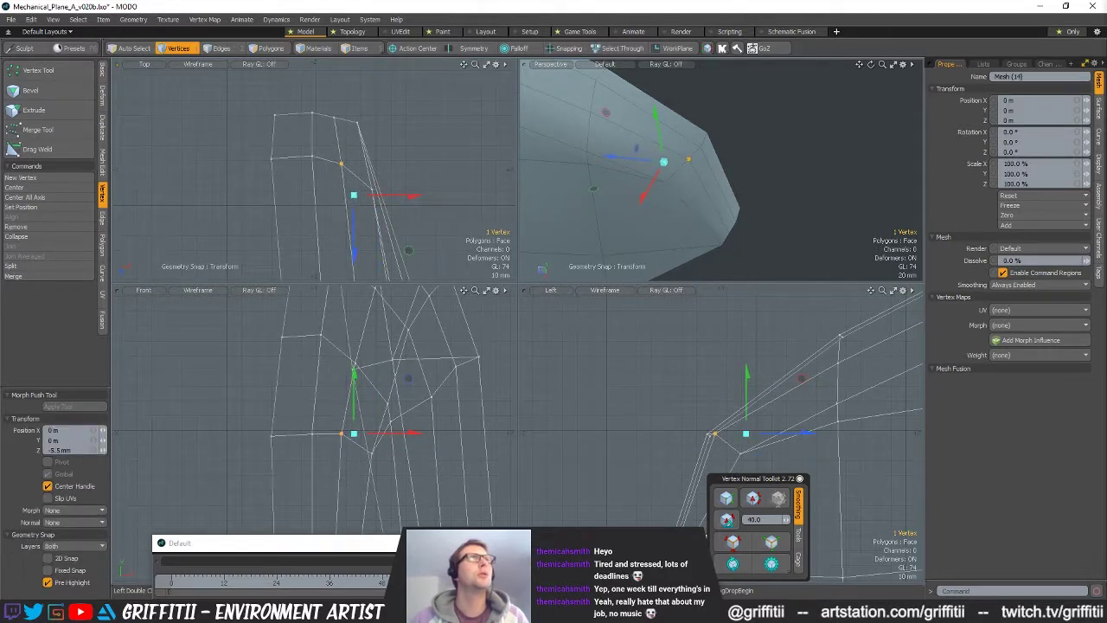
key("q")
- Adjust the positions of the neighbouring vertices behind the patch's tip in the top view
left_click(385, 188)
scroll(386, 190, "down", 1)
key("w")
left_click_drag(381, 155, 275, 147)
key("q")
left_click(384, 163)
left_click_drag(379, 187, 424, 67, "alt")
key("w")
key("space")
left_click(383, 140)
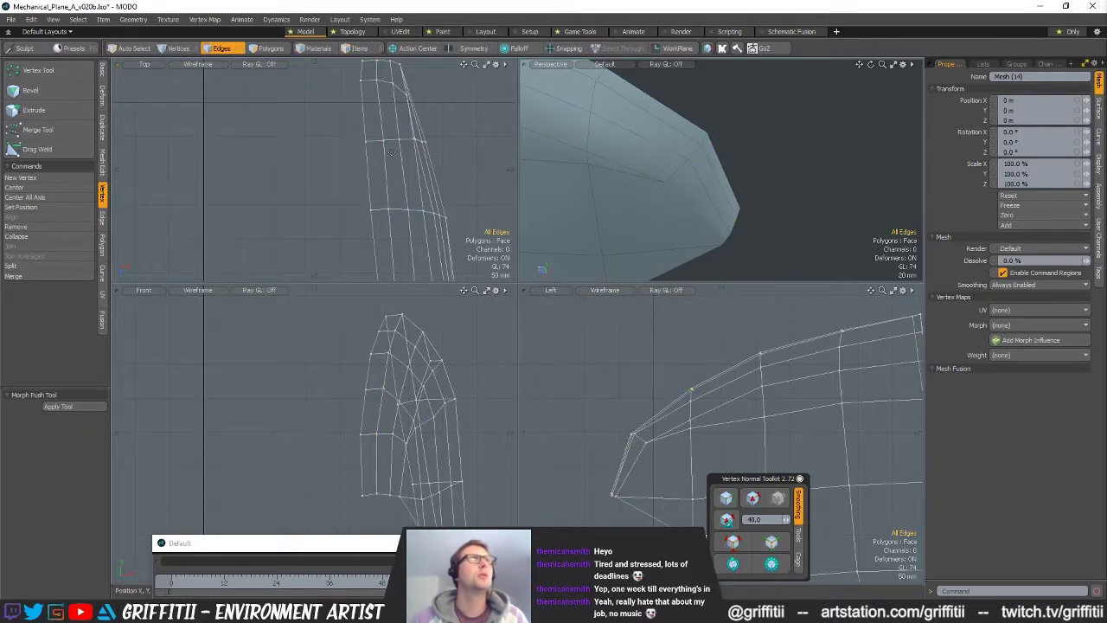
- Move the second vertex of the row behind the tip about -3 mm in X and -2 mm in Z
key("space")
left_click_drag(376, 125, 414, 171)
key("space")
key("space")
key("space")
key("space")
key("w")
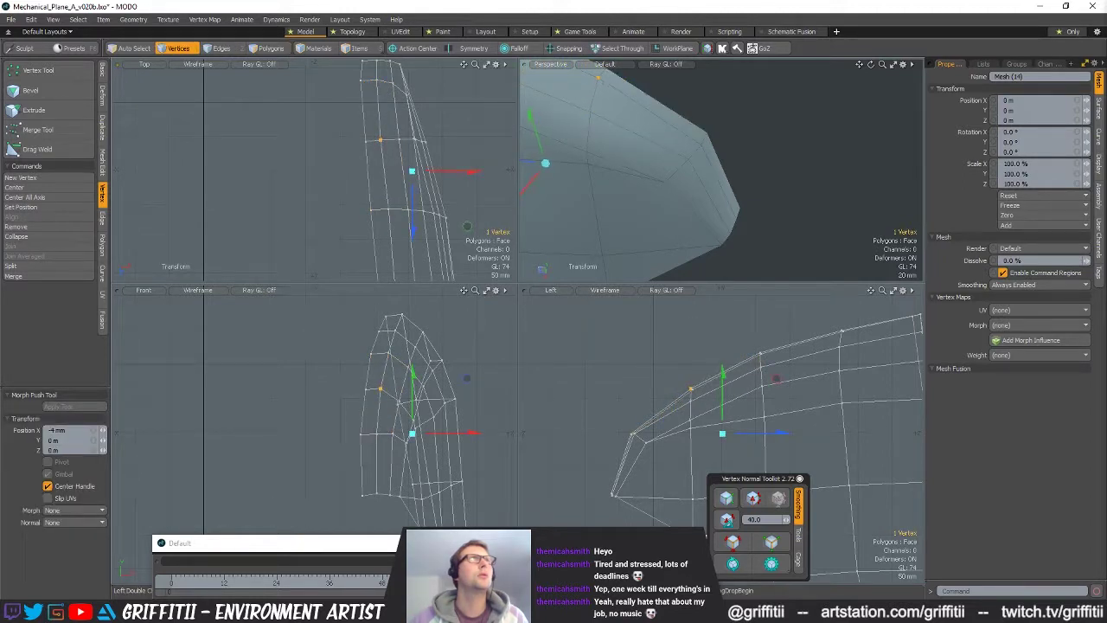
left_click_drag(390, 150, 385, 146, "alt")
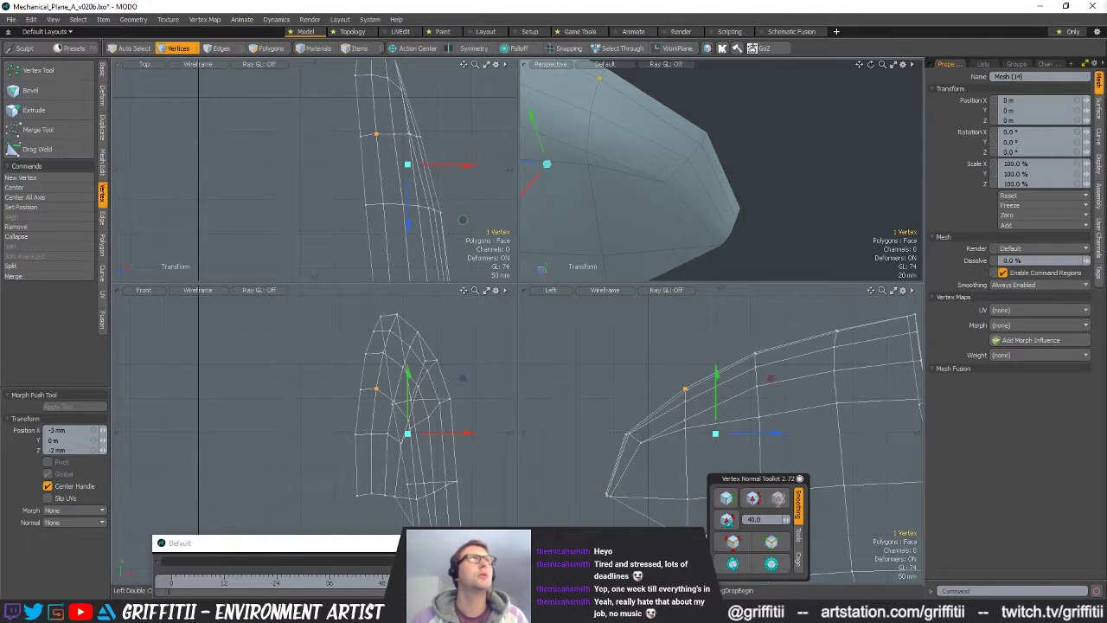
- Move the adjacent inner vertex in the same row about -1 mm in Z
key("space")
left_click(393, 135)
key("w")
left_click_drag(401, 158, 402, 154)
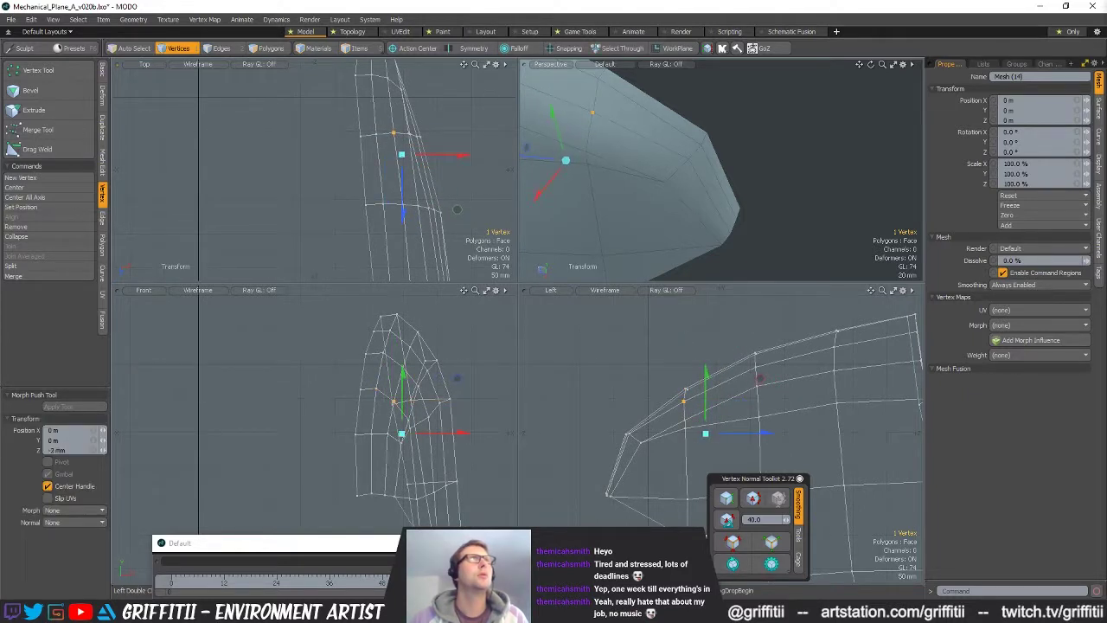
scroll(402, 158, "down", 3)
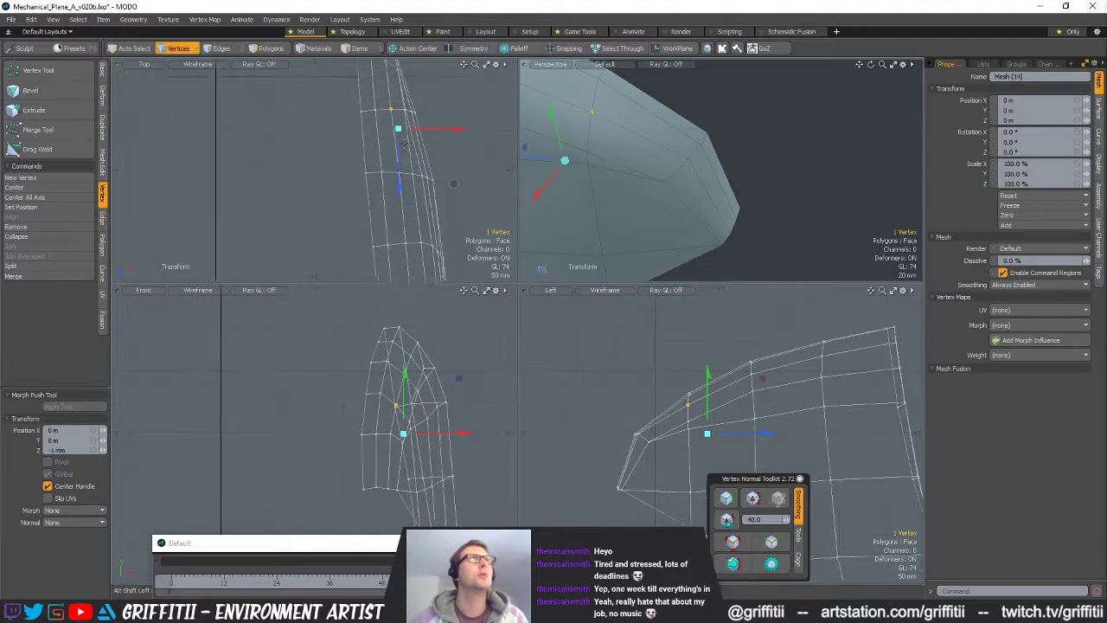
- Move the next row's second vertex about 1 mm in X in the top view
left_click_drag(402, 159, 395, 116, "alt")
key("space")
key("w")
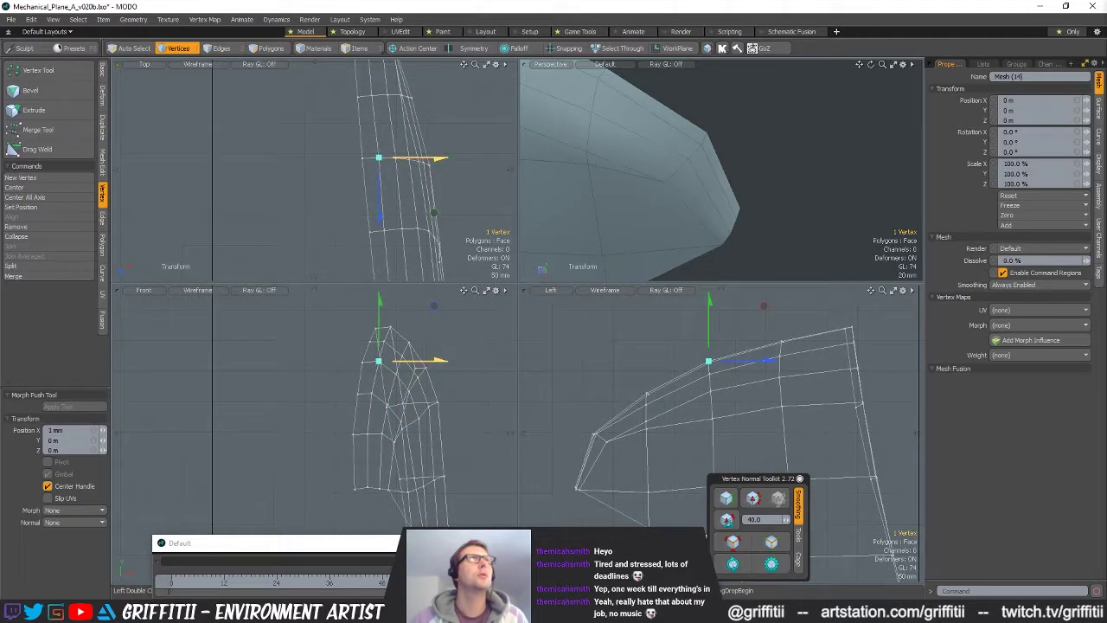
key("space")
left_click(396, 158)
key("w")
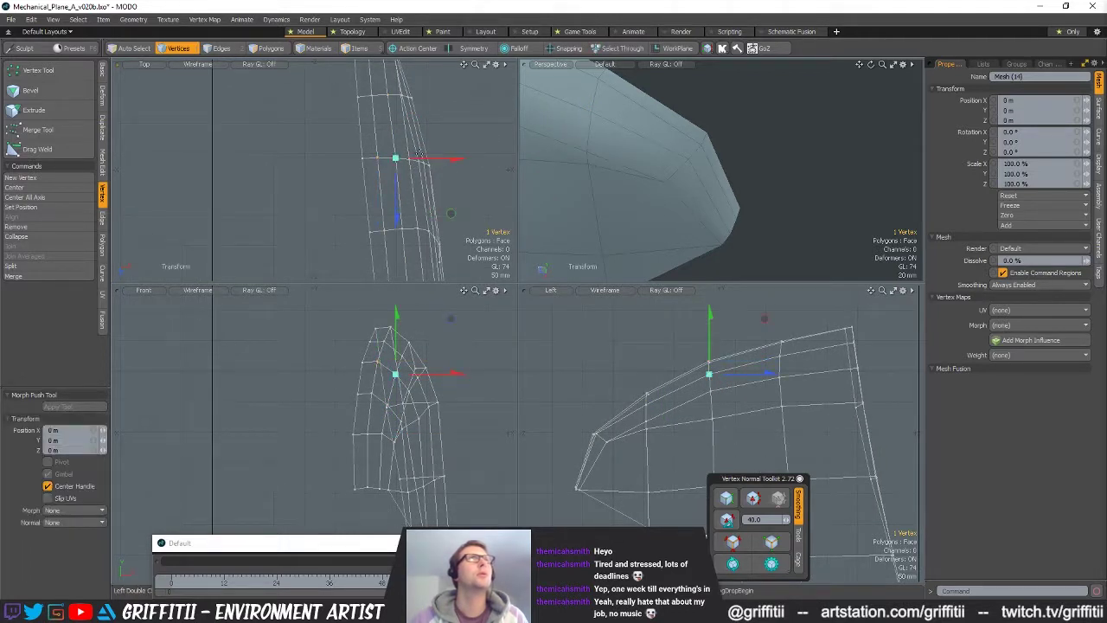
key("space")
left_click(460, 157)
- Remove the diagonal edges crossing the triangular polygons on the patch's rear cap
left_click_drag(462, 158, 407, 165, "ctrl+alt")
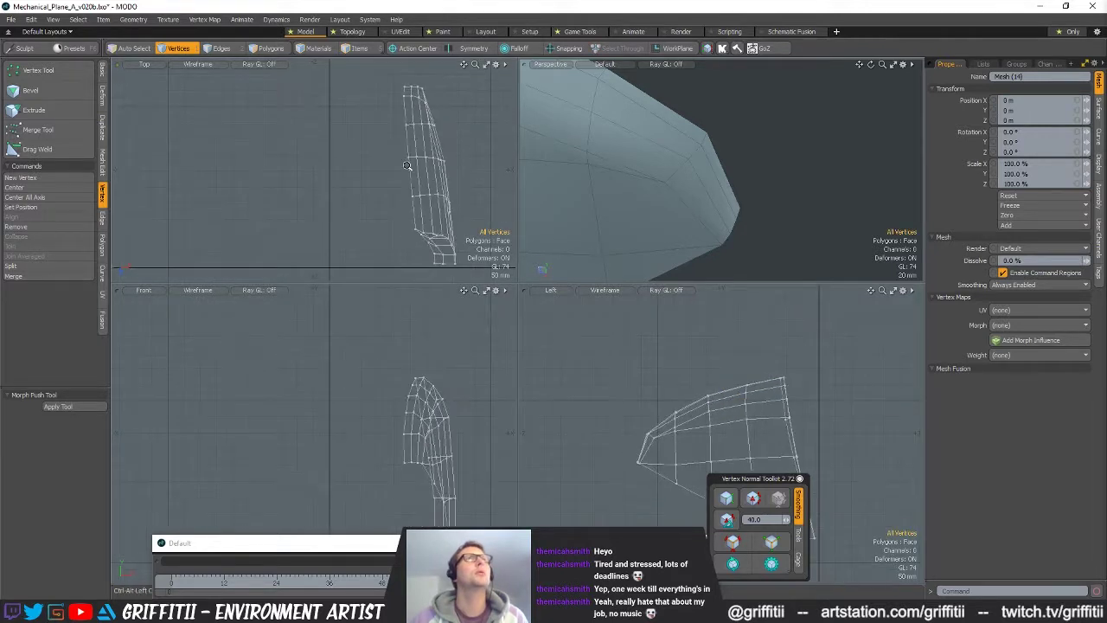
left_click_drag(415, 234, 457, 233, "ctrl+alt")
left_click_drag(456, 234, 435, 201, "alt+shift")
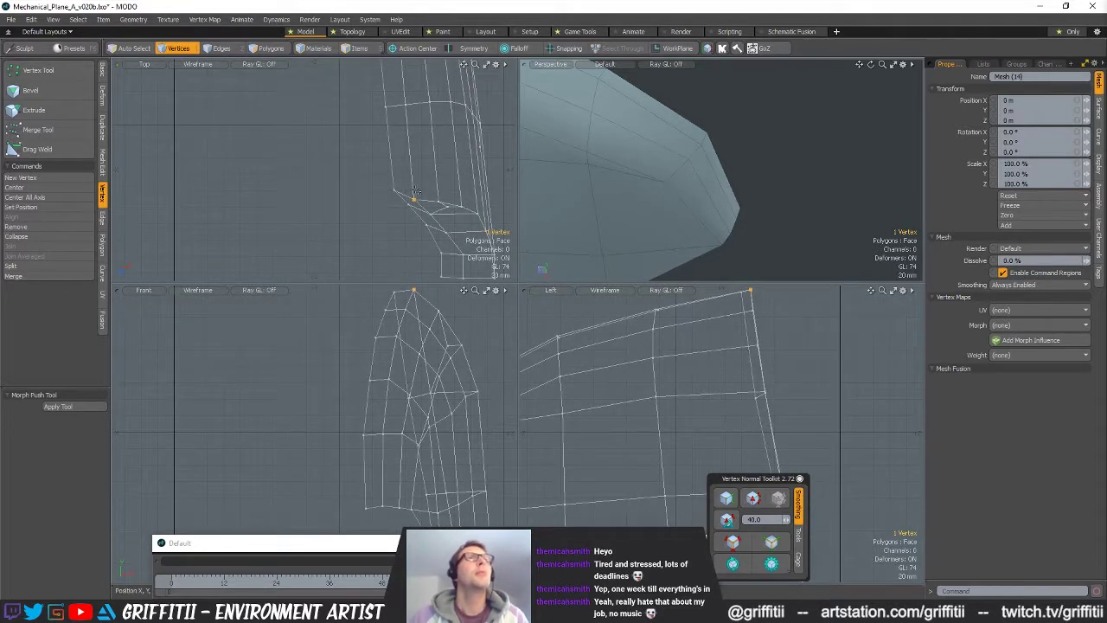
key("shift+a")
left_click_drag(697, 204, 746, 232, "alt")
left_click_drag(481, 216, 409, 274, "alt+shift")
left_click_drag(625, 216, 764, 198, "alt")
left_click_drag(764, 198, 734, 122, "alt+shift")
left_click_drag(776, 235, 705, 194, "alt")
key("3")
left_click(740, 236)
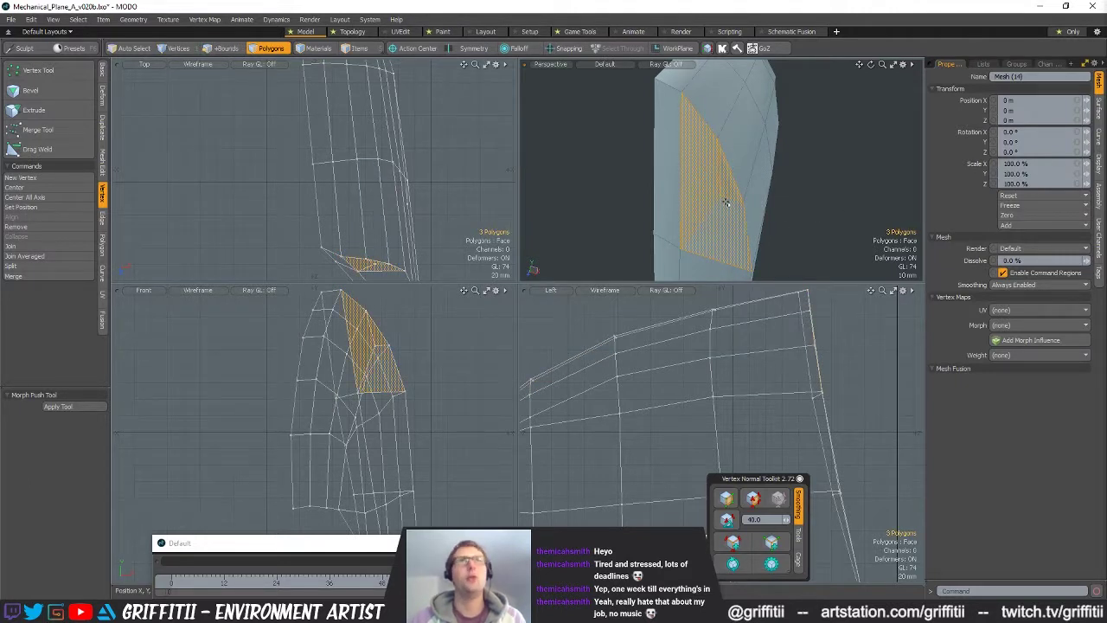
left_click_drag(723, 208, 717, 193, "alt+shift")
key("space")
key("space")
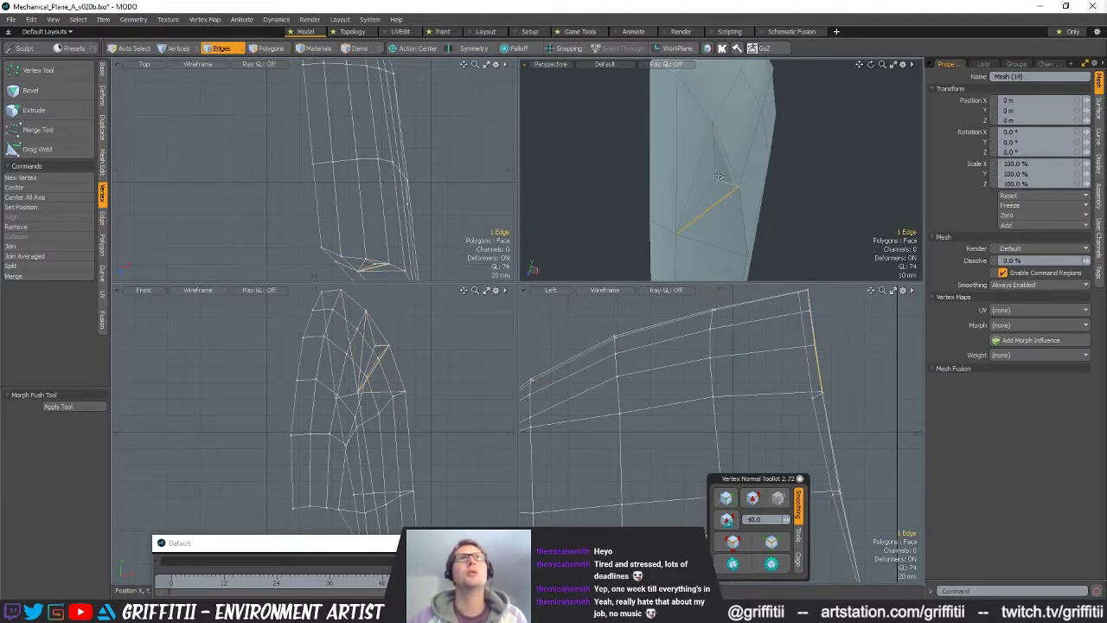
key("BackSpace")
- Raise the side vertex midway along the patch about 6 mm in Y
scroll(784, 188, "down", 3)
left_click_drag(784, 188, 762, 178, "alt")
scroll(717, 177, "down", 2)
scroll(762, 178, "down", 3)
scroll(787, 362, "down", 2)
key("space")
key("space")
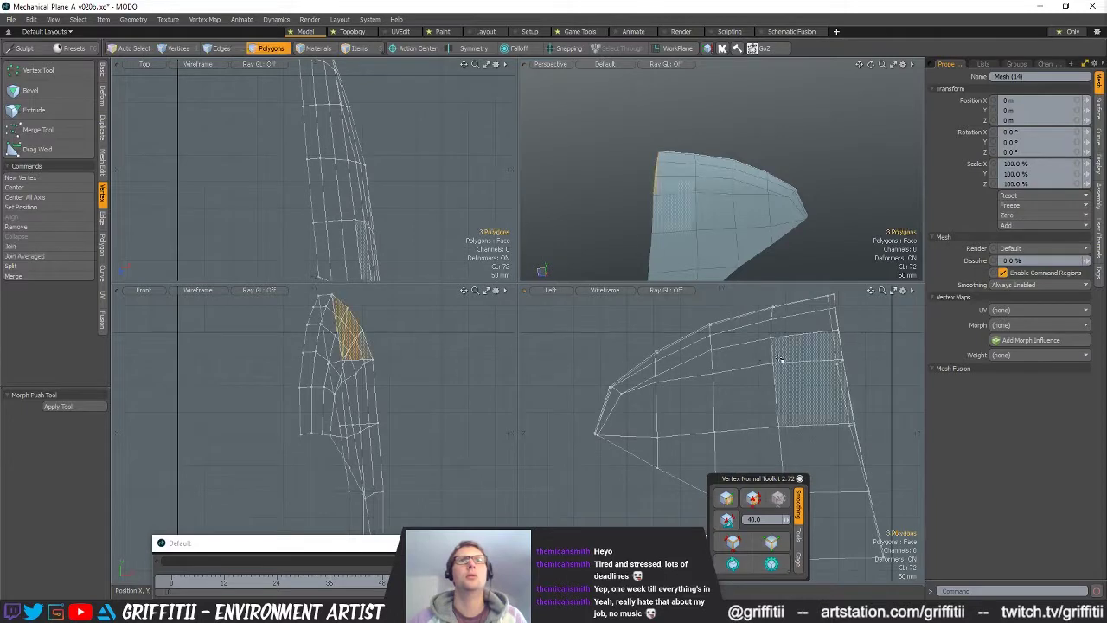
key("w")
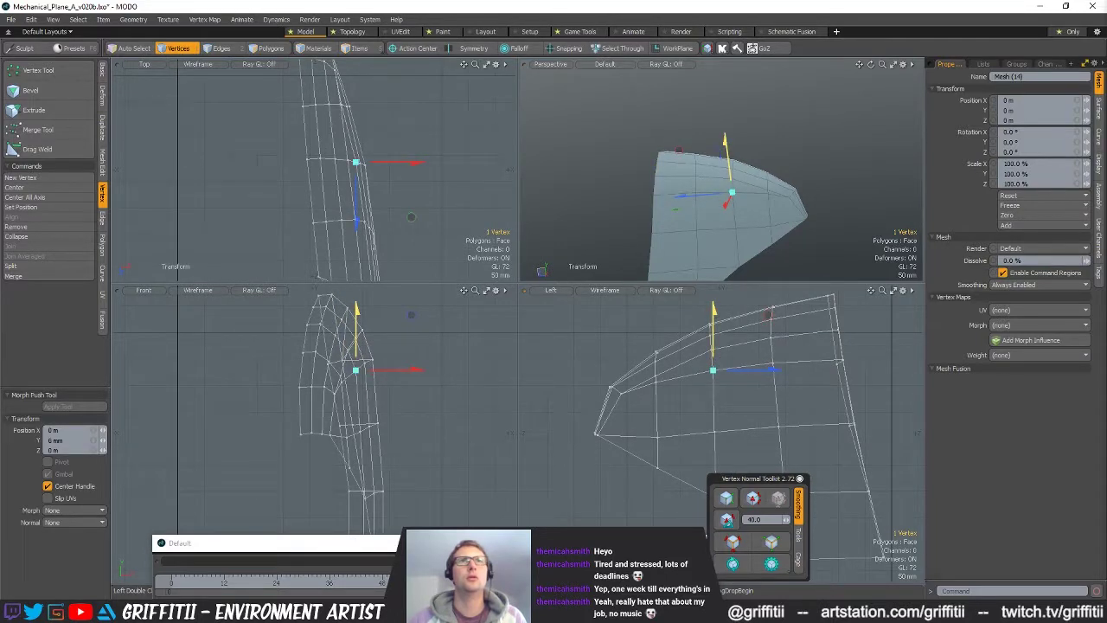
key("space")
left_click(775, 380)
left_click_drag(775, 380, 759, 376, "alt+shift")
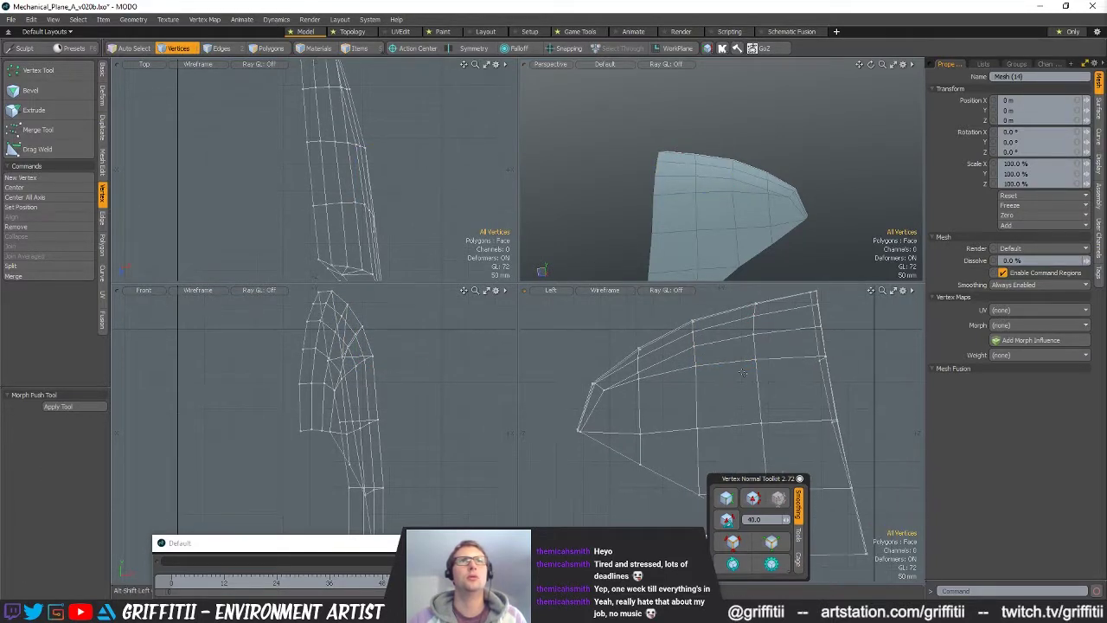
- Try to shift the row of vertices just behind the patch's tip, moving one about -3 mm in Y and 3 mm in Z
left_click_drag(784, 247, 723, 242, "alt+shift")
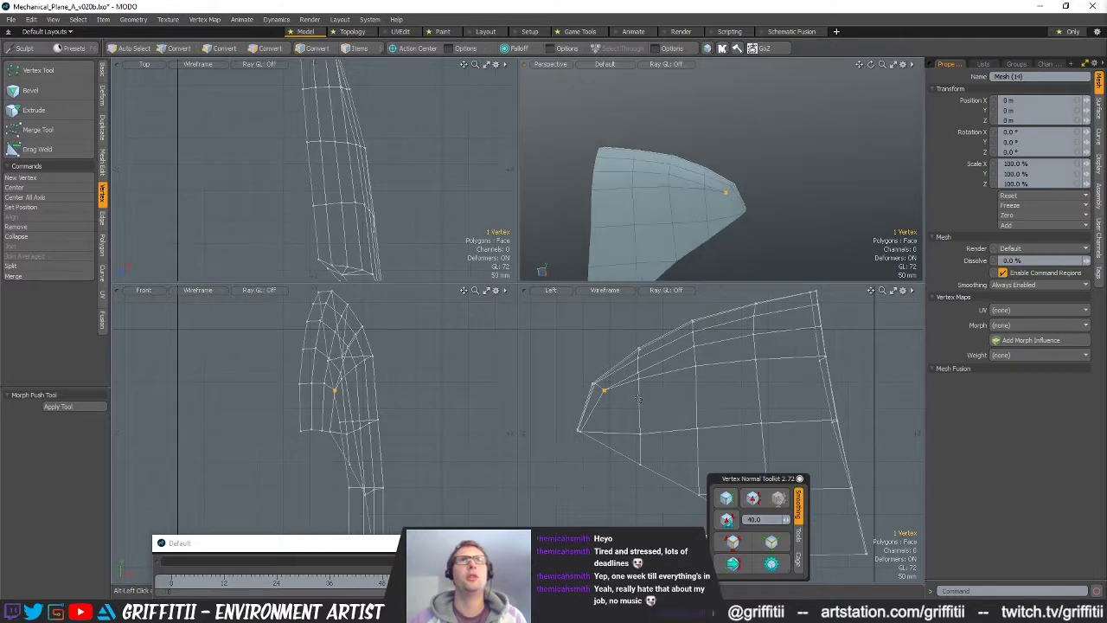
left_click(603, 389)
key("w")
scroll(598, 386, "up", 3)
key("space")
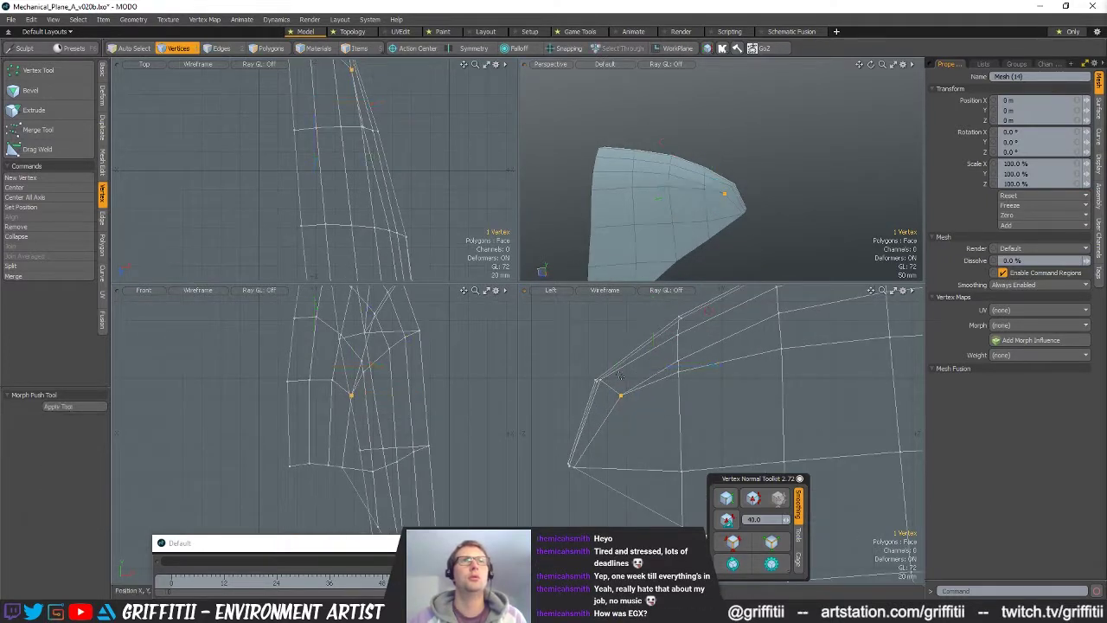
left_click_drag(676, 194, 736, 187, "alt")
key("w")
left_click_drag(632, 363, 640, 371)
key("q")
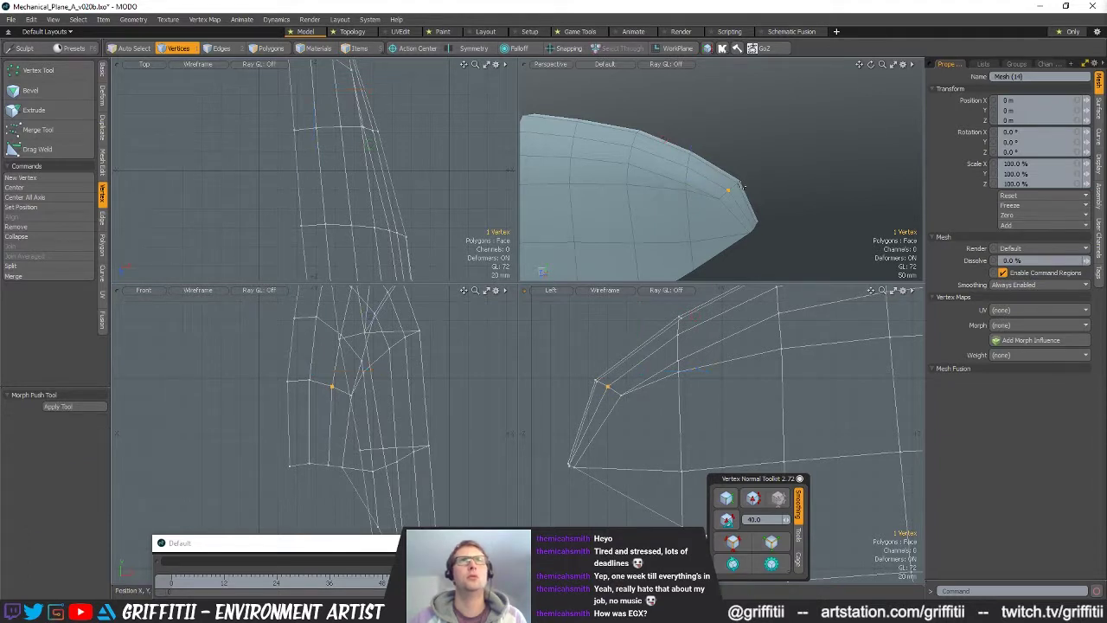
key("w")
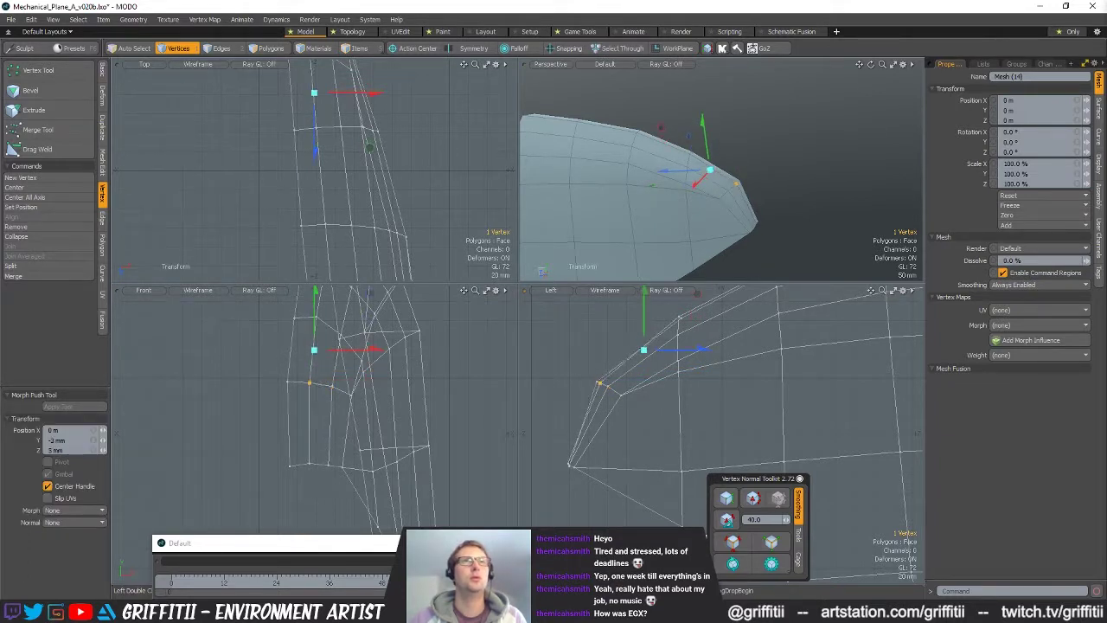
- Undo the recent moves of the vertices behind the patch's tip
left_click_drag(711, 204, 640, 150, "alt")
key("ctrl+z")
key("ctrl+z")
key("ctrl+z")
key("ctrl+z")
key("ctrl+z")
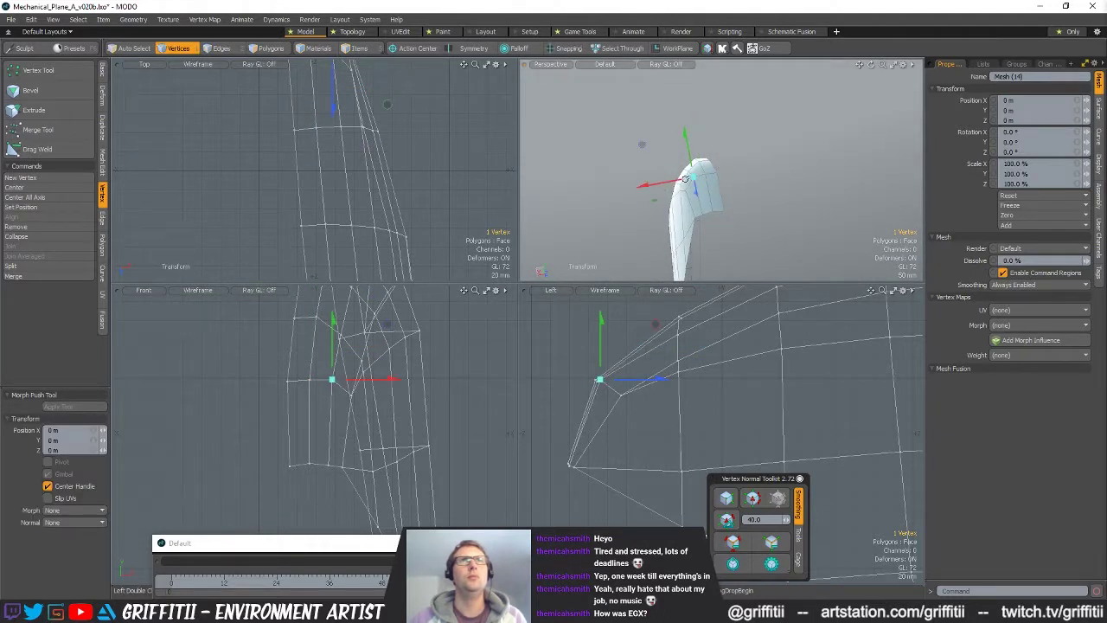
left_click_drag(734, 168, 729, 151, "alt")
key("ctrl+z")
key("ctrl+z")
key("ctrl+z")
key("ctrl+z")
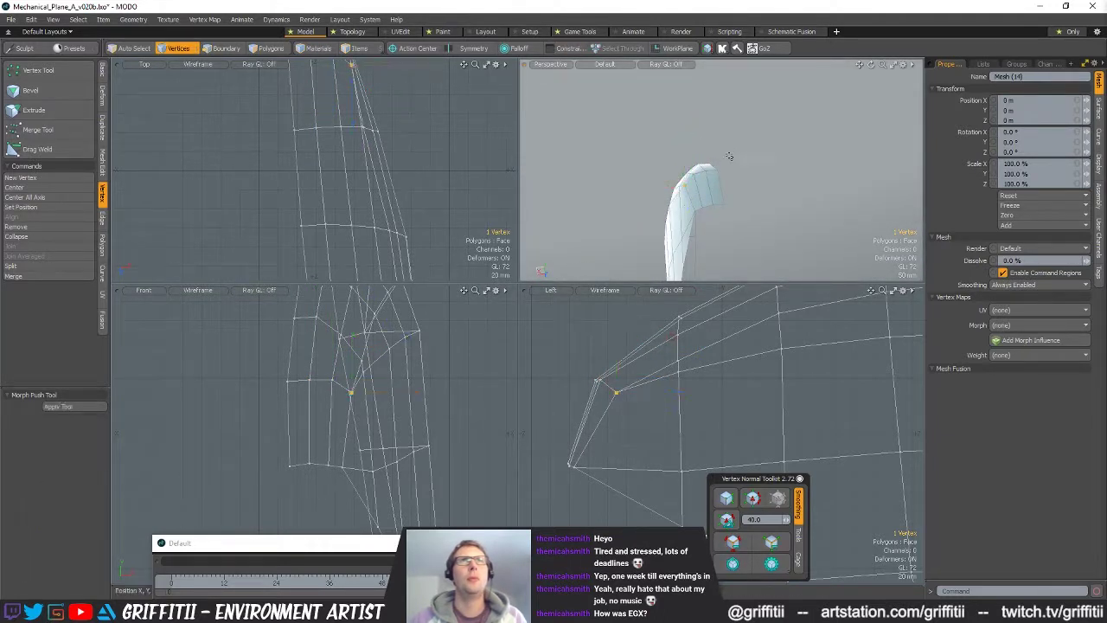
- Move the middle vertex of the row behind the patch's tip about -6 mm in Y and 2 mm in Z
left_click_drag(727, 160, 695, 184, "alt")
left_click(690, 179)
key("w")
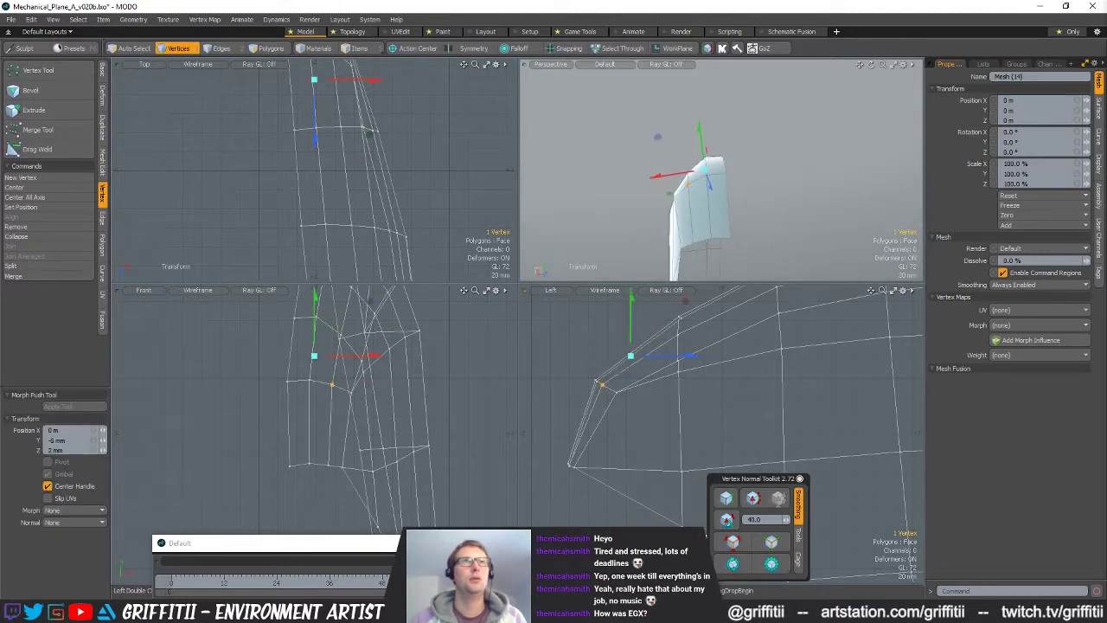
key("q")
- Unhide the rest of the mesh and compare the patch's tip with the neighbouring surface
left_click_drag(692, 178, 777, 190, "alt")
key("2")
left_click(761, 150)
scroll(800, 197, "down", 3)
left_click(809, 195)
key("u")
scroll(723, 173, "up", 3)
key("w")
mouse_move(782, 125)
left_mouse_down()
mouse_move(852, 179)
mouse_move(782, 194)
mouse_move(729, 188)
mouse_move(764, 147)
mouse_move(726, 170)
left_mouse_up()
- Select the whole side patch as connected polygons and hide everything else
key("space")
scroll(770, 183, "down", 2)
key("space")
key("space")
key("bracketright")
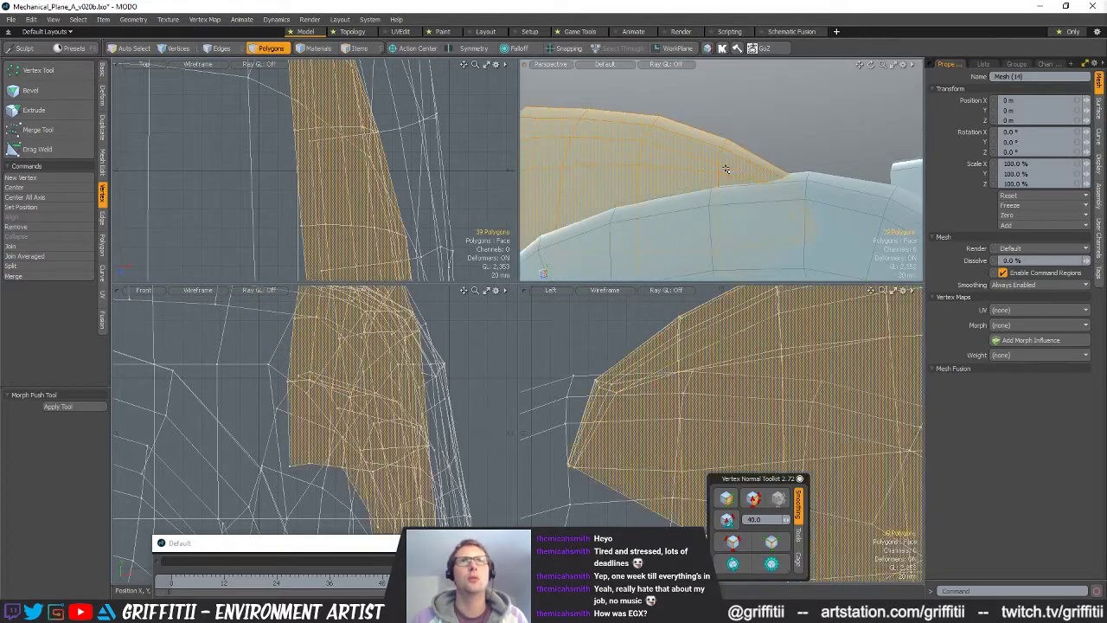
key("shift+h")
- Examine the three end polygons and their vertices at the patch's tip
left_click_drag(820, 229, 738, 218, "alt")
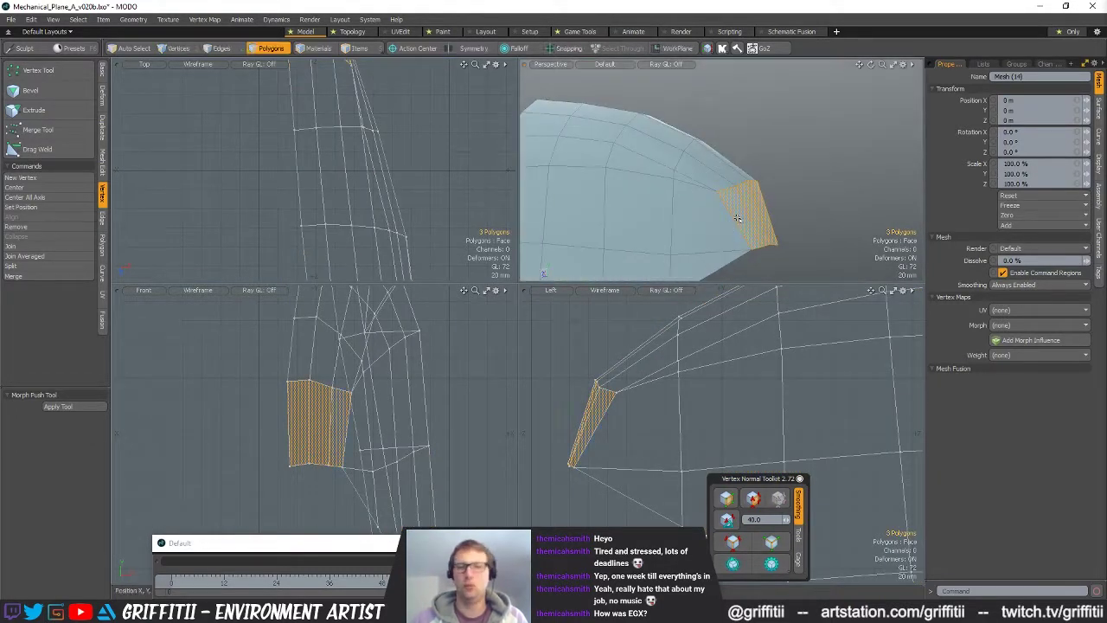
key("Delete")
left_click(738, 186)
key("w")
left_click_drag(738, 186, 791, 183, "alt")
key("space")
left_click(794, 181)
- Try the Transform tool on the whole side patch and unhide the rest of the mesh
key("3")
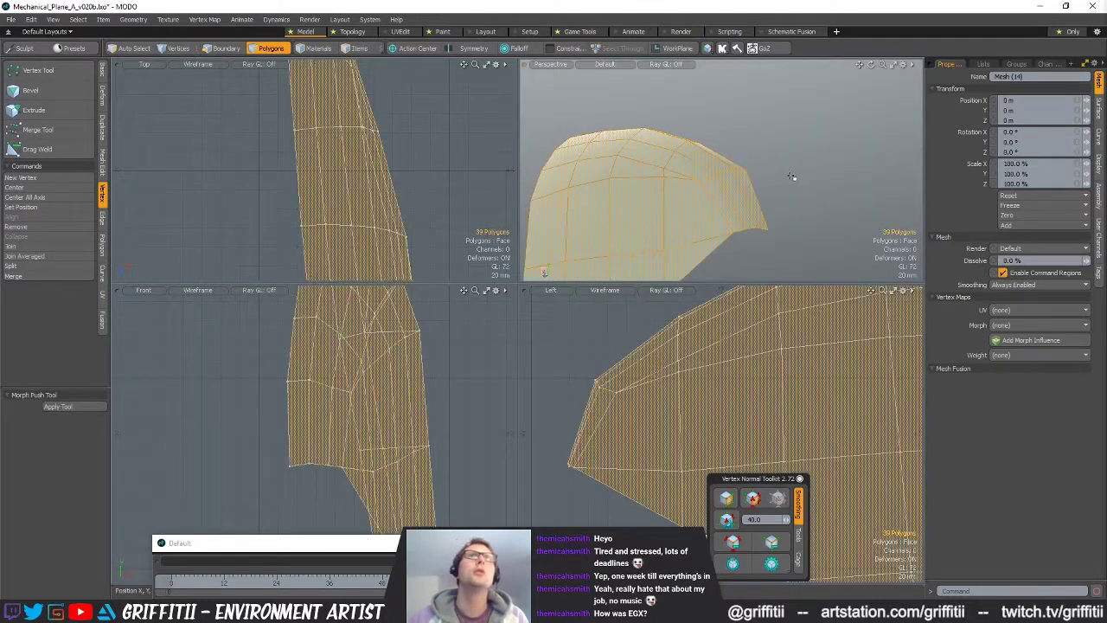
key("y")
left_click_drag(769, 151, 779, 236, "alt")
key("space")
key("u")
key("1")
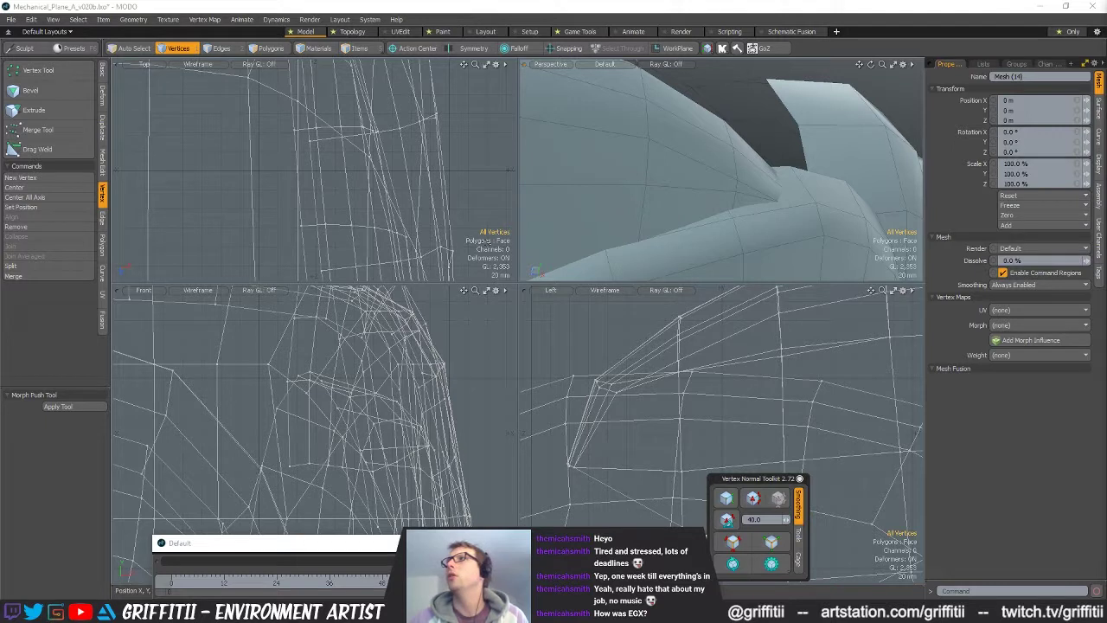
- Adjust the position of the patch's side vertex near the tip against the neighbouring surface
key("alt")
left_click_drag(698, 185, 670, 168, "alt")
left_click(762, 193)
scroll(670, 168, "up", 3)
key("w")
left_click_drag(717, 138, 714, 150)
left_click_drag(714, 150, 793, 169, "alt")
scroll(798, 207, "down", 3)
key("space")
- Move the vertical edge below that side vertex about 1 mm in X
scroll(793, 169, "up", 3)
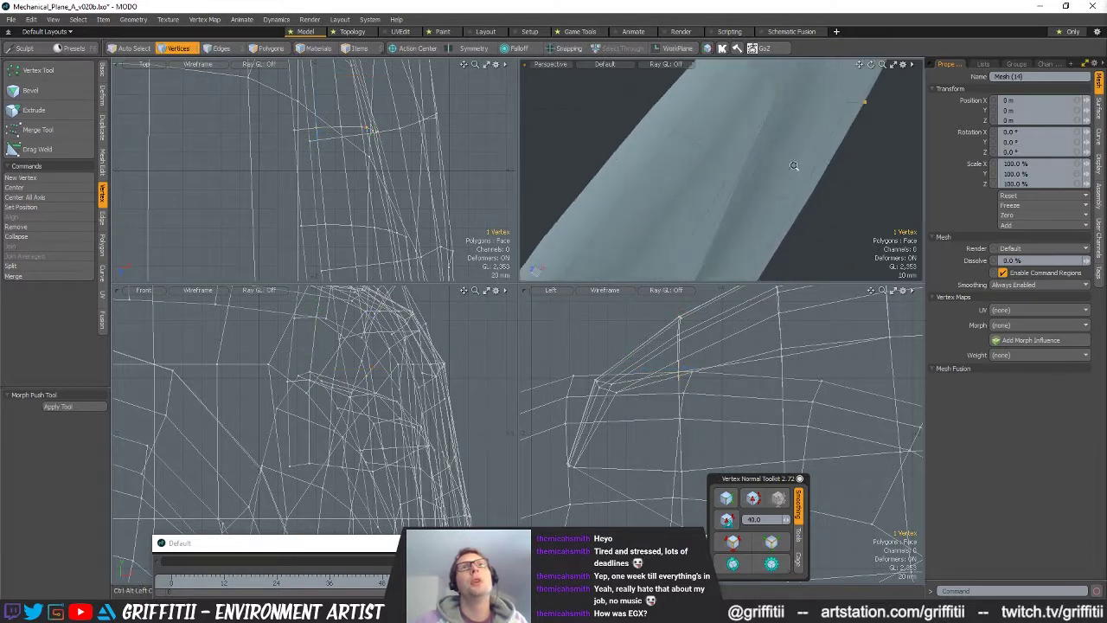
key("2")
scroll(742, 170, "up", 3)
left_click(751, 179, "ctrl")
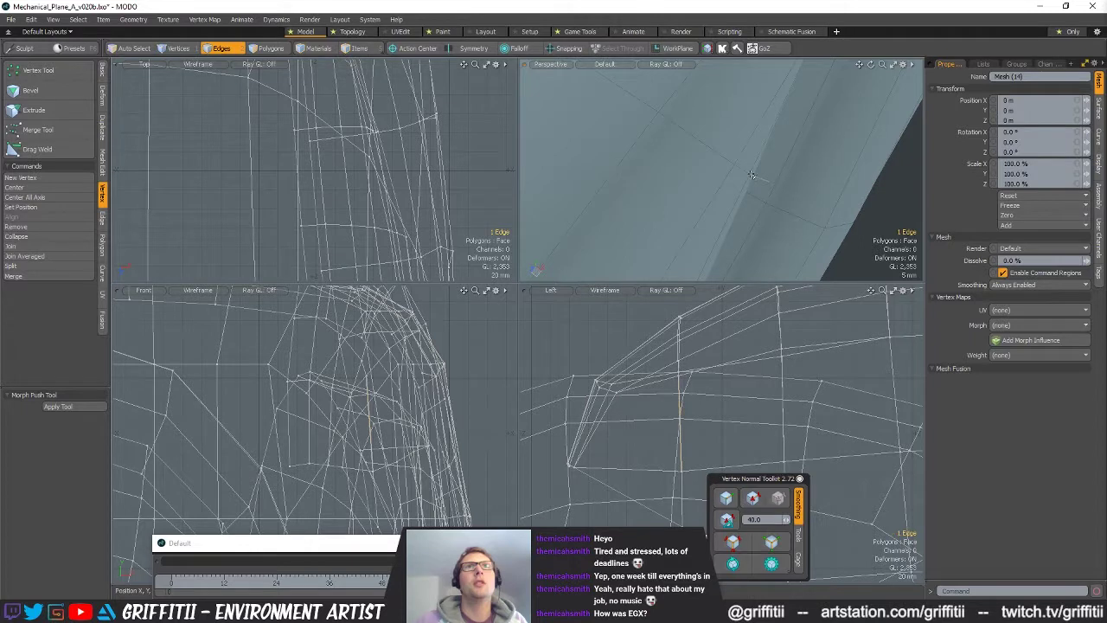
key("w")
scroll(752, 174, "down", 2)
left_click_drag(751, 175, 729, 173, "alt")
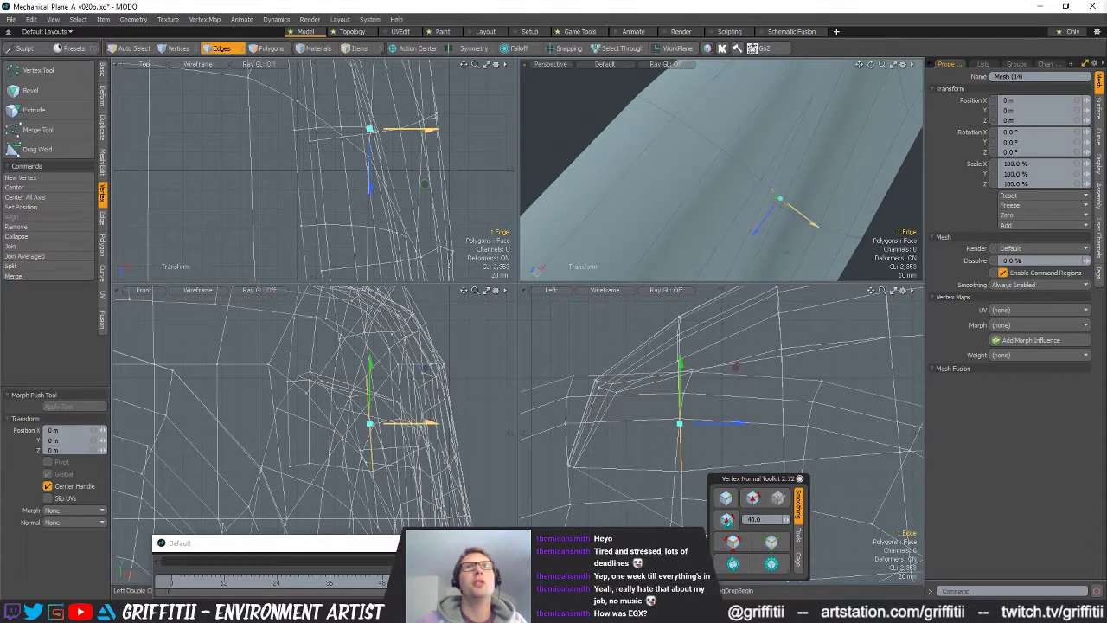
left_click_drag(796, 211, 695, 136, "alt")
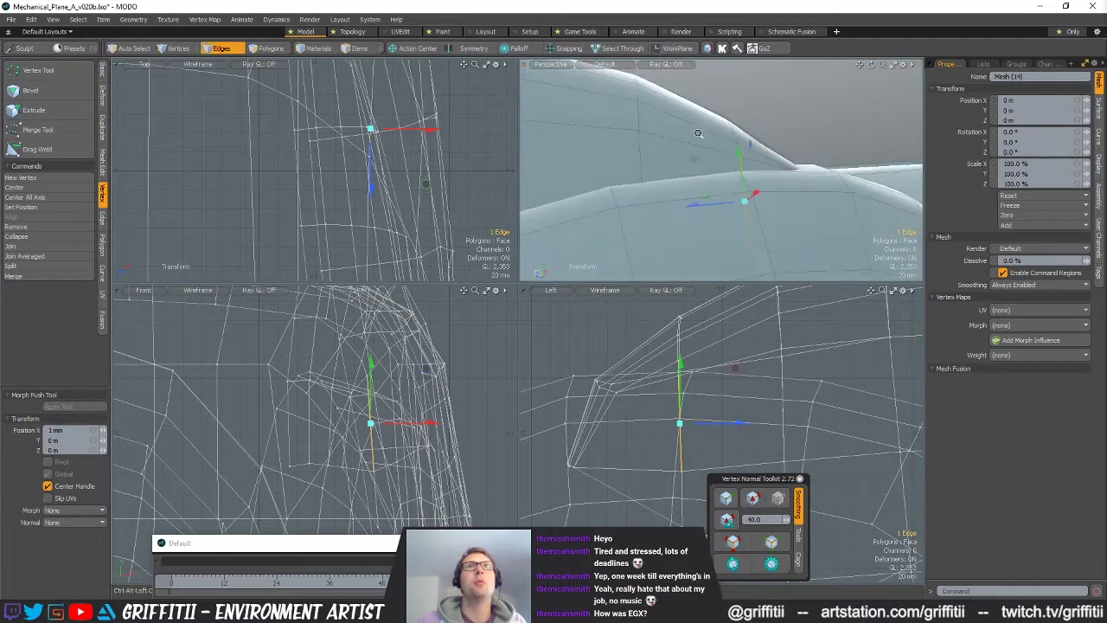
key("q")
left_click(817, 148)
- Delete the old side patch on the opposite side of the cockpit shell
left_click_drag(818, 148, 720, 223, "alt")
scroll(813, 163, "up", 3)
scroll(741, 164, "down", 3)
scroll(809, 382, "down", 5)
left_click_drag(856, 381, 680, 352, "alt+shift")
scroll(716, 382, "up", 3)
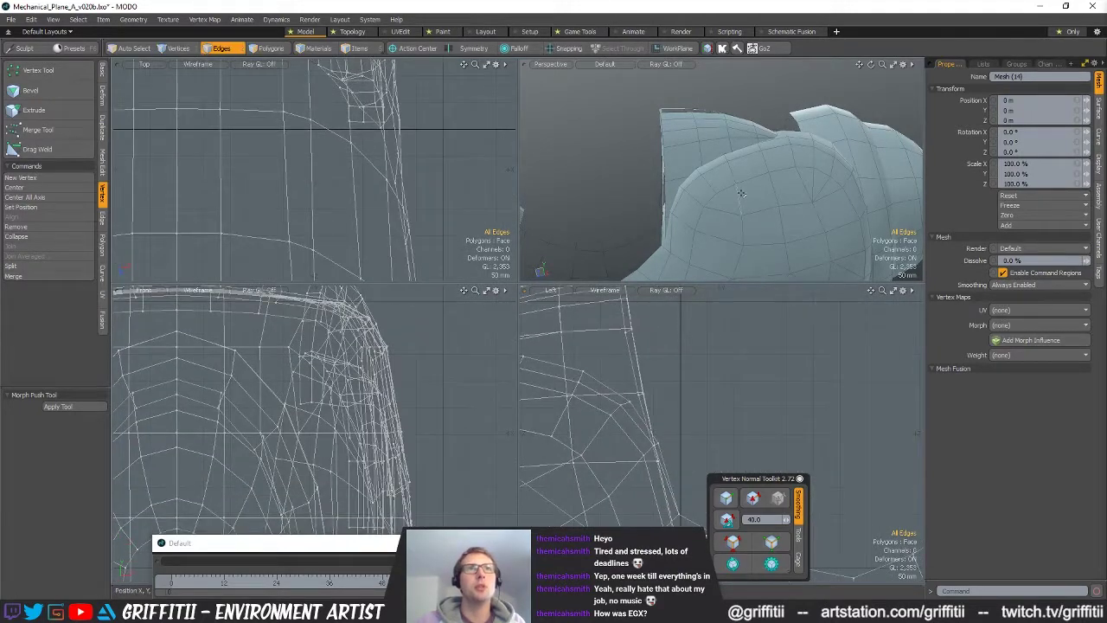
key("space")
key("space")
scroll(680, 134, "down", 3)
left_click_drag(679, 135, 778, 177, "alt")
key("space")
double_click(641, 163)
key("Delete")
- Mirror the cleaned-up side patch onto the opposite side of the shell
double_click(709, 178)
left_click_drag(655, 175, 717, 178, "alt")
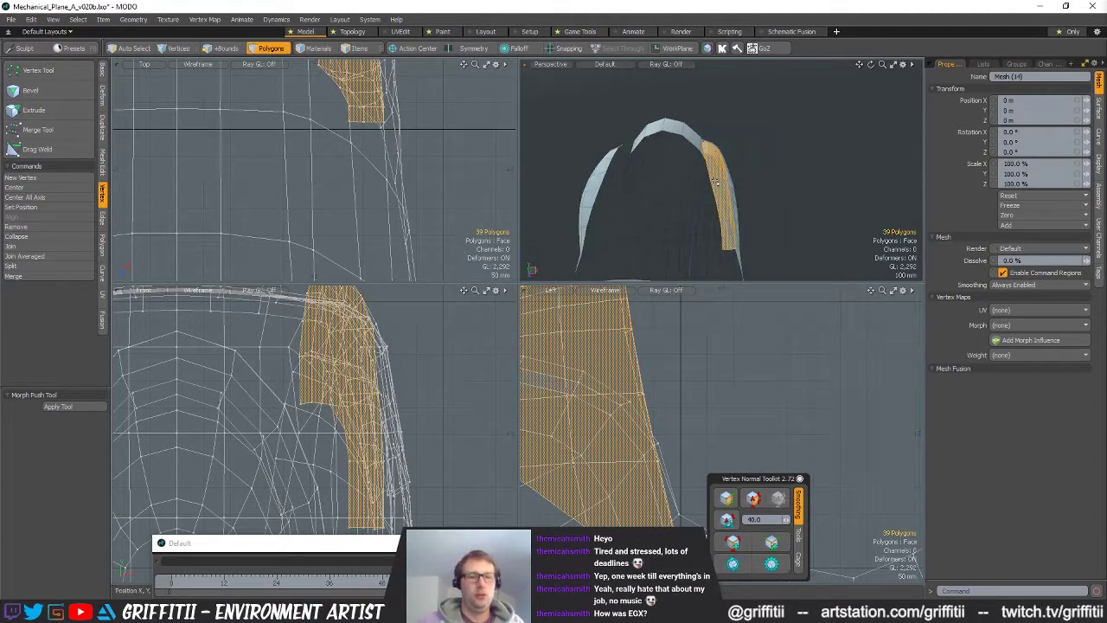
key("shift+v")
left_click(79, 576)
left_click_drag(619, 232, 722, 222, "alt")
key("space")
- Cut the tall shell section behind the cockpit from its own mesh and paste it into the fuselage mesh
left_click(818, 163)
left_click_drag(722, 222, 761, 226, "ctrl+alt")
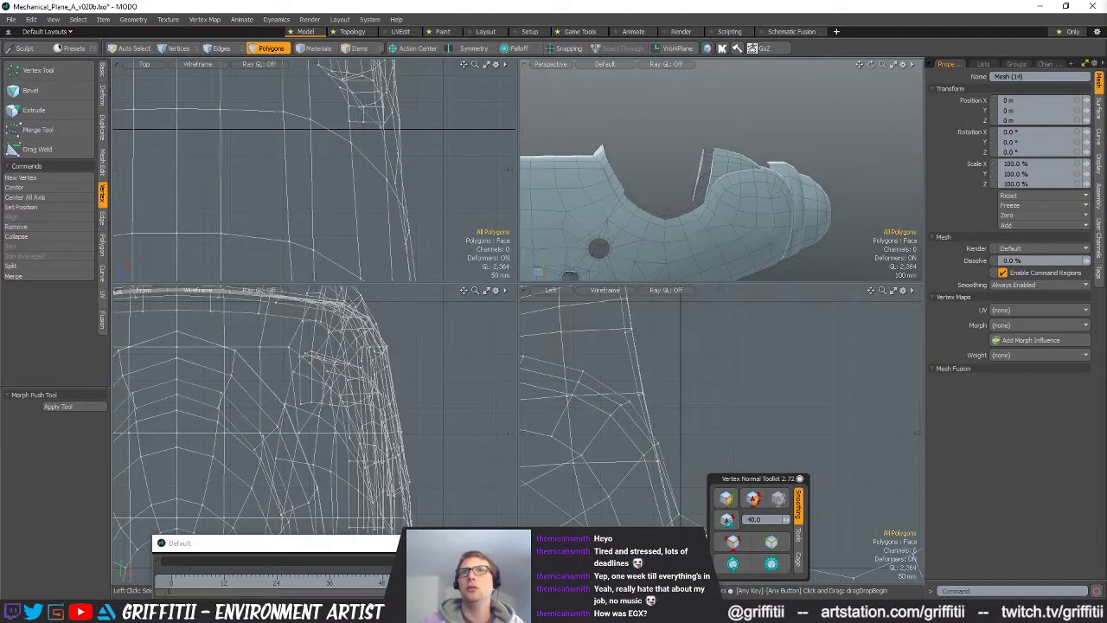
double_click(765, 149)
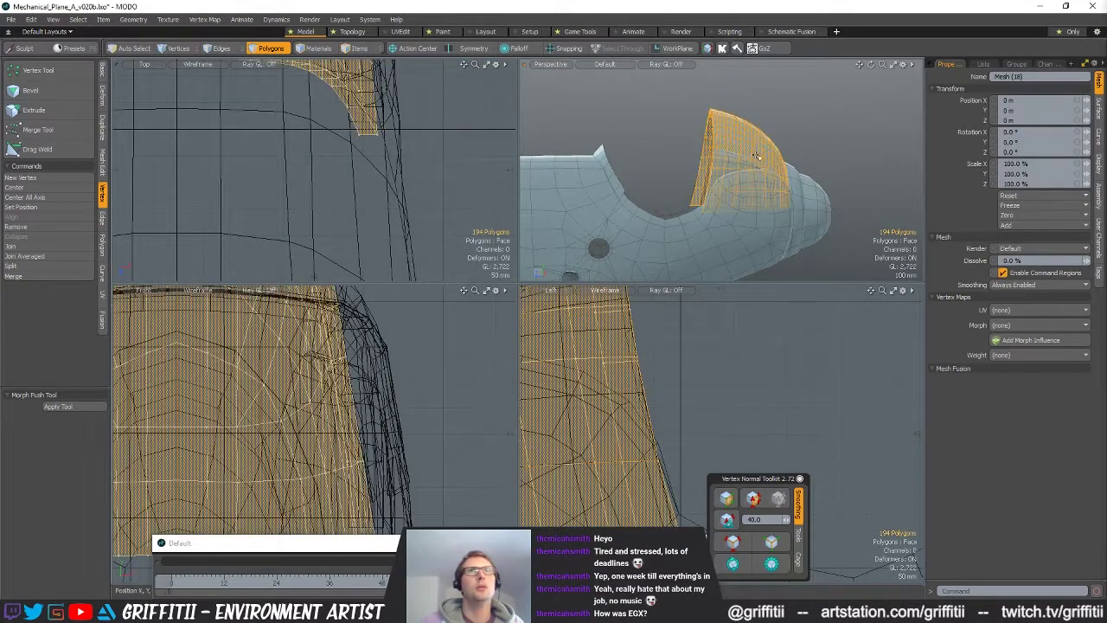
key("ctrl+x")
key("5")
left_click(752, 190)
key("3")
key("ctrl+v")
key("Escape")
- Inspect the combined fuselage shell from several sides, including the rim around the cockpit opening
left_click_drag(784, 169, 751, 178, "alt")
left_click_drag(751, 178, 767, 186, "alt")
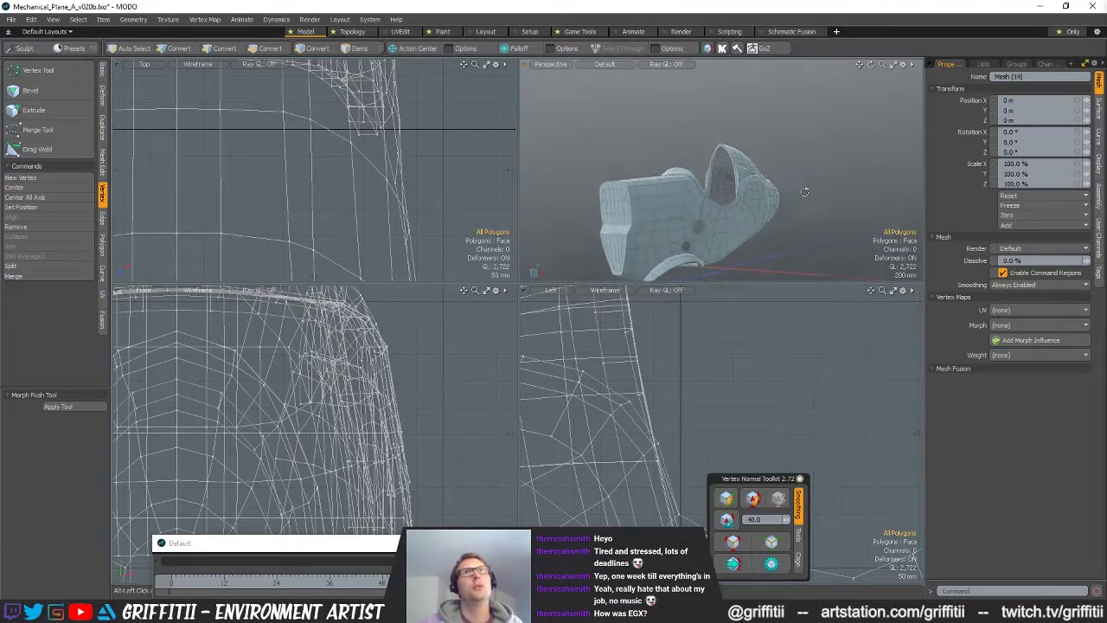
left_click_drag(833, 193, 654, 188, "alt")
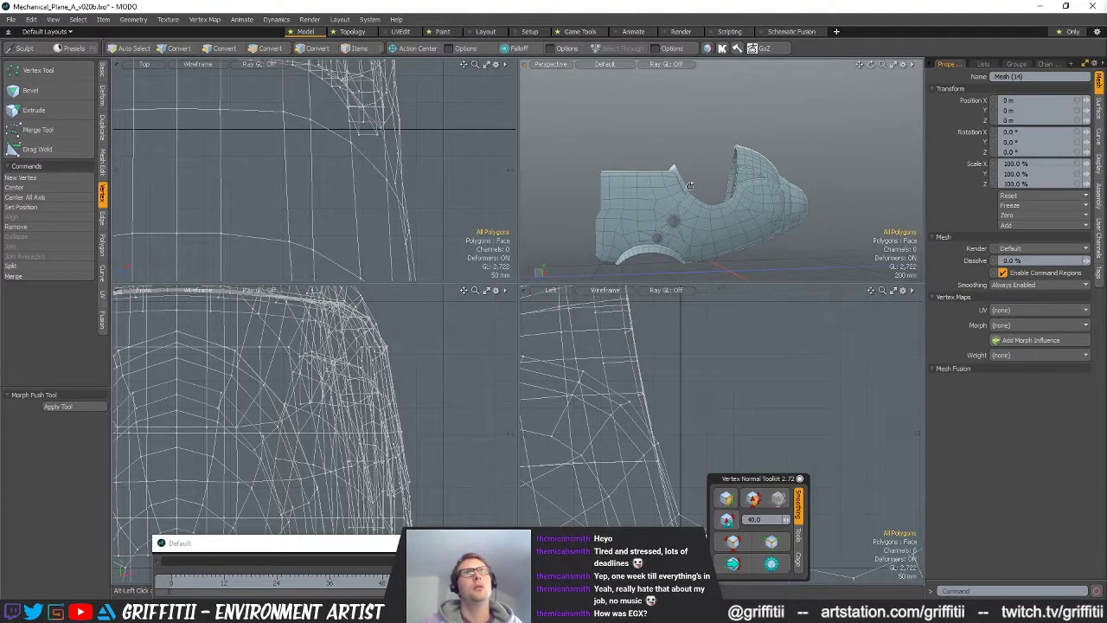
scroll(714, 428, "down", 8)
left_click_drag(714, 428, 613, 357, "alt+shift")
left_click_drag(674, 191, 710, 181, "alt")
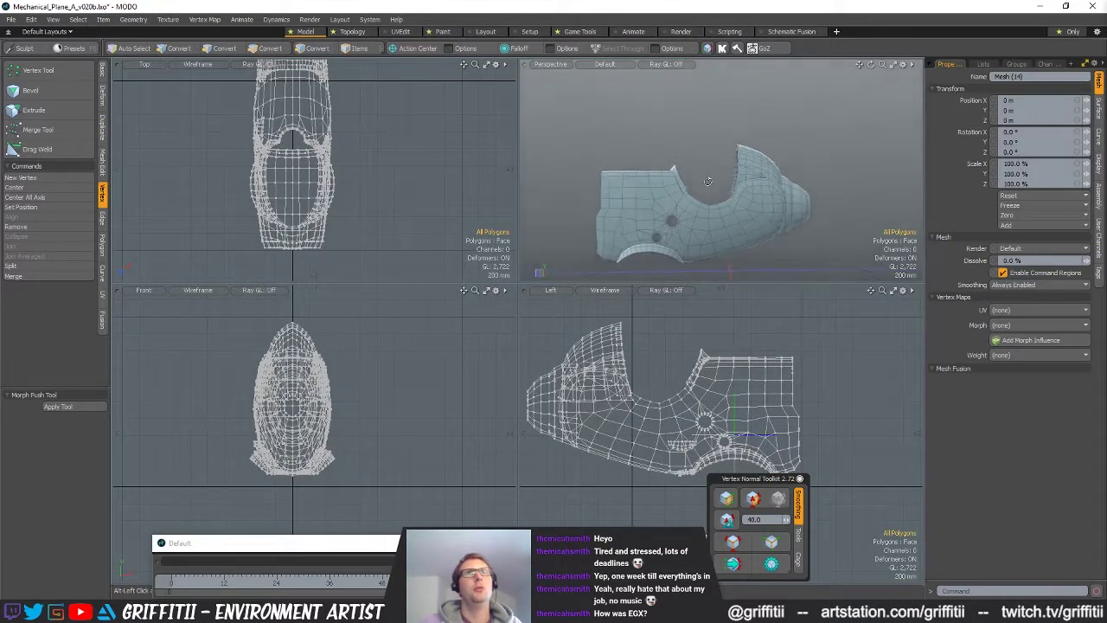
scroll(639, 203, "up", 8)
mouse_move(638, 203)
left_mouse_down("alt")
mouse_move(789, 215)
mouse_move(674, 96)
mouse_move(727, 190)
mouse_move(731, 161)
mouse_move(651, 166)
mouse_move(763, 223)
mouse_move(945, 155)
mouse_move(778, 191)
mouse_move(779, 221)
mouse_move(704, 175)
mouse_move(621, 192)
left_mouse_up("alt")
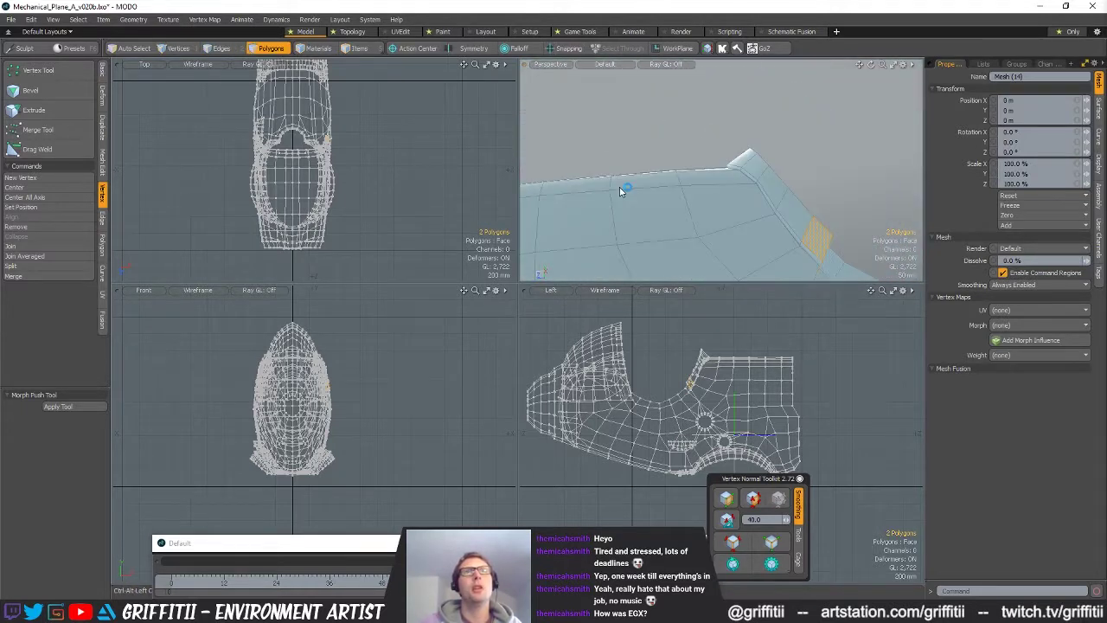
left_click_drag(770, 149, 674, 164, "ctrl+alt")
left_click_drag(735, 163, 775, 162, "alt")
left_click_drag(661, 168, 826, 146, "alt")
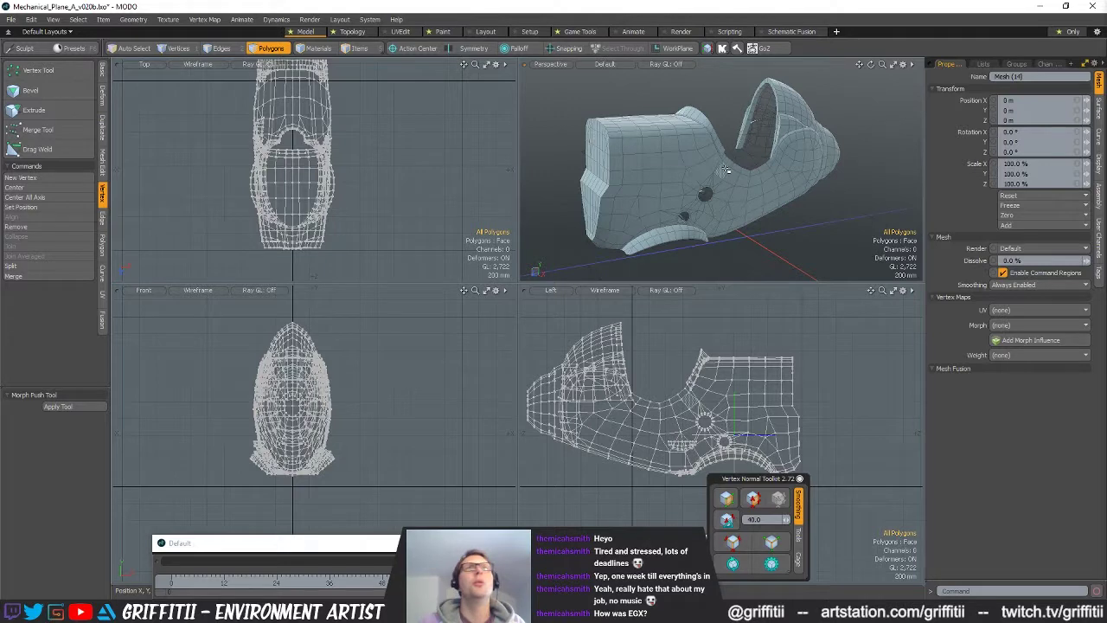
- Paste the combined fuselage shell's polygons into the full plane scene Mechanical_Plane_A_v022.lxo
scroll(843, 404, "down", 3)
right_click_drag(828, 321, 788, 363)
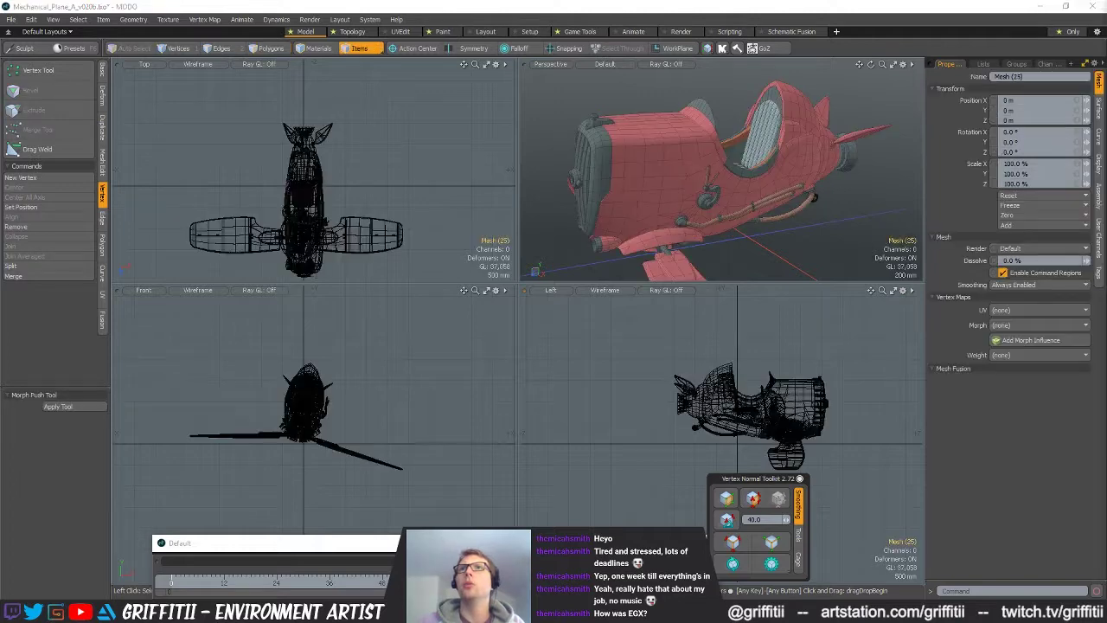
key("3")
key("ctrl+v")
left_click_drag(805, 230, 853, 207, "alt")
scroll(793, 156, "up", 3)
scroll(819, 208, "down", 2)
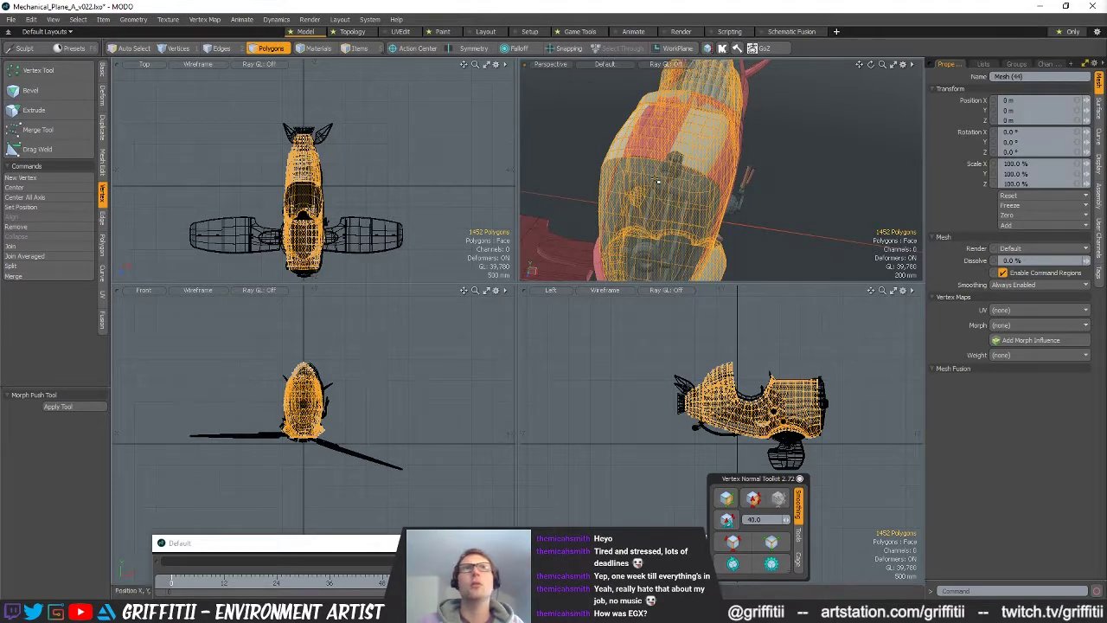
- Examine how the pasted fuselage shell sits against the plane's existing cockpit and fuselage parts, from outside and close up
left_click_drag(433, 205, 442, 189, "alt+shift")
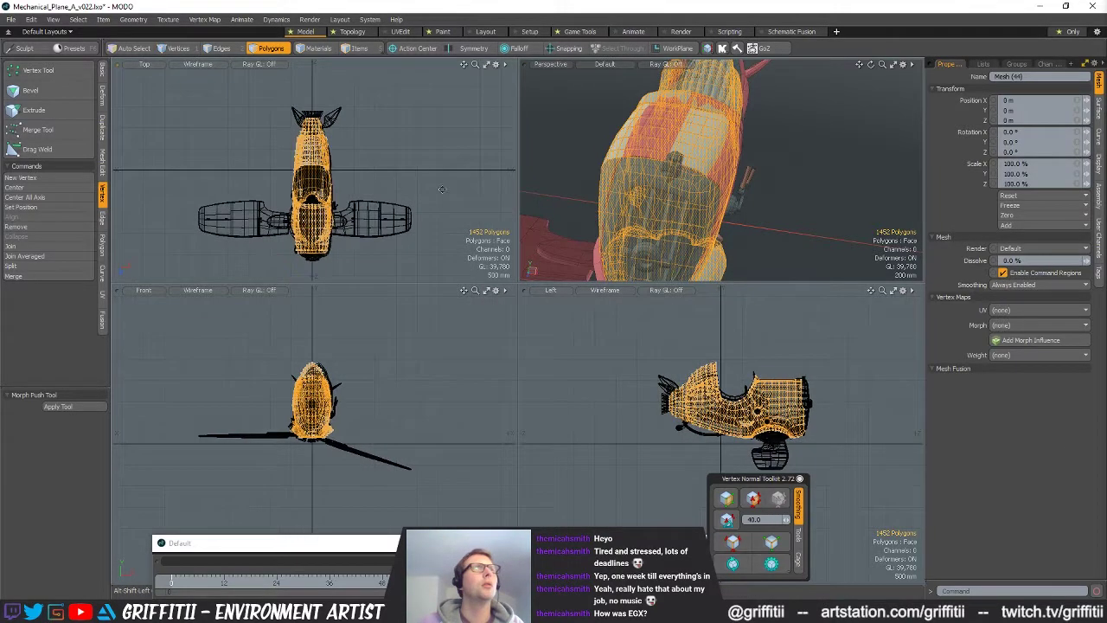
key("shift+h")
left_click_drag(852, 97, 813, 93, "alt")
key("u")
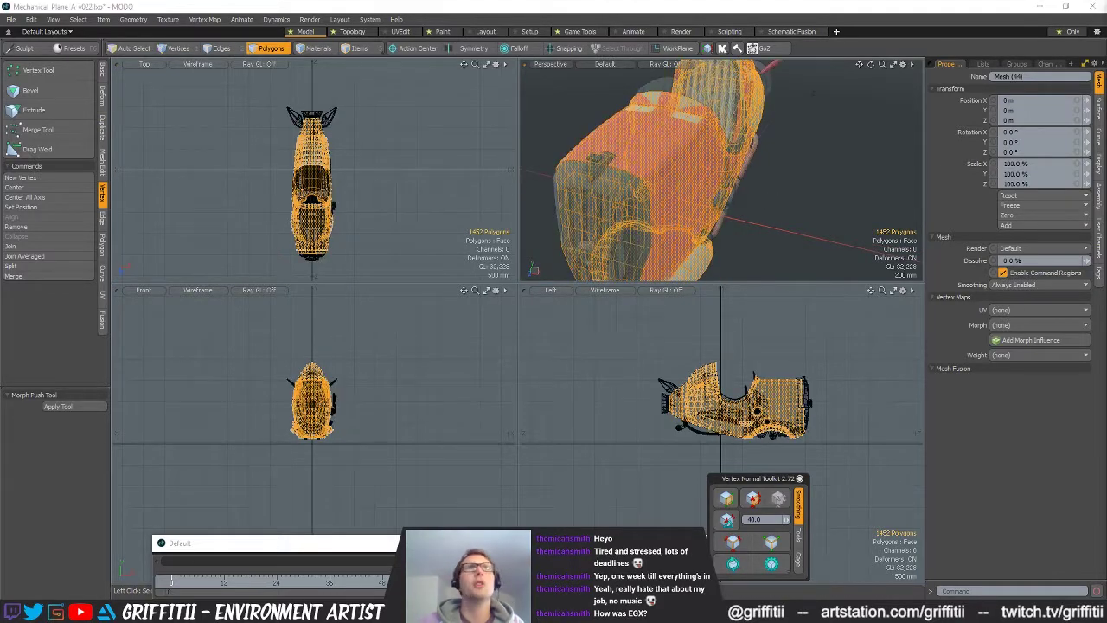
left_click_drag(721, 158, 597, 154, "alt")
scroll(540, 173, "up", 4)
left_click_drag(531, 176, 566, 176, "alt")
left_click_drag(801, 373, 683, 429, "ctrl+alt")
left_click_drag(683, 429, 581, 353, "alt+shift")
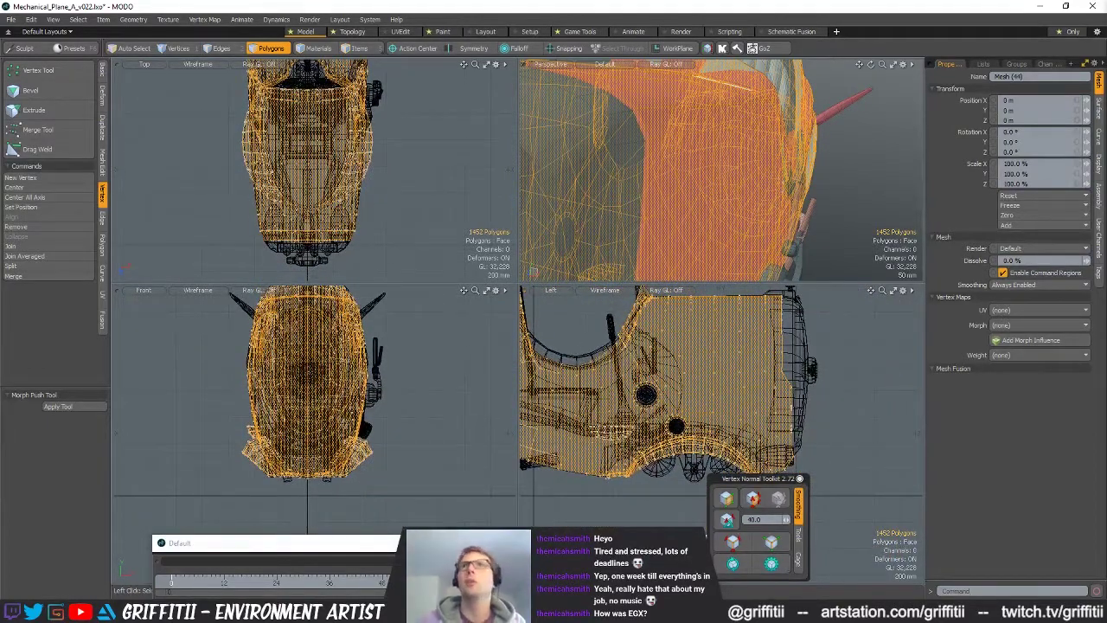
- Hide everything except the pasted fuselage shell and clear the polygon selection
key("shift+h")
left_click_drag(744, 165, 692, 190, "alt")
scroll(744, 199, "down", 4)
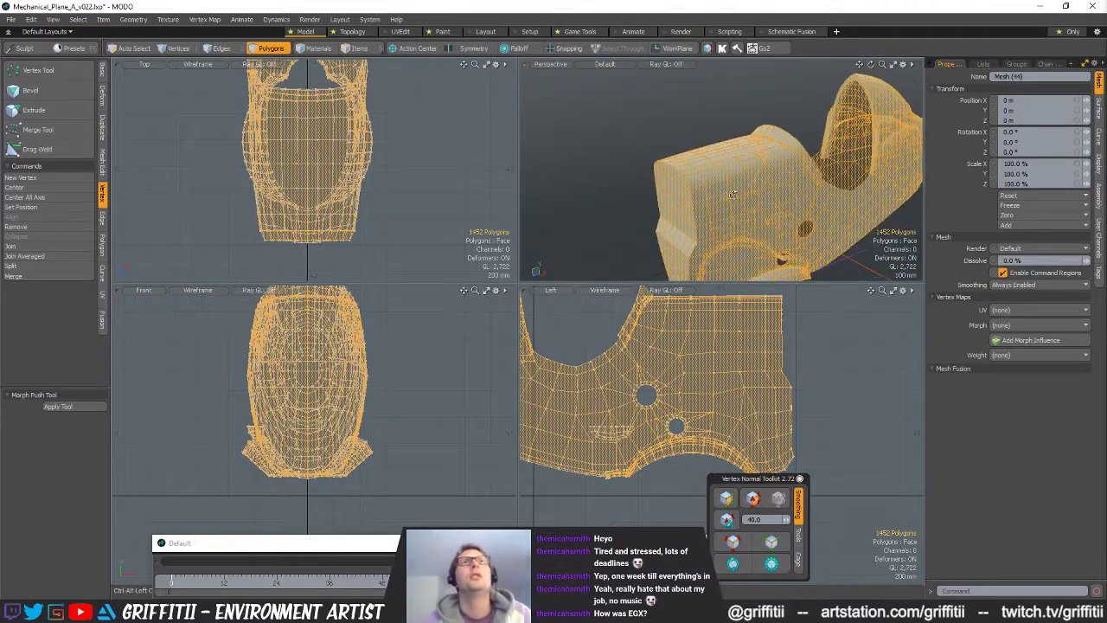
left_click_drag(804, 227, 838, 234, "alt")
left_click(847, 235)
- Save the scene as a new version named Mechanical_Plane_A_v023.lxo
key("ctrl+shift+s")
key("Right")
key("BackSpace")
type("3")
key("Return")
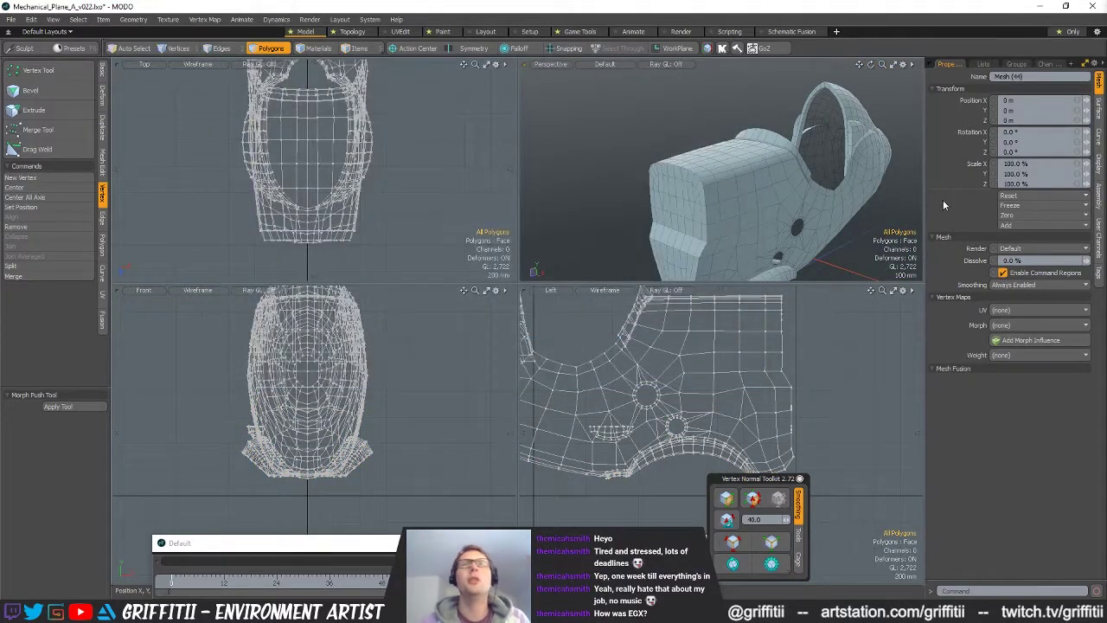
- Open the fuselage shell's Texture UV map in the UV Editor and bring its UV layout into view
left_click_drag(816, 185, 759, 199, "alt")
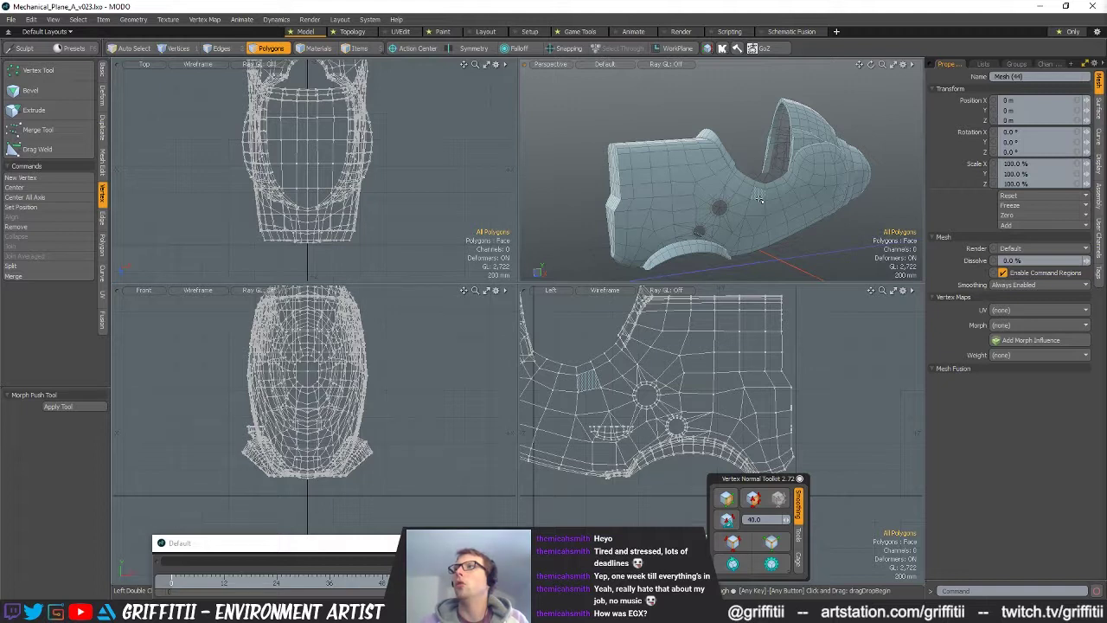
left_click_drag(721, 202, 773, 197, "alt")
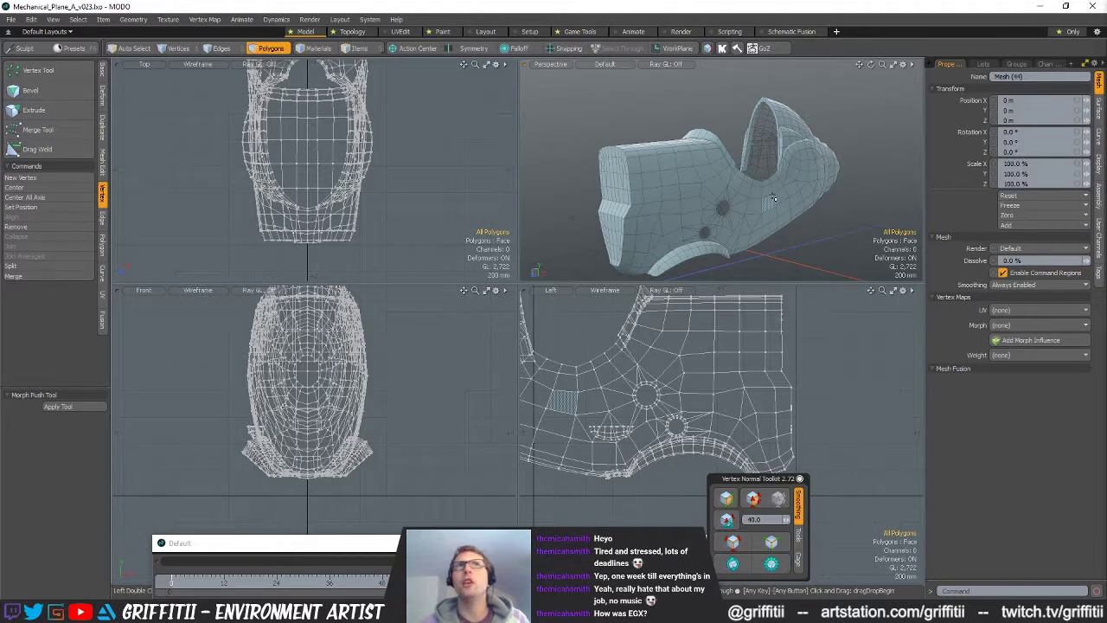
scroll(772, 198, "up", 3)
left_click_drag(773, 197, 719, 196, "alt")
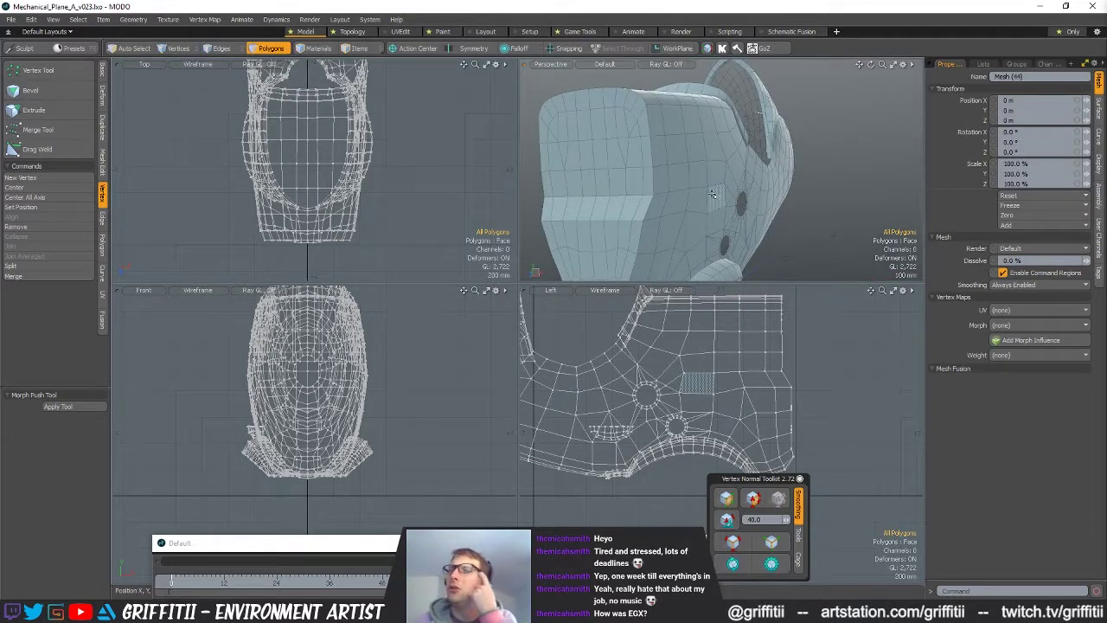
mouse_move(710, 191)
left_mouse_down("alt")
mouse_move(696, 192)
mouse_move(715, 196)
left_mouse_up("alt")
left_click(984, 64)
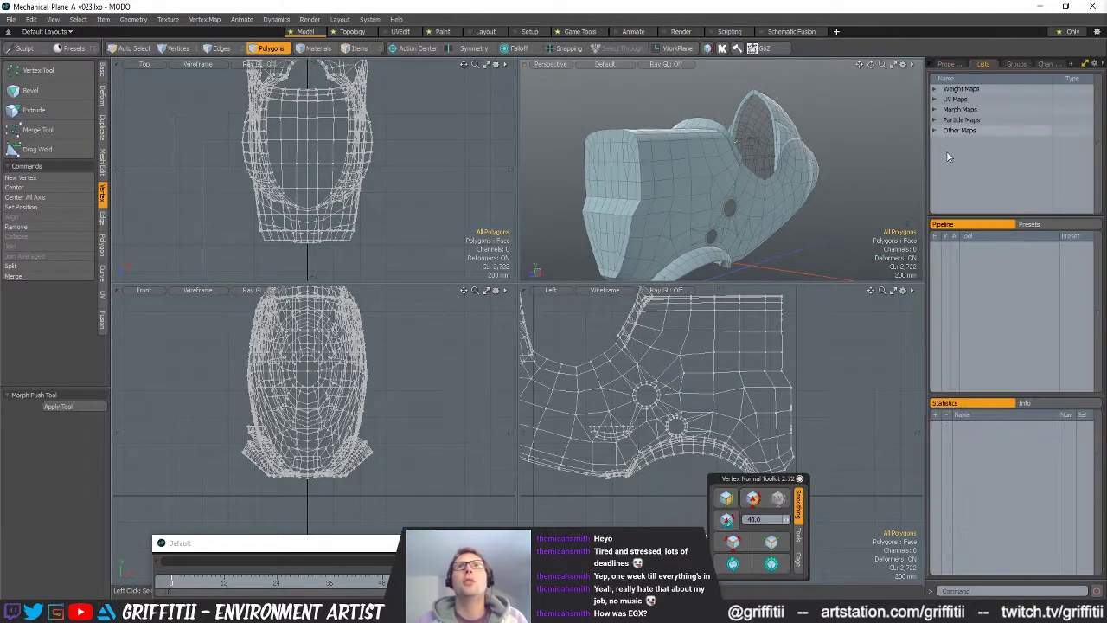
left_click(934, 99)
double_click(945, 110)
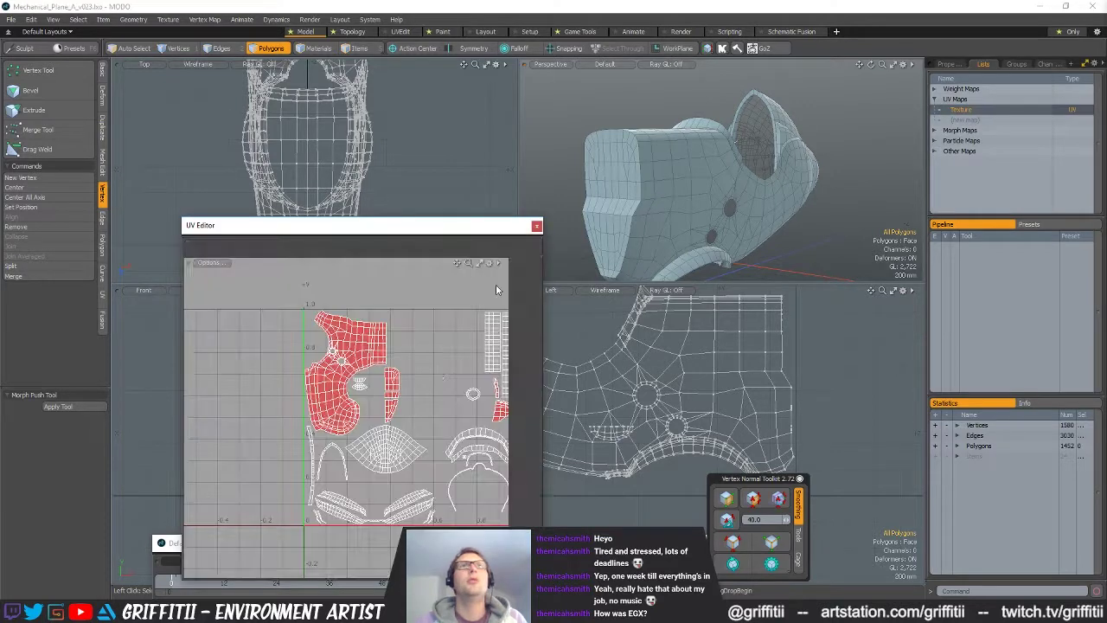
left_click_drag(443, 348, 354, 367, "alt+shift")
- Isolate the connected main body of the fuselage shell and keep the UV Editor clear of the top view
double_click(668, 191)
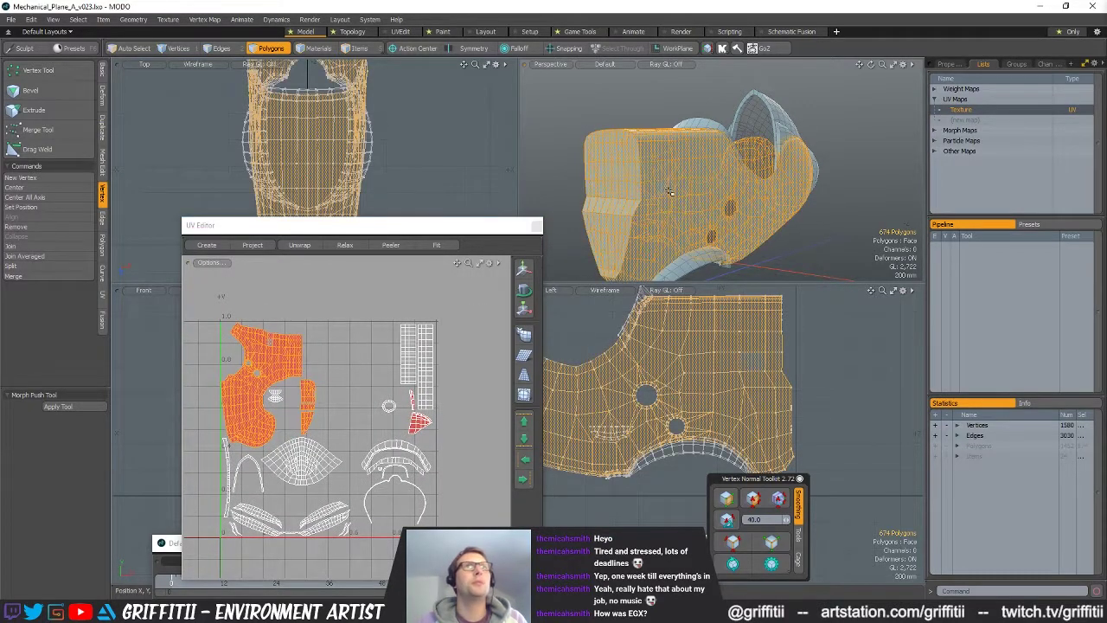
key("shift+h")
left_click_drag(351, 226, 348, 305)
scroll(313, 168, "down", 2)
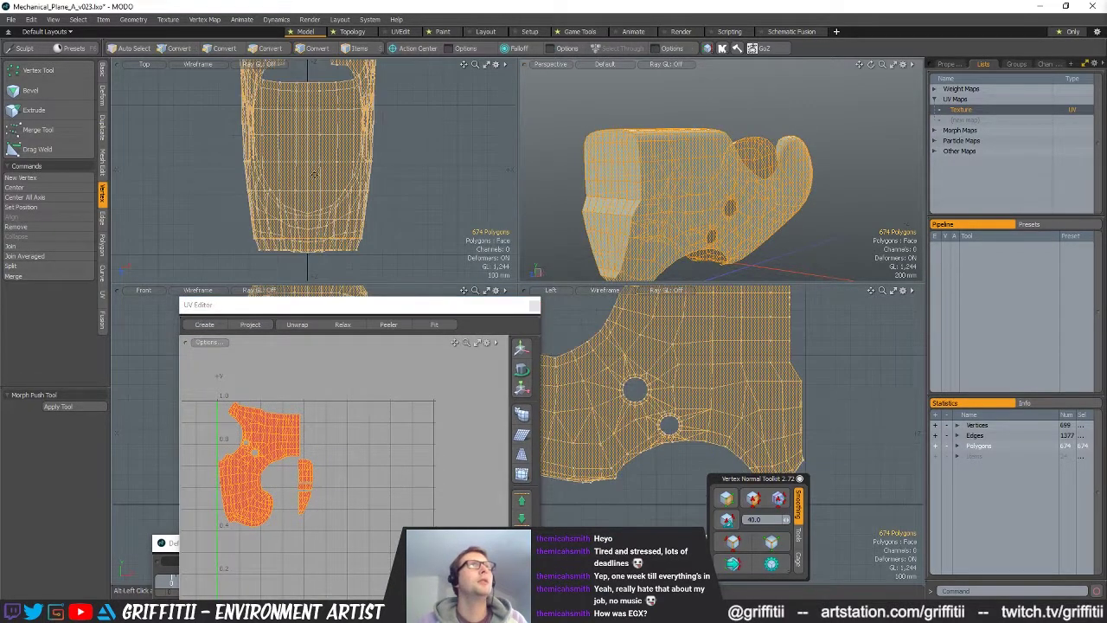
- Select all polygons on one side of the main body's centre line, along its full length
left_click_drag(313, 168, 313, 135, "alt")
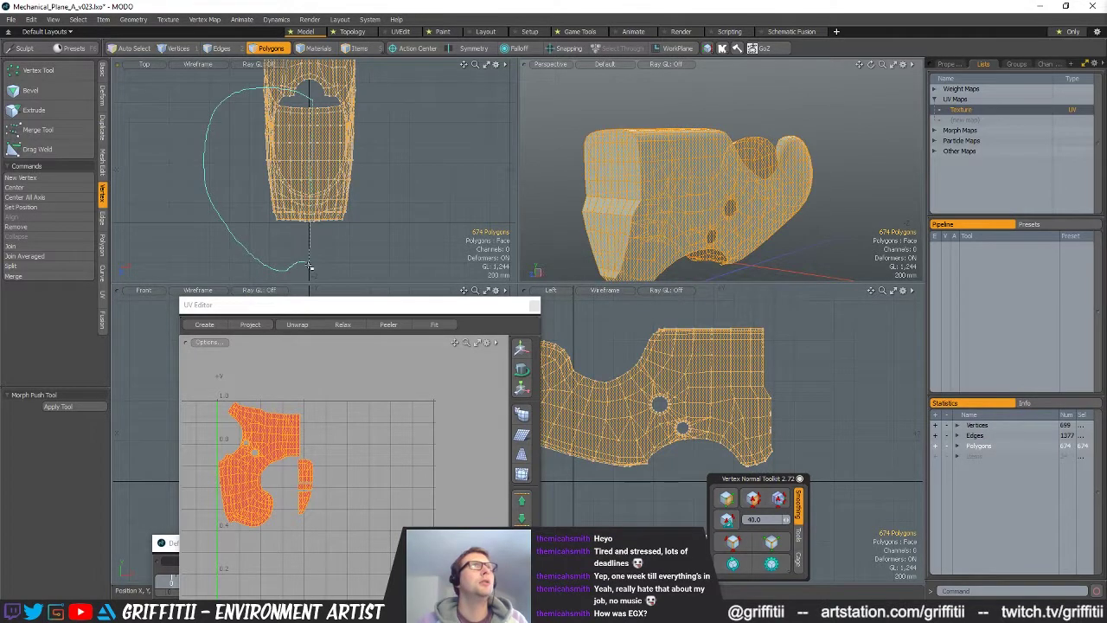
right_click_drag(309, 266, 311, 251)
left_click_drag(314, 131, 313, 243, "alt+shift")
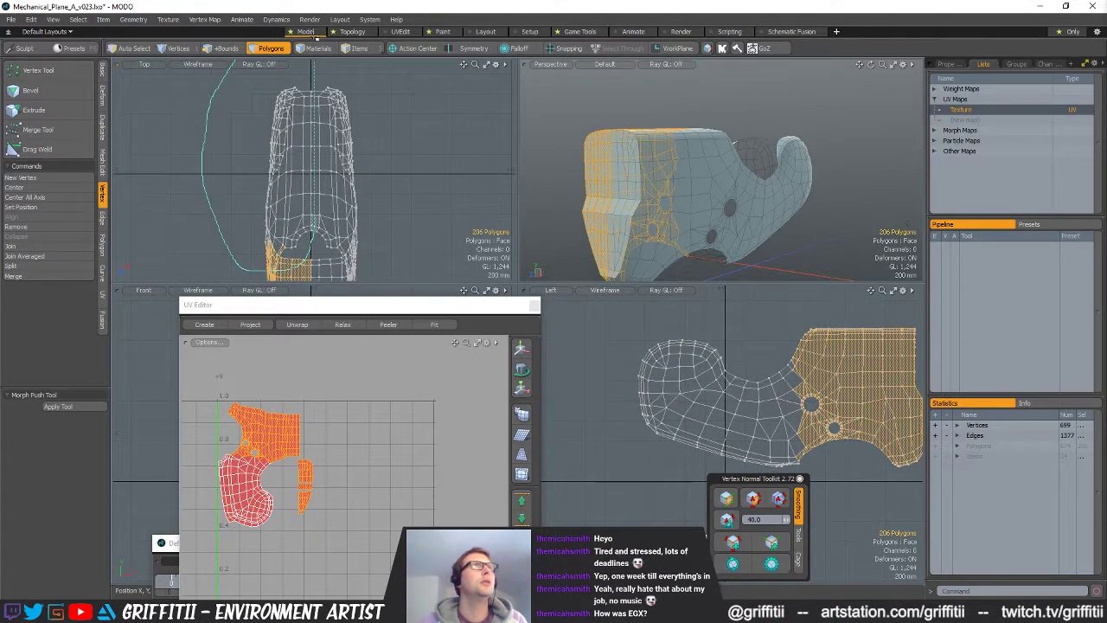
right_click_drag(315, 36, 316, 36)
scroll(326, 390, "down", 3)
key("w")
mouse_move(328, 402)
left_mouse_down("alt+shift")
mouse_move(322, 363)
mouse_move(399, 376)
left_mouse_up("alt+shift")
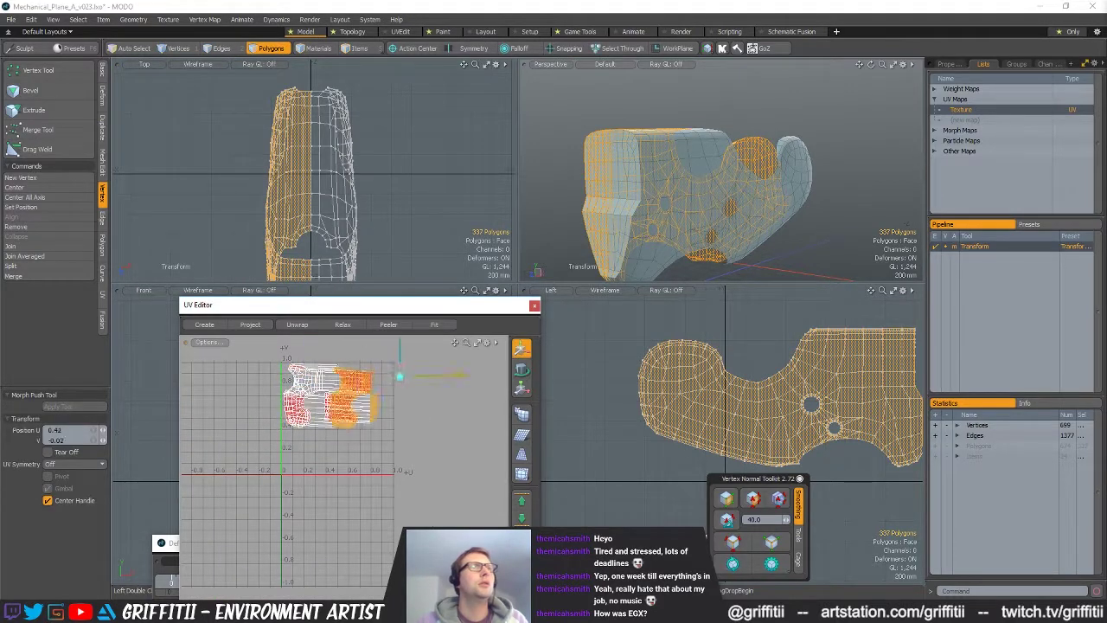
key("ctrl+z")
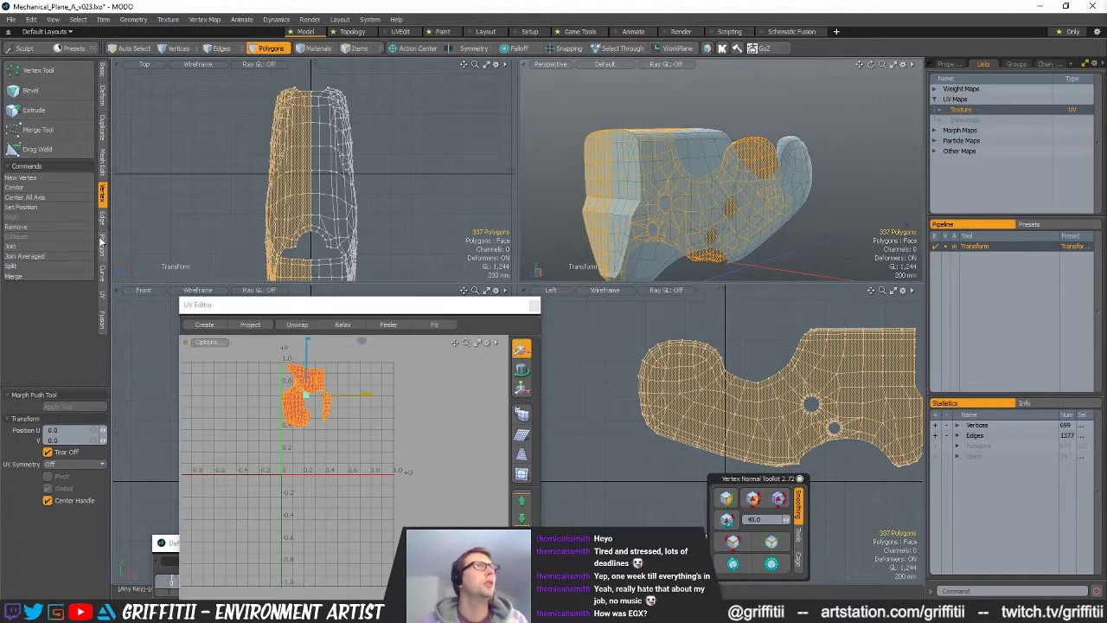
- Mirror the selected half's UVs horizontally across the UV square to separate them from the other half, and clear the selection
left_click(103, 292)
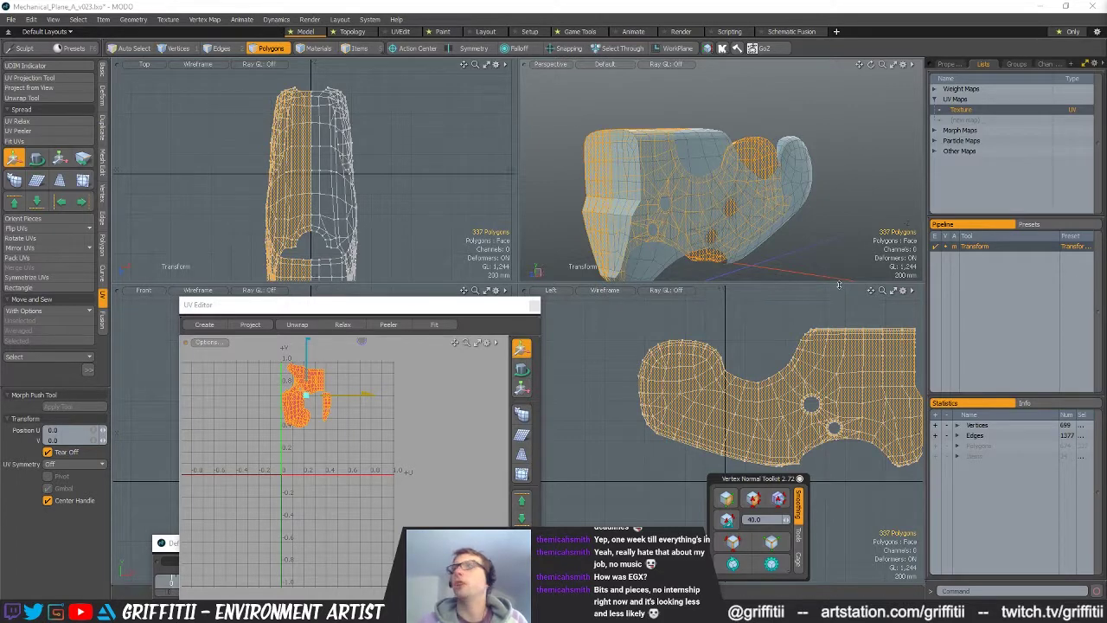
left_click(45, 261)
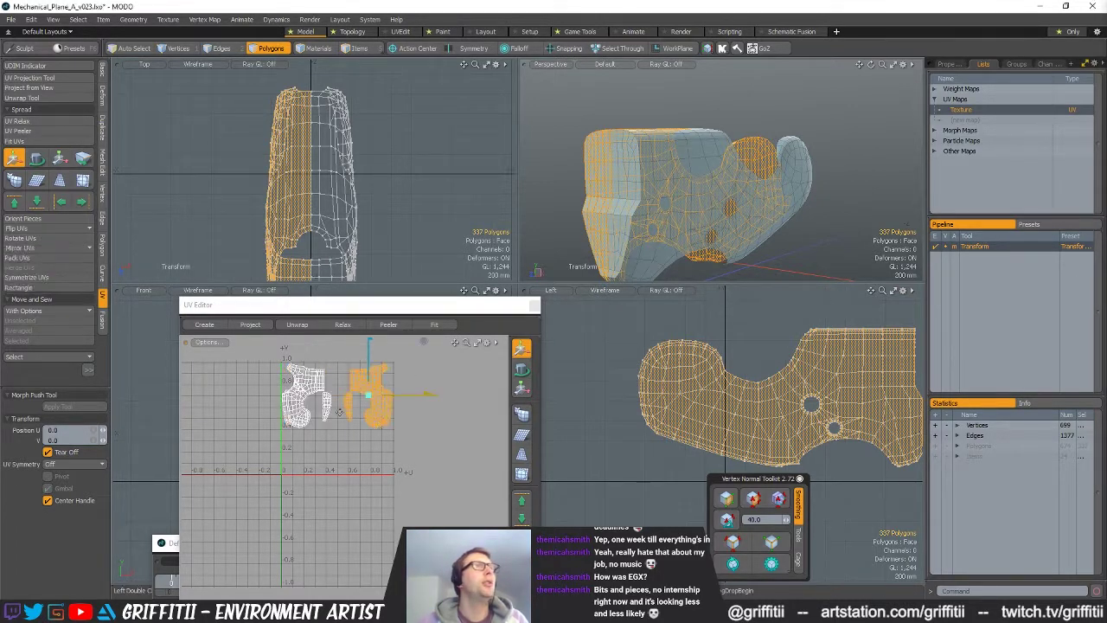
left_click_drag(448, 365, 432, 389, "alt")
key("space")
left_click(433, 388)
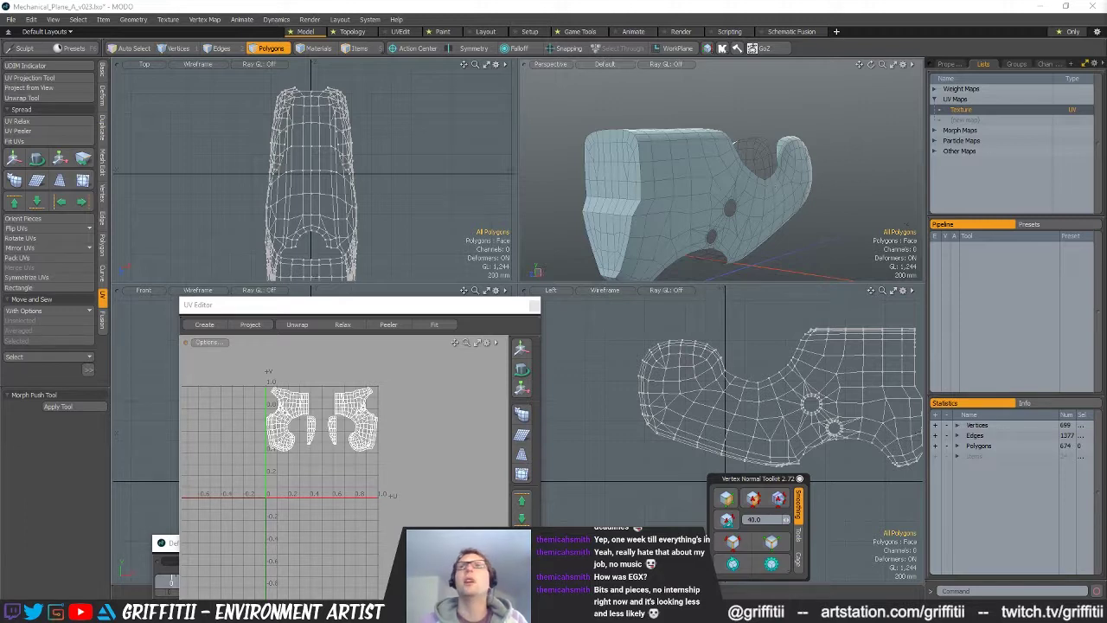
- Load the UV_Checker_Colour_01 image from the Setup folder as a checker texture for the UV map
left_click_drag(1106, 135, 541, 132)
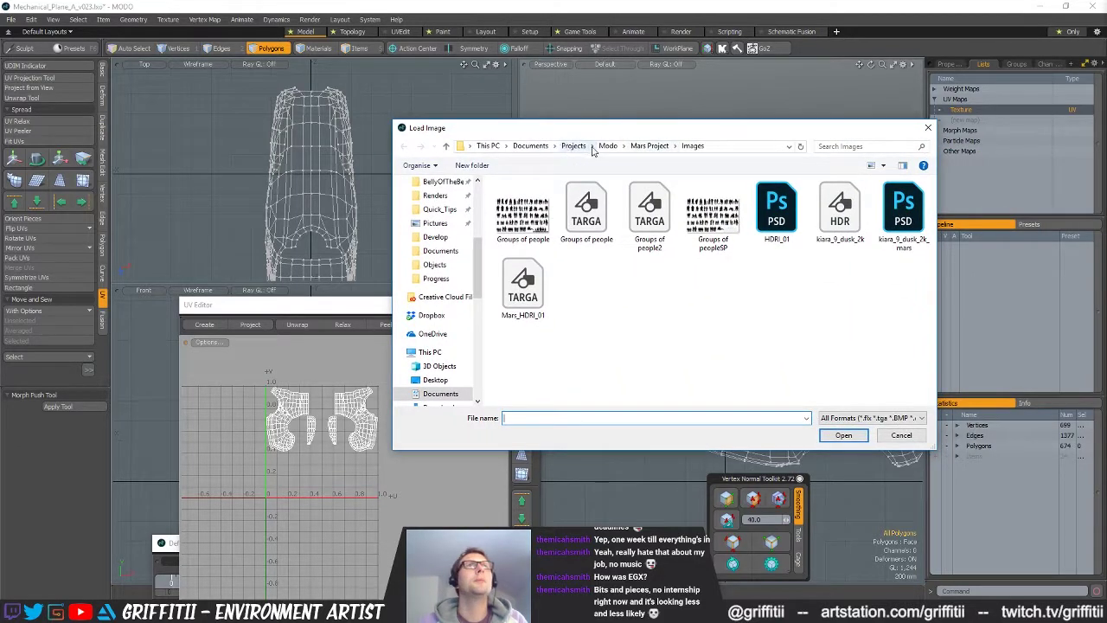
left_click(608, 146)
left_click(574, 146)
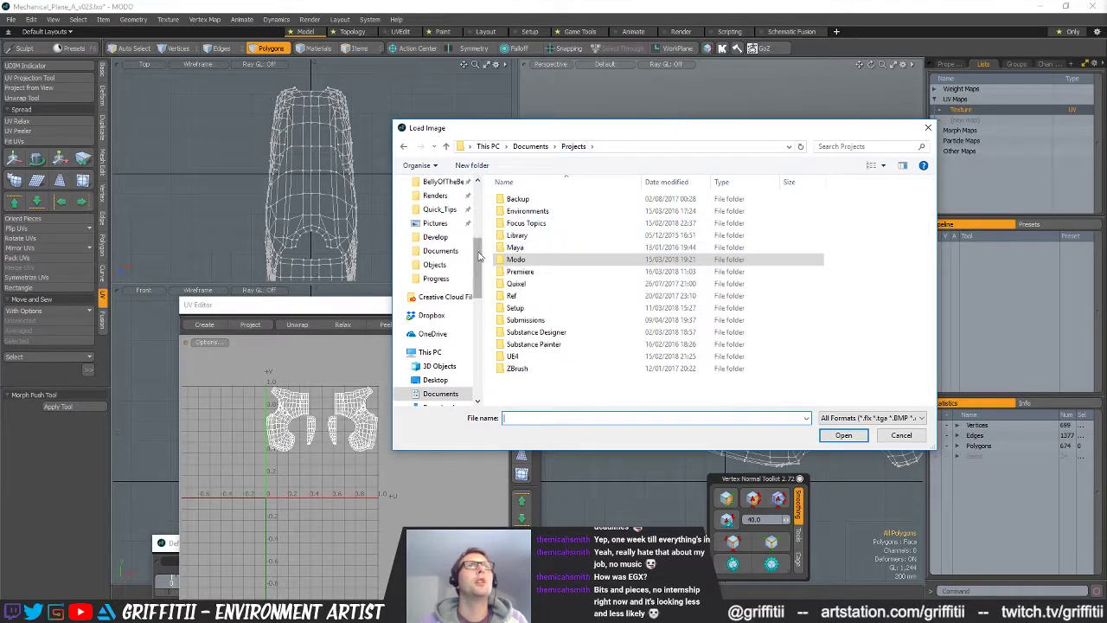
scroll(468, 234, "up", 3)
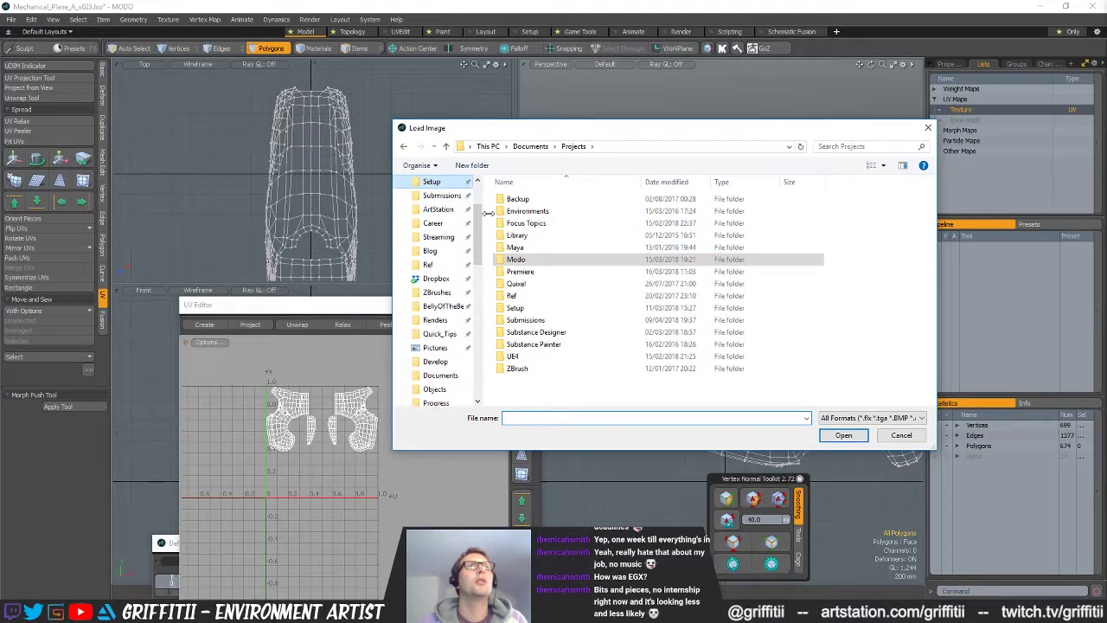
left_click(564, 358)
scroll(602, 369, "down", 1)
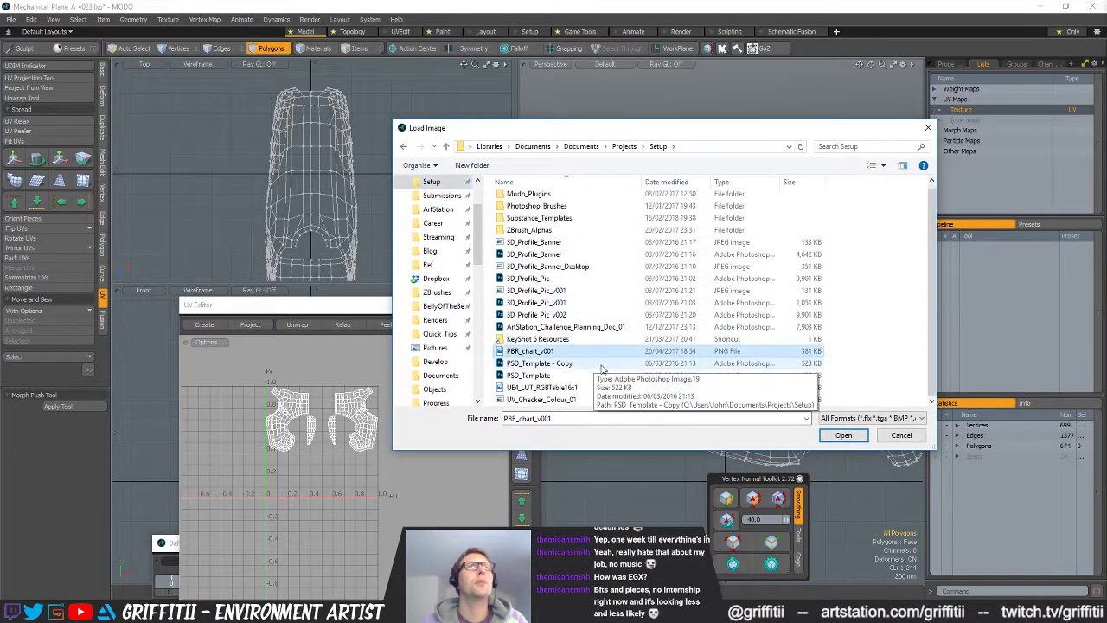
left_click(566, 398)
left_click(840, 435)
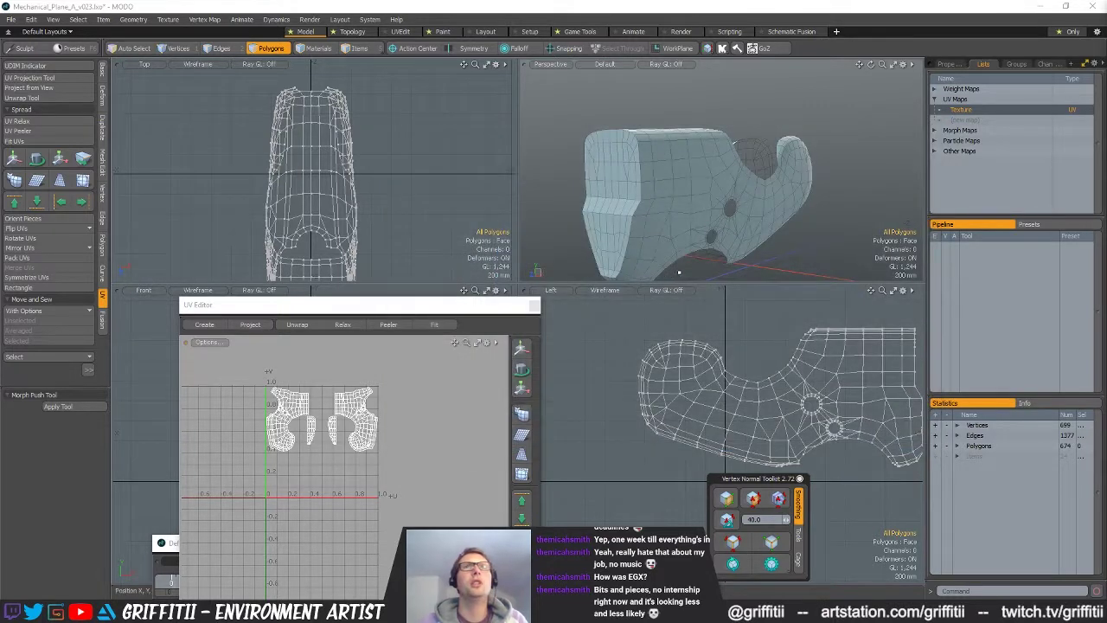
- Inspect the checker pattern on the body and in the UV layout, and undo the checker texture
left_click_drag(802, 187, 706, 165, "alt")
left_click_drag(863, 176, 753, 178, "alt")
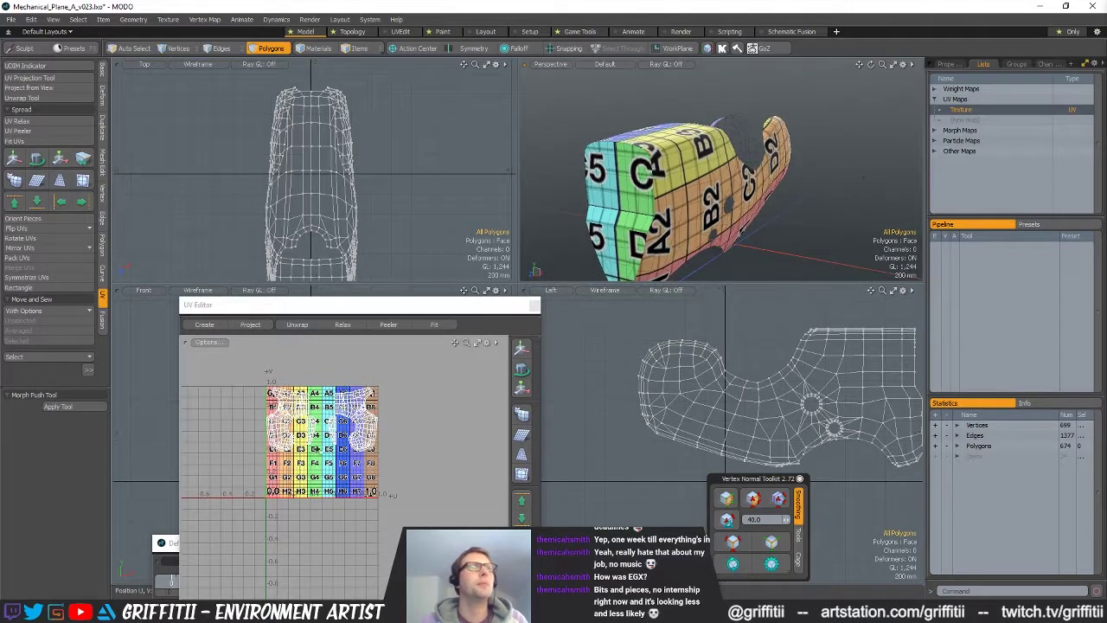
scroll(336, 406, "up", 4)
key("ctrl+z")
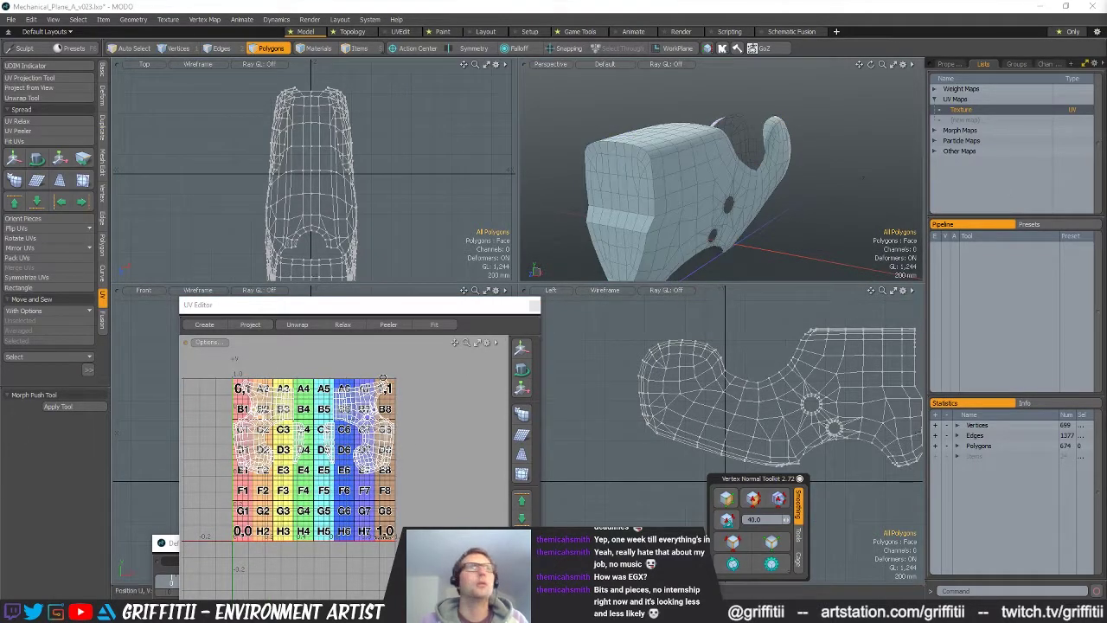
scroll(346, 386, "up", 6)
scroll(365, 426, "down", 4)
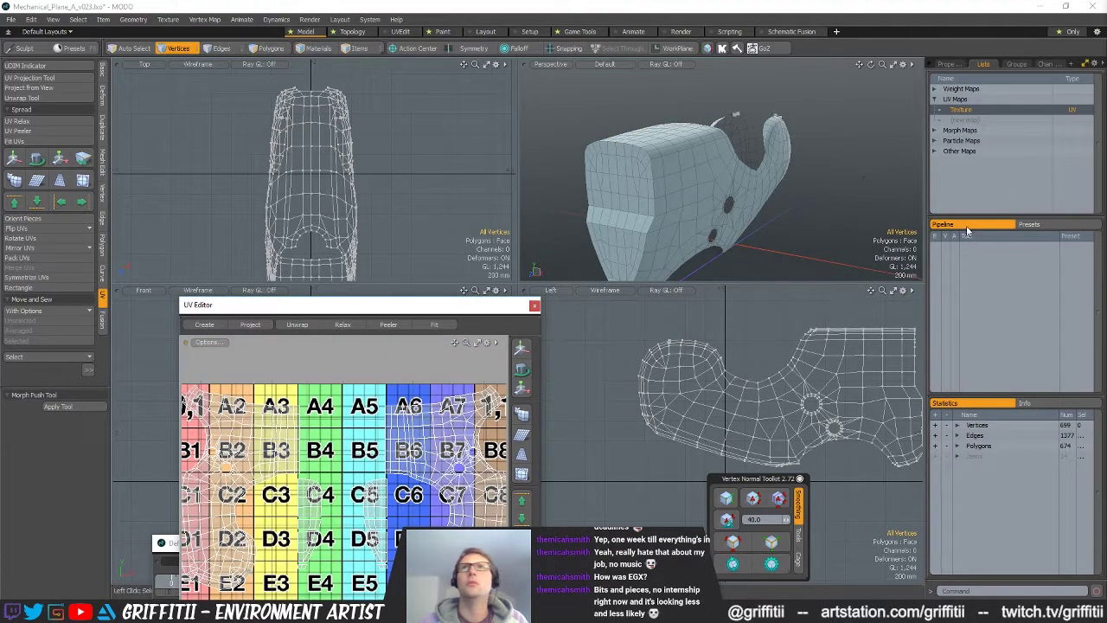
key("ctrl+z")
- Sew the mirrored halves of the flat end cap's upper and middle UV pieces together along their straight centre edges
key("a")
key("2")
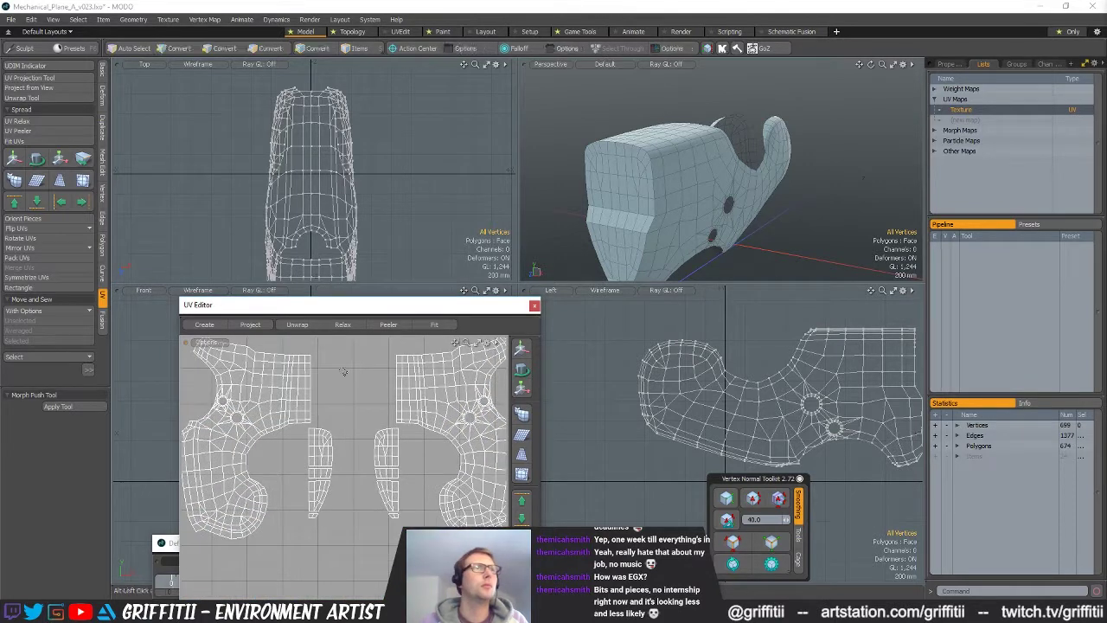
scroll(293, 382, "up", 3)
left_click_drag(328, 392, 320, 443)
left_click_drag(324, 472, 367, 378, "alt")
scroll(367, 378, "up", 2)
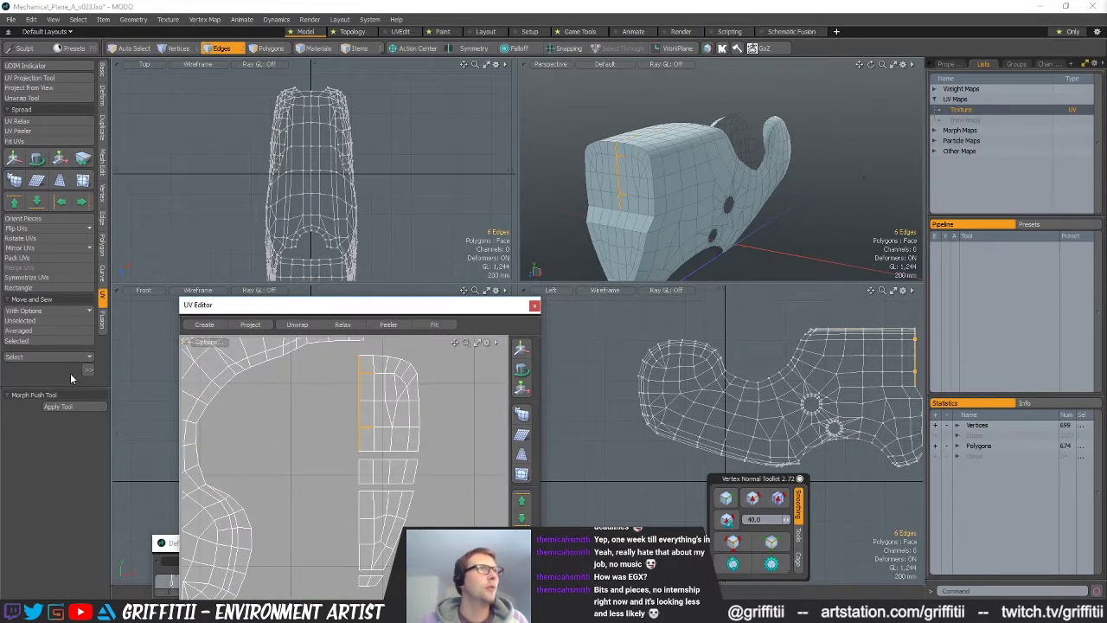
left_click(49, 342)
left_click(22, 343)
- Sew the mirrored halves of the end cap's two lower UV pieces together along their centre edges
left_click_drag(314, 502, 334, 460, "alt")
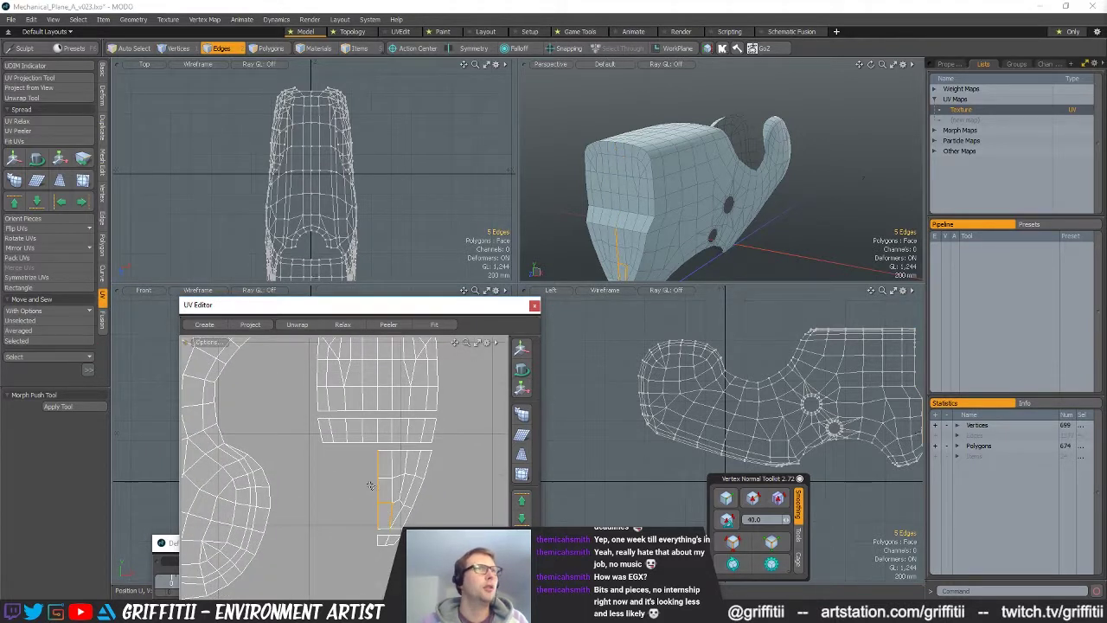
left_click(48, 341)
left_click_drag(382, 541, 383, 532, "alt")
scroll(383, 533, "up", 3)
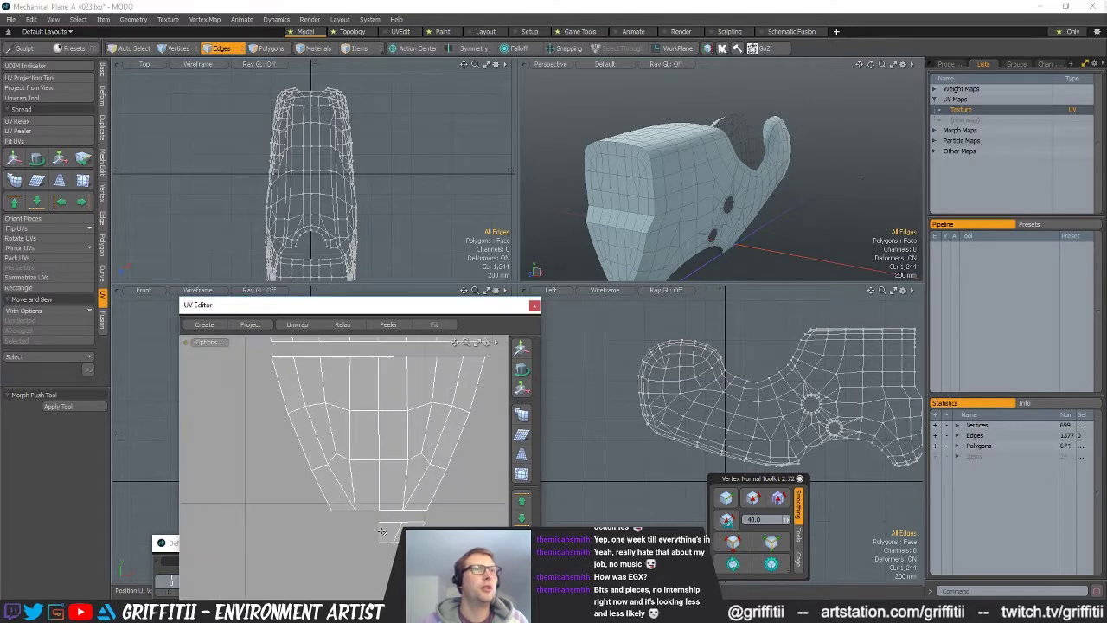
left_click(15, 341)
scroll(378, 467, "down", 5)
- Select all the end cap's UV pieces and relax their UVs
key("3")
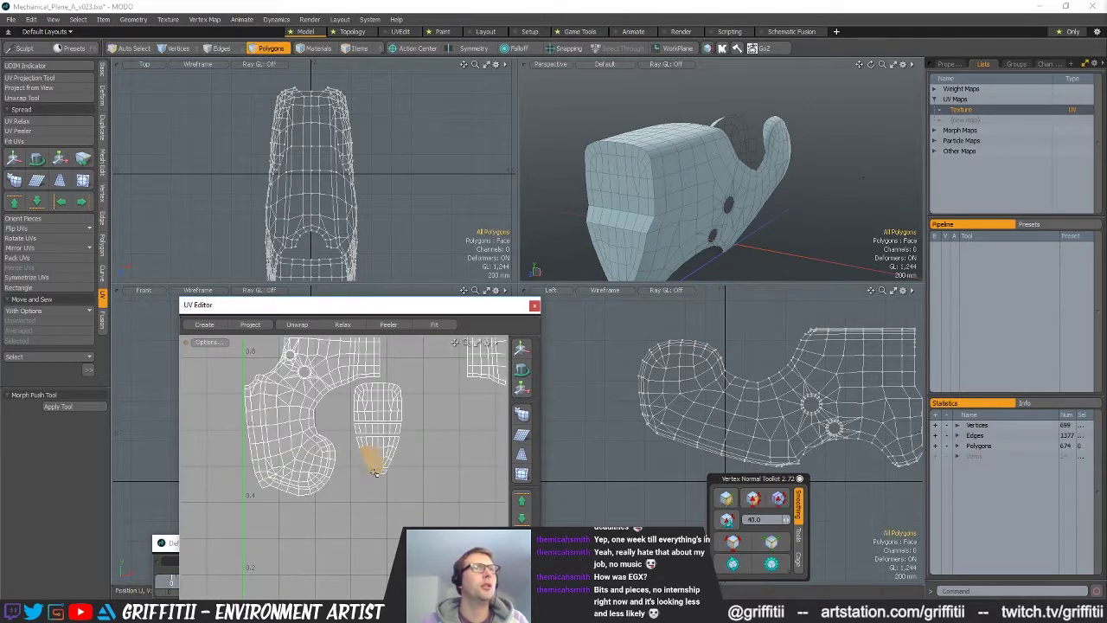
key("bracketright")
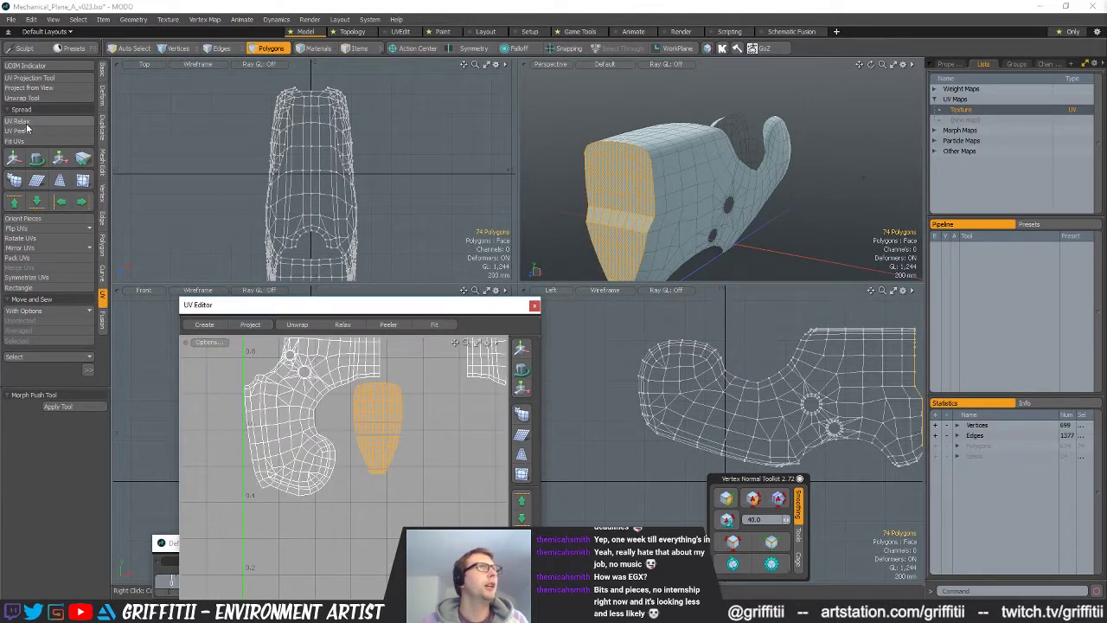
left_click(27, 124)
left_click(391, 418)
key("space")
- Sew the two large side UV islands of the main body together along their straight upper centre seam
left_click_drag(384, 377, 415, 458, "alt")
key("1")
key("2")
left_click(385, 418)
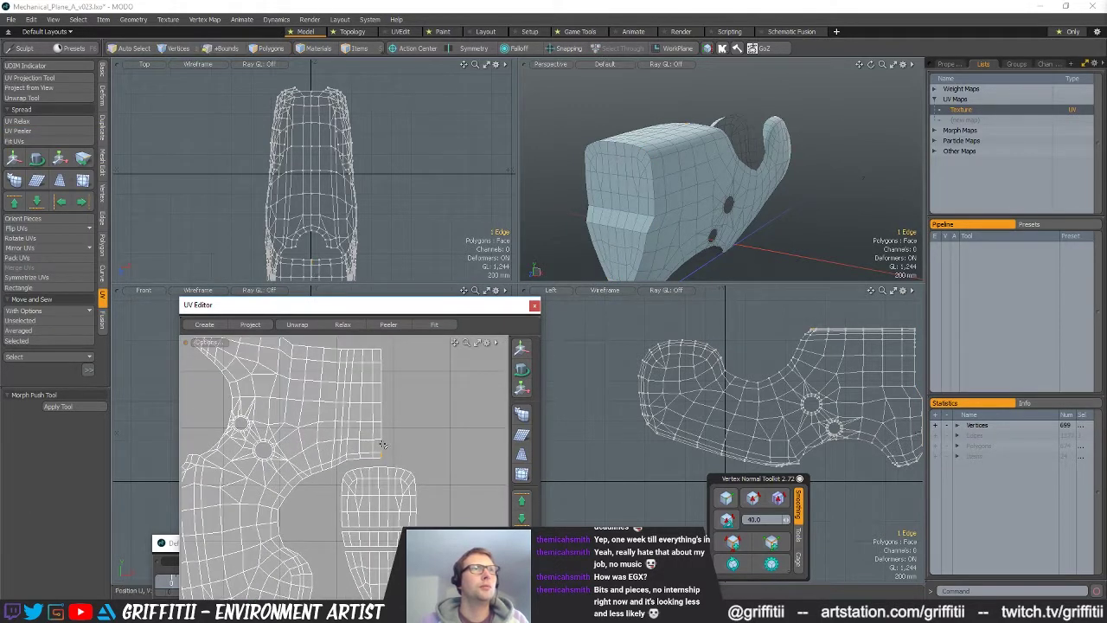
left_click(60, 344)
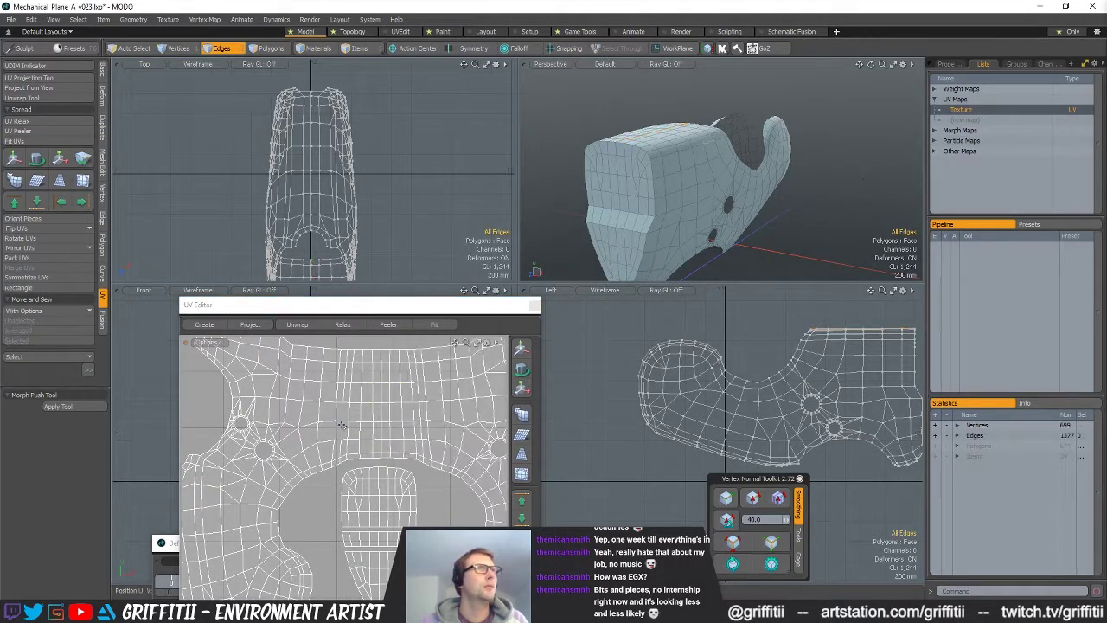
- Select the main body's joined UV island and relax its UVs
key("a")
key("3")
double_click(348, 412)
left_click(85, 120)
left_click(429, 423)
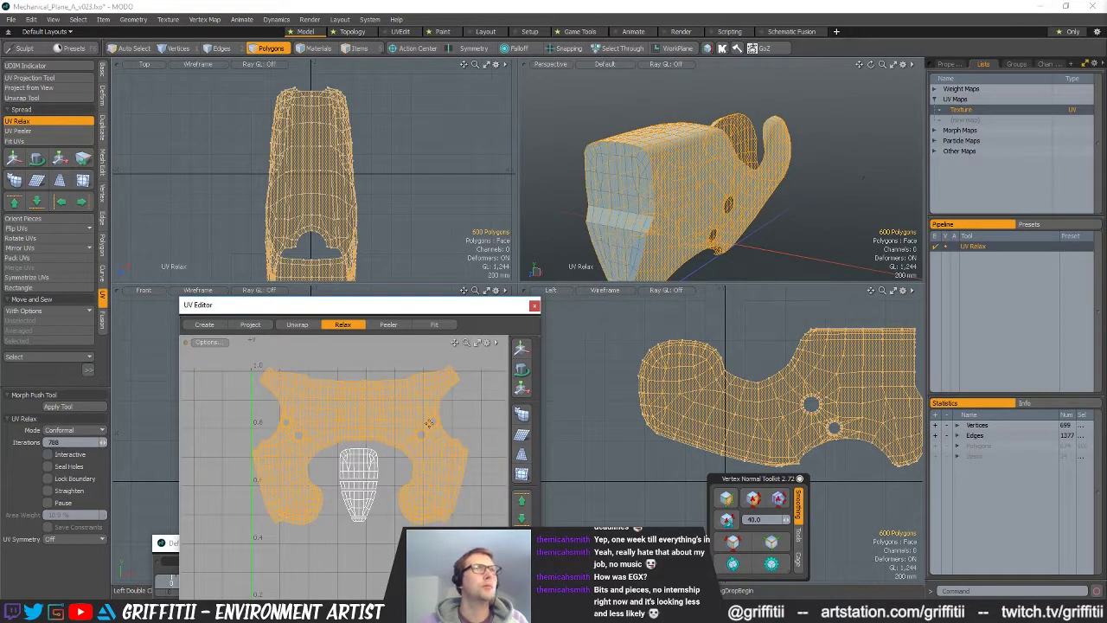
scroll(367, 430, "up", 2)
key("w")
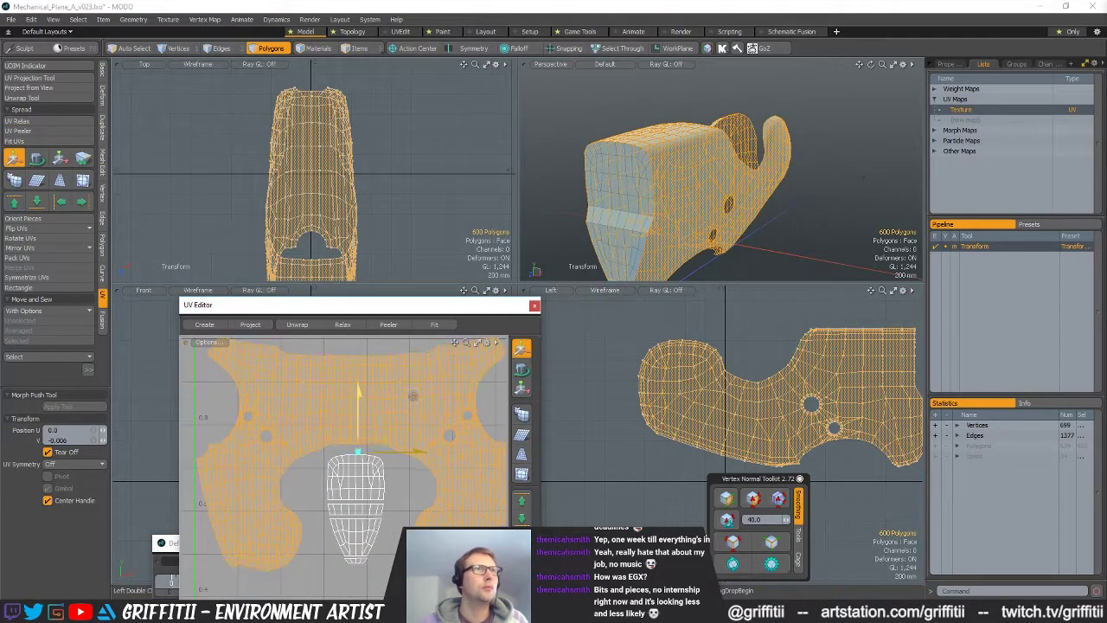
key("space")
- Select all the end cap's UV pieces and move them into the gap between the two legs of the main body island
left_click_drag(410, 407, 360, 470, "ctrl+alt")
left_click(388, 375)
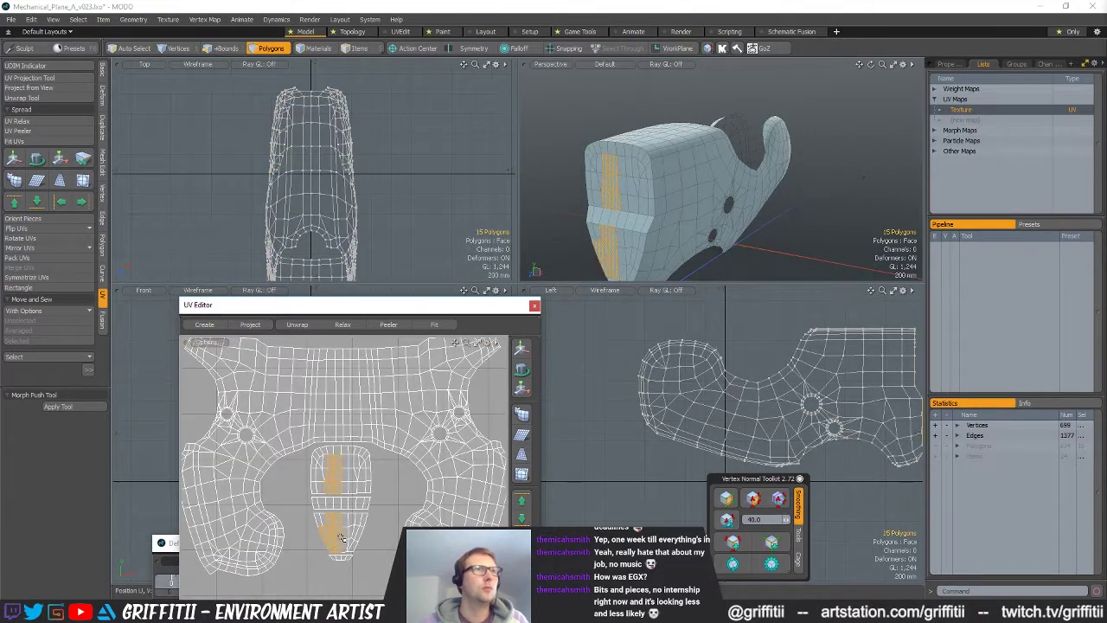
left_click_drag(342, 554, 342, 559)
key("bracketright")
left_click_drag(366, 506, 388, 473, "alt+shift")
key("w")
key("space")
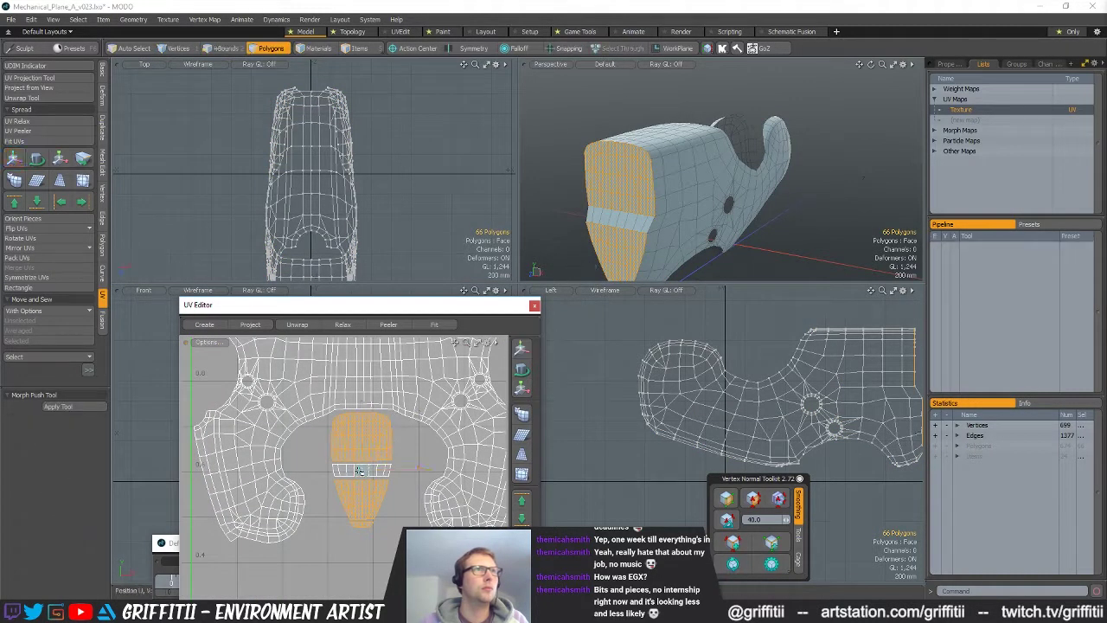
key("w")
left_click_drag(402, 424, 389, 433)
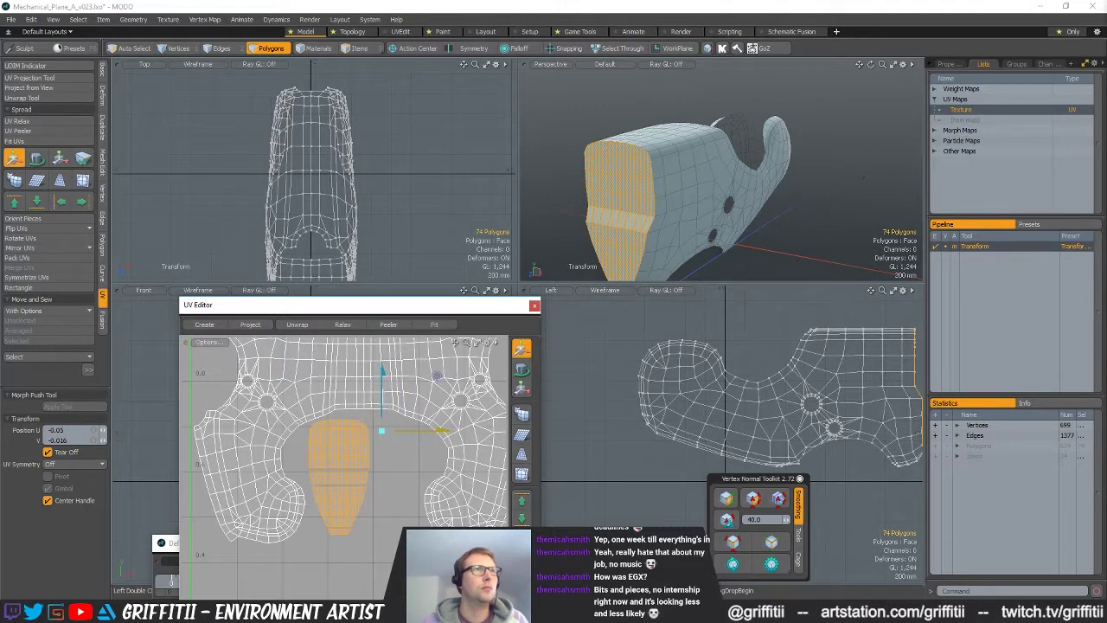
key("space")
- Unhide the remaining plane geometry, select one side fairing's polygons and frame them in the perspective view
left_click(409, 429)
left_click_drag(409, 429, 282, 436, "ctrl+alt")
left_click_drag(743, 195, 625, 171, "alt")
key("u")
double_click(839, 114)
key("shift+a")
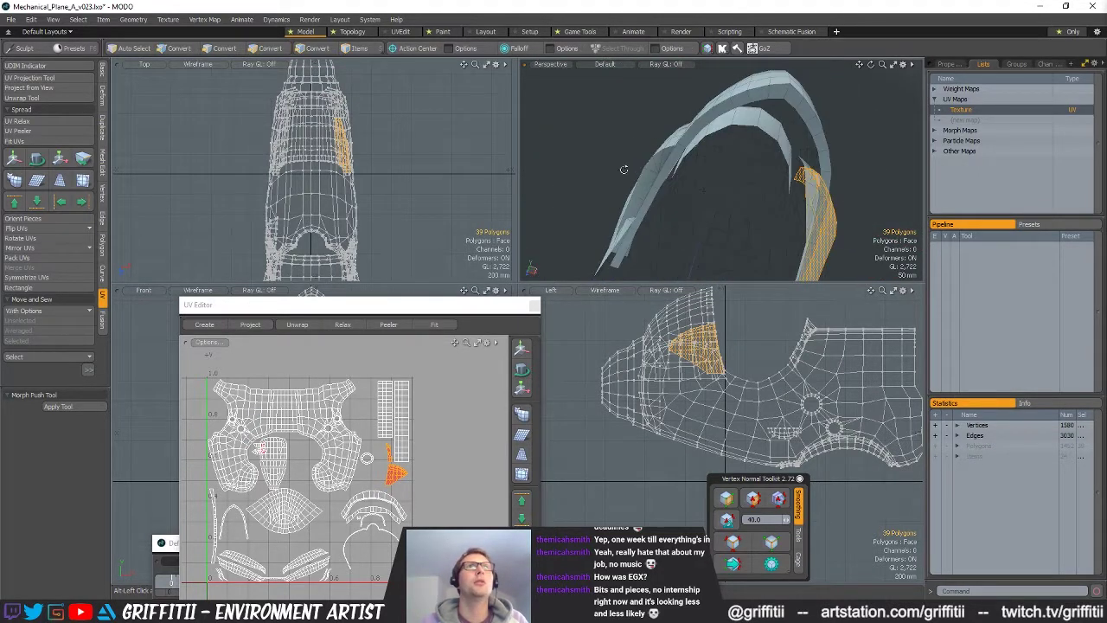
- Mirror the opposite side fairing's overlapping UVs horizontally and move them beside the first fairing's UV island
double_click(659, 164)
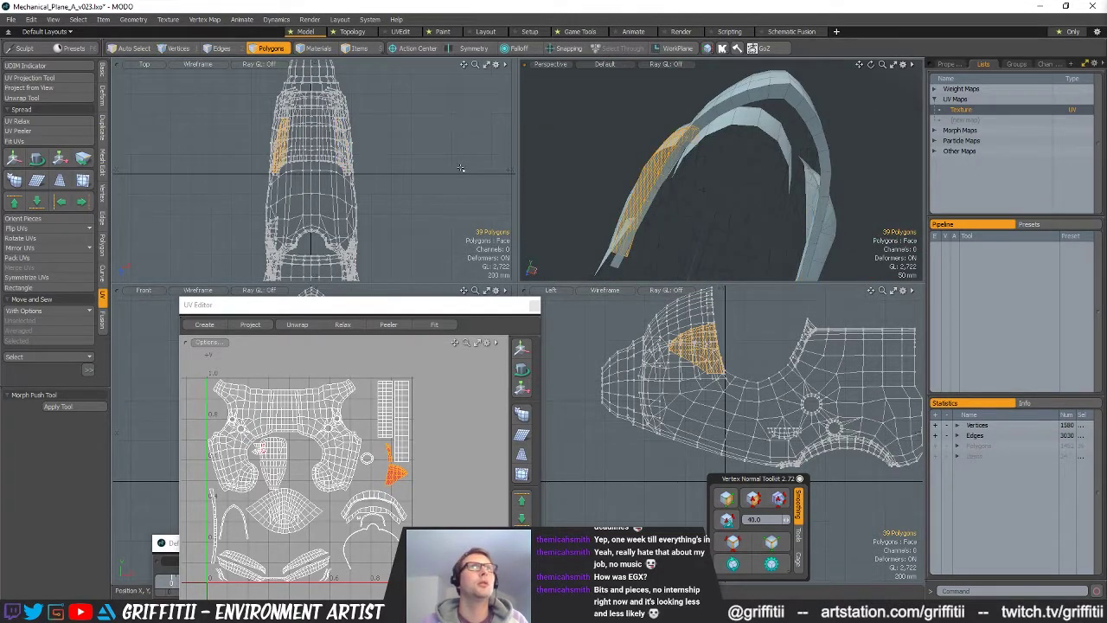
left_click(29, 249)
left_click(43, 259)
left_click_drag(232, 472, 208, 477, "alt")
key("w")
scroll(336, 428, "up", 5)
left_click_drag(382, 428, 397, 480)
scroll(380, 467, "up", 4)
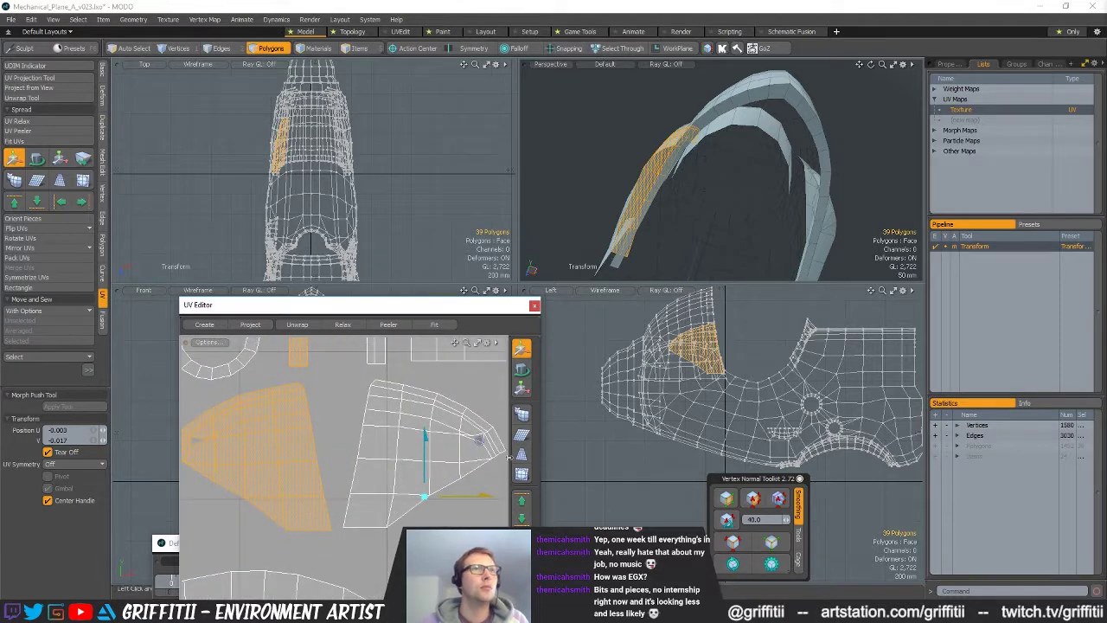
- Pull the two overlapping polygons off the end of one fairing's UV island and sew them along their shared edge
key("q")
key("1")
scroll(465, 439, "up", 7)
left_click_drag(464, 439, 370, 482, "alt+shift")
key("space")
left_click(370, 439)
left_click_drag(403, 445, 502, 376, "alt+shift")
scroll(358, 488, "down", 3)
key("w")
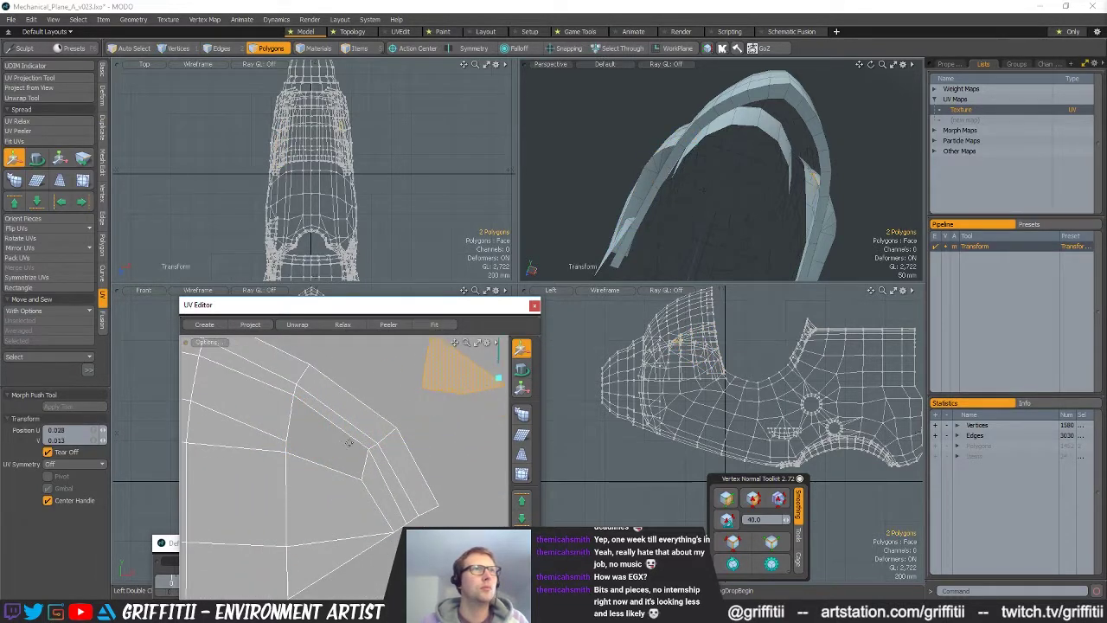
key("q")
key("2")
left_click(38, 343)
scroll(436, 476, "down", 5)
- Pull the matching overlapping polygons off the other fairing's UV island and sew them along the shared edge
left_click_drag(436, 475, 338, 462, "alt+shift")
scroll(408, 452, "up", 5)
key("3")
left_click(419, 472)
key("w")
left_click_drag(418, 469, 256, 424)
key("q")
key("2")
left_click(411, 450)
left_click(75, 343)
scroll(271, 433, "down", 6)
- Locate the thin strip polygon at the side fairing's end on the model and frame it in the views
key("3")
left_click_drag(353, 435, 304, 437, "alt+shift")
left_click_drag(413, 501, 436, 451, "alt+shift")
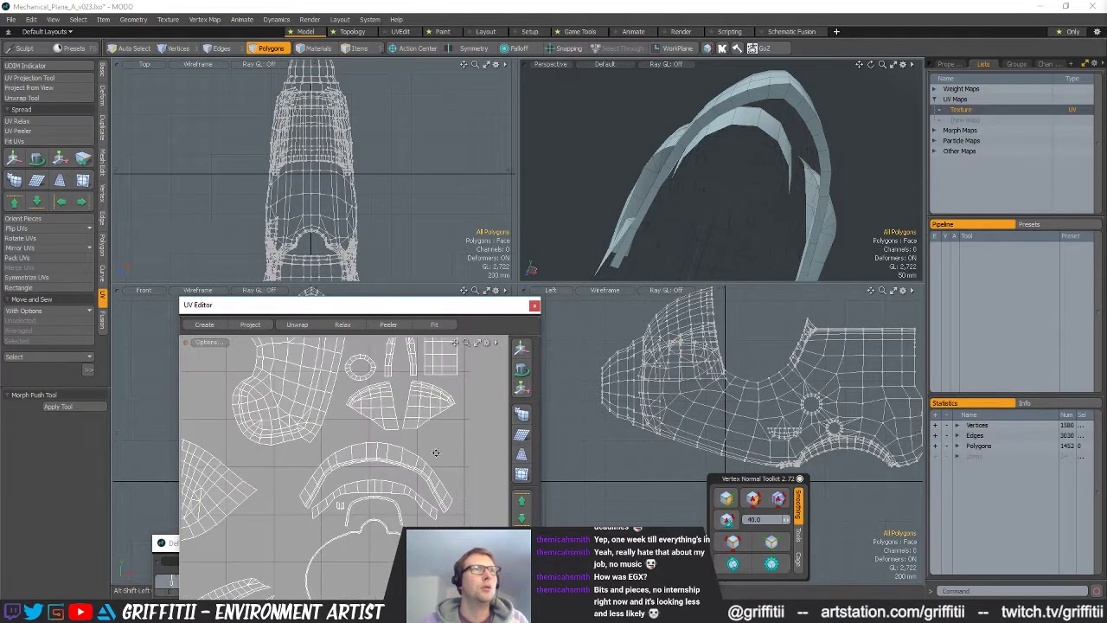
left_click_drag(776, 206, 758, 210, "alt")
double_click(751, 211)
left_click_drag(688, 157, 665, 194, "alt+shift")
left_click_drag(666, 195, 699, 171, "alt")
left_click_drag(699, 171, 766, 305, "alt")
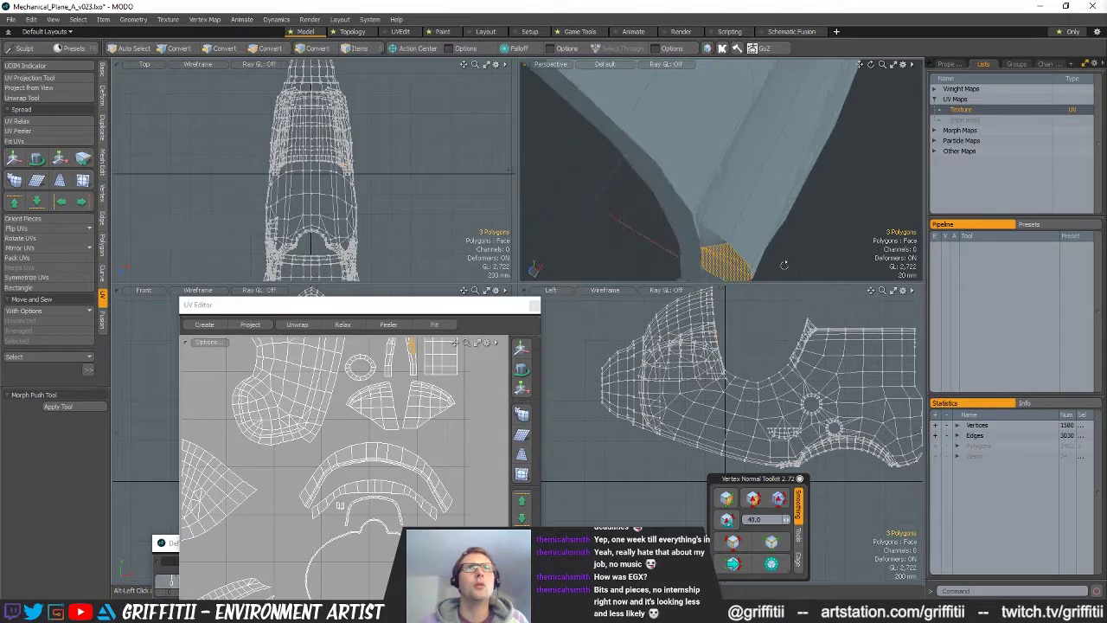
left_click(703, 177)
left_click(713, 187)
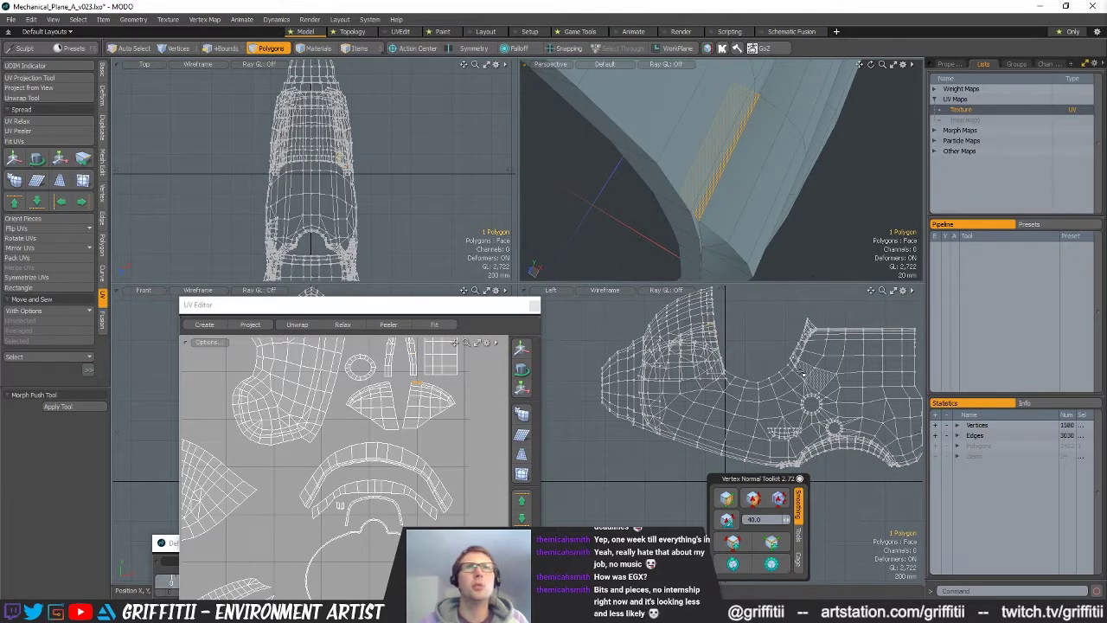
key("shift+a")
- Select the mirrored pair of vertices at the side fairings' corners and move them 10 mm along Z
left_click_drag(277, 184, 283, 113, "alt+shift")
key("1")
left_click(289, 202)
key("w")
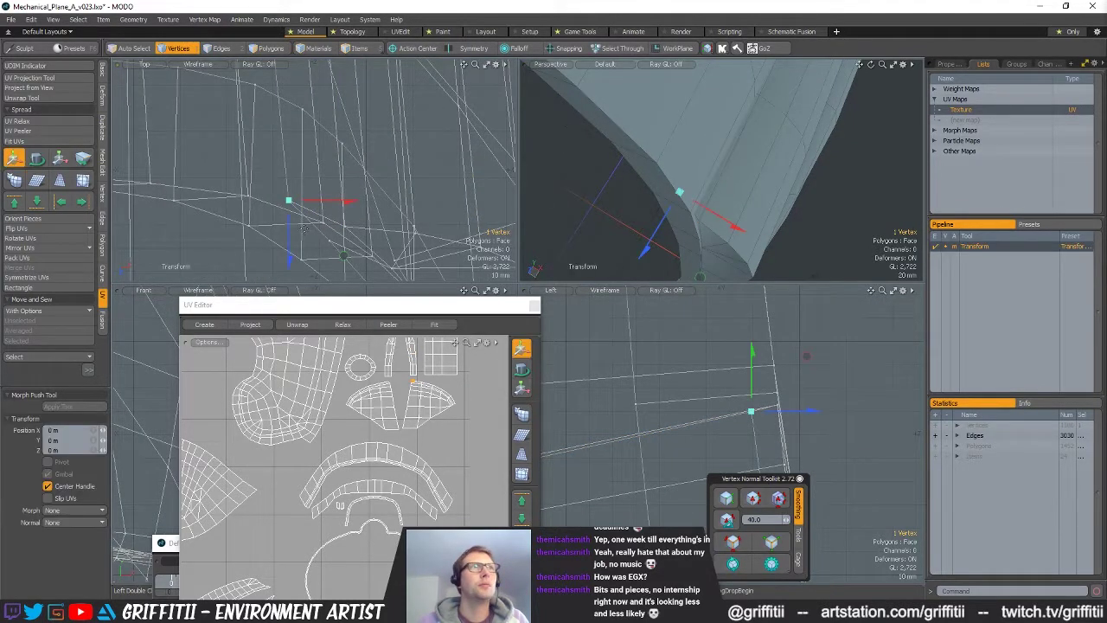
left_click_drag(205, 203, 472, 205, "alt+shift")
left_click_drag(156, 216, 320, 233, "alt+shift")
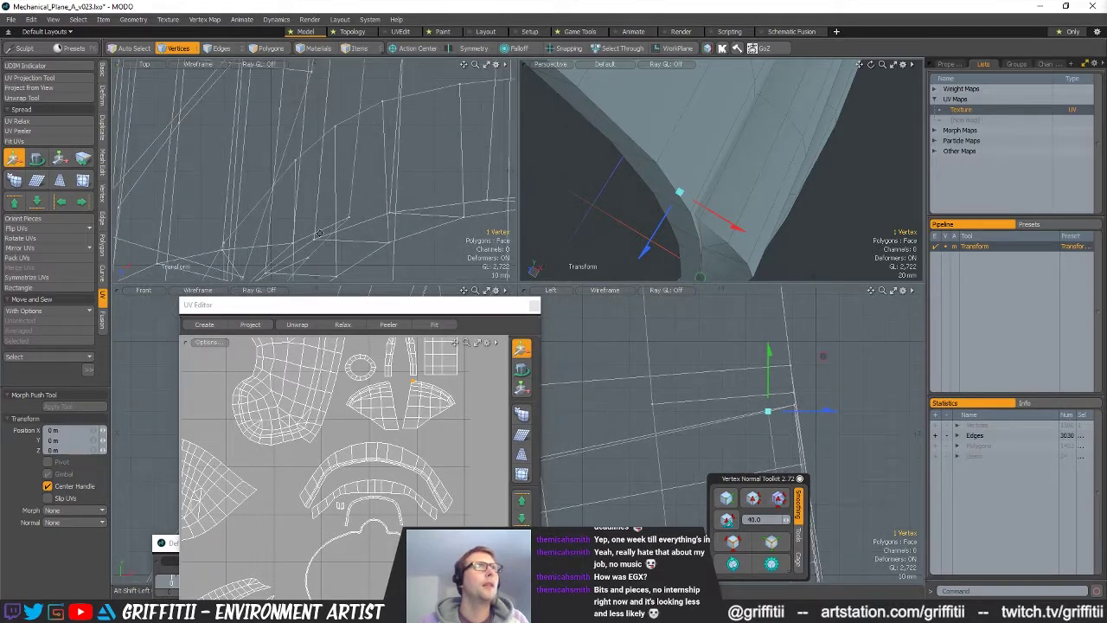
key("q")
left_click_drag(385, 210, 182, 208, "alt+shift")
left_click_drag(326, 202, 35, 222, "alt+shift")
left_click_drag(363, 218, 81, 192, "alt+shift")
key("w")
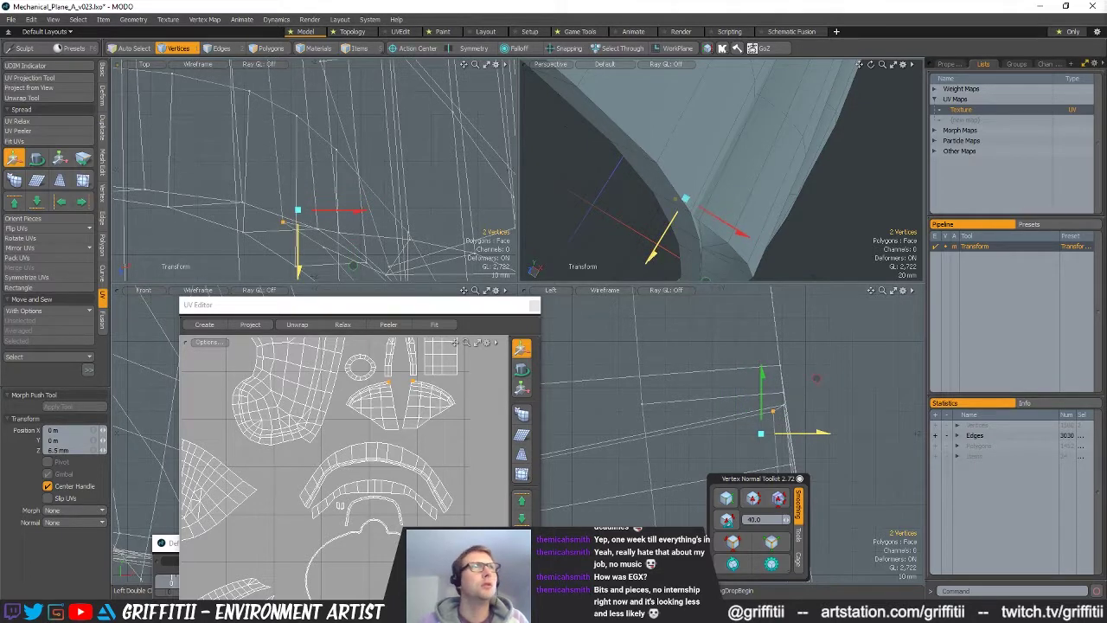
left_click_drag(659, 247, 687, 180, "alt")
left_click_drag(588, 180, 582, 185)
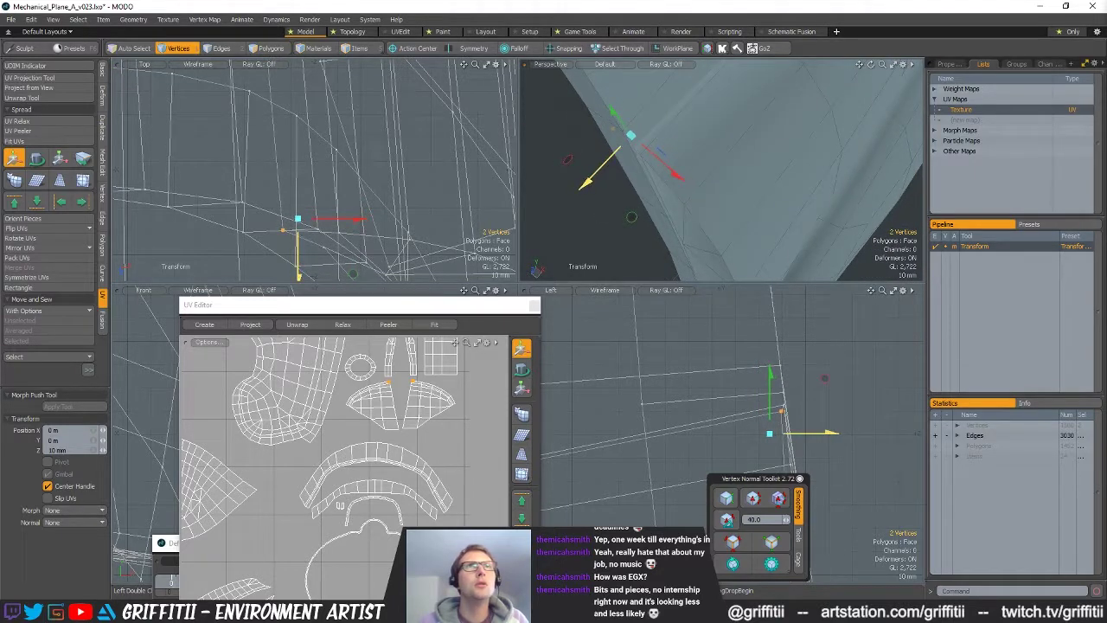
key("space")
- Add the neighbouring mirrored pair of fairing edge vertices to the selection and move all four 8 mm along Z
left_click(325, 249, "shift")
scroll(326, 249, "down", 3)
left_click_drag(263, 202, 139, 185, "alt+shift")
left_click(396, 219, "shift")
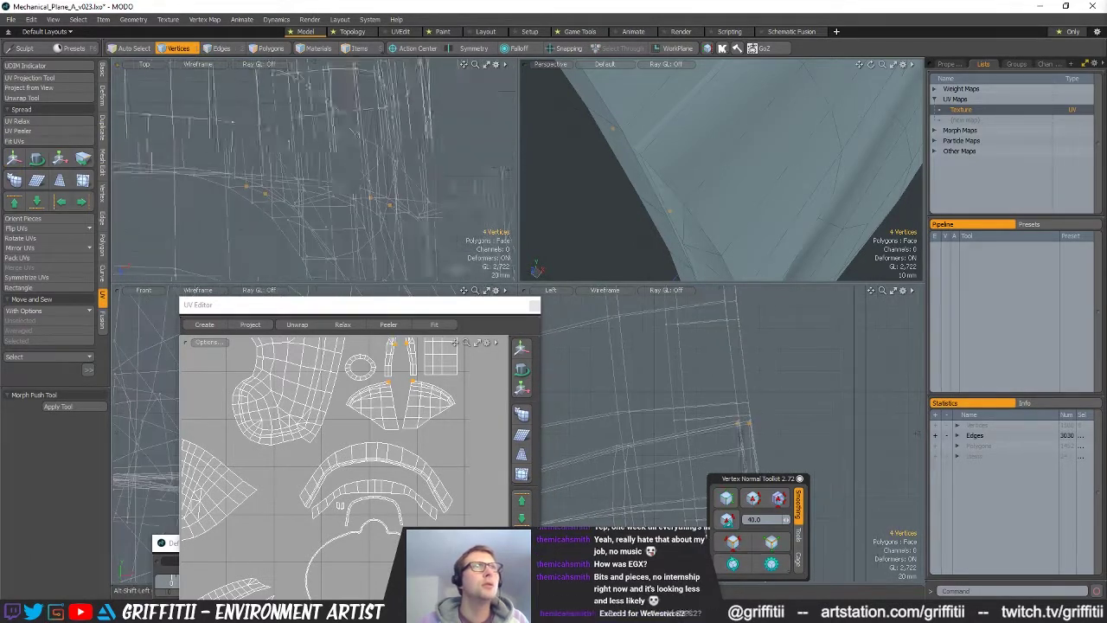
scroll(341, 206, "up", 4)
key("w")
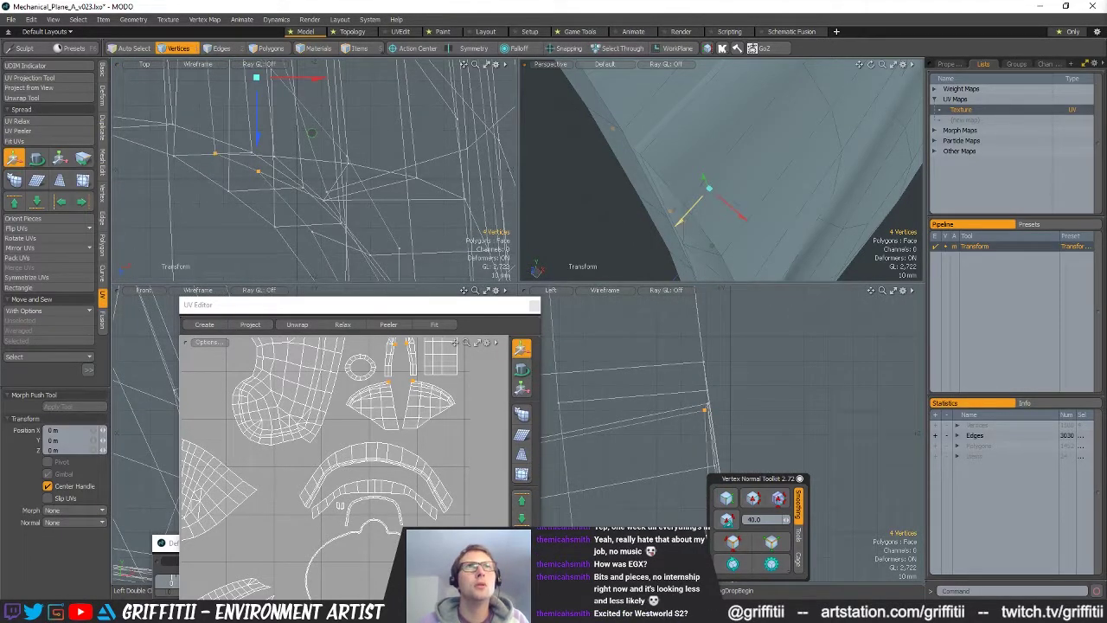
left_click_drag(675, 227, 671, 232)
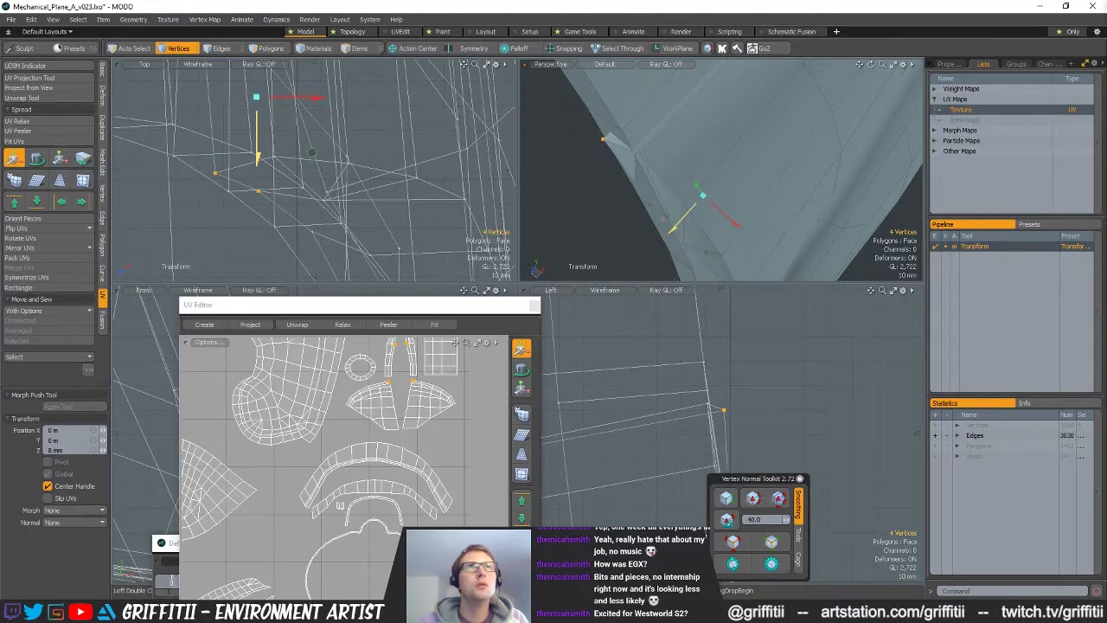
key("space")
- Nudge the lower mirrored pair of fairing edge vertices about 500 um along X
left_click_drag(748, 321, 715, 405, "ctrl+alt")
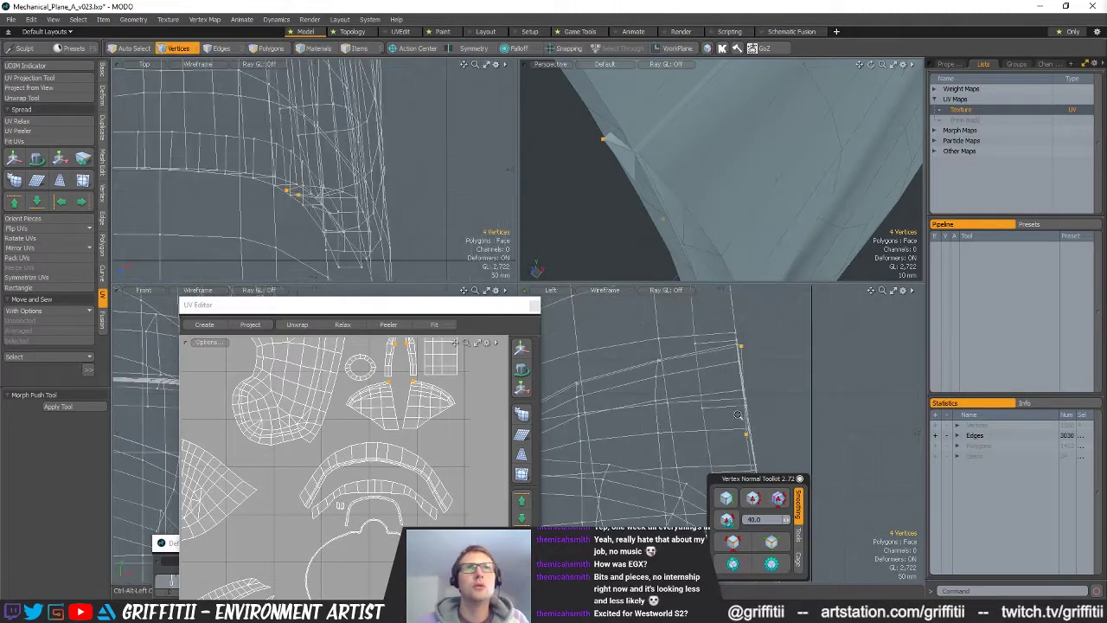
key("w")
left_click_drag(647, 224, 663, 212, "alt")
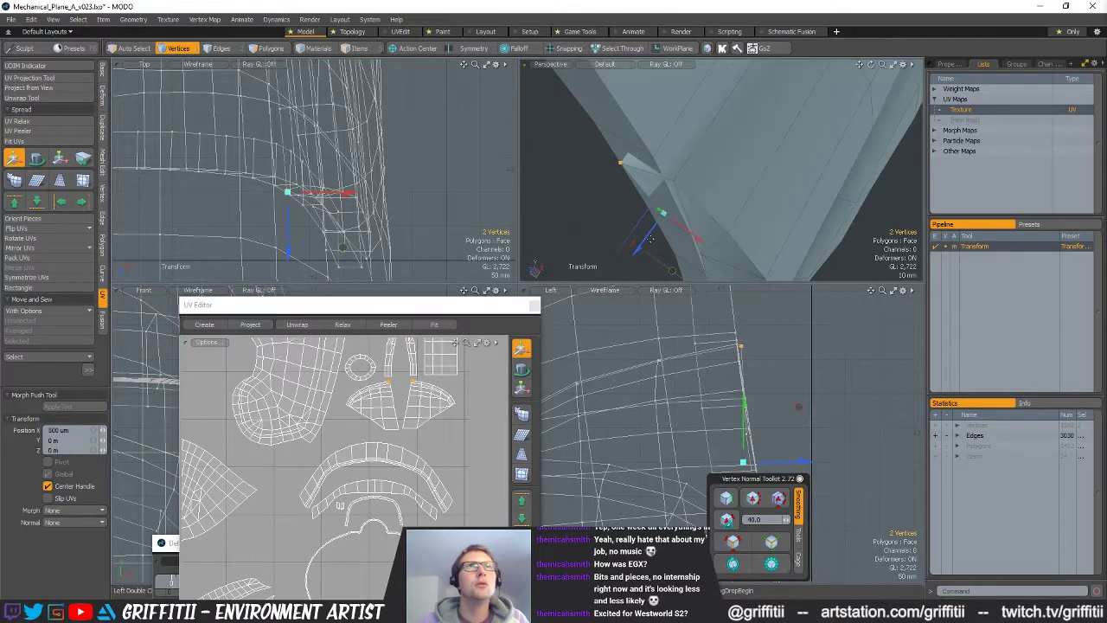
left_click_drag(645, 240, 693, 160, "alt")
key("space")
left_click(653, 191)
key("space")
key("space")
- Select both side fairings' UV islands, including their narrow strips, and relax their UVs
double_click(683, 156)
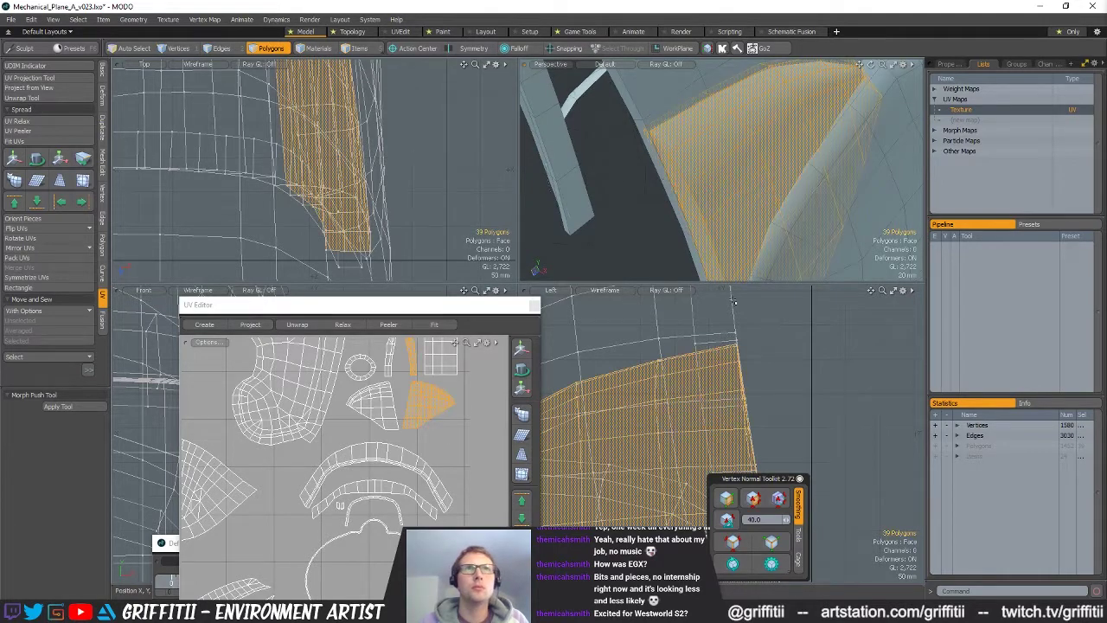
left_click_drag(379, 80, 402, 177, "alt+shift")
scroll(386, 214, "down", 3)
scroll(623, 156, "down", 1)
scroll(366, 405, "up", 1)
left_click_drag(388, 356, 359, 455, "alt+shift")
key("]")
left_click(44, 121)
left_click(408, 434)
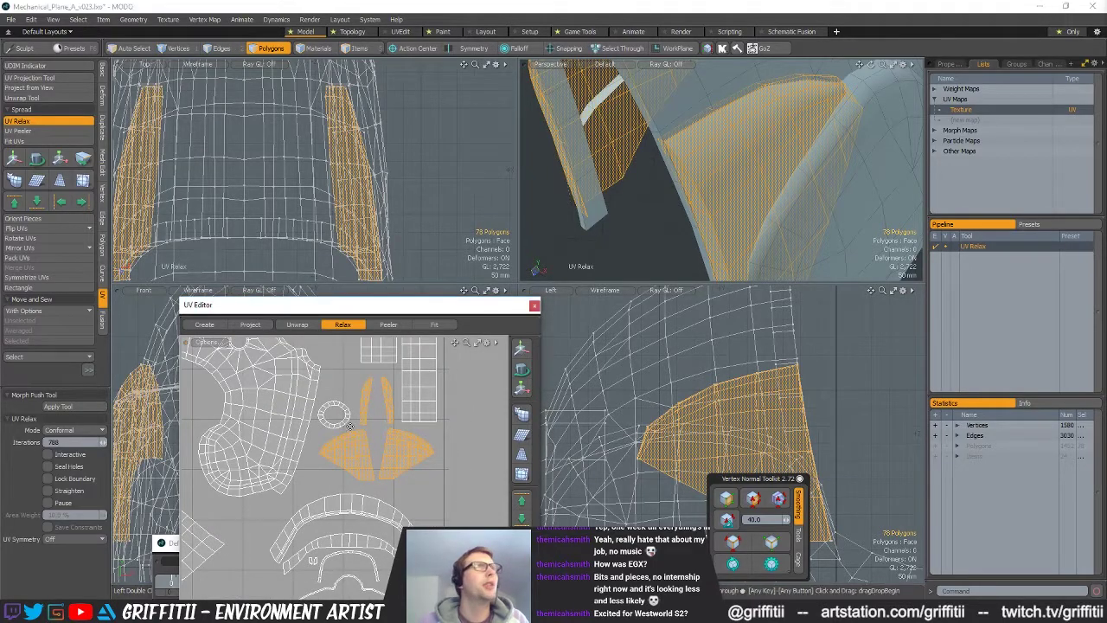
key("space")
- Select the two small UV pieces overlapping the end cap and move them beside the main body island's outer edge
left_click_drag(407, 433, 343, 434, "ctrl+alt")
mouse_move(342, 433)
left_mouse_down("alt+shift")
mouse_move(375, 426)
mouse_move(356, 430)
left_mouse_up("alt+shift")
left_click_drag(357, 431, 389, 430, "ctrl+alt")
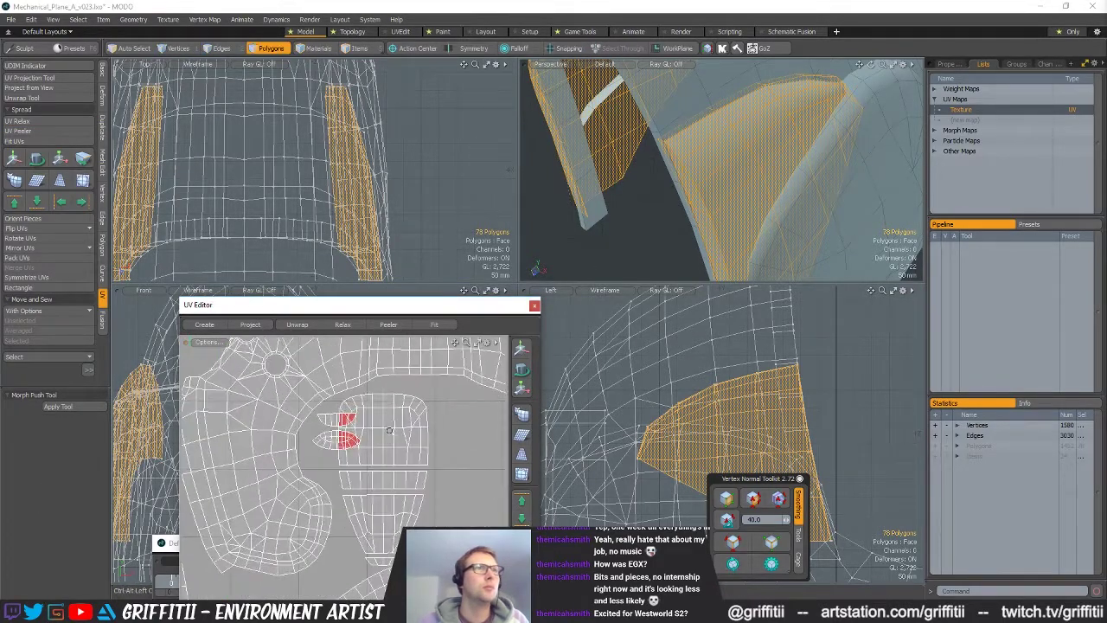
key("]")
left_click_drag(325, 442, 286, 404)
key("w")
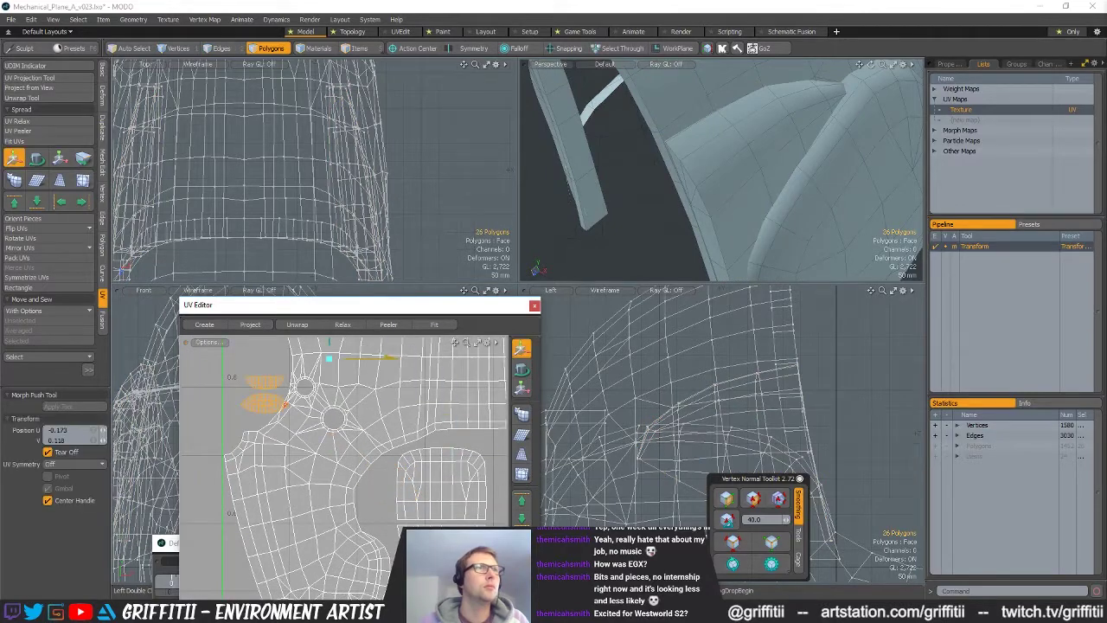
left_click_drag(443, 484, 389, 484, "ctrl+alt")
key("space")
- Select the large almond-shaped UV island of the upper fuselage shell and relax its UVs
left_click_drag(457, 444, 517, 363, "alt+shift")
left_click_drag(418, 451, 383, 456, "alt+shift")
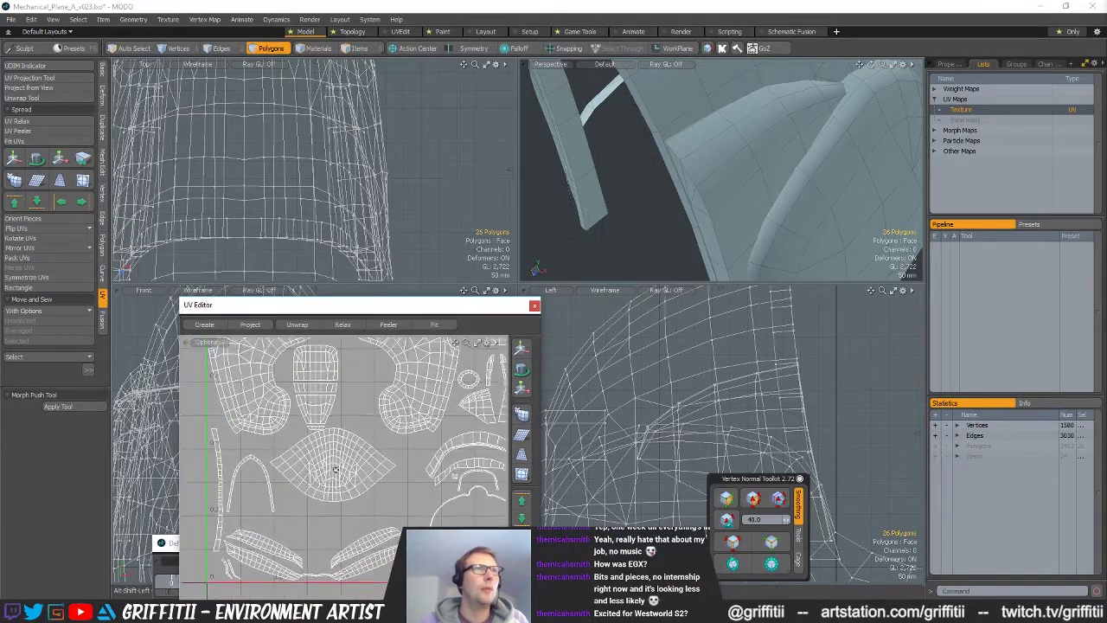
left_click_drag(653, 219, 601, 217, "ctrl+alt")
double_click(709, 101)
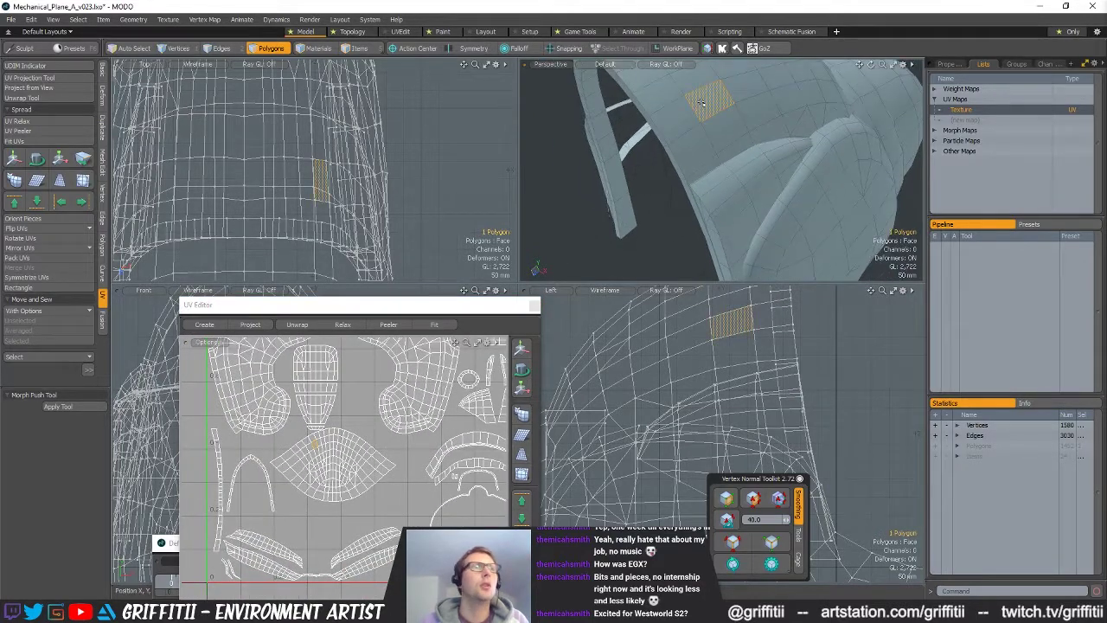
left_click_drag(351, 455, 475, 471, "ctrl+alt")
left_click(370, 502)
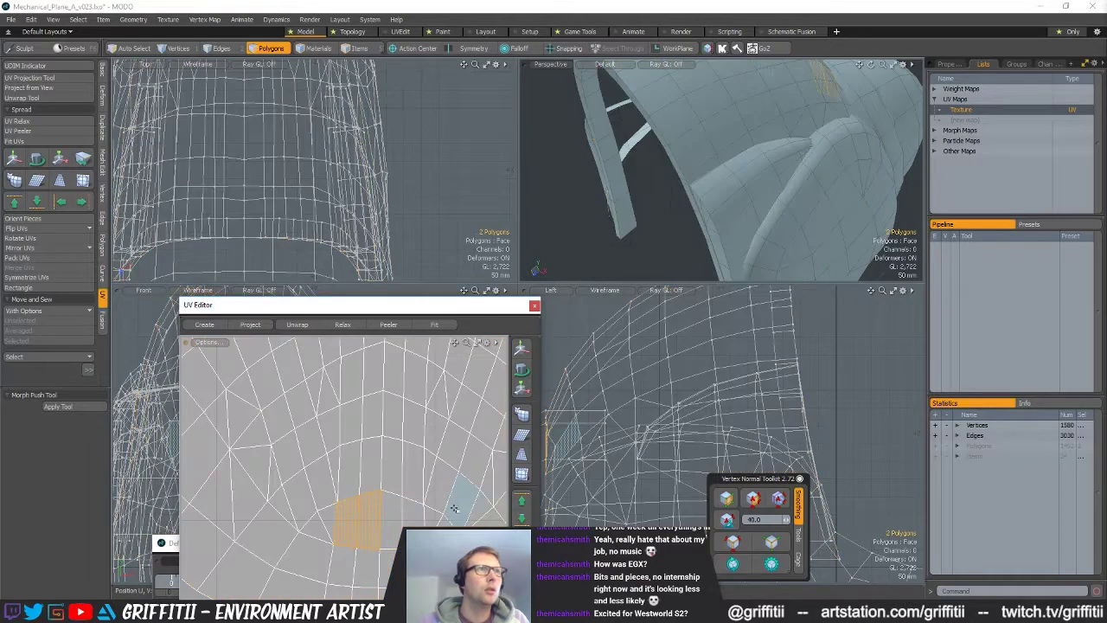
left_click_drag(359, 516, 336, 495, "ctrl+alt")
double_click(365, 478)
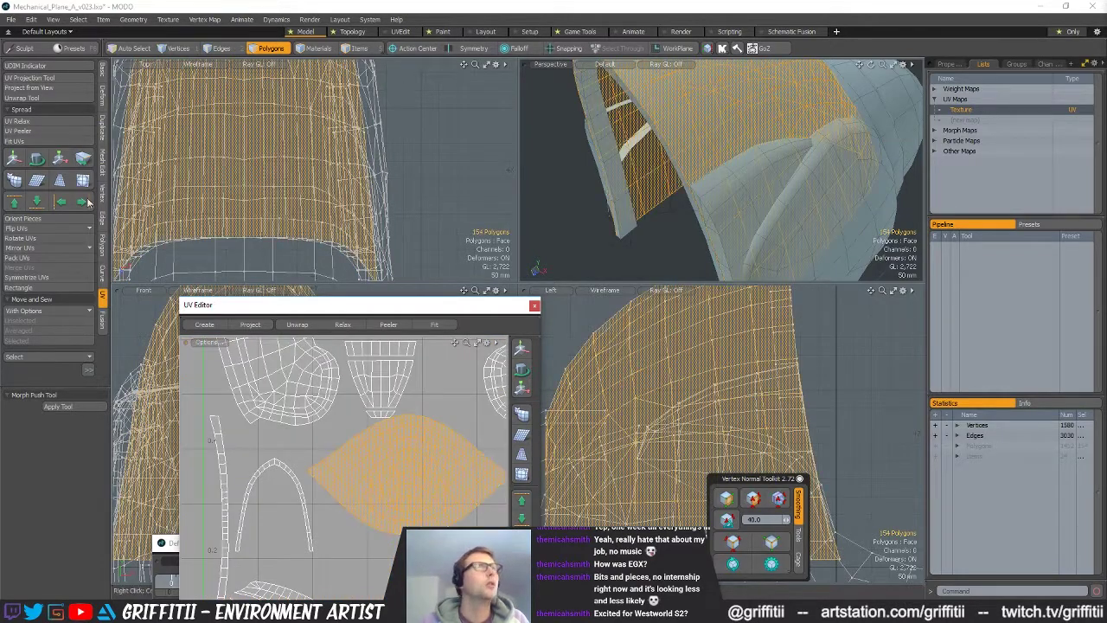
left_click(34, 123)
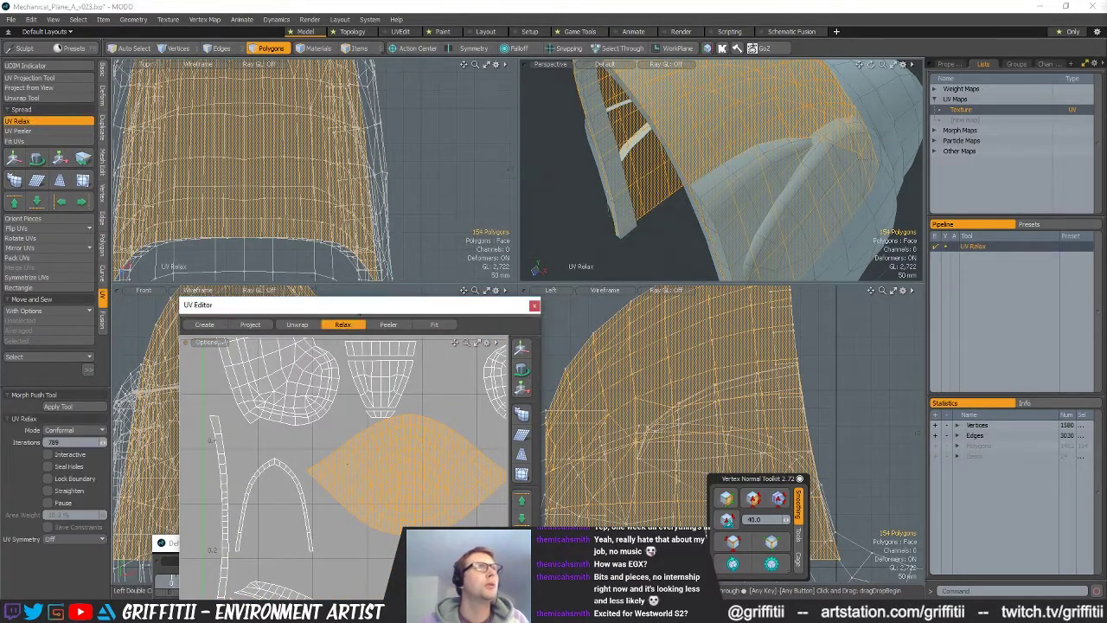
left_click_drag(376, 461, 305, 484, "alt+shift")
scroll(305, 484, "down", 2)
key("q")
- Move the relaxed upper shell island into the space just below the end cap's UV pieces
key("w")
left_click_drag(367, 454, 392, 449)
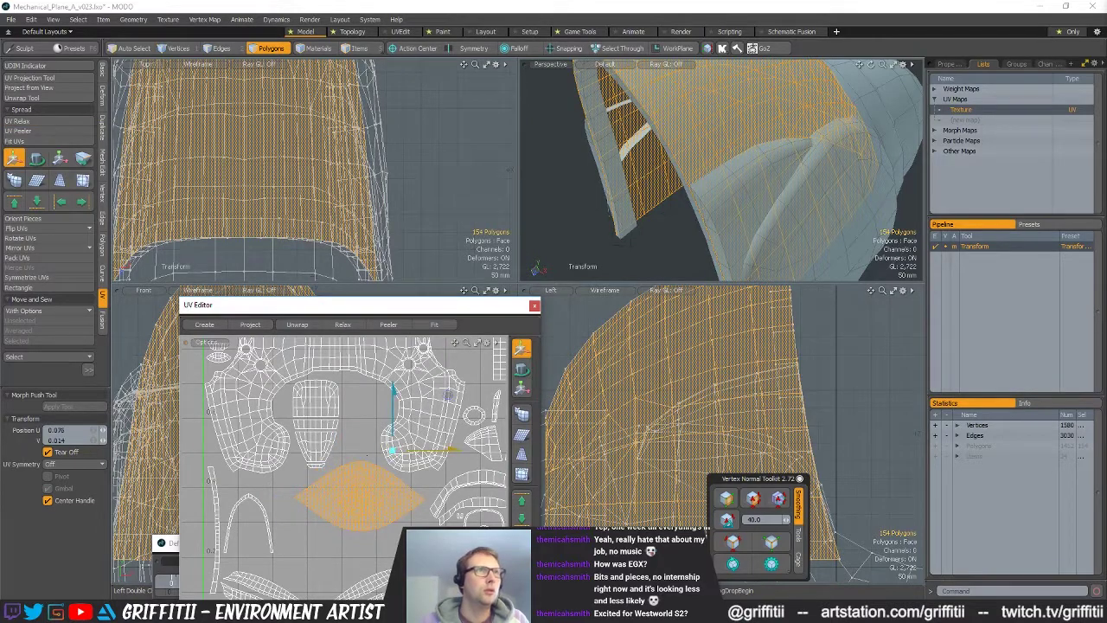
left_click_drag(446, 394, 425, 413, "alt+shift")
scroll(392, 405, "down", 2)
key("q")
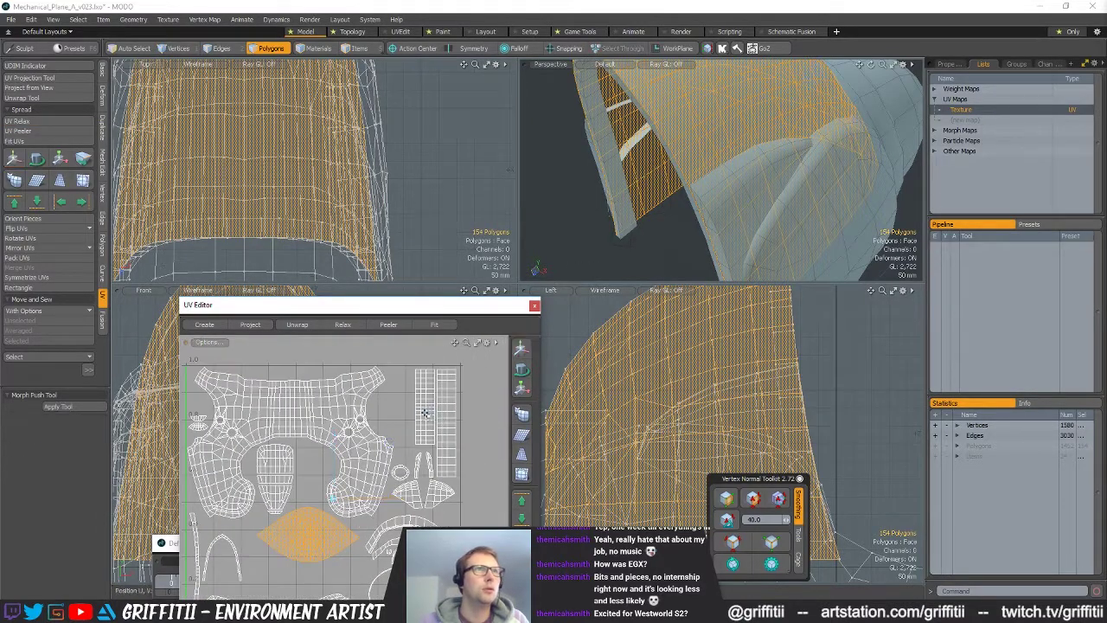
- Examine which nose parts of the plane correspond to the small UV ring and the two long rectangular strips
double_click(402, 470)
left_click_drag(402, 470, 415, 434, "alt+shift")
scroll(741, 169, "down", 3)
left_click_drag(741, 169, 725, 204, "alt")
scroll(785, 181, "up", 3)
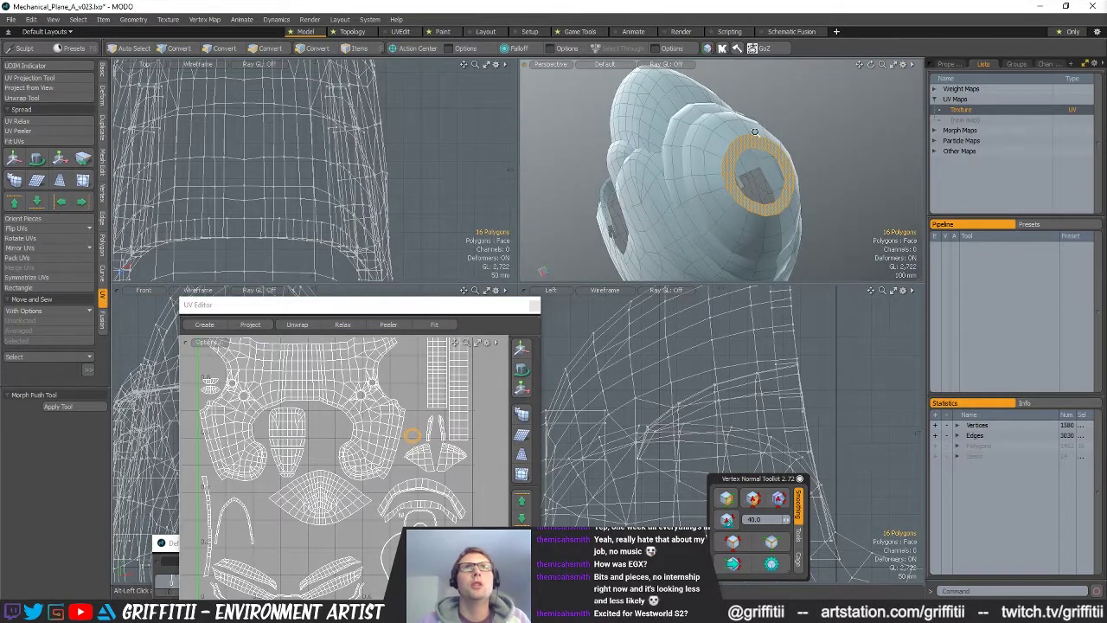
left_click_drag(756, 133, 627, 270, "alt")
double_click(716, 172)
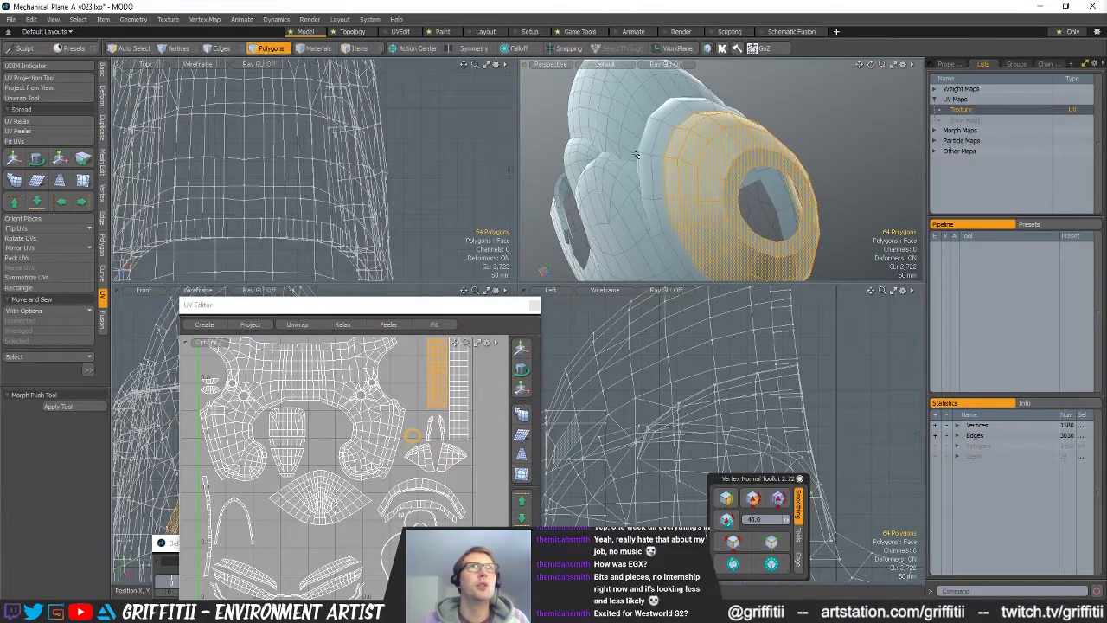
double_click(654, 164)
left_click_drag(655, 165, 729, 180, "alt")
scroll(681, 209, "down", 3)
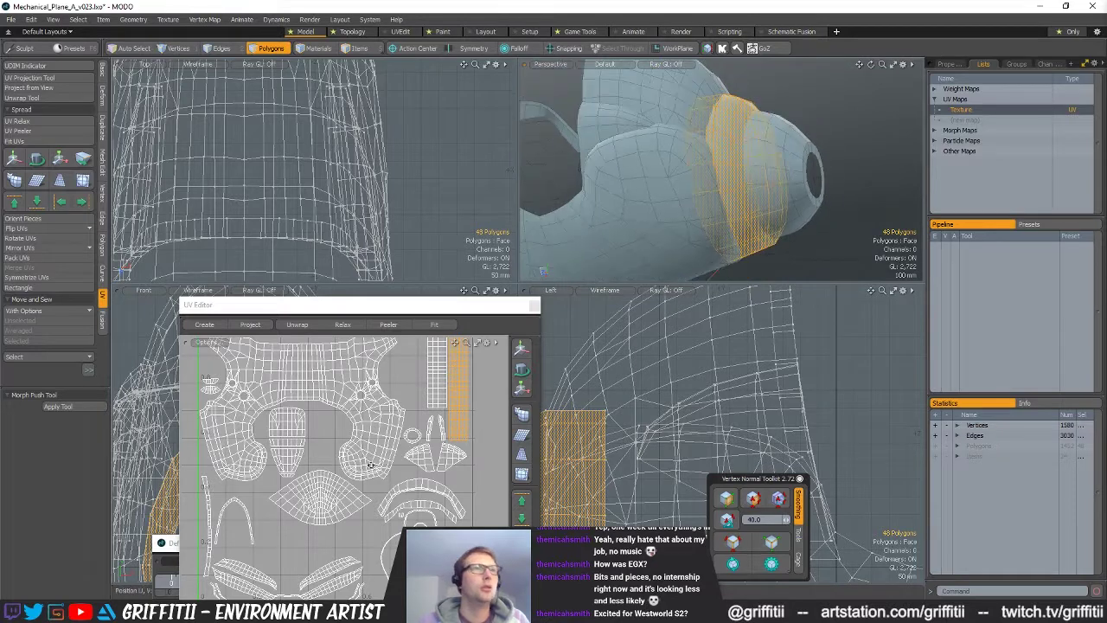
- Examine which fuselage parts correspond to the arched UV strips and the bulb-shaped outline island
left_click_drag(423, 490, 426, 459, "alt+shift")
double_click(425, 459)
left_click_drag(649, 253, 602, 198, "alt")
scroll(751, 200, "up", 4)
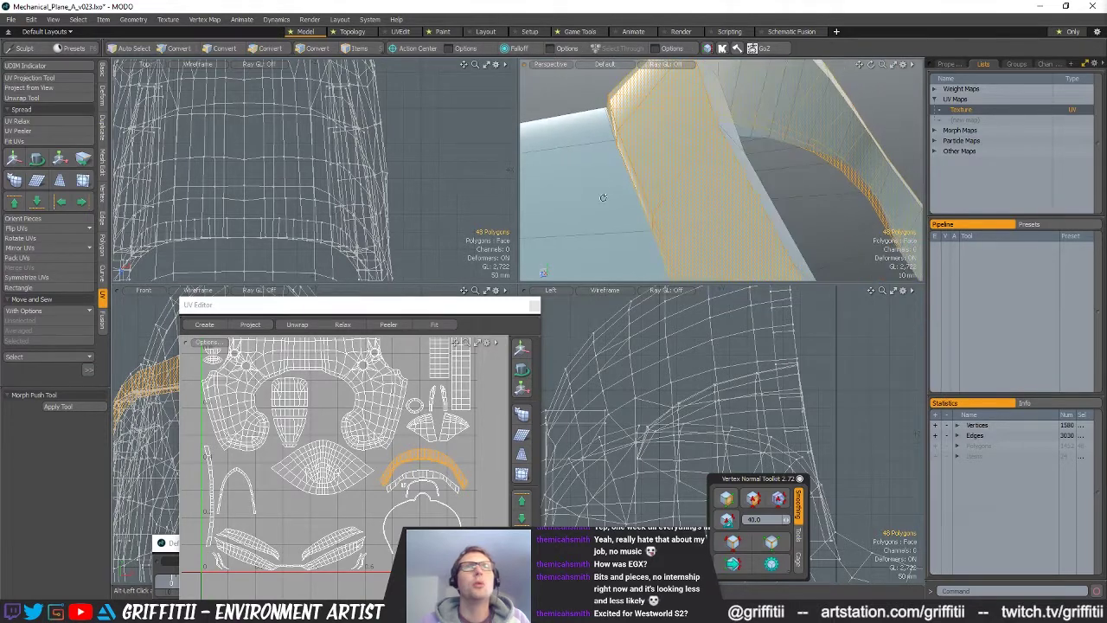
mouse_move(406, 480)
left_mouse_down("ctrl+alt")
mouse_move(429, 484)
mouse_move(361, 494)
mouse_move(408, 475)
left_mouse_up("ctrl+alt")
double_click(395, 502)
double_click(386, 508)
left_click(393, 492)
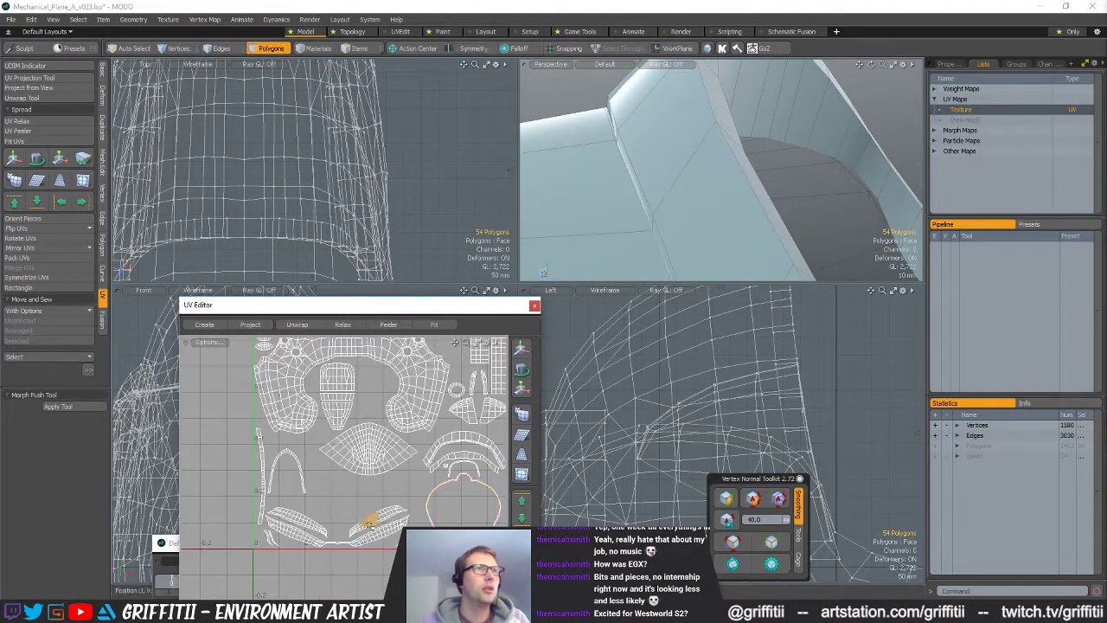
- Examine which model parts match the paired curved UV islands, the thin arch and the long narrow strip beside it
right_click_drag(379, 505, 363, 546)
key("shift+a")
left_click_drag(736, 165, 692, 144, "alt")
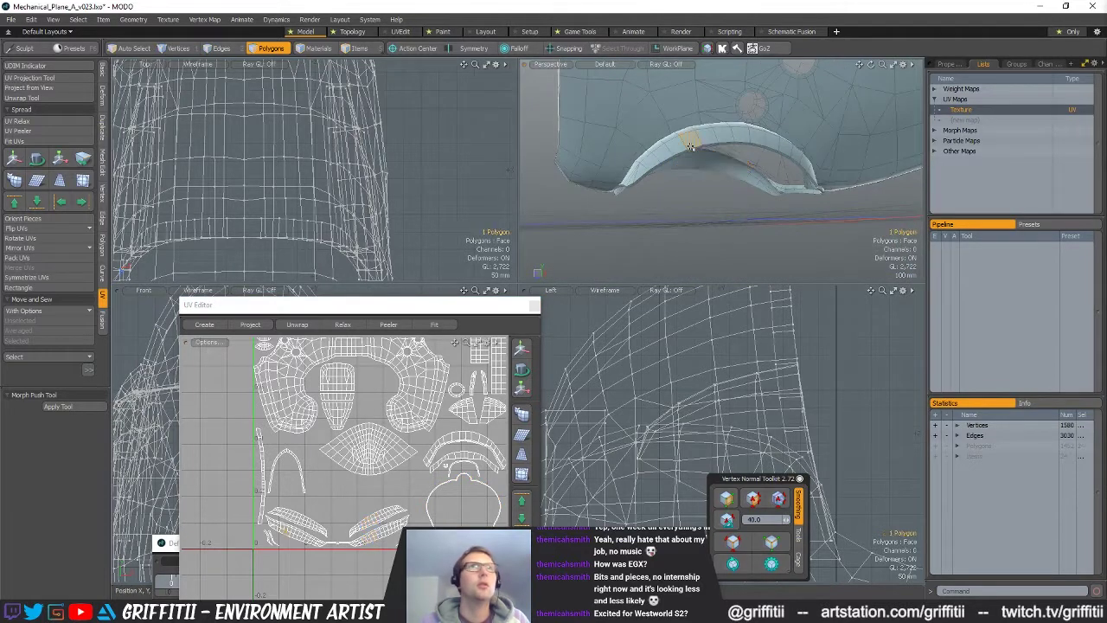
double_click(697, 140)
left_click_drag(285, 462, 269, 493, "alt")
double_click(262, 492)
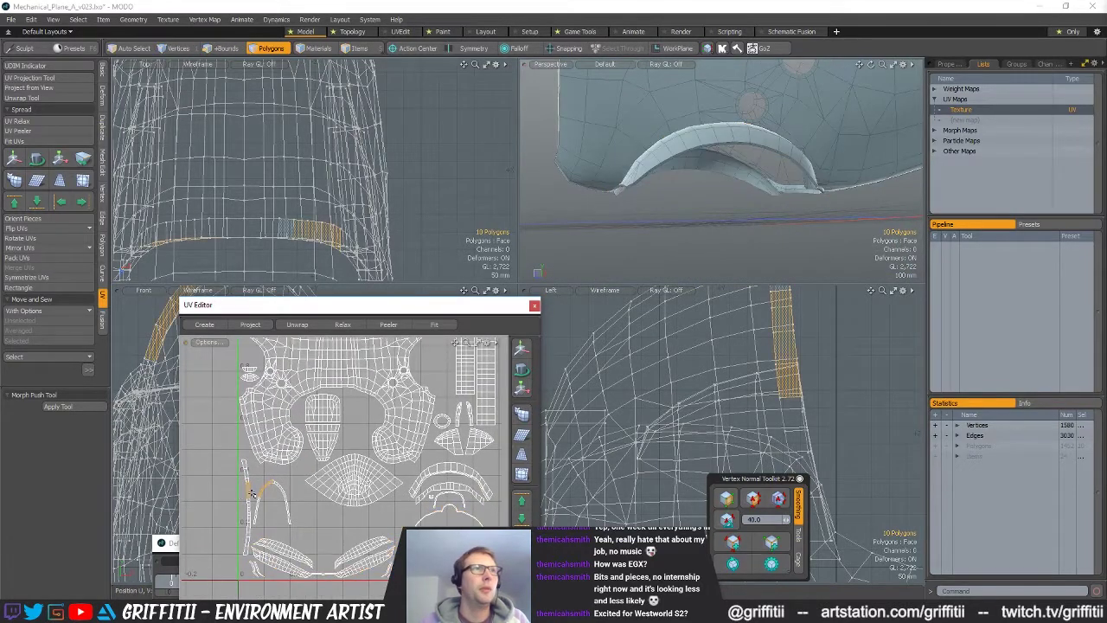
double_click(248, 499, "shift")
left_click_drag(356, 455, 329, 332, "alt+shift")
left_click(371, 448)
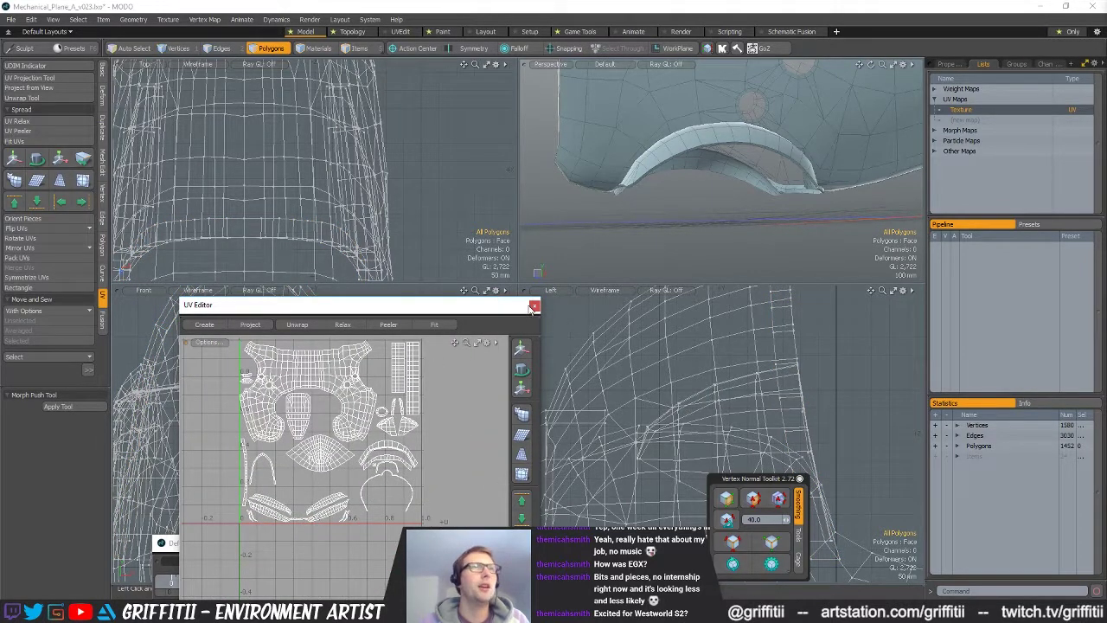
- Select the two mirrored lower arch UV groups without the bulb-shaped outline and shift them by U 0.026 and V 0.008
scroll(331, 511, "up", 2)
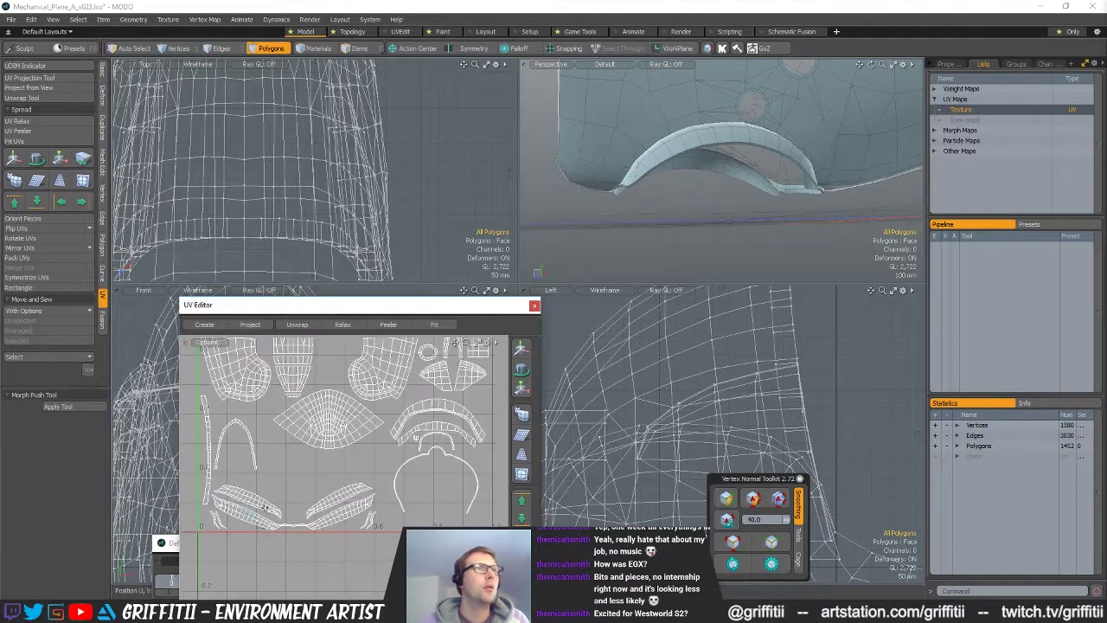
double_click(681, 149)
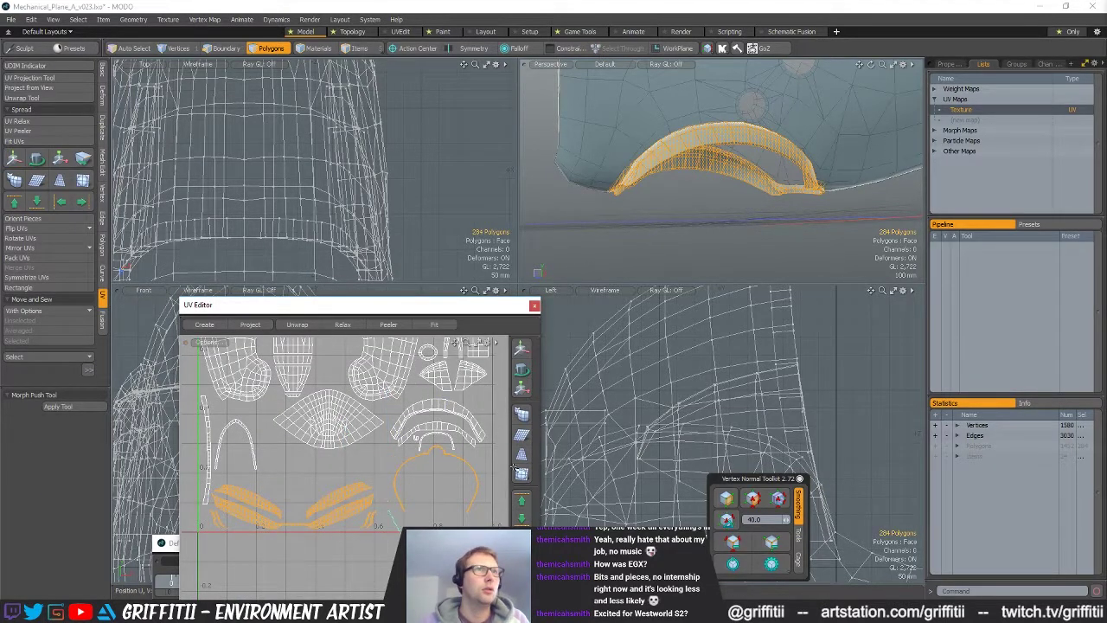
key("w")
left_click_drag(328, 444, 334, 444)
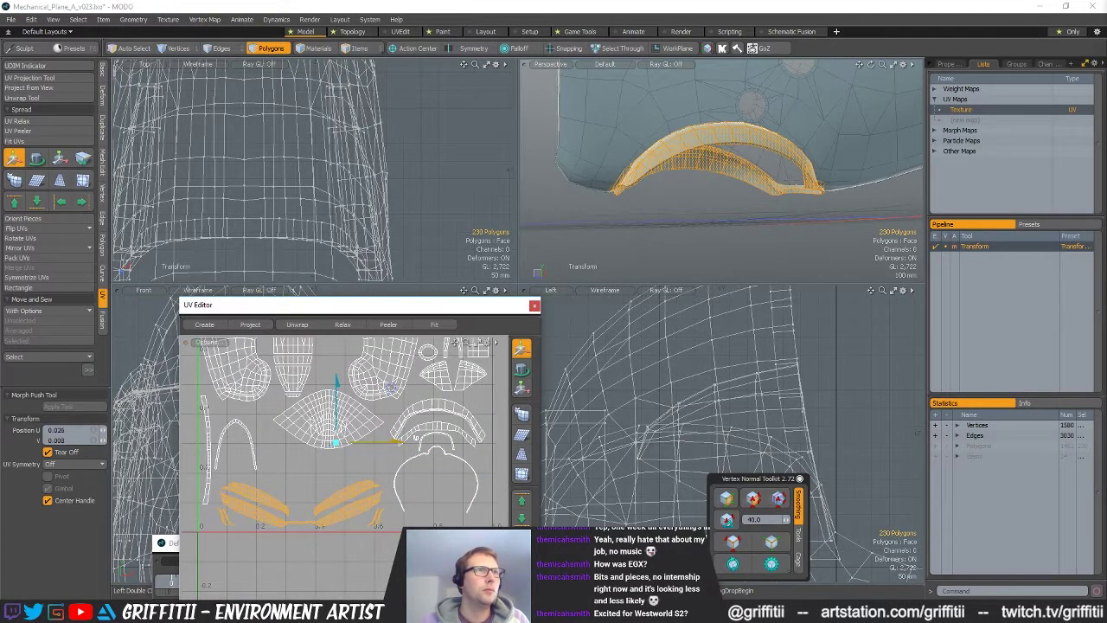
key("q")
left_click(416, 438)
left_click_drag(416, 437, 368, 451, "ctrl+alt")
- Delete the UV Constraints map from the mesh's other vertex maps
left_click_drag(727, 186, 804, 181, "ctrl+alt")
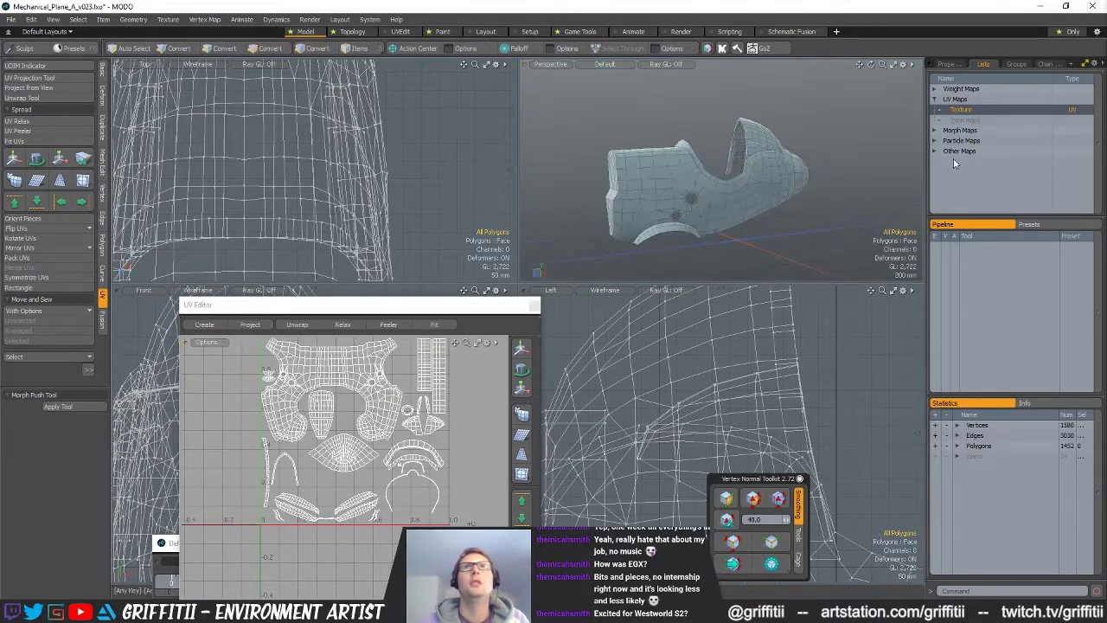
left_click(935, 151)
left_click(982, 183)
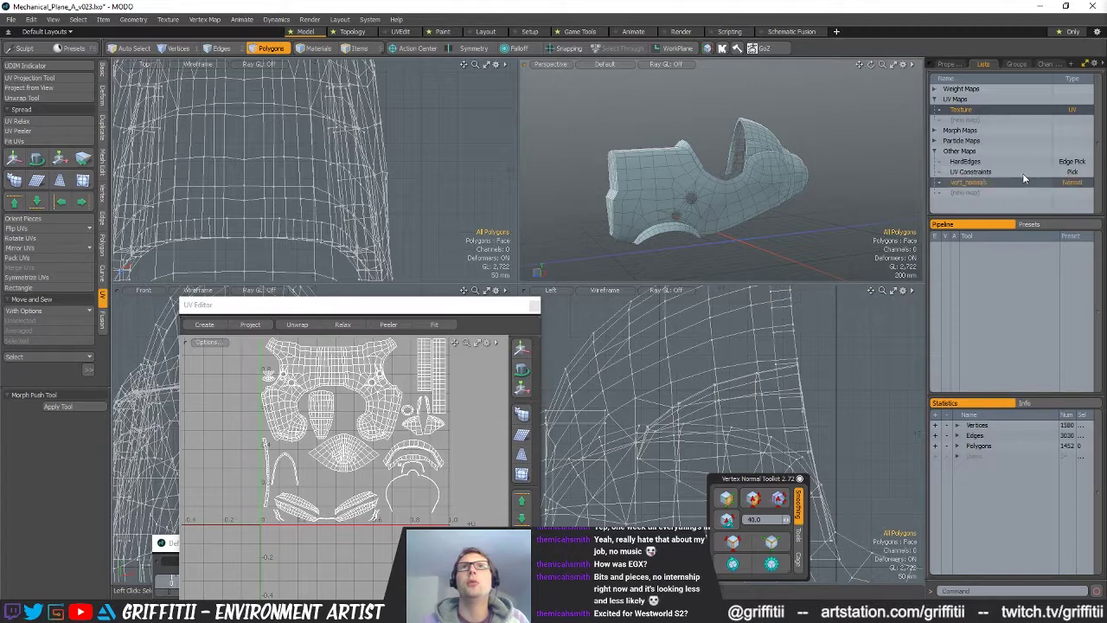
left_click(970, 171)
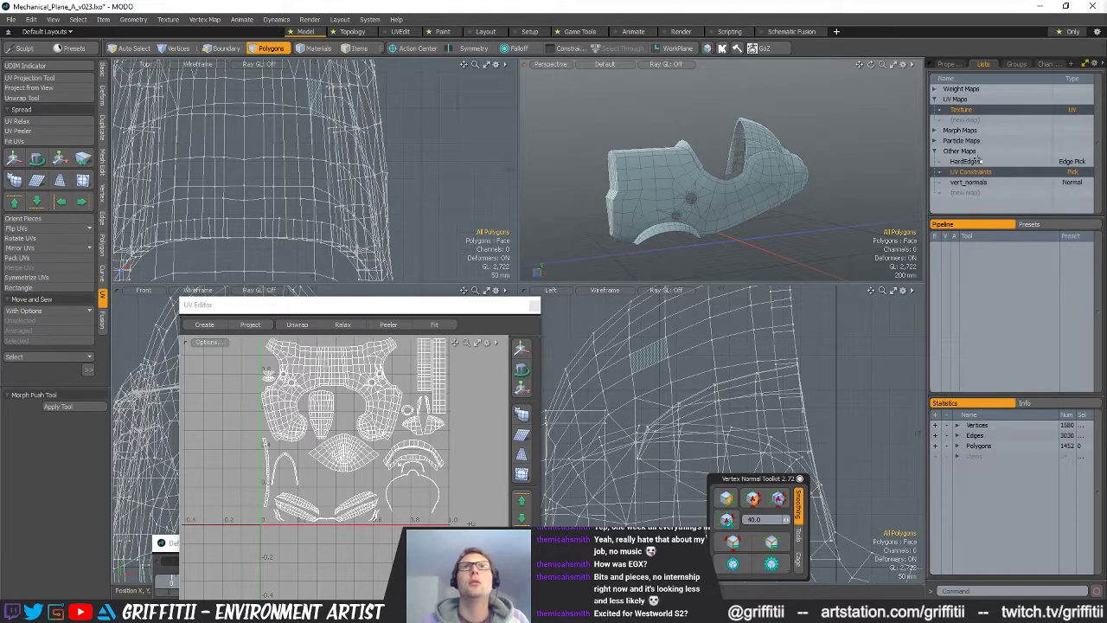
right_click(971, 177)
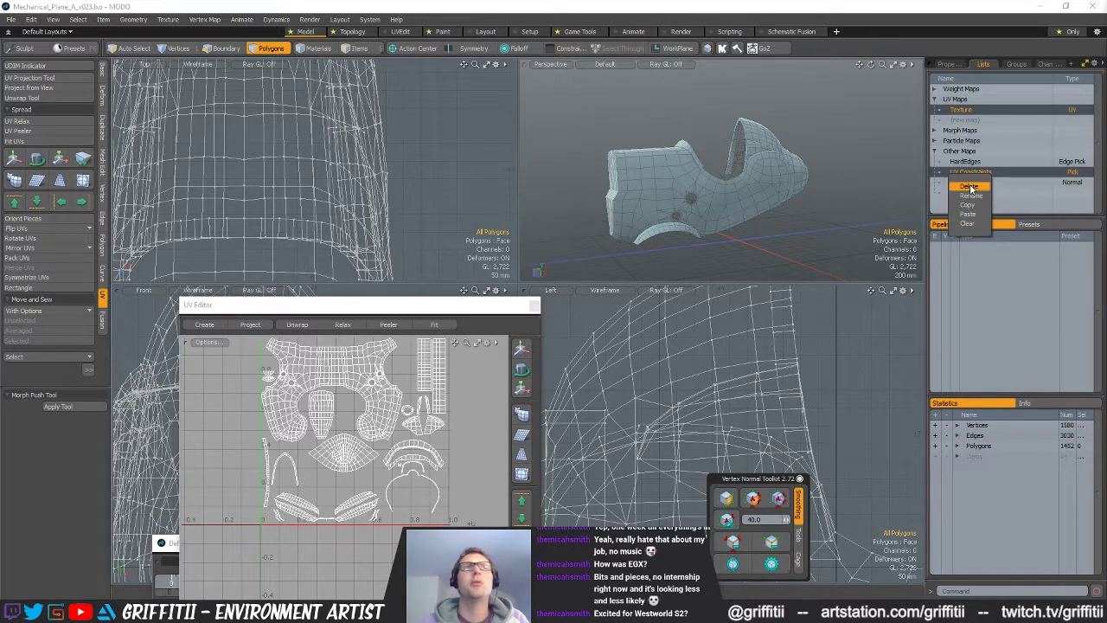
left_click(969, 186)
- Delete the HardEdges and vert_normals maps from the mesh
left_click(969, 172)
left_click(958, 165)
right_click(957, 165)
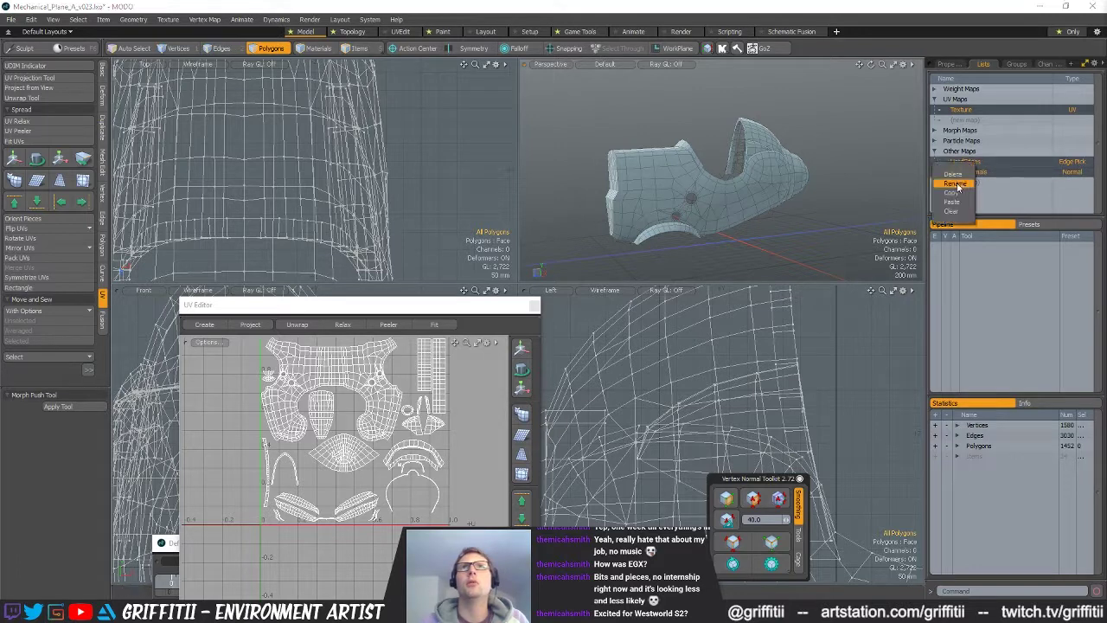
left_click(959, 175)
right_click(967, 162)
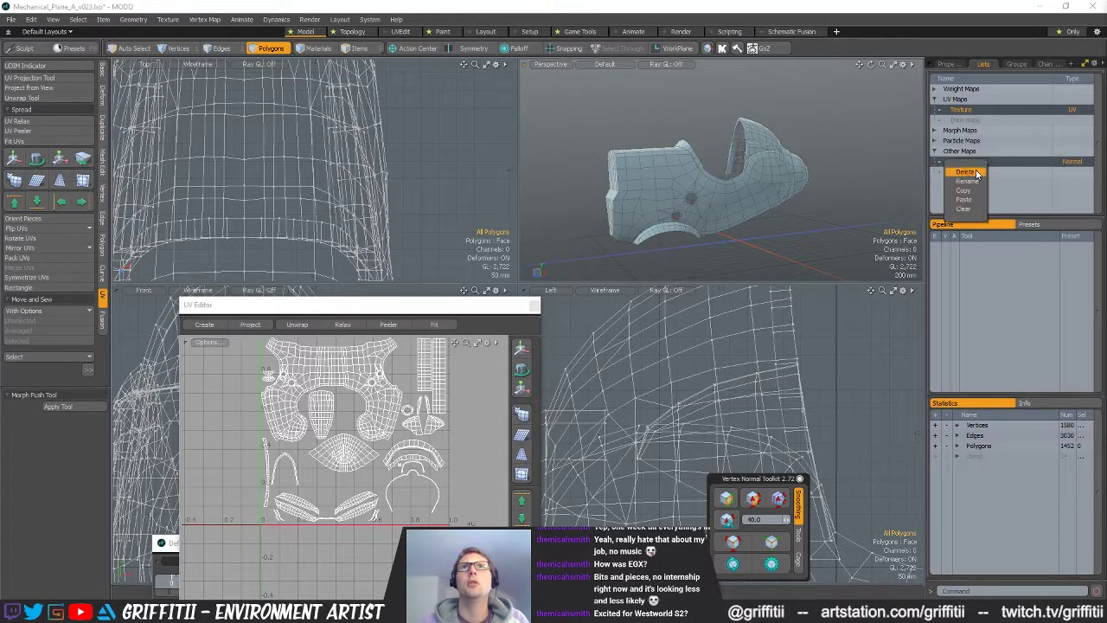
left_click(973, 170)
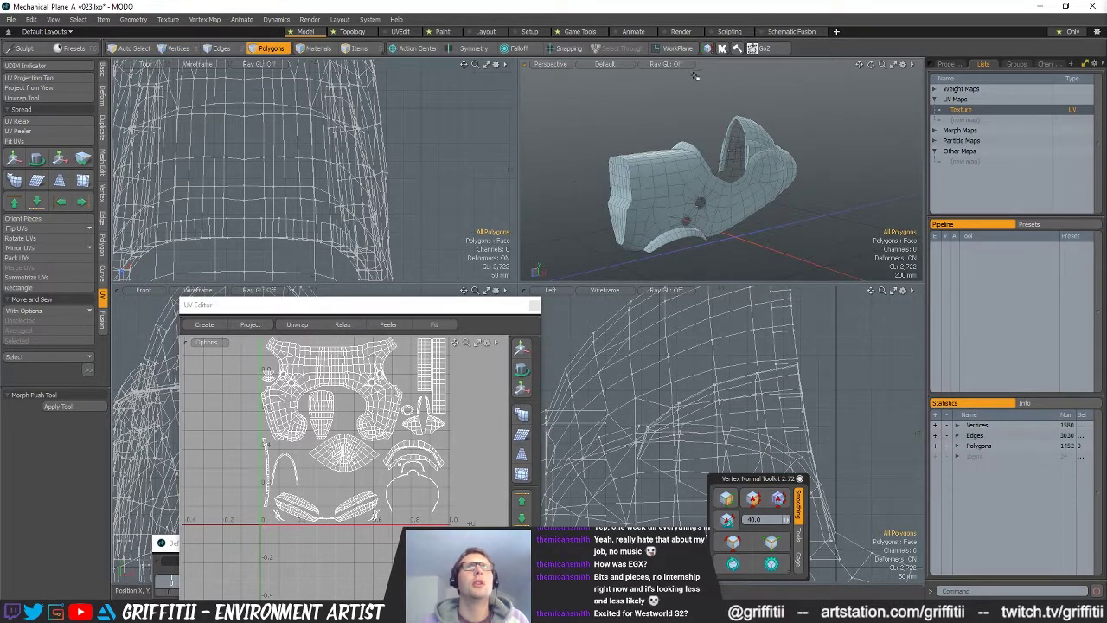
- Regenerate the fuselage's vertex normals and hard edge data with the Vertex Normal Toolkit
left_click(781, 500)
left_click_drag(675, 202, 699, 202, "alt")
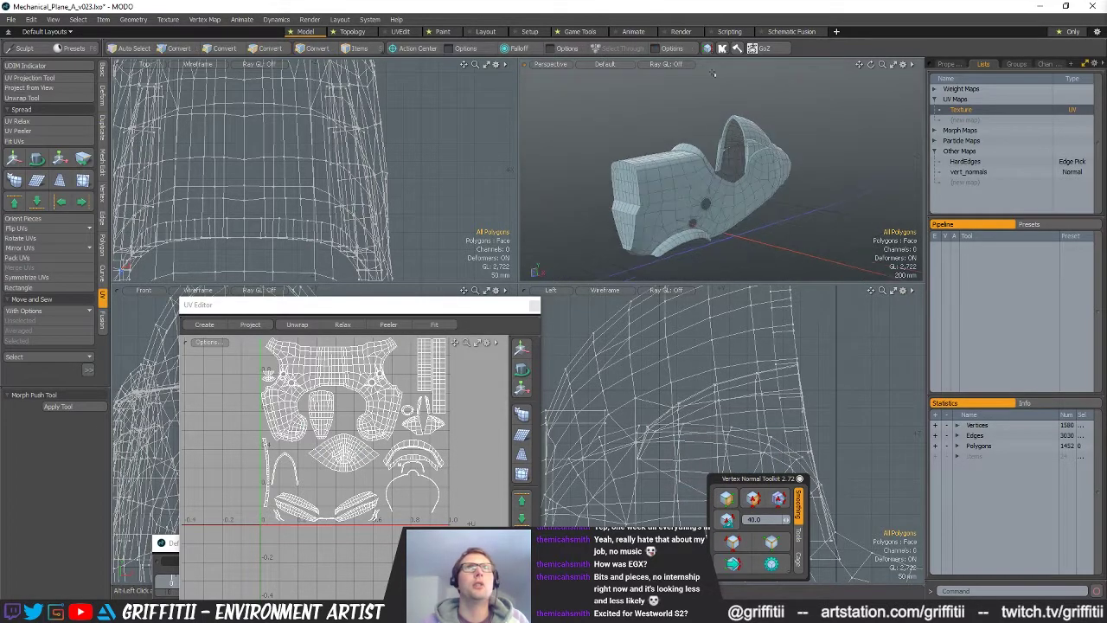
left_click(734, 565)
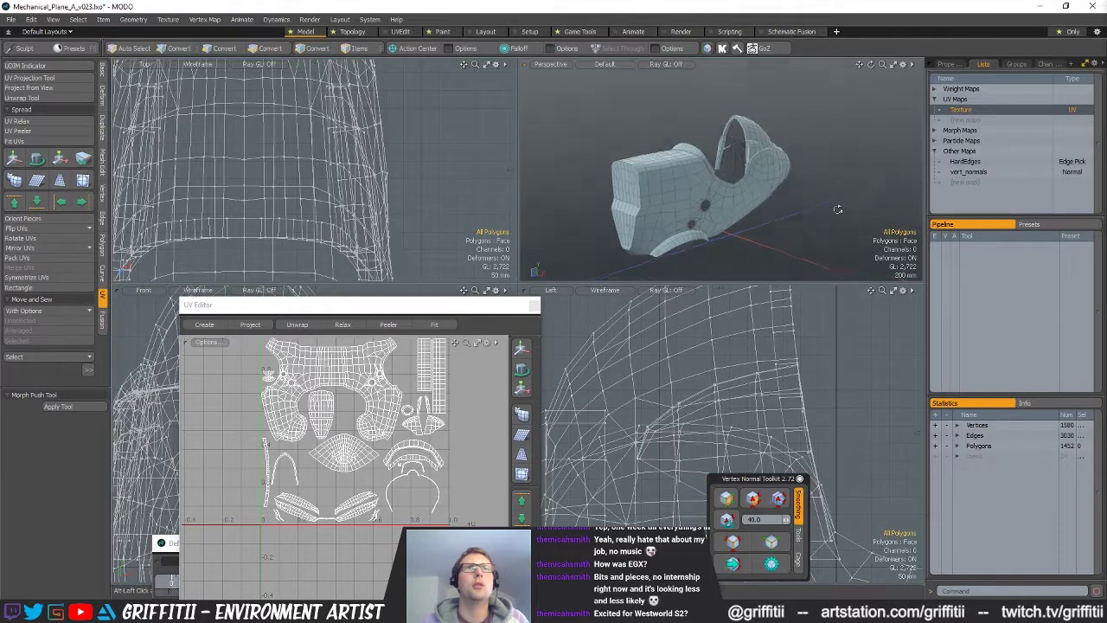
- Select the fuselage's hard edges and compare them with the UV island borders, returning to polygon selection
scroll(836, 200, "up", 3)
left_click(735, 547)
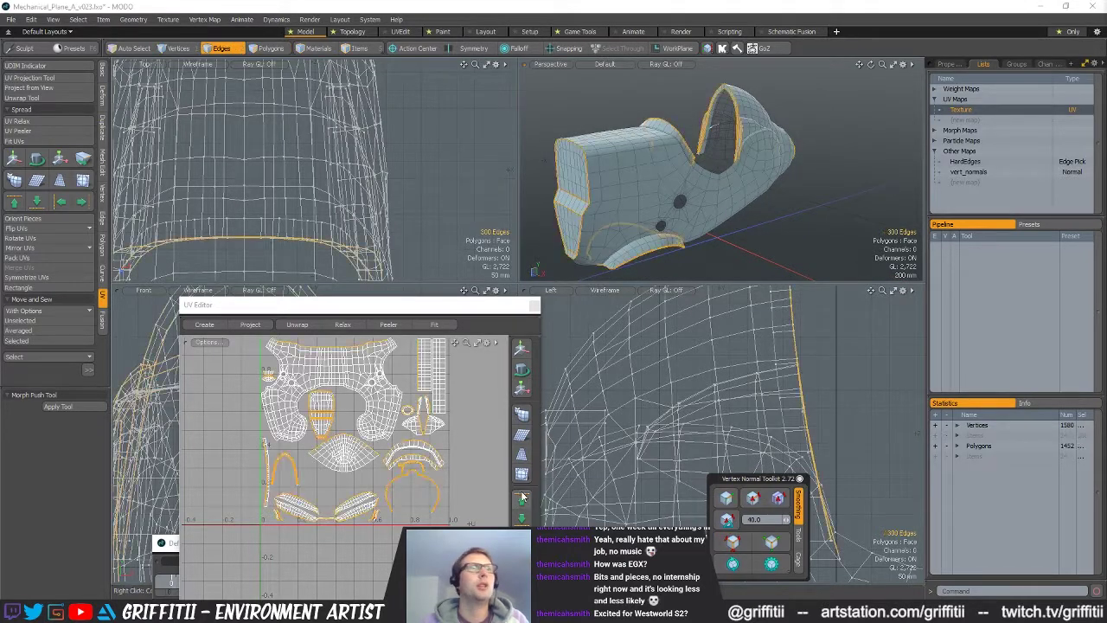
left_click_drag(389, 408, 372, 440, "alt")
left_click_drag(660, 183, 655, 141, "alt")
scroll(662, 176, "up", 5)
scroll(665, 172, "down", 5)
scroll(655, 141, "down", 3)
key("3")
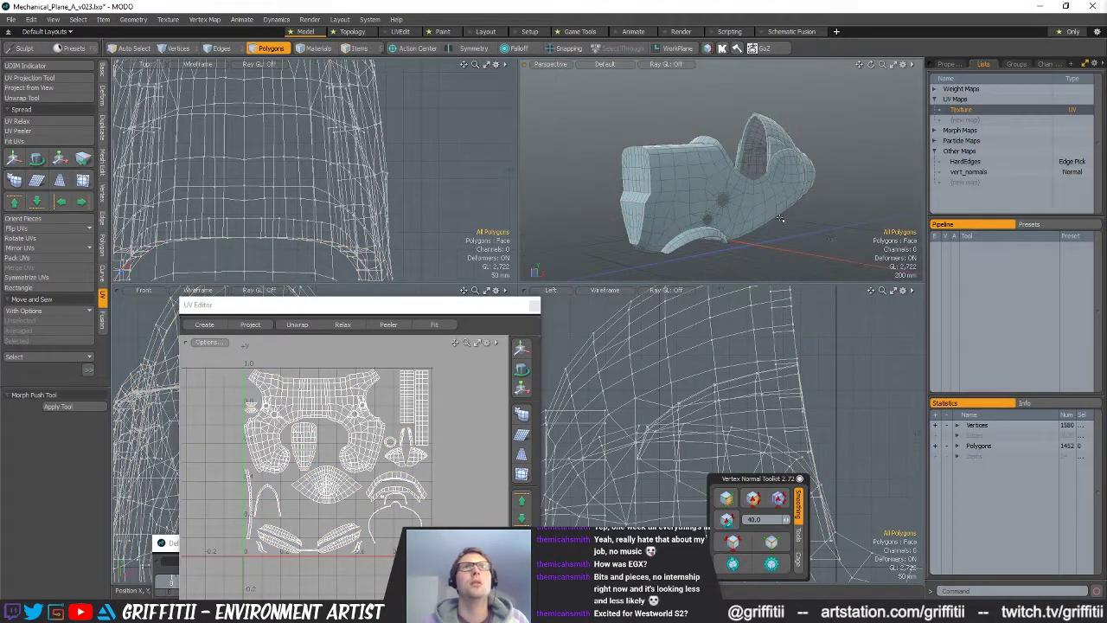
- Check the hard edges around the back of the fuselage and return to polygon selection
left_click(733, 545)
left_click_drag(792, 232, 818, 198, "alt")
scroll(774, 222, "up", 3)
scroll(696, 176, "up", 3)
scroll(687, 227, "down", 3)
key("3")
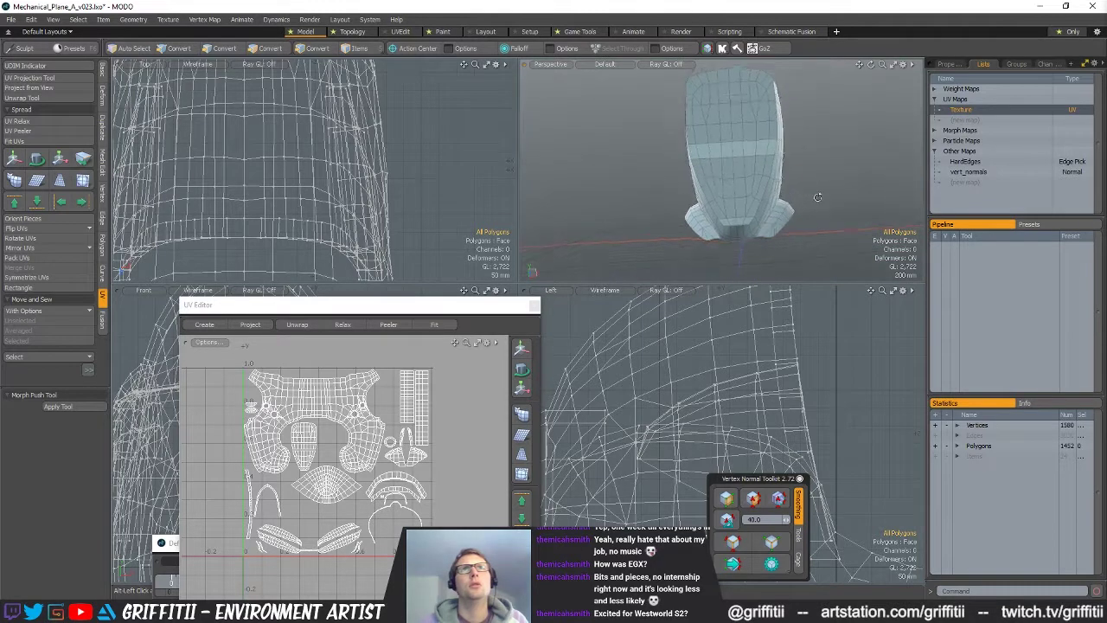
- Examine the fuselage's shading around the rear panel, side arches and cockpit opening
scroll(831, 207, "up", 6)
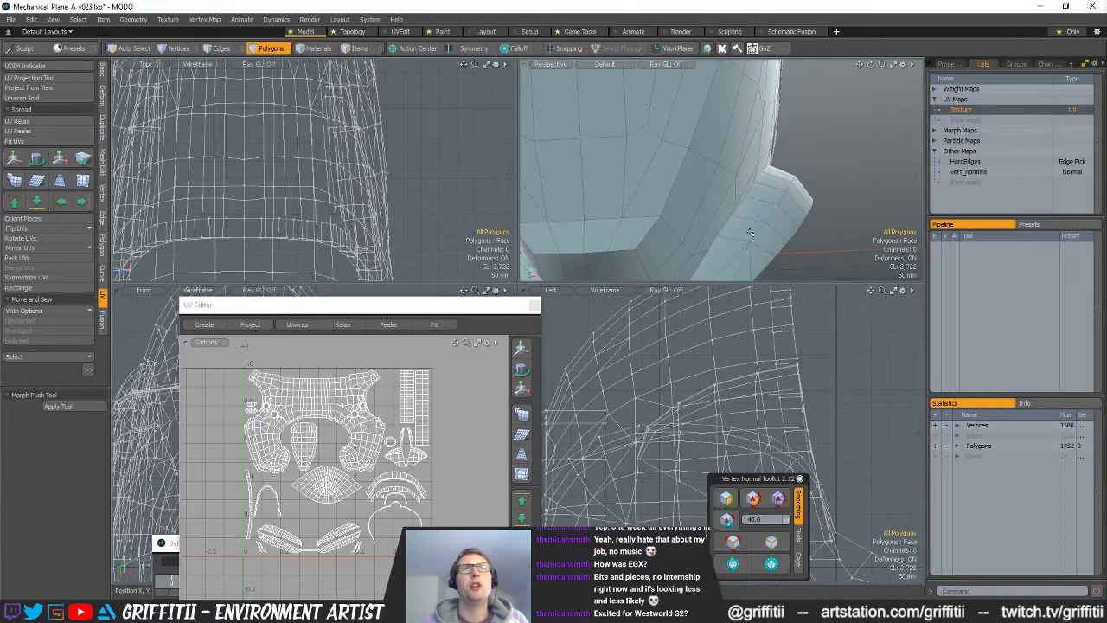
left_click_drag(732, 253, 671, 243, "alt")
scroll(811, 262, "down", 5)
scroll(735, 247, "down", 5)
left_click_drag(731, 163, 683, 216, "alt")
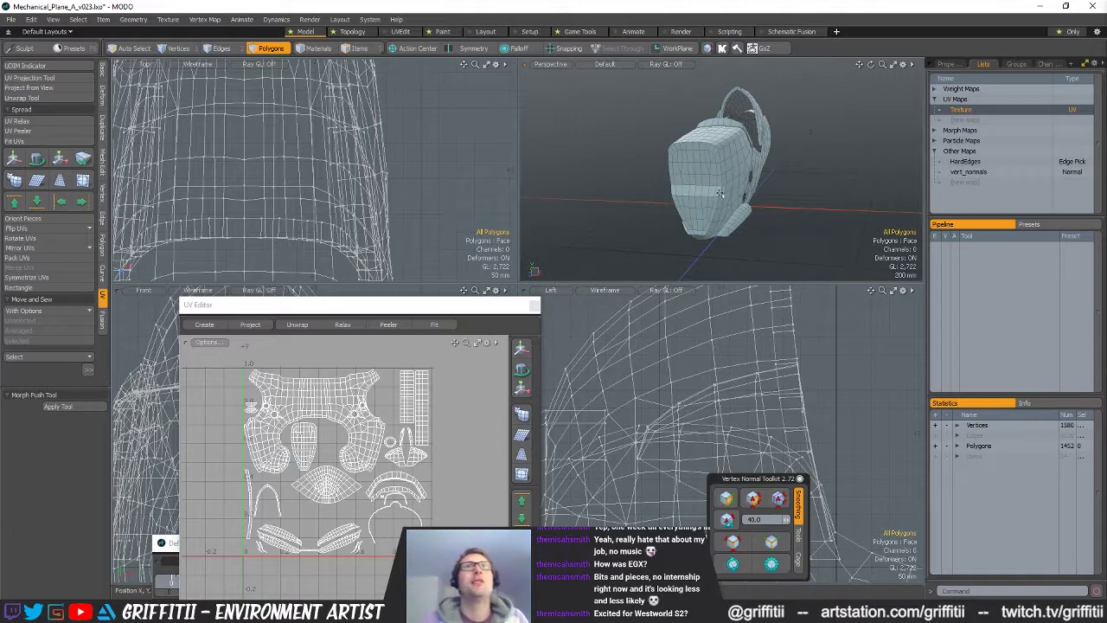
left_click_drag(741, 191, 662, 197, "alt")
scroll(603, 202, "up", 4)
scroll(690, 184, "down", 4)
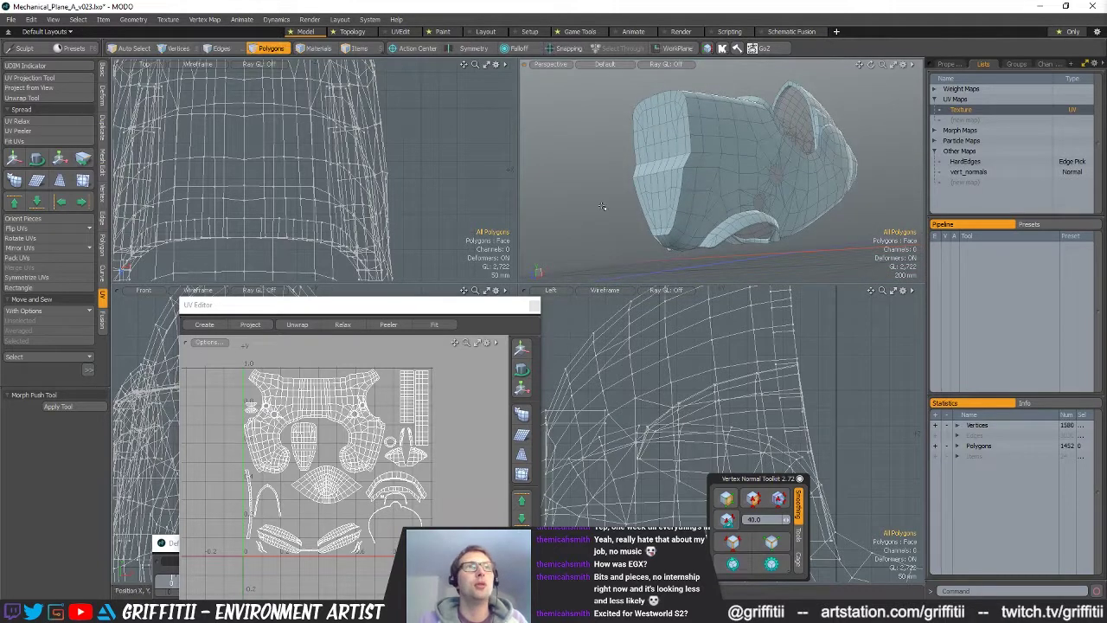
scroll(743, 177, "up", 2)
mouse_move(779, 166)
left_mouse_down("alt")
mouse_move(744, 177)
mouse_move(791, 208)
left_mouse_up("alt")
scroll(761, 186, "down", 2)
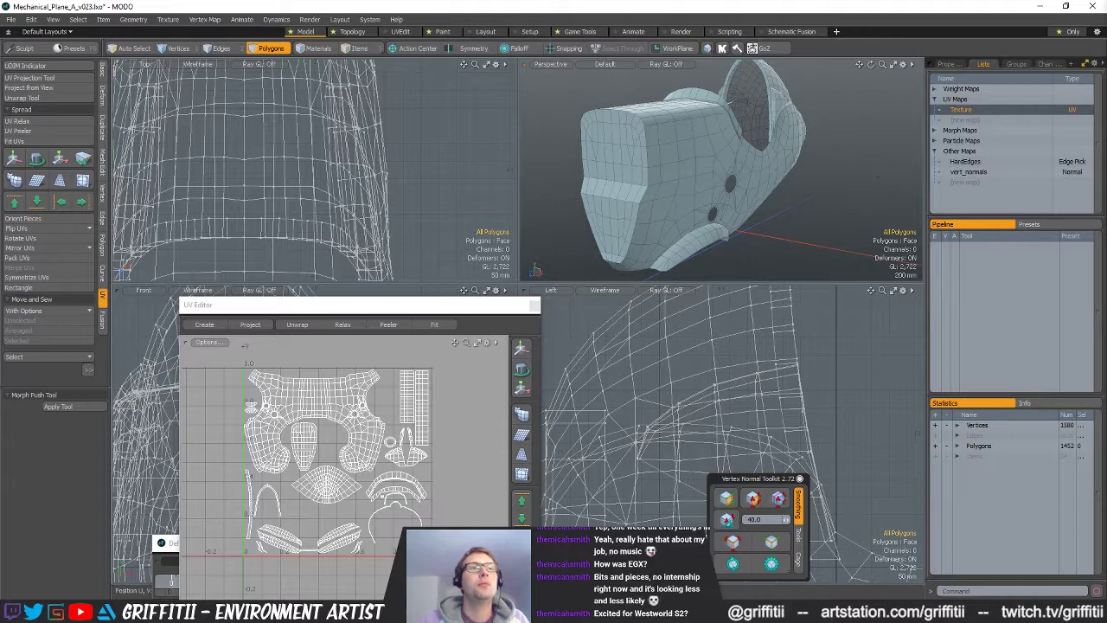
- Skip ahead in the Spotify music player to Daft Punk's Overture
mouse_move(382, 612)
left_click(397, 586)
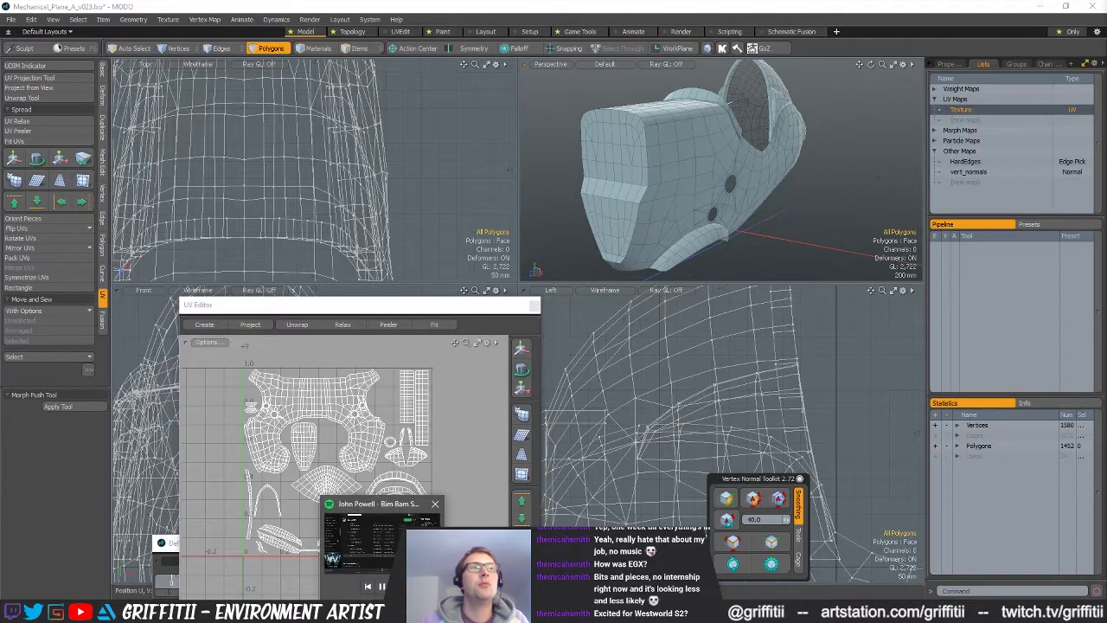
left_click(397, 586)
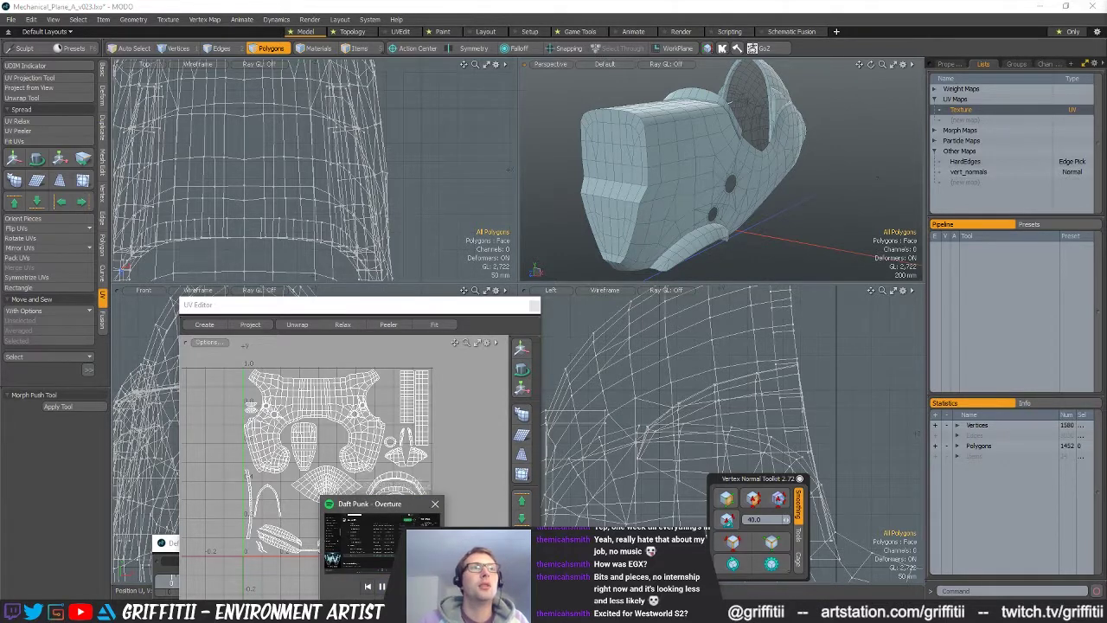
left_click_drag(644, 212, 742, 192, "alt")
scroll(742, 192, "down", 2)
left_click_drag(826, 157, 911, 173, "alt")
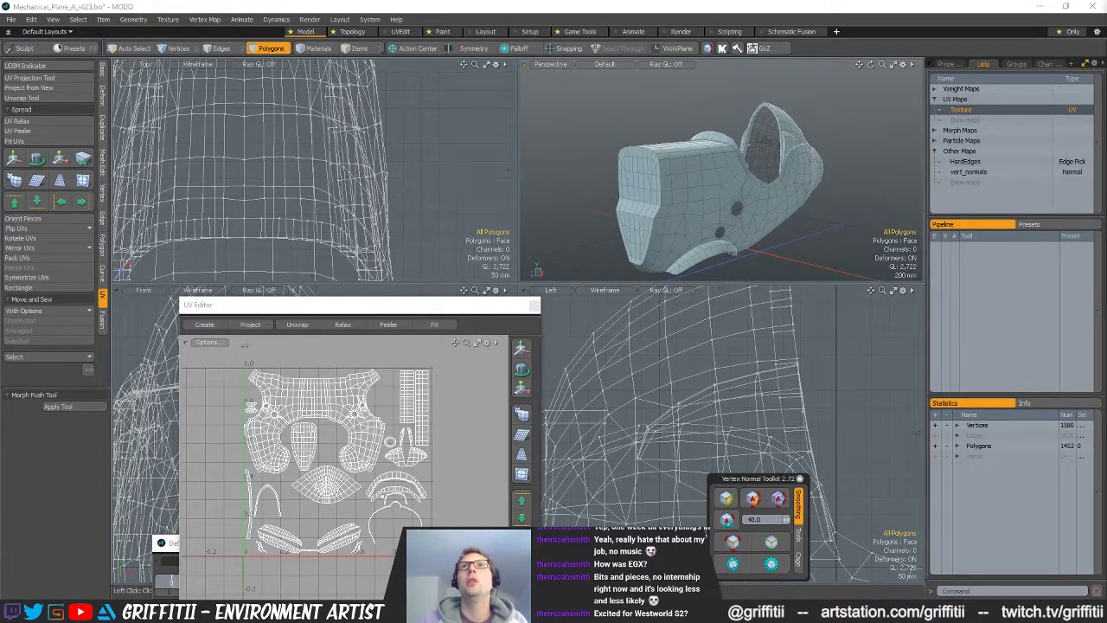
left_click_drag(762, 177, 746, 164, "alt+shift")
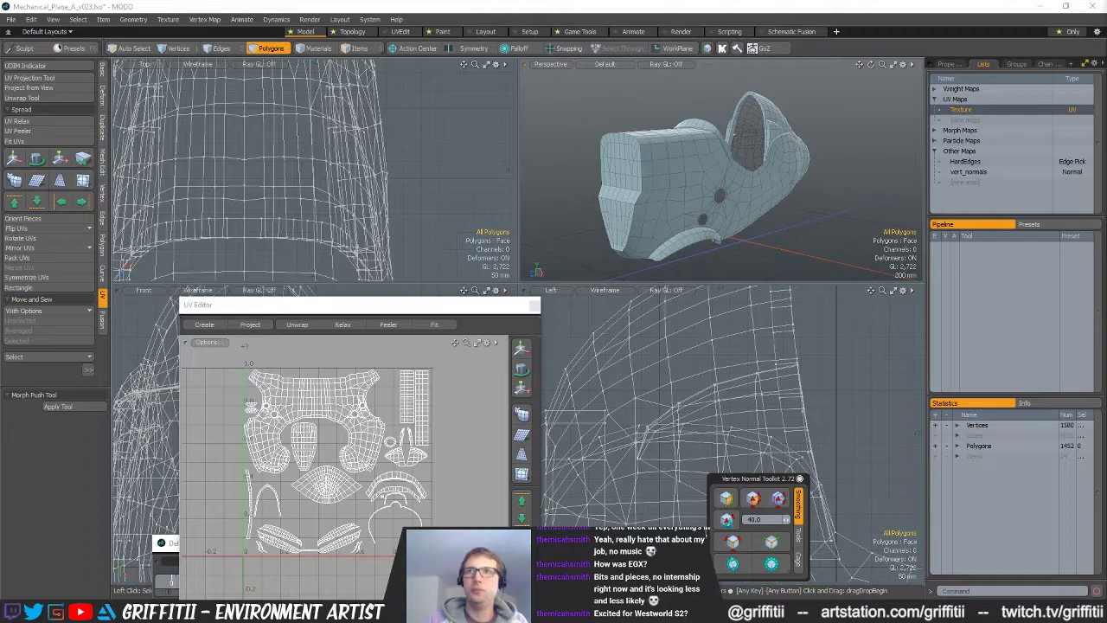
- Copy the whole fuselage and paste it into a new mesh layer
left_click_drag(805, 338, 822, 337, "alt+shift")
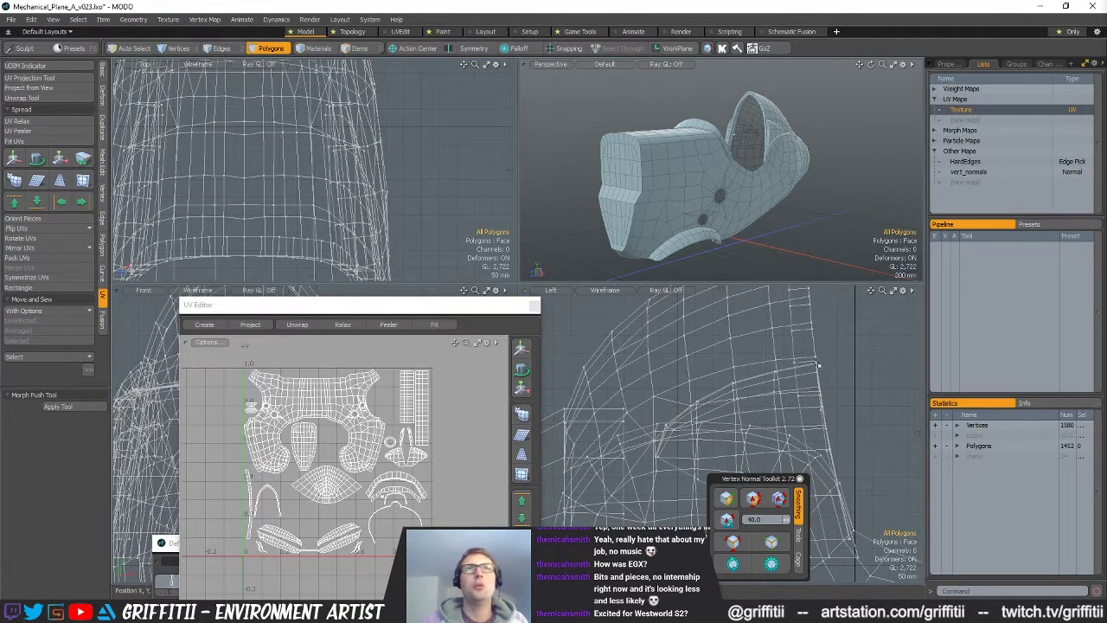
scroll(778, 410, "down", 10)
left_click_drag(660, 400, 575, 389, "alt+shift")
mouse_move(563, 374)
right_mouse_down()
mouse_move(740, 371)
mouse_move(601, 467)
right_mouse_up()
key("ctrl+c")
key("n")
key("ctrl+v")
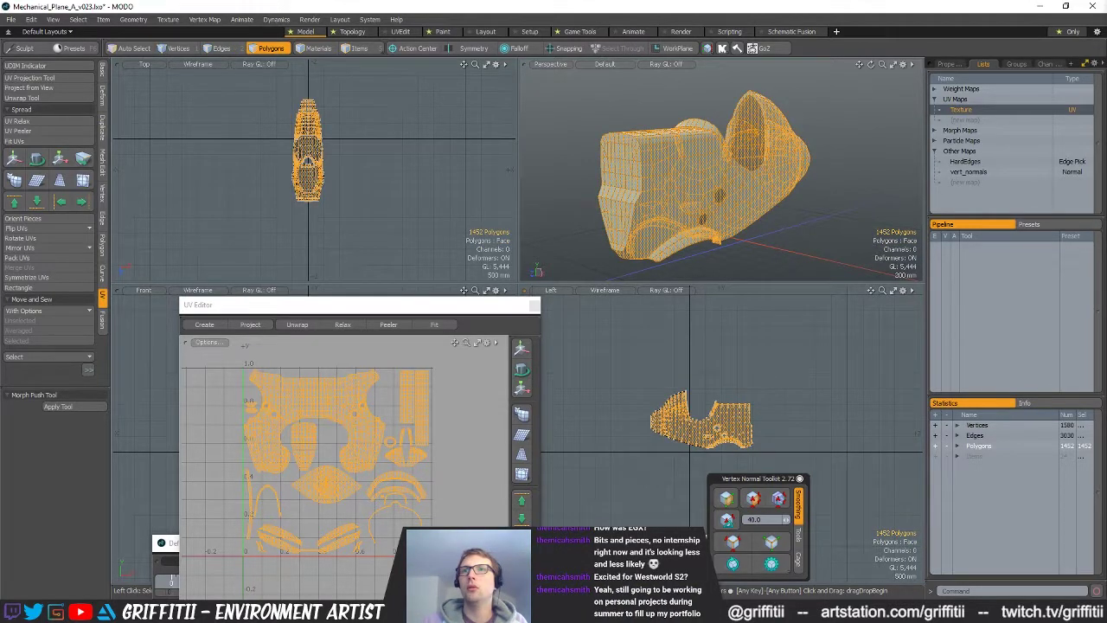
key("ctrl+z")
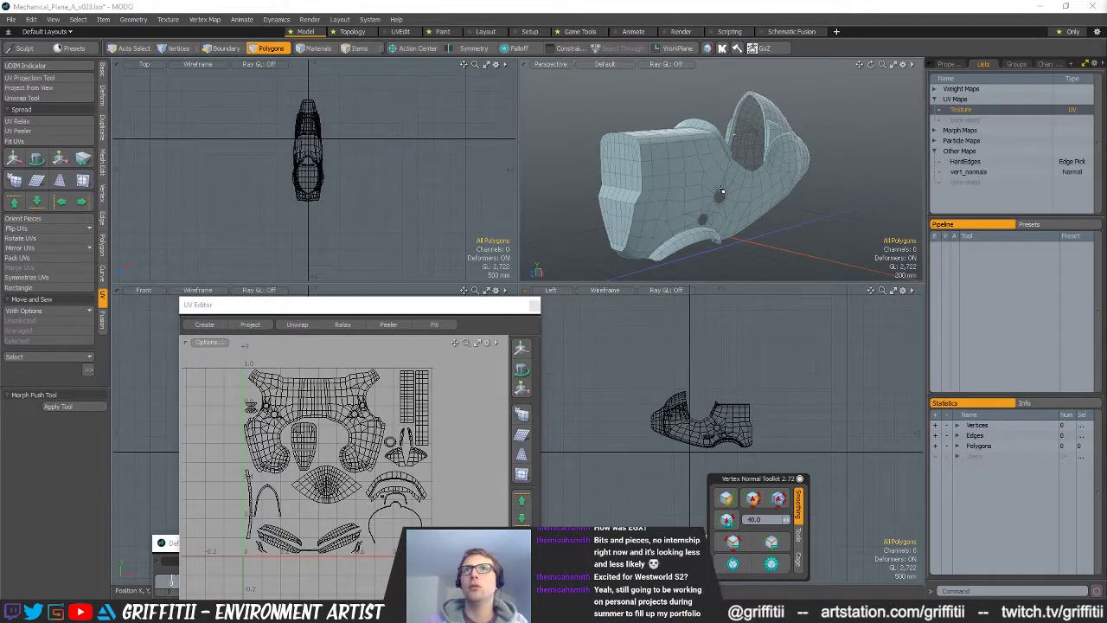
key("ctrl+v")
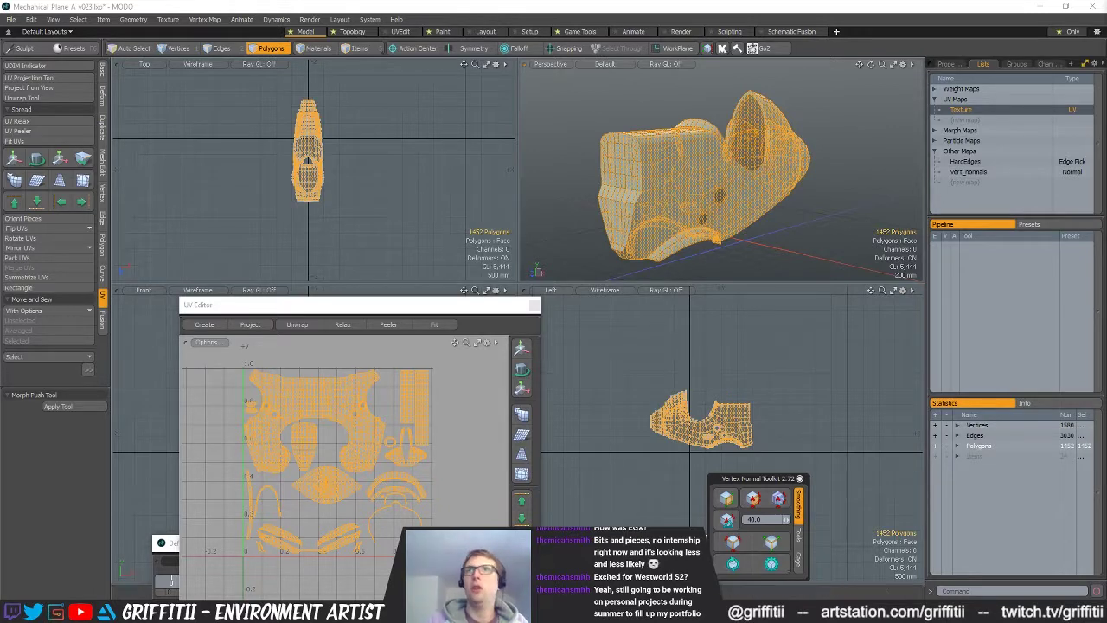
- Undo the last two operations and clear the polygon selection on the pasted fuselage
mouse_move(776, 364)
right_mouse_down()
mouse_move(668, 496)
mouse_move(799, 361)
right_mouse_up()
left_click(810, 353)
left_click(810, 353)
key("ctrl+z")
key("ctrl+z")
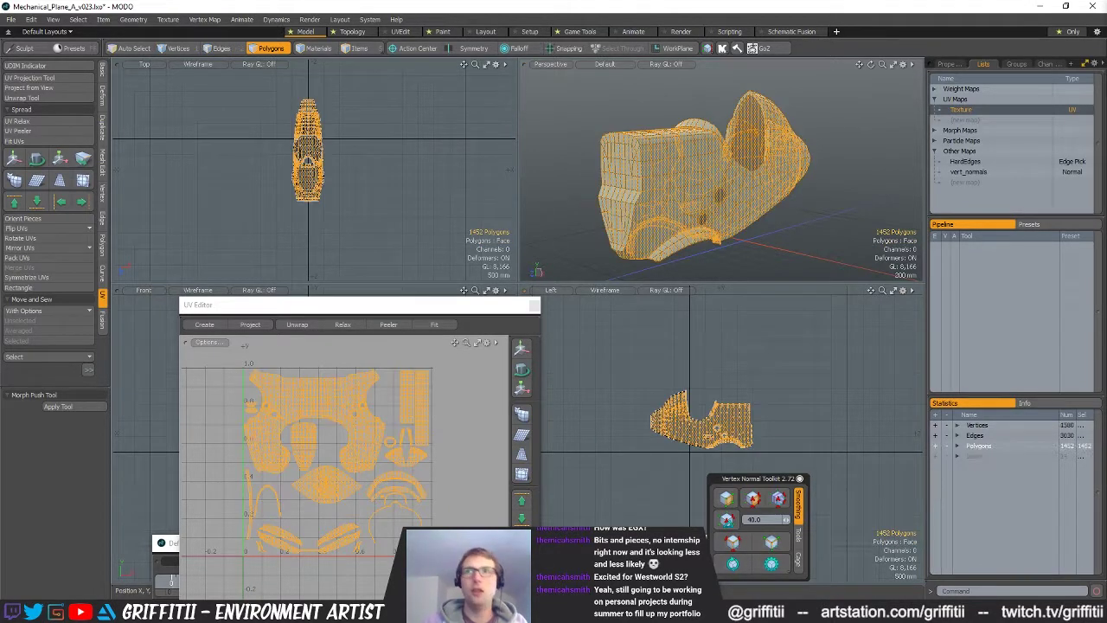
left_click(471, 415)
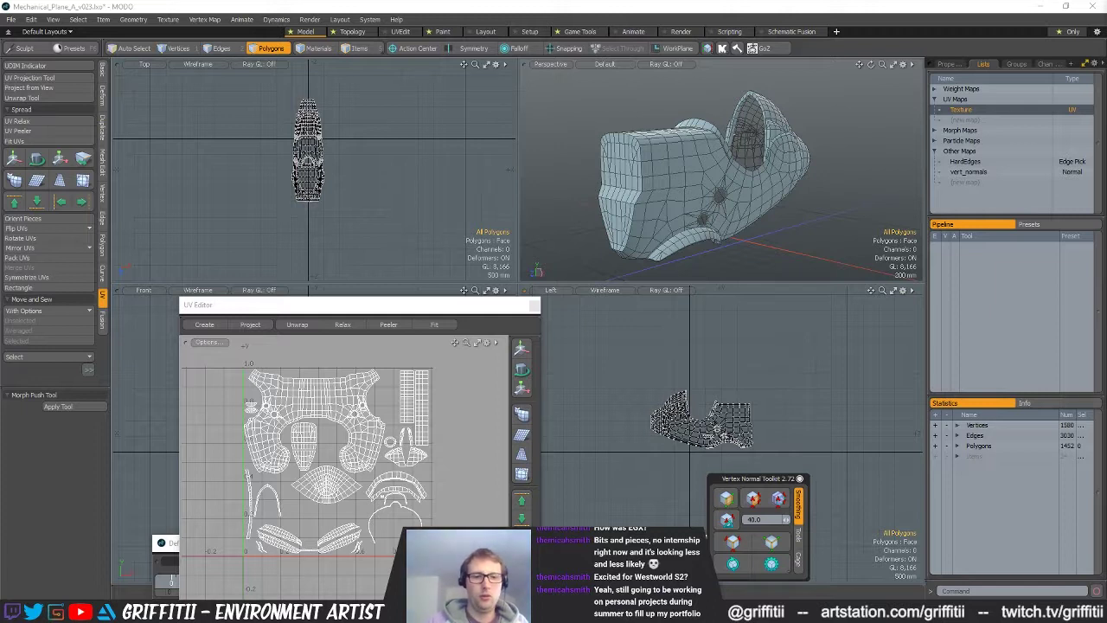
left_click_drag(694, 206, 717, 206, "alt")
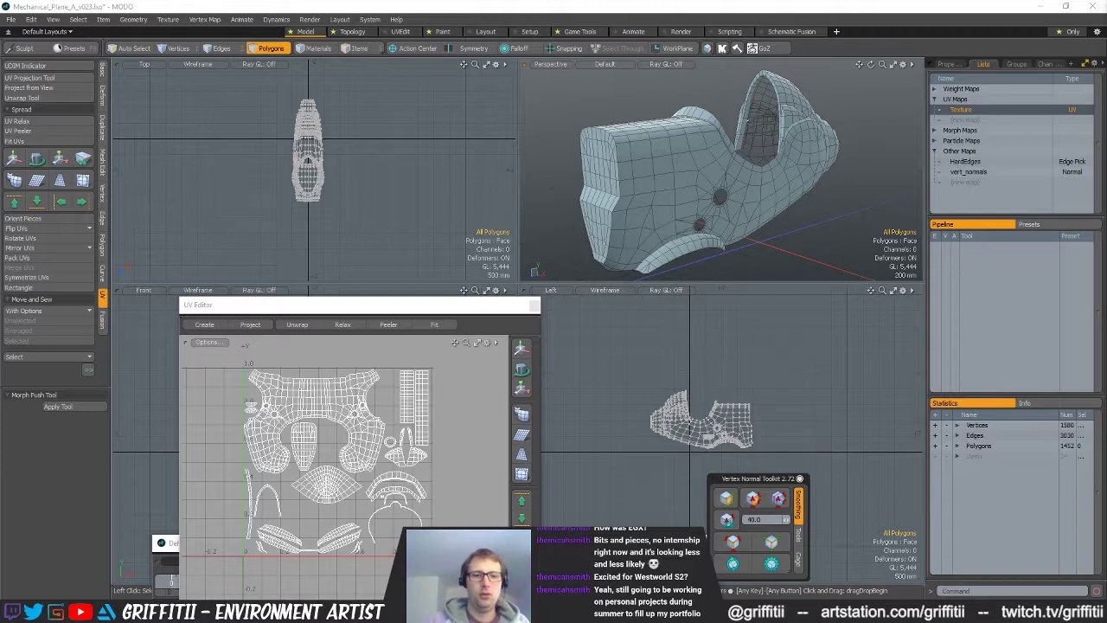
- Assign a new material named RoundEdge_15mm to the main fuselage shell
left_click_drag(893, 272, 915, 274, "alt")
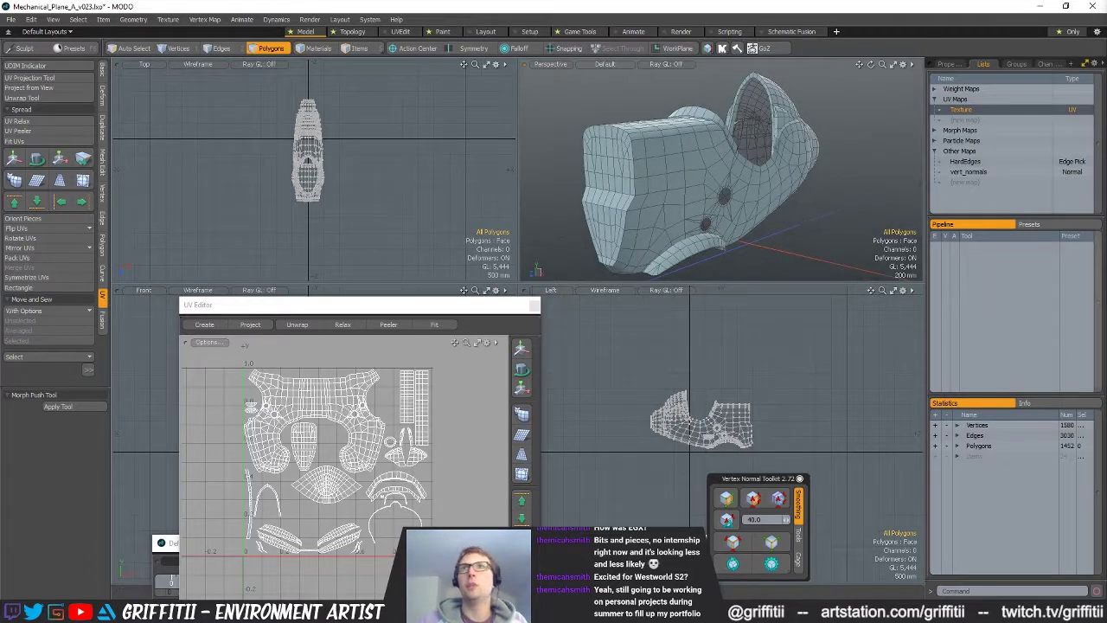
left_click_drag(716, 194, 764, 209, "alt")
double_click(705, 195)
key("m")
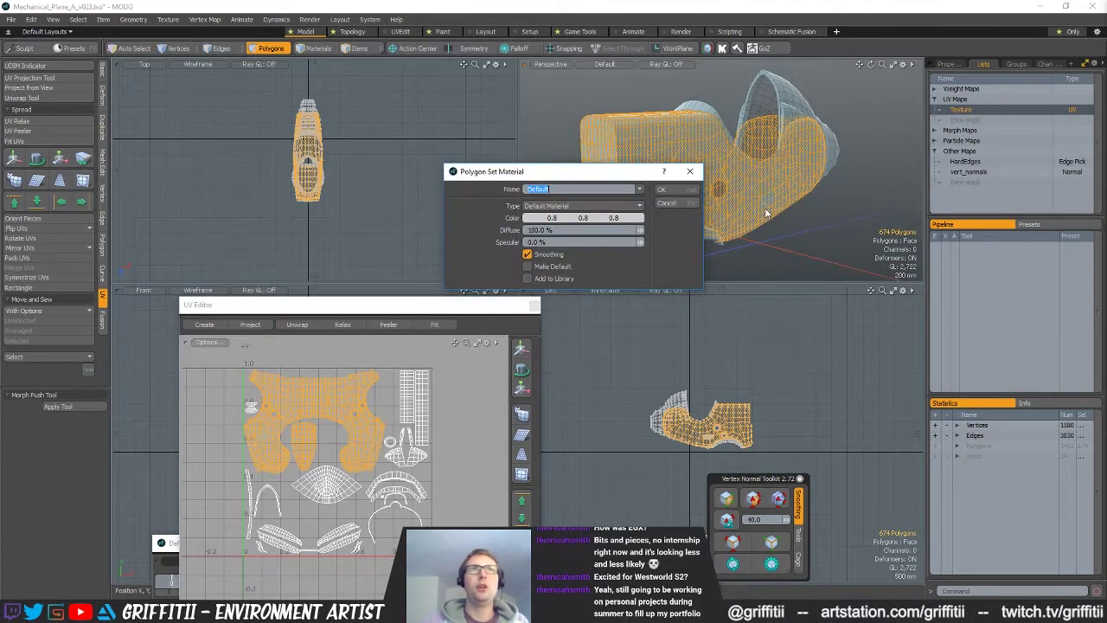
type("Round")
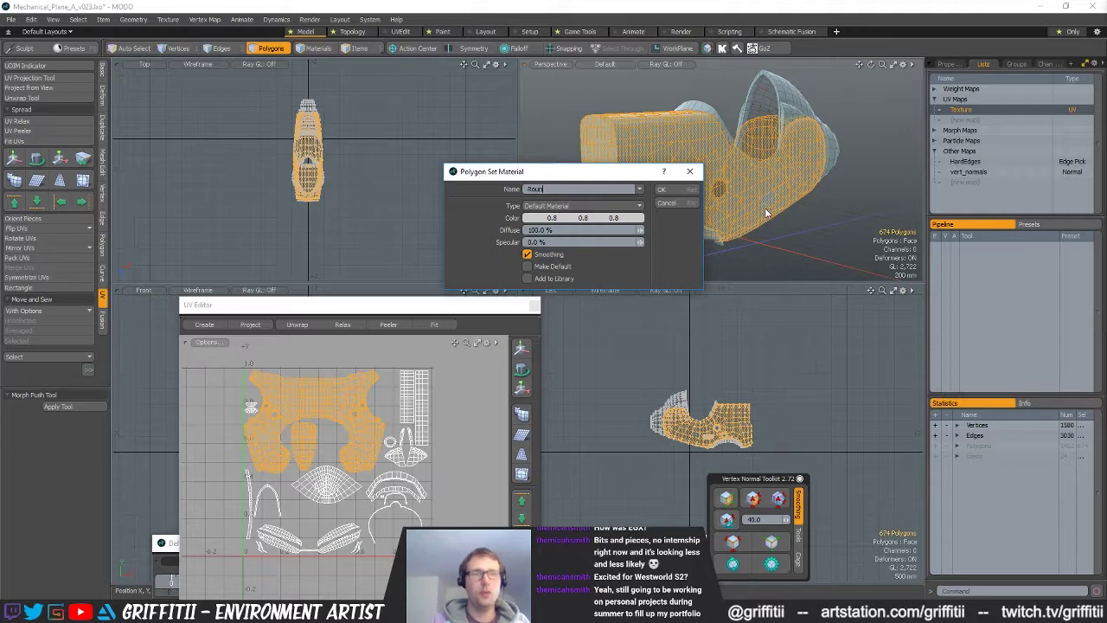
type("Edge")
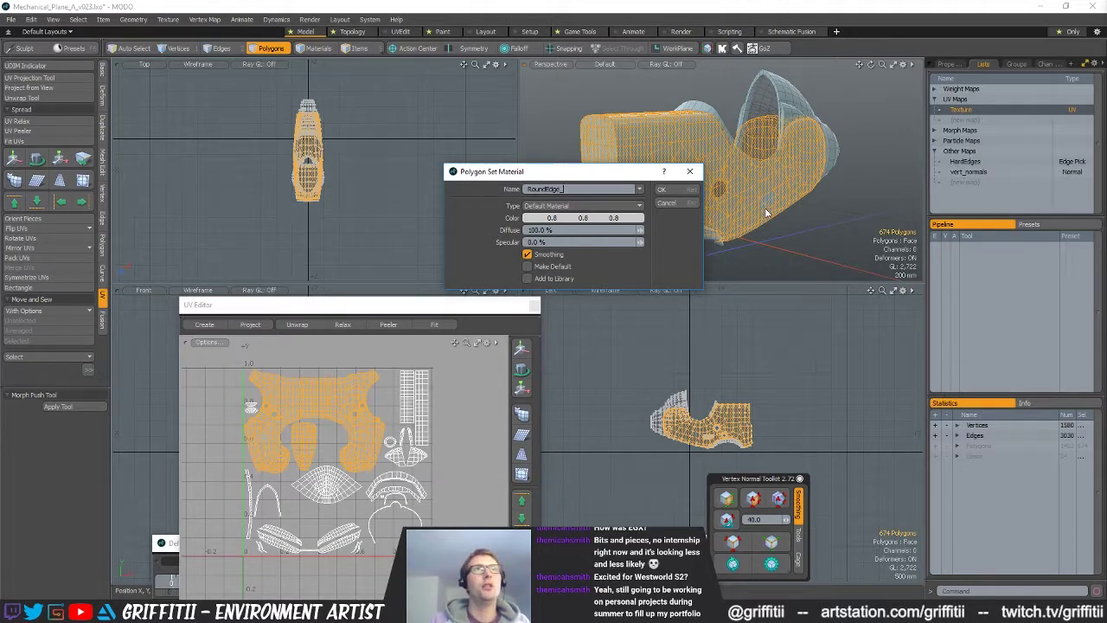
type("_Small")
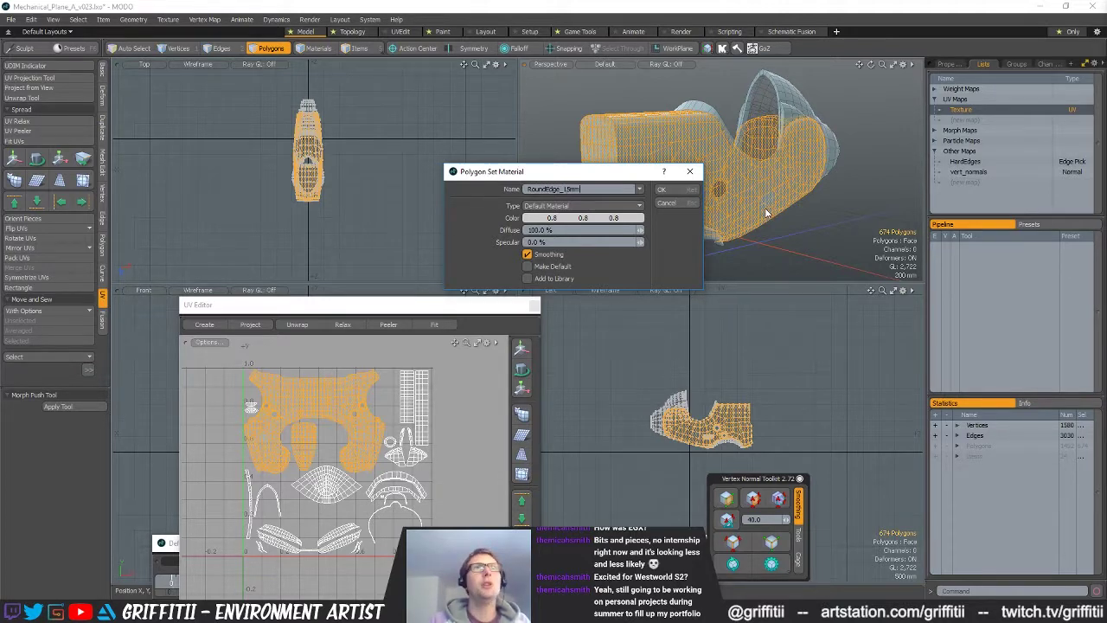
key("Return")
- Assign a material named RoundEdge_10mm to the cockpit surround, the side arches and the small opening piece on the fuselage side
left_click(837, 246)
left_click_drag(836, 246, 642, 146, "alt")
scroll(735, 192, "up", 5)
double_click(767, 159)
double_click(695, 137, "shift")
scroll(680, 155, "down", 2)
left_click_drag(662, 173, 730, 203, "alt")
double_click(678, 249, "shift")
key("m")
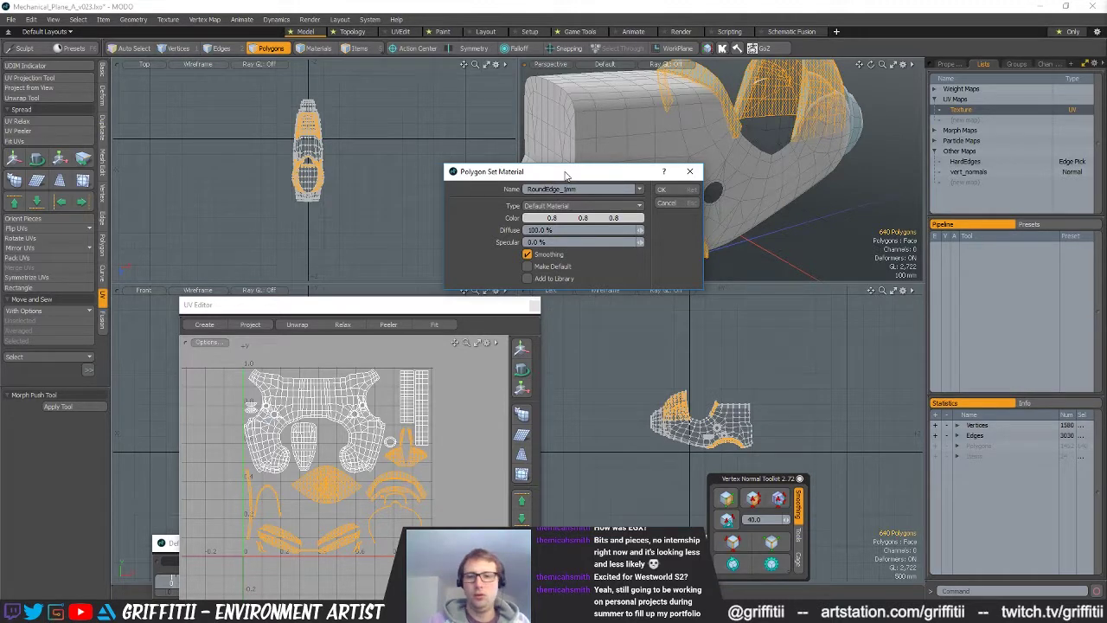
key("Return")
left_click_drag(799, 209, 645, 146, "alt")
double_click(628, 140)
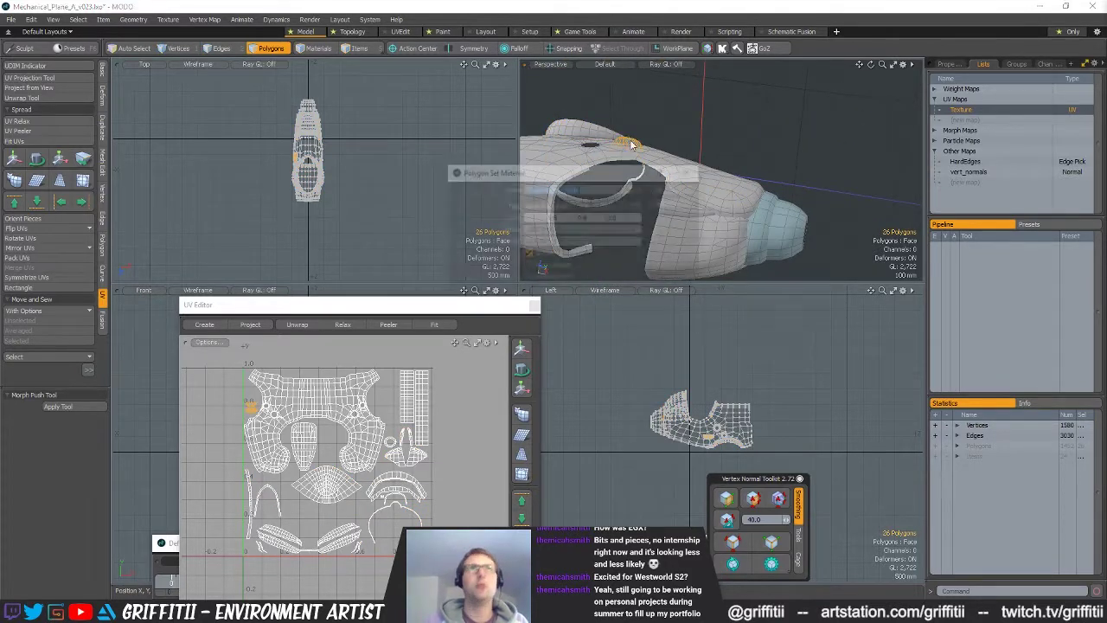
- Assign a material named RoundEdge_20mm to the nose cone polygons and clear the selection
left_click_drag(652, 141, 704, 157, "alt")
double_click(667, 185)
double_click(699, 208, "shift")
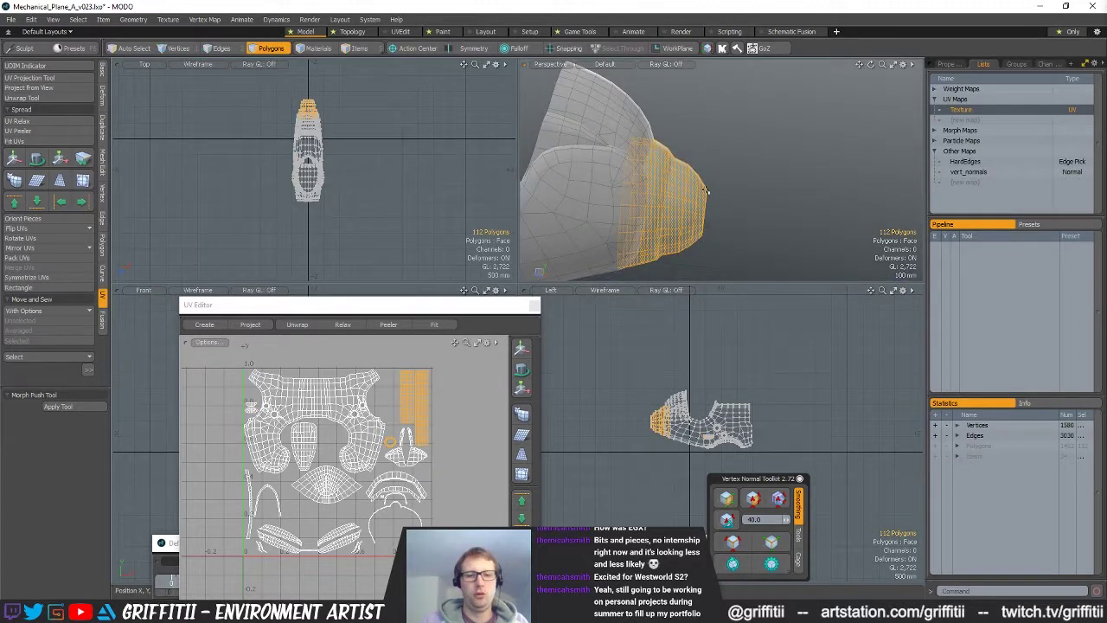
key("m")
left_click_drag(567, 189, 616, 188)
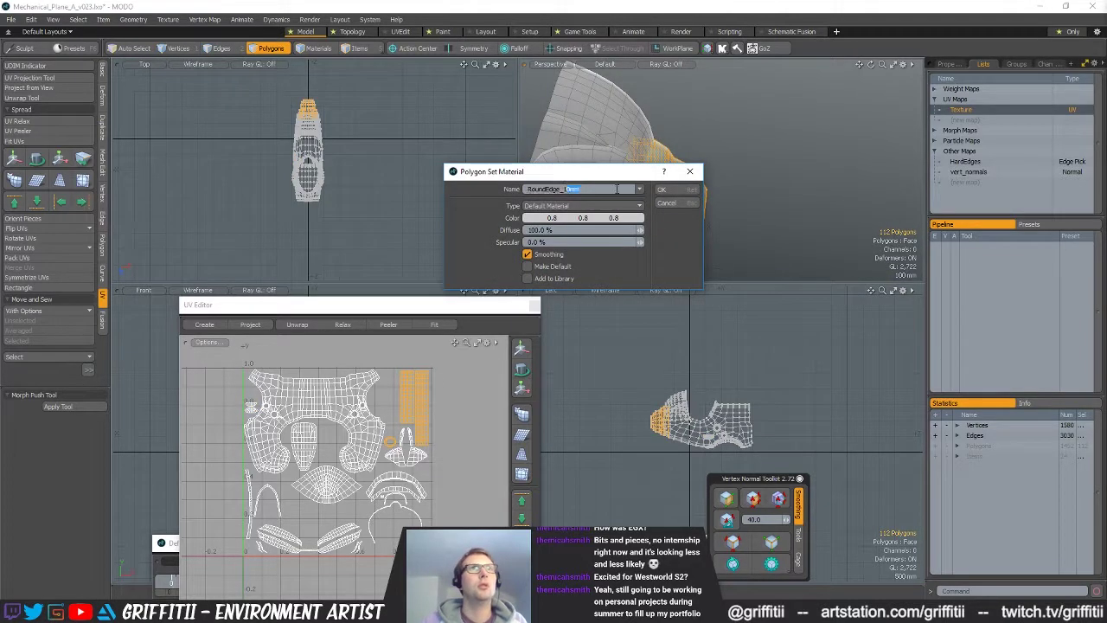
type("20m")
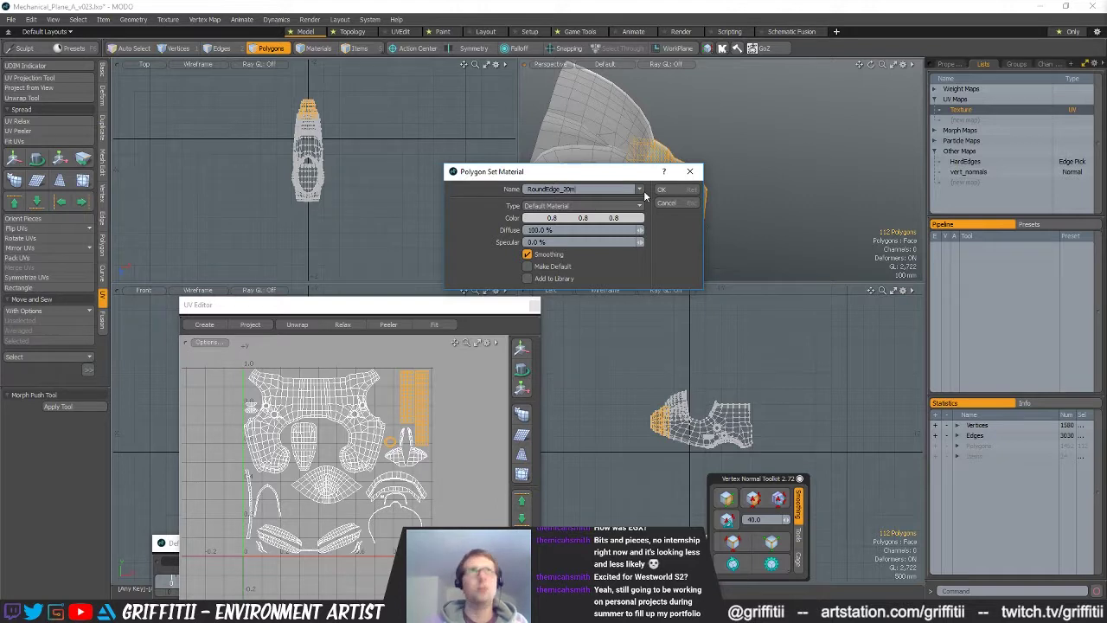
type("m")
key("Return")
left_click(765, 183)
scroll(765, 183, "down", 3)
left_click_drag(765, 183, 819, 166, "alt")
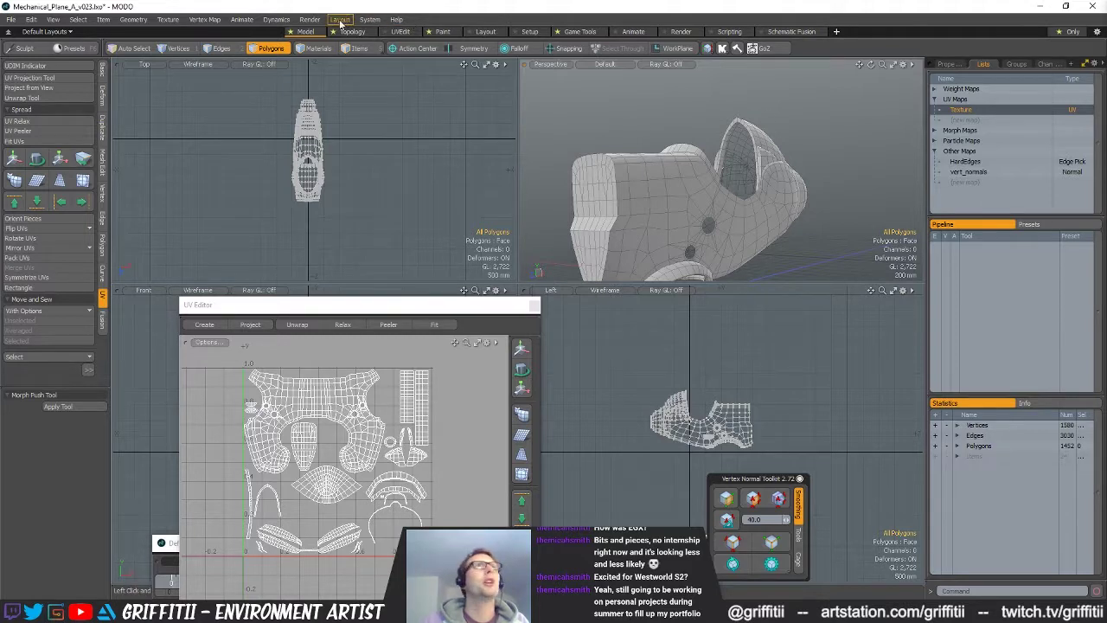
- Open a new empty floating window and bring up its choice of viewport types
left_click(369, 19)
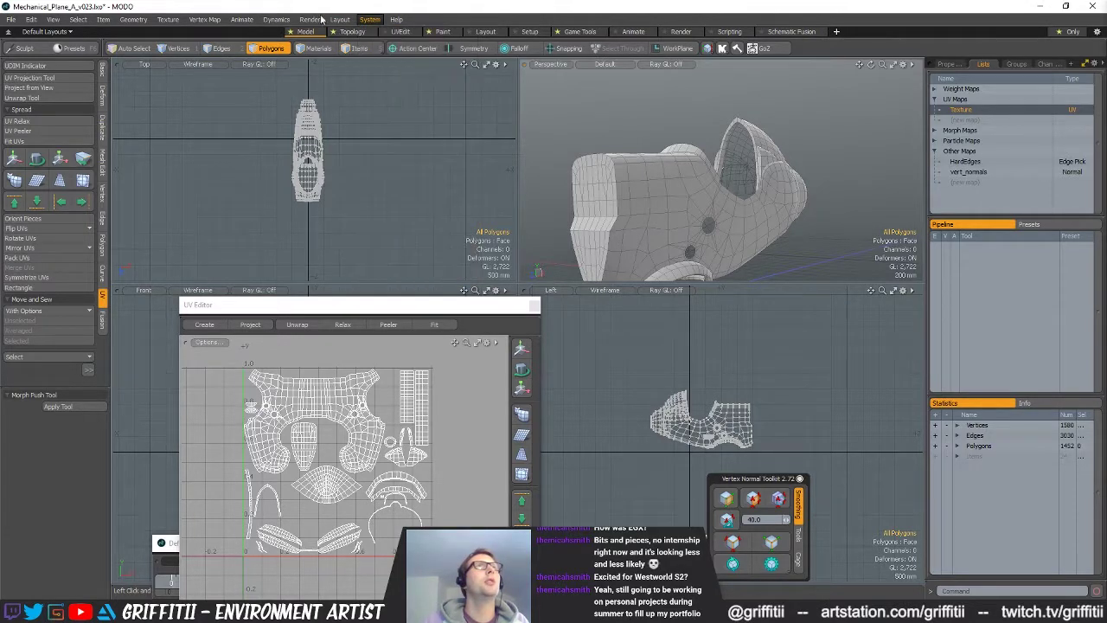
mouse_move(347, 21)
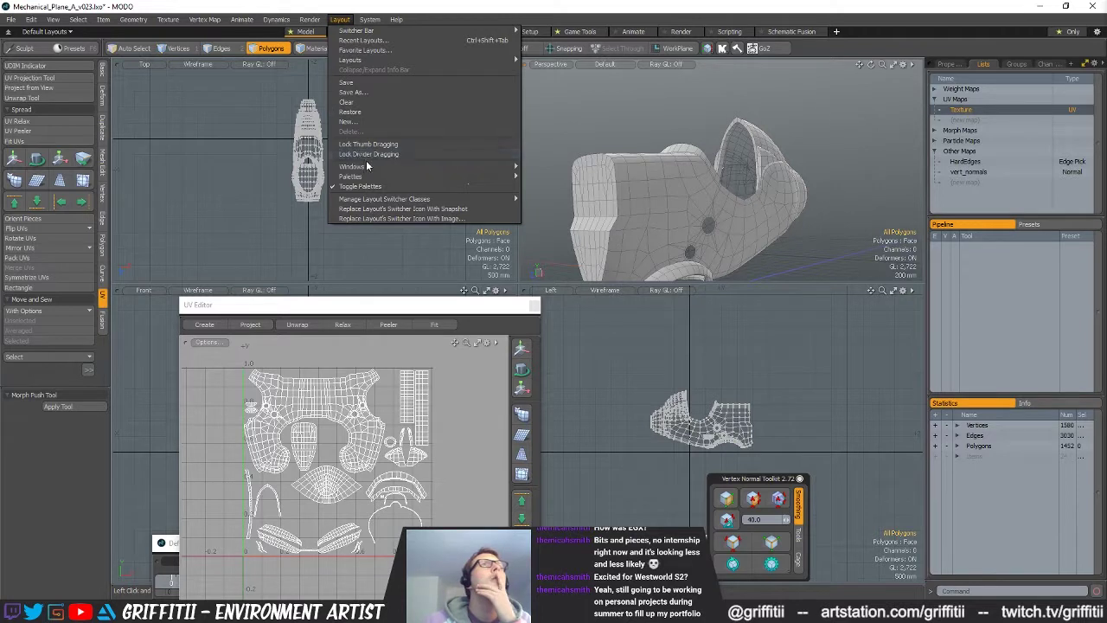
mouse_move(500, 166)
mouse_move(552, 169)
left_click(616, 189)
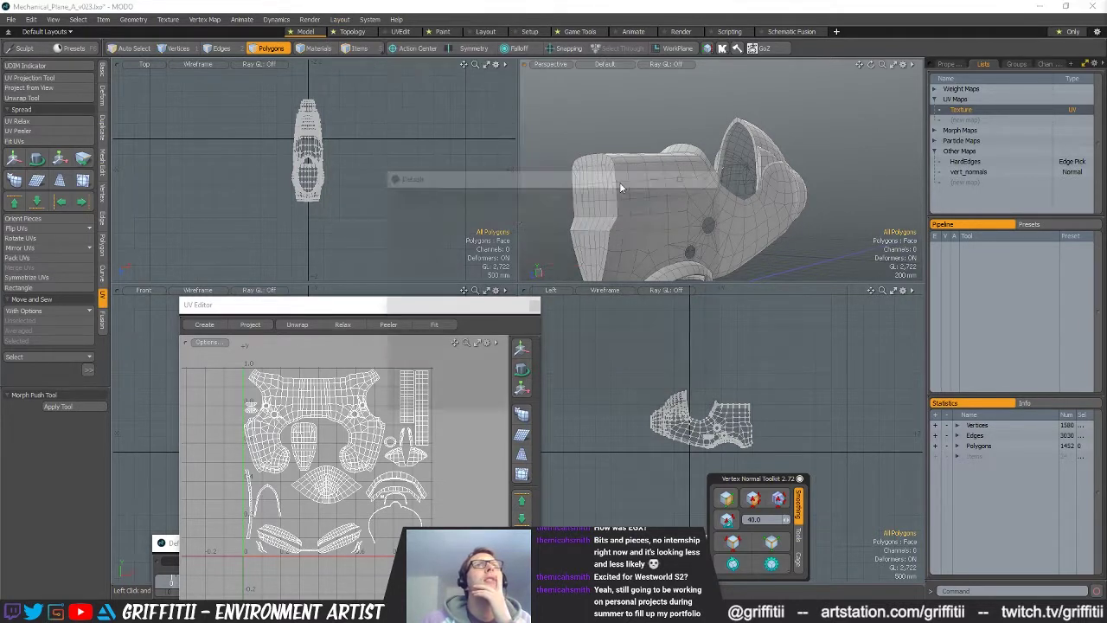
left_click(717, 194)
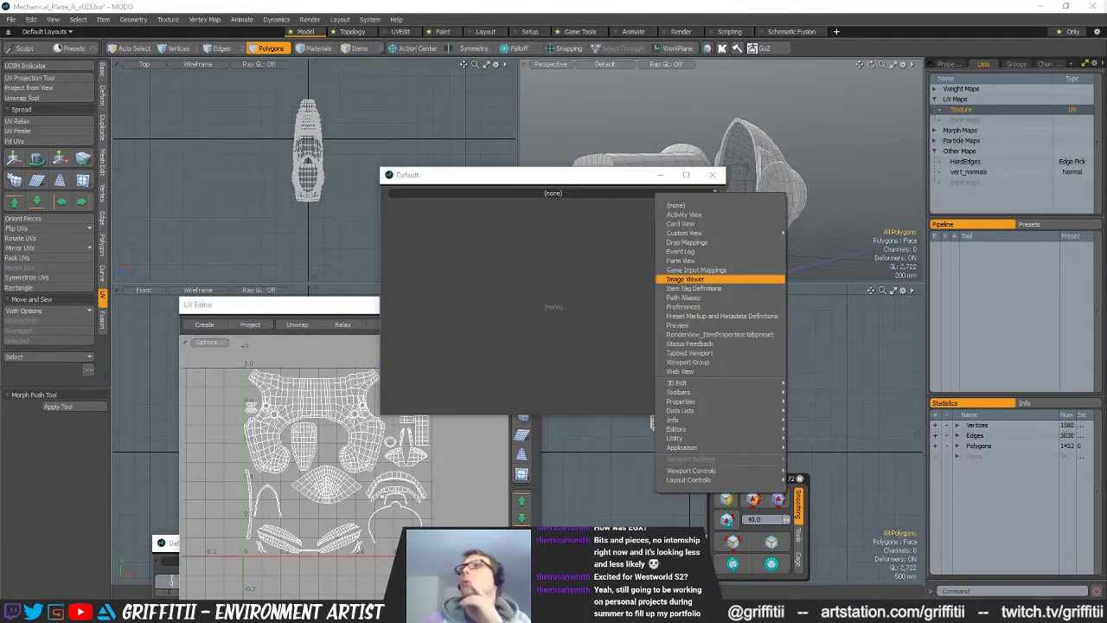
left_click(692, 279)
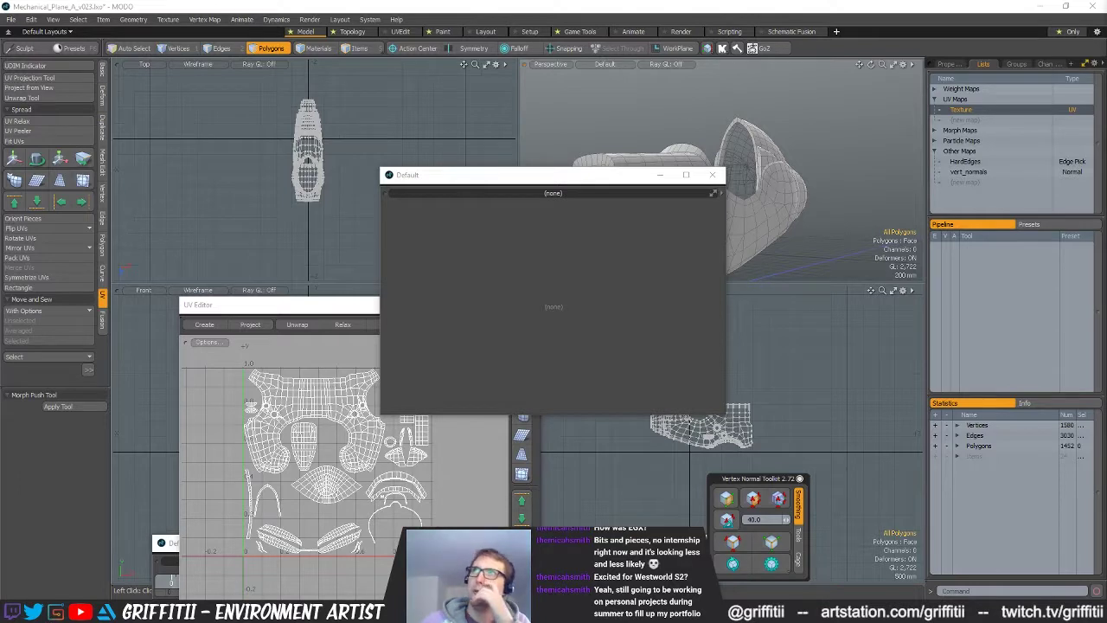
- Switch to Discord, post the prepared stream message in the announcements channel, and bring up the Twitter browser window
key("alt+Tab")
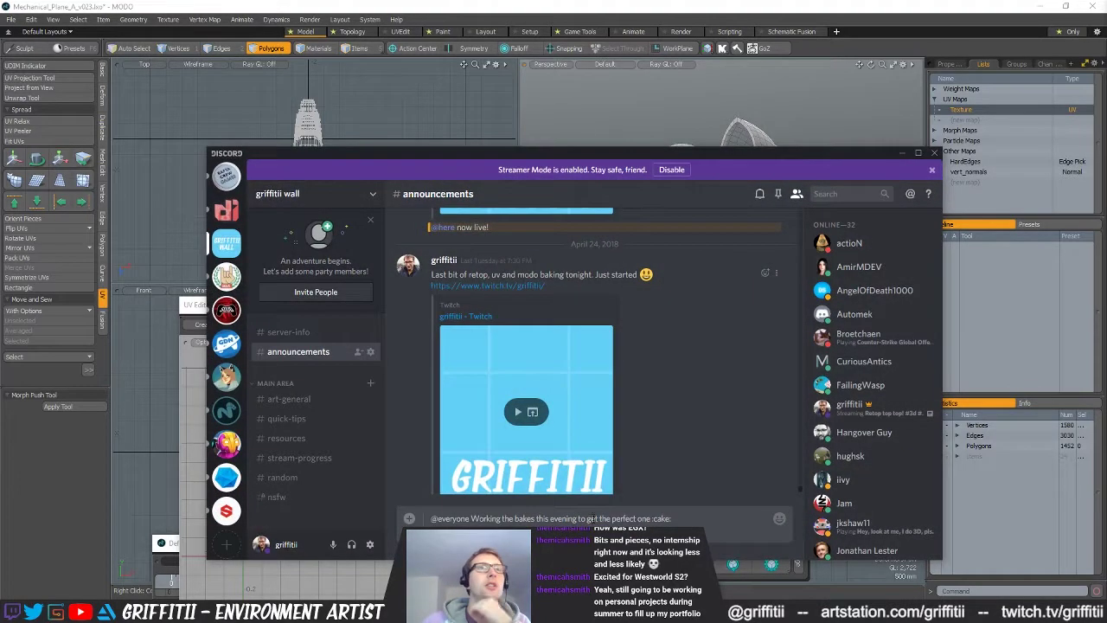
key("Return")
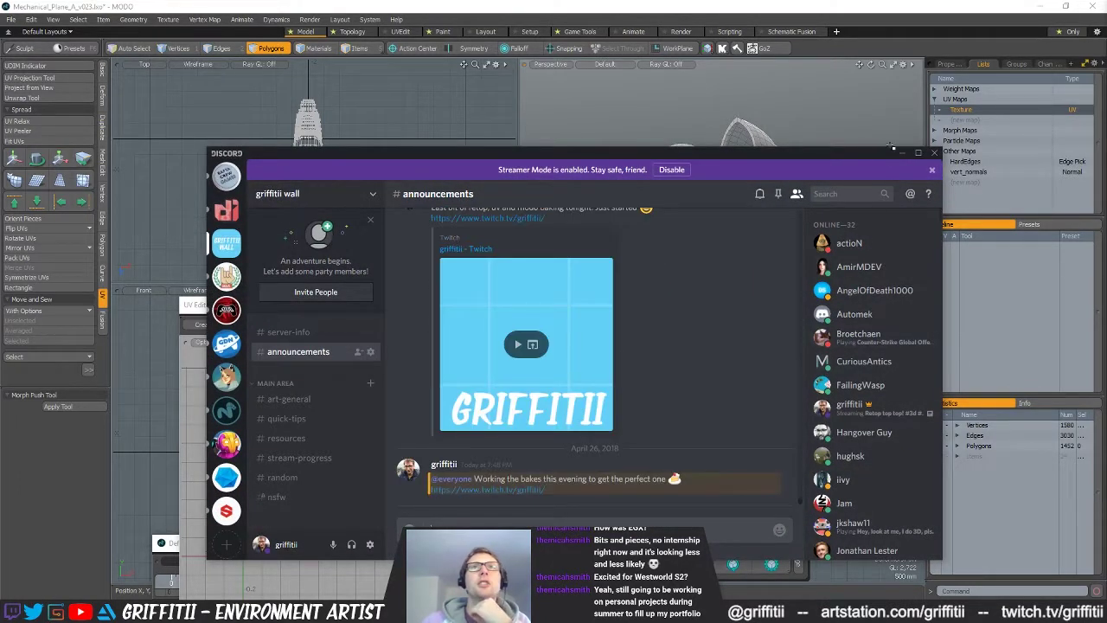
left_click(902, 153)
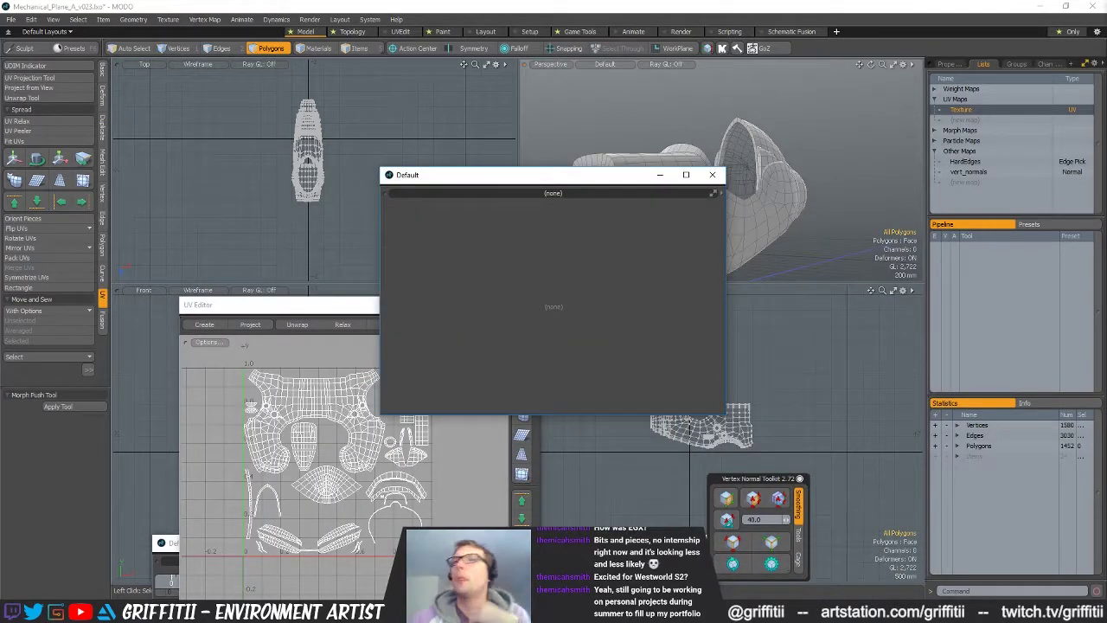
mouse_move(353, 611)
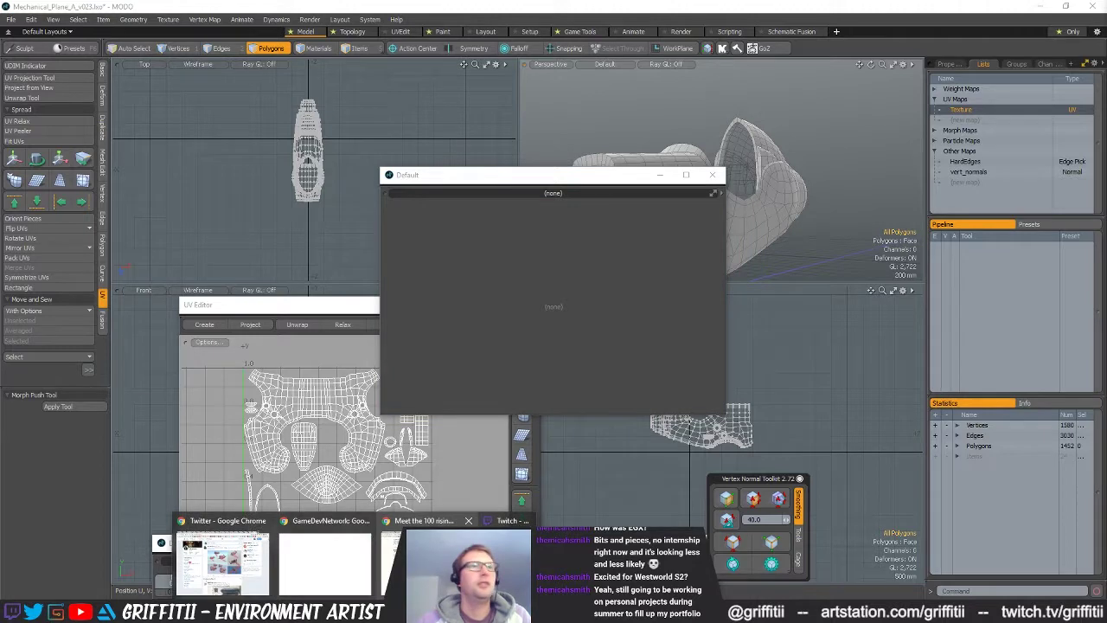
left_click(223, 560)
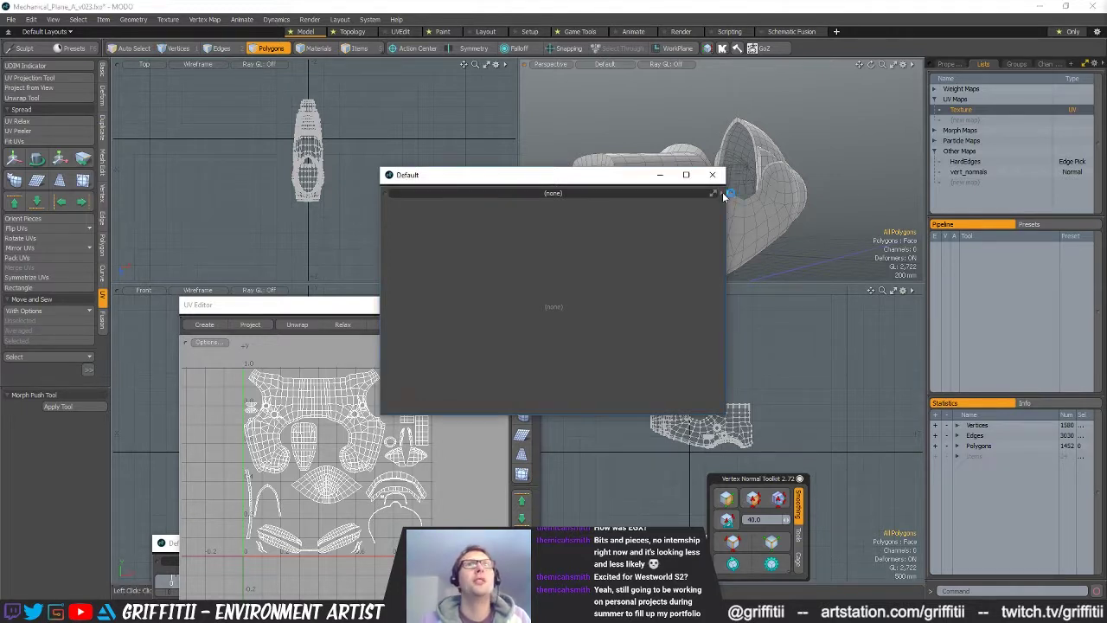
- Show the Shader Tree in the new floating window and move the window clear of the perspective view
left_click(714, 192)
mouse_move(716, 383)
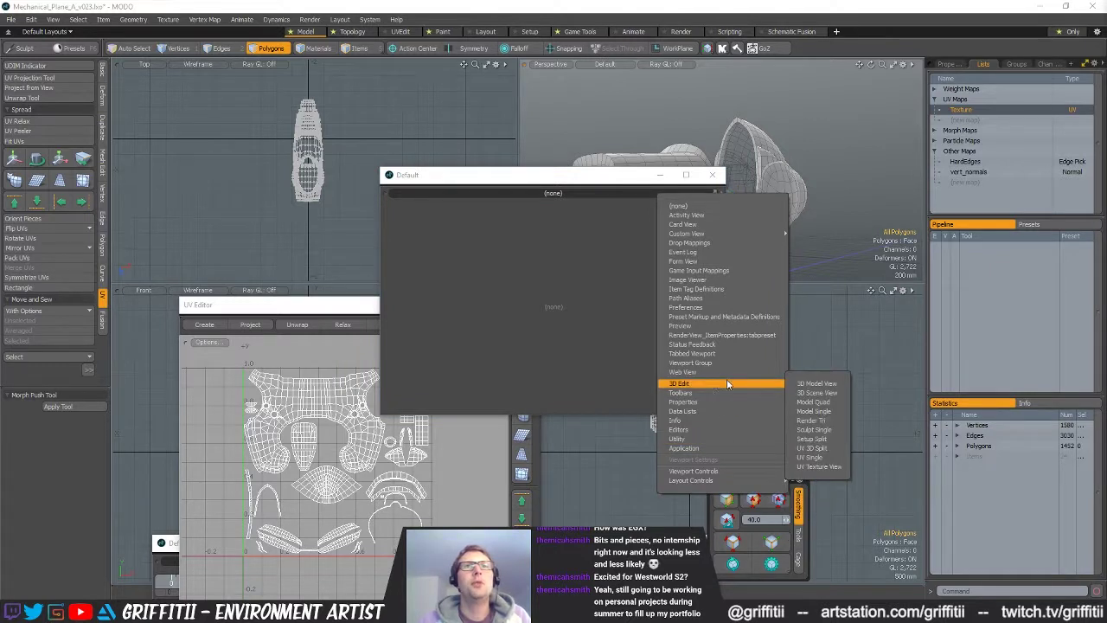
mouse_move(722, 411)
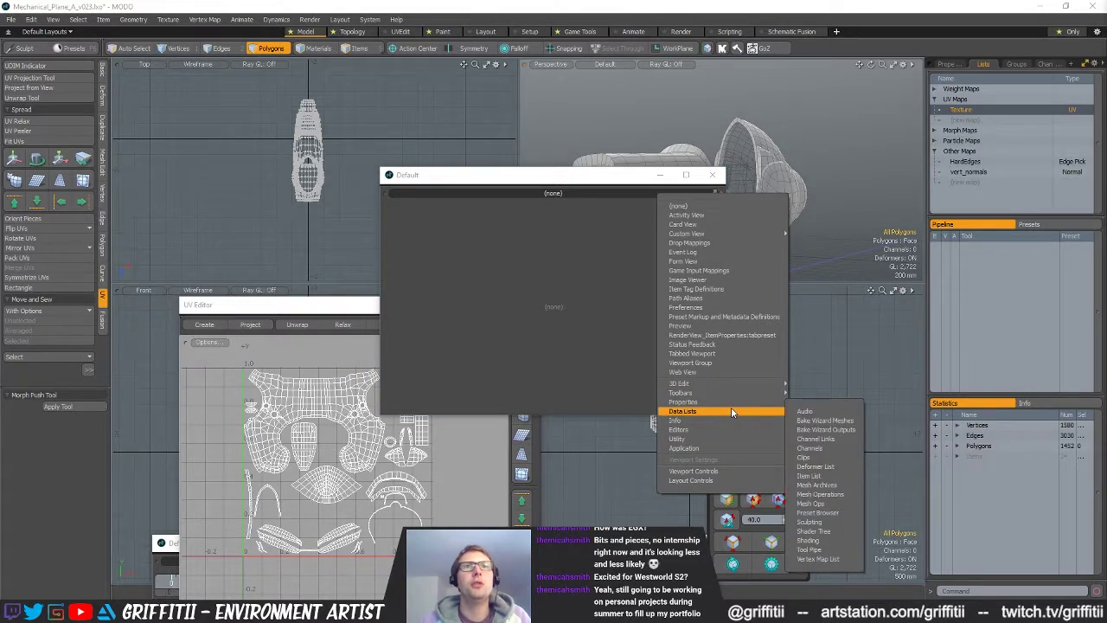
left_click(813, 530)
left_click_drag(506, 175, 287, 128)
- Expand the RoundEdge material groups and set the RoundEdge_15mm material's Rounded Edge Width to 15 mm
left_click(189, 266)
left_click(188, 255)
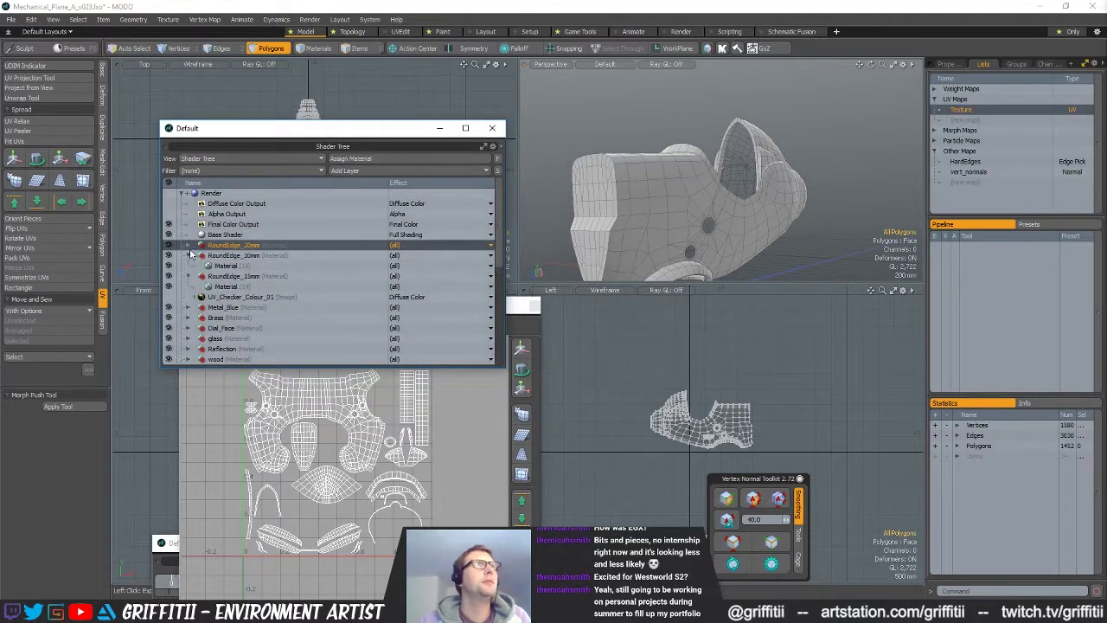
left_click(188, 244)
left_click(231, 297)
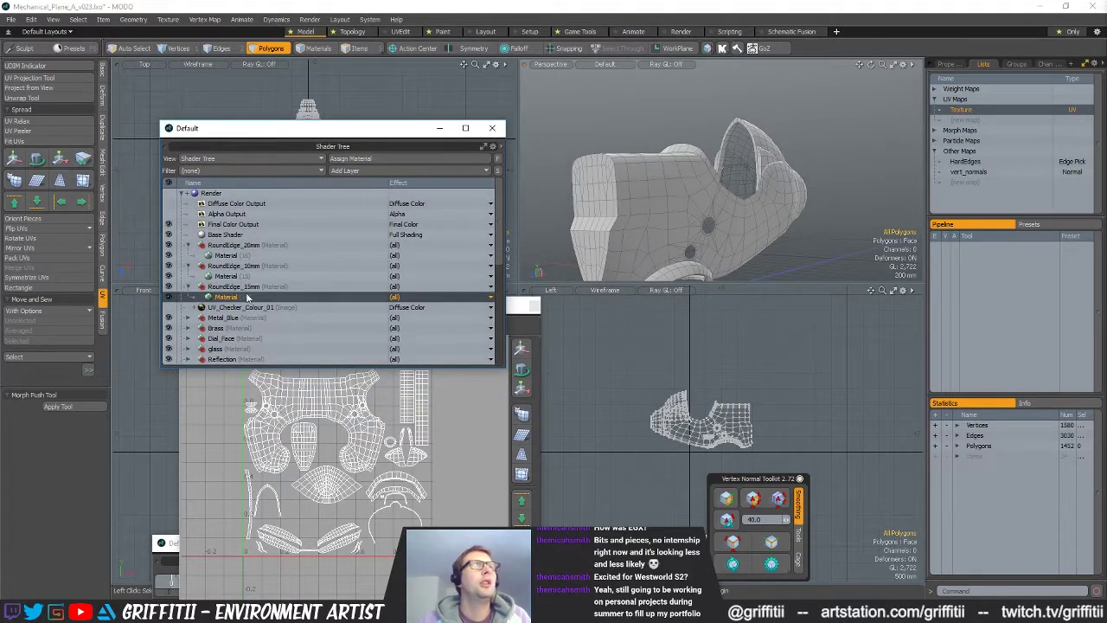
left_click(949, 66)
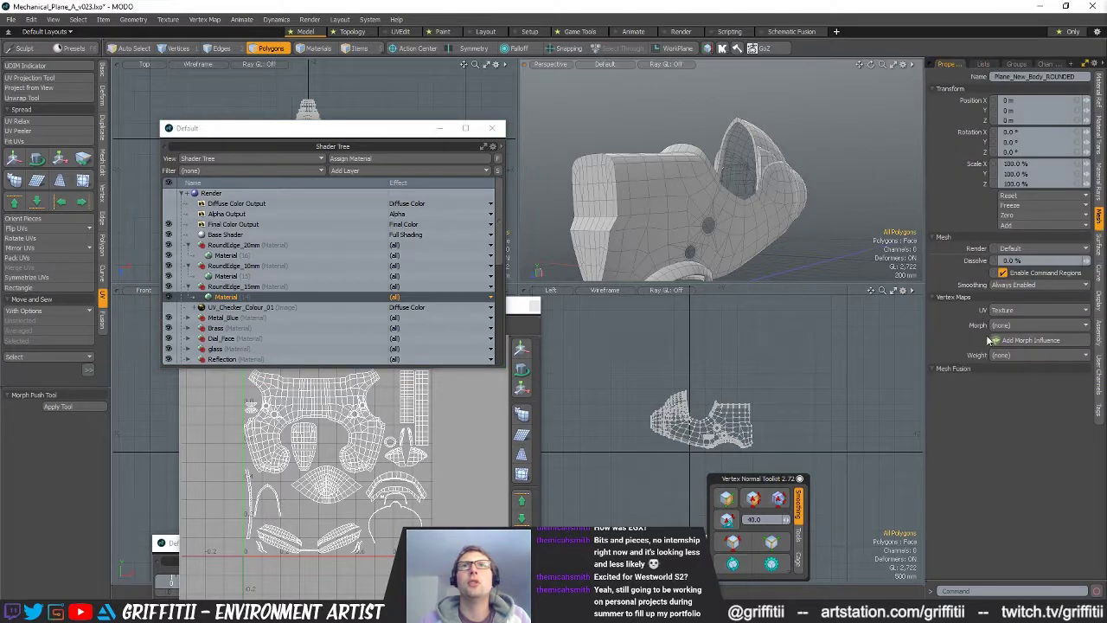
left_click(1096, 111)
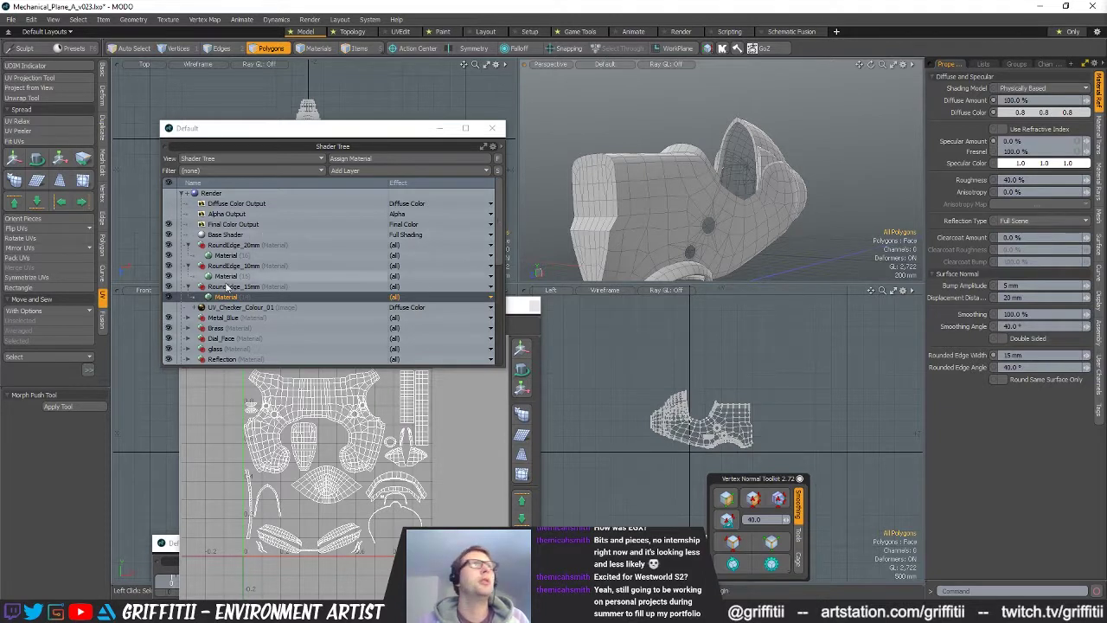
- Set the Rounded Edge Width to 10 mm on the RoundEdge_10mm material and 20 mm on the RoundEdge_20mm material
left_click(251, 277)
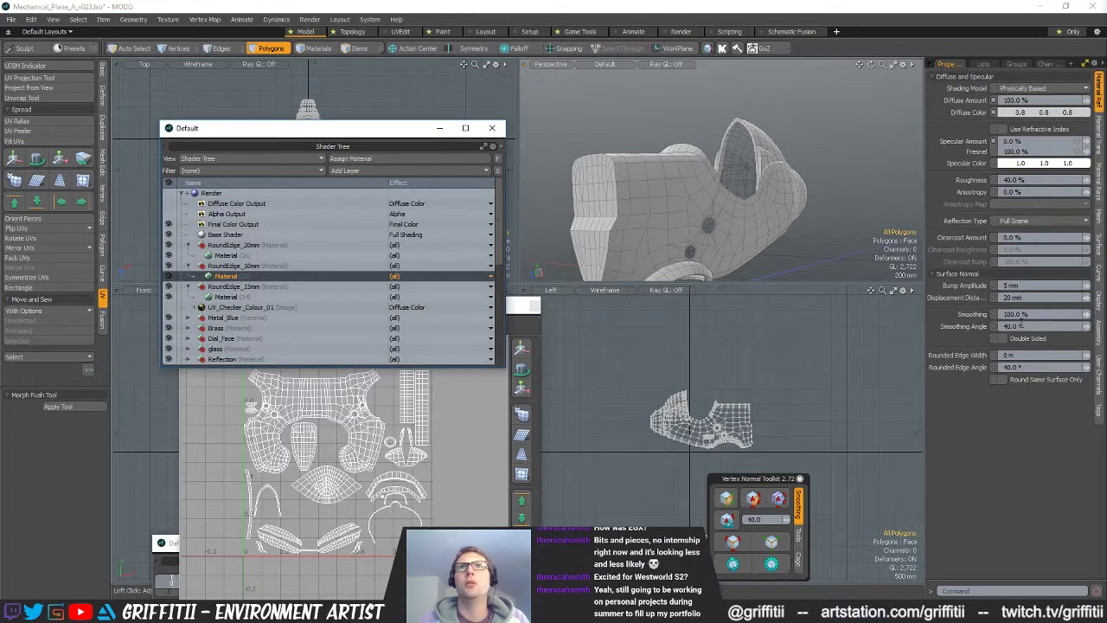
left_click(979, 356)
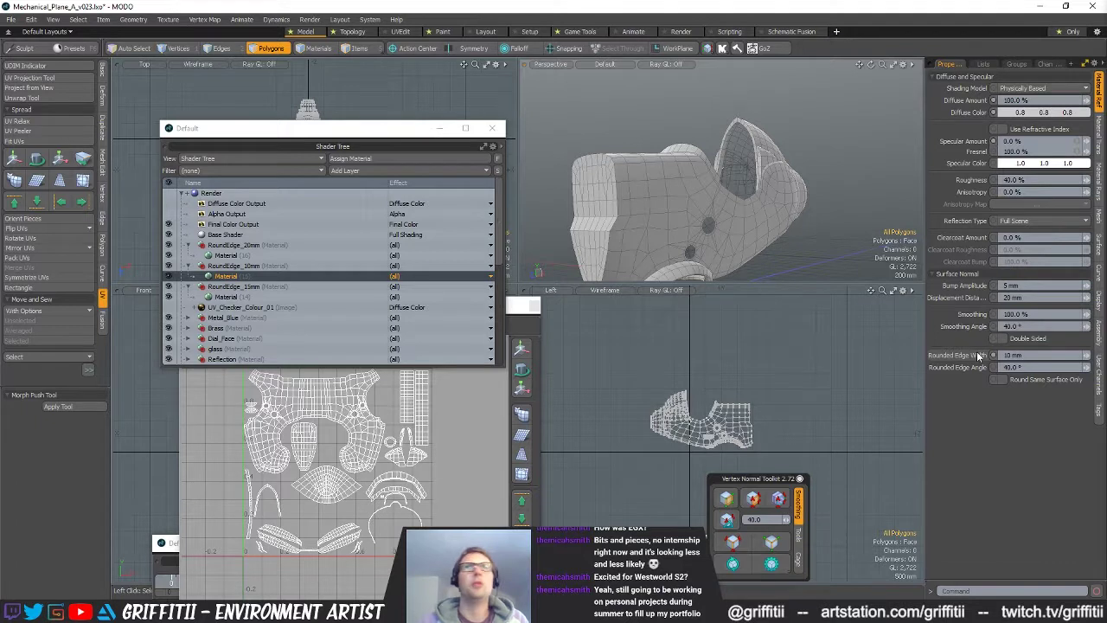
left_click(240, 257)
left_click(1019, 356)
type("20mm")
key("Return")
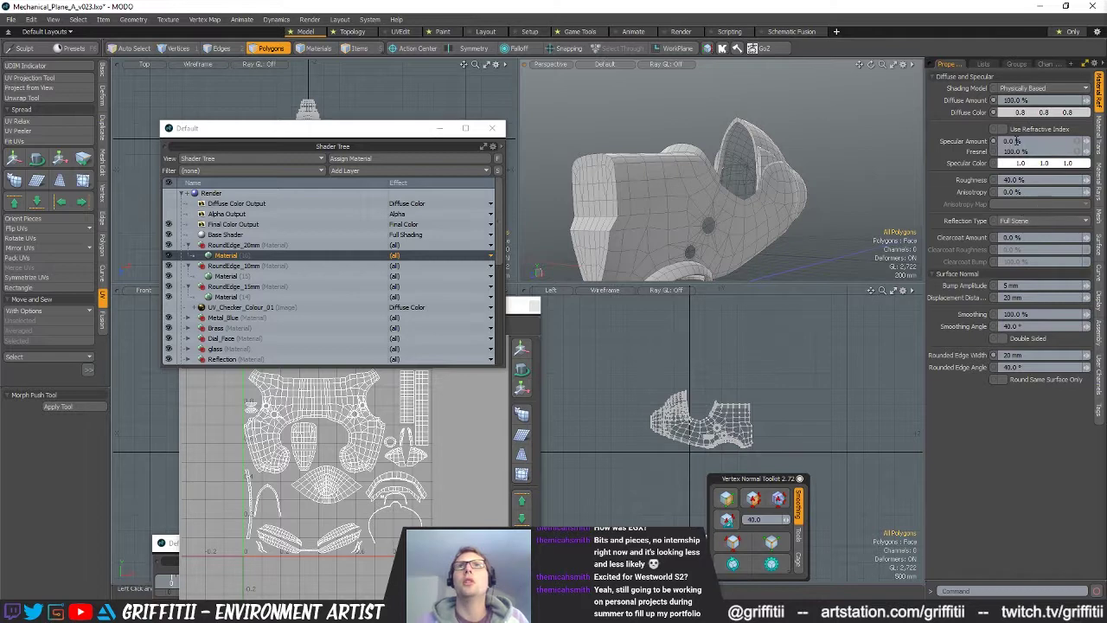
- Open the render Preview of the fuselage and make the environment invisible to the camera
left_click_drag(359, 132, 248, 554)
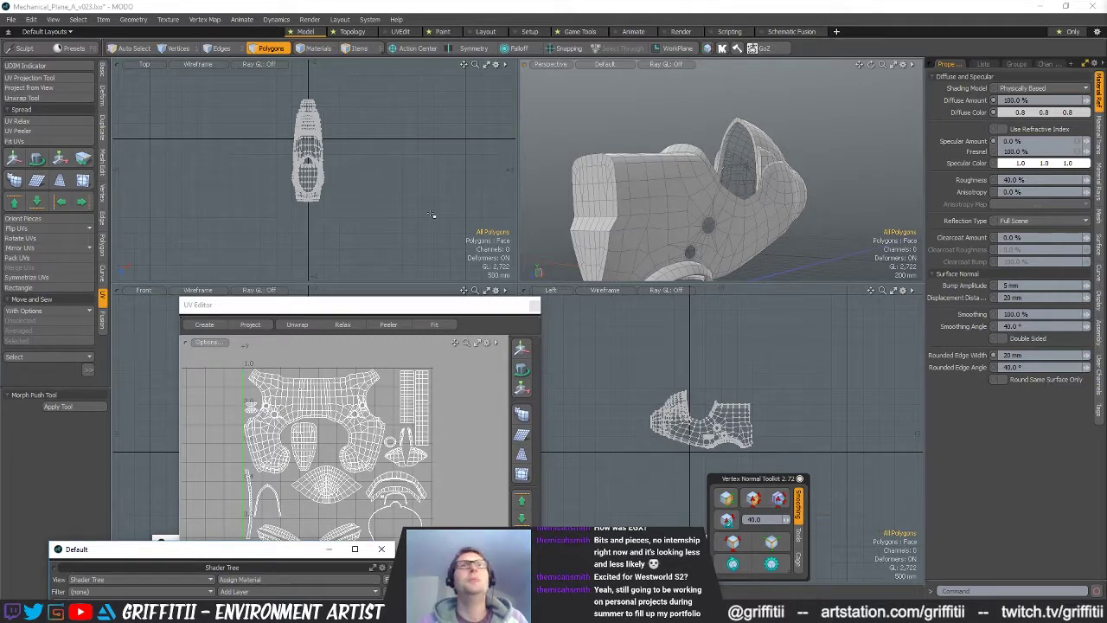
left_click_drag(393, 316, 386, 269)
left_click_drag(783, 220, 745, 218, "alt")
key("F8")
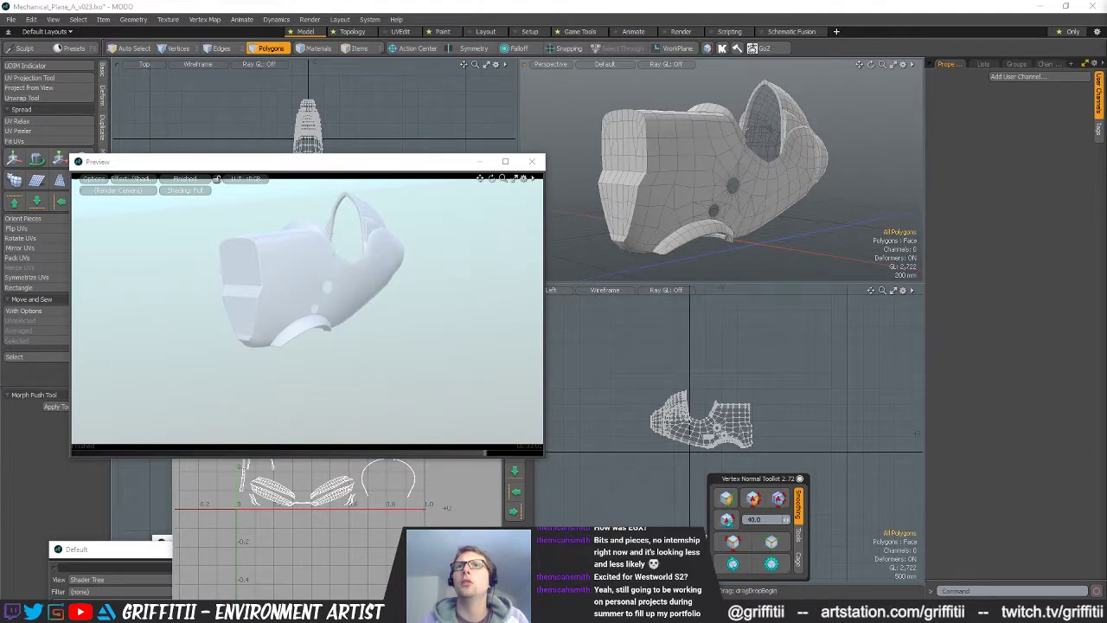
left_click(1003, 105)
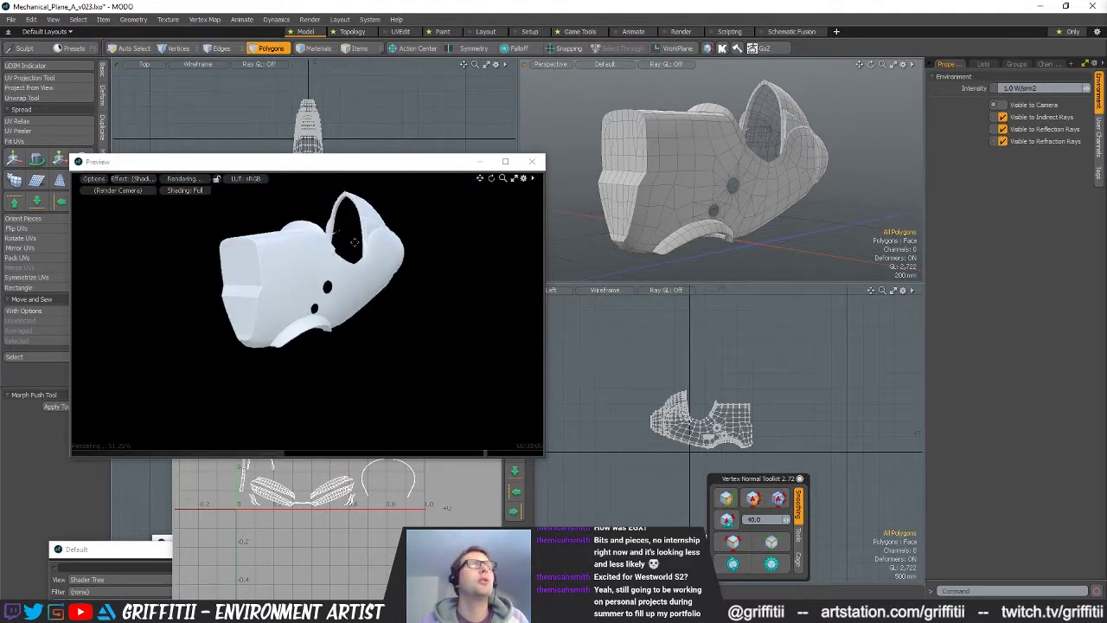
- Examine the rounded edges in the render Preview around the rear panel, side arch, cockpit opening and nose
scroll(322, 304, "up", 2)
left_click_drag(322, 304, 346, 308, "alt+shift")
scroll(346, 308, "up", 2)
left_click_drag(427, 352, 415, 332, "alt")
scroll(416, 331, "up", 1)
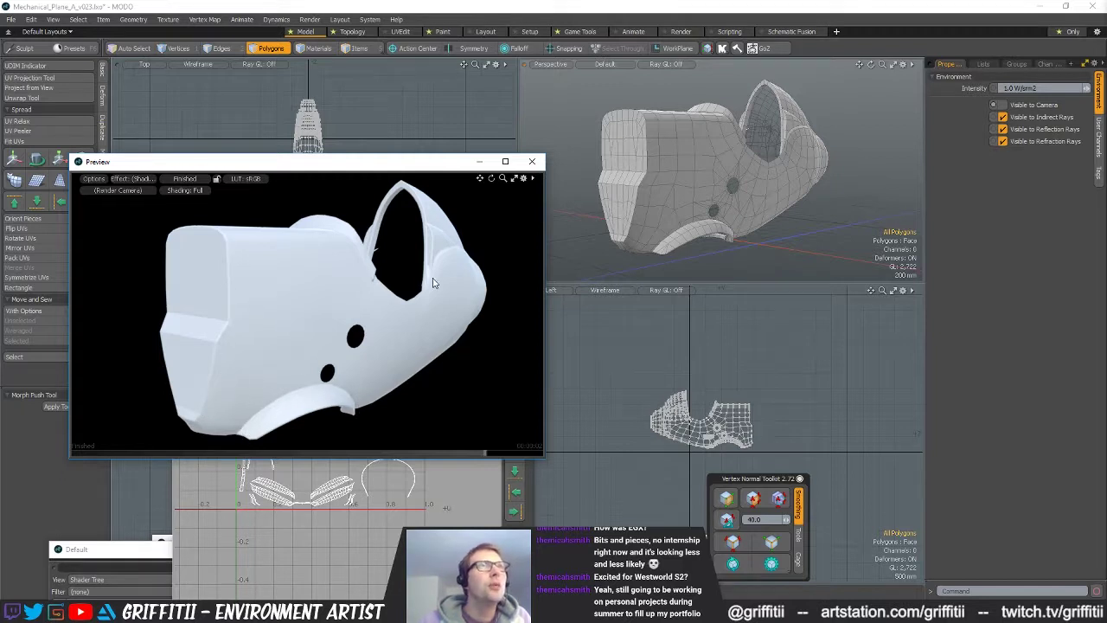
left_click_drag(403, 333, 269, 333, "alt")
scroll(281, 334, "up", 3)
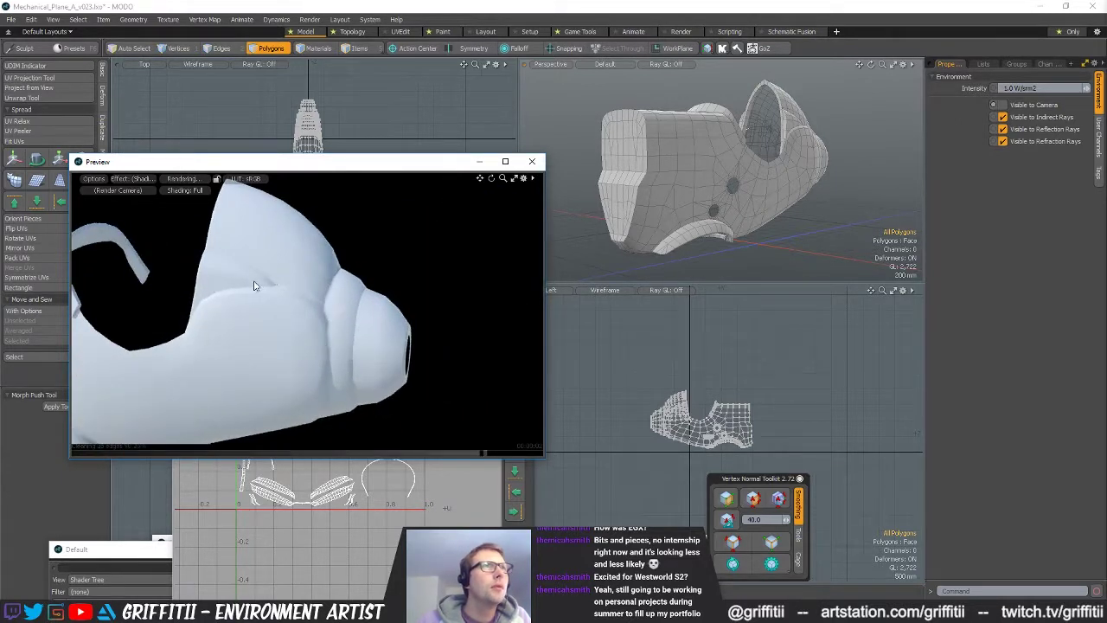
- Inspect the nose, cockpit rim and whole fuselage from several angles in the render Preview and the perspective view
left_click_drag(315, 361, 433, 386, "alt")
left_click_drag(311, 341, 394, 348, "alt+shift")
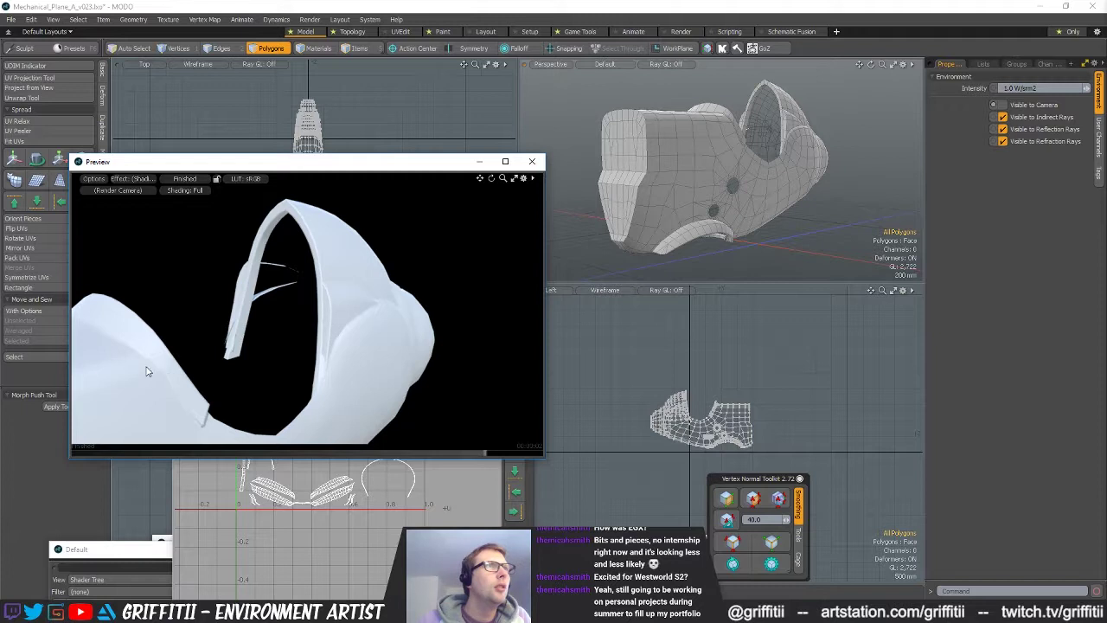
left_click_drag(406, 364, 406, 221, "alt+shift")
scroll(200, 320, "down", 5)
left_click_drag(290, 326, 339, 310, "alt")
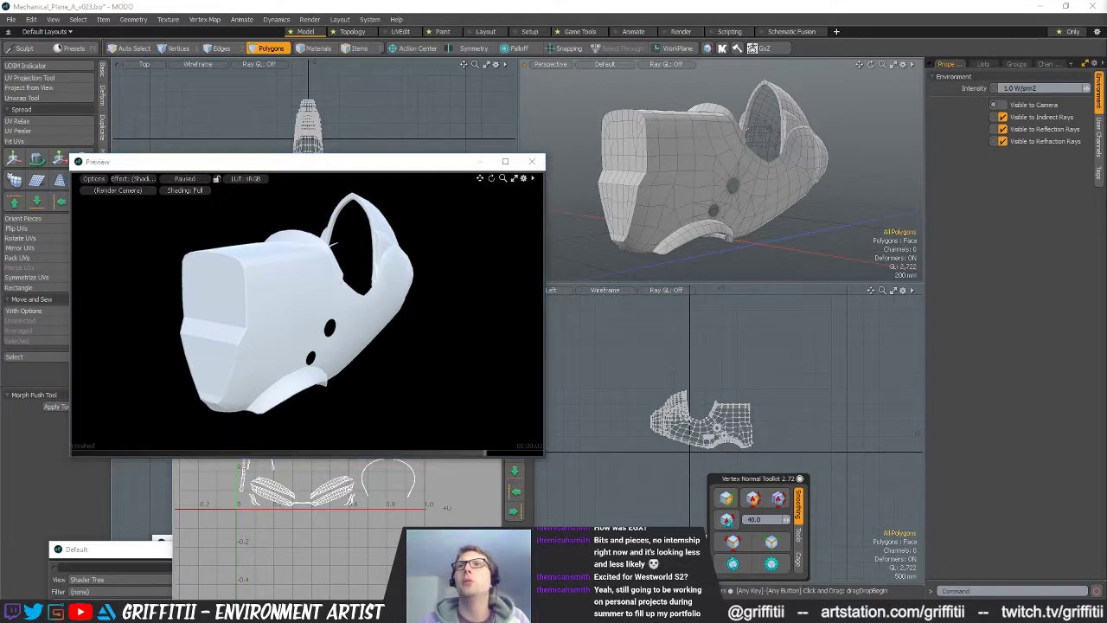
left_click_drag(749, 195, 808, 177, "alt")
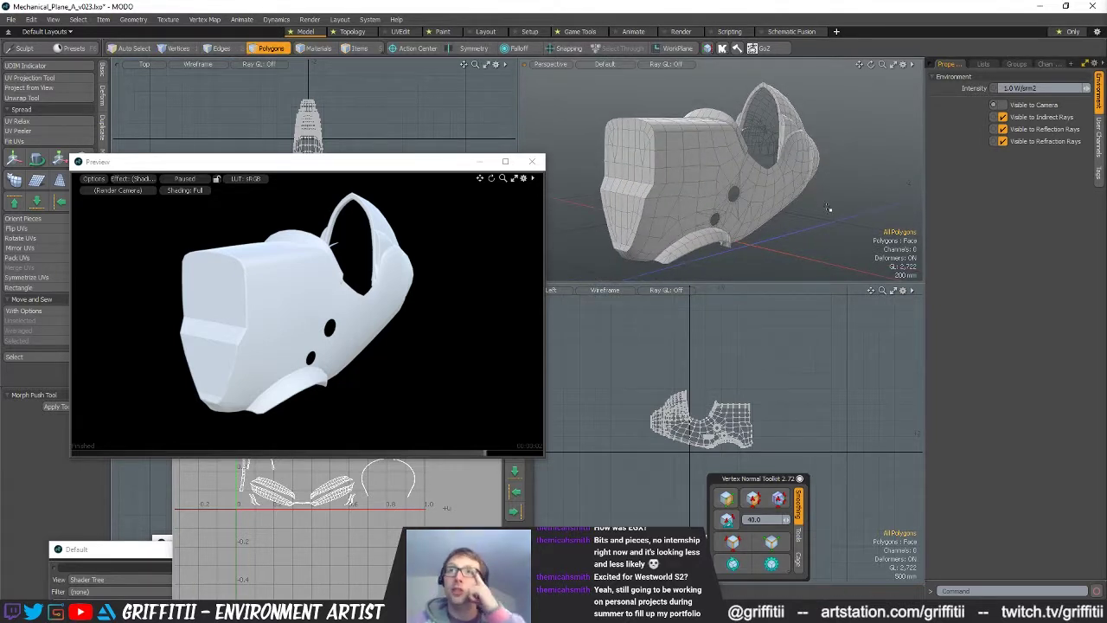
left_click_drag(785, 244, 805, 236, "alt")
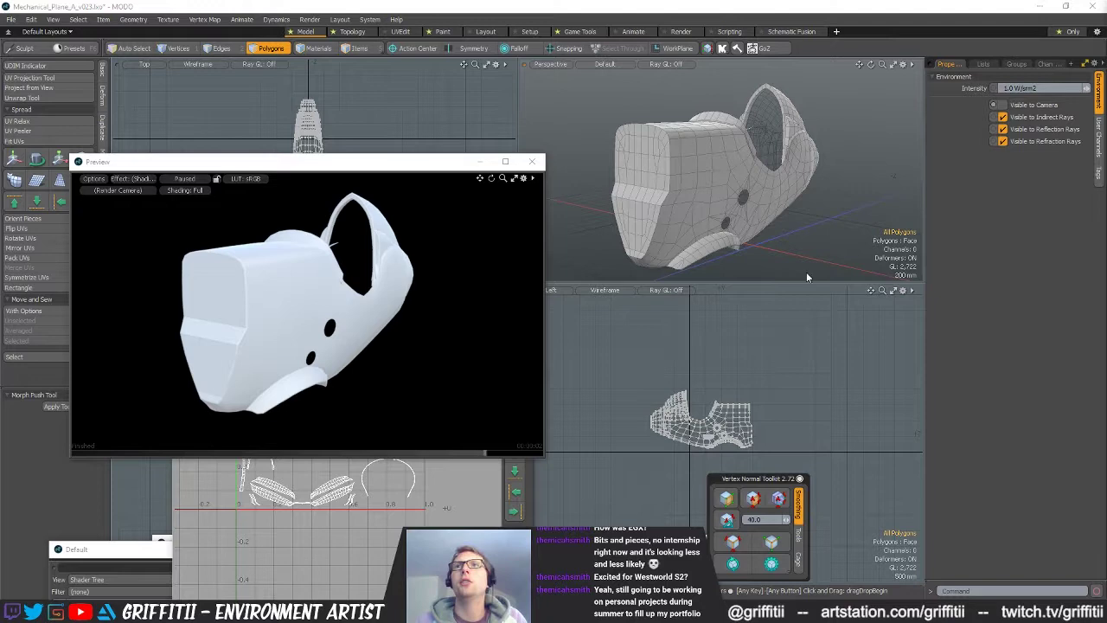
scroll(788, 386, "down", 1)
- Copy all polygons of Plane_New_Body_LOW into a new mesh and name it Plane_New_Body_HIGH
mouse_move(763, 372)
right_mouse_down()
mouse_move(659, 484)
mouse_move(809, 385)
right_mouse_up()
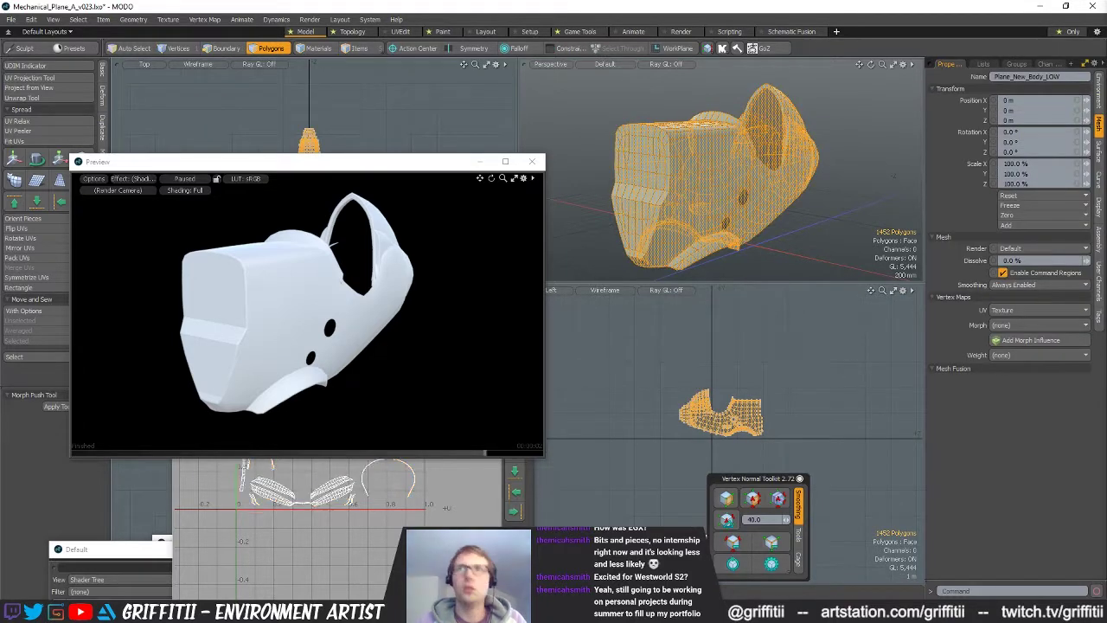
key("ctrl+v")
left_click(794, 247)
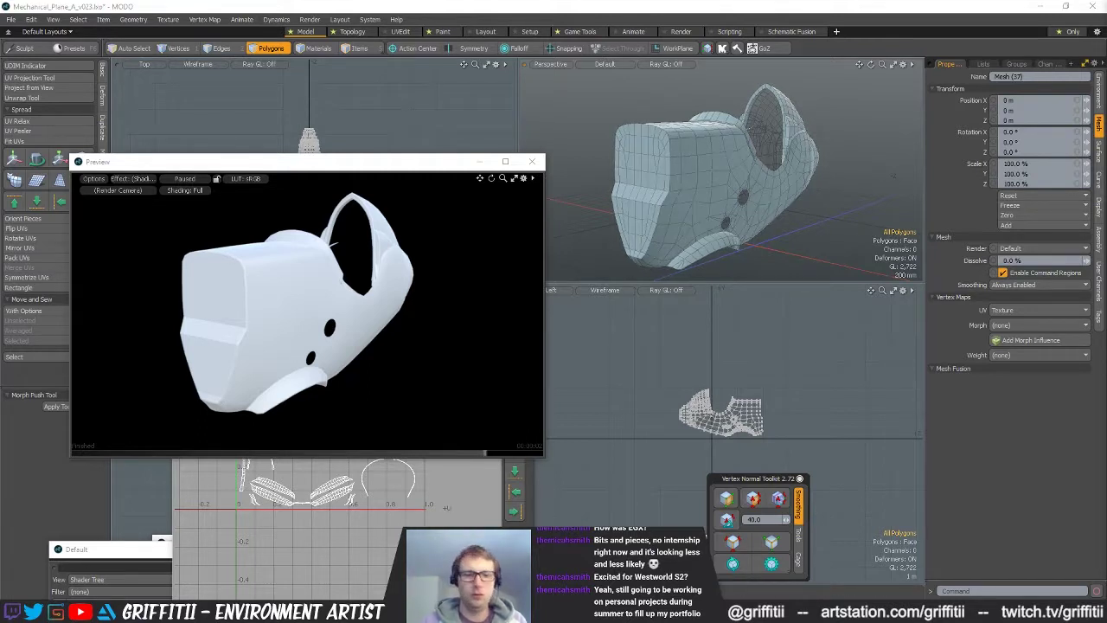
left_click_drag(697, 203, 720, 221, "alt")
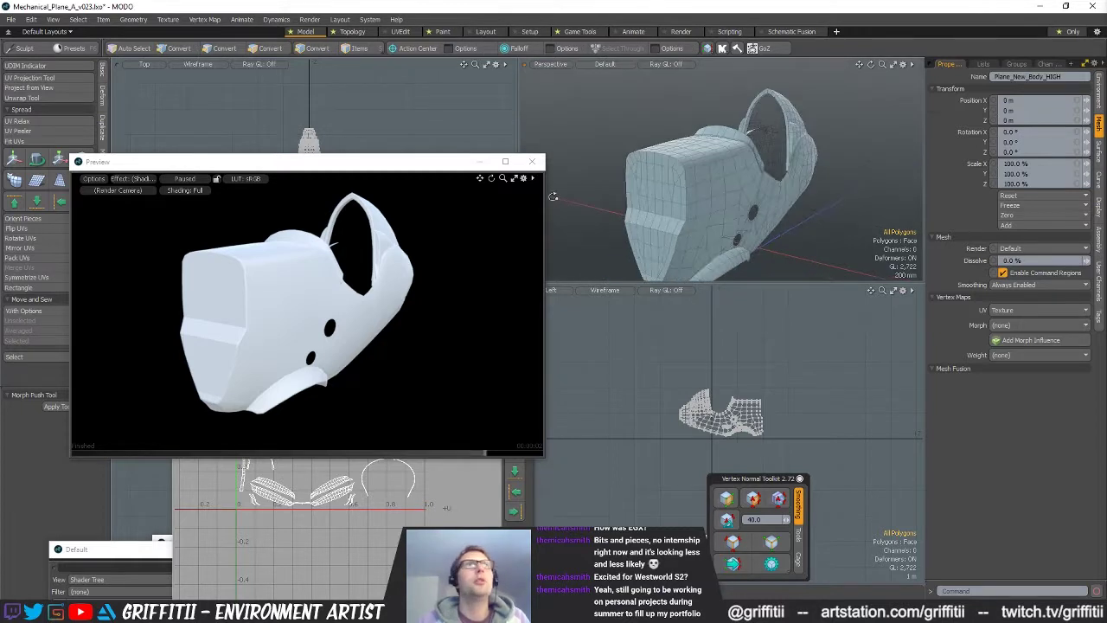
- Close the render Preview and apply a Vertex Normal Toolkit smoothing operation to the Plane_New_Body_HIGH mesh
left_click_drag(381, 163, 369, 241)
left_click_drag(762, 195, 732, 186, "alt")
scroll(774, 206, "up", 3)
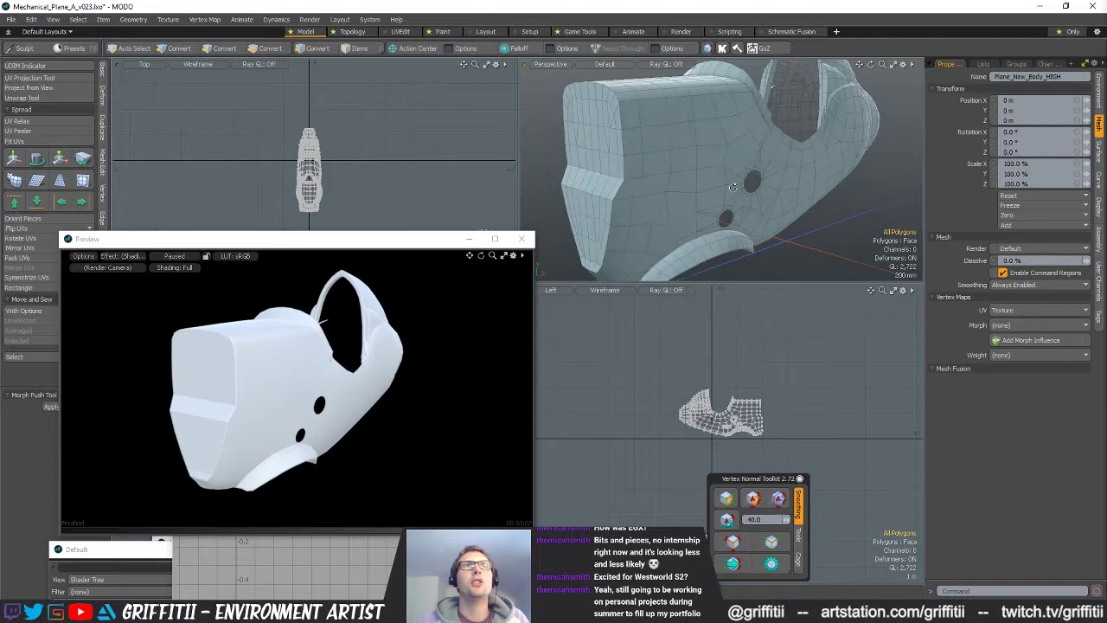
left_click_drag(654, 168, 649, 184, "alt+shift")
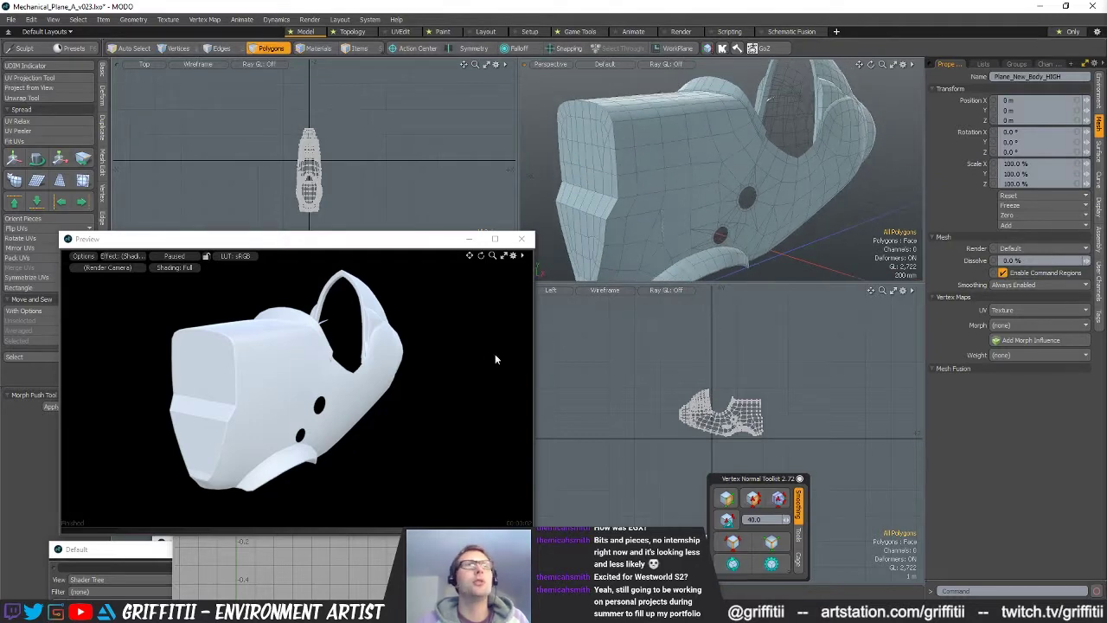
left_click(522, 240)
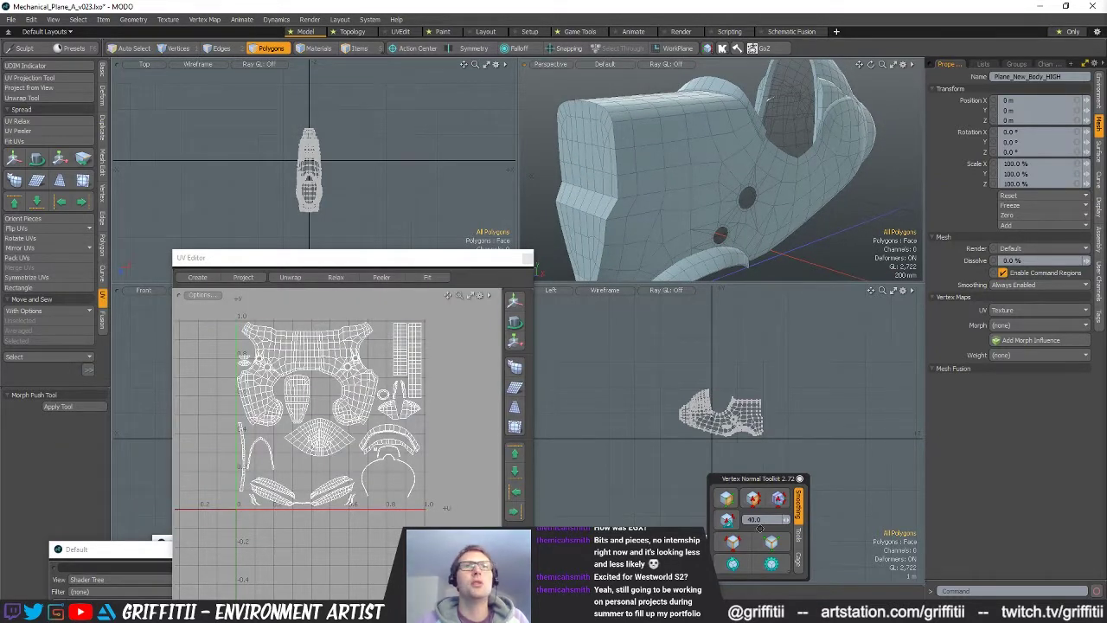
left_click(733, 542)
- Isolate the main fuselage shell of the high-poly mesh by hiding its other parts
left_click_drag(761, 201, 725, 165, "alt")
key("3")
double_click(662, 155)
key("shift+h")
- Bevel the rear panel's border and fold edges by about 4.5 mm in Inset mode
key("2")
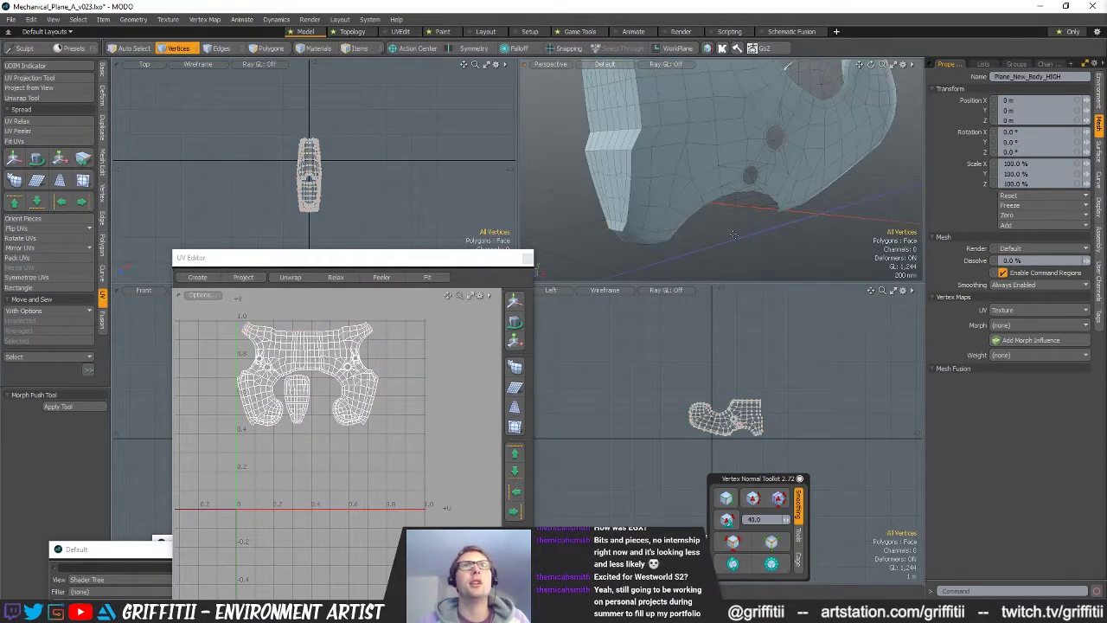
left_click_drag(751, 205, 699, 173, "alt")
key("b")
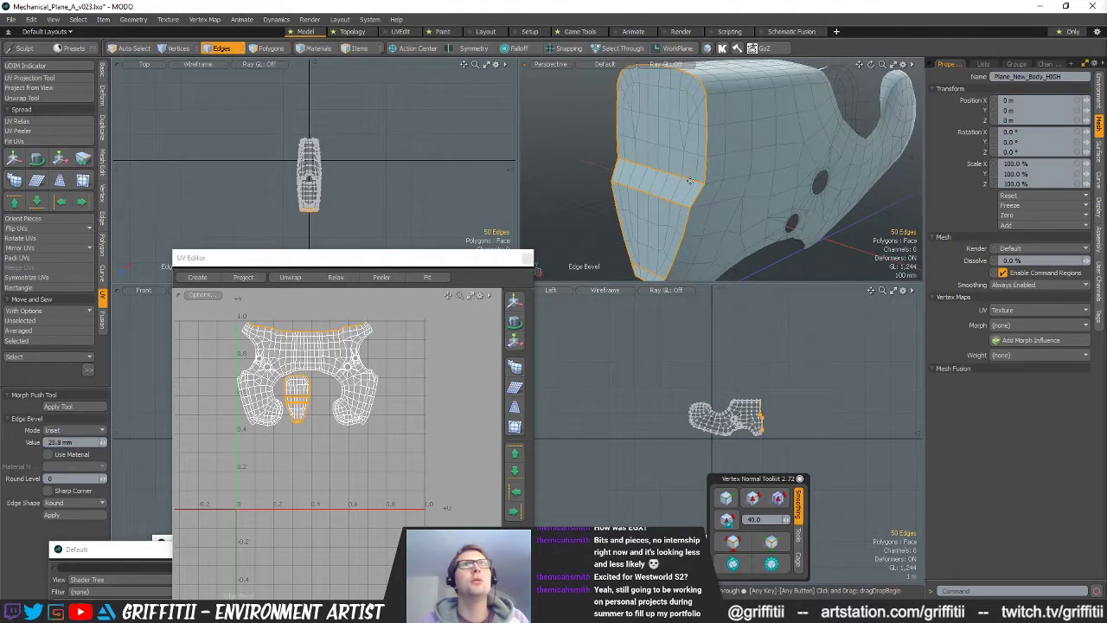
scroll(698, 177, "up", 5)
left_click_drag(707, 196, 720, 196)
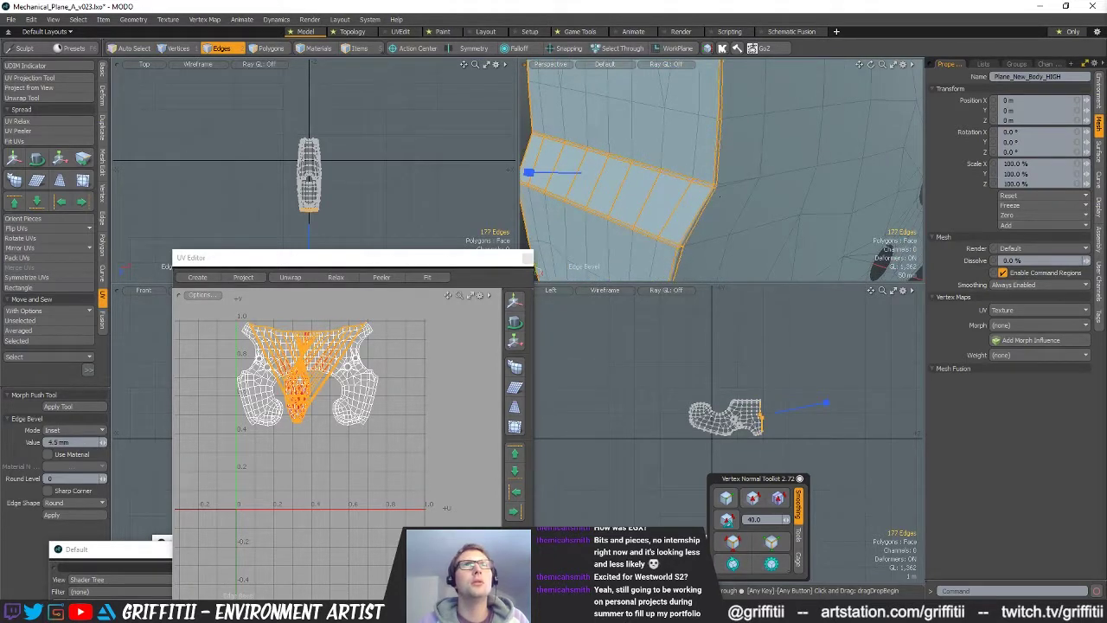
left_click_drag(720, 196, 716, 142)
- Set the rear panel edge bevel's Round Level to 1 and its Value to 5 mm
left_click_drag(771, 148, 677, 154, "ctrl+alt")
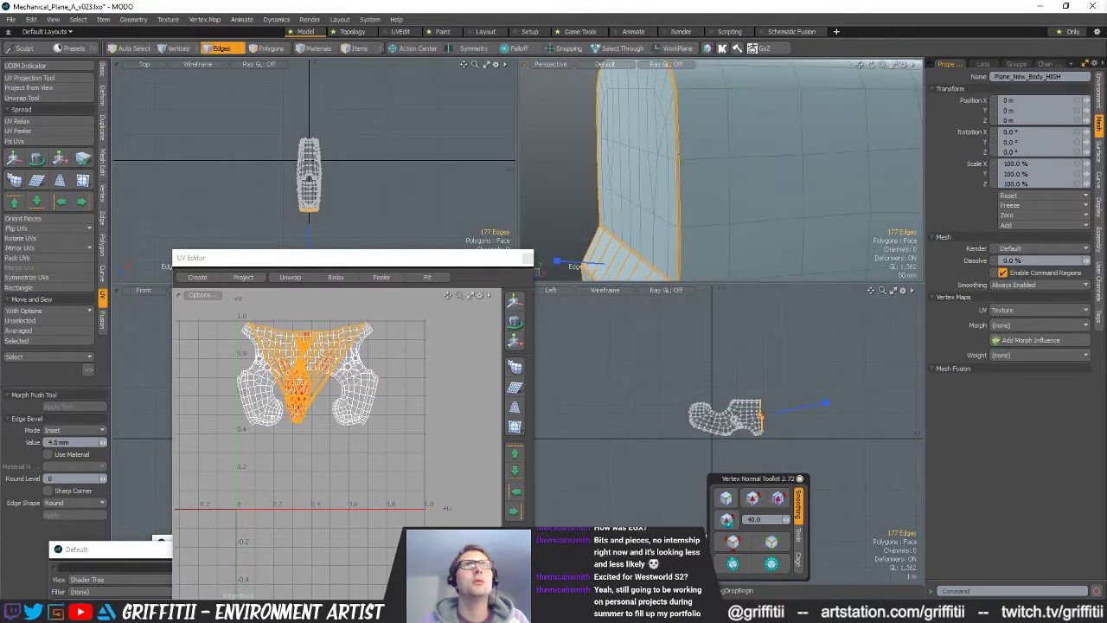
type("1")
key("Return")
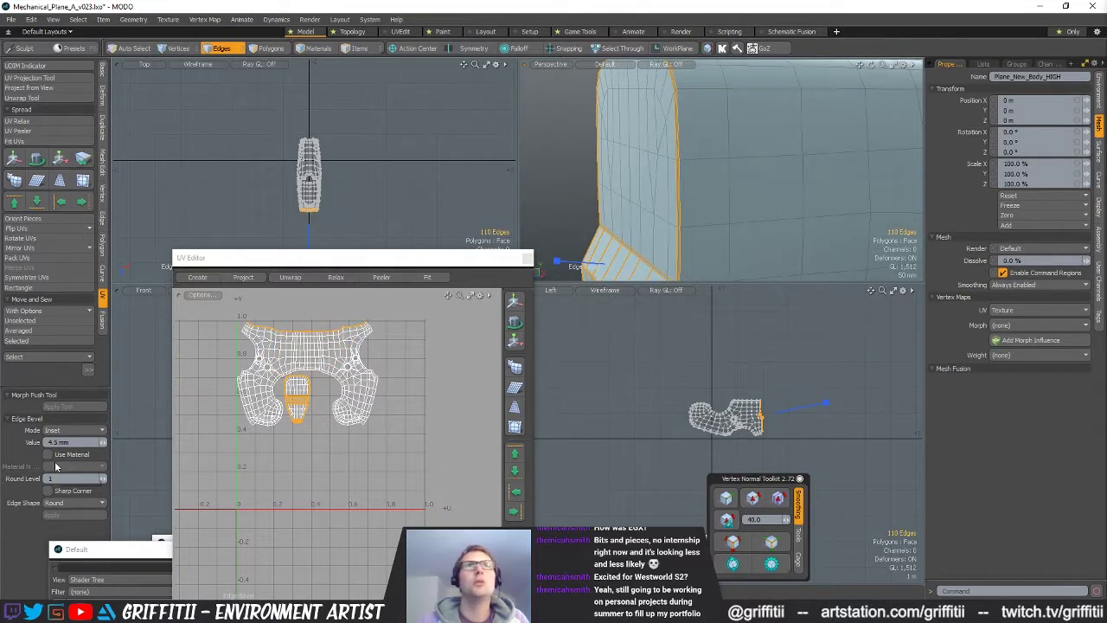
left_click_drag(813, 217, 826, 224, "alt")
left_click_drag(684, 175, 721, 183, "alt")
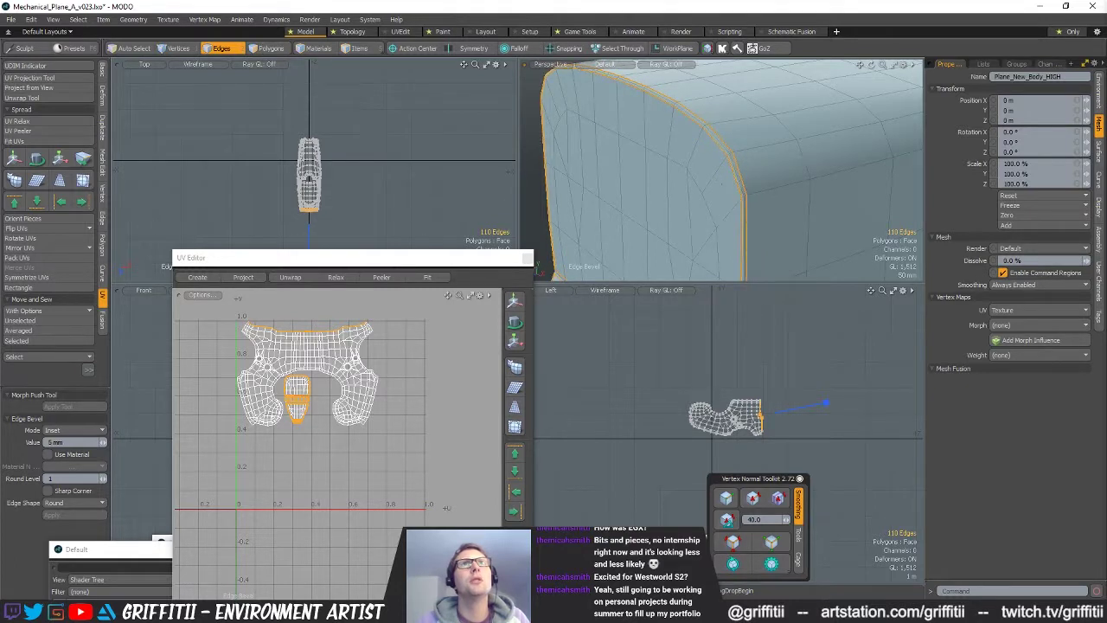
- Move the eight bevel vertices at the rear panel's fold corners by 200 um in Y and 3 mm in Z
left_click_drag(713, 207, 693, 91, "alt+shift")
mouse_move(683, 195)
left_mouse_down("alt+shift")
mouse_move(692, 112)
mouse_move(661, 131)
mouse_move(704, 139)
mouse_move(646, 191)
mouse_move(679, 206)
left_mouse_up("alt+shift")
scroll(679, 165, "up", 2)
scroll(661, 173, "up", 3)
key("space")
key("space")
key("space")
key("shift+a")
scroll(846, 400, "down", 5)
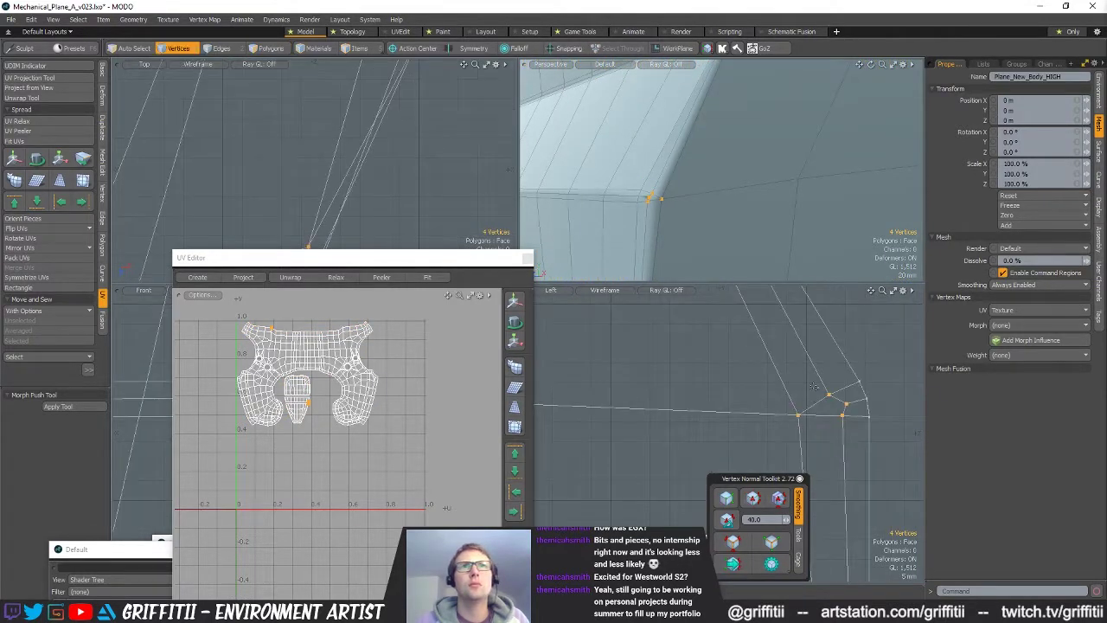
left_click_drag(870, 420, 822, 438, "alt")
mouse_move(827, 422)
right_mouse_down("ctrl")
mouse_move(815, 455)
mouse_move(813, 424)
right_mouse_up("ctrl")
left_click_drag(822, 438, 741, 447, "alt")
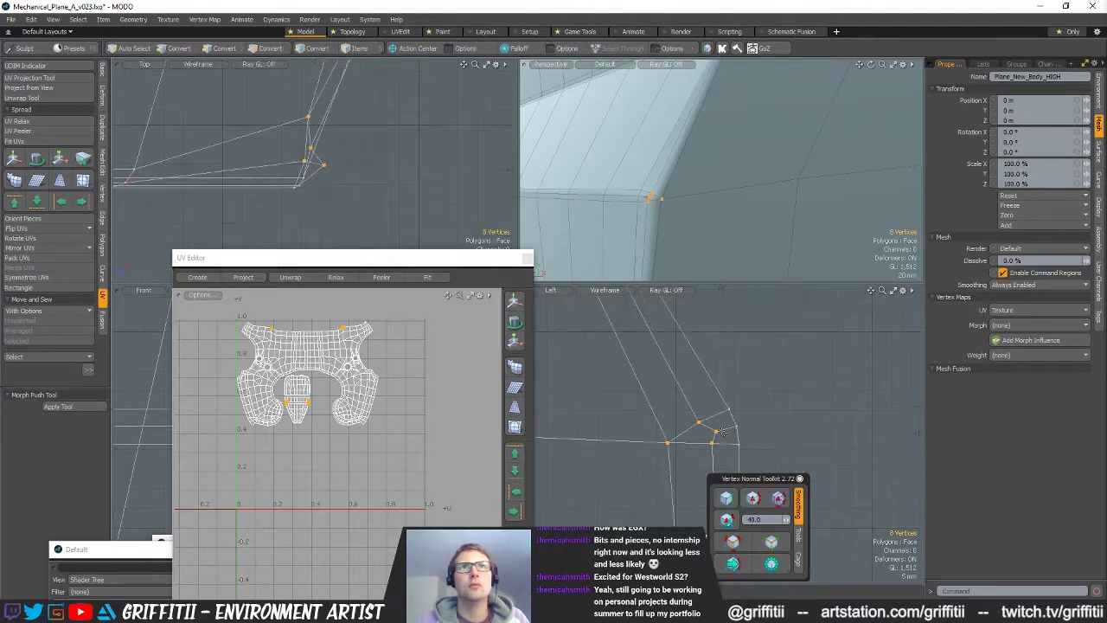
key("w")
left_click_drag(736, 399, 747, 398)
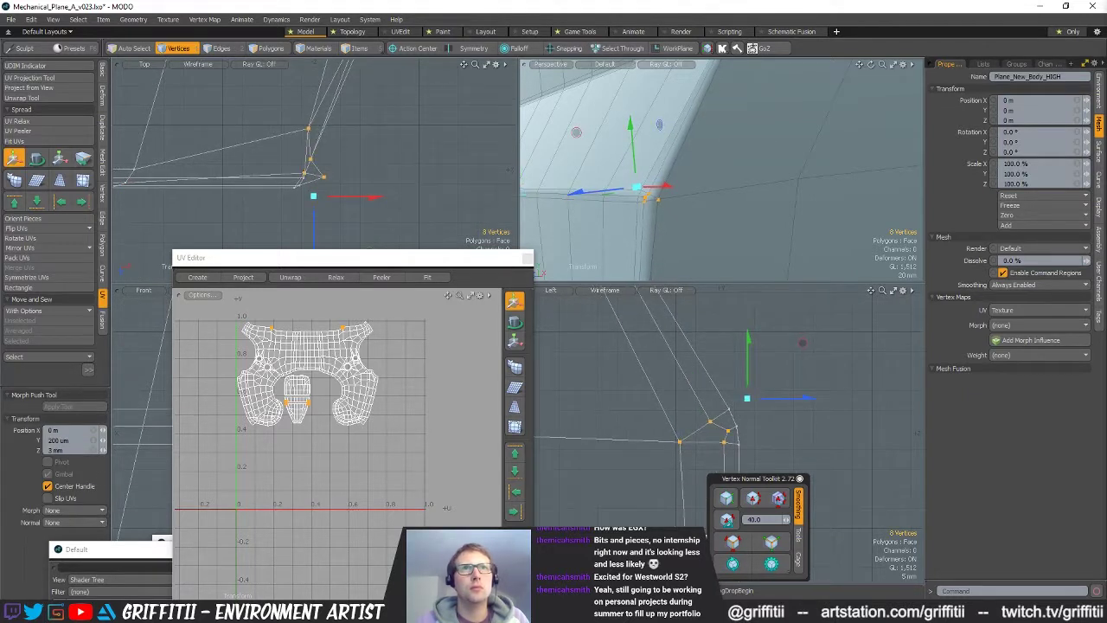
- Move the upper pair of corner vertices 1.5 mm in Y and 1.9 mm in Z, and the lower pair -700 um in Y and 2.3 mm in Z
key("q")
scroll(738, 435, "up", 2)
left_click_drag(738, 435, 691, 430, "alt")
key("w")
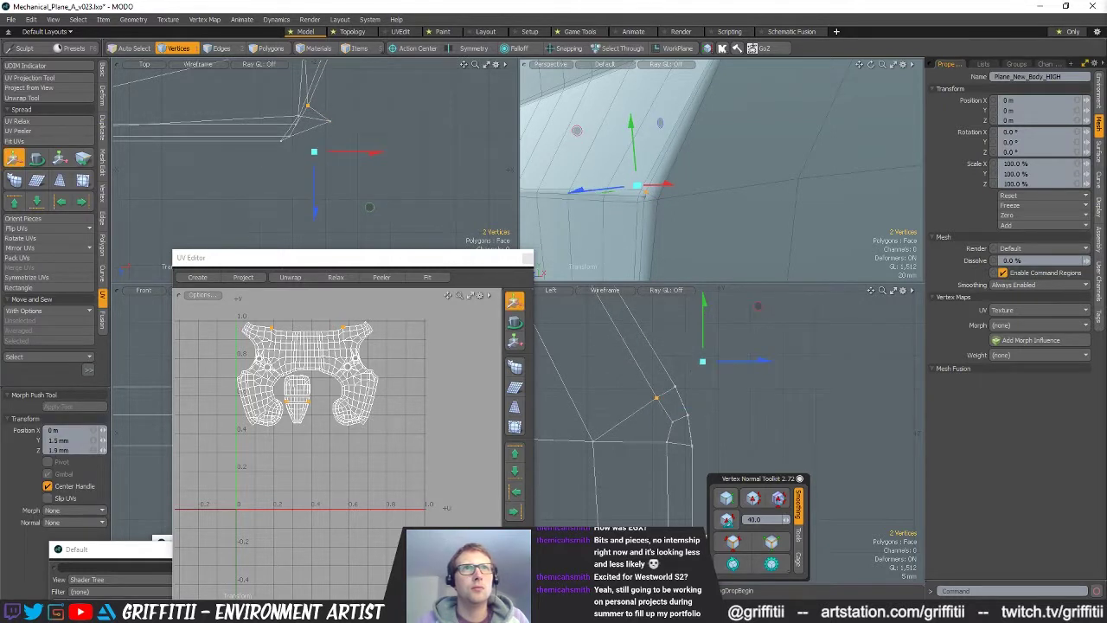
key("q")
key("w")
left_click_drag(720, 407, 735, 411)
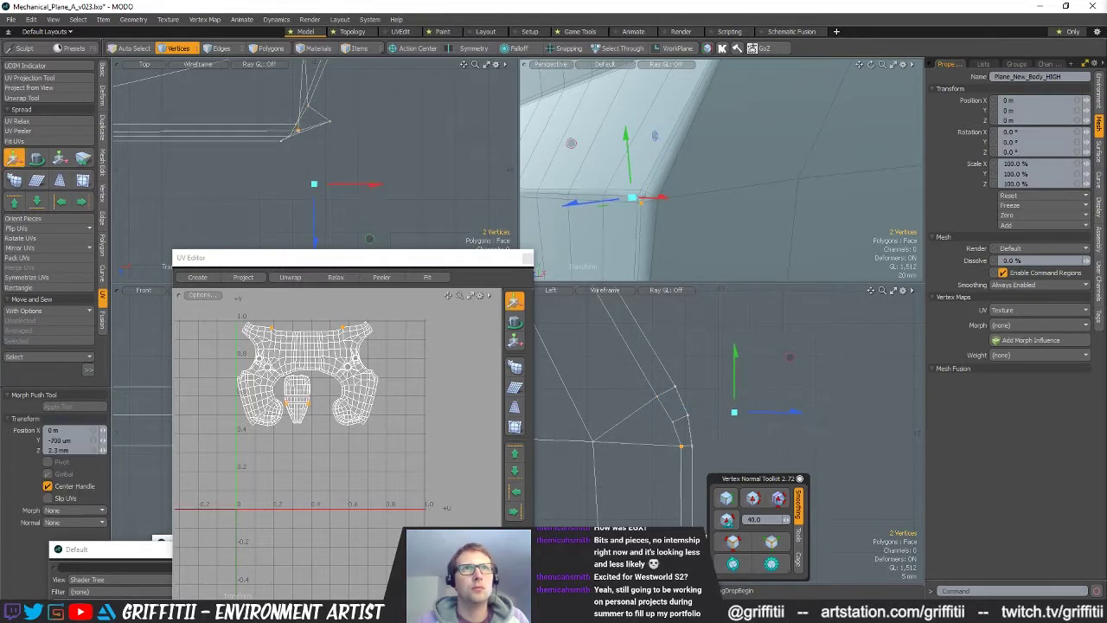
- Move the innermost pair of fold corner vertices 1.5 mm in Y and 8.6 mm in Z
key("q")
left_click(593, 441)
key("w")
left_click_drag(670, 380, 726, 376)
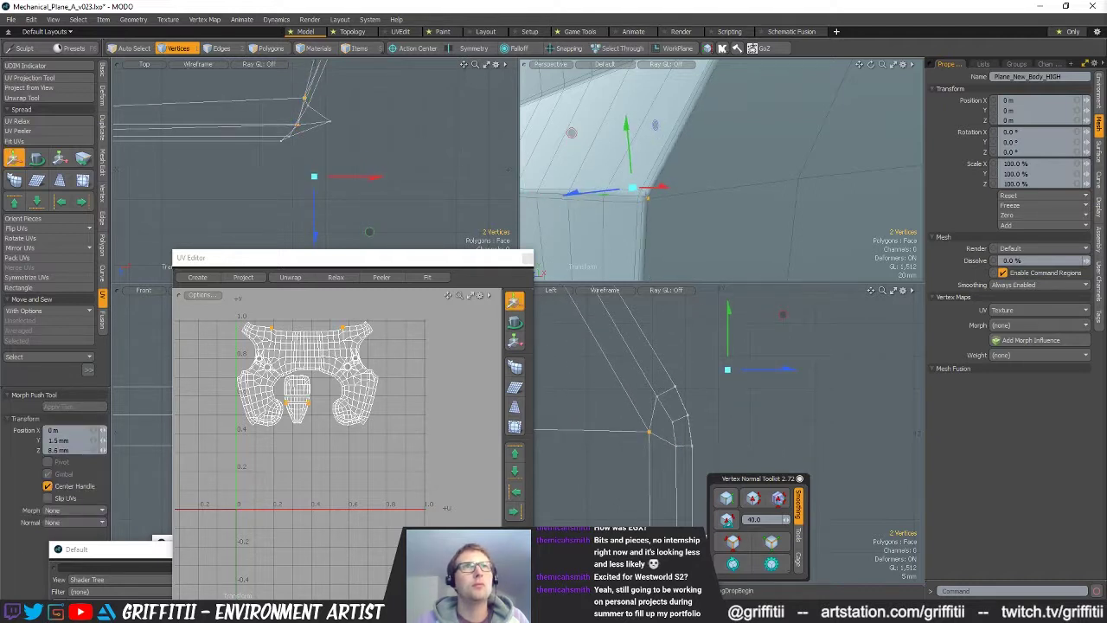
key("q")
- Scale the protruding pair of fold corner vertices inward along X to about 98 %
left_click_drag(731, 242, 817, 211, "alt")
key("2")
key("1")
left_click(743, 208)
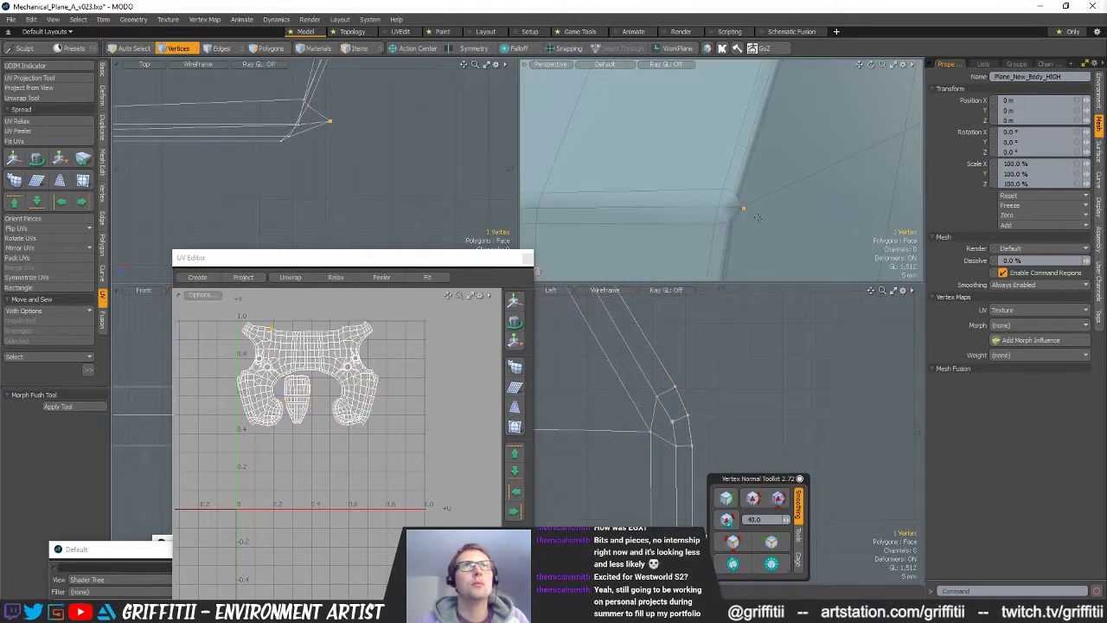
left_click_drag(314, 165, 381, 147, "alt+shift")
left_click_drag(380, 147, 640, 183, "alt+shift")
left_click_drag(147, 200, 292, 212, "alt+shift")
key("r")
left_click_drag(486, 204, 287, 195, "alt+shift")
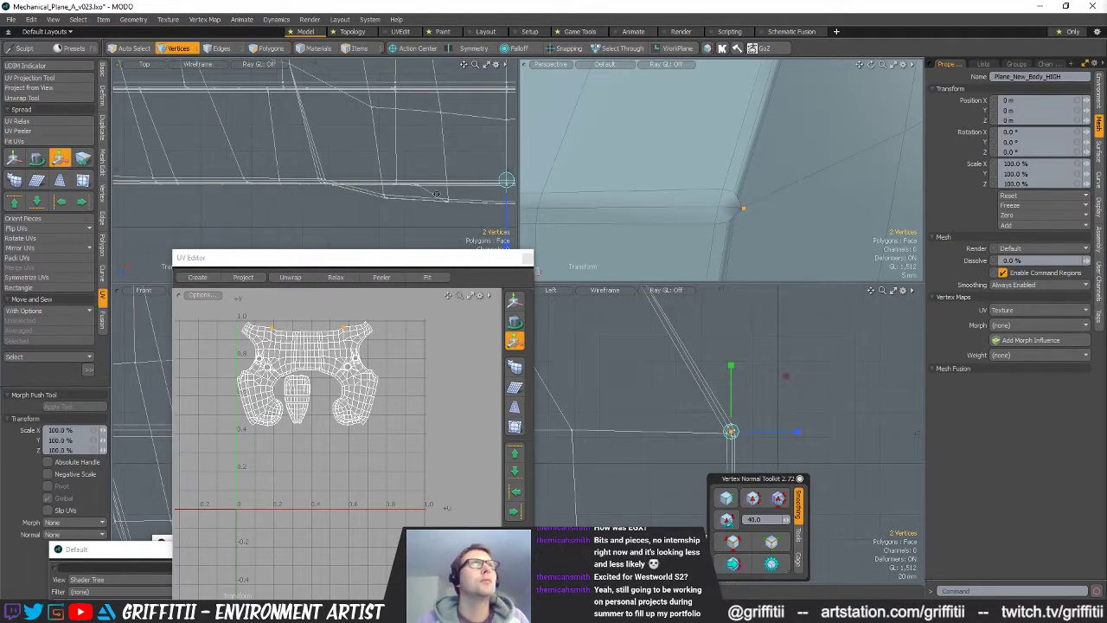
left_click_drag(453, 191, 295, 196, "alt+shift")
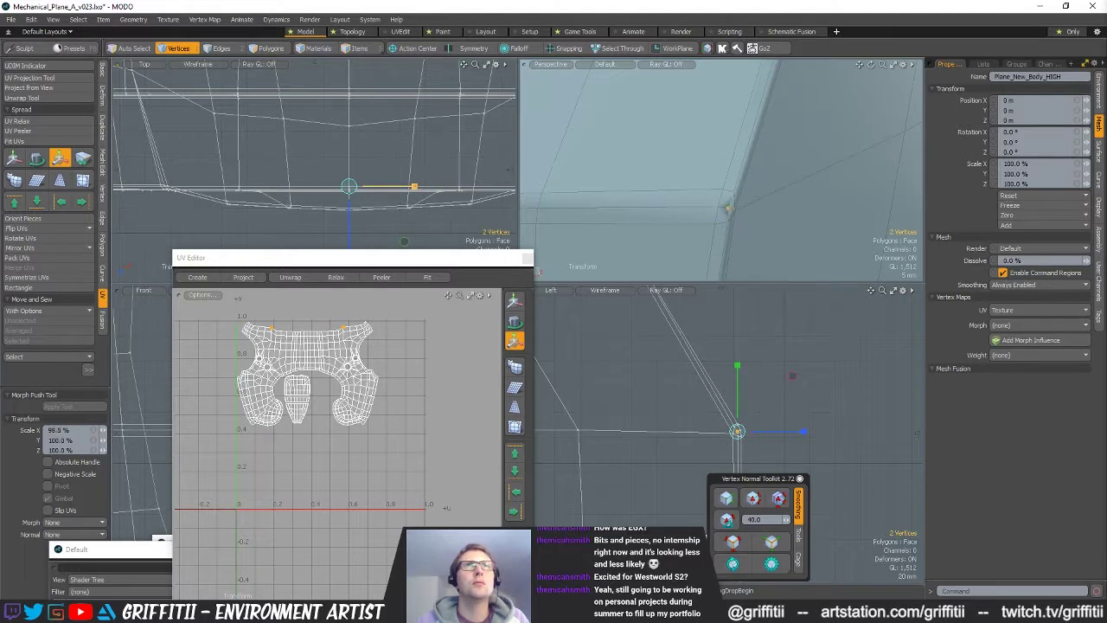
key("Escape")
- Preview the fuselage shell with subdivision surfaces and check the beveled edges around the rear panel
scroll(681, 171, "down", 4)
left_click_drag(682, 171, 655, 265, "alt")
scroll(742, 215, "down", 4)
scroll(742, 193, "down", 2)
scroll(690, 196, "up", 3)
scroll(691, 195, "down", 3)
left_click_drag(745, 243, 692, 233, "alt")
scroll(692, 226, "up", 2)
key("Tab")
scroll(691, 227, "down", 4)
scroll(692, 233, "up", 3)
left_click_drag(773, 247, 795, 222, "alt")
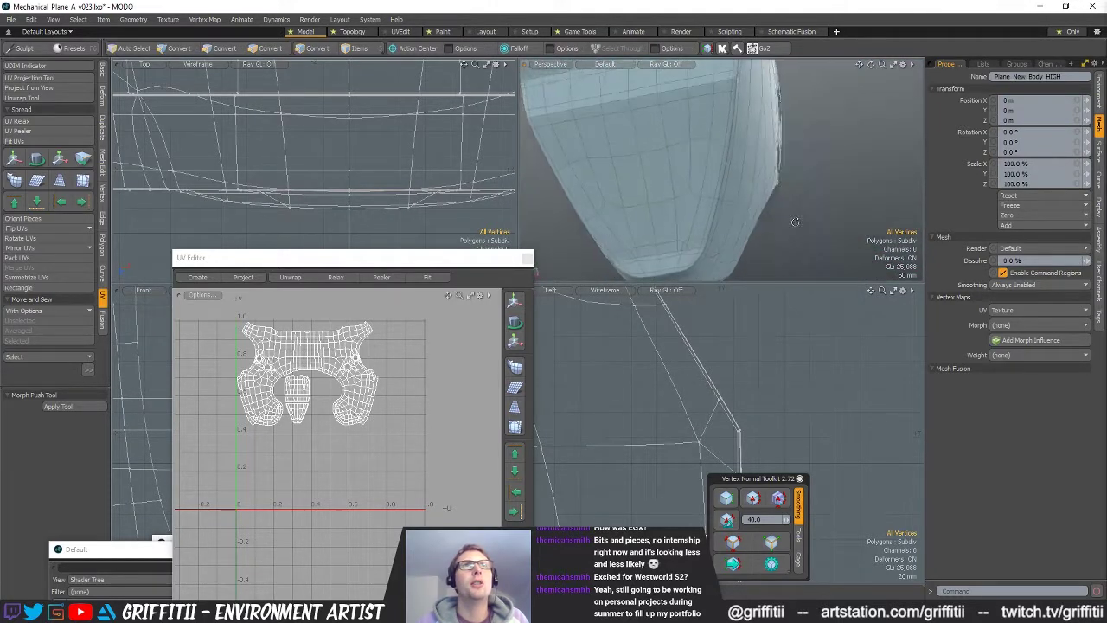
scroll(761, 208, "up", 4)
- Compare the rear panel's lower edge and the shell's side in polygon and subdivision display, ending in polygon display
key("Tab")
left_click_drag(726, 186, 725, 218, "alt")
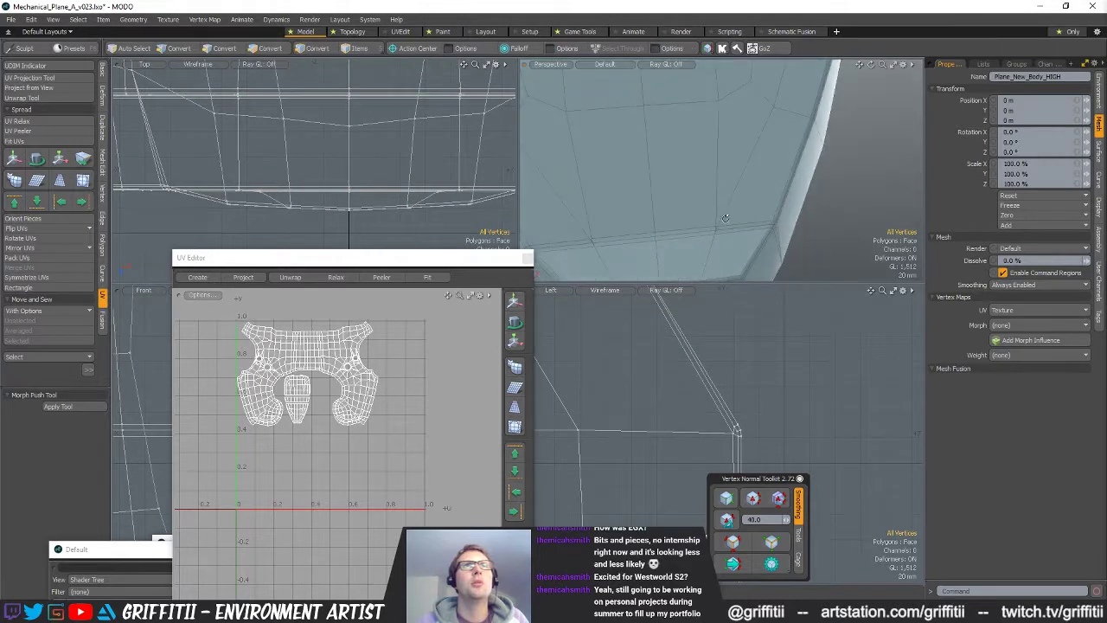
scroll(843, 213, "up", 4)
left_click_drag(842, 212, 650, 255, "alt+shift")
scroll(733, 226, "down", 7)
key("Tab")
left_click_drag(706, 222, 784, 163, "alt")
scroll(696, 157, "down", 3)
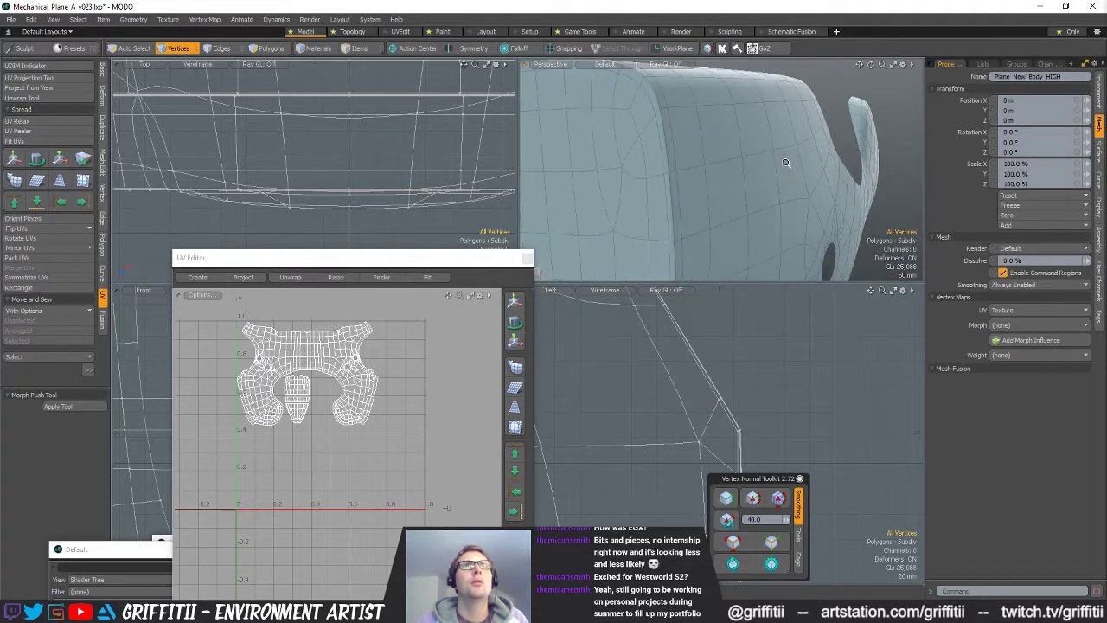
scroll(772, 169, "down", 6)
key("Tab")
- Unhide all geometry and isolate the curved U-shaped trim band by hiding everything else
left_click_drag(763, 173, 702, 175, "alt")
key("u")
key("space")
key("space")
double_click(702, 159)
key("shift+h")
- Bevel the trim band's long rim edges and end edges by 5 mm with Round Level 1
left_click_drag(702, 176, 683, 178, "alt")
key("space")
key("space")
left_click_drag(684, 177, 727, 178, "ctrl+alt")
right_click_drag(611, 144, 602, 186)
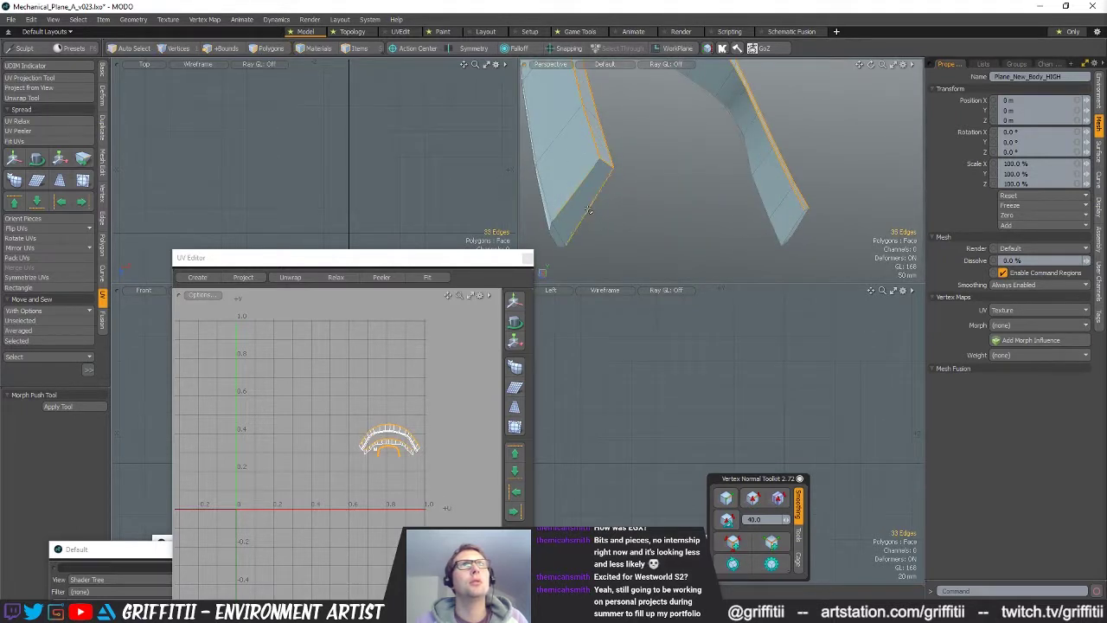
left_click_drag(578, 208, 632, 190, "alt")
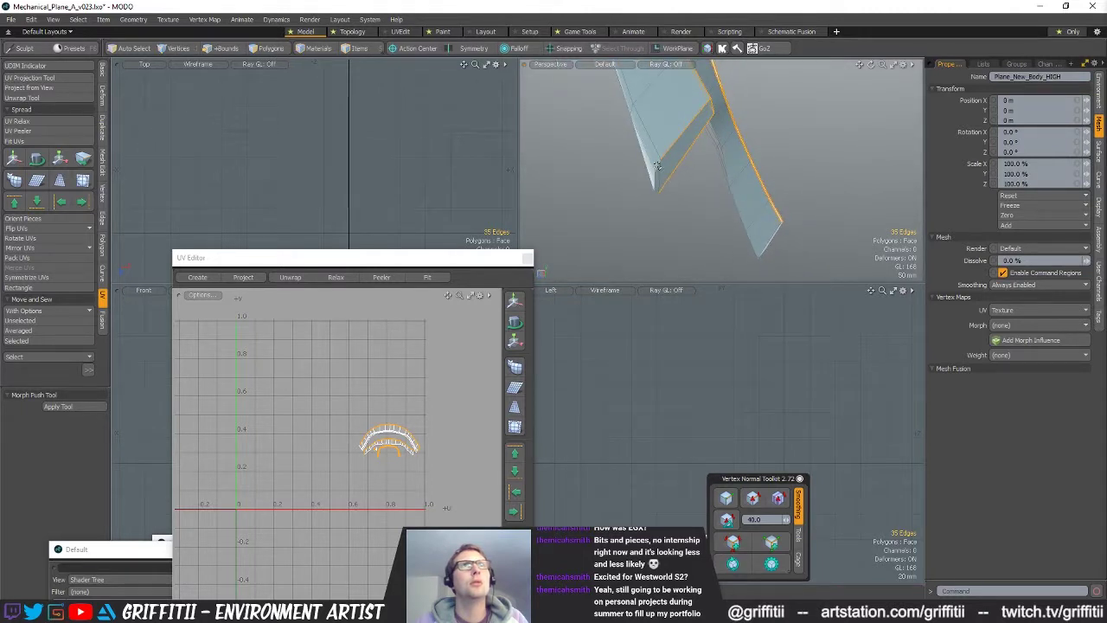
left_click_drag(749, 208, 719, 197, "alt")
left_click(784, 245, "shift")
left_click_drag(783, 244, 718, 153, "alt")
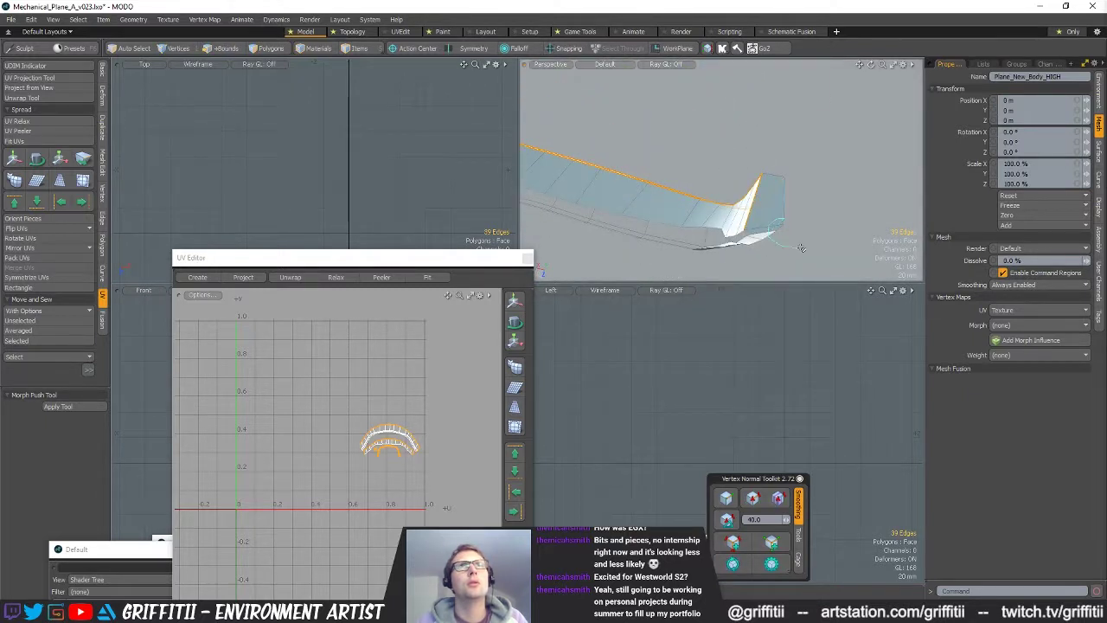
left_click_drag(765, 232, 678, 191, "alt")
scroll(678, 191, "up", 4)
key("b")
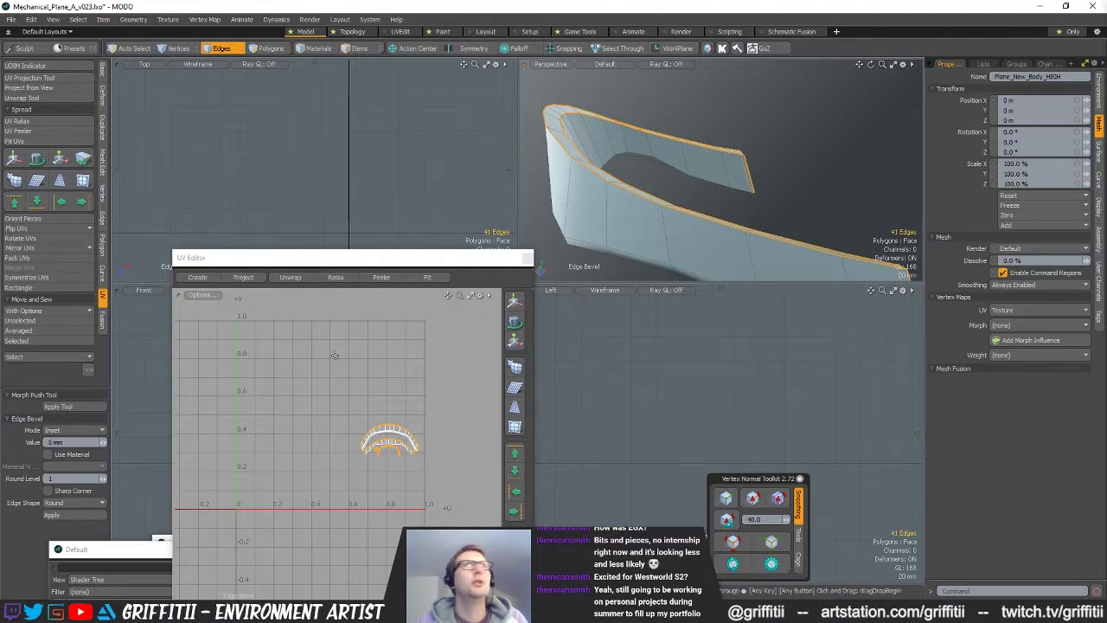
left_click_drag(774, 178, 818, 182, "alt")
key("q")
- Convert the beveled trim band to subdivision surfaces and check its shape
left_click(707, 199)
key("Tab")
scroll(741, 162, "down", 4)
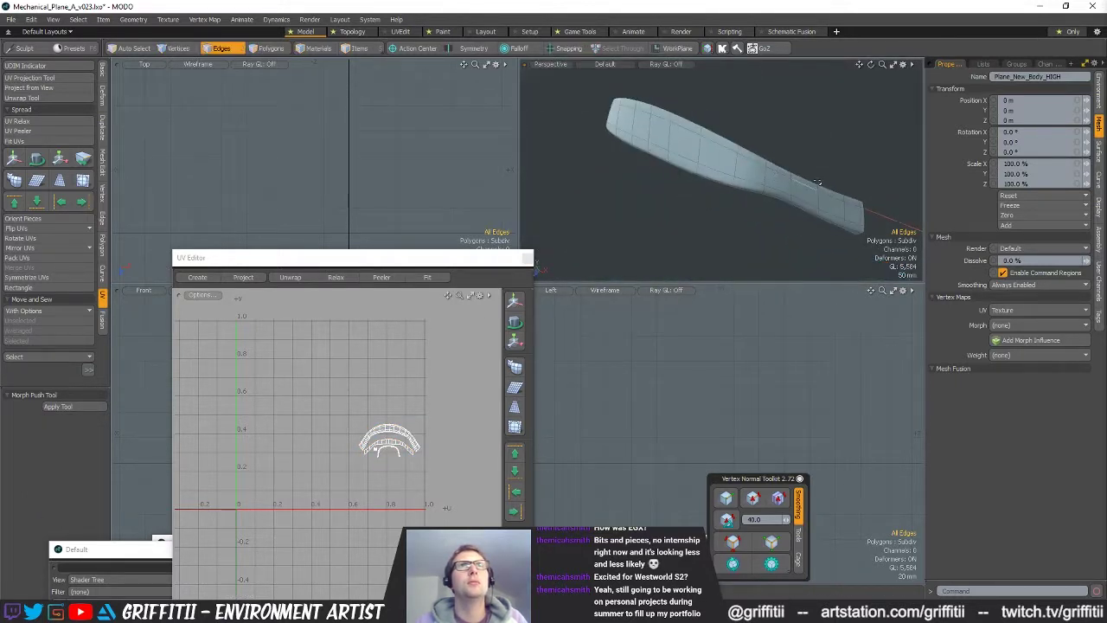
left_click_drag(738, 208, 581, 193, "alt")
- Unhide all geometry and isolate the pair of curved shell pieces by hiding everything else
key("u")
key("3")
key("shift+a")
key("shift+h")
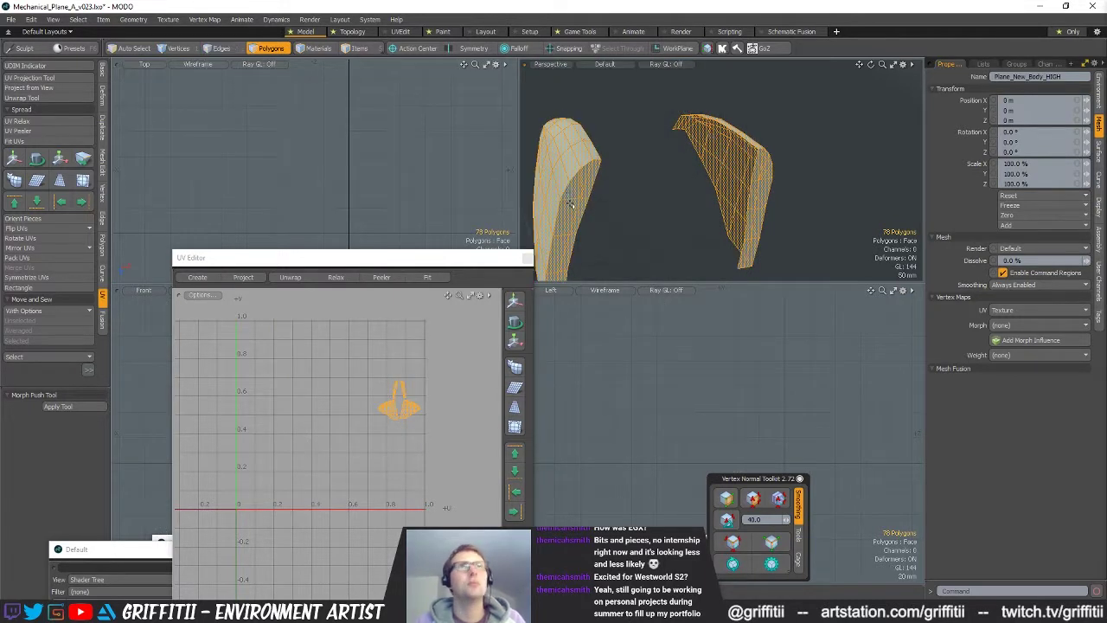
- Bevel the hard rim edges of both curved shell pieces by 5 mm with Round Level 1
key("2")
left_click_drag(789, 182, 683, 181, "alt")
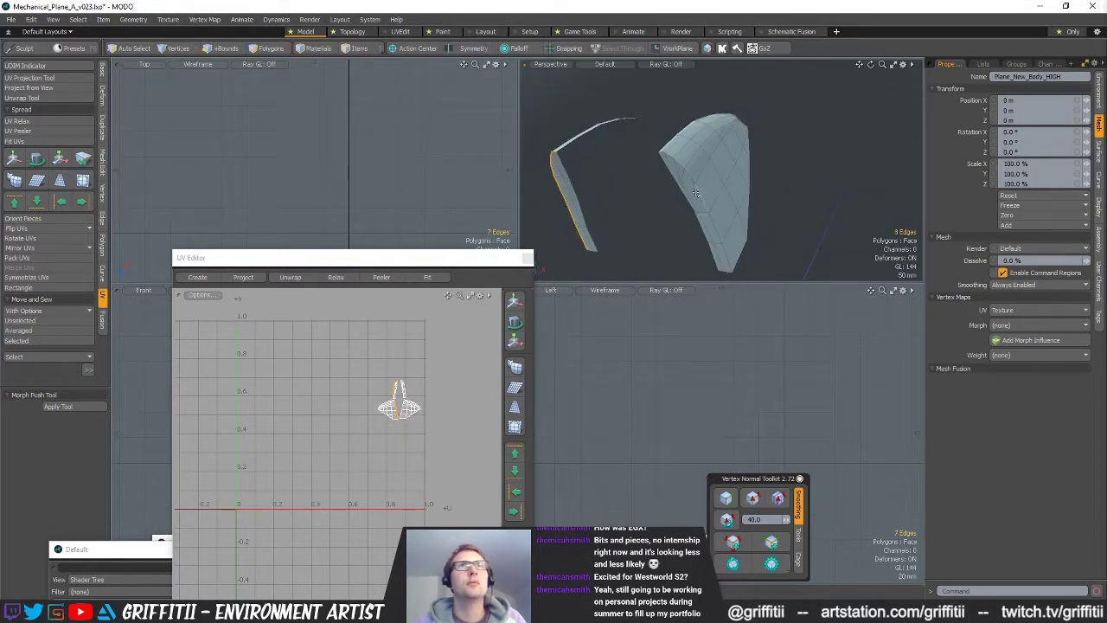
key("b")
left_click_drag(737, 185, 692, 200, "ctrl+alt")
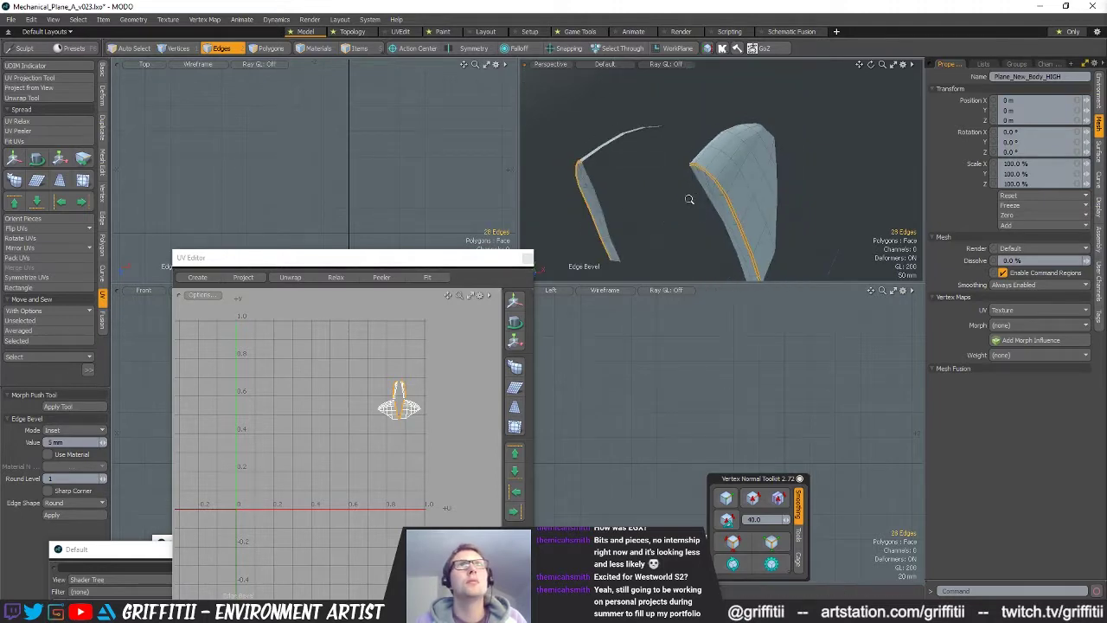
key("q")
left_click(709, 211)
- Unhide all geometry and isolate the arched hood behind the cockpit opening by hiding everything else
key("u")
key("3")
double_click(681, 111)
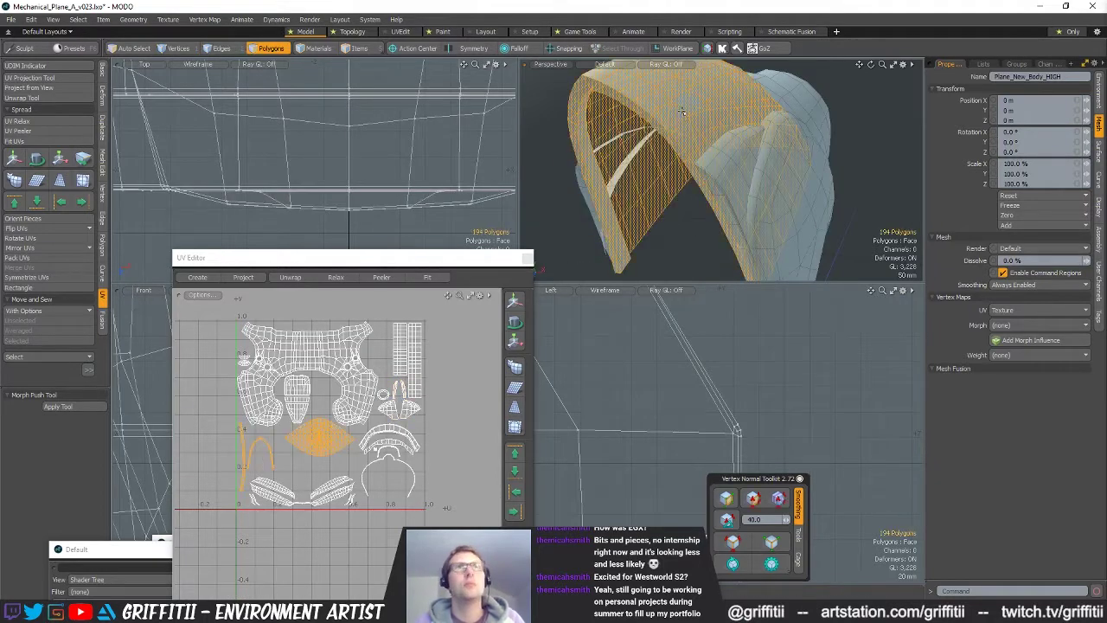
key("shift+h")
- Bevel the arched hood's rim edges by 5 mm with Round Level 1 and check its shape as subdivision surfaces
key("1")
double_click(654, 133, "shift")
left_click_drag(655, 134, 678, 173, "alt")
key("b")
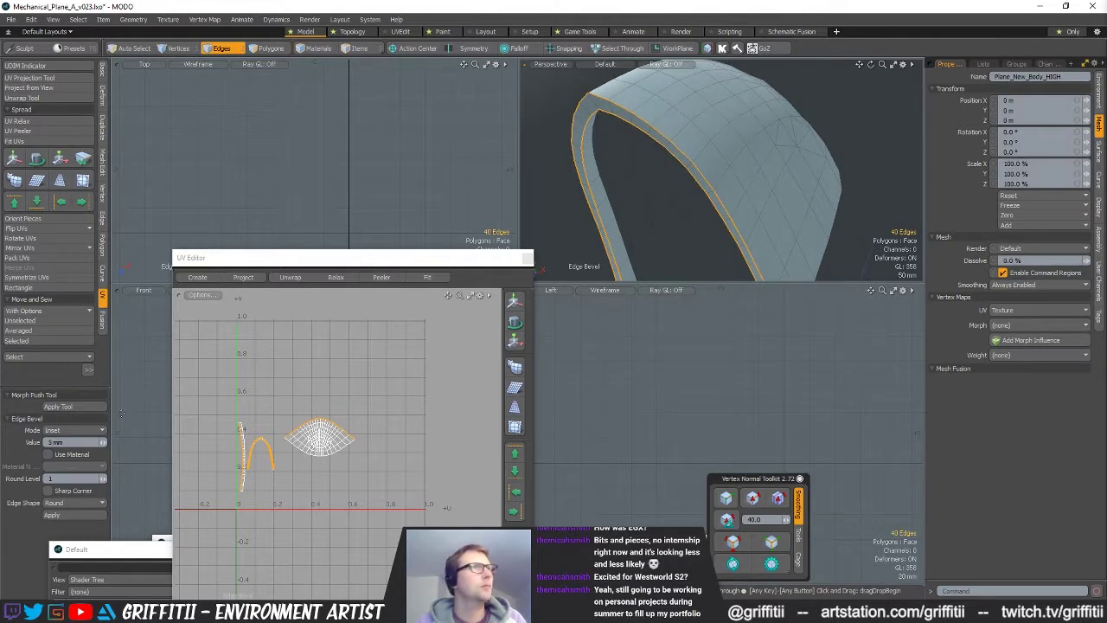
left_click(78, 410)
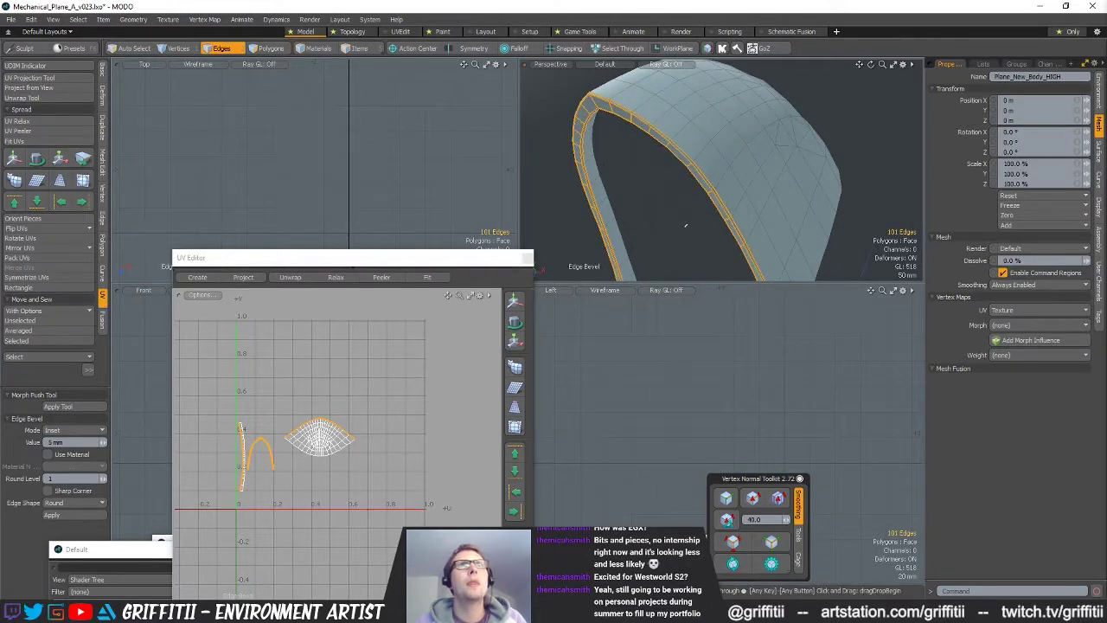
key("q")
left_click(687, 227)
key("Tab")
left_click_drag(632, 243, 685, 201, "ctrl+alt")
key("Tab")
- Unhide all geometry and isolate the curved fairing on the fuselage's underside by hiding everything else
left_click_drag(725, 242, 734, 134, "alt")
key("u")
key("3")
left_click(718, 228)
key("shift+h")
- Select the underside fairing's hard outline edges on both sides and bevel them by 5 mm with Round Level 1
key("2")
double_click(705, 172, "shift")
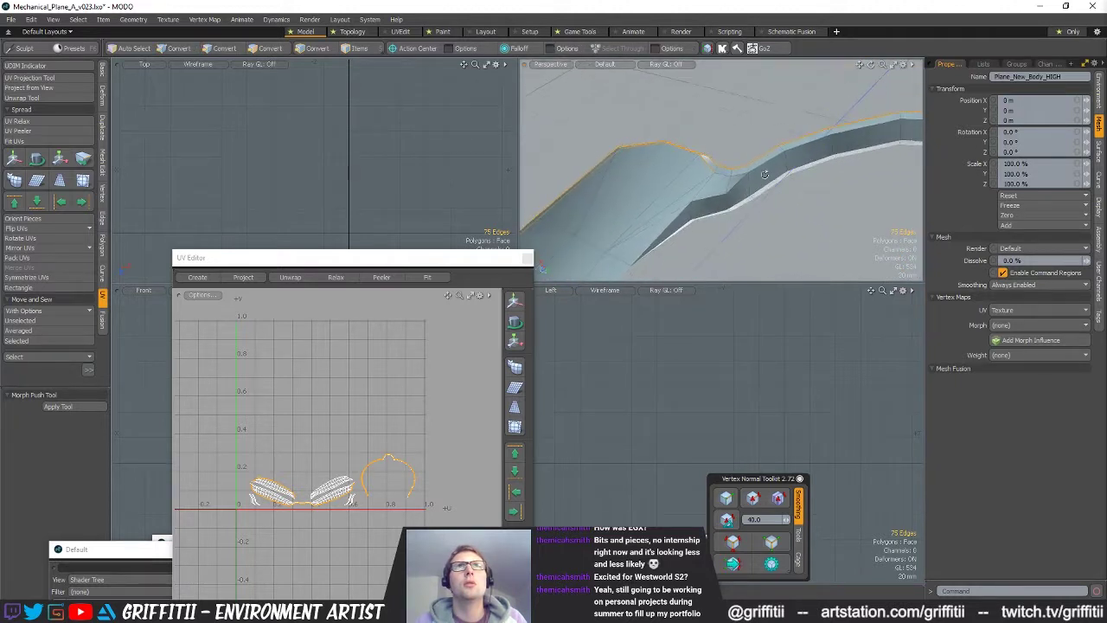
left_click_drag(760, 197, 739, 179, "alt")
left_click(694, 201, "shift")
left_click_drag(731, 223, 803, 236, "alt")
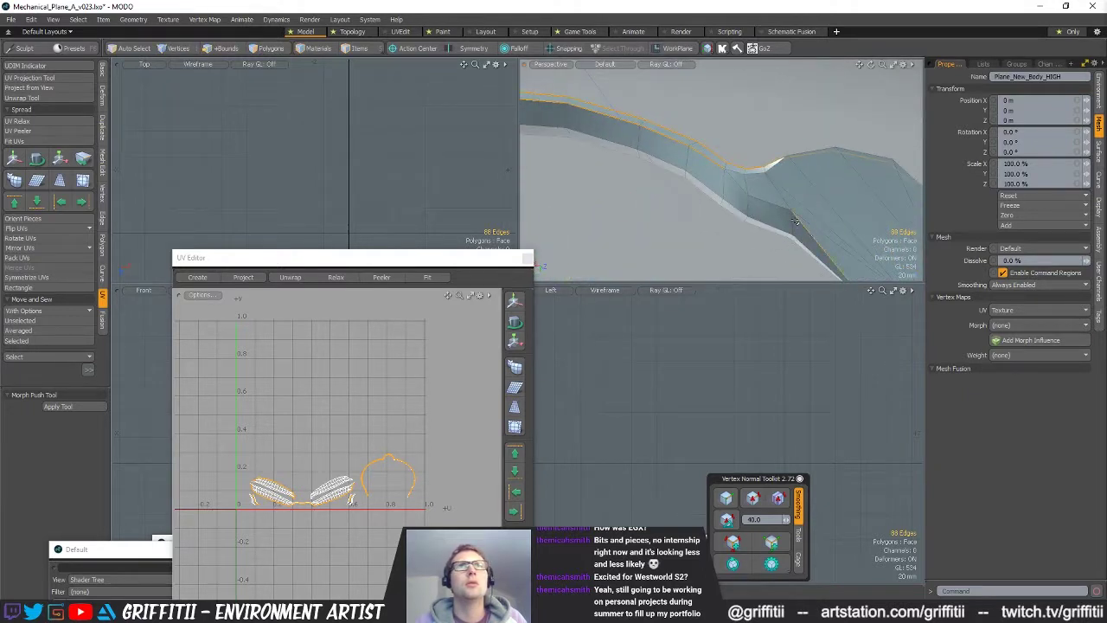
left_click_drag(769, 187, 731, 196, "alt")
left_click(799, 176, "shift")
left_click_drag(843, 176, 840, 211, "ctrl+alt")
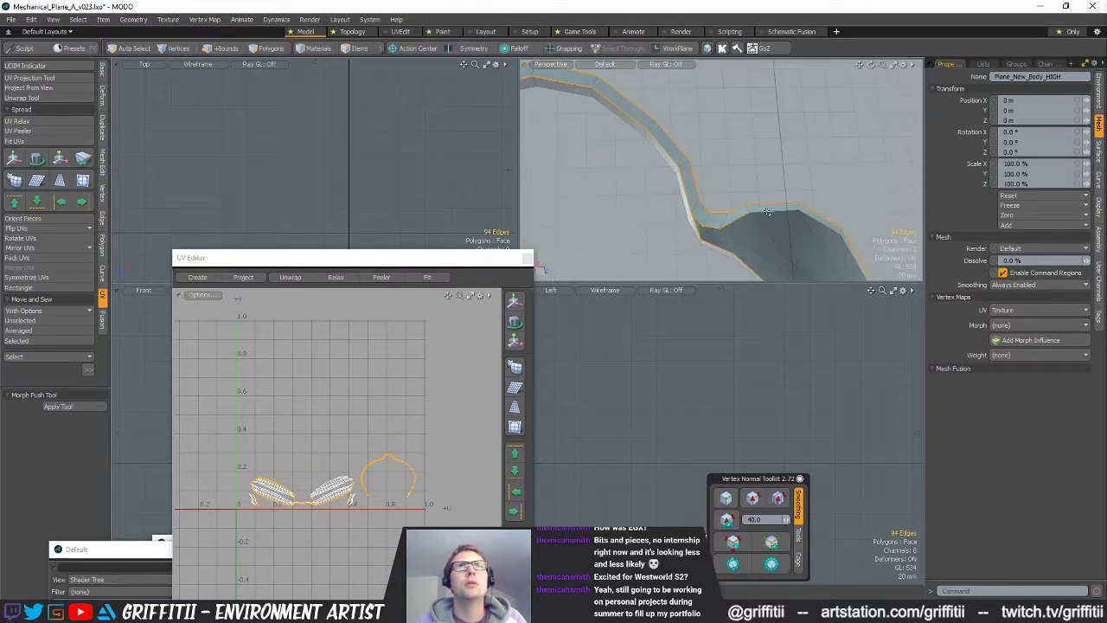
left_click_drag(849, 256, 692, 180, "alt+shift")
double_click(757, 183, "shift")
left_click_drag(608, 157, 680, 153, "ctrl+alt")
left_click_drag(864, 166, 765, 183, "alt+shift")
left_click_drag(765, 183, 693, 197, "ctrl+alt")
left_click_drag(769, 187, 683, 161, "alt")
key("b")
- Examine the bevel around the underside fairing's corners and ends for overlapping or pinched geometry
scroll(797, 157, "down", 3)
left_click_drag(683, 161, 705, 161, "ctrl+alt")
left_click_drag(705, 162, 767, 163, "ctrl+alt")
left_click_drag(734, 199, 748, 153, "alt")
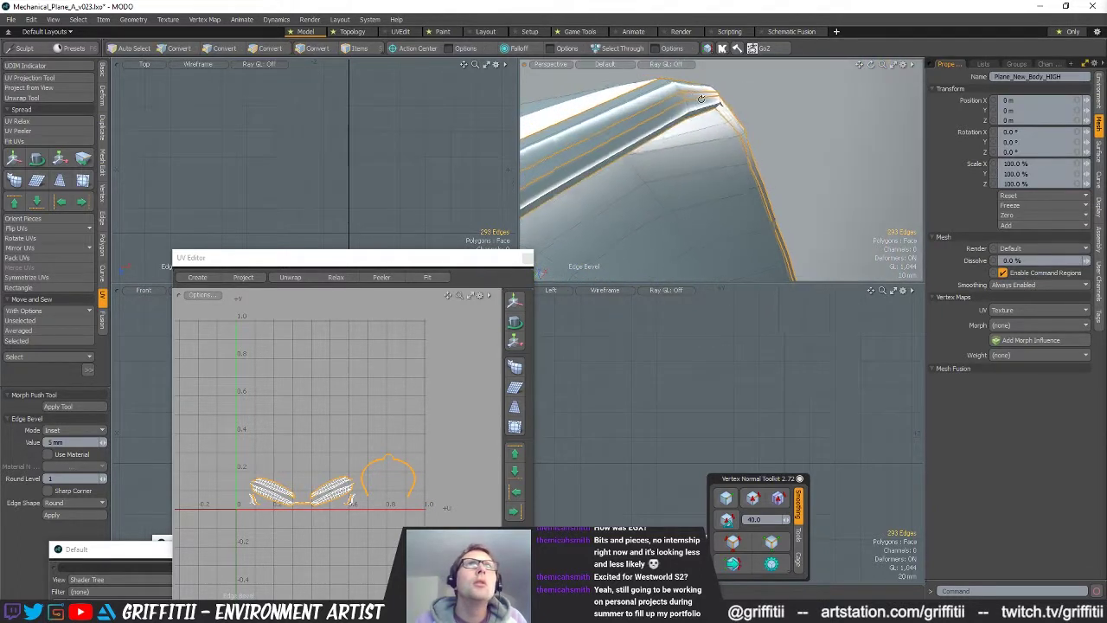
left_click_drag(718, 90, 562, 186, "alt")
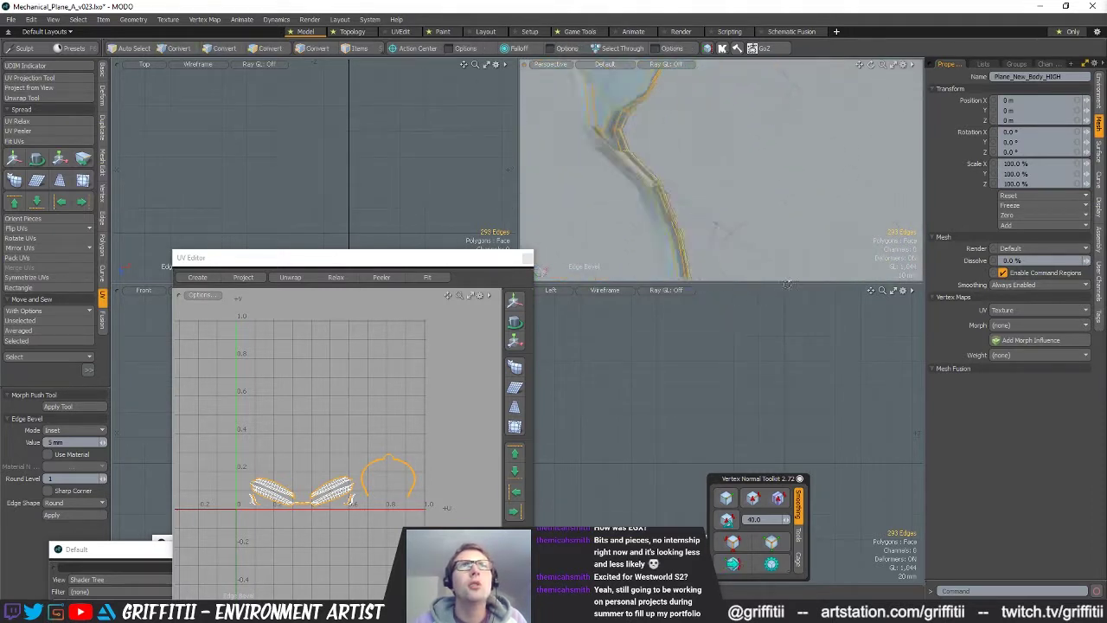
left_click_drag(787, 284, 678, 266, "alt")
left_click_drag(693, 310, 808, 193, "alt")
left_click_drag(694, 266, 701, 86, "alt")
key("q")
- Collapse each cluster of crowded vertices at the fairing's inner bevel corner to one point by scaling it to 0%
key("1")
left_click(868, 230)
key("r")
key("q")
key("r")
key("q")
left_click_drag(681, 175, 532, 230)
key("r")
key("q")
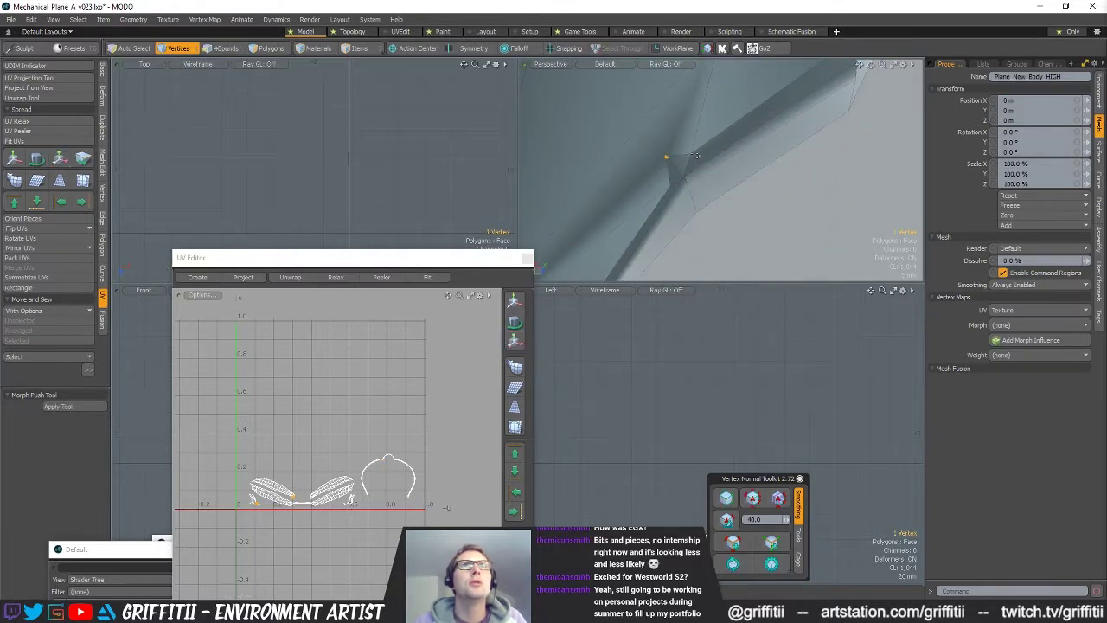
key("r")
left_click_drag(684, 207, 570, 223)
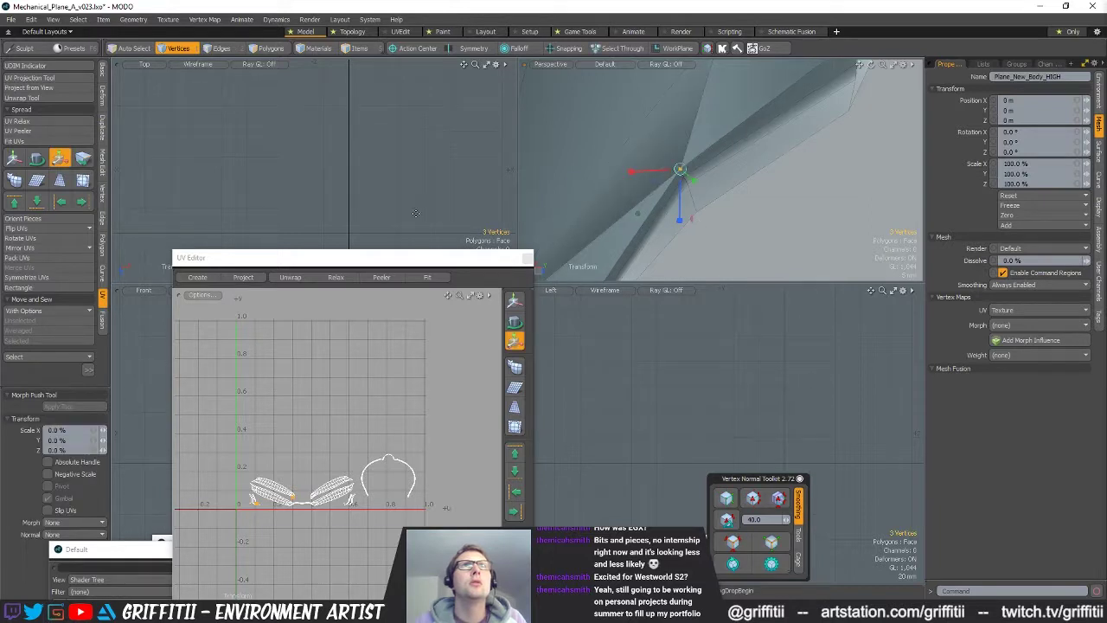
- Remove the three leftover edges beside the collapsed corner so the surrounding faces join into one polygon
scroll(770, 177, "down", 5)
mouse_move(735, 174)
left_mouse_down("alt")
mouse_move(774, 167)
mouse_move(735, 138)
mouse_move(694, 138)
mouse_move(674, 153)
mouse_move(655, 145)
mouse_move(670, 155)
left_mouse_up("alt")
scroll(720, 121, "up", 4)
key("q")
key("2")
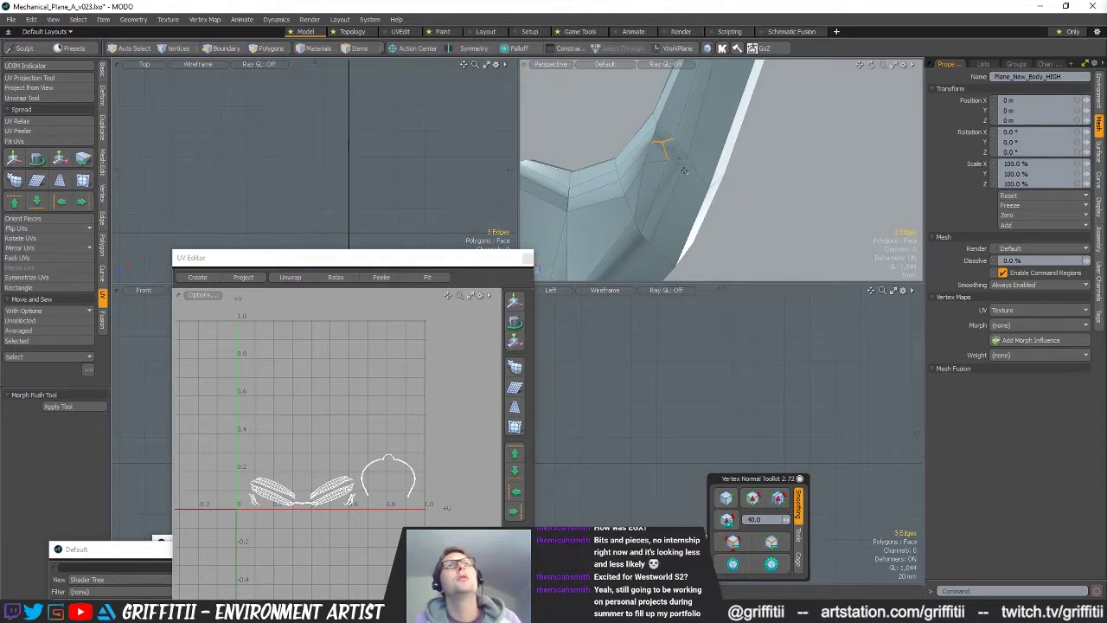
key("space")
left_click(648, 146)
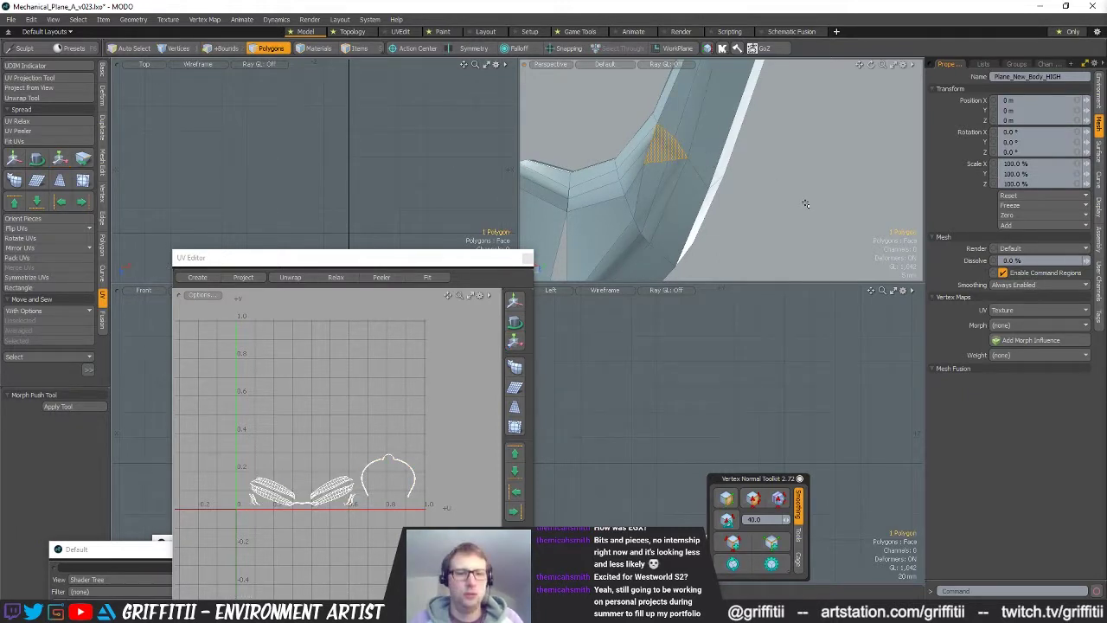
- Select all of the fairing's polygons and merge their coincident vertices with the Merge Tool
left_click_drag(805, 204, 659, 195, "alt")
key("space")
scroll(705, 160, "down", 2)
key("space")
key("space")
key("bracketright")
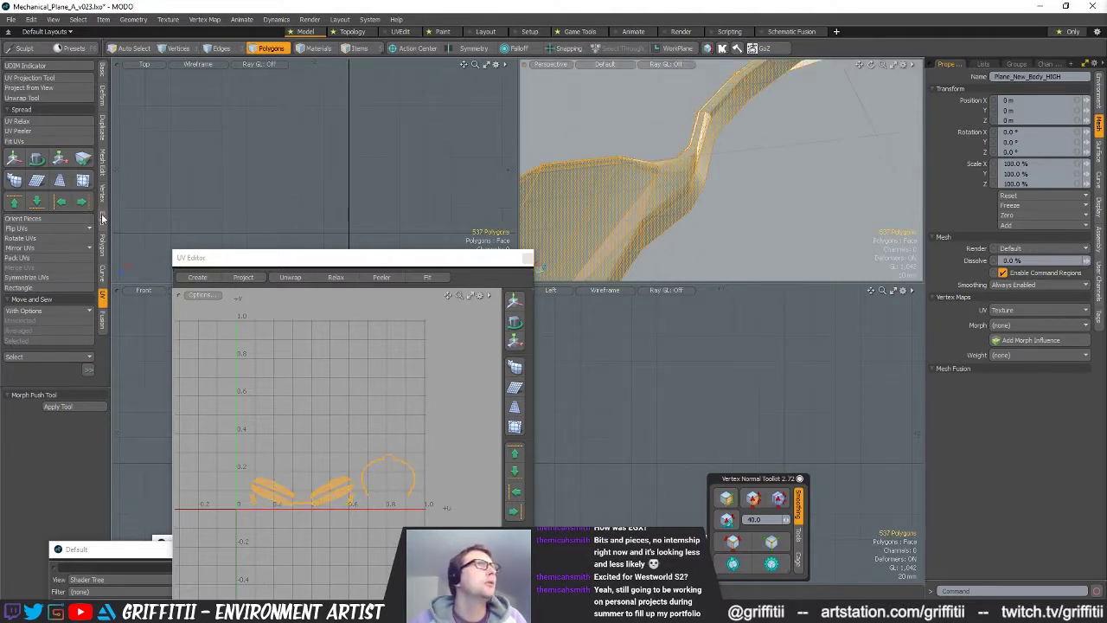
left_click(102, 219)
left_click(102, 195)
left_click(38, 129)
left_click(666, 225)
key("Escape")
key("Escape")
- Collapse the crowded vertex clusters at the matching bevel corner on the fairing's opposite side by scaling them together
left_click_drag(667, 227, 819, 237, "alt")
key("space")
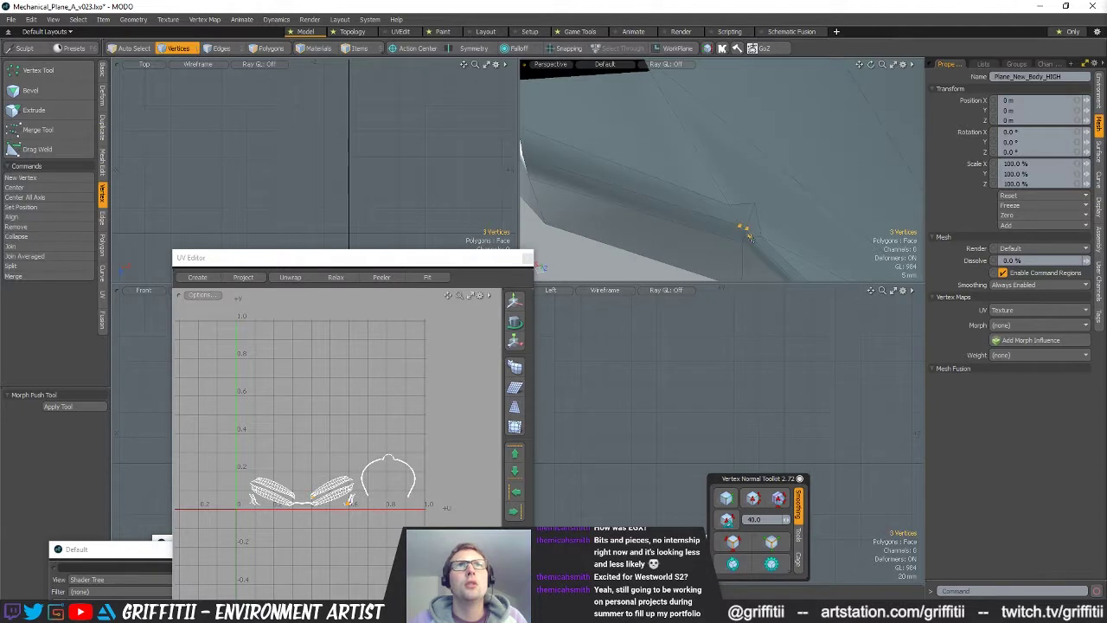
key("r")
key("space")
right_click_drag(760, 228, 719, 187)
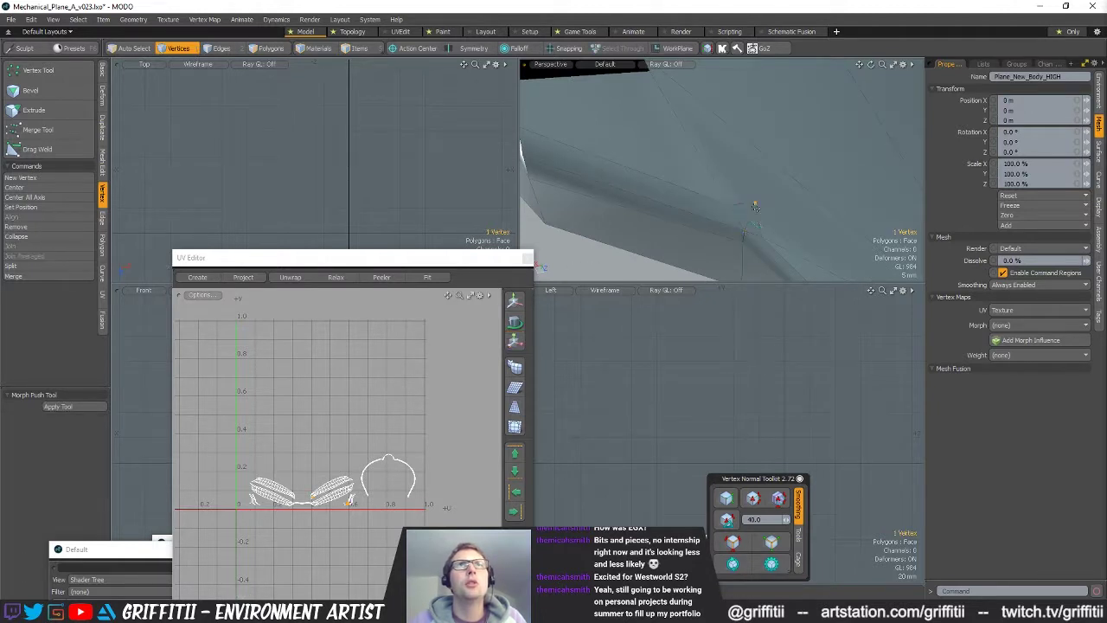
key("r")
- Remove the three leftover edges at the opposite-side corner and check the neighbouring faces around the black polygon
left_click_drag(368, 189, 416, 191, "alt")
left_click_drag(588, 143, 684, 165, "alt")
key("space")
scroll(685, 165, "up", 2)
key("2")
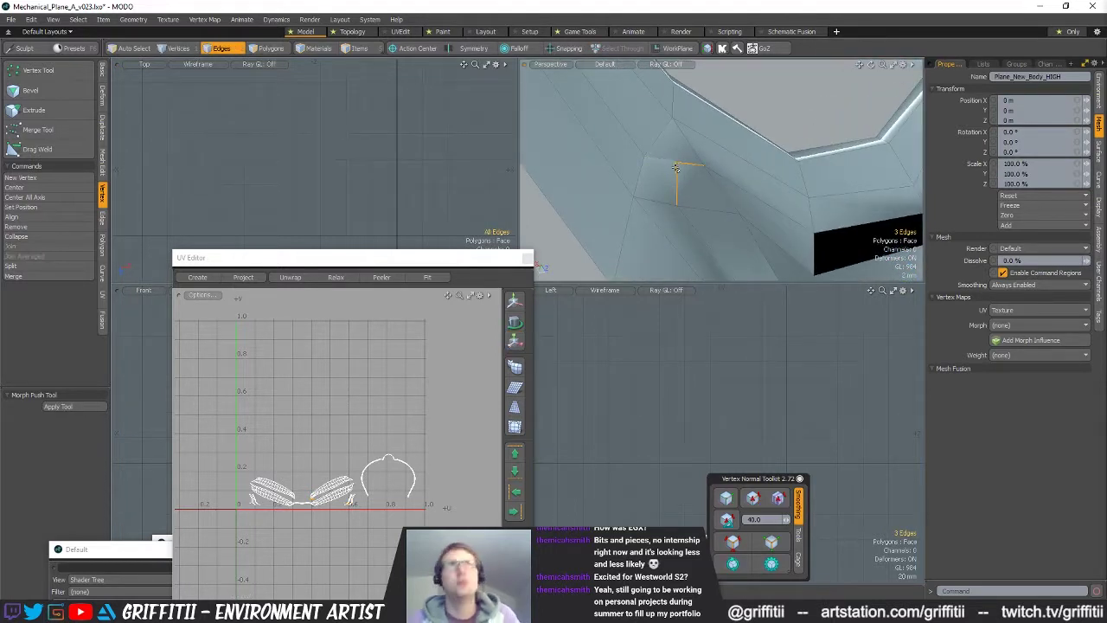
key("BackSpace")
key("3")
left_click(663, 167)
left_click_drag(746, 216, 648, 198, "alt")
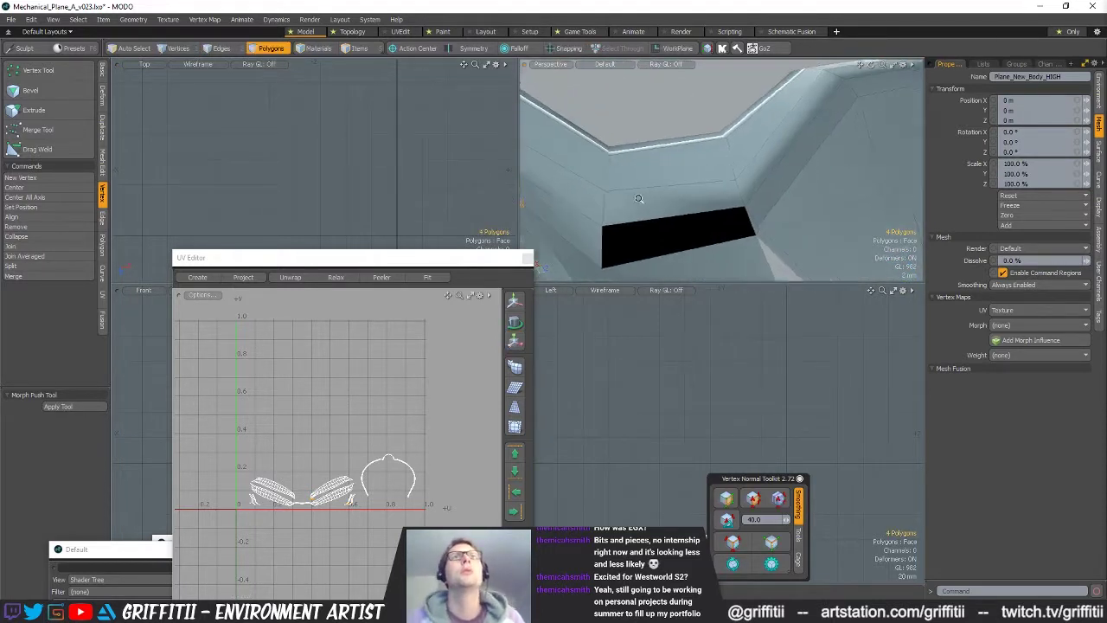
scroll(648, 198, "down", 2)
scroll(773, 190, "up", 4)
left_click_drag(773, 190, 749, 209, "alt")
- Clean up the vertices at the black polygon's corner and merge the whole fairing's coincident vertices with the Merge Tool
key("1")
right_click_drag(752, 223, 733, 253)
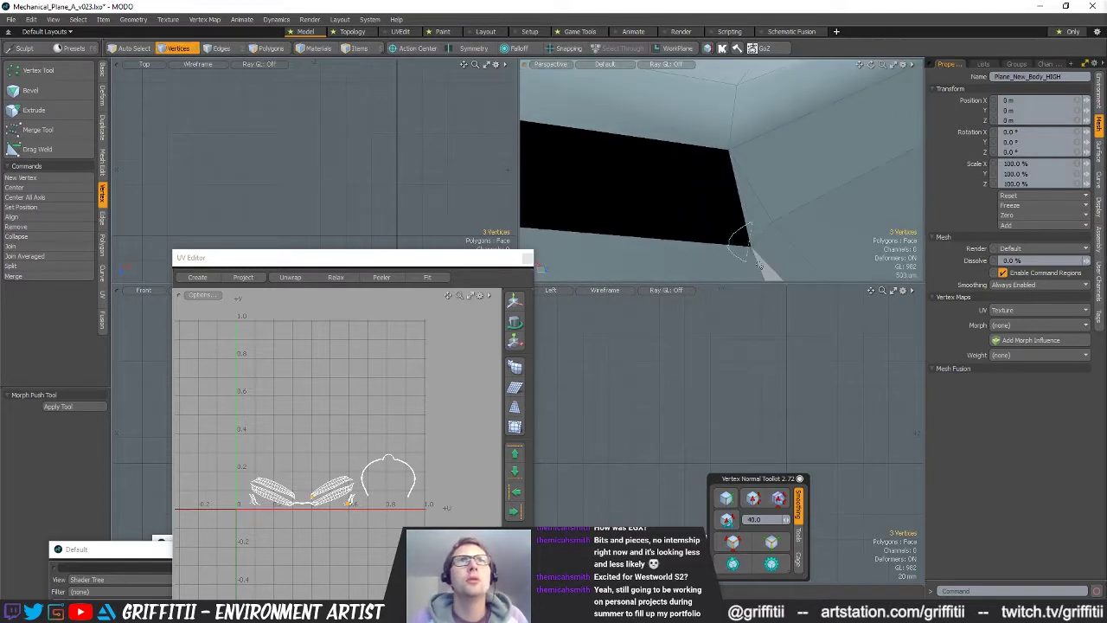
left_click_drag(837, 214, 690, 177, "ctrl+alt")
key("space")
key("space")
double_click(653, 188)
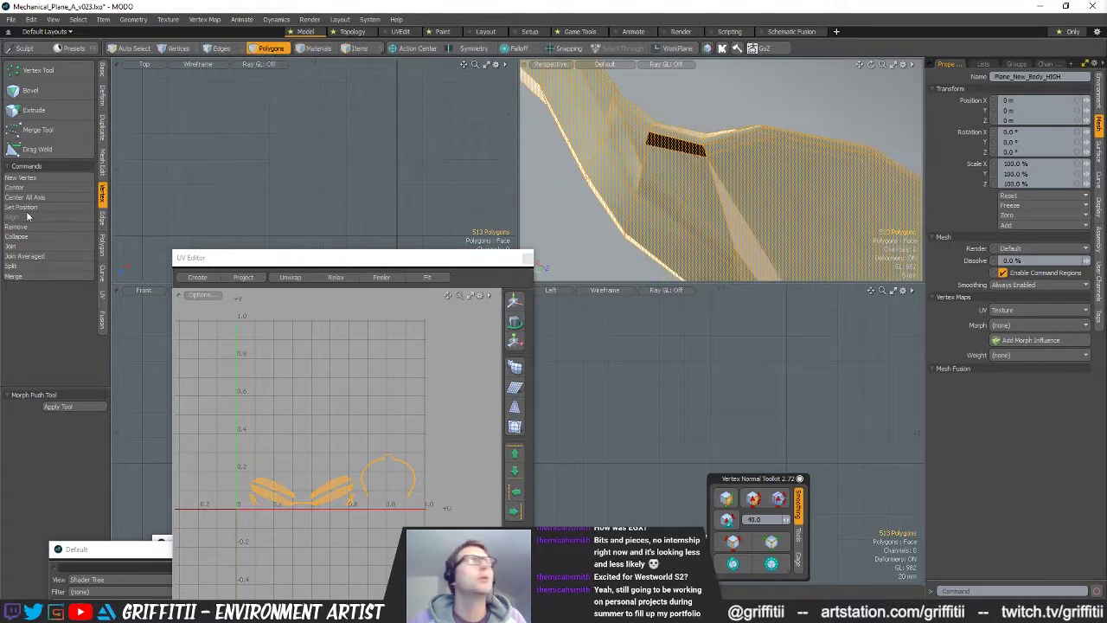
left_click(39, 132)
key("space")
left_click(722, 107)
left_click_drag(722, 107, 737, 113, "alt")
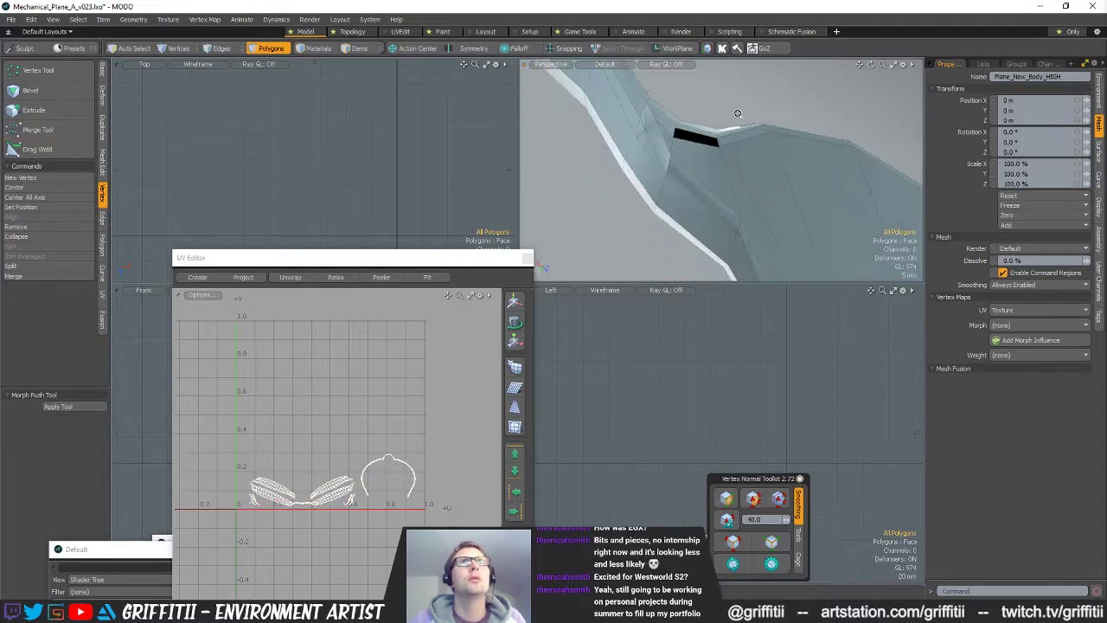
- Delete the HardEdges and vert_normals maps from the high-poly mesh
left_click(985, 64)
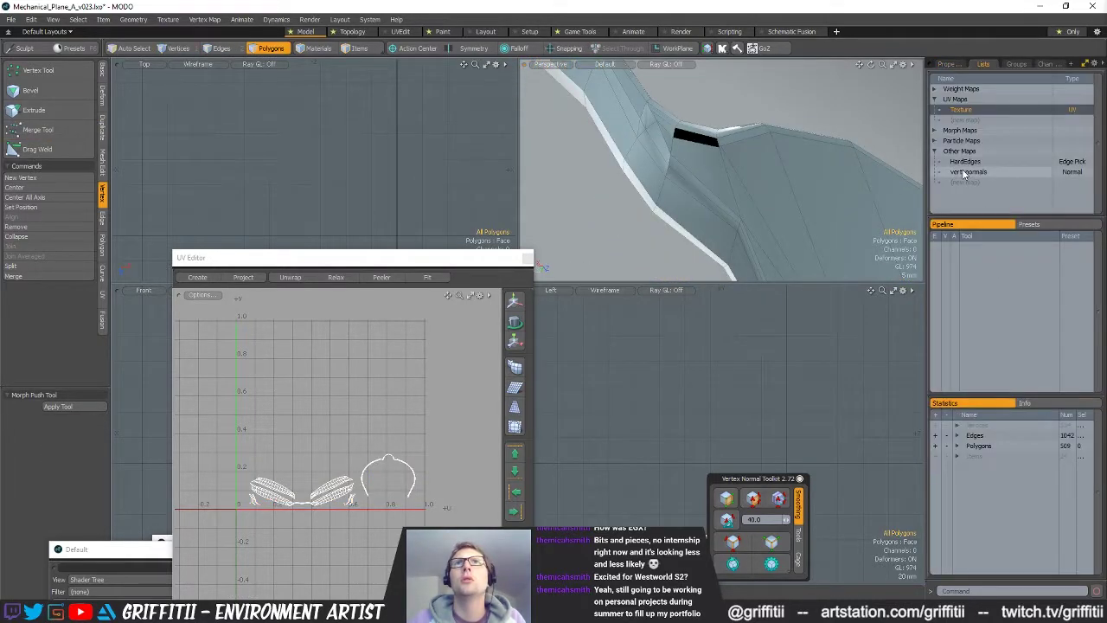
right_click(968, 164)
left_click(970, 178)
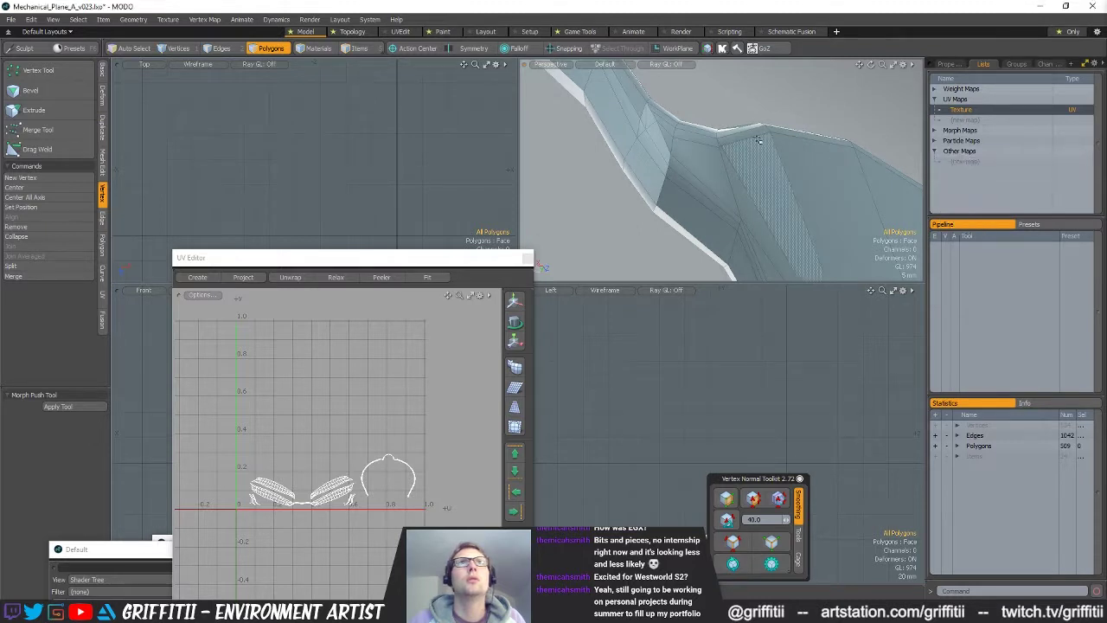
- Unhide all geometry to bring the complete fuselage back
scroll(679, 136, "down", 5)
left_click_drag(678, 138, 694, 189, "alt")
scroll(651, 254, "down", 4)
key("u")
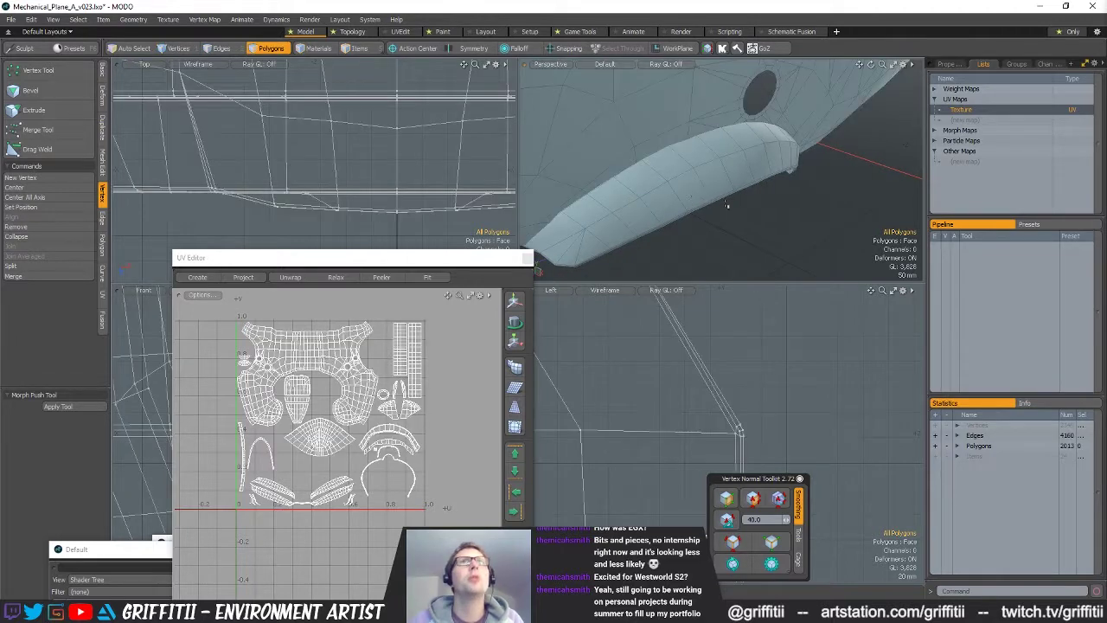
scroll(619, 207, "down", 5)
left_click_drag(618, 208, 737, 168, "alt")
- Preview the whole fuselage as subdivision surfaces, compare it with the plain polygons, and return to regular faces
key("Tab")
left_click_drag(783, 227, 758, 236, "alt")
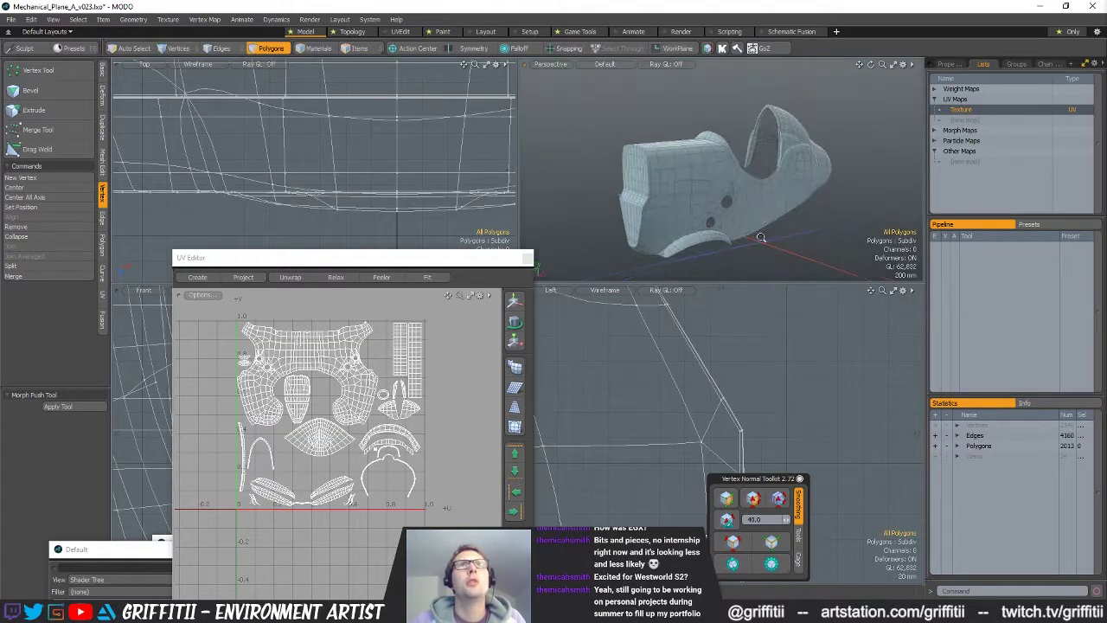
scroll(759, 235, "up", 4)
left_click_drag(830, 207, 837, 136, "alt")
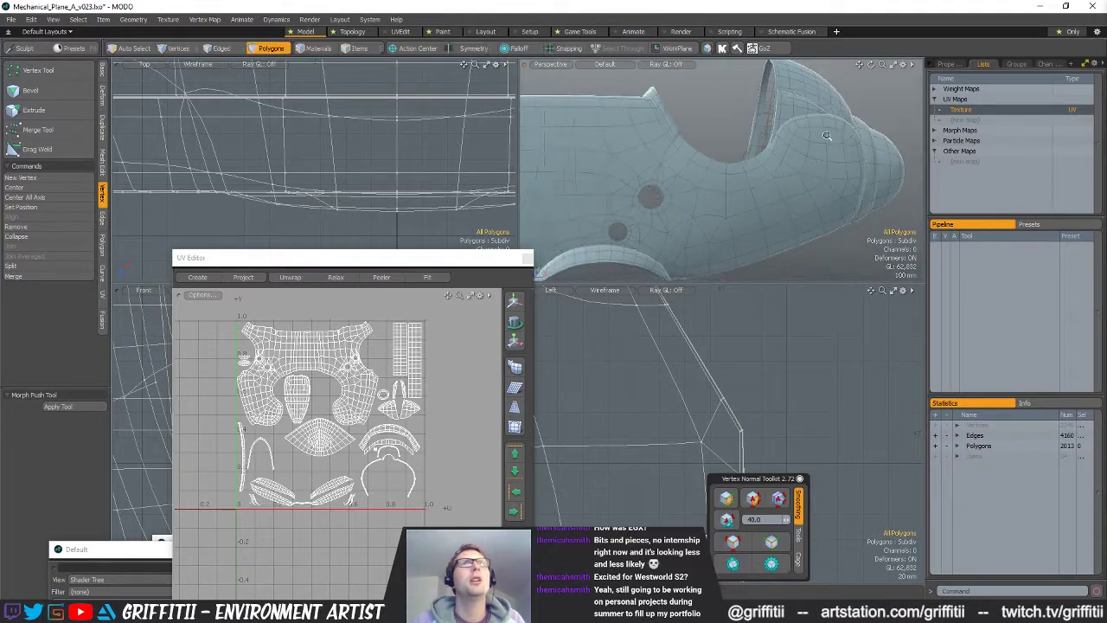
scroll(837, 135, "down", 4)
left_click_drag(770, 163, 750, 169, "alt")
key("Tab")
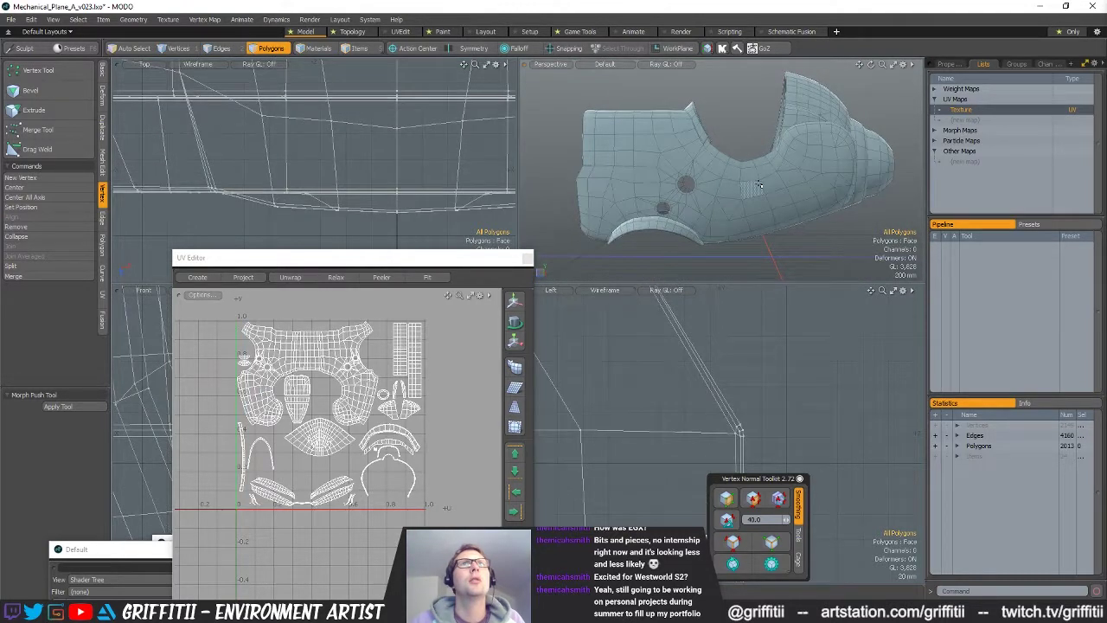
key("Tab")
left_click_drag(761, 185, 779, 197, "alt")
key("Tab")
scroll(782, 194, "up", 2)
- Try subdividing all of the fuselage's polygons with the Smooth method, inspect a rounded corner, and undo the subdivision
key("shift+d")
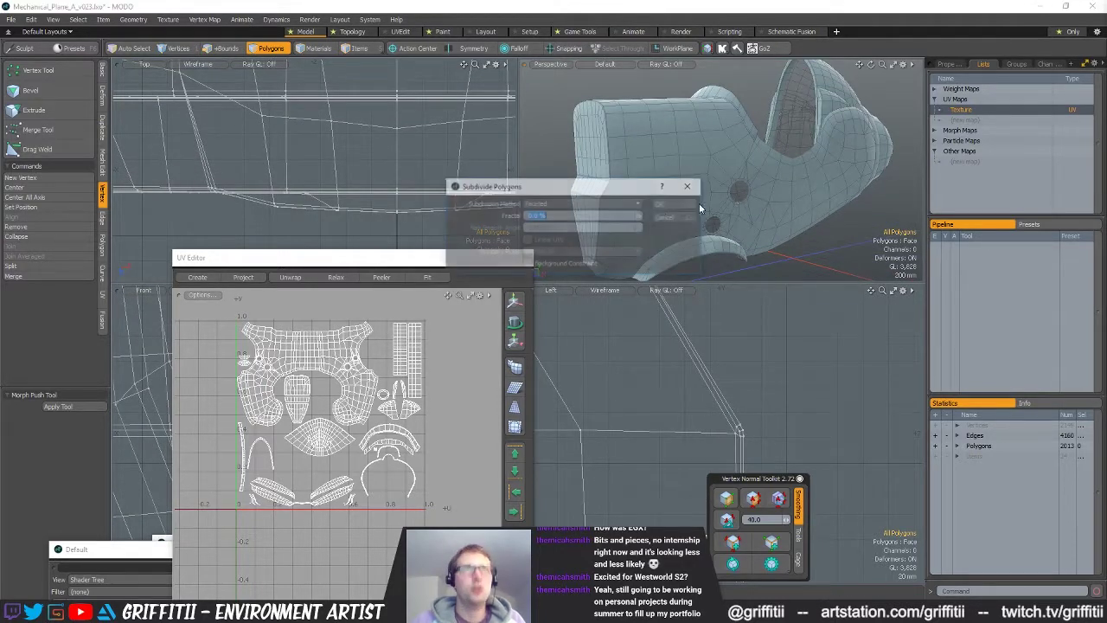
left_click(587, 201)
left_click(589, 211)
left_click(689, 205)
left_click_drag(692, 204, 735, 173, "alt")
left_click_drag(735, 173, 776, 145, "ctrl+alt")
key("ctrl+z")
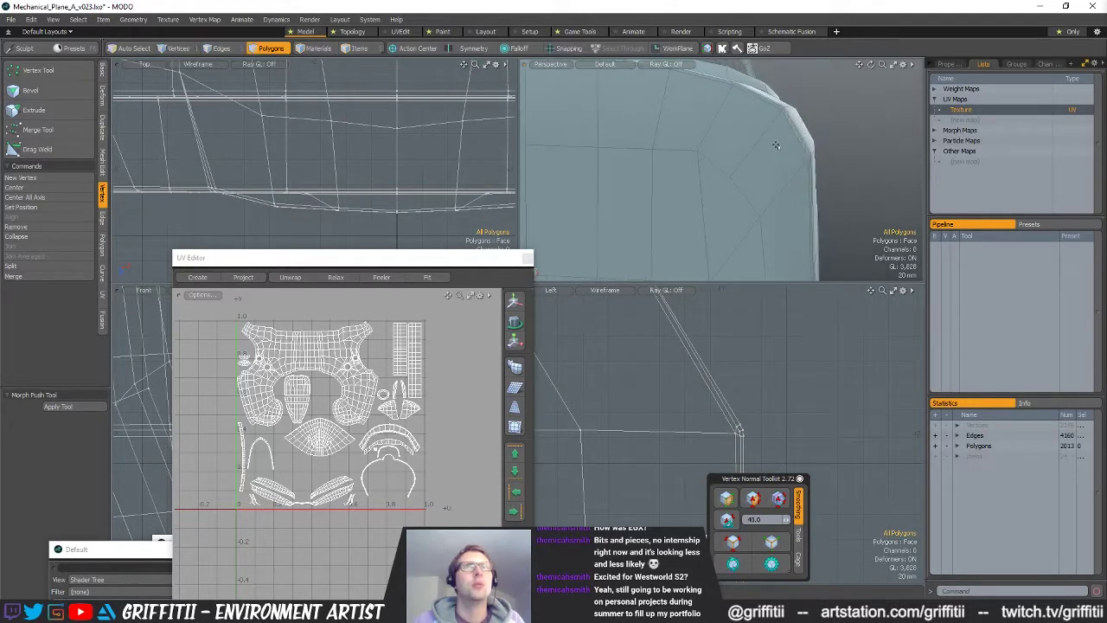
- Subdivide all of the fuselage's polygons with a subdivision method other than Smooth
key("shift+d")
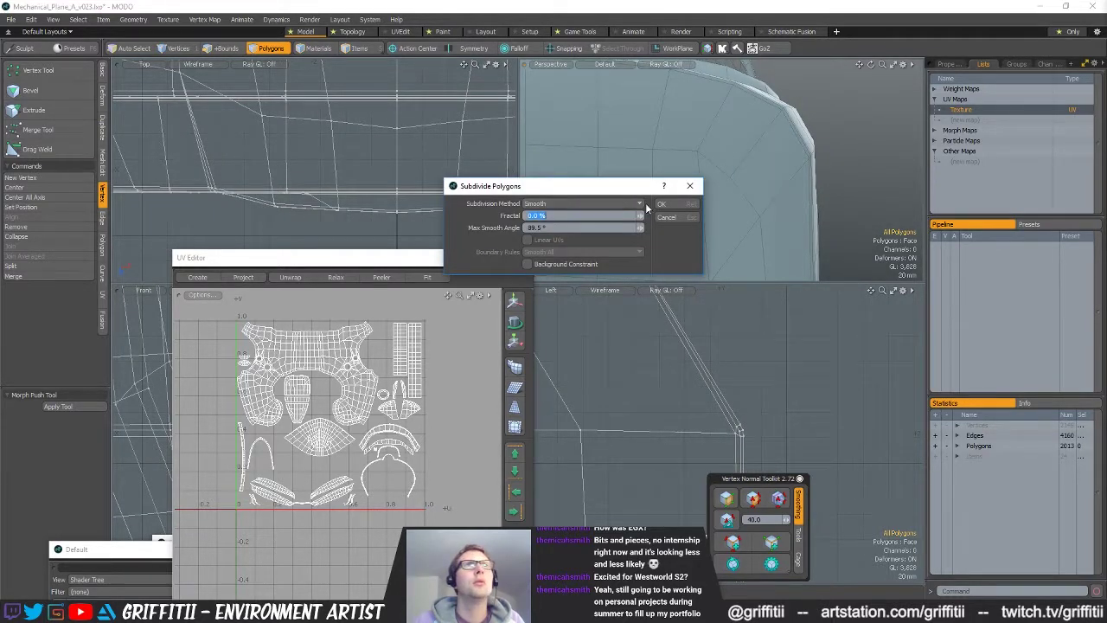
left_click(639, 207)
left_click(639, 216)
left_click(677, 205)
- Examine the subdivided fuselage's surface and shading from several sides
scroll(720, 181, "down", 6)
left_click_drag(723, 181, 715, 164, "alt")
scroll(715, 165, "up", 4)
scroll(678, 186, "down", 4)
left_click_drag(749, 215, 720, 205, "alt")
scroll(740, 205, "up", 4)
scroll(735, 208, "down", 4)
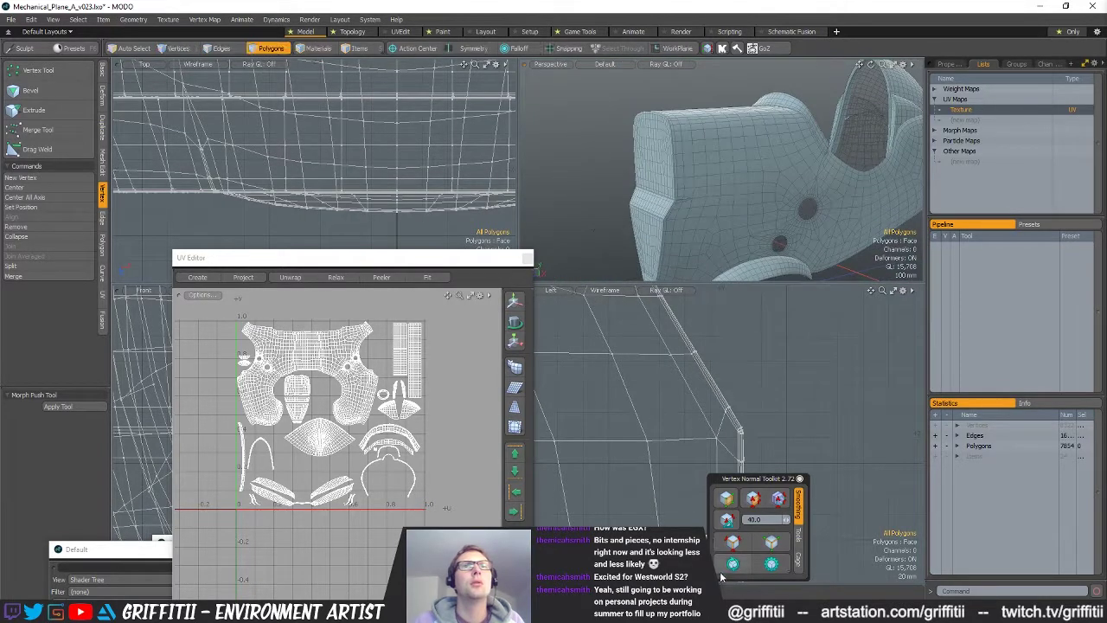
left_click_drag(809, 204, 727, 199, "alt")
left_click_drag(726, 200, 694, 195, "ctrl+alt")
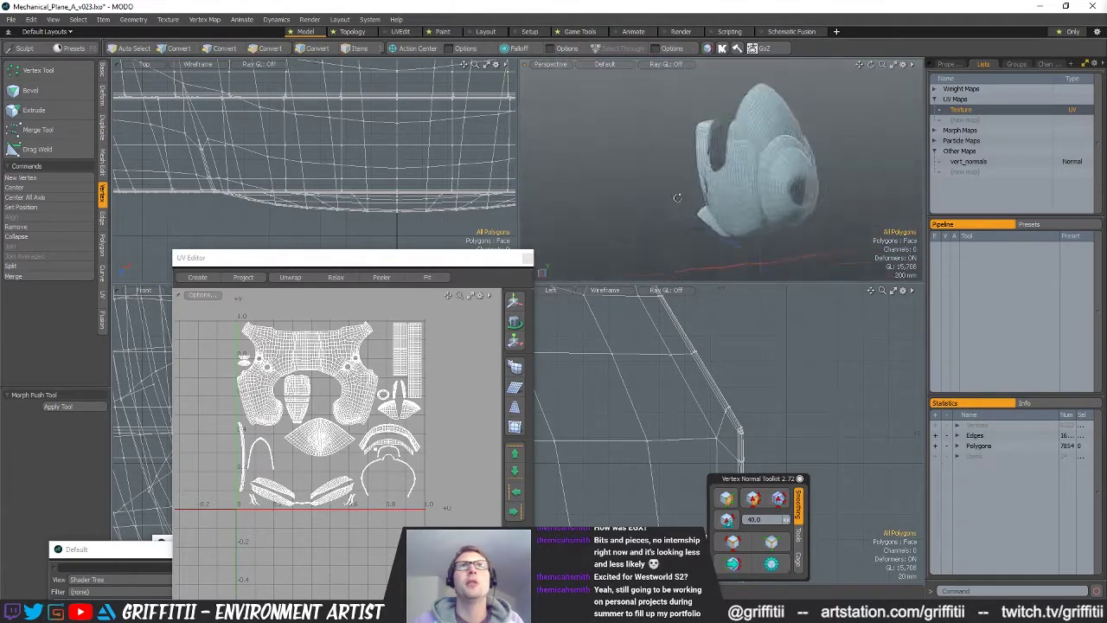
left_click_drag(591, 202, 775, 198, "alt")
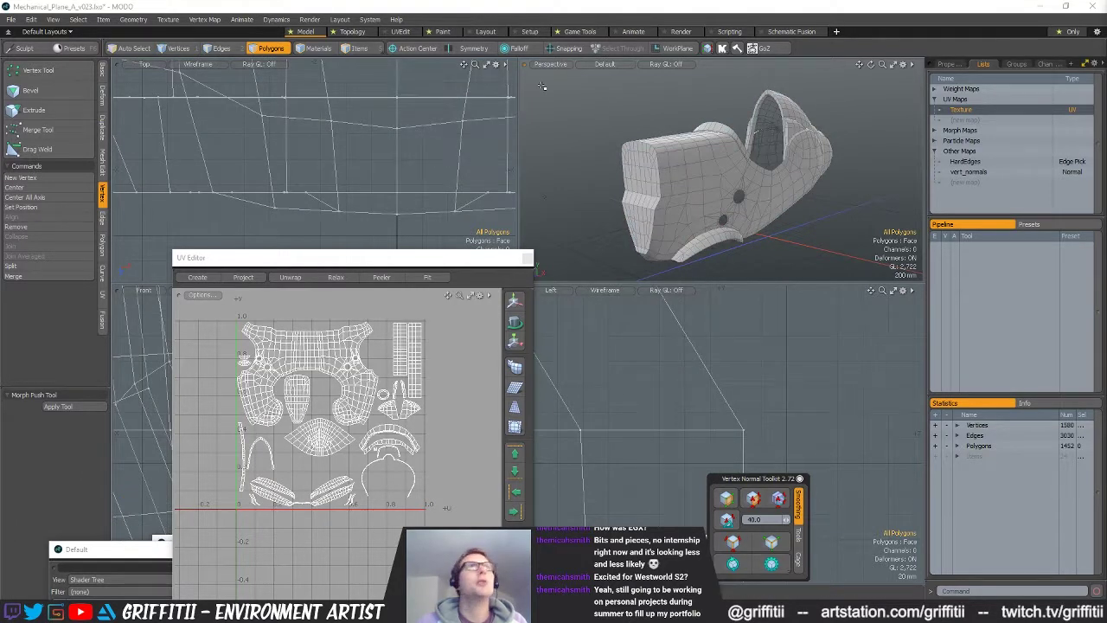
- Open the Bake Wizard
left_click(339, 19)
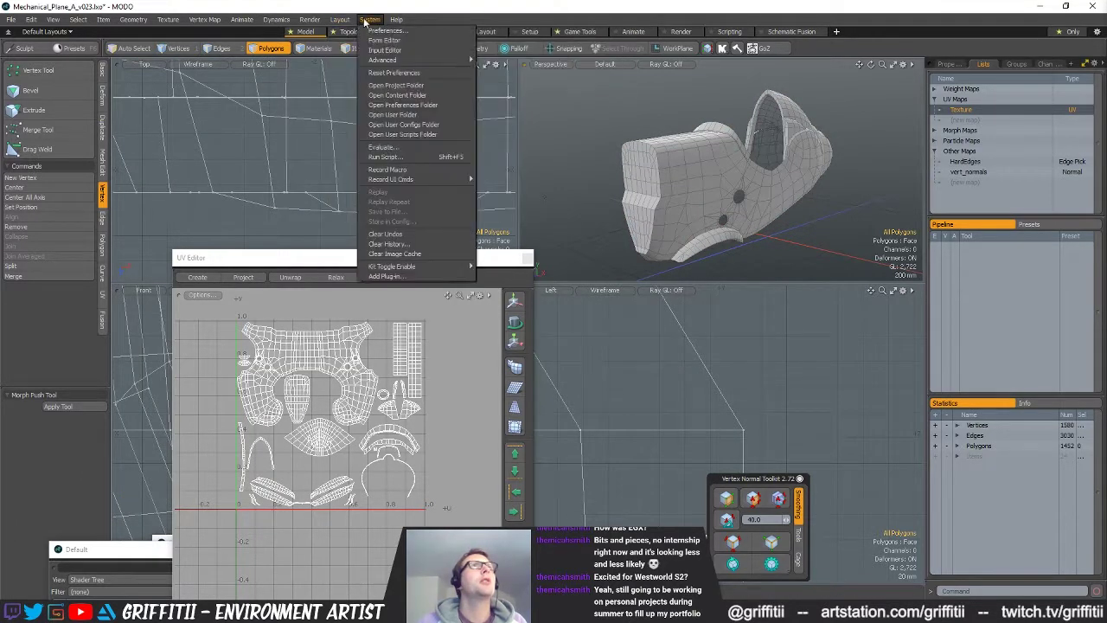
left_click(469, 5)
left_click(583, 33)
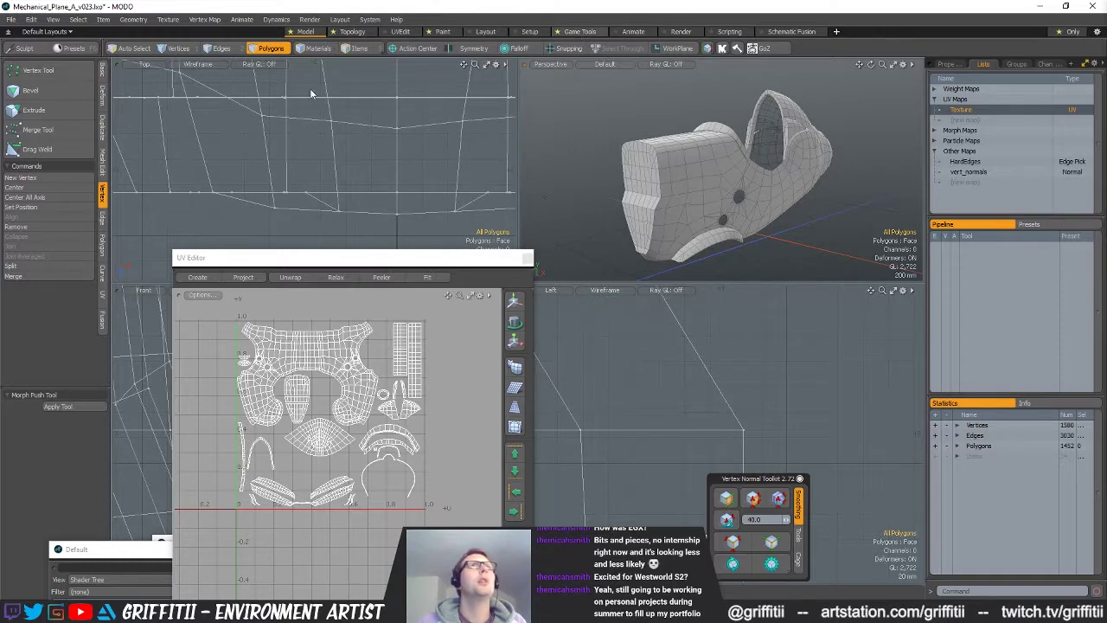
left_click(52, 72)
left_click_drag(540, 128, 292, 97)
left_click(305, 31)
- Set the bake's destination directory to Plane_Tests_Painter inside Mechanical_Plane's Substances folder, and the output size to 2048 by 2048
left_click(385, 174)
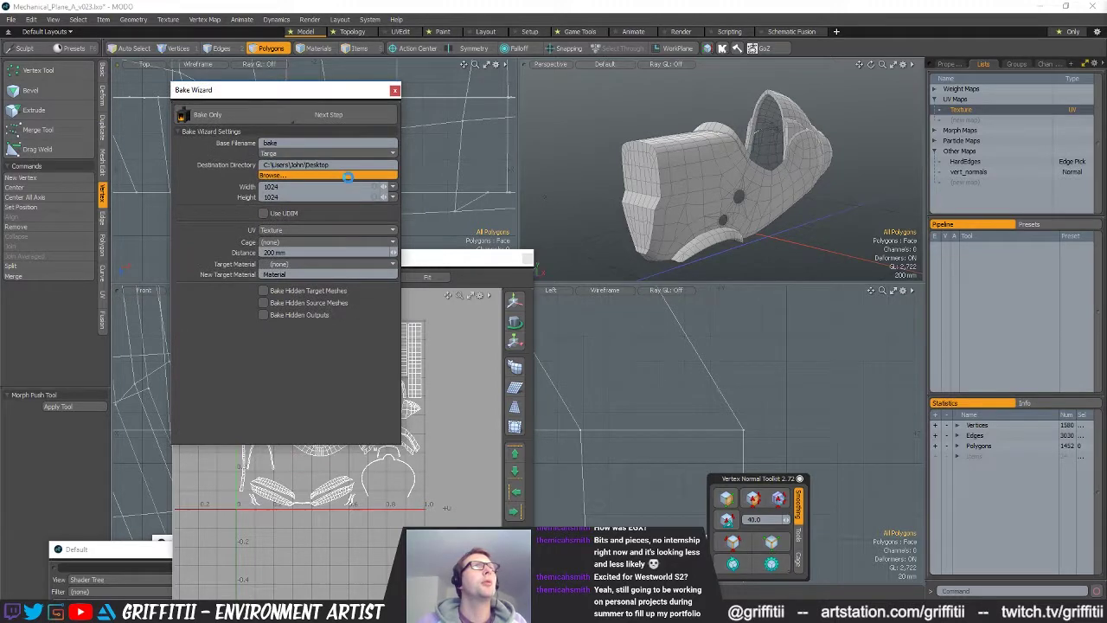
left_click(227, 273)
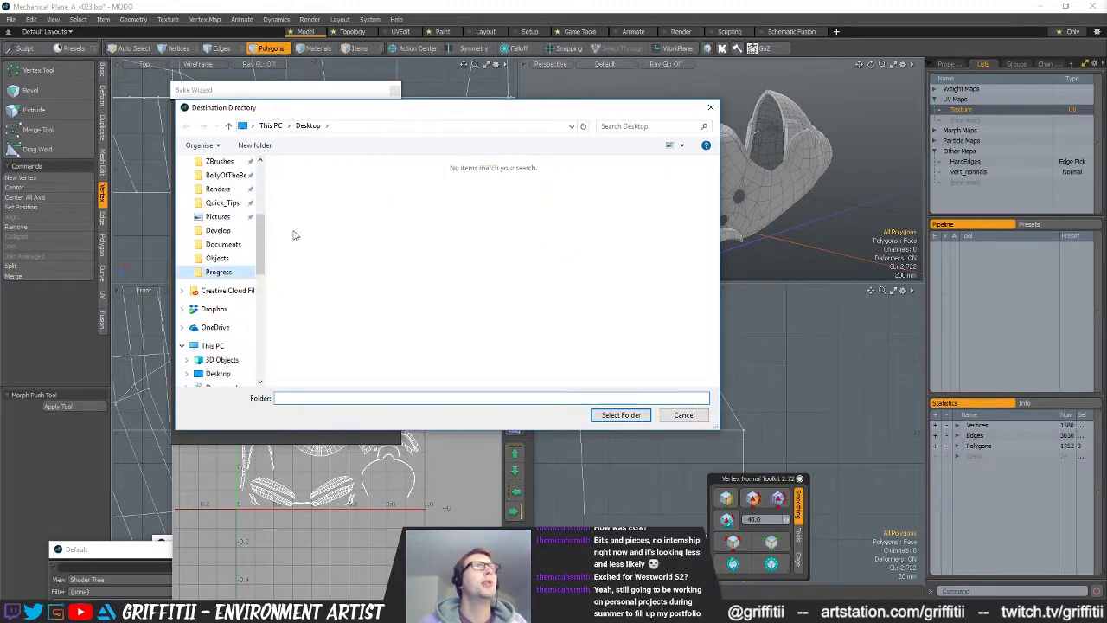
left_click(439, 127)
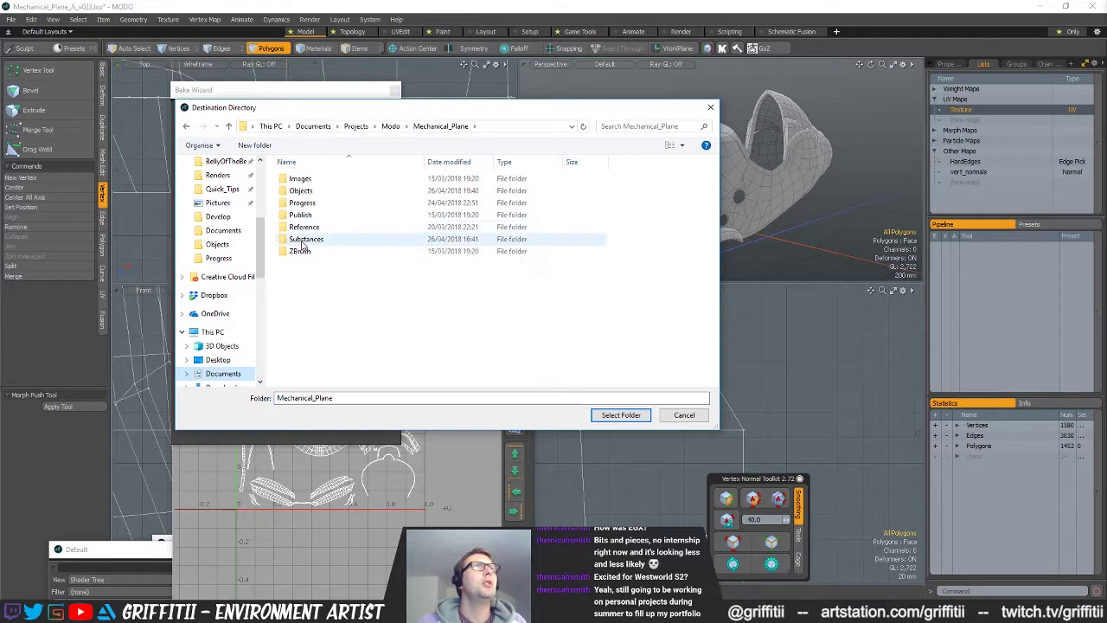
double_click(321, 238)
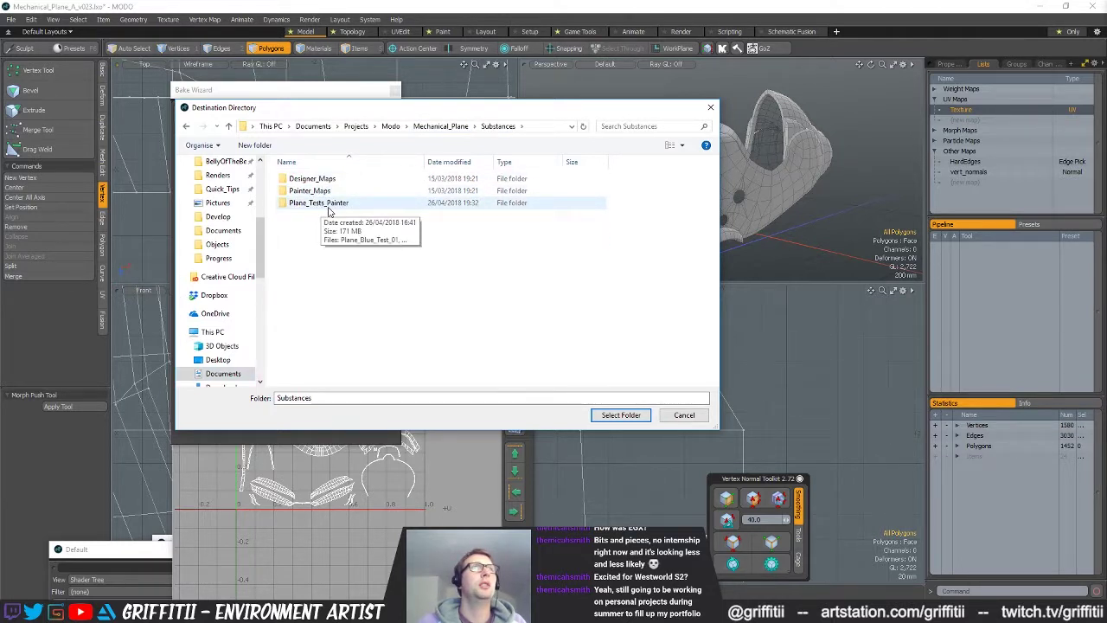
double_click(309, 204)
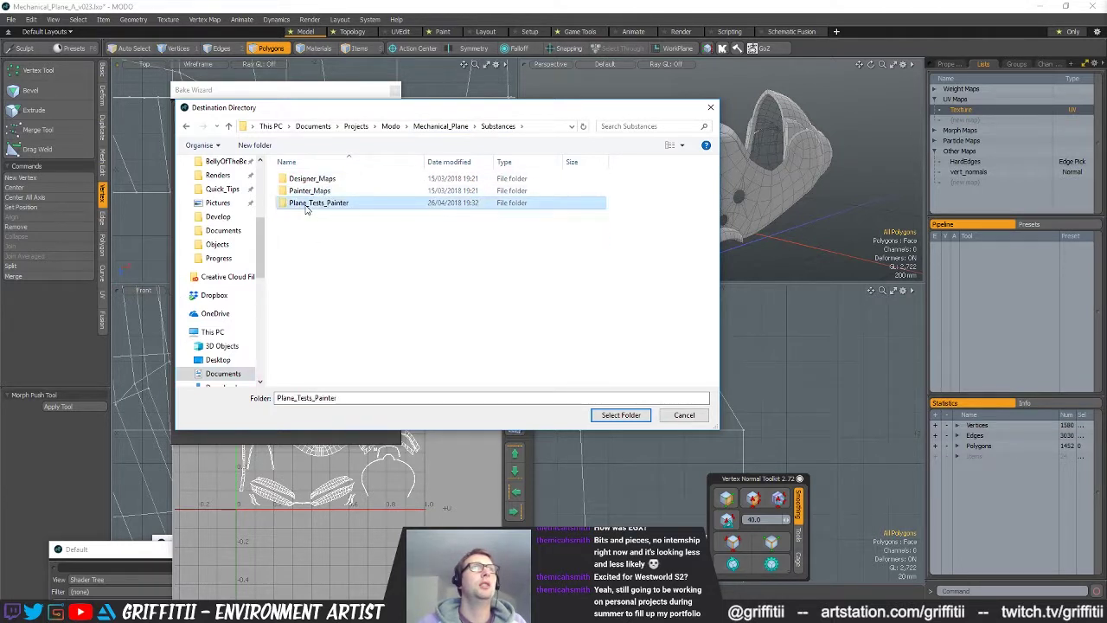
left_click(620, 415)
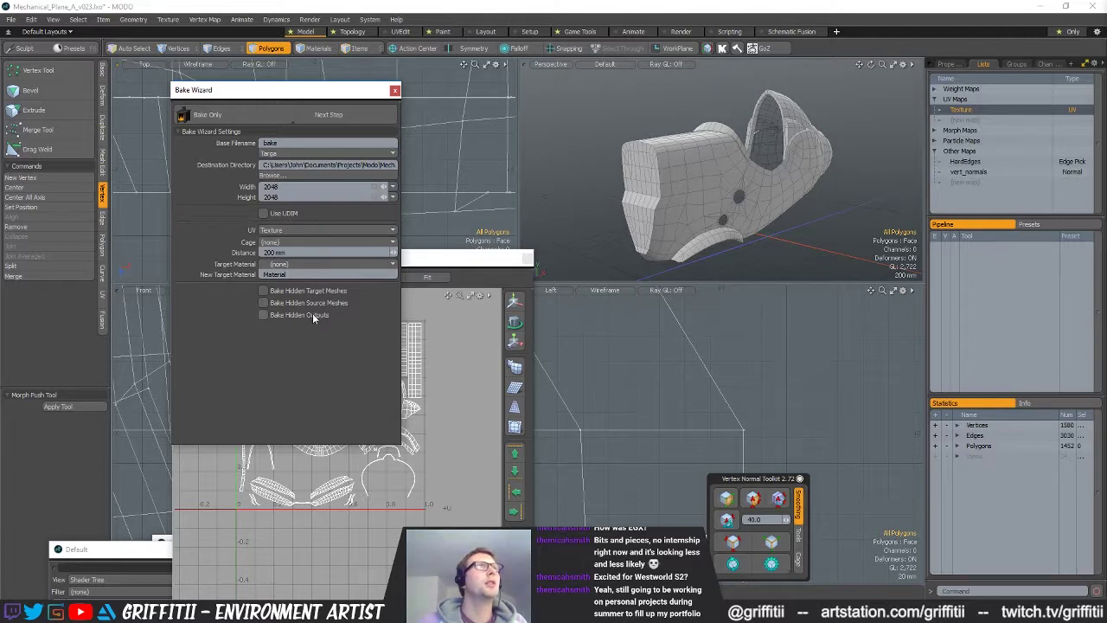
- Set the bake's image format to Portable Network Graphic PNG and its base filename to Plane_Bake_ROUND, and continue to the mesh assignment
left_click(284, 152)
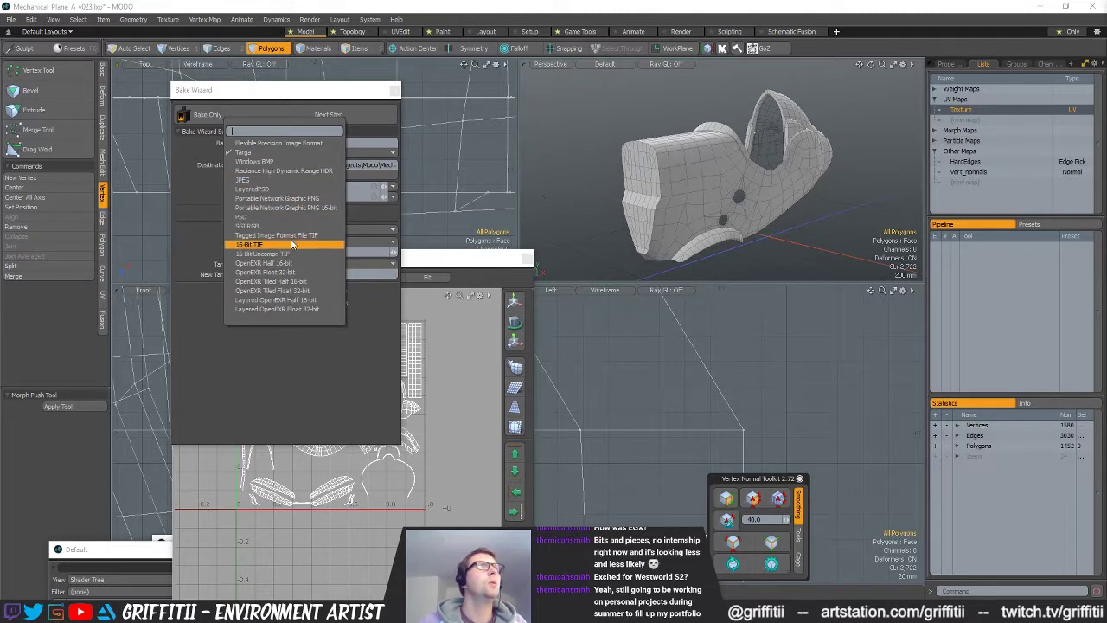
left_click(304, 199)
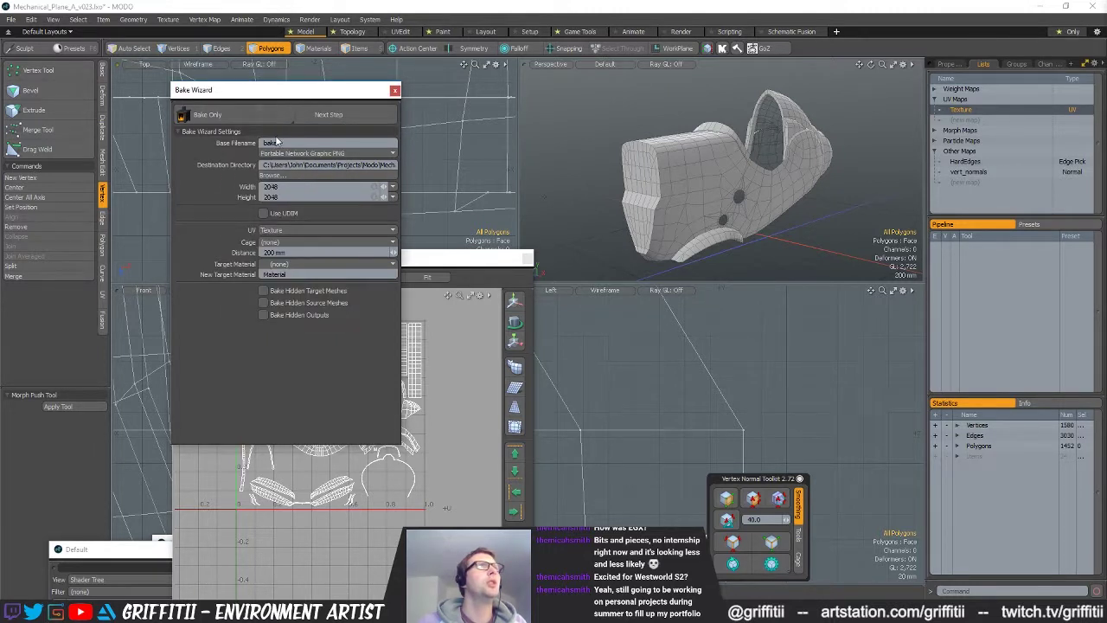
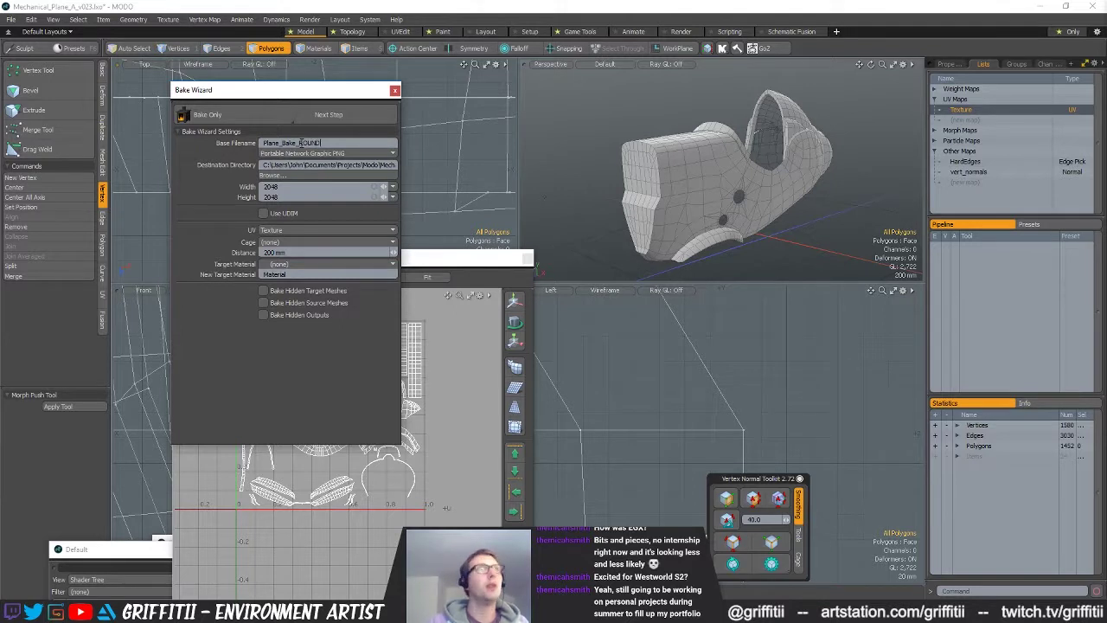
left_click(337, 117)
- Mark Plane_New_Body_ROUNDED as the source mesh of the bake
left_click(180, 154)
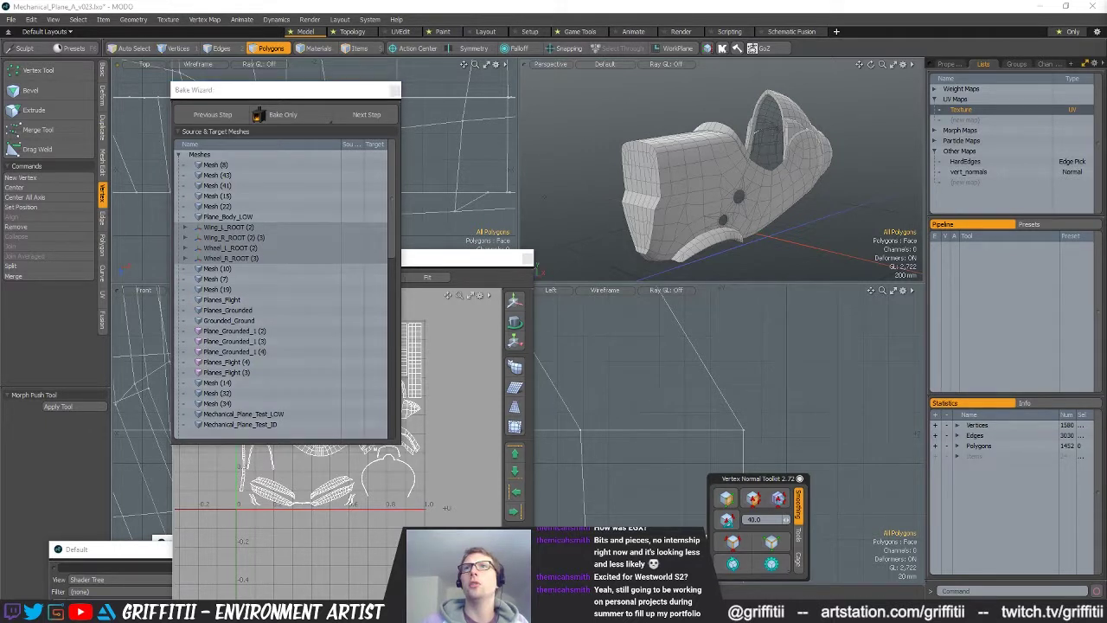
left_click_drag(392, 249, 391, 300)
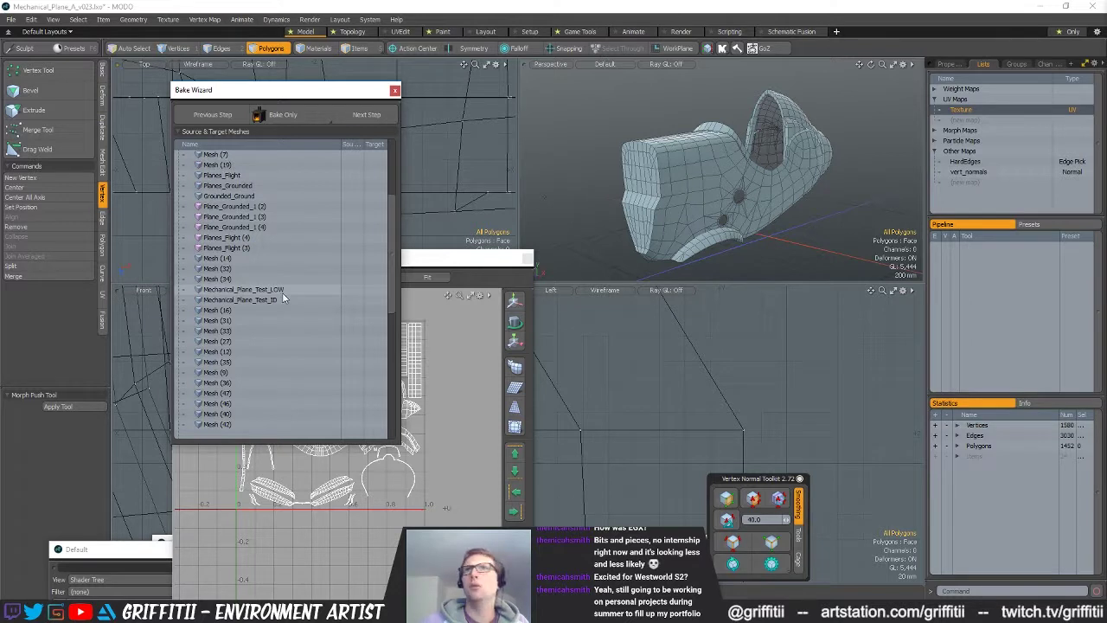
scroll(283, 295, "down", 5)
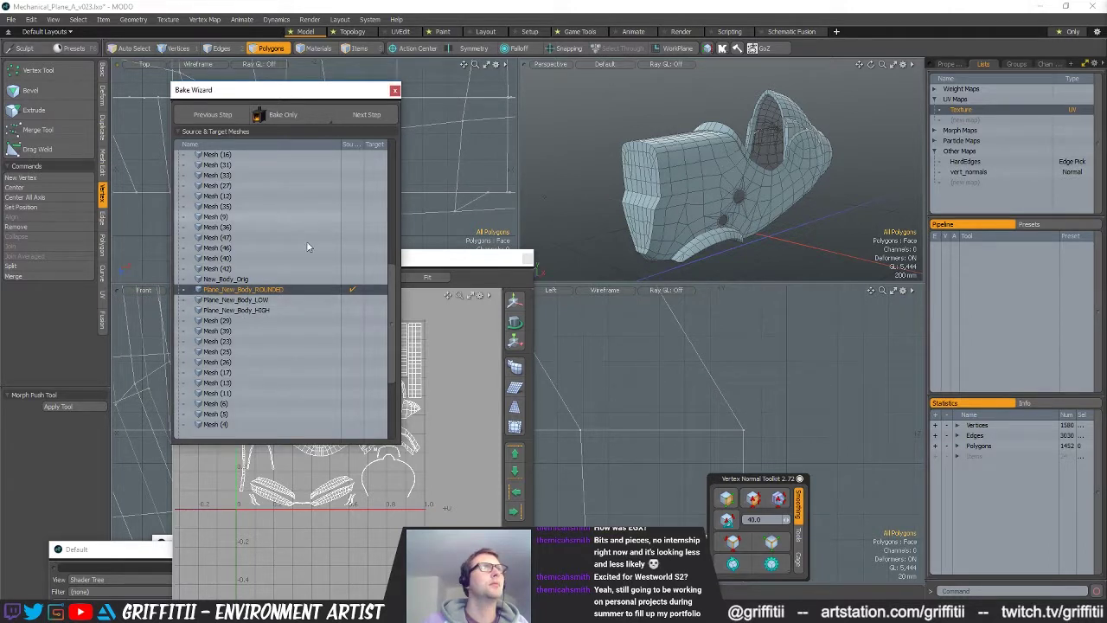
- Look through the wizard's mesh list, including the nested wing groups, to check which meshes are assigned
scroll(301, 233, "up", 10)
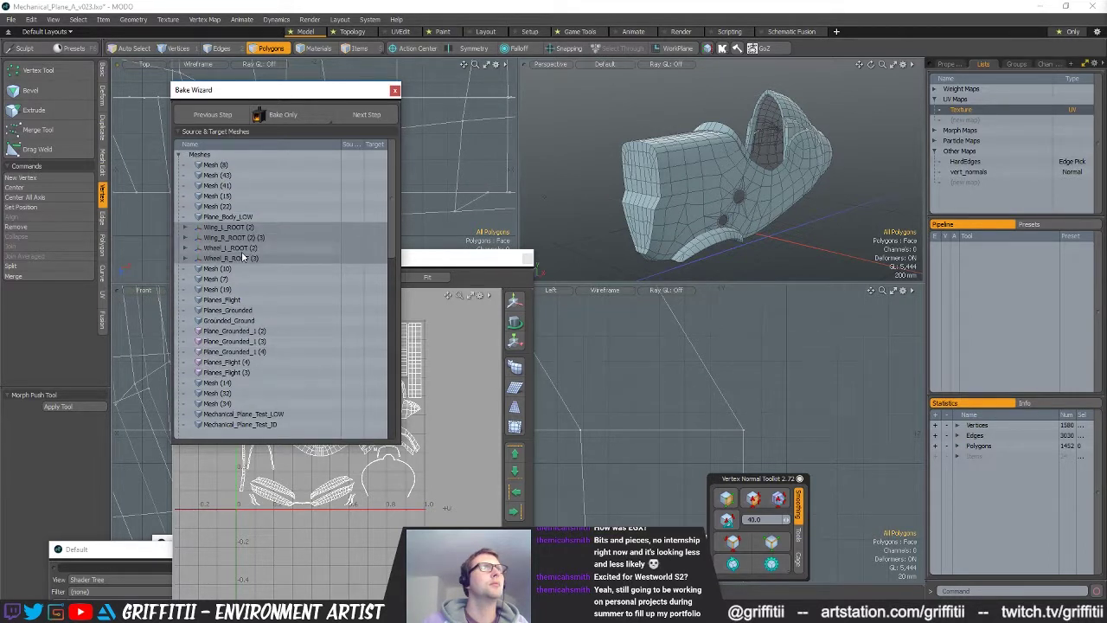
left_click(186, 238)
left_click(192, 249)
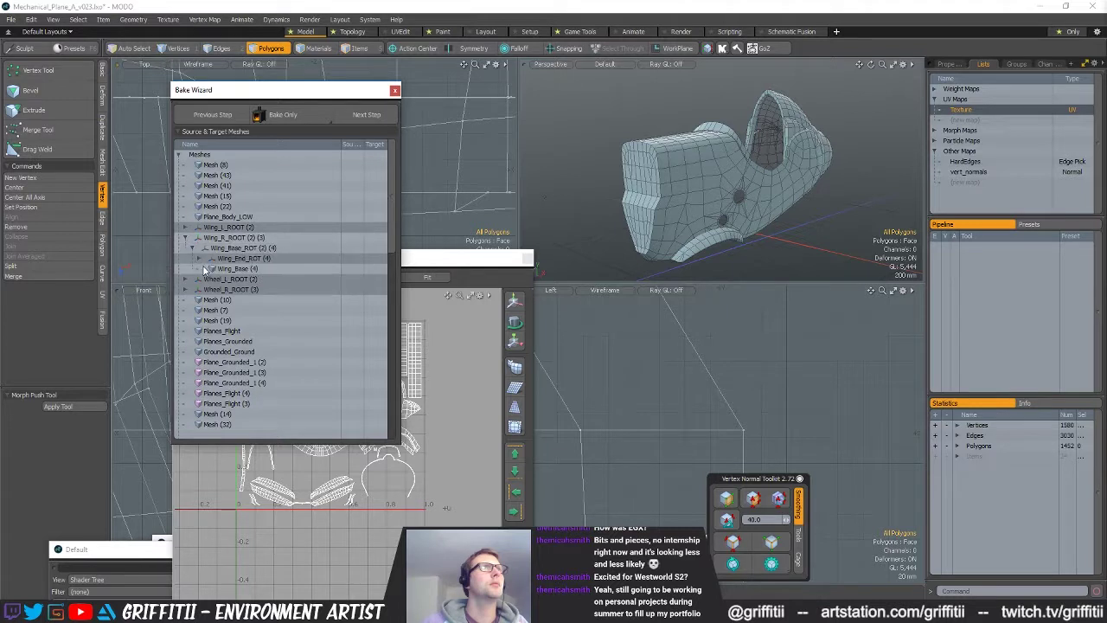
left_click(199, 259)
left_click(186, 228)
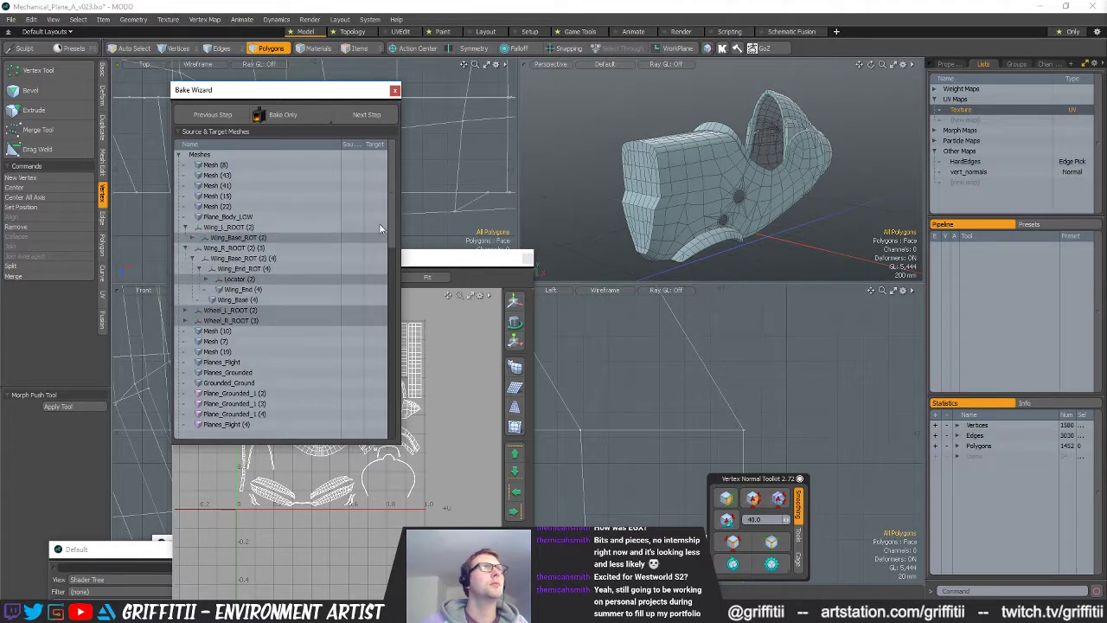
left_click(186, 227)
left_click(185, 238)
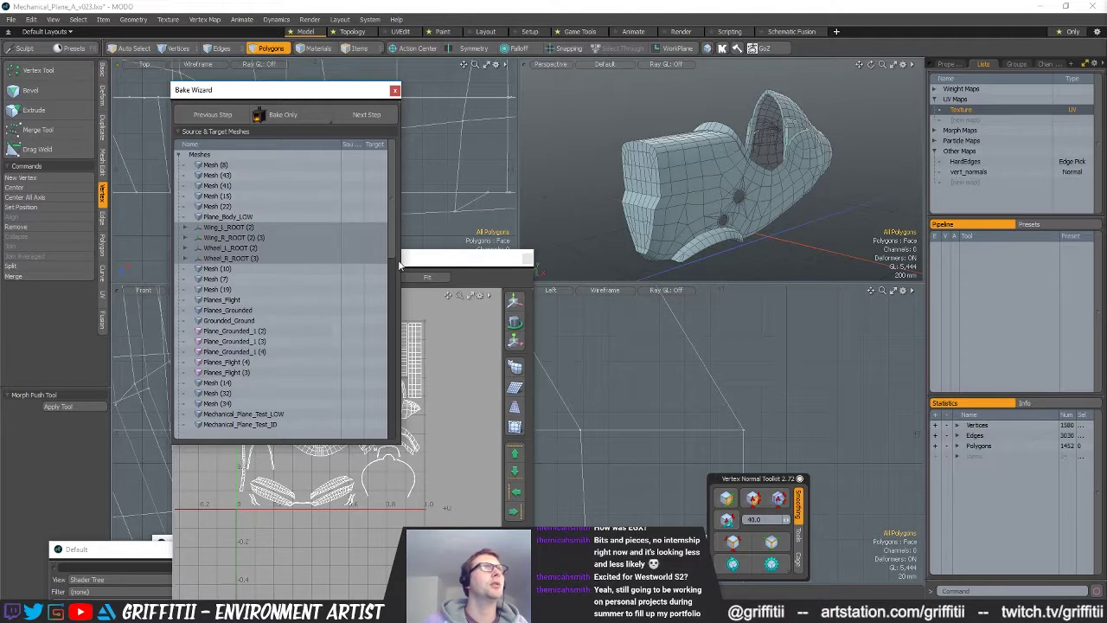
left_click_drag(393, 246, 388, 471)
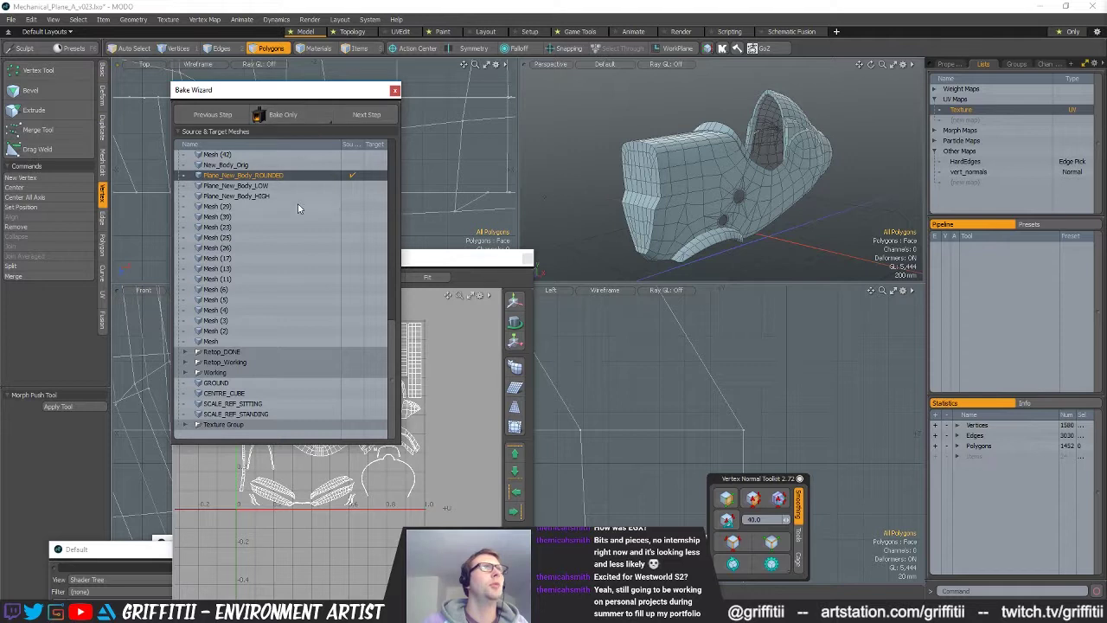
- Mark Plane_New_Body_LOW as the target mesh of the bake
left_click(370, 119)
left_click(220, 119)
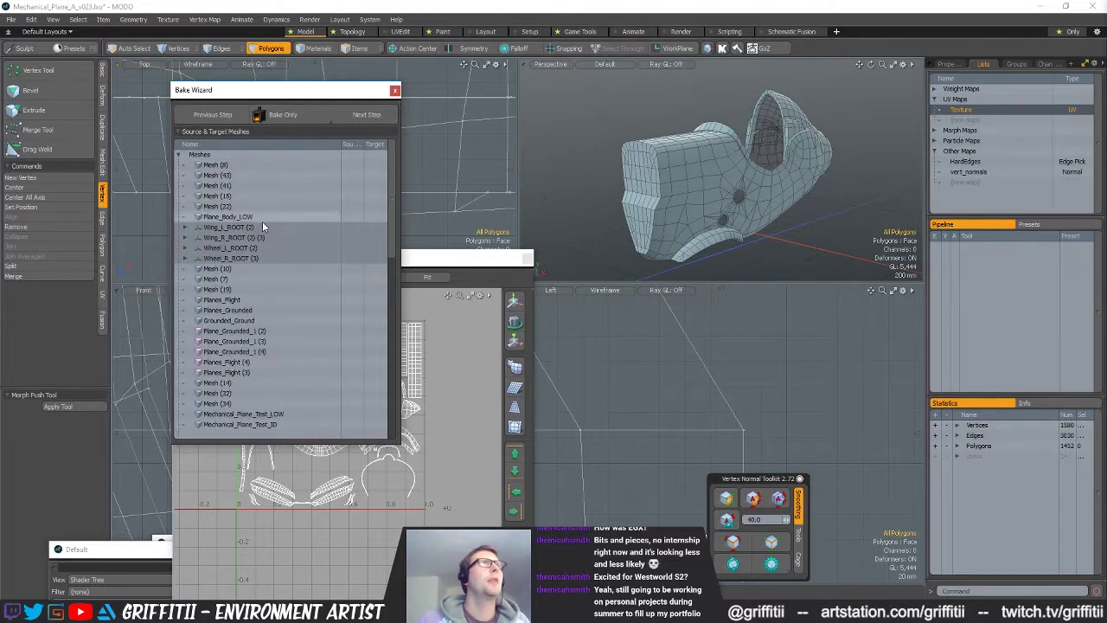
scroll(287, 355, "down", 6)
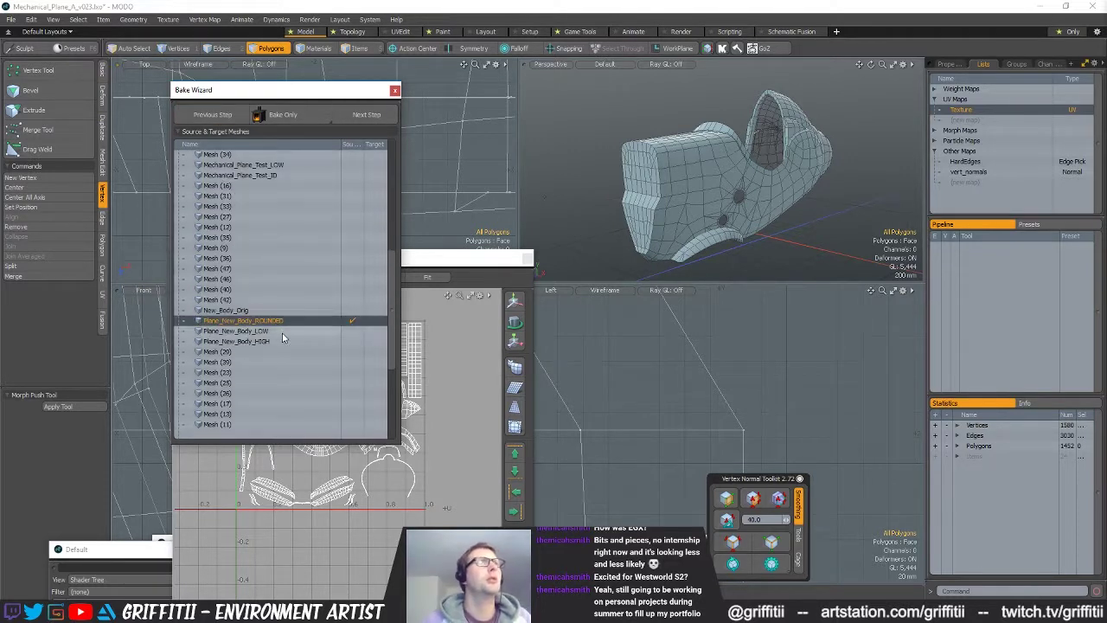
left_click(290, 332, "ctrl")
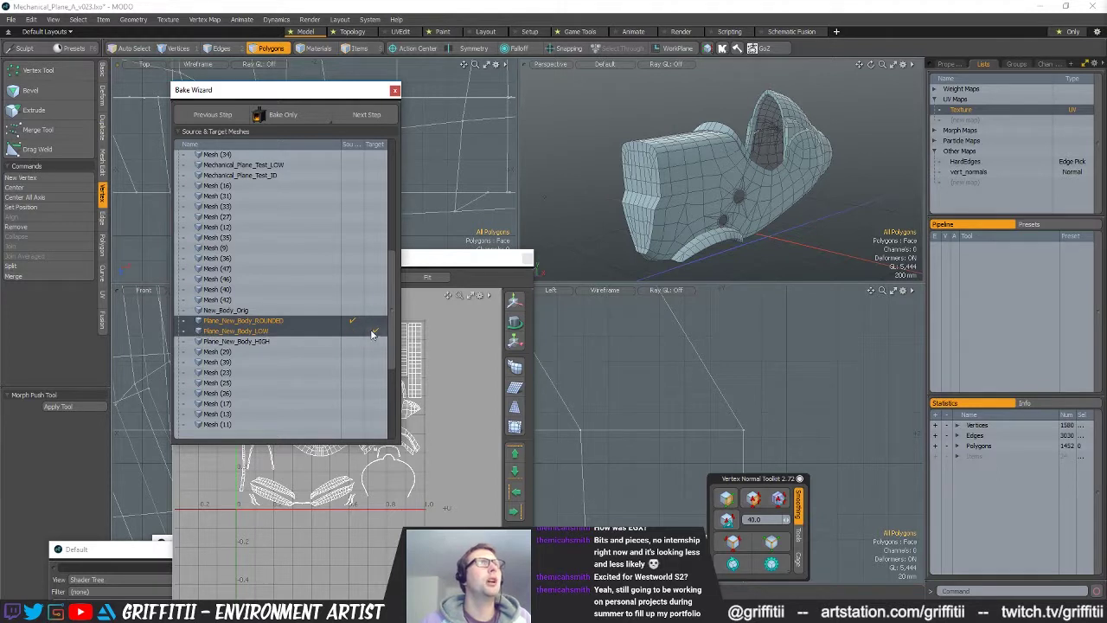
- Review the existing outputs under Render, choose none, and continue to the new outputs
left_click(365, 114)
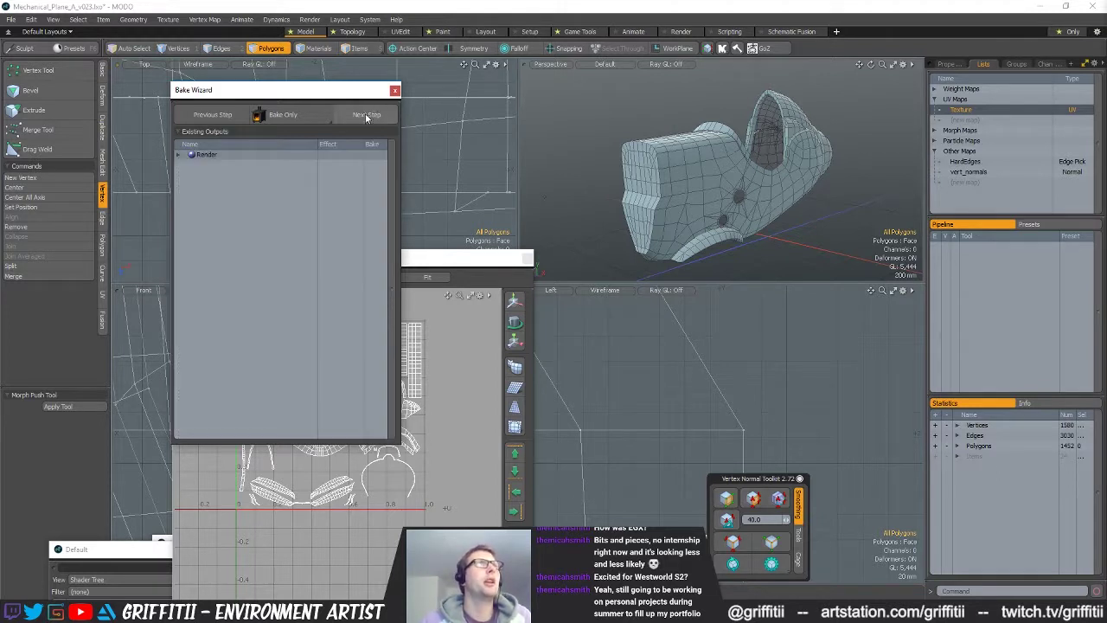
left_click(179, 155)
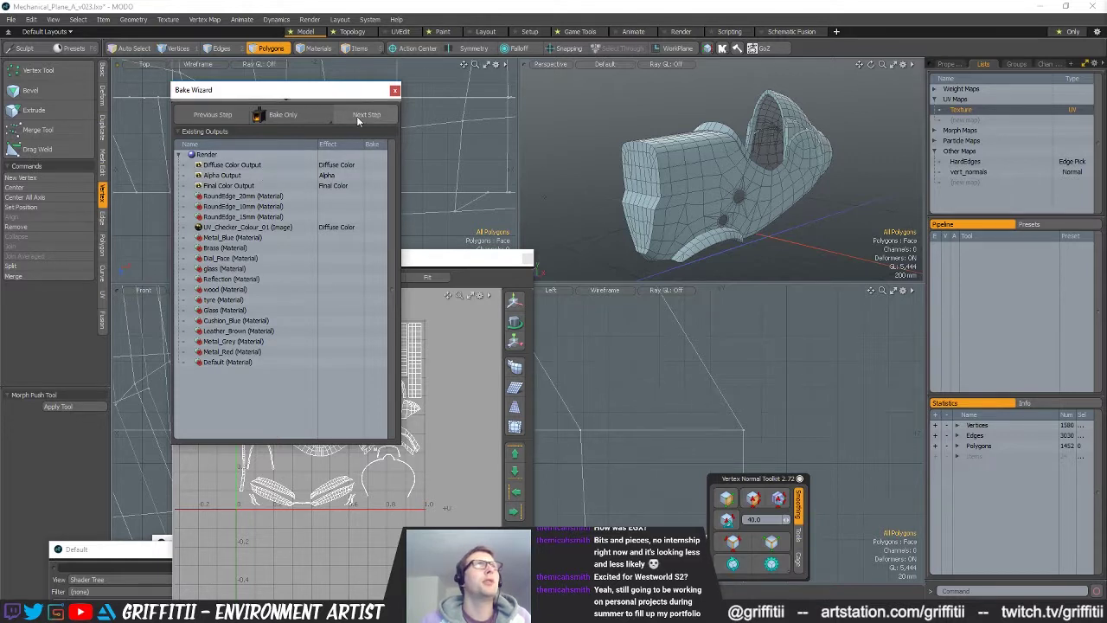
left_click(354, 115)
- Search the available texture outputs for "cur", "w" and "norm" without adding any
left_click(305, 144)
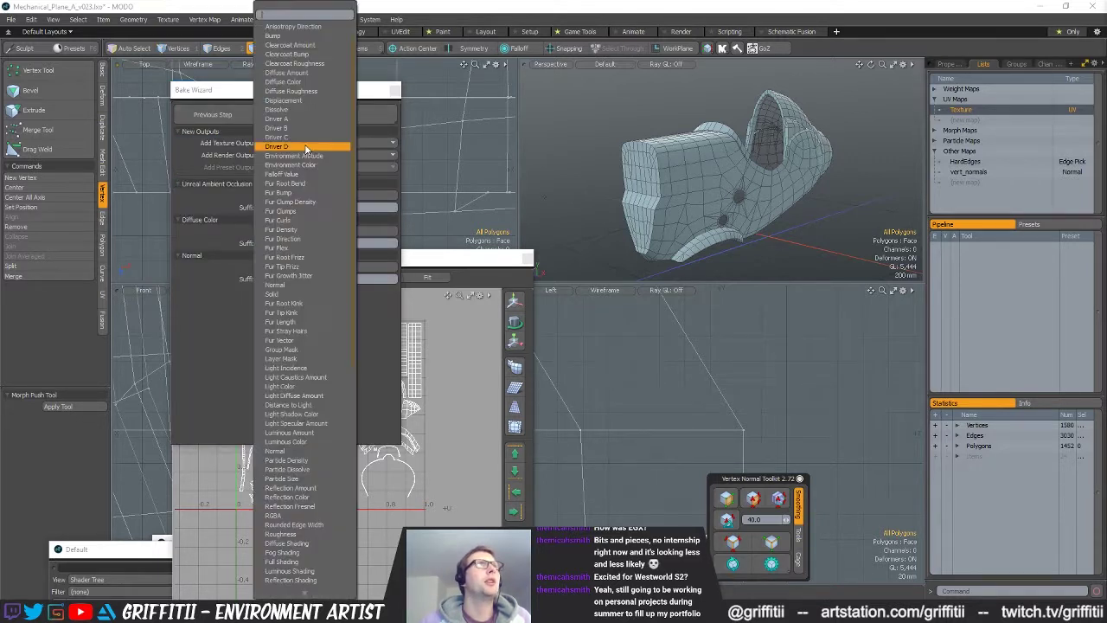
left_click(208, 304)
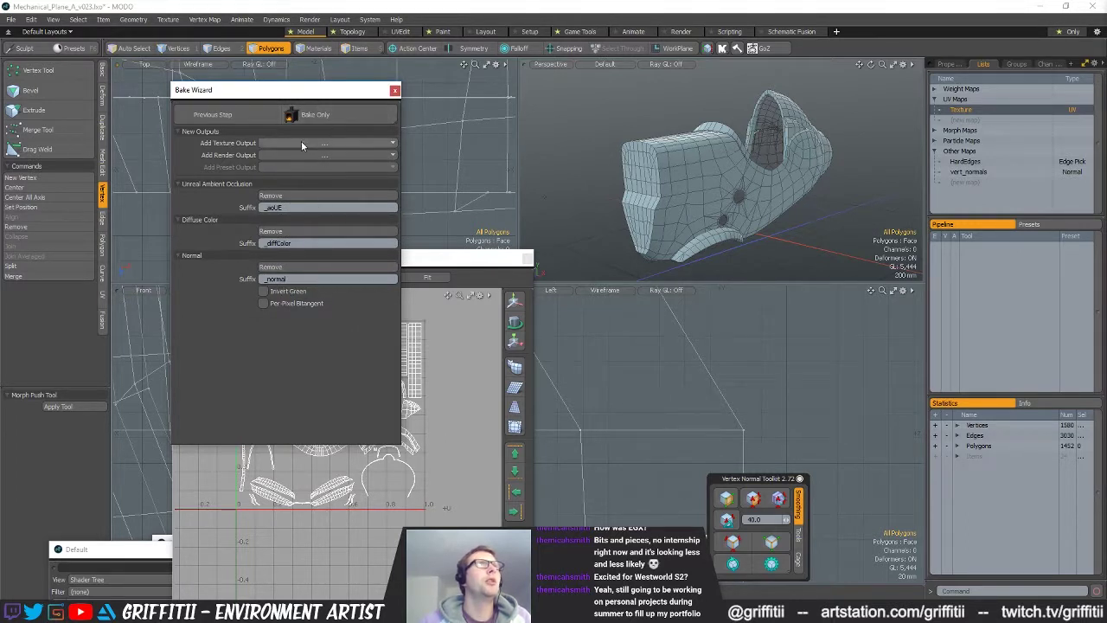
left_click(300, 142)
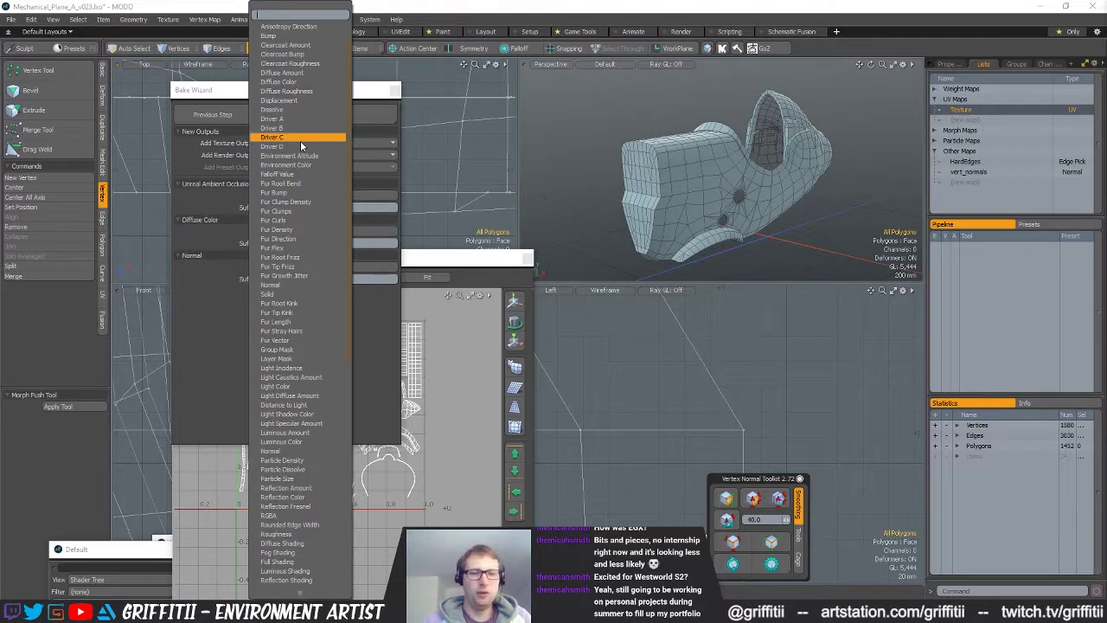
type("cur")
key("BackSpace")
key("BackSpace")
key("BackSpace")
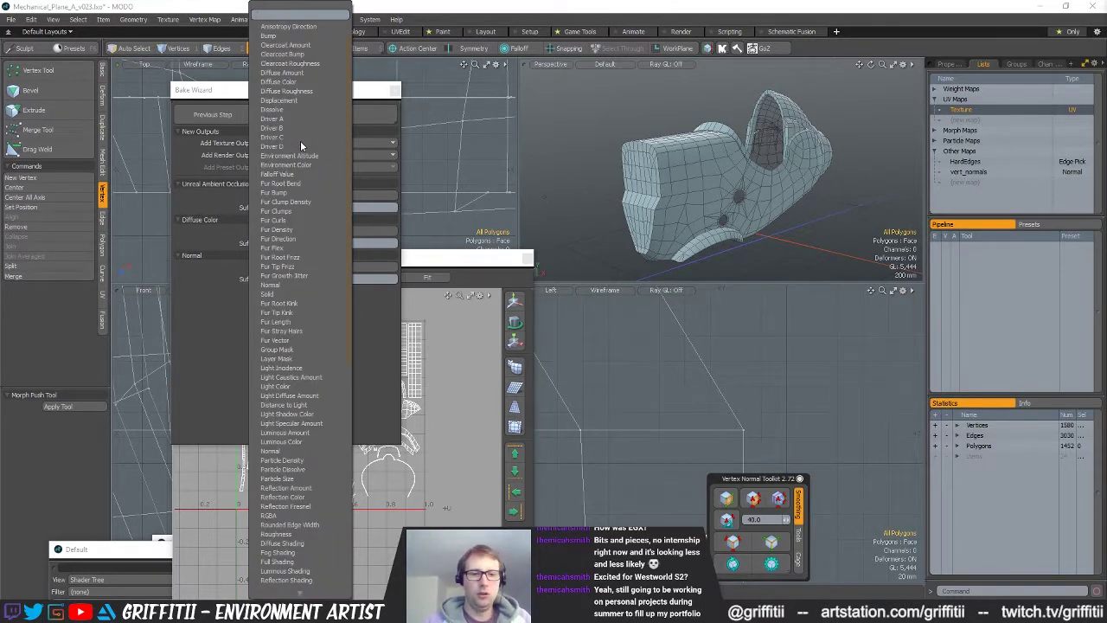
type("w")
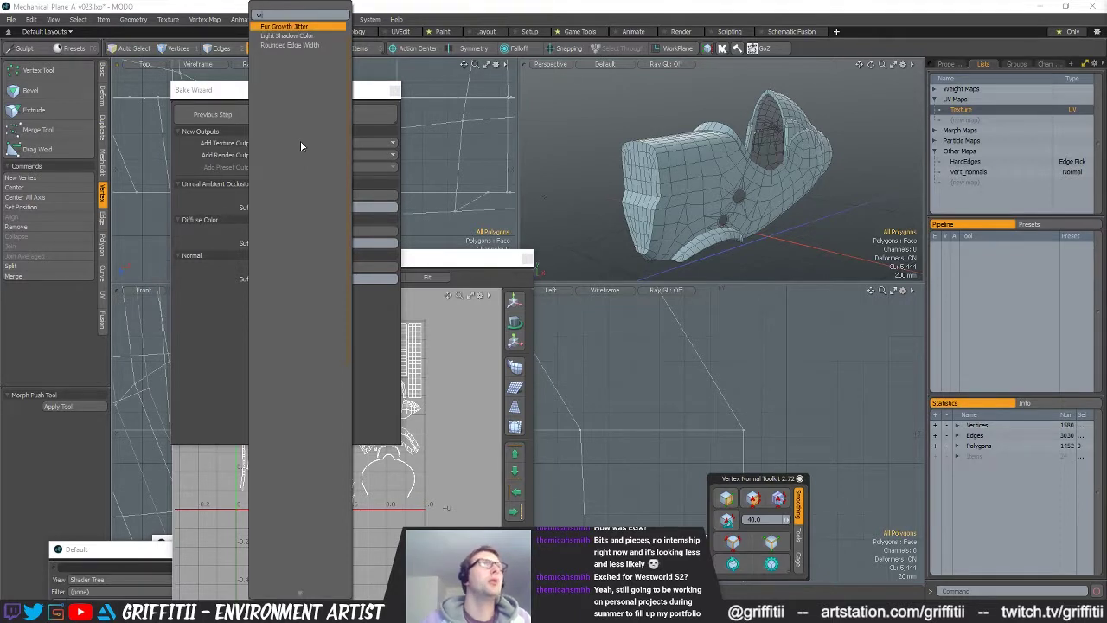
key("BackSpace")
type("norm")
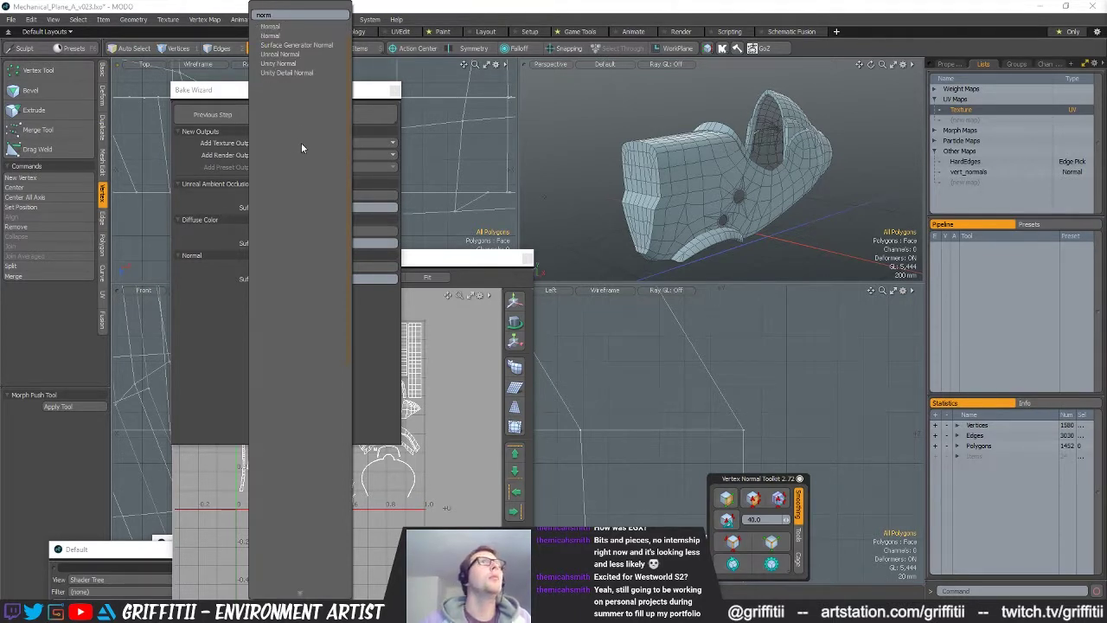
left_click(215, 332)
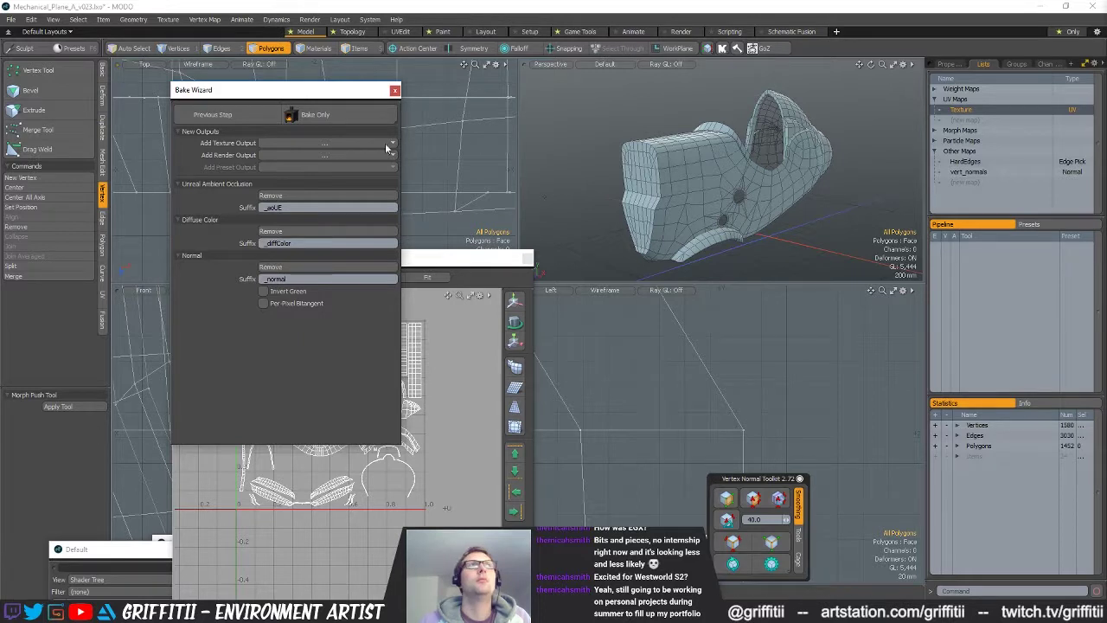
- Bake the Unreal Ambient Occlusion, Diffuse Color and Normal outputs, and examine the baked normal map up close
left_click(324, 116)
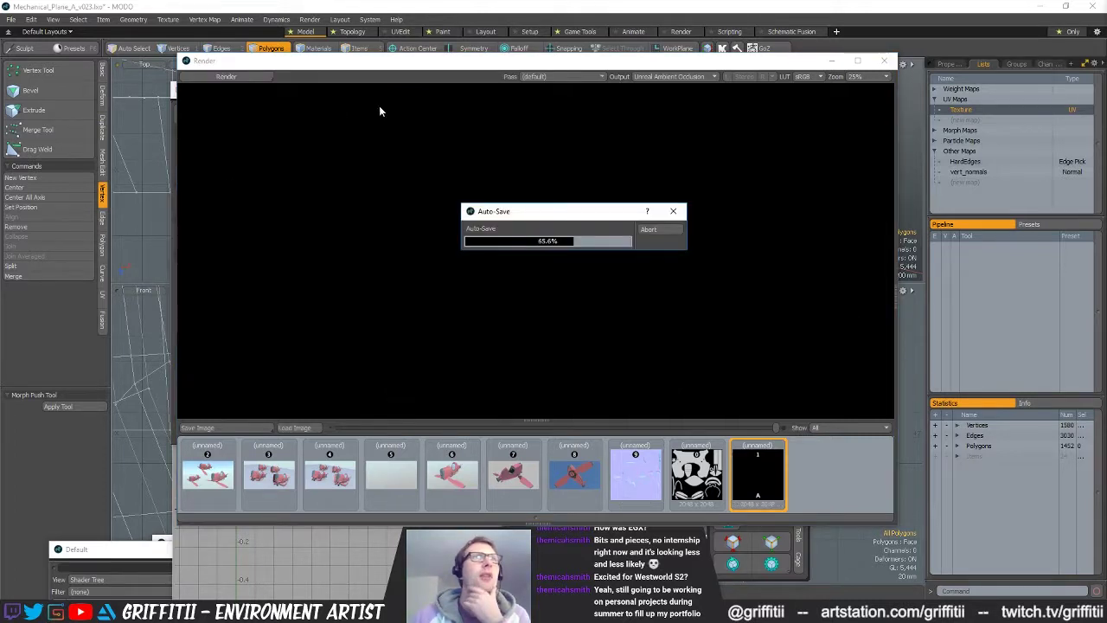
left_click(634, 480)
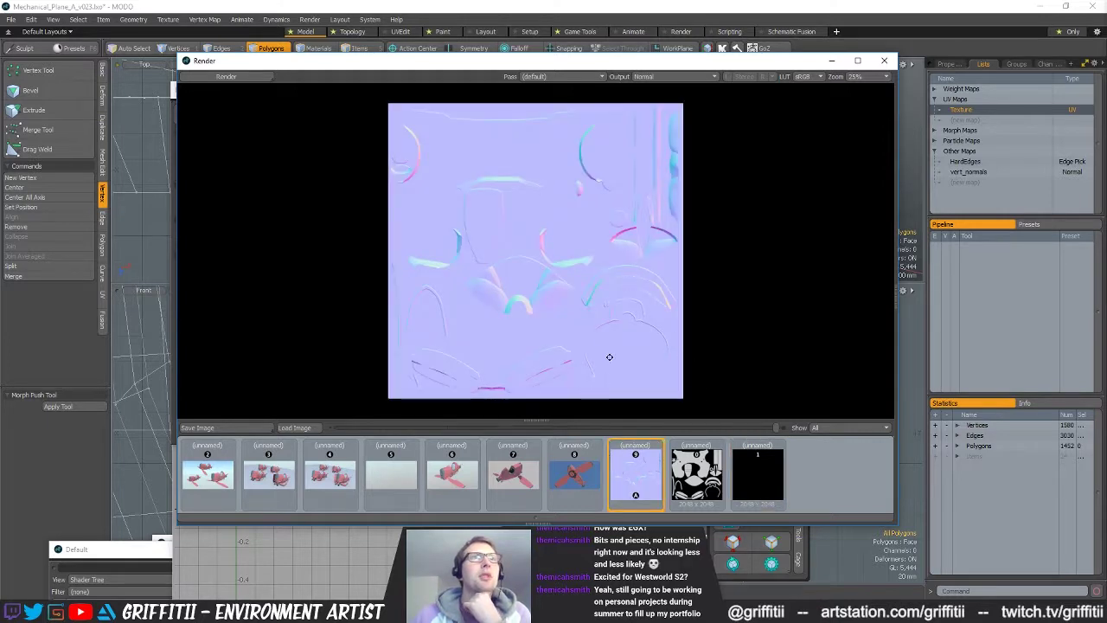
scroll(640, 322, "up", 2)
scroll(604, 307, "up", 2)
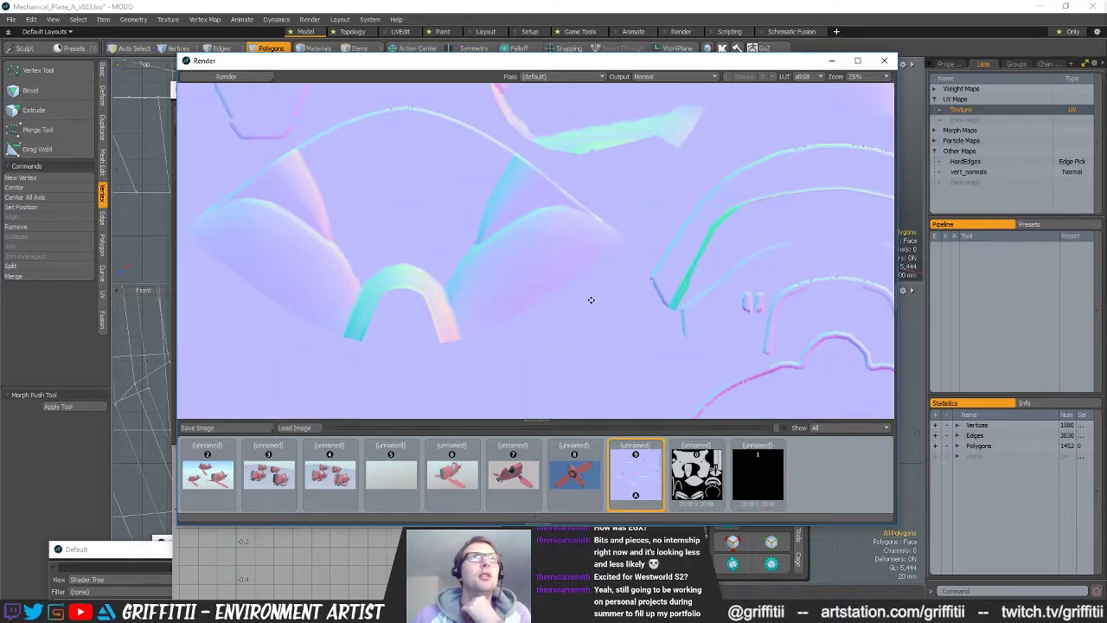
left_click_drag(744, 269, 668, 254)
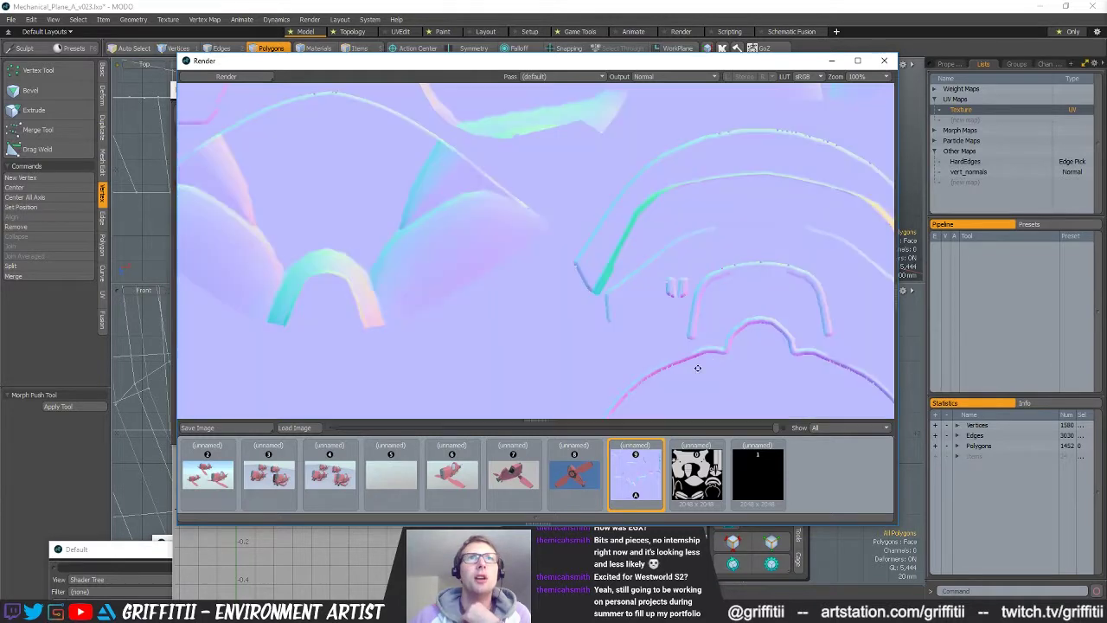
- Examine the fuselage pieces across the baked normal map up close and check the whole map's layout
left_click_drag(562, 241, 680, 317)
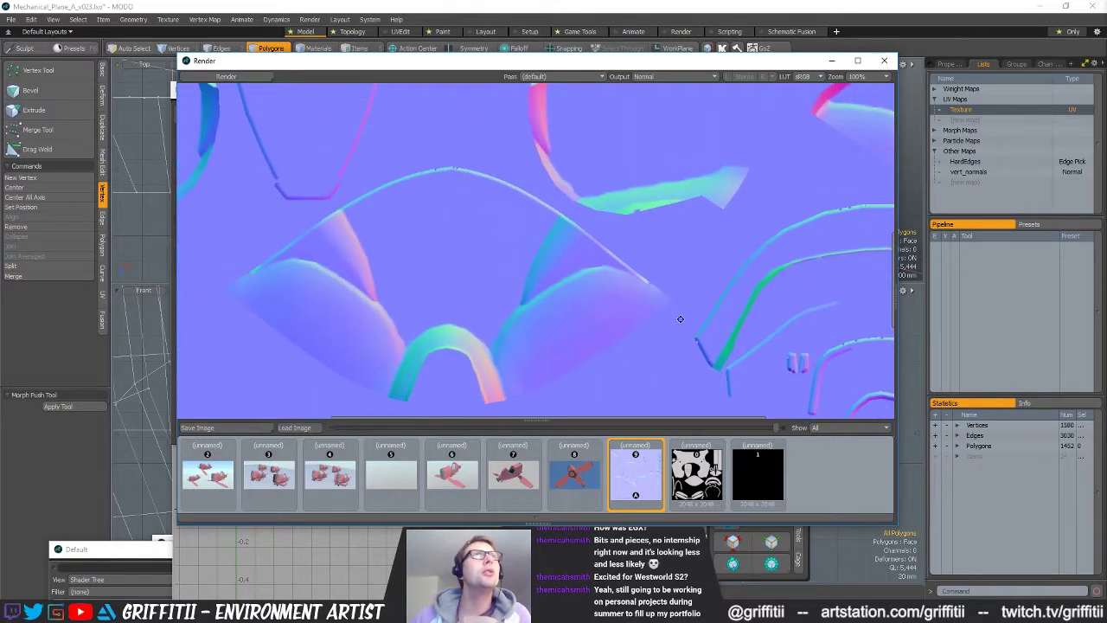
left_click_drag(551, 210, 540, 256)
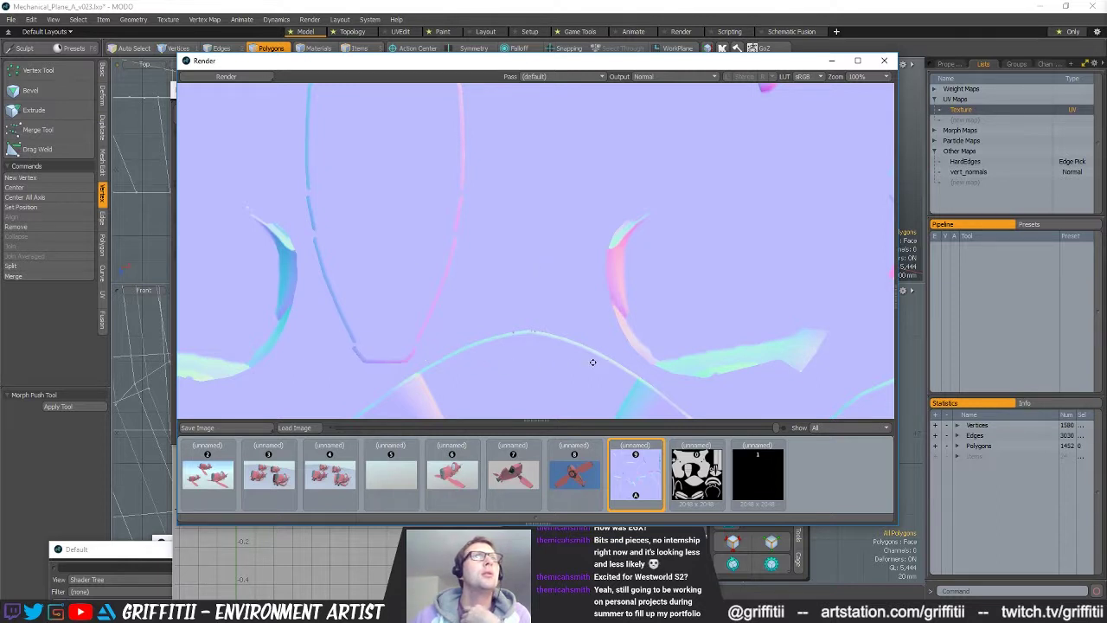
scroll(593, 362, "down", 3)
scroll(592, 361, "up", 1)
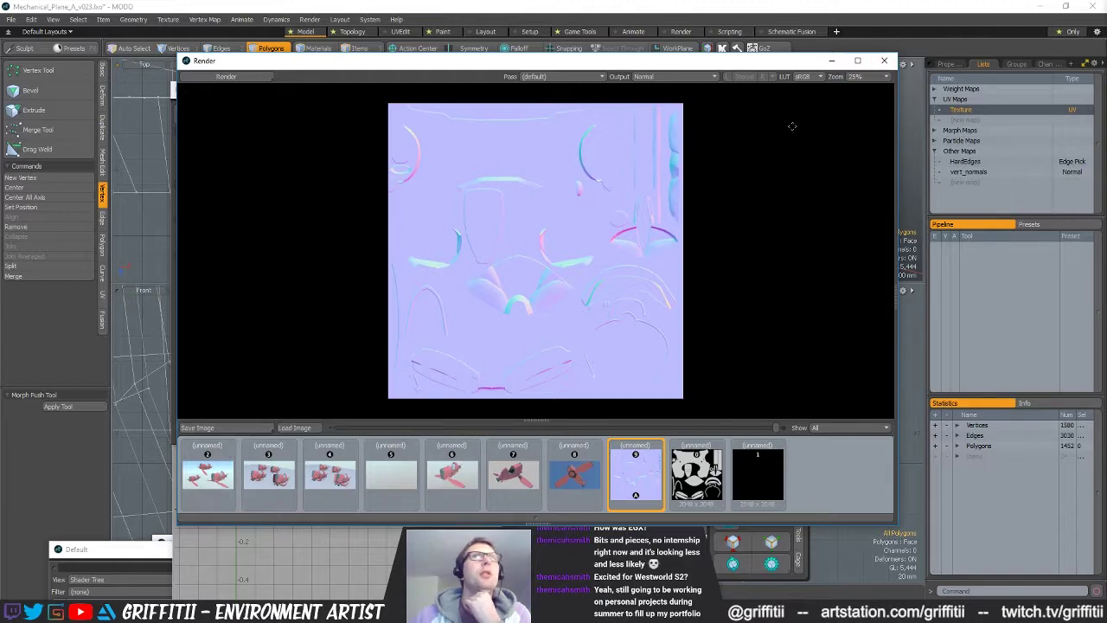
- Check the Plane_Tests_Painter folder inside Substances for the baked maps and close the render window
left_click(298, 611)
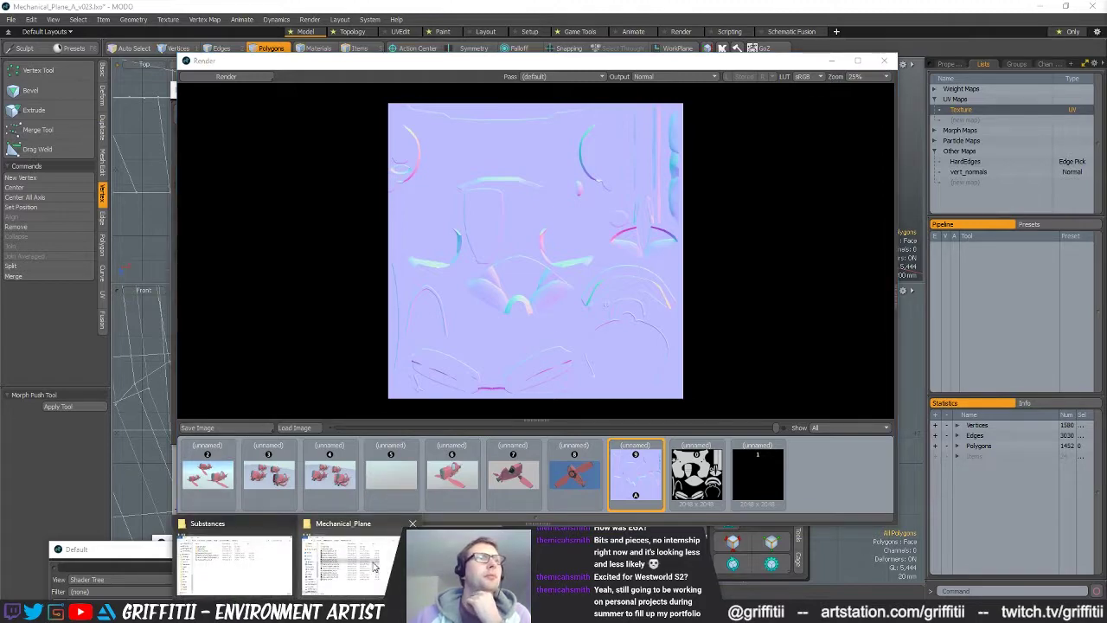
left_click(245, 568)
double_click(553, 210)
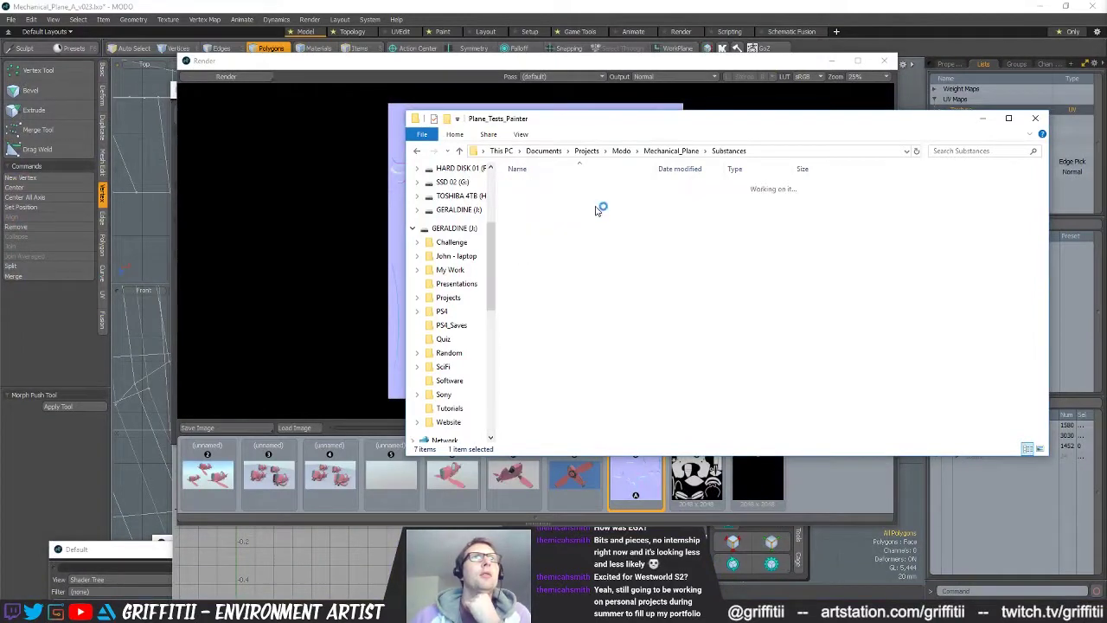
left_click(689, 76)
left_click(883, 59)
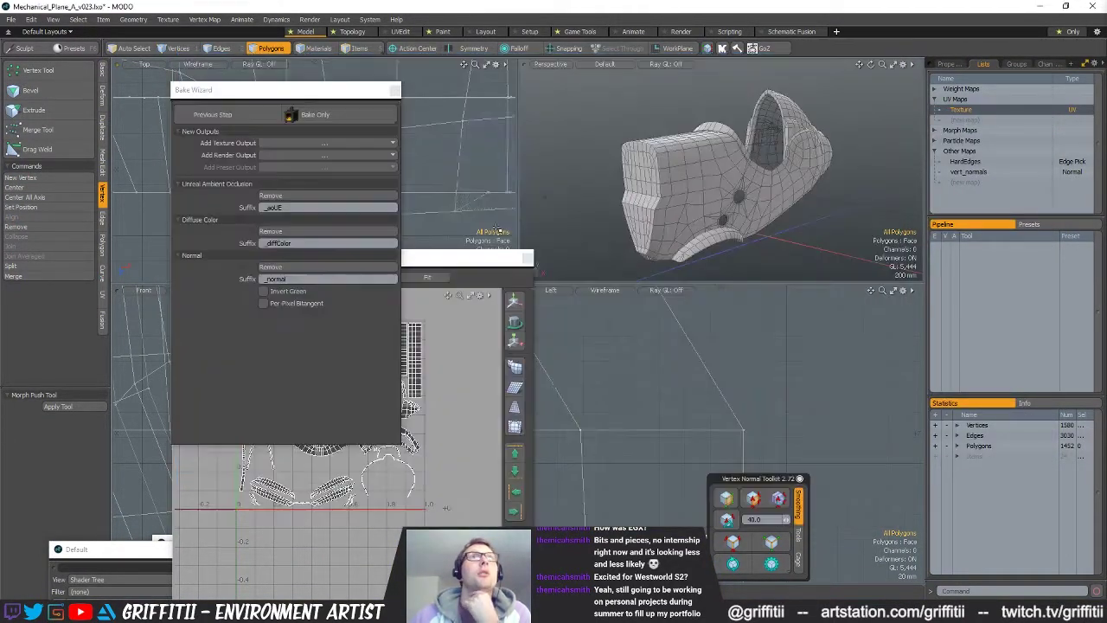
- Remove the Unreal Ambient Occlusion and Diffuse Color outputs and set the bake's base filename to Plane_Bake_HIGH
left_click(275, 196)
left_click(275, 197)
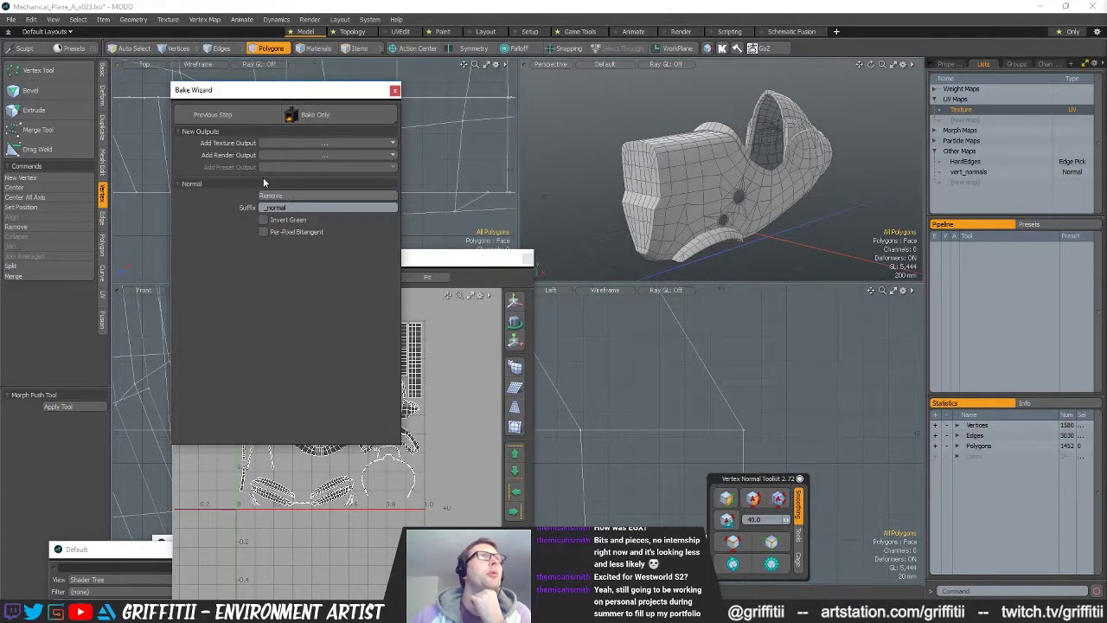
left_click(207, 117)
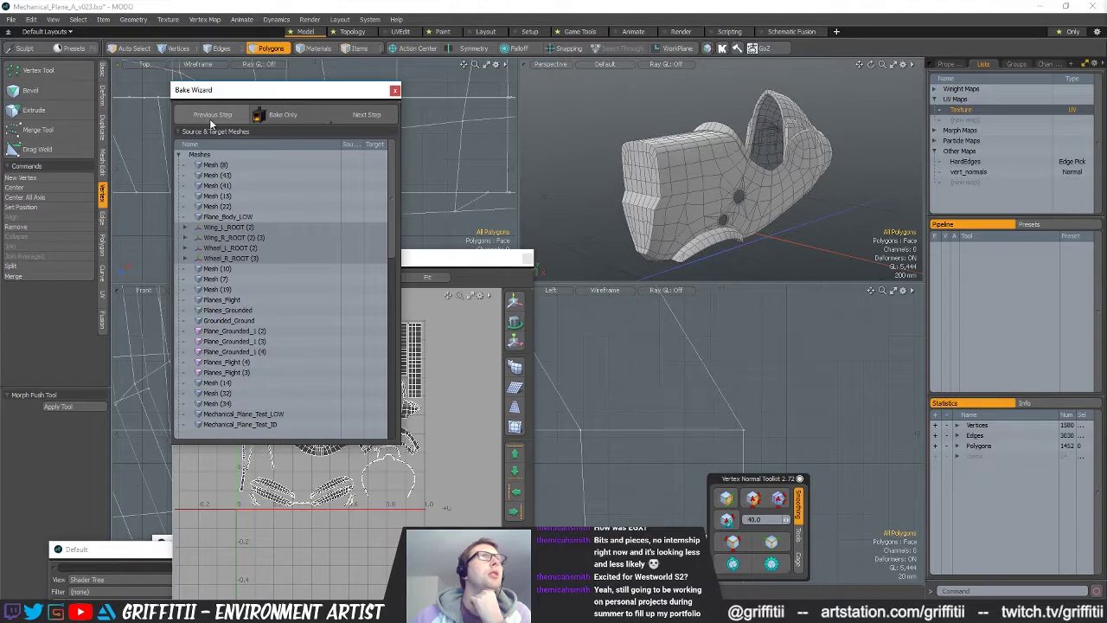
left_click(211, 118)
left_click(340, 144)
left_click_drag(300, 142, 396, 145)
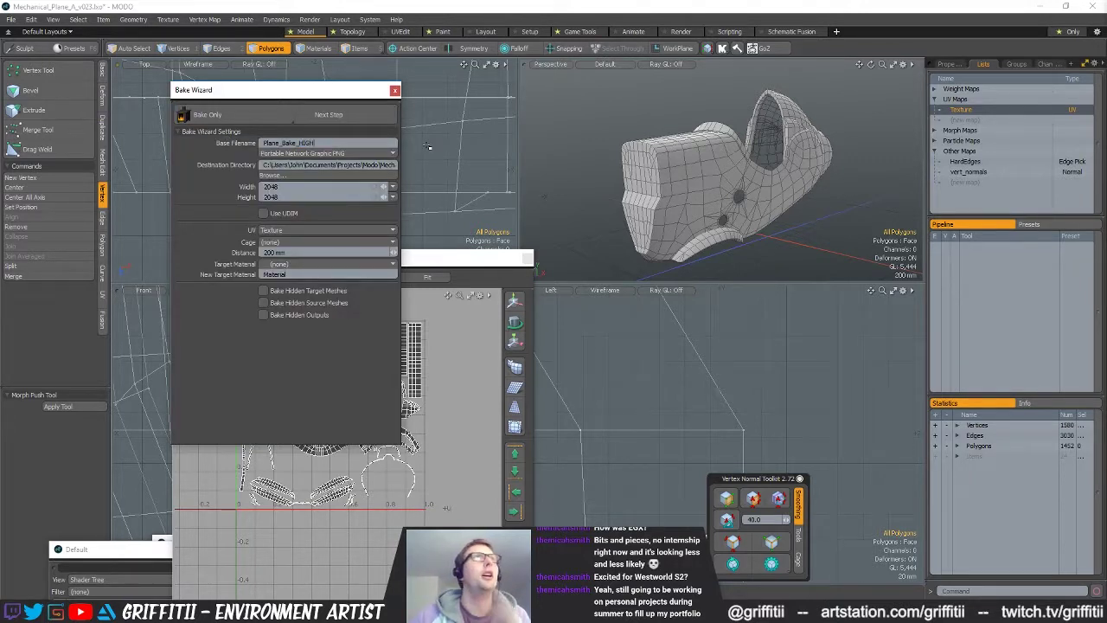
- Replace Plane_New_Body_ROUNDED with Plane_New_Body_HIGH as the source mesh, keeping Plane_New_Body_LOW as the target
left_click(346, 113)
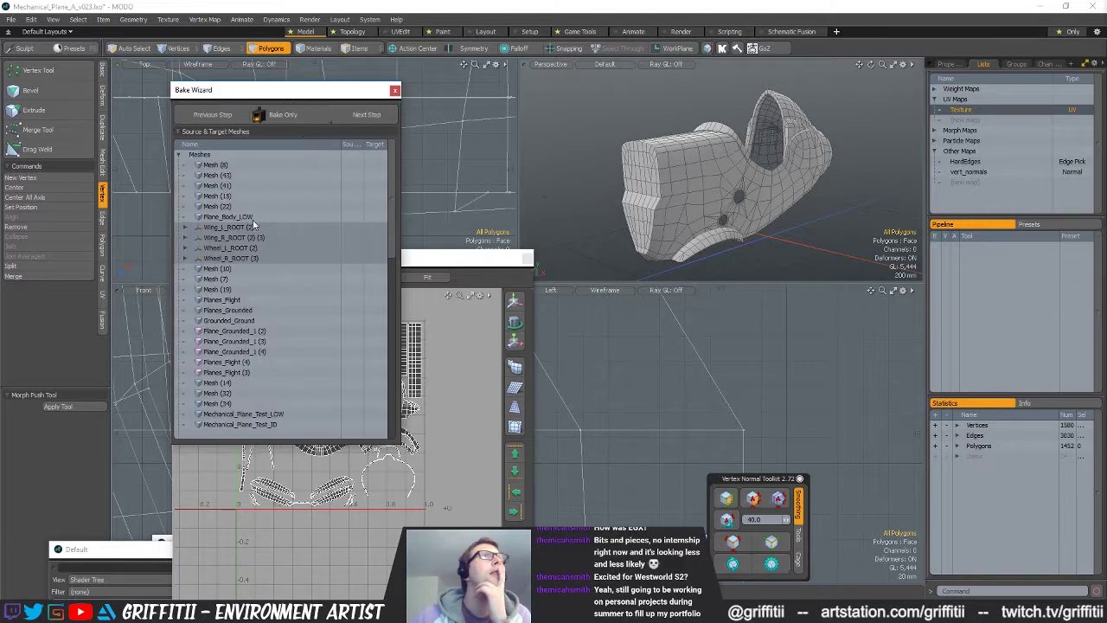
scroll(296, 326, "down", 2)
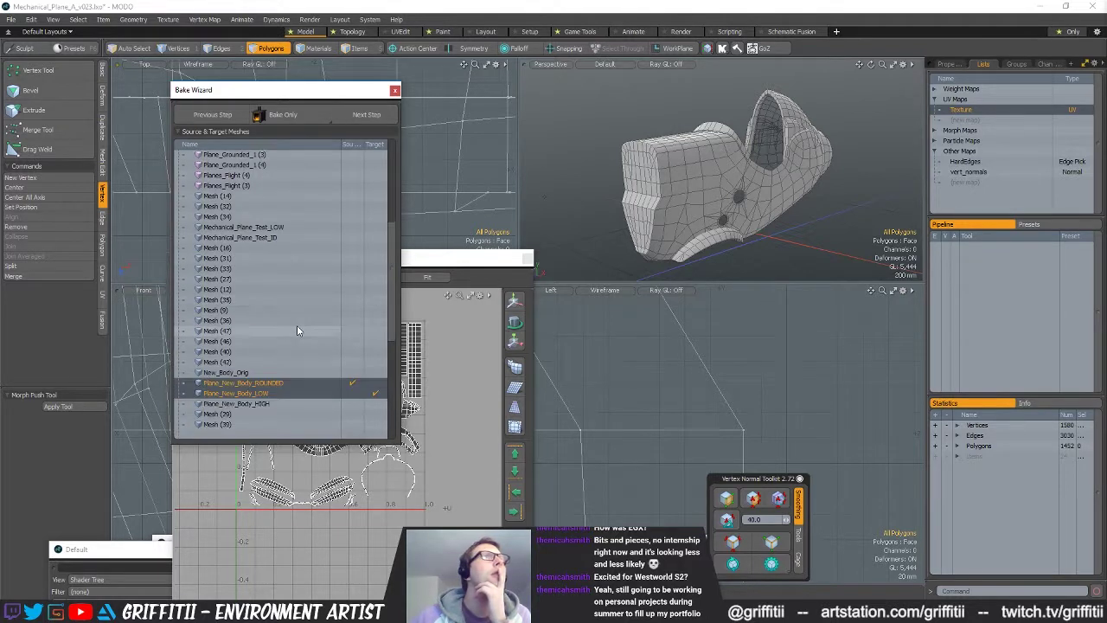
left_click(349, 382)
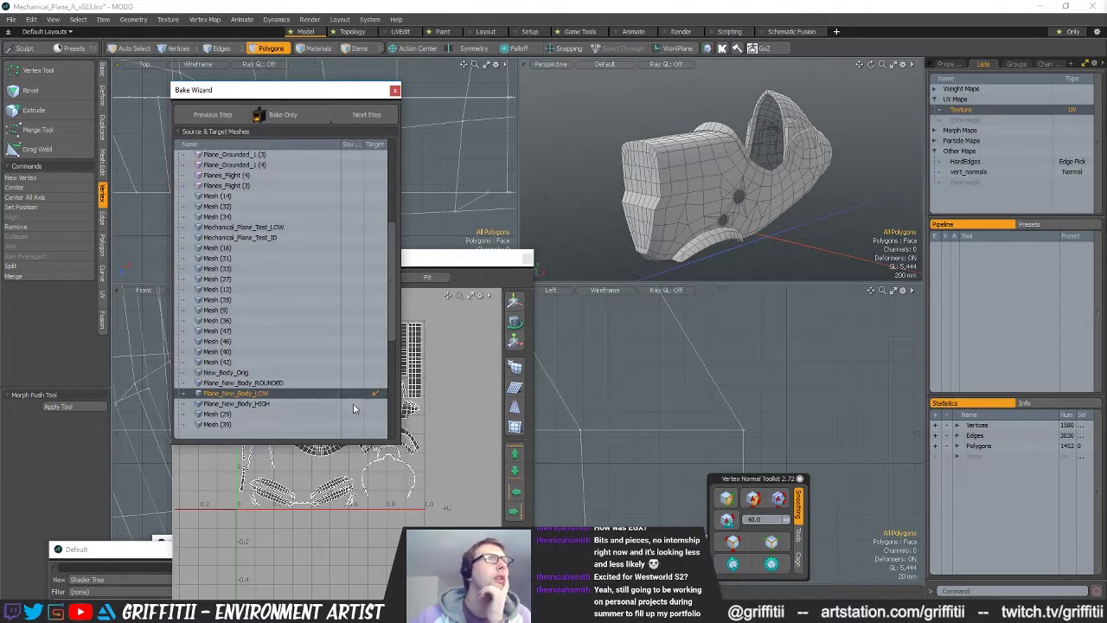
left_click(353, 404)
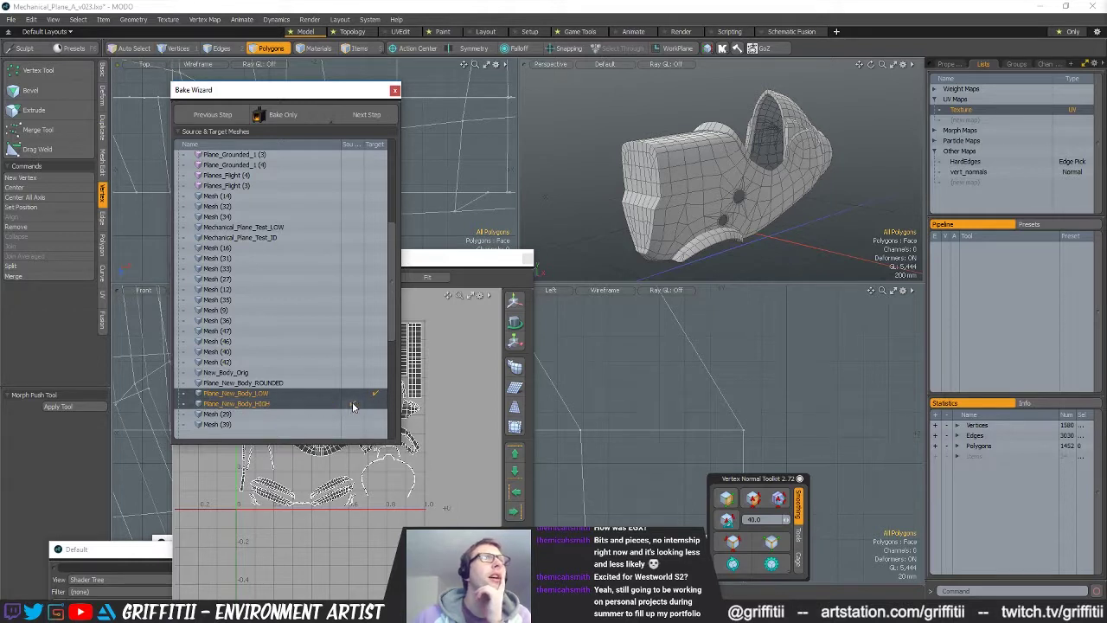
- Continue to the new outputs, make the high-poly body visible in the scene and bake the Normal output
left_click(365, 114)
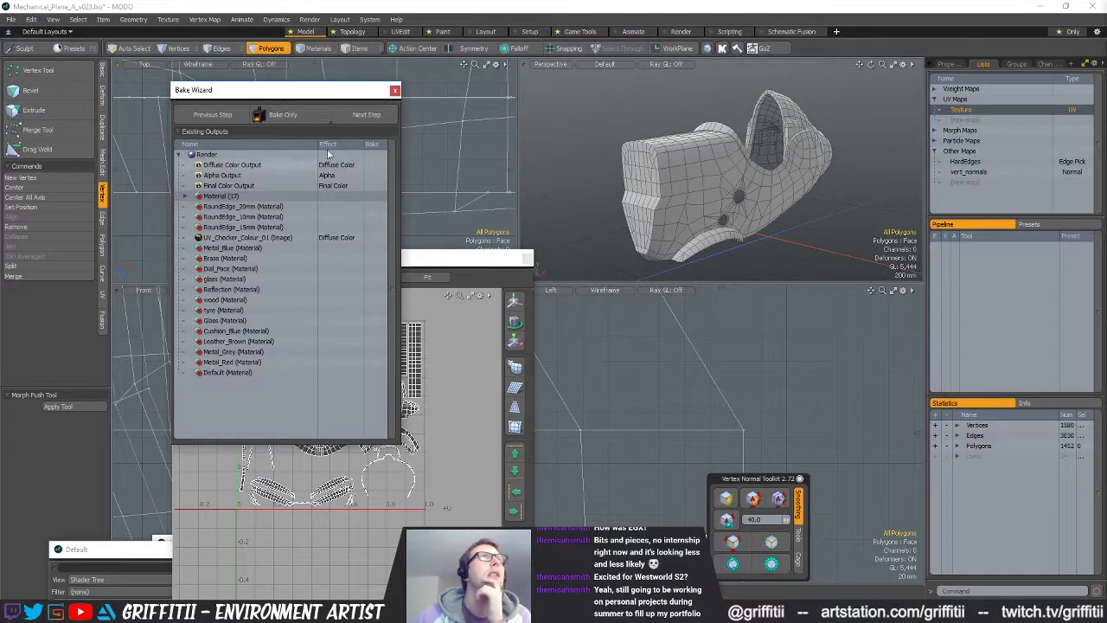
left_click(365, 114)
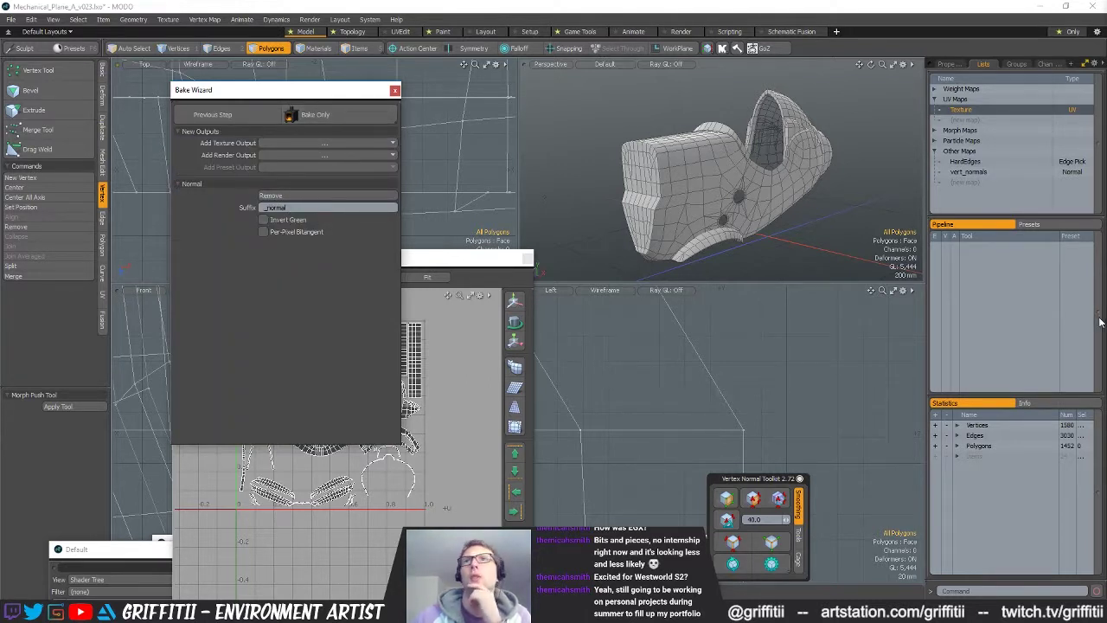
left_click(1062, 297)
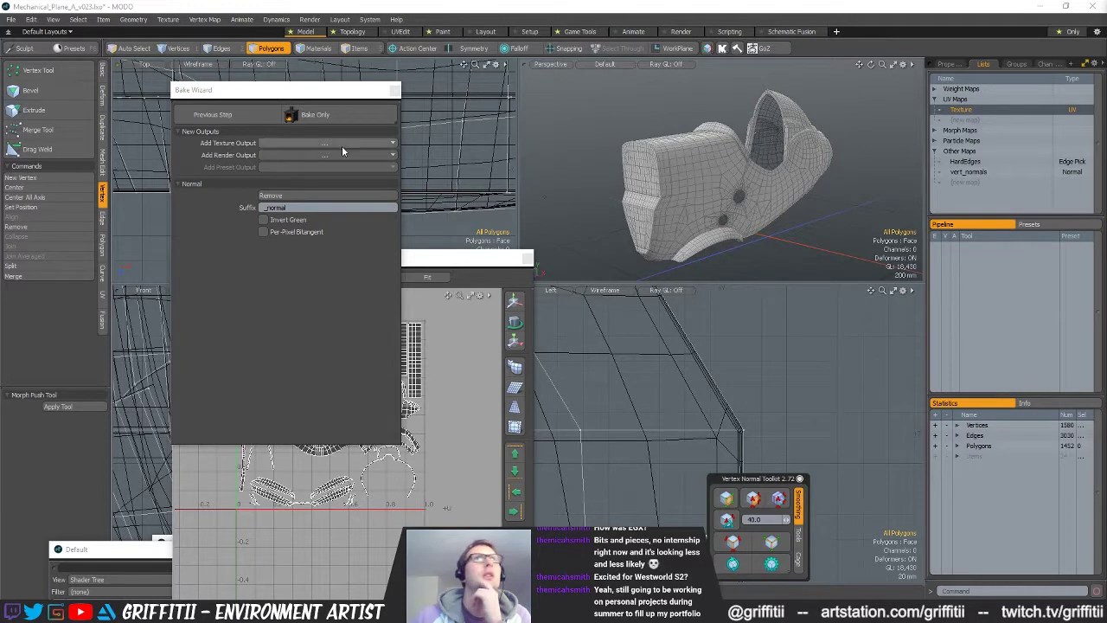
left_click(330, 124)
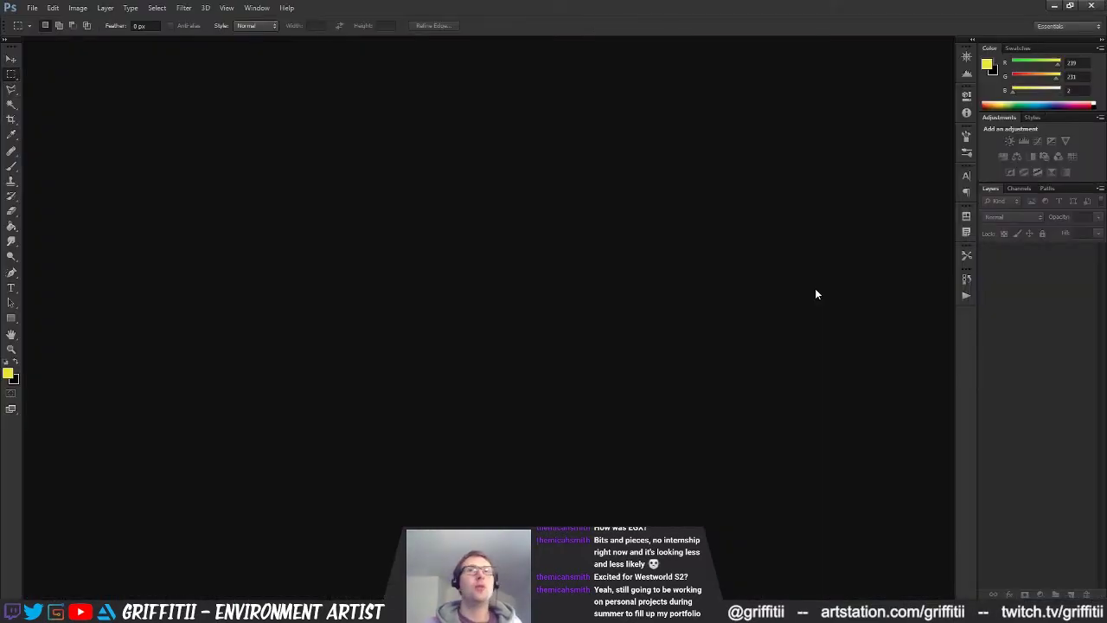
- In Photoshop, open Plane_Bake_HIGH_normal.png and Plane_Bake_ROUNDED_normal.png from the Substances/Plane_Tests_Painter folder
key("ctrl+o")
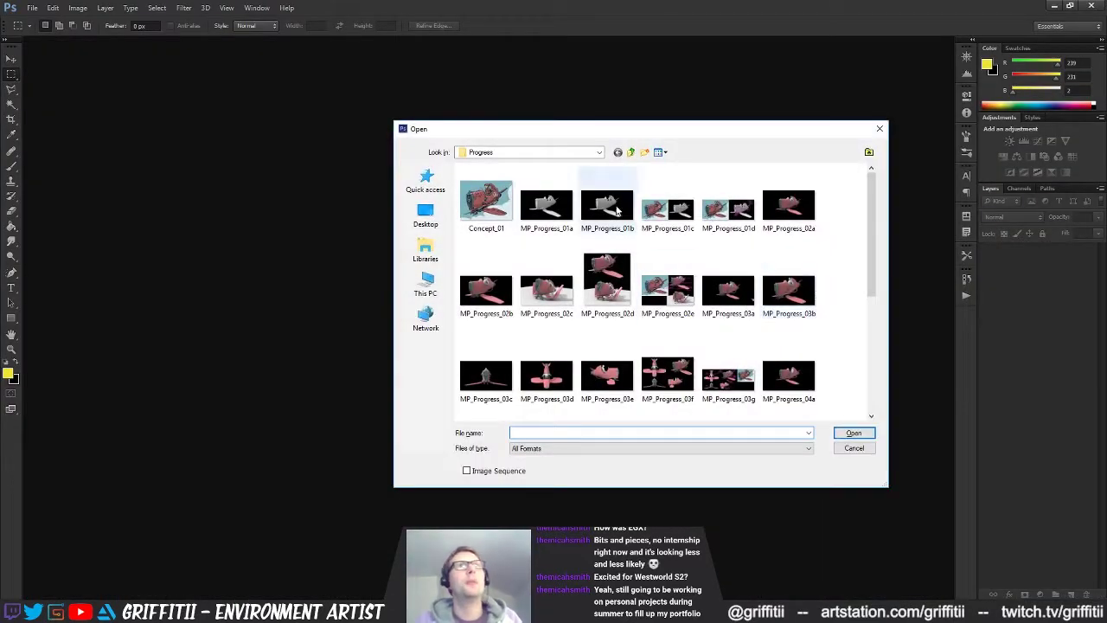
left_click(630, 152)
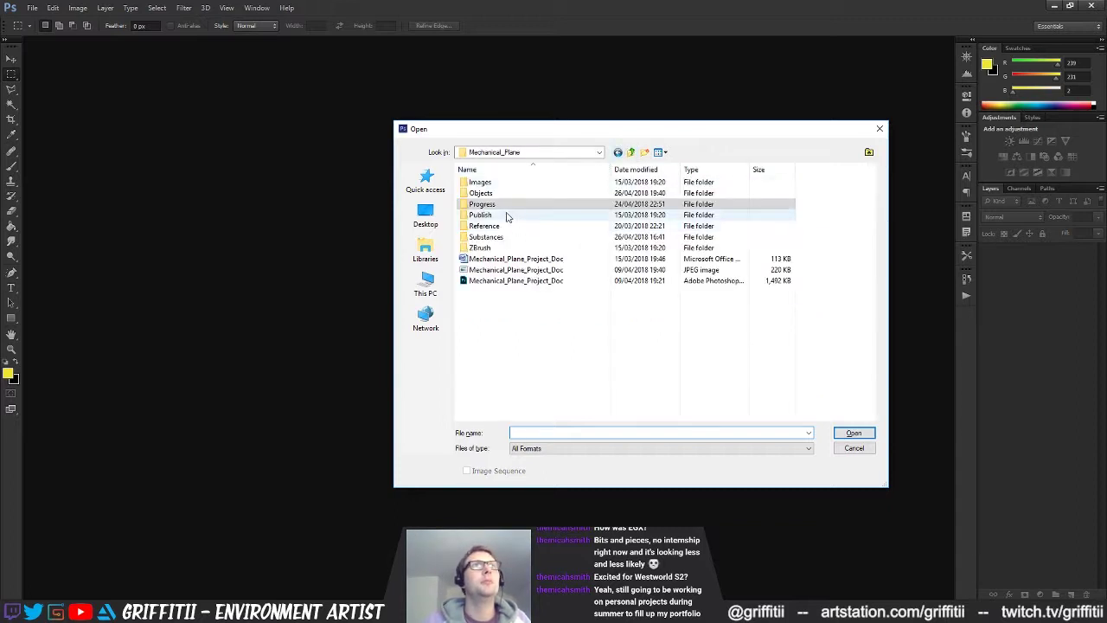
double_click(486, 239)
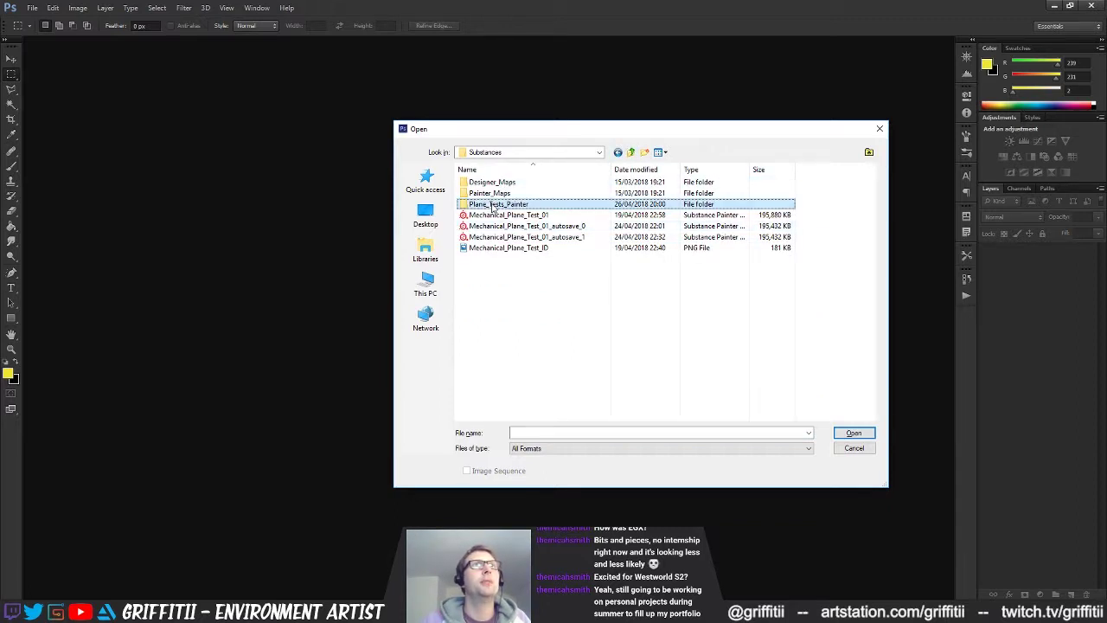
double_click(497, 204)
left_click(667, 195)
left_click(487, 197, "ctrl")
left_click(852, 433)
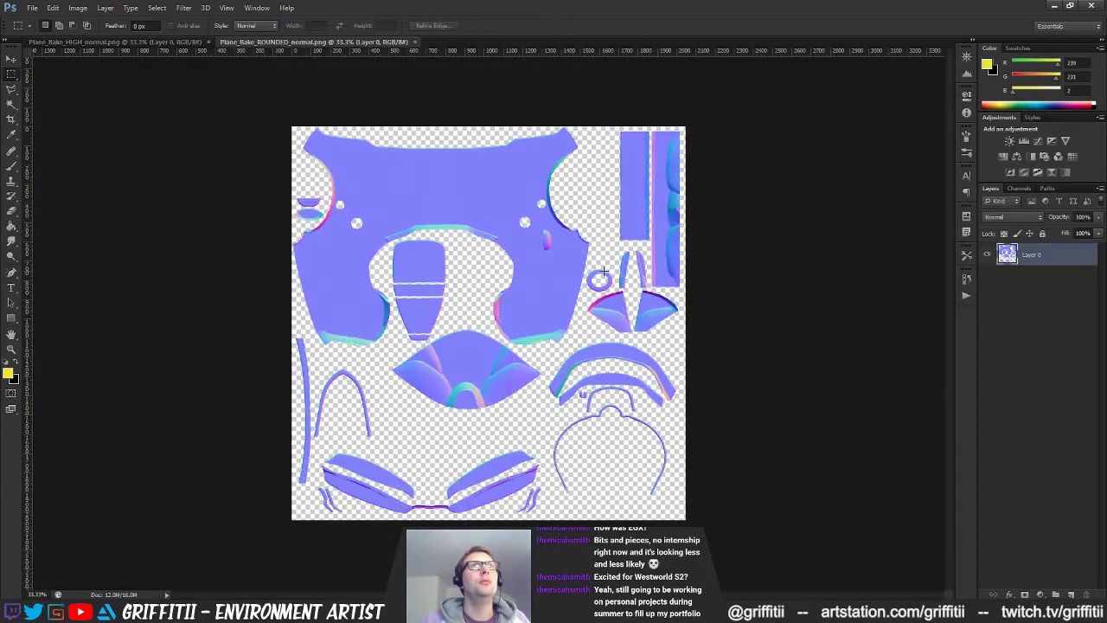
- Add a layer filled with the flat normal blue (128, 128, 255) sampled from the map beneath the Plane_Bake_HIGH_normal image
left_click(160, 43)
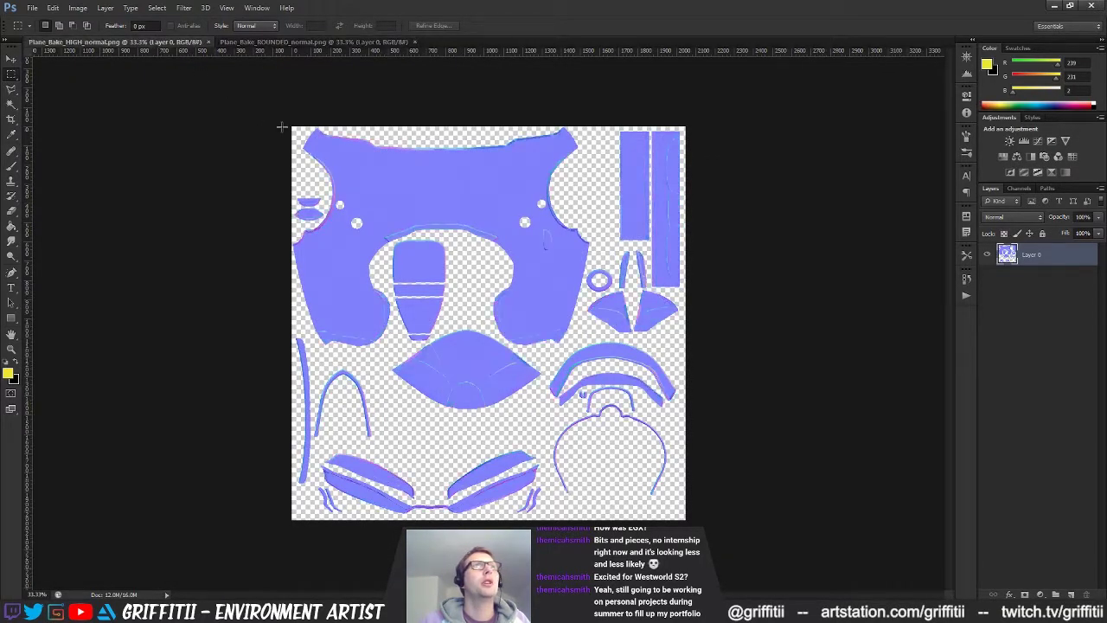
key("i")
left_click(499, 195)
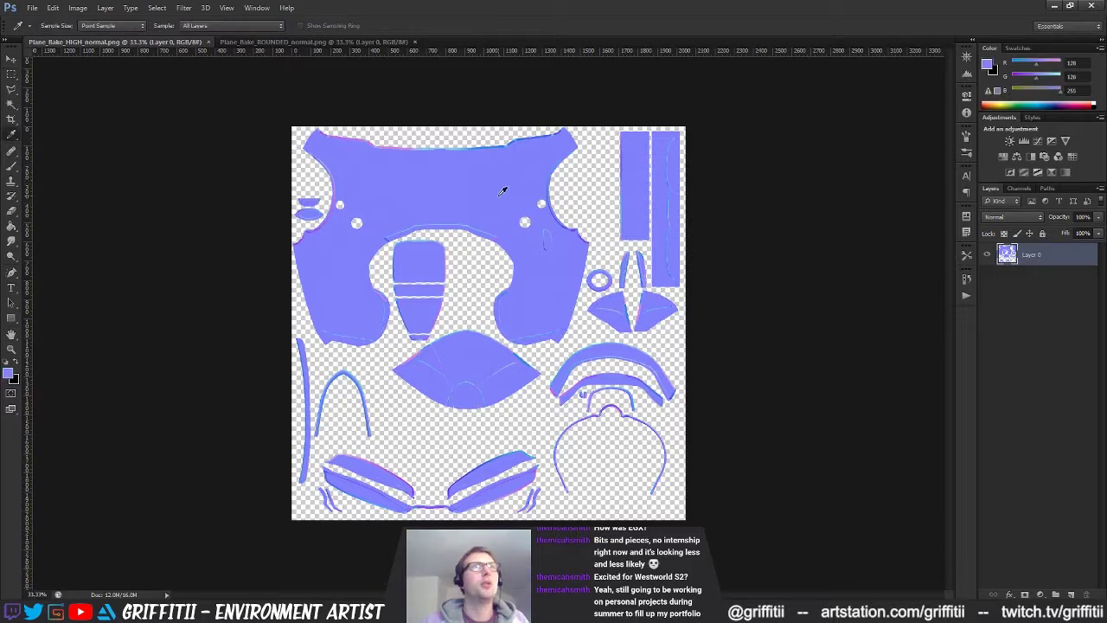
key("ctrl+shift+alt+n")
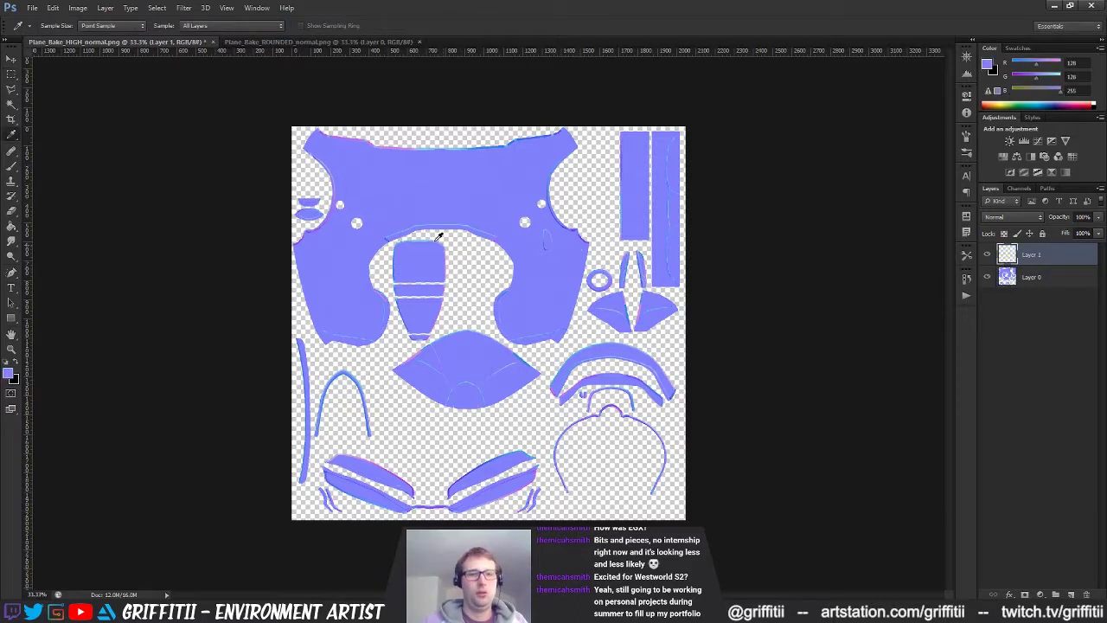
key("g")
left_click(435, 256)
left_click_drag(1037, 264, 1030, 353)
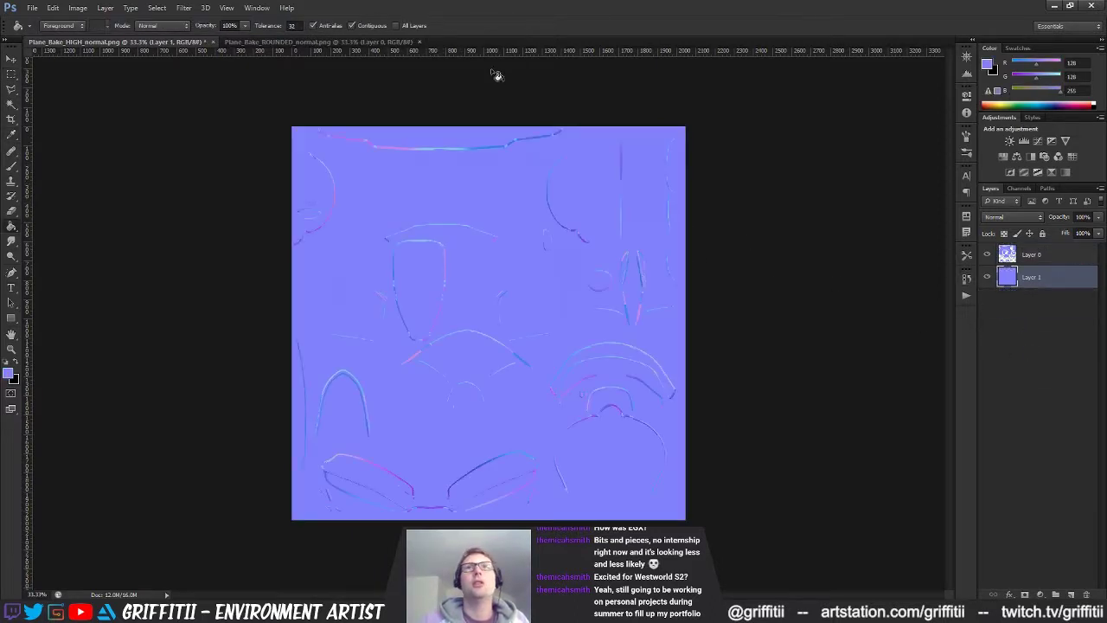
- Copy the rounded normal map into the Plane_Bake_HIGH_normal document and name the two map layers HIGH and ROUNDED
key("ctrl+Tab")
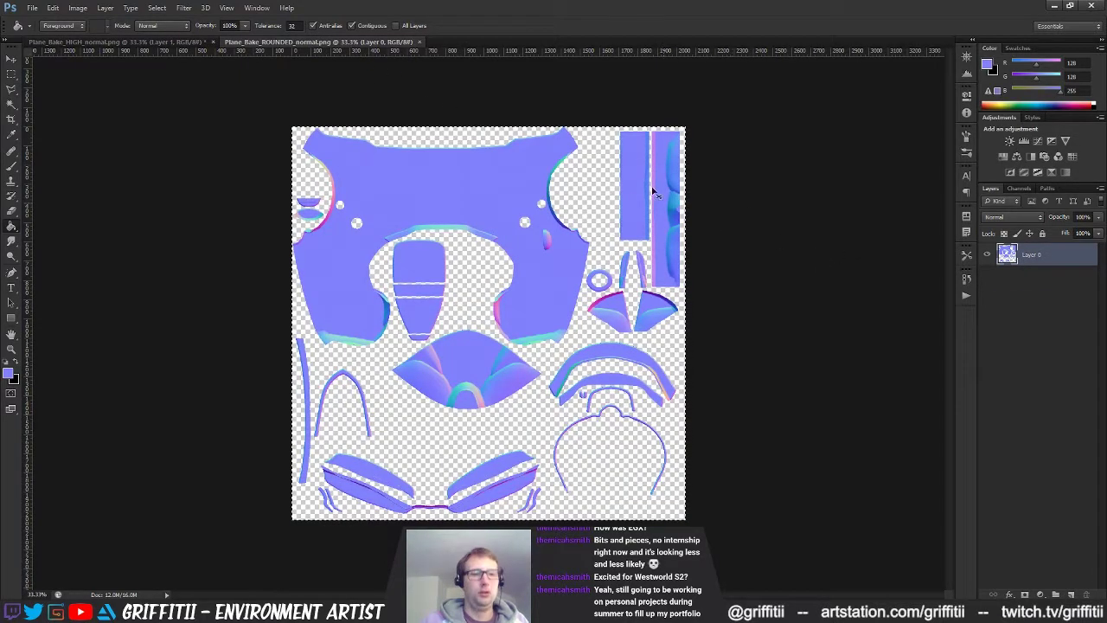
left_click(149, 43)
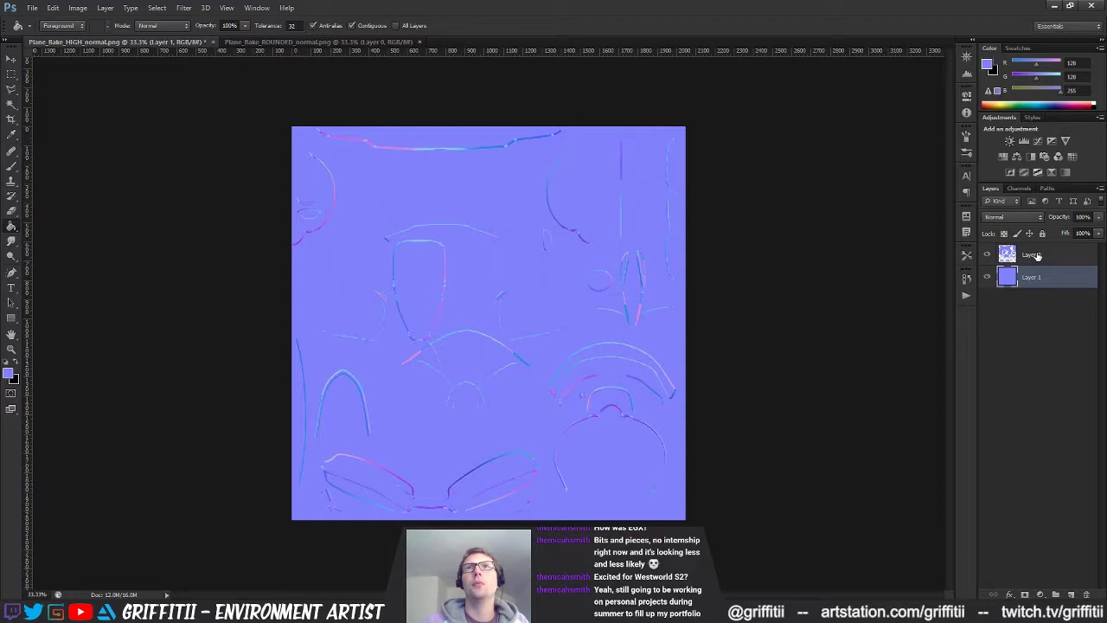
double_click(1033, 254)
key("Return")
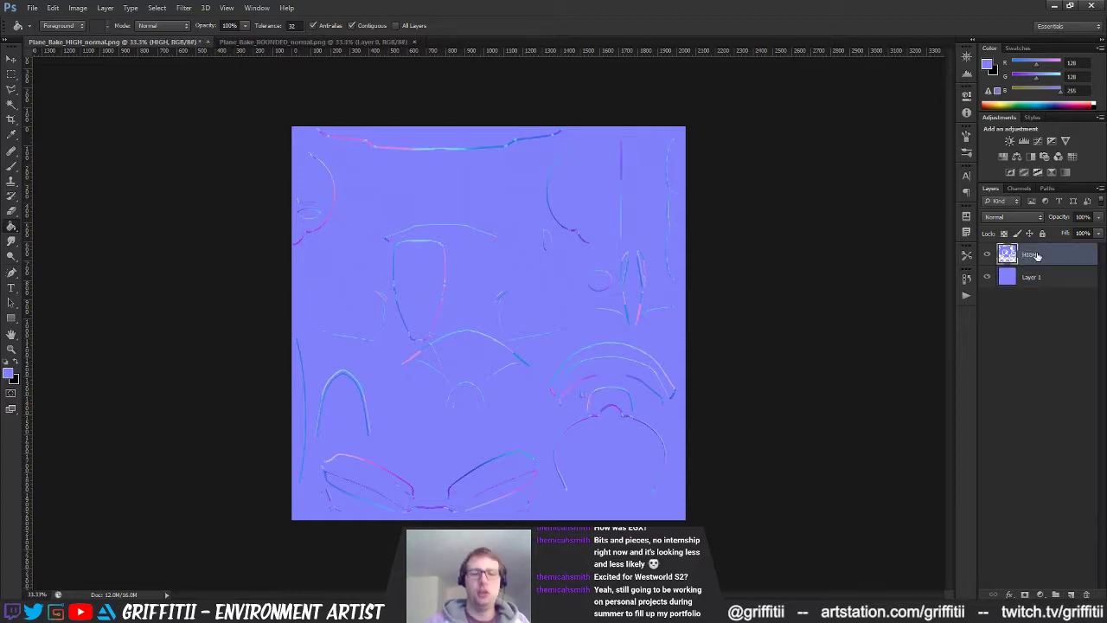
key("ctrl+v")
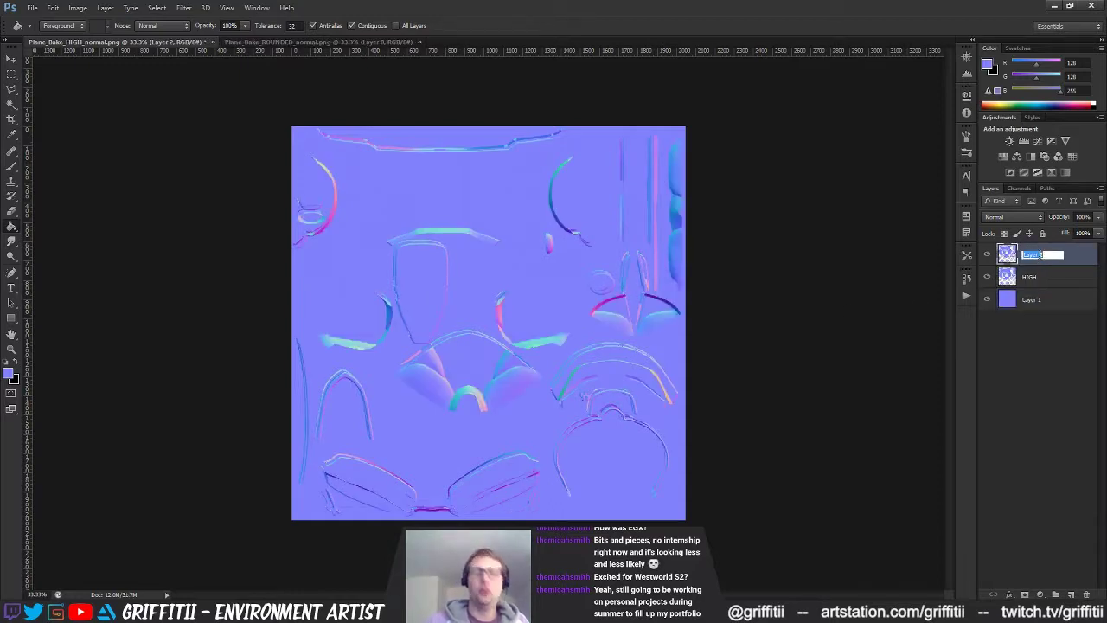
key("Return")
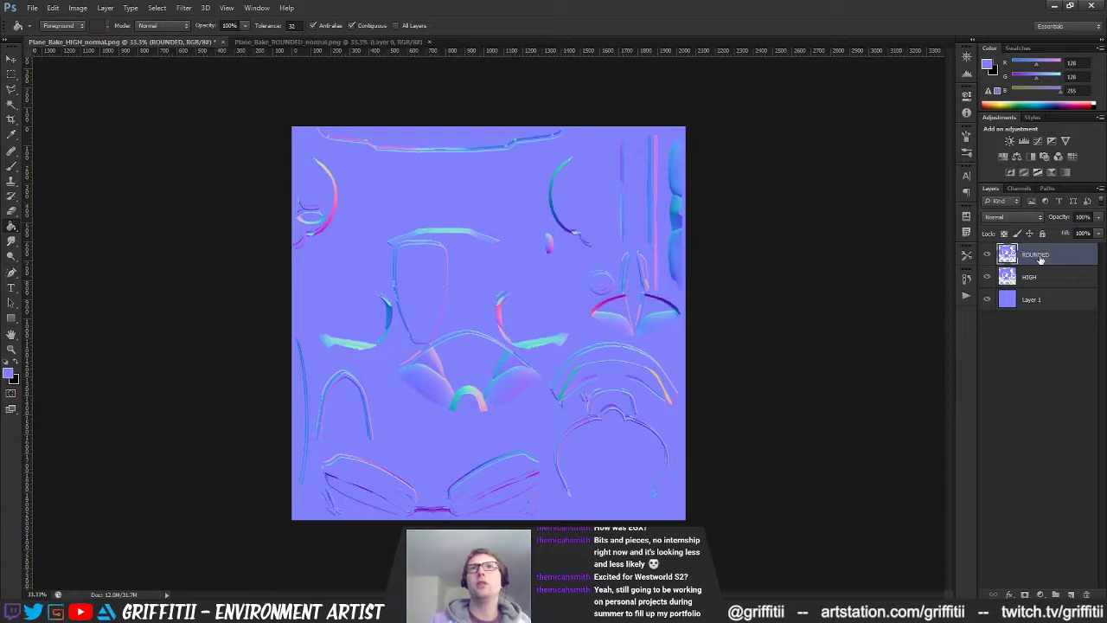
- Compare the HIGH and ROUNDED normal maps up close by toggling the ROUNDED layer's visibility
key("m")
key("z")
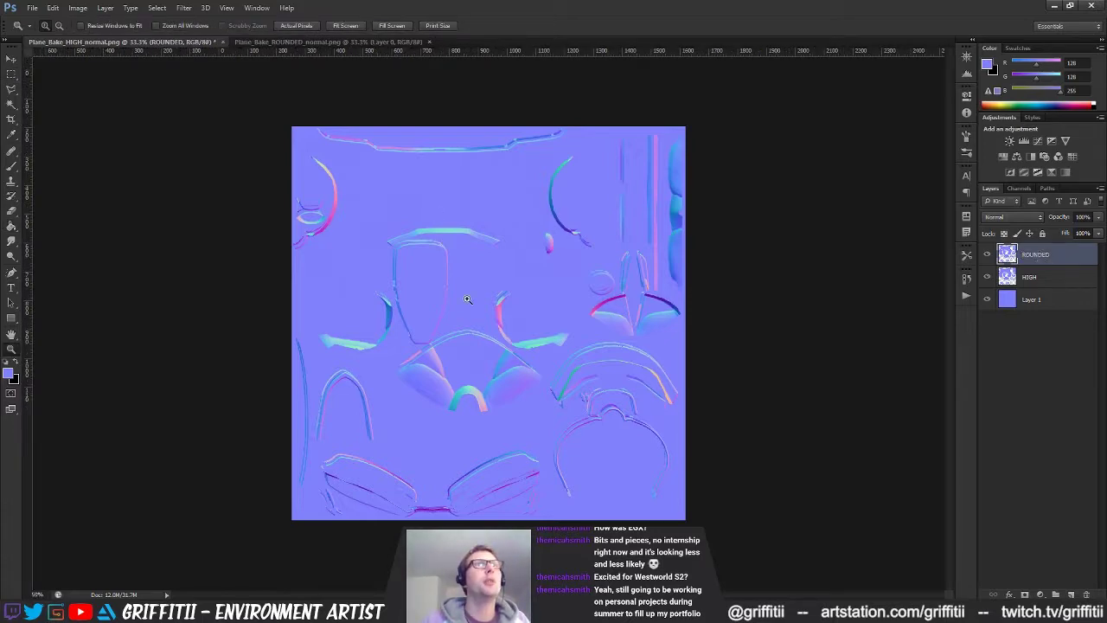
left_click(439, 240)
left_click(440, 242)
left_click_drag(572, 438, 491, 309)
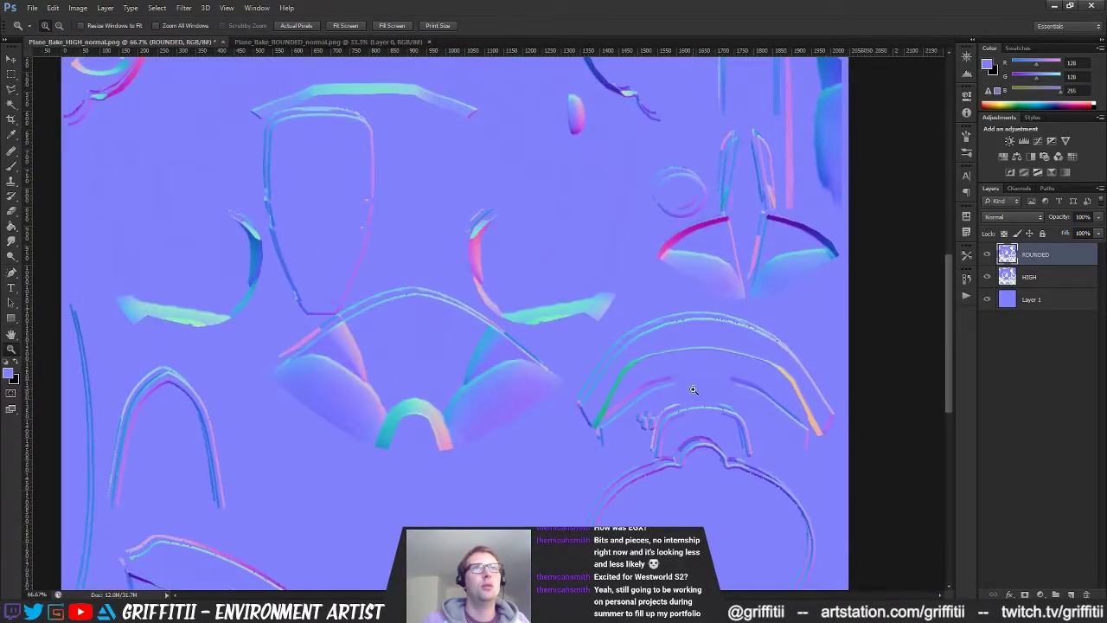
key("m")
left_click(987, 252)
left_click(987, 253)
left_click(987, 253)
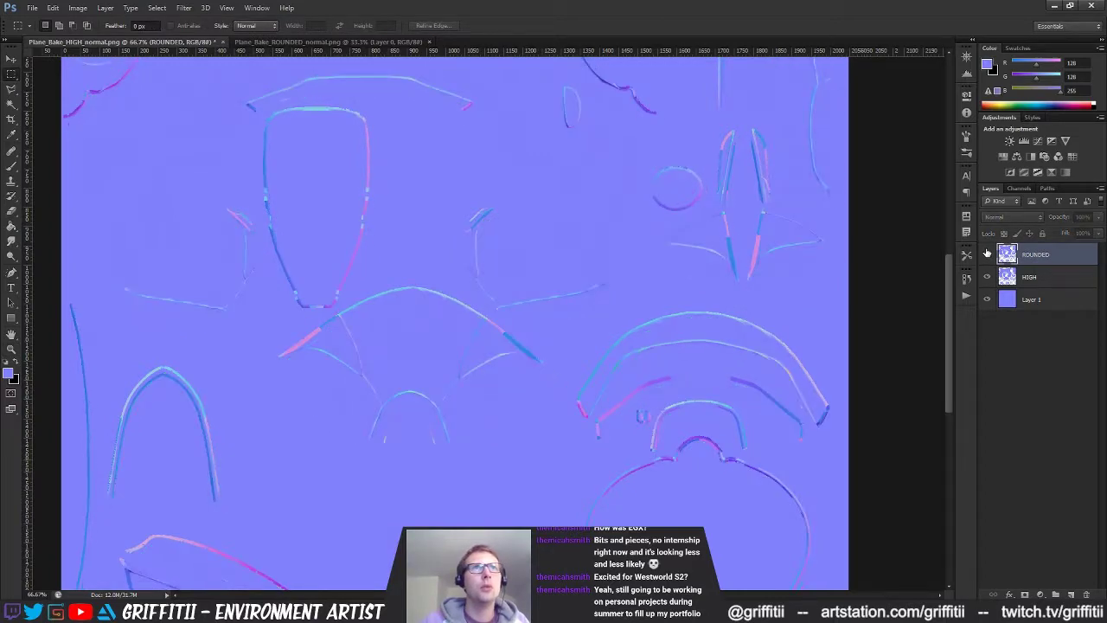
left_click(987, 252)
left_click_drag(568, 433, 639, 311)
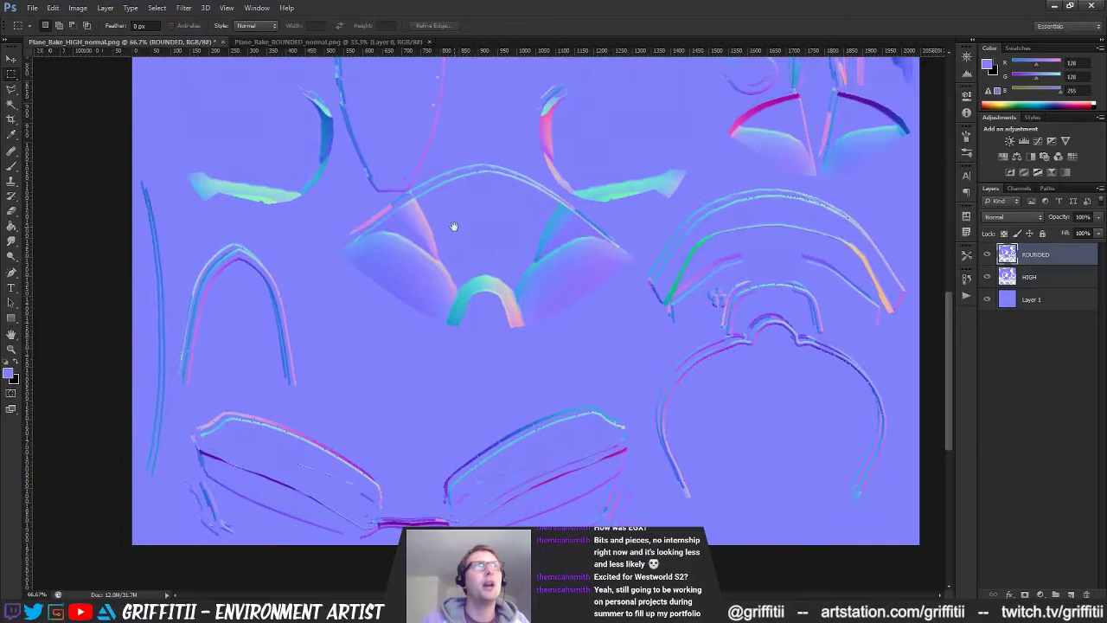
- Add a layer filled with flat normal blue beneath the map in Plane_Bake_ROUNDED_normal.png and merge the two layers
left_click(327, 41)
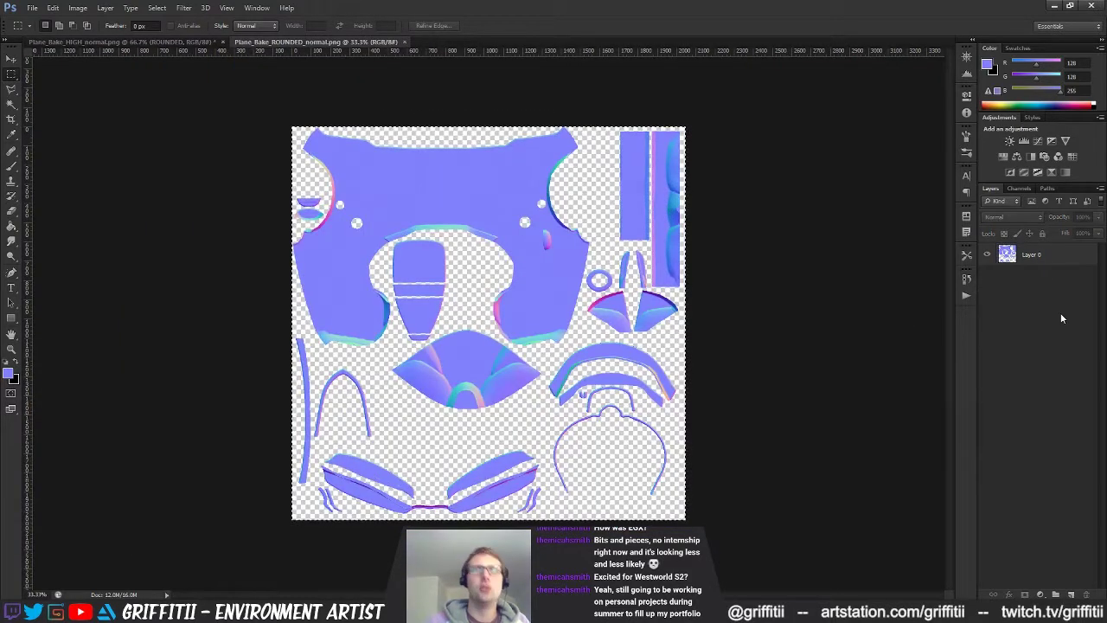
key("ctrl+shift+alt+n")
key("g")
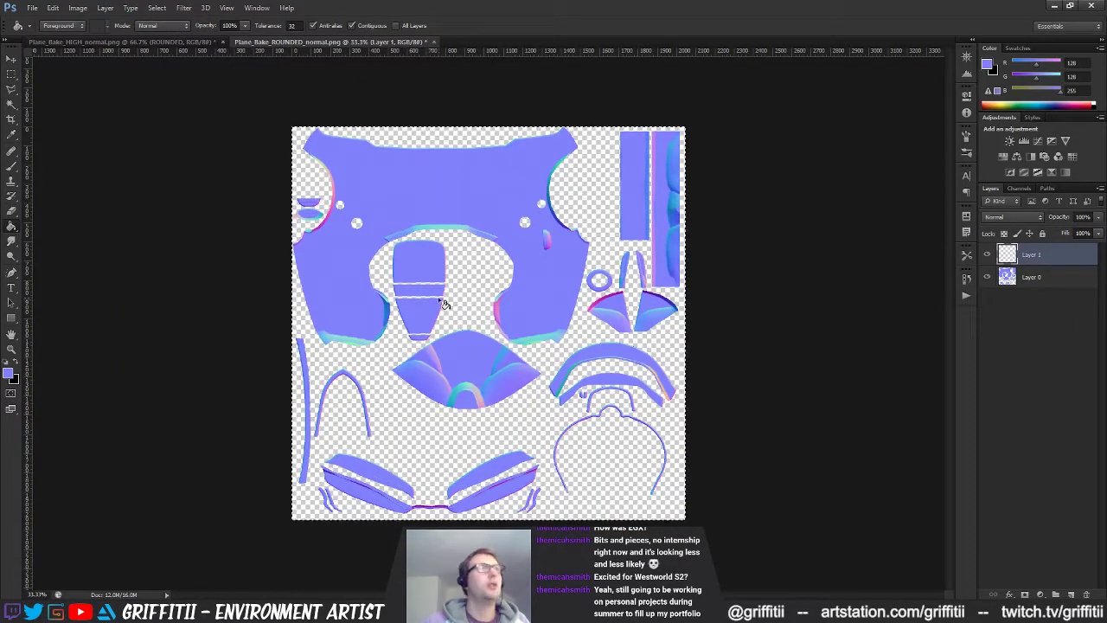
left_click(545, 266)
left_click_drag(1033, 254, 1035, 345)
left_click(1022, 258)
key("ctrl+w")
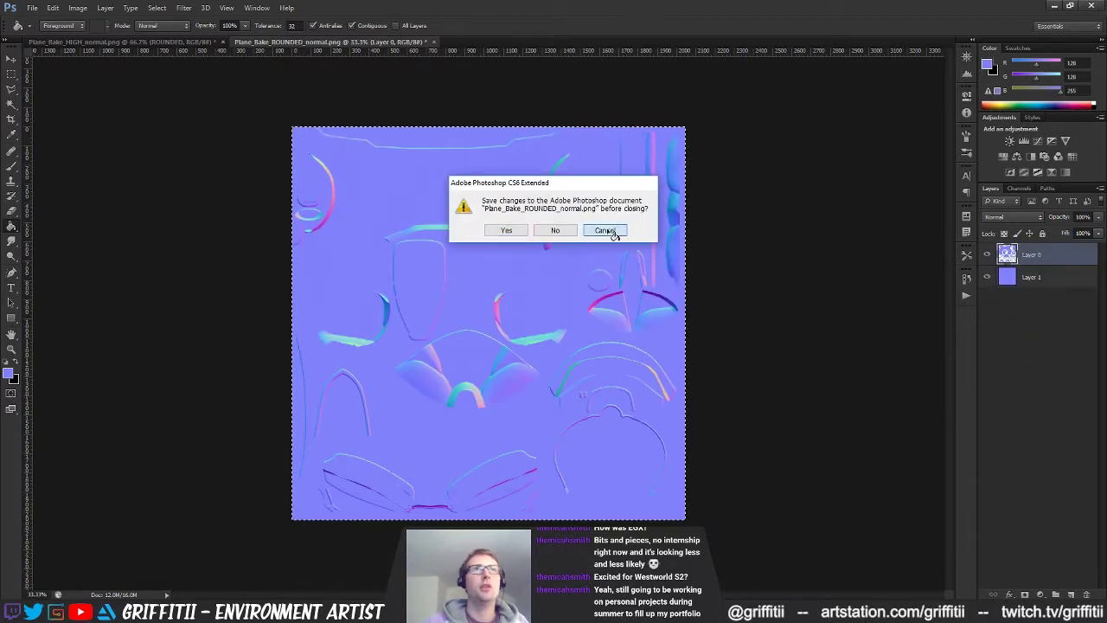
left_click(604, 231)
key("ctrl+e")
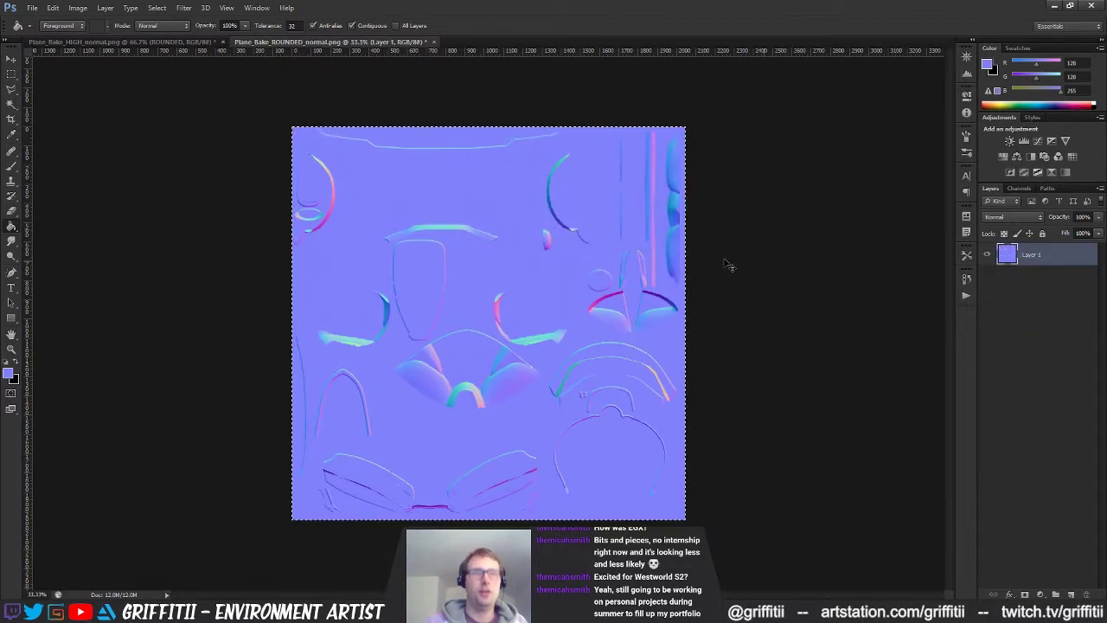
- Replace the ROUNDED layer in Plane_Bake_HIGH_normal.png with the flattened rounded map and name the new layer ROUNDED
left_click(159, 43)
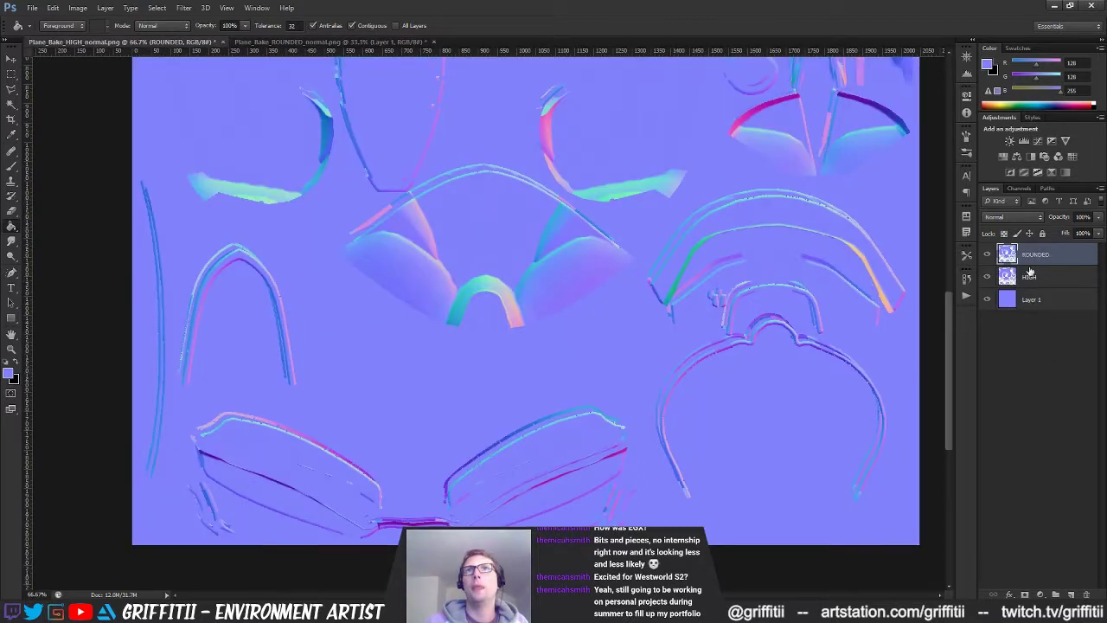
left_click(1089, 595)
key("ctrl+v")
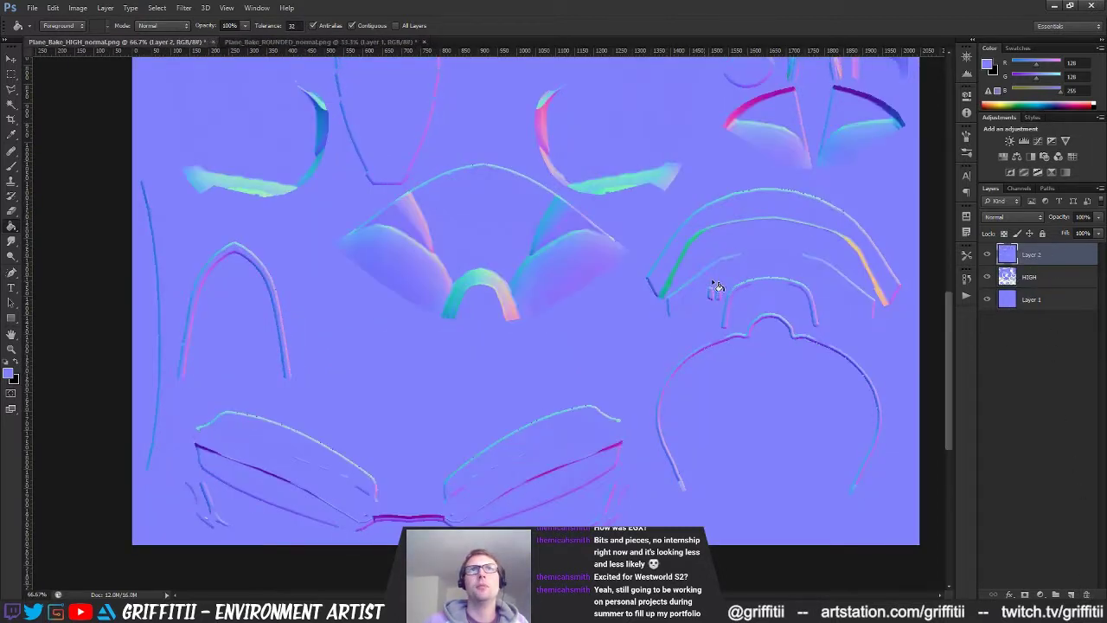
left_click(1030, 255)
type("ROUNDED")
key("Return")
- Merge the HIGH layer with the blue background layer, hide ROUNDED, and name the merged layer HIGH
left_click_drag(446, 237, 441, 366)
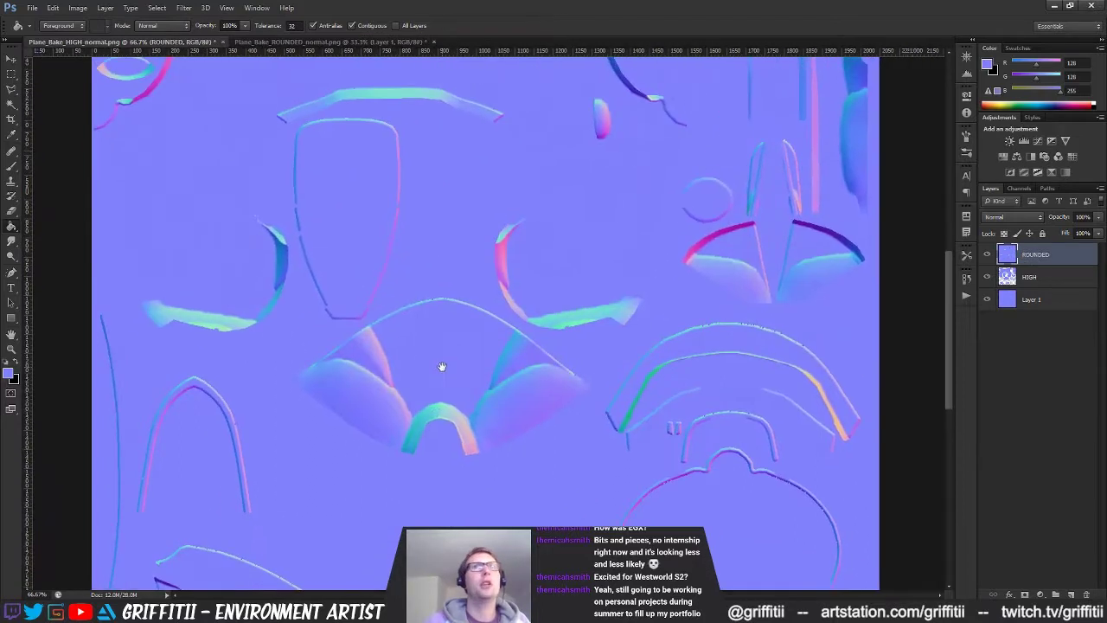
left_click(1033, 276)
key("ctrl+e")
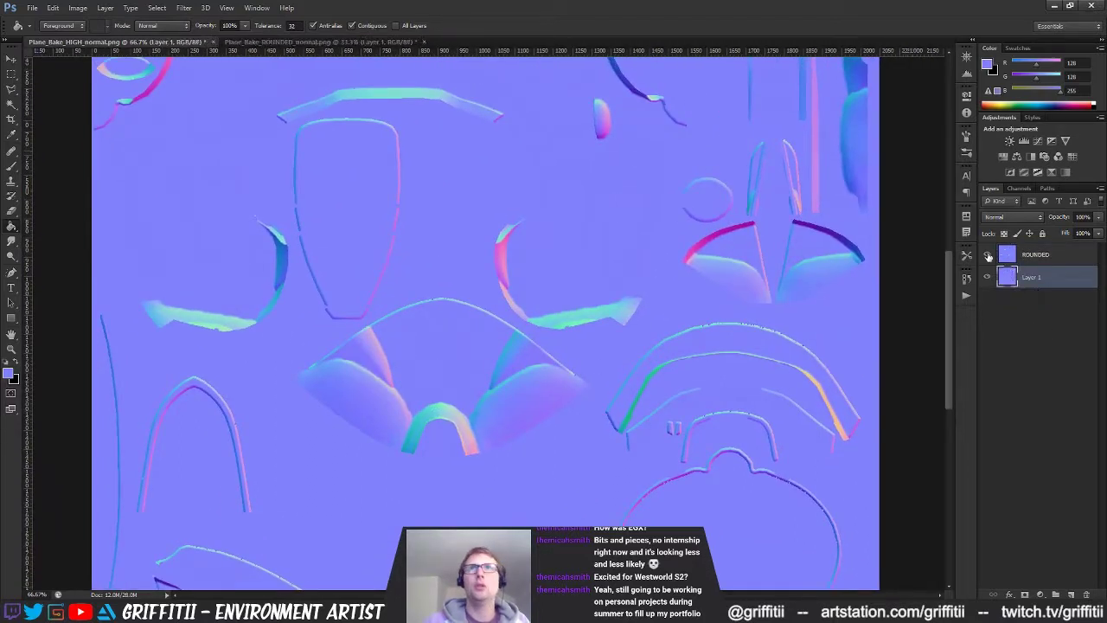
left_click(987, 255)
left_click_drag(655, 190, 660, 300)
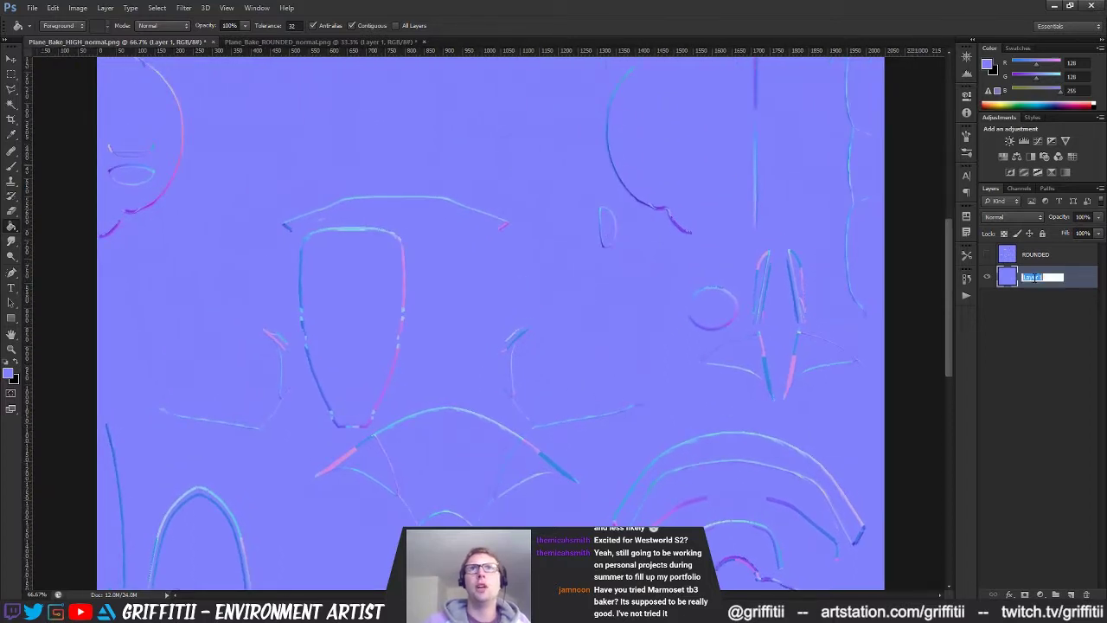
type("HIGH")
key("Return")
- Examine the edge shading of the UV shells in the upper part of the HIGH normal map at up to 200%
left_click_drag(633, 340, 684, 195)
left_click_drag(617, 373, 595, 201)
left_click_drag(609, 88, 621, 435)
left_click_drag(602, 294, 605, 350)
left_click_drag(651, 296, 680, 394)
key("z")
left_click(606, 213)
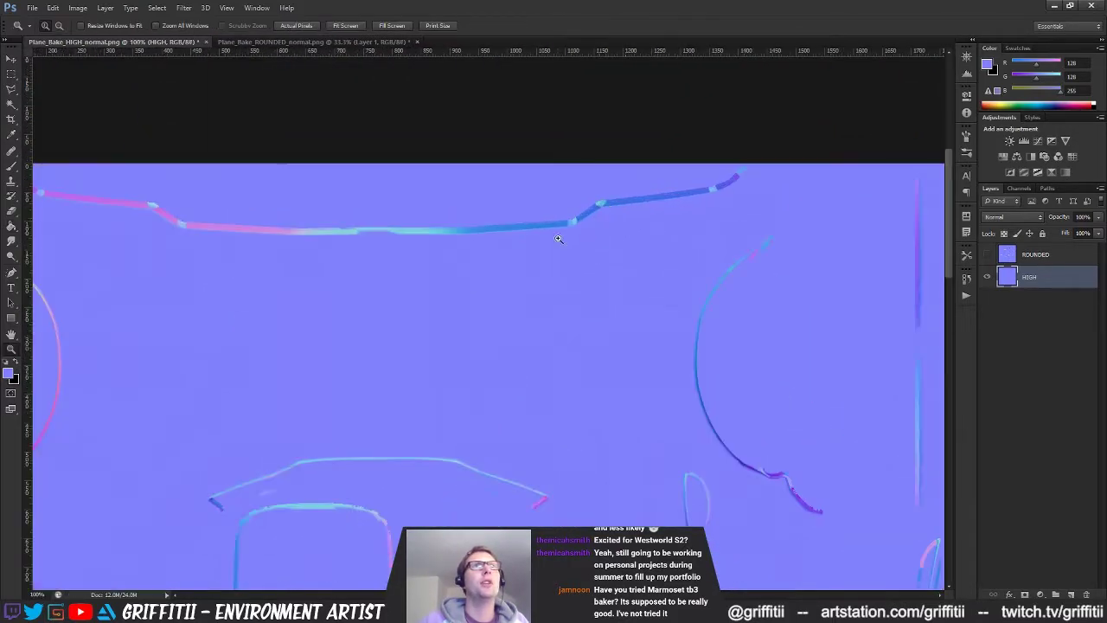
left_click_drag(737, 423, 775, 239)
left_click_drag(549, 289, 658, 222)
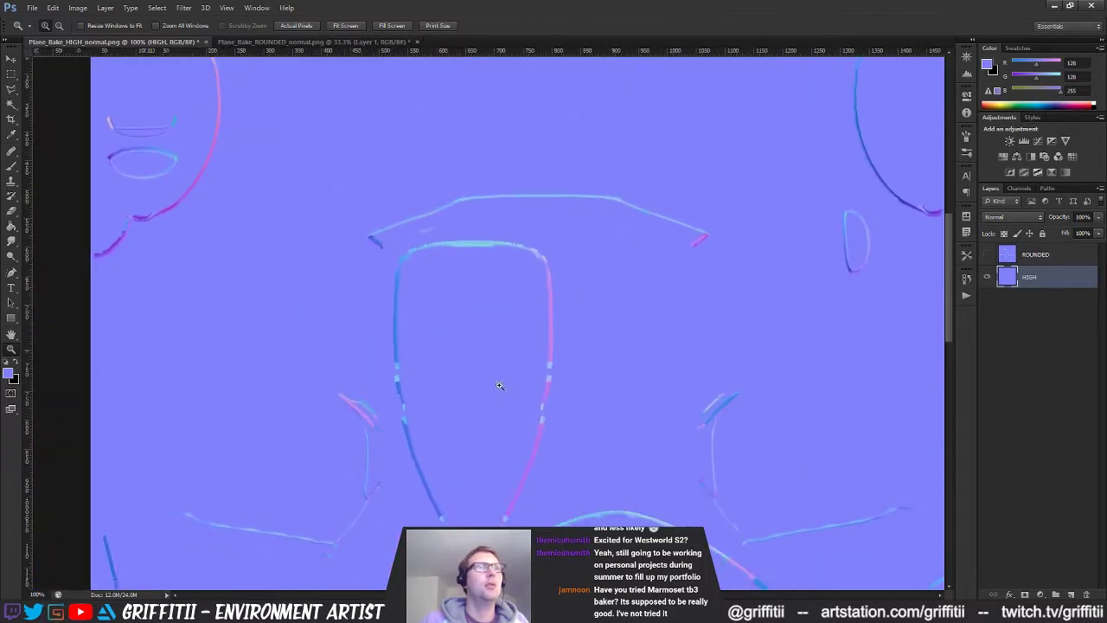
left_click(571, 380)
left_click_drag(580, 234, 671, 370)
left_click_drag(567, 252, 773, 390)
left_click_drag(469, 196, 581, 368)
left_click_drag(625, 93, 491, 326)
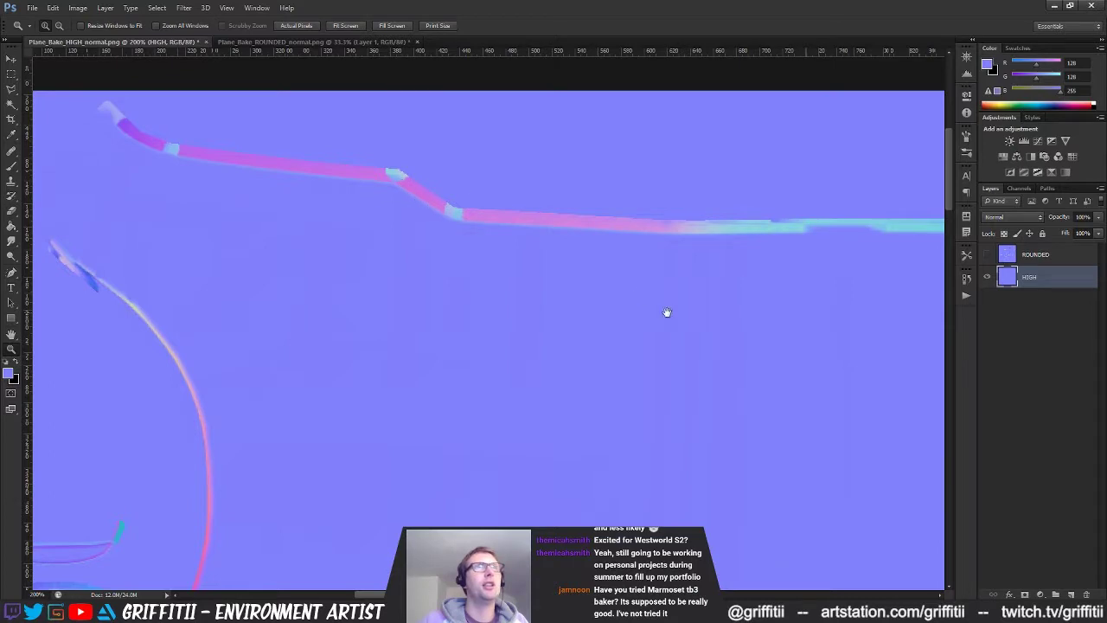
left_click_drag(667, 312, 421, 274)
left_click_drag(603, 292, 351, 292)
left_click(602, 276, "alt")
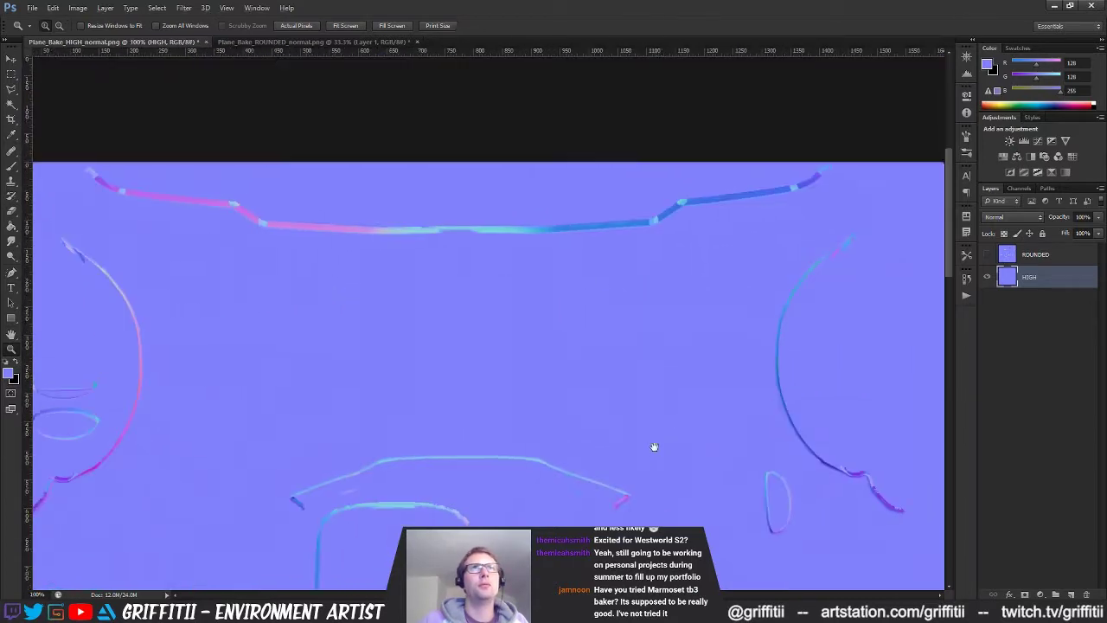
- Inspect the arched and curved UV shells in the lower part of the HIGH normal map up close
left_click_drag(654, 446, 597, 200)
left_click_drag(606, 386, 525, 188)
left_click_drag(582, 282, 461, 167)
left_click_drag(610, 391, 494, 233)
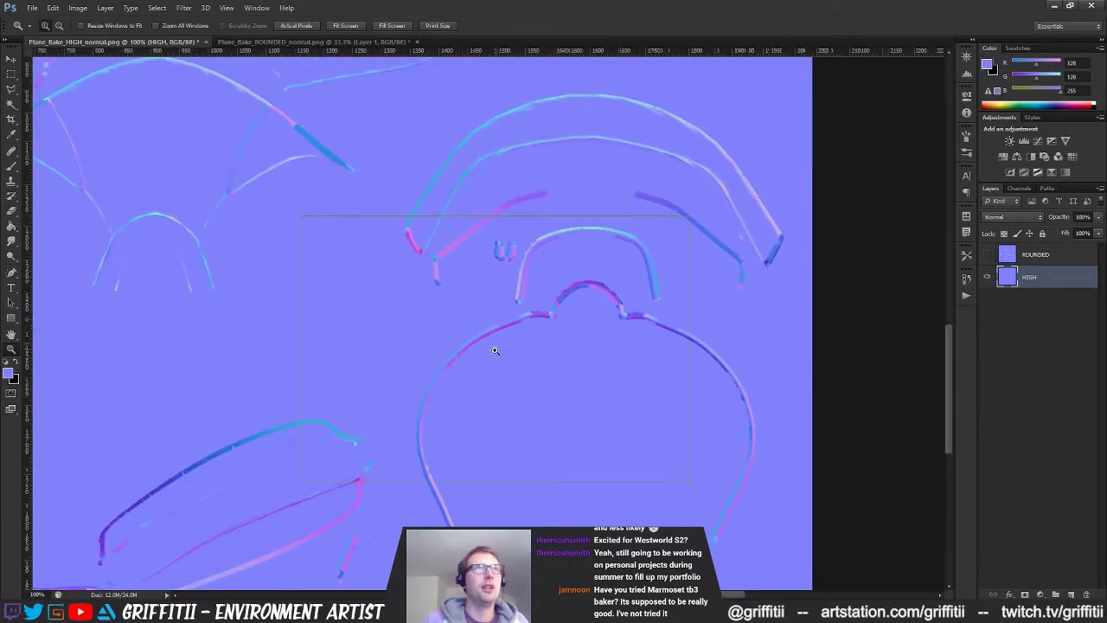
left_click(495, 350)
left_click_drag(373, 368, 582, 154)
left_click_drag(199, 314, 668, 215)
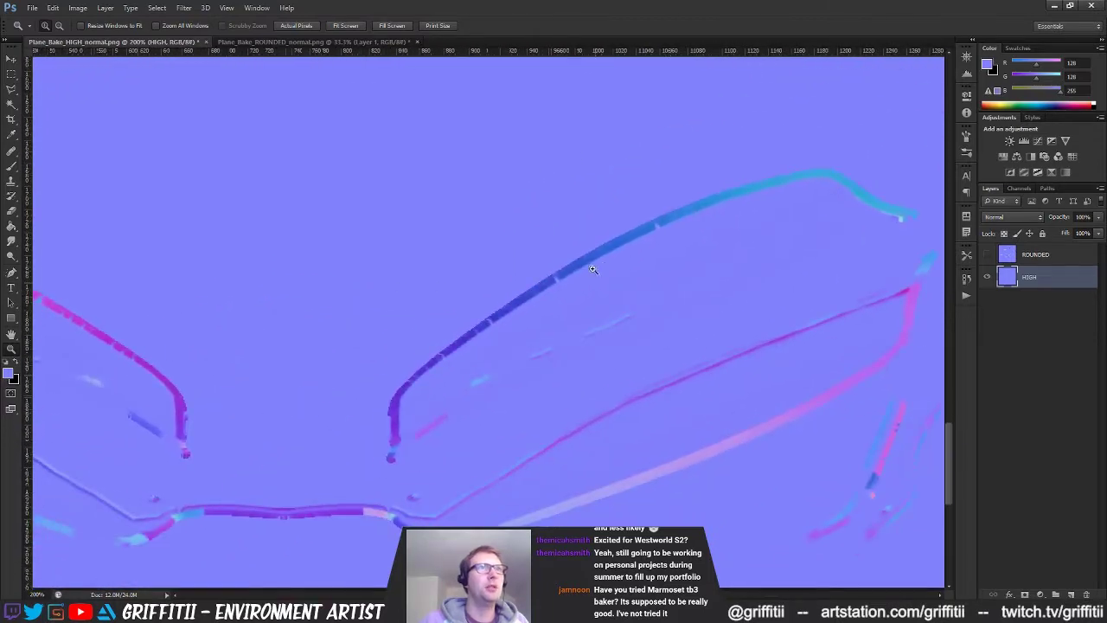
left_click(550, 314, "alt")
left_click_drag(547, 156, 526, 363)
left_click_drag(597, 226, 524, 338)
- Compare the flattened ROUNDED and HIGH maps across the layout by repeatedly showing and hiding the ROUNDED layer
left_click(987, 254)
left_click_drag(600, 371, 521, 197)
left_click(576, 285, "alt")
left_click_drag(538, 239, 544, 256)
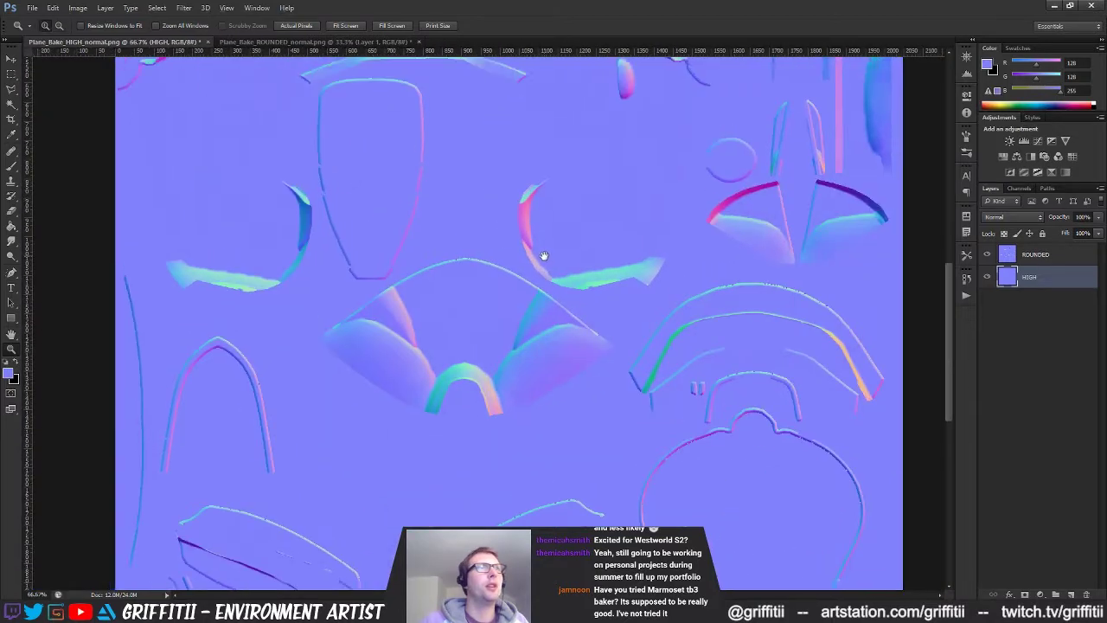
left_click(987, 254)
left_click(987, 255)
left_click(987, 255)
left_click(987, 254)
left_click_drag(645, 210, 584, 356)
left_click(986, 254)
left_click(987, 254)
left_click_drag(558, 178, 603, 134)
left_click_drag(635, 284, 568, 125)
left_click_drag(624, 227, 630, 202)
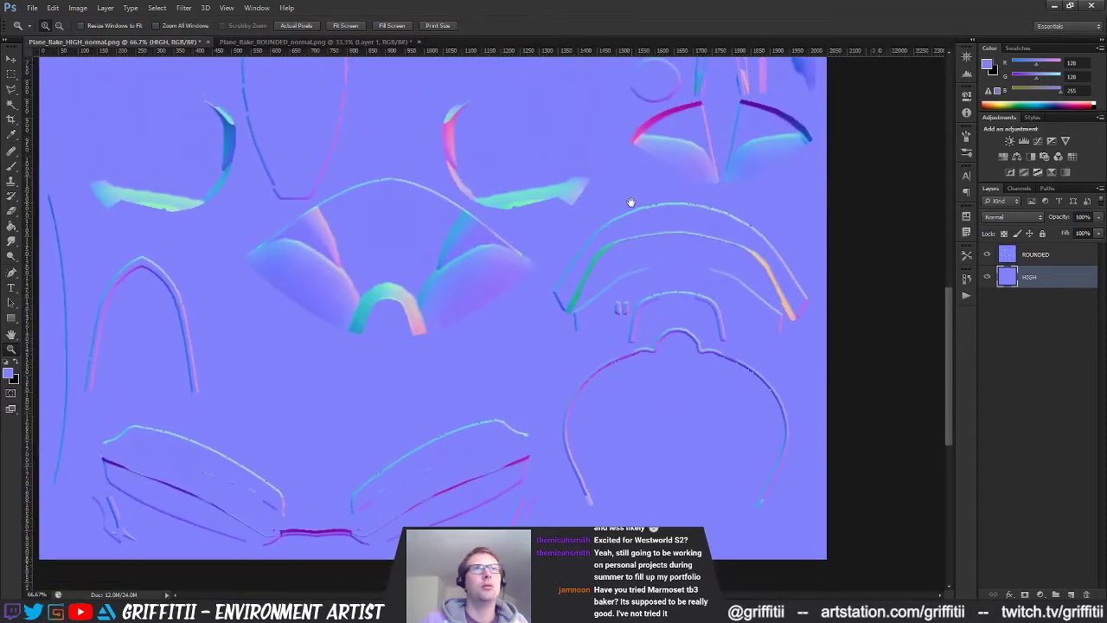
left_click(990, 256)
left_click(991, 255)
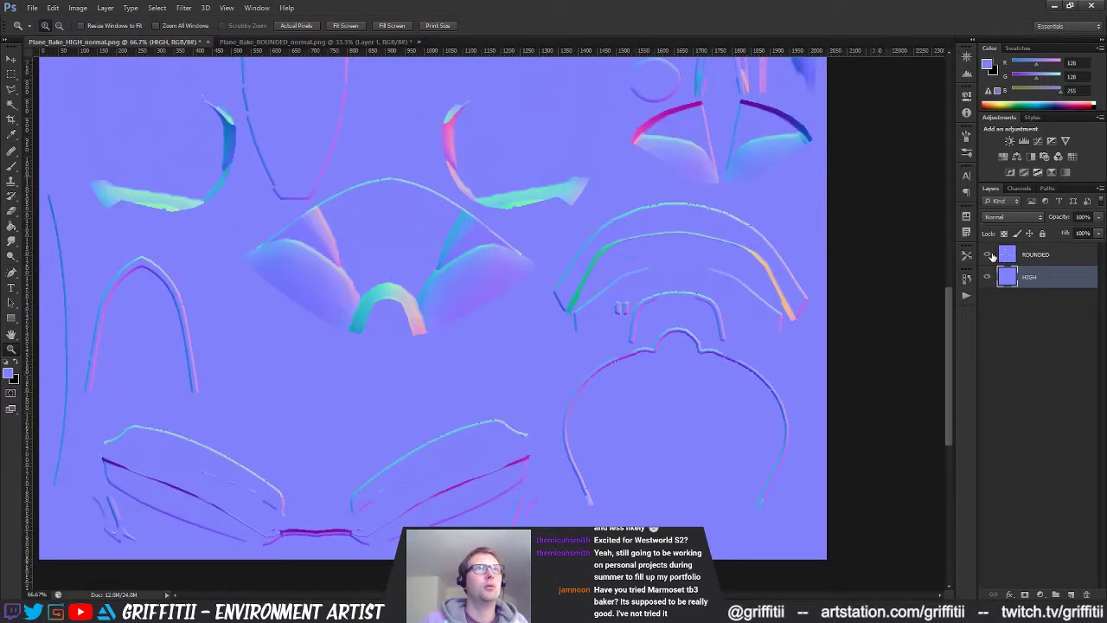
- Switch to MODO, close the render window and bring the whole fuselage mesh into view
left_click(1054, 7)
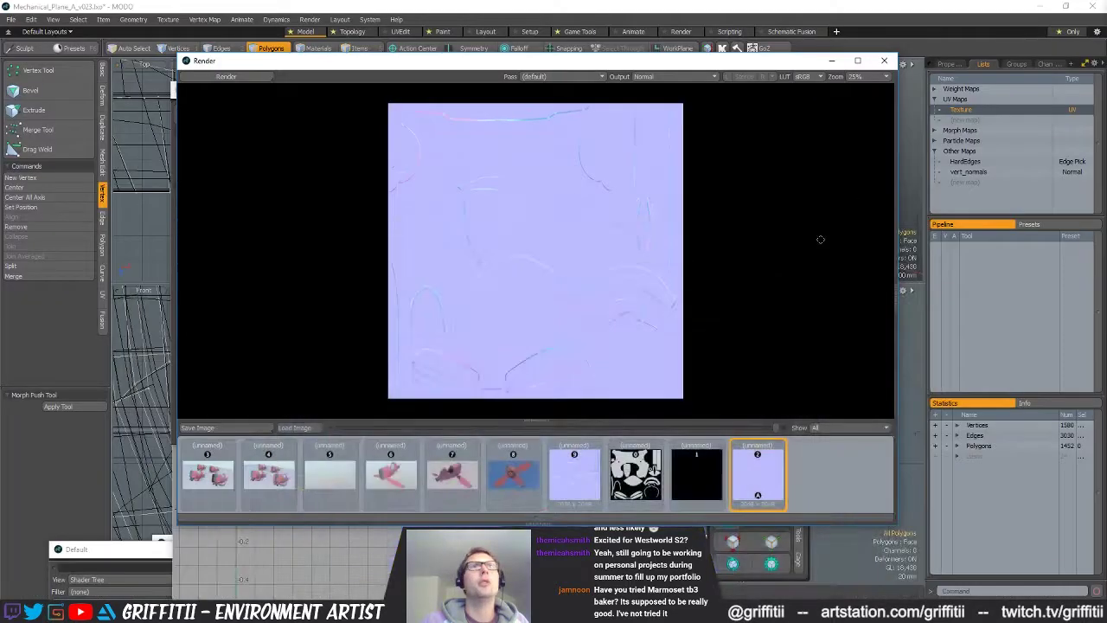
left_click(884, 61)
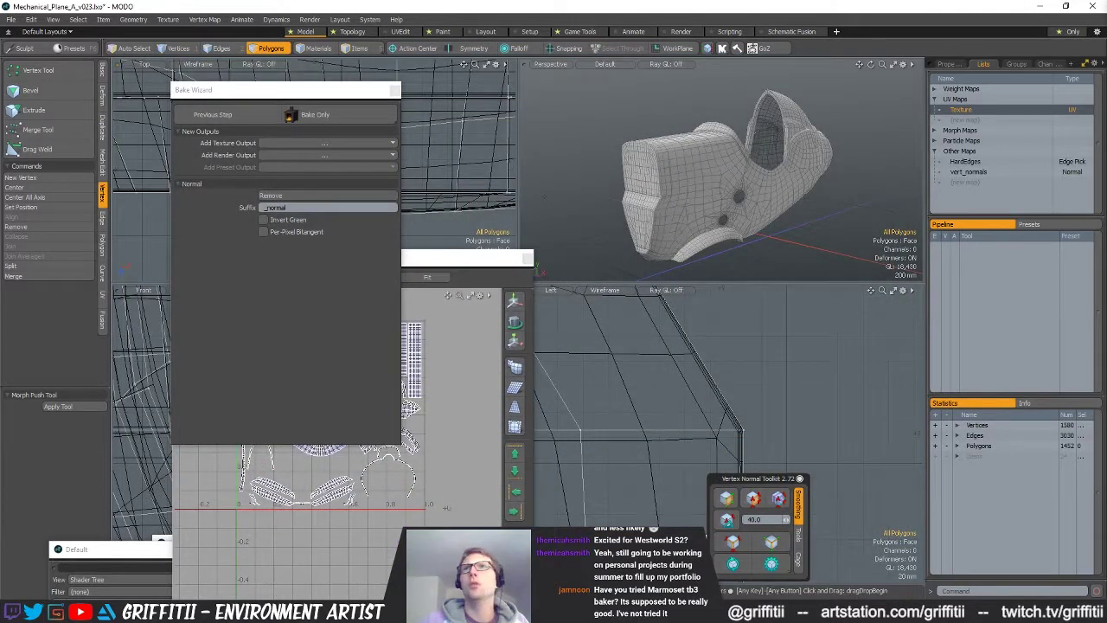
left_click_drag(668, 173, 747, 132, "alt")
left_click_drag(747, 132, 681, 213, "ctrl+alt")
left_click_drag(779, 397, 705, 535, "ctrl+alt")
left_click_drag(754, 334, 867, 350, "alt+shift")
- Select all polygons of the subdivided fuselage mesh, turn off their subdivision and clear the selection
scroll(867, 350, "down", 3)
right_click_drag(958, 405, 905, 370)
key("[")
key("[")
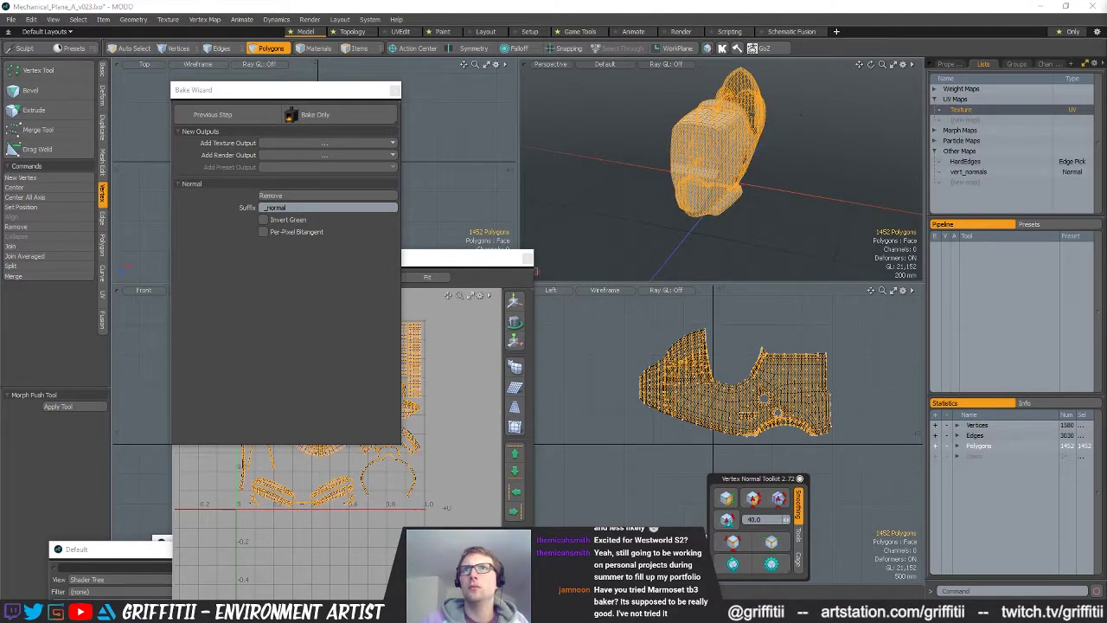
key("Tab")
left_click_drag(835, 357, 790, 377, "alt+shift")
scroll(808, 351, "up", 3)
left_click(812, 357)
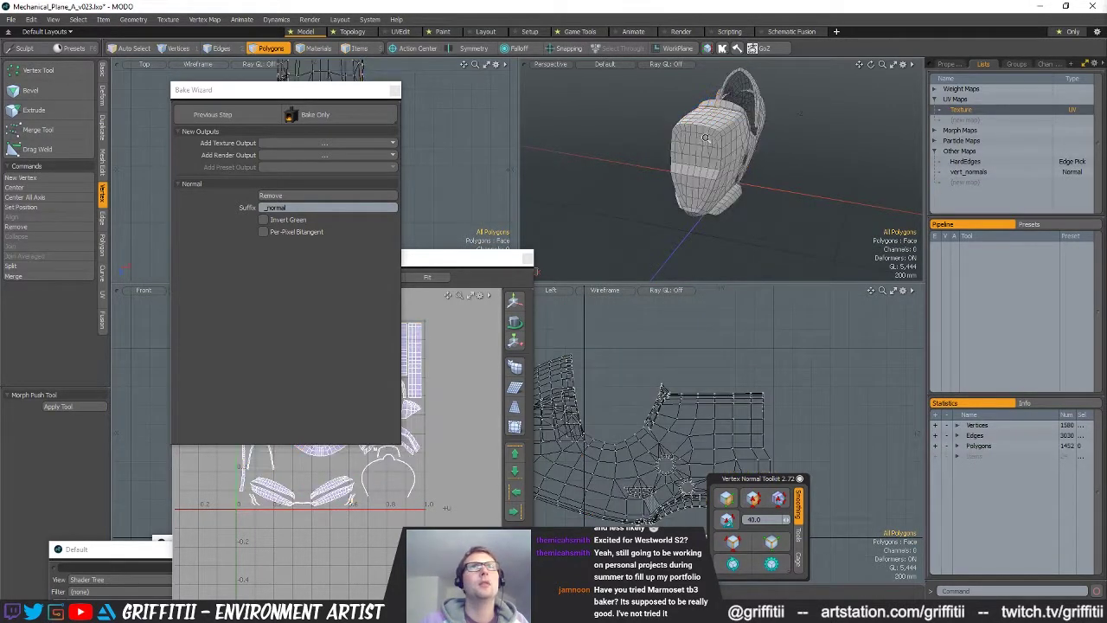
- Check the unsubdivided fuselage shape up close and delete all polygons of the active mesh
scroll(706, 138, "up", 5)
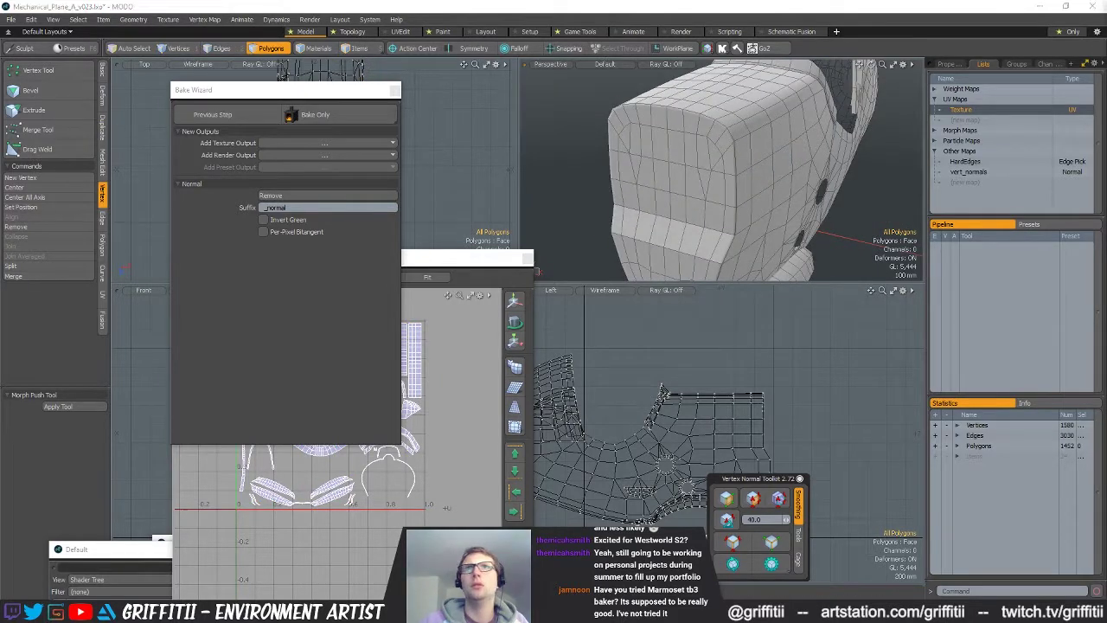
mouse_move(718, 147)
left_mouse_down("alt")
mouse_move(692, 149)
mouse_move(710, 147)
left_mouse_up("alt")
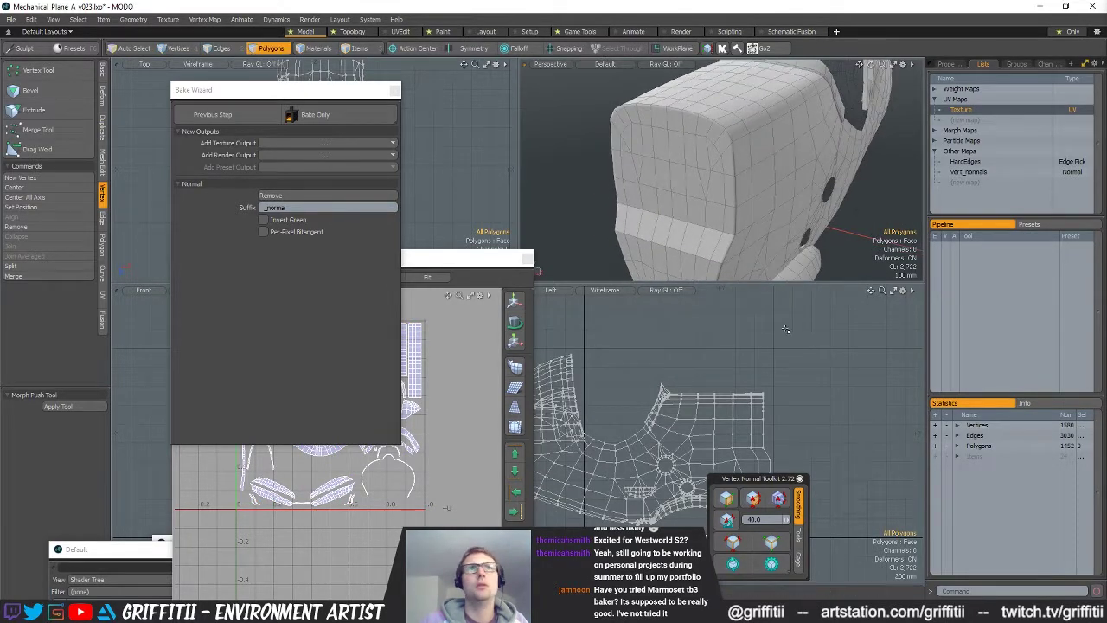
scroll(788, 327, "down", 5)
right_click_drag(808, 328, 939, 392)
key("Delete")
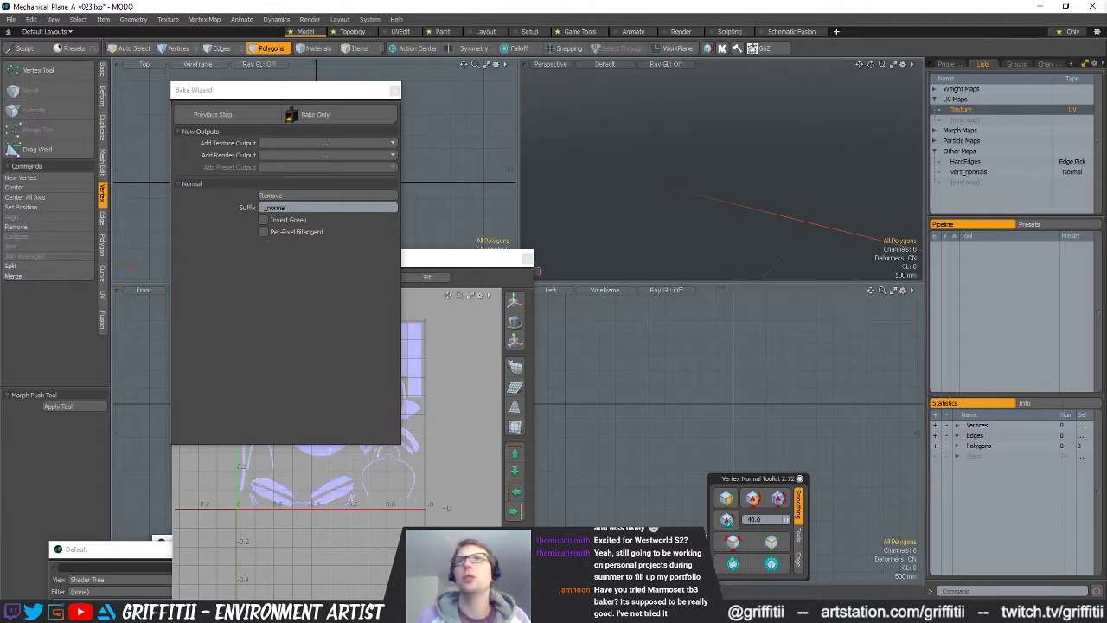
- Paste the copied plane body polygons into the empty mesh and clear the selection
key("ctrl+v")
mouse_move(876, 341)
right_mouse_down()
mouse_move(705, 309)
mouse_move(828, 355)
right_mouse_up()
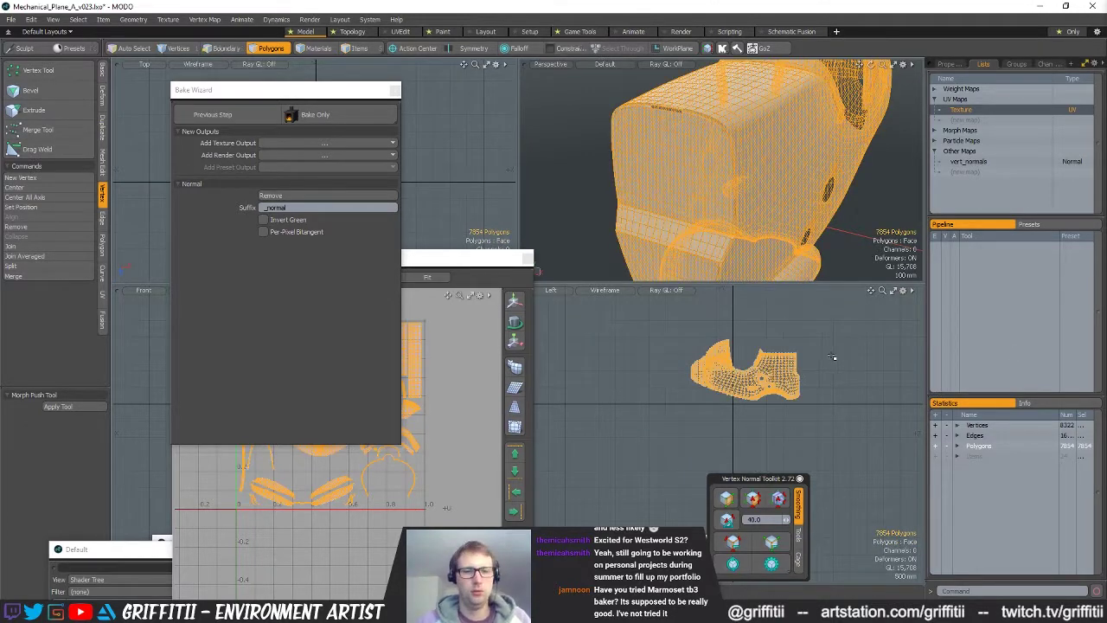
key("ctrl+c")
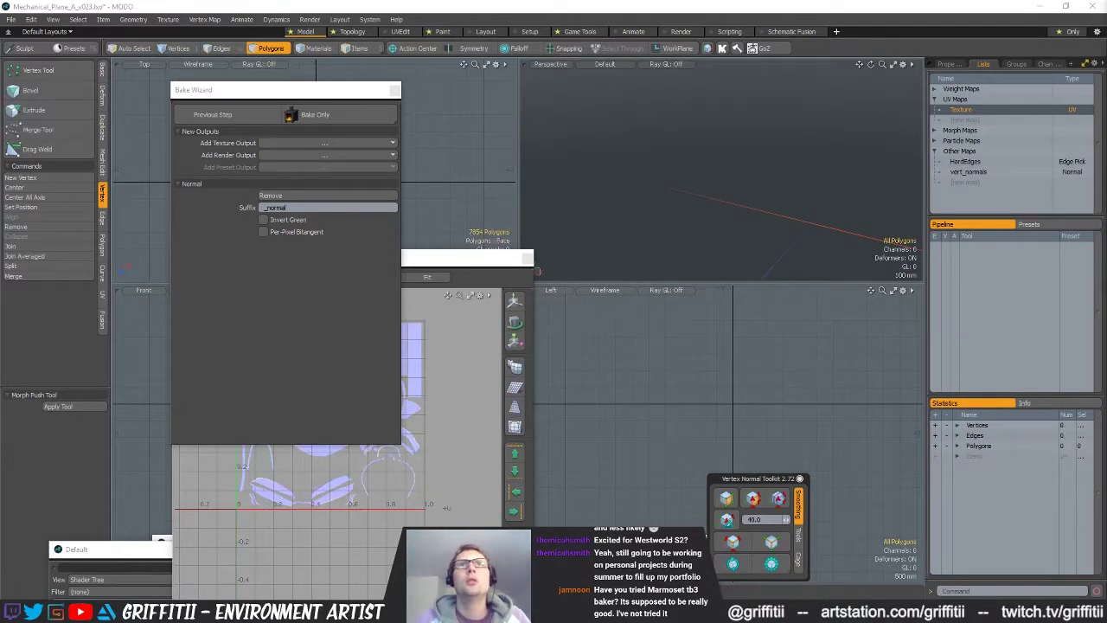
key("ctrl+v")
left_click_drag(708, 105, 691, 173, "alt+shift")
scroll(670, 144, "up", 4)
left_click(582, 90)
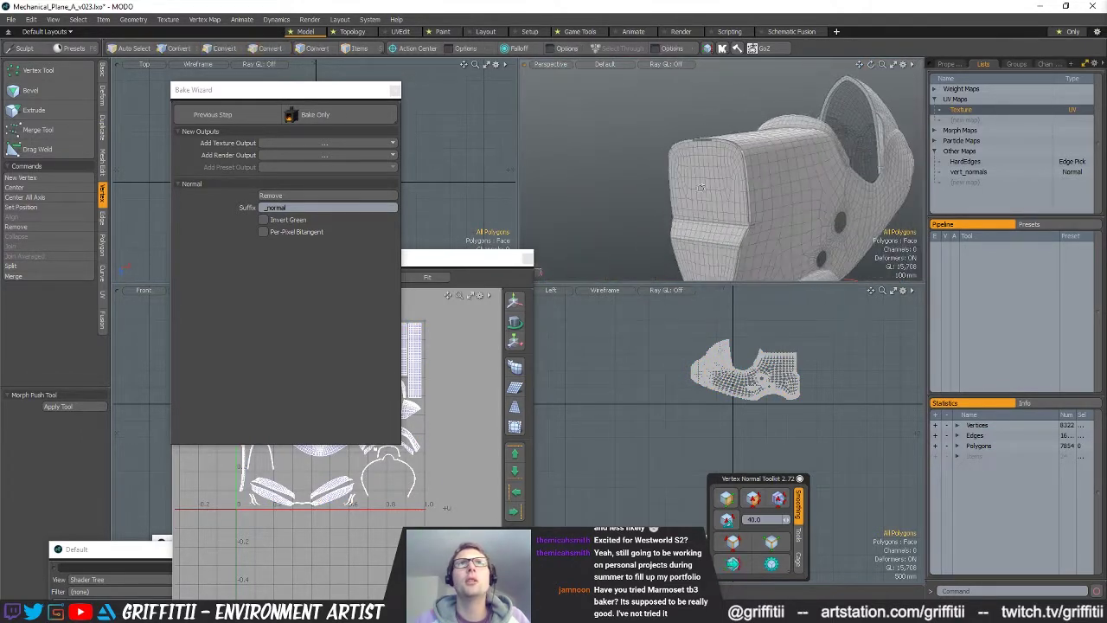
- Assign a material named HIGH to all polygons of the pasted body mesh
key("4")
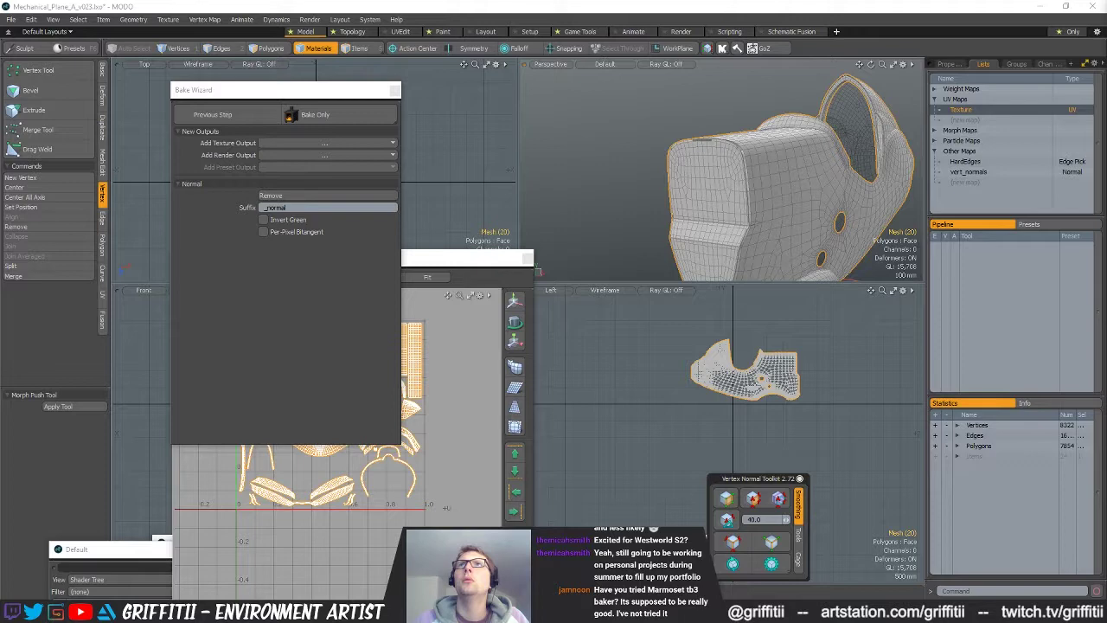
left_click_drag(818, 209, 786, 217, "alt+shift")
key("3")
double_click(775, 183)
left_click(851, 236)
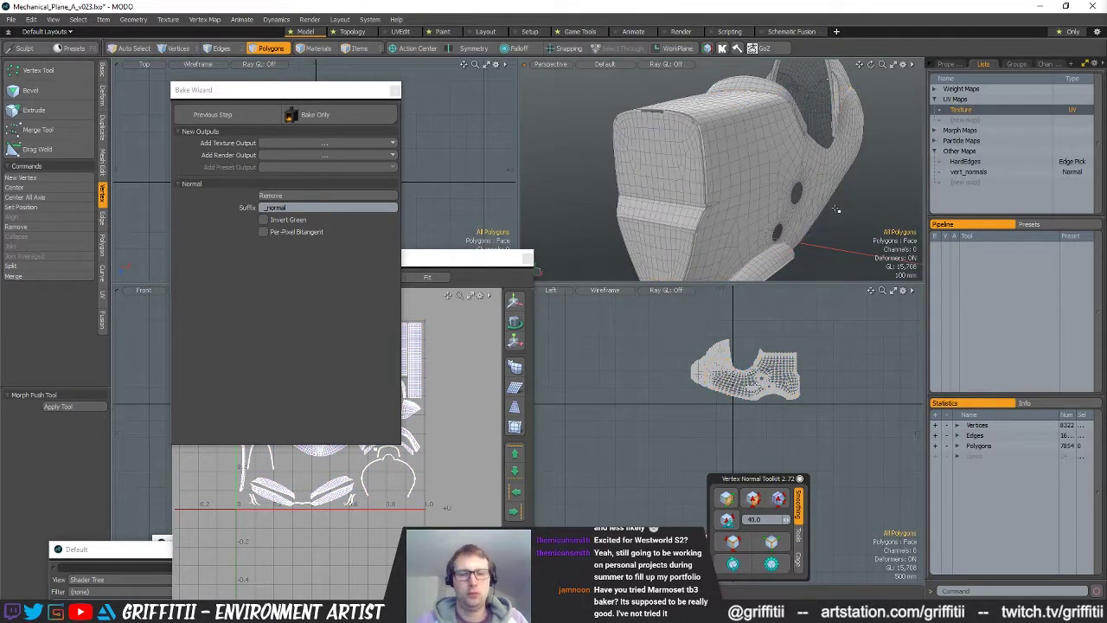
type("mHigh")
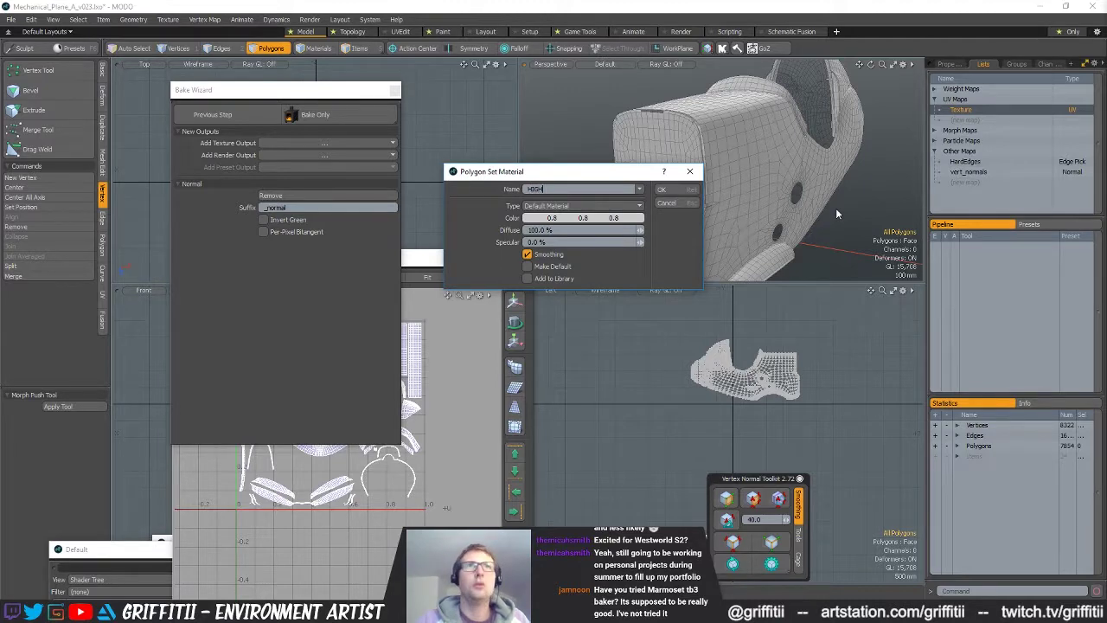
key("Return")
left_click_drag(717, 190, 755, 178, "ctrl+alt")
key("Tab")
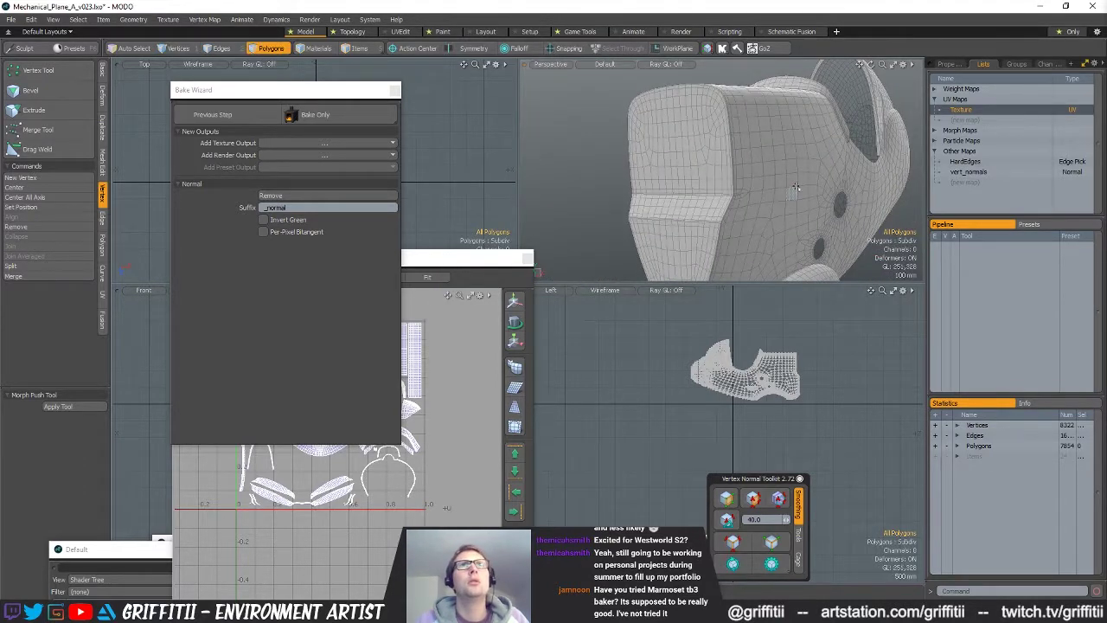
key("Tab")
- Subdivide all polygons of the pasted body mesh once with the SDS Subdivide method
left_click_drag(711, 188, 701, 186, "alt")
key("shift+d")
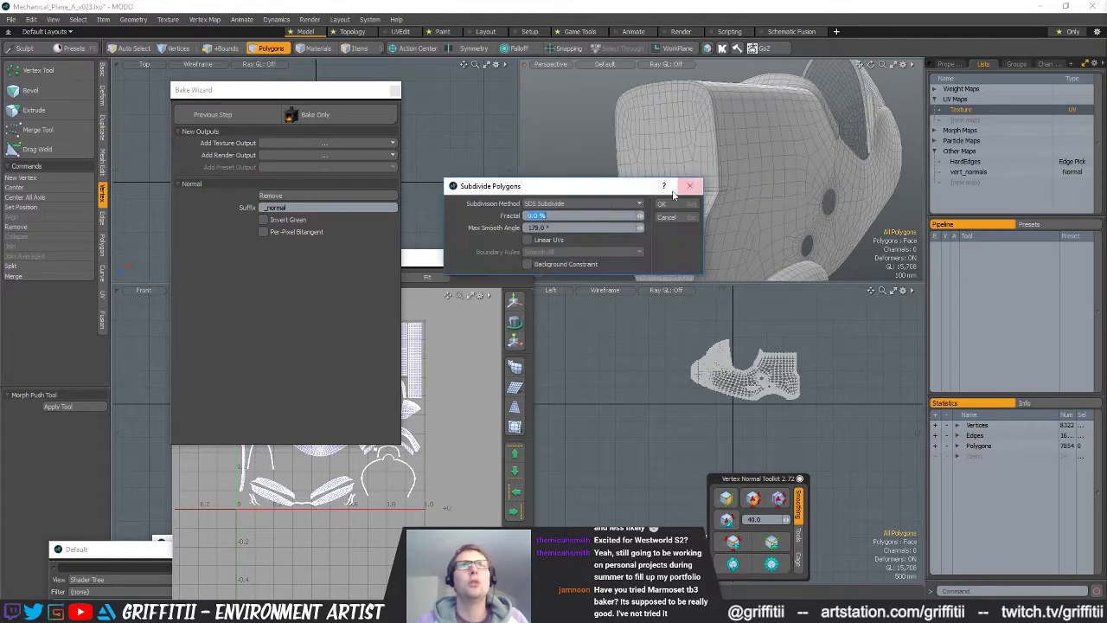
left_click(598, 201)
left_click(662, 203)
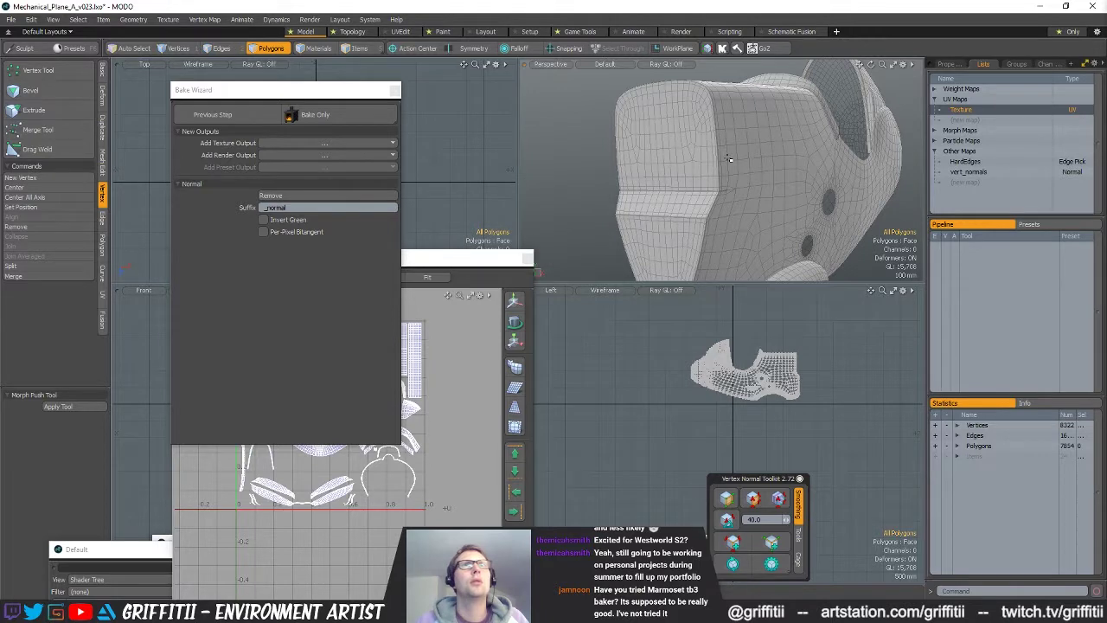
left_click_drag(805, 172, 723, 206, "alt")
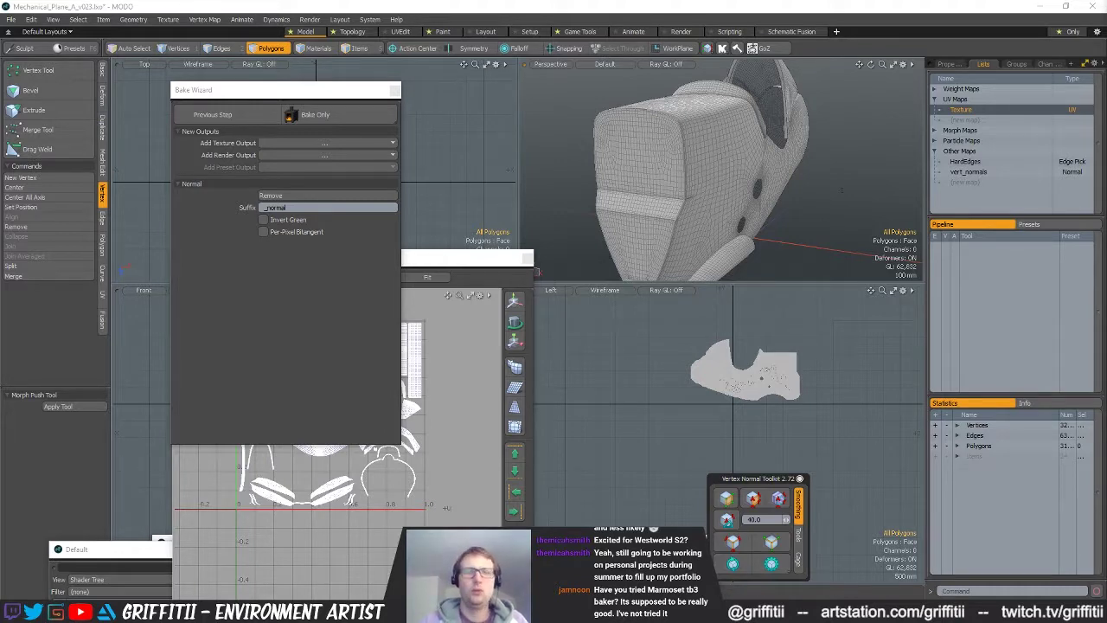
- Delete the HardEdges and vert_normals maps and the Texture UV map from the subdivided body mesh
left_click_drag(841, 190, 746, 113, "alt")
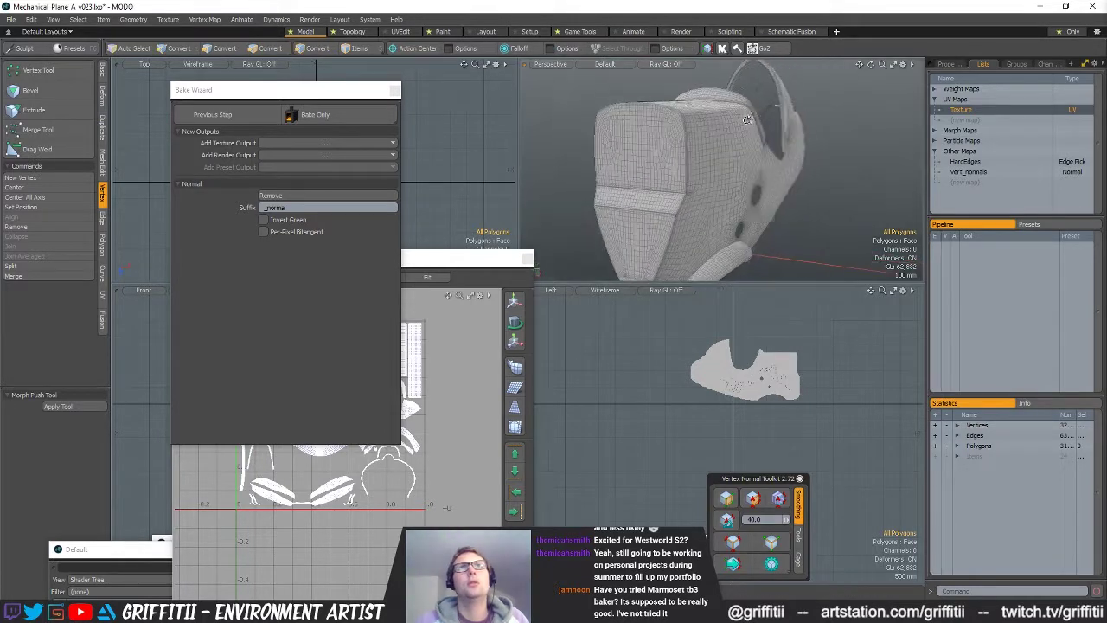
scroll(699, 149, "down", 2)
left_click_drag(700, 149, 688, 207, "alt")
left_click_drag(843, 186, 809, 342, "alt")
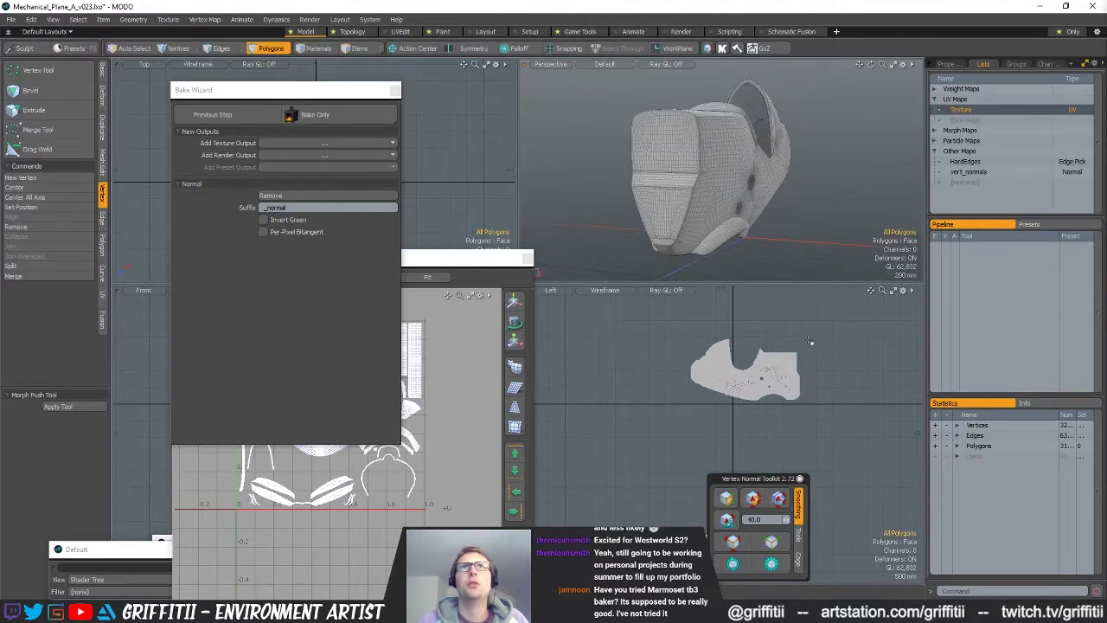
left_click(979, 176)
right_click(977, 162)
left_click(945, 175)
left_click_drag(733, 182, 761, 173, "alt")
right_click(979, 164)
left_click(981, 176)
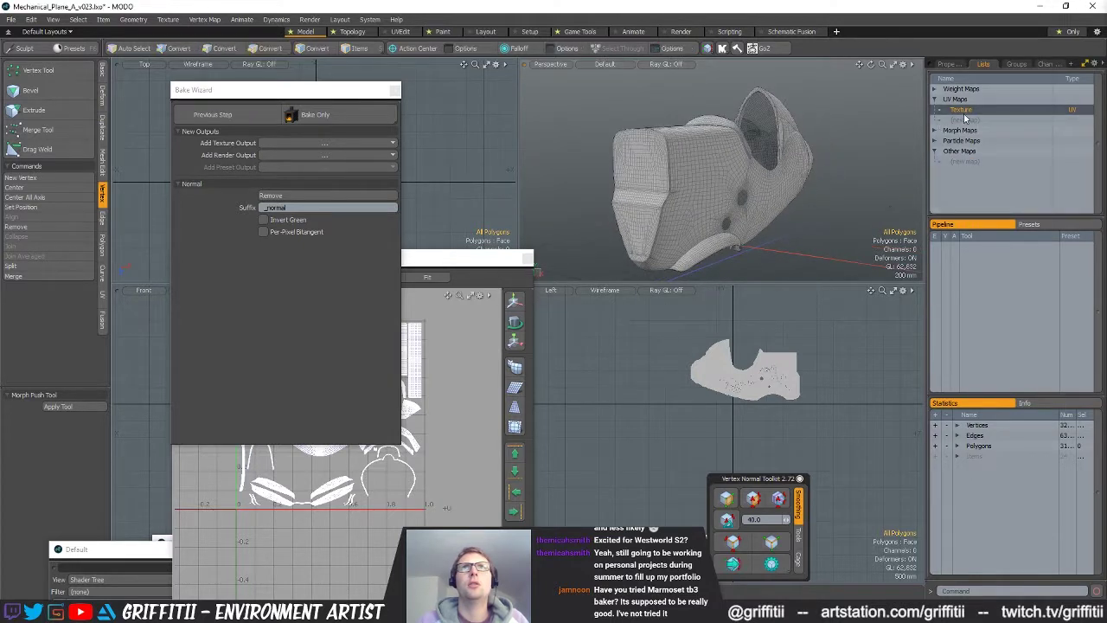
right_click(961, 111)
left_click(967, 120)
- Assign a new material named HIGH_02 to the whole subdivided body mesh
left_click_drag(798, 212, 775, 199, "alt")
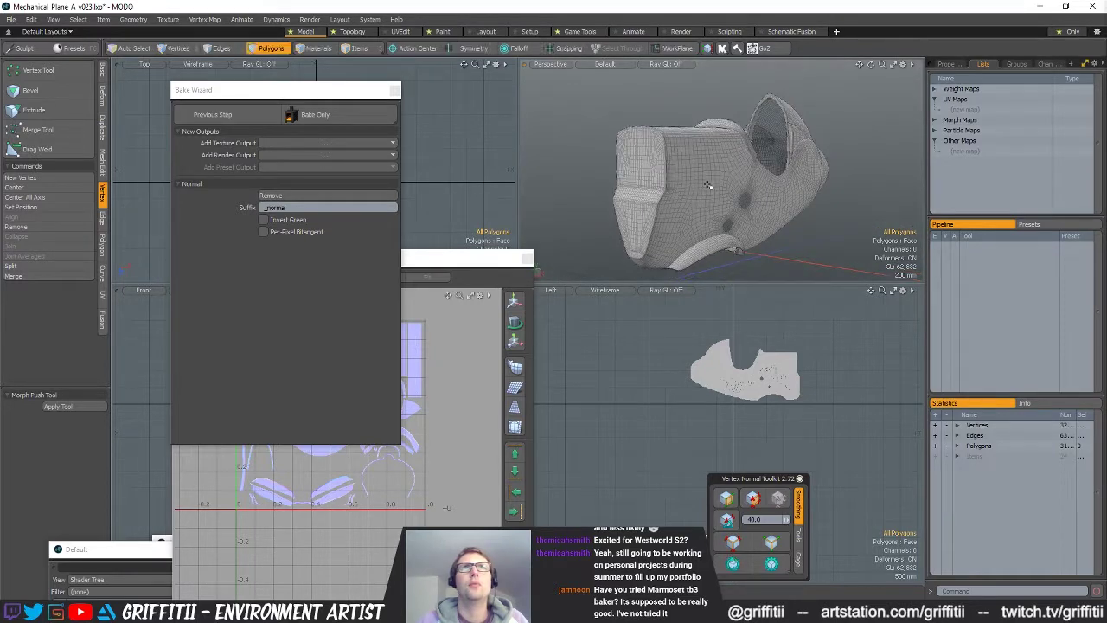
double_click(709, 185)
left_click(858, 242)
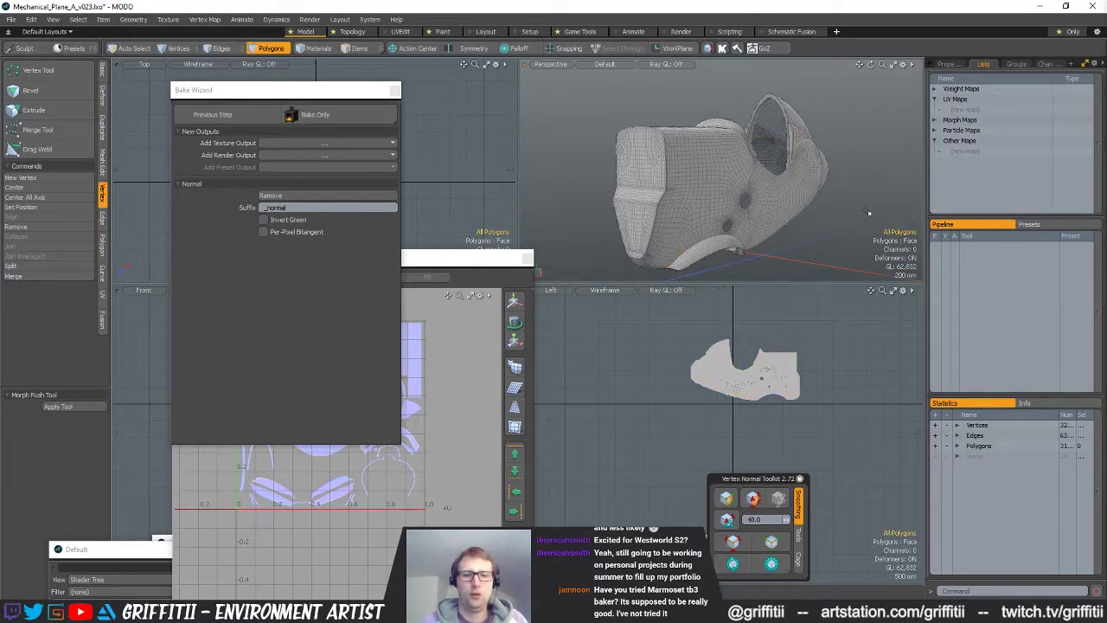
key("m")
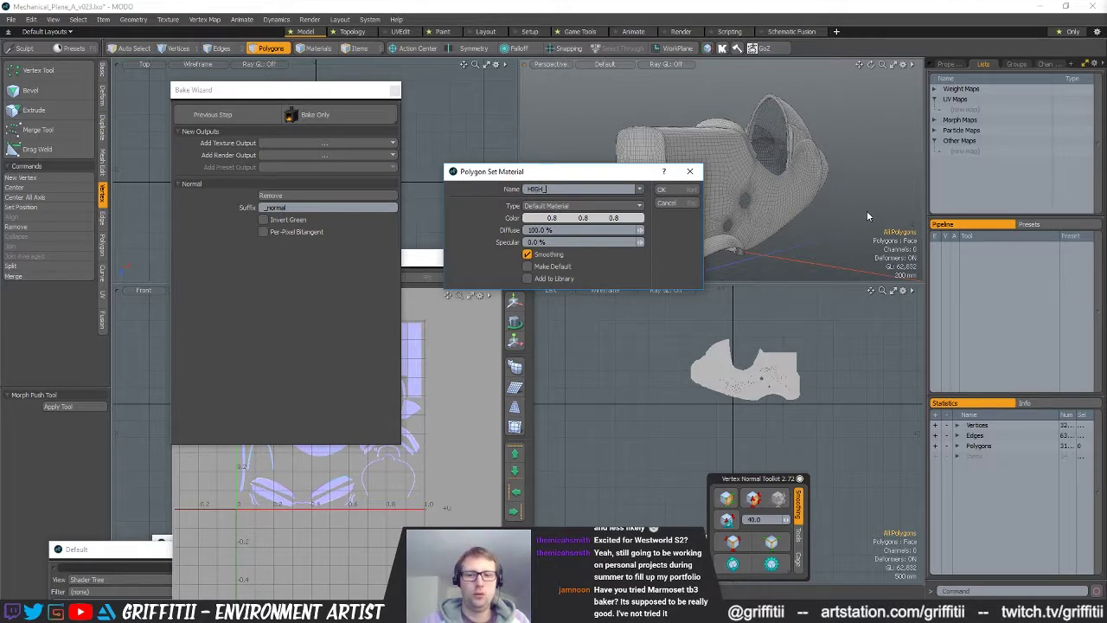
key("Return")
- Go back to the Bake Wizard's settings and set the distance of the Plane_Bake_HIGH_02 bake to 100 mm
left_click_drag(746, 242, 887, 188, "alt")
scroll(791, 141, "up", 6)
left_click_drag(770, 192, 649, 172, "alt")
scroll(692, 185, "down", 6)
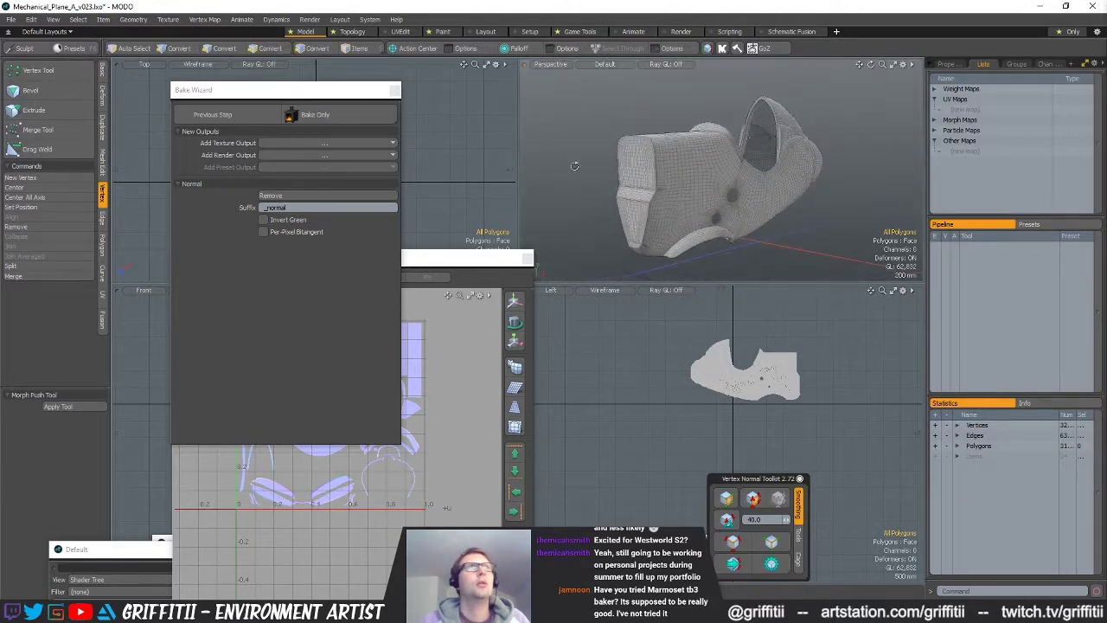
left_click(246, 118)
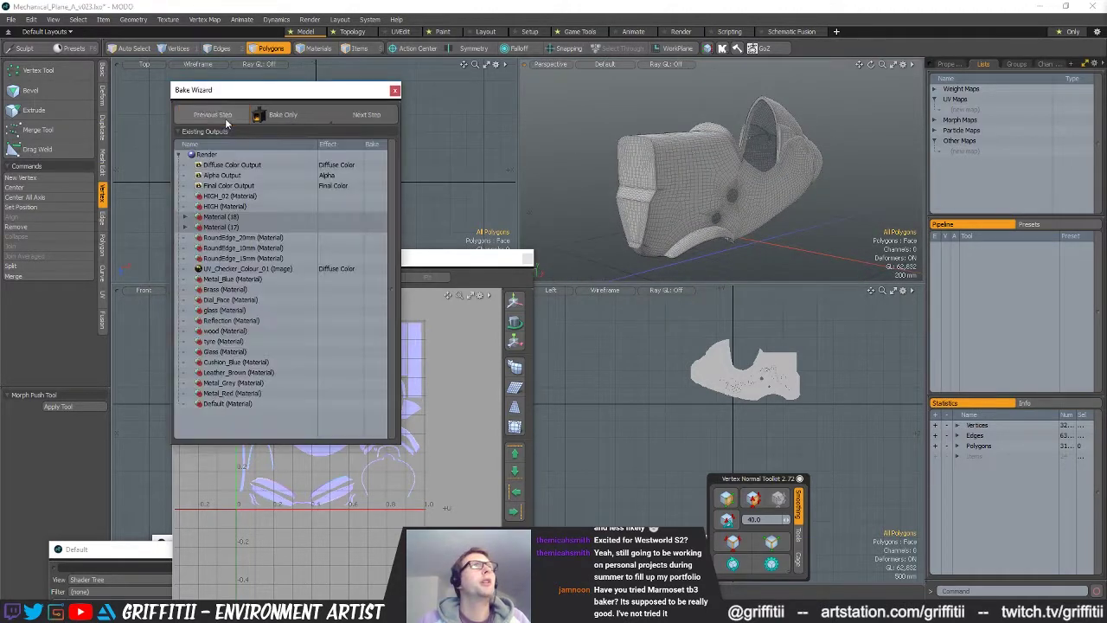
left_click(217, 117)
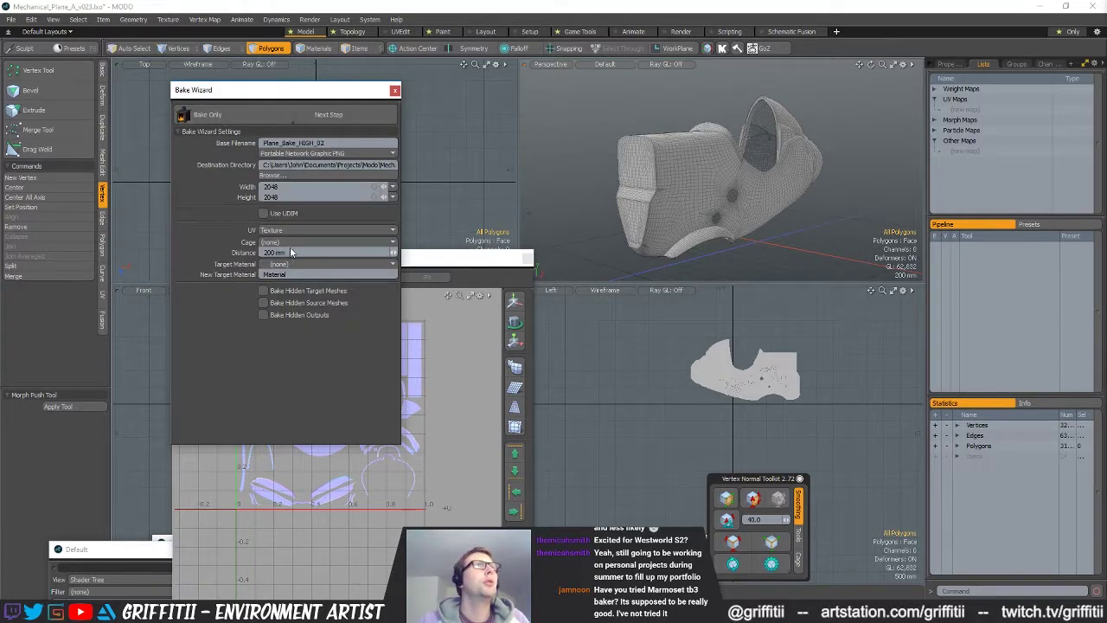
type("100")
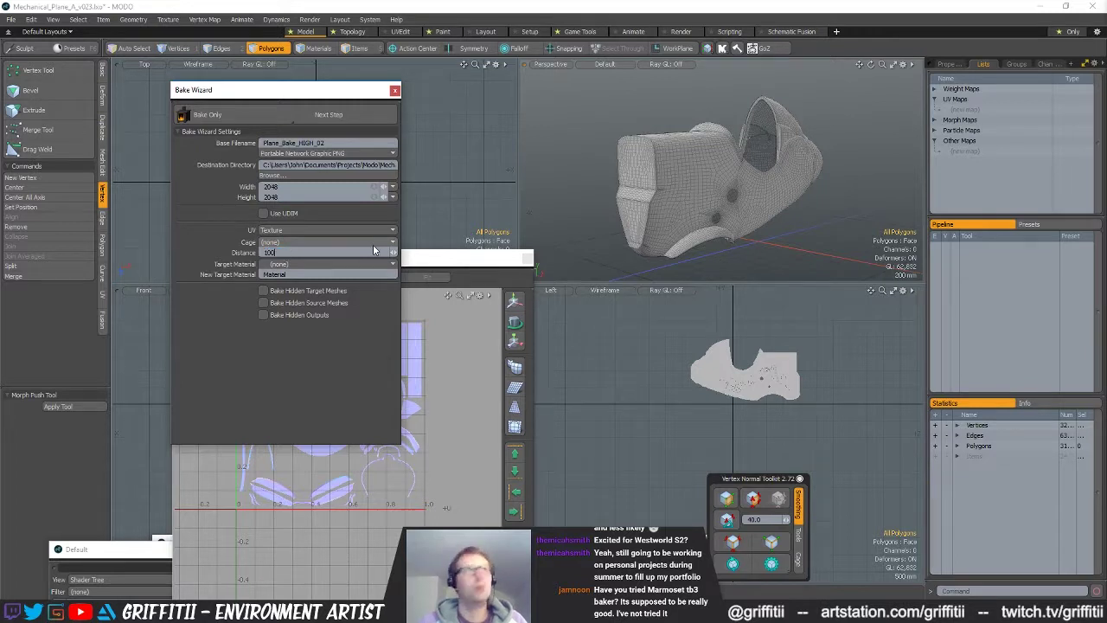
key("Return")
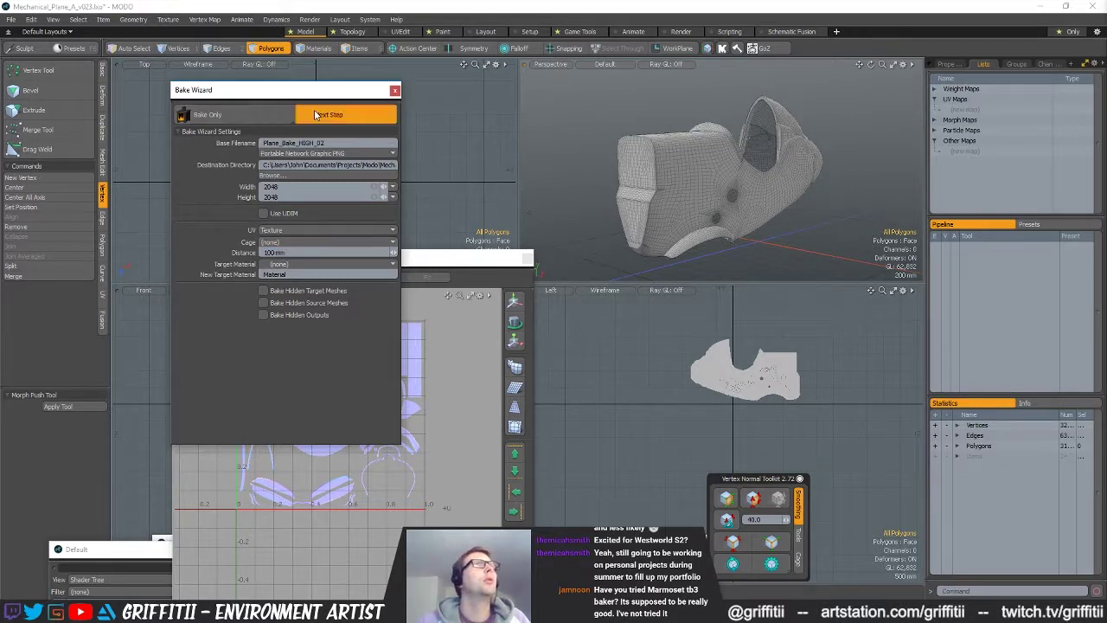
- Replace Plane_New_Body_HIGH with Plane_New_Body_HIGH_02 as the bake source, keeping Plane_New_Body_LOW as the target
left_click(329, 114)
scroll(268, 337, "down", 1)
scroll(268, 337, "down", 10)
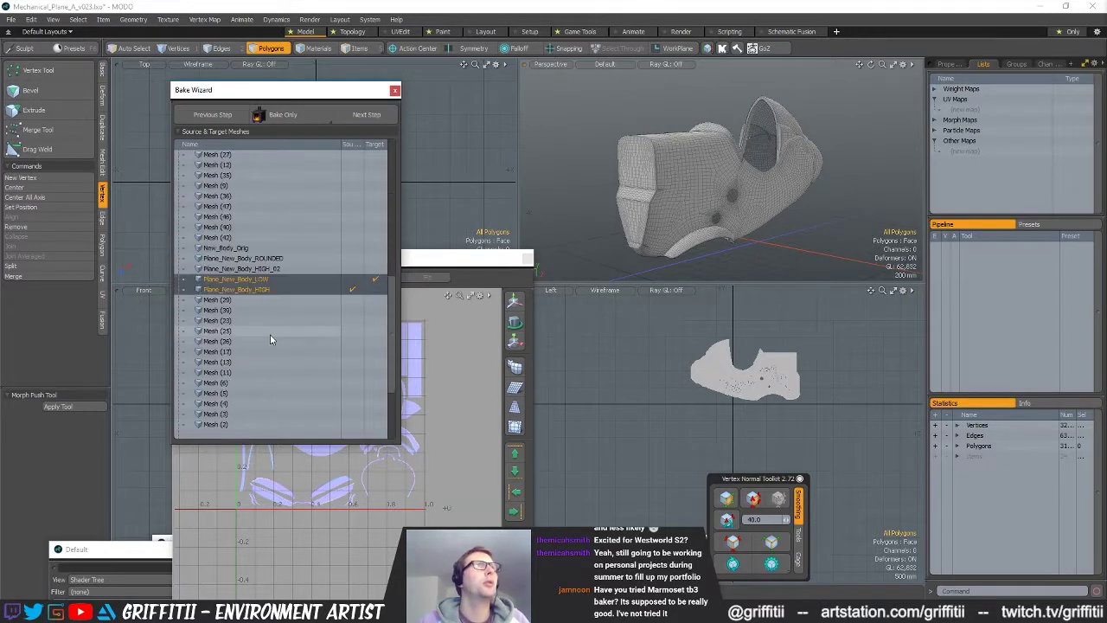
left_click(351, 290)
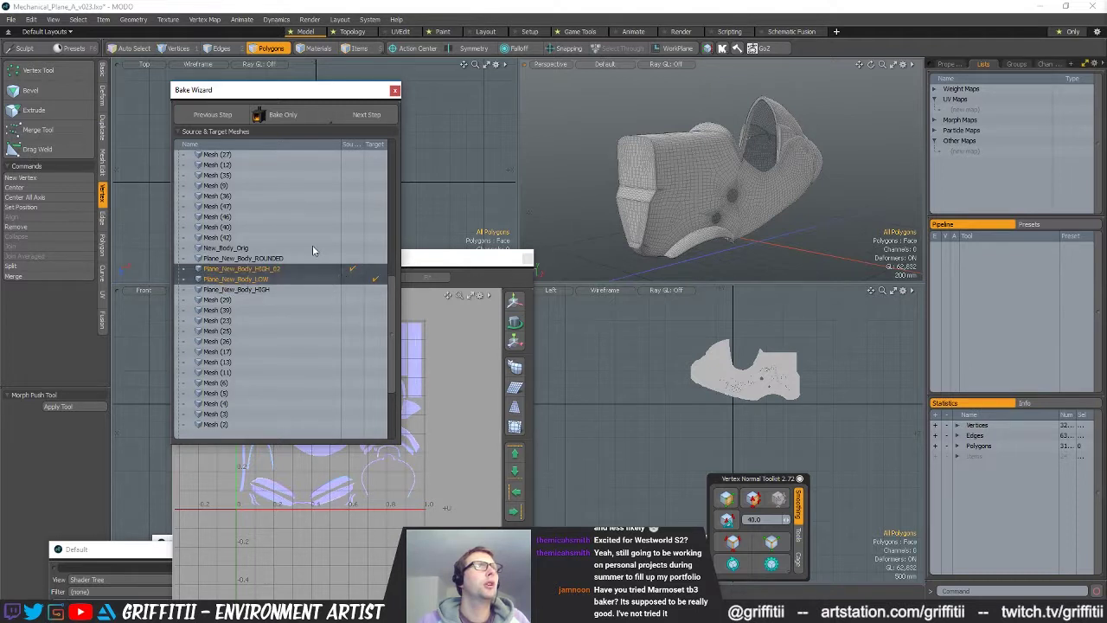
- Advance the Bake Wizard to the new outputs, bake the Normal output, and close the render window
left_click(361, 114)
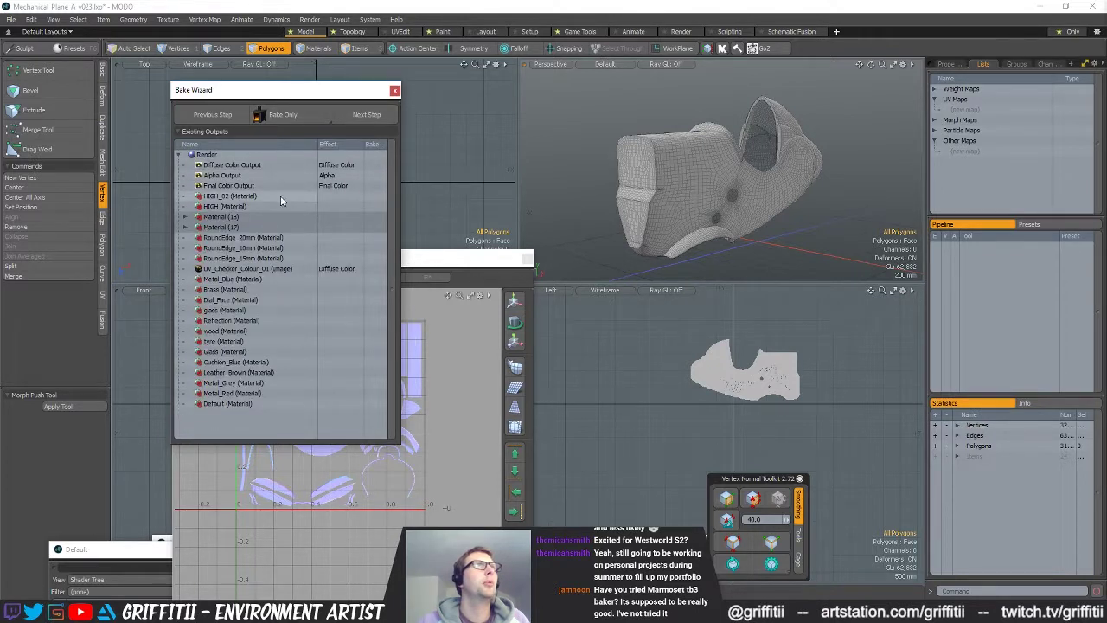
left_click(361, 119)
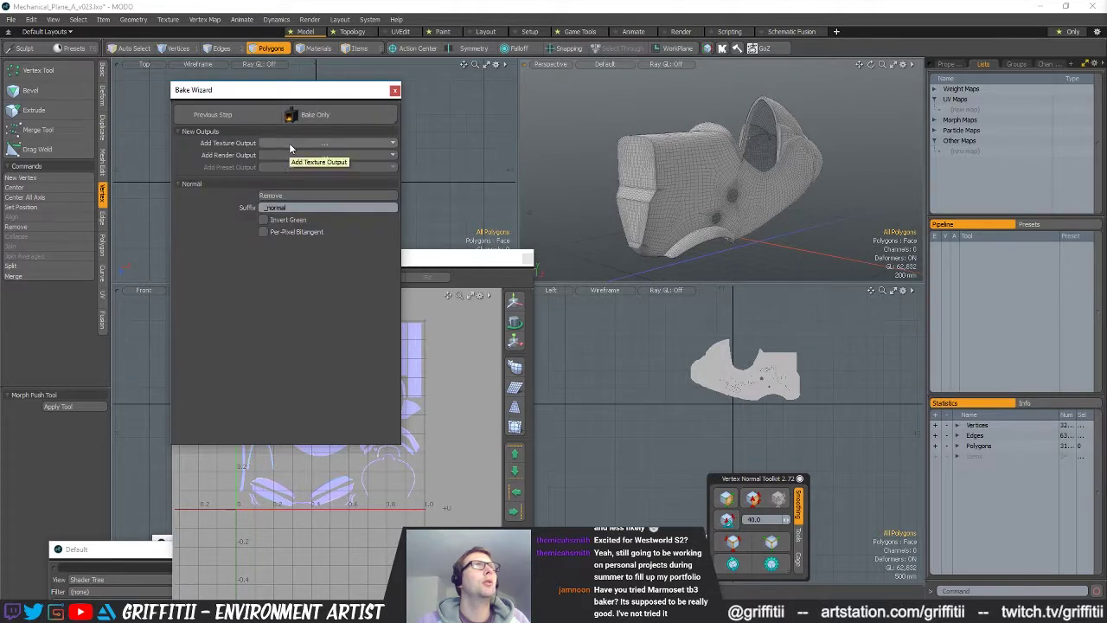
left_click(290, 146)
left_click(254, 183)
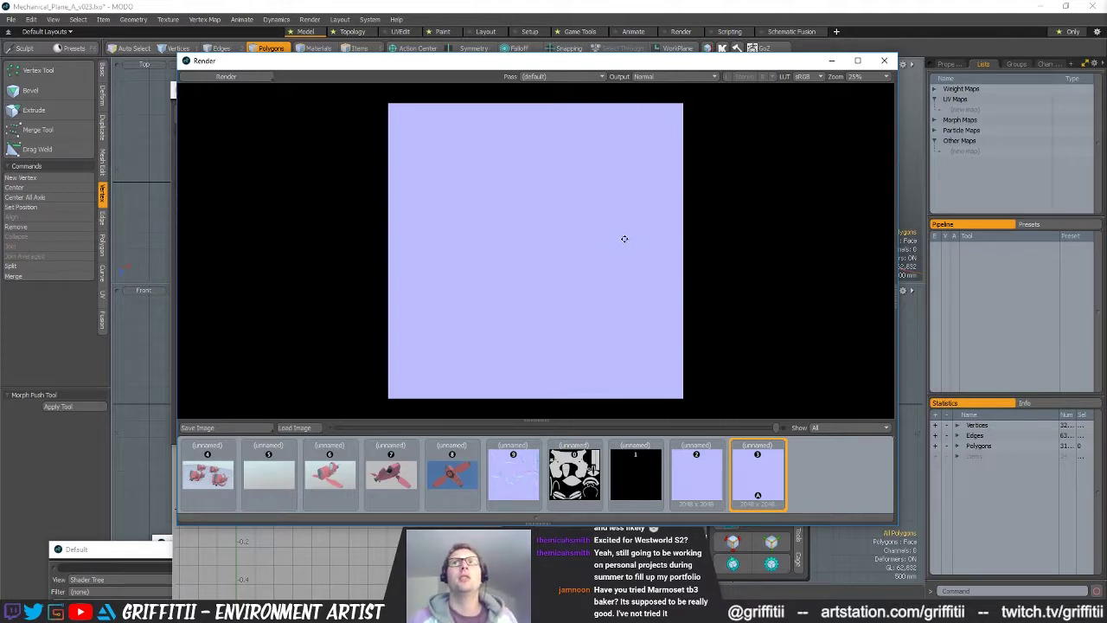
left_click(883, 60)
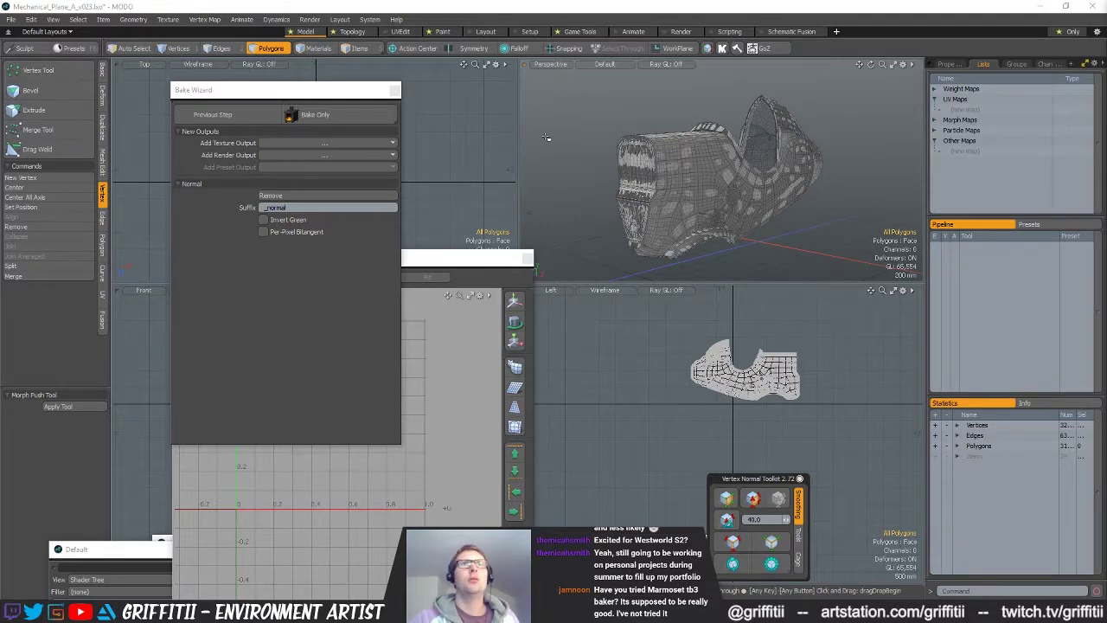
key("F9")
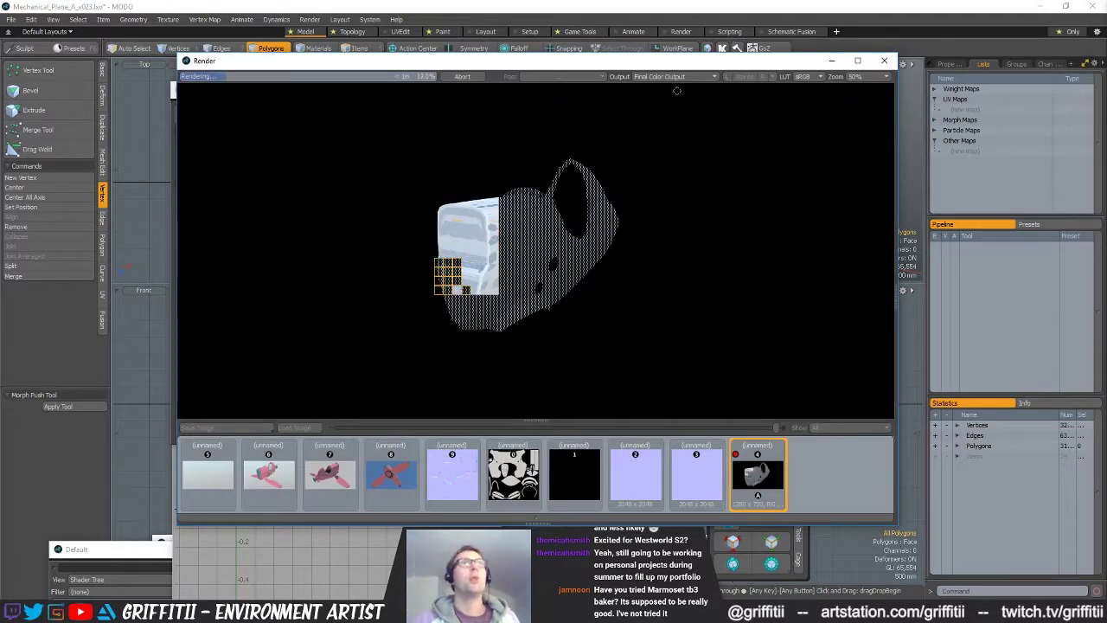
left_click(884, 60)
left_click(652, 229)
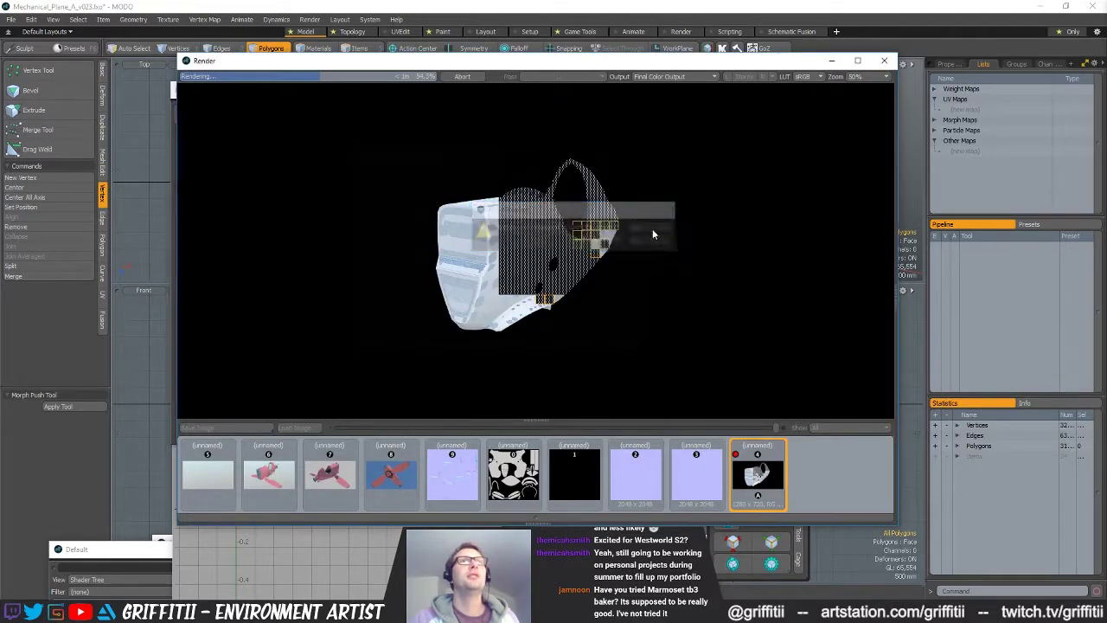
- Bake the normal map again and inspect its shading and seams across the UV islands up close
left_click(364, 115)
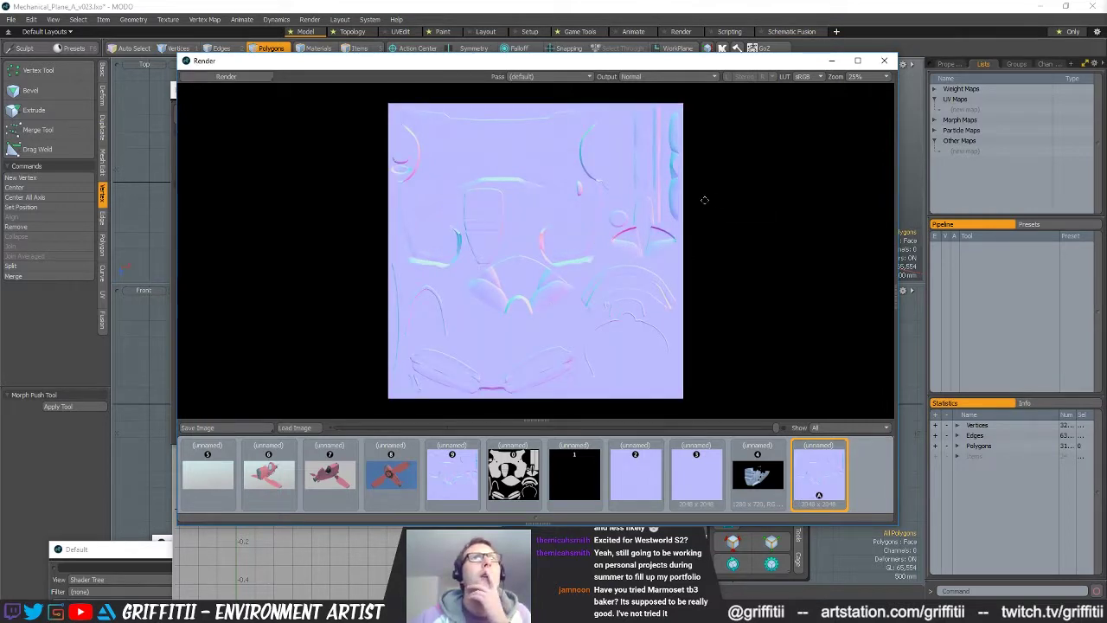
scroll(505, 259, "up", 2)
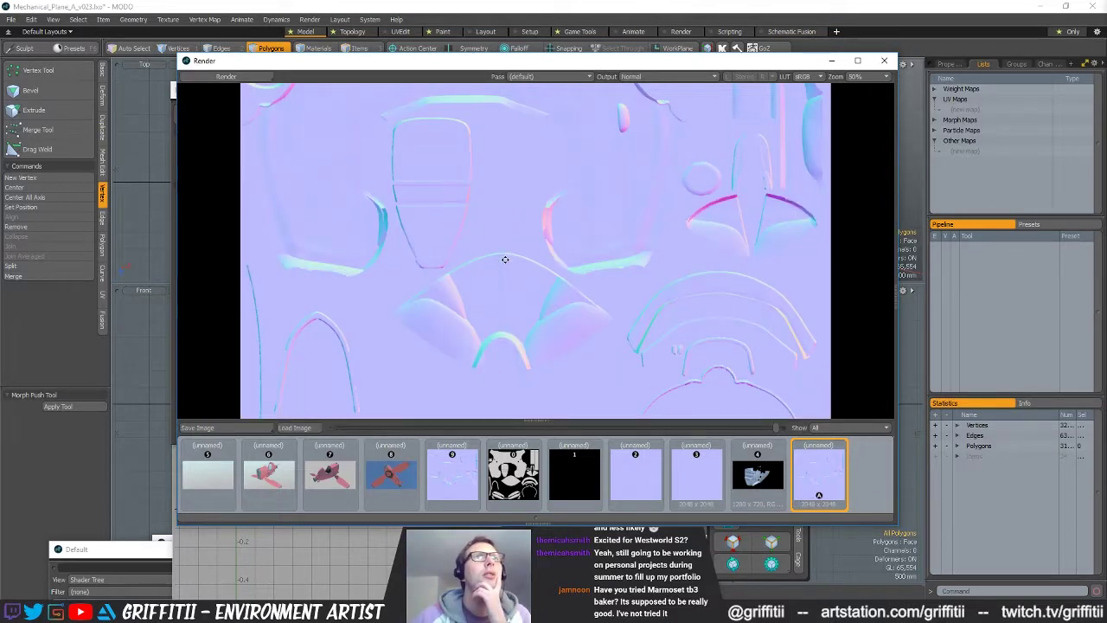
left_click_drag(525, 163, 548, 279)
left_click_drag(525, 197, 533, 277)
scroll(483, 179, "up", 4)
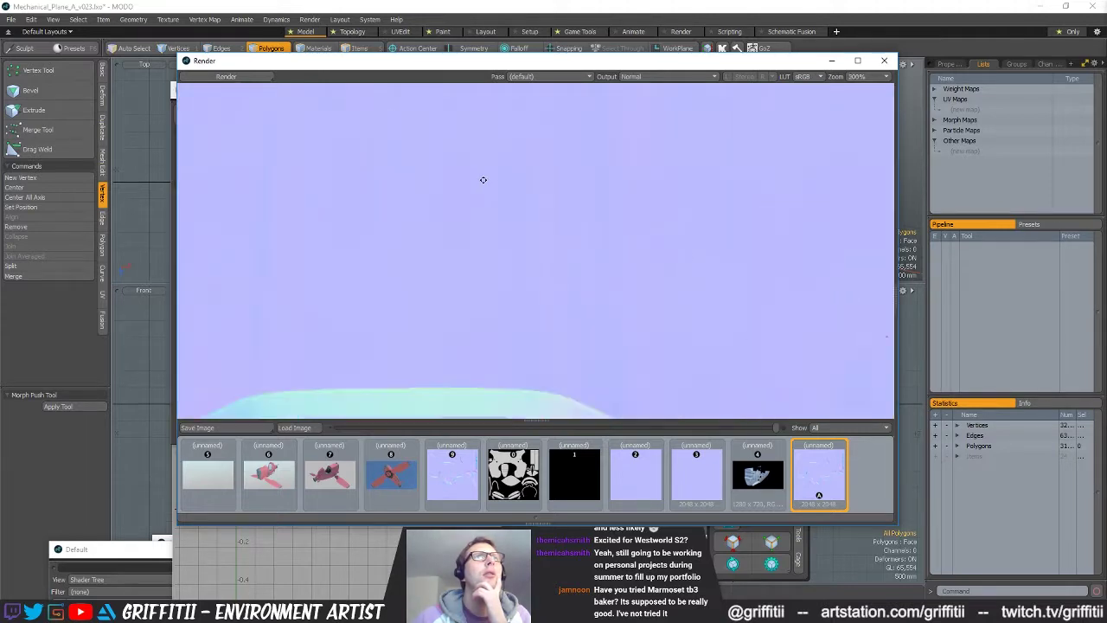
scroll(488, 188, "down", 2)
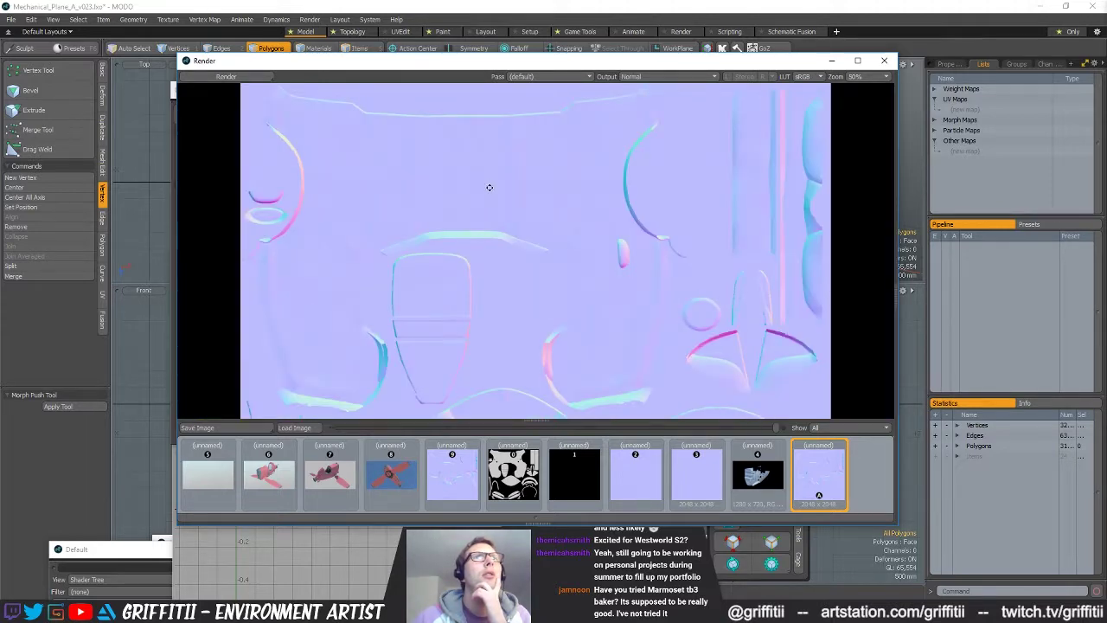
left_click_drag(534, 249, 512, 163)
left_click_drag(537, 212, 537, 202)
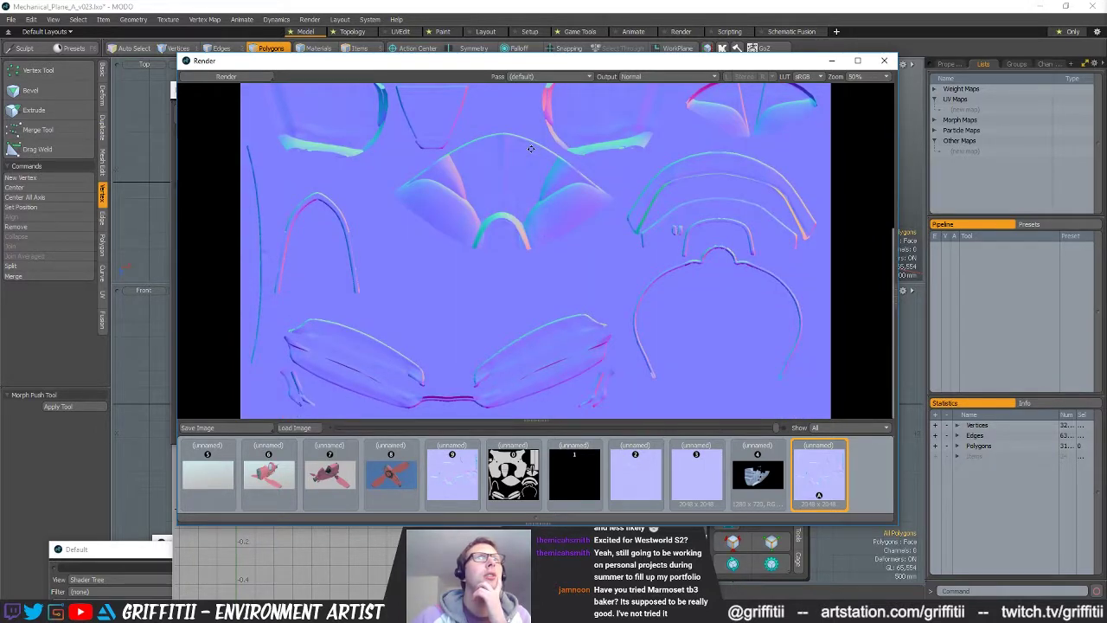
middle_click_drag(530, 160, 530, 319)
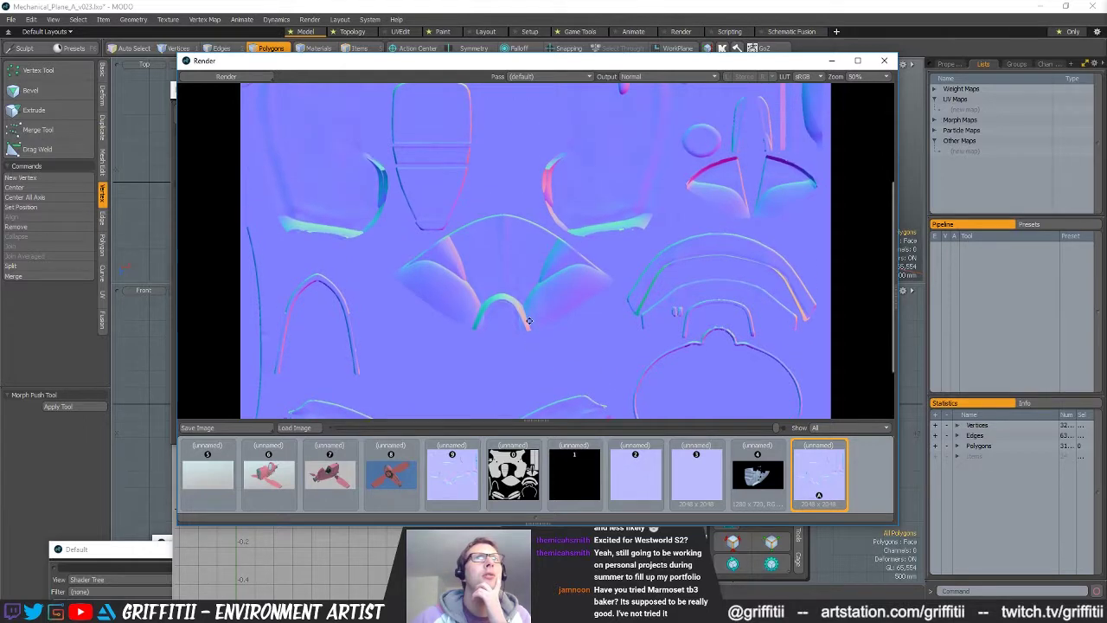
- Switch to Photoshop and open the Plane_Bake_HIGH_02_normal image from the Plane_Tests_Painter folder
left_click_drag(529, 321, 529, 494)
left_click_drag(516, 444, 511, 191)
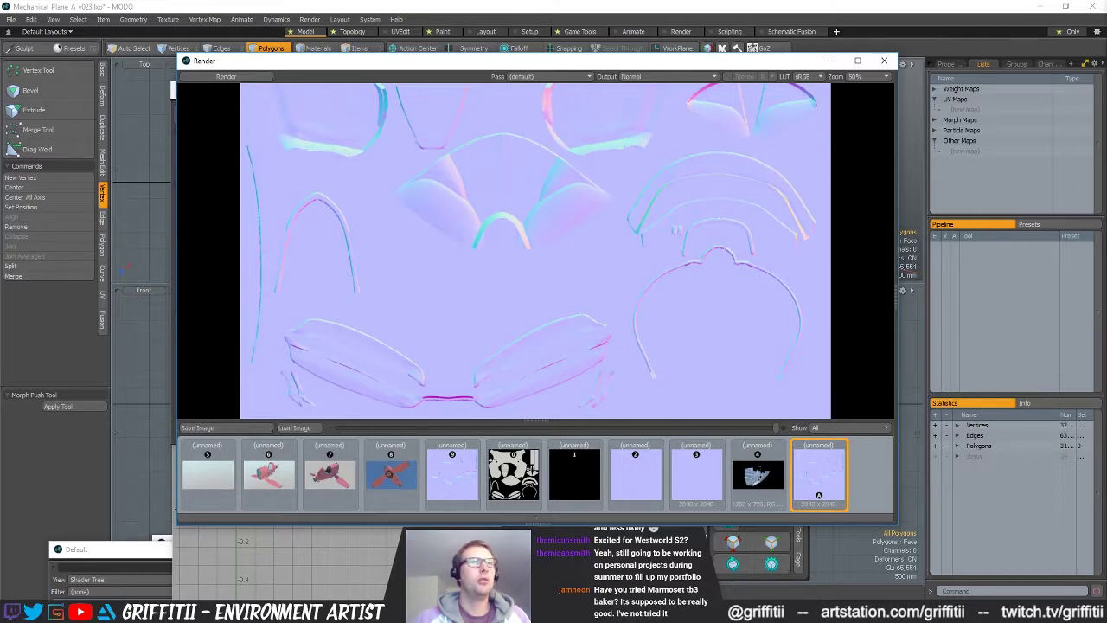
key("alt+Tab")
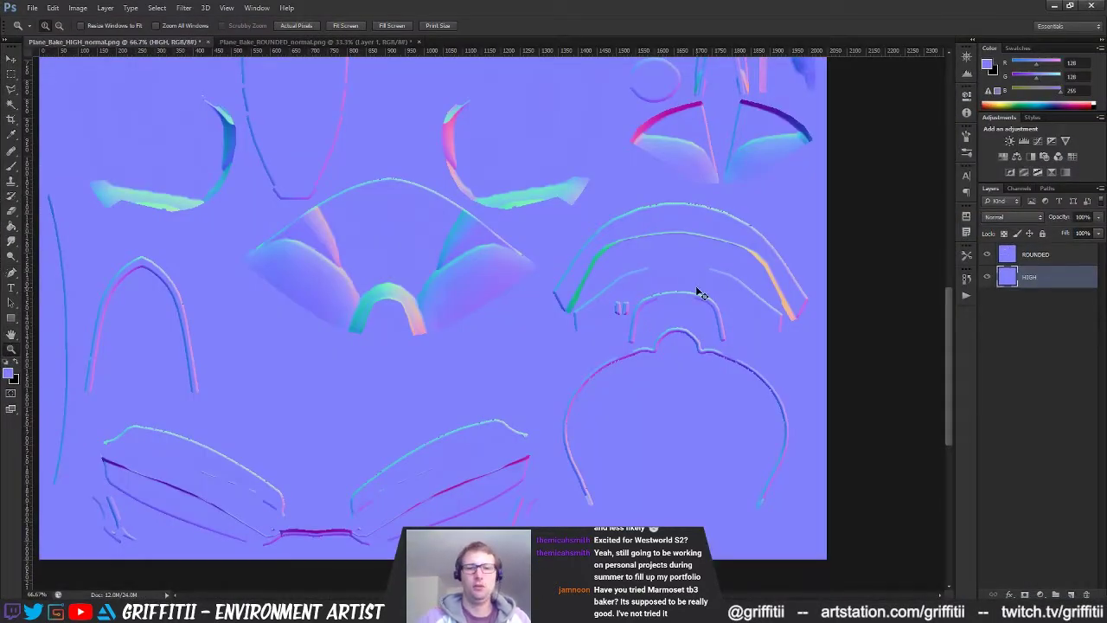
key("ctrl+o")
left_click(510, 193)
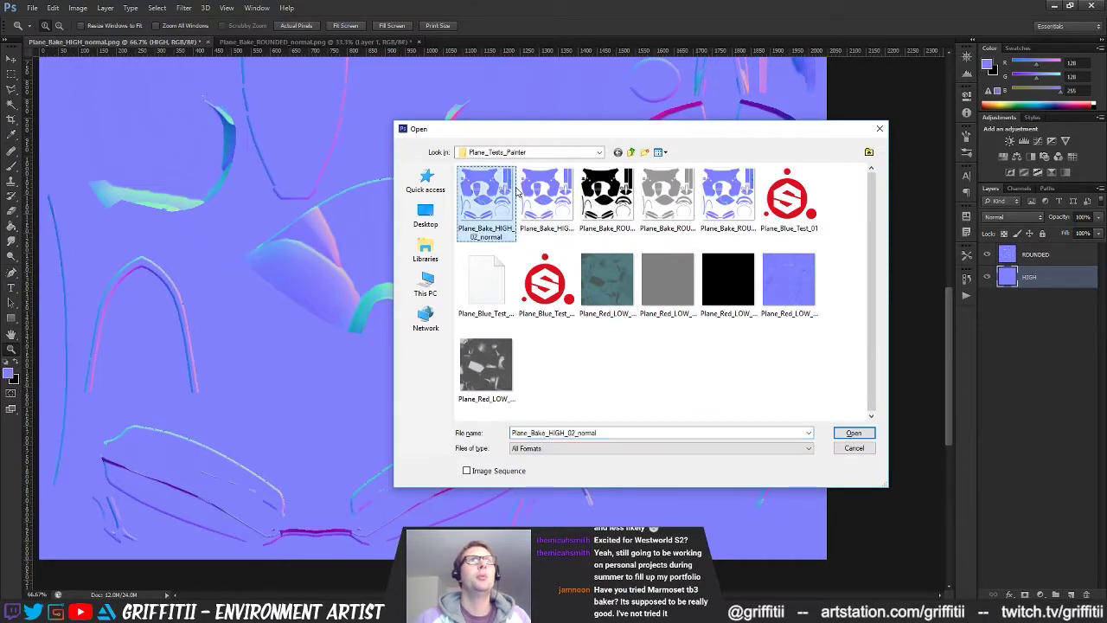
double_click(511, 193)
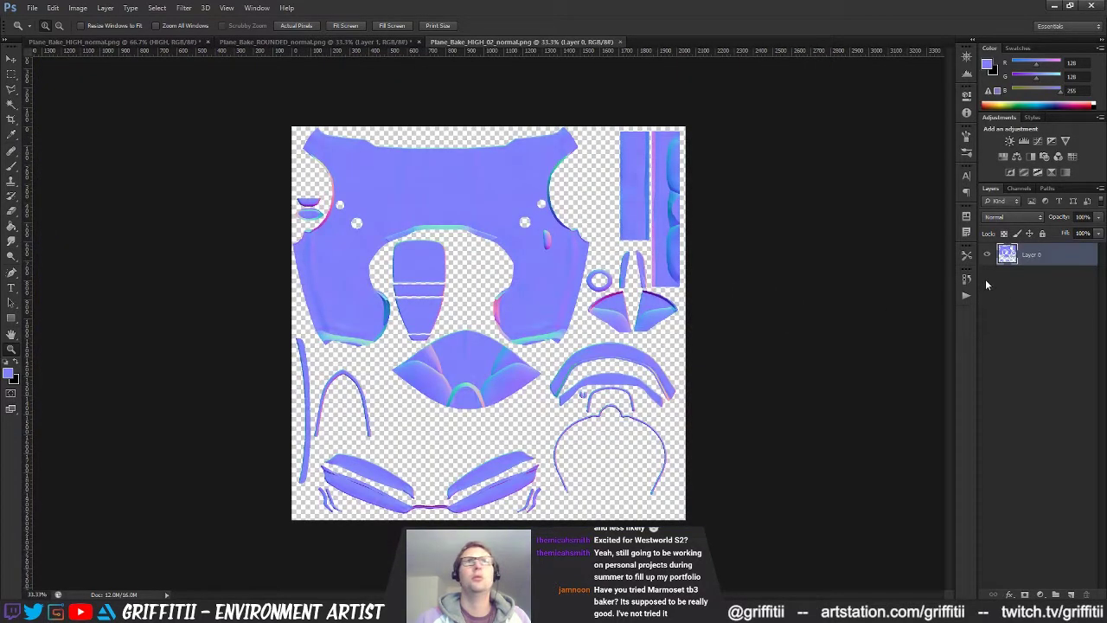
- Fill a new layer with the flat normal blue (128, 128, 255), place it beneath the baked layer and merge the two
key("ctrl+alt+shift+n")
key("g")
left_click(625, 307)
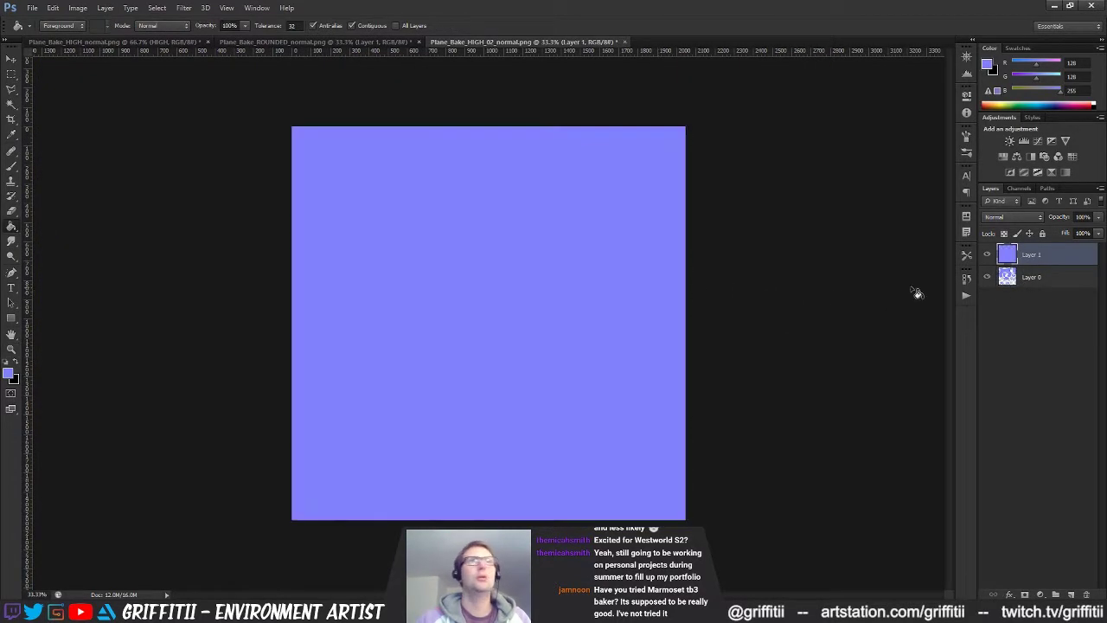
left_click_drag(1037, 255, 1038, 284)
left_click(1038, 258)
key("ctrl+e")
- Copy the whole flattened map into Plane_Bake_HIGH_normal.png as the topmost layer and rename that layer HIGH_02
key("ctrl+a")
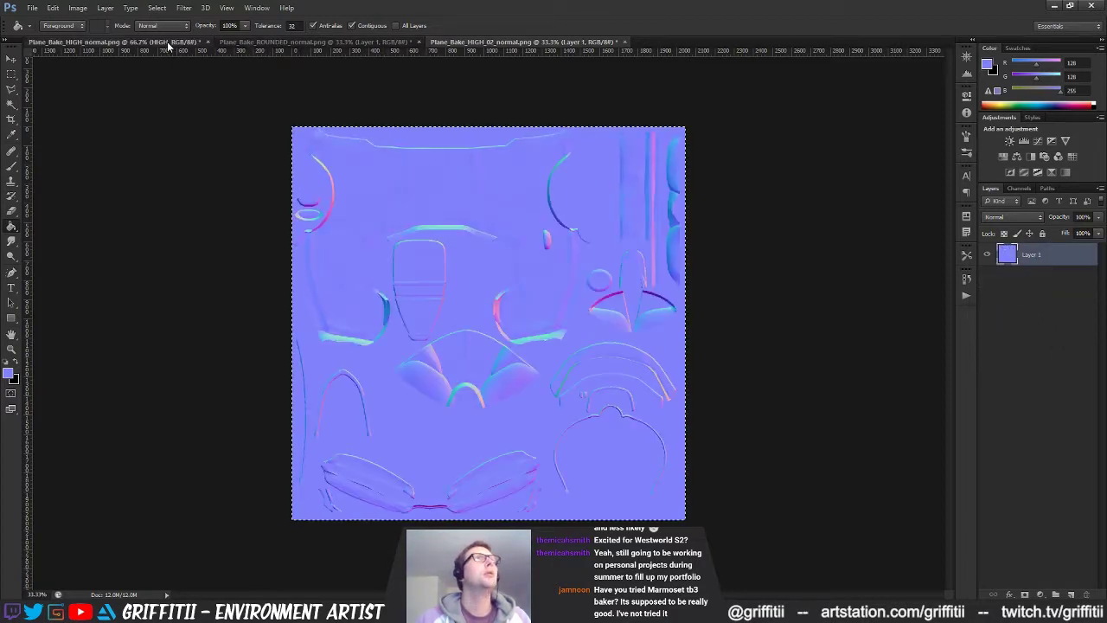
left_click(156, 41)
key("ctrl+v")
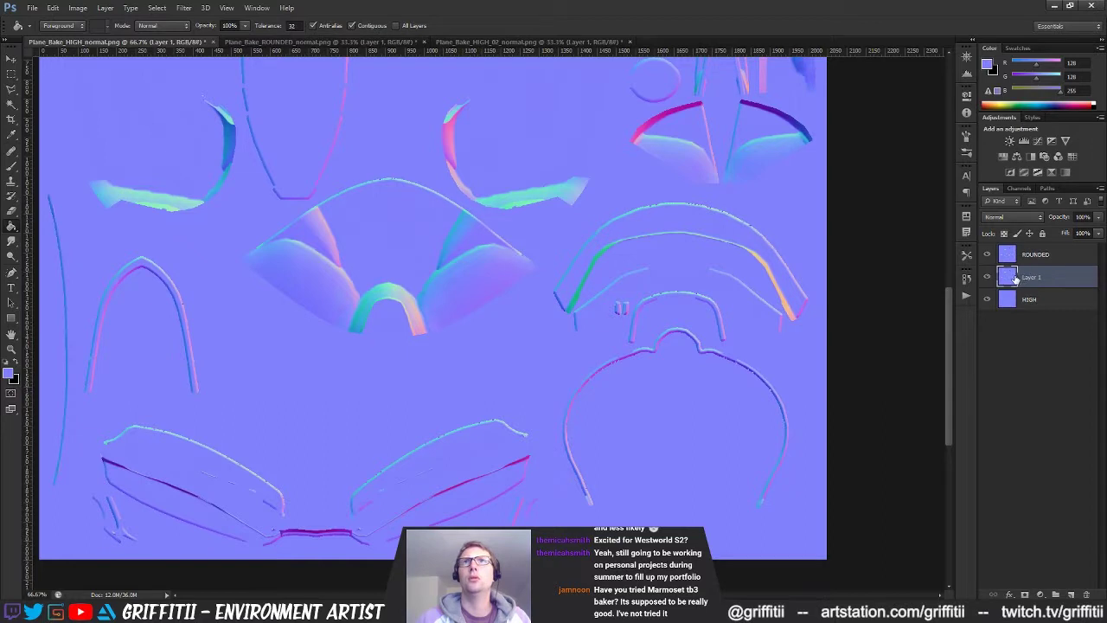
left_click_drag(1014, 277, 1033, 256)
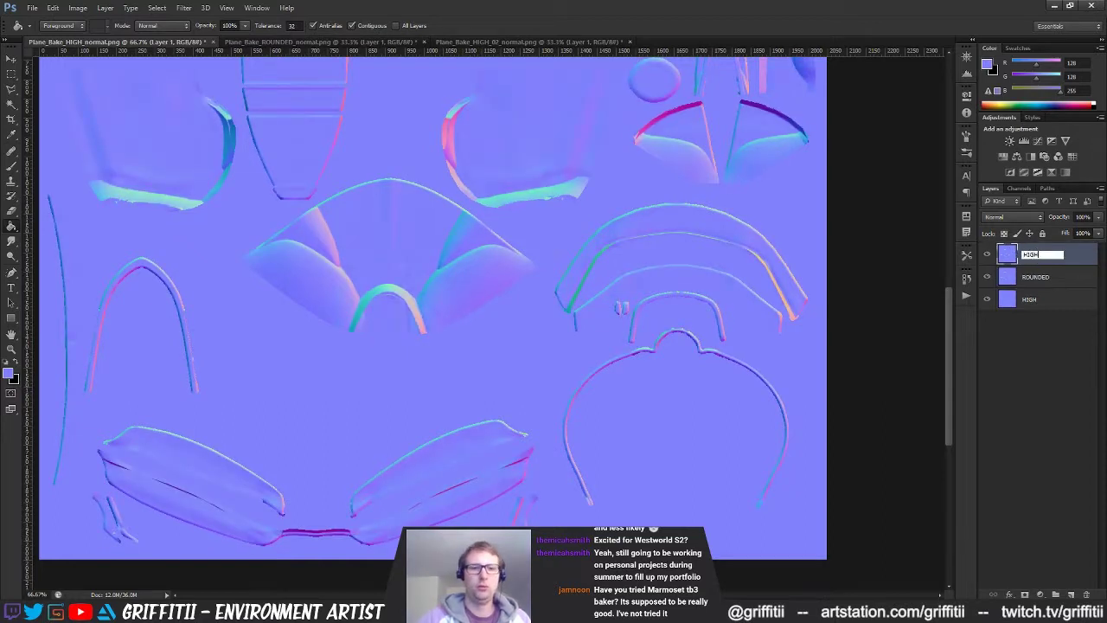
left_click(1035, 254)
type("HIGH_02")
key("Return")
- Compare the HIGH_02 layer with the ROUNDED layer across the upper part of the map by toggling HIGH_02's visibility
key("z")
left_click(467, 230, "alt")
mouse_move(431, 208)
left_mouse_down()
mouse_move(453, 370)
mouse_move(469, 358)
left_mouse_up()
left_click(989, 254)
left_click(989, 253)
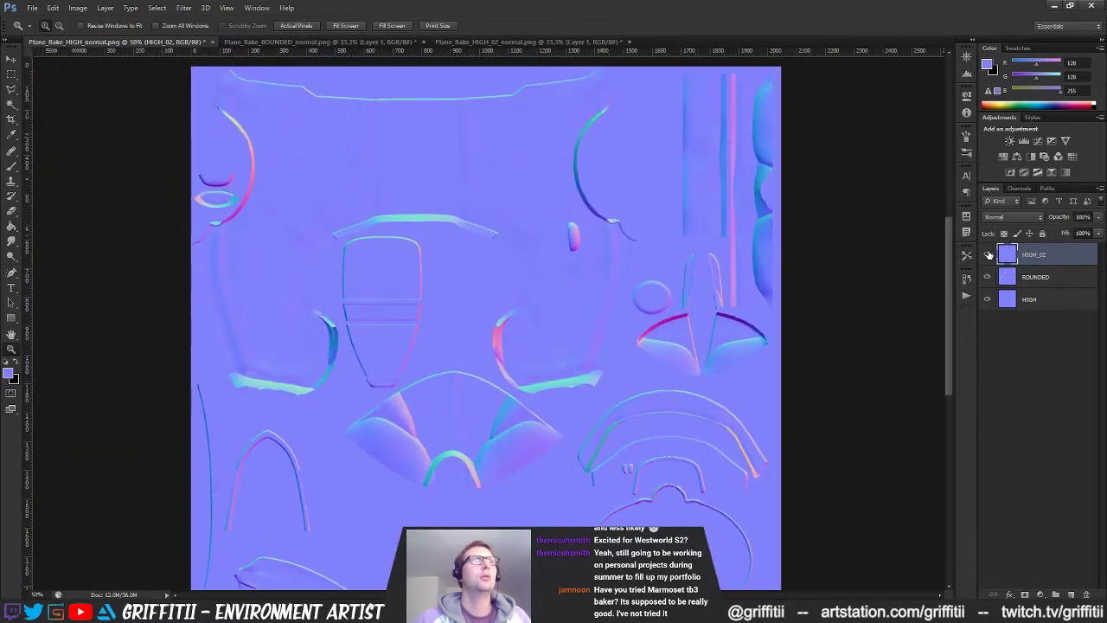
left_click(988, 254)
left_click(988, 254)
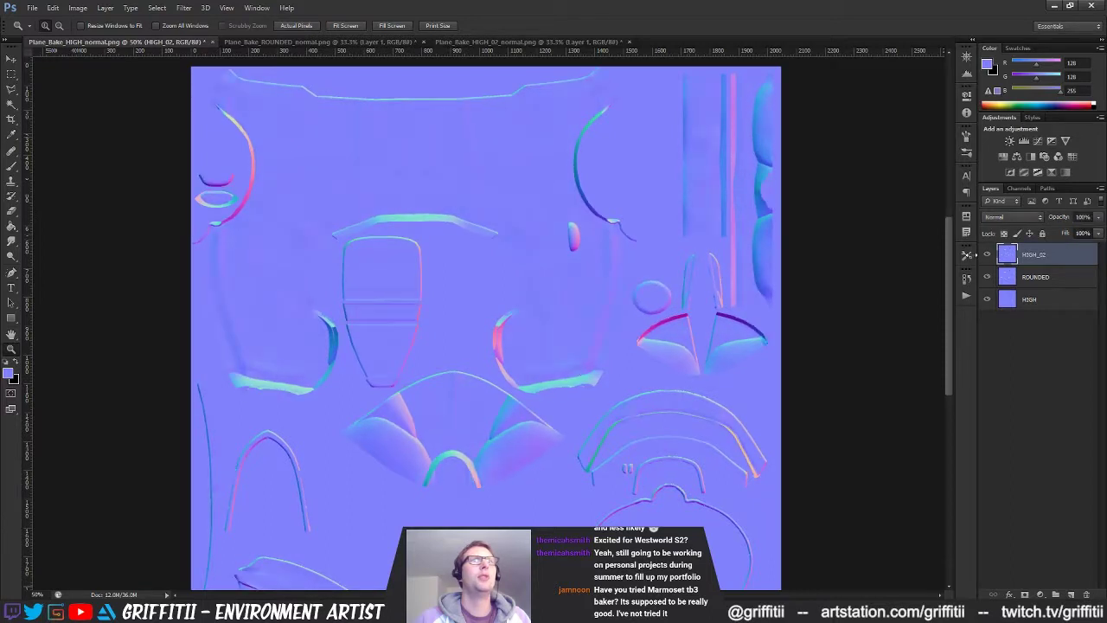
- Examine the fan-shaped island at 100% zoom, switching HIGH_02 off and on to compare its edges with the ROUNDED bake
left_click(560, 388)
left_click(560, 370)
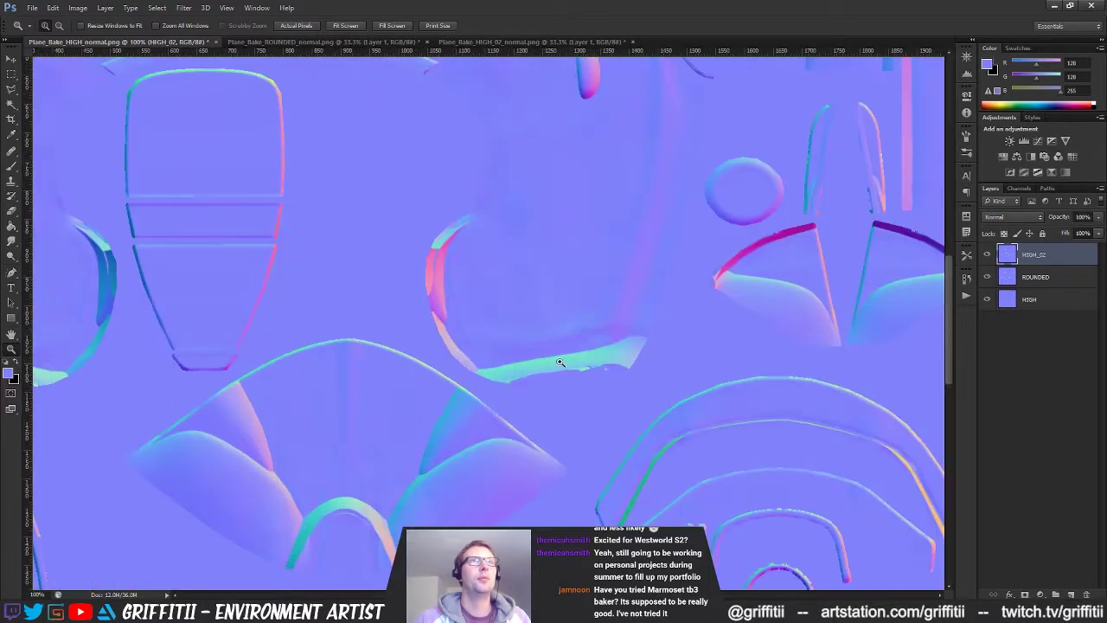
left_click_drag(530, 474, 596, 378)
left_click(986, 258)
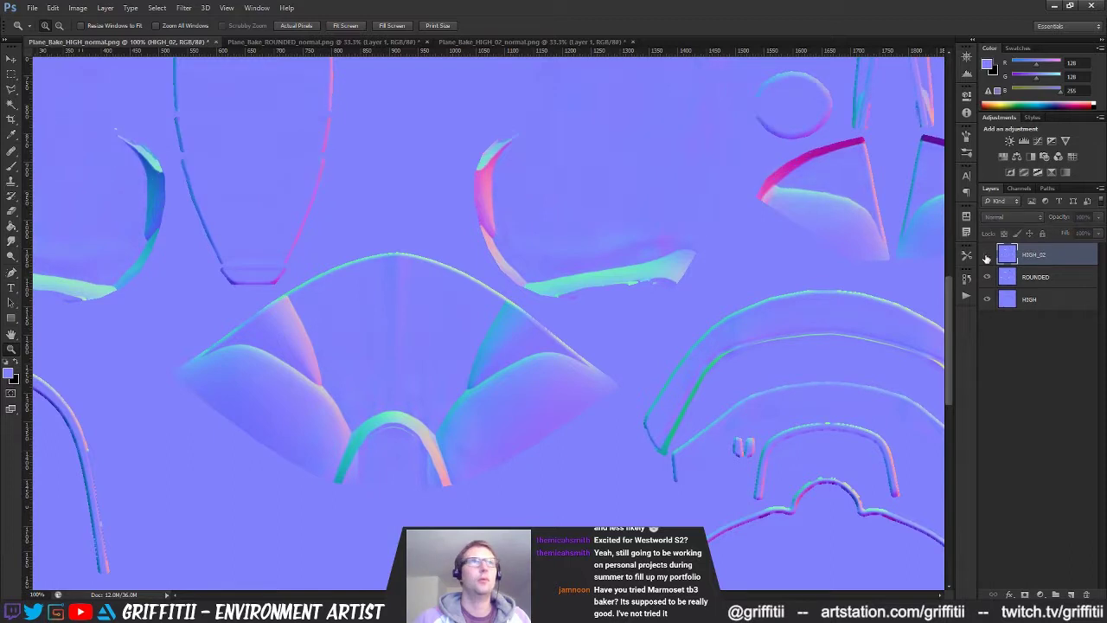
left_click(986, 257)
left_click(986, 258)
left_click(986, 258)
left_click(987, 255)
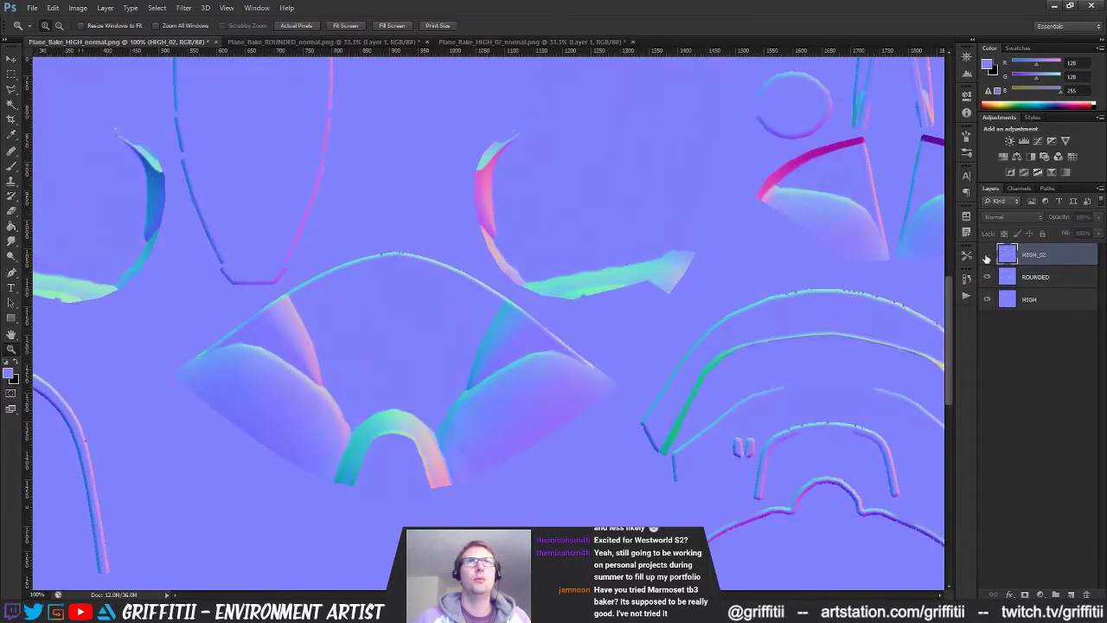
left_click(987, 254)
- Compare HIGH_02 and ROUNDED on the circular, triangular and arched-strip islands along the map's right side
left_click_drag(721, 269, 554, 330)
left_click(990, 255)
left_click(990, 254)
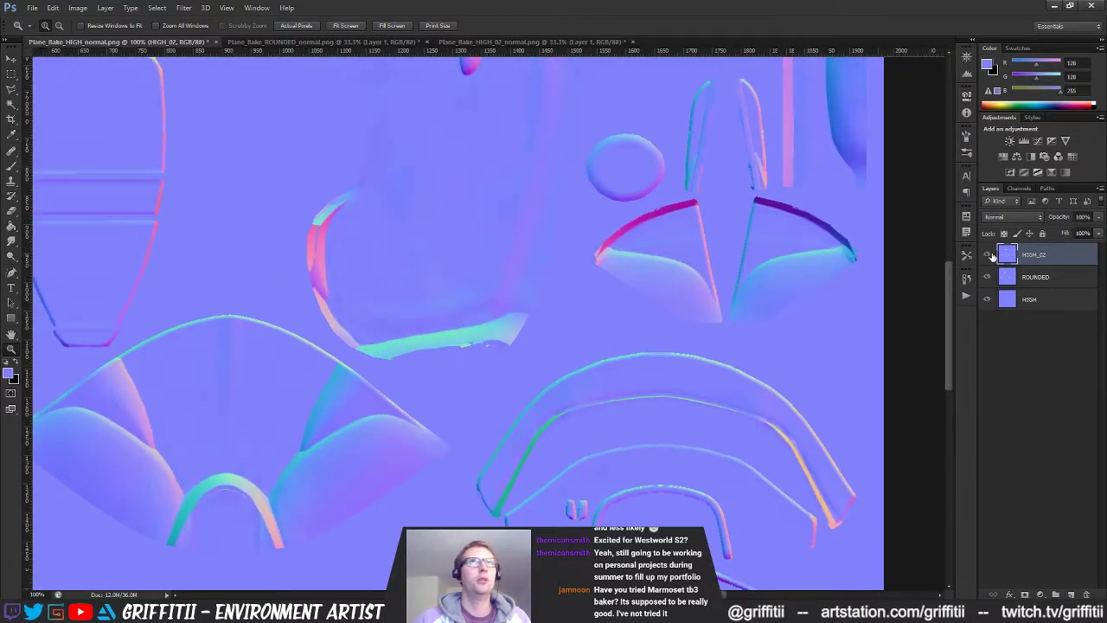
left_click(988, 255)
left_click(988, 255)
left_click(990, 255)
left_click(990, 254)
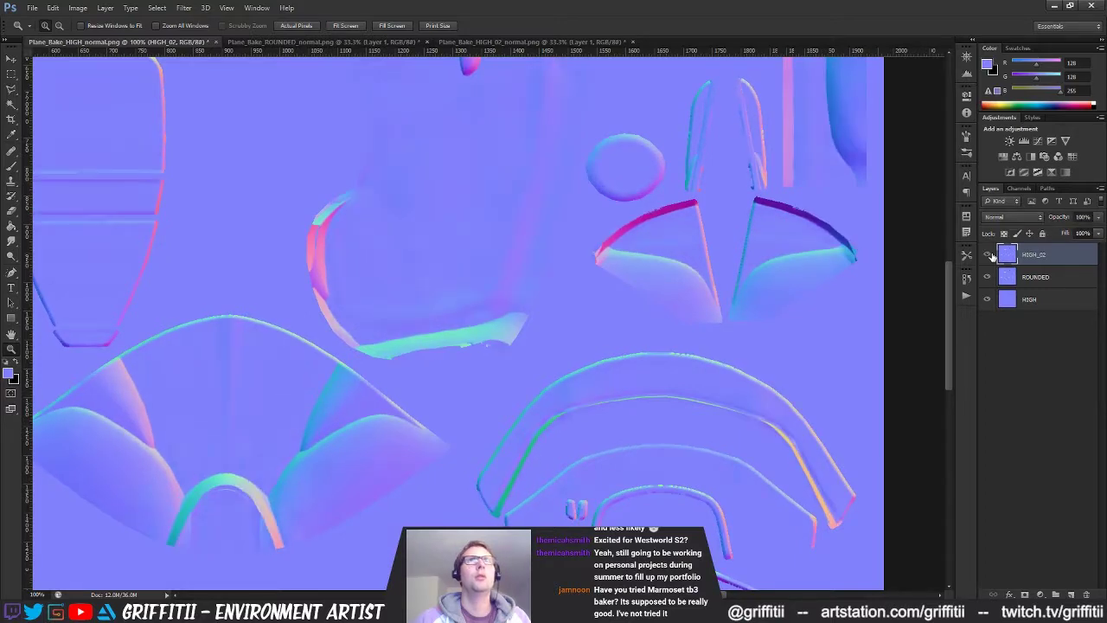
left_click(991, 255)
- Compare HIGH_02 and ROUNDED on the curved islands at the map's lower edge and around the long tapered island
left_click_drag(337, 519, 545, 220)
left_click(988, 254)
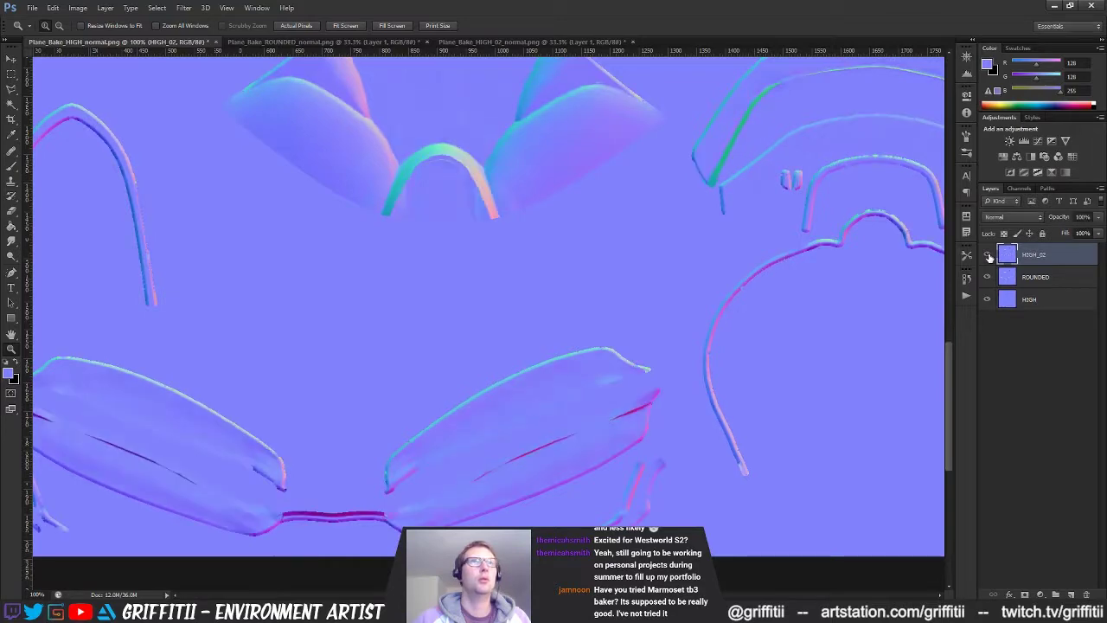
left_click(989, 256)
left_click_drag(465, 248, 631, 572)
left_click(987, 254)
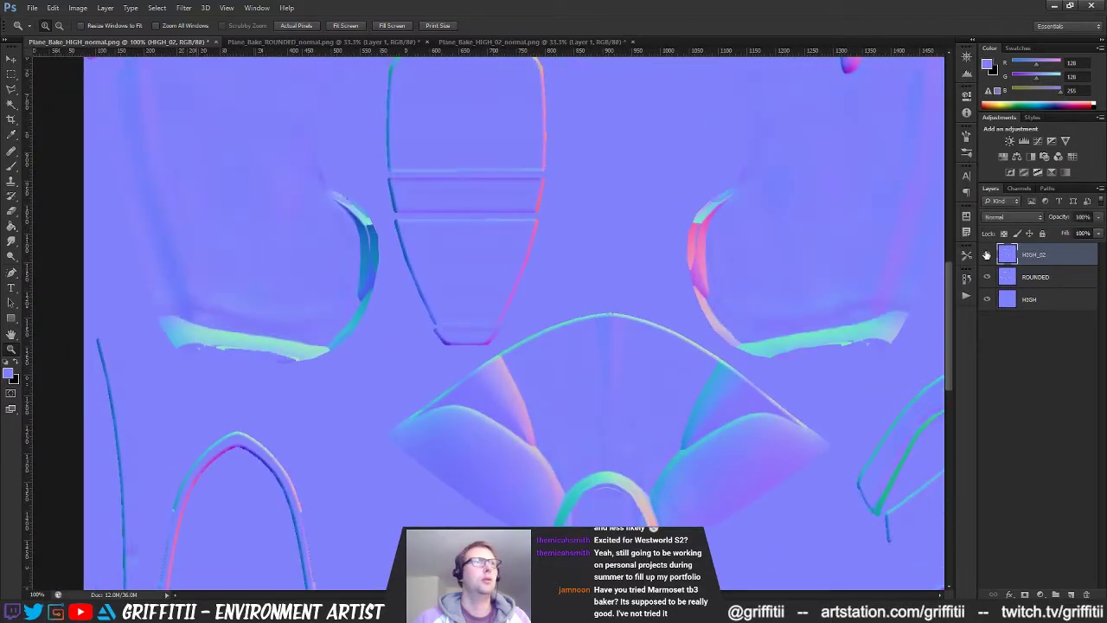
left_click(987, 255)
left_click(987, 255)
left_click(986, 255)
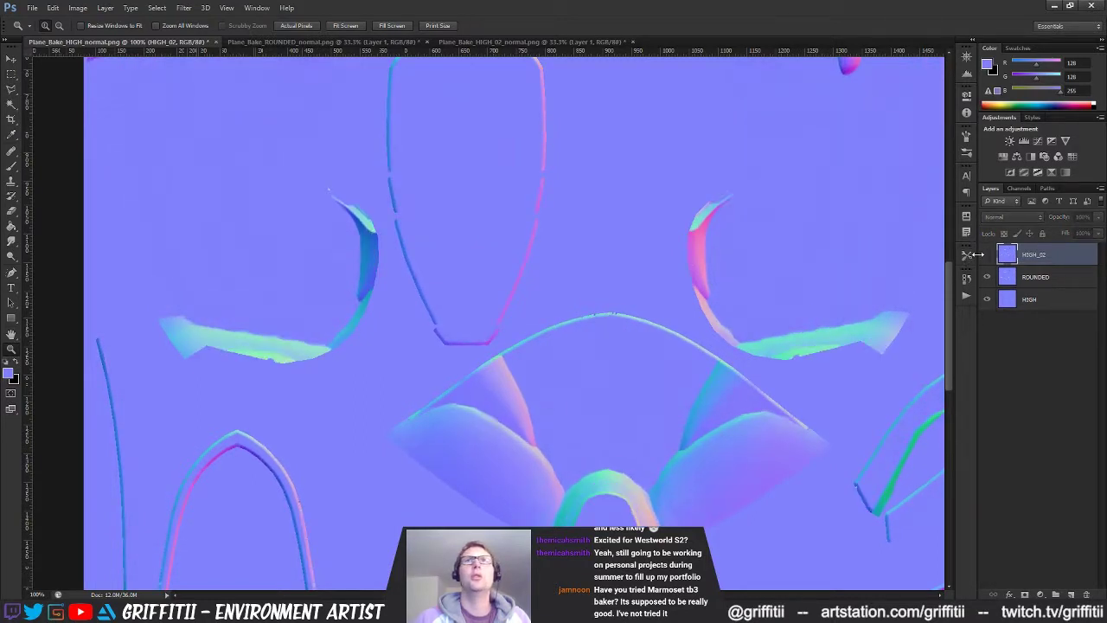
left_click(986, 255)
- Check HIGH_02 against both the ROUNDED and HIGH layers around the small oval and circular islands, finishing with the whole map in view
left_click(743, 287, "alt")
left_click(744, 291, "alt")
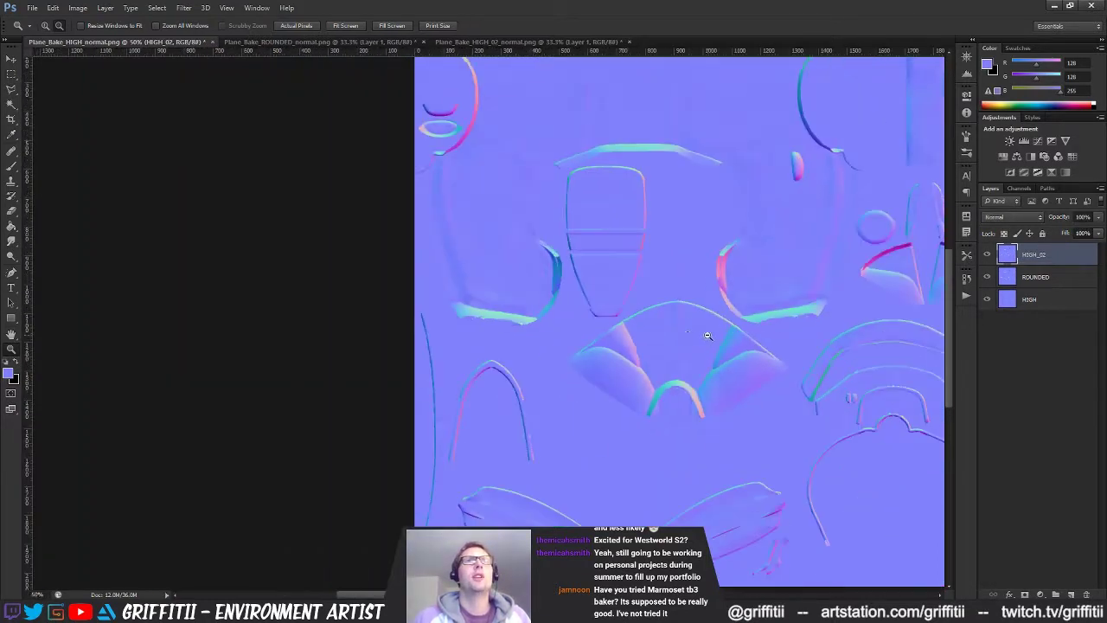
left_click_drag(737, 276, 491, 358)
left_click(541, 337, "alt")
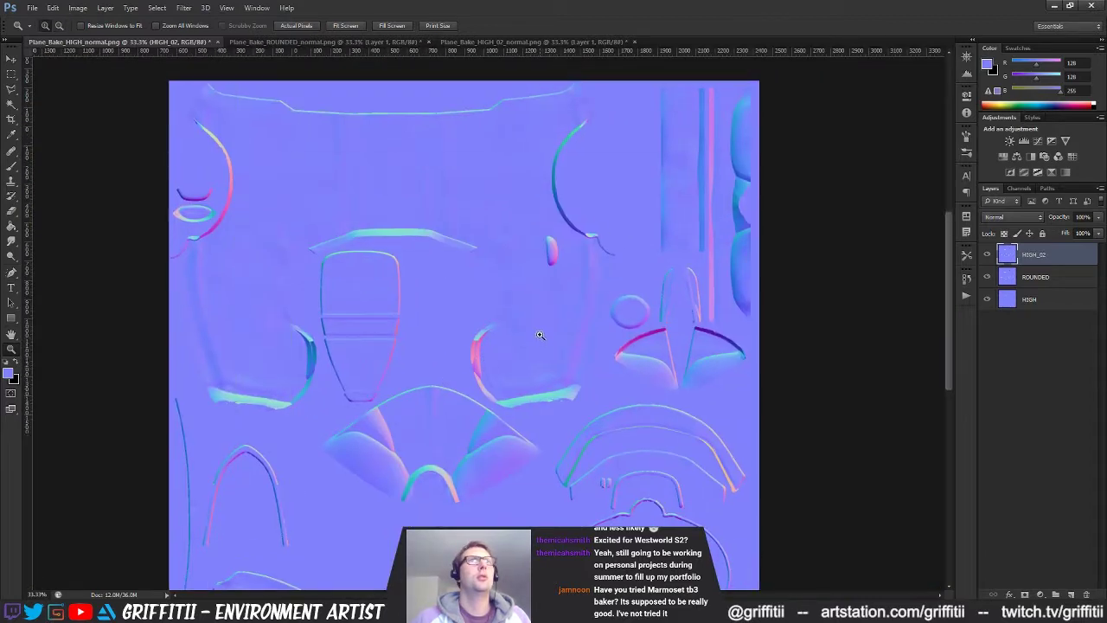
left_click(556, 249)
left_click(556, 249)
left_click(556, 248)
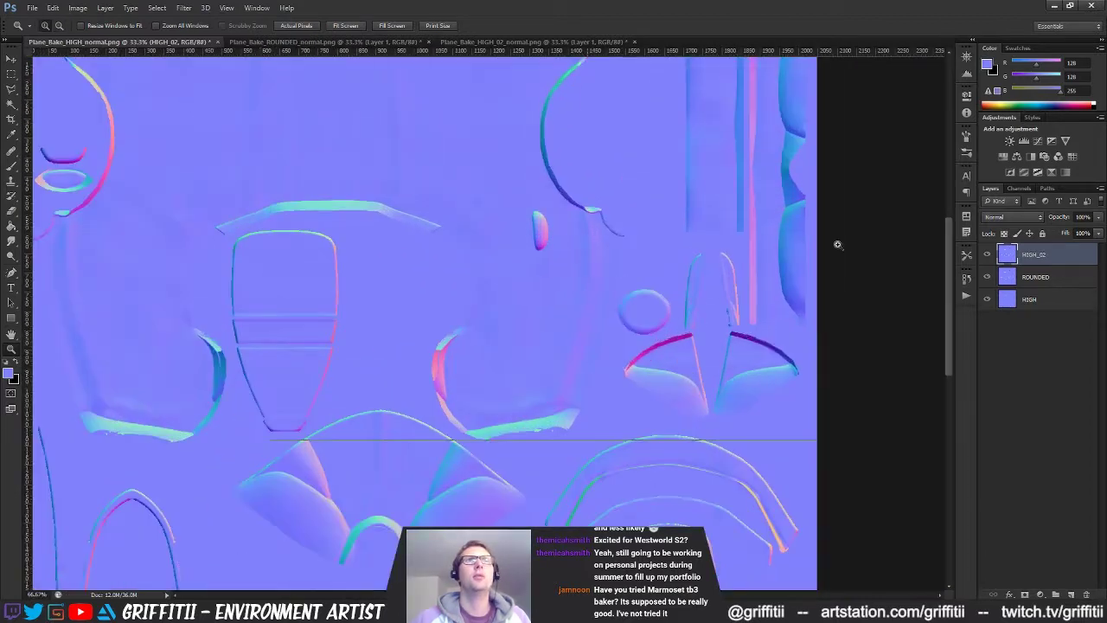
left_click(986, 254)
left_click(988, 255)
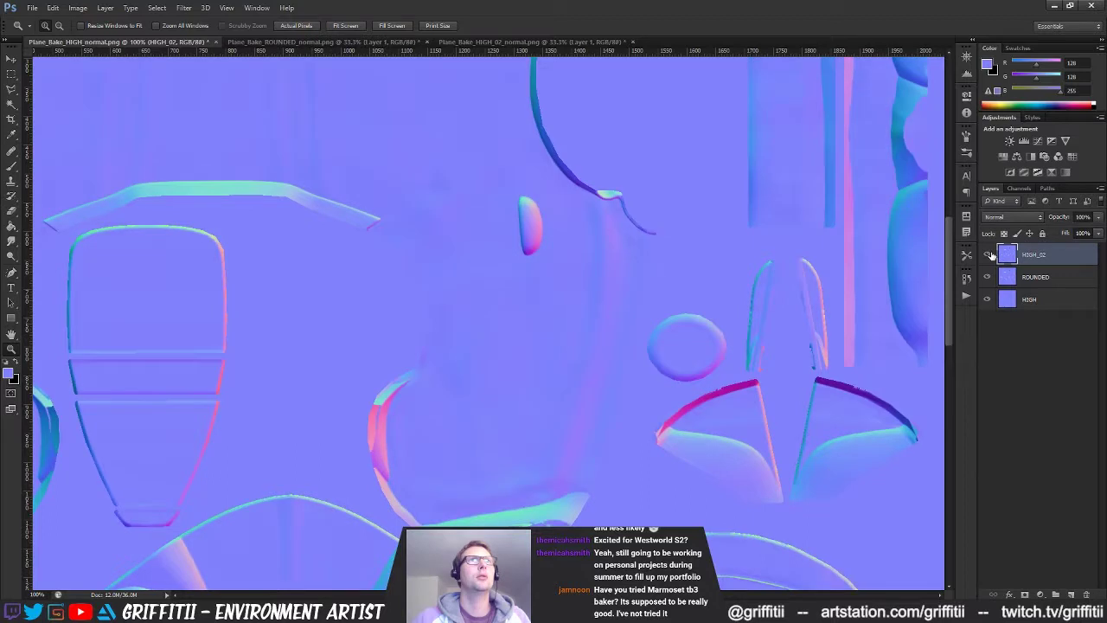
left_click(988, 276)
left_click(986, 254)
left_click(988, 253)
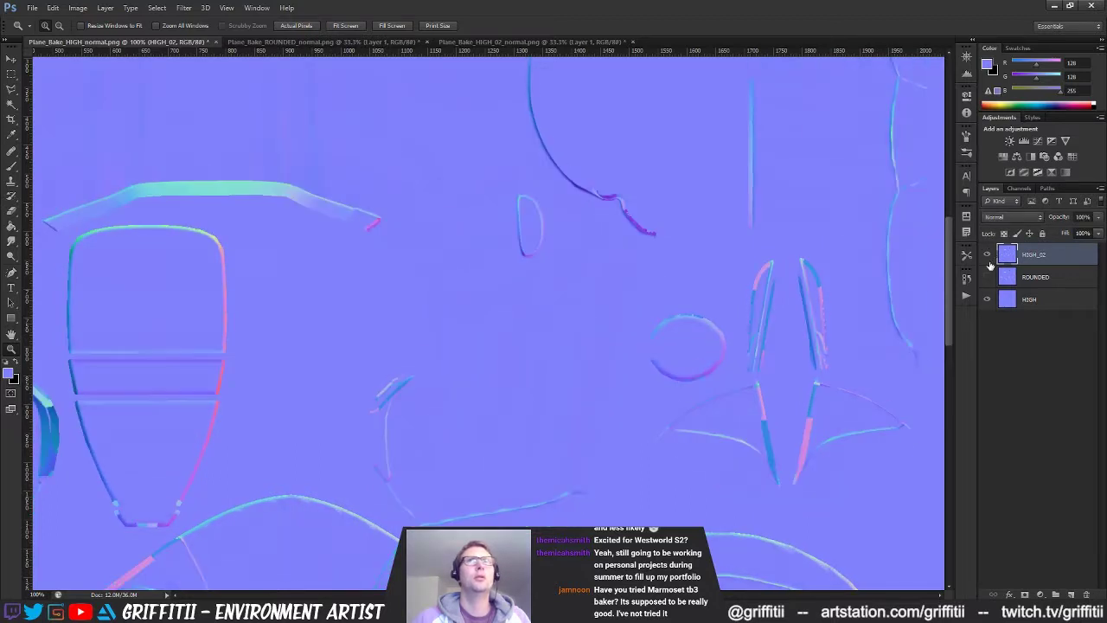
left_click_drag(633, 271, 612, 332)
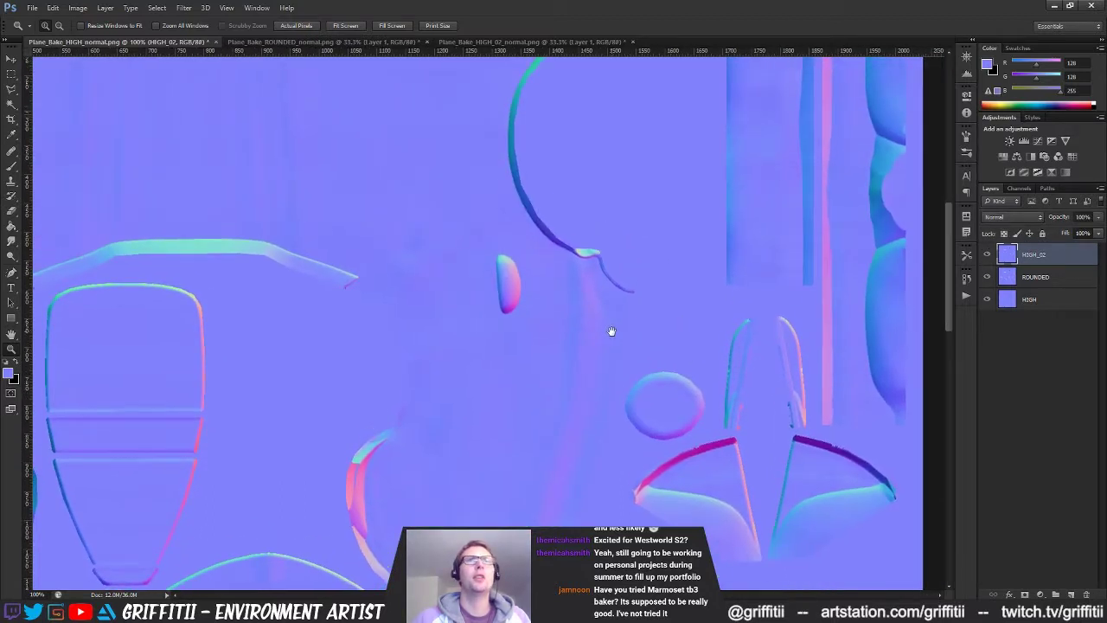
left_click(548, 342, "alt")
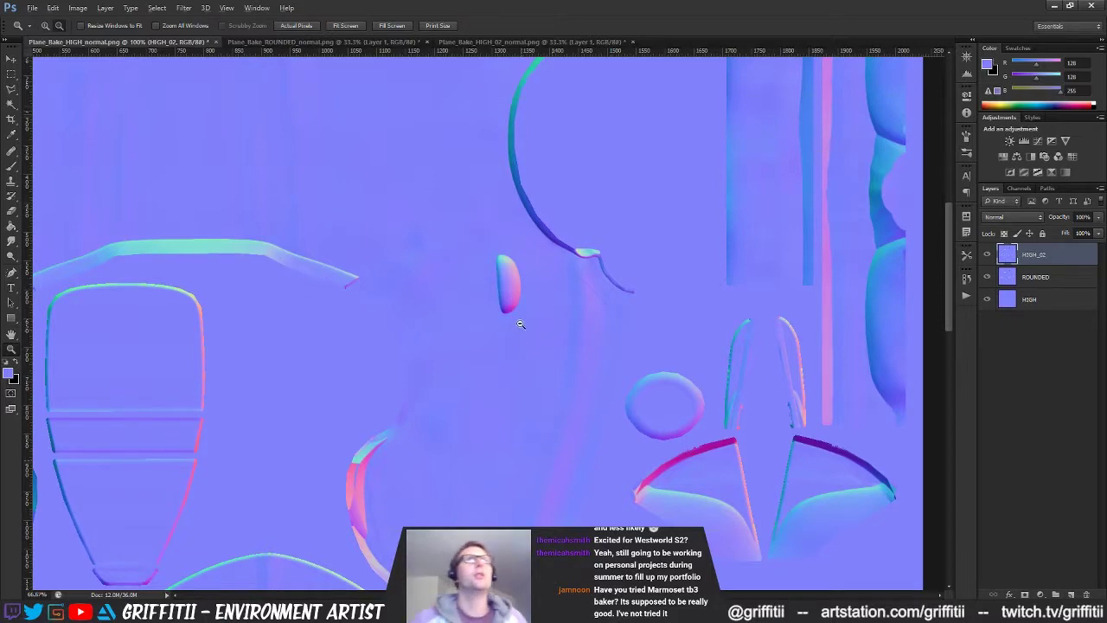
left_click(515, 321, "alt")
left_click(601, 381, "alt")
scroll(635, 382, "down", 1, "alt")
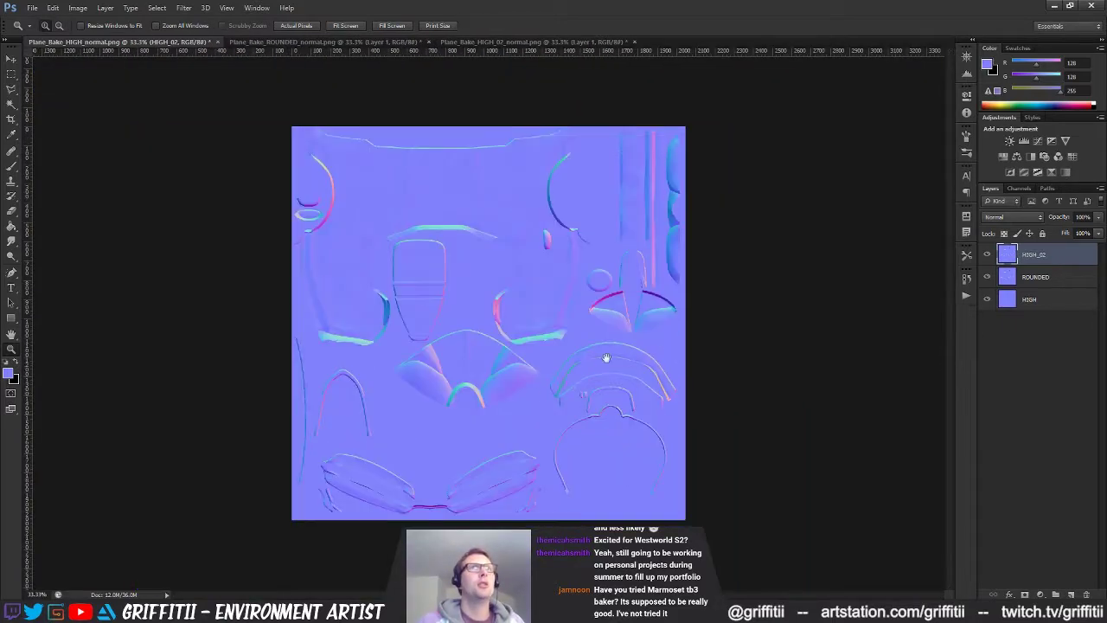
key("m")
- Return to MODO and export the selection in Autodesk FBX 2015 format to the Plane_Tests folder
left_click(1056, 6)
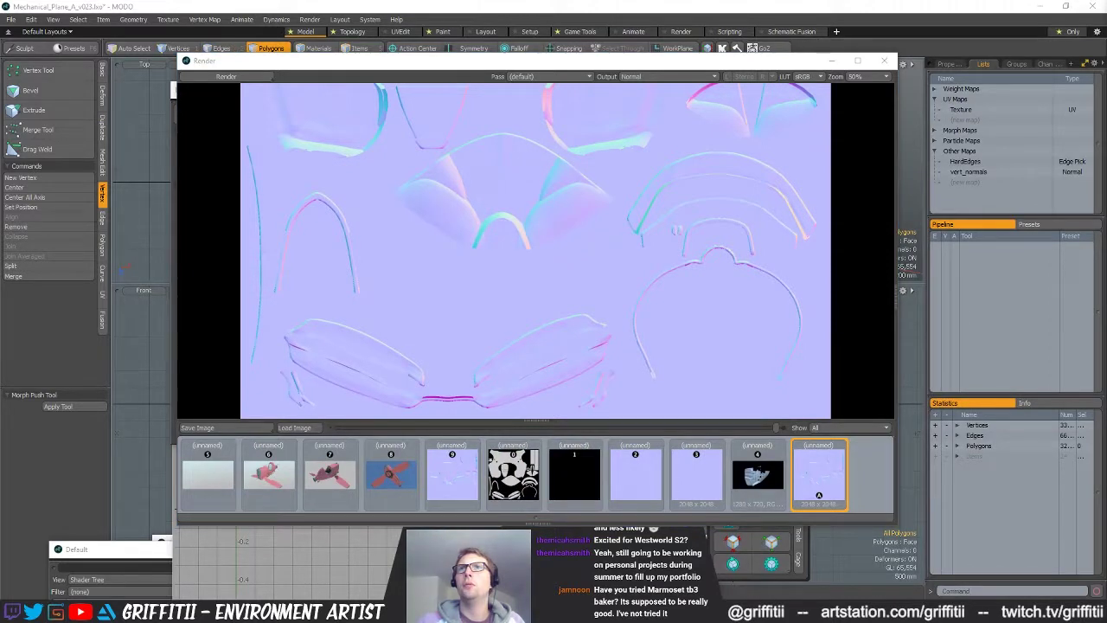
left_click(542, 243)
left_click(574, 215)
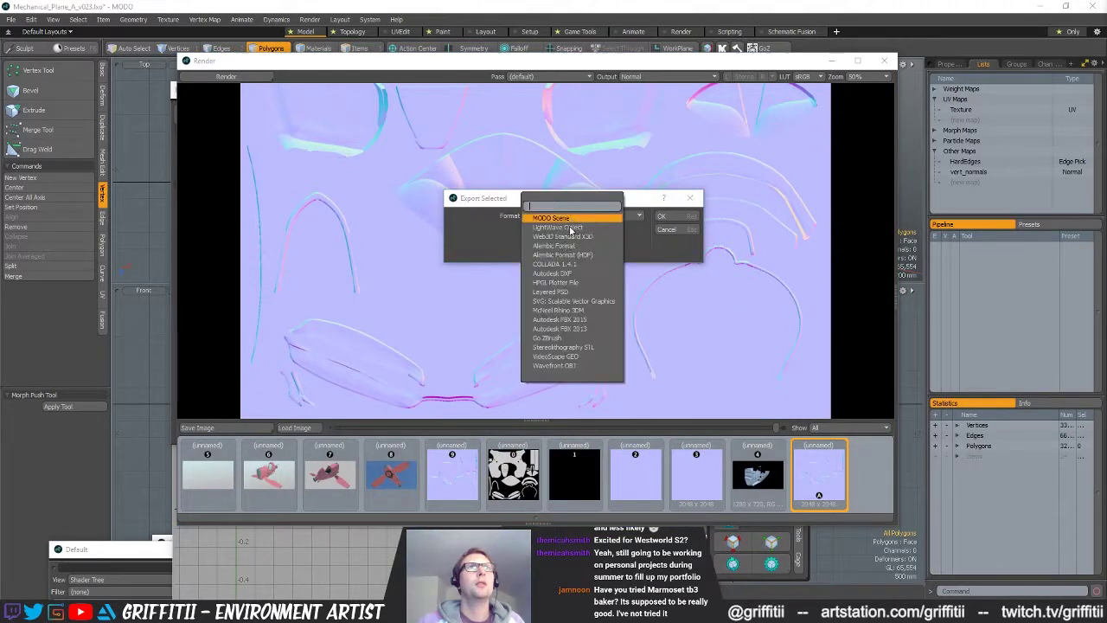
left_click(593, 322)
left_click(666, 229)
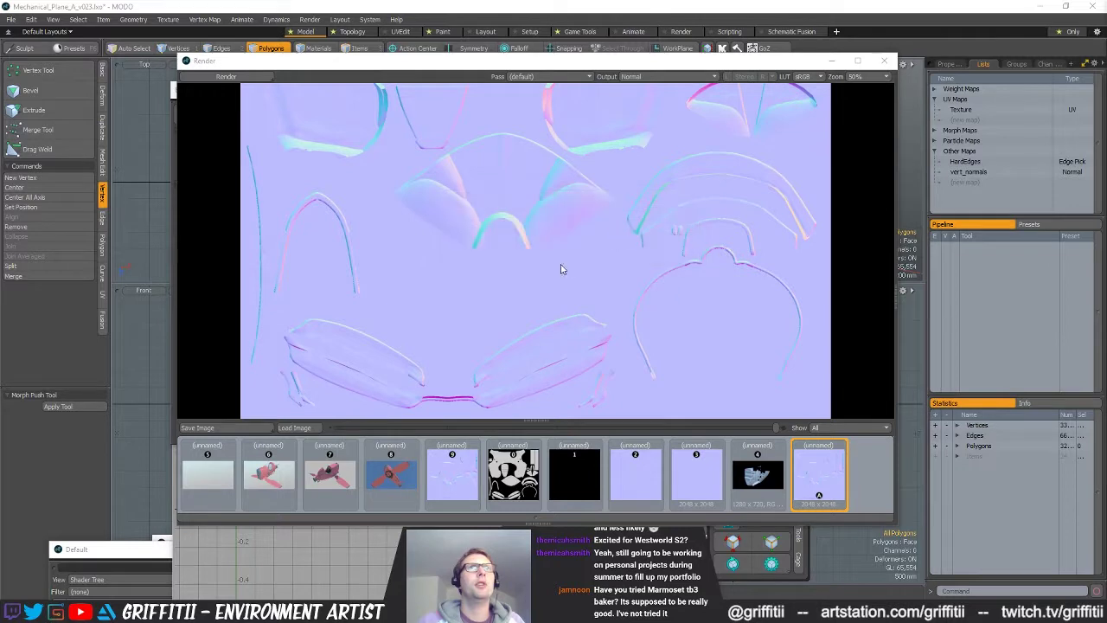
left_click_drag(665, 166, 647, 166)
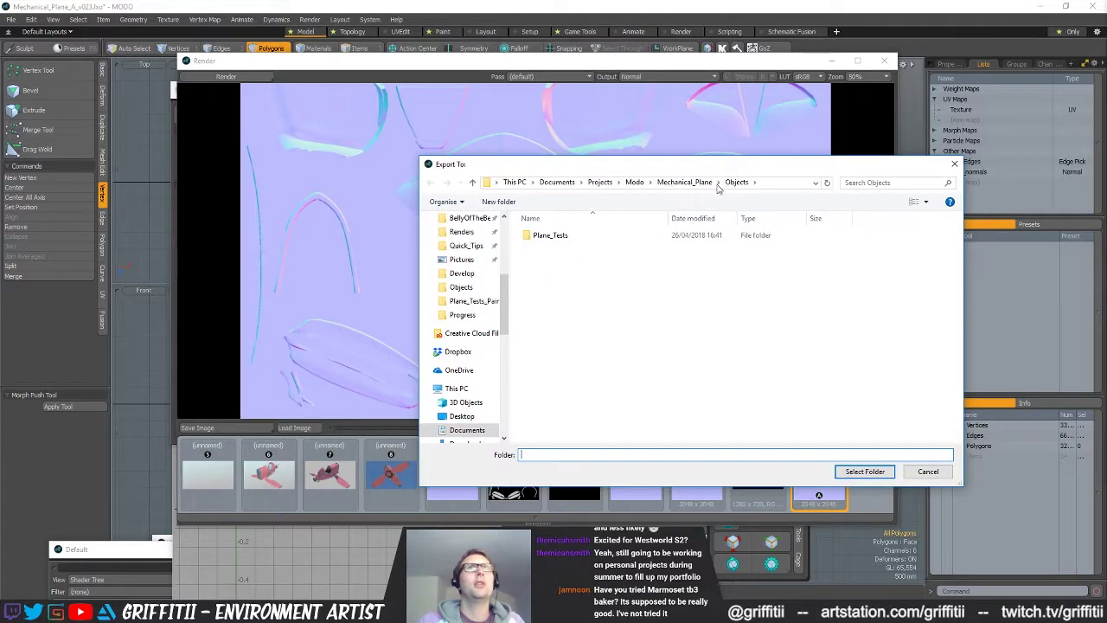
double_click(557, 240)
left_click(860, 471)
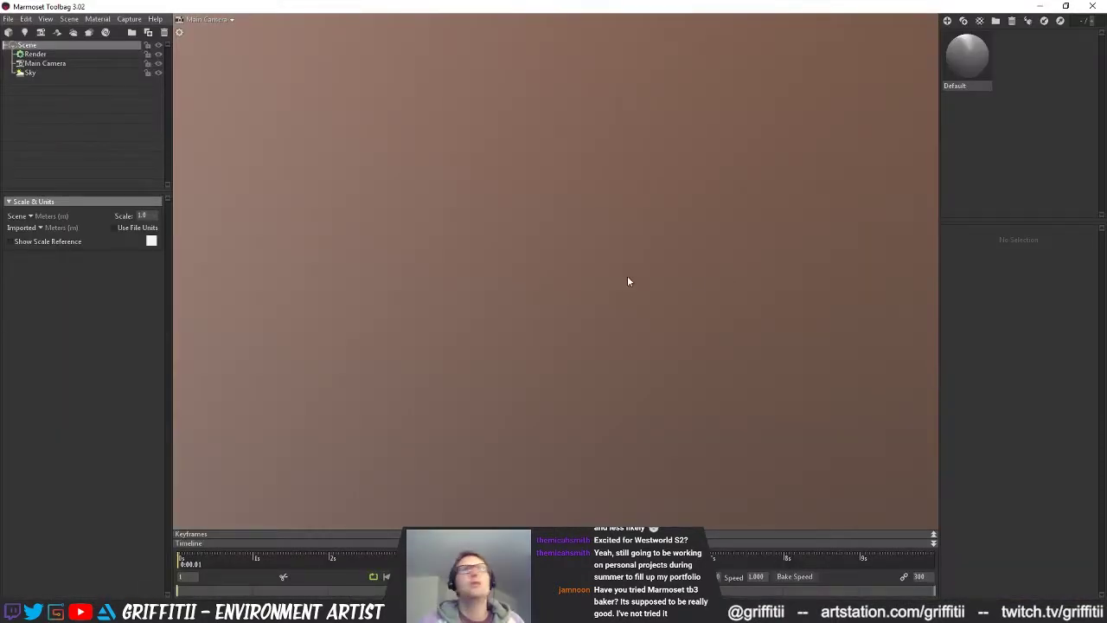
- In Marmoset Toolbag, dismiss the update news and import Plane_New_Body_LOW from the Plane_Tests folder, viewing it from the side
left_click(9, 19)
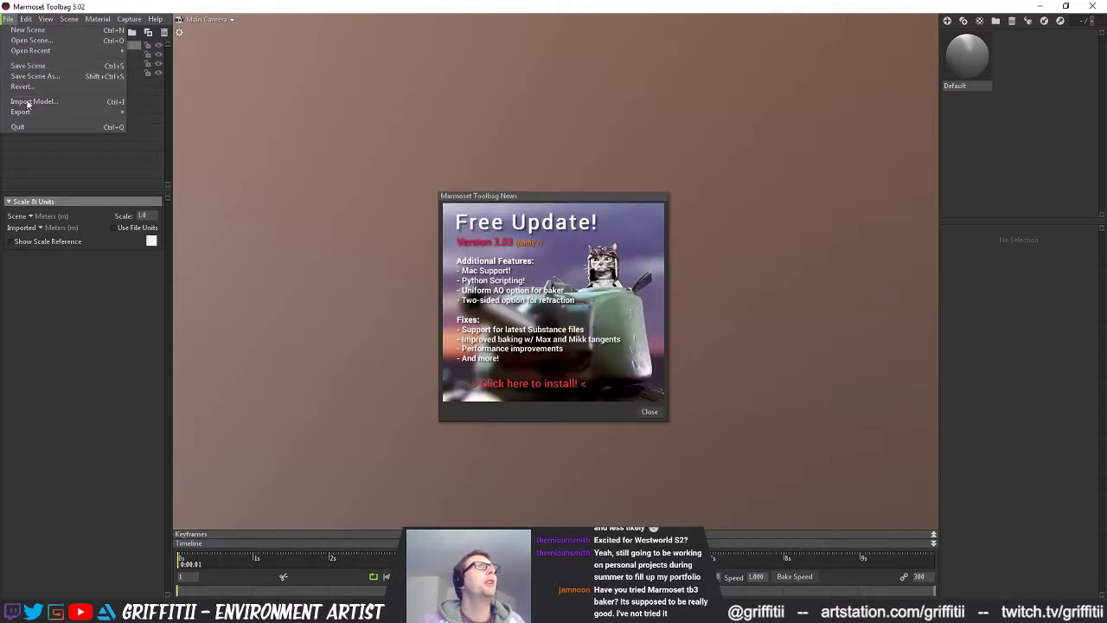
left_click(655, 412)
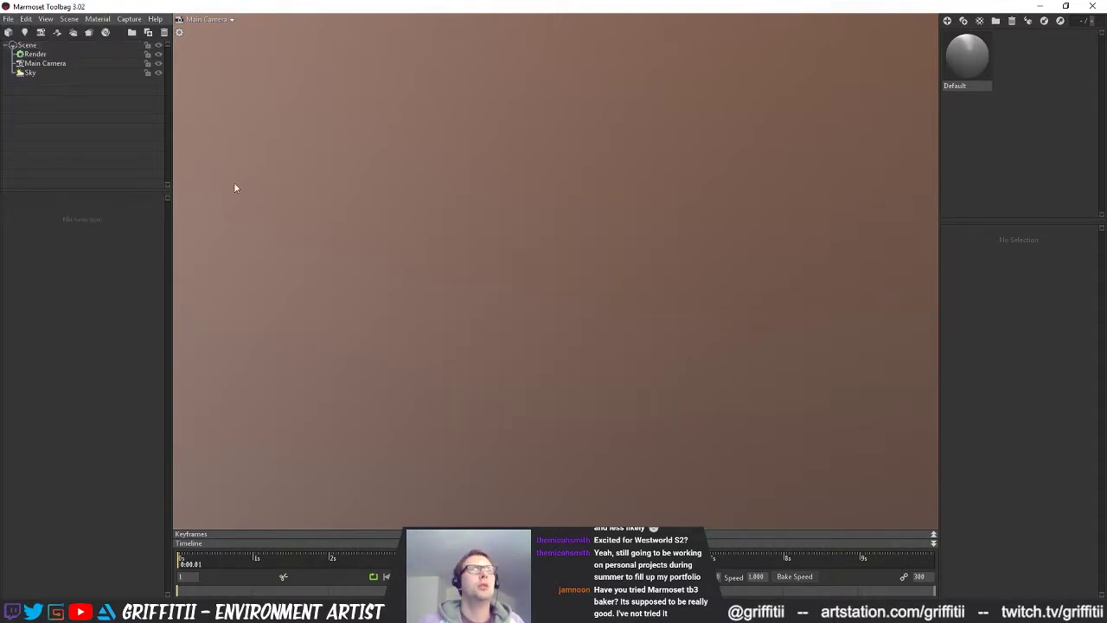
left_click(8, 19)
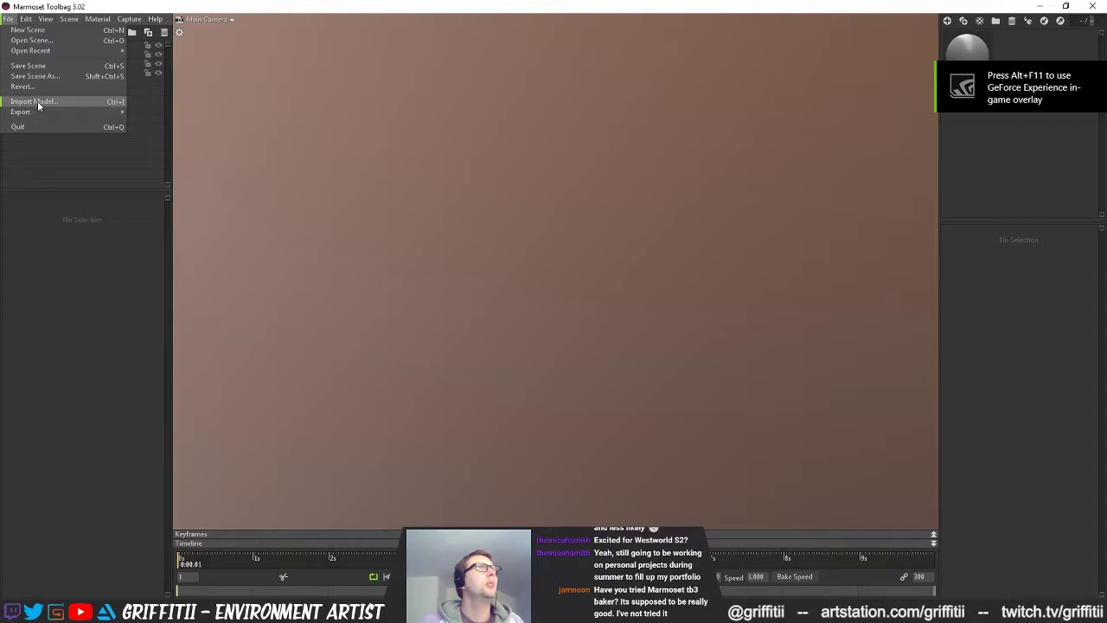
left_click(37, 102)
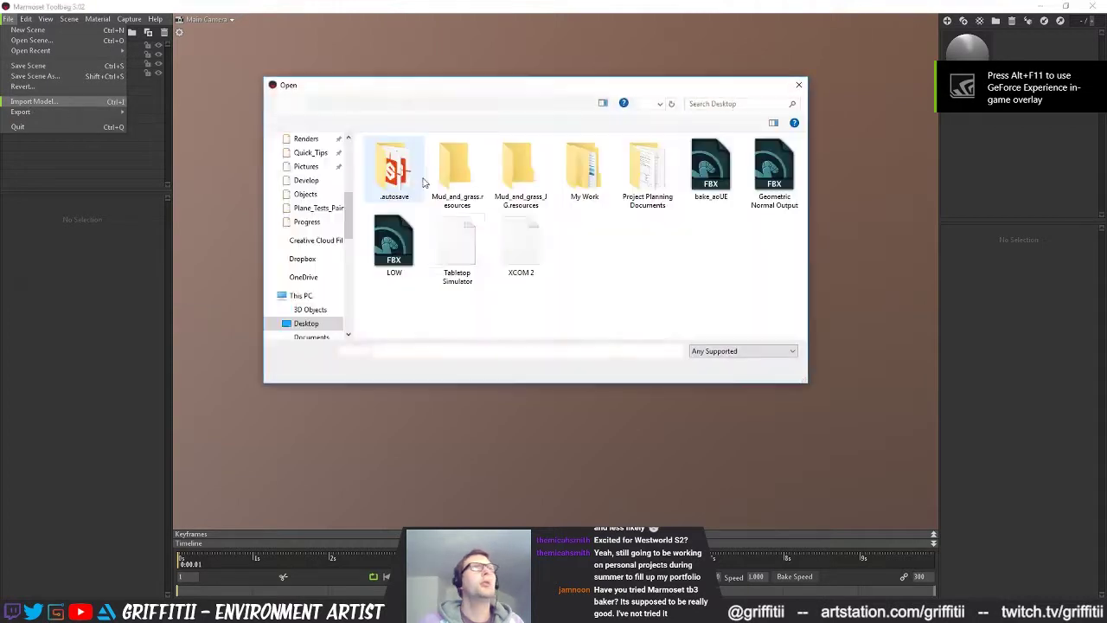
left_click(307, 222)
left_click(529, 104)
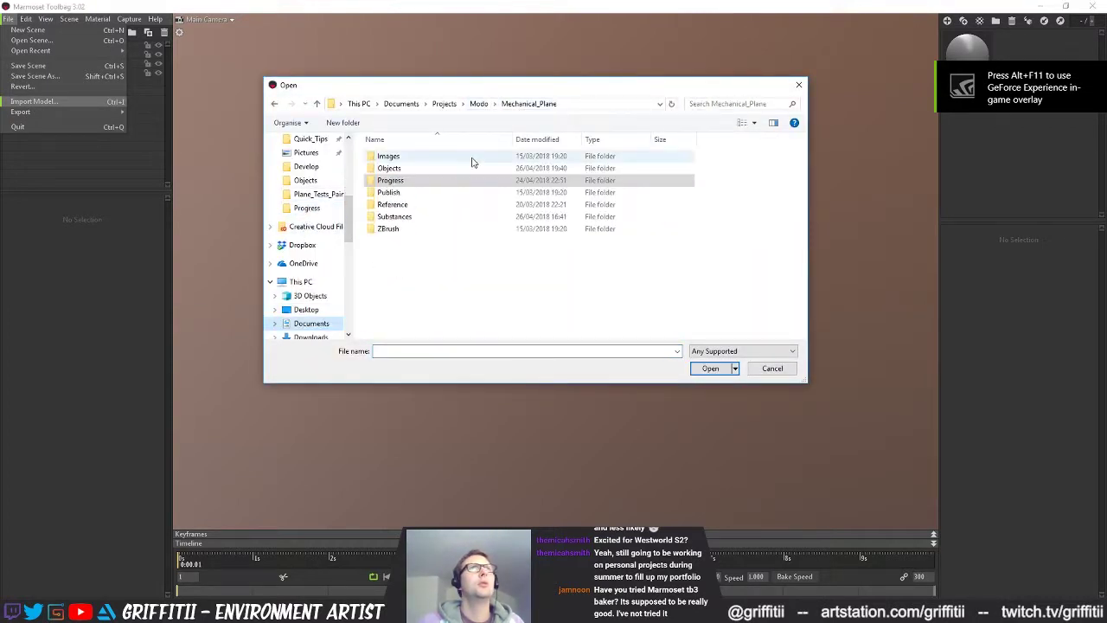
double_click(396, 170)
double_click(394, 155)
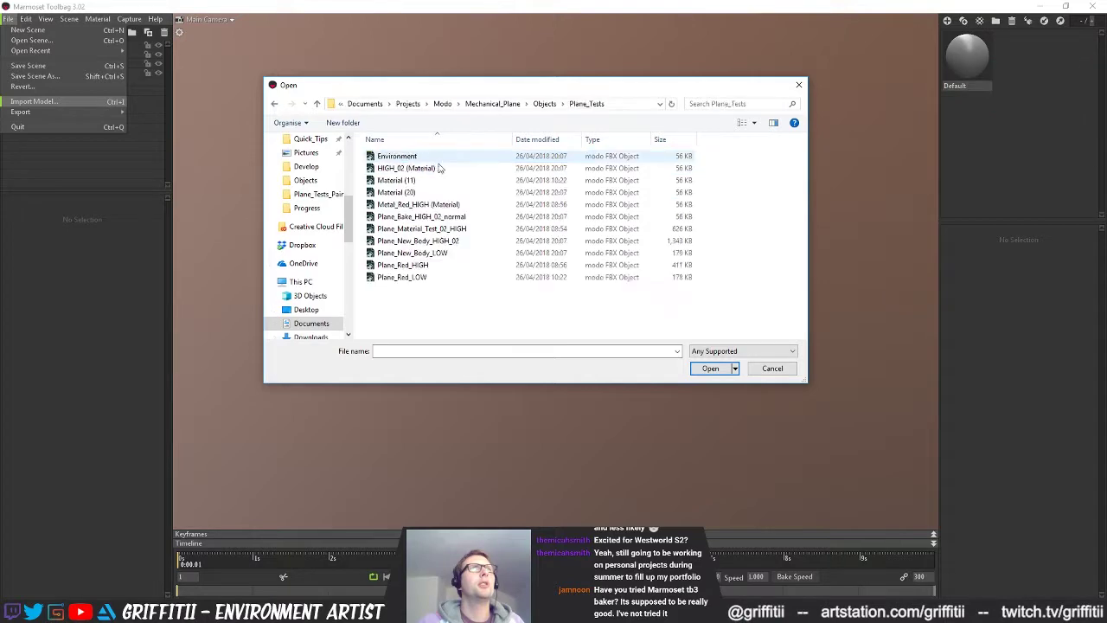
left_click(459, 253)
left_click(710, 369)
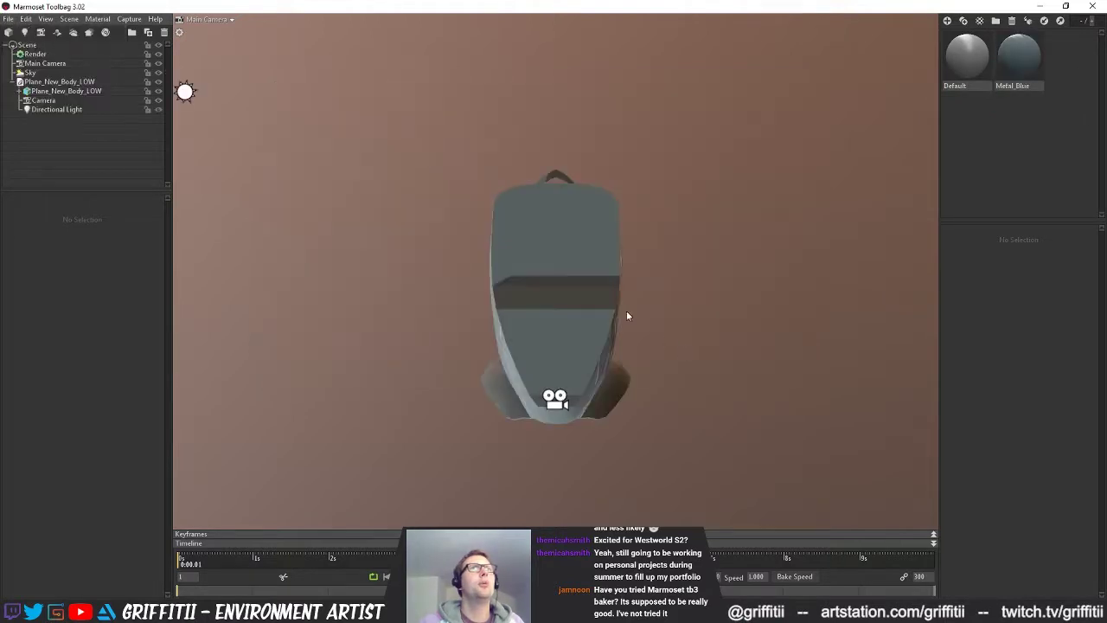
left_click_drag(675, 337, 943, 373)
left_click_drag(410, 305, 625, 338)
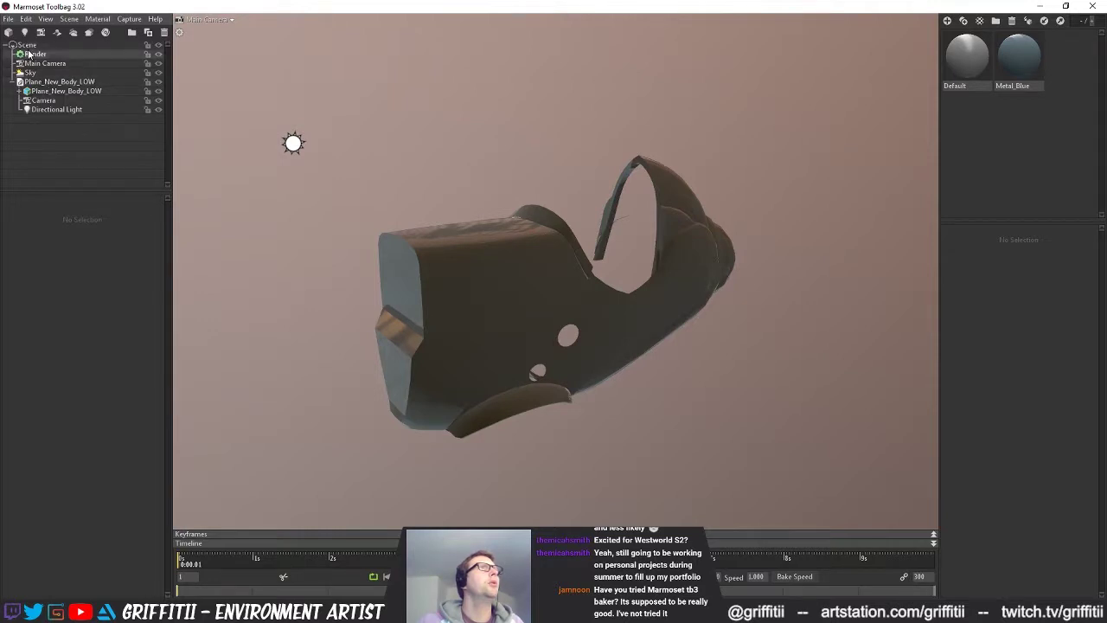
- Add a baker to the scene and move the imported Plane_New_Body_LOW model into its Low group
left_click(86, 33)
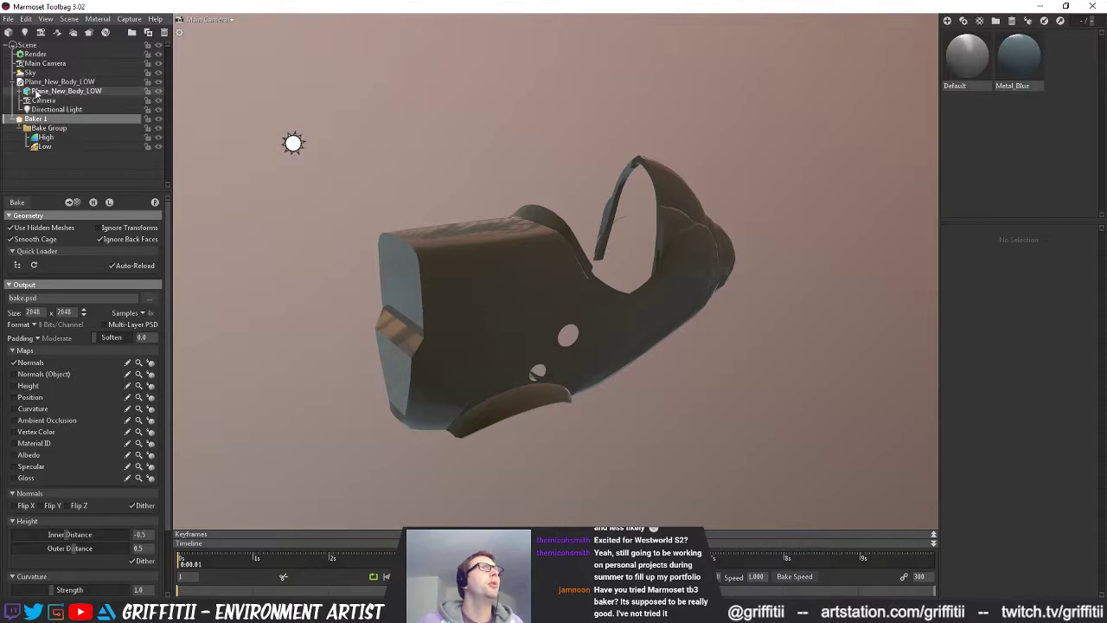
left_click(45, 84)
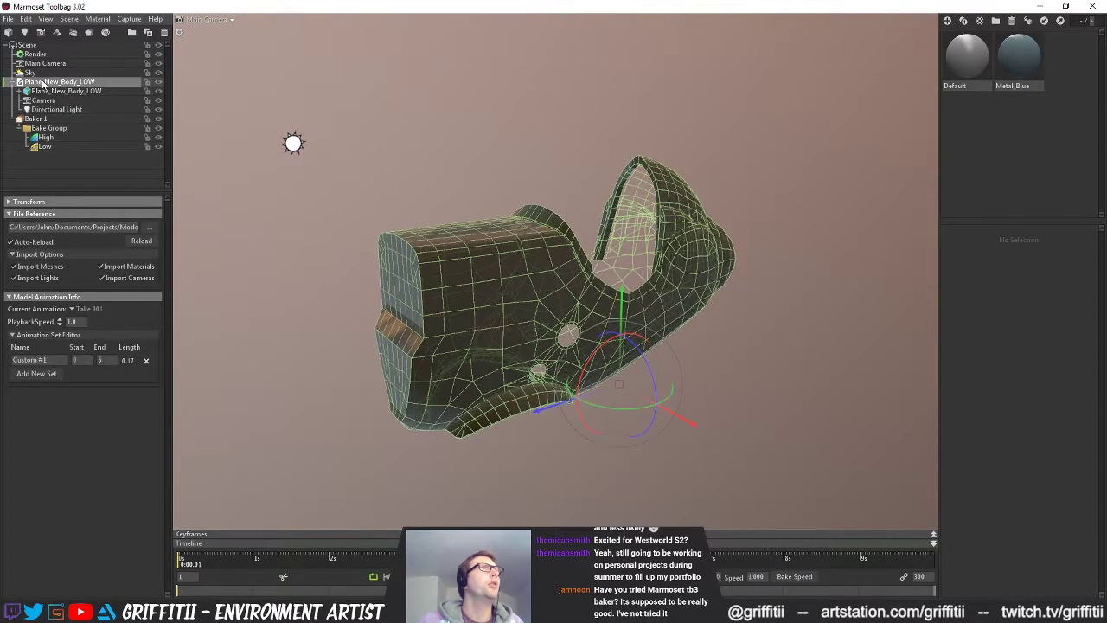
left_click_drag(53, 147, 52, 147)
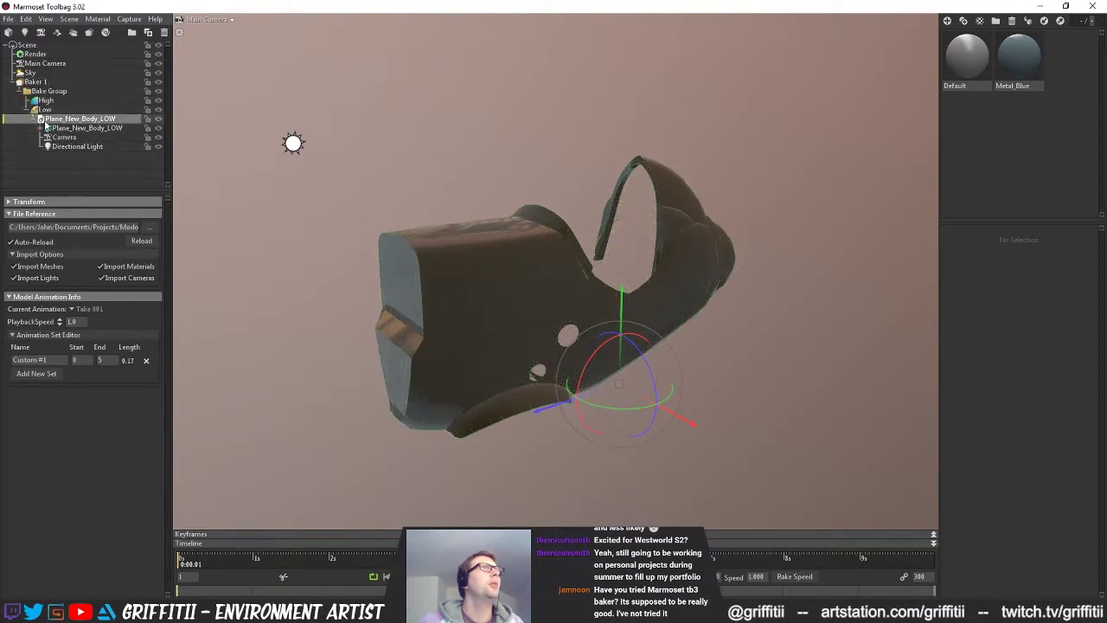
- Import Plane_New_Body_HIGH_02 and move it into the bake group's High group
left_click(49, 93)
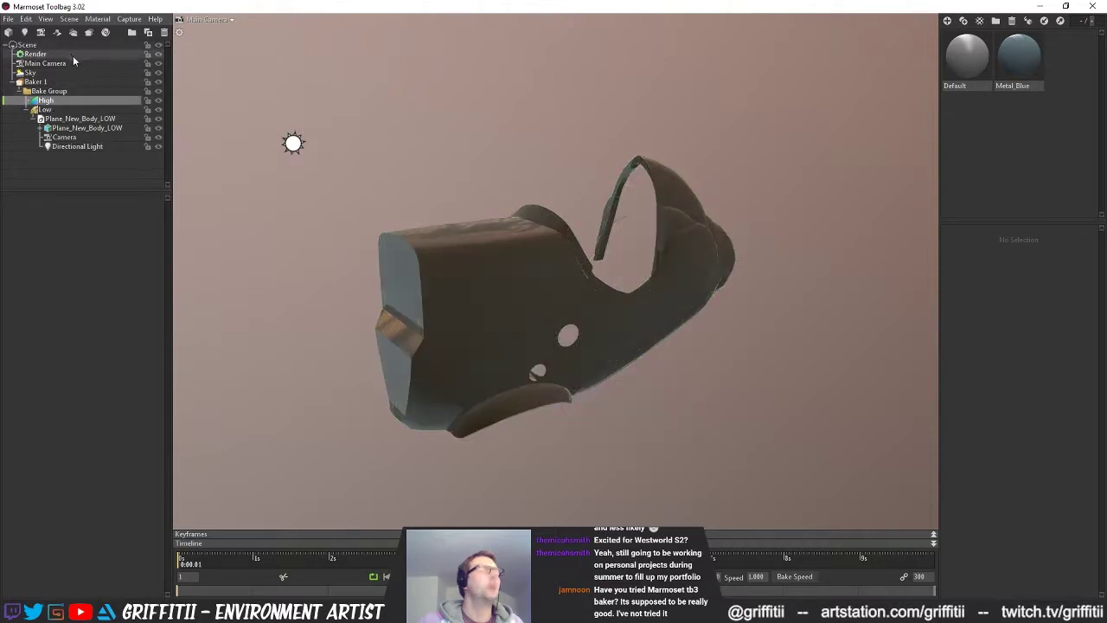
key("ctrl+i")
left_click(418, 241)
left_click(710, 368)
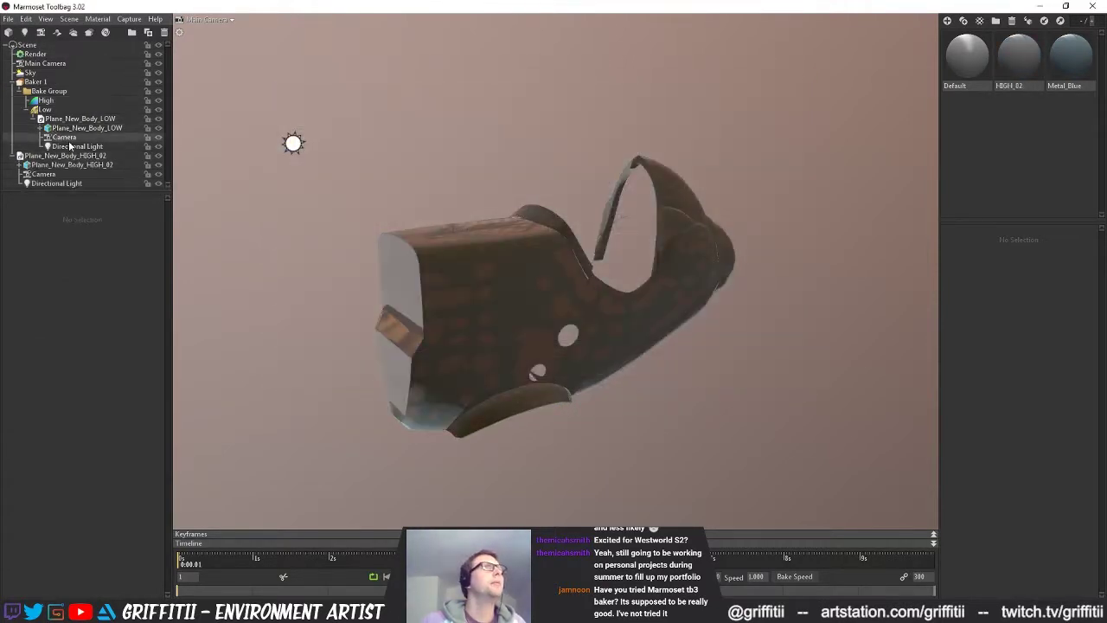
left_click_drag(41, 157, 53, 101)
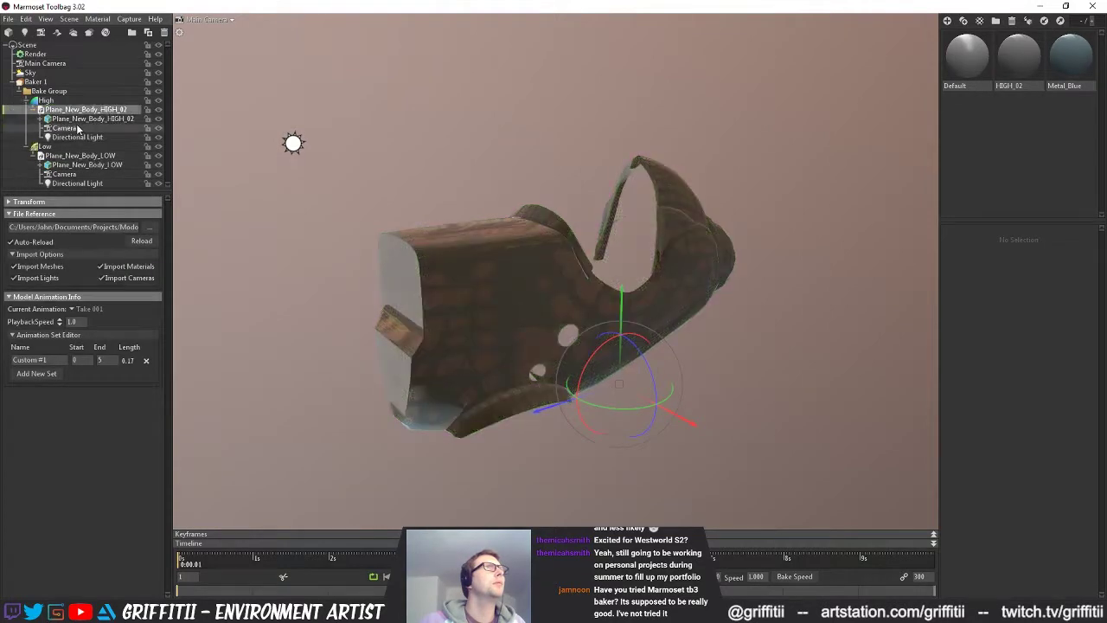
- Examine the meshes in the High and Low groups, the low-poly cage and the baker settings from several angles
left_click(44, 102)
left_click_drag(540, 274, 618, 280)
left_click(65, 102)
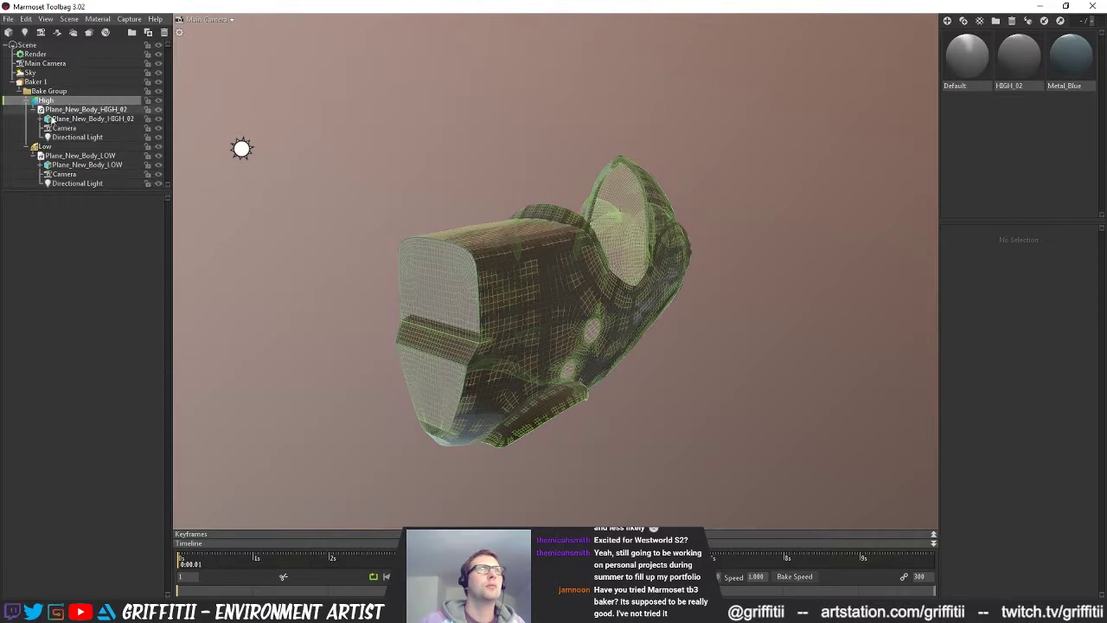
left_click(60, 147)
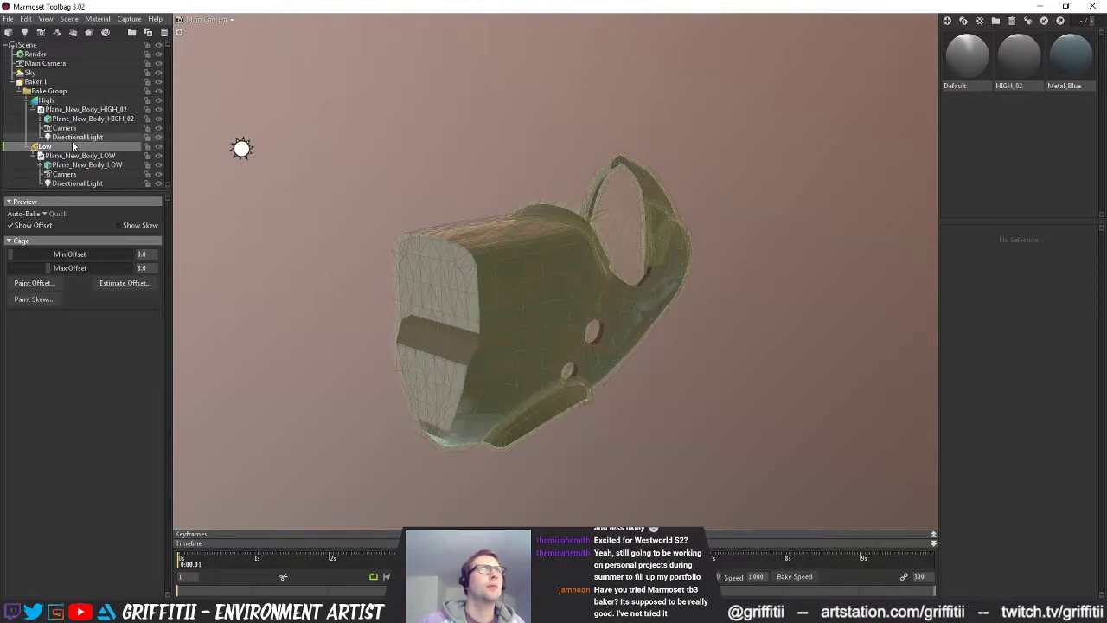
left_click_drag(538, 221, 449, 208)
right_click_drag(449, 202, 516, 198)
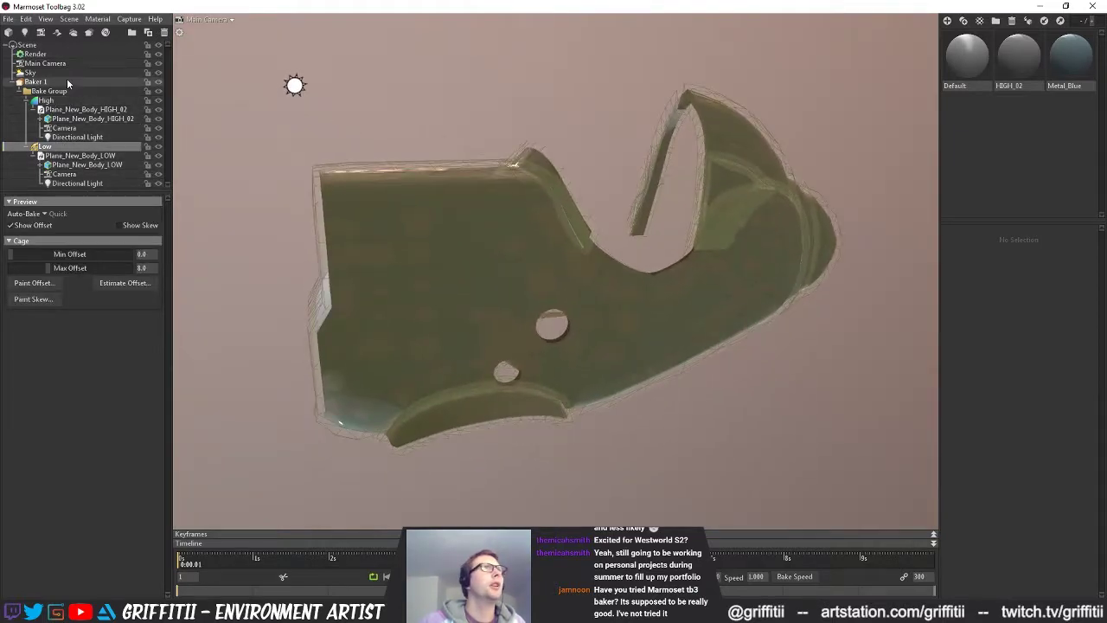
left_click(67, 80)
left_click_drag(389, 222, 512, 230)
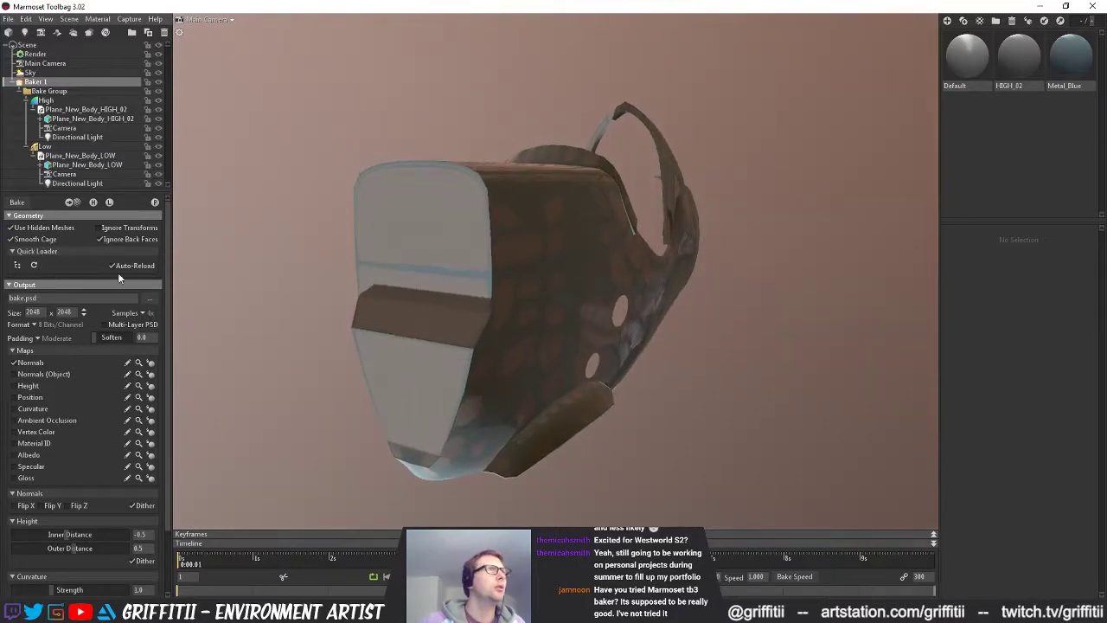
left_click(56, 101)
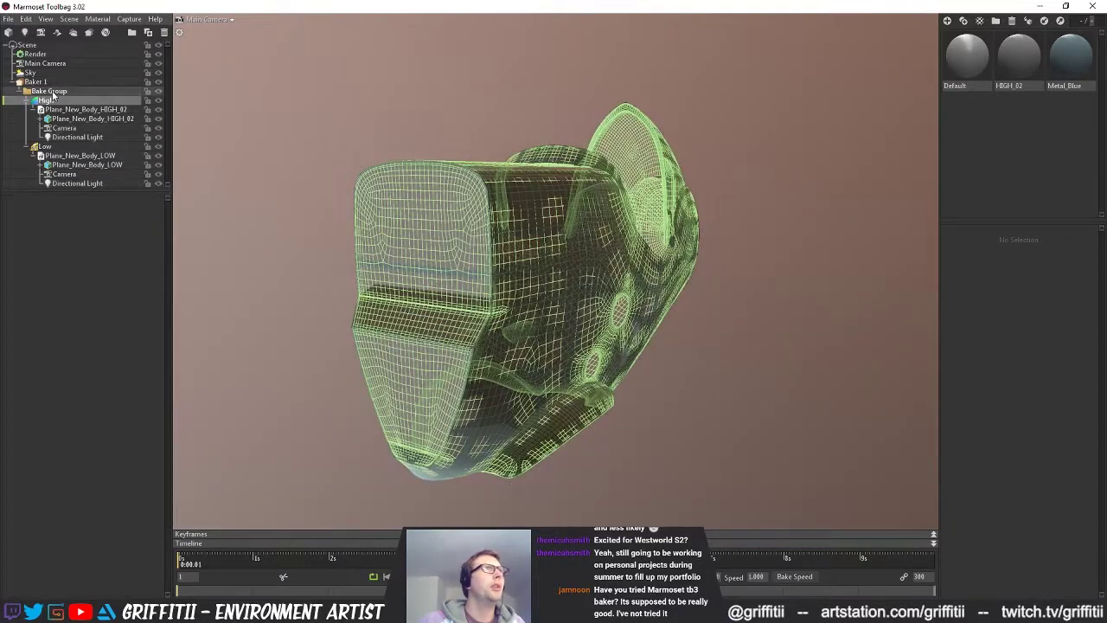
left_click(54, 93)
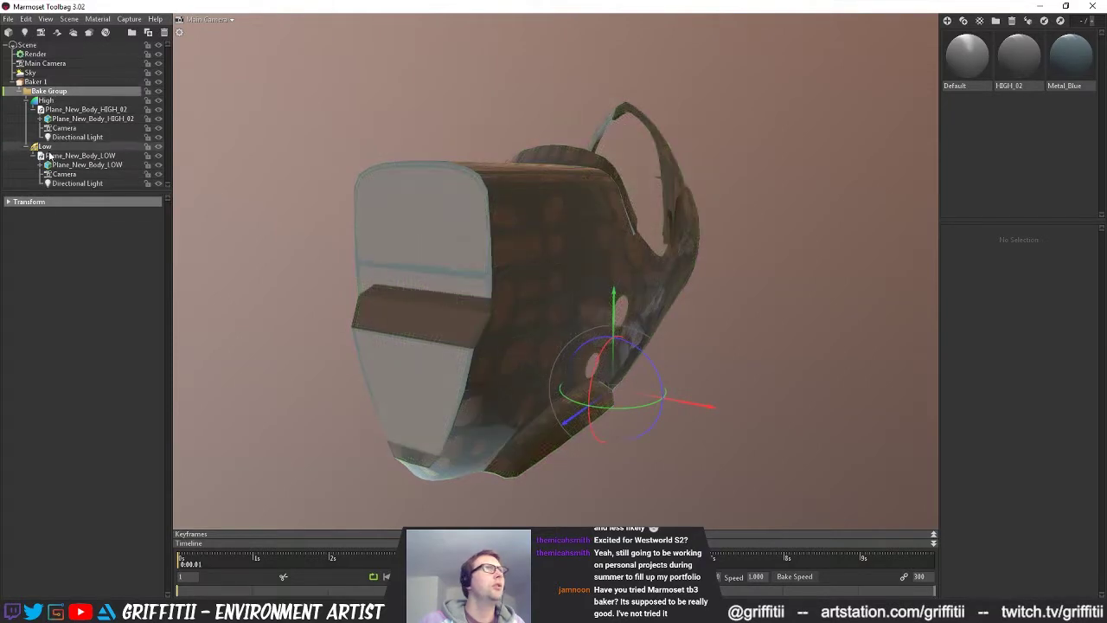
left_click(50, 155)
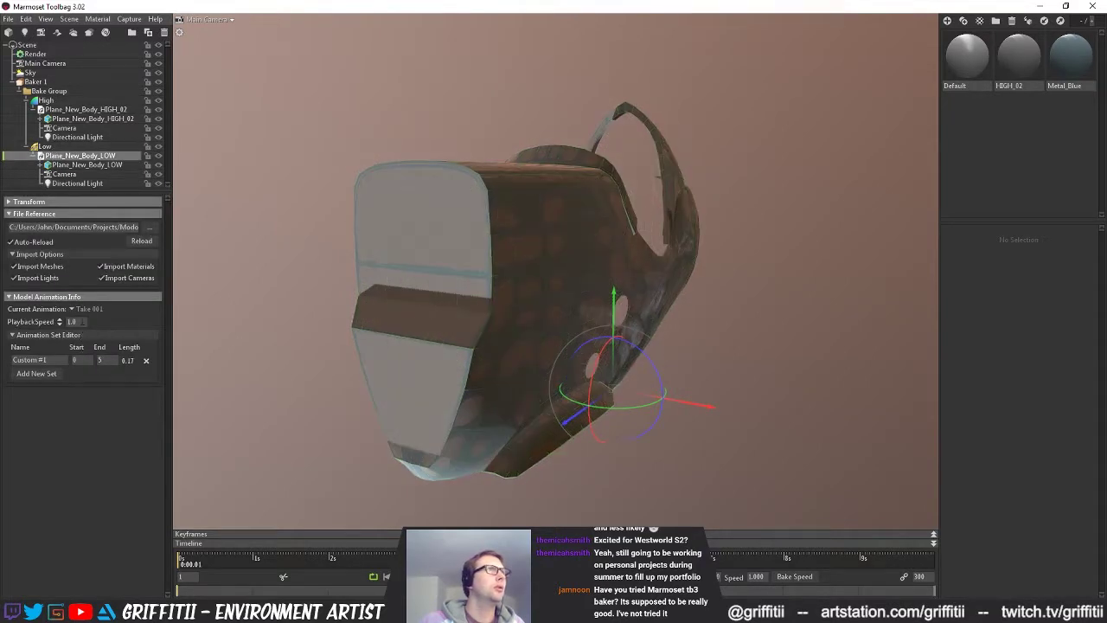
left_click(55, 112)
left_click(67, 120)
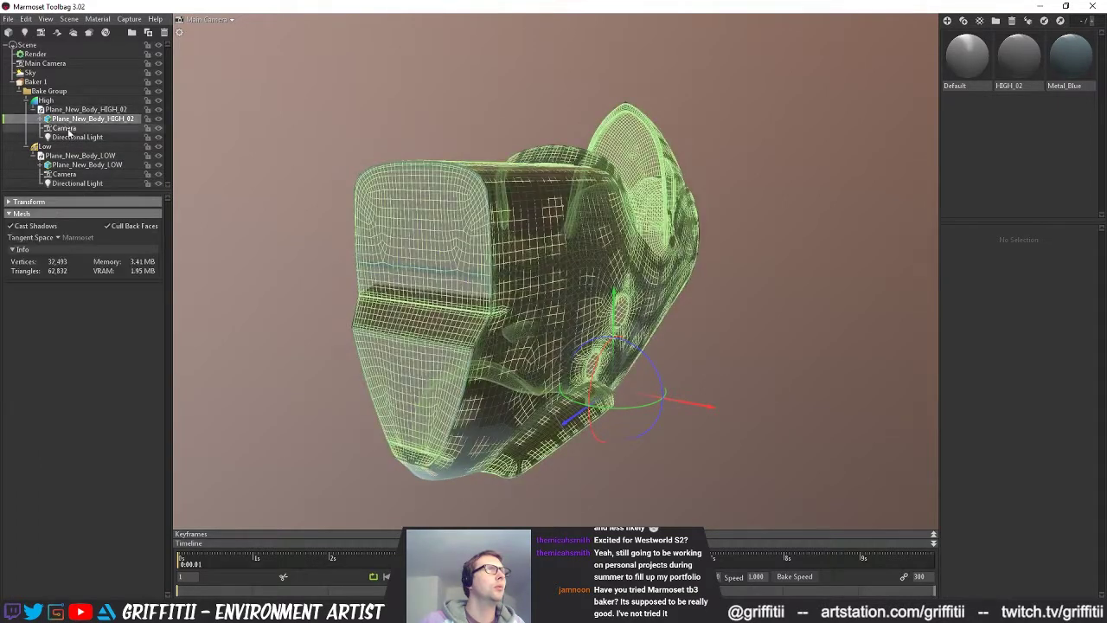
- Enable the Normals (Object) map in Baker 1's output maps alongside Normals
left_click(35, 81)
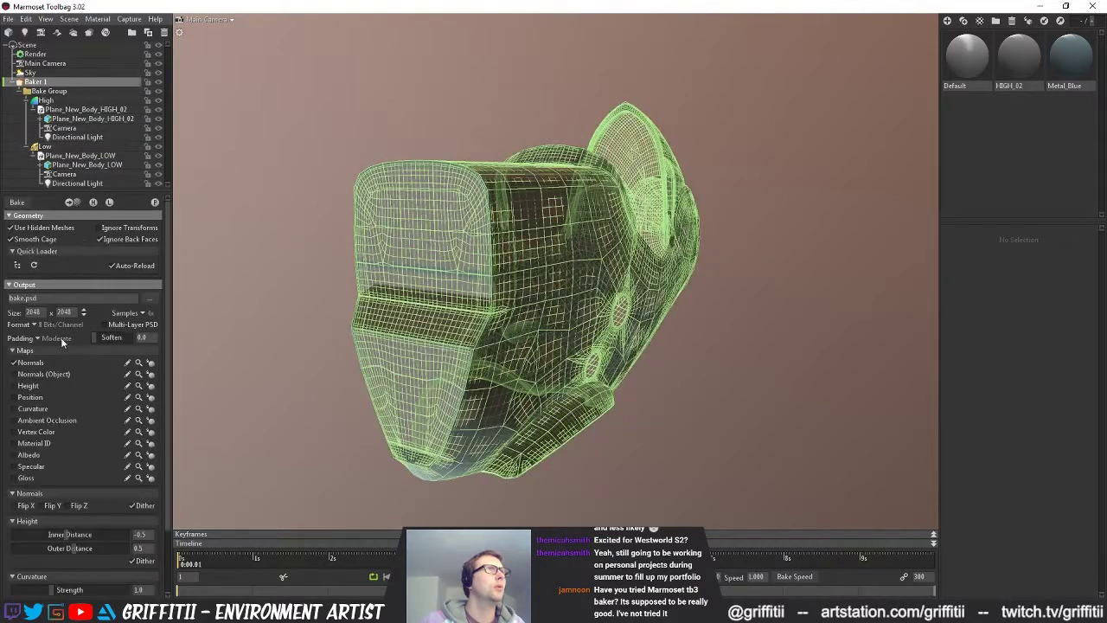
left_click(13, 375)
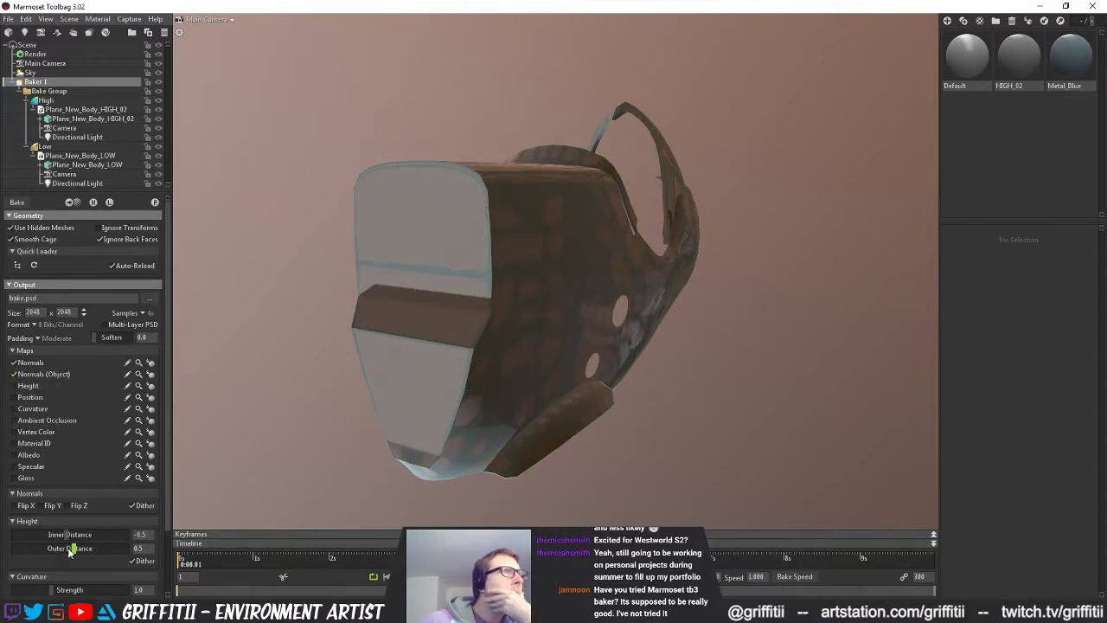
scroll(78, 558, "down", 1)
mouse_move(80, 520)
left_mouse_down()
mouse_move(92, 521)
mouse_move(71, 521)
left_mouse_up()
key("ctrl+z")
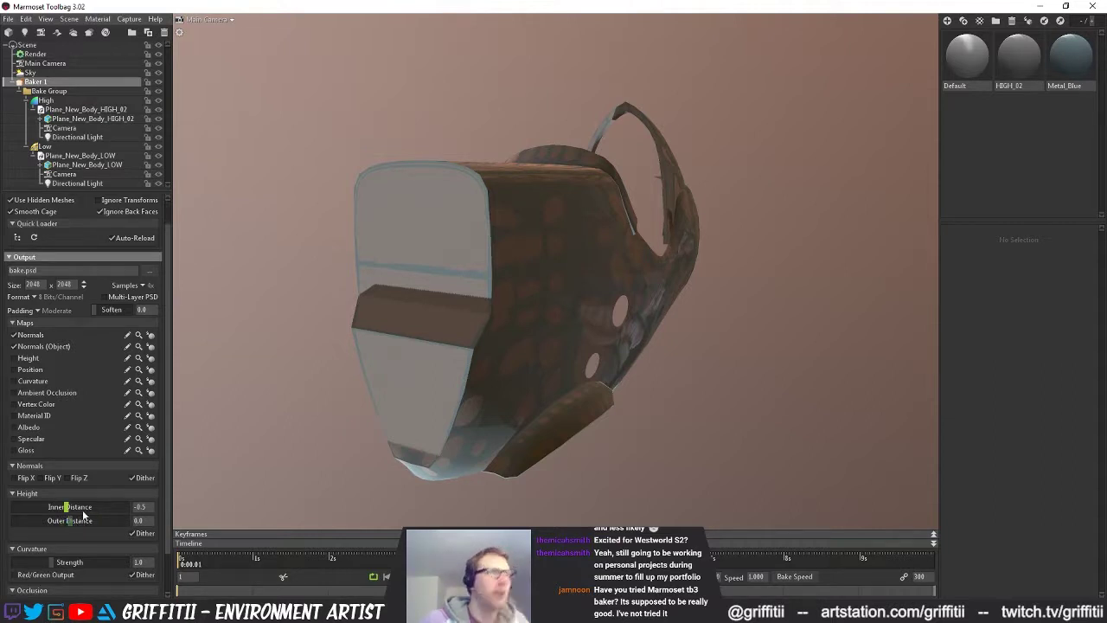
key("ctrl+z")
scroll(109, 529, "down", 3)
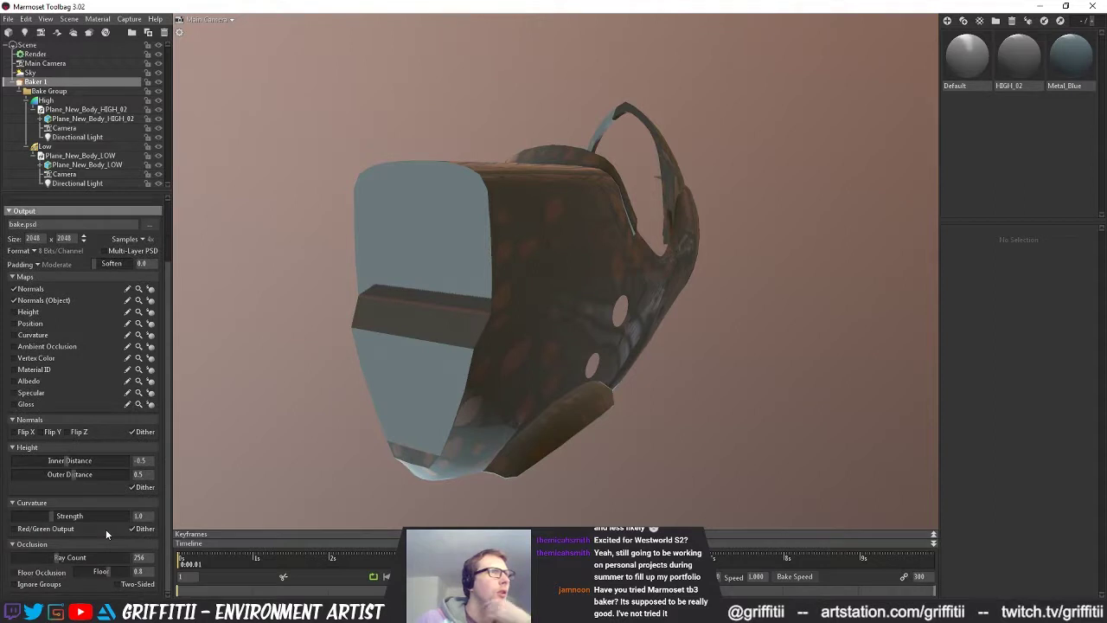
scroll(112, 557, "up", 3)
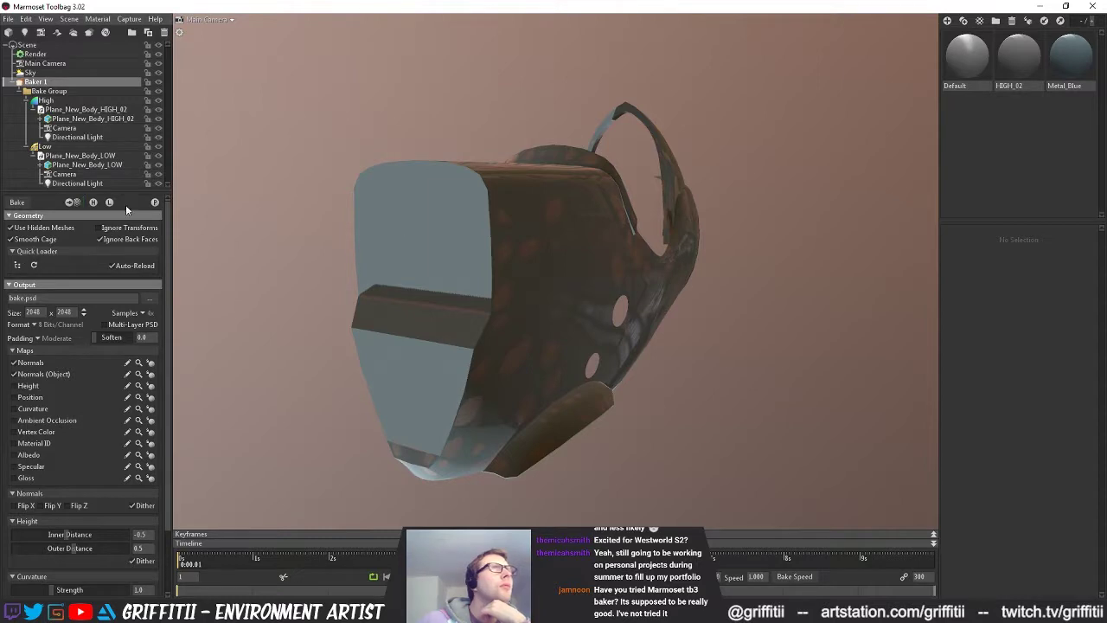
- Reduce the Low group's cage Max Offset to 3.555, keeping Min Offset at 0.0 and checking the fit around the body
left_click(54, 101)
left_click(45, 149)
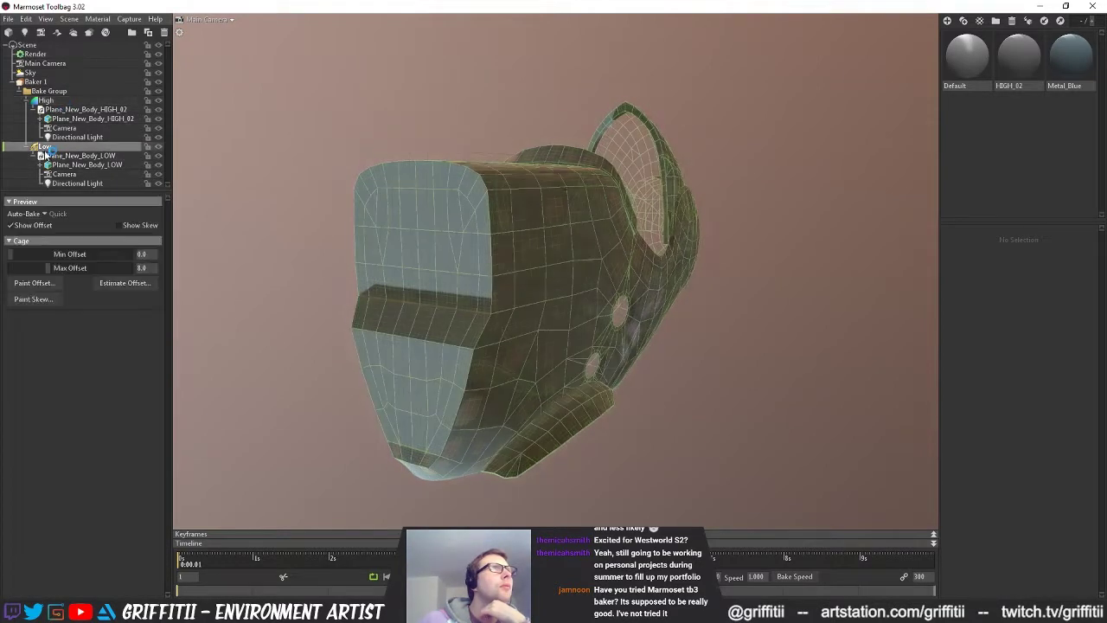
mouse_move(12, 254)
left_mouse_down()
mouse_move(57, 253)
mouse_move(3, 253)
left_mouse_up()
left_click_drag(511, 245, 463, 221)
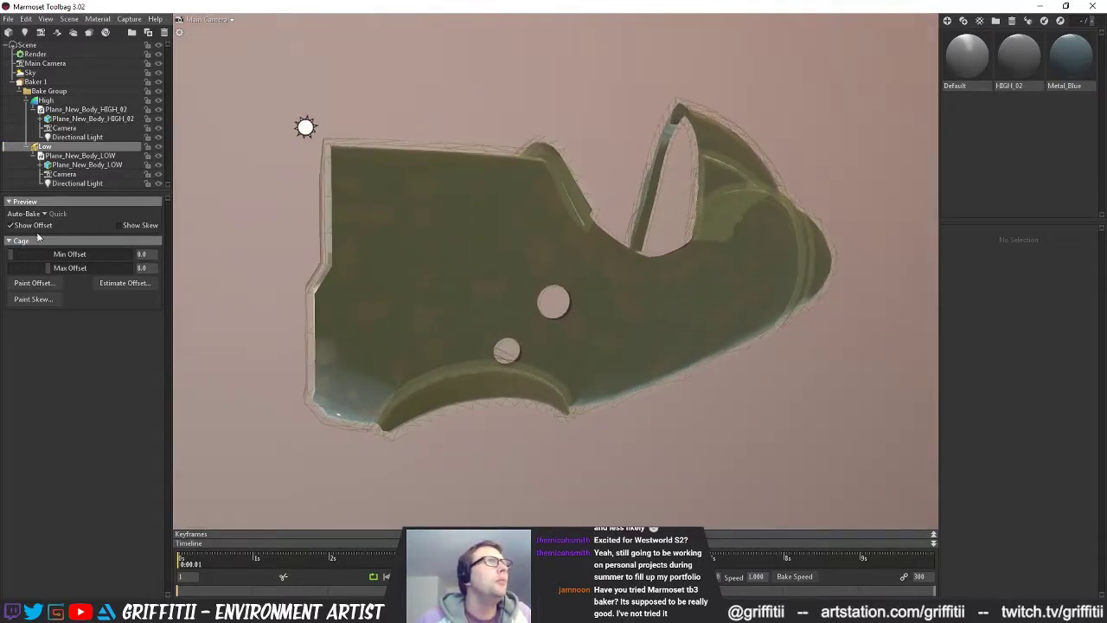
mouse_move(48, 268)
left_mouse_down()
mouse_move(19, 269)
mouse_move(41, 271)
left_mouse_up()
left_click_drag(610, 231, 571, 272)
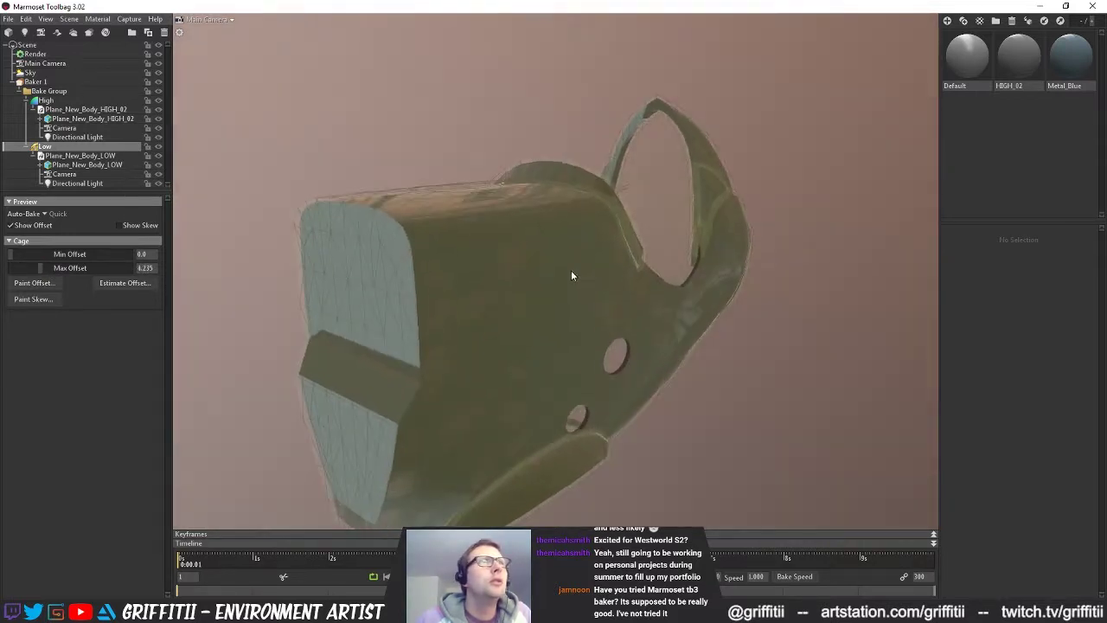
left_click_drag(12, 256, 36, 268)
left_click_drag(666, 298, 593, 321, "alt")
left_click_drag(36, 268, 41, 268)
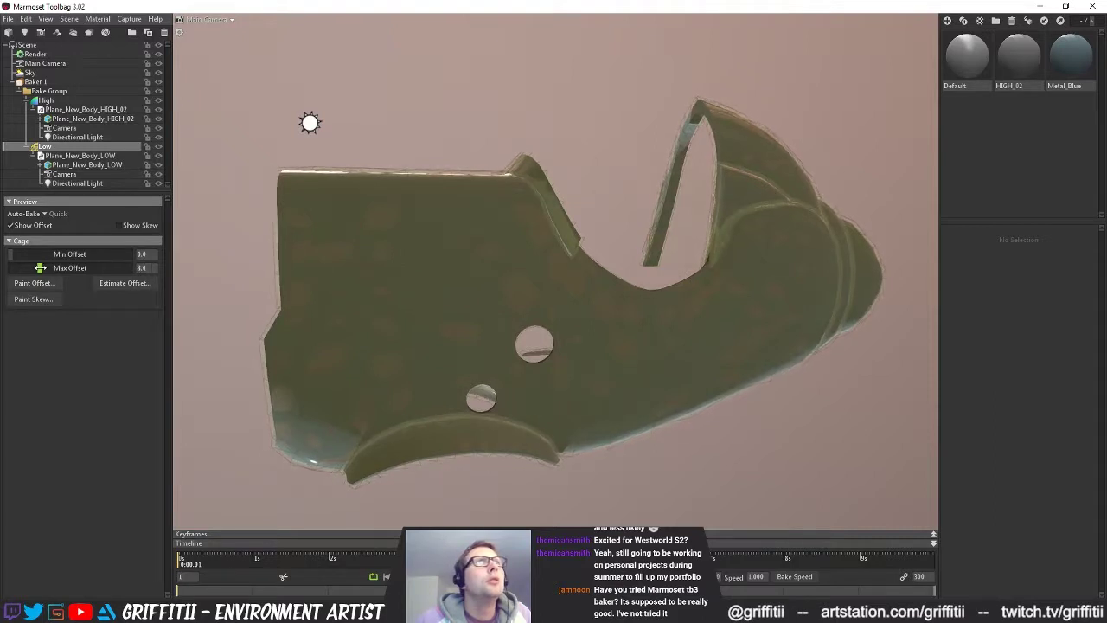
- Inspect the tightened cage around the plane body from several sides, finishing with Baker 1's settings open
left_click_drag(547, 262, 508, 323)
scroll(508, 318, "down", 1)
middle_click_drag(508, 317, 496, 321)
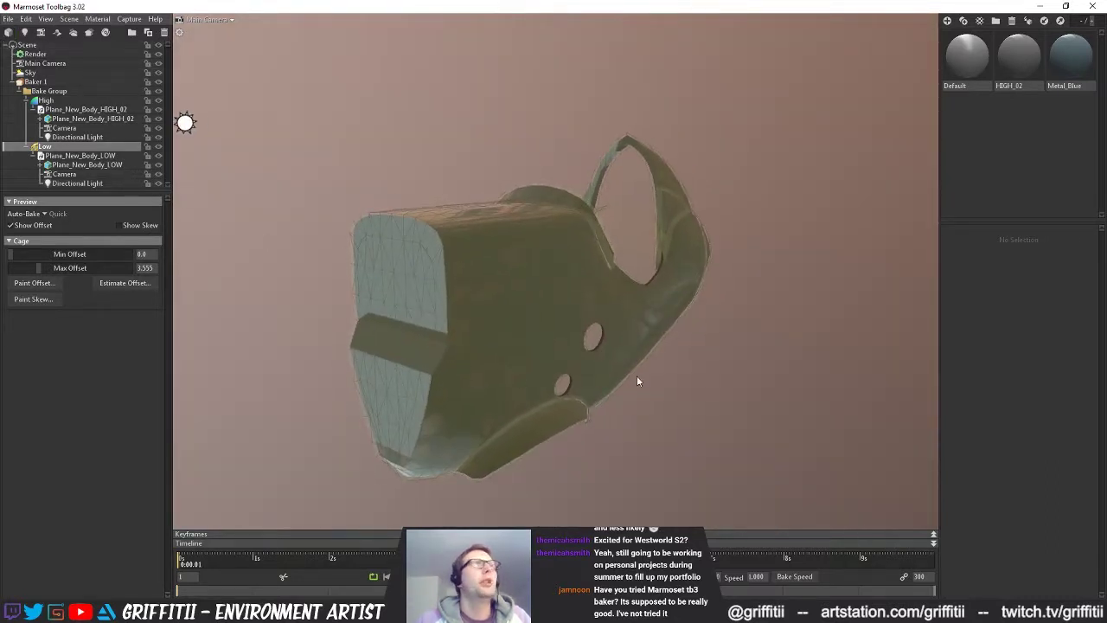
left_click_drag(636, 375, 513, 301)
right_click_drag(513, 301, 600, 362)
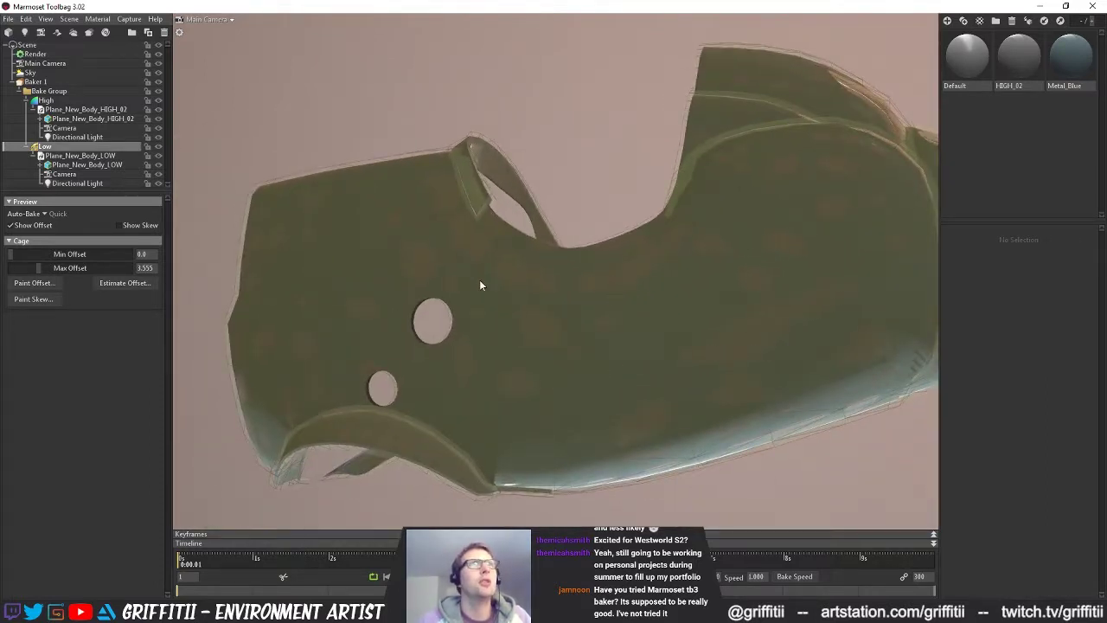
left_click_drag(725, 352, 626, 240)
left_click_drag(633, 361, 616, 417)
right_click_drag(616, 417, 621, 394)
left_click_drag(621, 394, 631, 339)
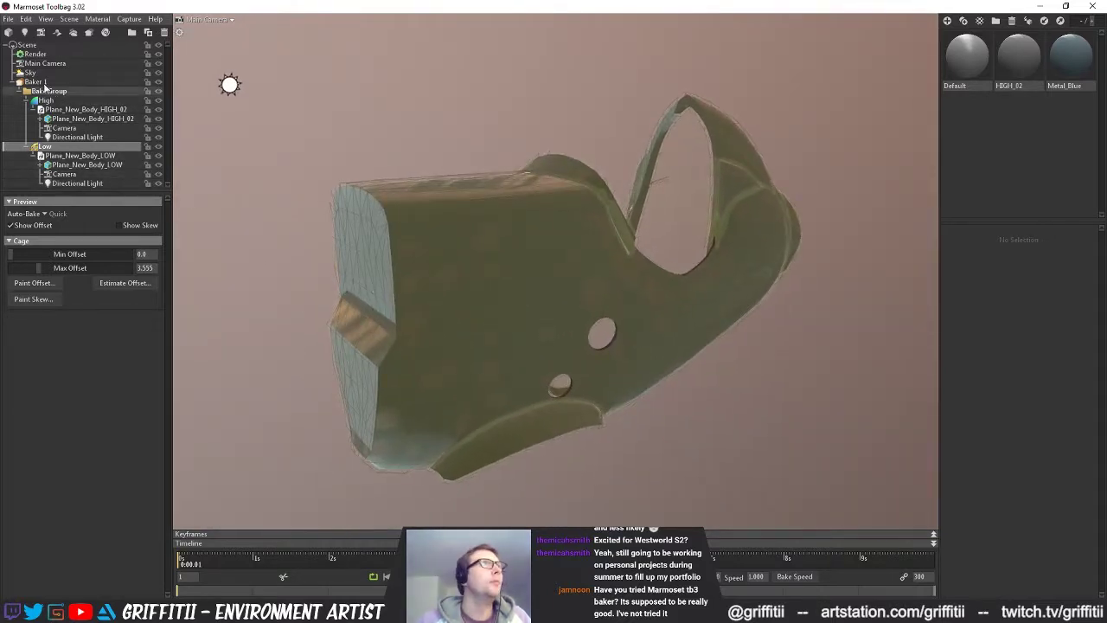
left_click(36, 81)
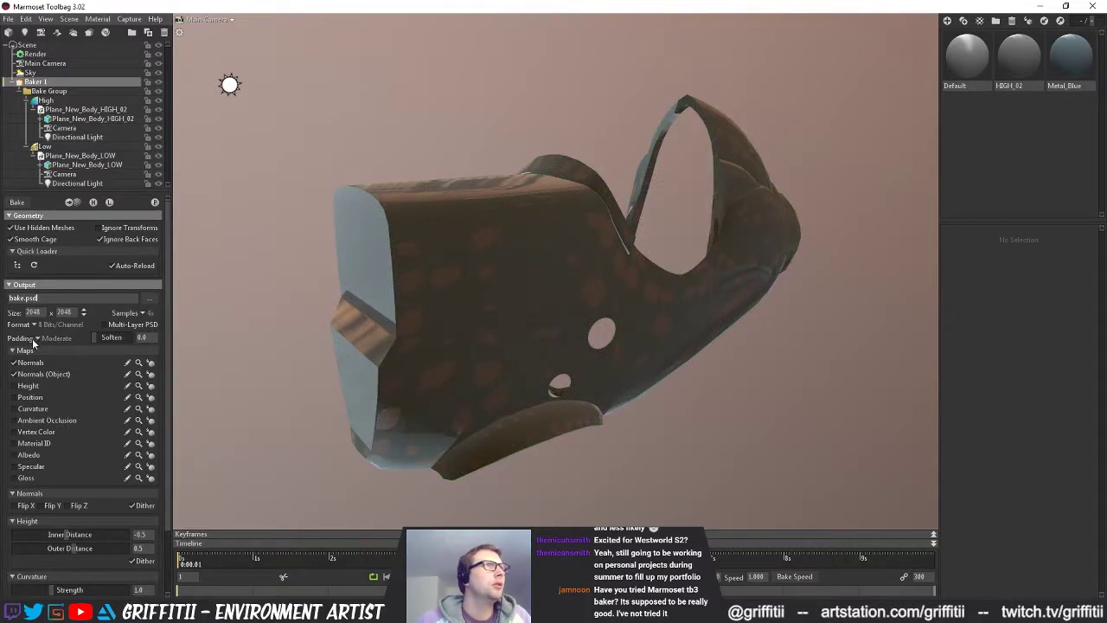
- Set the bake output to Plane_Bake_Marmo_HIGH_02_ as a Photoshop Document in Substances > Plane_Tests_Painter and run the bake
left_click(149, 298)
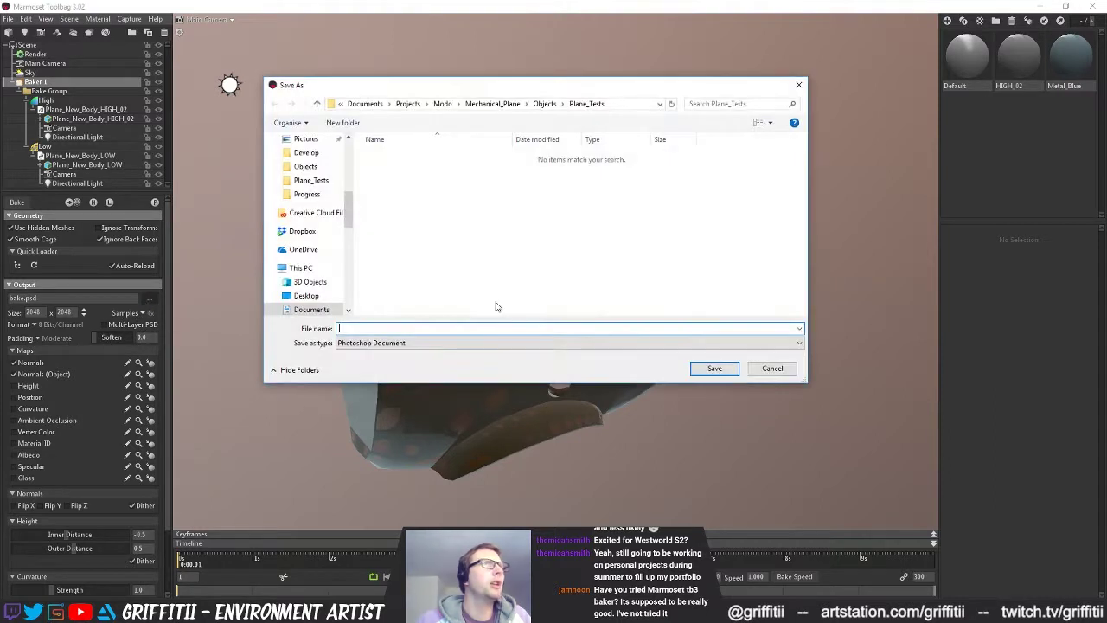
left_click(414, 344)
left_click(414, 344)
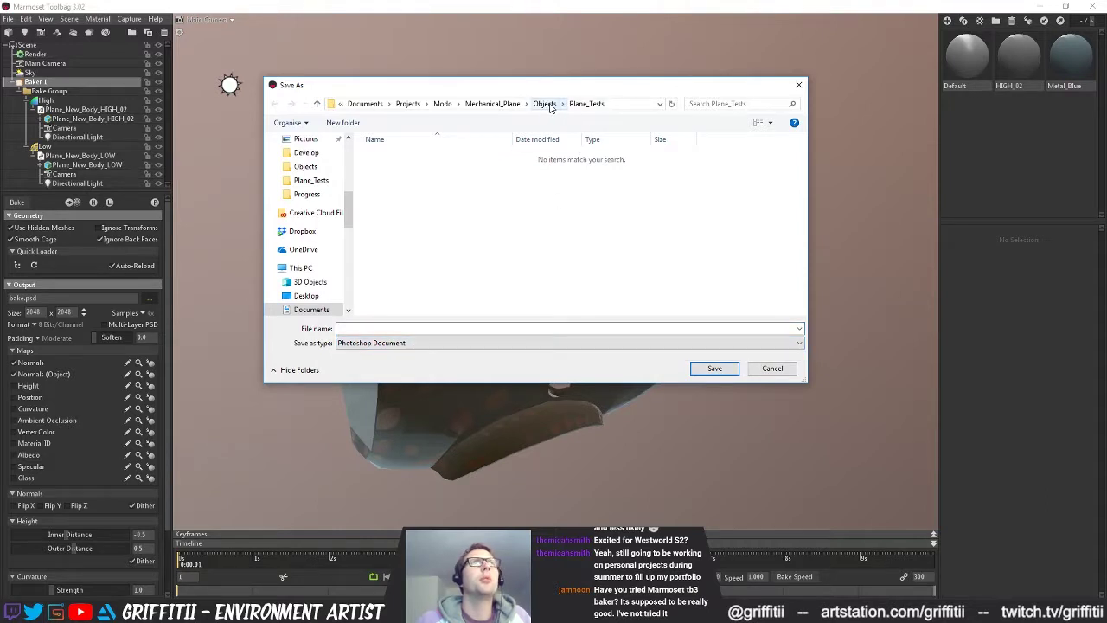
left_click(493, 105)
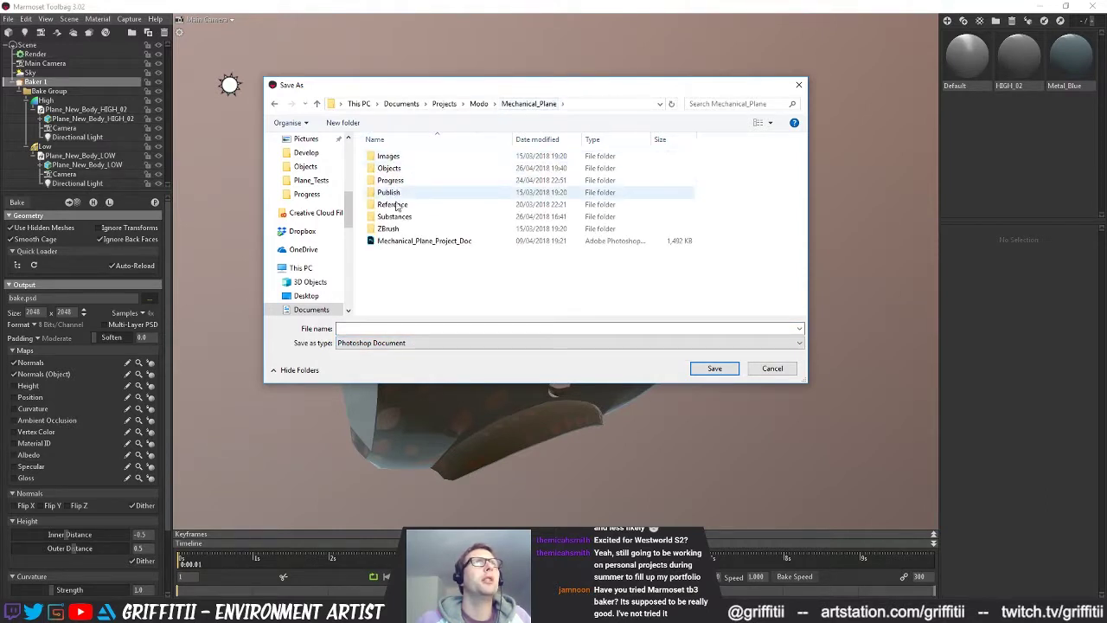
double_click(391, 216)
double_click(408, 180)
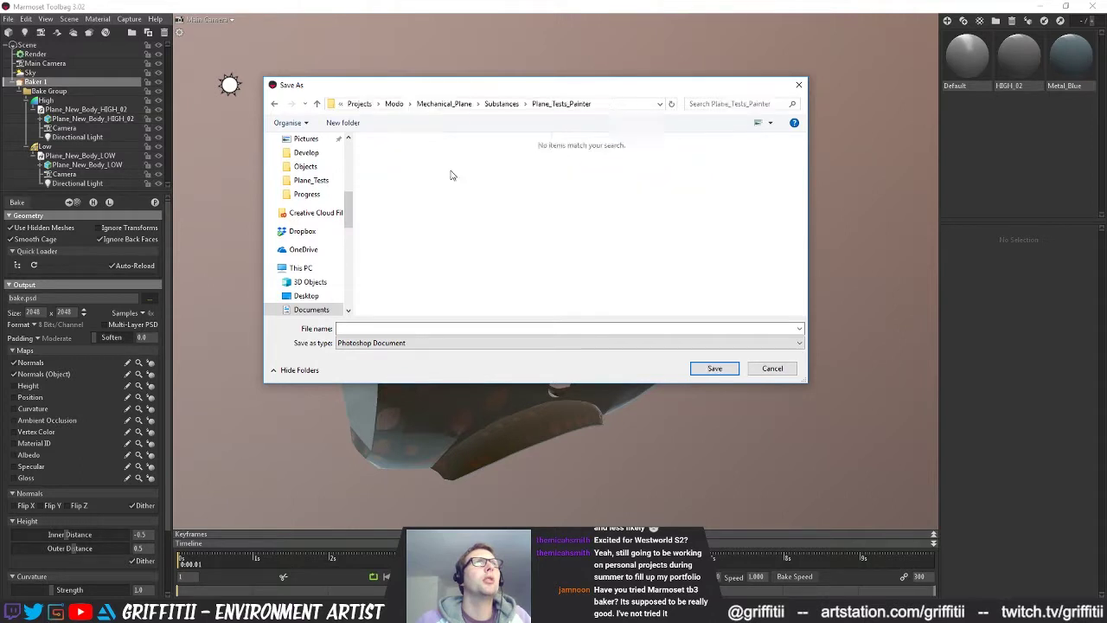
left_click(483, 328)
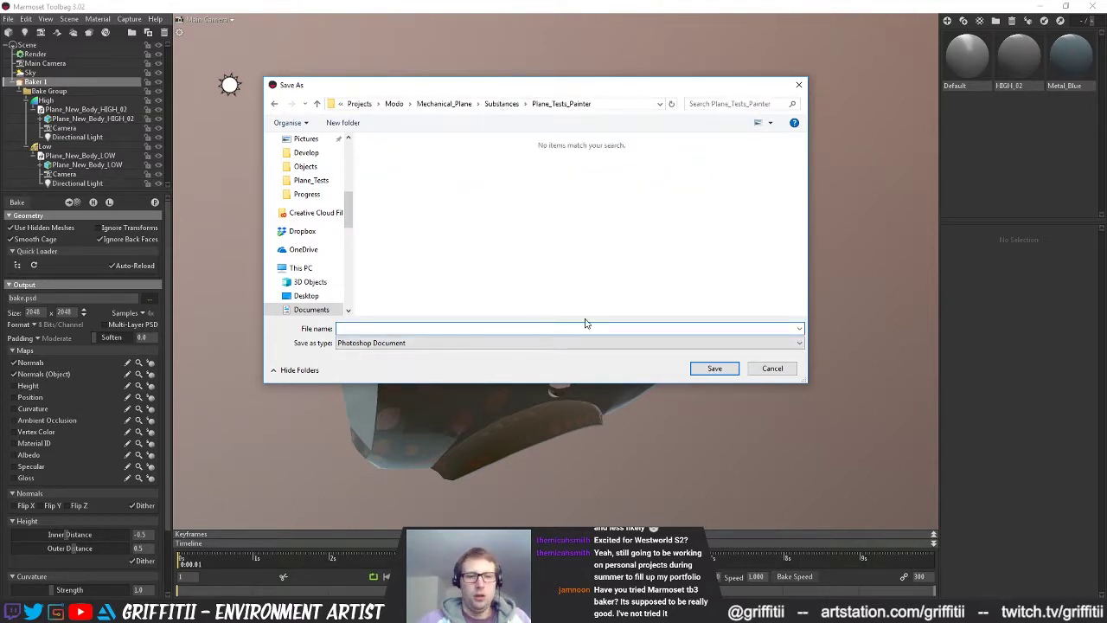
type("Plane_Bake_Marmo_HIGH_02_")
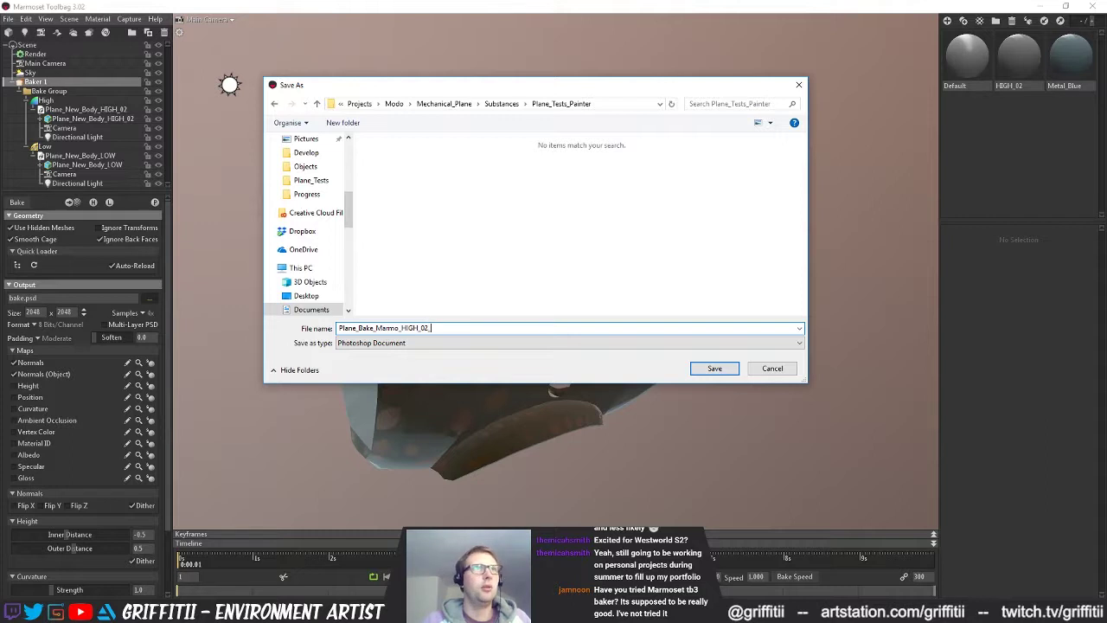
left_click(714, 370)
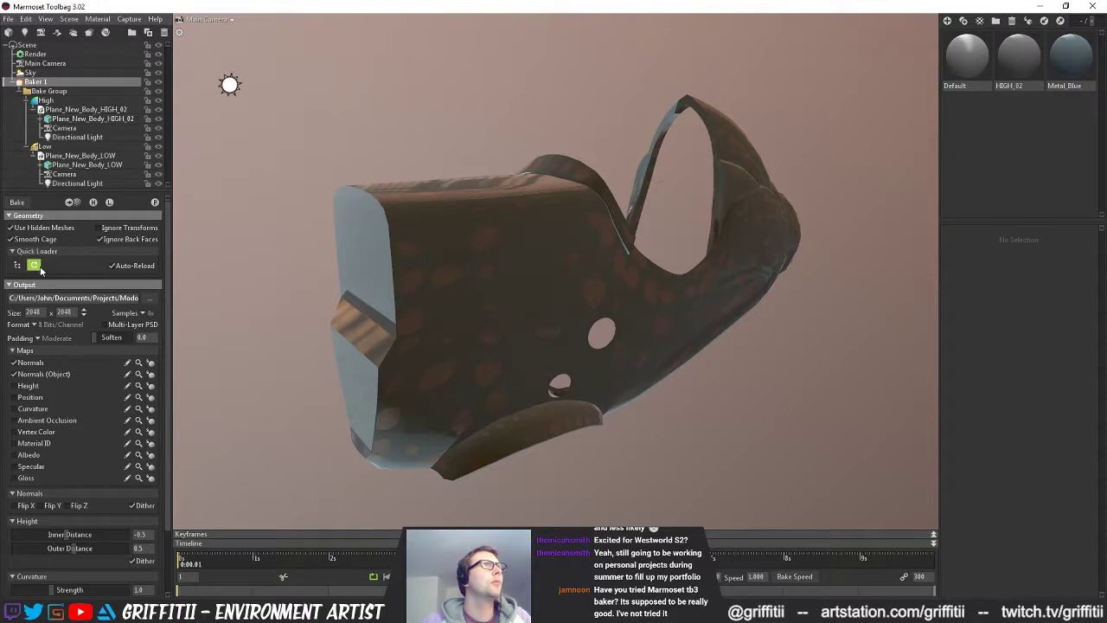
left_click(21, 202)
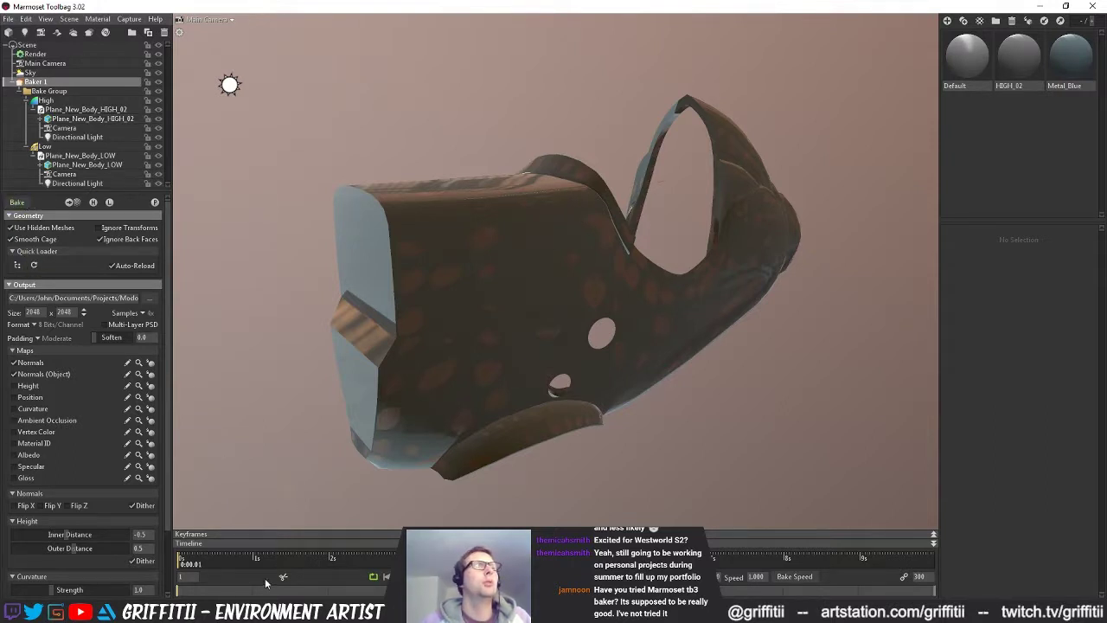
- Open the Mechanical_Plane > Substances > Plane_Tests_Painter folder in File Explorer to find the baked maps
mouse_move(299, 611)
left_click(361, 561)
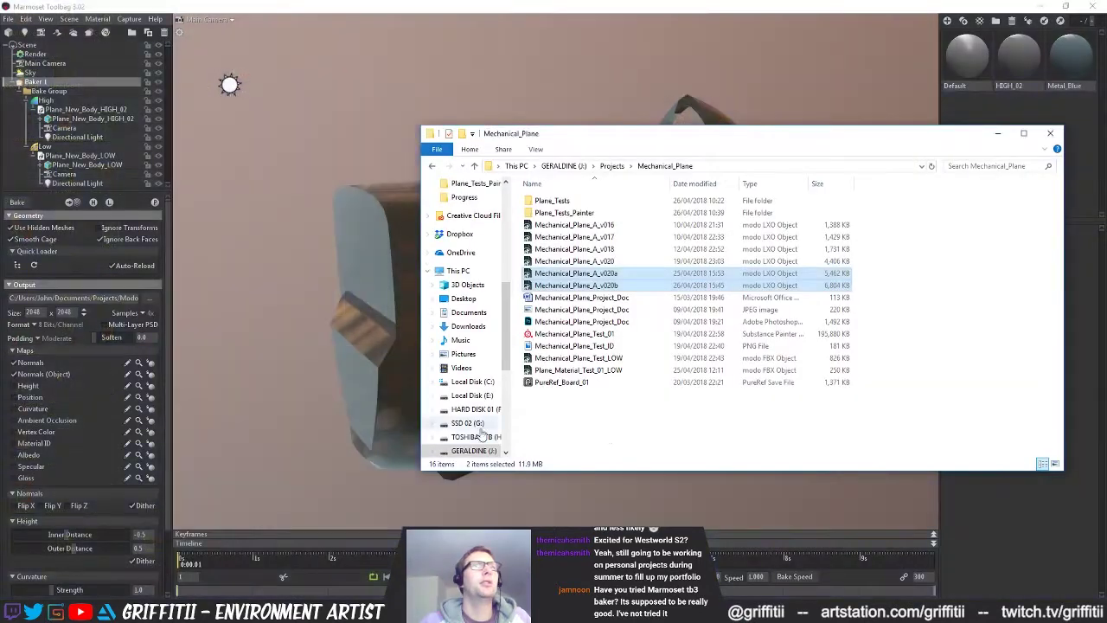
left_click(619, 425)
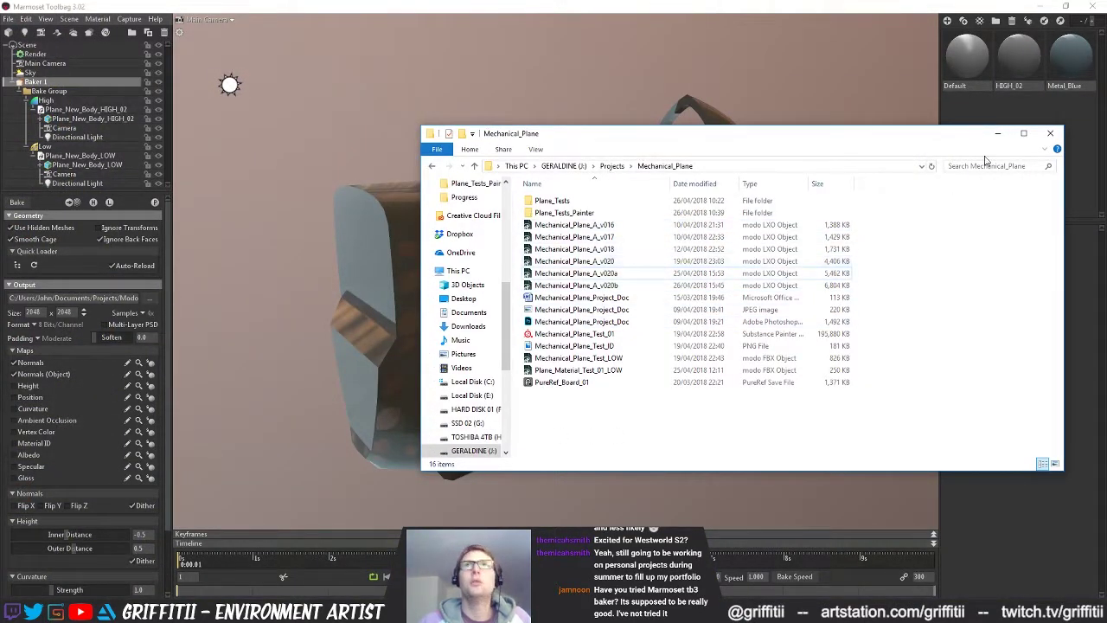
key("super+e")
left_click(1004, 135)
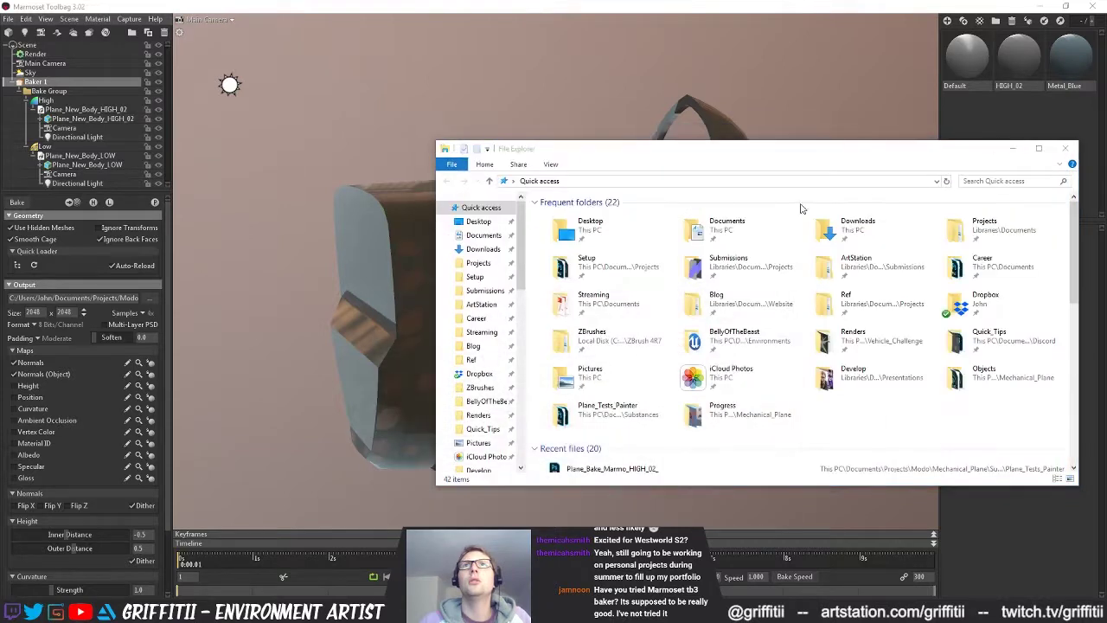
scroll(490, 425, "down", 2)
left_click(479, 433)
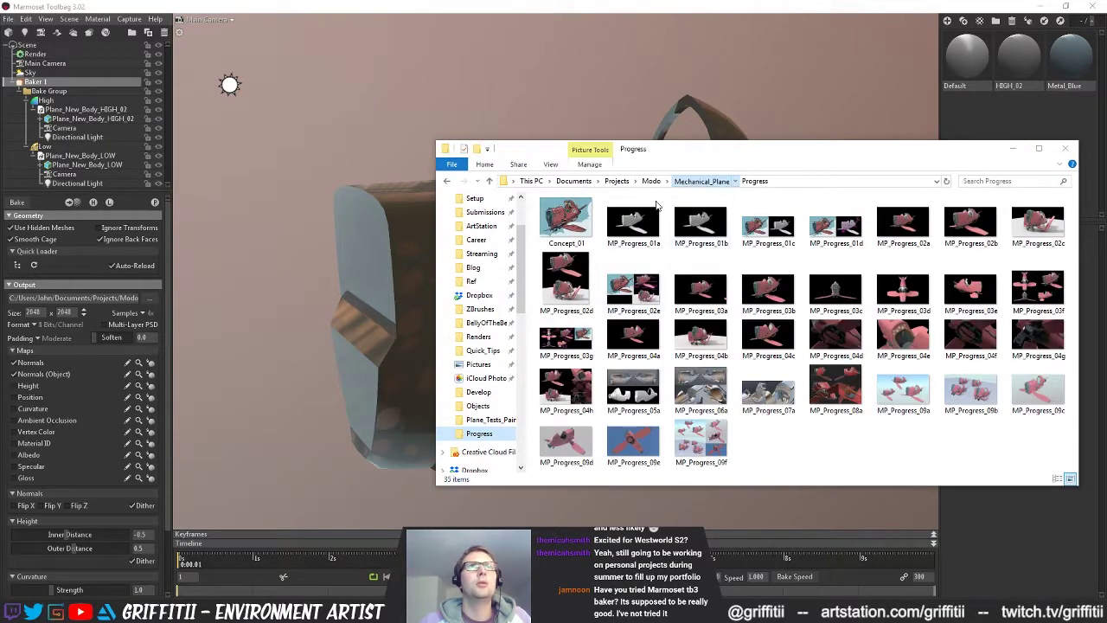
left_click(701, 180)
double_click(569, 277)
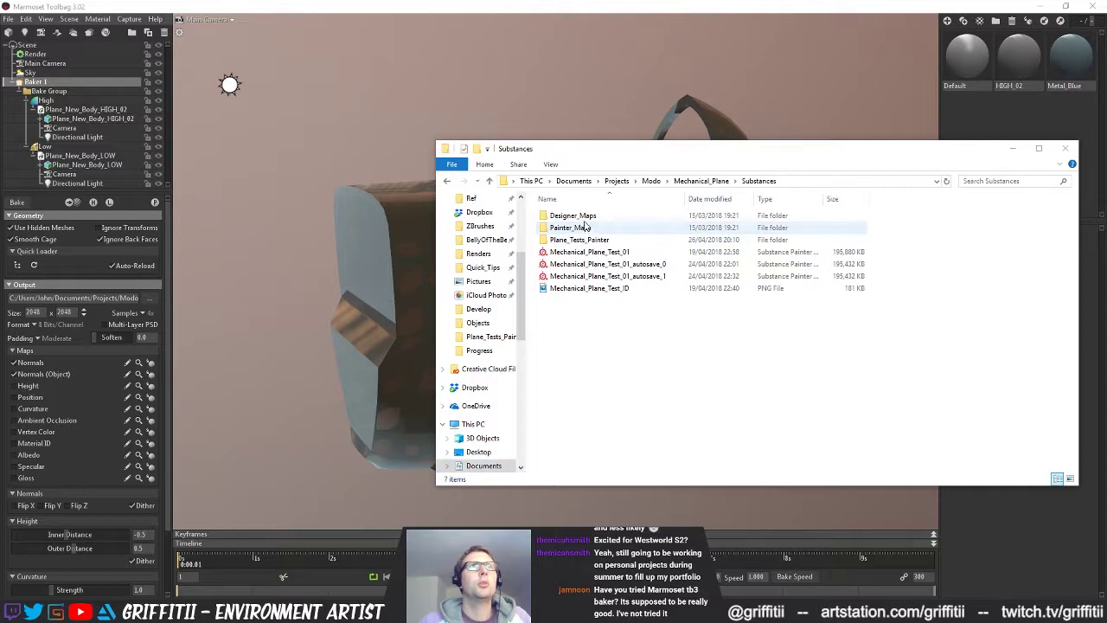
left_click(584, 220)
double_click(587, 239)
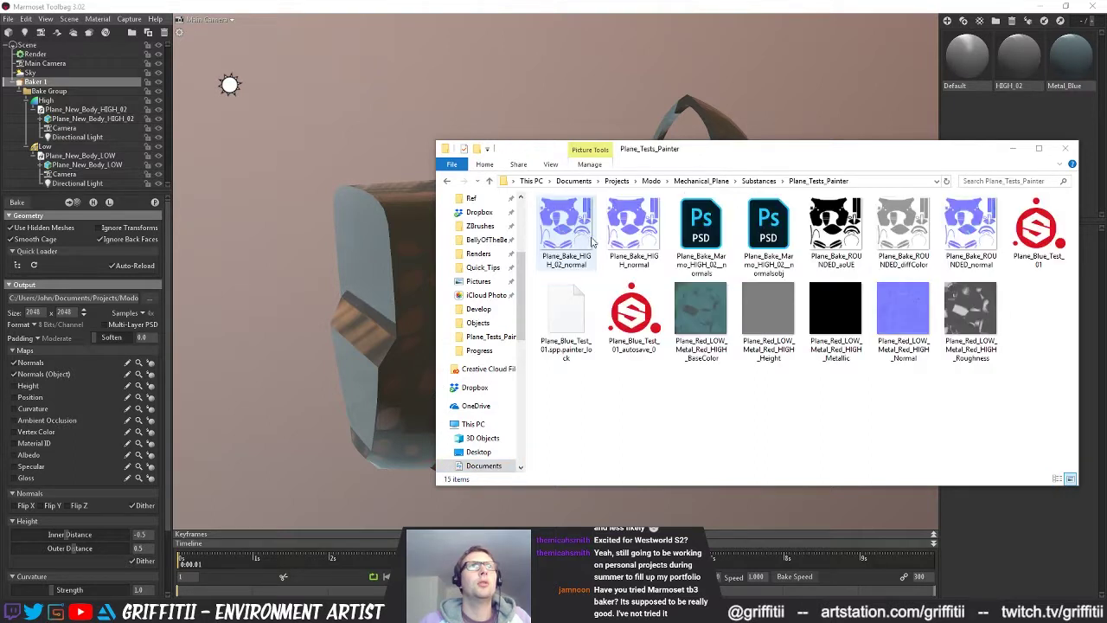
- Open the two Plane_Bake_Marmo_HIGH_02 PSDs in Photoshop, view the normalsobj map and close it
left_click(701, 229)
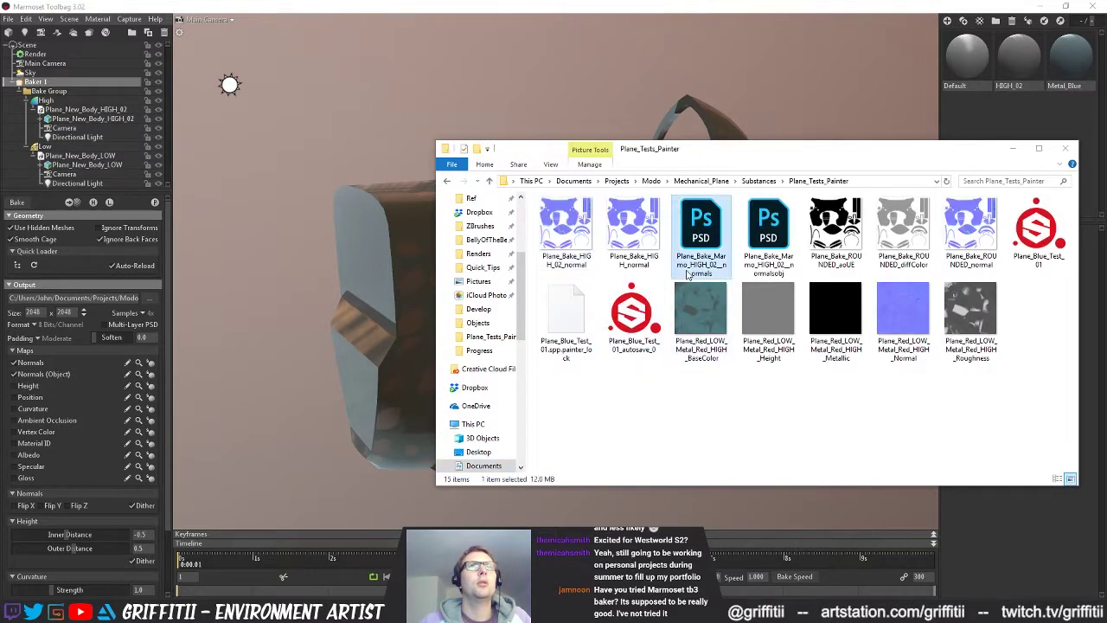
left_click(753, 245, "ctrl")
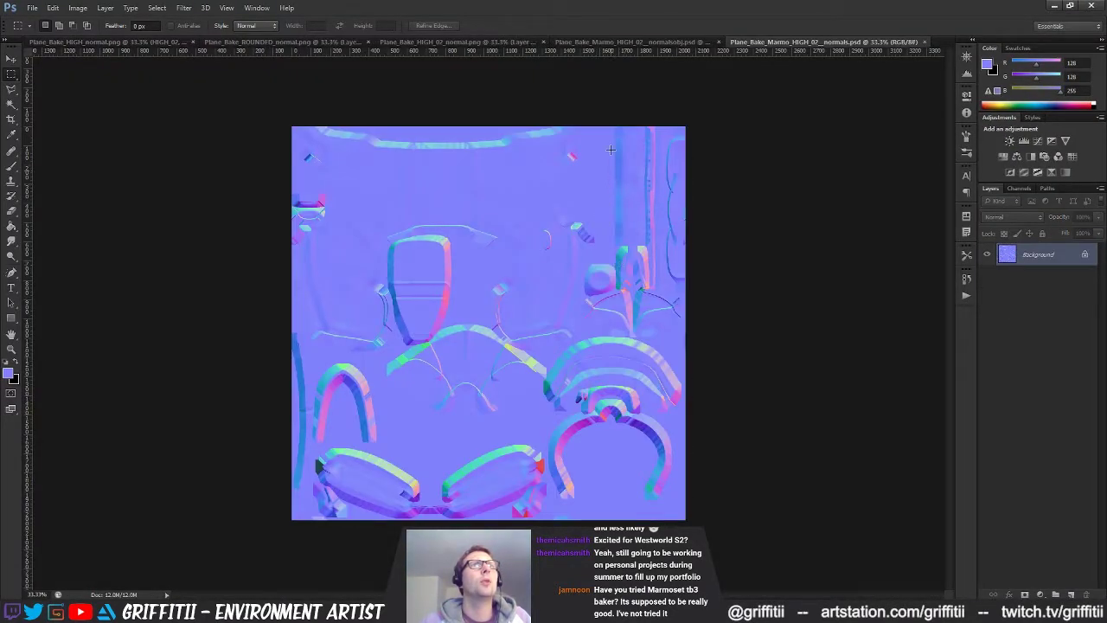
left_click(644, 43)
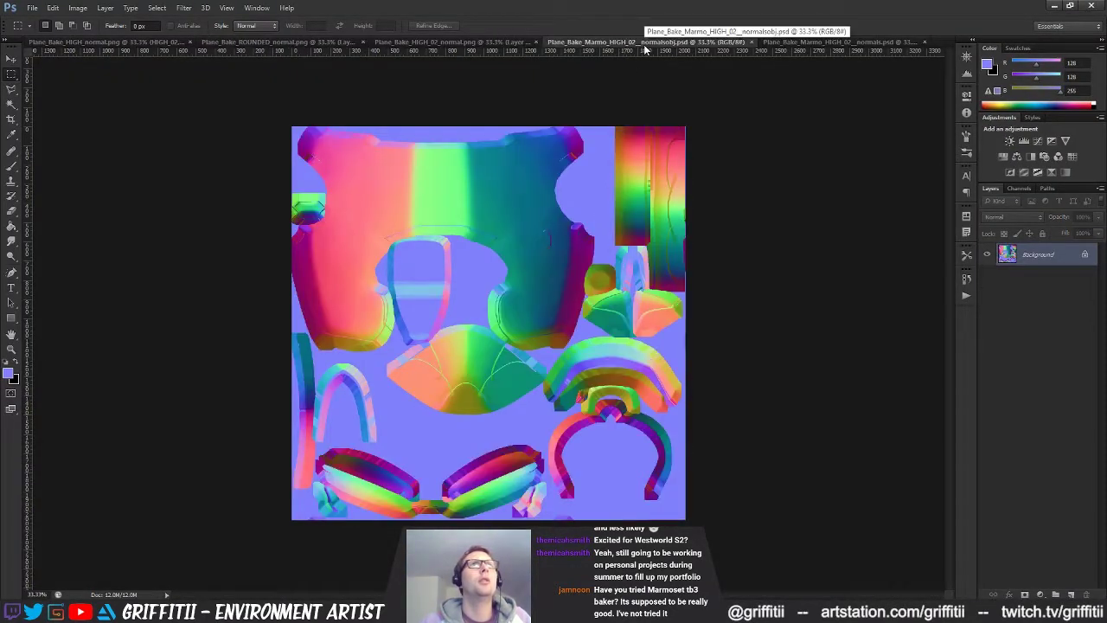
left_click(752, 42)
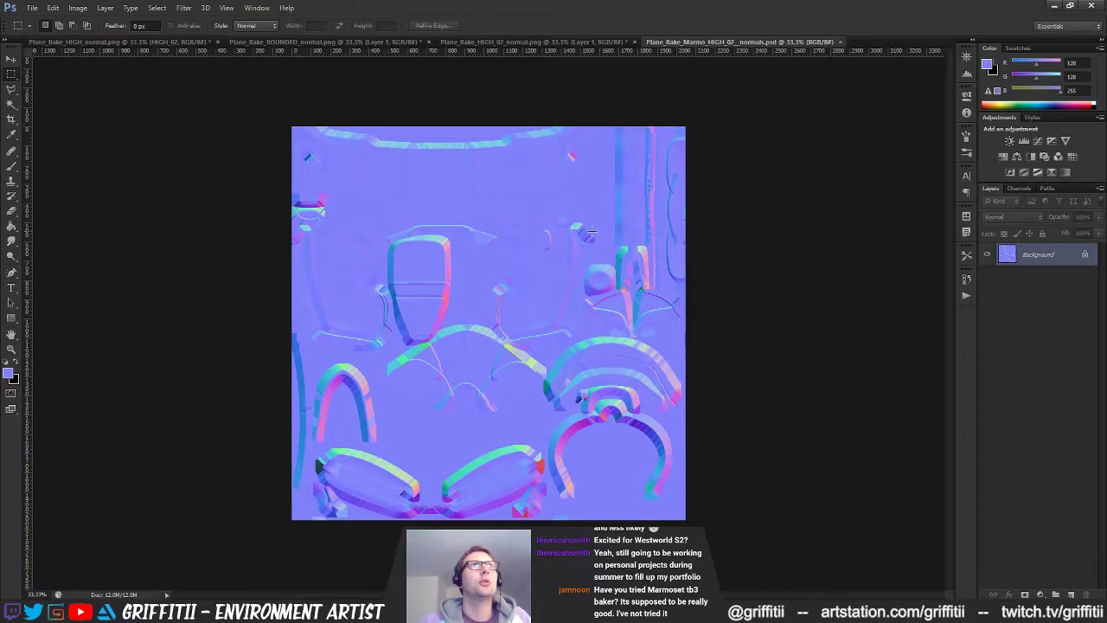
- Copy the entire Marmoset normals map and paste it as a new layer in Plane_Bake_HIGH_normal.png
key("ctrl+a")
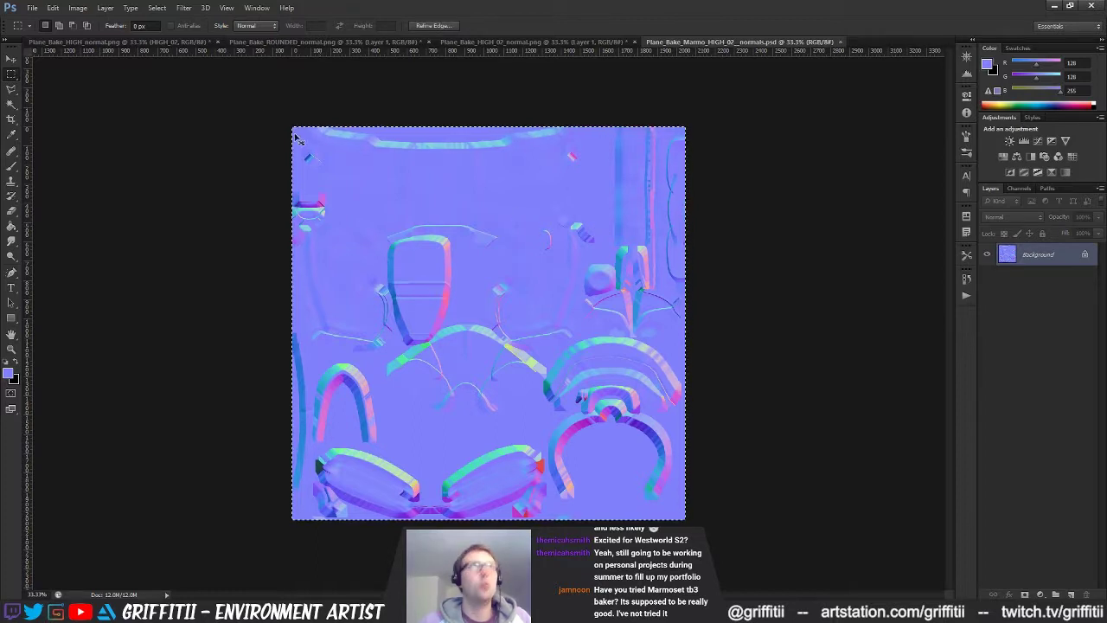
left_click(175, 44)
key("ctrl+v")
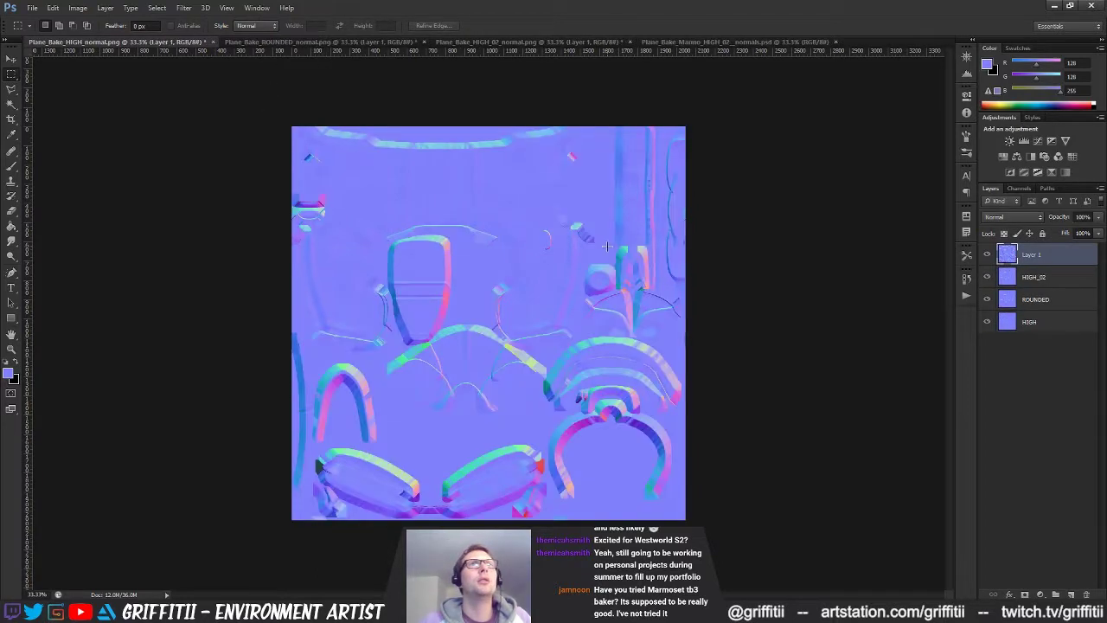
- Examine the edges and padding of the pasted Marmoset normal map up close, especially around the tapered panel
key("z")
left_click(437, 279)
left_click(483, 351)
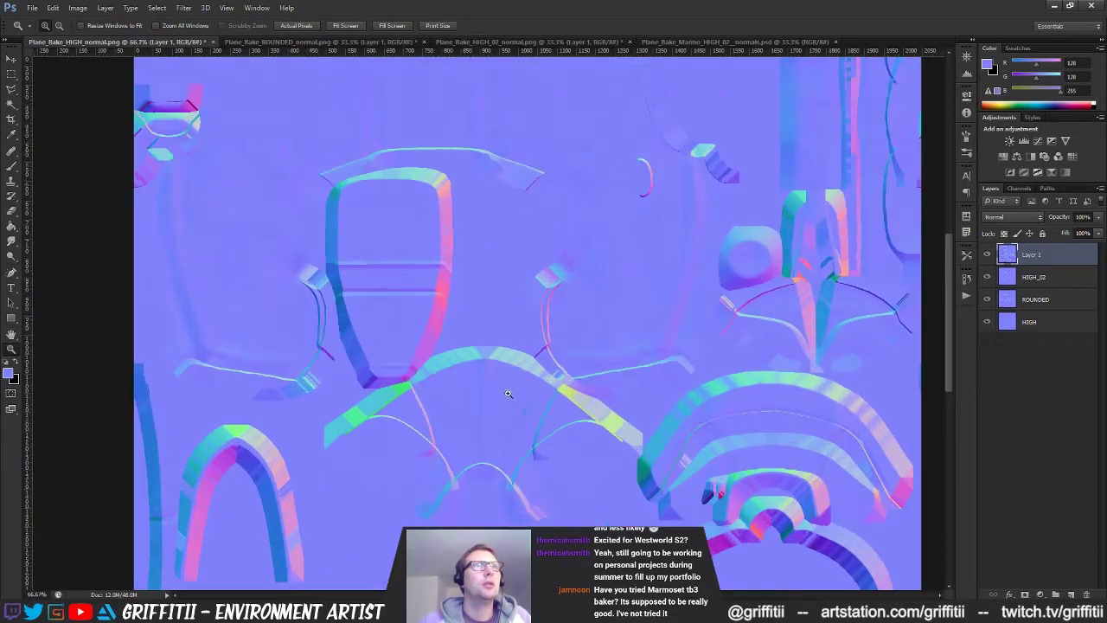
left_click(712, 412)
left_click_drag(347, 233, 456, 369)
left_click(348, 367)
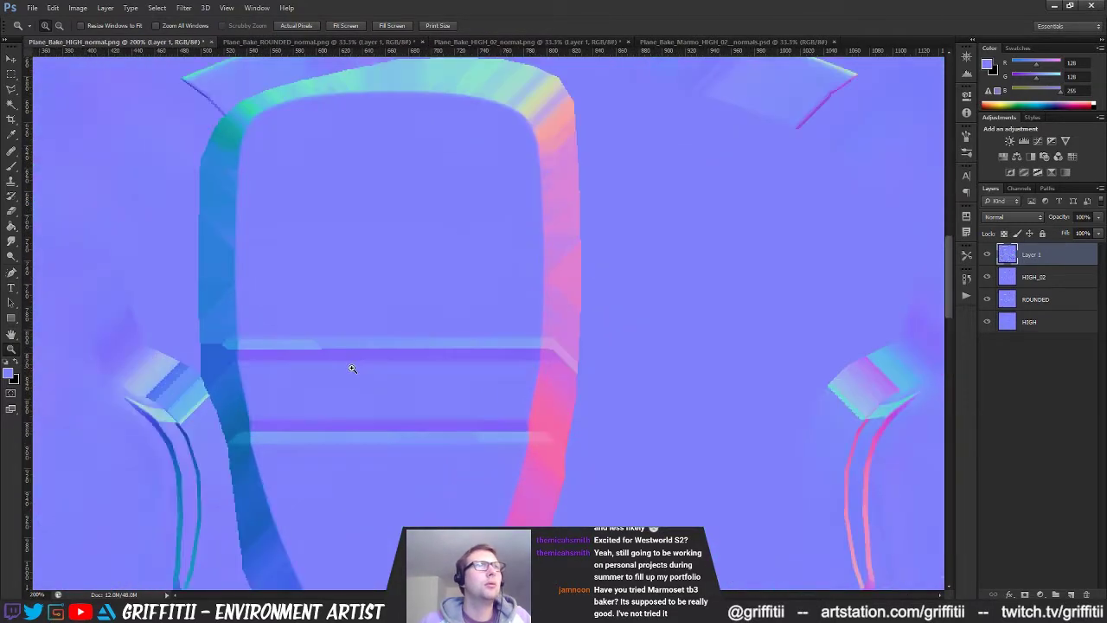
left_click(592, 363, "alt")
- Switch to Marmoset Toolbag, set Baker 1's Padding to None and disable the Normals (Object) map
key("alt+Tab")
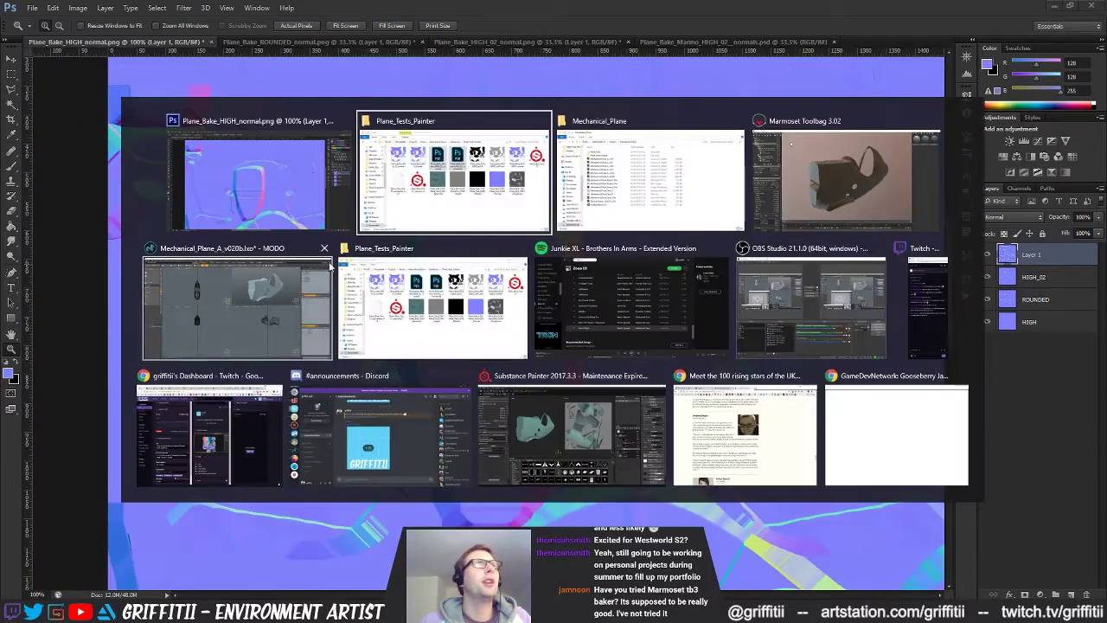
left_click(846, 198)
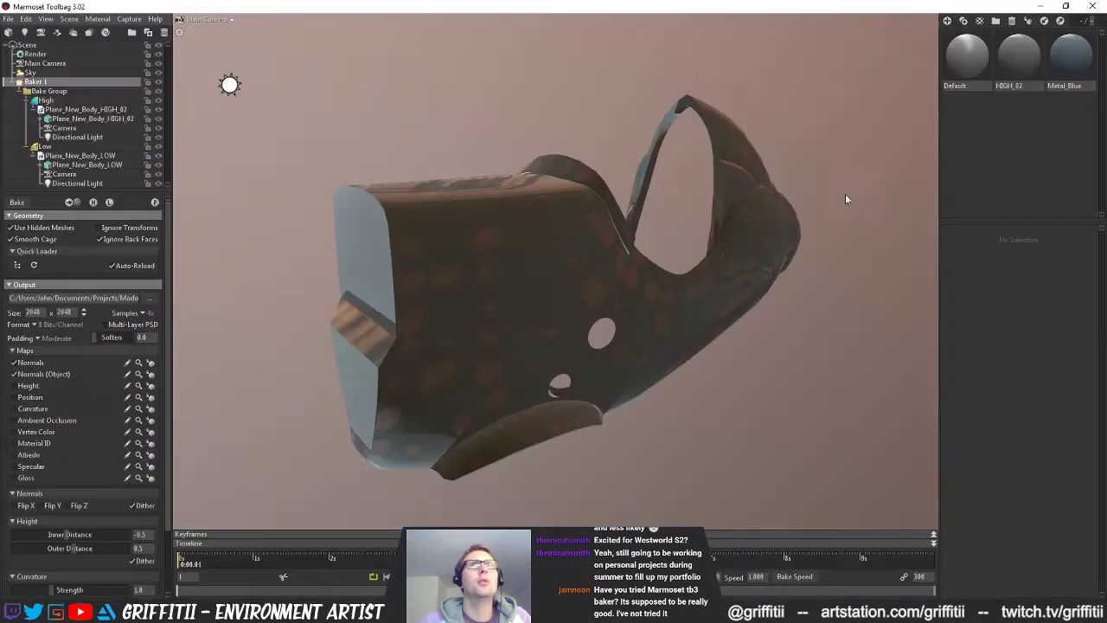
left_click(40, 339)
left_click(60, 343)
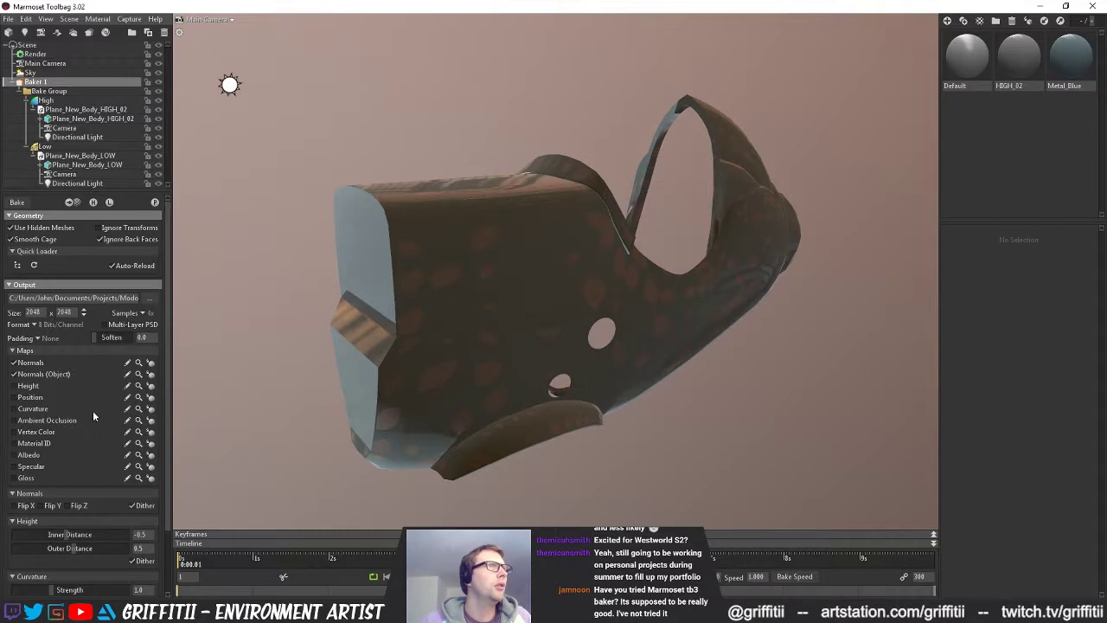
left_click(15, 374)
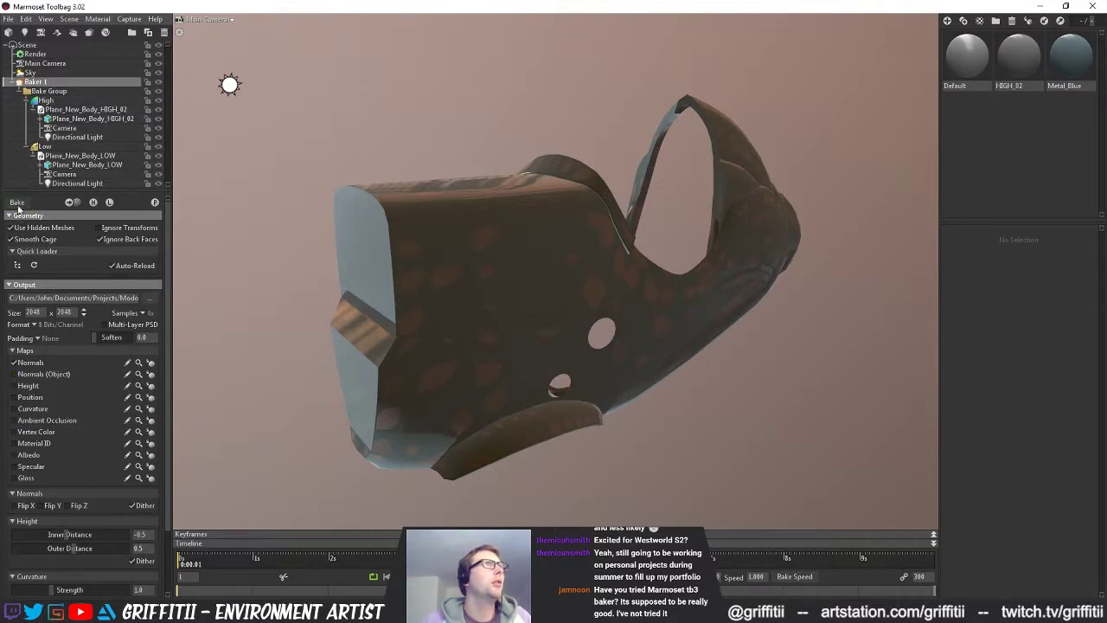
- Delete the old Plane_Bake_Marmo_HIGH_02 normals and normalsobj PSDs from the Plane_Tests_Painter folder and return to Marmoset Toolbag
key("alt+Tab")
key("alt+Tab")
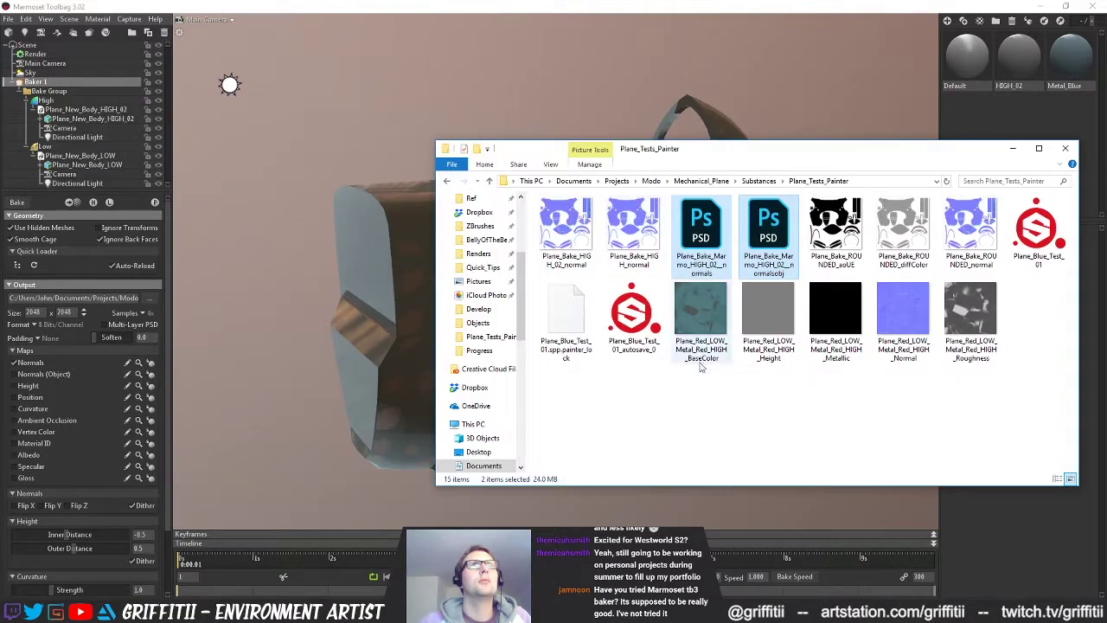
left_click(711, 381)
left_click(763, 235)
left_click(714, 242, "ctrl")
key("Delete")
key("Return")
left_click(531, 5)
- Bake the normal map again and bring up the new Plane_Bake_Marmo_HIGH_02__normals.psd in Photoshop
left_click(20, 205)
key("alt+Tab")
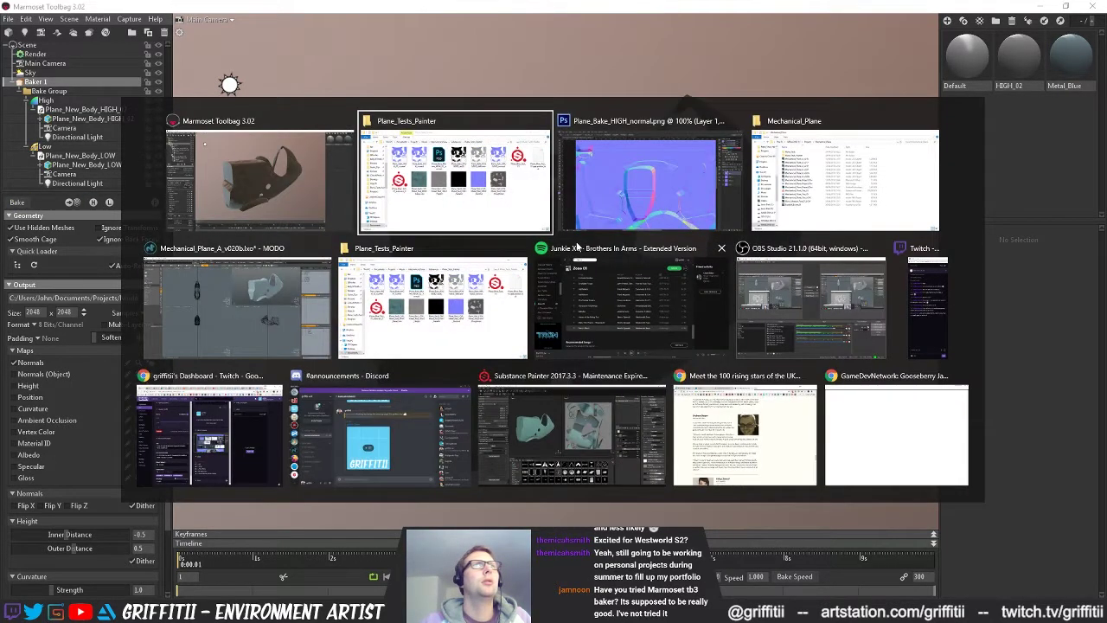
double_click(718, 242)
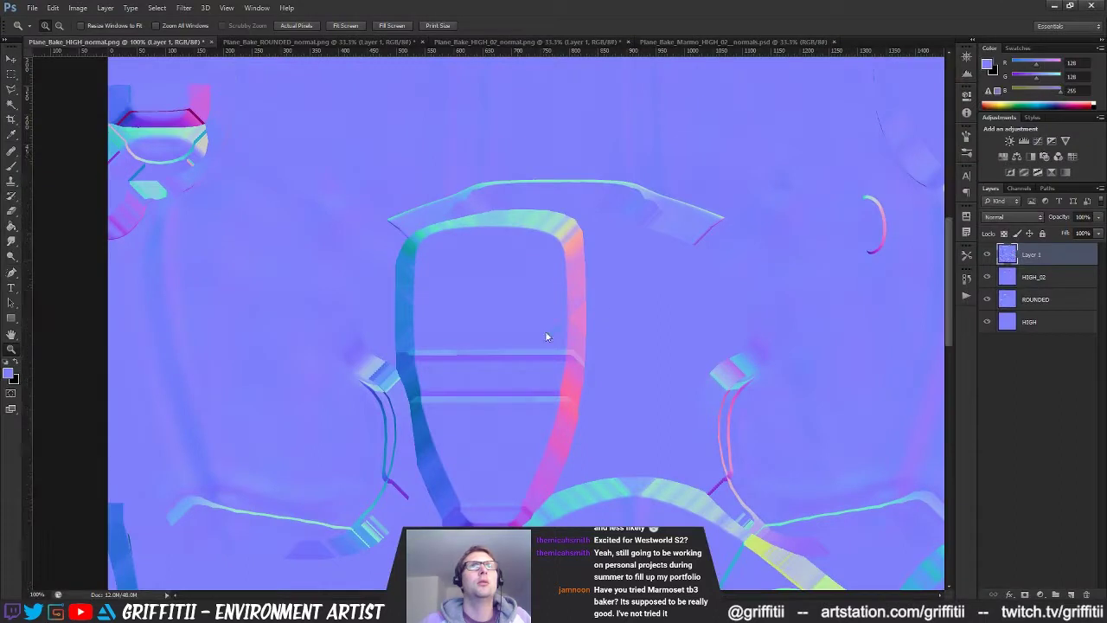
key("Return")
- Copy the whole new Marmoset normals bake and paste it as the top layer of Plane_Bake_HIGH_normal.png
key("ctrl+a")
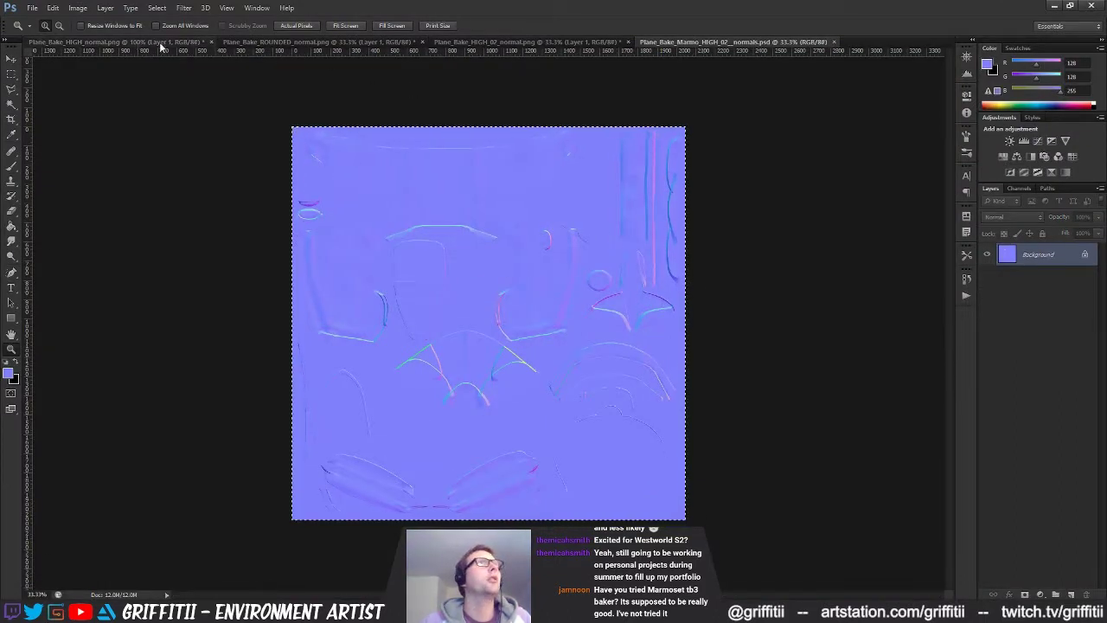
left_click(147, 43)
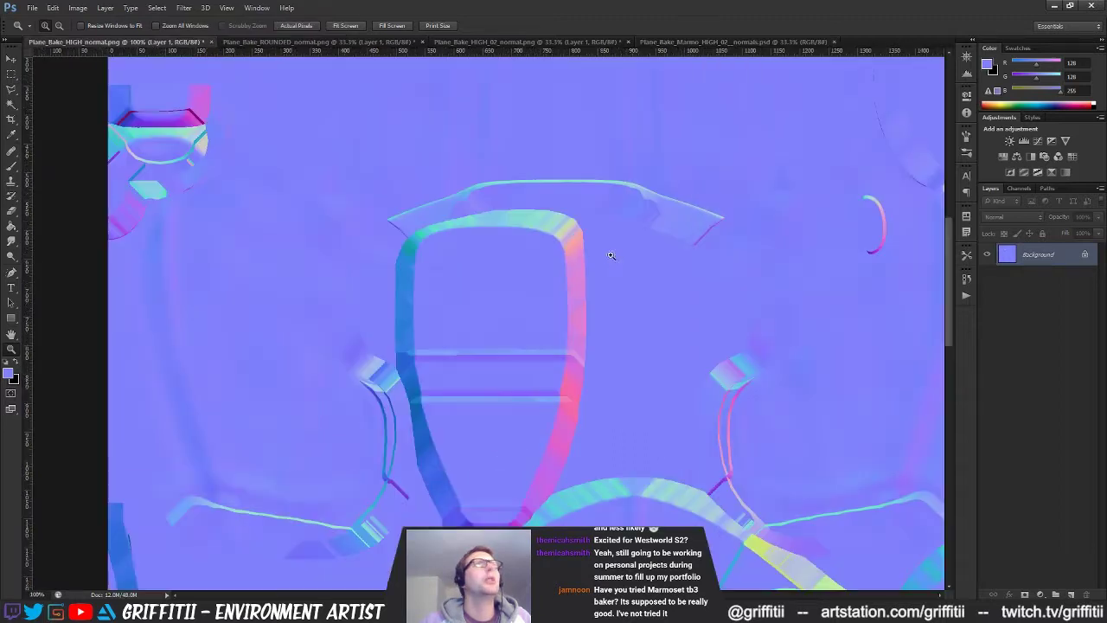
key("ctrl+v")
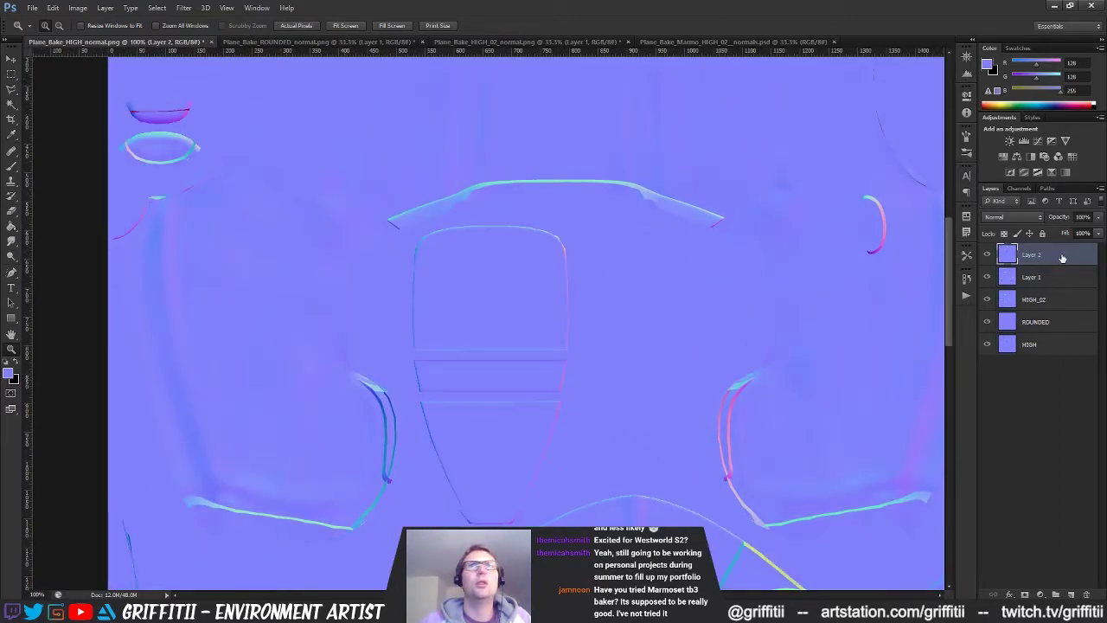
- Rename the newly pasted layer MARMO_HIGH_02 and delete the earlier padded bake on Layer 1
double_click(1039, 254)
type("HIGH_02")
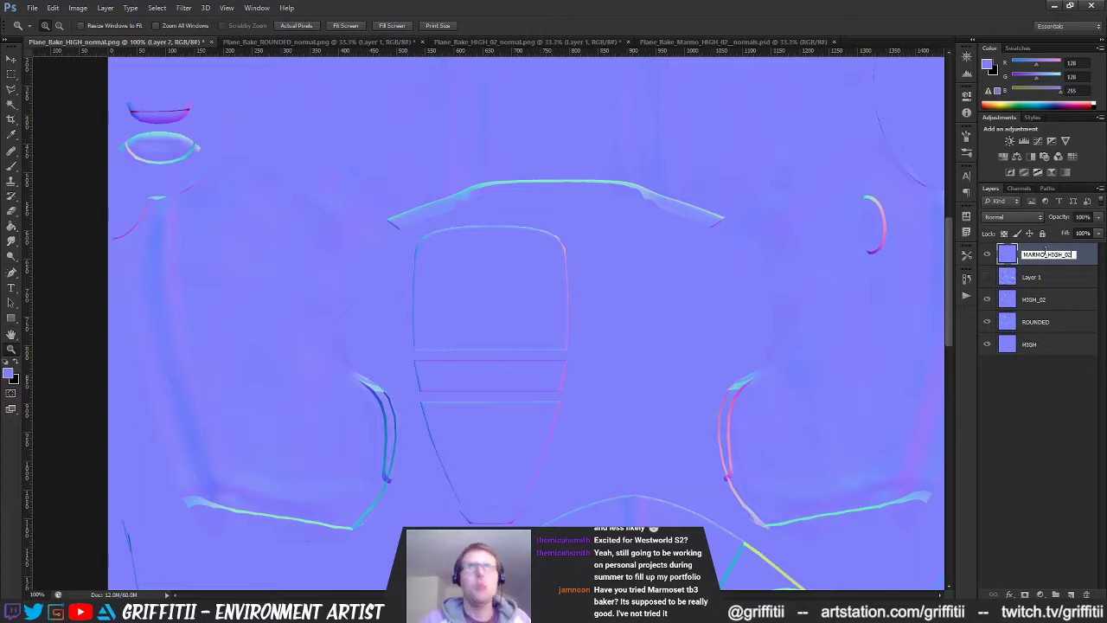
key("Return")
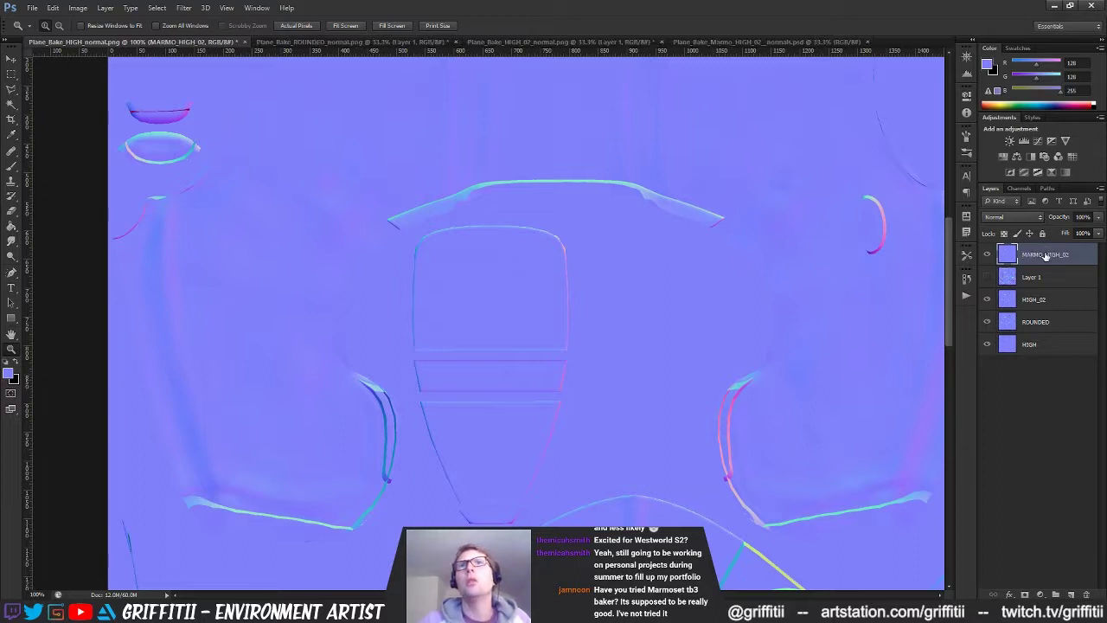
left_click_drag(1029, 279, 1088, 595)
- Examine the MARMO_HIGH_02 normal bake across the UV islands for gaps and faulty edges
left_click_drag(749, 447, 682, 278)
left_click_drag(629, 342, 363, 275)
mouse_move(735, 228)
left_mouse_down()
mouse_move(546, 292)
mouse_move(489, 328)
left_mouse_up()
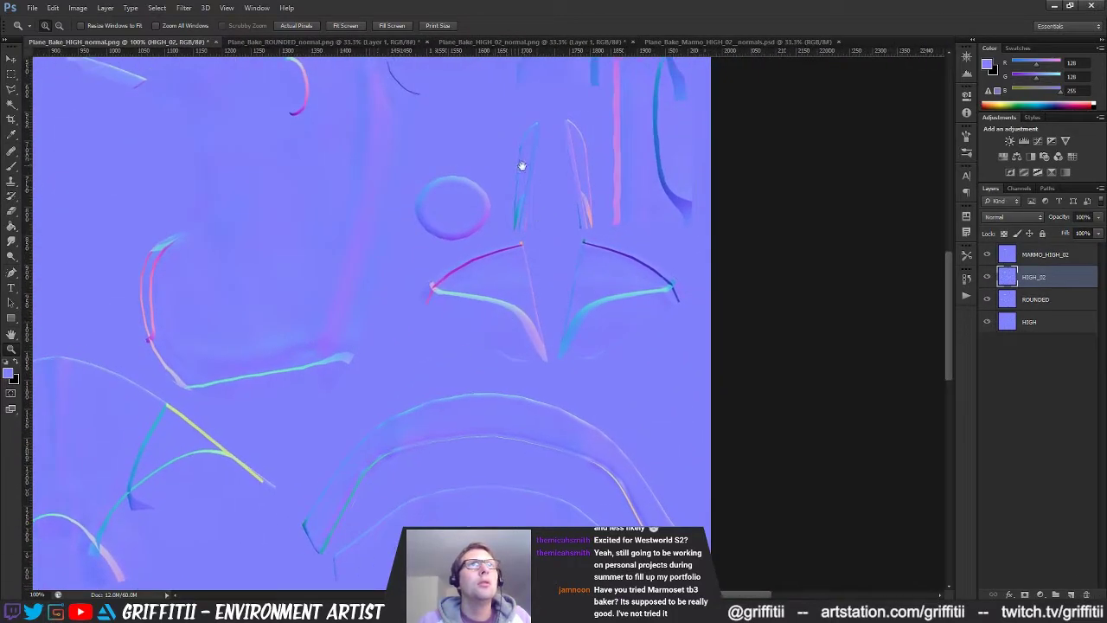
left_click_drag(521, 165, 672, 413)
left_click_drag(581, 246, 531, 467)
left_click_drag(176, 408, 529, 296)
mouse_move(368, 390)
left_mouse_down()
mouse_move(764, 352)
mouse_move(508, 510)
mouse_move(432, 150)
left_mouse_up()
left_click_drag(421, 352, 544, 203)
left_click_drag(580, 290, 445, 94)
left_click_drag(497, 248, 447, 129)
left_click_drag(577, 204, 577, 277)
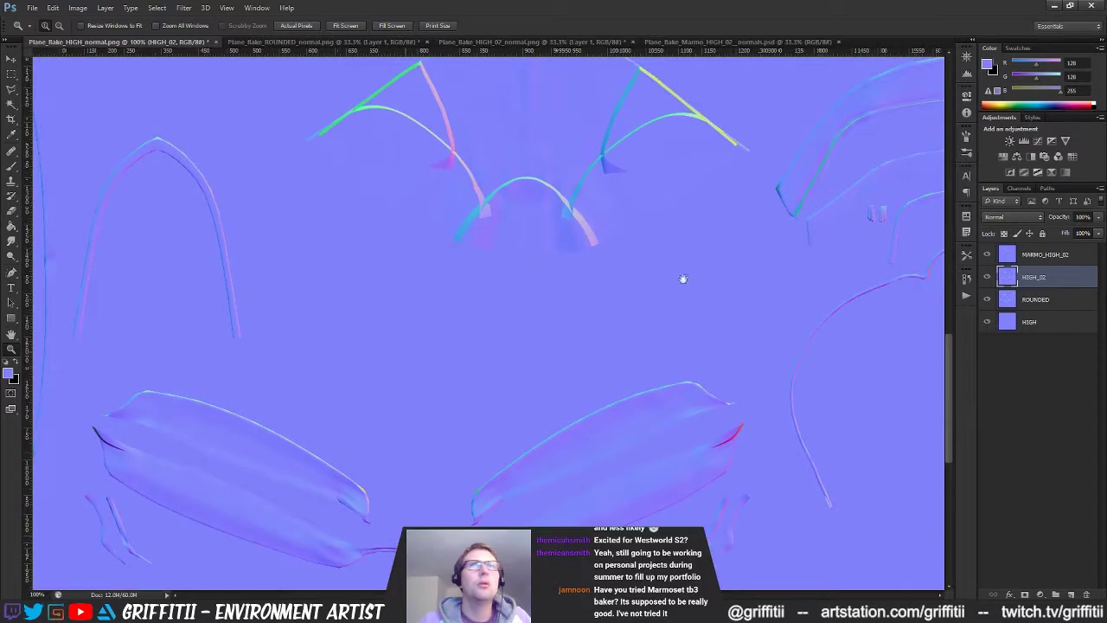
- Compare the MARMO_HIGH_02 bake with HIGH_02 on the lower and middle UV islands by switching the top layer's visibility
left_click(990, 256)
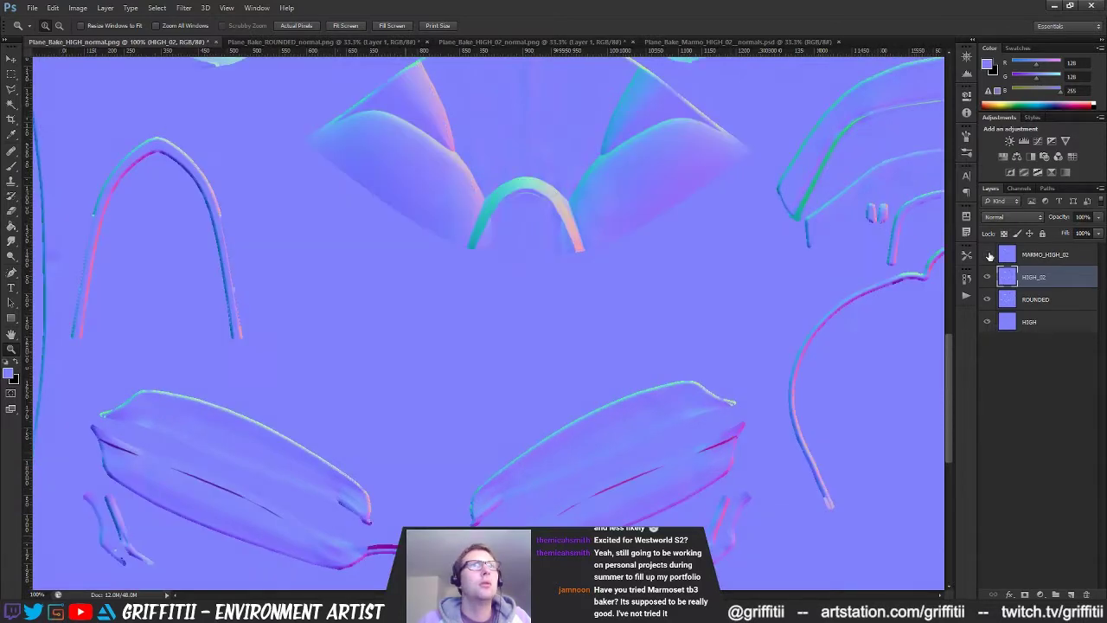
left_click_drag(672, 247, 657, 442)
left_click(987, 253)
left_click(988, 255)
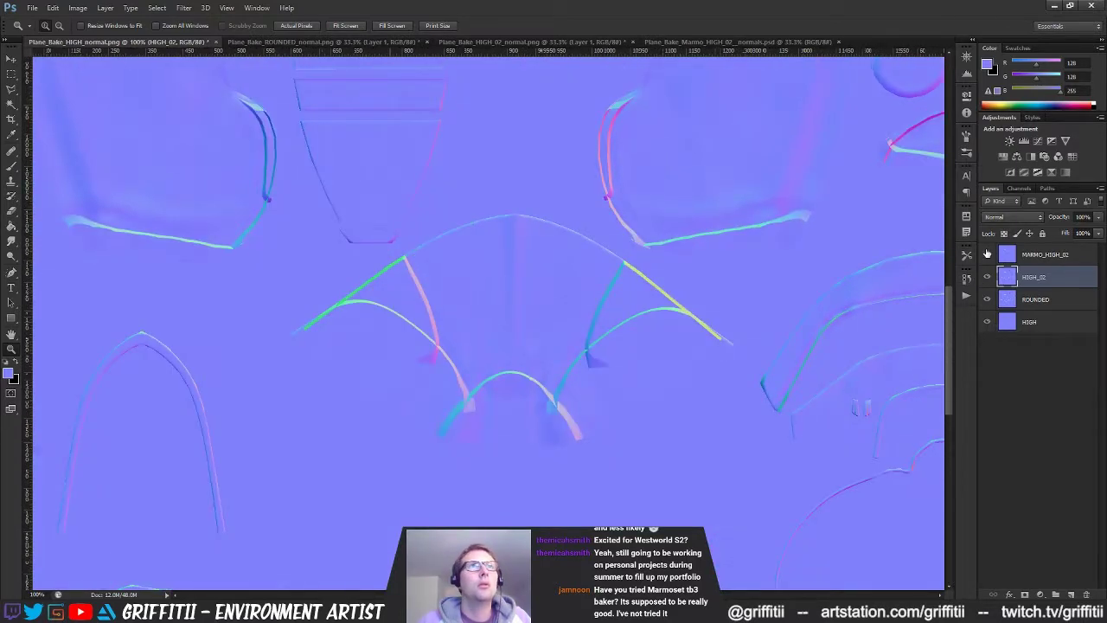
left_click(988, 254)
left_click(988, 254)
left_click(987, 254)
- Compare the MARMO_HIGH_02 and HIGH_02 bakes on the upper UV islands, checking edge thickness and the curved cutouts
left_click_drag(727, 303, 751, 346)
left_click(987, 254)
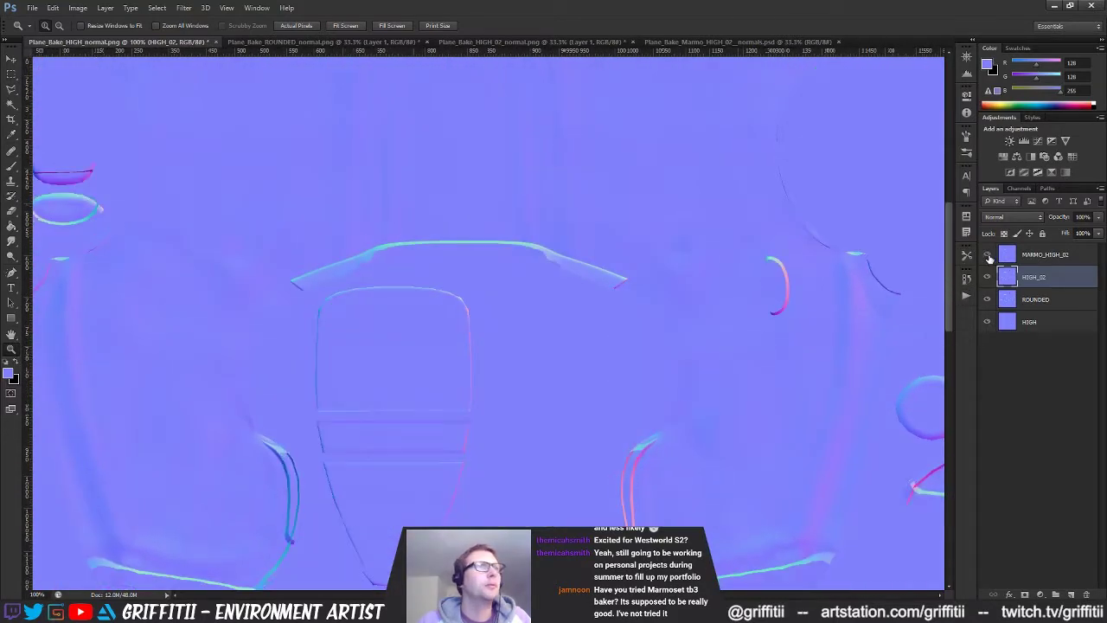
left_click(988, 256)
left_click(988, 256)
left_click(989, 256)
left_click_drag(635, 274, 580, 424)
left_click_drag(691, 343, 695, 359)
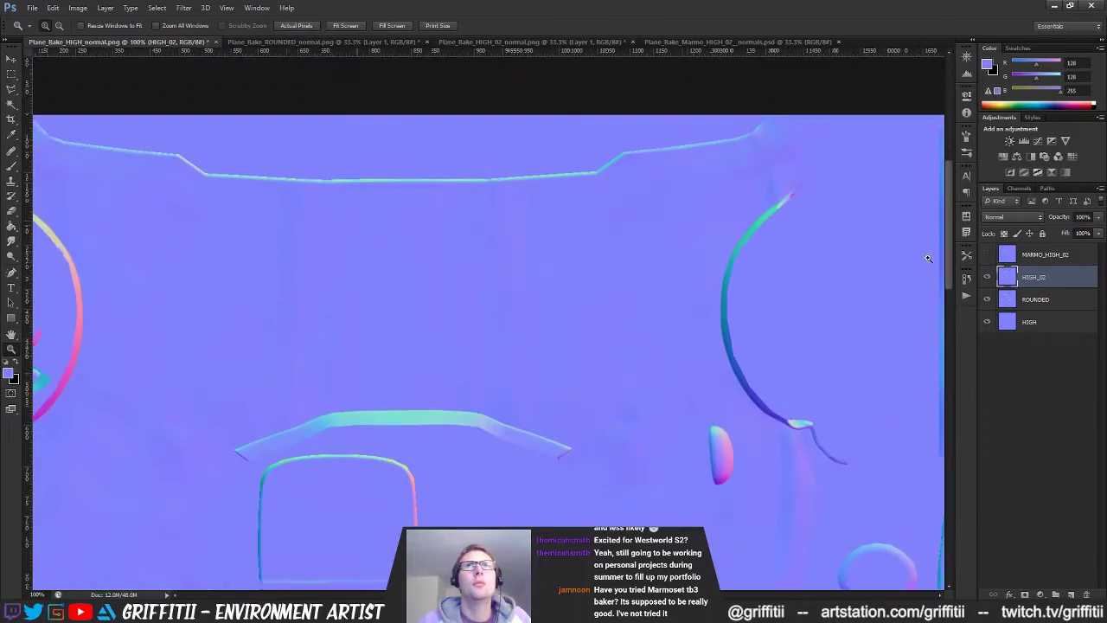
left_click(988, 256)
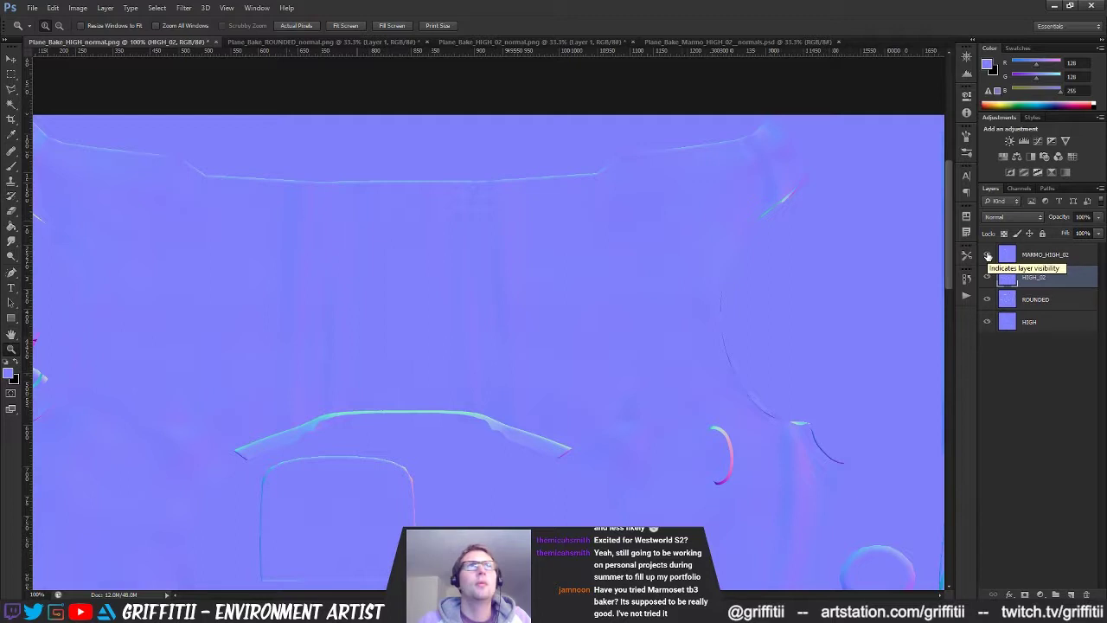
left_click(989, 256)
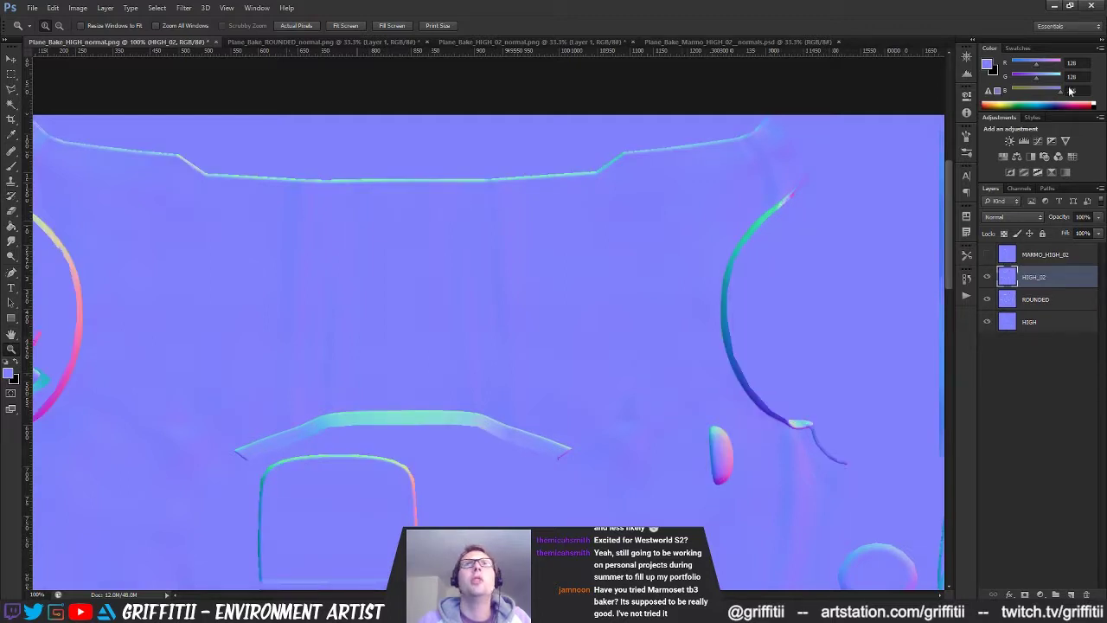
left_click(987, 256)
left_click(987, 256)
- Switch to Marmoset Toolbag and raise the Low group's cage Max Offset to 7.494, checking the cage around the body
left_click(1054, 6)
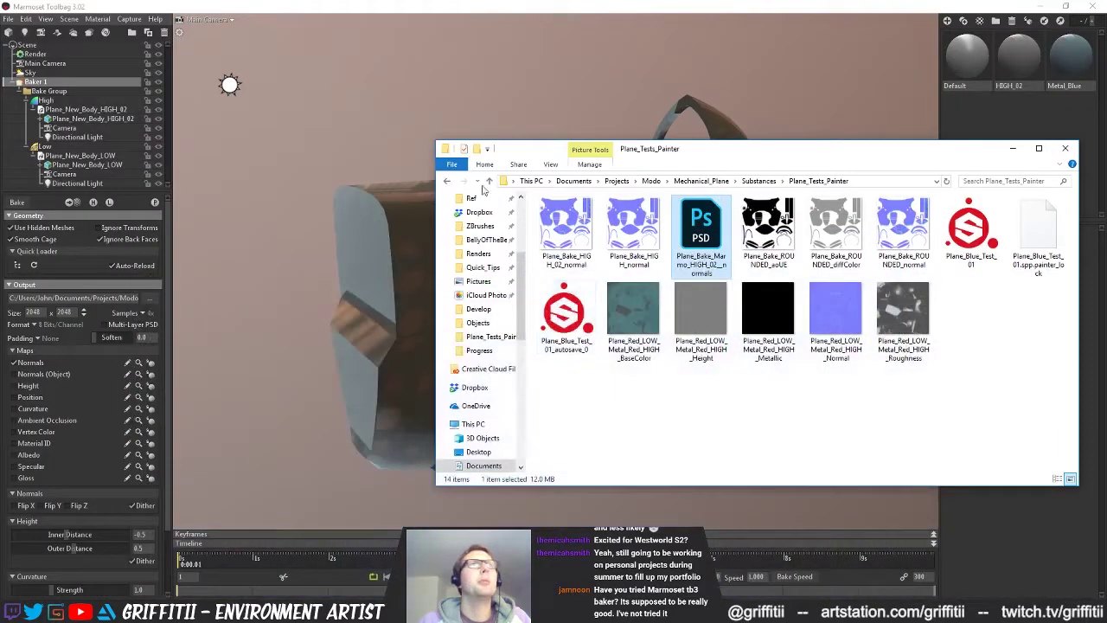
left_click(401, 5)
left_click(54, 147)
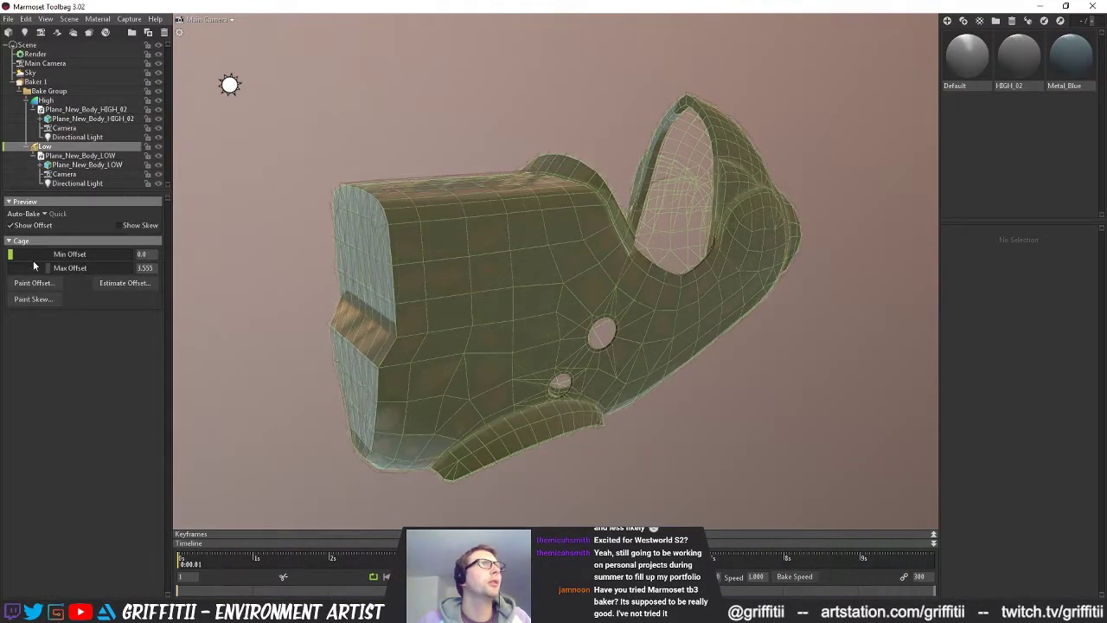
left_click_drag(47, 268, 59, 268)
left_click_drag(589, 322, 721, 294, "alt")
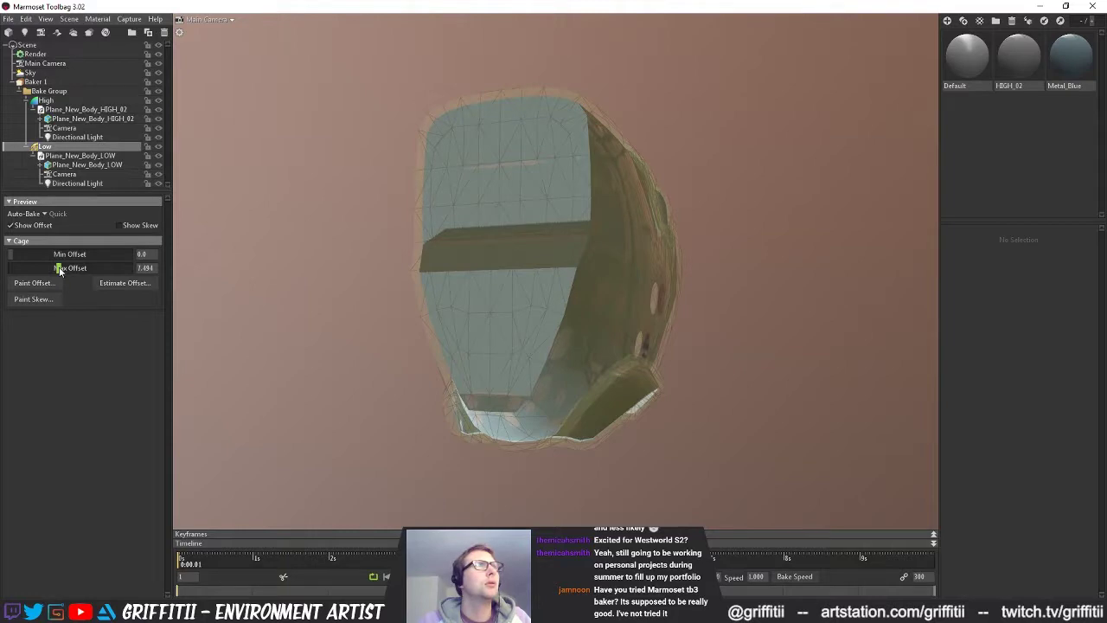
left_click_drag(59, 268, 58, 269)
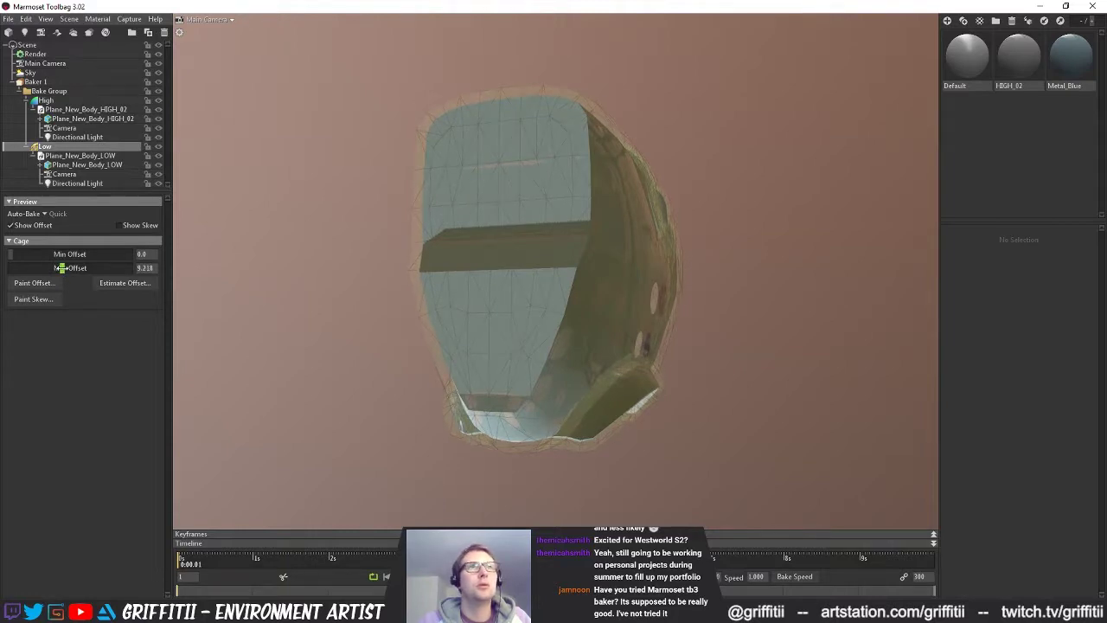
left_click_drag(528, 277, 685, 323)
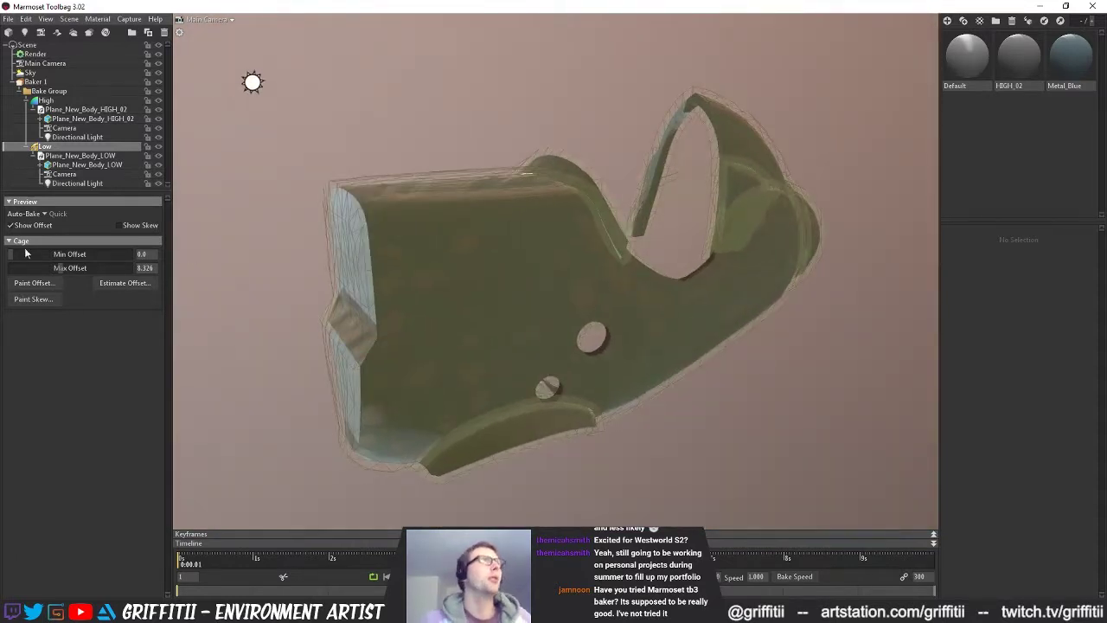
left_click_drag(58, 268, 59, 269)
mouse_move(499, 290)
left_mouse_down()
mouse_move(620, 302)
mouse_move(496, 296)
left_mouse_up()
left_click_drag(540, 235, 612, 213)
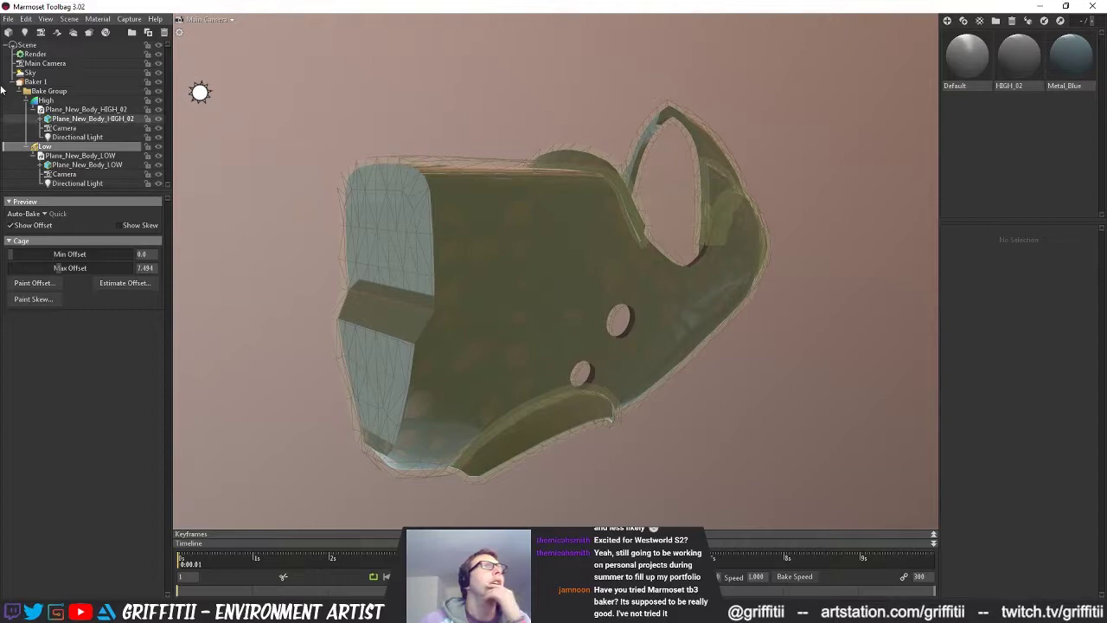
- Bake the normal map again with the adjusted cage and reload Plane_Bake_Marmo_HIGH_02__normals.psd in Photoshop
left_click(38, 82)
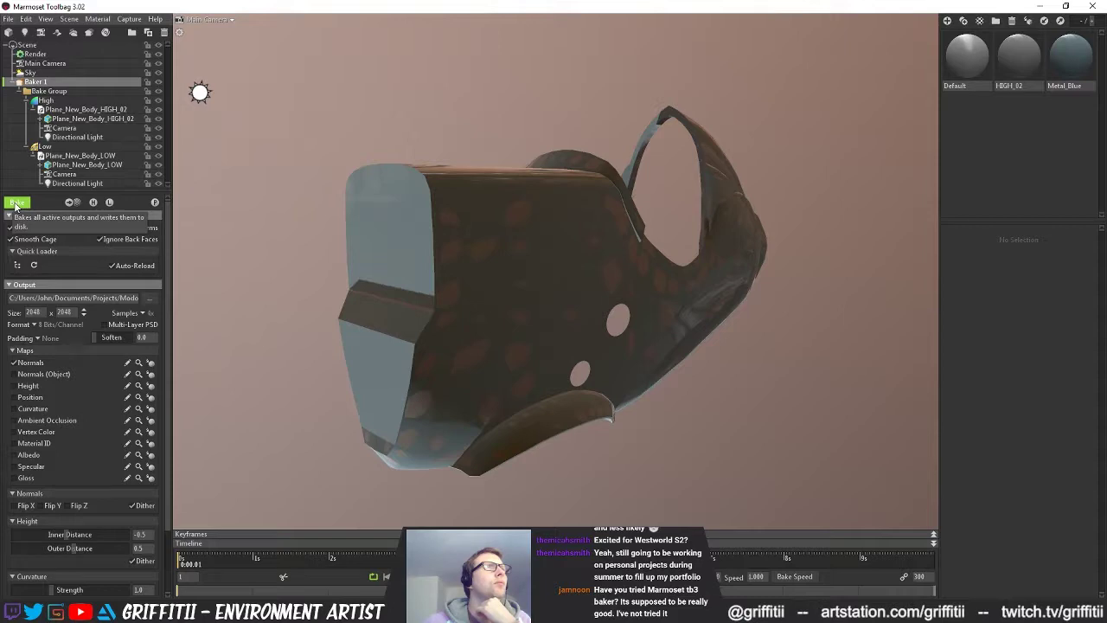
key("alt+Tab")
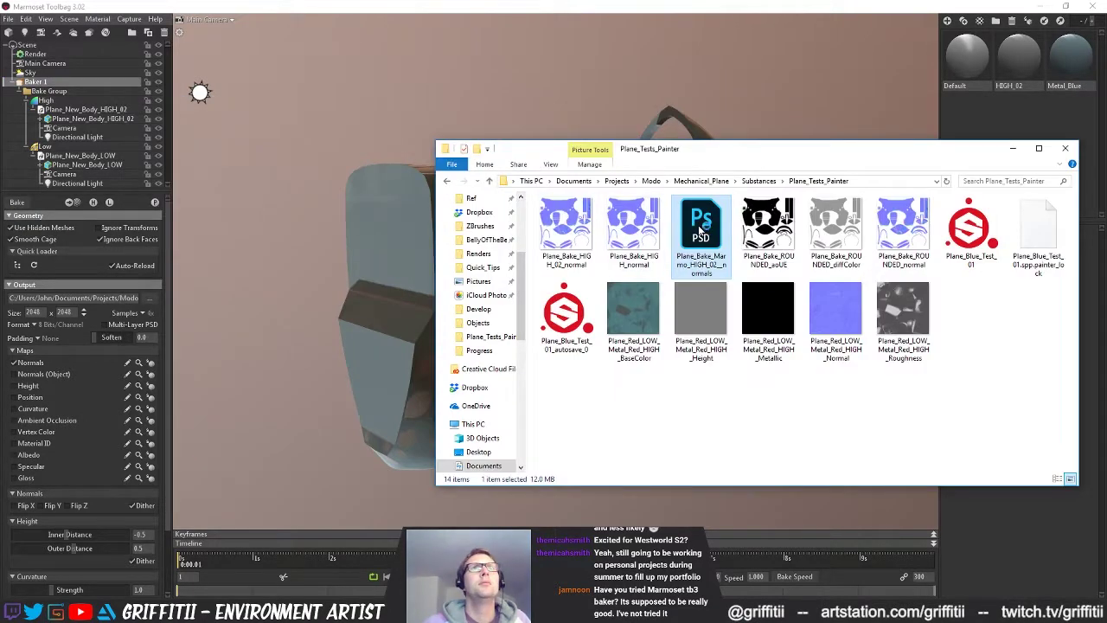
double_click(701, 230)
left_click(587, 239)
key("ctrl+d")
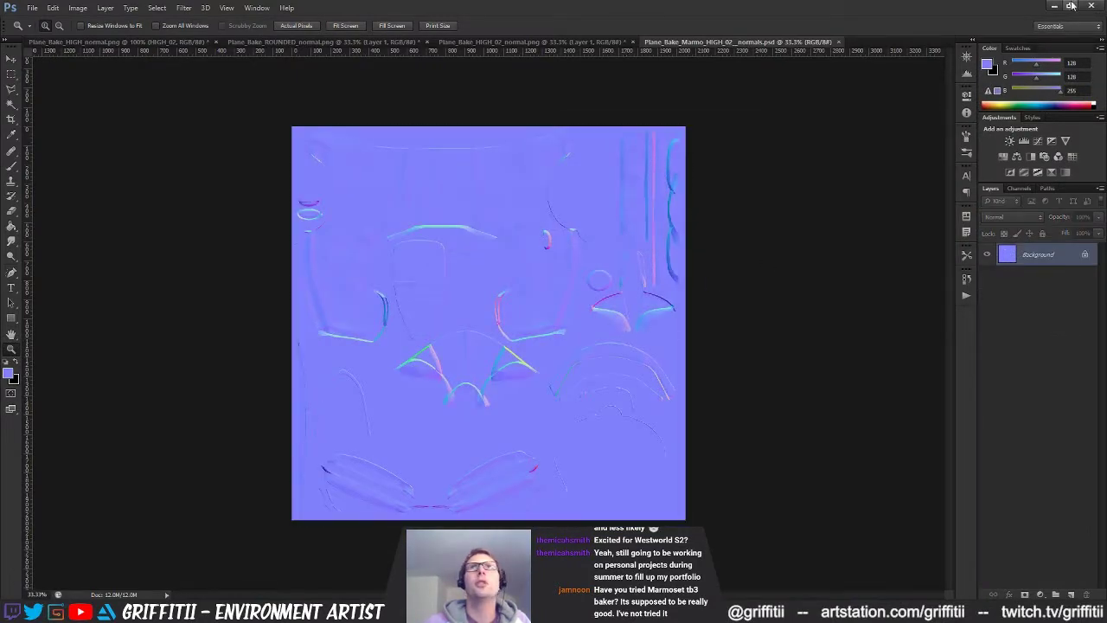
- Return to Marmoset Toolbag and set the Low group's cage Max Offset to 20
left_click(1056, 5)
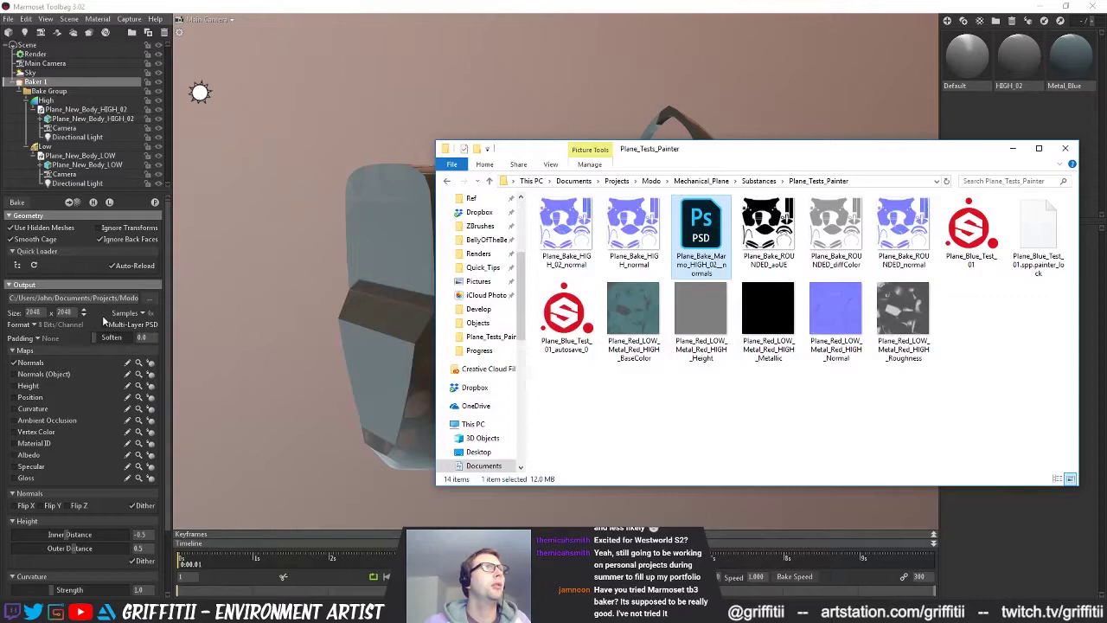
left_click(43, 147)
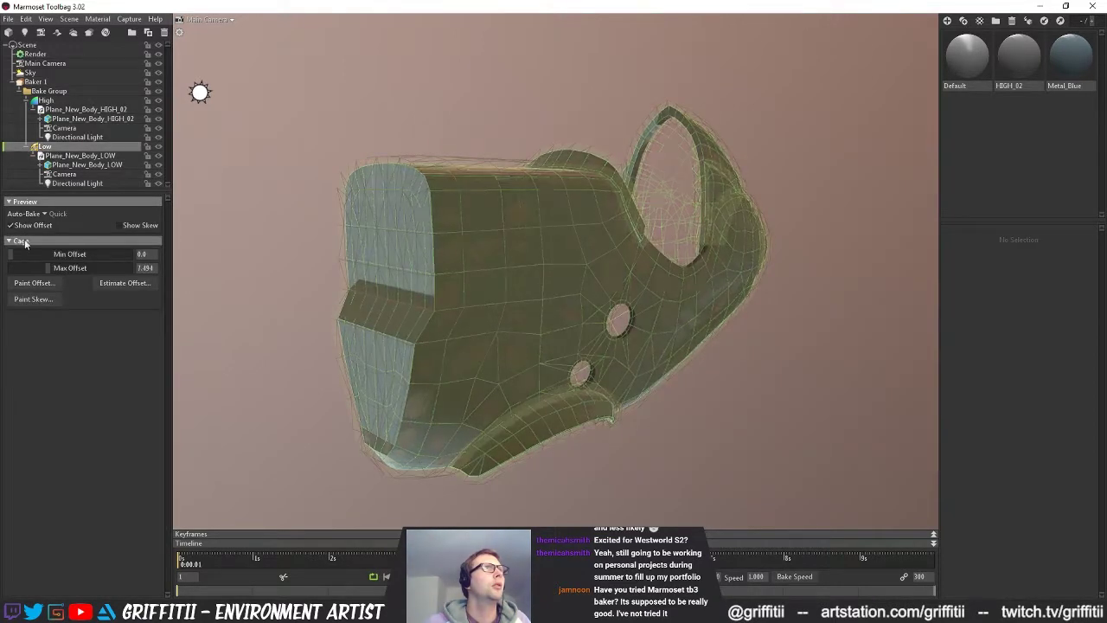
left_click_drag(58, 268, 58, 268)
left_click_drag(666, 277, 580, 314, "alt")
middle_click_drag(580, 314, 526, 316)
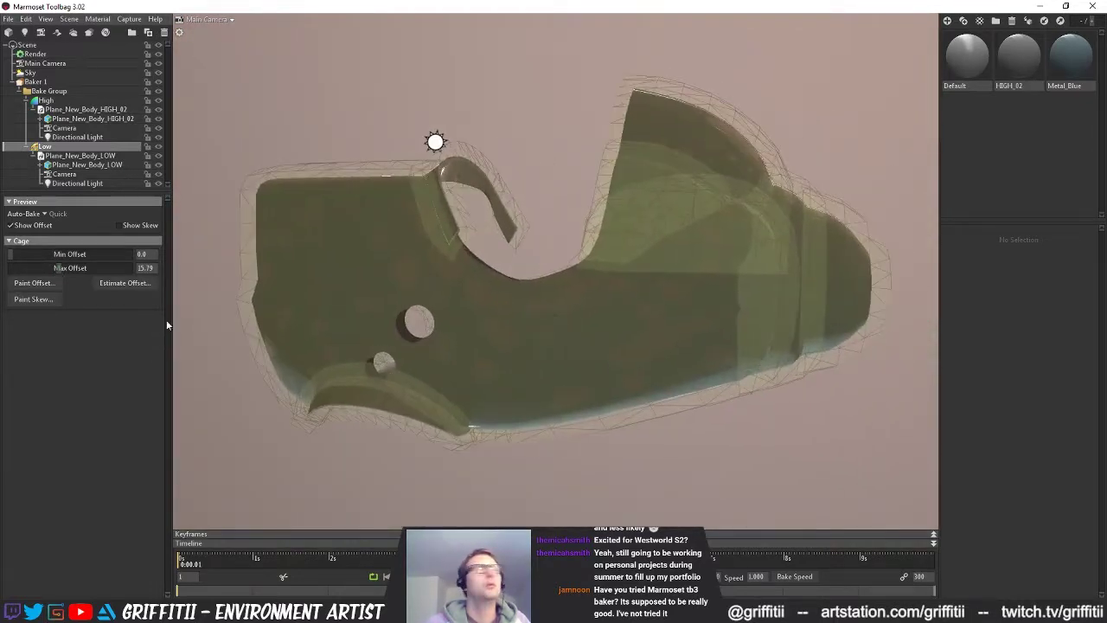
left_click_drag(8, 255, 59, 268)
left_click_drag(423, 329, 550, 281, "alt")
left_click_drag(60, 268, 57, 268)
left_click_drag(528, 298, 377, 290, "alt")
left_click_drag(58, 268, 59, 268)
double_click(149, 269)
type("20")
key("Return")
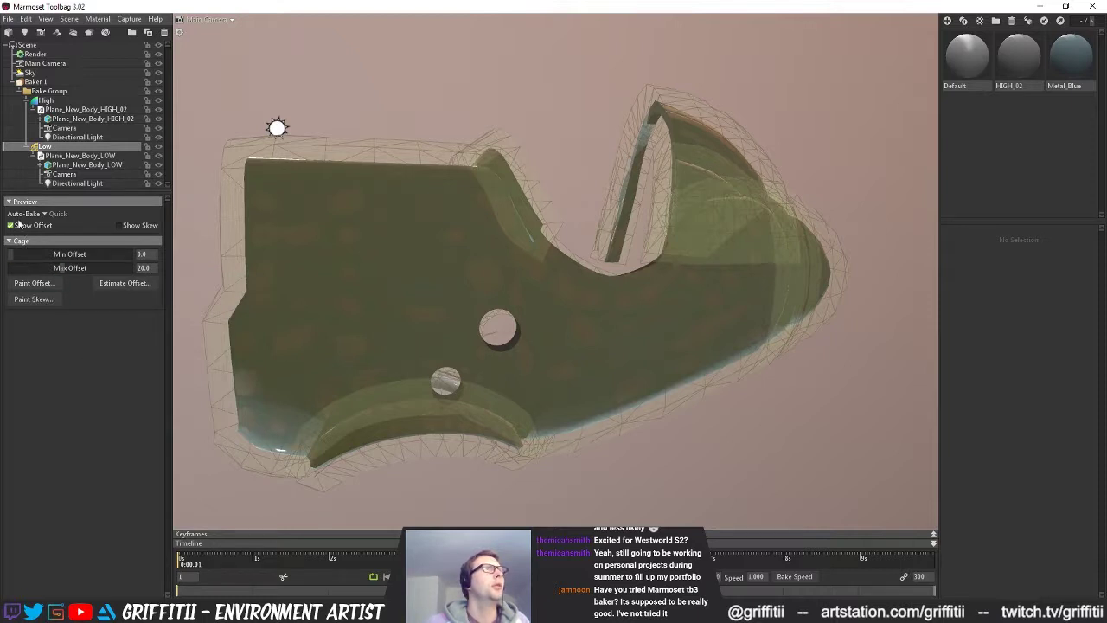
left_click_drag(403, 324, 398, 370)
- Bake the normals from Baker 1 with the larger cage and reload Plane_Bake_Marmo_HIGH_02__normals.psd in Photoshop
left_click(36, 81)
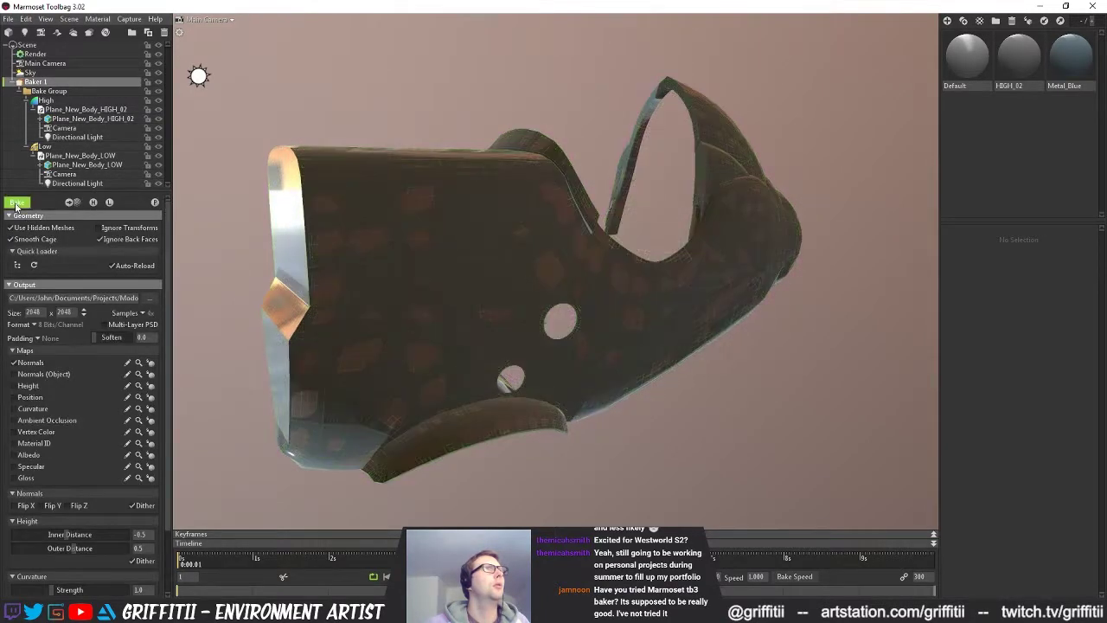
key("alt+Tab")
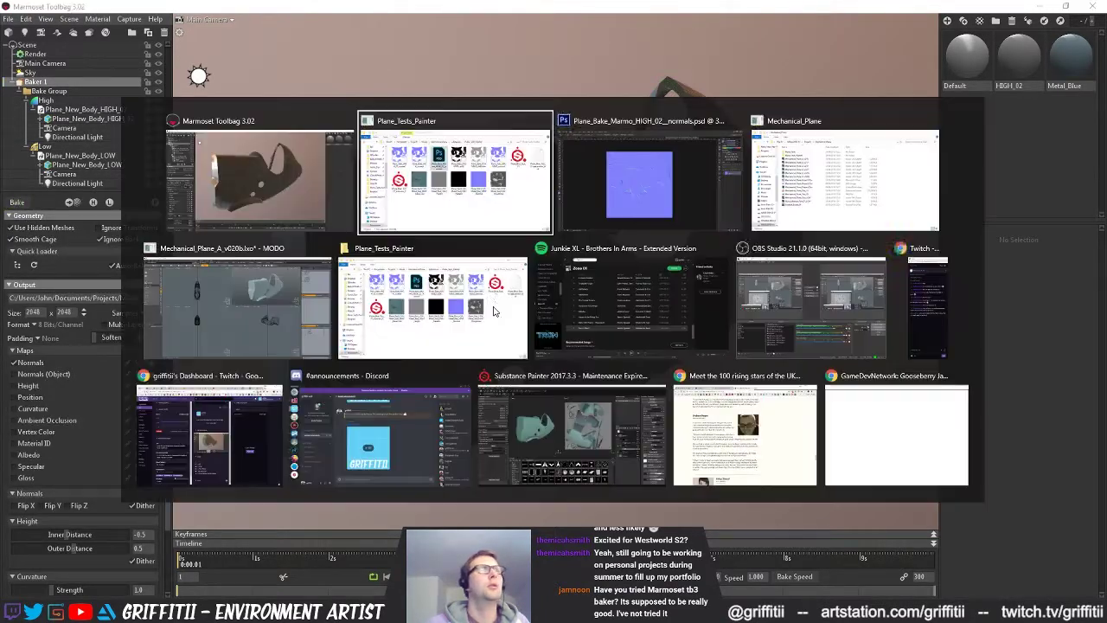
double_click(706, 238)
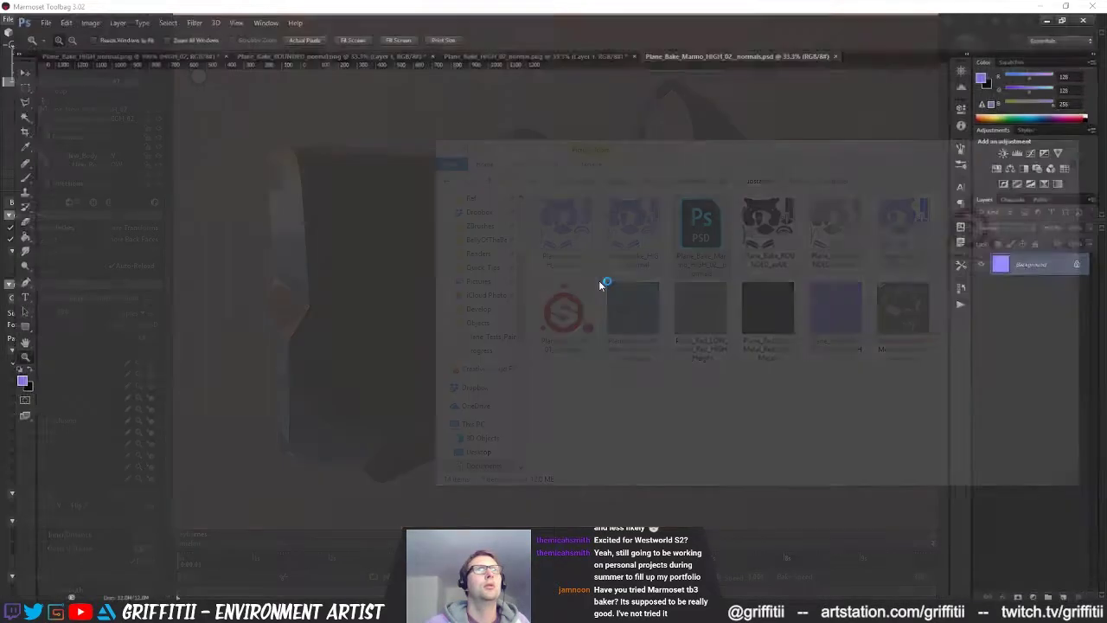
left_click(586, 238)
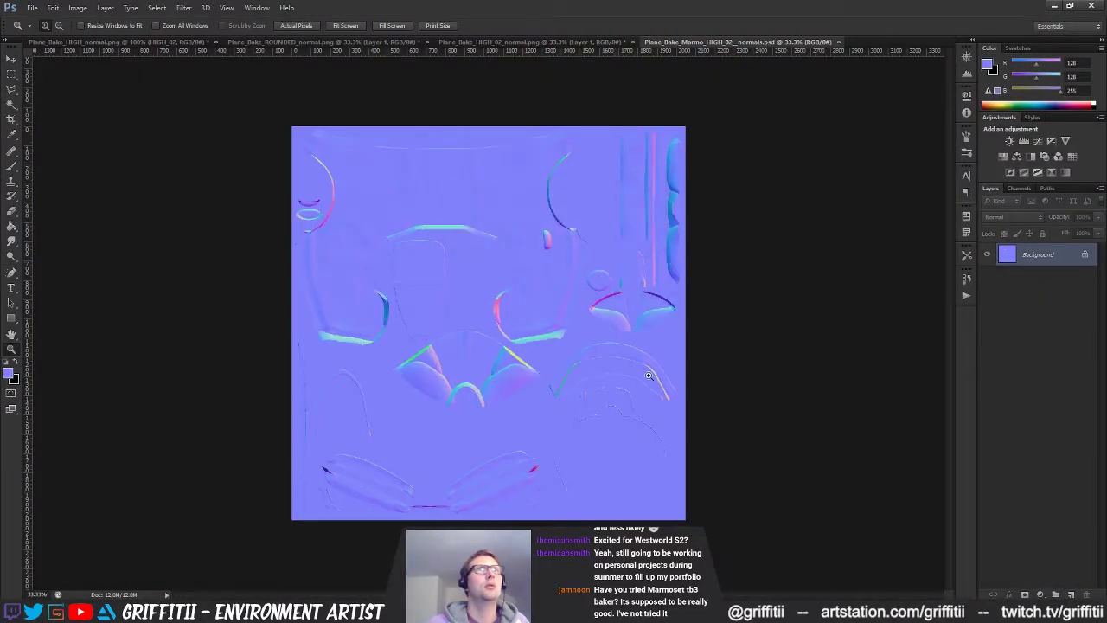
- Copy the whole updated Marmoset bake and paste it as a new layer above HIGH_02 in Plane_Bake_HIGH_normal.png
key("ctrl+a")
left_click(178, 42)
key("ctrl+v")
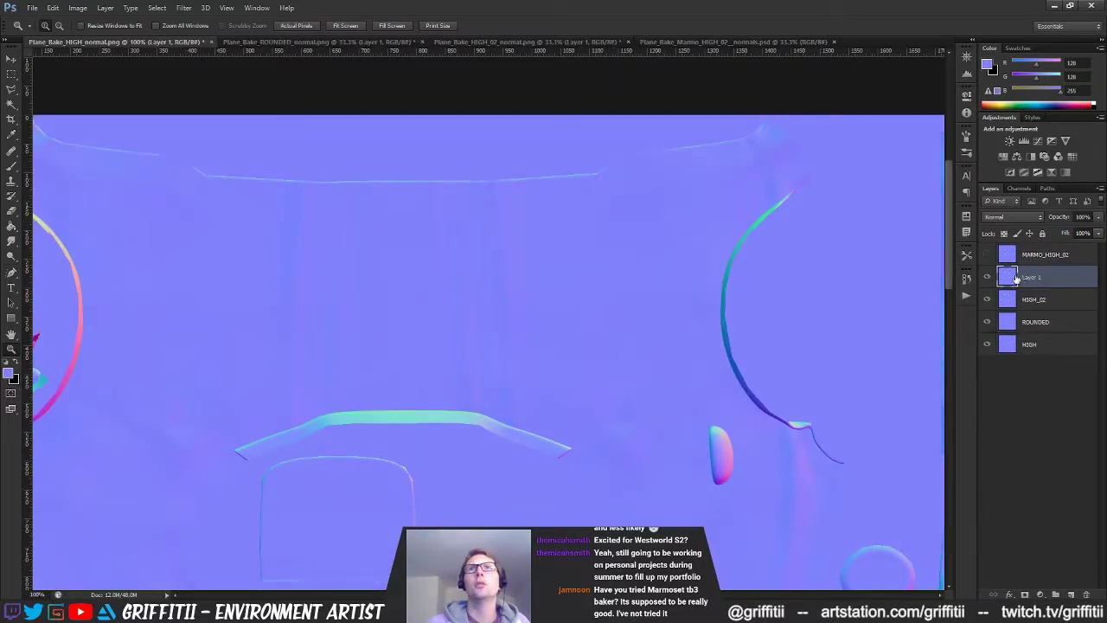
- Copy the name of the top layer and rename the pasted Layer 1 to MARMO_HIGH_02
double_click(1044, 256)
key("ctrl+c")
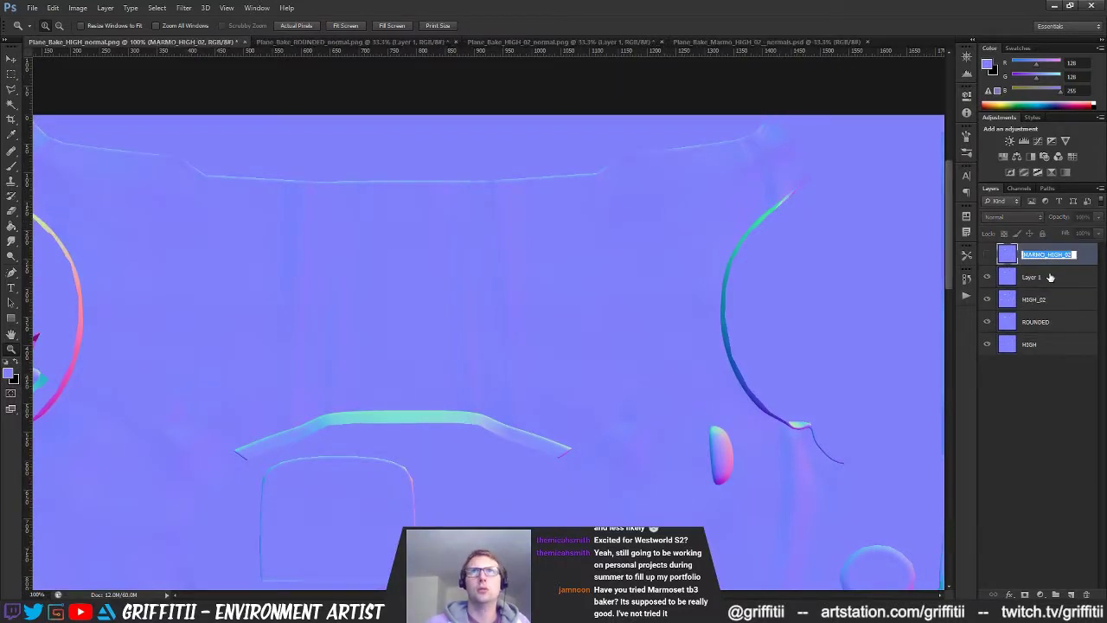
double_click(1032, 278)
key("ctrl+v")
key("Return")
- Compare the new MARMO_HIGH_02 bake with the older Marmoset bake by switching the top layer's visibility
left_click(683, 348, "alt")
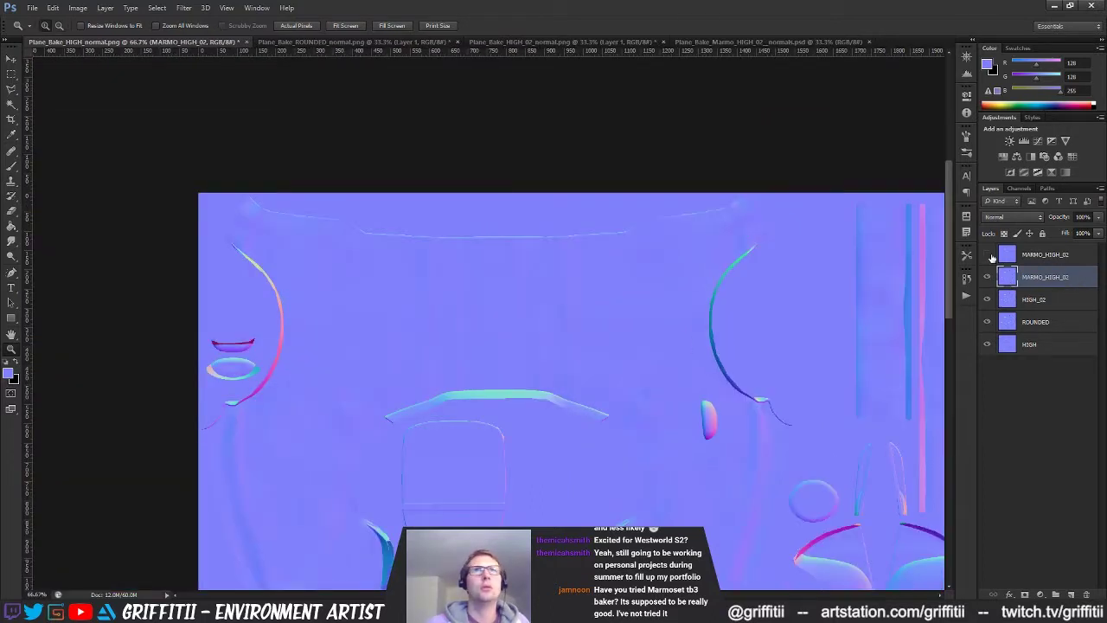
left_click(991, 256)
left_click(991, 256)
left_click_drag(682, 413, 604, 261)
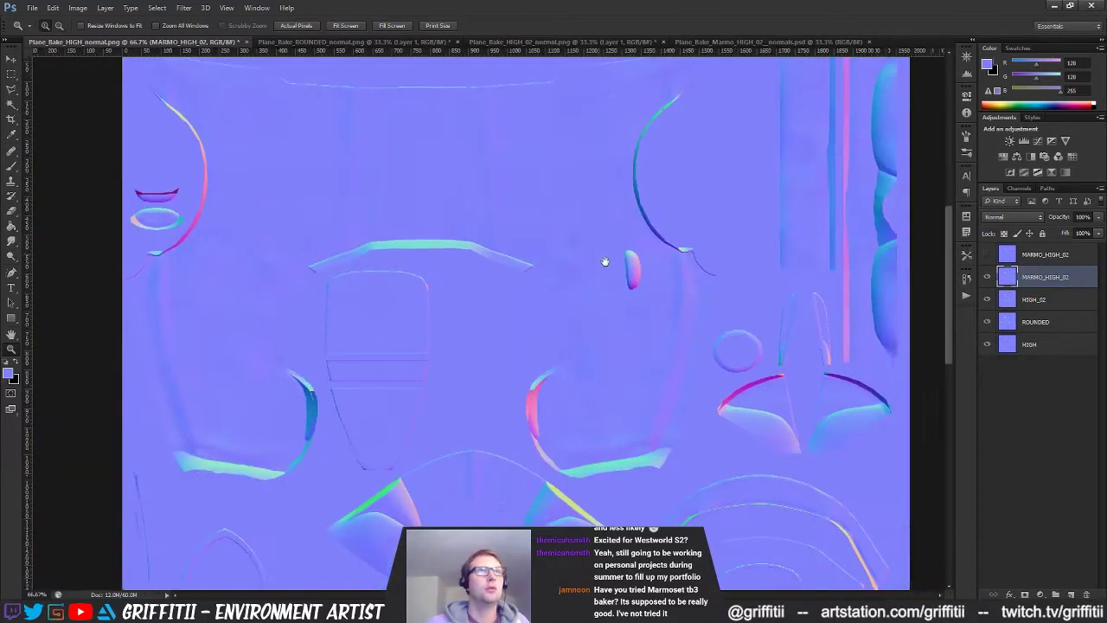
left_click(987, 254)
left_click(987, 254)
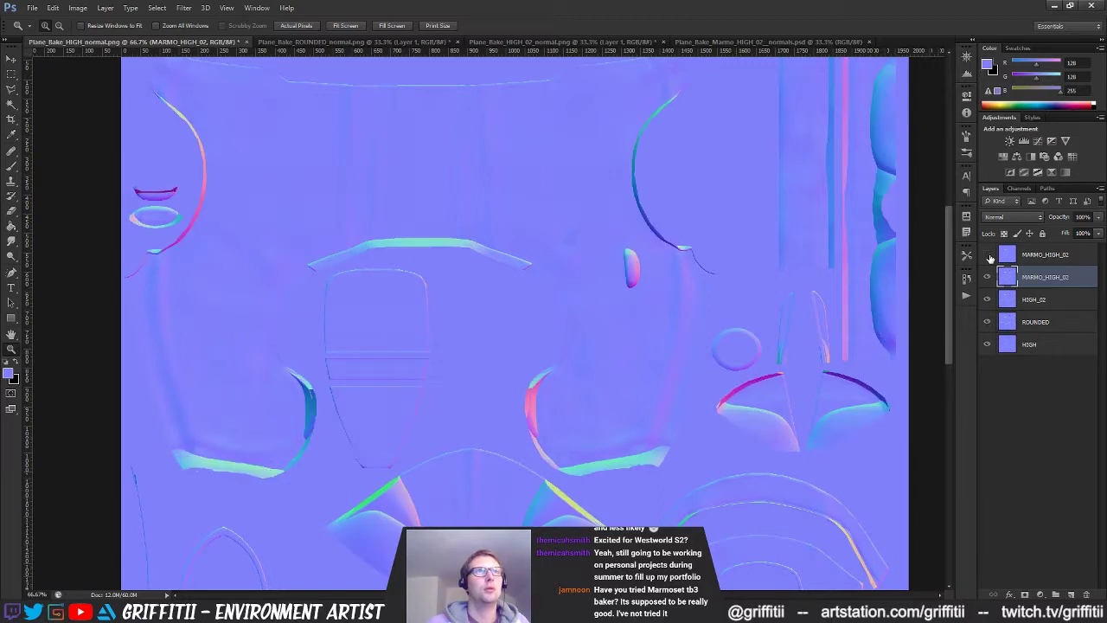
left_click(989, 256)
left_click(989, 257)
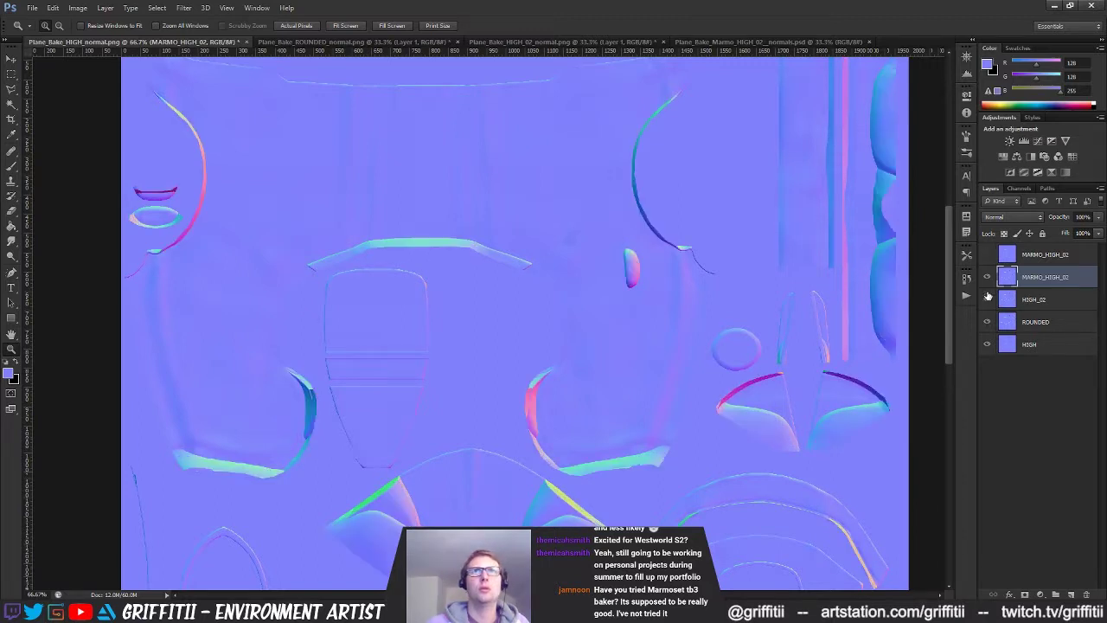
- Compare the new MARMO_HIGH_02 bake with the HIGH_02 bake by repeatedly switching the new layer's visibility
left_click(988, 280)
left_click(987, 280)
left_click(988, 281)
left_click(987, 281)
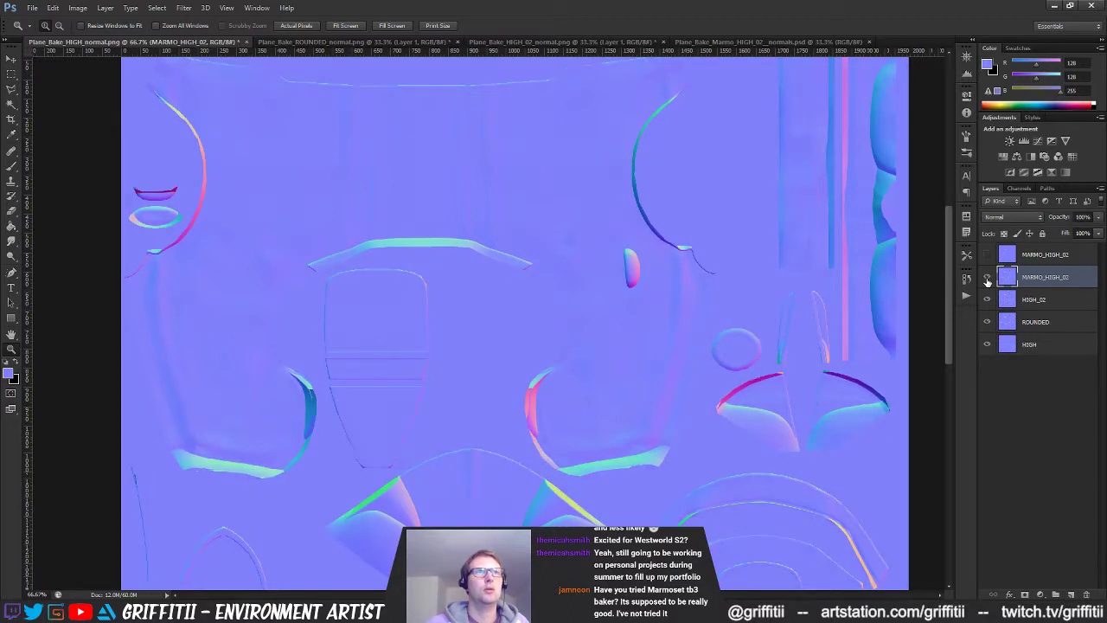
left_click(987, 281)
left_click(987, 281)
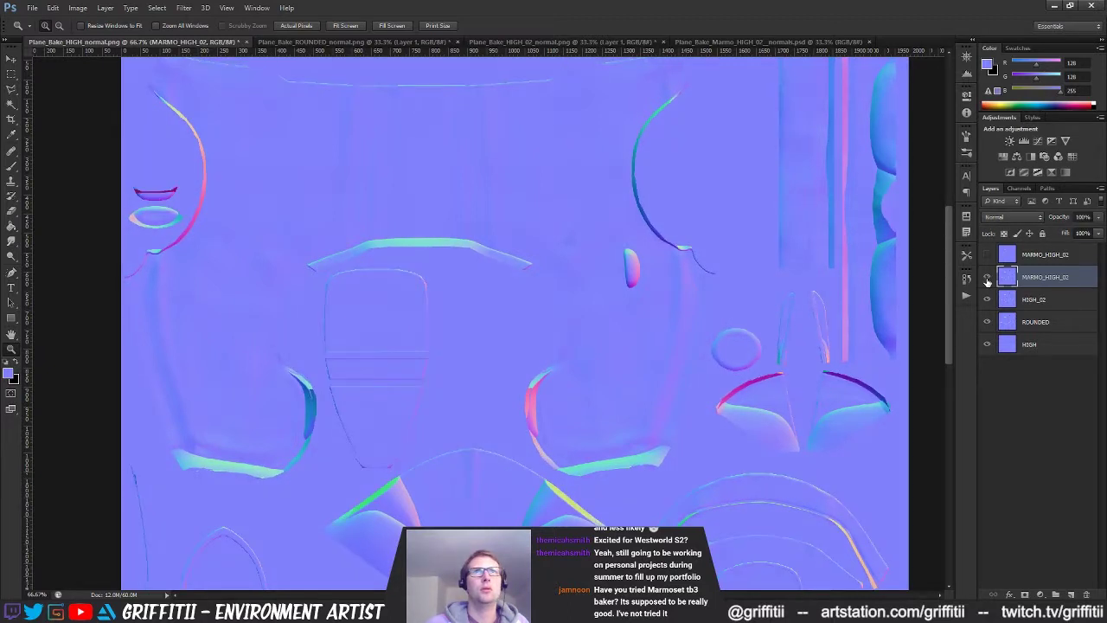
left_click(988, 281)
left_click(988, 281)
left_click(988, 281)
left_click(988, 281)
left_click(988, 281)
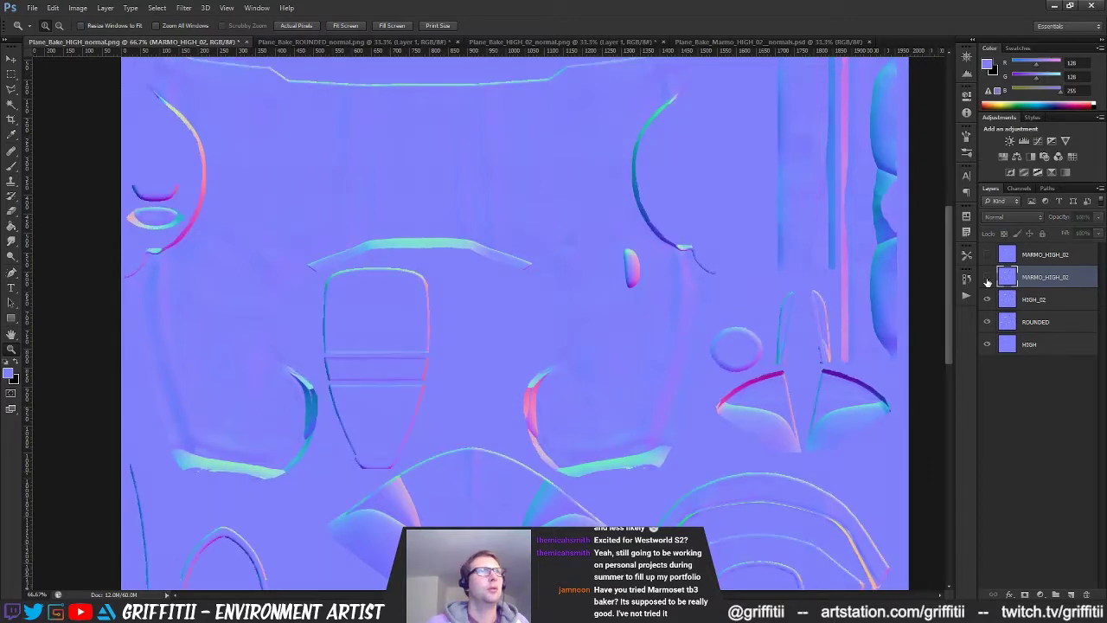
left_click(988, 281)
left_click(988, 281)
mouse_move(546, 395)
left_mouse_down()
mouse_move(545, 324)
mouse_move(535, 409)
left_mouse_up()
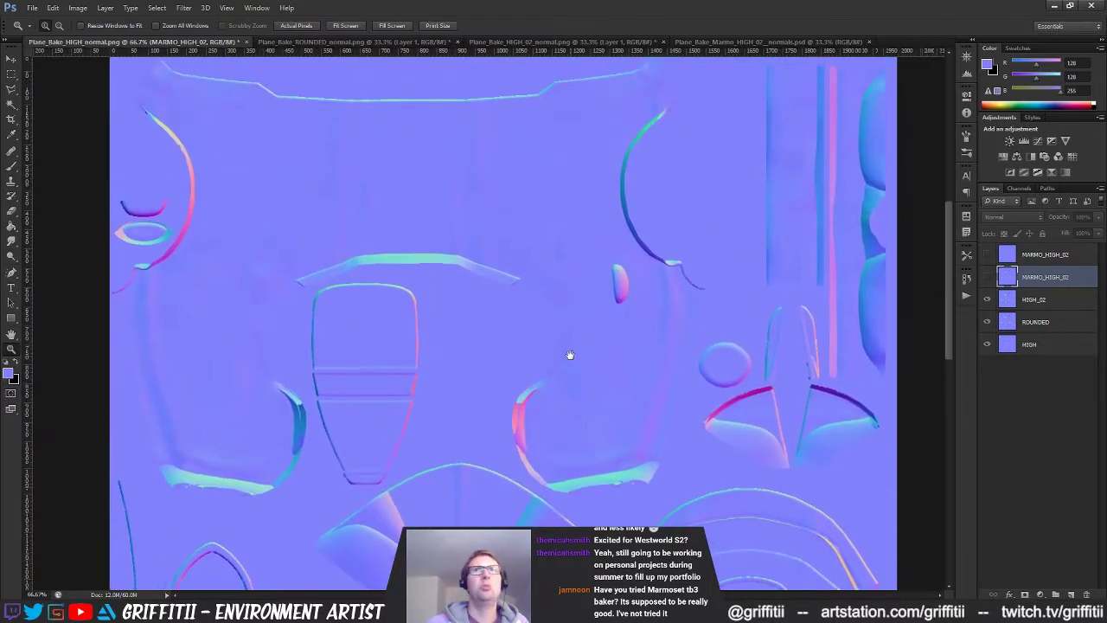
- Compare the MARMO_HIGH_02 and HIGH_02 bakes on the body panels in the middle of the texture by switching the Marmoset layer's visibility
left_click(987, 278)
left_click(987, 279)
left_click(987, 279)
left_click(986, 278)
left_click(986, 279)
left_click(987, 278)
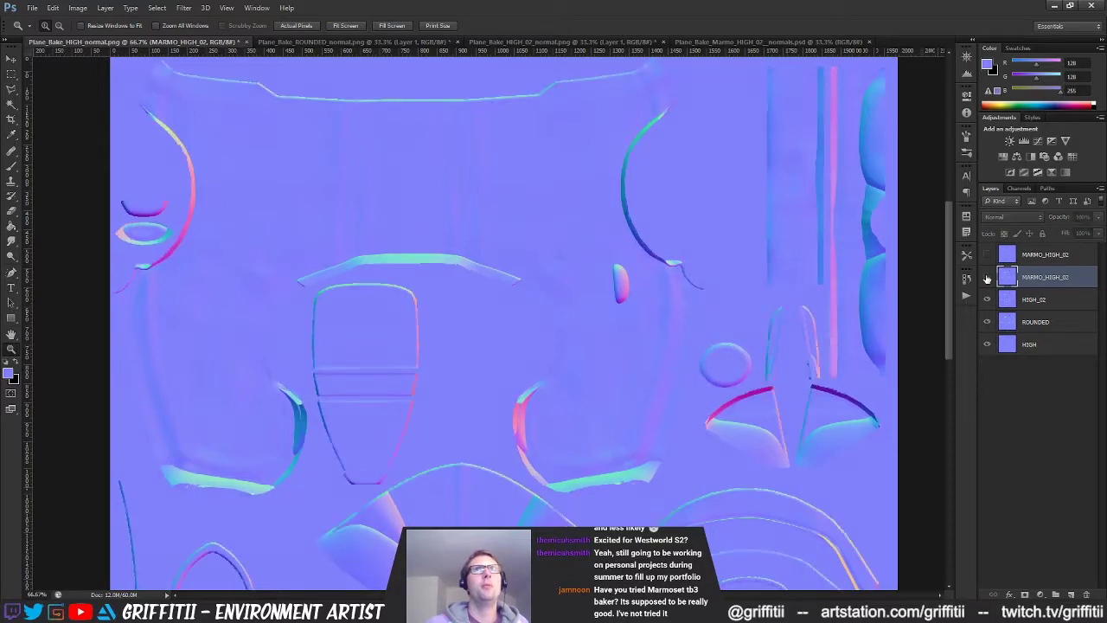
left_click(987, 278)
left_click(986, 279)
- Compare the MARMO_HIGH_02 and HIGH_02 bakes in the lower part of the texture by switching the Marmoset layer's visibility
left_click_drag(642, 289, 630, 175)
left_click_drag(649, 257, 633, 179)
left_click(986, 278)
left_click(987, 278)
left_click(987, 278)
left_click_drag(623, 363, 616, 227)
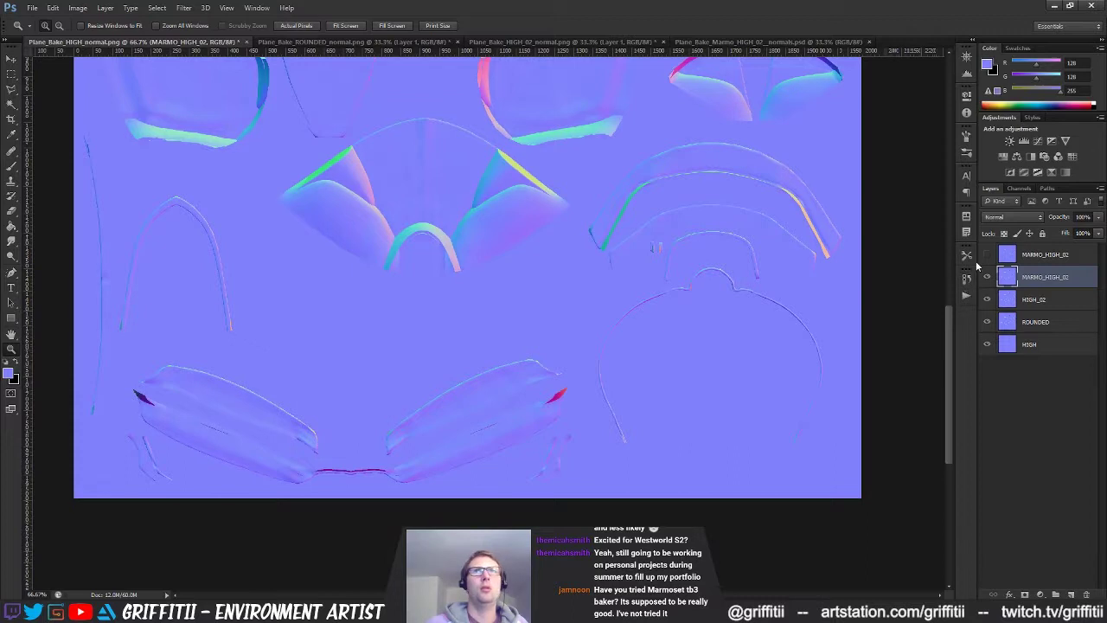
left_click(987, 277)
left_click(987, 277)
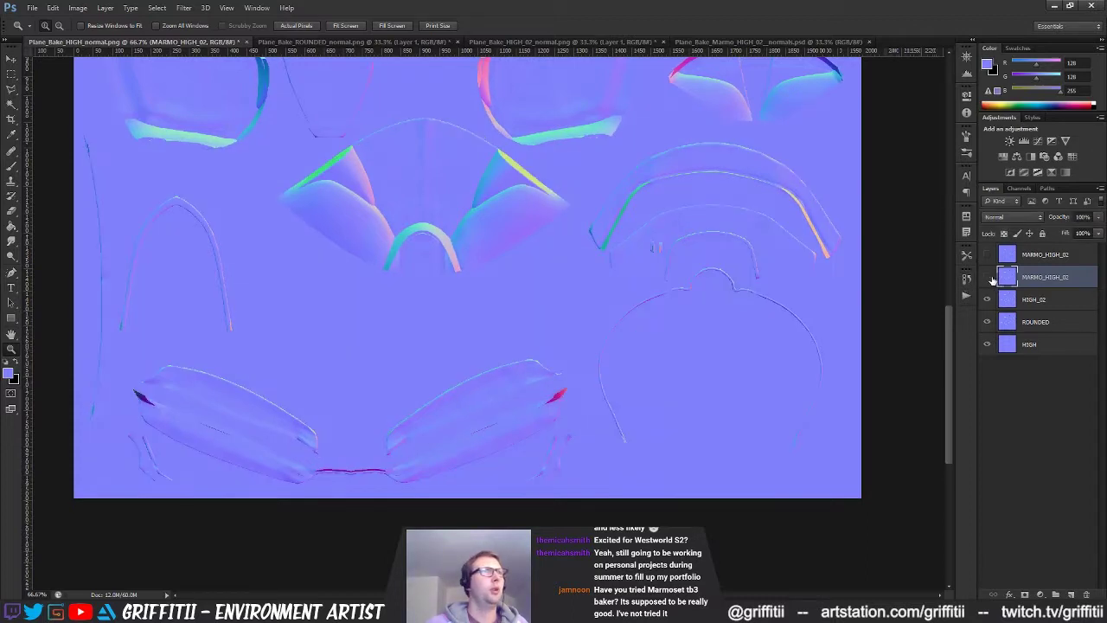
left_click(987, 277)
left_click(988, 277)
left_click_drag(634, 260, 654, 358)
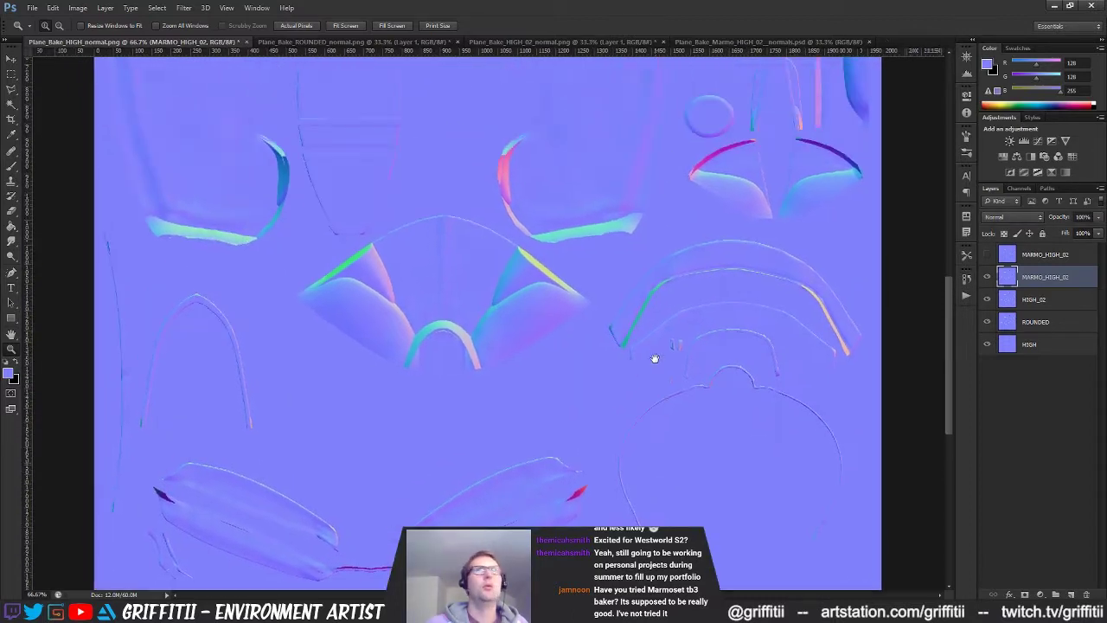
- Switch to Marmoset Toolbag, select the Plane_New_Body_LOW mesh and hide the High group to display only the low-poly body
left_click(1054, 6)
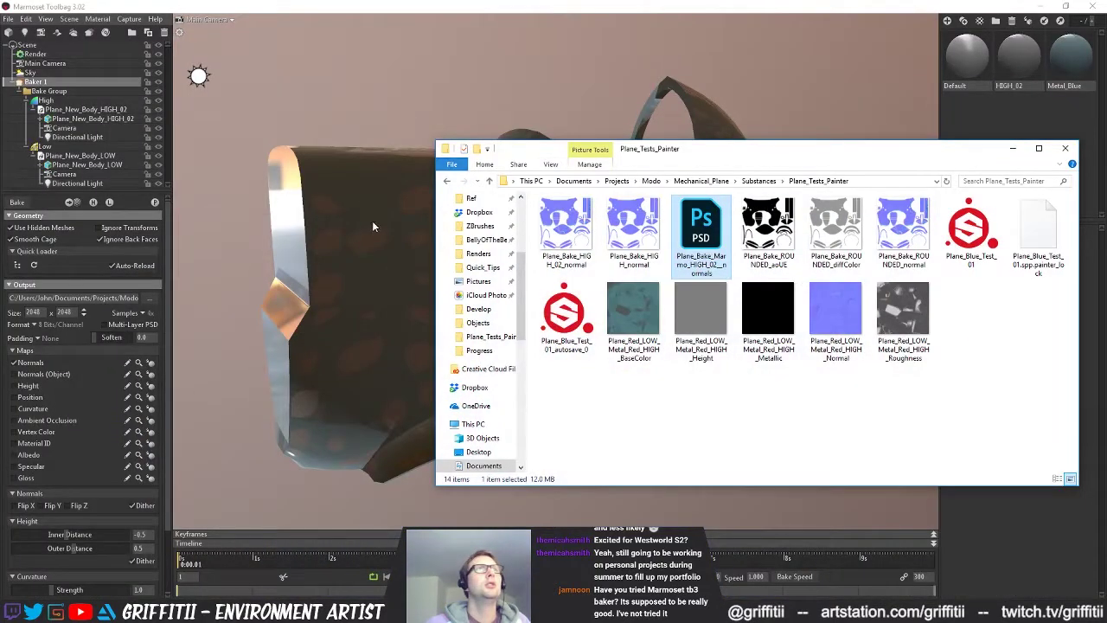
left_click(329, 219)
left_click_drag(332, 220, 343, 222)
mouse_move(410, 249)
left_mouse_down()
mouse_move(413, 291)
mouse_move(398, 240)
left_mouse_up()
left_click(73, 145)
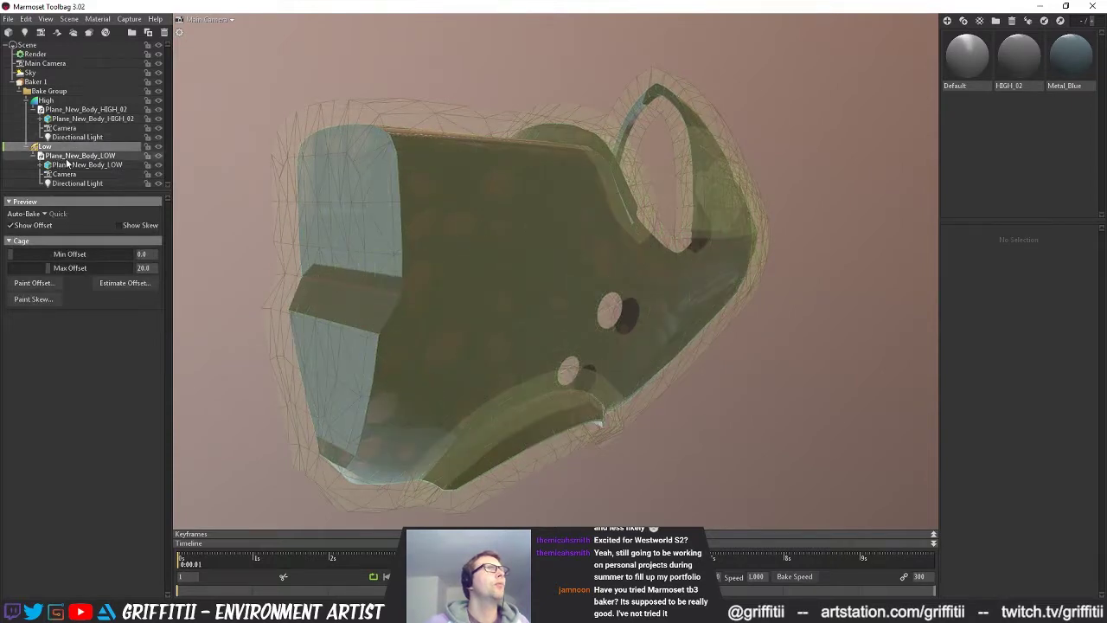
left_click(69, 165)
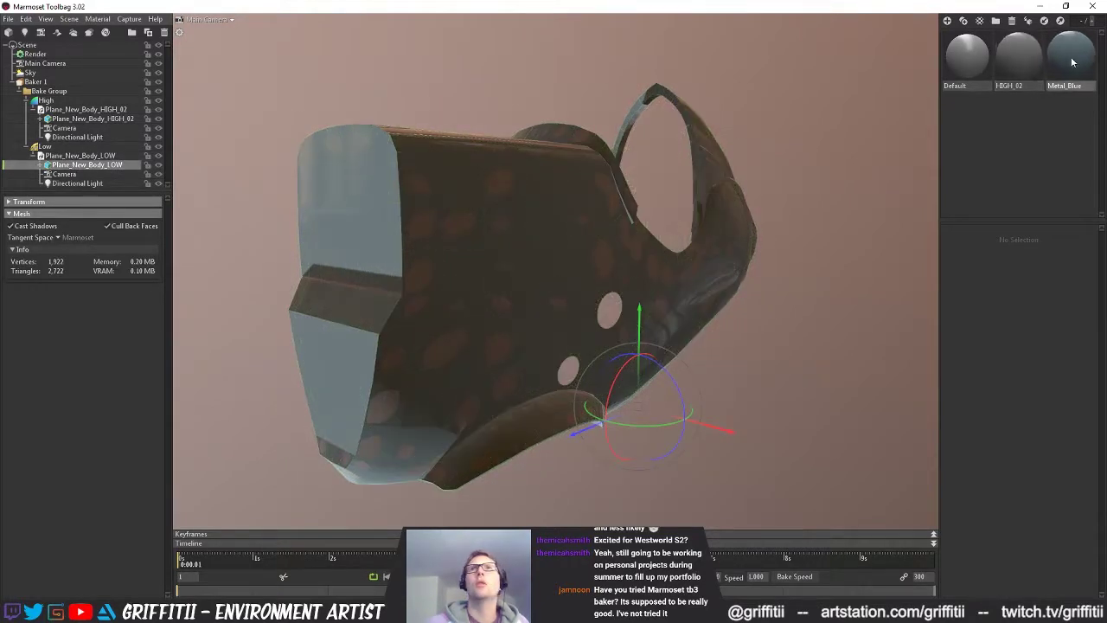
left_click(970, 64)
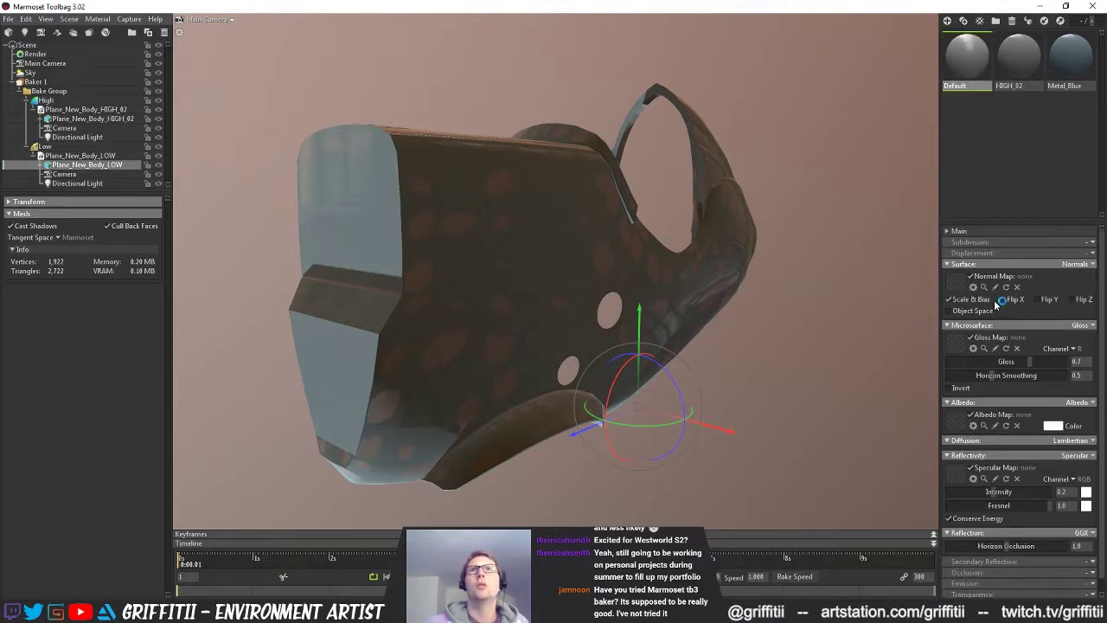
left_click_drag(805, 292, 716, 263)
left_click(159, 102)
left_click_drag(709, 207, 481, 212)
left_click(472, 212)
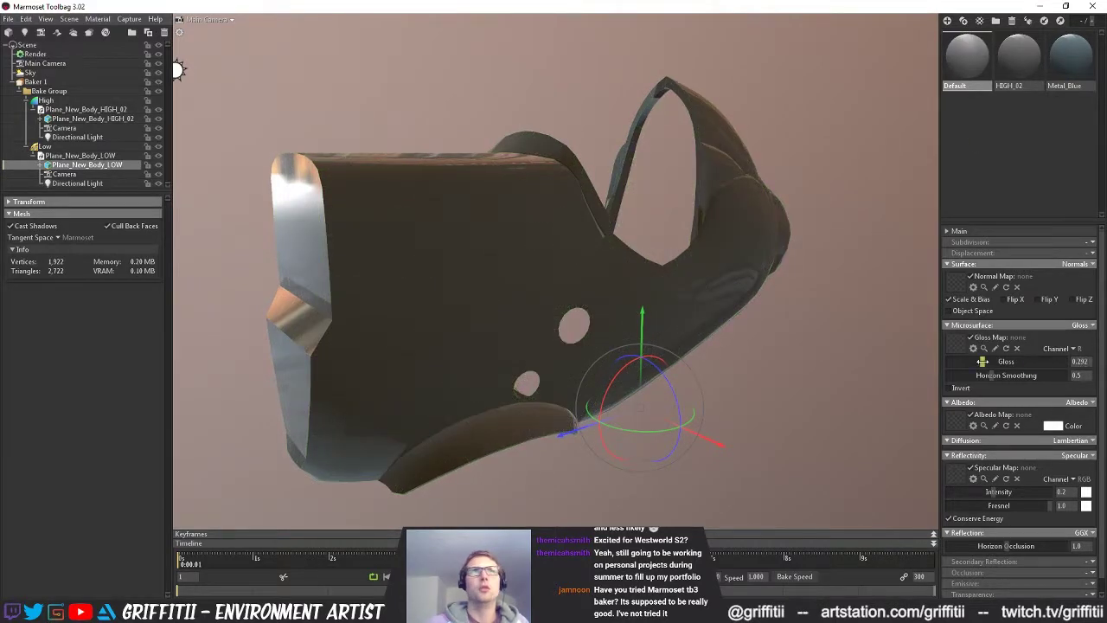
- Load Plane_Bake_Marmo_HIGH_02__normals as the normal map of the Metal_Blue material
left_click(1027, 70)
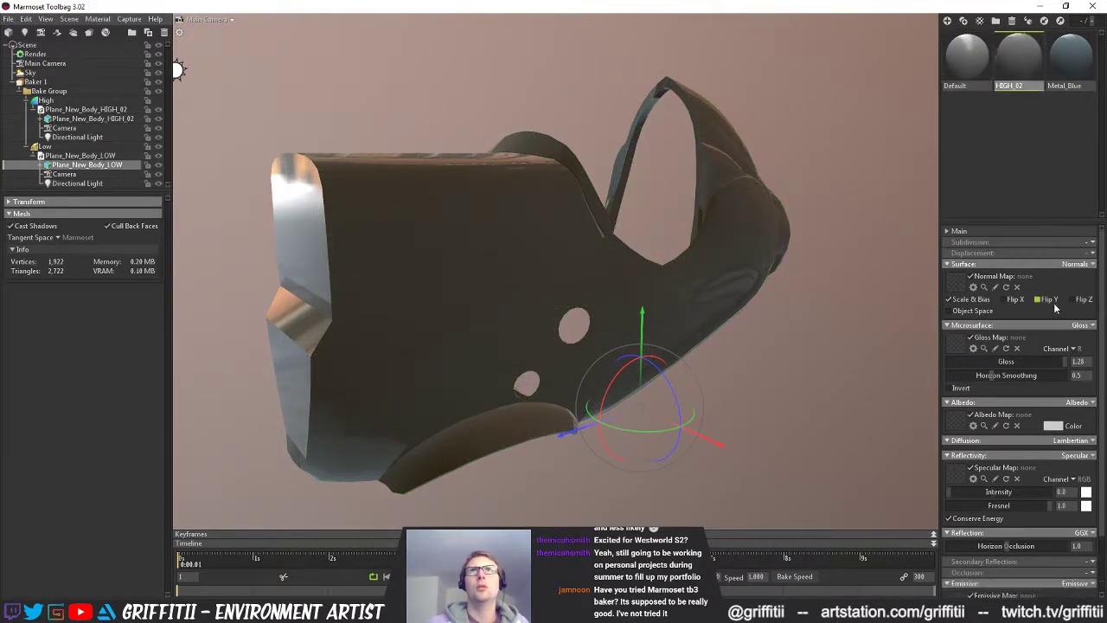
mouse_move(1063, 367)
left_mouse_down()
mouse_move(978, 365)
mouse_move(1065, 365)
left_mouse_up()
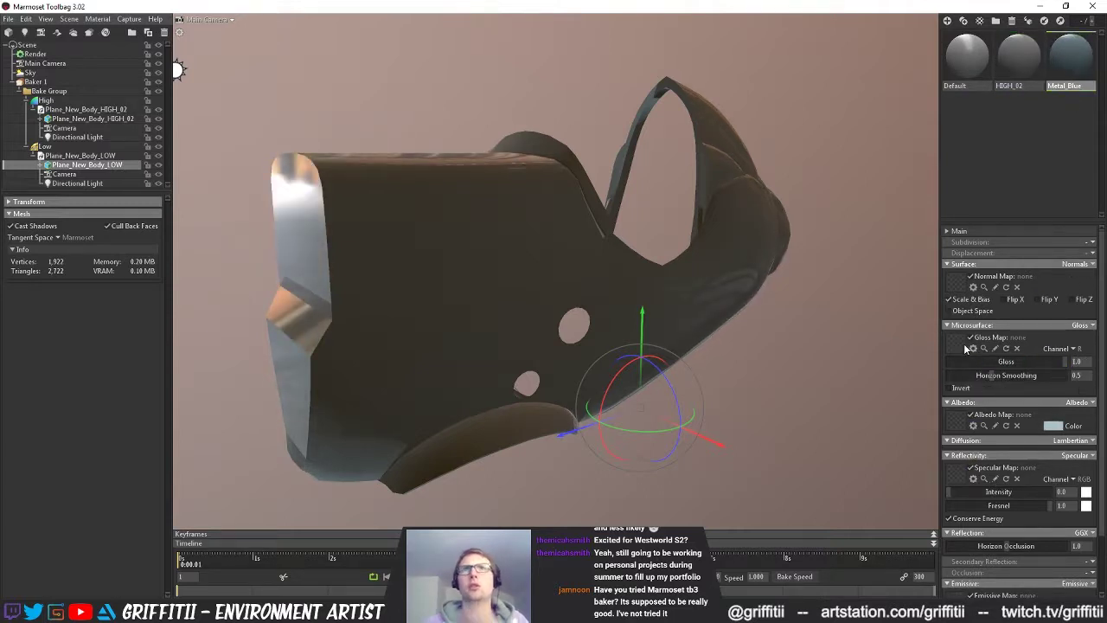
left_click(962, 282)
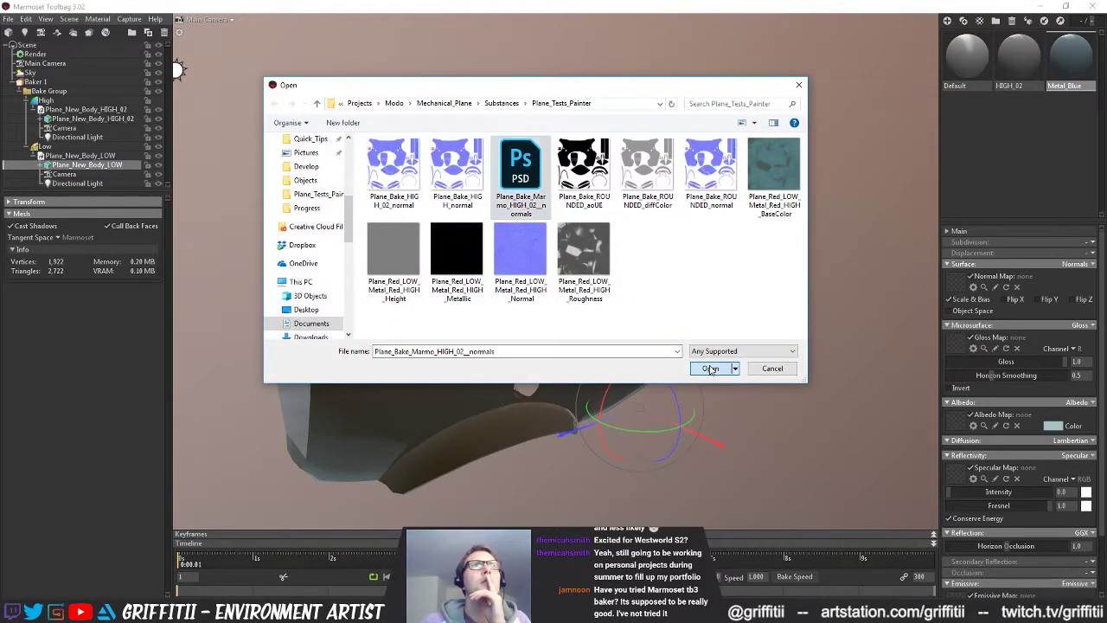
left_click(710, 368)
mouse_move(463, 275)
left_mouse_down()
mouse_move(527, 272)
mouse_move(378, 254)
mouse_move(465, 281)
left_mouse_up()
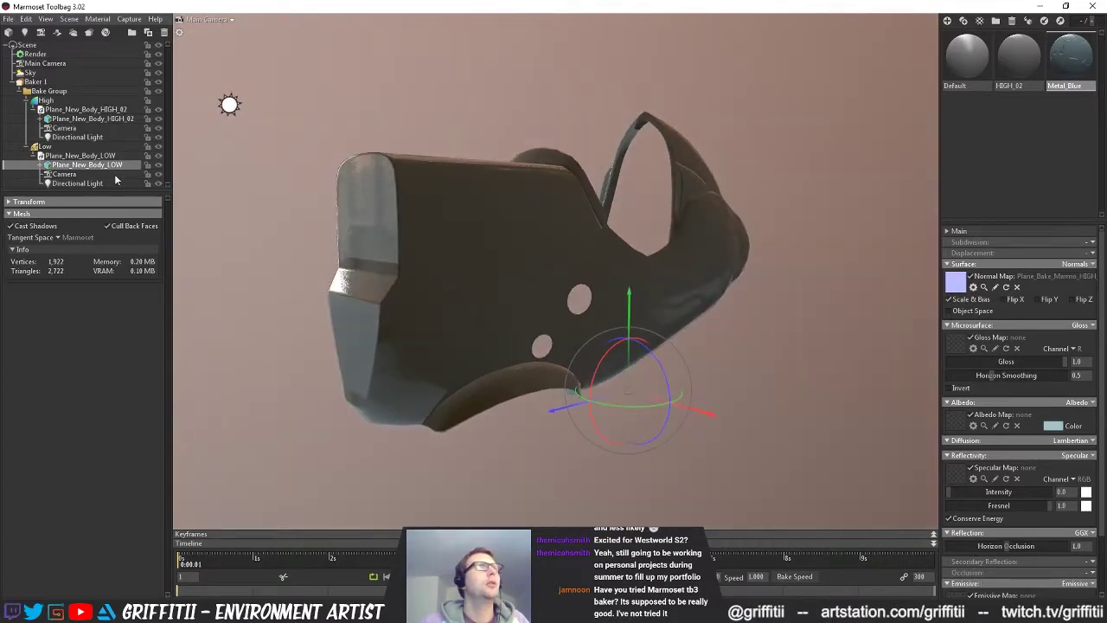
- Try several sky presets for the sky light, including Forest Path and Berlin Underpass, and choose Desert Road
left_click(30, 73)
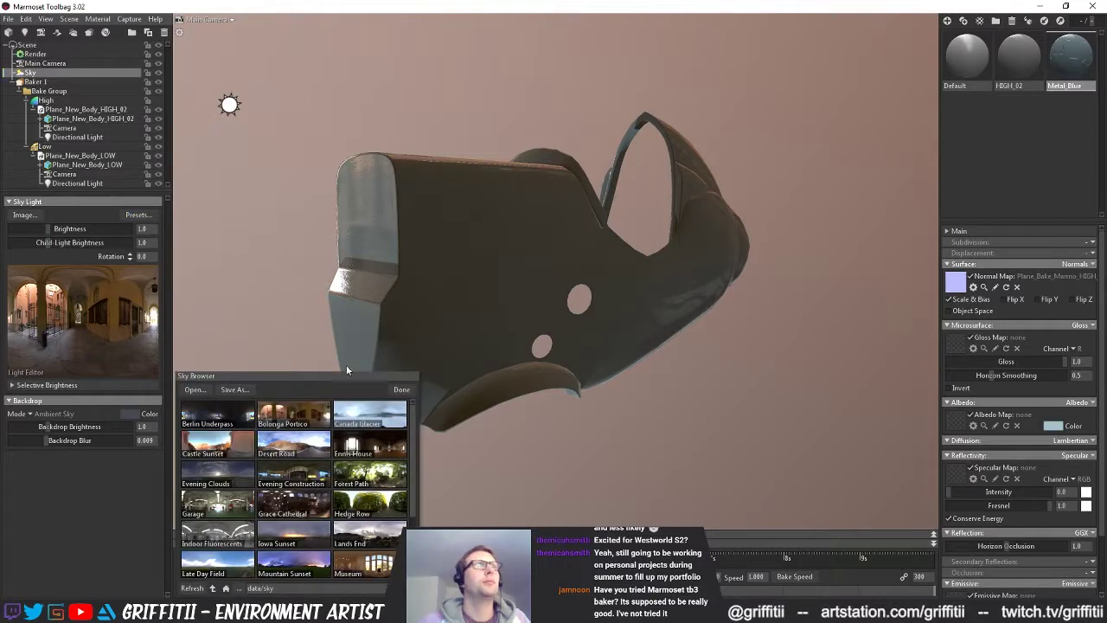
left_click(362, 412)
left_click(290, 445)
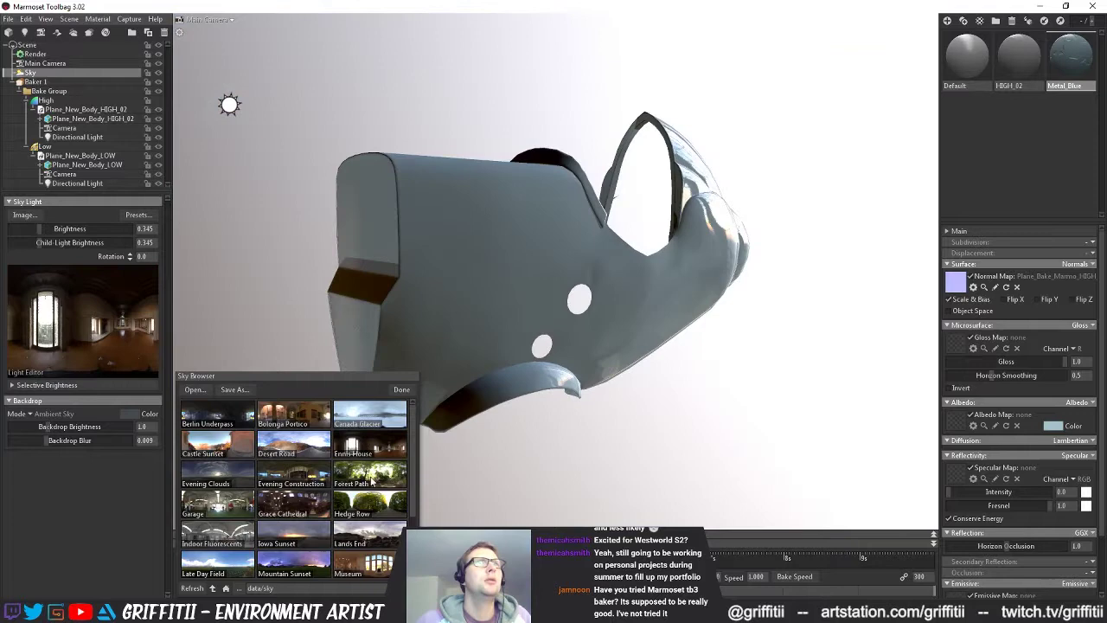
left_click(355, 479)
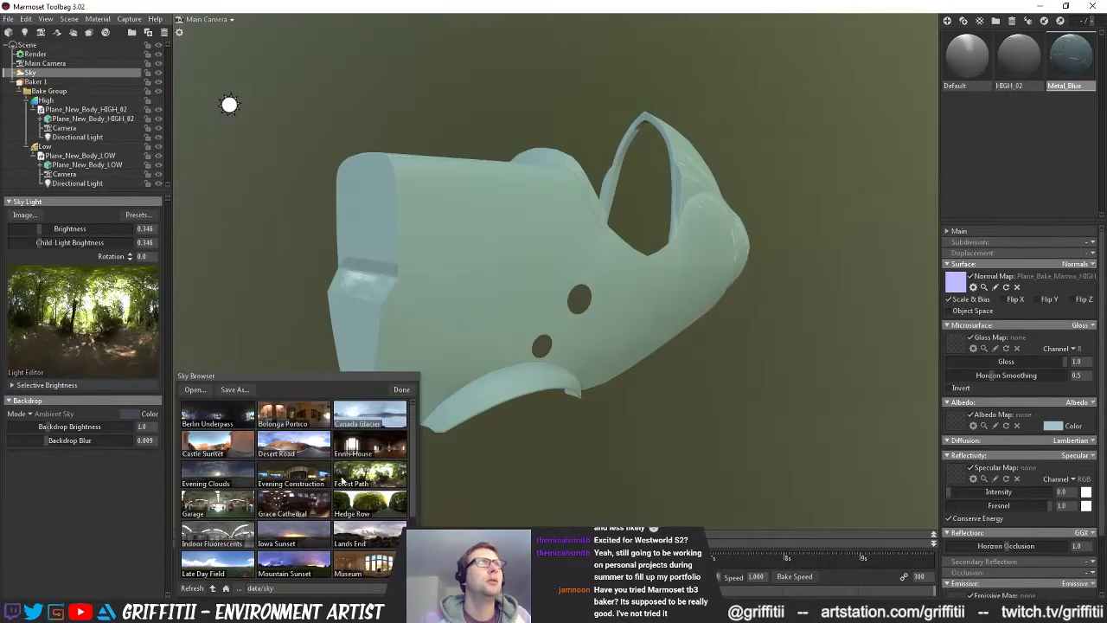
left_click(205, 456)
left_click(209, 473)
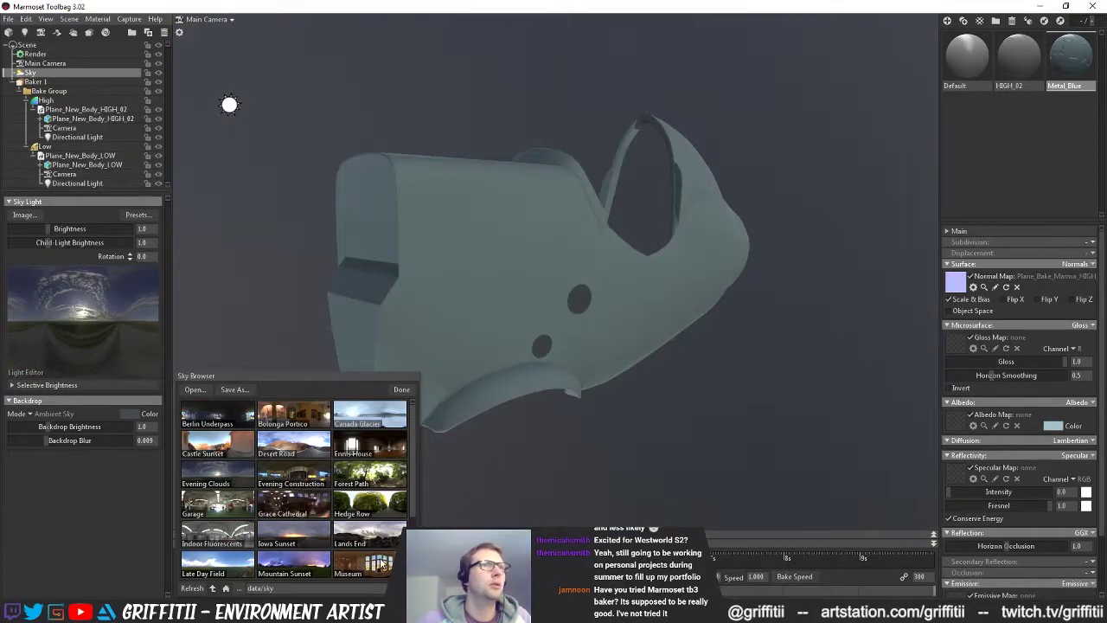
left_click(382, 564)
left_click(243, 412)
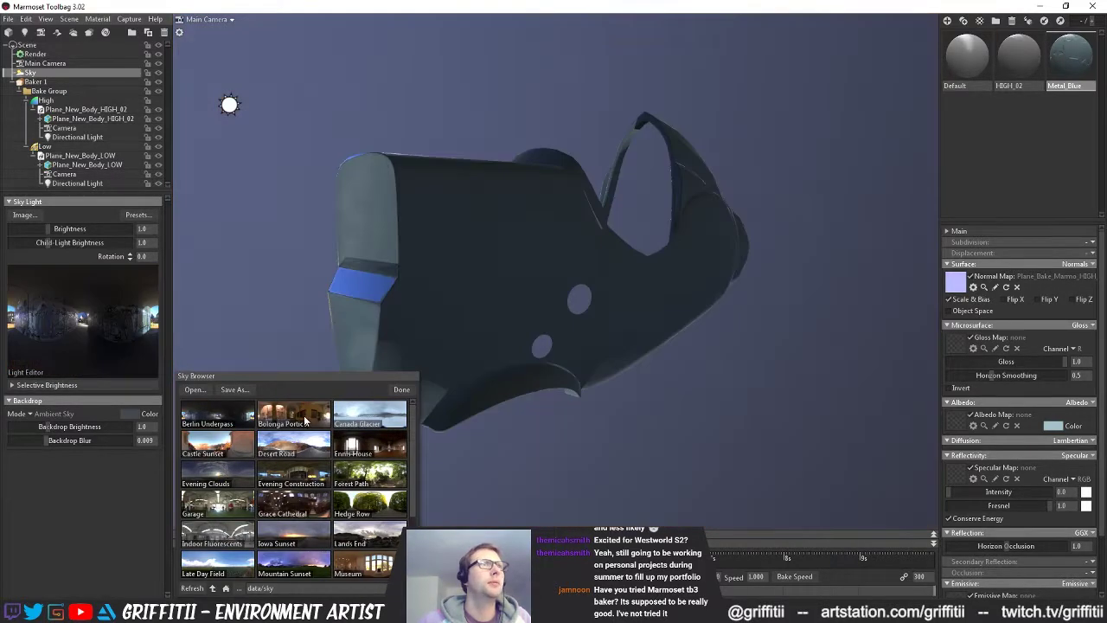
left_click(308, 422)
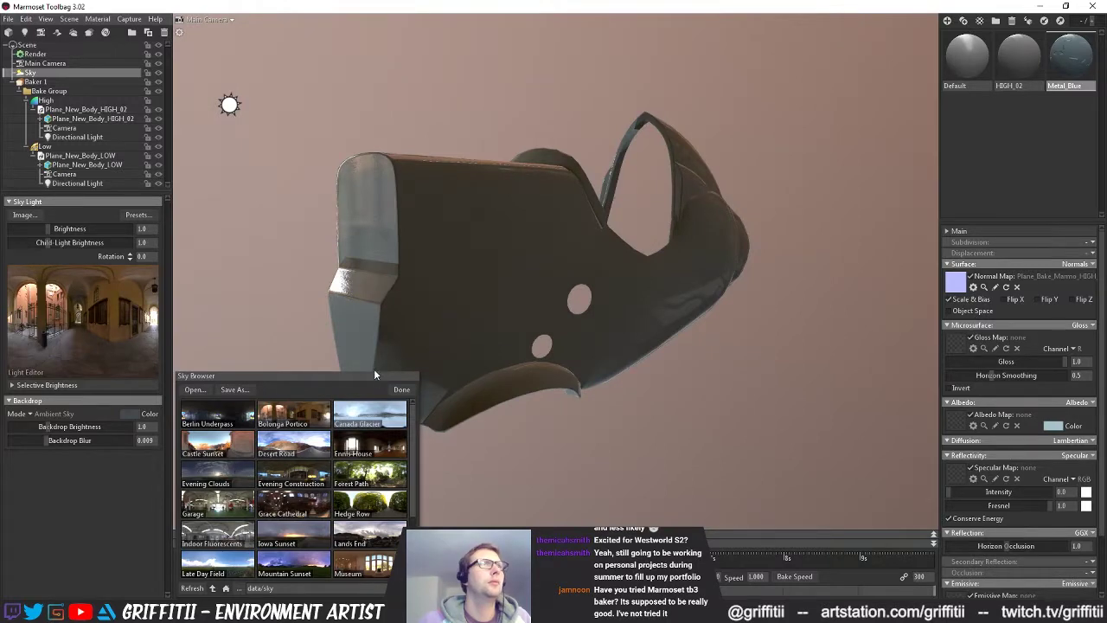
left_click(367, 419)
left_click(361, 442)
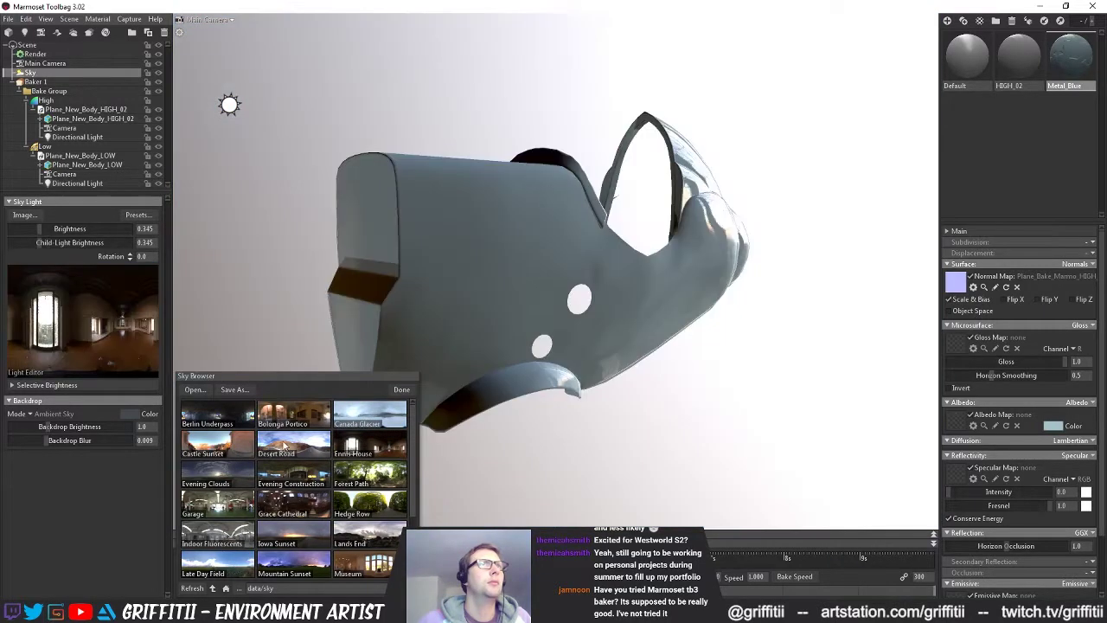
left_click(309, 443)
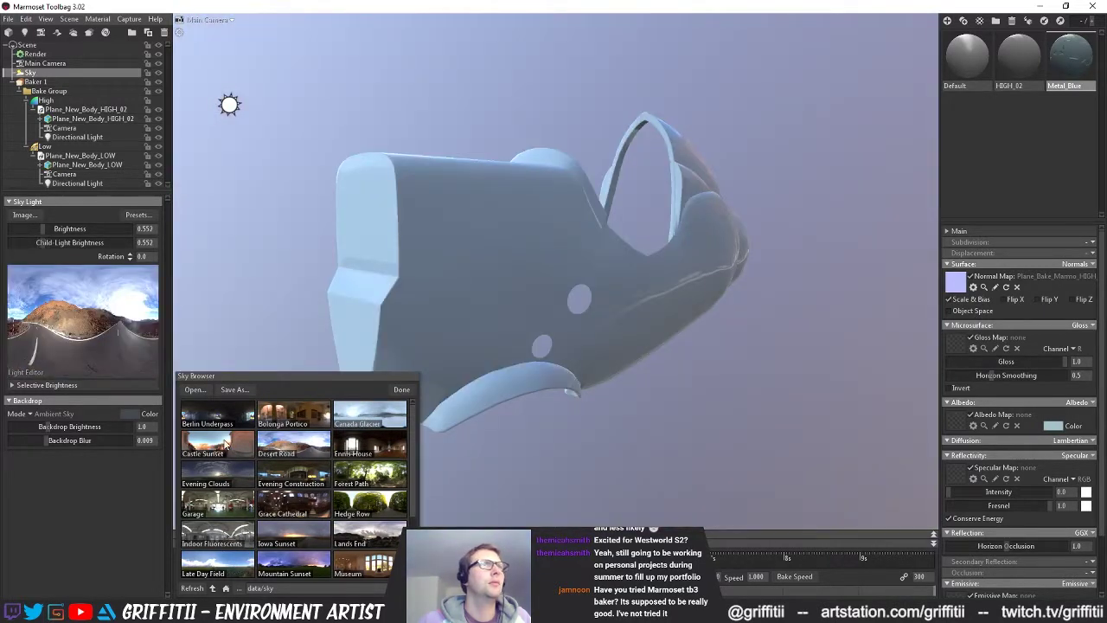
left_click(403, 390)
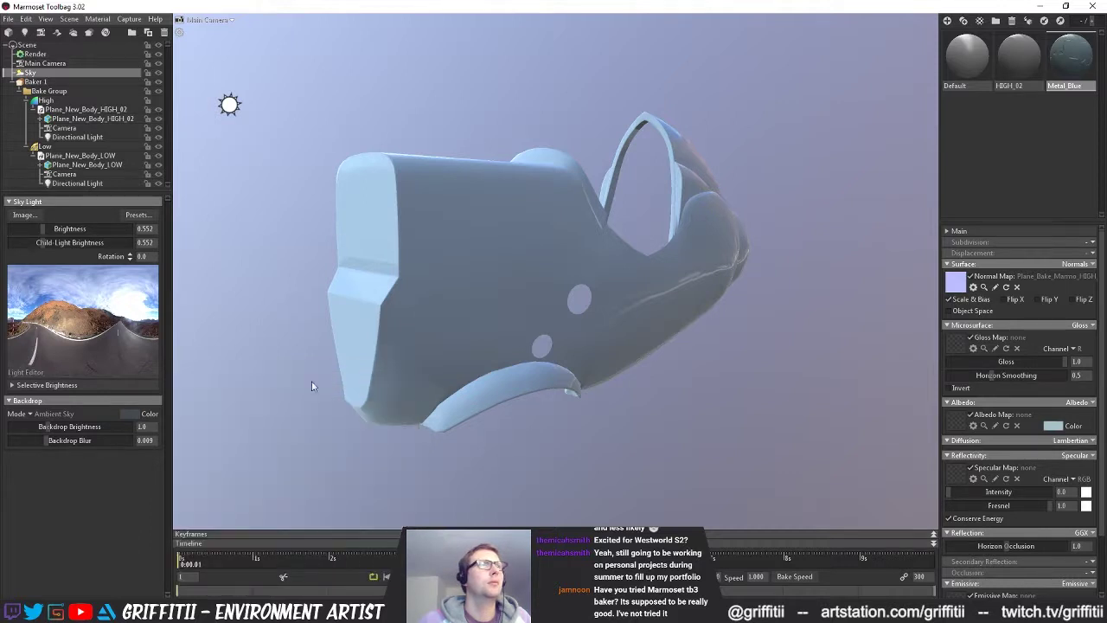
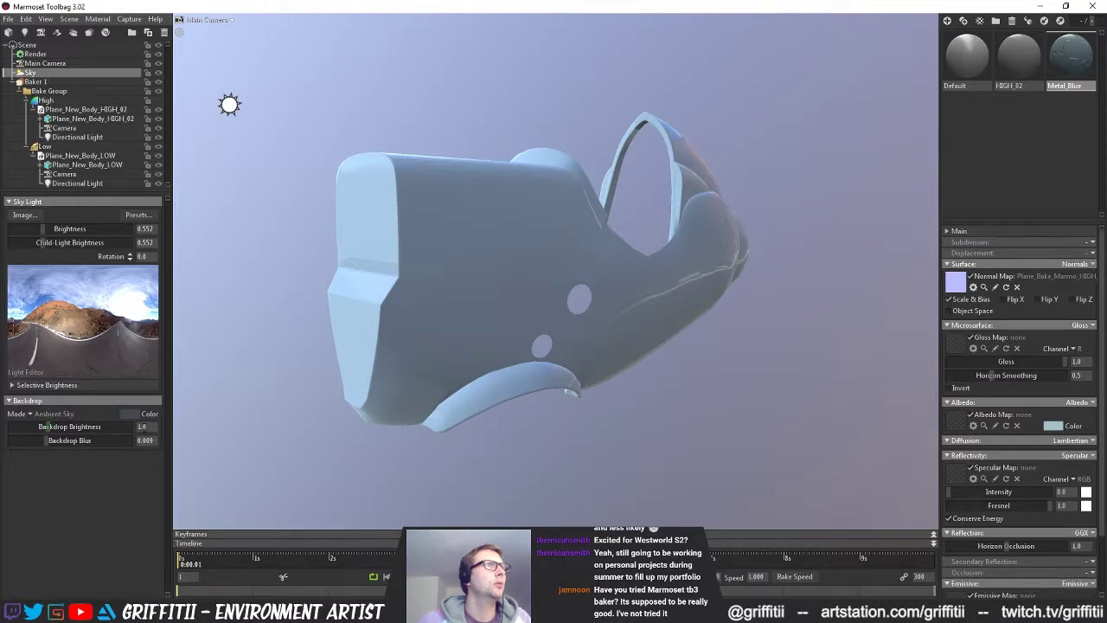
- Set the Metal_Blue material's gloss to 0.698 and inspect the shading on the body
left_click_drag(465, 331, 484, 317)
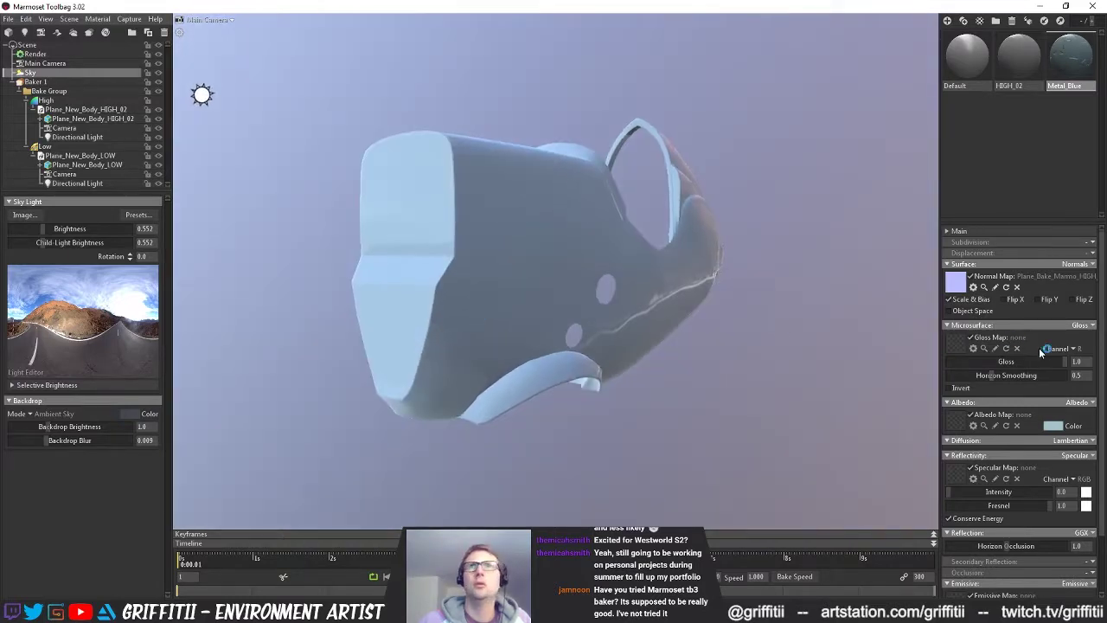
left_click_drag(659, 331, 611, 503)
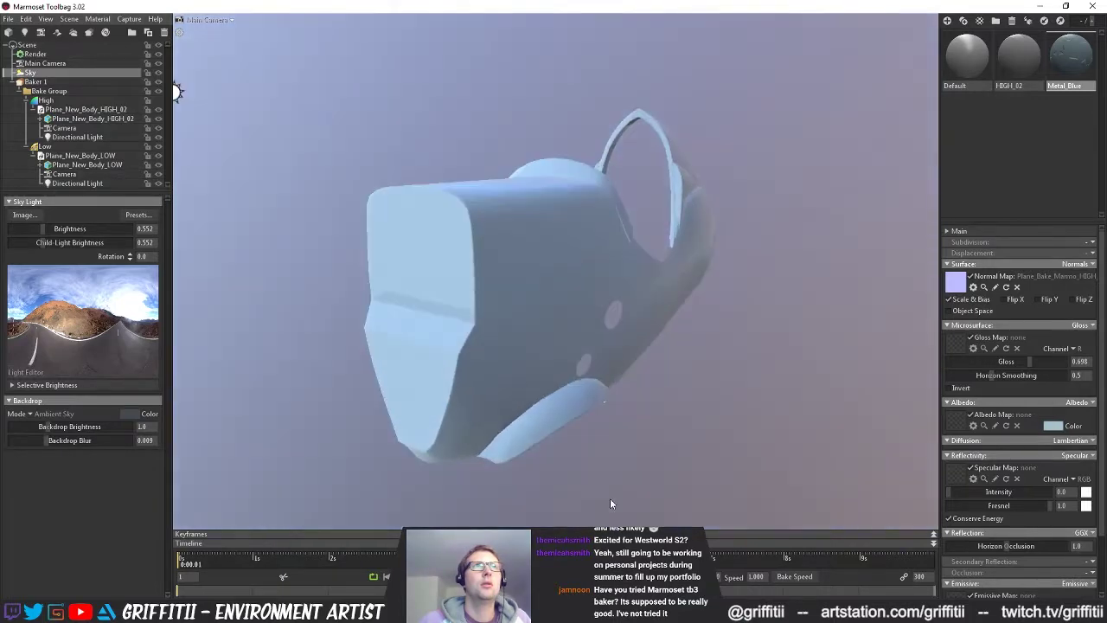
left_click_drag(749, 392, 650, 369)
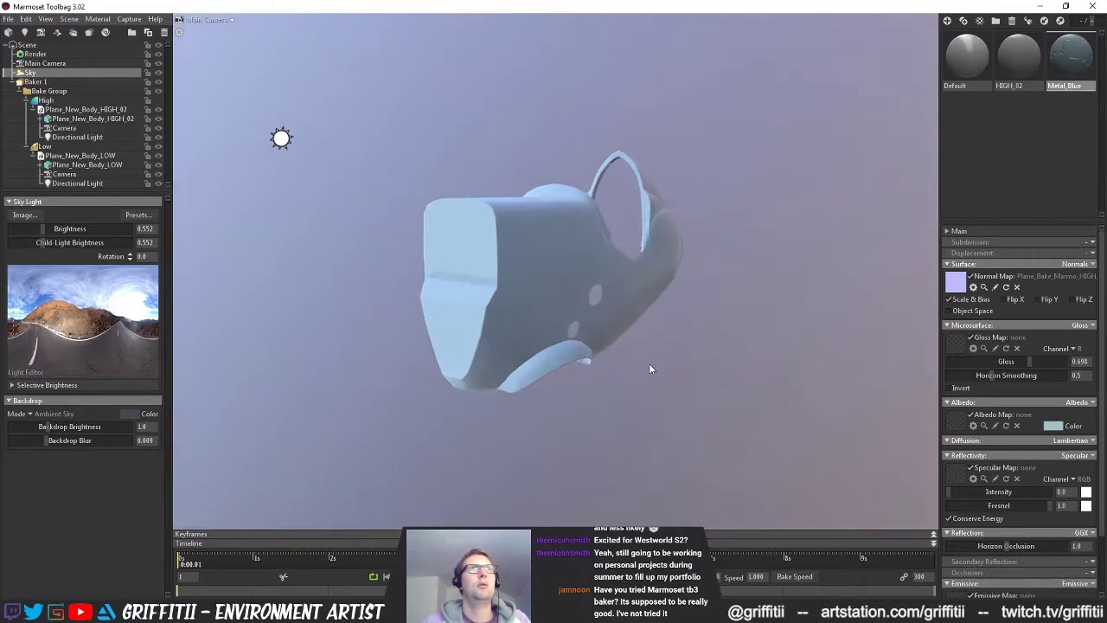
- Replace Metal_Blue's normal map with Plane_Bake_HIGH_02_normal and inspect the shading on the body up close
left_click(955, 285)
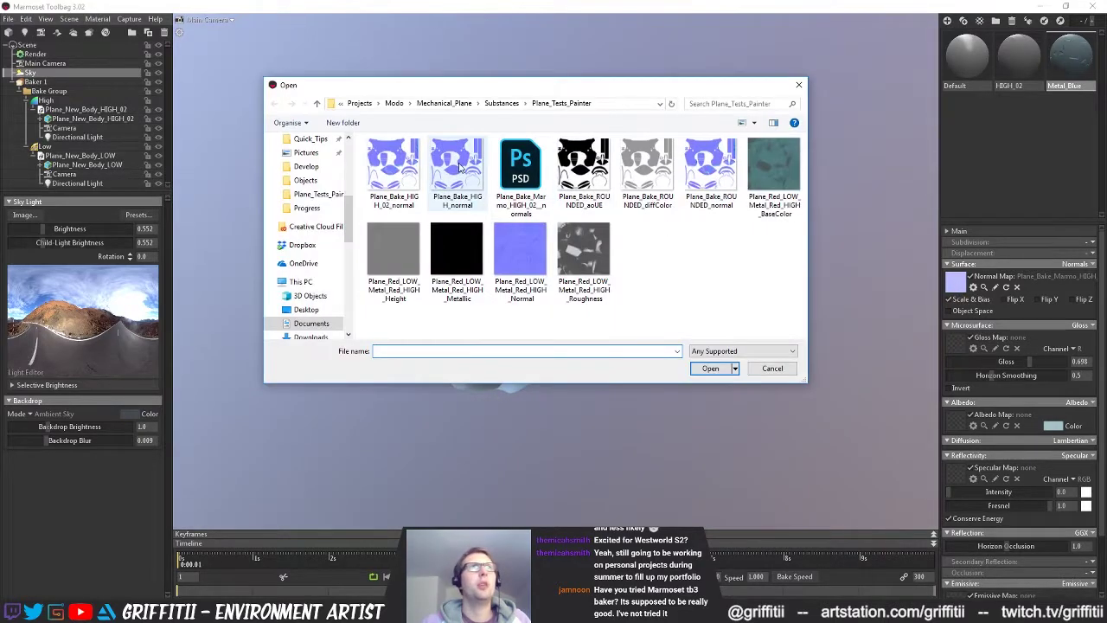
left_click(400, 179)
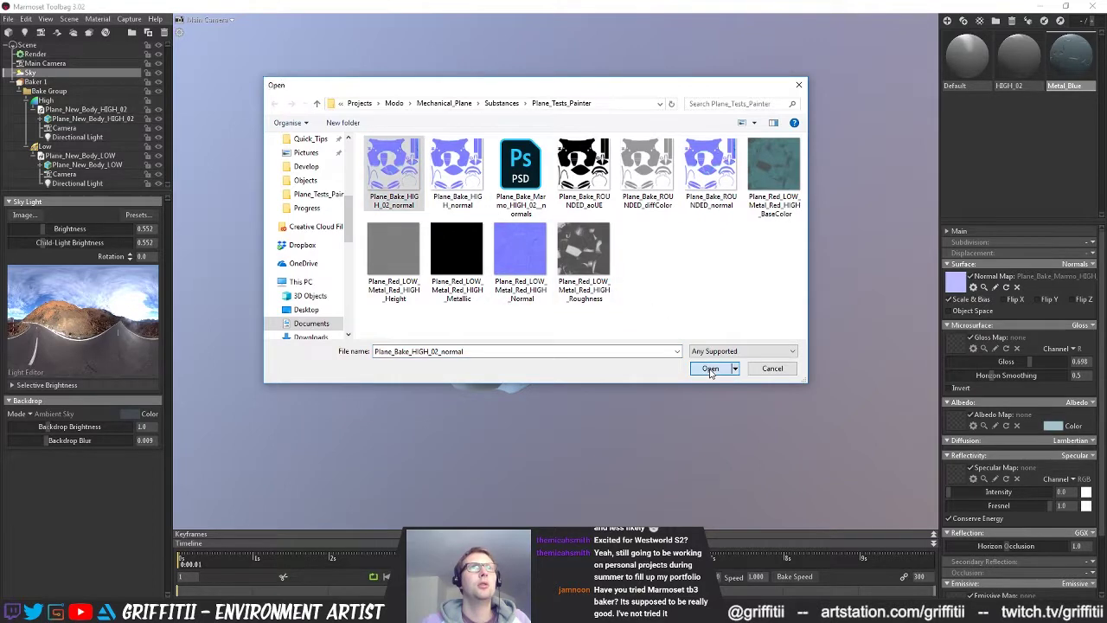
left_click(708, 369)
left_click_drag(713, 309, 626, 326, "alt")
scroll(742, 297, "down", 2)
right_click_drag(627, 326, 684, 449)
left_click_drag(684, 449, 917, 381)
left_click_drag(857, 307, 939, 337)
- Switch Metal_Blue's normal map back to Plane_Bake_Marmo_HIGH_02__normals and inspect the body from its other side
left_click(955, 282)
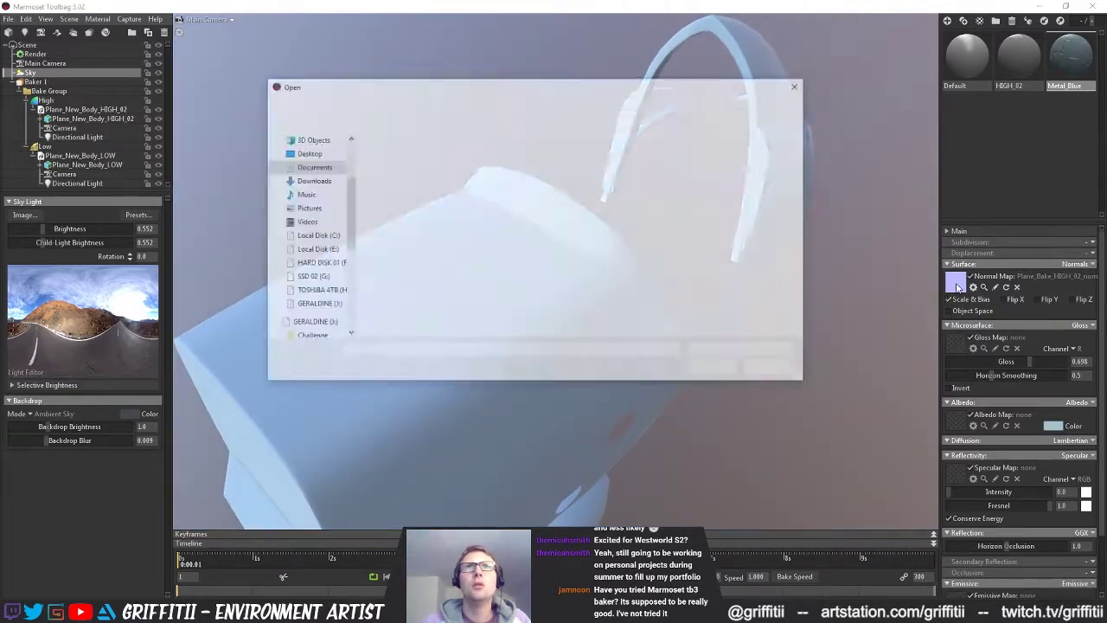
left_click_drag(581, 91, 412, 213)
left_click(817, 330)
left_click(588, 487)
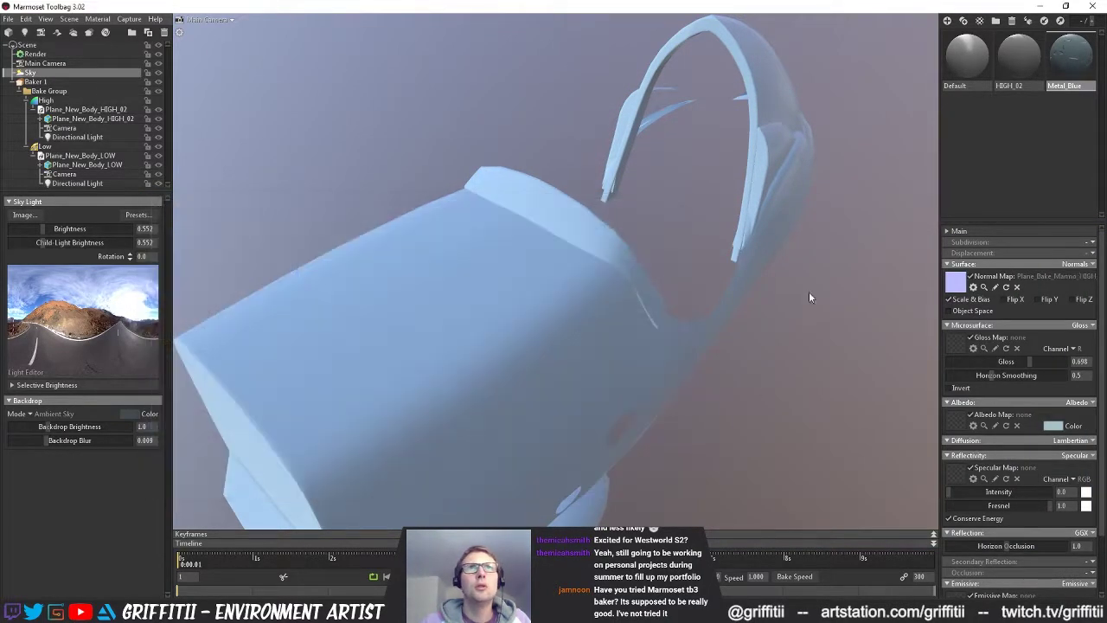
left_click_drag(790, 255, 367, 310)
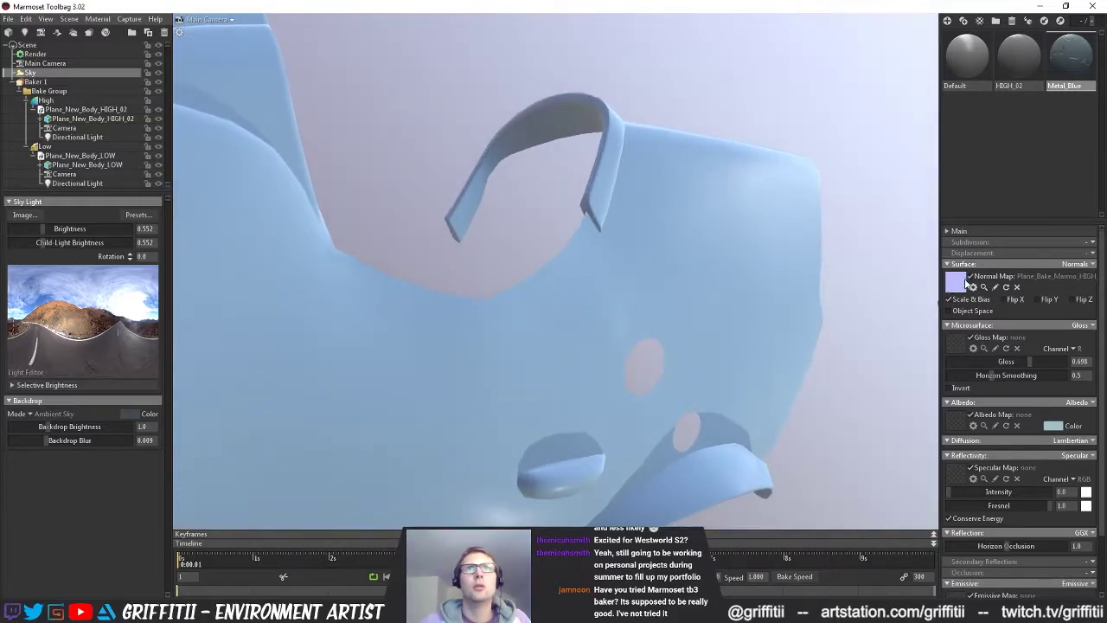
- Load Plane_Bake_HIGH_02_normal into Metal_Blue's normal map again to compare it from the same view
left_click(965, 284)
left_click(333, 288)
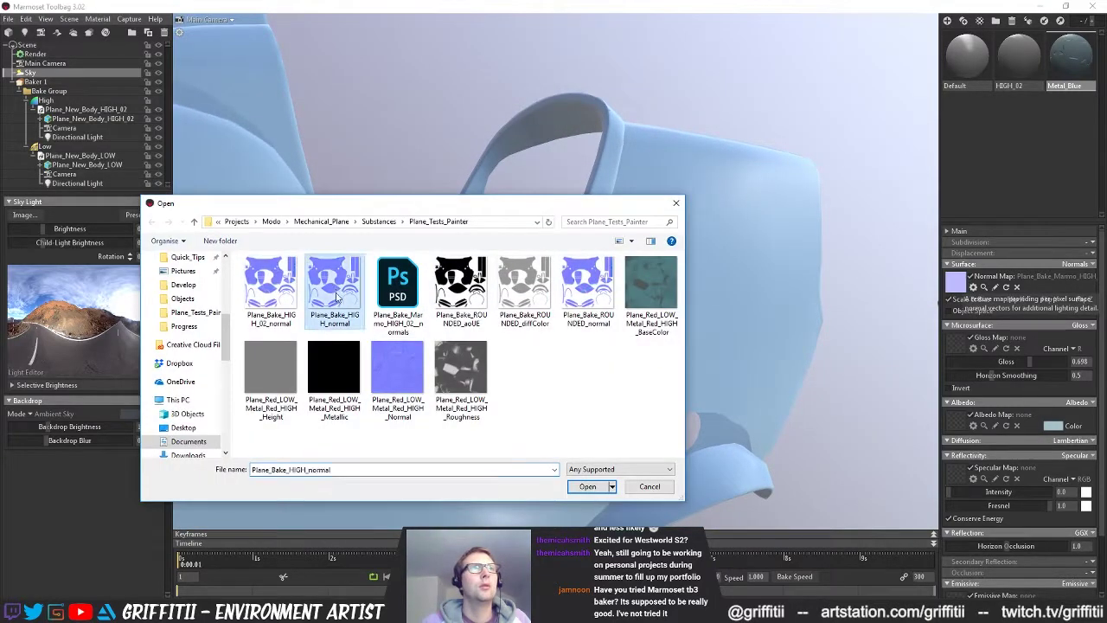
left_click(298, 287)
left_click(587, 486)
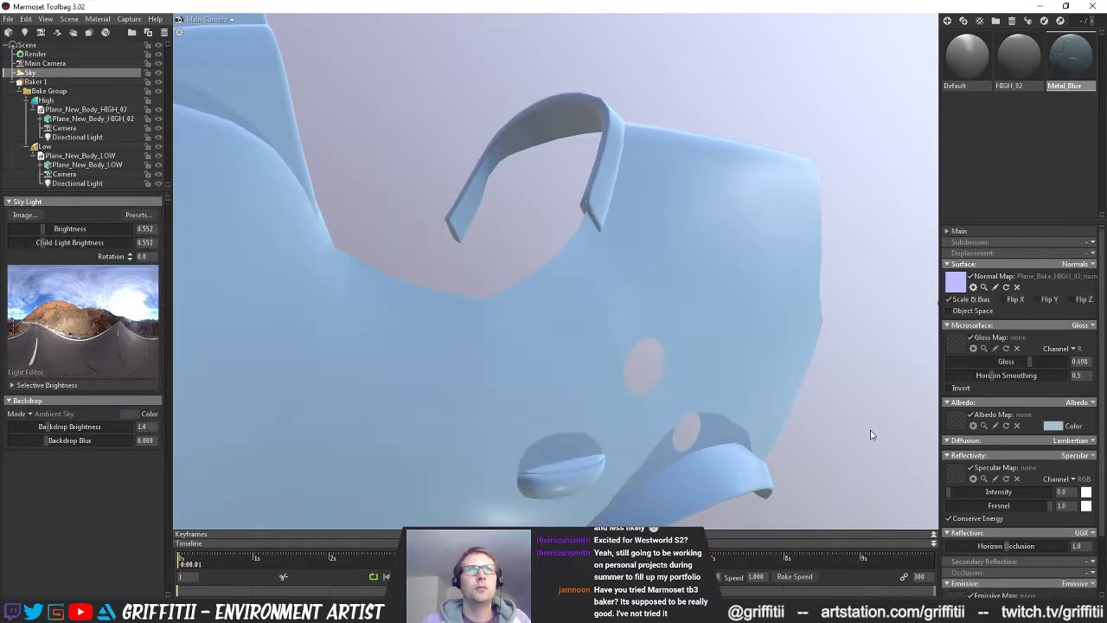
left_click(921, 283)
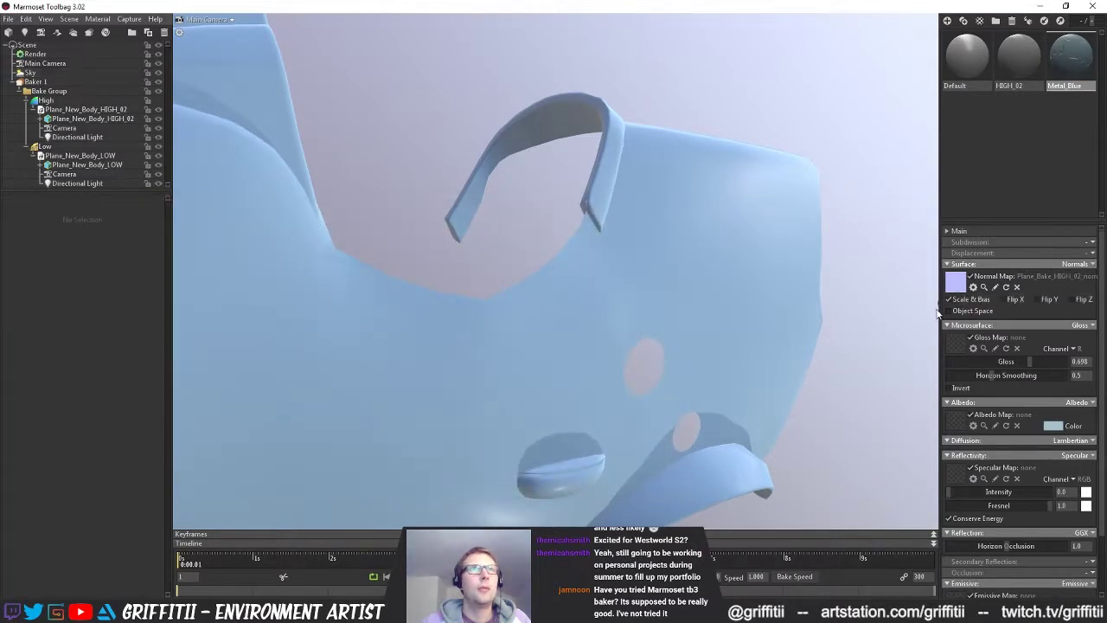
- Set Metal_Blue's normal map to Plane_Bake_Marmo_HIGH_02__normals for comparison from the same view
left_click(955, 284)
left_click_drag(422, 212, 346, 144)
left_click(323, 217)
left_click(511, 418)
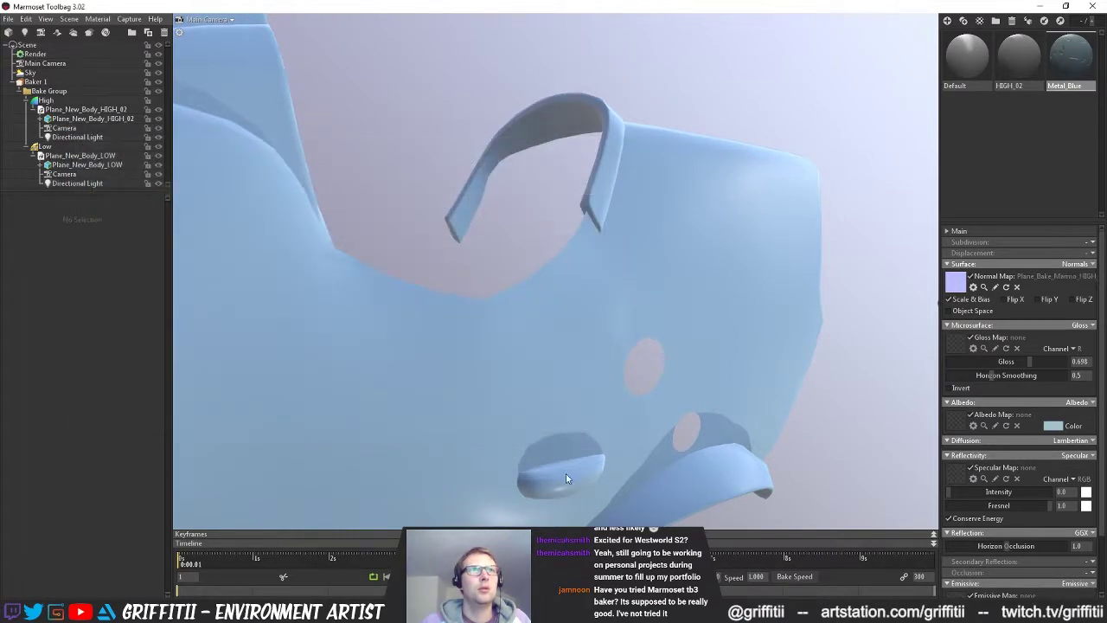
- Reload Plane_Bake_Marmo_HIGH_02__normals as Metal_Blue's normal map while inspecting the body around the cockpit opening
left_click_drag(596, 464, 710, 490)
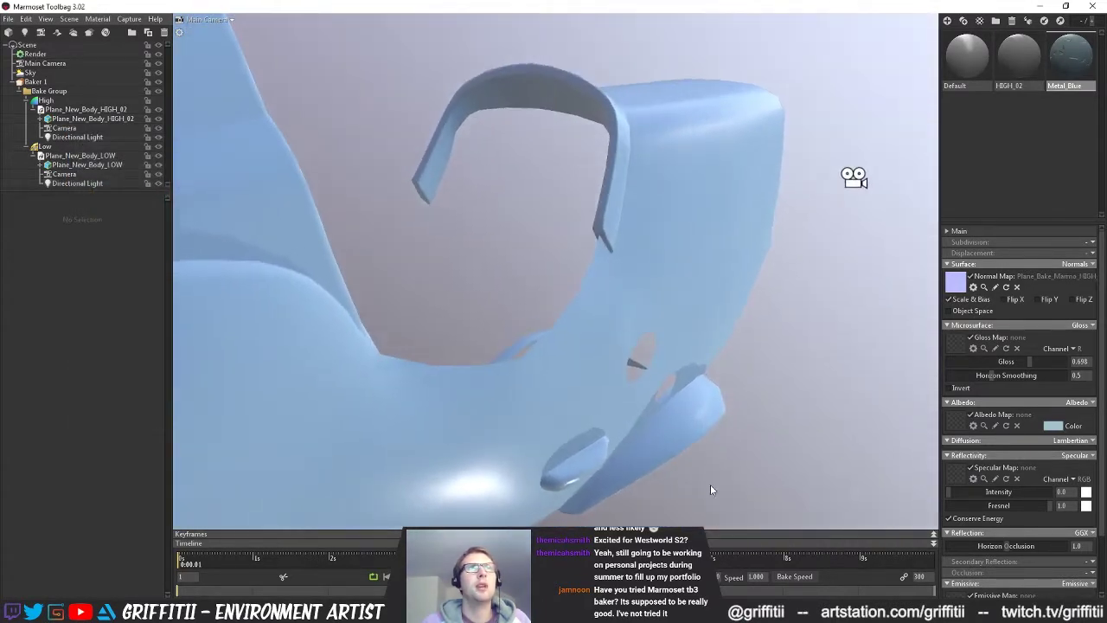
left_click_drag(660, 249, 928, 309)
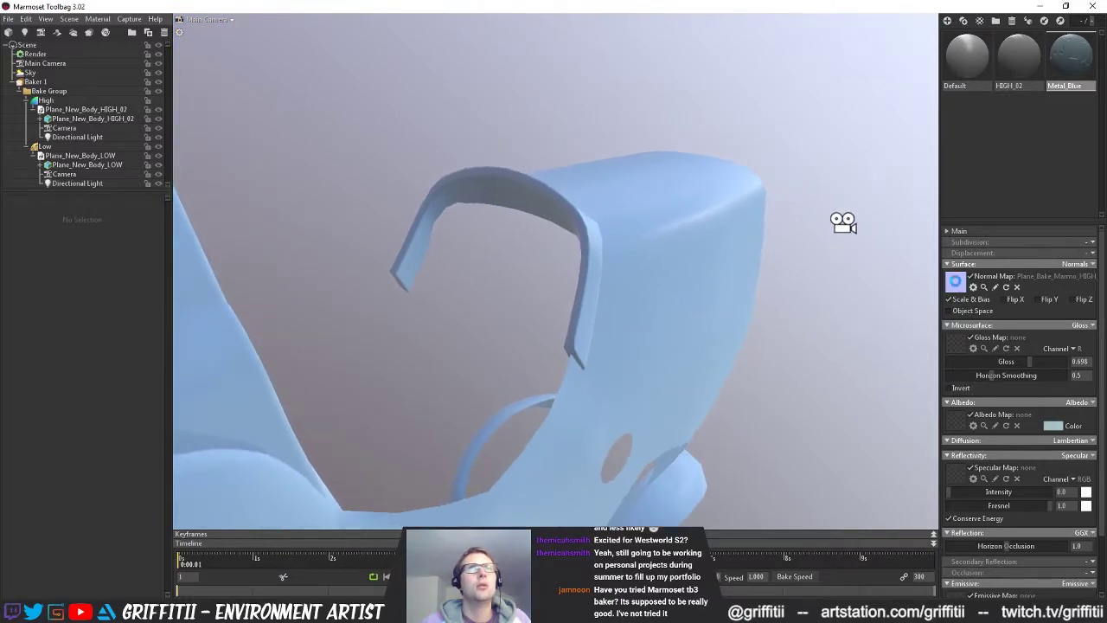
left_click(955, 282)
left_click_drag(455, 145, 394, 297)
left_click(266, 366)
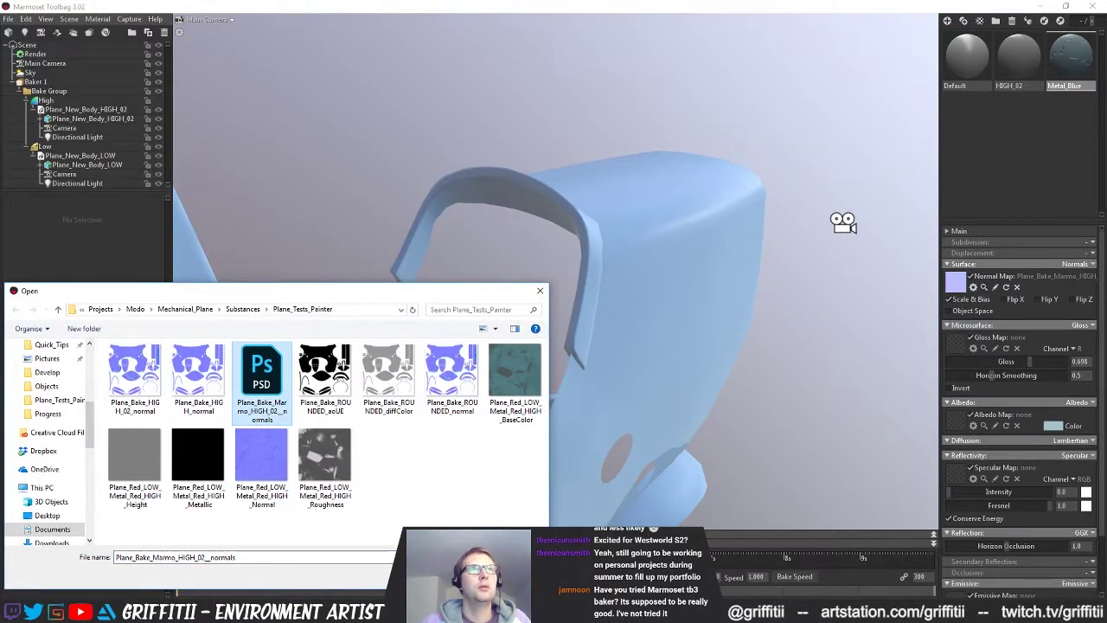
left_click(453, 574)
- Change Metal_Blue's normal map to Plane_Bake_HIGH_02_normal and inspect the body from the cockpit round to its blunt end
left_click(959, 287)
left_click(134, 381)
left_click(454, 574)
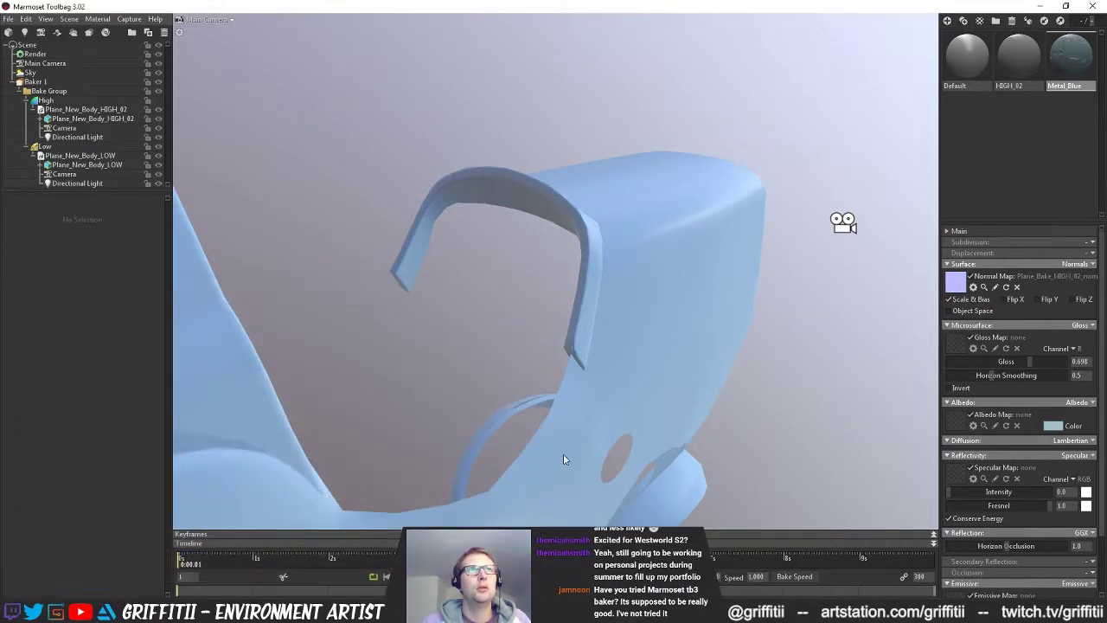
left_click_drag(568, 354, 559, 314)
- Load Plane_Bake_Marmo_HIGH_02__normals into Metal_Blue's normal map and examine the shading around the arched cutout beneath the body
left_click(955, 283)
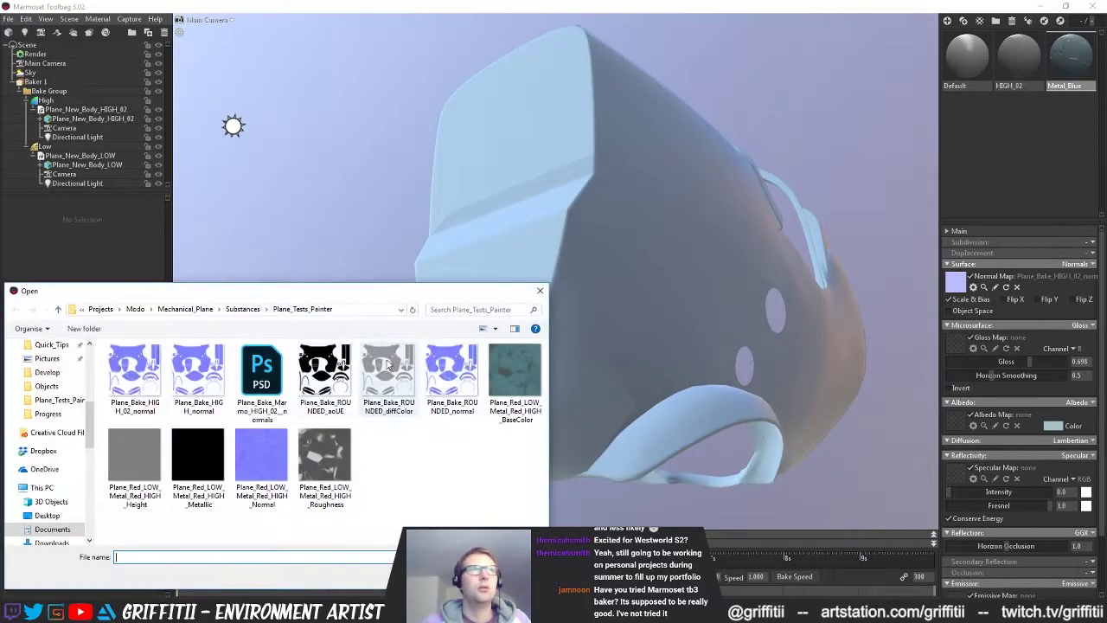
left_click(261, 374)
left_click(459, 575)
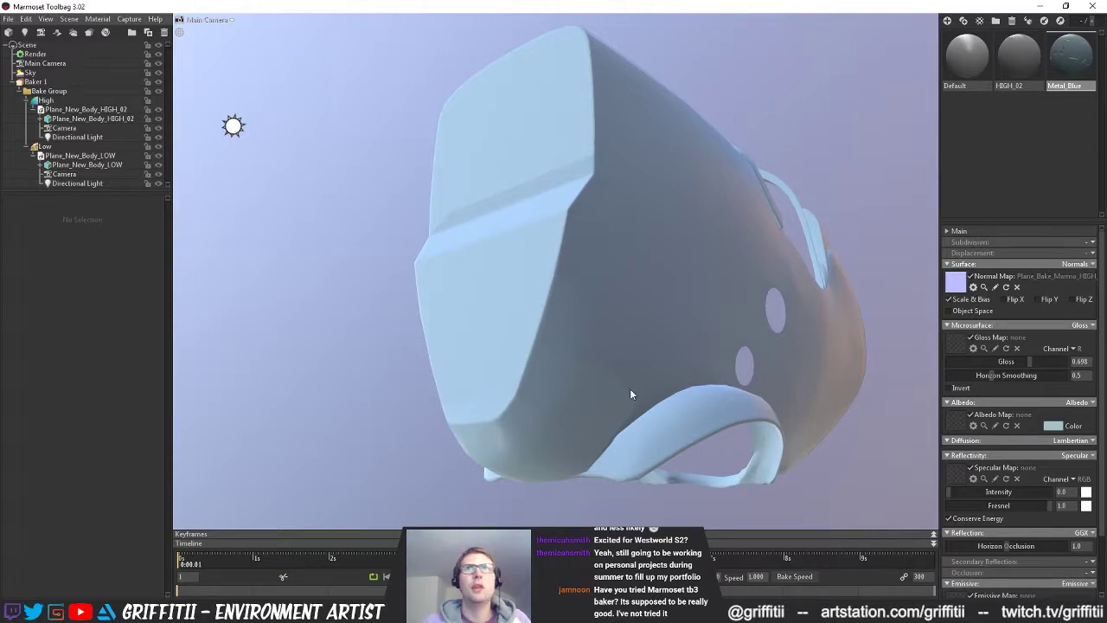
left_click_drag(675, 373, 605, 280)
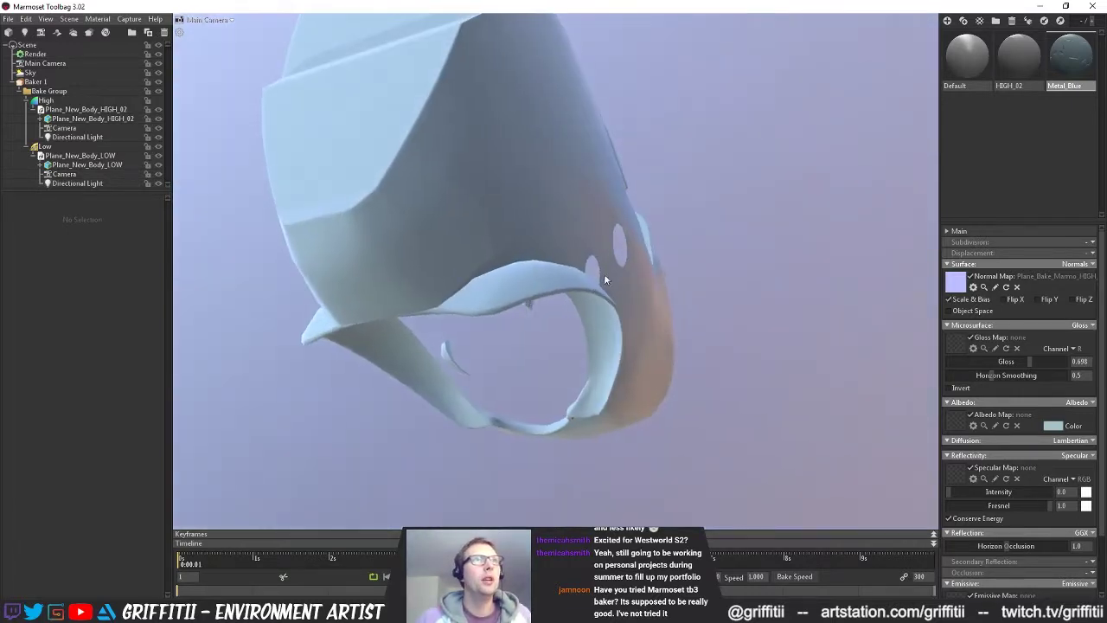
scroll(486, 292, "up", 2)
left_click_drag(485, 300, 430, 343)
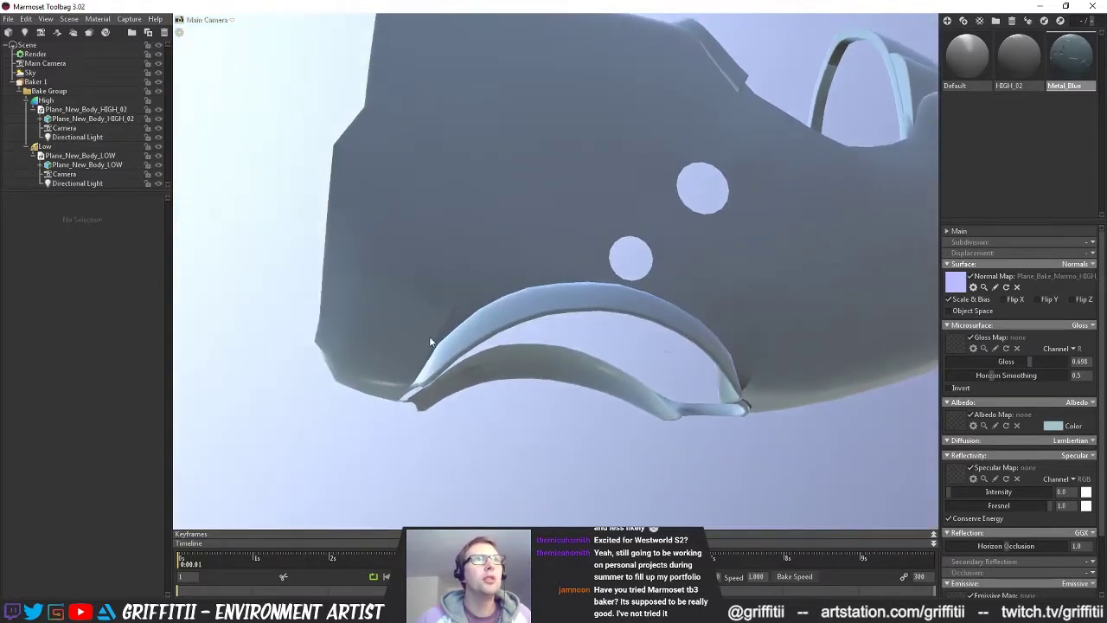
- Apply Plane_Bake_HIGH_02_normal to Metal_Blue for comparison at the arched cutout
left_click(956, 281)
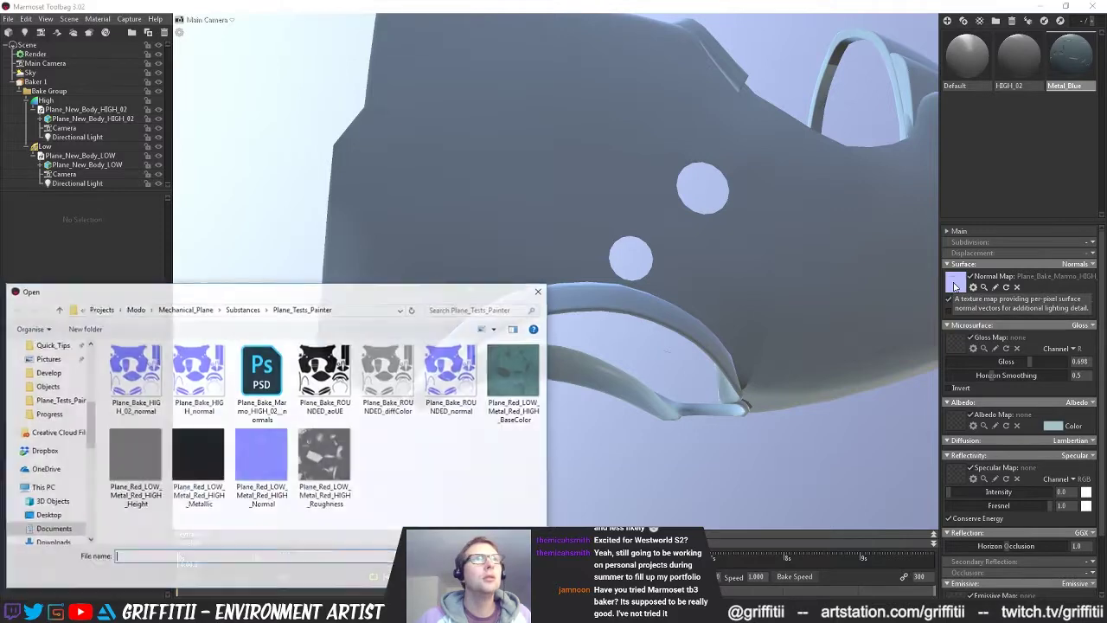
left_click(252, 389)
left_click(141, 383)
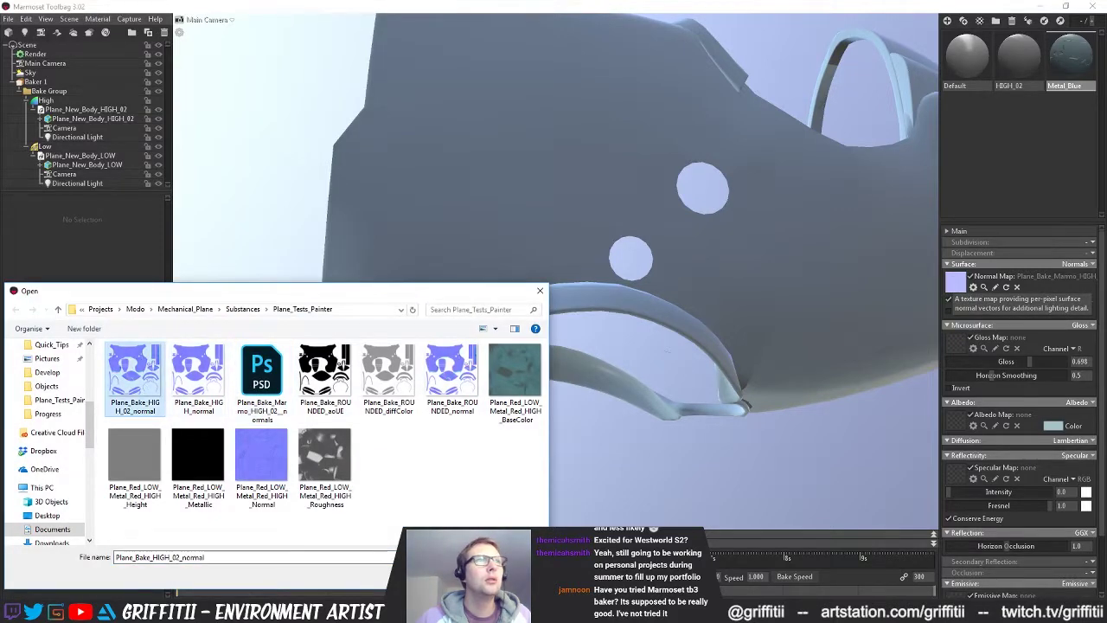
left_click(455, 575)
- Return Metal_Blue to Plane_Bake_Marmo_HIGH_02__normals and examine the arched cutout and the whole body from several angles
left_click(962, 285)
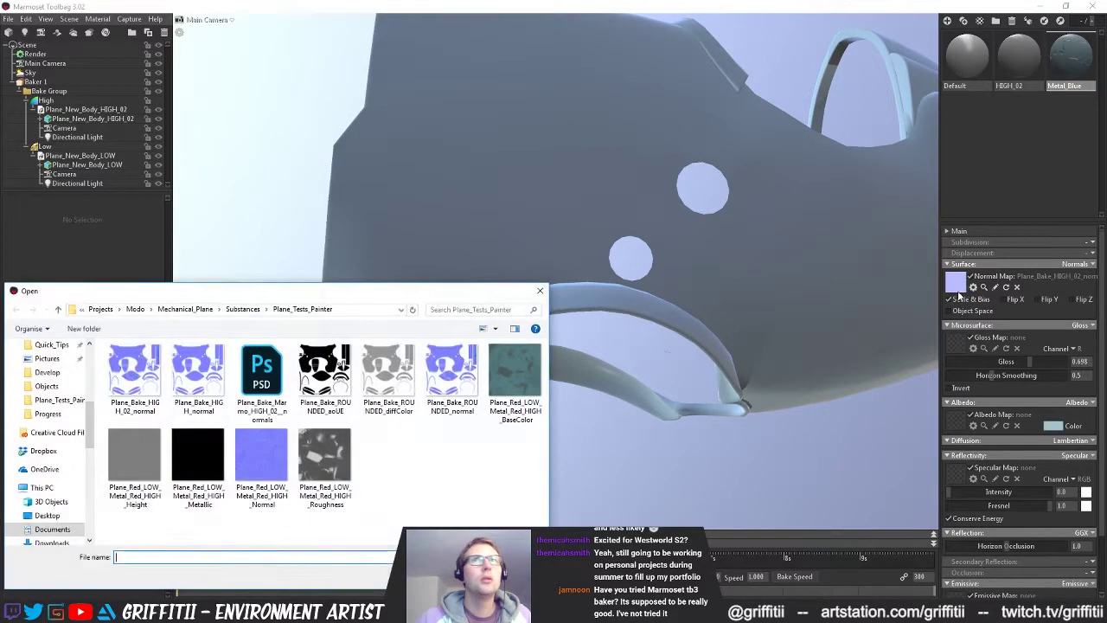
left_click_drag(351, 295, 905, 267)
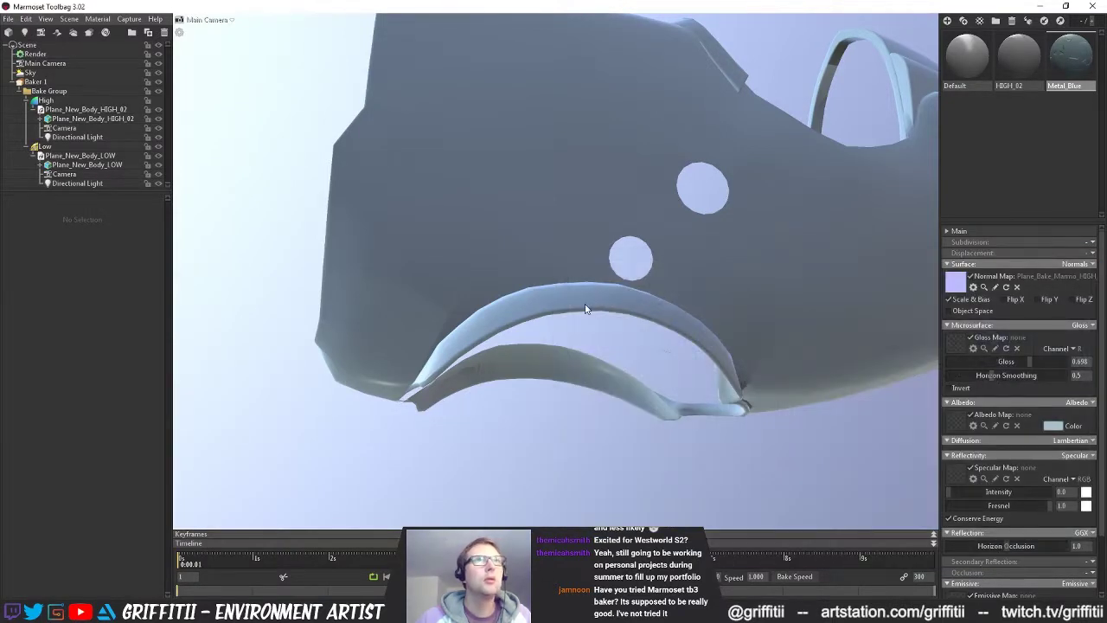
left_click_drag(585, 308, 659, 401, "alt")
right_click_drag(659, 401, 445, 368, "alt")
right_click_drag(711, 392, 636, 427, "alt")
left_click_drag(635, 427, 597, 393, "alt")
right_click_drag(597, 393, 732, 408)
middle_click_drag(658, 389, 610, 346)
left_click_drag(610, 346, 667, 381)
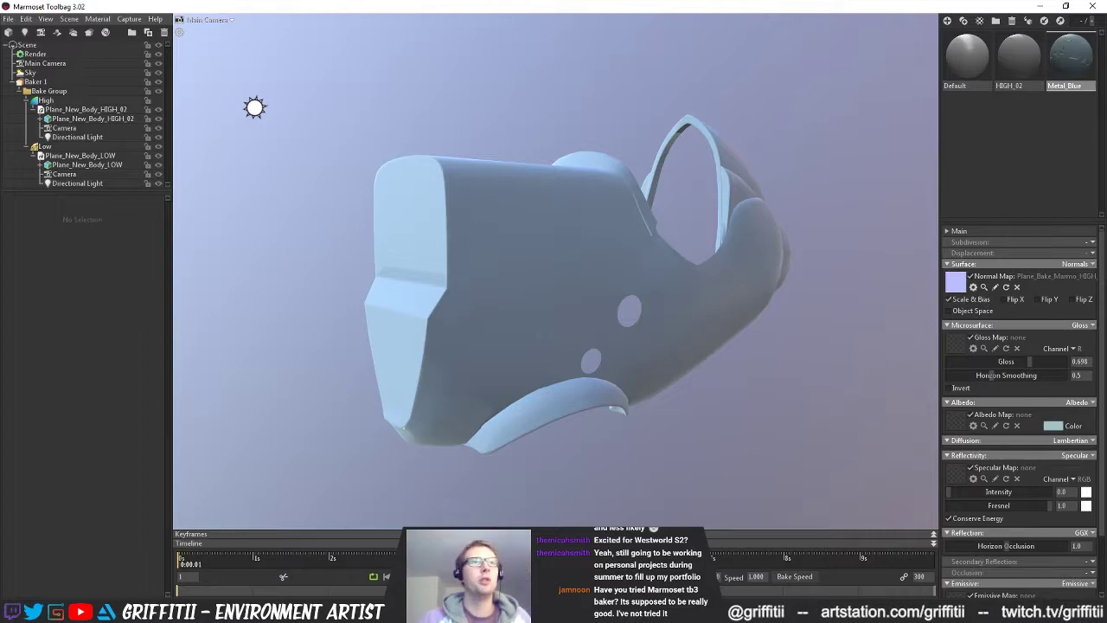
- Switch to MODO, select the plane body mesh and review the subdivision methods for its polygons, leaving the mesh undivided
key("alt+Tab")
left_click(884, 61)
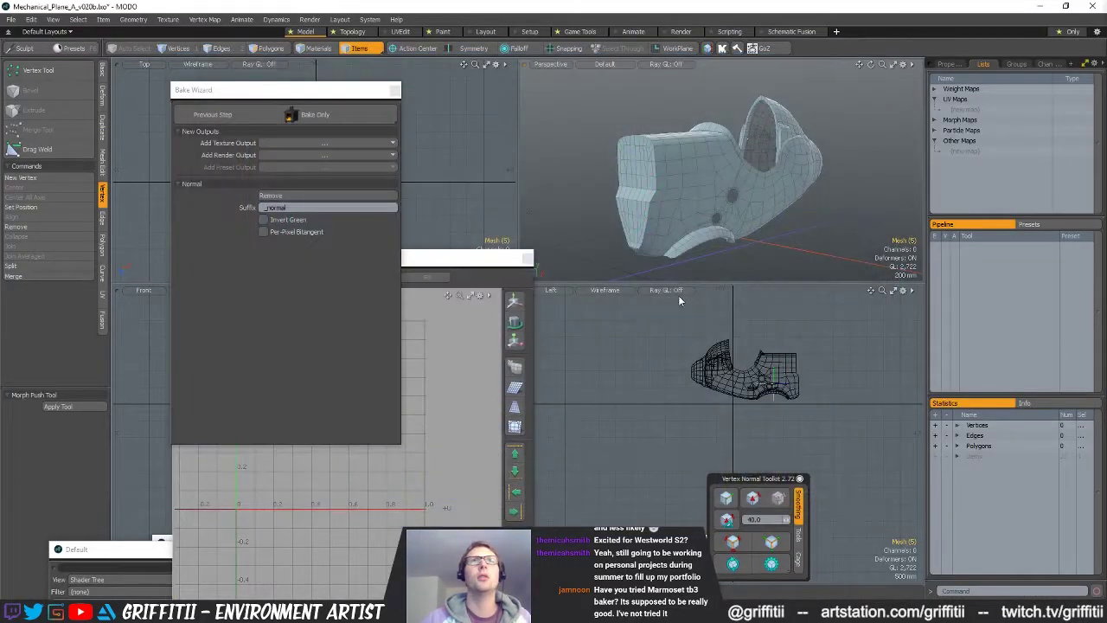
left_click(766, 220)
left_click(748, 204)
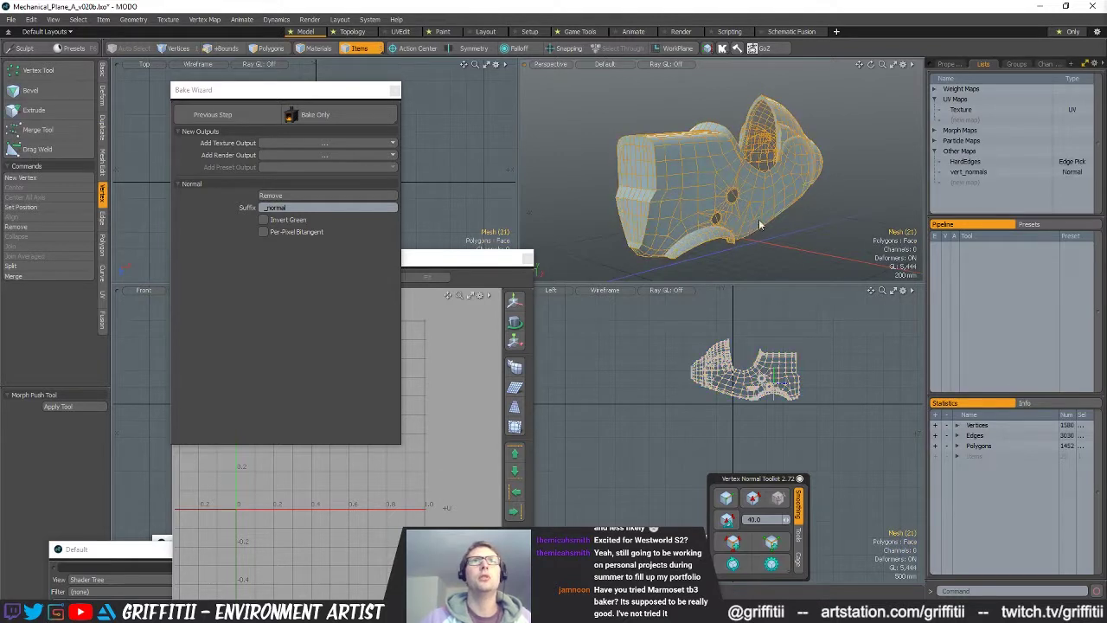
key("3")
key("shift+d")
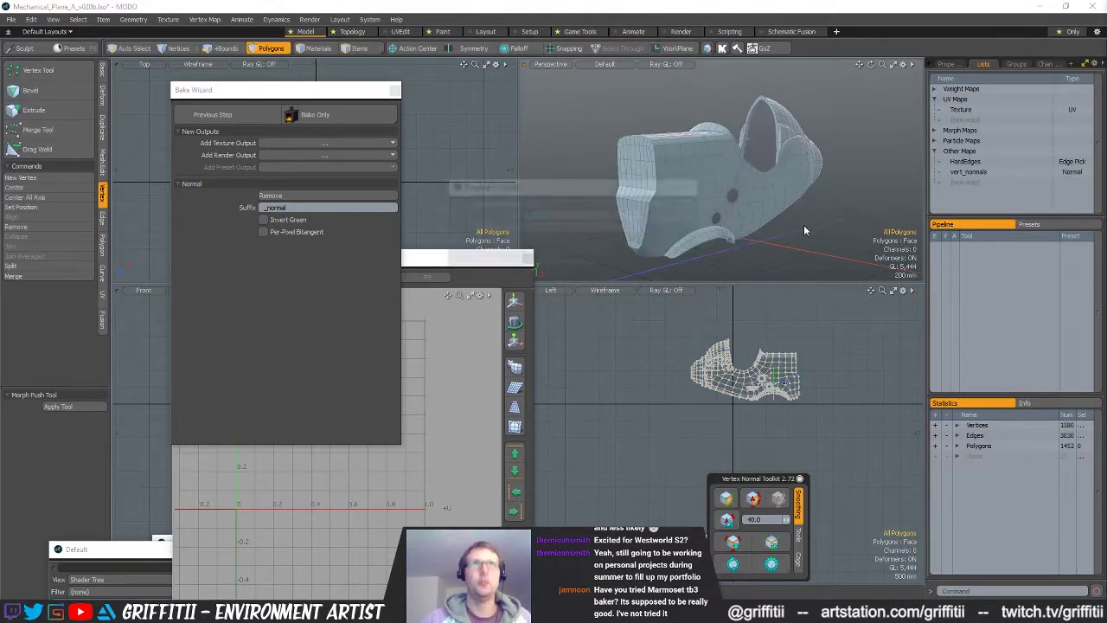
left_click(640, 204)
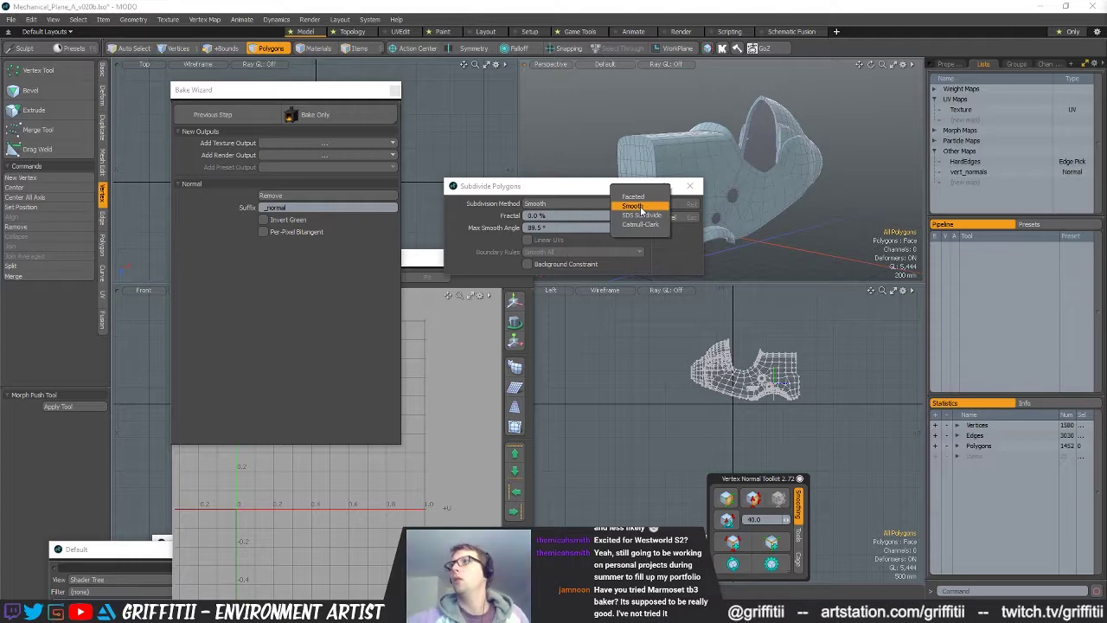
left_click(766, 222)
left_click(677, 221)
- Switch to Substance Painter with the Plane_Blue_Test_01 project
left_click(1041, 6)
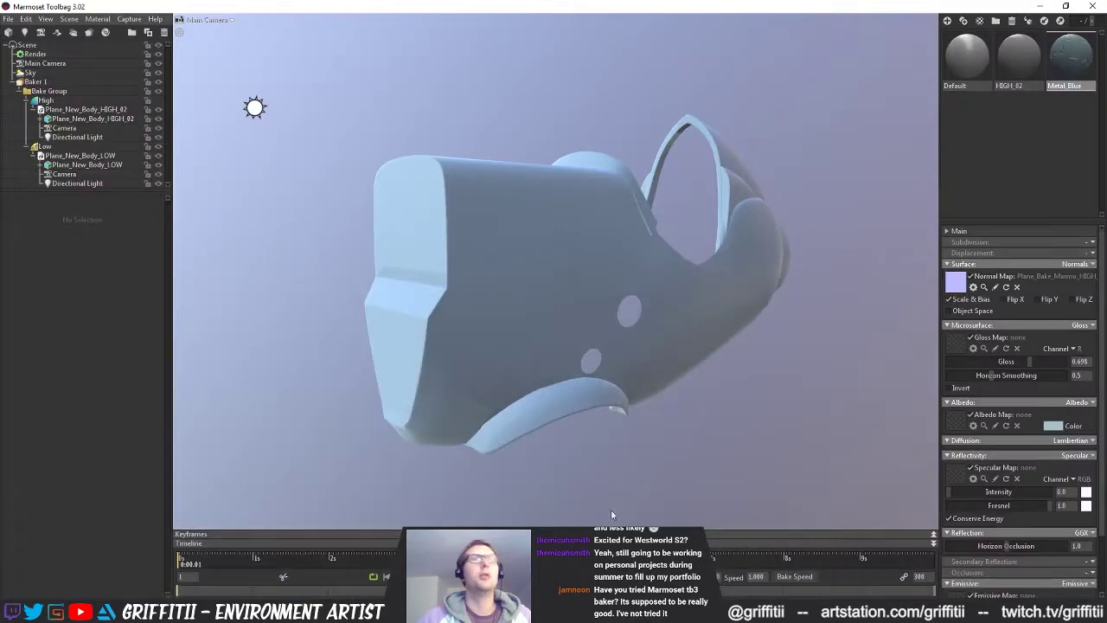
left_click(1041, 6)
left_click_drag(383, 250, 309, 199, "alt")
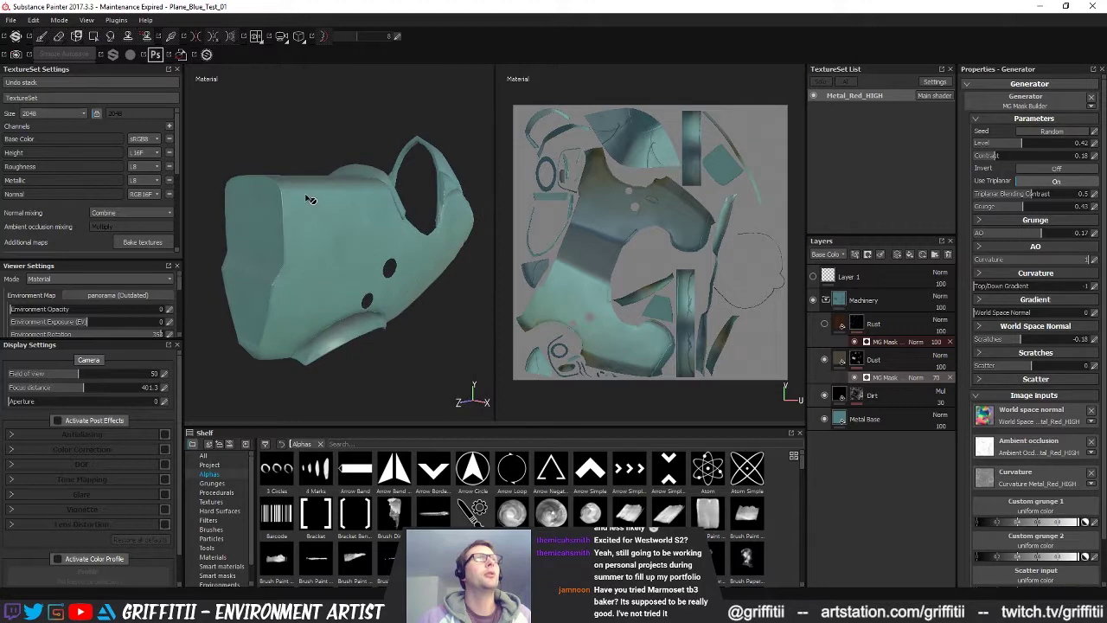
left_click(88, 23)
mouse_move(40, 22)
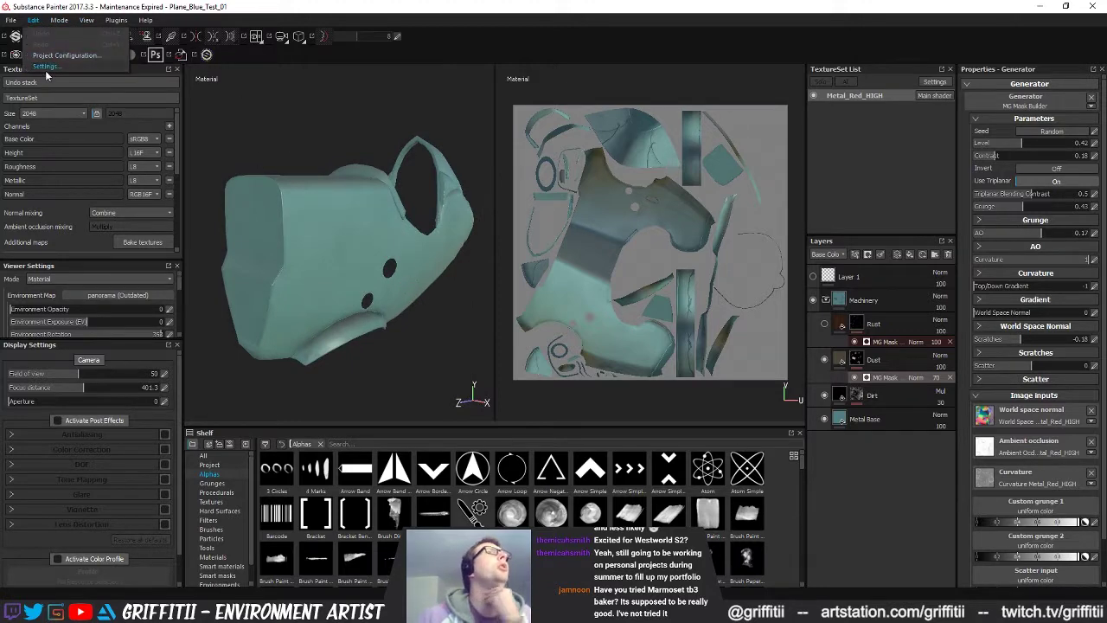
left_click(46, 67)
left_click(670, 401)
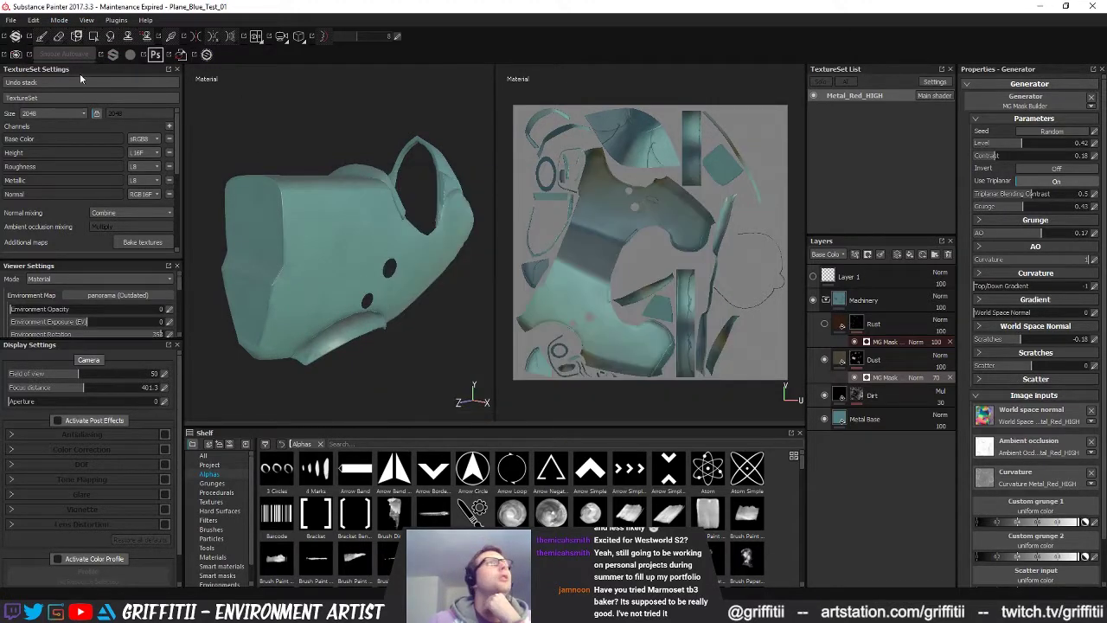
- Replace the project's mesh with Plane_New_Body_LOW.fbx in the project configuration, using the DirectX normal map format
left_click(38, 24)
left_click(60, 55)
left_click(655, 270)
double_click(534, 338)
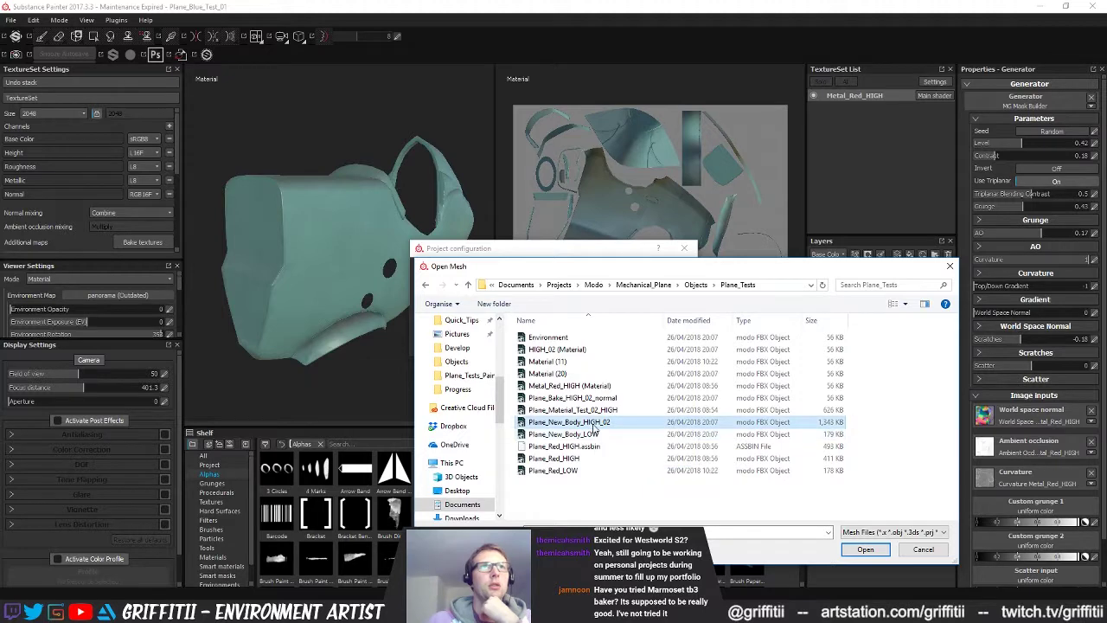
left_click(663, 435)
left_click(865, 549)
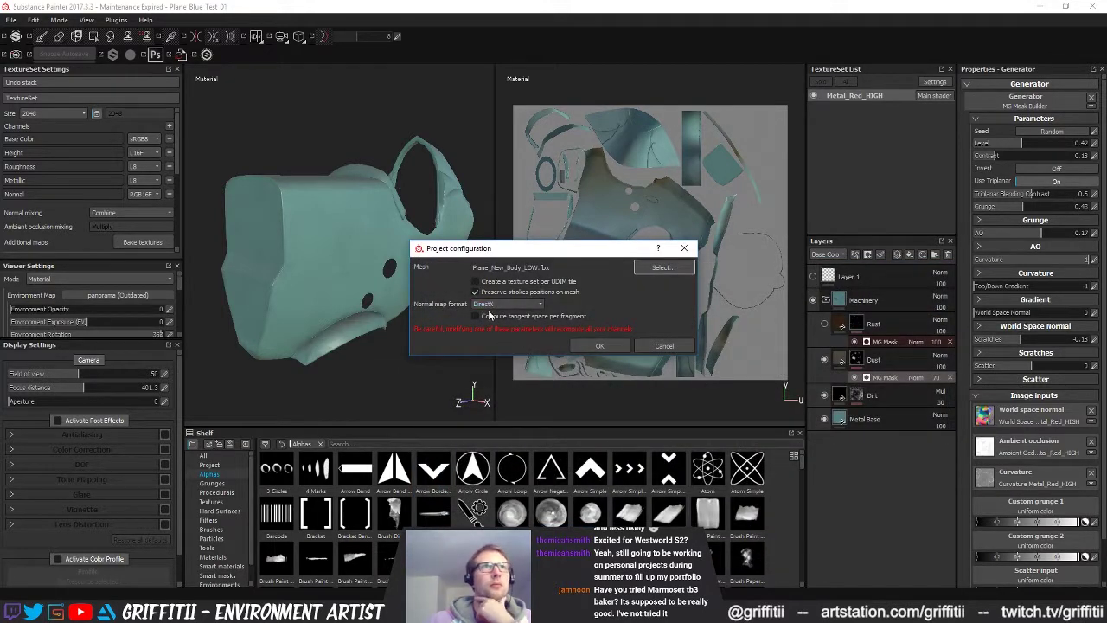
left_click(596, 345)
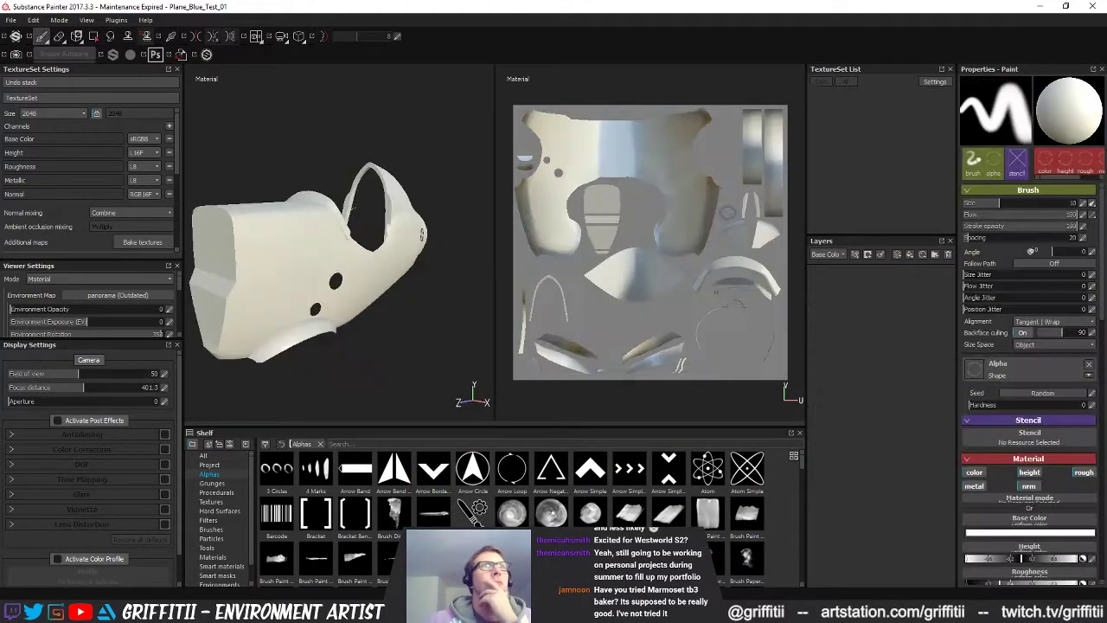
- Inspect the imported low-poly body from several angles and rotate the environment lighting around it
middle_click_drag(332, 270, 360, 255, "alt")
mouse_move(346, 271)
left_mouse_down("alt")
mouse_move(372, 289)
mouse_move(335, 272)
left_mouse_up("alt")
right_click_drag(420, 331, 445, 336, "shift")
middle_click_drag(445, 337, 427, 339, "alt")
left_click_drag(427, 338, 434, 333, "alt")
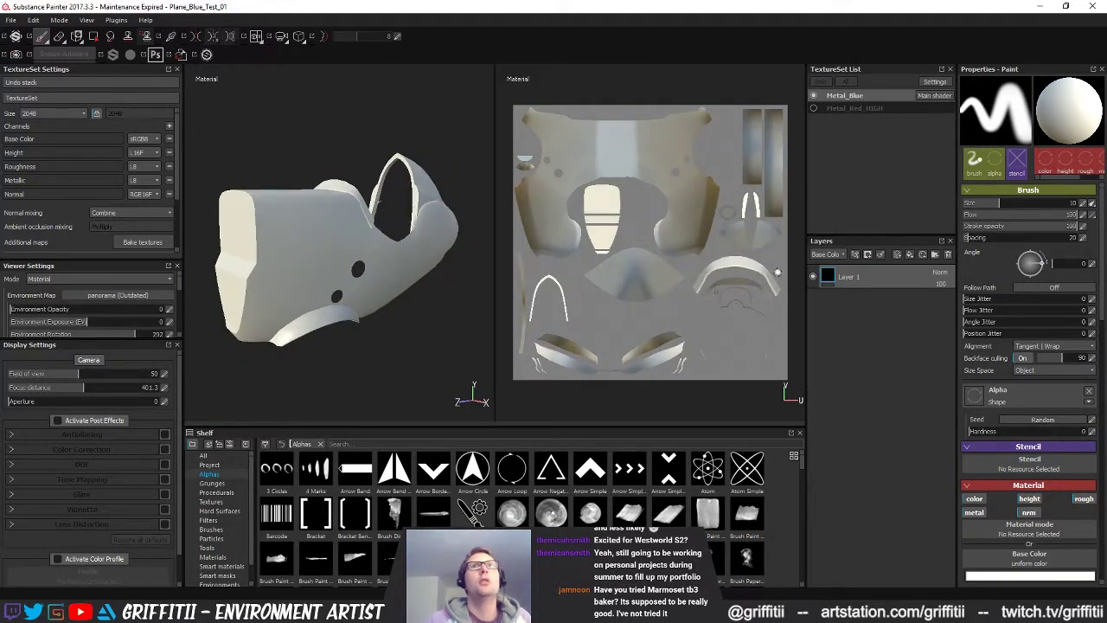
left_click_drag(806, 276, 871, 276)
left_click_drag(246, 295, 264, 282, "alt")
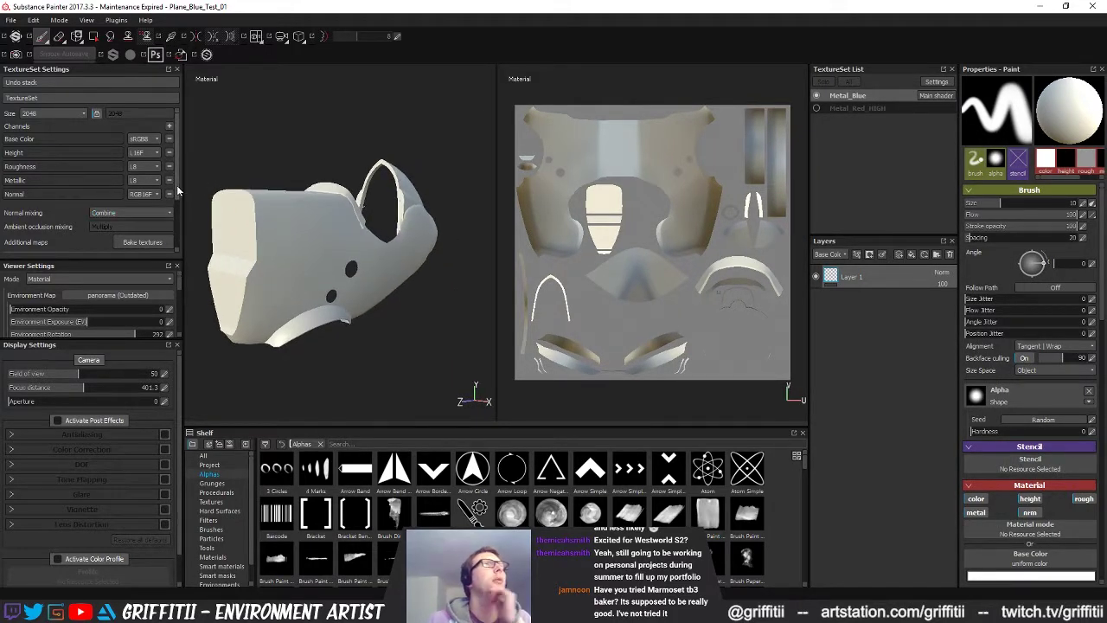
- Open the texture baking settings for Metal_Blue and replace the high definition mesh with Plane_New_Body_HIGH_02
scroll(177, 184, "down", 3)
left_click(152, 177)
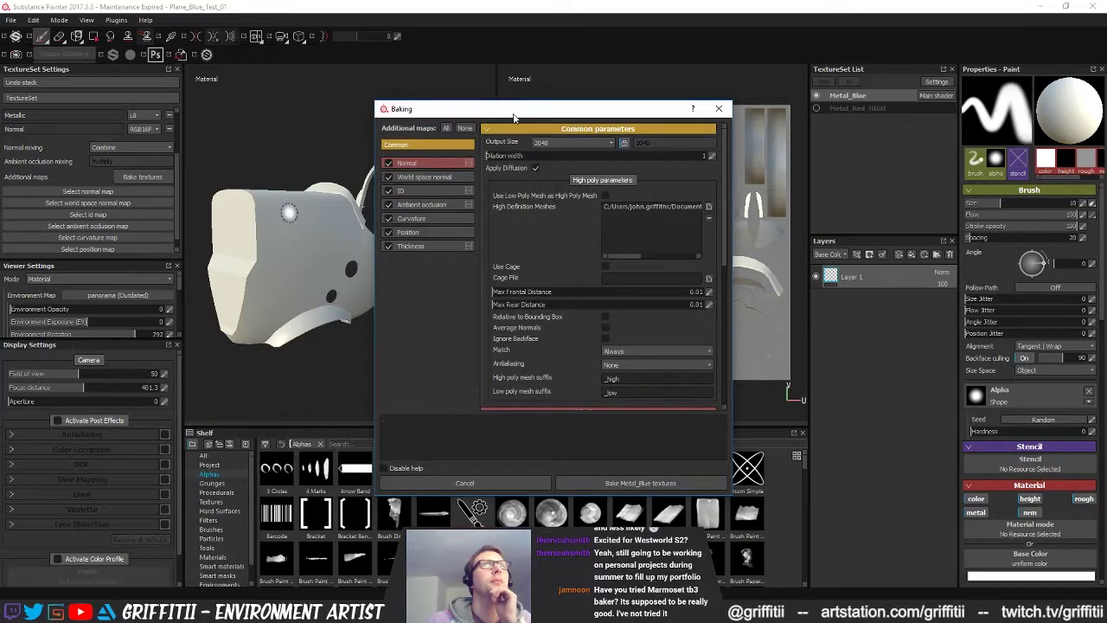
left_click_drag(513, 116, 592, 109)
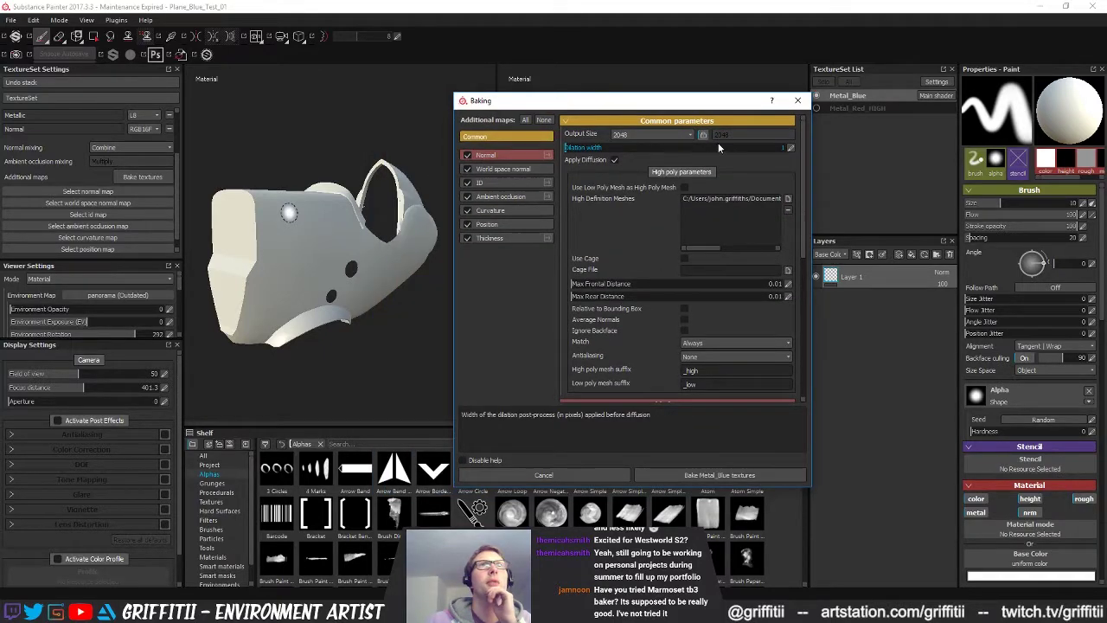
left_click(787, 209)
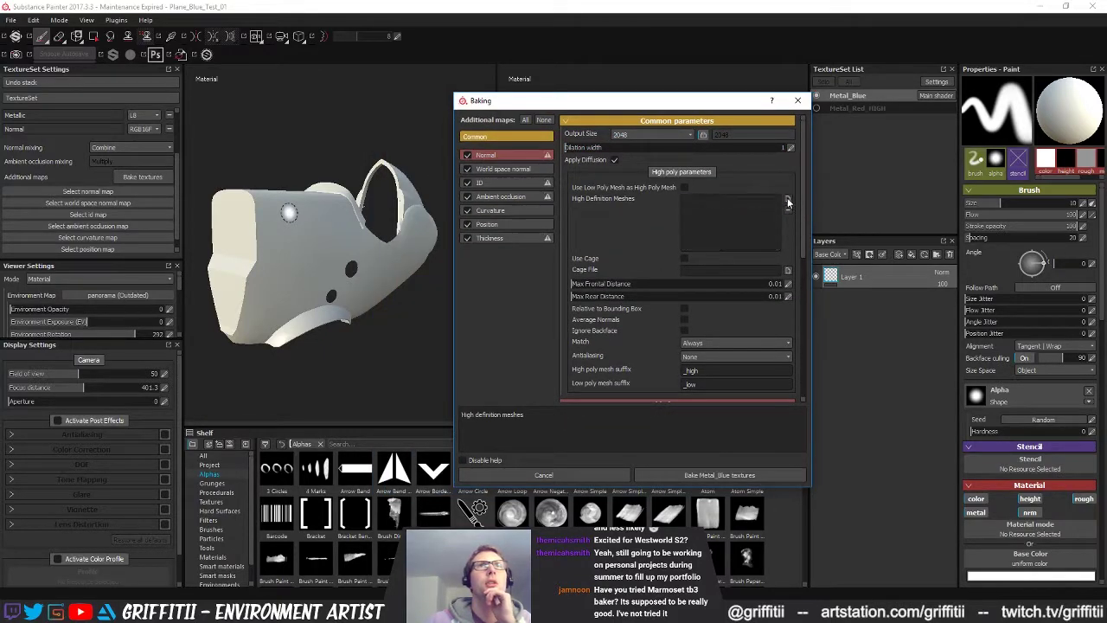
left_click(787, 200)
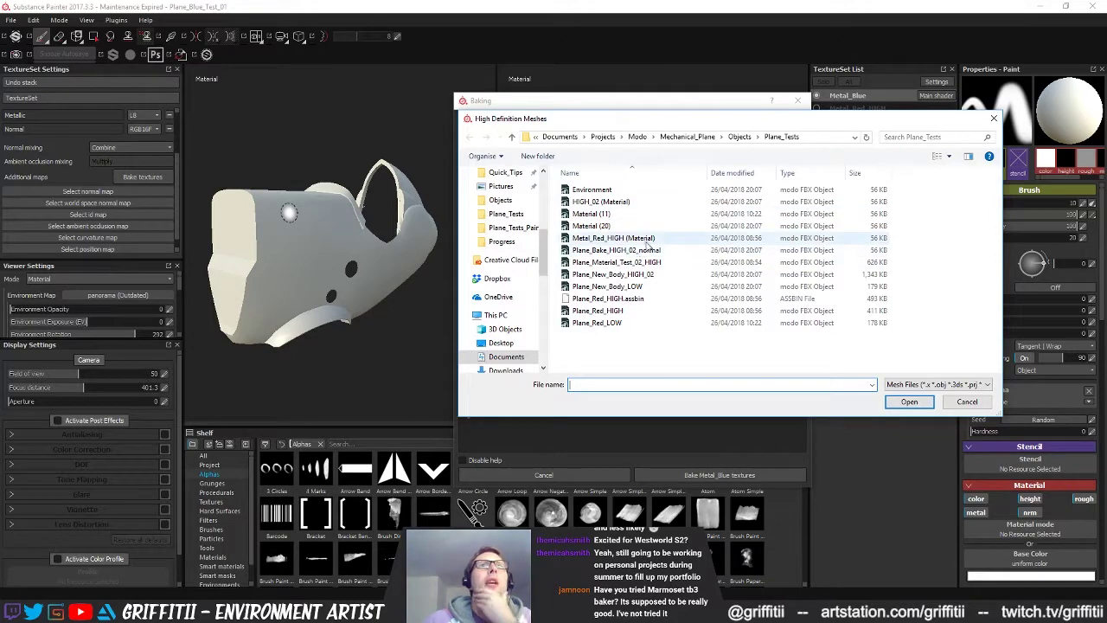
left_click(655, 275)
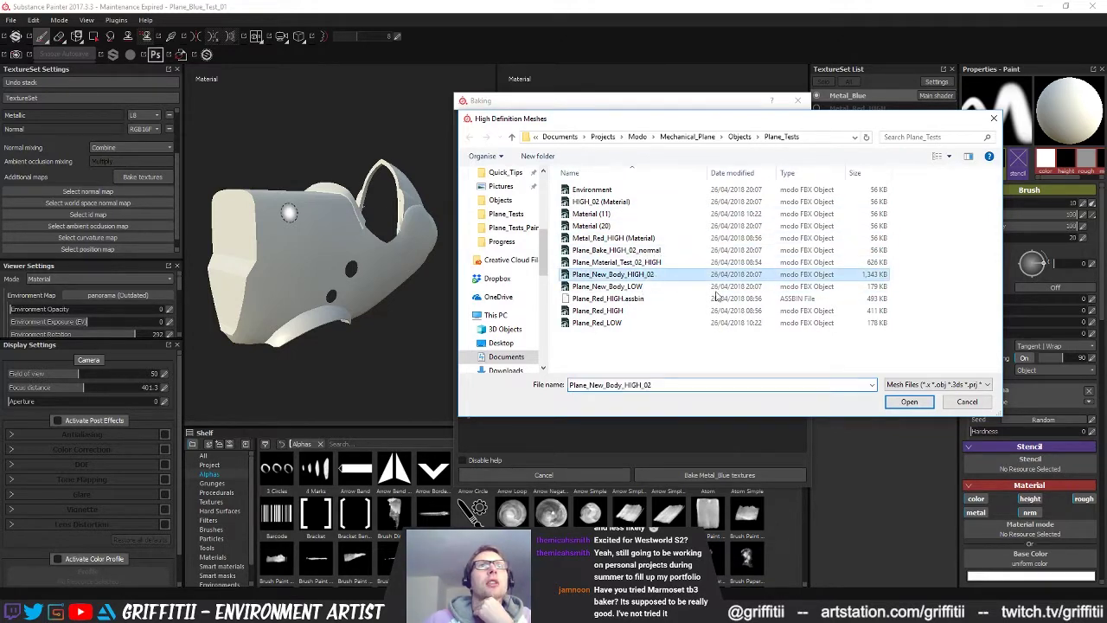
left_click(909, 401)
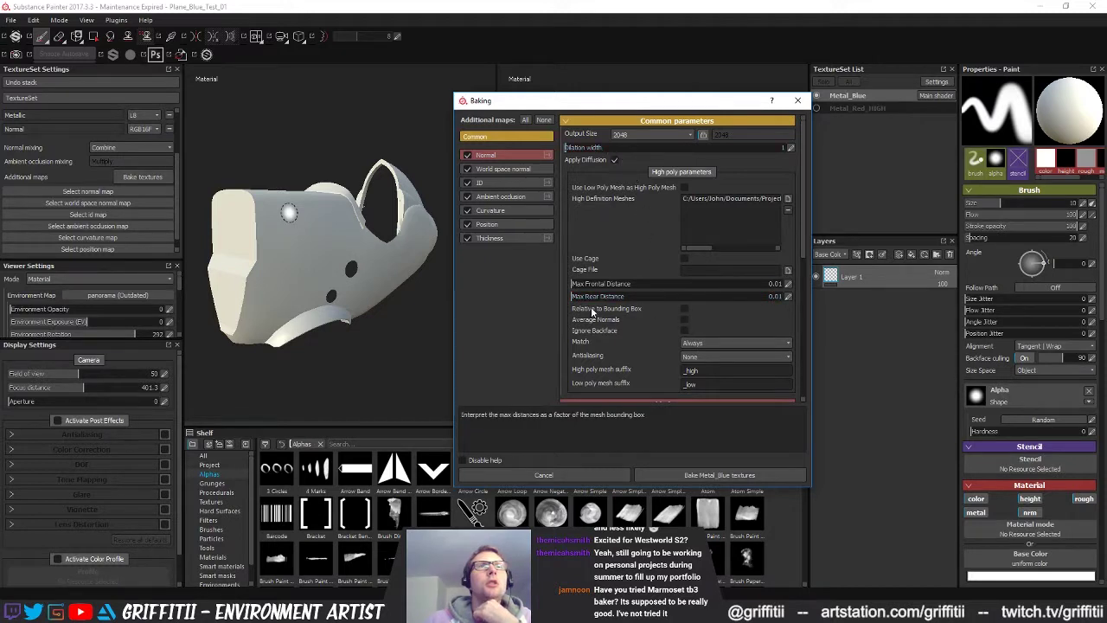
- Set both the max frontal distance and the max rear distance of the bake to 1
left_click_drag(572, 297, 569, 298)
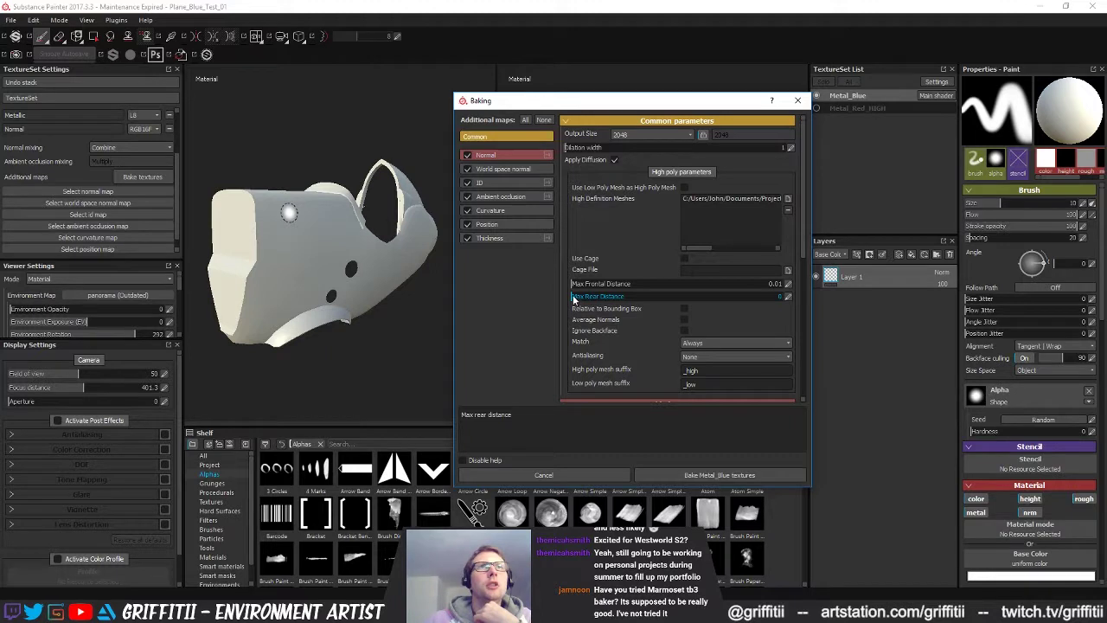
left_click(787, 285)
type("1.365")
key("Return")
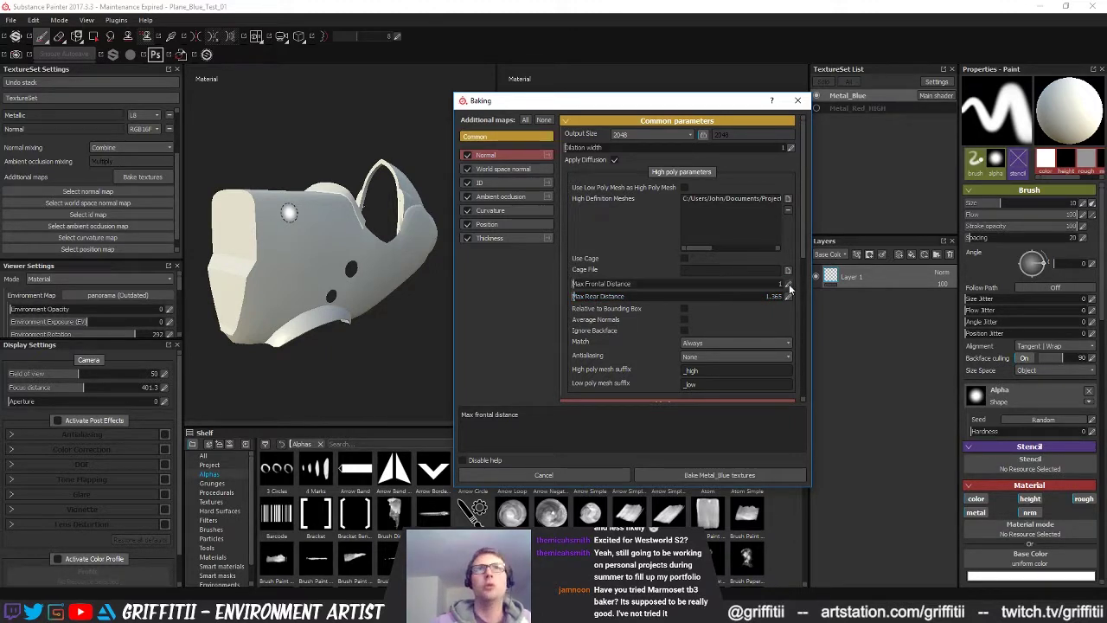
left_click(787, 296)
type("1")
key("Return")
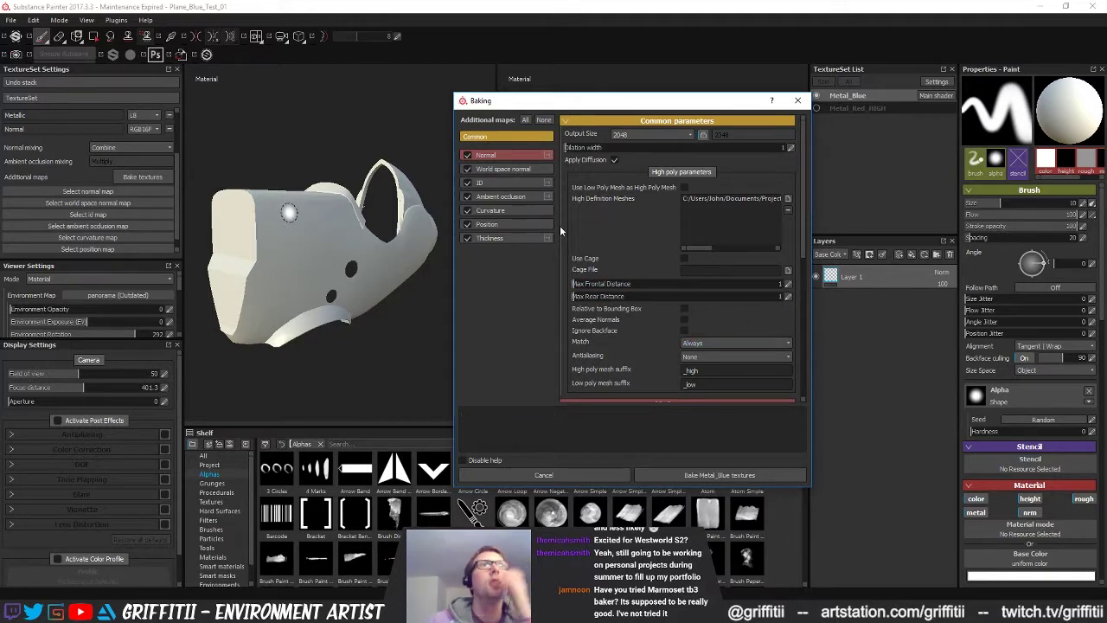
- Exclude every additional map except Normal from the bake and bake the Metal_Blue textures
left_click(467, 182)
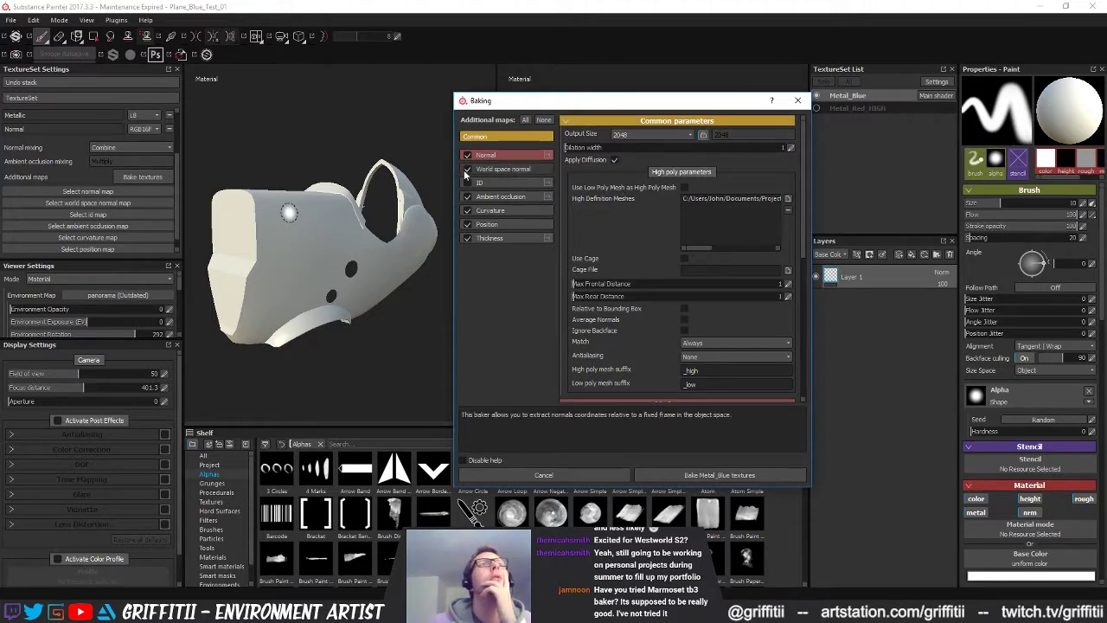
left_click(469, 171)
left_click(468, 197)
left_click(468, 211)
left_click(467, 224)
left_click(470, 238)
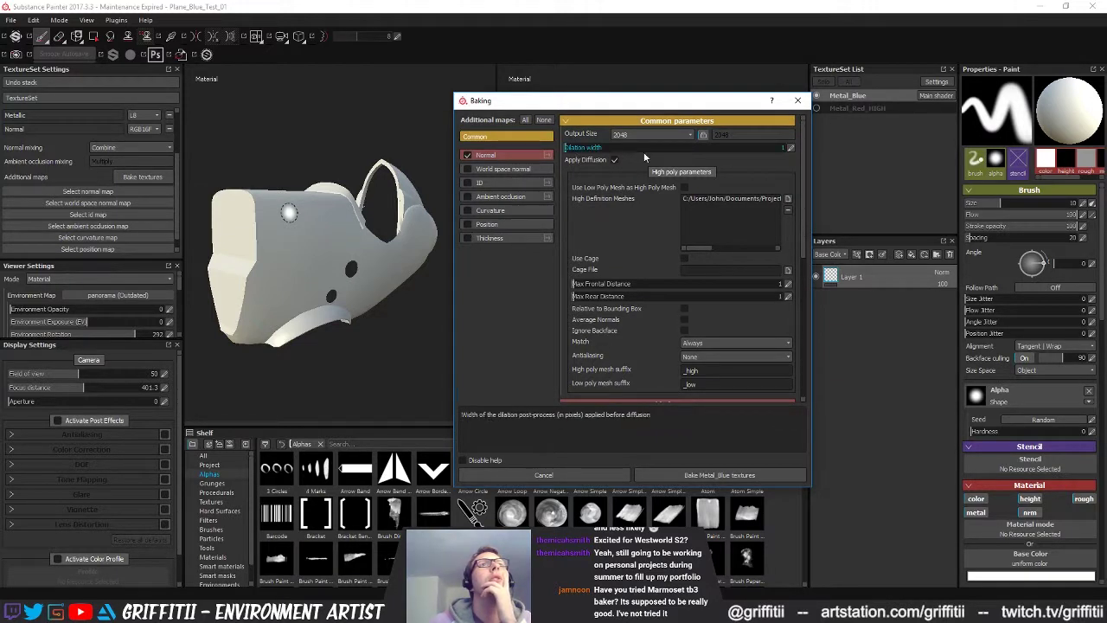
left_click(505, 155)
left_click(505, 136)
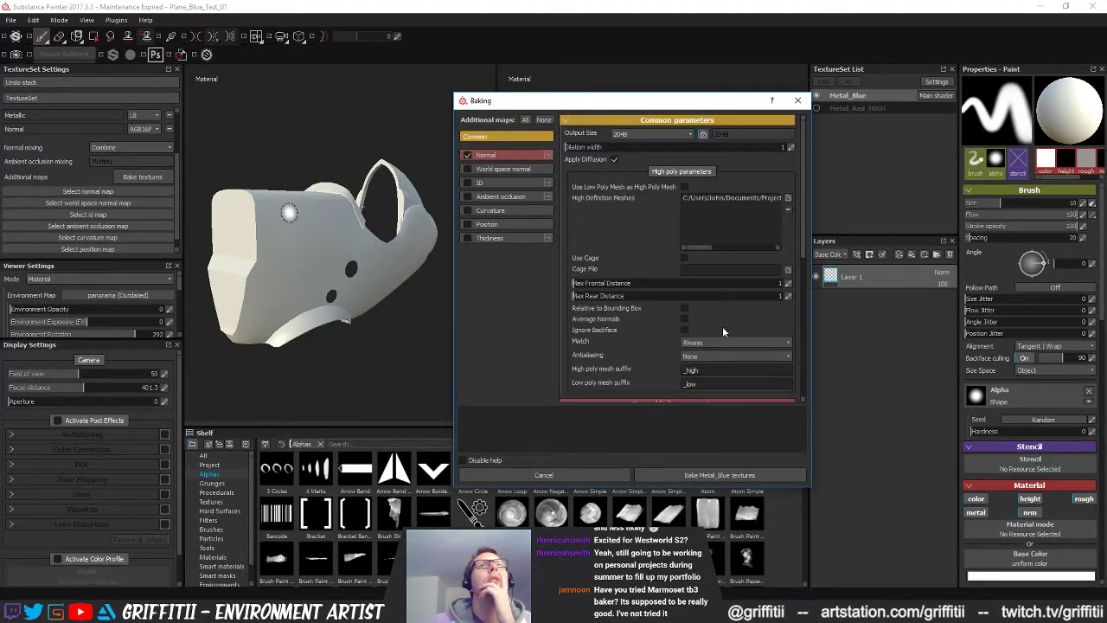
left_click(735, 475)
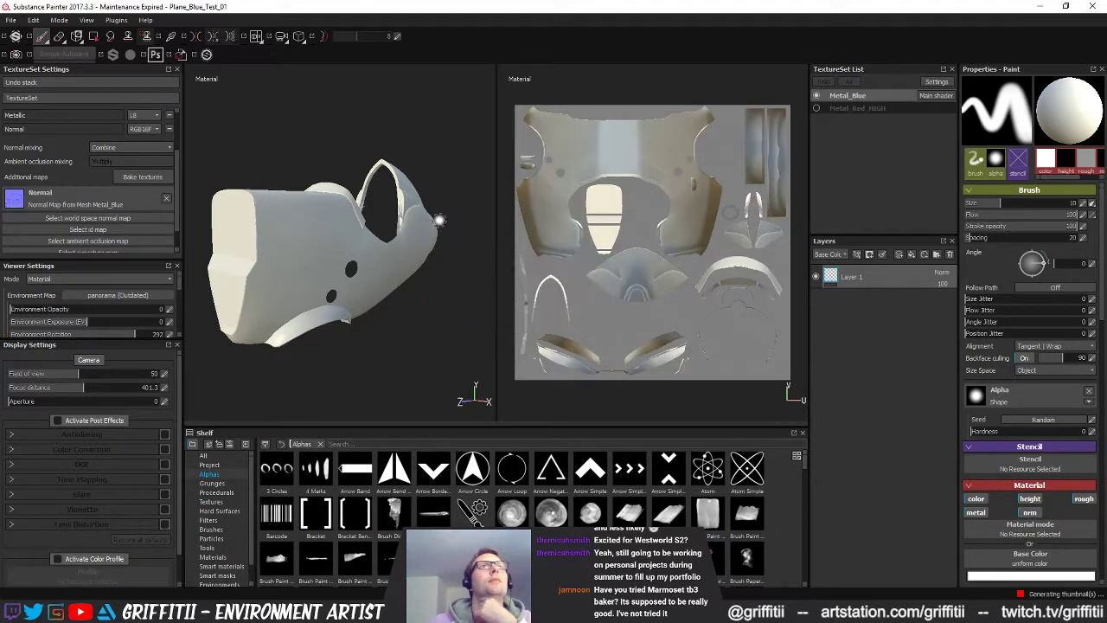
- Inspect the baked normal map around the body's arched opening from close up under rotated environment lighting
mouse_move(389, 322)
left_mouse_down("alt")
mouse_move(459, 321)
mouse_move(394, 315)
left_mouse_up("alt")
mouse_move(422, 308)
right_mouse_down("shift")
mouse_move(395, 305)
mouse_move(413, 302)
right_mouse_up("shift")
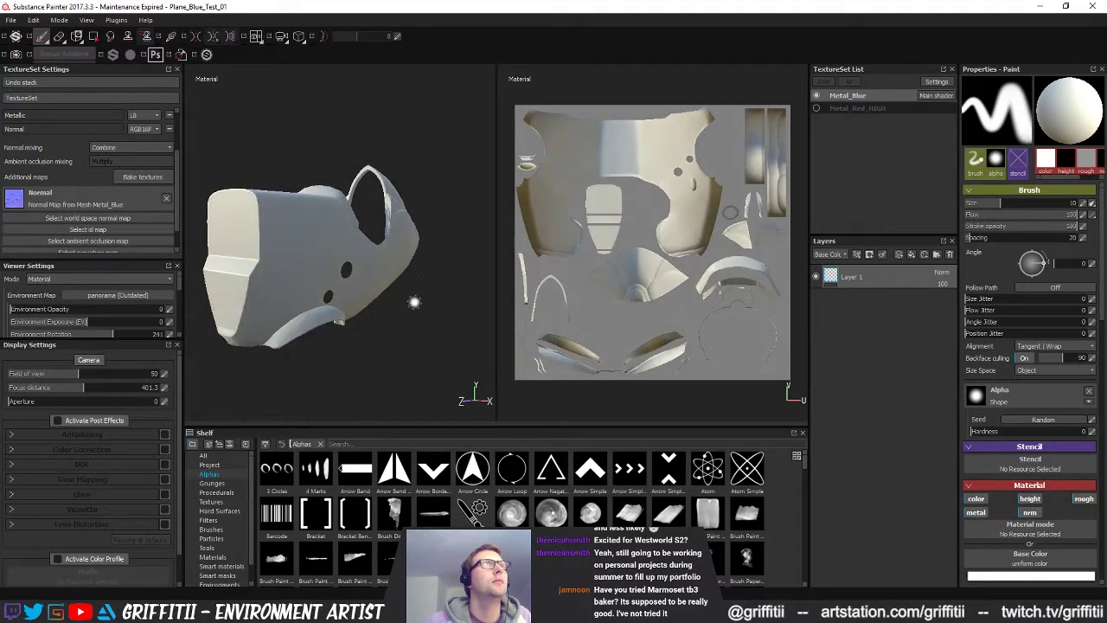
left_click_drag(414, 301, 380, 315, "alt")
middle_click_drag(381, 315, 328, 299, "alt")
mouse_move(329, 300)
right_mouse_down("alt")
mouse_move(349, 283)
mouse_move(313, 266)
right_mouse_up("alt")
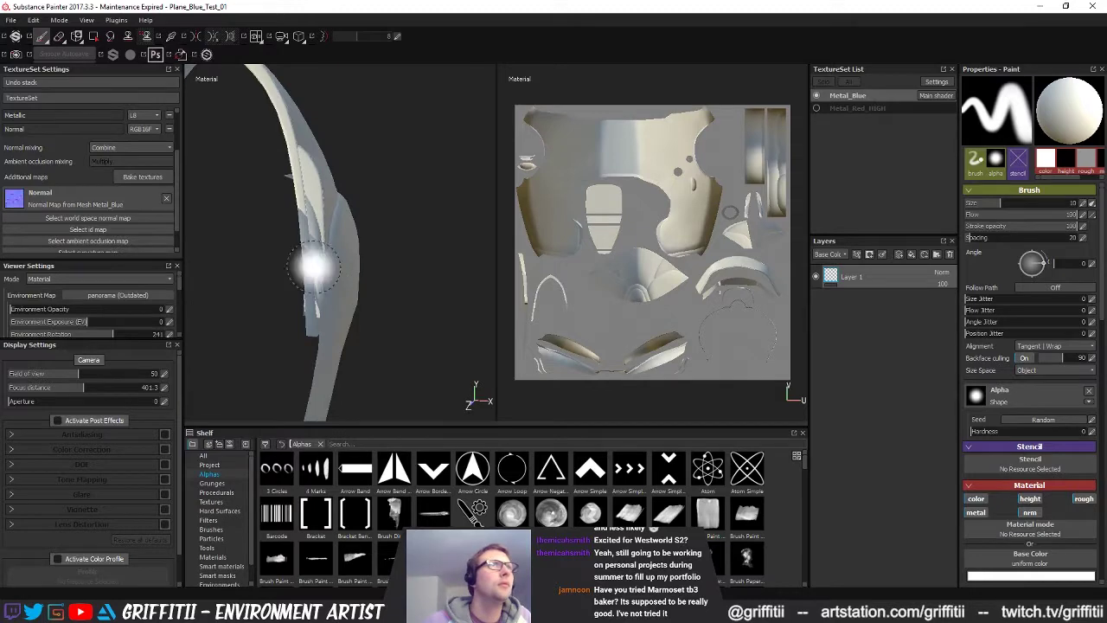
left_click_drag(383, 334, 379, 331, "alt")
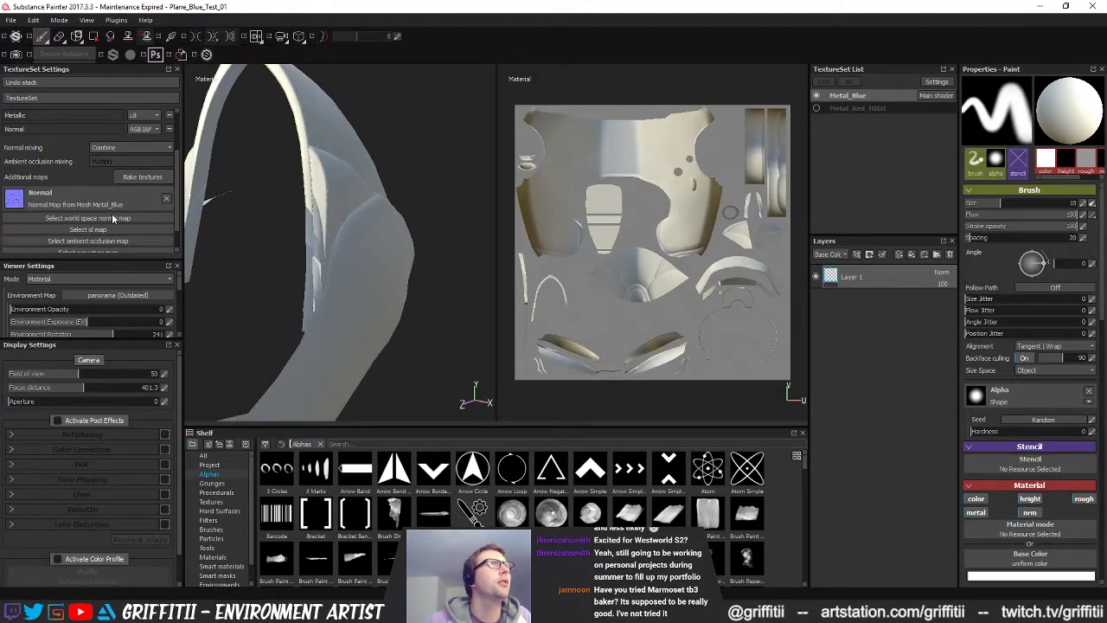
- Set the max frontal and max rear distances to 0.1 and rebake the Metal_Blue normal map
left_click(129, 179)
left_click(708, 292)
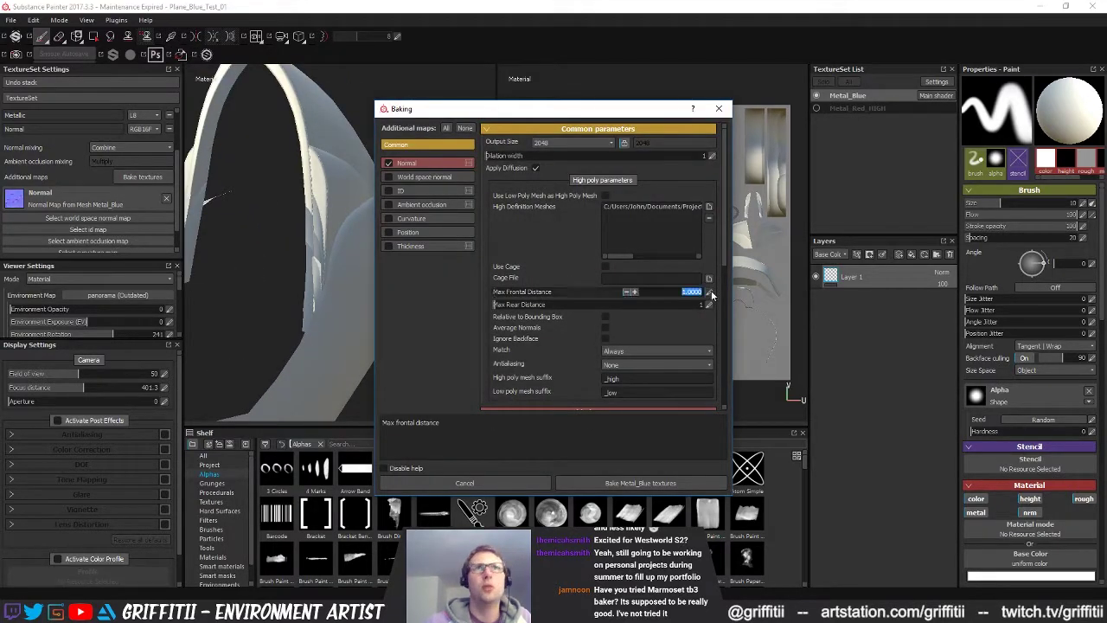
key("Return")
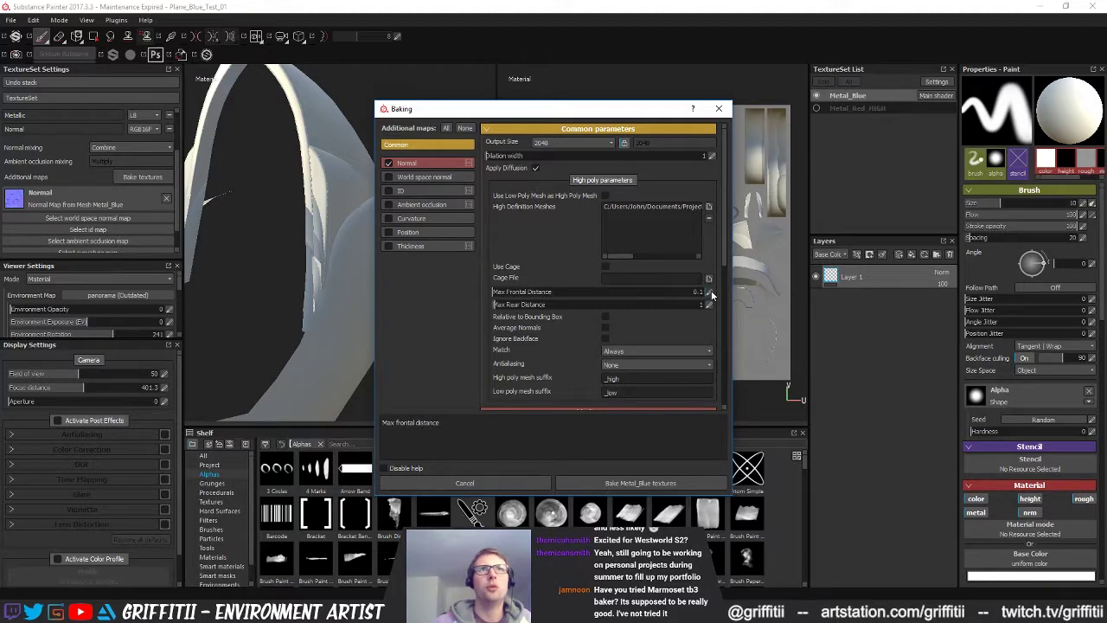
left_click(709, 305)
type("0.1")
key("Return")
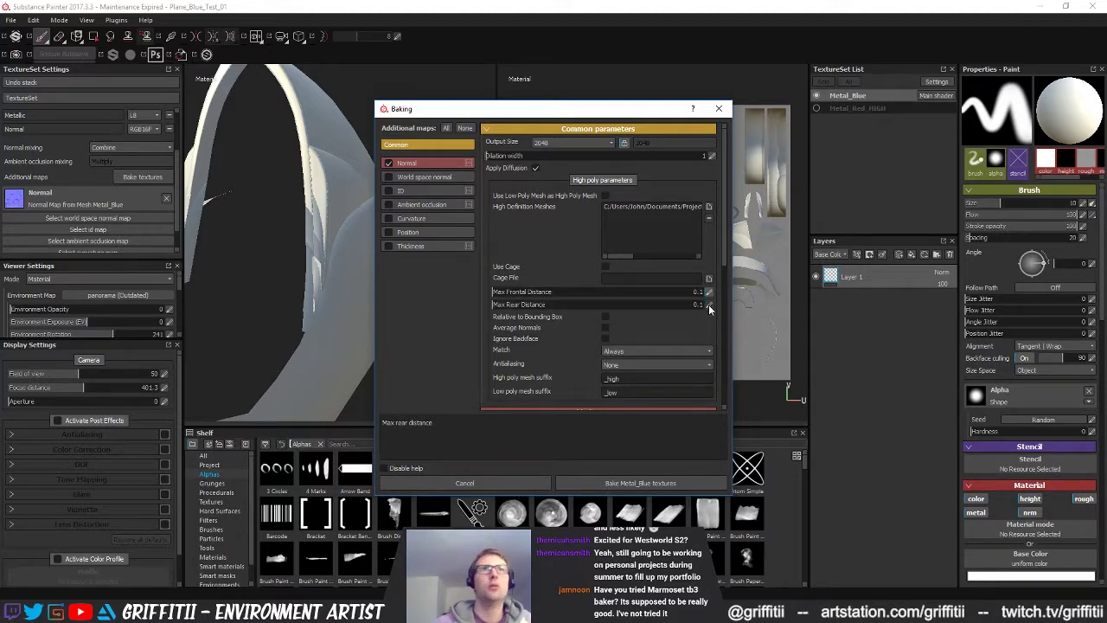
left_click(637, 484)
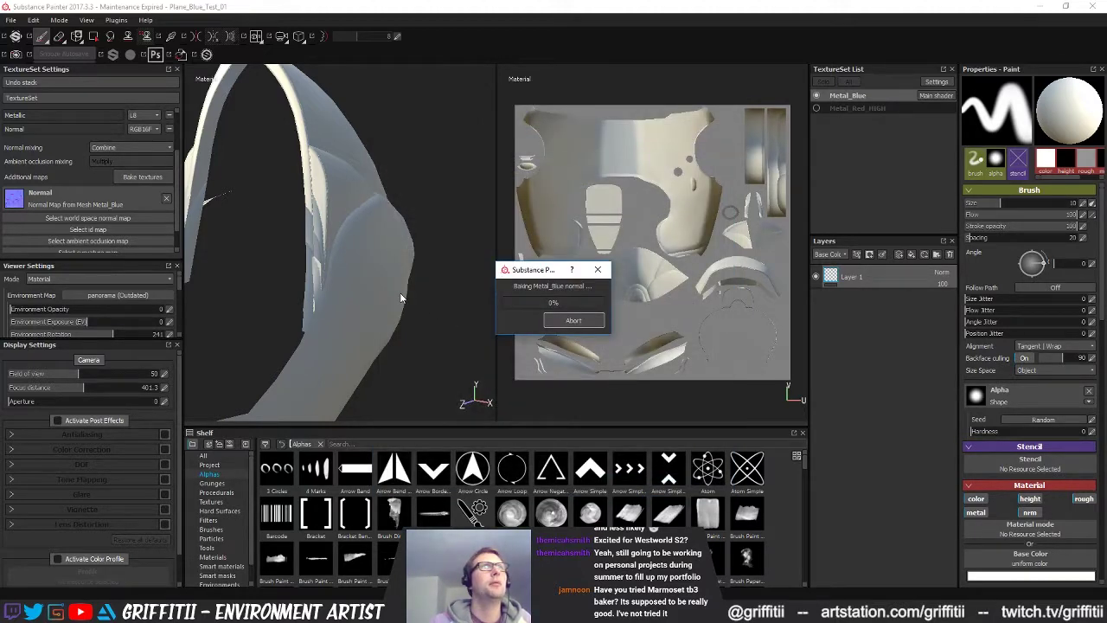
key("Return")
- Inspect the rebaked body's arch, nose and sides from several angles while rotating the environment lighting
mouse_move(393, 363)
left_mouse_down("alt")
mouse_move(412, 324)
mouse_move(379, 294)
mouse_move(405, 319)
mouse_move(286, 316)
mouse_move(380, 278)
mouse_move(315, 280)
mouse_move(348, 328)
mouse_move(332, 311)
mouse_move(410, 295)
mouse_move(306, 268)
mouse_move(477, 286)
mouse_move(195, 290)
mouse_move(353, 239)
left_mouse_up("alt")
right_click_drag(353, 239, 569, 253, "alt")
mouse_move(381, 259)
left_mouse_down("alt")
mouse_move(453, 263)
mouse_move(309, 283)
mouse_move(430, 300)
left_mouse_up("alt")
right_click_drag(430, 300, 337, 287, "alt")
left_click_drag(337, 288, 419, 368, "alt")
left_click_drag(447, 381, 321, 321, "alt")
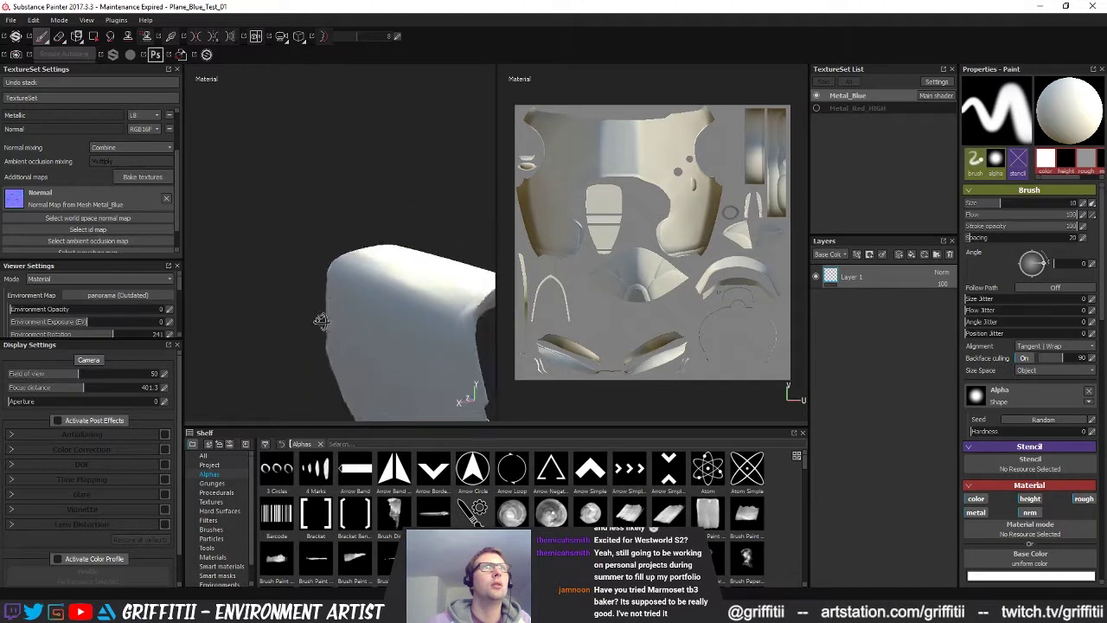
right_click_drag(406, 333, 596, 338, "alt")
left_click_drag(424, 298, 456, 269, "alt")
left_click_drag(342, 287, 226, 388, "alt")
middle_click_drag(290, 347, 424, 303, "alt")
left_click_drag(424, 302, 294, 311, "alt")
right_click_drag(294, 312, 333, 313, "shift")
left_click_drag(332, 313, 357, 311, "alt")
mouse_move(641, 298)
right_mouse_down("shift")
mouse_move(627, 296)
mouse_move(651, 291)
right_mouse_up("shift")
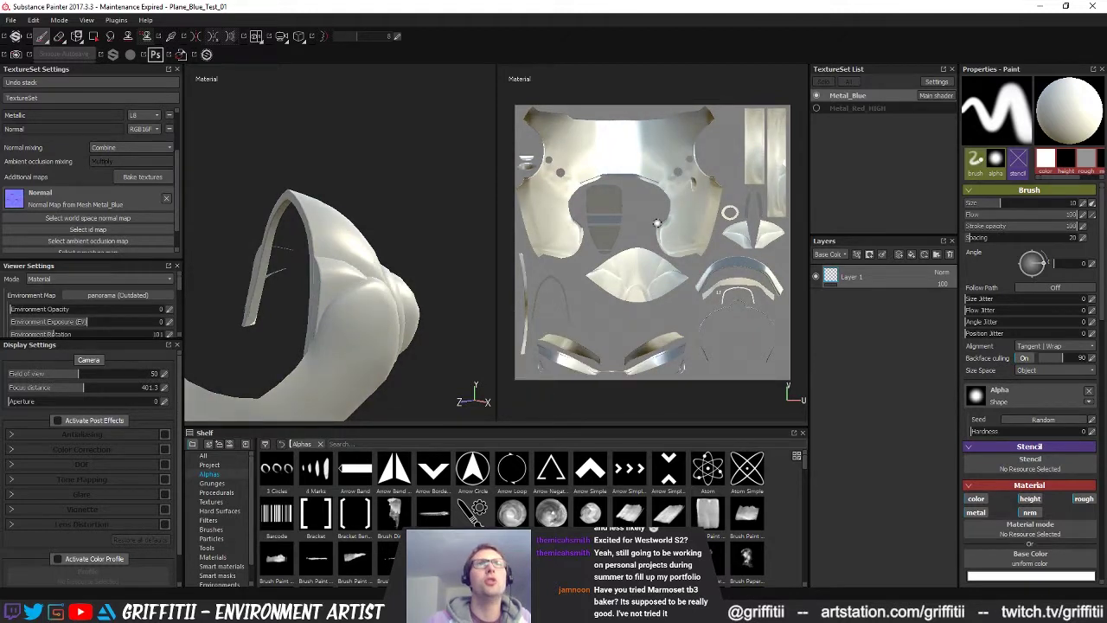
- Examine the baked shading on the UV layout and along the body's sides and openings under different lighting
scroll(658, 225, "up", 8)
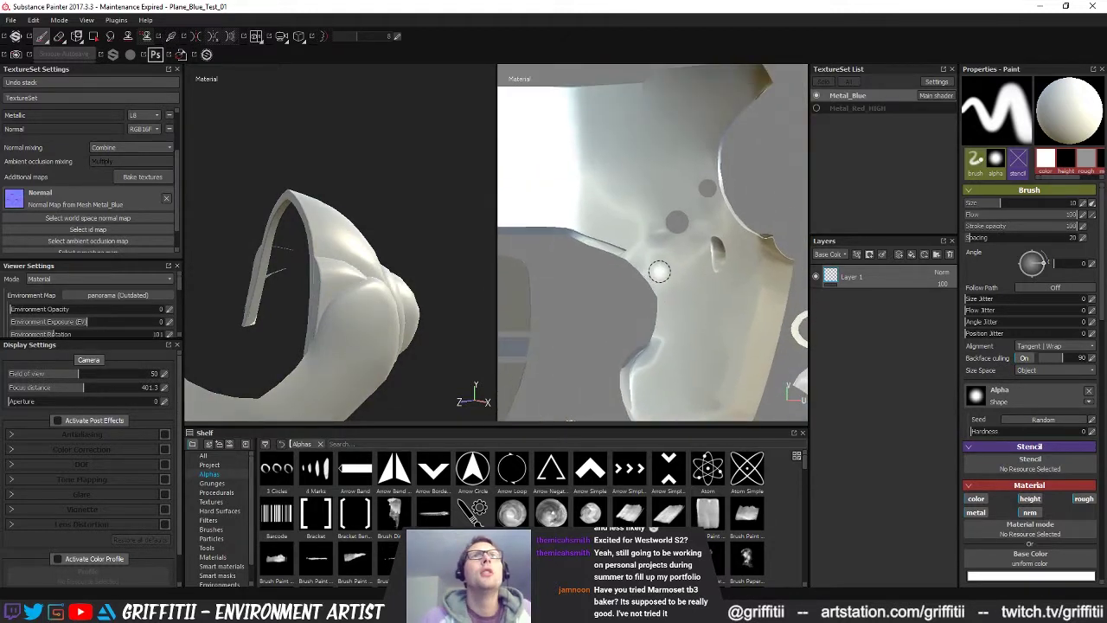
scroll(657, 250, "down", 8)
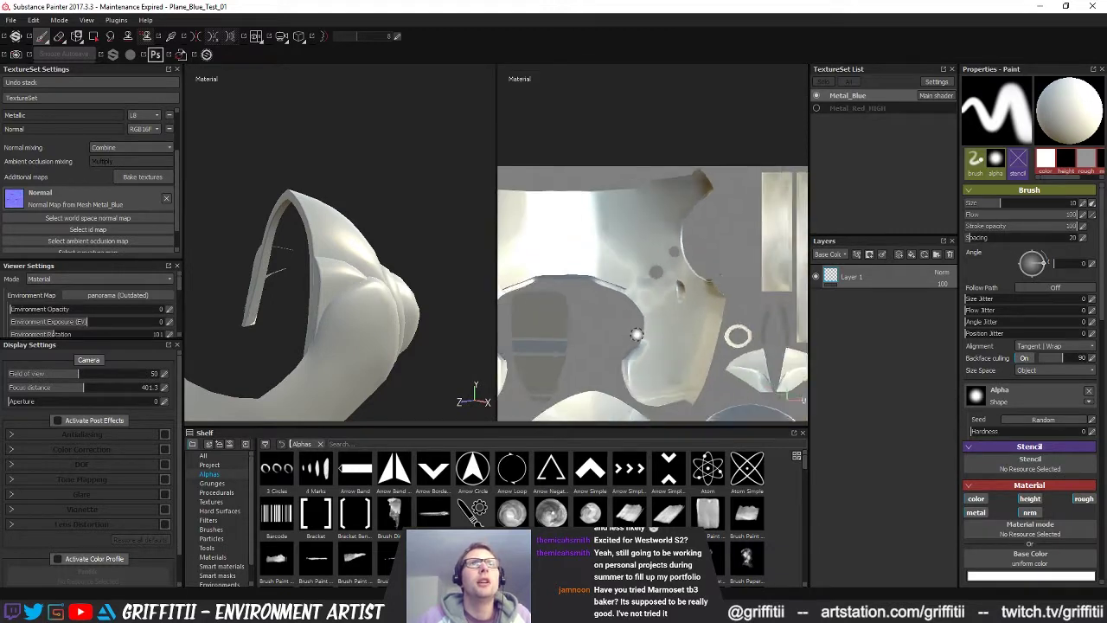
scroll(667, 228, "down", 4)
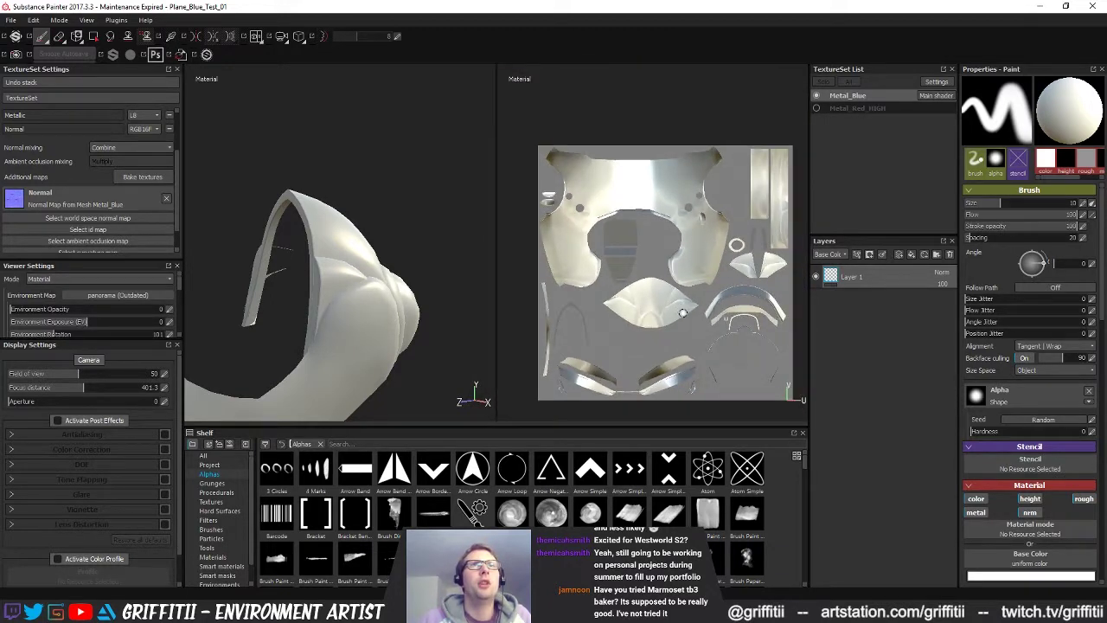
middle_click_drag(333, 373, 462, 198, "alt")
left_click_drag(462, 198, 458, 303, "alt")
mouse_move(458, 304)
right_mouse_down("shift")
mouse_move(442, 300)
mouse_move(463, 297)
right_mouse_up("shift")
left_click_drag(463, 296, 375, 323, "alt")
scroll(375, 323, "down", 4)
left_click_drag(315, 299, 389, 289, "alt")
left_click_drag(268, 283, 352, 262, "alt")
right_click_drag(352, 262, 382, 279, "shift")
left_click_drag(382, 279, 383, 244, "alt")
right_click_drag(384, 244, 713, 338, "alt")
left_click_drag(380, 298, 408, 296, "alt")
- Set the max frontal and max rear distances to 0.05 and rebake the Metal_Blue normal map
left_click(141, 177)
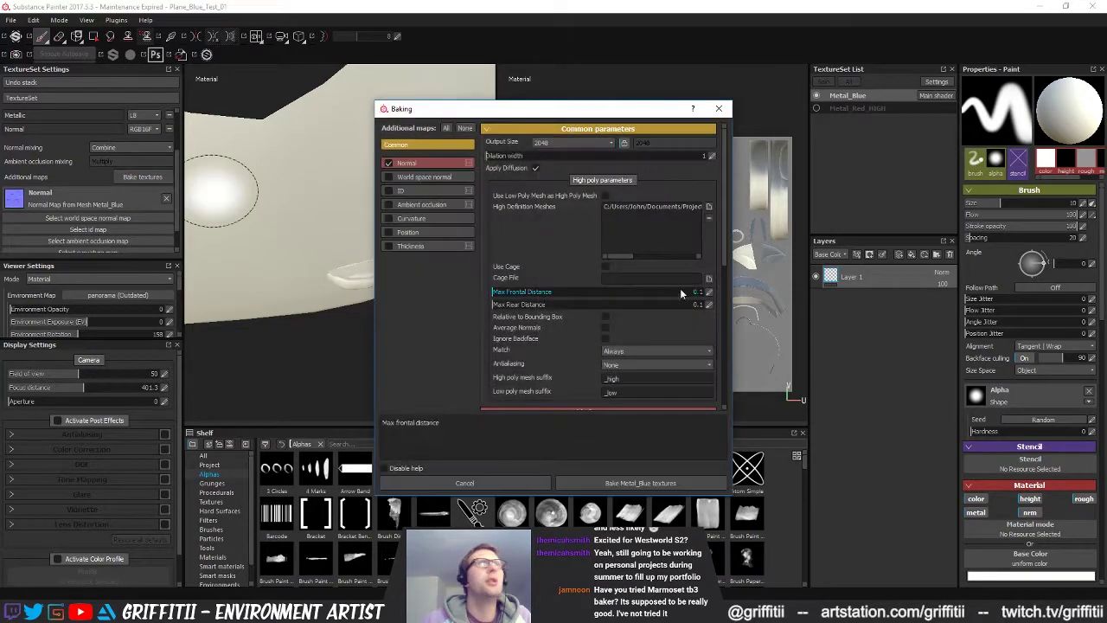
left_click(710, 294)
type("0.05")
key("Return")
left_click(710, 305)
type("0.05")
key("Return")
left_click(666, 481)
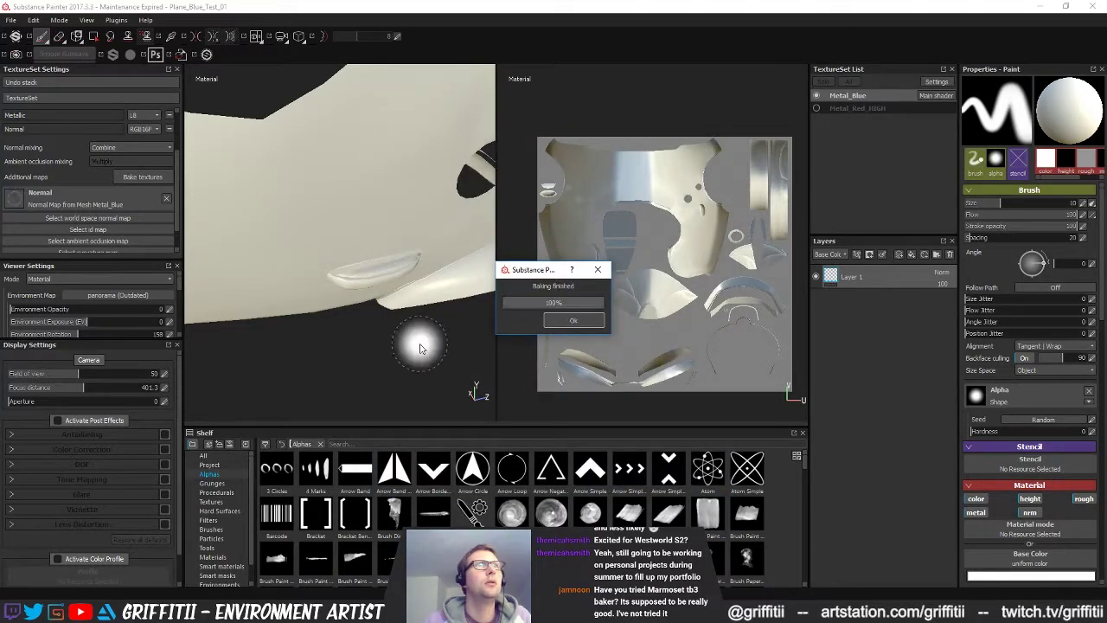
key("Return")
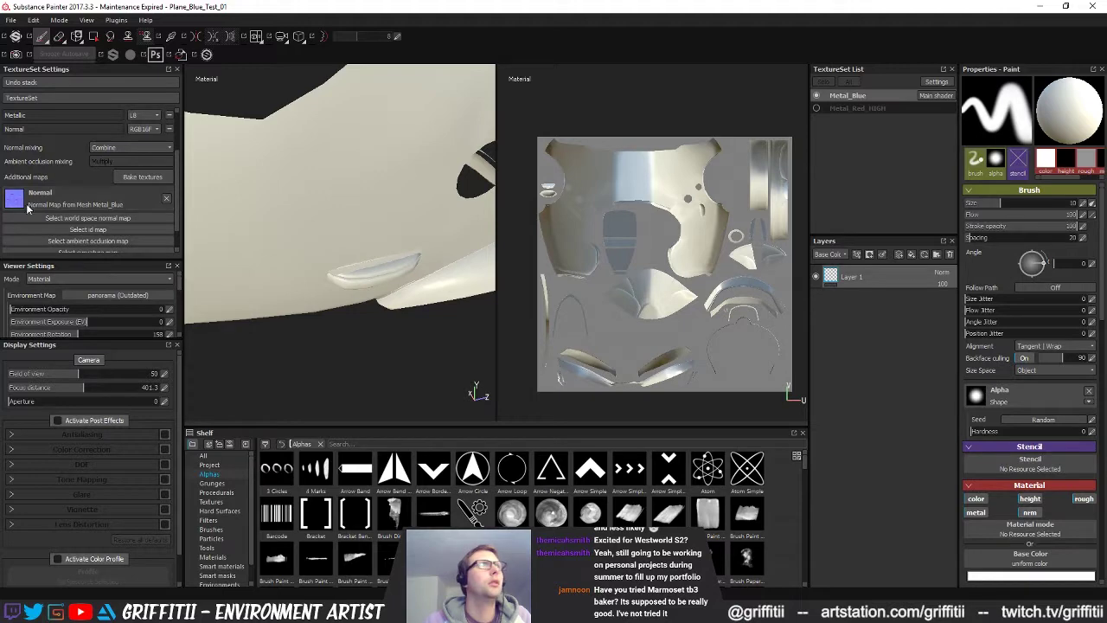
- Set the max frontal and max rear distances to 0.15 and rebake the Metal_Blue normal map
left_click(137, 178)
type("0.15")
key("Return")
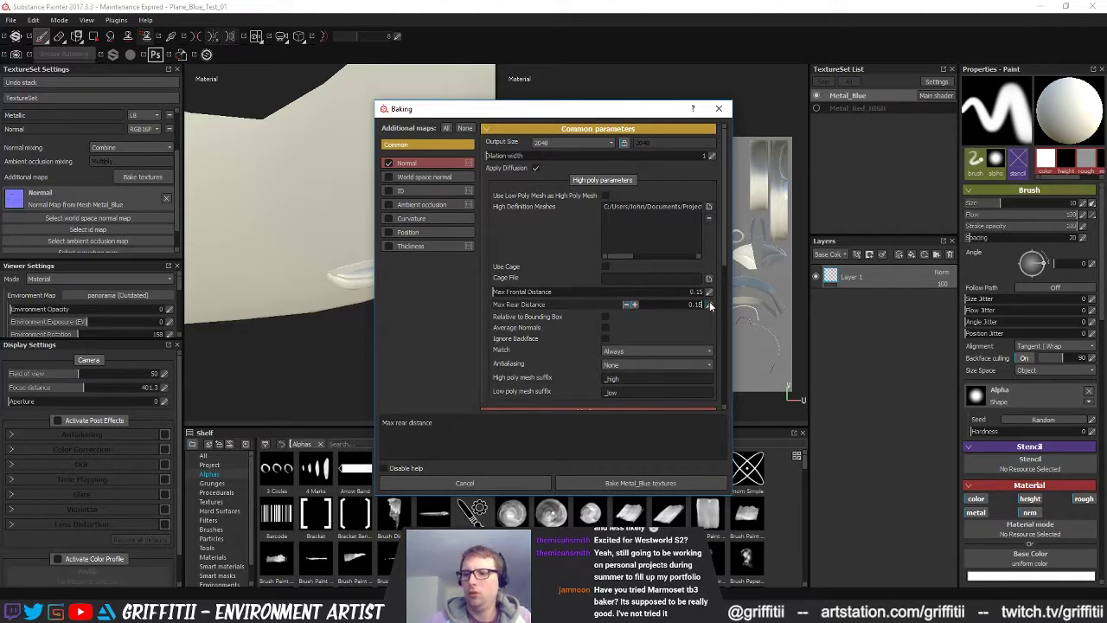
left_click(624, 483)
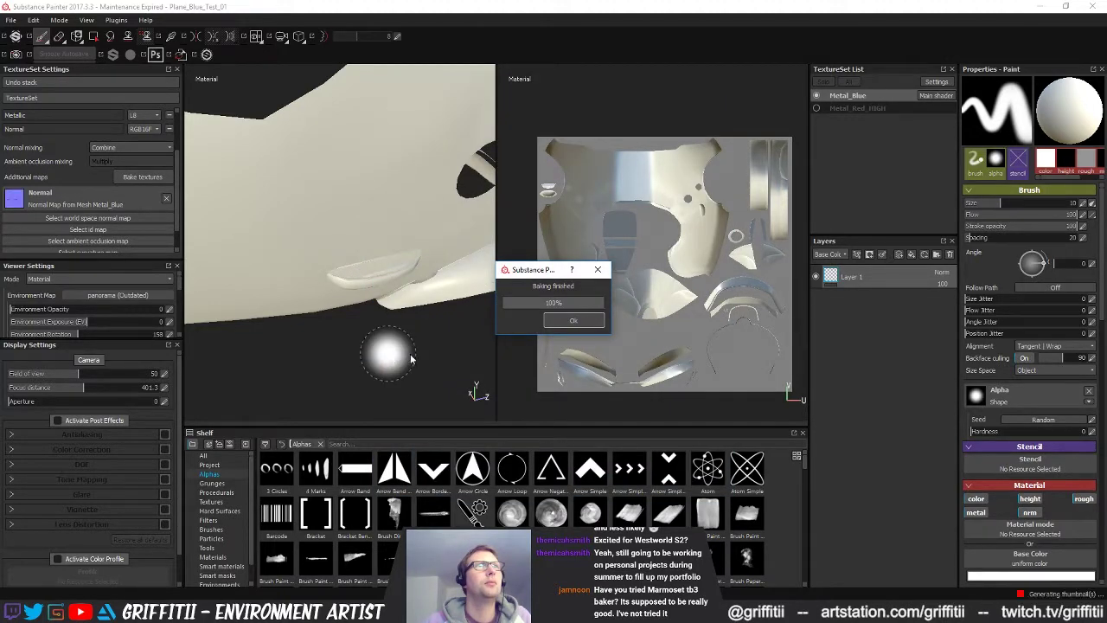
left_click(563, 320)
- Check the body's shading, return both max ray distances to 0.1 and rebake the Metal_Blue normal map
right_click_drag(403, 308, 225, 279, "alt")
left_click_drag(328, 302, 538, 227, "alt")
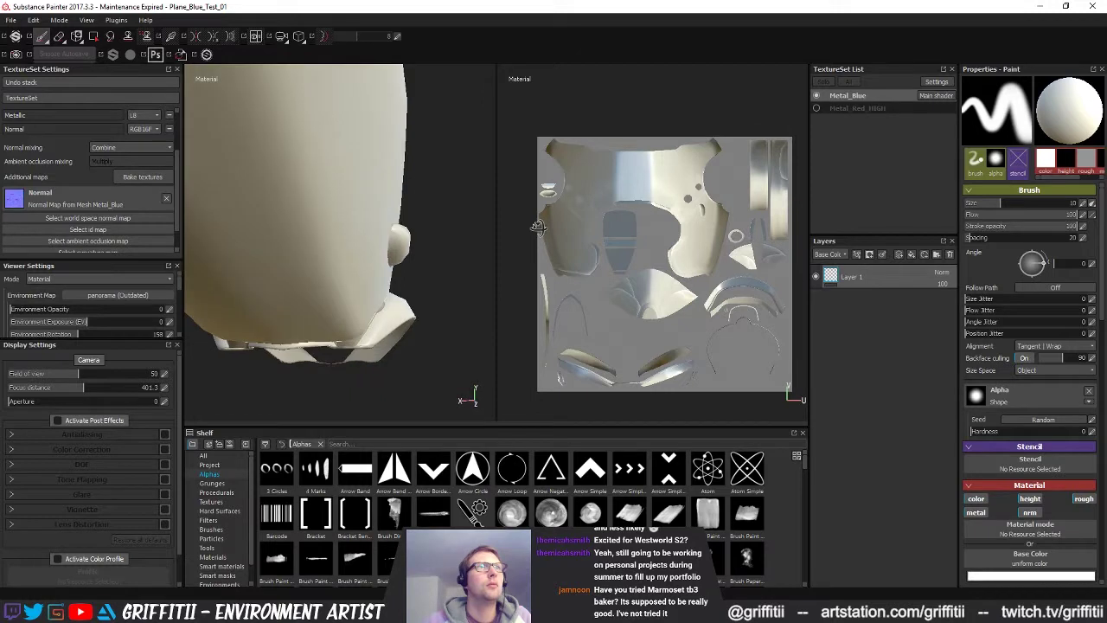
mouse_move(397, 313)
left_mouse_down("alt")
mouse_move(373, 218)
mouse_move(407, 259)
mouse_move(403, 322)
mouse_move(302, 346)
mouse_move(346, 395)
mouse_move(312, 360)
mouse_move(338, 358)
mouse_move(395, 383)
left_mouse_up("alt")
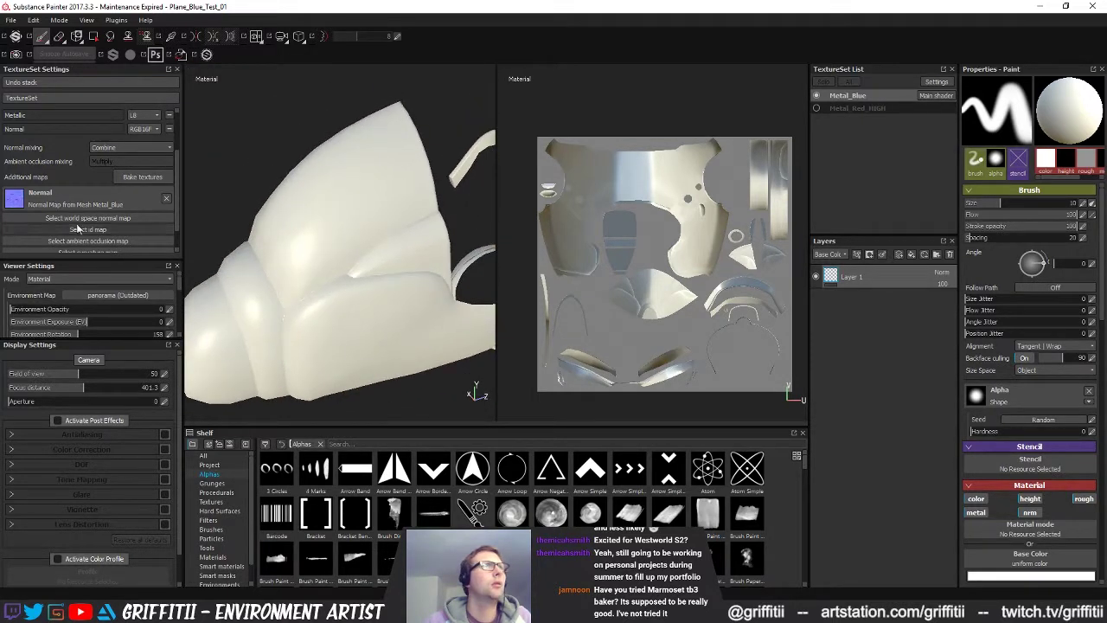
left_click(143, 177)
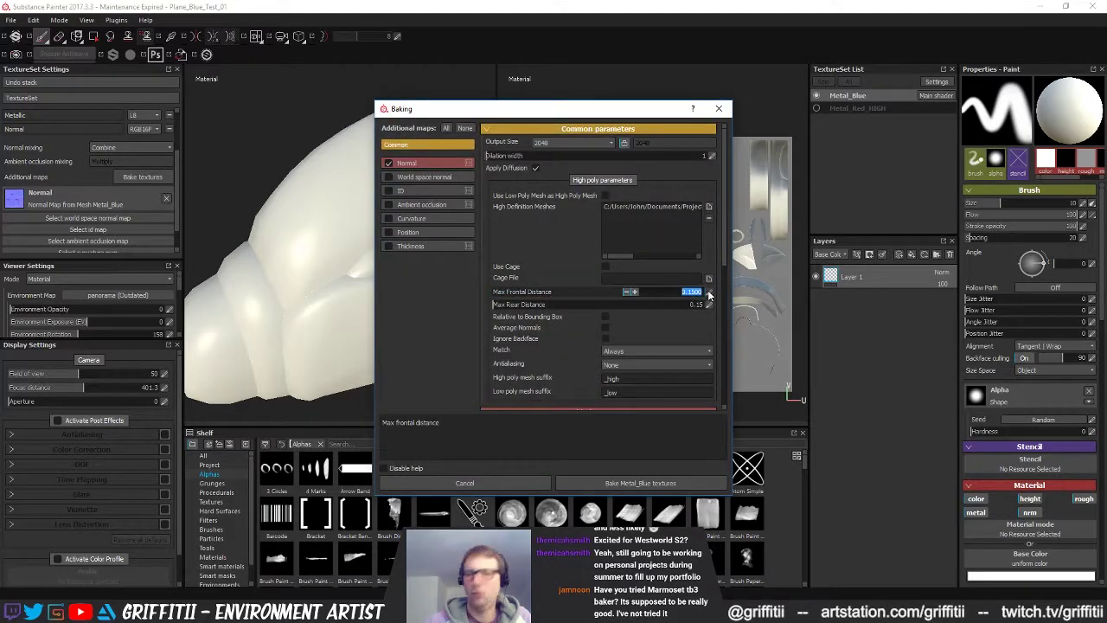
type("0.1")
key("Return")
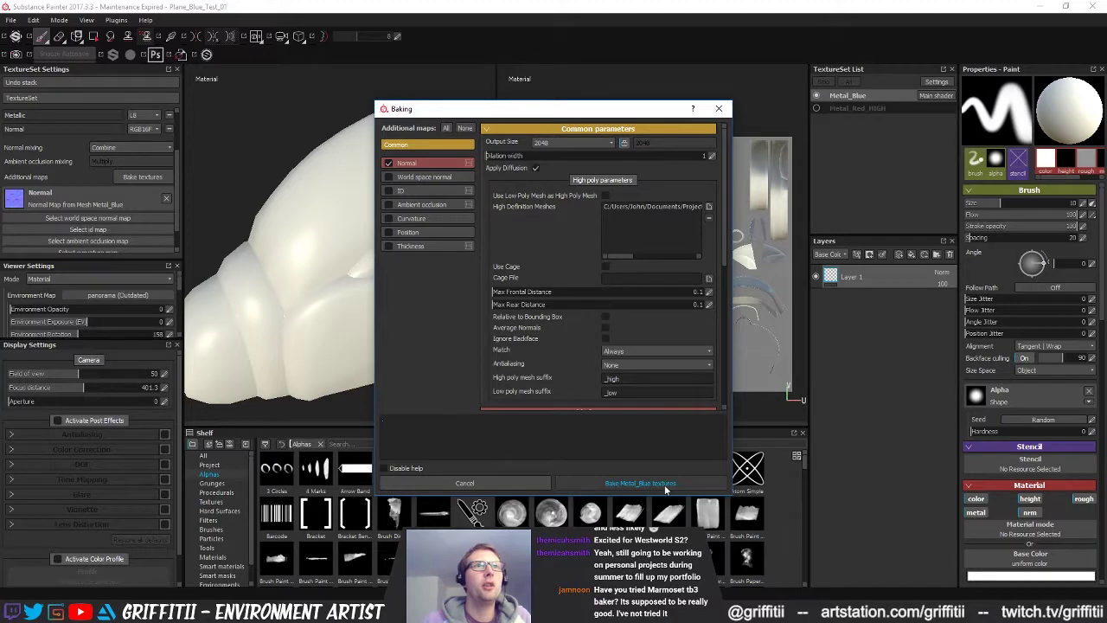
left_click(664, 484)
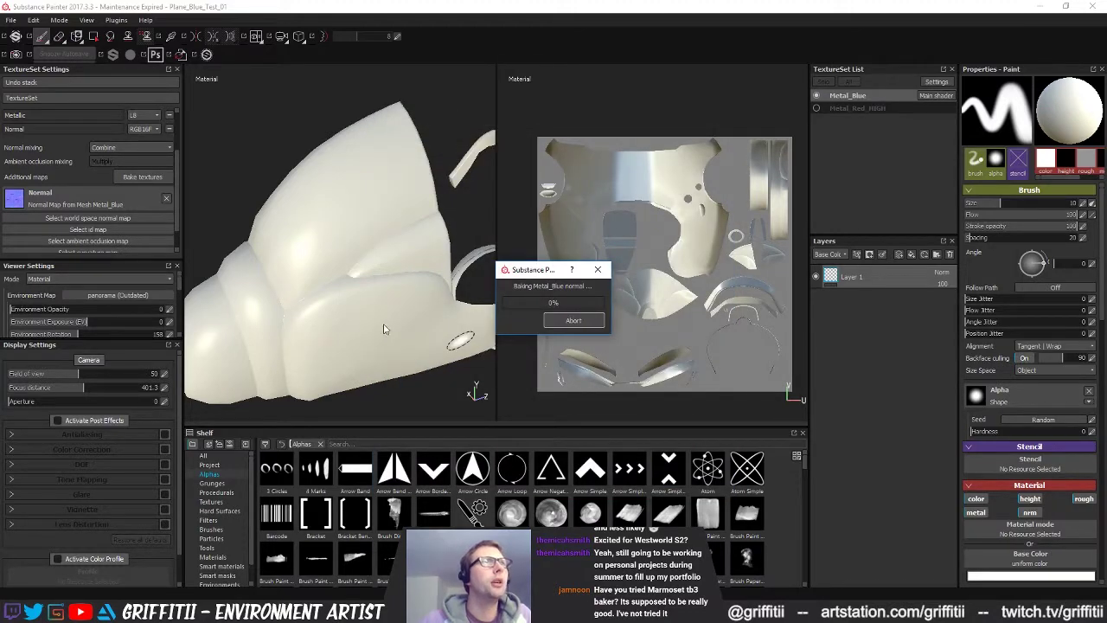
key("Return")
- Inspect the new normal bake on the body's flat end and sides while rotating the environment lighting
middle_click_drag(448, 341, 371, 342, "alt")
left_click_drag(371, 342, 319, 279, "alt")
right_click_drag(318, 279, 216, 277, "alt")
left_click_drag(216, 277, 285, 279, "alt")
right_click_drag(285, 280, 455, 279, "shift")
left_click_drag(353, 279, 455, 289, "alt")
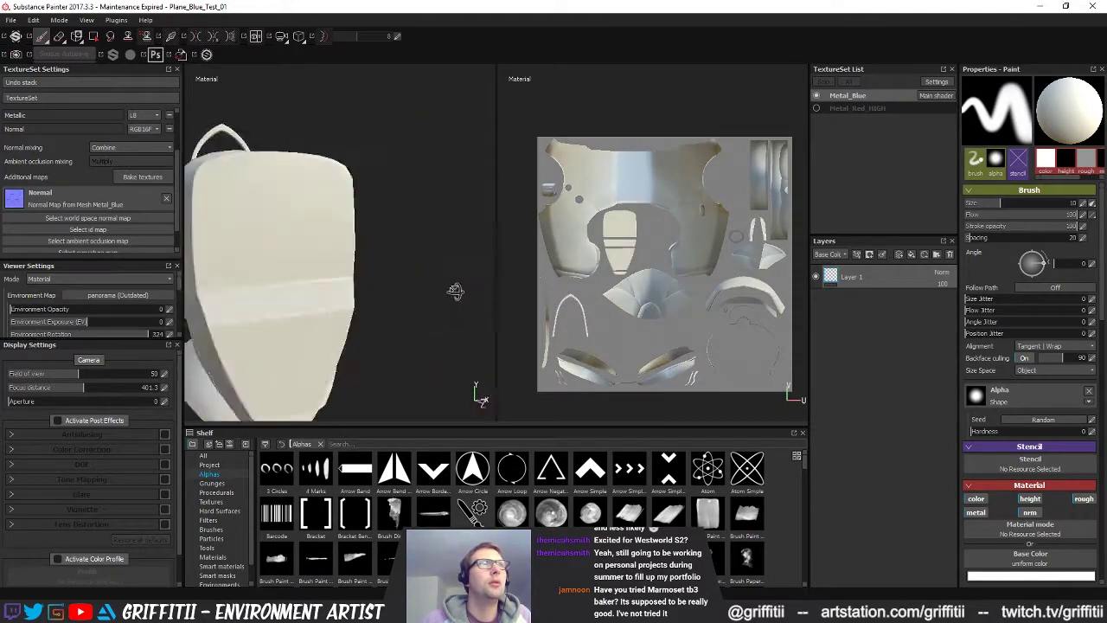
right_click_drag(455, 290, 302, 287, "alt")
middle_click_drag(365, 304, 433, 305, "alt")
left_click_drag(433, 304, 510, 308, "alt")
left_click_drag(433, 279, 324, 291, "alt")
right_click_drag(324, 290, 365, 290, "alt")
left_click_drag(365, 291, 386, 289, "alt")
- Examine the remaining sides of the baked body from near and far under changing environment lighting
mouse_move(386, 290)
right_mouse_down("shift")
mouse_move(446, 287)
mouse_move(370, 285)
mouse_move(384, 286)
right_mouse_up("shift")
left_click_drag(384, 285, 432, 301, "alt")
right_click_drag(393, 299, 386, 297, "shift")
right_click_drag(414, 249, 425, 291, "alt")
left_click_drag(424, 292, 383, 295, "alt")
mouse_move(383, 294)
right_mouse_down("alt")
mouse_move(398, 311)
mouse_move(499, 297)
right_mouse_up("alt")
left_click_drag(487, 297, 294, 298, "alt")
middle_click_drag(295, 299, 464, 325, "alt")
left_click_drag(465, 325, 366, 299, "alt")
right_click_drag(417, 289, 371, 282, "shift")
mouse_move(424, 281)
left_mouse_down("alt")
mouse_move(356, 299)
mouse_move(494, 302)
mouse_move(455, 294)
left_mouse_up("alt")
- Switch to MODO and close the Mechanical_Plane_A_v020b.lxo scene without saving its changes
scroll(463, 294, "up", 3)
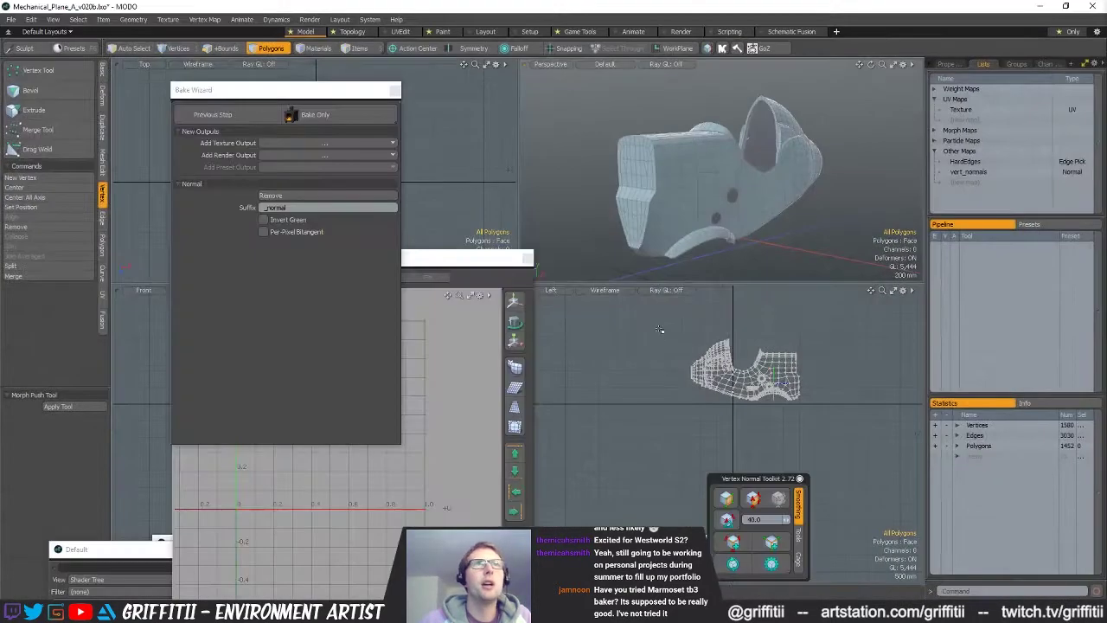
mouse_move(753, 186)
left_mouse_down("alt")
mouse_move(786, 164)
mouse_move(808, 220)
left_mouse_up("alt")
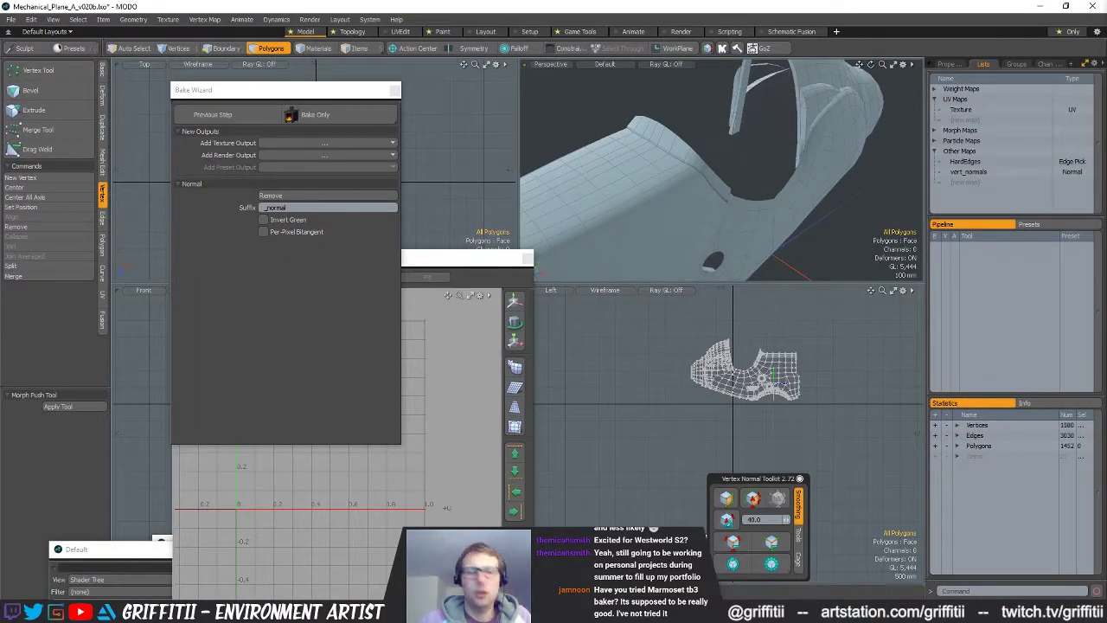
key("ctrl+w")
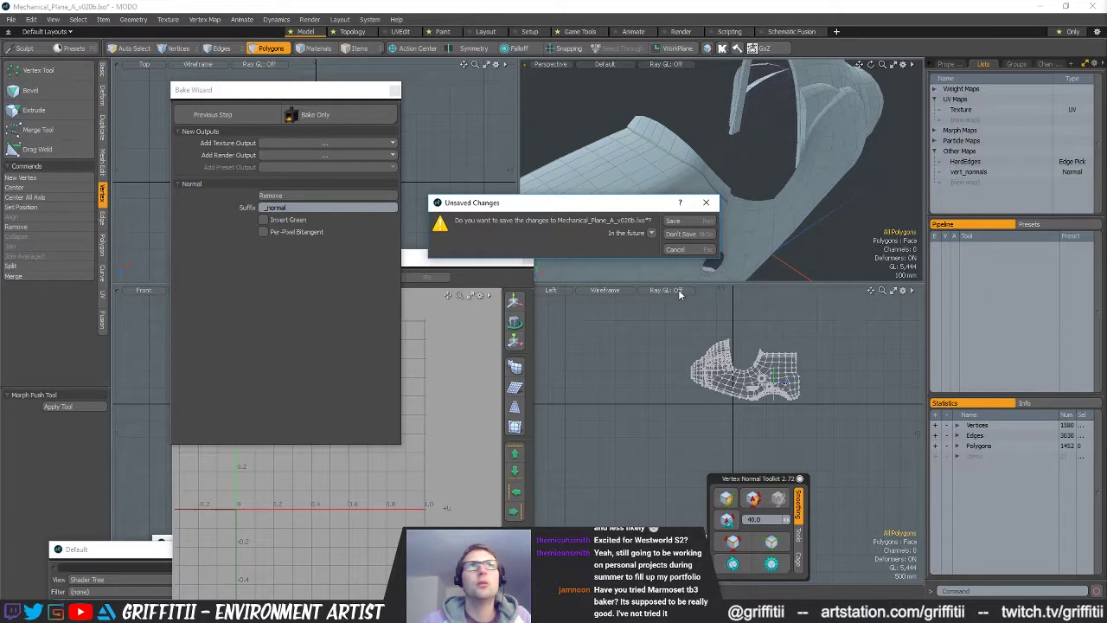
left_click(674, 232)
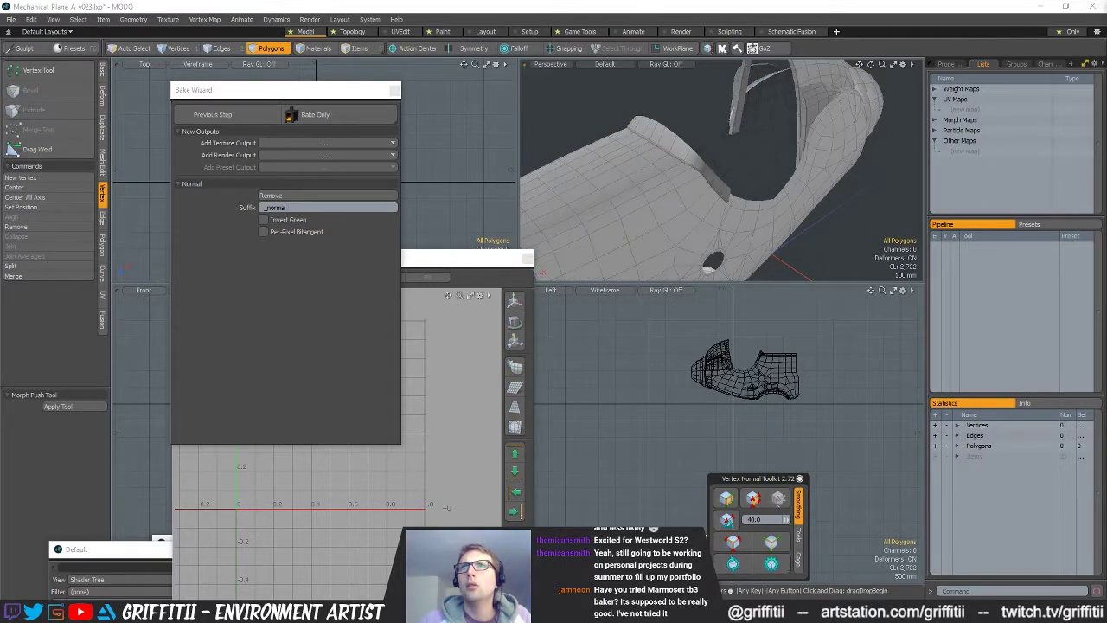
- Examine the ends of the thin strips inside the arched opening of the Mechanical_Plane_A_v023 body
double_click(703, 170)
scroll(703, 169, "up", 2)
left_click_drag(705, 173, 802, 220, "alt")
scroll(779, 214, "up", 4)
left_click_drag(741, 202, 754, 165, "alt")
left_click(828, 110)
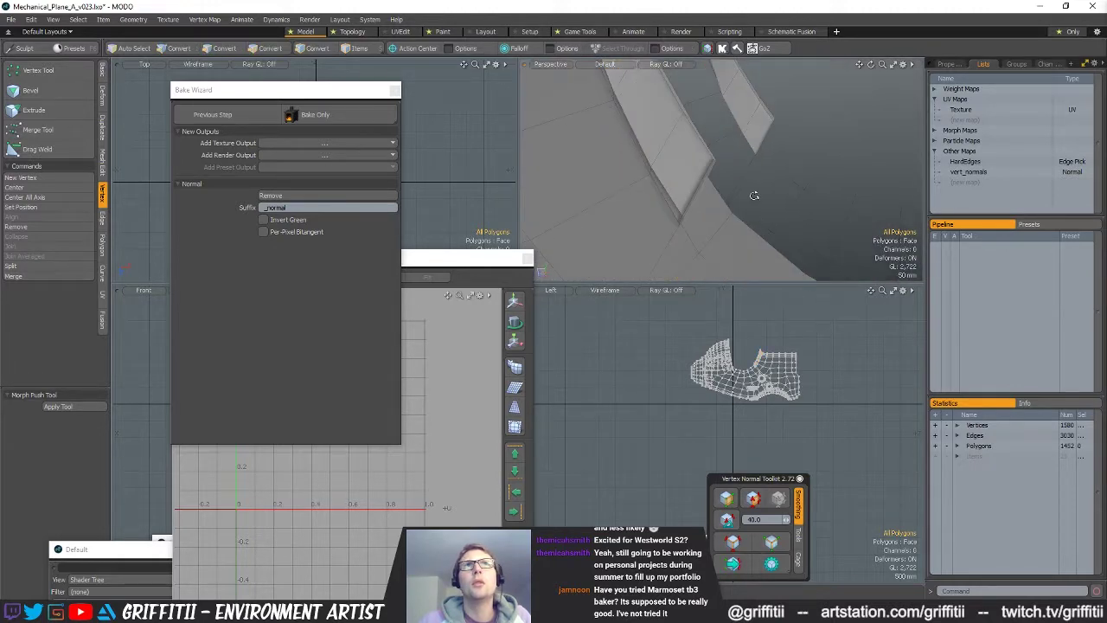
left_click_drag(833, 223, 741, 151, "alt")
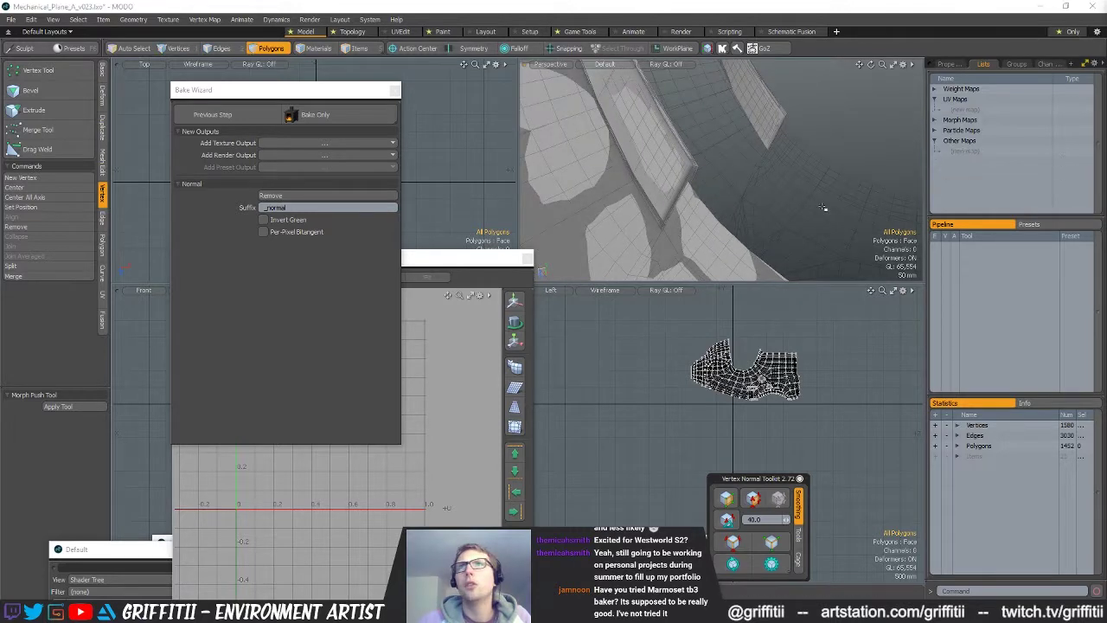
- Select all polygons of the thin strips inside the arched opening and hide the rest of the body
double_click(675, 154)
left_click_drag(723, 154, 741, 183, "alt")
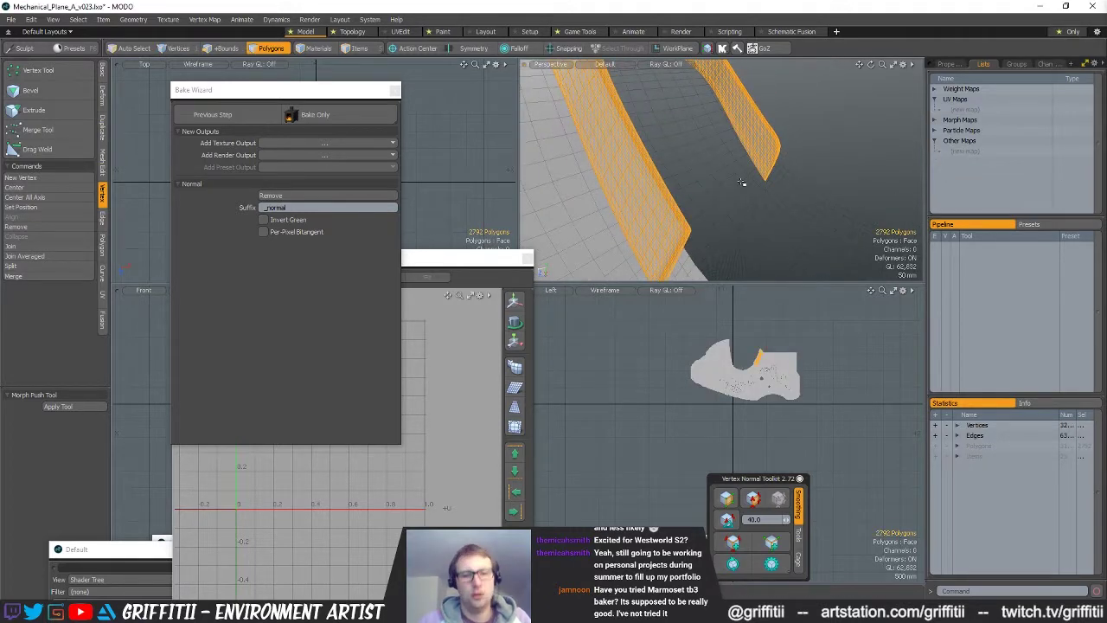
key("shift+h")
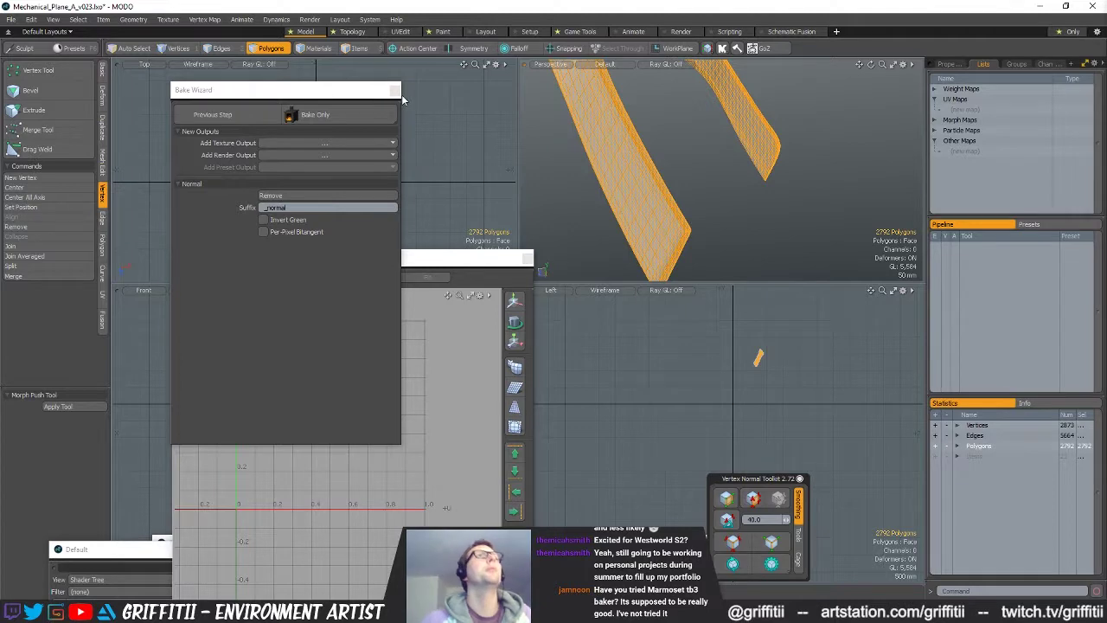
- Remove one half of the thin strips up to the body's centre line
left_click_drag(367, 93, 399, 326)
key("shift+a")
scroll(385, 164, "up", 5)
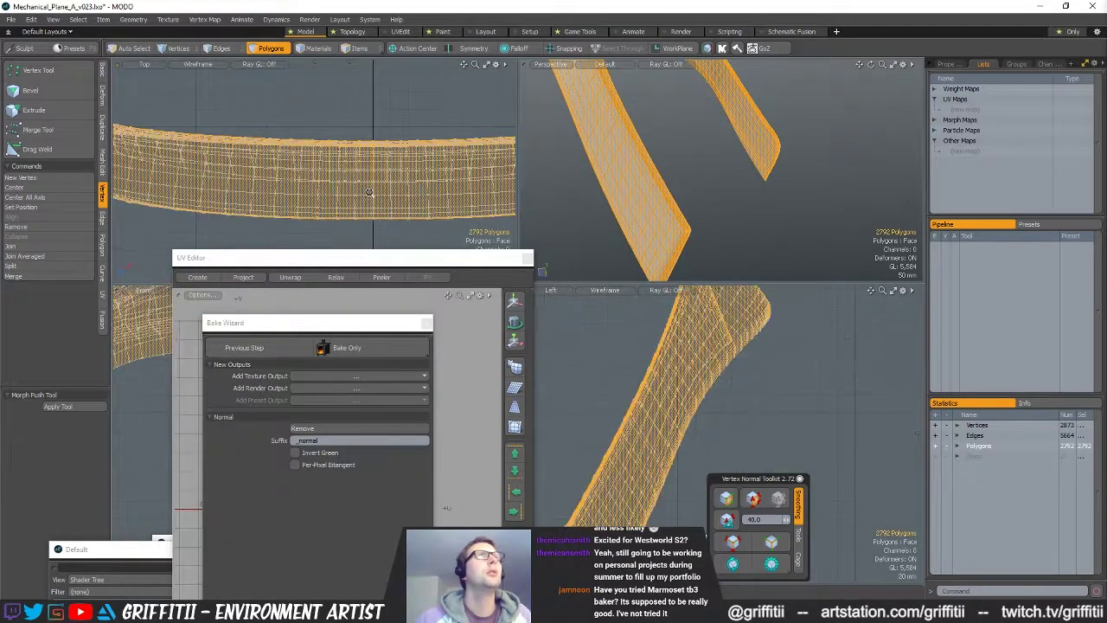
left_click_drag(368, 135, 370, 143)
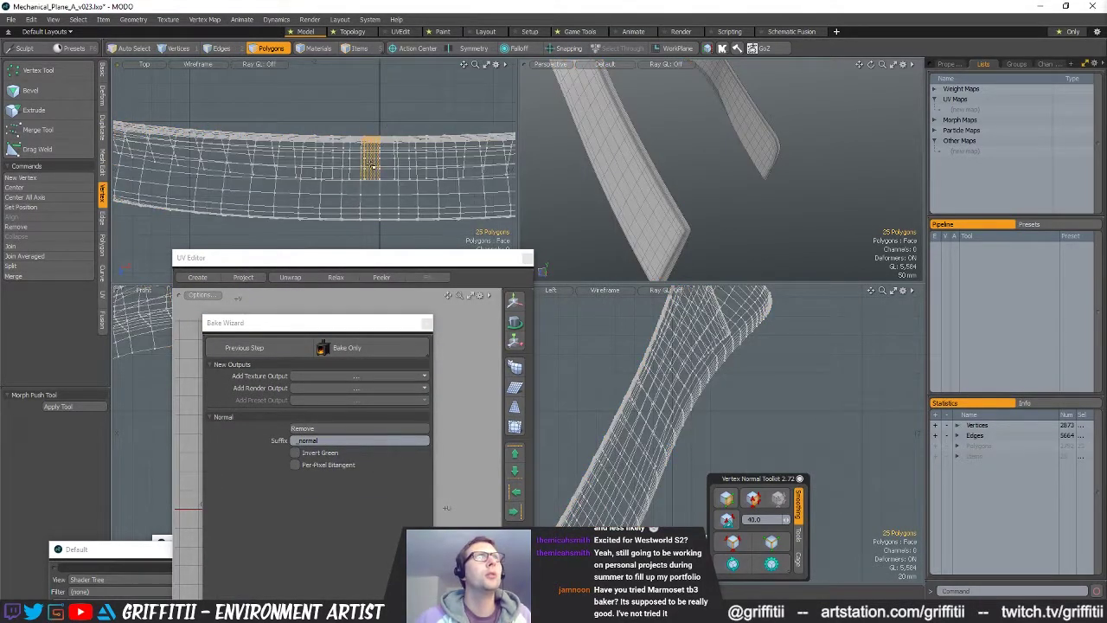
double_click(339, 139)
key("h")
- Mirror the remaining half of the strips across the X axis with snapping enabled
key("shift+v")
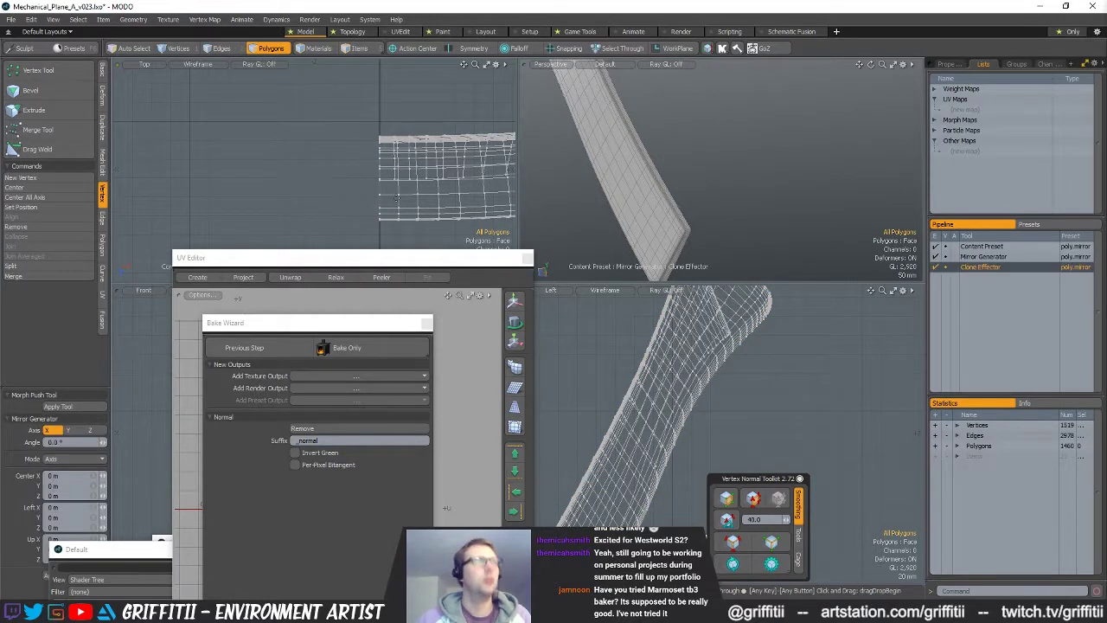
key("x")
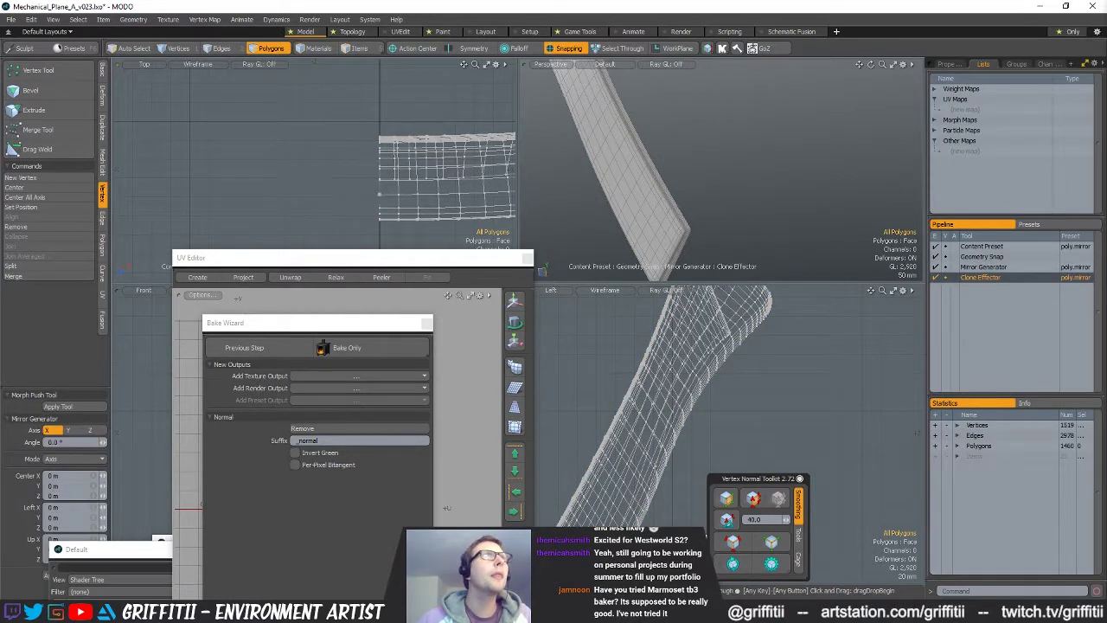
left_click(379, 198)
key("space")
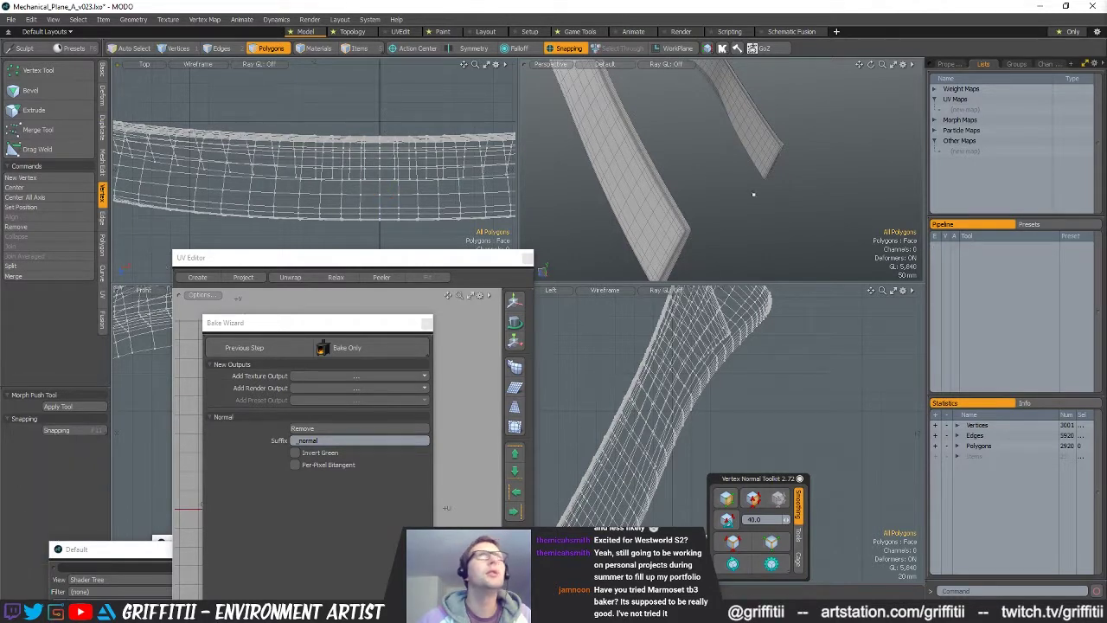
- Unhide the rest of the body and copy the low-poly side block's polygons into a separate mesh, with the low-poly body hidden
scroll(756, 202, "down", 2)
left_click_drag(756, 203, 810, 178, "alt+shift")
key("u")
scroll(778, 206, "down", 2)
left_click_drag(635, 208, 853, 216, "ctrl+alt")
scroll(749, 225, "down", 2)
left_click_drag(675, 173, 820, 220, "alt")
double_click(659, 188)
left_click_drag(659, 188, 699, 218, "alt")
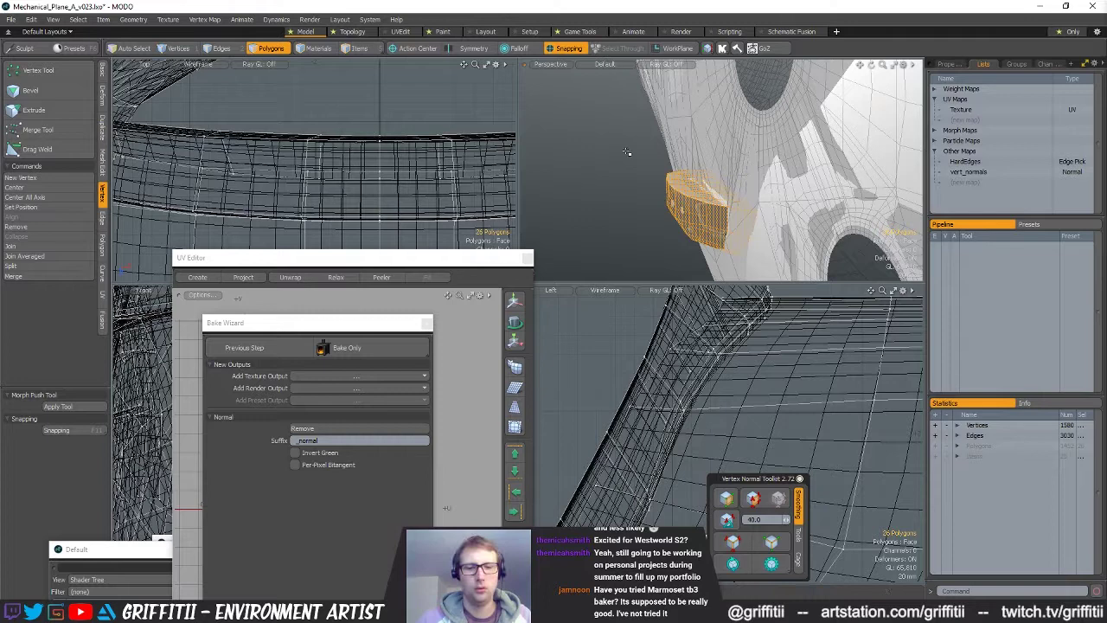
key("ctrl+z")
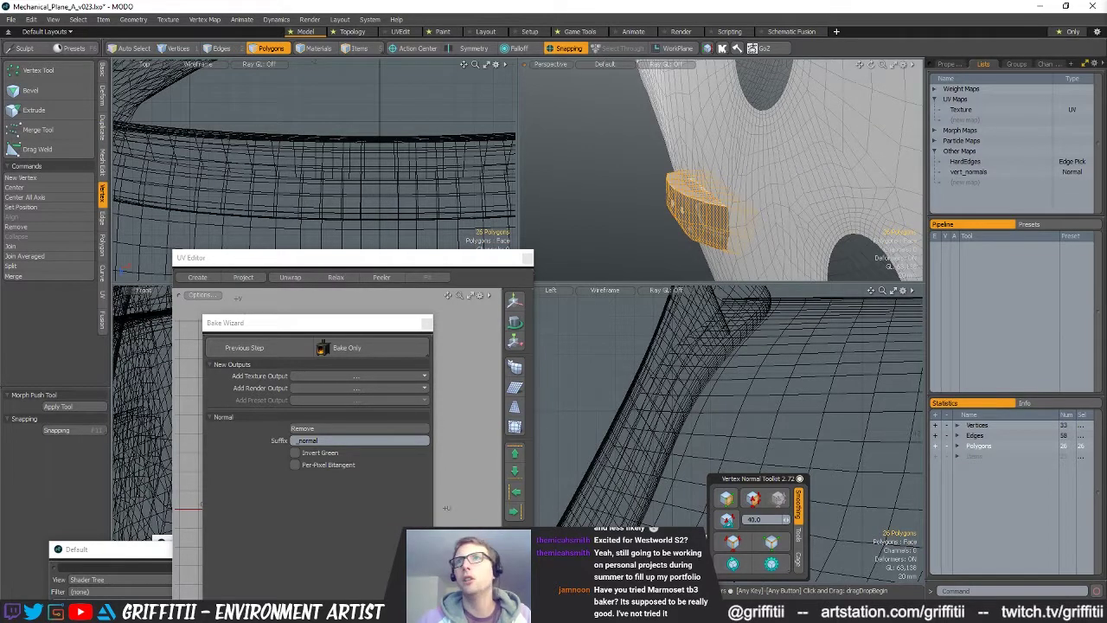
- Remove the old high-poly side block from the body and assign a material to the copied low-poly block
left_click(701, 204)
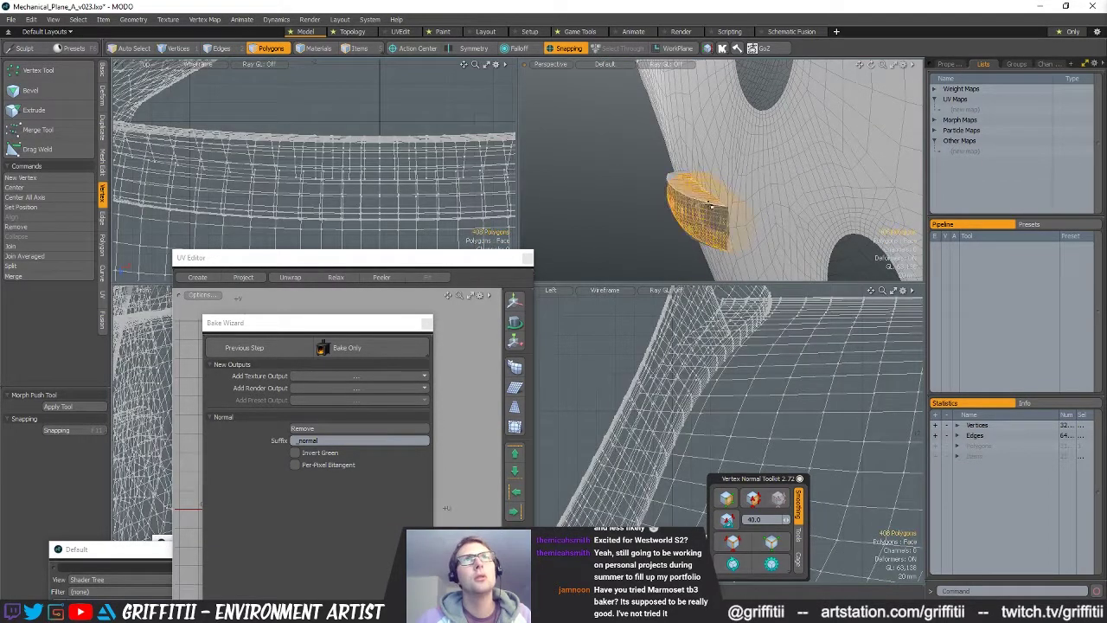
key("3")
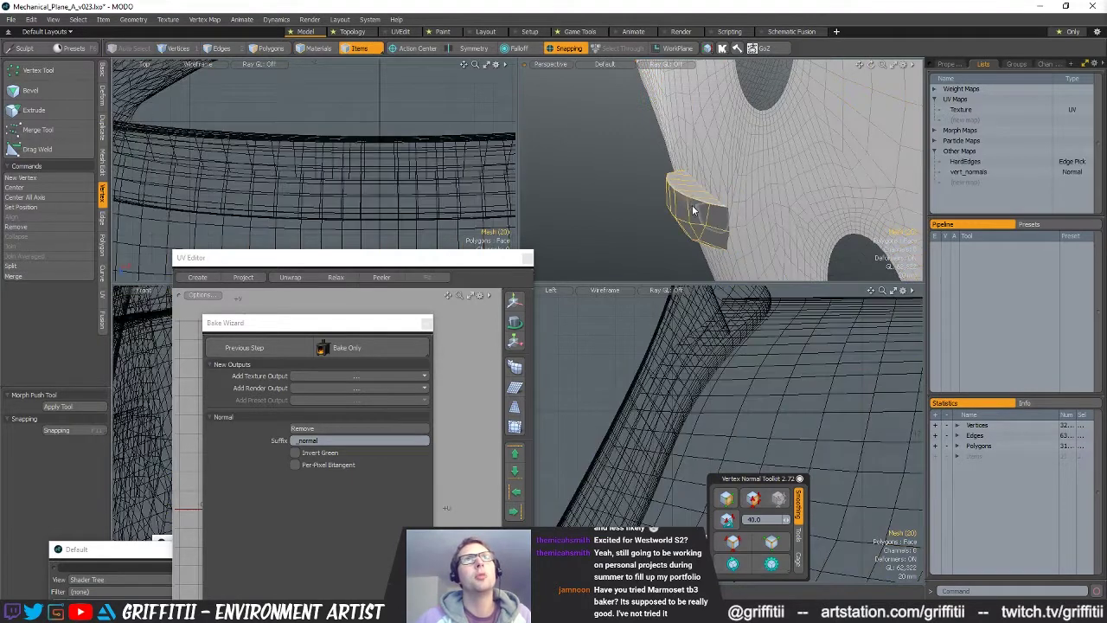
left_click_drag(693, 210, 725, 203, "alt")
key("1")
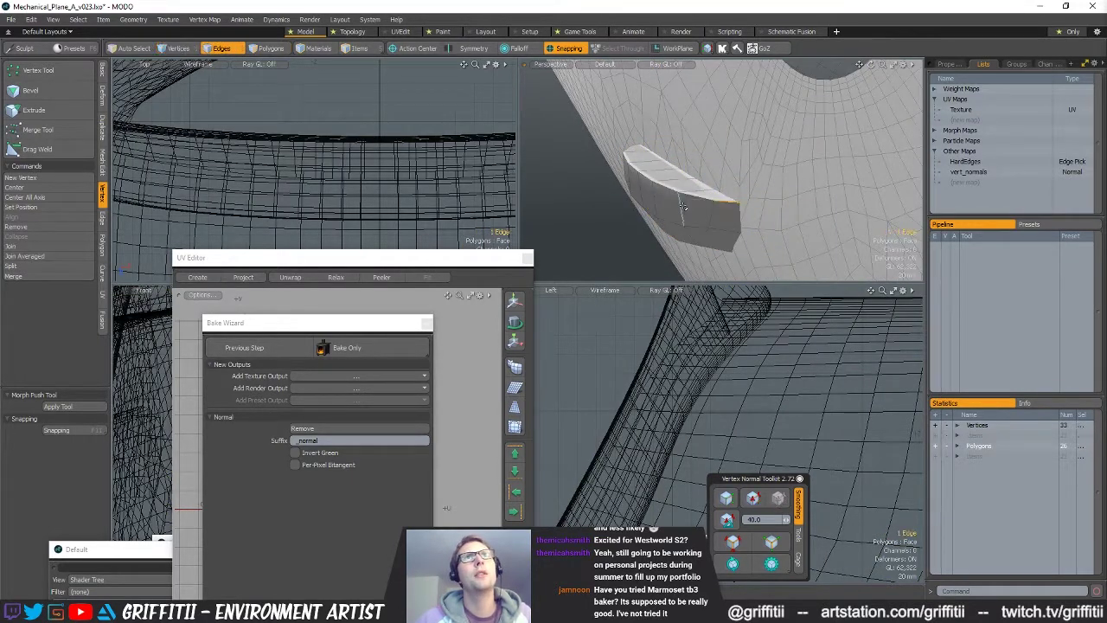
key("3")
key("m")
left_click(677, 191)
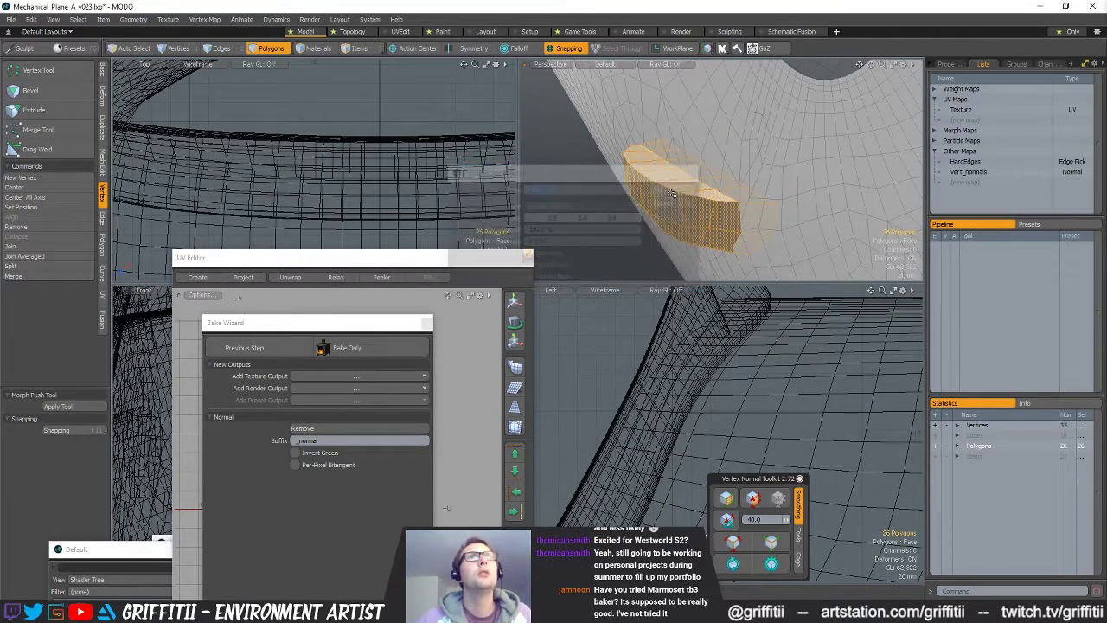
- Bevel the rim edges along the side block's flat face using a 5 mm inset and round level 1
key("1")
left_click_drag(707, 210, 755, 238, "alt")
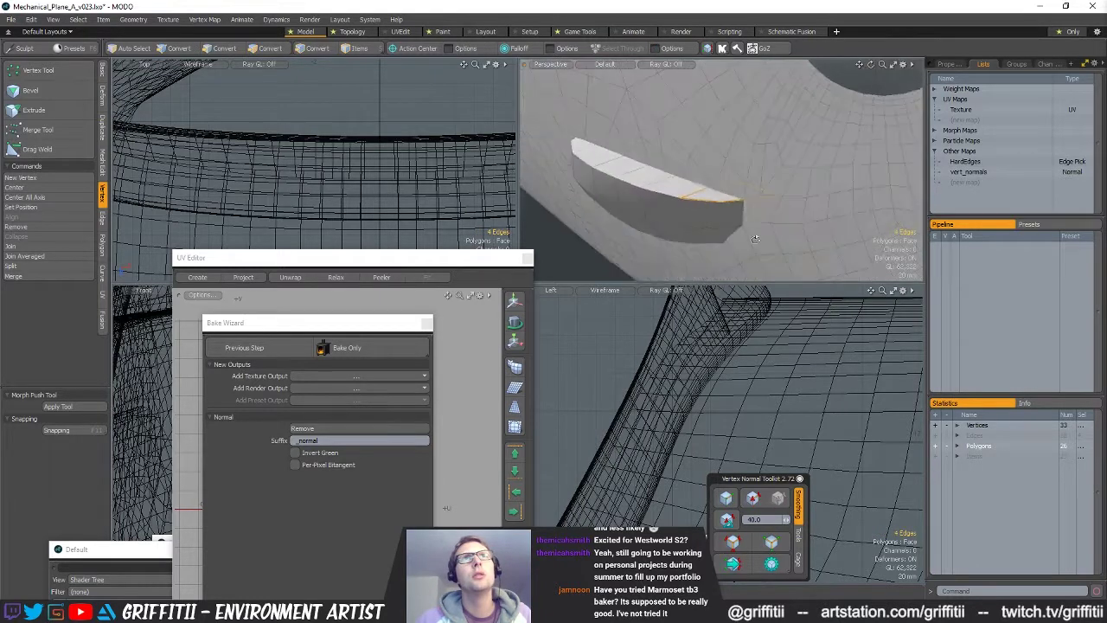
left_click_drag(733, 203, 778, 216, "alt")
left_click(635, 186, "shift")
left_click_drag(656, 201, 775, 226, "alt")
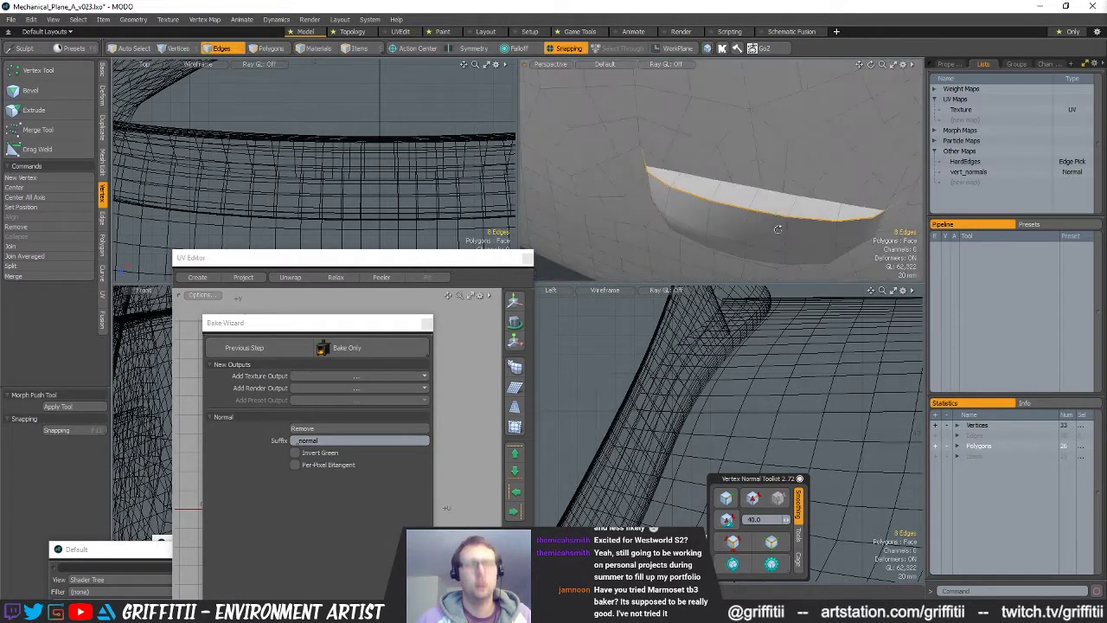
key("b")
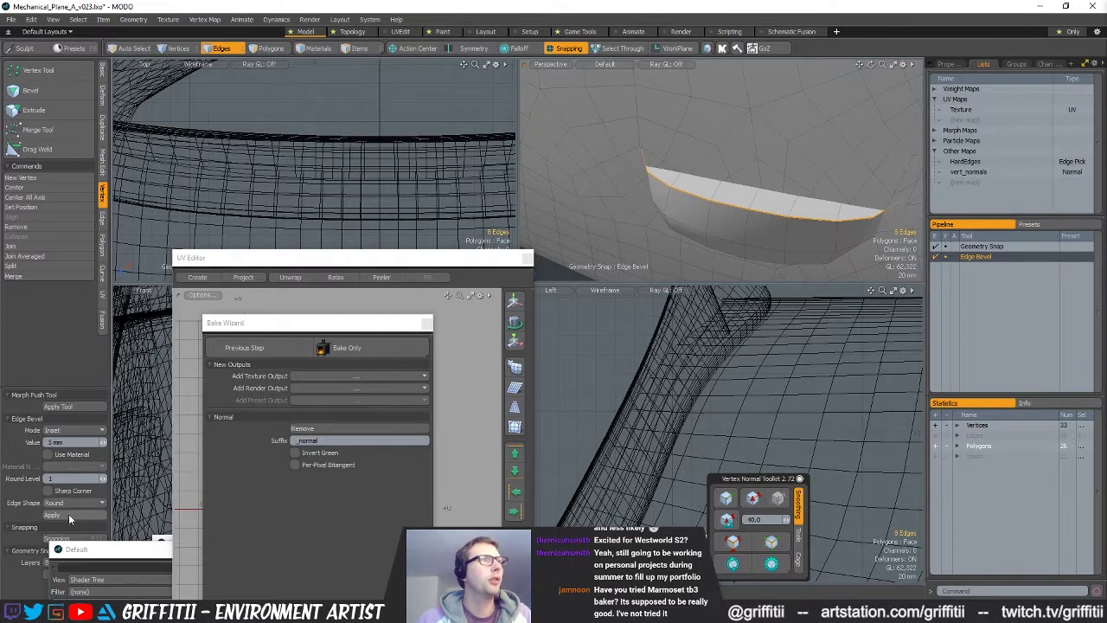
left_click_drag(679, 227, 711, 196, "alt")
key("q")
- Subdivide all polygons of the bevelled side block twice
key("3")
left_click(694, 197)
double_click(694, 197)
left_click(617, 340)
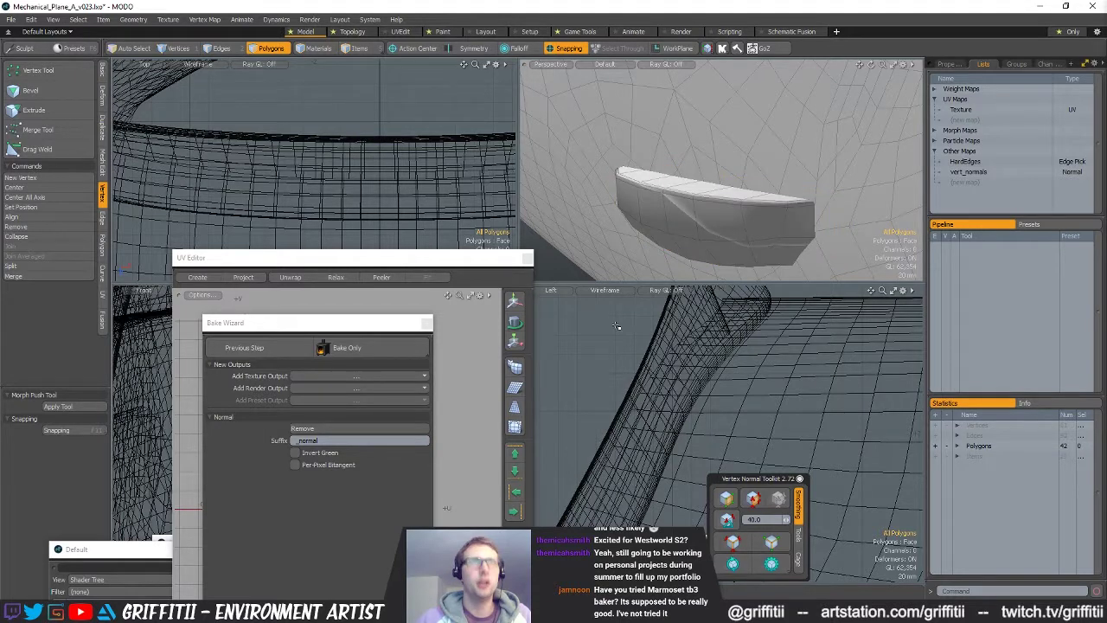
key("shift+d")
left_click(636, 218)
left_click(668, 205)
left_click_drag(724, 232, 656, 246, "alt")
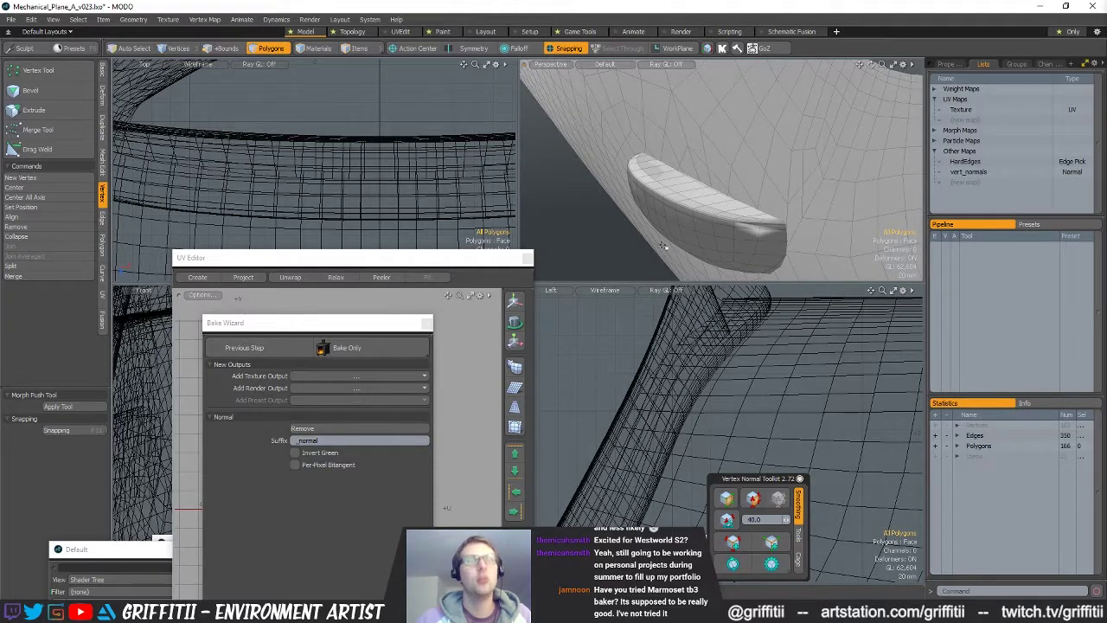
key("shift+d")
left_click(635, 206)
left_click(624, 193)
left_click(664, 207)
- Assign a material to the subdivided side block, then cut it and paste it into the high-poly body mesh
left_click_drag(725, 215, 760, 200, "alt")
scroll(725, 217, "down", 3)
double_click(706, 217)
key("m")
key("Return")
key("ctrl+x")
key("5")
left_click(738, 211)
key("3")
key("ctrl+v")
left_click(645, 235)
- Examine the high-poly body from several sides, including the arched opening, the side holes and the front end
left_click_drag(759, 218, 751, 176, "alt")
scroll(692, 216, "down", 3)
scroll(749, 130, "up", 3)
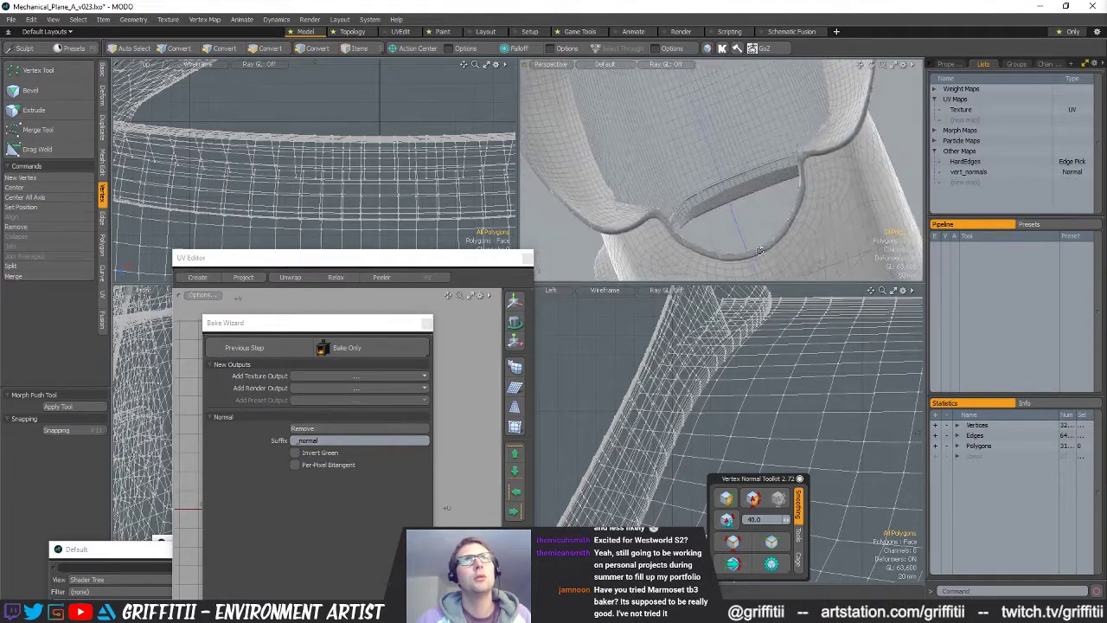
left_click_drag(758, 229, 608, 322, "alt")
left_click_drag(764, 199, 903, 175, "alt")
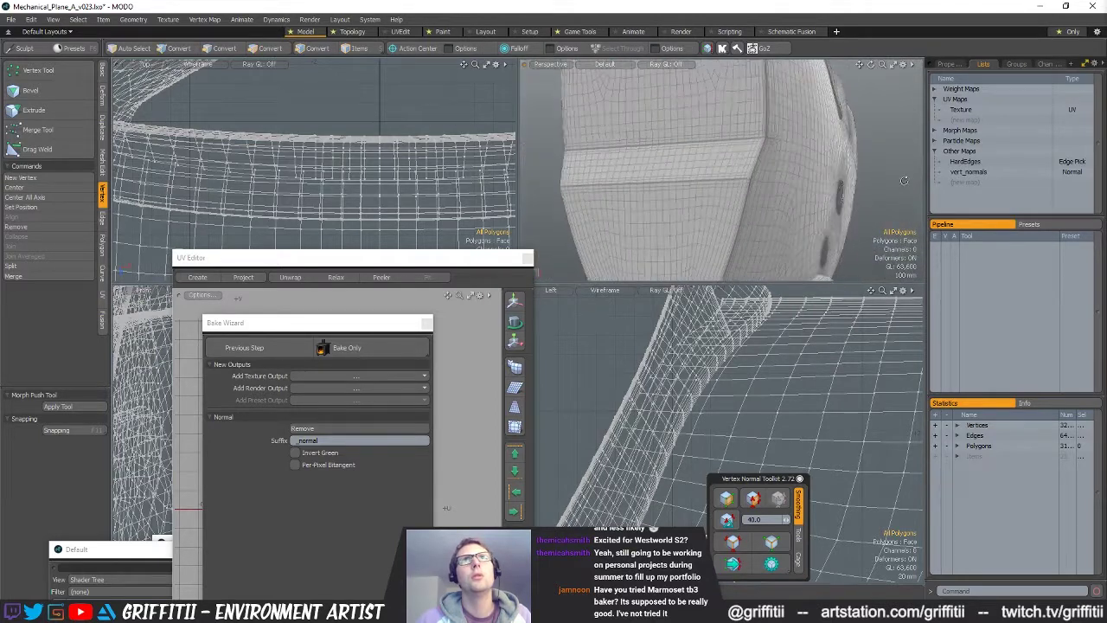
left_click_drag(679, 166, 764, 177, "alt")
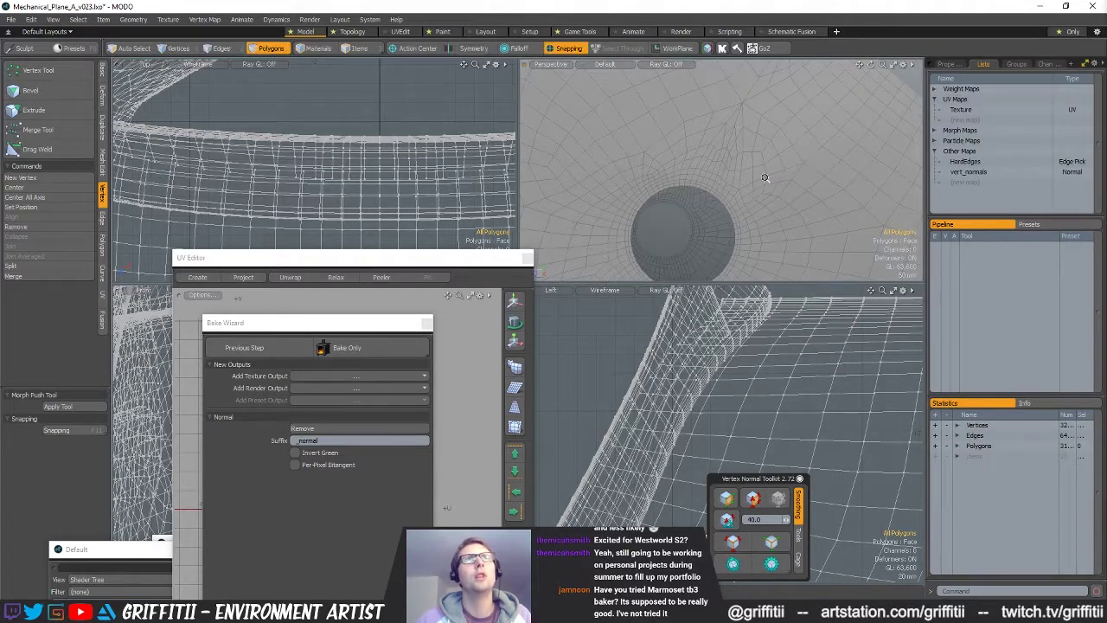
left_click_drag(699, 194, 785, 210, "ctrl+alt")
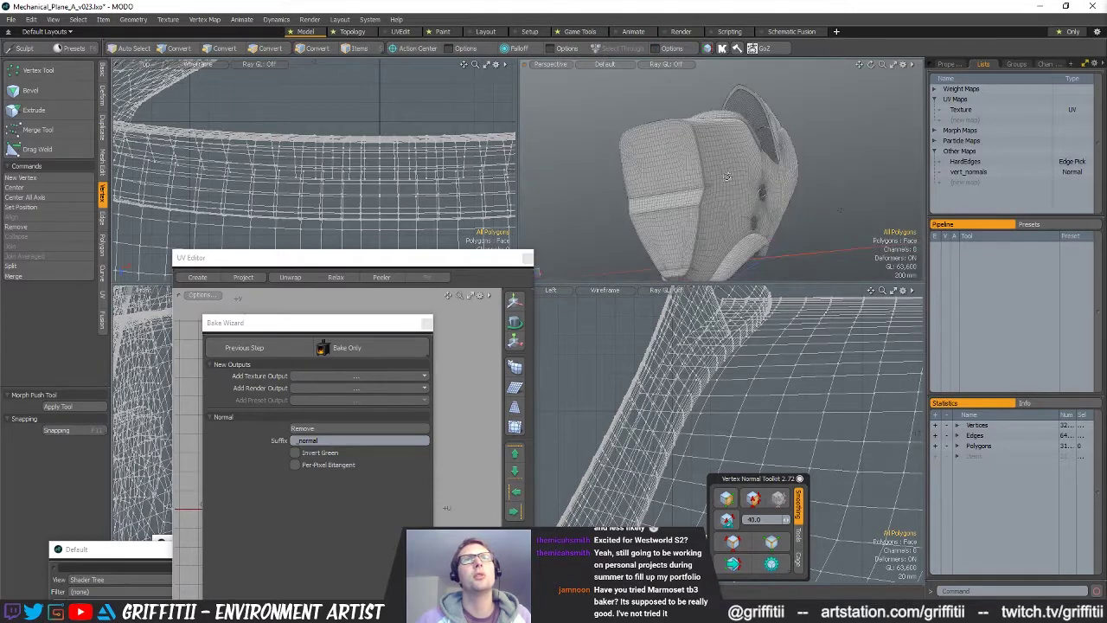
left_click_drag(728, 176, 847, 188, "alt")
left_click_drag(724, 205, 731, 101, "alt")
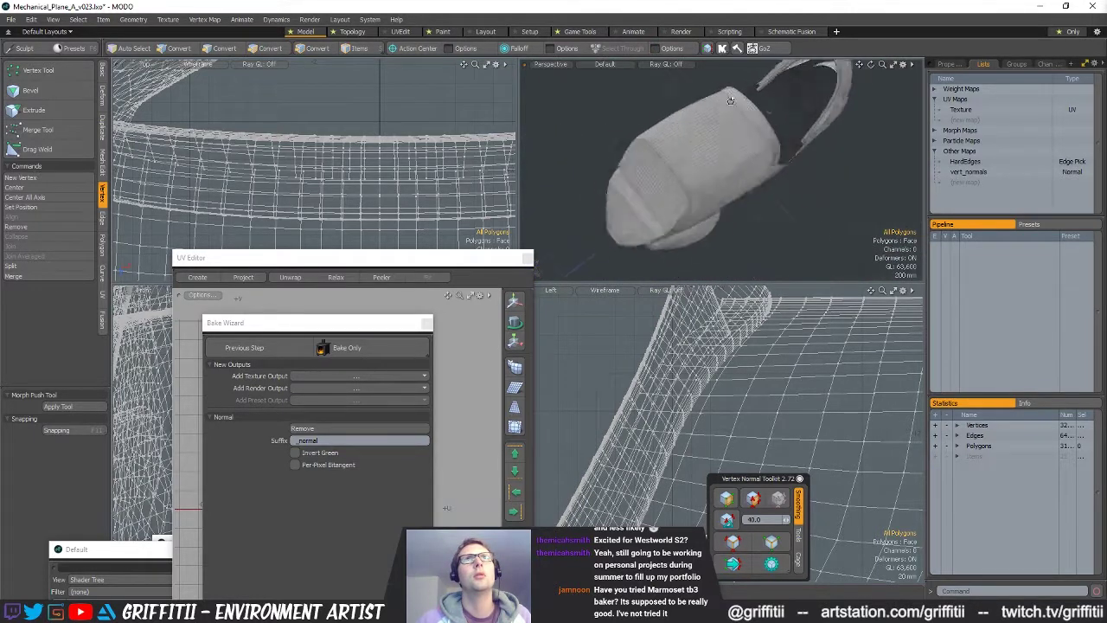
left_click_drag(653, 138, 723, 154, "alt")
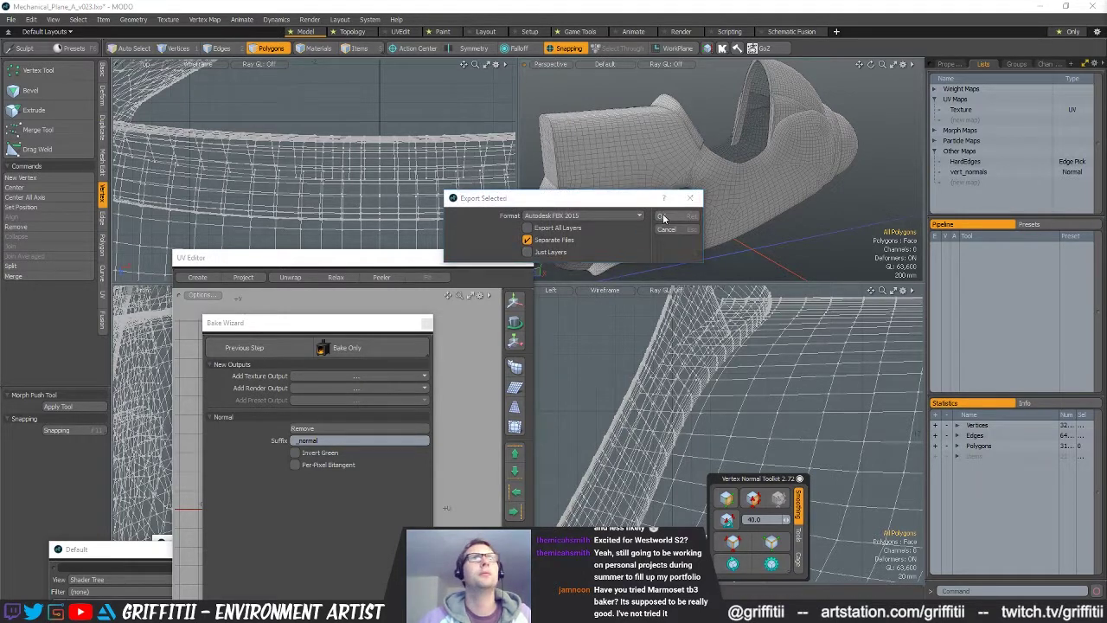
- Export the high-poly body as Autodesk FBX 2015 with Separate Files enabled, overwriting the existing file
left_click(665, 218)
left_click(856, 471)
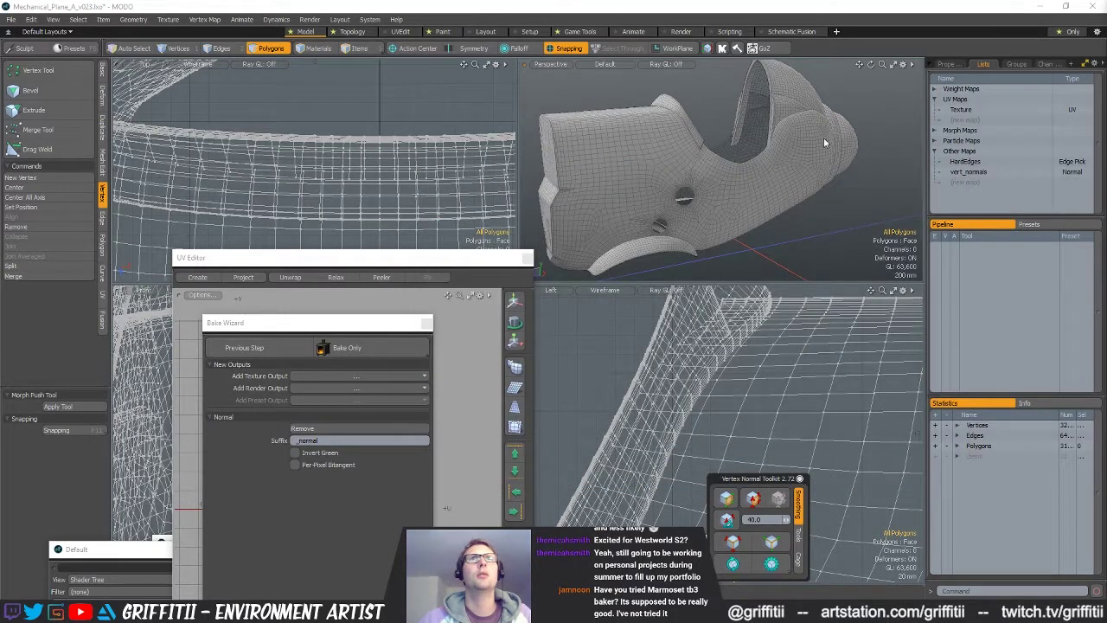
- Delete the vert_normals and HardEdges maps from the Plane_New_Body_HIGH_02 mesh
key("5")
left_click(833, 231)
left_click(808, 180)
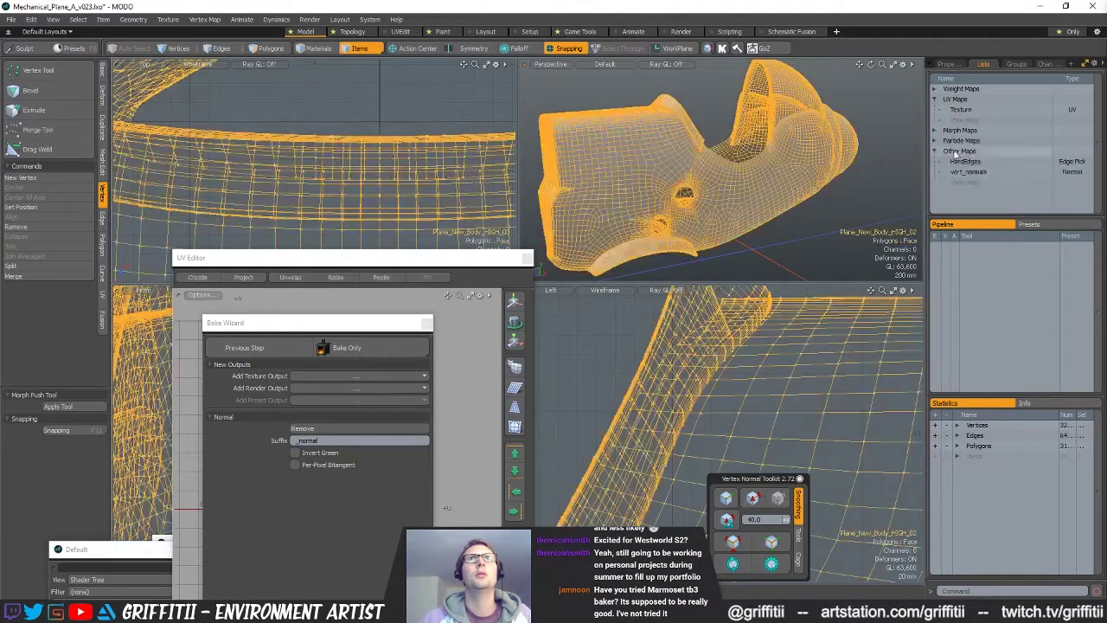
key("3")
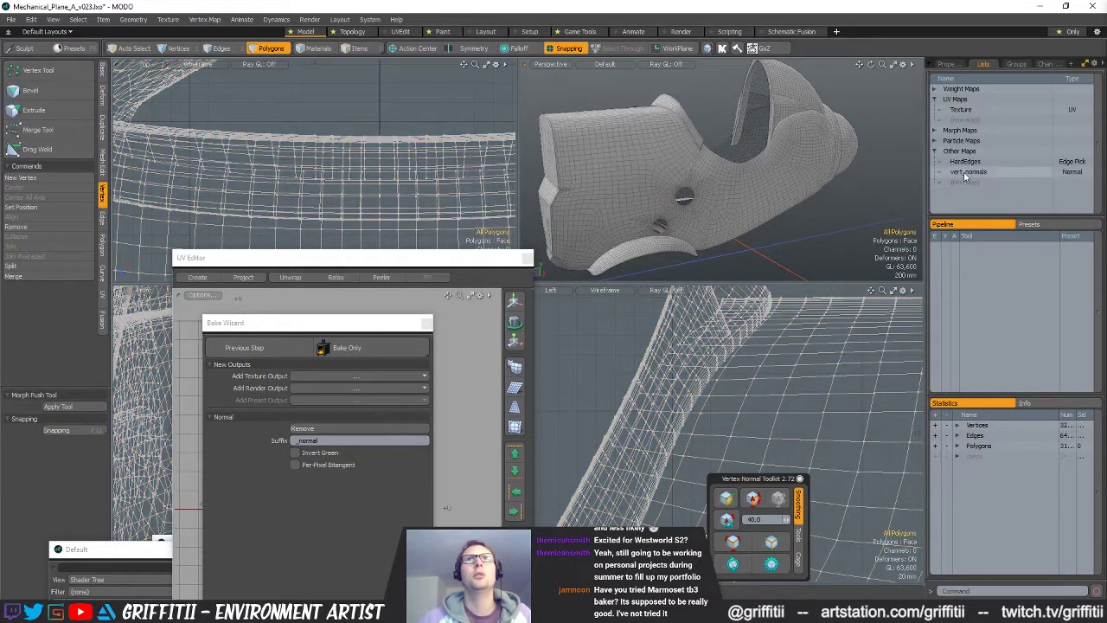
left_click(965, 172)
left_click(969, 164)
left_click(973, 173)
right_click(974, 174)
left_click(985, 187)
right_click(976, 163)
left_click(983, 174)
- Delete the Texture UV map from the high-poly body mesh
left_click_drag(803, 228, 874, 214, "alt")
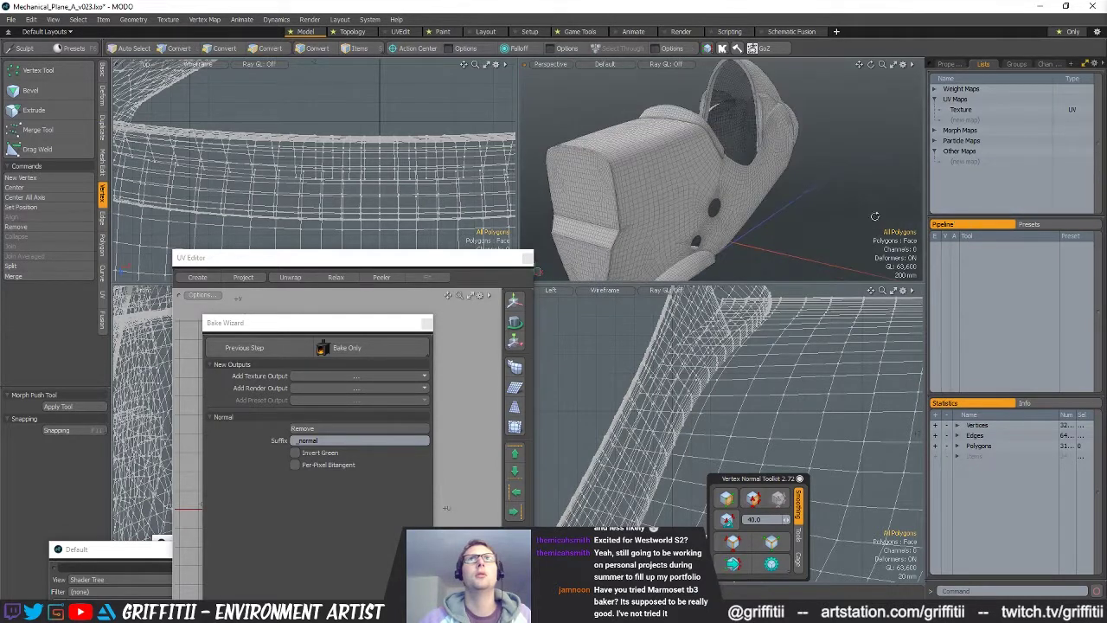
left_click(972, 112)
right_click(974, 113)
left_click(981, 124)
left_click_drag(794, 207, 840, 204, "alt")
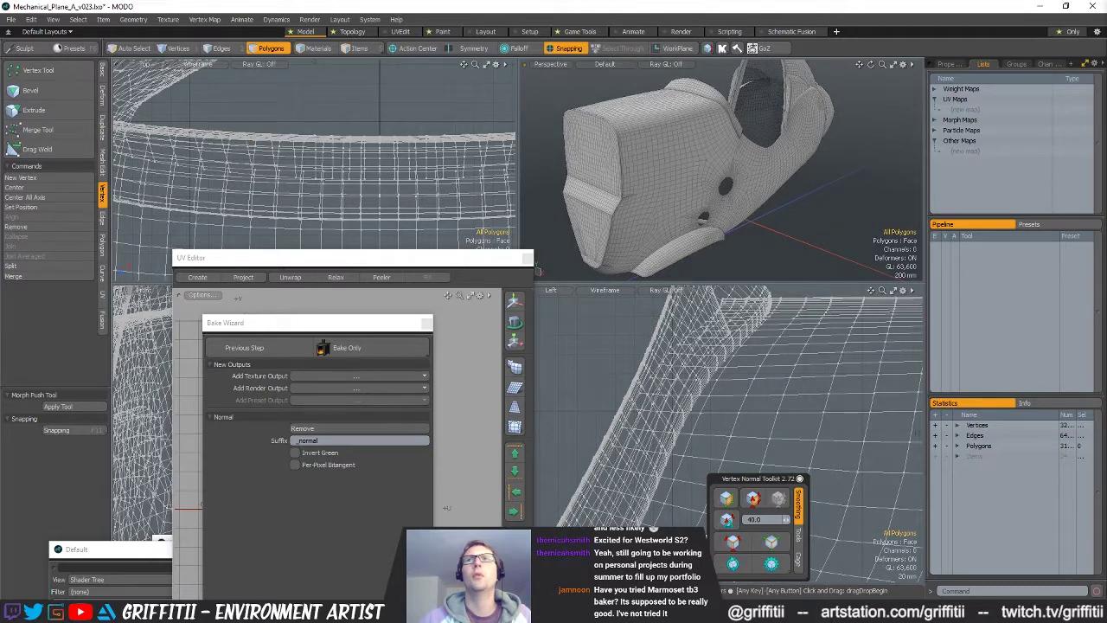
- Export the cleaned high-poly body again, replacing the previous export
key("ctrl+e")
left_click(686, 216)
left_click(858, 473)
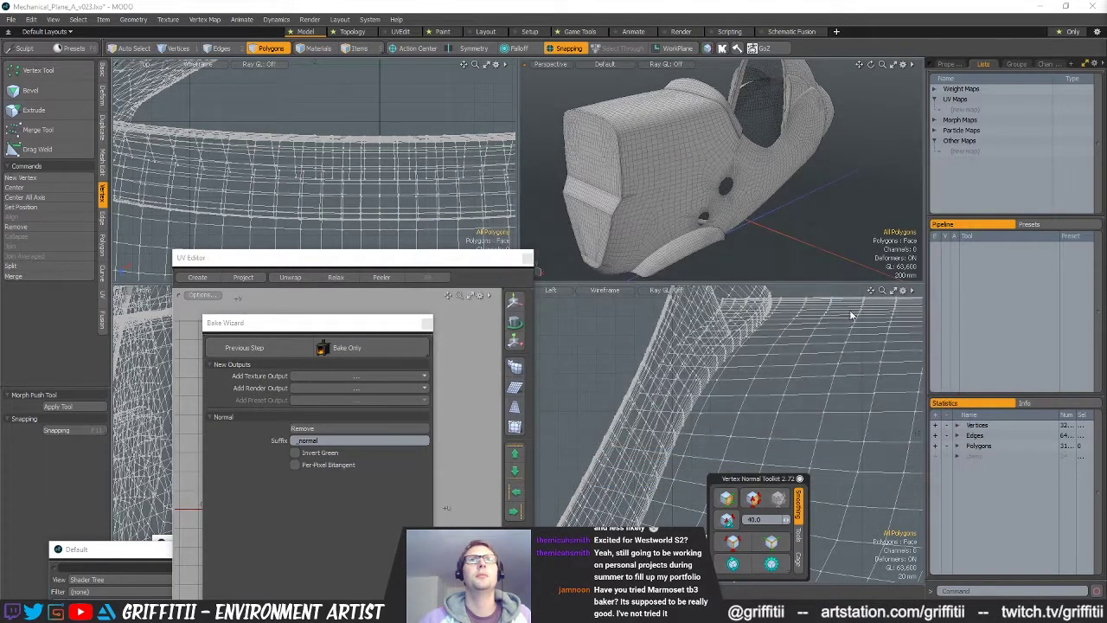
key("5")
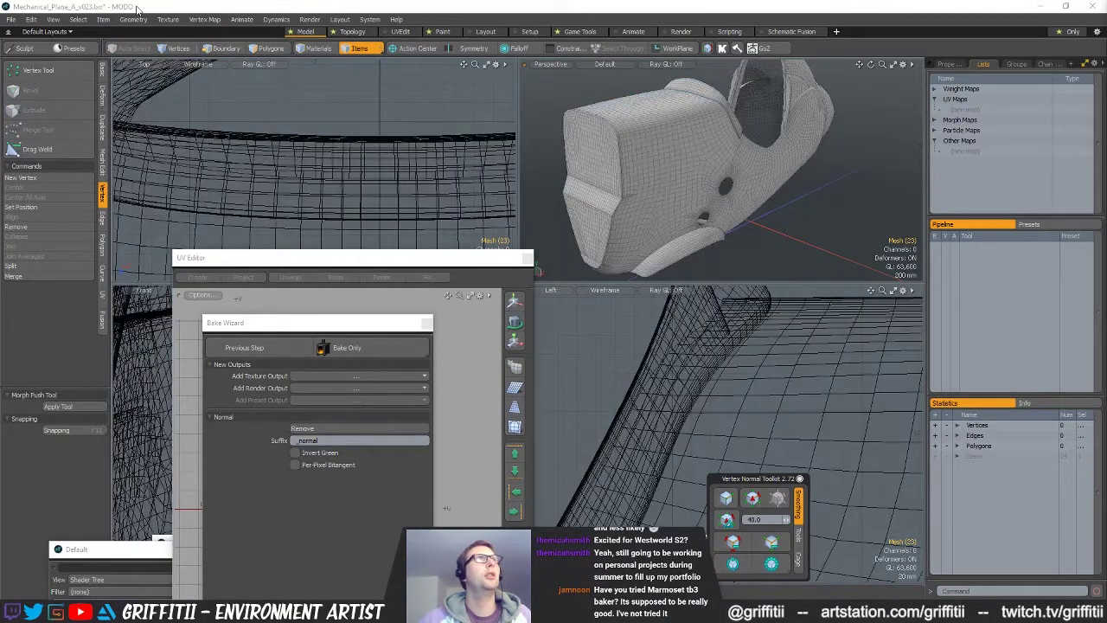
- Switch to Substance Painter, load Plane_New_Body_HIGH_02 as the high definition mesh and bake the Metal_Blue normal map
key("alt+Tab")
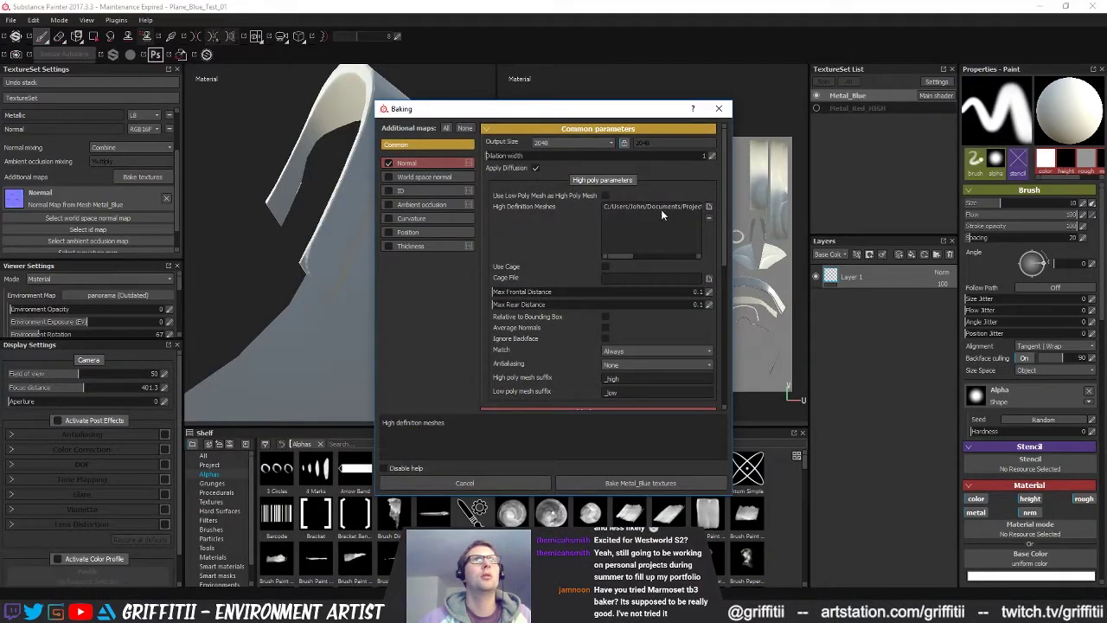
left_click(708, 207)
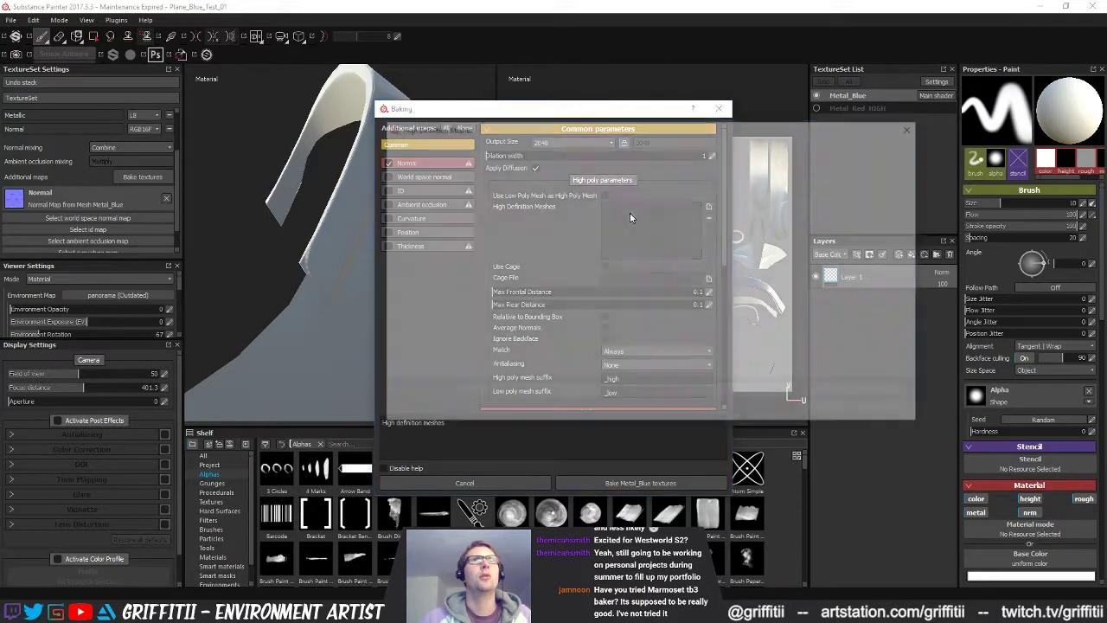
left_click(579, 295)
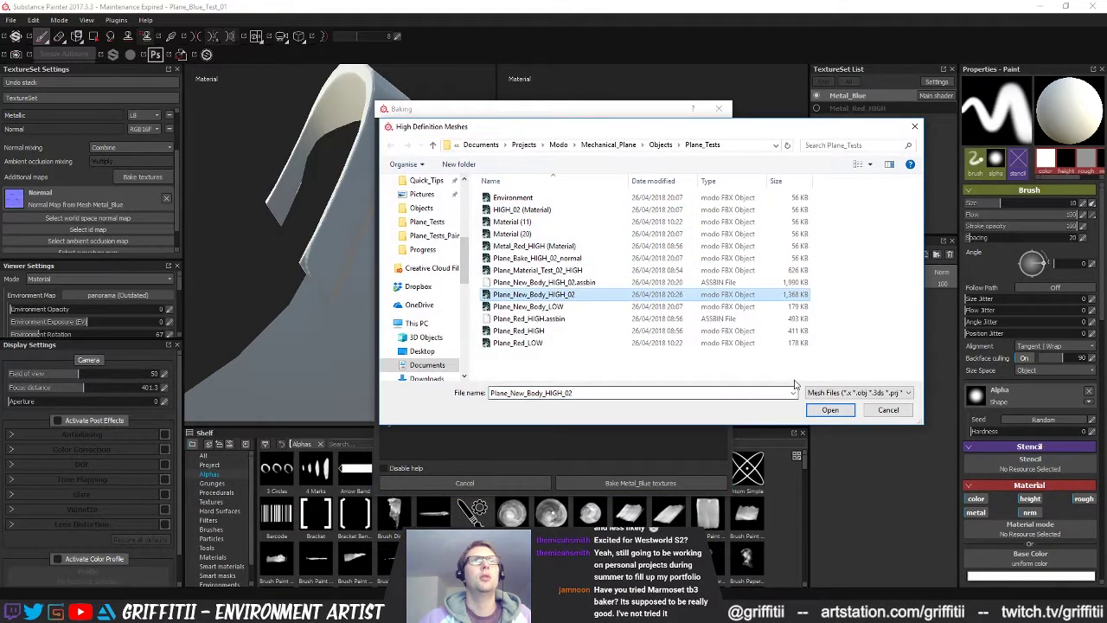
left_click(830, 416)
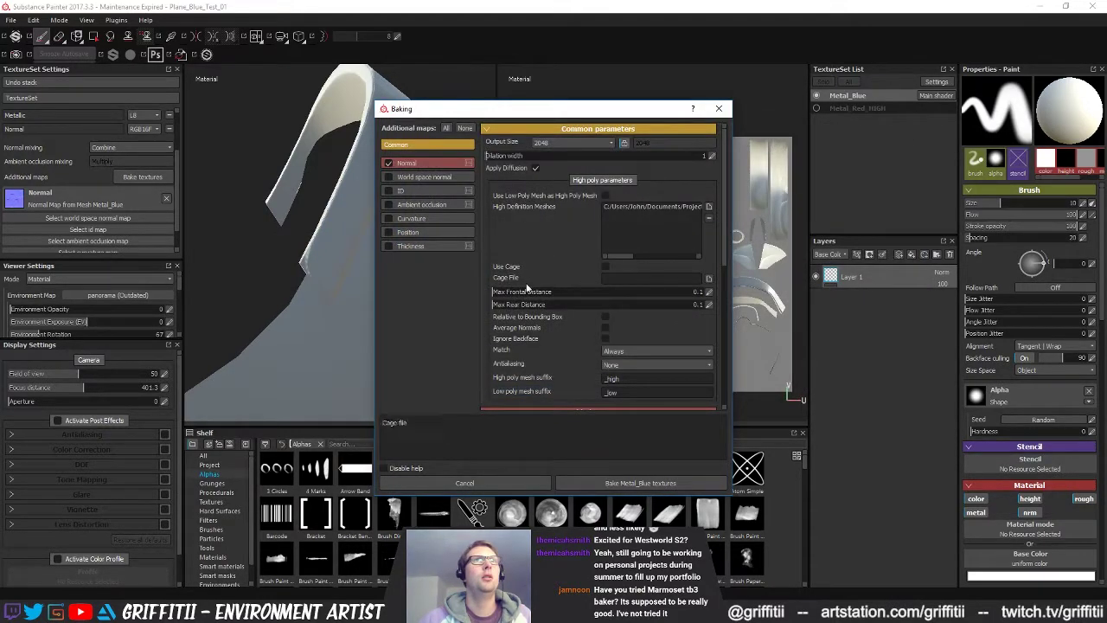
left_click(661, 482)
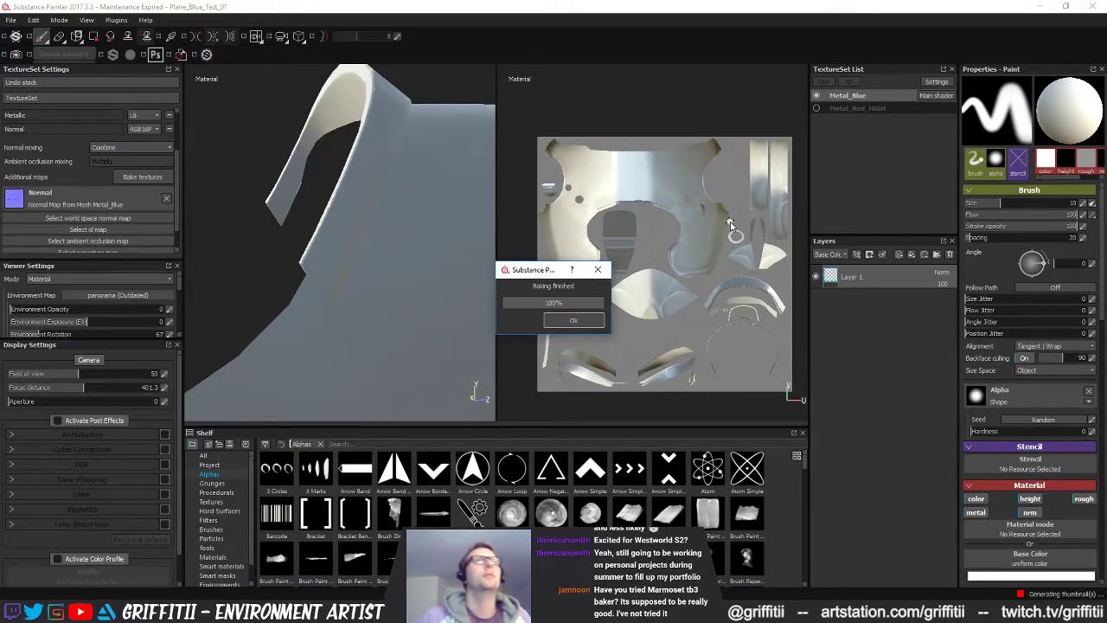
left_click(574, 320)
- Examine the newly baked body around the arched opening and the side block
left_click_drag(379, 355, 422, 199, "alt")
right_click_drag(418, 208, 299, 244, "alt")
mouse_move(299, 245)
left_mouse_down("alt")
mouse_move(407, 280)
mouse_move(439, 254)
mouse_move(444, 227)
mouse_move(395, 256)
mouse_move(408, 267)
mouse_move(425, 252)
mouse_move(275, 253)
mouse_move(323, 269)
mouse_move(393, 265)
mouse_move(353, 301)
mouse_move(294, 302)
mouse_move(421, 308)
left_mouse_up("alt")
scroll(394, 265, "down", 3)
left_click_drag(325, 308, 258, 308, "alt")
- Set the bake's max frontal and rear distances to 0.08 and rebake the Metal_Blue normal map
left_click(142, 176)
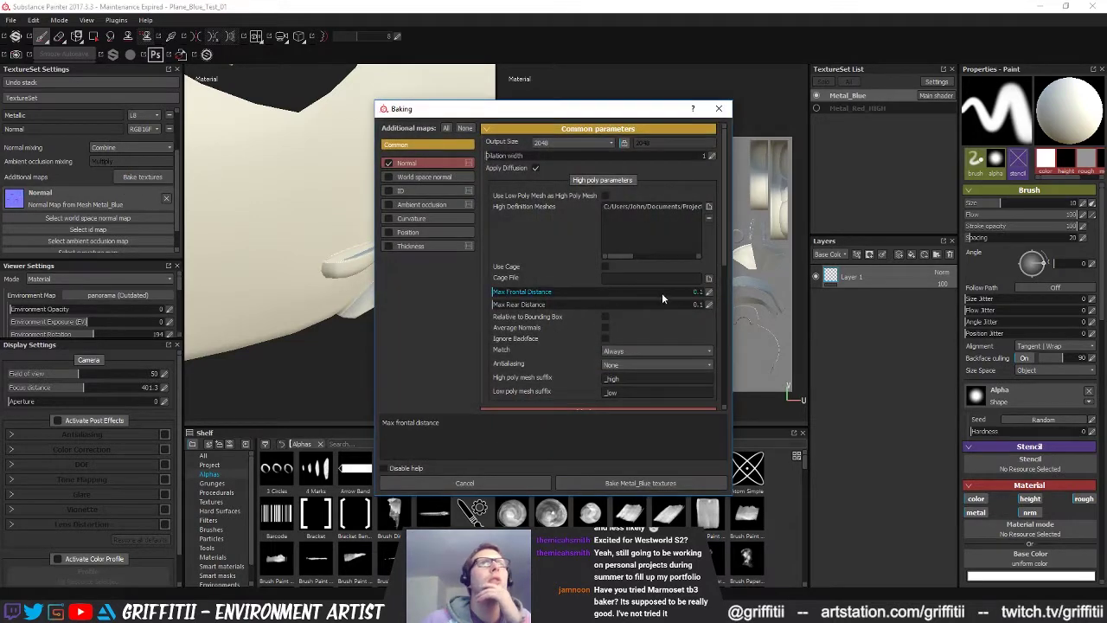
left_click(711, 294)
type("0.8")
key("BackSpace")
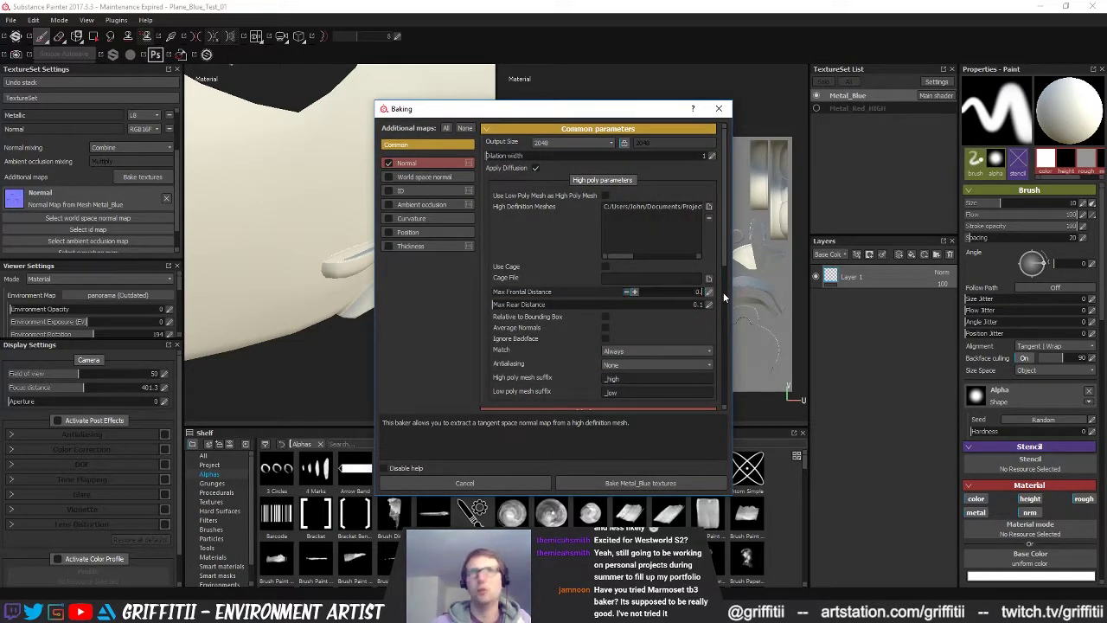
type("08")
key("Return")
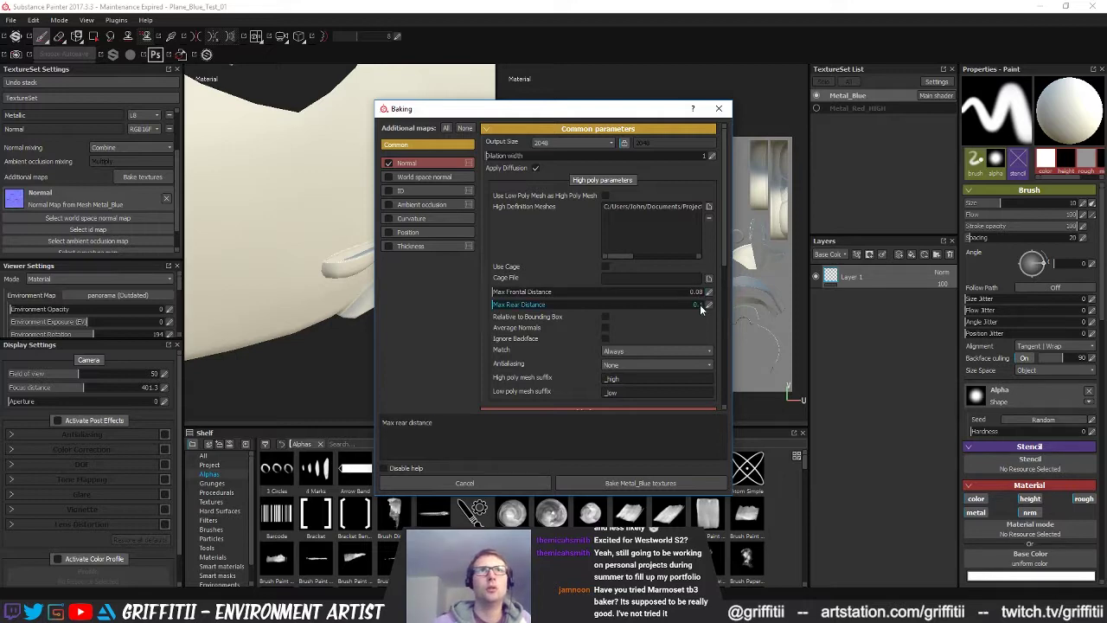
left_click(710, 305)
type("0.08")
key("Return")
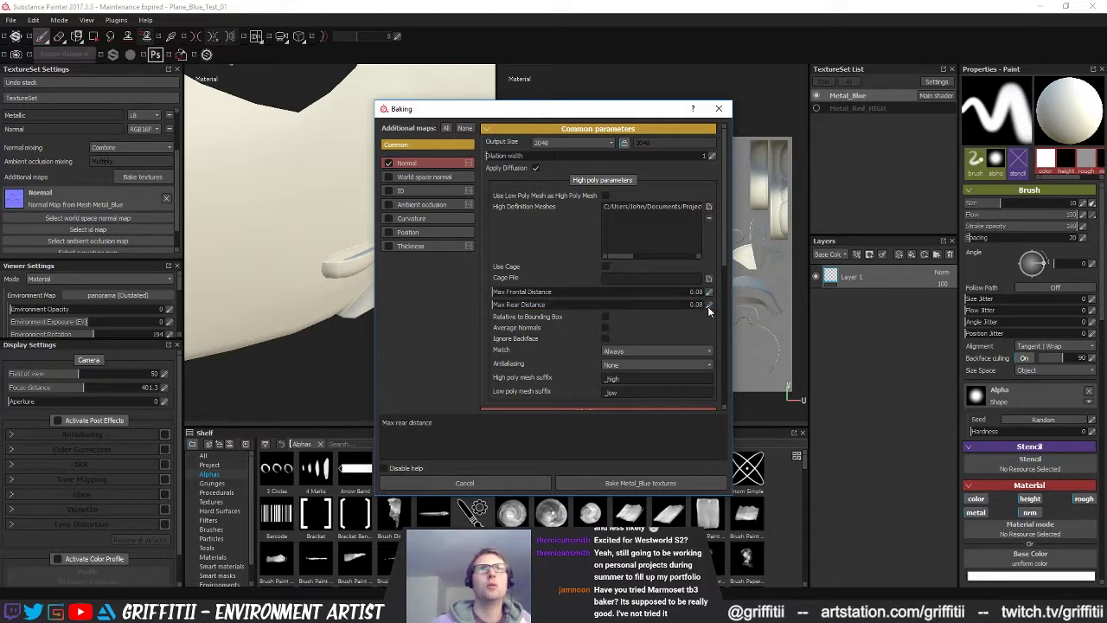
left_click(663, 483)
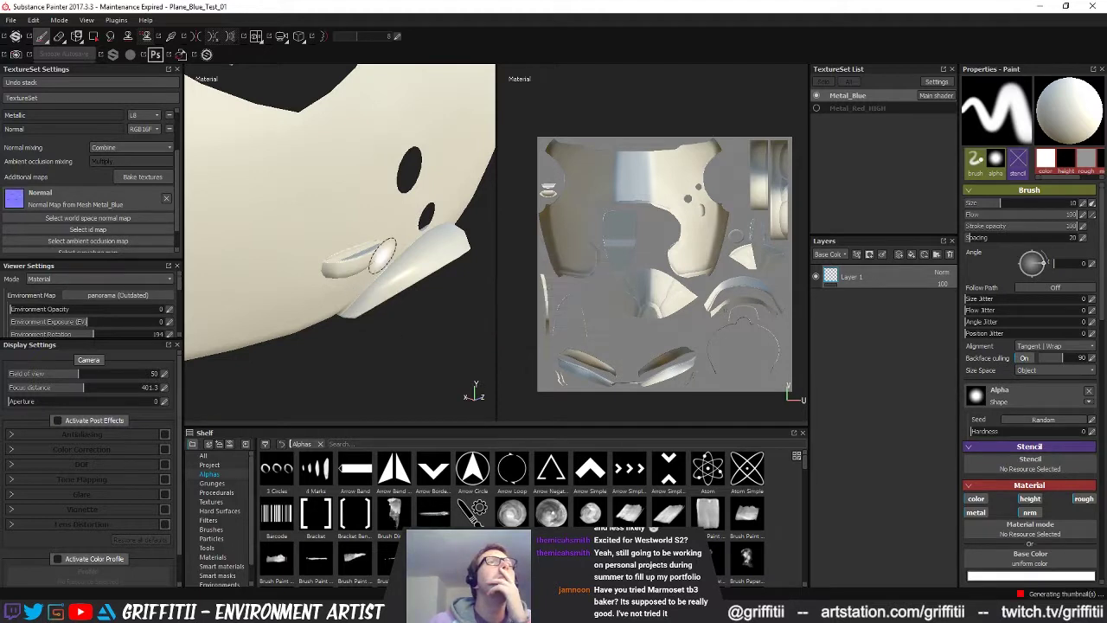
- Examine the rebaked body around the side block, the round holes and the arched opening for baking errors
mouse_move(421, 299)
left_mouse_down("alt")
mouse_move(435, 327)
mouse_move(429, 344)
mouse_move(308, 275)
mouse_move(265, 302)
mouse_move(329, 288)
mouse_move(290, 240)
mouse_move(378, 267)
mouse_move(421, 295)
left_mouse_up("alt")
right_click_drag(421, 296, 398, 244, "alt")
left_click_drag(411, 245, 343, 239, "alt")
left_click_drag(415, 318, 421, 286, "alt")
right_click_drag(423, 285, 335, 305, "shift")
left_click_drag(403, 245, 403, 272, "alt")
middle_click_drag(403, 271, 381, 257, "alt")
left_click_drag(380, 257, 421, 274, "alt")
middle_click_drag(420, 274, 407, 319, "alt")
left_click_drag(408, 319, 437, 356, "alt")
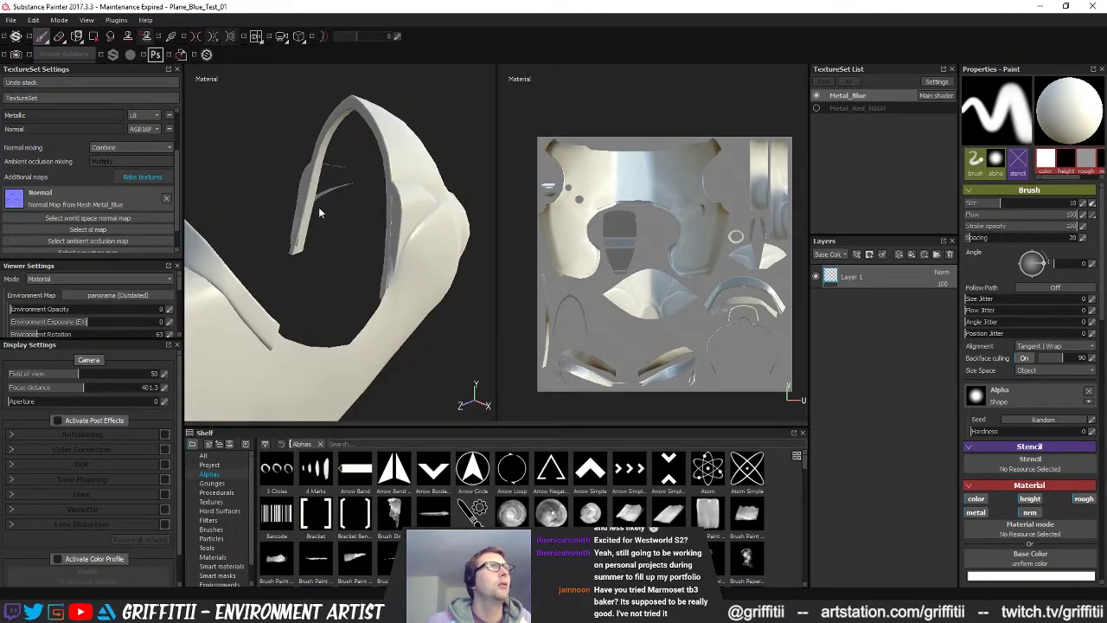
- Set the bake's max frontal and rear distances to 0.12 and rebake the Metal_Blue normal map
left_click(143, 177)
left_click(707, 293)
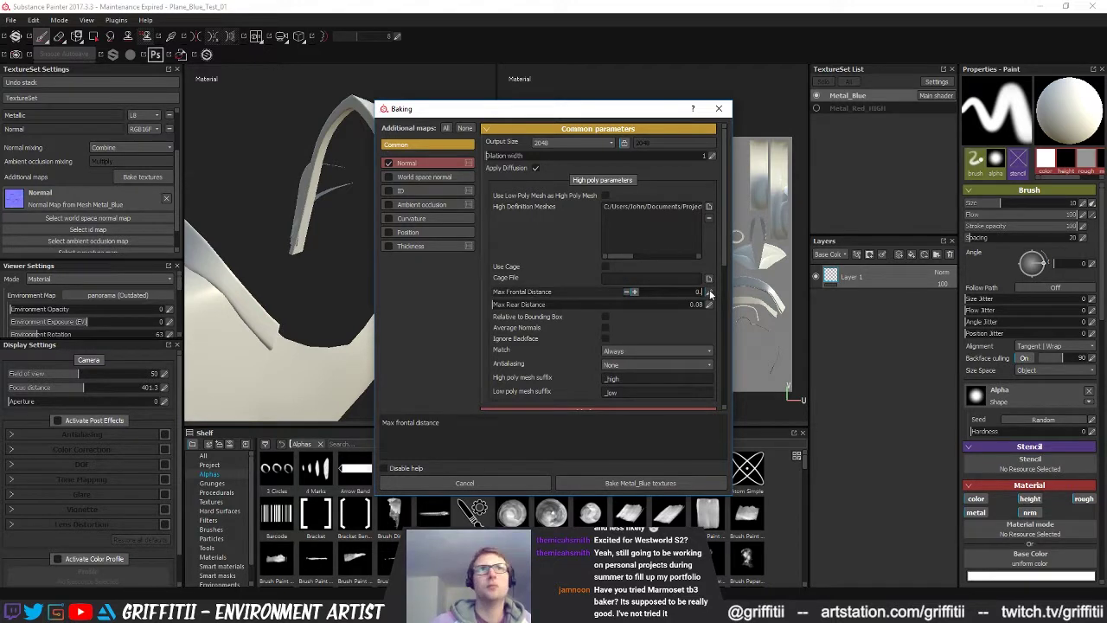
key("Return")
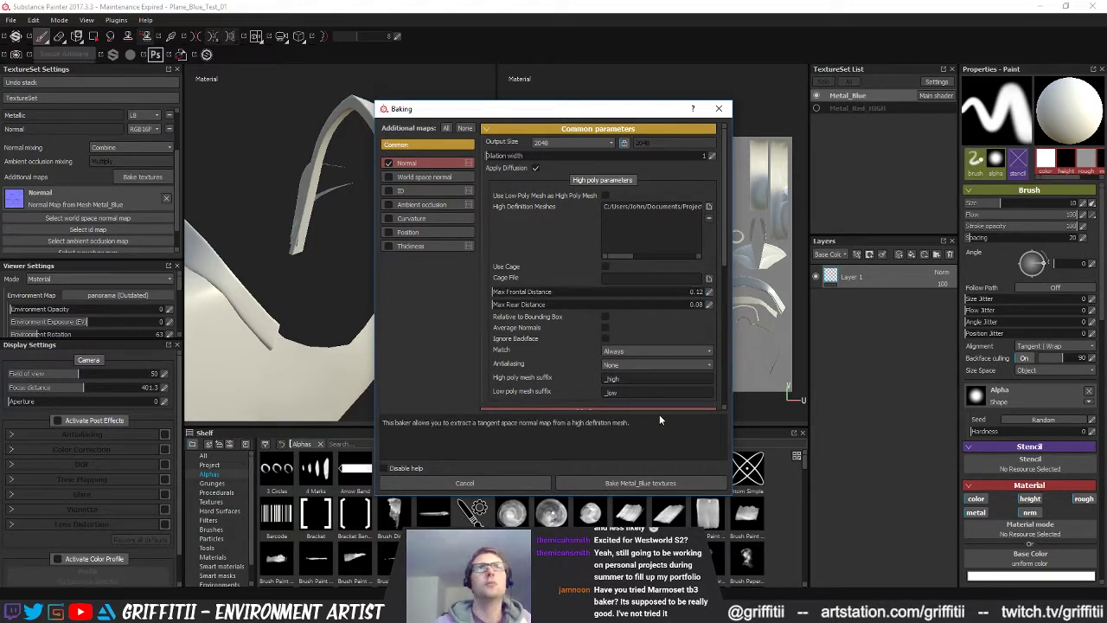
left_click(709, 307)
type("0.12")
key("Return")
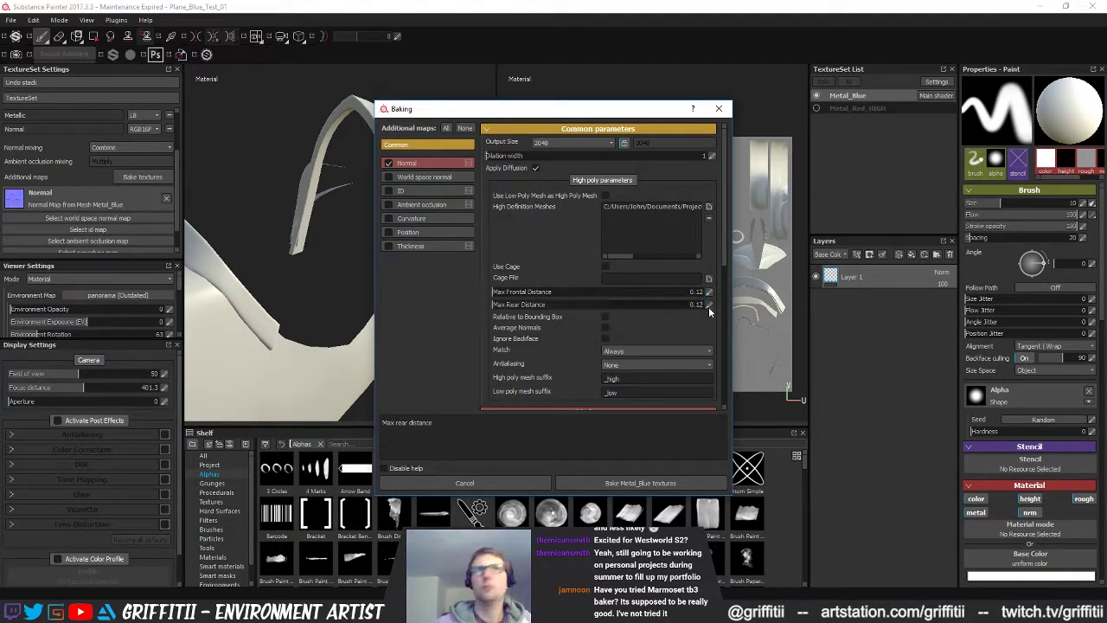
left_click(633, 483)
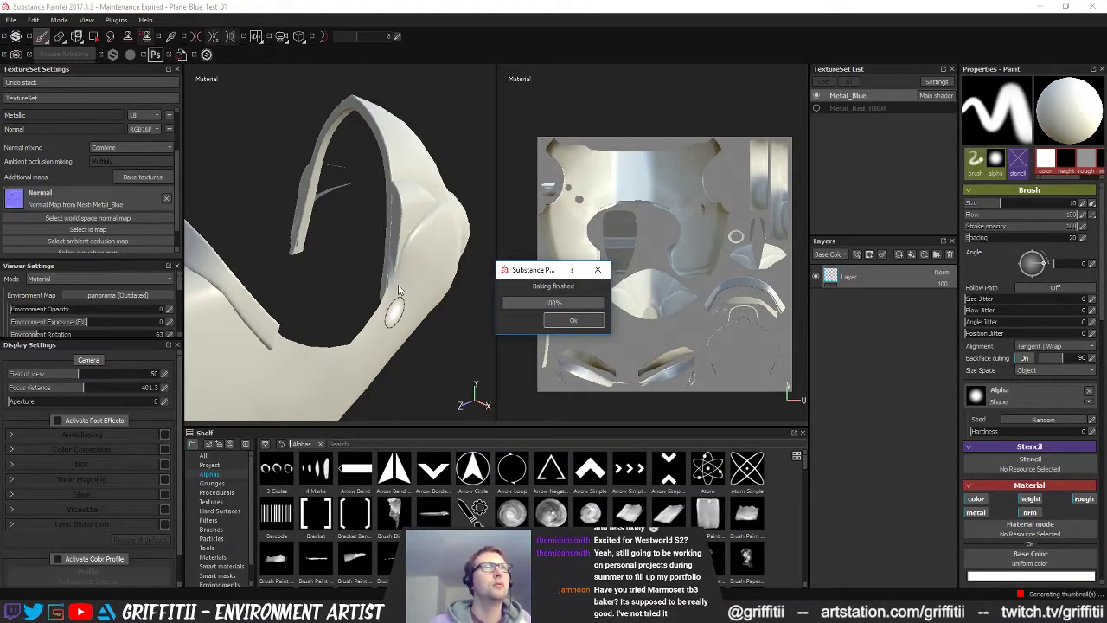
key("Return")
- Examine the new bake on the arched opening, inner strips and outer body from several angles under changing light
mouse_move(391, 293)
left_mouse_down("alt")
mouse_move(383, 270)
mouse_move(358, 321)
mouse_move(334, 316)
mouse_move(343, 251)
mouse_move(477, 300)
mouse_move(314, 297)
mouse_move(395, 323)
mouse_move(422, 306)
mouse_move(334, 368)
mouse_move(430, 292)
left_mouse_up("alt")
right_click_drag(430, 292, 361, 298, "shift")
left_click_drag(361, 299, 403, 256, "alt")
right_click_drag(403, 255, 287, 267, "alt")
left_click_drag(287, 267, 288, 306, "alt")
right_click_drag(288, 306, 279, 300, "alt")
left_click_drag(278, 301, 395, 294, "alt")
right_click_drag(395, 294, 437, 300, "alt")
left_click_drag(438, 299, 380, 298, "alt")
right_click_drag(381, 299, 408, 293, "alt")
mouse_move(408, 294)
left_mouse_down("alt")
mouse_move(257, 314)
mouse_move(403, 276)
left_mouse_up("alt")
mouse_move(403, 276)
right_mouse_down("shift")
mouse_move(430, 270)
mouse_move(445, 287)
mouse_move(389, 296)
right_mouse_up("shift")
left_click_drag(389, 296, 361, 307, "alt")
mouse_move(360, 306)
right_mouse_down("alt")
mouse_move(395, 282)
mouse_move(344, 245)
mouse_move(299, 251)
mouse_move(342, 268)
mouse_move(317, 277)
right_mouse_up("alt")
mouse_move(317, 277)
left_mouse_down("alt")
mouse_move(432, 289)
mouse_move(366, 297)
left_mouse_up("alt")
right_click_drag(366, 296, 385, 299, "shift")
left_click_drag(386, 298, 379, 304, "alt")
right_click_drag(378, 304, 363, 336, "alt")
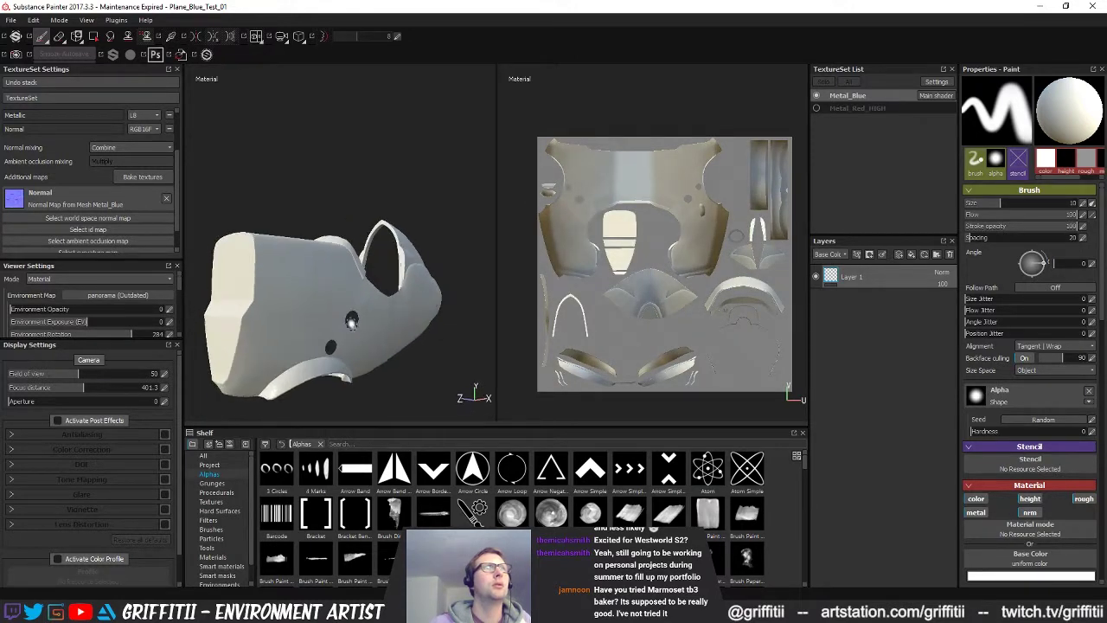
middle_click_drag(364, 336, 342, 308, "alt")
left_click_drag(343, 307, 324, 319, "alt")
middle_click_drag(324, 319, 334, 328, "alt")
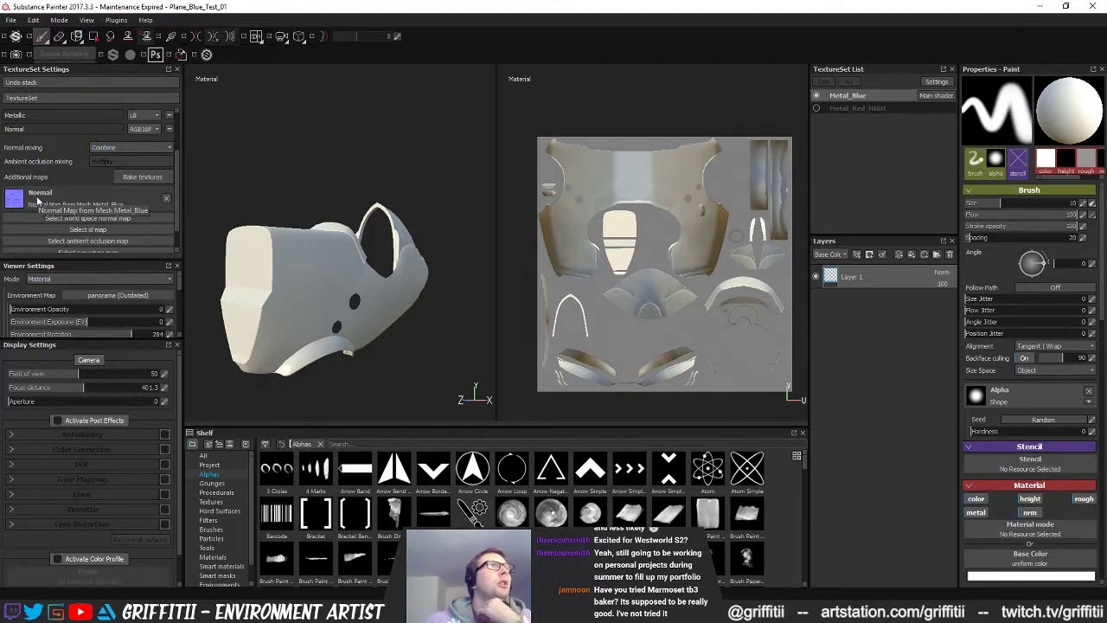
- Preview the baked Metal_Blue normal map among the shelf's textures
left_click_drag(252, 530, 249, 550)
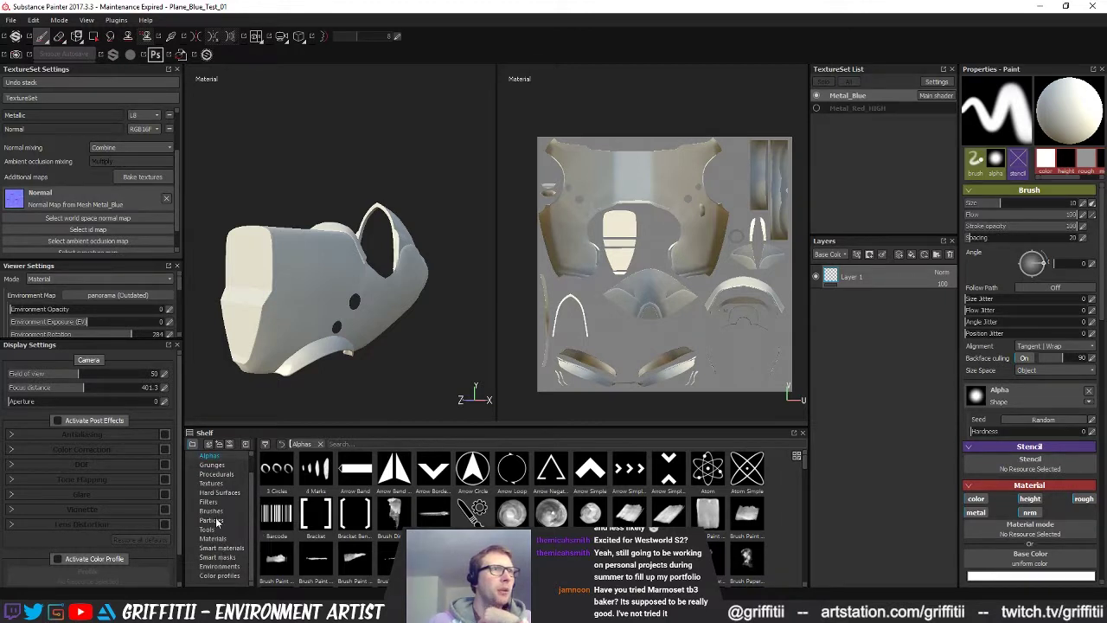
left_click(215, 484)
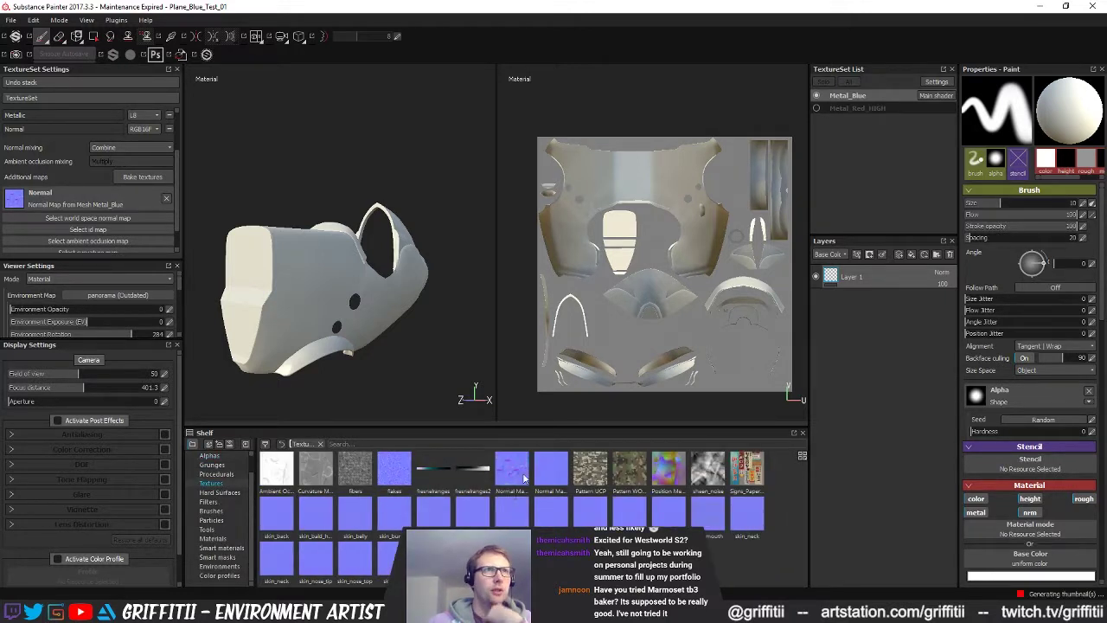
mouse_move(527, 467)
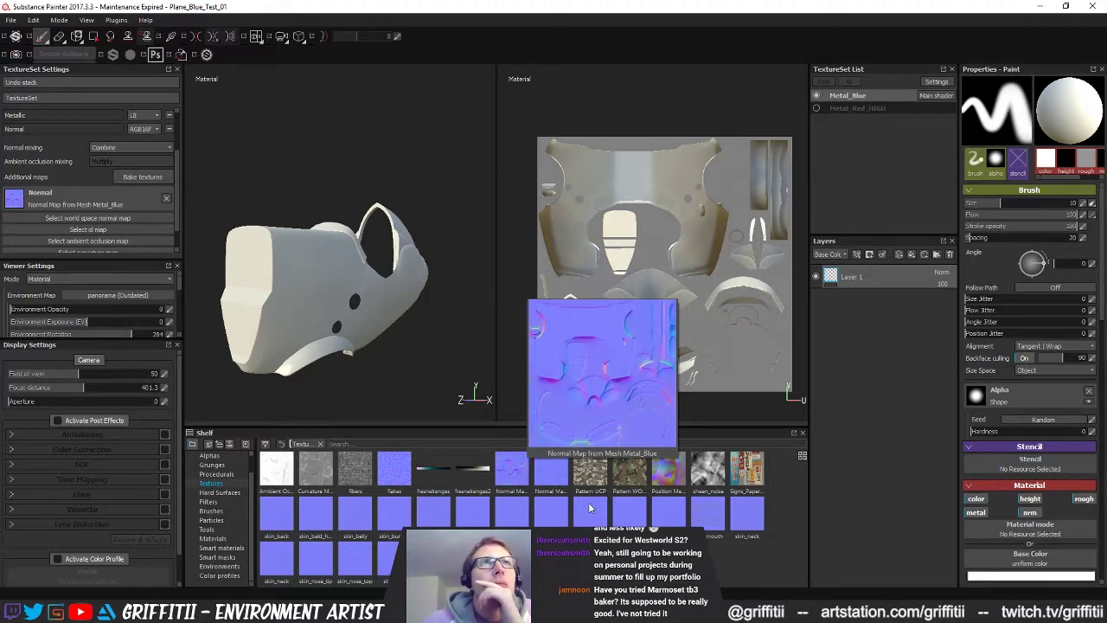
- Add Plane_Bake_HIGH_02_normal and Plane_Bake_Marmo_HIGH_02__normals from the Substances Plane_Tests_Painter folder as resources for import
left_click(248, 443)
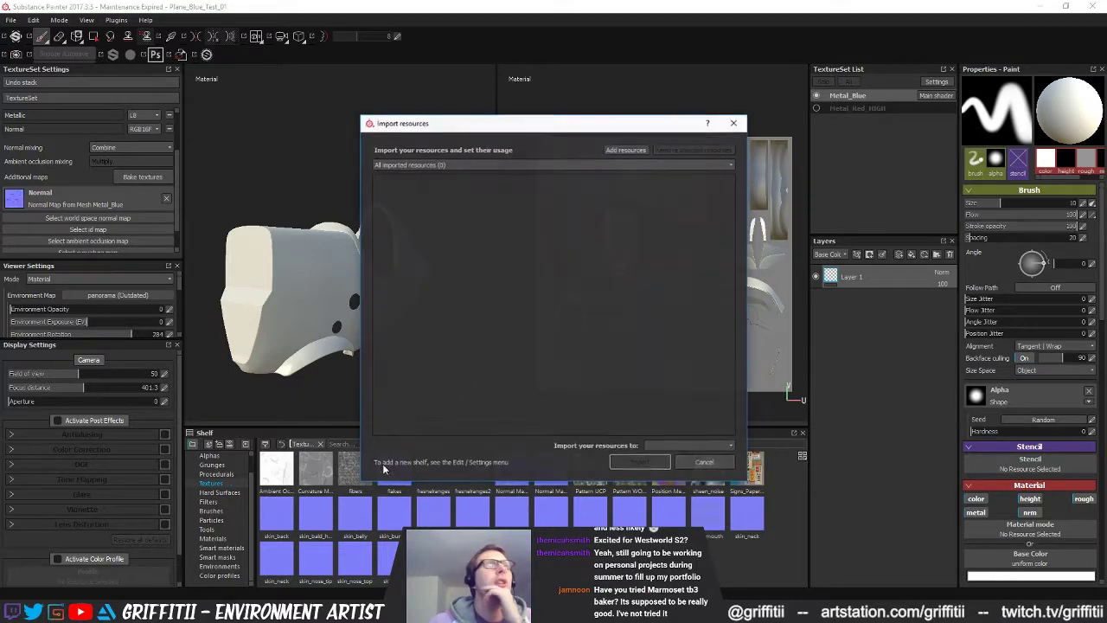
left_click(623, 149)
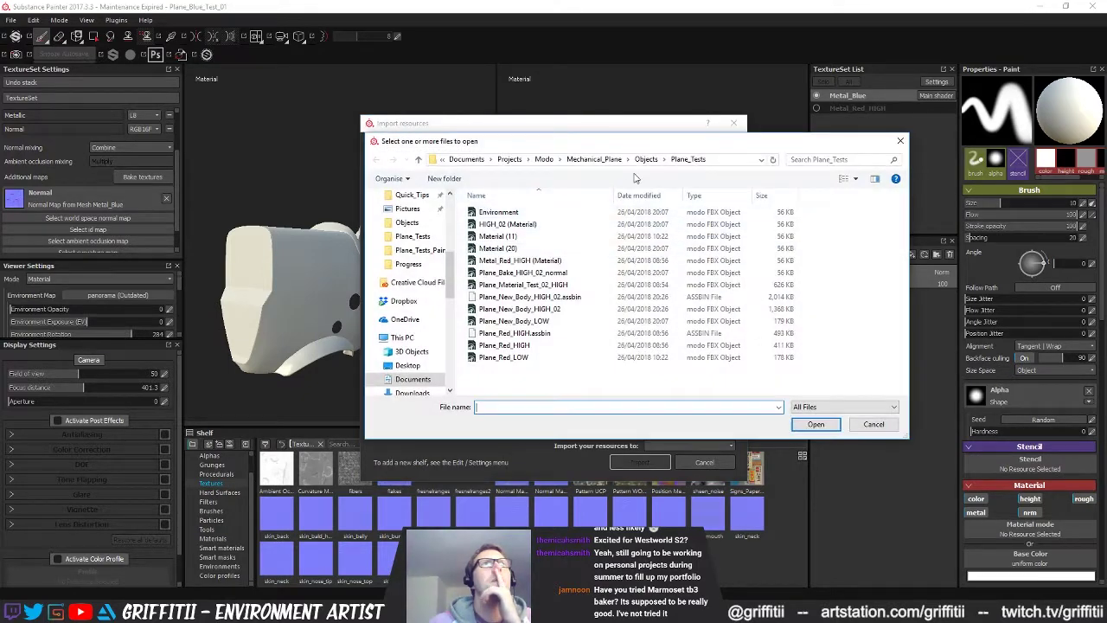
left_click(653, 161)
left_click(636, 162)
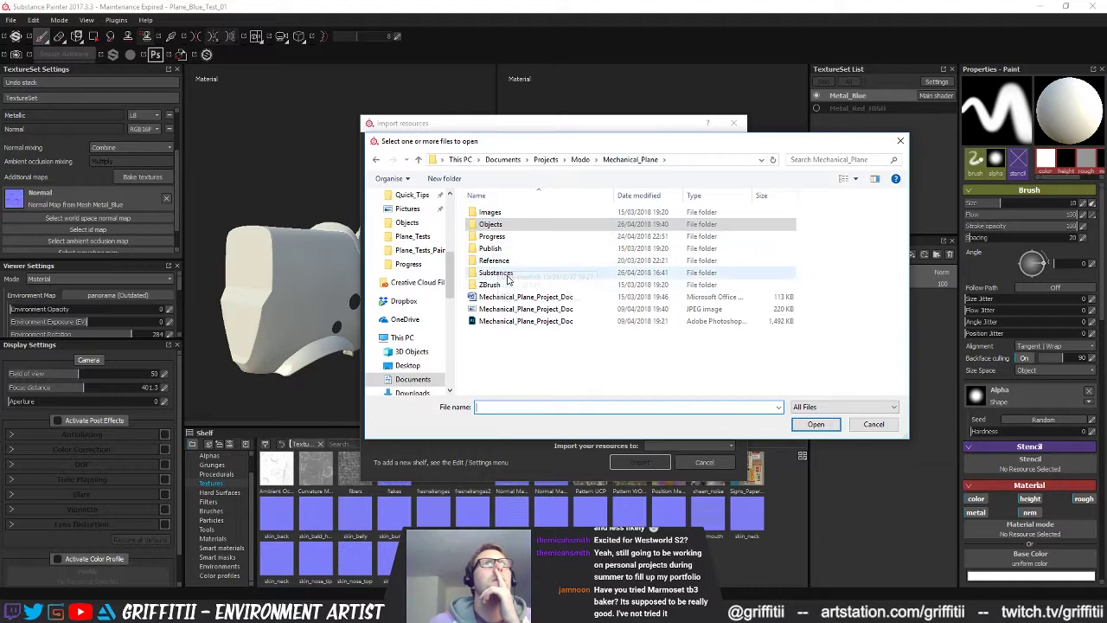
double_click(510, 273)
double_click(519, 237)
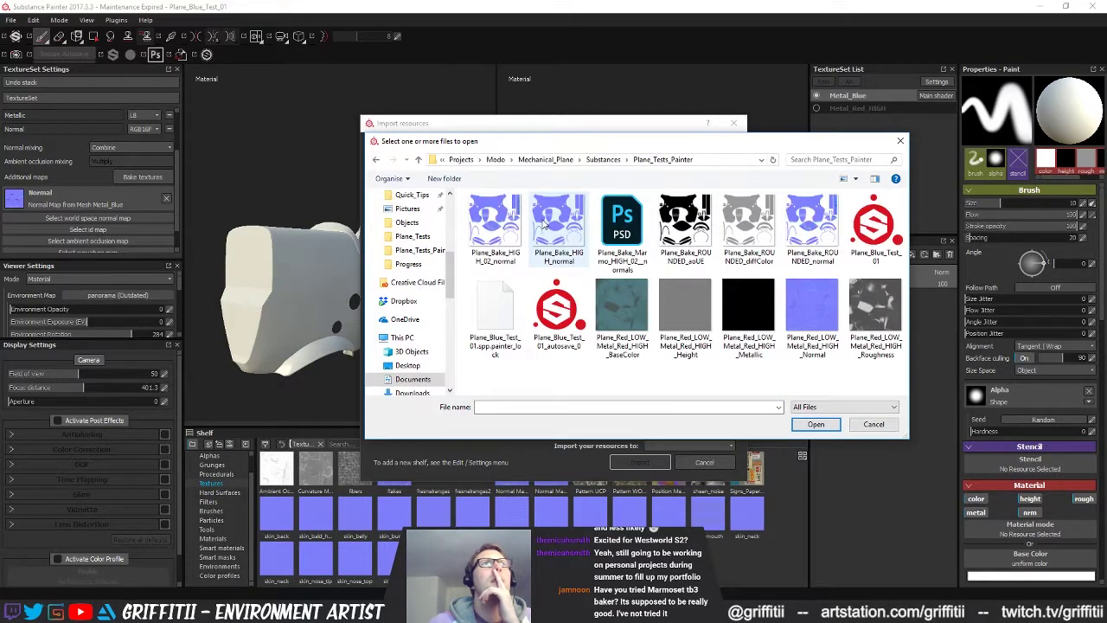
left_click(495, 226)
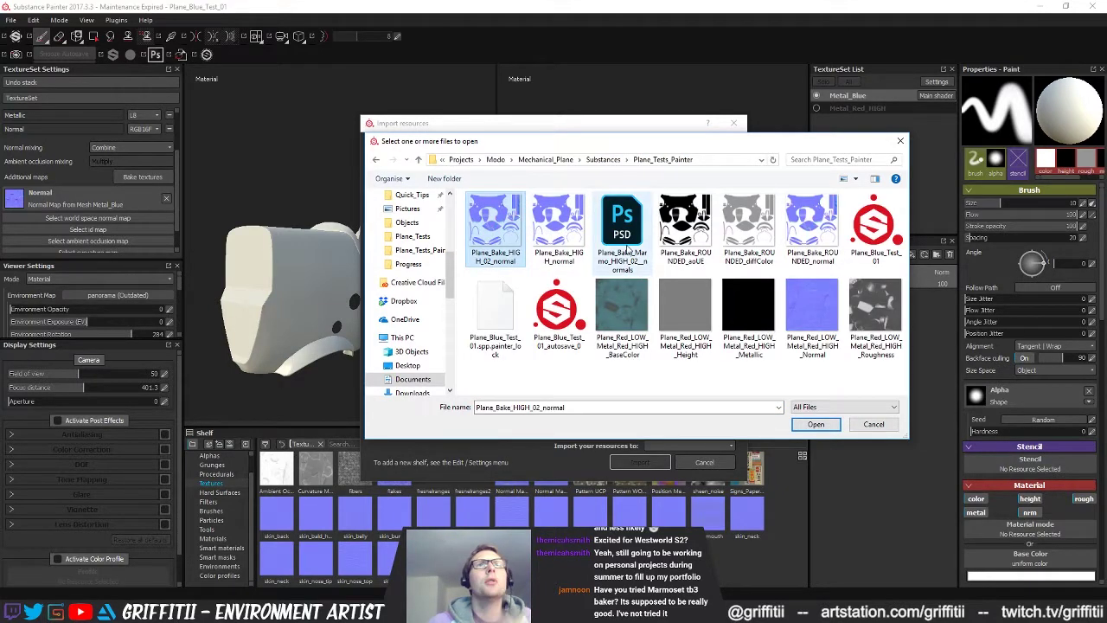
left_click(625, 234, "ctrl")
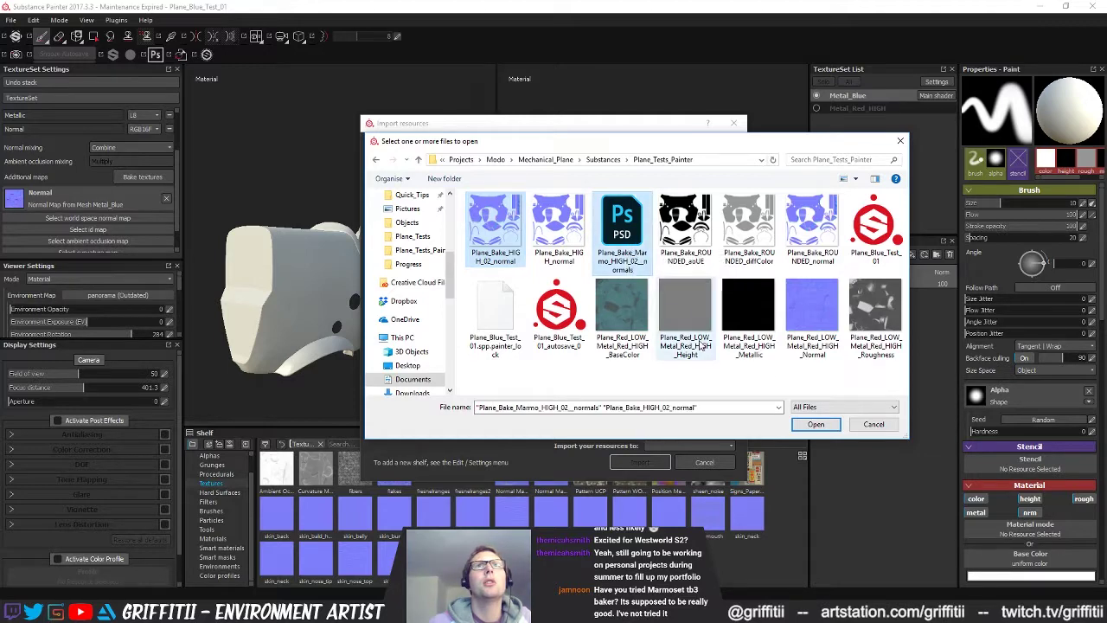
left_click(817, 425)
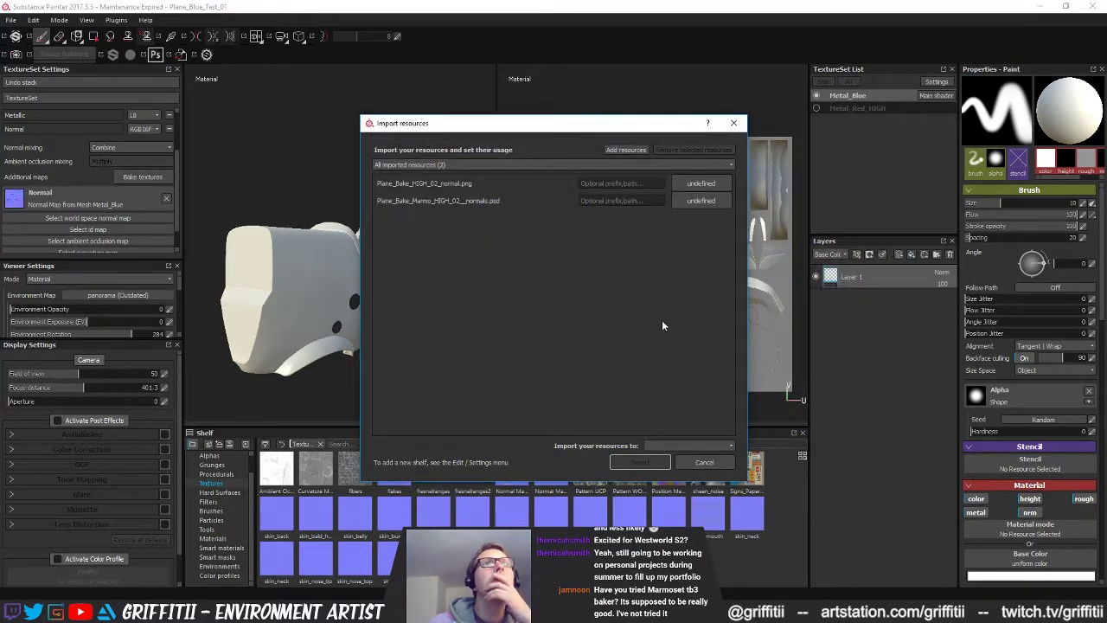
- Set both resources' usage to texture and import them into the project Plane_Blue_Test_01
left_click(713, 183)
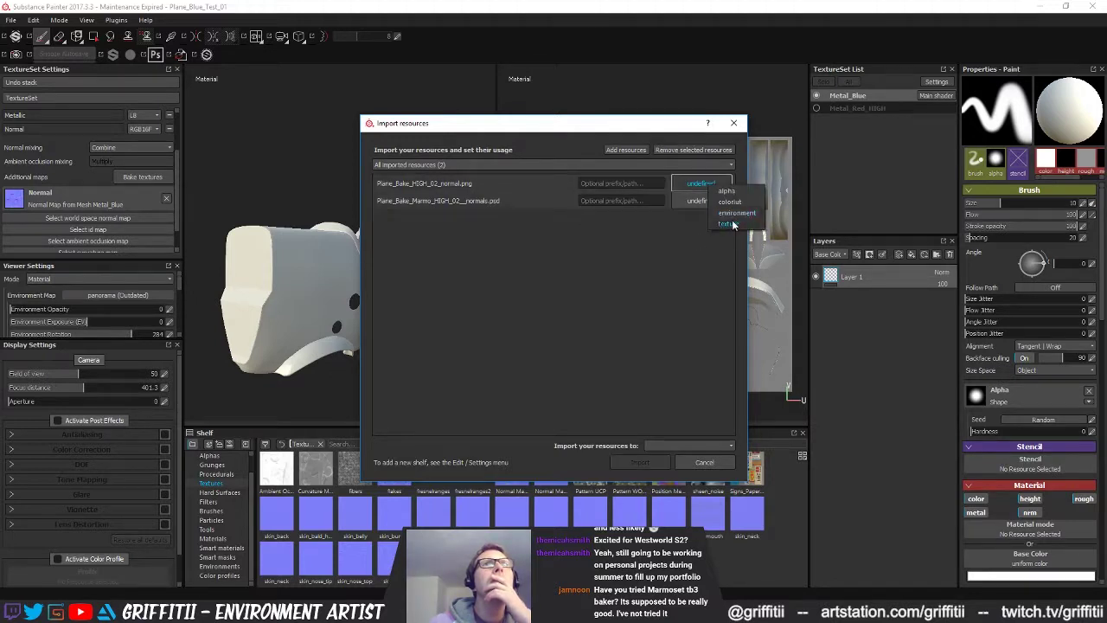
left_click(681, 445)
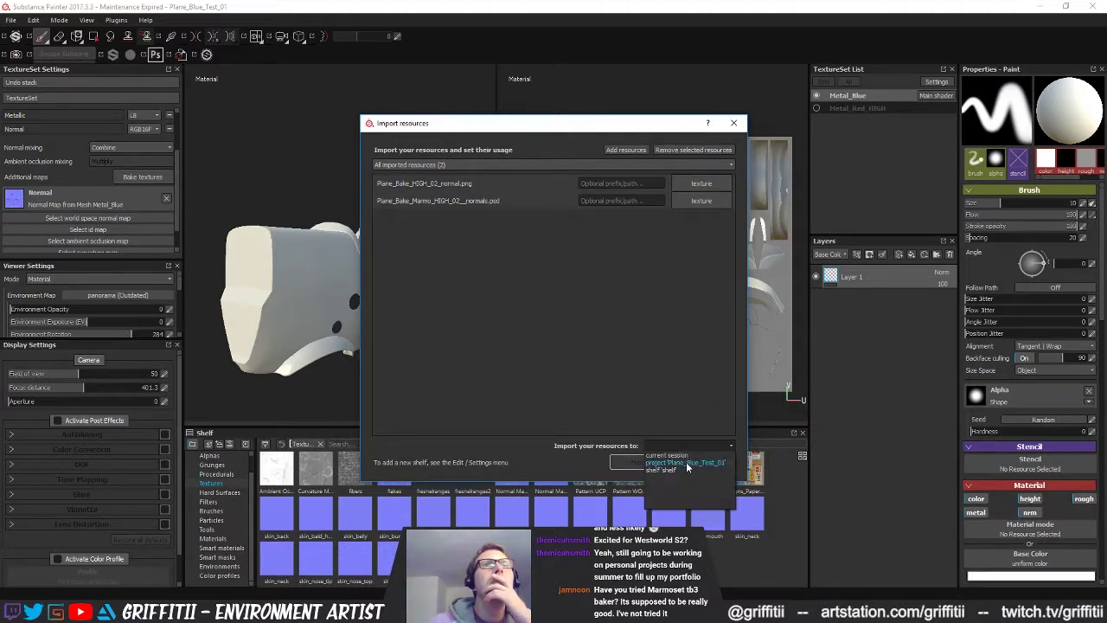
left_click(685, 463)
left_click(638, 462)
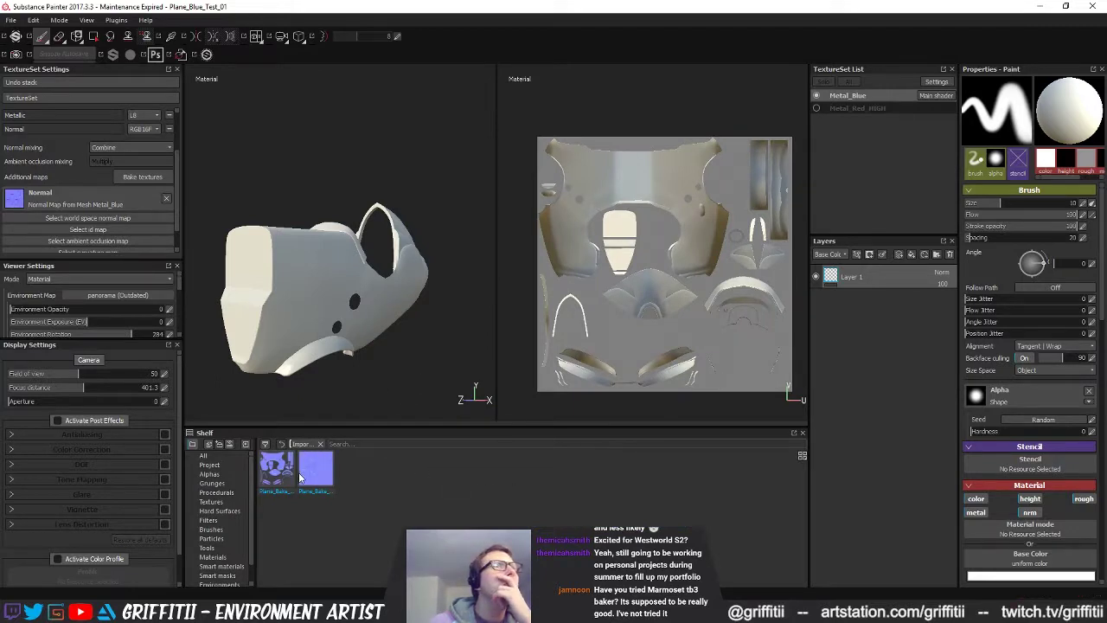
- Assign Plane_Bake_HIGH_02_normal as the normal map of the Metal_Blue texture set
mouse_move(315, 474)
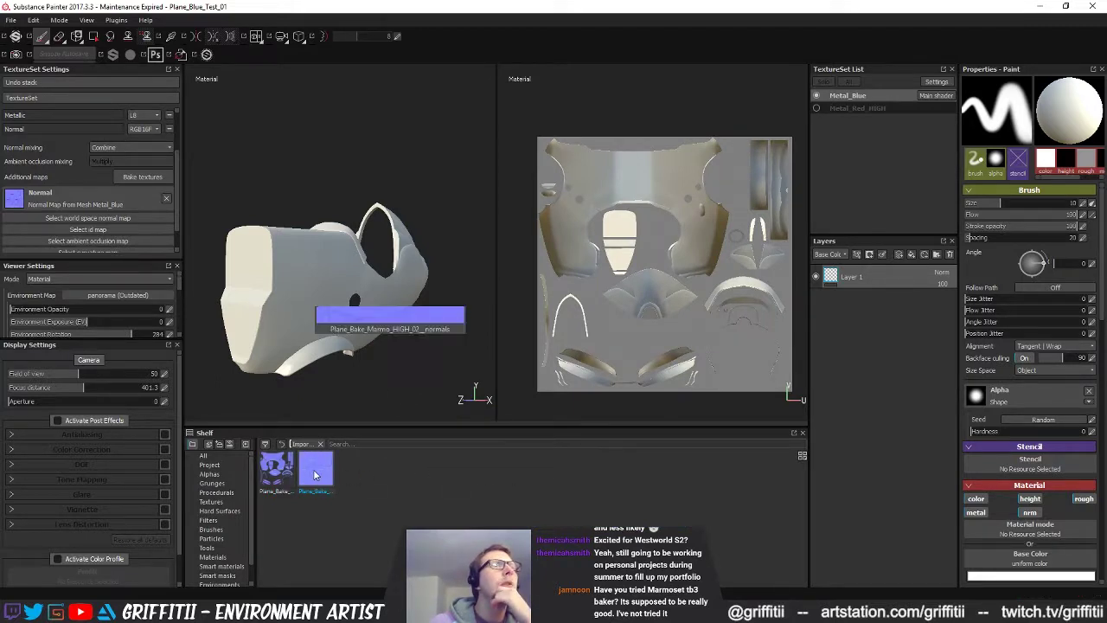
mouse_move(278, 475)
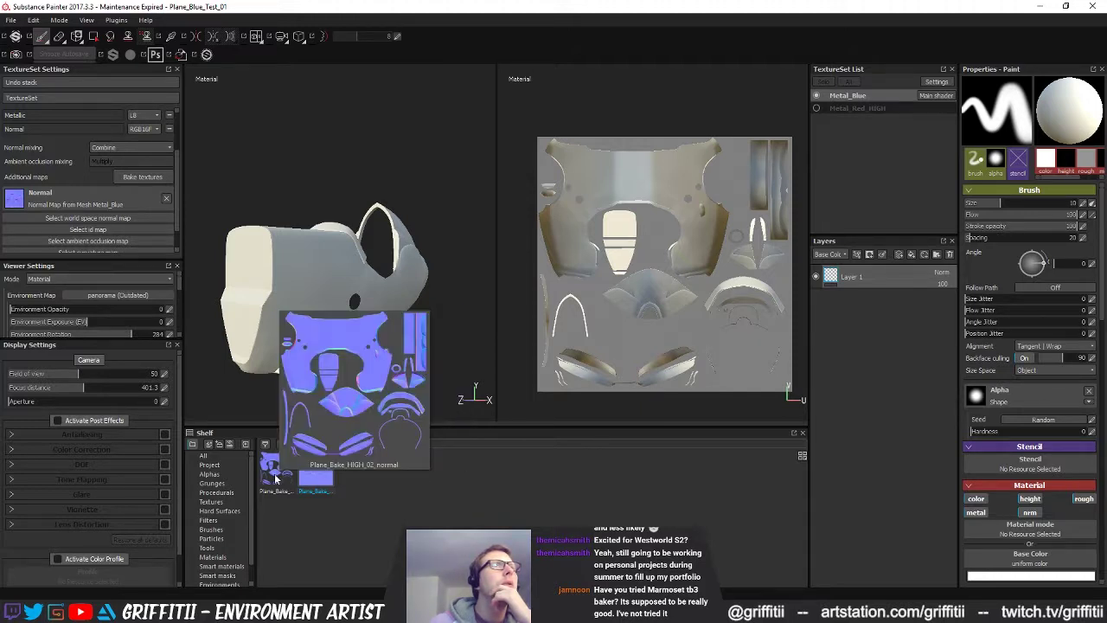
left_click(277, 477)
left_click_drag(281, 477, 52, 199)
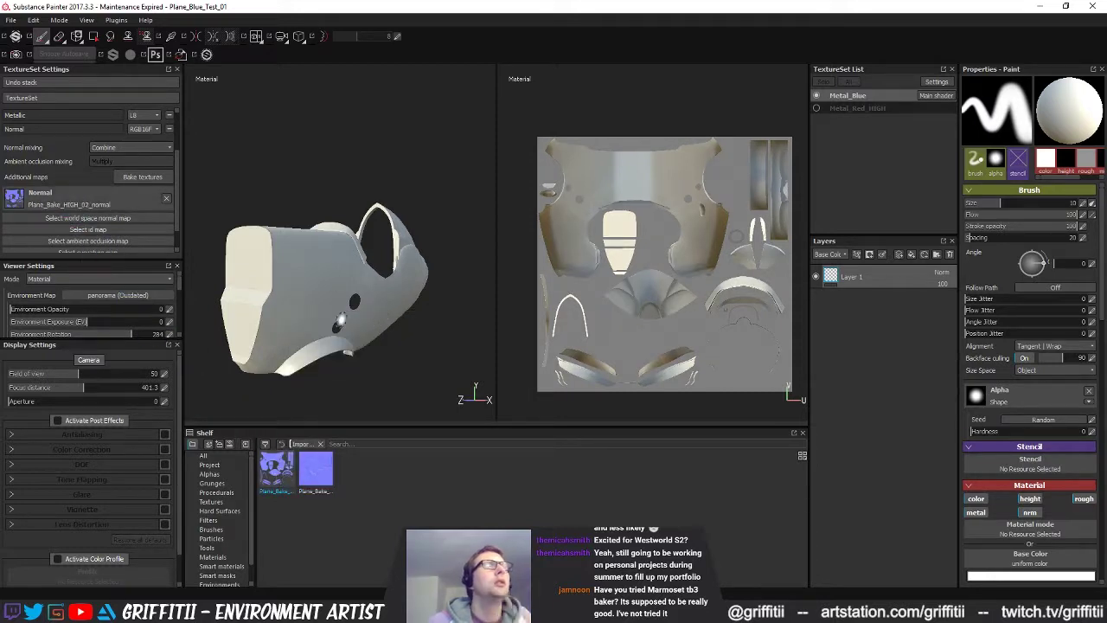
- Examine the body shaded with Plane_Bake_HIGH_02_normal from several angles and light directions
left_click_drag(305, 314, 343, 294, "alt")
right_click_drag(342, 294, 398, 288, "alt")
mouse_move(398, 290)
left_mouse_down("alt")
mouse_move(410, 326)
mouse_move(371, 351)
mouse_move(403, 323)
mouse_move(410, 287)
left_mouse_up("alt")
mouse_move(410, 289)
right_mouse_down("shift")
mouse_move(378, 293)
mouse_move(391, 293)
right_mouse_up("shift")
left_click_drag(393, 296, 420, 325, "alt")
right_click_drag(421, 326, 346, 337, "alt")
left_click_drag(233, 342, 293, 350, "alt")
middle_click_drag(293, 349, 346, 342, "alt")
left_click_drag(346, 343, 424, 330, "alt")
right_click_drag(432, 329, 403, 330, "shift")
left_click_drag(403, 329, 356, 347, "alt")
right_click_drag(329, 350, 353, 353, "alt")
left_click_drag(353, 353, 305, 332, "alt")
left_click_drag(320, 281, 449, 335, "alt")
right_click_drag(449, 334, 429, 331, "shift")
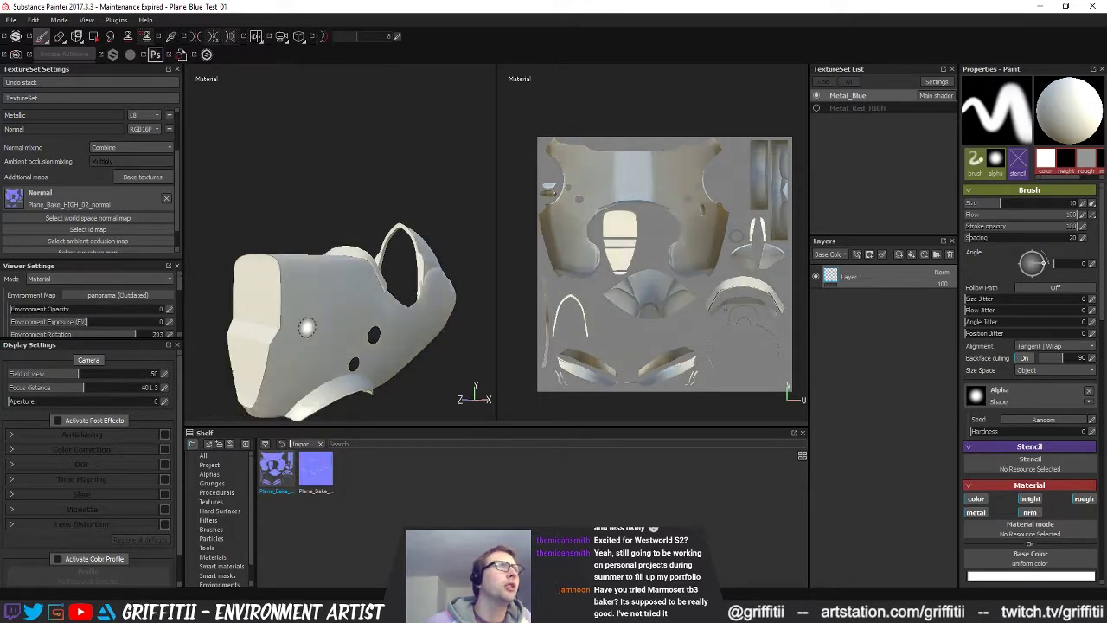
middle_click_drag(289, 339, 286, 309, "alt")
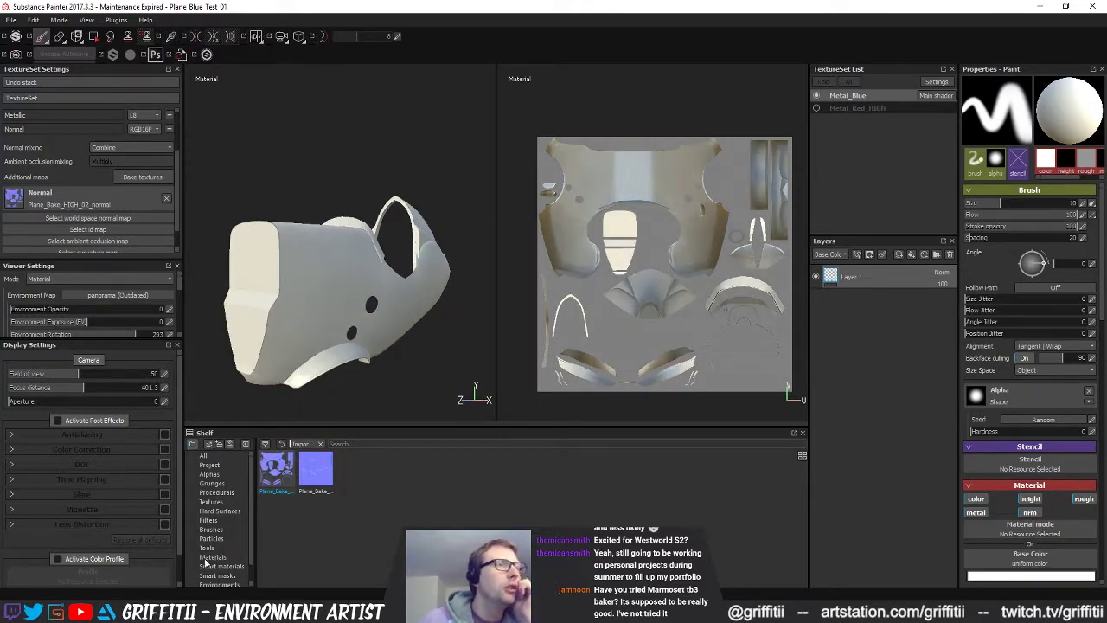
- Put Normal Map from Mesh Metal_Blue back as the normal map, and replace it with Plane_Bake_Marmo_HIGH_02__normals for comparison
left_click(210, 502)
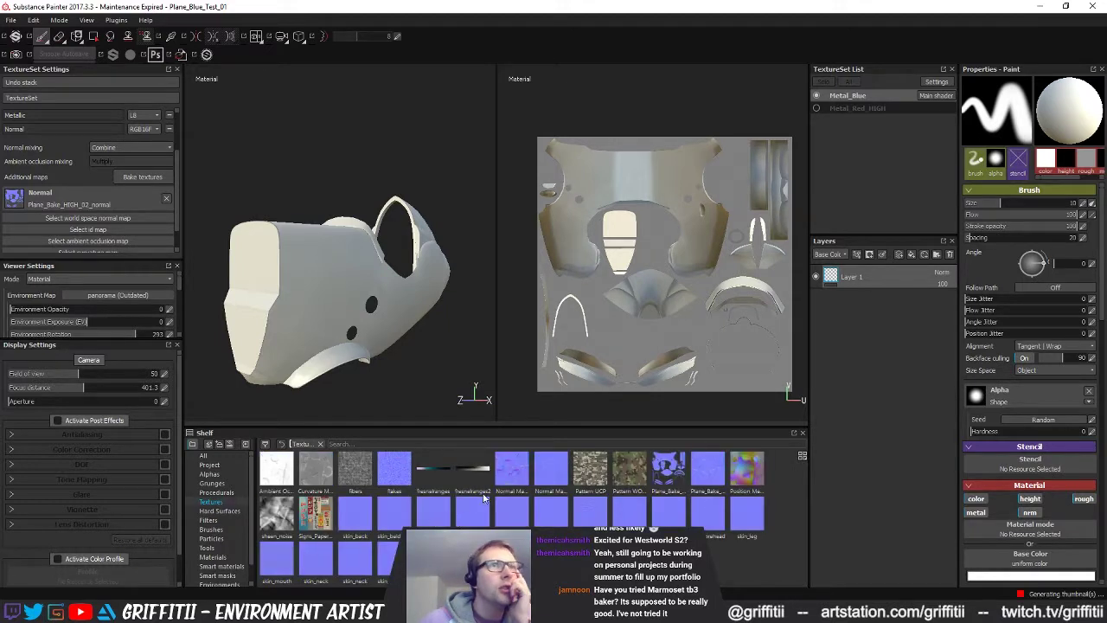
mouse_move(509, 473)
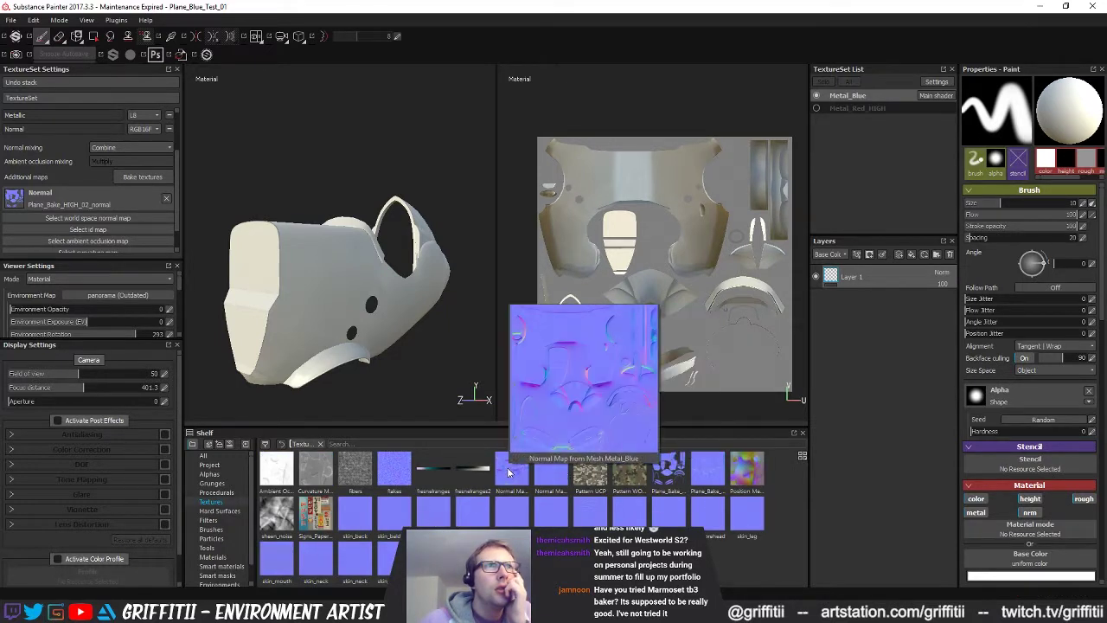
left_click_drag(510, 477, 95, 199)
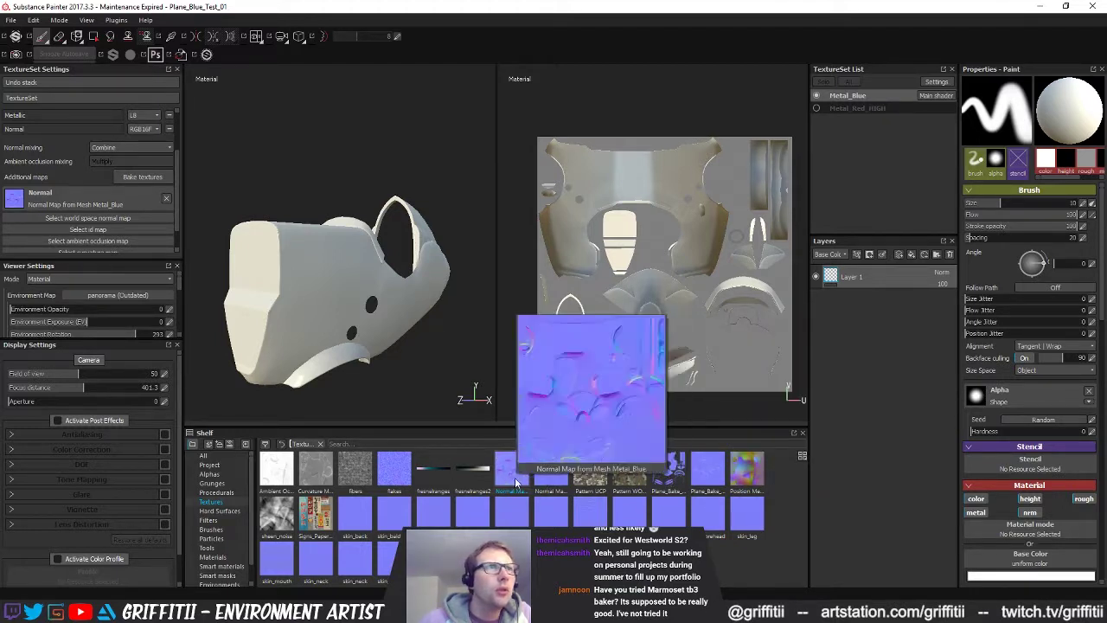
mouse_move(709, 488)
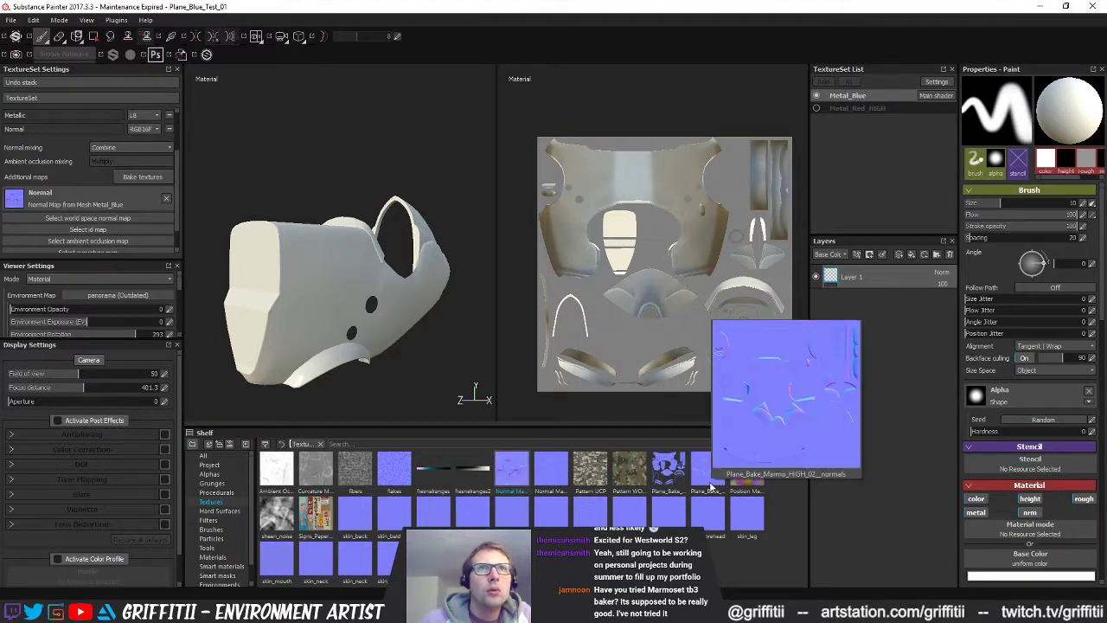
left_click_drag(709, 477, 97, 203)
- Examine the body shaded with the Plane_Bake_Marmo_HIGH_02__normals map from several sides under rotated lighting
left_click_drag(433, 314, 450, 319, "alt")
mouse_move(432, 314)
right_mouse_down("shift")
mouse_move(393, 313)
mouse_move(449, 314)
right_mouse_up("shift")
mouse_move(451, 314)
left_mouse_down("alt")
mouse_move(369, 318)
mouse_move(400, 324)
left_mouse_up("alt")
middle_click_drag(401, 324, 347, 318, "alt")
left_click_drag(347, 317, 368, 347, "alt")
mouse_move(367, 346)
right_mouse_down("shift")
mouse_move(447, 339)
mouse_move(387, 339)
right_mouse_up("shift")
mouse_move(386, 339)
left_mouse_down("alt")
mouse_move(456, 337)
mouse_move(433, 319)
mouse_move(529, 349)
mouse_move(567, 329)
mouse_move(391, 324)
left_mouse_up("alt")
mouse_move(392, 323)
right_mouse_down("shift")
mouse_move(422, 318)
mouse_move(386, 319)
right_mouse_up("shift")
left_click_drag(386, 319, 258, 295, "alt")
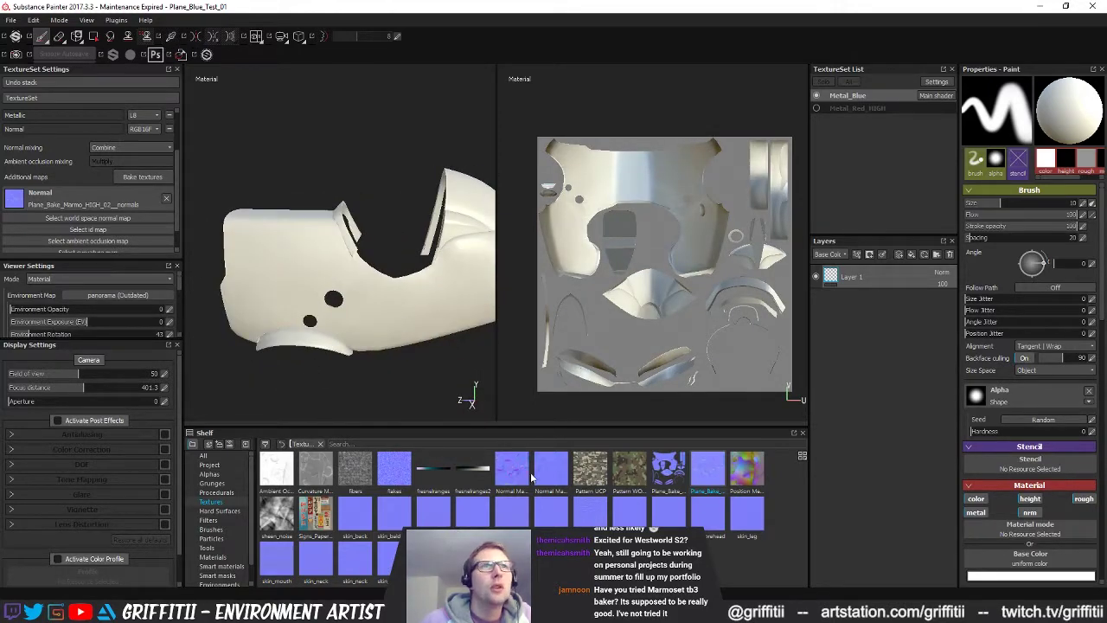
- Assign Normal Map from Mesh Metal_Blue as the texture set's normal map and check the body's shading under rotated lighting
mouse_move(514, 476)
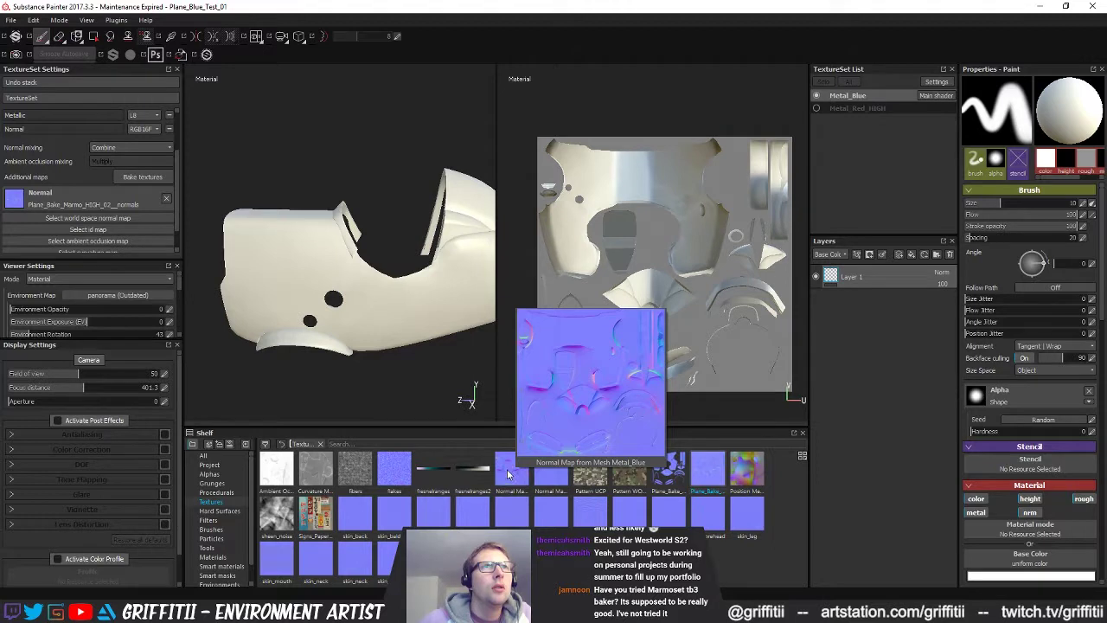
mouse_move(508, 474)
left_mouse_down()
mouse_move(125, 256)
mouse_move(52, 197)
left_mouse_up()
left_click_drag(342, 336, 347, 286, "alt")
right_click_drag(347, 286, 439, 331, "alt")
left_click_drag(440, 331, 383, 327, "alt")
middle_click_drag(384, 327, 329, 349, "alt")
mouse_move(329, 349)
left_mouse_down("alt")
mouse_move(333, 360)
mouse_move(350, 352)
left_mouse_up("alt")
mouse_move(426, 342)
right_mouse_down("shift")
mouse_move(440, 339)
mouse_move(365, 342)
mouse_move(425, 342)
mouse_move(411, 344)
right_mouse_up("shift")
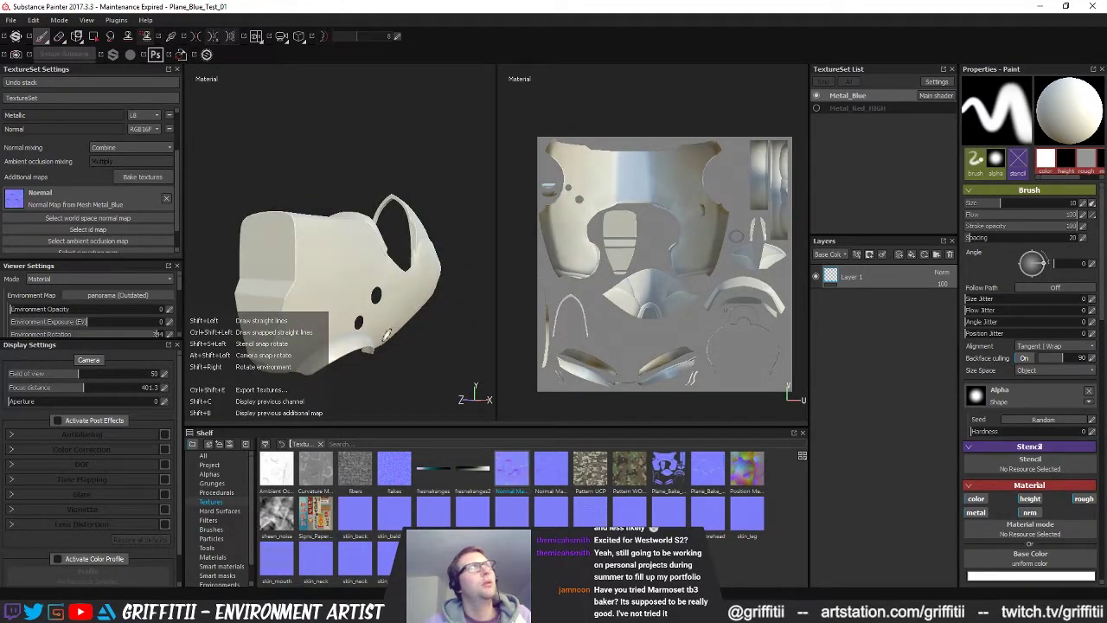
- Bake all additional maps except ID for the Metal_Blue texture set and check the body's shading from the side
left_click(142, 176)
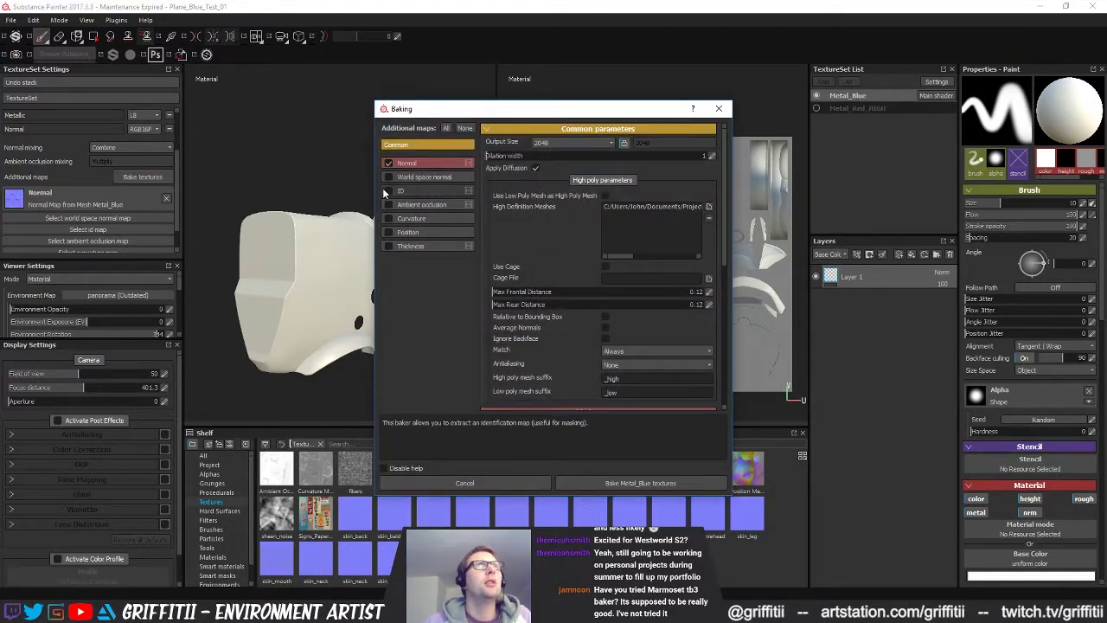
left_click(447, 128)
left_click(390, 192)
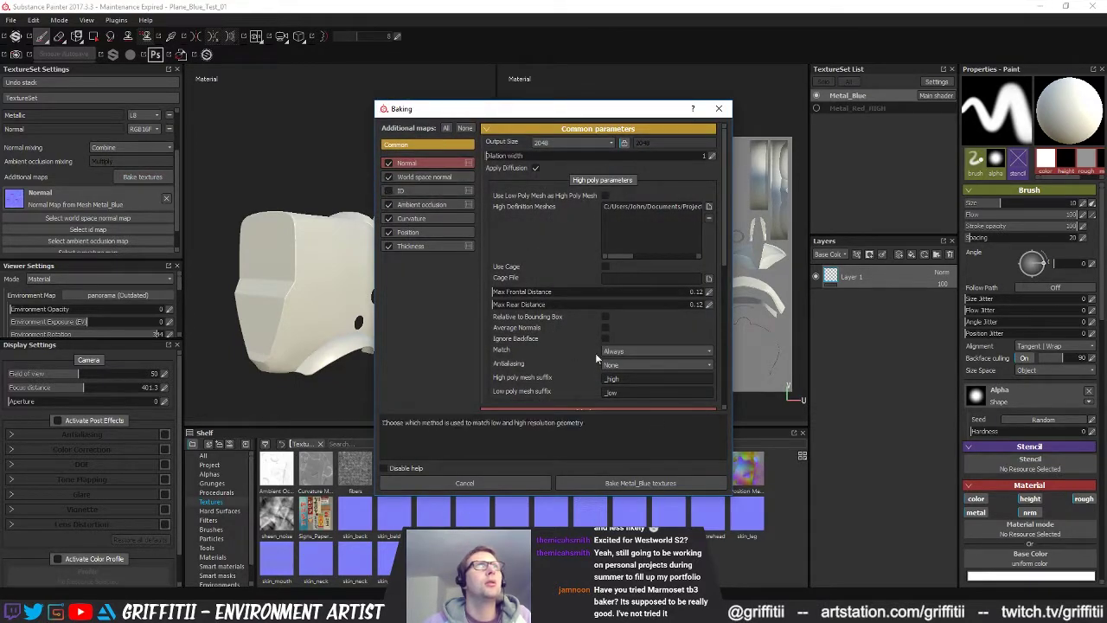
left_click(661, 483)
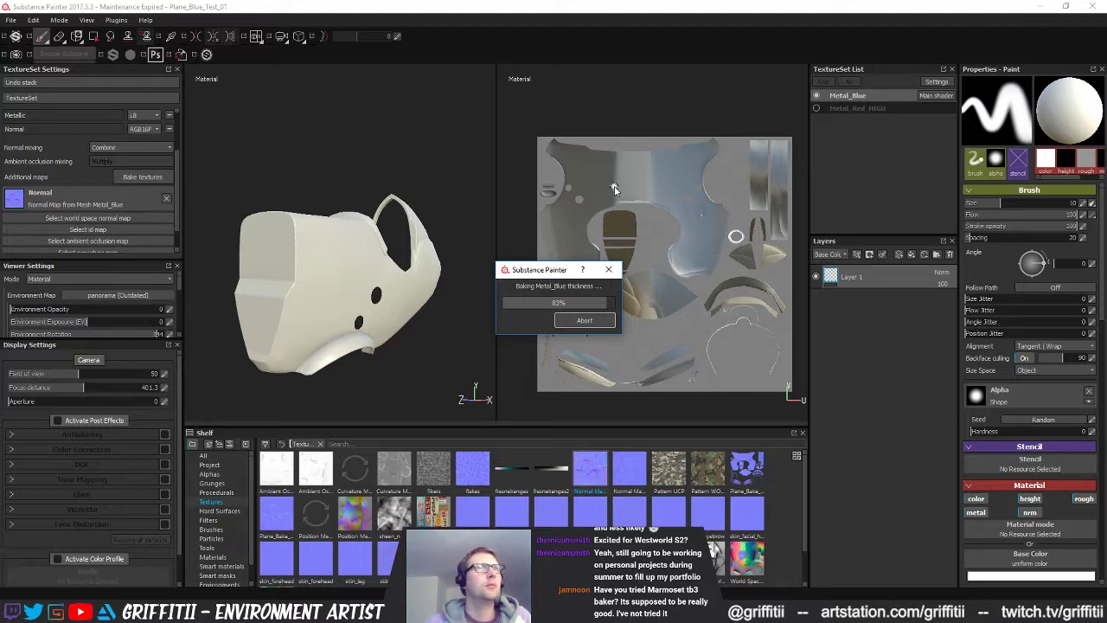
left_click(584, 320)
mouse_move(403, 322)
left_mouse_down("alt")
mouse_move(277, 330)
mouse_move(392, 315)
mouse_move(442, 321)
mouse_move(380, 331)
mouse_move(398, 329)
mouse_move(234, 321)
mouse_move(391, 325)
left_mouse_up("alt")
mouse_move(425, 331)
right_mouse_down("shift")
mouse_move(401, 329)
mouse_move(470, 332)
mouse_move(414, 332)
mouse_move(436, 331)
mouse_move(426, 332)
right_mouse_up("shift")
mouse_move(426, 333)
left_mouse_down("alt")
mouse_move(429, 346)
mouse_move(448, 349)
mouse_move(435, 322)
left_mouse_up("alt")
mouse_move(405, 321)
right_mouse_down("shift")
mouse_move(393, 320)
mouse_move(413, 323)
right_mouse_up("shift")
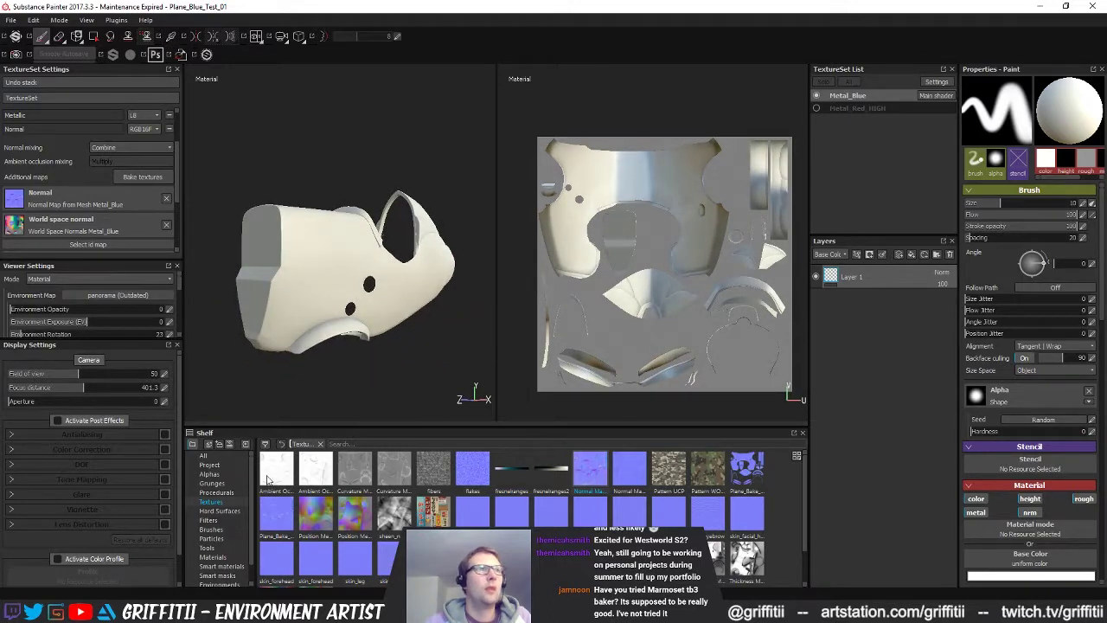
- Add the Steel Medieval Stylized smart material to the Metal_Blue layer stack
scroll(232, 552, "down", 1)
left_click(235, 550)
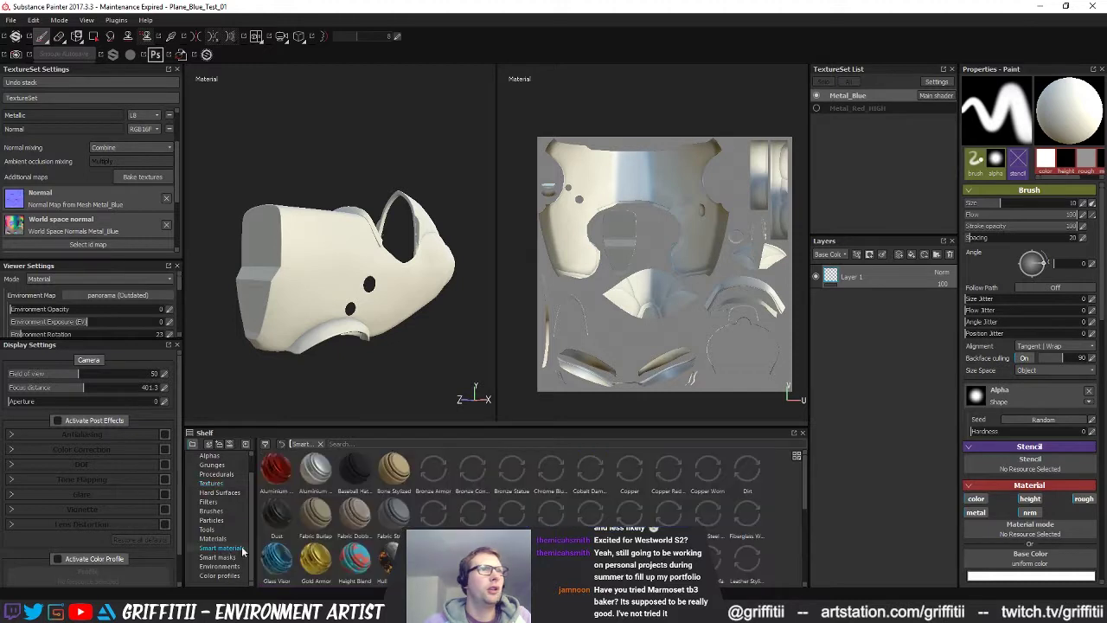
scroll(531, 512, "down", 5)
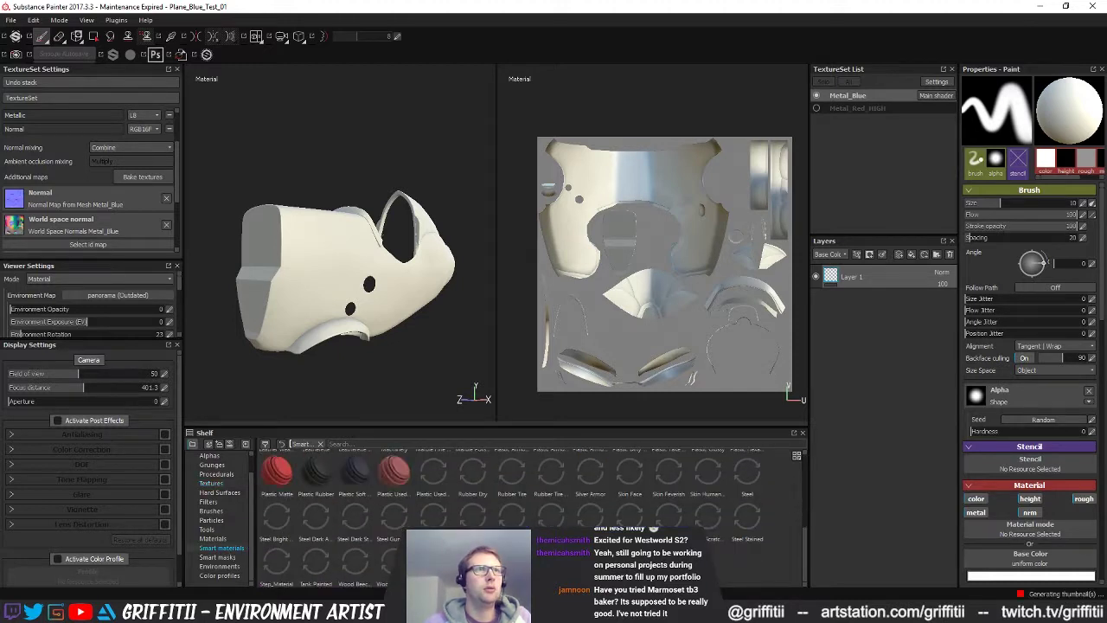
mouse_move(495, 519)
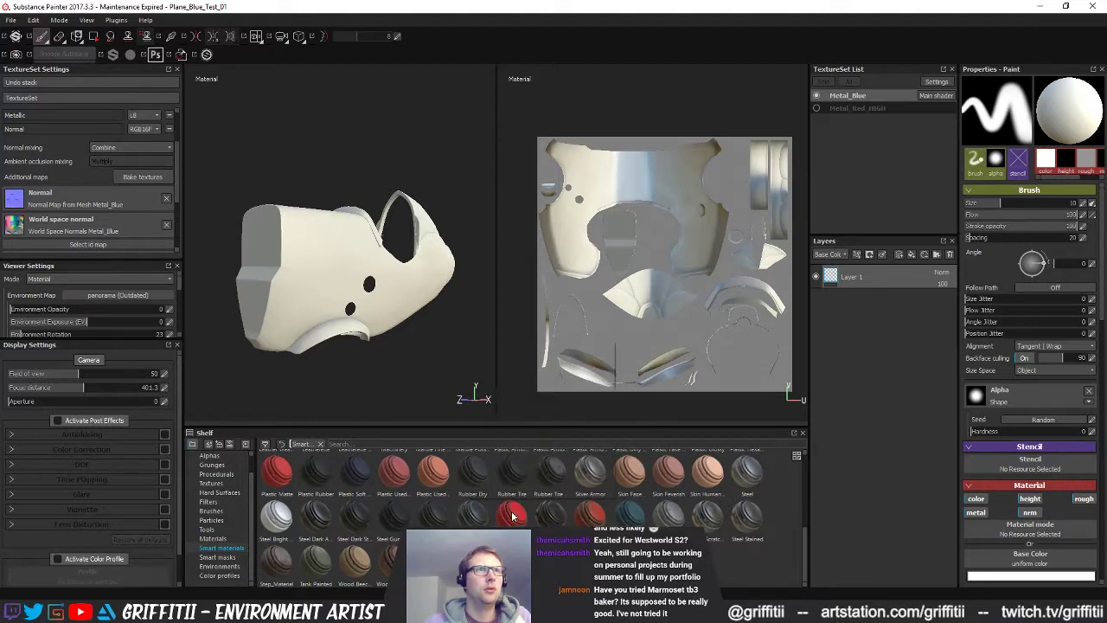
left_click_drag(480, 517, 848, 333)
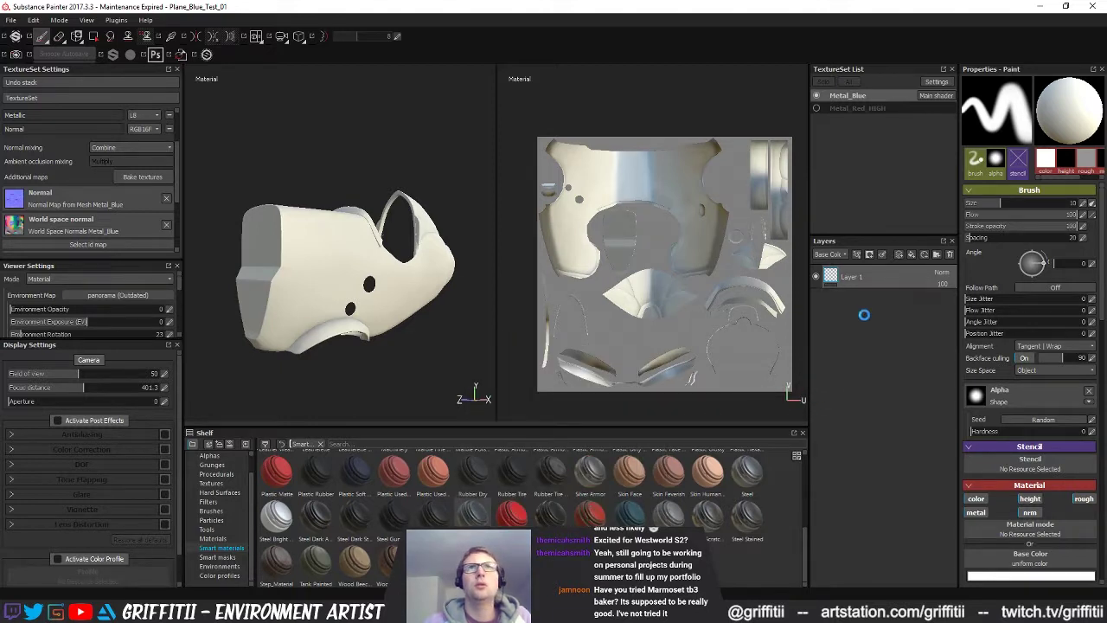
left_click_drag(340, 268, 374, 306, "alt")
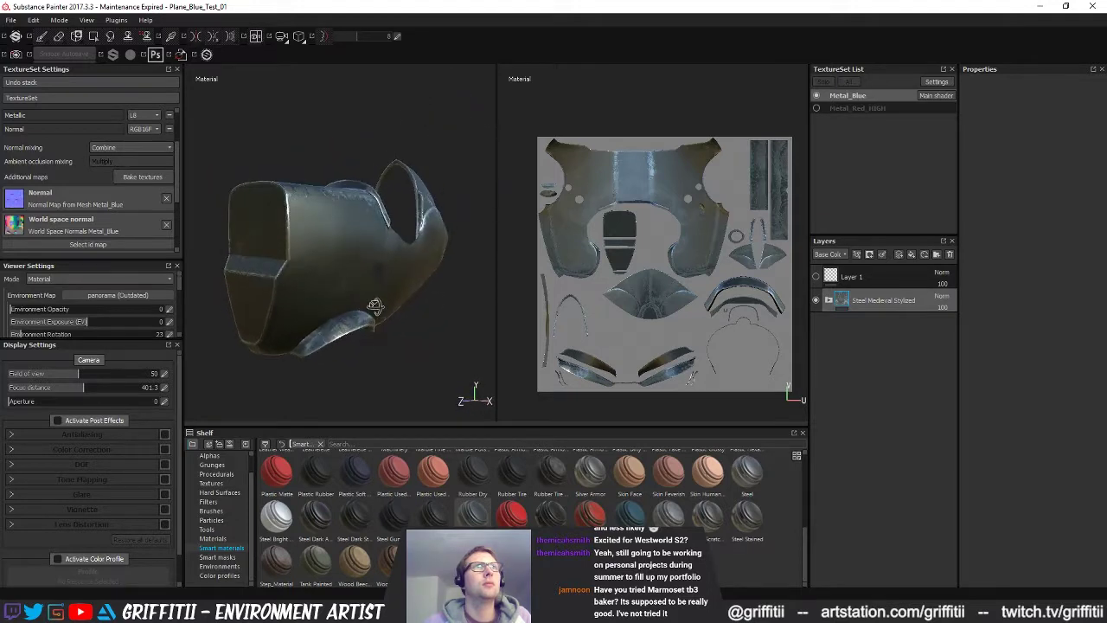
- Expand the Steel Medieval Stylized group and hide its Wear and Scratches layers
left_click(830, 301)
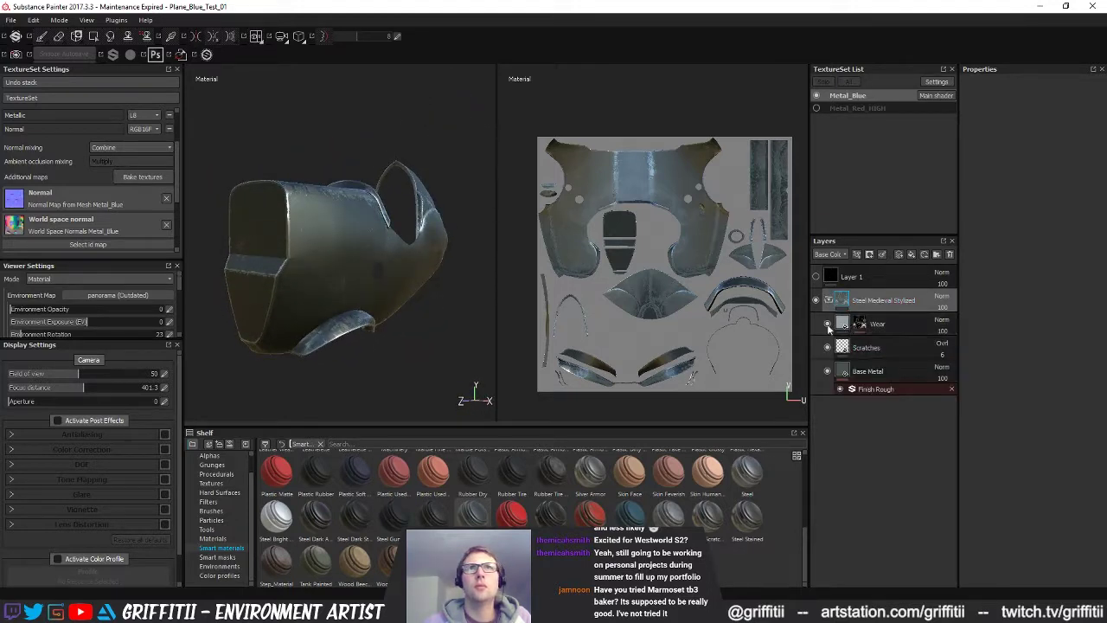
left_click(828, 324)
left_click(828, 348)
- Set the Base Metal layer's base color to a muted light blue, about R 0.216, G 0.379, B 0.407
left_click(854, 371)
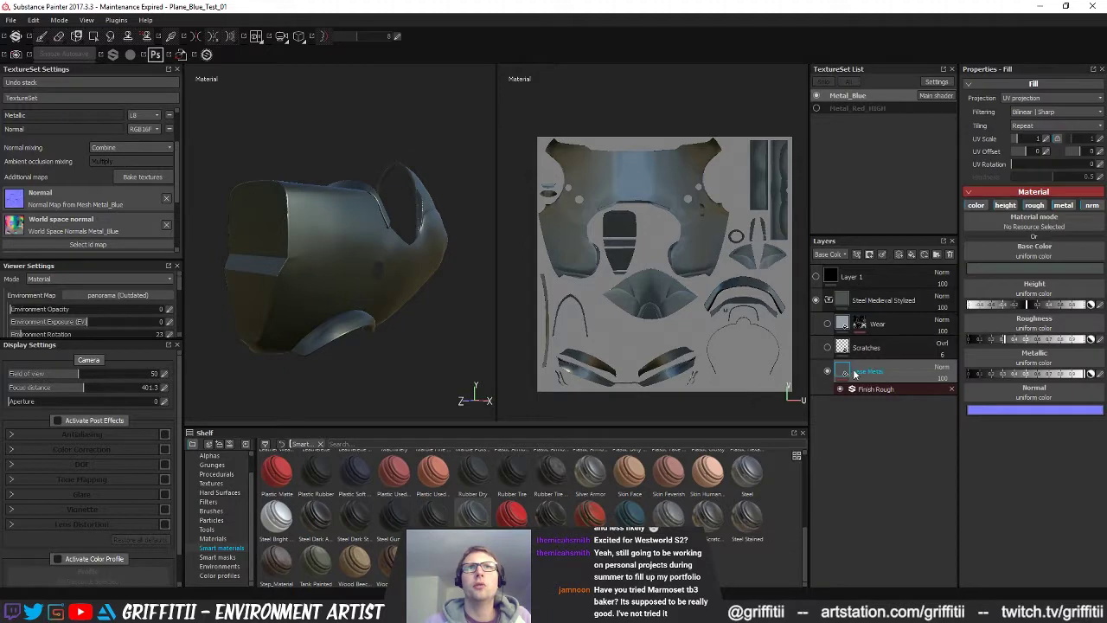
left_click(1034, 264)
mouse_move(975, 279)
left_mouse_down()
mouse_move(953, 269)
mouse_move(962, 272)
left_mouse_up()
left_click_drag(1052, 298, 1053, 290)
left_click_drag(957, 279, 953, 266)
left_click(1014, 455)
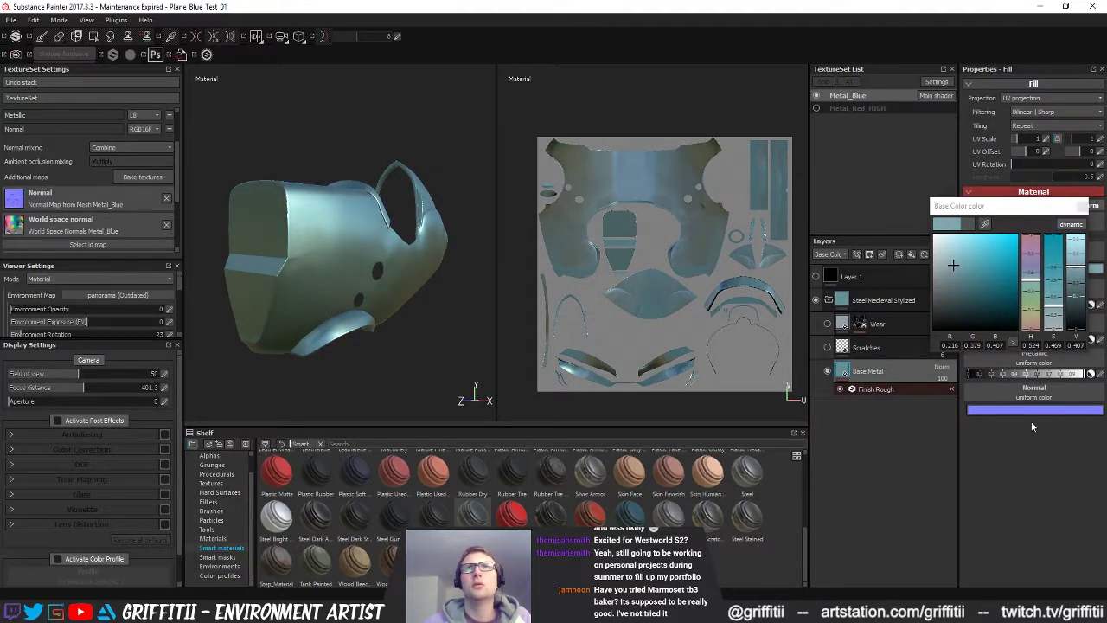
left_click(1083, 208)
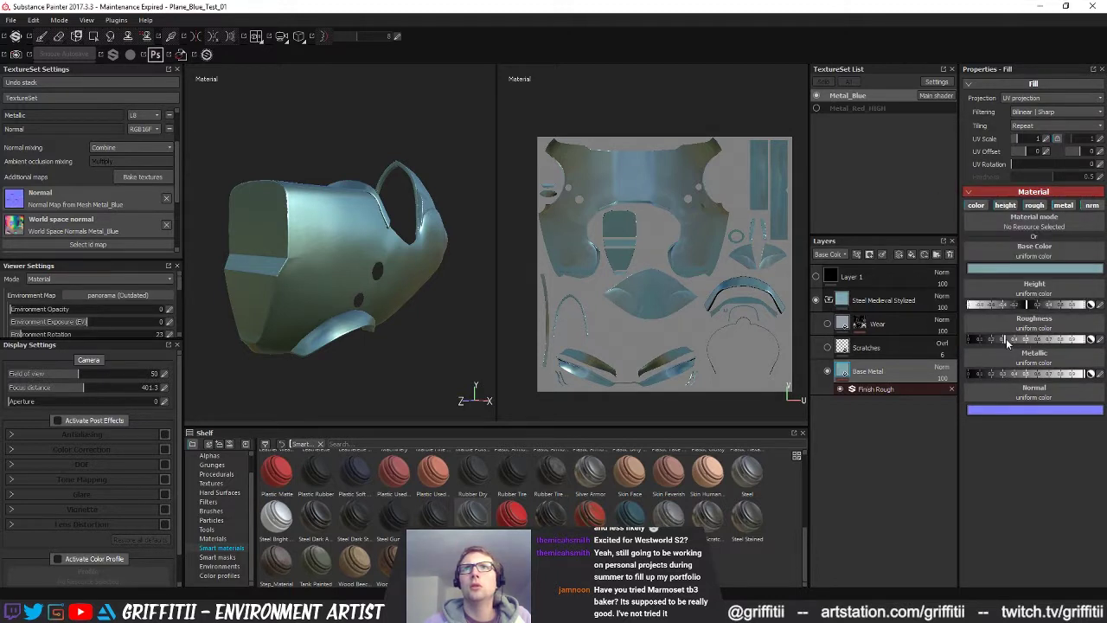
- Raise the Base Metal layer's roughness to about 0.5 and check the finish on the body's side
left_click_drag(1003, 340, 1025, 340)
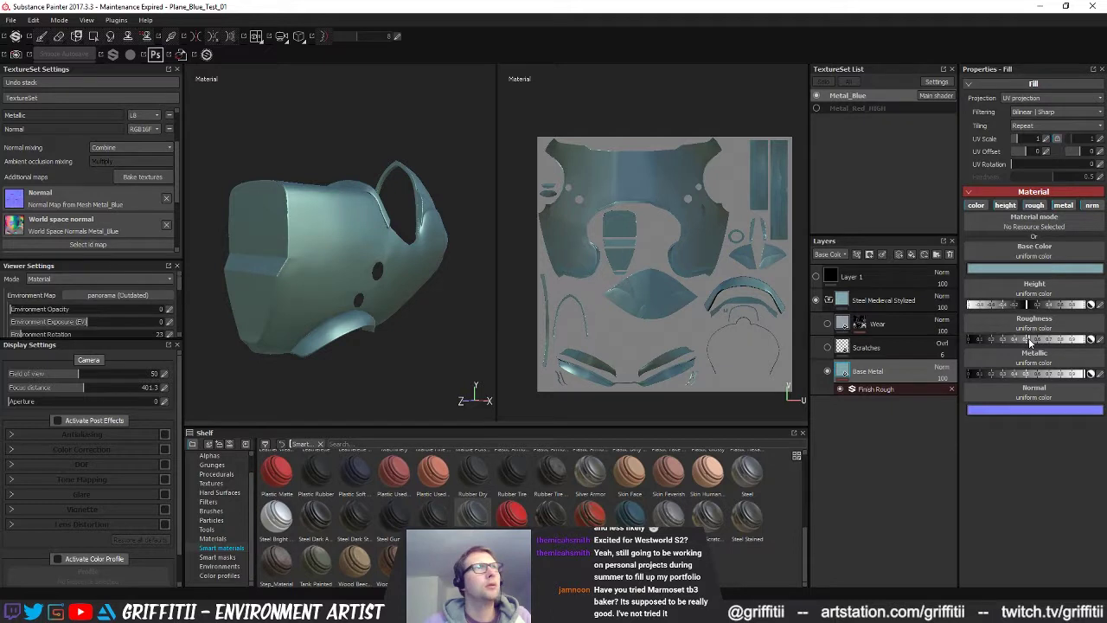
left_click_drag(398, 304, 331, 271, "alt")
scroll(432, 299, "up", 2)
left_click_drag(450, 304, 424, 315, "alt")
- Try a UV scale of 3 on the Base Metal fill layer
left_click(1046, 138)
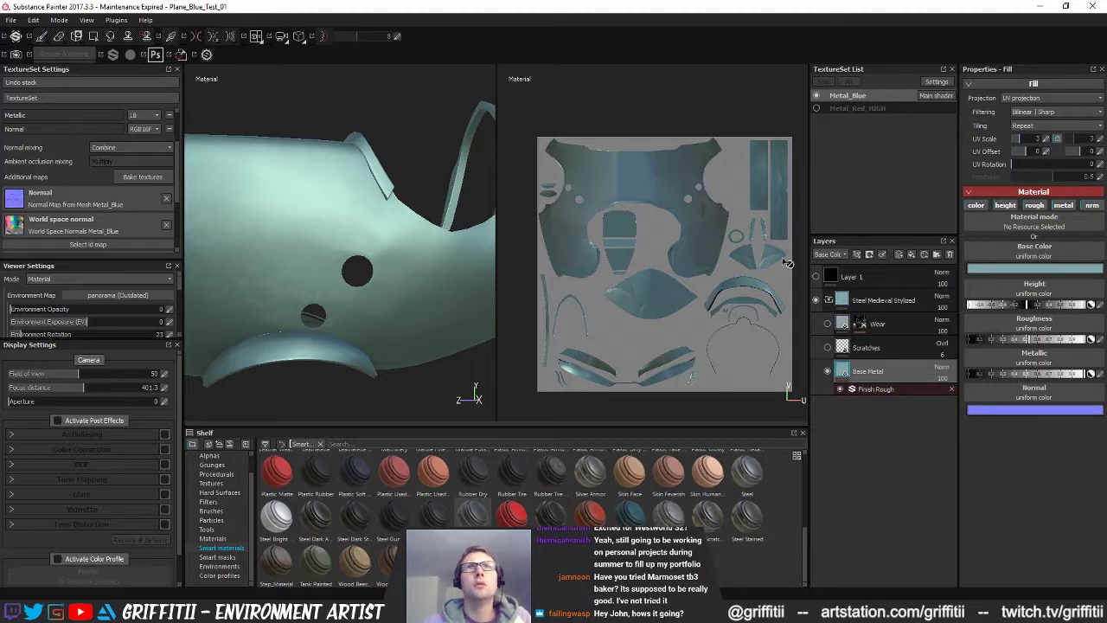
left_click_drag(403, 230, 444, 219, "alt")
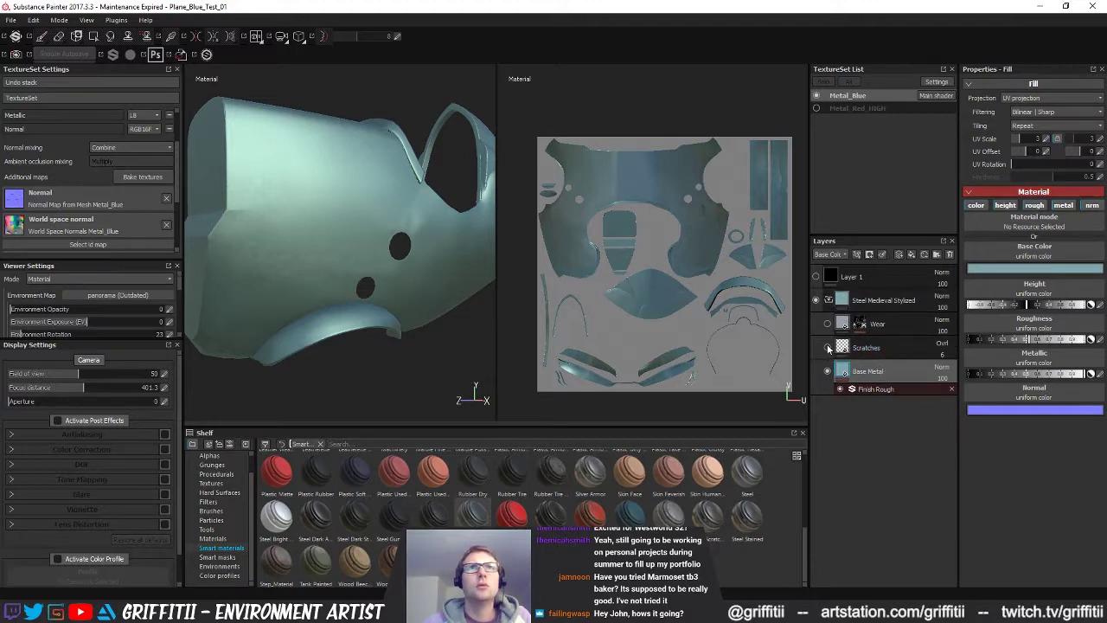
left_click_drag(375, 205, 392, 191, "alt")
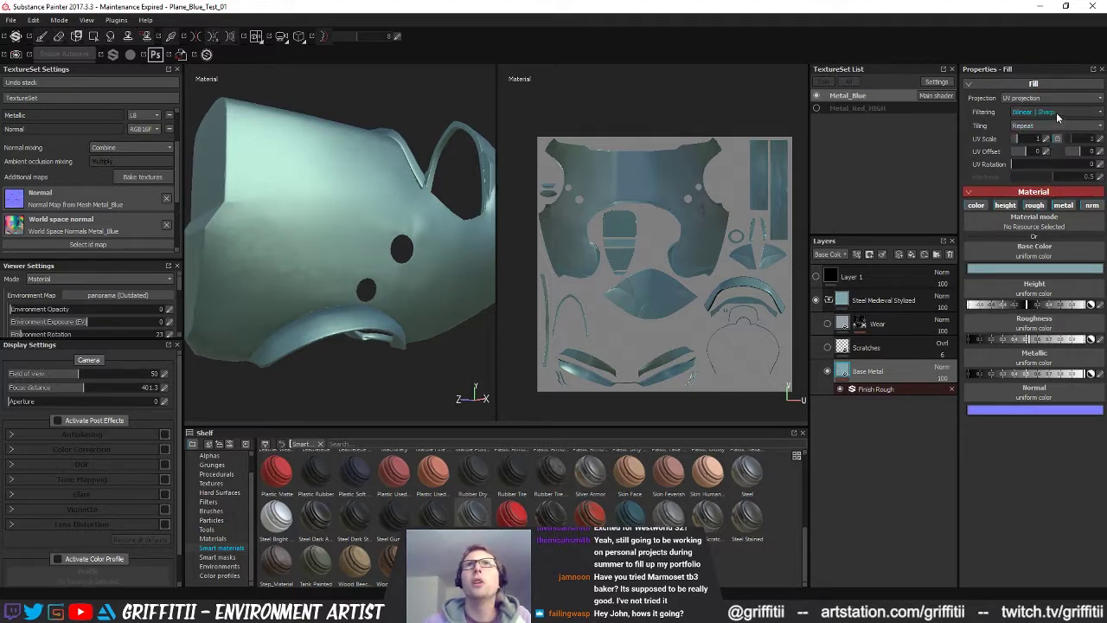
- Set the Base Metal layer's projection to Tri-planar projection
left_click(1029, 97)
left_click(1030, 115)
mouse_move(365, 259)
left_mouse_down("alt")
mouse_move(372, 214)
mouse_move(314, 268)
mouse_move(313, 251)
mouse_move(367, 270)
left_mouse_up("alt")
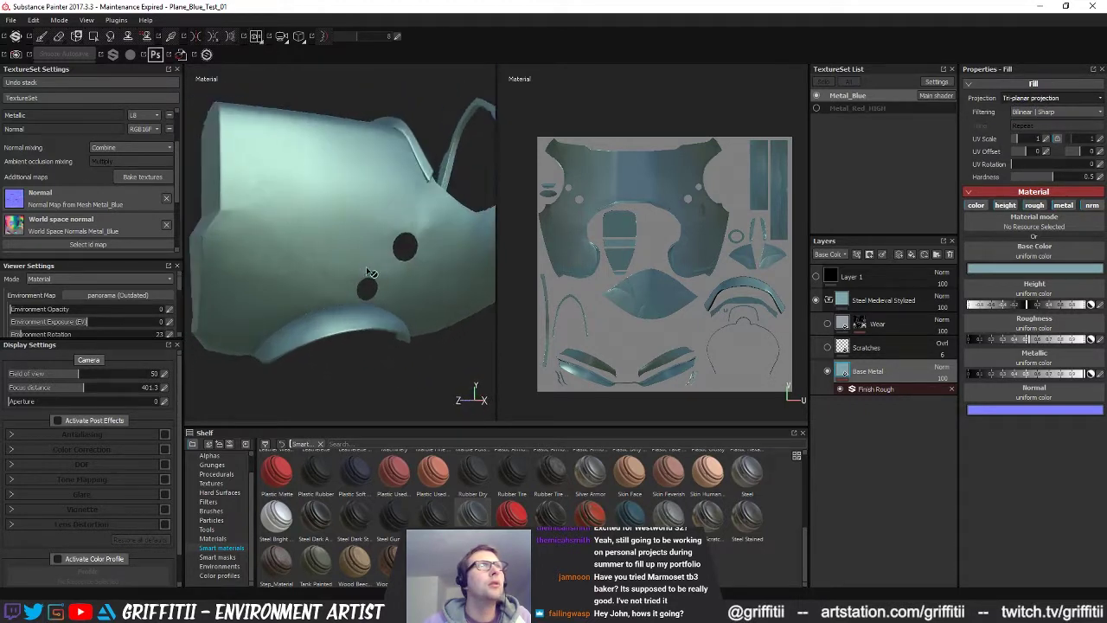
- Examine the blue metal body's shading and edges from the front, side and rear under rotated lighting
scroll(368, 273, "down", 3)
left_click_drag(432, 304, 410, 314, "alt")
right_click_drag(410, 314, 383, 311, "shift")
left_click_drag(382, 311, 346, 305, "alt")
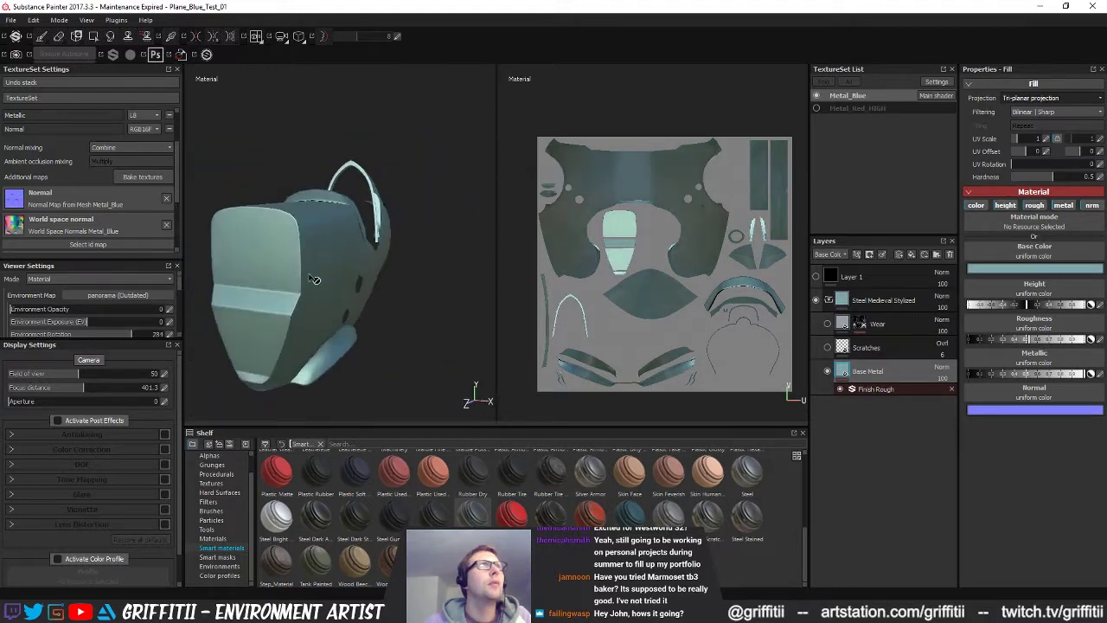
right_click_drag(346, 304, 413, 291, "alt")
left_click_drag(413, 291, 401, 247, "alt")
right_click_drag(401, 246, 556, 180, "alt")
left_click_drag(320, 192, 326, 301, "alt")
right_click_drag(326, 301, 390, 303, "shift")
middle_click_drag(392, 313, 360, 335, "alt")
left_click_drag(359, 335, 314, 388, "alt")
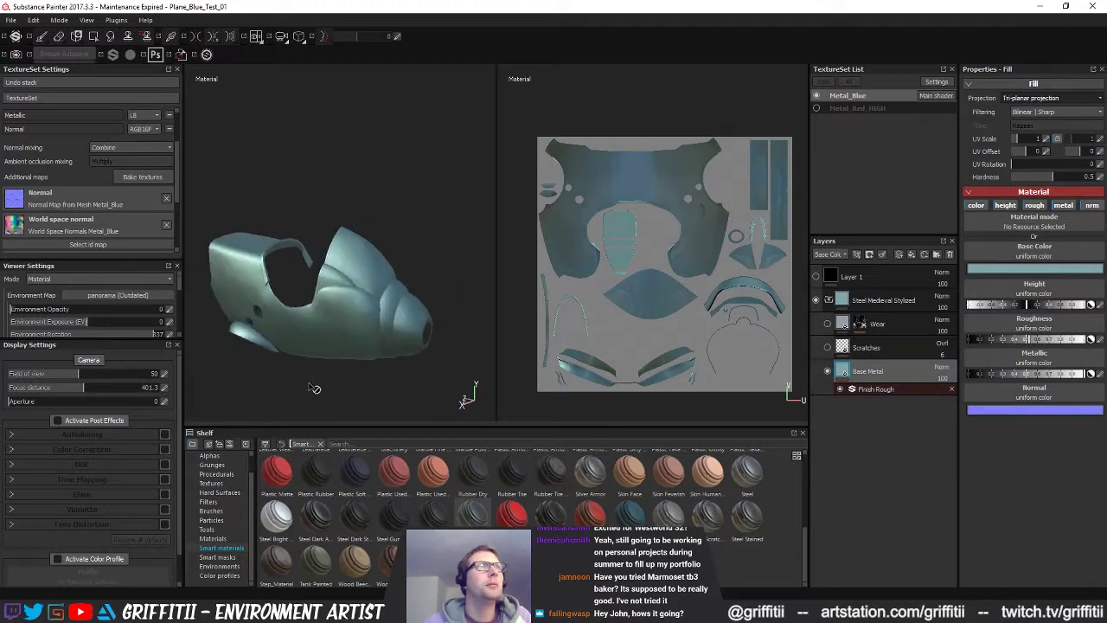
right_click_drag(314, 388, 321, 326, "alt")
mouse_move(321, 326)
left_mouse_down("alt")
mouse_move(346, 333)
mouse_move(317, 309)
mouse_move(336, 313)
left_mouse_up("alt")
right_click_drag(335, 313, 481, 321, "alt")
left_click_drag(460, 328, 265, 271, "alt")
mouse_move(415, 289)
right_mouse_down("shift")
mouse_move(354, 289)
mouse_move(398, 294)
right_mouse_up("shift")
left_click_drag(383, 302, 428, 363, "alt")
right_click_drag(428, 303, 490, 300, "shift")
left_click_drag(490, 299, 441, 303, "alt")
right_click_drag(440, 302, 387, 303, "shift")
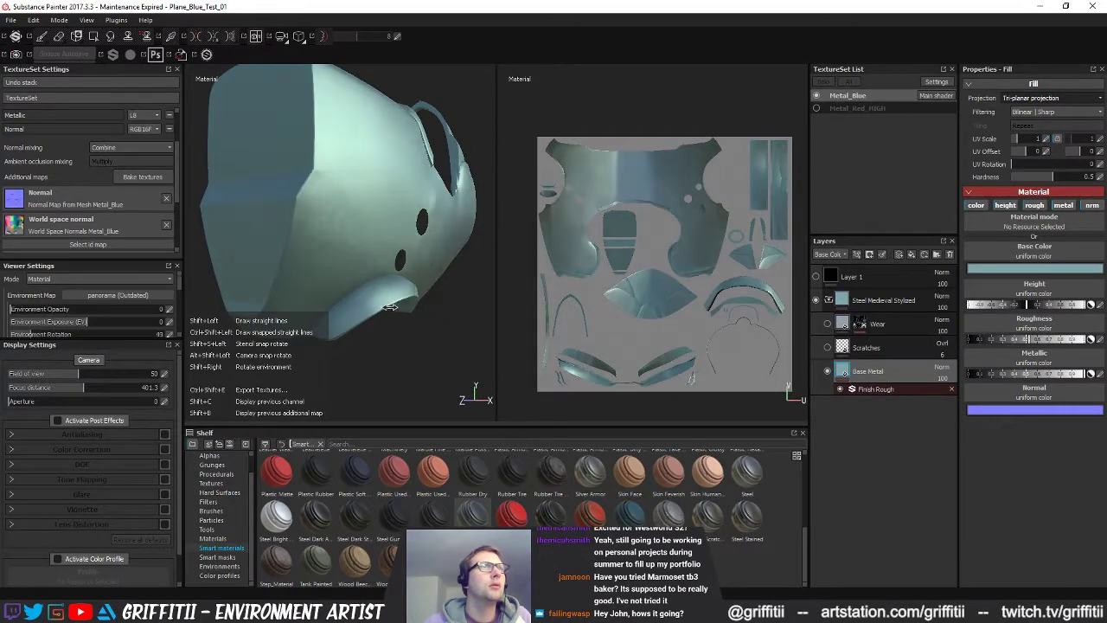
- Examine the base metal finish on the fuselage from several angles and under rotated environment lighting
left_click_drag(387, 304, 403, 316, "alt")
right_click_drag(403, 316, 395, 299, "alt")
left_click_drag(396, 299, 342, 290, "alt")
right_click_drag(342, 290, 414, 273, "alt")
left_click_drag(415, 273, 385, 300, "alt")
right_click_drag(385, 300, 384, 302, "shift")
left_click_drag(383, 301, 425, 279, "alt")
right_click_drag(425, 280, 429, 280, "shift")
- Show the Scratches and Wear layers and open the settings of the Wear mask's MG Metal Edge Wear generator
left_click(828, 348)
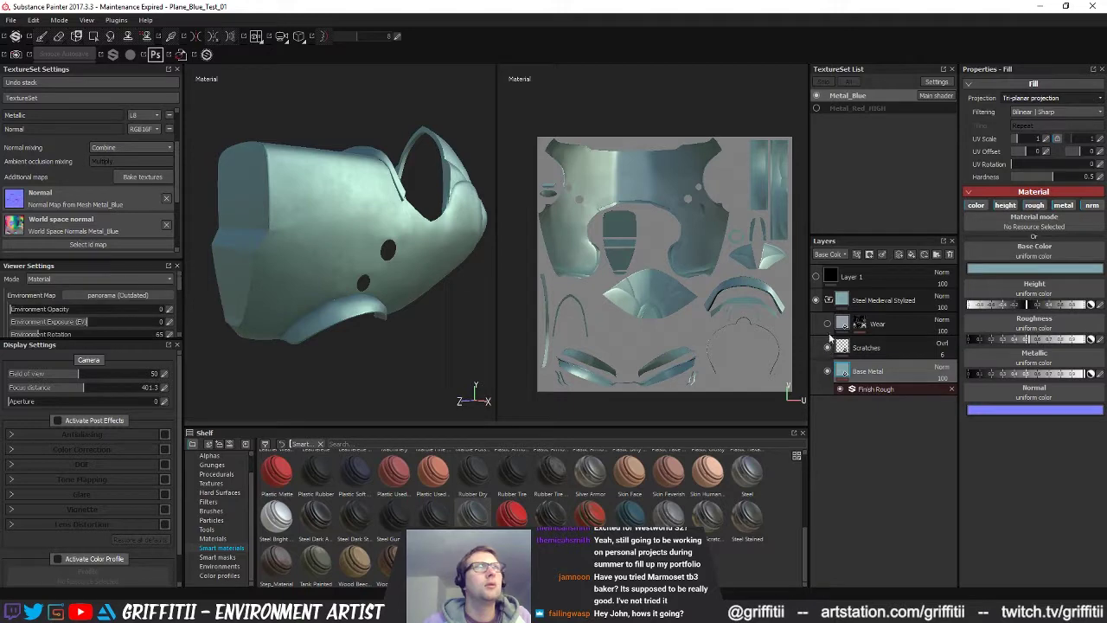
left_click(828, 325)
left_click(861, 324)
left_click(858, 341)
left_click(868, 342)
left_click(883, 343)
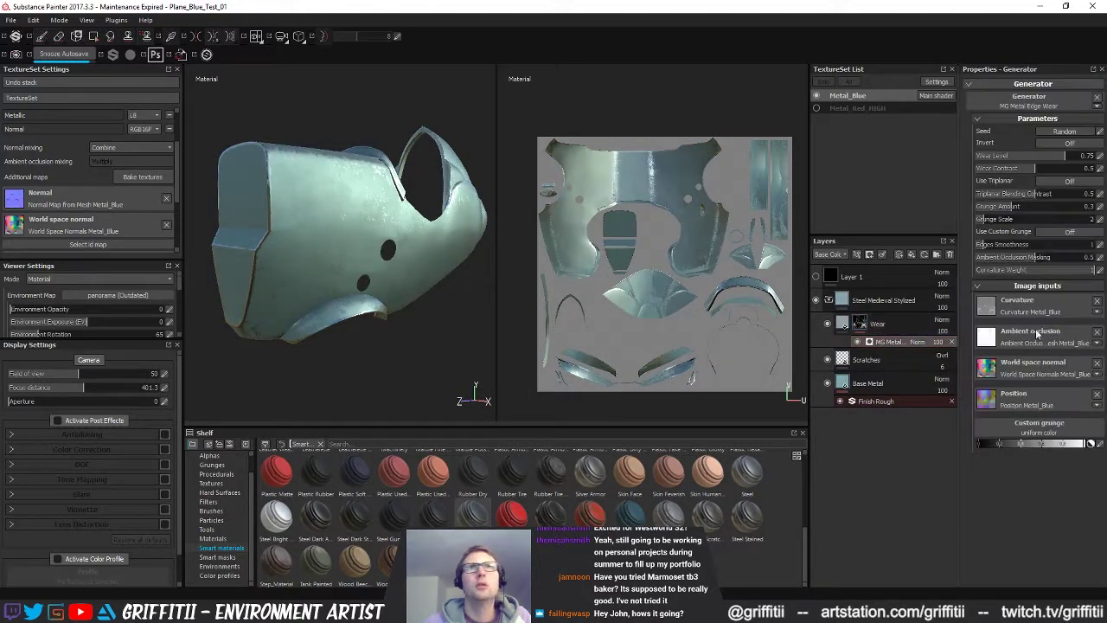
- Set the edge wear's ambient occlusion masking to 0.18 and curvature weight to 0.5, and strongly increase its edges smoothness
left_click(1040, 272)
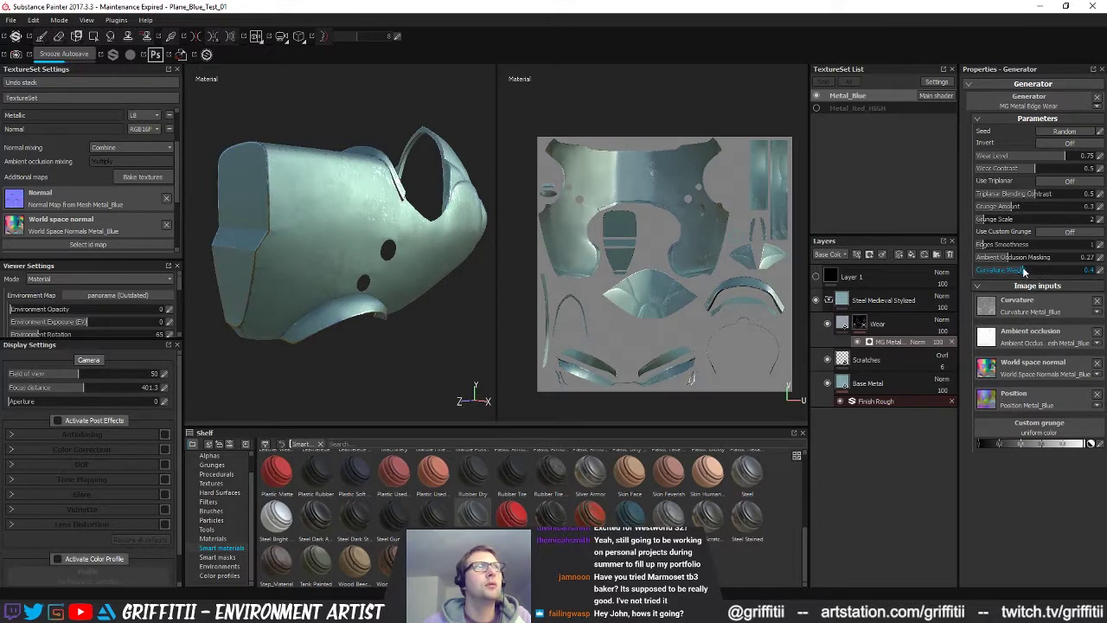
left_click_drag(1023, 260, 995, 263)
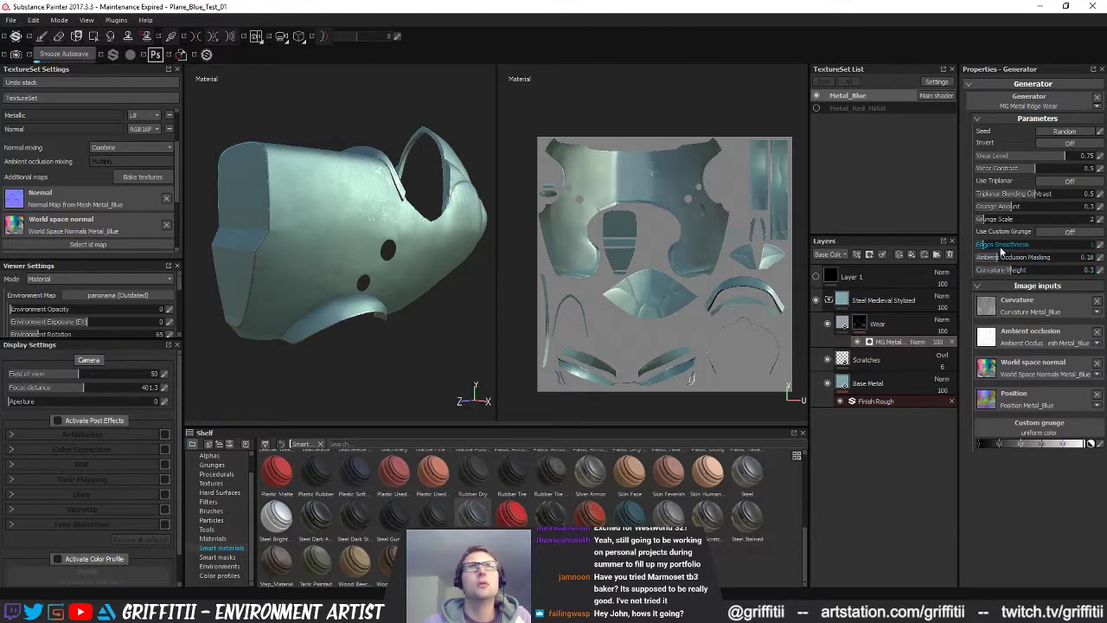
left_click_drag(1044, 251, 1028, 251)
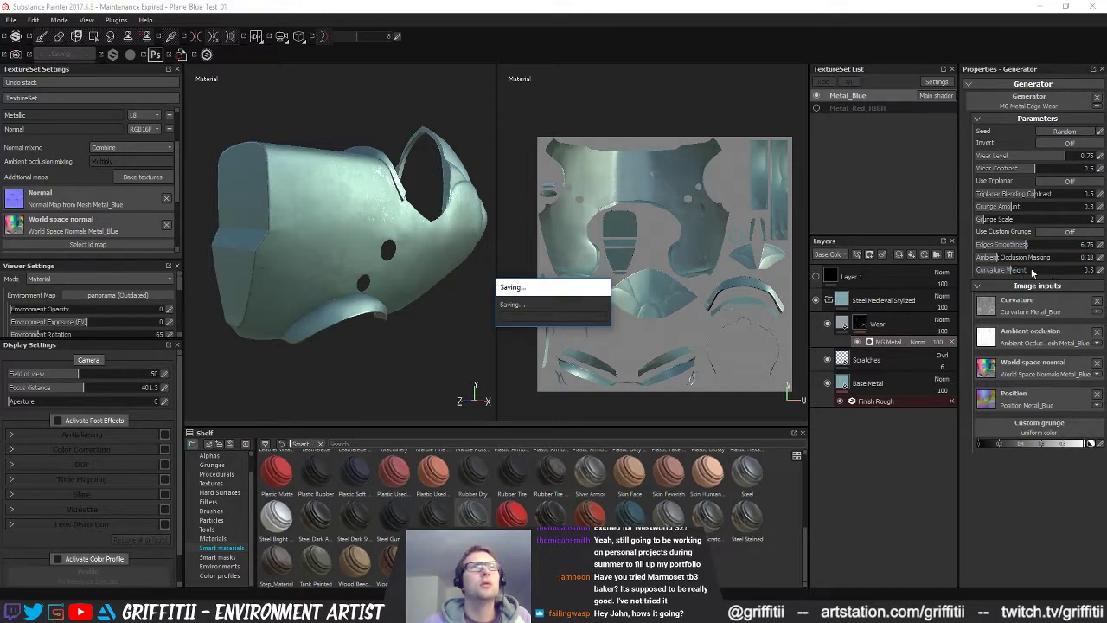
left_click(1030, 272)
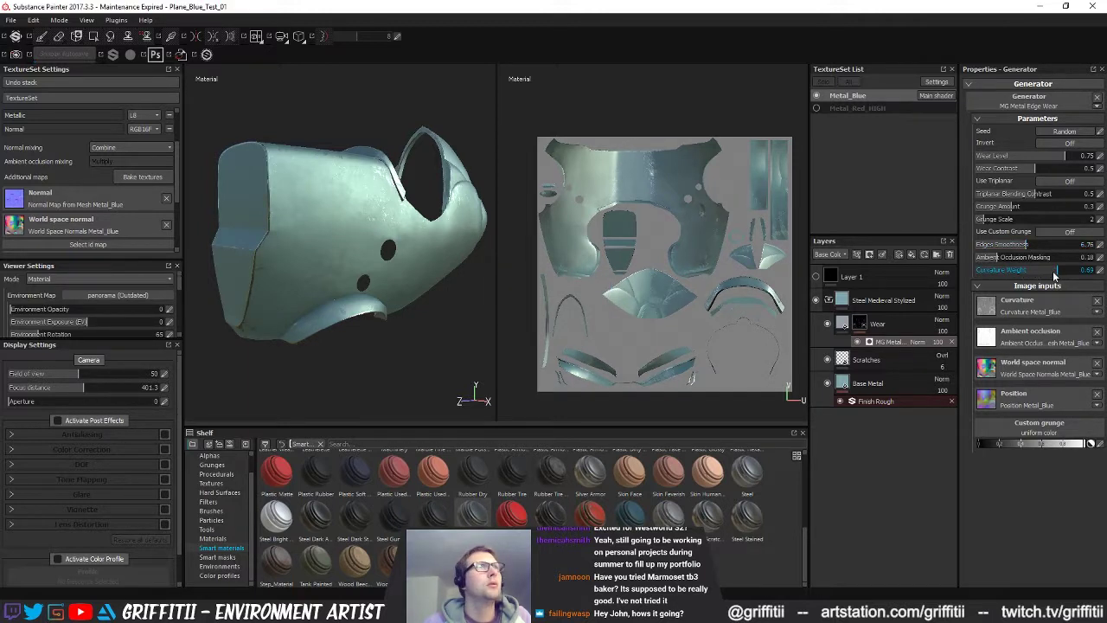
left_click_drag(1041, 249, 1082, 254)
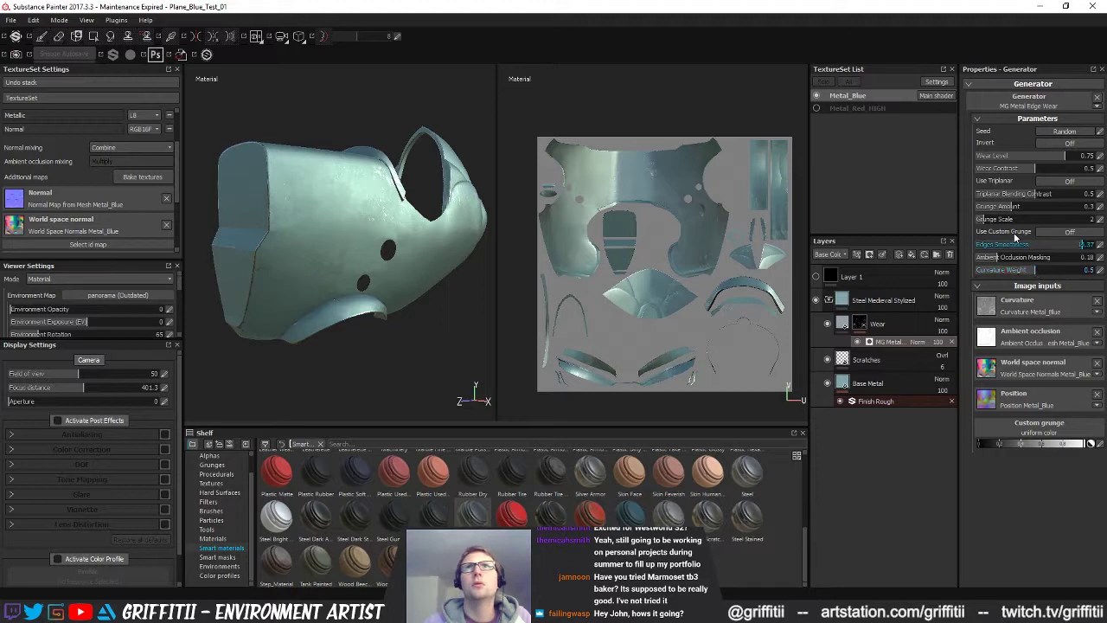
- Set the edge wear's grunge amount to 0.26, wear level to 0.71 and wear contrast to 0.36
left_click(1019, 221)
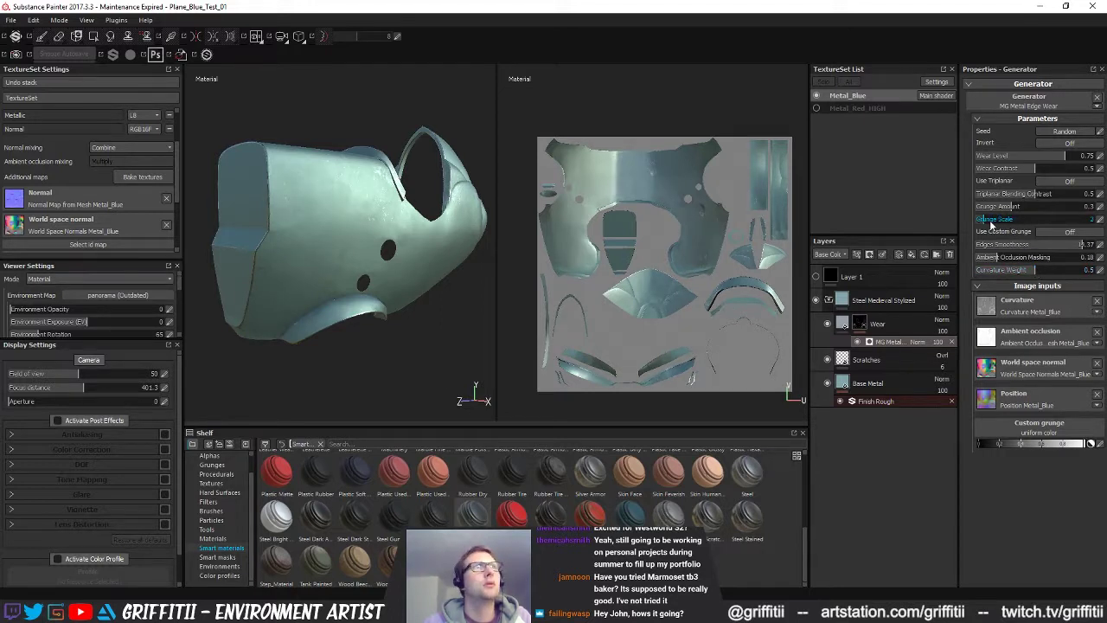
left_click_drag(1018, 208, 1042, 209)
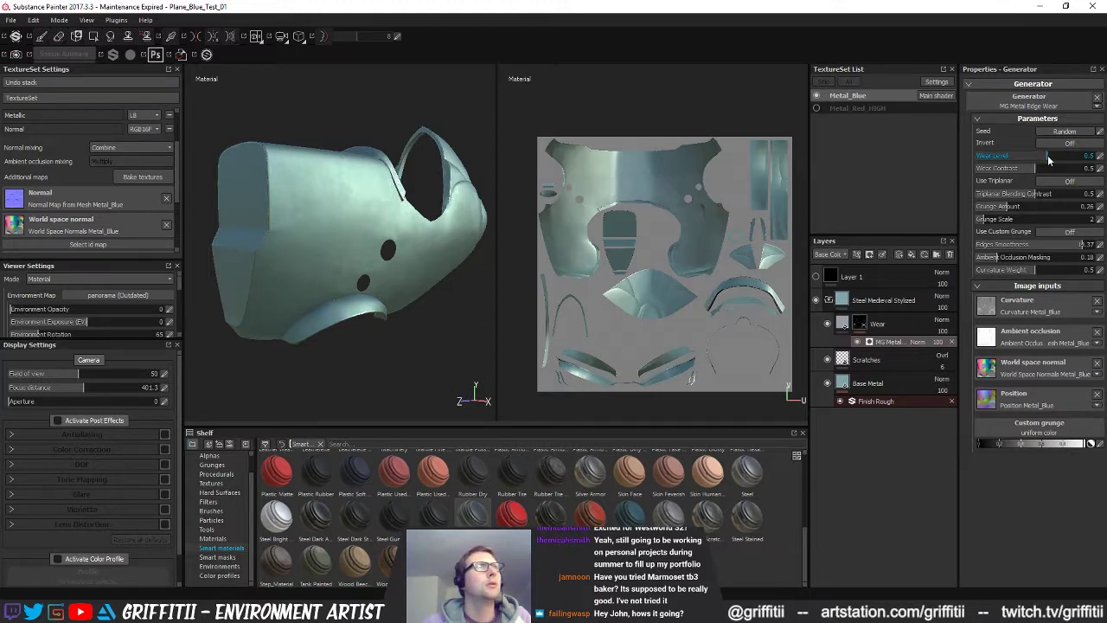
mouse_move(1063, 156)
left_mouse_down()
mouse_move(1074, 158)
mouse_move(1064, 157)
left_mouse_up()
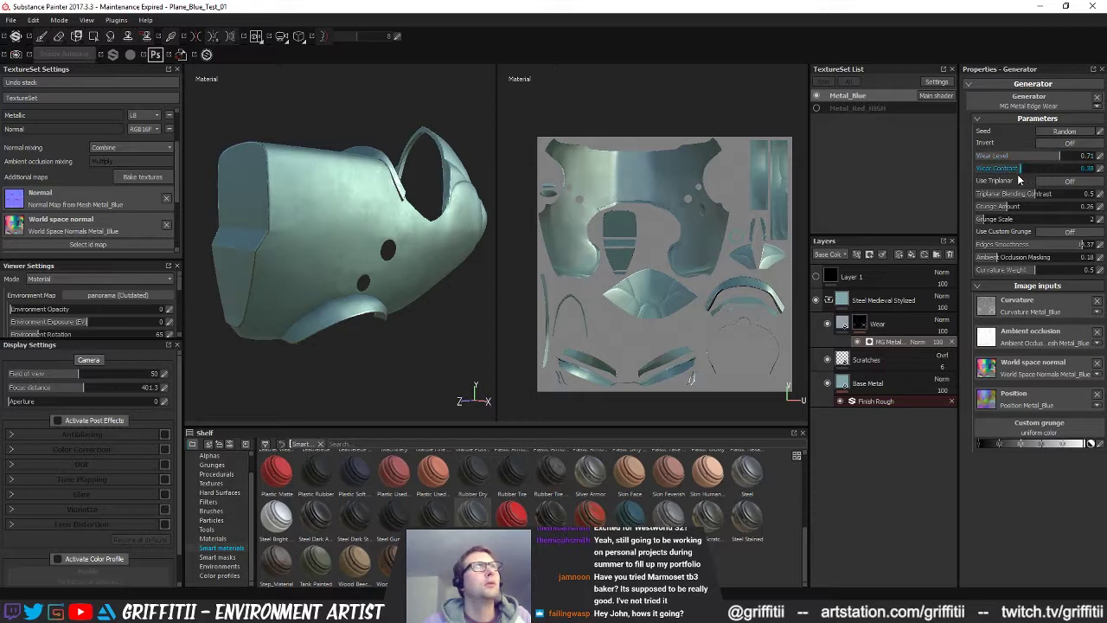
left_click_drag(420, 200, 385, 255, "alt")
right_click_drag(385, 255, 516, 264, "alt")
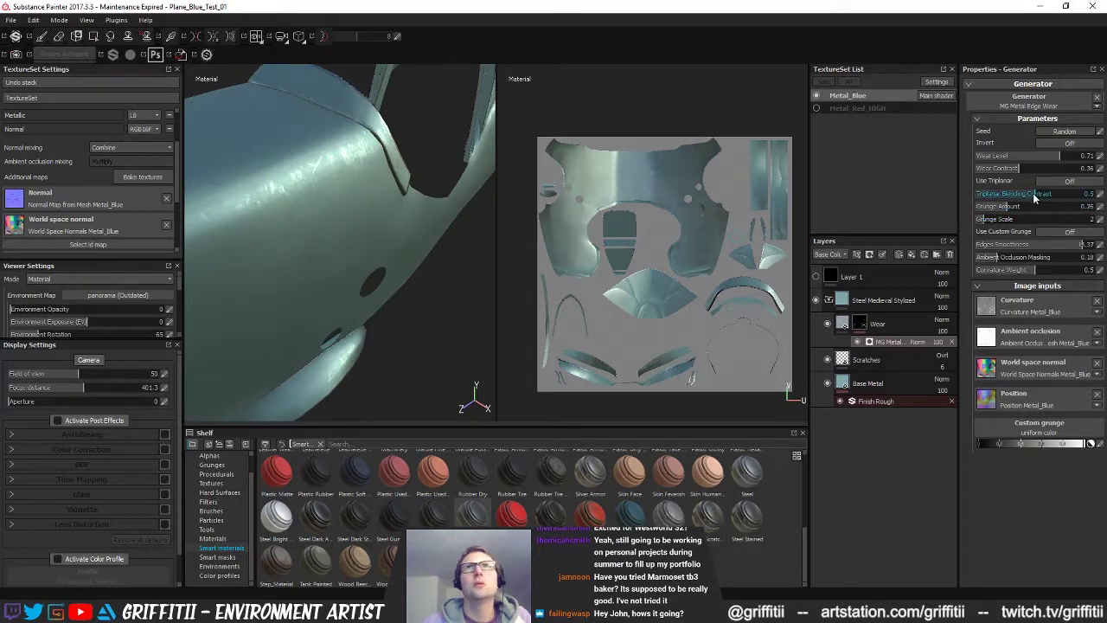
- Lower the edge wear generator's wear level to 0.5
left_click_drag(1048, 157, 1044, 157)
left_click_drag(324, 249, 365, 289, "alt")
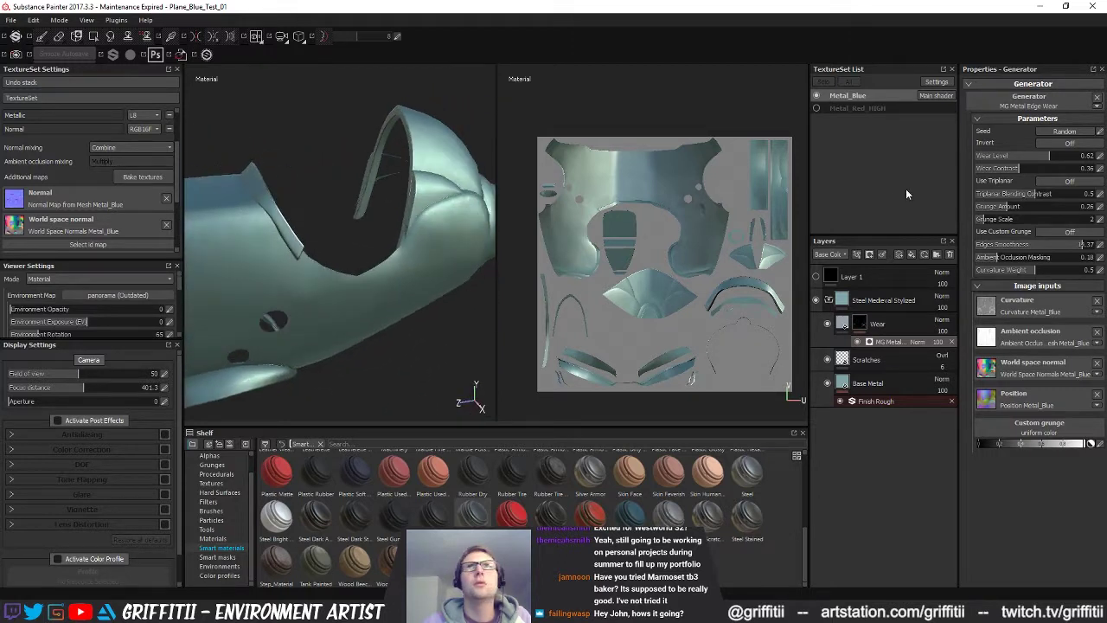
left_click_drag(368, 312, 432, 286, "alt")
mouse_move(433, 285)
right_mouse_down("alt")
mouse_move(415, 316)
mouse_move(435, 307)
right_mouse_up("alt")
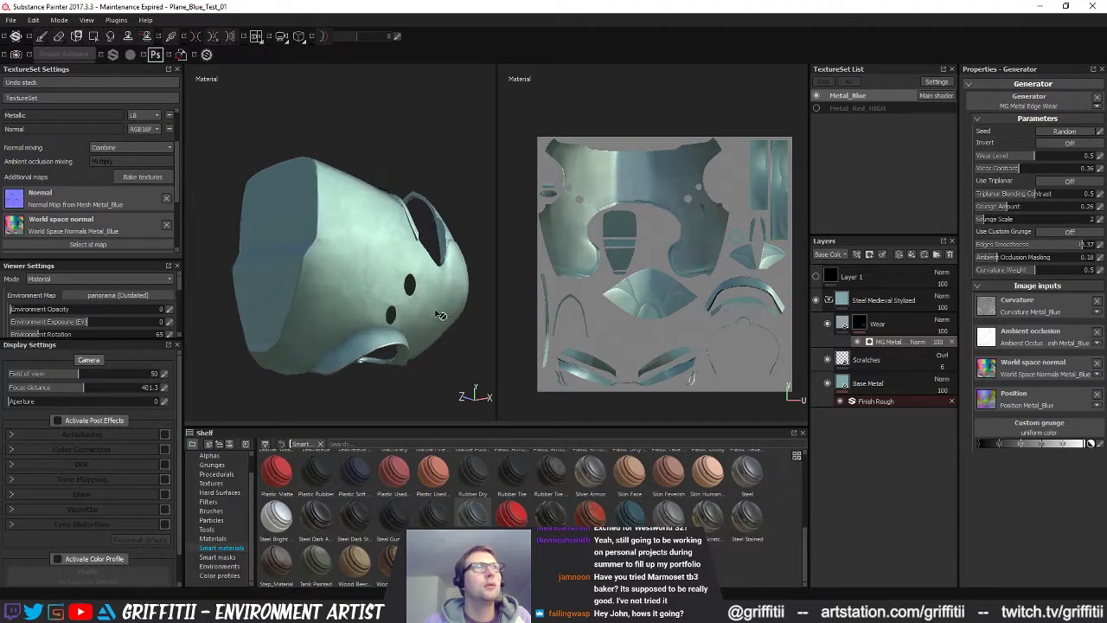
- Set the edge wear's wear level to 0.55 and check the fuselage edges from several angles and lighting directions
left_click_drag(435, 307, 467, 346, "alt")
left_click_drag(327, 303, 355, 312, "alt")
mouse_move(355, 312)
right_mouse_down("shift")
mouse_move(389, 303)
mouse_move(367, 301)
right_mouse_up("shift")
left_click_drag(366, 301, 453, 313, "alt")
right_click_drag(452, 313, 373, 313, "alt")
left_click_drag(374, 313, 407, 323, "alt")
left_click_drag(297, 337, 381, 315, "alt")
mouse_move(381, 315)
right_mouse_down("shift")
mouse_move(347, 315)
mouse_move(367, 315)
right_mouse_up("shift")
left_click_drag(367, 314, 364, 314, "alt")
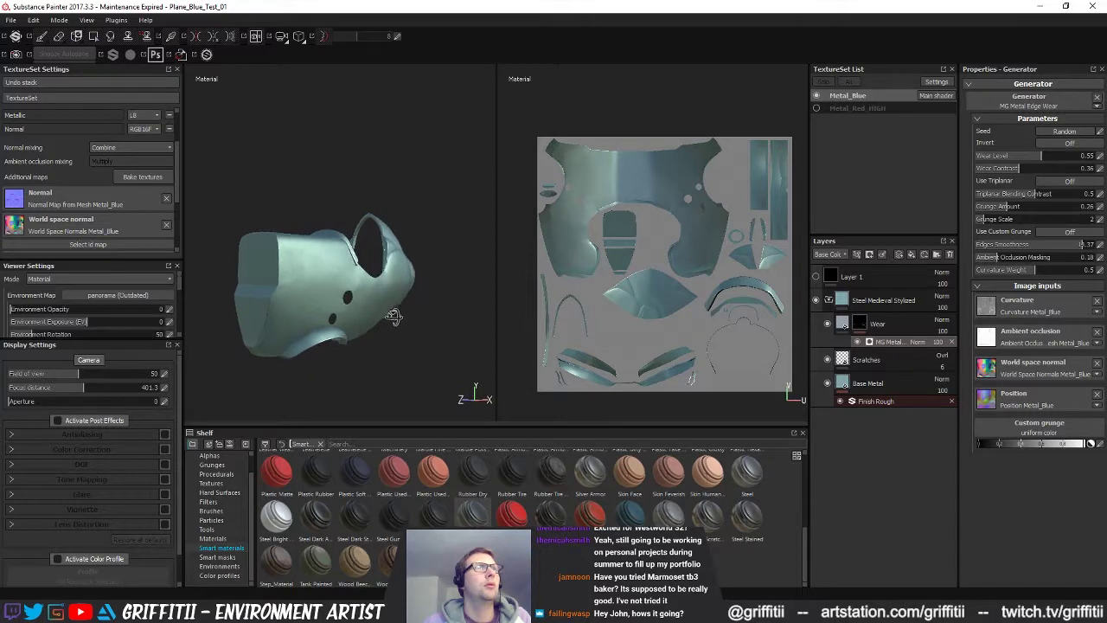
left_click_drag(411, 314, 440, 334, "alt")
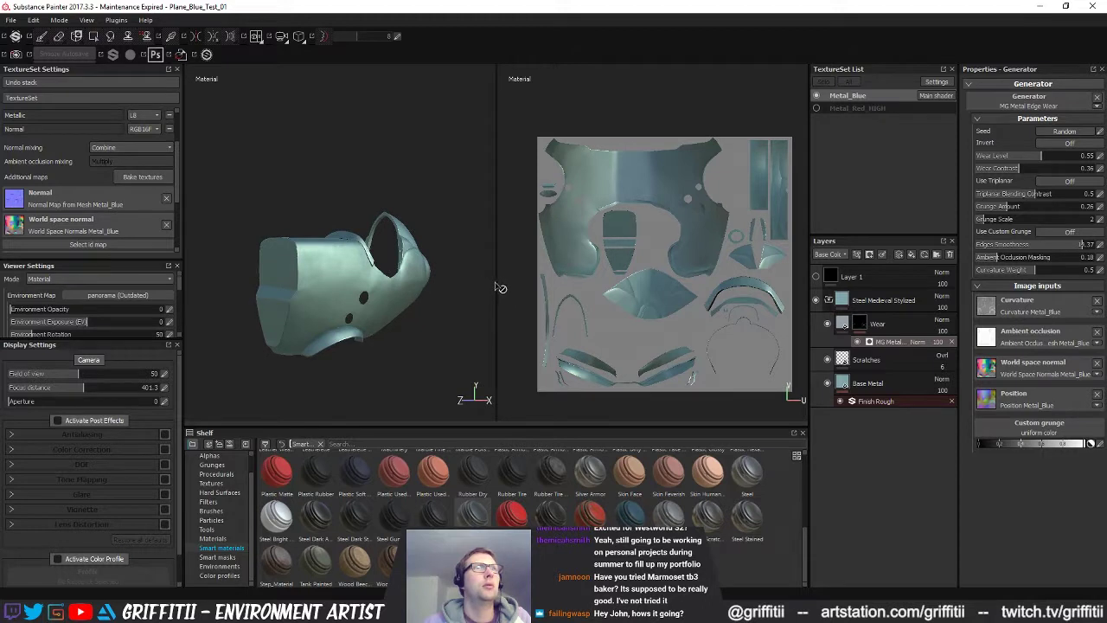
- Widen the 3D viewport against the UV view and frame the fuselage larger in it
left_click_drag(496, 283, 584, 286)
middle_click_drag(430, 318, 424, 279, "alt")
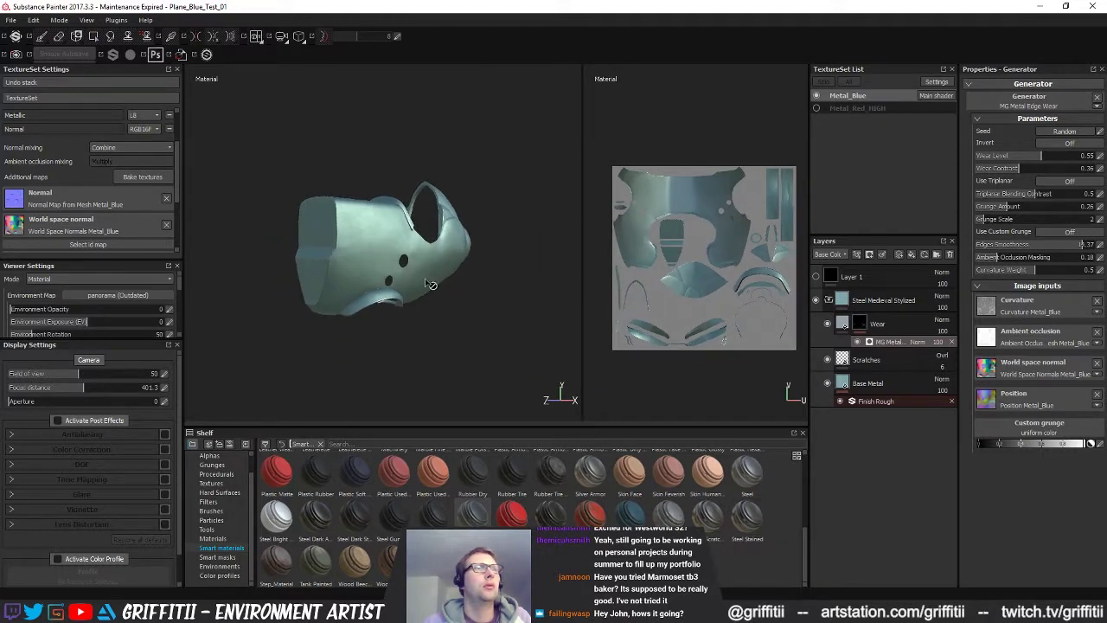
right_click_drag(426, 281, 516, 291, "alt")
left_click_drag(435, 292, 469, 329, "alt")
- Try a pinkish-red base color (R 0.520, G 0.141, B 0.197) on the Base Metal layer and check it under rotated lighting
left_click(912, 388)
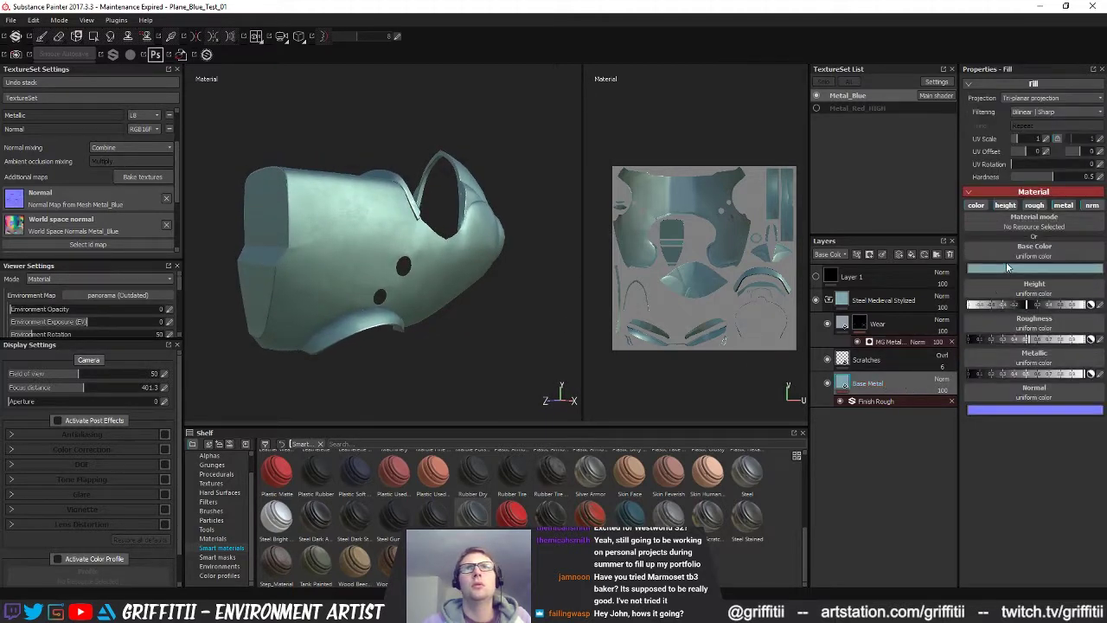
left_click(1038, 269)
left_click_drag(1036, 281, 1035, 258)
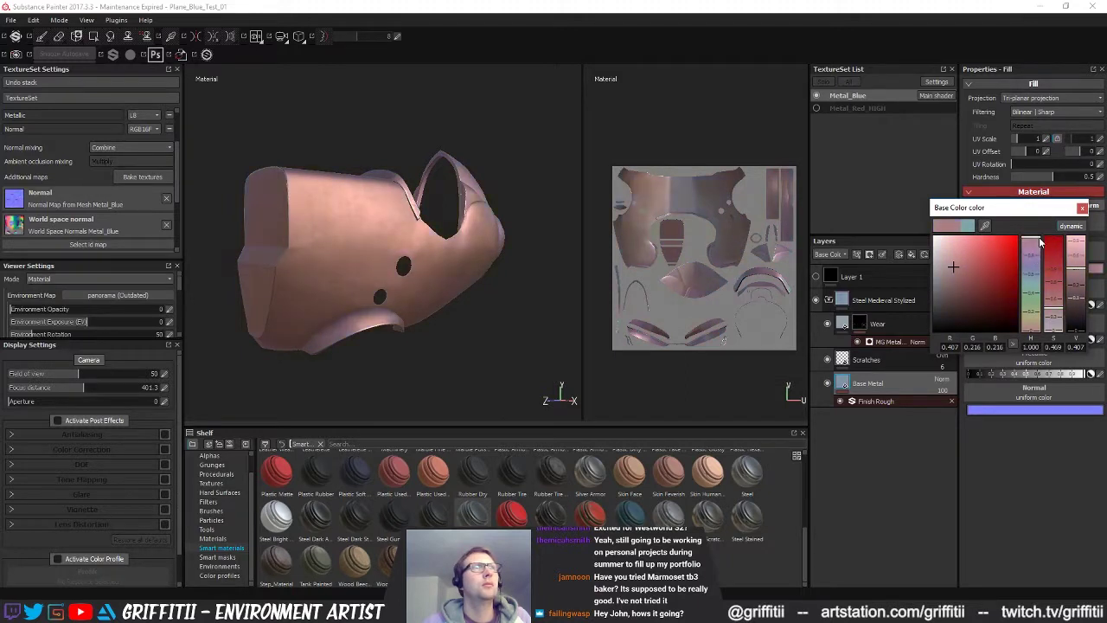
left_click_drag(978, 256, 970, 259)
left_click(1011, 454)
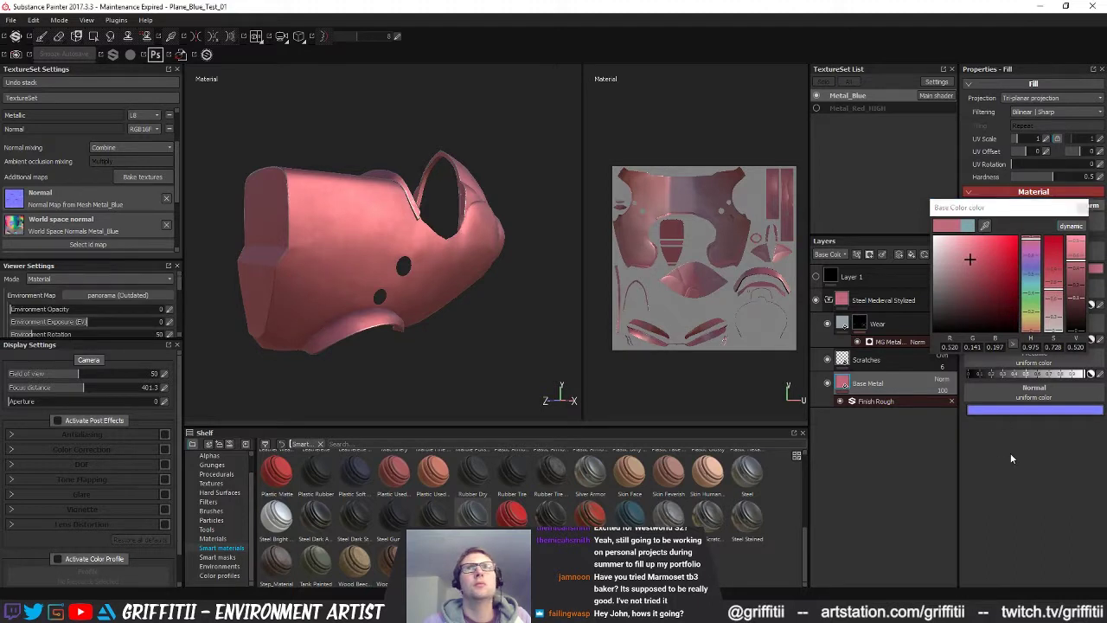
left_click(1083, 208)
mouse_move(401, 254)
left_mouse_down("alt")
mouse_move(385, 253)
mouse_move(408, 258)
mouse_move(404, 266)
left_mouse_up("alt")
right_click_drag(404, 266, 494, 269, "shift")
left_click_drag(496, 271, 448, 299, "alt")
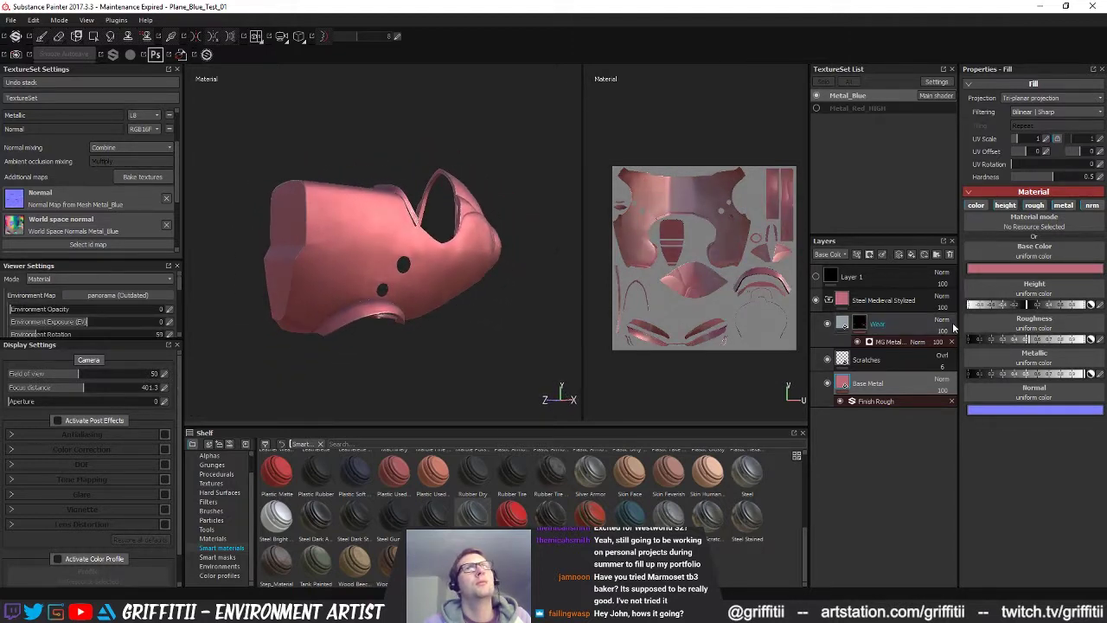
- Undo the pinkish-red recolor of the Base Metal layer
left_click(999, 269)
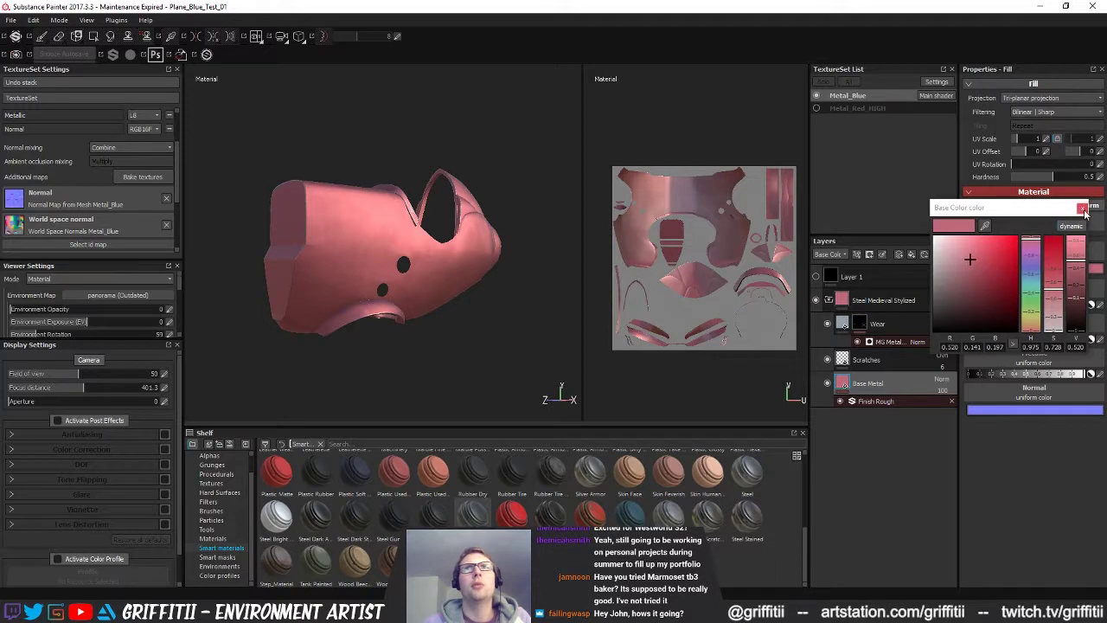
left_click(1083, 209)
key("ctrl+z")
- Examine the blue metal fuselage from several angles and under a different environment rotation
left_click_drag(461, 314, 453, 311, "alt")
right_click_drag(457, 313, 469, 311, "alt")
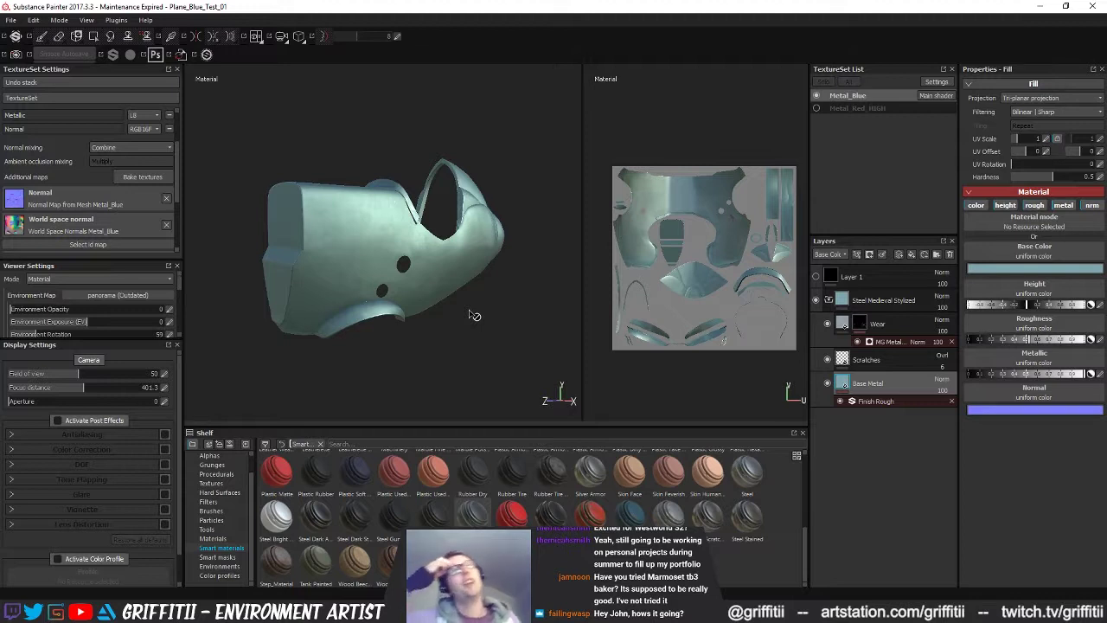
left_click_drag(395, 295, 438, 296, "alt")
middle_click_drag(438, 296, 437, 312, "alt")
mouse_move(434, 301)
right_mouse_down("shift")
mouse_move(368, 296)
mouse_move(467, 293)
mouse_move(446, 291)
right_mouse_up("shift")
middle_click_drag(447, 290, 426, 304, "alt")
mouse_move(426, 304)
left_mouse_down("alt")
mouse_move(437, 292)
mouse_move(415, 280)
mouse_move(427, 294)
left_mouse_up("alt")
middle_click_drag(425, 301, 429, 296, "alt")
left_click_drag(429, 297, 435, 288, "alt")
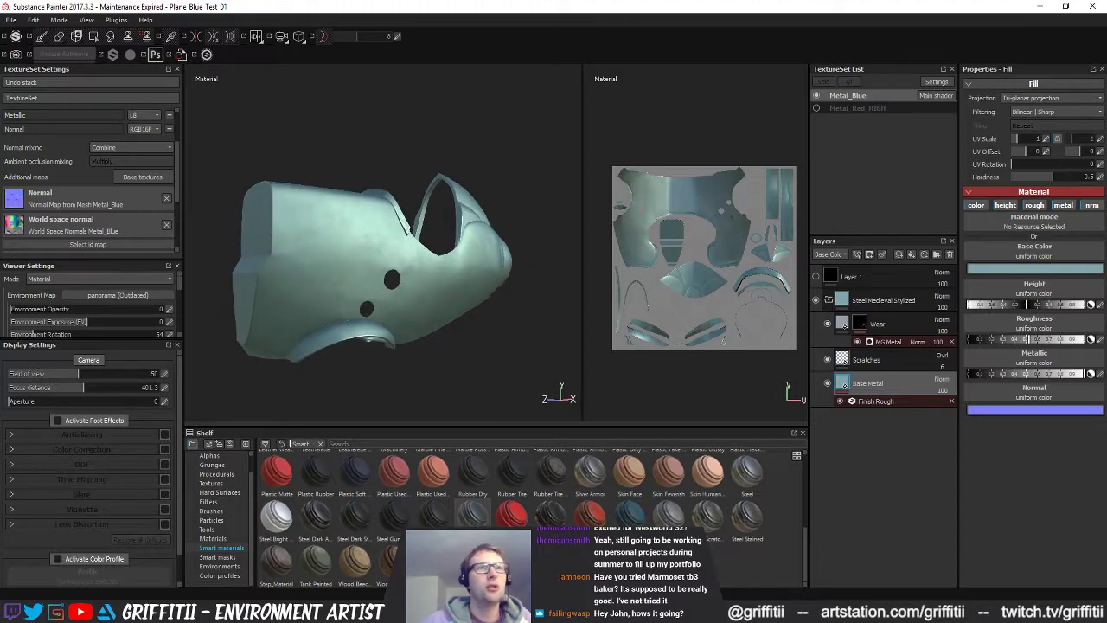
- Switch to MODO, hide the dense mesh and bring up the Plane_New_Body_LOW model in the perspective view
key("alt+Tab")
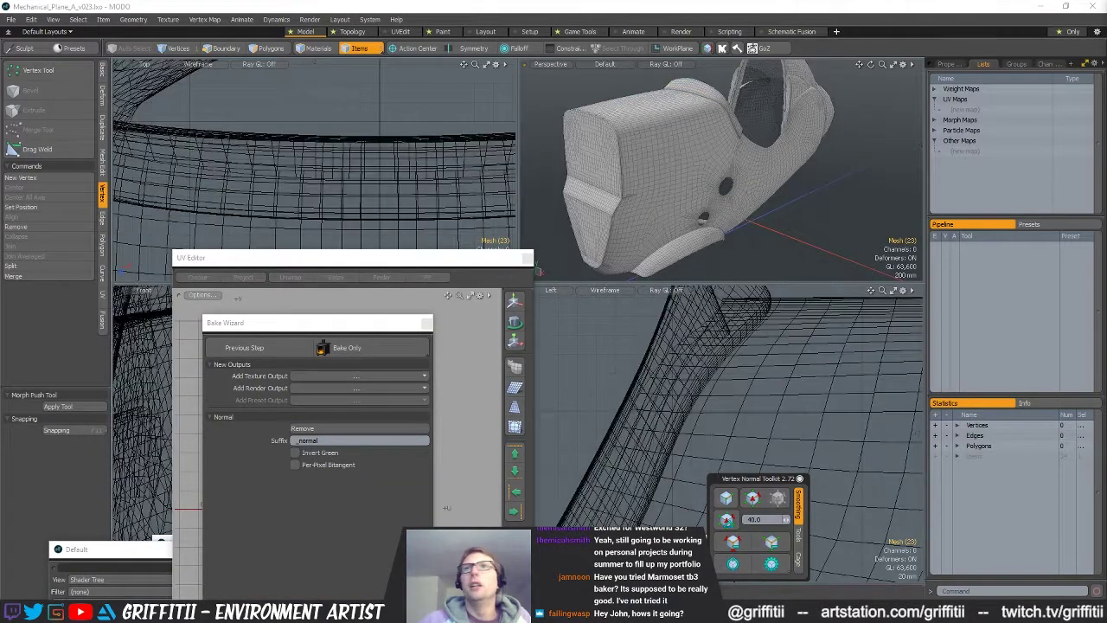
key("h")
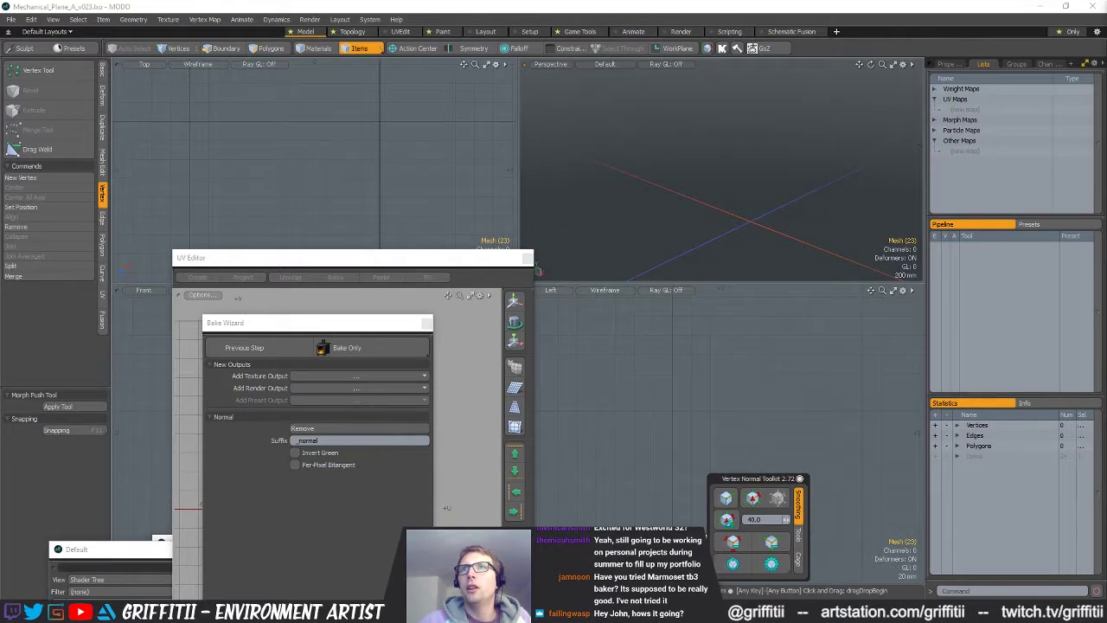
left_click_drag(742, 169, 960, 239, "alt")
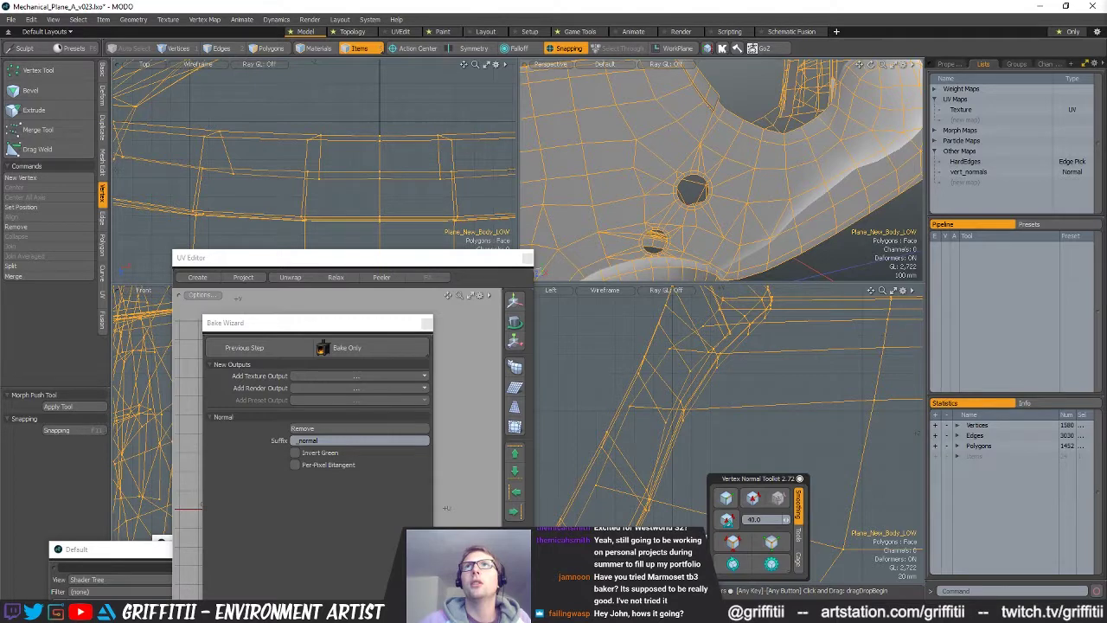
left_click_drag(835, 211, 750, 195, "ctrl+alt")
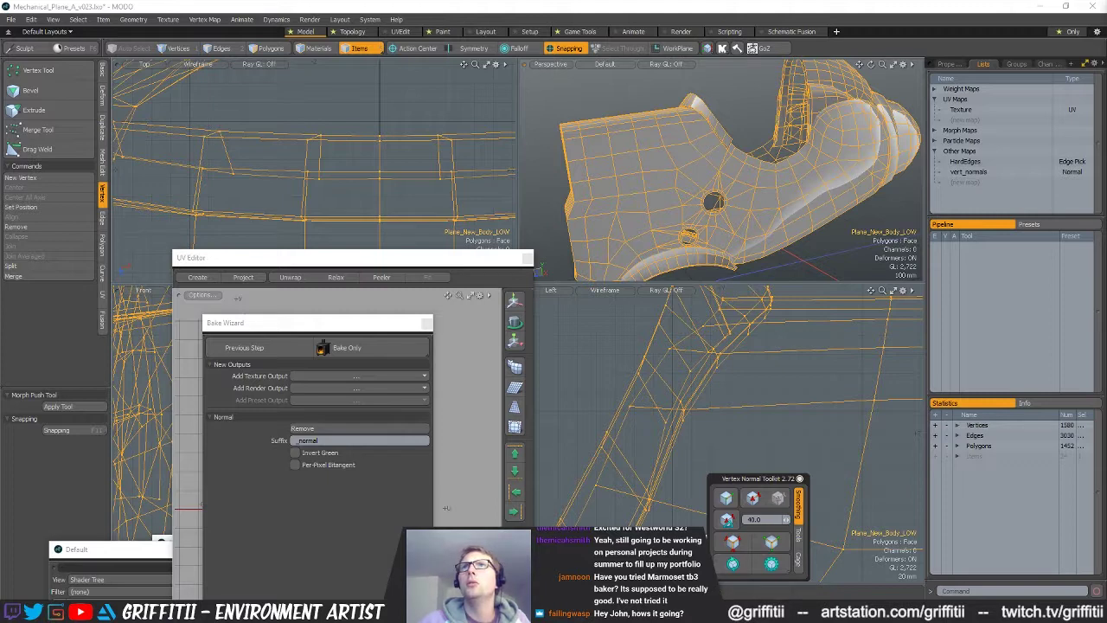
- Examine the low-poly body's topology in component mode, from the rear edges to the round side hole
key("ctrl+z")
left_click_drag(832, 171, 715, 180, "alt")
key("4")
key("3")
scroll(660, 135, "up", 4)
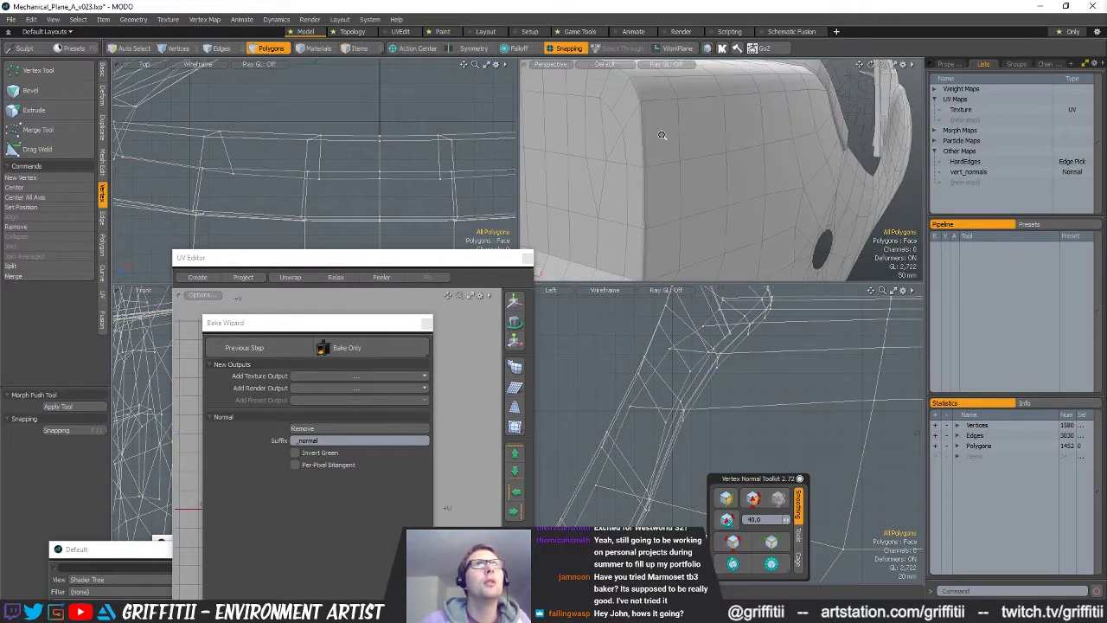
scroll(667, 131, "down", 2)
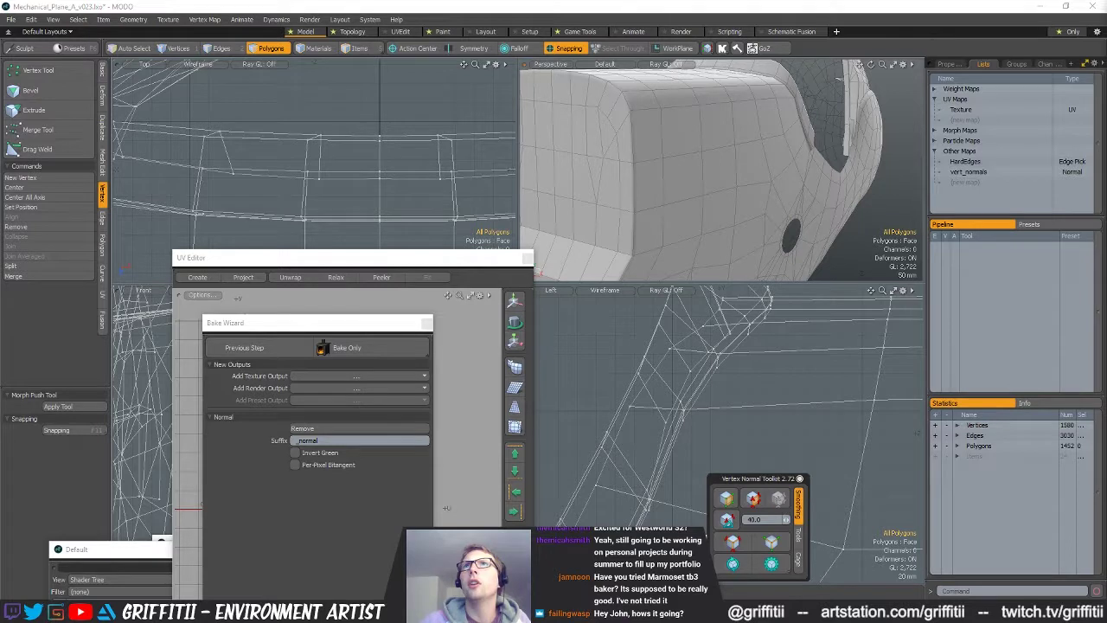
scroll(757, 182, "up", 2)
scroll(767, 169, "down", 5)
mouse_move(860, 156)
left_mouse_down("alt")
mouse_move(821, 149)
mouse_move(787, 164)
mouse_move(725, 131)
mouse_move(740, 232)
mouse_move(664, 163)
mouse_move(746, 184)
left_mouse_up("alt")
scroll(788, 165, "up", 5)
scroll(787, 165, "down", 2)
scroll(761, 153, "down", 3)
scroll(733, 137, "up", 4)
mouse_move(746, 183)
left_mouse_down("alt")
mouse_move(741, 157)
mouse_move(747, 172)
left_mouse_up("alt")
scroll(745, 169, "up", 2)
key("1")
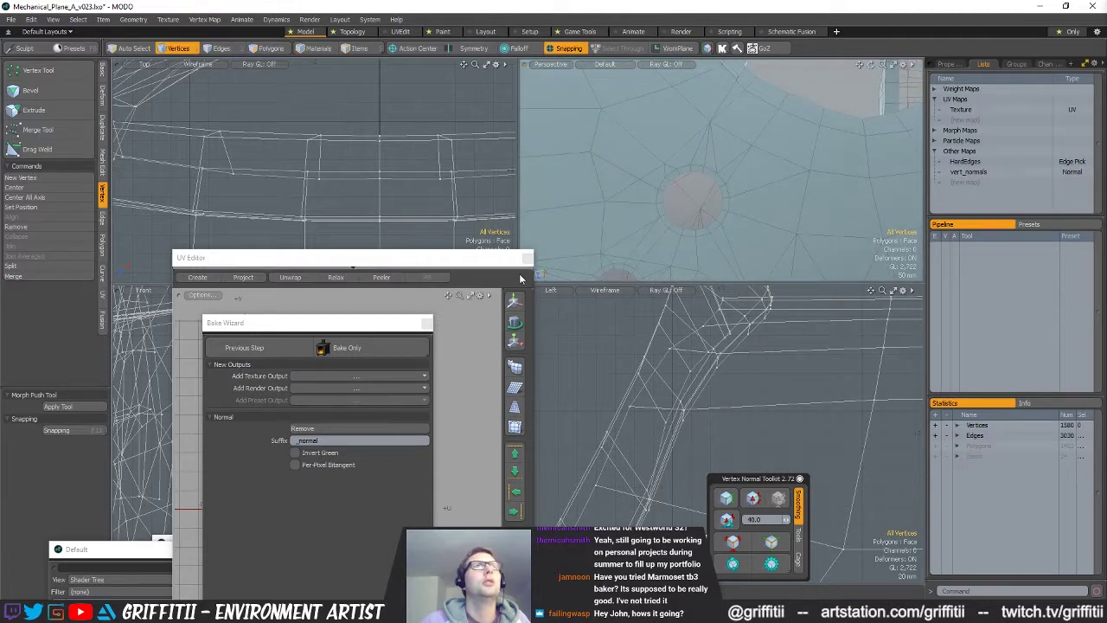
- Close the UV Editor, Bake Wizard and Shader Tree windows and move the Vertex Normal Toolkit aside
left_click(526, 258)
left_click_drag(387, 323, 331, 164)
left_click(371, 162)
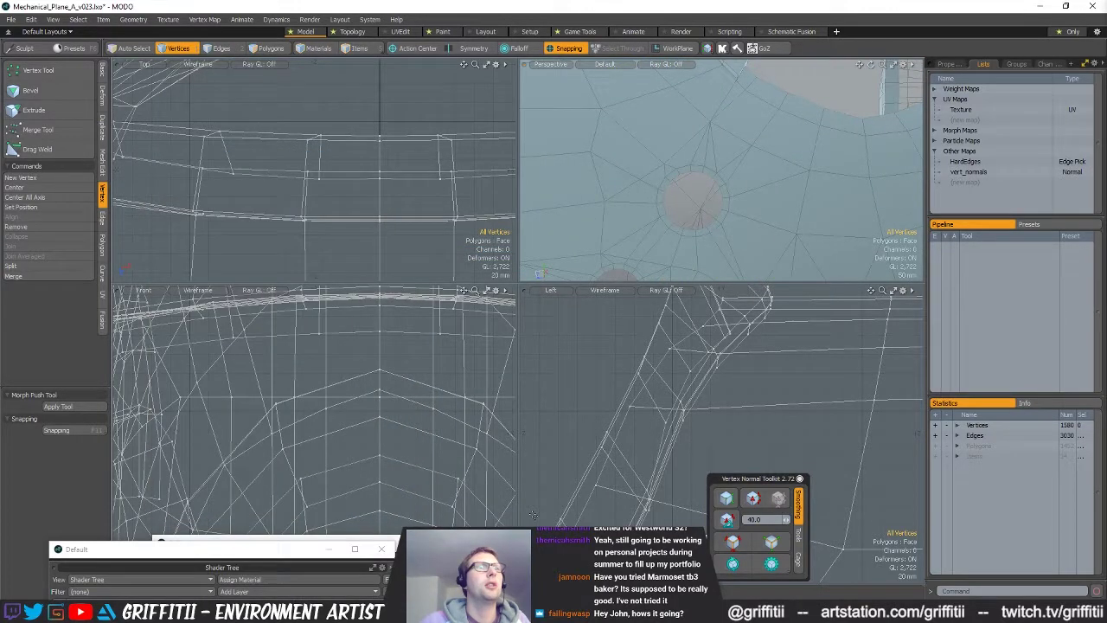
left_click(382, 549)
left_click_drag(757, 477, 820, 463)
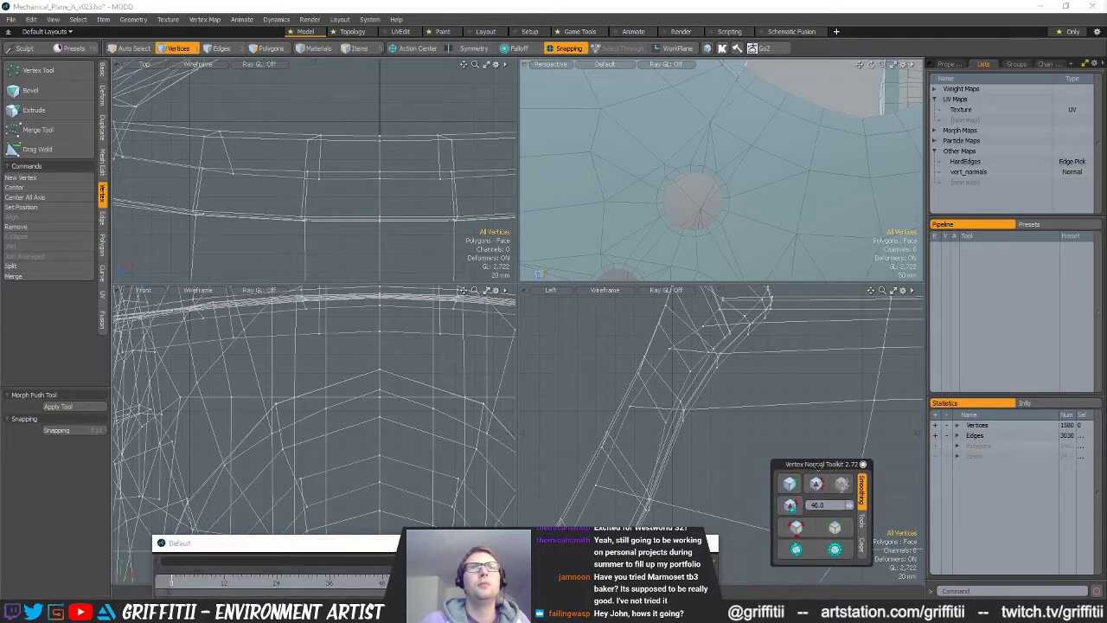
- Select the connected outer body shell around the round side hole and hide the rest of the low-poly mesh
left_click_drag(732, 241, 723, 173, "alt")
scroll(735, 224, "up", 3)
key("5")
key("3")
scroll(725, 166, "down", 2)
key("space")
key("space")
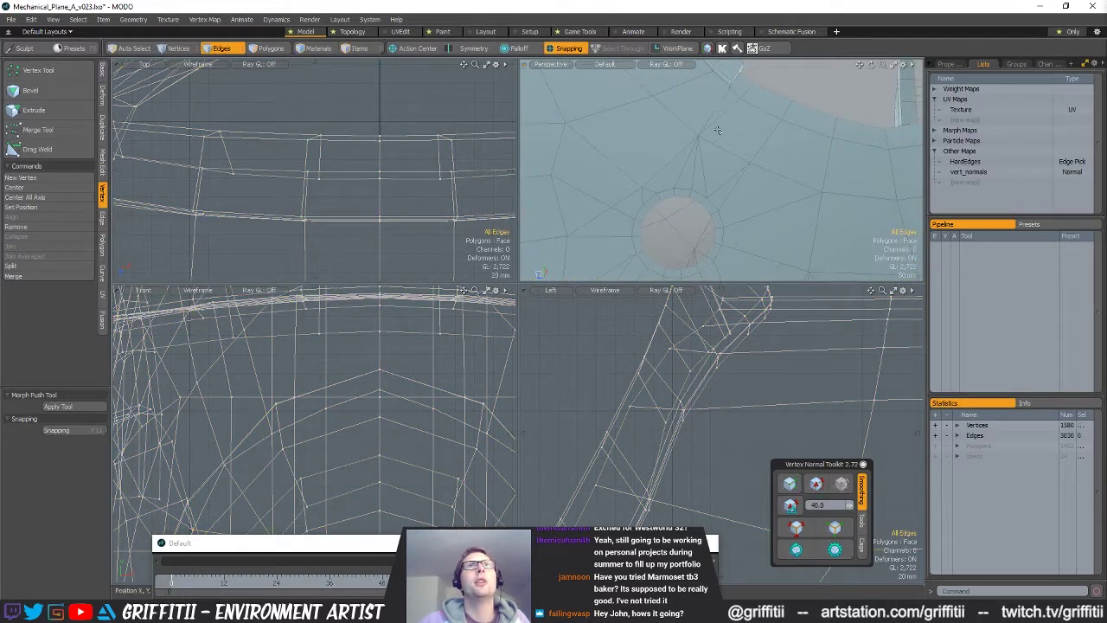
key("space")
double_click(701, 138)
key("shift+h")
- Inspect the vertices and polygons around the round side hole on the isolated shell up close
key("space")
key("space")
key("space")
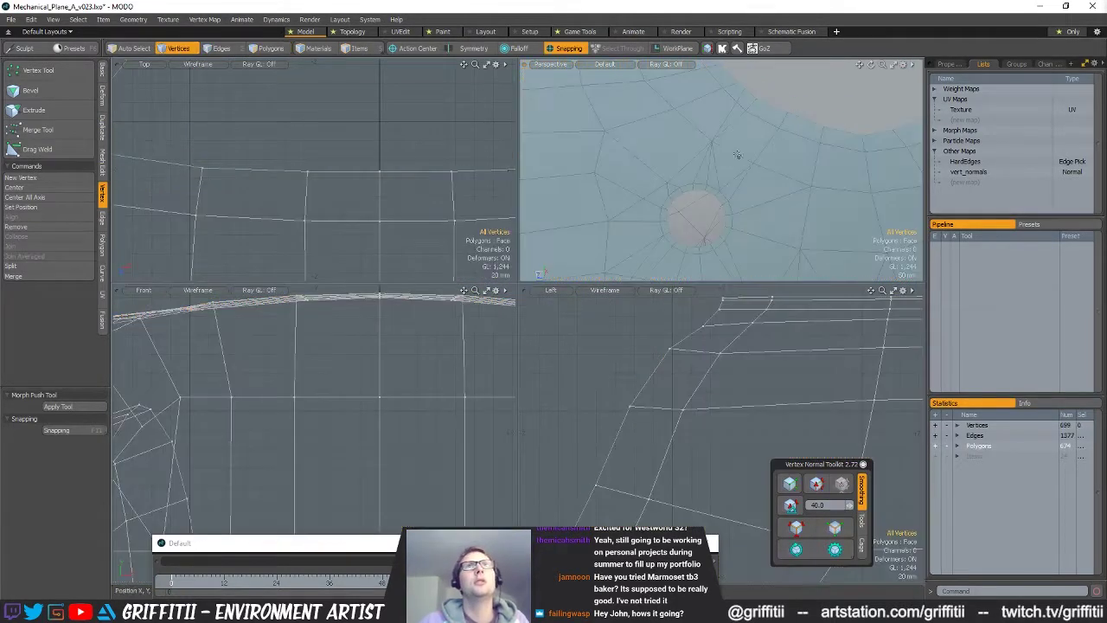
mouse_move(700, 153)
left_mouse_down()
mouse_move(789, 195)
mouse_move(761, 176)
mouse_move(723, 172)
mouse_move(625, 177)
left_mouse_up()
left_click_drag(625, 178, 690, 191, "alt")
scroll(709, 136, "up", 3)
left_click(718, 185)
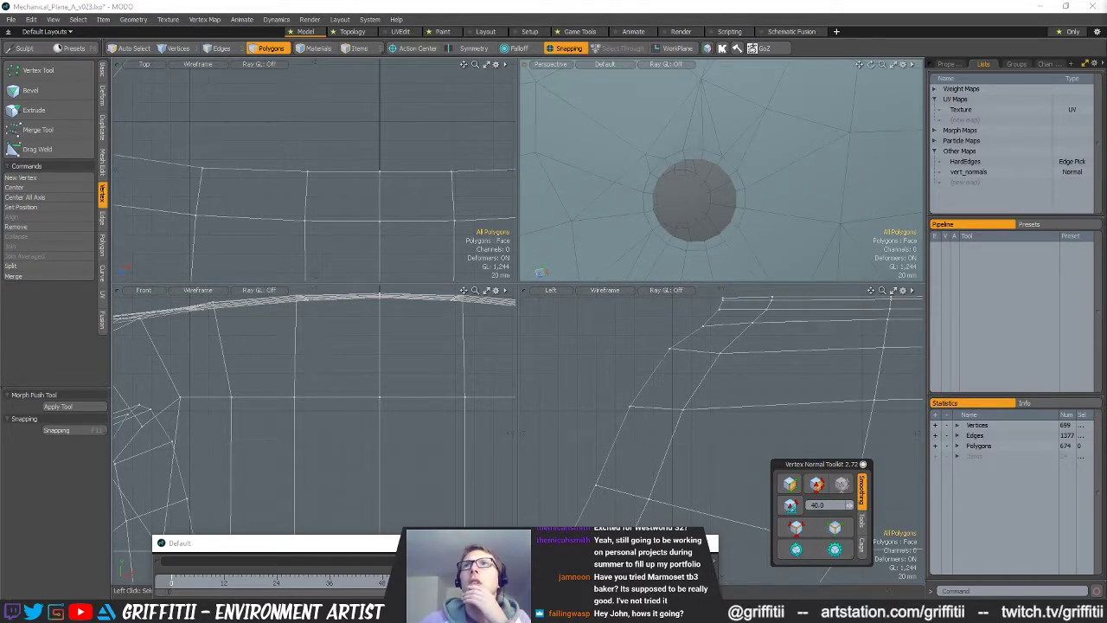
- Delete every second radiating edge around the round side hole to reduce its rim to an octagon
key("u")
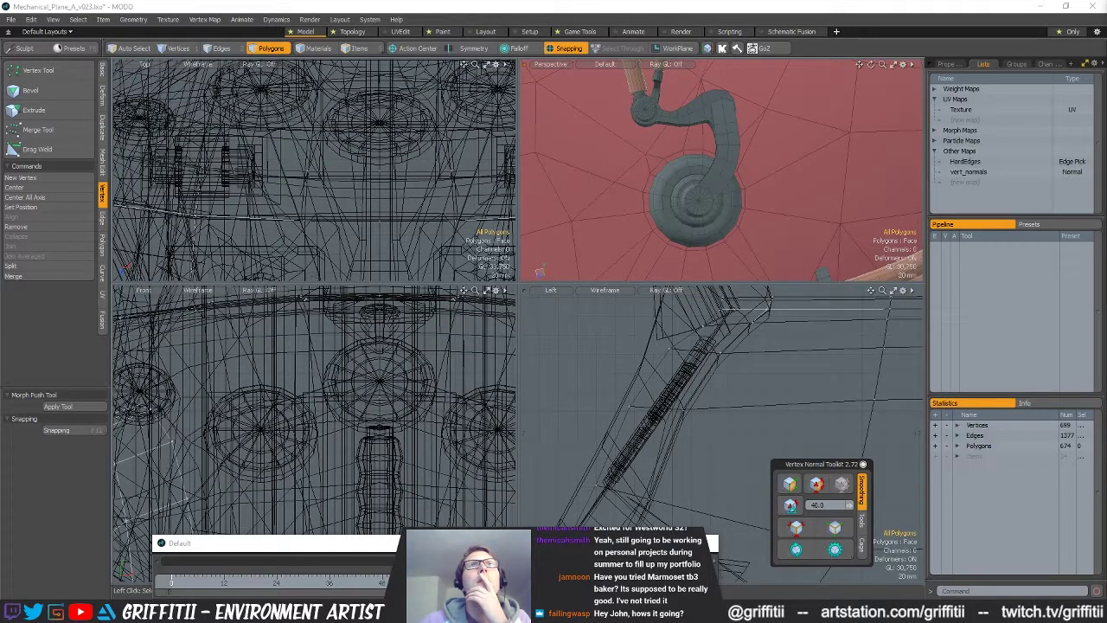
key("ctrl+z")
left_click_drag(724, 113, 723, 119, "alt")
key("space")
key("space")
left_click(704, 172)
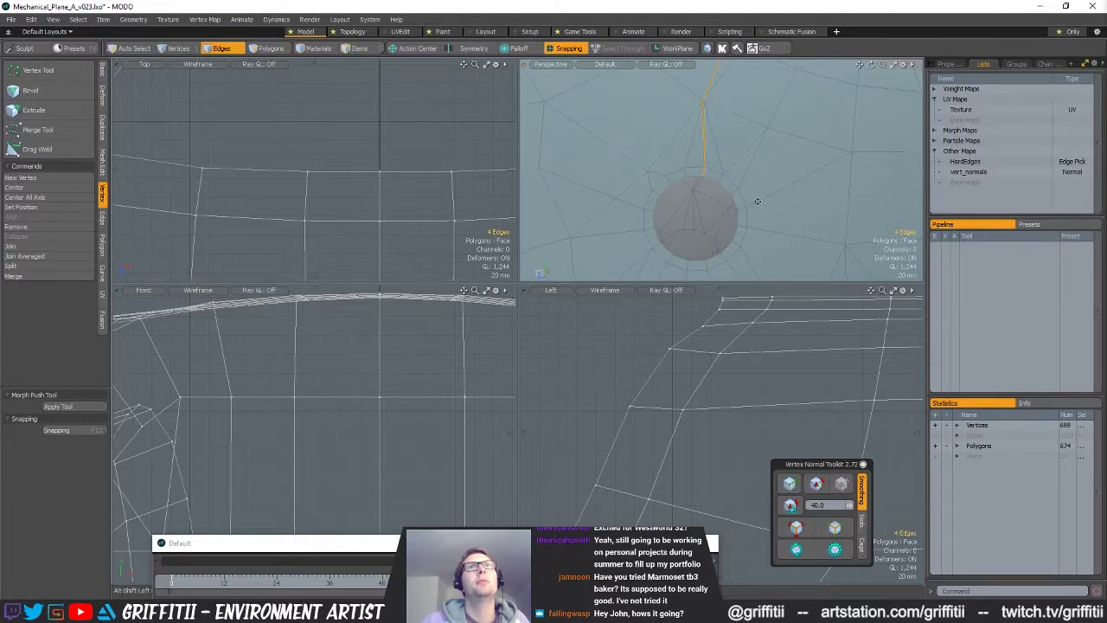
left_click_drag(760, 207, 736, 210, "alt")
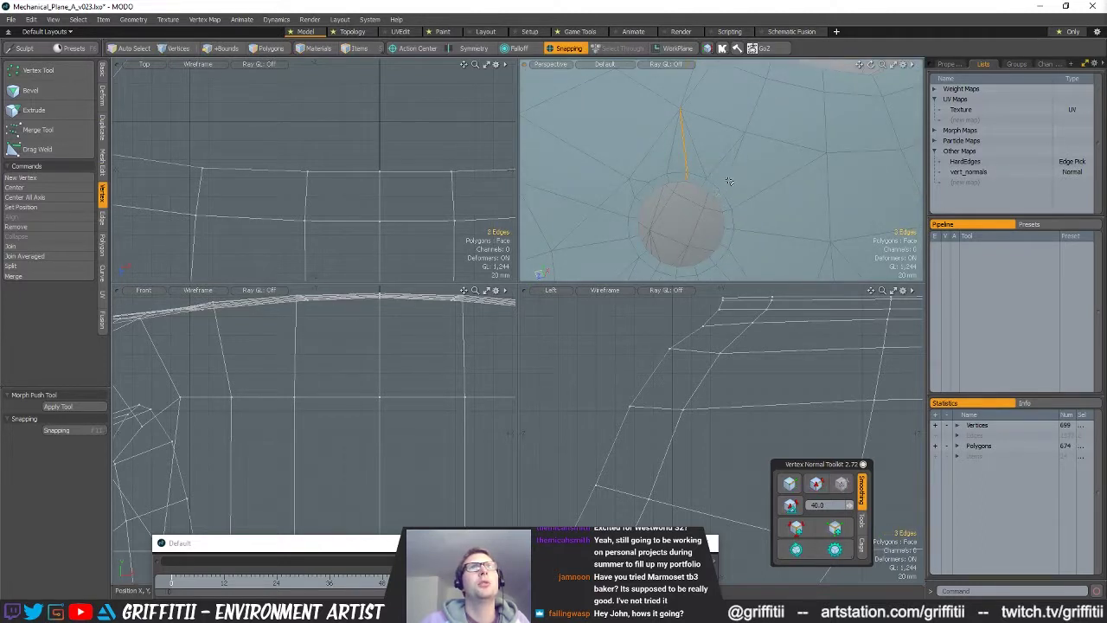
left_click_drag(713, 166, 677, 164, "alt")
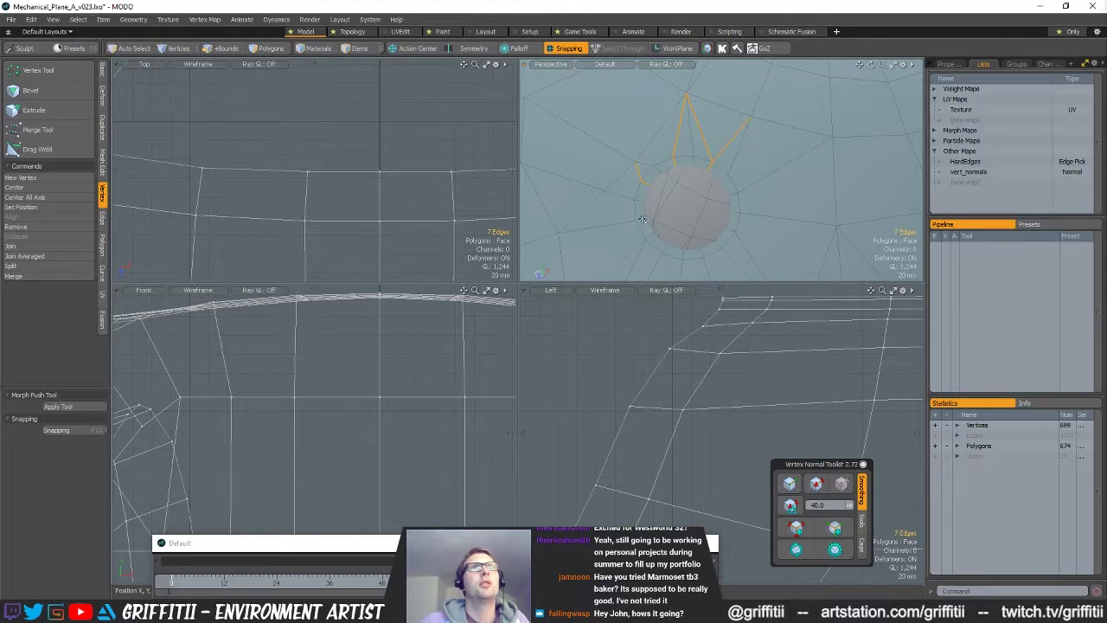
left_click_drag(719, 242, 705, 227, "alt+shift")
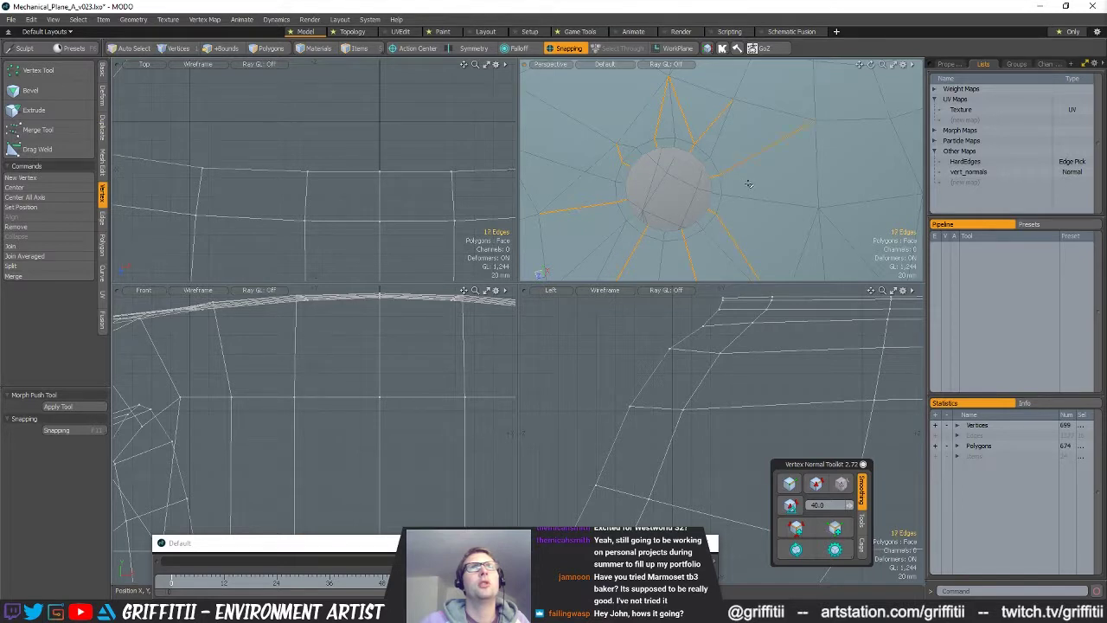
key("Delete")
- Turn off snapping and set the action center to Element for moving single vertices beside the hole
left_click_drag(684, 166, 685, 198, "alt+shift")
key("space")
key("space")
key("w")
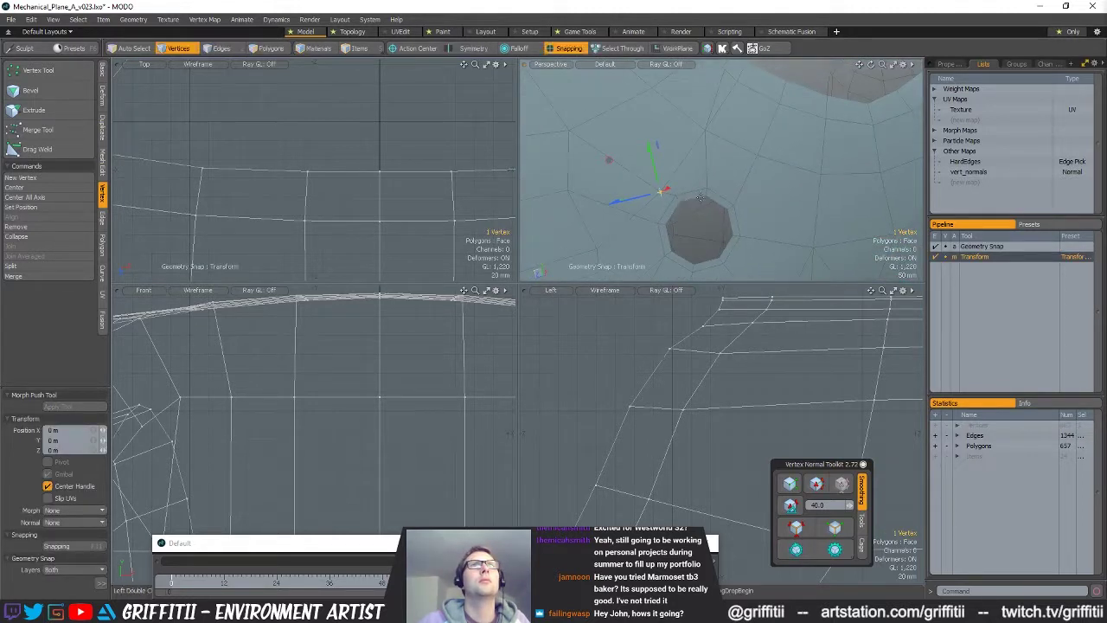
key("x")
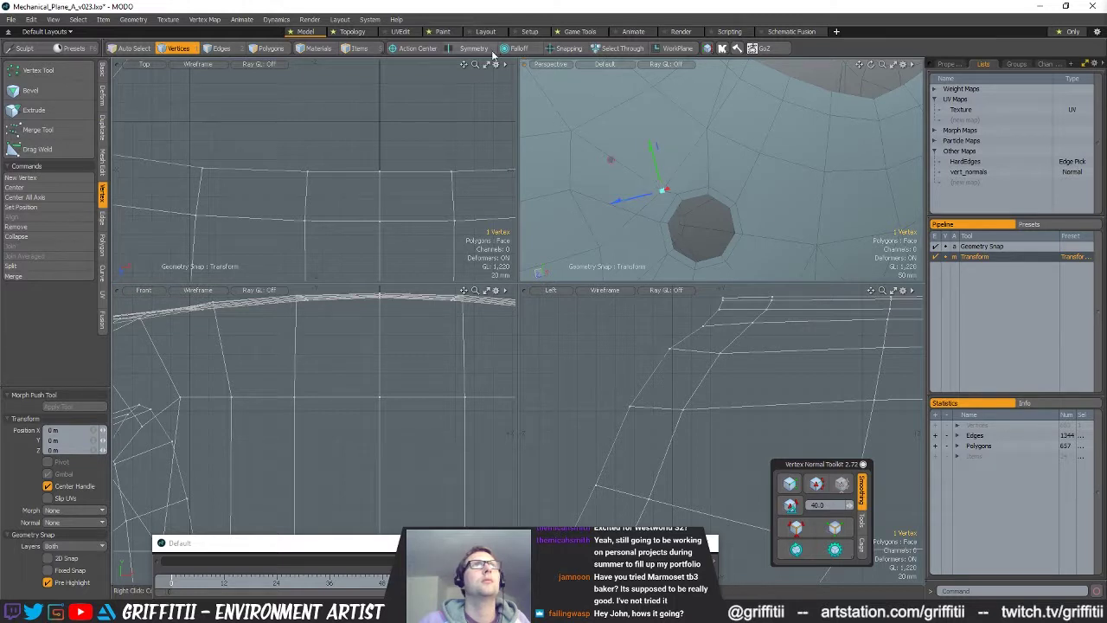
left_click(560, 49)
left_click(418, 50)
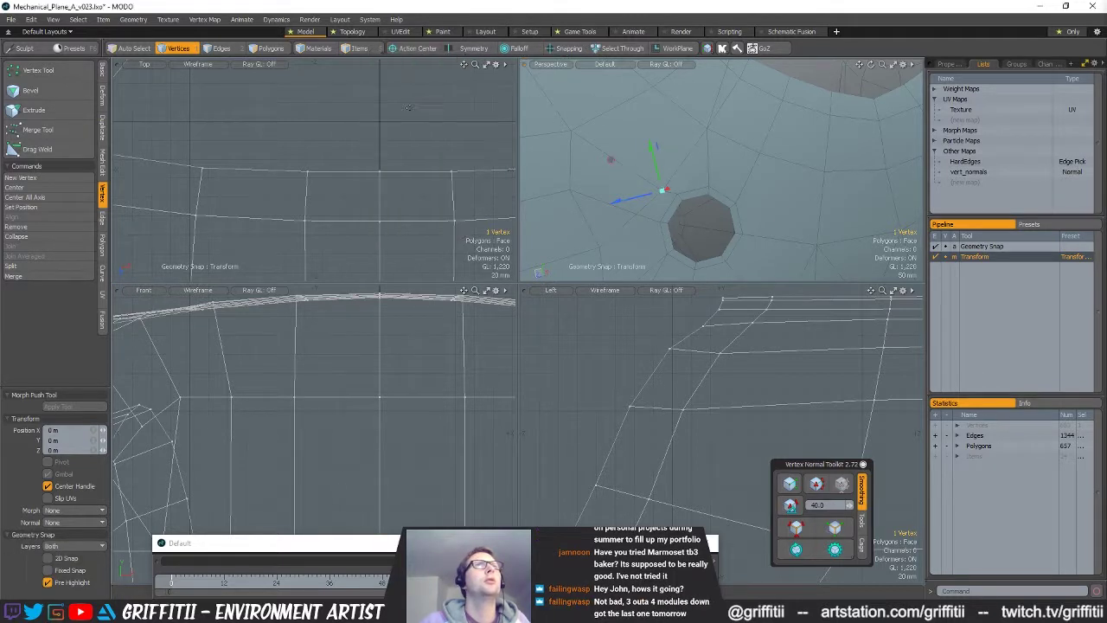
left_click(394, 108)
- Move the vertices beside the octagonal hole outward along the surface to even out the surrounding polygons
left_click_drag(632, 241, 624, 227)
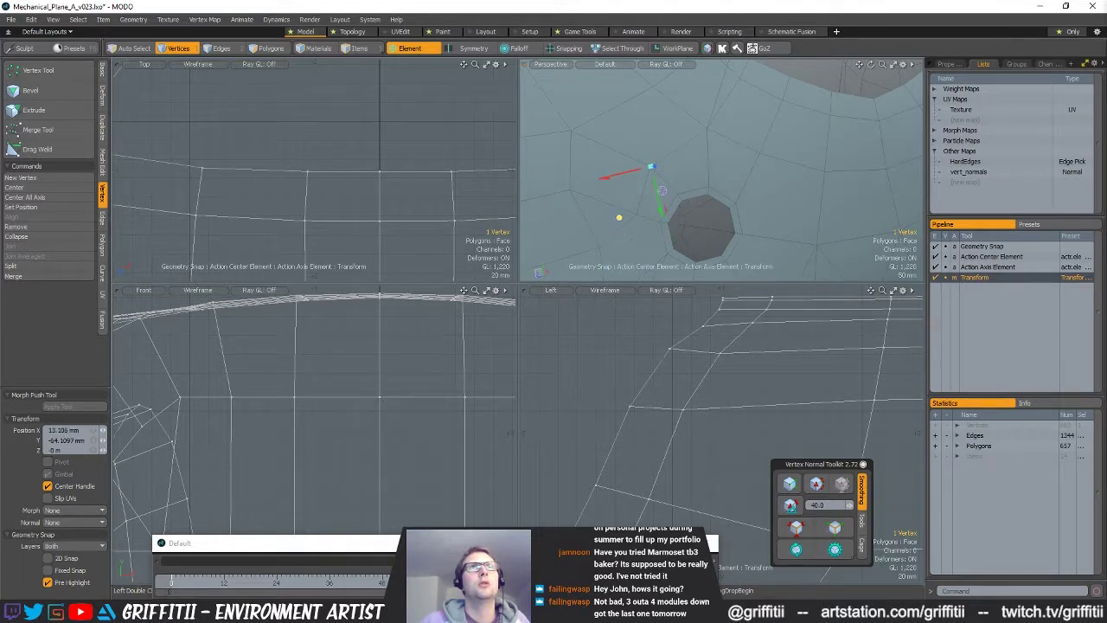
left_click_drag(616, 215, 614, 215)
left_click_drag(697, 259, 689, 204, "alt")
key("space")
left_click(661, 162)
key("w")
left_click(661, 179)
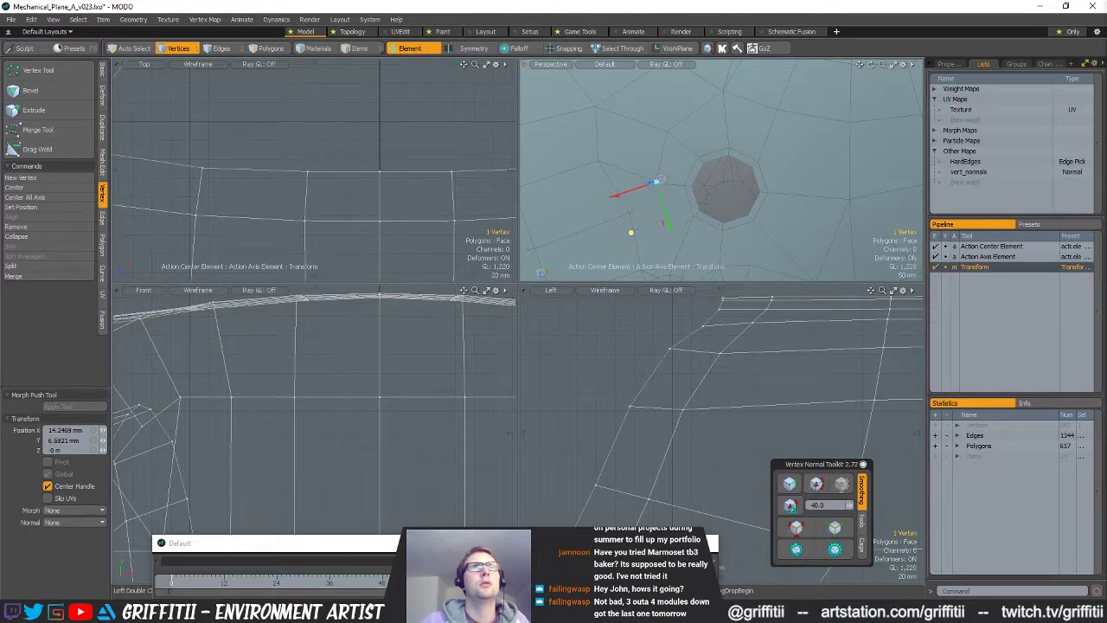
- Slide a vertex near the two side holes about 26 mm along its X axis, away from the larger hole
left_click_drag(629, 230, 778, 215, "alt")
key("space")
key("w")
scroll(779, 214, "down", 2)
left_click_drag(685, 191, 680, 193)
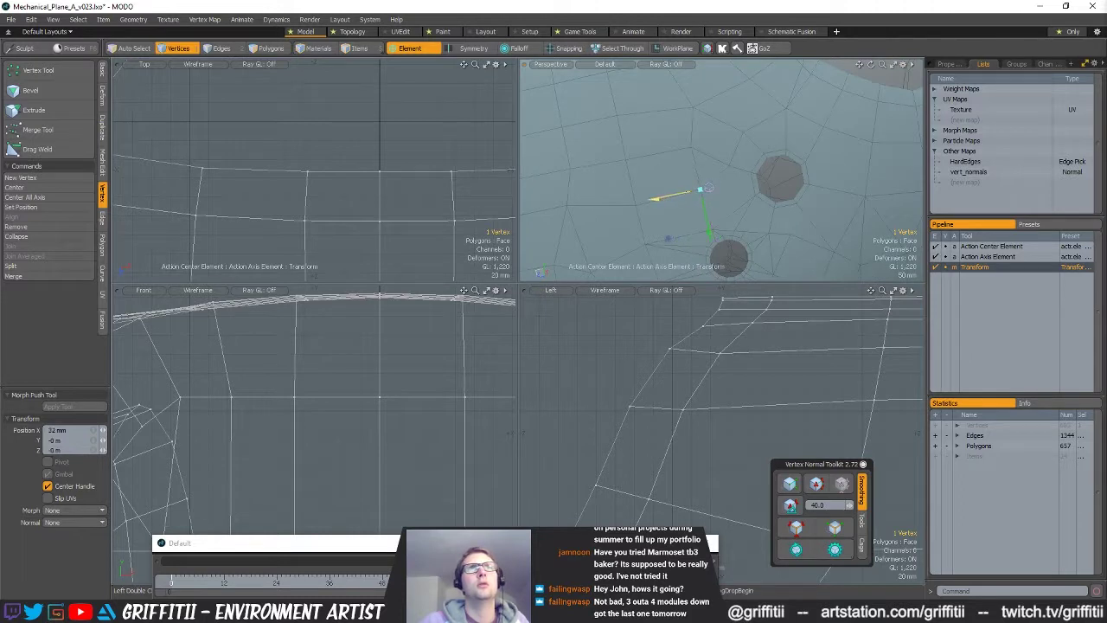
- Remove every second radiating edge around the smaller round hole so its rim also becomes an octagon
mouse_move(774, 184)
left_mouse_down("alt+shift")
mouse_move(715, 194)
mouse_move(717, 223)
mouse_move(717, 178)
mouse_move(692, 149)
left_mouse_up("alt+shift")
scroll(719, 211, "up", 2)
scroll(717, 178, "up", 2)
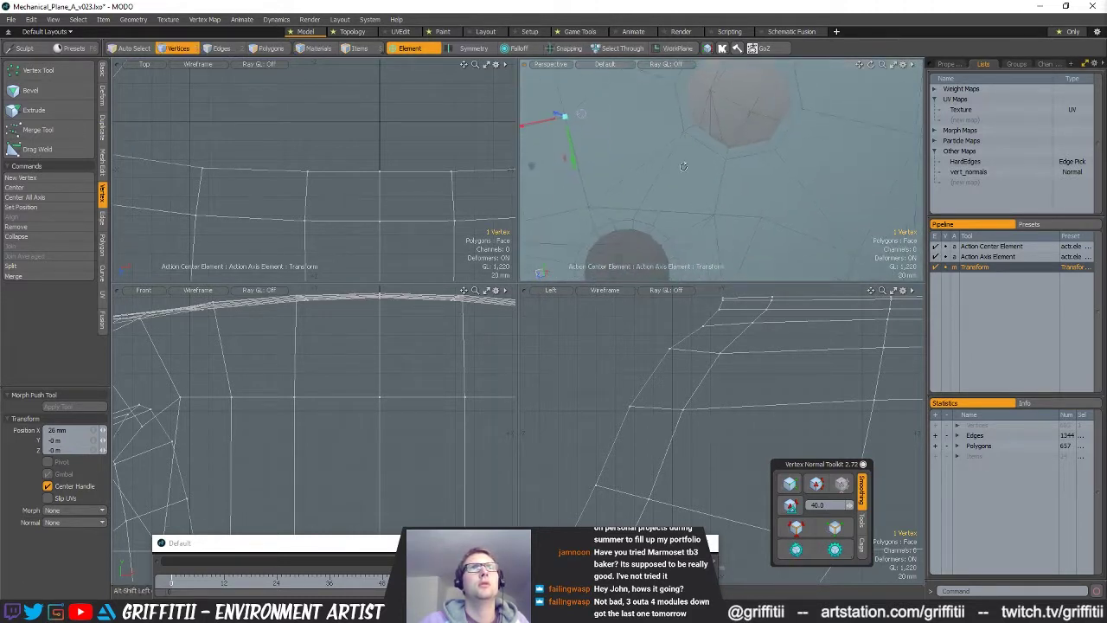
key("space")
left_click_drag(663, 215, 681, 166, "alt")
scroll(689, 182, "down", 1)
key("2")
left_click(666, 192)
scroll(681, 166, "up", 1)
left_click(639, 154, "shift")
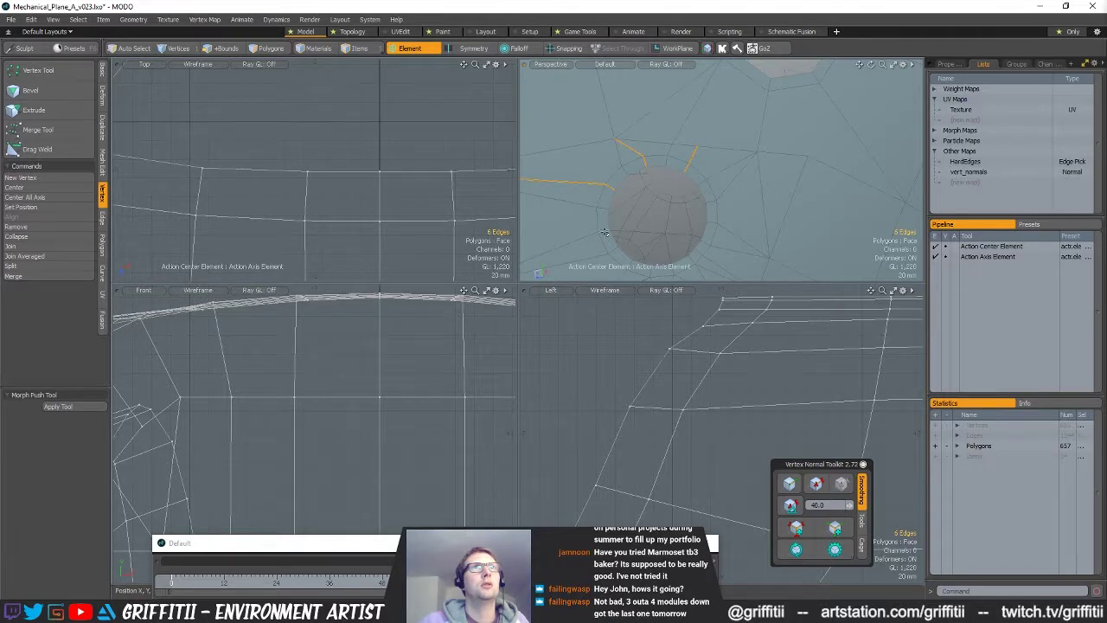
left_click_drag(592, 246, 675, 208, "alt")
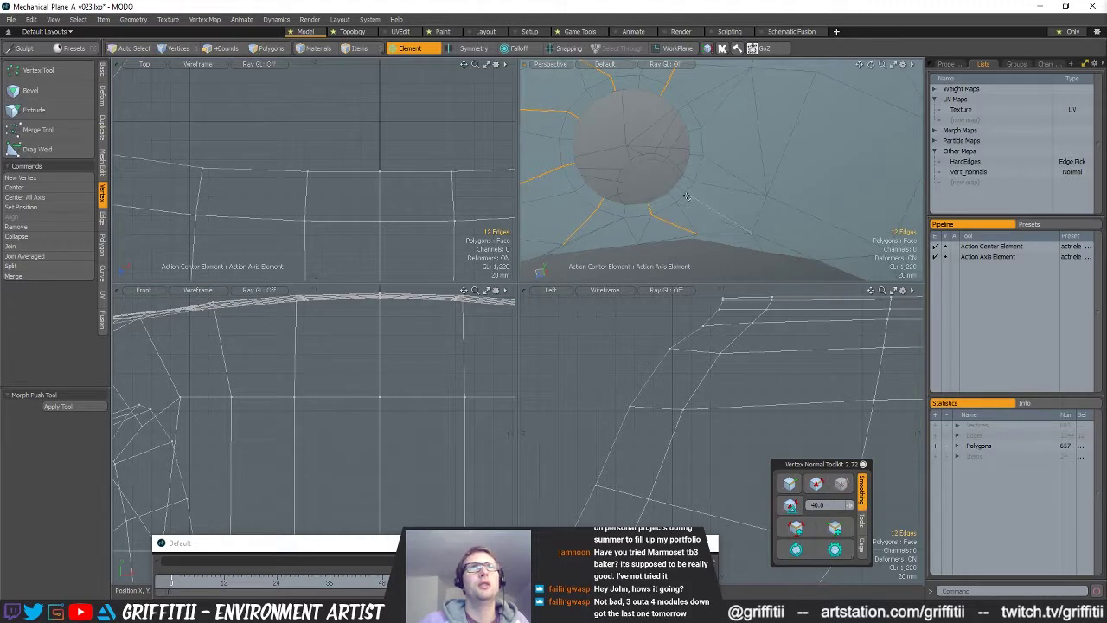
left_click_drag(706, 203, 692, 195, "alt+shift")
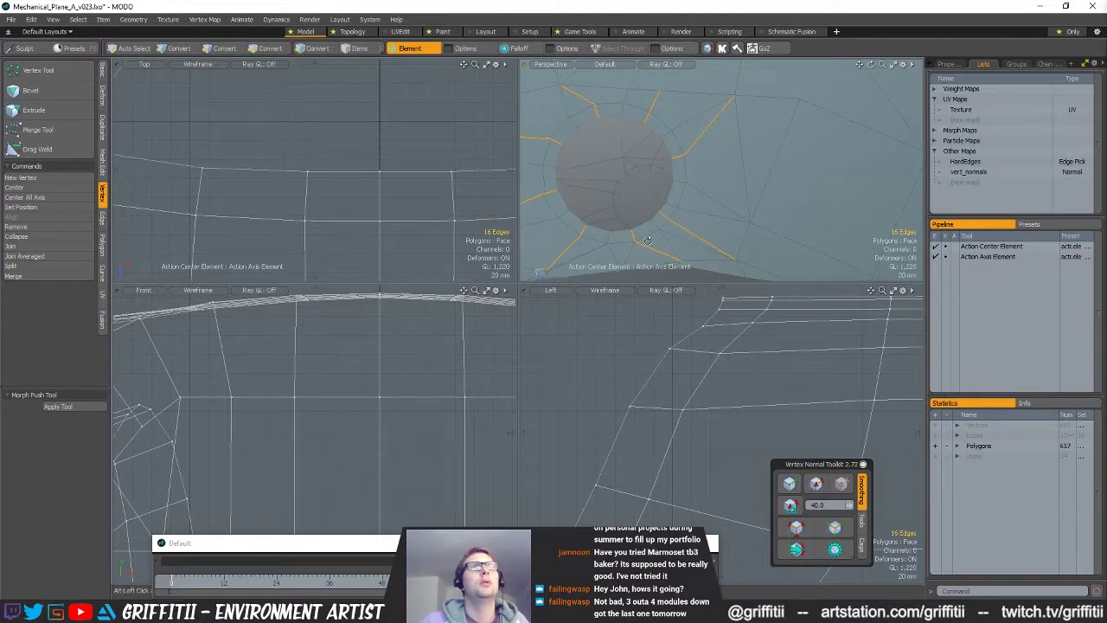
left_click_drag(675, 222, 686, 204, "alt")
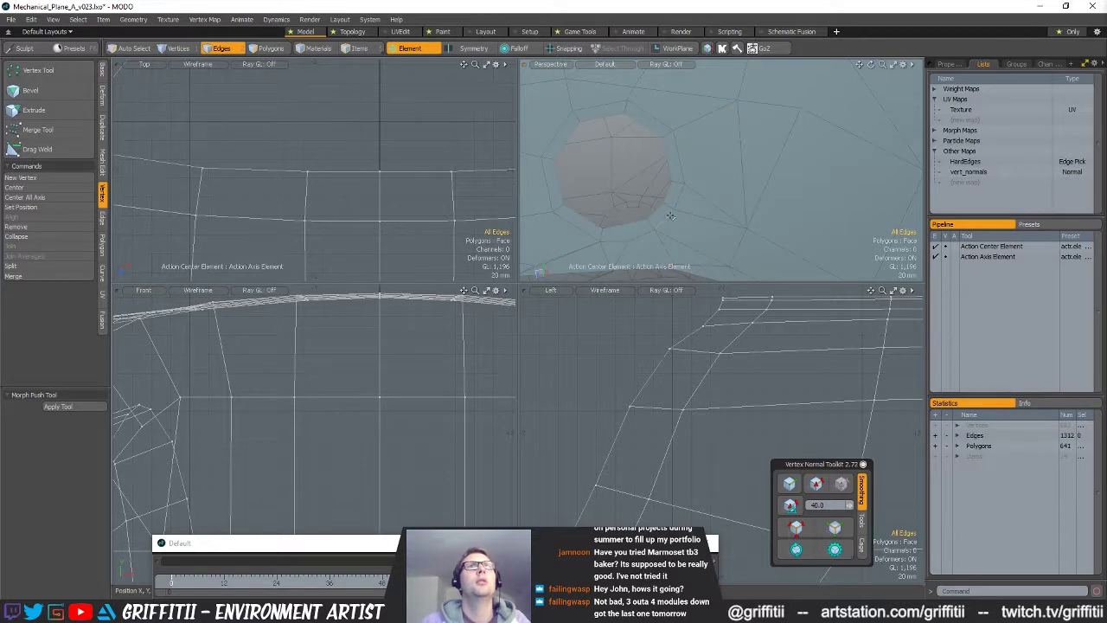
- Remove the surplus edges between the smaller octagonal hole and the rim of the large opening below it
left_click_drag(667, 204, 694, 223)
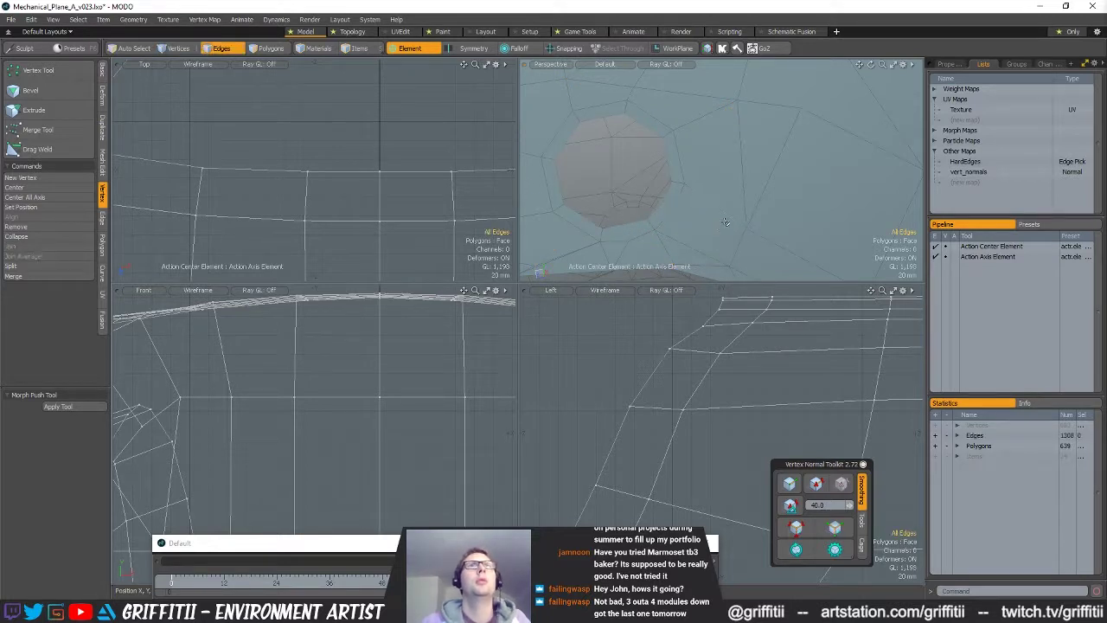
left_click(649, 224)
left_click_drag(699, 216, 597, 220, "alt+shift")
scroll(715, 223, "up", 3)
left_click(598, 219)
left_click_drag(705, 232, 690, 188, "alt")
scroll(733, 191, "down", 3)
scroll(689, 188, "up", 3)
key("3")
key("2")
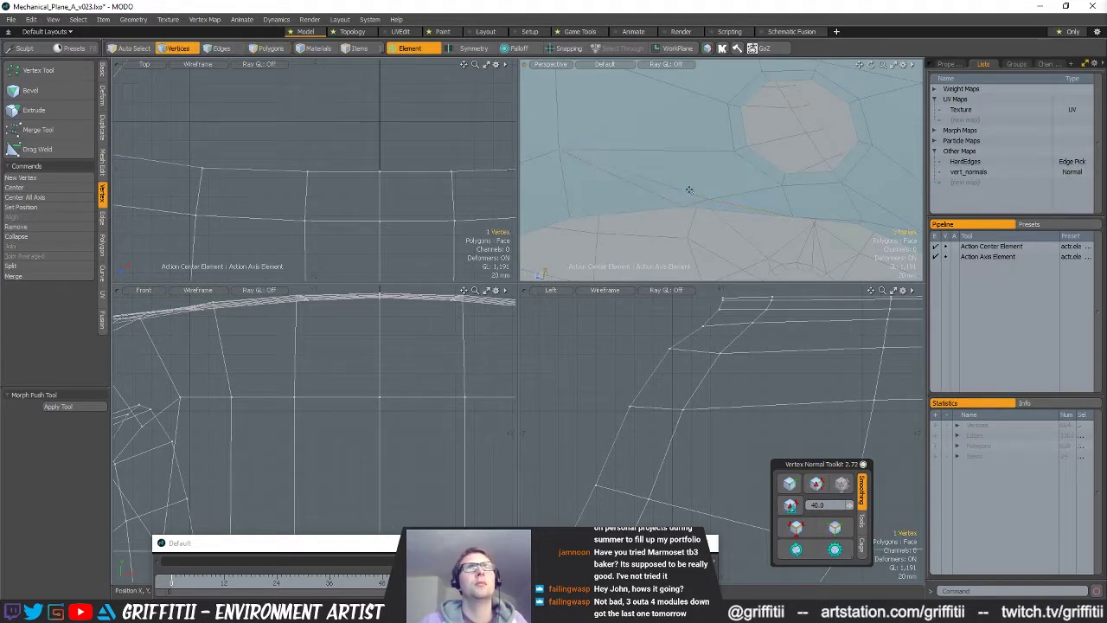
- Remove the surplus geometry along the lower large opening's rim, directly below the smaller octagonal hole
left_click_drag(760, 177, 759, 212, "alt")
scroll(759, 216, "up", 3)
left_click(761, 215)
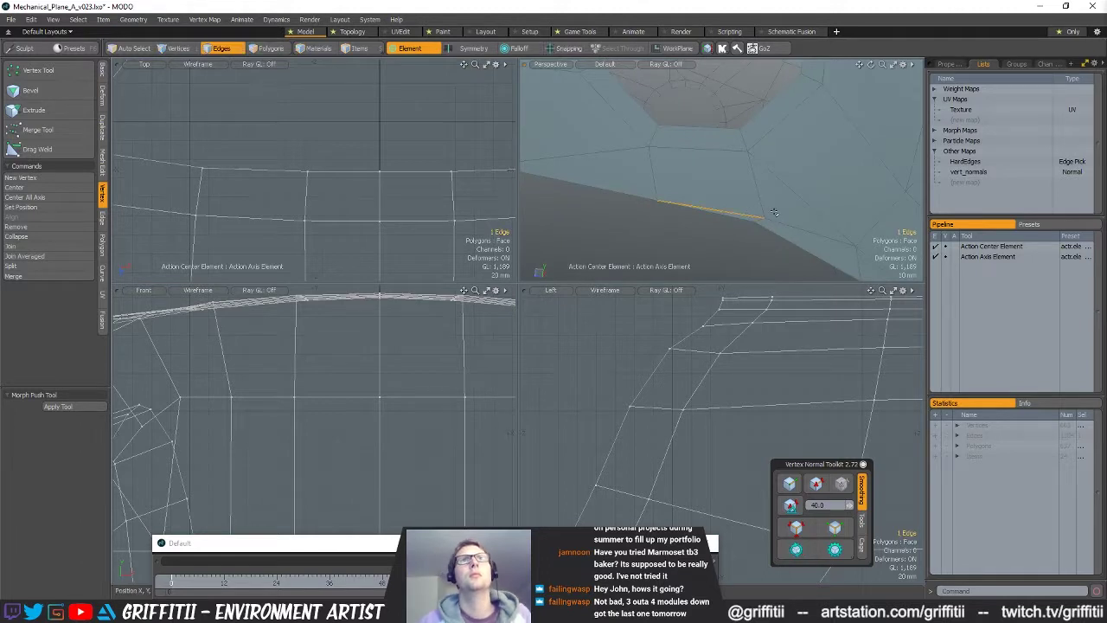
scroll(805, 214, "down", 3)
mouse_move(805, 215)
left_mouse_down("alt")
mouse_move(773, 168)
mouse_move(745, 176)
mouse_move(776, 201)
mouse_move(773, 226)
mouse_move(731, 232)
mouse_move(726, 271)
mouse_move(743, 173)
mouse_move(781, 168)
mouse_move(864, 194)
mouse_move(761, 216)
mouse_move(787, 160)
mouse_move(771, 154)
mouse_move(764, 229)
left_mouse_up("alt")
scroll(773, 168, "down", 2)
- Remove the two connected surplus edges running outward from the rim of the upper large opening
left_click(716, 180)
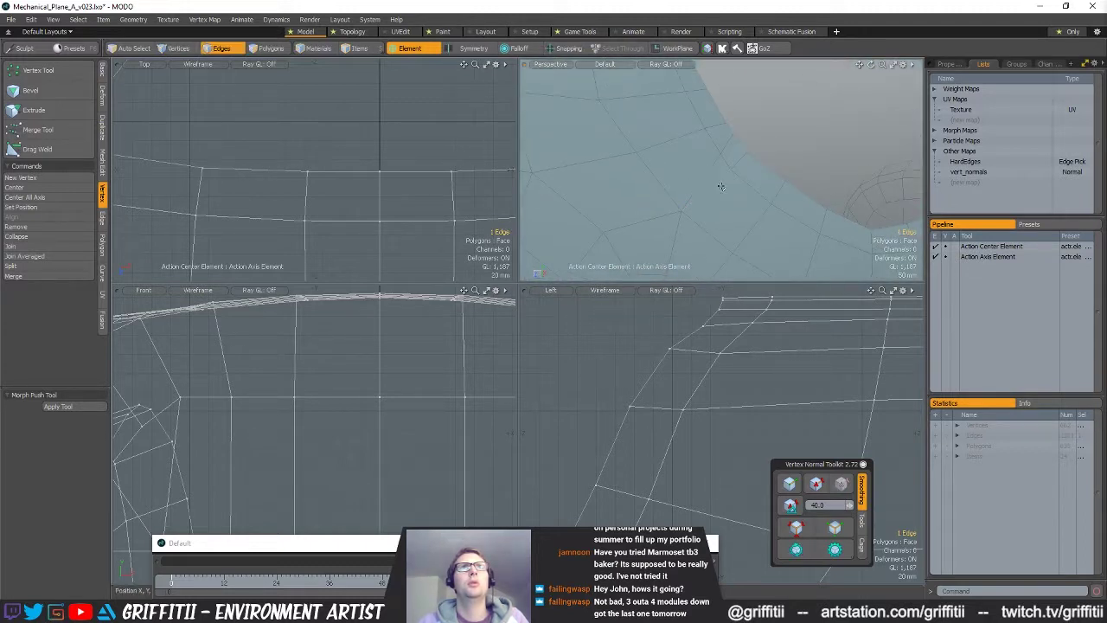
left_click_drag(716, 182, 708, 223, "alt")
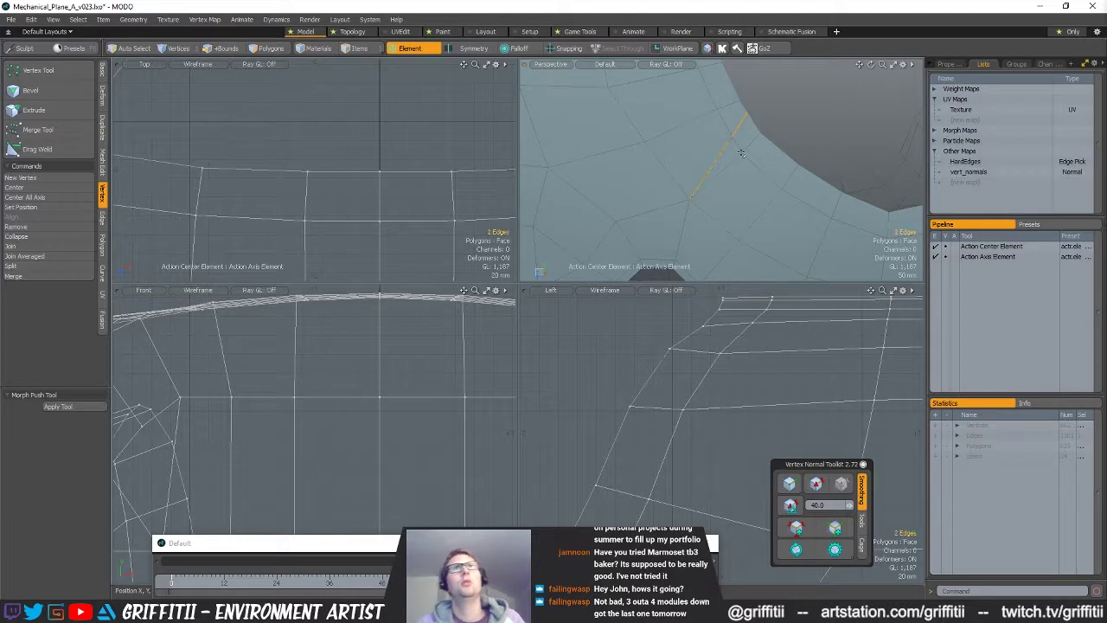
key("BackSpace")
left_click_drag(762, 173, 694, 200, "alt")
scroll(714, 192, "down", 2)
scroll(690, 199, "up", 2)
- Split the many-sided polygon beside the larger octagonal hole into three polygons
key("3")
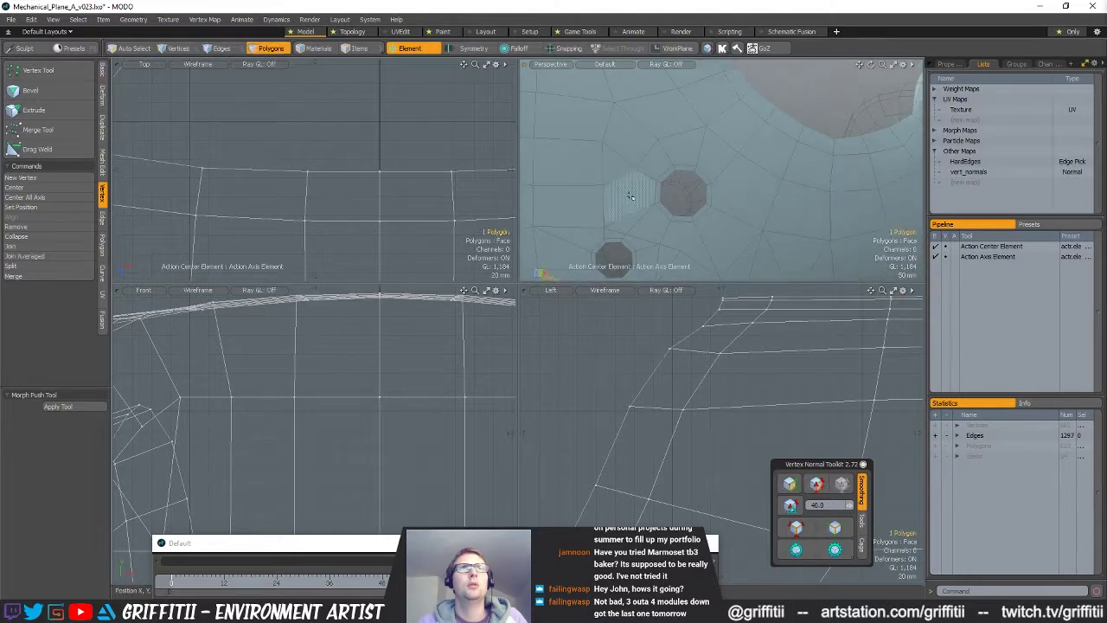
key("space")
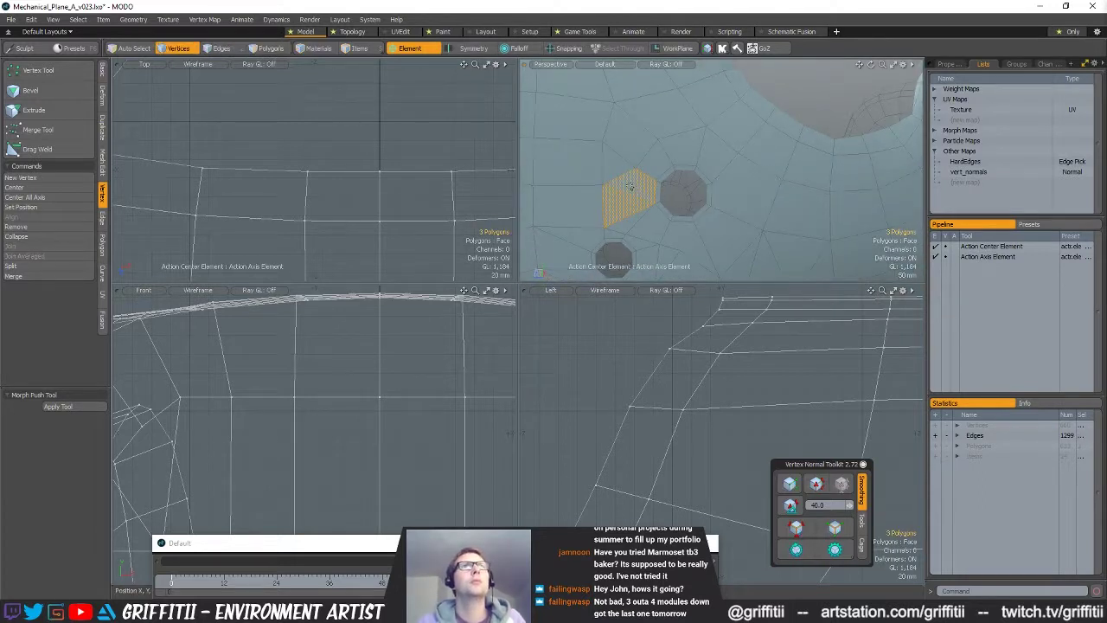
key("space")
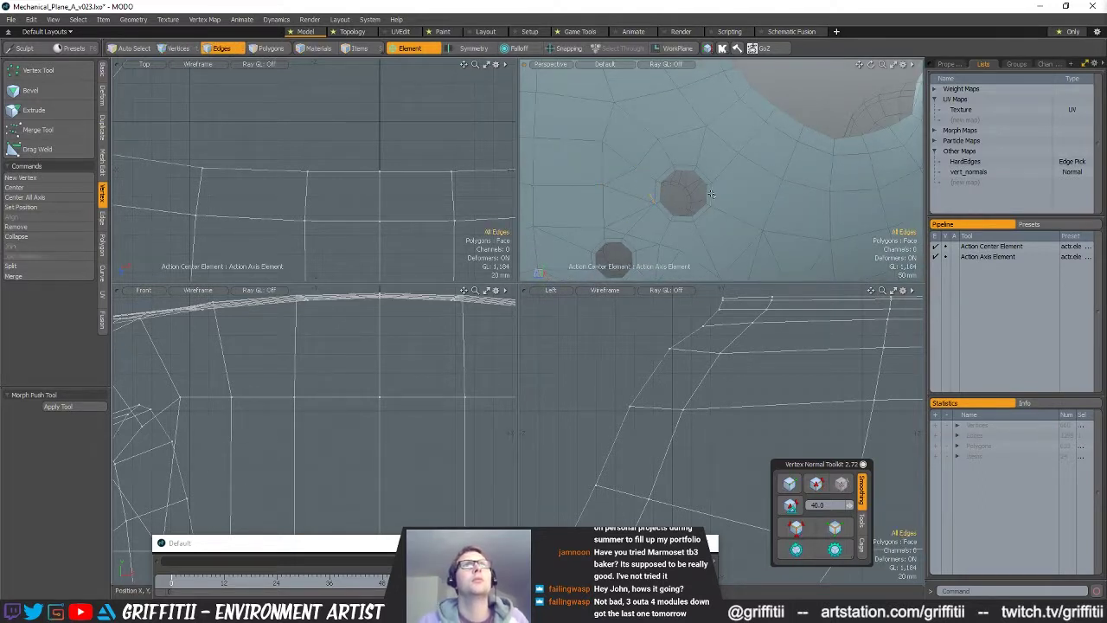
scroll(636, 212, "up", 2)
left_click(645, 205)
mouse_move(687, 223)
left_mouse_down("alt")
mouse_move(666, 196)
mouse_move(668, 210)
left_mouse_up("alt")
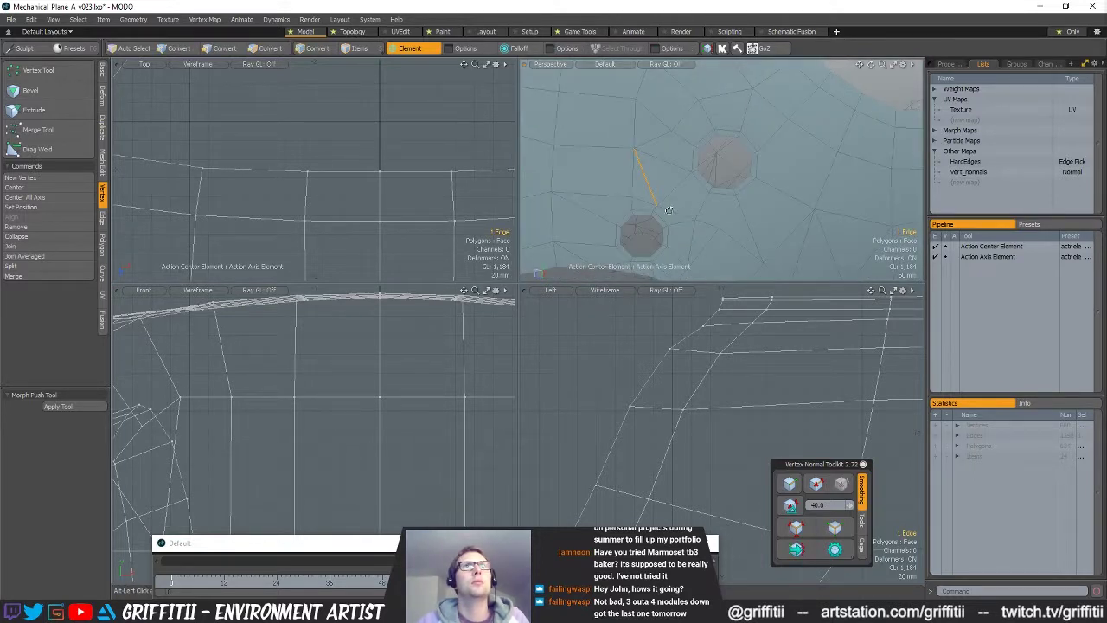
- Move the vertices around the smaller octagonal hole along the surface to even out the neighbouring polygons
key("space")
key("space")
left_click(657, 206)
key("w")
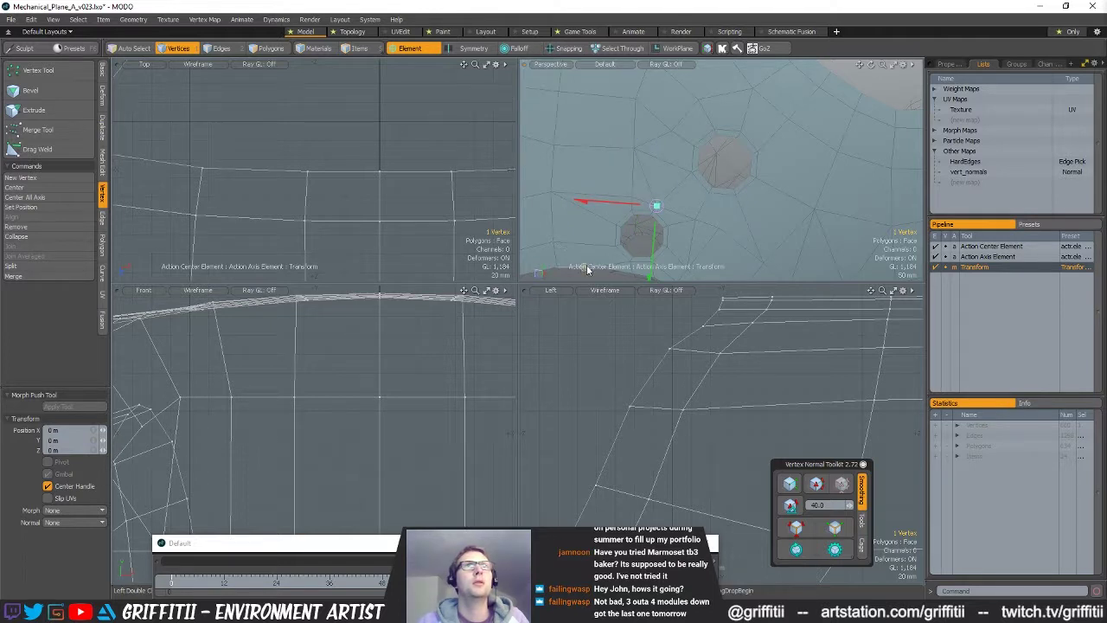
left_click_drag(765, 237, 737, 179, "alt+shift")
key("space")
key("w")
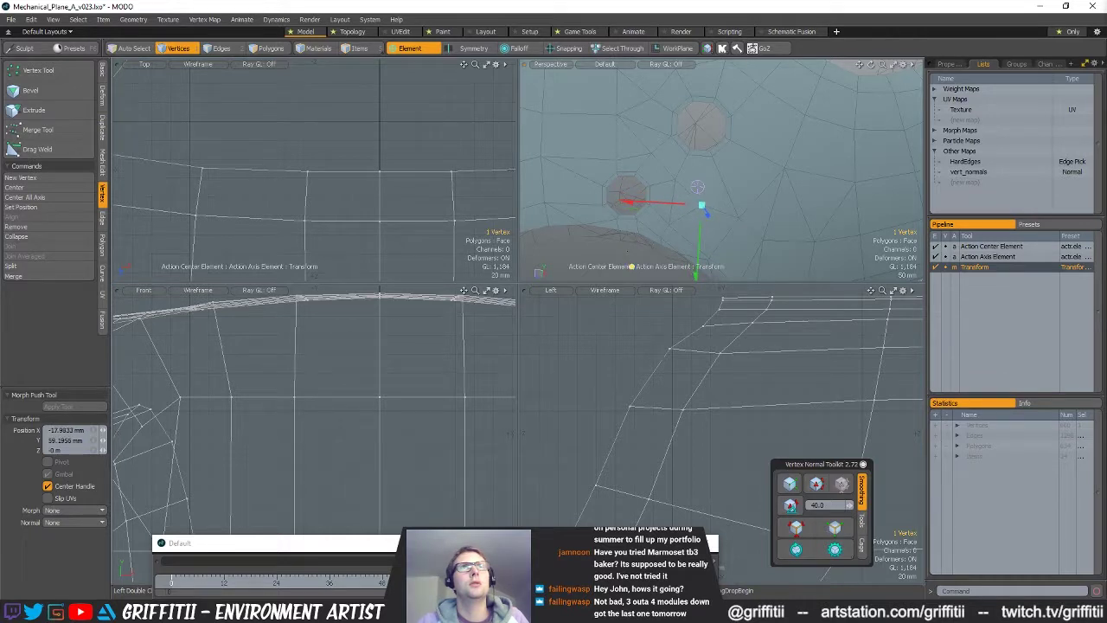
- Reroute the diagonal edge beneath the larger octagonal hole
key("space")
key("space")
key("space")
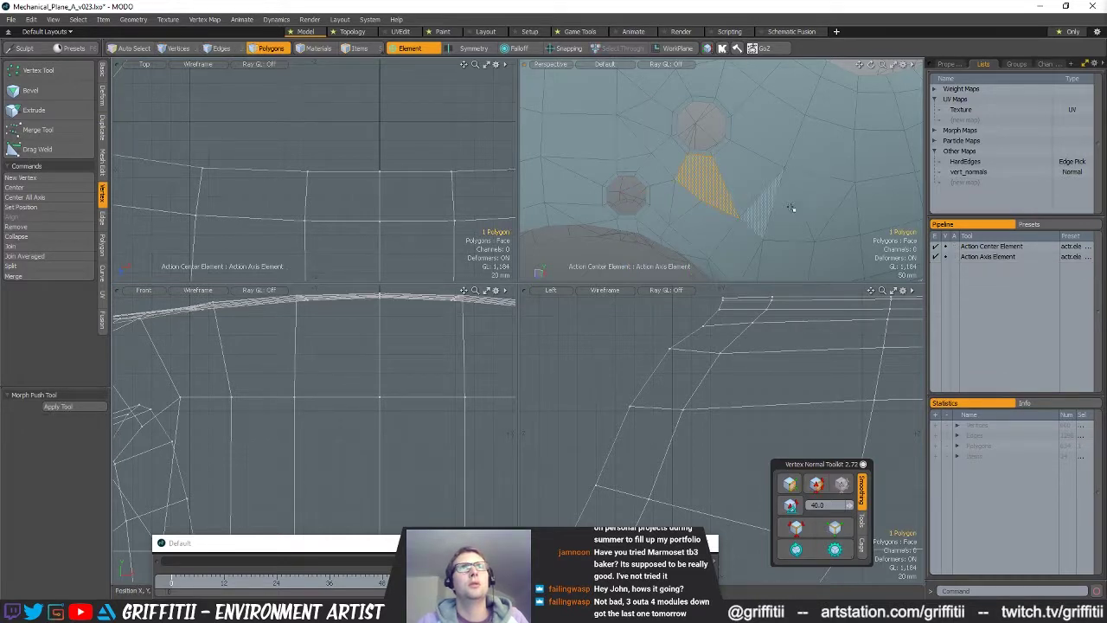
key("space")
key("space")
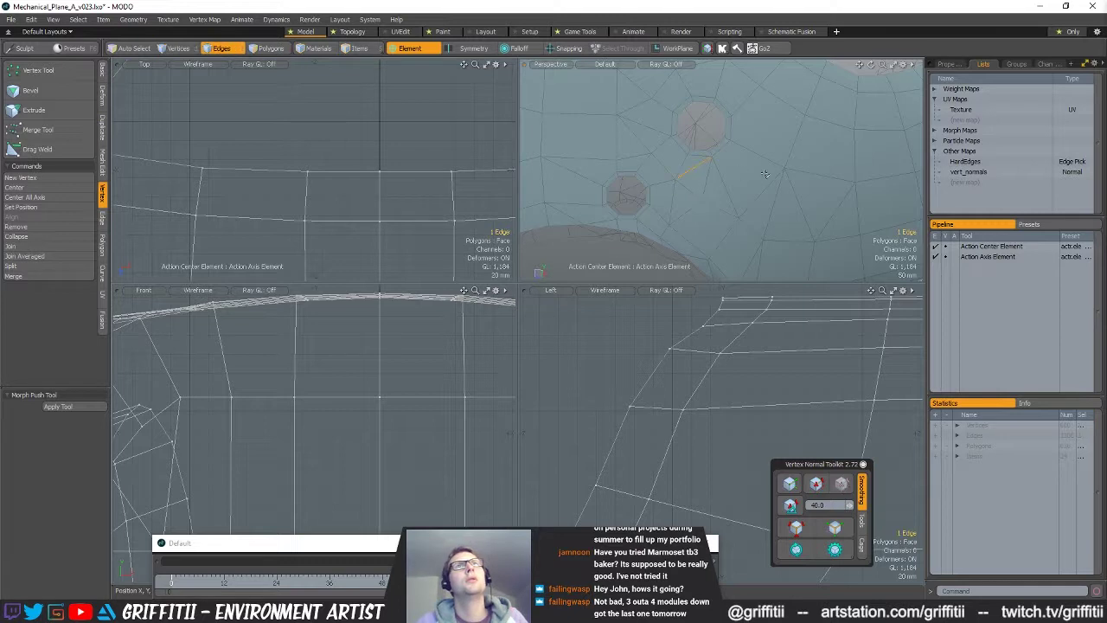
left_click(734, 192)
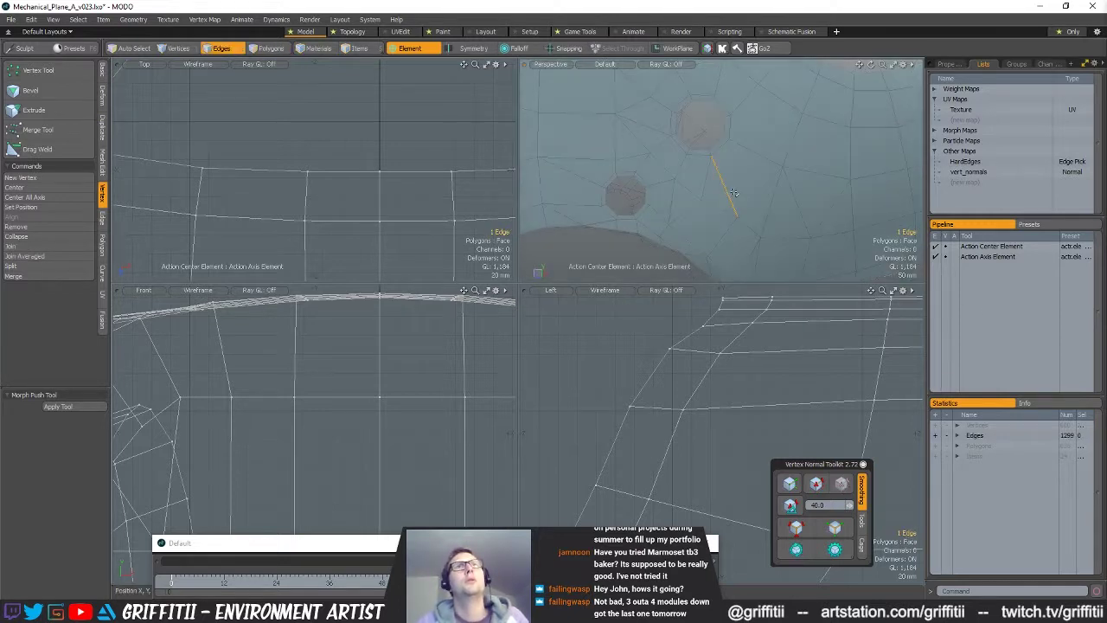
- Remove the diagonal edge between the larger octagonal hole and the upper large opening, and cut a replacement edge with Edge Slice
left_click_drag(805, 193, 767, 176, "alt")
left_click(804, 201)
key("3")
key("space")
key("space")
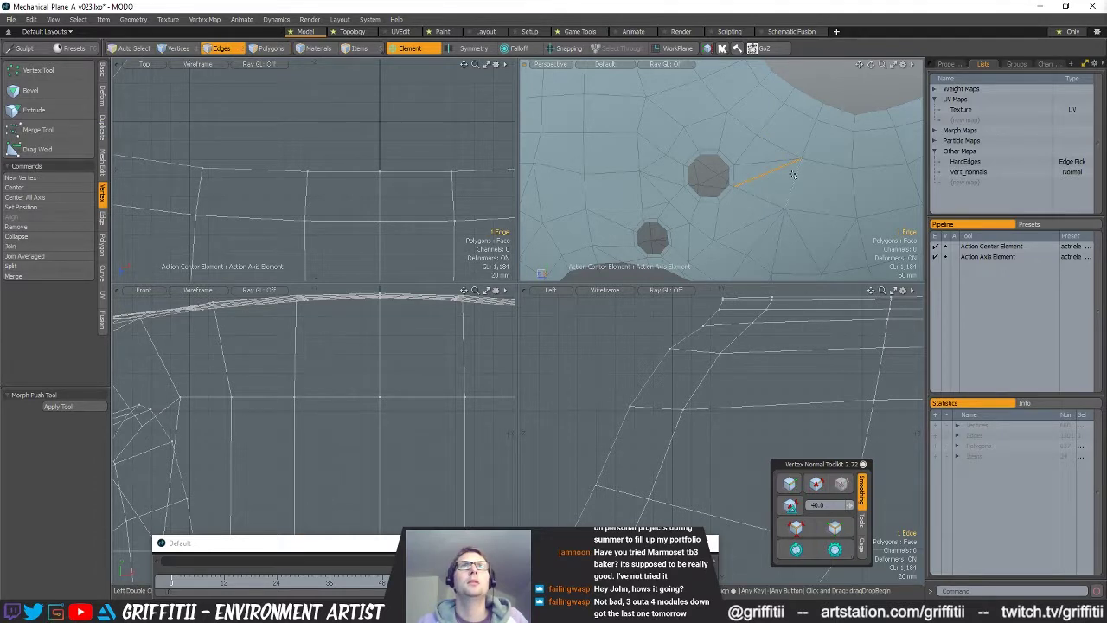
key("BackSpace")
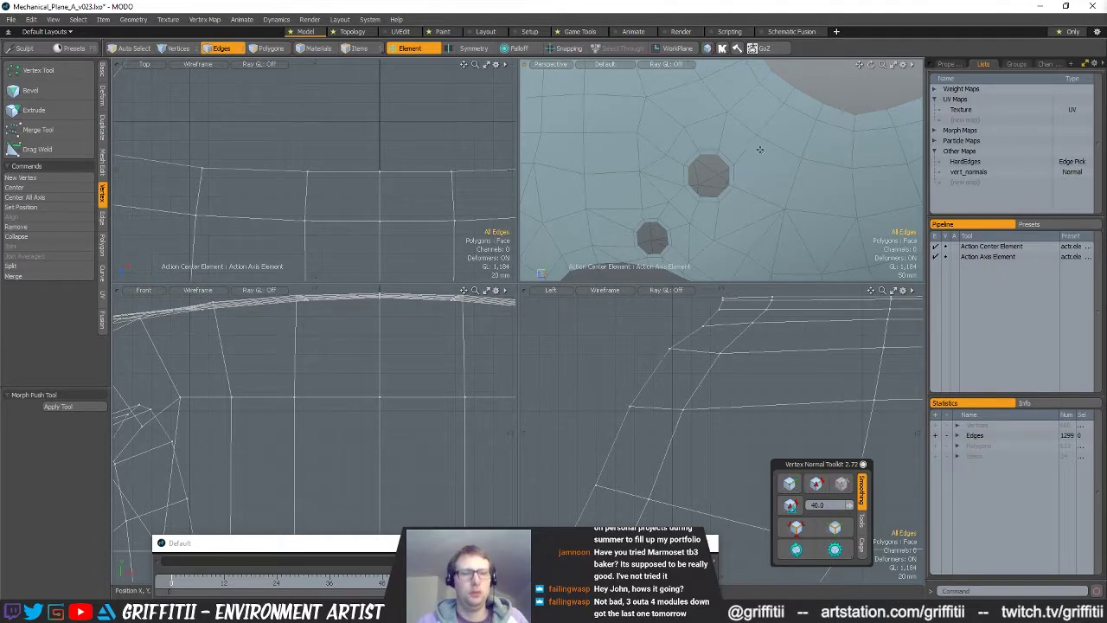
key("alt+c")
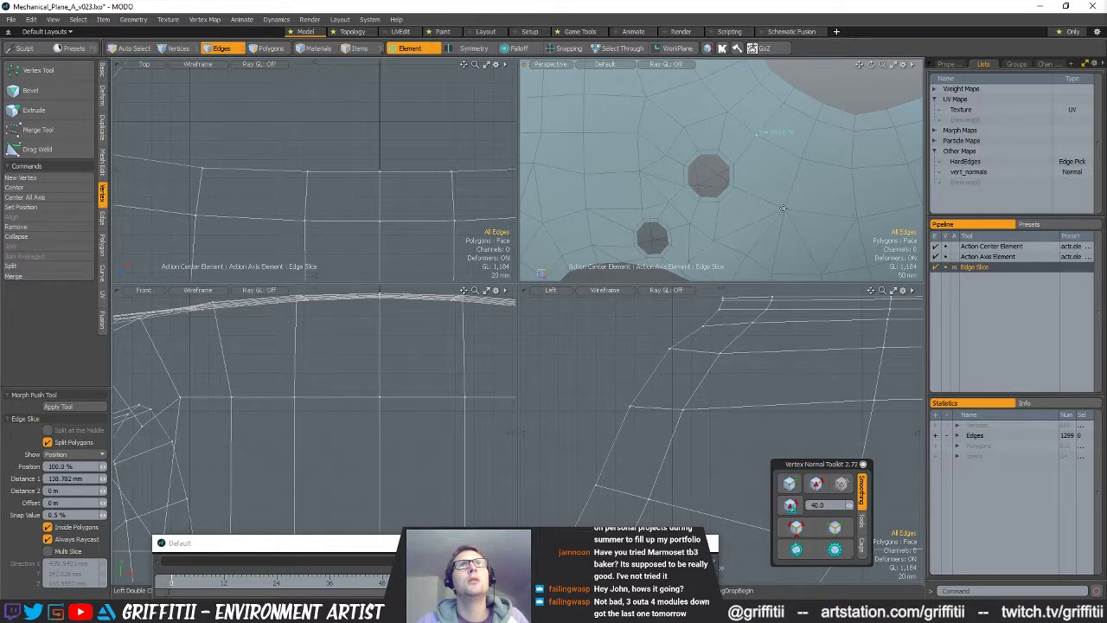
key("space")
- Snap the vertex beside the lower large opening onto the opening's rim and merge the coincident vertices with the Merge Tool
left_click_drag(849, 207, 715, 170, "alt")
scroll(759, 176, "down", 2)
scroll(769, 172, "up", 2)
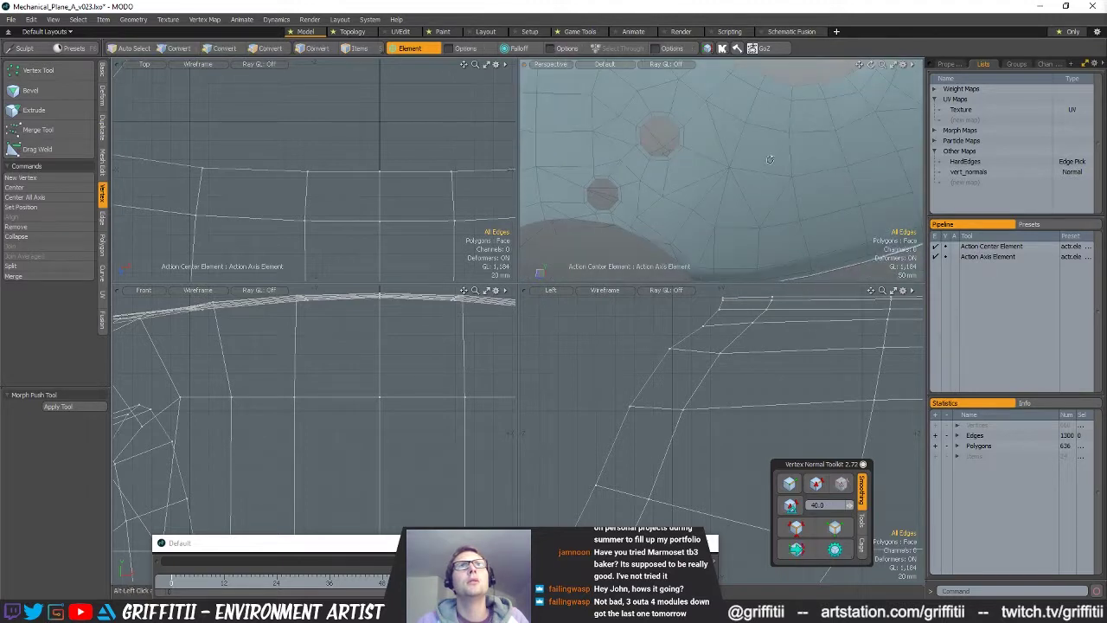
left_click_drag(753, 221, 692, 185, "alt")
scroll(756, 217, "up", 3)
key("3")
key("1")
left_click(684, 181)
key("w")
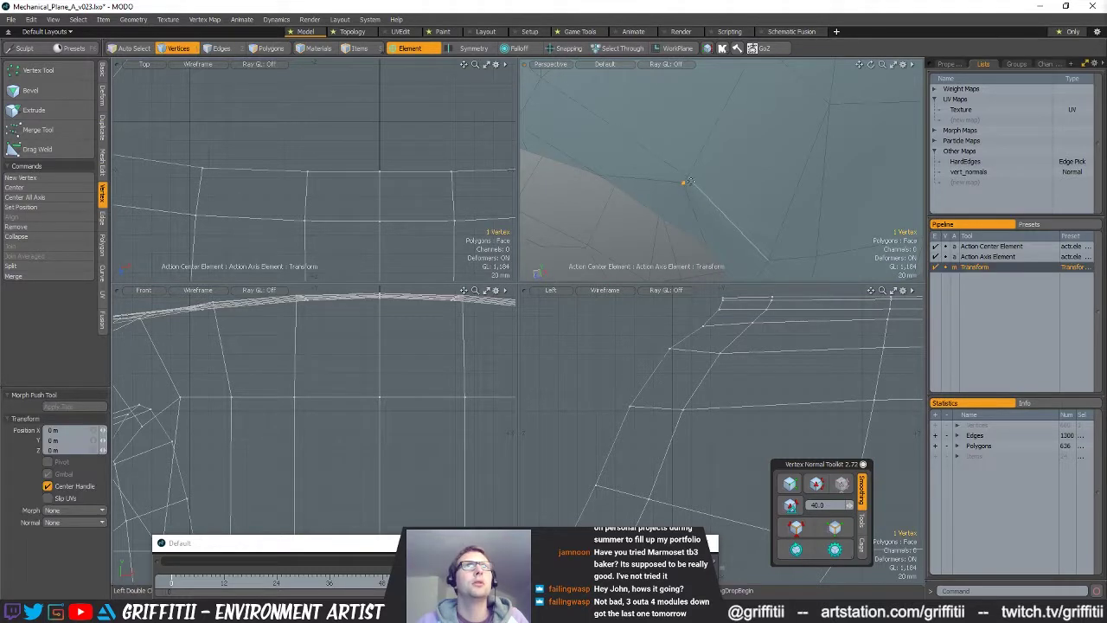
key("x")
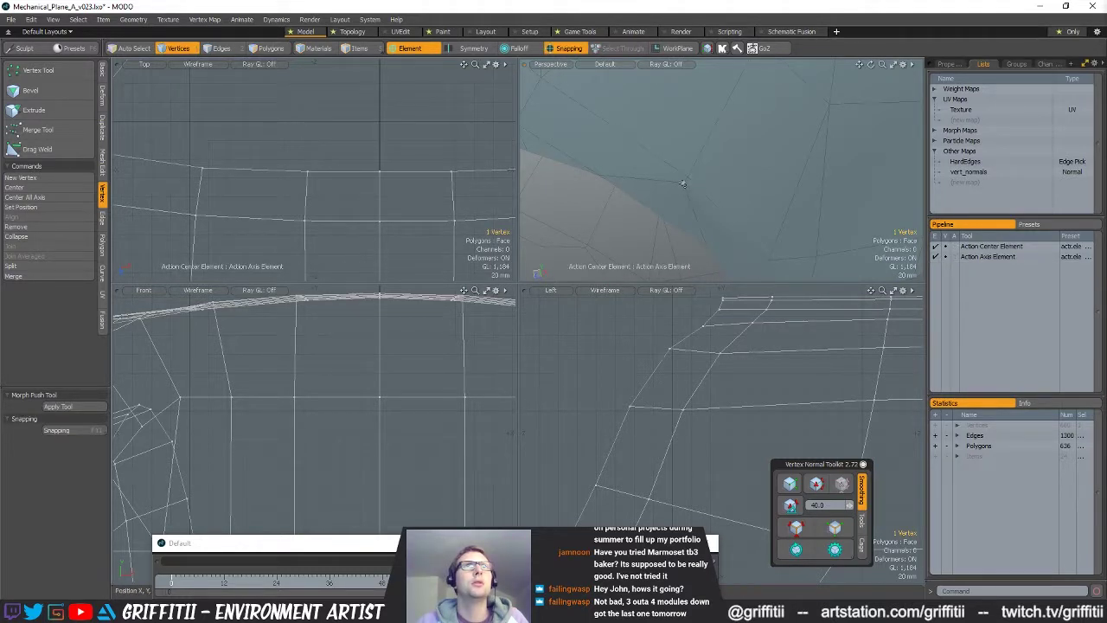
key("q")
right_click_drag(690, 160, 689, 199)
left_click(67, 135)
scroll(667, 179, "down", 5)
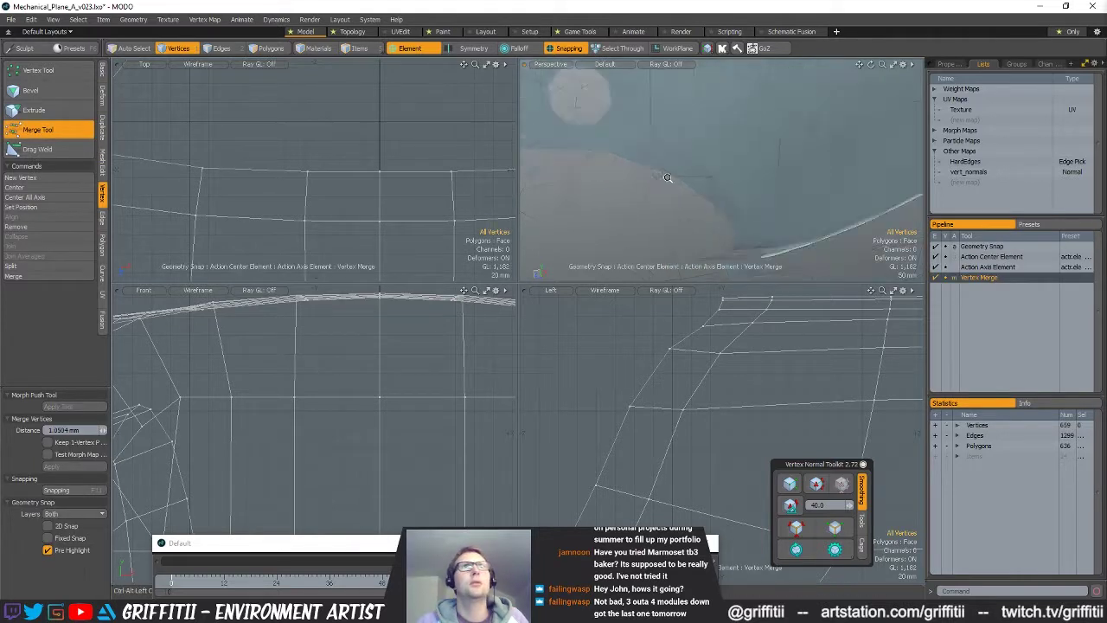
key("q")
- Undo the last change, then eliminate a surplus vertex beside the lower large opening and check the surrounding polygons
left_click_drag(823, 232, 775, 248, "alt")
left_click_drag(639, 148, 663, 152, "alt")
scroll(644, 157, "up", 2)
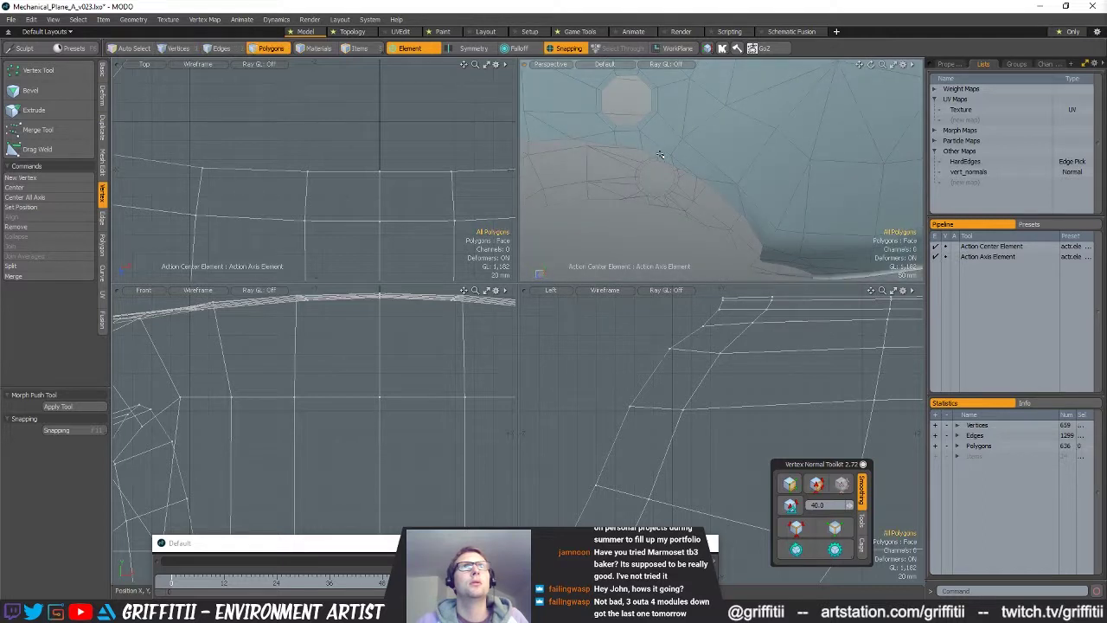
key("ctrl+z")
scroll(677, 159, "up", 2)
key("1")
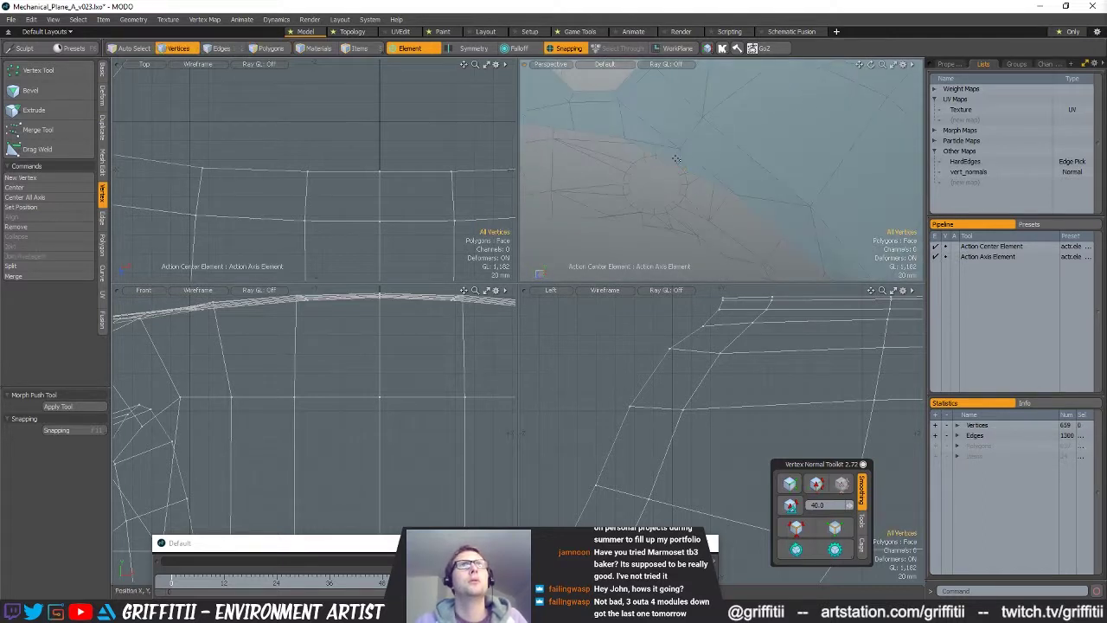
scroll(797, 185, "down", 3)
left_click_drag(797, 185, 762, 156, "alt")
left_click(761, 223)
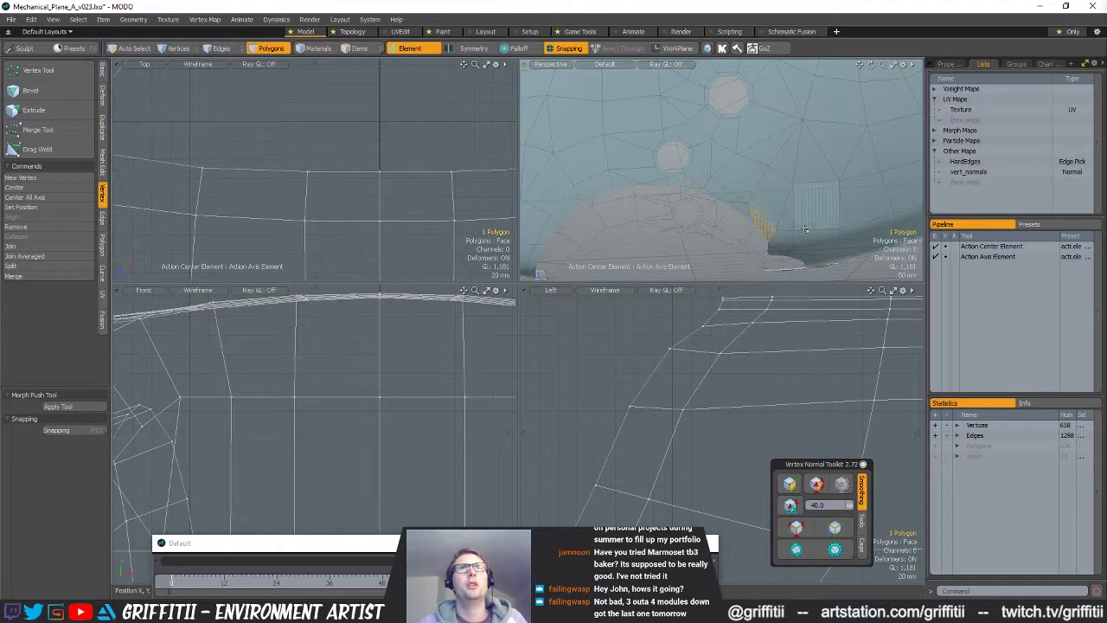
scroll(766, 236, "up", 3)
key("1")
scroll(765, 237, "down", 3)
left_click_drag(764, 237, 735, 202, "alt")
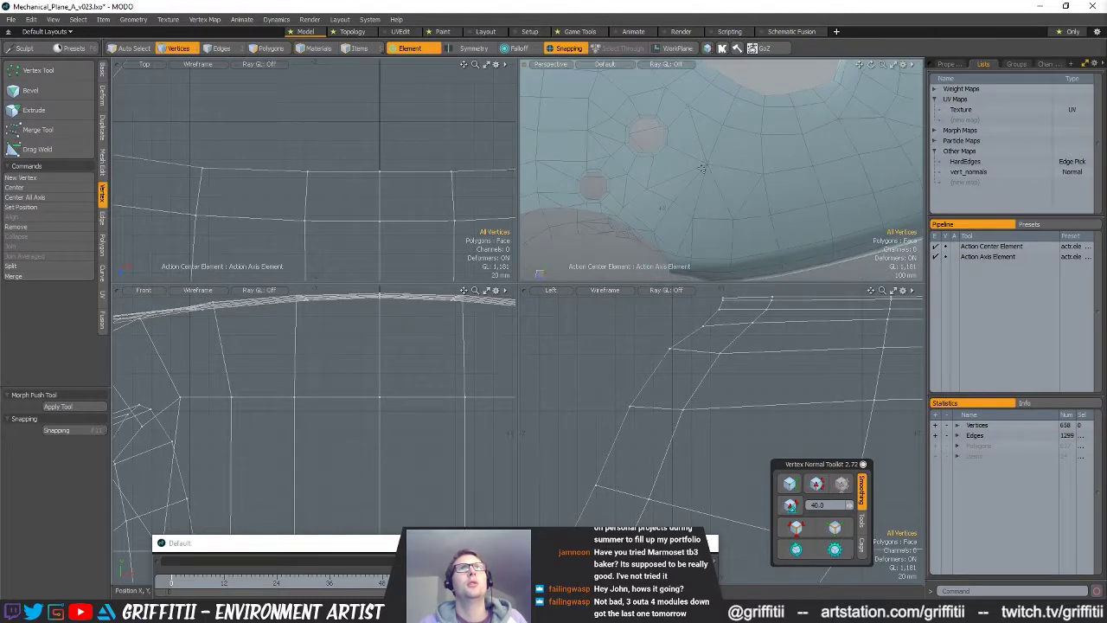
- Remove the three edges meeting at the vertex between the larger octagonal hole and the body's lower edge
key("2")
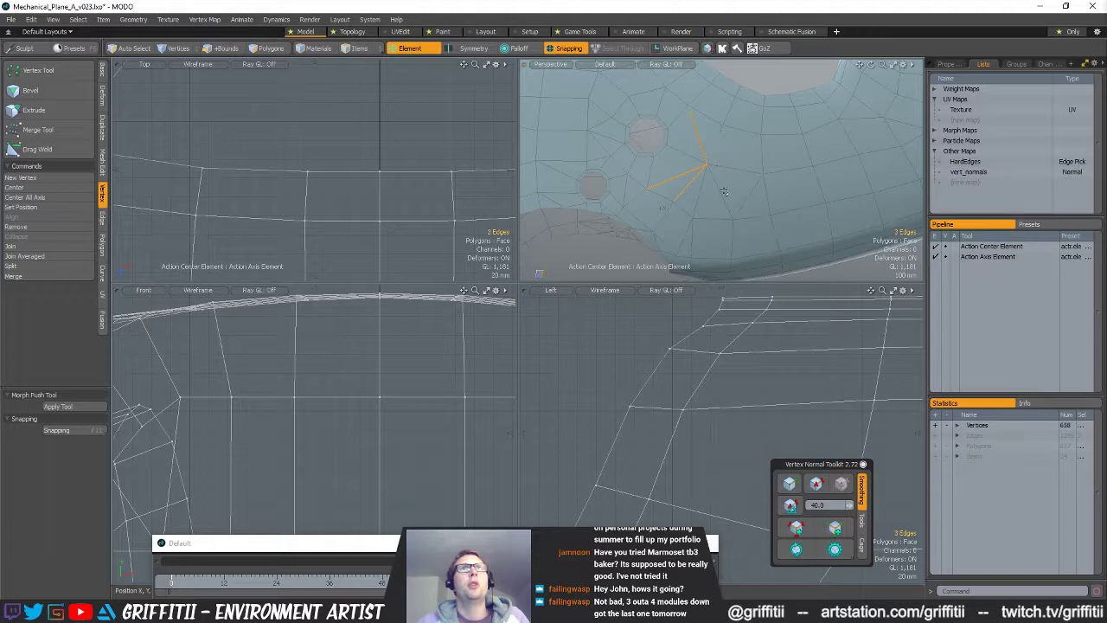
key("BackSpace")
left_click_drag(742, 160, 703, 133, "alt")
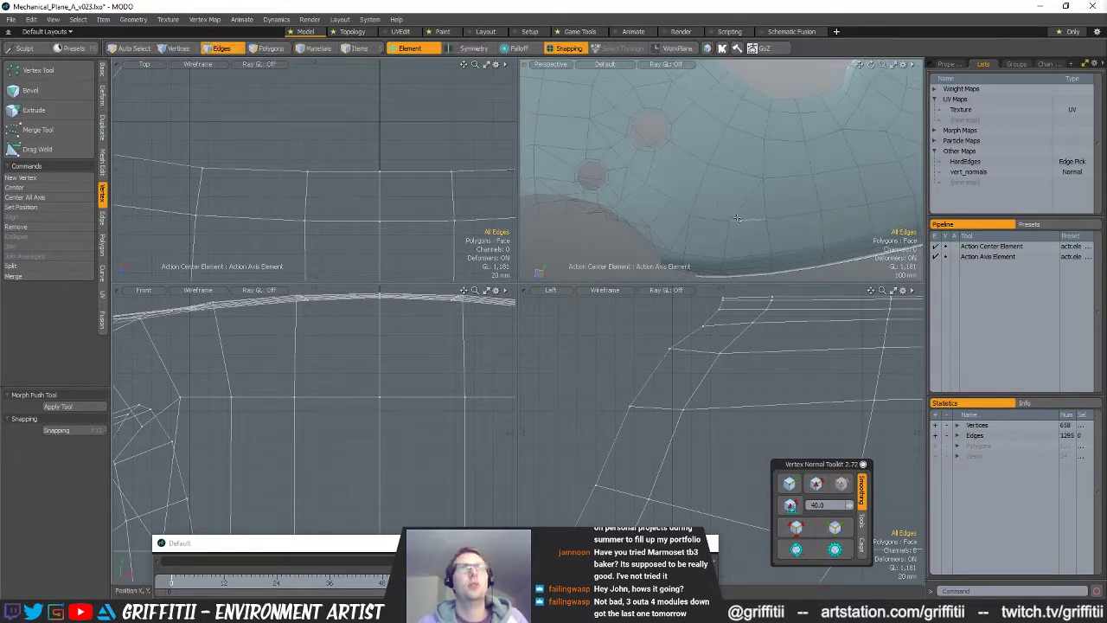
- Cut replacement edges through the merged polygon beside the larger octagonal hole with Edge Slice
key("alt+c")
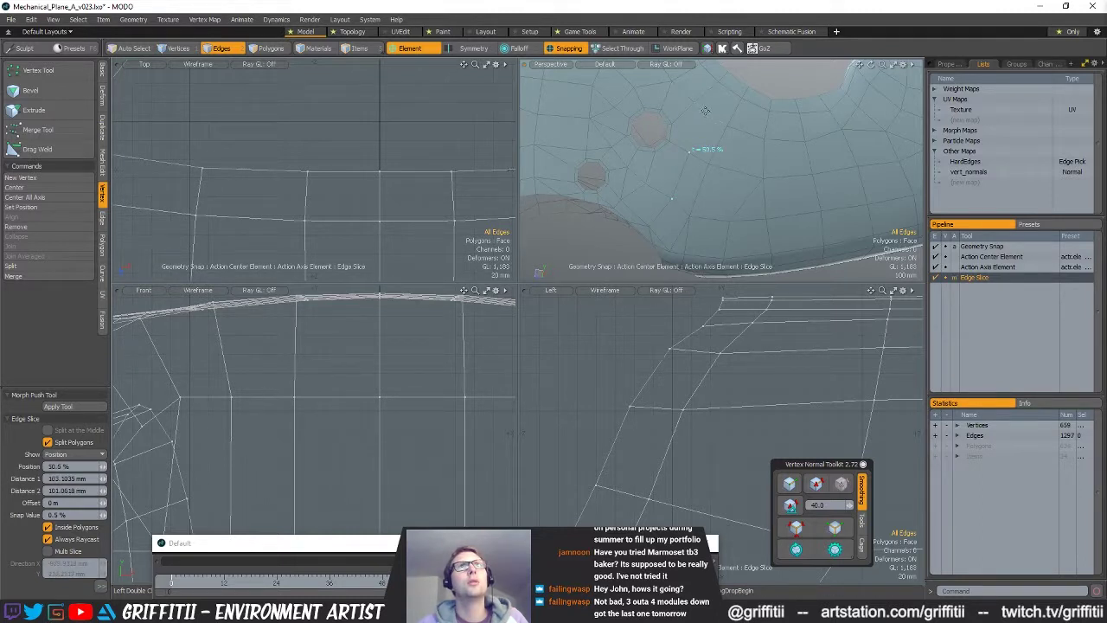
key("space")
left_click_drag(781, 187, 750, 152, "alt")
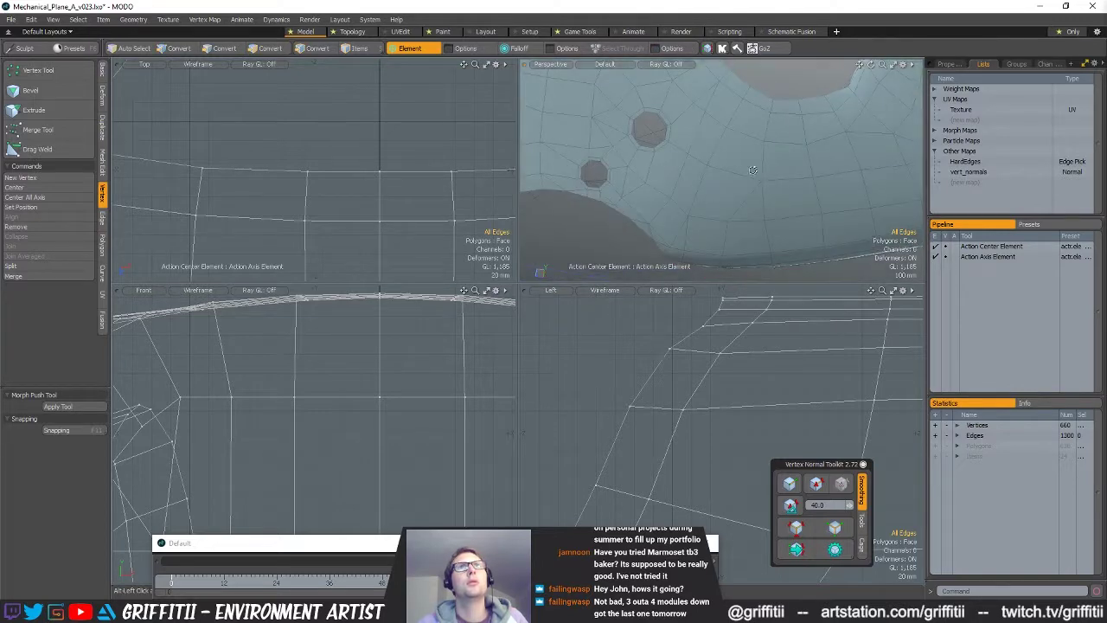
key("alt+c")
left_click(711, 166)
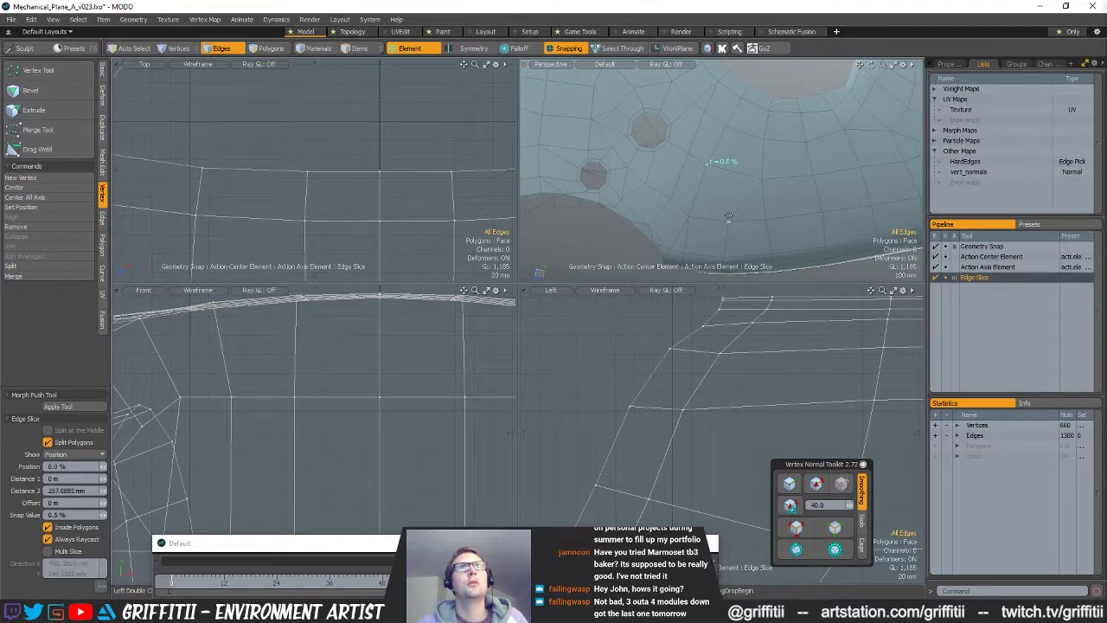
key("space")
- Turn snapping off and move the new vertices beside the larger octagonal hole along the surface to even out their polygons
left_click_drag(826, 213, 817, 162, "ctrl+alt")
key("1")
left_click(758, 166)
left_click_drag(817, 161, 664, 147, "alt+shift")
key("w")
left_click(665, 147)
key("x")
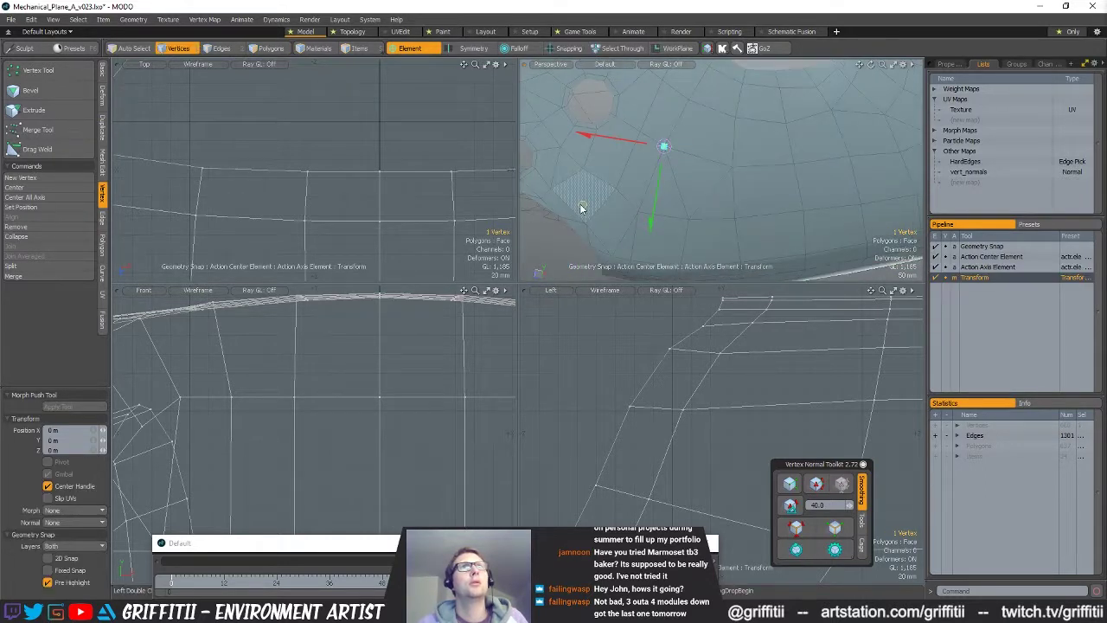
left_click_drag(618, 208, 679, 143, "alt")
key("space")
key("w")
left_click(688, 146)
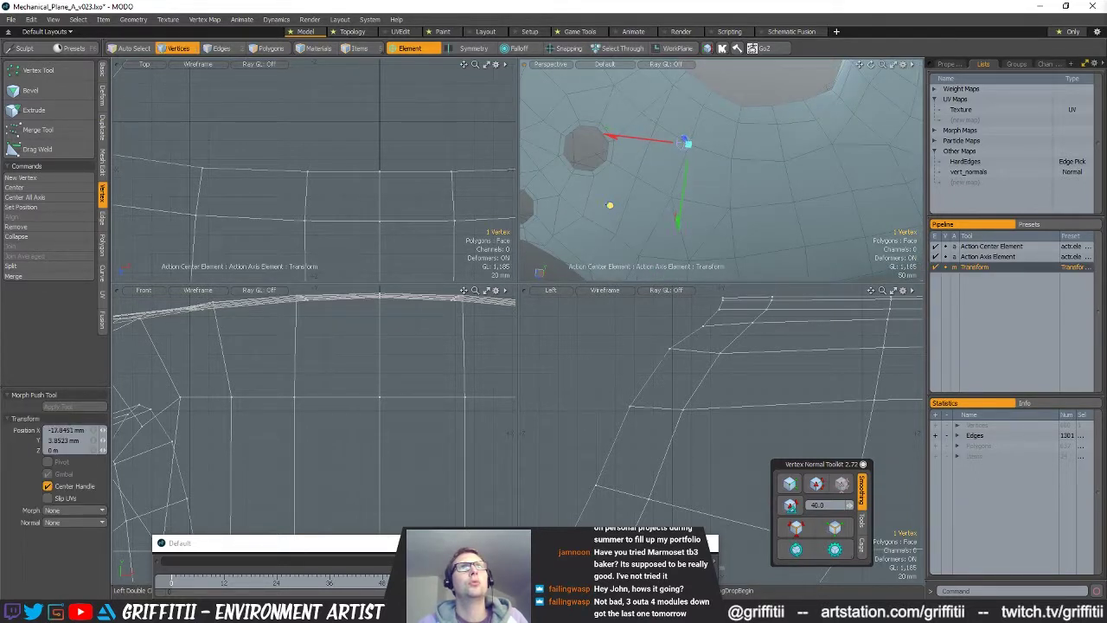
- Move the vertices between the larger octagonal hole and the upper large opening to smooth the edge flow
left_click_drag(724, 185, 732, 153, "ctrl+alt")
key("space")
key("w")
left_click(721, 163)
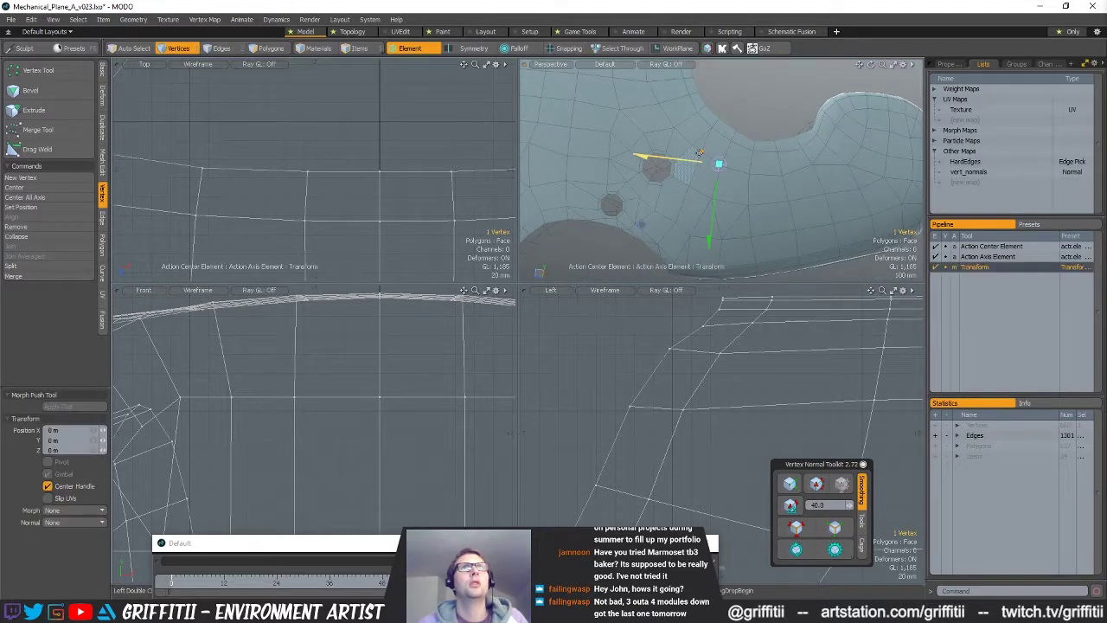
left_click_drag(610, 212, 623, 212, "ctrl+alt")
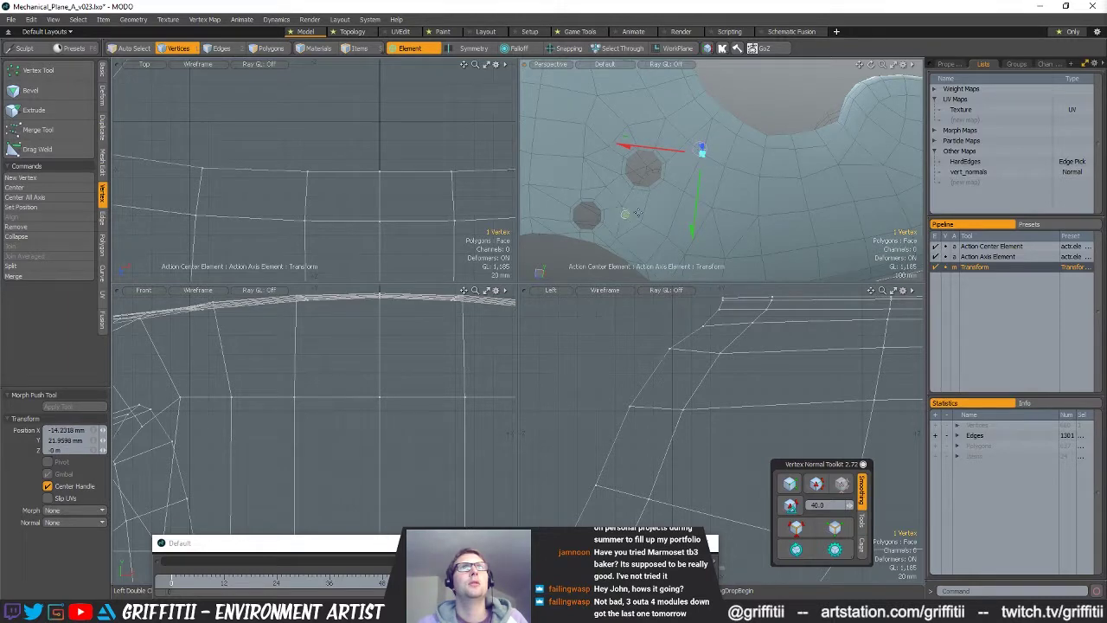
key("space")
key("w")
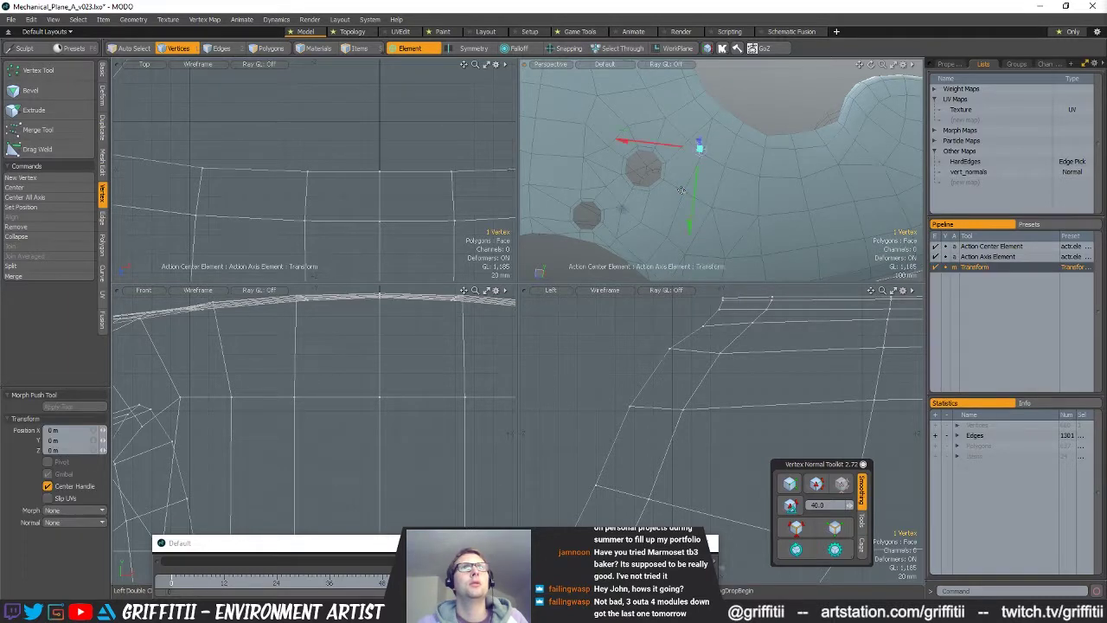
scroll(726, 200, "down", 2)
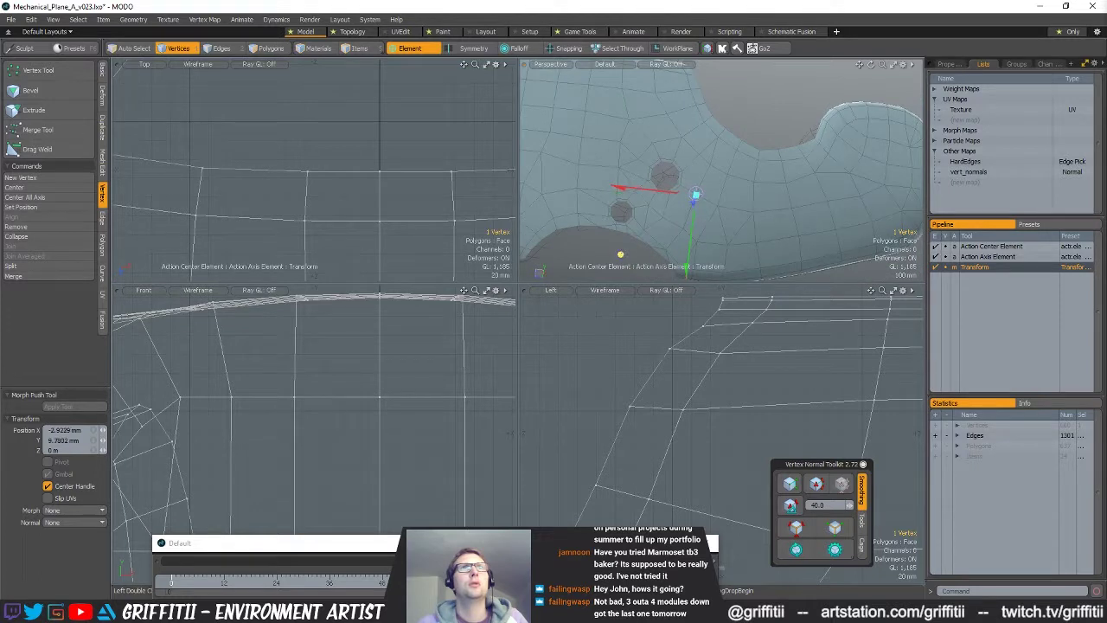
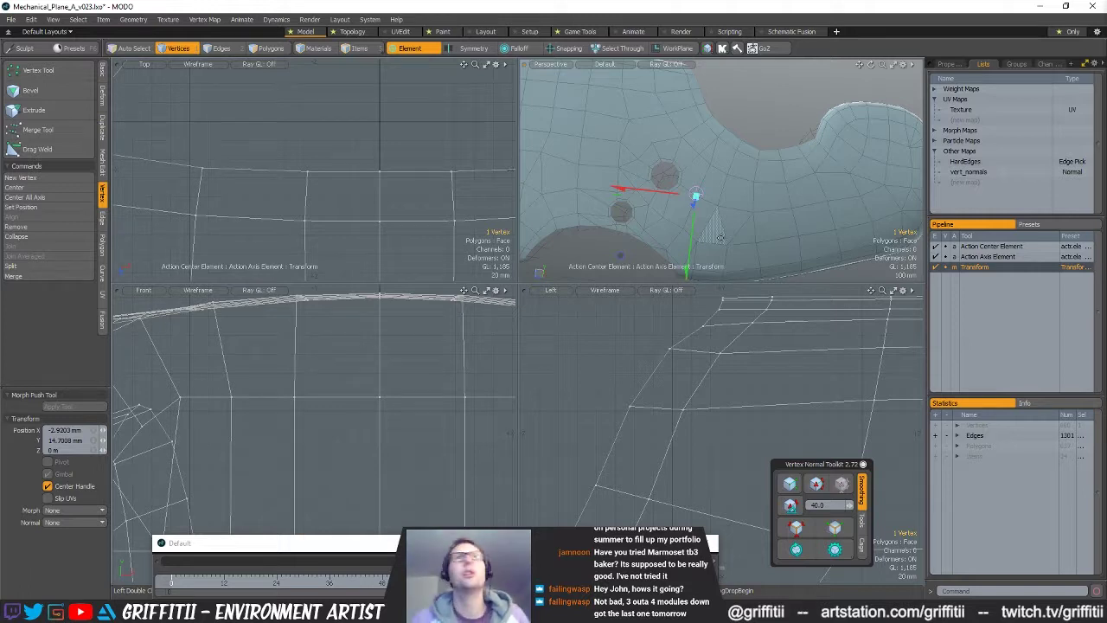
scroll(711, 204, "up", 4)
key("space")
key("w")
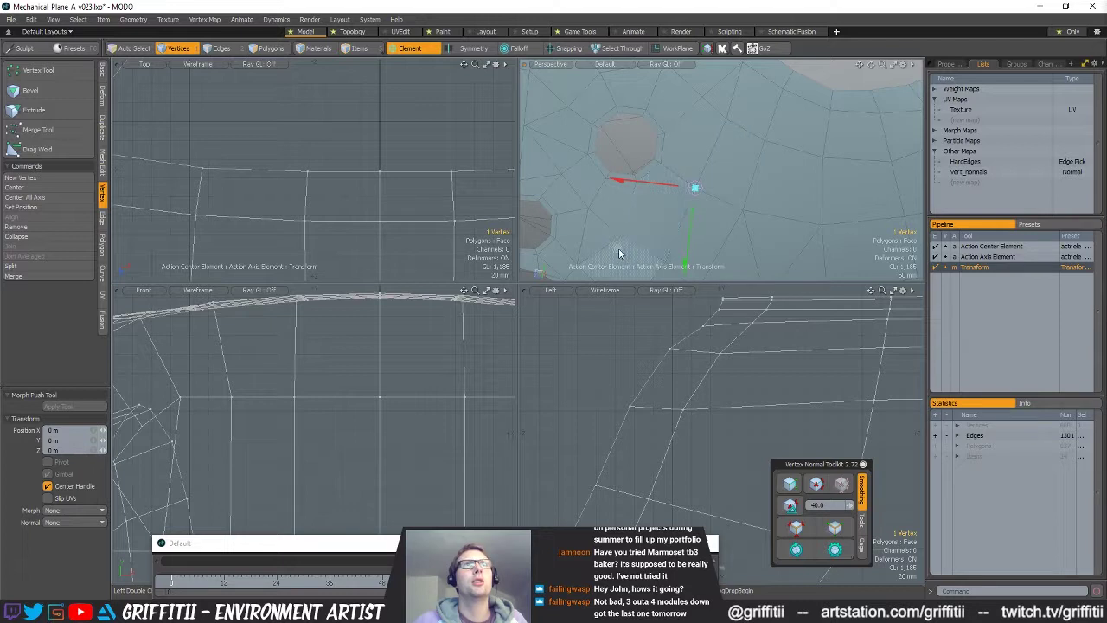
scroll(774, 208, "down", 1)
key("space")
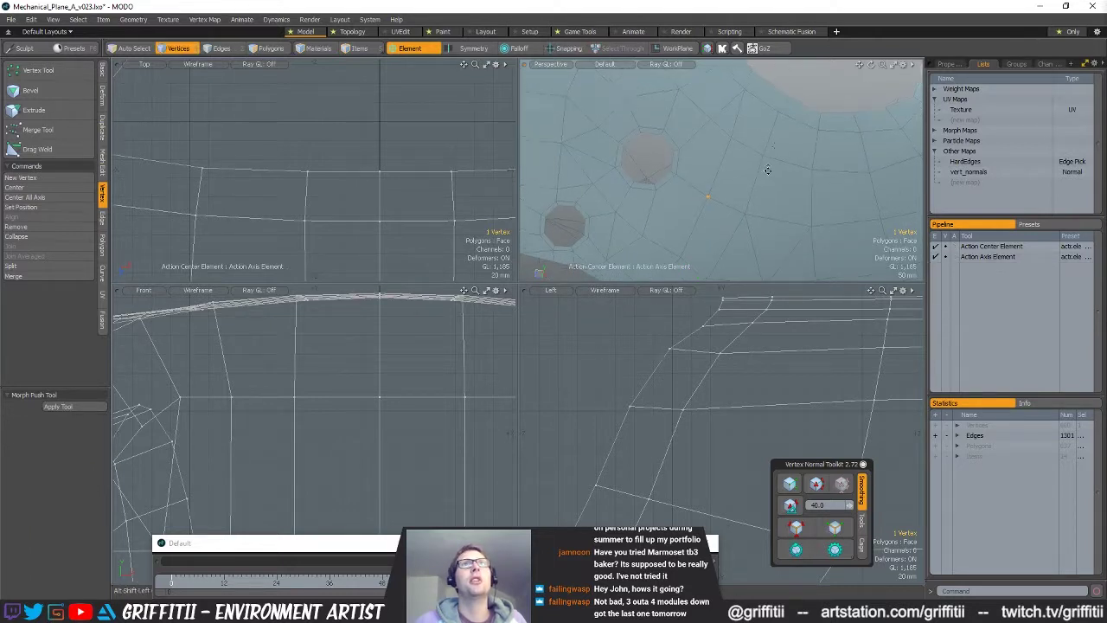
- Cut an edge with Edge Slice between the two vertices on the side of the larger octagonal hole facing the curved handle
left_click_drag(768, 170, 772, 194, "alt+shift")
key("alt+c")
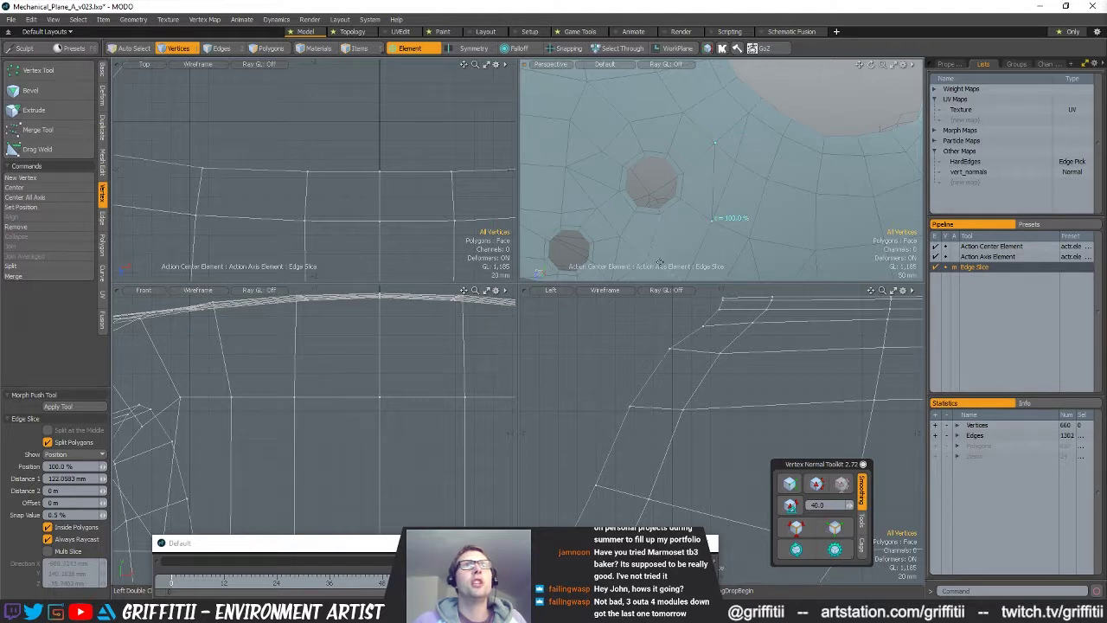
key("space")
- Move the vertex up and left of the larger octagonal hole to even out the neighbouring polygons
scroll(753, 208, "down", 1)
scroll(797, 182, "down", 1)
left_click_drag(798, 182, 729, 155, "alt")
scroll(690, 143, "up", 2)
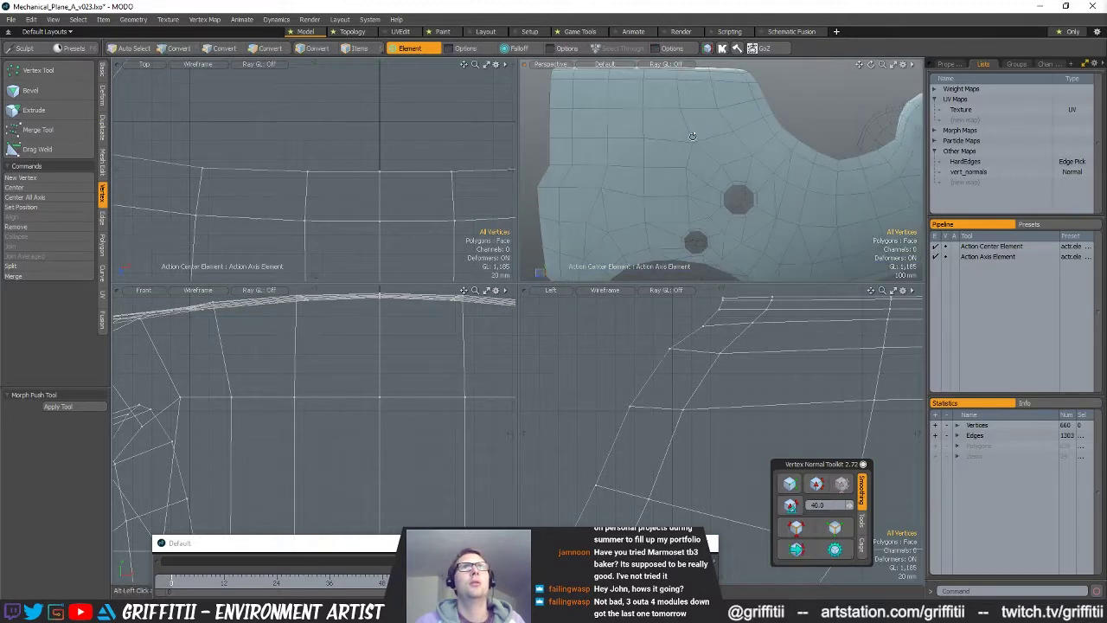
key("2")
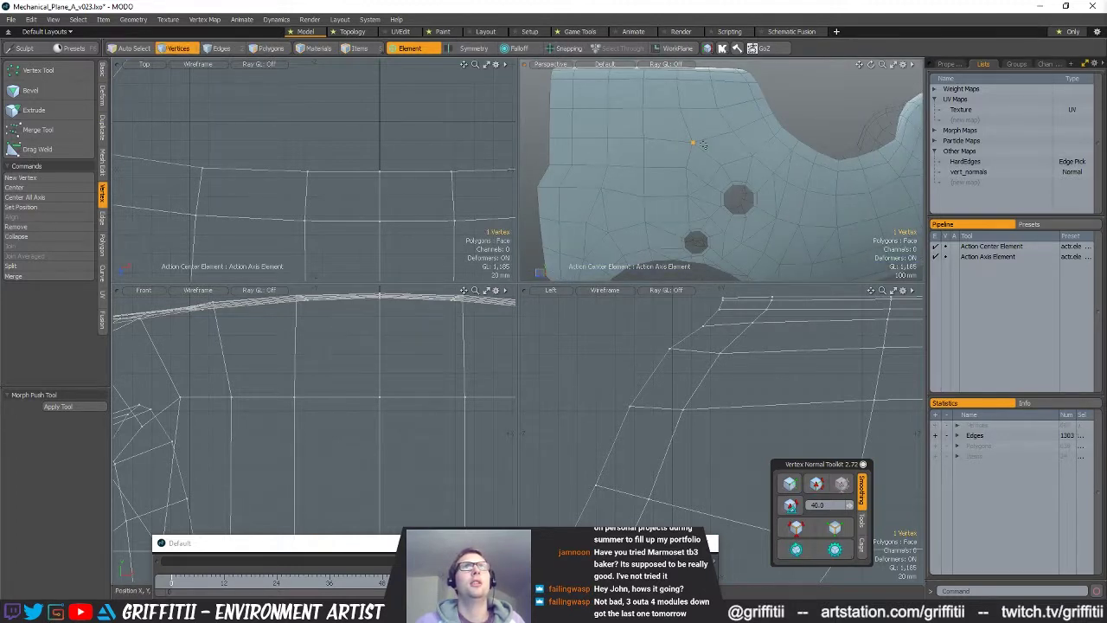
key("w")
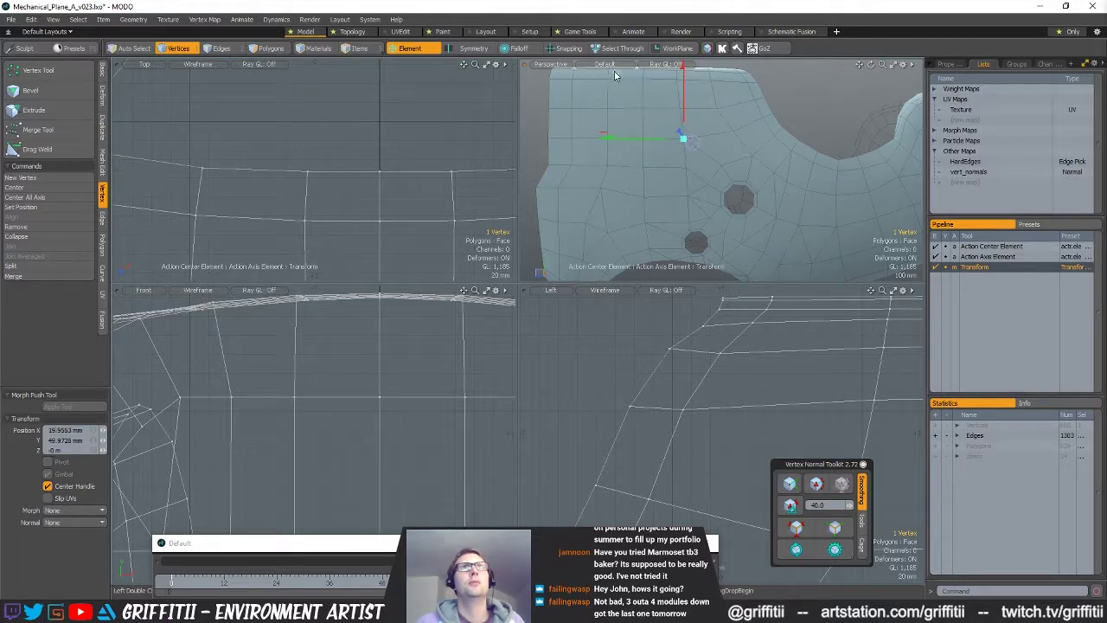
key("q")
left_click(812, 73)
- Triangulate the polygon just above the larger octagonal hole and toggle the subdivision preview on and off
key("3")
left_click(716, 149)
key("shift+t")
left_click_drag(846, 148, 875, 166, "alt+shift")
key("1")
left_click_drag(770, 178, 624, 155, "alt")
key("Tab")
key("Tab")
mouse_move(733, 154)
left_mouse_down("ctrl+alt")
mouse_move(771, 159)
mouse_move(742, 164)
left_mouse_up("ctrl+alt")
- Cut an edge with Edge Slice across the polygon between the larger octagonal hole and the upper large opening
key("c")
left_click(717, 199)
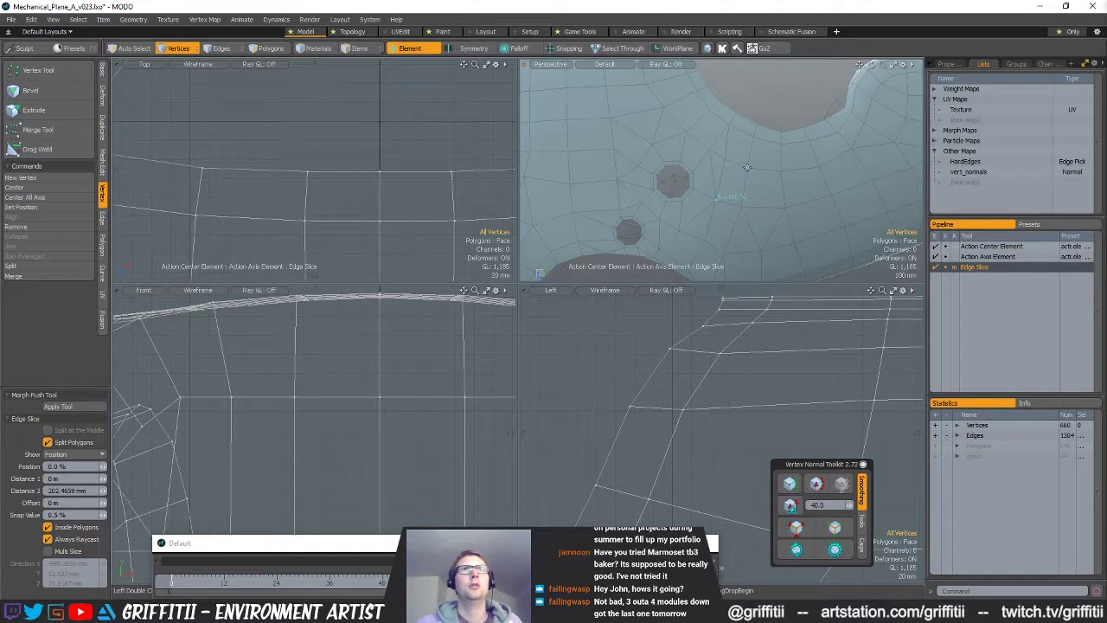
key("q")
key("c")
left_click(725, 161)
left_click(744, 156)
key("q")
- Replace the edge to the left of the larger octagonal hole with a newly sliced one in a better direction
left_click_drag(779, 107, 770, 143, "alt")
key("2")
mouse_move(717, 181)
left_mouse_down("alt")
mouse_move(842, 182)
mouse_move(673, 182)
mouse_move(711, 181)
left_mouse_up("alt")
key("Tab")
key("Tab")
scroll(683, 173, "up", 2)
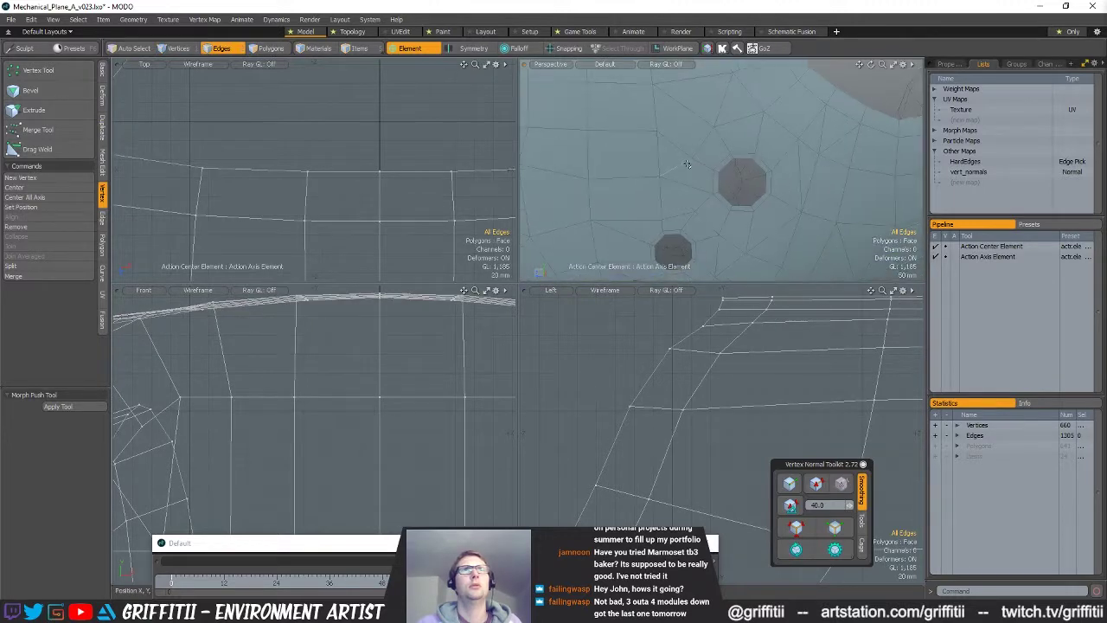
key("alt+c")
key("space")
left_click(691, 187)
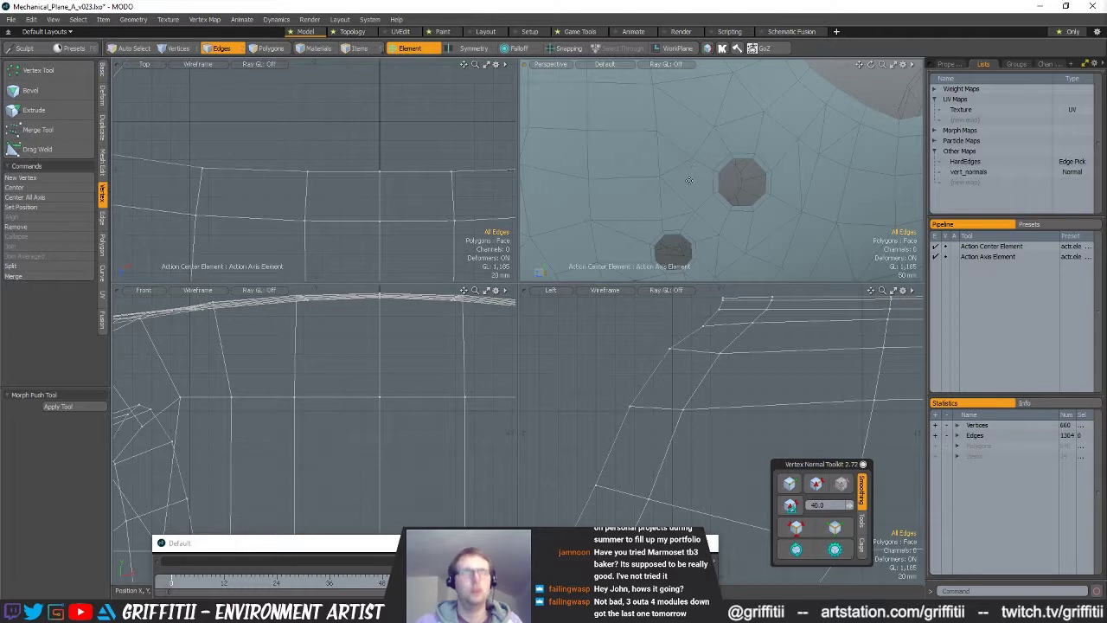
key("alt+c")
left_click(695, 161)
key("space")
- Move the vertex near the right end of the lower large opening's rim to even out its polygons
scroll(694, 161, "down", 4)
left_click_drag(661, 168, 728, 188, "alt")
key("1")
left_click(736, 221)
key("w")
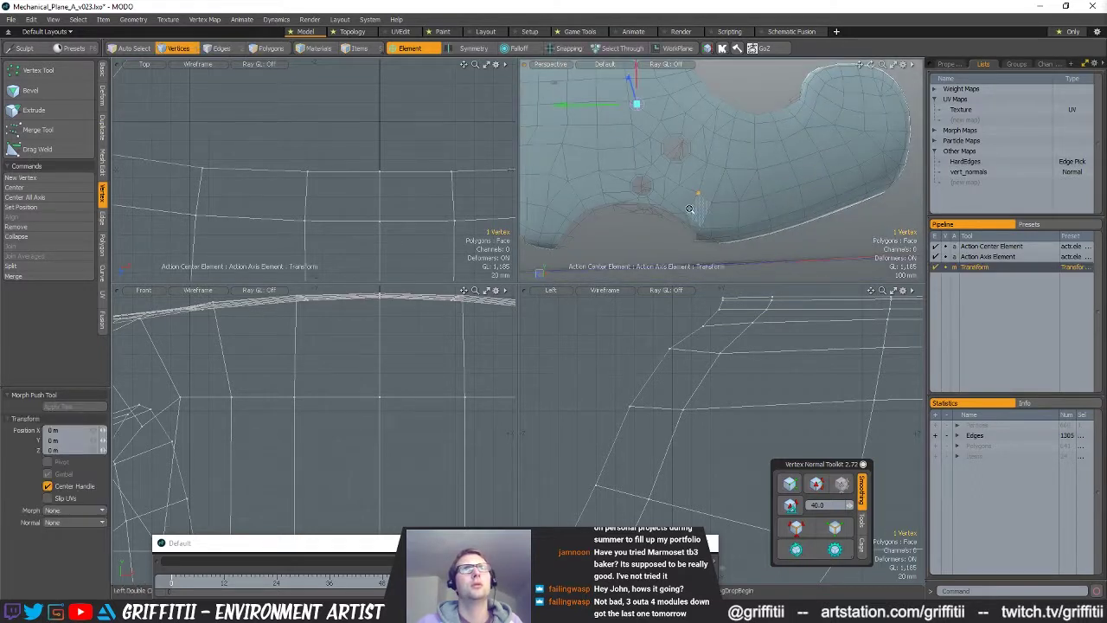
scroll(698, 196, "up", 3)
left_click_drag(619, 250, 700, 242, "alt")
scroll(710, 225, "down", 3)
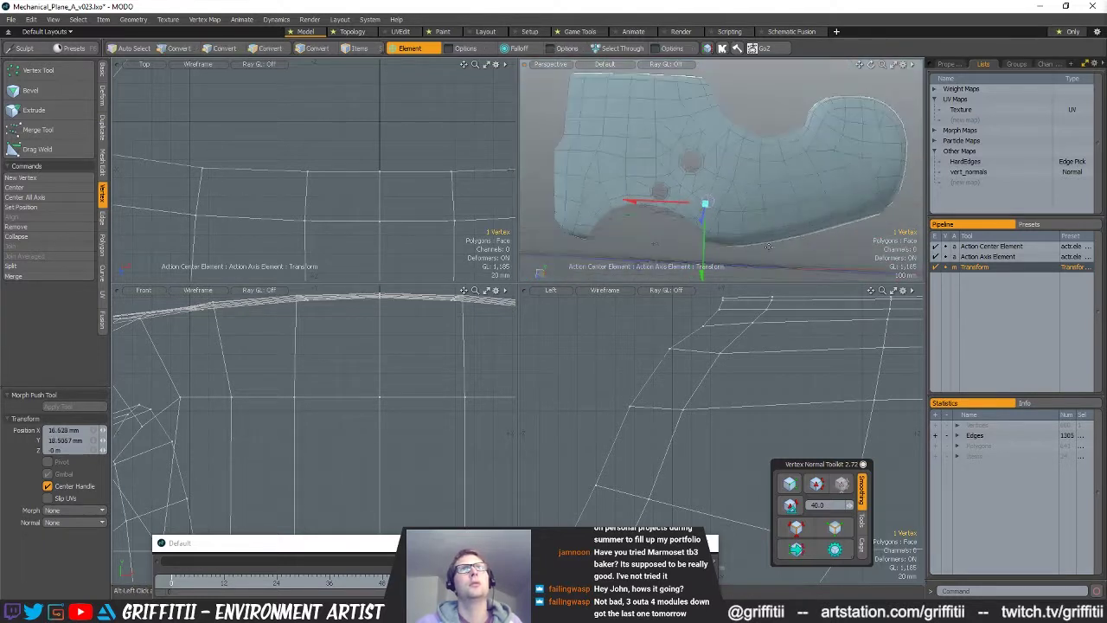
key("Escape")
- Move the vertex near the body's left end to straighten the surrounding edge loops, and clear the selection
left_click_drag(766, 212, 763, 154, "alt")
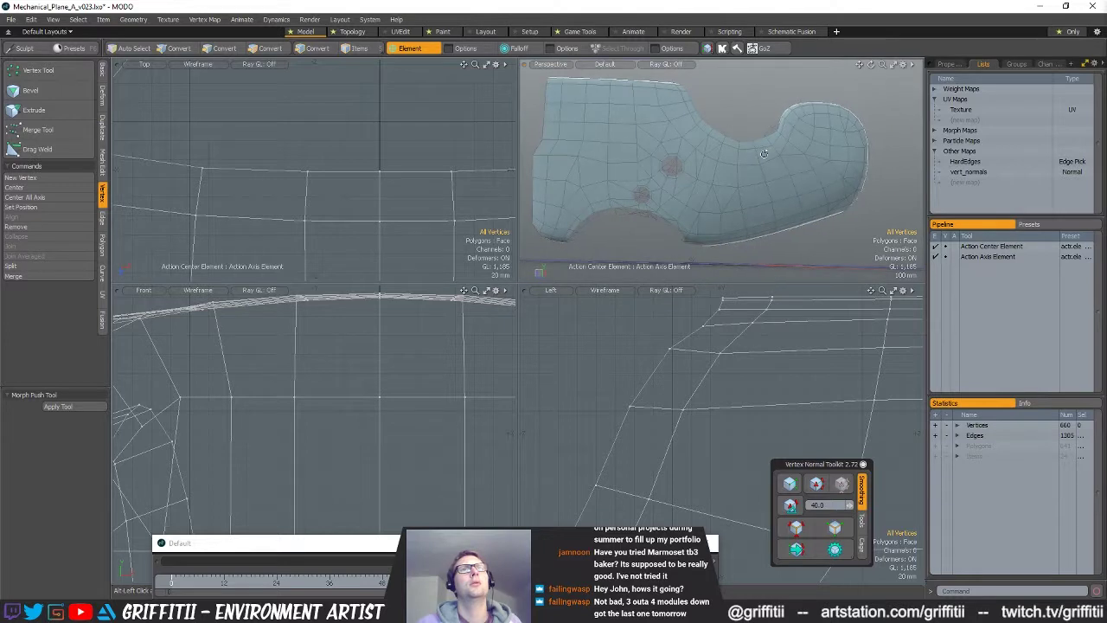
left_click_drag(768, 162, 798, 178, "alt")
left_click(582, 164)
left_click_drag(693, 184, 665, 158, "alt")
key("w")
left_click(575, 160)
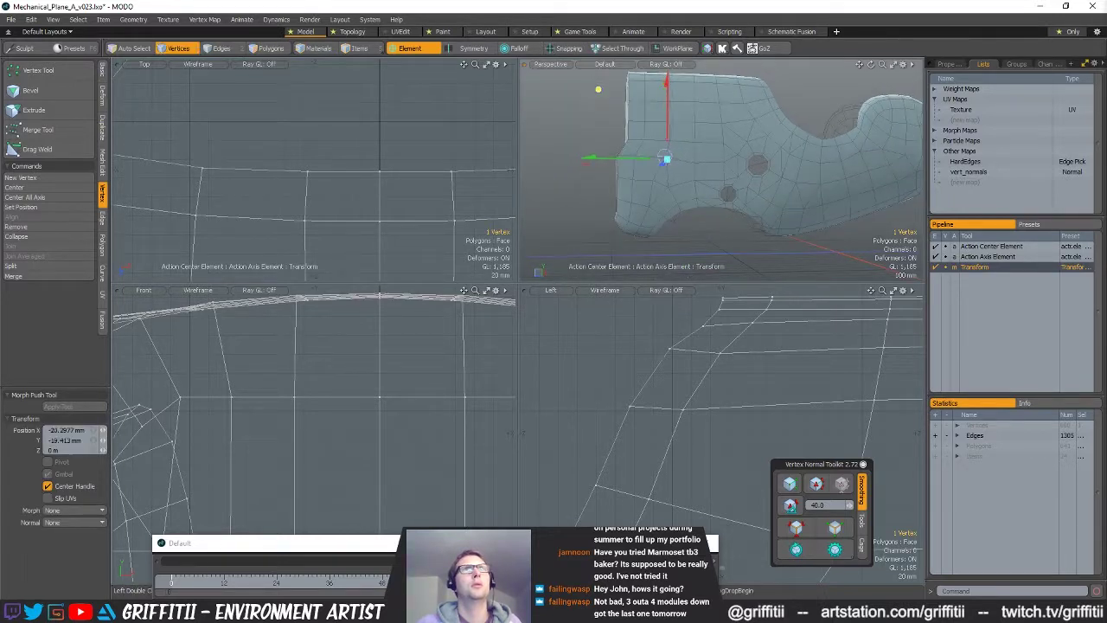
key("q")
left_click(597, 91)
- Delete the lengthwise strip of polygons directly beside the body's centreline, on its negative X side
left_click_drag(767, 193, 664, 160, "alt+shift")
scroll(692, 203, "down", 2)
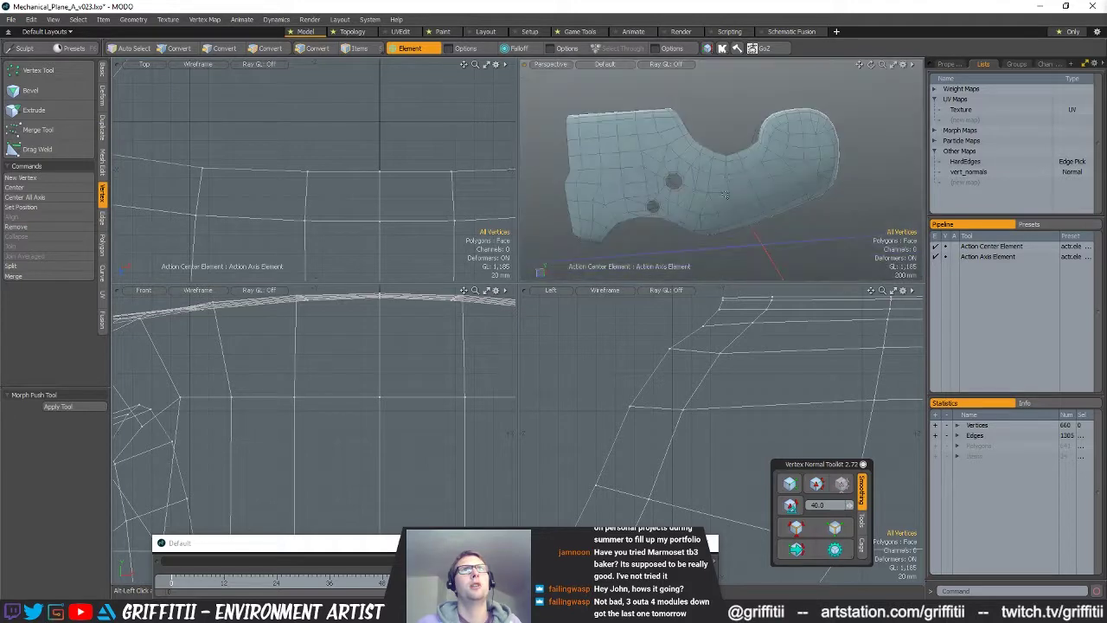
left_click_drag(749, 158, 788, 196, "alt")
left_click_drag(645, 175, 755, 184, "alt")
key("space")
key("space")
left_click_drag(643, 150, 638, 169)
key("shift+a")
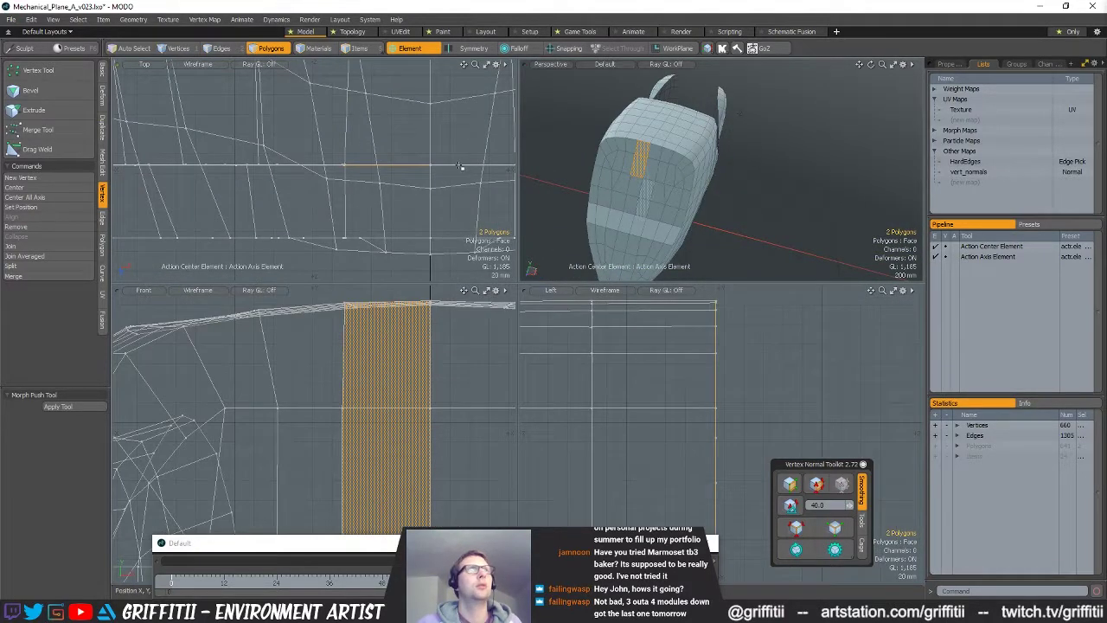
key("Delete")
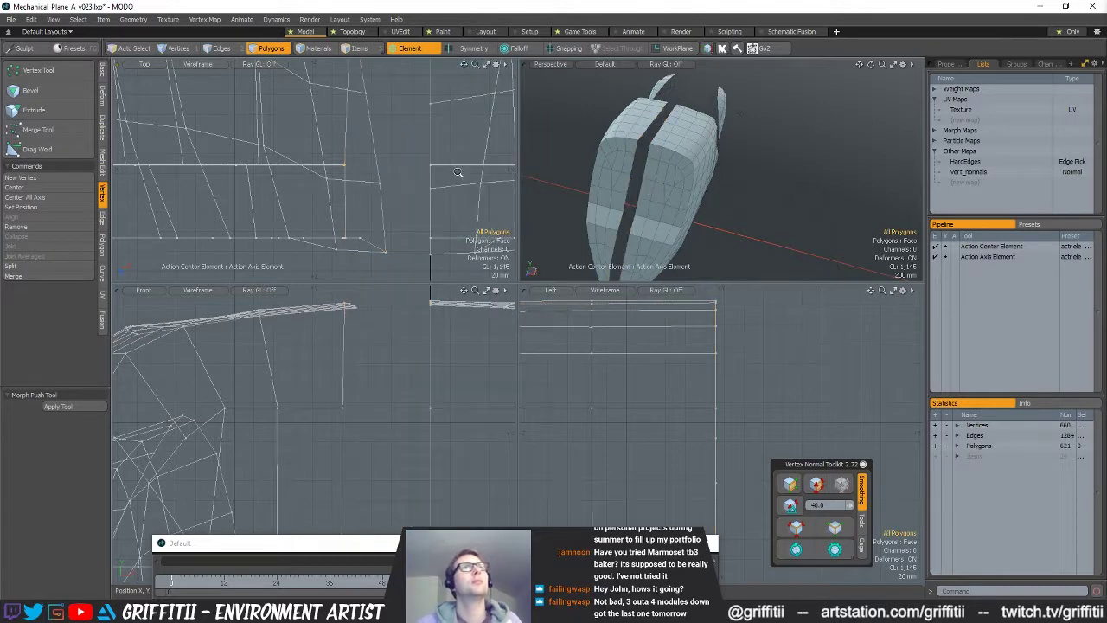
- Delete the leftover centre strip near the upper opening and the rest of the body half on the negative X side
scroll(464, 172, "down", 10)
left_click_drag(411, 156, 389, 233, "alt")
scroll(371, 236, "up", 4)
left_click(368, 212)
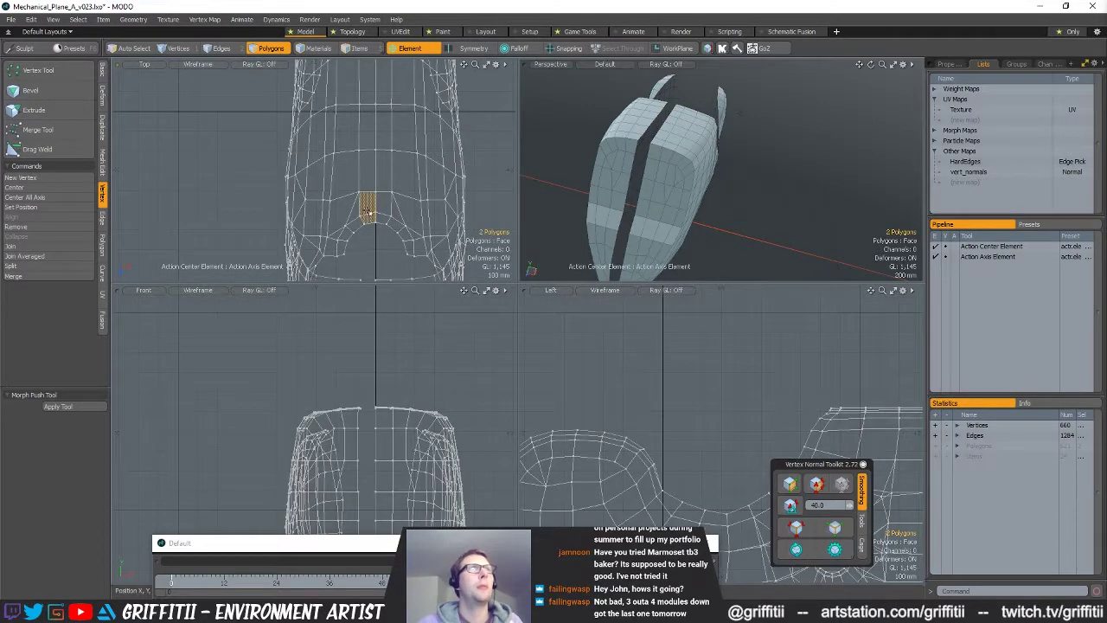
key("l")
key("Delete")
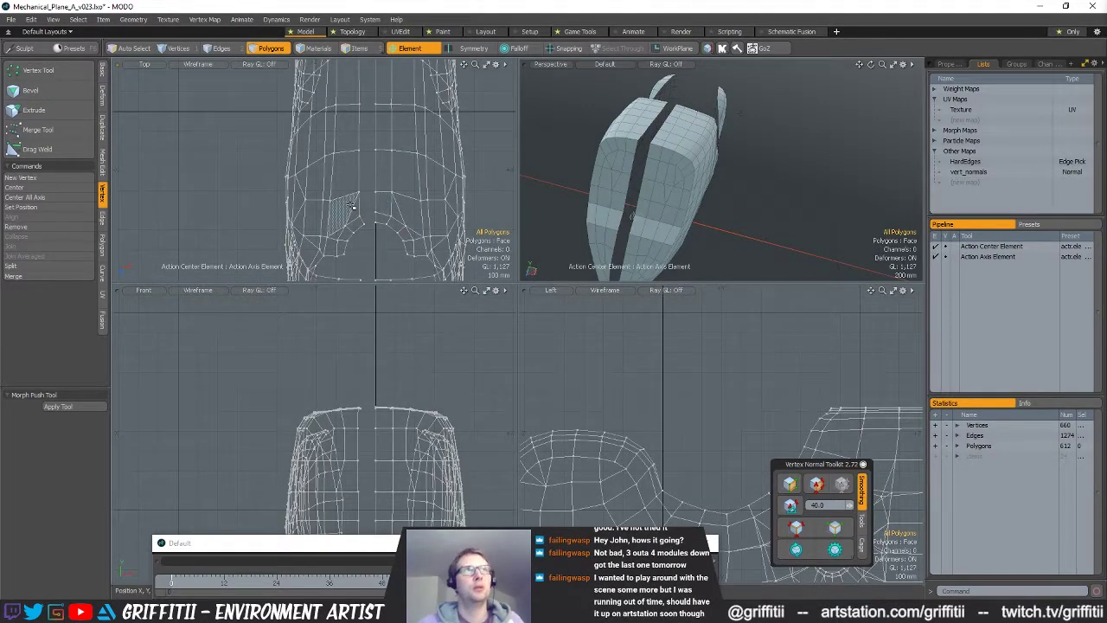
double_click(352, 207)
key("Delete")
left_click_drag(388, 198, 389, 145, "alt")
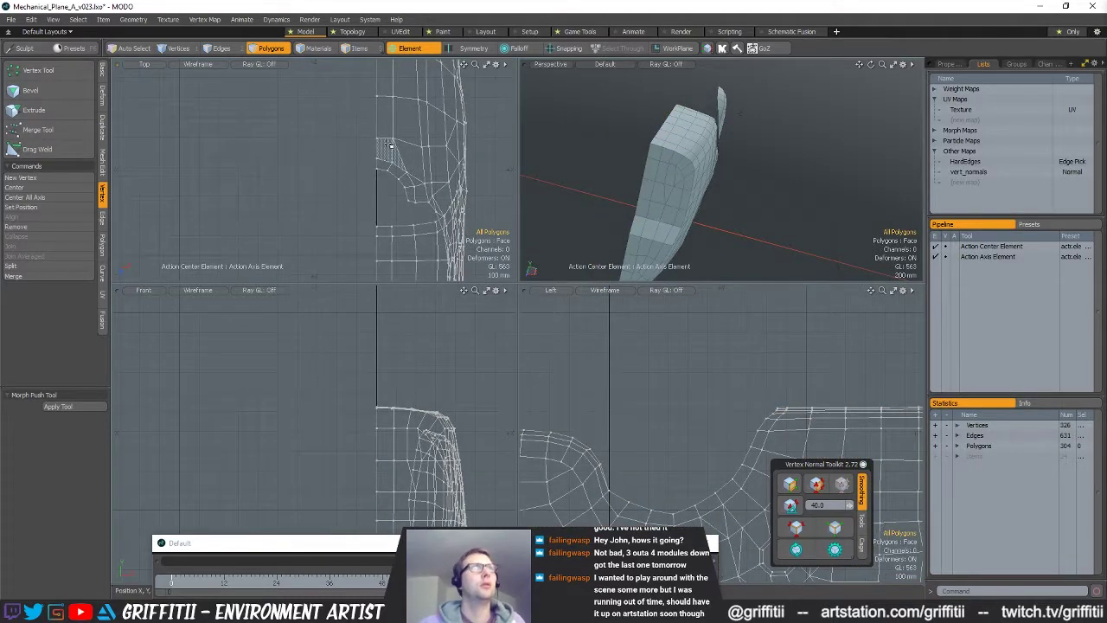
- Try to mirror the remaining body half across the X axis with the mirror centre snapped to the centreline
key("Escape")
key("shift+v")
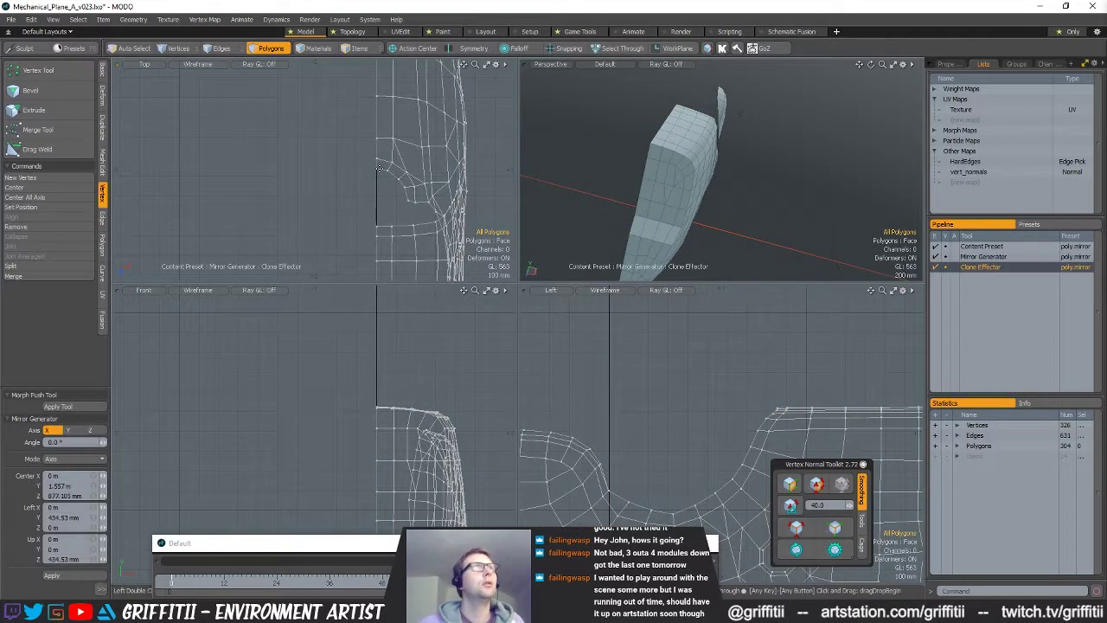
key("x")
left_click(376, 160)
left_click_drag(376, 163, 377, 161)
key("q")
scroll(413, 160, "down", 3)
key("ctrl+a")
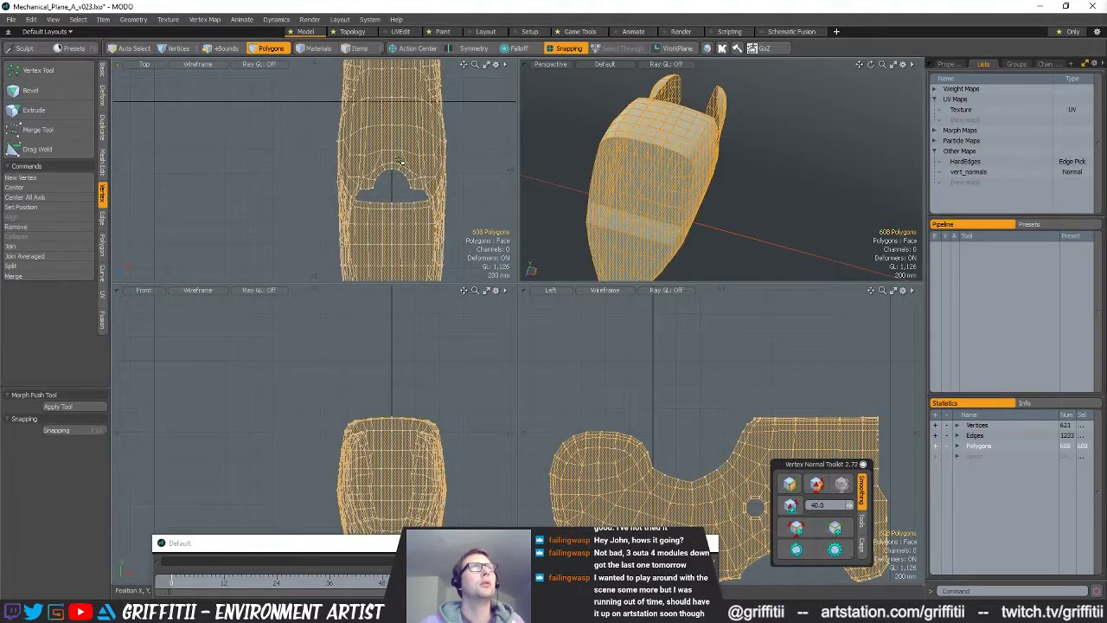
- Preview the mirrored body with subdivision smoothing, switch the smoothing off and undo the mirror
key("Tab")
left_click(789, 192)
left_click_drag(695, 183, 687, 182, "alt")
key("Tab")
left_click_drag(693, 220, 745, 220, "alt")
left_click_drag(393, 216, 385, 179, "alt")
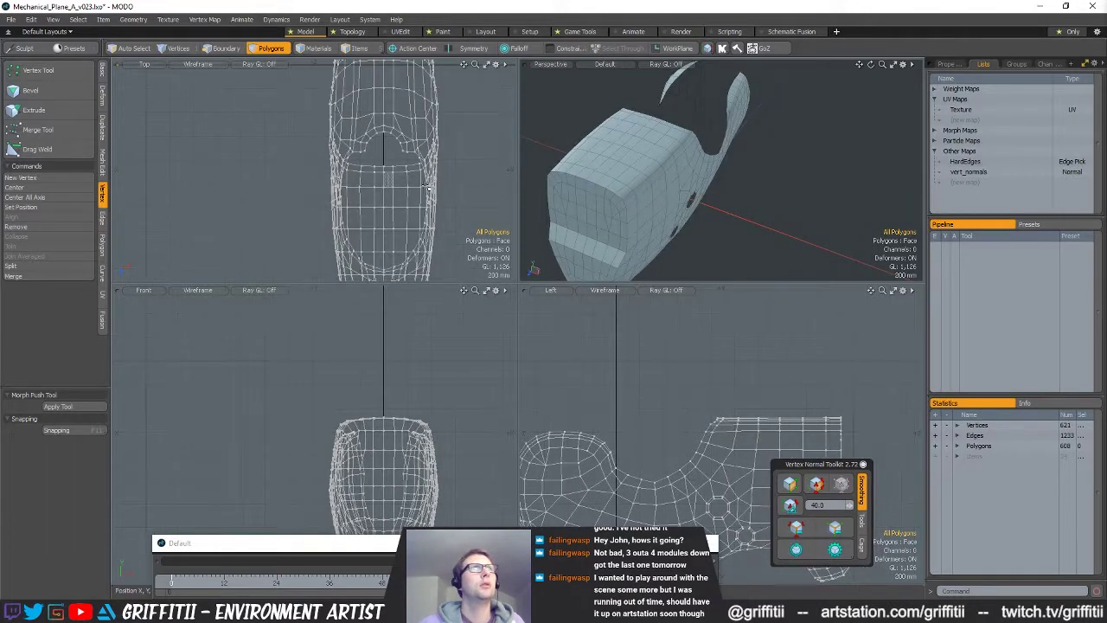
double_click(436, 182)
key("ctrl+z")
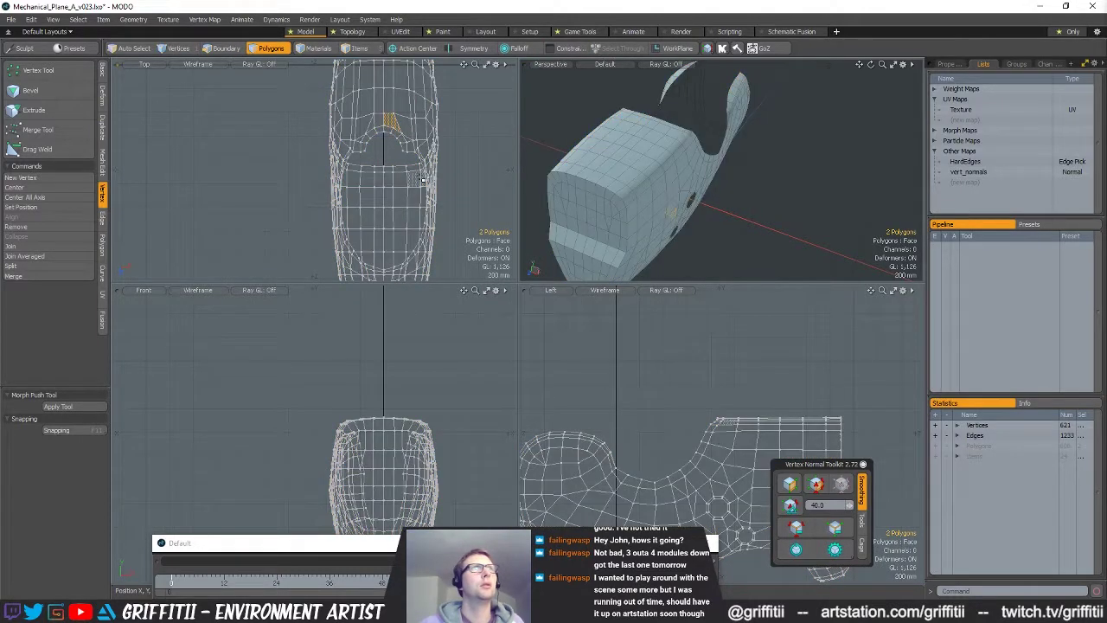
key("ctrl+z")
key("ctrl+z")
- Mirror the selected body half across the X axis with the mirror centre snapped to a centreline vertex
left_click_drag(433, 198, 330, 196, "ctrl+alt")
mouse_move(457, 161)
right_mouse_down()
mouse_move(464, 126)
mouse_move(455, 181)
right_mouse_up()
left_click_drag(431, 171, 506, 178, "ctrl+alt")
key("shift+v")
scroll(350, 215, "up", 3)
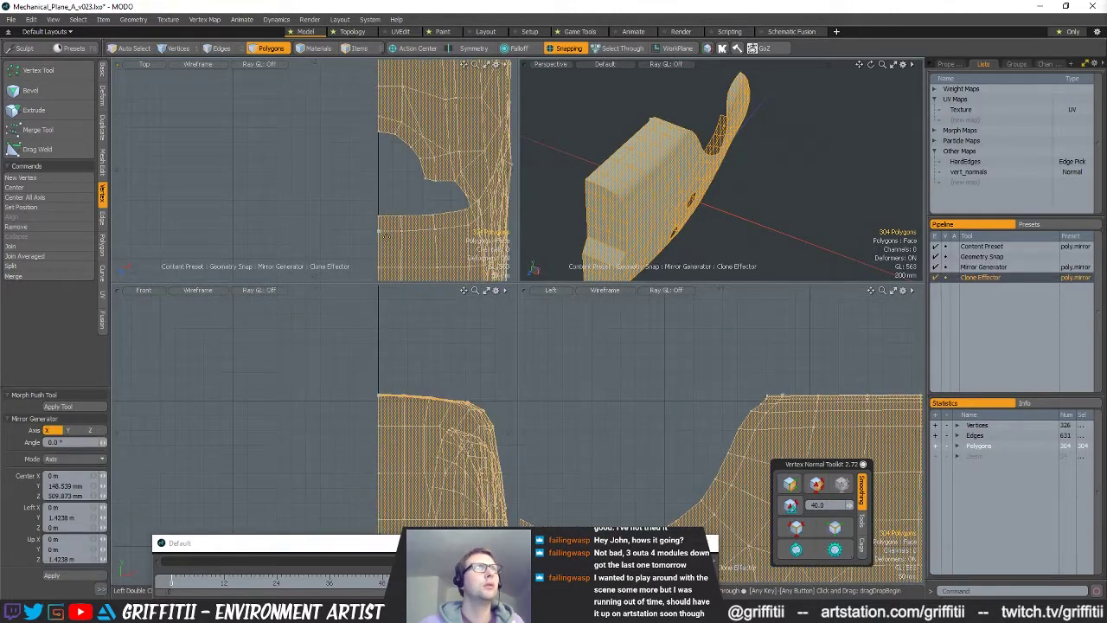
left_click(378, 231)
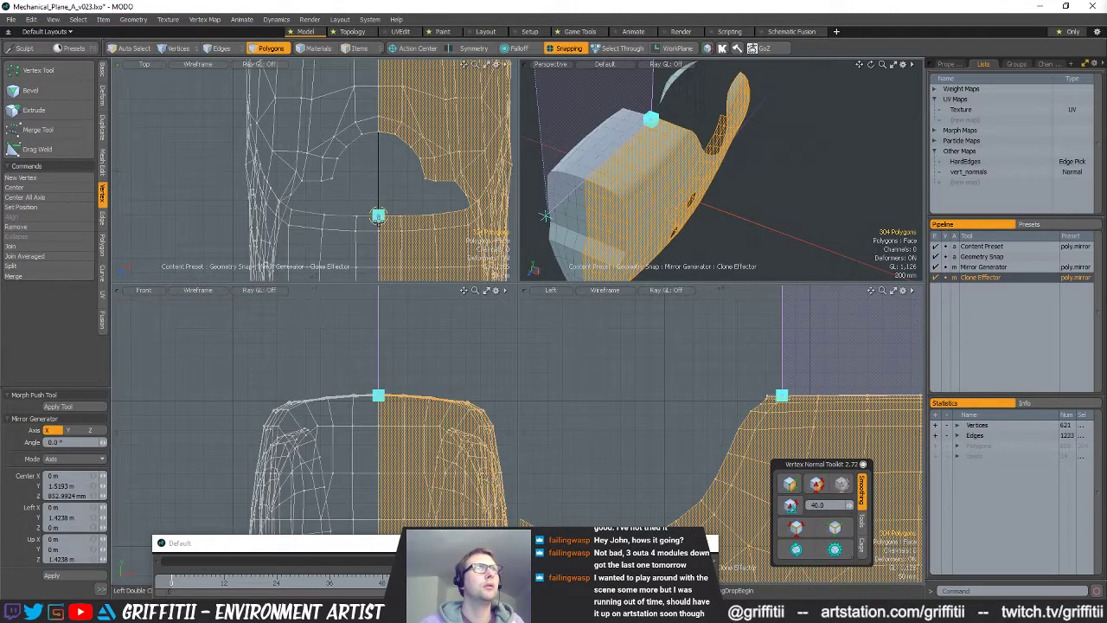
scroll(472, 193, "down", 5)
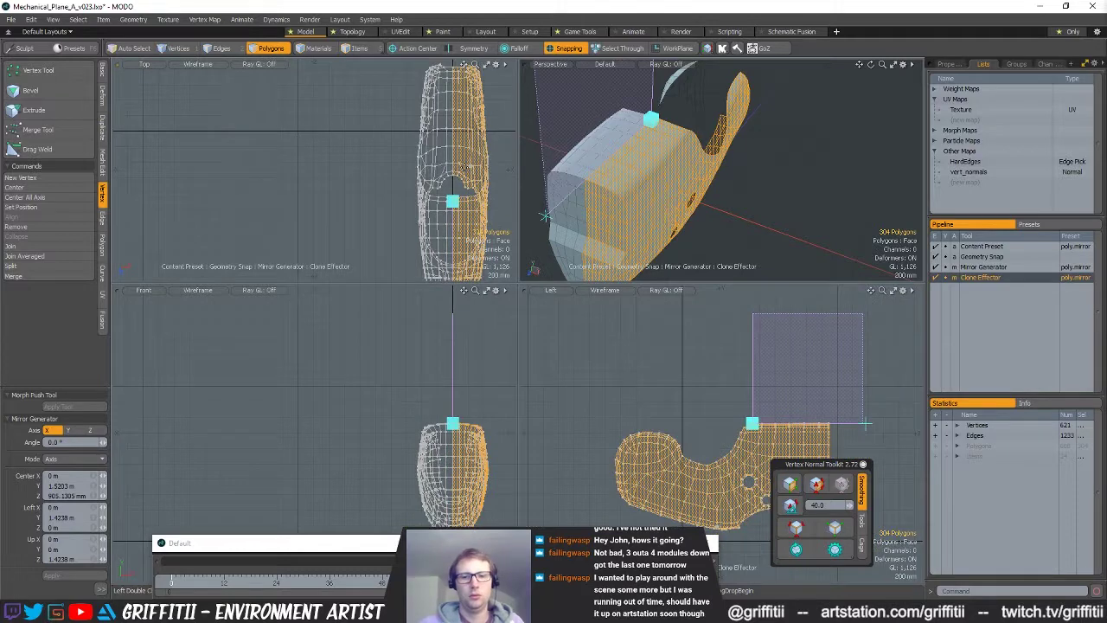
key("space")
- Open the Texture UV map in the UV editor and mirror the copied half's UVs along U
double_click(963, 111)
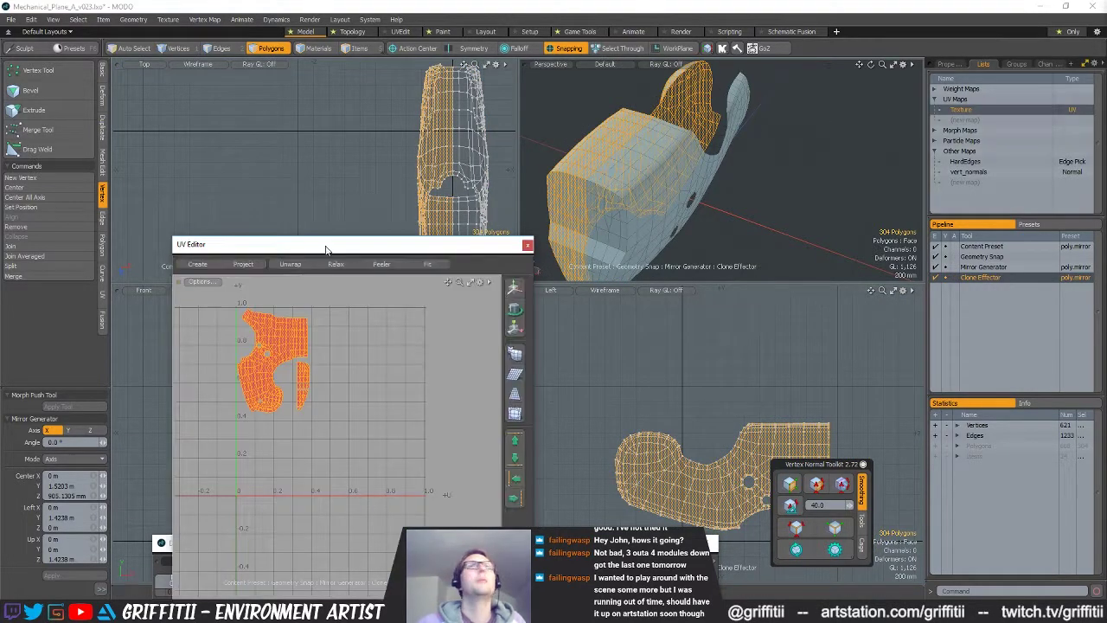
left_click(102, 294)
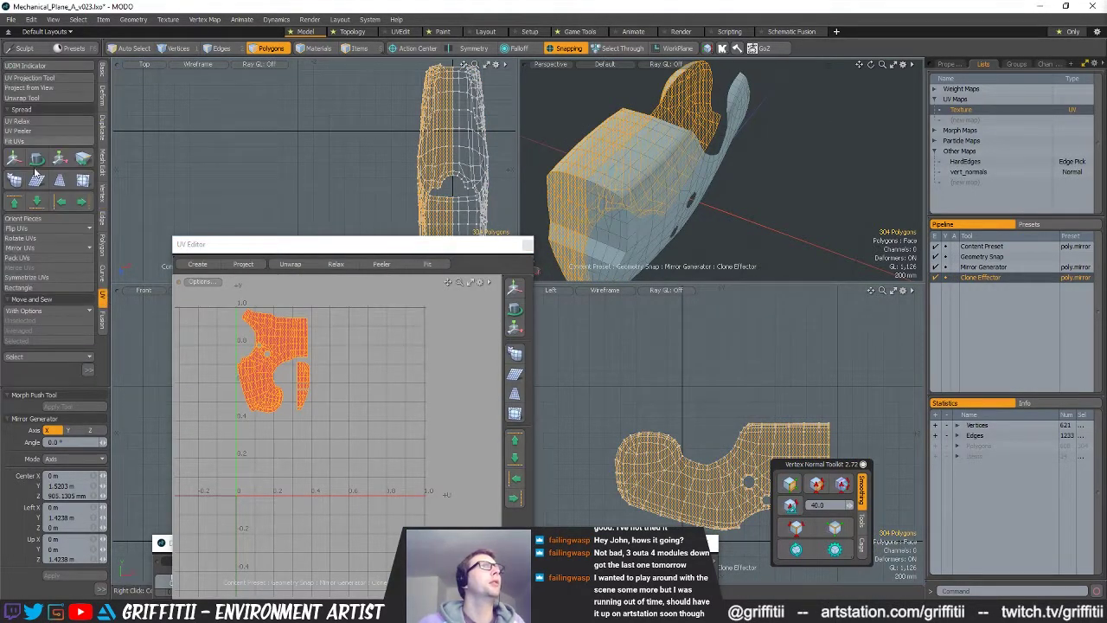
left_click(38, 249)
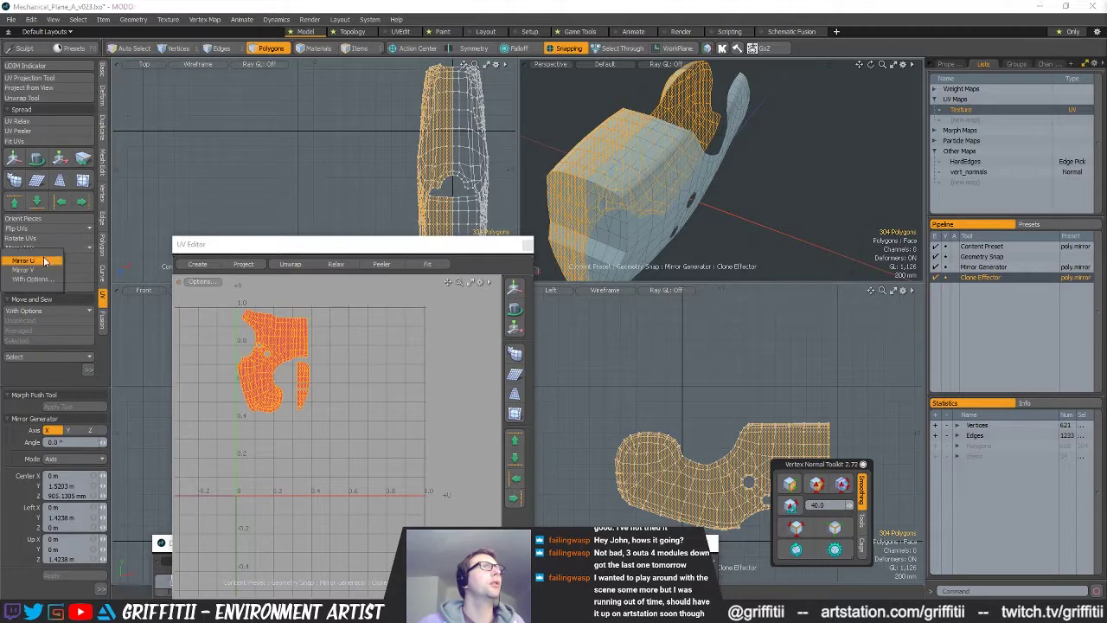
left_click(50, 259)
- Select the straight centre edges of the largest end-cap UV island and sew its mirrored half onto them
scroll(306, 360, "up", 4)
key("1")
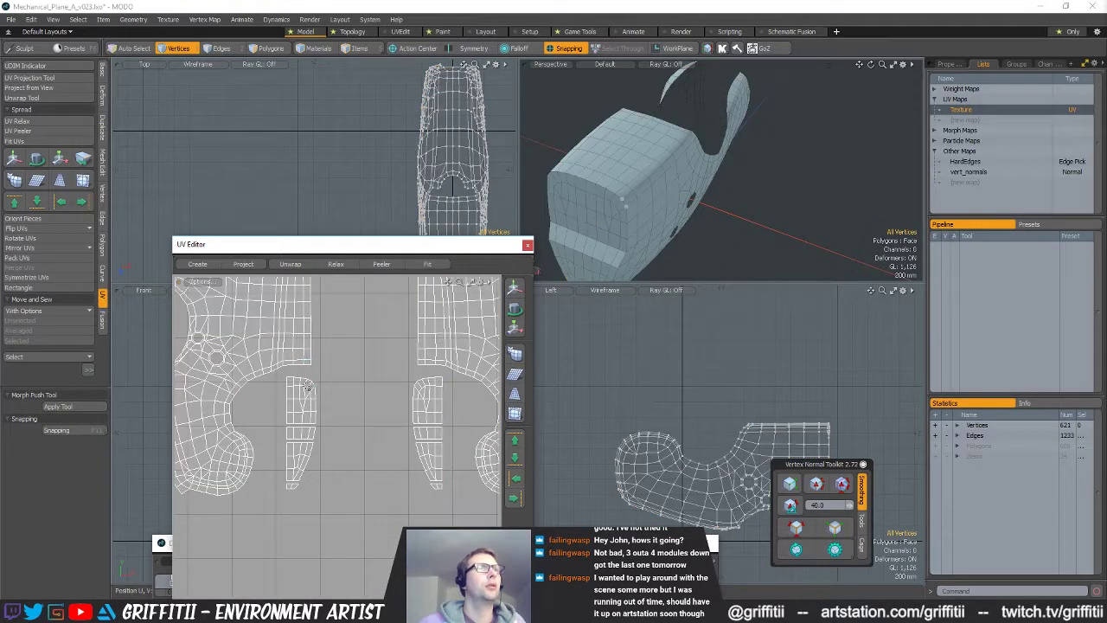
scroll(287, 389, "up", 4)
key("2")
left_click_drag(320, 420, 339, 403, "alt+shift")
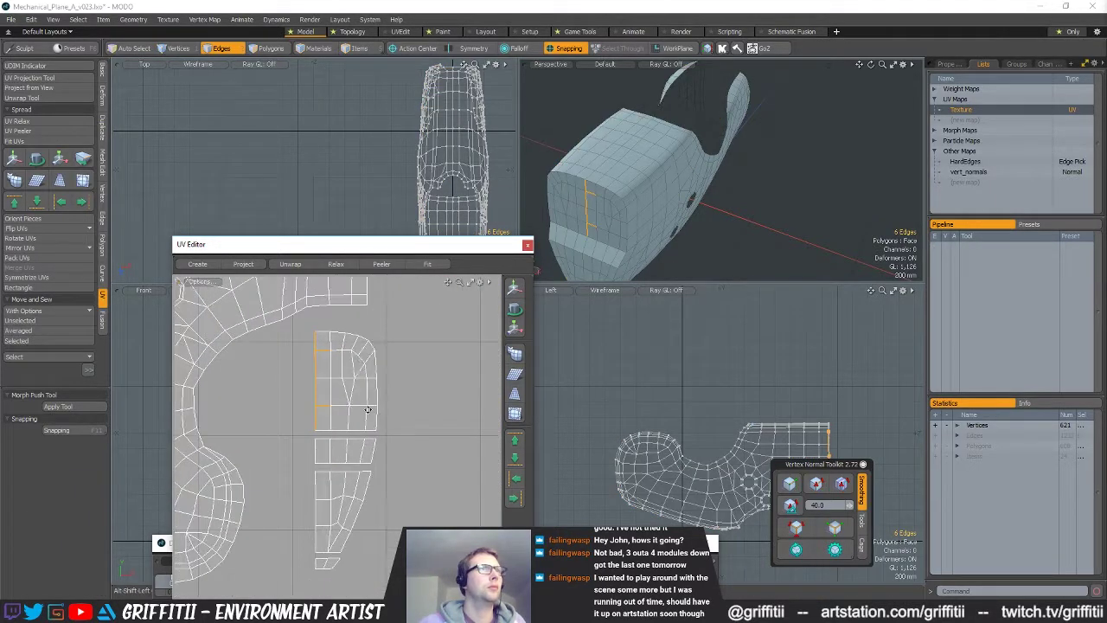
left_click(49, 342)
- Move and sew the mirrored halves of the three smaller end-cap UV islands along their centre edges
left_click_drag(320, 462, 337, 427, "alt+shift")
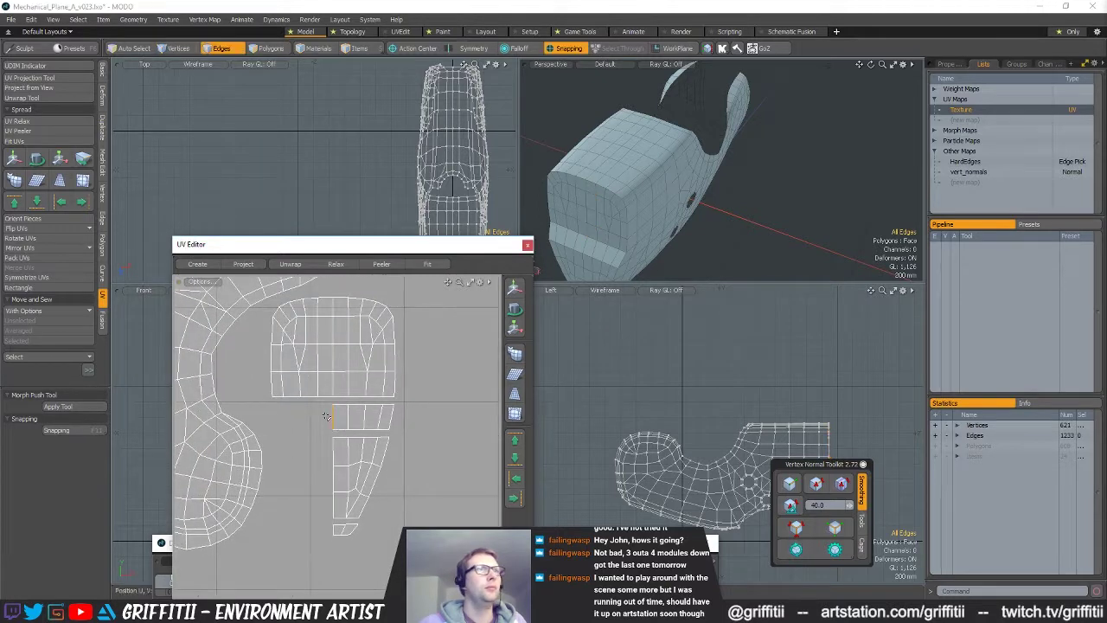
left_click(40, 341)
key("x")
left_click_drag(333, 443, 330, 494)
left_click(49, 342)
left_click(336, 529)
left_click(35, 341)
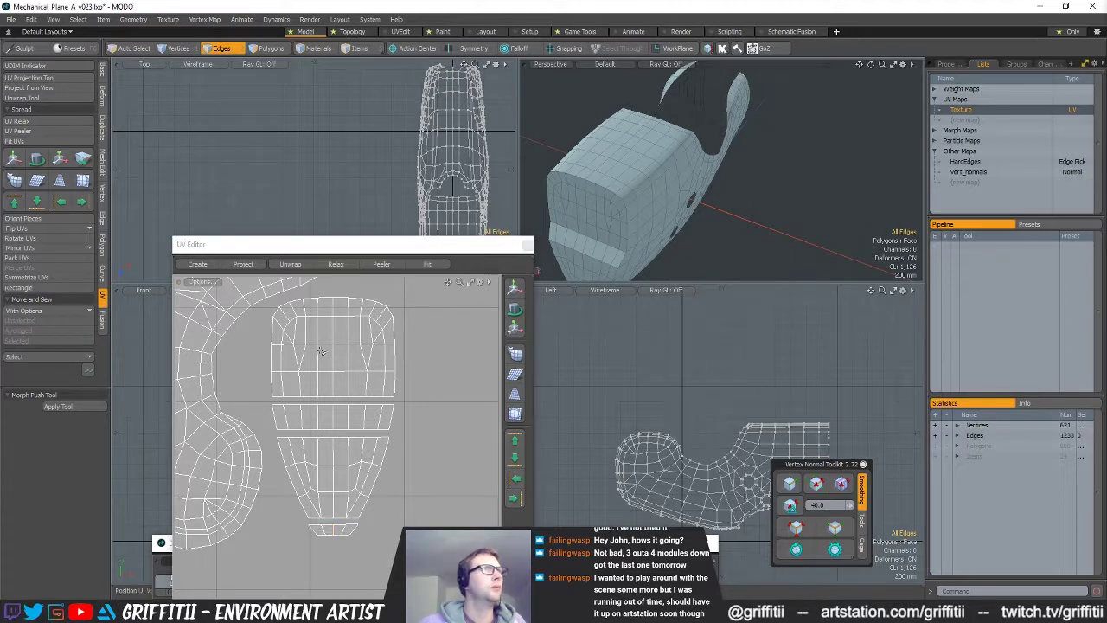
- Select the main body island's straight centre edges and sew its mirrored half onto them
left_click_drag(320, 351, 292, 545, "alt+shift")
left_click_drag(367, 423, 365, 486, "alt+shift")
scroll(364, 456, "down", 1)
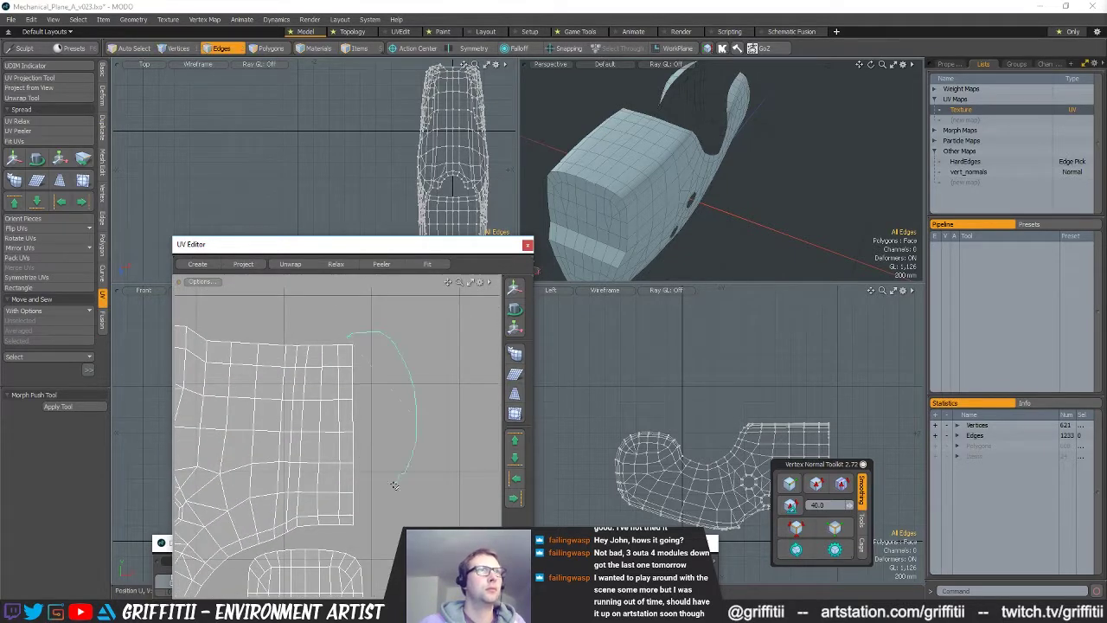
right_click_drag(352, 535, 351, 535)
left_click(37, 342)
scroll(257, 435, "down", 7)
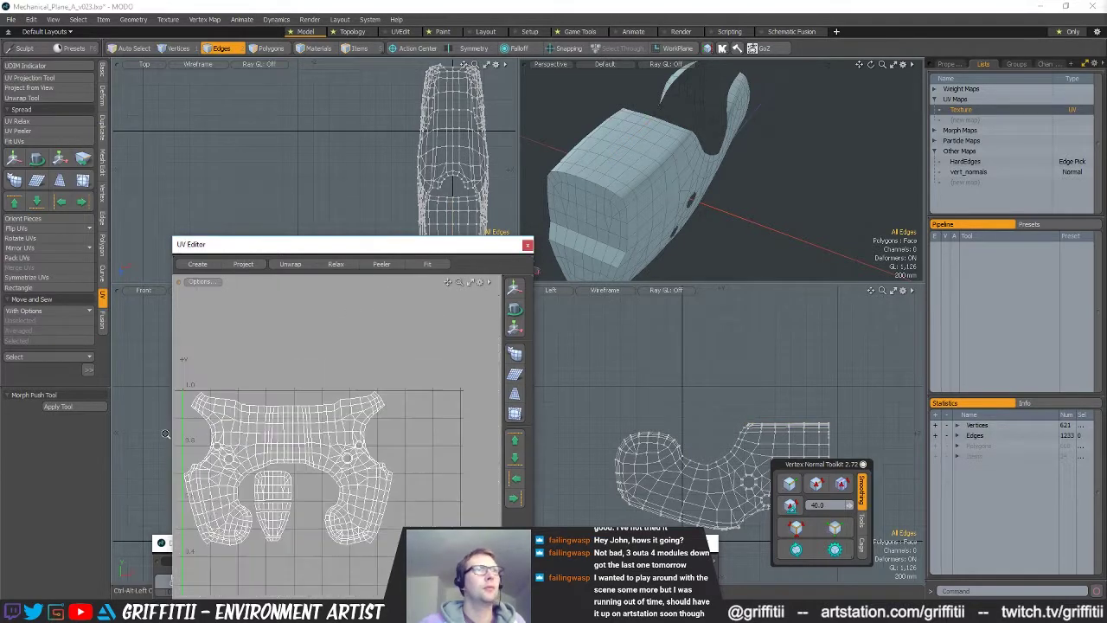
- Select the whole main body UV island and run UV Relax on it in Conformal mode
key("3")
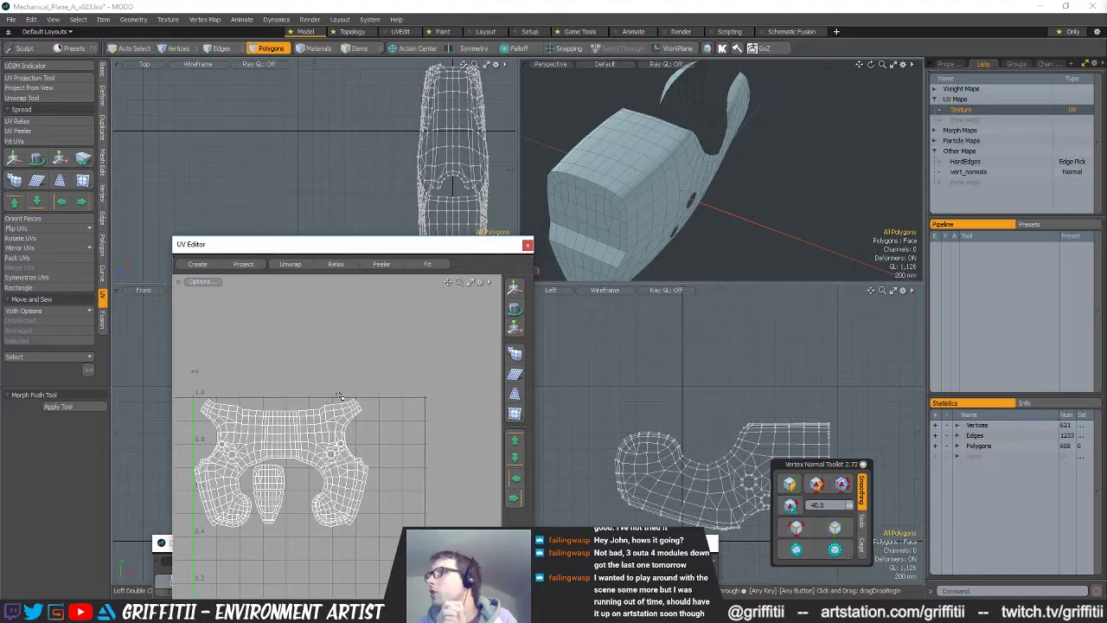
double_click(320, 417)
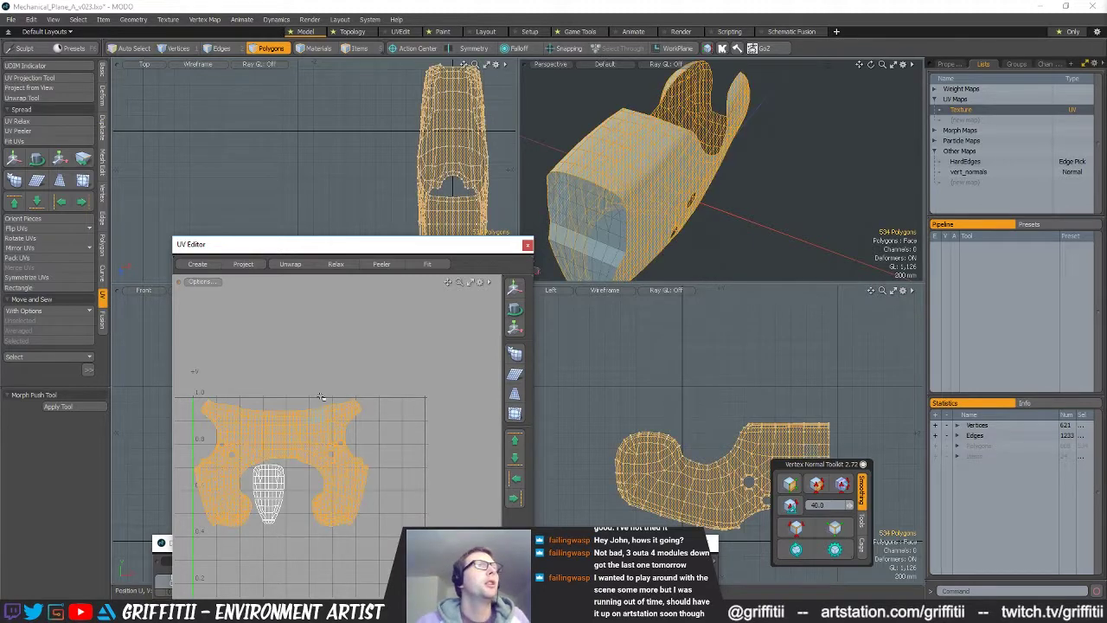
left_click(43, 121)
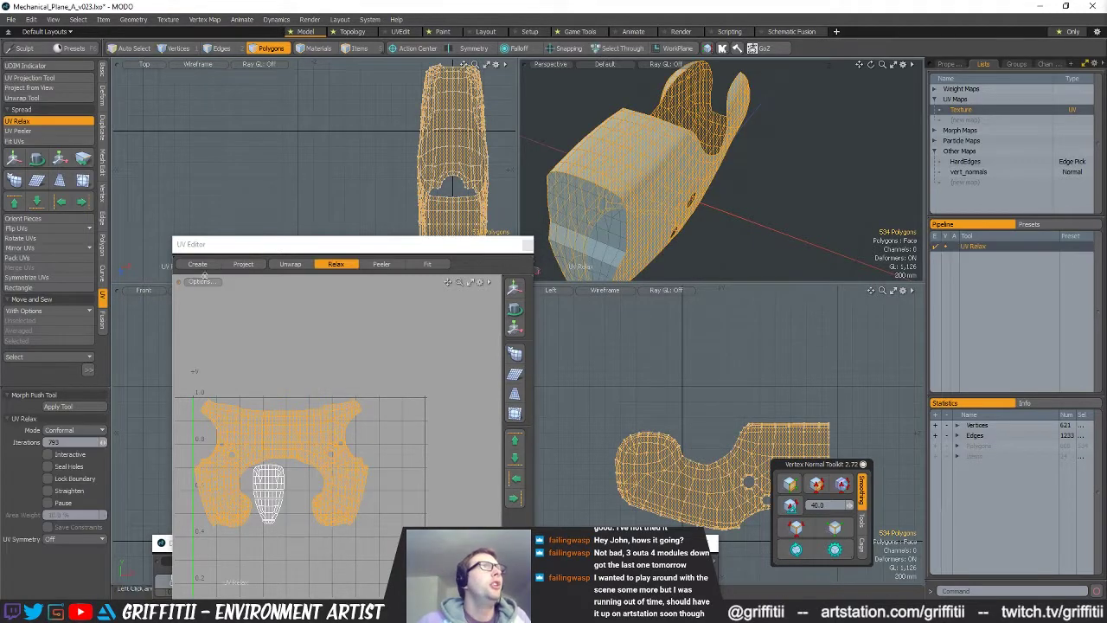
key("space")
left_click(289, 368)
- Check the body's underside and unhide all the other parts of the plane
left_click_drag(754, 206, 708, 117, "alt")
scroll(673, 193, "up", 4)
scroll(765, 180, "down", 3)
scroll(765, 171, "up", 3)
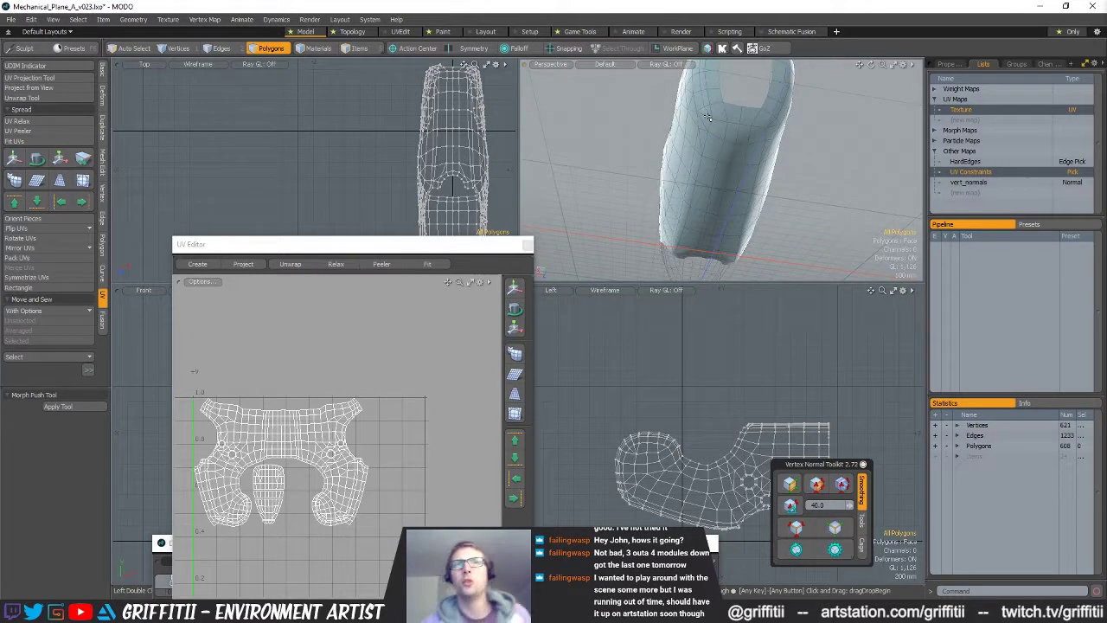
left_click_drag(705, 160, 747, 184, "alt")
scroll(846, 151, "down", 3)
key("u")
scroll(784, 136, "up", 3)
scroll(840, 154, "down", 4)
scroll(747, 184, "down", 3)
scroll(720, 350, "down", 4)
- Select all polygons of the plane and copy them into a new mesh
mouse_move(770, 318)
right_mouse_down()
mouse_move(856, 389)
mouse_move(841, 356)
right_mouse_up()
left_click_drag(826, 343, 805, 370, "alt")
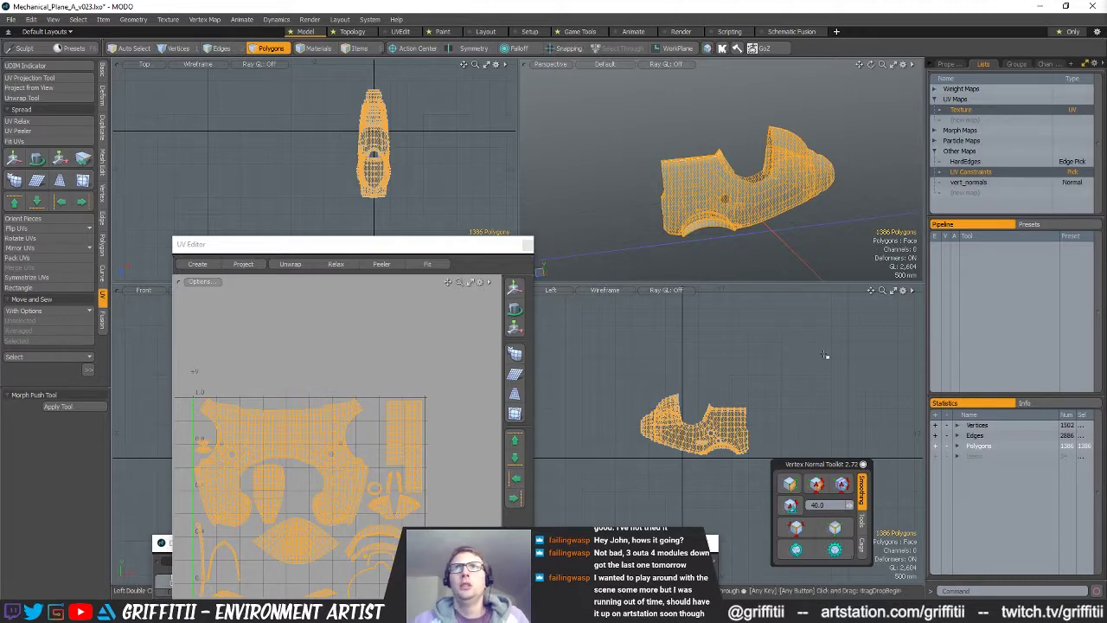
left_click(828, 355)
key("ctrl+z")
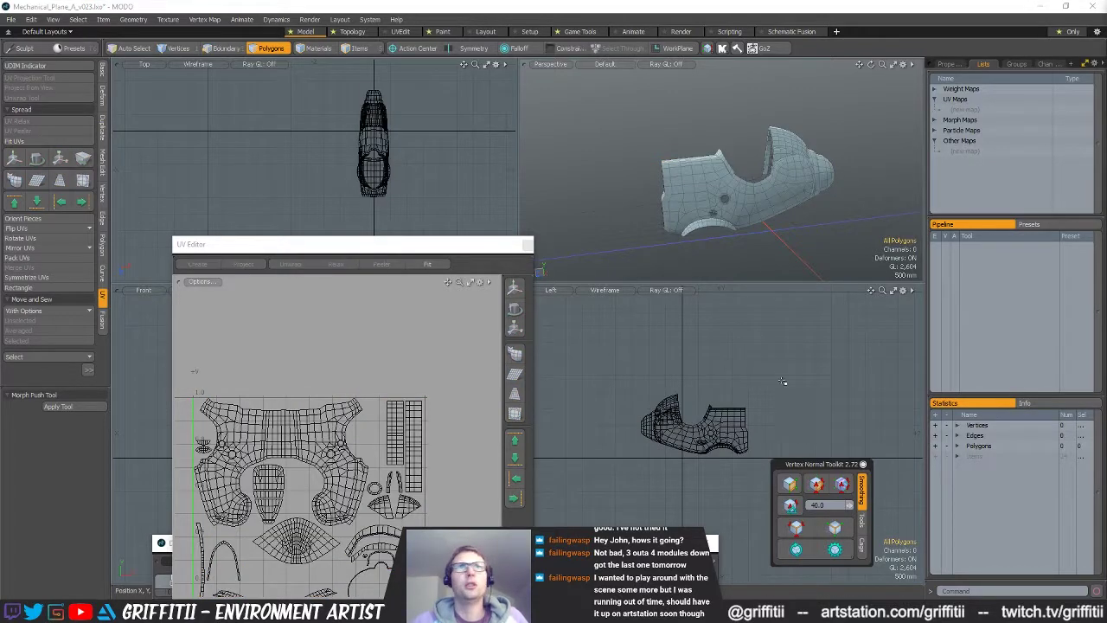
left_click_drag(810, 403, 810, 393, "alt")
left_click(813, 390)
- Delete the vert_normals, HardEdges and Texture maps from the copied mesh
left_click(973, 171)
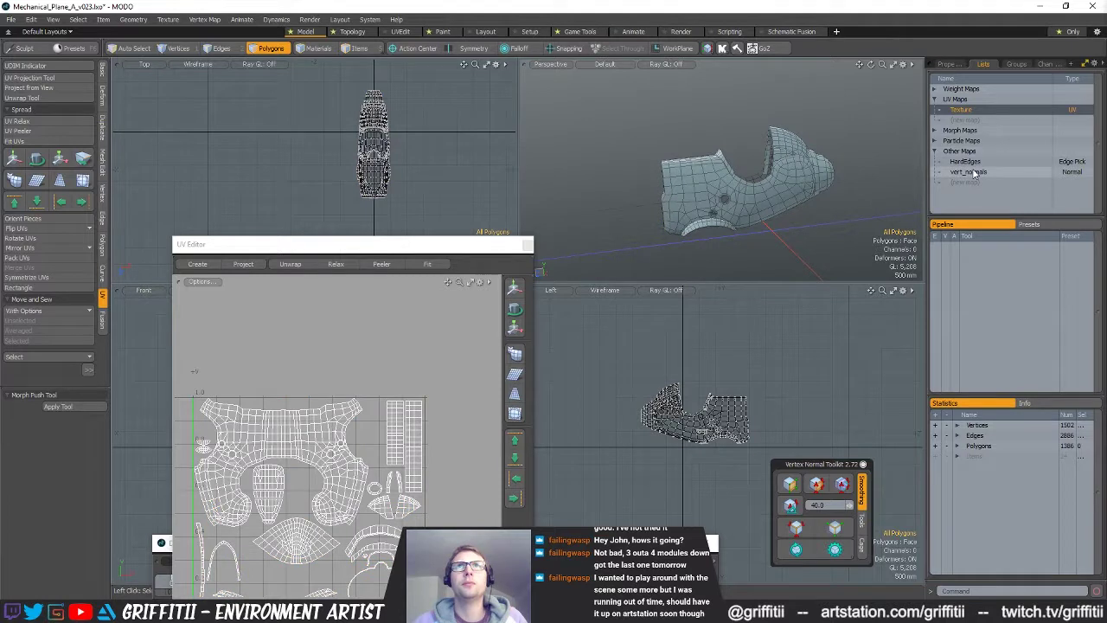
key("Delete")
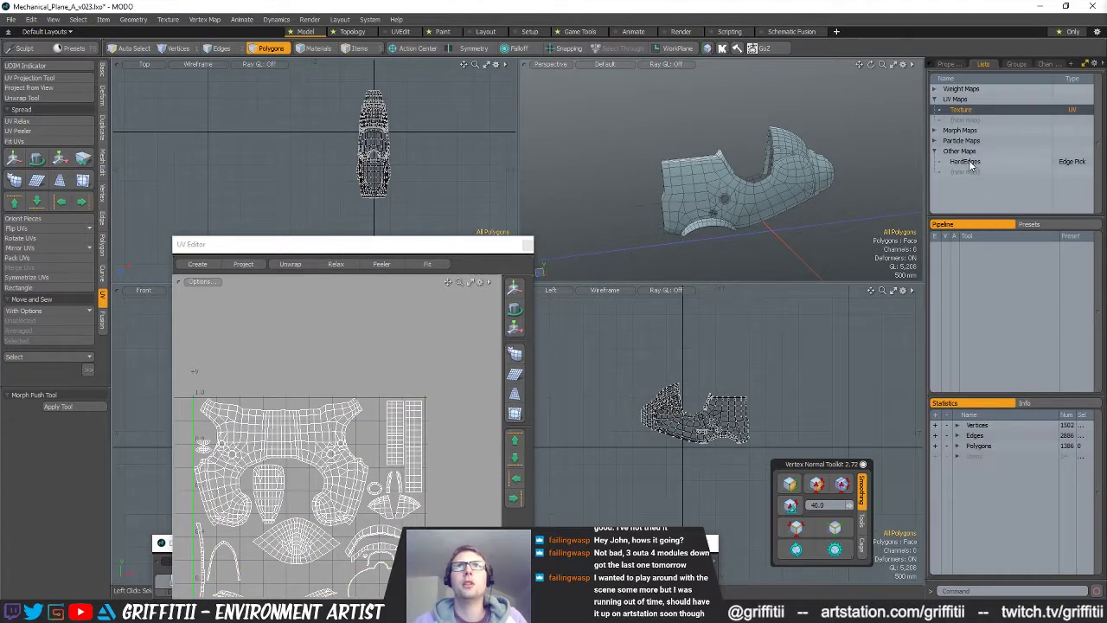
left_click(971, 162)
right_click(979, 164)
left_click(986, 178)
right_click(974, 110)
left_click(984, 123)
- Assign the material HIGH_02 to the copied mesh with smoothing enabled
left_click_drag(763, 242, 783, 247, "alt")
key("m")
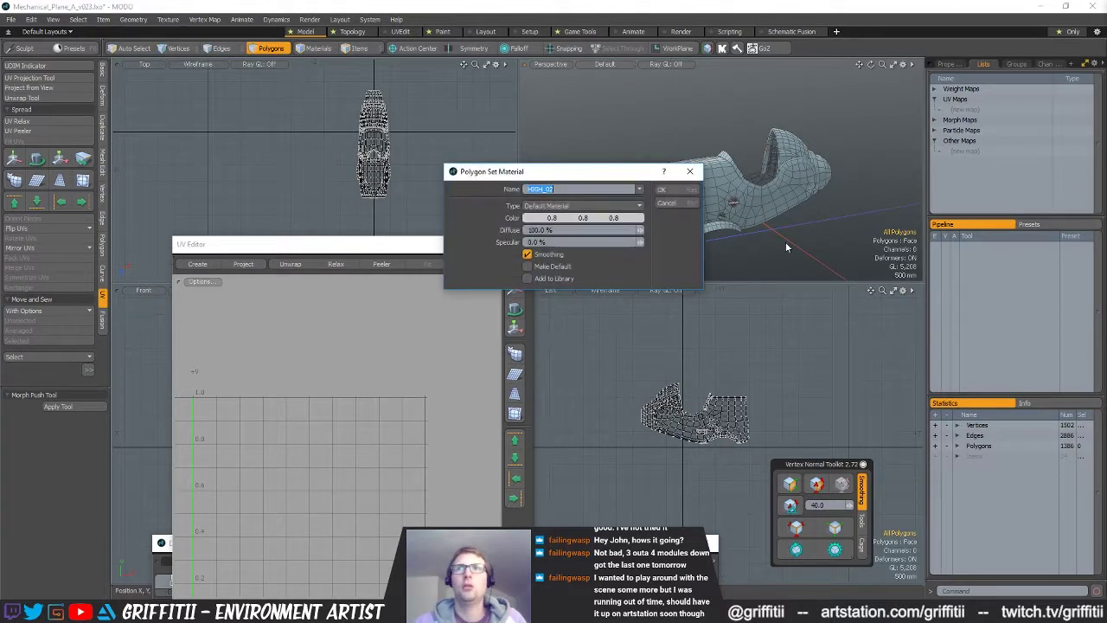
left_click(675, 188)
scroll(805, 231, "up", 3)
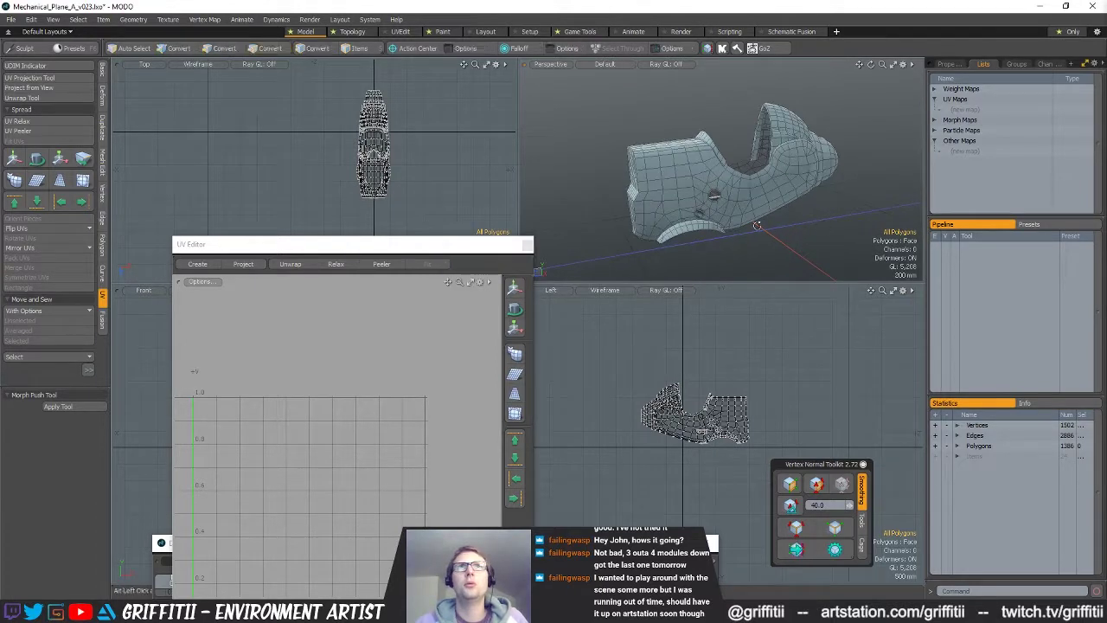
left_click_drag(765, 230, 801, 240, "alt")
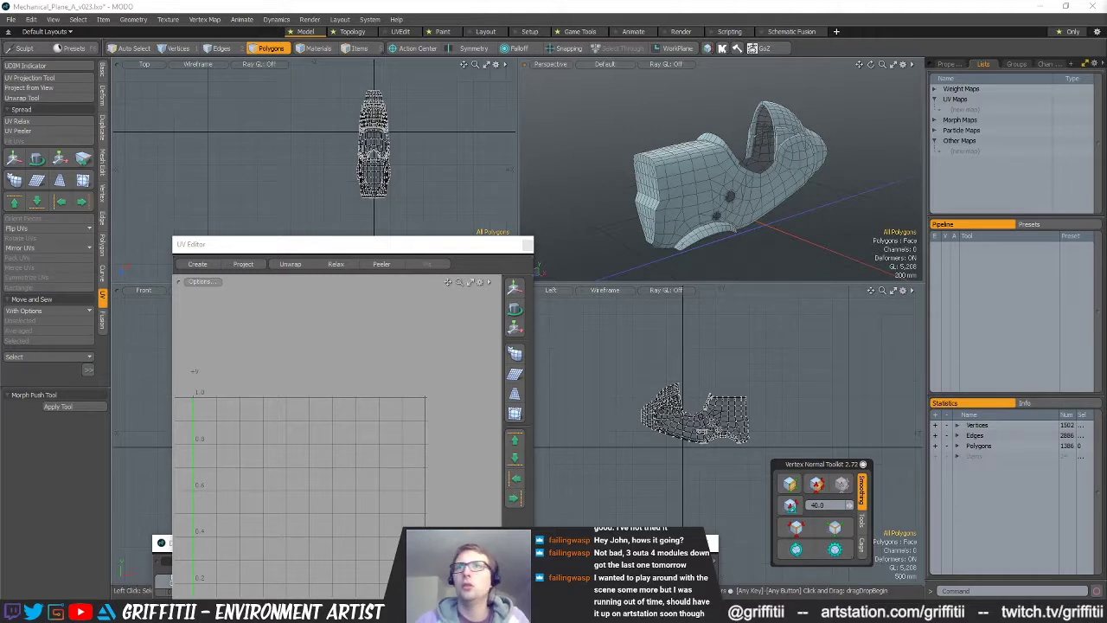
left_click_drag(723, 182, 748, 179, "ctrl+alt")
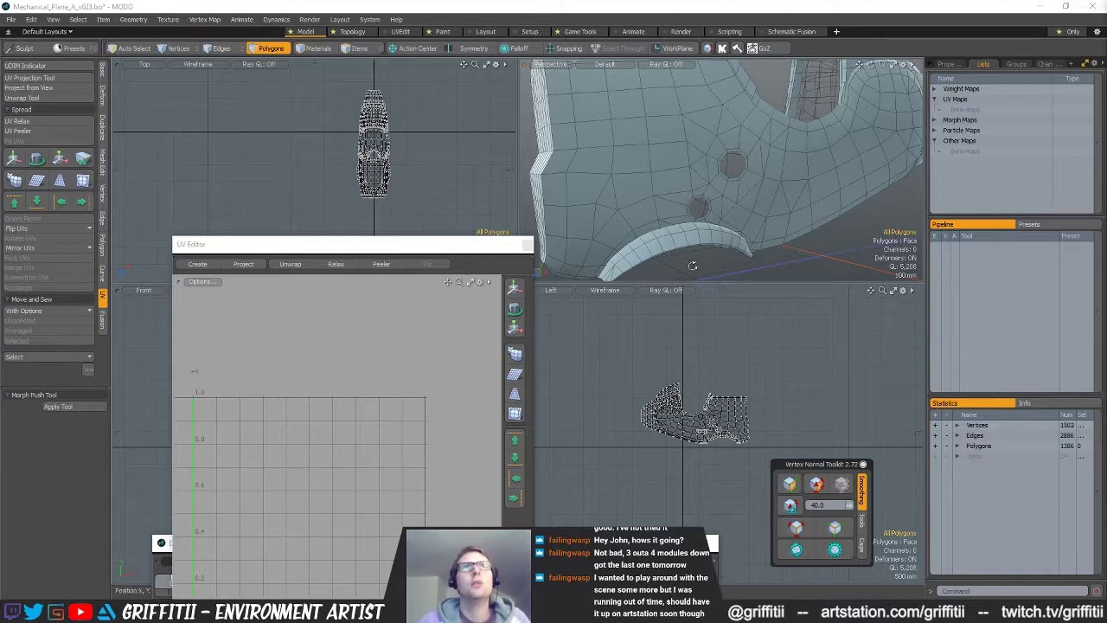
left_click_drag(699, 270, 776, 222, "alt")
scroll(776, 222, "down", 3)
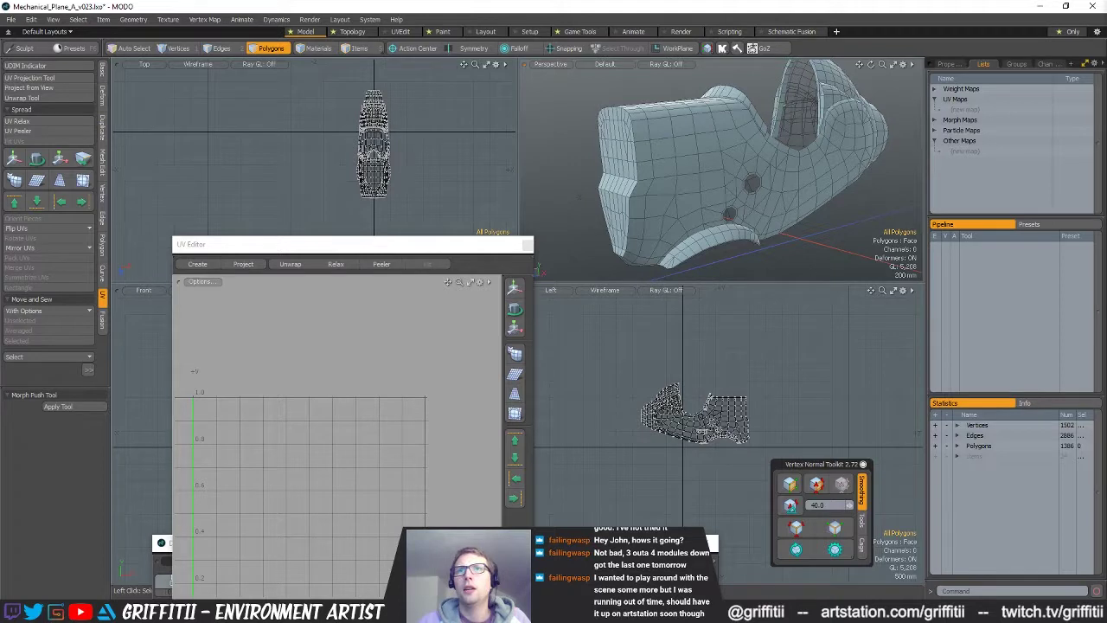
left_click_drag(813, 214, 790, 212, "alt")
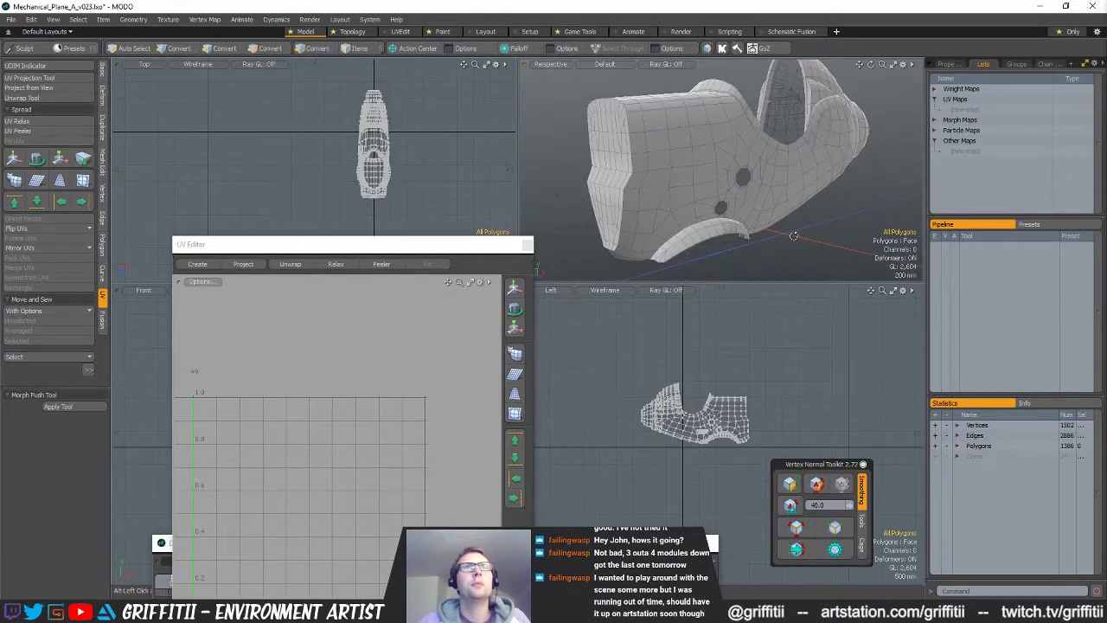
key("shift+d")
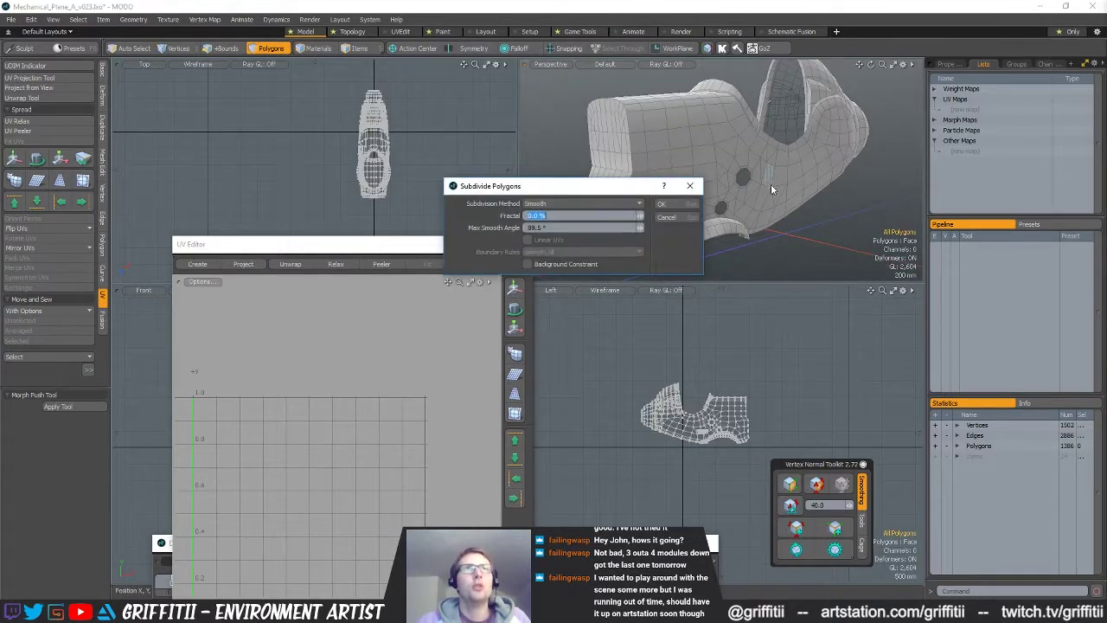
key("Escape")
- Select the edges outlining the body's notched end face and its two creases, dropping the stray edges that run along the side
left_click_drag(636, 142, 660, 178, "alt")
key("2")
scroll(660, 178, "up", 3)
left_click(659, 177, "shift")
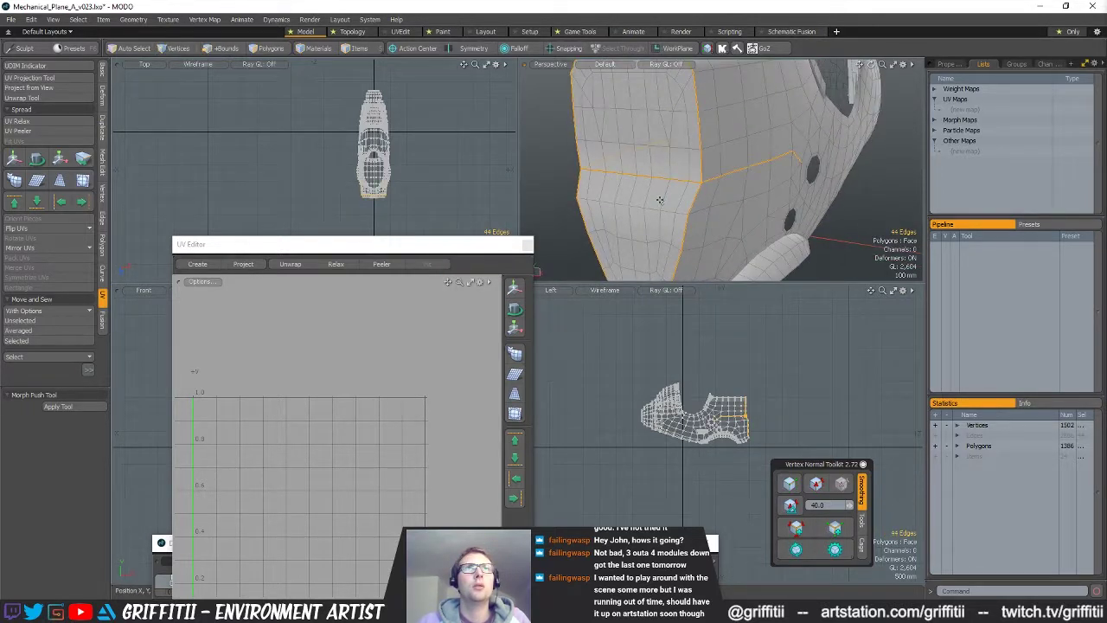
scroll(749, 430, "up", 4)
left_click_drag(730, 378, 727, 387, "ctrl")
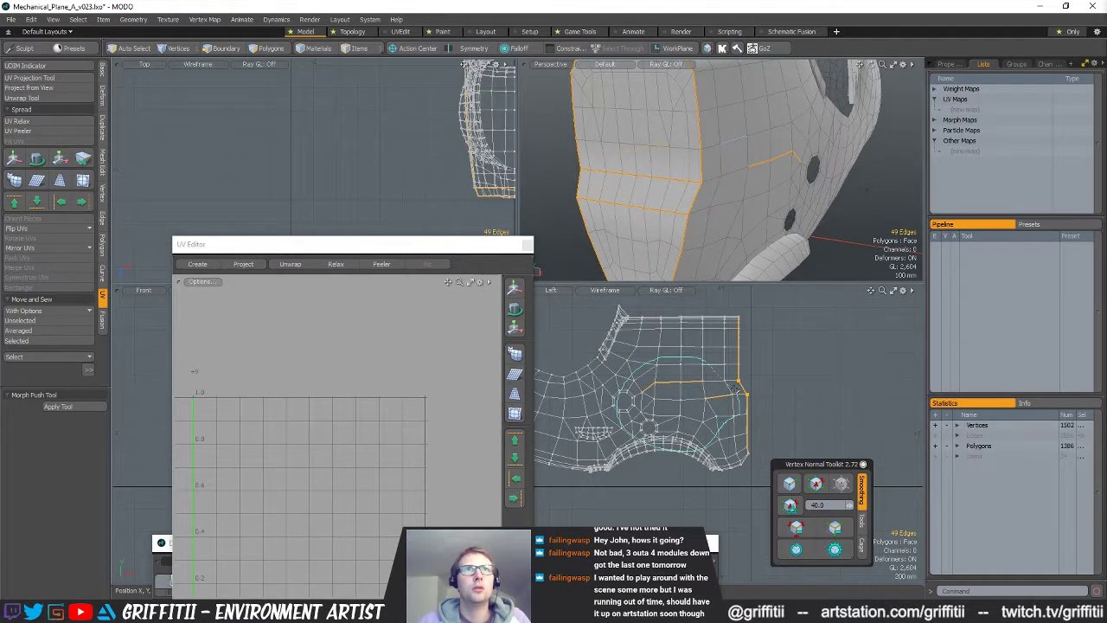
left_click_drag(759, 243, 750, 210, "alt")
scroll(749, 210, "up", 3)
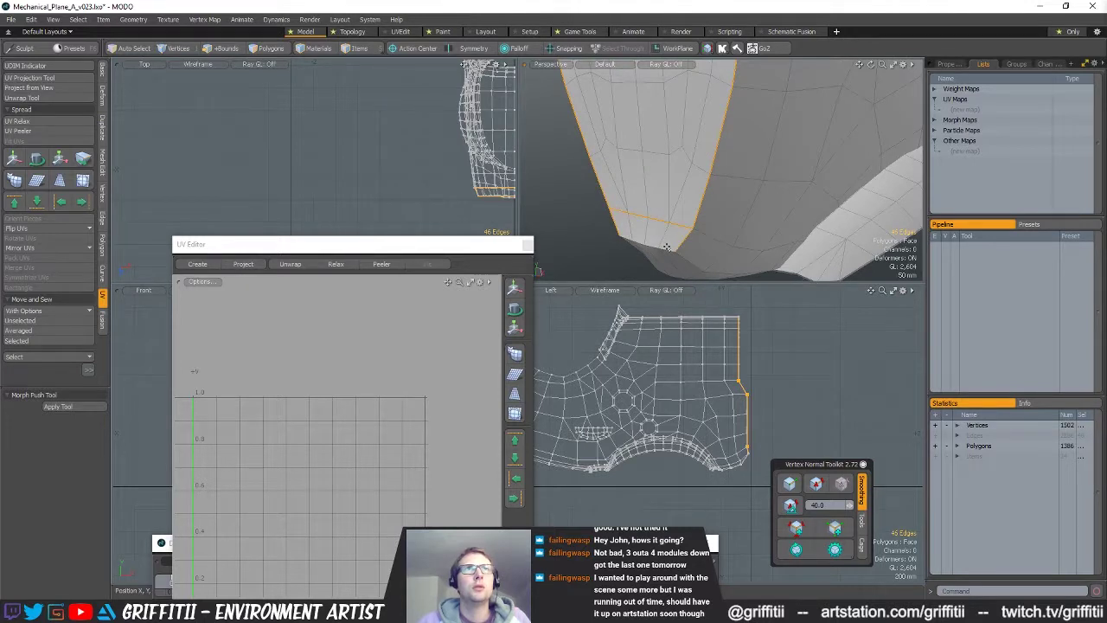
- Add the remaining lower edges of the notched end face to the edge selection
right_click_drag(650, 260, 718, 258, "shift")
left_click_drag(704, 185, 714, 257, "alt")
mouse_move(754, 203)
left_mouse_down("alt")
mouse_move(671, 216)
mouse_move(678, 251)
left_mouse_up("alt")
scroll(748, 200, "down", 3)
scroll(692, 199, "up", 3)
left_click_drag(787, 226, 752, 243, "alt")
- Bevel the selected end-face edges with Edge Bevel in Inset mode, value 5 mm and round level 1
key("b")
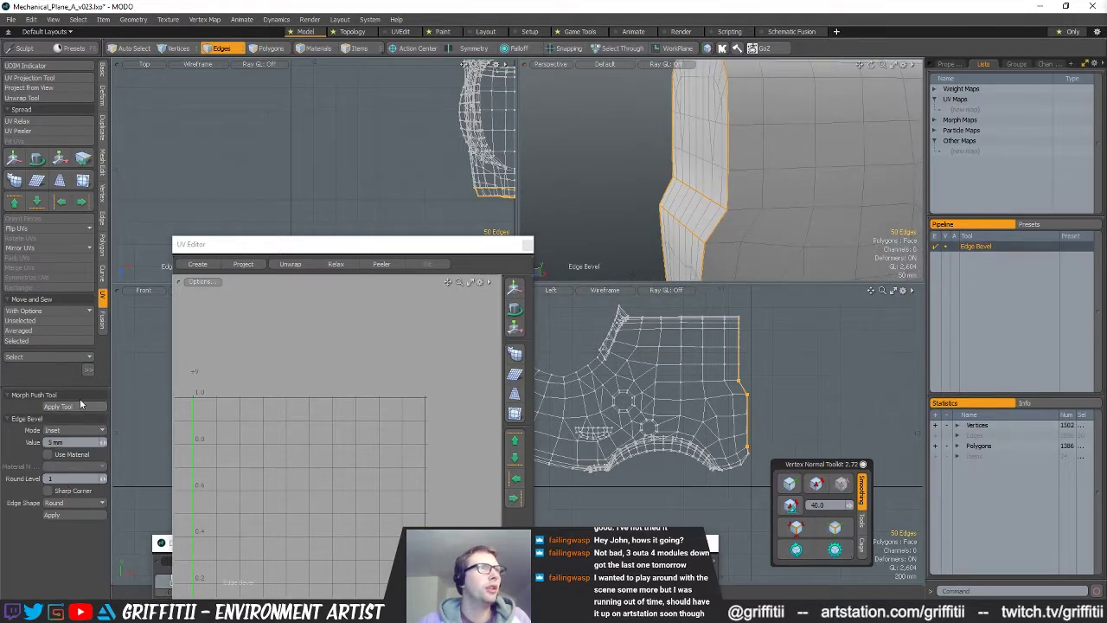
left_click(67, 409)
left_click_drag(725, 204, 758, 206, "alt")
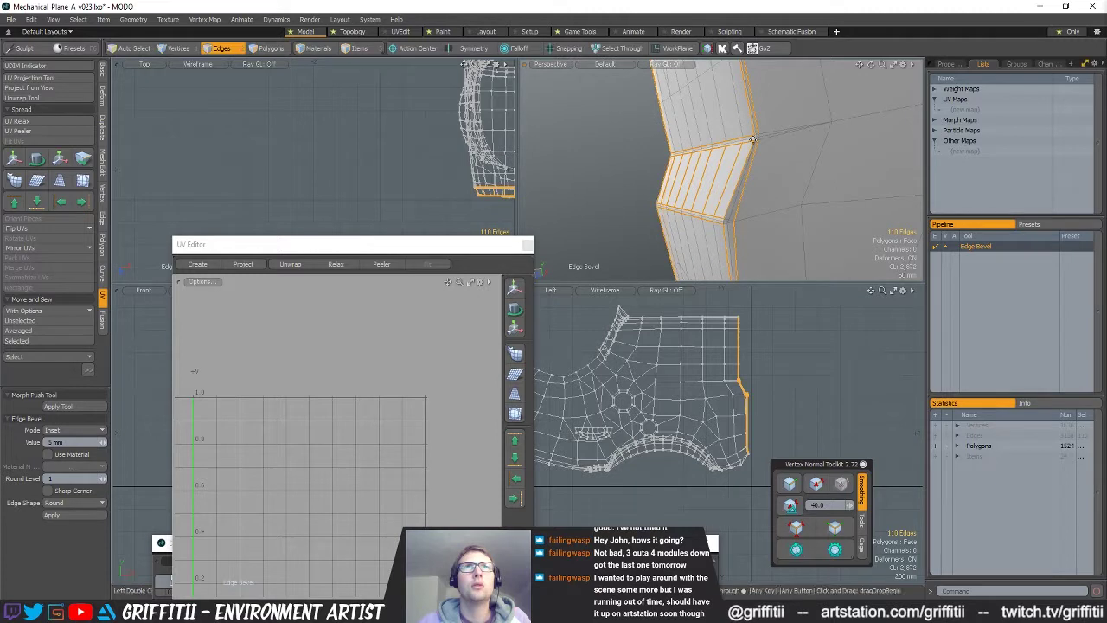
key("space")
key("space")
- Select the small bevelled corner polygons at both ends of the upper crease and paste them into a new mesh
mouse_move(759, 135)
left_mouse_down()
mouse_move(744, 140)
mouse_move(774, 132)
left_mouse_up()
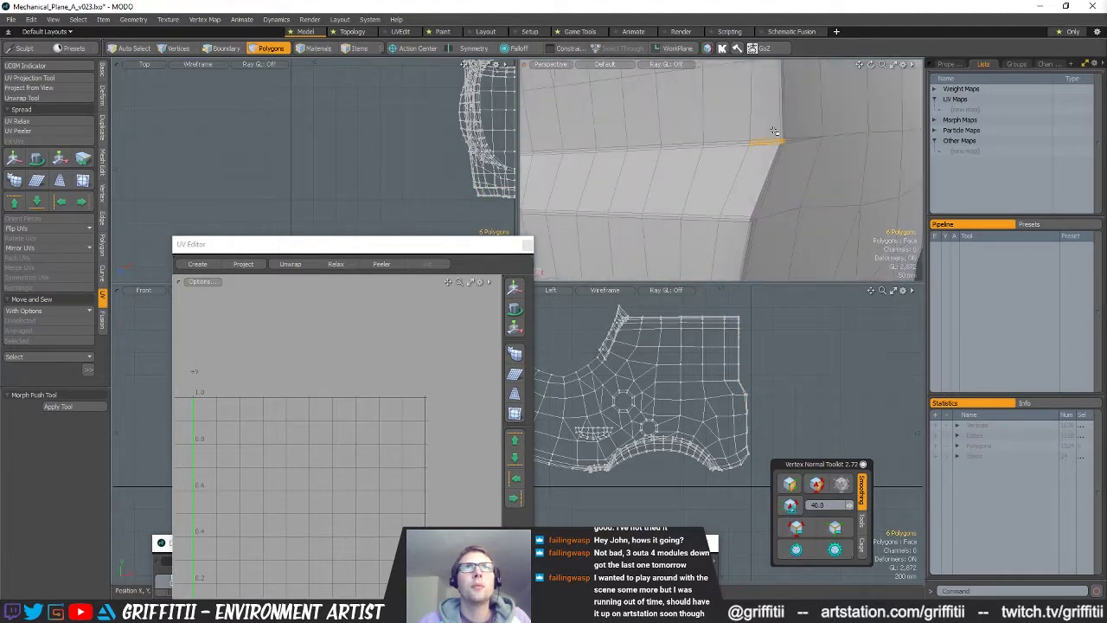
left_click_drag(668, 161, 684, 160, "alt")
right_click_drag(703, 174, 705, 160, "shift")
mouse_move(636, 167)
left_mouse_down("alt")
mouse_move(647, 168)
mouse_move(635, 190)
mouse_move(854, 191)
mouse_move(808, 175)
left_mouse_up("alt")
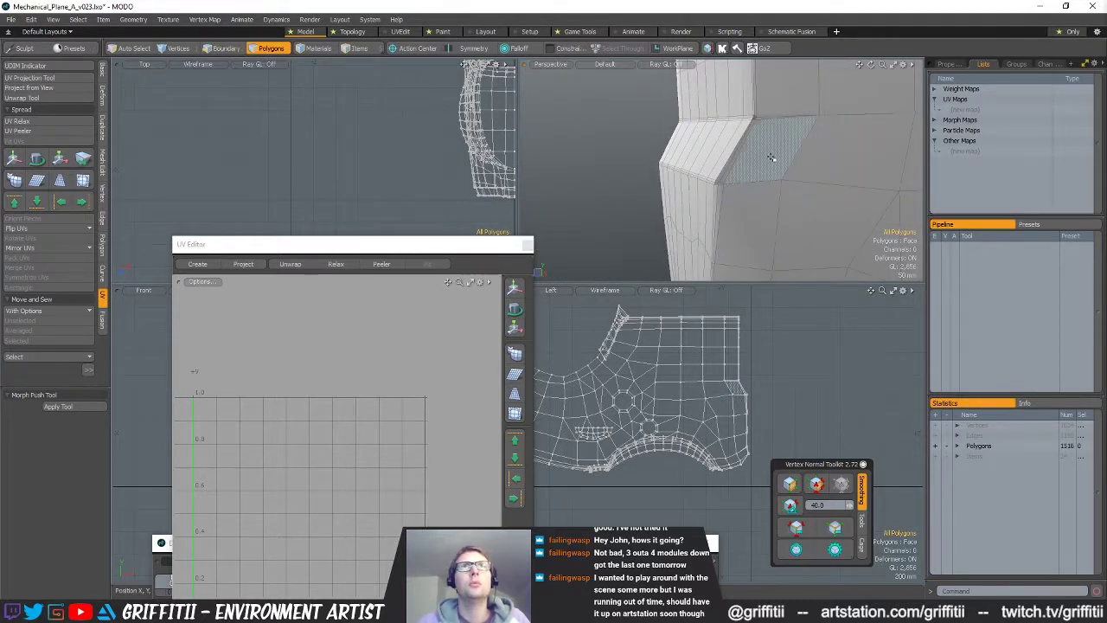
key("n")
key("ctrl+v")
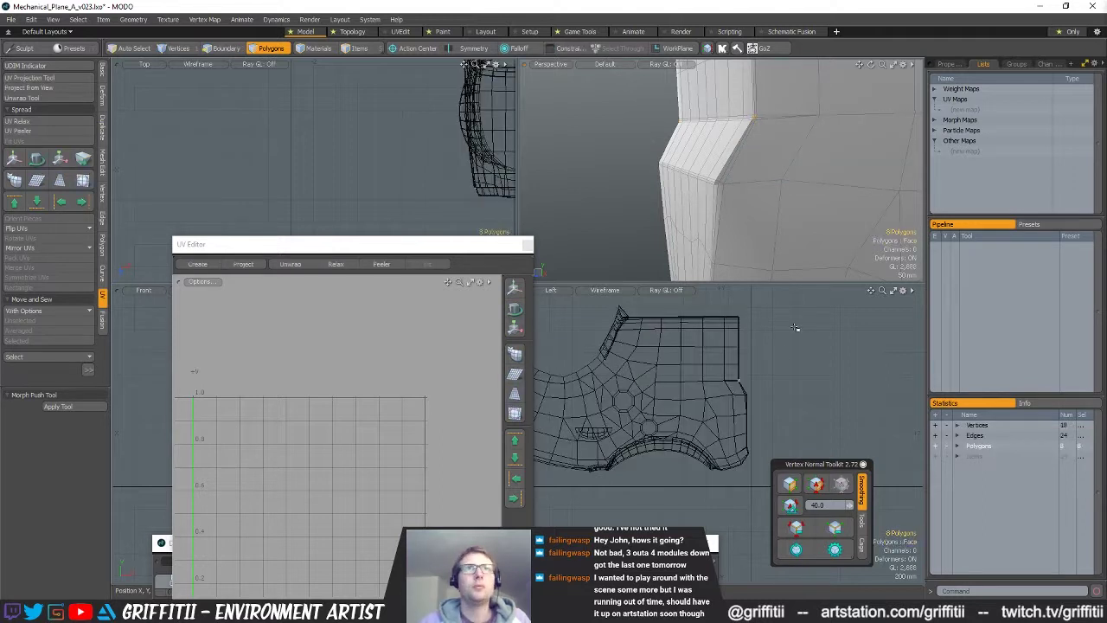
- Move the pasted corner pieces to the lower crease, about -61.5 mm in Y and 41.5 mm in Z
scroll(759, 386, "up", 5)
scroll(684, 381, "up", 5)
key("w")
left_click_drag(764, 349, 759, 440)
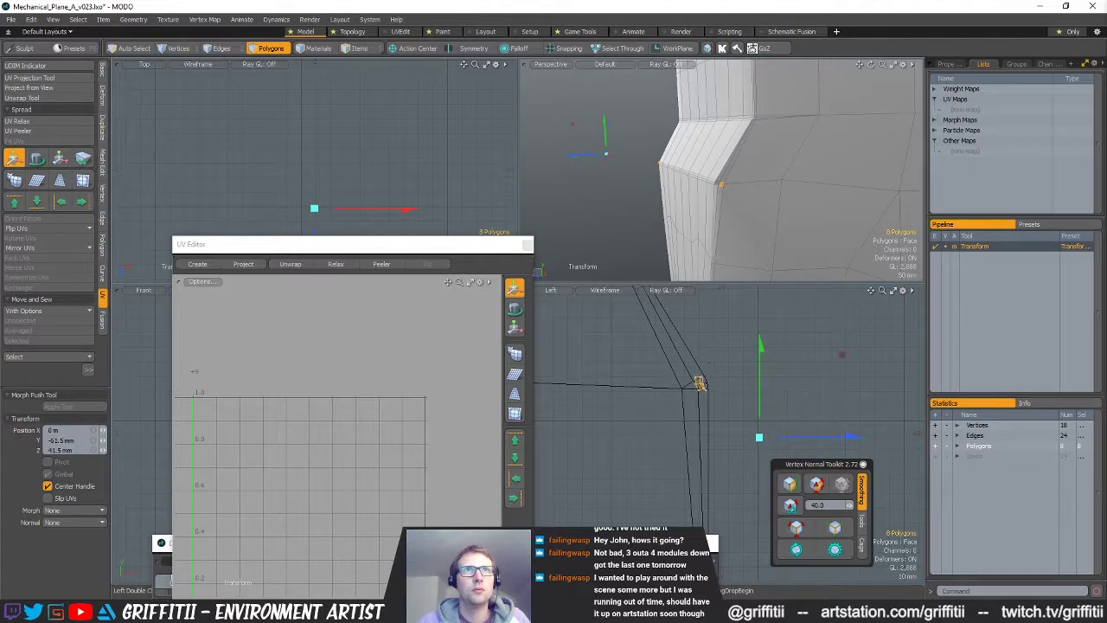
- Rotate the corner pieces in the side view and nudge them about -300 um in Y and 50 um in Z onto the crease
scroll(705, 379, "up", 5)
key("e")
left_click_drag(743, 310, 649, 492)
key("w")
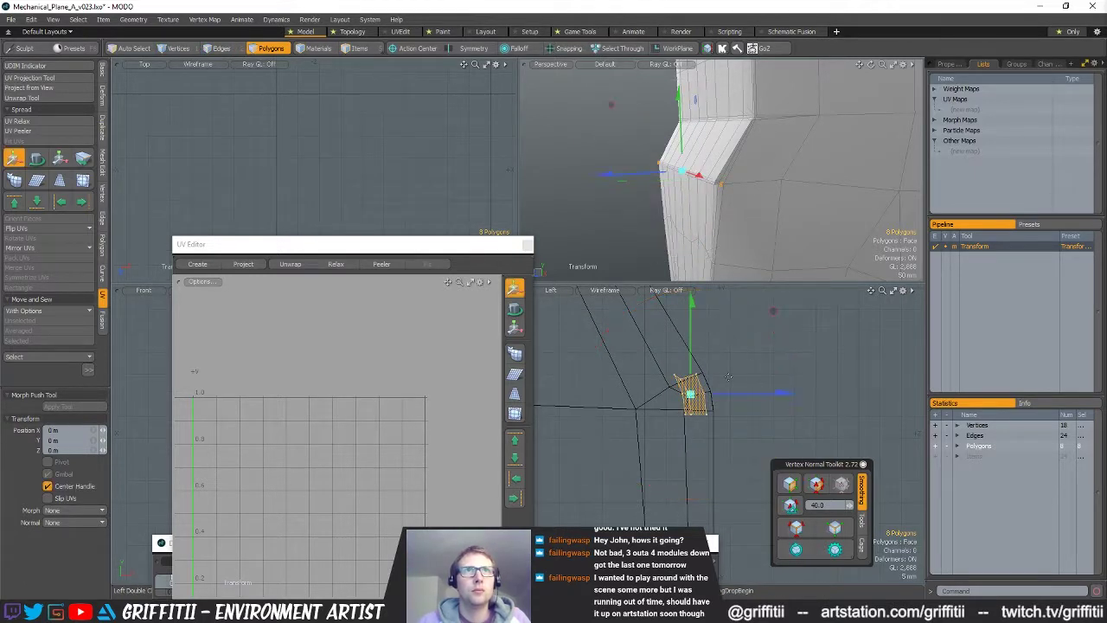
scroll(732, 380, "up", 3)
left_click_drag(736, 391, 716, 422)
scroll(690, 416, "up", 3)
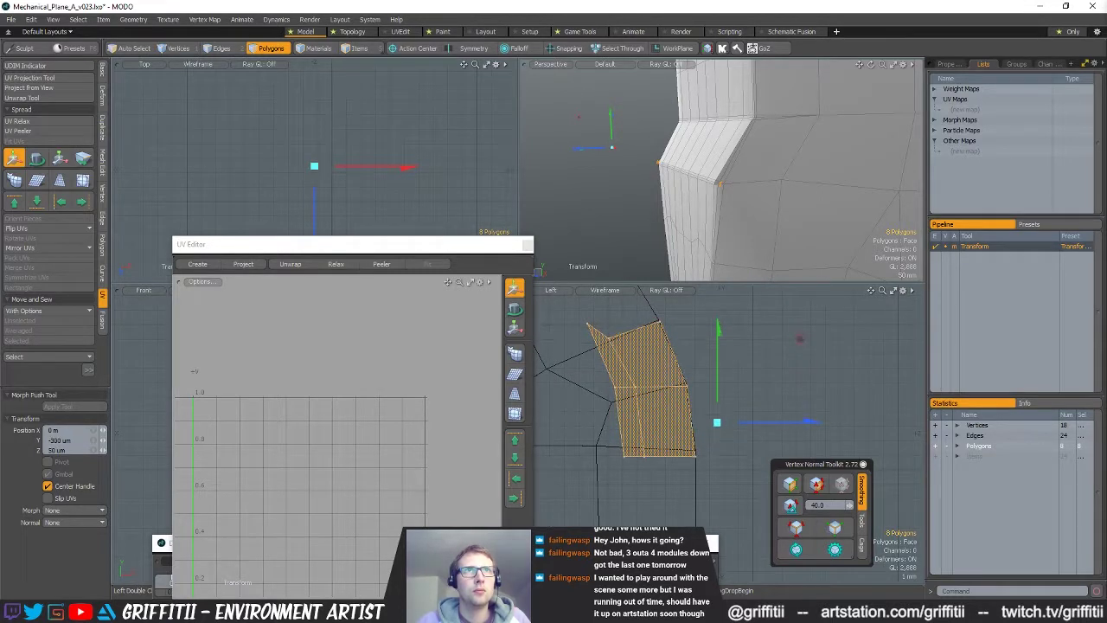
left_click_drag(761, 204, 854, 200, "alt")
scroll(813, 192, "up", 3)
scroll(822, 196, "down", 5)
key("space")
- Mirror the corner pieces across the X axis and delete the selected originals
left_click_drag(320, 163, 259, 161, "ctrl+alt")
left_click_drag(432, 160, 408, 159, "ctrl+alt")
key("shift+v")
left_click_drag(227, 170, 177, 171, "ctrl+alt")
left_click_drag(389, 173, 307, 173, "ctrl+alt")
left_click_drag(403, 178, 262, 171, "alt+shift")
left_click_drag(262, 171, 305, 172, "ctrl+alt")
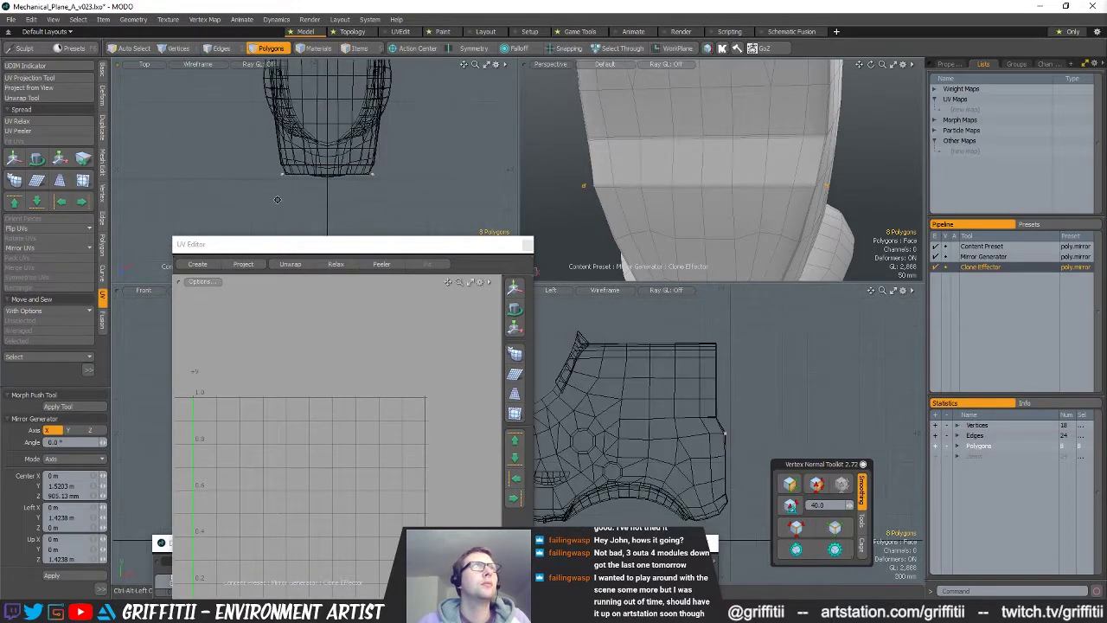
left_click(86, 407)
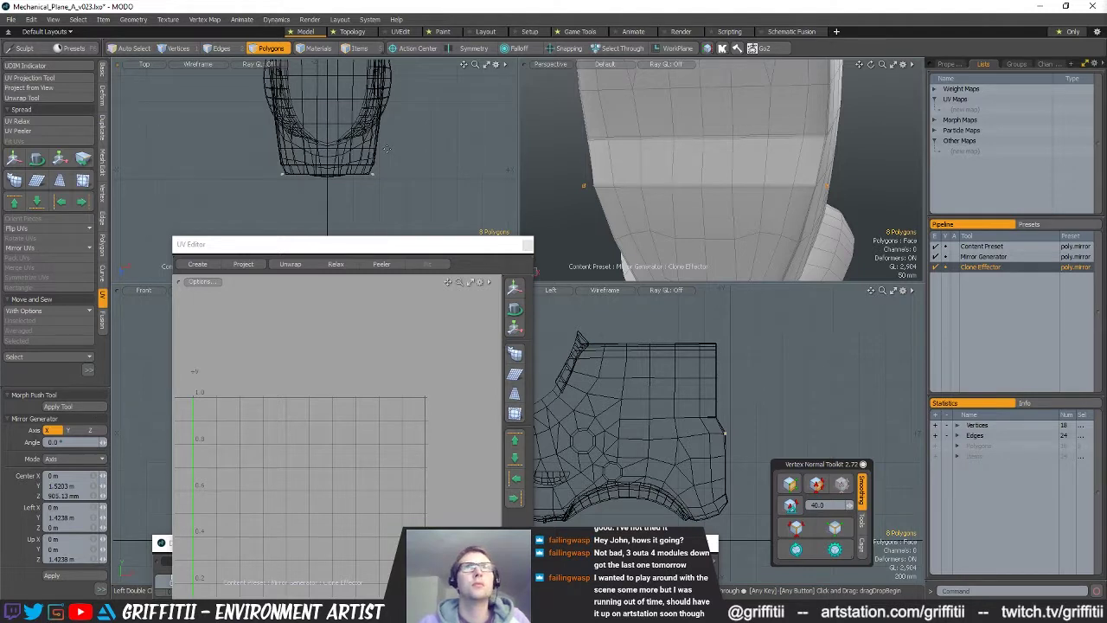
left_click_drag(593, 241, 642, 230, "alt")
left_click_drag(573, 198, 655, 225, "ctrl+alt")
key("space")
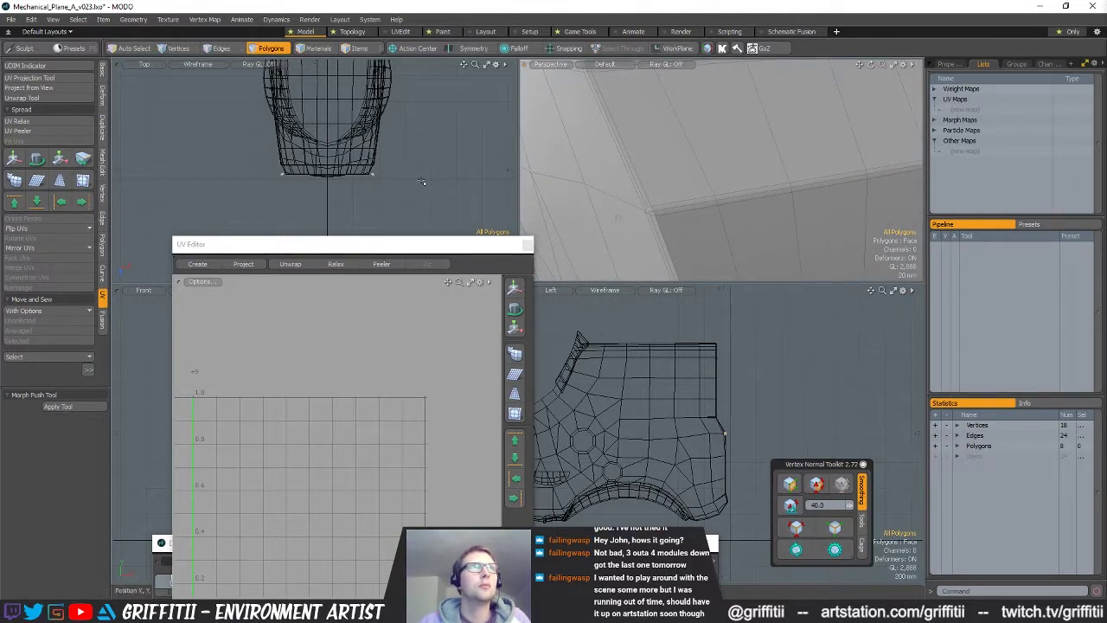
- Select one loose corner piece and move it about 35 mm along X to the body's corner
double_click(617, 215)
left_click_drag(618, 225, 702, 239, "alt")
key("shift+a")
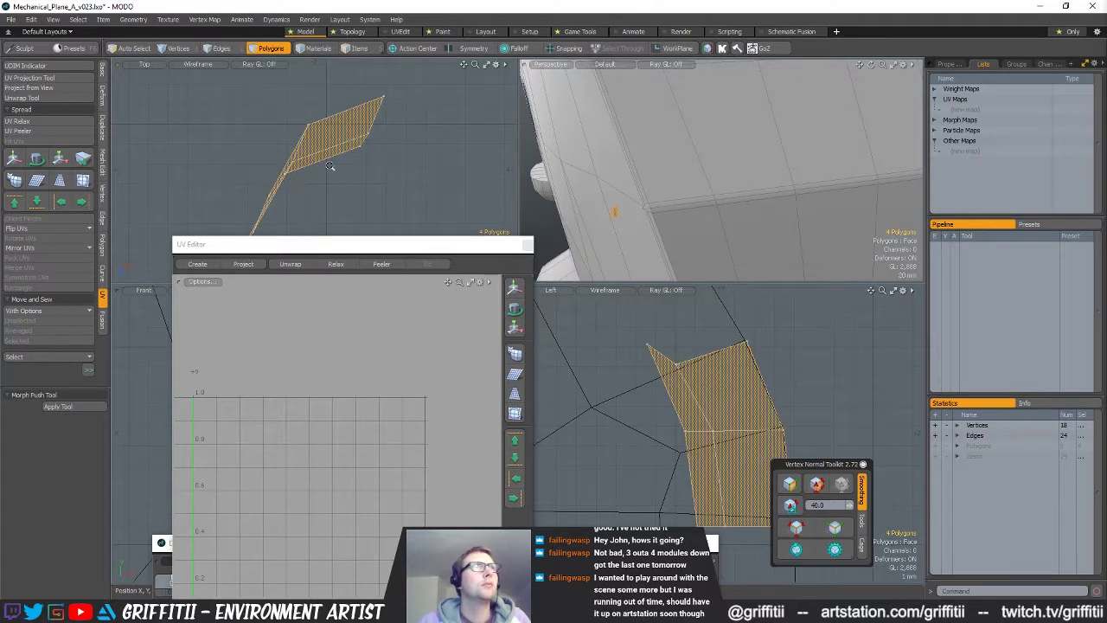
left_click_drag(380, 175, 353, 187, "ctrl+alt")
key("w")
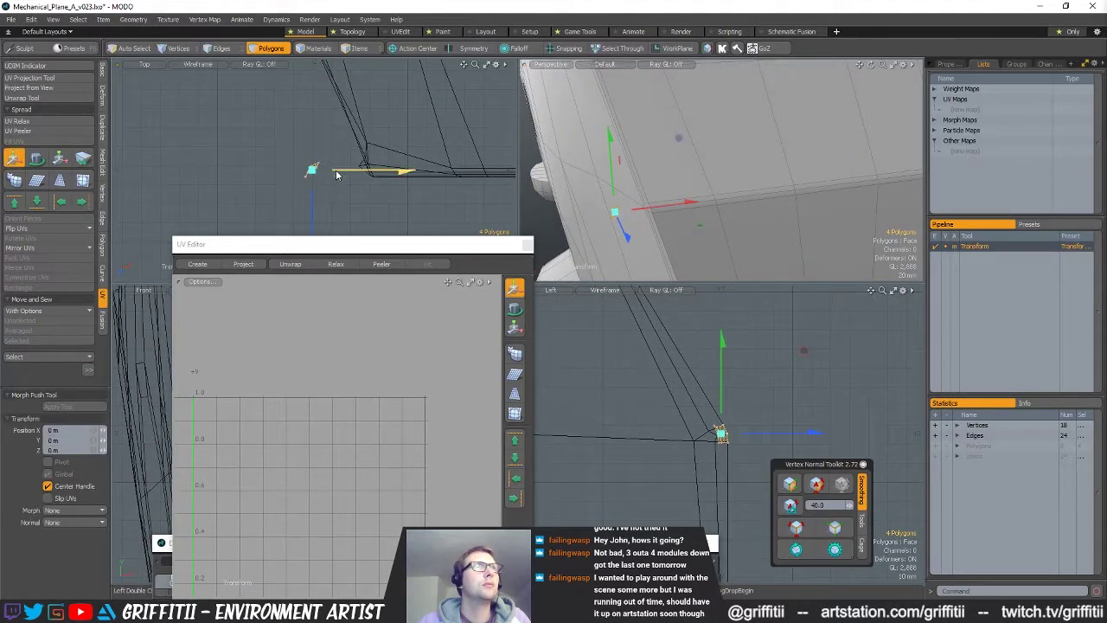
left_click_drag(465, 171, 470, 172)
key("shift+a")
left_click_drag(766, 195, 669, 175, "alt")
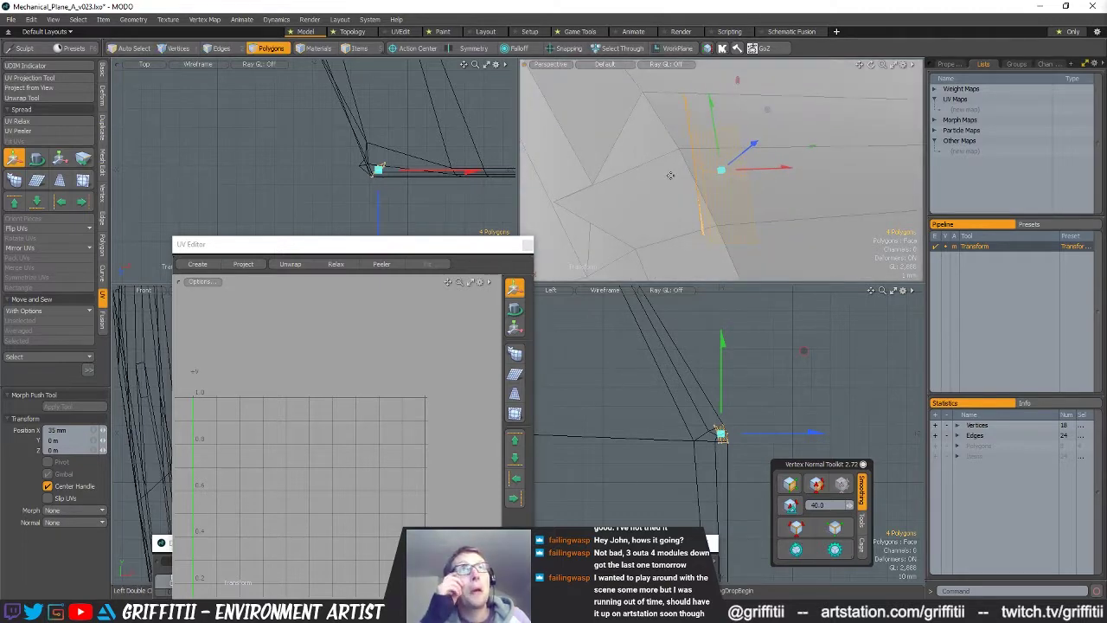
- Rotate the corner piece about -240° around the Y axis in the top view
key("e")
left_click_drag(670, 175, 670, 249, "alt")
scroll(756, 198, "down", 4)
left_click_drag(756, 198, 800, 192, "alt")
left_click_drag(449, 101, 194, 120, "ctrl")
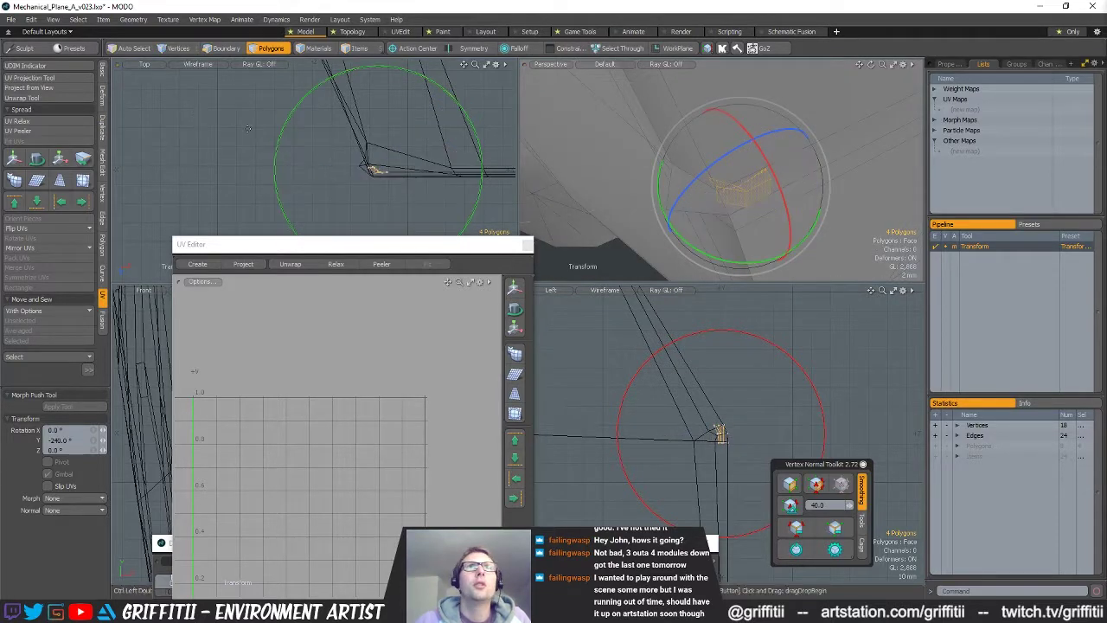
- Try to fit the rotated corner piece to the body's corner by shifting it about -2.6 mm along X
key("w")
left_click_drag(733, 199, 725, 157, "alt")
left_click_drag(786, 182, 739, 193)
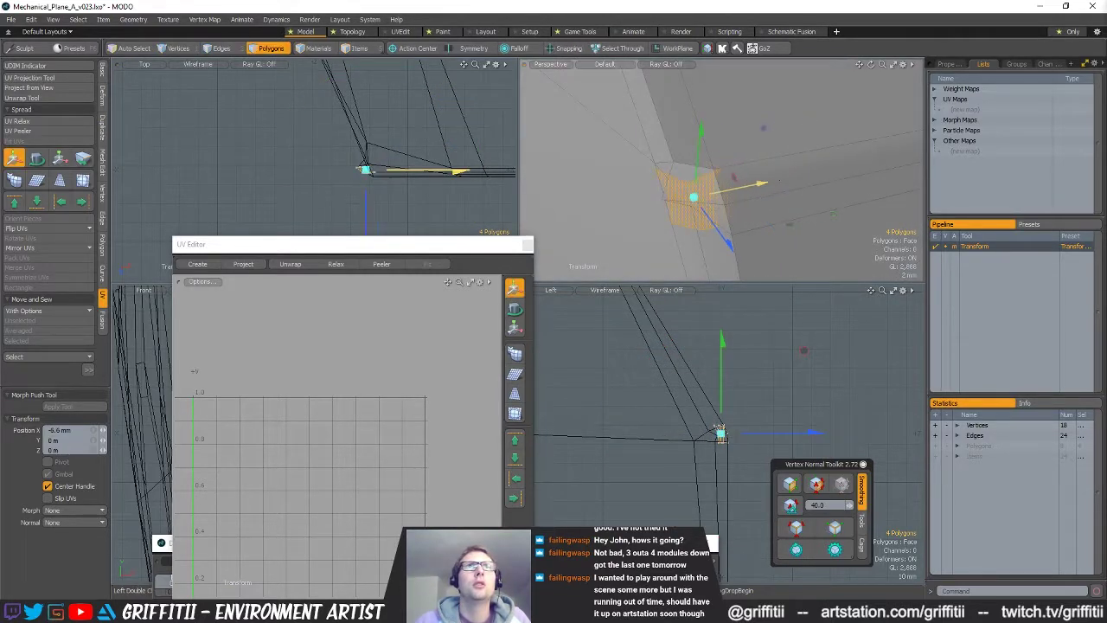
left_click_drag(729, 105, 771, 106, "alt")
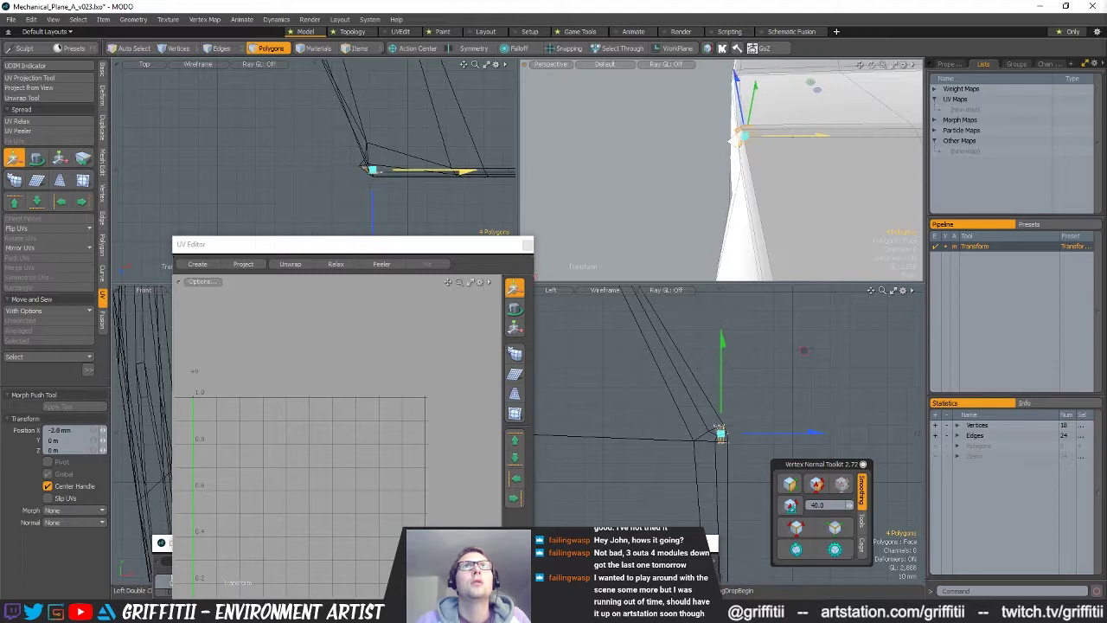
left_click_drag(771, 131, 791, 120, "alt")
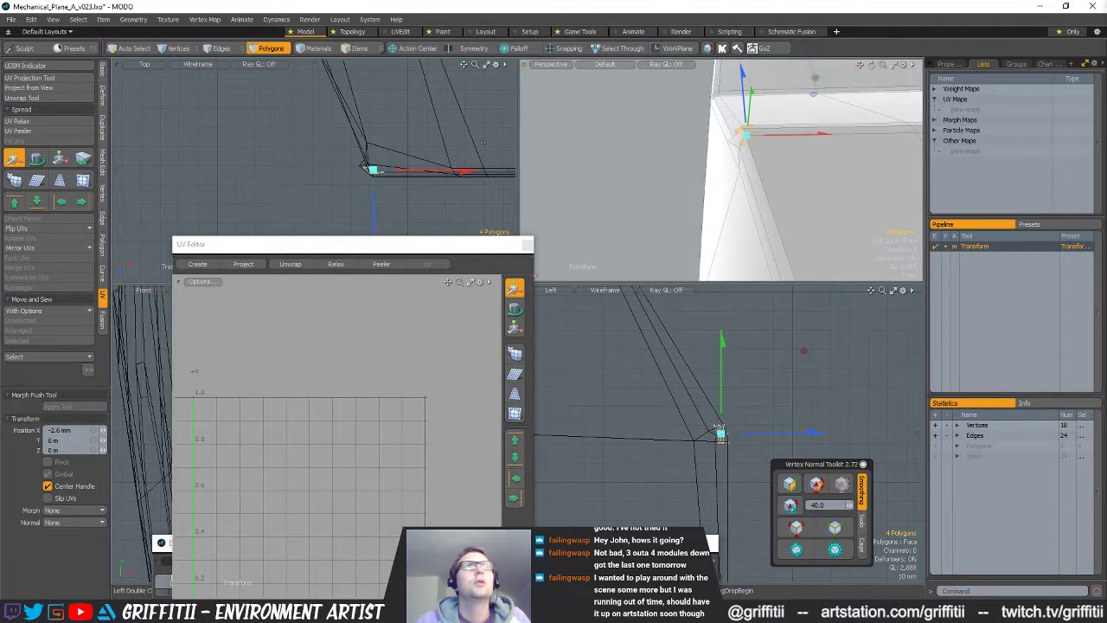
scroll(448, 137, "down", 4)
left_click_drag(399, 138, 381, 177, "alt")
scroll(422, 177, "up", 4)
left_click_drag(813, 179, 732, 226, "alt")
scroll(755, 439, "up", 4)
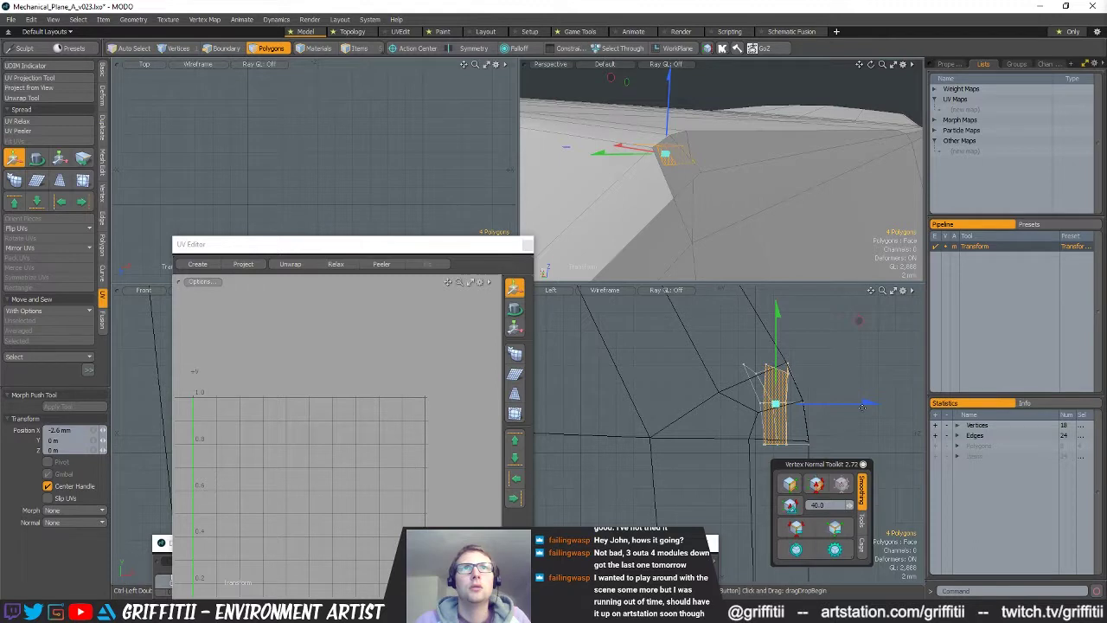
- Undo the move and rotation of the corner piece
key("ctrl+z")
key("ctrl+z")
left_click_drag(834, 203, 822, 240, "alt")
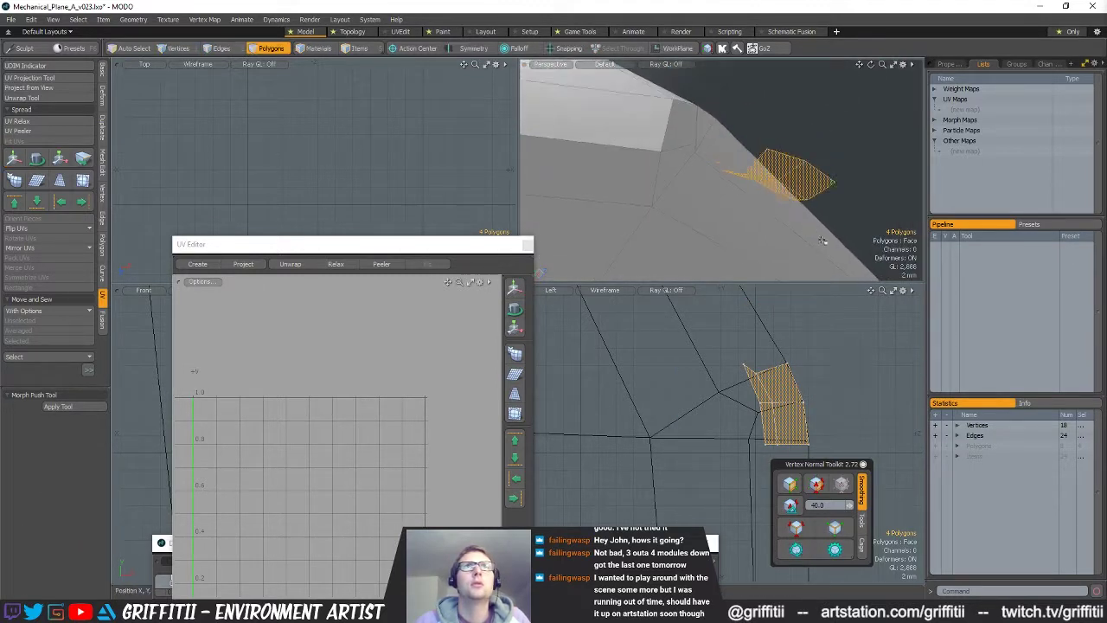
left_click(822, 241)
left_click_drag(765, 220, 727, 237, "alt")
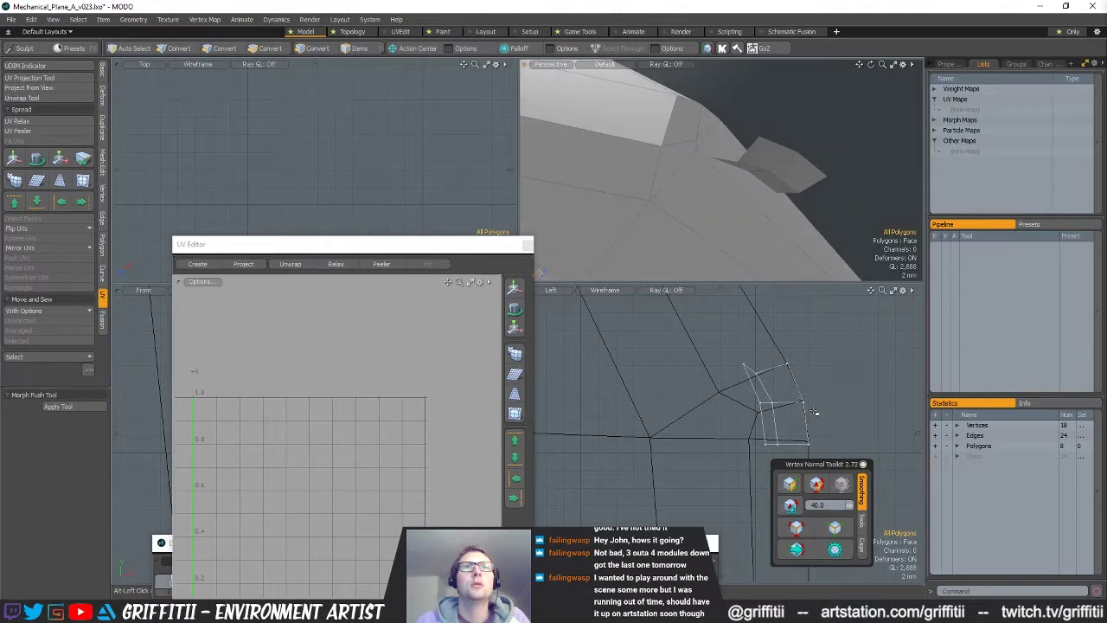
scroll(361, 137, "down", 8)
key("ctrl+z")
- Rotate the loose corner pieces around the vertical axis in the top view
left_click_drag(366, 136, 96, 161, "alt")
left_click_drag(343, 185, 208, 160, "ctrl+alt")
left_click(340, 133)
key("e")
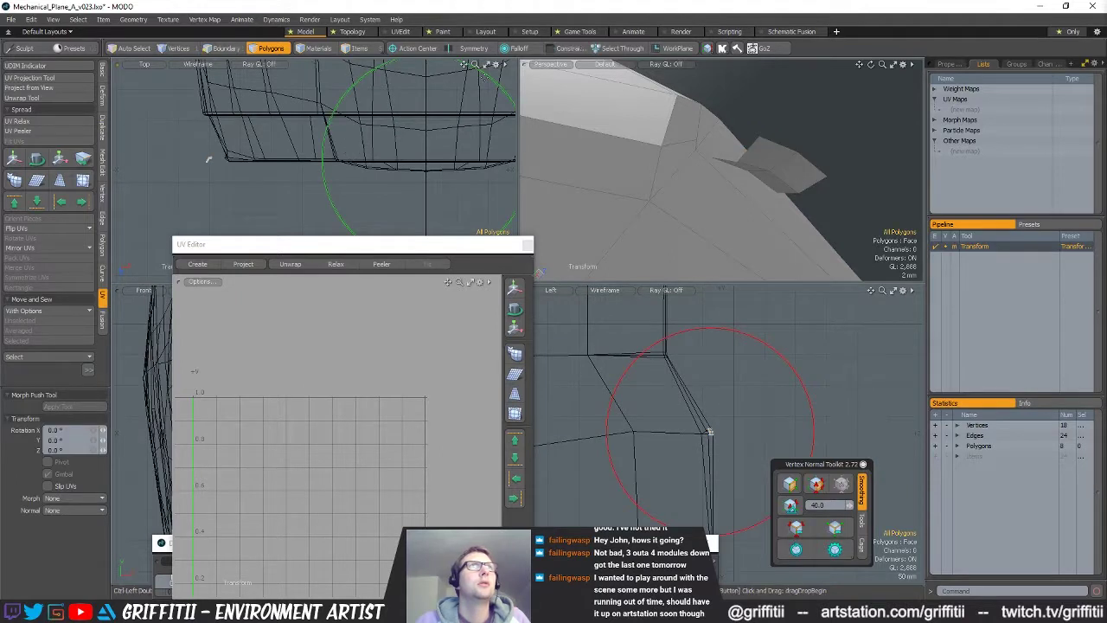
left_click_drag(508, 108, 387, 249)
key("q")
- Move one rotated corner piece about 31.6 mm along X onto the body's bevelled corner
left_click_drag(754, 185, 676, 210, "alt")
scroll(208, 178, "up", 5)
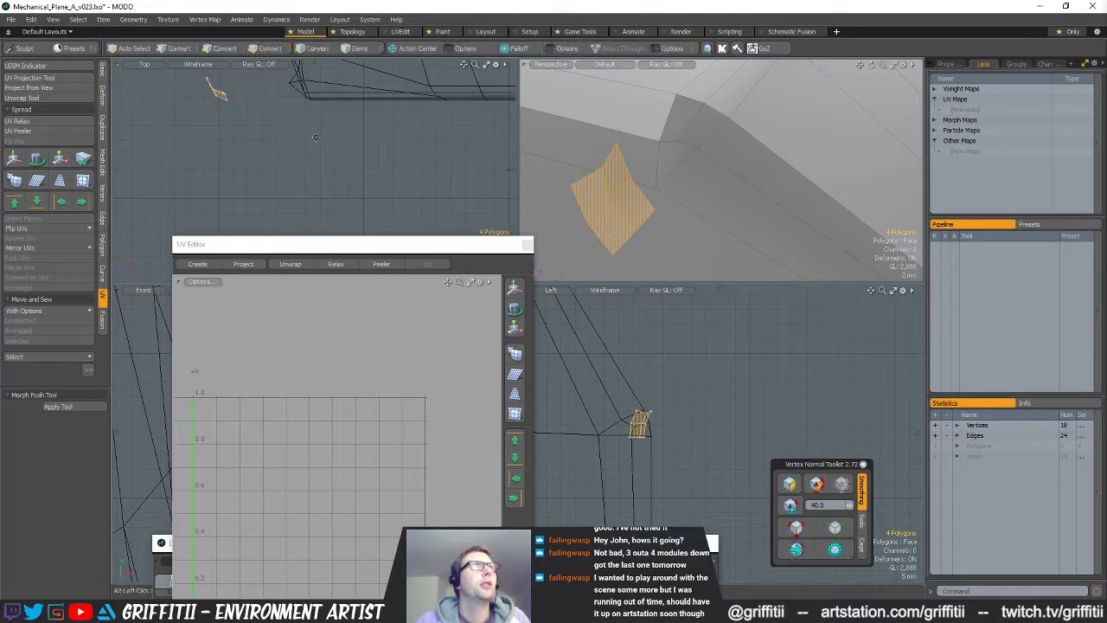
key("w")
left_click_drag(225, 92, 309, 91)
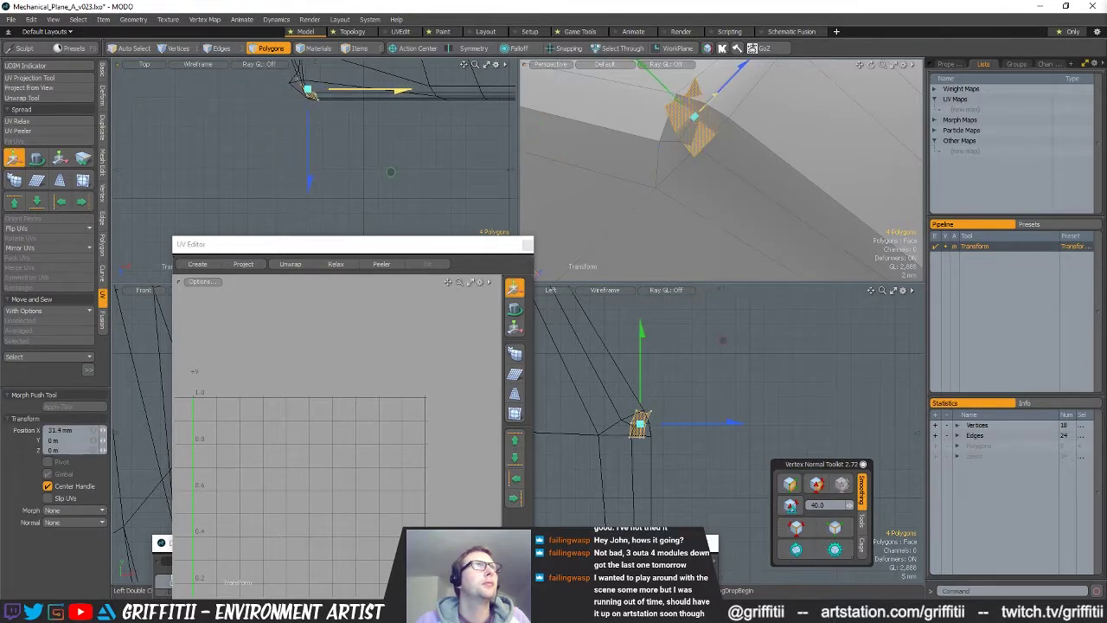
scroll(324, 172, "down", 5)
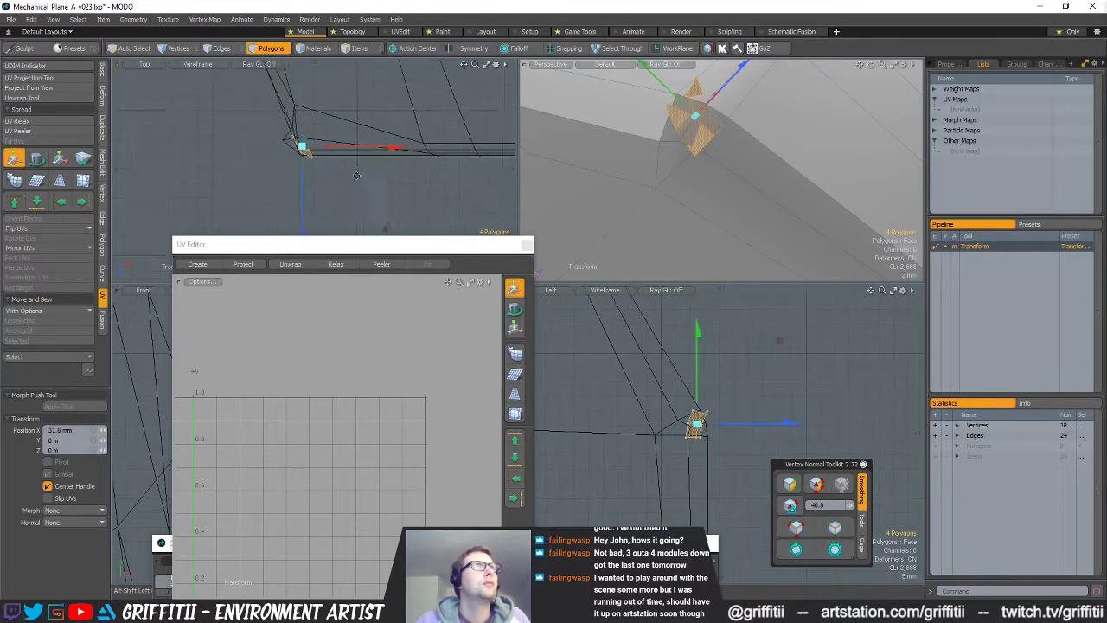
key("space")
- Delete the other loose corner piece, keeping only the one placed at the body's corner
scroll(279, 170, "down", 2)
scroll(335, 170, "down", 3)
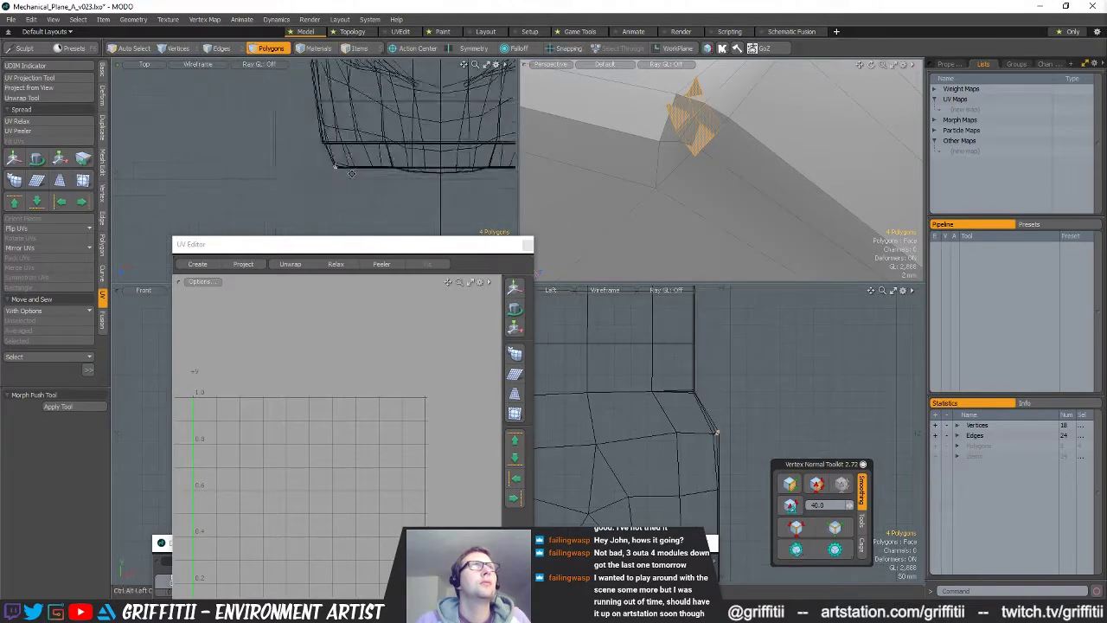
left_click_drag(502, 170, 411, 170, "alt")
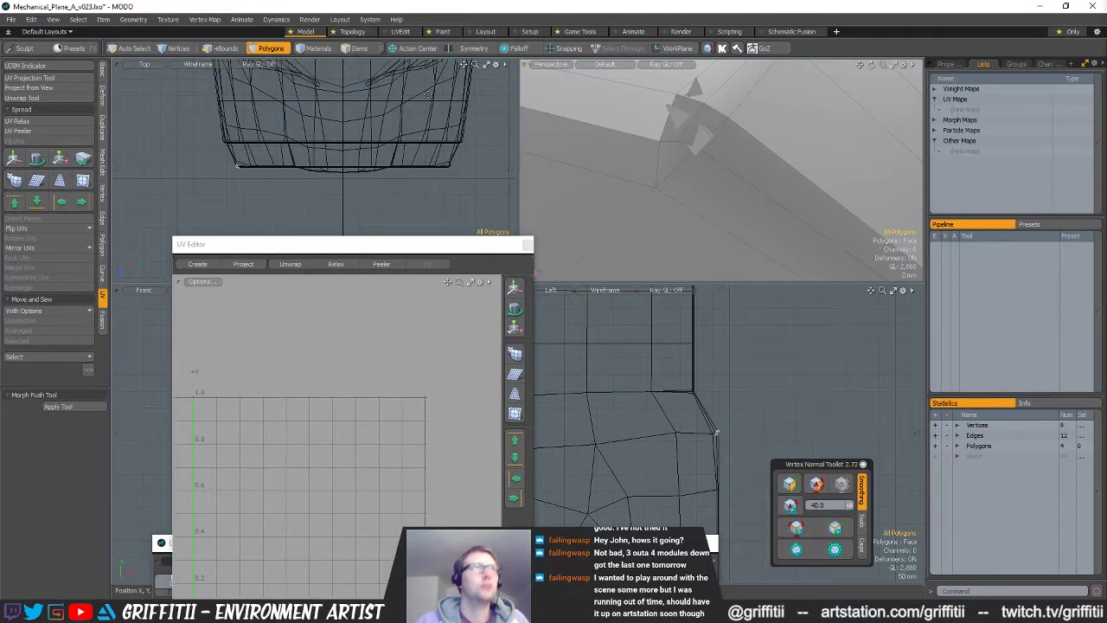
key("shift+v")
key("space")
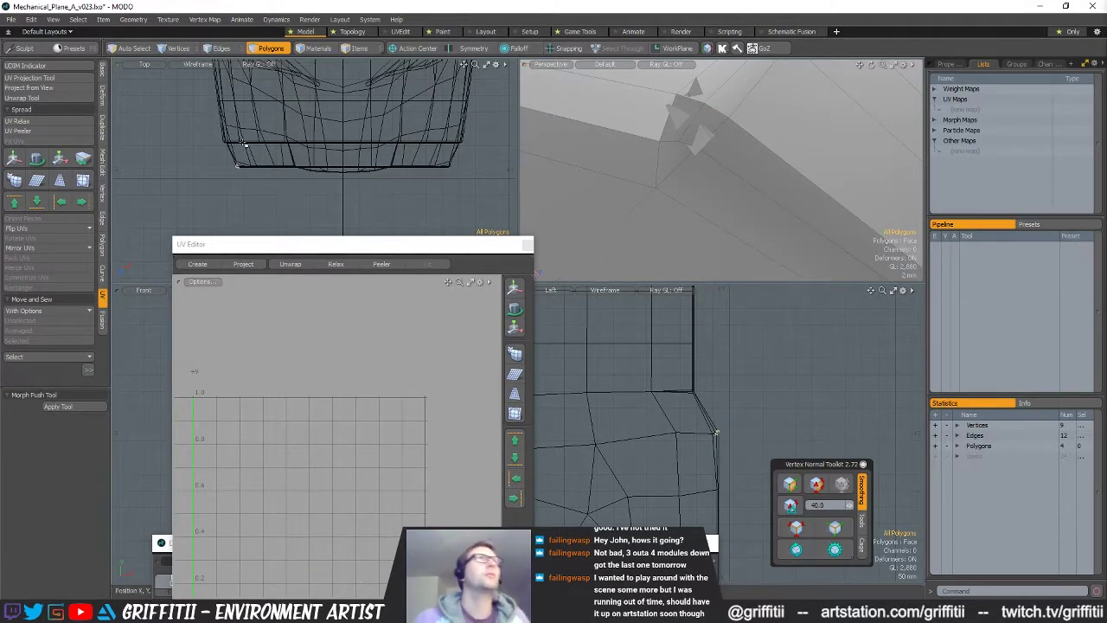
- Rotate the loose corner piece in the left view and shift it slightly onto the body's bevelled corner
double_click(699, 137)
key("shift+a")
left_click_drag(795, 175, 831, 162, "alt")
scroll(758, 113, "down", 4)
key("shift+a")
scroll(733, 416, "down", 4)
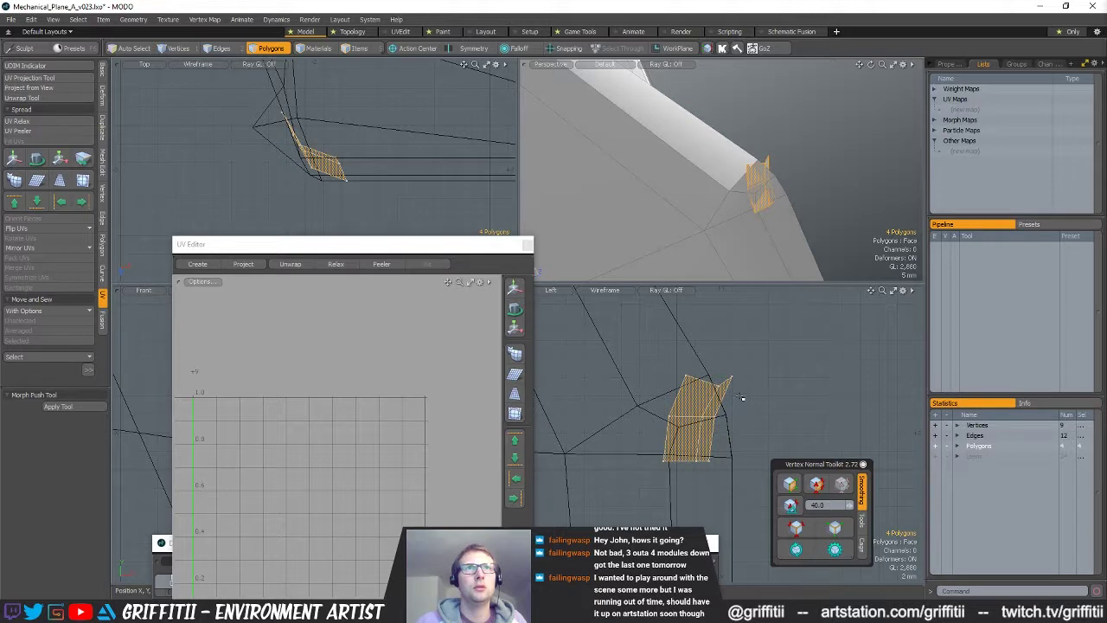
key("e")
left_click_drag(732, 328, 733, 363)
key("w")
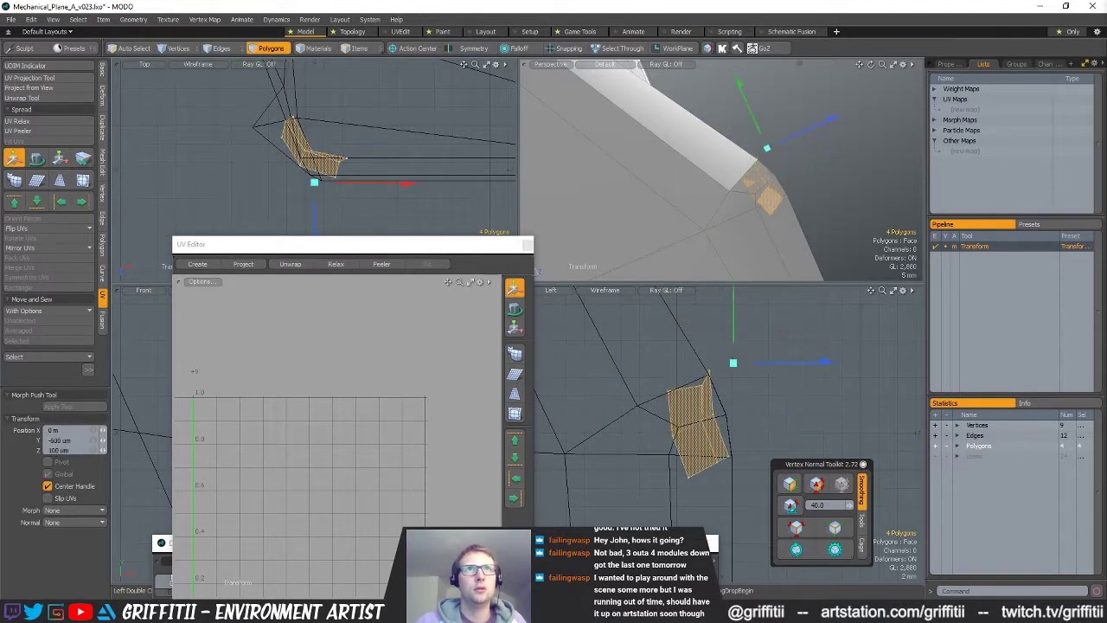
- Align the corner piece's two outer vertices with the body's bevel outline in the left view
key("space")
key("1")
mouse_move(721, 411)
right_mouse_down()
mouse_move(692, 460)
mouse_move(745, 433)
right_mouse_up()
key("w")
left_click_drag(735, 449, 746, 445)
key("space")
mouse_move(731, 446)
right_mouse_down()
mouse_move(742, 502)
mouse_move(754, 476)
right_mouse_up()
key("w")
left_click_drag(775, 441, 777, 441)
key("space")
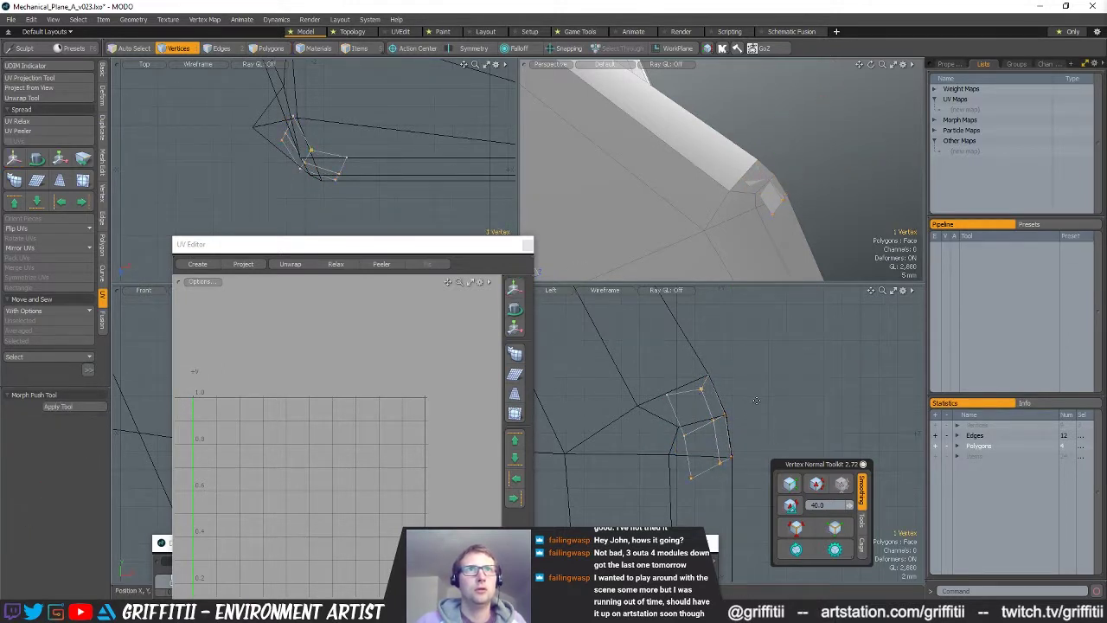
- Adjust the corner piece's upper middle and upper inner vertices to line up with the bevel's upper edge in the left view
key("w")
left_click_drag(757, 401, 749, 389)
key("space")
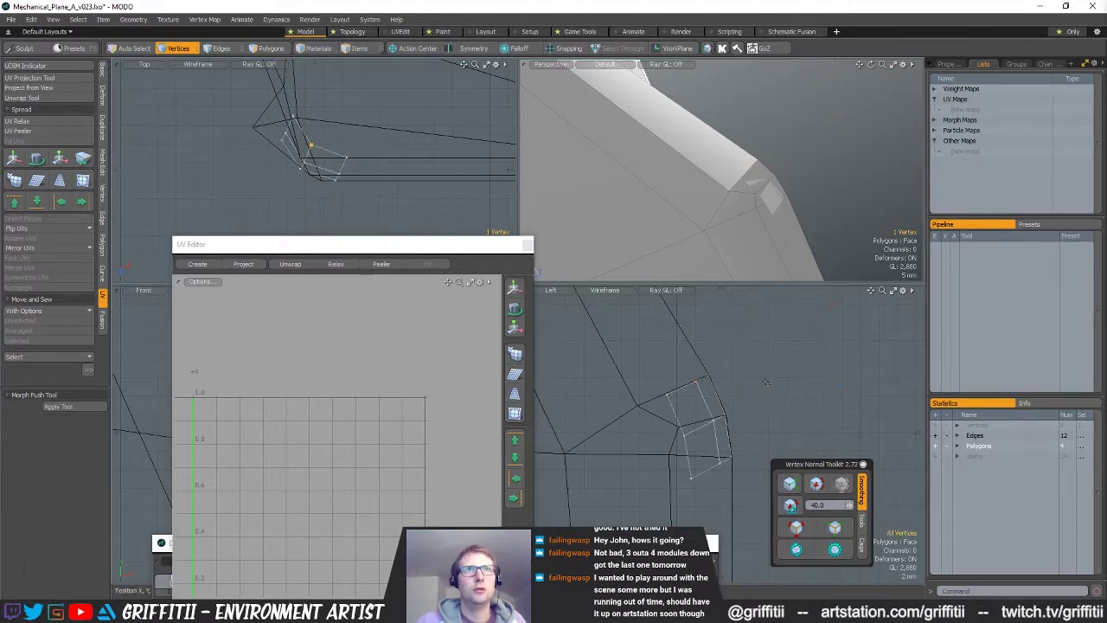
right_click_drag(660, 410, 677, 385)
key("w")
key("space")
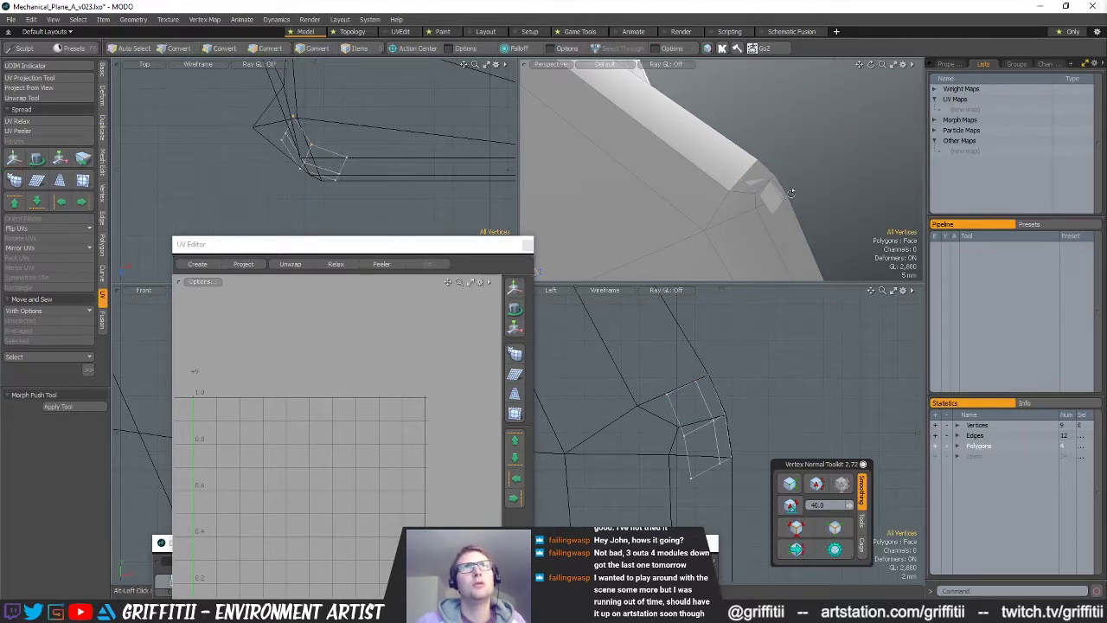
- Select the whole corner piece and close the UV editor to expose the front view
left_click_drag(791, 193, 795, 196, "alt")
key("3")
double_click(750, 206)
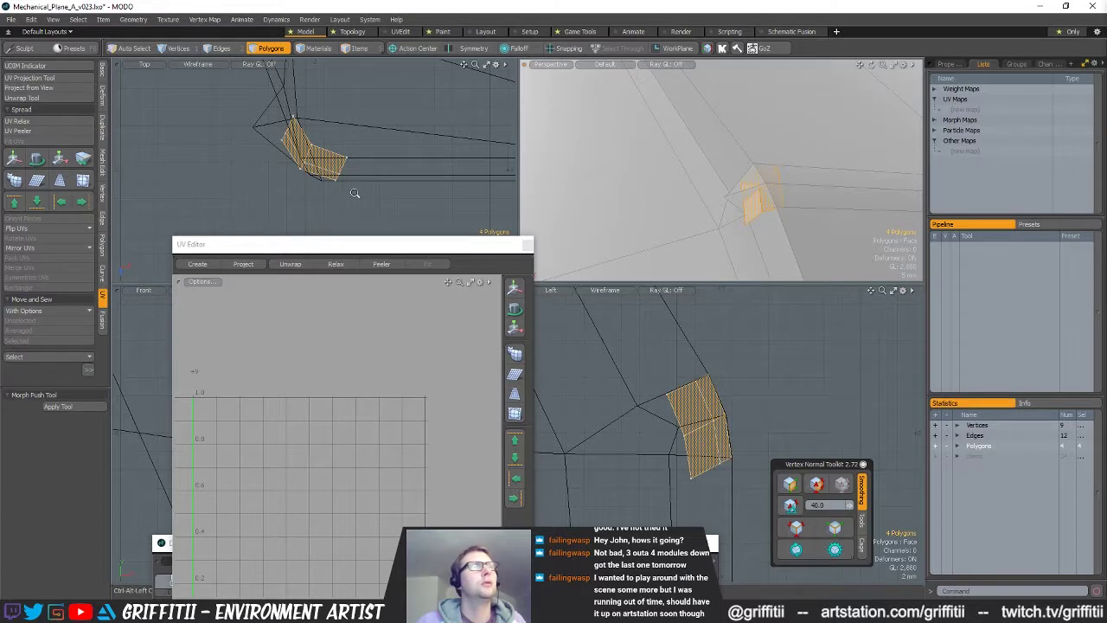
left_click_drag(354, 192, 334, 248, "ctrl+alt")
left_click(529, 247)
left_click_drag(343, 438, 396, 419, "ctrl+alt")
key("1")
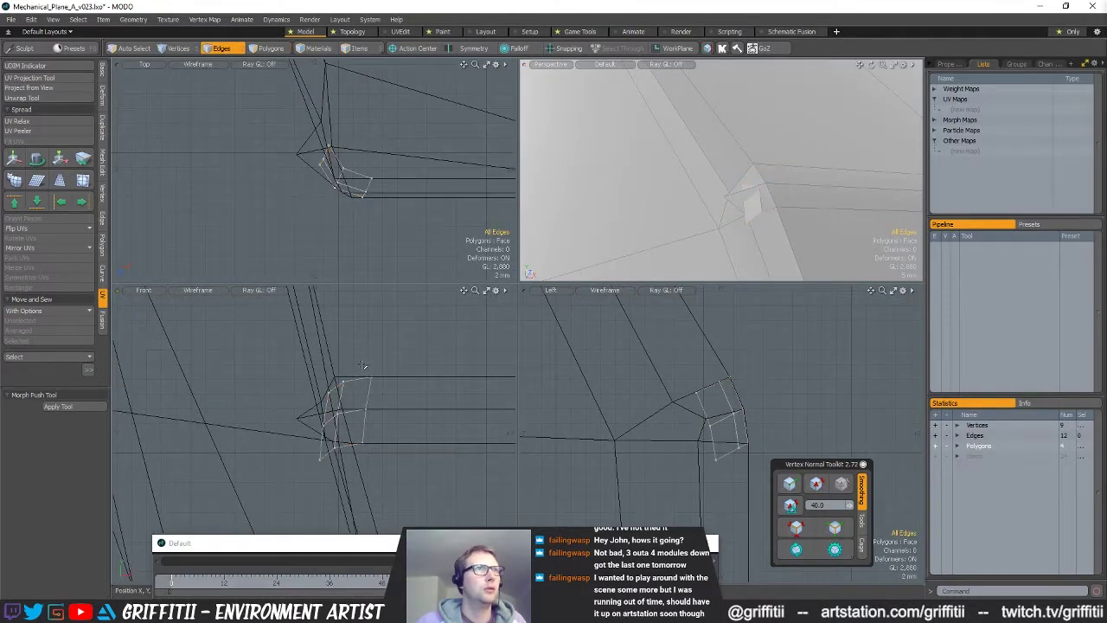
right_click_drag(356, 394, 429, 446)
key("e")
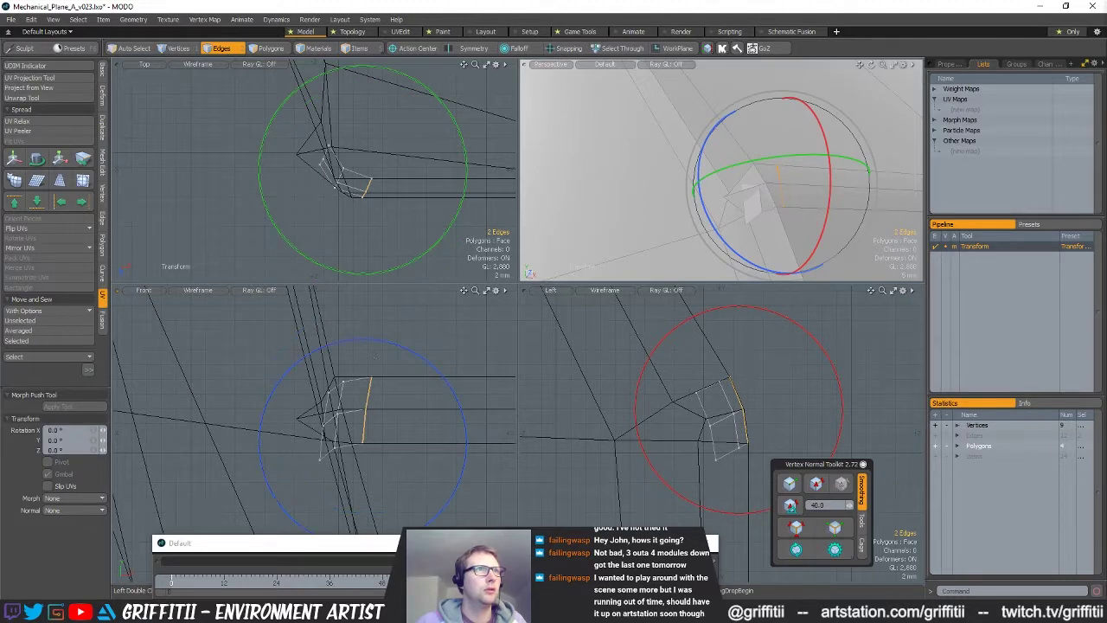
key("ctrl+z")
- Rotate the corner piece about 17.3° around Z in the front view, pivoting at its lower outer vertex
key("3")
mouse_move(380, 366)
right_mouse_down()
mouse_move(353, 495)
mouse_move(379, 484)
right_mouse_up()
key("e")
left_click(363, 442)
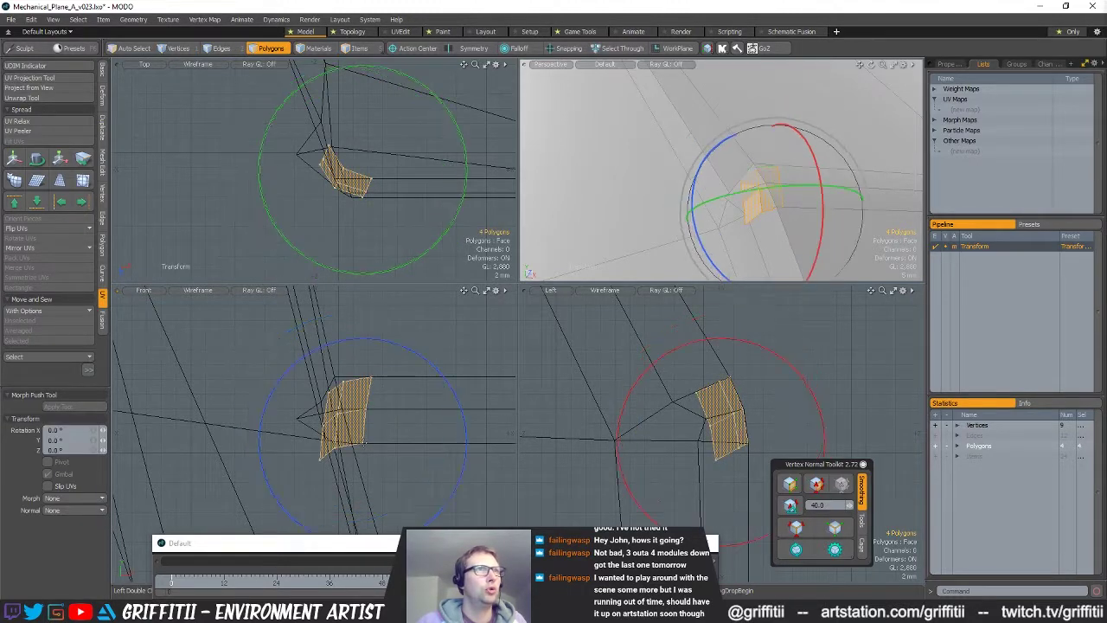
left_click_drag(364, 344, 350, 340)
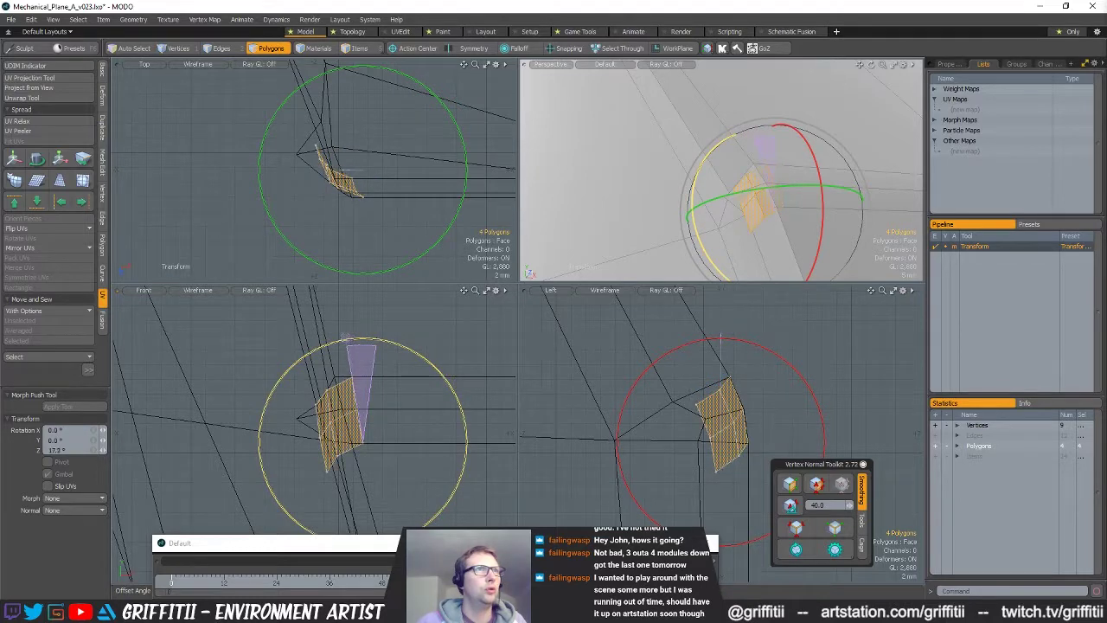
key("space")
- Make the body mesh active, enable snapping, and move its inner bevel corner vertex onto the corner piece
left_click(395, 346)
mouse_move(739, 157)
left_mouse_down("alt")
mouse_move(793, 173)
mouse_move(726, 170)
mouse_move(789, 171)
mouse_move(904, 200)
mouse_move(742, 172)
left_mouse_up("alt")
key("5")
left_click(742, 172)
key("1")
key("w")
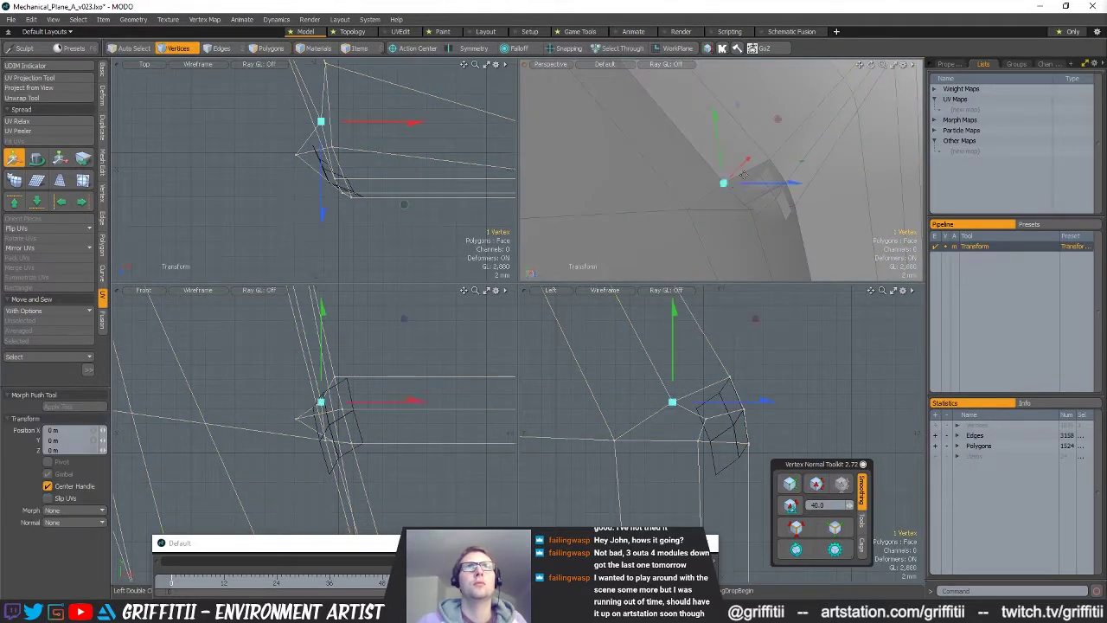
key("x")
left_click_drag(730, 186, 849, 287)
key("q")
- Snap the body's remaining bevel vertices around the corner to the matching corner piece vertices
left_click(734, 208)
key("w")
key("q")
left_click(761, 224)
key("w")
key("q")
left_click_drag(787, 216, 813, 169, "alt")
left_click(719, 160)
key("w")
key("q")
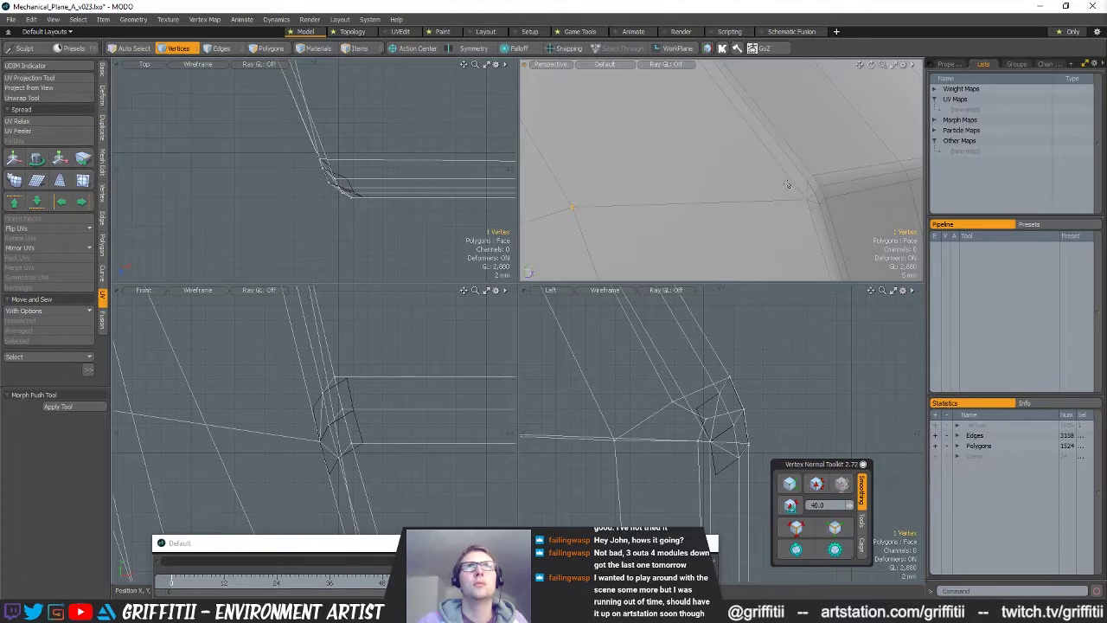
- Cut two new edges with Edge Slice from the end-face vertex to the bevel edges on either side of the corner
key("alt+c")
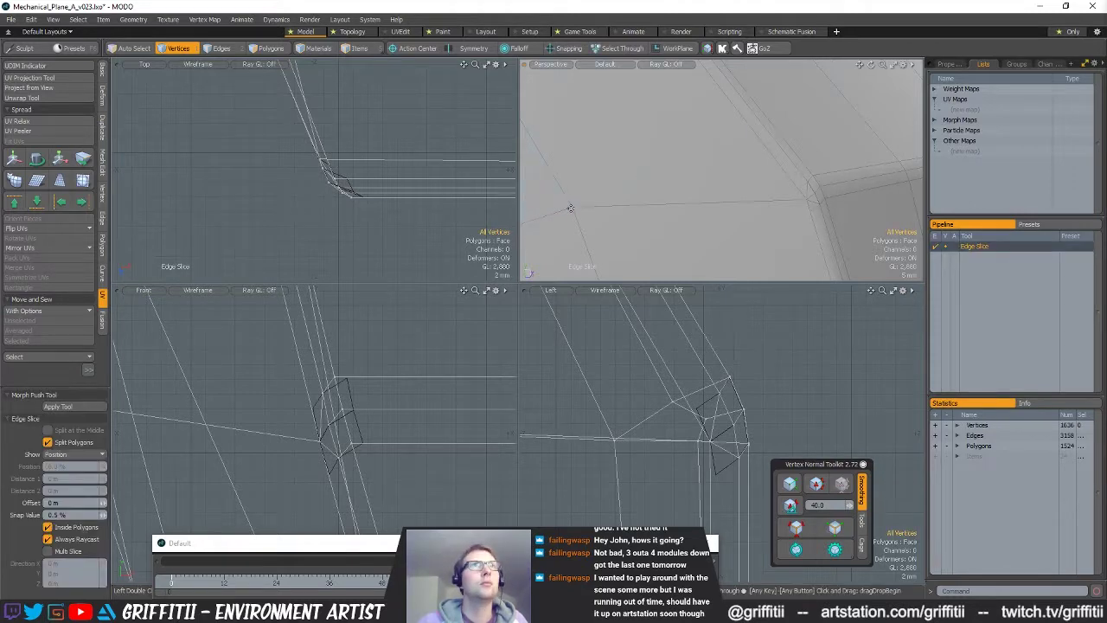
key("q")
key("alt+c")
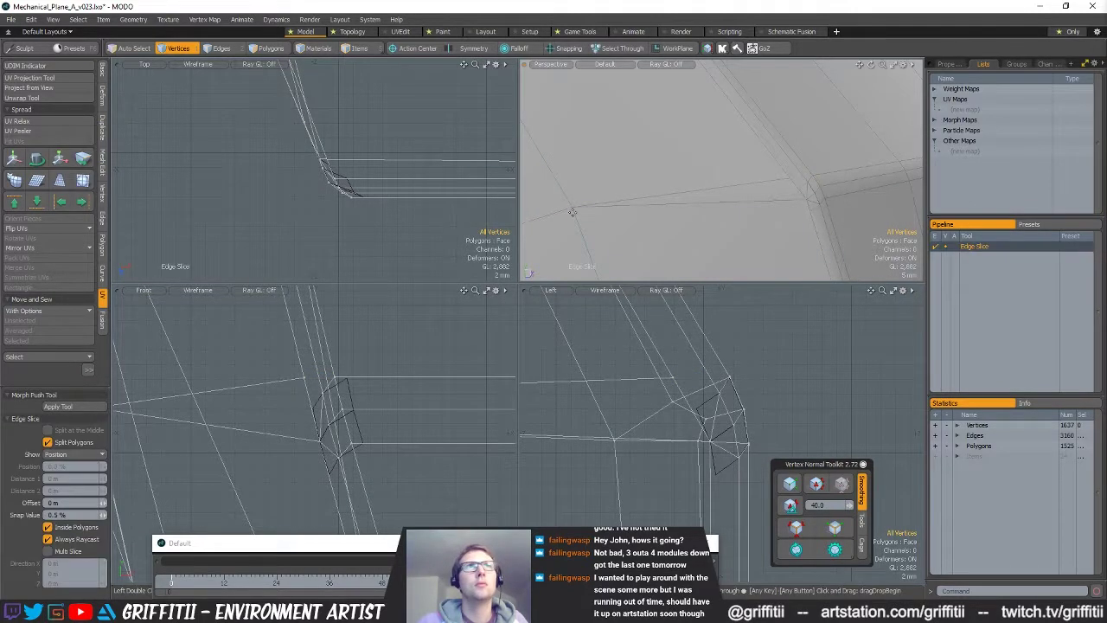
left_click(812, 224)
key("q")
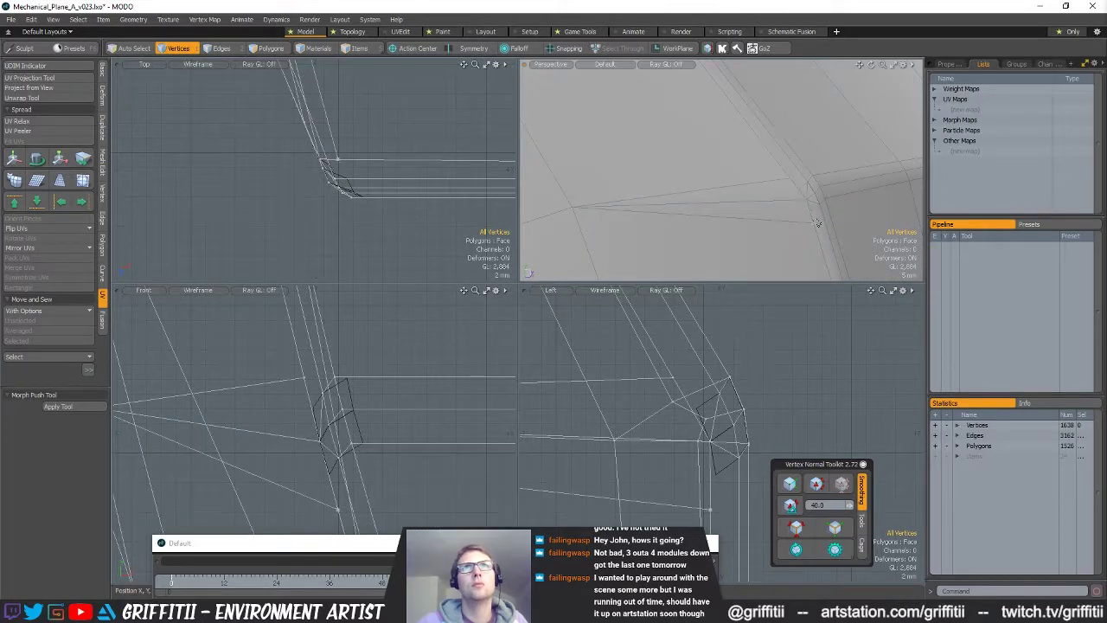
- Snap the two newly cut bevel vertices onto the inner vertices of the corner piece
key("w")
left_click_drag(816, 223, 761, 200)
key("x")
key("q")
left_click(790, 181)
key("w")
key("q")
- Delete the three body polygons lying under the corner piece, leaving the bevel strips in place
key("3")
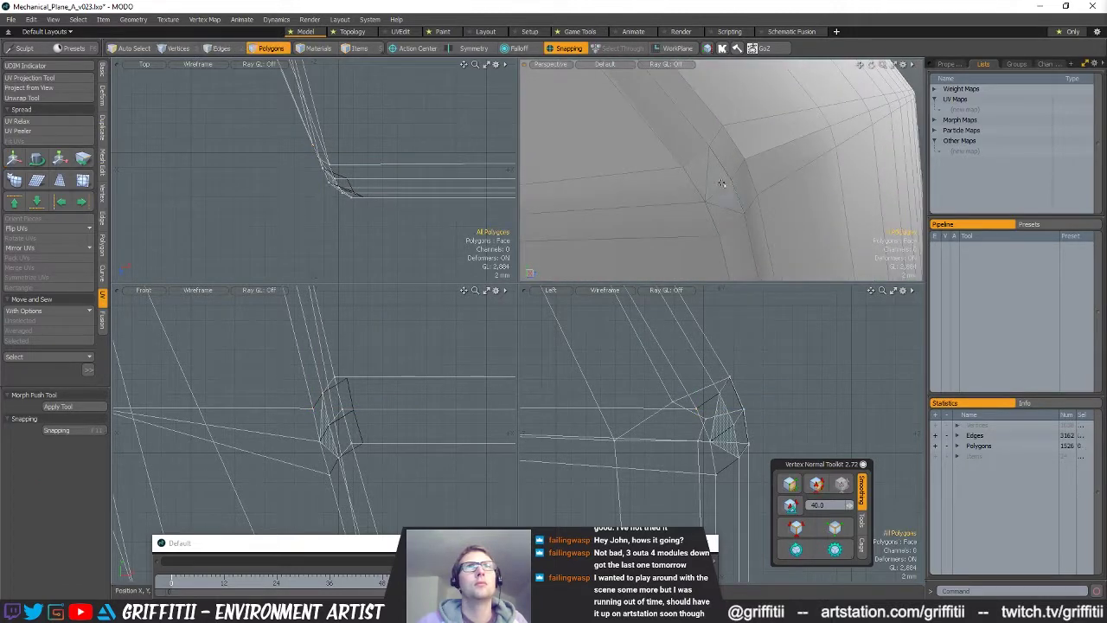
left_click_drag(721, 197, 722, 213)
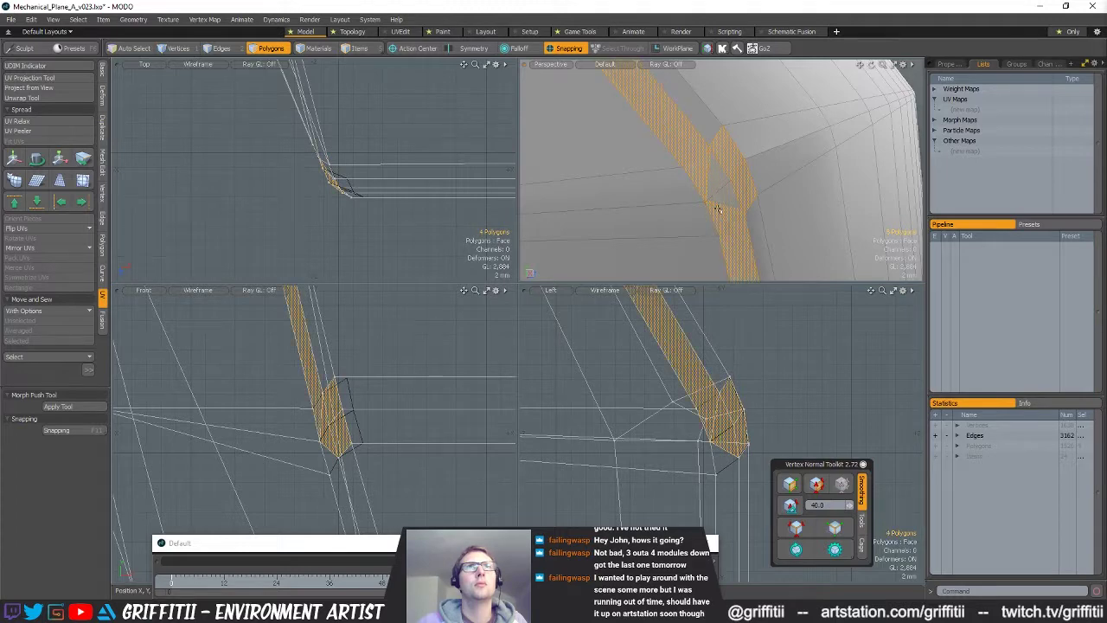
left_click(682, 130, "ctrl")
left_click(758, 258, "ctrl")
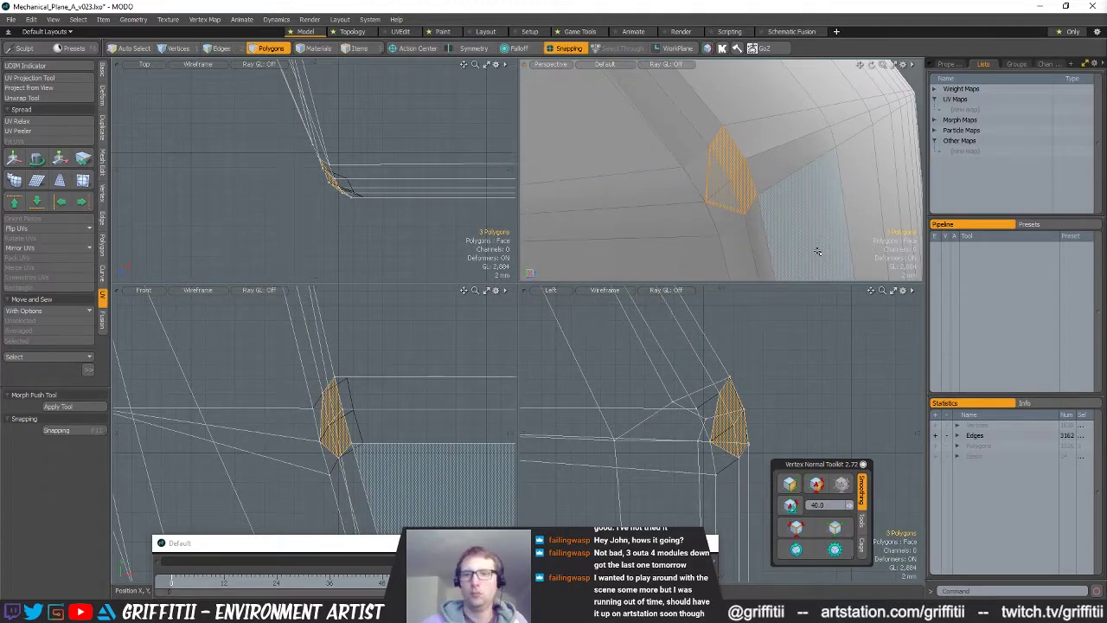
key("Delete")
- Turn snapping off and use Edge Slice between the vertices bordering the open corner to trim the bevel strips
left_click_drag(818, 251, 783, 244, "alt")
key("x")
key("c")
left_click_drag(694, 137, 687, 153)
key("space")
key("c")
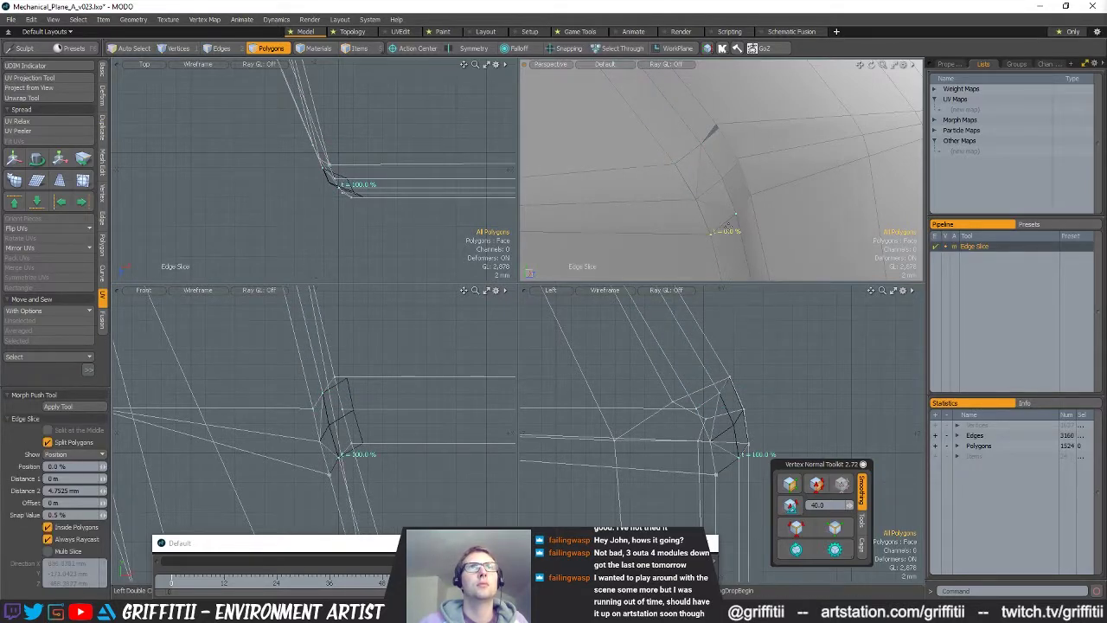
key("space")
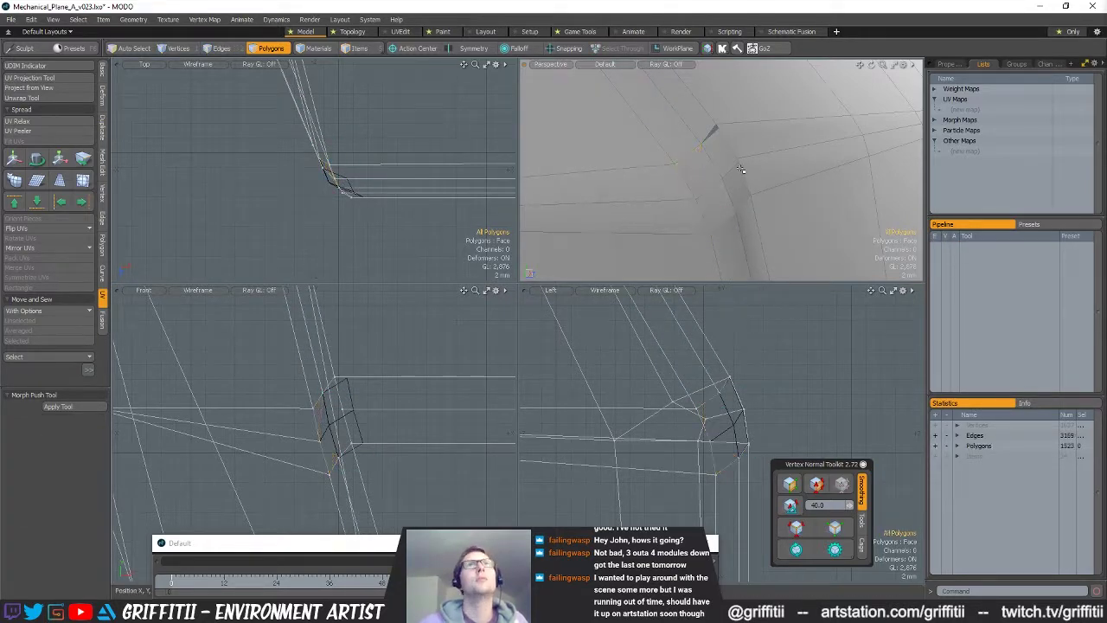
left_click_drag(715, 119, 723, 130, "alt")
key("5")
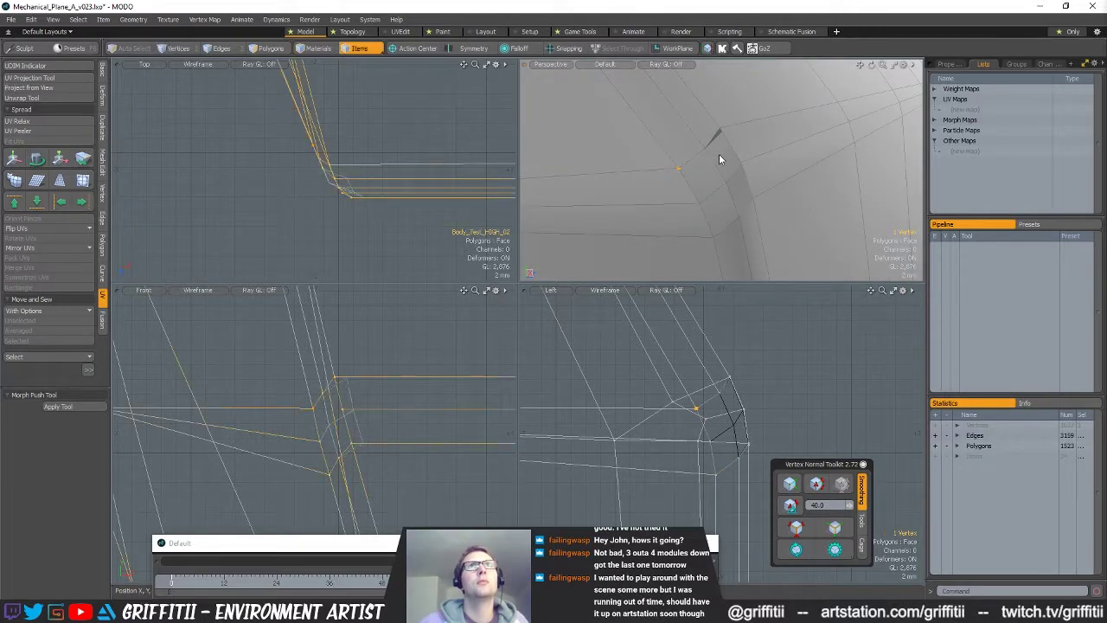
left_click(721, 161)
key("1")
mouse_move(723, 106)
right_mouse_down()
mouse_move(779, 138)
mouse_move(750, 107)
right_mouse_up()
key("w")
left_click_drag(770, 189, 634, 123, "alt")
key("space")
- Snap the body's upper outer bevel vertex to the corner piece to close the sliver gap
key("5")
key("1")
left_click(680, 112)
key("5")
left_click(680, 122)
key("1")
left_click(672, 118)
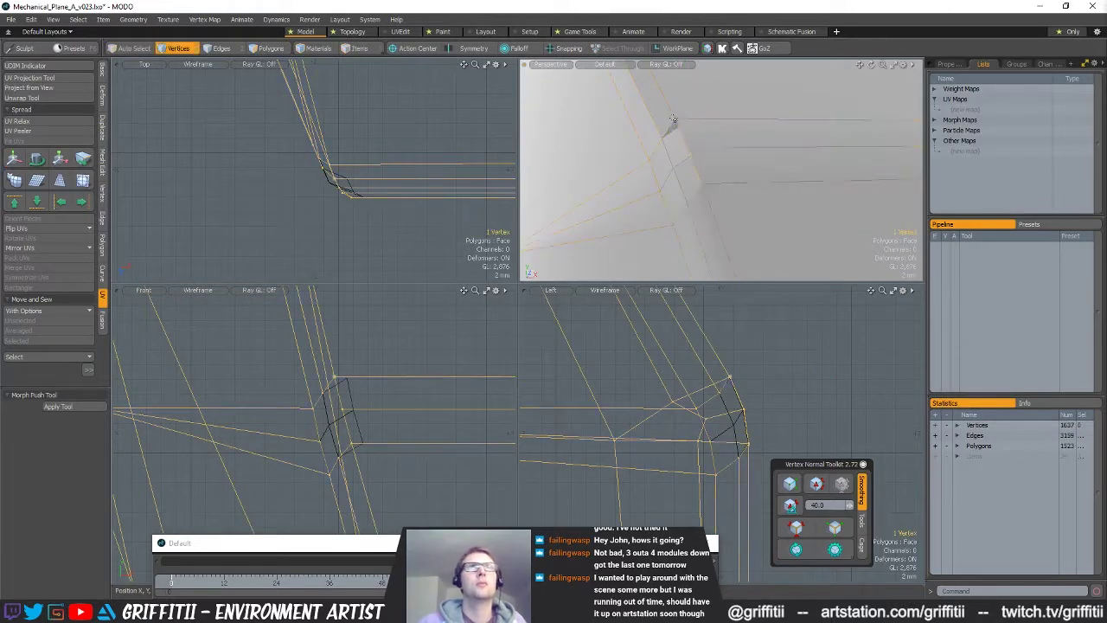
key("w")
key("x")
left_click_drag(679, 127, 692, 126)
key("space")
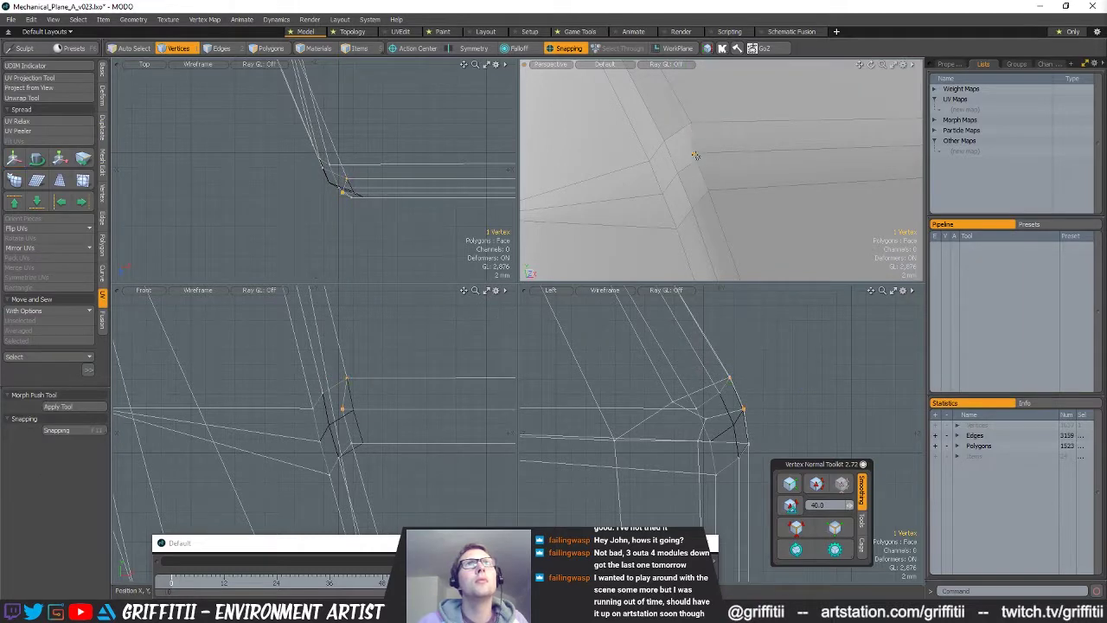
- Snap the body's middle and lower outer vertices to the corner piece's outer edge
key("w")
left_click_drag(694, 156, 721, 188)
key("x")
key("space")
left_click(708, 192)
key("w")
key("space")
- Cut the corner piece's polygons from their own mesh and paste them into the body mesh
scroll(660, 185, "down", 3)
left_click_drag(808, 185, 761, 168, "alt")
key("space")
key("space")
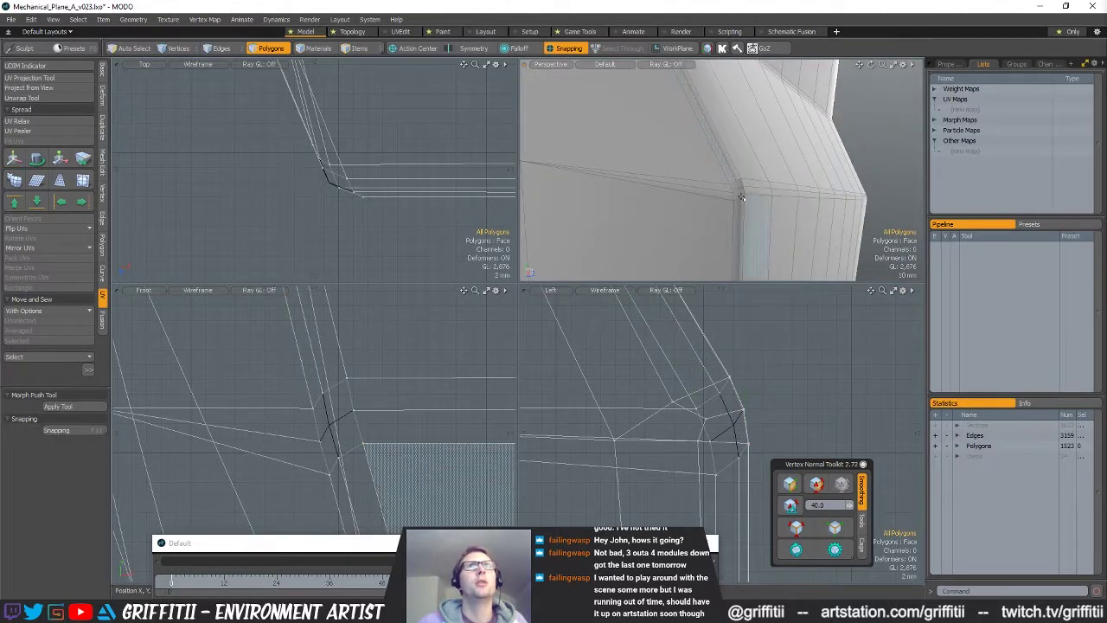
key("5")
left_click(740, 187)
key("3")
key("ctrl+x")
key("5")
left_click(775, 176)
key("3")
key("ctrl+v")
left_click_drag(735, 190, 729, 205, "alt")
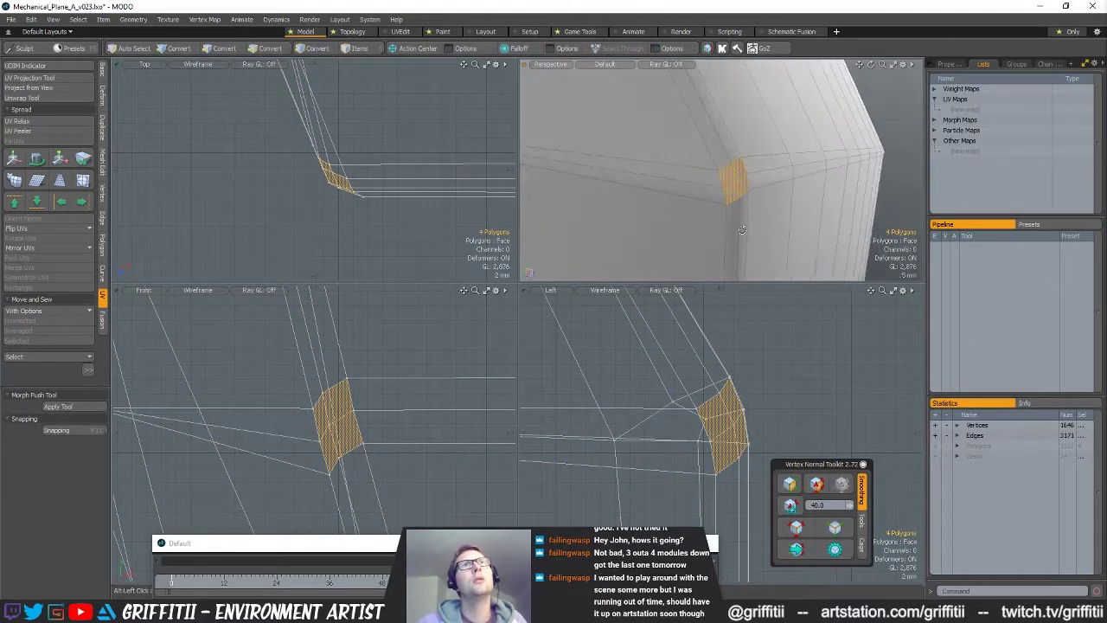
- Select the entire body surface and weld its coincident vertices with the Merge Tool
double_click(705, 163, "shift")
left_click(103, 194)
left_click(45, 130)
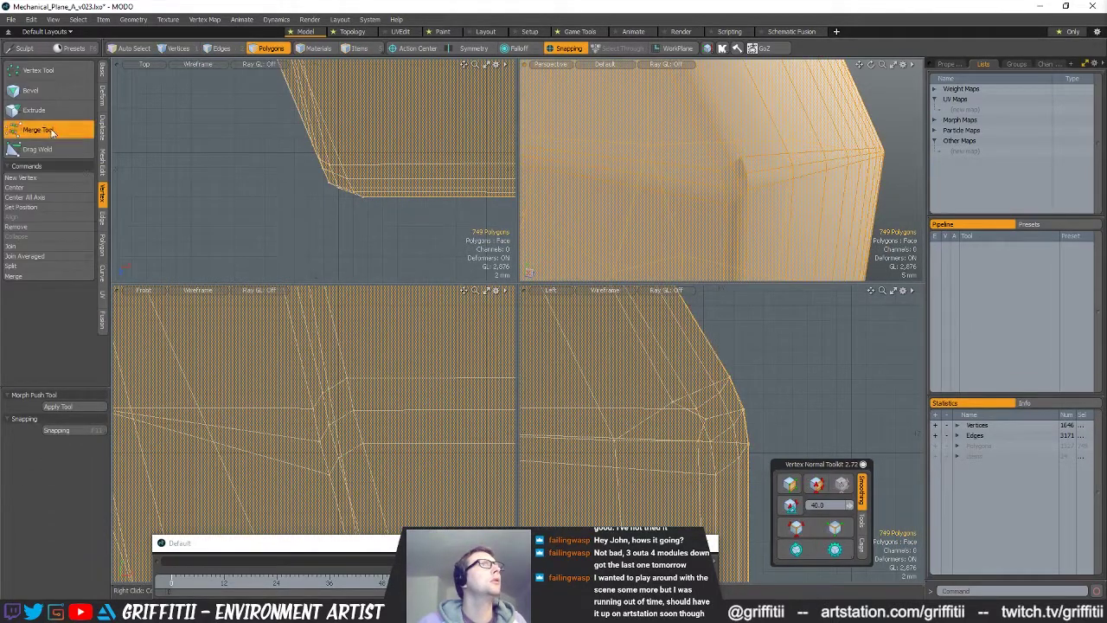
left_click(826, 181)
key("space")
- Turn snapping off and reposition the two inner edges of the merged corner in the left view
scroll(847, 173, "down", 2)
left_click(907, 140)
left_click_drag(906, 140, 779, 208, "alt")
scroll(848, 154, "down", 6)
left_click_drag(779, 208, 718, 147, "alt")
left_click_drag(718, 147, 683, 227, "alt")
left_click_drag(683, 227, 675, 201, "ctrl+alt")
key("1")
left_click(641, 211, "ctrl")
scroll(782, 389, "down", 2)
key("w")
left_click(782, 396)
key("ctrl+z")
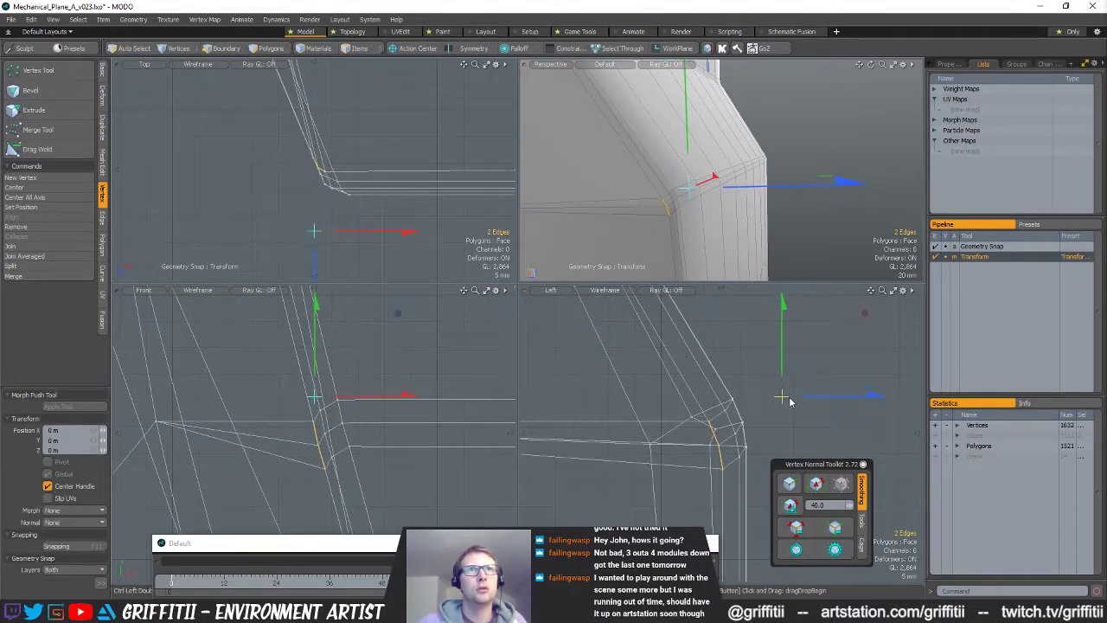
key("x")
left_click_drag(782, 398, 796, 370)
key("space")
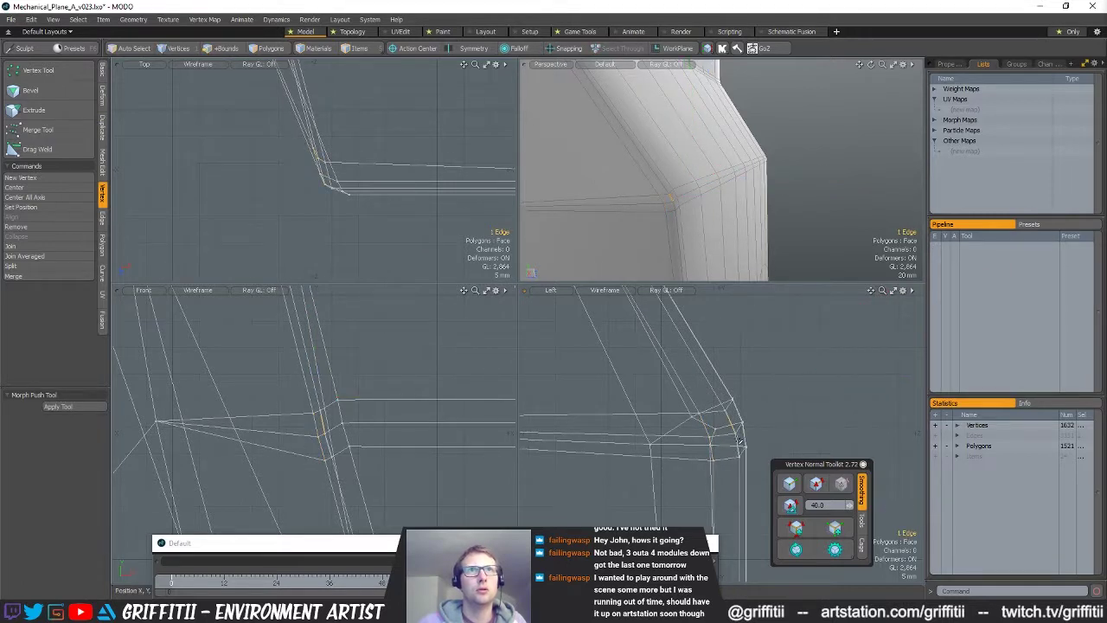
- Move the corner's two middle edges 1.4 mm in Y and -600 um in Z
key("2")
key("w")
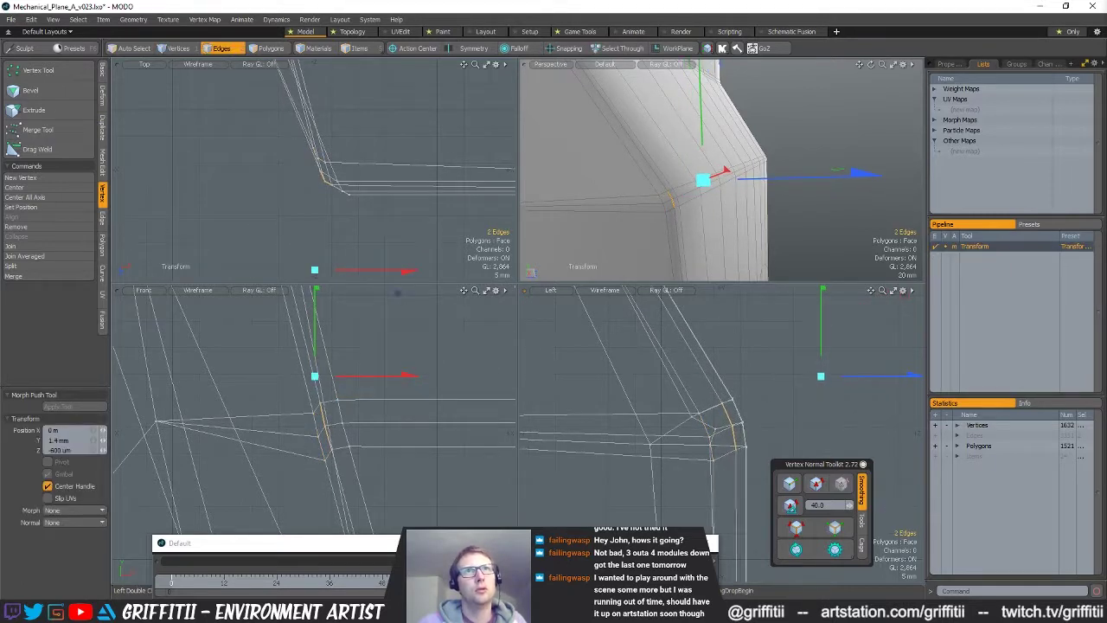
key("space")
- Move the corner's two inner edges 800 um in Y and 1.6 mm in Z
left_click_drag(726, 232, 670, 201, "alt")
left_click_drag(670, 201, 688, 200, "ctrl+alt")
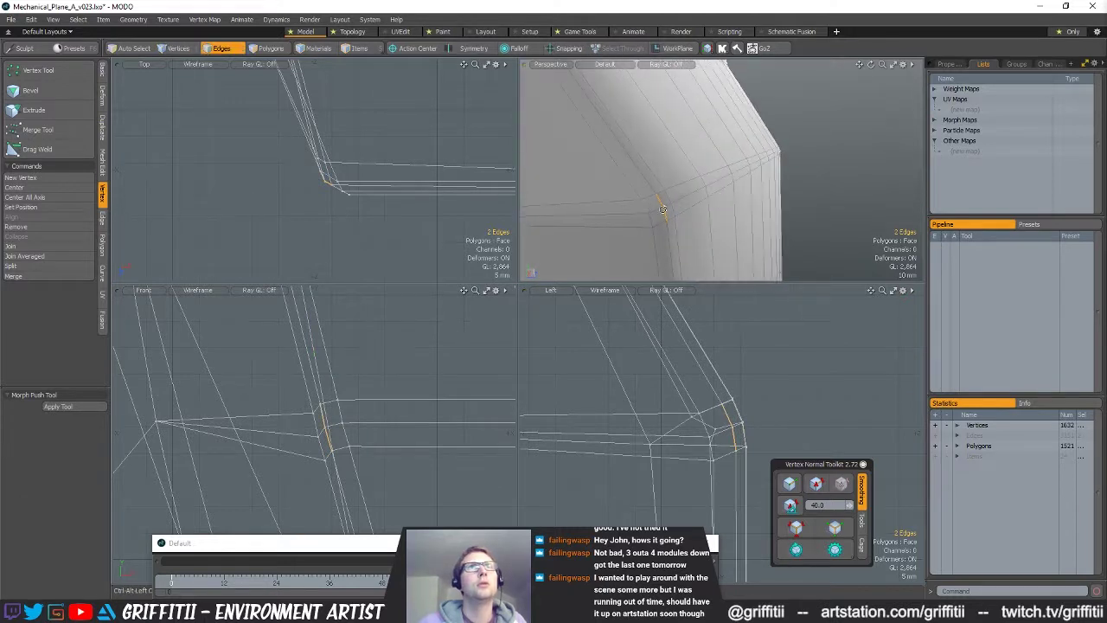
key("w")
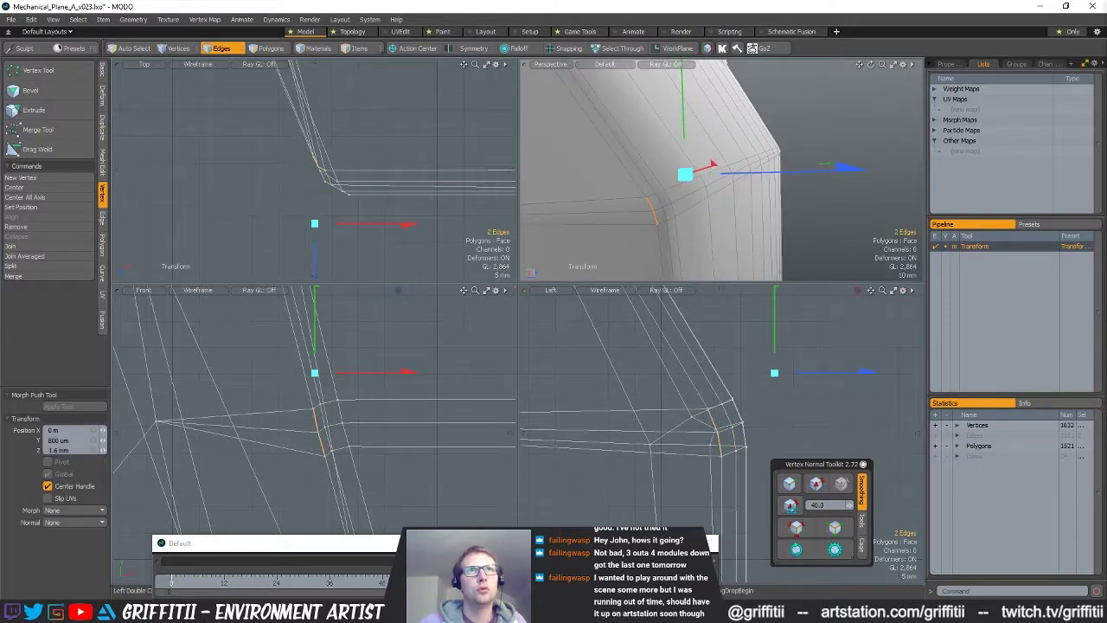
- Delete the old polygons around the corners on the opposite side of the body's end face
key("q")
left_click_drag(732, 166, 700, 194, "ctrl+alt")
key("3")
mouse_move(700, 195)
left_mouse_down("alt")
mouse_move(912, 228)
mouse_move(895, 227)
left_mouse_up("alt")
mouse_move(781, 192)
left_mouse_down()
mouse_move(753, 193)
mouse_move(763, 203)
mouse_move(913, 201)
mouse_move(543, 203)
mouse_move(538, 213)
left_mouse_up()
key("Delete")
left_click(778, 200)
key("Delete")
- Select the 16 polygons around the rebuilt corners and mirror them across the X axis at the body's centre
left_click_drag(784, 195, 729, 211, "alt")
scroll(729, 211, "up", 3)
left_click(741, 171)
mouse_move(743, 171)
left_mouse_down()
mouse_move(754, 176)
mouse_move(749, 198)
left_mouse_up()
left_click(762, 199, "shift")
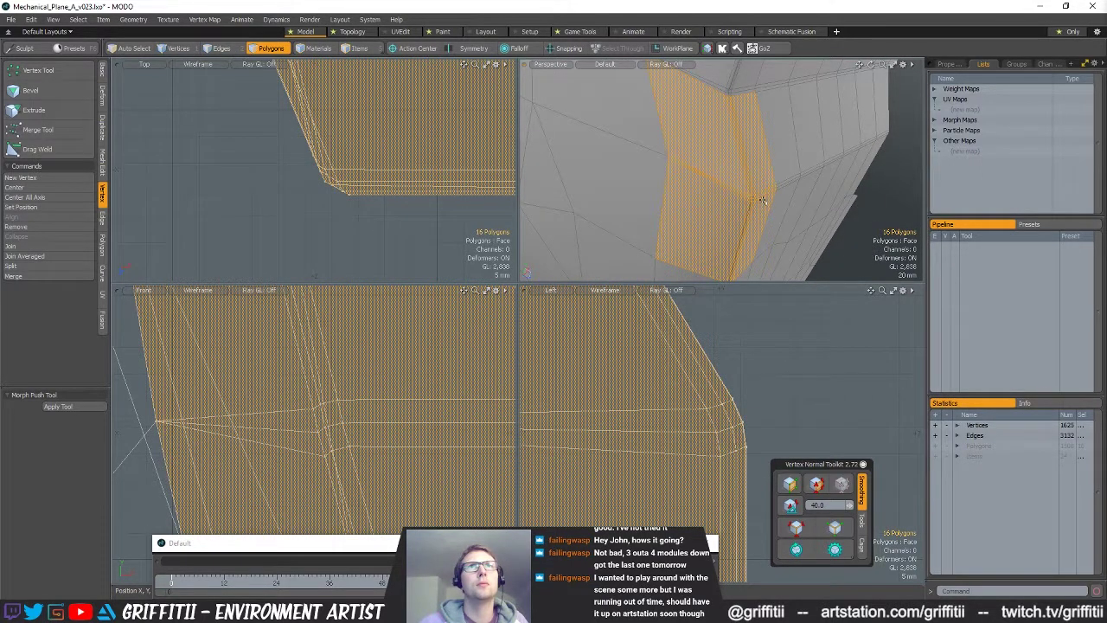
key("shift+v")
left_click_drag(377, 375, 281, 376, "ctrl+alt")
key("x")
left_click_drag(450, 216, 344, 219, "alt")
left_click(347, 223)
key("ctrl+z")
left_click(347, 222)
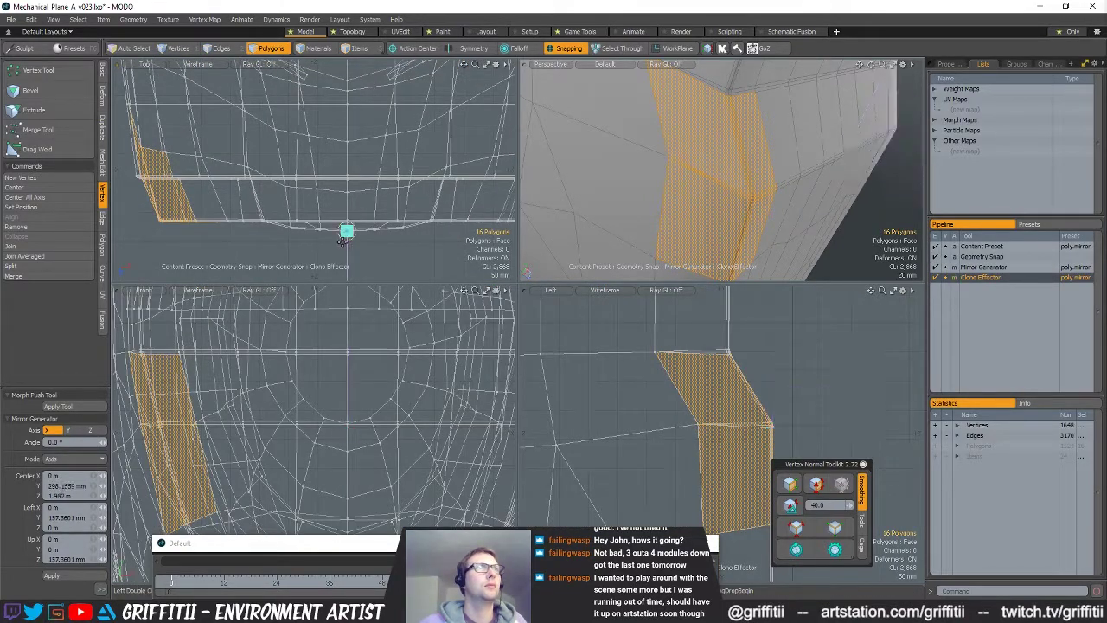
key("q")
- Select the connected body surface and weld the mirrored corner piece to it by merging coincident vertices
left_click_drag(751, 178, 605, 206, "alt")
double_click(833, 148)
left_click_drag(840, 192, 768, 158, "alt")
key("Escape")
- Examine the mirrored corners' smoothing from several angles with subdivision toggled on and off
key("Tab")
left_click_drag(768, 158, 710, 157, "ctrl+alt")
left_click_drag(771, 185, 735, 183, "alt")
left_click_drag(735, 183, 692, 177, "ctrl+alt")
key("Tab")
left_click_drag(754, 182, 705, 194, "ctrl+alt")
key("Tab")
left_click_drag(779, 197, 800, 184, "alt")
left_click_drag(800, 185, 735, 167, "alt")
mouse_move(736, 167)
left_mouse_down("ctrl+alt")
mouse_move(821, 161)
mouse_move(781, 176)
mouse_move(794, 175)
mouse_move(749, 164)
left_mouse_up("ctrl+alt")
key("Tab")
left_click_drag(680, 156, 720, 157, "ctrl+alt")
- Triangulate the two side polygons directly above and below the rebuilt step corners
key("1")
left_click(702, 147)
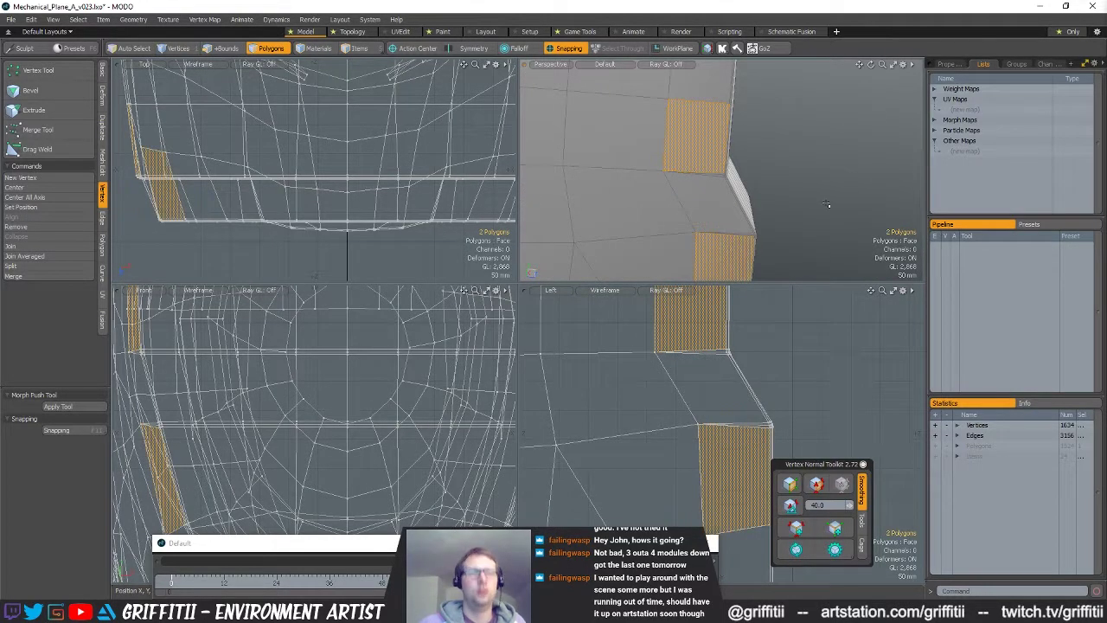
left_click_drag(808, 209, 817, 158, "alt+shift")
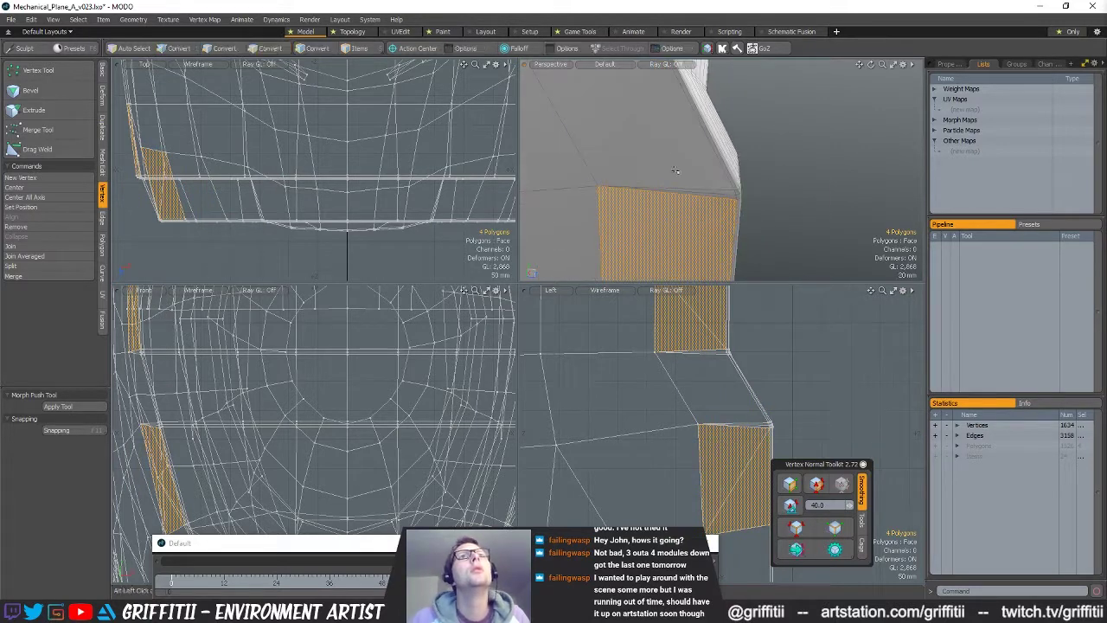
key("2")
left_click(703, 197)
left_click_drag(705, 197, 754, 200, "alt")
left_click_drag(754, 200, 753, 175, "ctrl+alt")
left_click(775, 151)
key("Tab")
key("Tab")
- Edge-slice from the lower step corner's inner vertex to the 50% point of the neighbouring vertical edge
left_click_drag(753, 227, 796, 159, "ctrl+alt")
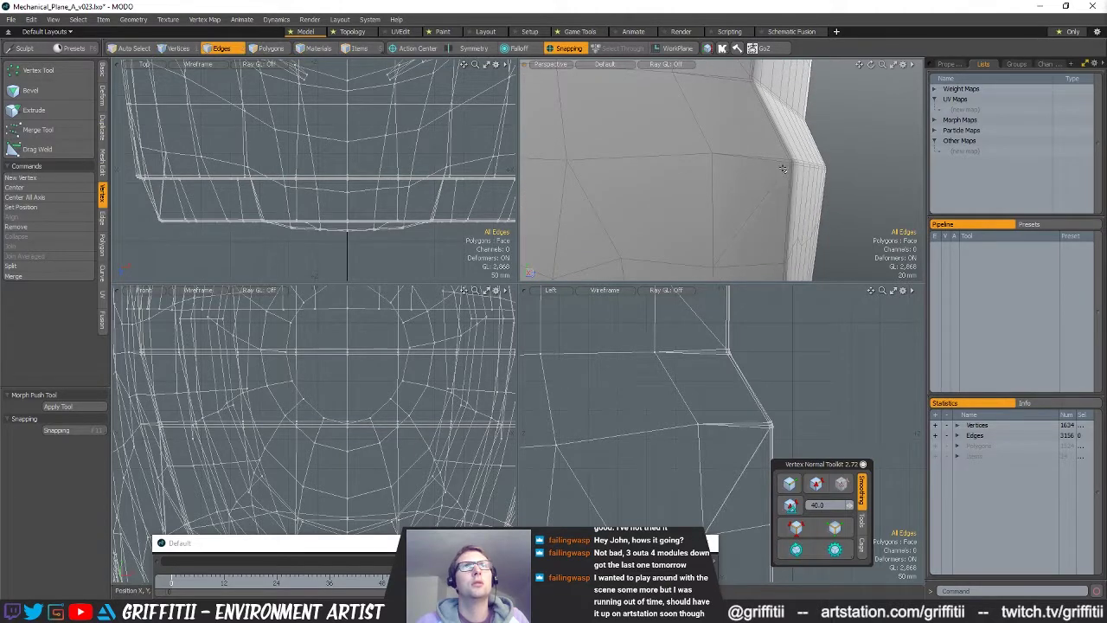
key("alt+c")
left_click(789, 162)
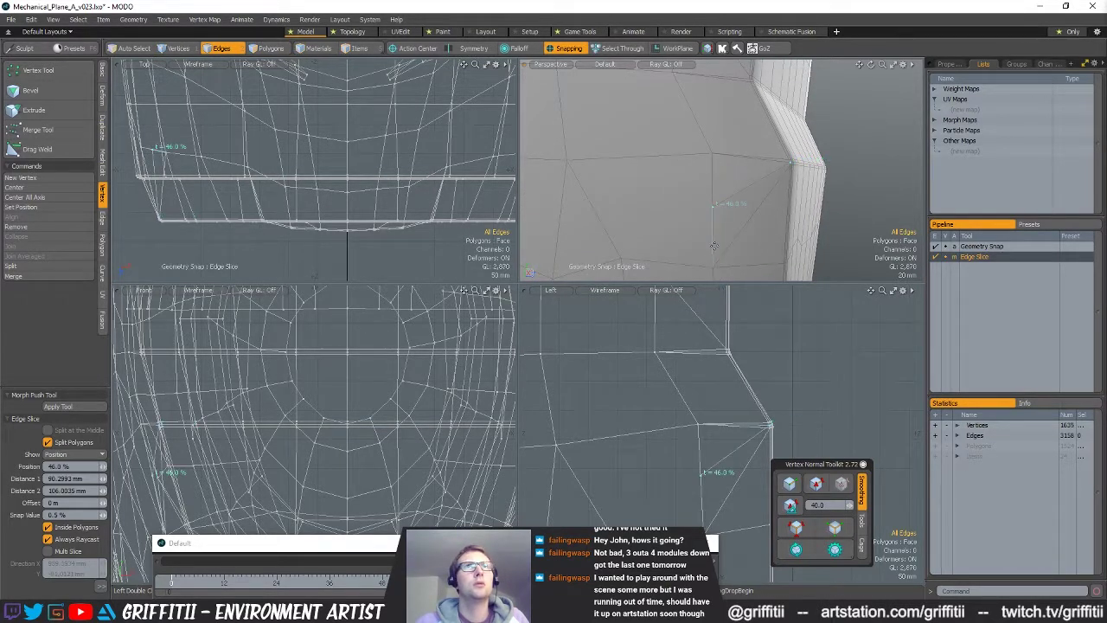
key("Return")
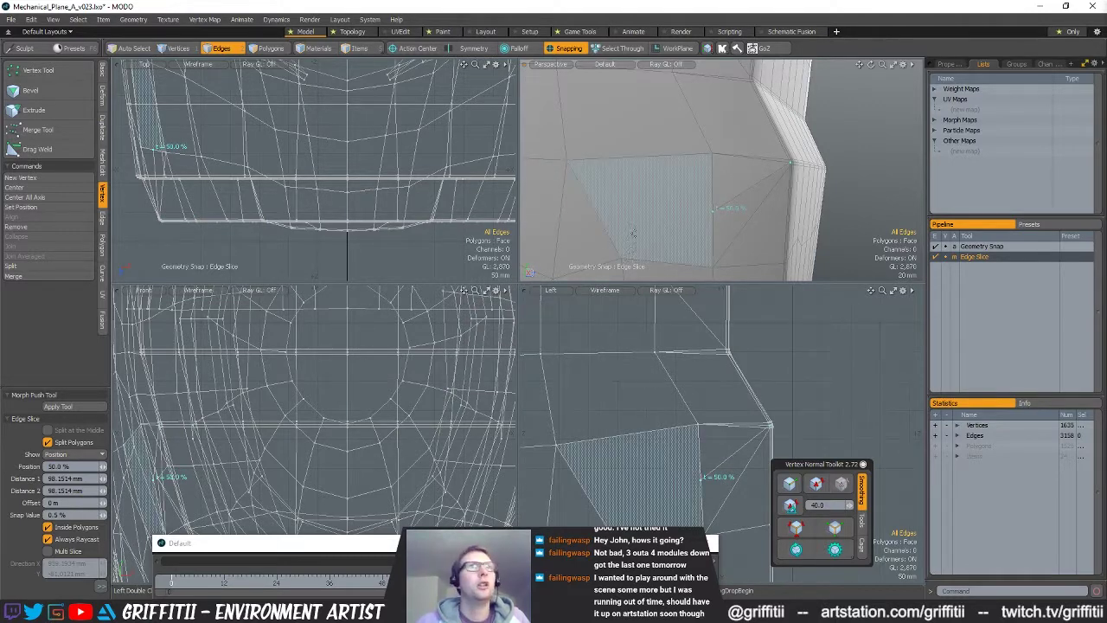
left_click(634, 252)
key("space")
left_click_drag(754, 212, 725, 214, "alt")
key("space")
key("space")
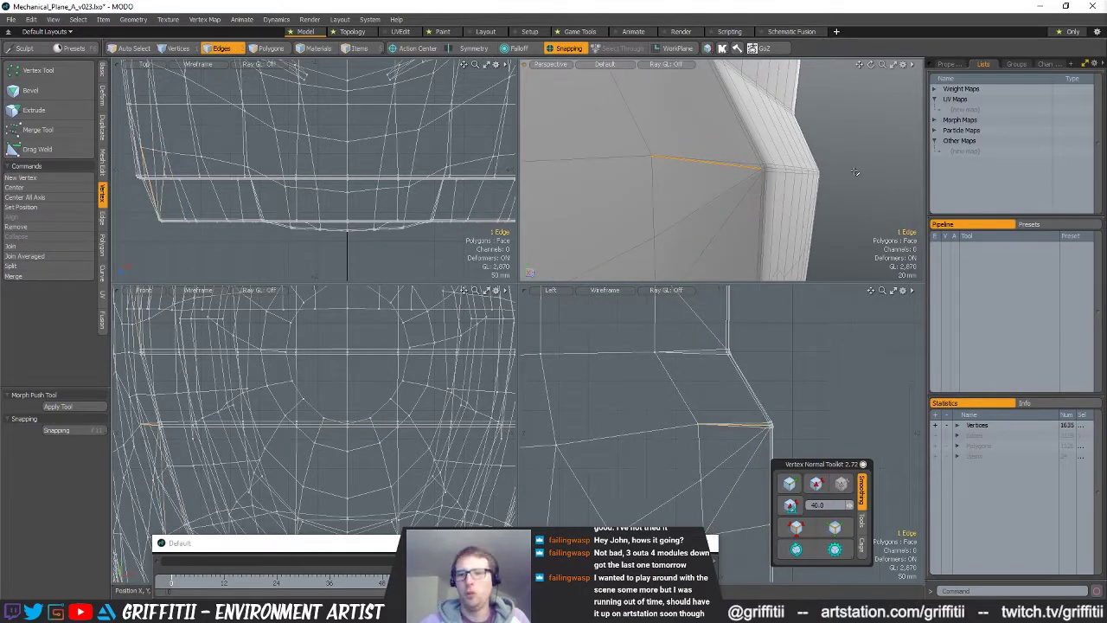
- Examine how the sliced lower corner smooths with subdivision toggled on and off
left_click_drag(834, 170, 753, 210, "ctrl+alt")
key("Tab")
left_click_drag(861, 194, 662, 190, "alt")
key("Tab")
left_click_drag(796, 204, 765, 165, "alt")
key("Tab")
key("Tab")
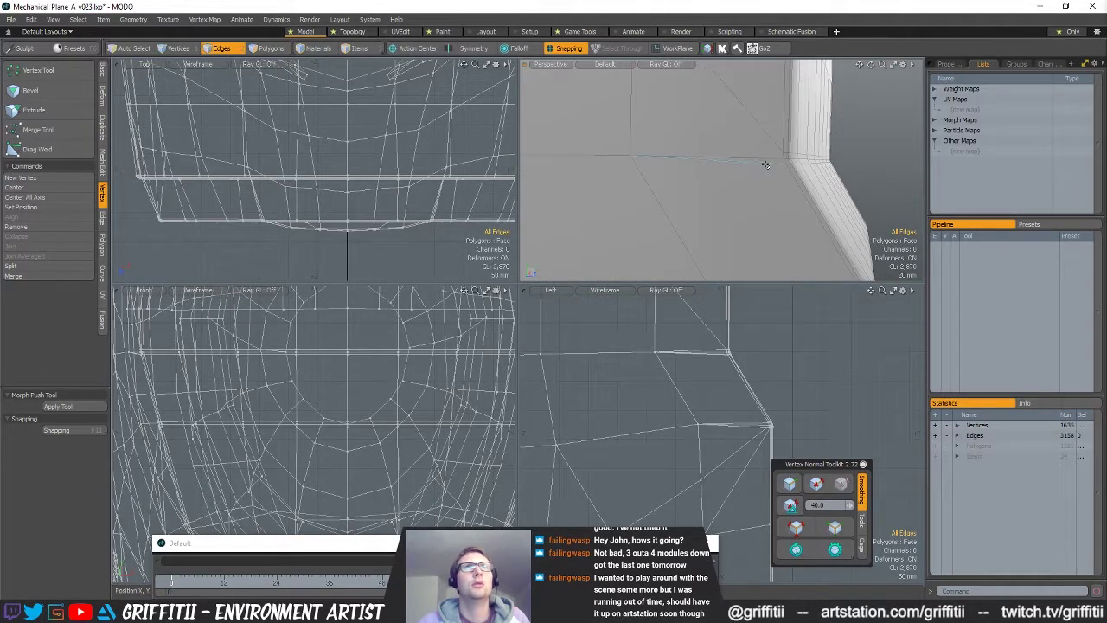
- Edge-slice from the upper step corner's inner vertex to the 50% point of the neighbouring vertical edge, and check its subdivision
left_click_drag(810, 200, 718, 188, "ctrl+alt")
left_click_drag(718, 187, 757, 218, "alt+shift")
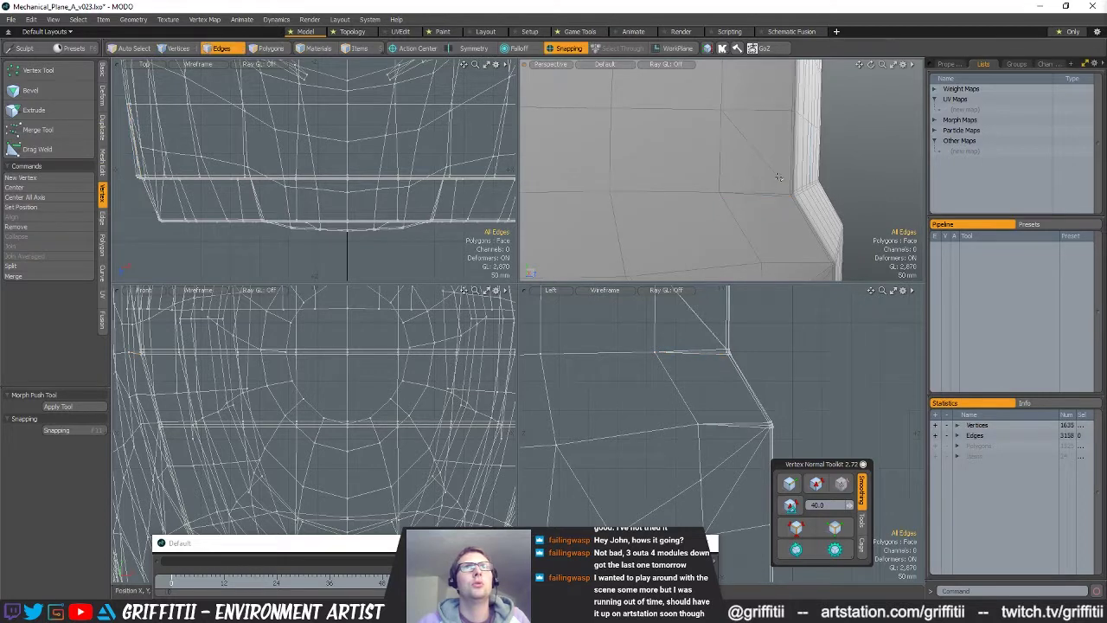
key("alt+c")
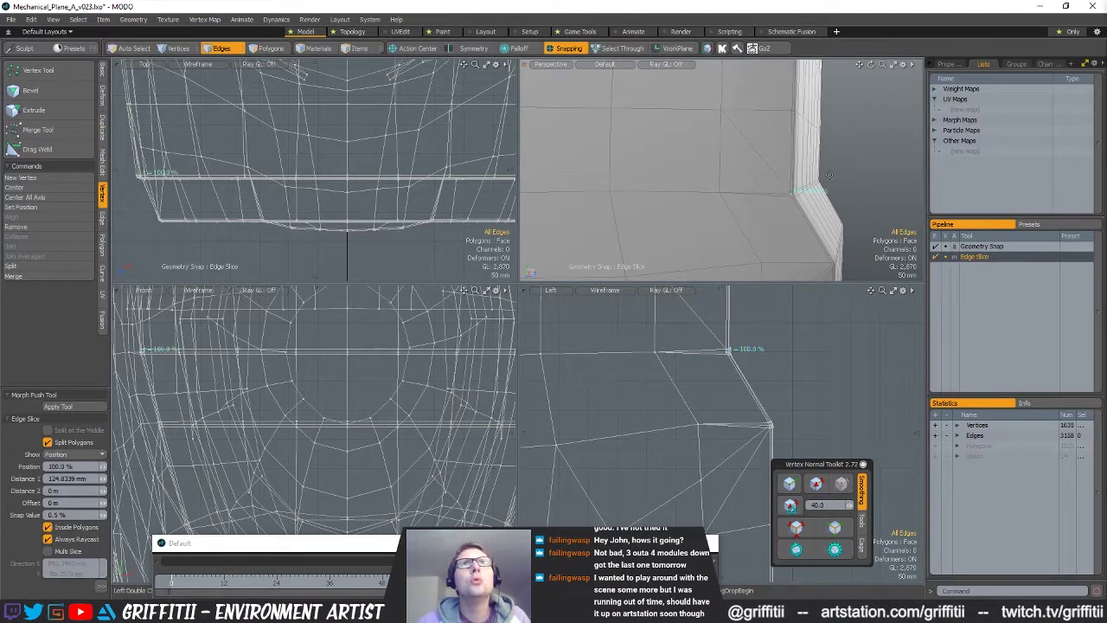
left_click(720, 156)
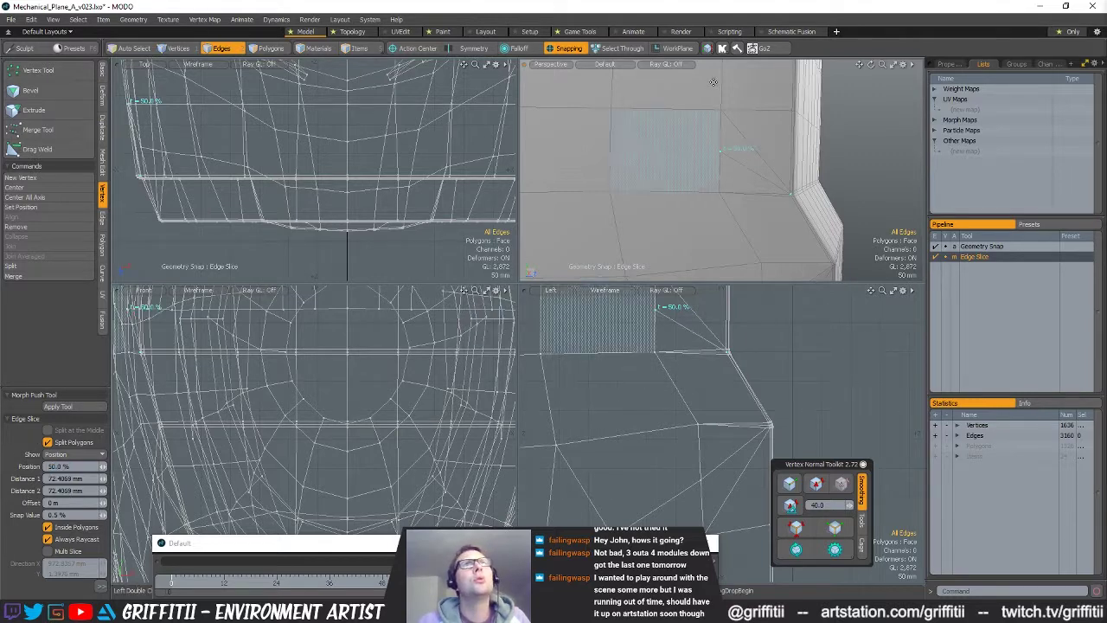
key("space")
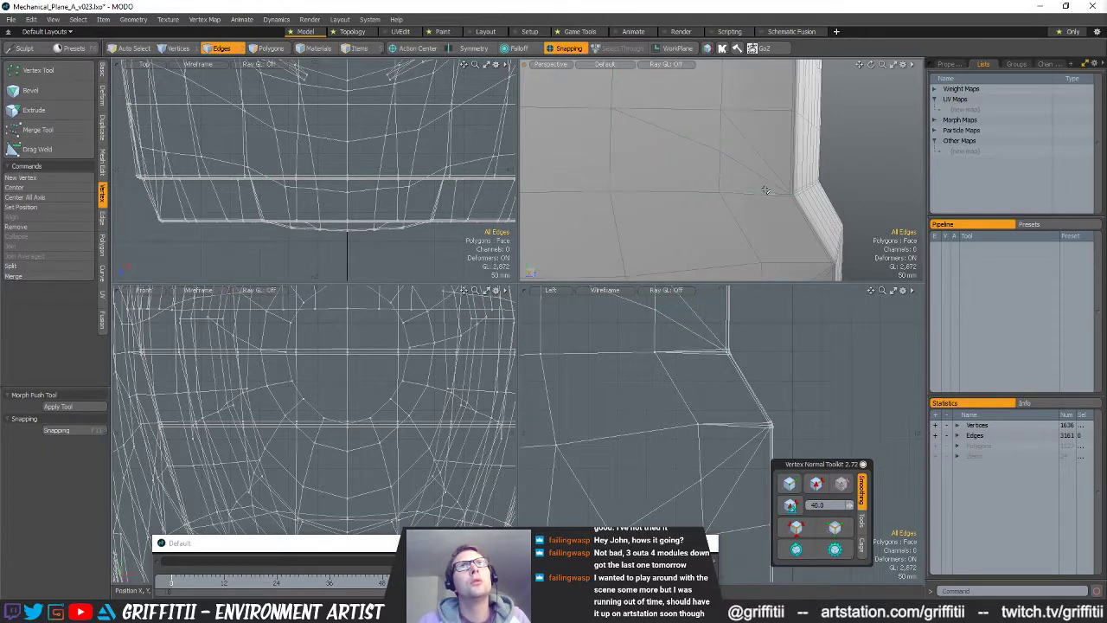
left_click(877, 190)
key("Tab")
left_click_drag(877, 189, 726, 177, "ctrl+alt")
left_click_drag(727, 177, 811, 201, "ctrl+alt")
key("Tab")
- Triangulate the matching two side polygons next to the step corners on the body's opposite side
key("3")
left_click(783, 87)
left_click(784, 216, "shift")
key("shift+t")
- Edge-slice from the opposite side's lower step corner to the neighbouring vertical edge at 50%
left_click_drag(811, 201, 749, 220, "ctrl+alt")
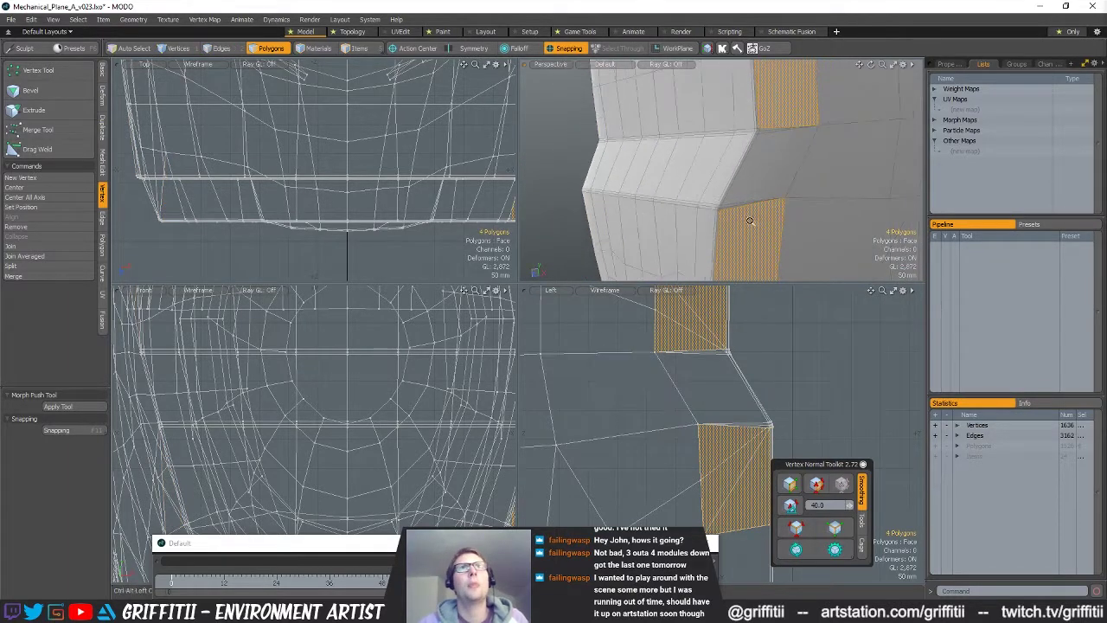
left_click_drag(783, 126, 797, 168, "alt+shift")
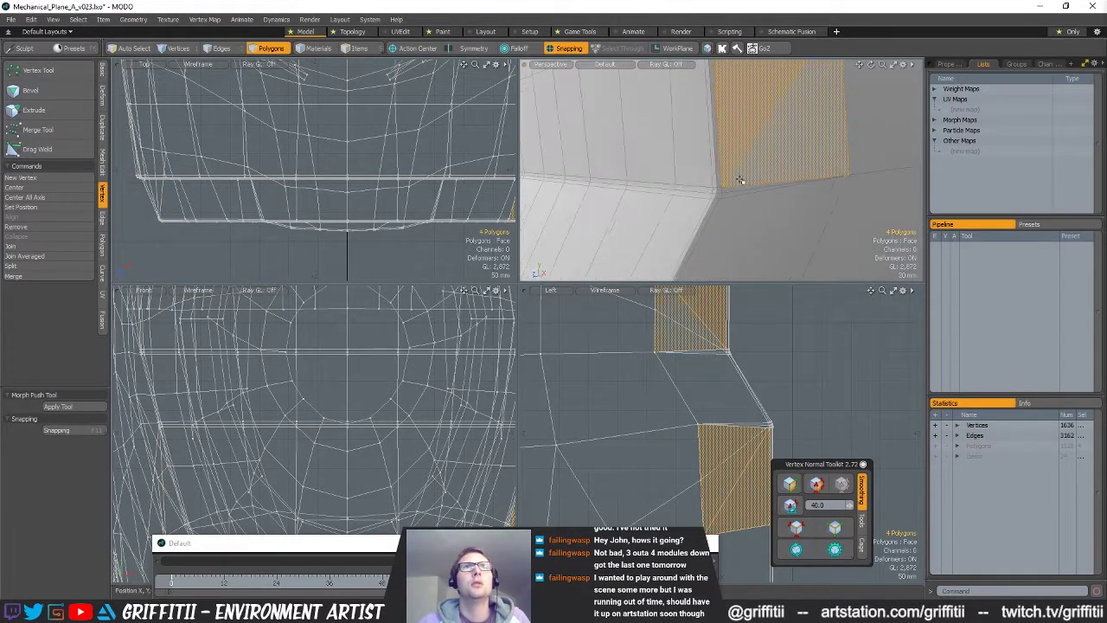
key("2")
left_click(746, 185)
left_click_drag(702, 266, 726, 211, "alt+shift")
left_click_drag(821, 236, 727, 132, "alt")
key("alt+c")
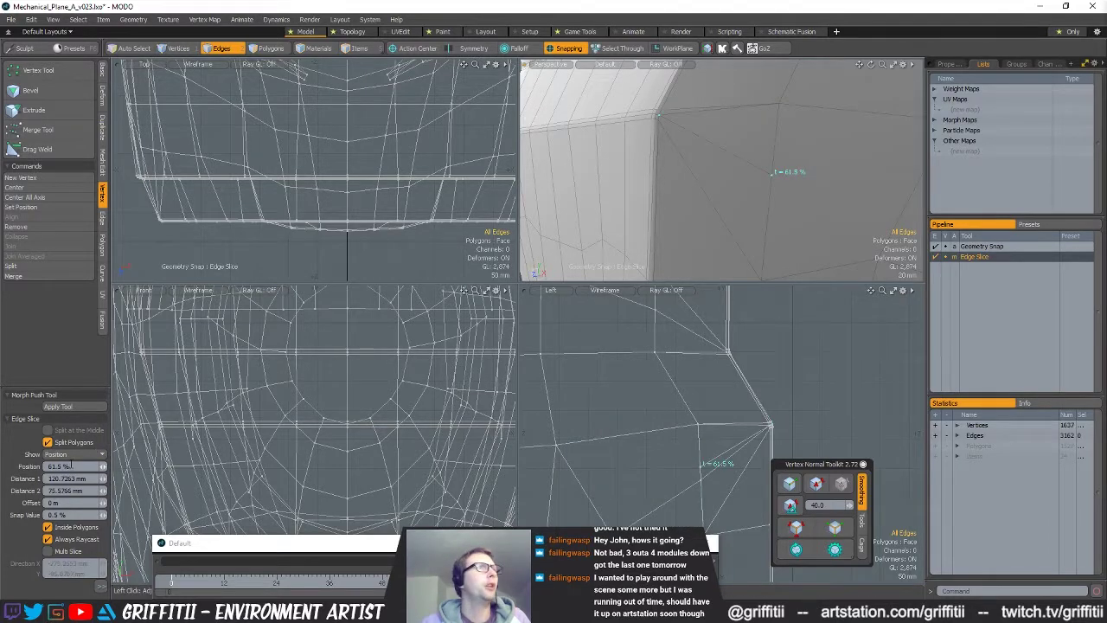
type("50")
key("Return")
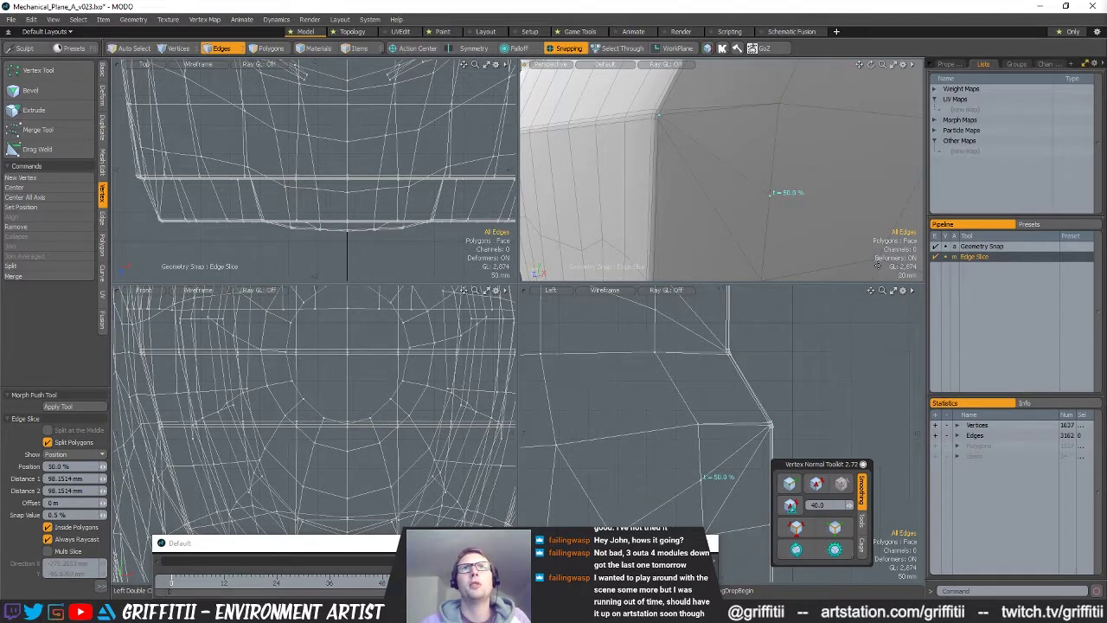
key("space")
- Edge-slice from the opposite side's upper step corner to the neighbouring vertical edge at 50%, and check its subdivision
left_click_drag(828, 154, 772, 233, "alt")
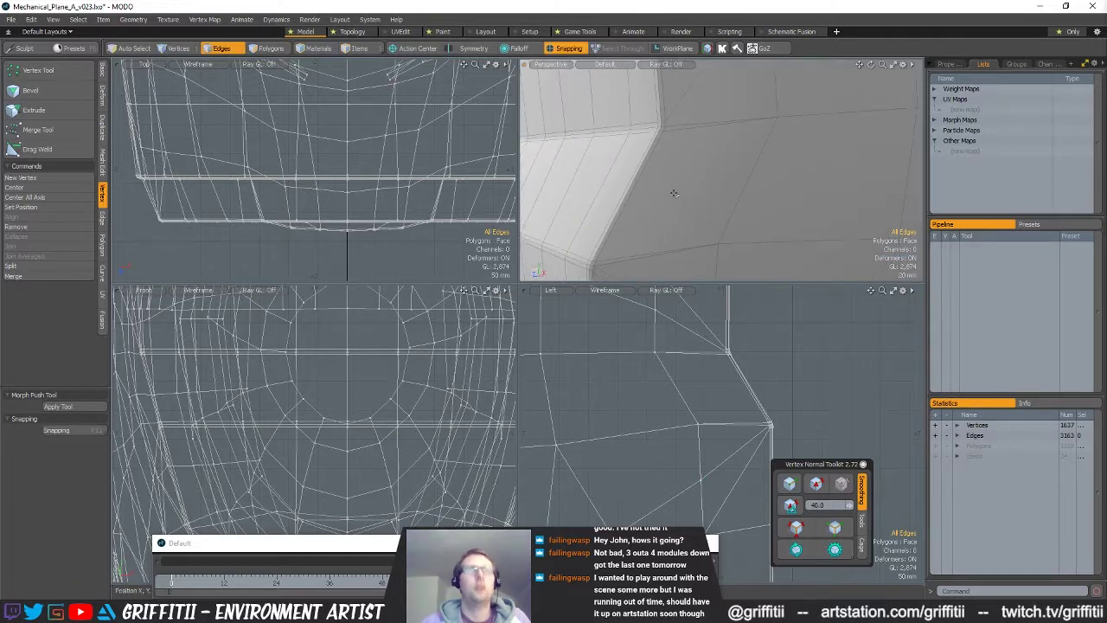
left_click_drag(730, 165, 707, 276, "alt+shift")
key("c")
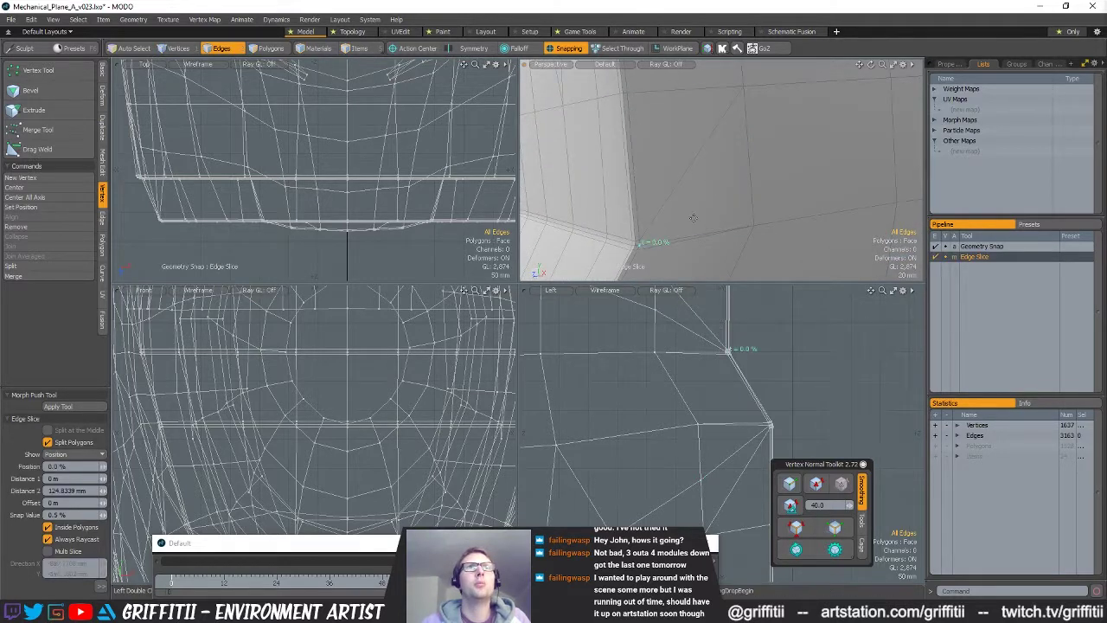
left_click(750, 151)
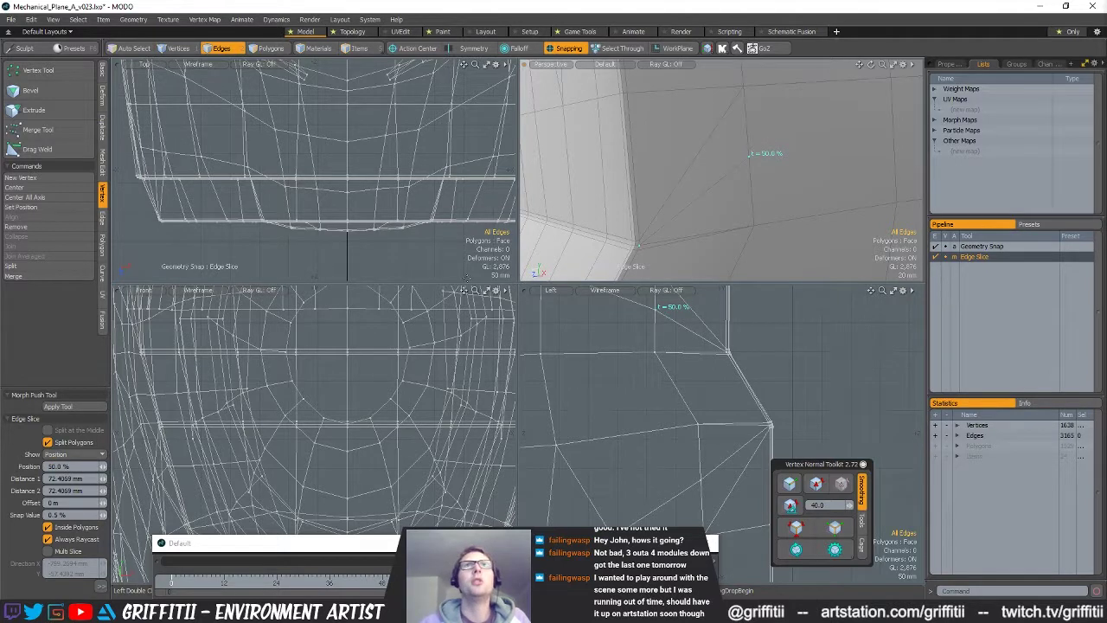
key("space")
left_click_drag(884, 139, 787, 174, "alt")
left_click(744, 183)
left_click_drag(858, 188, 702, 181, "ctrl+alt")
key("Tab")
key("Tab")
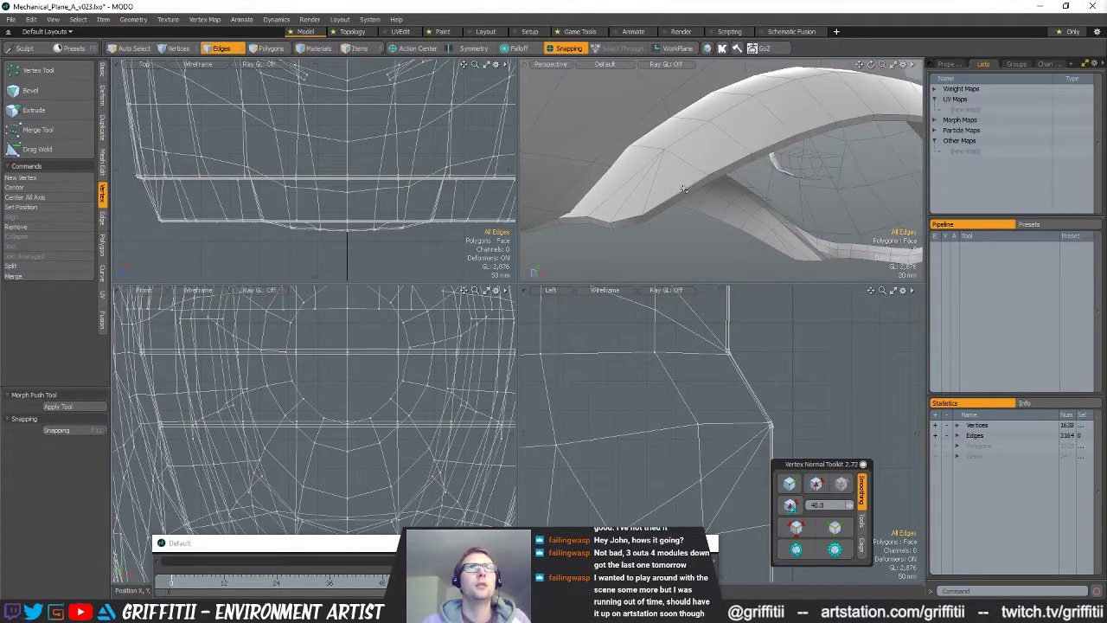
- Select the connected thin curved piece and hide all other geometry
left_click_drag(661, 230, 691, 164, "alt")
key("3")
double_click(689, 175)
key("shift+h")
- Try selecting the border edges of the isolated curved piece, including those around its narrow corner
key("2")
scroll(676, 165, "up", 5)
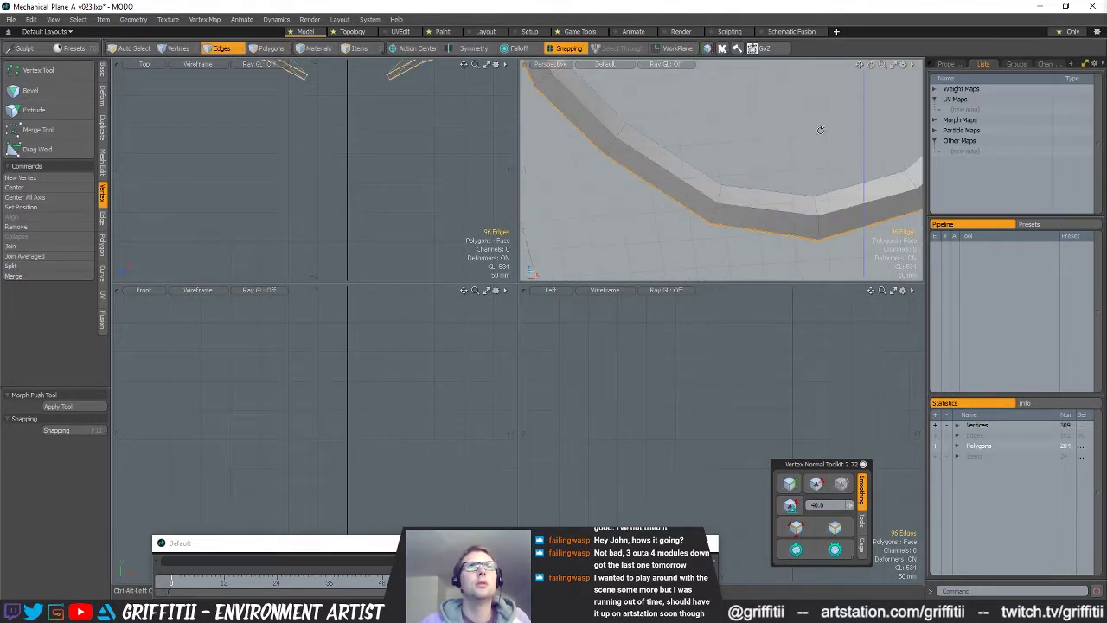
scroll(691, 183, "down", 4)
left_click_drag(702, 168, 848, 168, "alt")
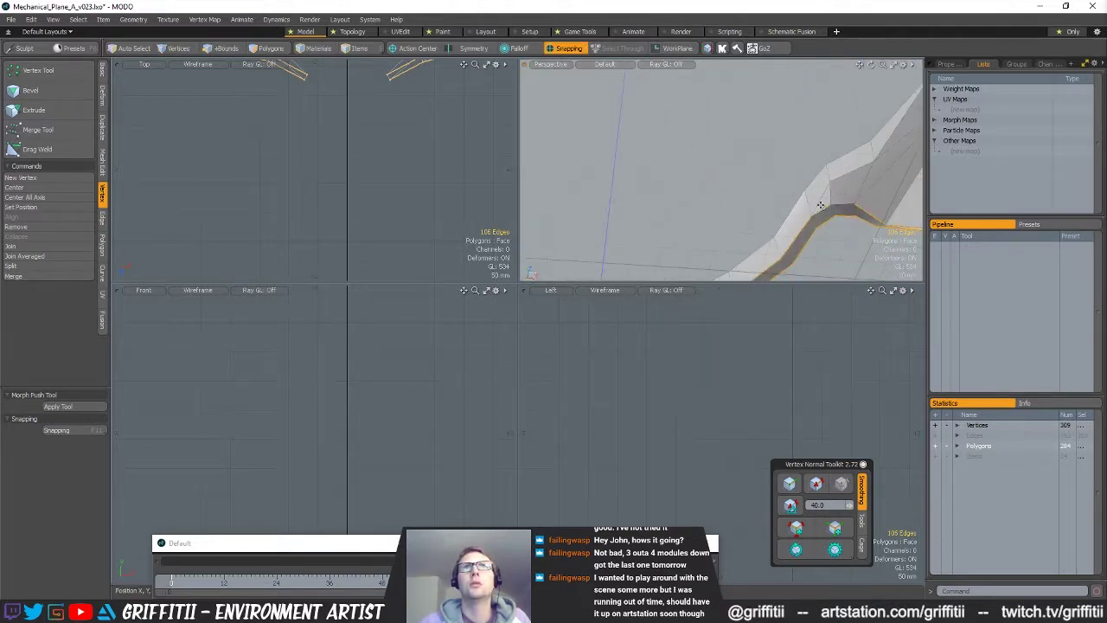
left_click(849, 203, "shift")
left_click_drag(852, 208, 705, 231, "alt")
key("3")
left_click(660, 182)
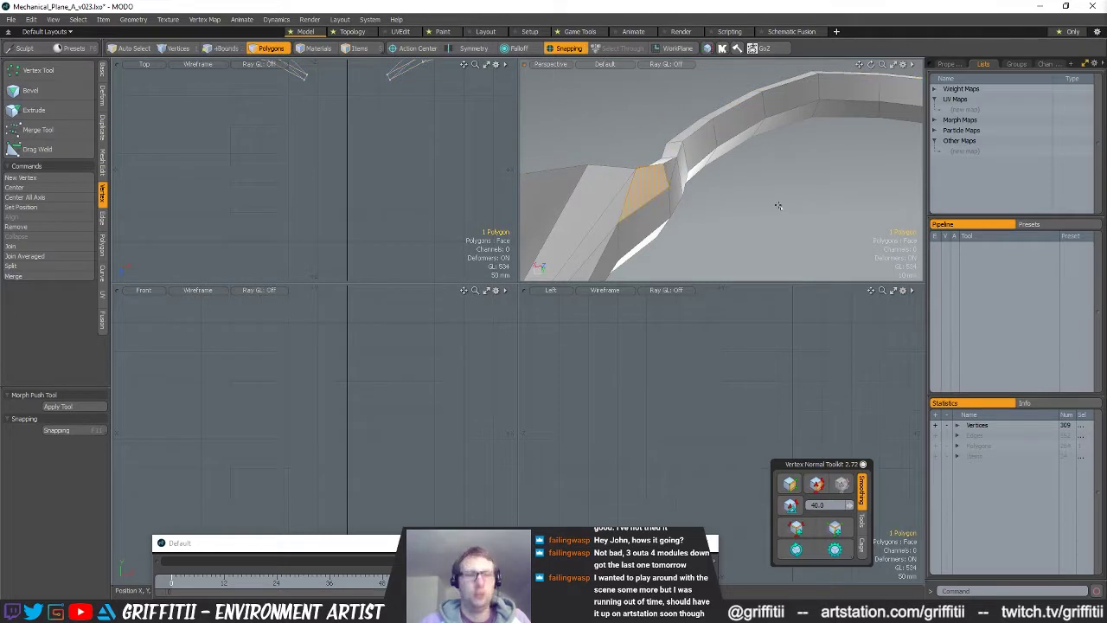
left_click_drag(680, 209, 816, 180, "alt")
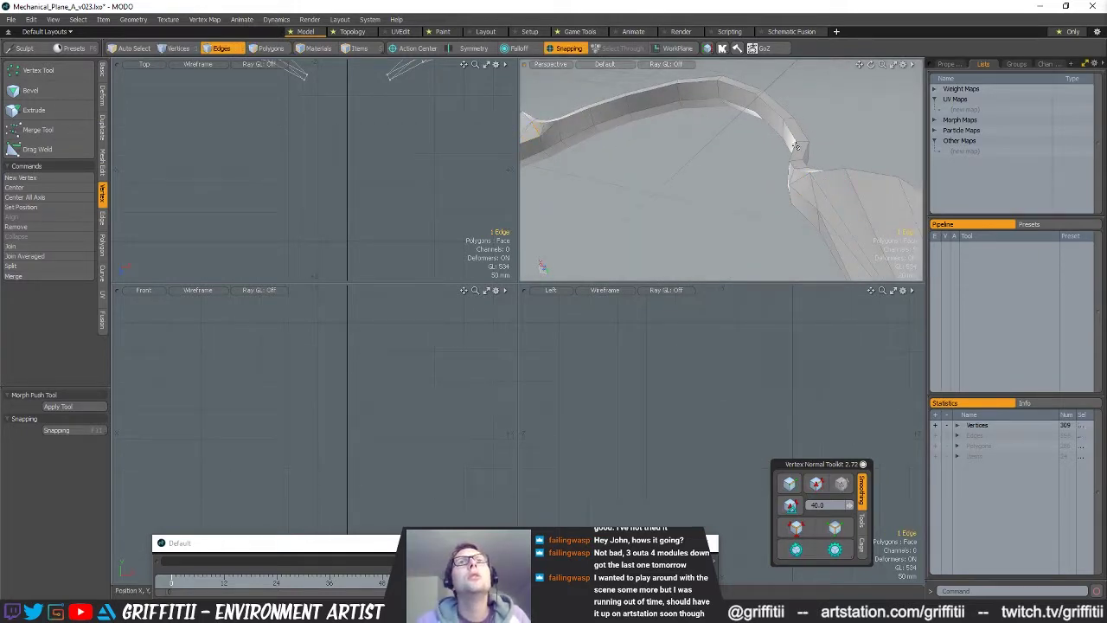
- Select the hard border edge loops running along the isolated curved piece and around its corners
left_click_drag(802, 169, 622, 144, "alt")
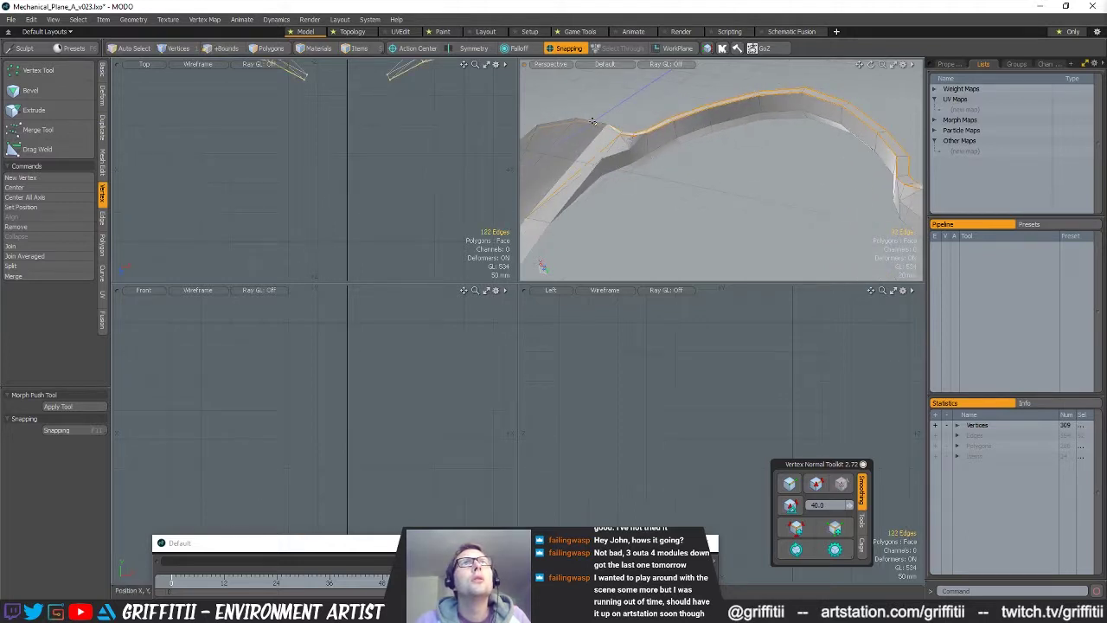
left_click_drag(739, 159, 606, 162, "alt+shift")
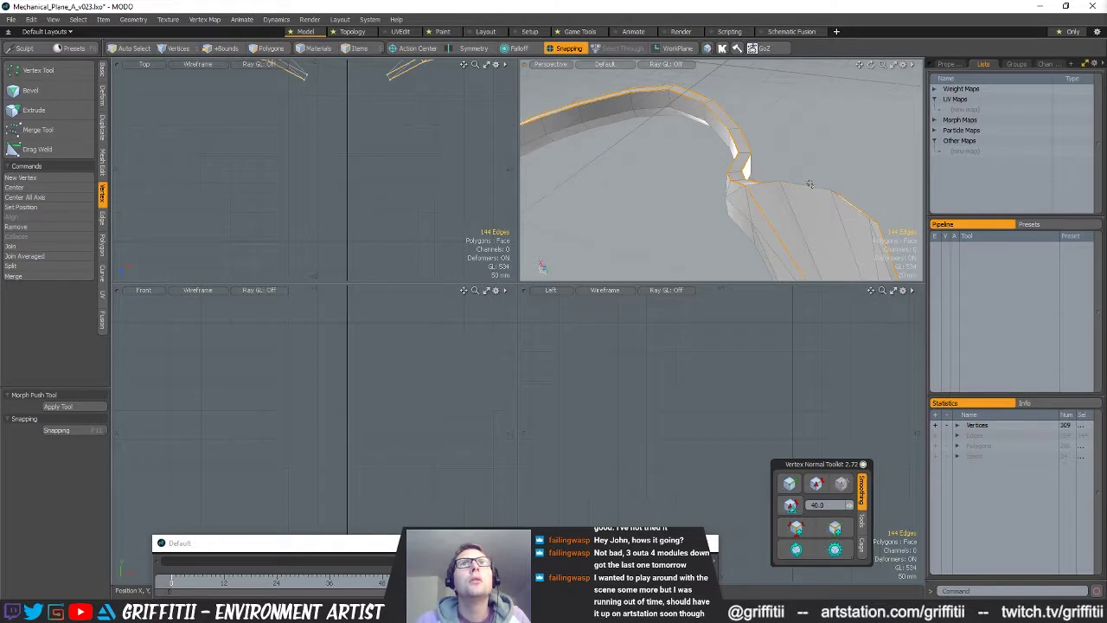
scroll(835, 222, "up", 3)
left_click_drag(835, 222, 770, 143, "alt")
left_click_drag(750, 202, 669, 109, "alt")
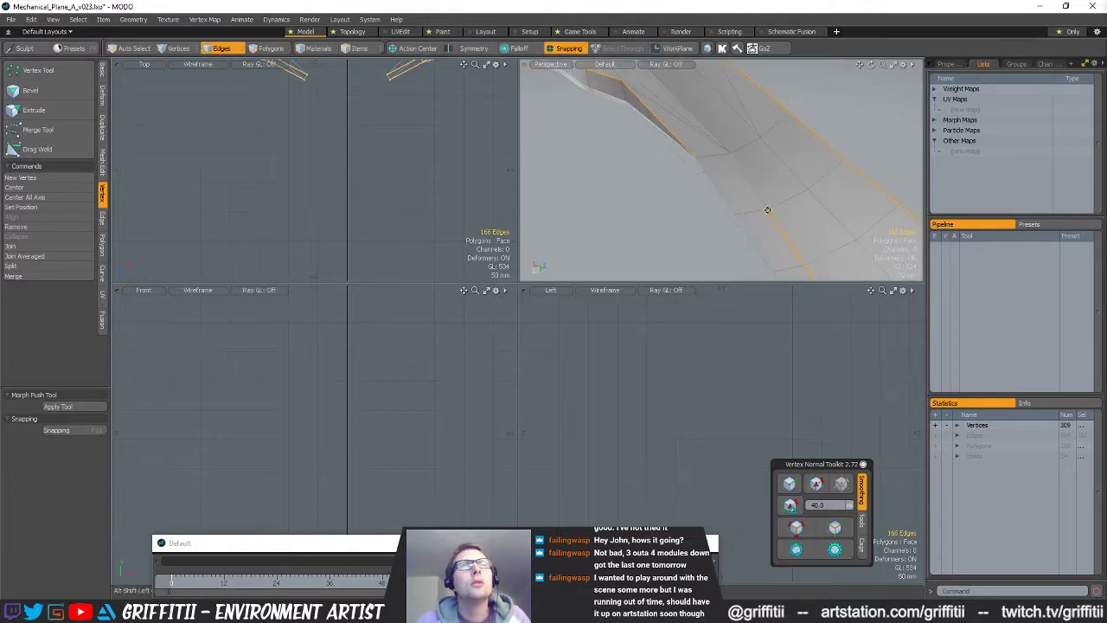
left_click_drag(767, 211, 775, 207, "alt")
- Deselect the inner edge loop running along the isolated curved piece on both sides, keeping only its outer border edges selected
left_click_drag(443, 76, 401, 245, "alt+shift")
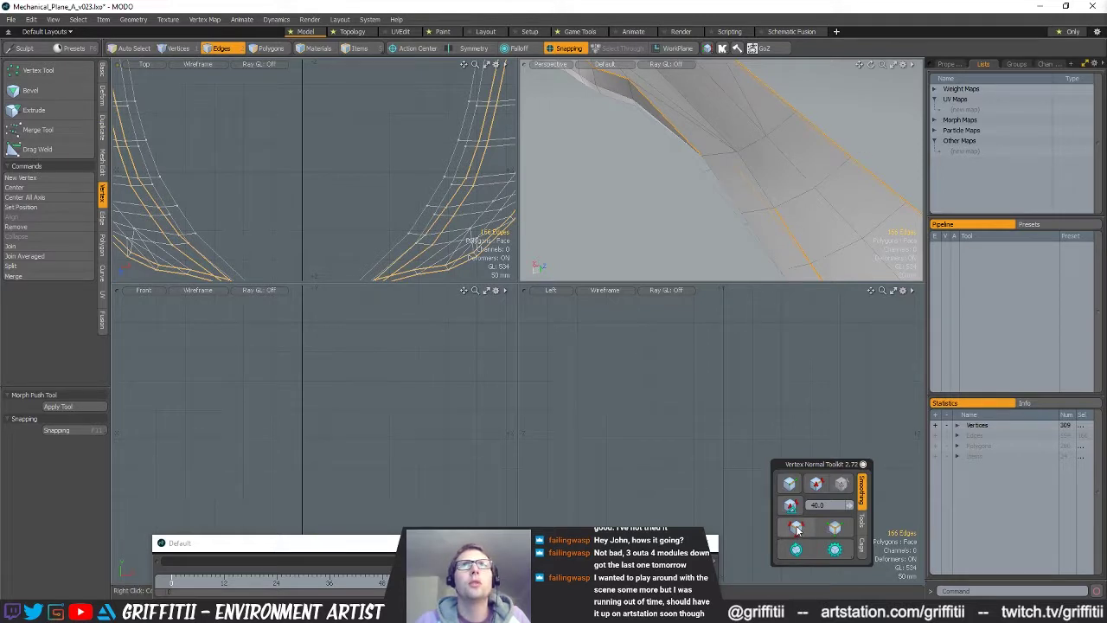
left_click_drag(799, 215, 771, 224, "alt")
scroll(762, 222, "down", 2)
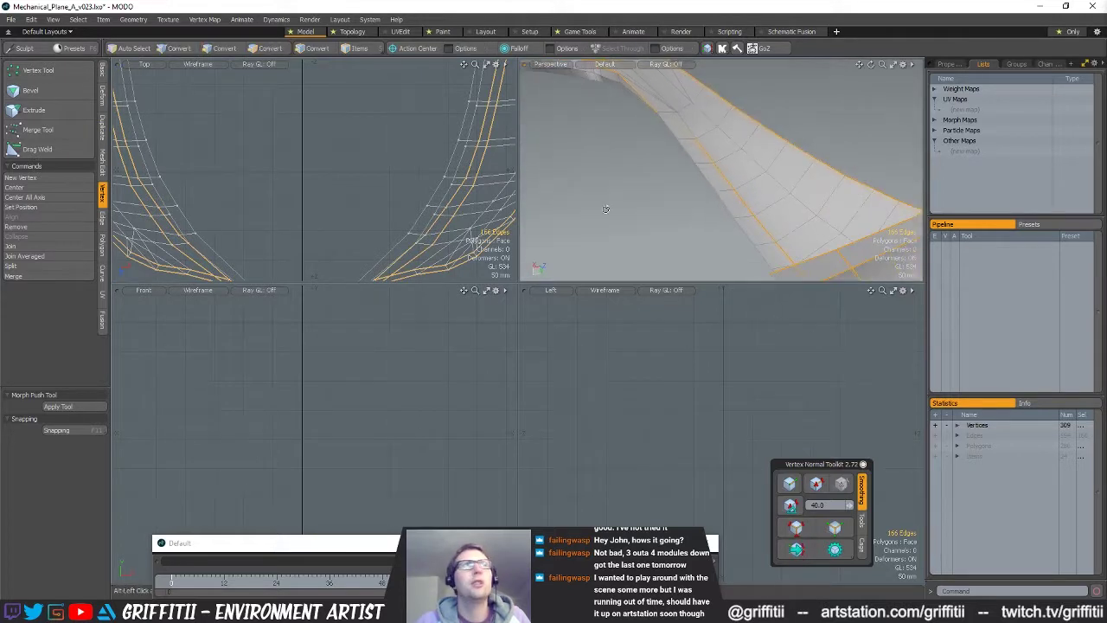
scroll(378, 227, "down", 2)
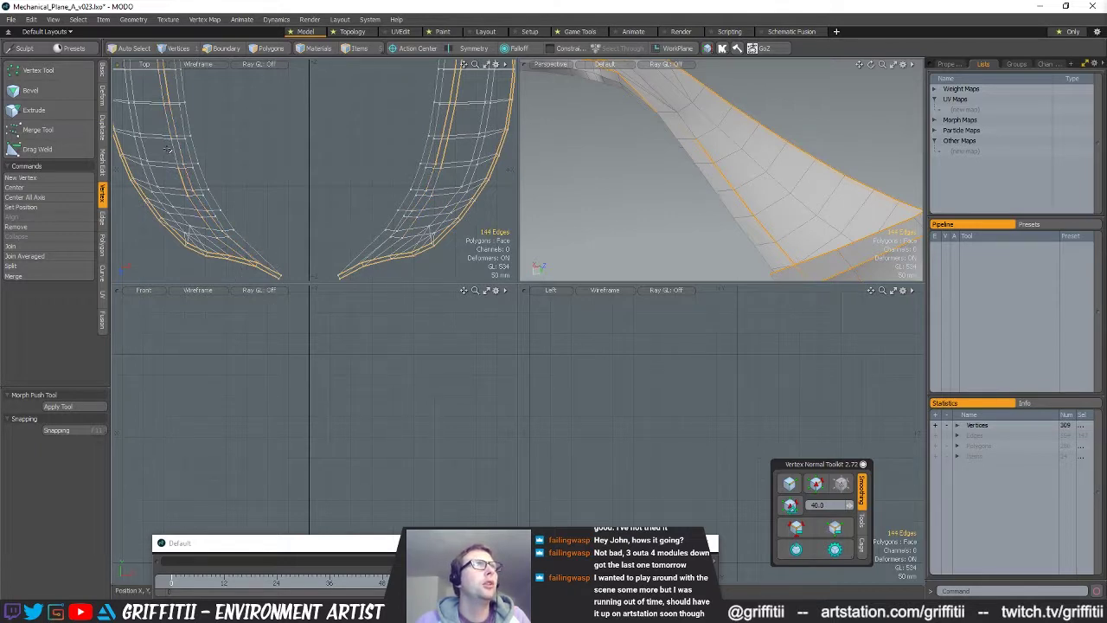
left_click_drag(457, 98, 460, 77, "ctrl")
left_click_drag(461, 73, 421, 230, "alt+shift")
left_click_drag(413, 136, 417, 186, "alt+shift")
left_click_drag(417, 186, 409, 164, "ctrl+alt")
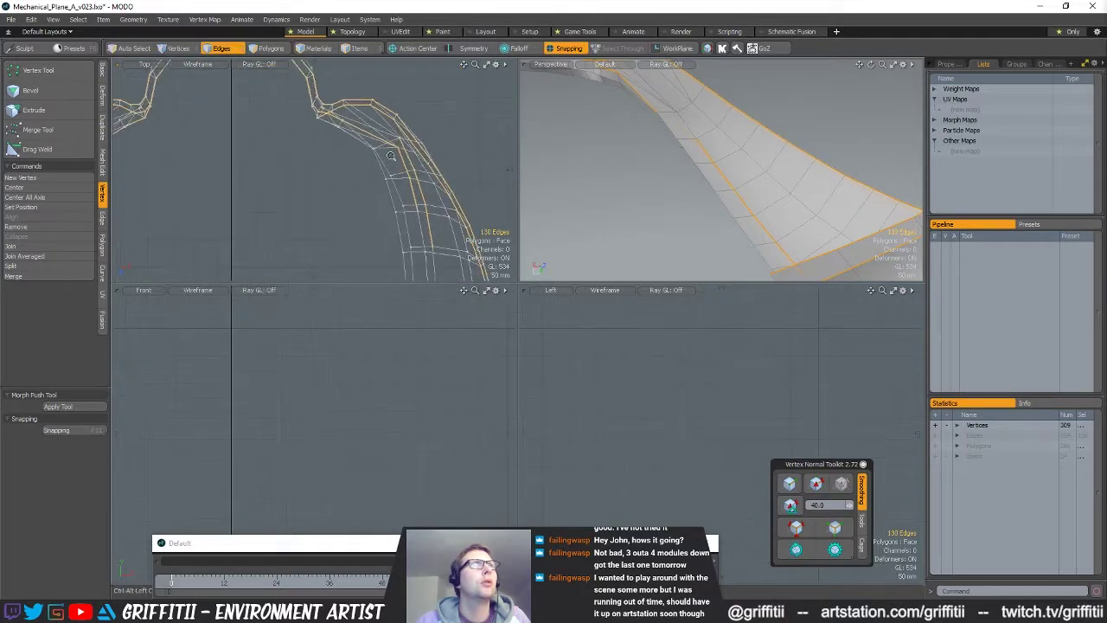
left_click_drag(132, 140, 305, 132, "alt+shift")
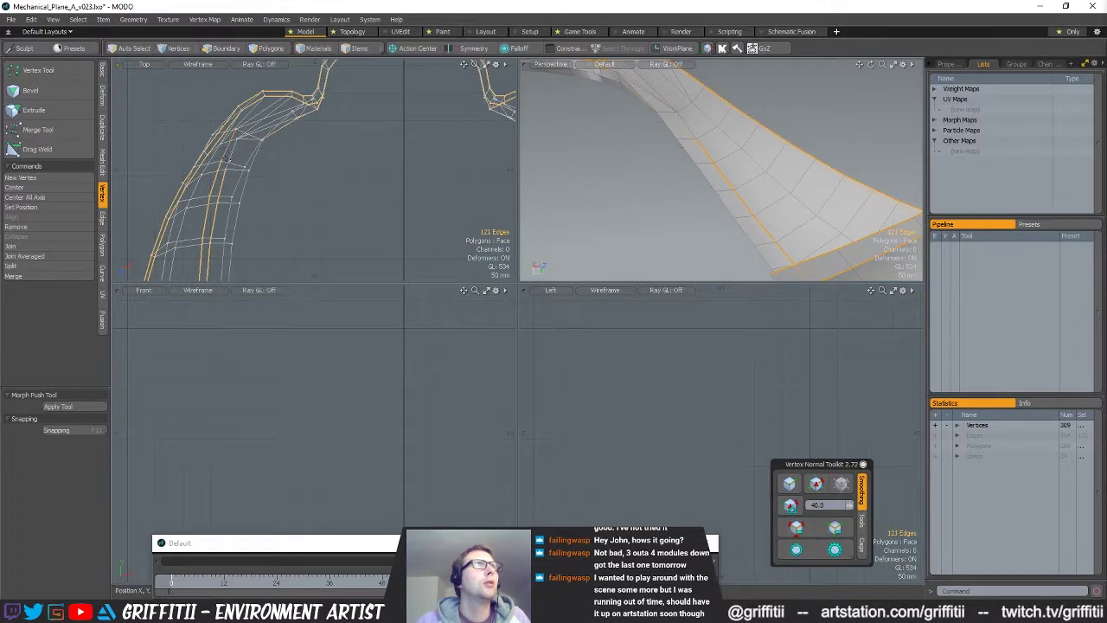
left_click_drag(247, 247, 297, 135, "alt+shift")
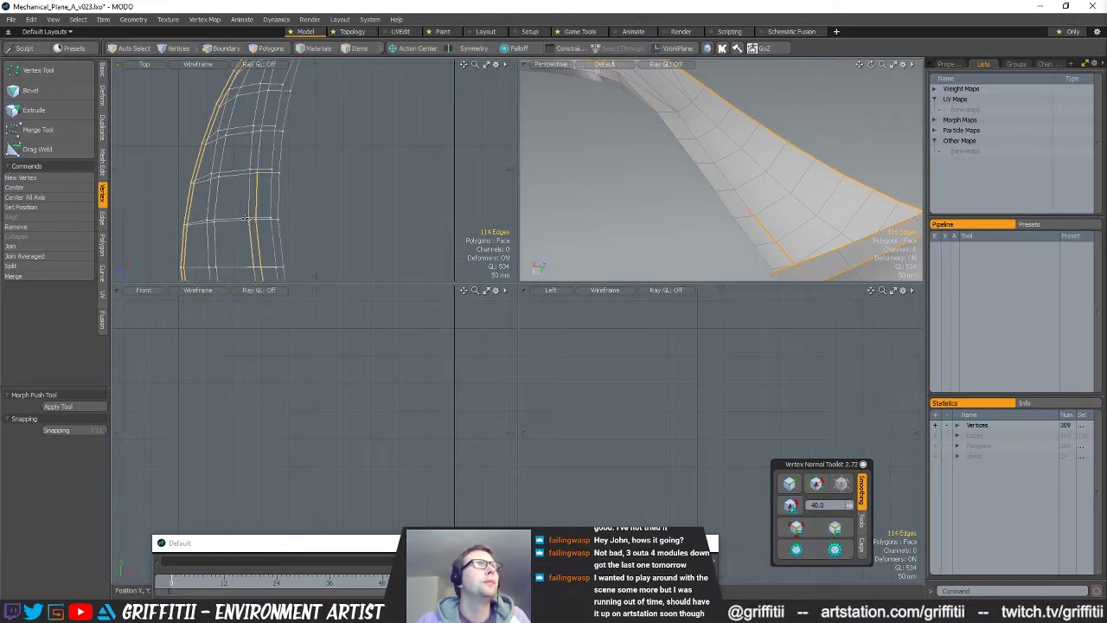
left_click_drag(280, 268, 278, 153, "alt+shift")
- Add the missing edges at the narrow corners to the selection and Edge Bevel the border edges in Inset mode with round level 1
left_click_drag(796, 245, 705, 139, "alt")
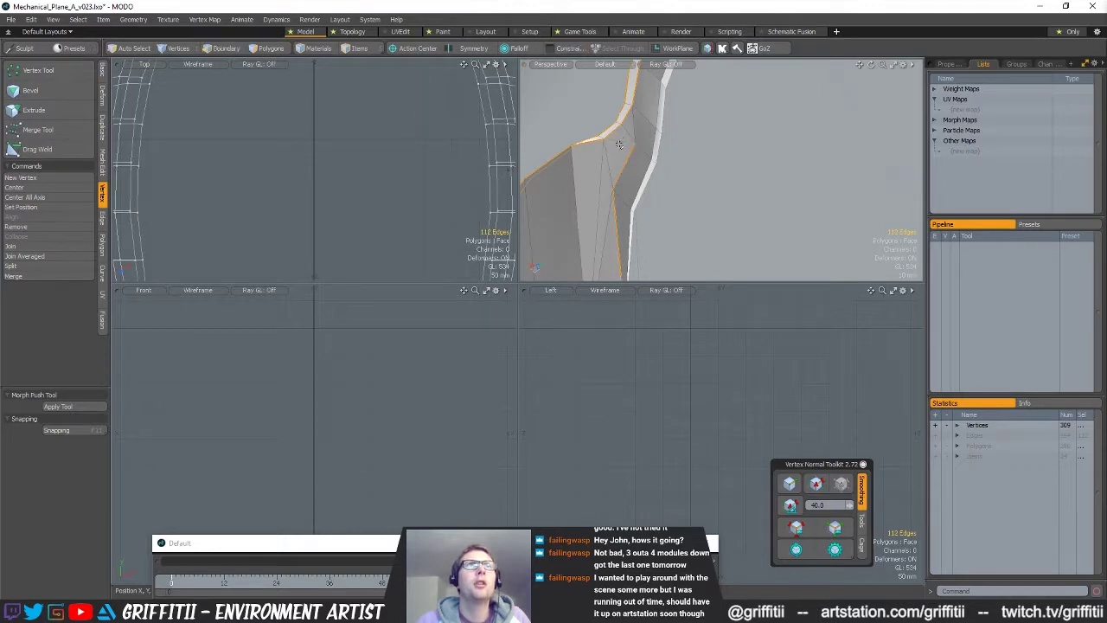
left_click_drag(712, 145, 841, 132, "alt")
scroll(770, 178, "down", 2)
scroll(775, 122, "down", 2)
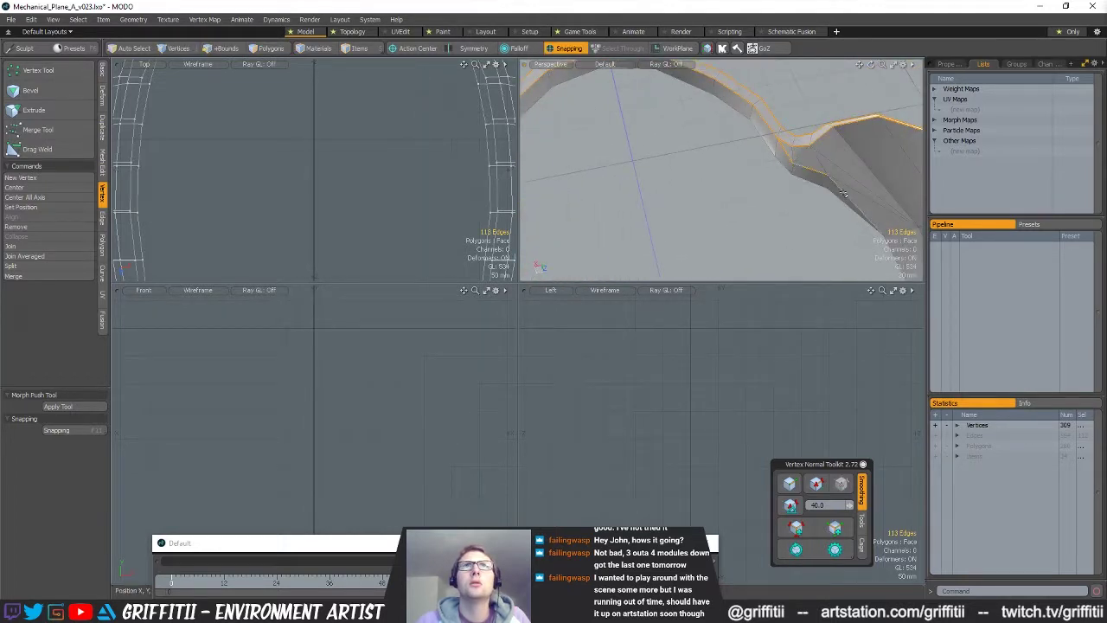
left_click_drag(843, 194, 724, 139, "alt")
key("b")
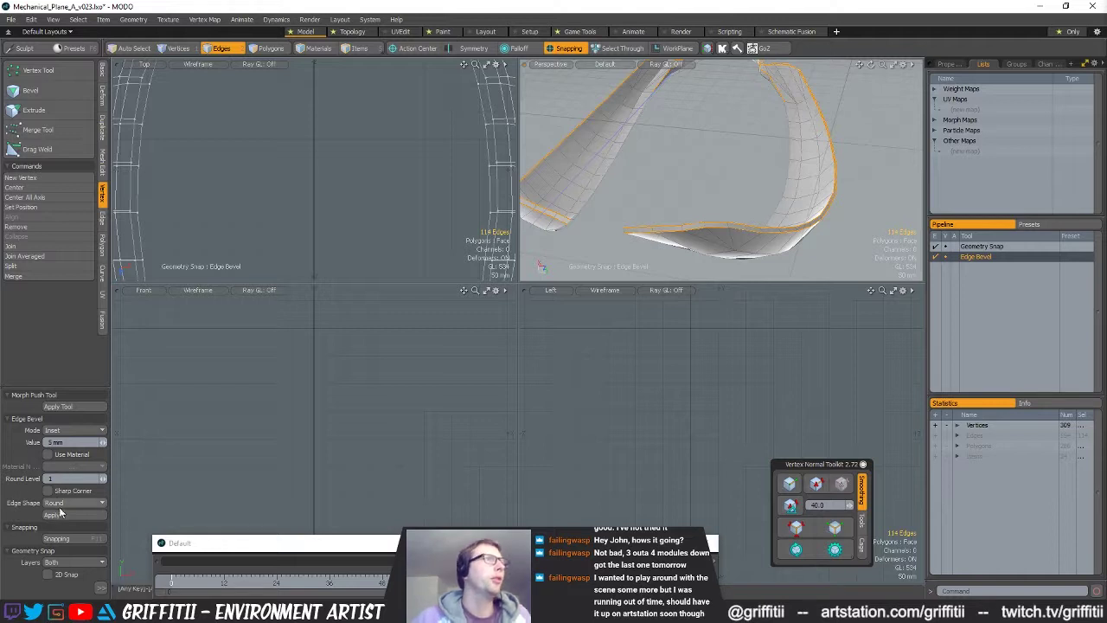
left_click(64, 516)
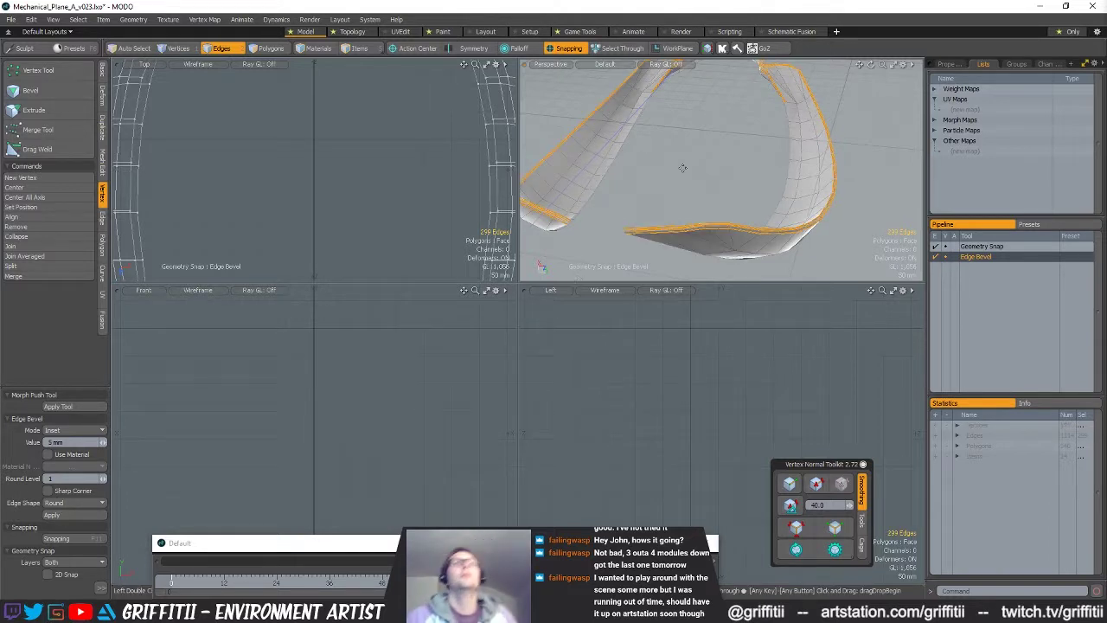
left_click_drag(766, 177, 669, 228, "alt")
scroll(753, 217, "up", 5)
key("space")
- Clear the edge selection and unhide the rest of the model
left_click(791, 216)
left_click_drag(791, 216, 685, 157, "alt")
key("u")
scroll(666, 182, "down", 5)
- Isolate the connected U-shaped strip around the body's opening by hiding all other geometry
key("3")
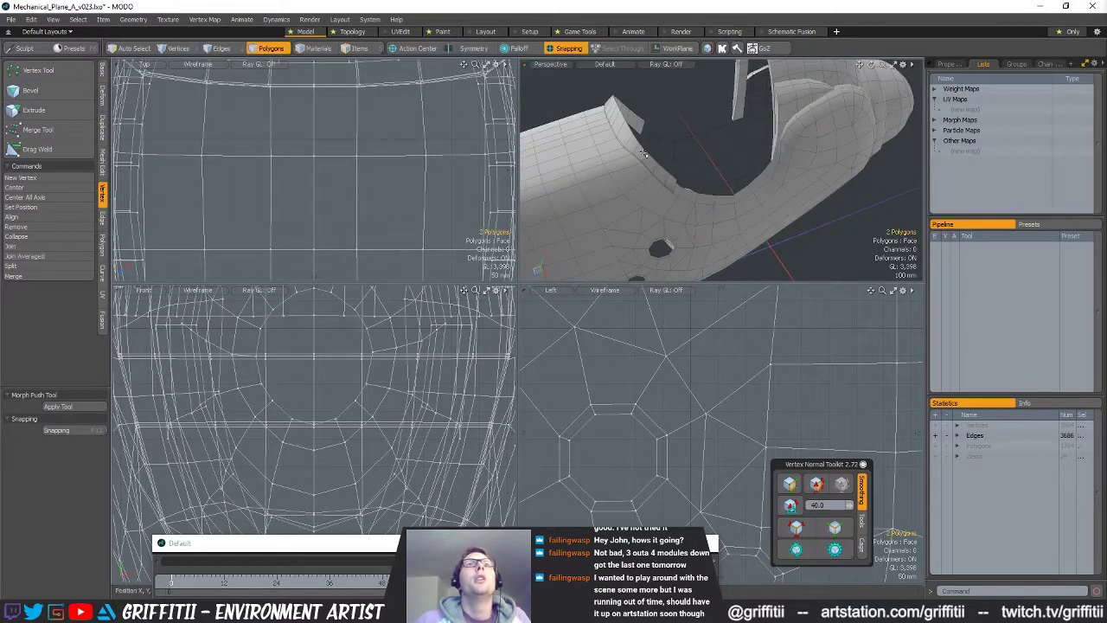
double_click(677, 145)
key("shift+a")
key("shift+h")
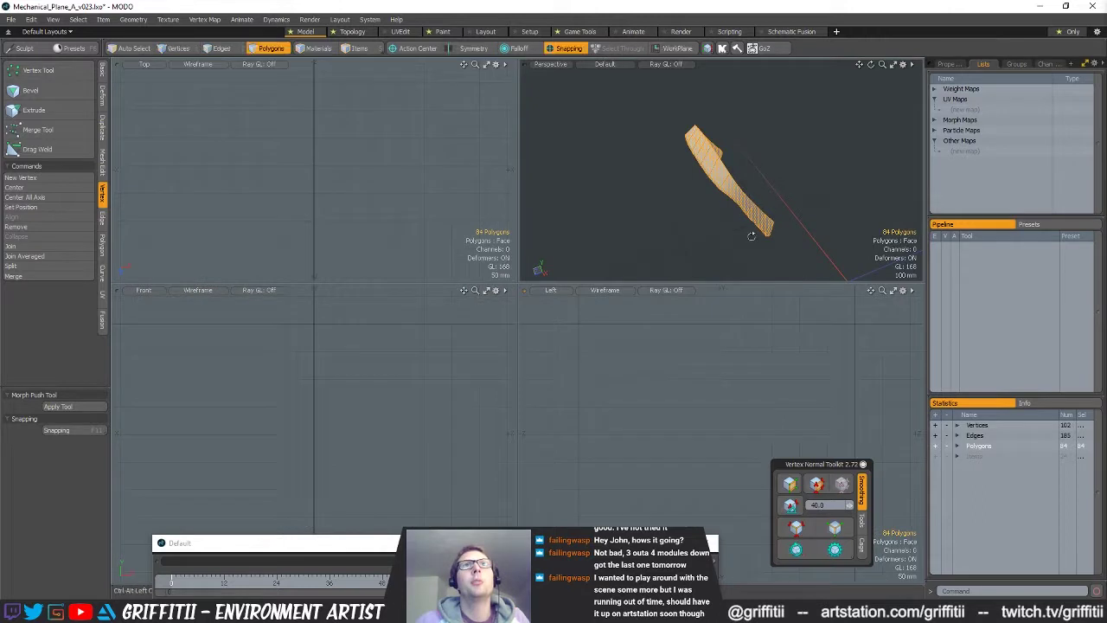
key("a")
scroll(766, 191, "up", 5)
left_click_drag(789, 246, 694, 152, "alt")
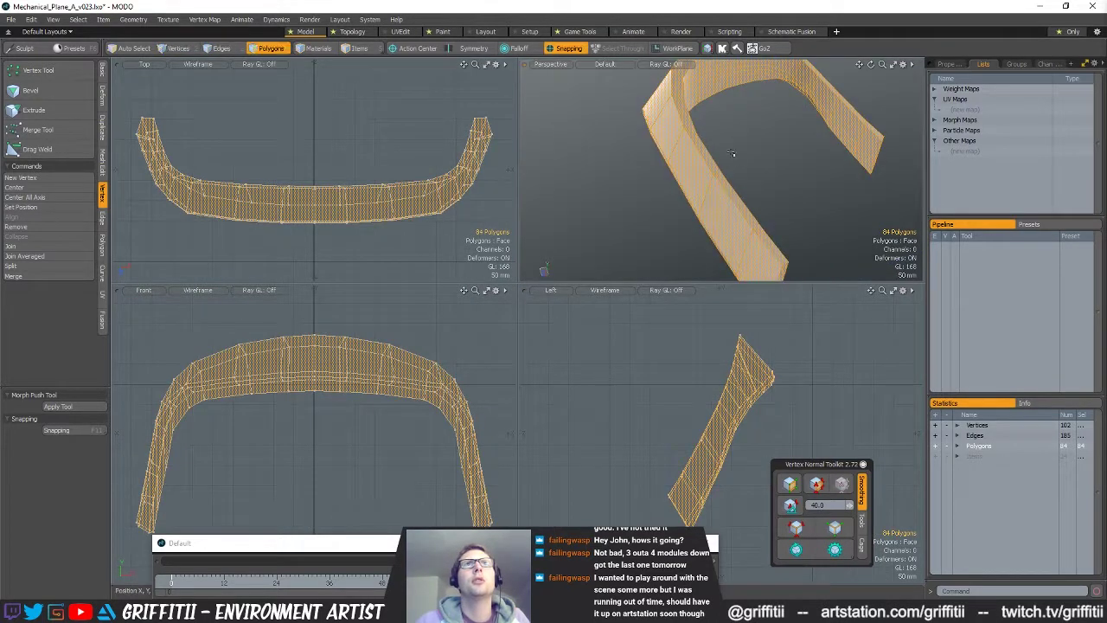
- Try selecting the border edge loop of the isolated U-shaped strip, and unhide the whole model
key("2")
double_click(698, 150)
left_click_drag(750, 173, 640, 141, "alt")
left_click(591, 119, "shift")
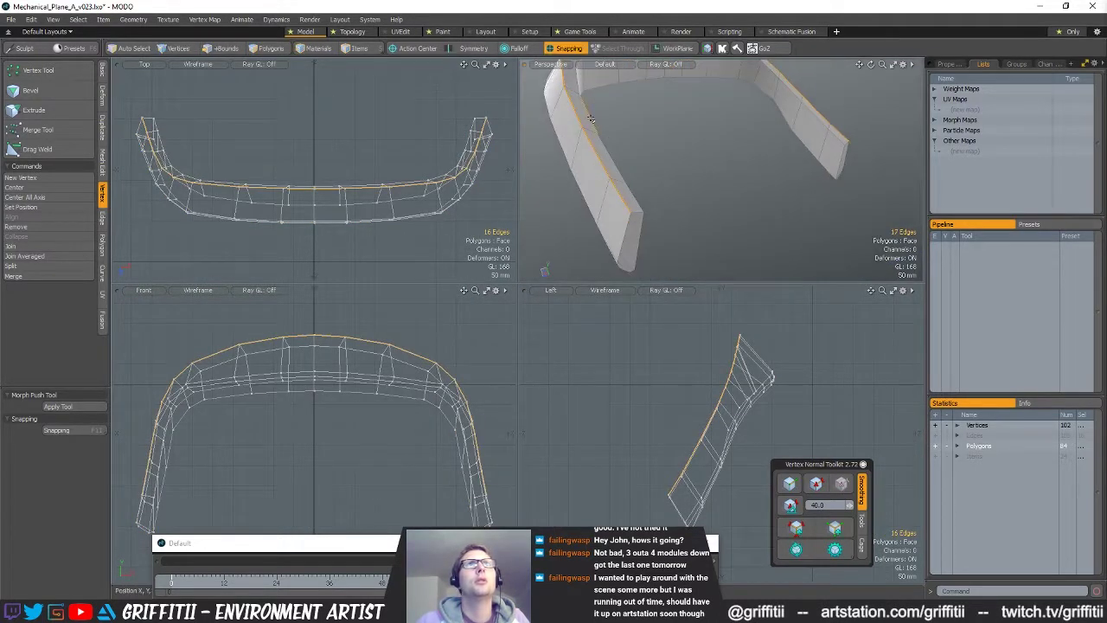
left_click_drag(725, 175, 689, 274, "alt")
scroll(739, 180, "down", 3)
key("3")
key("u")
scroll(662, 151, "down", 4)
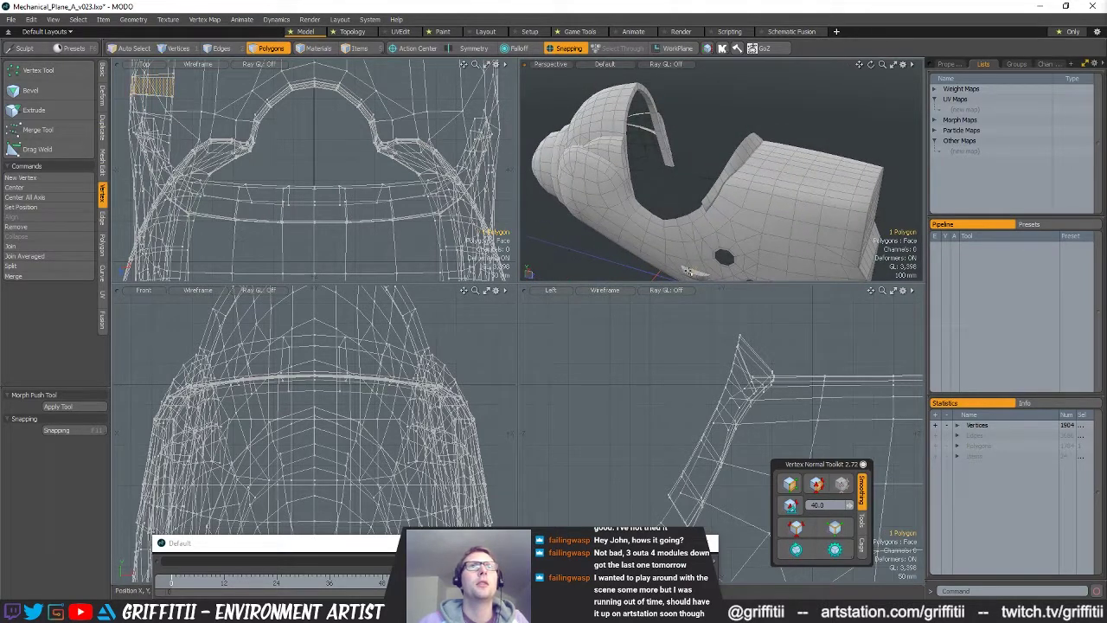
- Select the U-shaped strip and the other separate connected pieces around the body, and hide them
double_click(687, 271)
double_click(725, 176, "shift")
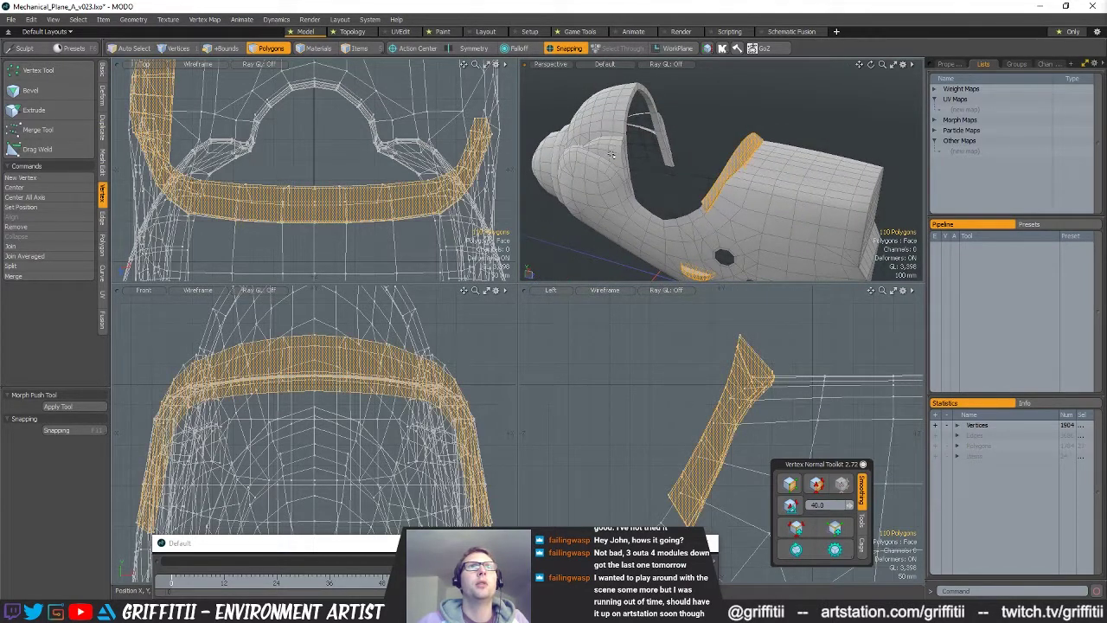
double_click(613, 150, "shift")
double_click(612, 110, "shift")
left_click_drag(733, 150, 657, 214, "alt")
double_click(781, 222, "shift")
left_click_drag(781, 221, 696, 265, "alt")
key("h")
- Hide the remaining loose connected pieces so that only the main plane body stays visible
left_click(656, 209)
double_click(656, 209)
double_click(717, 227)
key("h")
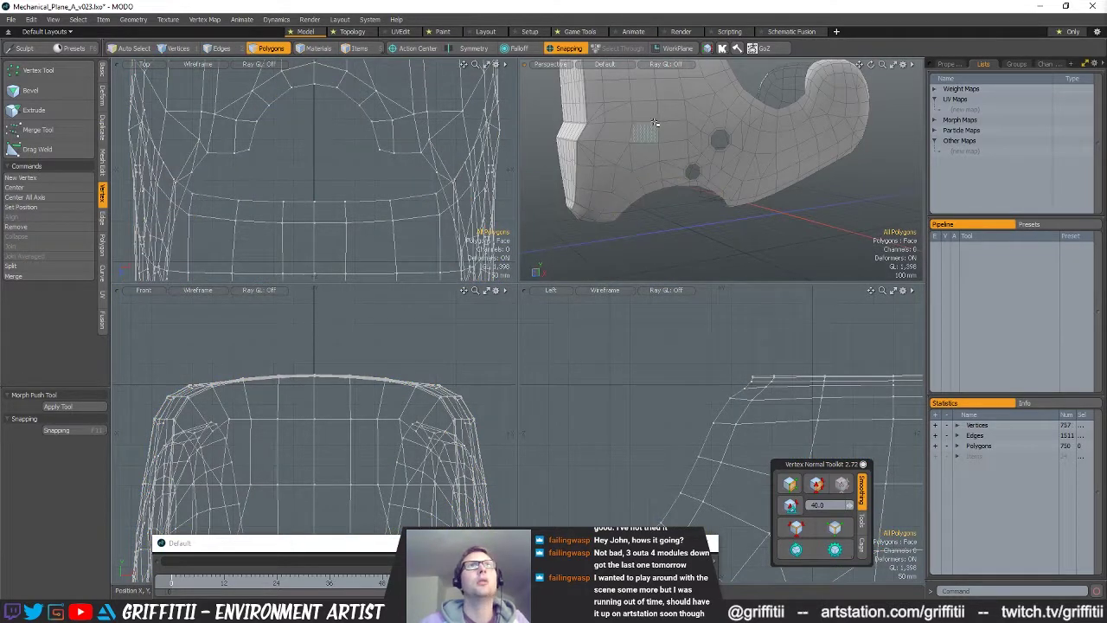
- Subdivide all polygons of the plane body twice to test its smoothed shape
double_click(655, 124)
left_click_drag(655, 124, 780, 219, "alt")
left_click(782, 247)
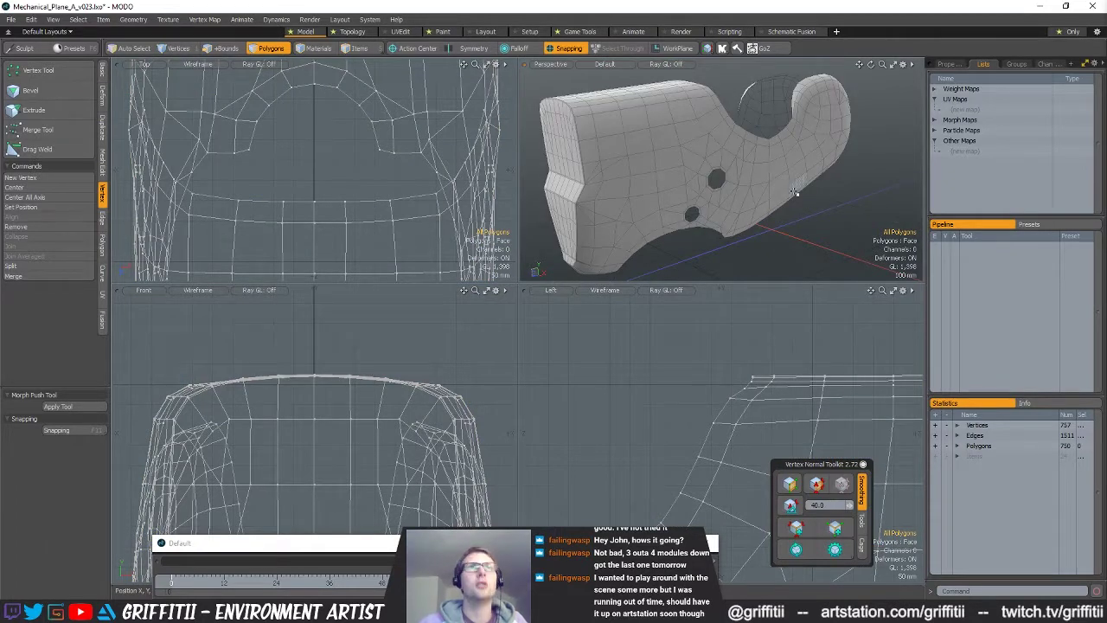
key("shift+d")
left_click(579, 203)
left_click(583, 225)
left_click(667, 206)
left_click_drag(638, 179, 716, 178, "alt")
key("shift+d")
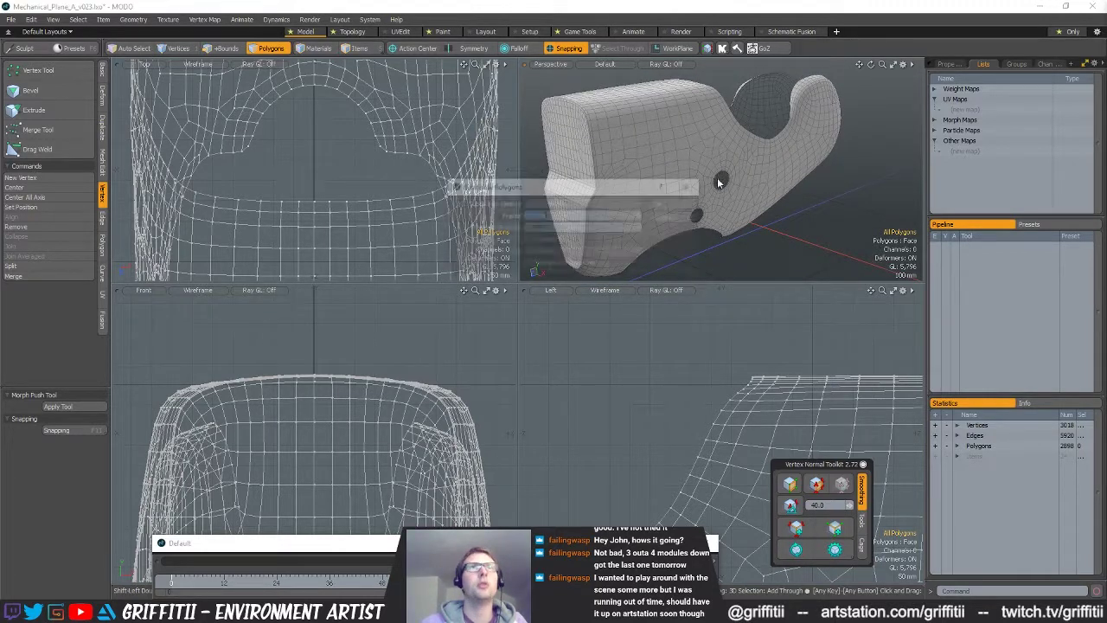
left_click(589, 207)
left_click(588, 196)
left_click(685, 208)
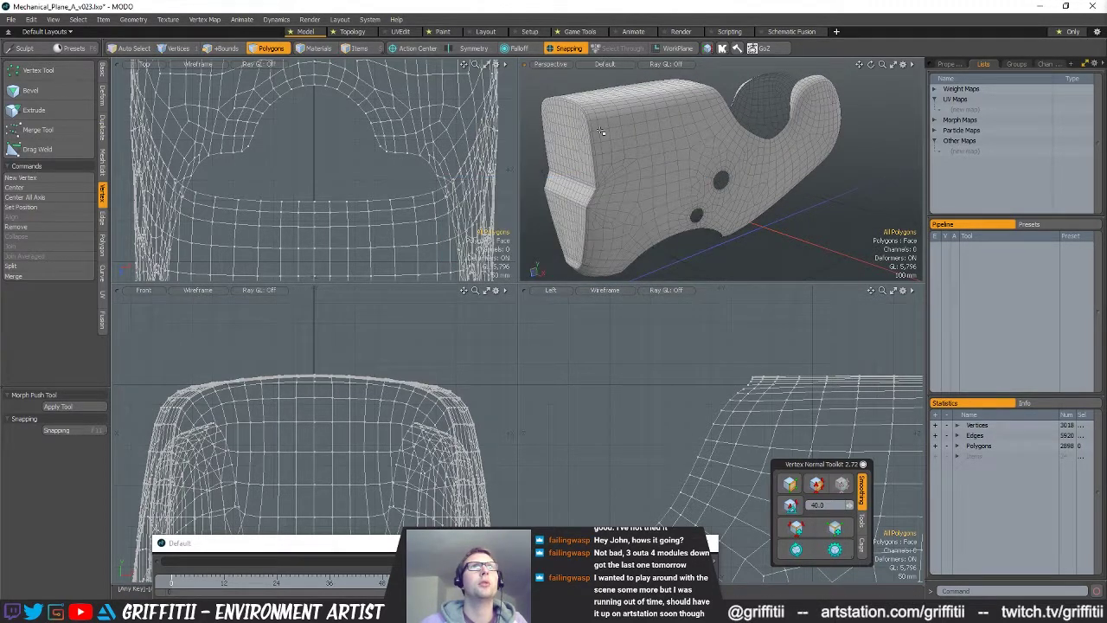
- Inspect the subdivided end face and its step corners, and undo the polygon subdivisions
left_click_drag(763, 253, 761, 218, "alt")
scroll(731, 186, "up", 3)
left_click_drag(709, 164, 726, 178, "alt")
scroll(662, 136, "up", 5)
scroll(727, 178, "down", 4)
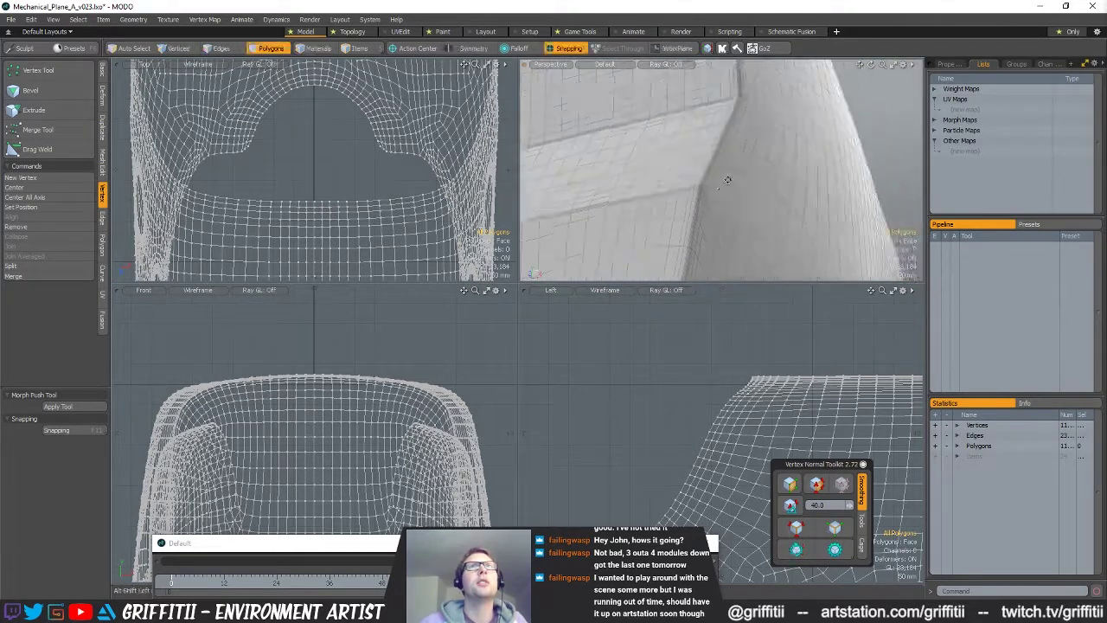
left_click_drag(735, 92, 605, 184, "alt")
key("ctrl+z")
key("ctrl+z")
key("ctrl+z")
key("ctrl+z")
key("ctrl+z")
- Examine the side polygons meeting the end face's step corner, selecting the two triangles beside it
key("1")
key("space")
key("space")
left_click(699, 206)
key("space")
left_click_drag(732, 178, 610, 211, "alt")
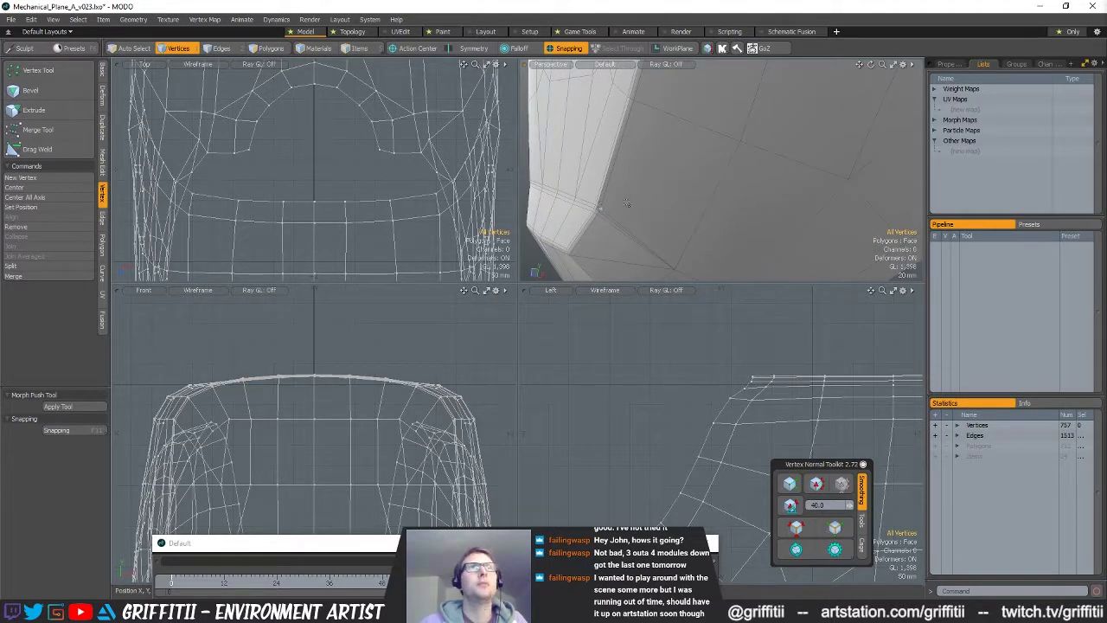
key("space")
key("space")
left_click(693, 188)
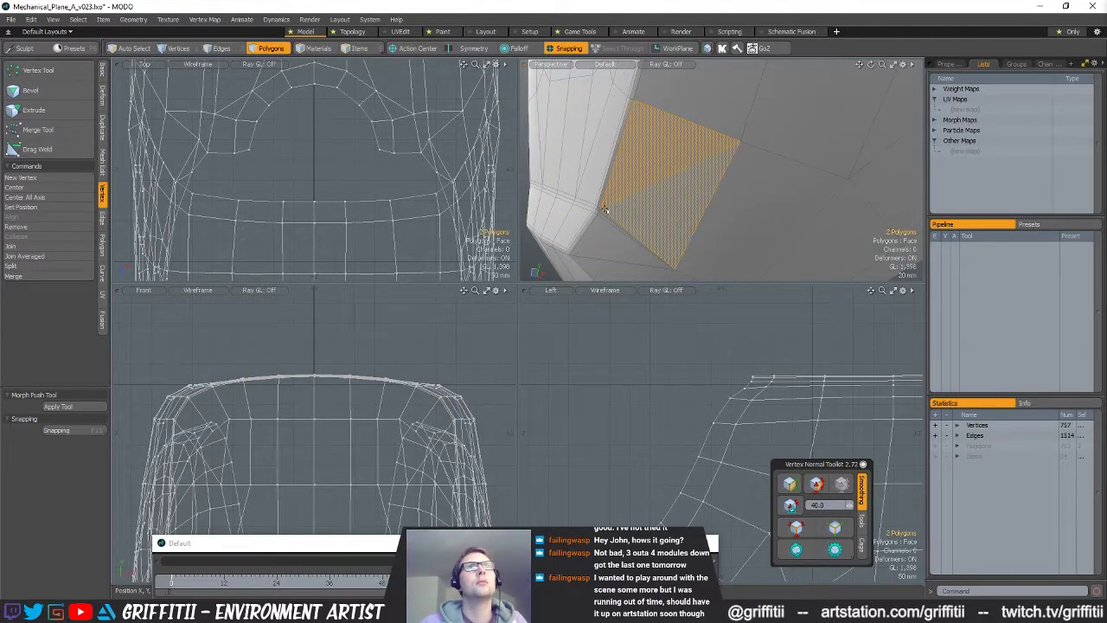
key("1")
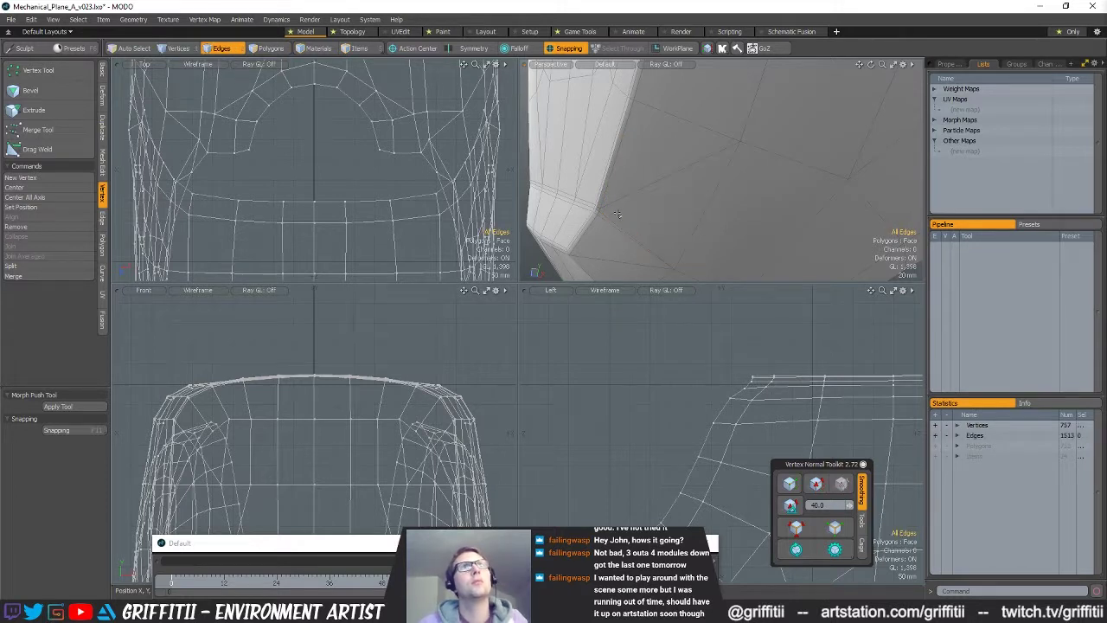
- Edge-slice from the end face's step corner to the facing side edge at 50%, and check its subdivision
left_click_drag(617, 214, 627, 223, "ctrl+alt")
key("c")
left_click(595, 205)
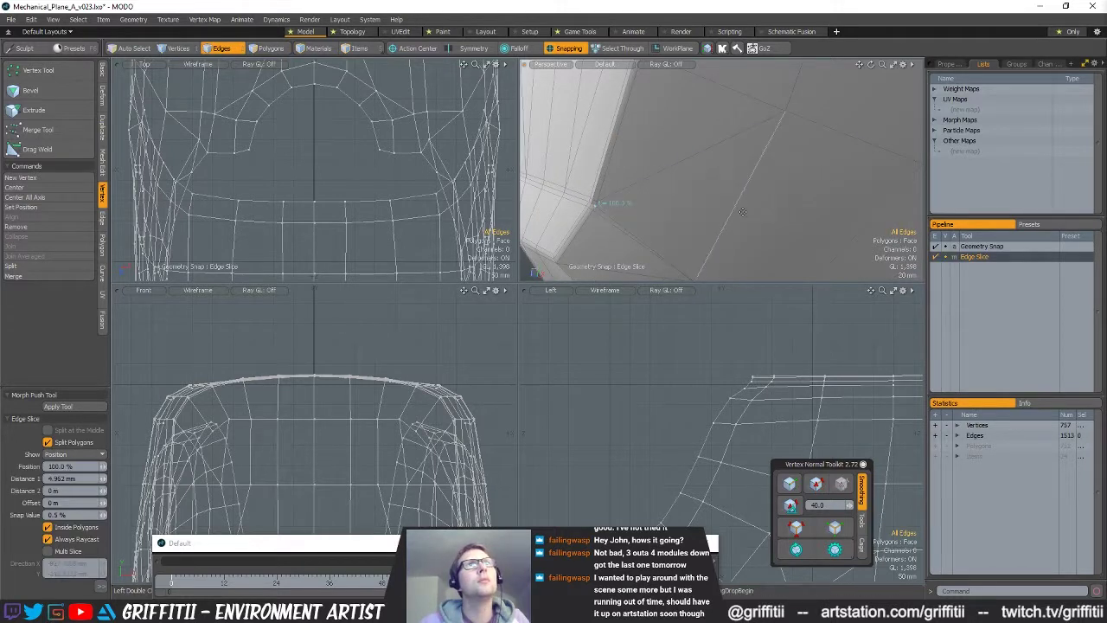
left_click(736, 206)
left_click_drag(790, 255, 698, 224, "ctrl+alt")
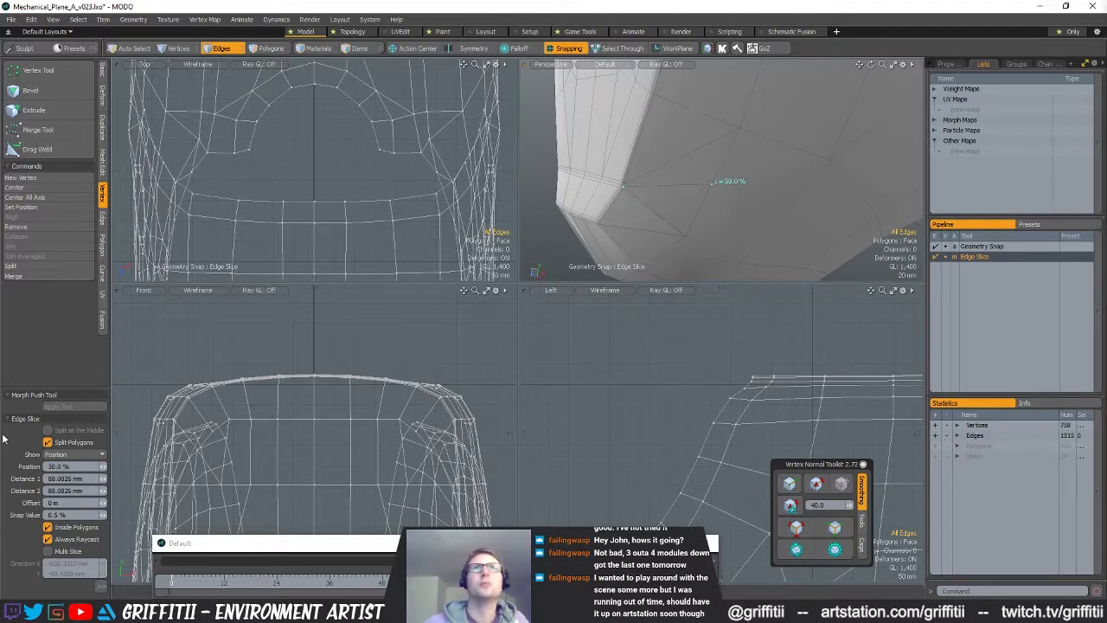
key("space")
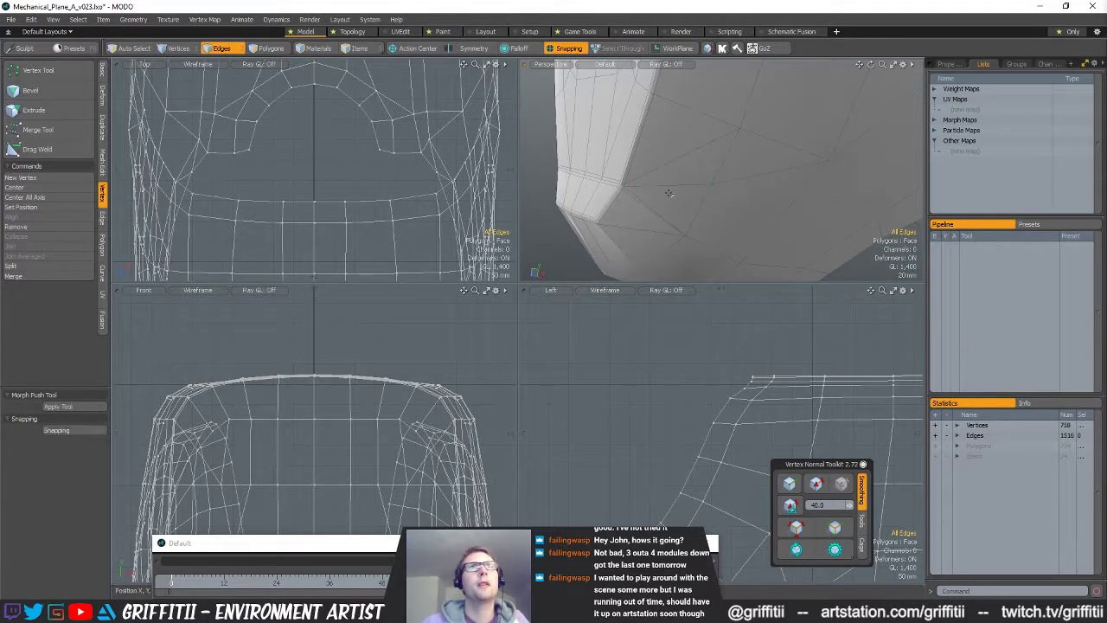
key("Tab")
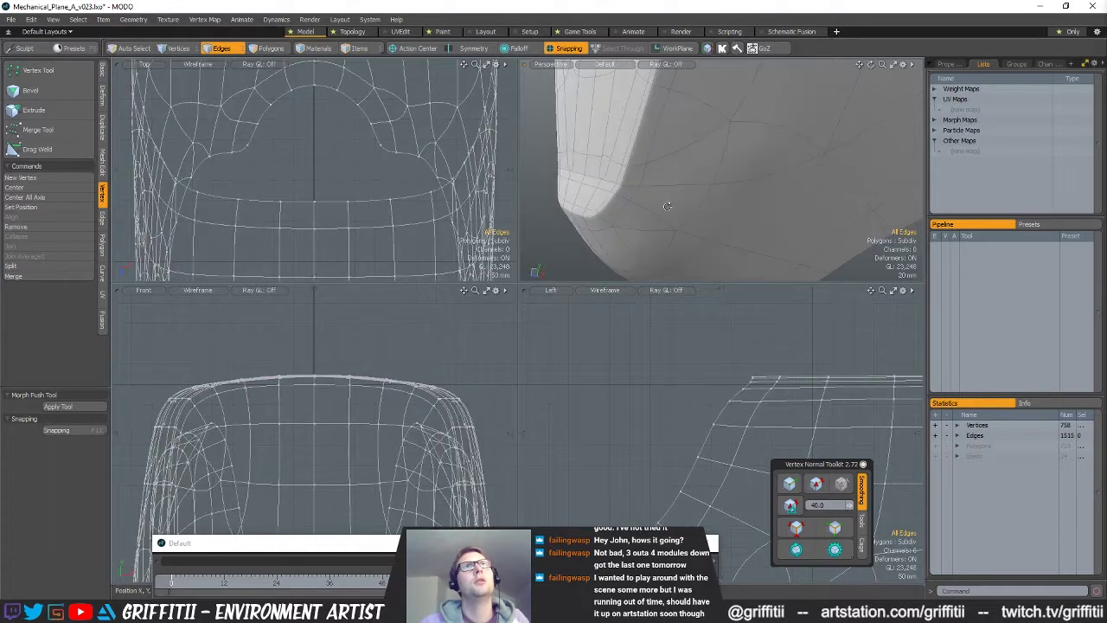
key("Tab")
- Select the short edges at both inner corners of the end face's sloped band and Edge Bevel them in Inset mode with round level 1
mouse_move(716, 203)
left_mouse_down("alt")
mouse_move(770, 186)
mouse_move(689, 195)
mouse_move(731, 205)
left_mouse_up("alt")
scroll(689, 196, "up", 2)
left_click_drag(731, 206, 722, 168, "ctrl+alt")
left_click_drag(721, 169, 776, 162, "ctrl+alt")
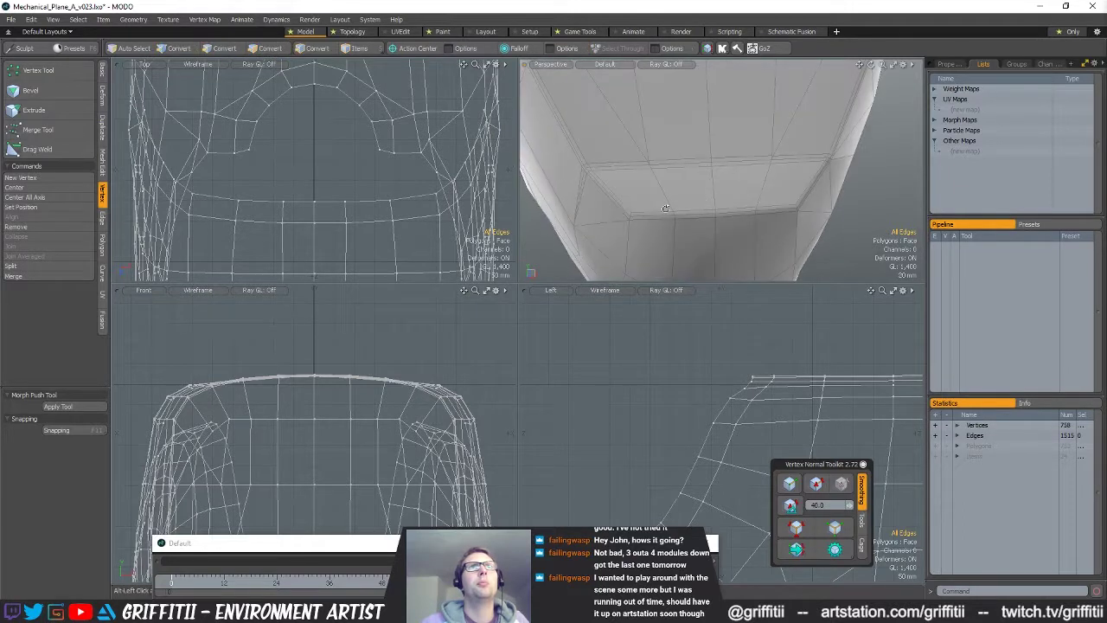
right_click_drag(632, 203, 663, 222)
left_click_drag(683, 223, 670, 217, "alt")
mouse_move(751, 184)
right_mouse_down("shift")
mouse_move(778, 228)
mouse_move(786, 210)
right_mouse_up("shift")
left_click_drag(811, 203, 799, 202, "alt")
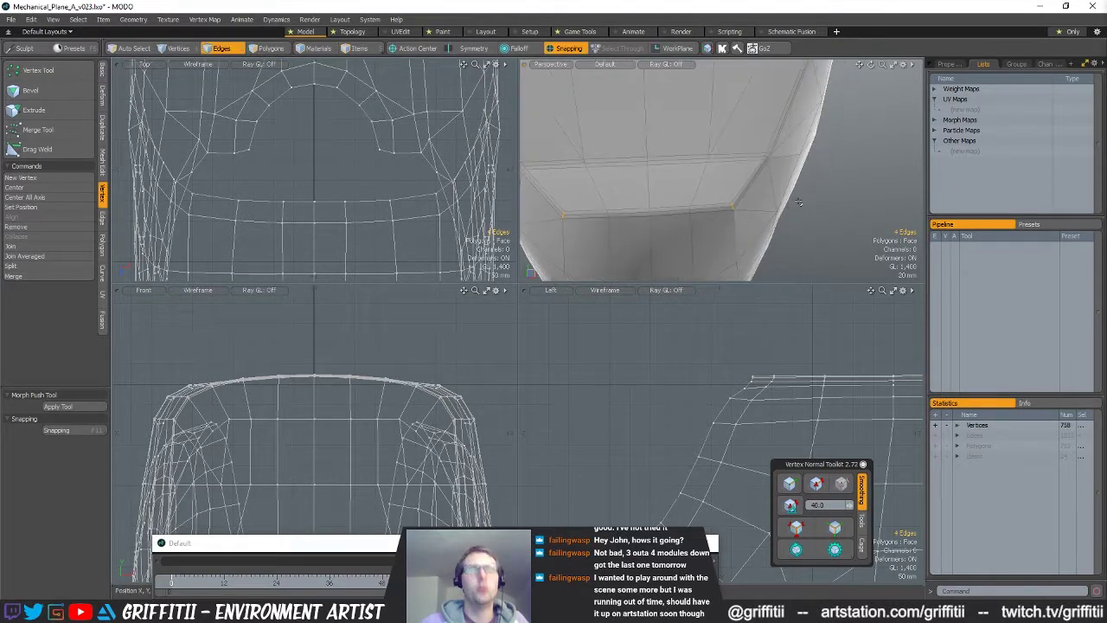
key("b")
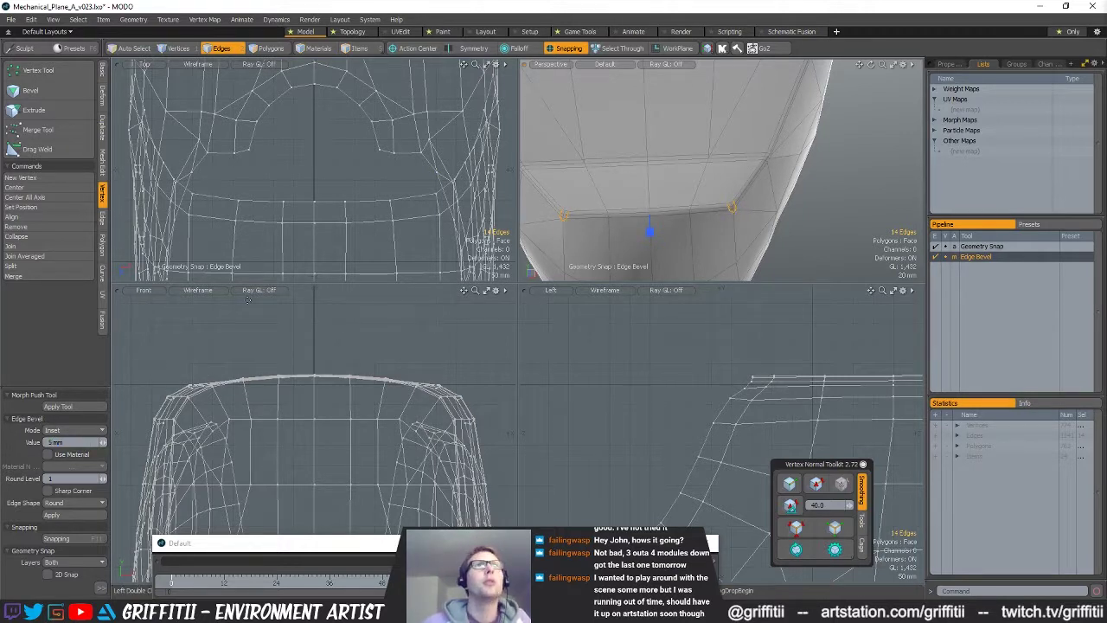
left_click_drag(521, 255, 647, 229, "alt+shift")
key("space")
key("Escape")
- Edge-slice from both newly bevelled inner corners across the sloped band to the vertices on its upper edge
left_click_drag(736, 163, 640, 190, "alt+shift")
left_click_drag(640, 190, 653, 191, "ctrl+alt")
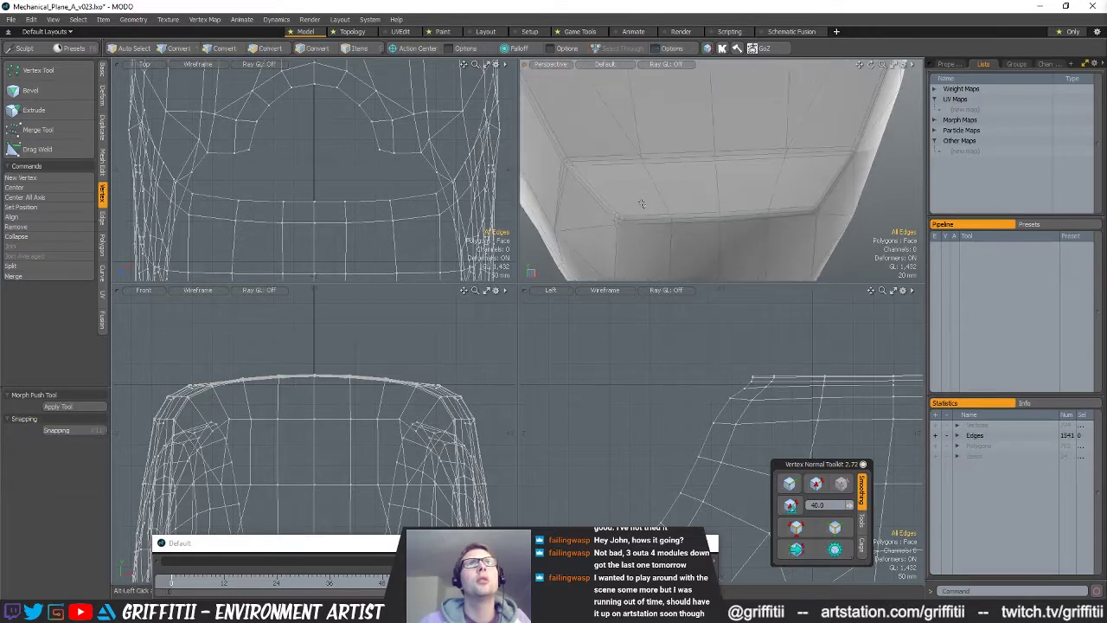
key("alt+c")
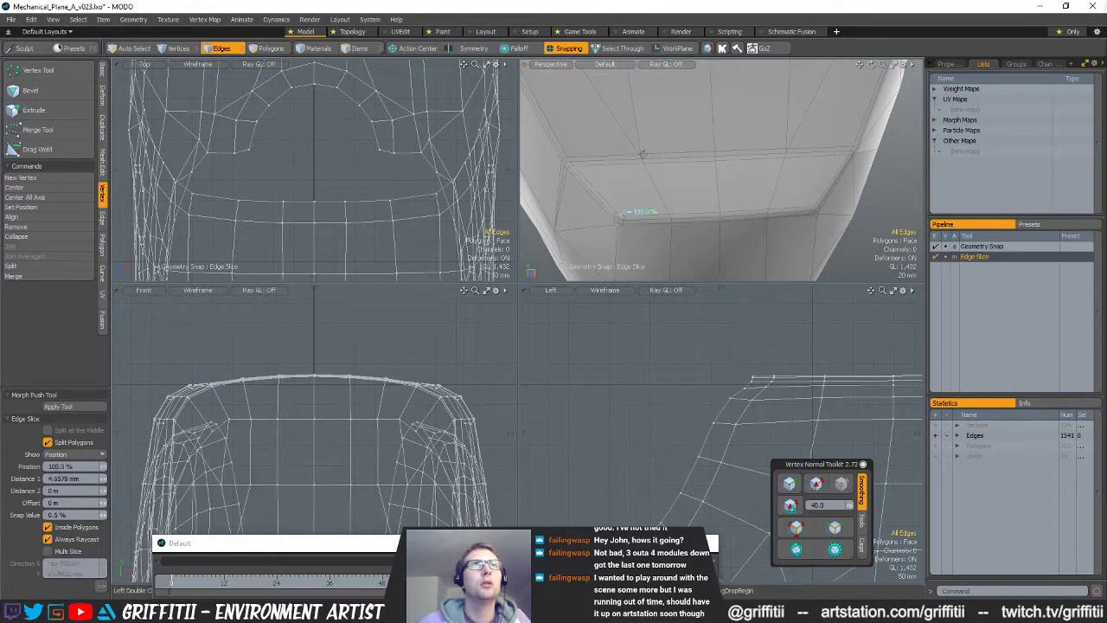
key("space")
key("alt+c")
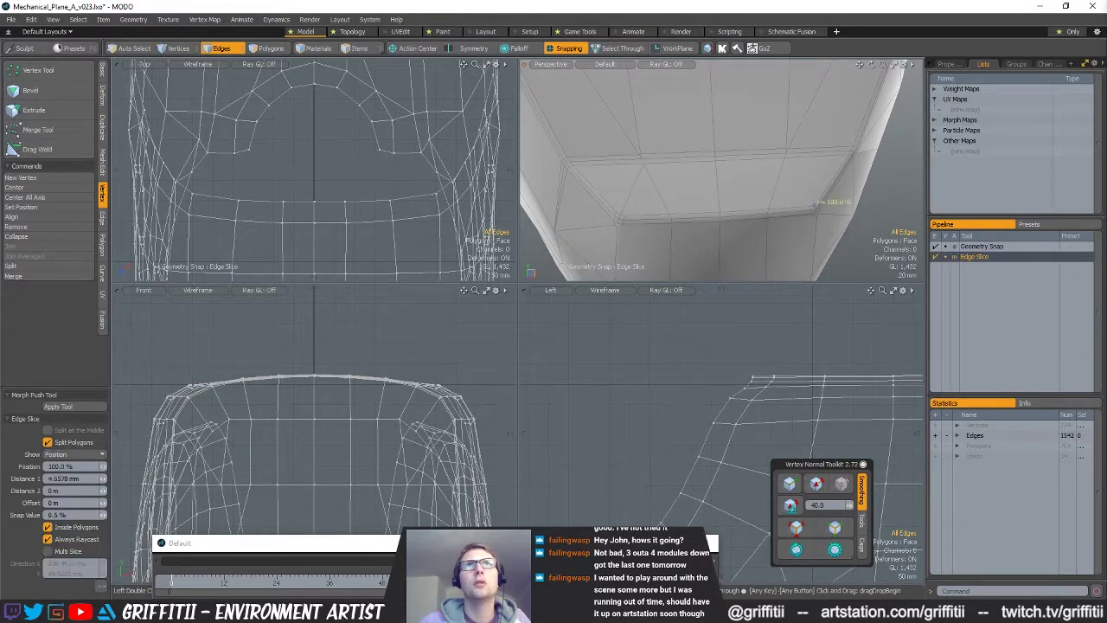
key("space")
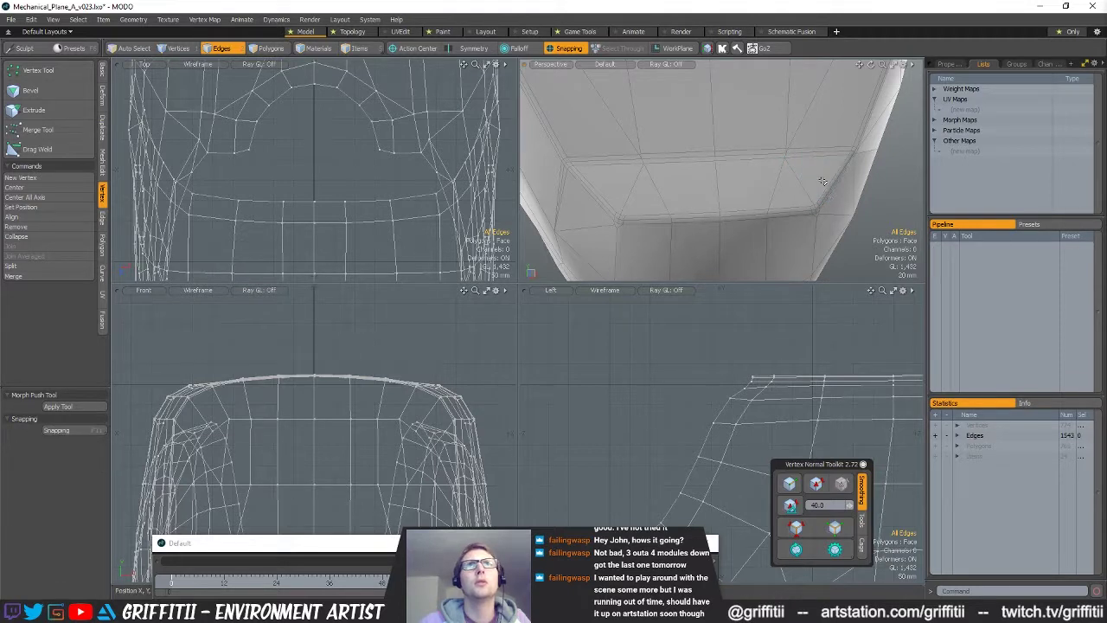
- Examine the sloped band's split polygons and corner edges, comparing the flat mesh with its subdivided shape
key("3")
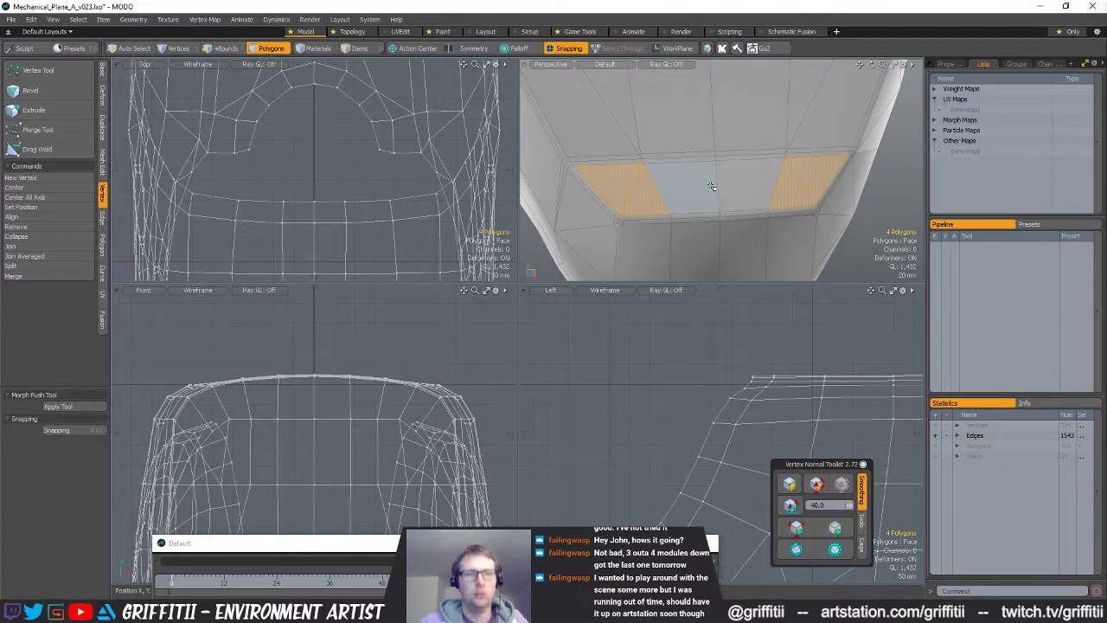
scroll(636, 205, "up", 5)
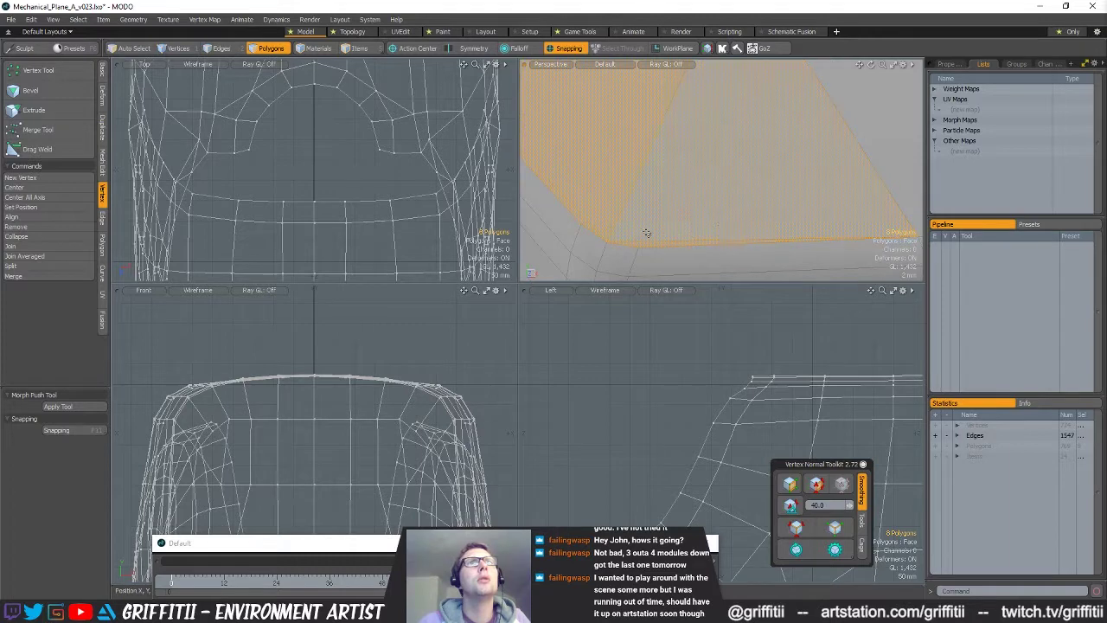
left_click_drag(821, 193, 626, 213, "alt+shift")
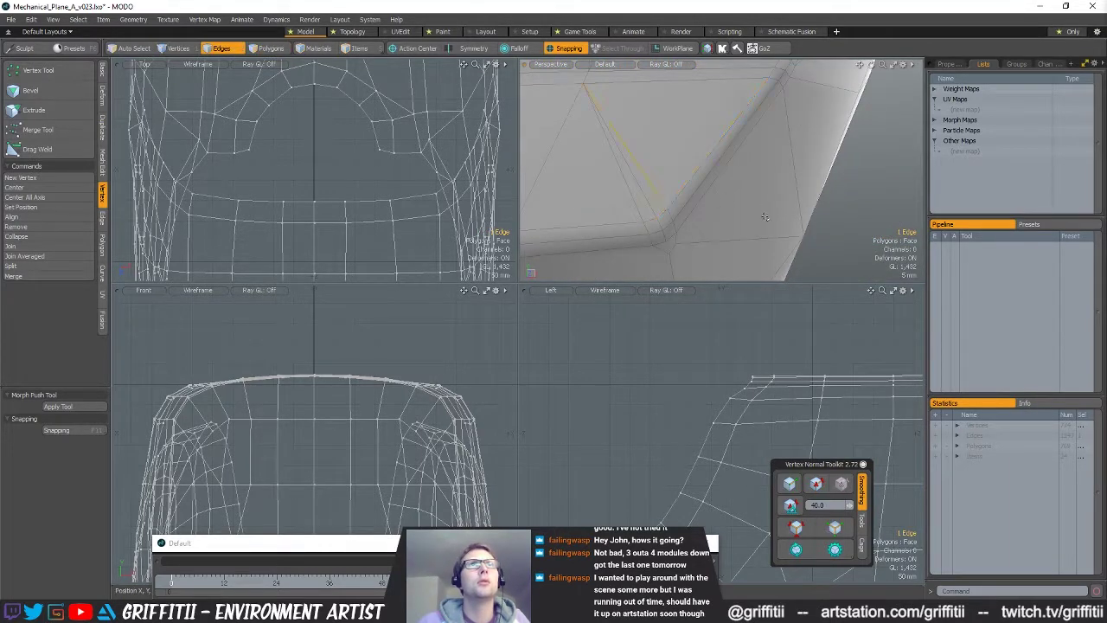
scroll(766, 217, "down", 3)
left_click(797, 211)
key("Tab")
scroll(797, 211, "down", 4)
left_click_drag(797, 211, 757, 220, "alt")
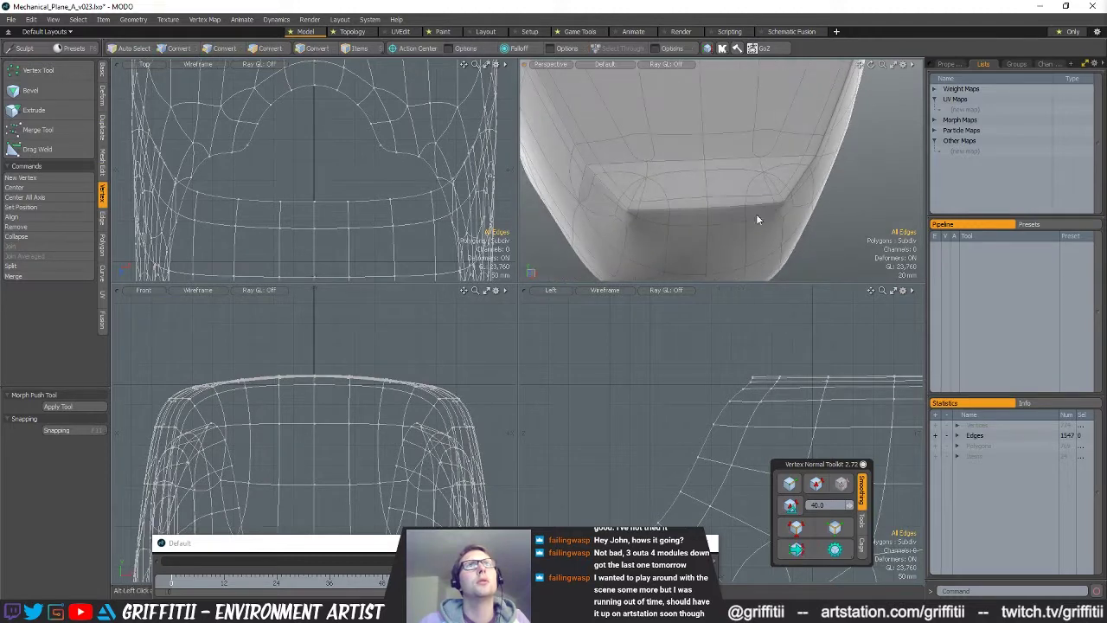
key("Tab")
key("Tab")
left_click_drag(840, 222, 741, 179, "alt")
key("Tab")
- Collapse the short edge beside the end face's inner corner
scroll(801, 185, "up", 4)
key("alt+c")
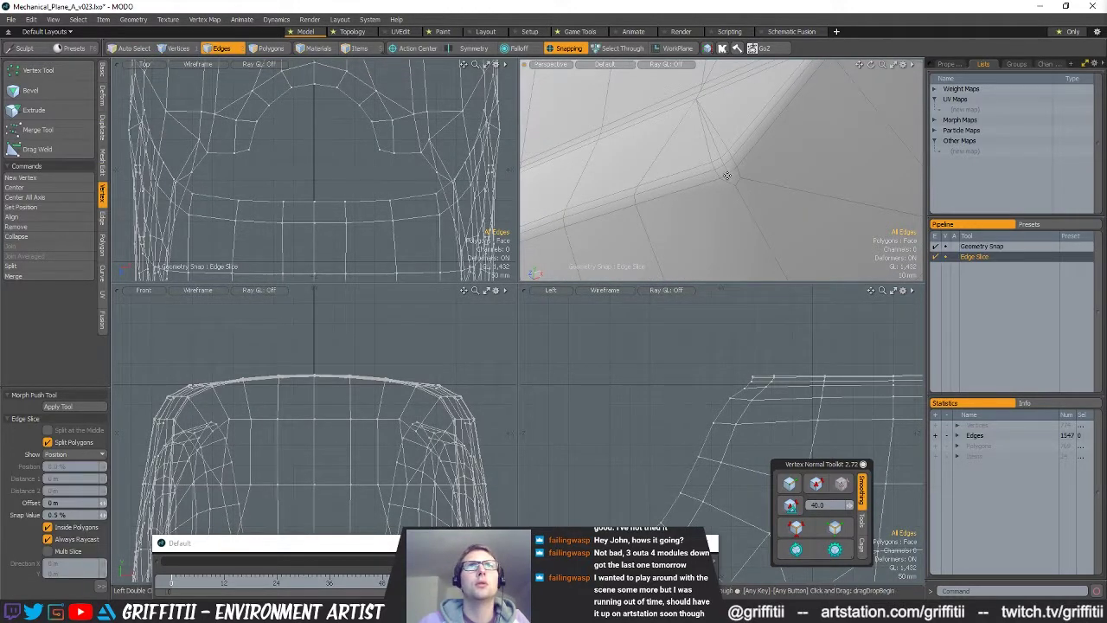
left_click(737, 188)
key("q")
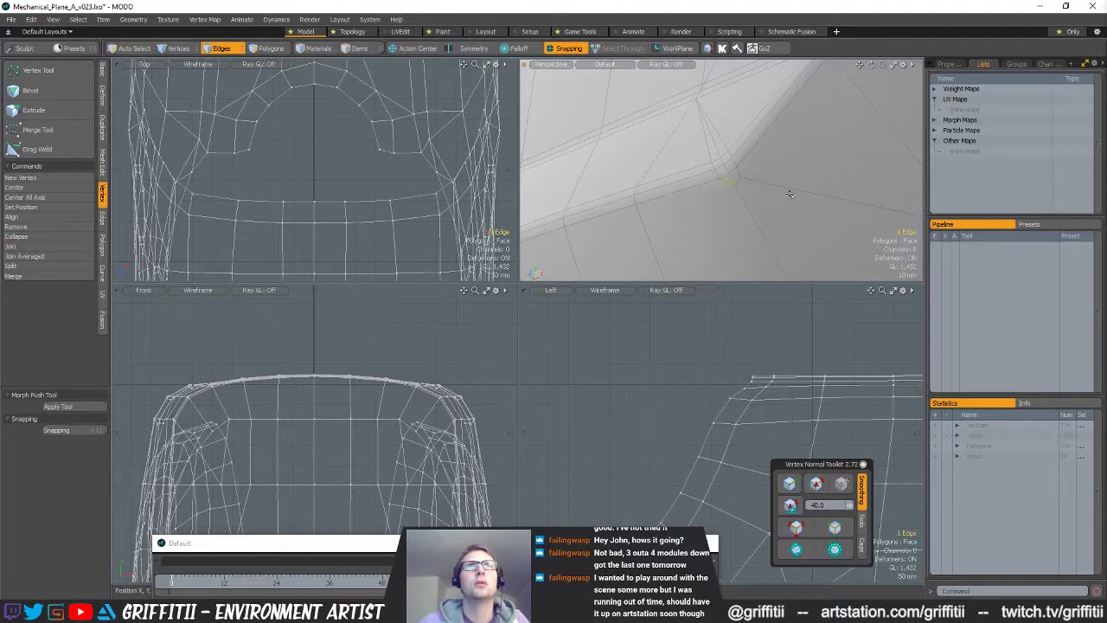
scroll(814, 211, "down", 4)
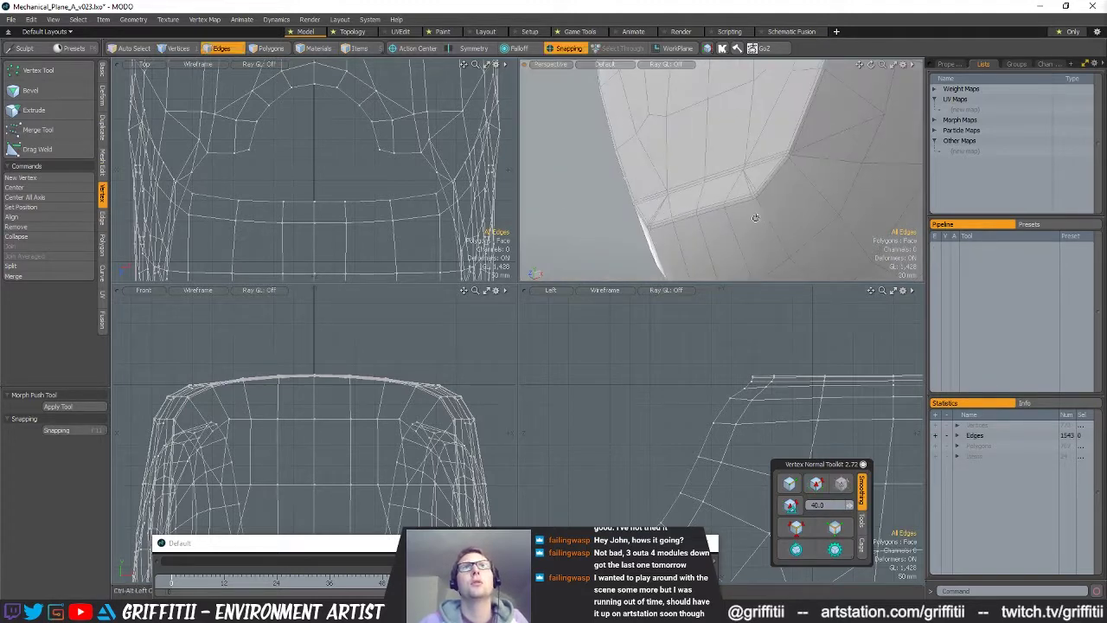
left_click_drag(811, 210, 702, 180, "alt+shift")
key("alt+c")
left_click(661, 165)
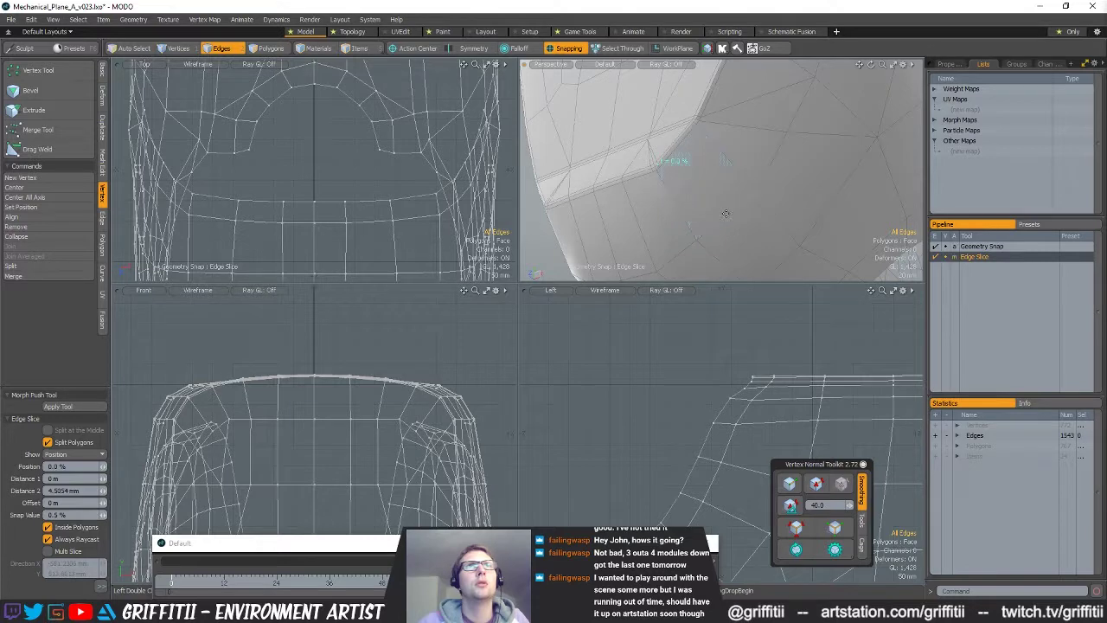
key("ctrl+z")
scroll(659, 168, "up", 4)
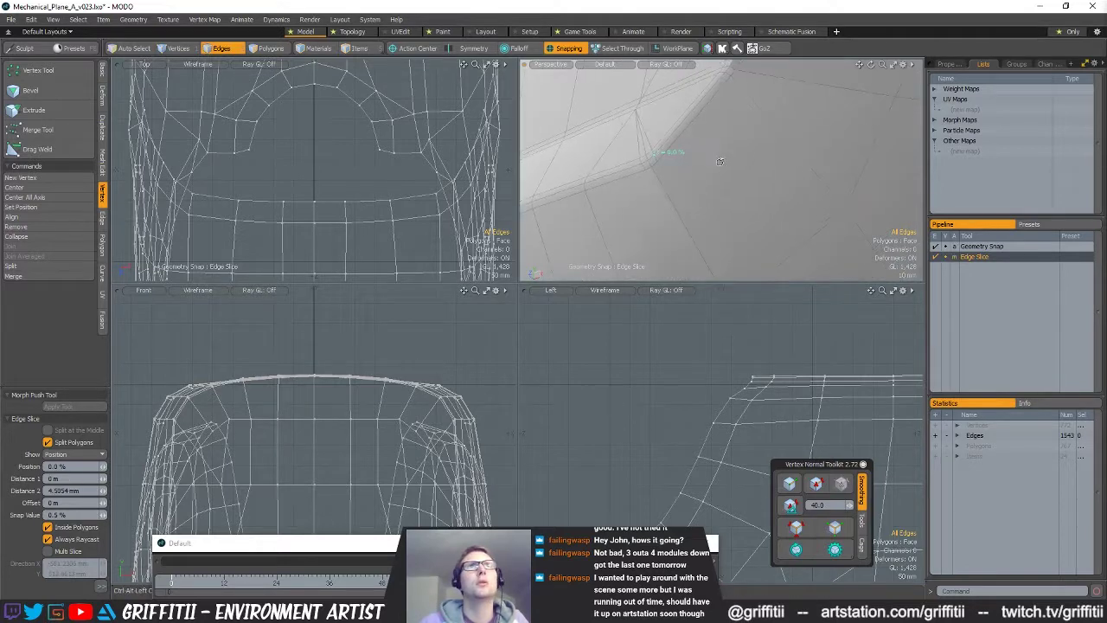
key("q")
- With snapping off, edge-slice from the end face's inner corner to the facing side edge at 50%, and check its subdivision
key("alt+c")
left_click(656, 163)
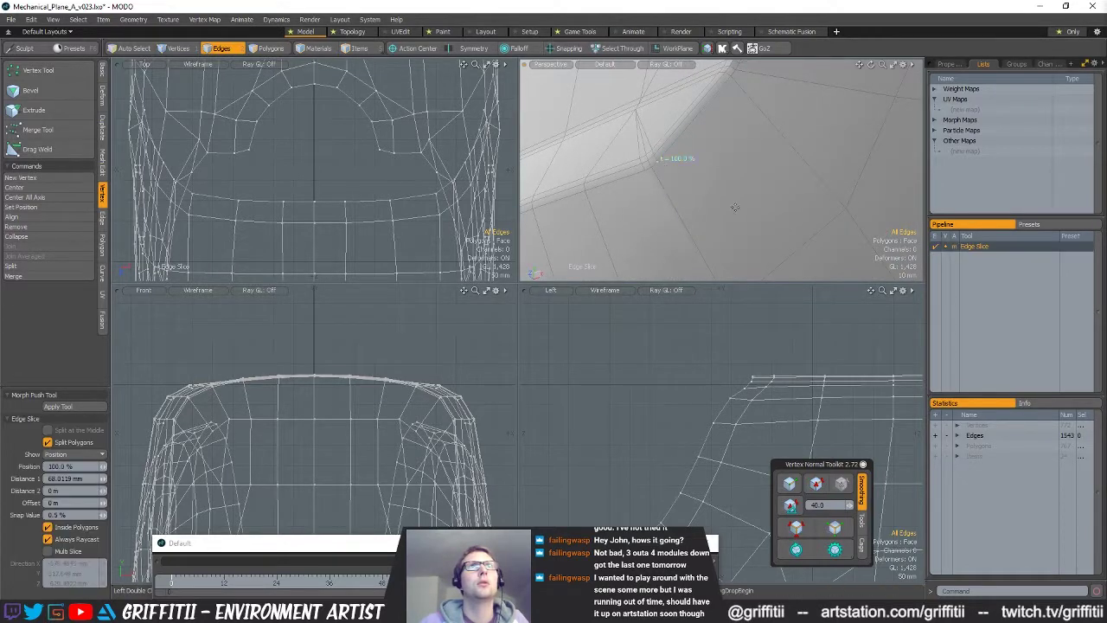
left_click_drag(707, 188, 668, 136, "alt+shift")
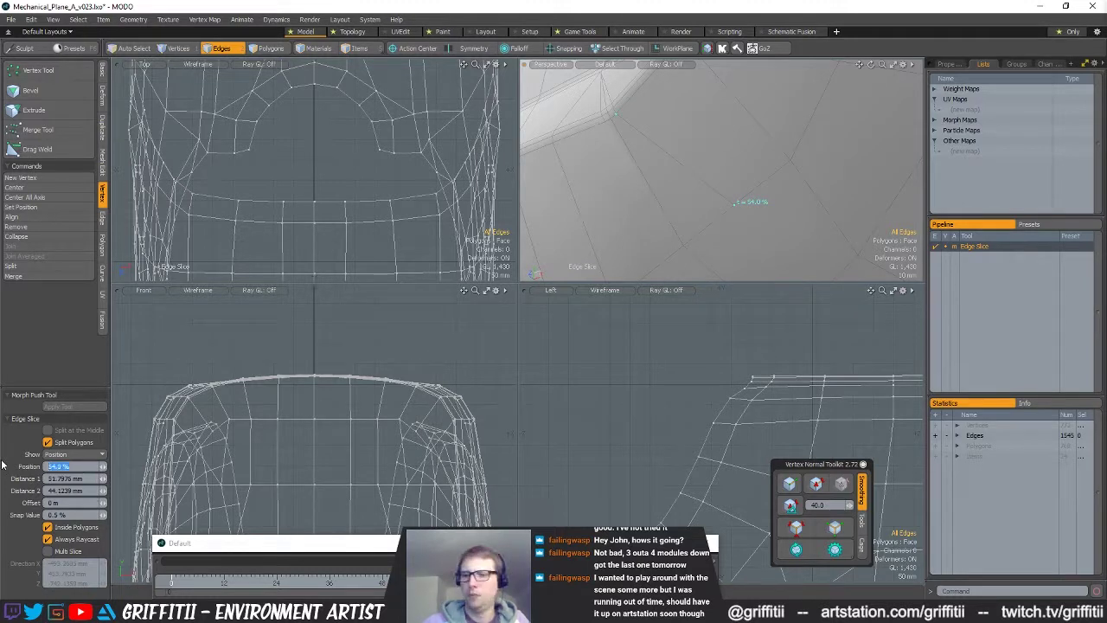
scroll(812, 220, "down", 3)
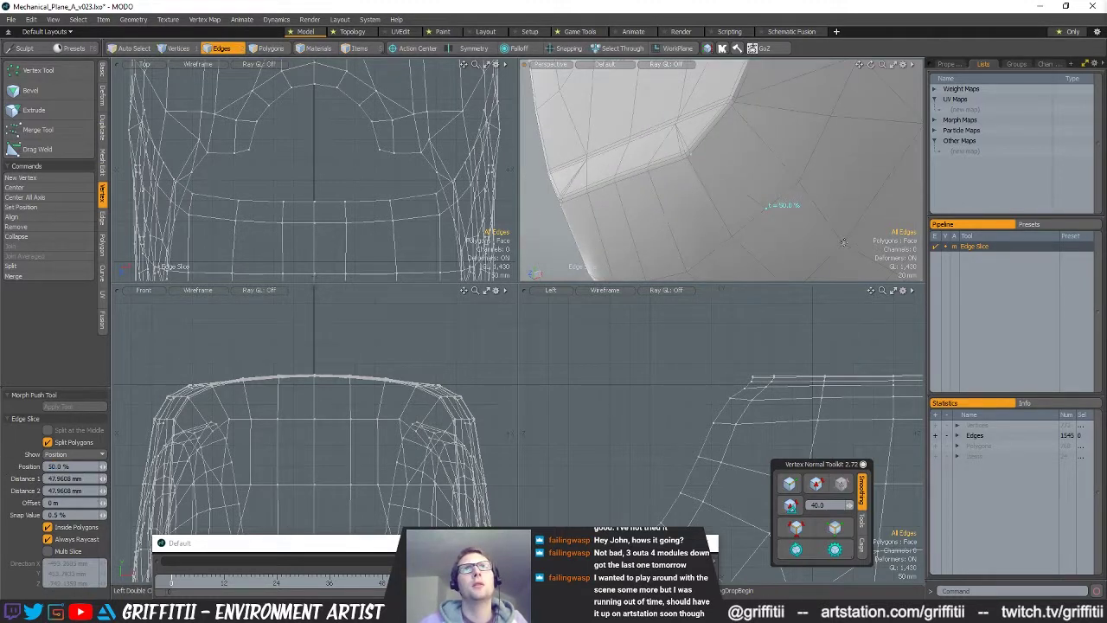
scroll(791, 250, "down", 2)
key("q")
key("Tab")
left_click_drag(811, 223, 794, 160, "alt")
key("Tab")
scroll(794, 161, "up", 3)
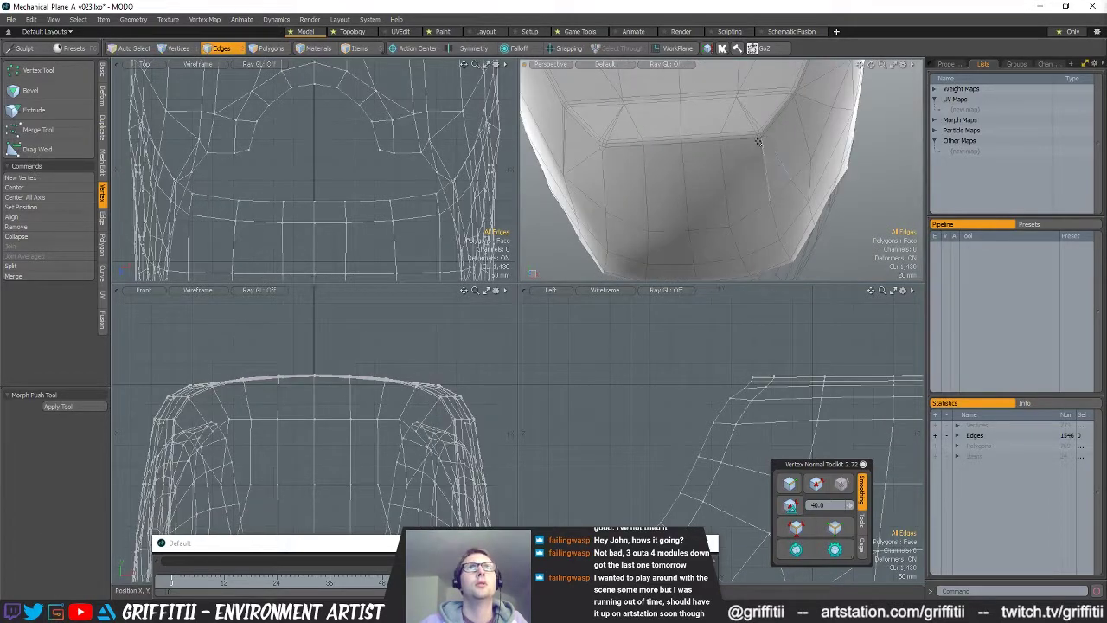
- Edge-slice from the inner corner across the recessed end surface to the vertex below, and check its subdivision
key("alt+c")
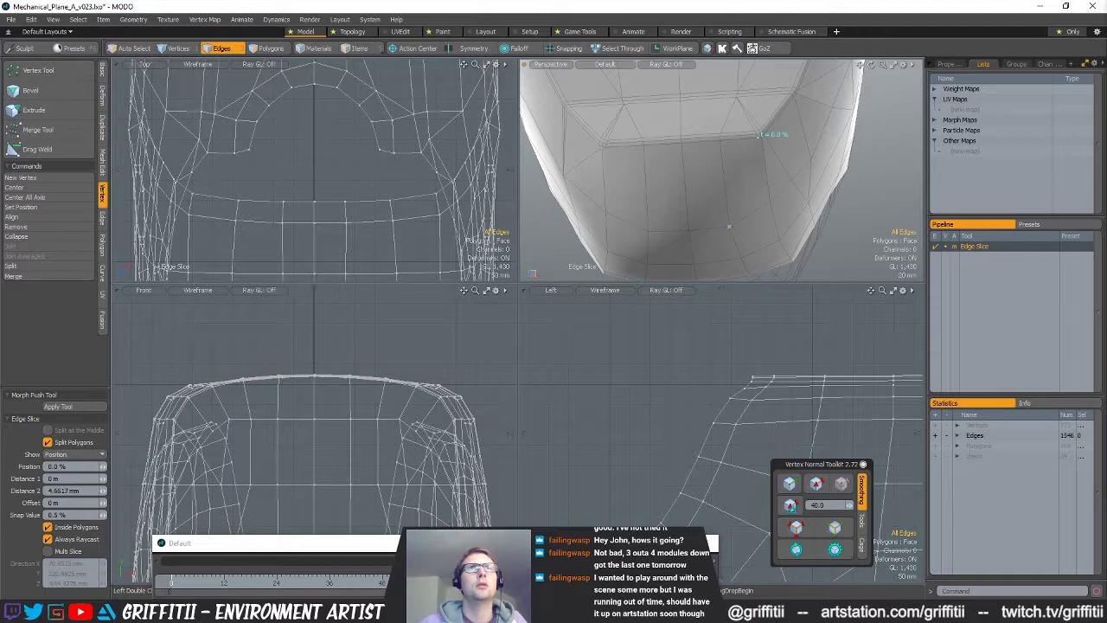
left_click(730, 226)
key("space")
key("alt+c")
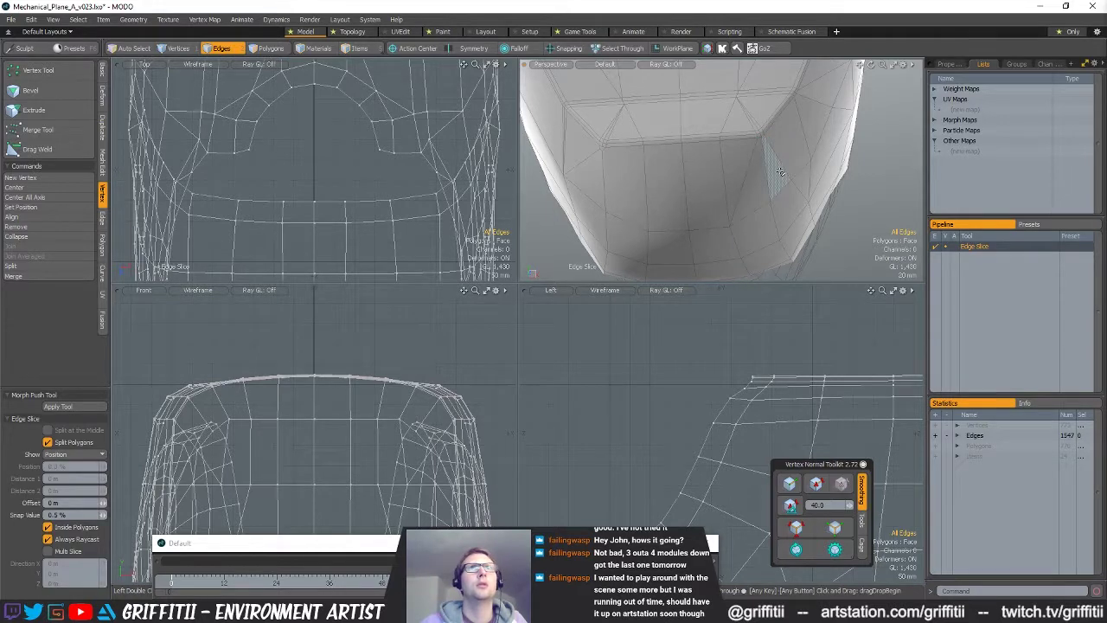
key("space")
key("Tab")
left_click_drag(787, 178, 845, 176, "ctrl+alt")
key("Tab")
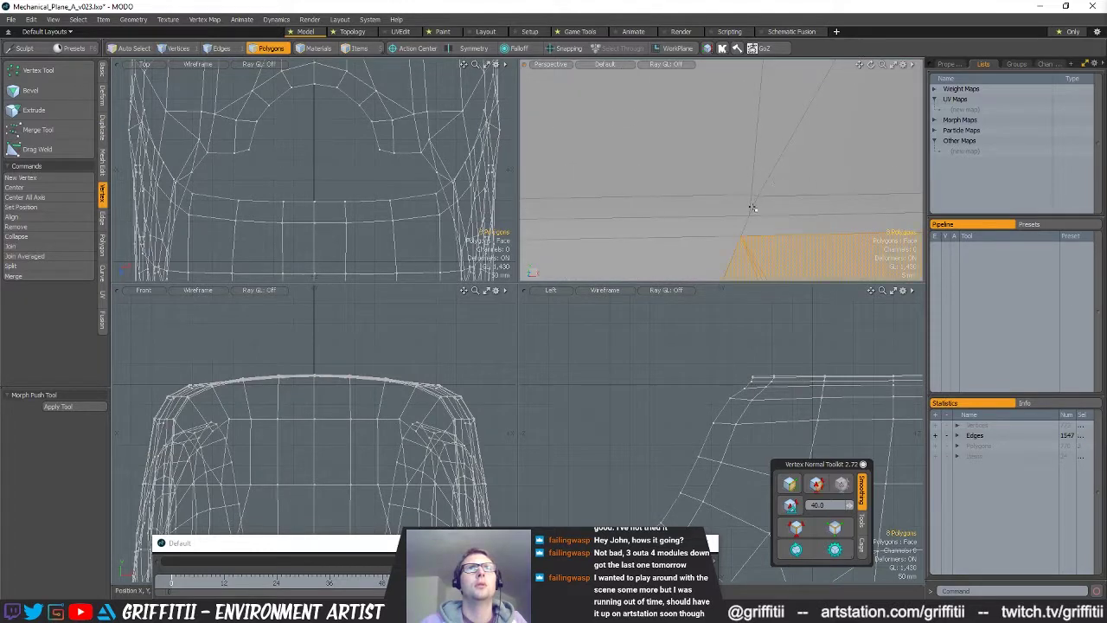
- Scale the two close vertices above the sloped band to 0% and merge them, checking the subdivided shape
right_click_drag(811, 202, 785, 183)
key("r")
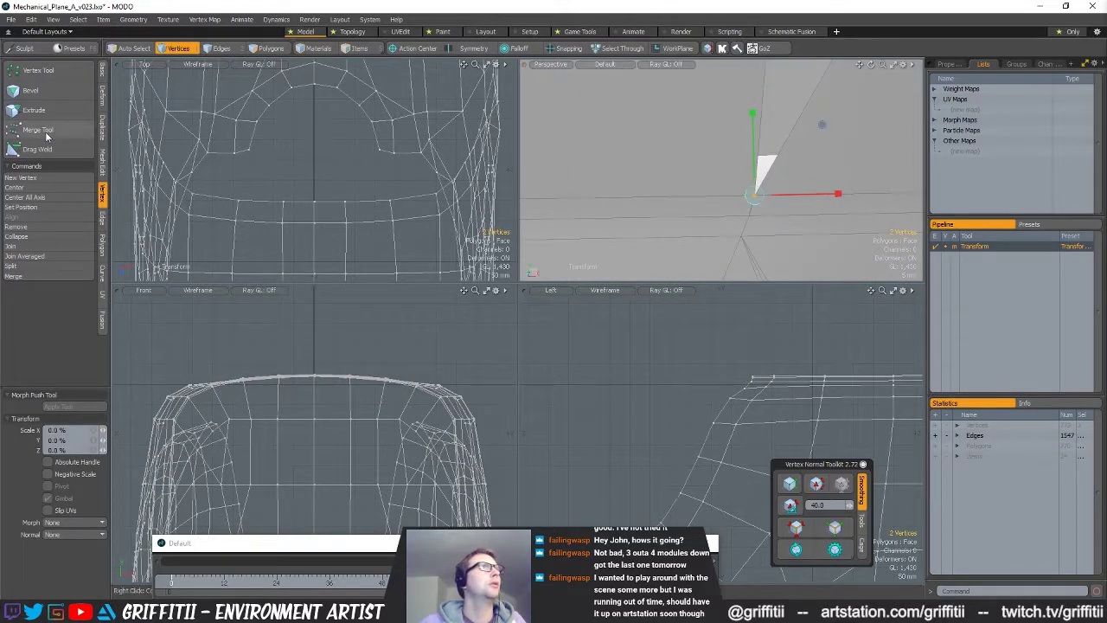
left_click(47, 135)
key("space")
left_click_drag(819, 225, 744, 204, "ctrl+alt")
key("Tab")
left_click_drag(856, 246, 768, 175, "alt")
key("Tab")
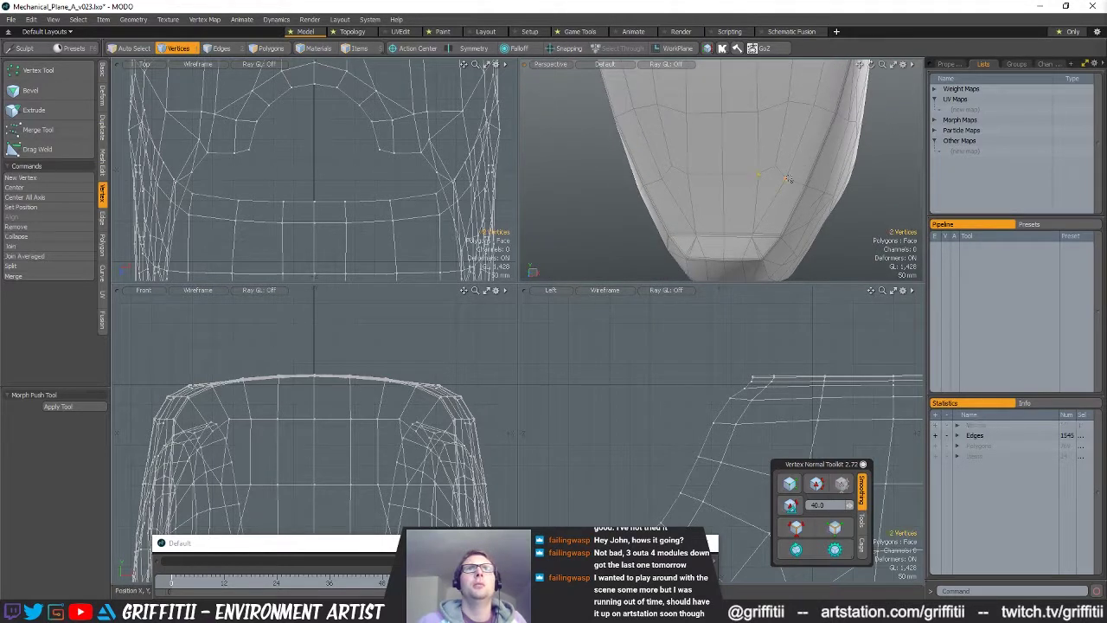
- Merge the next close vertex pair on the panel above the sloped band, and check the subdivision
key("y")
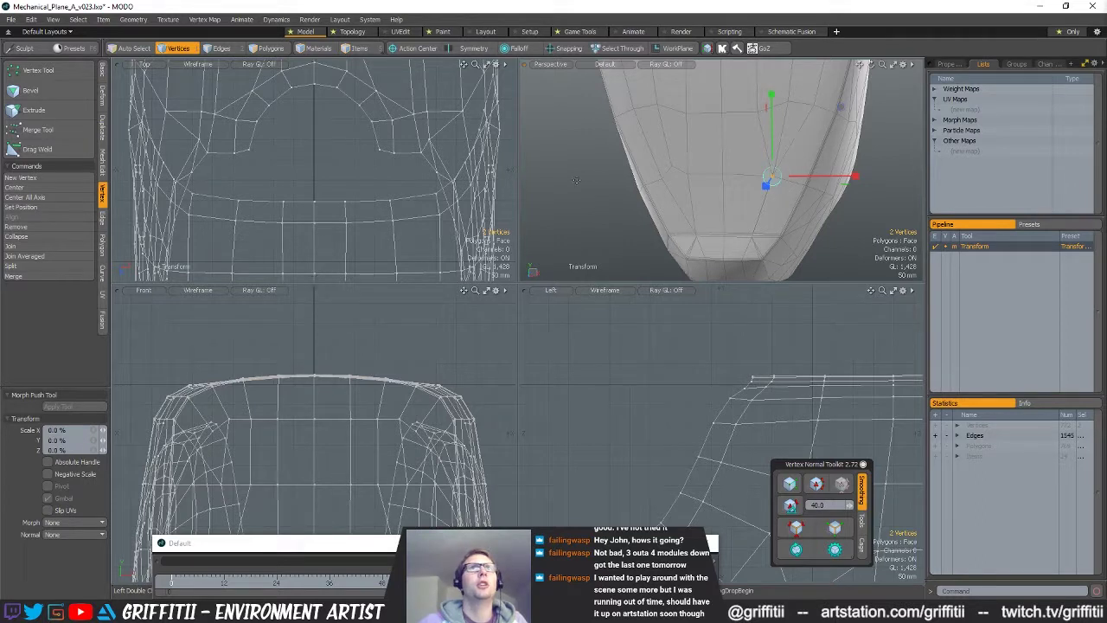
key("space")
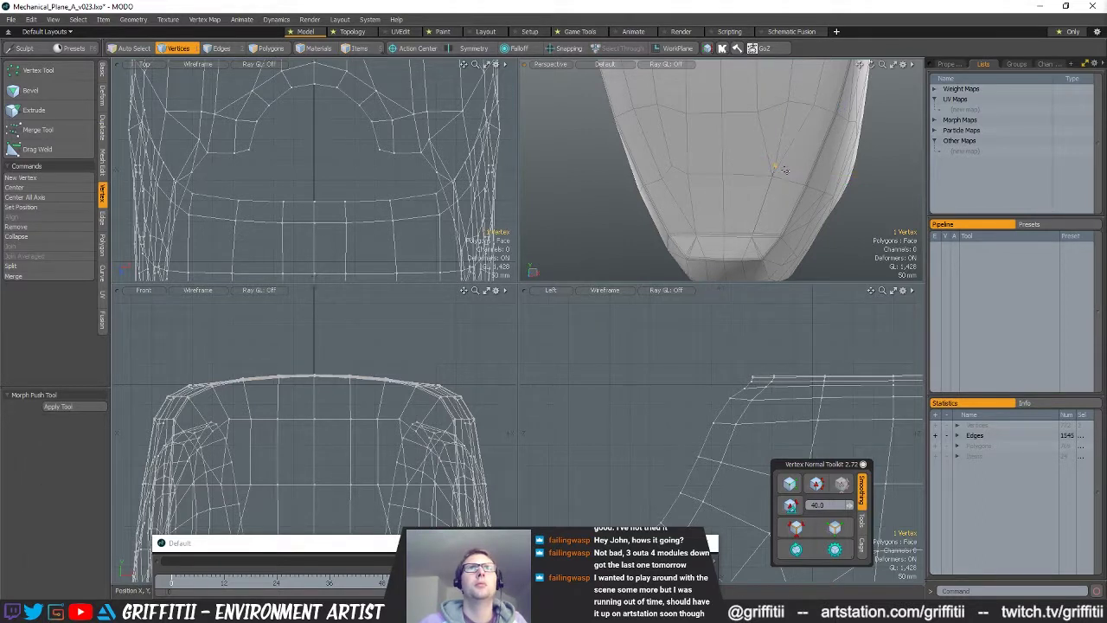
right_click_drag(782, 176, 788, 193)
left_click(38, 130)
key("space")
left_click_drag(863, 223, 723, 158, "alt")
key("Tab")
key("Tab")
key("space")
key("space")
mouse_move(650, 156)
left_mouse_down("alt")
mouse_move(669, 158)
mouse_move(648, 163)
left_mouse_up("alt")
- Select the end section's polygons on one side of the centre line and delete them
left_click_drag(682, 202, 693, 243, "shift")
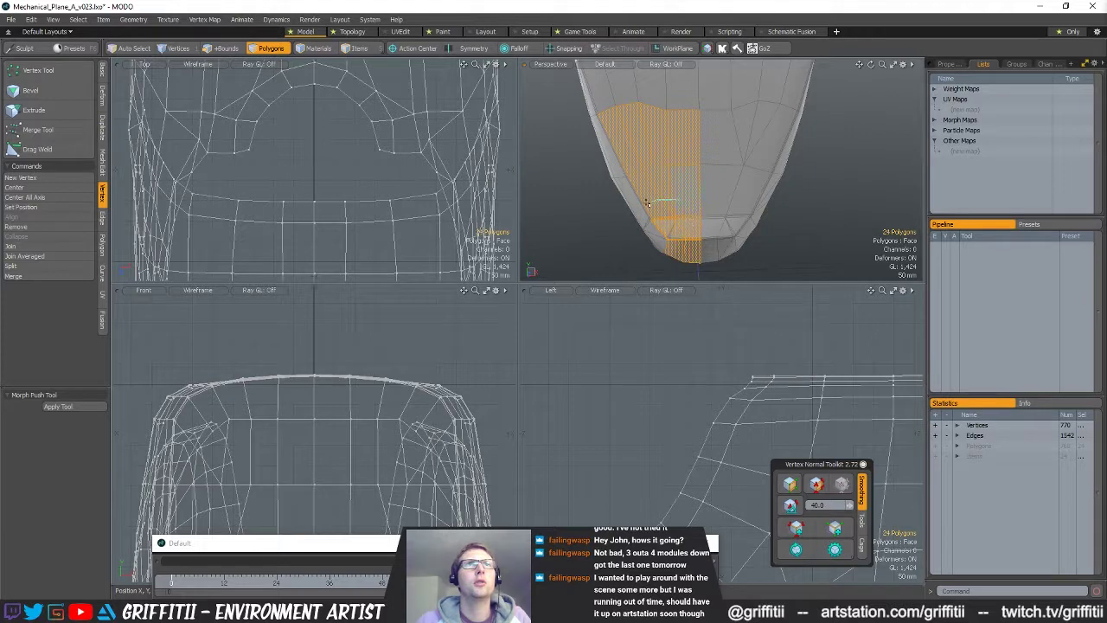
mouse_move(681, 230)
left_mouse_down("alt")
mouse_move(699, 232)
mouse_move(645, 253)
left_mouse_up("alt")
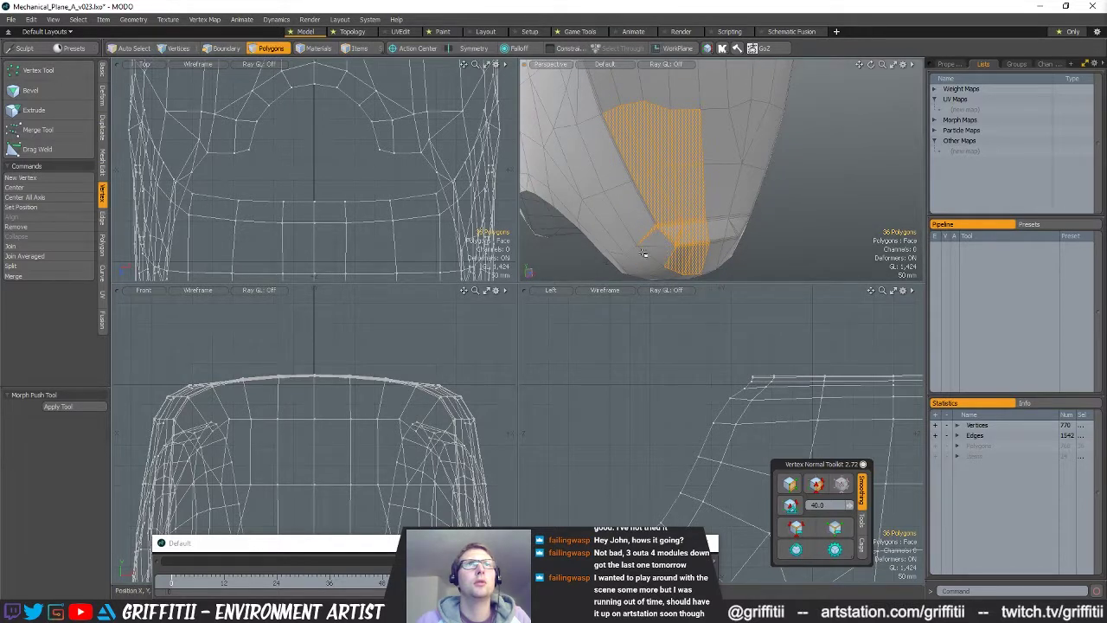
left_click_drag(659, 168, 735, 211, "alt")
- Select the matching polygons on the remaining side and mirror them across the body's centre line with snapping on
left_click_drag(729, 211, 697, 201, "alt")
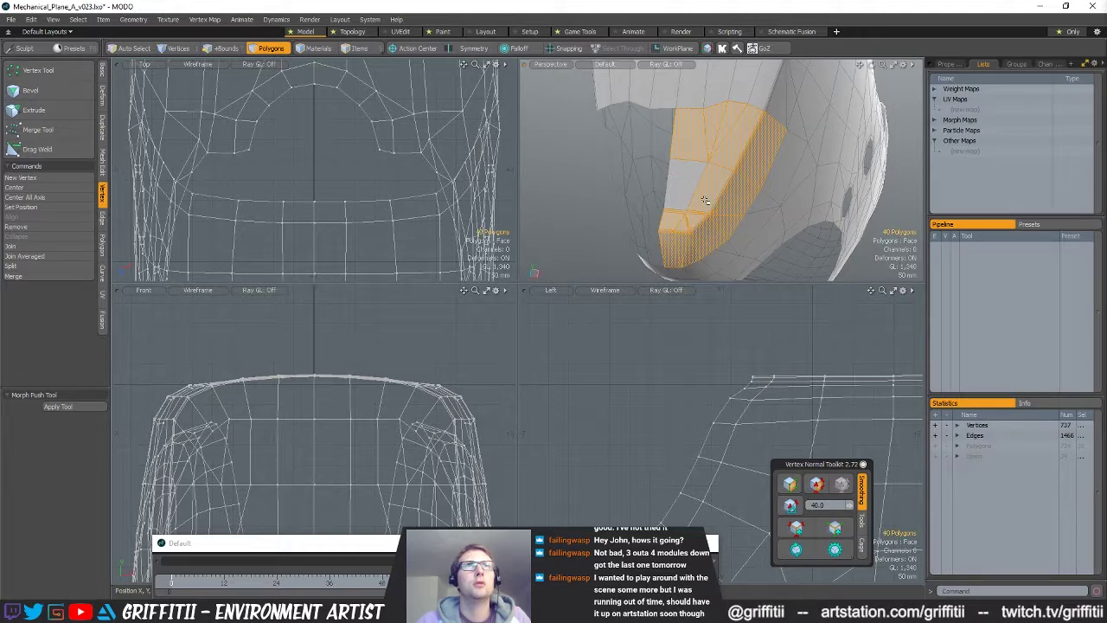
left_click_drag(701, 139, 746, 198, "alt")
key("shift+v")
left_click_drag(326, 219, 326, 113, "alt+shift")
scroll(326, 173, "down", 4)
left_click_drag(327, 260, 327, 183, "alt+shift")
key("x")
scroll(327, 182, "up", 6)
left_click(331, 183)
left_click_drag(739, 190, 719, 204, "alt")
key("space")
- Select all connected body polygons and merge their coincident vertices with a 1 mm distance
left_click(771, 163)
key("Tab")
key("Tab")
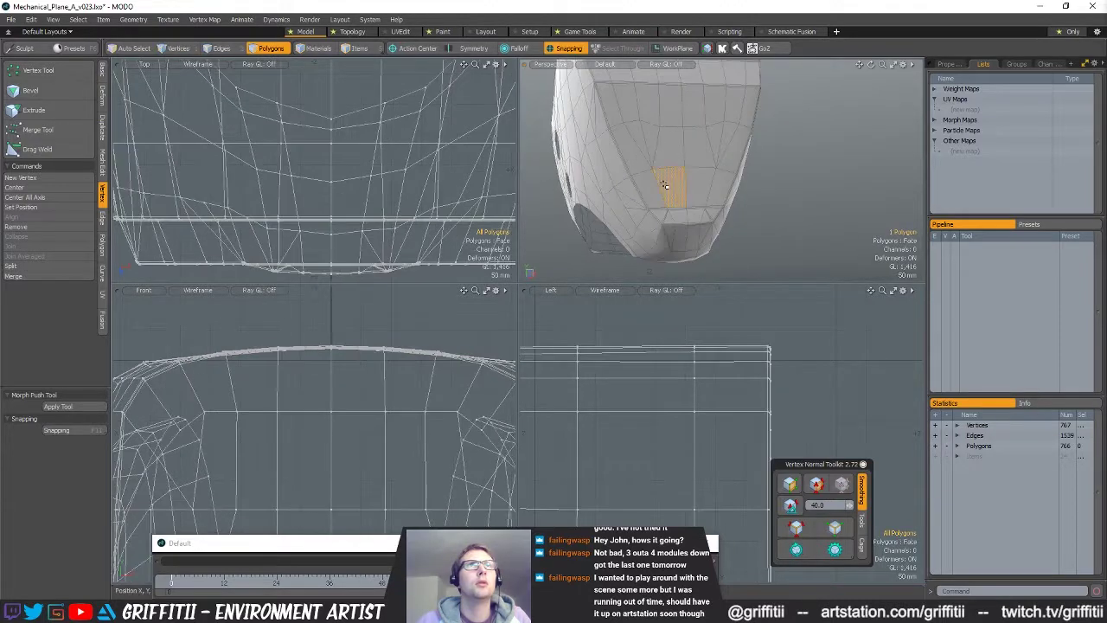
double_click(664, 186)
left_click(67, 132)
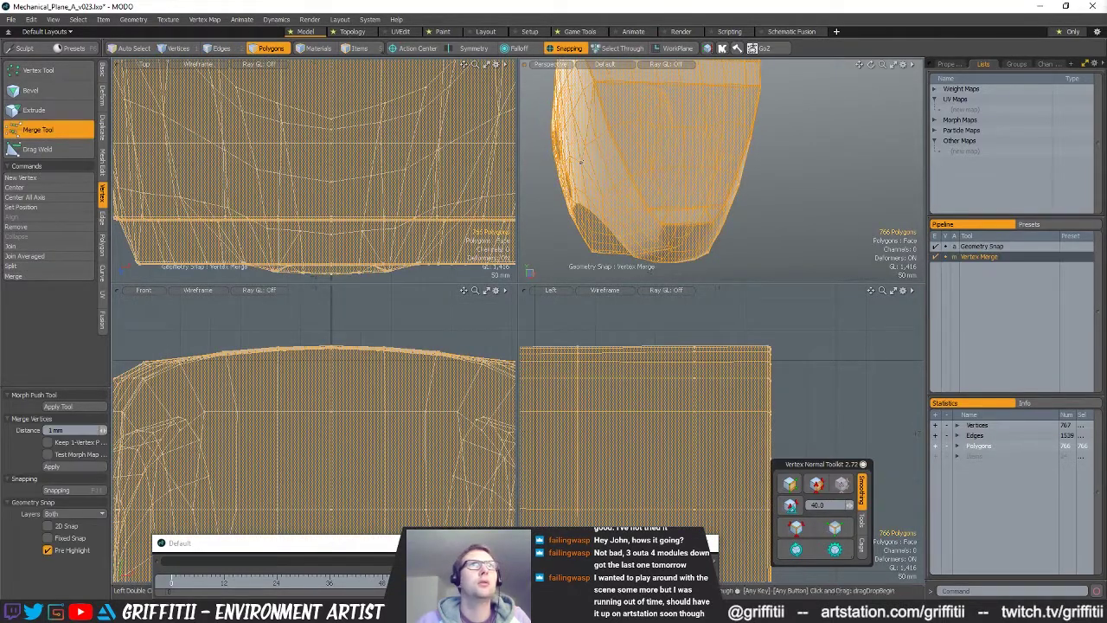
key("space")
- Edge-slice across the side polygon near the end face from one vertex to the opposite one, and snap the cut's end vertex in place
left_click(751, 216)
left_click_drag(751, 216, 556, 193, "alt")
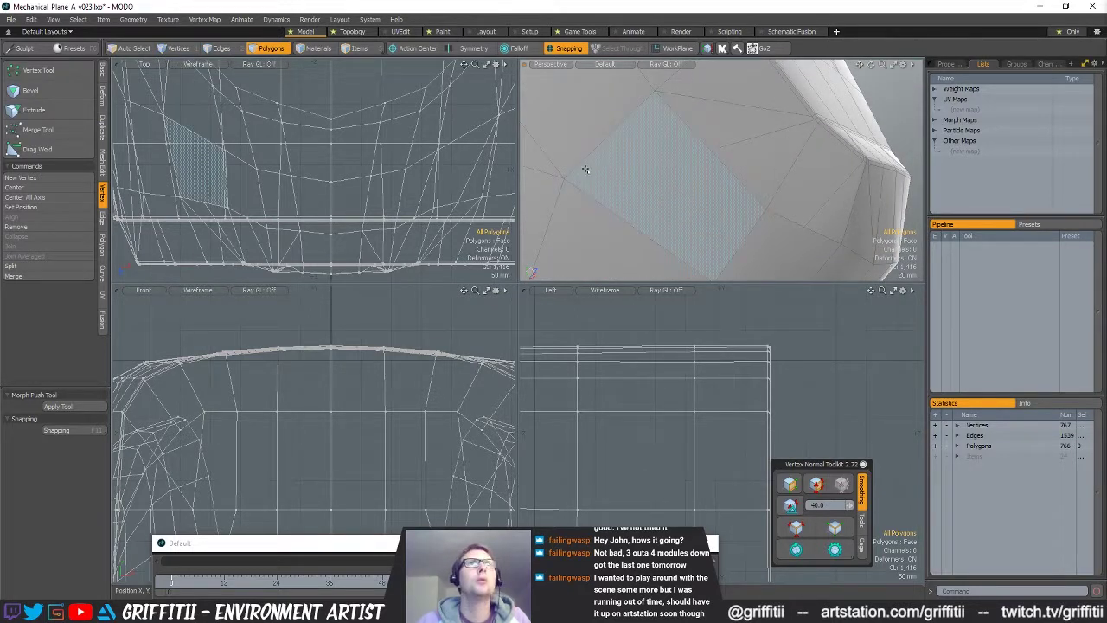
key("c")
left_click(564, 179)
left_click(714, 151)
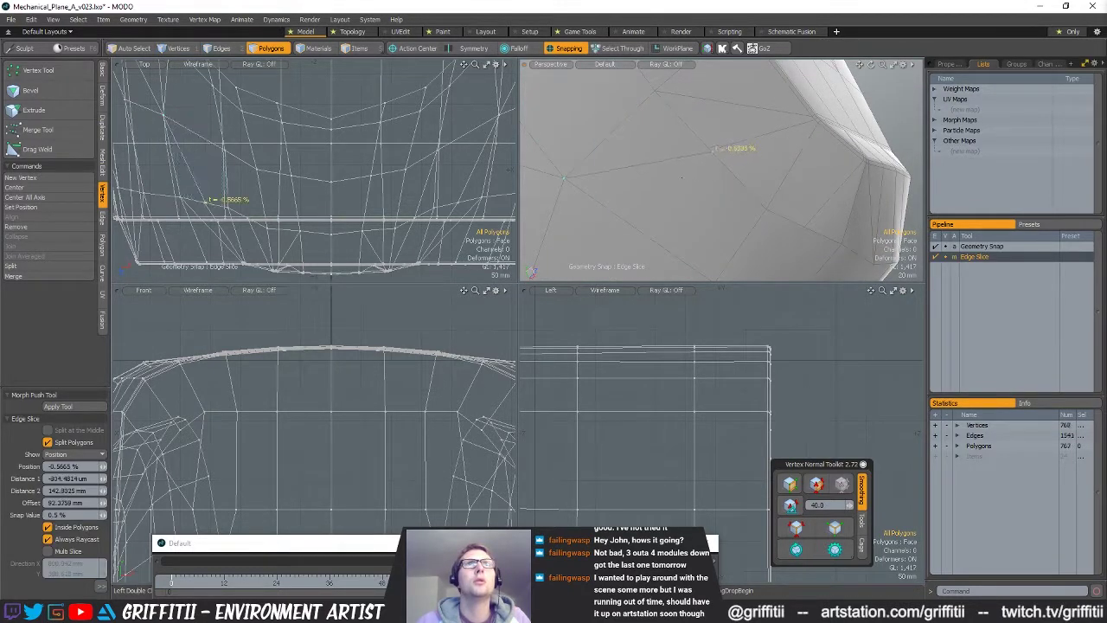
key("space")
key("1")
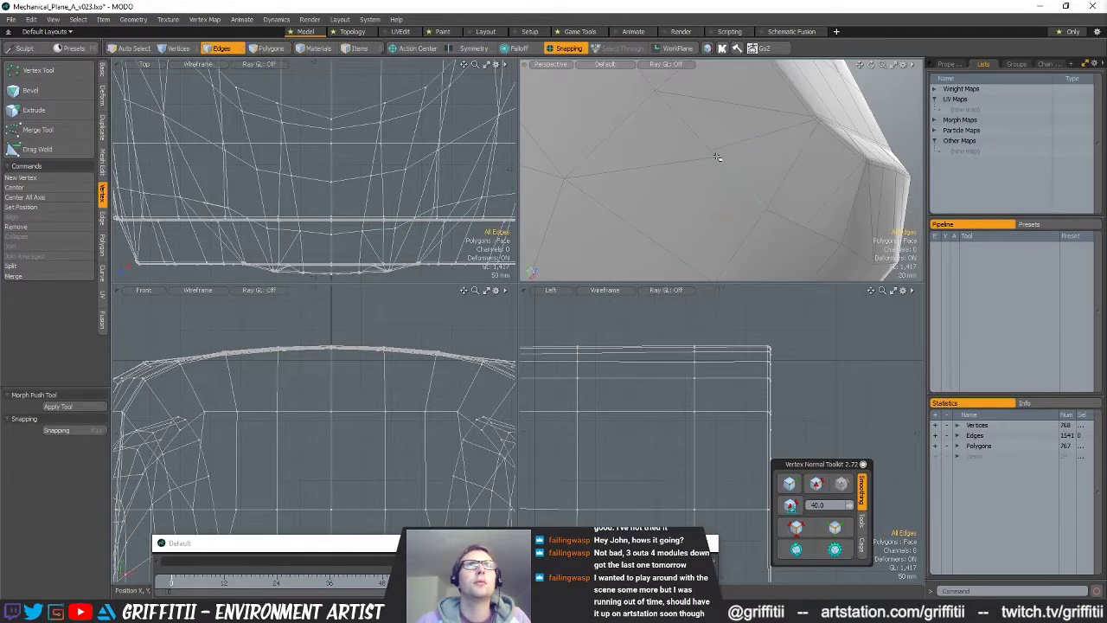
key("w")
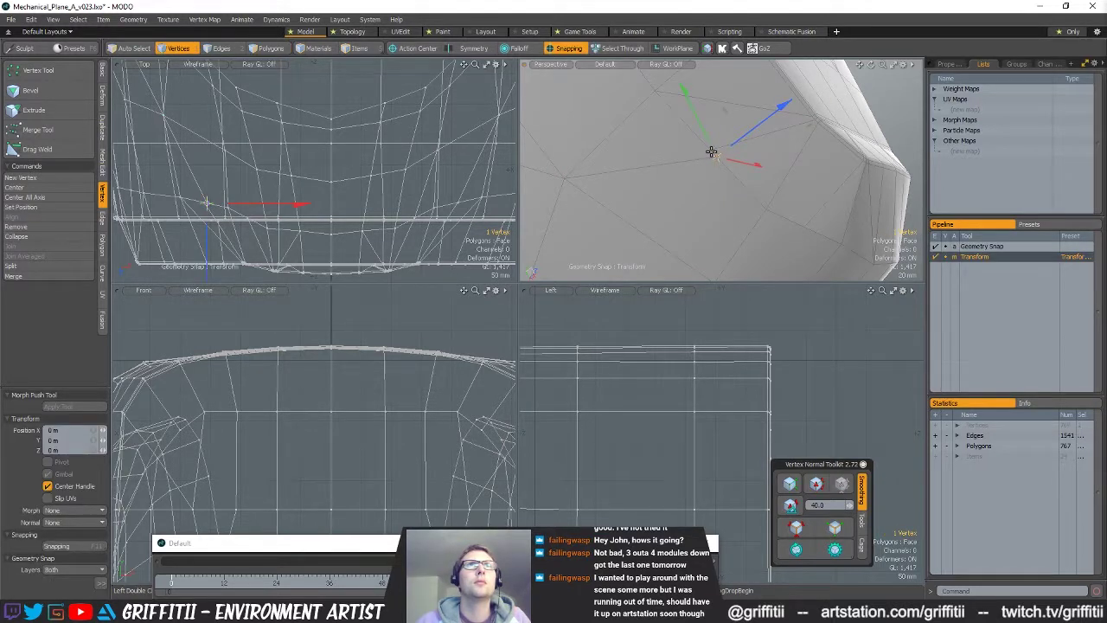
left_click_drag(788, 208, 647, 215, "alt")
key("space")
- Edge-slice across the matching side polygon on the other side of the end face
left_click(677, 234)
key("c")
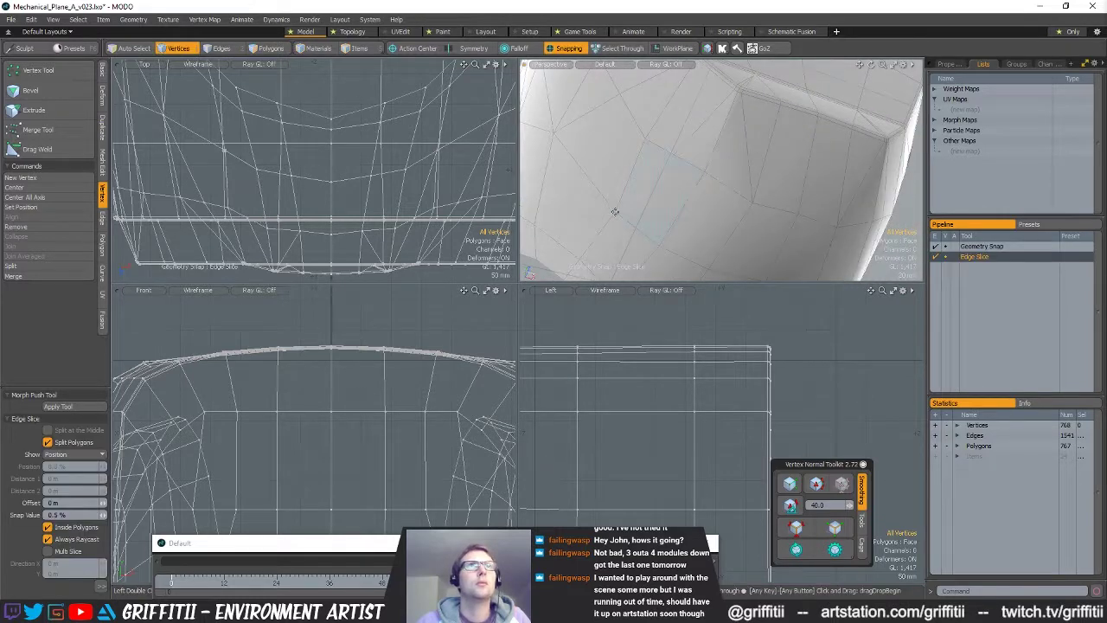
key("space")
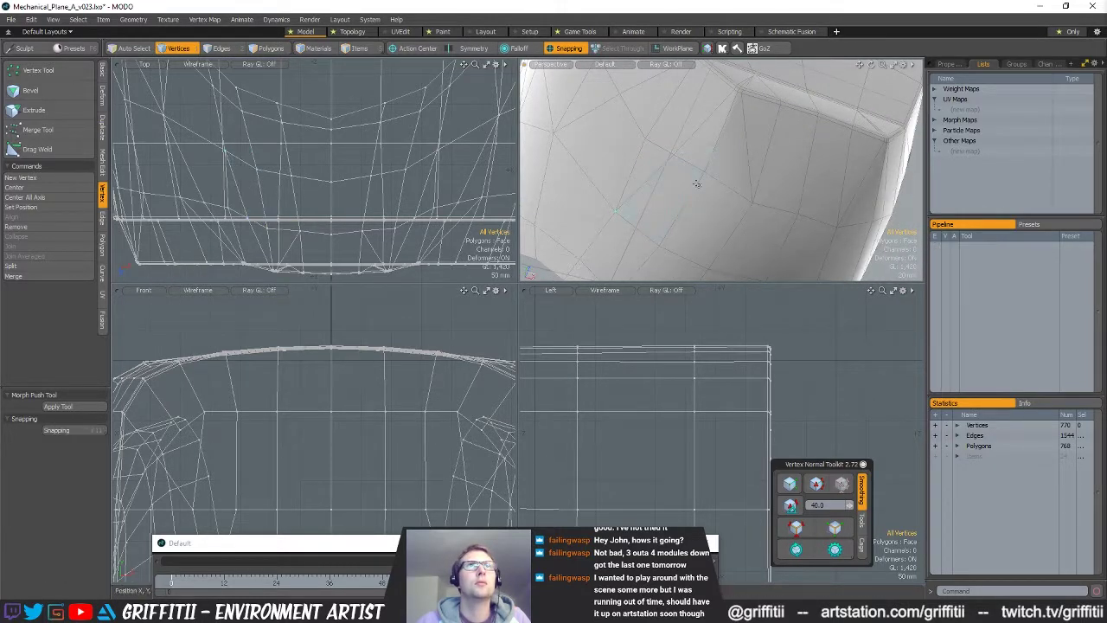
left_click_drag(697, 183, 667, 192, "ctrl+alt")
- Merge the body's coincident vertices left by the two side slices
left_click_drag(668, 192, 725, 219, "alt")
key("ctrl+a")
left_click(40, 135)
left_click(692, 182)
key("space")
key("Escape")
- Examine the end section's subdivided shape from several angles, comparing it with the flat mesh
left_click_drag(791, 230, 763, 227, "ctrl+alt")
key("Tab")
left_click_drag(763, 227, 737, 212, "alt")
key("Tab")
key("Tab")
left_click_drag(711, 263, 899, 238, "alt")
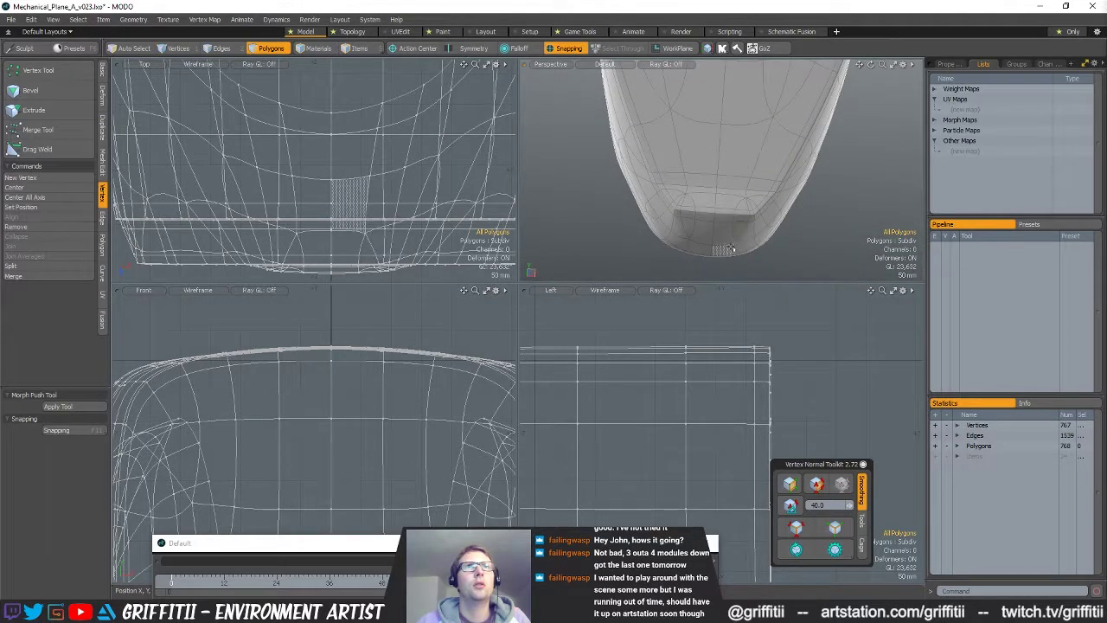
left_click(789, 248)
left_click_drag(784, 249, 743, 167, "alt")
- Edge-slice from the end face's inner corner to the central vertex below it
key("1")
key("Tab")
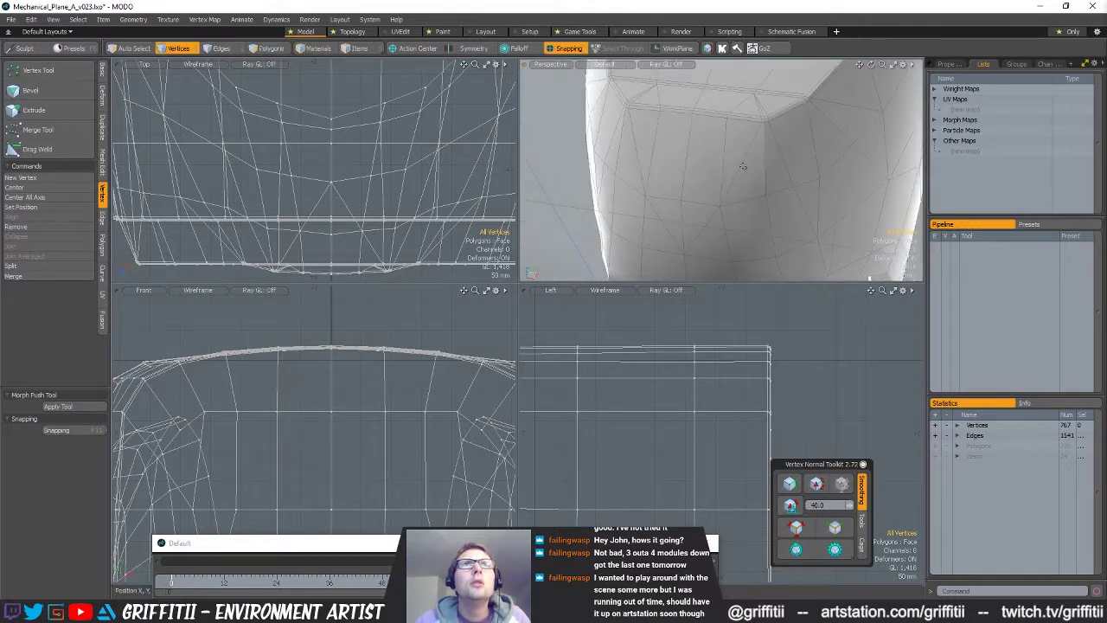
key("c")
left_click(764, 121)
left_click(722, 205)
key("space")
- Select the redundant edges running down from the end face's inner corners and remove them
key("space")
key("space")
left_click(754, 167)
left_click(780, 165, "shift")
left_click(637, 157)
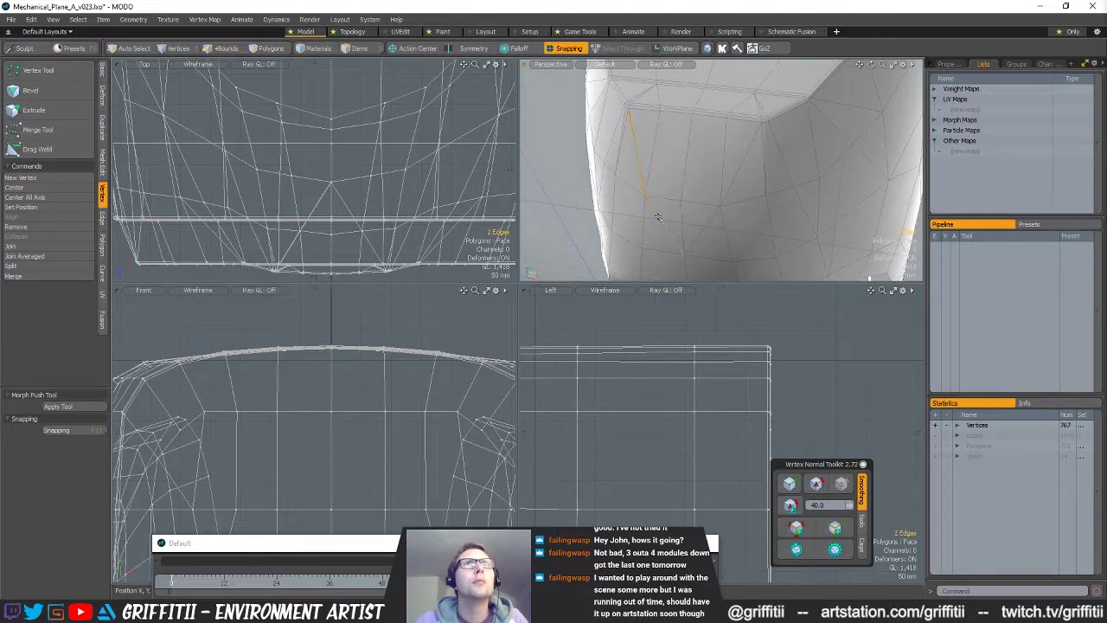
- Try to snap the extra vertices beside one of the end face's inner corners onto the corner vertex
key("Tab")
left_click_drag(740, 172, 814, 151, "alt")
scroll(733, 238, "down", 3)
key("Tab")
key("1")
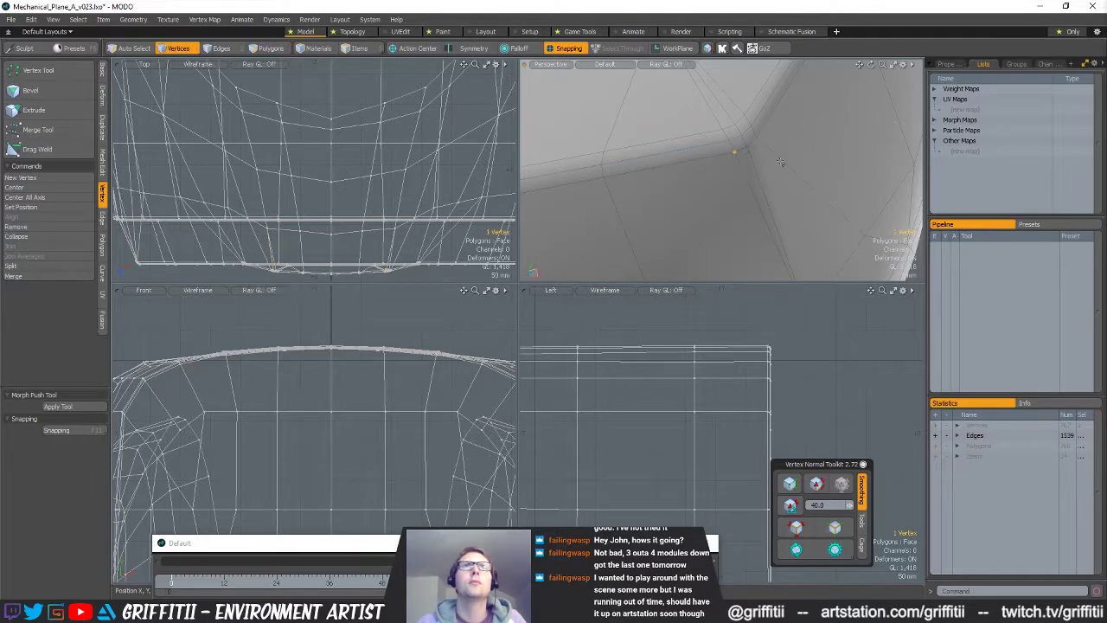
key("w")
key("space")
left_click(759, 140)
key("w")
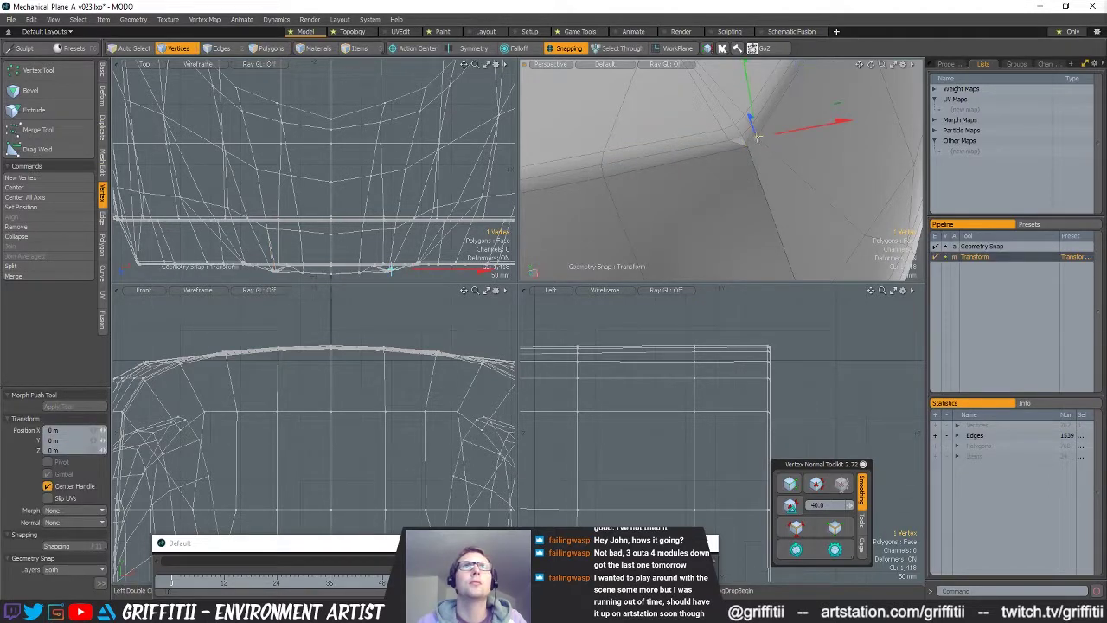
- Try to snap the matching vertices at the end face's opposite inner corner together
left_click_drag(796, 159, 677, 192, "alt")
key("space")
left_click(696, 198)
key("w")
key("space")
left_click(664, 188)
key("w")
key("space")
- Select the whole body, merge its vertices at a distance of 1 mm, and preview the subdivided result
key("3")
double_click(749, 180)
left_click(53, 130)
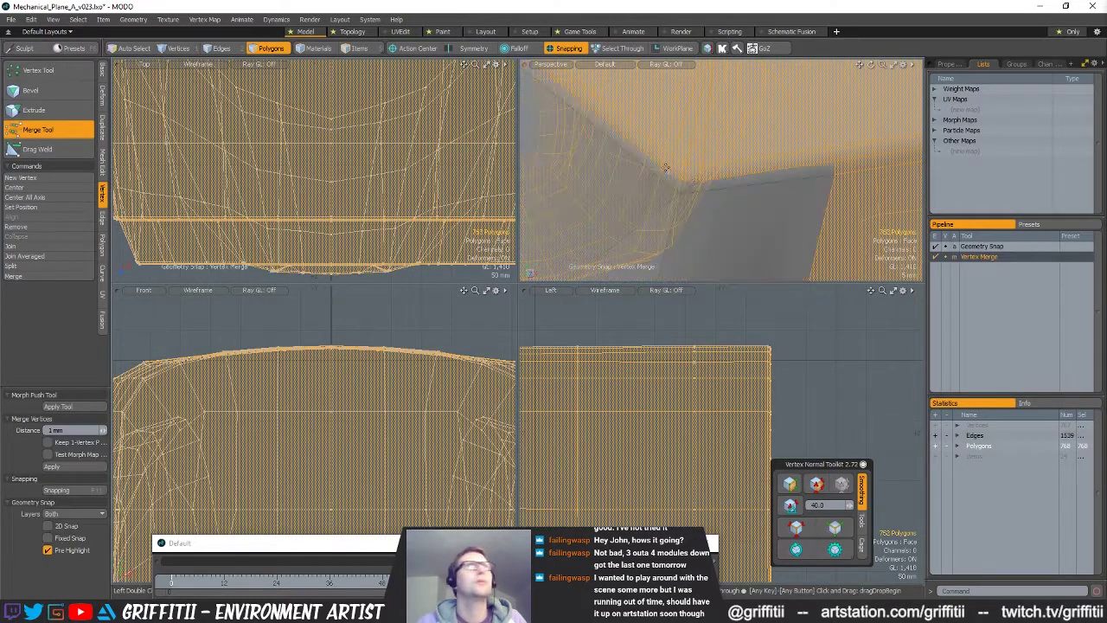
key("space")
left_click(828, 380)
scroll(761, 192, "down", 5)
key("Tab")
left_click_drag(683, 208, 796, 220, "alt")
- Undo the vertex merge and the vertex moves at the end face's inner corners
key("ctrl+z")
key("ctrl+z")
key("ctrl+z")
key("ctrl+z")
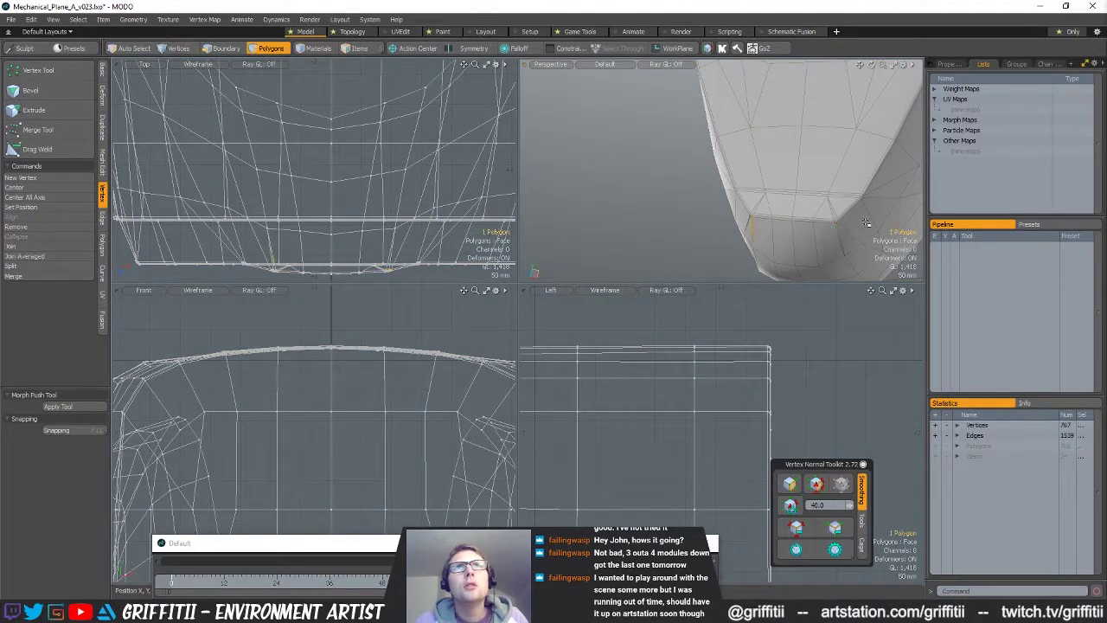
- Examine the thin polygons at the end face's inner corners and the end section's subdivided surface from several angles
left_click_drag(771, 253, 837, 205, "alt")
scroll(837, 205, "up", 5)
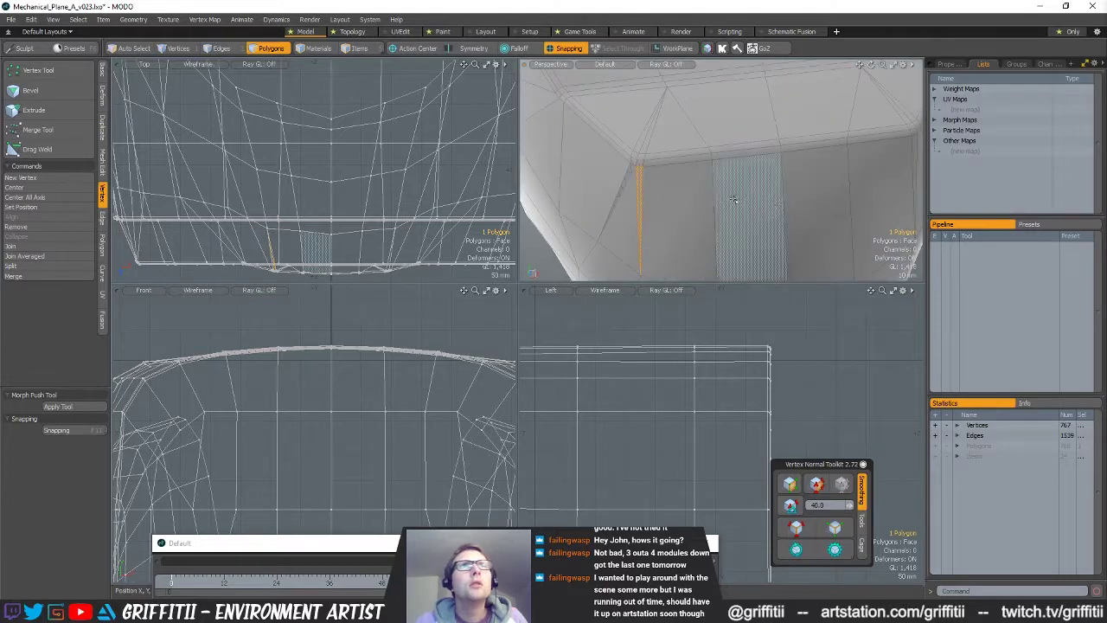
scroll(620, 167, "up", 2)
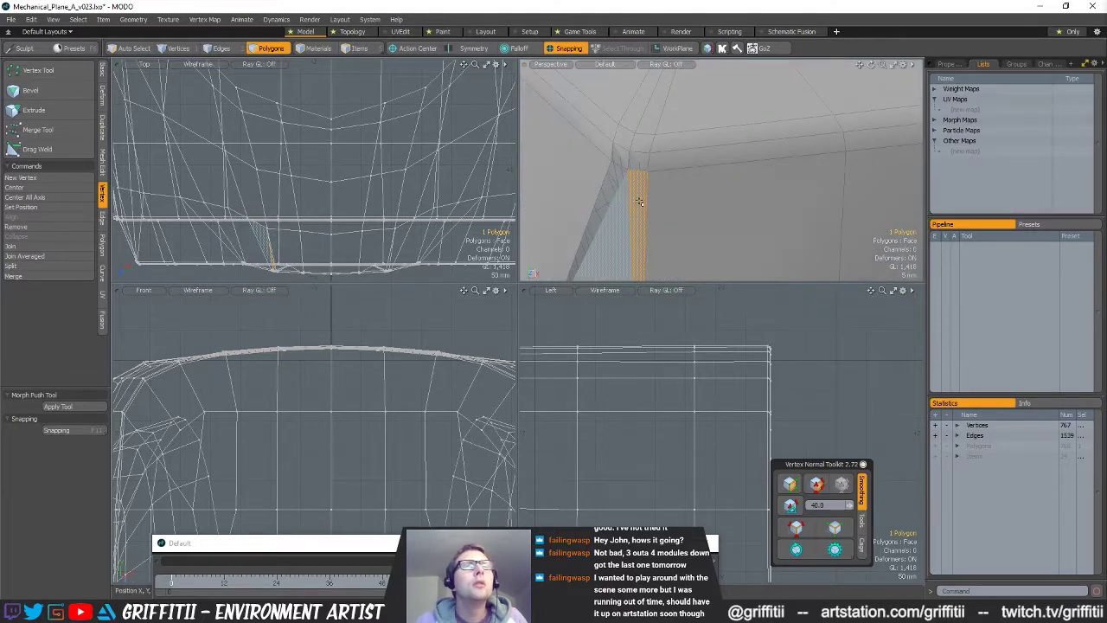
left_click(756, 304)
key("Tab")
key("Tab")
scroll(628, 182, "down", 4)
left_click_drag(628, 183, 662, 144, "alt")
scroll(668, 152, "down", 3)
key("Tab")
left_click_drag(684, 183, 712, 236, "alt")
left_click_drag(801, 141, 782, 110, "alt")
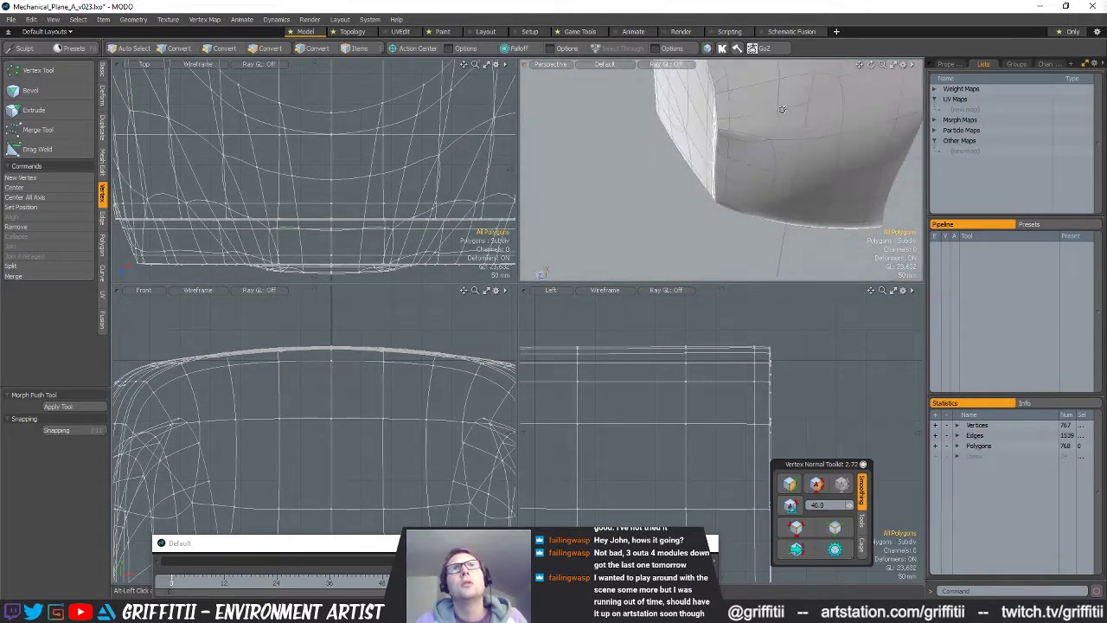
key("Tab")
left_click_drag(756, 192, 752, 216, "alt")
scroll(754, 227, "down", 3)
key("Tab")
scroll(751, 216, "up", 4)
left_click_drag(709, 148, 702, 188, "alt")
key("Tab")
- Move the two central vertices below the end face's inner corners about 2 mm in Y and 4 mm in Z
key("1")
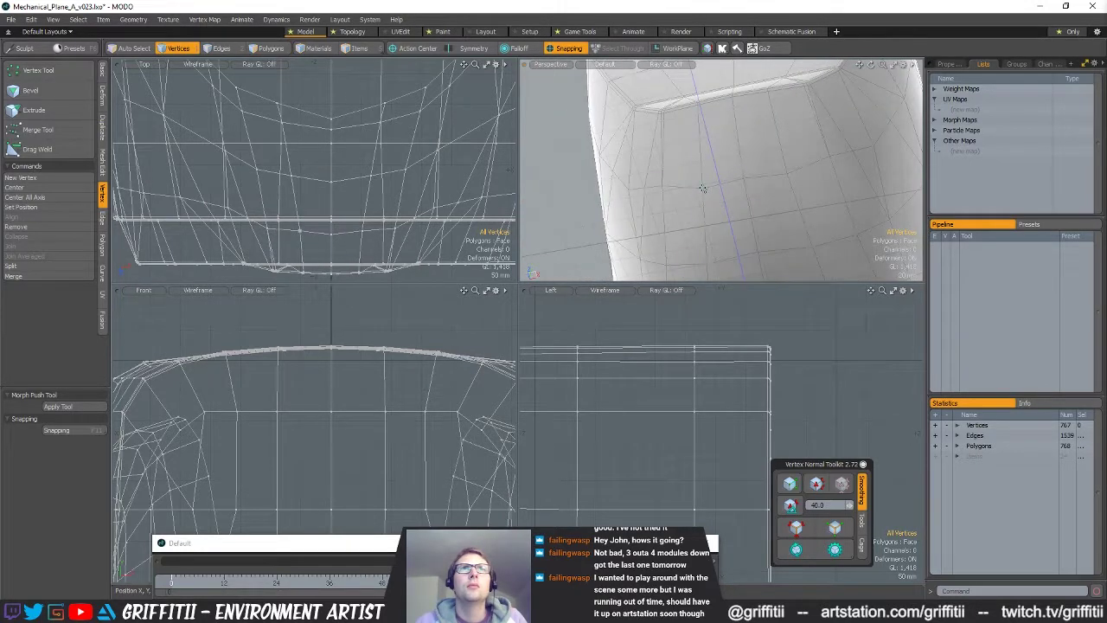
key("shift+a")
left_click_drag(750, 435, 757, 393, "ctrl+alt")
key("w")
key("x")
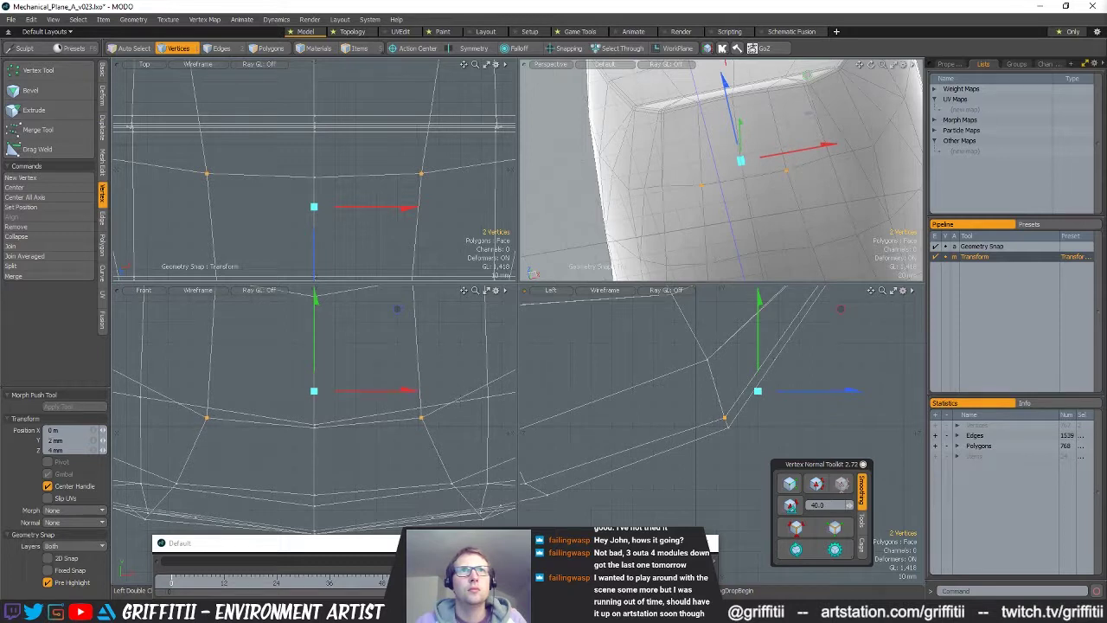
key("space")
- Move the outer vertex pair below the end face's inner corners slightly along negative Y and Z
key("w")
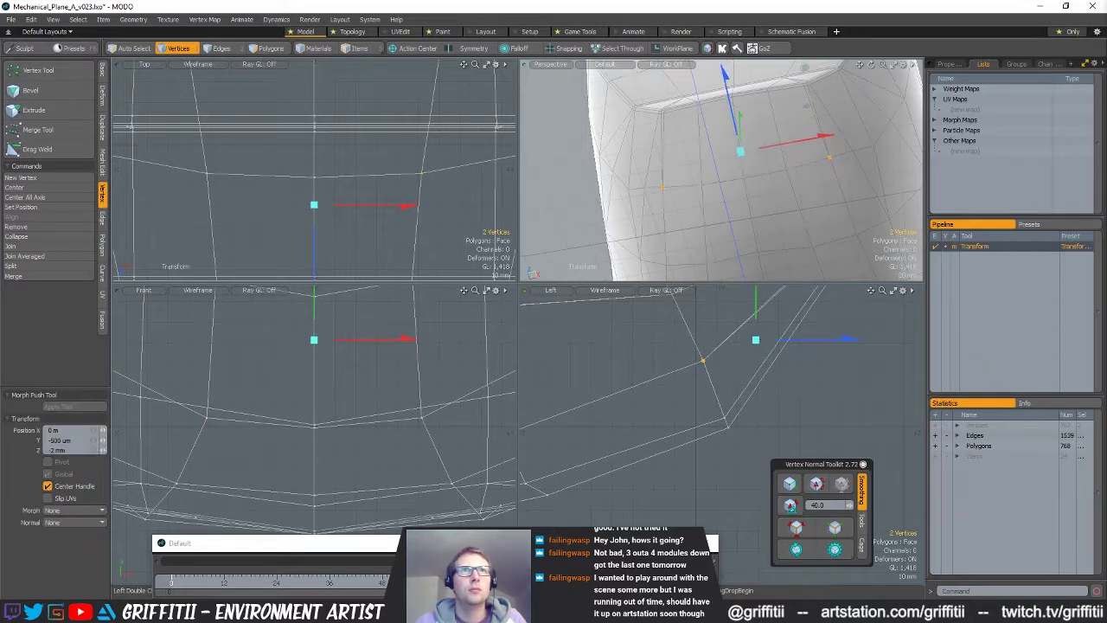
key("space")
key("Escape")
left_click_drag(754, 196, 808, 234, "alt")
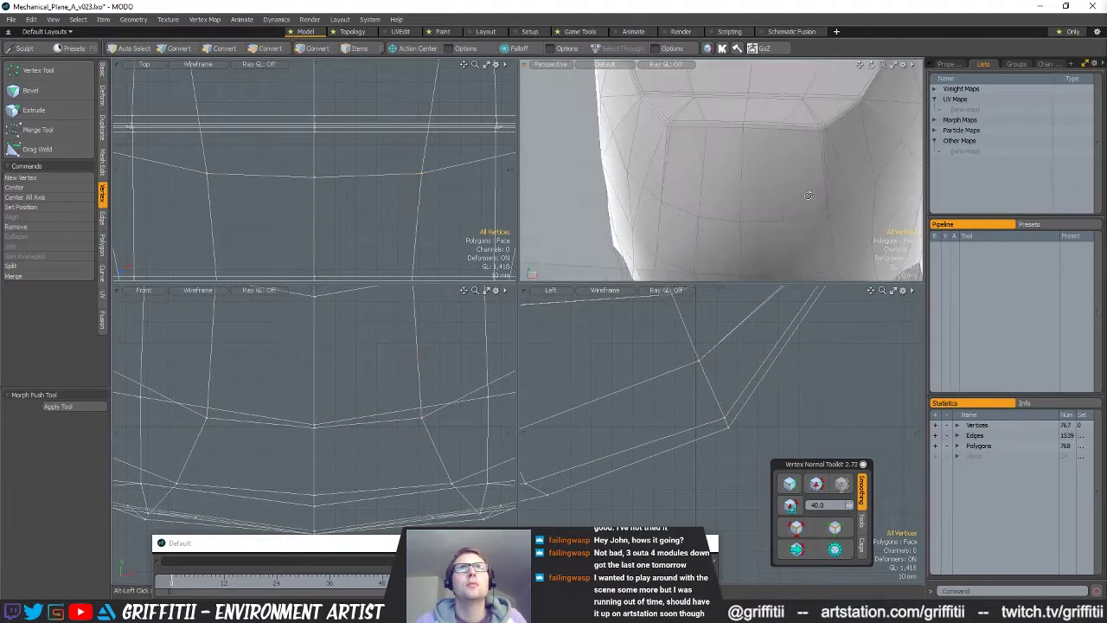
- Try triangulating the two outer polygons below the end face, and undo it
key("3")
left_click(796, 172)
left_click(694, 179, "shift")
key("shift+t")
left_click_drag(699, 188, 721, 197, "alt")
key("ctrl+z")
- Edge-slice from each inner corner of the end face to the inner vertex below and remove the old edges running down from the corners
key("1")
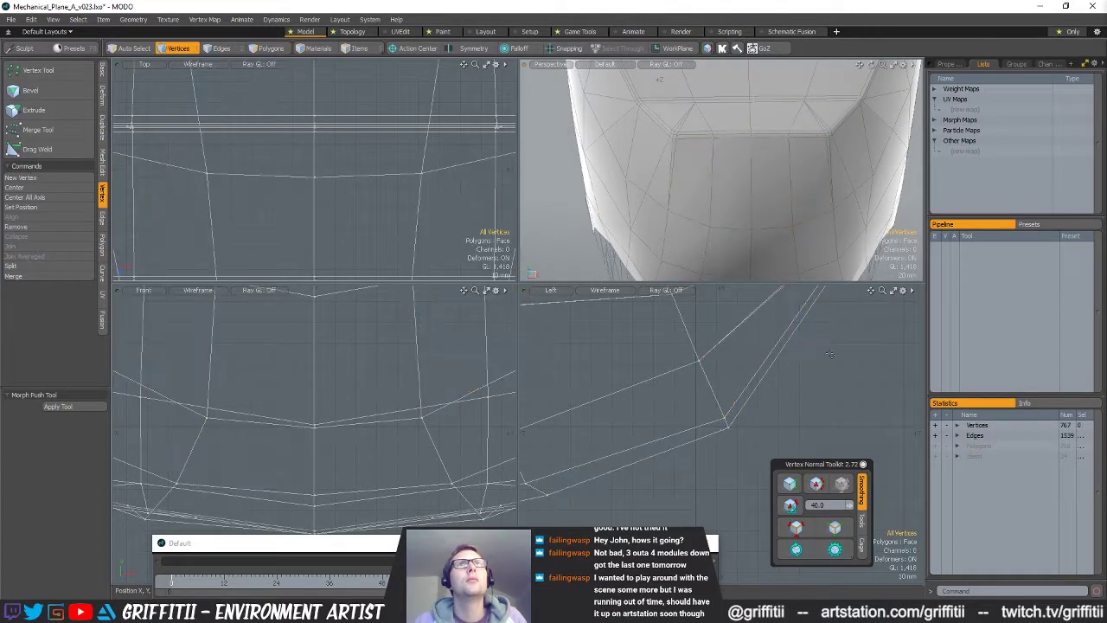
key("alt+c")
left_click(677, 139)
key("q")
key("alt+c")
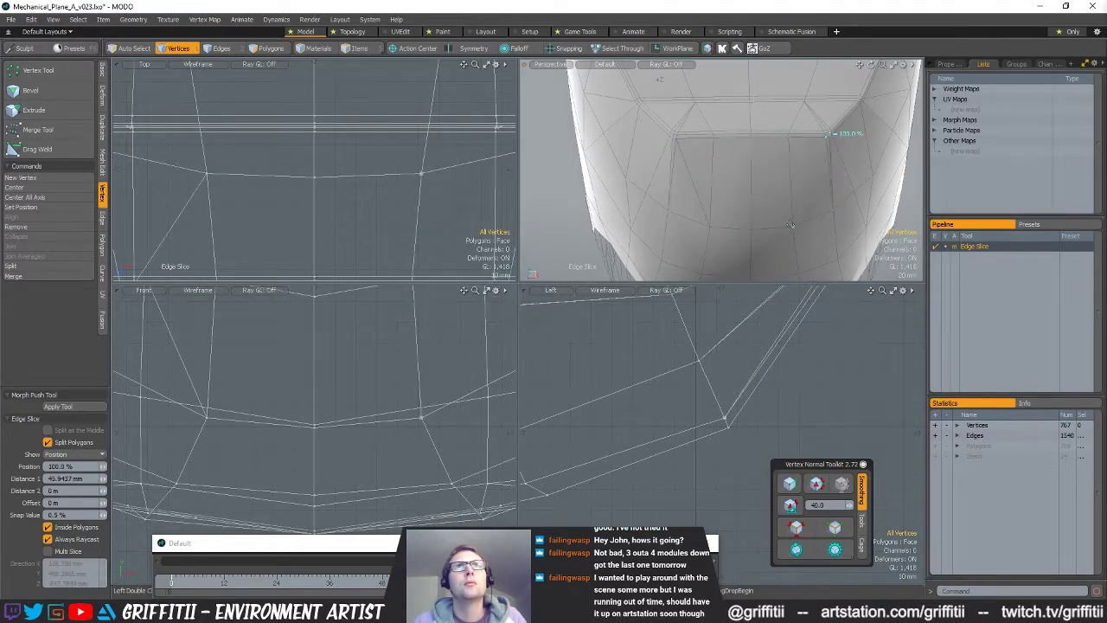
left_click(791, 224)
key("q")
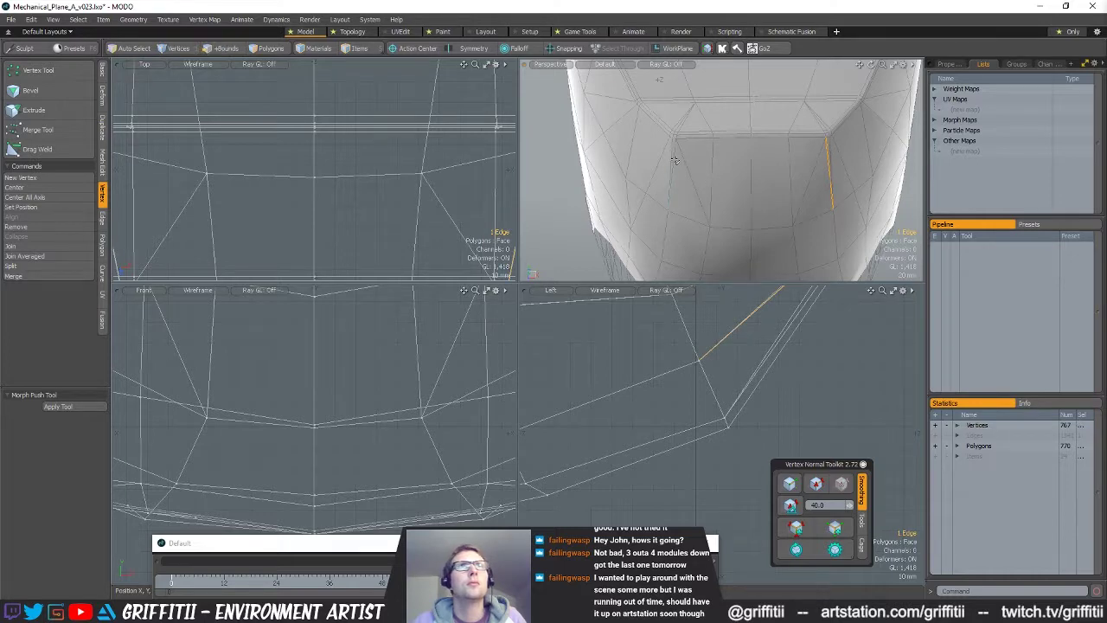
key("Tab")
mouse_move(761, 185)
left_mouse_down("alt")
mouse_move(629, 264)
mouse_move(706, 233)
mouse_move(672, 230)
mouse_move(800, 197)
mouse_move(690, 225)
mouse_move(840, 154)
mouse_move(752, 175)
left_mouse_up("alt")
key("Tab")
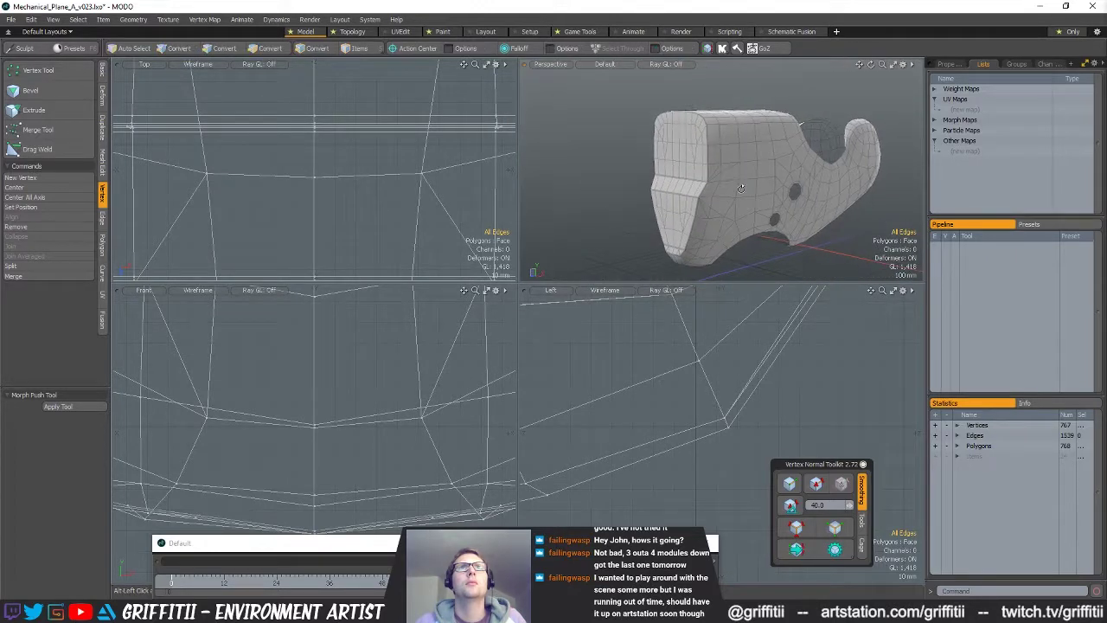
- Copy the whole body's polygons into a new mesh item
double_click(772, 203)
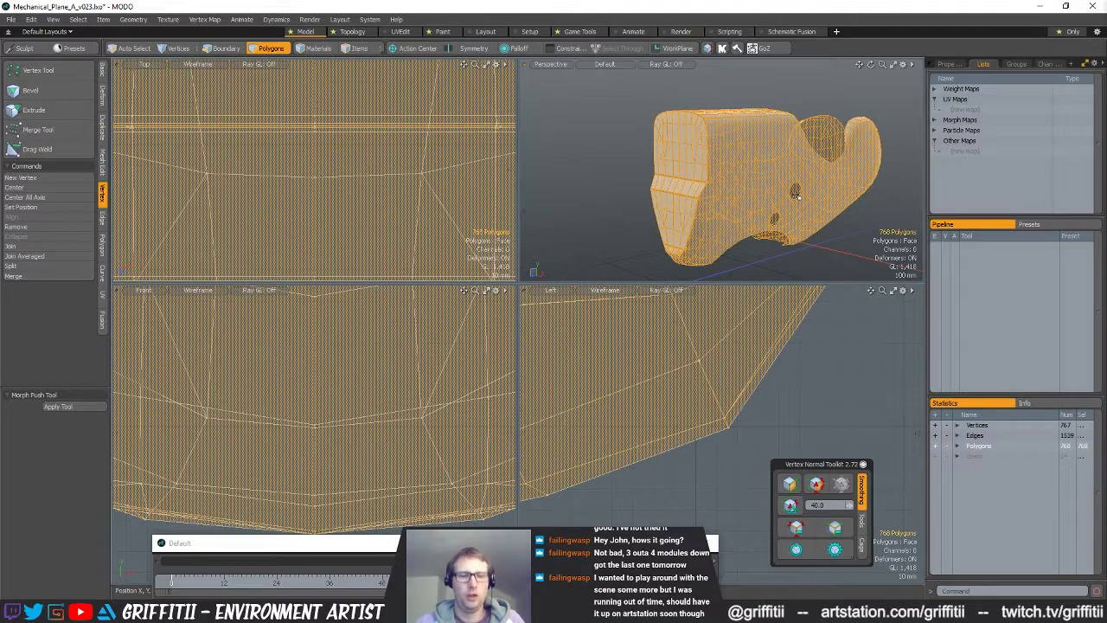
key("n")
key("ctrl+v")
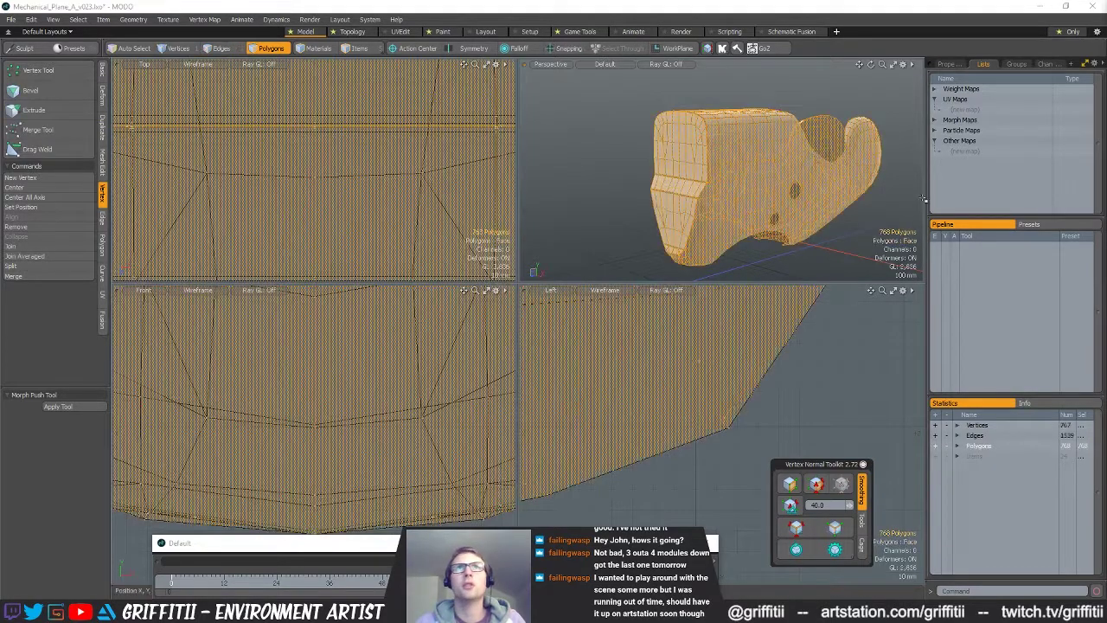
left_click_drag(585, 192, 646, 183, "ctrl+alt")
left_click_drag(738, 211, 835, 180, "alt")
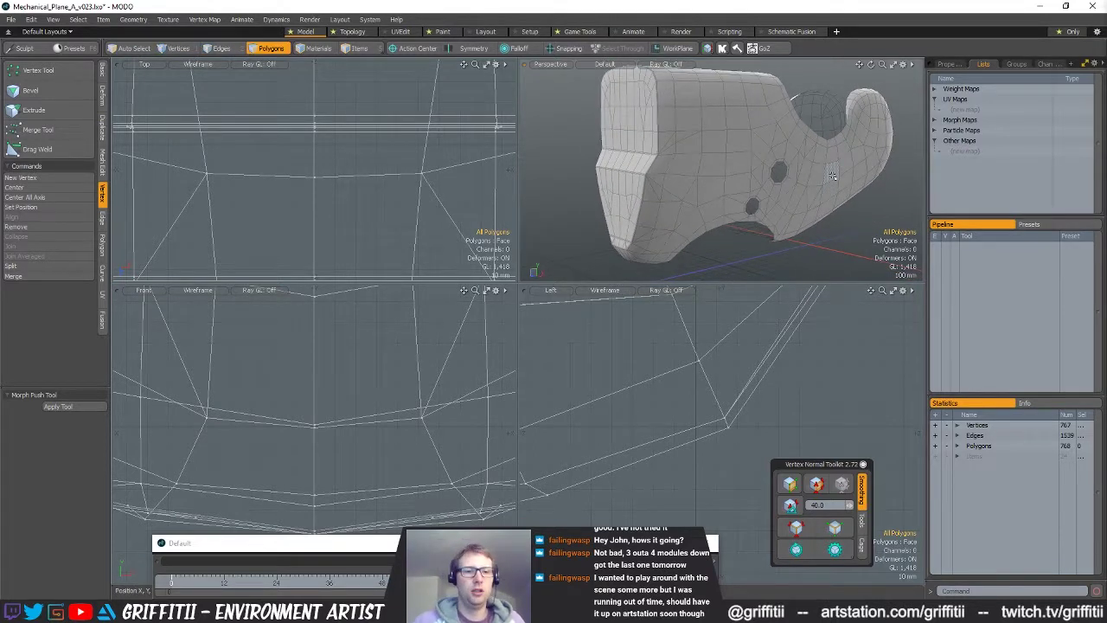
- Subdivide the copied body's polygons twice, once with SDS Subdivide and once with Smooth
key("shift+d")
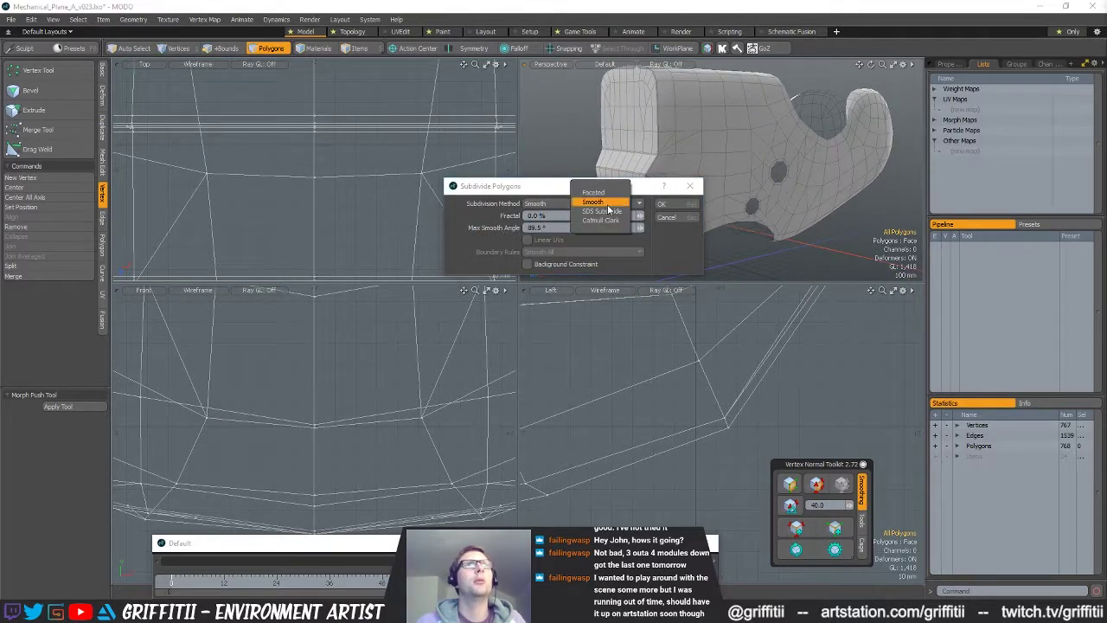
left_click(605, 213)
left_click(671, 205)
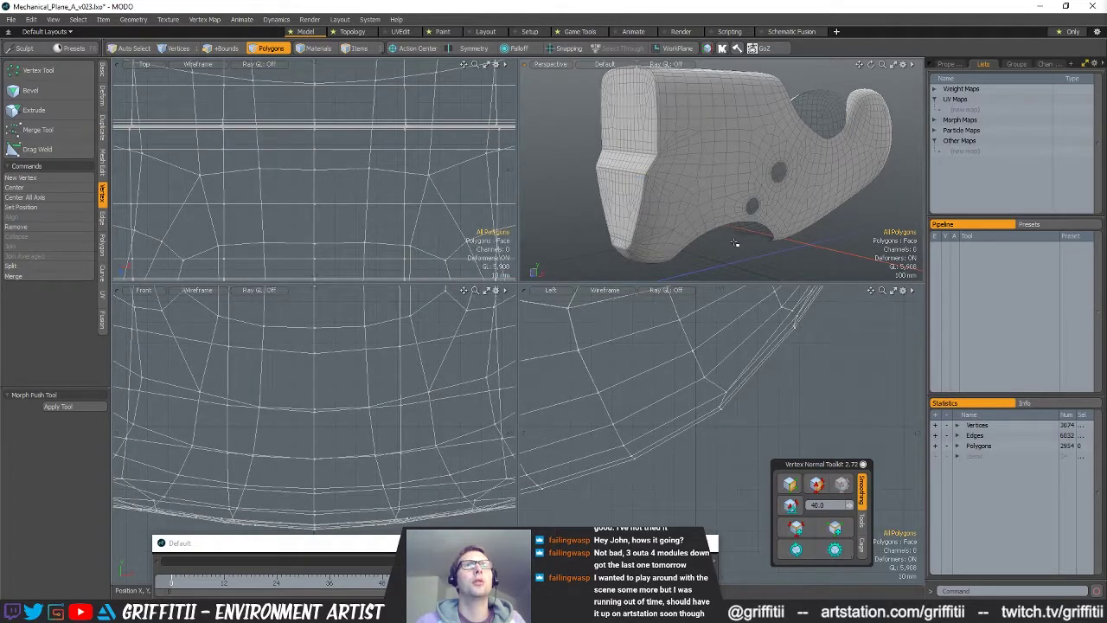
key("shift+d")
left_click(611, 193)
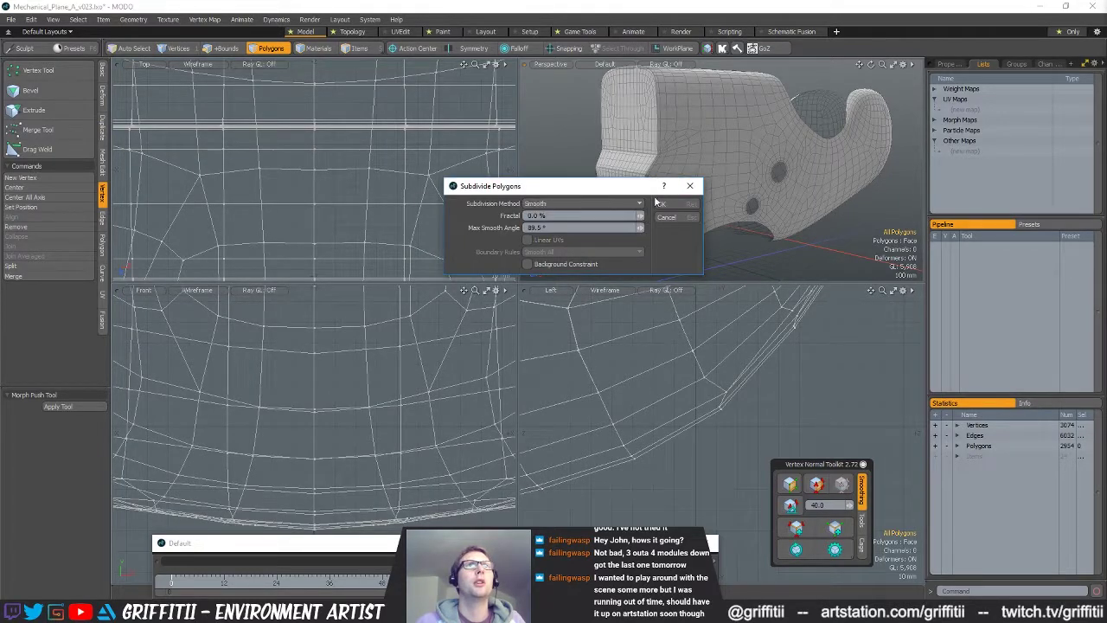
left_click(661, 204)
- Replace the old main body in the high-poly mesh with the newly subdivided body
left_click_drag(707, 160, 699, 176, "alt+shift")
left_click(699, 175)
double_click(699, 176)
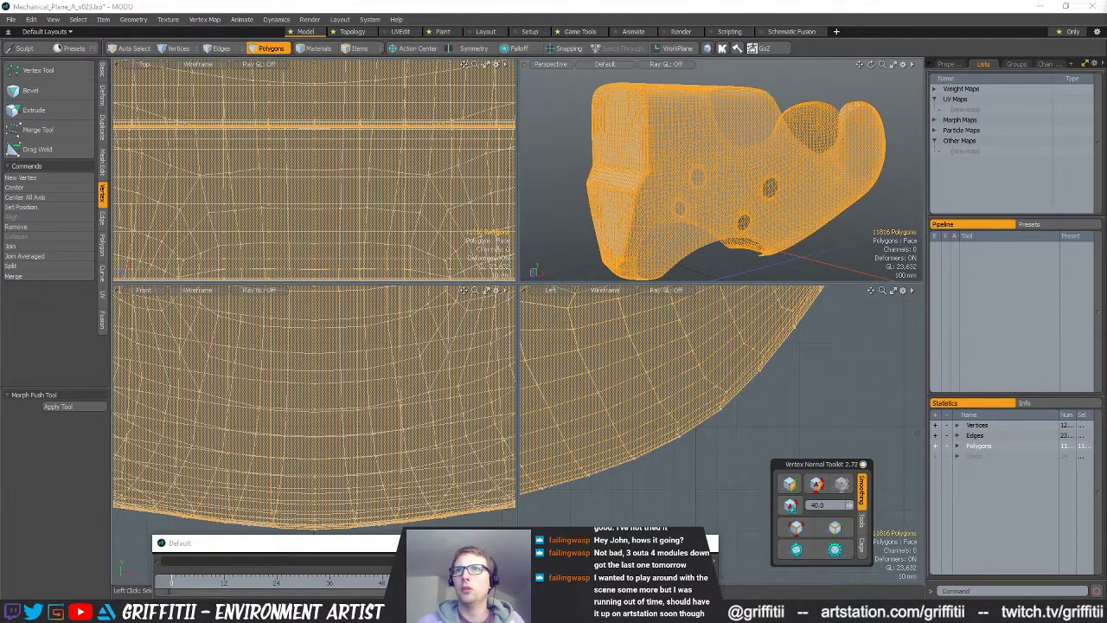
key("]")
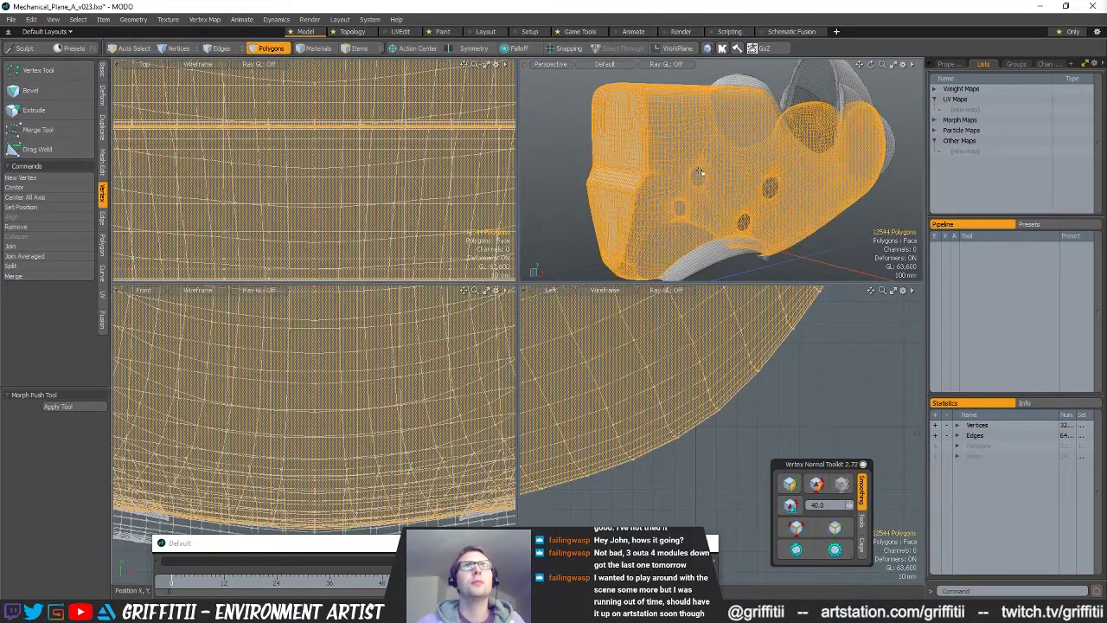
key("Delete")
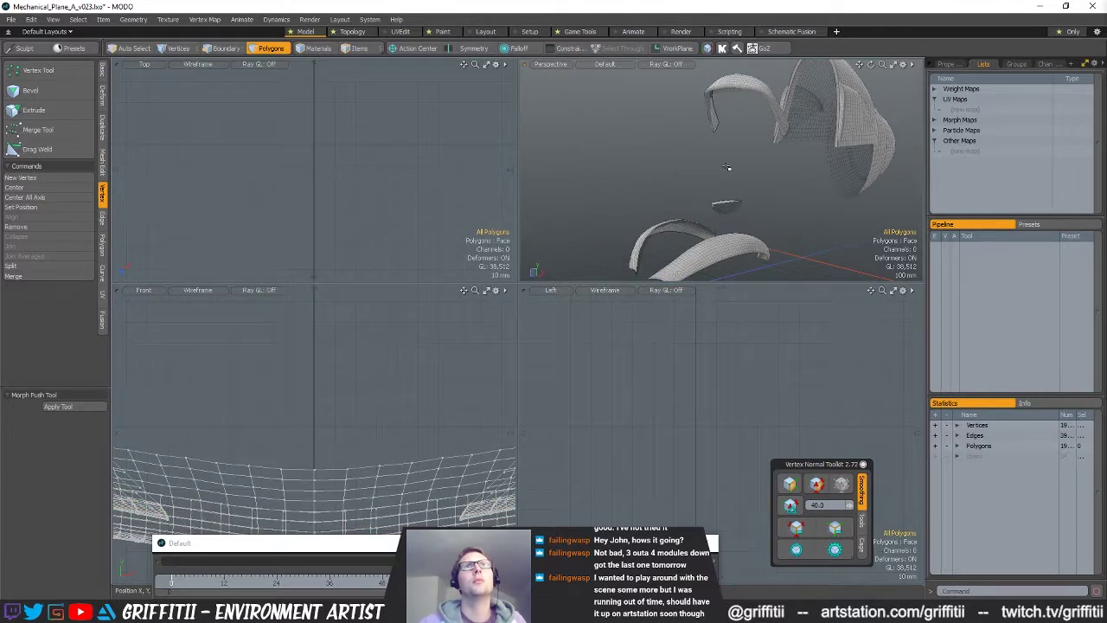
key("ctrl+v")
left_click_drag(729, 185, 811, 229, "alt")
left_click(555, 189)
left_click_drag(588, 186, 782, 134, "alt")
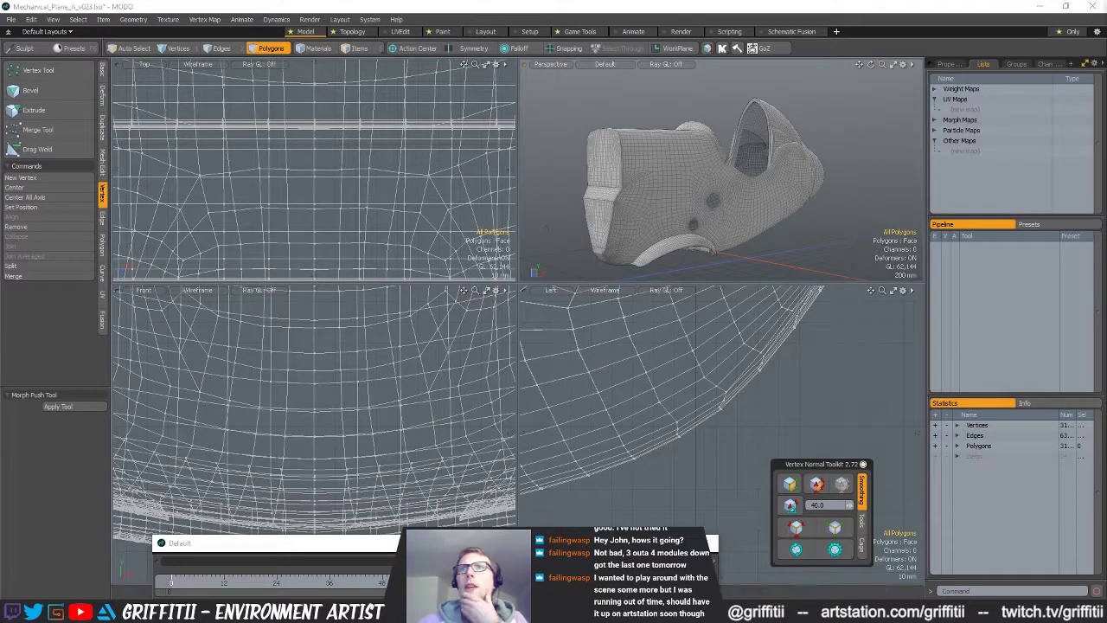
- Export the selected high-poly mesh in Autodesk FBX 2015 format with separate files
key("ctrl+e")
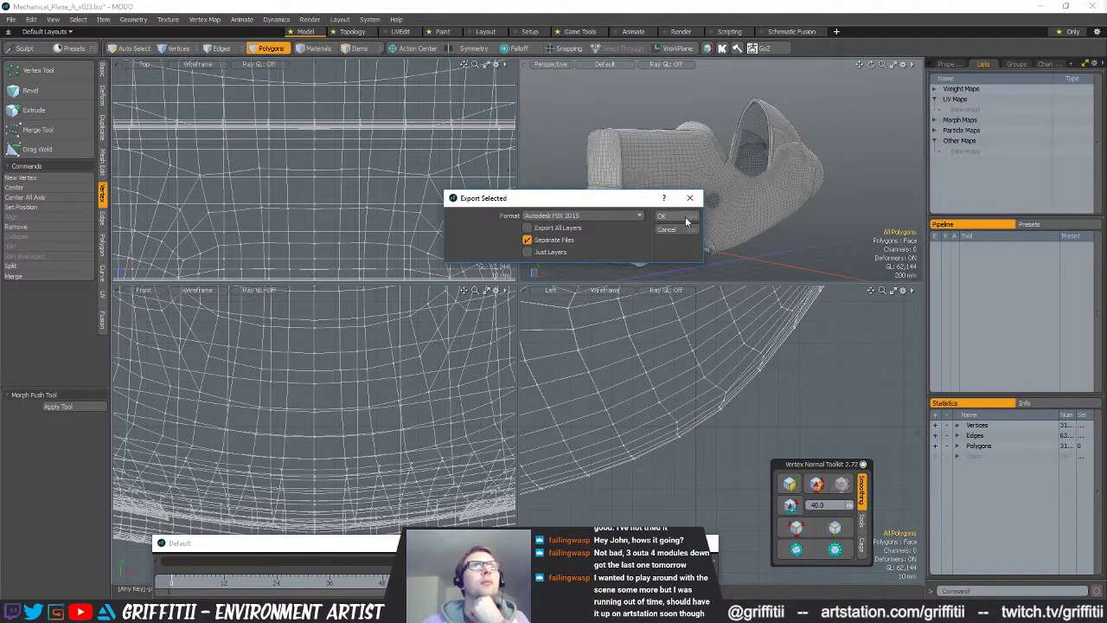
left_click(685, 218)
left_click(844, 471)
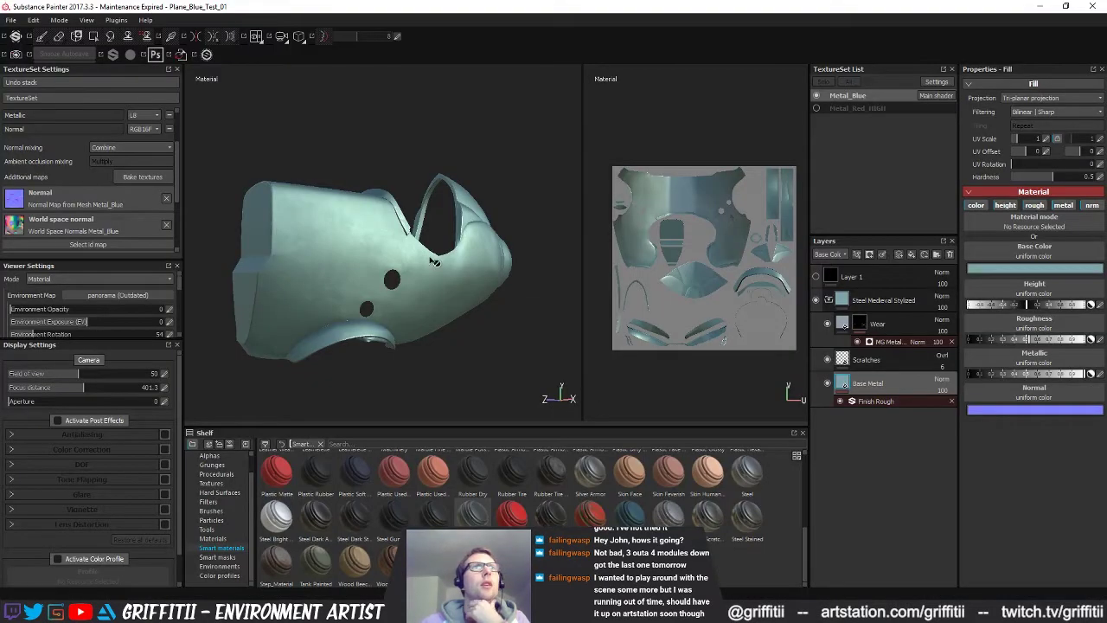
- In Substance Painter's texture baking settings for Metal_Blue, load Plane_New_Body_HIGH_02 as the high definition mesh
left_click(145, 177)
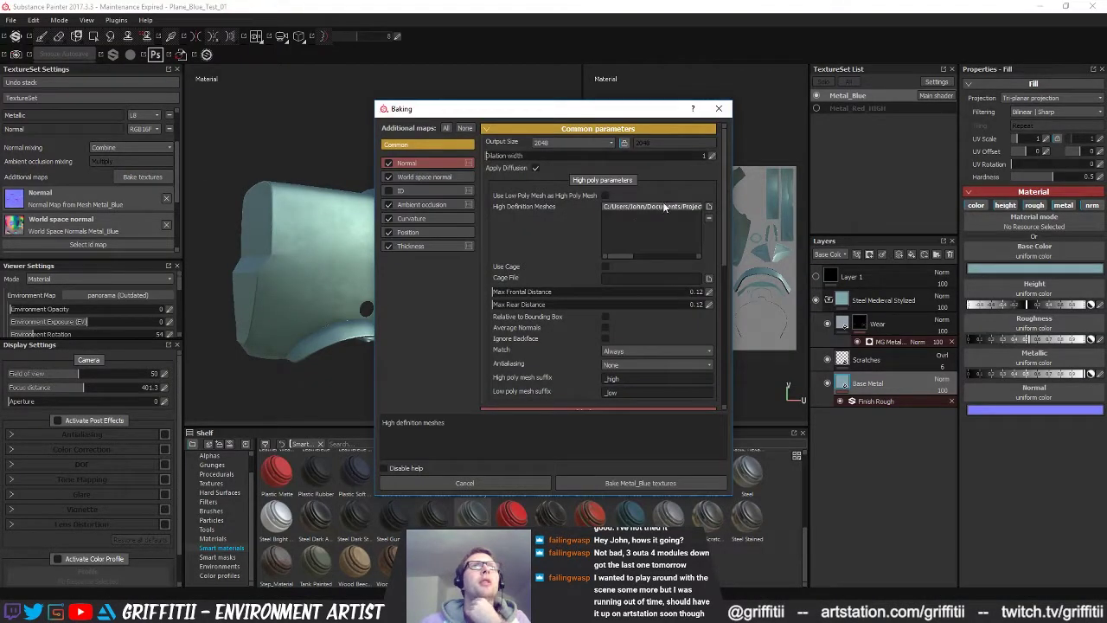
left_click(709, 207)
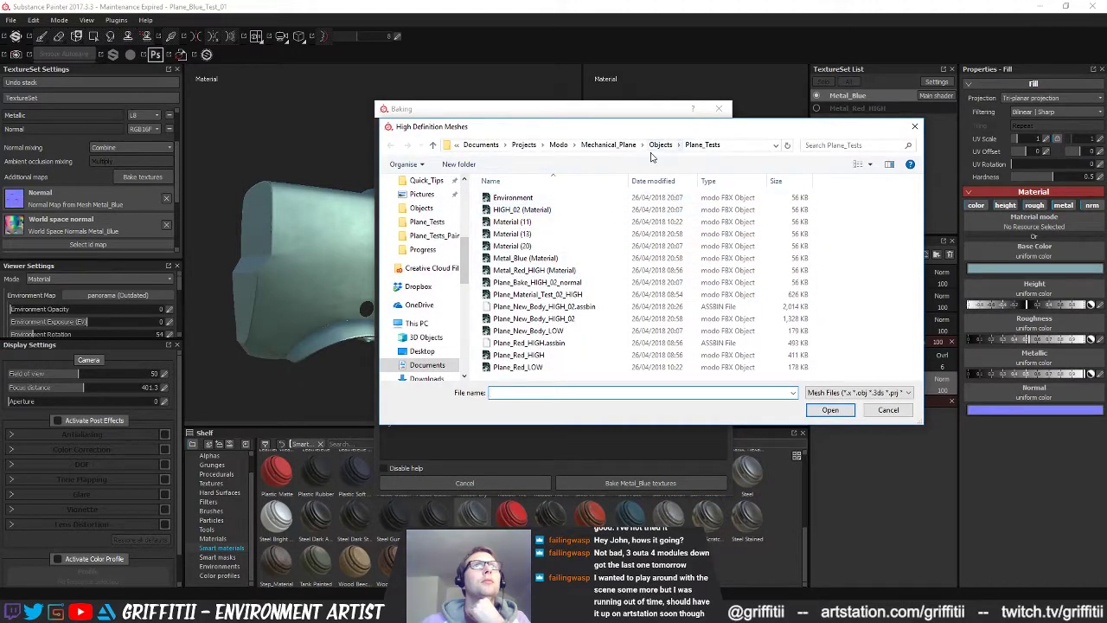
left_click(653, 181)
left_click(558, 199)
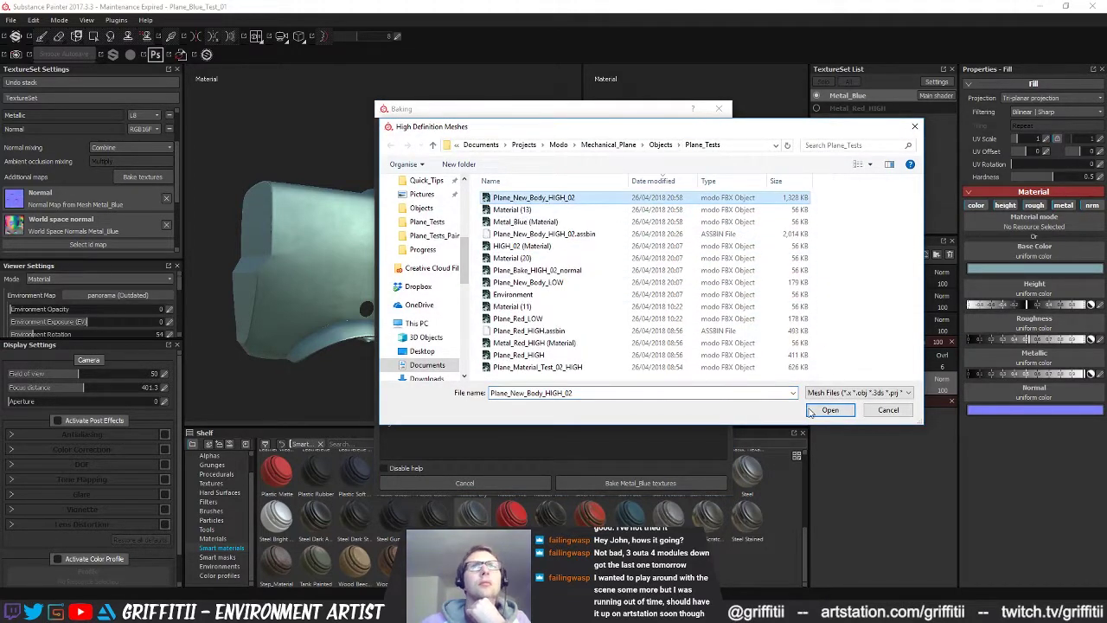
left_click(829, 410)
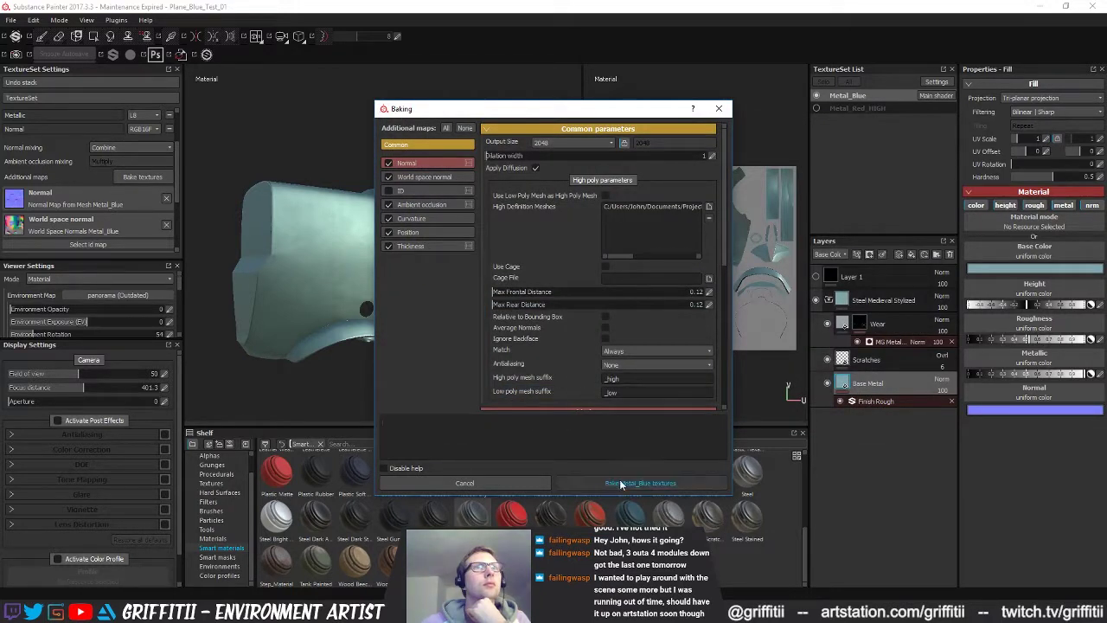
- Review the bake parameters for the world space normal, ambient occlusion, curvature, position and thickness maps
left_click(423, 177)
left_click(425, 205)
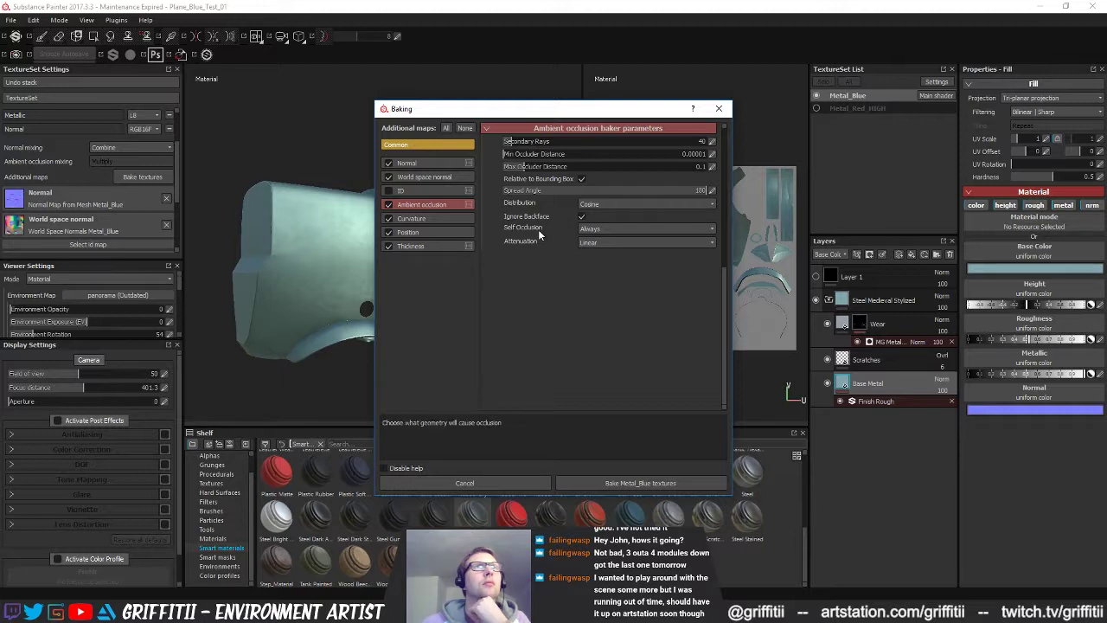
left_click(441, 220)
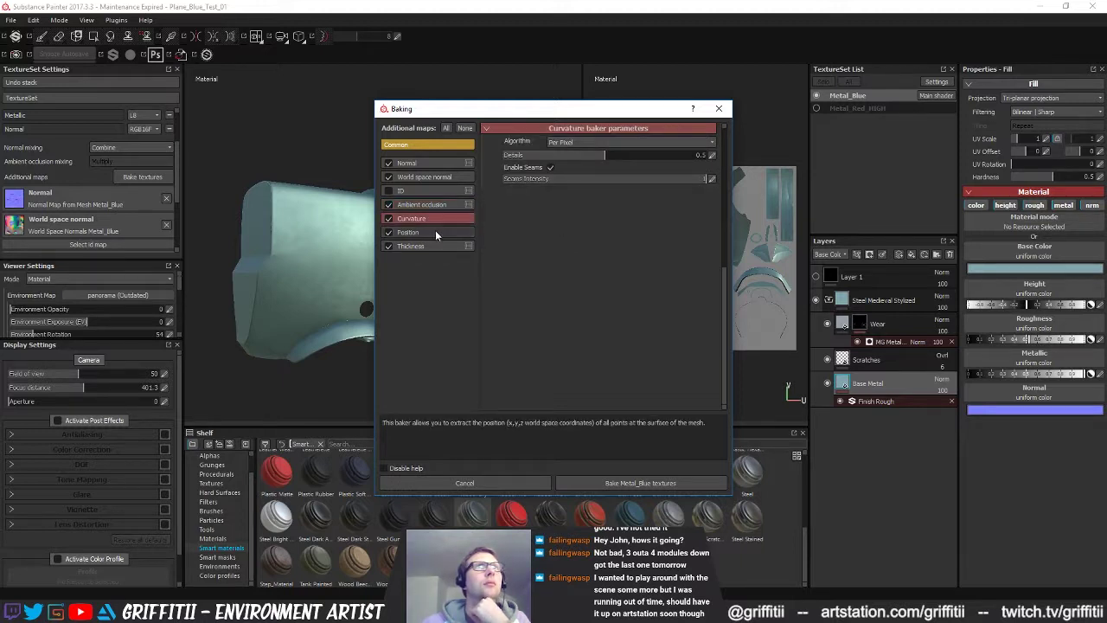
left_click(435, 231)
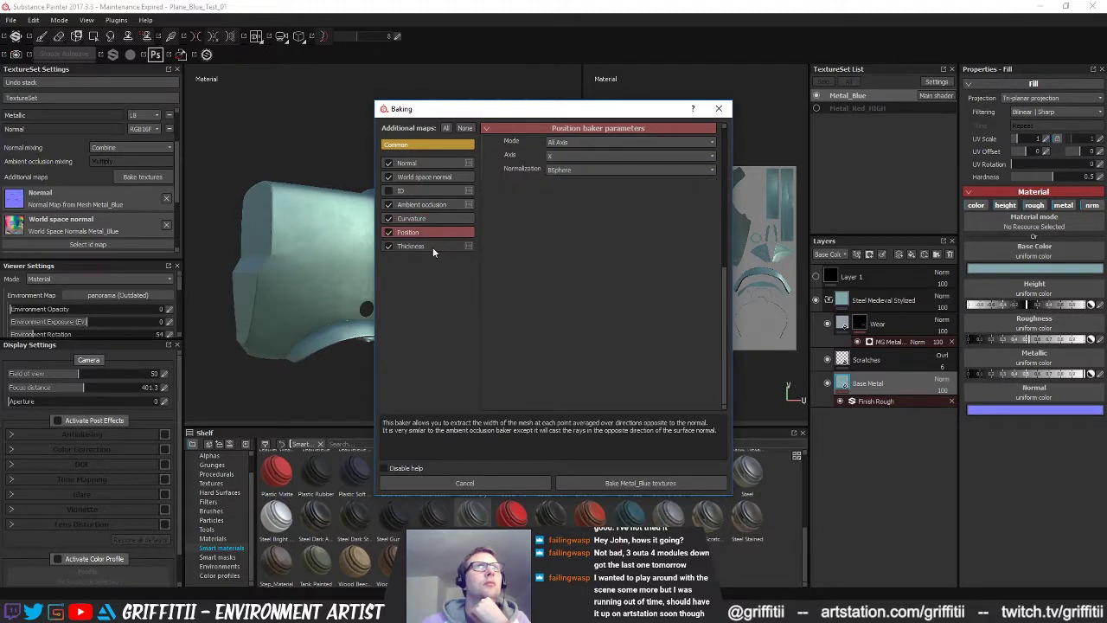
left_click(432, 246)
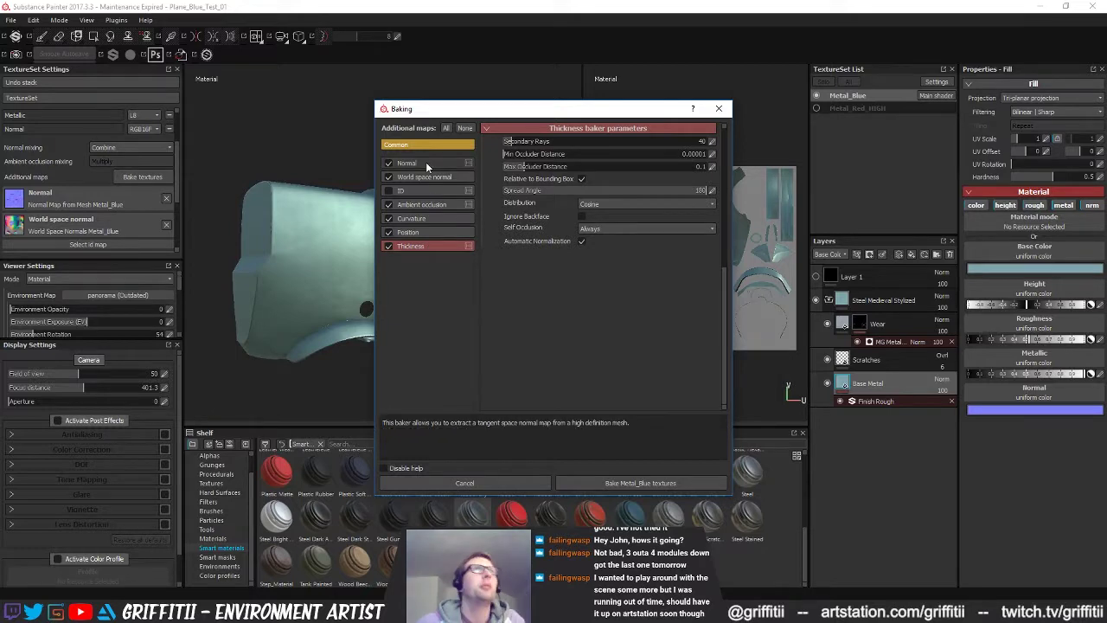
- Bake the Metal_Blue textures with the current baker parameters
scroll(547, 192, "up", 3)
scroll(547, 192, "down", 3)
left_click(637, 482)
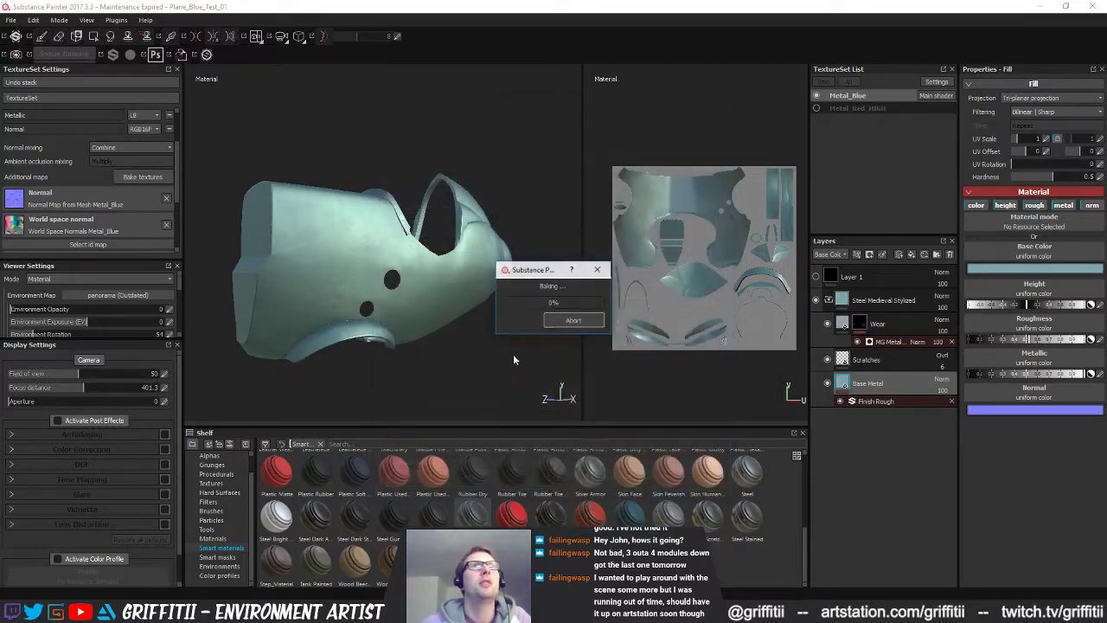
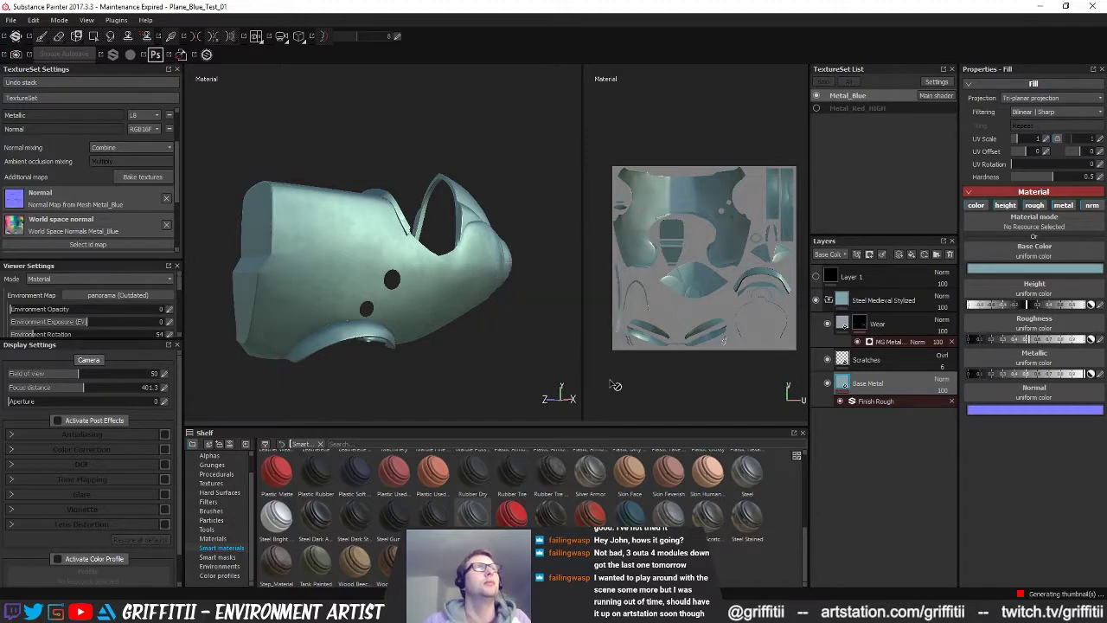
- Examine the baked shading on the plane body from several sides while rotating the environment lighting
left_click_drag(457, 337, 529, 346, "alt")
right_click_drag(498, 340, 462, 320, "shift")
middle_click_drag(462, 320, 519, 255, "alt")
left_click_drag(519, 254, 487, 303, "alt")
right_click_drag(389, 313, 450, 320, "alt")
middle_click_drag(450, 319, 511, 238, "alt")
mouse_move(425, 296)
right_mouse_down("alt")
mouse_move(525, 303)
mouse_move(426, 299)
right_mouse_up("alt")
left_click_drag(372, 344, 403, 220, "alt")
mouse_move(330, 282)
right_mouse_down("shift")
mouse_move(306, 280)
mouse_move(320, 276)
right_mouse_up("shift")
left_click_drag(338, 277, 269, 332, "alt")
right_click_drag(284, 318, 360, 296, "shift")
left_click_drag(361, 297, 208, 327, "alt")
mouse_move(302, 294)
right_mouse_down("alt")
mouse_move(315, 288)
mouse_move(312, 275)
right_mouse_up("alt")
left_click_drag(311, 275, 355, 284, "alt")
right_click_drag(356, 285, 390, 294, "shift")
left_click_drag(390, 294, 438, 354, "alt")
right_click_drag(438, 353, 395, 326, "alt")
left_click_drag(395, 326, 435, 337, "alt")
- Inspect the baked result close up on the body's UV shells in the 2D view under changing light
middle_click_drag(720, 267, 692, 351, "alt")
right_click_drag(692, 350, 882, 299, "alt")
middle_click_drag(737, 312, 968, 313, "alt")
right_click_drag(968, 313, 753, 309, "shift")
middle_click_drag(754, 309, 560, 270, "alt")
right_click_drag(562, 273, 671, 291, "shift")
middle_click_drag(671, 290, 842, 280, "alt")
right_click_drag(842, 280, 775, 280, "shift")
- Check the nose, cockpit opening and side holes of the baked body in the 3D view under rotated lighting
mouse_move(441, 290)
left_mouse_down("alt")
mouse_move(518, 299)
mouse_move(474, 307)
mouse_move(398, 269)
mouse_move(500, 270)
left_mouse_up("alt")
mouse_move(508, 270)
right_mouse_down("shift")
mouse_move(476, 270)
mouse_move(532, 272)
mouse_move(481, 274)
mouse_move(481, 283)
right_mouse_up("shift")
left_click_drag(481, 284, 495, 343, "alt")
middle_click_drag(496, 344, 579, 297, "alt")
left_click_drag(579, 296, 389, 228, "alt")
right_click_drag(388, 228, 363, 246, "alt")
middle_click_drag(363, 246, 400, 215, "alt")
mouse_move(477, 258)
right_mouse_down("shift")
mouse_move(467, 259)
mouse_move(489, 257)
right_mouse_up("shift")
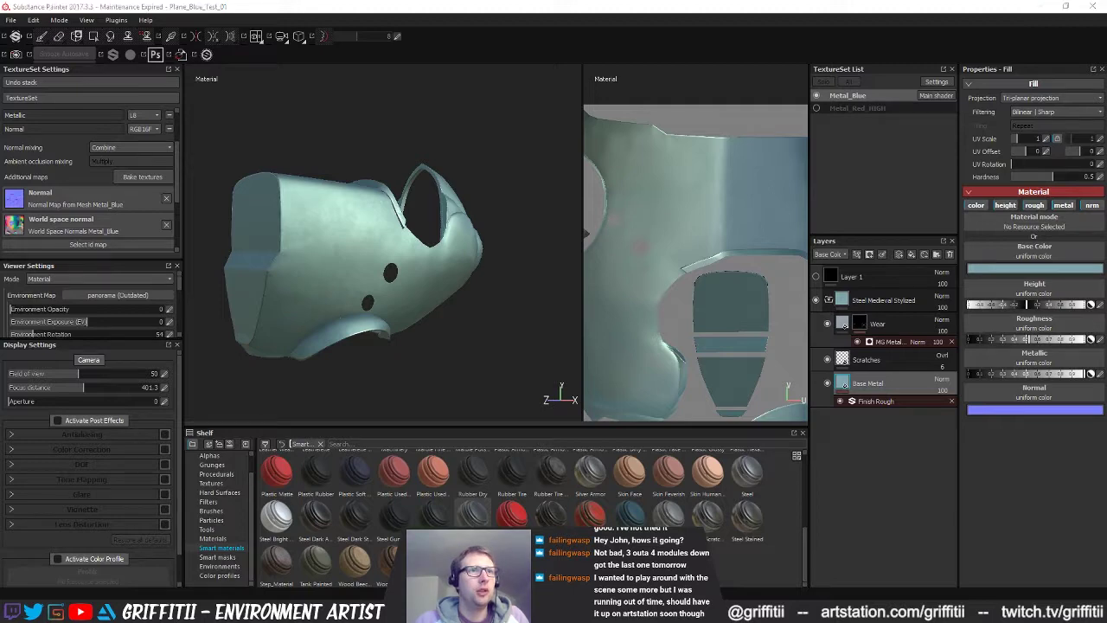
- Switch to MODO and delete the red main body pieces that overlap the light-coloured body mesh
key("alt+Tab")
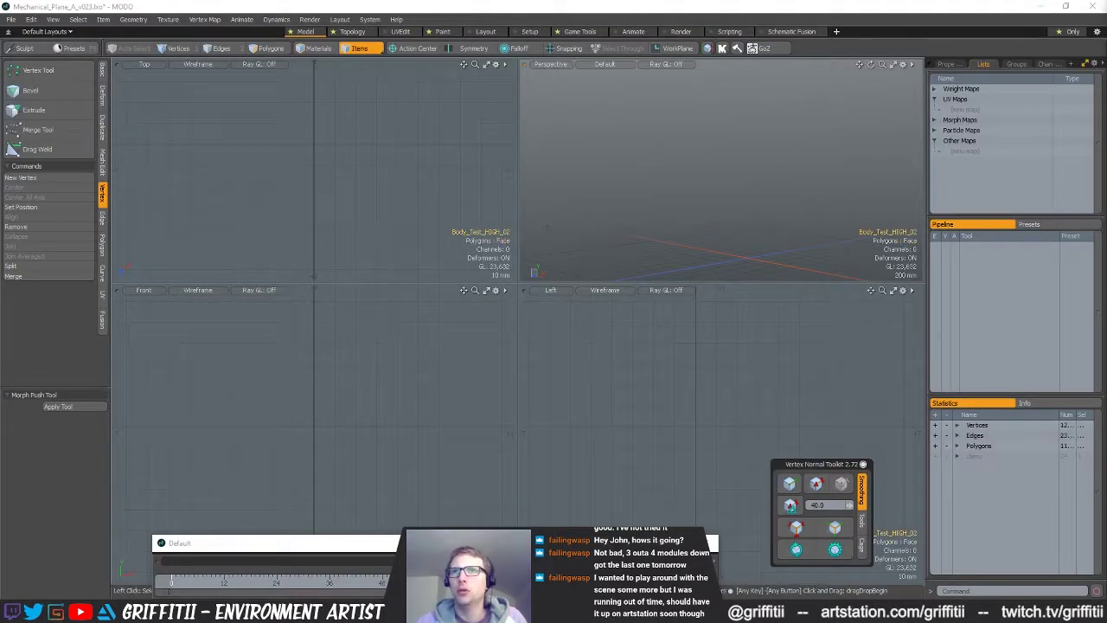
left_click_drag(726, 173, 662, 182, "alt")
key("3")
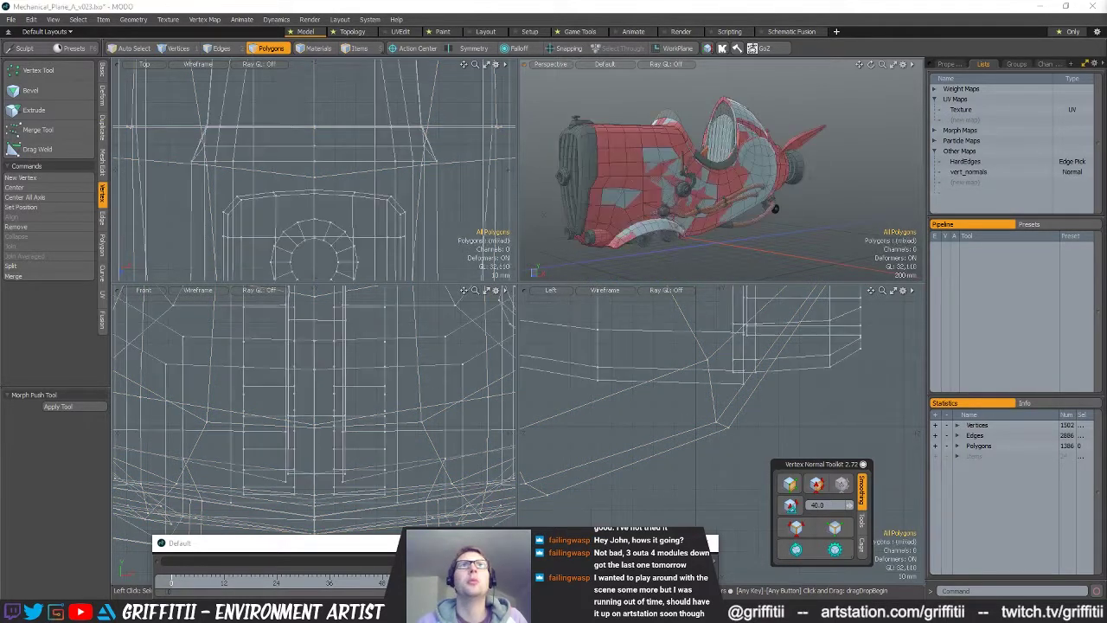
left_click_drag(733, 183, 713, 219, "alt")
scroll(778, 194, "up", 3)
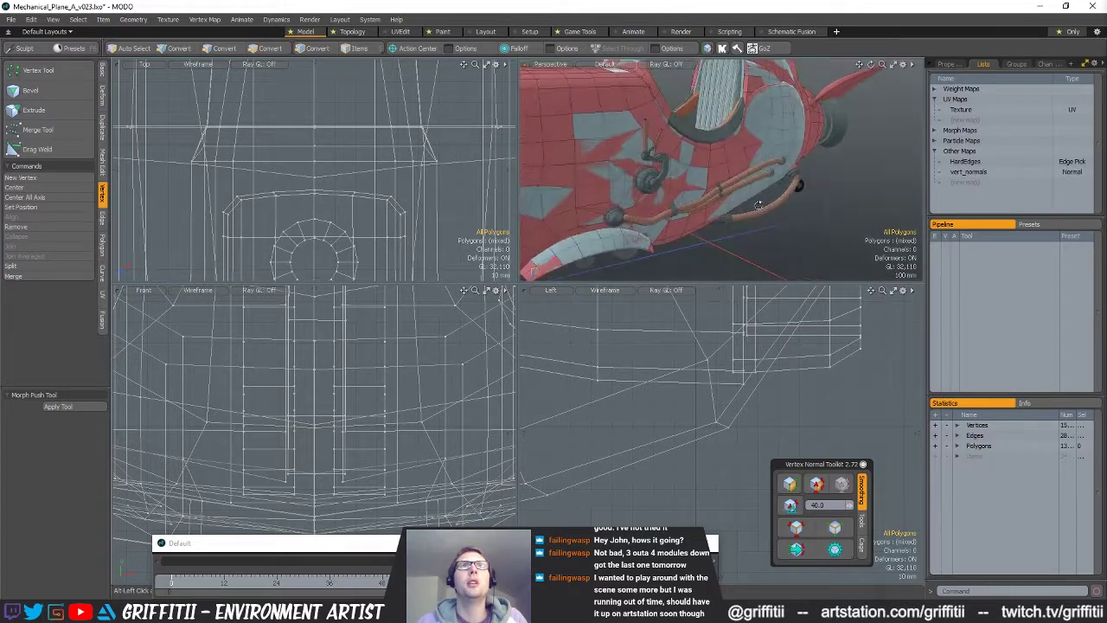
scroll(731, 168, "down", 5)
mouse_move(731, 168)
left_mouse_down("alt")
mouse_move(738, 161)
mouse_move(671, 176)
mouse_move(683, 199)
mouse_move(731, 177)
left_mouse_up("alt")
double_click(692, 163)
key("Delete")
scroll(683, 199, "up", 5)
double_click(709, 209)
key("Delete")
- Delete the overlapping red shell piece that surrounds the seat back behind the cockpit
scroll(734, 169, "up", 5)
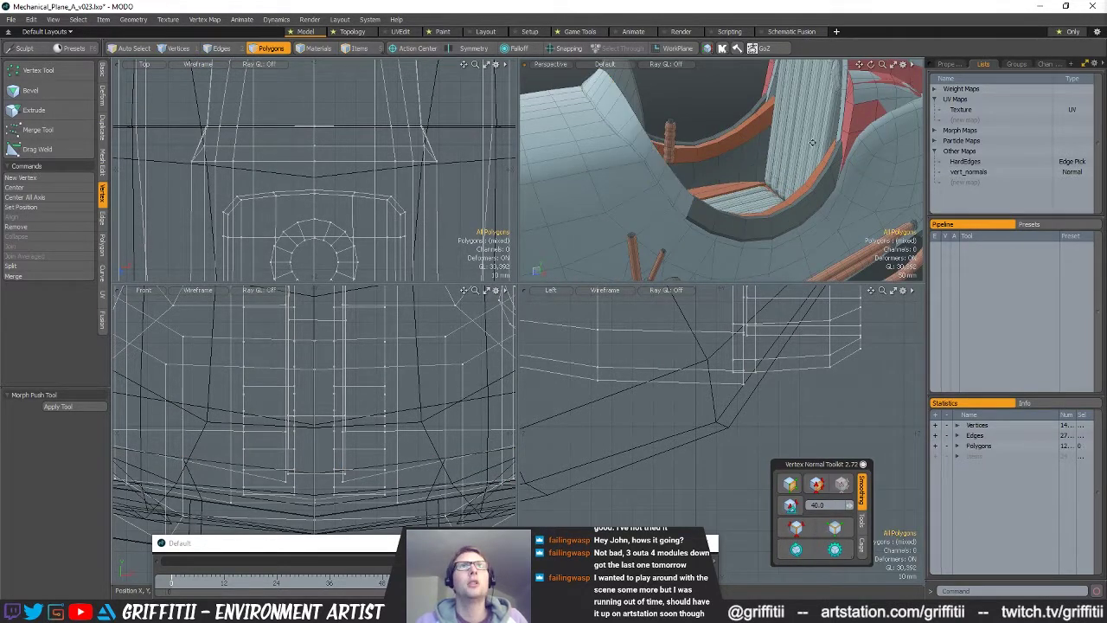
left_click_drag(810, 145, 755, 171, "alt")
double_click(777, 113, "shift")
left_click_drag(777, 114, 714, 192, "alt")
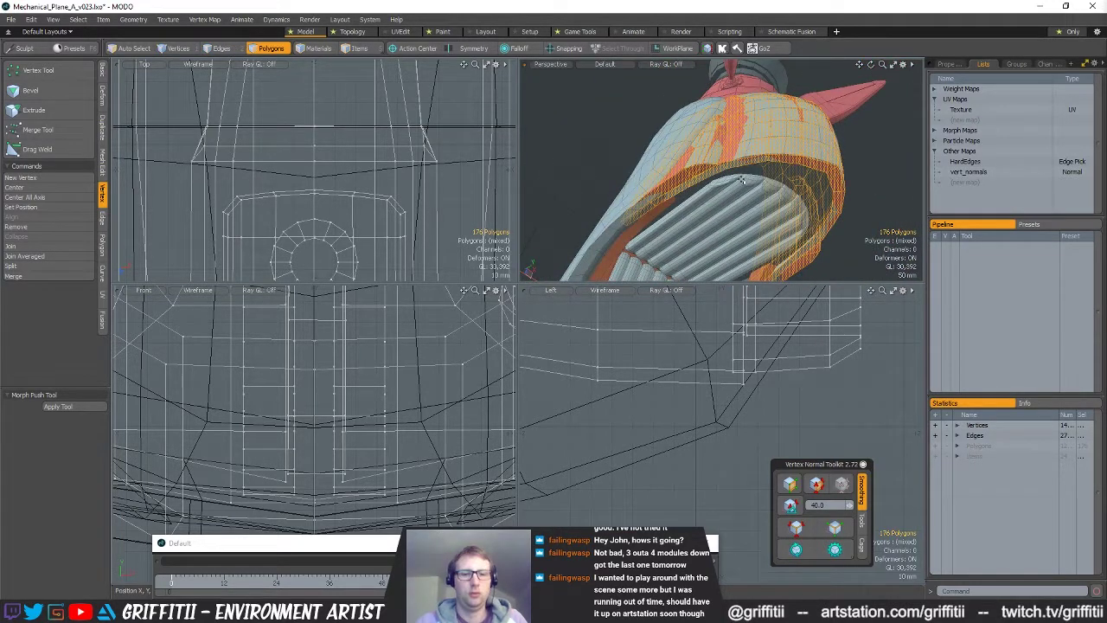
left_click_drag(758, 234, 697, 210, "alt")
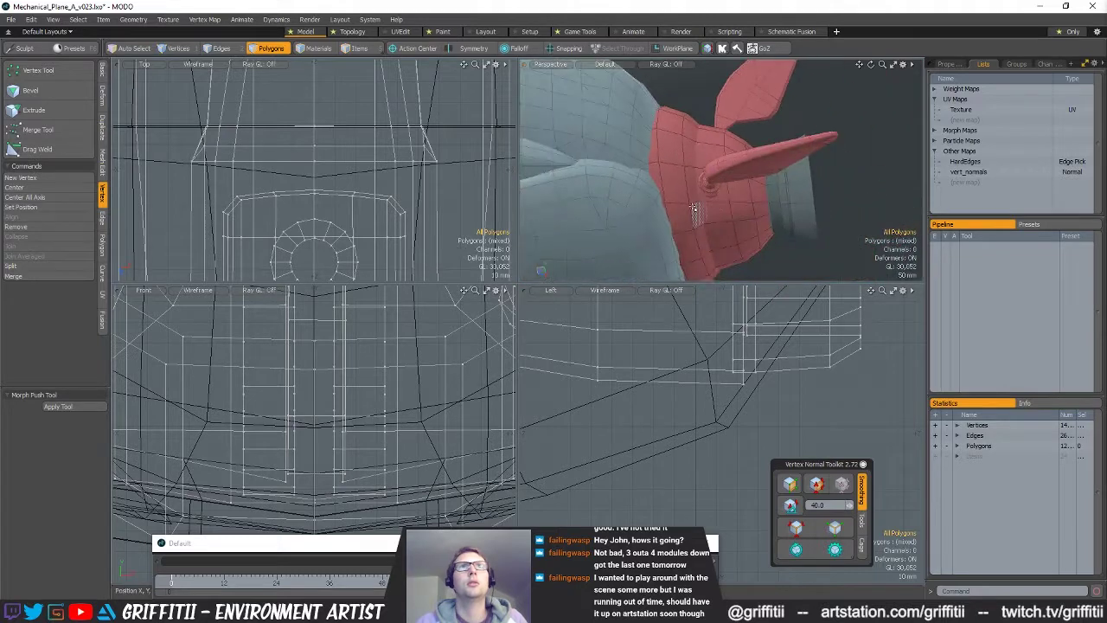
- Delete the red tail cone piece between the fins
left_click_drag(777, 213, 726, 212, "ctrl+alt")
left_click_drag(726, 212, 718, 173, "alt")
left_click_drag(718, 173, 839, 166, "alt")
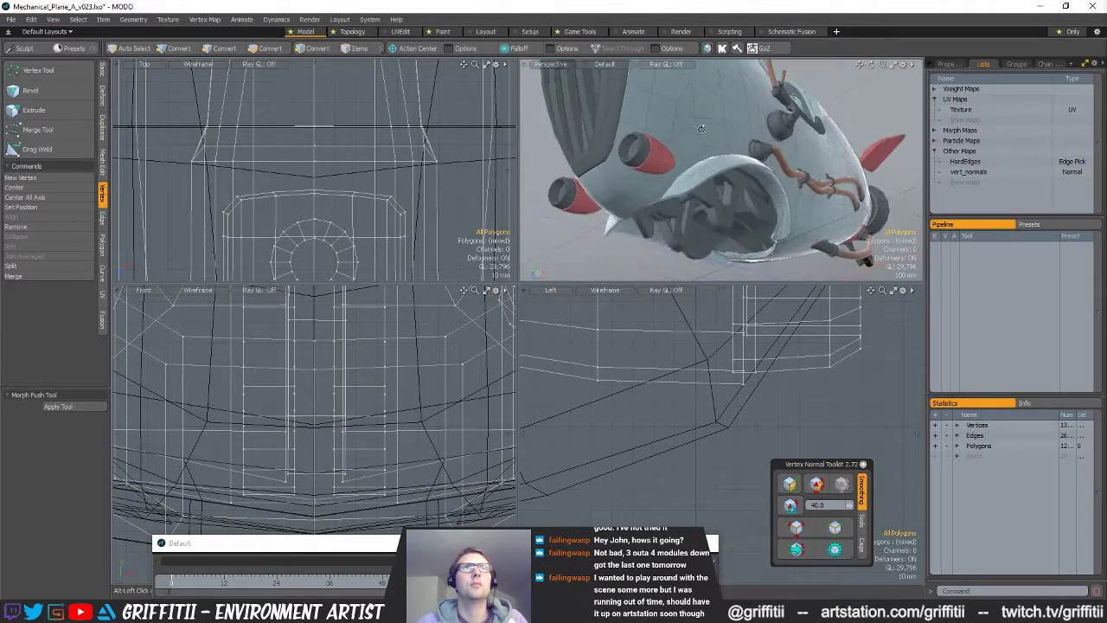
double_click(659, 154)
left_click_drag(659, 154, 623, 190, "alt")
key("space")
key("space")
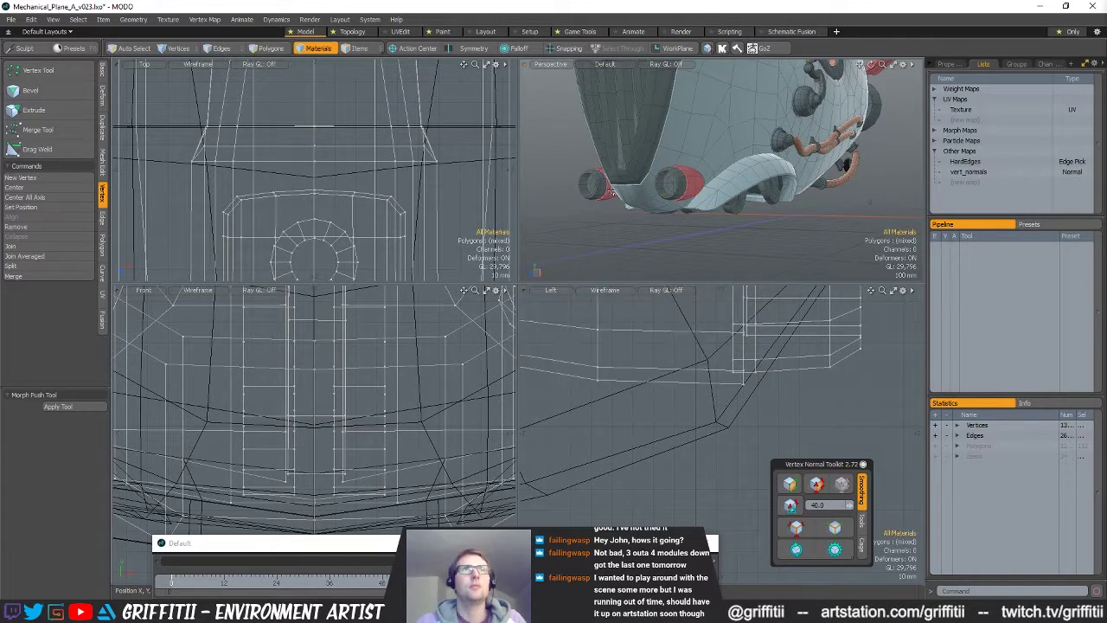
key("alt+2")
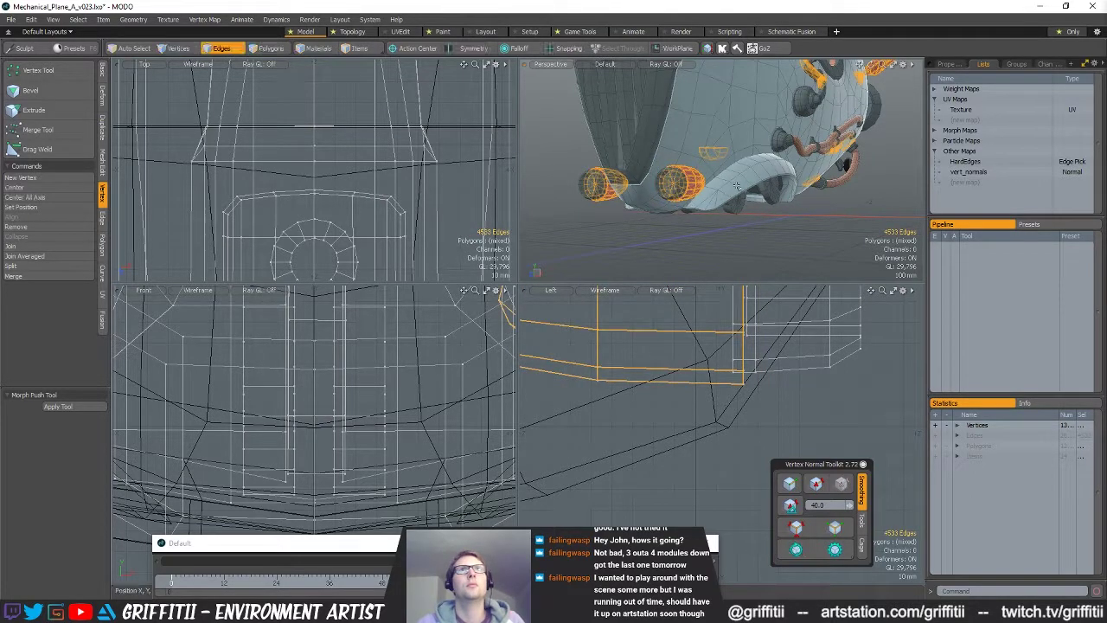
key("alt+3")
left_click_drag(719, 185, 822, 184, "alt")
- Select all polygons sharing the red material on the fins and headlight housings, and hide the other parts except the body
left_click(584, 155)
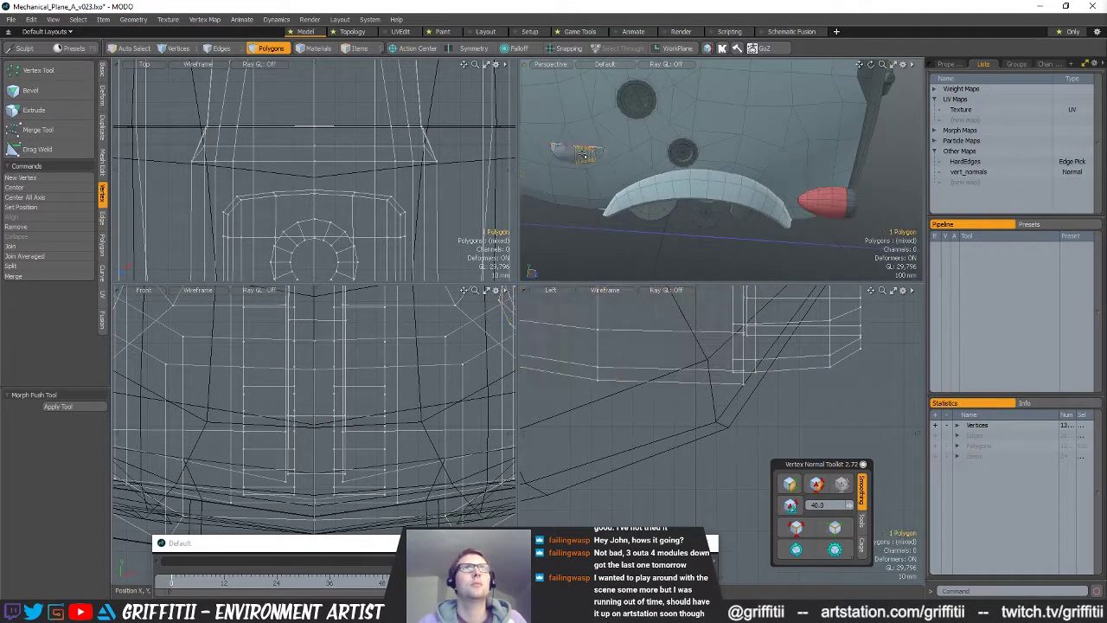
scroll(637, 163, "down", 5)
left_click_drag(637, 164, 705, 163, "alt+shift")
left_click_drag(554, 173, 632, 184, "alt")
key("4")
left_click(663, 92)
key("alt+3")
left_click_drag(740, 141, 762, 187, "alt")
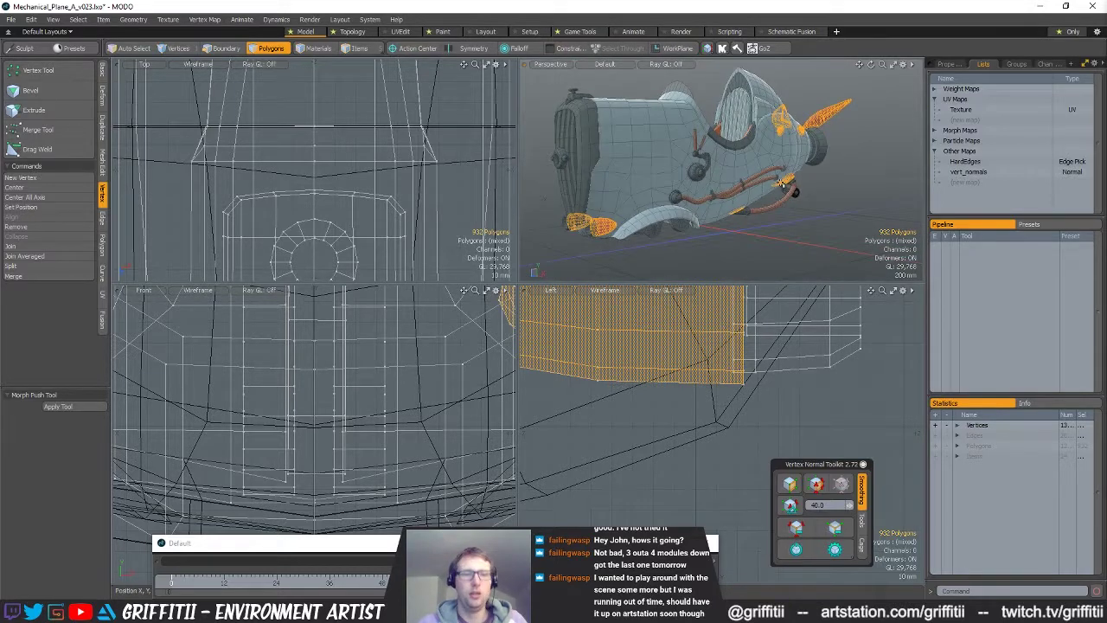
left_click_drag(841, 210, 830, 191, "alt+shift")
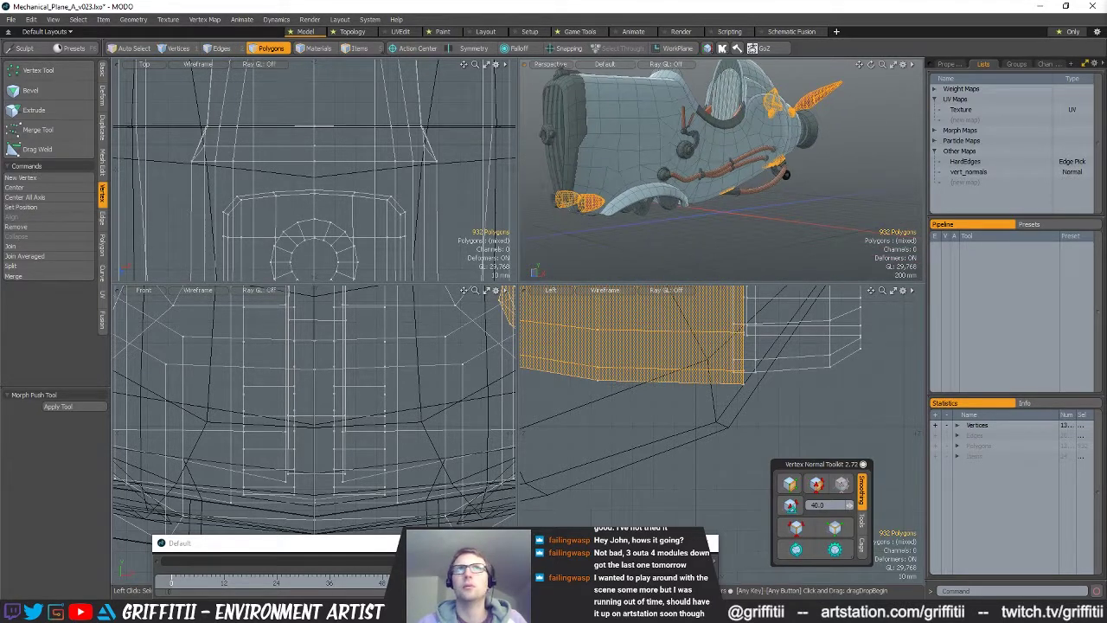
key("ctrl+z")
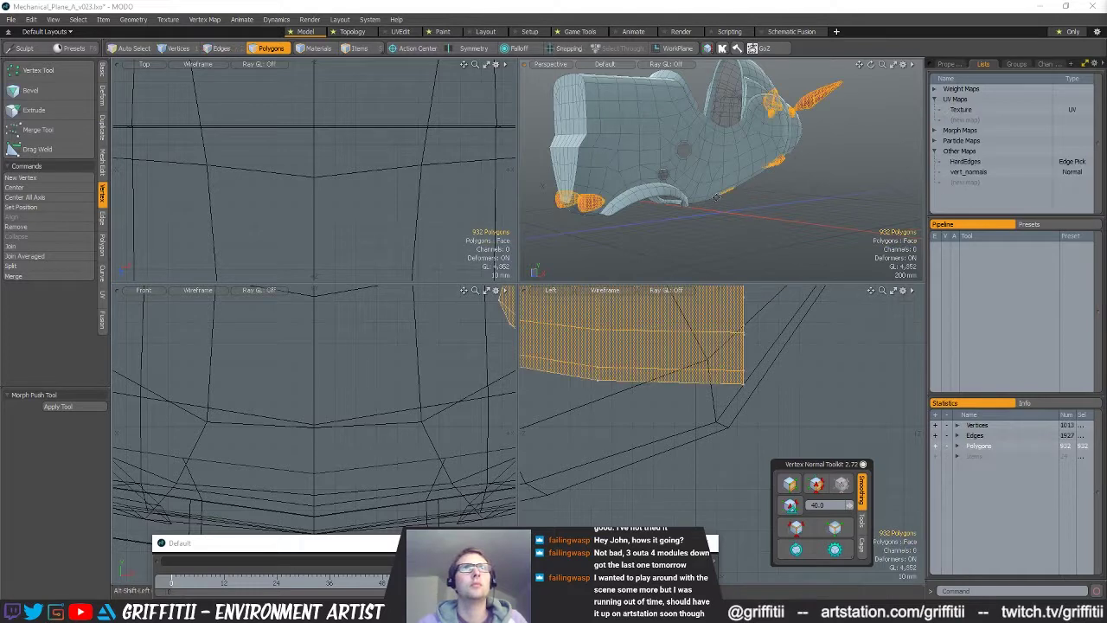
- Delete the hidden end-cap polygons inside the two headlight housings
left_click_drag(759, 224, 756, 237, "alt")
left_click(756, 237)
scroll(666, 199, "up", 5)
left_click_drag(714, 195, 620, 203, "alt")
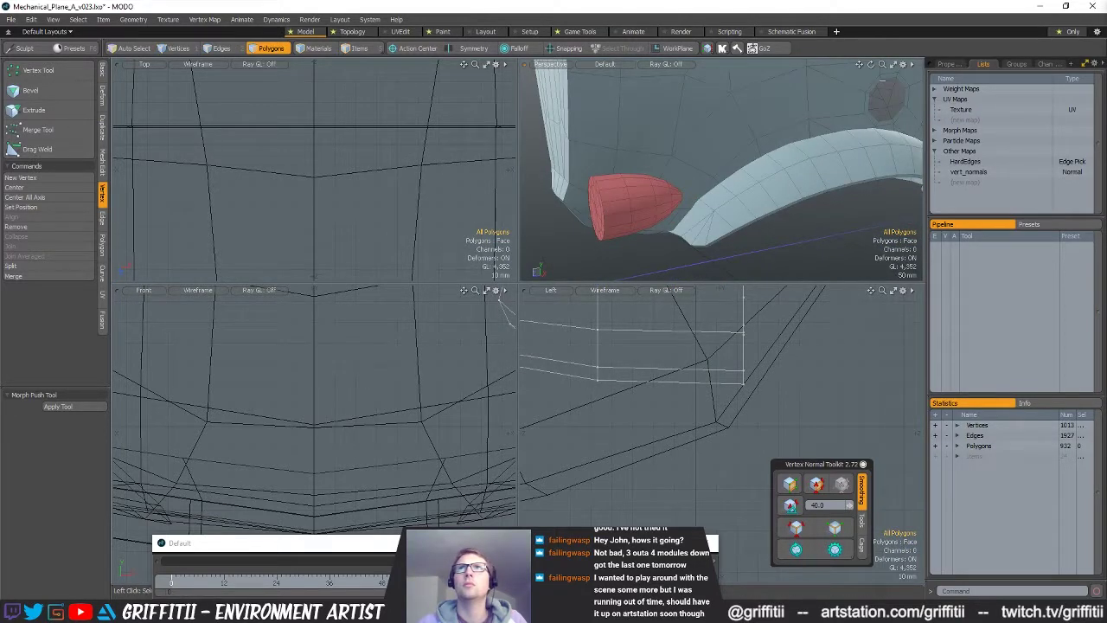
left_click_drag(679, 169, 755, 167, "alt")
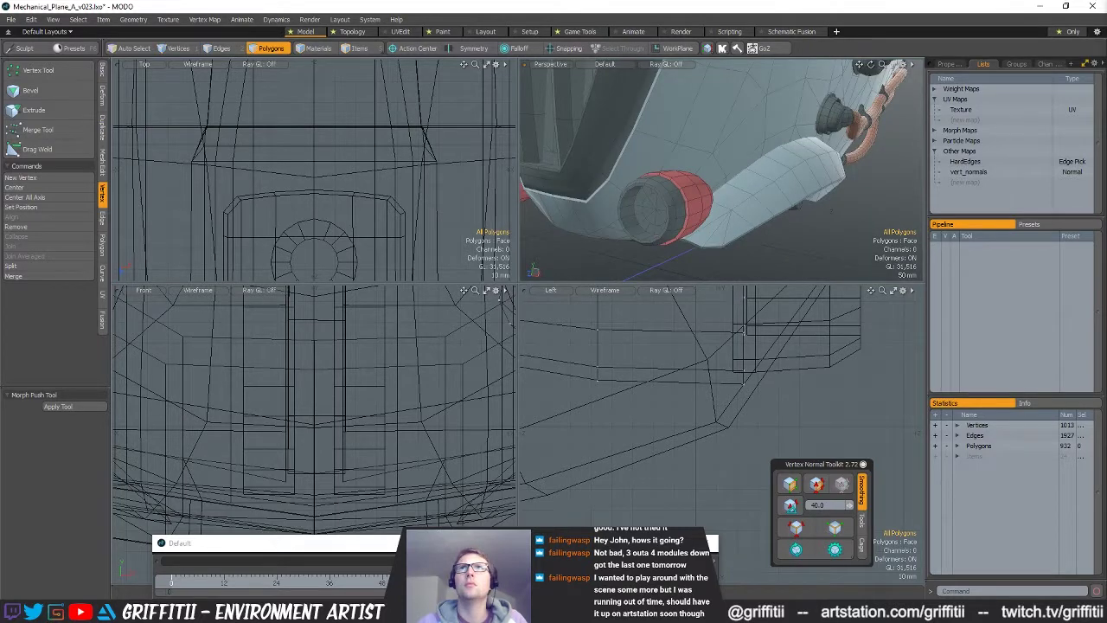
mouse_move(653, 210)
left_mouse_down("alt")
mouse_move(704, 214)
mouse_move(674, 207)
left_mouse_up("alt")
key("Delete")
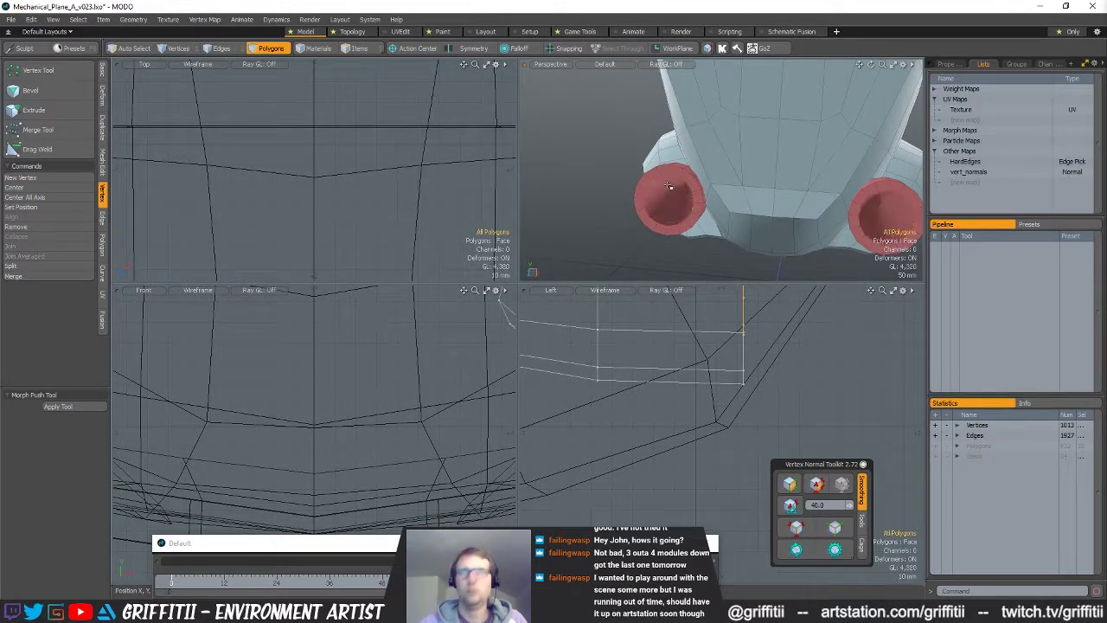
- Examine the open fronts and tapered rear tips of the headlight housings
left_click_drag(682, 185, 673, 208, "alt")
scroll(673, 199, "up", 5)
scroll(675, 207, "up", 3)
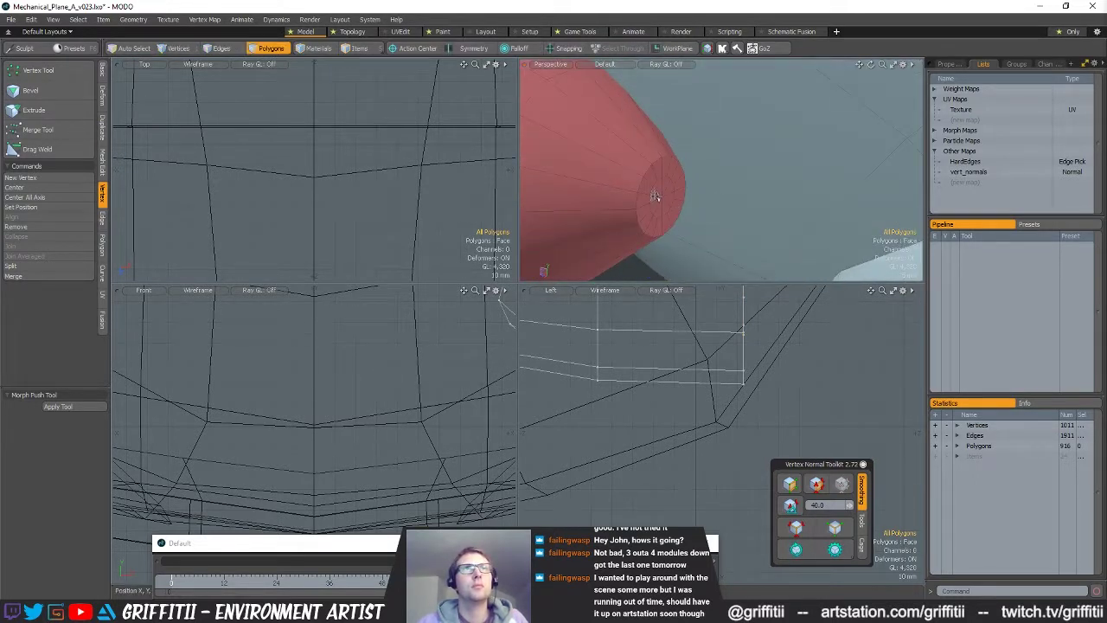
scroll(731, 198, "down", 4)
scroll(758, 199, "up", 3)
left_click_drag(761, 198, 852, 203, "alt")
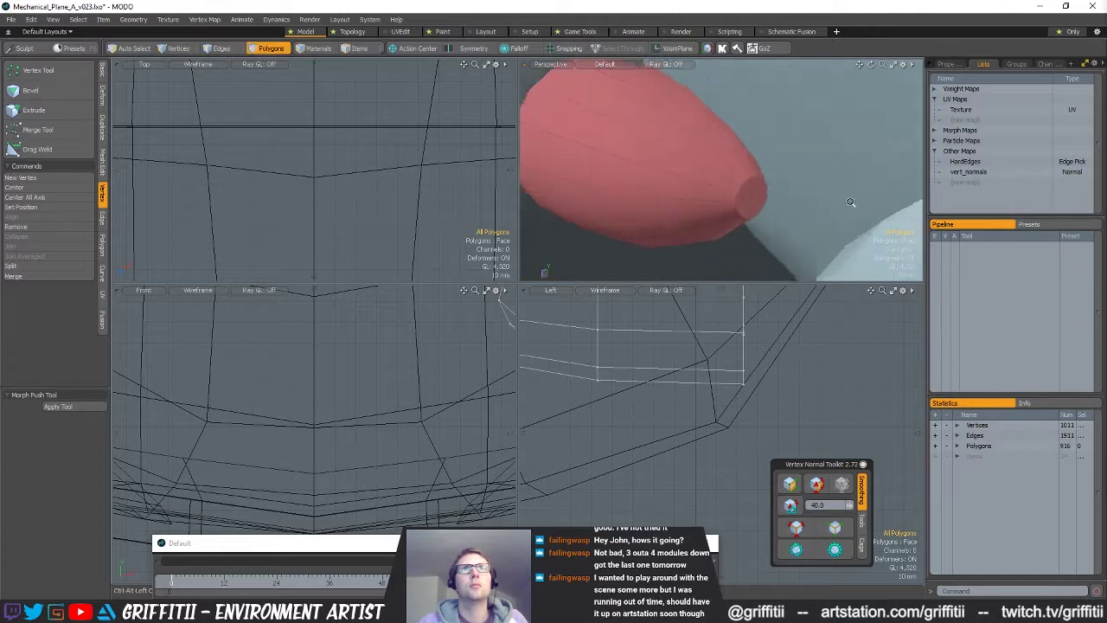
left_click_drag(742, 210, 893, 164, "alt")
key("2")
key("3")
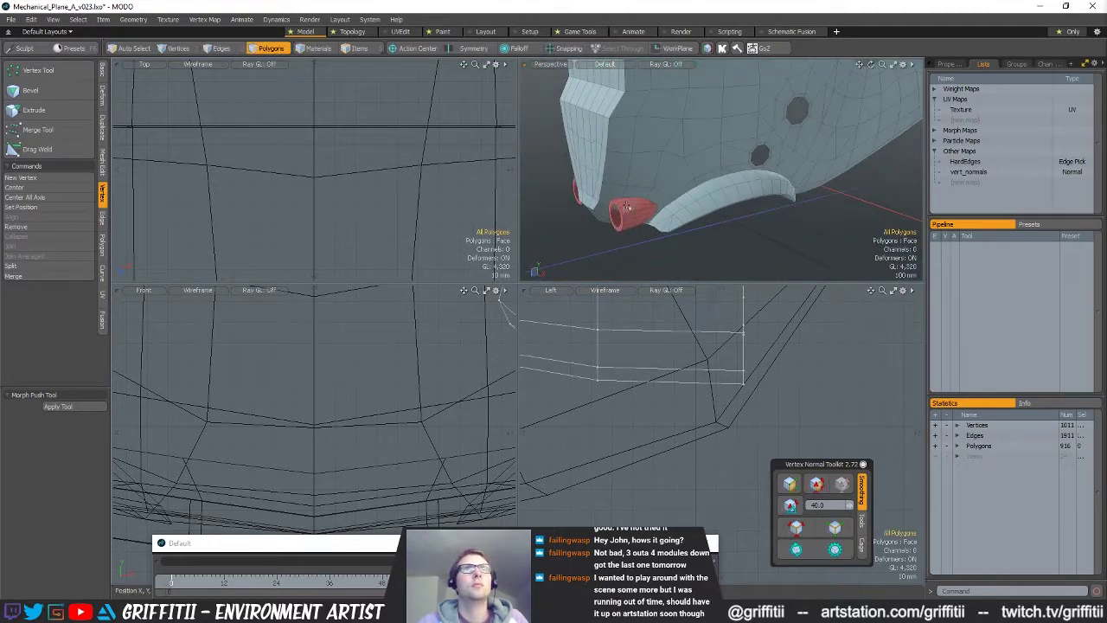
- Open the Texture UV map and straighten one headlight housing's UV island with the Rectangle command
double_click(963, 110)
left_click_drag(342, 432, 425, 366, "ctrl+alt")
left_click(417, 333)
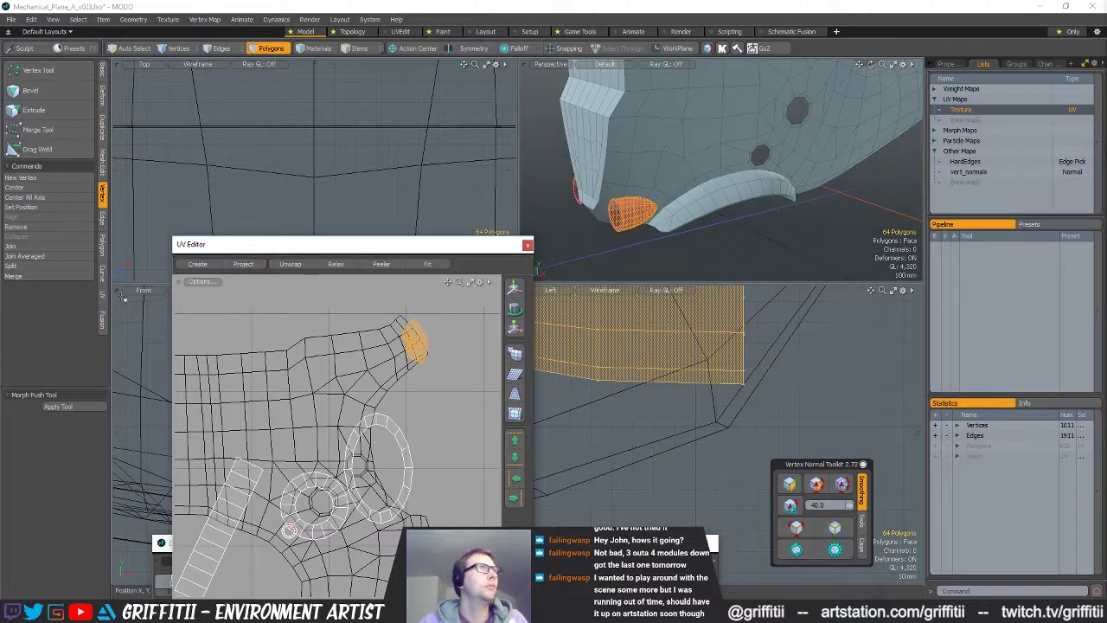
left_click(104, 297)
left_click(34, 290)
key("Return")
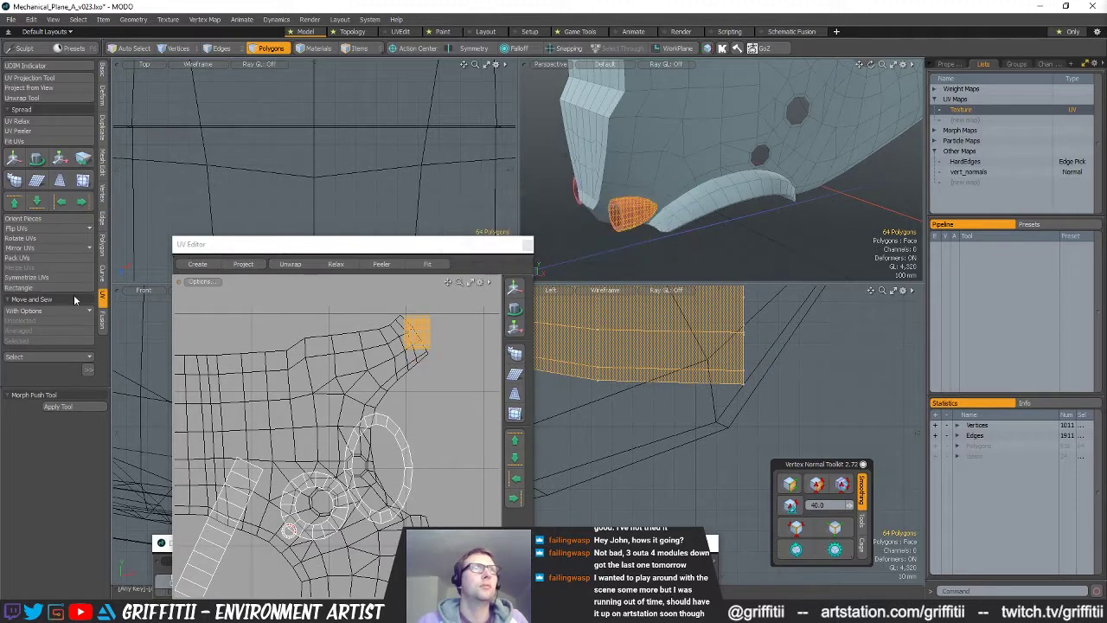
- Move the opposite headlight housing's UV island close to the straightened one and apply Rectangle to it
left_click_drag(327, 432, 353, 382, "alt")
key("1")
left_click_drag(575, 184, 663, 194, "alt")
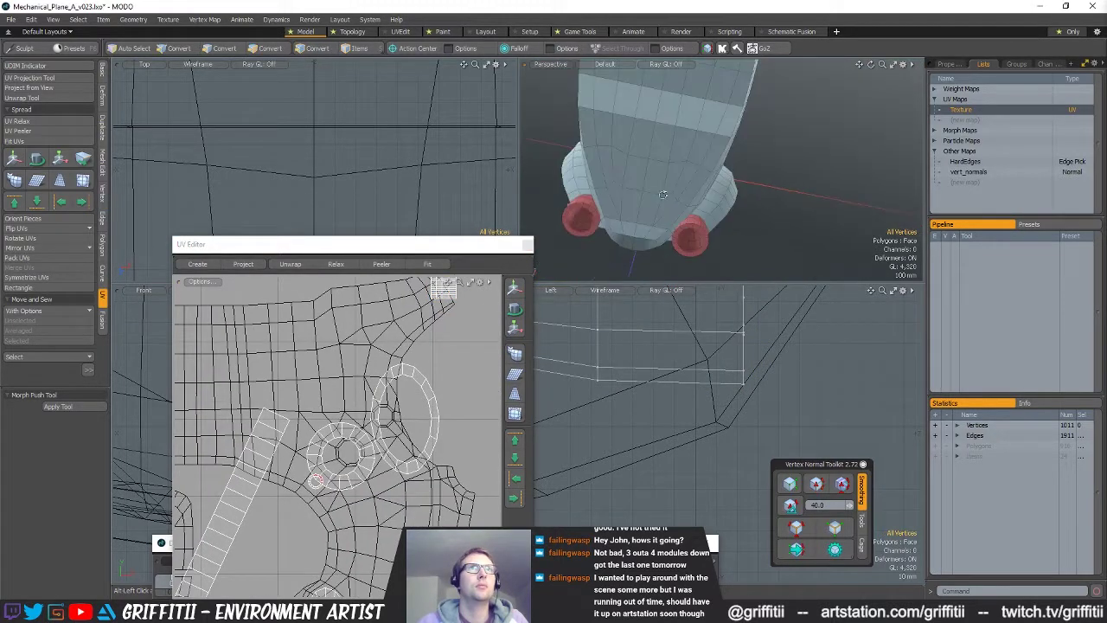
double_click(584, 203)
left_click_drag(424, 394, 381, 296, "ctrl+alt")
left_click_drag(371, 413, 498, 476, "alt")
left_click_drag(424, 432, 361, 420, "ctrl+alt")
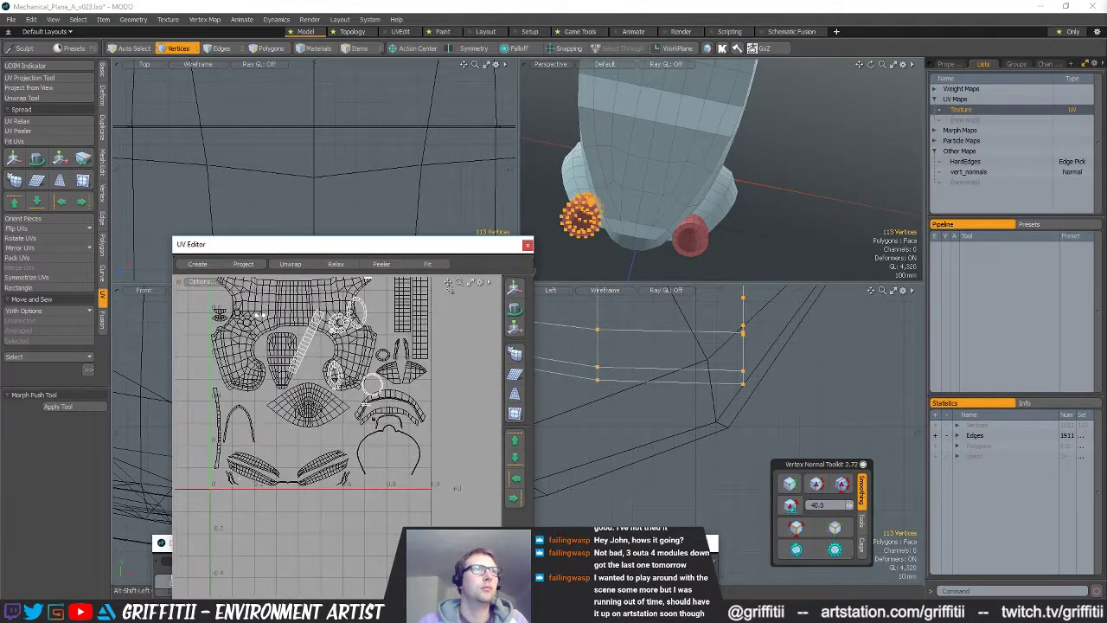
key("space")
key("space")
double_click(583, 204)
left_click_drag(381, 381, 391, 418, "alt")
left_click_drag(471, 342, 190, 431, "alt")
left_click_drag(423, 430, 372, 433, "ctrl+alt")
left_click_drag(431, 386, 361, 410, "alt")
key("w")
left_click_drag(361, 410, 423, 410, "ctrl+alt")
left_click_drag(324, 368, 355, 370, "ctrl+alt")
mouse_move(285, 320)
left_mouse_down("alt")
mouse_move(334, 353)
mouse_move(276, 319)
left_mouse_up("alt")
key("space")
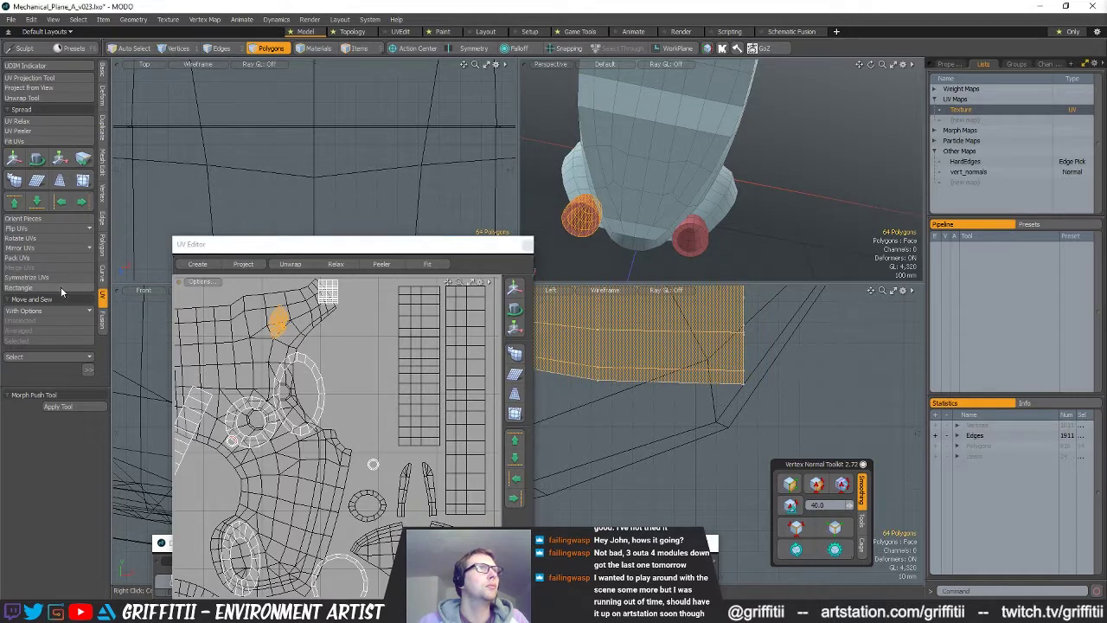
- Separate the uppermost eight polygons of this housing's UV grid and reattach them along its lower edge with Move and Sew on the selected edges
scroll(352, 388, "up", 6)
key("2")
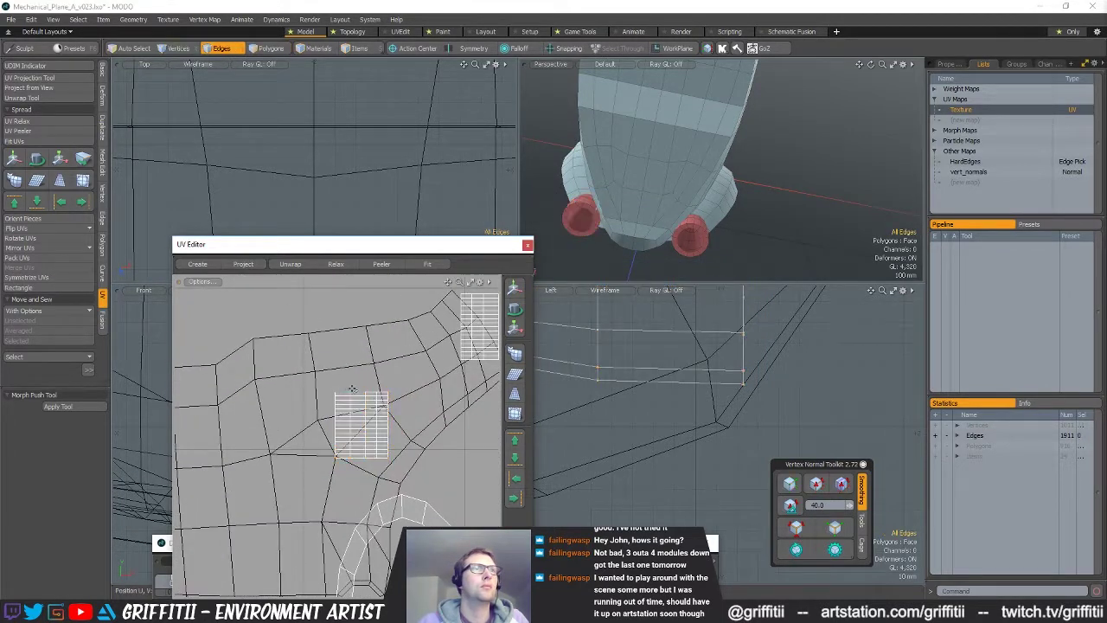
left_click_drag(720, 195, 617, 171, "alt")
scroll(691, 212, "up", 4)
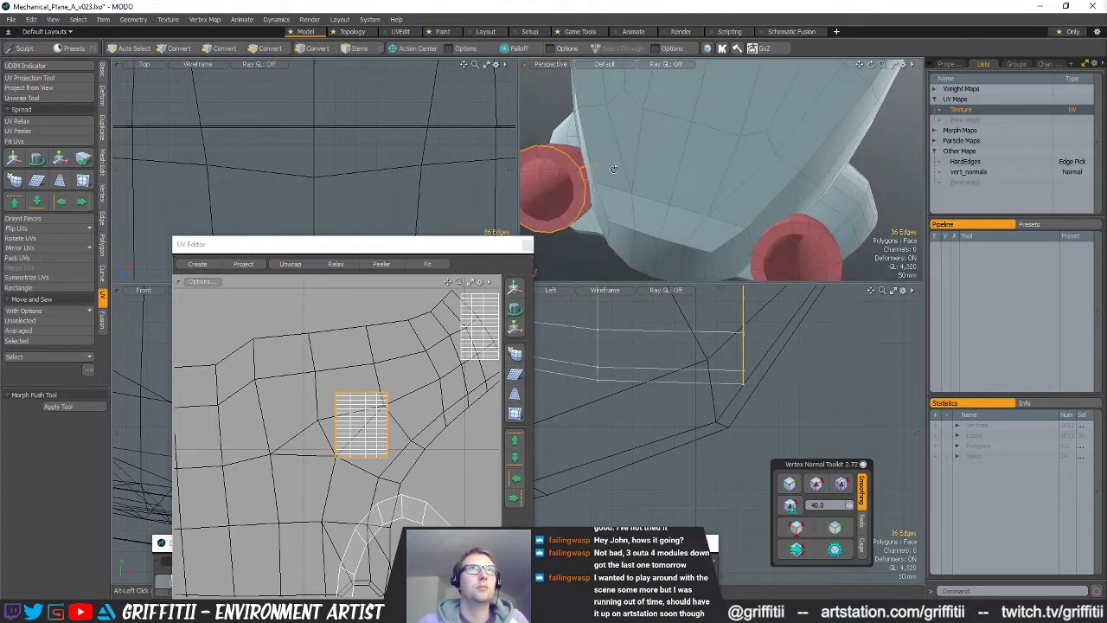
left_click_drag(378, 396, 419, 388, "ctrl+alt")
key("3")
left_click_drag(588, 178, 590, 187)
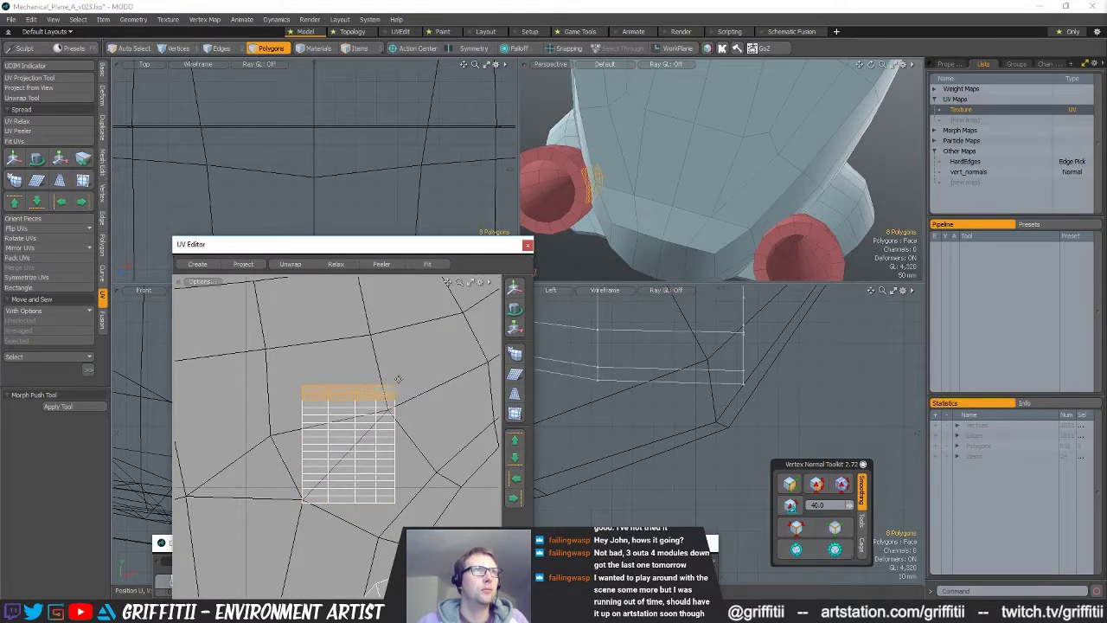
key("2")
left_click(313, 501)
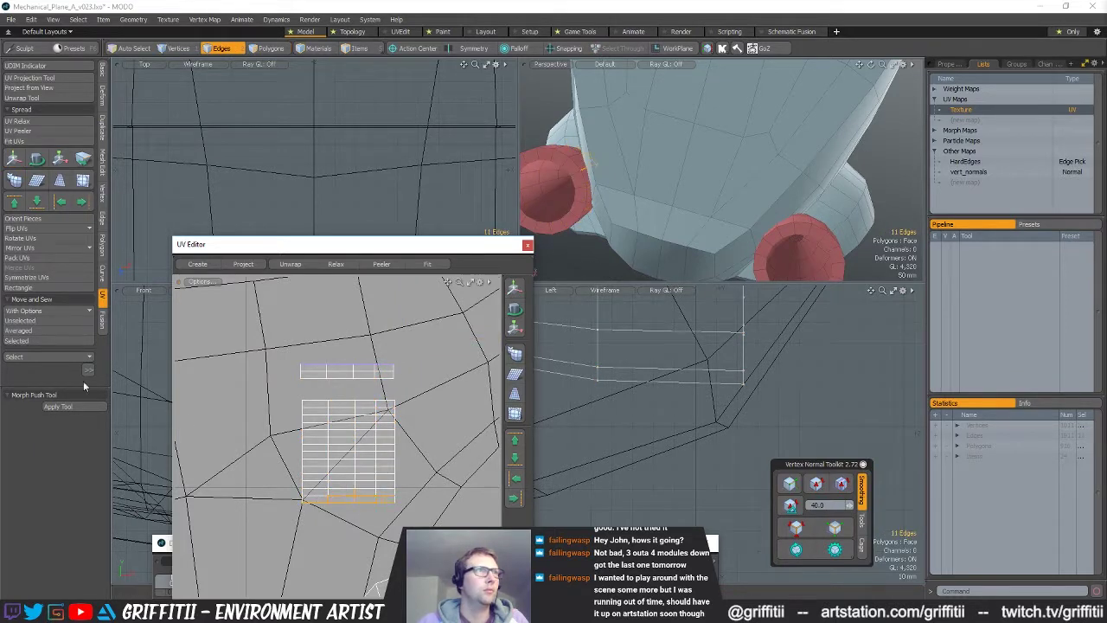
left_click(36, 341)
- Detach the upper rows of the first headlight housing's UV grid and sew them onto its lower edge as well
left_click_drag(809, 204, 784, 231, "alt")
key("space")
key("space")
key("space")
left_click(782, 237)
mouse_move(370, 310)
left_mouse_down()
mouse_move(378, 327)
mouse_move(403, 325)
mouse_move(404, 284)
left_mouse_up()
key("w")
key("space")
left_click(385, 317, "shift")
key("w")
key("space")
key("space")
key("space")
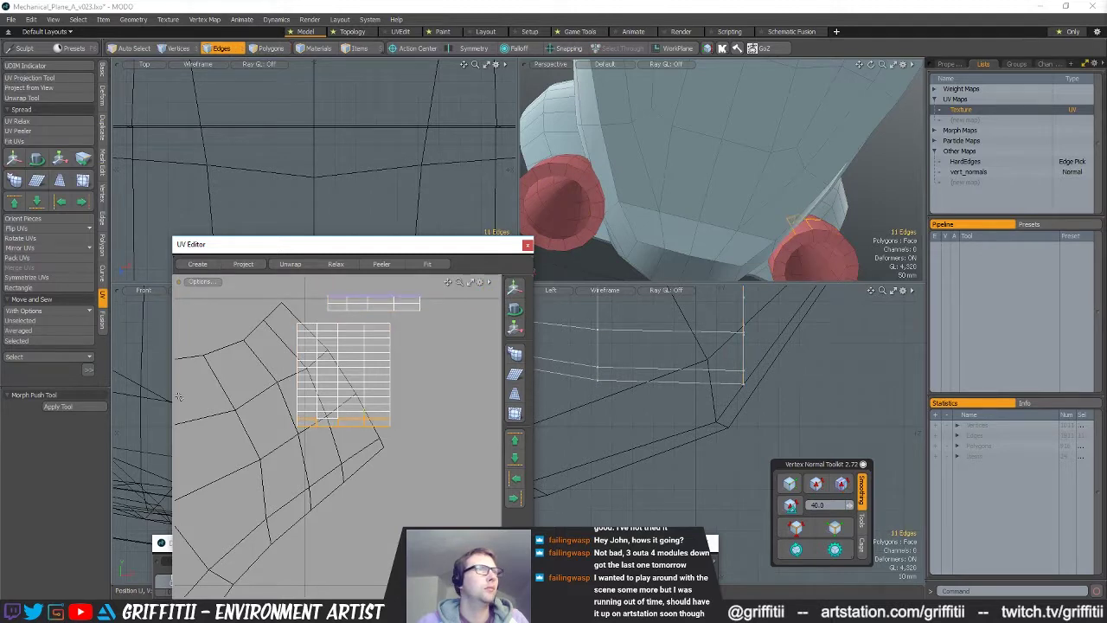
left_click(33, 342)
- Check the headlight housing islands within the whole UV layout against the numbered UV grid image
scroll(354, 370, "down", 4)
key("space")
left_click(383, 363)
scroll(380, 394, "down", 3)
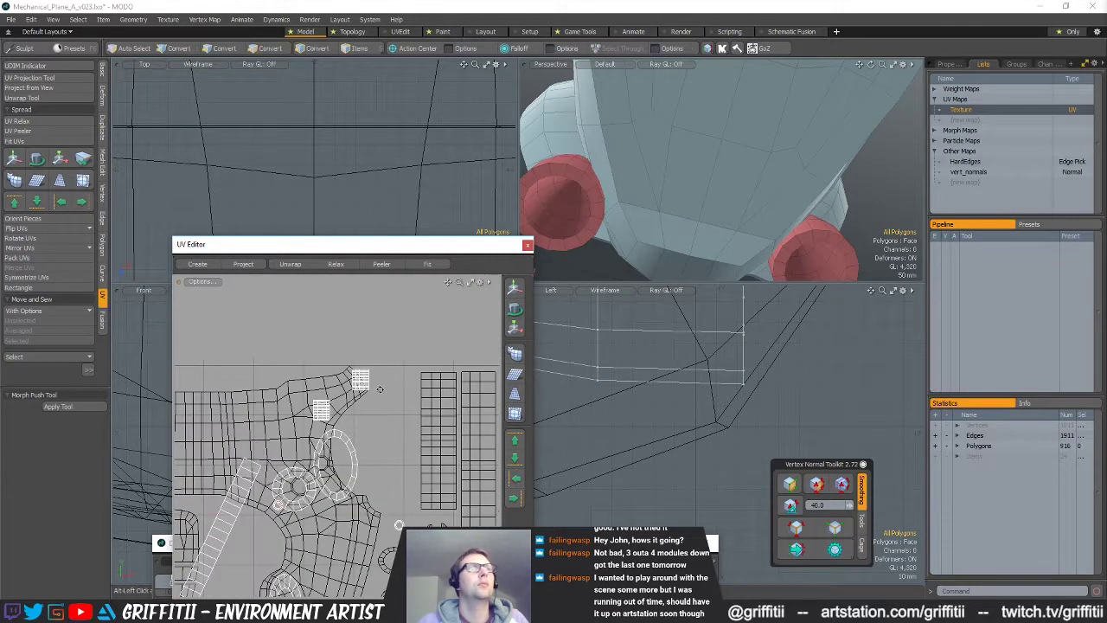
left_click_drag(381, 395, 386, 357, "alt")
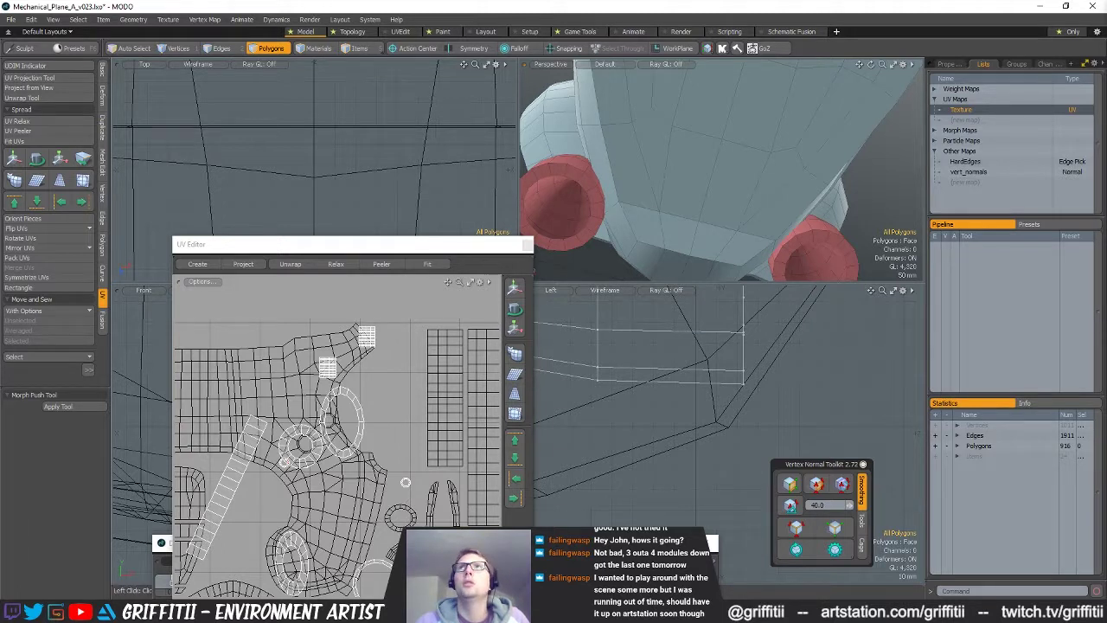
scroll(632, 190, "down", 4)
left_click_drag(635, 189, 853, 198, "alt")
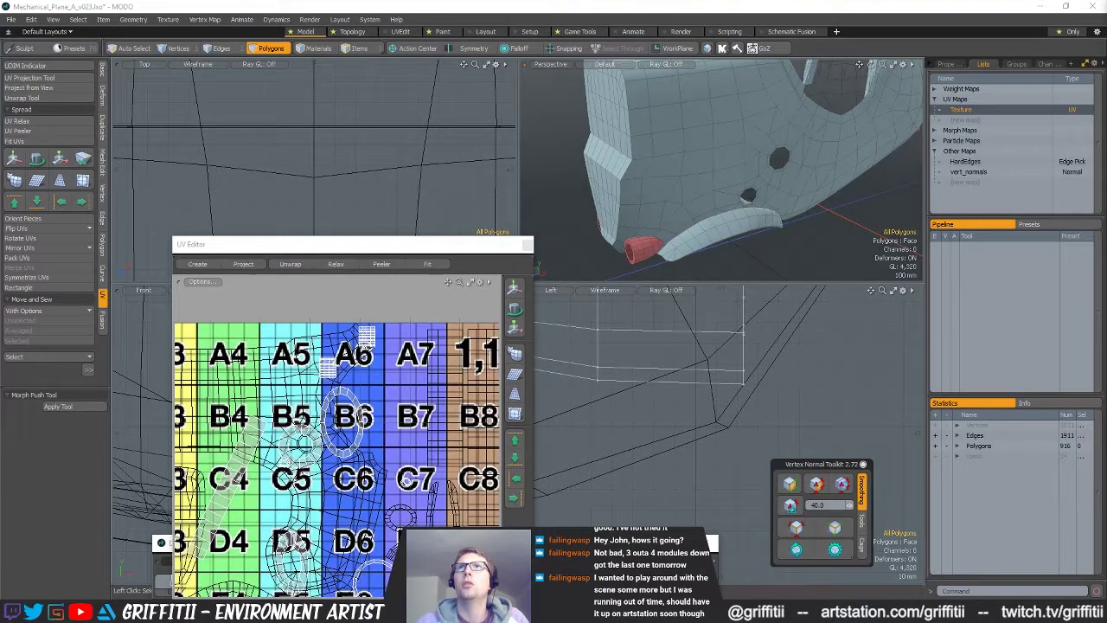
- Set the UV checker texture's horizontal and vertical wrap to 4.0 in its texture locator
left_click(948, 65)
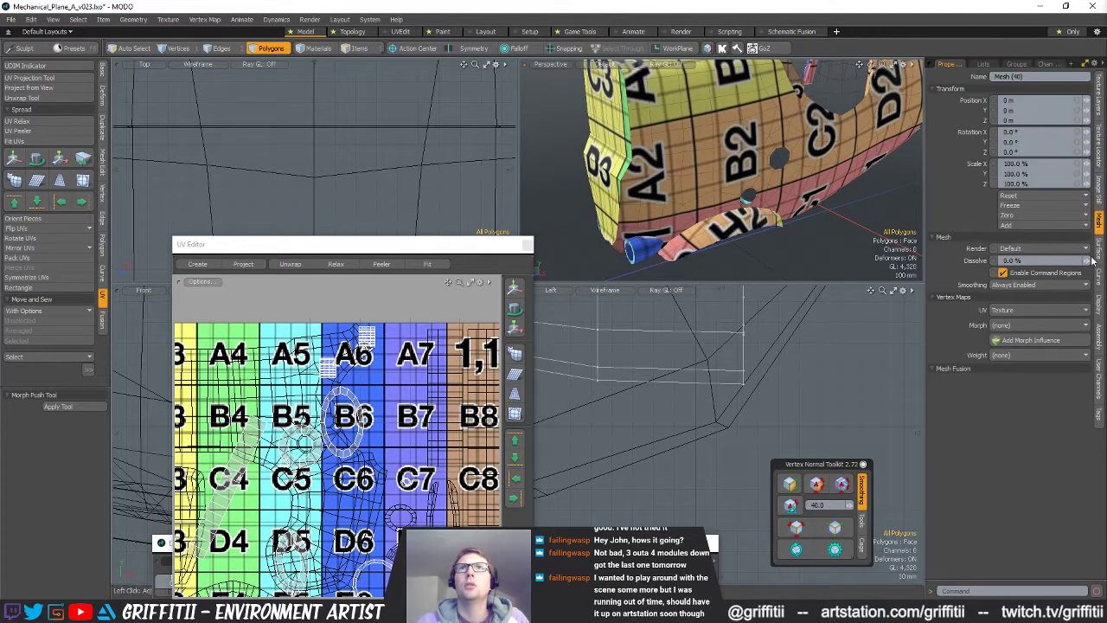
left_click(1095, 106)
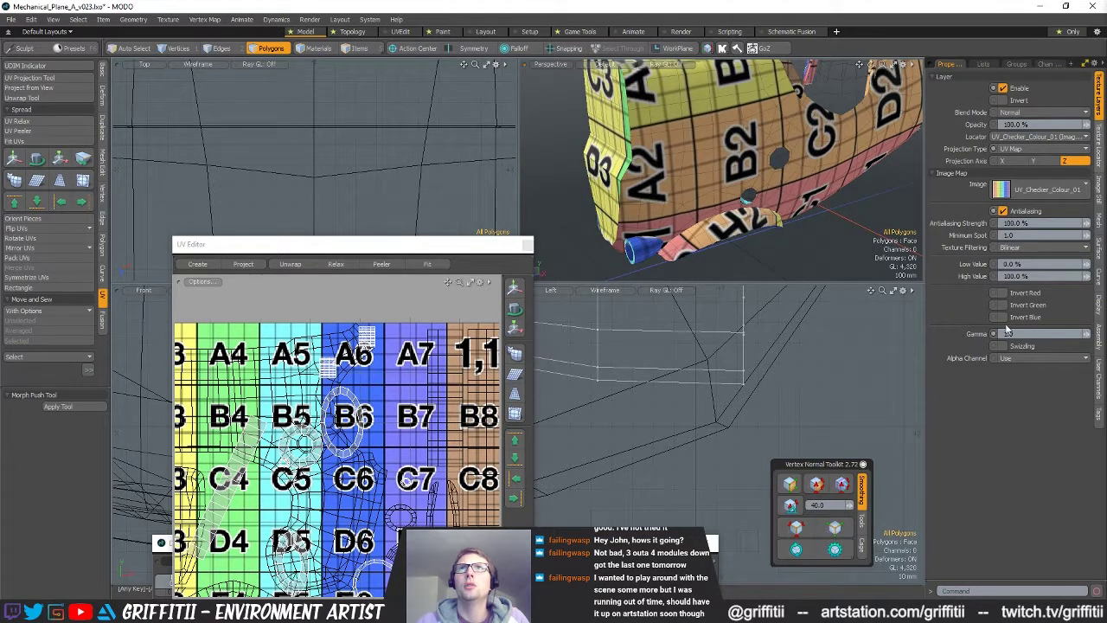
left_click(1098, 146)
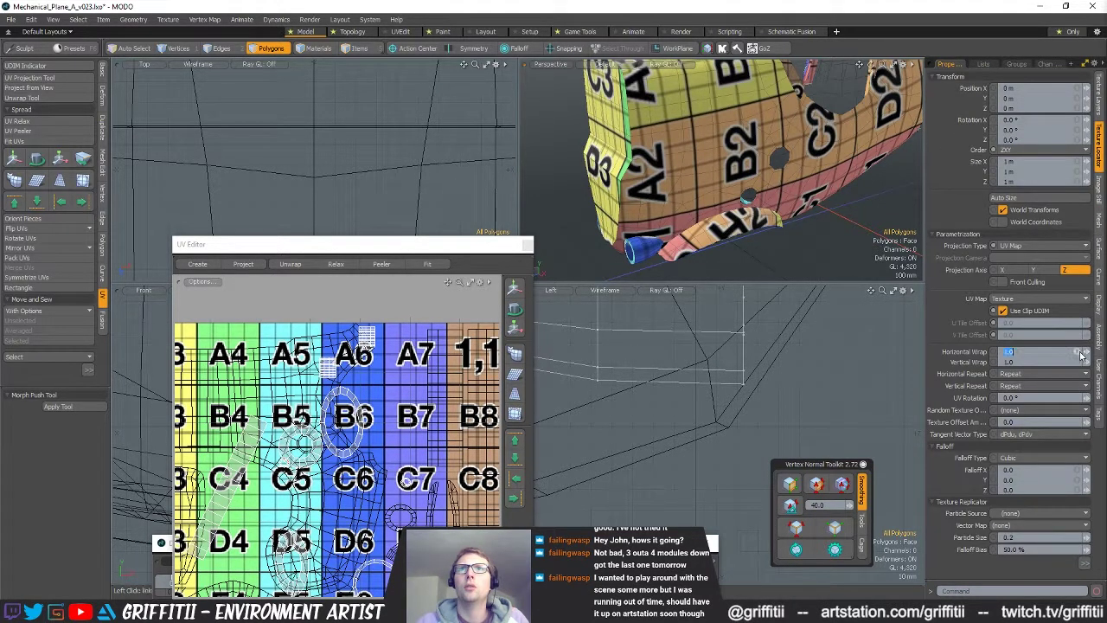
type("4")
key("Return")
- Select the conical nozzle and its matching second part, and move their UV shells from checker tile A6 into A7
mouse_move(674, 175)
left_mouse_down("alt")
mouse_move(711, 175)
mouse_move(671, 173)
mouse_move(692, 182)
left_mouse_up("alt")
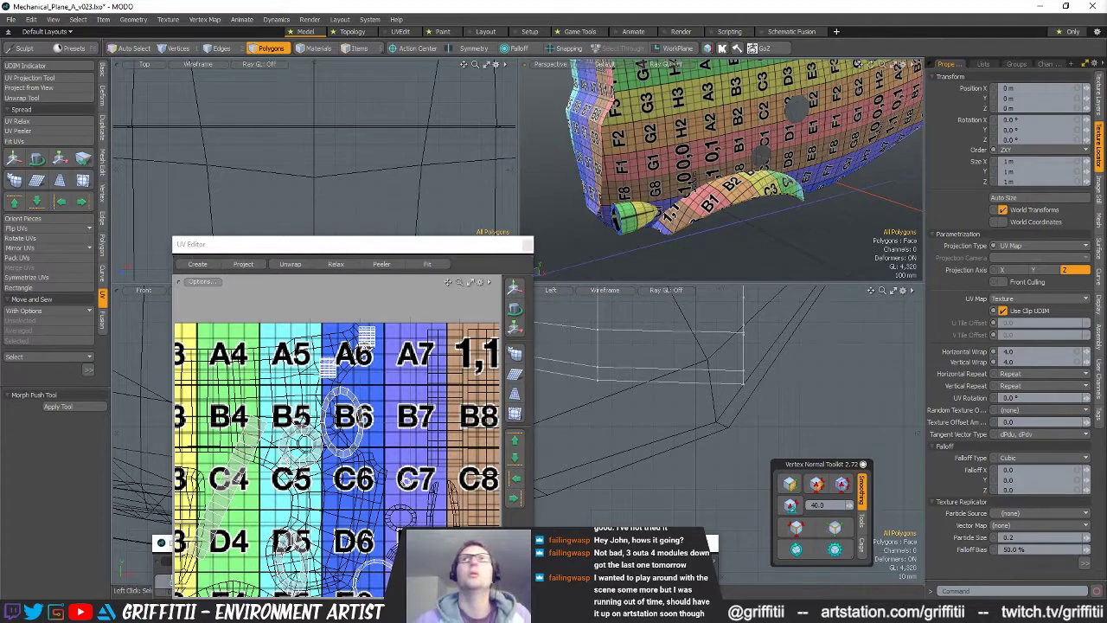
scroll(757, 194, "up", 3)
left_click_drag(756, 194, 781, 200, "alt")
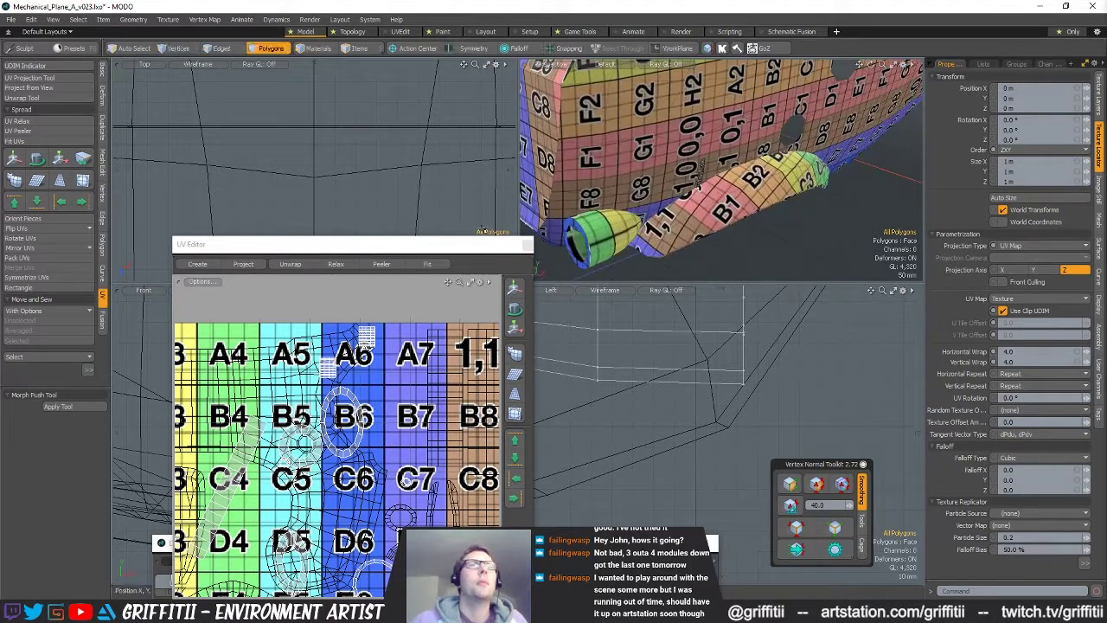
double_click(590, 244)
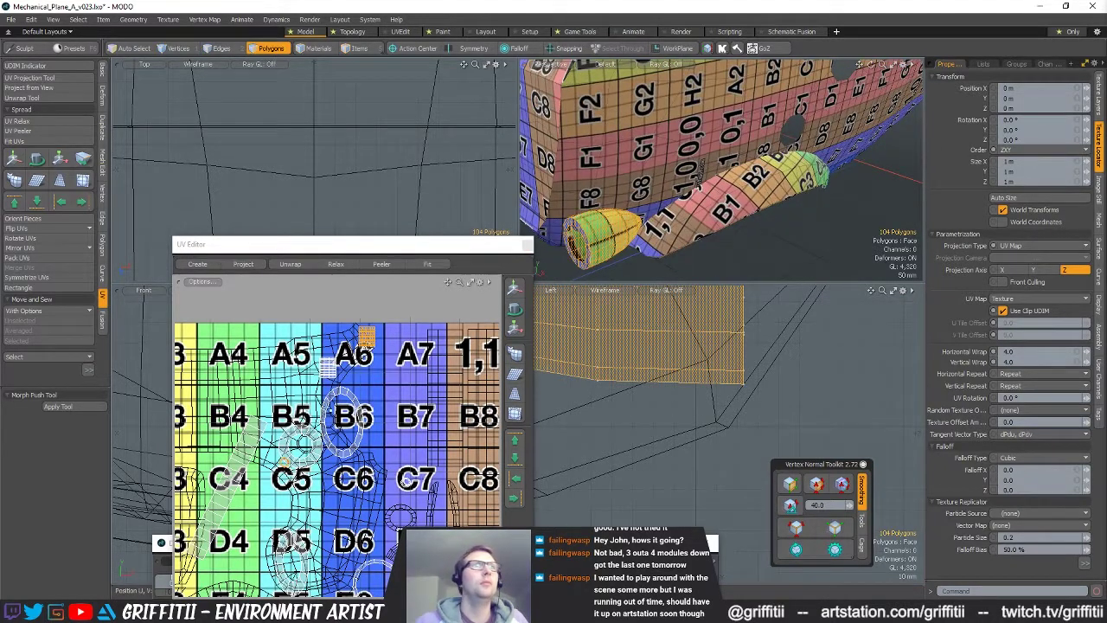
scroll(423, 394, "down", 3)
key("w")
key("q")
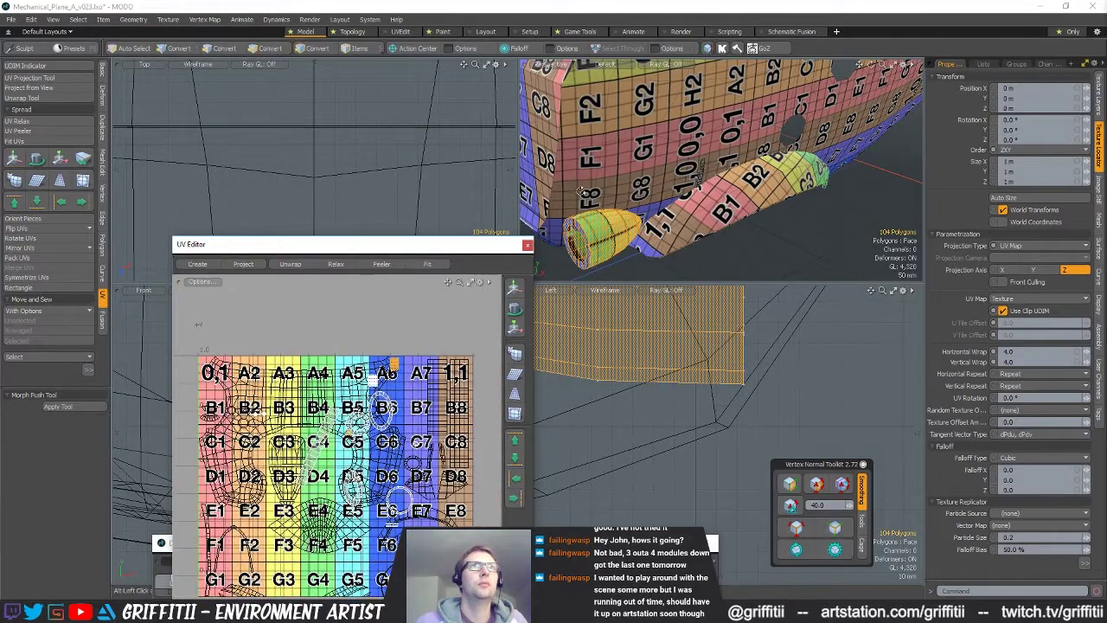
left_click_drag(653, 203, 779, 201, "alt")
double_click(629, 190, "shift")
key("w")
mouse_move(454, 378)
left_mouse_down("alt")
mouse_move(411, 372)
mouse_move(448, 378)
left_mouse_up("alt")
key("q")
- Examine the checker texture across the body and tail fins, and turn off the checker display
left_click_drag(813, 192, 743, 244, "alt")
scroll(731, 186, "down", 3)
scroll(692, 194, "up", 2)
scroll(755, 207, "down", 2)
left_click_drag(689, 172, 652, 192, "alt")
key("1")
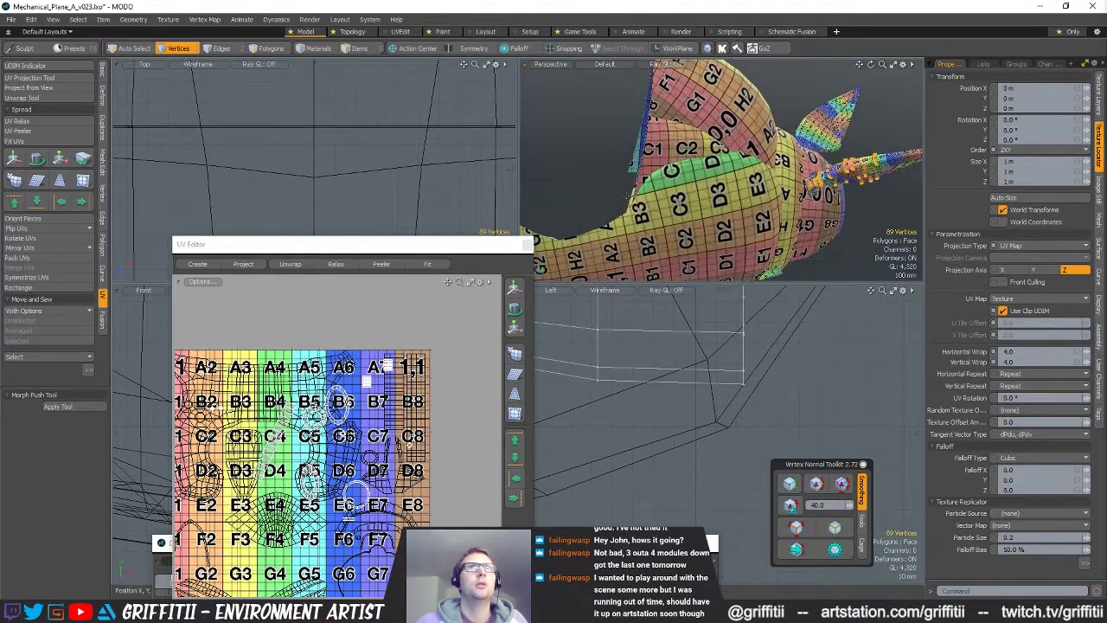
key("space")
key("space")
scroll(220, 407, "down", 3)
left_click_drag(219, 407, 291, 397, "alt")
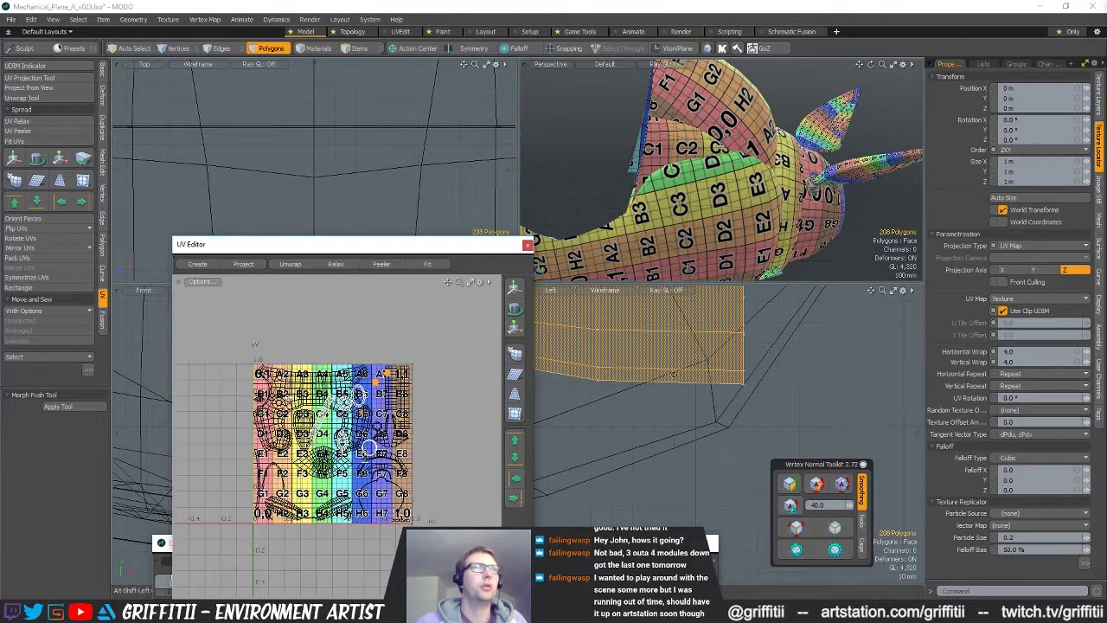
key("ctrl+z")
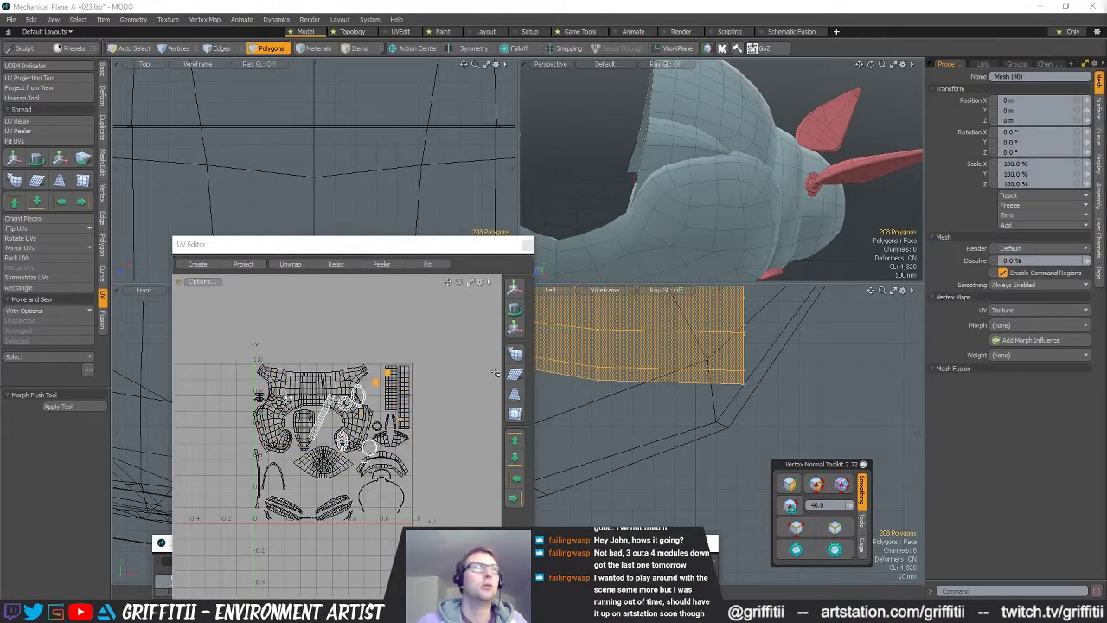
- Select the round ring beside the slotted bracket, examine its UV shells, and clear the selection
left_click_drag(496, 373, 492, 396, "alt+shift")
left_click_drag(797, 253, 774, 162, "alt")
double_click(833, 251)
key("shift+a")
scroll(782, 169, "up", 3)
scroll(774, 163, "down", 4)
scroll(323, 459, "up", 5)
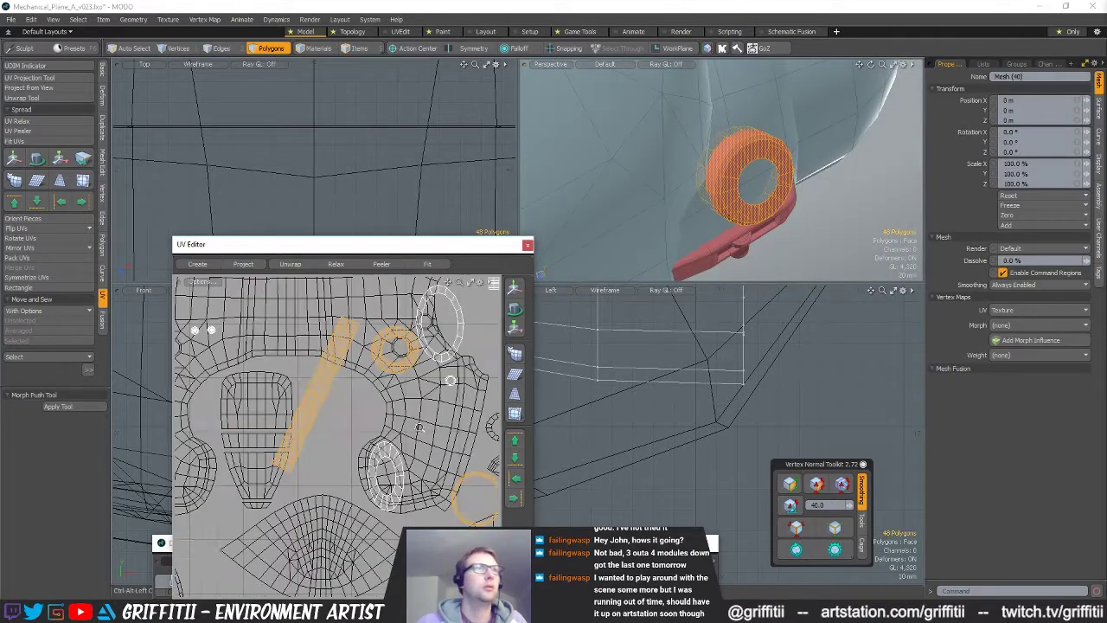
left_click_drag(324, 458, 300, 468, "alt+shift")
left_click_drag(749, 173, 776, 151, "alt")
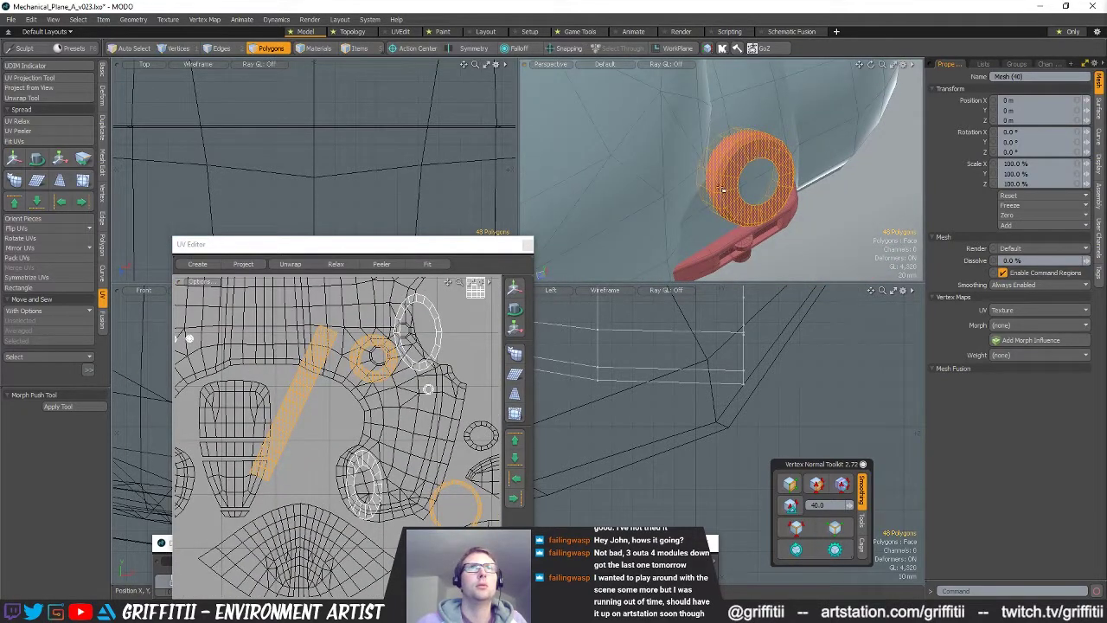
scroll(370, 455, "down", 2)
left_click_drag(369, 455, 355, 442, "alt+shift")
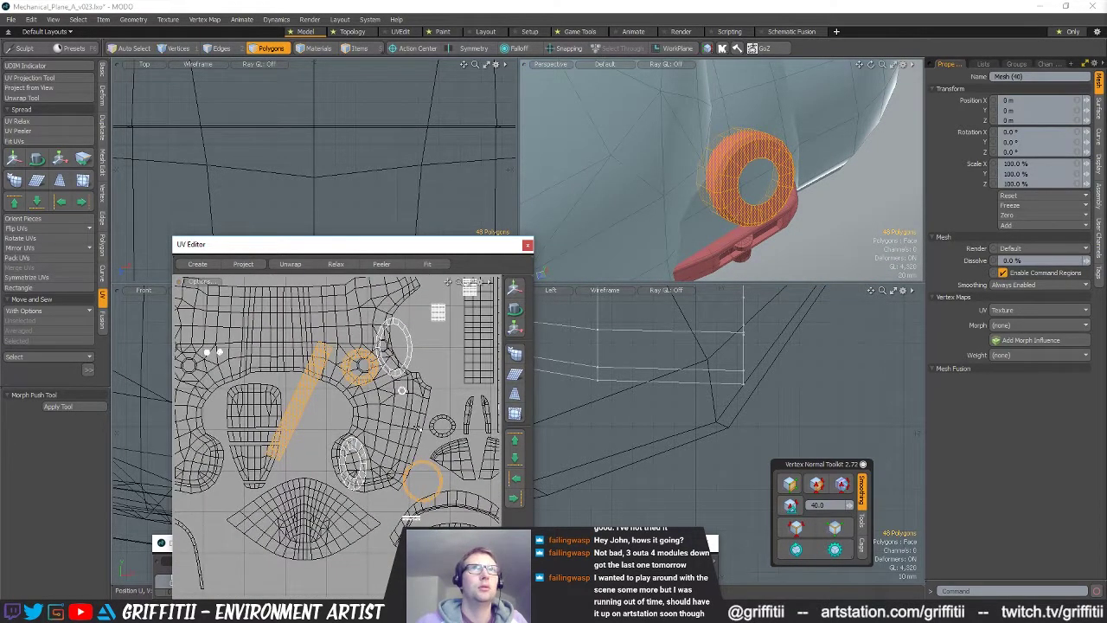
key("1")
key("space")
key("space")
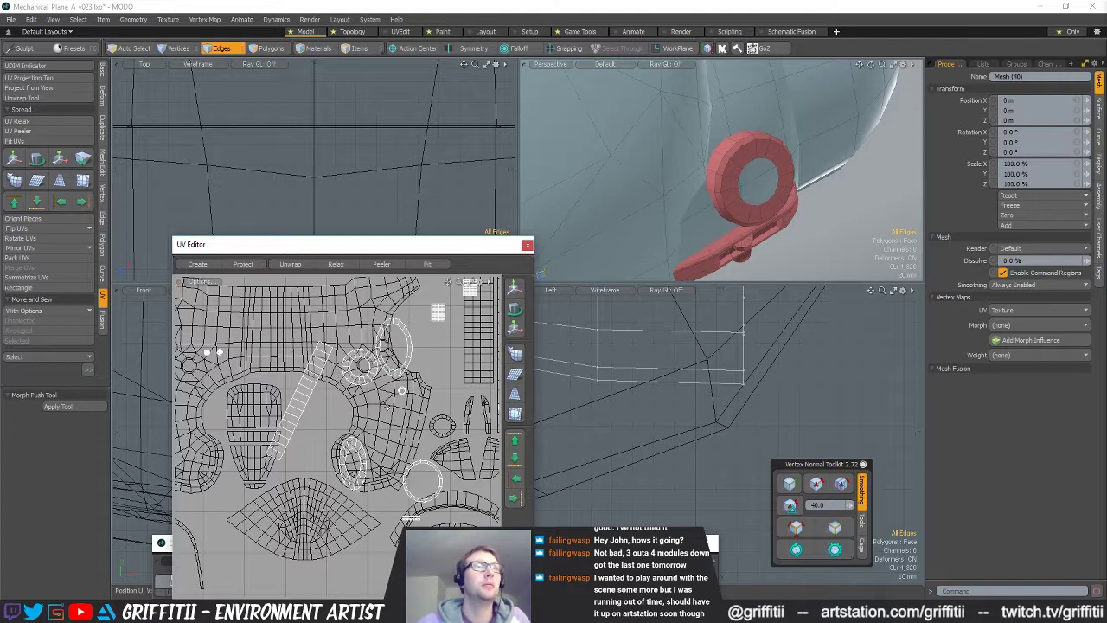
- Examine the small round parts and the slotted bracket on the body together with their UV shells
left_click_drag(779, 221, 824, 154, "alt")
scroll(802, 175, "down", 5)
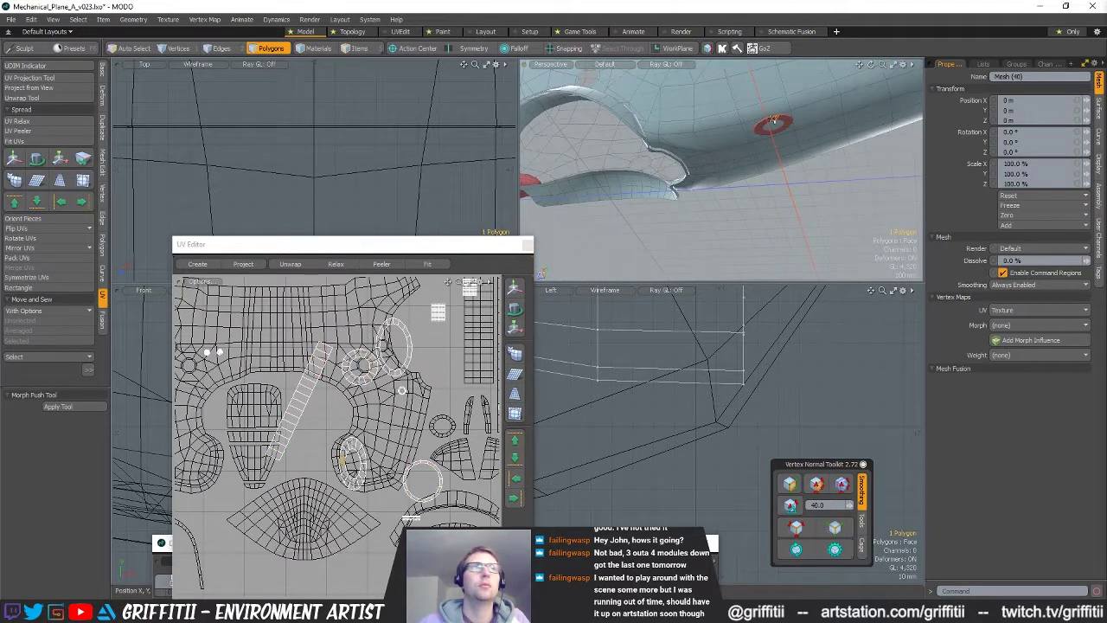
left_click_drag(338, 430, 307, 450, "alt")
left_click_drag(774, 146, 713, 222, "alt")
scroll(685, 157, "up", 4)
double_click(685, 158)
scroll(770, 173, "up", 3)
scroll(804, 186, "up", 3)
key("1")
key("space")
key("space")
- Add a loop slice across the slotted bracket with the Loop Slice tool
left_click_drag(712, 223, 786, 174, "alt")
key("c")
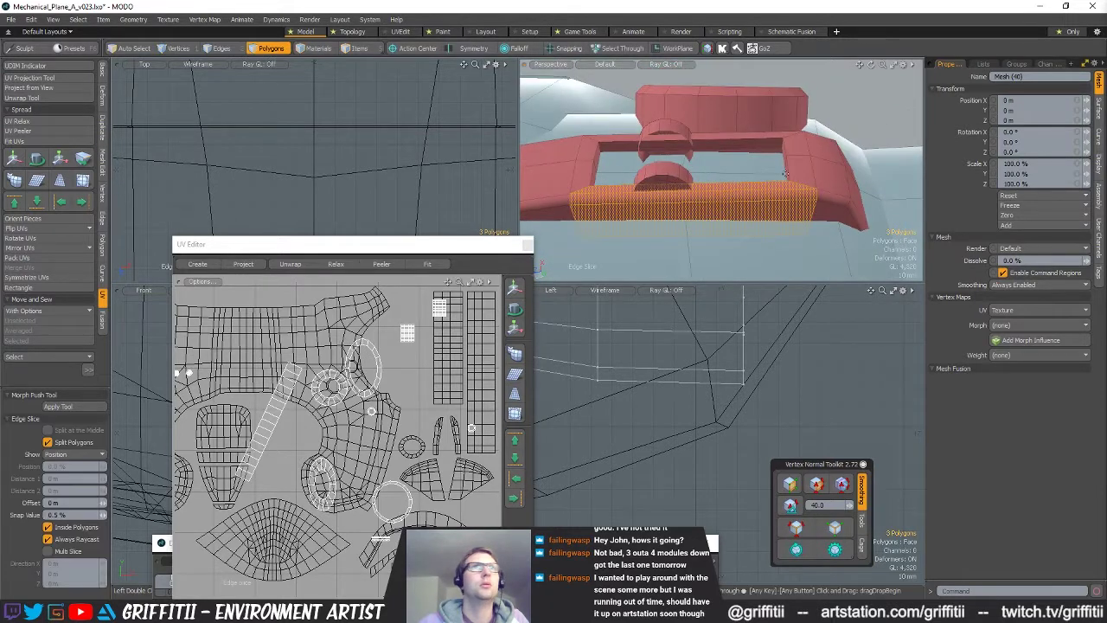
key("alt+l")
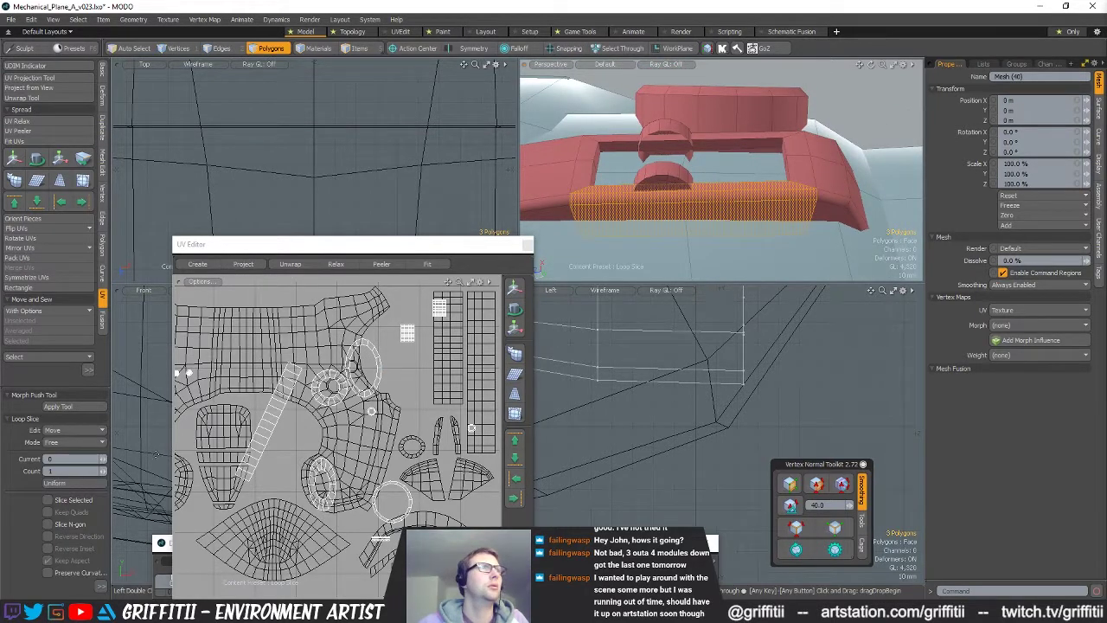
left_click_drag(642, 204, 710, 258, "alt")
key("space")
key("alt+c")
left_click(692, 158)
key("space")
left_click_drag(692, 159, 667, 175, "alt")
double_click(659, 142)
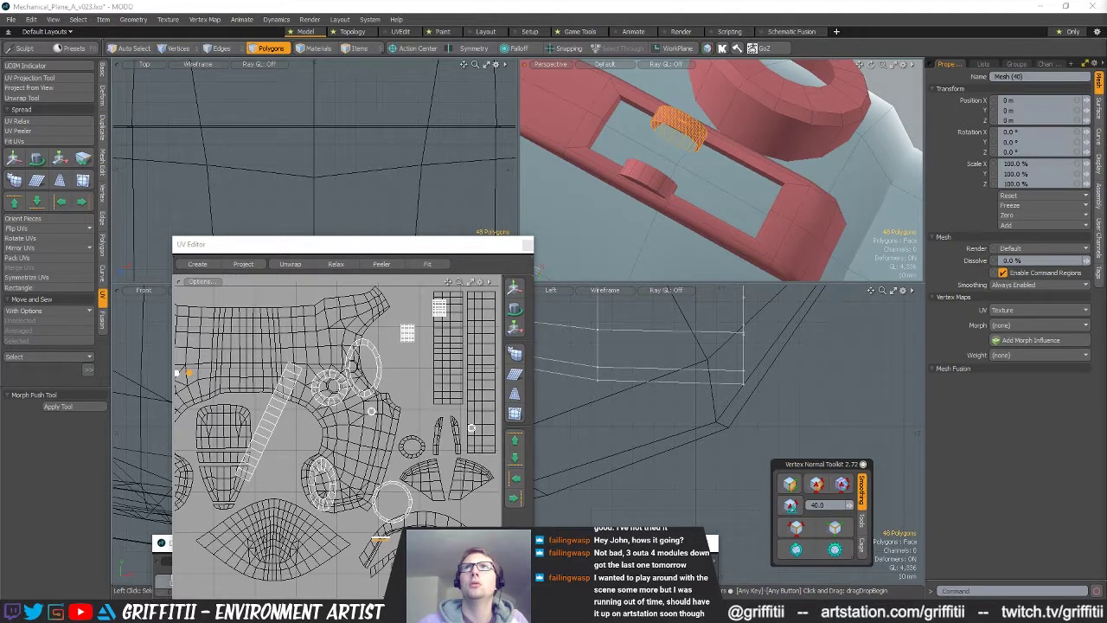
key("u")
left_click_drag(790, 145, 852, 148, "alt")
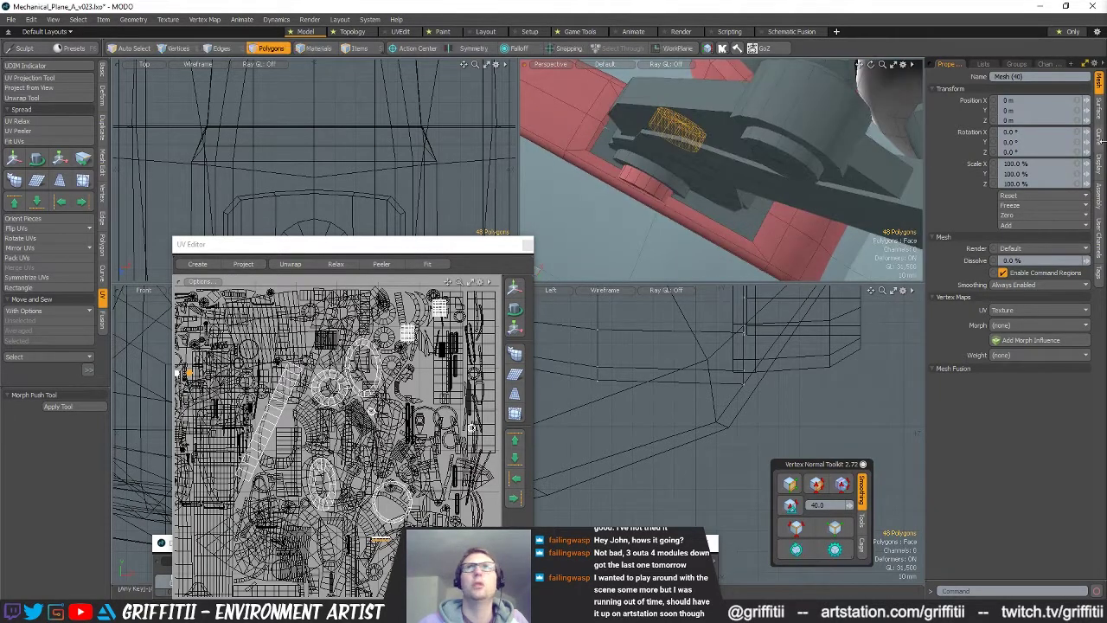
key("ctrl+z")
- Select the slotted bracket's polygons and locate their UV shells in the UV layout
left_click_drag(790, 130, 670, 199, "alt")
scroll(670, 199, "up", 2)
double_click(644, 223, "shift")
left_click_drag(288, 417, 361, 373, "alt+shift")
double_click(679, 238)
key("w")
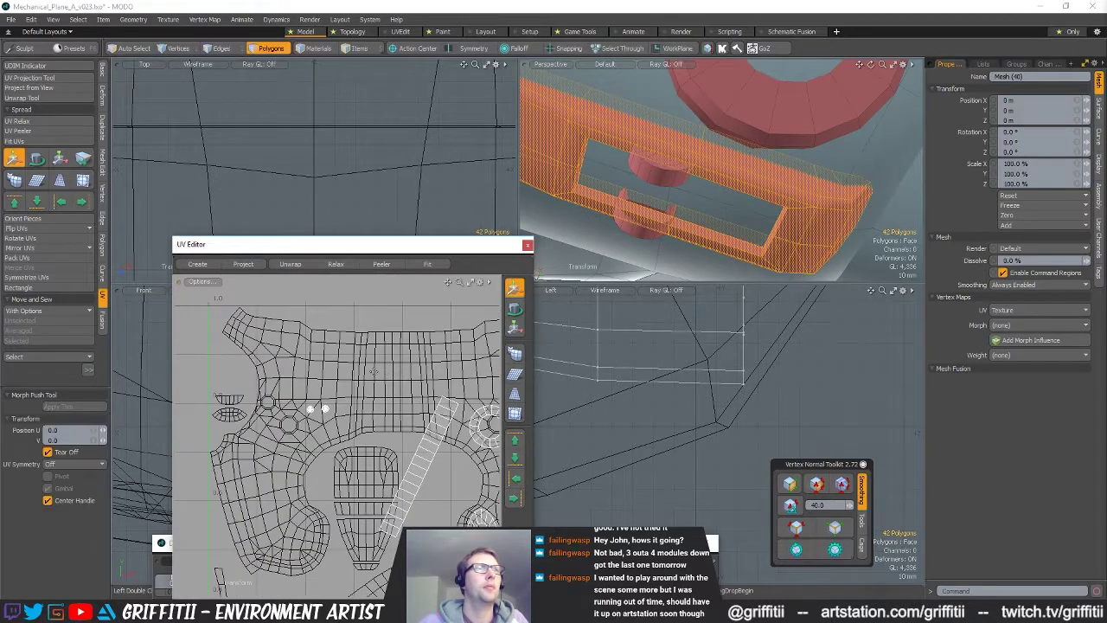
key("shift+a")
key("space")
mouse_move(321, 406)
left_mouse_down("ctrl+alt")
mouse_move(366, 407)
mouse_move(327, 400)
left_mouse_up("ctrl+alt")
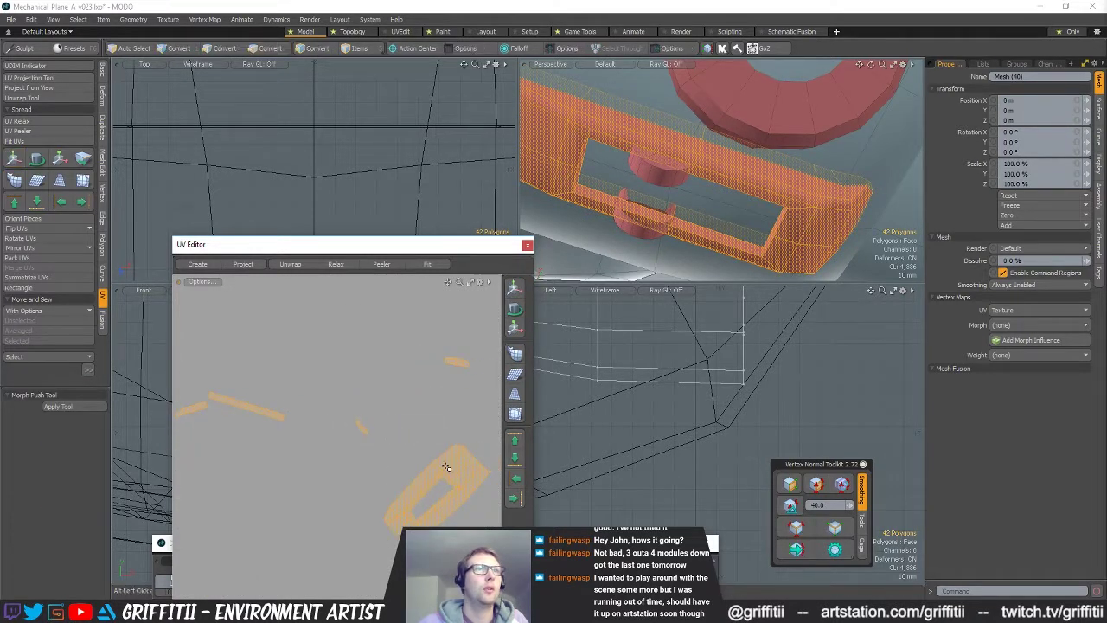
- Select the large ring and the parts at the tail fin's base in turn to locate their UV shells
left_click_drag(765, 103, 753, 133, "alt")
double_click(754, 133)
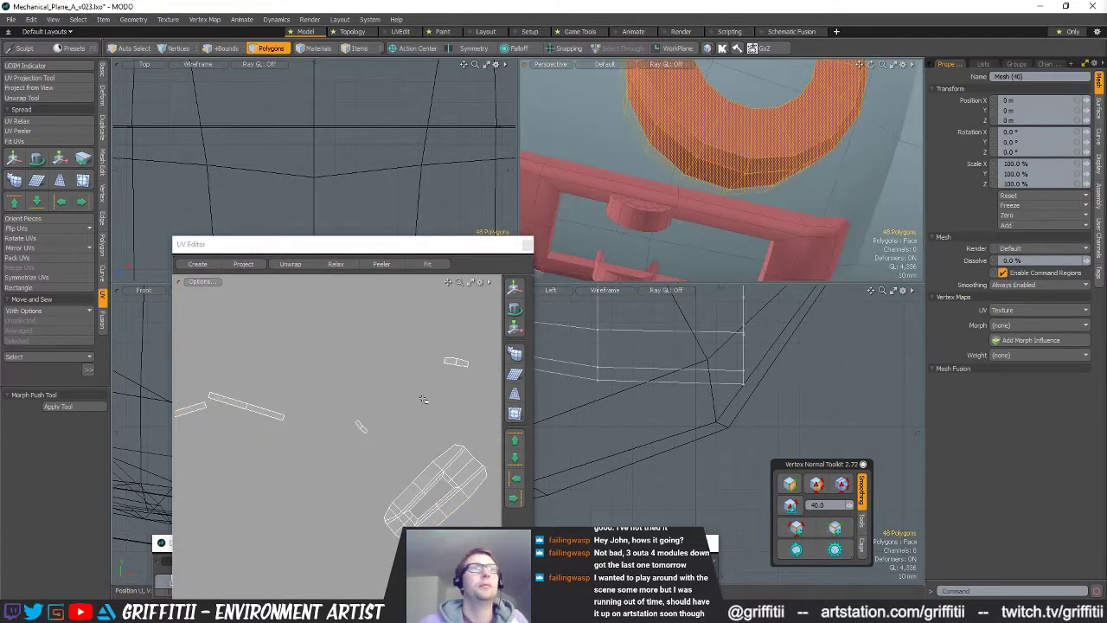
key("shift+a")
scroll(804, 158, "down", 6)
left_click_drag(806, 157, 688, 307, "alt")
double_click(772, 158)
key("shift+a")
double_click(642, 235)
key("shift+a")
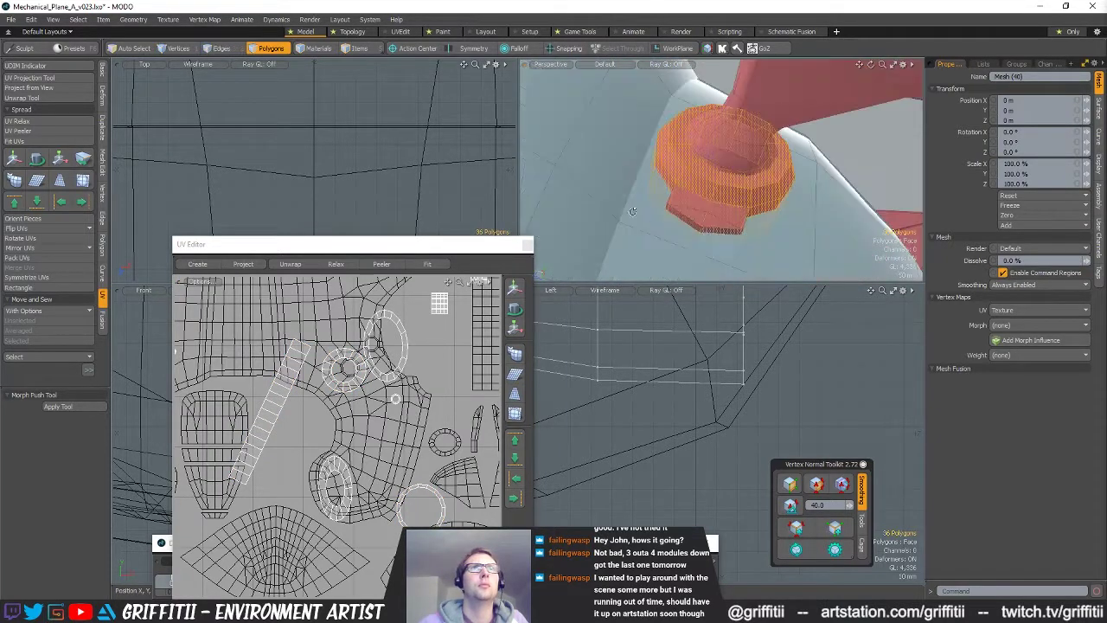
- Relax the UV shells of the round collar at the tail fin's base with UV Relax in Conformal mode
left_click_drag(643, 234, 724, 232, "alt")
key("shift+a")
scroll(401, 433, "down", 4)
left_click_drag(744, 181, 697, 218, "alt")
left_click_drag(697, 218, 692, 192, "alt")
left_click(39, 123)
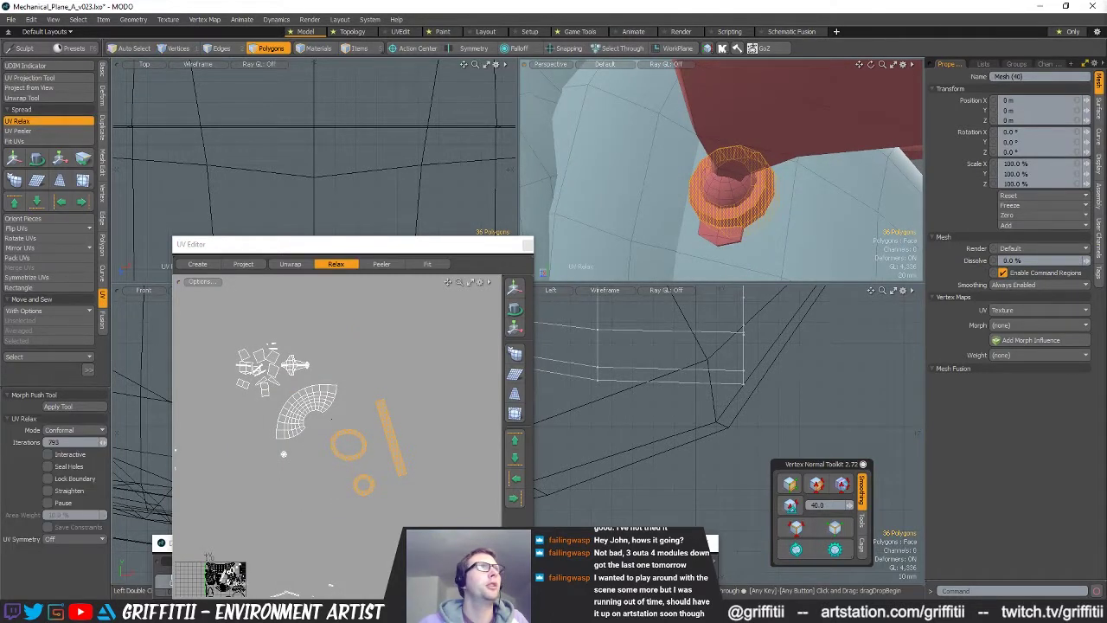
key("space")
key("space")
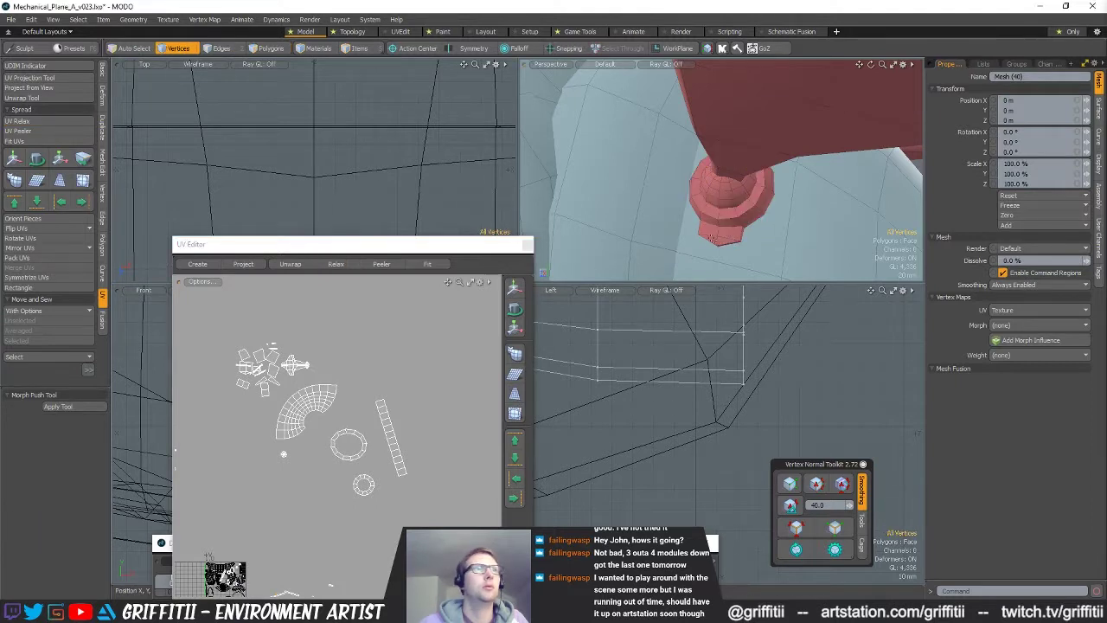
- Select the small tab on the collar's lower edge and move its UV shells away from the overlapping ones
key("space")
key("space")
double_click(714, 238)
left_click_drag(294, 331, 361, 366, "alt")
key("w")
left_click_drag(401, 366, 431, 360)
left_click_drag(821, 149, 740, 145, "alt")
key("space")
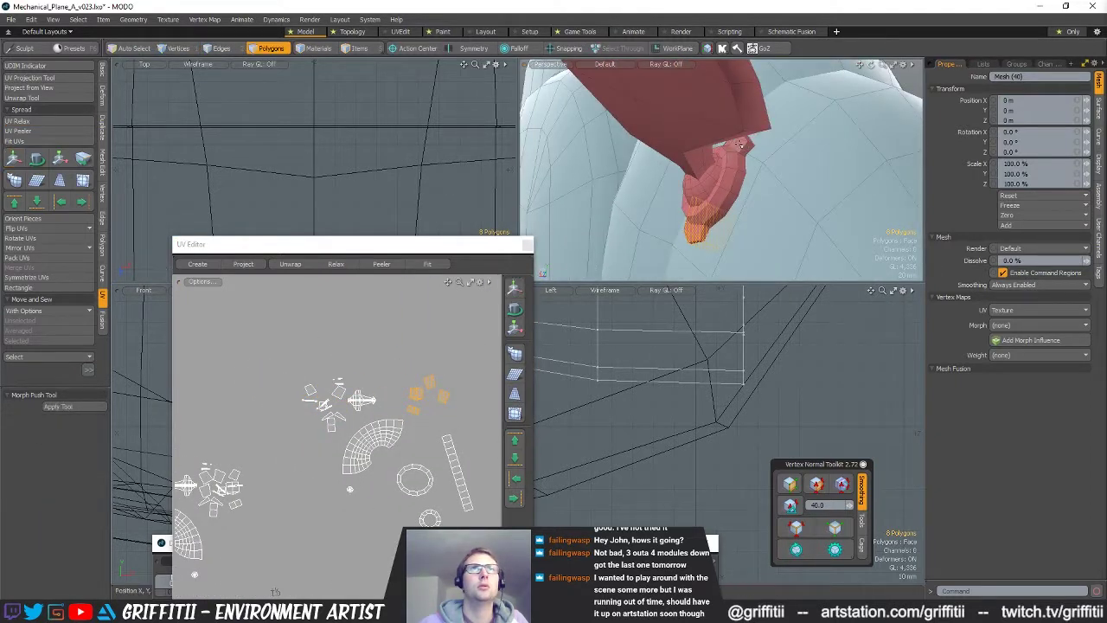
- Select the tab on the collar's opposite side and move its UV shells to empty space
double_click(737, 145)
key("w")
left_click_drag(439, 342, 491, 292)
key("space")
- Straighten the ball joint's fan-shaped UV shell at the fin's base into a rectangular grid
left_click_drag(714, 172, 712, 182, "alt")
double_click(713, 183)
left_click_drag(377, 440, 363, 421, "alt")
scroll(363, 421, "up", 3)
left_click_drag(667, 232, 824, 243, "alt")
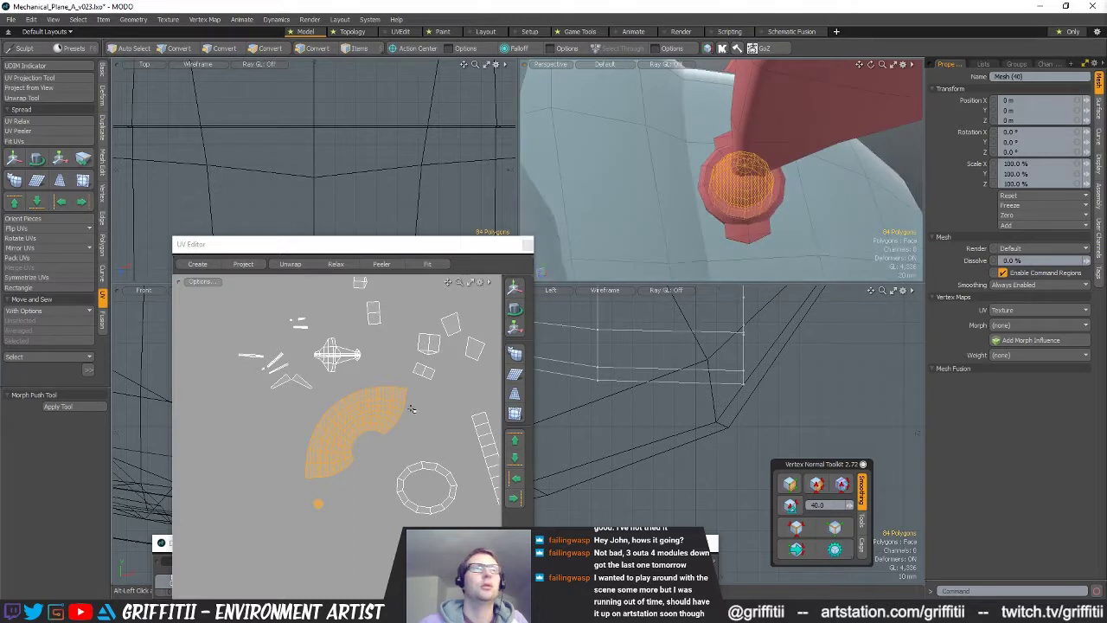
double_click(340, 422)
left_click(38, 290)
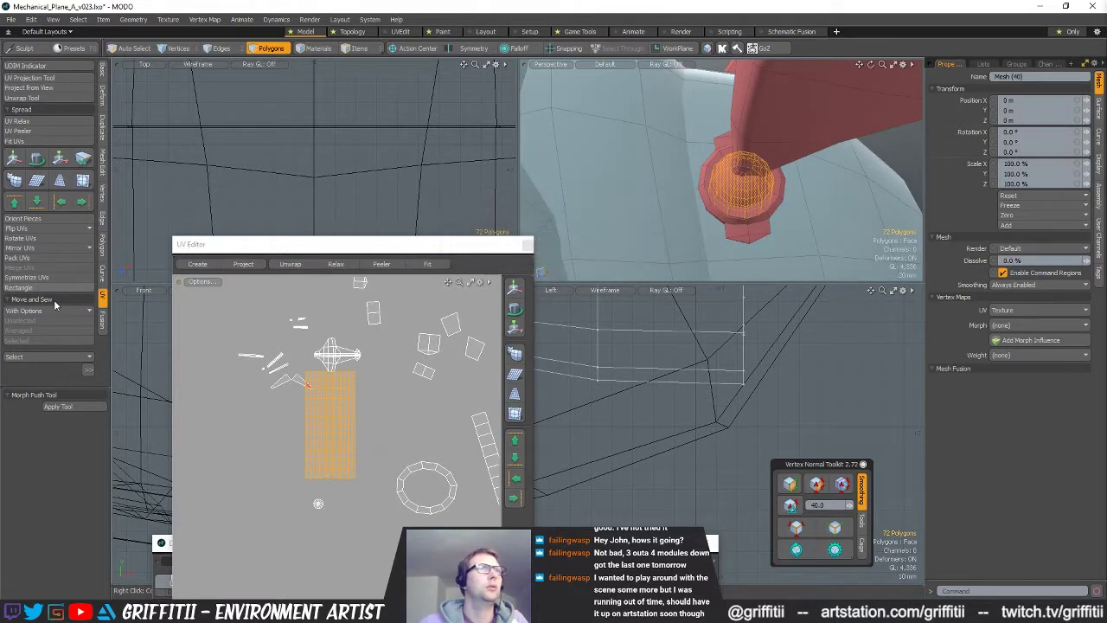
- Move the ball joint's rectangular UV shell clear of the neighbouring shells
key("w")
left_click_drag(414, 392, 430, 404)
key("q")
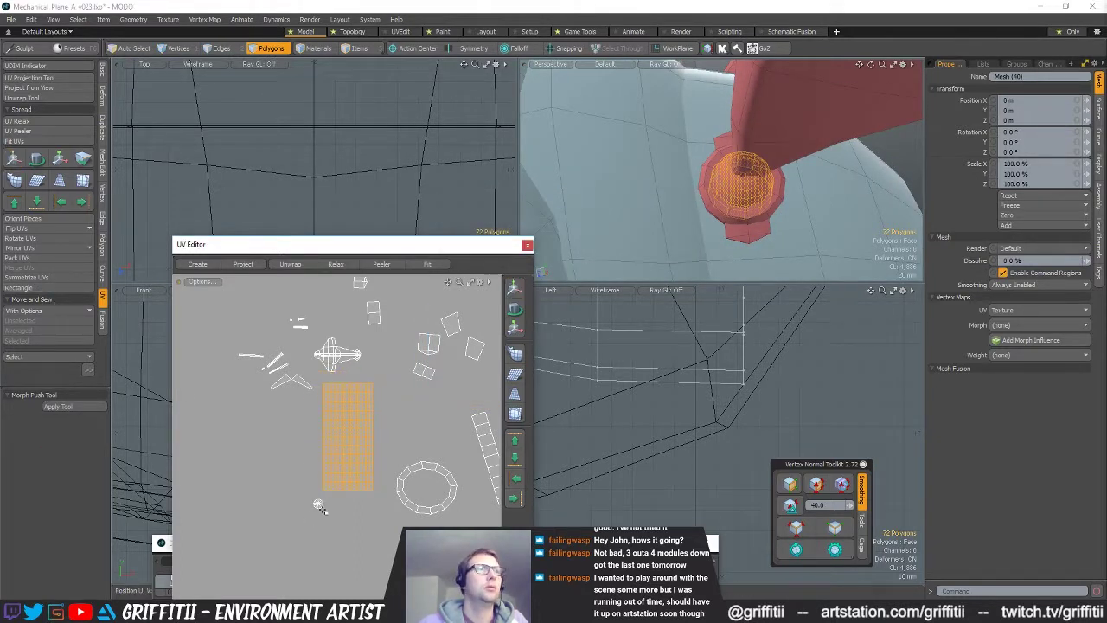
left_click(315, 504)
left_click_drag(404, 351, 333, 355, "ctrl+alt")
key("space")
key("space")
- Select the tail fin's main body and move its UV shells away from the small loose shells
double_click(758, 132)
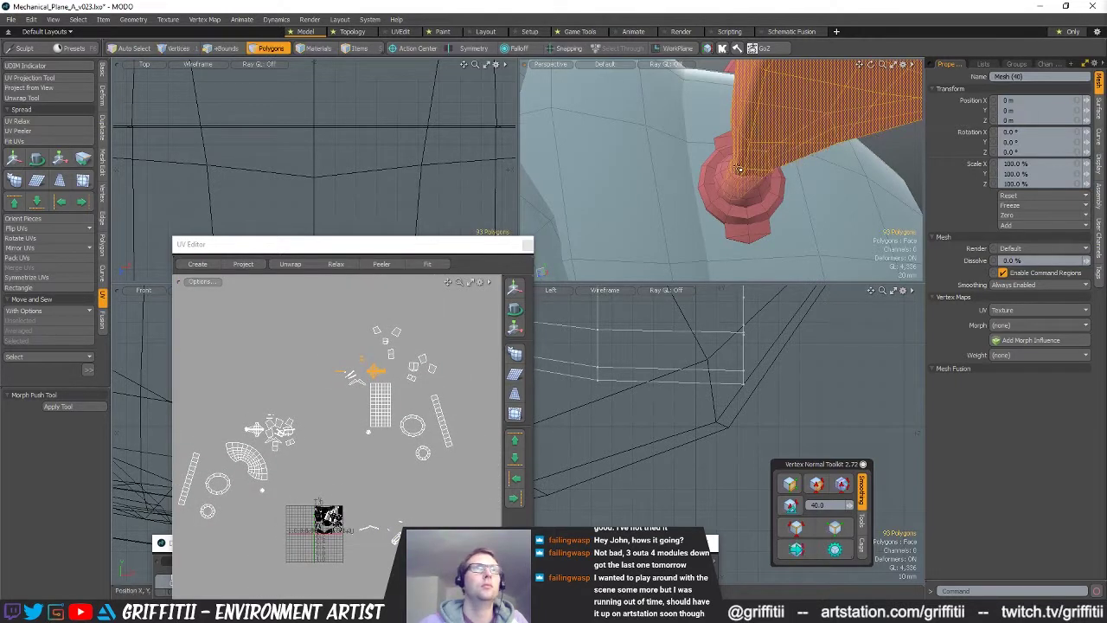
left_click_drag(372, 371, 468, 383, "ctrl+alt")
left_click_drag(221, 366, 301, 370, "alt+shift")
left_click_drag(783, 192, 876, 200, "alt")
key("w")
left_click_drag(350, 360, 347, 327)
left_click_drag(308, 378, 289, 379, "ctrl+alt")
key("space")
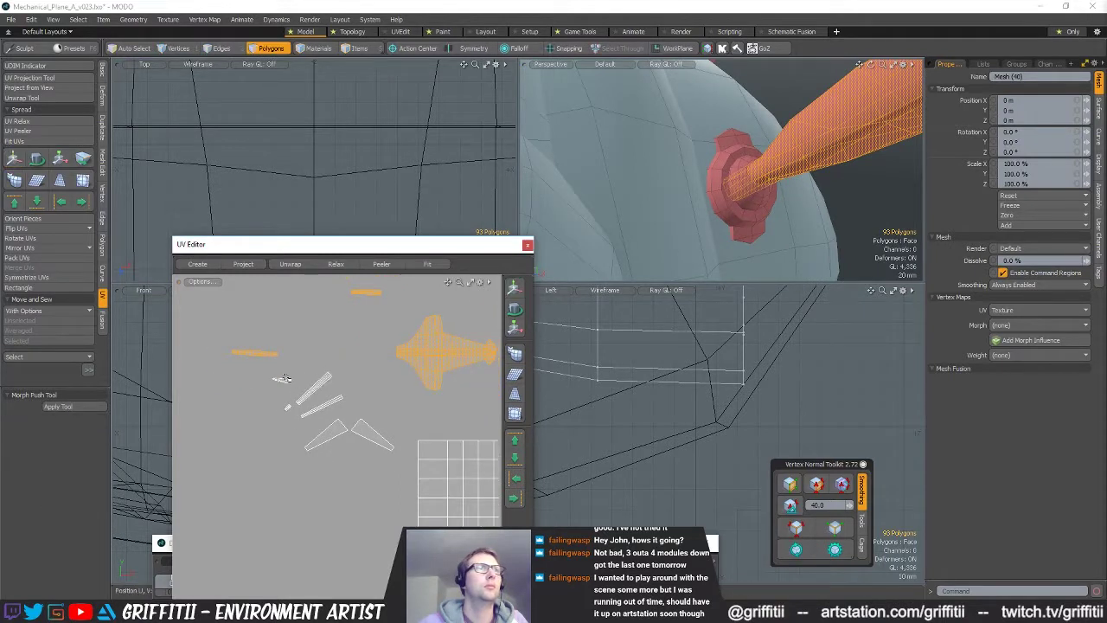
- Select the fin's flap piece and the fin's main body in turn to examine which UV shells belong to each
double_click(282, 380)
left_click_drag(722, 207, 758, 165, "alt")
key("shift+a")
double_click(760, 161)
left_click_drag(257, 424, 303, 430, "ctrl+alt")
left_click_drag(364, 385, 352, 458, "alt")
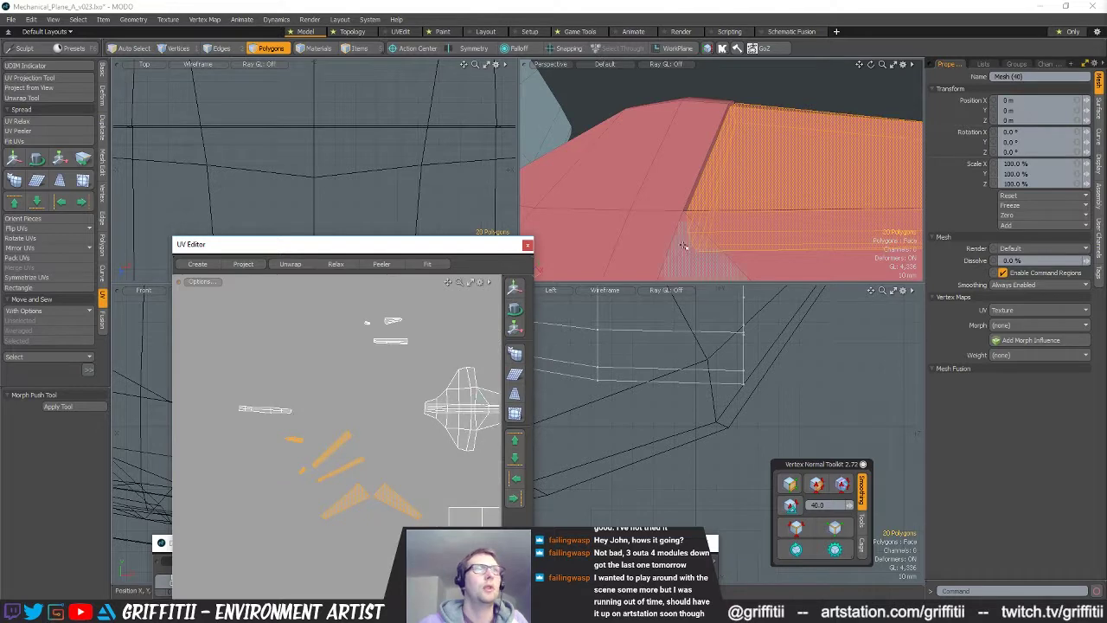
double_click(635, 230)
left_click_drag(395, 350, 351, 389, "alt")
scroll(351, 389, "up", 1)
scroll(634, 265, "down", 8)
left_click_drag(721, 250, 753, 200, "alt")
scroll(764, 213, "up", 1)
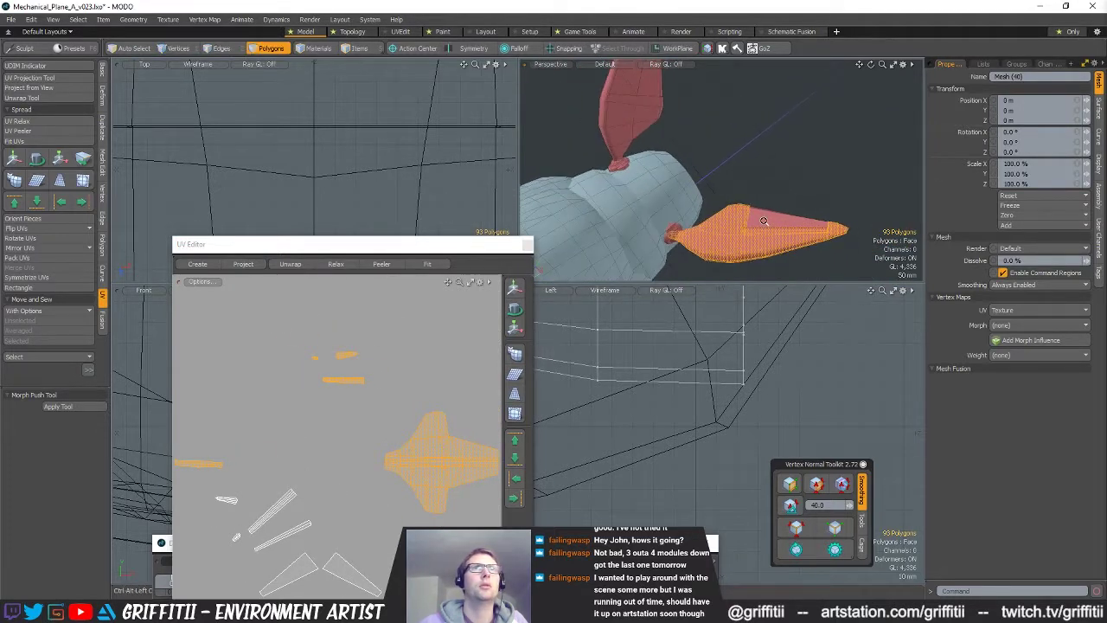
- Select the opposite tail fin's ball joint and examine where its UV shells lie in the layout
left_click(612, 161)
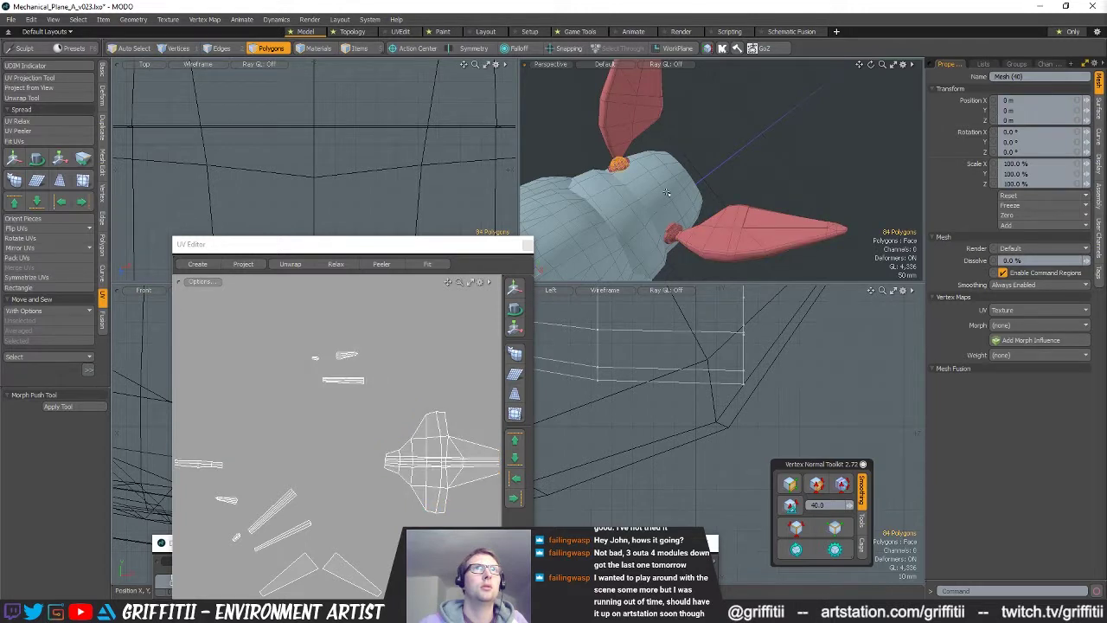
left_click_drag(601, 167, 616, 185, "alt")
scroll(616, 187, "up", 4)
left_click(618, 202)
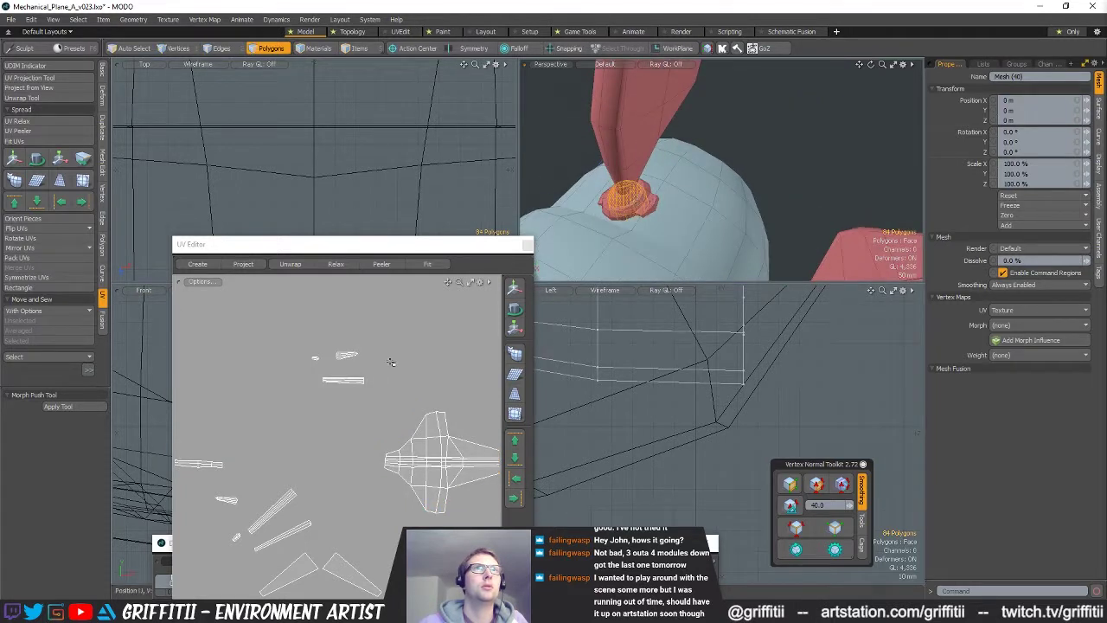
left_click(47, 289)
left_click(654, 230)
scroll(363, 415, "down", 6)
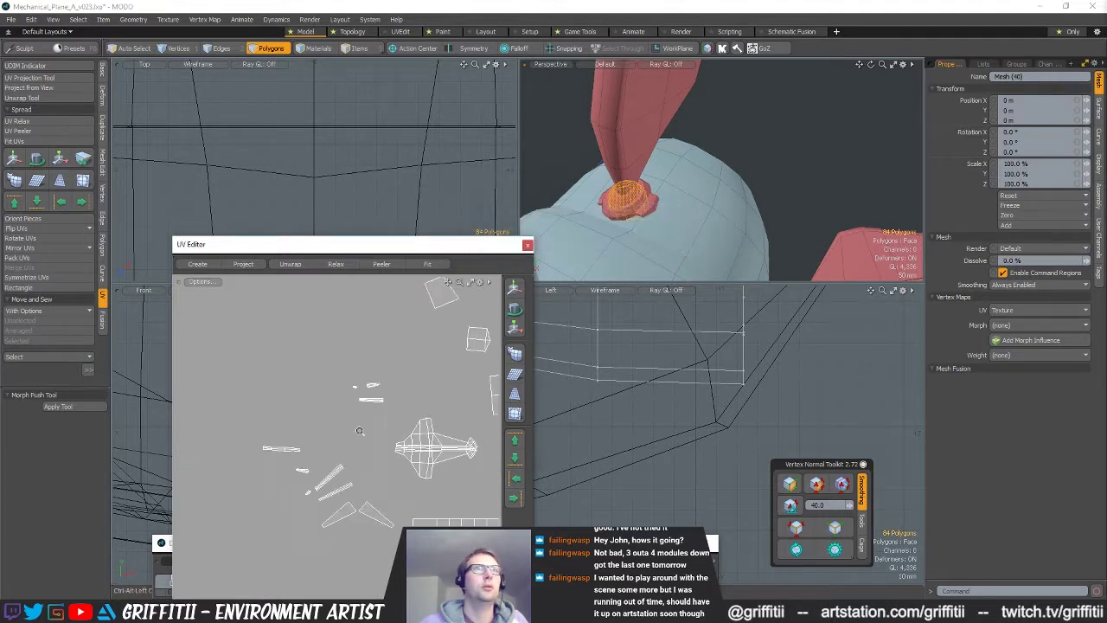
left_click(323, 424)
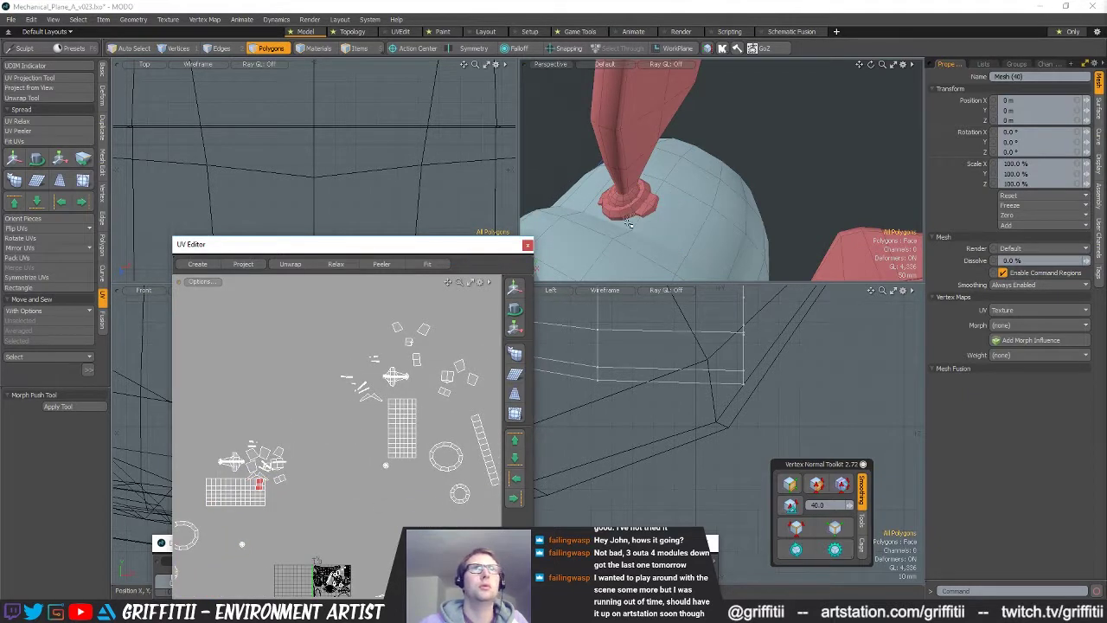
- Delete the opposite tail fin together with its ball joint, base and leftover flap piece
left_click_drag(629, 210, 679, 211, "alt")
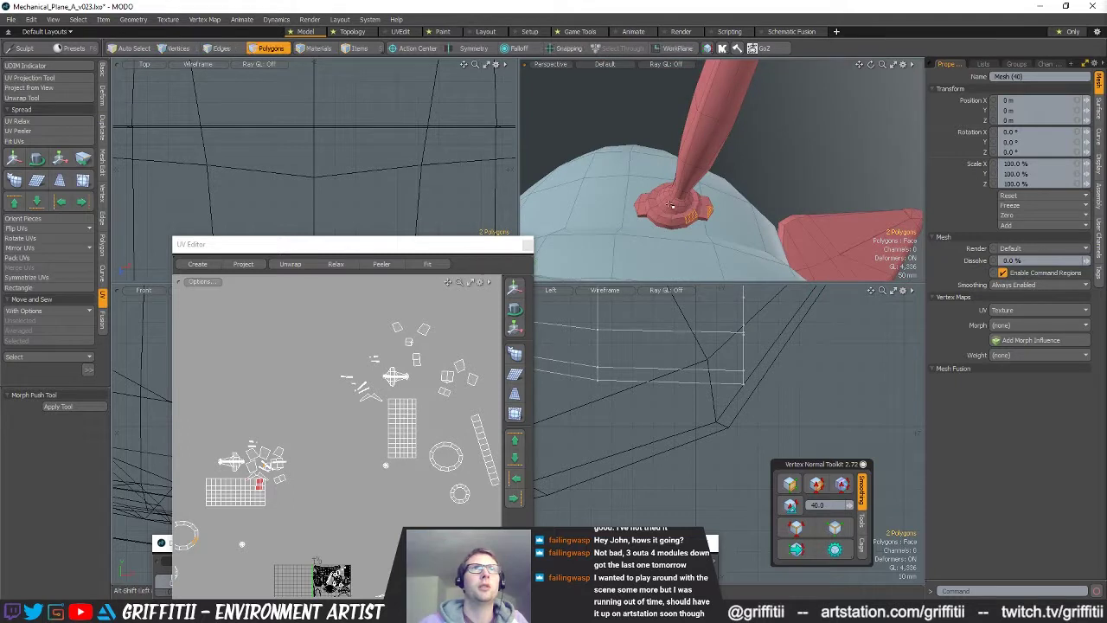
double_click(681, 207)
double_click(683, 183, "shift")
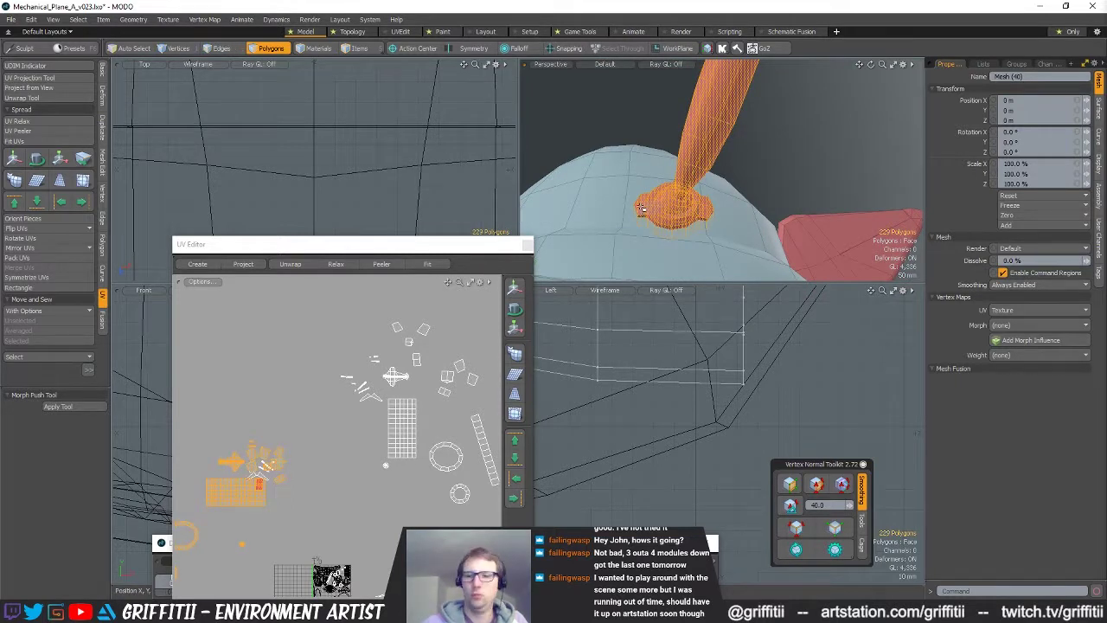
key("Delete")
scroll(644, 199, "down", 4)
left_click(720, 120)
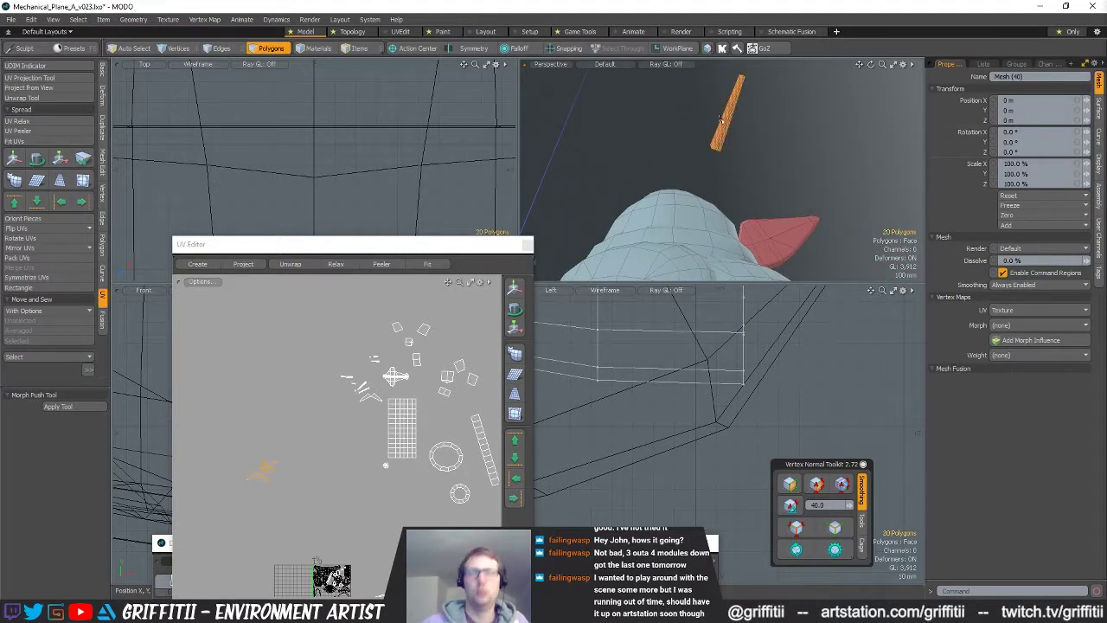
- Mirror the remaining tail fin and its joint across the X axis to the fuselage's other side
key("a")
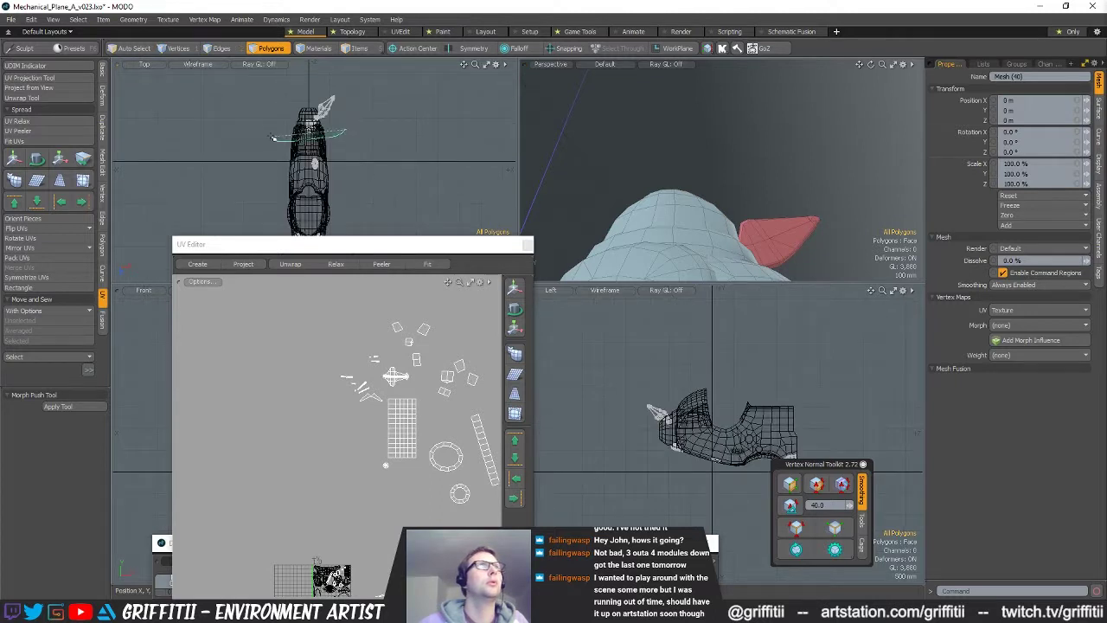
right_click_drag(273, 139, 601, 344)
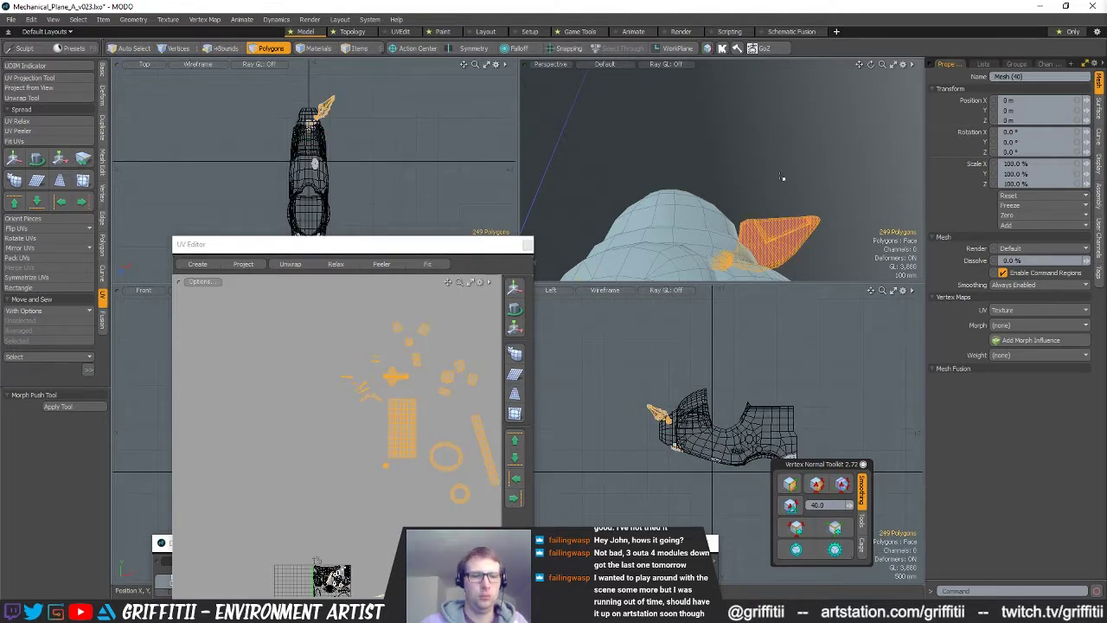
key("shift+v")
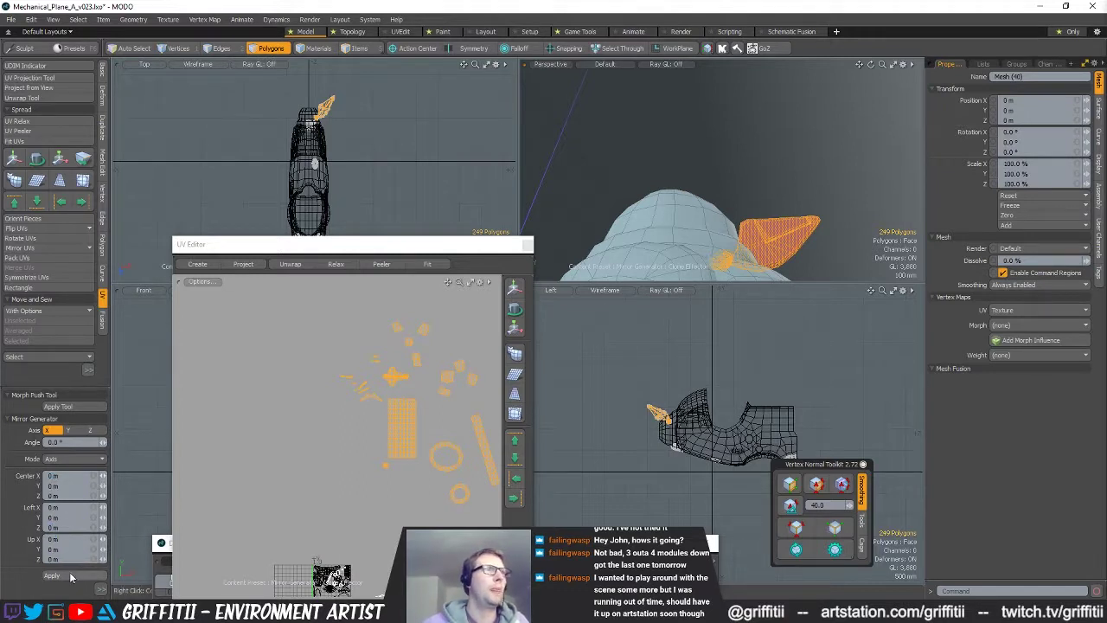
left_click(53, 575)
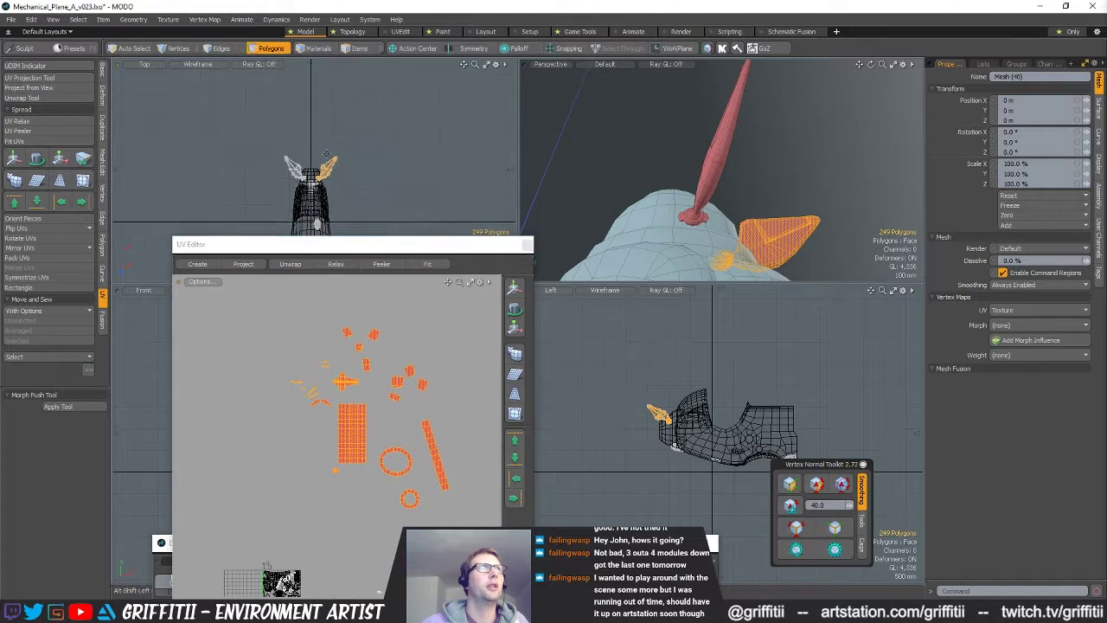
- Select the mirrored tail fin and mirror its UV shells horizontally so they no longer overlap the original's
scroll(320, 127, "up", 4)
mouse_move(299, 190)
right_mouse_down()
mouse_move(218, 52)
mouse_move(293, 87)
right_mouse_up()
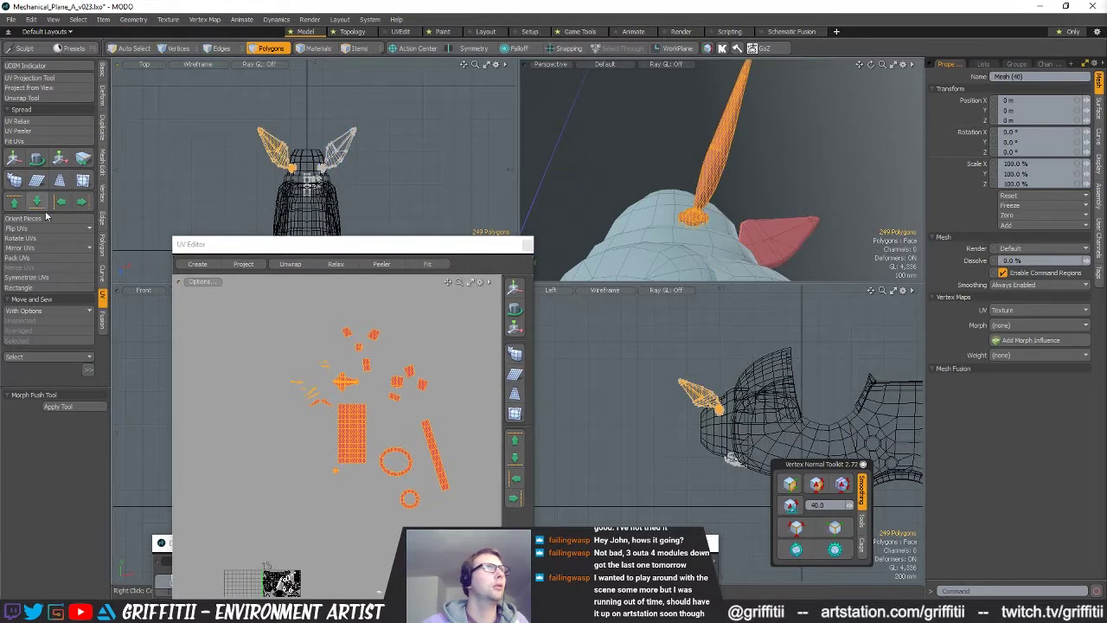
left_click(23, 249)
left_click(40, 261)
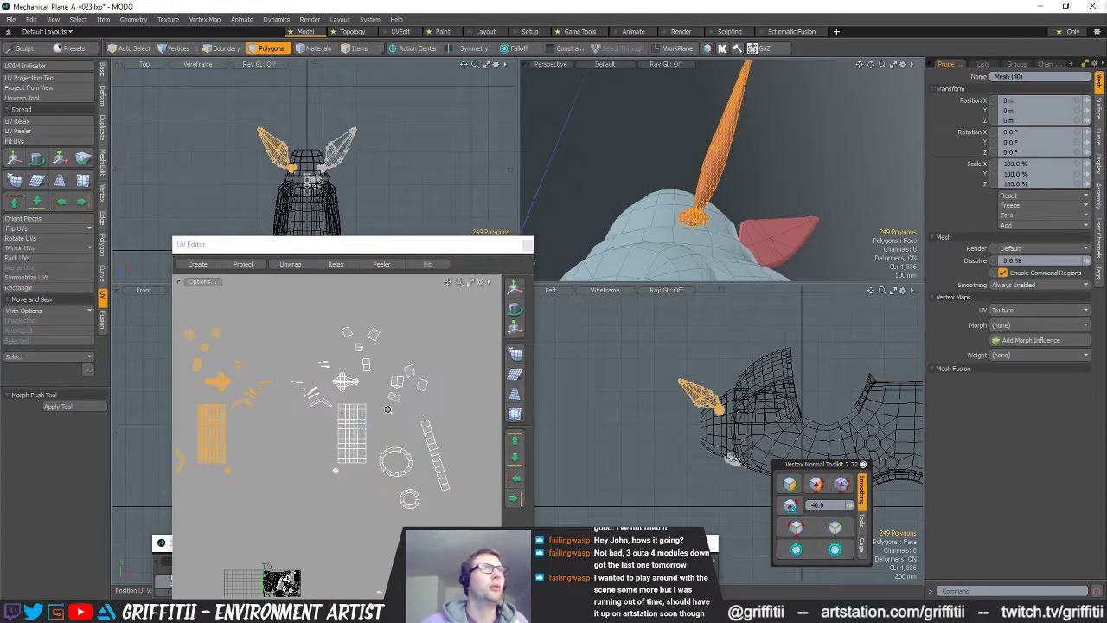
scroll(322, 365, "down", 5)
left_click(216, 299)
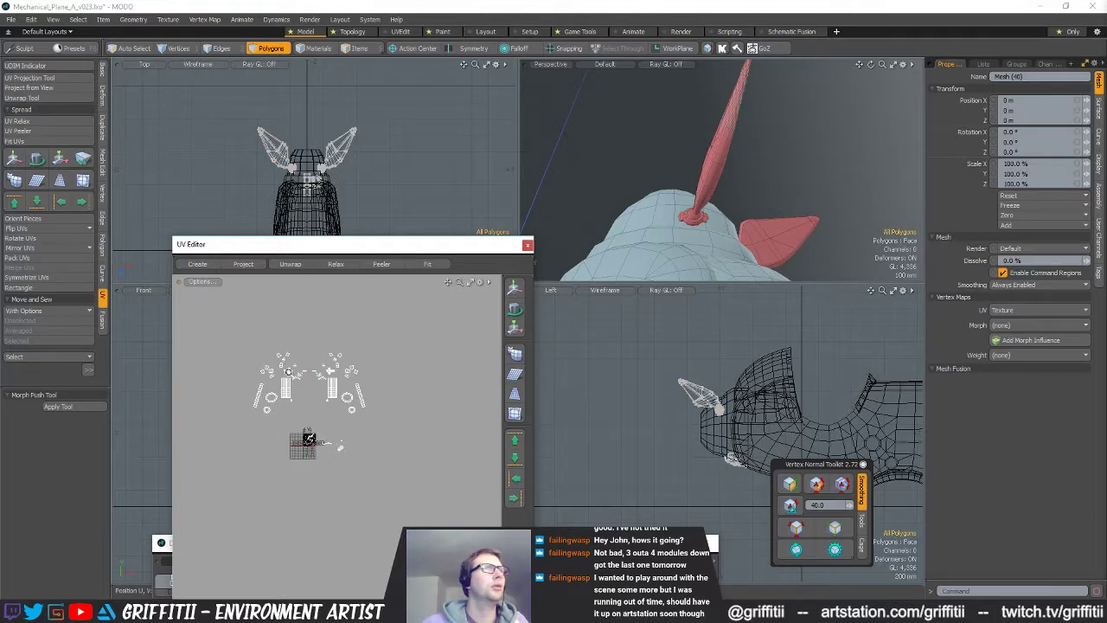
- Pack all the UV shells of the fin, nozzle and bracket mesh into the 0-1 UV space
scroll(290, 372, "up", 4)
scroll(289, 372, "down", 3)
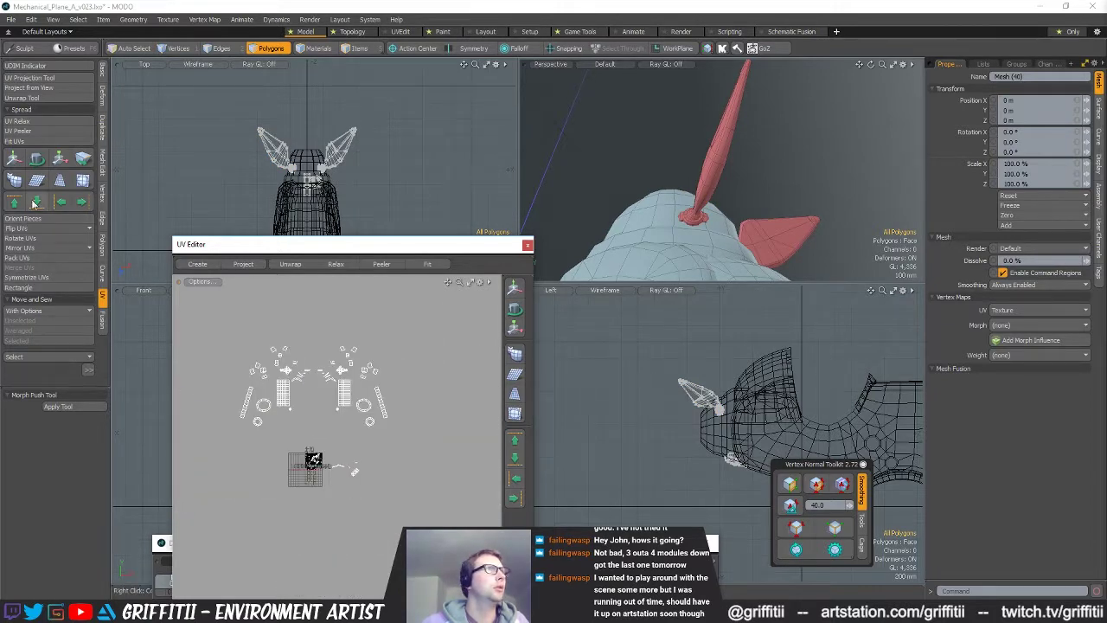
left_click(14, 258)
left_click(670, 149)
left_click_drag(297, 456, 463, 445, "ctrl+alt")
left_click_drag(216, 567, 489, 433, "alt+shift")
left_click_drag(489, 433, 428, 409, "ctrl+alt")
left_click_drag(428, 409, 337, 407, "alt+shift")
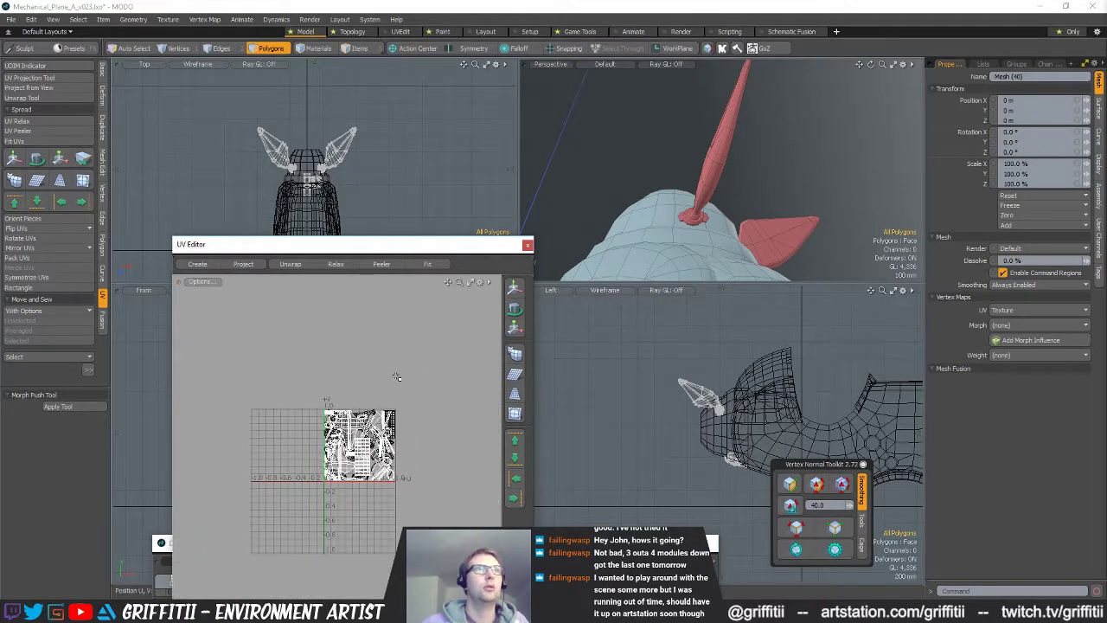
- Select all the fins, nozzles and brackets and copy them into a new mesh layer
left_click_drag(685, 236, 660, 183, "alt")
left_click_drag(803, 173, 742, 203, "alt")
scroll(751, 197, "up", 3)
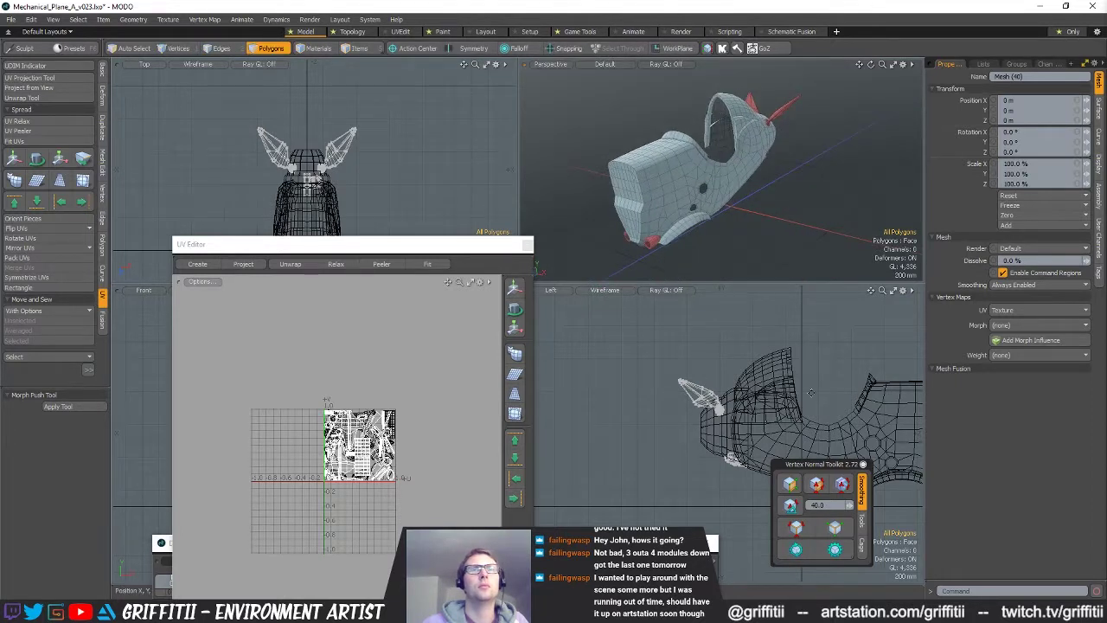
scroll(699, 379, "down", 5)
right_click_drag(794, 344, 836, 377)
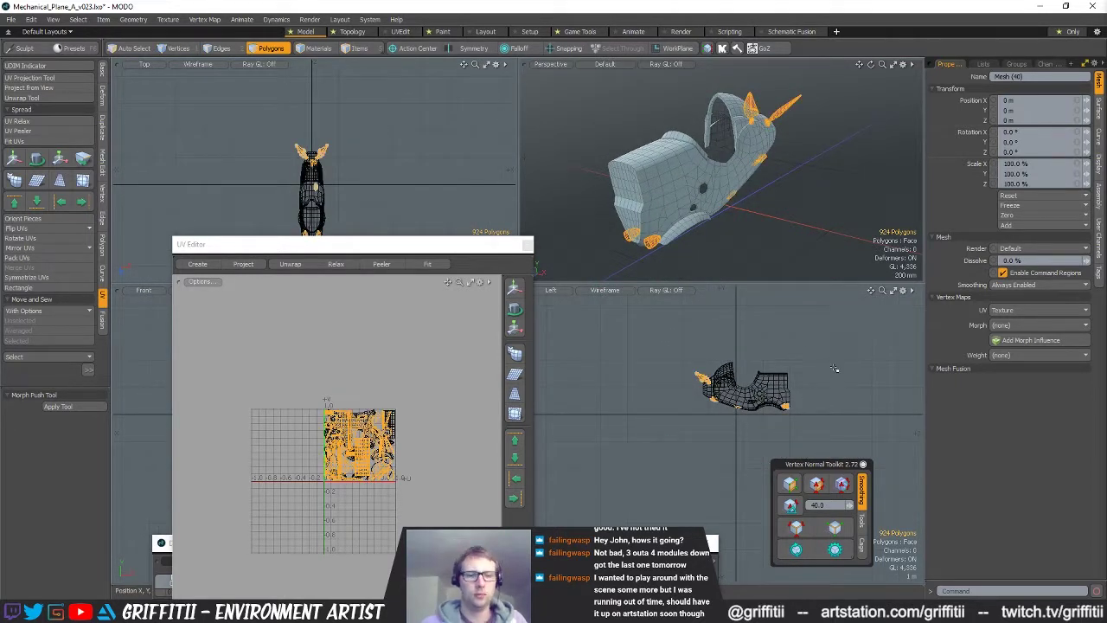
key("ctrl+c")
key("n")
key("ctrl+v")
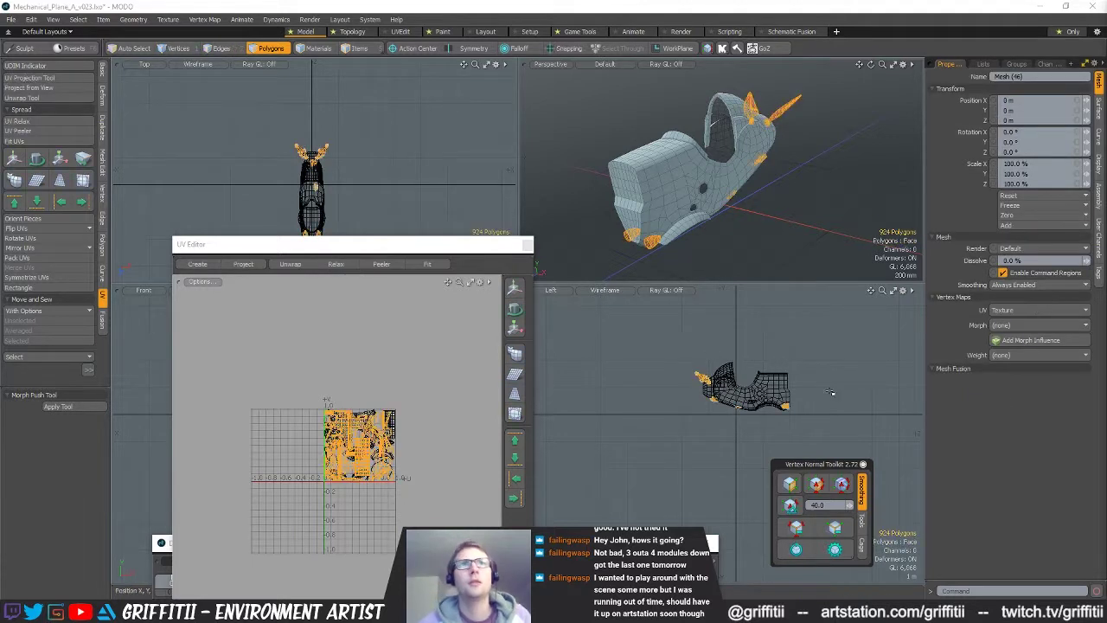
- Assign an existing material from the material list to the selected fin, nozzle and bracket polygons
left_click(679, 390)
right_click_drag(665, 319, 714, 337)
key("m")
left_click(638, 192)
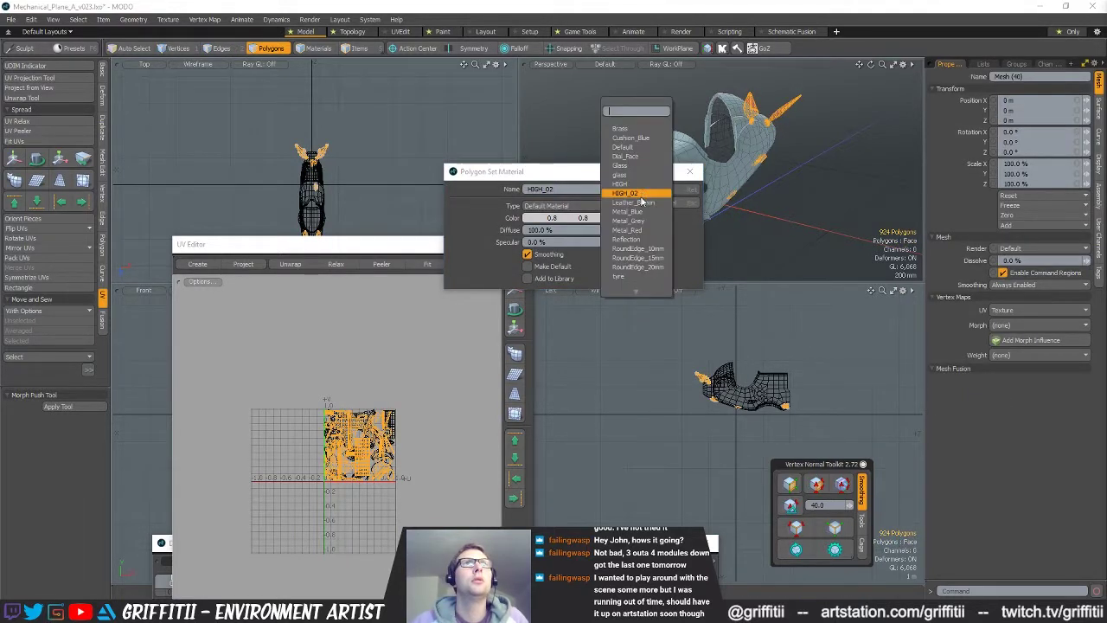
left_click(642, 214)
left_click(678, 191)
- Paste the fins, nozzles and brackets into the Plane_New_Body_LOW mesh and deselect them
scroll(730, 400, "up", 4)
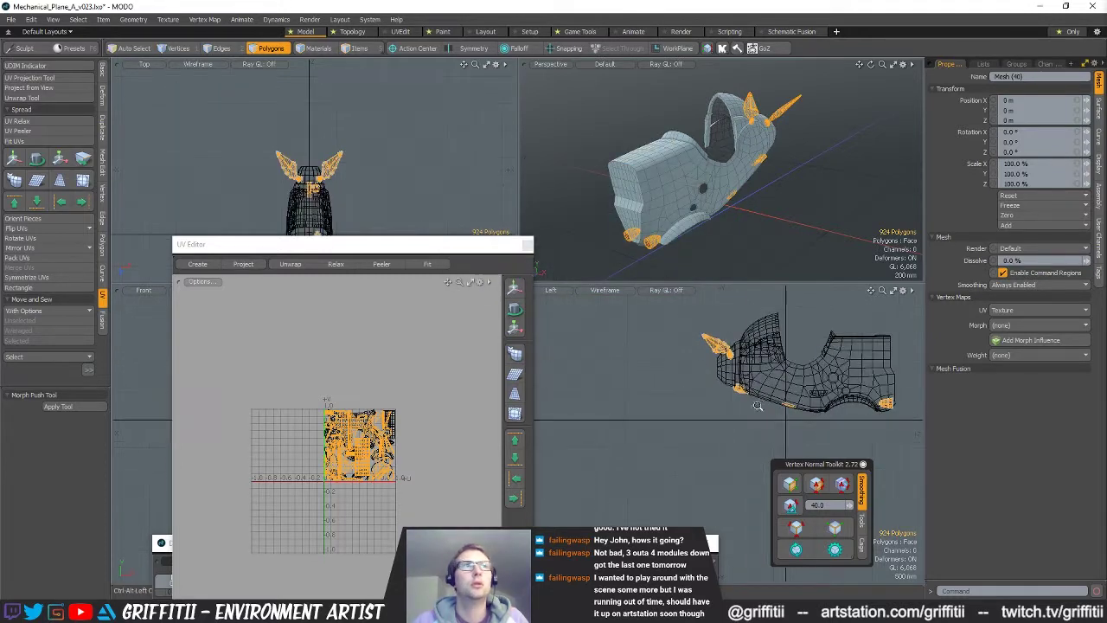
left_click(1095, 475)
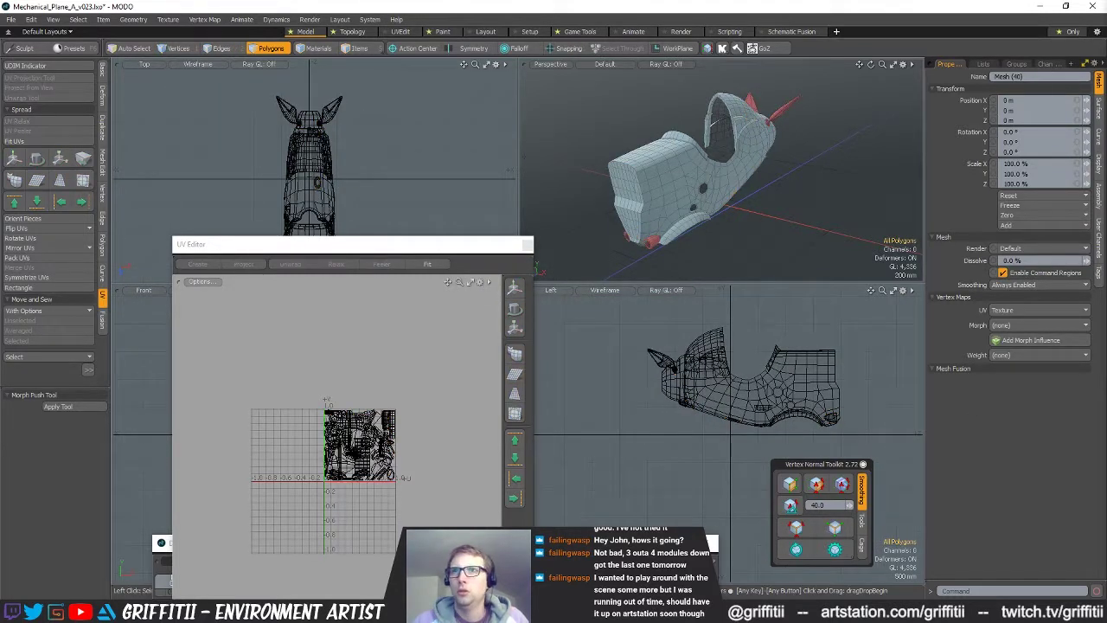
key("ctrl+v")
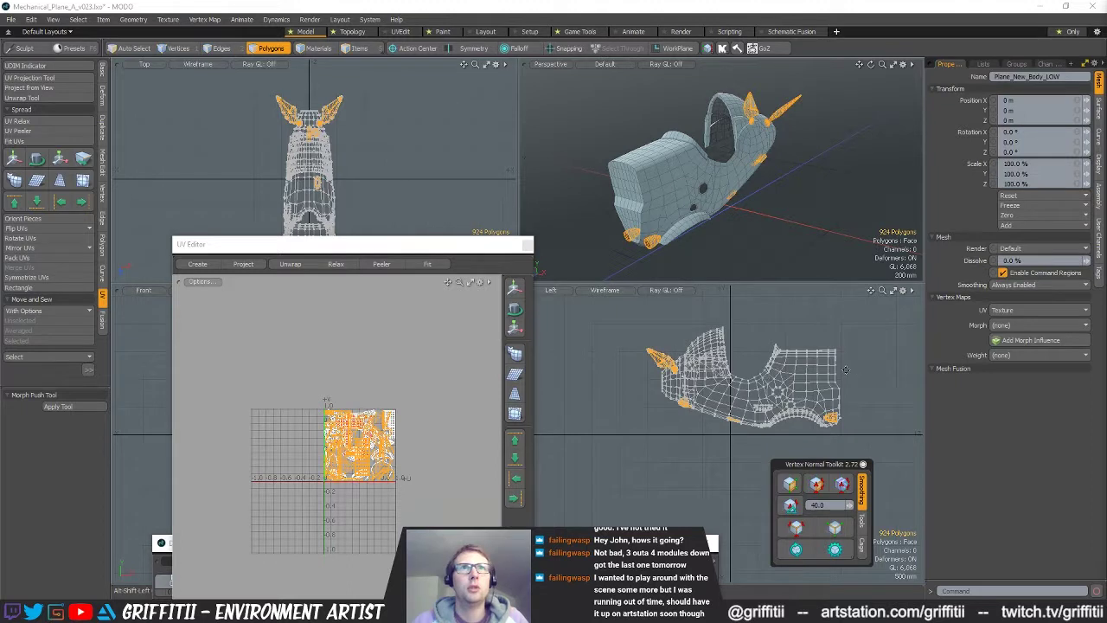
left_click_drag(770, 374, 742, 374, "alt")
left_click(855, 383)
scroll(709, 220, "up", 2)
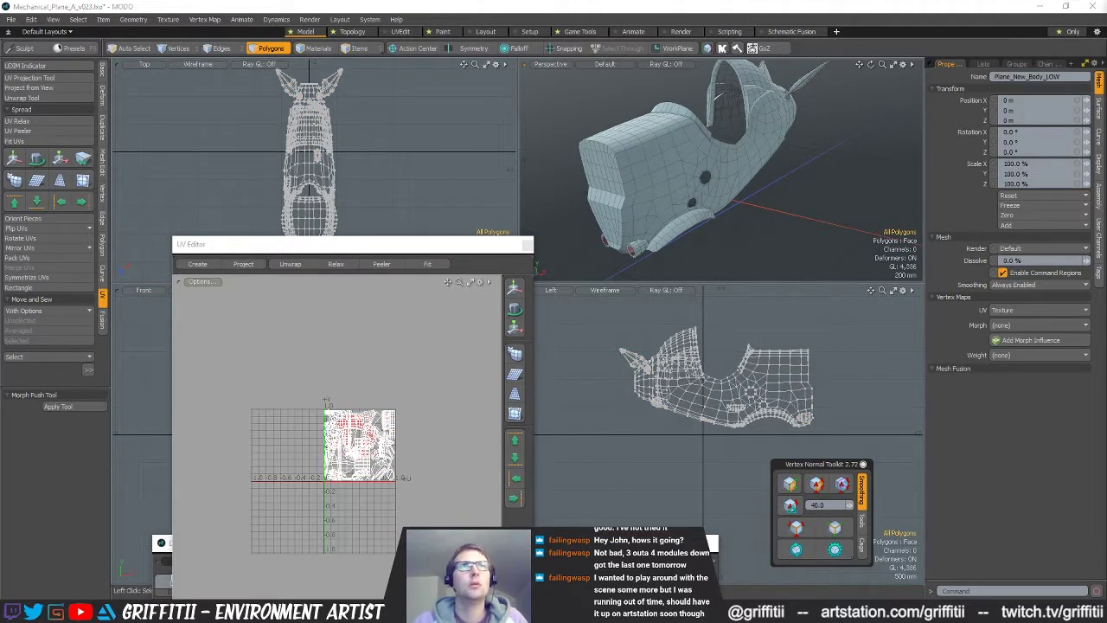
scroll(697, 189, "up", 3)
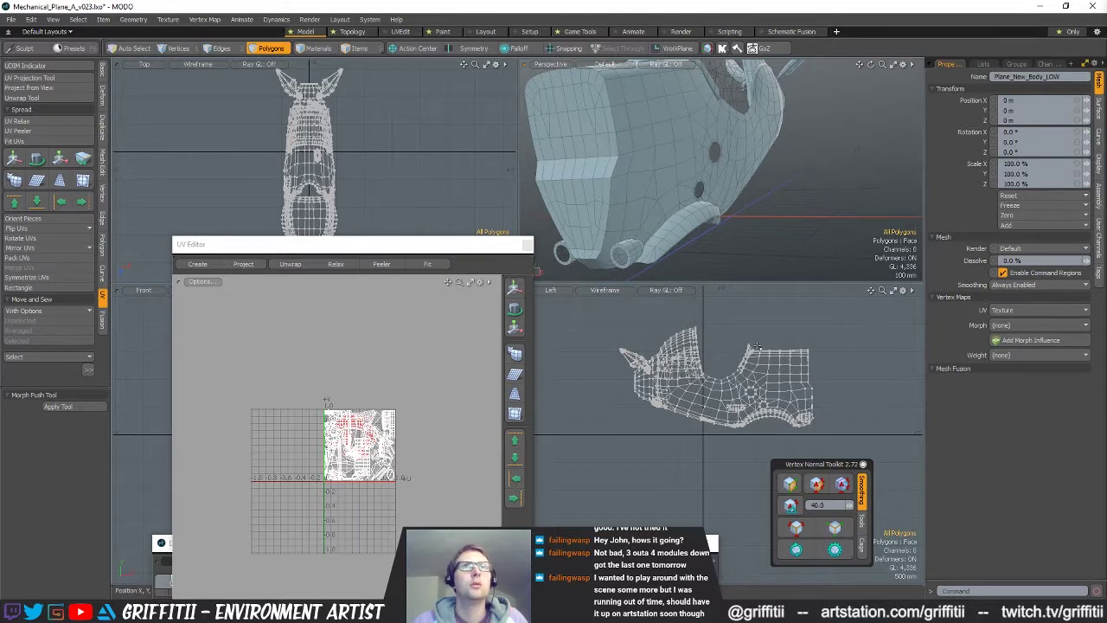
- Pack the whole low-poly body's UVs into the normalized region with Pack, Stretch and Orient enabled
left_click(26, 259)
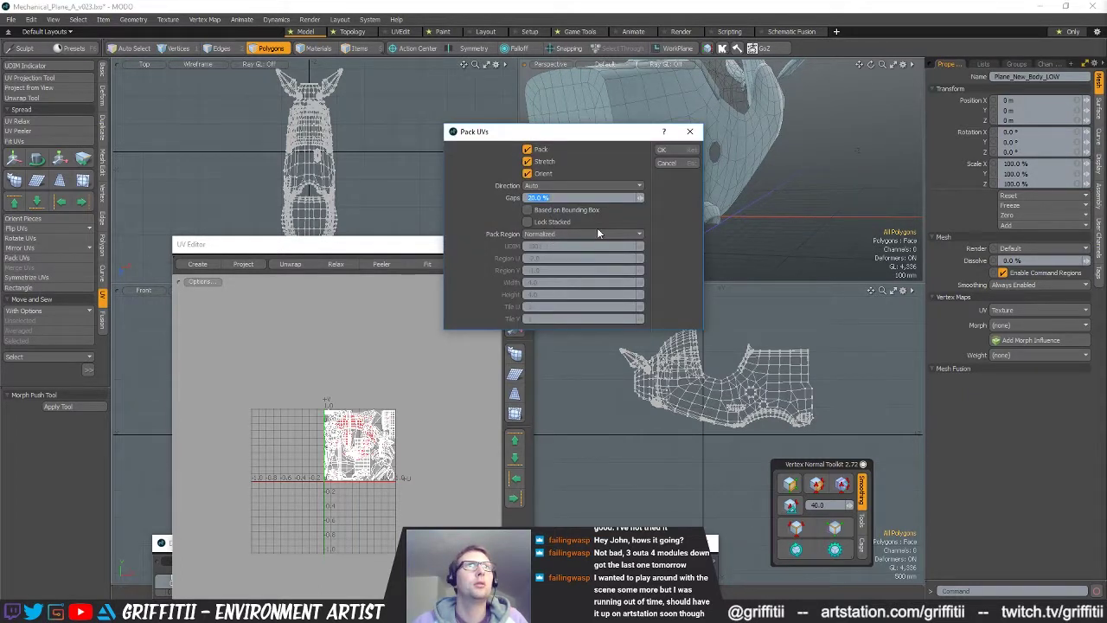
left_click(679, 151)
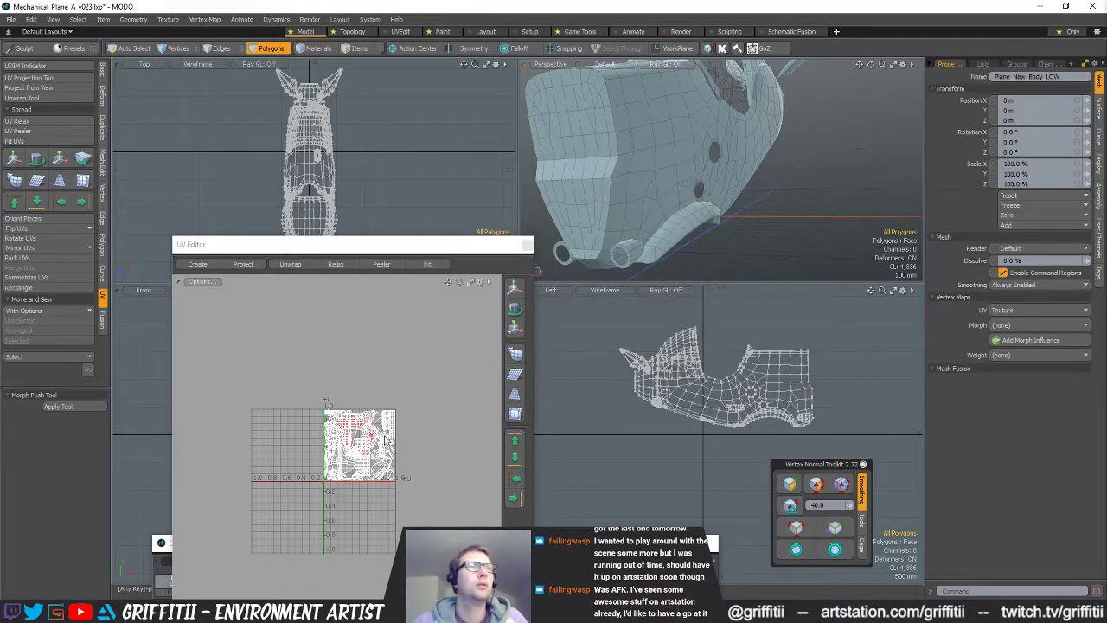
left_click_drag(352, 445, 317, 380, "ctrl+alt")
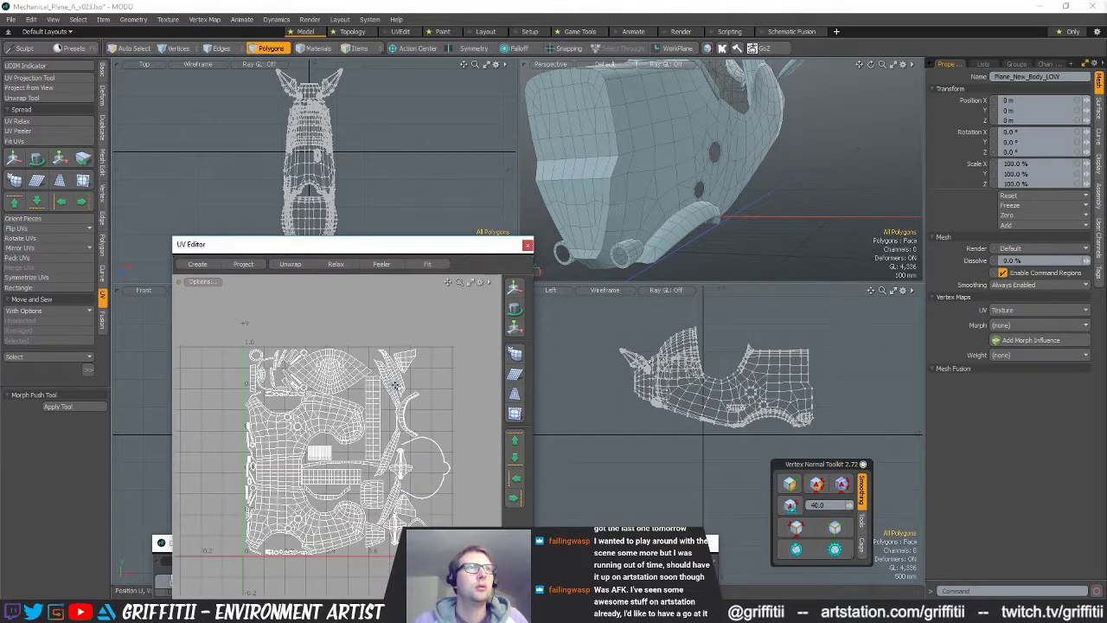
left_click_drag(711, 192, 761, 171, "alt")
left_click_drag(761, 171, 747, 169, "alt")
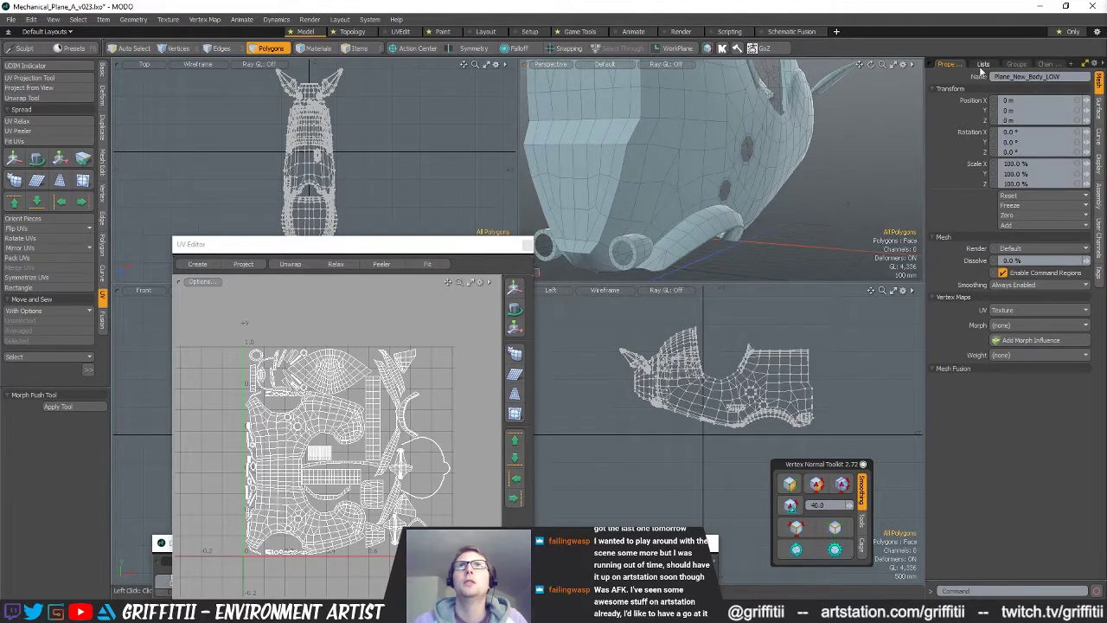
- Delete the existing vertex maps under Other Maps from the low-poly body mesh
left_click(982, 65)
right_click(970, 173)
left_click(972, 187)
left_click(974, 162)
right_click(974, 163)
left_click(977, 173)
left_click(970, 162)
right_click(970, 163)
left_click(972, 174)
- Generate new vertex normals and hard edges for the low-poly body with the Vertex Normal Toolkit
left_click_drag(790, 176, 794, 223, "alt")
left_click(846, 486)
left_click_drag(790, 196, 855, 193, "alt")
scroll(749, 190, "up", 3)
scroll(817, 190, "down", 3)
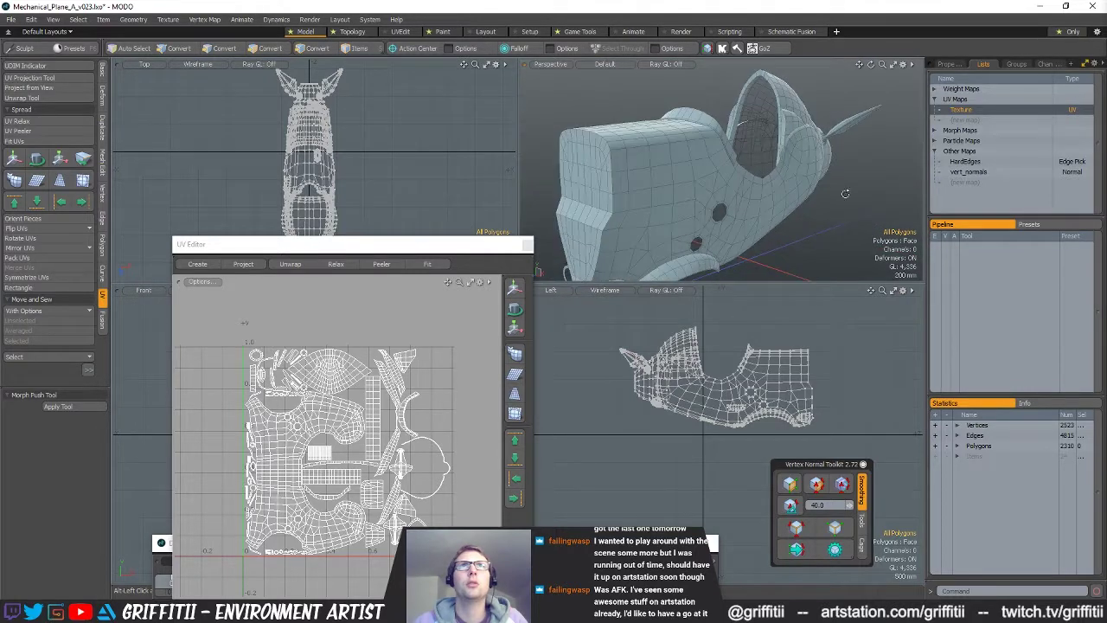
- Move and sew the UVs of the wheel arch's thin edge strip along a selected seam edge
key("2")
scroll(768, 192, "up", 3)
left_click_drag(768, 192, 765, 62, "alt")
scroll(701, 180, "up", 3)
left_click_drag(703, 189, 817, 198, "alt")
scroll(772, 112, "up", 2)
left_click(811, 210)
left_click_drag(377, 393, 380, 433, "alt")
left_click_drag(381, 432, 449, 458, "ctrl+alt")
left_click(21, 343)
- Select the wheel arch strip's curved UV shell and relax it
left_click_drag(399, 390, 212, 392, "ctrl+alt")
left_click_drag(333, 407, 408, 419, "alt")
key("3")
double_click(443, 378)
left_click_drag(395, 373, 278, 394, "alt")
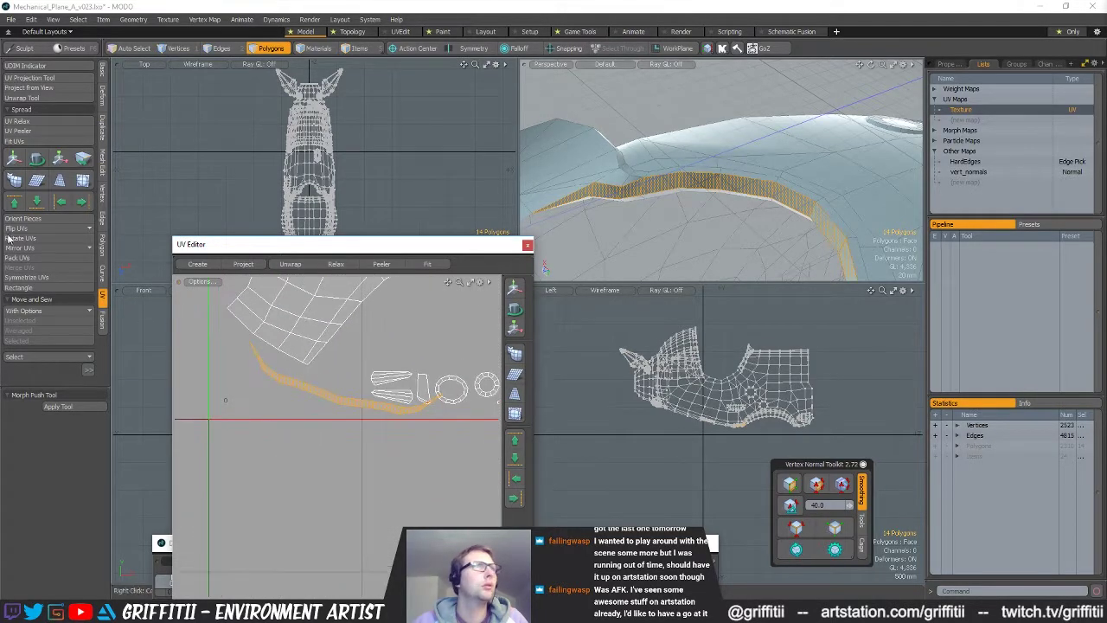
left_click(24, 121)
- Shift the relaxed wheel arch strip shell slightly within the layout and deselect it
key("w")
mouse_move(406, 339)
left_mouse_down()
mouse_move(375, 334)
mouse_move(381, 325)
mouse_move(394, 333)
left_mouse_up()
left_click_drag(402, 384, 467, 423, "alt")
scroll(333, 510, "down", 8)
key("q")
left_click(340, 533)
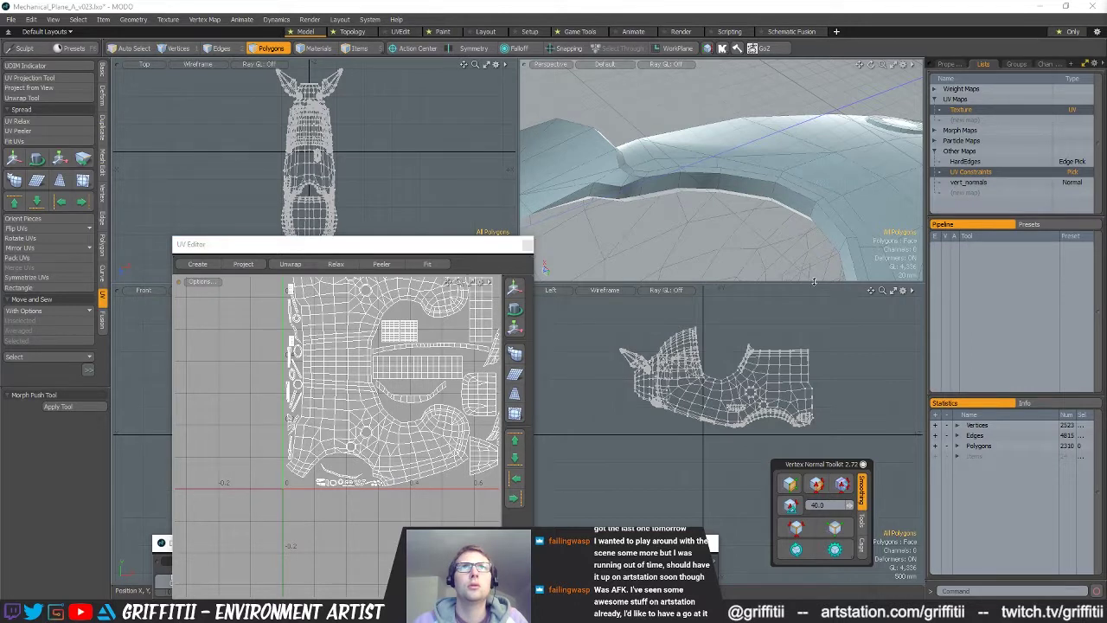
- Select the low-poly body's hard edges with the Vertex Normal Toolkit and examine them around the wheel arch and nozzles
key("2")
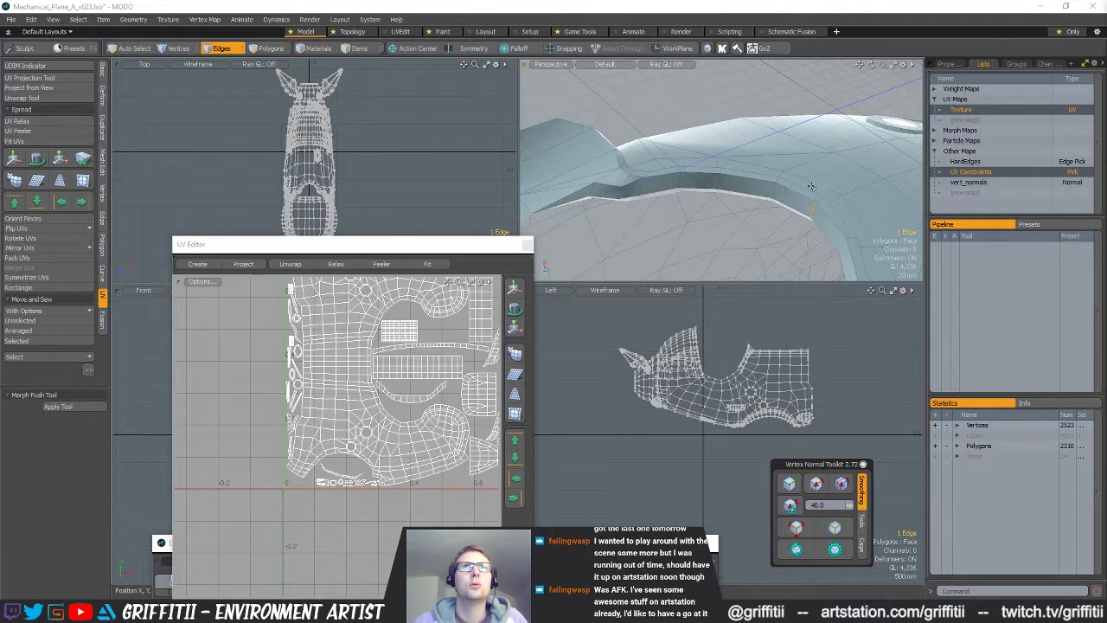
key("3")
key("1")
left_click(794, 527)
left_click_drag(826, 205, 742, 199, "alt")
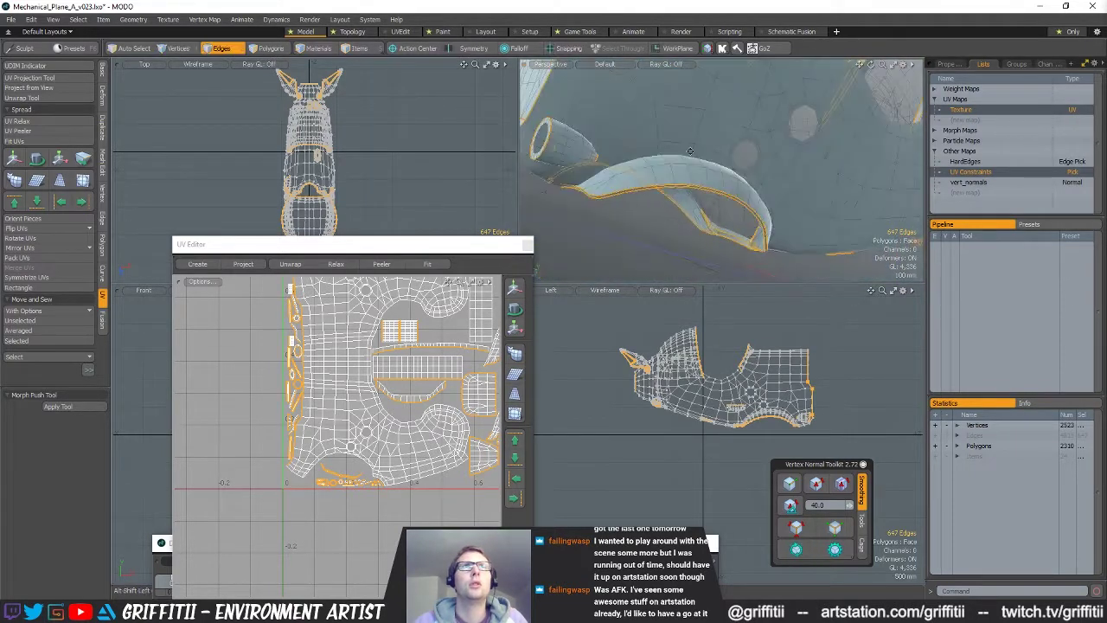
left_click_drag(666, 139, 735, 194, "alt")
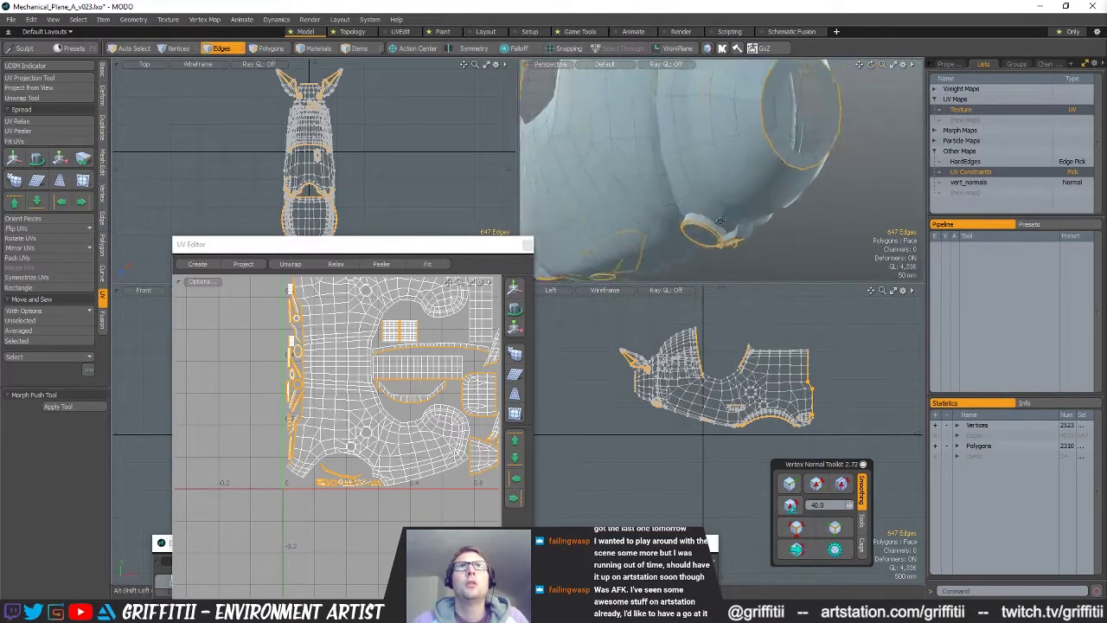
- Inspect the hard edges around the fin and nozzles, switch to polygon mode and close the UV Editor
left_click_drag(775, 249, 795, 164, "alt")
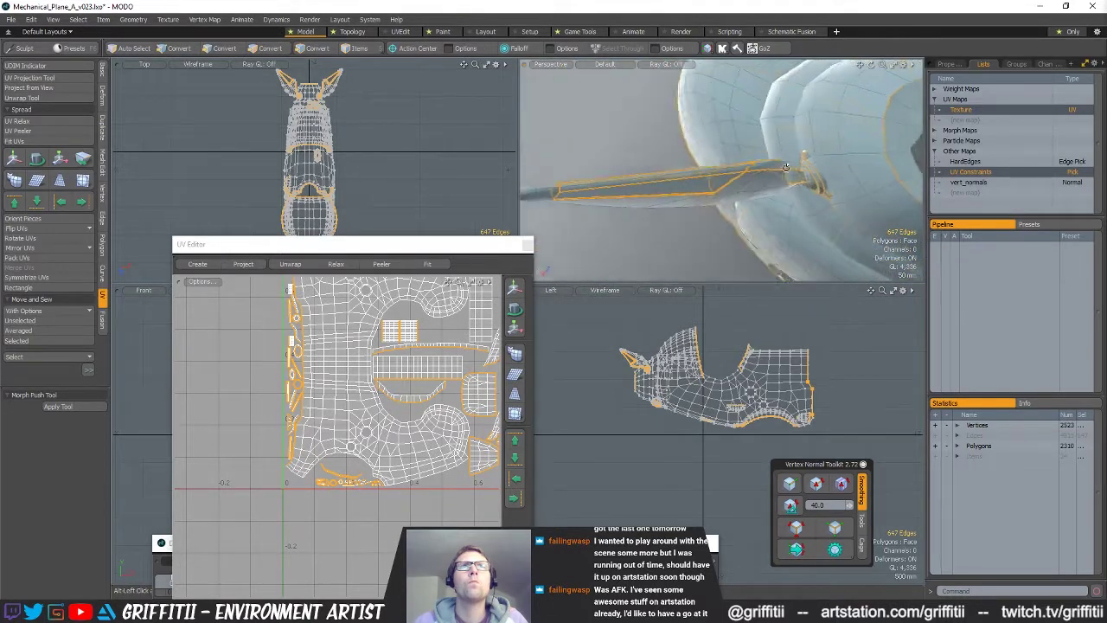
left_click_drag(747, 173, 727, 186, "alt")
key("3")
left_click_drag(816, 261, 697, 223, "alt")
left_click(528, 248)
scroll(714, 373, "down", 2)
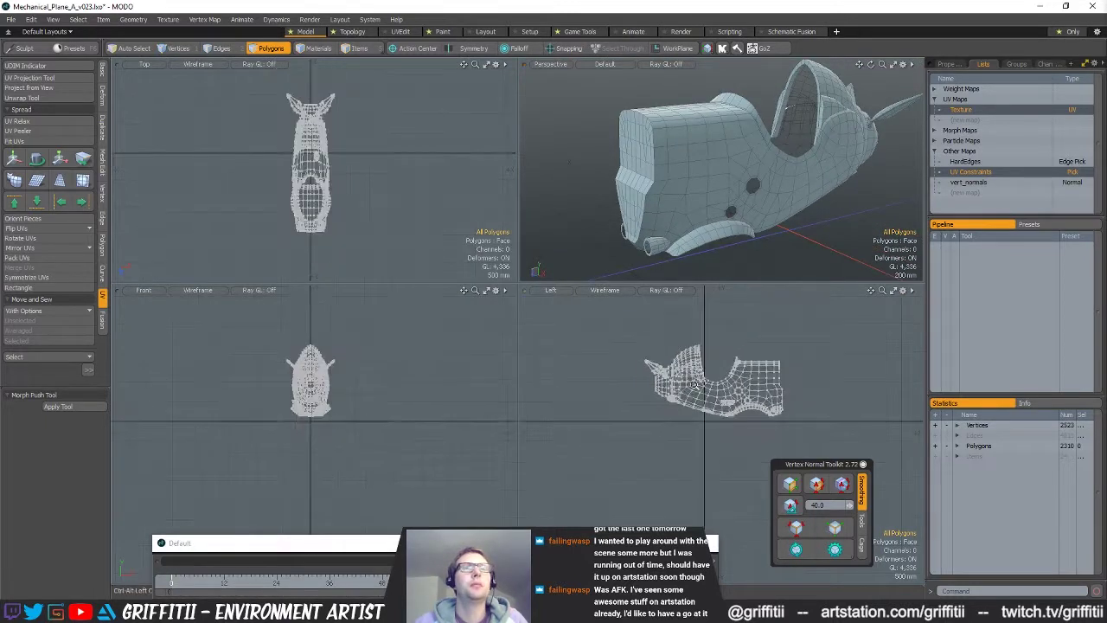
- Export the plane's meshes to the Plane_Tests folder
left_click_drag(796, 347, 779, 387, "alt+shift")
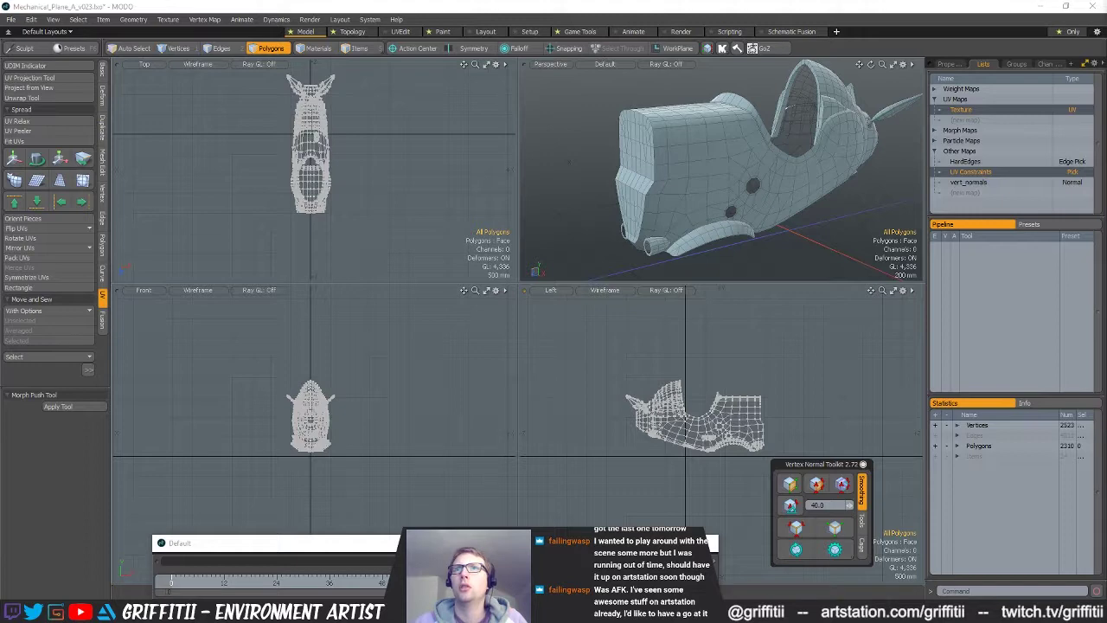
key("ctrl+e")
left_click(664, 215)
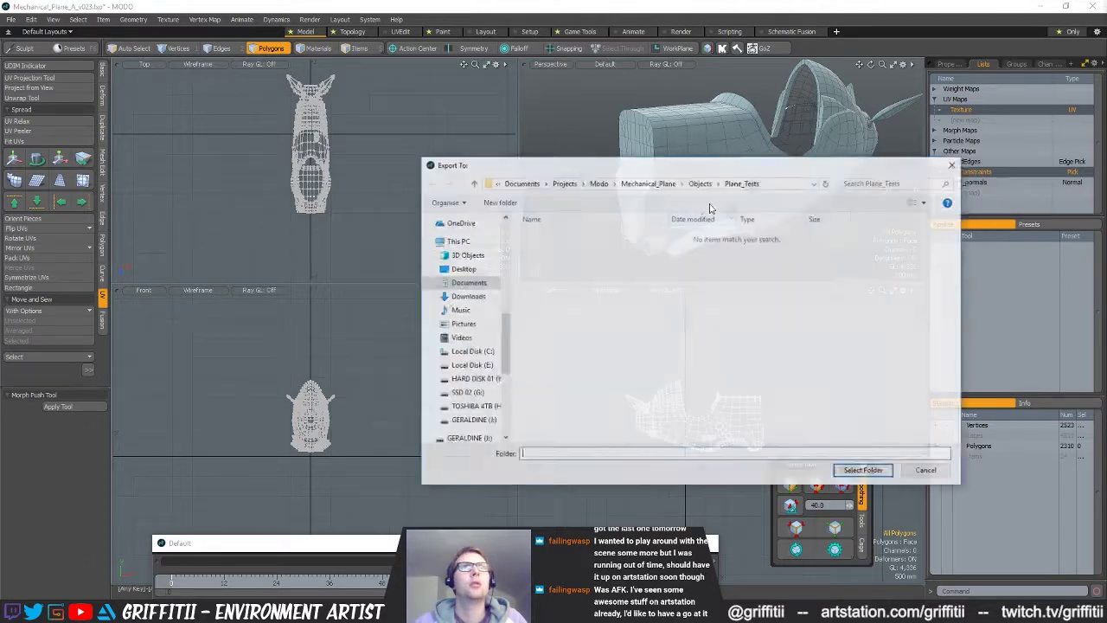
left_click(877, 469)
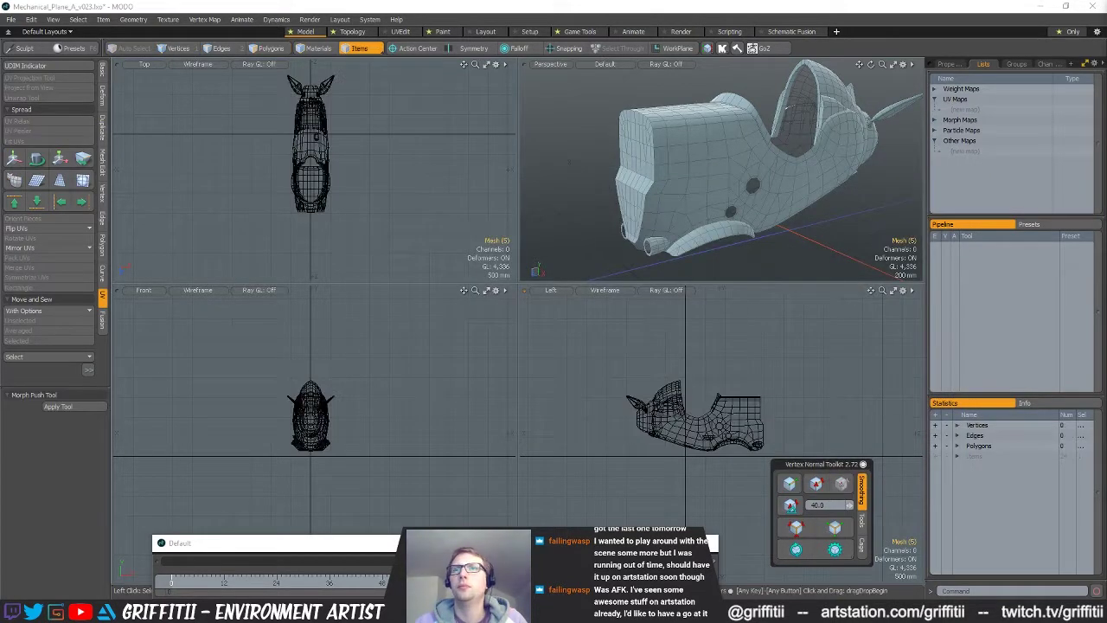
left_click_drag(731, 238, 664, 209, "alt+shift")
scroll(659, 225, "up", 3)
left_click_drag(608, 237, 822, 204, "alt+shift")
double_click(666, 239)
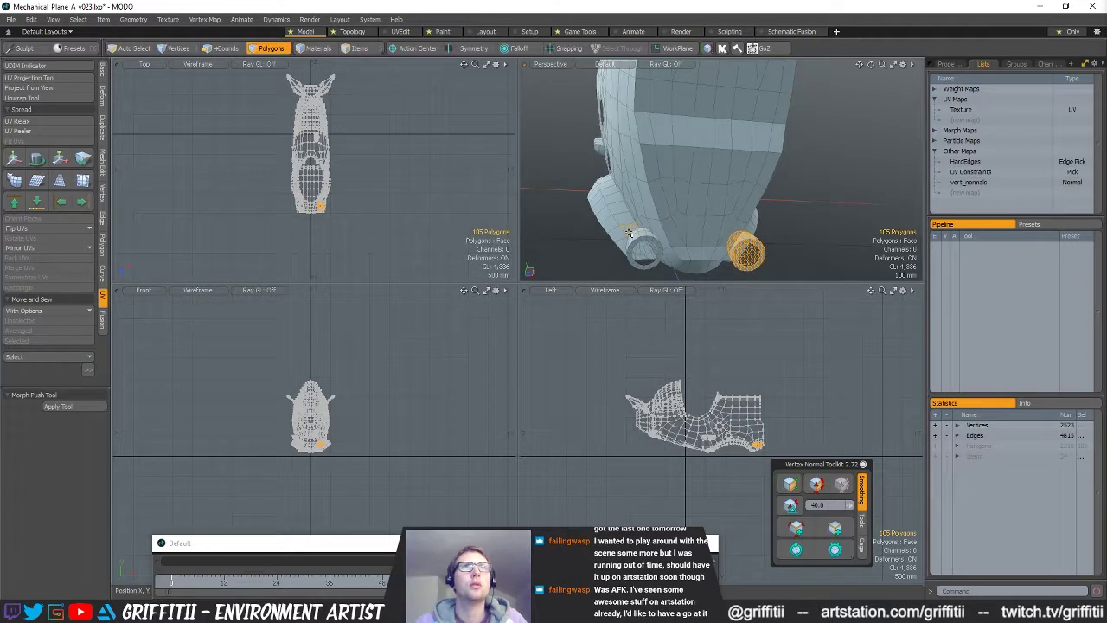
double_click(640, 237)
- Select the connected polygons of the plane's main body shell and hide them
left_click_drag(668, 195, 778, 207, "alt")
scroll(746, 209, "down", 3)
left_click_drag(851, 203, 768, 158, "alt")
left_click(714, 214)
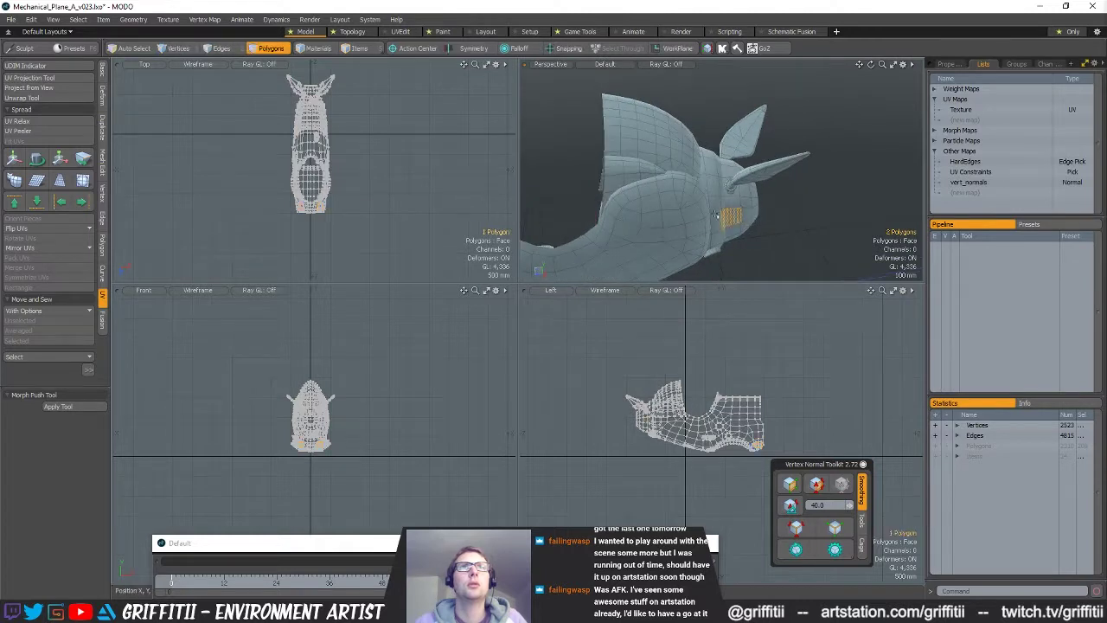
key("]")
key("h")
- Hide the remaining large hood panels so only the smaller attached parts stay in view
left_click(638, 167)
key("]")
key("h")
left_click(640, 138)
key("]")
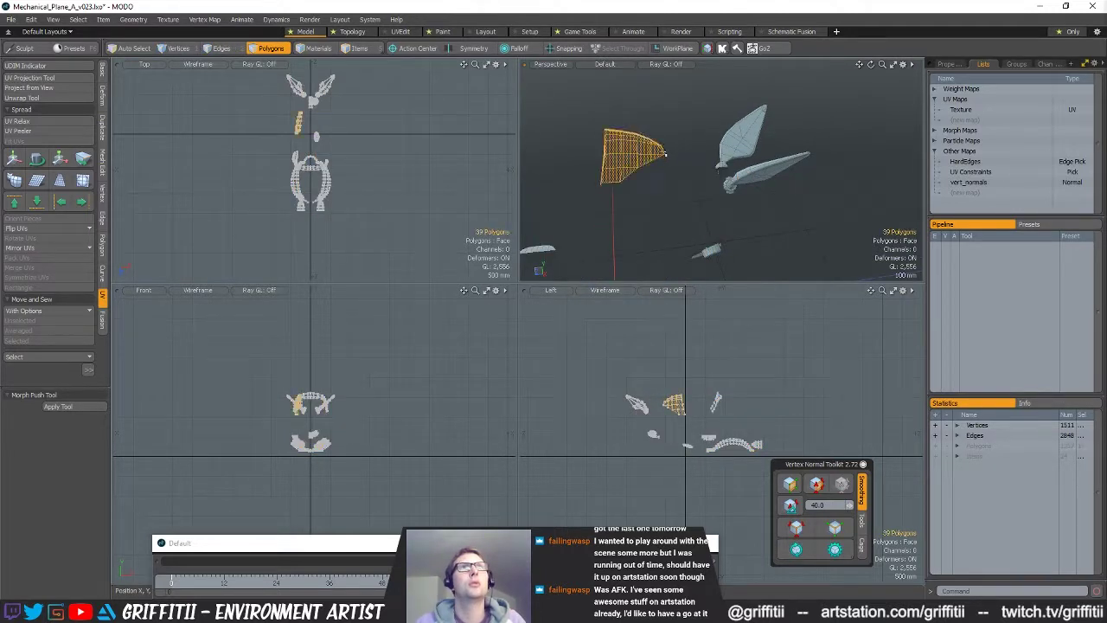
key("h")
- Hide the wheel arch strip and the curved frame pieces, leaving the nozzles, ring, bracket and fins
left_click_drag(616, 238, 756, 200, "alt")
scroll(751, 201, "down", 3)
left_click(703, 207)
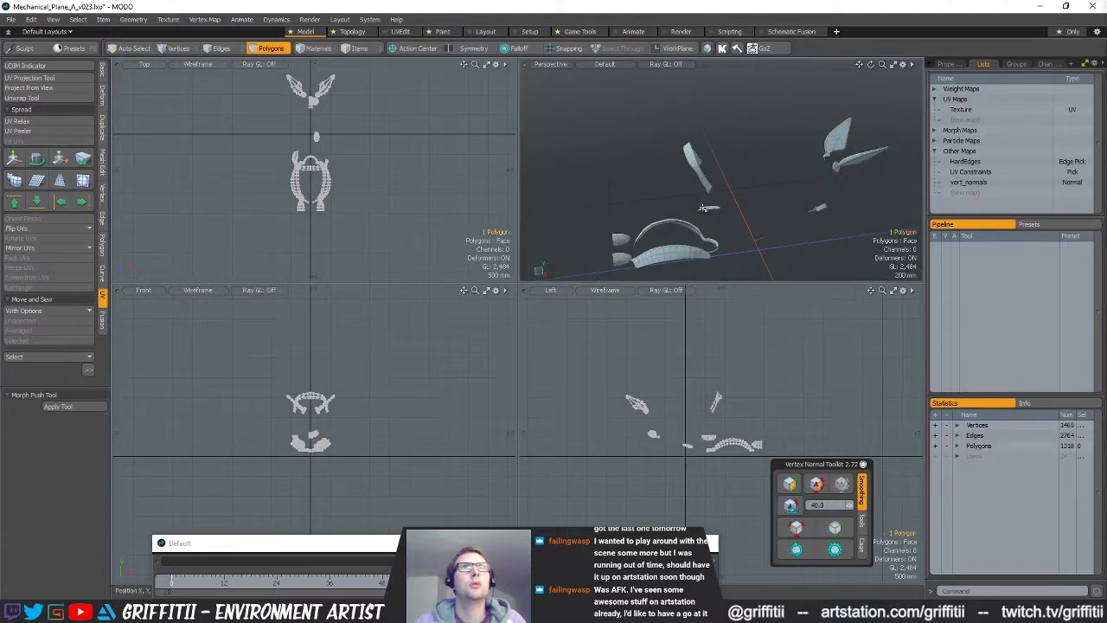
double_click(674, 252)
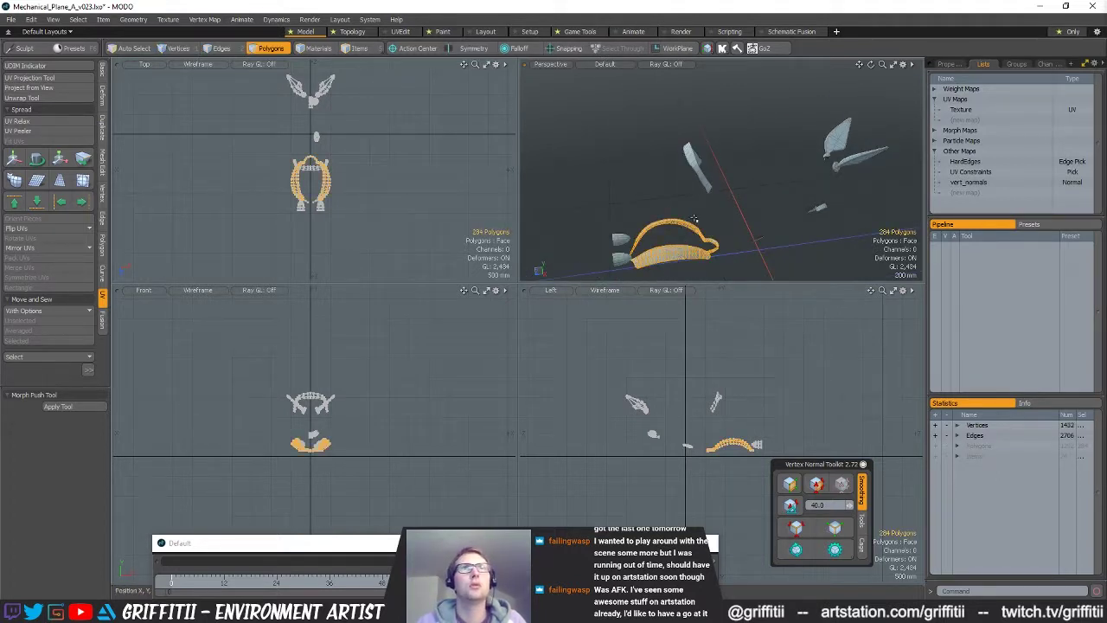
key("Delete")
key("h")
left_click_drag(739, 207, 801, 225, "alt")
scroll(804, 223, "down", 3)
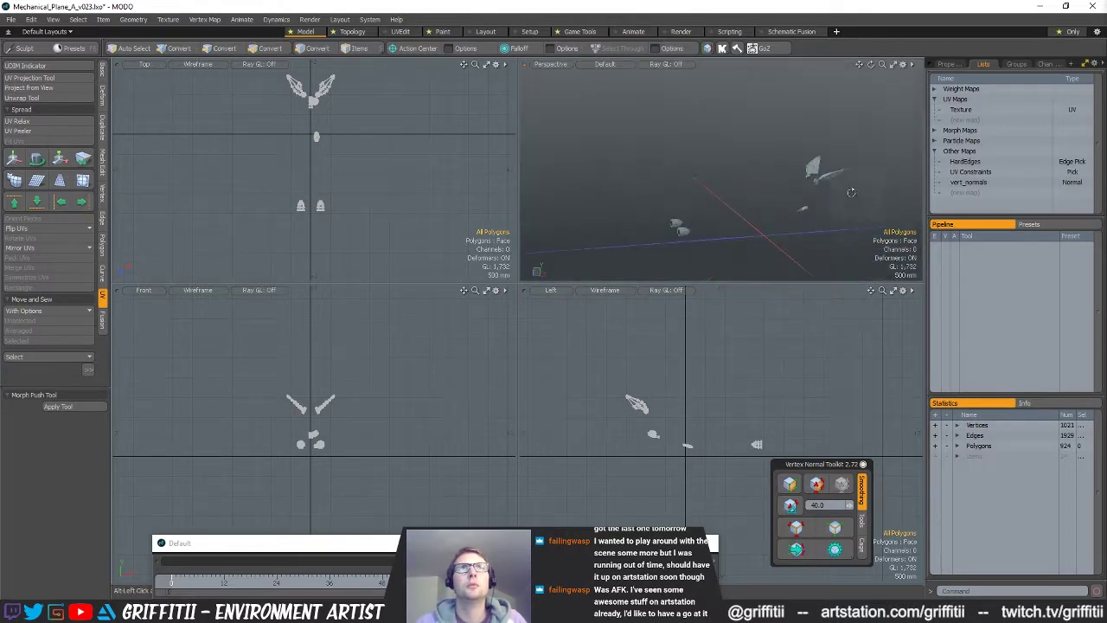
- Isolate the view on the two nozzles and select the outer edge loop of their open rims
left_click_drag(854, 197, 882, 207, "alt")
left_click_drag(697, 386, 683, 401, "alt+shift")
right_click_drag(752, 254, 707, 211)
key("shift+a")
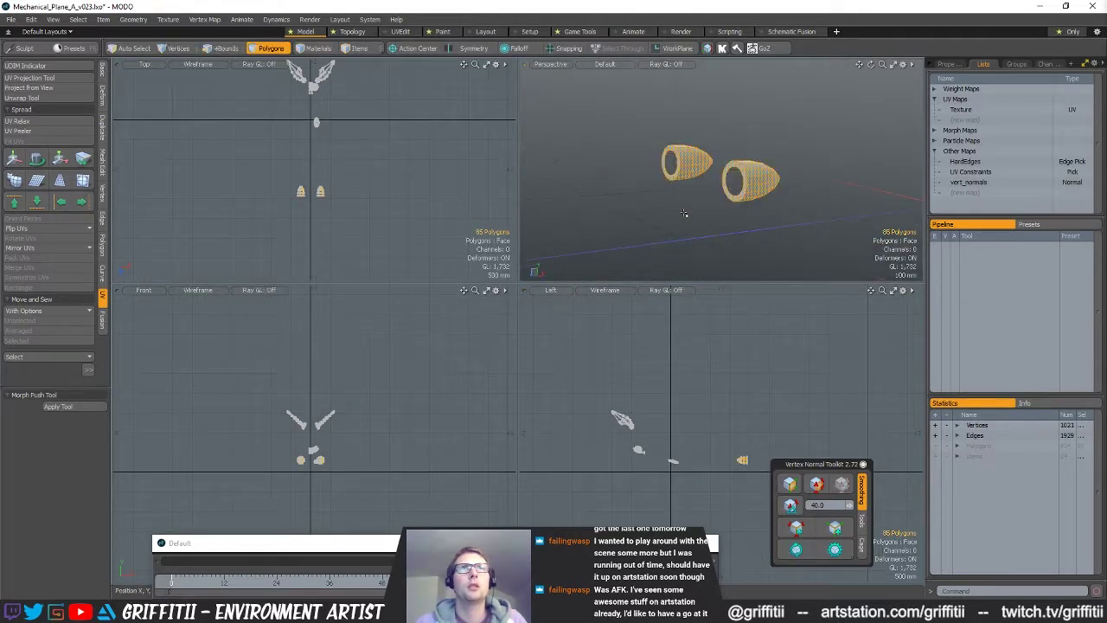
left_click_drag(684, 213, 723, 227, "alt")
scroll(727, 197, "up", 3)
key("1")
key("2")
double_click(730, 189)
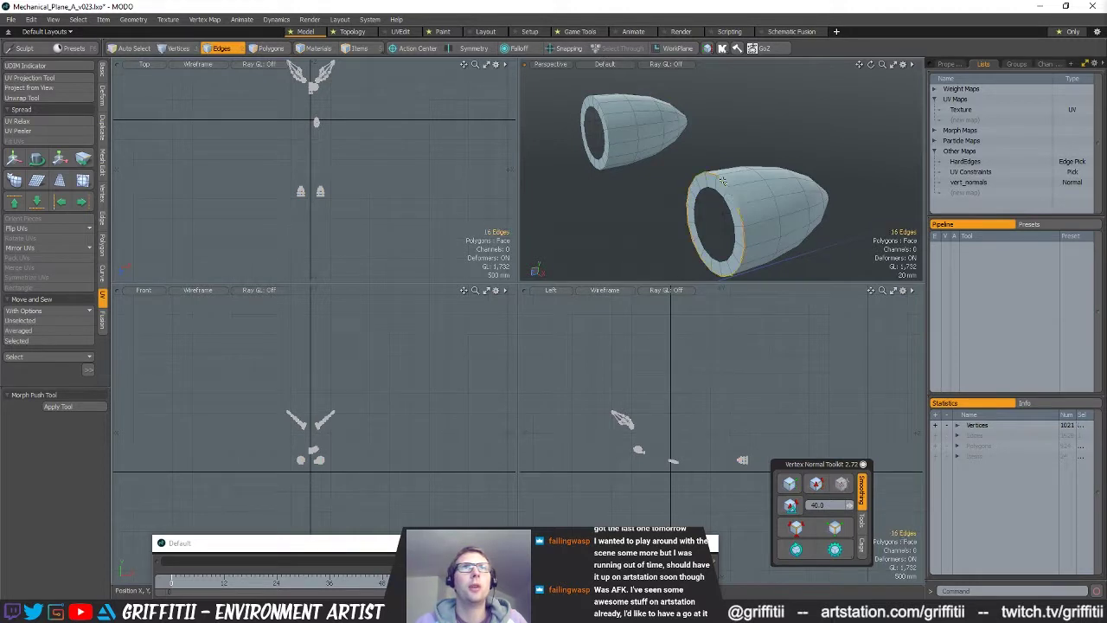
- Add the edge loops around the rear tips of both nozzles to the rim selection
left_click_drag(792, 155, 692, 197, "alt")
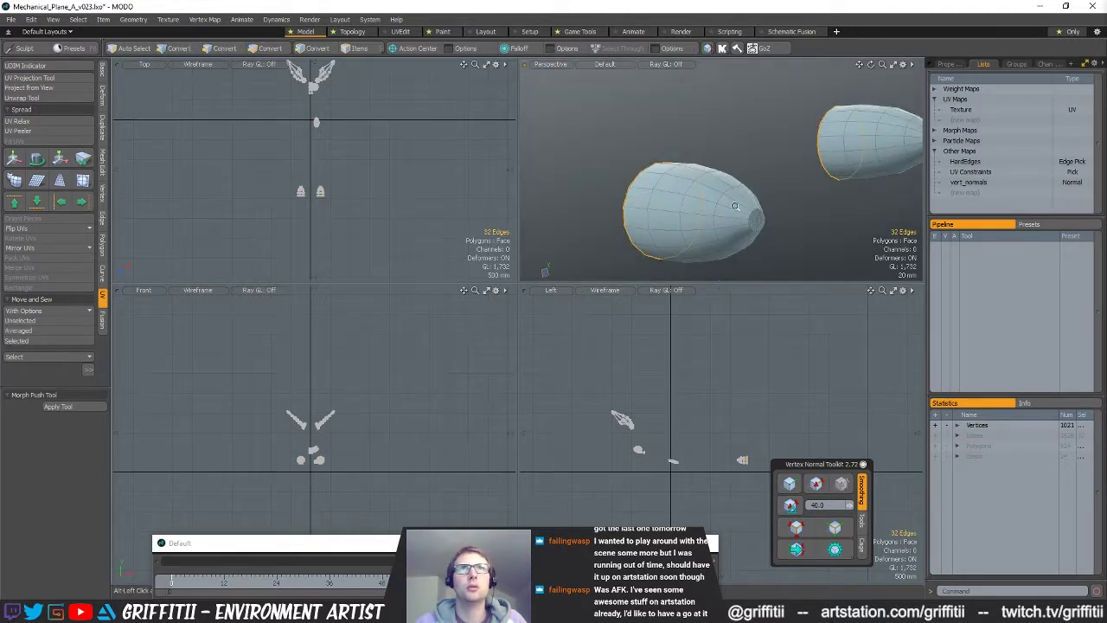
scroll(696, 197, "up", 3)
left_click_drag(895, 127, 788, 150, "alt+shift")
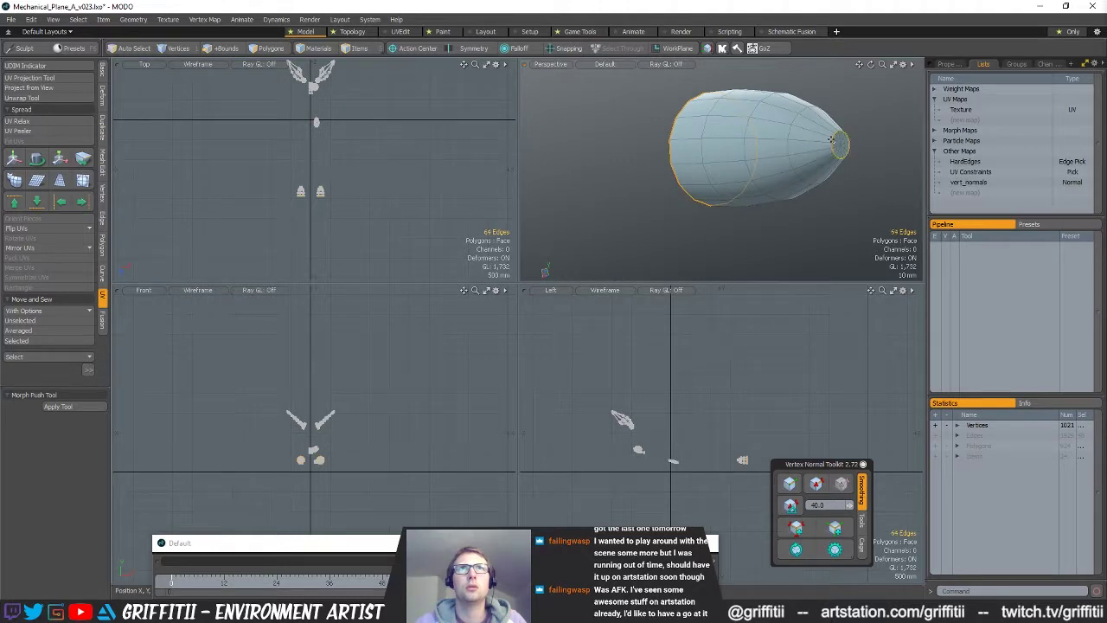
left_click_drag(702, 182, 759, 151, "alt+shift")
- Bevel the nozzles' selected rim and tip edges in Inset mode with round level 1, and clear the selection
scroll(759, 150, "down", 2)
key("b")
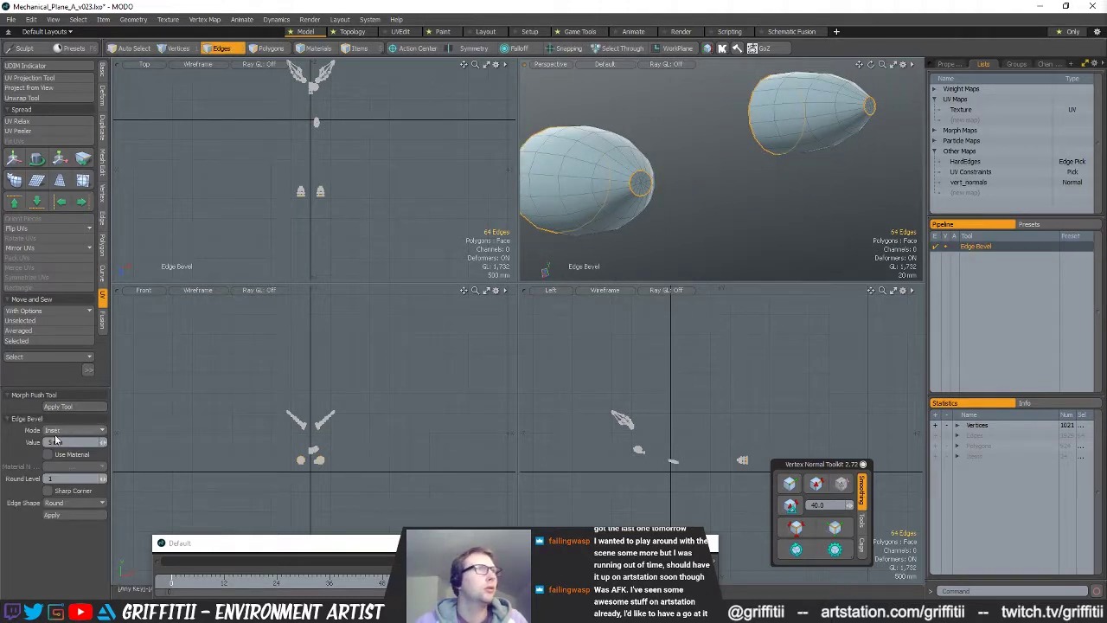
left_click(656, 156)
left_click_drag(612, 165, 554, 226, "alt")
key("q")
left_click(793, 220)
- Select the 16-edge outer loop on the flat face of the small ring under the body
left_click_drag(761, 247, 692, 242, "ctrl+alt")
right_click_drag(678, 187, 765, 226)
key("shift+a")
left_click_drag(789, 257, 775, 170, "alt")
double_click(767, 189)
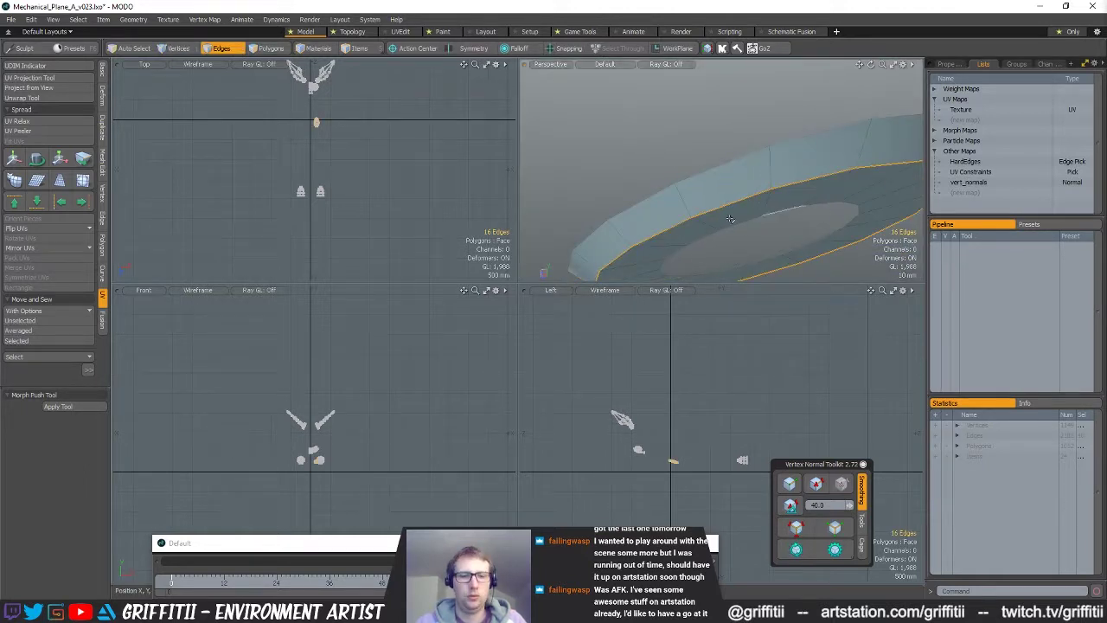
- Try an edge bevel on the small ring's selected outer loop
key("b")
left_click(782, 183)
left_click_drag(742, 195, 625, 201, "ctrl+alt")
left_click_drag(761, 139, 657, 194, "alt+shift")
key("q")
- Select the two outer edge loops of the bracket's round end and try beveling them
right_click_drag(755, 164, 785, 173)
key("shift+a")
left_click_drag(763, 166, 833, 132, "alt")
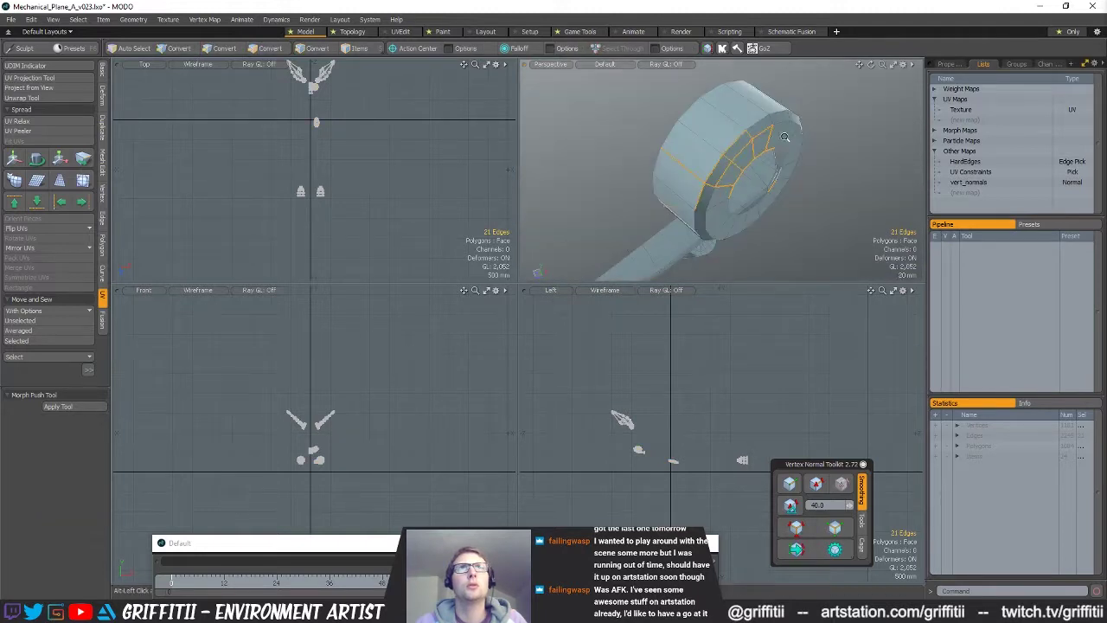
scroll(779, 139, "up", 2)
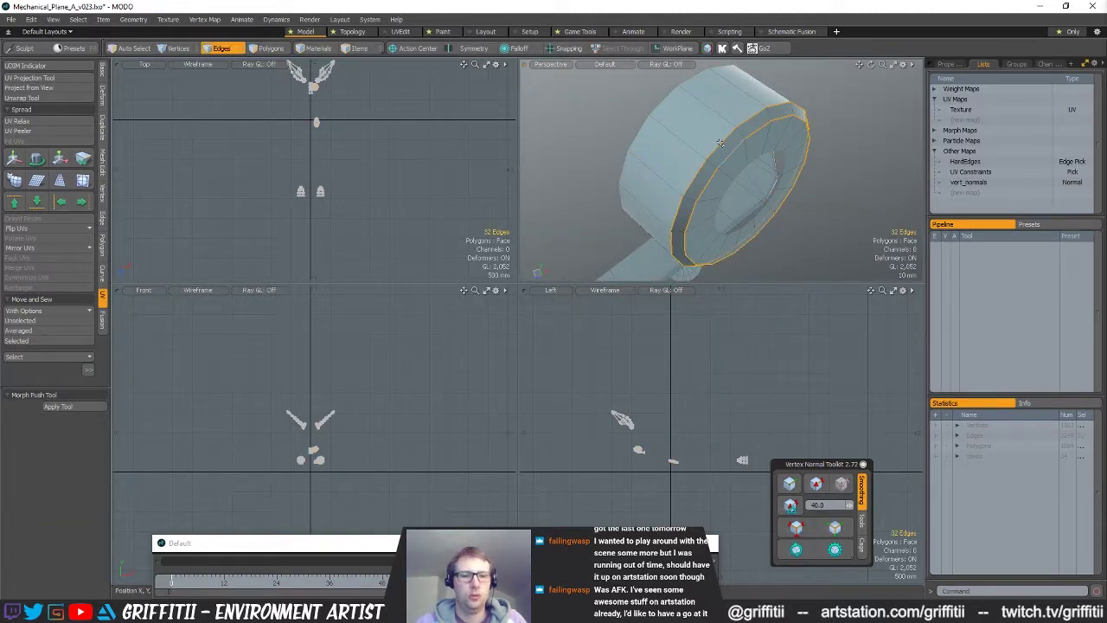
key("b")
left_click(84, 408)
left_click_drag(808, 126, 784, 121, "alt")
scroll(789, 130, "up", 2)
scroll(716, 107, "up", 2)
- Remove extra edge loops from the bracket's beveled round end and check its shading
key("q")
key("BackSpace")
scroll(756, 168, "down", 3)
left_click_drag(756, 167, 798, 163, "alt")
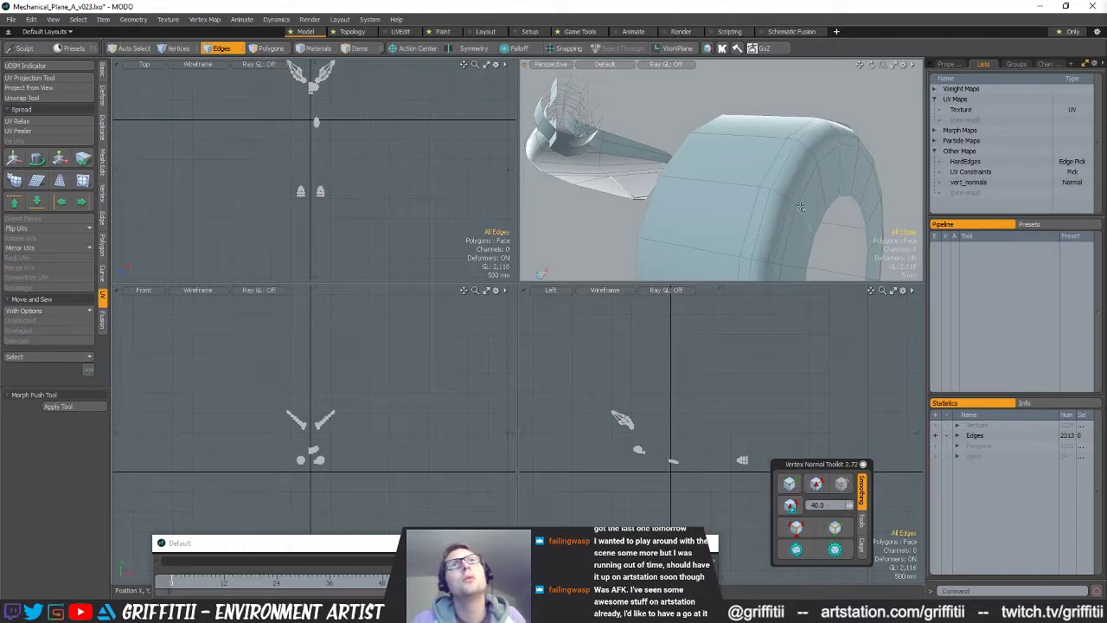
left_click_drag(802, 209, 829, 128, "alt")
left_click_drag(788, 181, 833, 152, "alt")
- Undo the edge loop removals and the bevels on the bracket's round end and the small ring
key("ctrl+z")
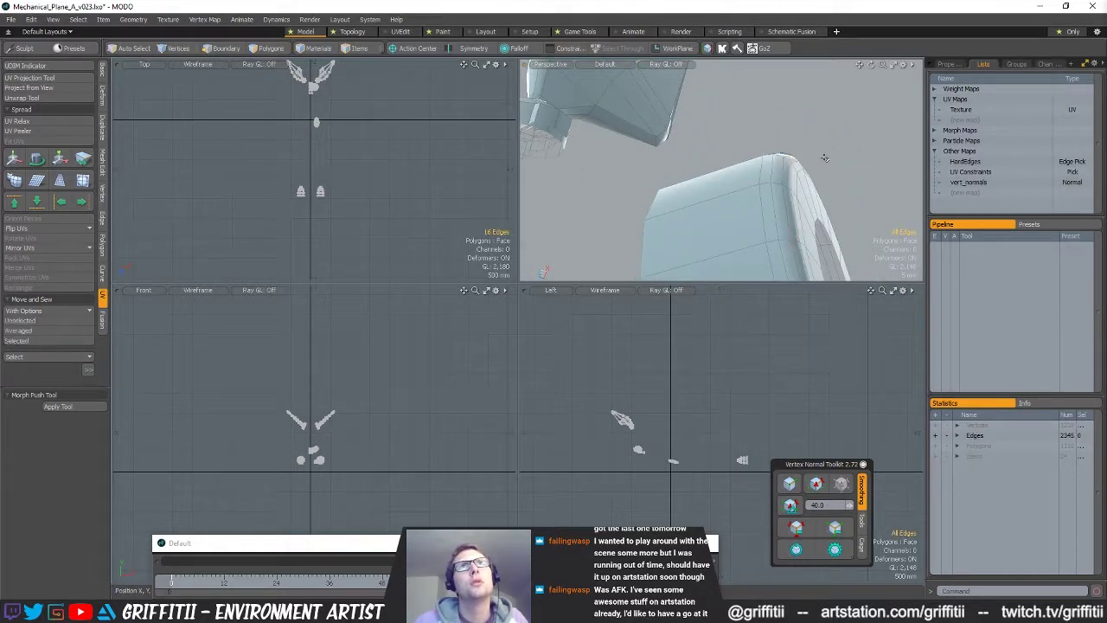
key("ctrl+z")
key("ctrl+z")
scroll(828, 171, "down", 8)
left_click_drag(822, 173, 753, 242, "alt")
left_click_drag(752, 242, 677, 35, "alt+shift")
scroll(764, 213, "down", 8)
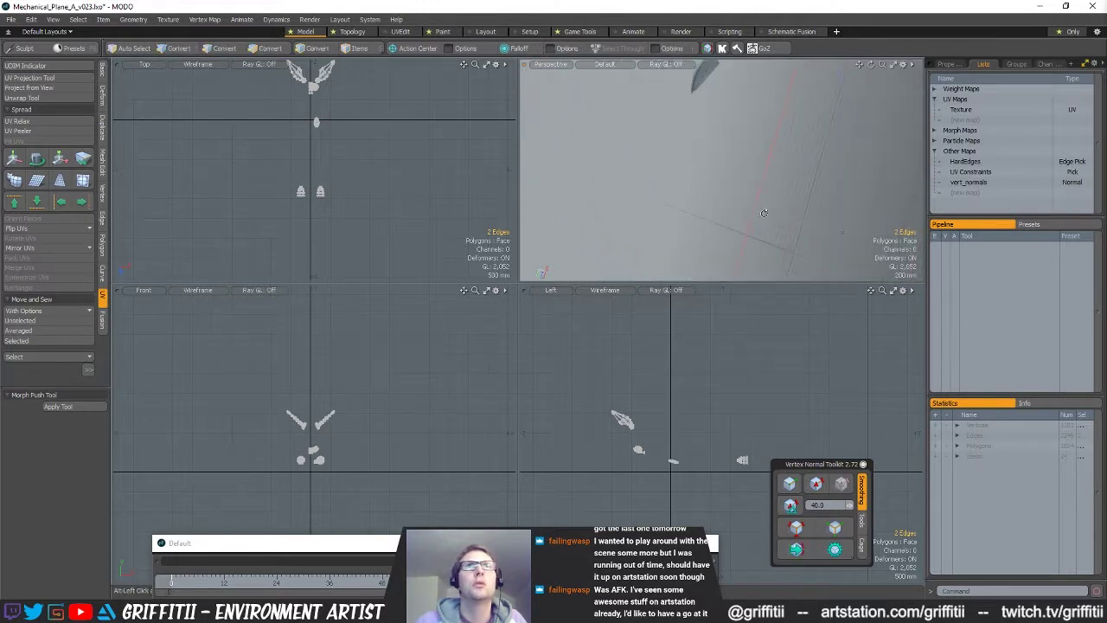
left_click_drag(764, 212, 610, 185, "alt")
scroll(609, 184, "up", 10)
left_click(764, 161)
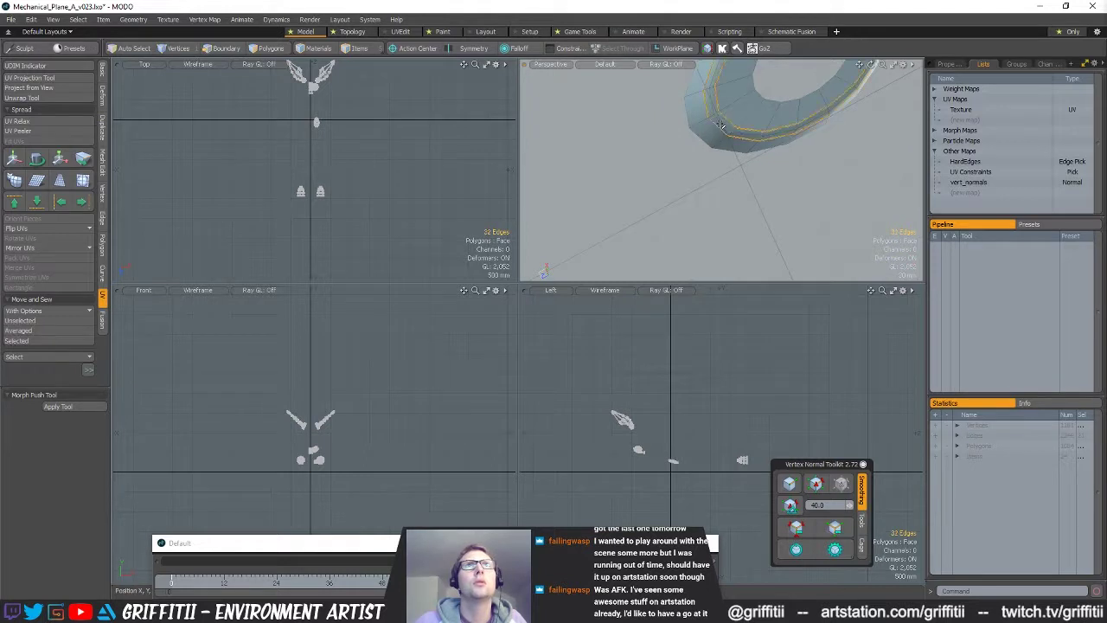
key("b")
left_click_drag(728, 121, 641, 244, "alt+shift")
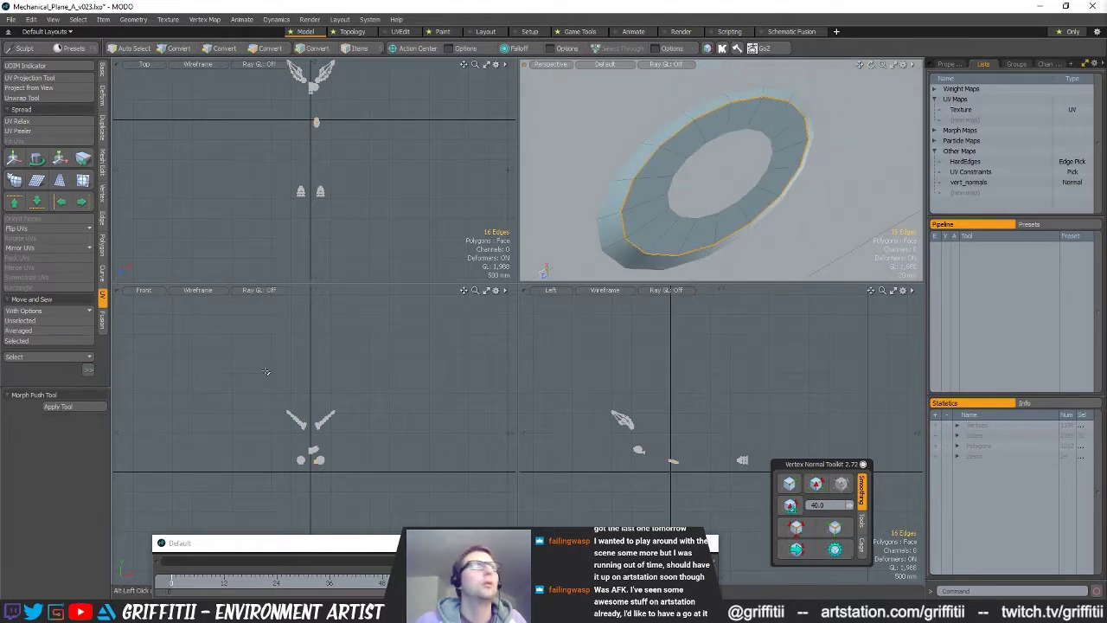
- Bevel the small ring's outer edge loop by about 2.2 mm in Inset mode with round level 1
key("b")
left_click_drag(597, 214, 607, 214)
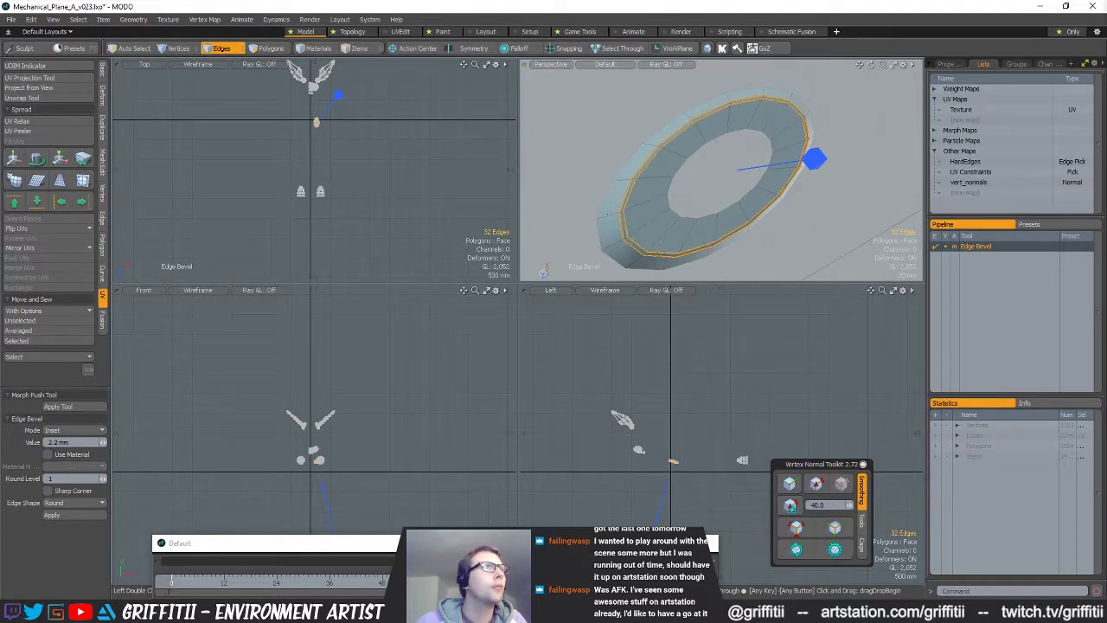
left_click_drag(766, 193, 646, 243, "ctrl+alt")
key("space")
- Select the two outer edge loops of the bracket's round end and bevel them
left_click_drag(799, 189, 819, 192, "shift")
key("shift+a")
left_click_drag(738, 193, 736, 205)
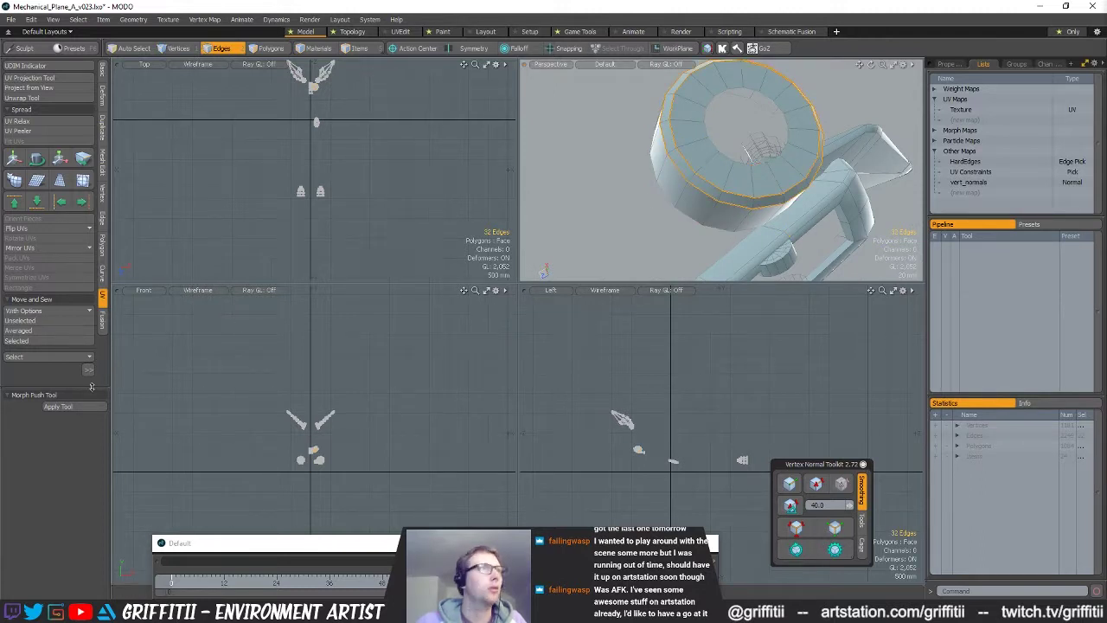
key("b")
left_click_drag(735, 157, 684, 164, "alt")
key("space")
left_click(810, 99)
left_click_drag(811, 99, 673, 187, "alt")
double_click(762, 212)
key("shift+a")
left_click_drag(763, 213, 732, 92, "alt")
left_click_drag(717, 139, 784, 133, "alt")
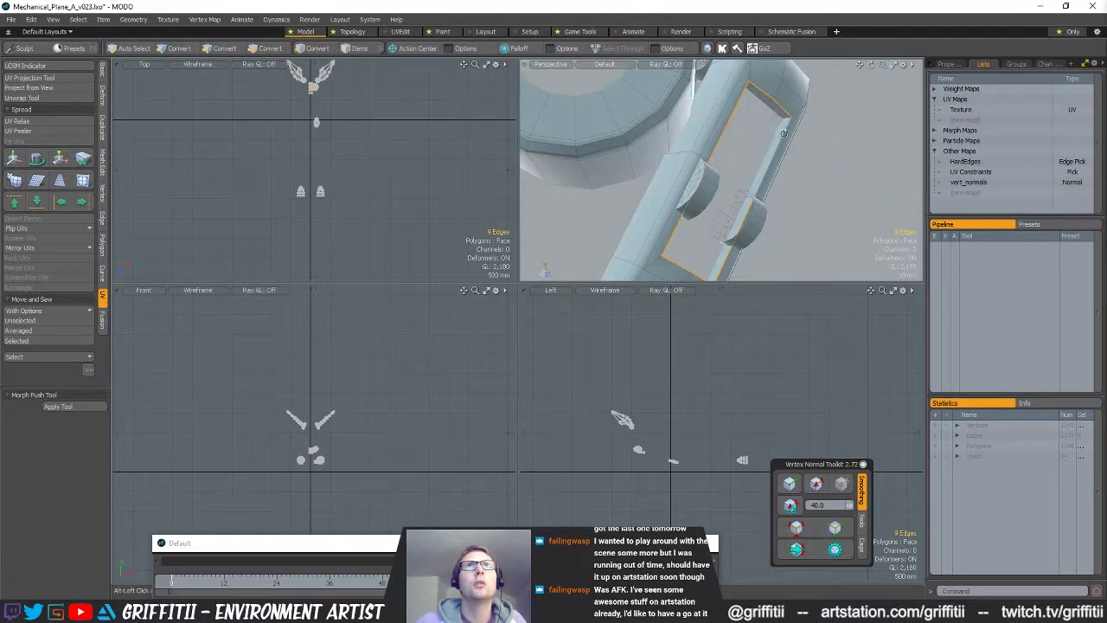
left_click(787, 116, "shift")
- Bevel the rim edges of the bracket's two round knobs by 2 mm in Inset mode, and deselect them
left_click_drag(780, 171, 706, 178, "alt")
key("3")
key("2")
left_click(694, 184)
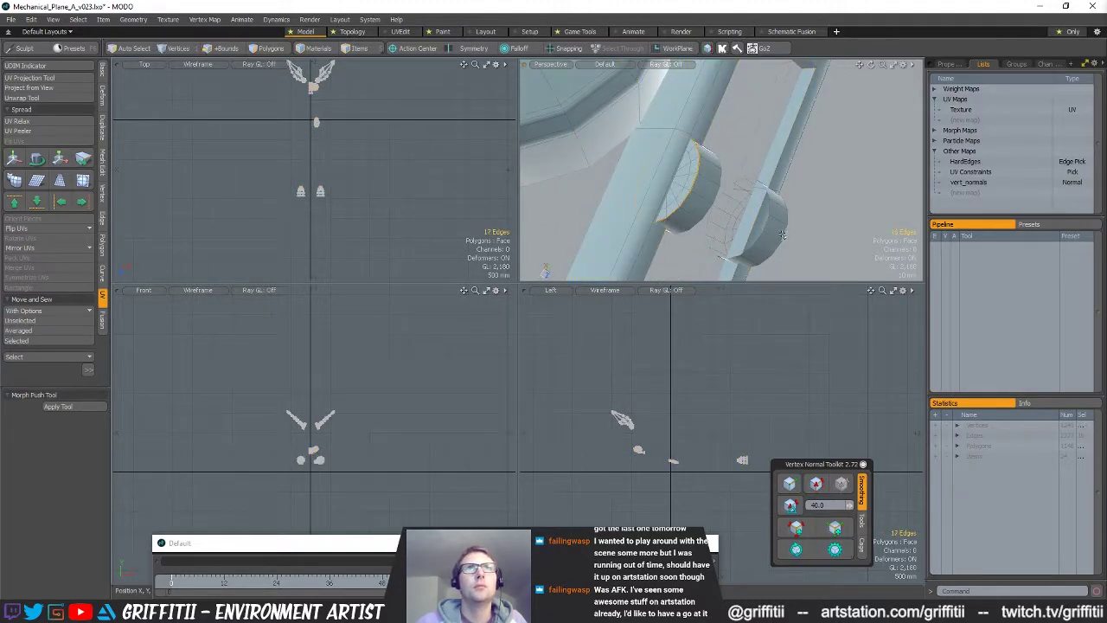
key("b")
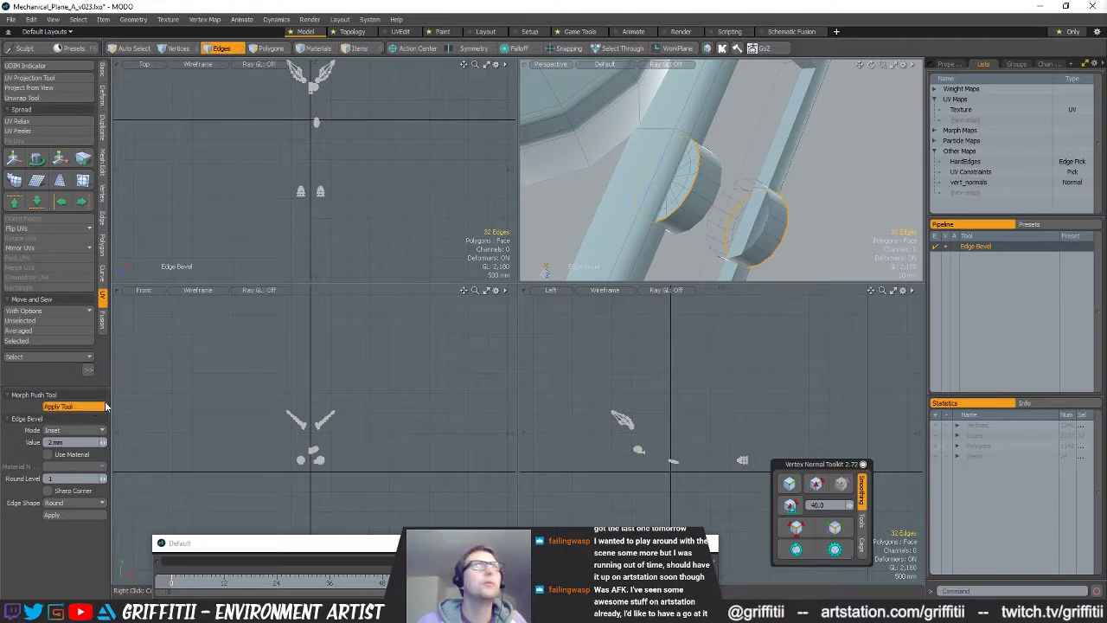
mouse_move(756, 203)
left_mouse_down("alt")
mouse_move(711, 201)
mouse_move(742, 217)
left_mouse_up("alt")
key("q")
left_click(742, 216)
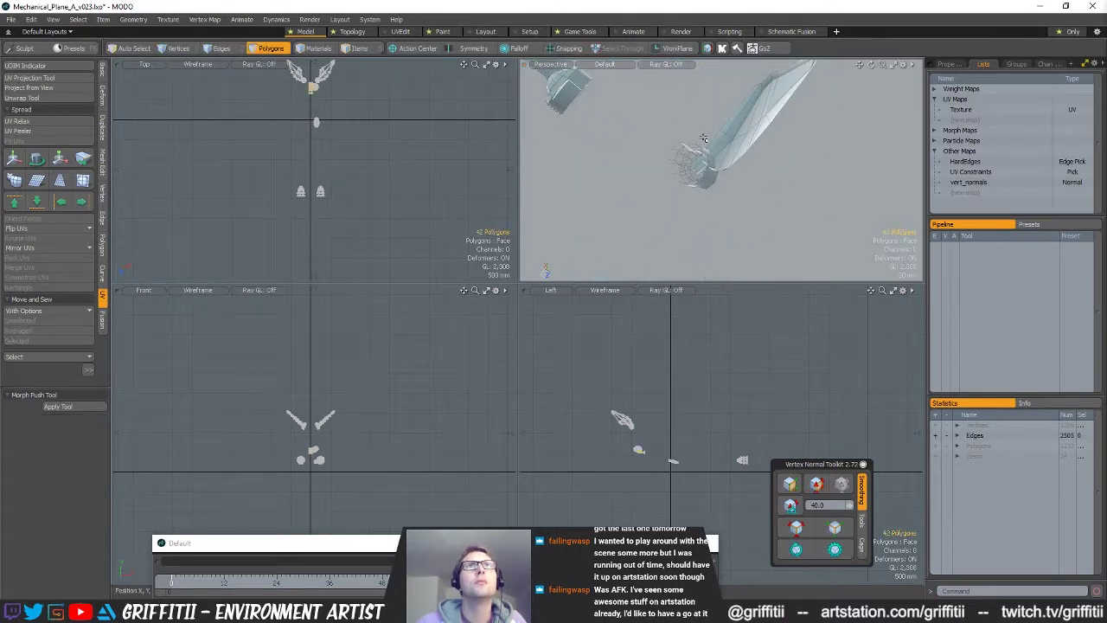
- Select the circular collar edge loops on the round mounts at the base of the fins
scroll(703, 138, "up", 5)
left_click_drag(825, 170, 702, 223, "alt")
key("1")
key("2")
scroll(779, 221, "down", 5)
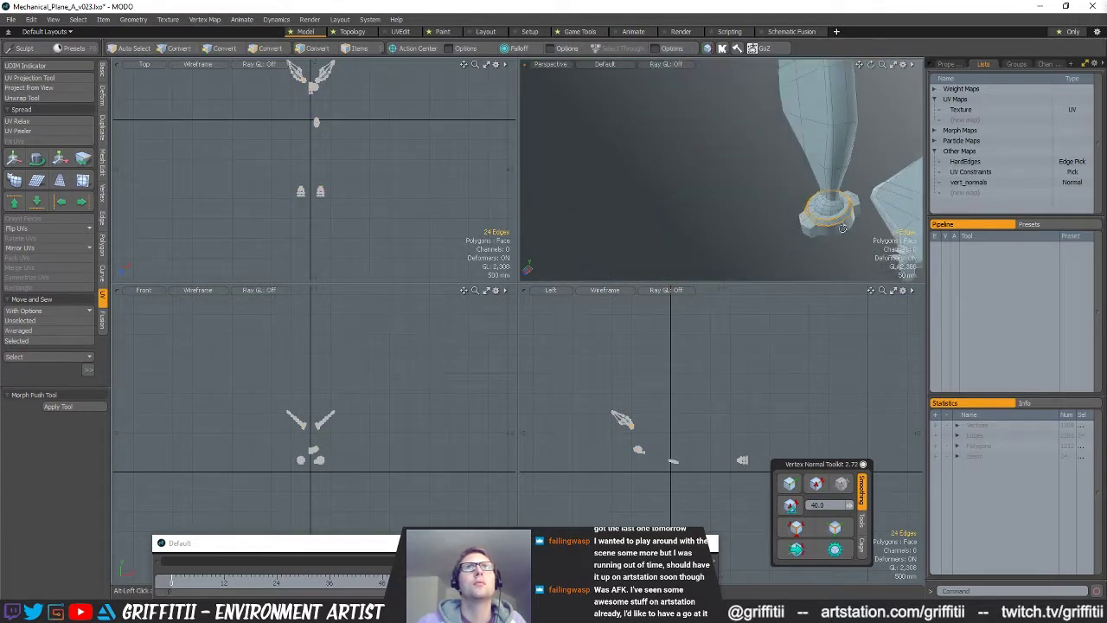
left_click_drag(783, 227, 669, 143, "alt")
scroll(692, 169, "down", 4)
left_click_drag(555, 226, 615, 215, "alt+shift")
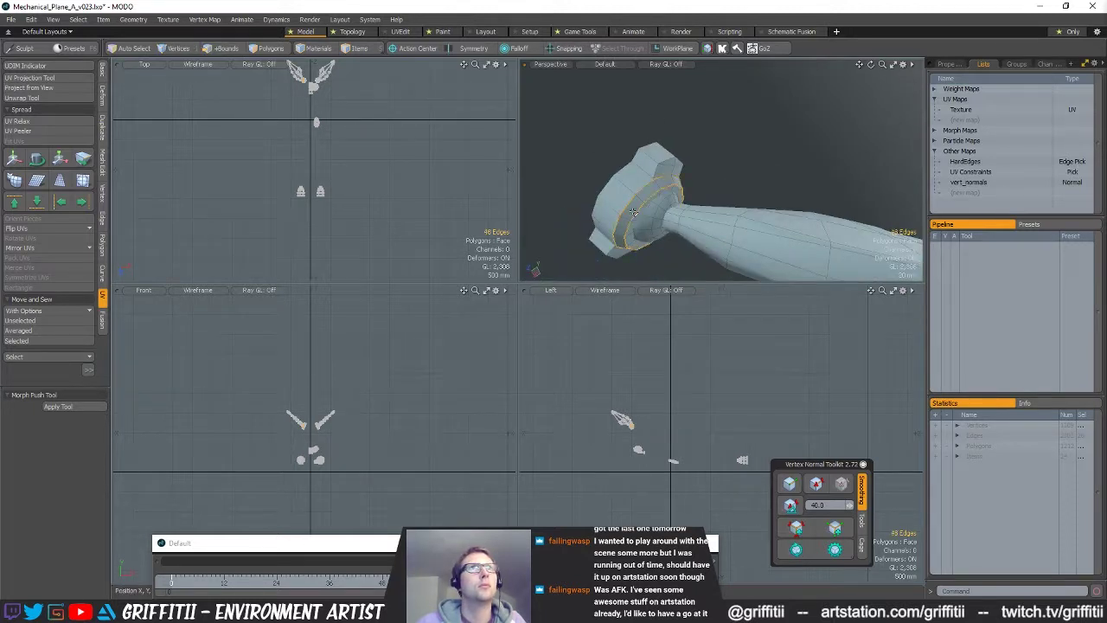
- Bevel the fin mounts' collar edges by 2 mm in Inset mode with round level 1, and deselect them
key("b")
left_click(79, 408)
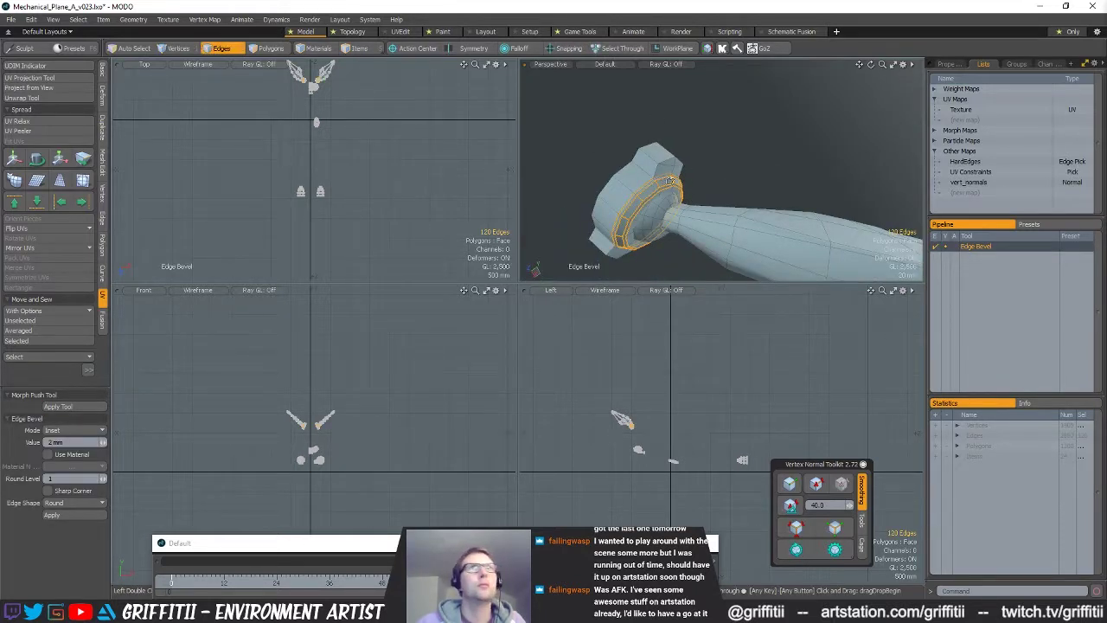
left_click_drag(625, 171, 659, 158, "alt")
key("q")
left_click(727, 175)
- Select the outer rim edges of the two projecting tabs on the first fin mount
left_click_drag(727, 175, 785, 262, "alt")
left_click(760, 258, "shift")
left_click_drag(704, 244, 687, 247, "alt")
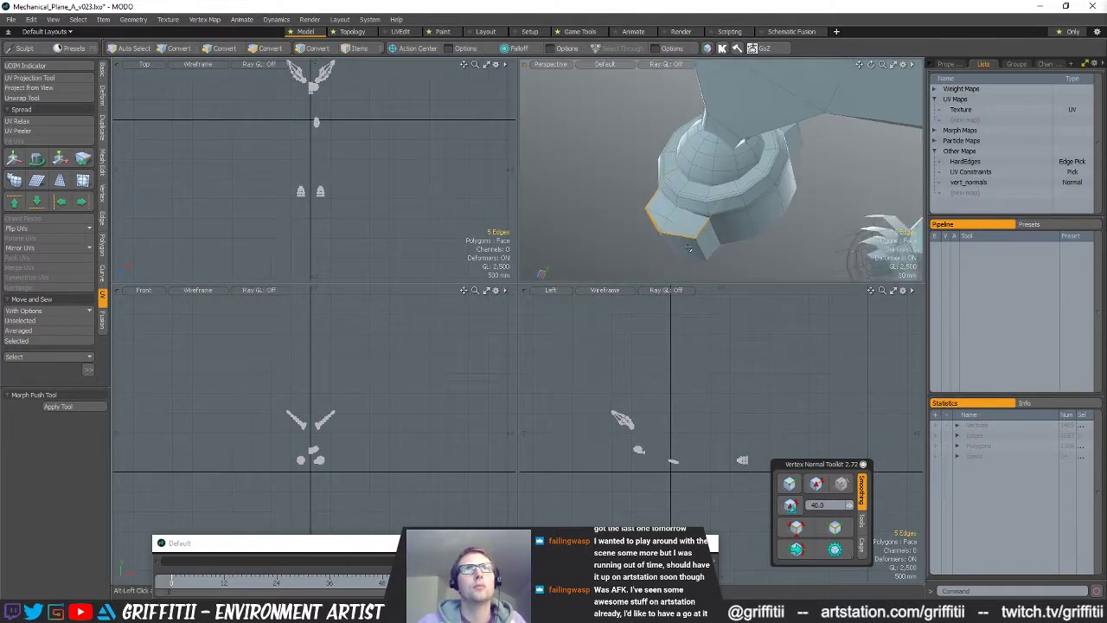
left_click_drag(762, 229, 792, 214, "alt")
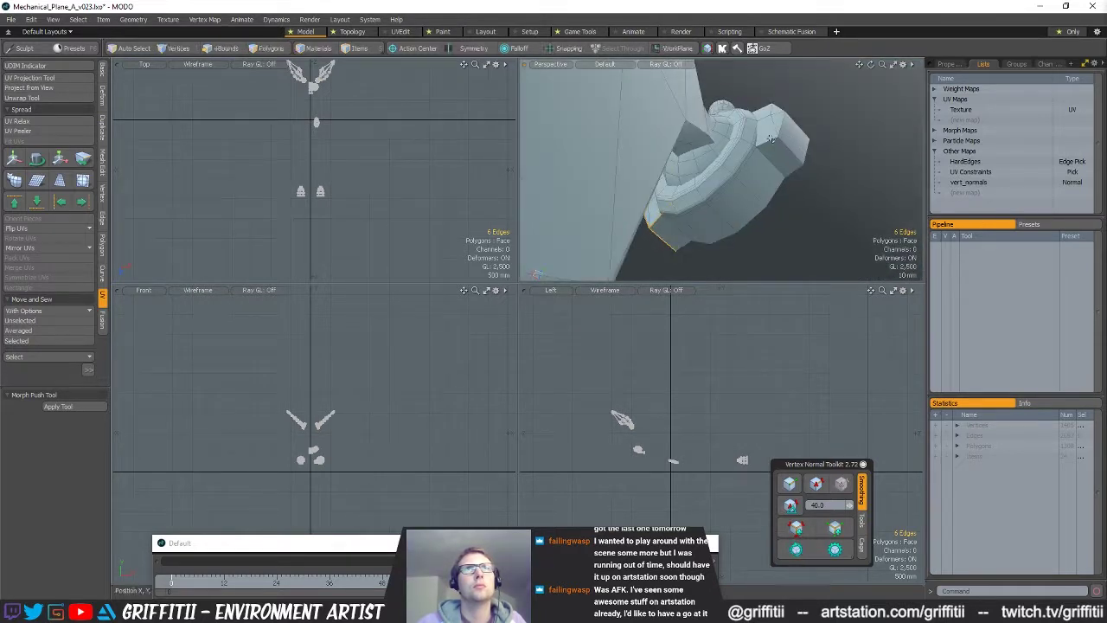
left_click_drag(771, 138, 664, 230, "alt")
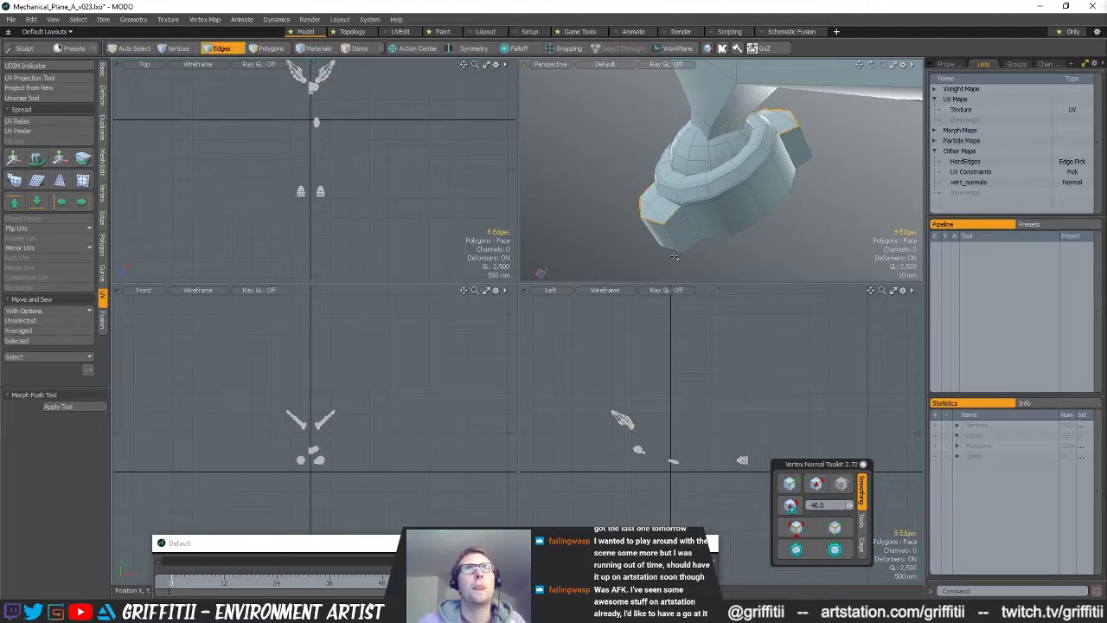
left_click_drag(683, 240, 720, 251, "alt")
left_click_drag(731, 156, 690, 116, "alt")
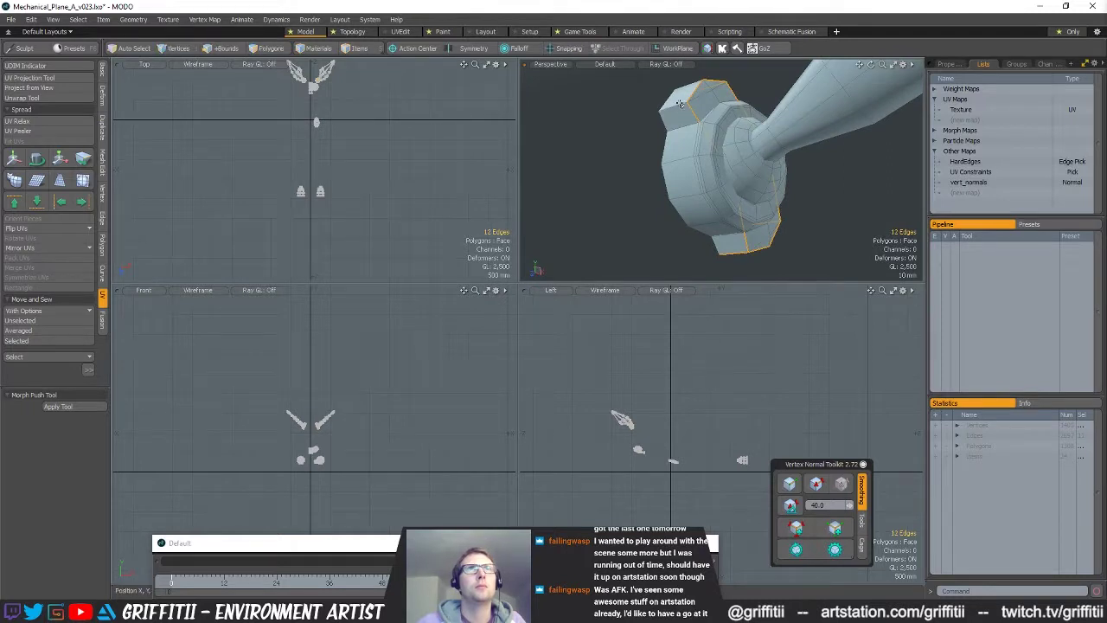
- Bevel the first fin mount's tab edges by 2 mm in Inset mode with round level 1, and deselect them
key("b")
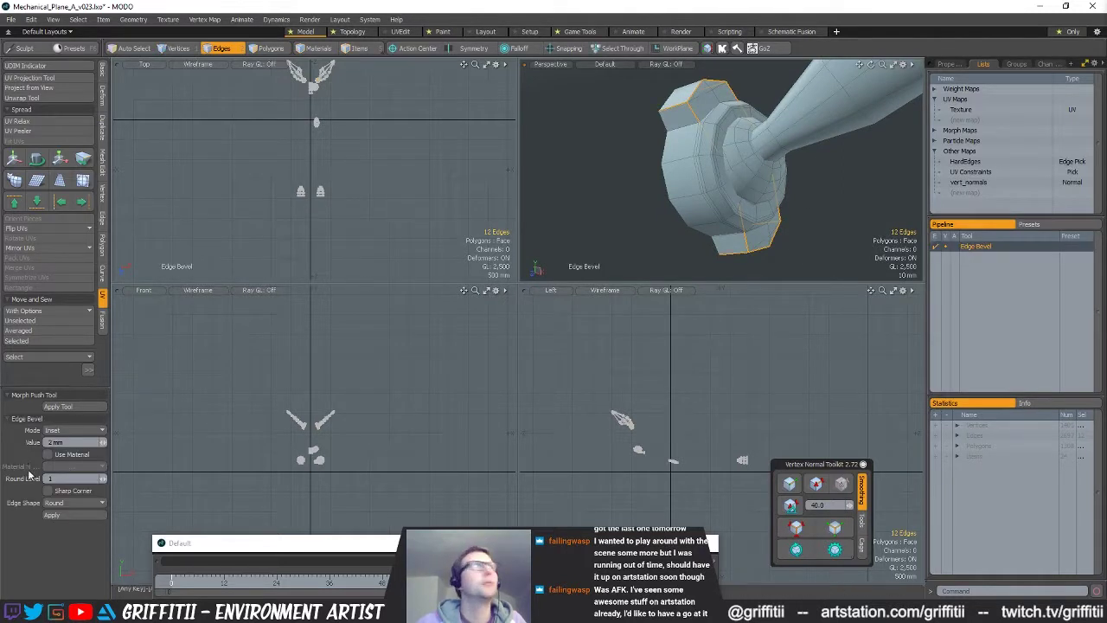
mouse_move(796, 136)
left_mouse_down("alt")
mouse_move(793, 165)
mouse_move(695, 156)
mouse_move(679, 138)
left_mouse_up("alt")
scroll(794, 165, "down", 5)
key("q")
mouse_move(670, 90)
right_mouse_down()
mouse_move(606, 168)
mouse_move(670, 130)
right_mouse_up()
key("shift+a")
- Select the matching rim edges of the two projecting tabs on the other fin mount
mouse_move(684, 142)
left_mouse_down("alt")
mouse_move(748, 186)
mouse_move(692, 212)
left_mouse_up("alt")
double_click(782, 156)
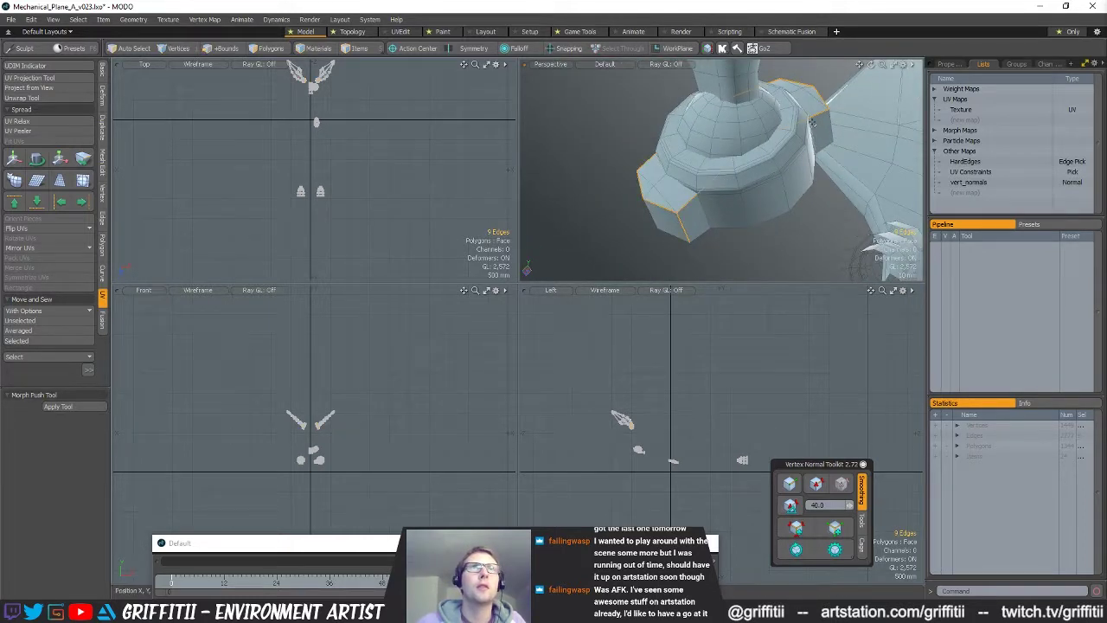
left_click_drag(783, 184, 837, 202, "alt")
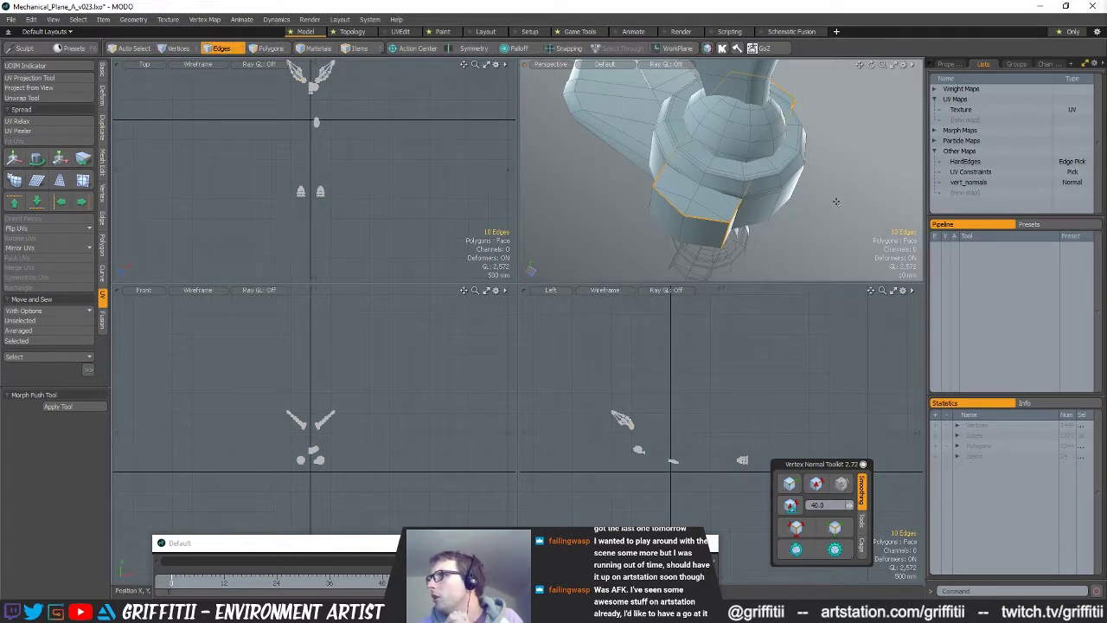
left_click_drag(628, 157, 684, 186, "alt")
left_click(712, 215, "shift")
left_click_drag(717, 119, 738, 216, "alt")
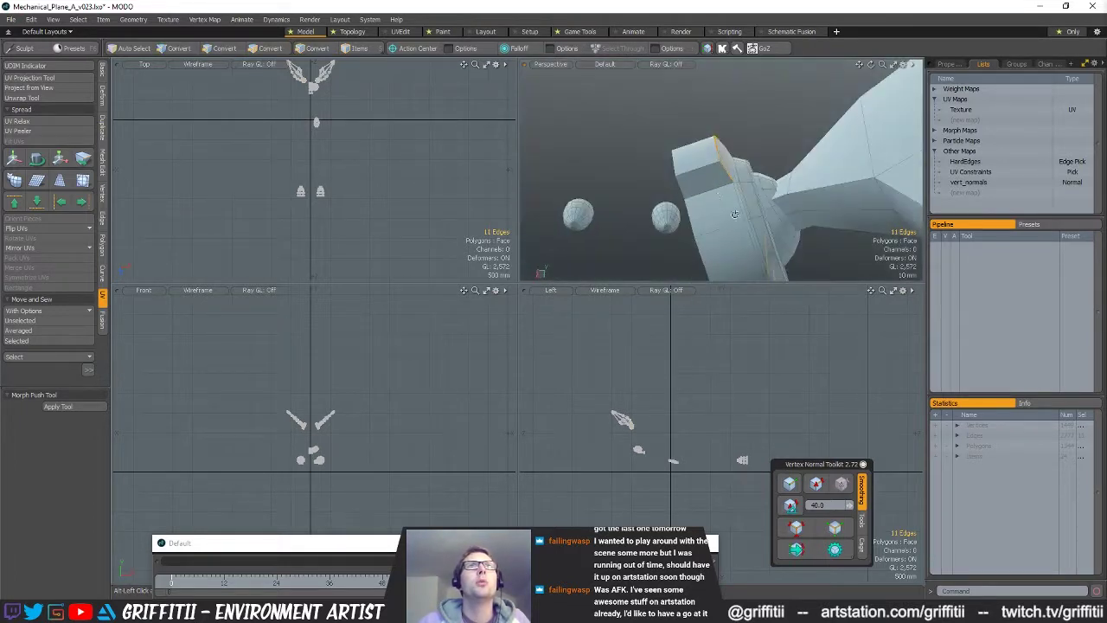
left_click_drag(708, 166, 704, 121, "alt")
- Bevel the other fin mount's tab edges by 2 mm in Inset mode with round level 1, and deselect them
key("b")
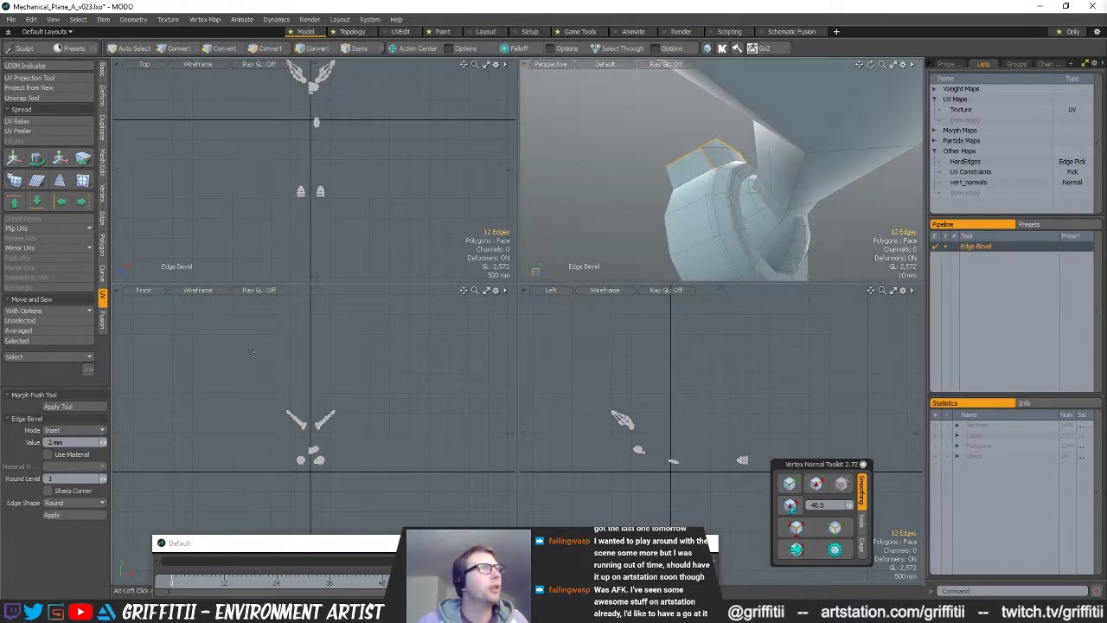
left_click(788, 212)
left_click_drag(787, 213, 662, 237, "alt")
scroll(821, 177, "down", 3)
key("space")
left_click(828, 175)
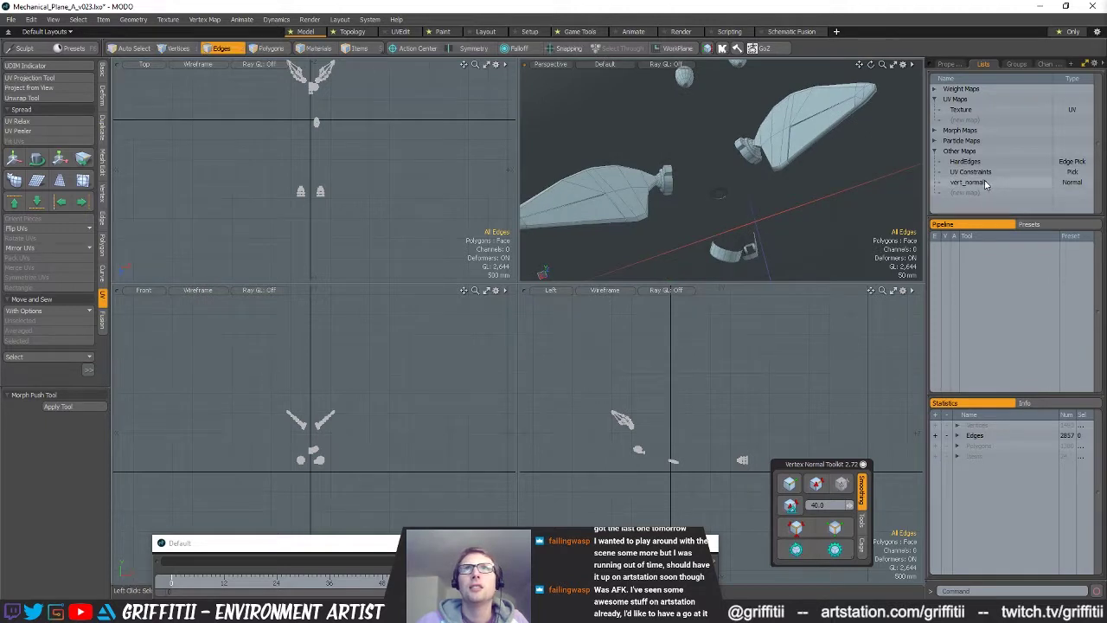
- Make the vert_normals normal map and the Texture UV map active for the mesh
right_click(985, 182)
left_click(990, 194)
left_click_drag(848, 200, 782, 201, "alt")
key("3")
double_click(790, 143)
left_click(961, 109)
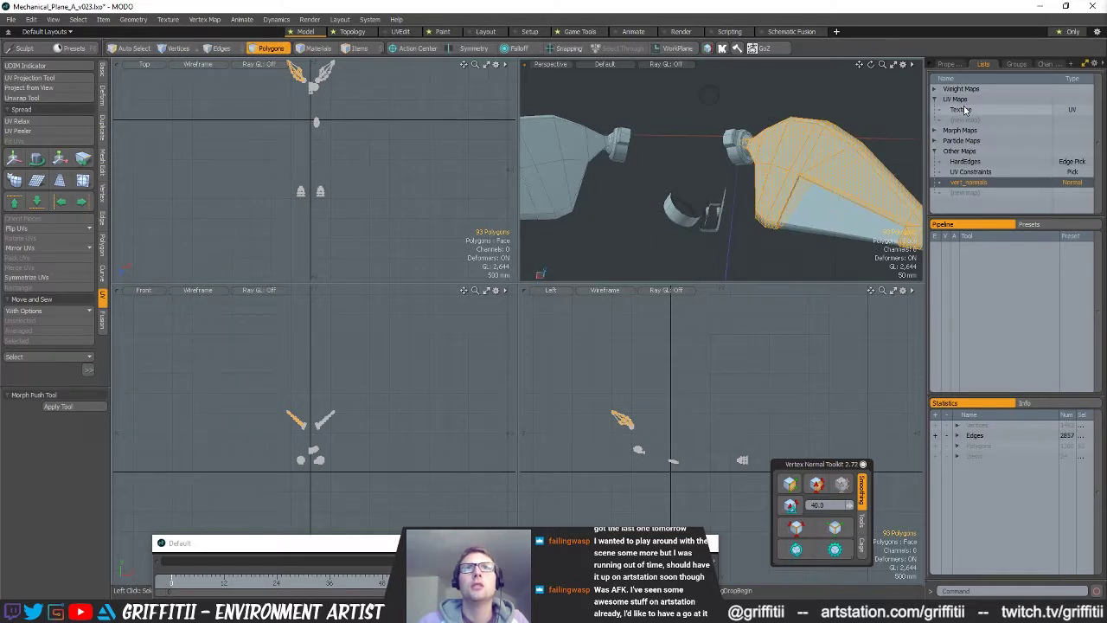
left_click(786, 536)
left_click_drag(796, 183, 778, 169, "alt")
- Select the polygons of both fins and the rectangular frame, isolate them, and clear the selection
key("3")
left_click(784, 145)
double_click(554, 149, "shift")
left_click_drag(554, 150, 812, 183, "alt")
double_click(625, 234, "shift")
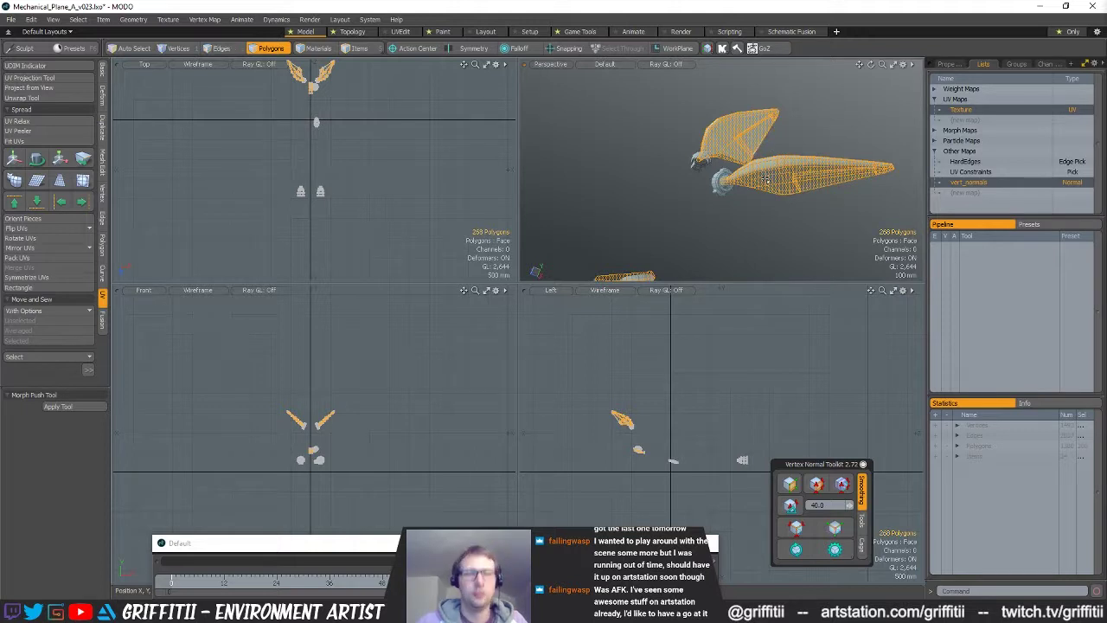
key("shift+h")
left_click(744, 222)
- Try to bevel the hard edges of both fins and the frame together by 2.4 mm in Inset mode
left_click_drag(750, 180, 685, 129, "alt")
left_click(790, 506)
left_click_drag(759, 195, 704, 240, "alt")
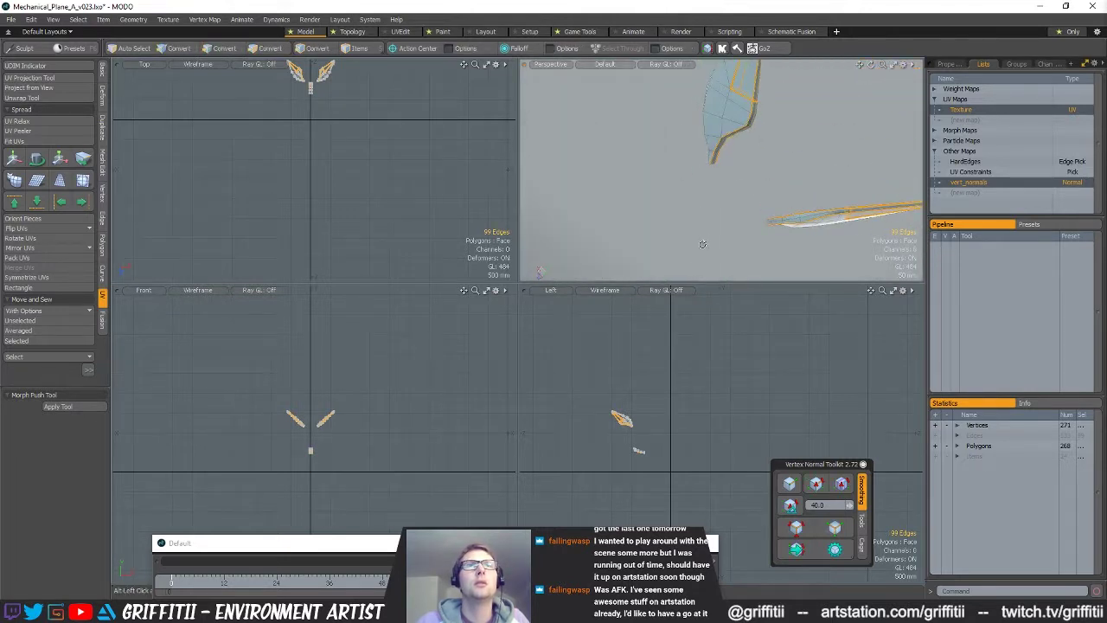
left_click_drag(768, 176, 684, 229, "alt")
key("b")
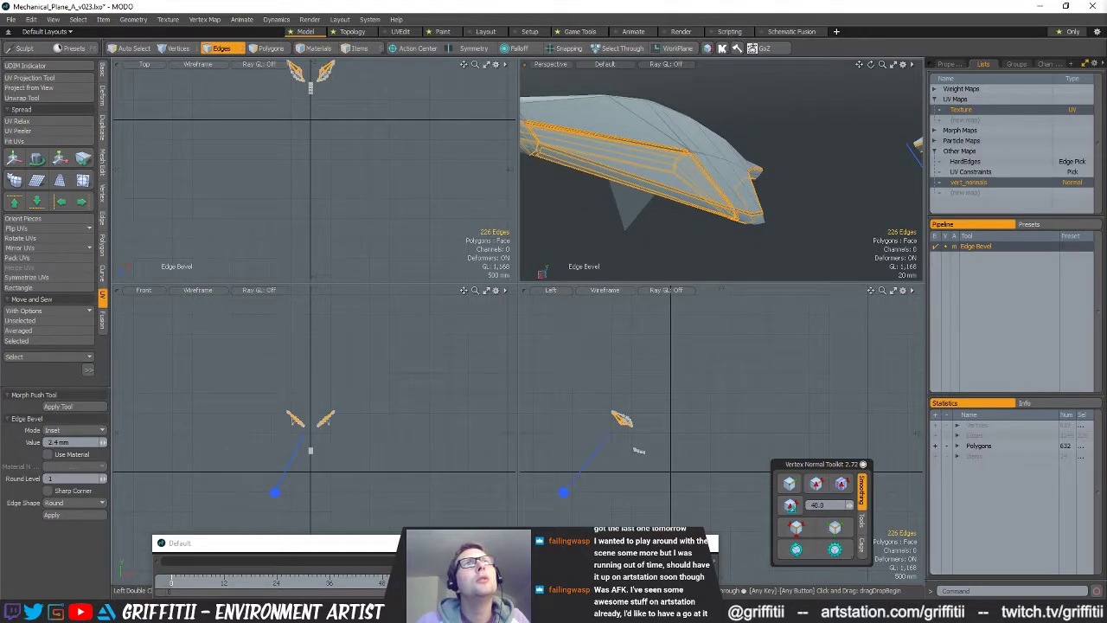
left_click_drag(670, 227, 777, 152, "alt")
key("ctrl+z")
- Examine the recessed area of the fin and the rectangular opening of the frame
key("3")
left_click_drag(725, 175, 679, 168, "alt")
left_click_drag(679, 168, 726, 169, "alt")
left_click_drag(727, 169, 751, 173, "ctrl+alt")
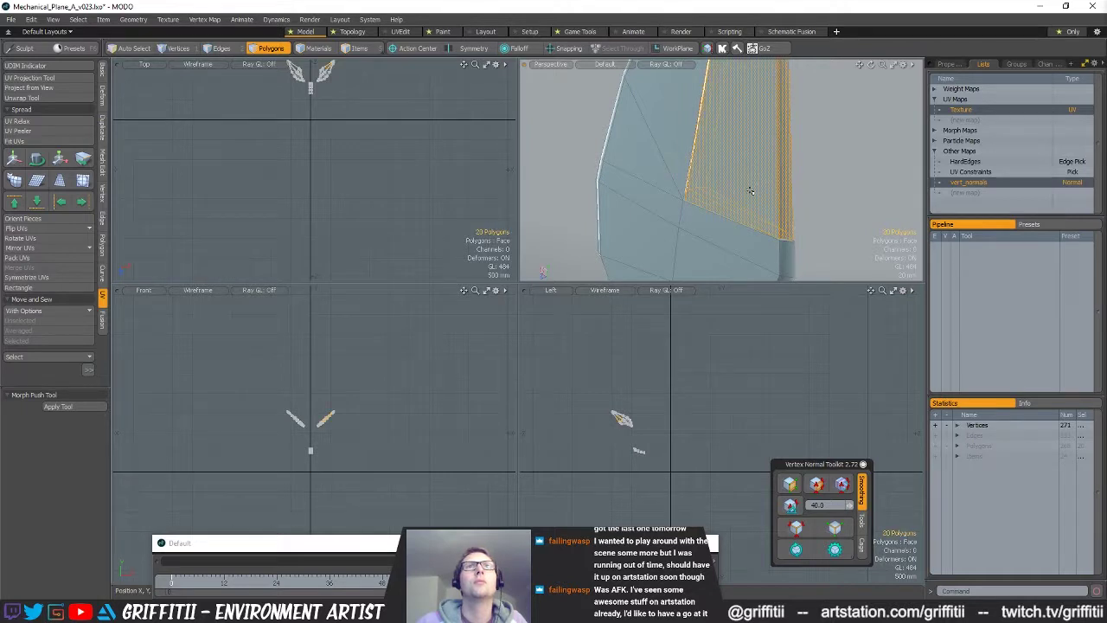
left_click(837, 441)
left_click_drag(794, 176, 746, 192, "ctrl+alt")
mouse_move(745, 192)
left_mouse_down("alt")
mouse_move(791, 219)
mouse_move(731, 203)
left_mouse_up("alt")
left_click_drag(758, 249, 760, 183, "alt")
left_click_drag(759, 183, 794, 166, "ctrl+alt")
- Select the edge loops around the frame's rectangular opening
key("2")
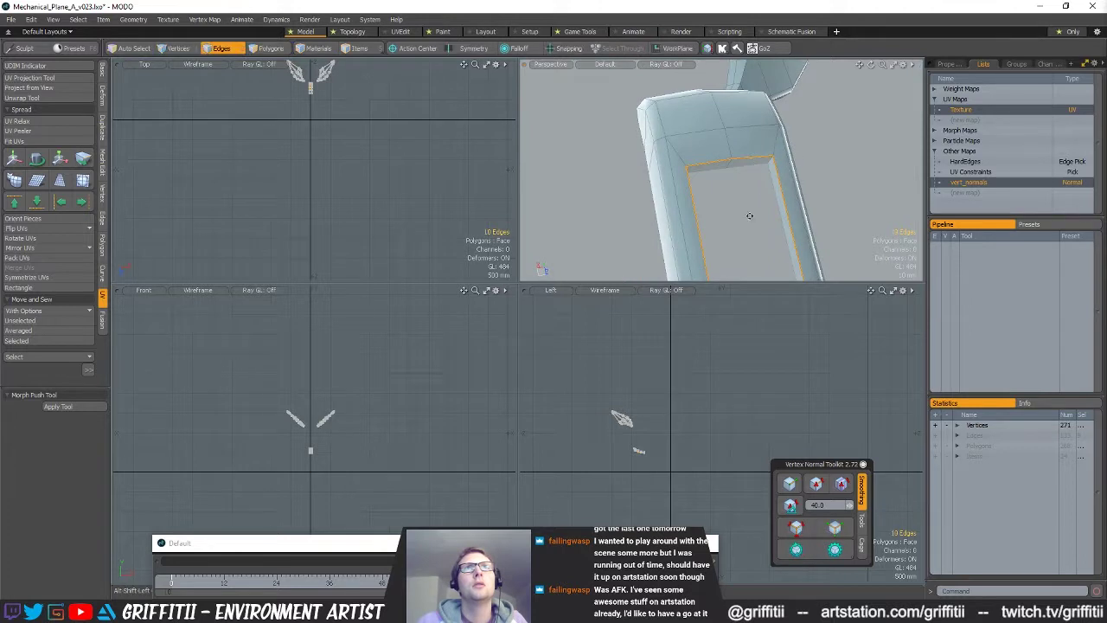
left_click_drag(750, 215, 735, 96, "alt+shift")
left_click_drag(735, 139, 613, 228, "alt")
left_click(750, 223, "shift")
left_click_drag(612, 228, 669, 223, "alt")
left_click_drag(746, 235, 673, 227, "alt")
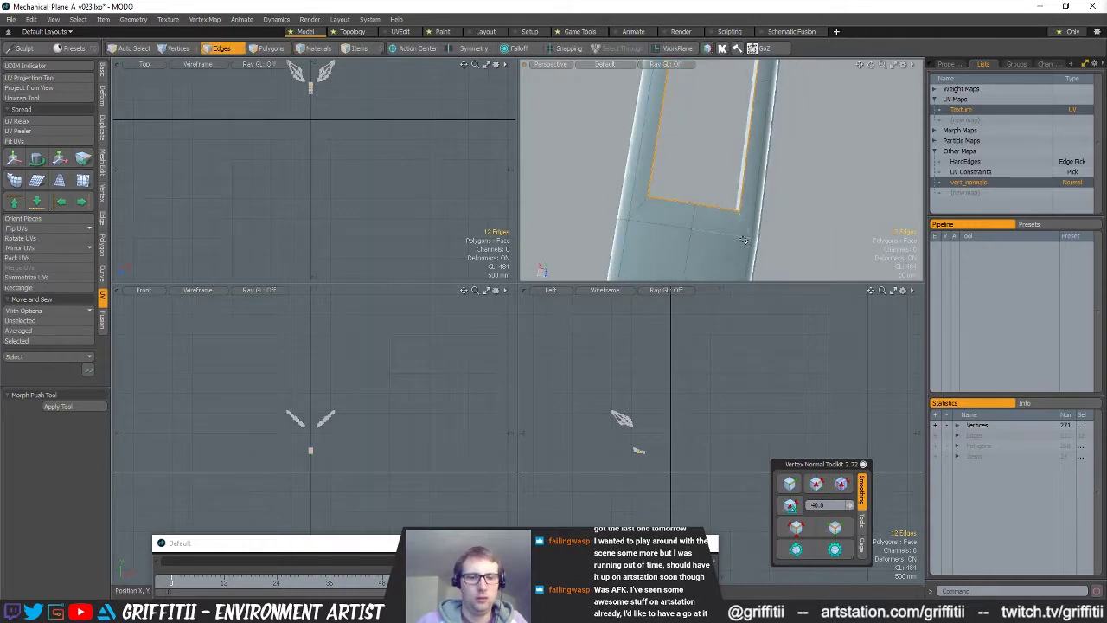
- Try to bevel the frame opening's edges by 1.51 mm in Inset mode with round level 1
key("b")
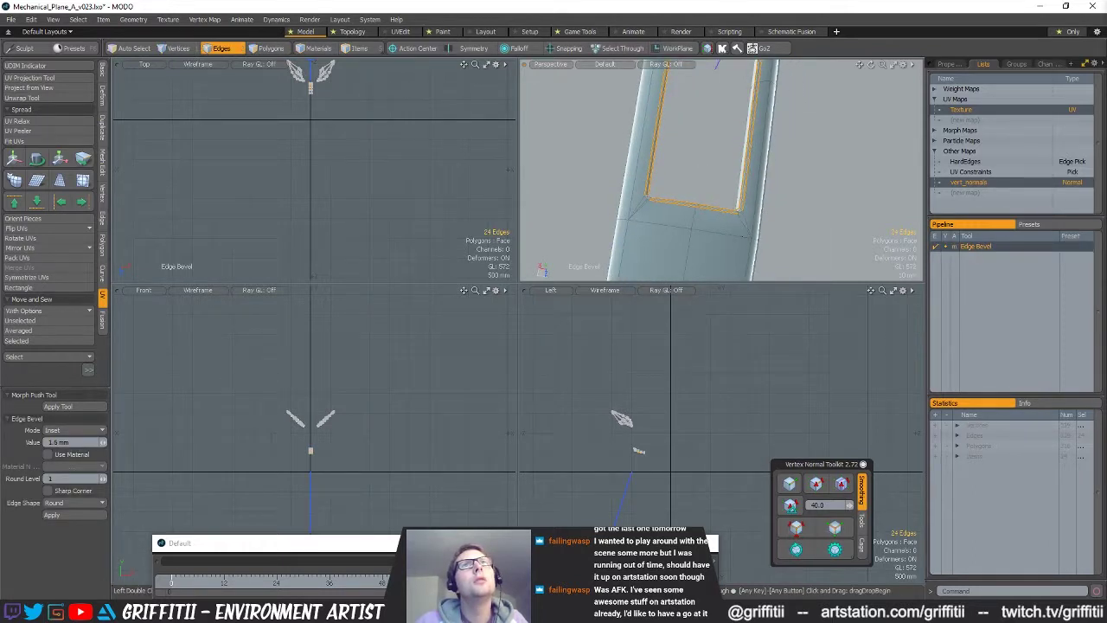
mouse_move(742, 237)
left_mouse_down("ctrl+alt")
mouse_move(899, 227)
mouse_move(750, 233)
left_mouse_up("ctrl+alt")
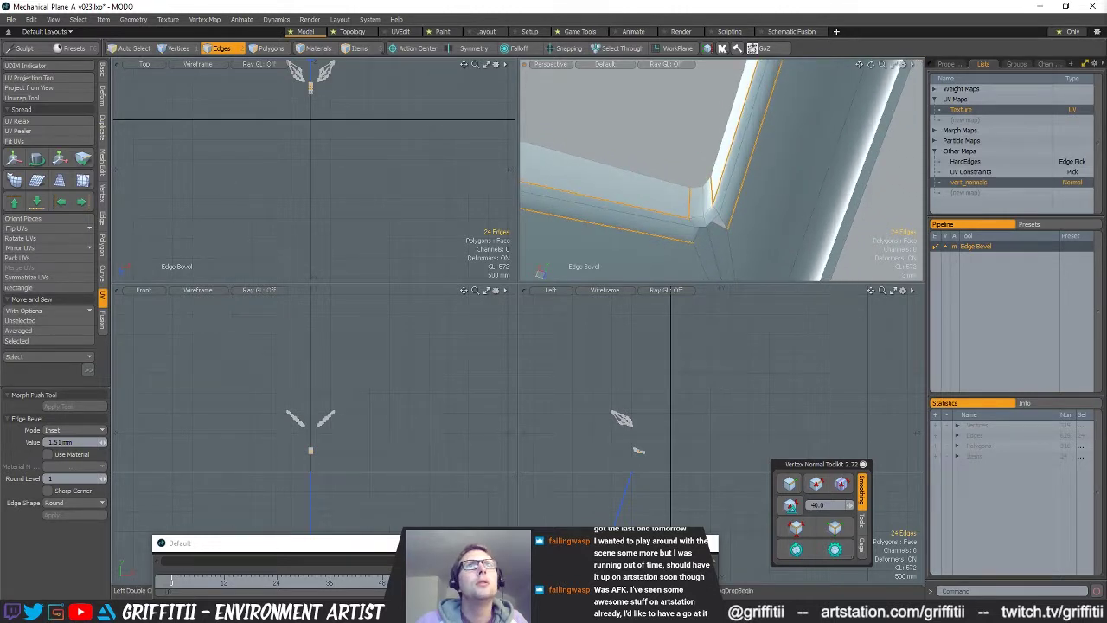
key("Escape")
key("Escape")
- Slice new edges across the bevelled corner of the frame opening with Edge Slice, and select the two short corner edges
key("c")
left_click(712, 240)
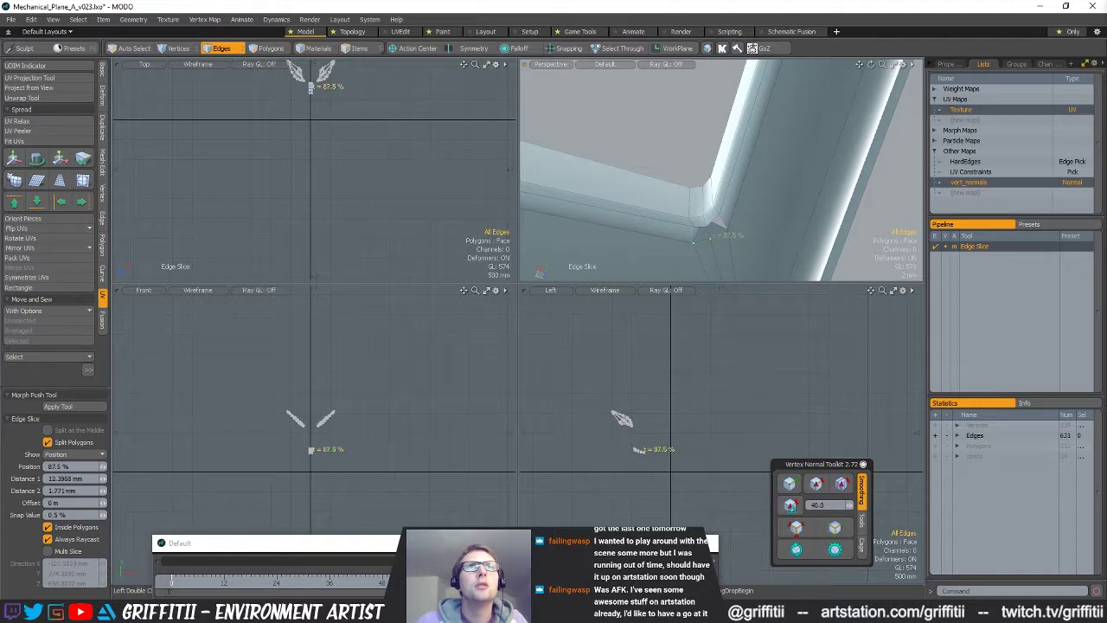
key("space")
left_click(714, 224)
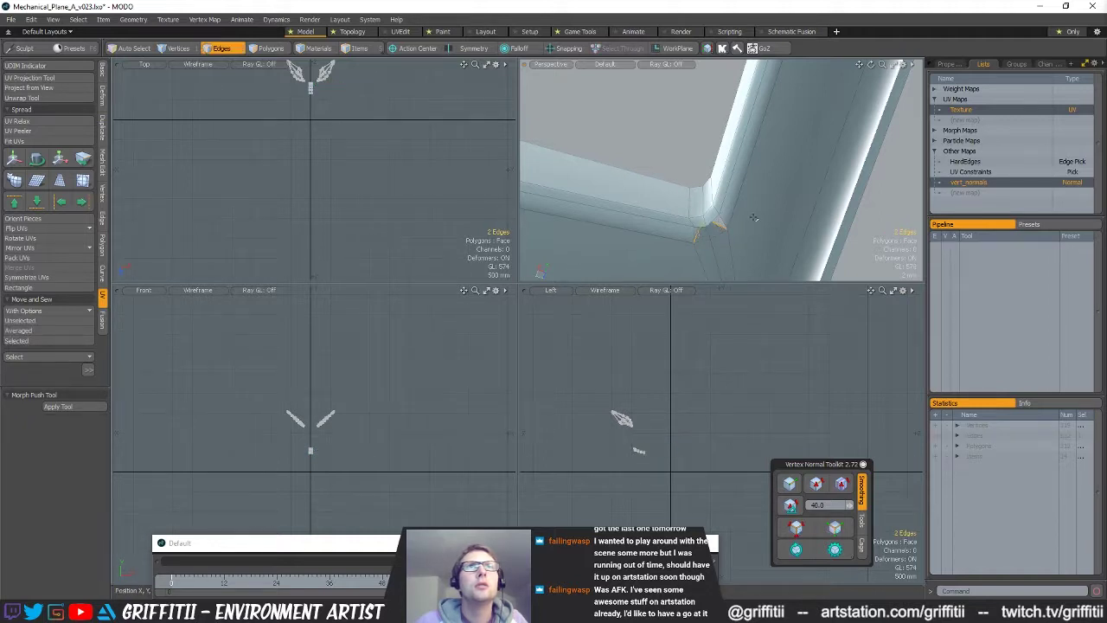
- Undo the corner slice and the bevel around the frame opening
left_click_drag(753, 227, 718, 195, "alt")
key("ctrl+z")
key("ctrl+z")
key("ctrl+z")
key("ctrl+z")
key("space")
key("space")
- Add the diagonal edges running outward from the opening's corners to the frame edge selection
left_click_drag(732, 134, 748, 253, "alt")
key("2")
scroll(761, 183, "down", 5)
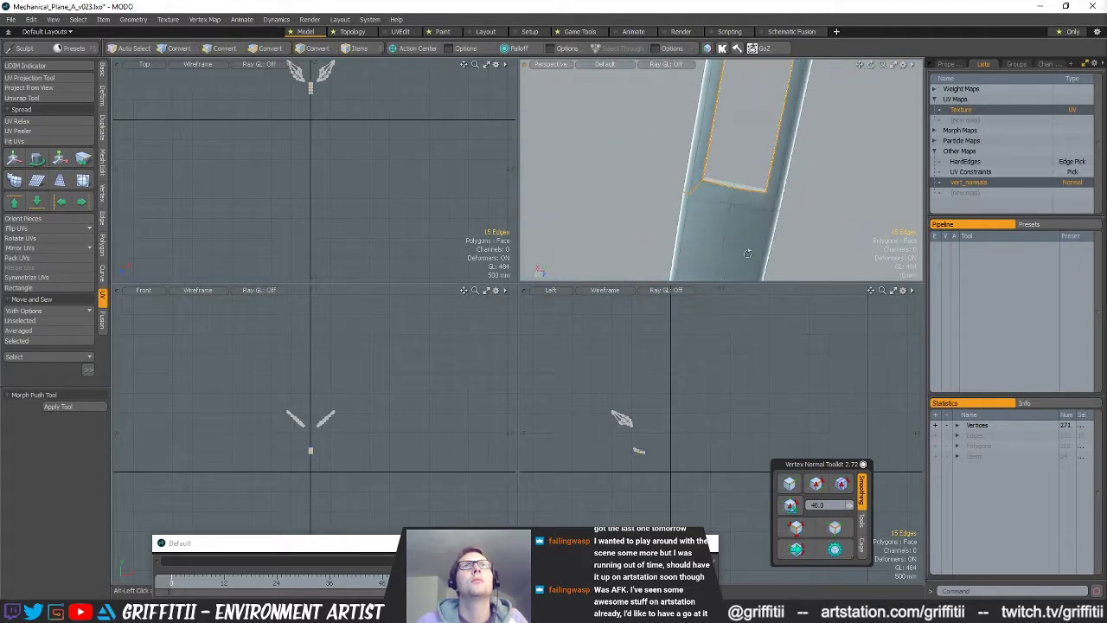
left_click(769, 201)
left_click_drag(770, 204, 742, 121, "alt")
left_click(694, 184, "shift")
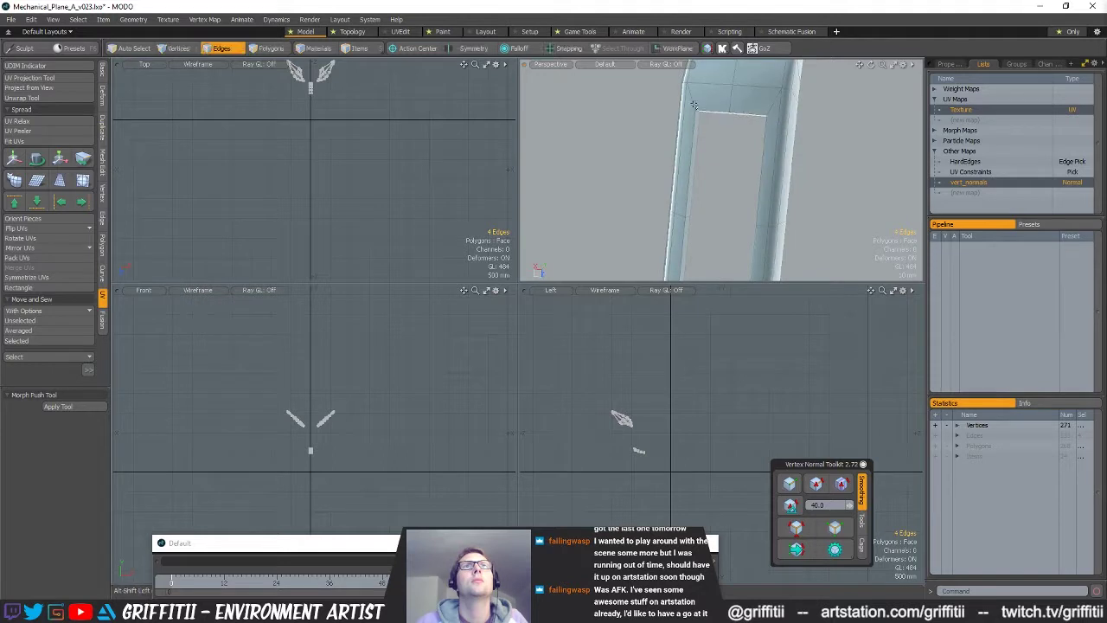
double_click(691, 139, "shift")
left_click_drag(726, 121, 748, 205, "alt")
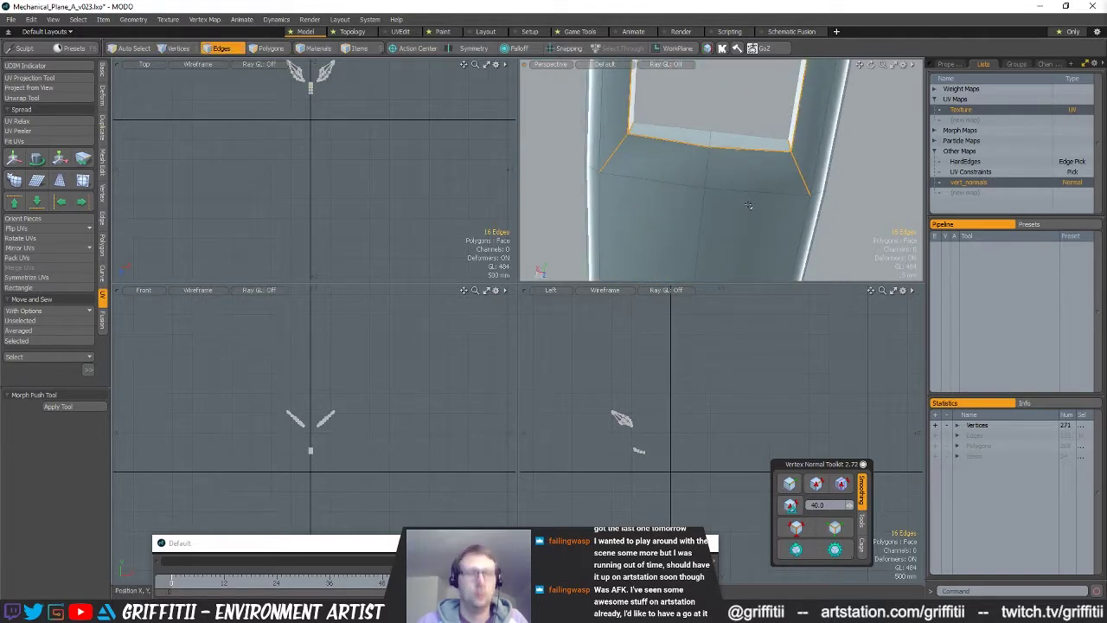
- Try to bevel the frame opening's loop and diagonal corner edges in Inset mode with round level 1
key("BackSpace")
key("ctrl+z")
key("b")
left_click_drag(762, 171, 778, 172)
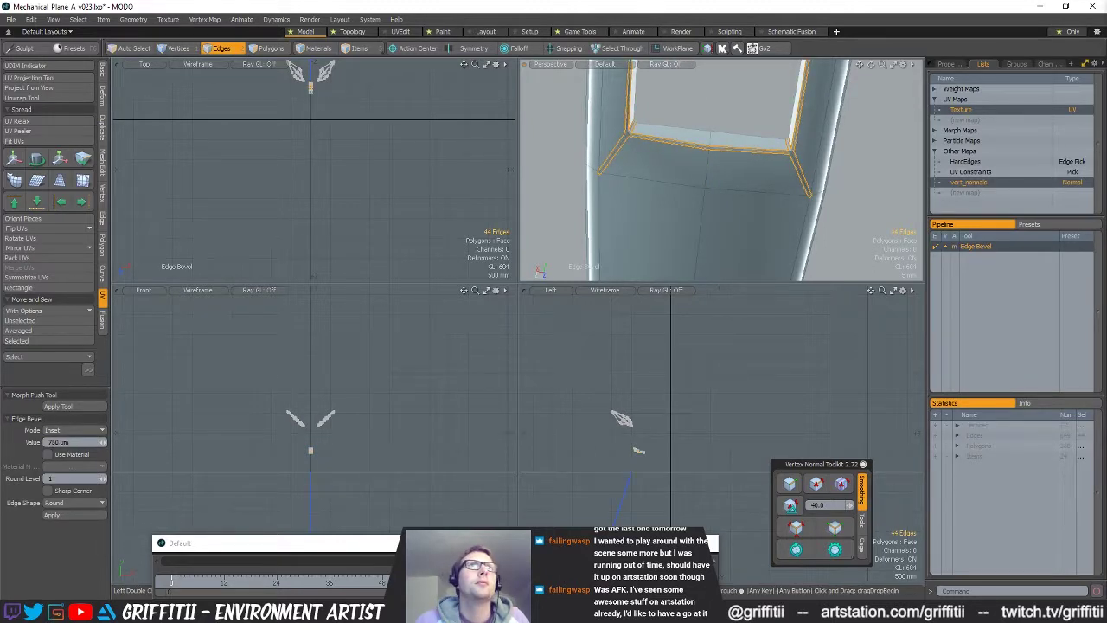
left_click_drag(767, 160, 833, 146, "ctrl+alt")
key("space")
key("space")
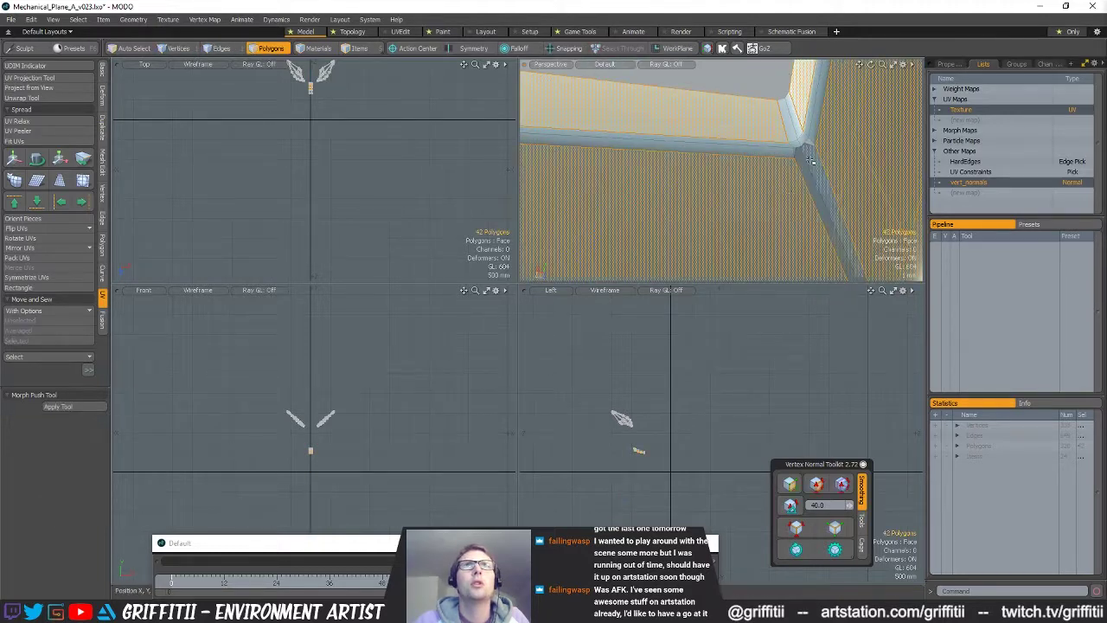
- Try to move the two corner vertices of the frame opening by -3.25 mm in Y and -800 um in Z
key("shift+a")
mouse_move(718, 419)
left_mouse_down("ctrl+alt")
mouse_move(700, 431)
mouse_move(709, 405)
left_mouse_up("ctrl+alt")
key("1")
key("w")
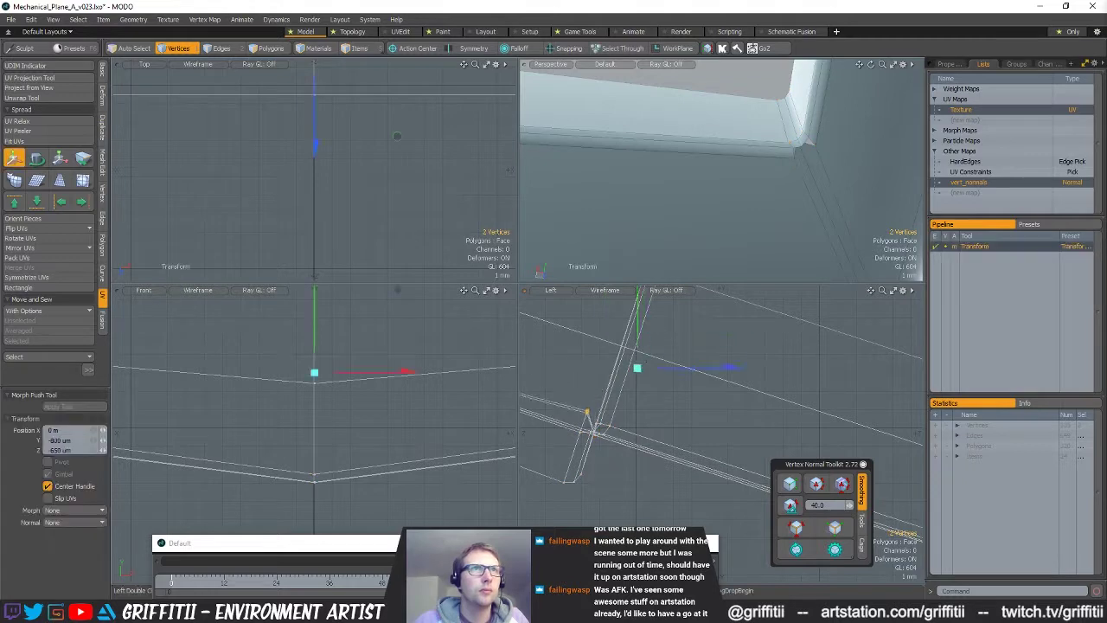
left_click_drag(627, 426, 637, 384)
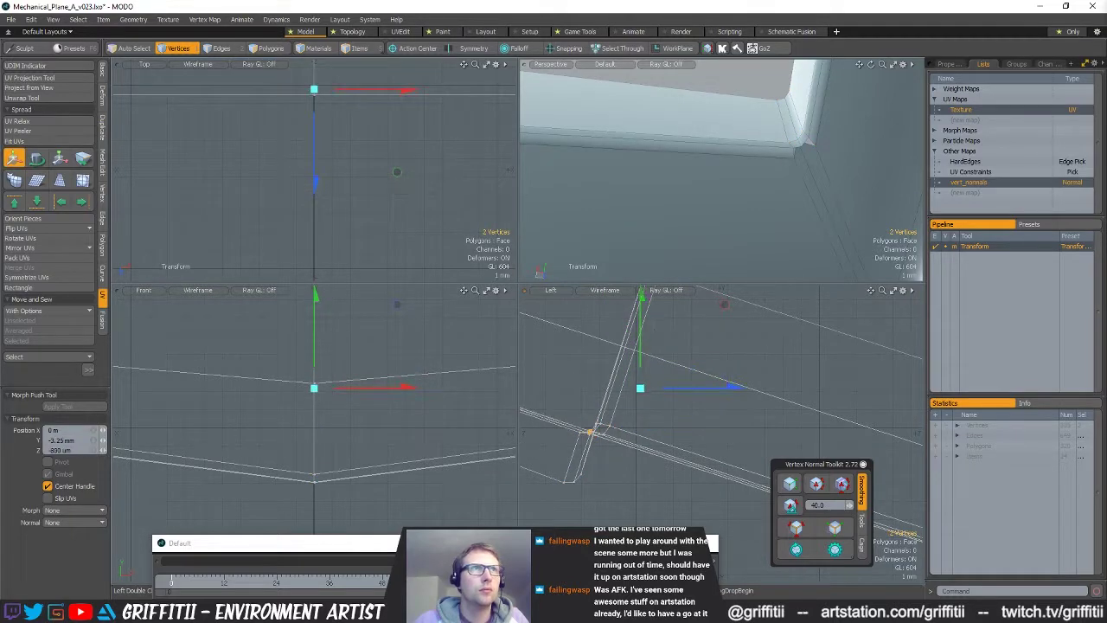
- Undo the corner vertex move and return to the bevelled frame's edge selection
key("ctrl+z")
key("shift+a")
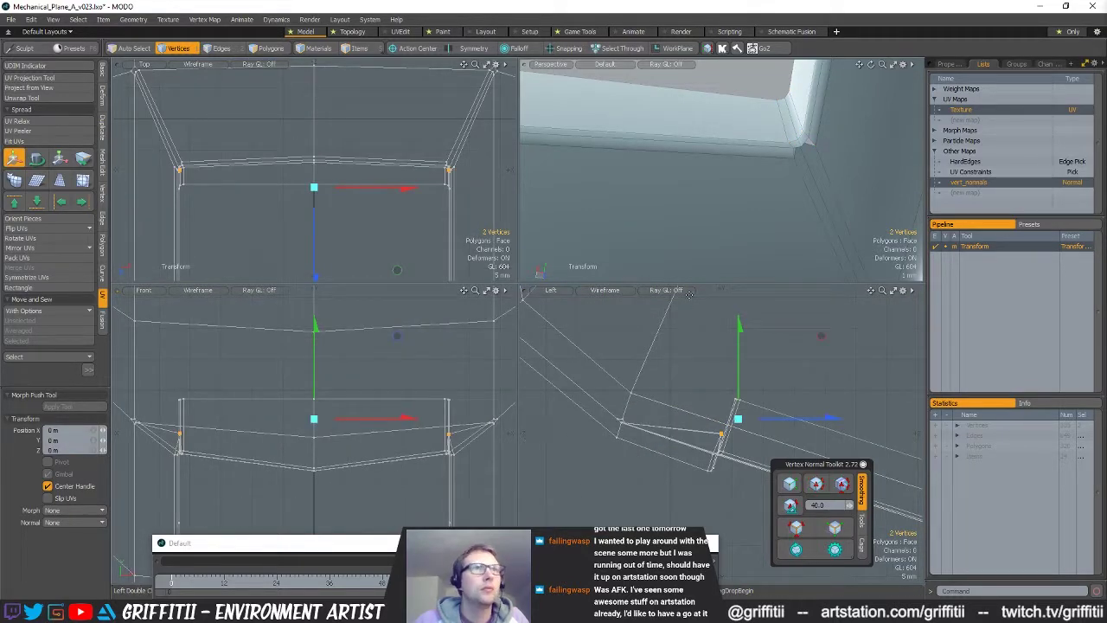
key("ctrl+z")
key("ctrl+z")
key("ctrl+z")
key("ctrl+z")
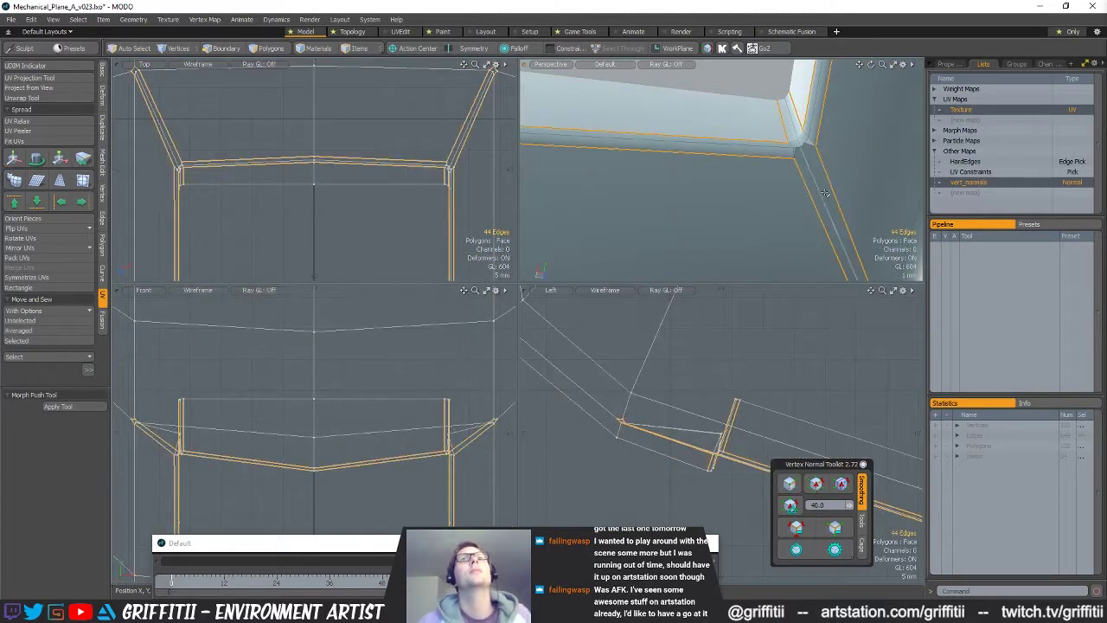
- Return to the frame without its bevel, and select two adjacent edges near the narrow tip of a fin
left_click_drag(832, 182, 749, 192, "ctrl+alt")
left_click(796, 198)
key("3")
double_click(741, 177)
left_click_drag(795, 130, 830, 183, "alt")
key("1")
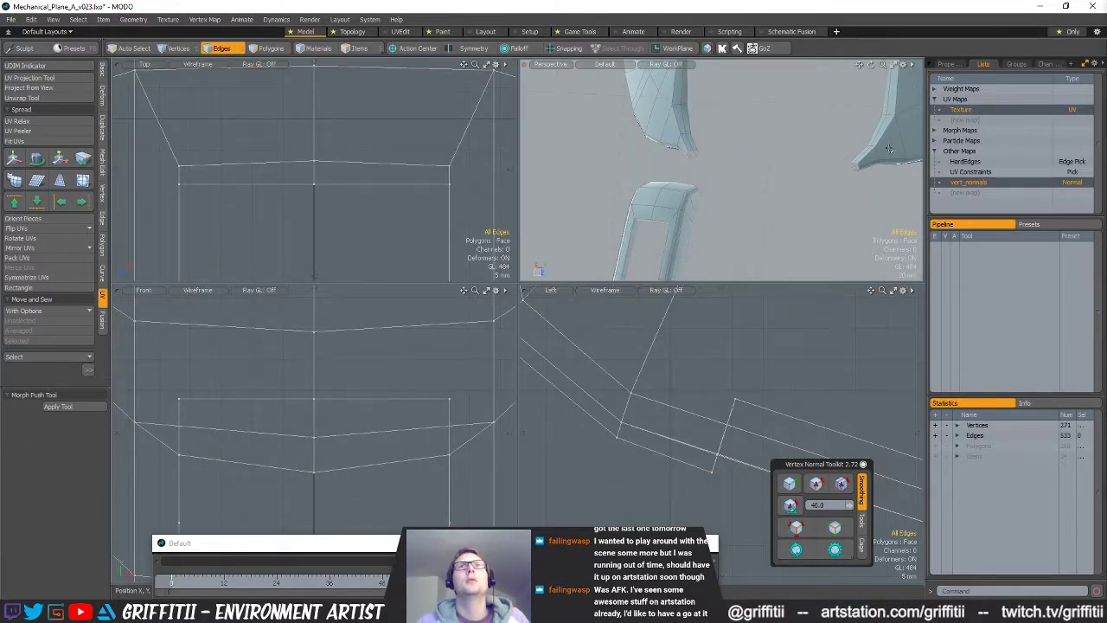
left_click(881, 133, "shift")
left_click_drag(879, 134, 766, 164, "alt")
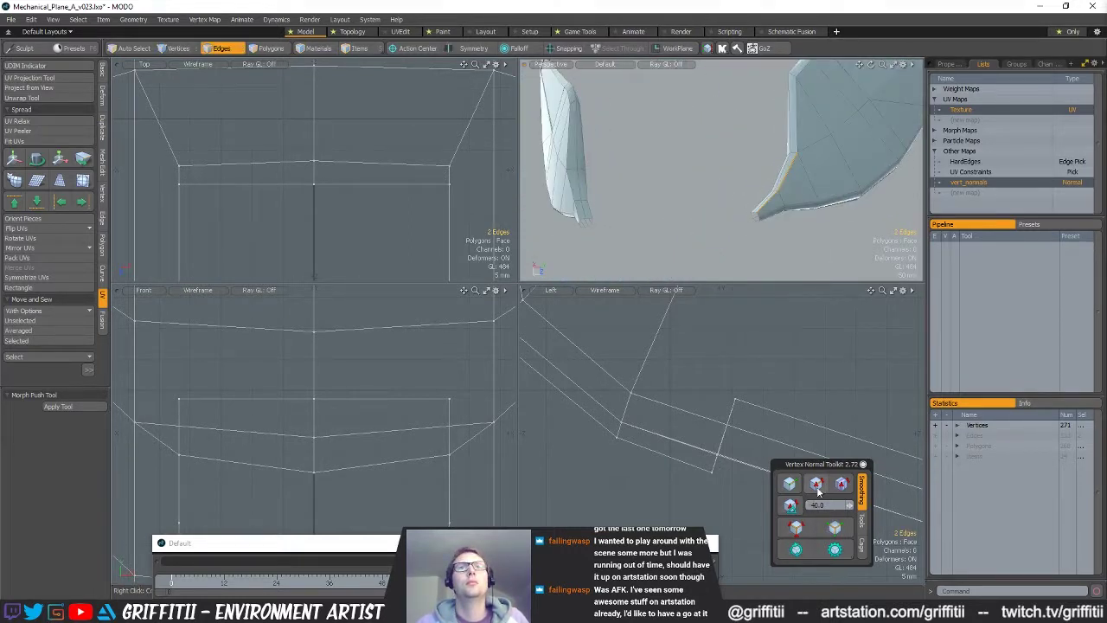
left_click(793, 533)
left_click_drag(805, 200, 663, 156, "alt")
- Select the polygons of both fins, isolate them from the frame, and clear the selection
key("3")
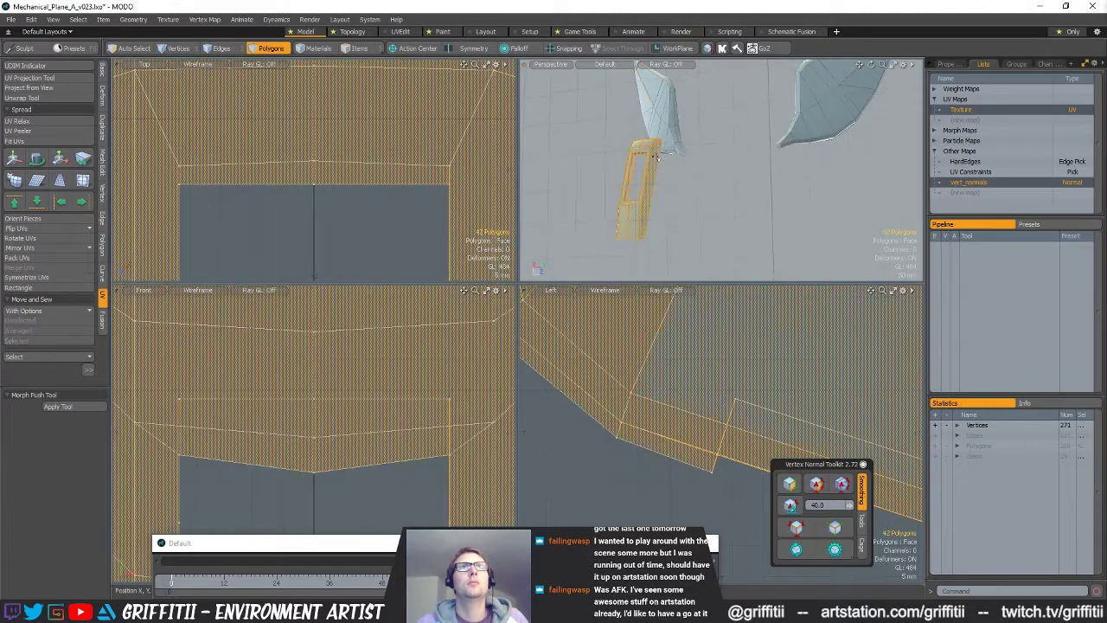
double_click(663, 127)
double_click(808, 122, "shift")
key("shift+h")
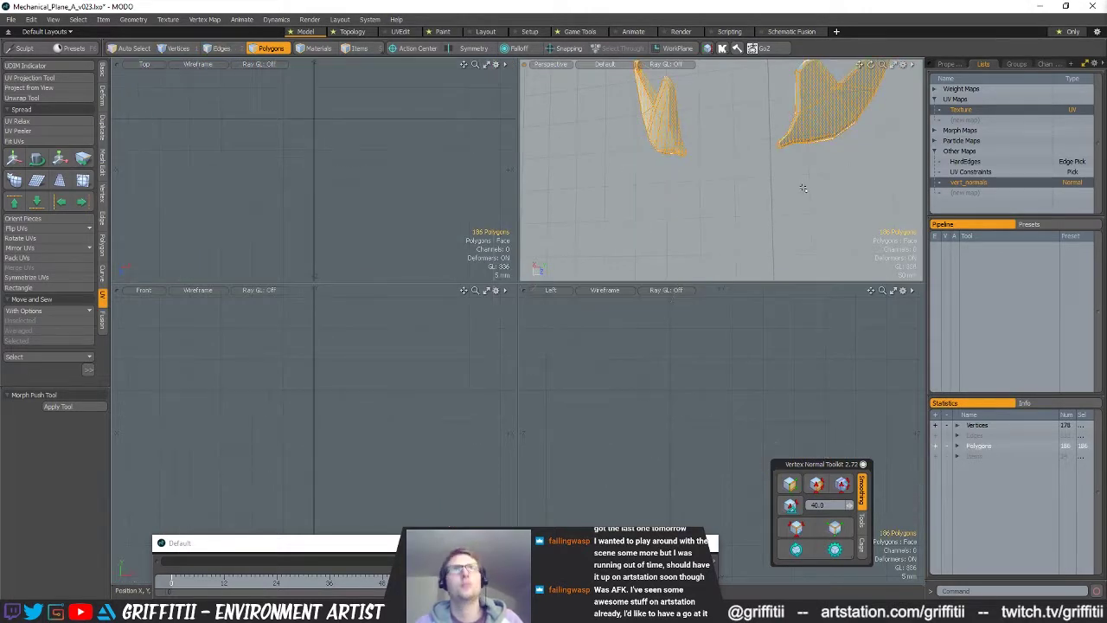
left_click(803, 186)
- Select the hard edges of both isolated fins with the Vertex Normal Toolkit
left_click(795, 526)
left_click_drag(803, 163, 729, 284, "alt")
scroll(714, 254, "up", 3)
left_click_drag(785, 178, 755, 143, "alt+shift")
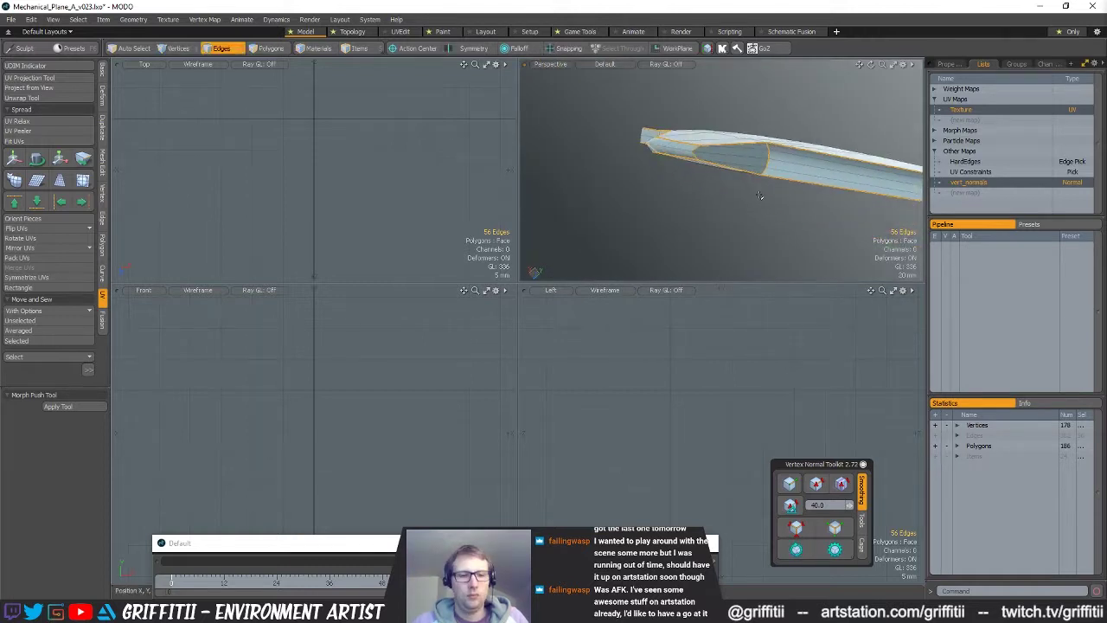
- Try to bevel the selected hard edges of both fins by about 2.6 mm
key("b")
left_click_drag(761, 196, 785, 195)
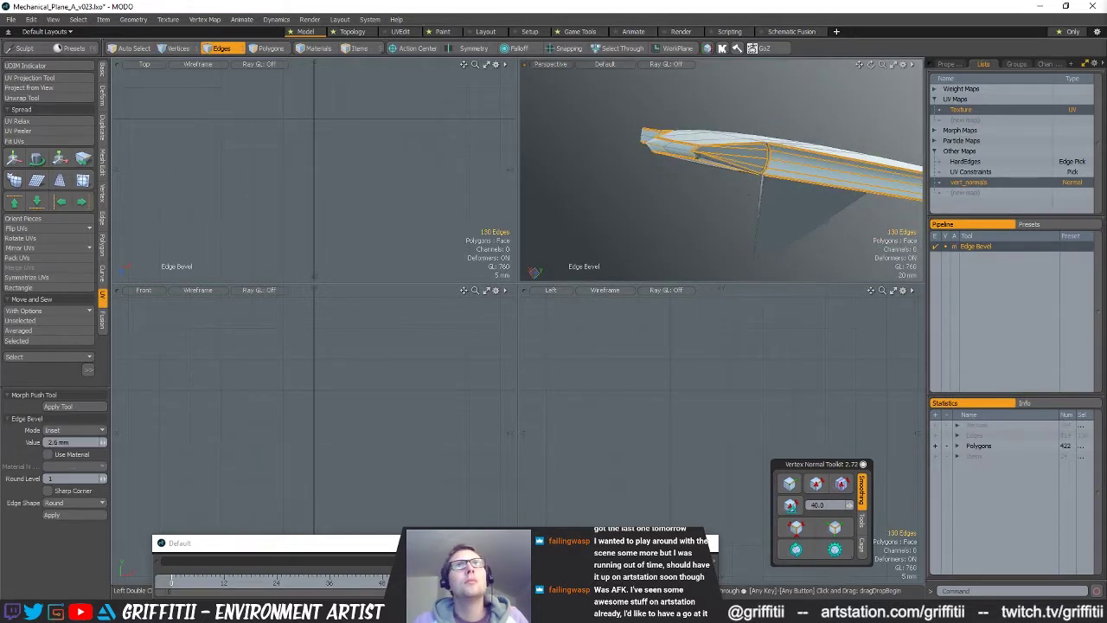
left_click_drag(722, 165, 760, 185, "ctrl+alt")
key("ctrl+z")
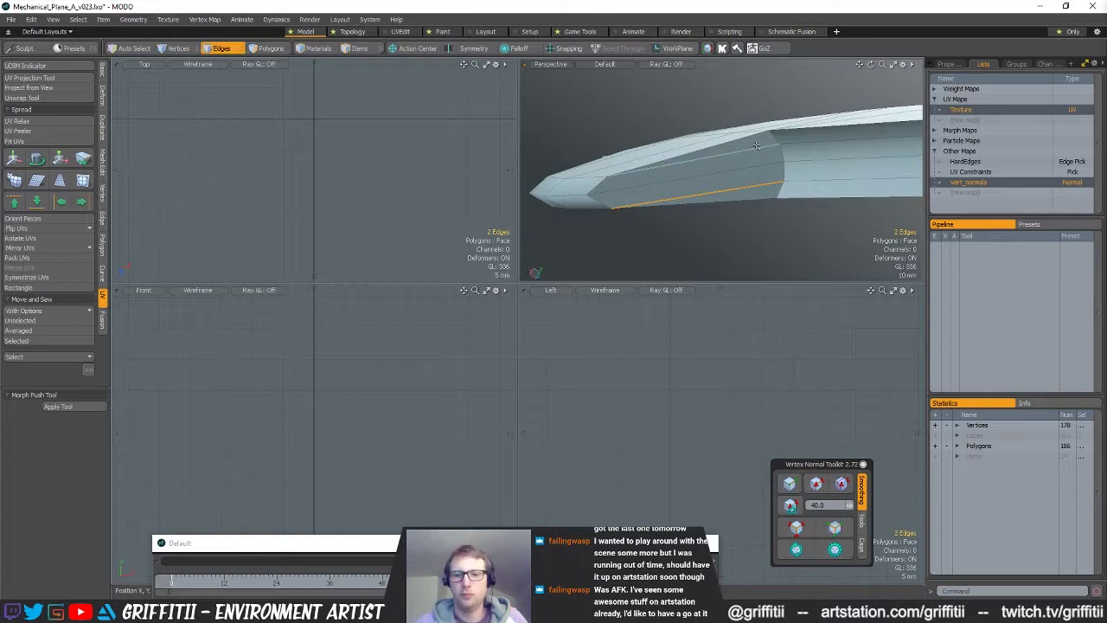
- Reselect the fins' hard edges with the Vertex Normal Toolkit and try to bevel them by about 1.1 mm
left_click(796, 528)
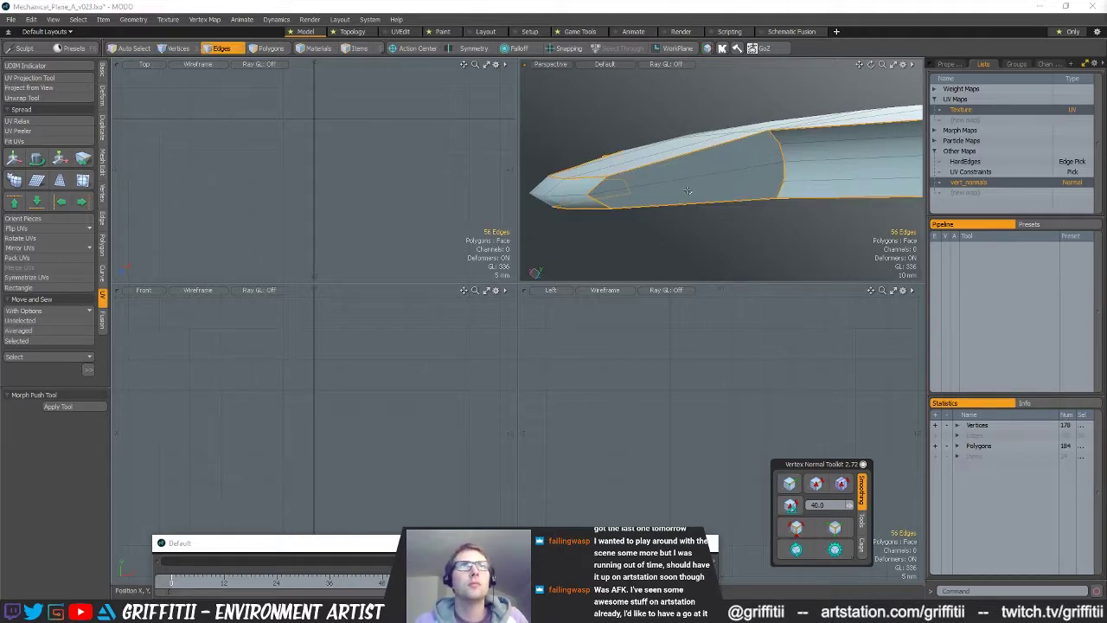
key("b")
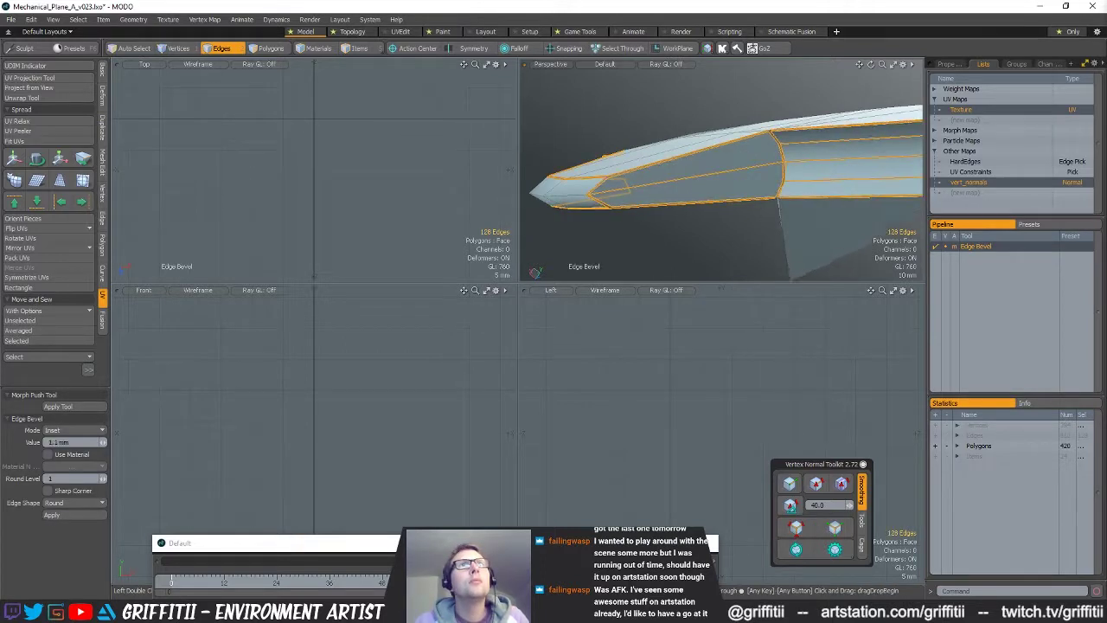
left_click_drag(714, 164, 962, 162, "alt")
key("ctrl+z")
- Bevel the fins' hard edges with Sharp Corner enabled and a bevel value of 2 mm
key("2")
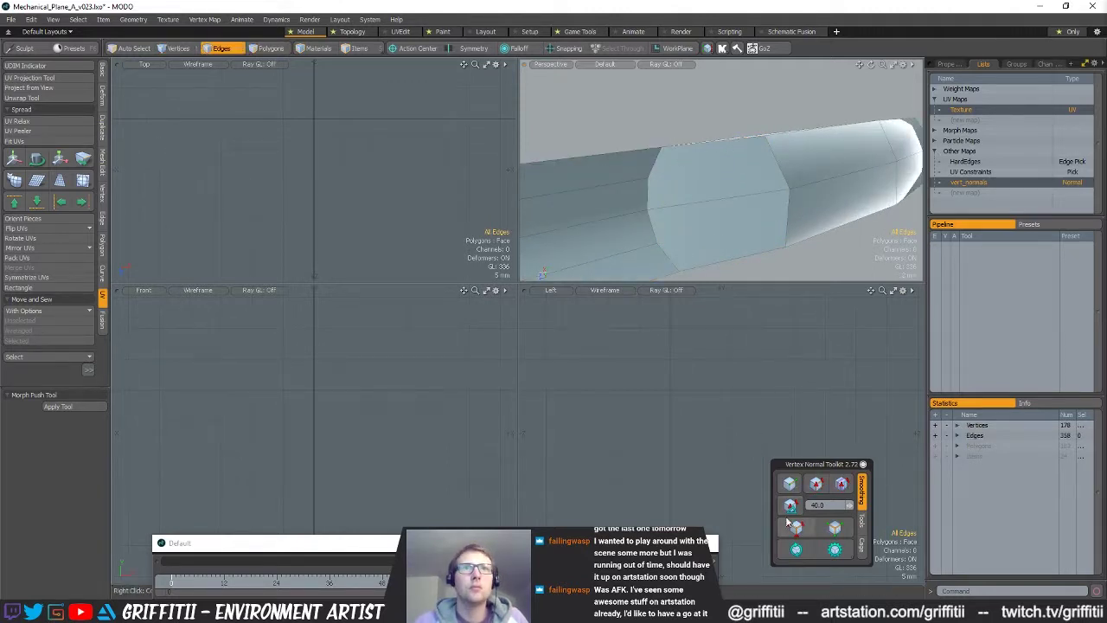
key("b")
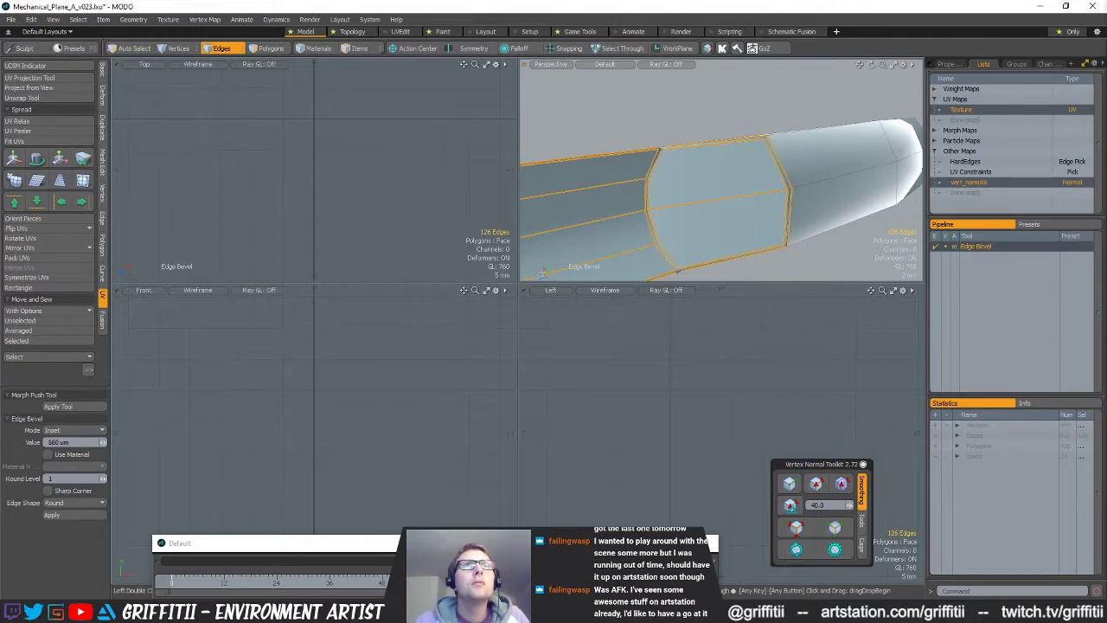
left_click_drag(750, 190, 638, 166)
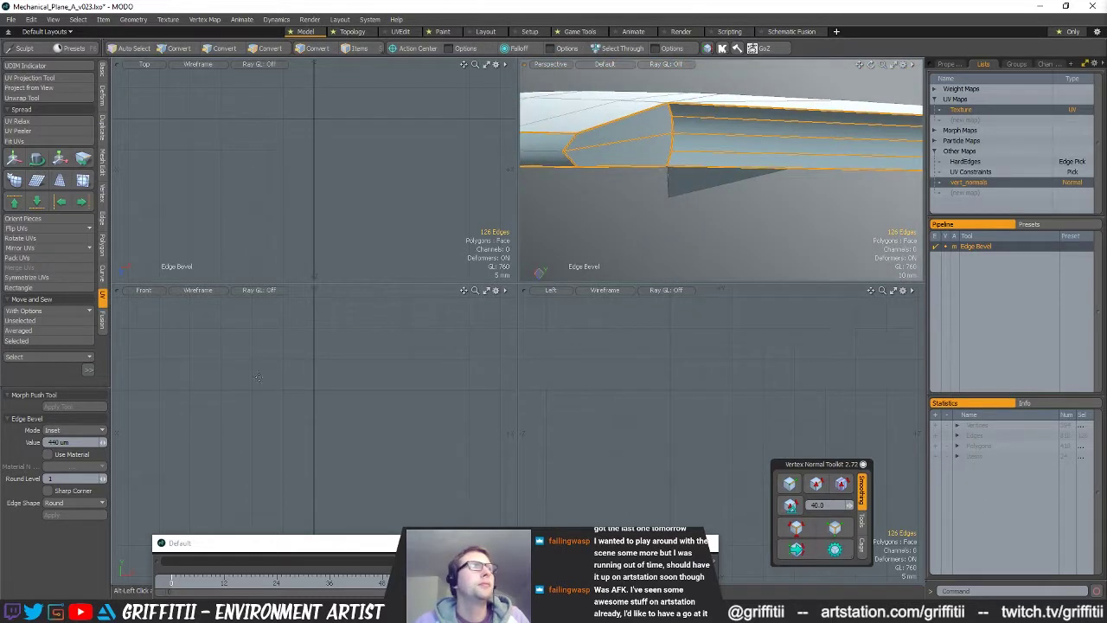
left_click(50, 491)
mouse_move(677, 193)
left_mouse_down("ctrl+alt")
mouse_move(806, 173)
mouse_move(645, 185)
mouse_move(719, 160)
mouse_move(697, 158)
mouse_move(707, 235)
mouse_move(684, 184)
mouse_move(714, 184)
mouse_move(679, 179)
left_mouse_up("ctrl+alt")
scroll(698, 158, "down", 6)
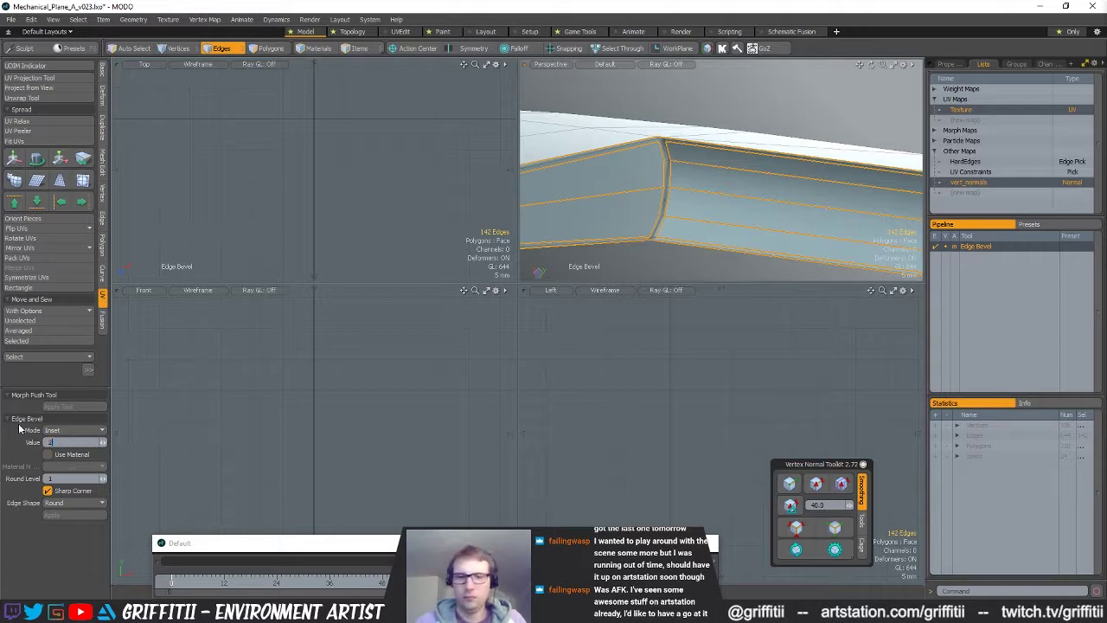
- Examine the bevelled fin edges and corners from several angles
scroll(745, 153, "down", 5)
left_click_drag(745, 153, 830, 227, "alt")
scroll(678, 195, "down", 5)
scroll(753, 221, "up", 5)
scroll(753, 220, "down", 5)
left_click_drag(749, 208, 736, 182, "alt")
left_click_drag(736, 181, 826, 186, "alt")
left_click_drag(826, 186, 761, 204, "alt+shift")
left_click_drag(762, 203, 828, 275, "ctrl+alt")
left_click_drag(681, 153, 741, 179, "alt")
- Delete one of the two isolated fins and mirror the remaining bevelled fin across the X axis
key("space")
key("space")
double_click(711, 154)
key("Delete")
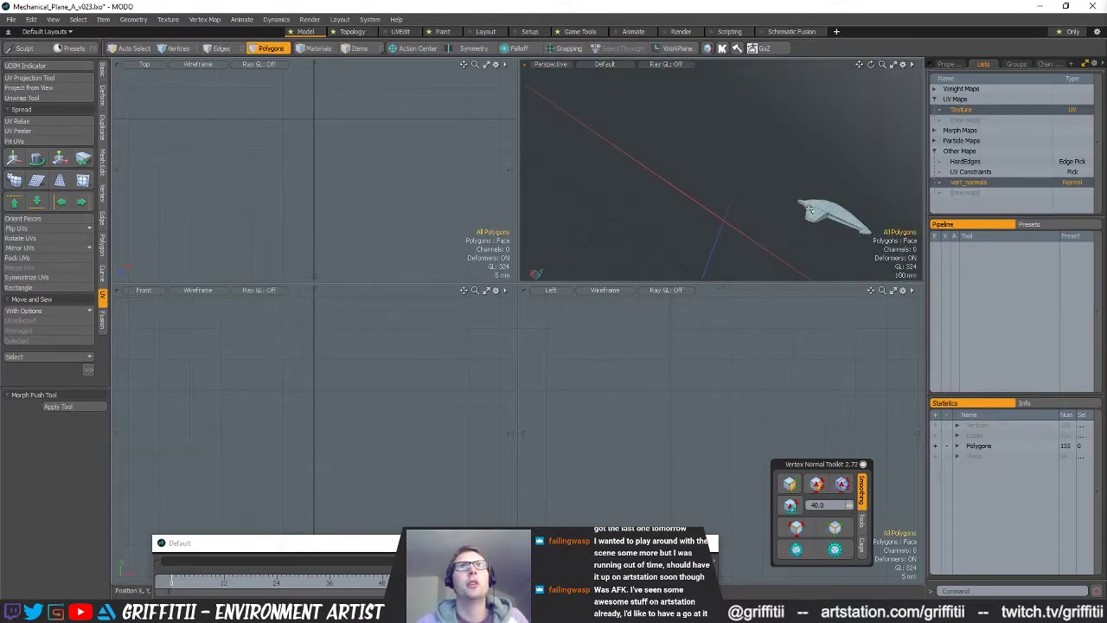
key("a")
key("shift+v")
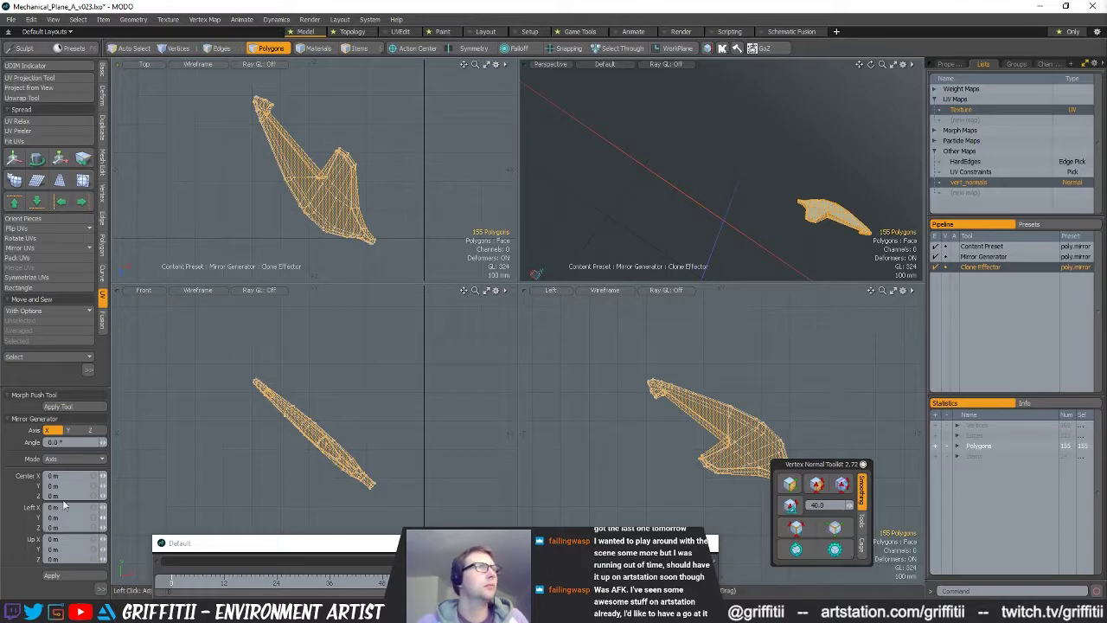
left_click(82, 577)
key("q")
left_click(391, 230)
left_click_drag(502, 224, 435, 226, "alt+shift")
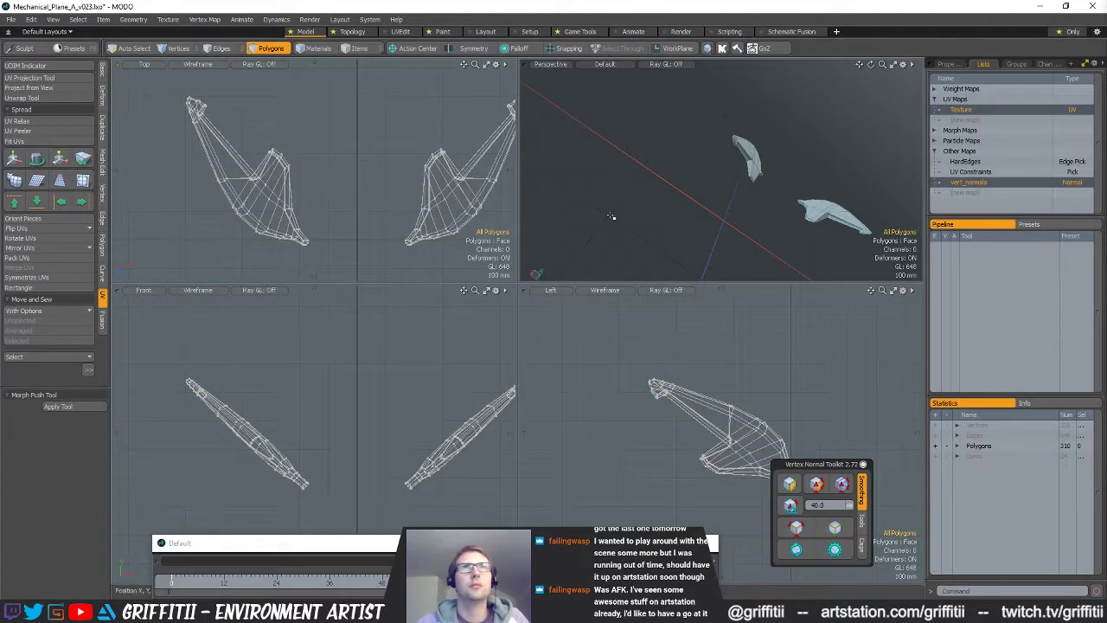
- Unhide the whole plane, then select the inner panels of both fins and isolate them
left_click_drag(770, 186, 796, 181, "alt")
key("u")
left_click(735, 160)
double_click(837, 229, "shift")
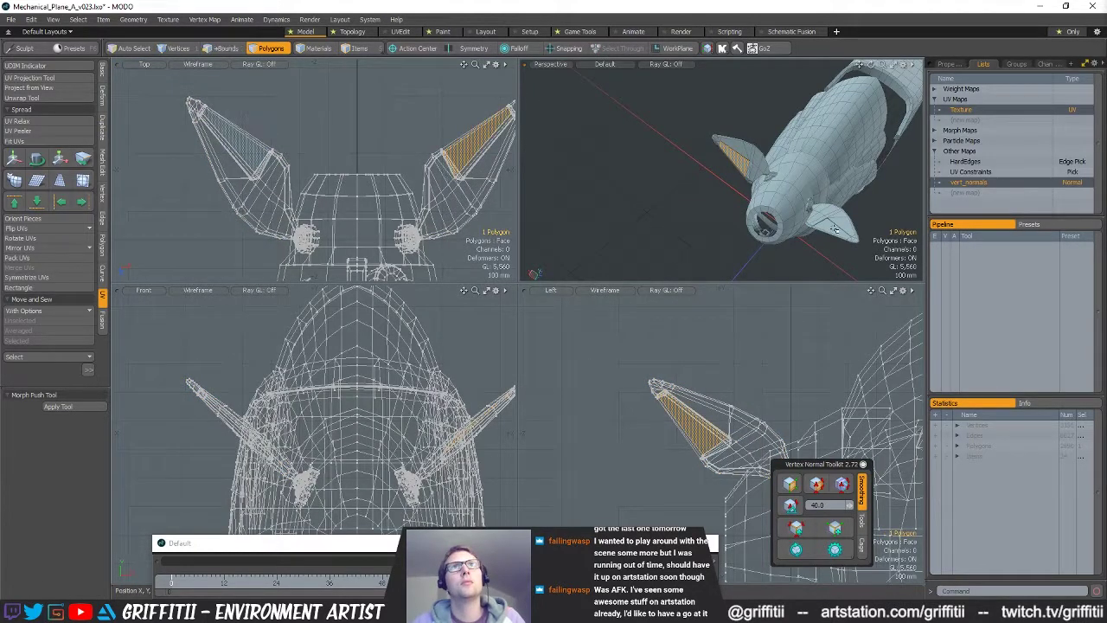
key("shift+h")
left_click_drag(815, 239, 716, 248, "alt+shift")
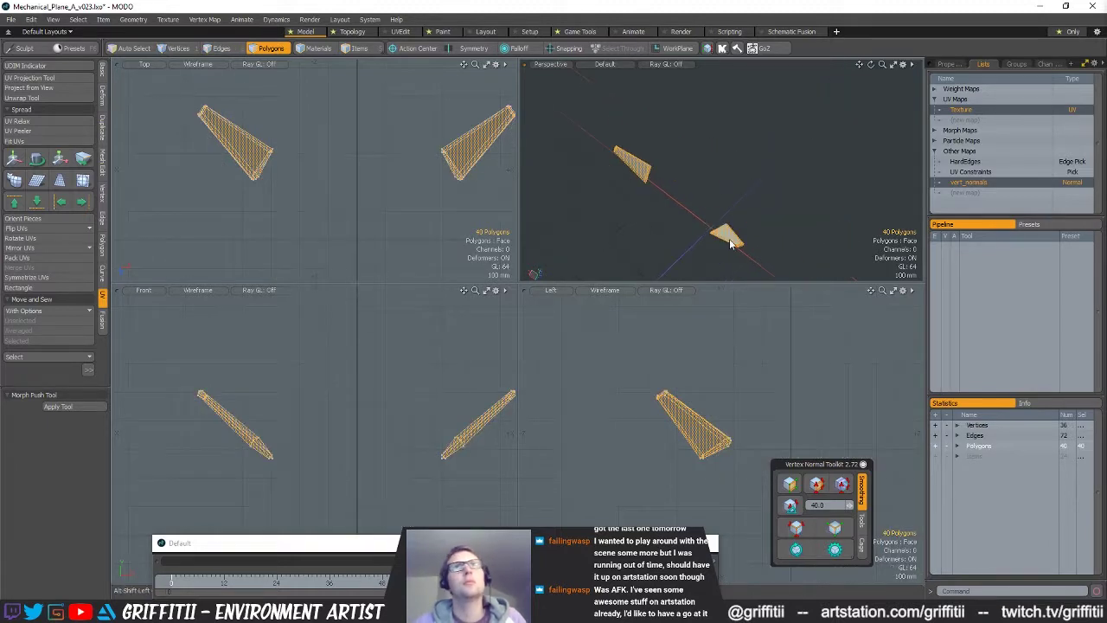
- Select the hard edges of both isolated fin panels and try to bevel them 2 mm with sharp corners
scroll(731, 244, "up", 5)
left_click(779, 225)
left_click(793, 511)
left_click_drag(724, 227, 691, 228, "alt")
scroll(691, 228, "up", 2)
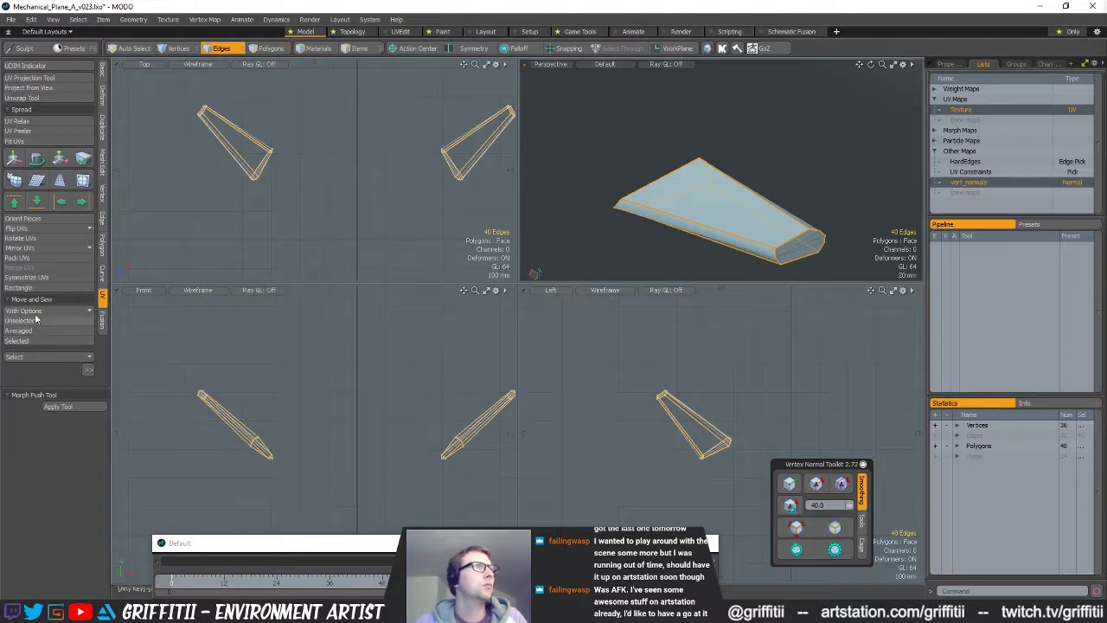
key("b")
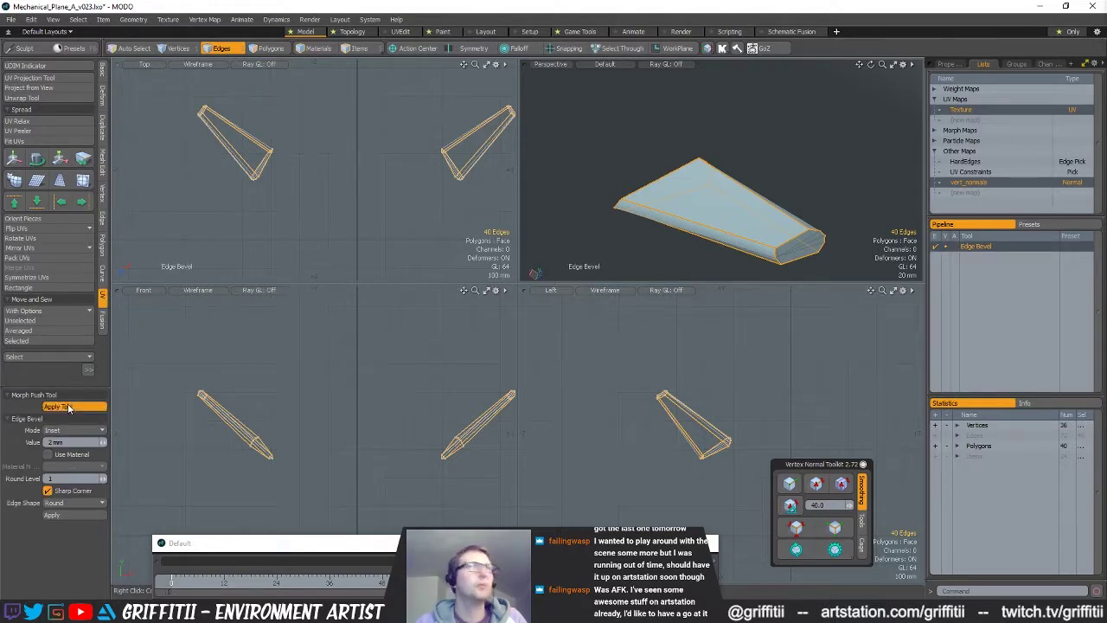
left_click(70, 407)
left_click_drag(728, 192, 688, 186, "alt")
mouse_move(689, 186)
left_mouse_down("alt+shift")
mouse_move(781, 235)
mouse_move(654, 165)
mouse_move(702, 165)
mouse_move(786, 217)
mouse_move(677, 170)
mouse_move(692, 183)
left_mouse_up("alt+shift")
key("ctrl+z")
key("ctrl+z")
- Select the superfluous edges at the wide end of the isolated fin panels and remove them
key("3")
right_click_drag(684, 187, 631, 247)
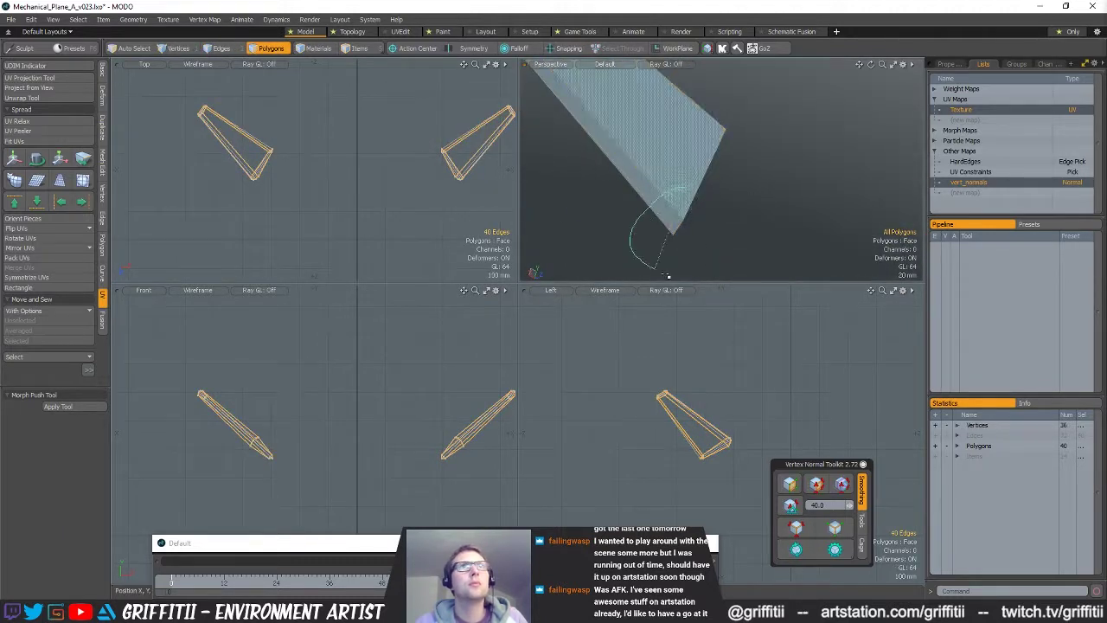
key("a")
right_click_drag(676, 172, 702, 181)
key("shift+a")
mouse_move(741, 224)
left_mouse_down("alt")
mouse_move(640, 161)
mouse_move(711, 169)
left_mouse_up("alt")
key("2")
left_click(670, 181)
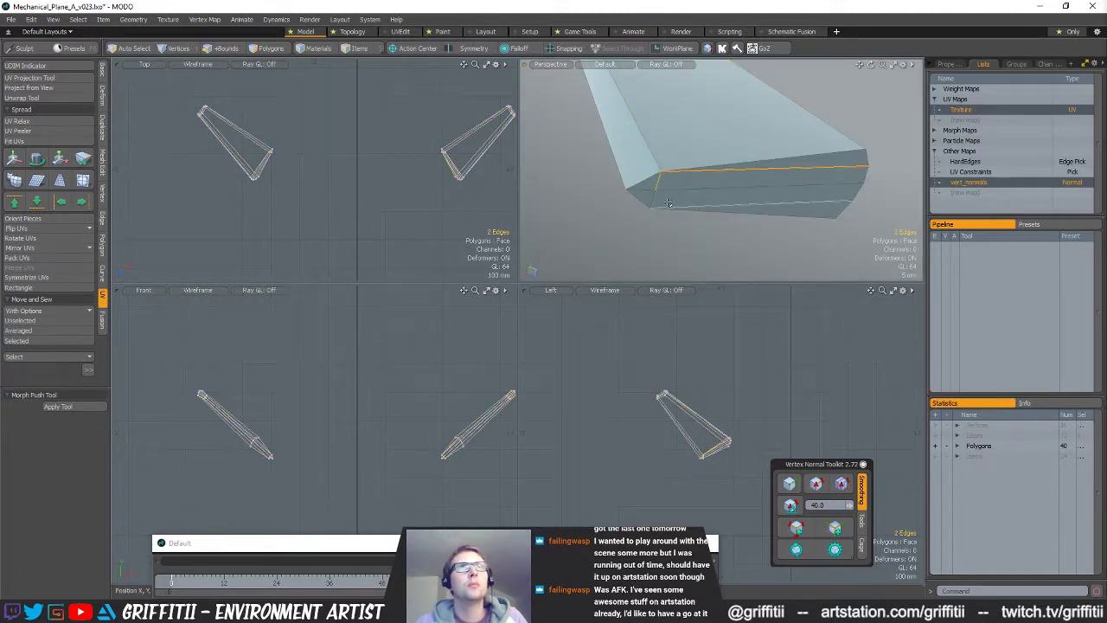
key("BackSpace")
left_click_drag(706, 196, 754, 191, "alt")
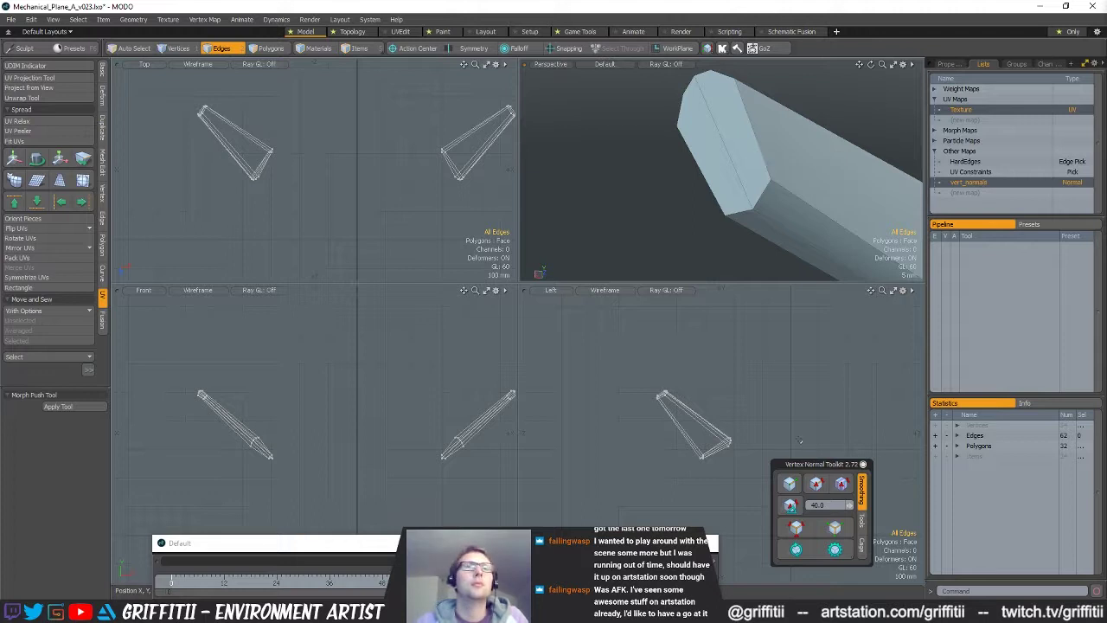
- Select the panels' hard edges, keep only those of one panel selected, and bevel them 2 mm with sharp corners
left_click(794, 526)
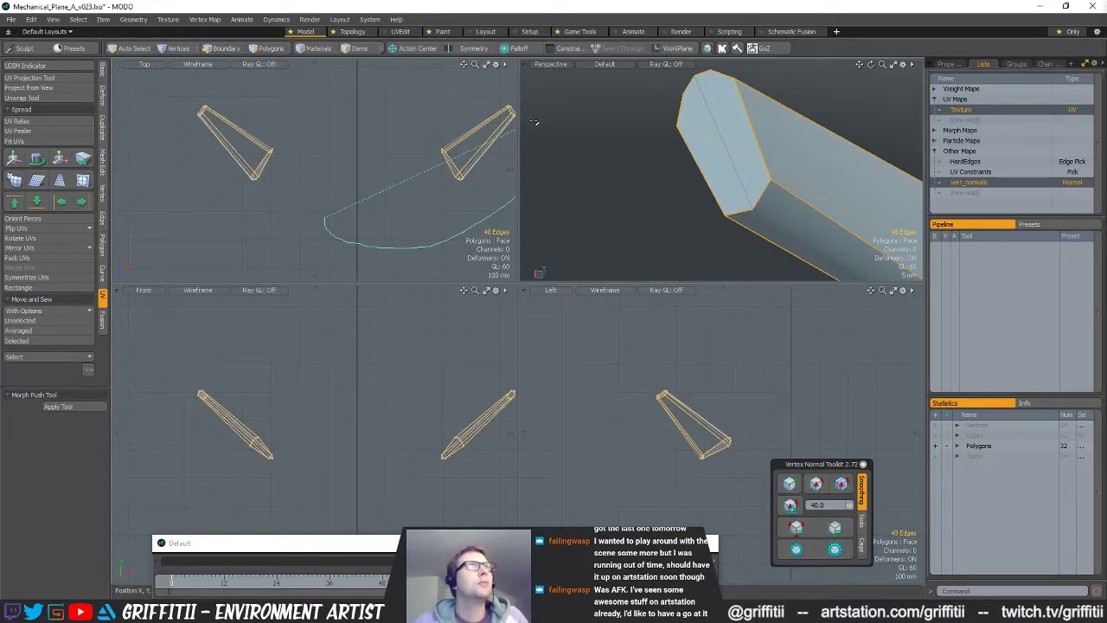
key("b")
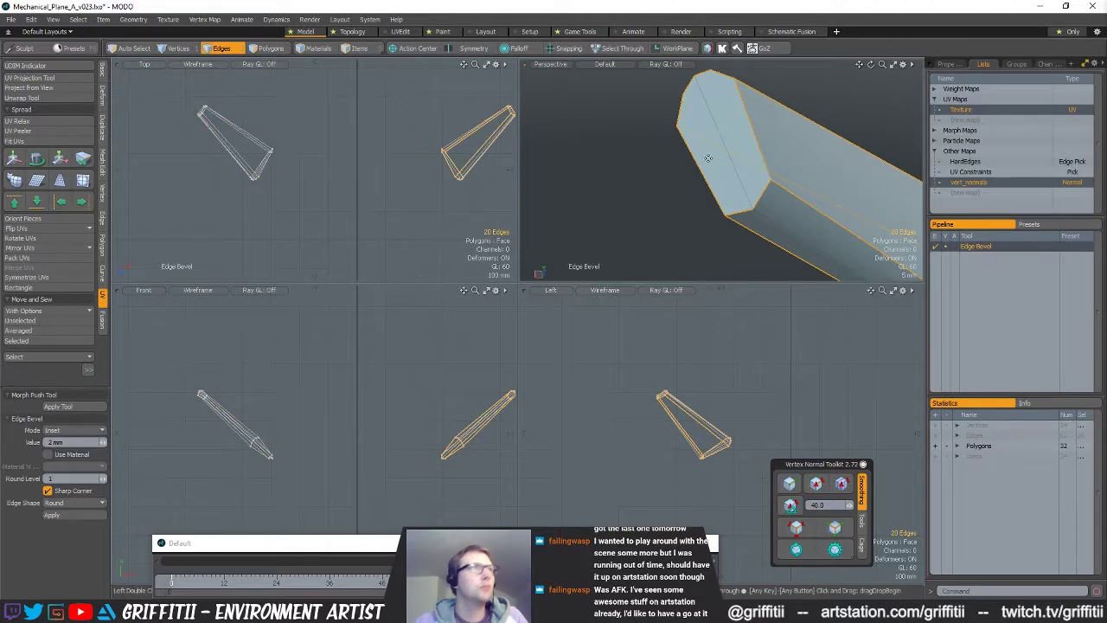
left_click(86, 410)
scroll(781, 172, "down", 5)
left_click_drag(781, 172, 749, 164, "alt")
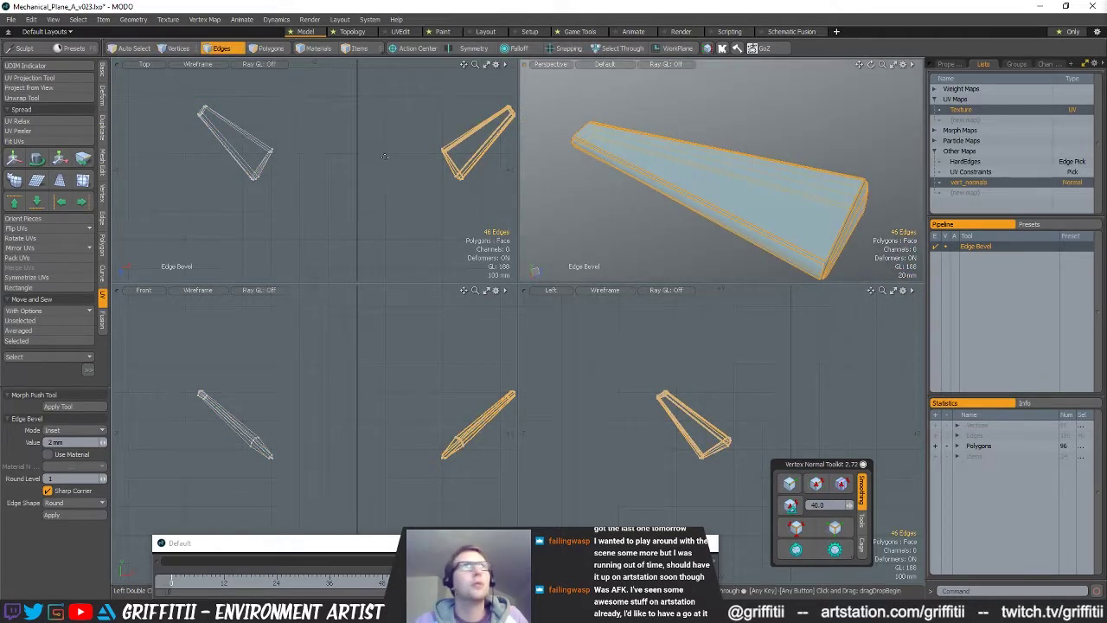
- Delete the unbevelled fin panel and mirror the bevelled panel across the X axis
key("space")
key("3")
left_click(269, 150)
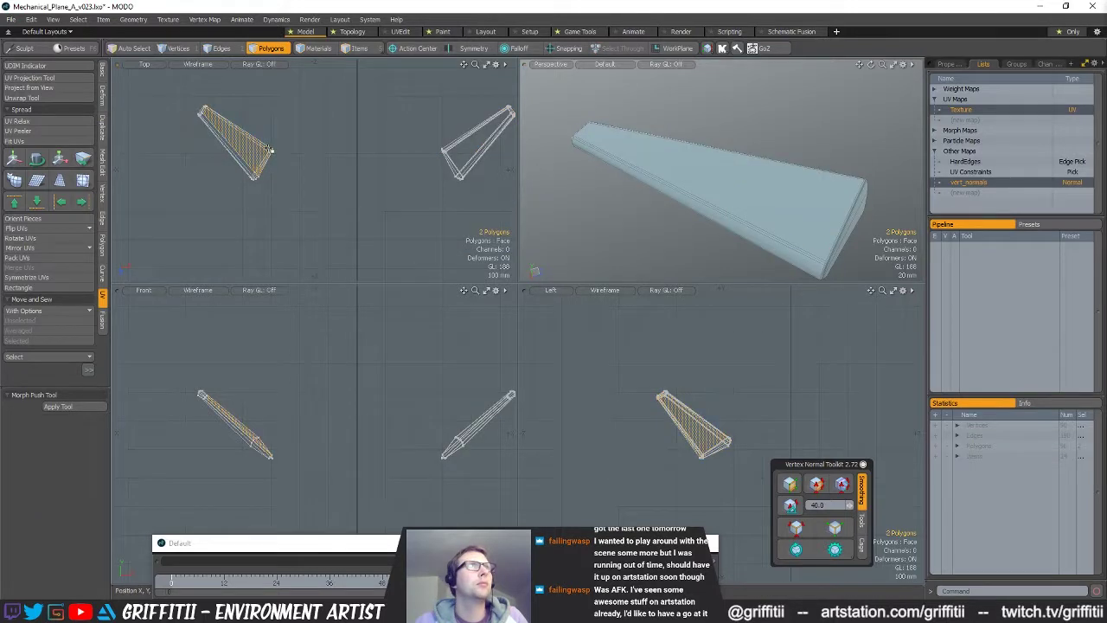
key("Delete")
key("shift+v")
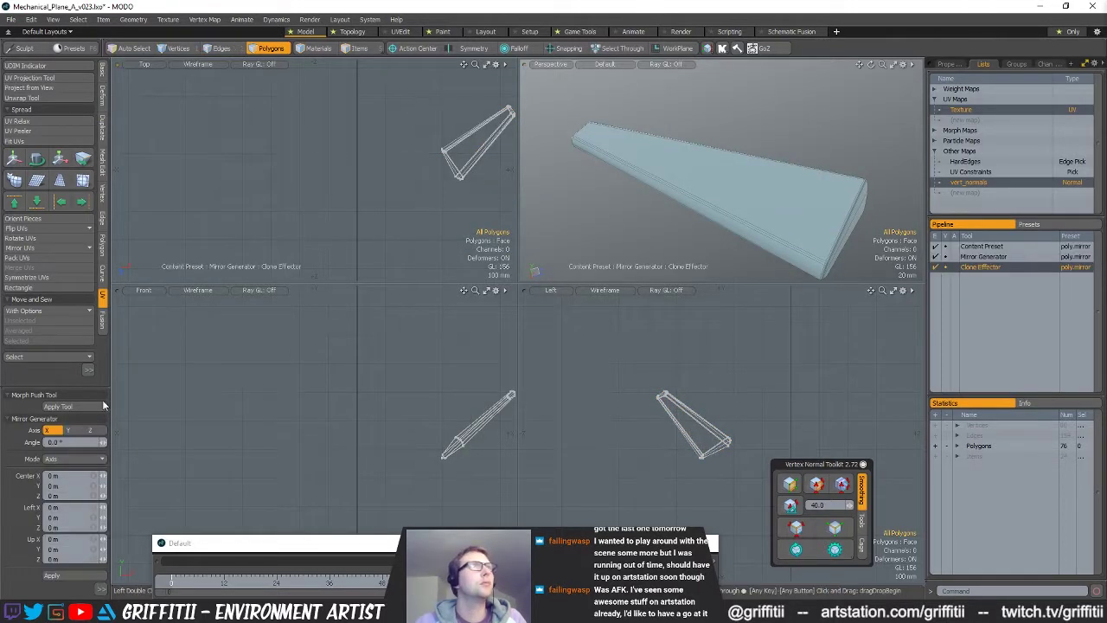
left_click(90, 572)
key("space")
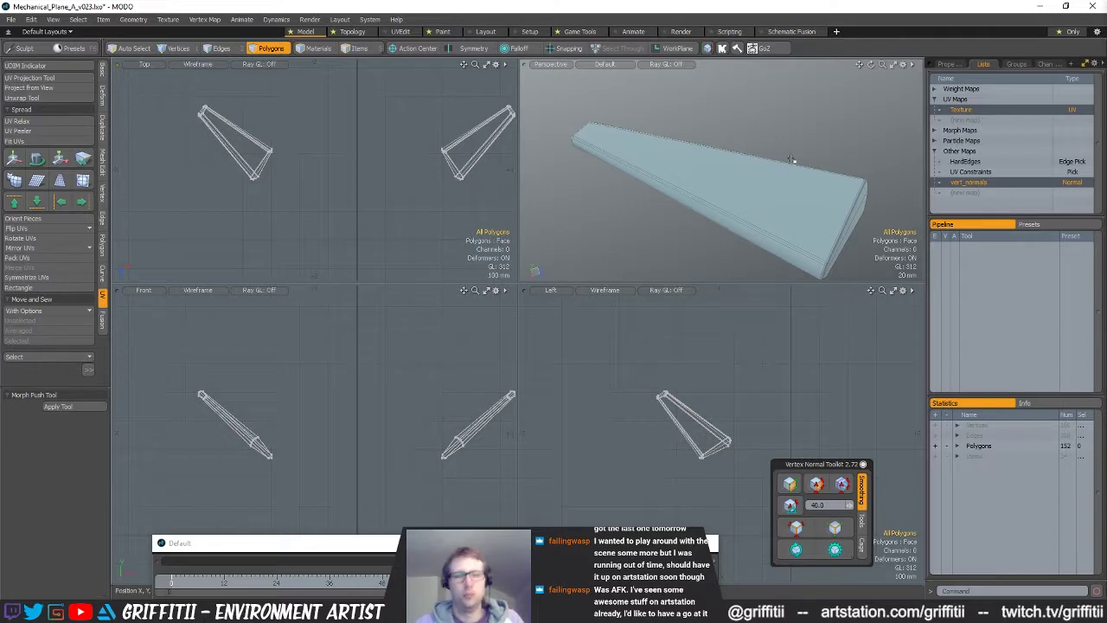
- Unhide the whole plane and select the polygons of the small slotted bracket on the fuselage
key("u")
left_click_drag(751, 176, 728, 173, "alt")
scroll(840, 189, "down", 4)
scroll(761, 208, "down", 2)
left_click_drag(729, 173, 745, 149, "alt")
left_click_drag(745, 149, 691, 173, "ctrl+alt")
left_click_drag(692, 173, 651, 171, "ctrl+alt")
left_click_drag(650, 171, 689, 132, "alt")
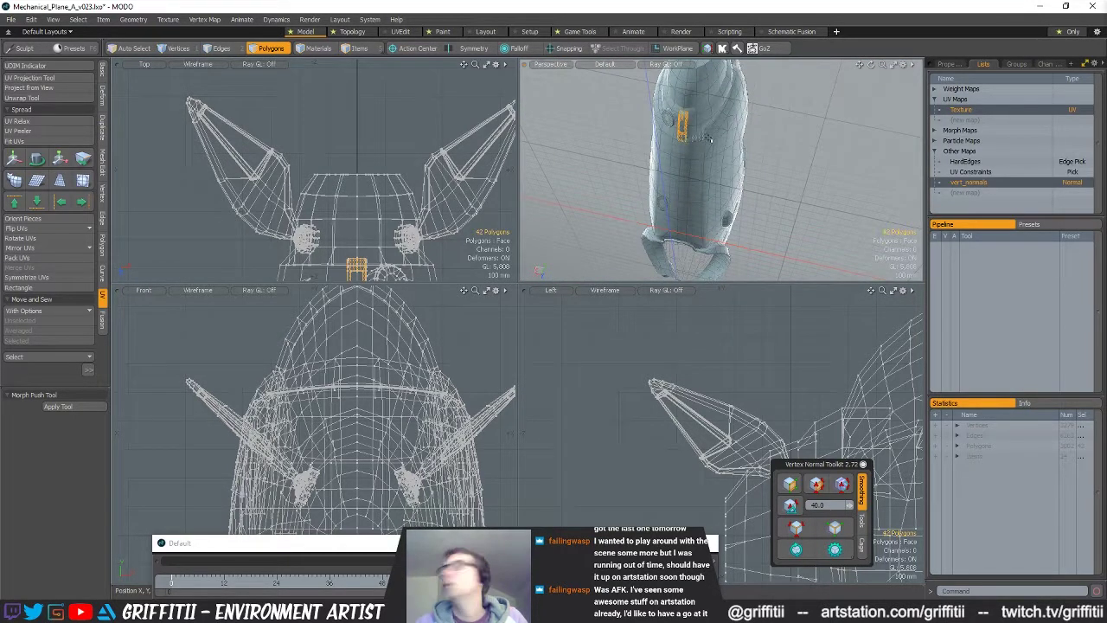
key("shift+a")
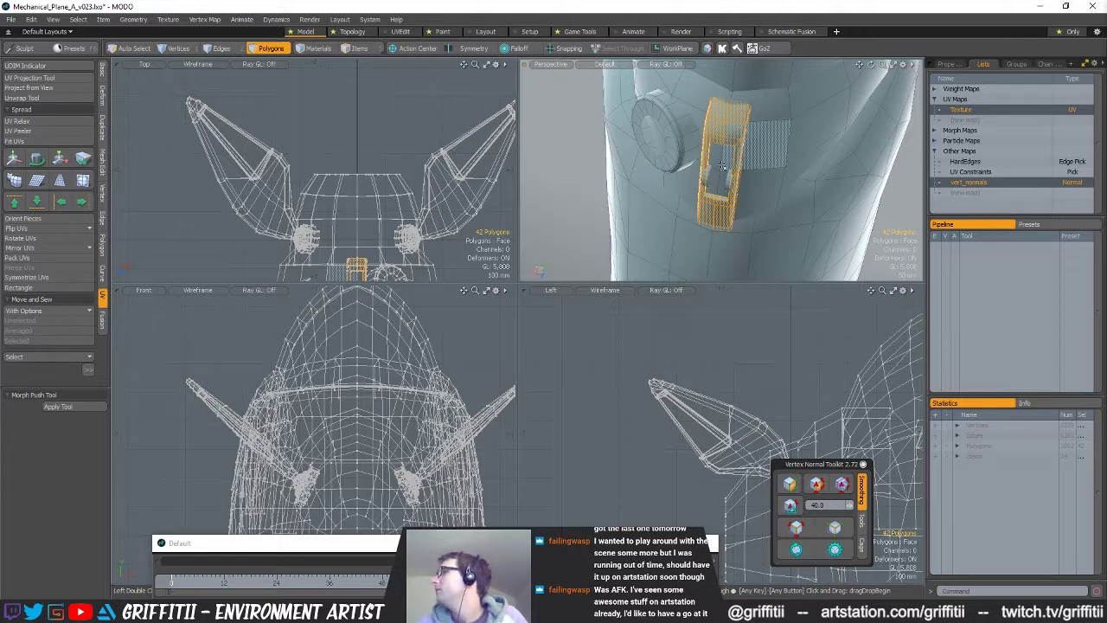
- Select the edges around the bracket's rectangular opening and examine its corners up close
left_click_drag(708, 156, 657, 141, "alt")
scroll(750, 191, "up", 3)
scroll(750, 191, "up", 3)
key("2")
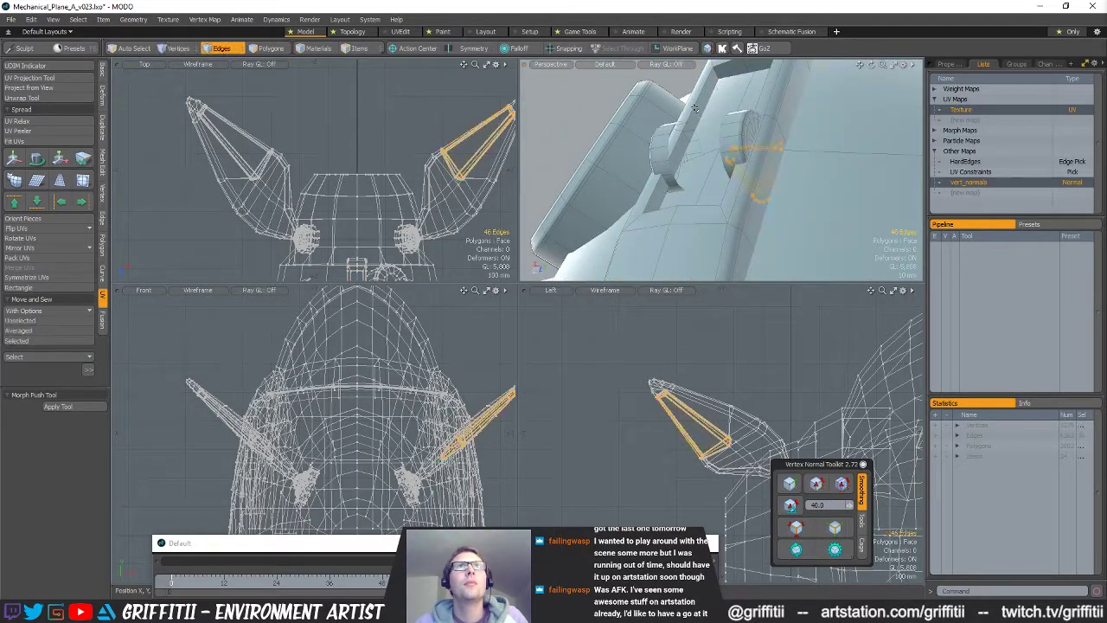
left_click_drag(697, 109, 918, 189, "alt")
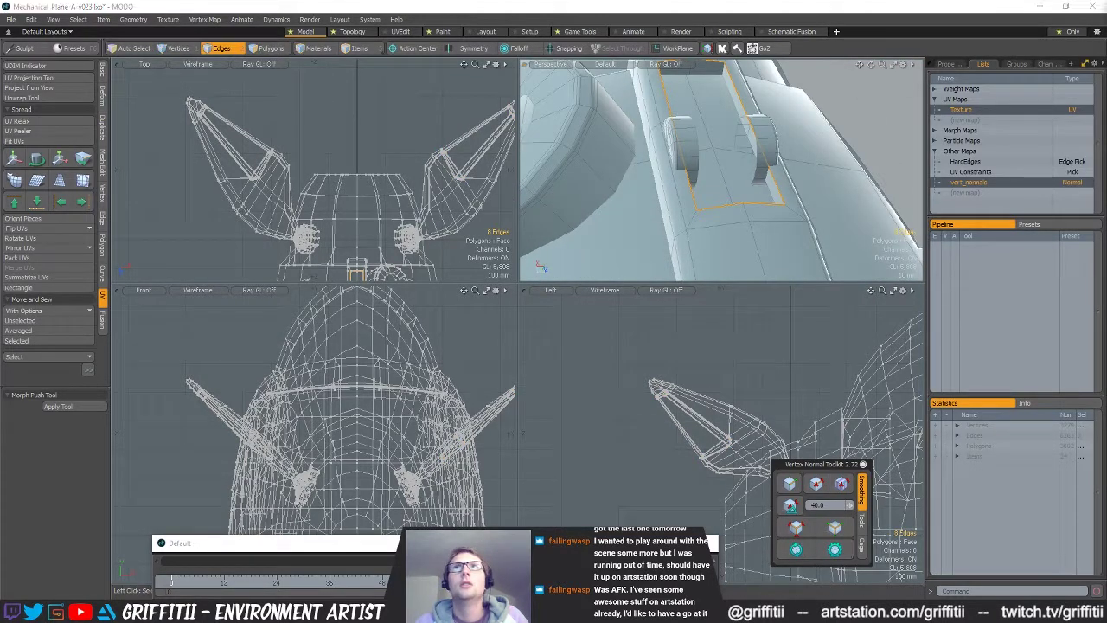
key("slash")
key("slash")
key("slash")
left_click_drag(749, 181, 770, 246, "alt")
key("slash")
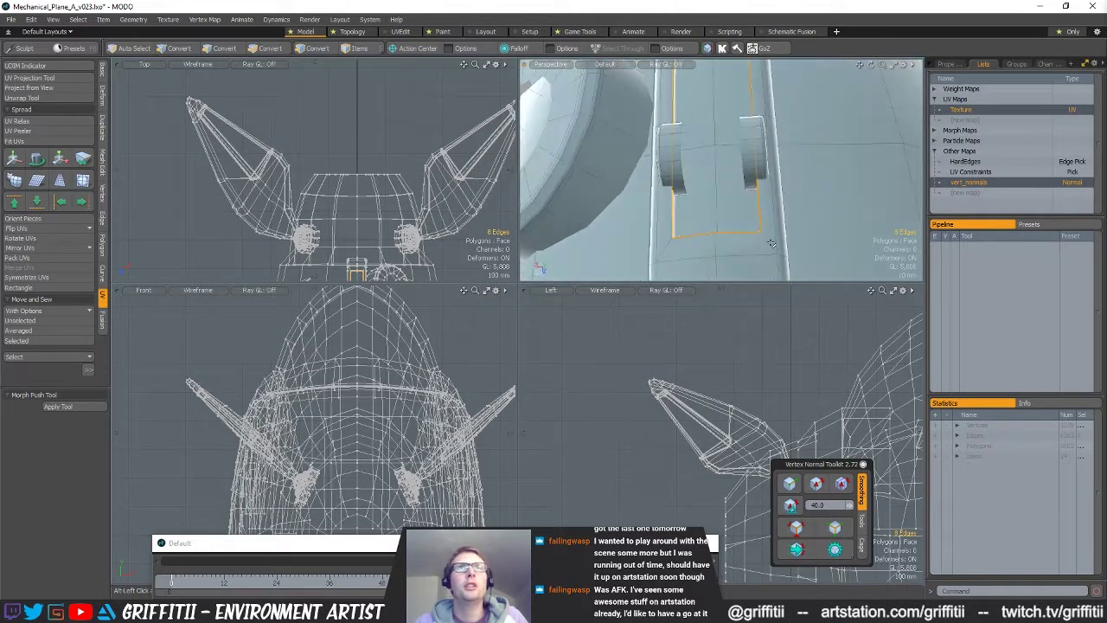
- Isolate the slotted bracket's polygons and select its hard edges with the Vertex Normal Toolkit
key("3")
double_click(771, 235)
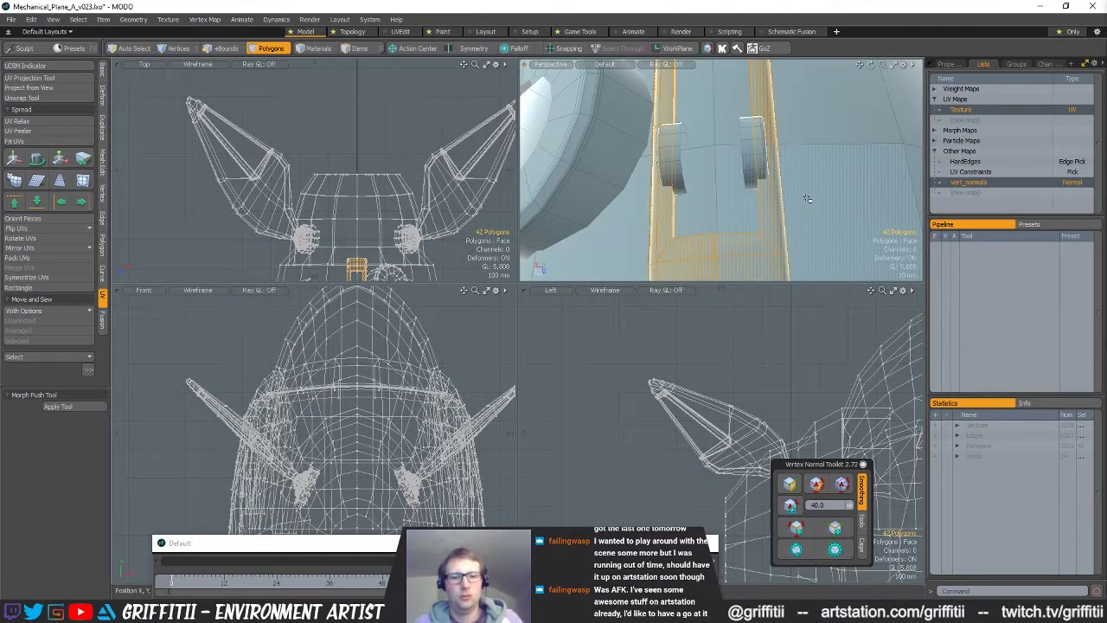
key("shift+h")
key("2")
left_click(770, 241, "shift")
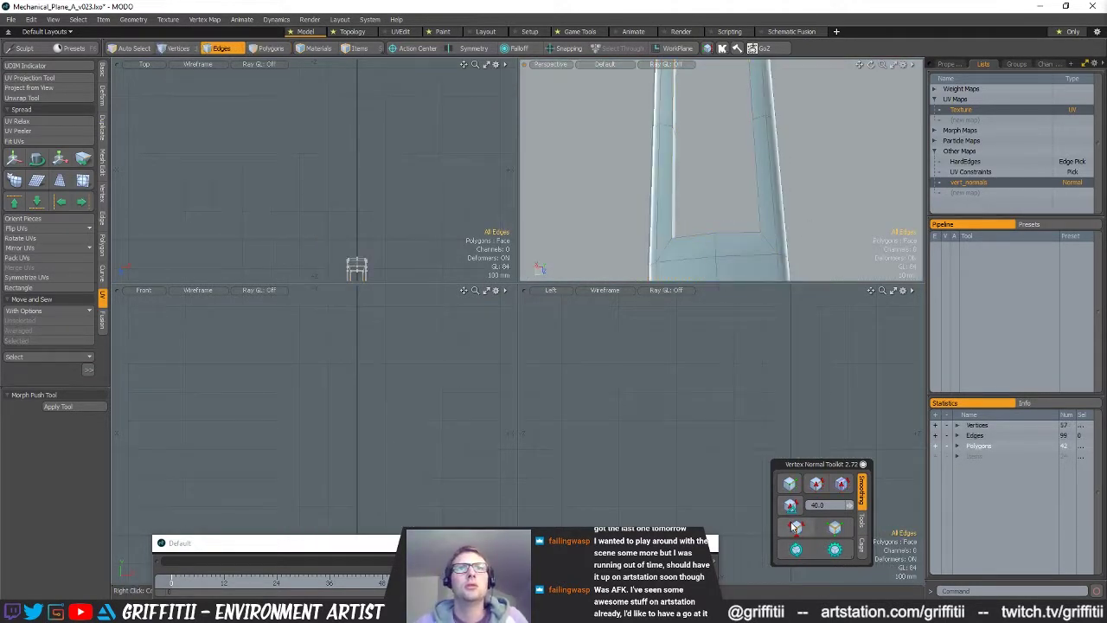
left_click(794, 525)
- Add an edge loop around the bracket's rectangular opening with Loop Slice
left_click_drag(768, 212, 743, 192, "alt")
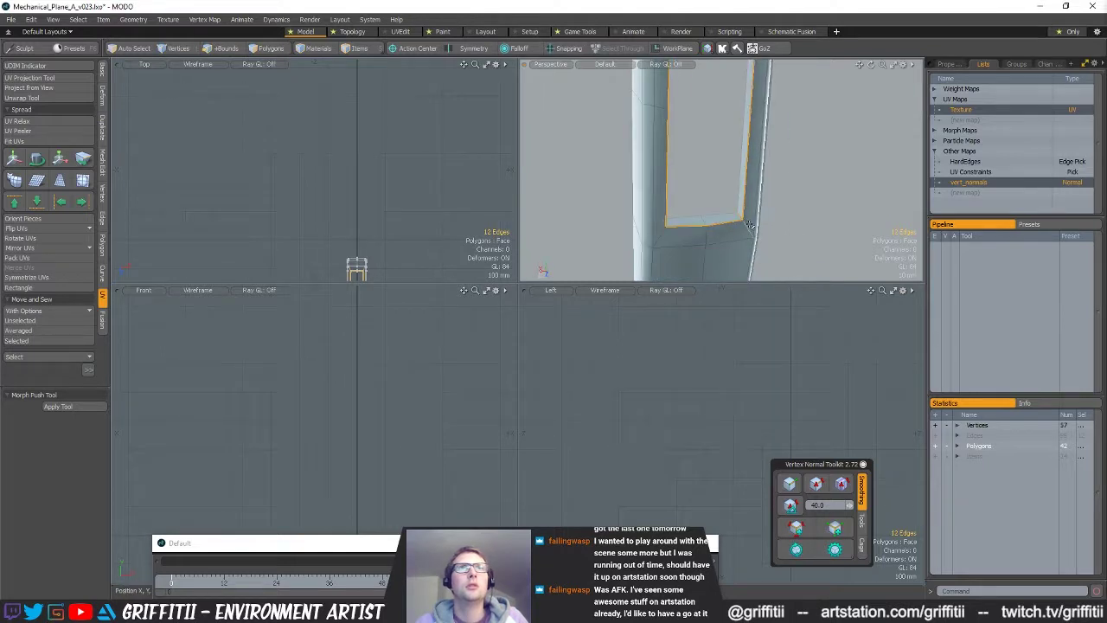
left_click_drag(710, 136, 681, 154, "alt+shift")
key("3")
key("alt+c")
left_click_drag(680, 234, 794, 208)
left_click(798, 206)
key("space")
- Select the edges around the bracket's rectangular opening together with the diagonal edges running out from its corners
key("2")
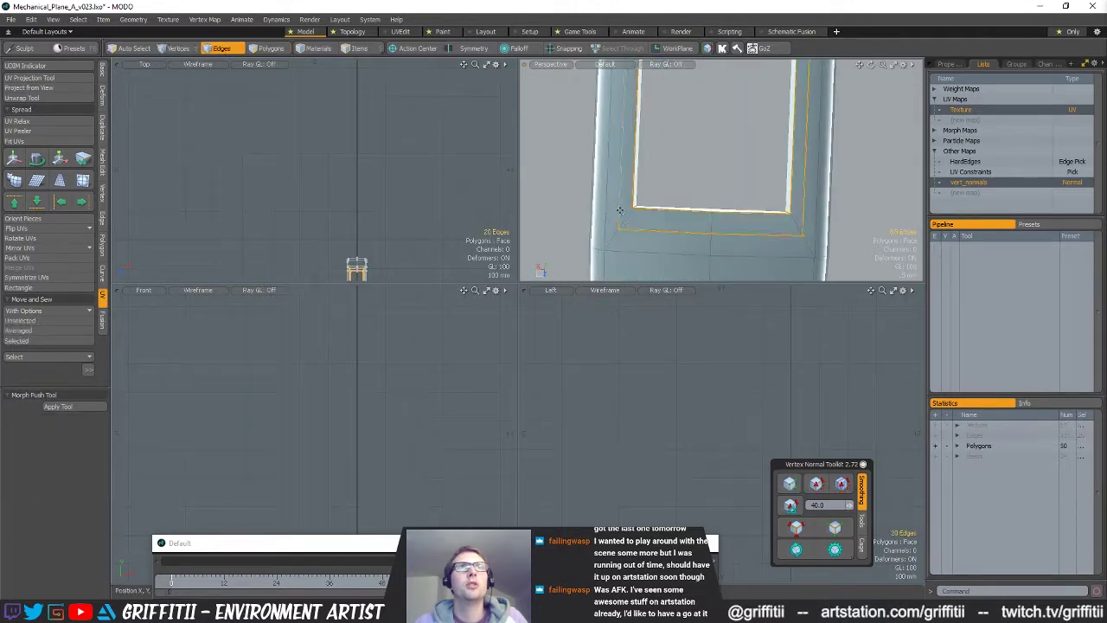
left_click_drag(637, 213, 705, 229, "alt")
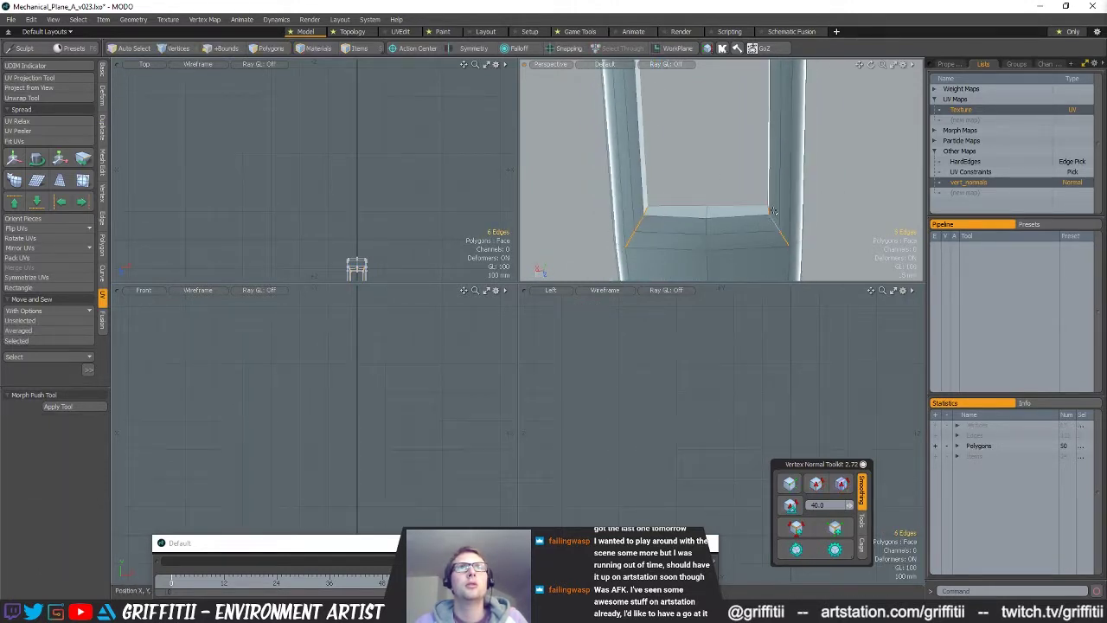
scroll(772, 211, "down", 4)
scroll(746, 149, "up", 5)
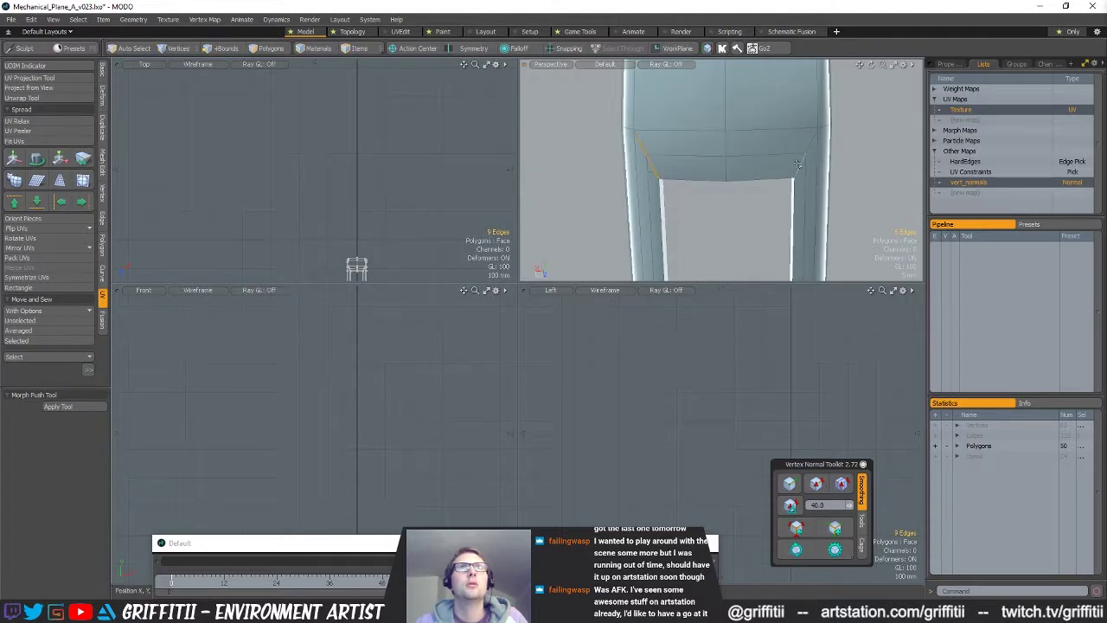
double_click(801, 163, "shift")
left_click_drag(799, 224, 797, 177, "alt+shift")
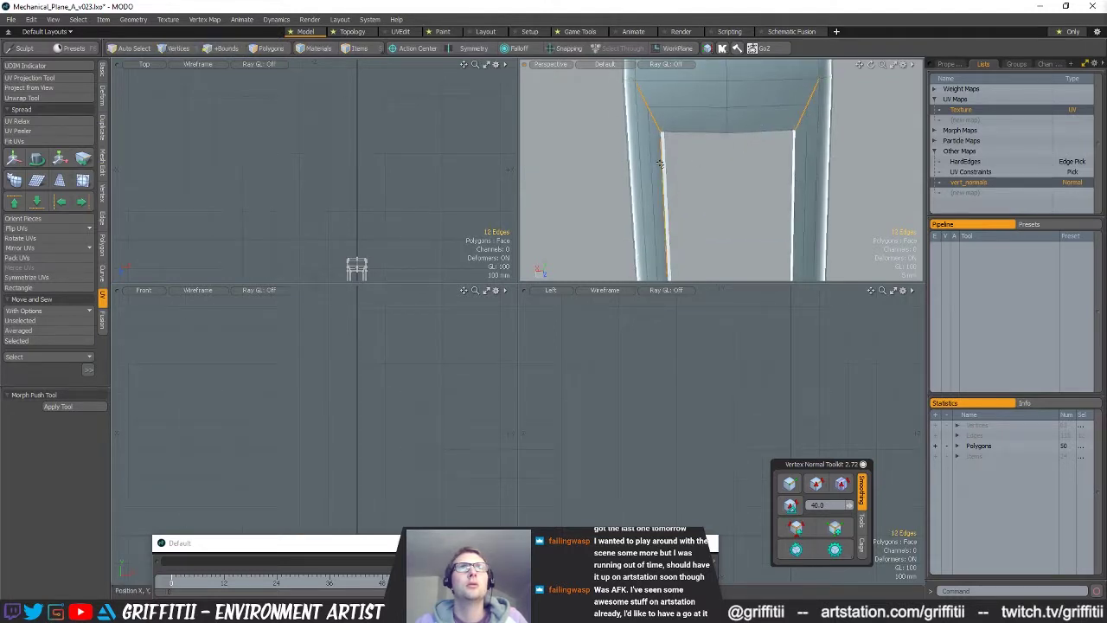
left_click_drag(714, 210, 708, 121, "alt")
left_click_drag(708, 121, 662, 98, "ctrl+alt")
left_click(775, 105, "ctrl")
left_click_drag(782, 252, 735, 139, "alt+shift")
left_click_drag(661, 201, 664, 228, "alt+shift")
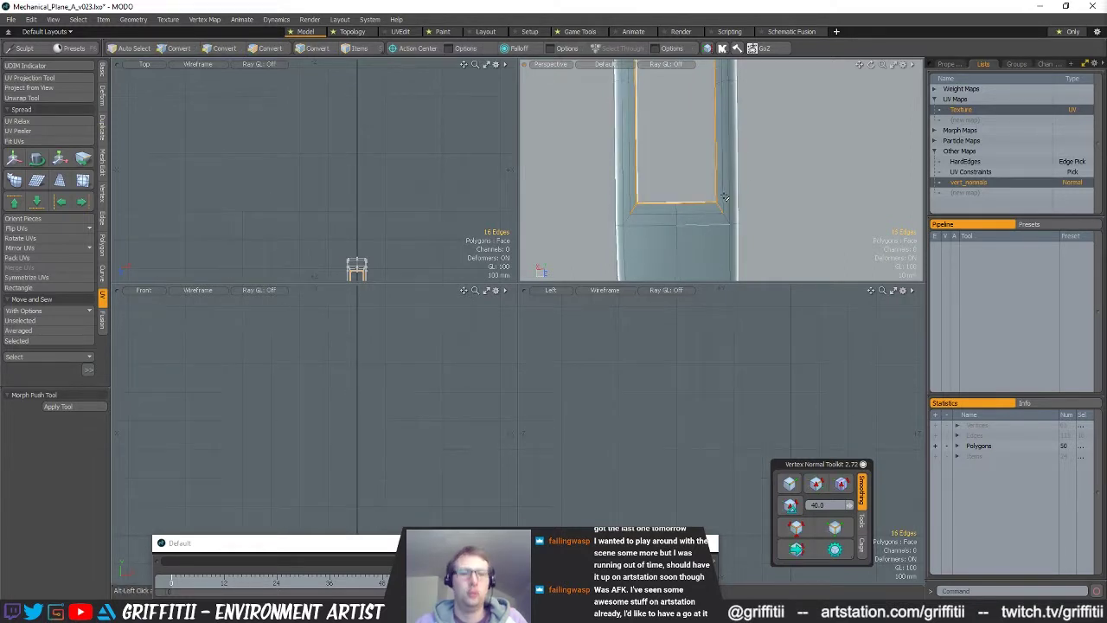
- Bevel the selected opening edges with a 2 mm inset, round level 1 and sharp corners
key("b")
left_click(86, 410)
left_click_drag(697, 138, 728, 186, "alt")
left_click_drag(729, 187, 779, 212, "ctrl+alt")
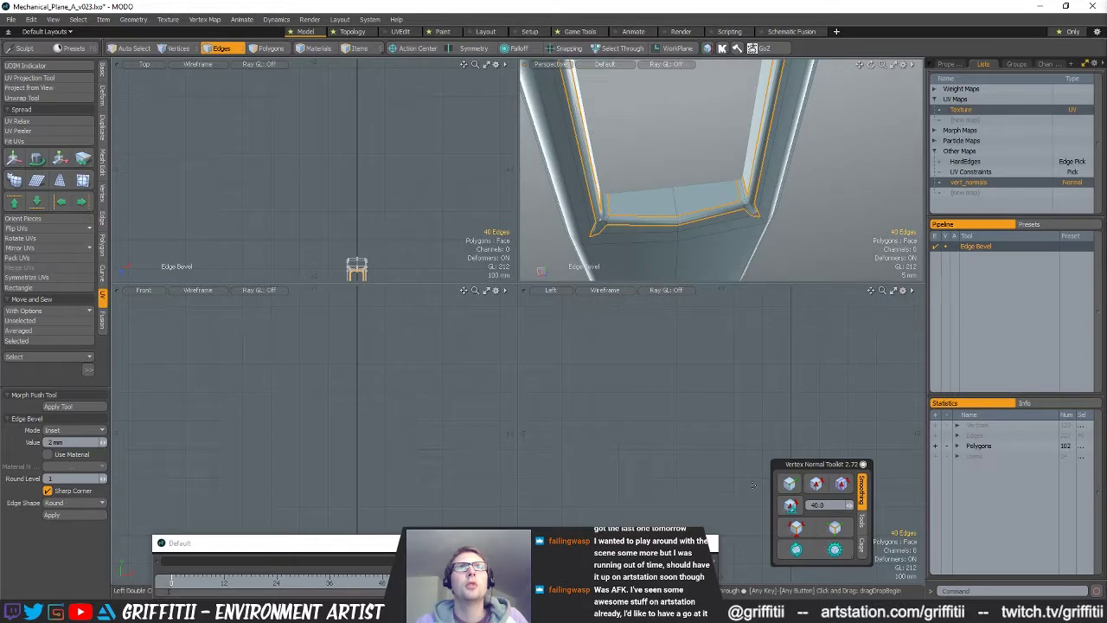
- Try the bevel's edge shape, round level and mode options while examining a corner of the opening up close
left_click_drag(588, 250, 571, 213, "alt")
scroll(572, 218, "up", 5)
left_click_drag(635, 230, 667, 198, "alt")
scroll(667, 198, "up", 2)
left_click(69, 504)
left_click(72, 509)
left_click(73, 505)
left_click(71, 503)
left_click(93, 478)
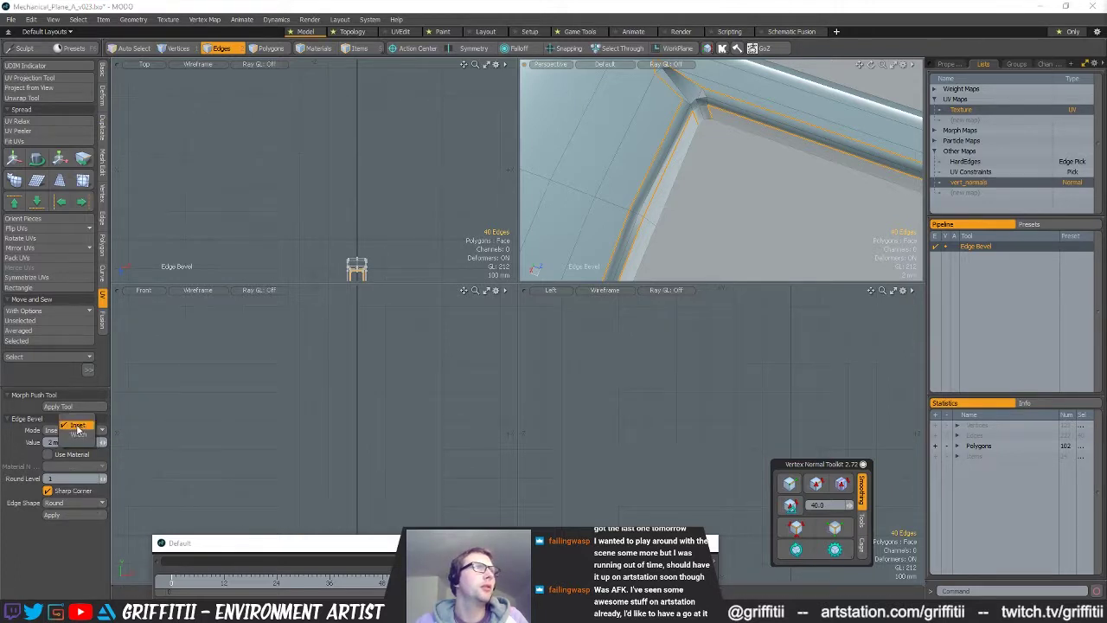
left_click(80, 431)
left_click(81, 421)
- Leave the bevel and select the single stray vertex at a corner of the bracket's opening
scroll(668, 167, "down", 5)
left_click_drag(669, 167, 714, 195, "alt")
scroll(648, 213, "up", 5)
key("shift+a")
scroll(654, 419, "up", 8)
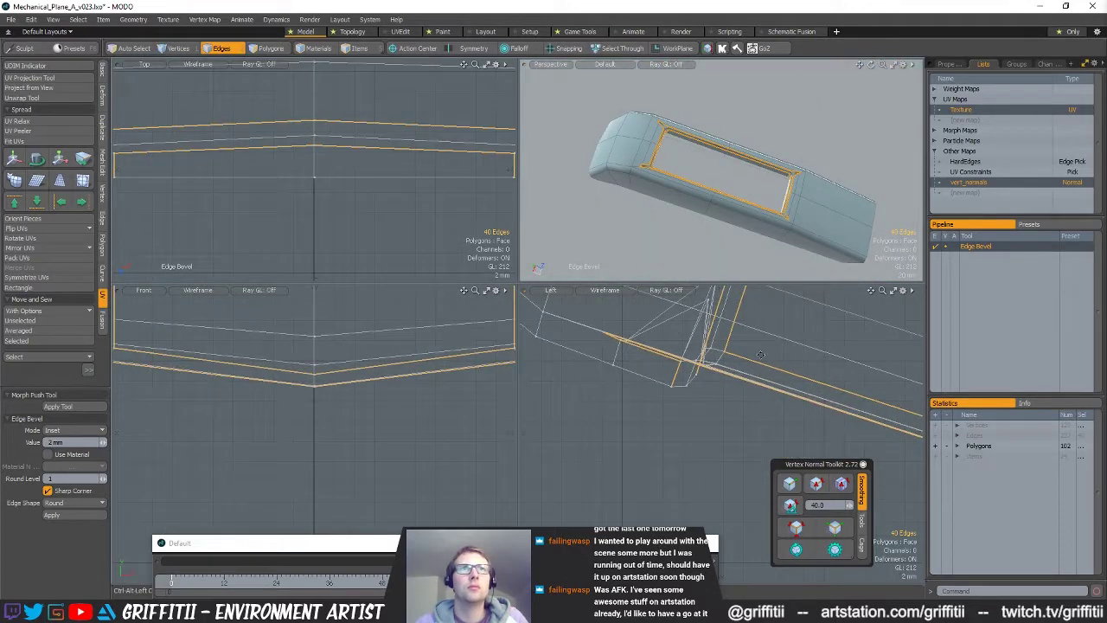
left_click_drag(666, 406, 644, 489, "alt+shift")
key("space")
key("space")
key("space")
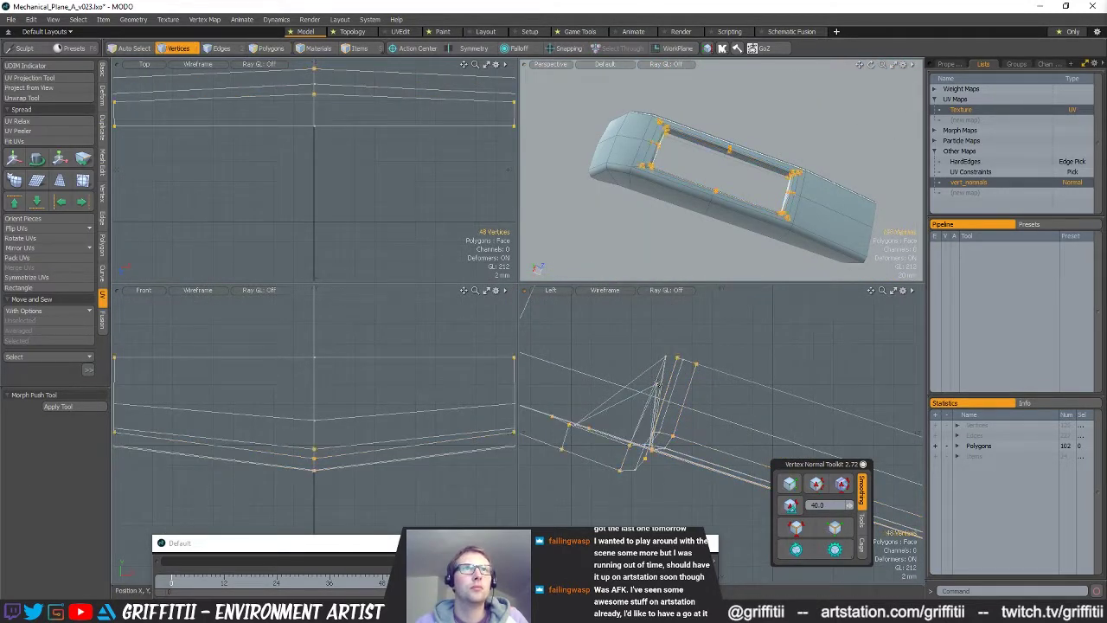
left_click(657, 384)
key("shift+a")
- Move the stray vertex onto the opening's bevelled corner with the action center set to Local
key("w")
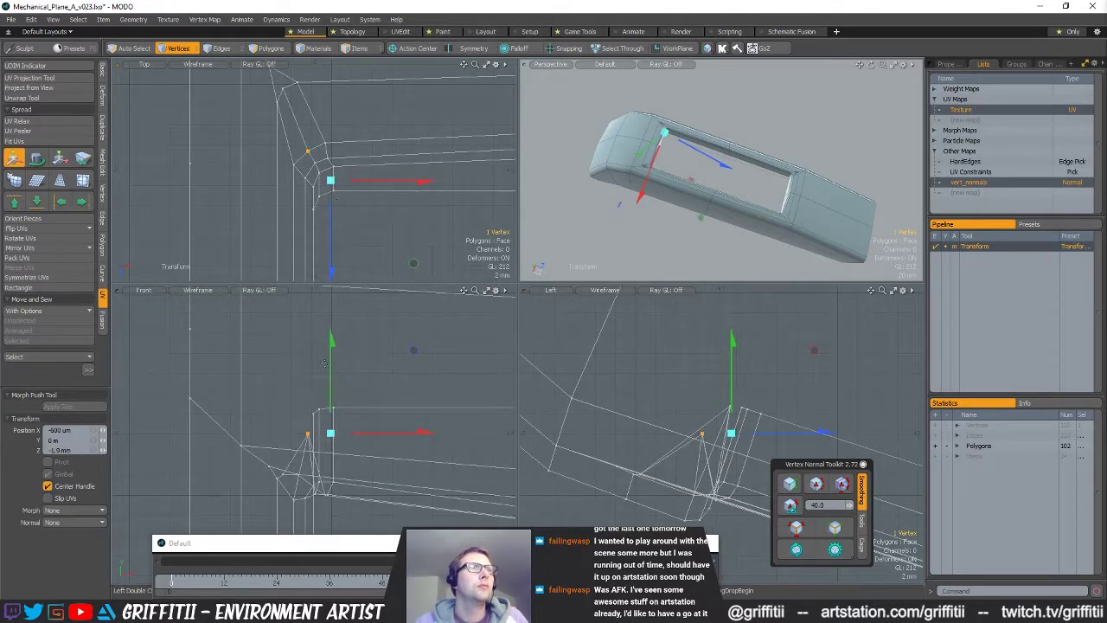
left_click_drag(828, 144, 714, 175, "alt+shift")
scroll(881, 185, "up", 5)
key("alt+a")
scroll(757, 142, "up", 2)
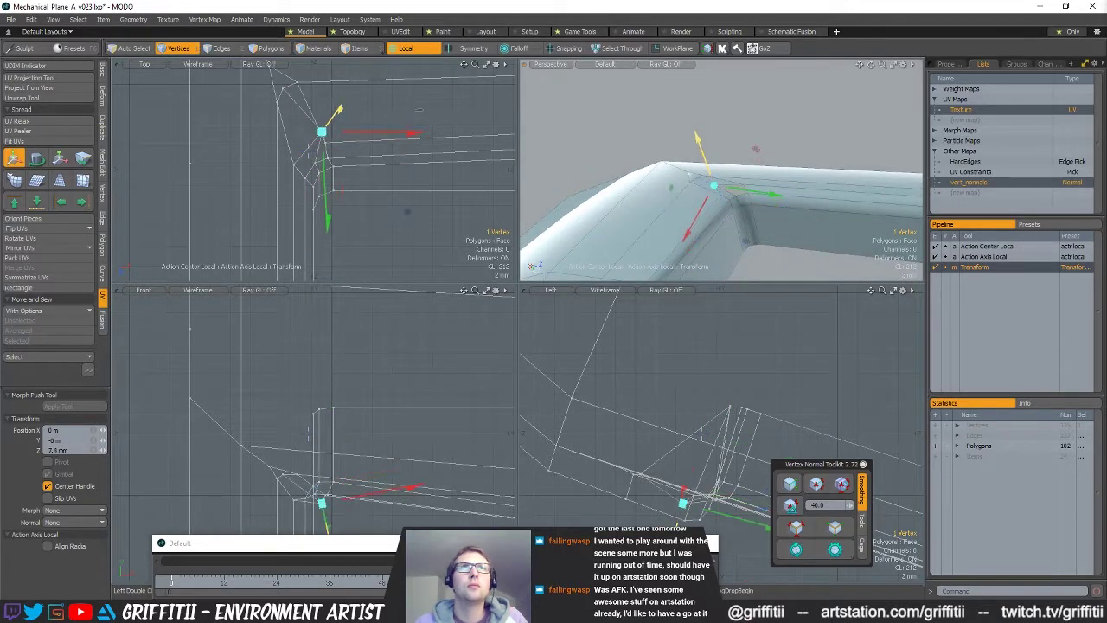
left_click_drag(746, 242, 765, 239)
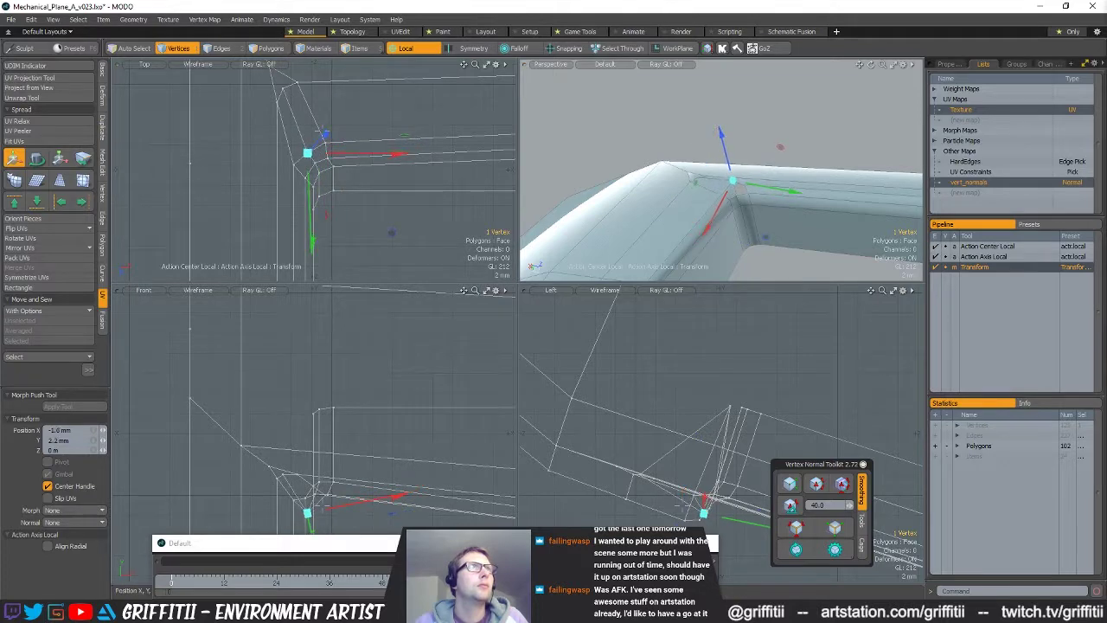
- Fine-tune the corner vertex along its local axes until it sits flush with the surrounding surface
left_click_drag(809, 207, 701, 260, "alt")
key("q")
key("w")
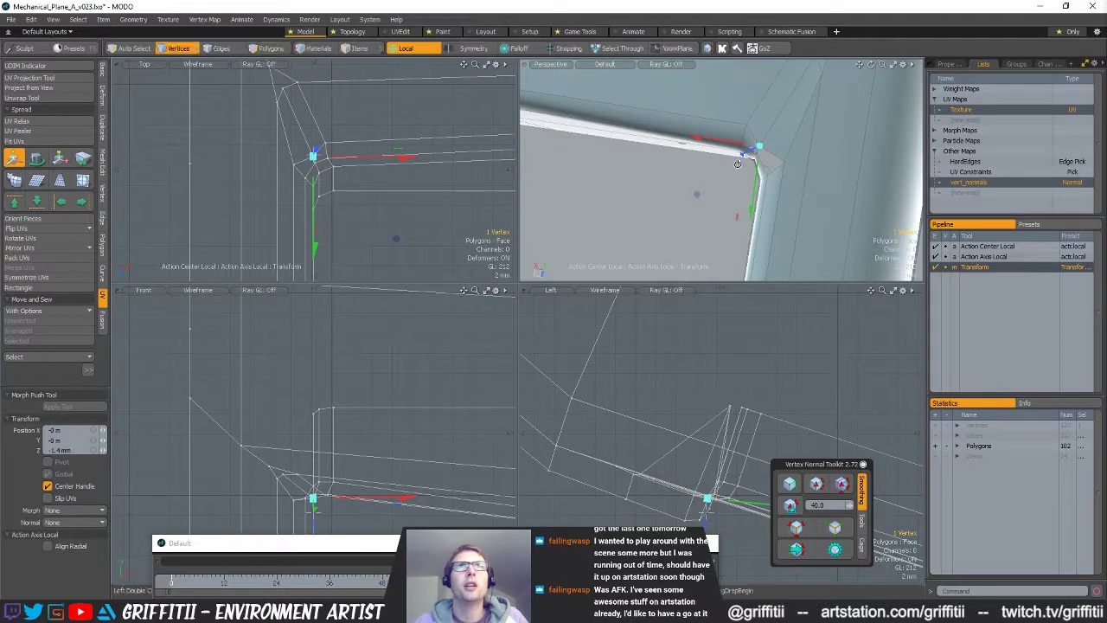
left_click_drag(749, 150, 747, 156, "alt")
key("q")
left_click_drag(692, 196, 767, 175, "alt")
key("w")
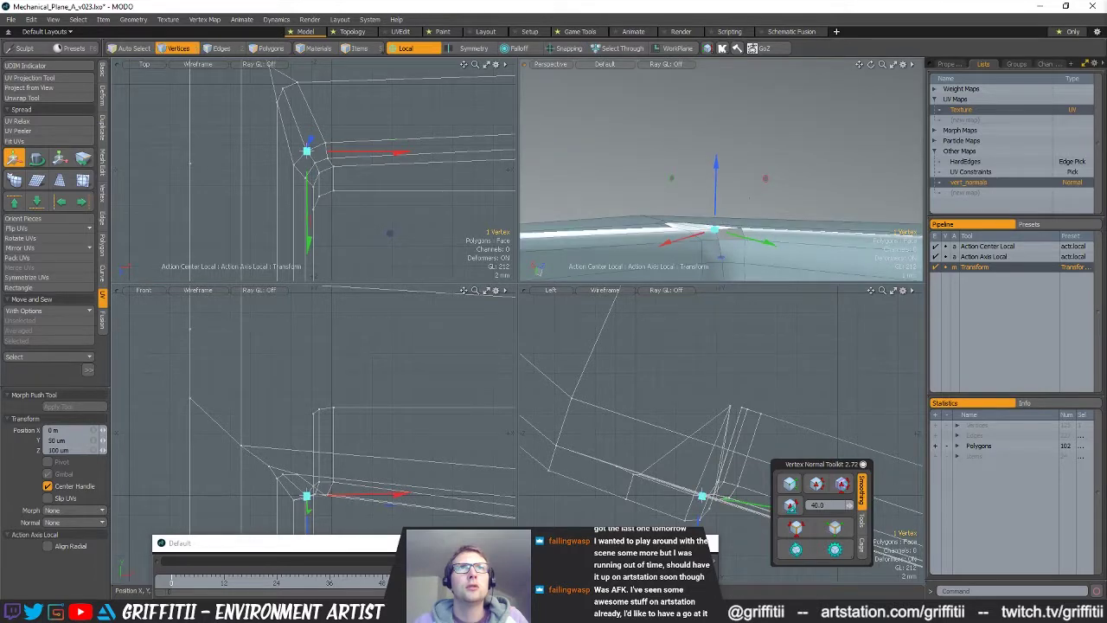
key("q")
- Cut new edges across the bracket's opening corner with Edge Slice and select the redundant edges beside the cut
left_click(773, 121)
left_click_drag(773, 121, 658, 244, "alt")
key("Tab")
key("Tab")
key("c")
left_click(680, 218)
left_click(656, 235)
left_click(659, 175)
key("space")
key("2")
double_click(660, 192)
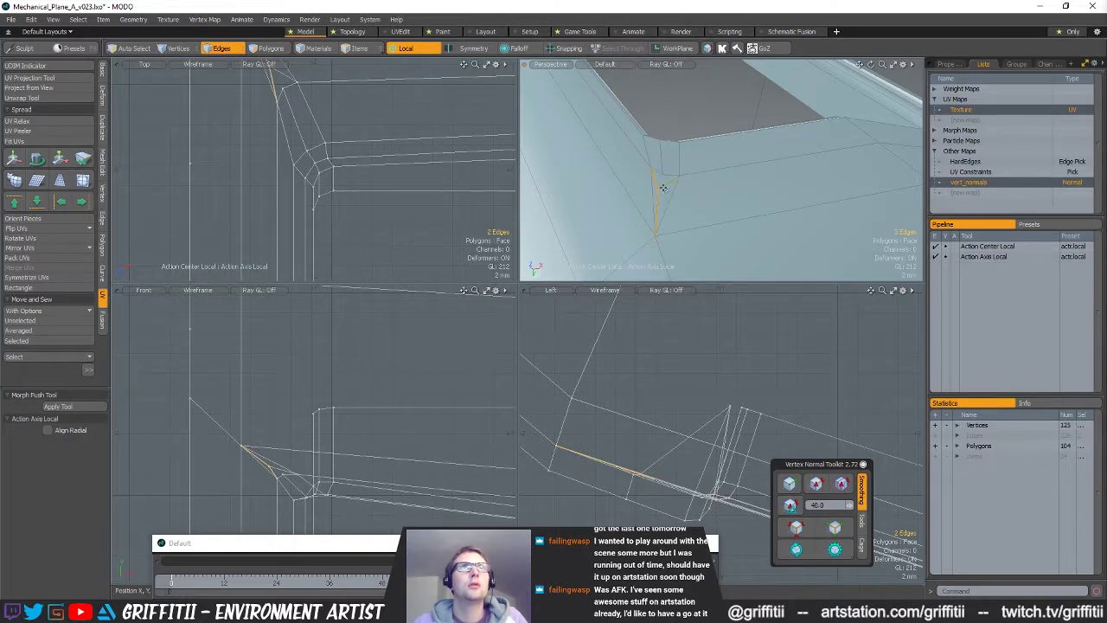
- Clean up the redundant edges at the opening's corner and check the result with subdivision smoothing
key("Tab")
mouse_move(665, 183)
left_mouse_down("alt")
mouse_move(683, 173)
mouse_move(737, 213)
mouse_move(672, 168)
left_mouse_up("alt")
key("Tab")
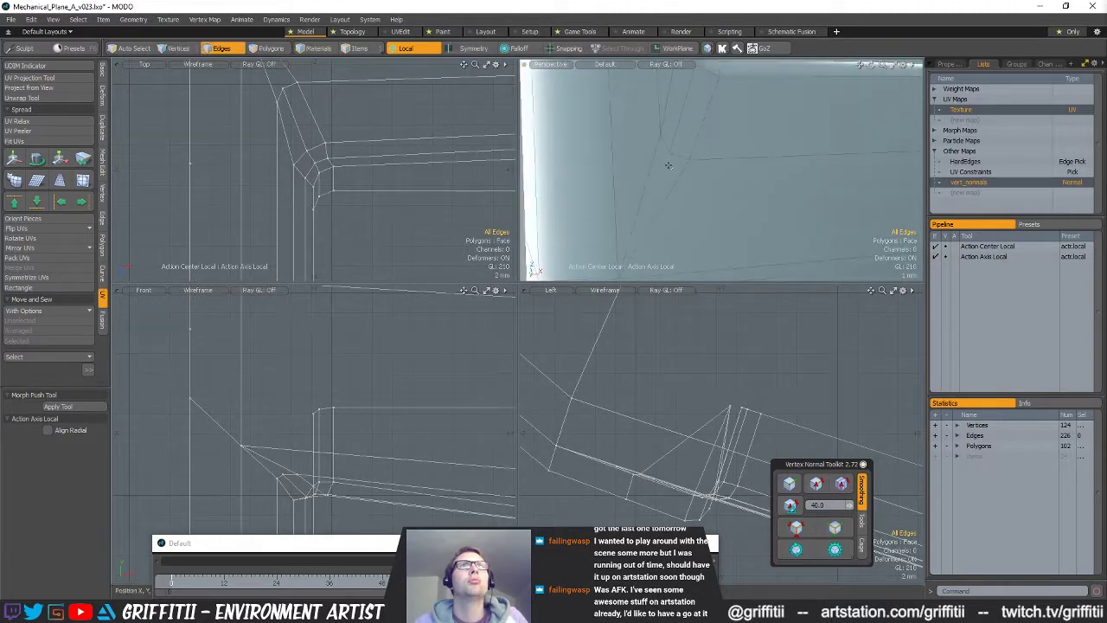
key("3")
left_click(672, 164)
key("1")
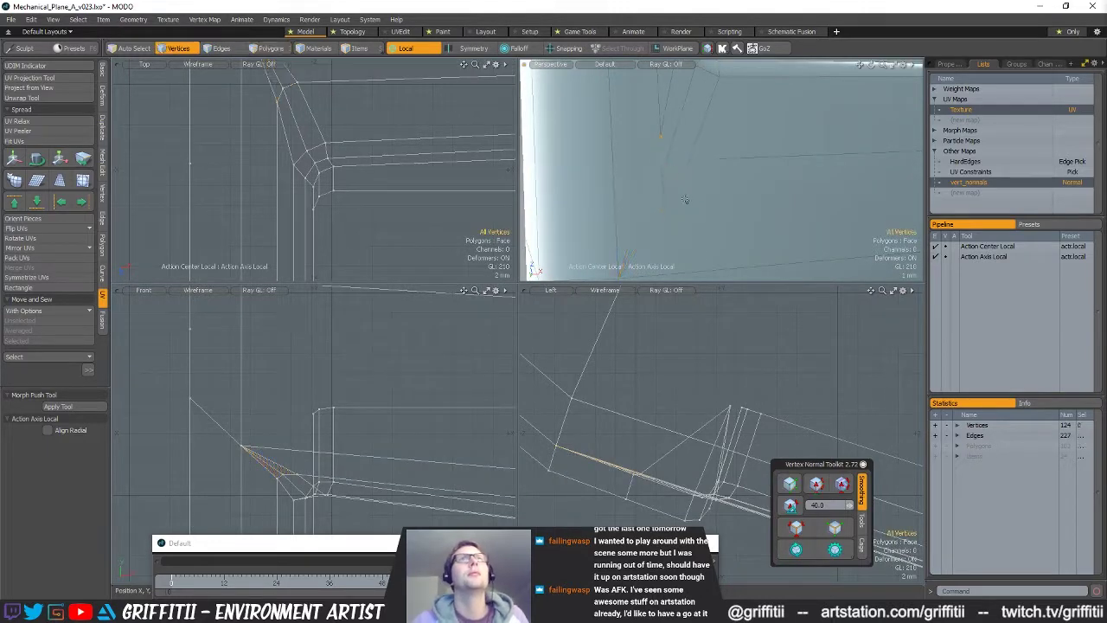
key("Tab")
left_click_drag(740, 163, 731, 266, "alt")
key("Tab")
key("3")
- Undo the corner vertex and edge edits and go back through the edge bevel around the bracket's opening
key("ctrl+z")
key("ctrl+z")
key("ctrl+z")
key("ctrl+z")
key("ctrl+z")
key("ctrl+z")
key("ctrl+z")
key("ctrl+z")
key("ctrl+z")
key("ctrl+z")
key("ctrl+z")
key("ctrl+z")
key("ctrl+z")
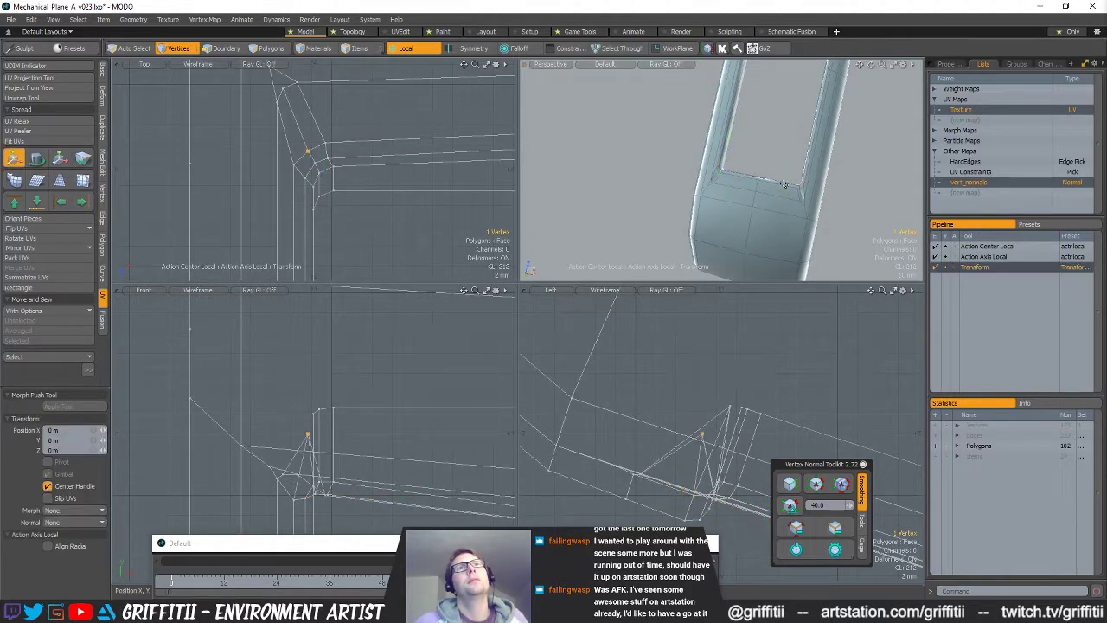
key("ctrl+z")
key("ctrl+z")
key("ctrl+z")
key("ctrl+z")
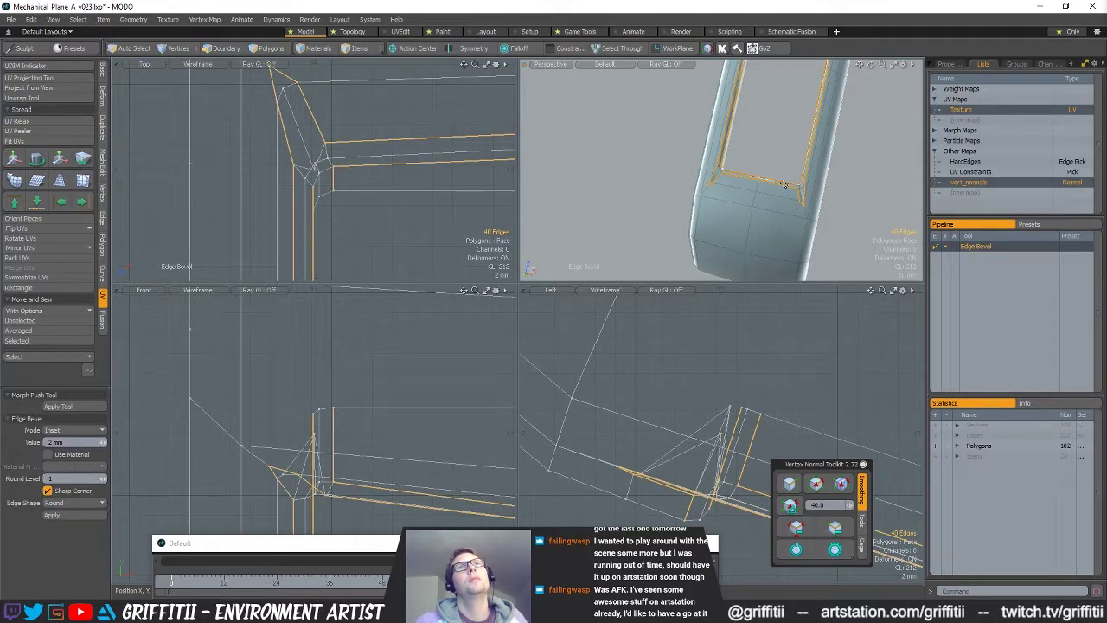
key("ctrl+z")
key("ctrl+z")
key("ctrl+z")
key("ctrl+z")
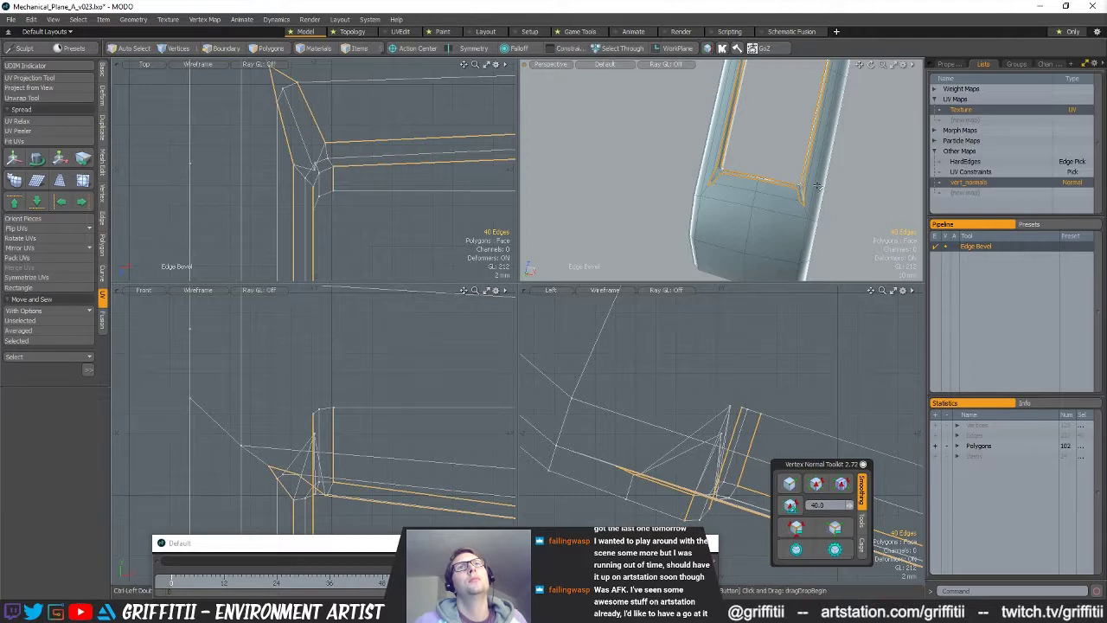
- Select the polygon ring around the bracket's opening and add another edge loop close to the rim with Loop Slice
left_click_drag(812, 207, 735, 268, "alt+shift")
left_click(807, 172)
mouse_move(806, 172)
left_mouse_down("alt")
mouse_move(749, 213)
mouse_move(793, 178)
left_mouse_up("alt")
left_click_drag(706, 252, 810, 205, "ctrl+alt")
left_click_drag(810, 206, 684, 221, "alt")
key("space")
key("space")
left_click_drag(673, 132, 635, 176)
key("alt+c")
key("space")
mouse_move(662, 213)
left_mouse_down("alt")
mouse_move(678, 234)
mouse_move(695, 207)
mouse_move(710, 207)
mouse_move(679, 208)
left_mouse_up("alt")
key("alt+c")
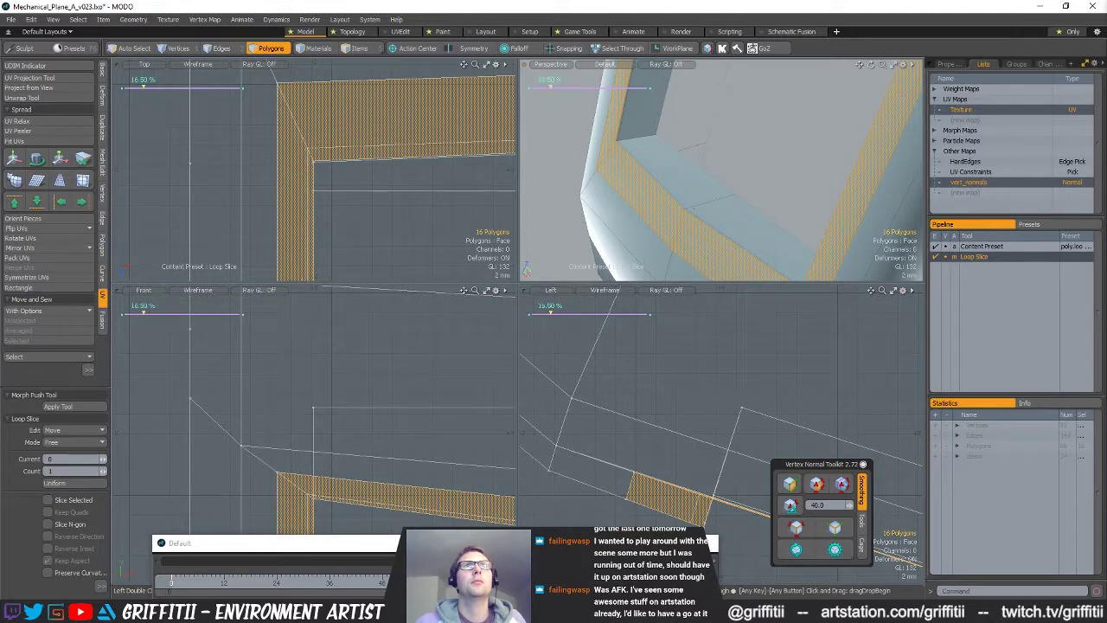
key("space")
- Remove the outer edge loop around the opening, keeping only the loop close to its rim
left_click(730, 299)
left_click_drag(761, 217, 761, 109, "alt")
key("1")
key("2")
double_click(755, 245)
key("BackSpace")
left_click_drag(704, 193, 666, 195, "alt")
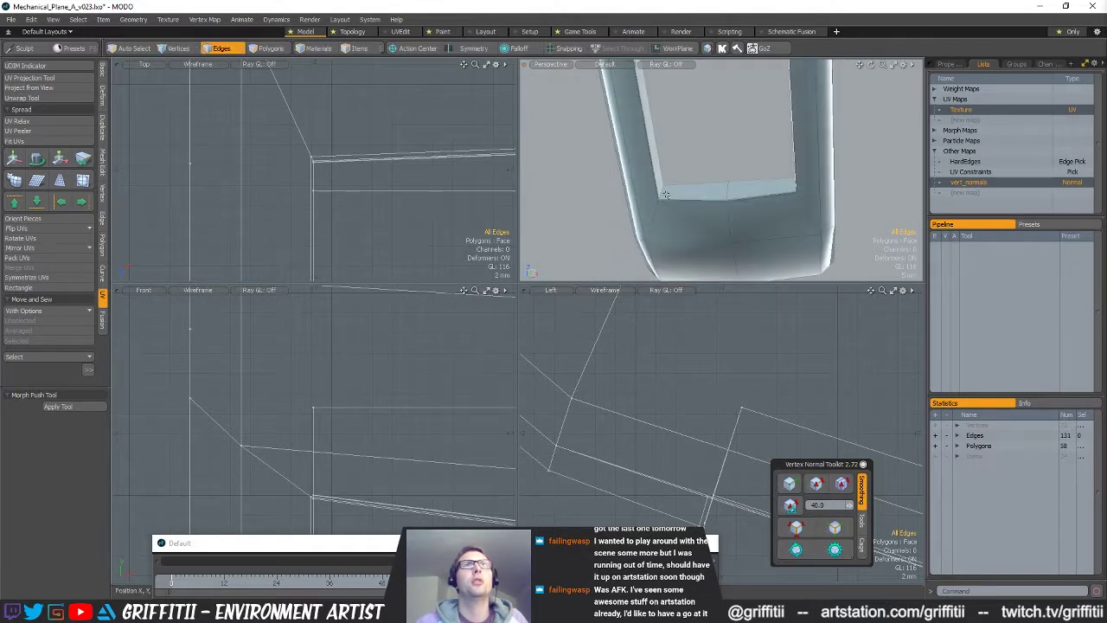
- Select the diagonal and inner corner edges at all four corners of the bracket's opening
left_click_drag(761, 196, 783, 197, "alt")
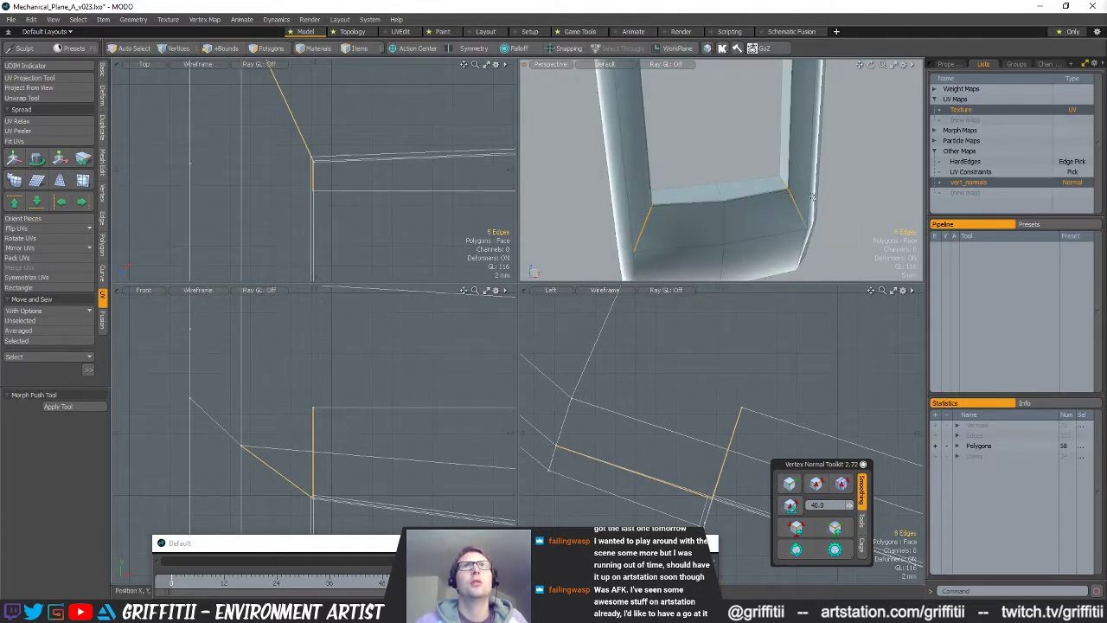
scroll(796, 196, "down", 2)
scroll(796, 205, "up", 7)
scroll(796, 205, "down", 6)
mouse_move(794, 181)
left_mouse_down("alt+shift")
mouse_move(789, 308)
mouse_move(810, 179)
left_mouse_up("alt+shift")
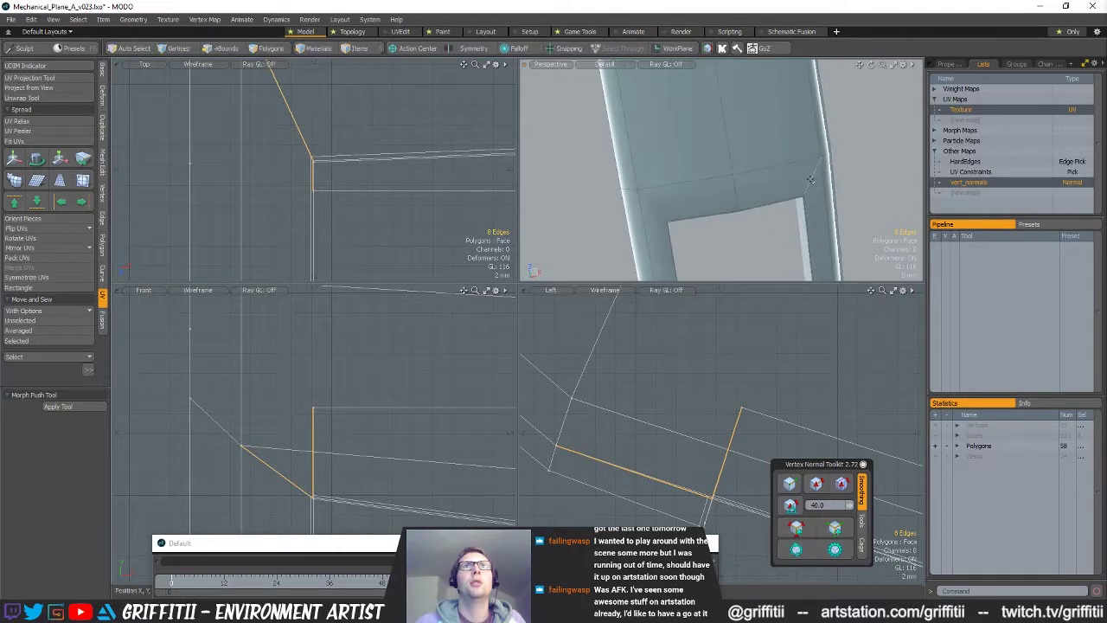
double_click(650, 205, "shift")
scroll(692, 175, "up", 4)
left_click_drag(692, 176, 738, 168, "alt")
- Bevel the opening's corner edges with a 2 mm inset and round level 1
key("b")
scroll(709, 186, "down", 4)
scroll(740, 168, "up", 4)
left_click_drag(818, 153, 682, 219, "alt")
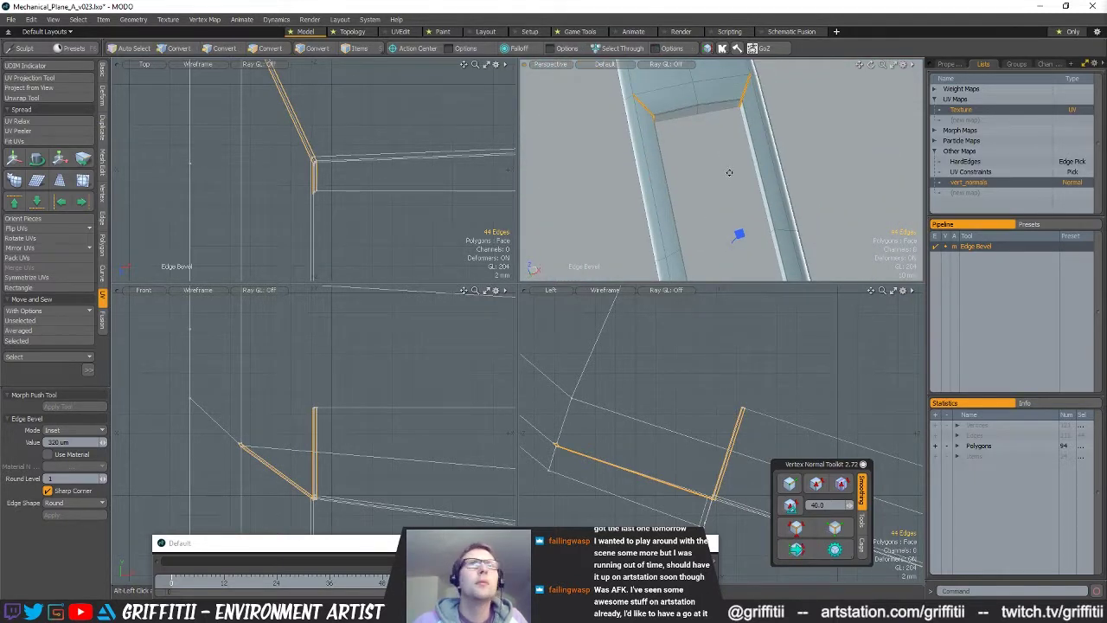
left_click_drag(729, 173, 712, 90, "alt+shift")
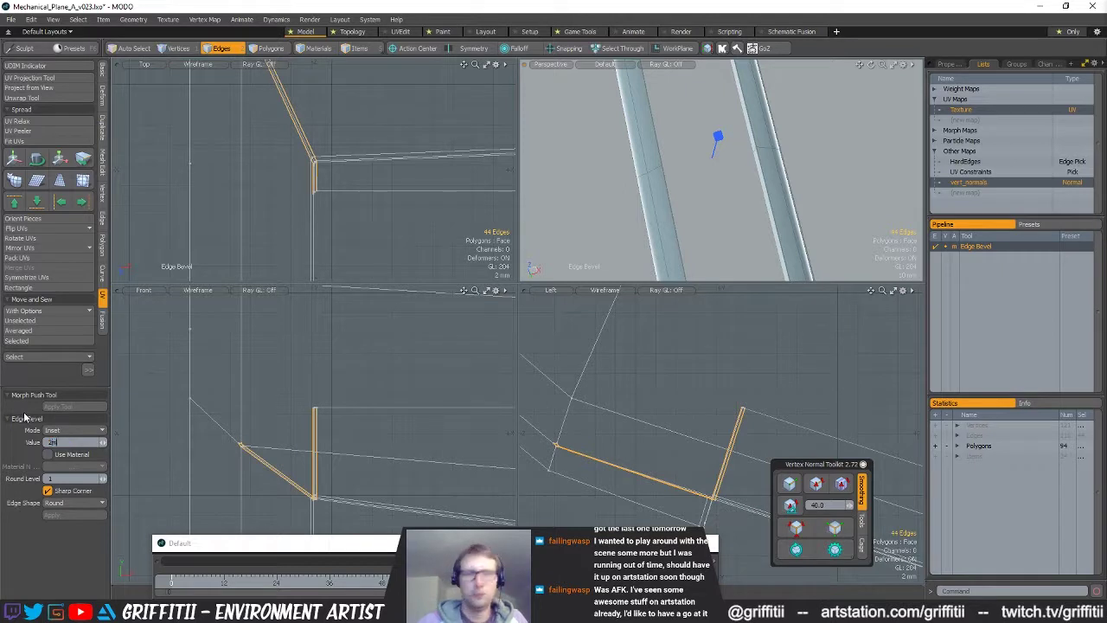
key("Return")
left_click_drag(720, 232, 742, 207, "alt+shift")
key("space")
left_click(744, 210)
- Check the bevelled bracket with subdivision smoothing from several angles
scroll(744, 210, "down", 5)
scroll(744, 210, "down", 3)
key("Tab")
left_click_drag(824, 239, 752, 158, "alt")
key("Tab")
key("Tab")
key("Tab")
- Unhide the whole plane and select the polygons of the small tube beneath the rear of the fuselage
key("u")
left_click_drag(797, 230, 777, 215, "alt")
left_click_drag(776, 214, 746, 176, "alt")
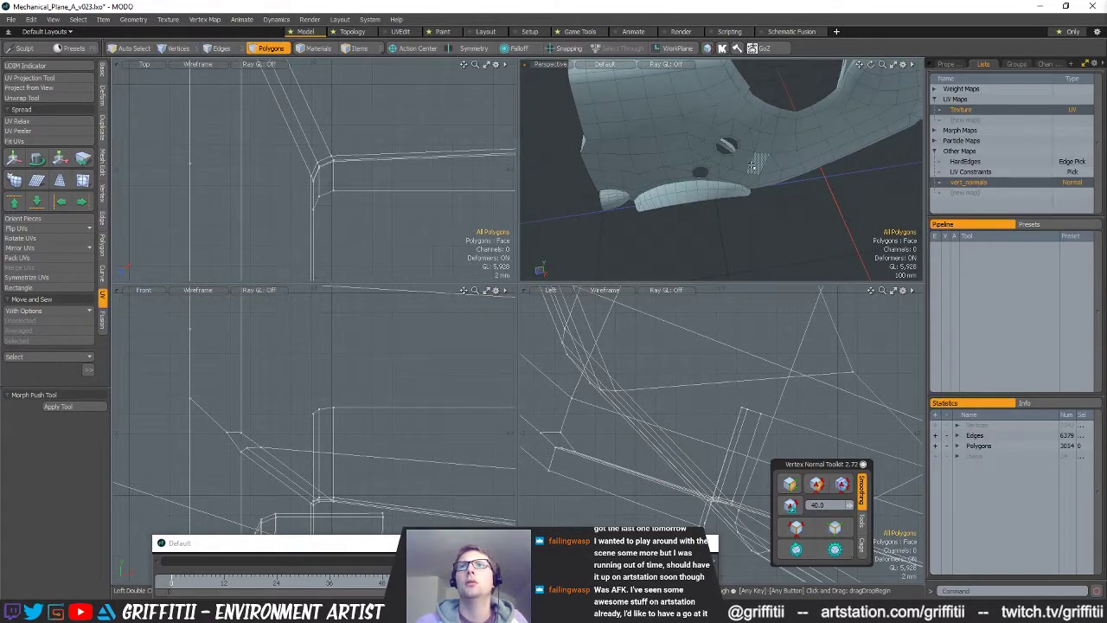
left_click_drag(752, 167, 808, 172, "alt")
mouse_move(809, 172)
left_mouse_down("ctrl+alt")
mouse_move(761, 172)
mouse_move(827, 176)
left_mouse_up("ctrl+alt")
left_click_drag(700, 243, 722, 195, "alt+shift")
left_click_drag(722, 194, 749, 213, "ctrl+alt")
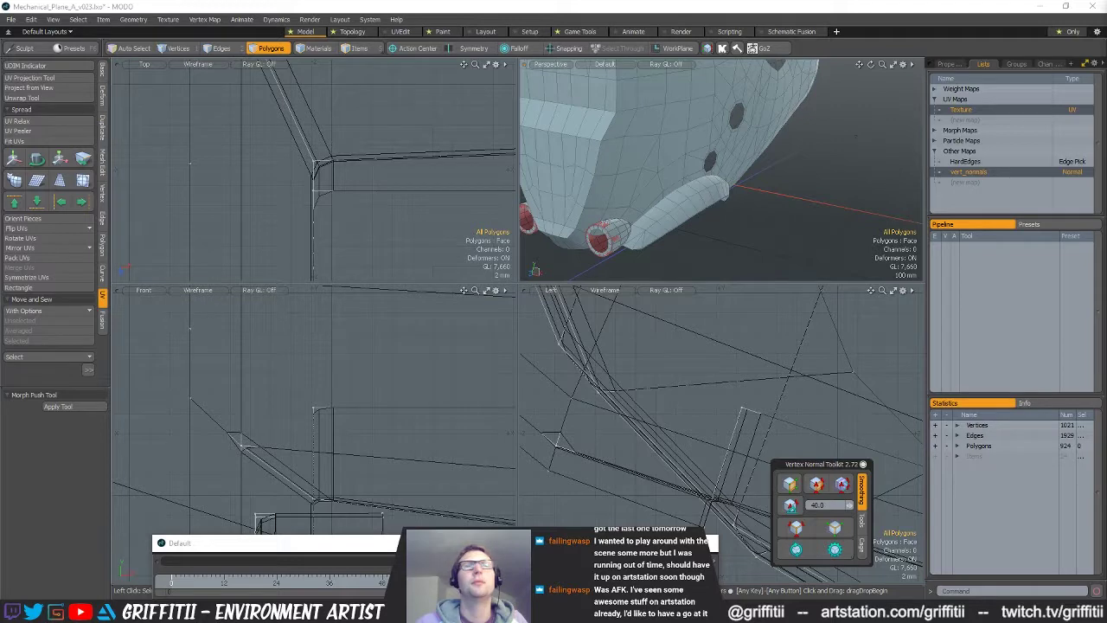
left_click_drag(700, 255, 728, 230, "ctrl+alt")
left_click_drag(561, 226, 597, 223, "ctrl+alt")
double_click(586, 224)
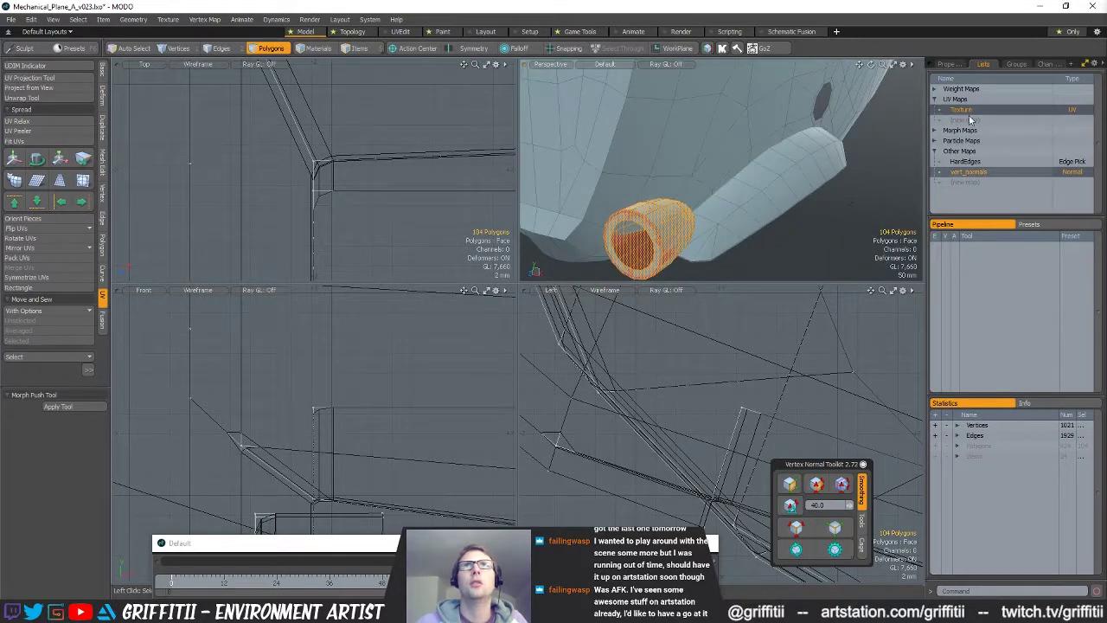
- Open the Texture UV map in the UV editor and select the fuselage body polygons of the main plane mesh
double_click(999, 109)
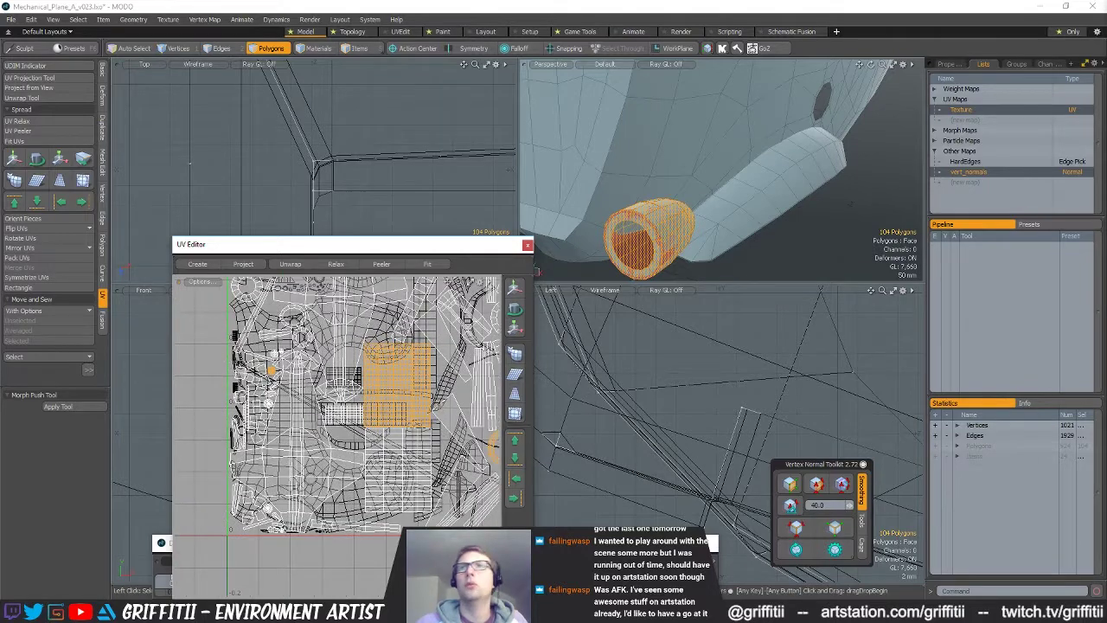
left_click_drag(900, 349, 670, 359, "ctrl+alt")
left_click(822, 350)
mouse_move(744, 299)
right_mouse_down()
mouse_move(572, 402)
mouse_move(861, 420)
right_mouse_up()
key("ctrl+x")
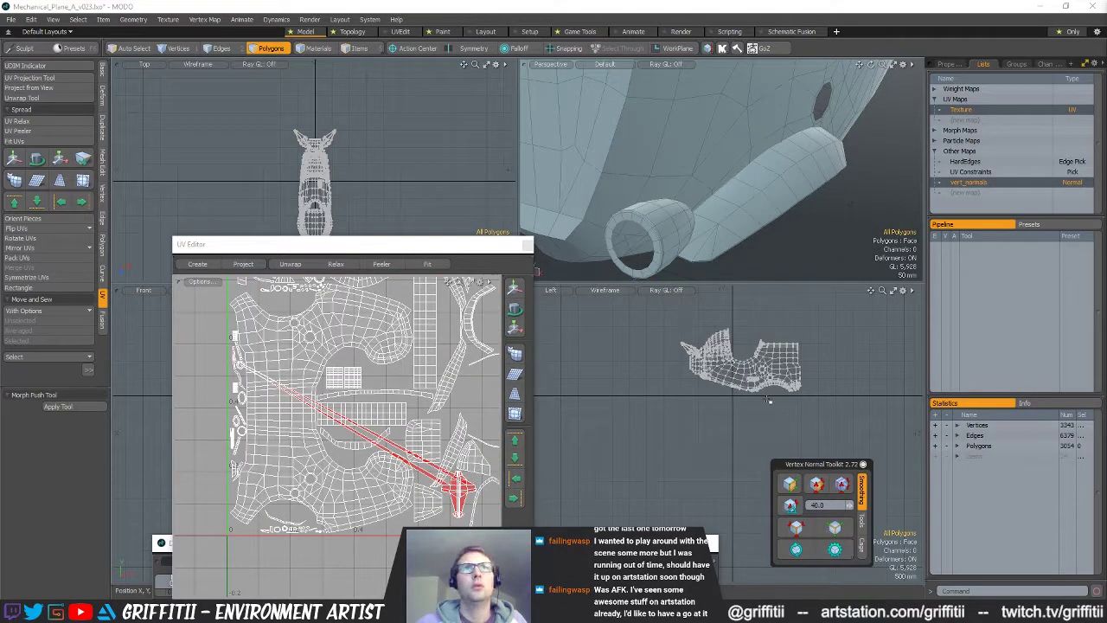
double_click(790, 360)
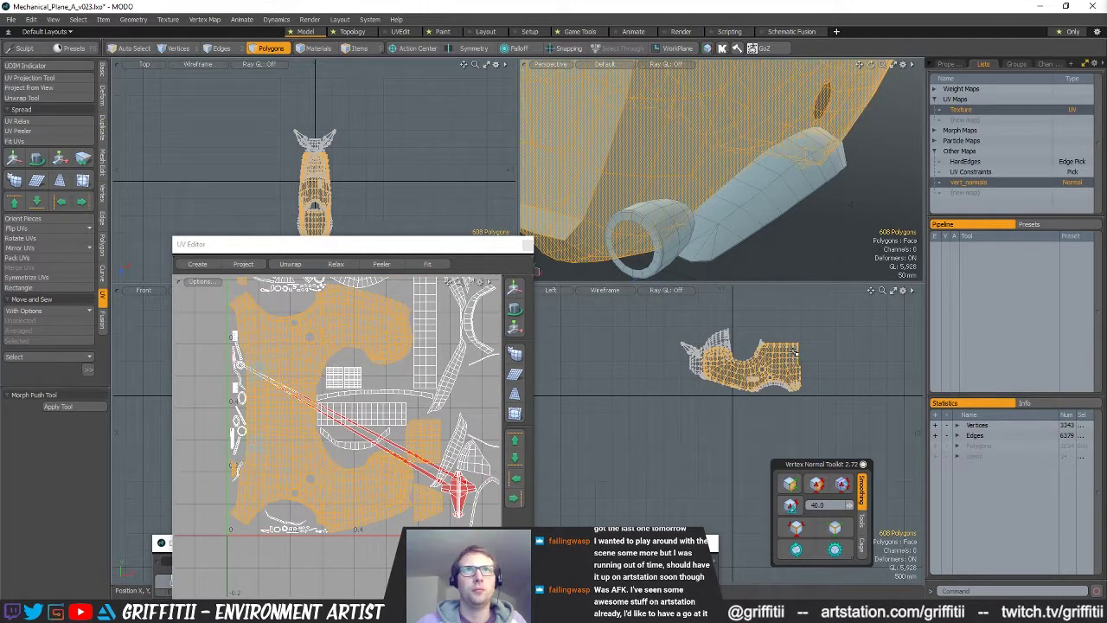
- Hide the fuselage body, canopy and other large parts of the main plane mesh together with their matching pieces
key("h")
scroll(781, 198, "down", 5)
left_click_drag(781, 198, 679, 267, "alt")
scroll(751, 248, "down", 4)
double_click(737, 243)
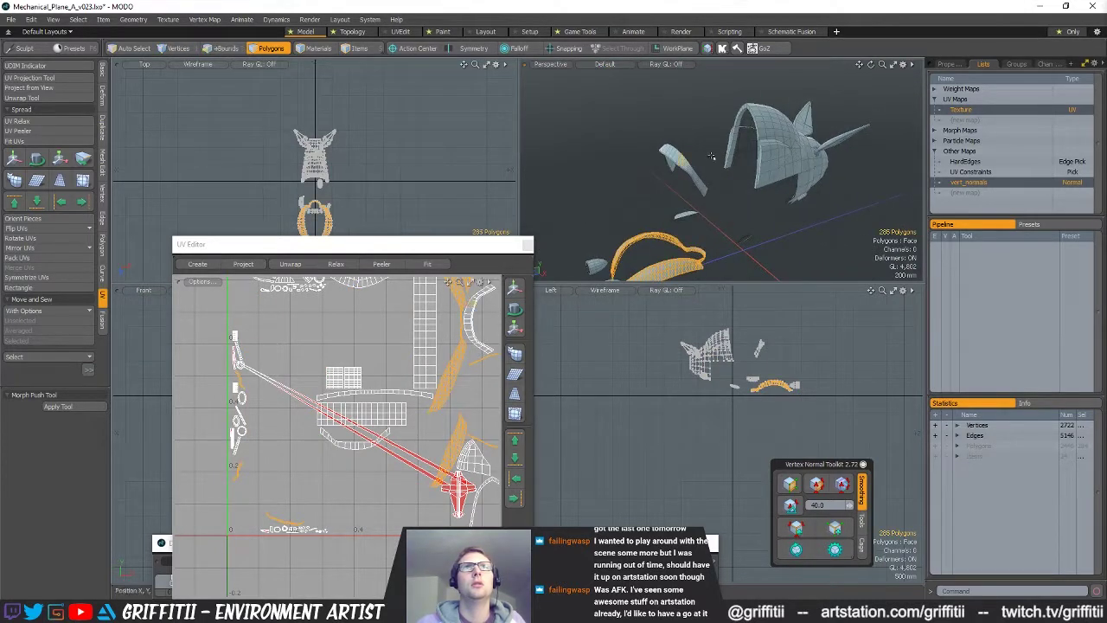
left_click(765, 134, "shift")
key("]")
key("h")
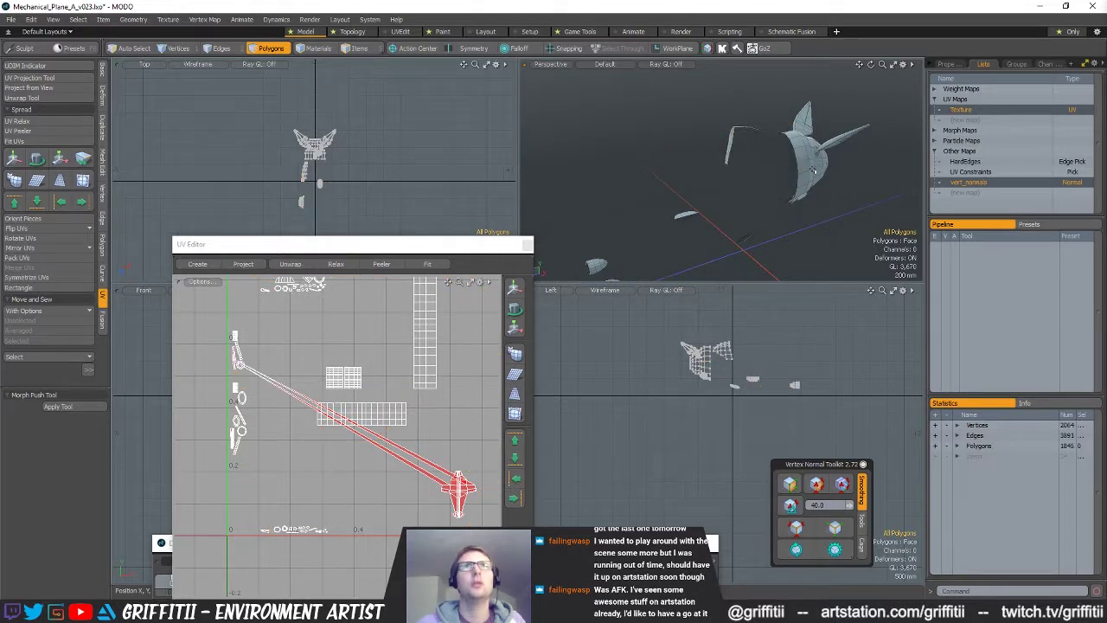
key("]")
key("Delete")
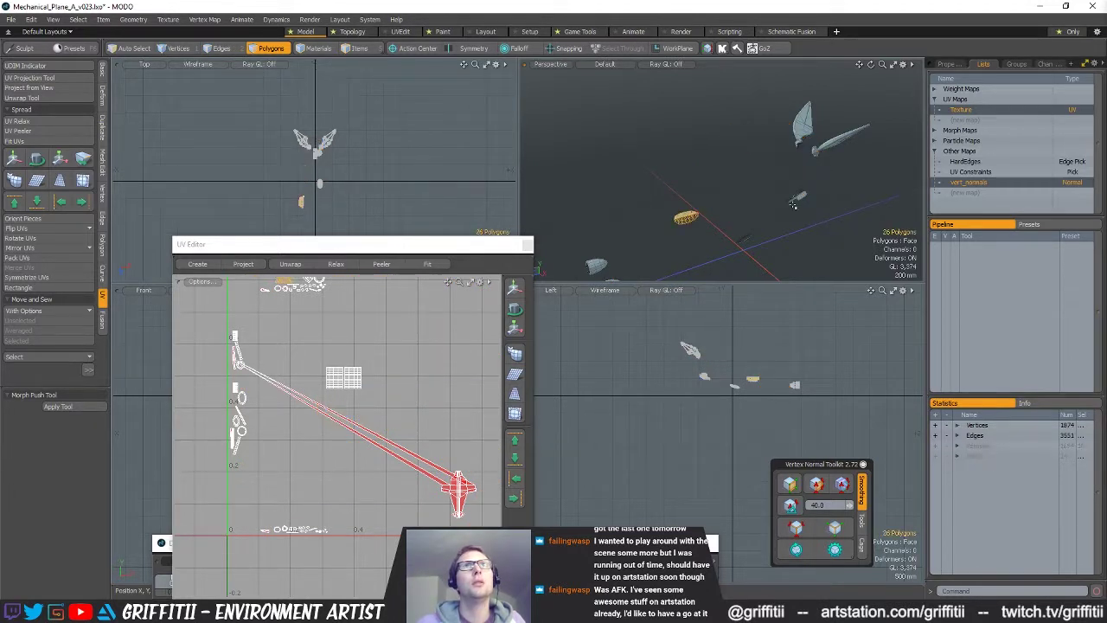
- Cut the remaining bevelled parts from the plane mesh and paste them into a new mesh
scroll(326, 412, "down", 5)
left_click_drag(326, 412, 310, 438, "alt")
mouse_move(346, 304)
right_mouse_down()
mouse_move(235, 546)
mouse_move(408, 458)
right_mouse_up()
scroll(736, 156, "down", 3)
left_click_drag(736, 164, 730, 150, "alt+shift")
left_click_drag(647, 218, 674, 192, "ctrl+alt")
key("ctrl+x")
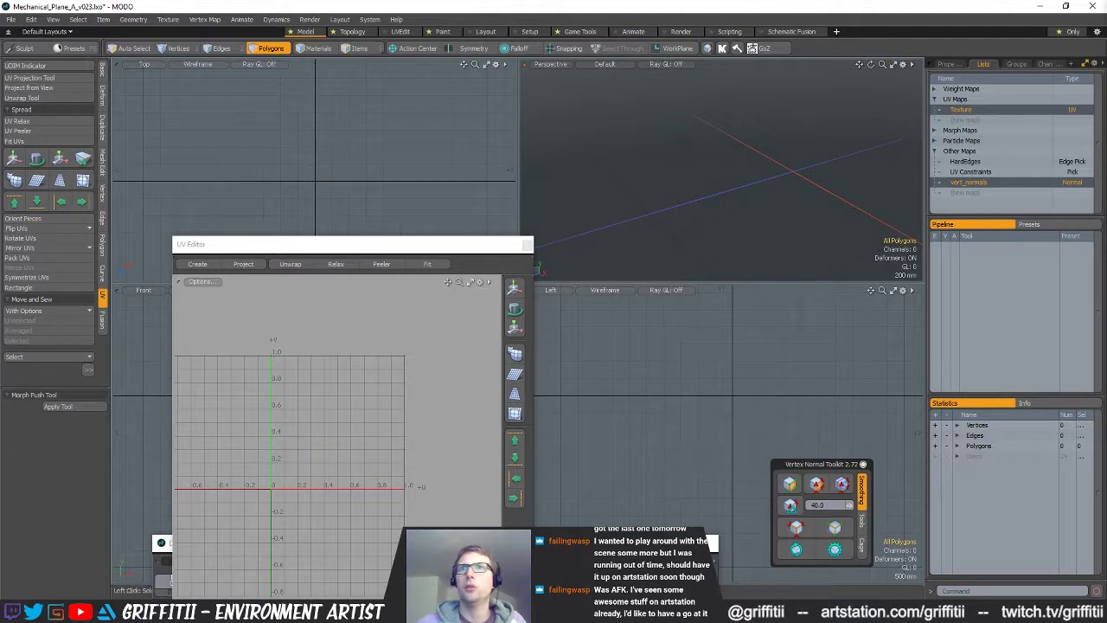
key("n")
key("ctrl+v")
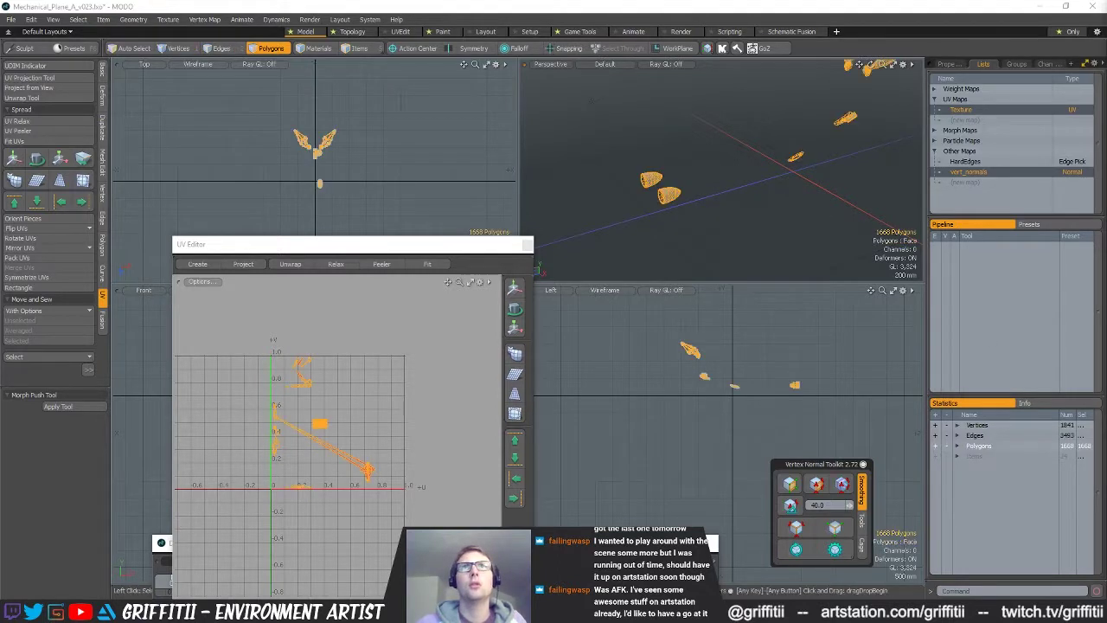
- Copy the low-poly versions of these parts into the main plane mesh and unhide its other polygons
right_click_drag(799, 304, 783, 382)
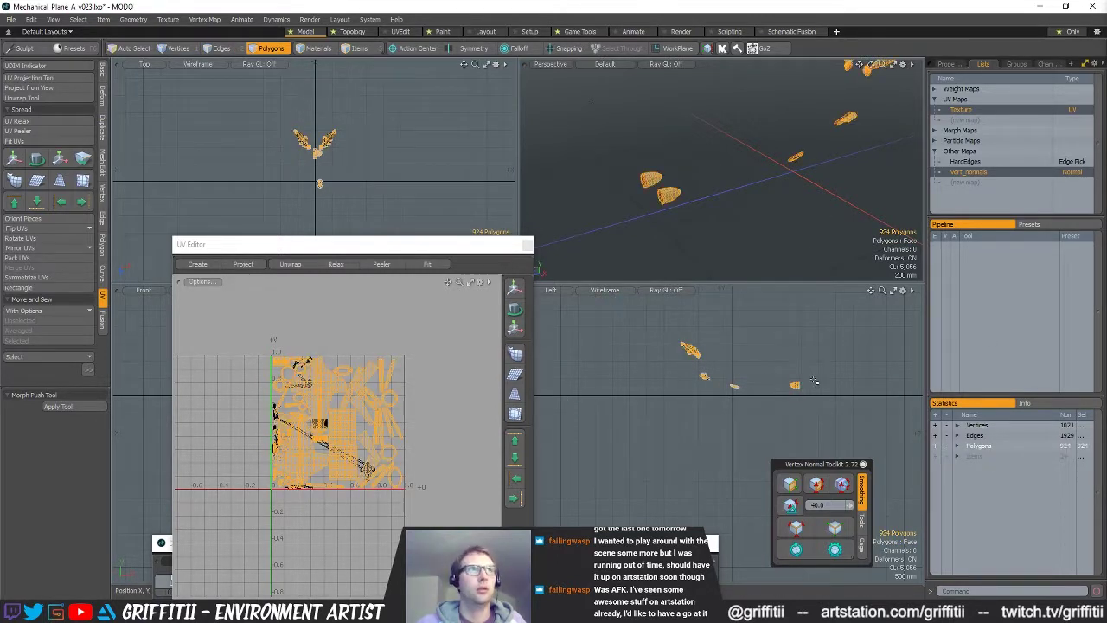
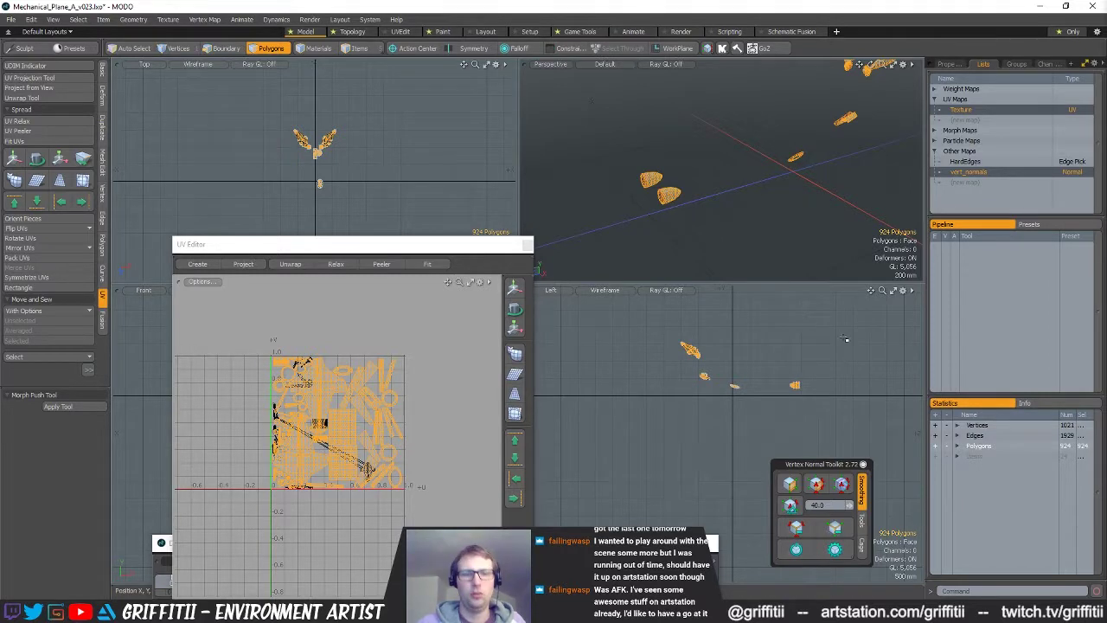
key("ctrl+c")
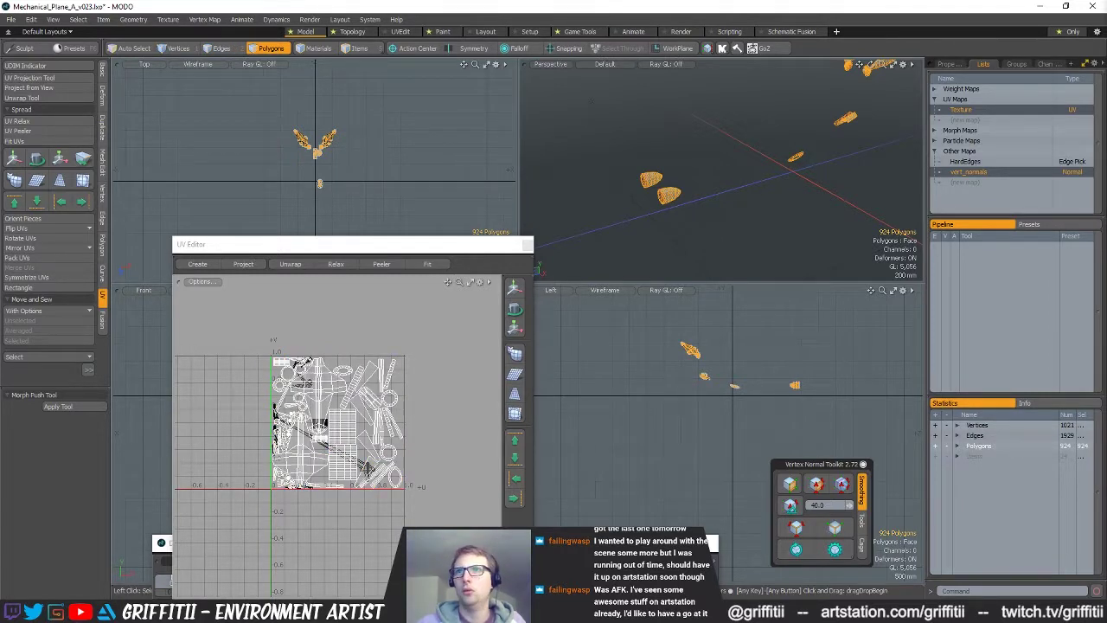
left_click_drag(776, 338, 820, 379, "alt+shift")
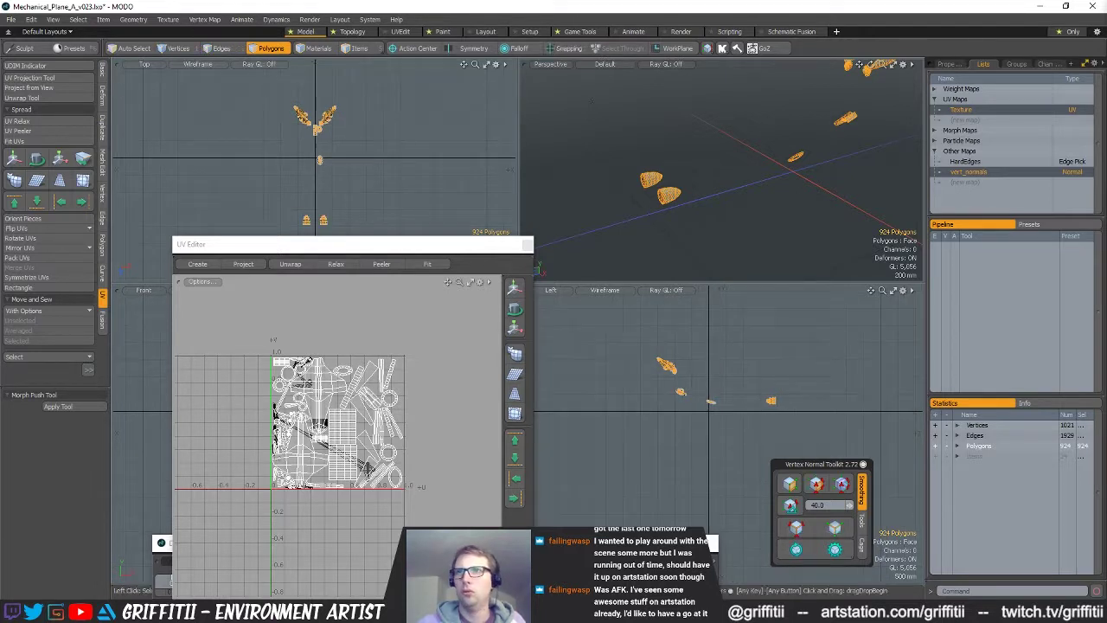
left_click(624, 572)
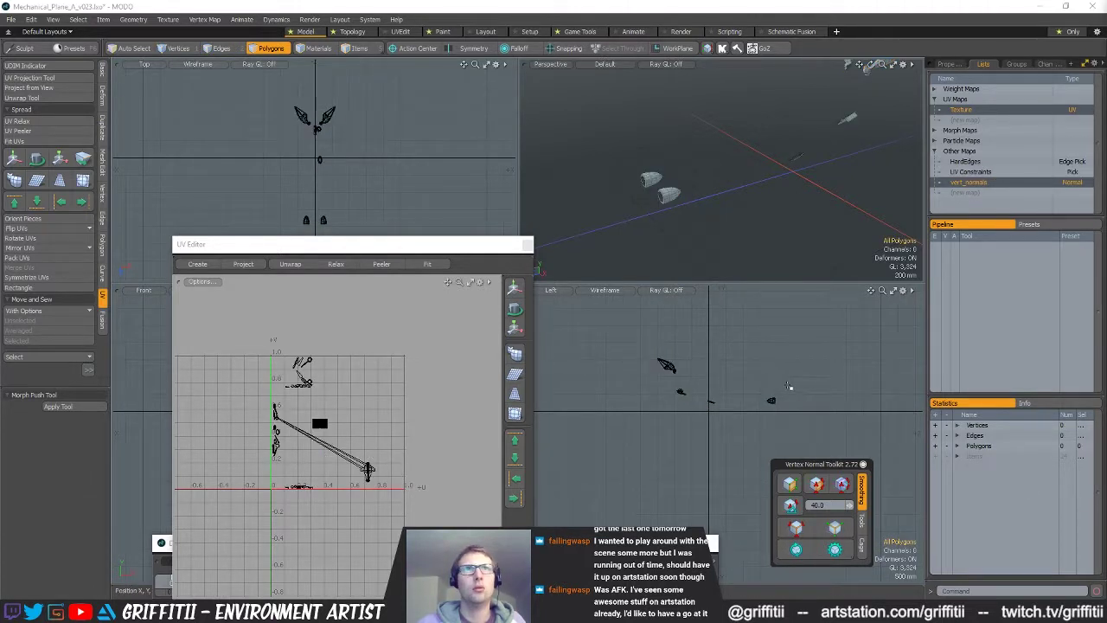
key("ctrl+v")
key("u")
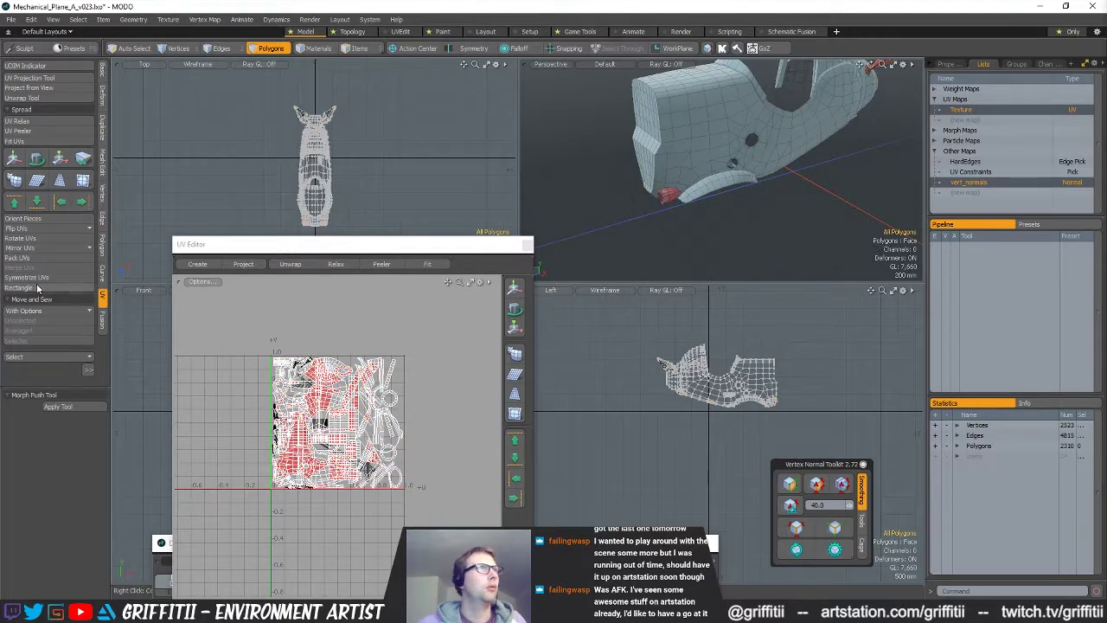
- Pack the UVs of the complete plane mesh into the 0–1 tile
left_click(24, 258)
left_click(669, 151)
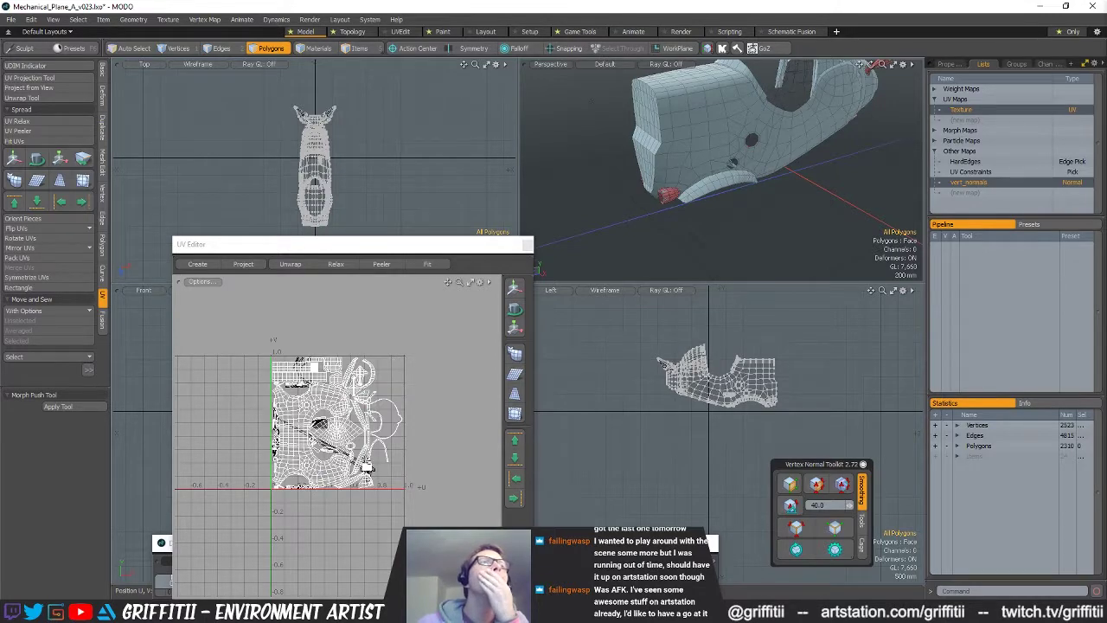
scroll(278, 497, "up", 10)
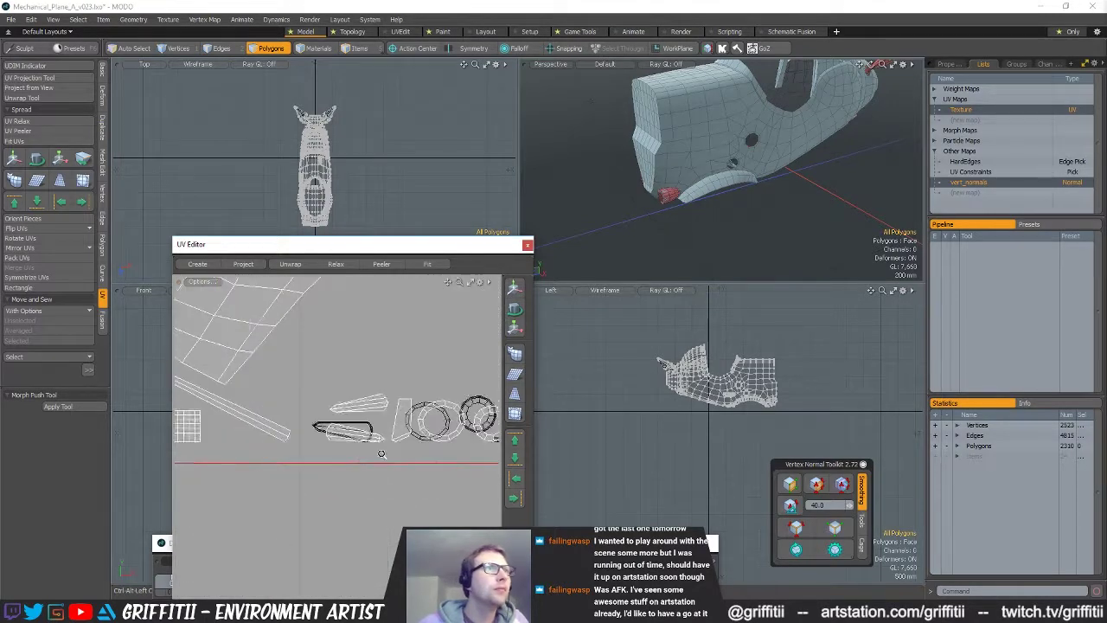
scroll(381, 452, "down", 7)
left_click_drag(390, 415, 364, 457, "alt+shift")
- Zoom in on the small UV pieces and move and sew a selected edge there
left_click_drag(386, 365, 453, 471, "alt+shift")
scroll(342, 467, "up", 8)
key("space")
key("space")
left_click_drag(253, 405, 332, 398, "alt+shift")
left_click(51, 341)
scroll(388, 403, "down", 8)
left_click(290, 420)
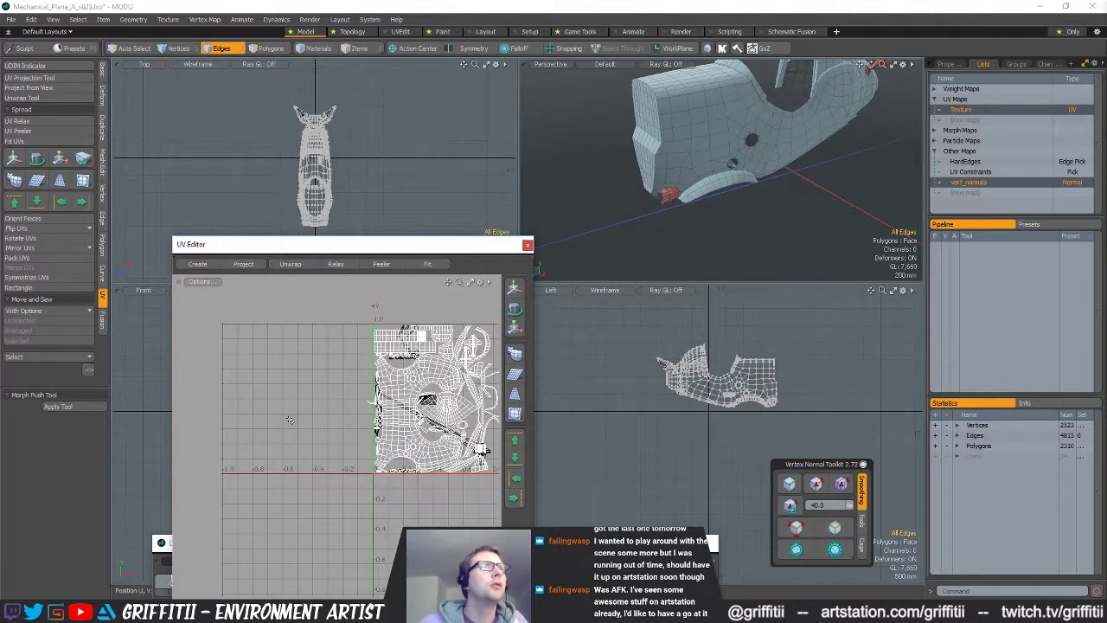
- Repack the UVs of the whole plane after the sewing
left_click(35, 260)
key("Return")
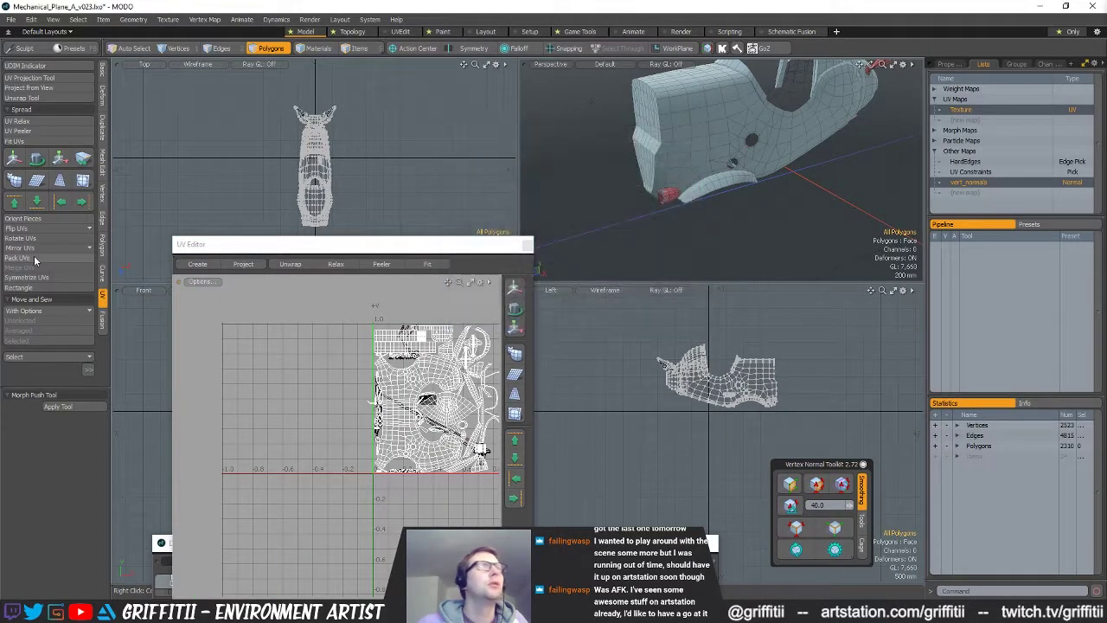
left_click_drag(393, 388, 240, 384, "alt+shift")
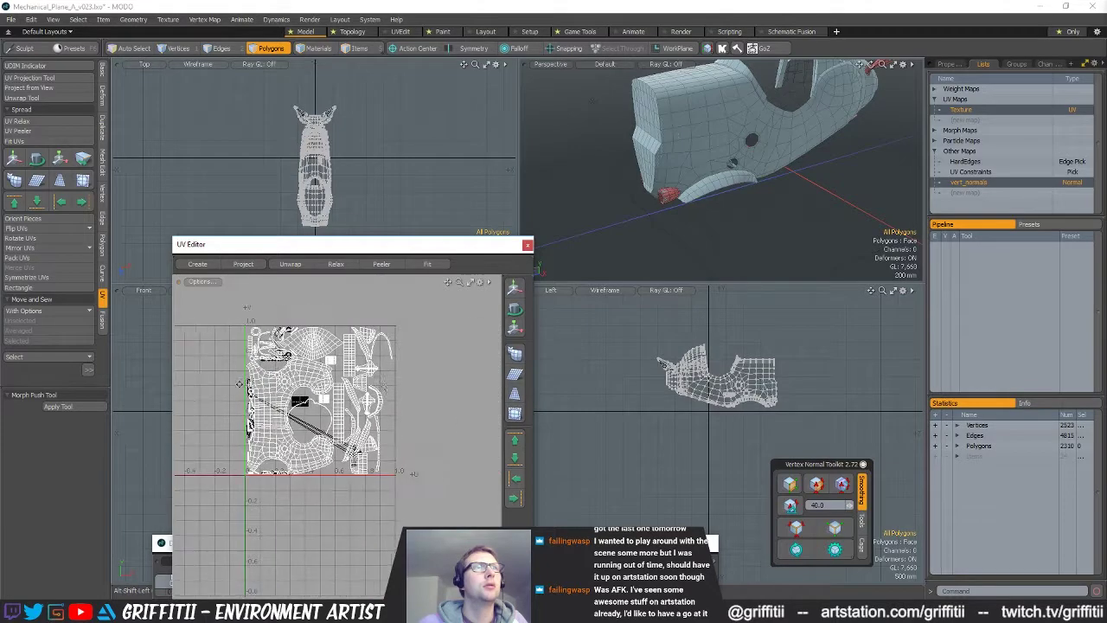
- Assign a material to the plane mesh and make the mesh with the bevelled parts active
left_click_drag(320, 400, 381, 401, "ctrl+alt")
left_click_drag(674, 187, 707, 187, "ctrl+alt")
key("m")
key("Return")
left_click_drag(714, 232, 751, 230, "alt")
key("Page_Down")
mouse_move(678, 177)
left_mouse_down("alt")
mouse_move(714, 178)
mouse_move(693, 176)
left_mouse_up("alt")
- Delete the vert_normals, HardEdges and Texture maps
right_click(977, 171)
left_click(982, 179)
right_click(979, 161)
left_click(984, 170)
right_click(971, 111)
left_click(983, 124)
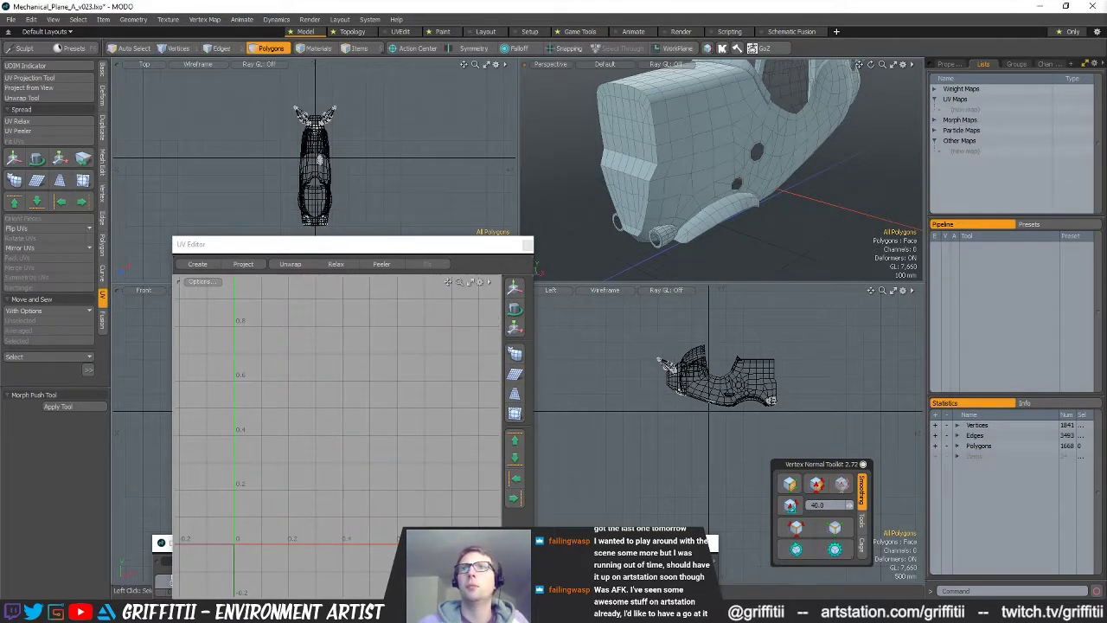
- Isolate the bevelled parts and subdivide them twice with the SDS Subdivide method
key("shift+h")
left_click_drag(709, 240, 684, 227, "alt")
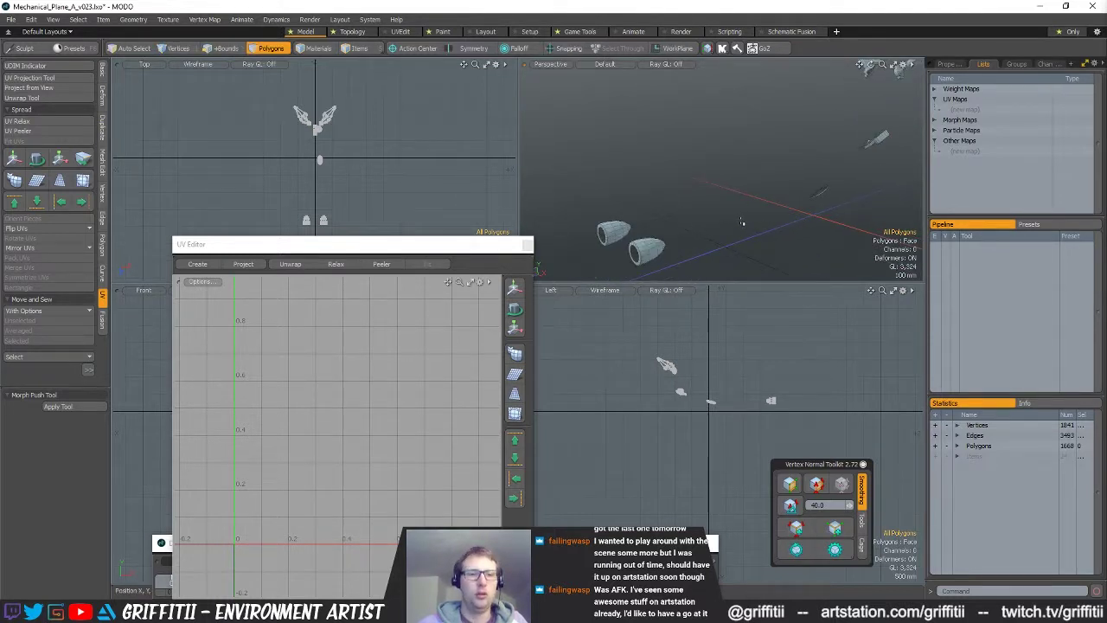
key("shift+d")
left_click(613, 212)
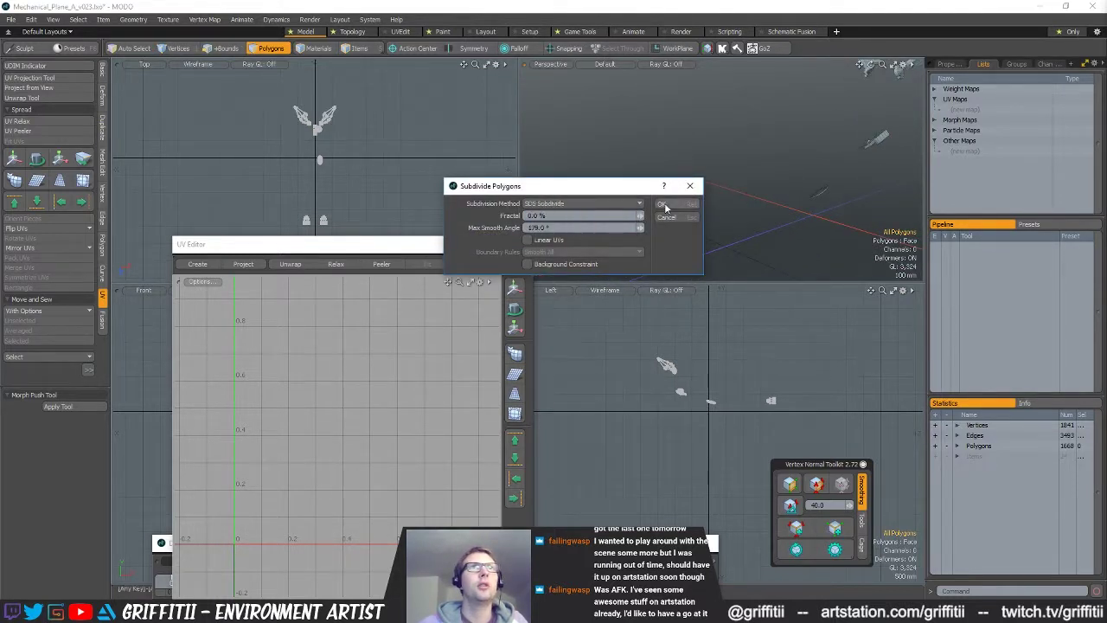
left_click(667, 206)
key("shift+d")
left_click(611, 207)
left_click(608, 198)
left_click(665, 206)
- Inspect the subdivided fins, bracket and tubes from several angles, including the slot's corner on the fin
mouse_move(743, 252)
left_mouse_down("alt+shift")
mouse_move(708, 242)
mouse_move(735, 221)
mouse_move(722, 217)
mouse_move(752, 217)
left_mouse_up("alt+shift")
scroll(750, 243, "down", 3)
mouse_move(835, 246)
right_mouse_down()
mouse_move(694, 240)
mouse_move(704, 241)
right_mouse_up()
key("shift+a")
mouse_move(705, 235)
left_mouse_down("alt")
mouse_move(734, 210)
mouse_move(798, 208)
mouse_move(719, 222)
left_mouse_up("alt")
scroll(813, 199, "down", 4)
right_click_drag(719, 223, 855, 128)
key("shift+a")
left_click_drag(854, 128, 861, 176, "alt")
scroll(868, 185, "up", 3)
scroll(865, 184, "down", 4)
left_click(852, 177)
scroll(862, 175, "down", 5)
scroll(660, 151, "up", 4)
double_click(654, 179)
key("shift+a")
left_click_drag(654, 178, 839, 171, "alt")
left_click(674, 192)
scroll(696, 218, "up", 6)
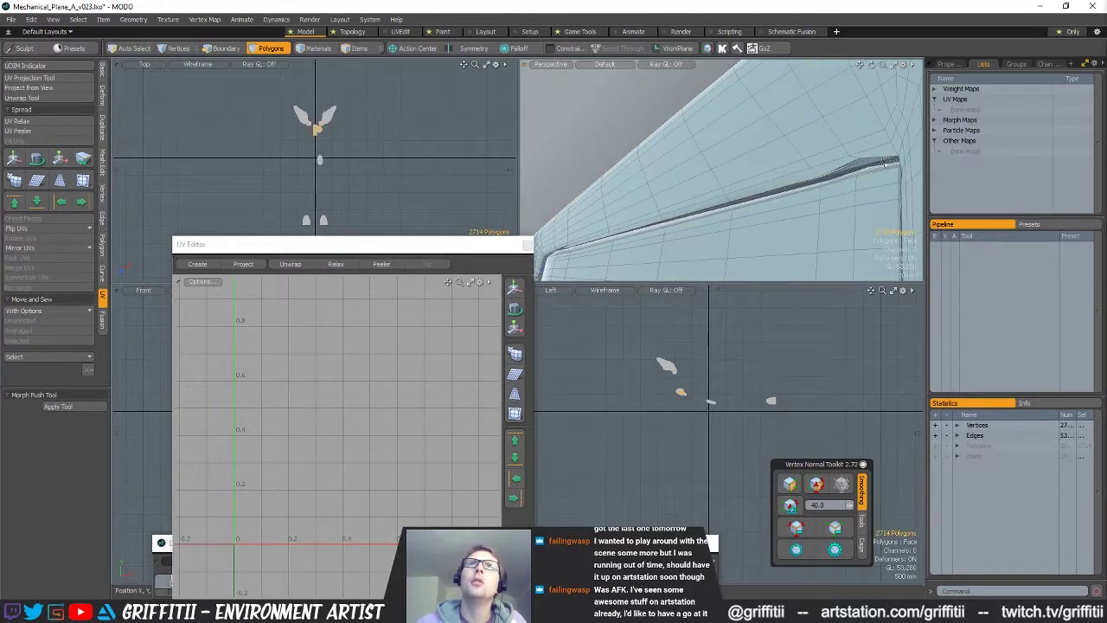
- Select the fin's polygons, hide everything but the bevelled parts and zoom in on the slot's corner
key("Tab")
scroll(868, 164, "up", 2)
left_click_drag(864, 163, 820, 137, "alt")
scroll(813, 129, "up", 3)
double_click(791, 117)
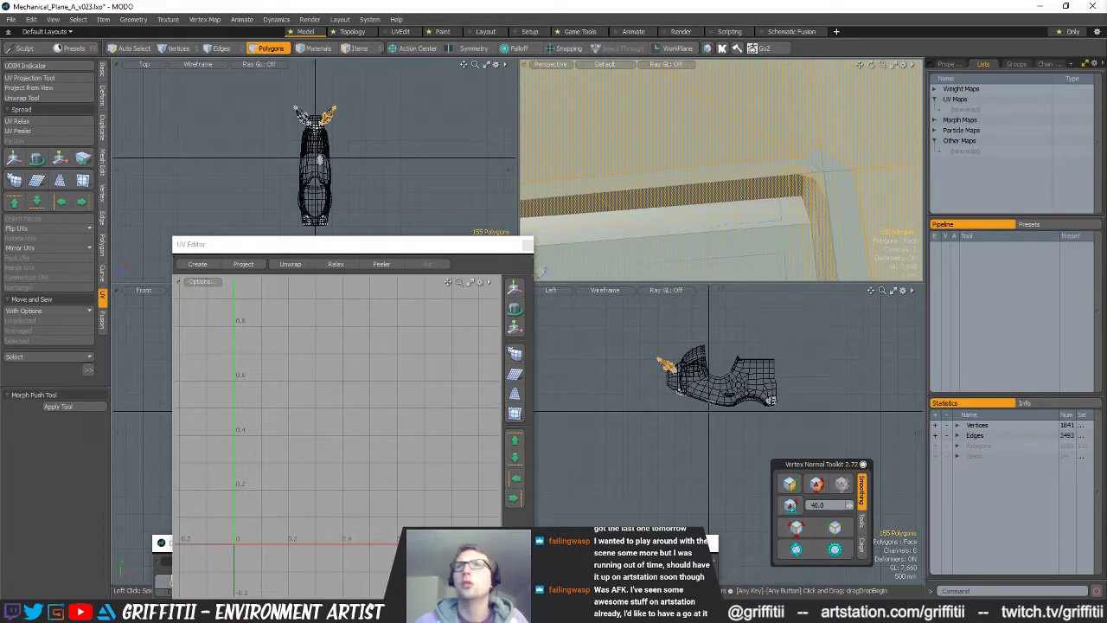
key("shift+h")
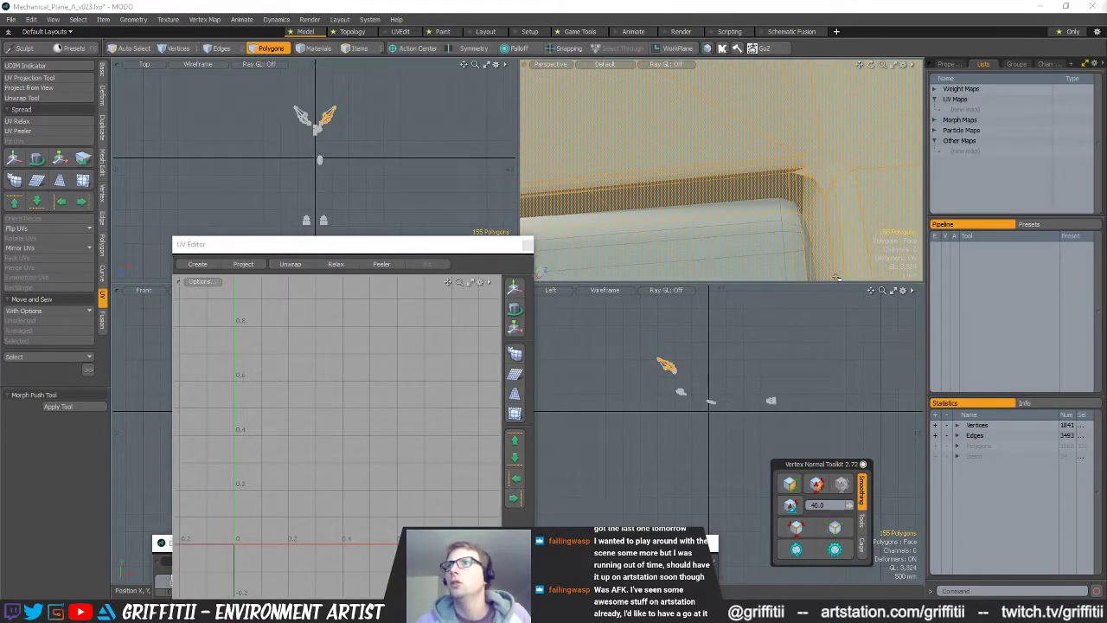
left_click_drag(805, 213, 850, 168, "alt")
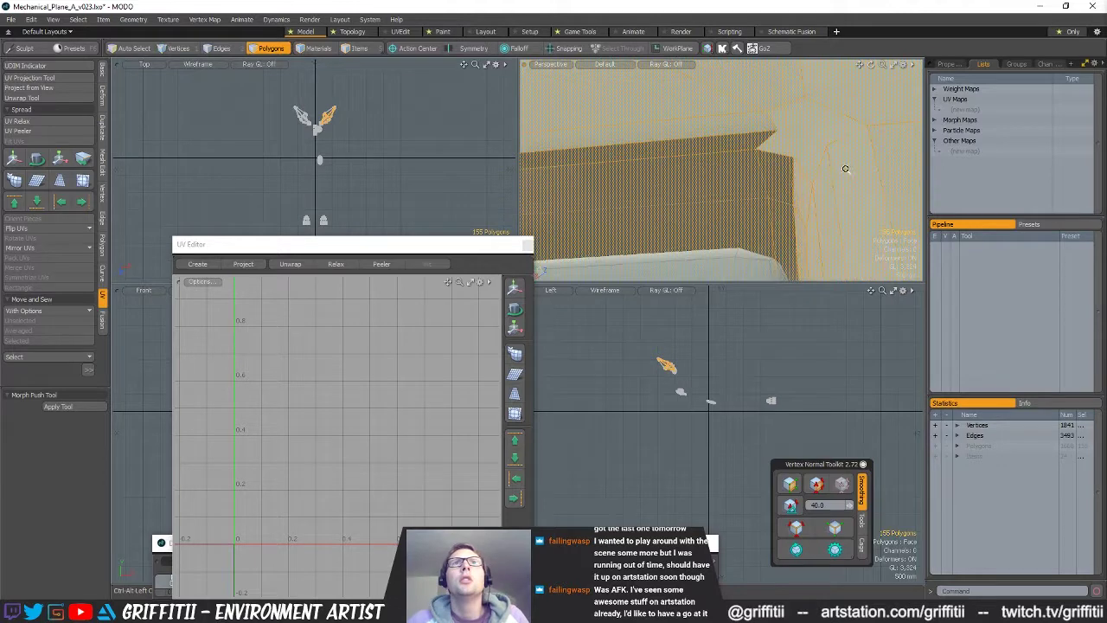
- Select the vertex at the fin slot's corner for moving, with no falloff and the action center set to Element
key("1")
left_click_drag(804, 124, 828, 164, "alt")
scroll(756, 165, "up", 5)
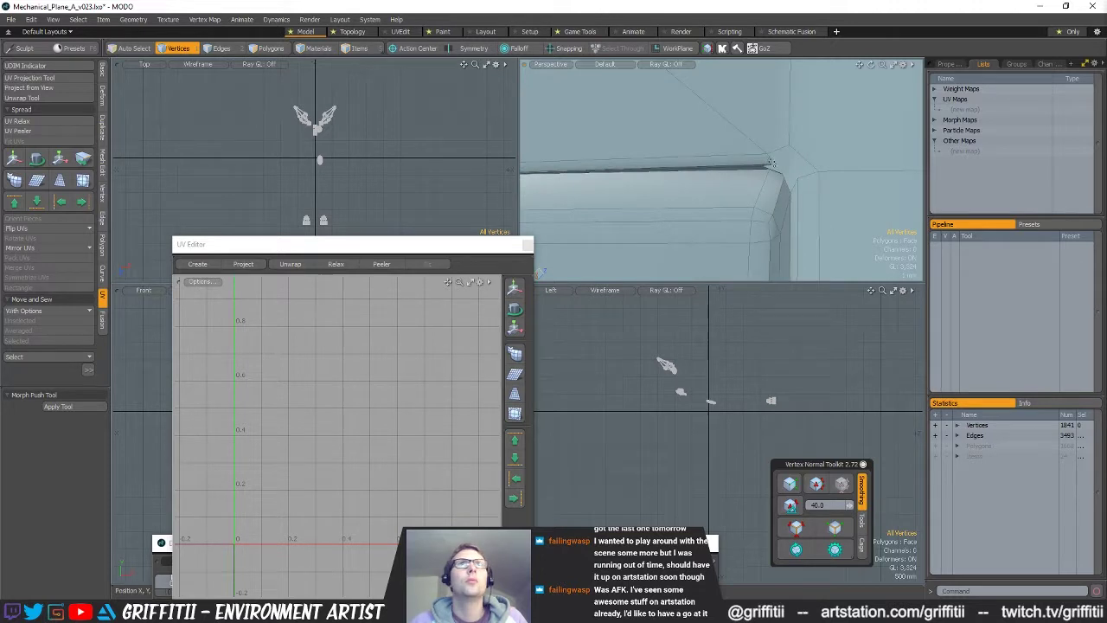
key("w")
left_click_drag(767, 181, 808, 159, "alt")
key("alt+a")
left_click(527, 49)
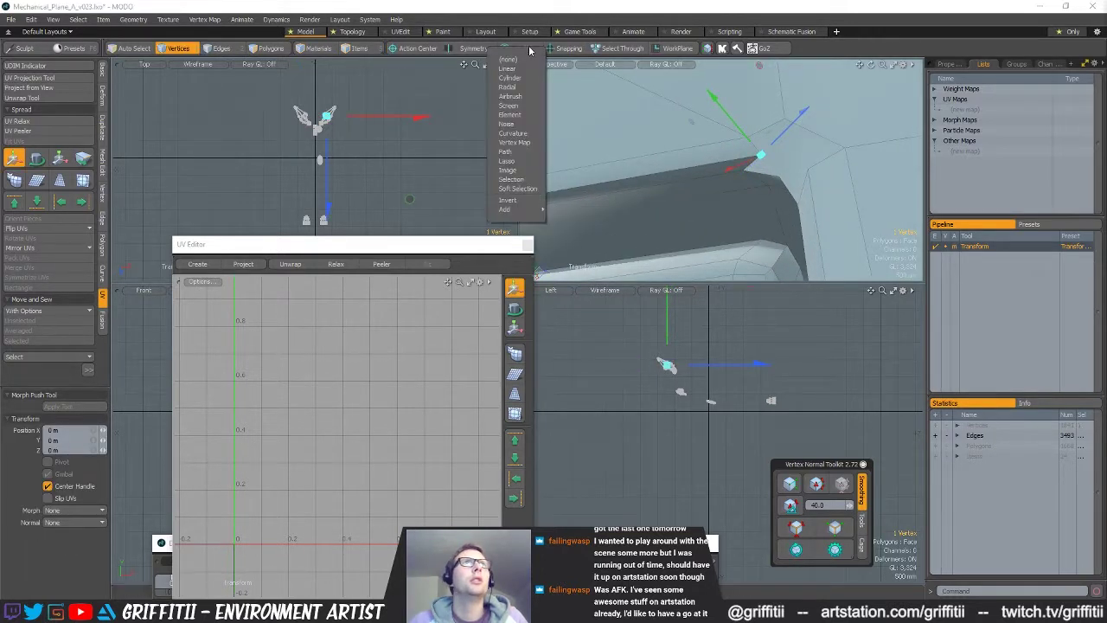
left_click(509, 60)
left_click(413, 48)
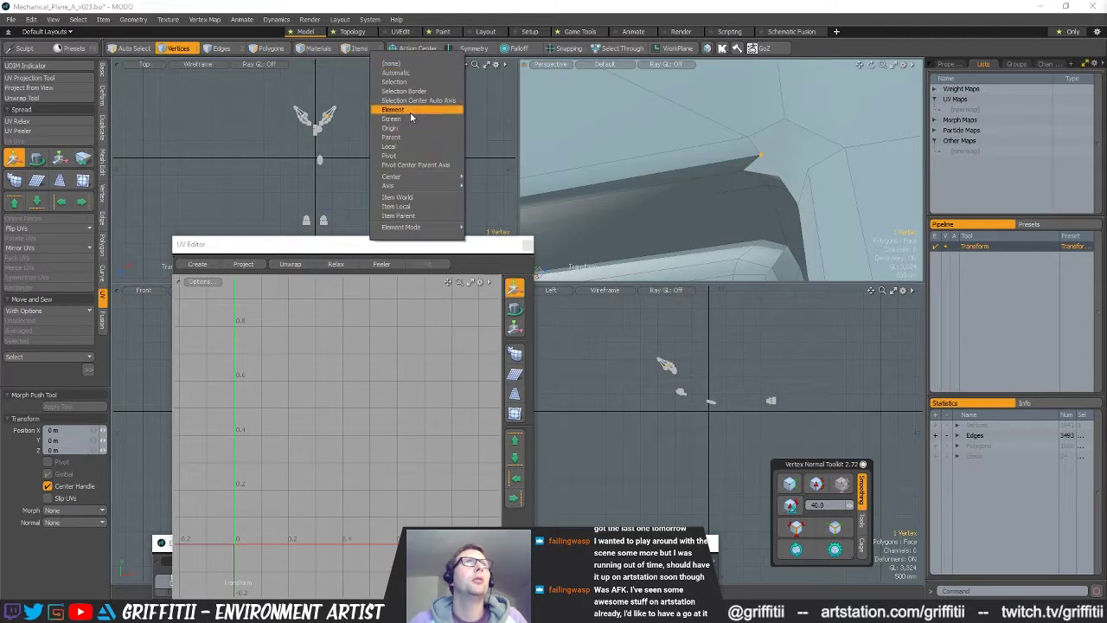
left_click(410, 110)
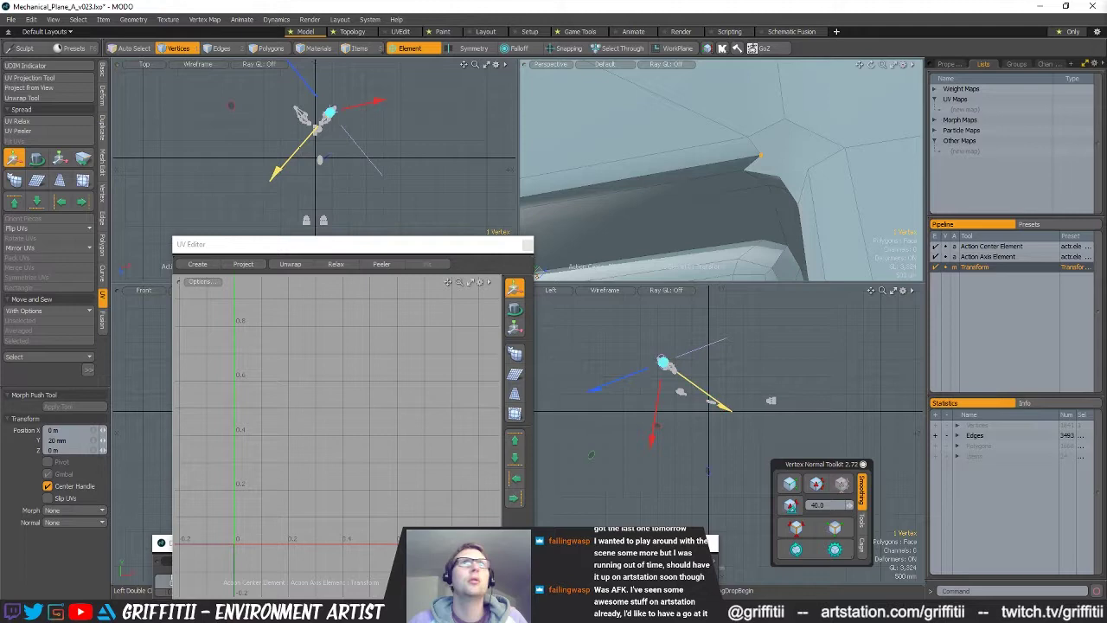
- Try to move the slot's corner vertex 20 mm along the element's Y axis
left_click_drag(761, 155, 790, 150)
left_click_drag(299, 151, 378, 165, "ctrl+alt")
key("ctrl+z")
- Move the slot's corner vertex -500 um along the element's Y axis
scroll(378, 165, "up", 2)
scroll(380, 167, "down", 1)
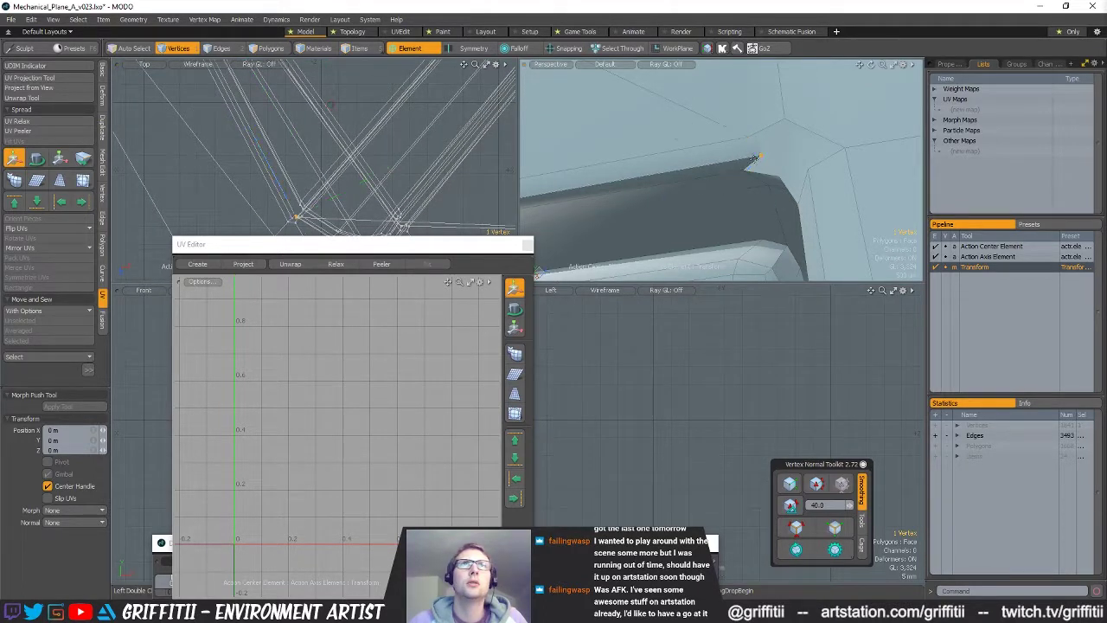
left_click_drag(738, 161, 675, 165, "alt")
left_click_drag(450, 149, 378, 159, "ctrl+alt")
left_click_drag(436, 99, 421, 102, "alt+shift")
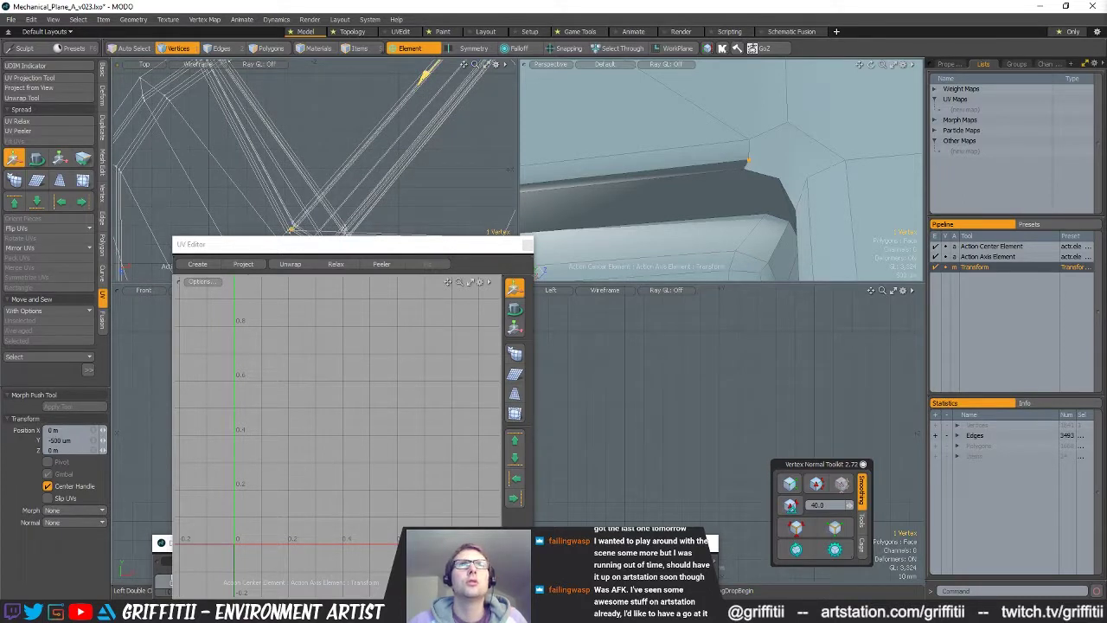
left_click_drag(702, 177, 762, 167, "alt")
key("q")
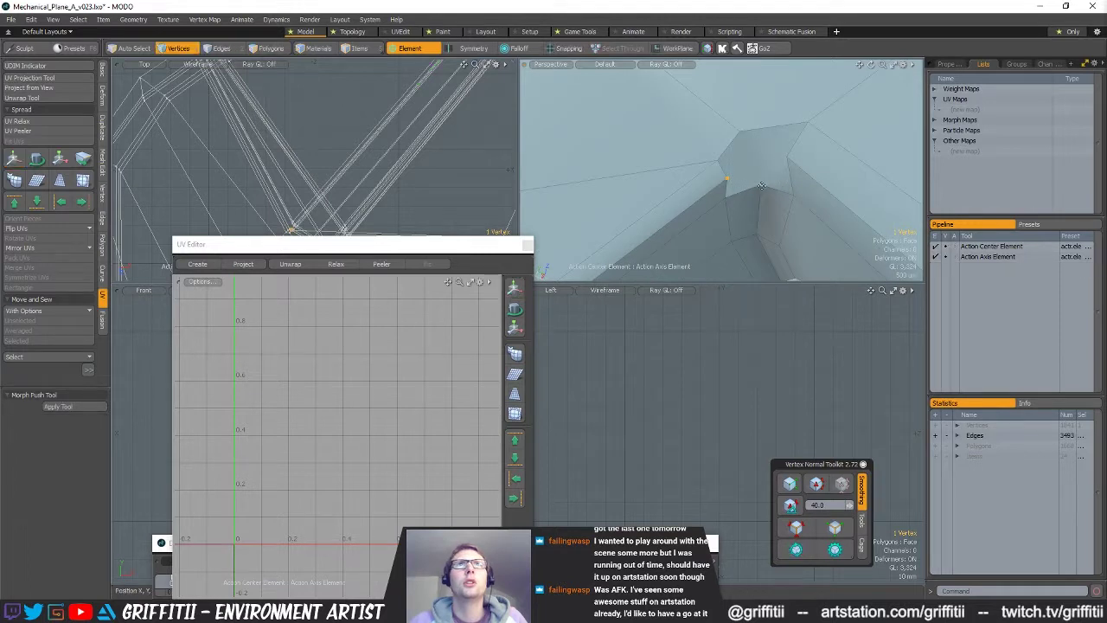
- Try to cut across the polygons at the slot's corner with Edge Slice
key("c")
left_click(761, 173)
left_click(757, 160)
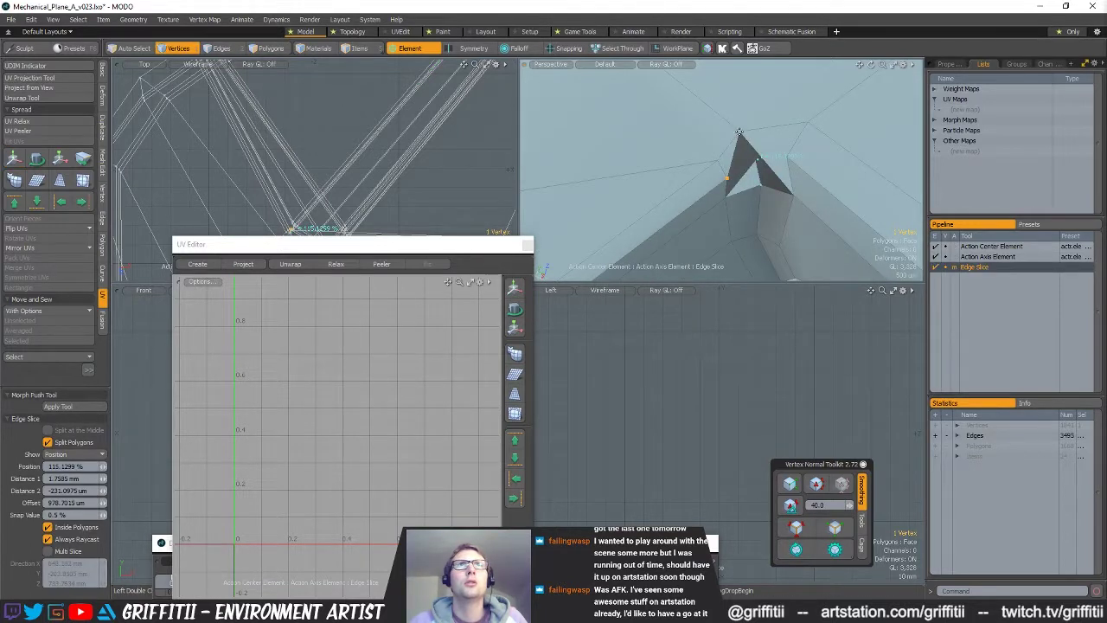
key("ctrl+z")
key("q")
- Cut a new edge from the moved vertex at the slot's corner with Edge Slice at 100 %
key("c")
left_click(731, 183)
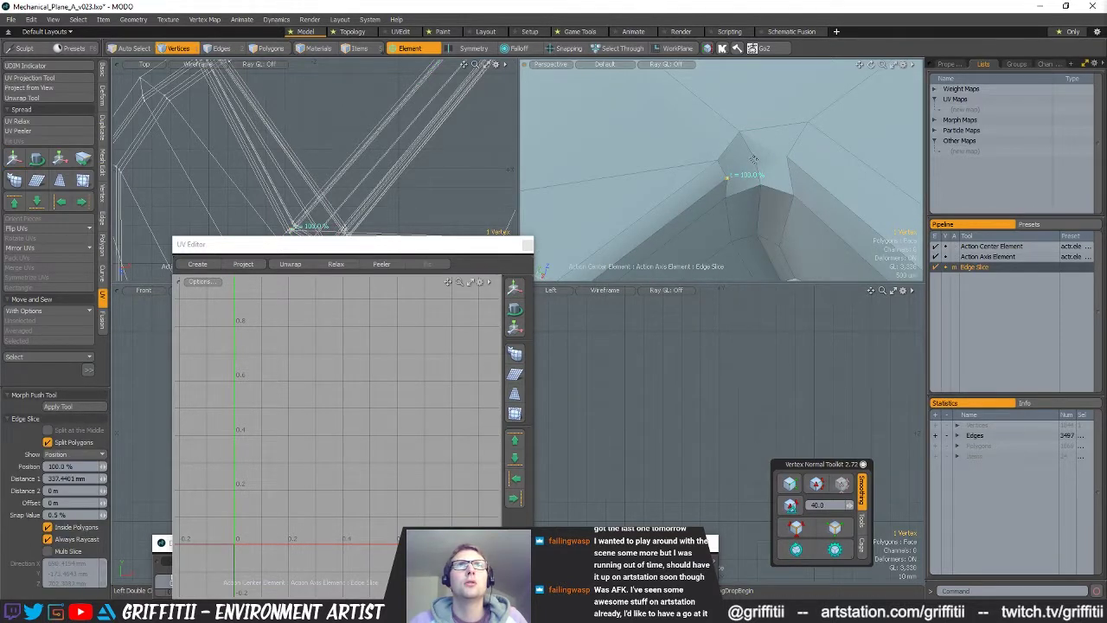
key("q")
- Select the vertices around the new cut and nudge them in Y and Z to clean up the slot's corner
left_click_drag(758, 159, 777, 181)
key("w")
key("q")
key("w")
key("q")
left_click(747, 176)
key("w")
key("q")
key("w")
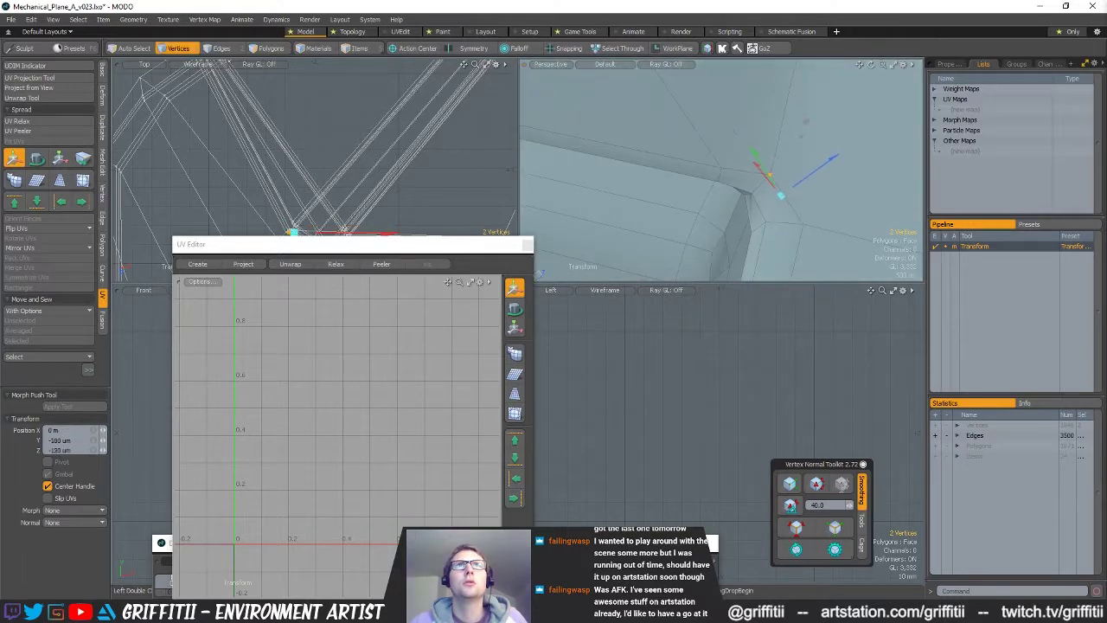
left_click_drag(788, 223, 708, 197, "alt")
key("q")
left_click(811, 187)
- Cut further edges through the polygons at the slot's corner with Edge Slice at 100 %
key("shift+a")
scroll(817, 160, "down", 3)
key("shift+a")
left_click(722, 162)
left_click_drag(708, 198, 738, 144, "alt")
key("alt+c")
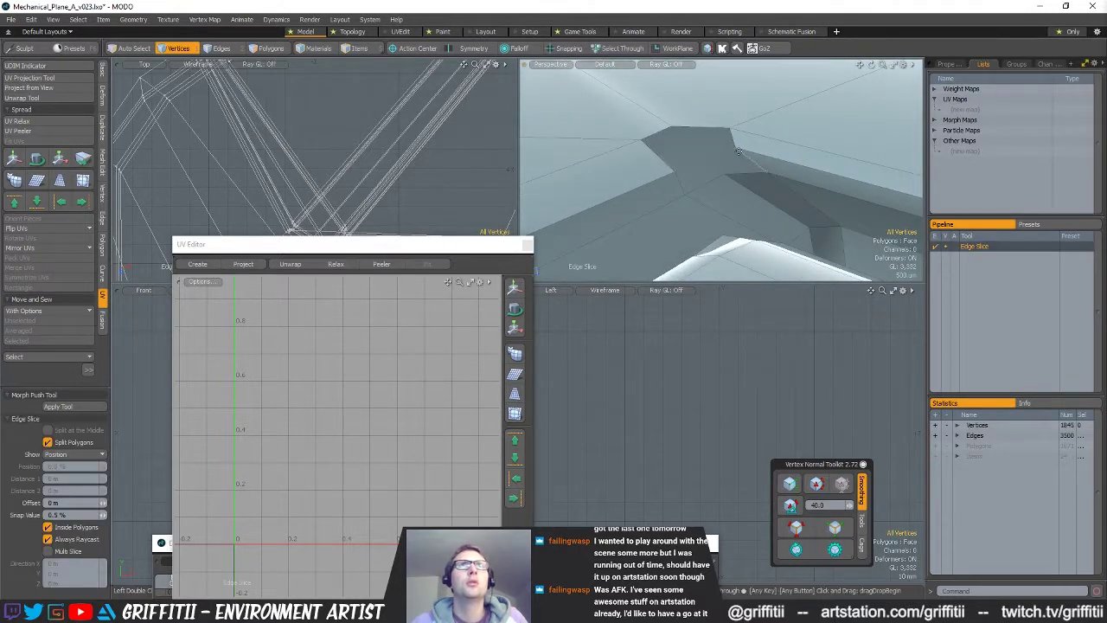
left_click(730, 149)
key("space")
key("alt+c")
left_click(725, 173)
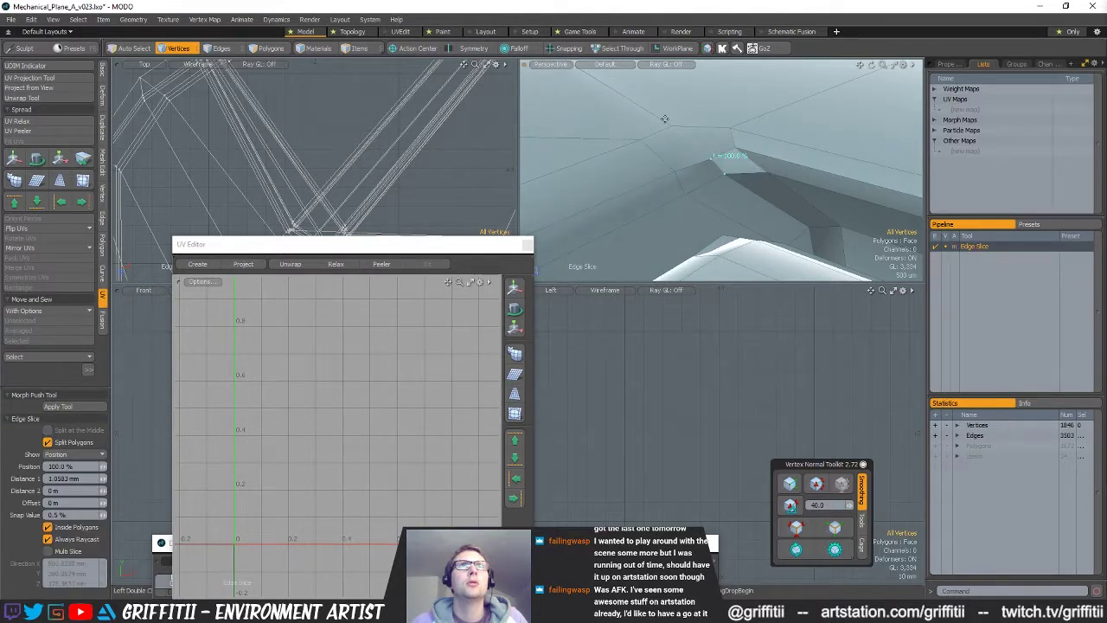
key("space")
- Move the vertex at the slot's corner 20 um in X and -40 um in Y, and check the corner in the subdivision preview
left_click(724, 173)
left_click_drag(725, 173, 691, 184, "alt")
key("w")
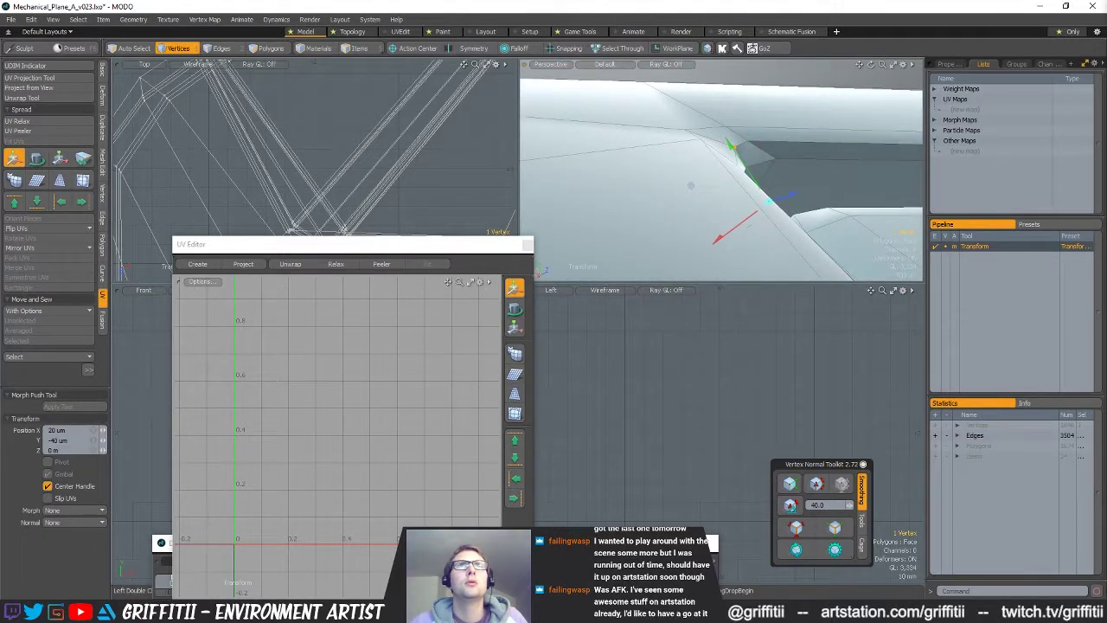
left_click_drag(809, 196, 722, 177, "alt")
scroll(724, 158, "down", 6)
key("space")
left_click(724, 158)
scroll(724, 158, "down", 4)
key("Tab")
scroll(752, 107, "up", 4)
key("Tab")
scroll(729, 158, "up", 4)
- Examine the polygons that meet at the slot's opposite corner
key("c")
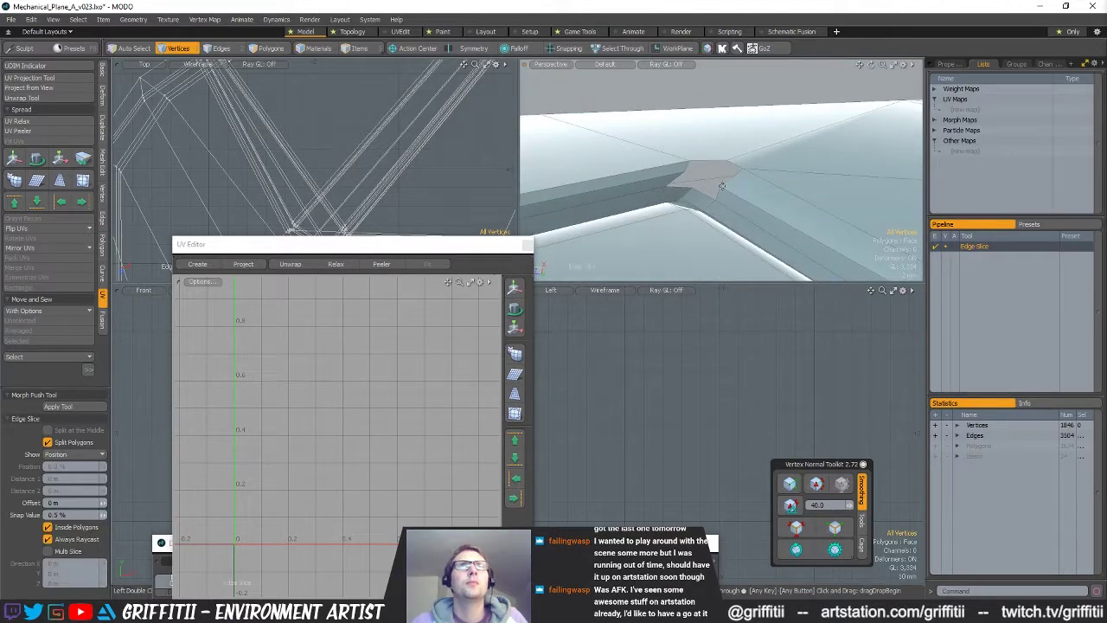
key("space")
key("3")
left_click(680, 172)
scroll(683, 170, "up", 4)
left_click_drag(683, 170, 786, 231, "alt")
scroll(778, 227, "down", 2)
scroll(724, 156, "up", 3)
key("2")
key("3")
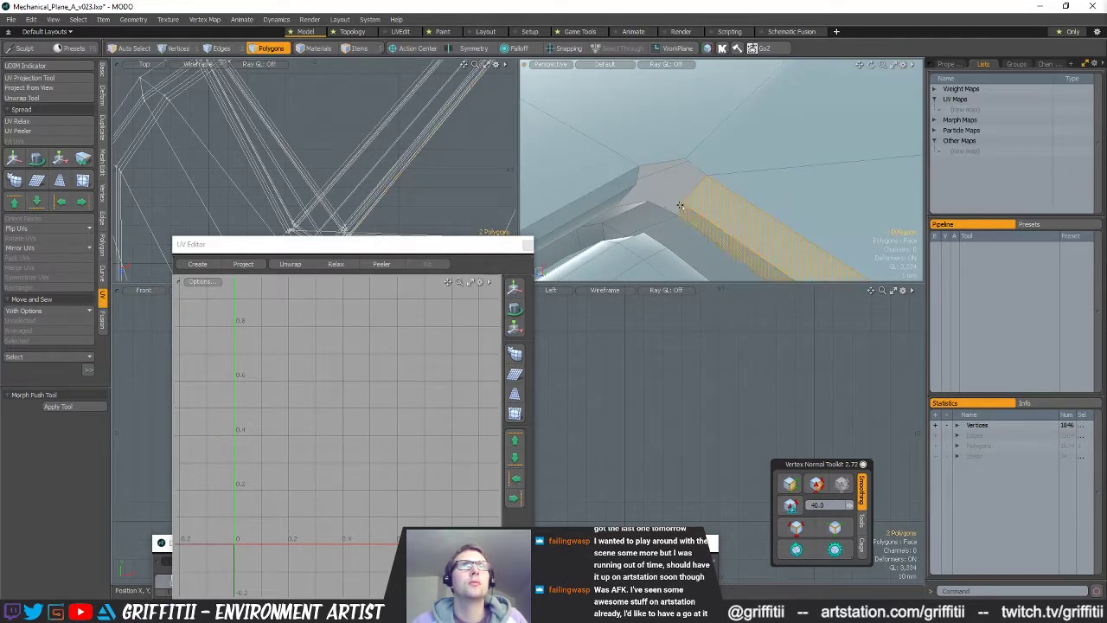
left_click_drag(711, 183, 754, 206, "alt")
left_click(755, 216)
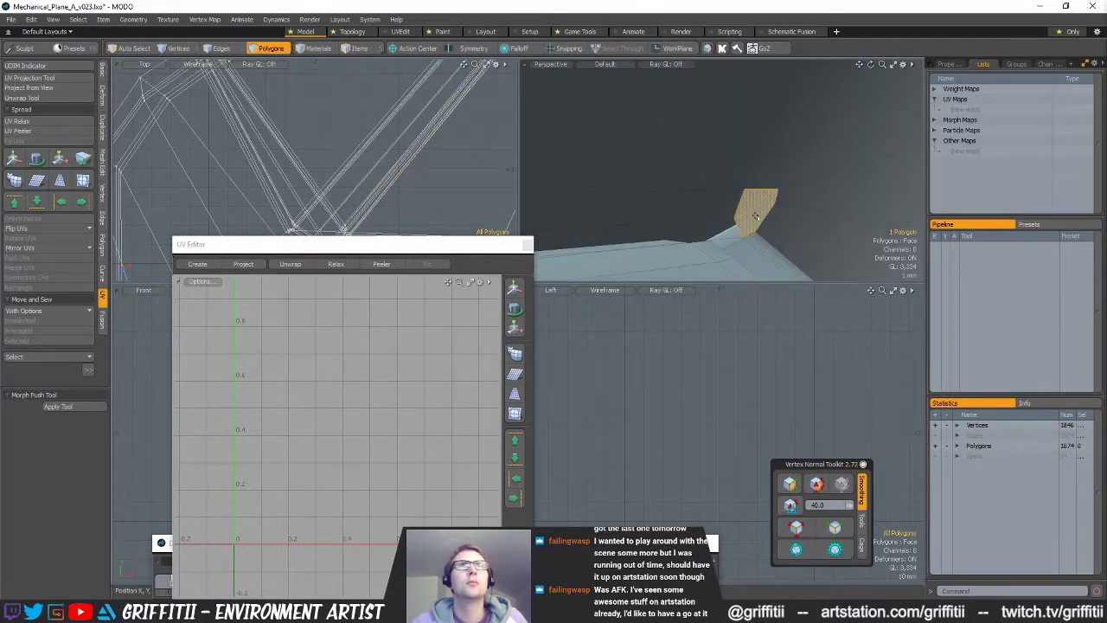
left_click_drag(697, 233, 824, 210, "alt")
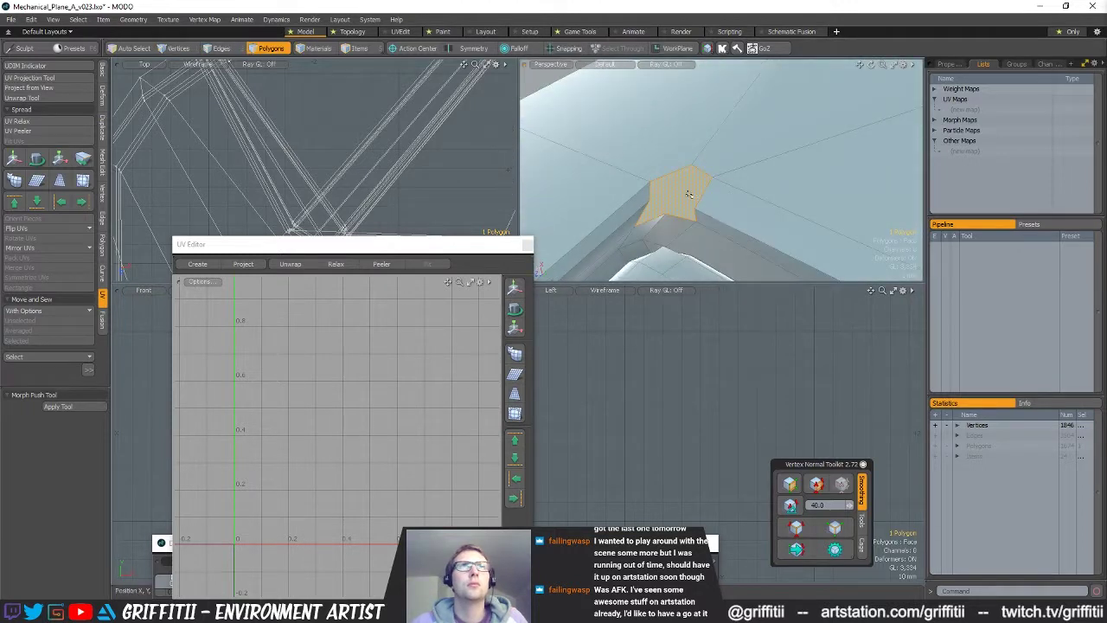
- Split the many-sided polygon at the slot's opposite corner with Edge Slice at 100 %
key("alt+c")
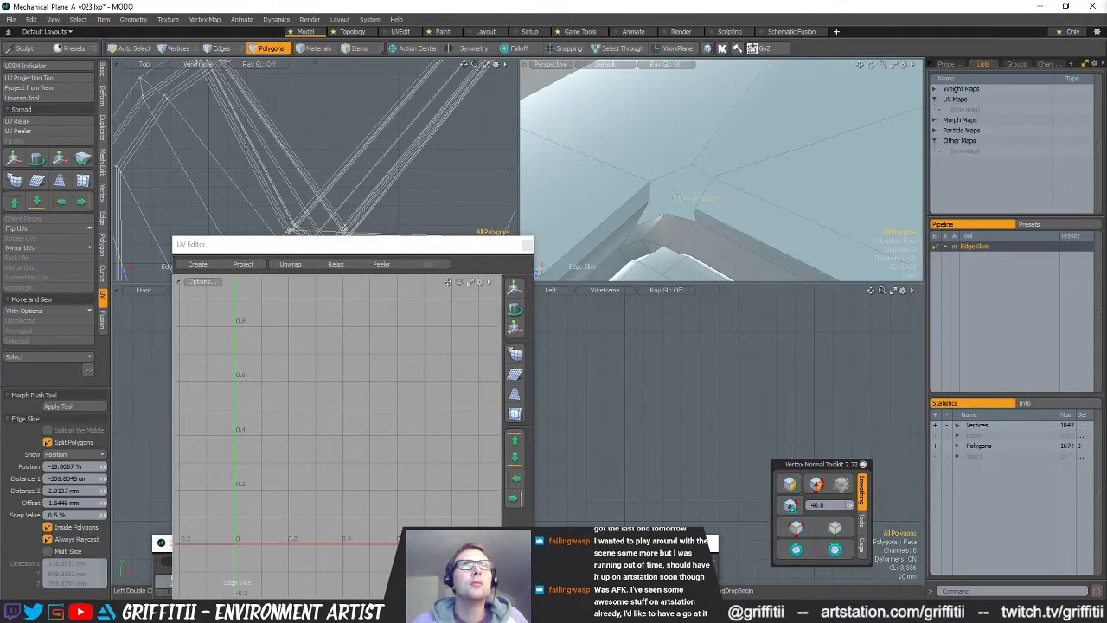
key("alt+c")
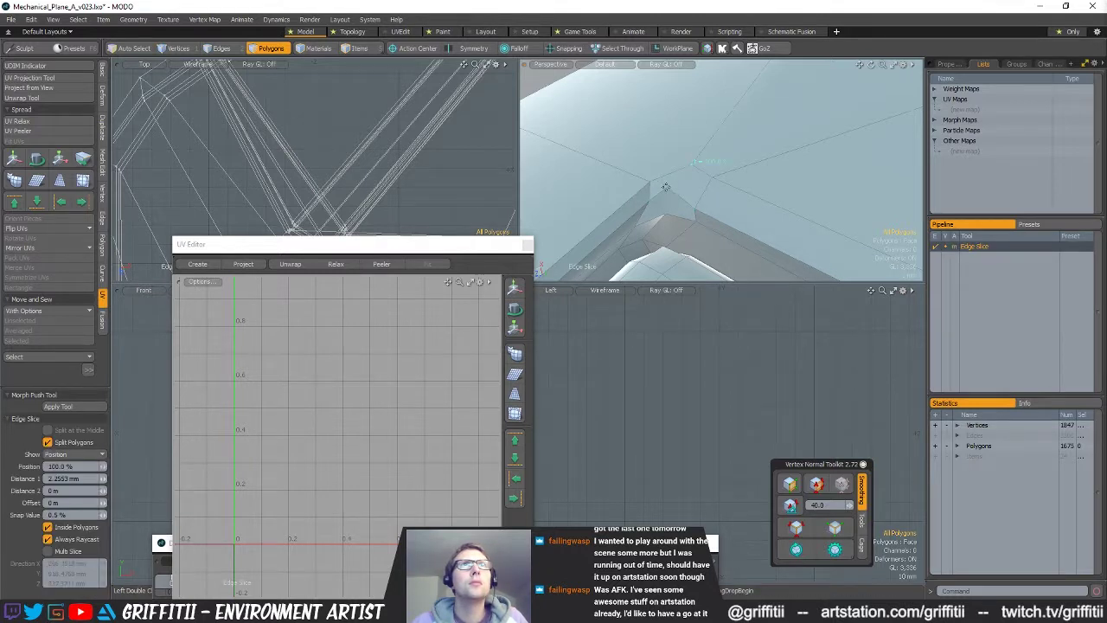
left_click(669, 191)
key("space")
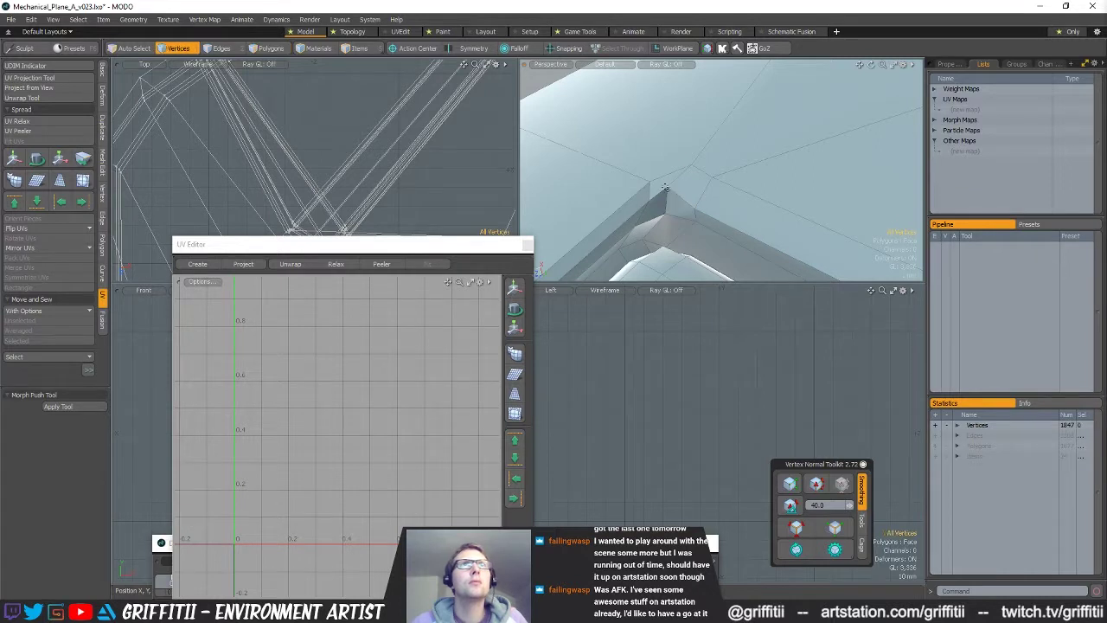
- Reposition the new vertex at the slot's opposite corner to line up with the surrounding edges
key("w")
left_click_drag(668, 190, 749, 109, "alt")
left_click_drag(695, 172, 736, 143)
left_click_drag(767, 204, 736, 313)
scroll(736, 173, "down", 3)
left_click_drag(631, 168, 733, 170, "alt+shift")
key("space")
- Cut another edge from the corner's outer polygon to the slot wall with Edge Slice at 100 %
mouse_move(705, 164)
right_mouse_down()
mouse_move(716, 176)
mouse_move(711, 166)
right_mouse_up()
scroll(697, 173, "up", 5)
mouse_move(705, 165)
left_mouse_down("alt")
mouse_move(682, 125)
mouse_move(683, 141)
left_mouse_up("alt")
left_click(683, 141)
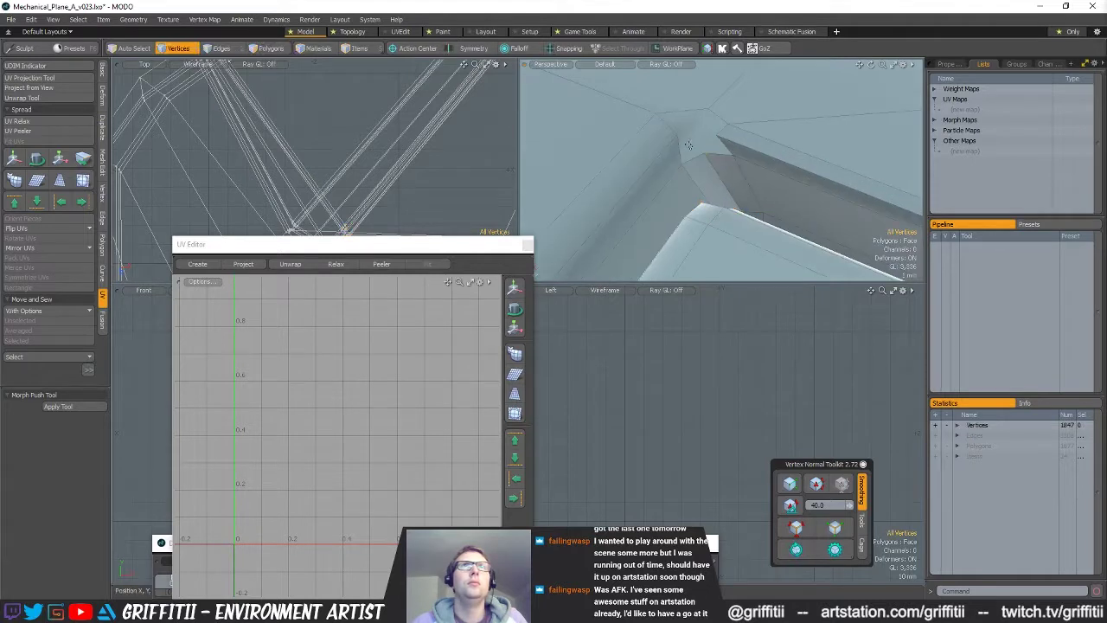
key("alt+c")
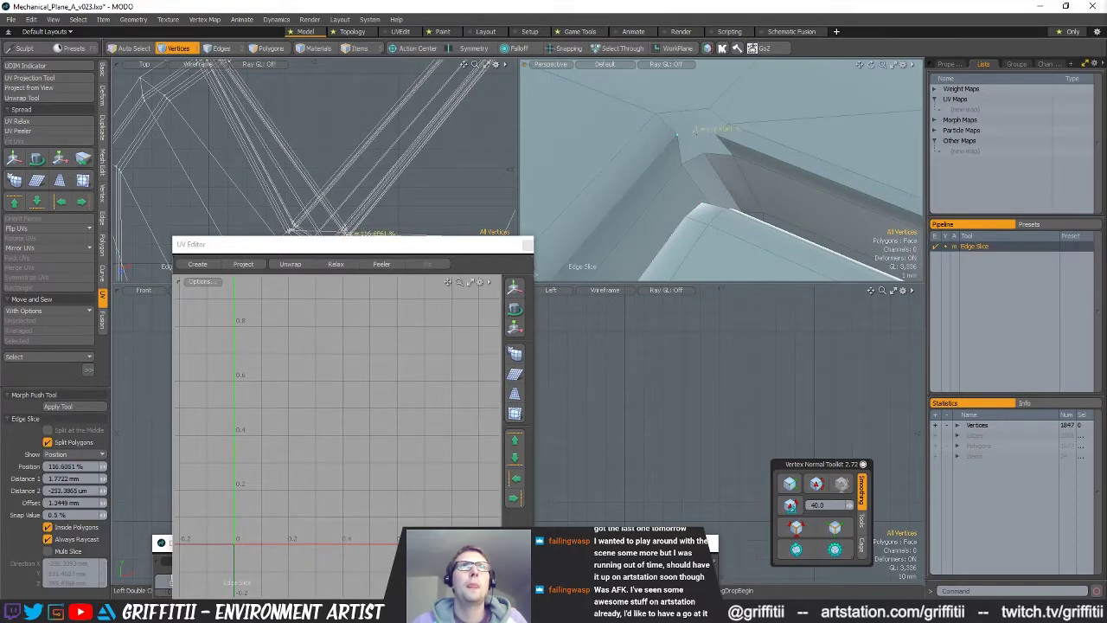
left_click(716, 134)
key("space")
key("alt+c")
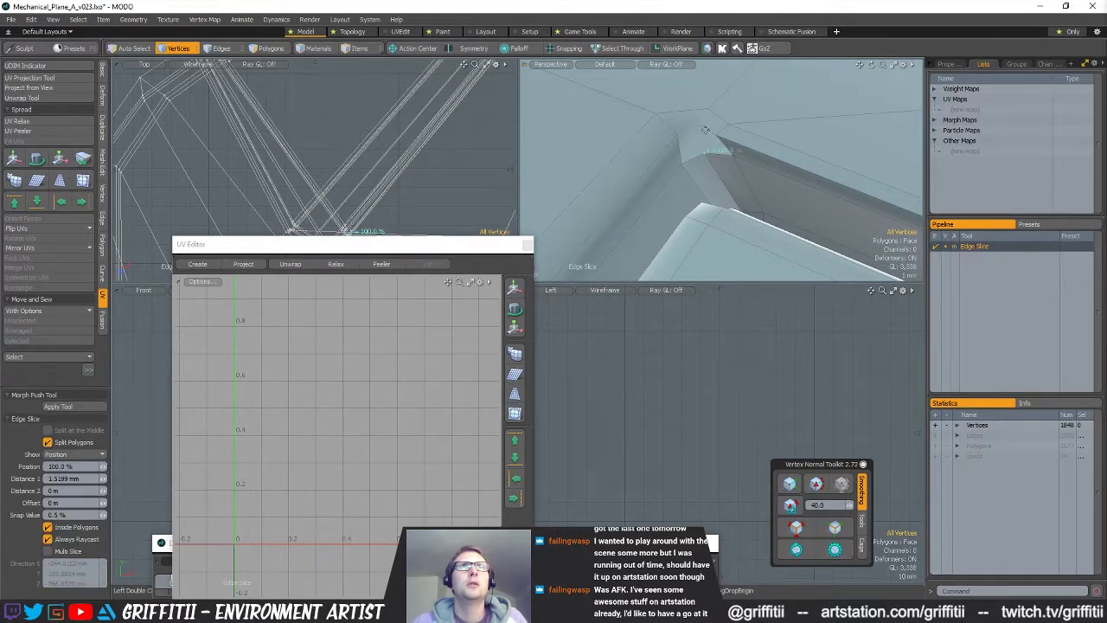
key("space")
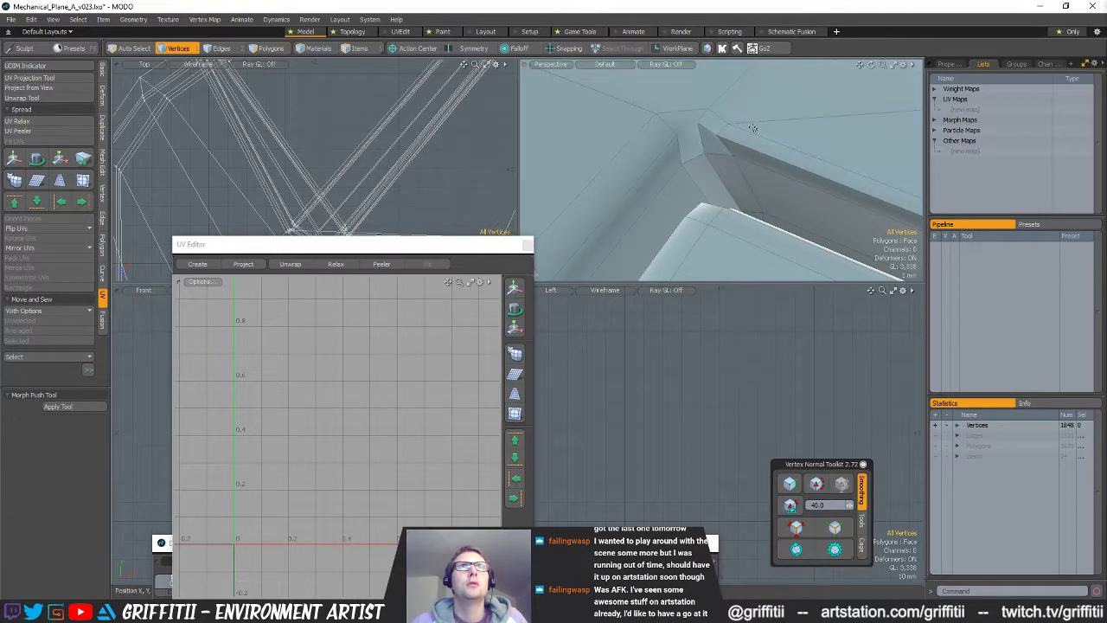
- Connect the two inner vertices of the slot's corner polygon with an Edge Slice cut
left_click_drag(702, 123, 689, 147, "alt")
scroll(689, 147, "up", 3)
key("3")
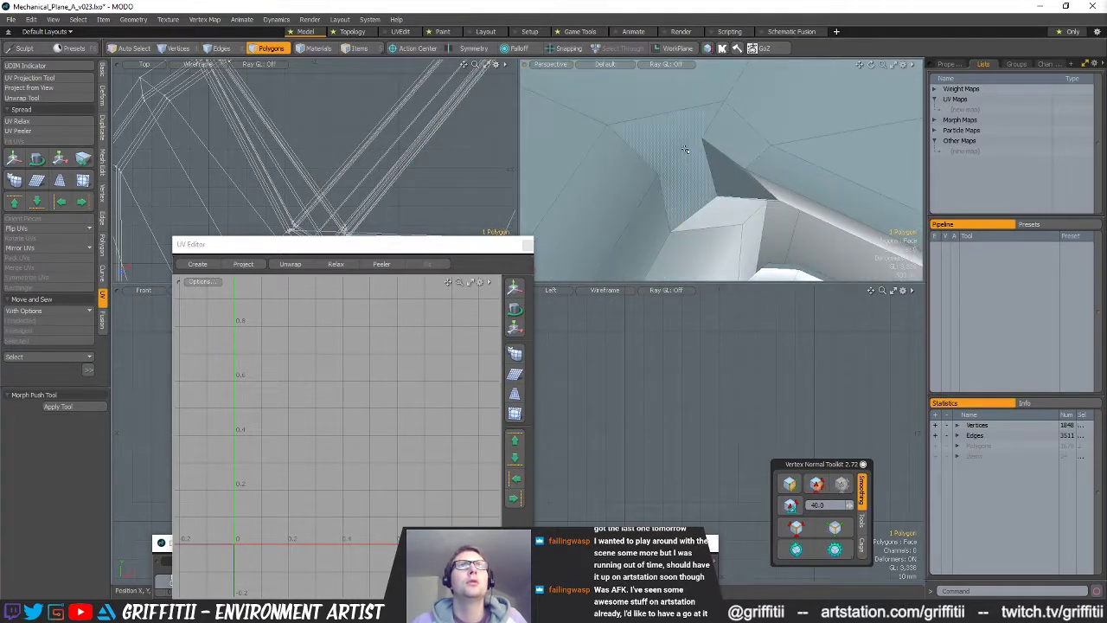
key("1")
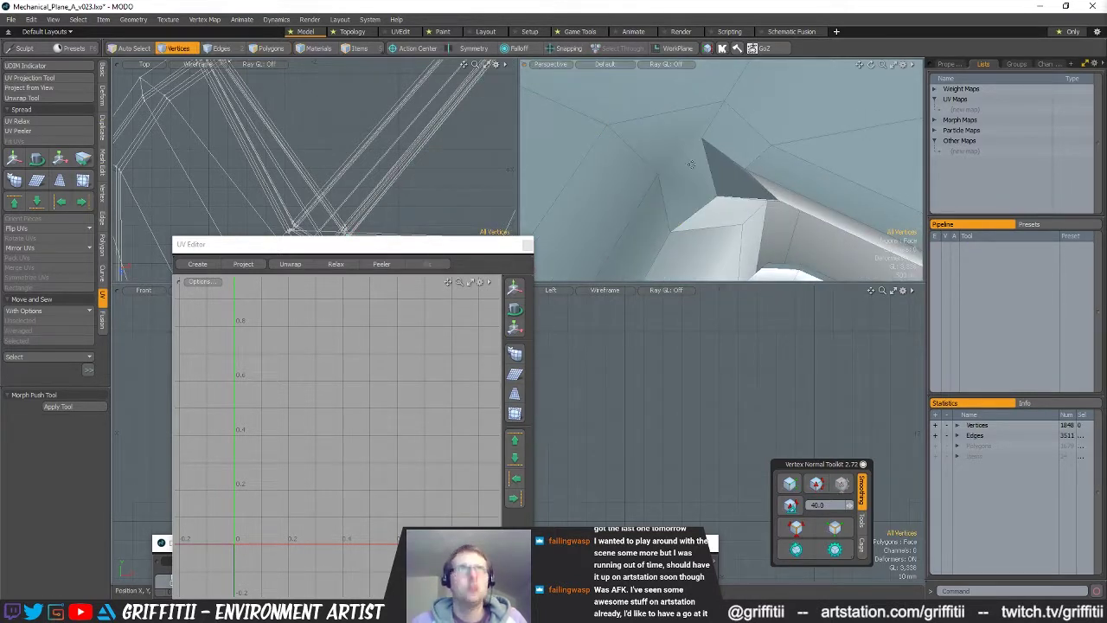
key("alt+c")
left_click(659, 174)
left_click(703, 140)
key("space")
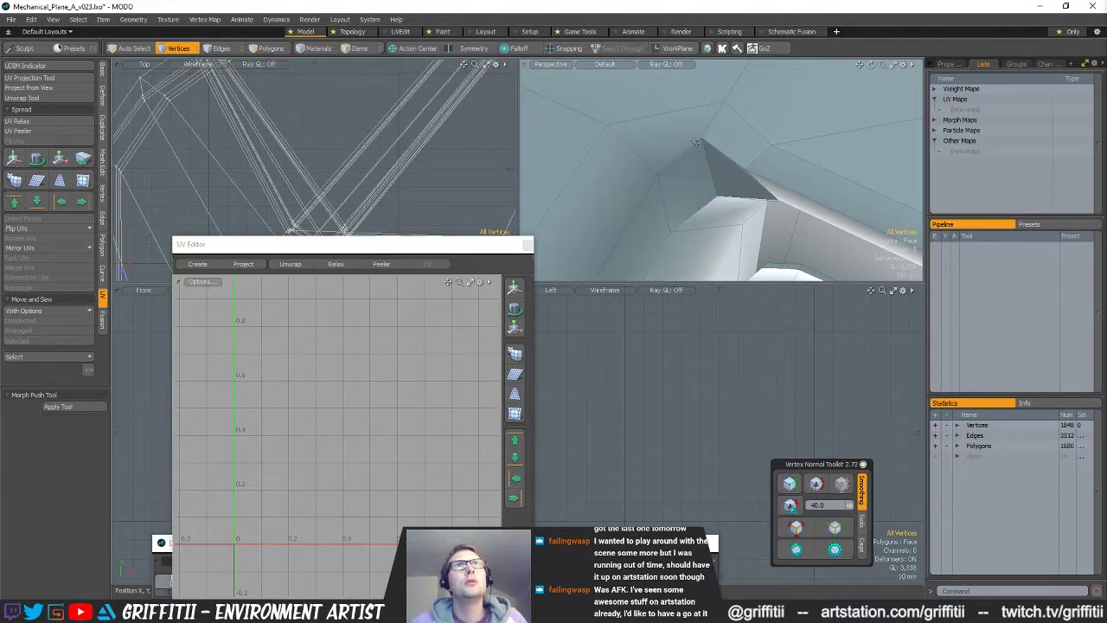
- Move the slot's inner corner vertex -20 um in X and -440 um in Z
left_click_drag(725, 170, 762, 113, "alt")
key("w")
left_click_drag(762, 111, 755, 277)
left_click_drag(771, 188, 758, 184)
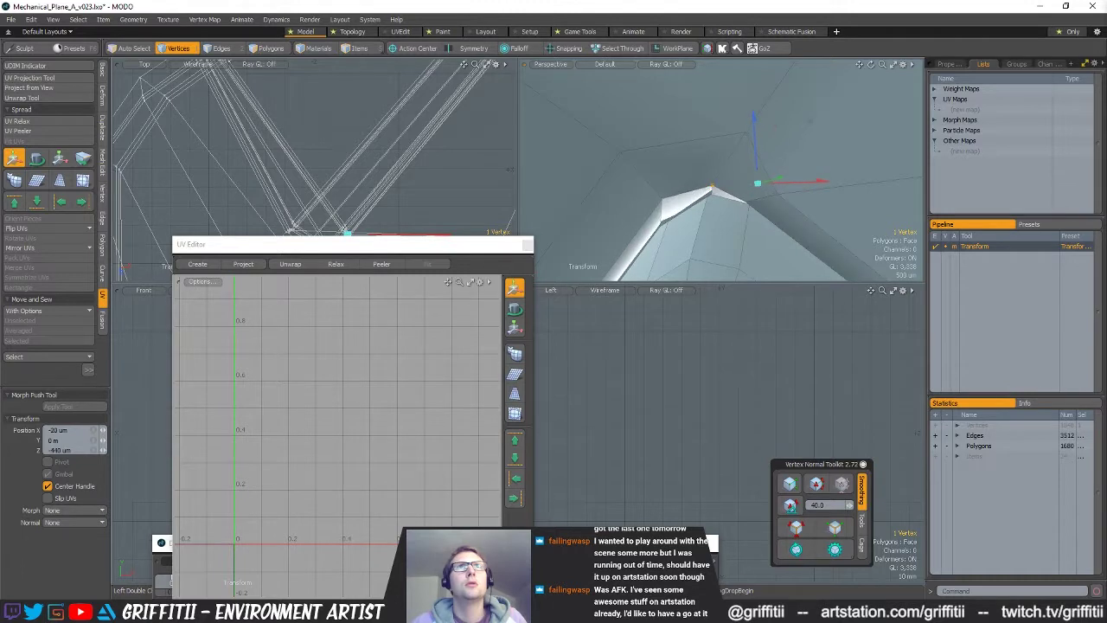
left_click_drag(776, 232, 778, 254, "alt")
key("space")
- Check the repaired slot corners with the subdivision preview and from a distance
left_click(828, 116)
key("Tab")
scroll(608, 240, "down", 4)
scroll(650, 153, "down", 2)
scroll(759, 216, "down", 3)
key("Tab")
left_click_drag(756, 207, 763, 238, "alt")
scroll(757, 237, "down", 4)
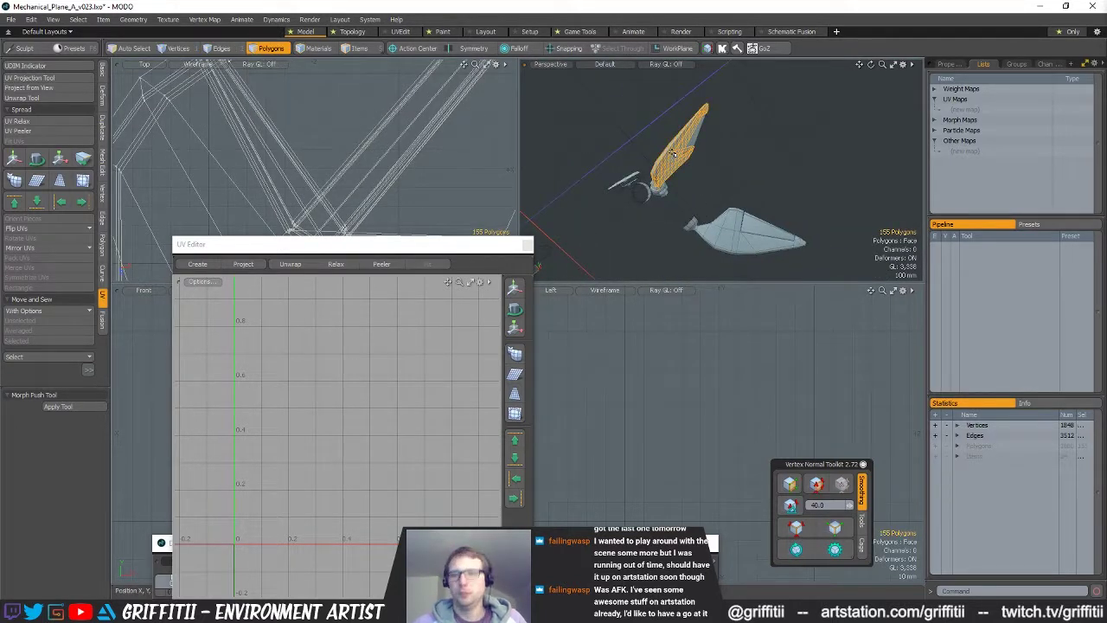
- Delete the unrepaired part on the opposite side and mirror the repaired part across the X axis
double_click(730, 241)
key("shift+v")
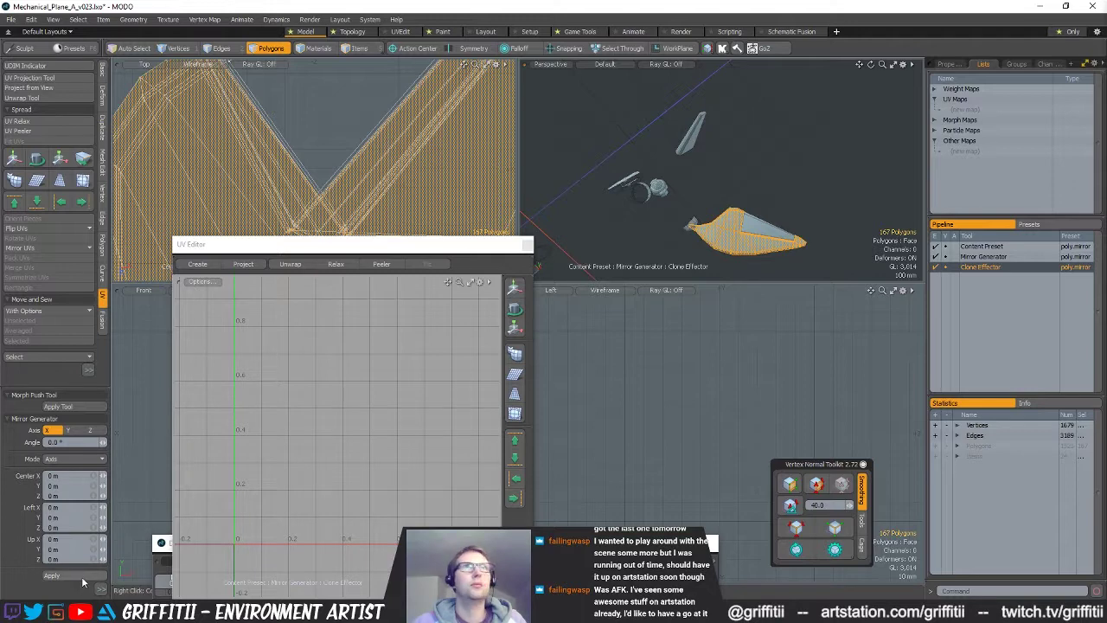
key("space")
left_click(735, 223)
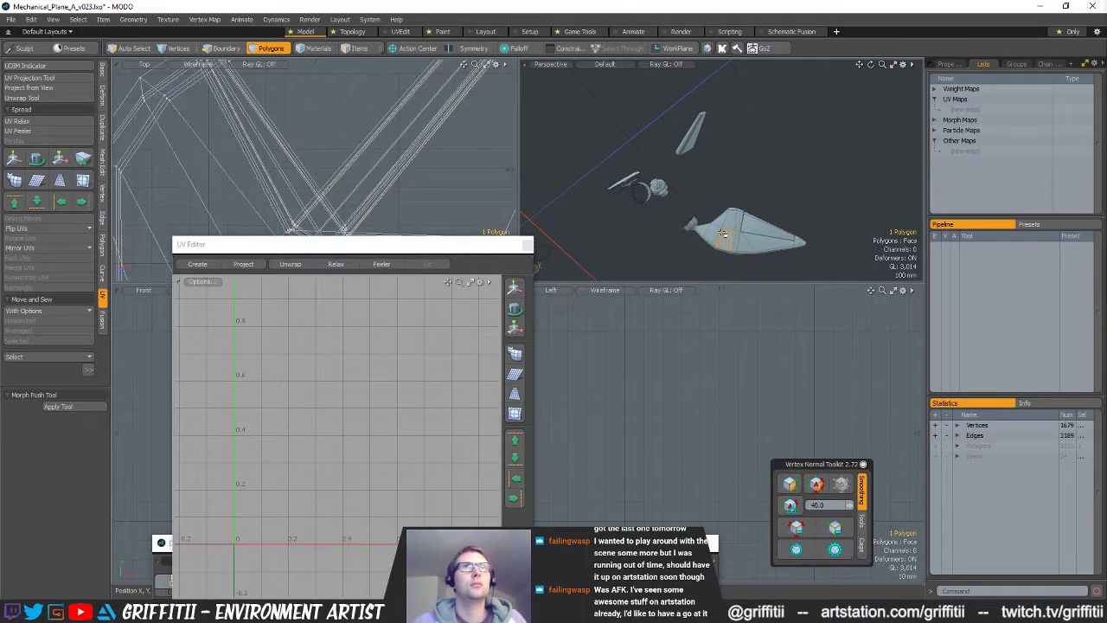
double_click(723, 233)
key("shift+v")
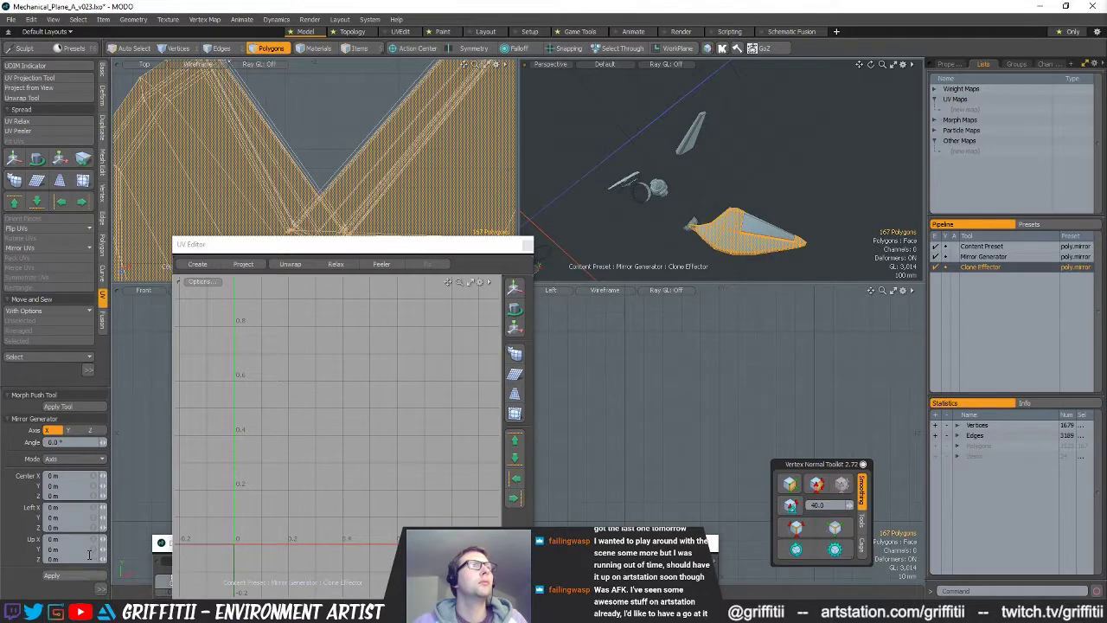
left_click(62, 577)
key("space")
- Try subdividing the mesh twice with the Smooth method and a maximum smooth angle of 89.5°
left_click(791, 158)
left_click_drag(791, 158, 849, 216, "alt")
key("Tab")
key("Tab")
key("3")
key("shift+d")
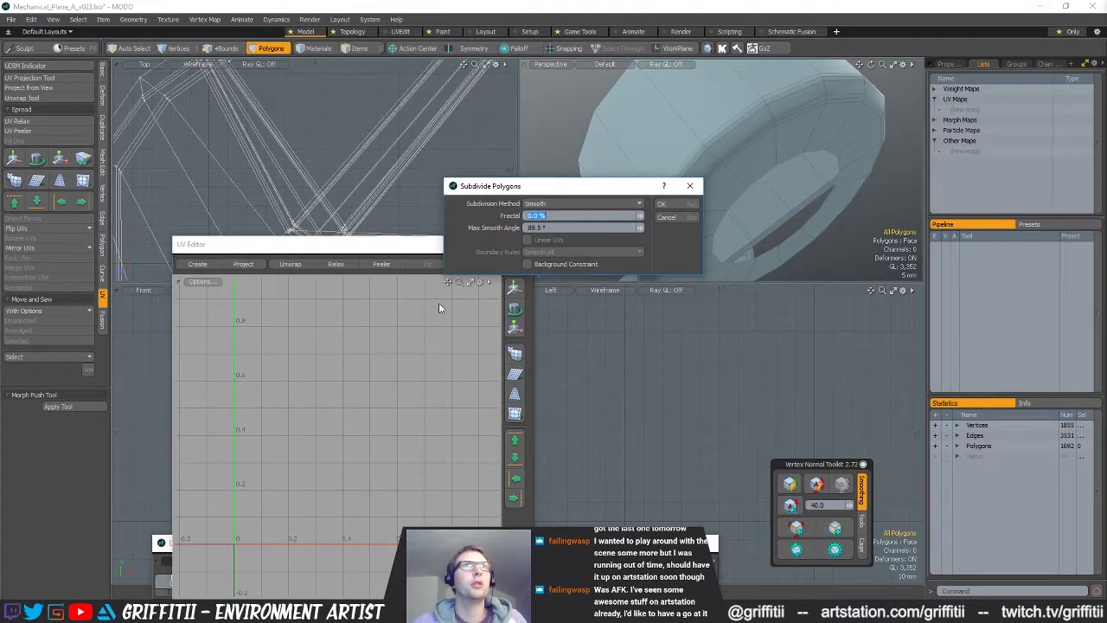
left_click(587, 225)
left_click(661, 204)
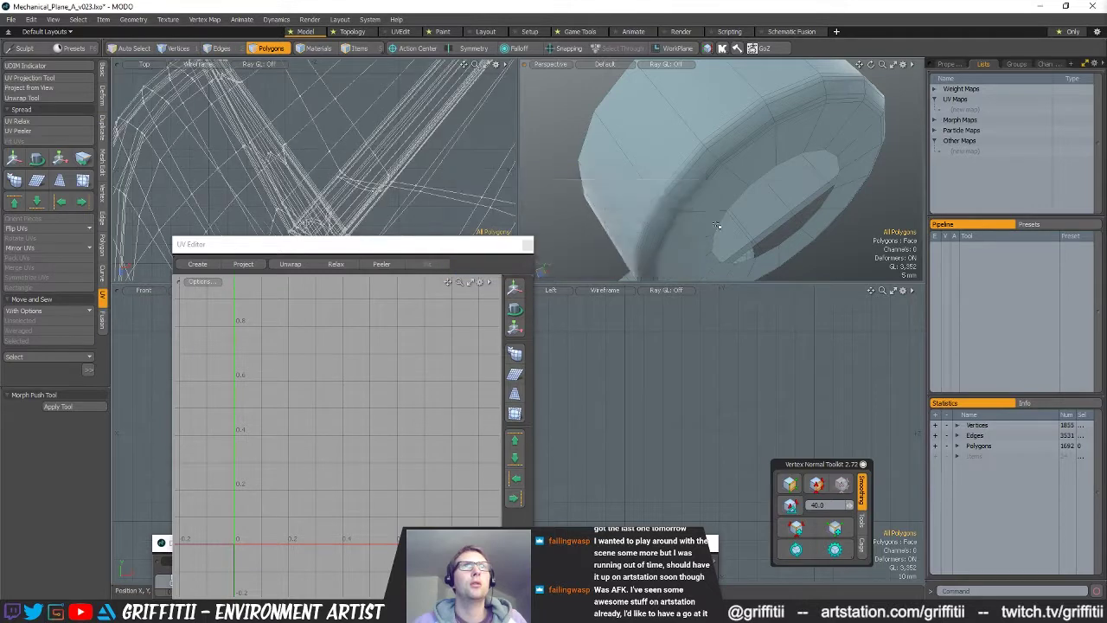
key("shift+d")
left_click(543, 205)
left_click(543, 198)
left_click(660, 205)
- Inspect the subdivided mesh and undo the subdivisions
left_click_drag(767, 188, 655, 166, "ctrl+alt")
key("ctrl+z")
key("ctrl+z")
key("ctrl+z")
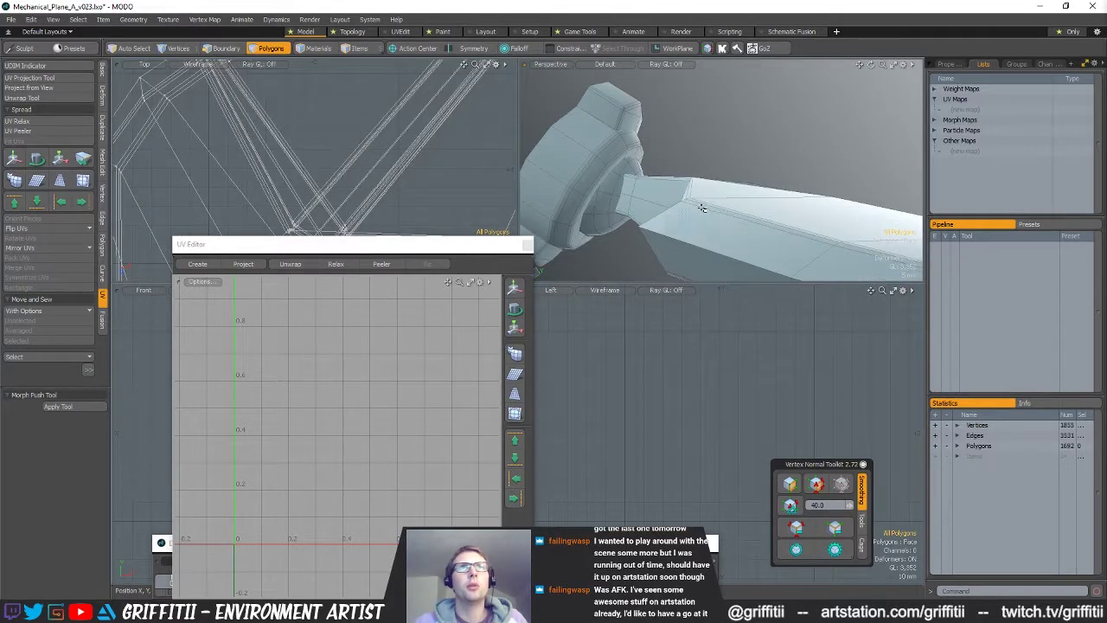
- Scale the clustered vertices at the part's bevel corner together and merge them into single vertices
left_click_drag(712, 206, 654, 228, "alt")
key("Tab")
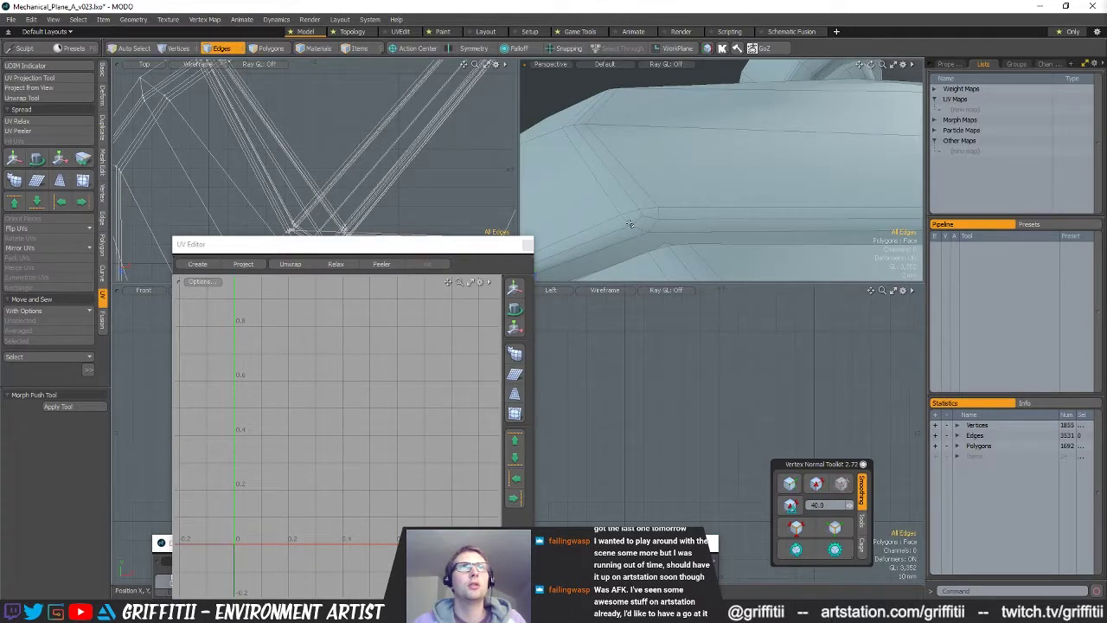
key("y")
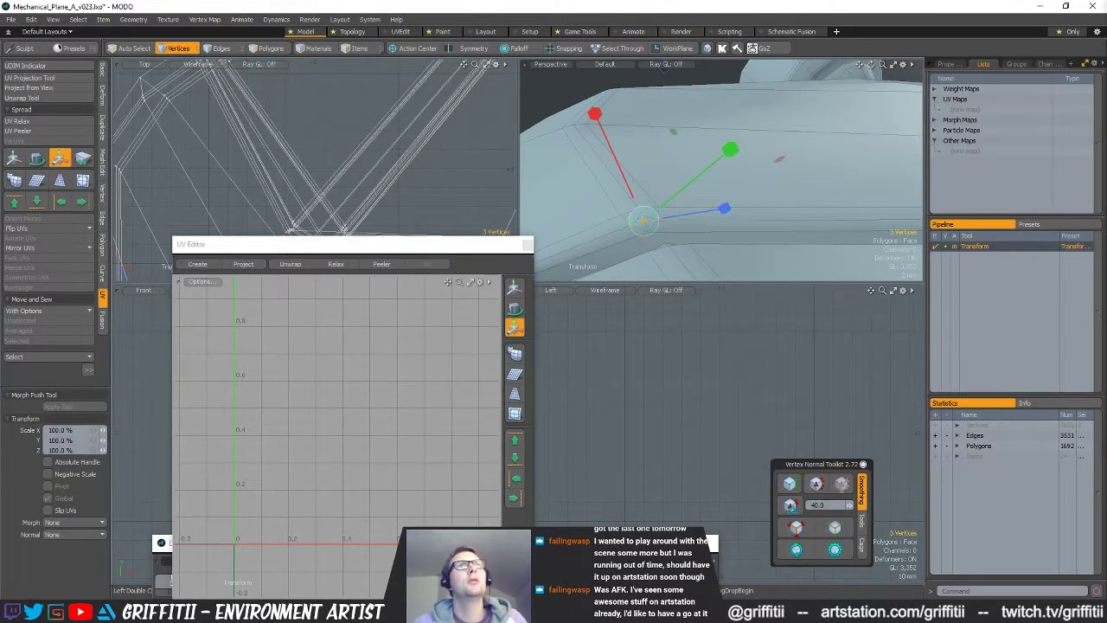
key("space")
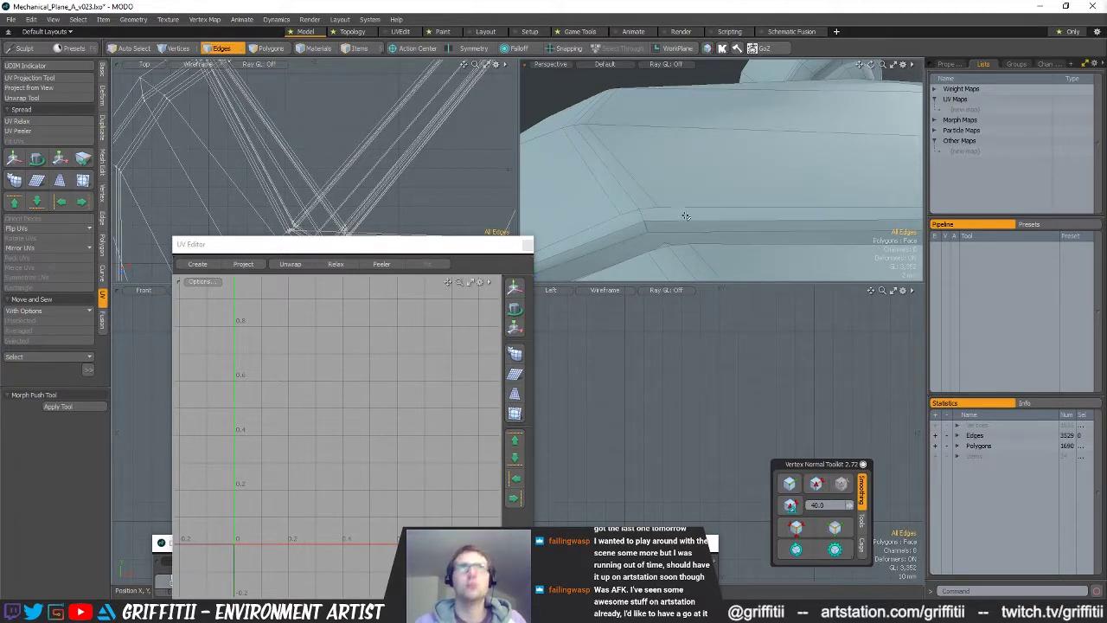
key("3")
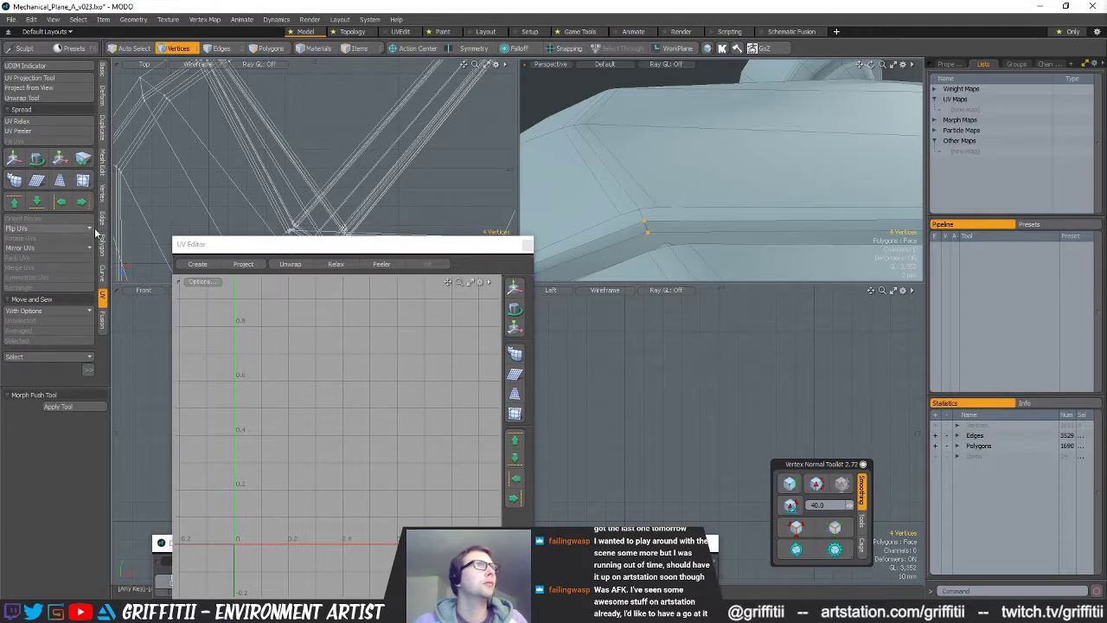
left_click(103, 193)
left_click(47, 131)
left_click(709, 155)
key("space")
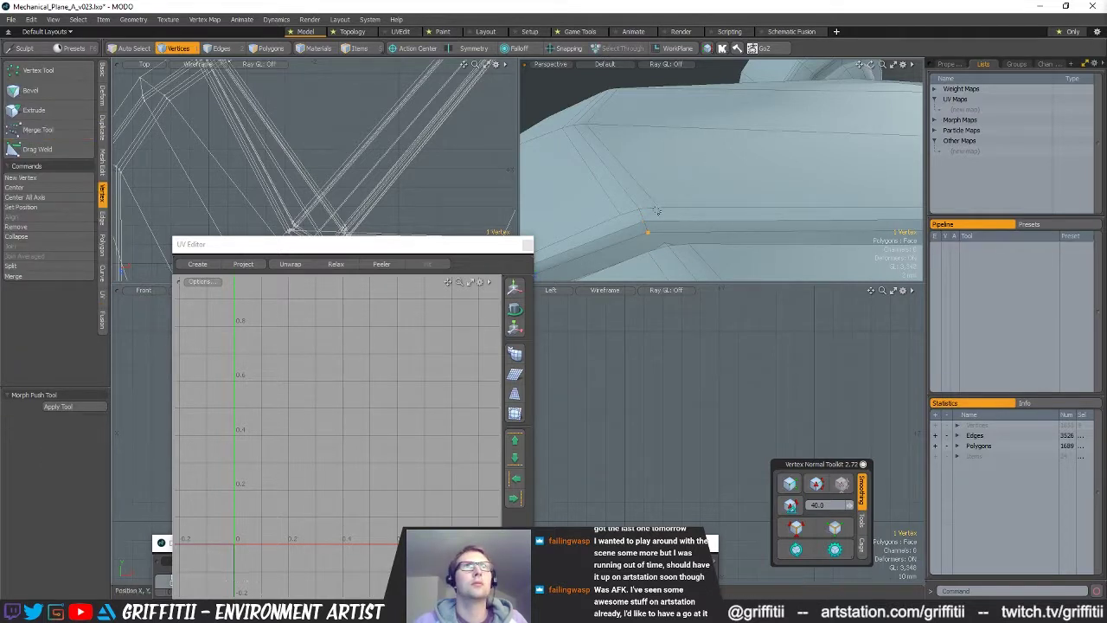
- Select the whole bevelled part and hide everything else
left_click_drag(583, 183, 738, 228, "alt")
key("3")
double_click(752, 187)
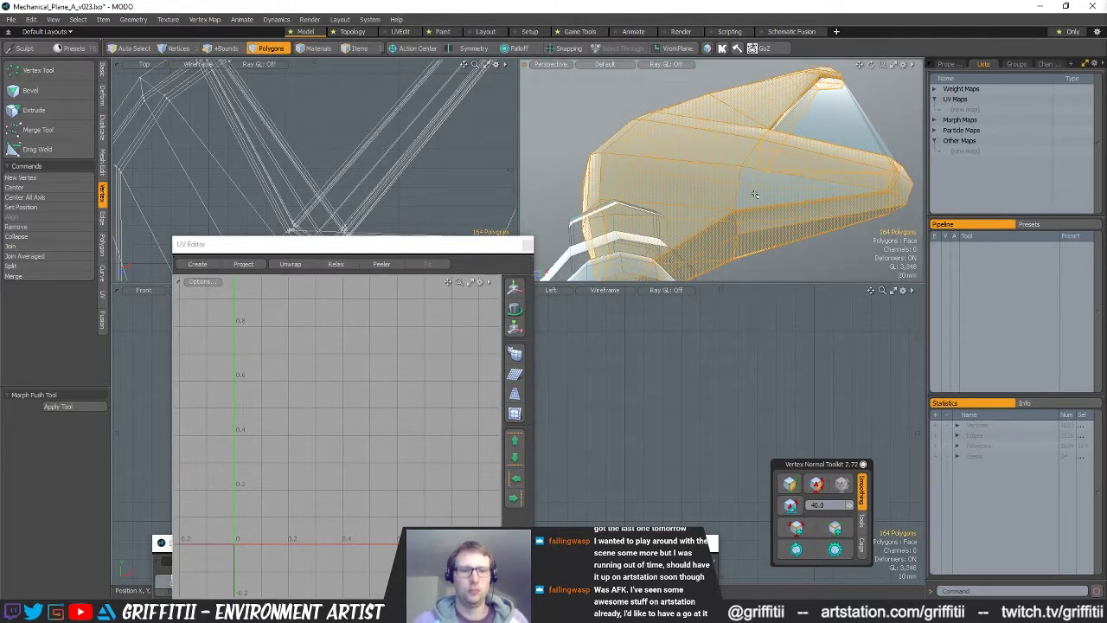
key("shift+h")
- Select the extra edge loop along the isolated part's bevelled rim and remove it
left_click_drag(690, 236, 649, 145, "alt")
scroll(694, 181, "up", 4)
key("1")
double_click(628, 190)
scroll(629, 191, "down", 4)
key("l")
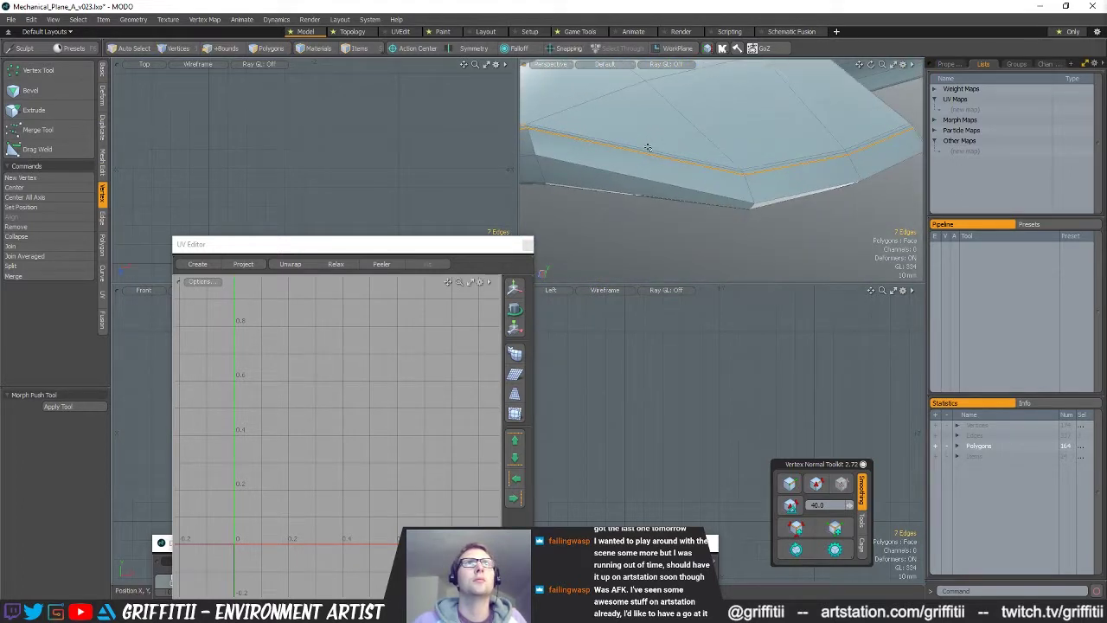
scroll(702, 146, "down", 3)
left_click_drag(705, 149, 685, 136, "alt")
- Collapse the three vertices at the rim's bevel corner by scaling them to 0 % on all axes
left_click_drag(685, 136, 702, 154, "alt")
key("space")
key("space")
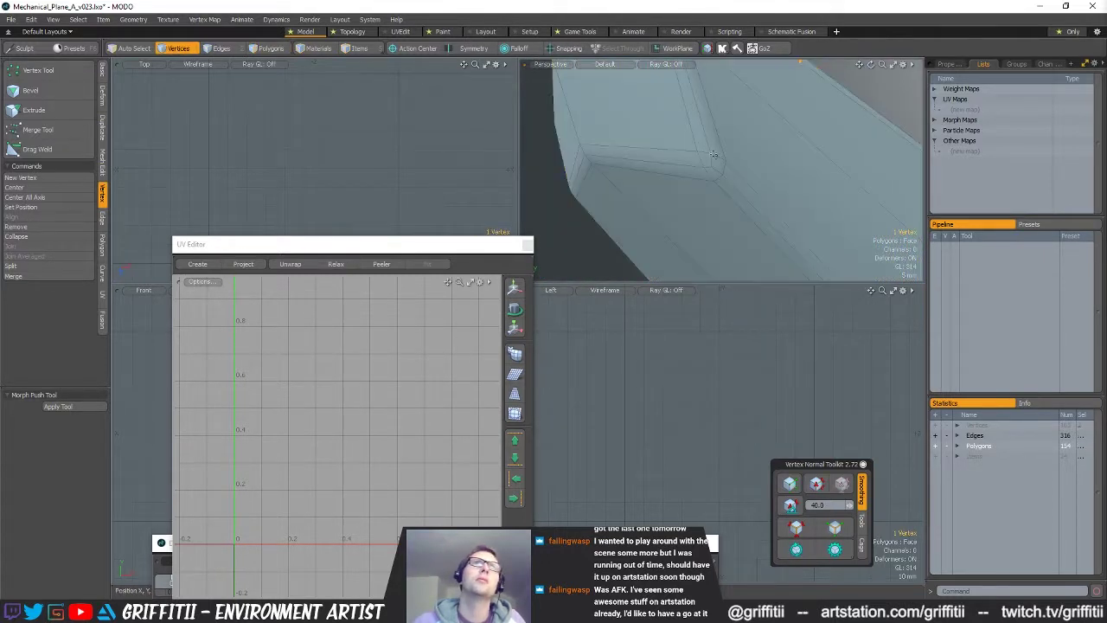
key("y")
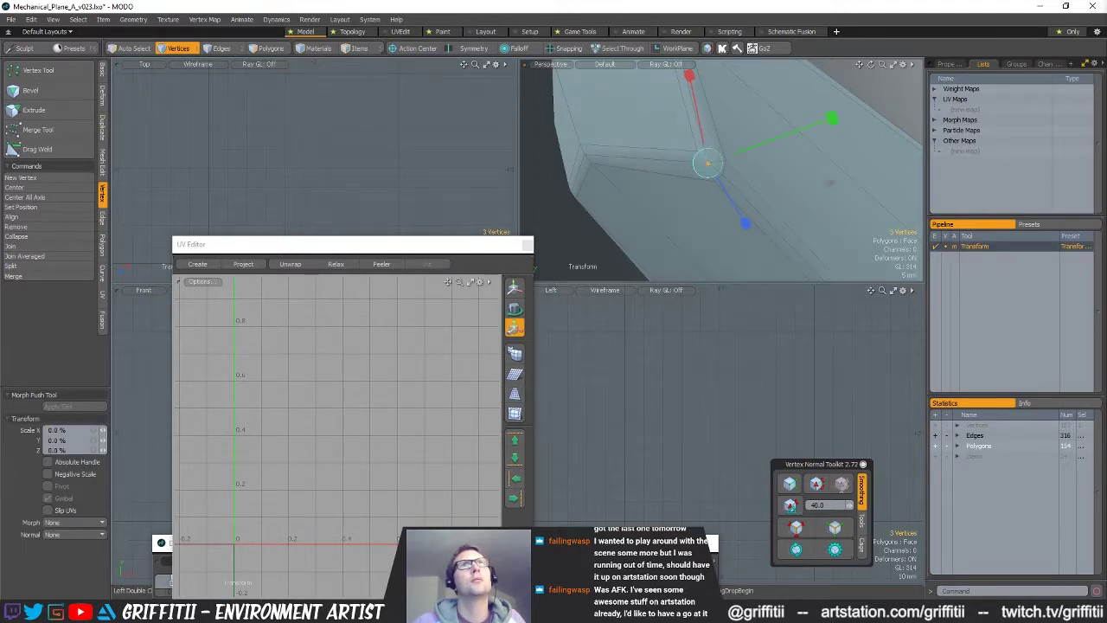
left_click_drag(669, 171, 764, 159, "alt")
key("q")
left_click_drag(680, 144, 701, 146, "alt")
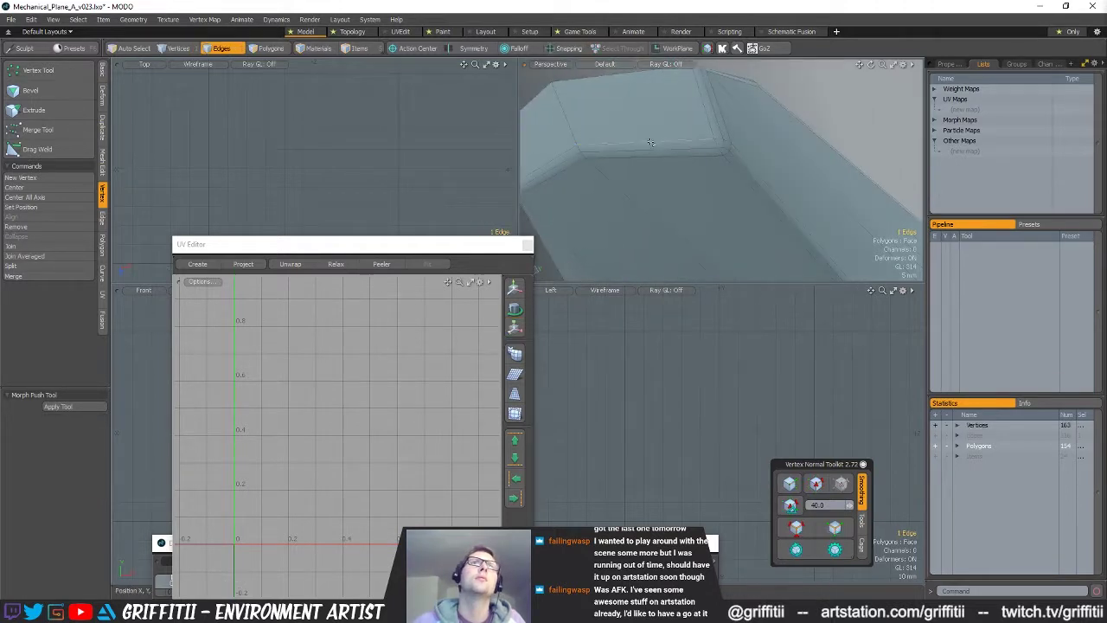
- Cut a new edge across the part's flat face with Edge Slice, placing a point at 23.5 %
left_click_drag(702, 151, 687, 144, "alt")
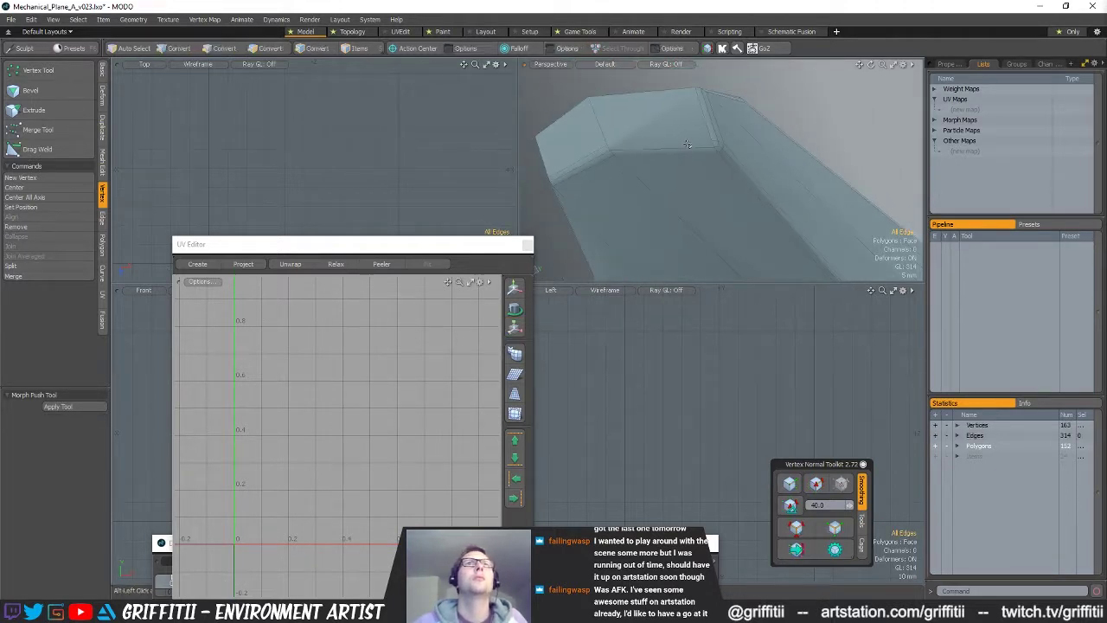
key("alt+c")
left_click(588, 97)
key("space")
key("c")
left_click_drag(706, 191, 668, 93, "alt")
left_click(683, 178)
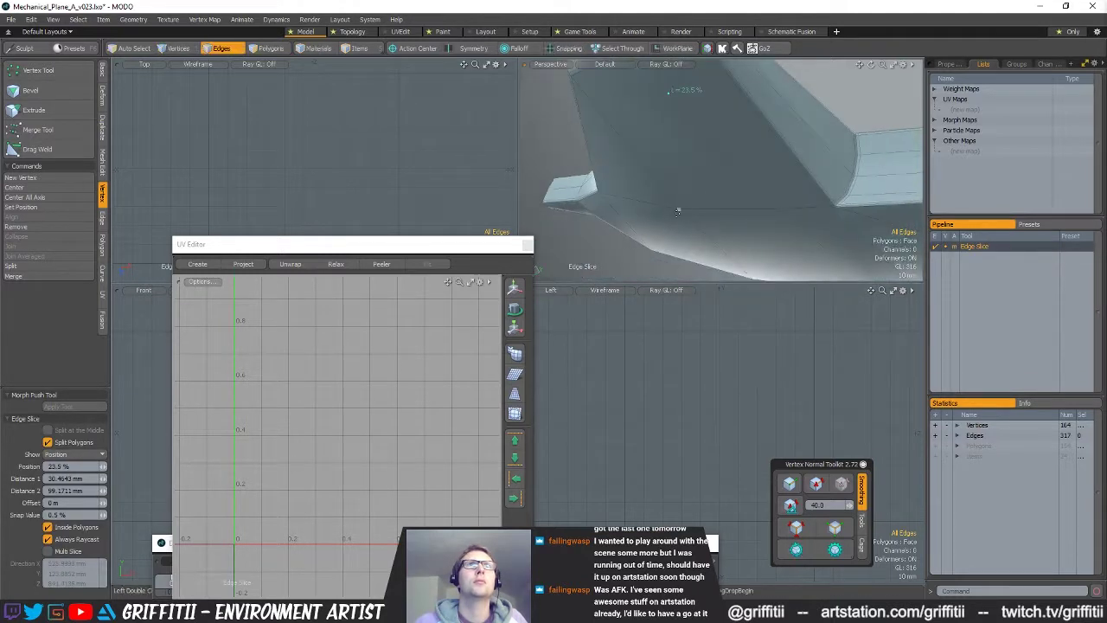
left_click(679, 210)
key("space")
- Select the six redundant edges outlining the part's flat face near the rim and remove them
left_click_drag(732, 146, 698, 167, "alt")
scroll(697, 168, "up", 3)
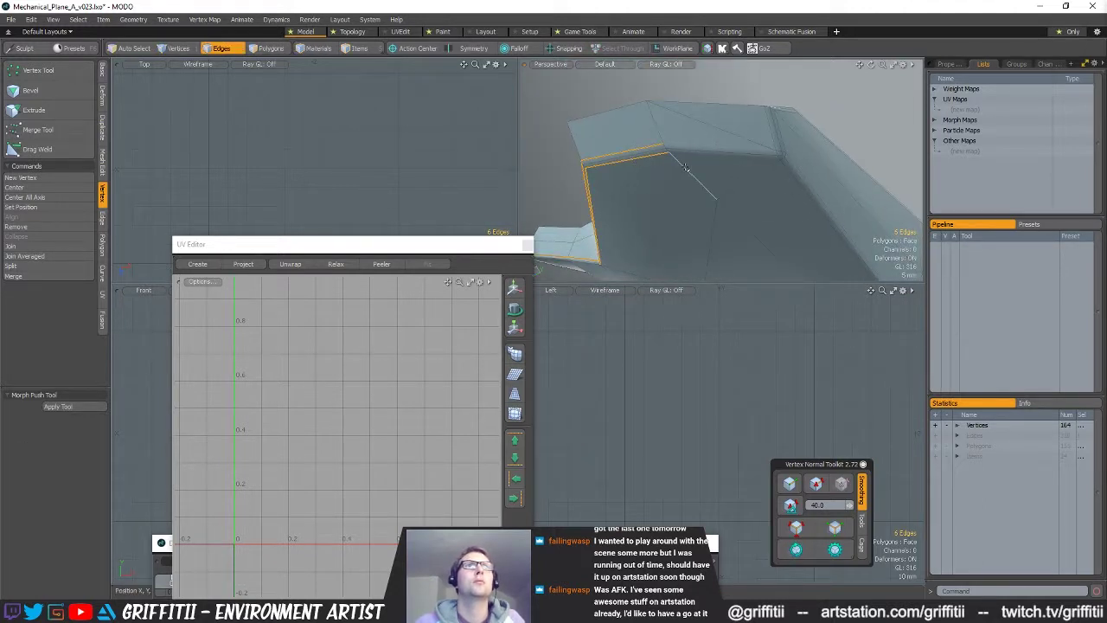
key("BackSpace")
- Turn on snapping, move the stray vertex at the rim's inner corner onto its neighbour and merge them
left_click_drag(617, 183, 855, 104, "alt")
left_click_drag(715, 97, 796, 99, "alt+shift")
key("space")
key("space")
key("space")
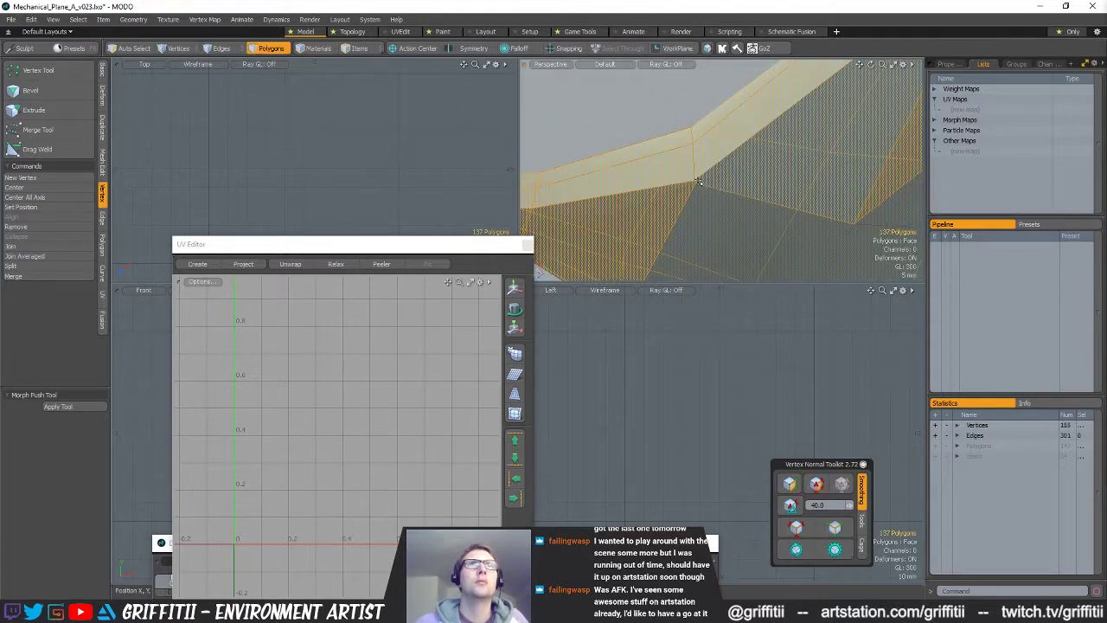
left_click(693, 183)
key("w")
key("x")
left_click_drag(693, 184, 692, 180)
key("space")
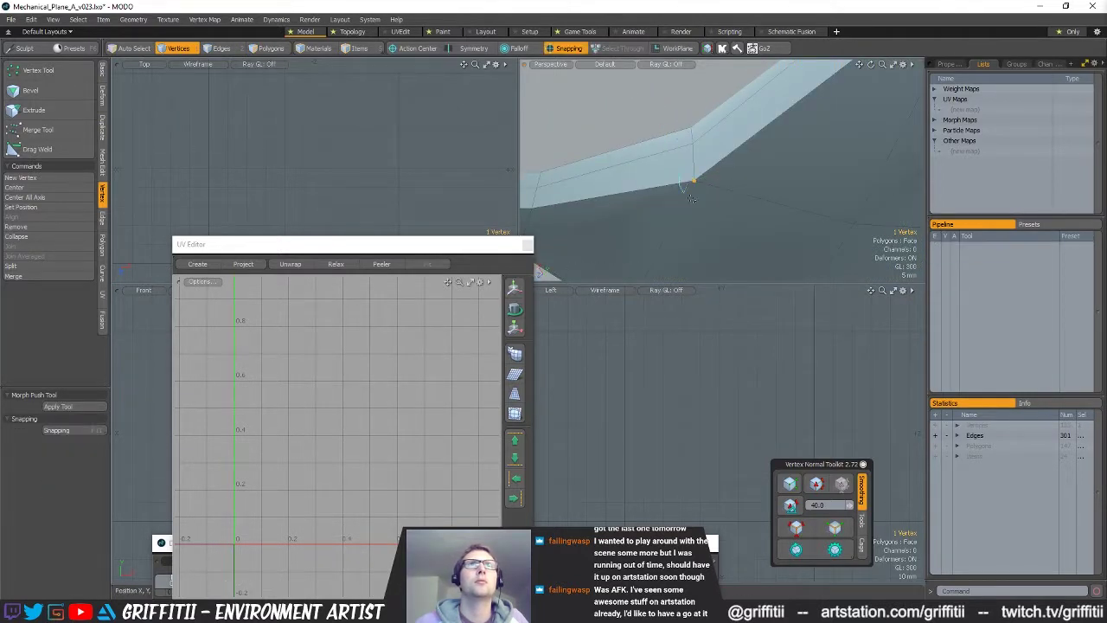
left_click(61, 147)
left_click(60, 131)
left_click(675, 169)
- Snap the loose vertex at the next bevel corner onto the adjacent vertex and merge the pair
left_click_drag(675, 170, 708, 177, "alt")
key("space")
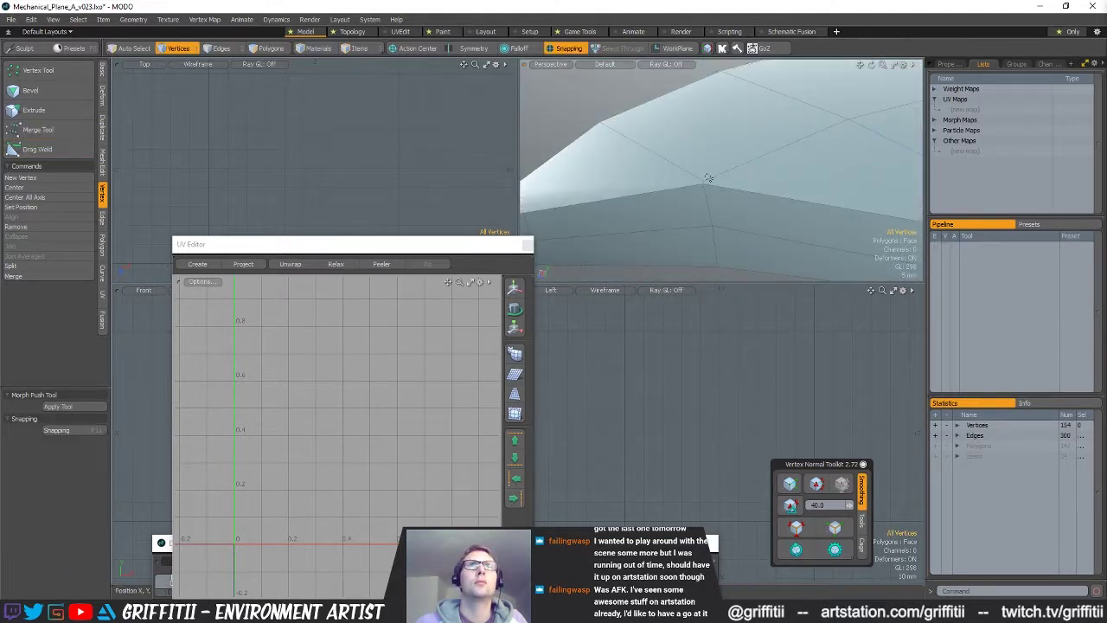
key("w")
key("space")
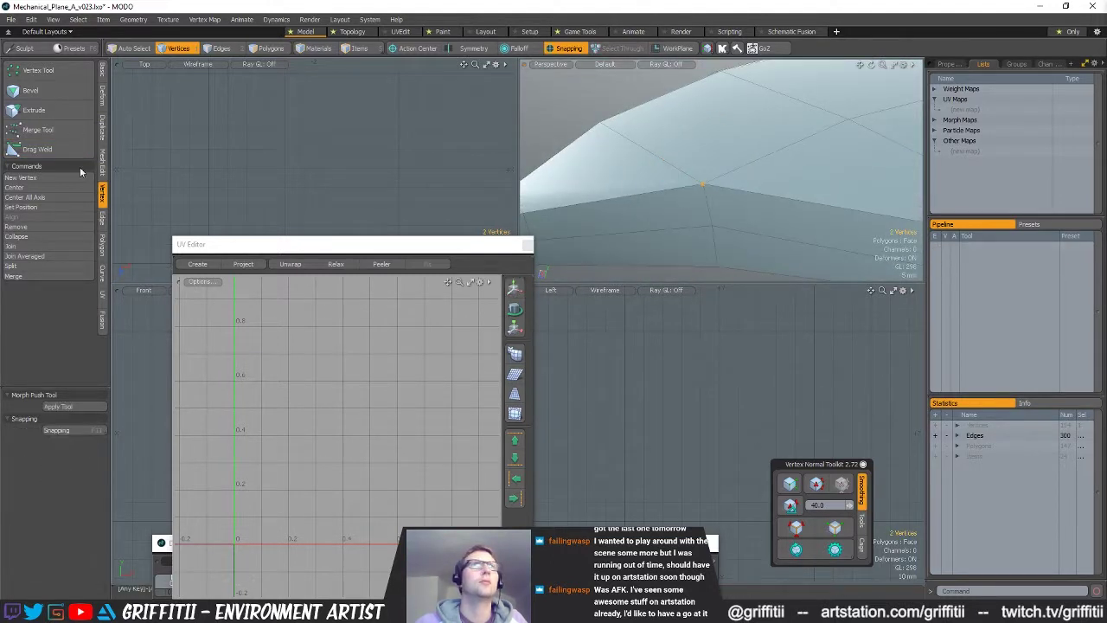
left_click(67, 131)
left_click(717, 166)
- Preview the part with subdivision smoothing and examine the bevel corners for remaining shading problems
scroll(720, 166, "down", 5)
key("space")
left_click_drag(722, 166, 691, 171, "alt")
key("Tab")
scroll(761, 183, "up", 5)
left_click_drag(691, 171, 637, 181, "alt+shift")
left_click_drag(709, 169, 647, 182, "alt")
key("Tab")
- Snap the clustered vertices at the concave bevel corner onto one another and merge them into one
key("r")
key("space")
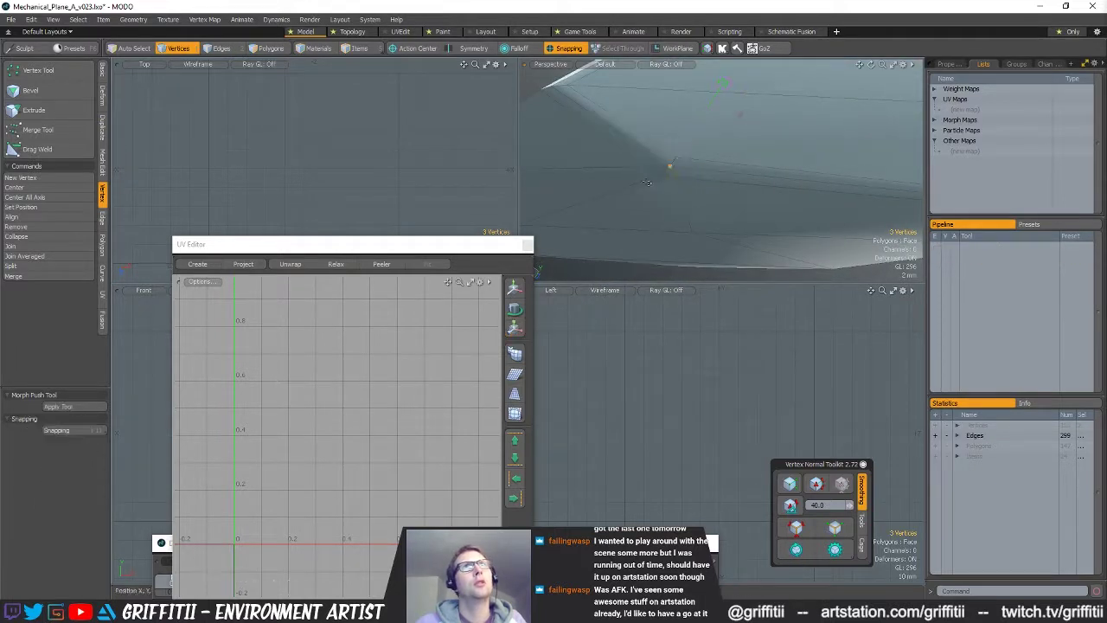
key("w")
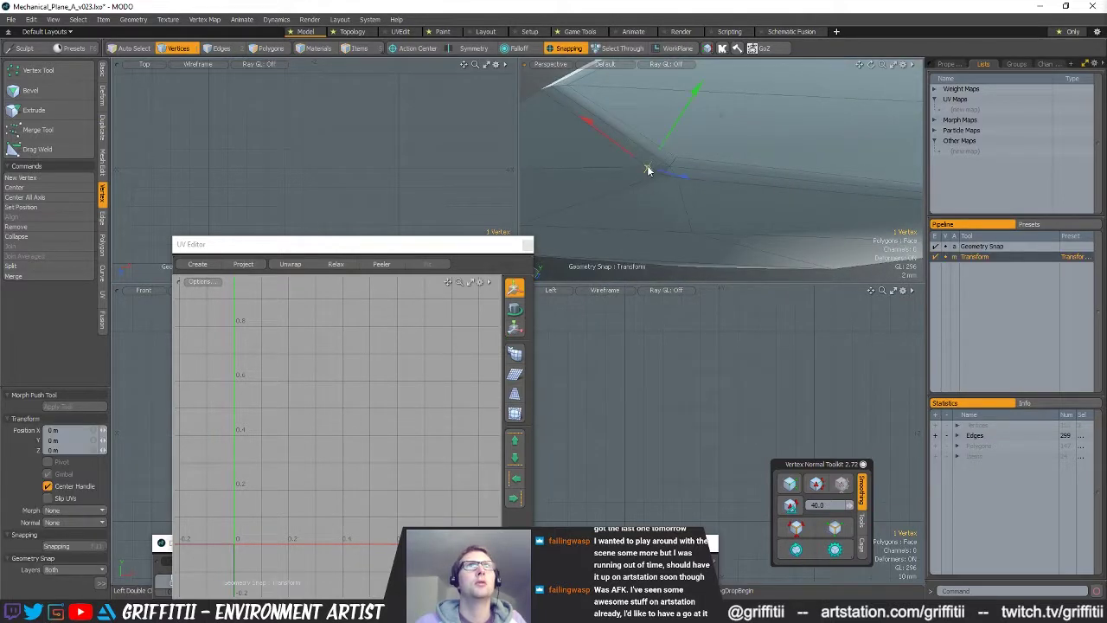
key("space")
left_click(677, 181)
key("w")
key("space")
right_click_drag(687, 175, 654, 159)
left_click(47, 136)
left_click(675, 159)
key("space")
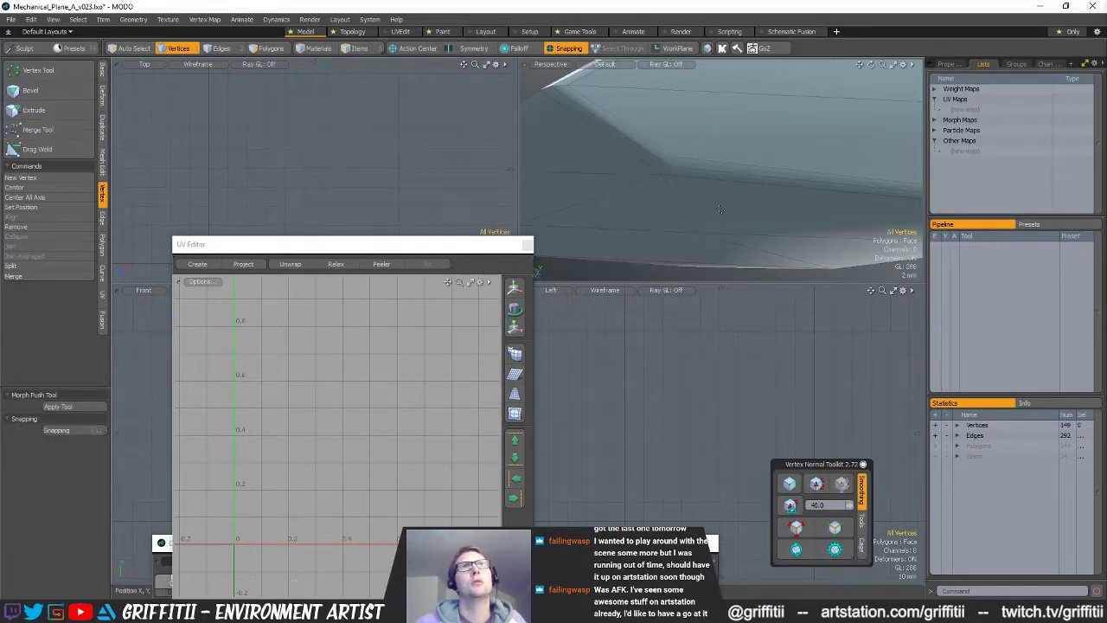
- Remove the three extra edges at the part's bevelled end and check the shape with the subdivision preview
left_click(741, 188)
key("Tab")
scroll(741, 187, "down", 3)
left_click_drag(741, 187, 732, 160, "alt")
key("Tab")
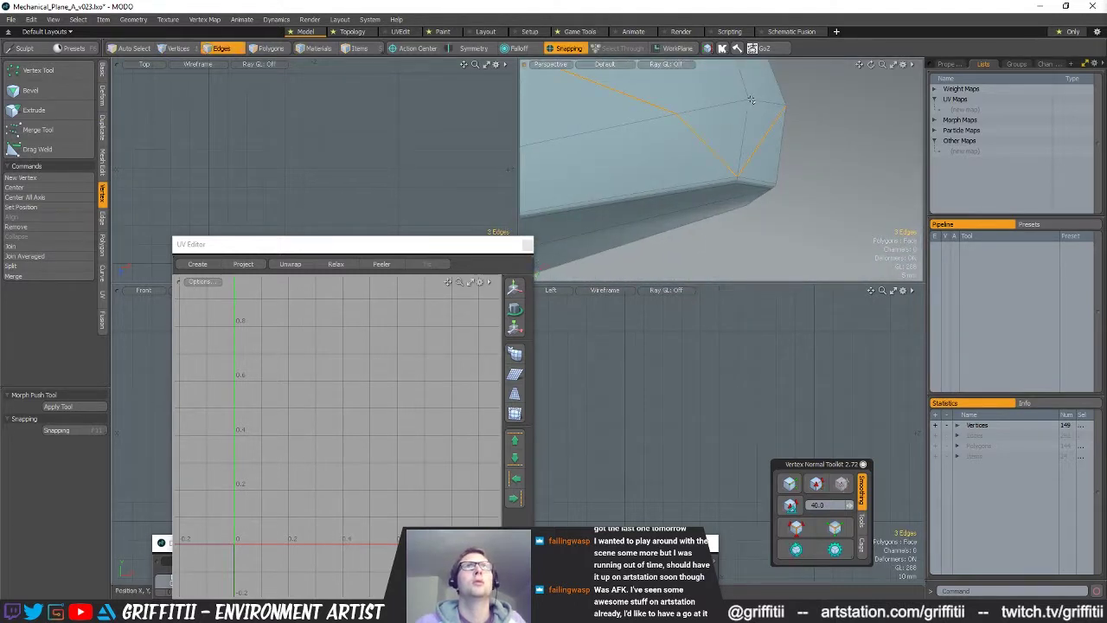
key("Tab")
scroll(785, 154, "down", 5)
left_click_drag(784, 154, 650, 213, "alt")
key("Tab")
scroll(650, 212, "down", 5)
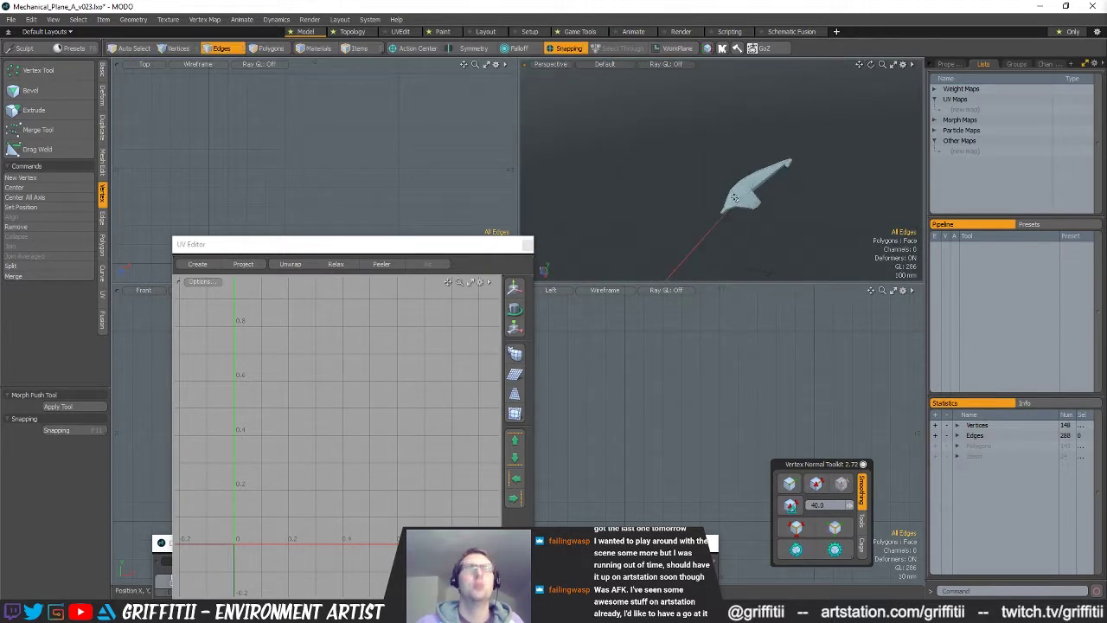
- Unhide all parts and delete the outdated counterpart of the repaired wing in polygon mode
key("u")
key("3")
double_click(713, 233)
key("Delete")
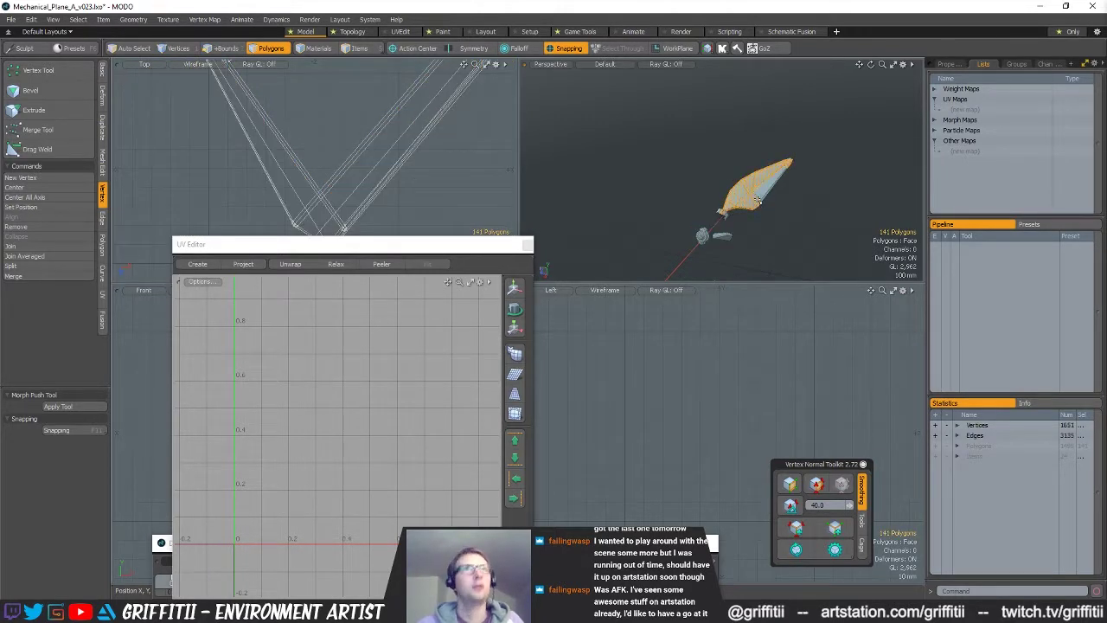
key("shift+v")
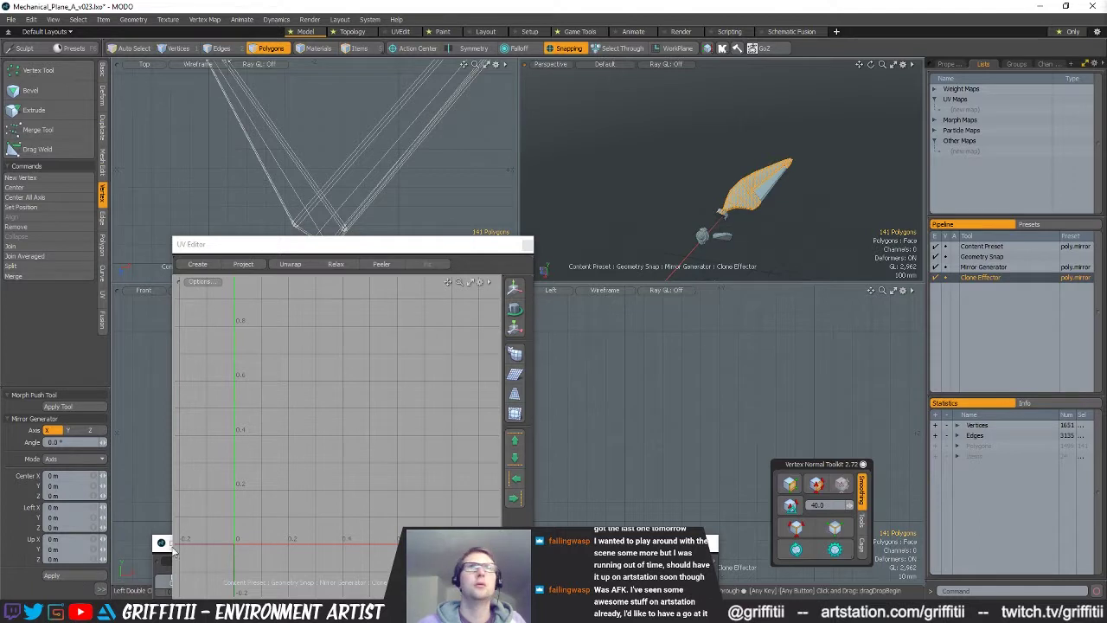
left_click_drag(776, 253, 643, 203, "alt")
key("ctrl+z")
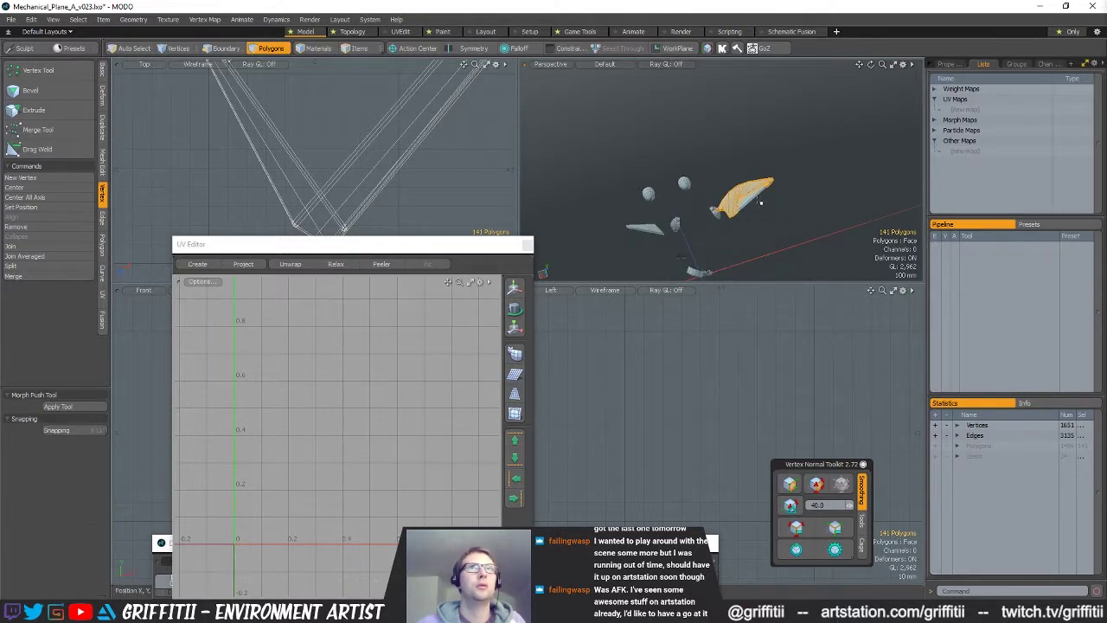
- Mirror the repaired wing part across the X axis to the opposite side
key("shift+v")
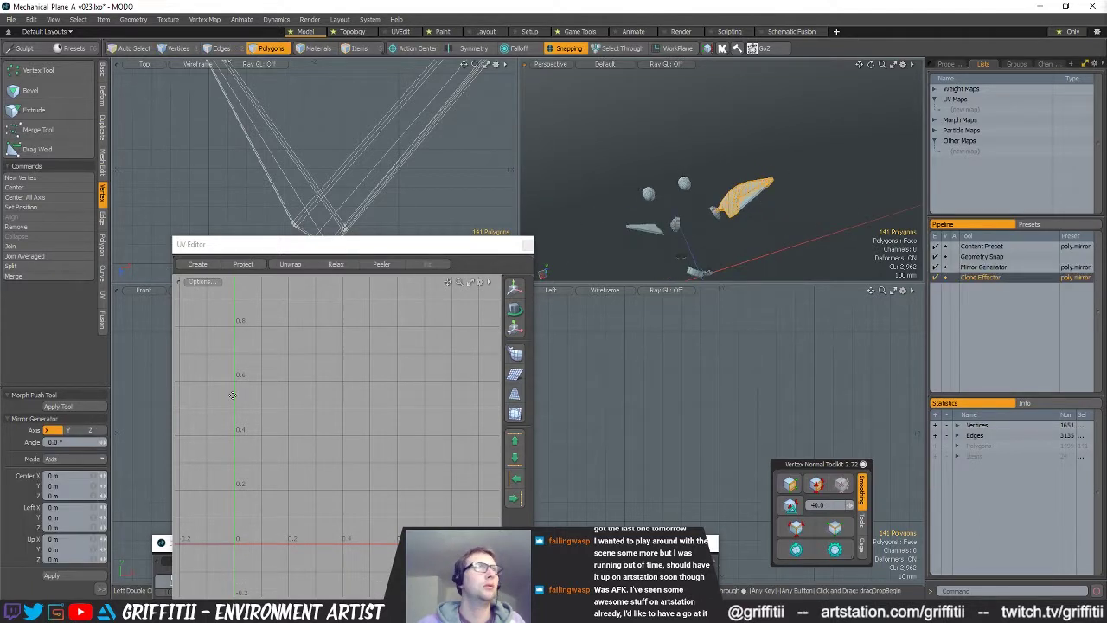
left_click(76, 409)
key("q")
left_click(784, 247)
- Subdivide the polygons of all parts twice, using the Smooth method for the second pass
left_click_drag(784, 247, 757, 234, "alt")
scroll(776, 230, "up", 3)
key("shift+d")
left_click(578, 205)
left_click(576, 218)
left_click(662, 204)
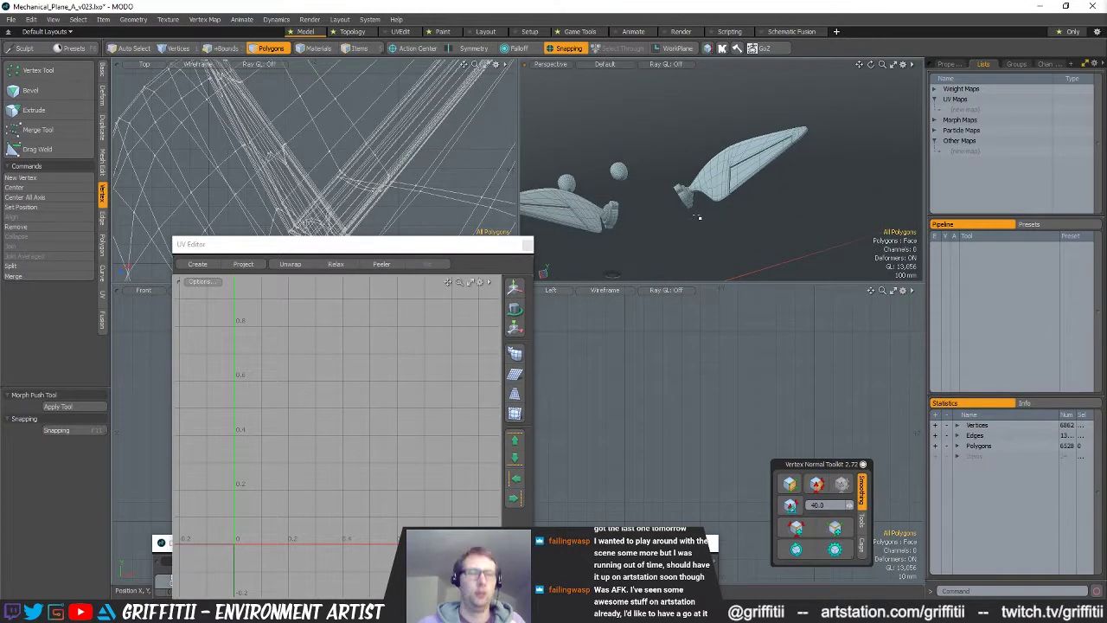
key("shift+d")
left_click(558, 204)
left_click(575, 194)
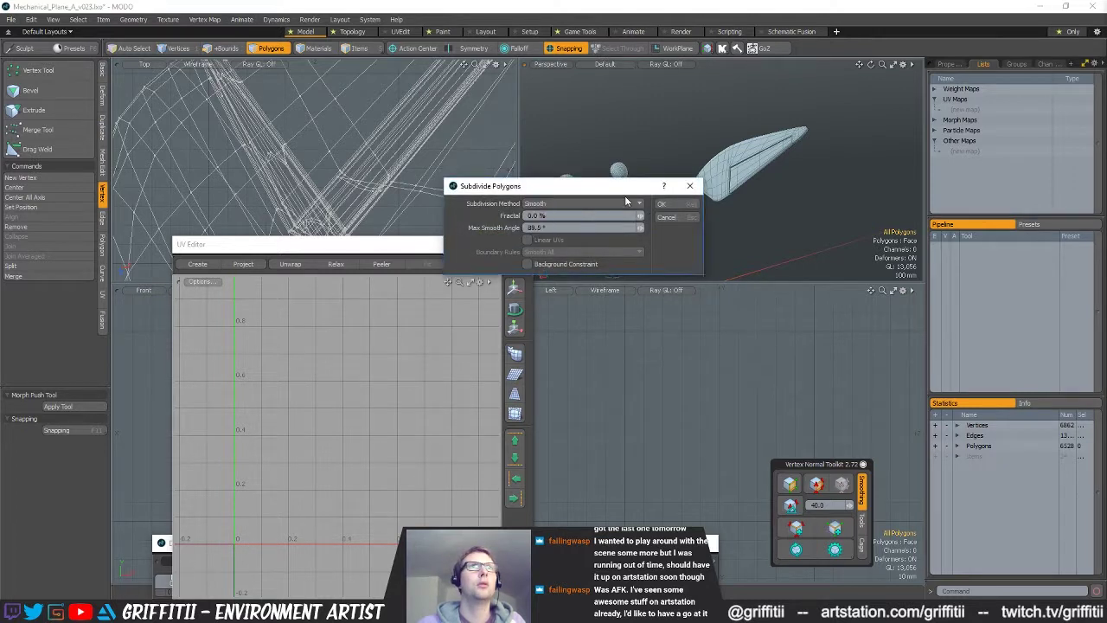
left_click(667, 203)
- Check the subdivided parts, select all of their polygons and copy them
left_click_drag(806, 231, 725, 215, "alt")
scroll(818, 141, "up", 5)
key("space")
key("space")
key("space")
scroll(640, 404, "down", 10)
left_click_drag(743, 401, 674, 471, "alt")
scroll(681, 458, "down", 3)
mouse_move(761, 347)
right_mouse_down()
mouse_move(611, 356)
mouse_move(816, 383)
right_mouse_up()
key("ctrl+c")
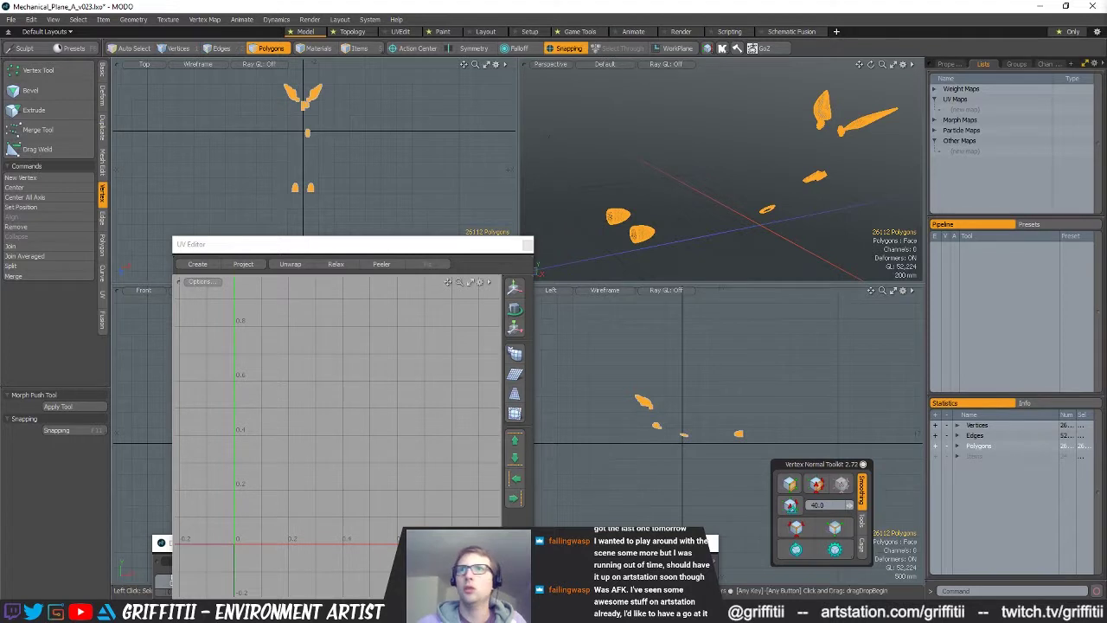
- Paste the copied parts into the high-poly fuselage mesh and delete the leftover source mesh
left_click(628, 240)
key("bracketleft")
left_click(704, 261)
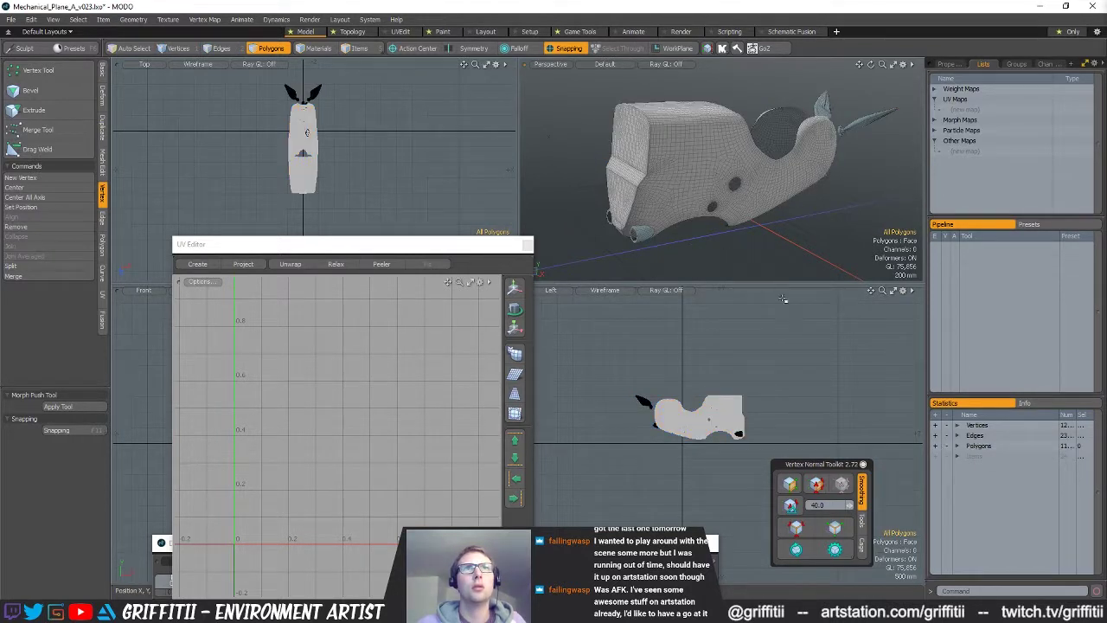
key("ctrl+v")
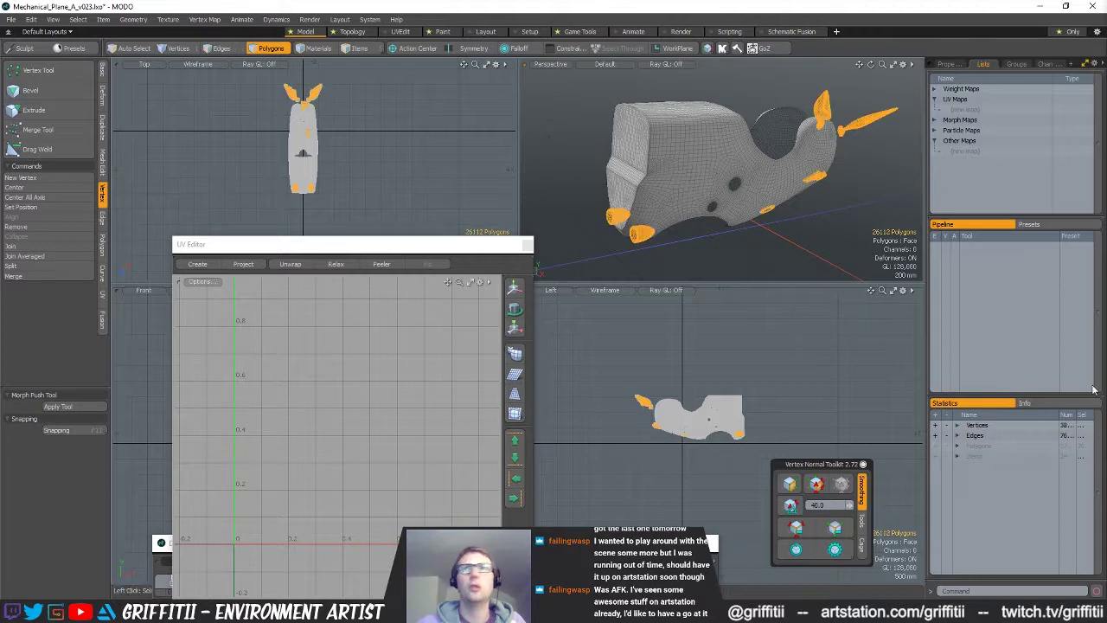
key("bracketleft")
key("Delete")
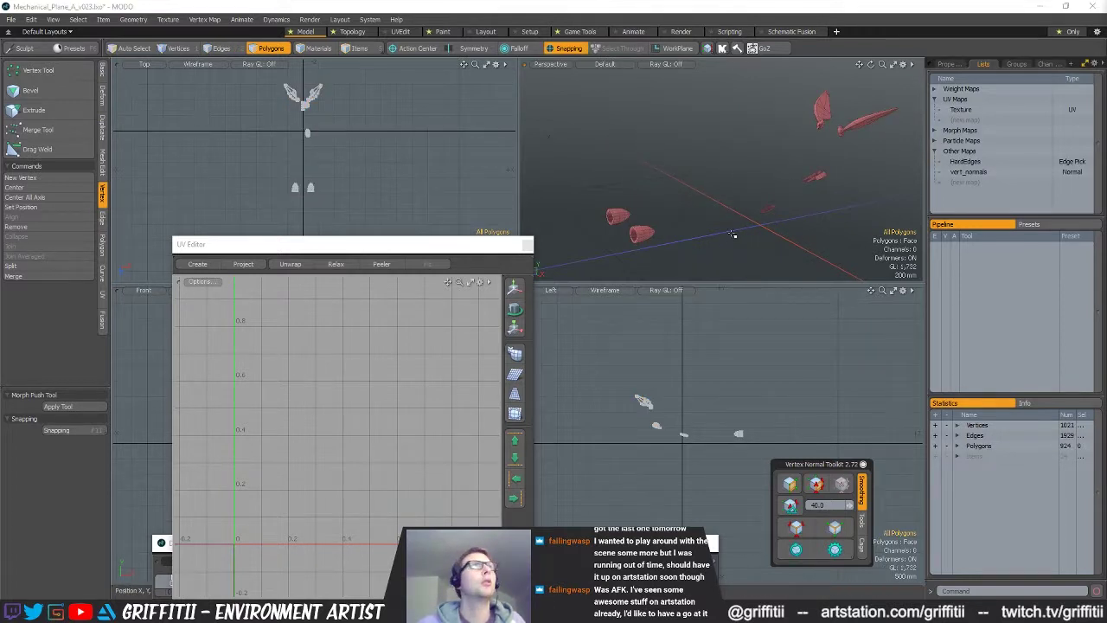
- Save the scene as a new version named Mechanical_Plane_A_v024
key("ctrl+shift+s")
key("Right")
key("BackSpace")
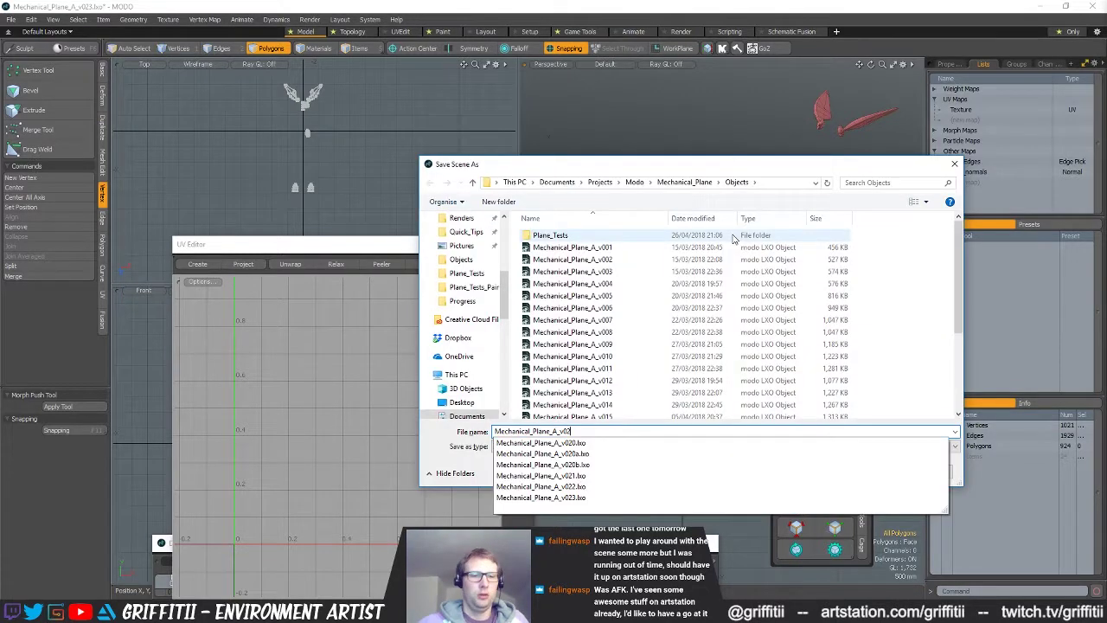
type("4")
key("Return")
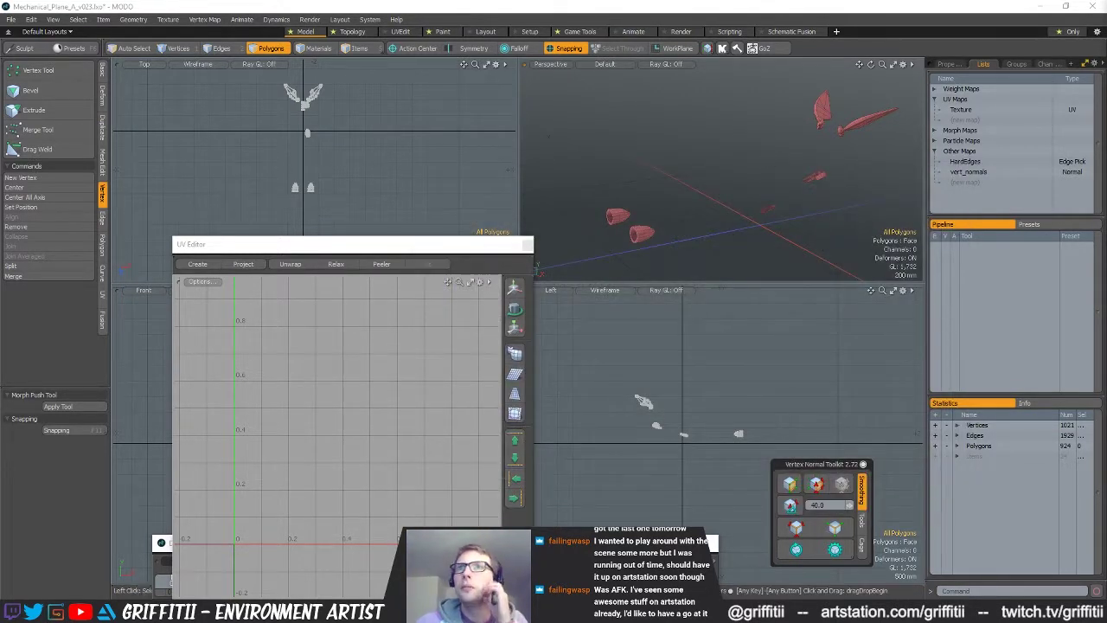
- Show the low-poly plane's Texture UV map and look over its mesh
left_click_drag(821, 211, 718, 167, "alt")
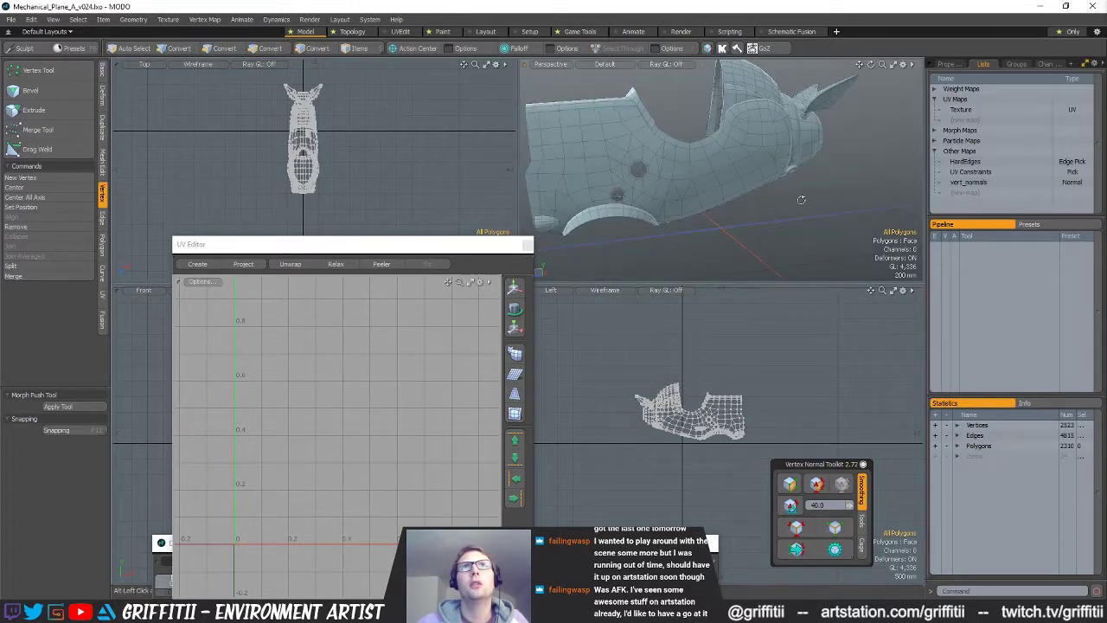
left_click(965, 110)
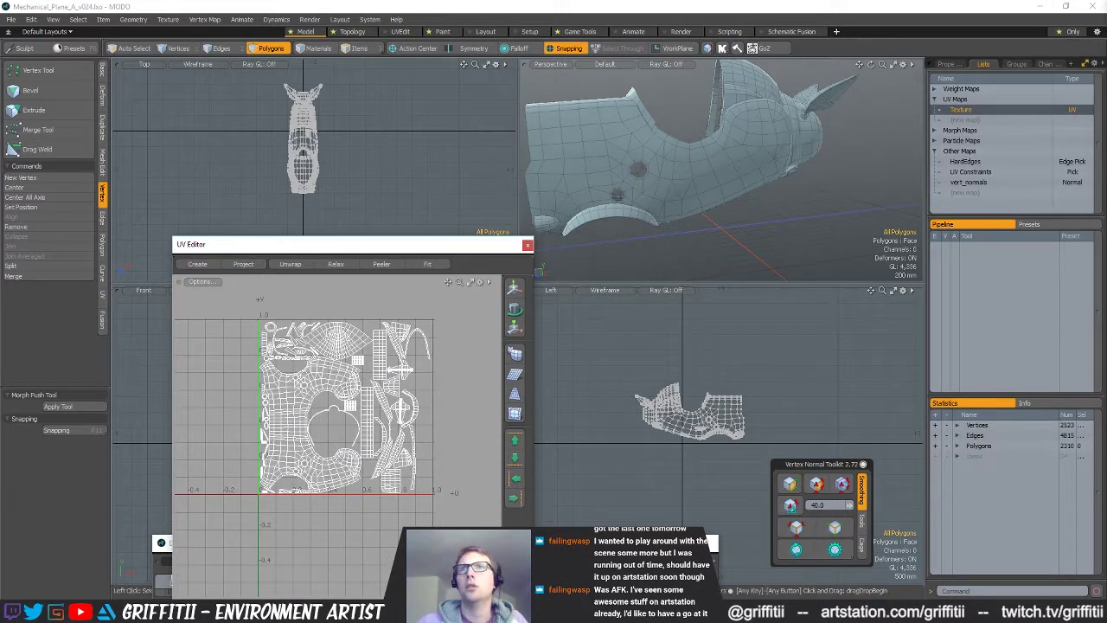
left_click_drag(850, 218, 844, 180, "alt")
- Select the connected high-poly fuselage and compare the high-poly meshes to check which parts each contains
left_click(772, 156)
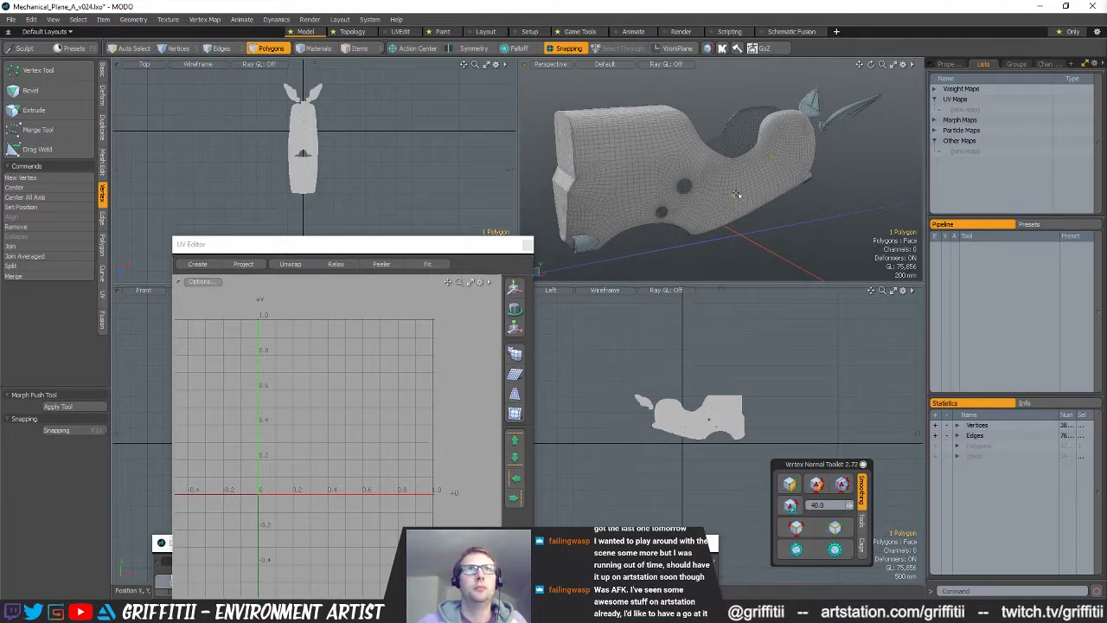
key("]")
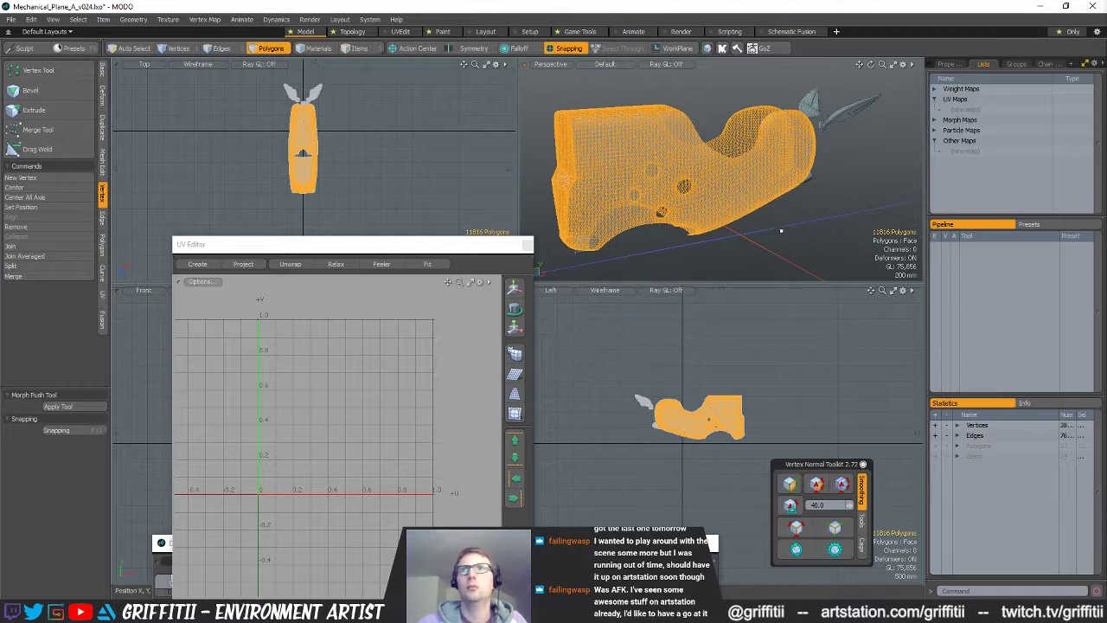
left_click(785, 229)
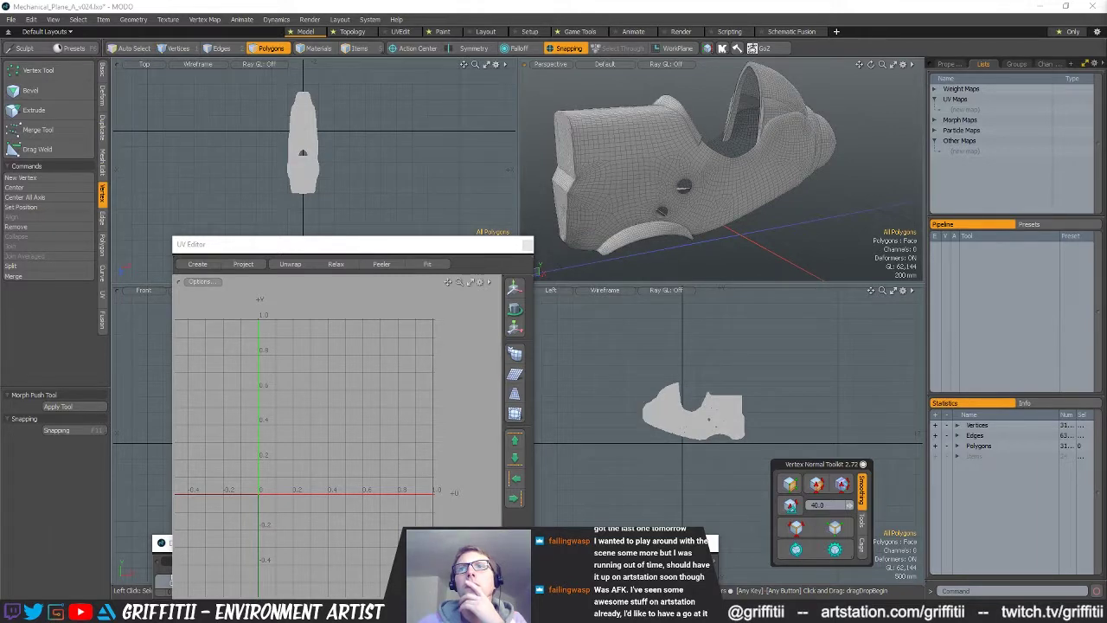
key("h")
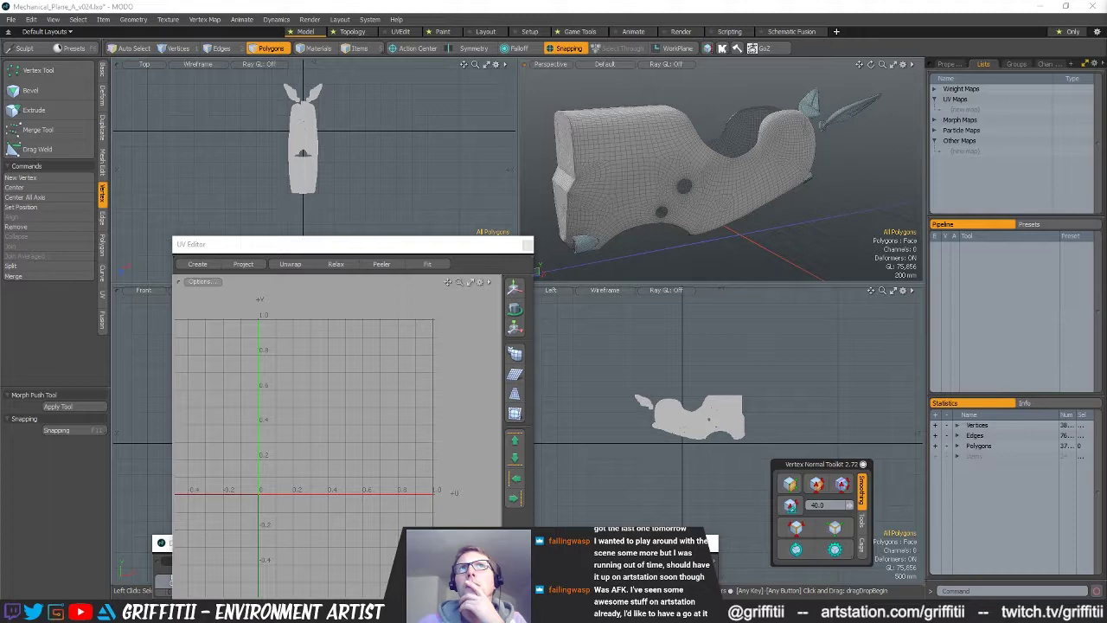
key("h")
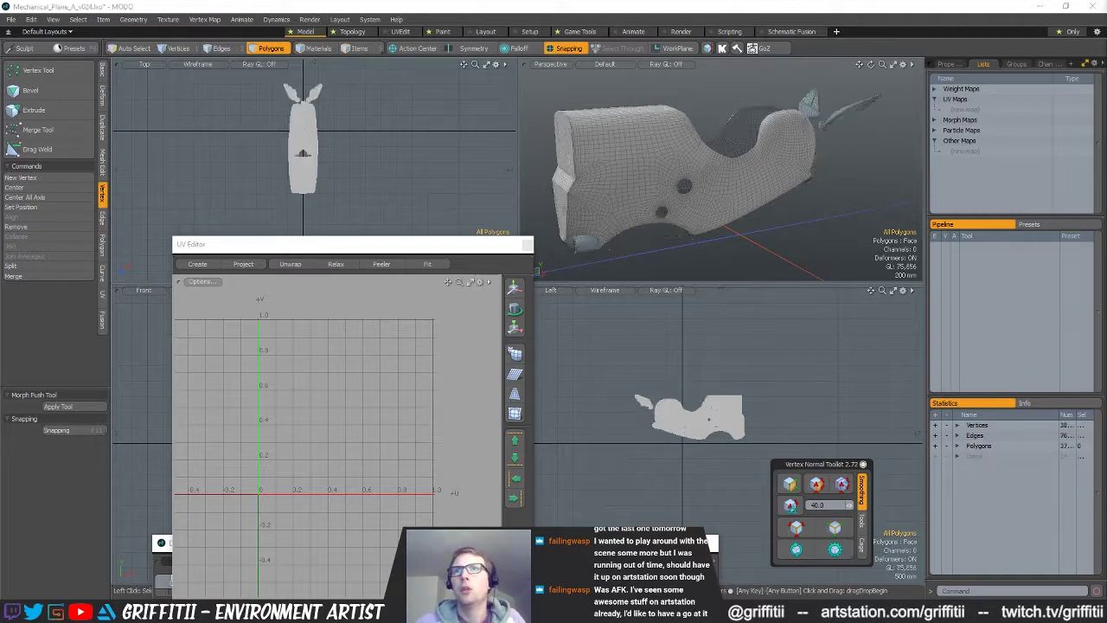
- Hide the high-poly fuselage, cut all the remaining small parts out of its mesh and unhide everything
double_click(735, 183)
key("h")
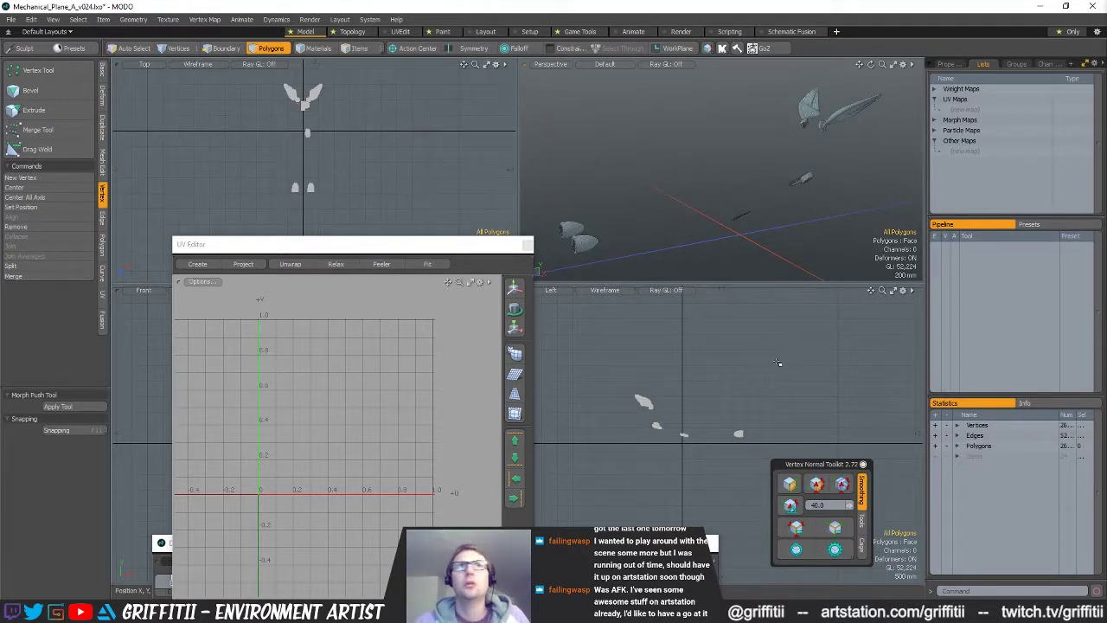
mouse_move(777, 360)
right_mouse_down()
mouse_move(843, 410)
mouse_move(803, 393)
right_mouse_up()
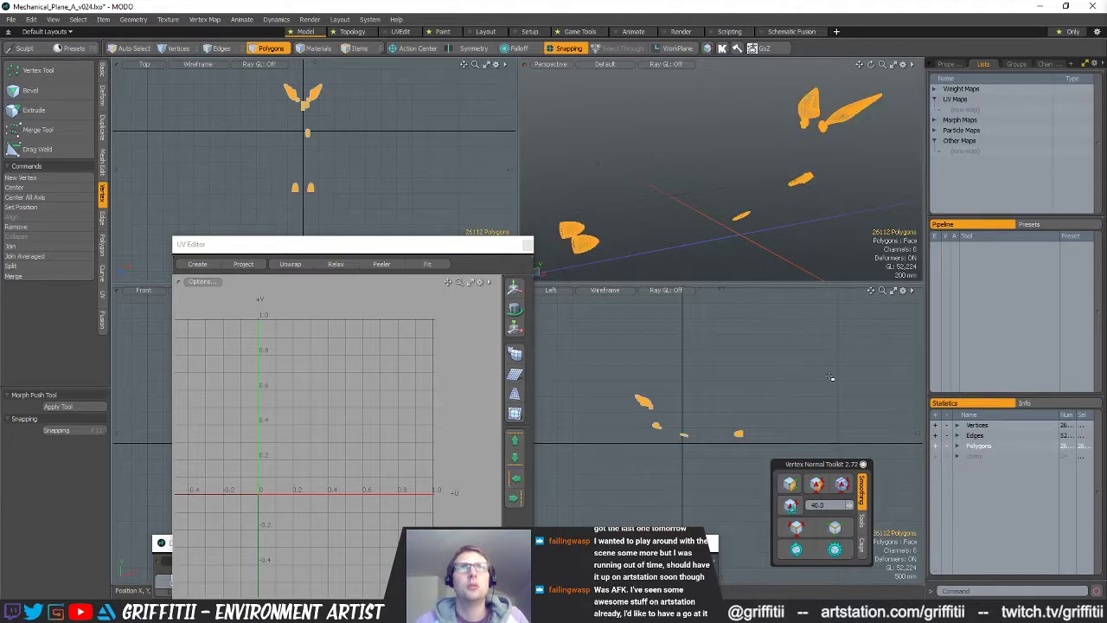
key("ctrl+x")
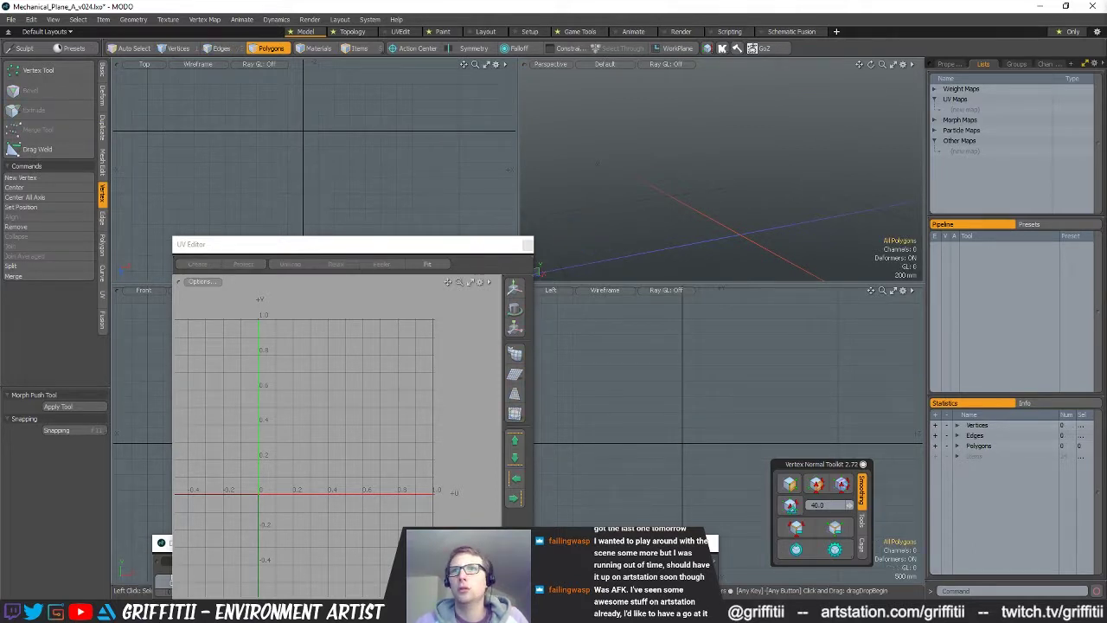
key("u")
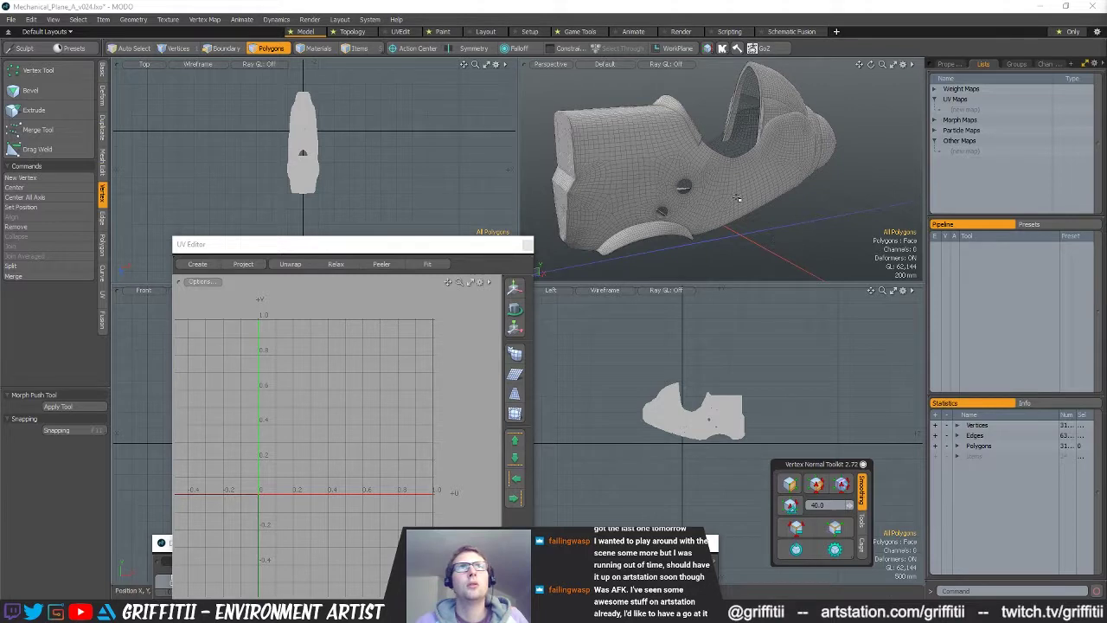
- Paste the cut parts into the high-poly fuselage mesh and assign the HIGH_02 material to all of its polygons
key("ctrl+v")
left_click(824, 243)
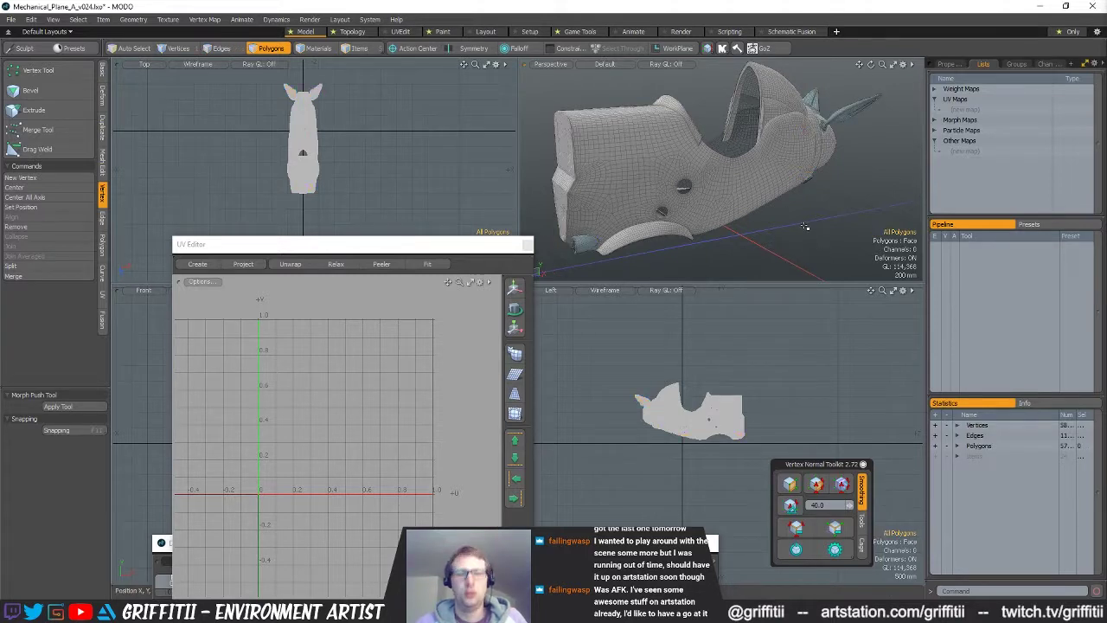
key("m")
left_click(640, 188)
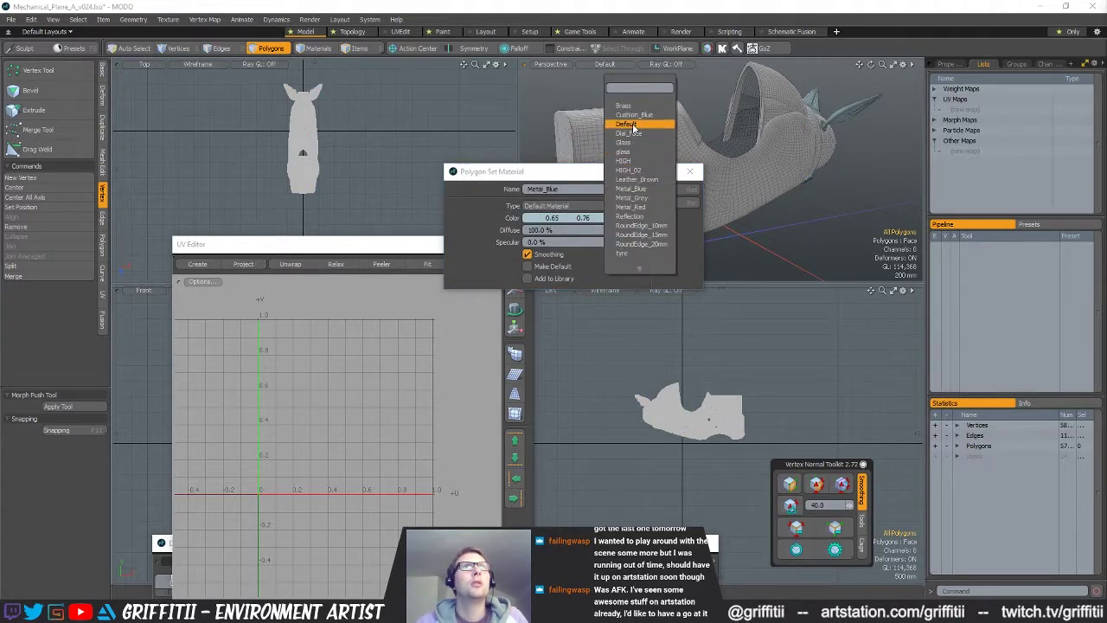
left_click(638, 171)
left_click(686, 190)
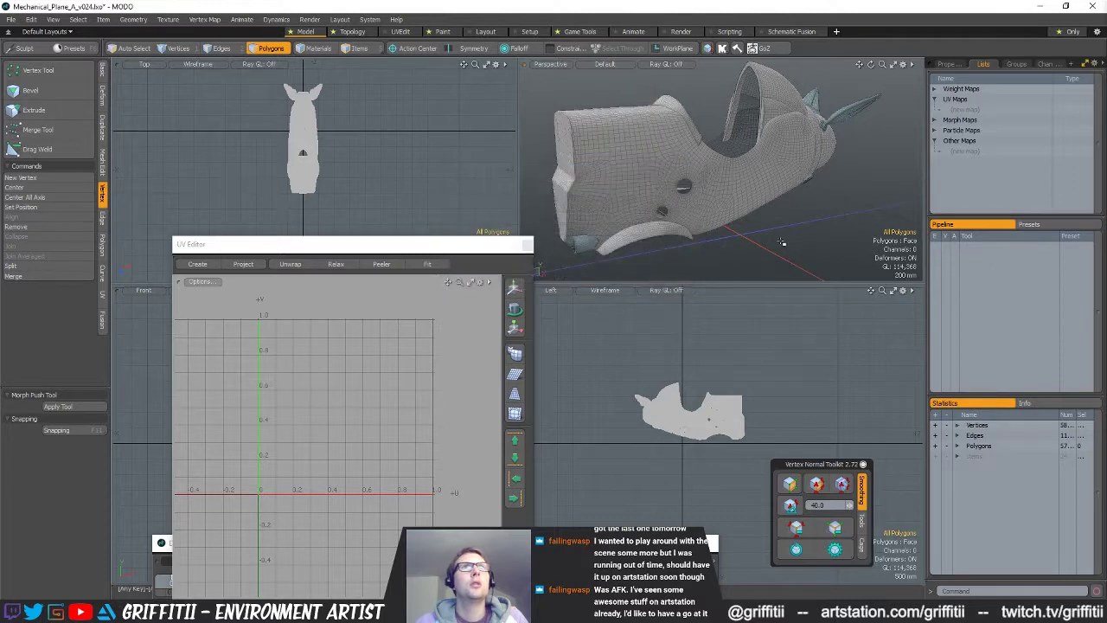
- Export the combined high-poly body as a separate Autodesk FBX 2015 file into the Plane_Tests folder
left_click_drag(699, 235, 756, 226, "alt")
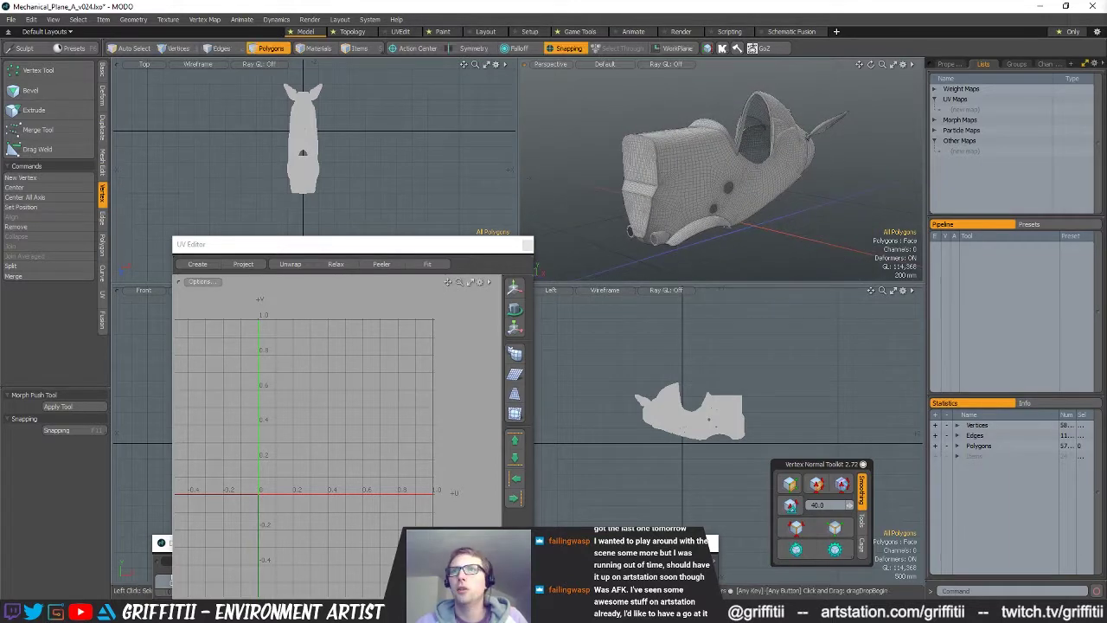
key("ctrl+e")
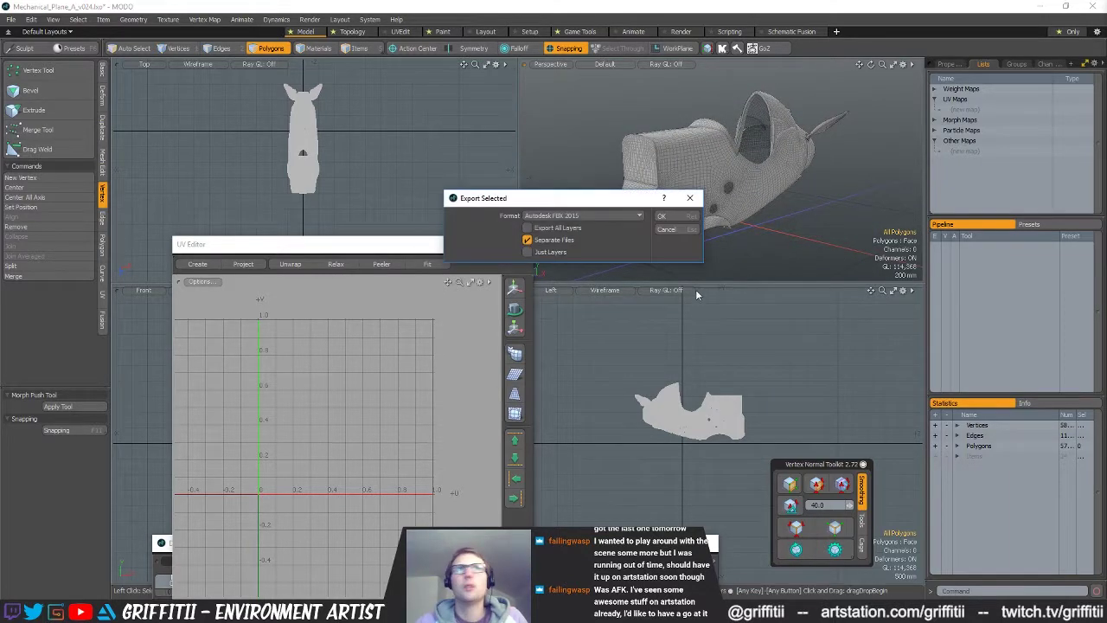
left_click(673, 218)
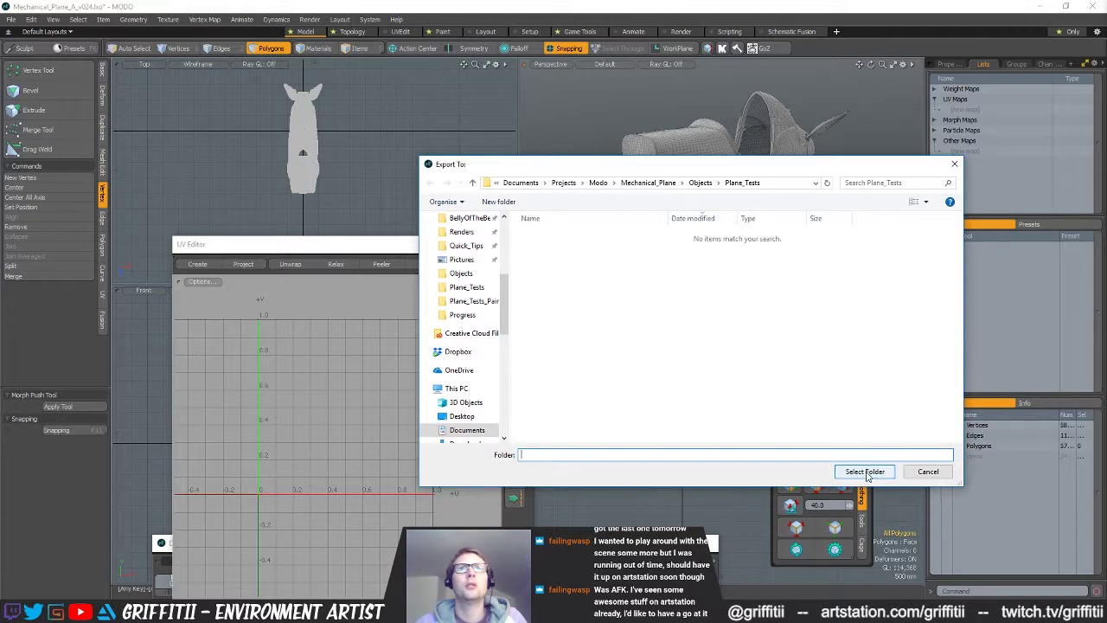
left_click(865, 472)
- Make the Plane_New_Body_LOW mesh active and assign the Metal_Blue material to its polygons
key("h")
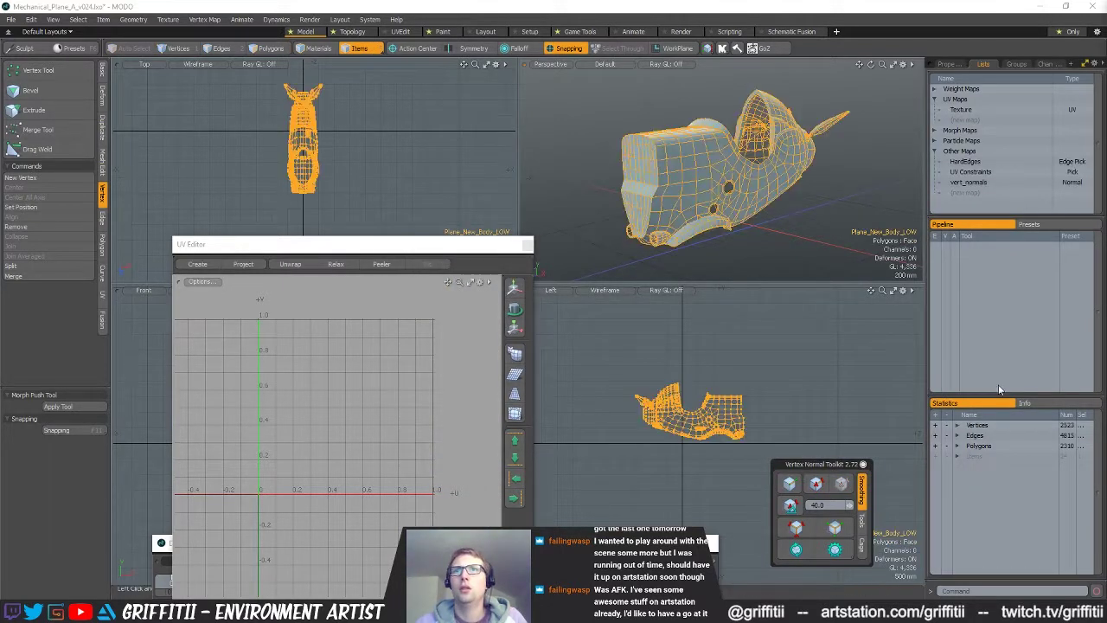
key("3")
left_click_drag(806, 227, 790, 233, "alt+shift")
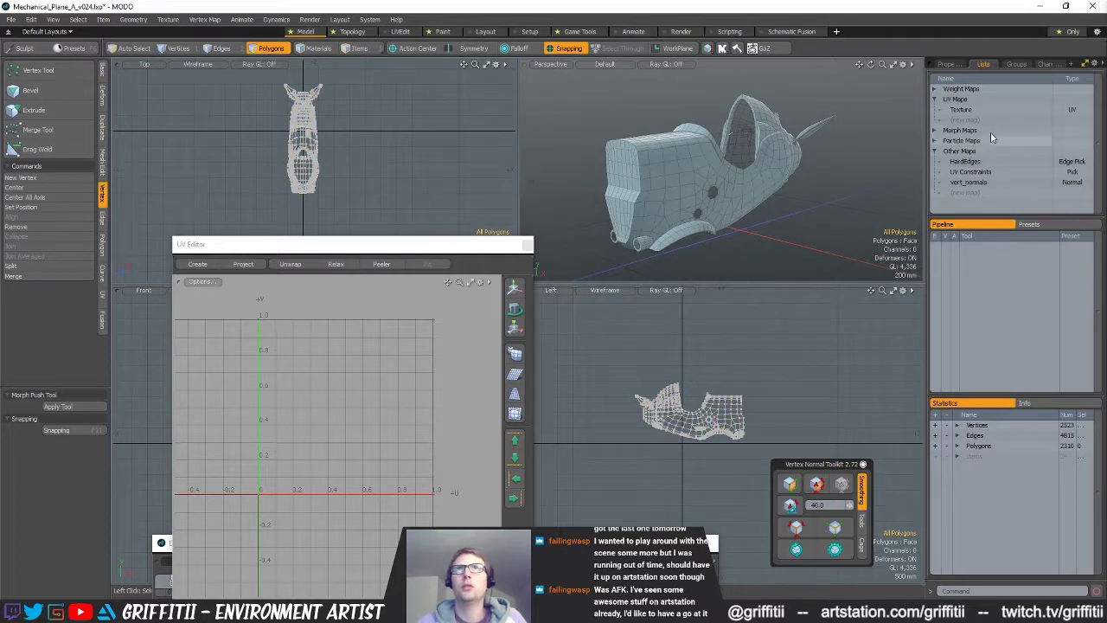
key("m")
left_click(649, 192)
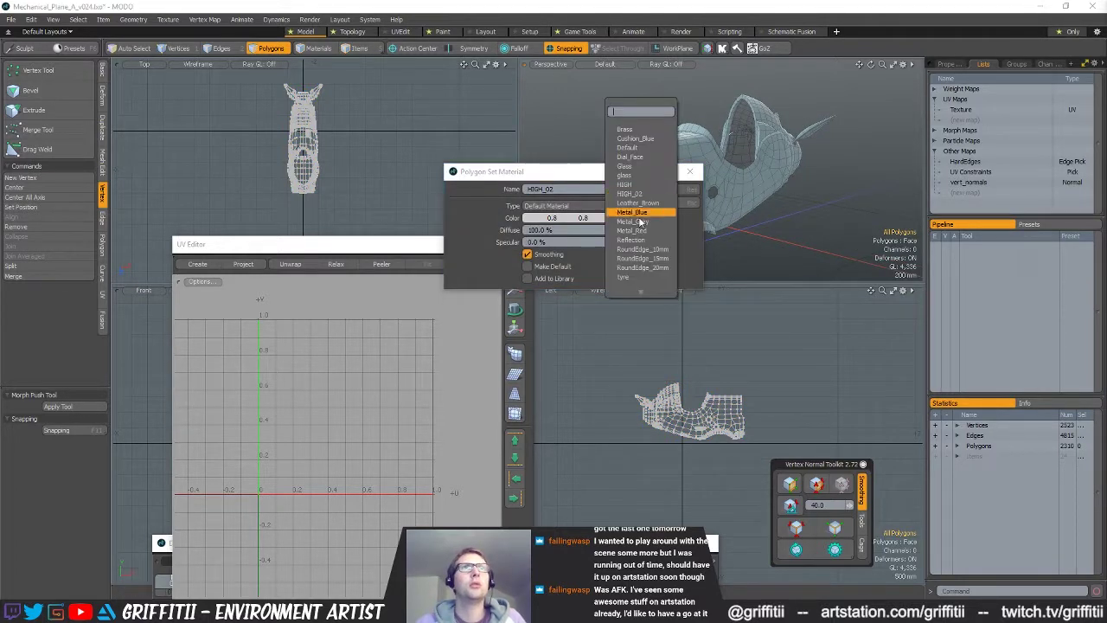
left_click(650, 224)
left_click(688, 190)
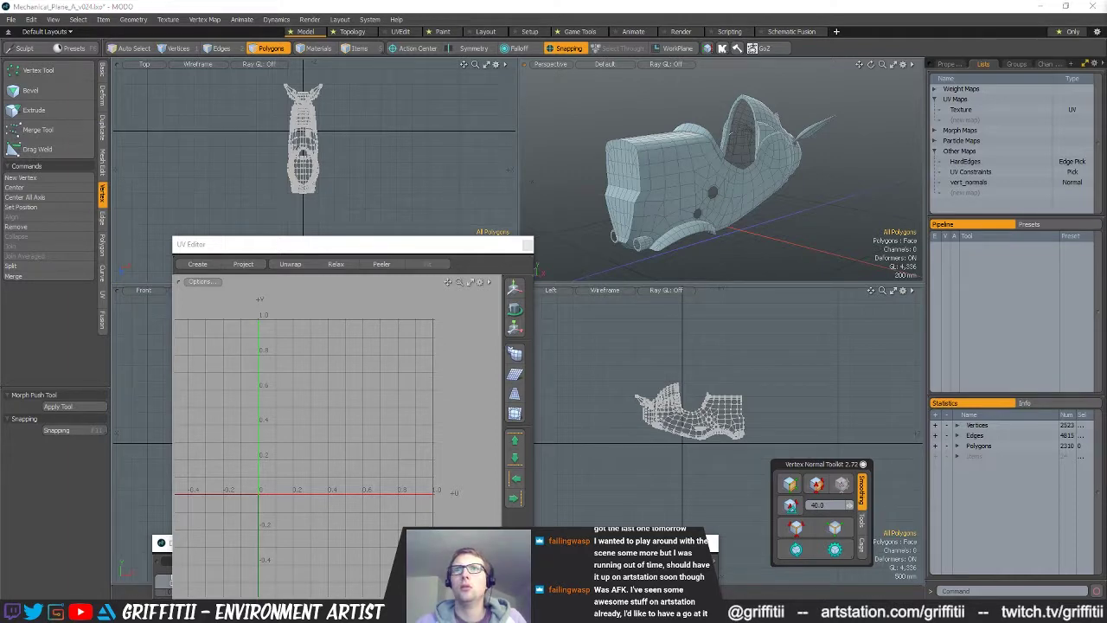
- Export the low-poly body as an FBX file into the Plane_Tests folder
key("ctrl+e")
left_click(665, 217)
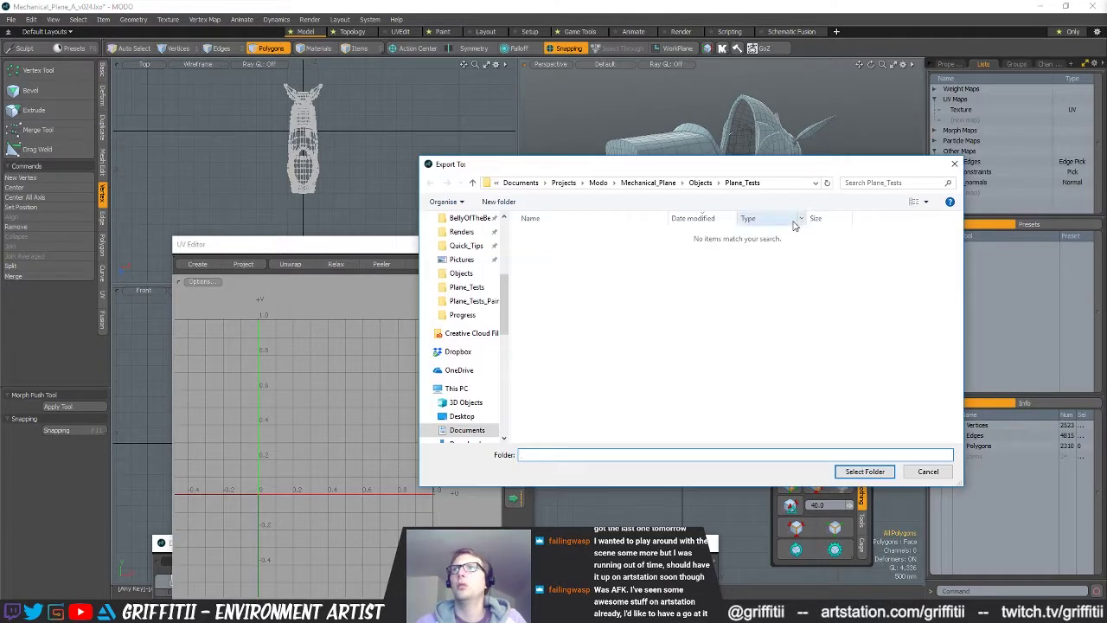
left_click(866, 472)
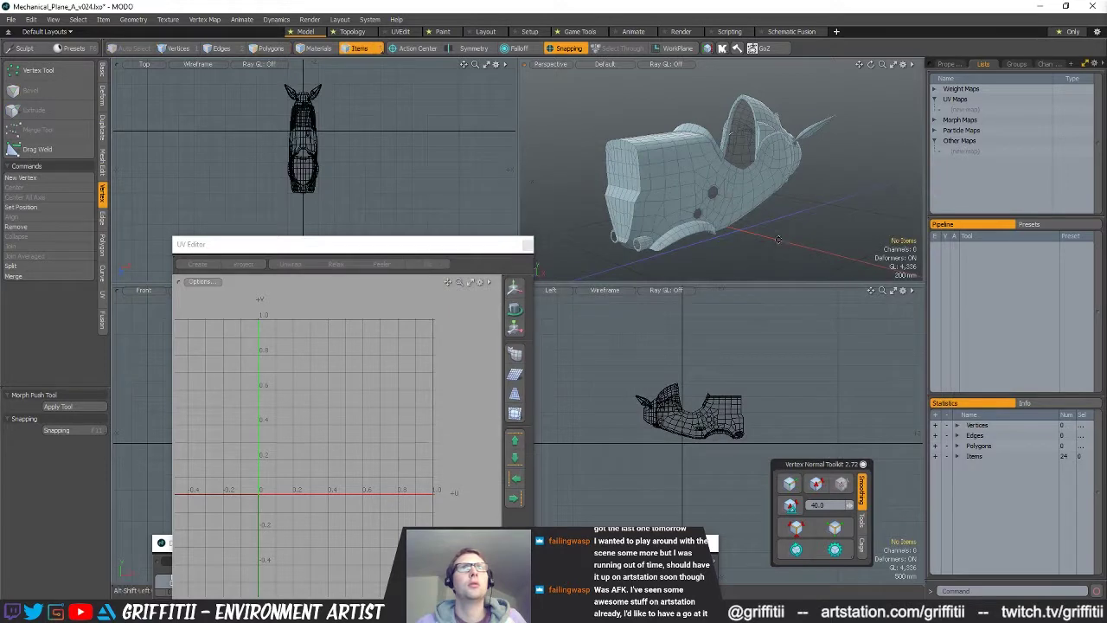
- Switch to Substance Painter and reload the project mesh from Plane_New_Body_LOW with preserving stroke positions turned off
key("alt+Tab")
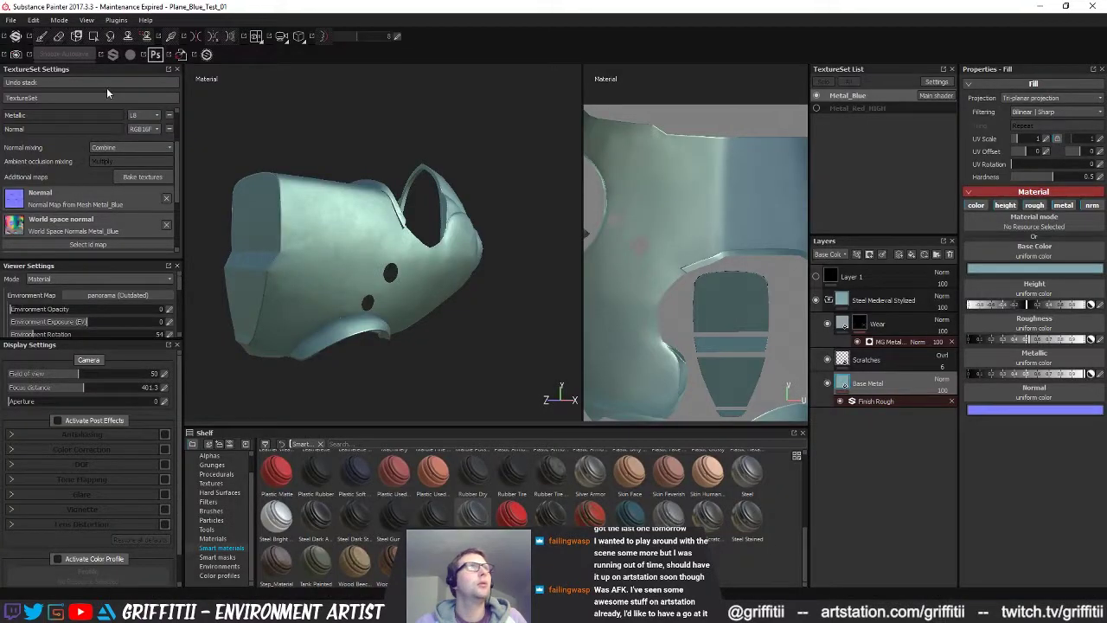
left_click(86, 20)
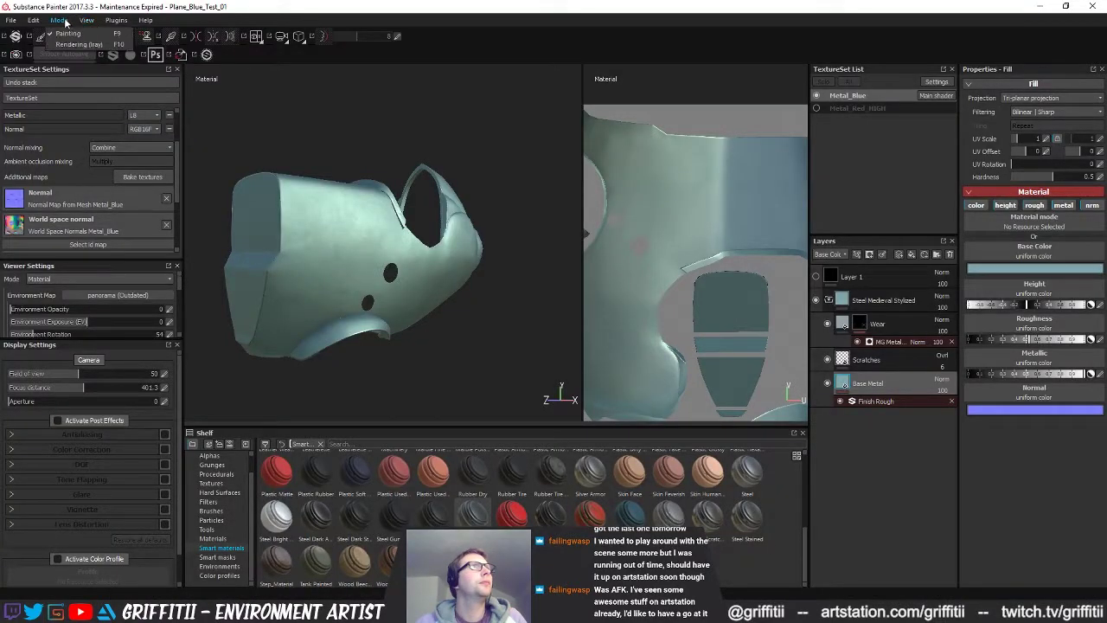
mouse_move(36, 22)
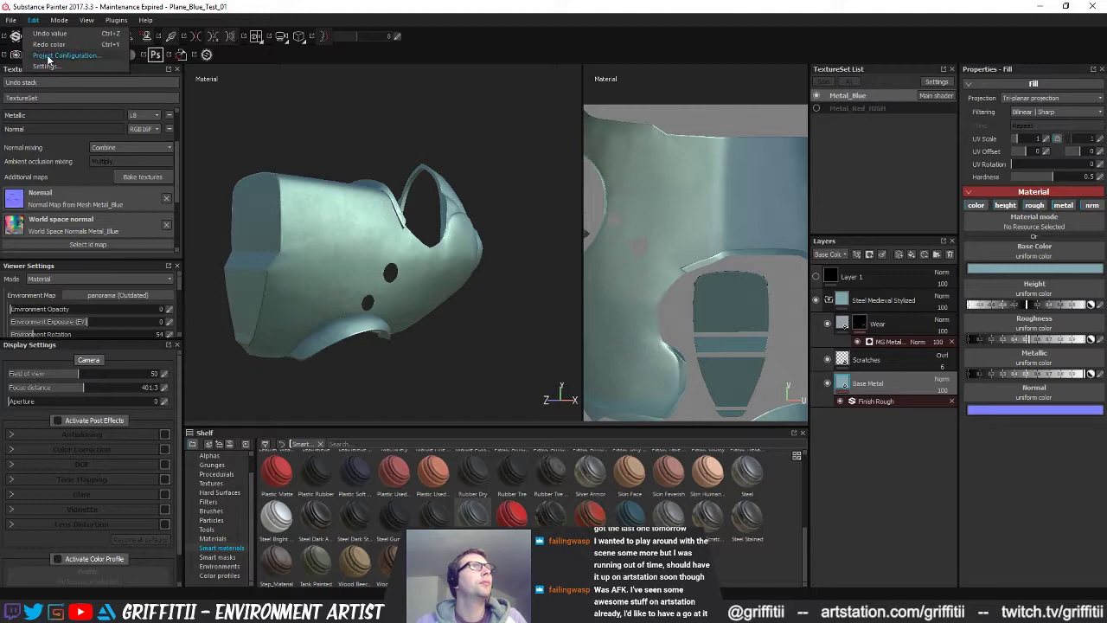
left_click(50, 55)
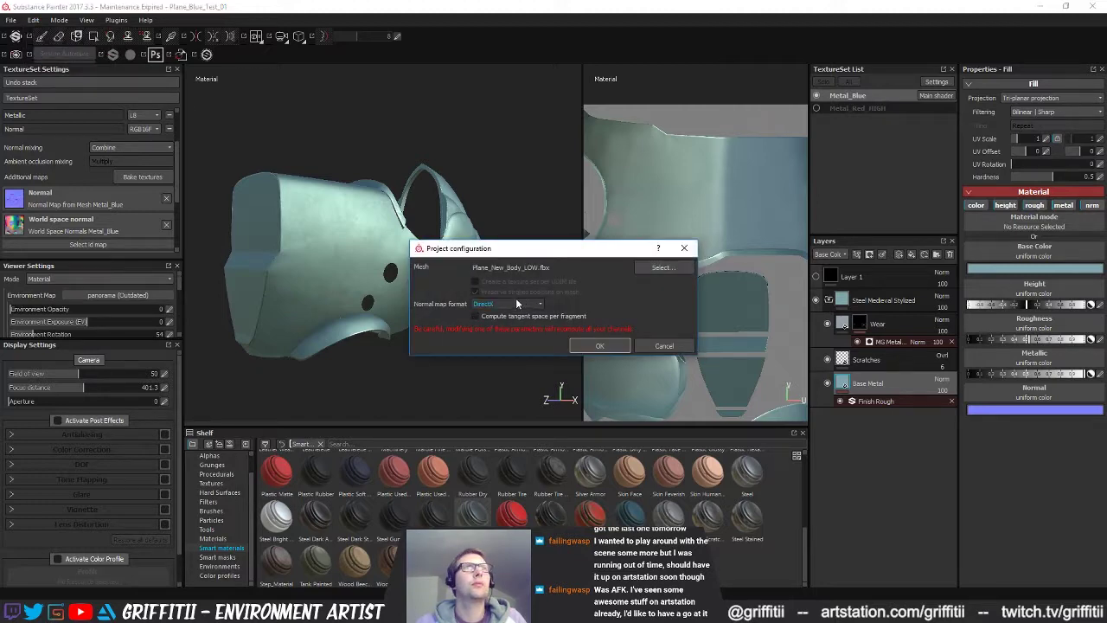
left_click(663, 268)
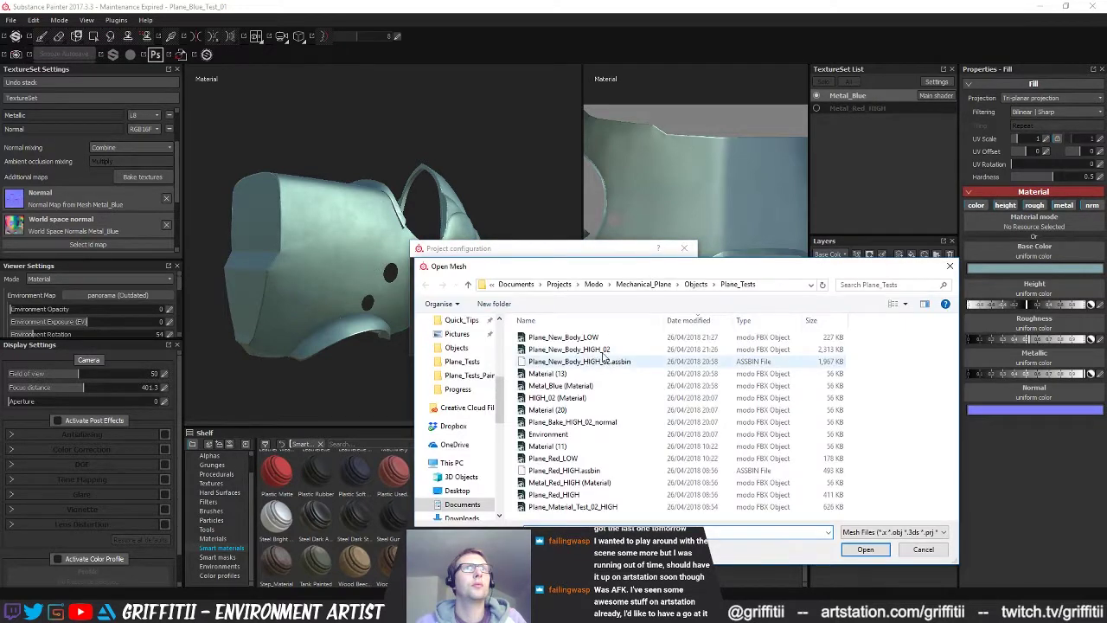
left_click(598, 338)
left_click(866, 549)
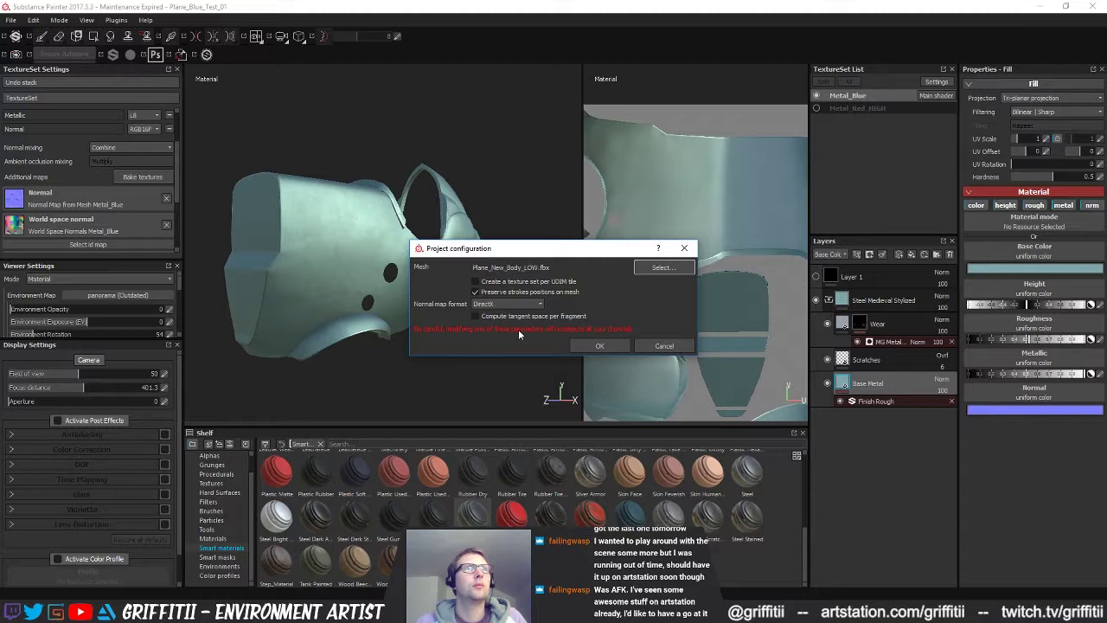
left_click(475, 293)
left_click(600, 346)
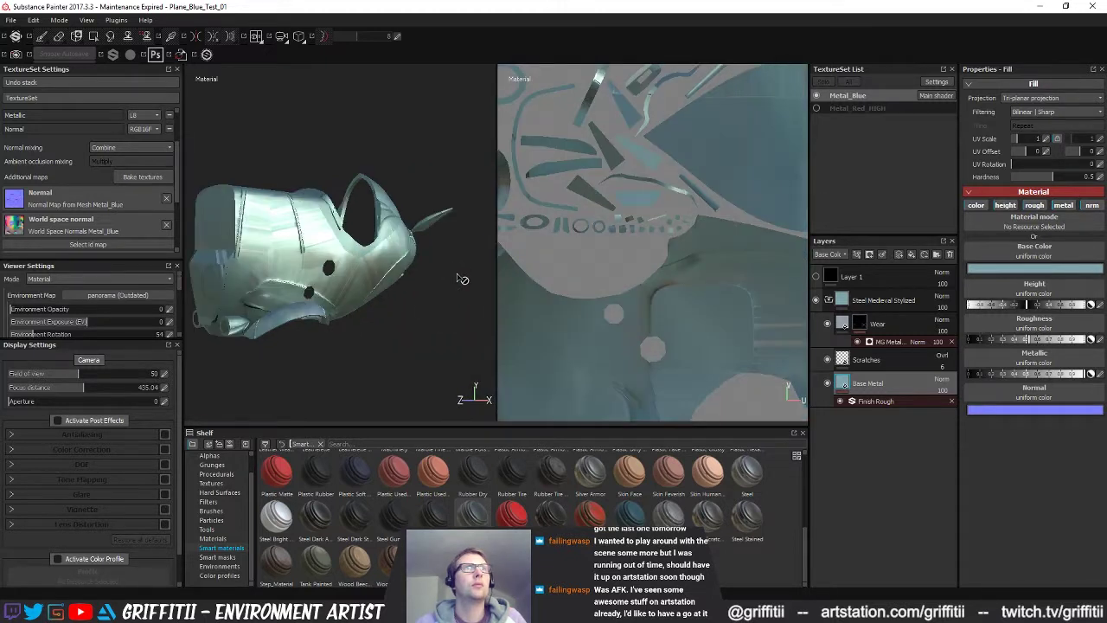
- Replace the high definition mesh with Plane_New_Body_HIGH_02 and bake the Metal_Blue textures
left_click_drag(376, 290, 413, 308, "alt")
right_click_drag(629, 313, 610, 248, "alt")
middle_click_drag(611, 247, 545, 228, "alt")
mouse_move(296, 241)
left_mouse_down("alt")
mouse_move(288, 231)
mouse_move(287, 242)
left_mouse_up("alt")
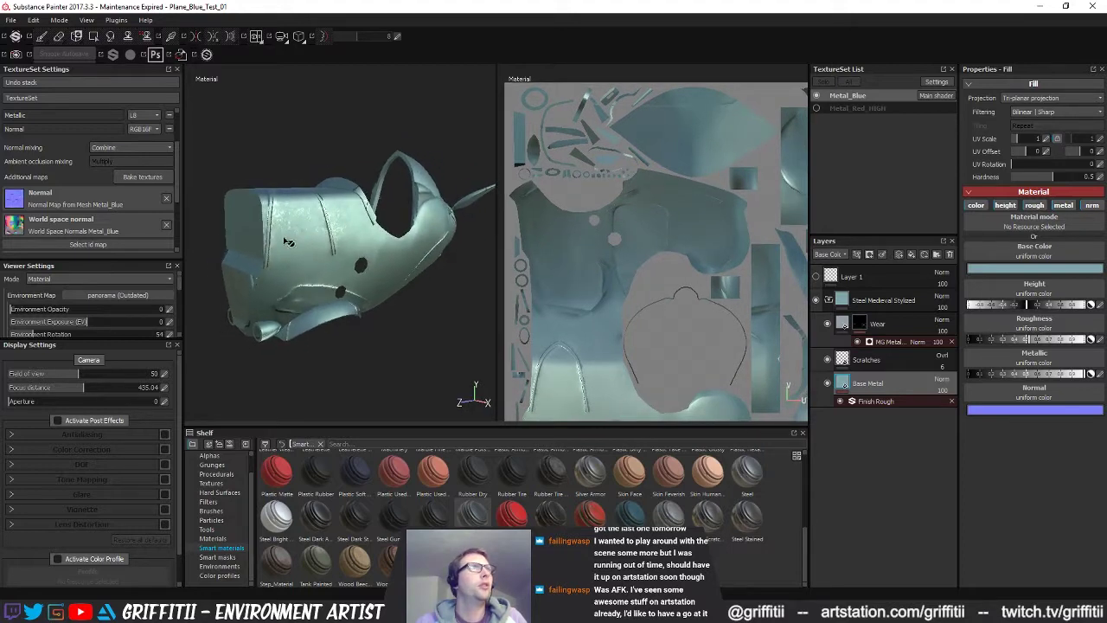
left_click(143, 177)
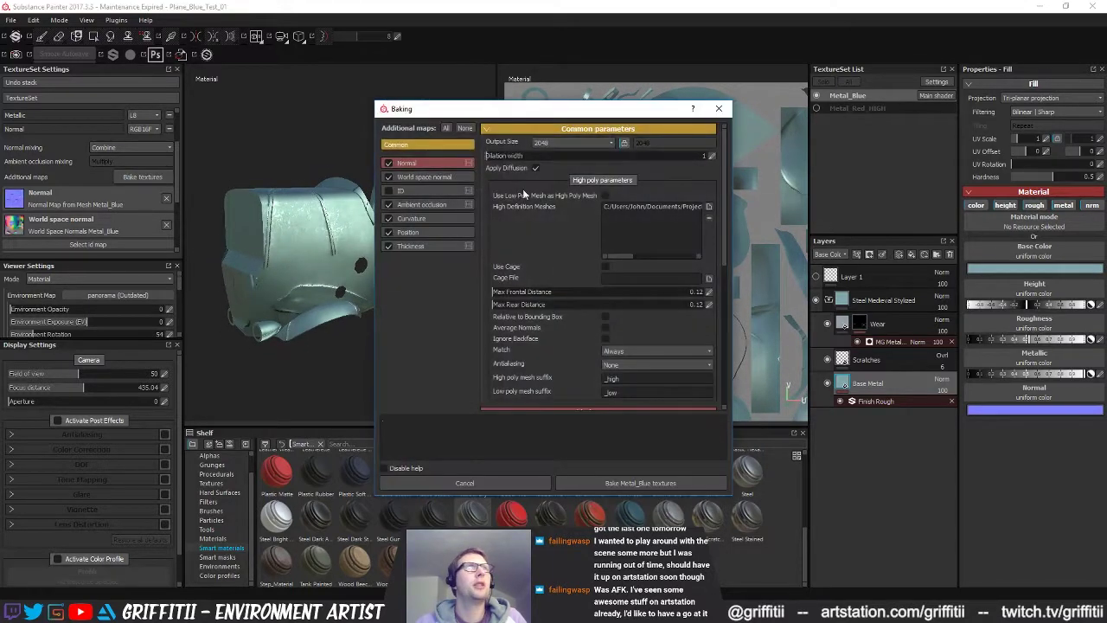
left_click(708, 207)
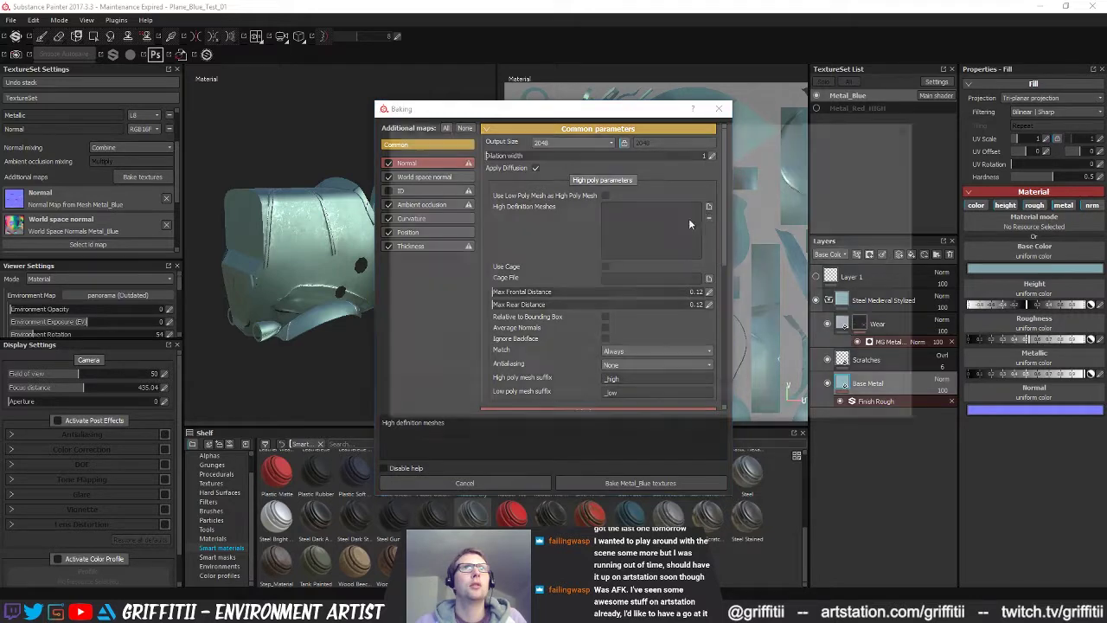
left_click(534, 209)
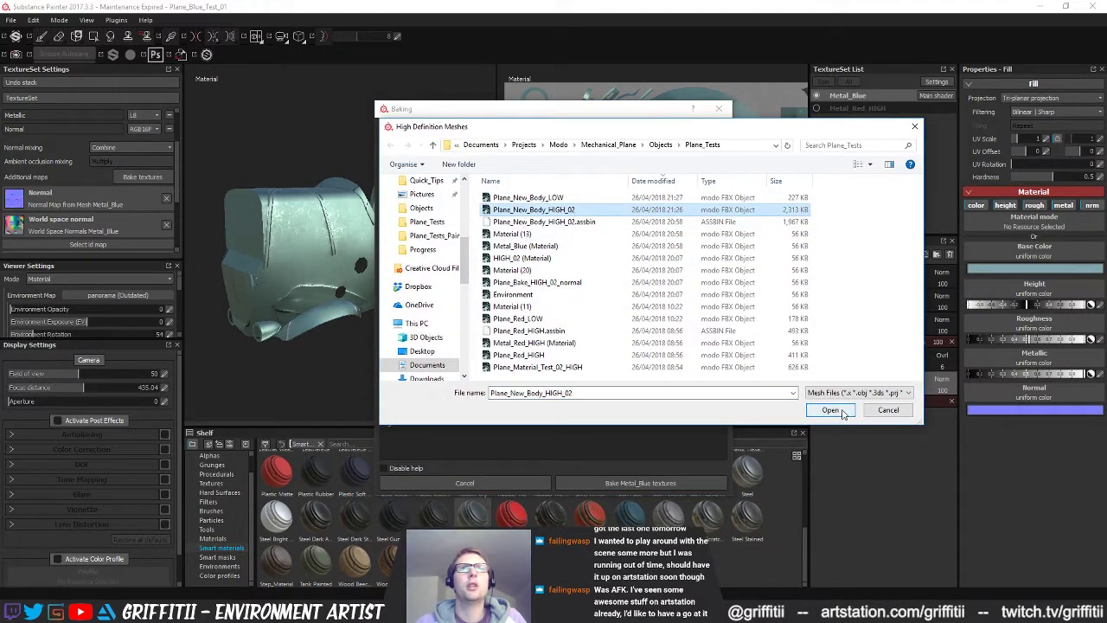
left_click(829, 410)
left_click(634, 482)
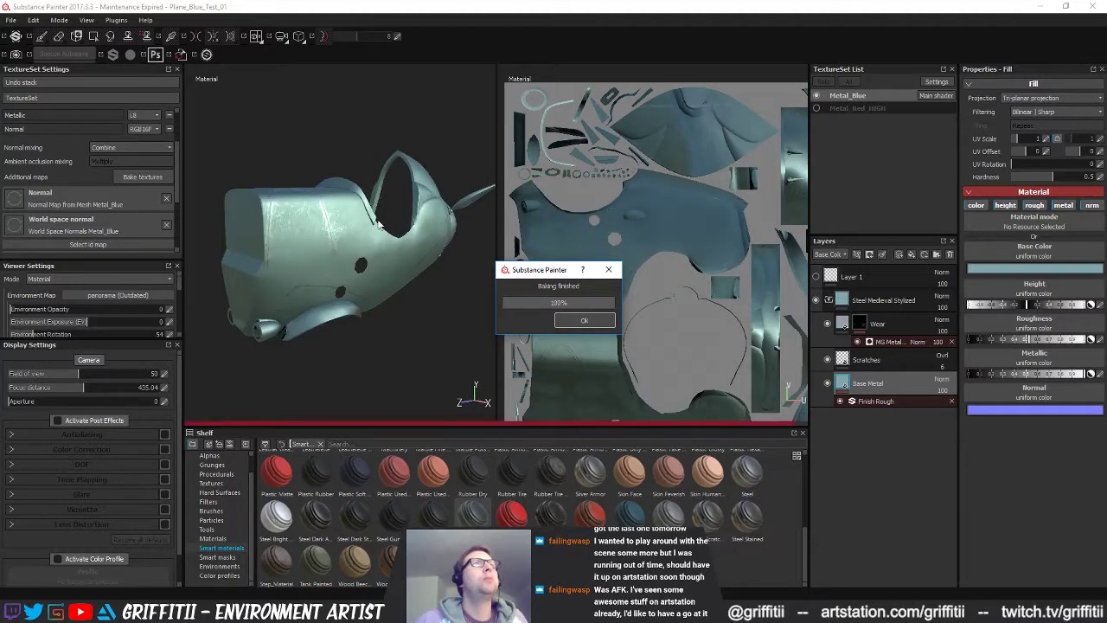
- Set the max frontal and max rear distances to 0.01 and rebake the Metal_Blue textures
left_click_drag(328, 292, 392, 271, "alt")
right_click_drag(391, 271, 463, 292, "alt")
left_click_drag(466, 295, 386, 269, "alt")
right_click_drag(385, 269, 261, 280, "alt")
middle_click_drag(261, 281, 284, 320, "alt")
left_click_drag(285, 320, 378, 277, "alt")
left_click(142, 176)
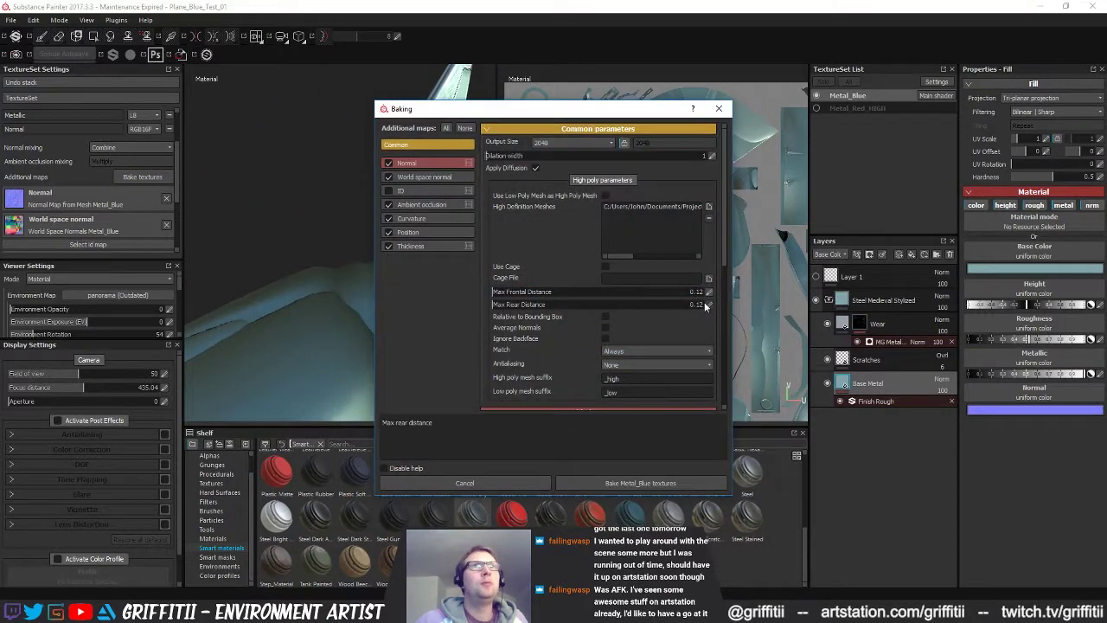
left_click(708, 293)
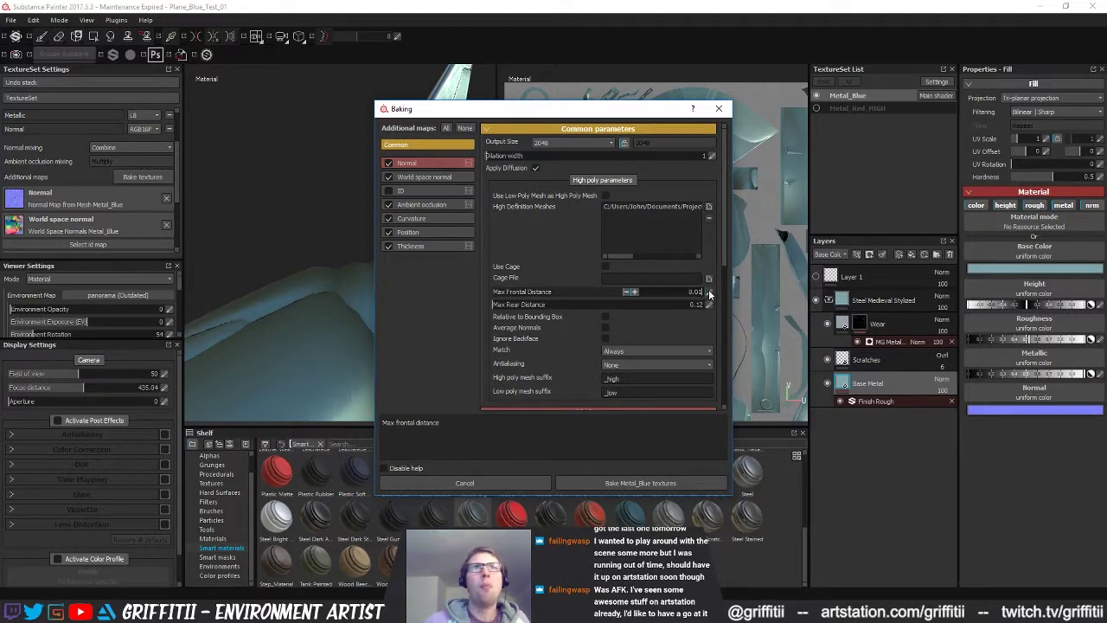
left_click(708, 305)
type("0.01")
key("Return")
left_click(670, 482)
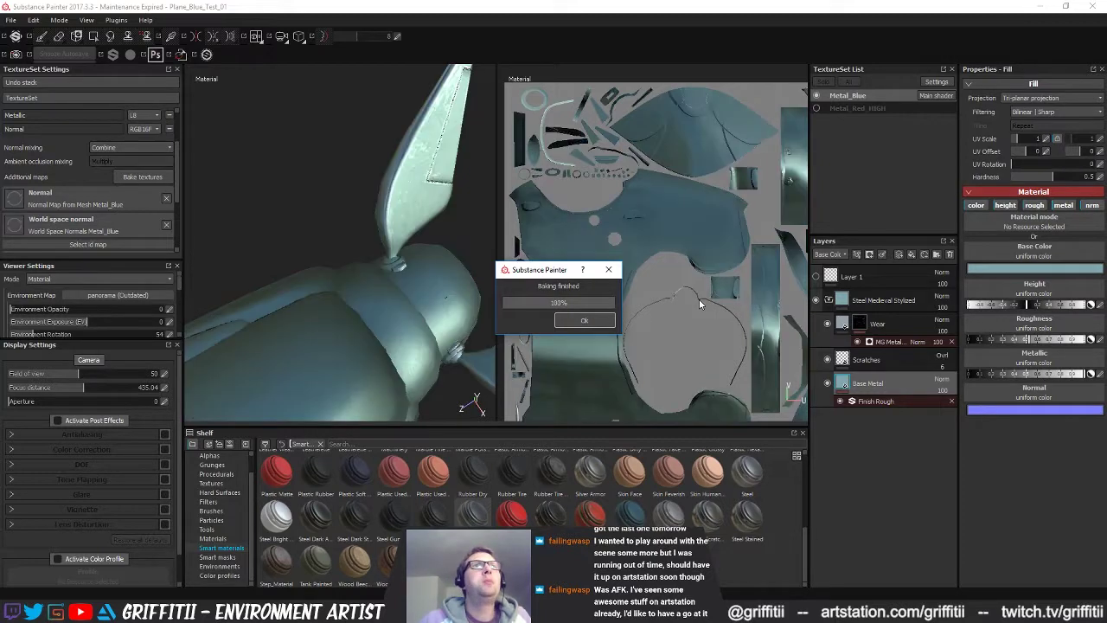
left_click(584, 320)
- Set the max frontal and max rear distances to 0.05 and rebake the Metal_Blue textures
left_click_drag(393, 267, 206, 299, "alt")
middle_click_drag(207, 299, 185, 300, "alt")
left_click_drag(251, 309, 340, 329, "alt")
left_click(144, 177)
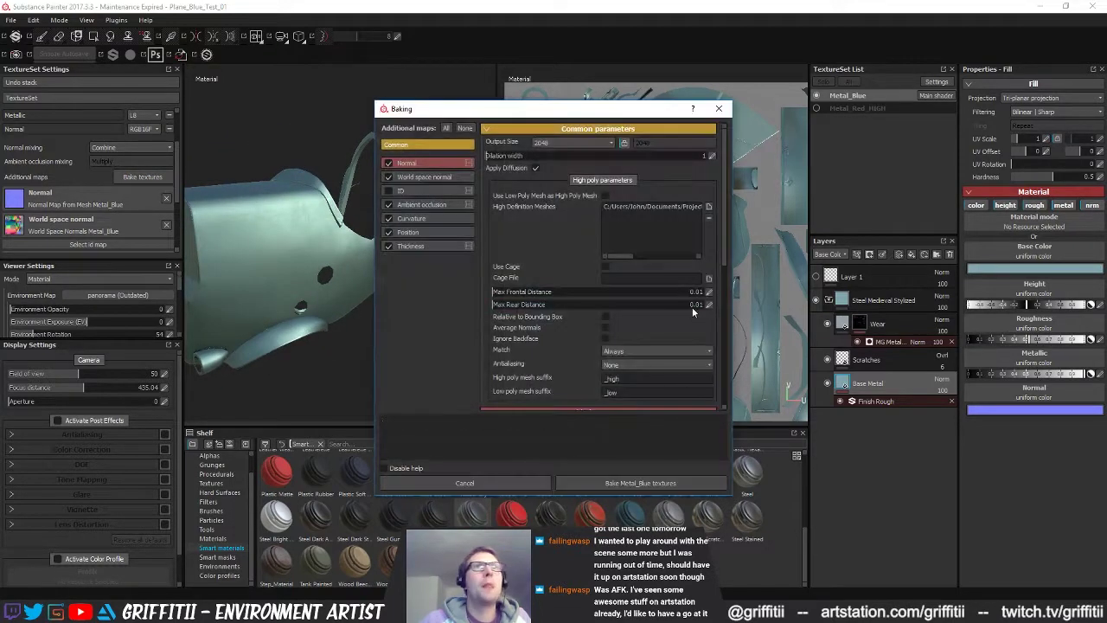
left_click(709, 293)
type("0.05")
key("Return")
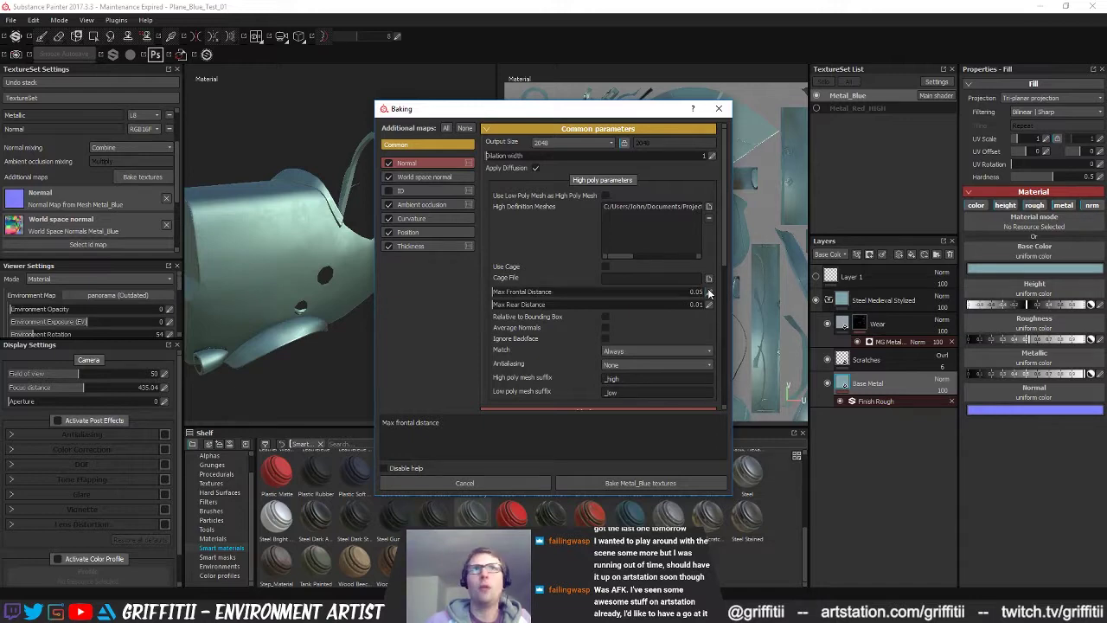
left_click(709, 306)
type("0.05")
key("Return")
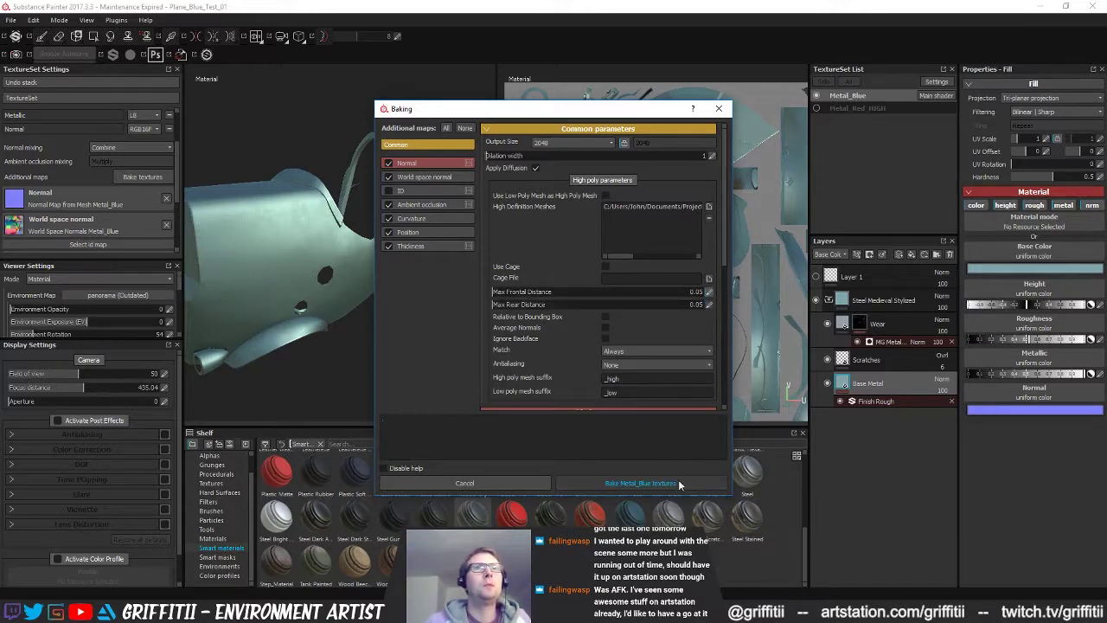
left_click(678, 484)
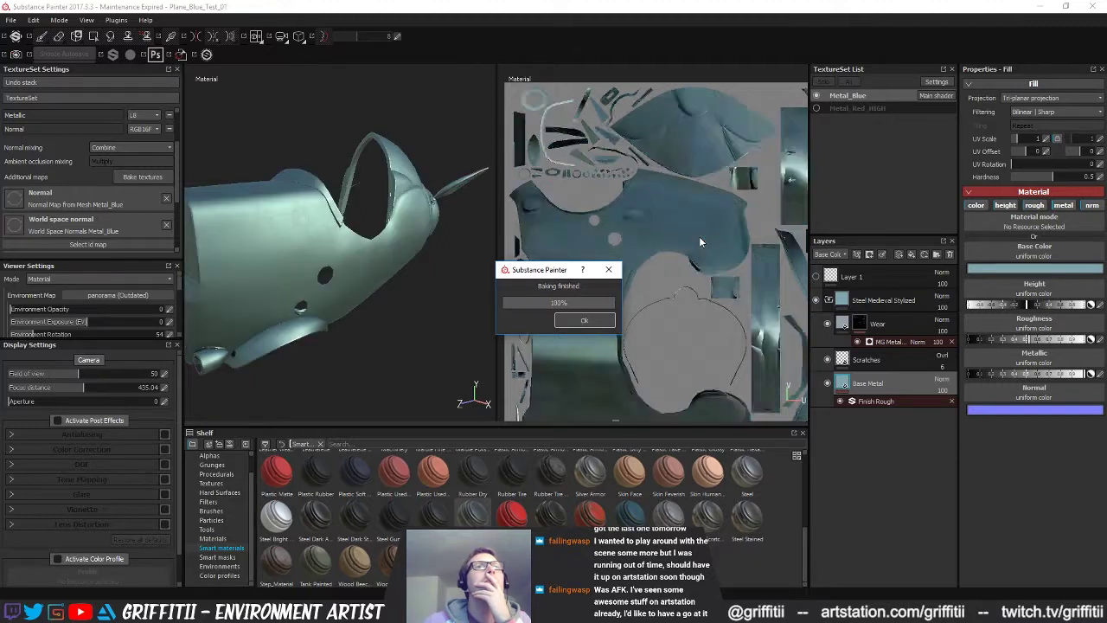
- Examine the rebaked Metal_Blue result on the plane body from several angles and switch to MODO
left_click_drag(309, 338, 208, 285, "alt")
right_click_drag(208, 285, 375, 242, "alt")
left_click_drag(376, 242, 380, 282, "alt")
right_click_drag(380, 282, 403, 289, "alt")
left_click_drag(403, 289, 380, 288, "alt")
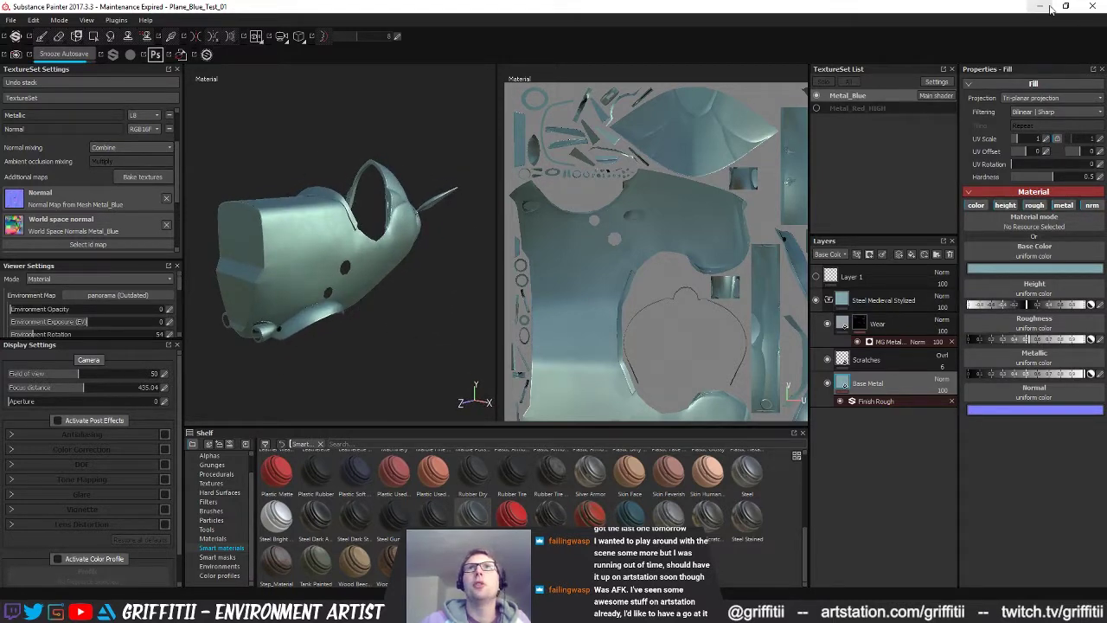
left_click(1041, 7)
left_click(689, 223)
- Try offsetting one rear nozzle of Plane_New_Body_LOW by 1 m along X, away from the body
key("3")
double_click(639, 238)
scroll(642, 237, "up", 3)
left_click_drag(645, 237, 737, 231, "alt")
scroll(776, 215, "down", 3)
key("w")
scroll(690, 222, "down", 3)
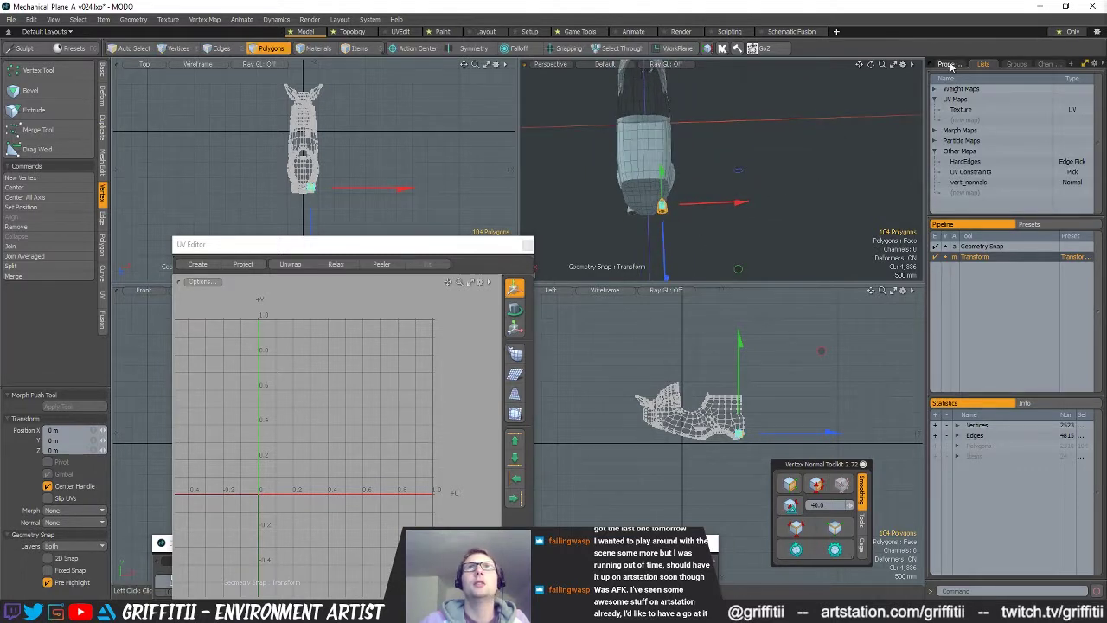
left_click(951, 66)
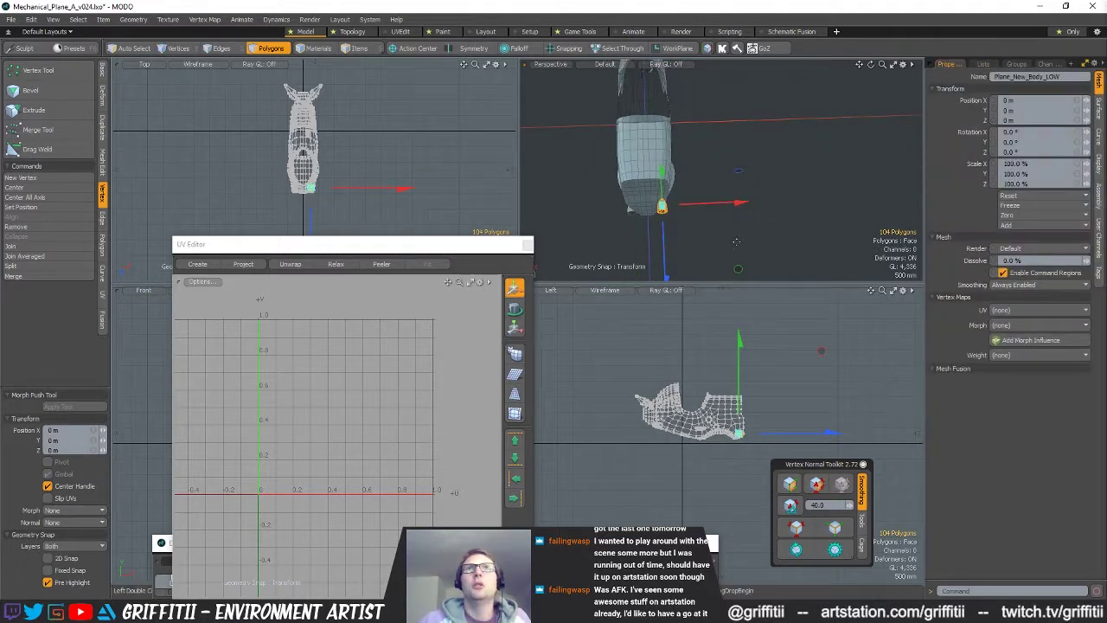
left_click_drag(732, 205, 813, 200)
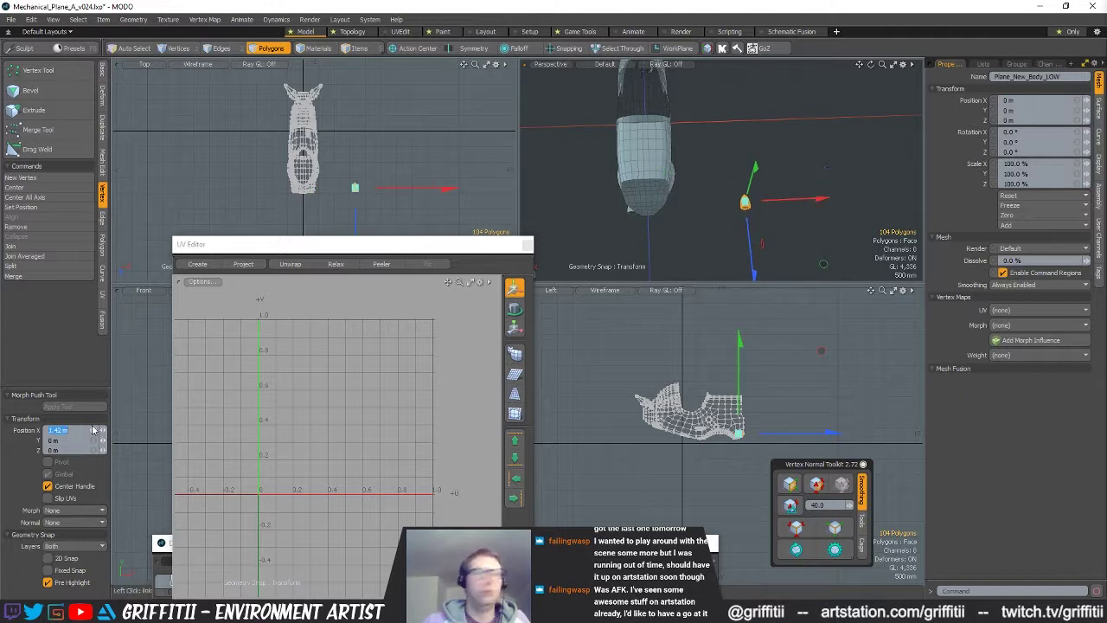
type("1")
key("Return")
left_click_drag(631, 231, 723, 238, "alt")
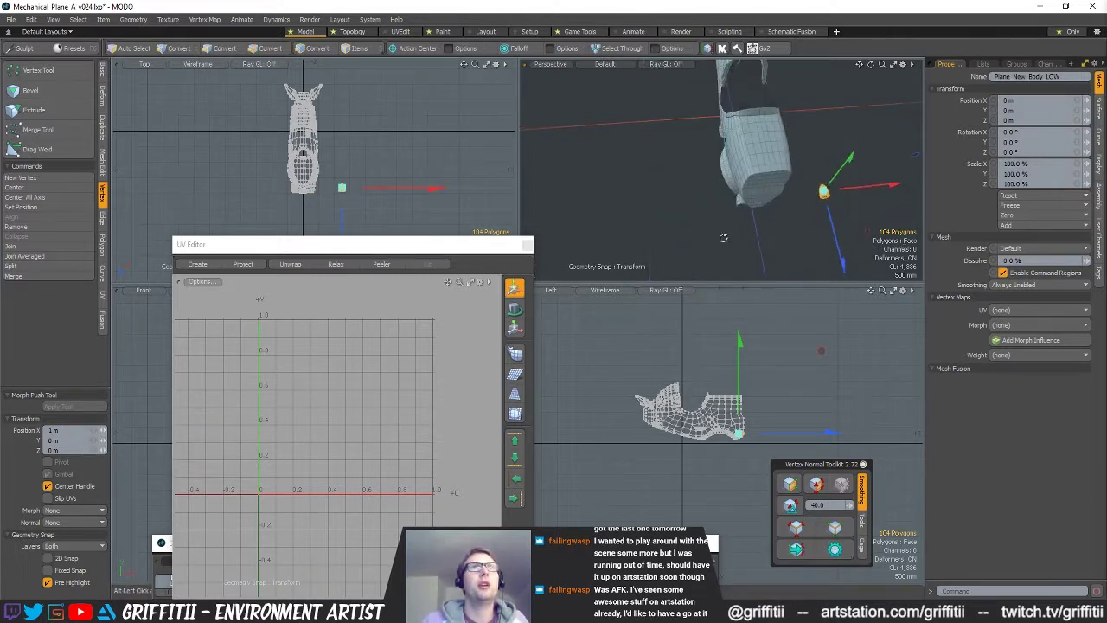
- Try offsetting the opposite rear nozzle by -1 m along X
key("Escape")
double_click(741, 201)
key("w")
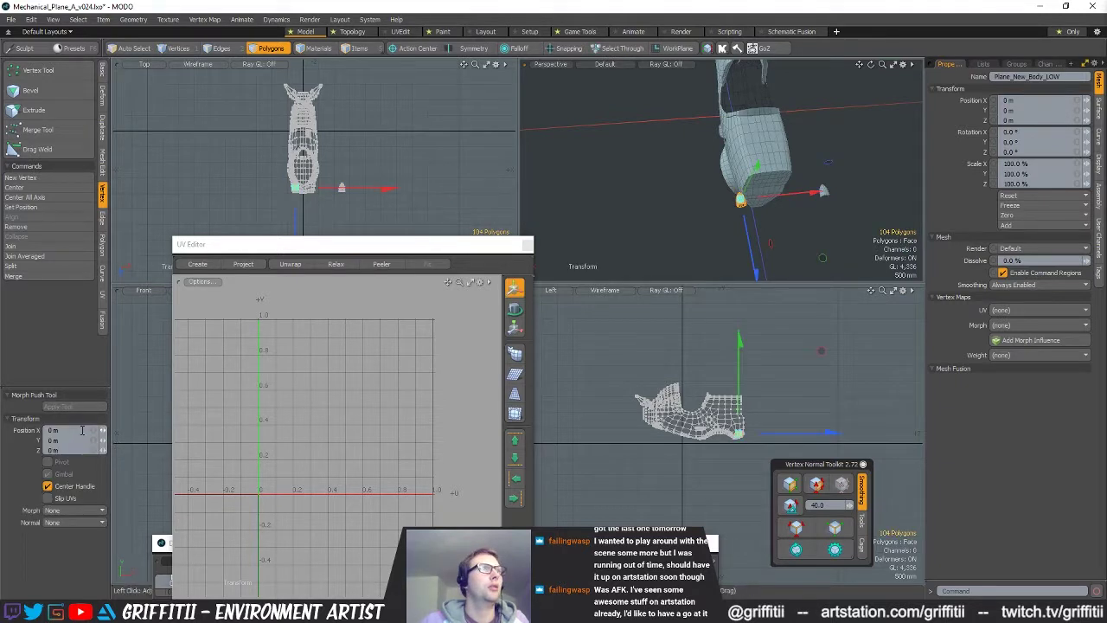
left_click(88, 428)
type("-1")
key("Return")
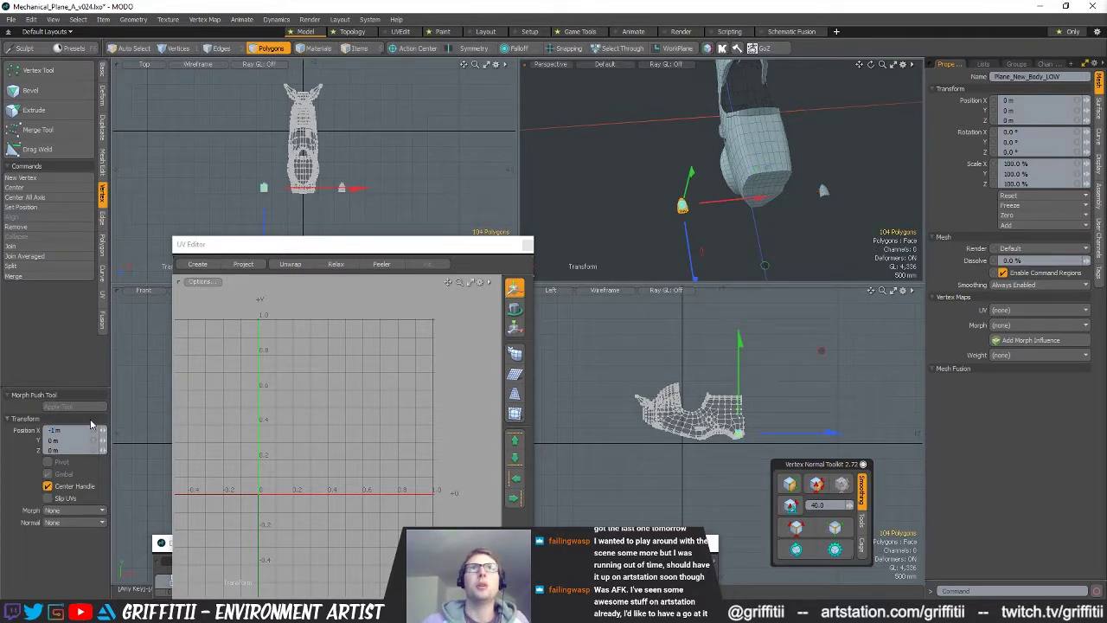
- Try moving the wing arch piece beneath the body by -1 m along Y
left_click_drag(810, 233, 671, 160, "alt")
key("q")
double_click(717, 184)
left_click_drag(663, 223, 817, 173, "alt")
key("w")
left_click_drag(734, 180, 717, 143, "alt")
scroll(750, 176, "up", 4)
scroll(773, 118, "down", 4)
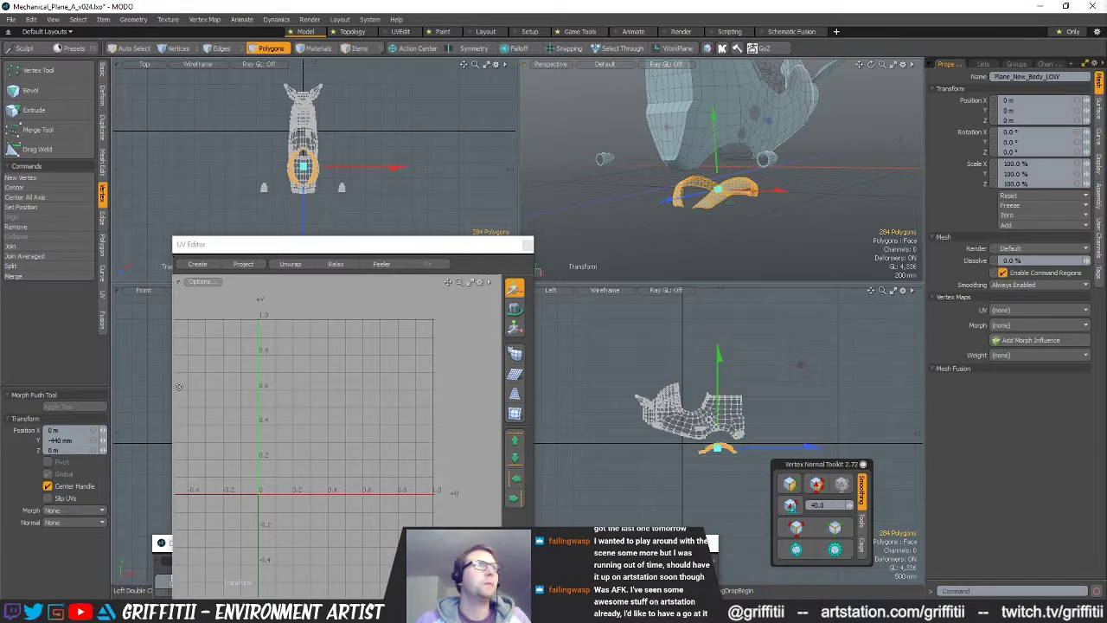
left_click(75, 440)
type("-1")
key("Return")
- Try raising the trim strip behind the cockpit opening 1 m along Y
left_click_drag(755, 149, 710, 200, "alt")
key("q")
double_click(694, 178)
key("w")
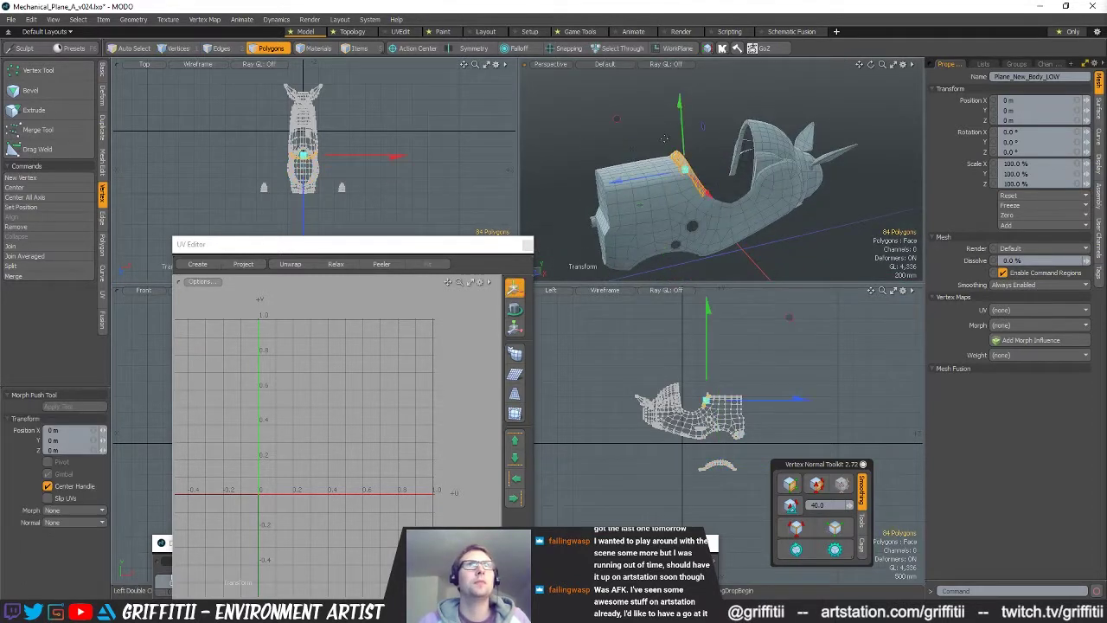
left_click_drag(683, 130, 682, 99)
left_click(71, 442)
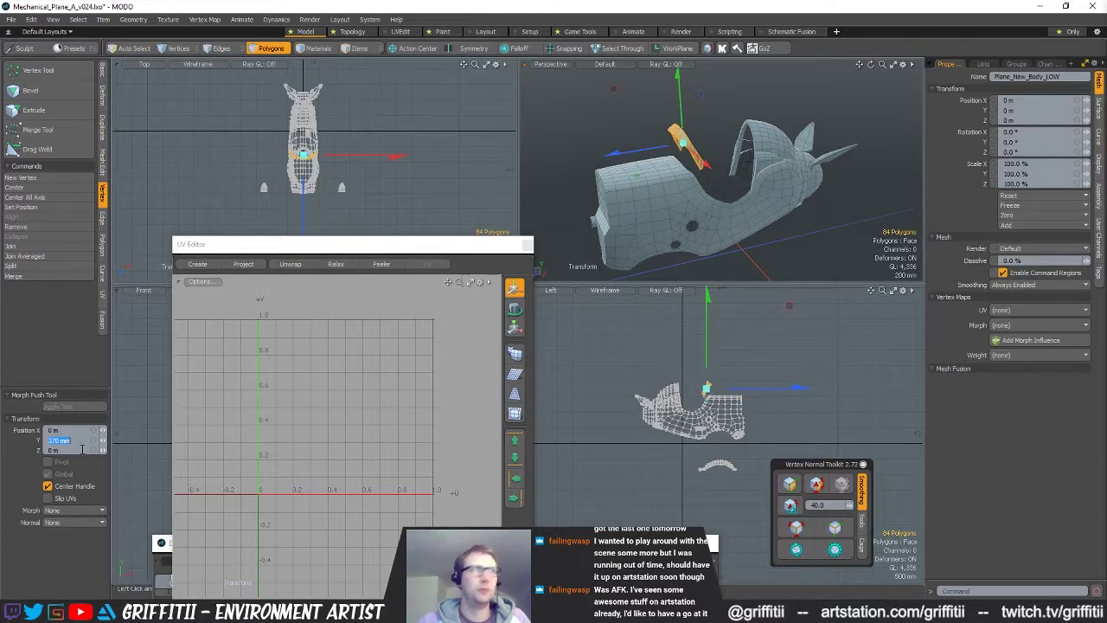
type("1")
key("Return")
- Try raising the curved cockpit canopy shell 1 m along Y
left_click_drag(783, 186, 714, 218, "alt+shift")
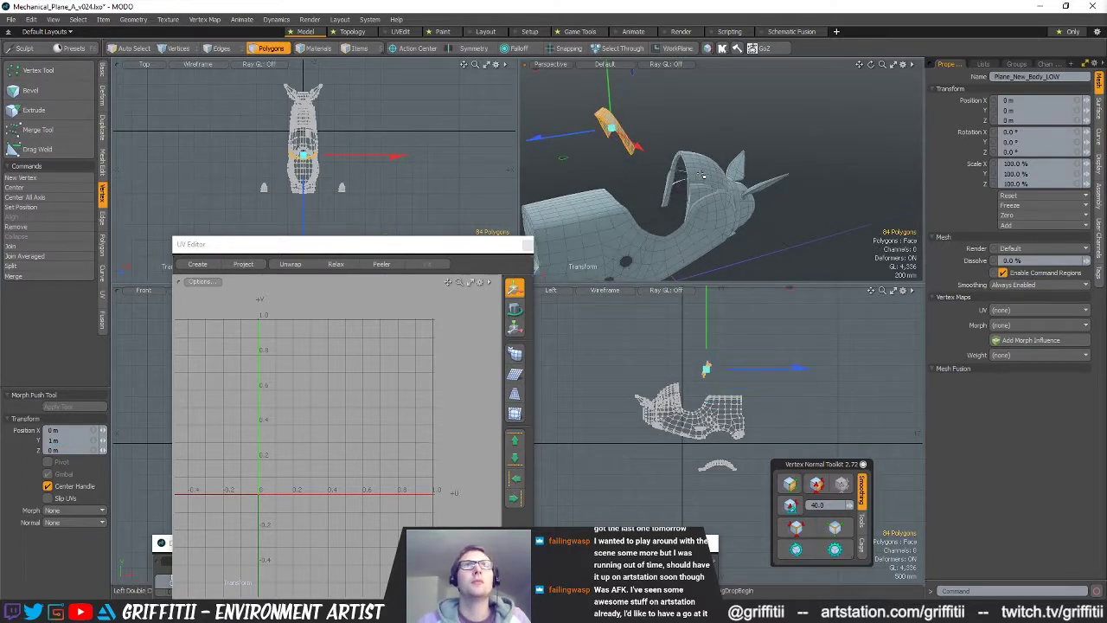
key("q")
double_click(707, 177)
key("w")
left_click(53, 440)
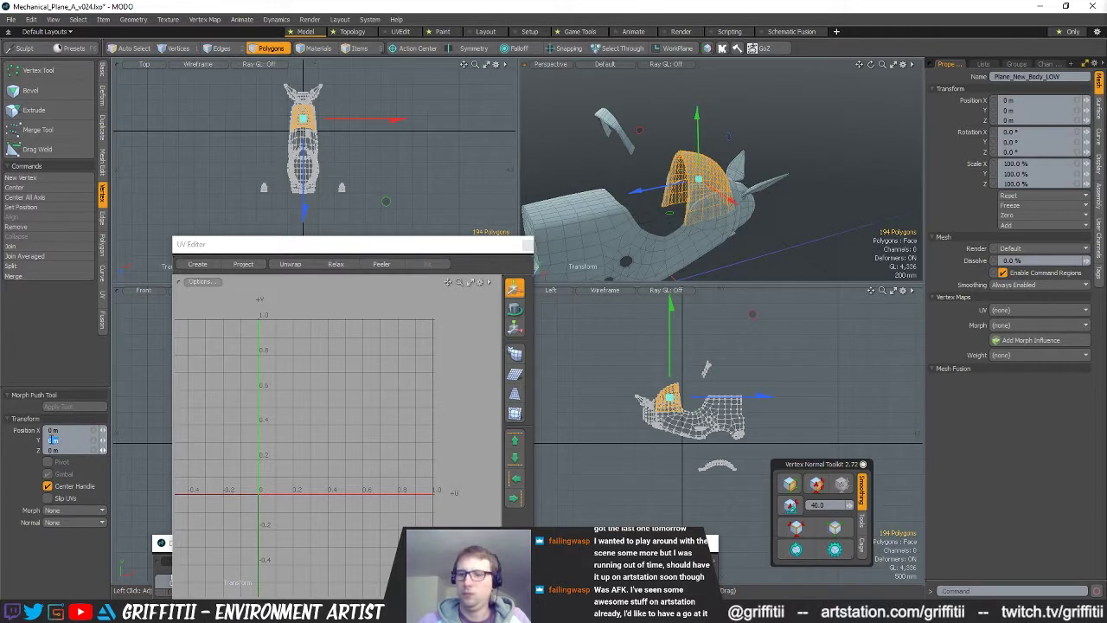
type("1")
key("Return")
- Try offsetting the small side panel below the canopy by 1 m
key("q")
double_click(703, 196)
key("w")
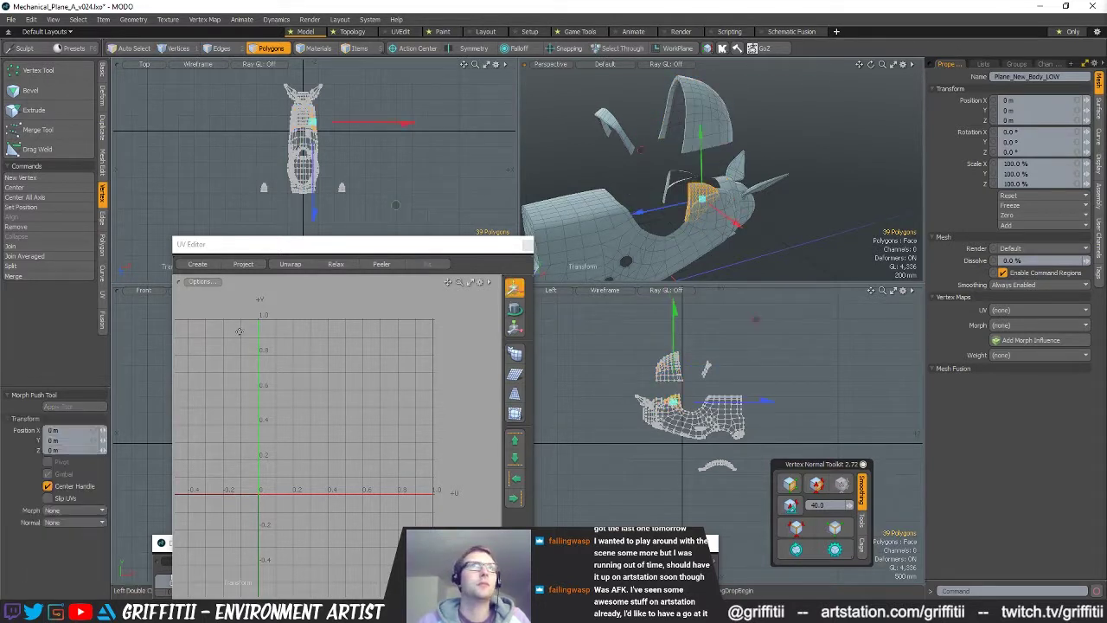
type("1")
key("Return")
left_click_drag(561, 211, 789, 209, "alt")
key("q")
- Undo the offsets of the nozzles, wing arch and cockpit pieces on the low-poly body
scroll(789, 208, "down", 3)
key("ctrl+z")
key("ctrl+z")
key("ctrl+z")
key("ctrl+z")
key("ctrl+z")
key("ctrl+z")
key("ctrl+z")
key("ctrl+z")
key("ctrl+z")
key("ctrl+z")
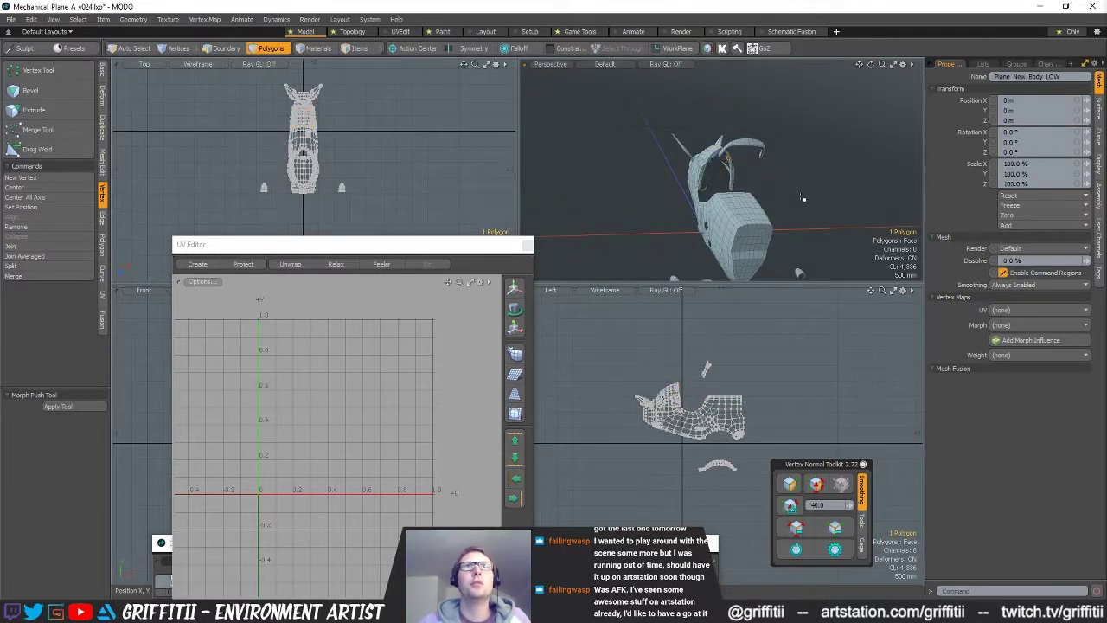
key("Delete")
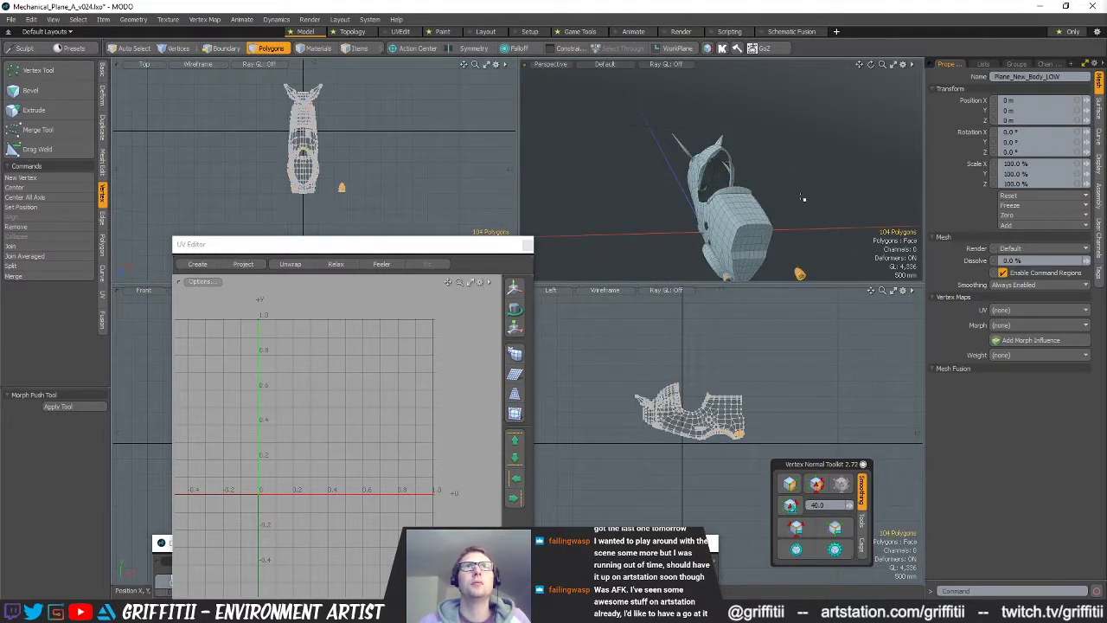
- Copy all polygons of the low-poly body into a new mesh item
mouse_move(788, 365)
right_mouse_down()
mouse_move(606, 368)
mouse_move(822, 372)
right_mouse_up()
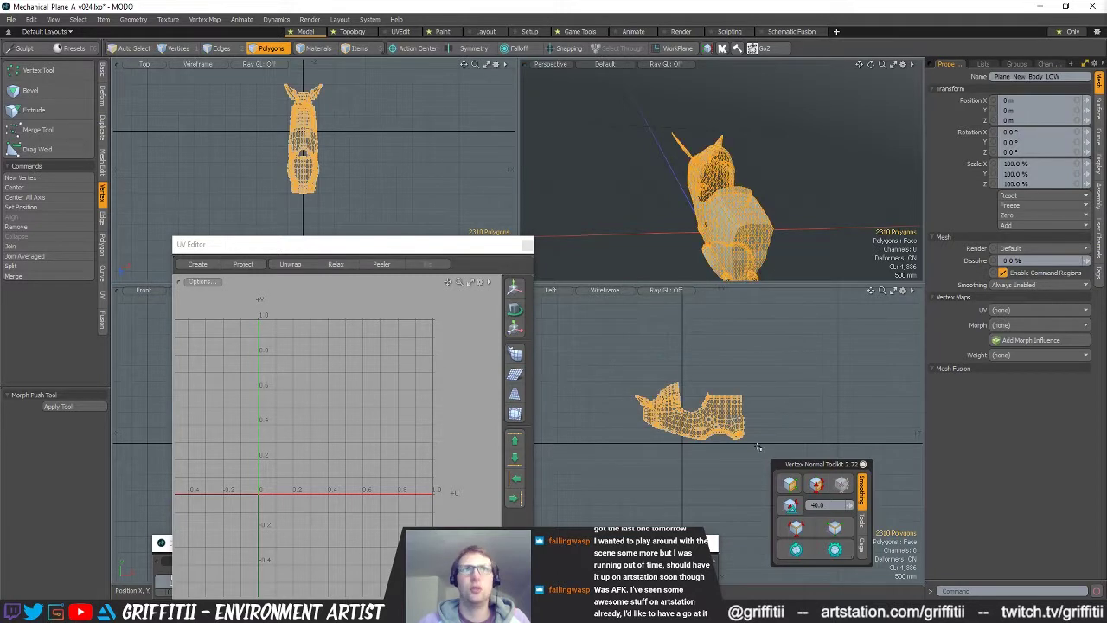
key("ctrl+c")
key("n")
key("ctrl+v")
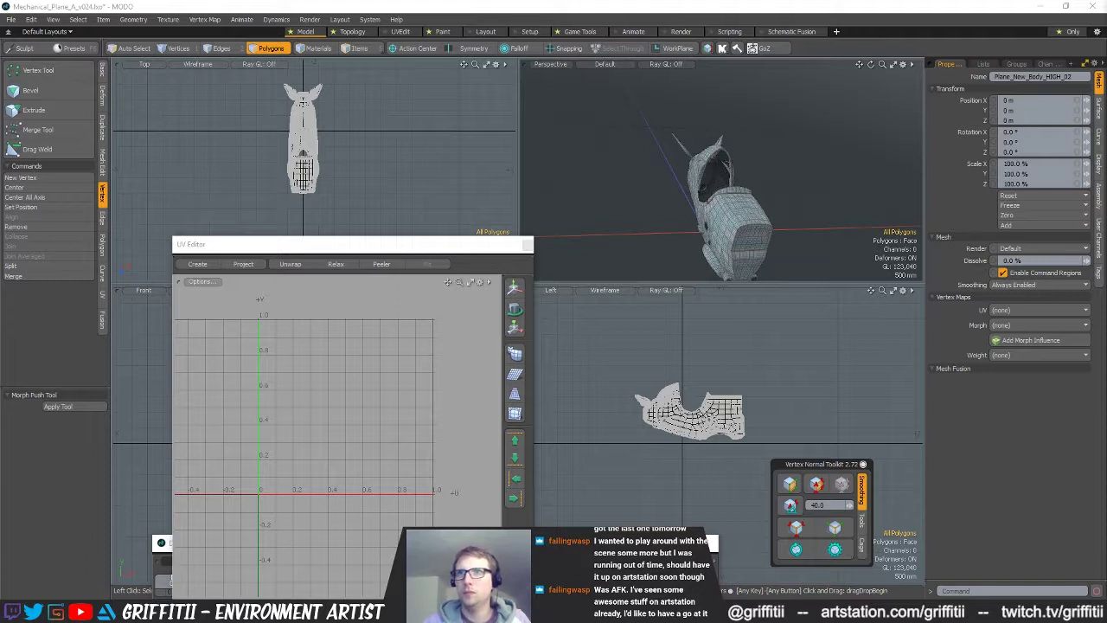
- Rename the high-poly body as Plane_HIGH, duplicate it, and name the low-poly copy Plane_LOW_EXPLODED
key("Return")
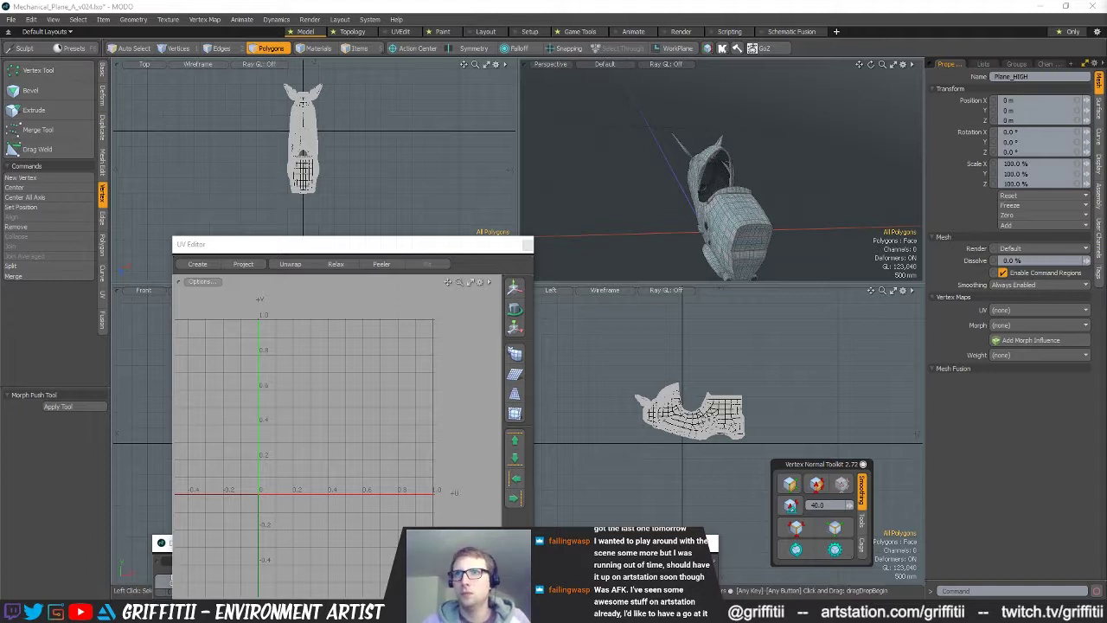
key("ctrl")
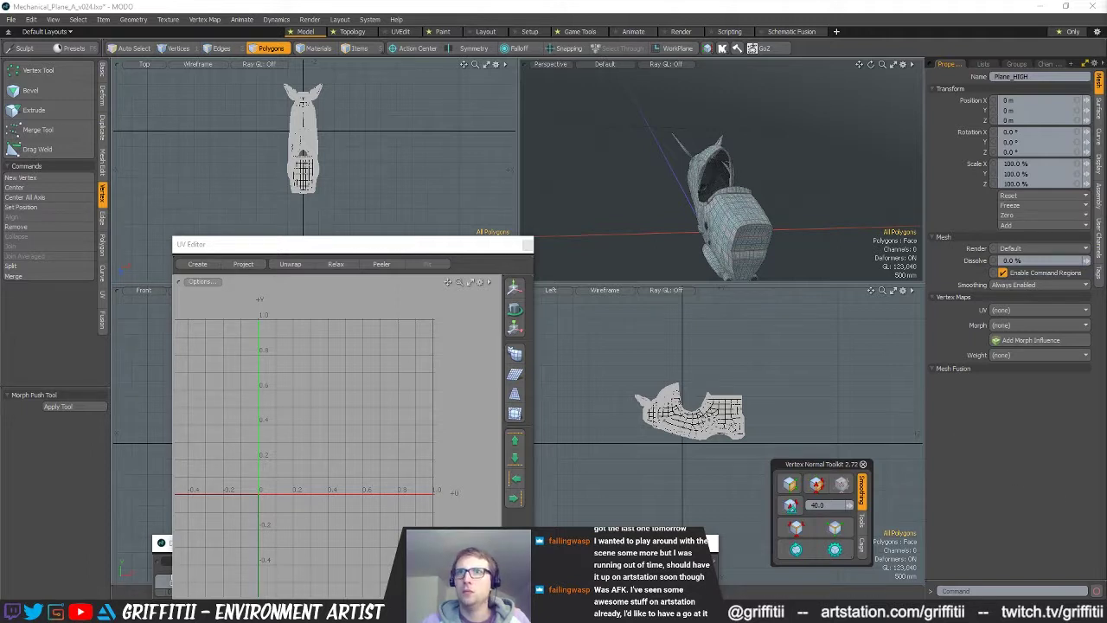
key("ctrl+d")
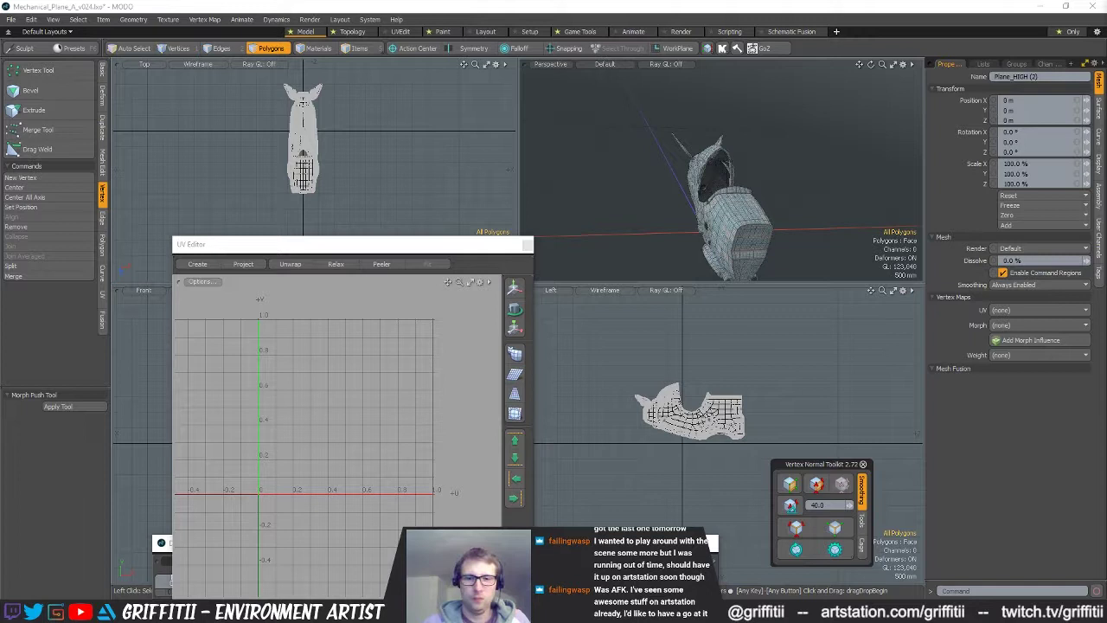
key("Return")
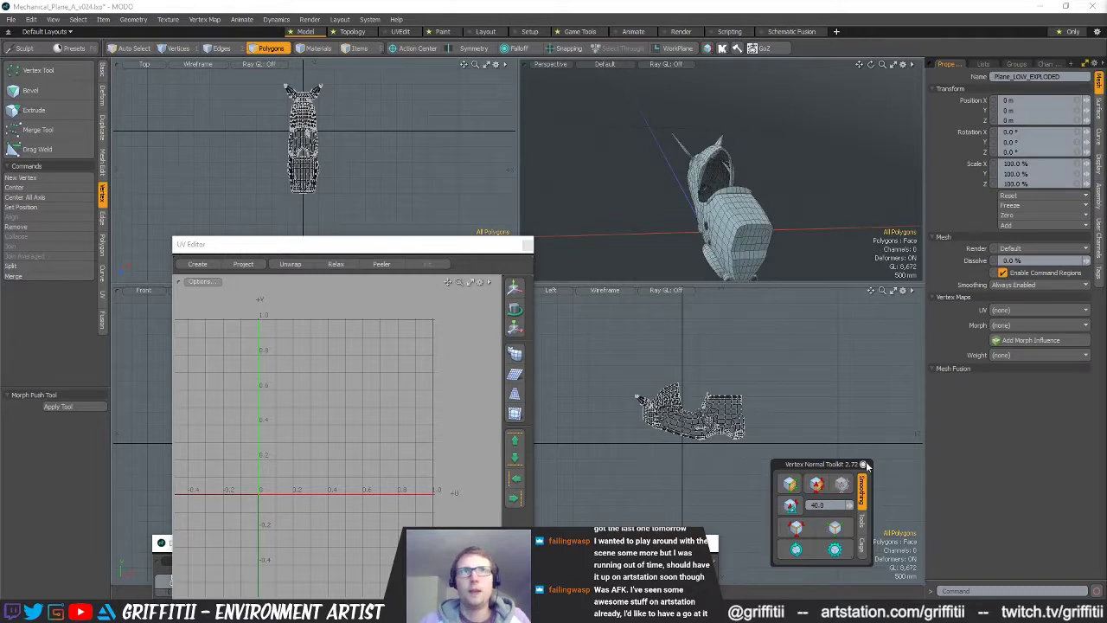
- Try offsetting one rear nozzle of Plane_LOW_EXPLODED by 1 m along X
left_click_drag(736, 207, 604, 291, "alt")
scroll(669, 215, "up", 2)
scroll(632, 220, "up", 3)
double_click(665, 232)
key("w")
scroll(683, 242, "down", 2)
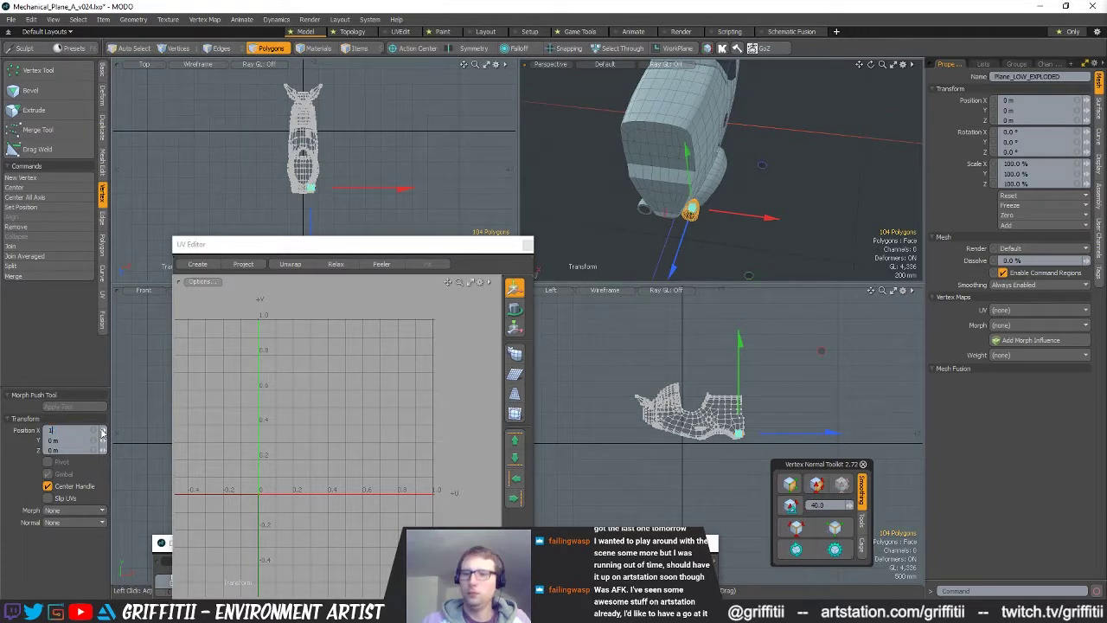
key("Return")
- Try moving the wing arch of Plane_LOW_EXPLODED by -1 m along Y
key("q")
double_click(715, 183)
key("w")
left_click(71, 438)
key("Return")
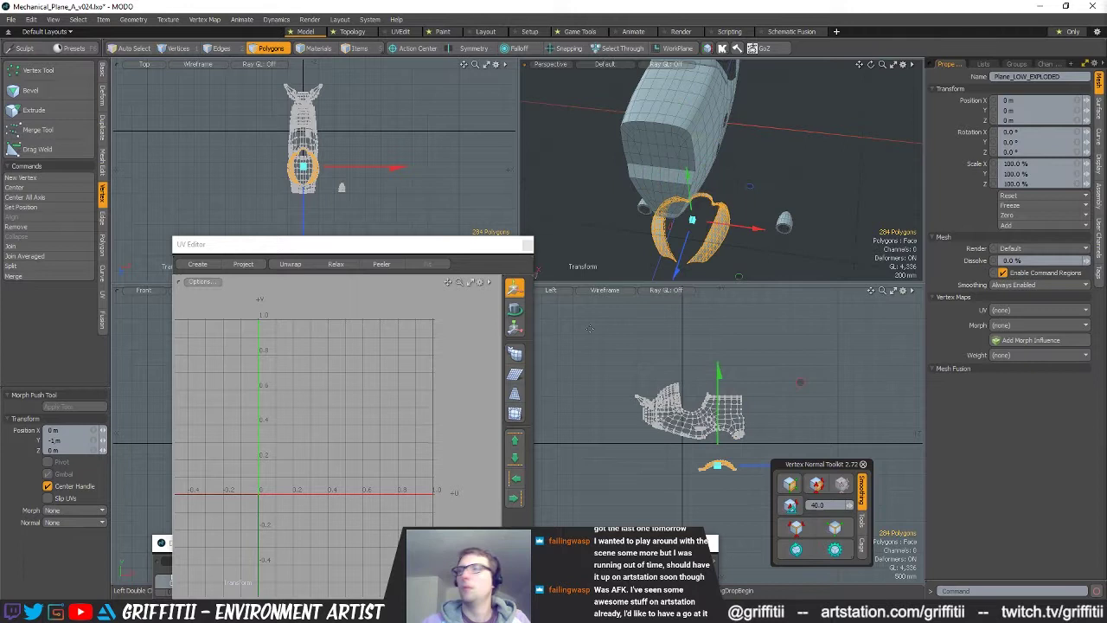
- Try offsetting the other rear nozzle of Plane_LOW_EXPLODED by -1 m along X
left_click_drag(601, 208, 655, 207, "alt")
key("q")
double_click(662, 211)
key("w")
left_click(89, 429)
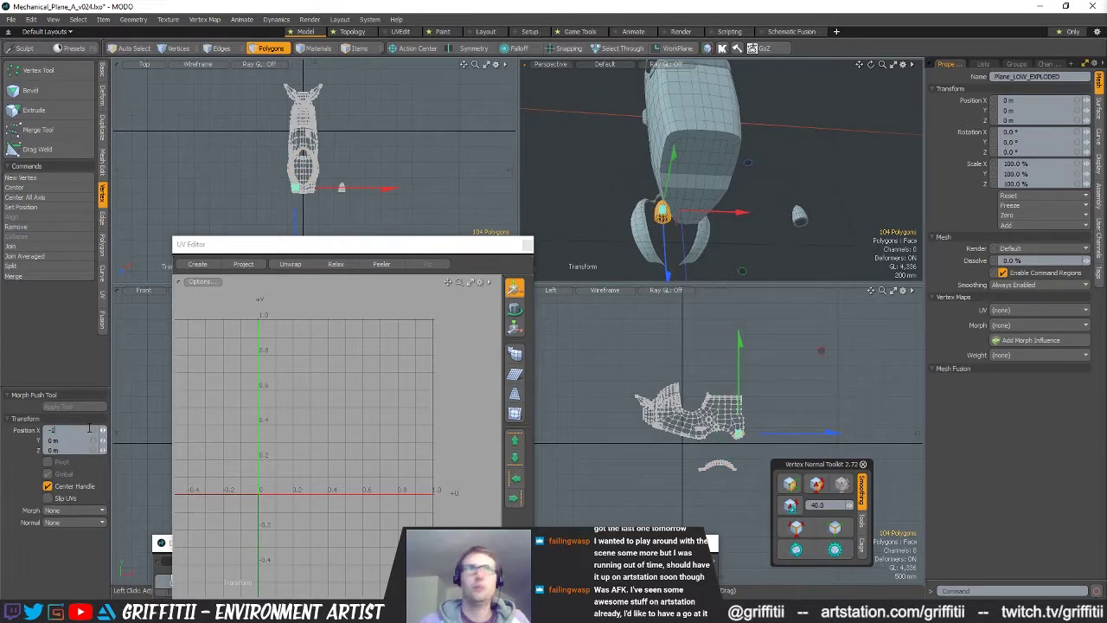
type("-1")
key("Return")
- Undo the nozzle and wing arch offsets on Plane_LOW_EXPLODED
left_click_drag(739, 188, 648, 177, "alt")
left_click_drag(770, 222, 758, 203, "alt")
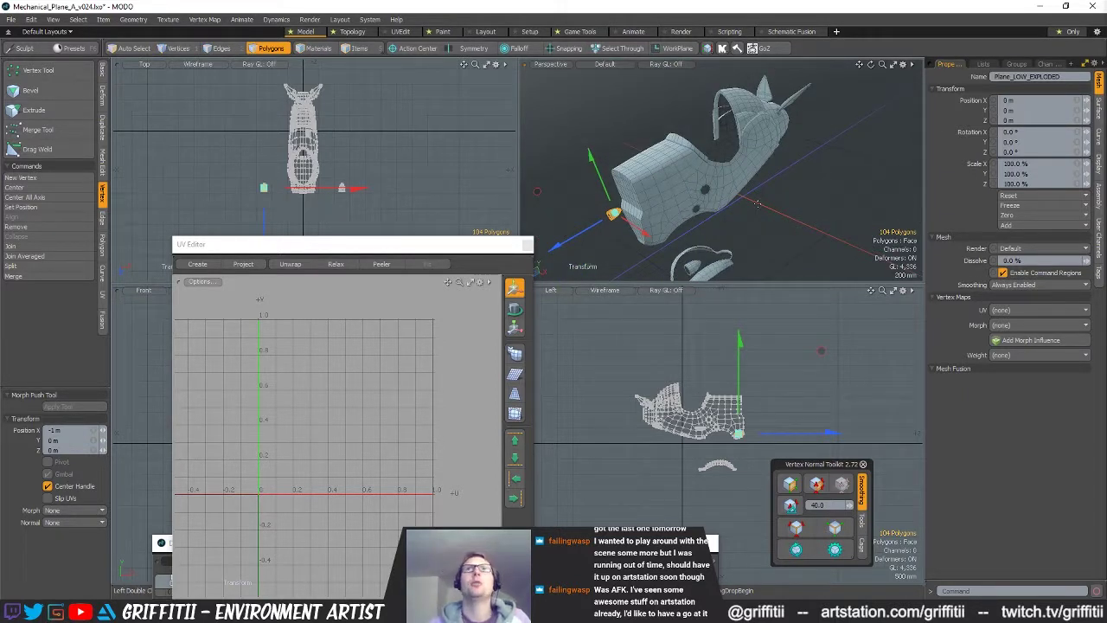
left_click_drag(740, 197, 769, 183, "alt")
key("ctrl+z")
key("ctrl+z")
key("ctrl+z")
key("ctrl+z")
key("ctrl+z")
key("ctrl+z")
key("ctrl+z")
key("ctrl+z")
key("ctrl+z")
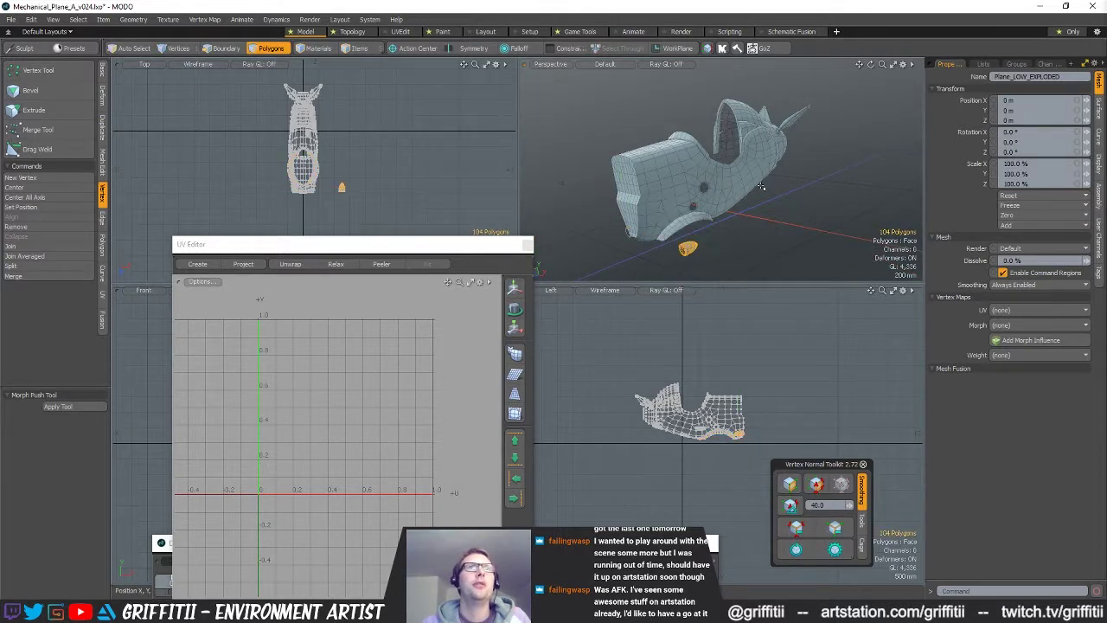
key("ctrl+z")
key("ctrl+z")
key("ctrl+z")
- Cut both rear nozzles out of Plane_LOW_EXPLODED, paste them into a new mesh item and rename it
left_click_drag(715, 234, 754, 242, "alt")
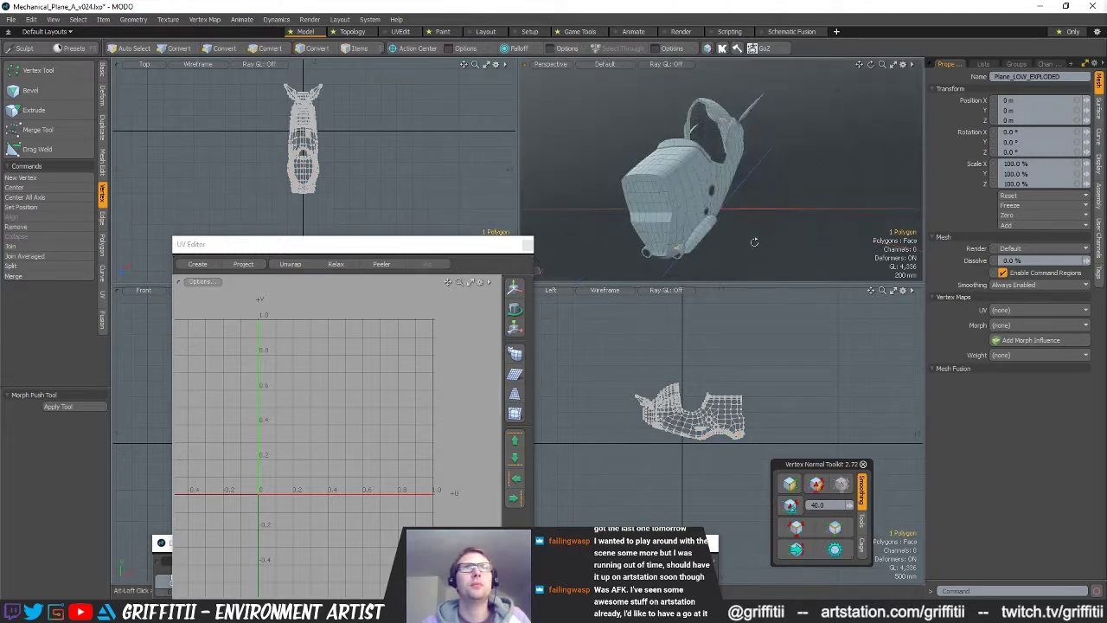
scroll(727, 216, "up", 4)
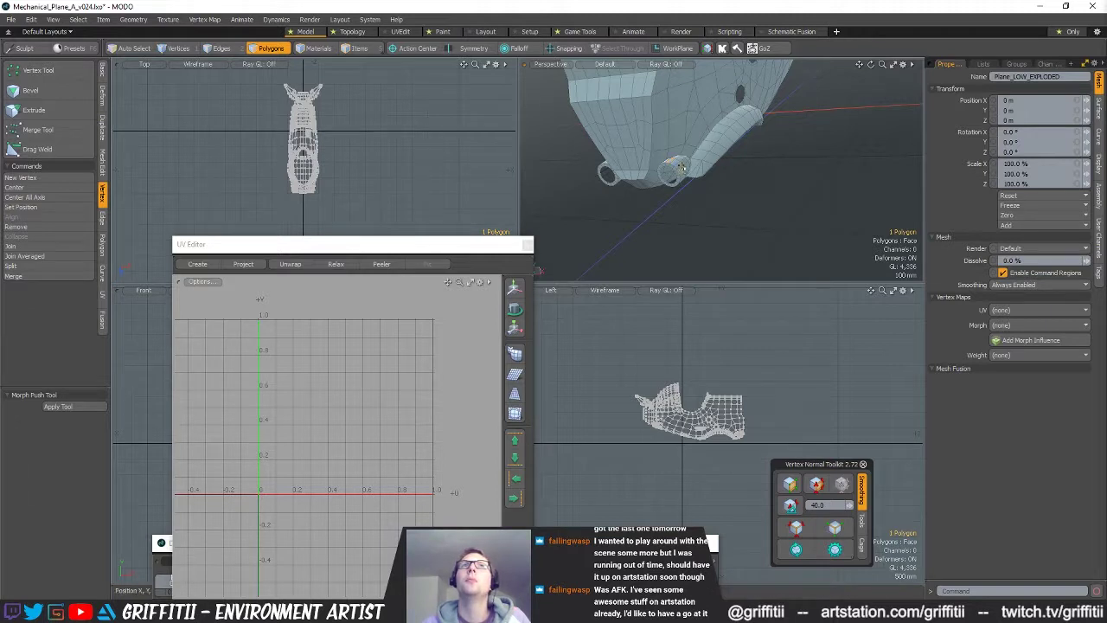
double_click(680, 168)
double_click(600, 165, "shift")
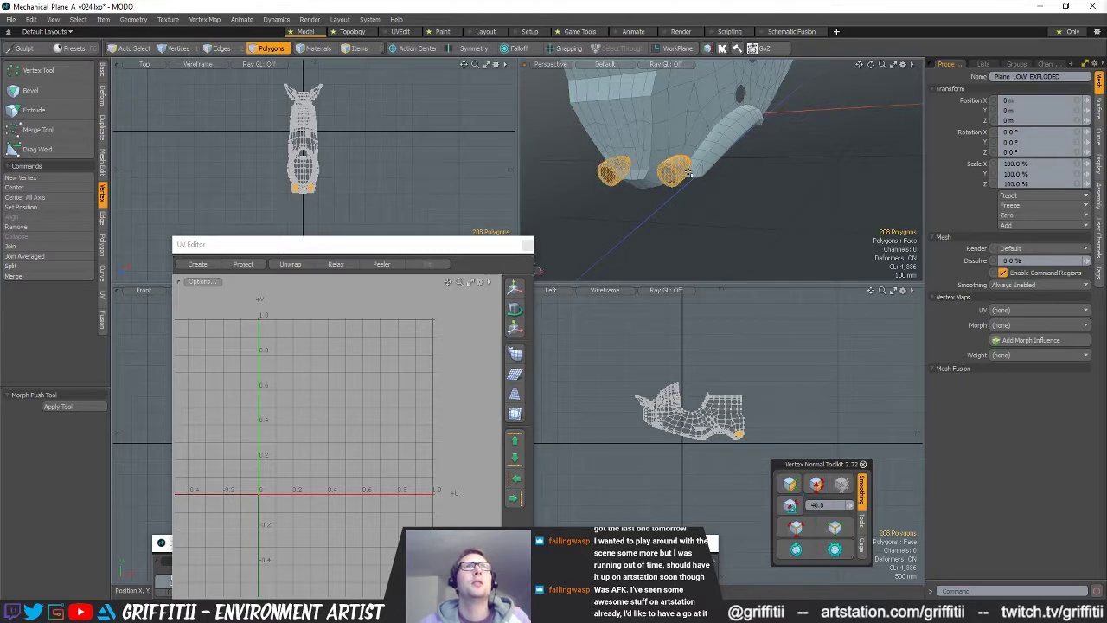
left_click_drag(761, 199, 769, 217, "alt+shift")
key("h")
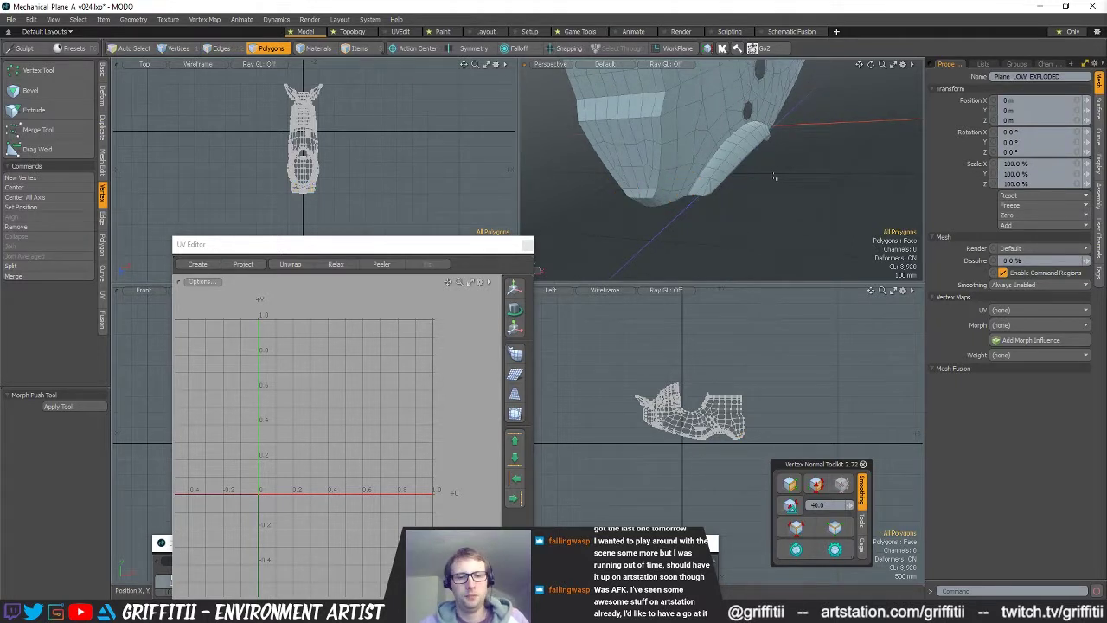
key("n")
key("ctrl+v")
left_click_drag(766, 221, 732, 230, "alt")
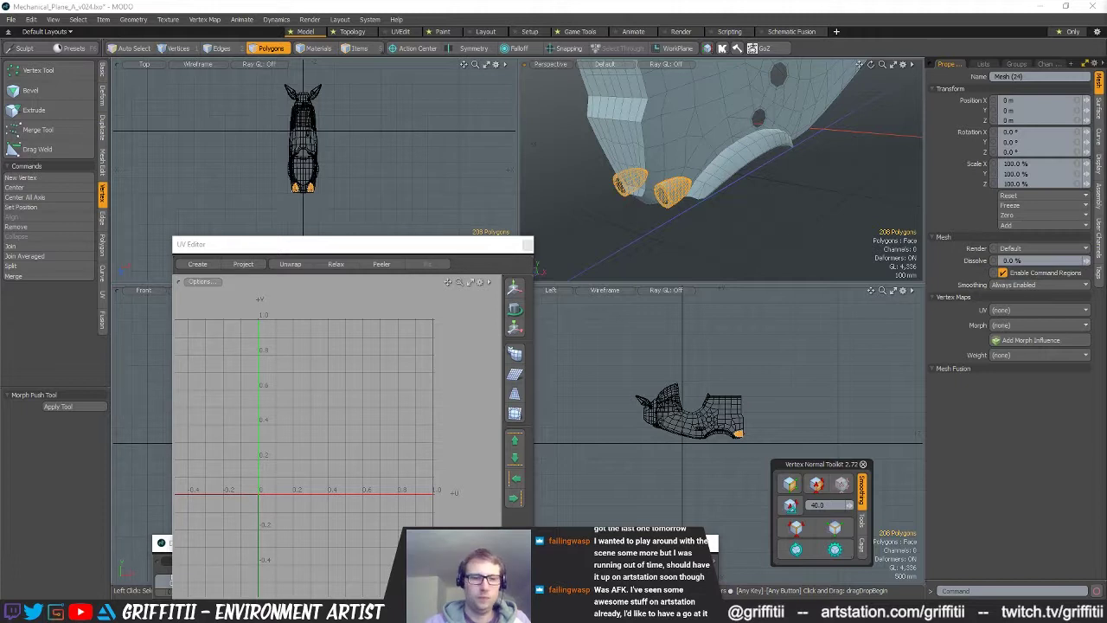
key("Return")
- Cut the wing arch out of the low-poly body and paste it into a new mesh item named Plane_Wing_Arch_LOW
left_click_drag(737, 132, 730, 202, "alt")
key("5")
left_click(723, 221)
key("3")
left_click(729, 224)
double_click(729, 224)
key("ctrl+x")
key("n")
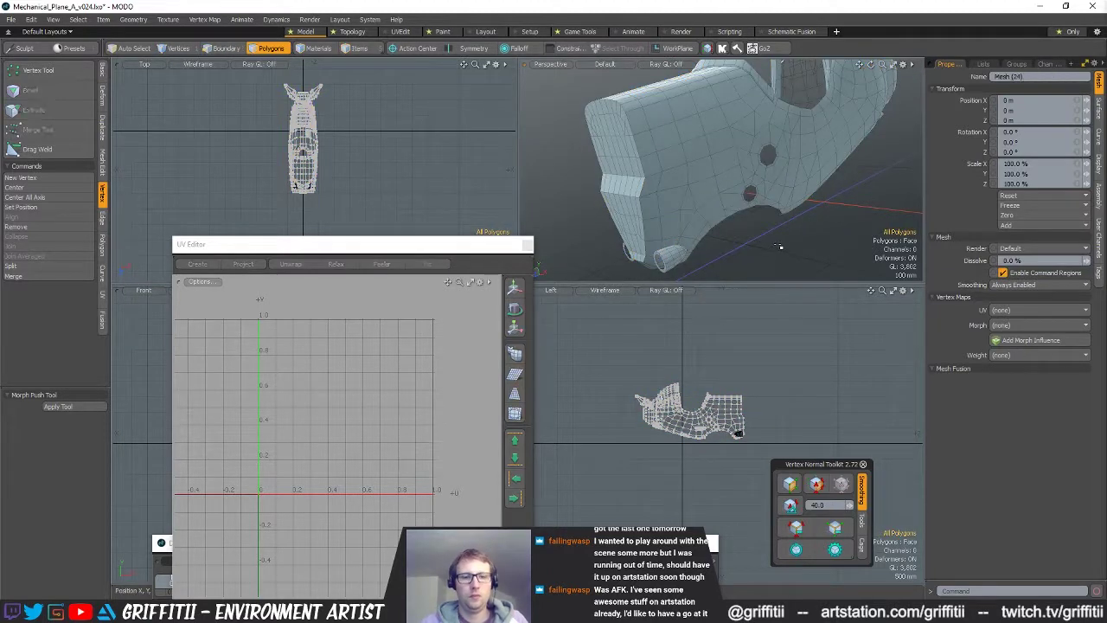
key("ctrl+v")
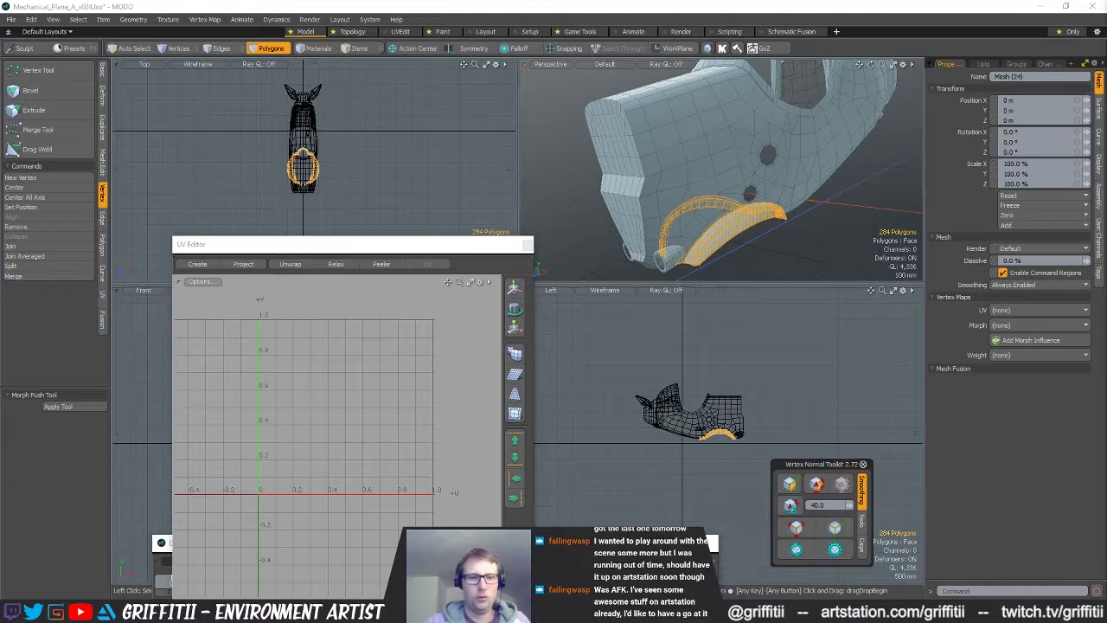
key("Return")
left_click(670, 213)
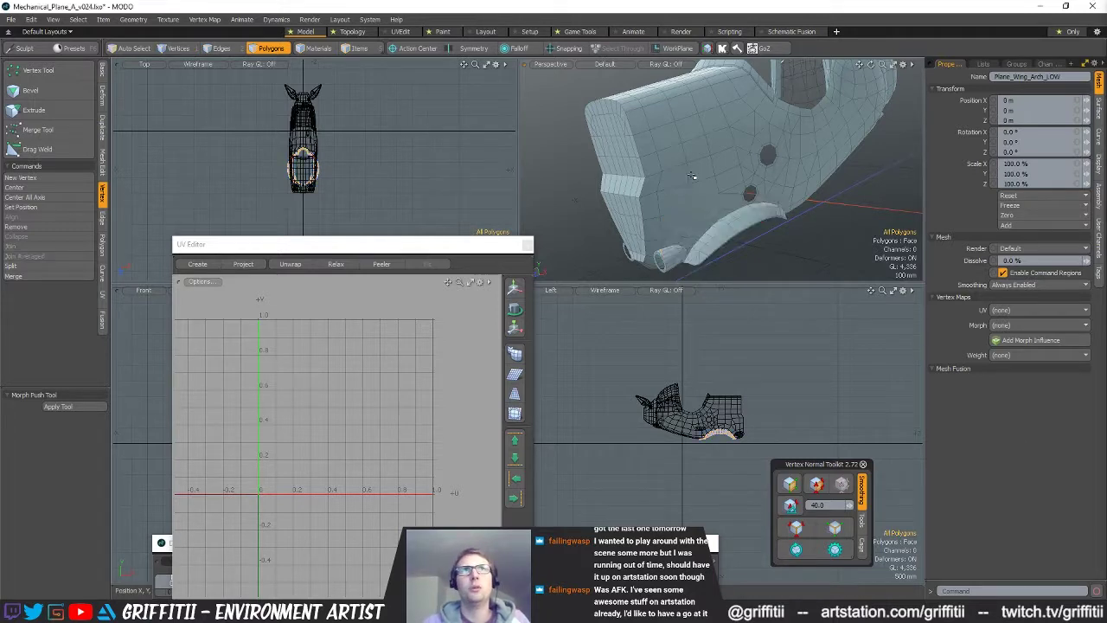
- Rename the exploded low-poly plane mesh Plane_LOW_EXPLODED as Plane_Body_LOW
key("5")
left_click(700, 167)
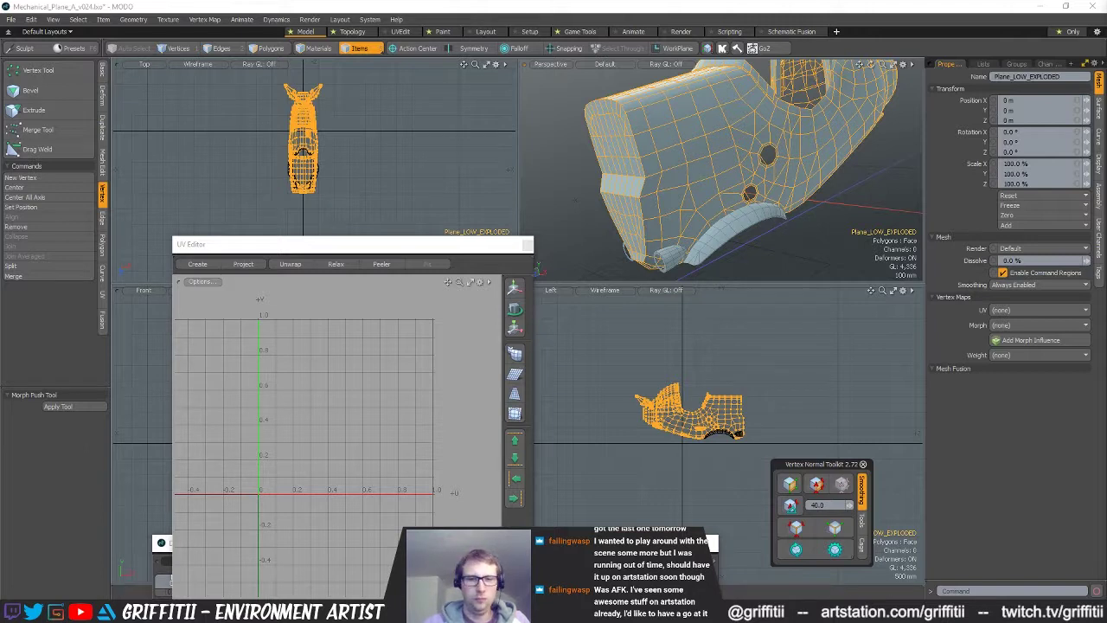
key("Return")
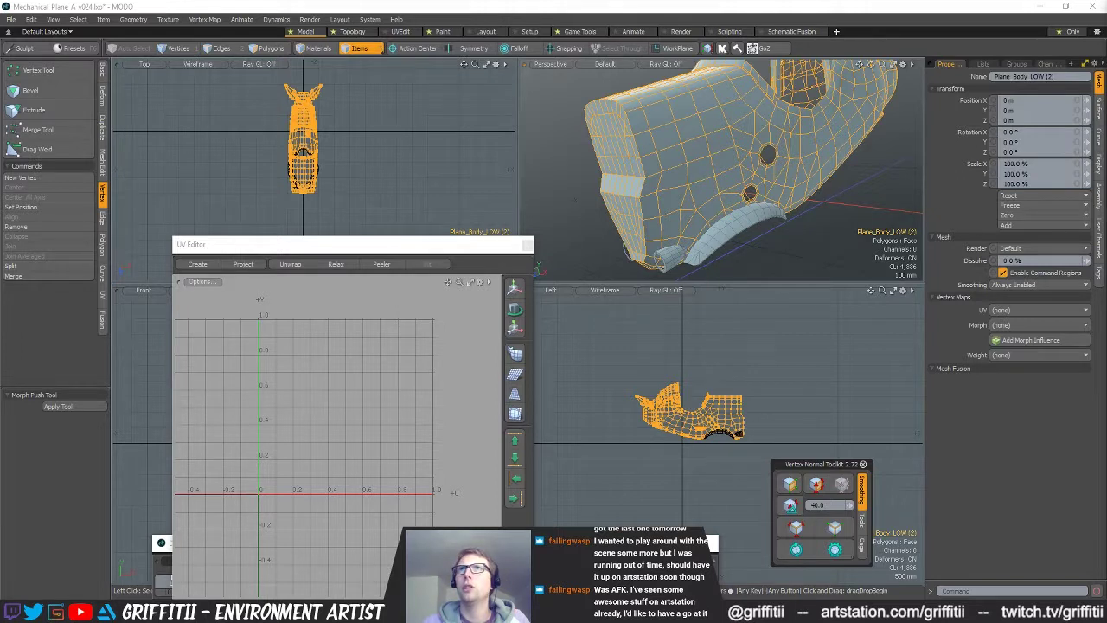
- Rename the older Plane_Body_LOW mesh as Plane_Body_LOW_prev
key("Delete")
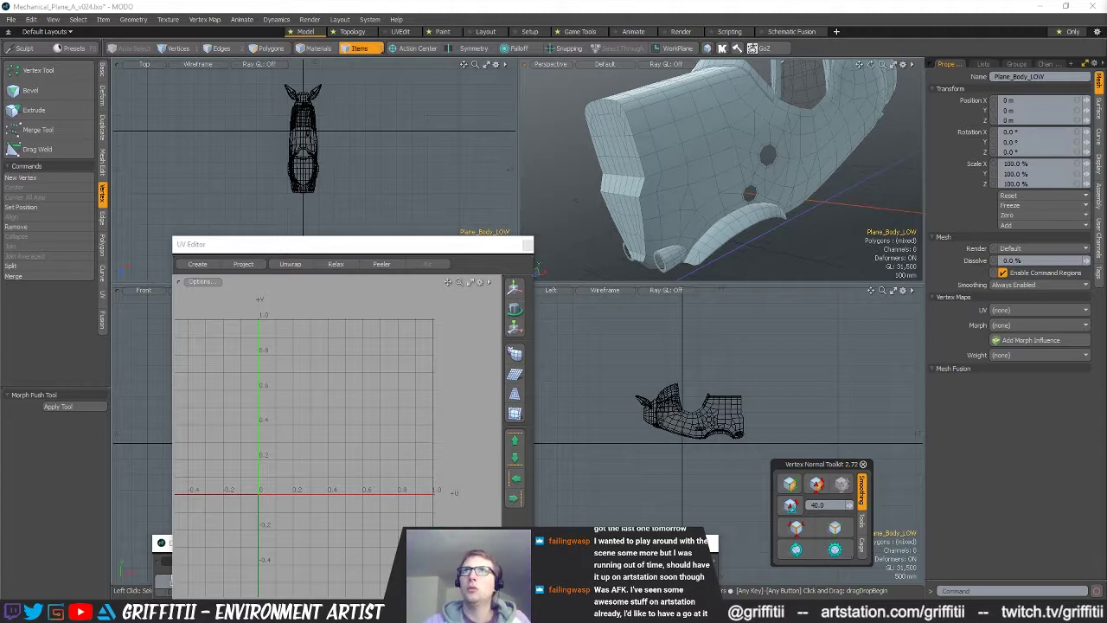
key("Return")
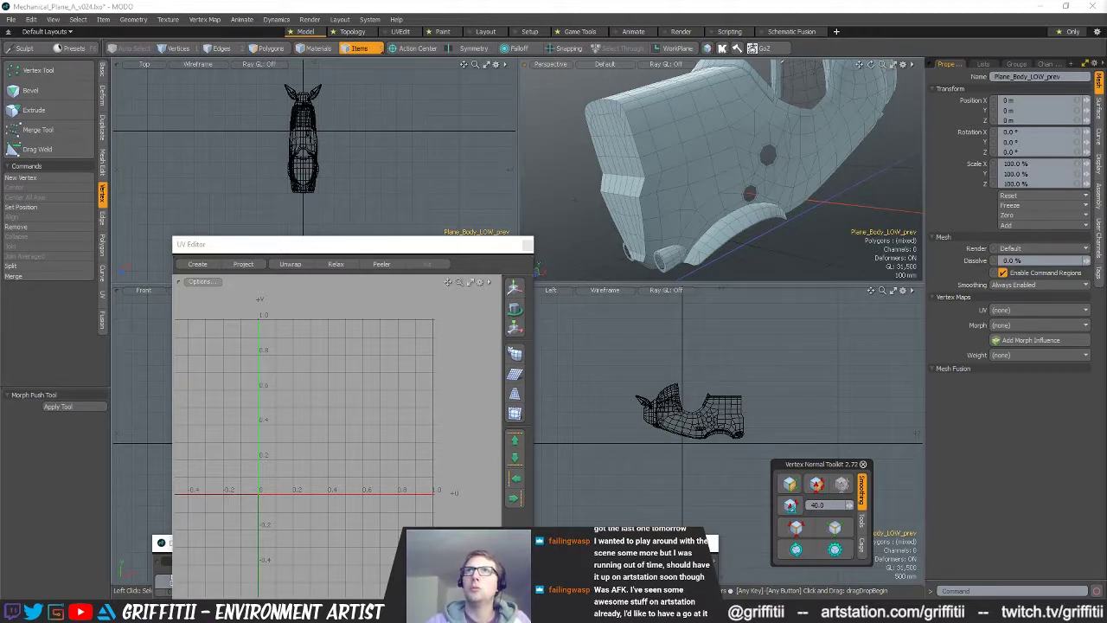
key("Return")
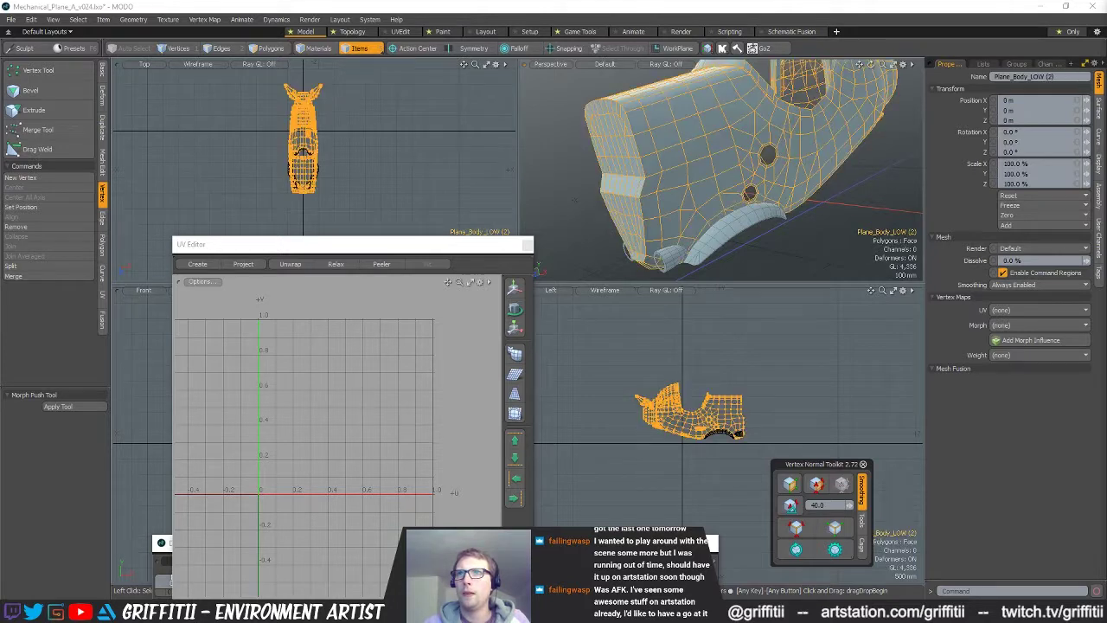
- Export the low-poly body, wing arch and lights meshes together as an Autodesk FBX 2015 file named Plane_LOW_MeshNames in the Plane_Tests folder
key("ctrl+z")
key("ctrl+z")
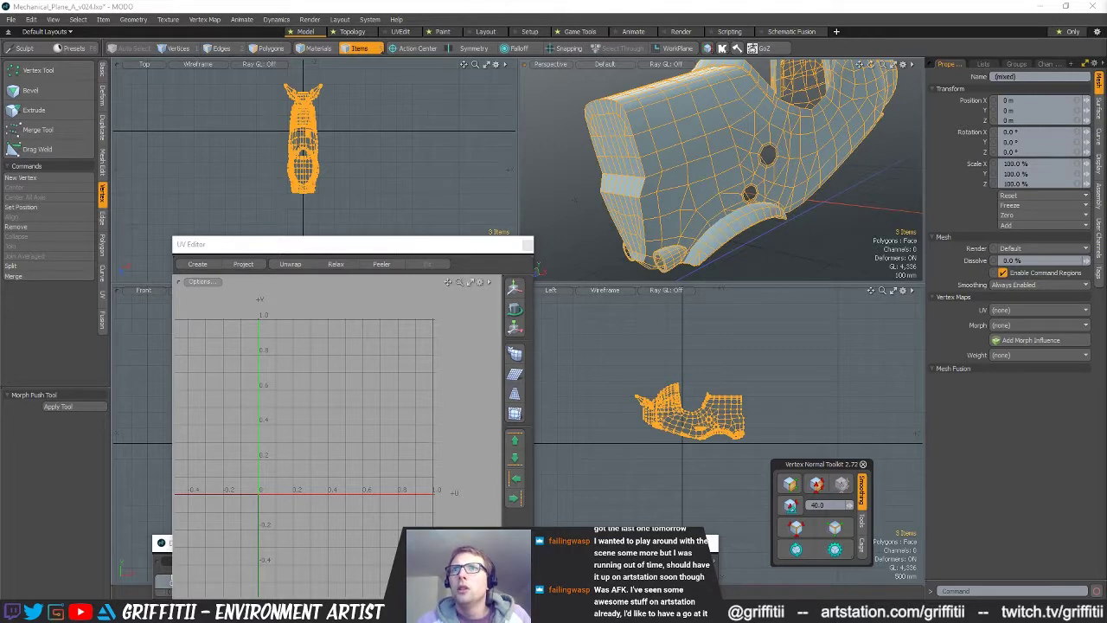
left_click(556, 240)
left_click(662, 215)
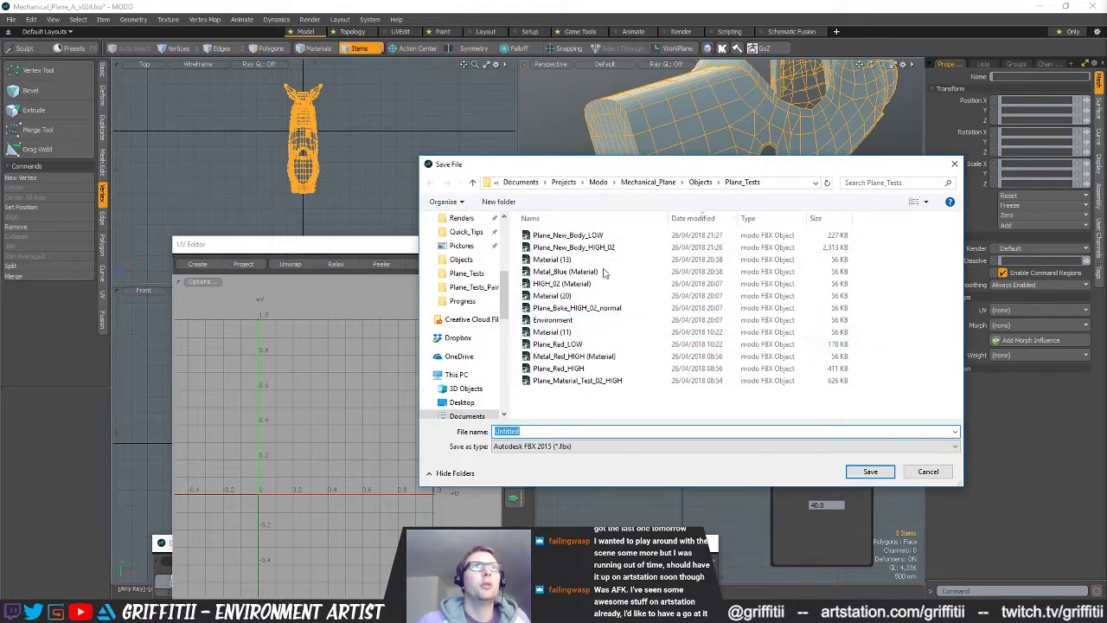
left_click(568, 235)
left_click(583, 431)
left_click(571, 431)
left_click_drag(516, 430, 548, 432)
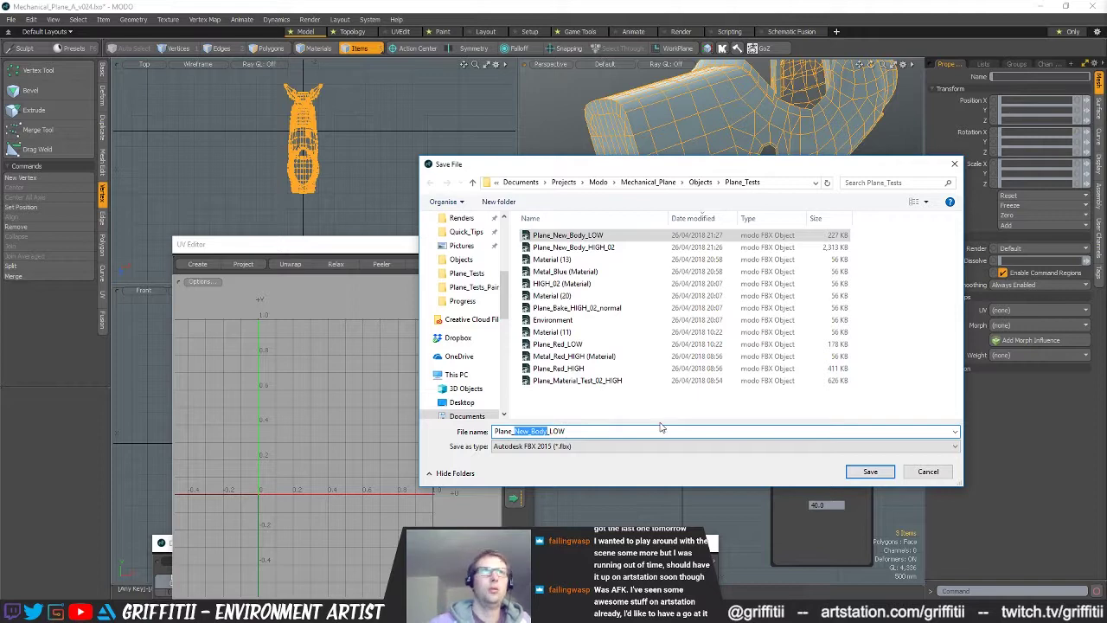
key("BackSpace")
key("BackSpace")
left_click(629, 431)
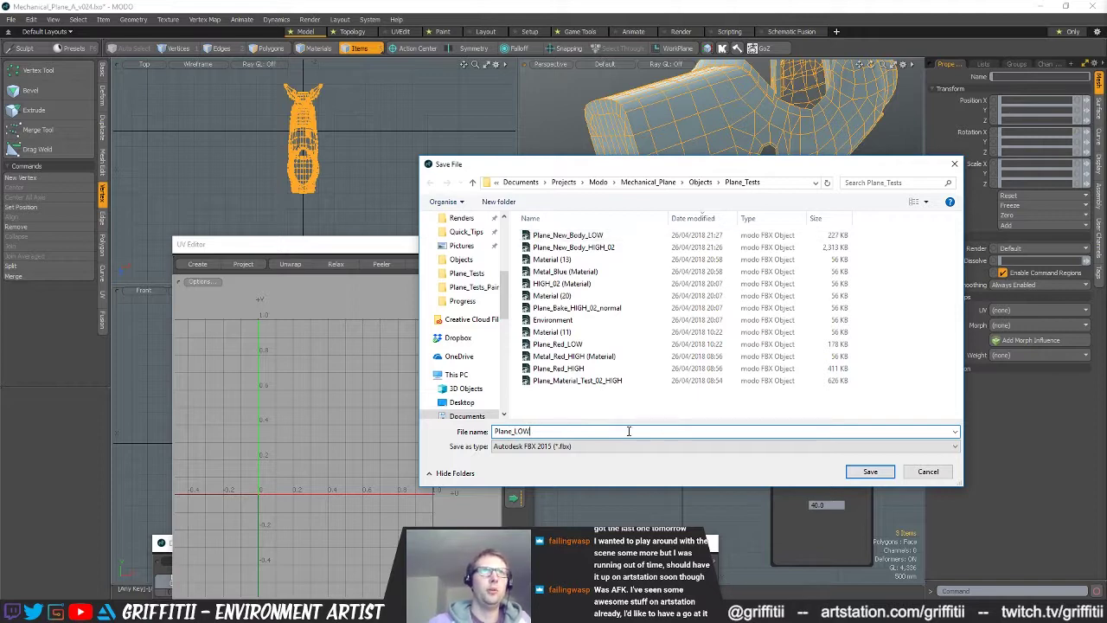
type("_MeshNames")
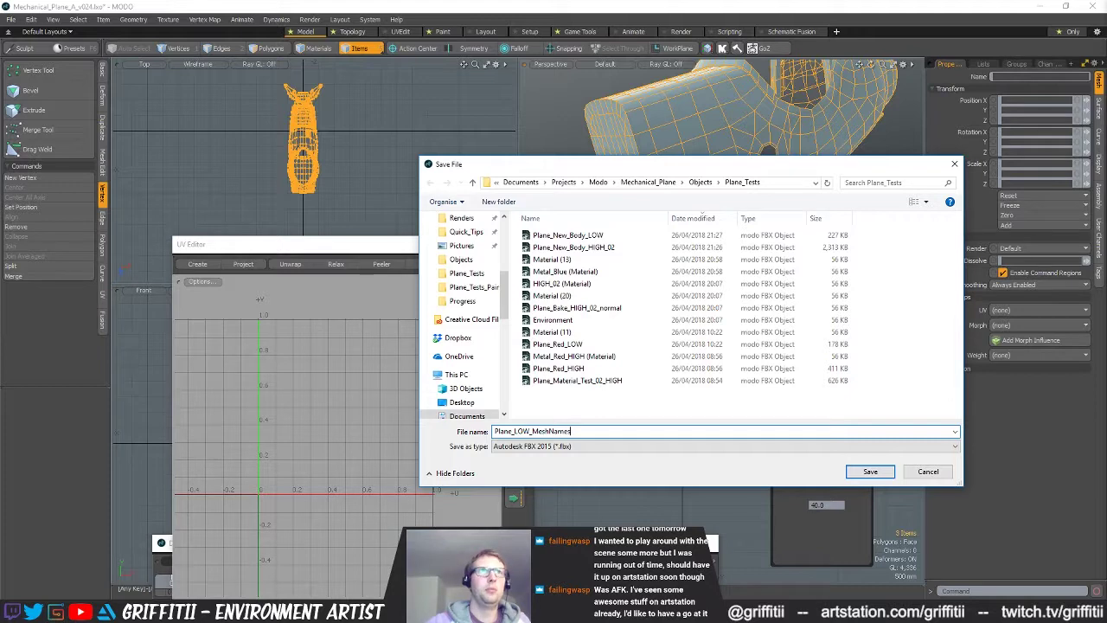
left_click(870, 472)
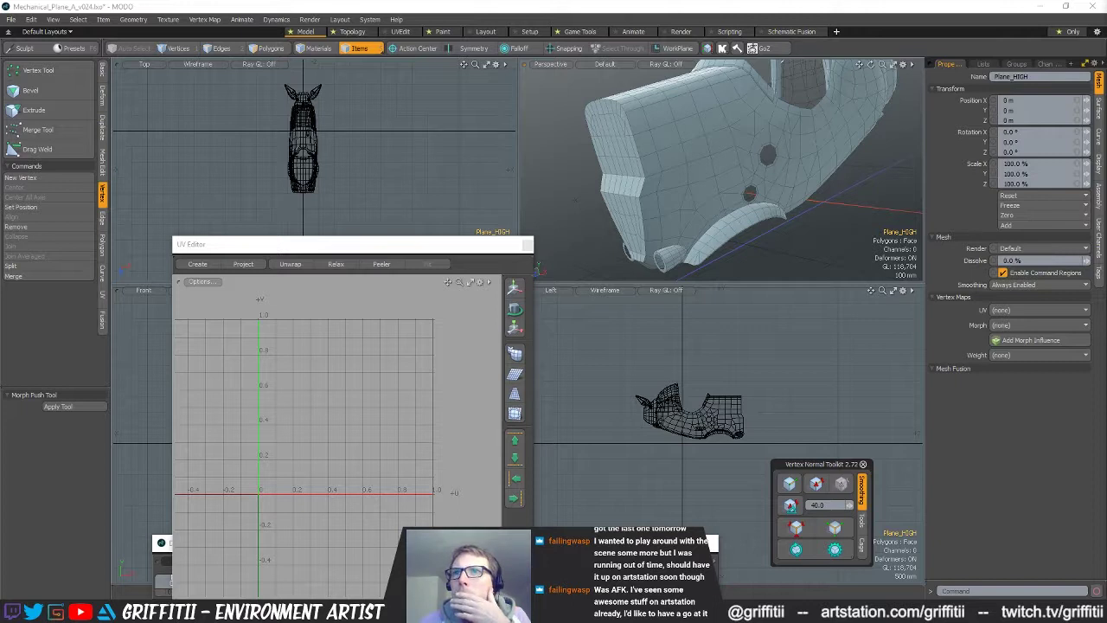
- Duplicate the Plane_HIGH mesh and separate the copy's wing arch polygons into a new mesh
key("ctrl+d")
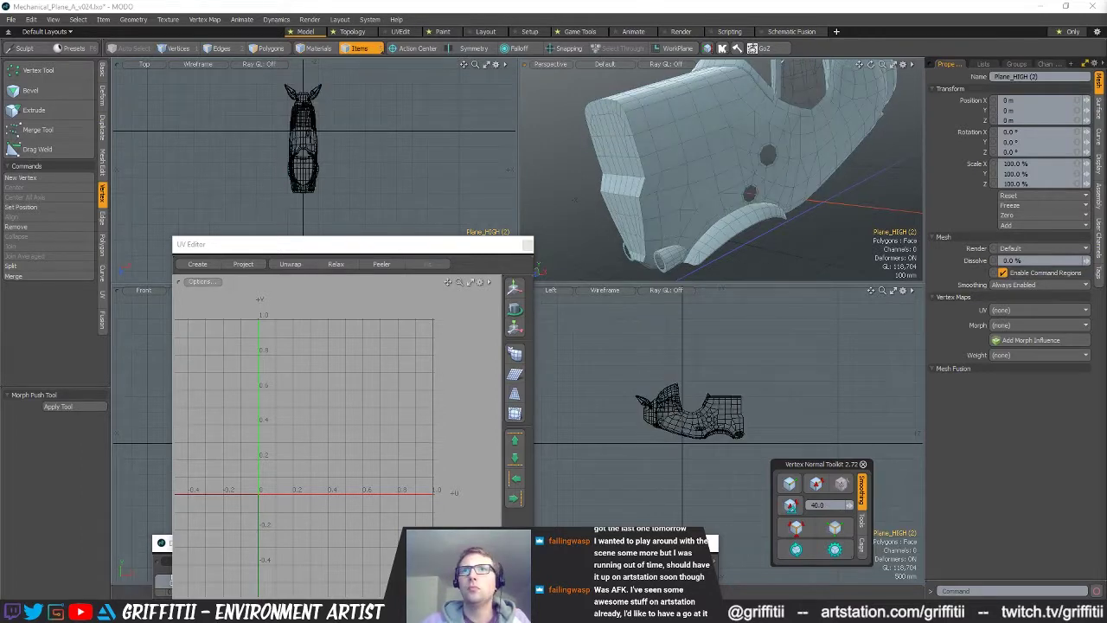
key("3")
double_click(734, 224)
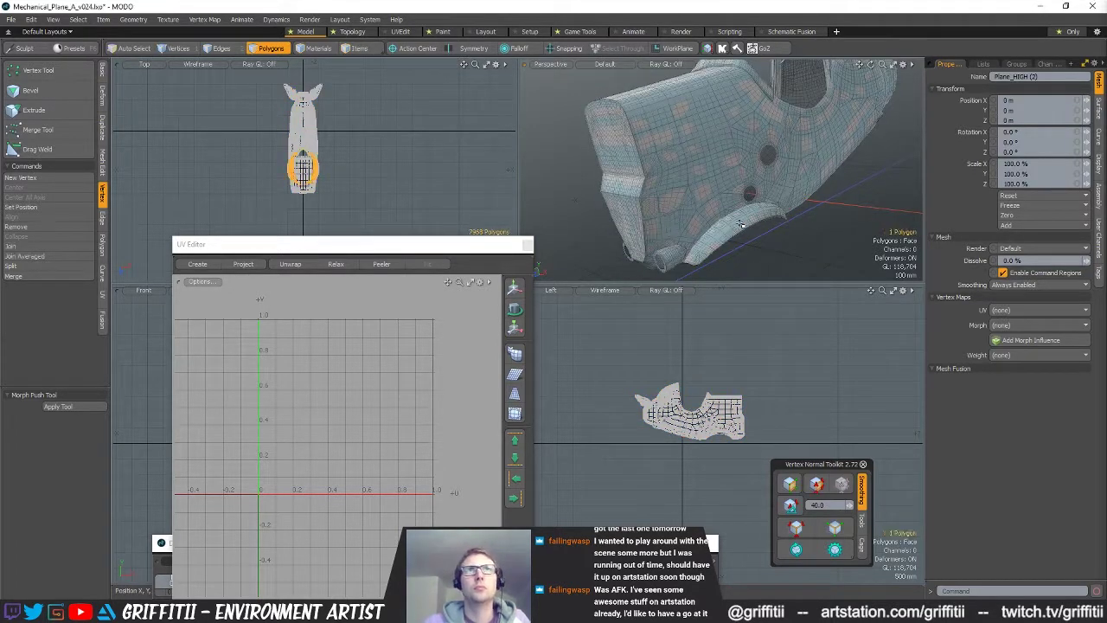
key("ctrl+x")
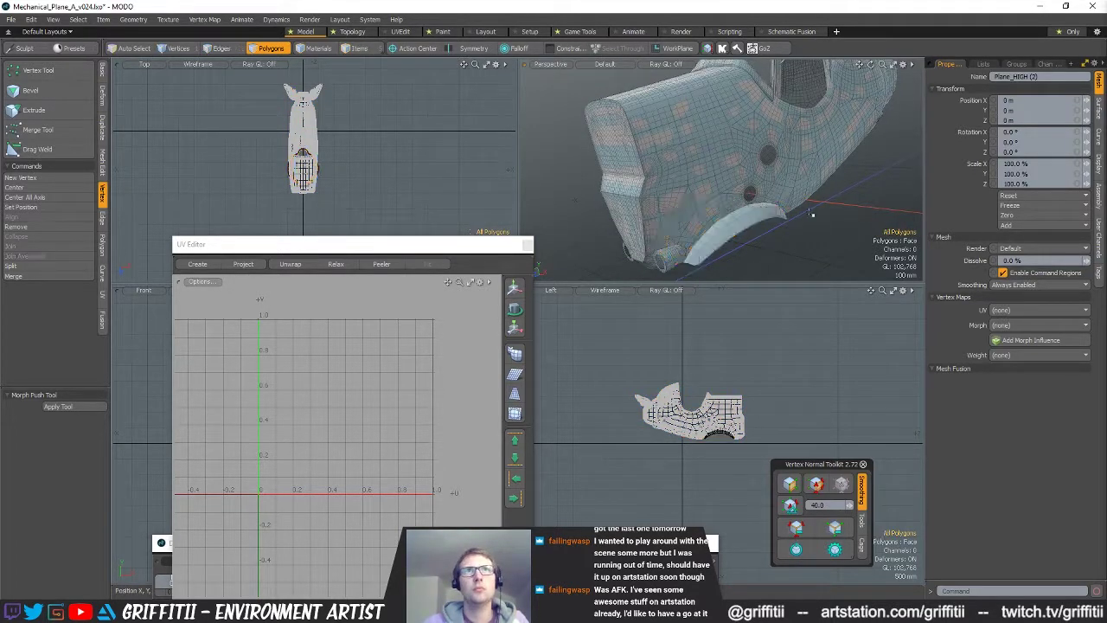
key("n")
key("ctrl+v")
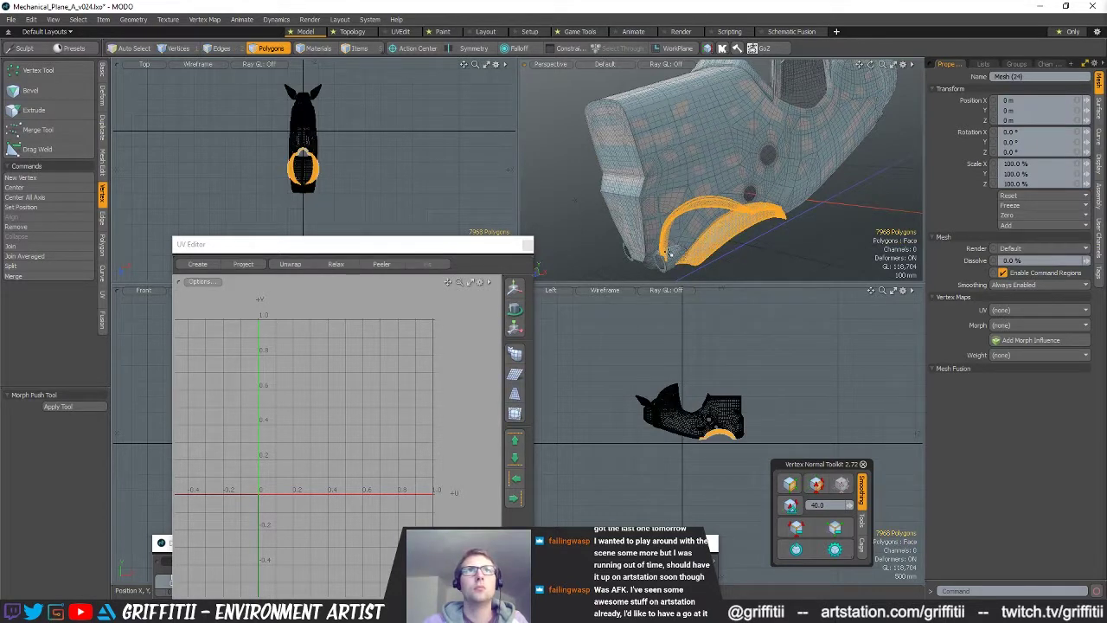
- Separate both front light bases of the Plane_HIGH copy into a new mesh of their own
key("5")
left_click(674, 256)
key("3")
left_click(675, 256)
double_click(676, 256)
left_click_drag(676, 256, 714, 205, "alt")
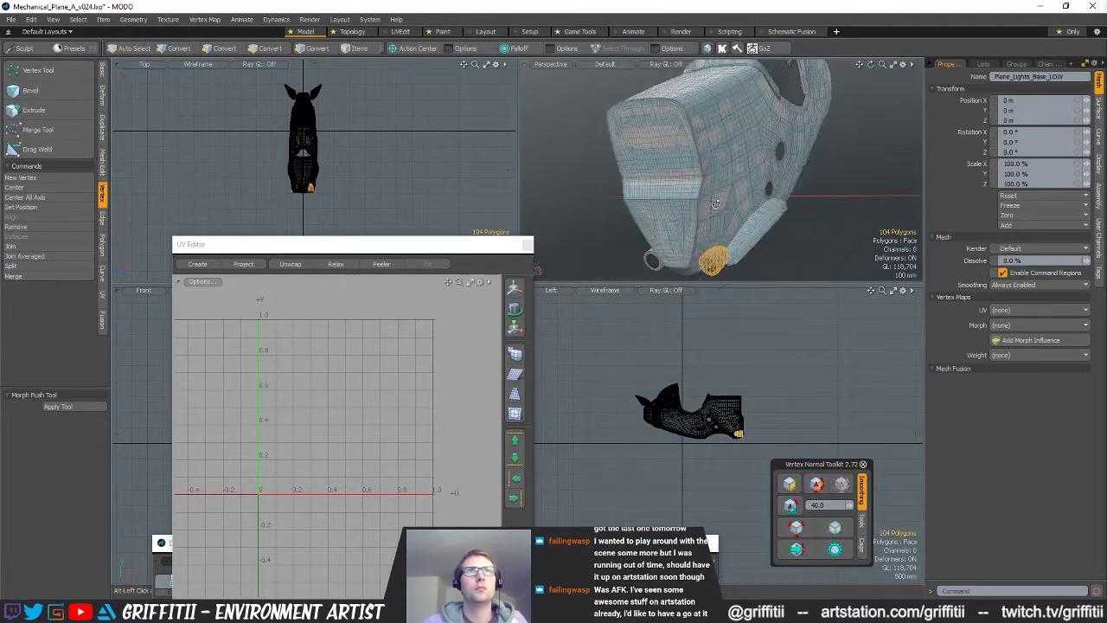
double_click(717, 265)
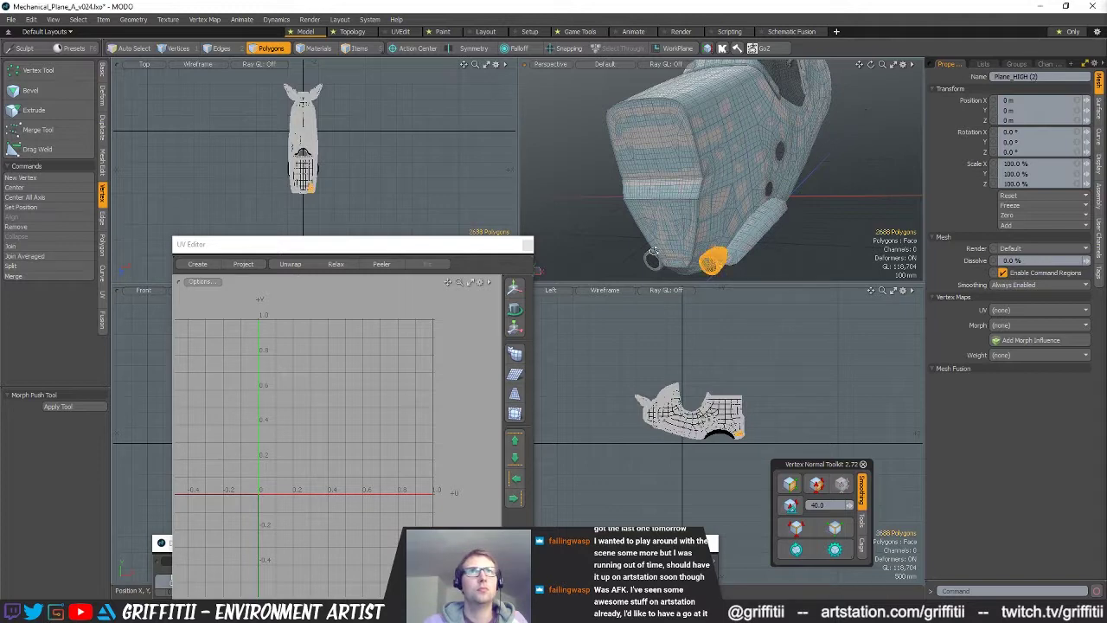
double_click(654, 252, "shift")
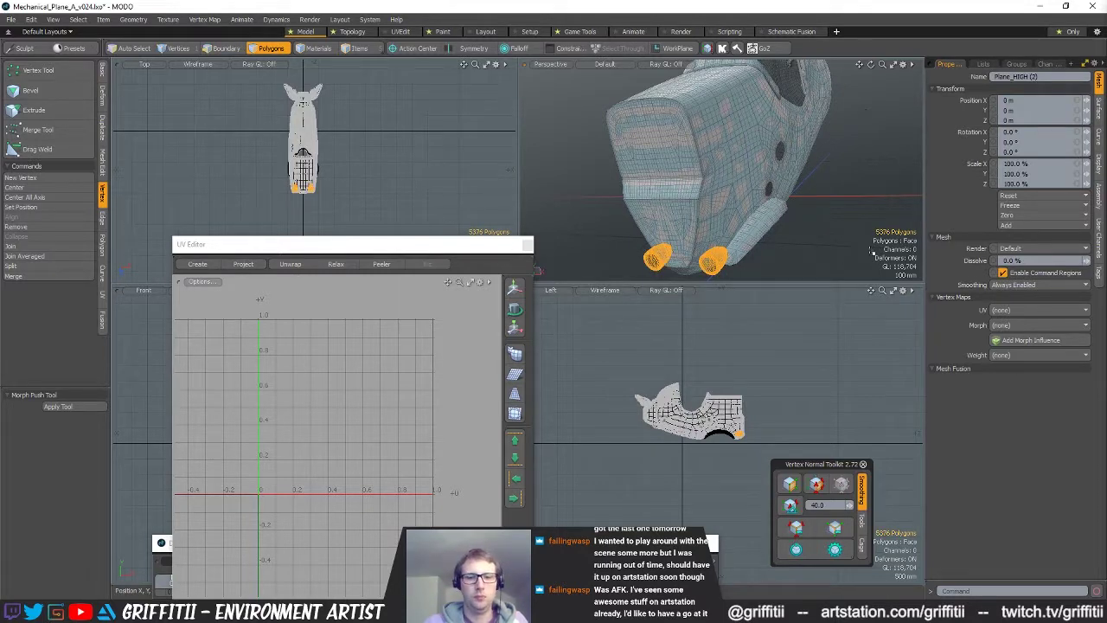
key("ctrl+x")
key("n")
key("ctrl+v")
left_click_drag(857, 246, 775, 206, "alt")
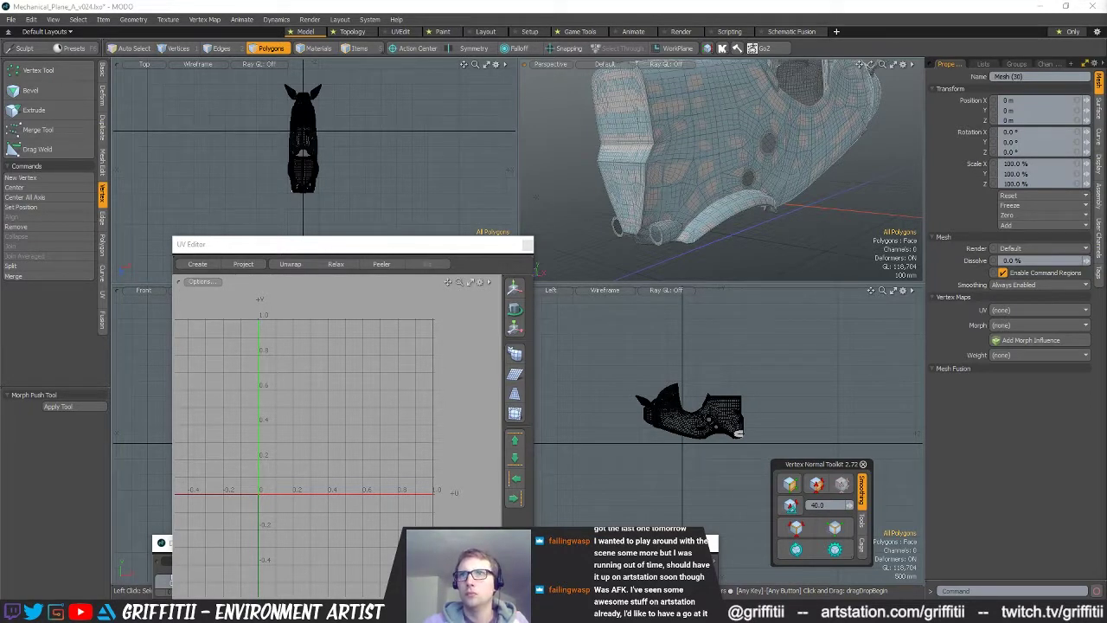
- Rename the separated high-poly wing arch mesh as Plane_Wing_Arch_HIGH to match its low-poly counterpart
left_click(738, 433)
left_click(738, 433)
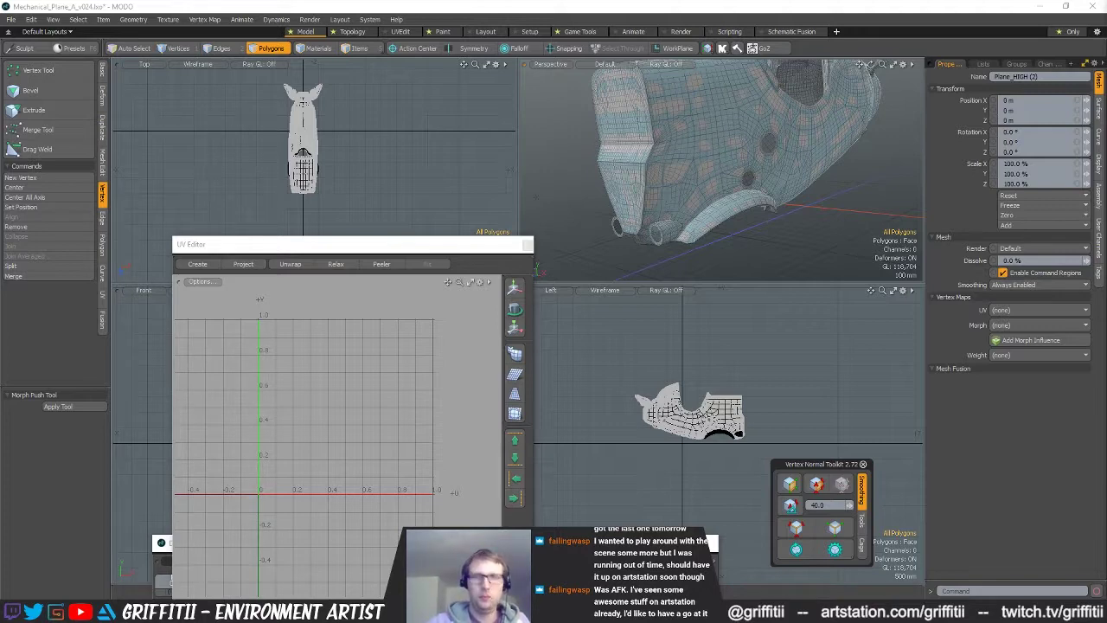
left_click(692, 417)
left_click(720, 434)
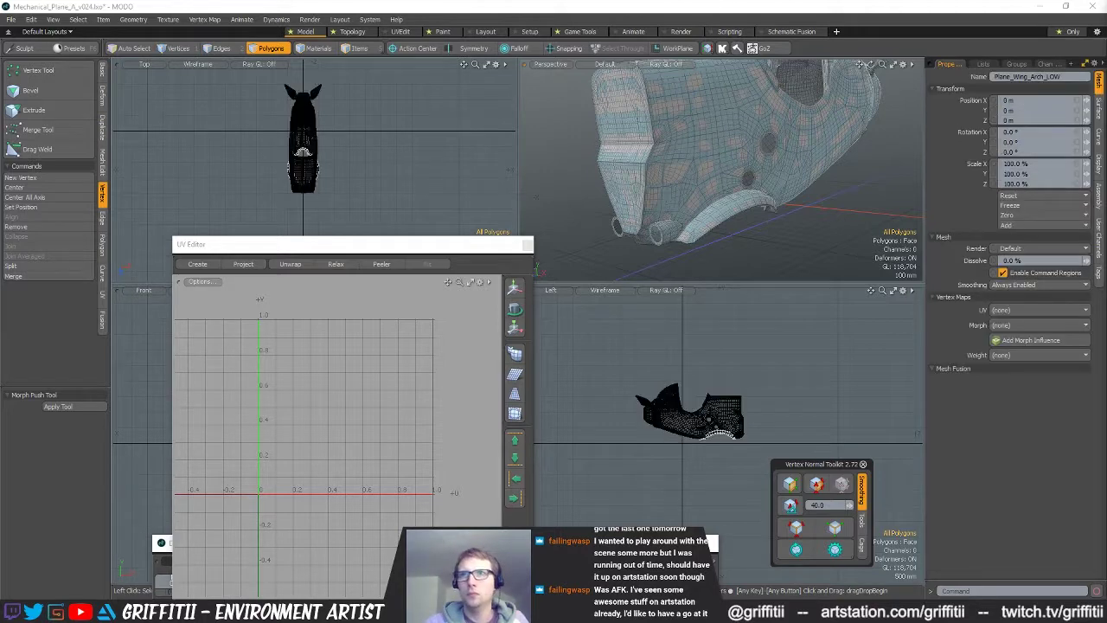
left_click(720, 435)
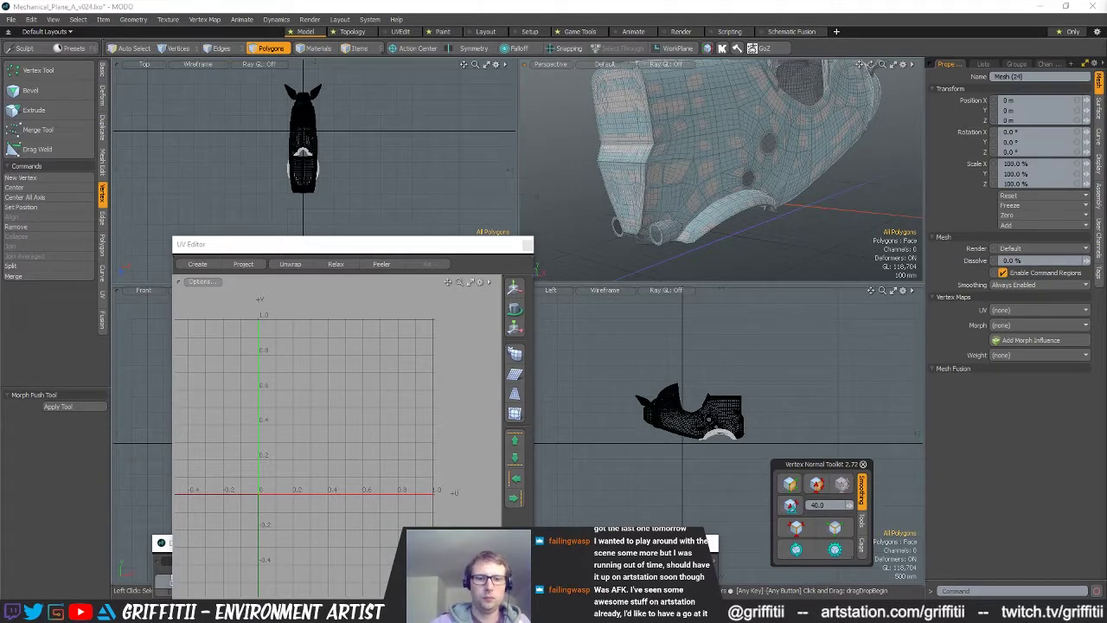
left_click(707, 420)
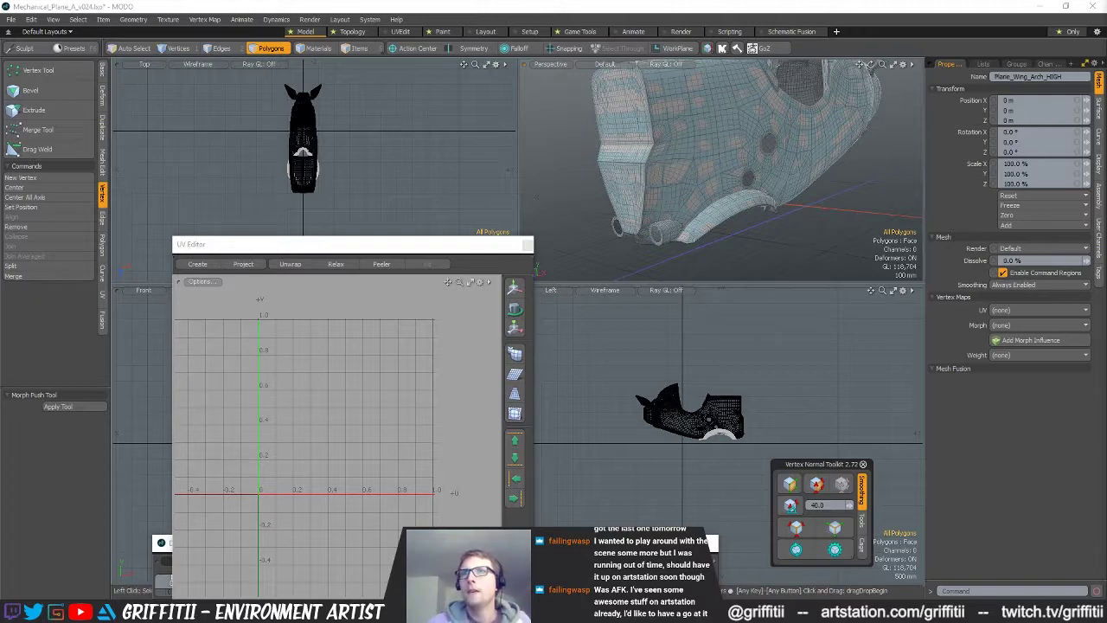
- Export the separated high-poly meshes together as an Autodesk FBX 2015 file named Plane_HIGH_MeshNames in the Plane_Tests folder
left_click(707, 419, "shift")
key("ctrl+shift+e")
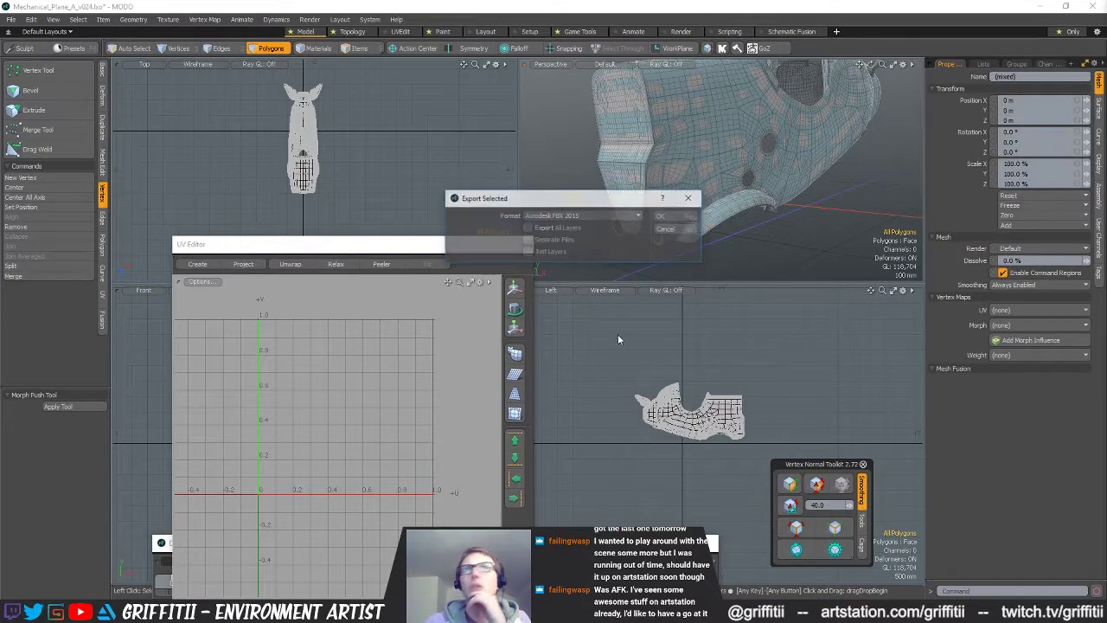
left_click(666, 218)
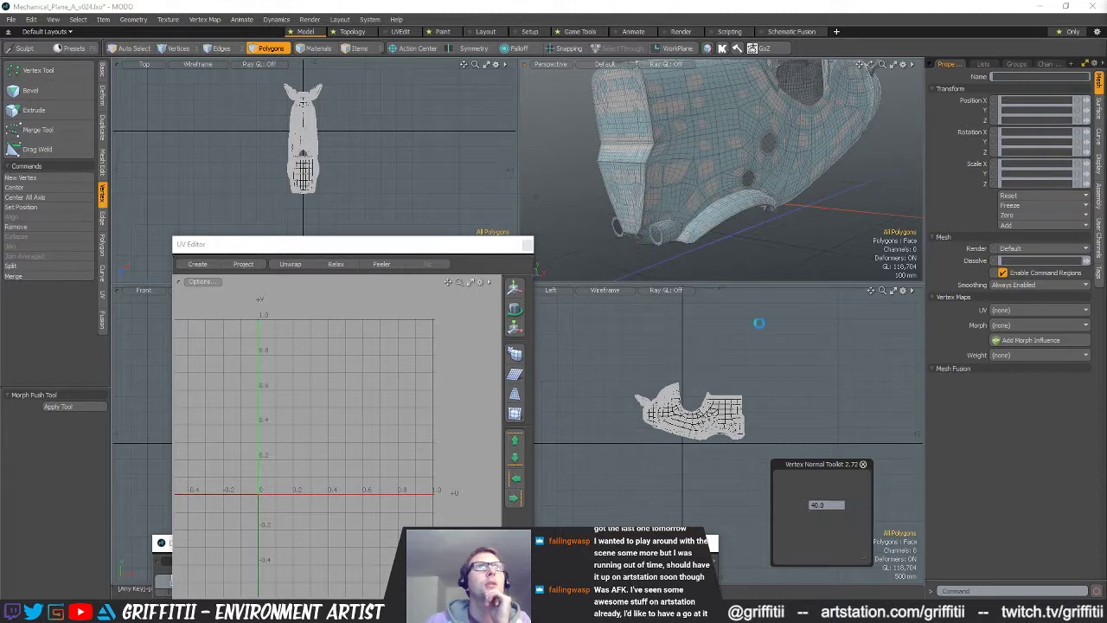
left_click(589, 239)
left_click(512, 431)
left_click_drag(514, 431, 531, 429)
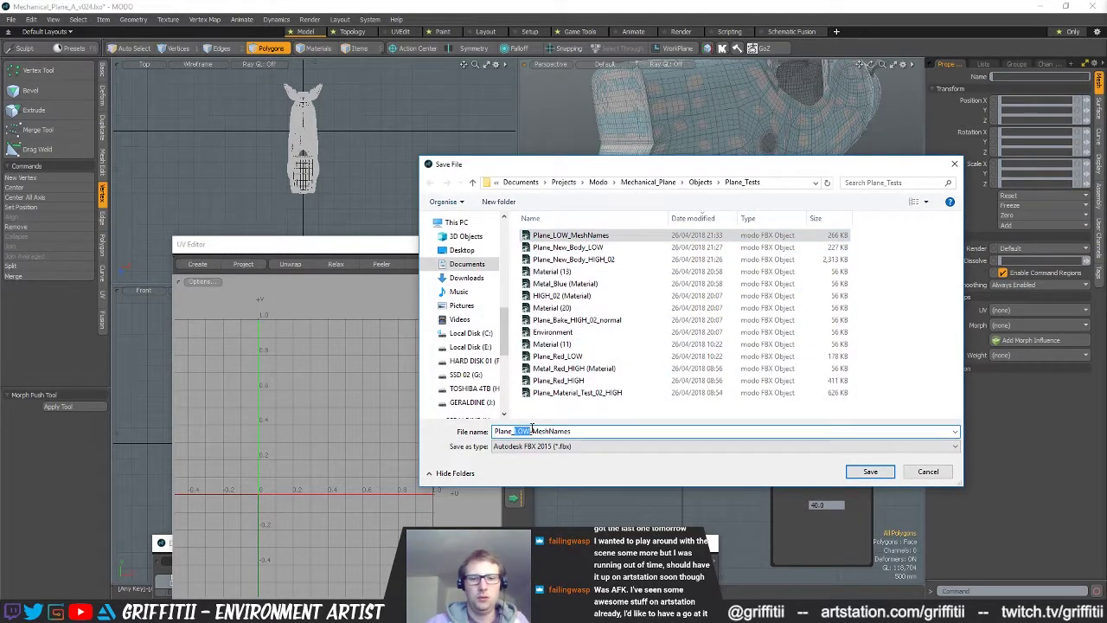
type("HIGH")
left_click(868, 470)
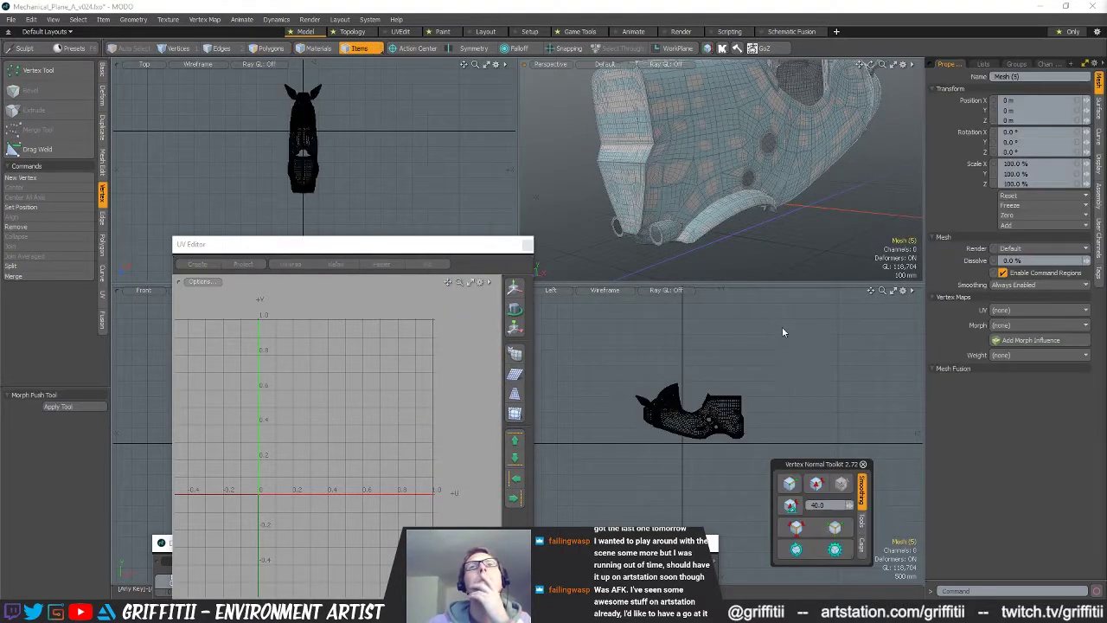
- Switch to Substance Painter and replace the project mesh with Plane_LOW_MeshNames.fbx, with Preserve strokes positions on mesh disabled
left_click(782, 326)
key("alt+Tab")
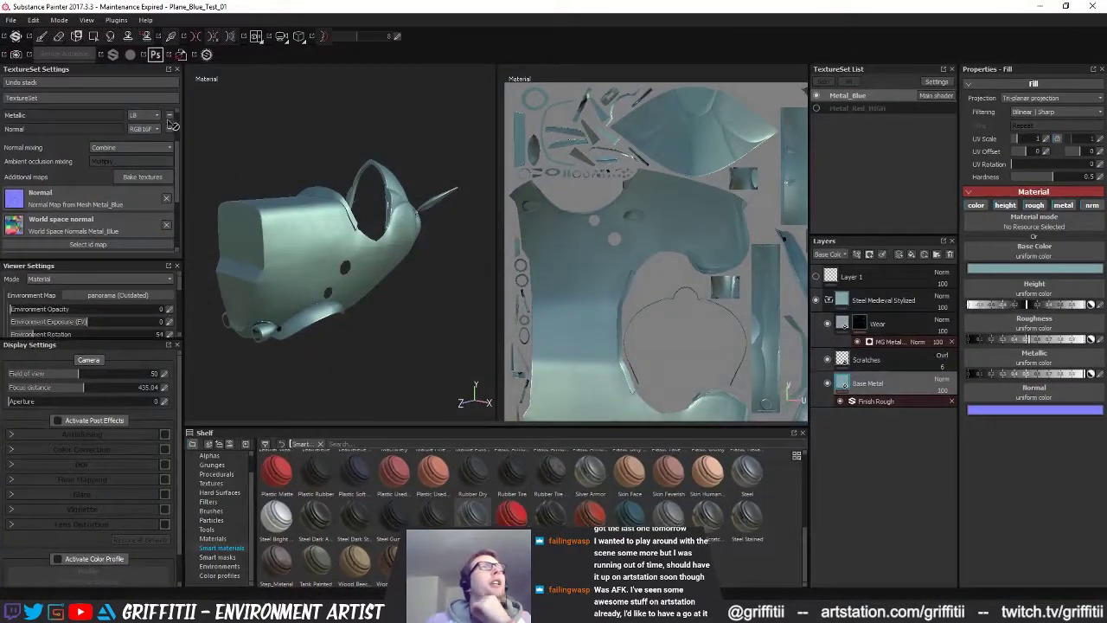
left_click(34, 23)
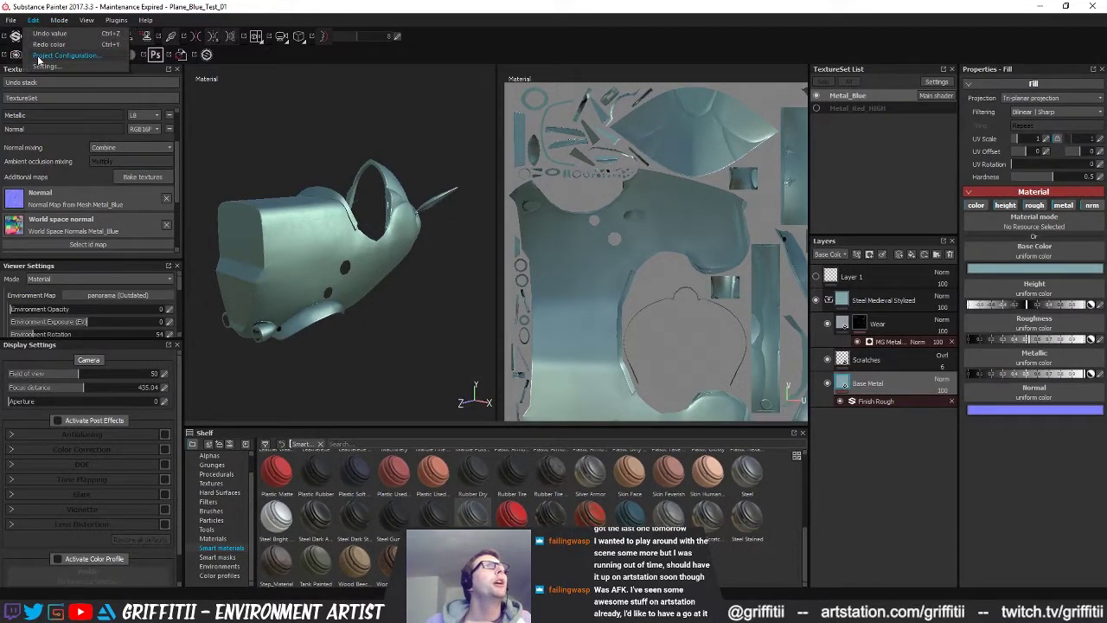
left_click(42, 57)
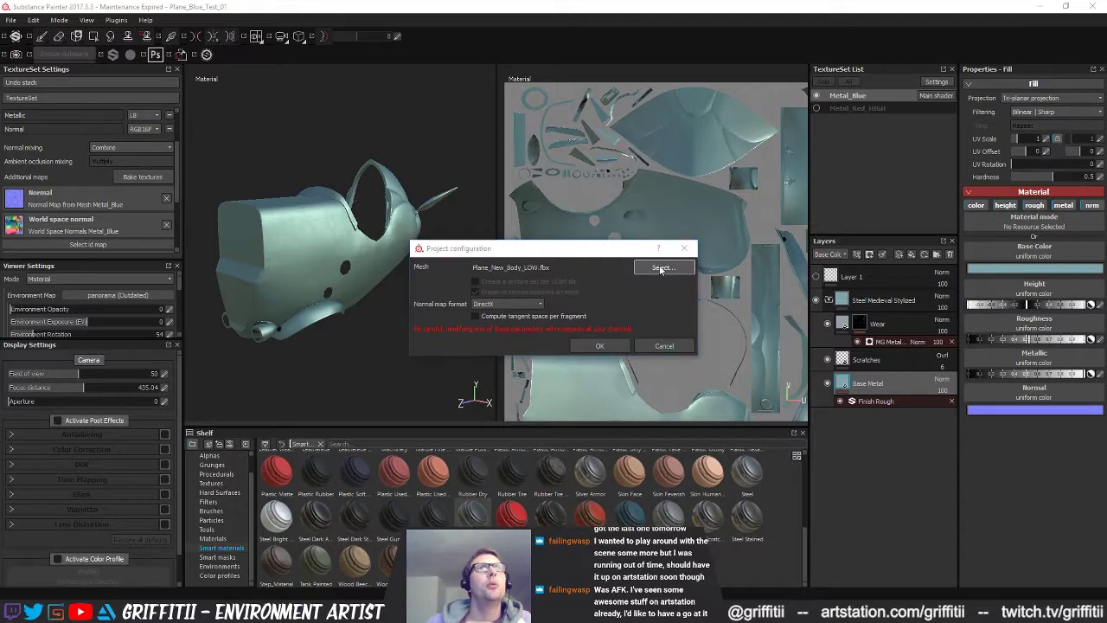
left_click(662, 267)
left_click(597, 350)
left_click(865, 550)
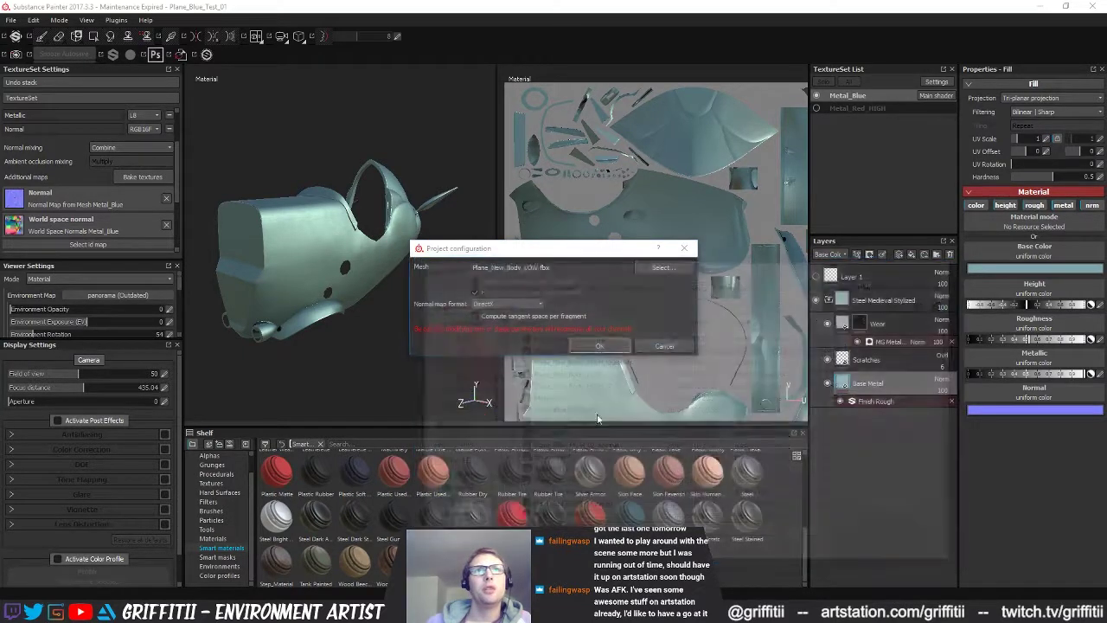
left_click(475, 292)
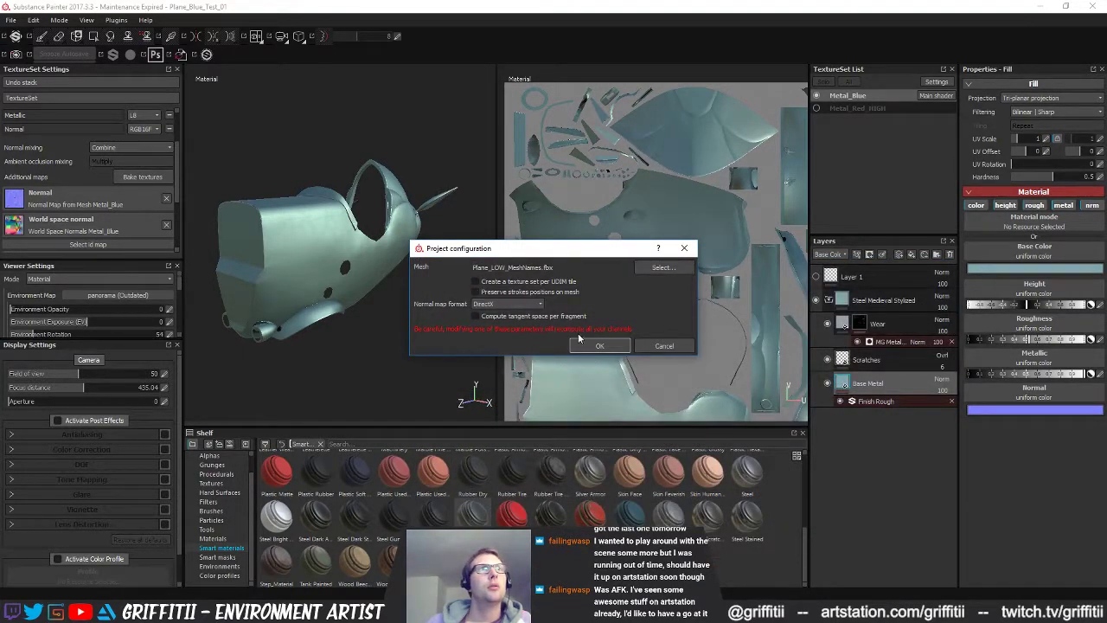
left_click(599, 345)
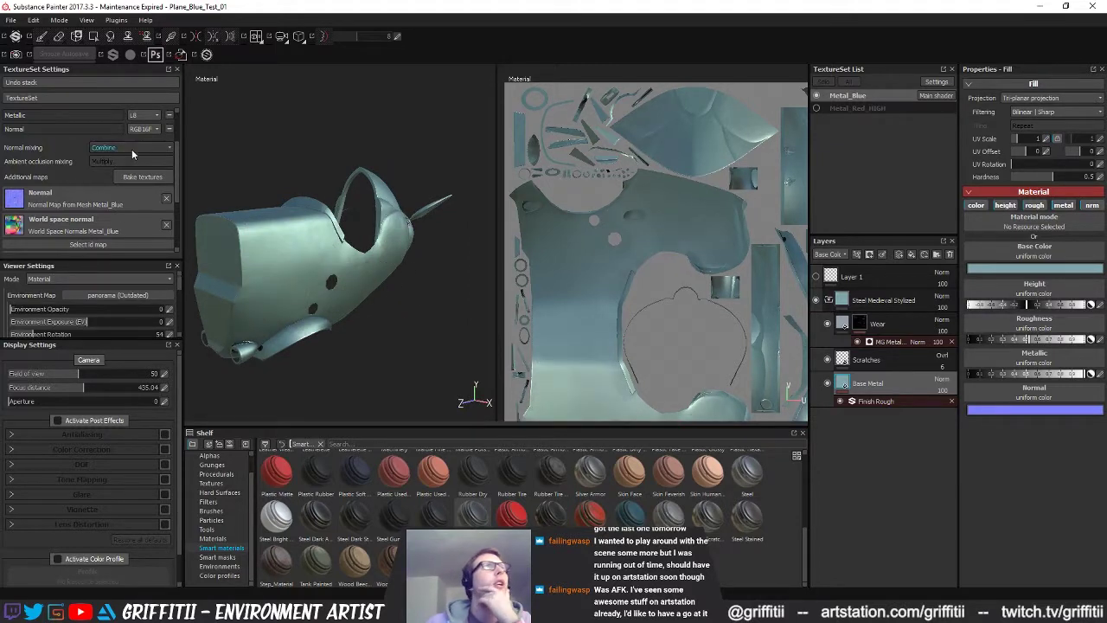
- Open the Metal_Blue texture baking settings and set the high poly mesh suffix to _HIGH and the low poly mesh suffix to _LOW
left_click(132, 176)
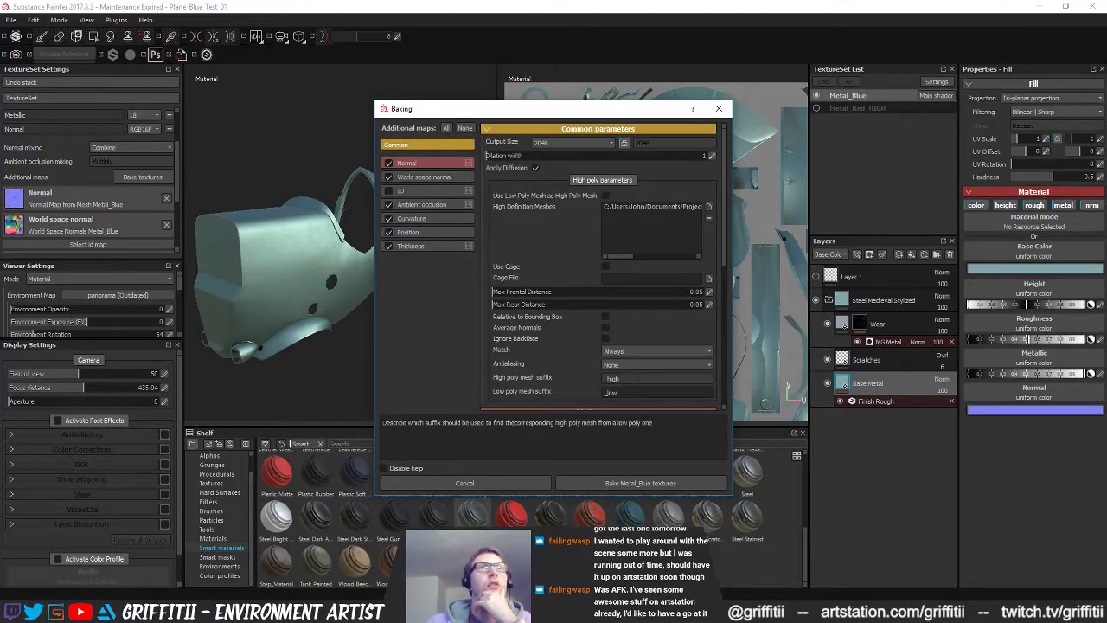
type("HIGH")
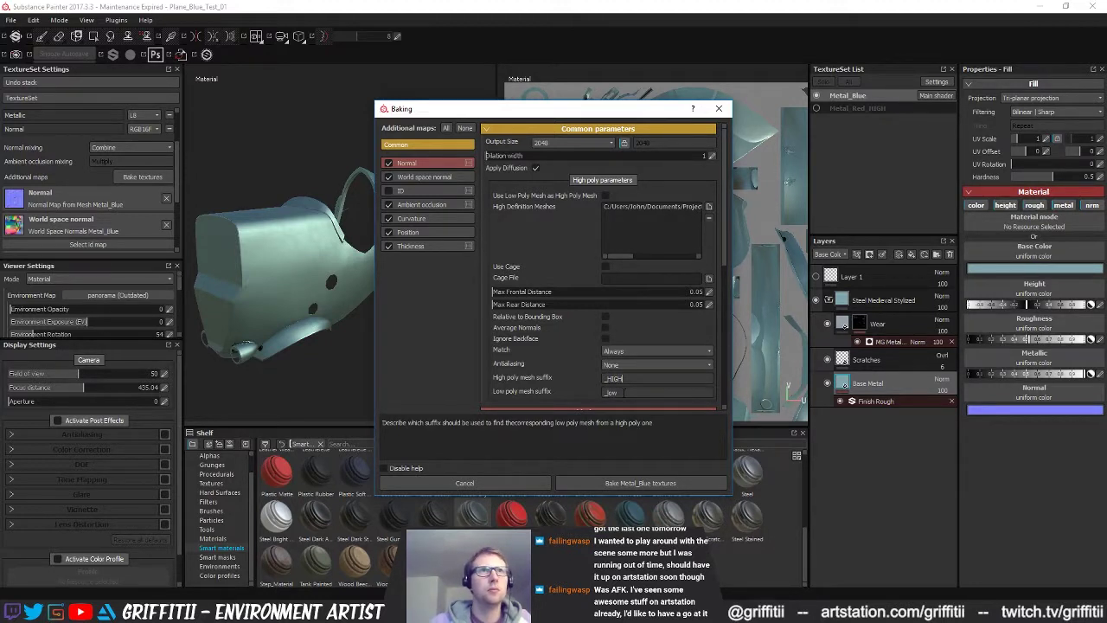
left_click_drag(623, 393, 609, 392)
type("_")
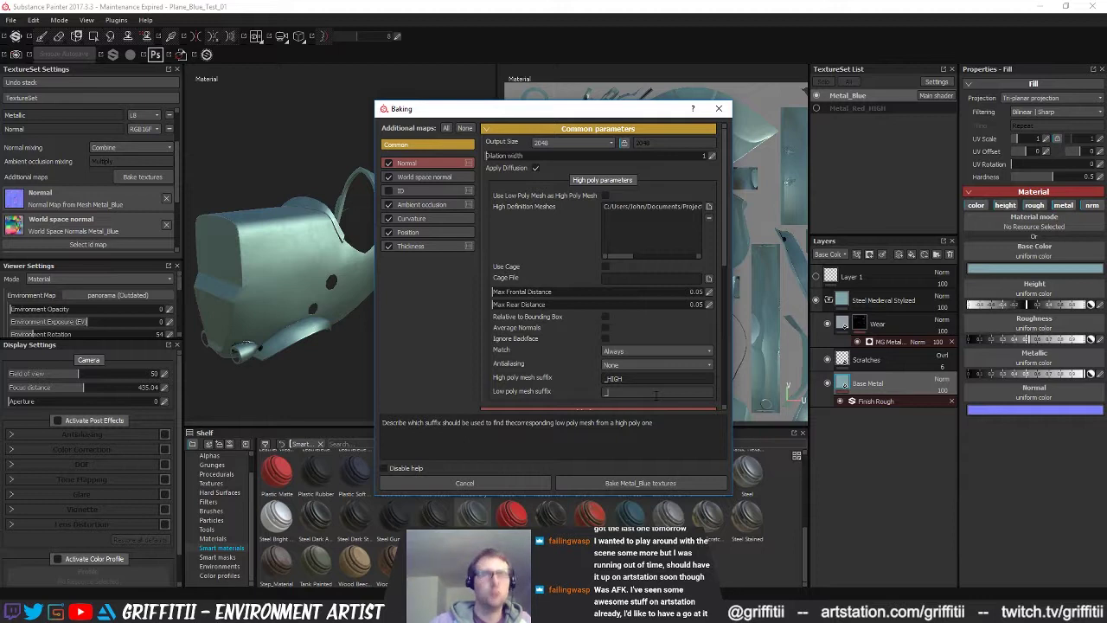
type("LOW")
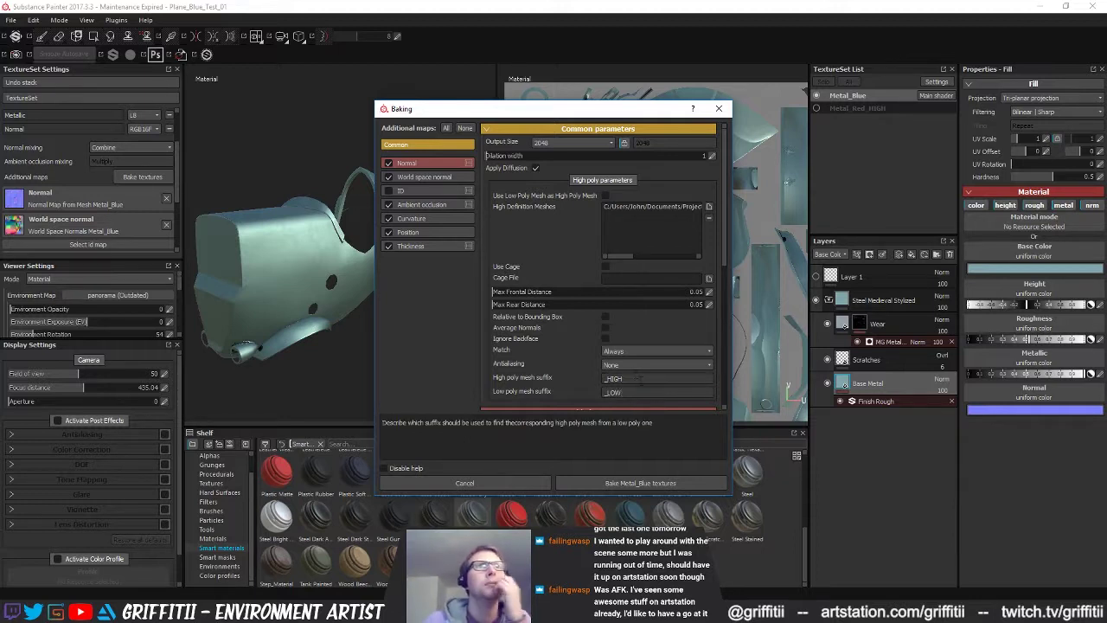
- Set the matching method between low- and high-poly geometry to By Mesh Name
left_click(626, 352)
left_click(623, 368)
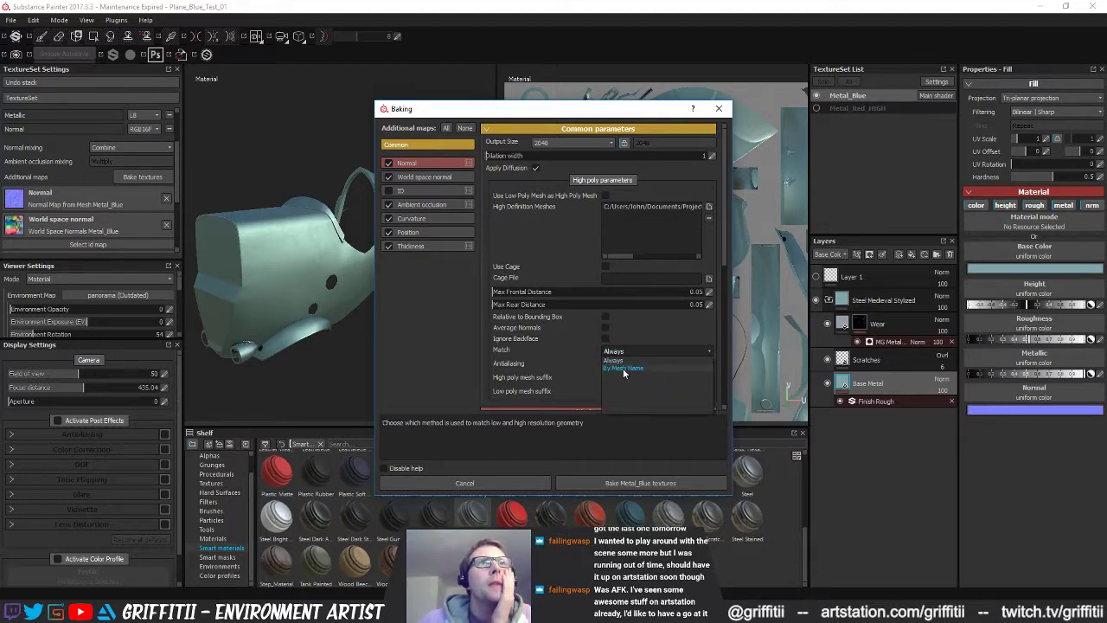
left_click(626, 364)
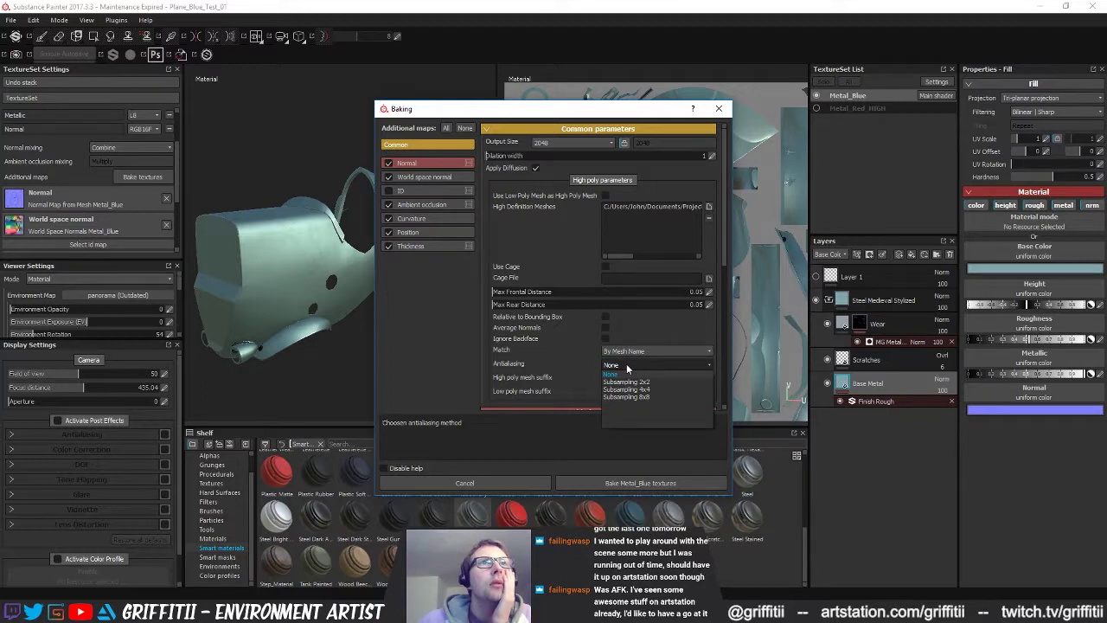
left_click(627, 368)
- Replace the high definition mesh used for baking with the newly exported high-poly plane file that has matching mesh names
scroll(521, 342, "down", 2)
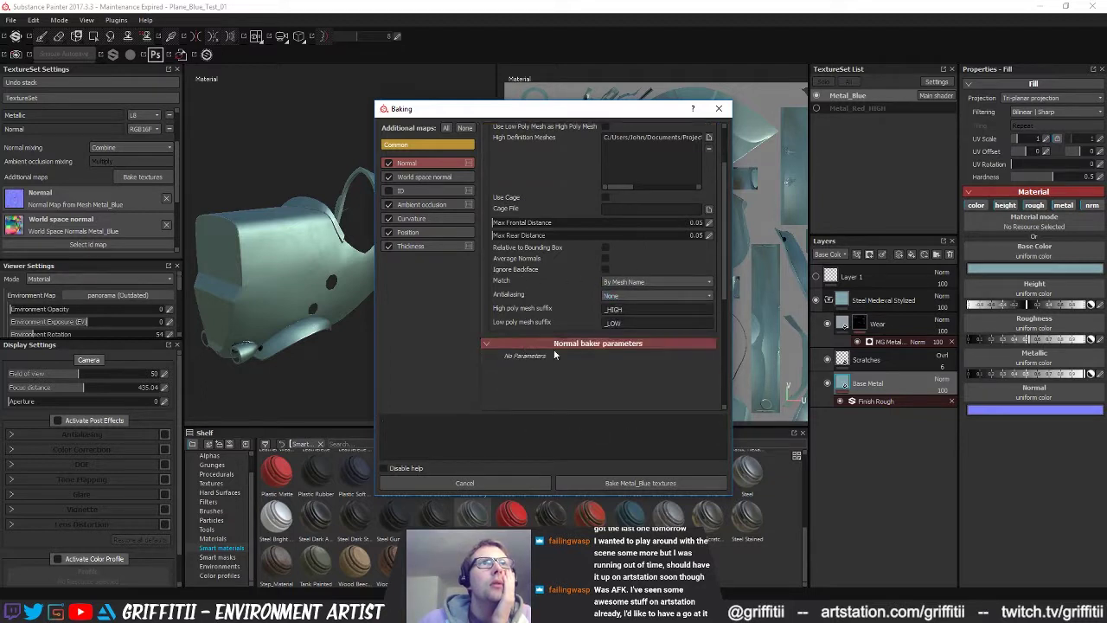
scroll(554, 346, "up", 2)
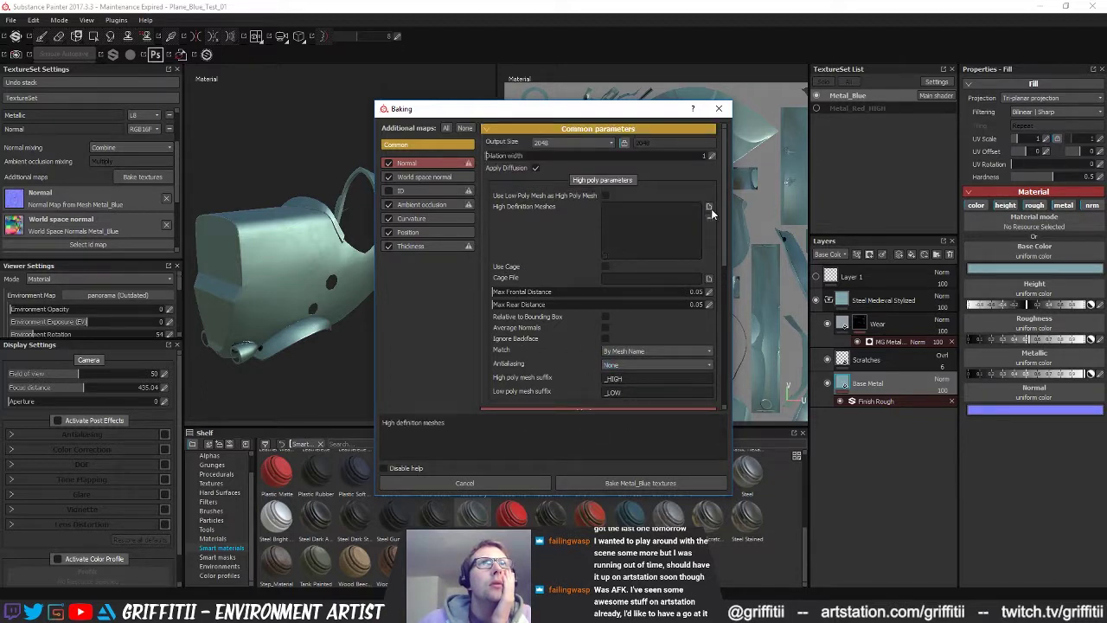
left_click(711, 209)
left_click(538, 198)
left_click(828, 411)
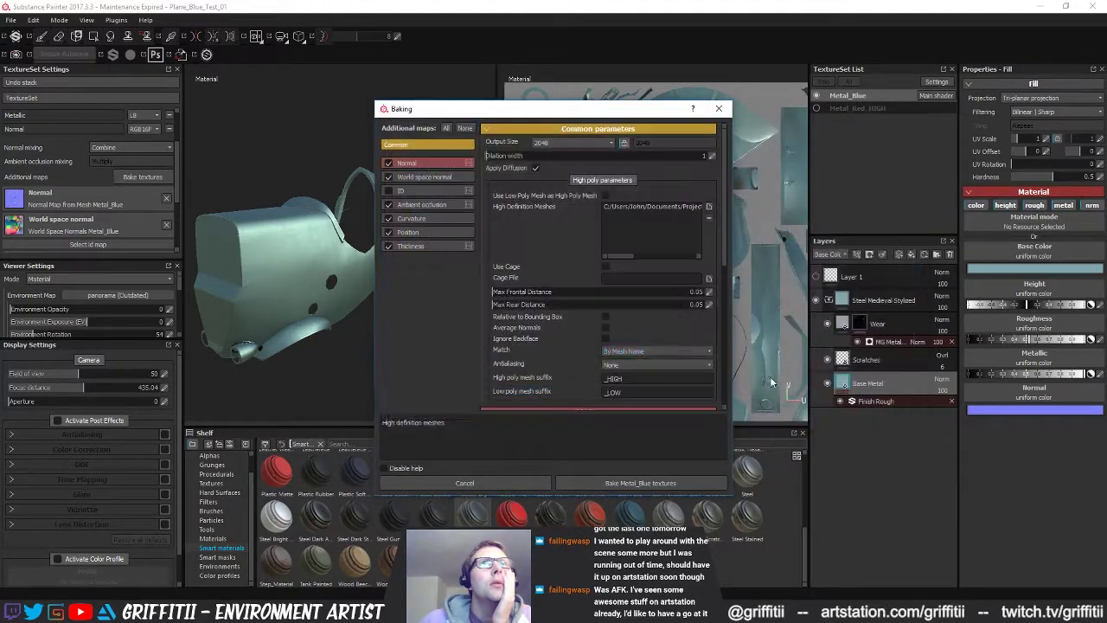
scroll(562, 323, "down", 2)
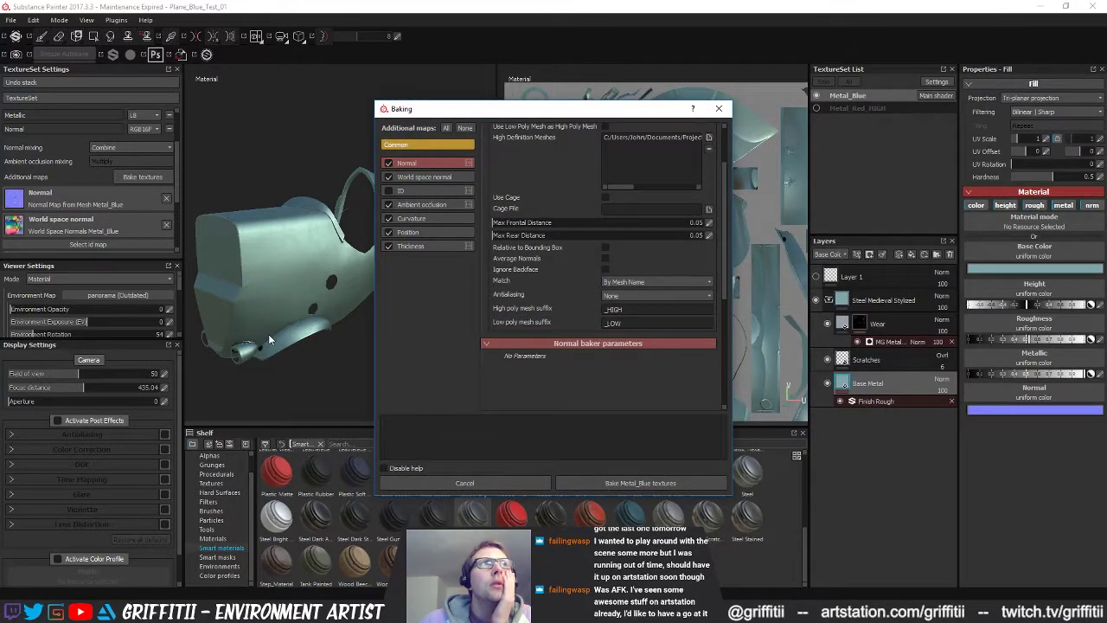
scroll(579, 329, "up", 2)
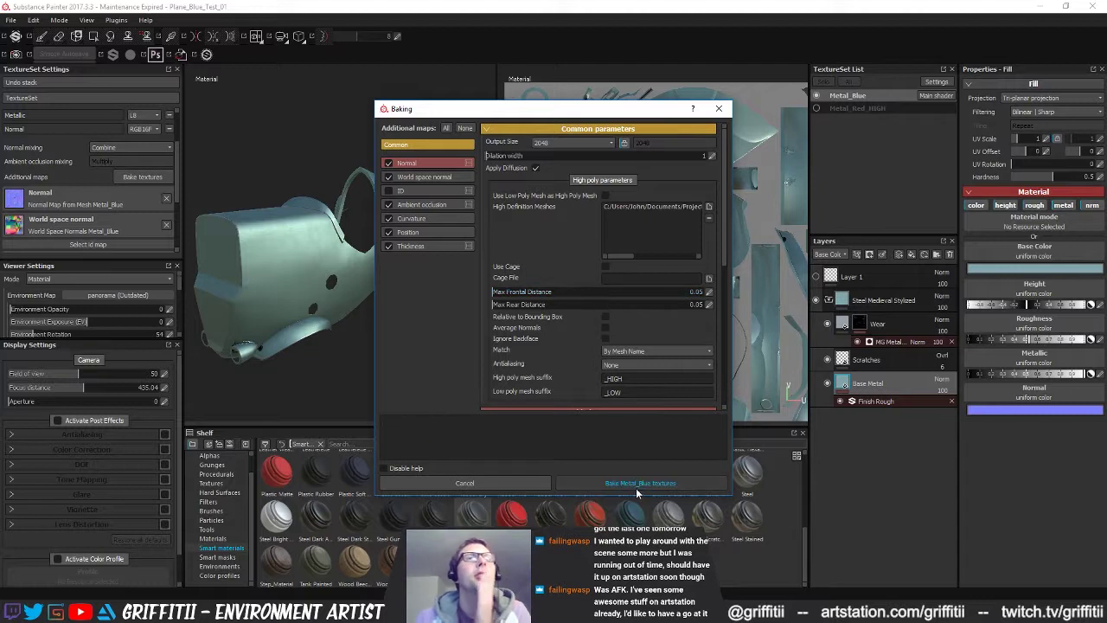
- Set the max frontal distance to 0.012 and the max rear distance to 0.12, and bake the Metal_Blue textures
left_click(712, 295)
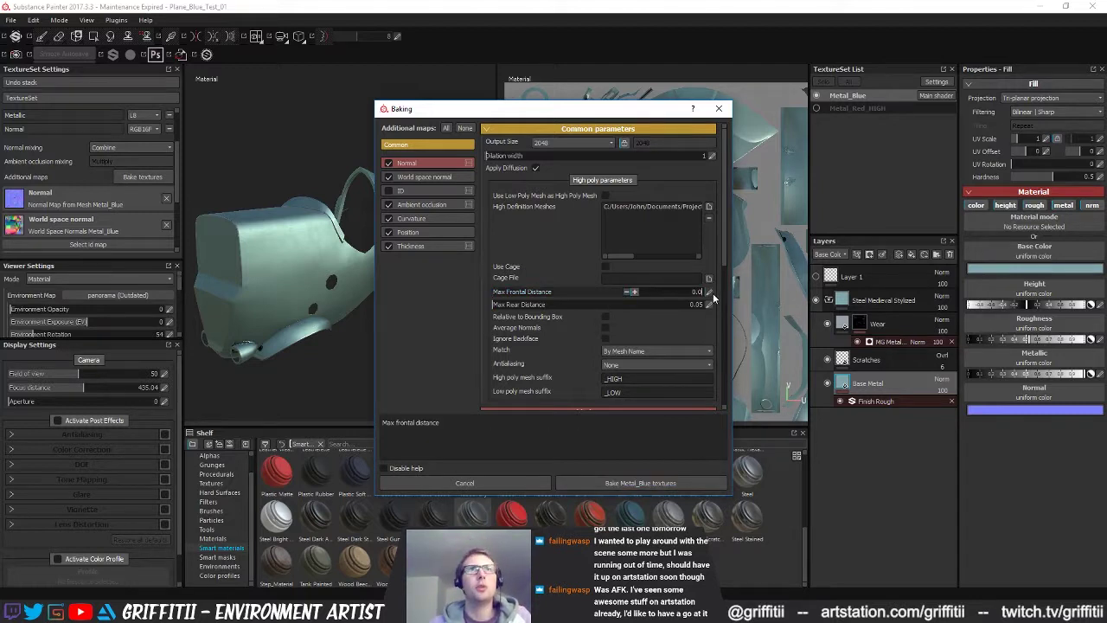
type("0.012")
key("Return")
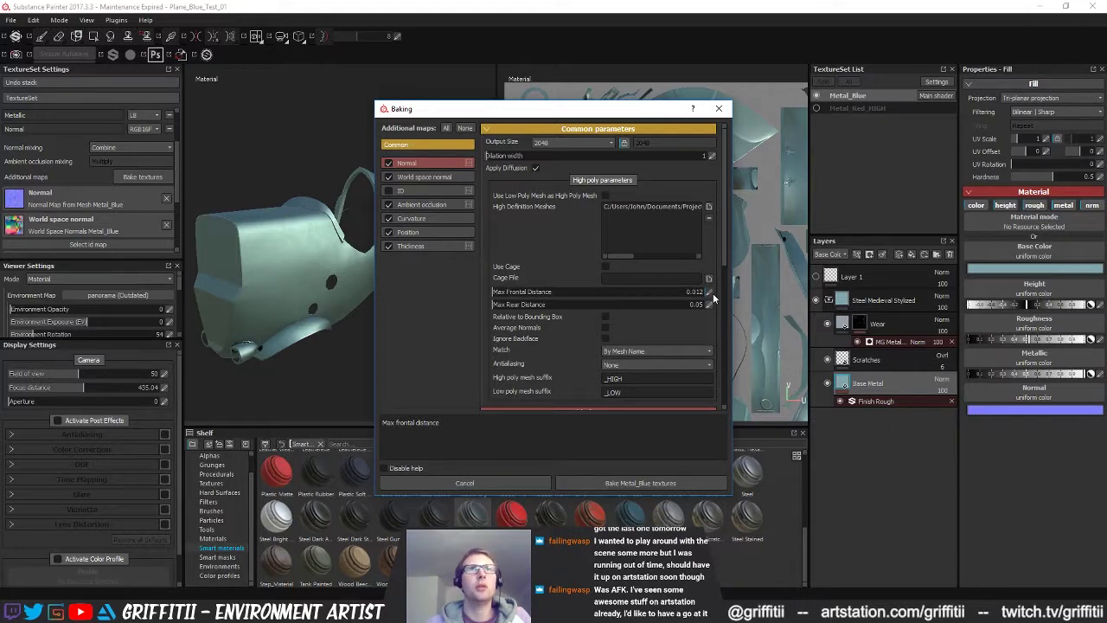
left_click(710, 296)
key("Return")
left_click(712, 306)
type("0.12")
key("Return")
left_click(634, 483)
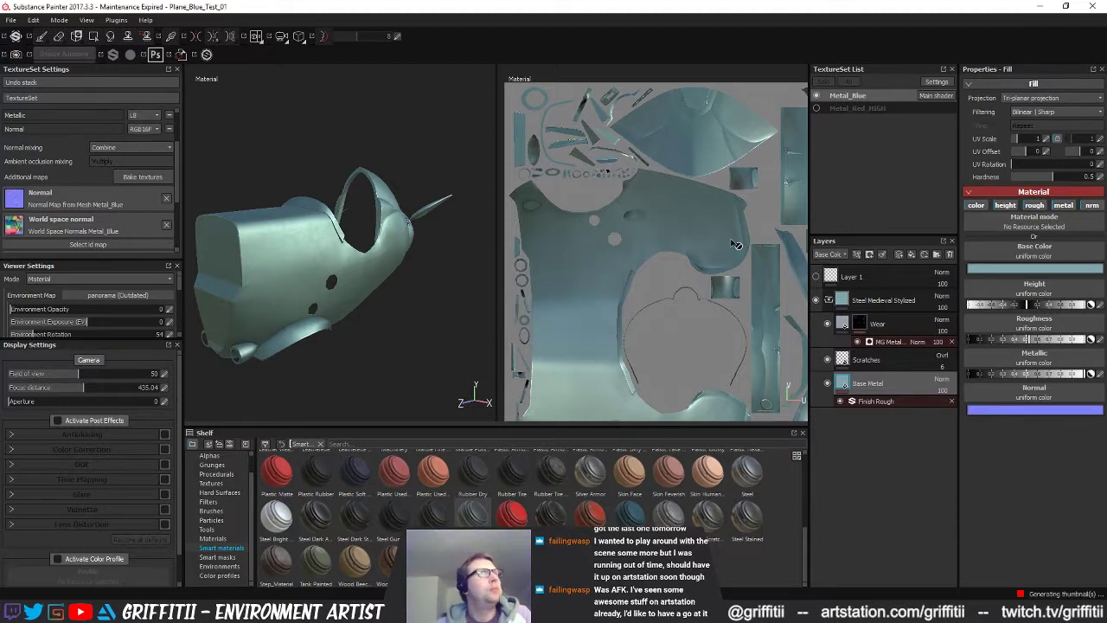
- Inspect the baked result on the plane model up close and from several sides
left_click_drag(448, 333, 334, 254, "alt")
scroll(387, 297, "up", 5)
scroll(341, 267, "down", 5)
middle_click_drag(341, 267, 333, 272, "alt")
left_click_drag(333, 271, 221, 235, "alt")
mouse_move(221, 235)
right_mouse_down("alt")
mouse_move(249, 234)
mouse_move(220, 231)
right_mouse_up("alt")
mouse_move(299, 255)
left_mouse_down("alt")
mouse_move(331, 257)
mouse_move(313, 212)
mouse_move(346, 263)
mouse_move(348, 299)
mouse_move(236, 302)
mouse_move(397, 256)
mouse_move(376, 275)
mouse_move(281, 281)
mouse_move(323, 256)
mouse_move(321, 285)
mouse_move(345, 270)
mouse_move(407, 315)
mouse_move(370, 303)
mouse_move(302, 314)
mouse_move(364, 358)
mouse_move(306, 283)
mouse_move(341, 254)
mouse_move(381, 275)
mouse_move(307, 270)
mouse_move(366, 257)
left_mouse_up("alt")
- Switch to MODO and put the separated low-poly meshes and the separated high-poly meshes into their own groups
key("alt+Tab")
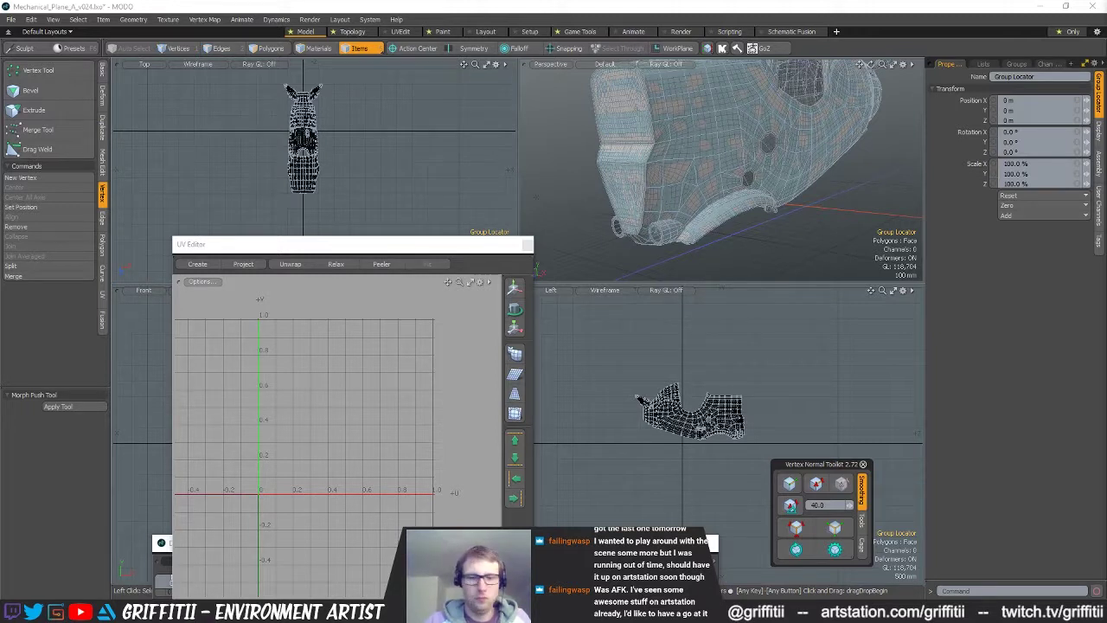
key("Return")
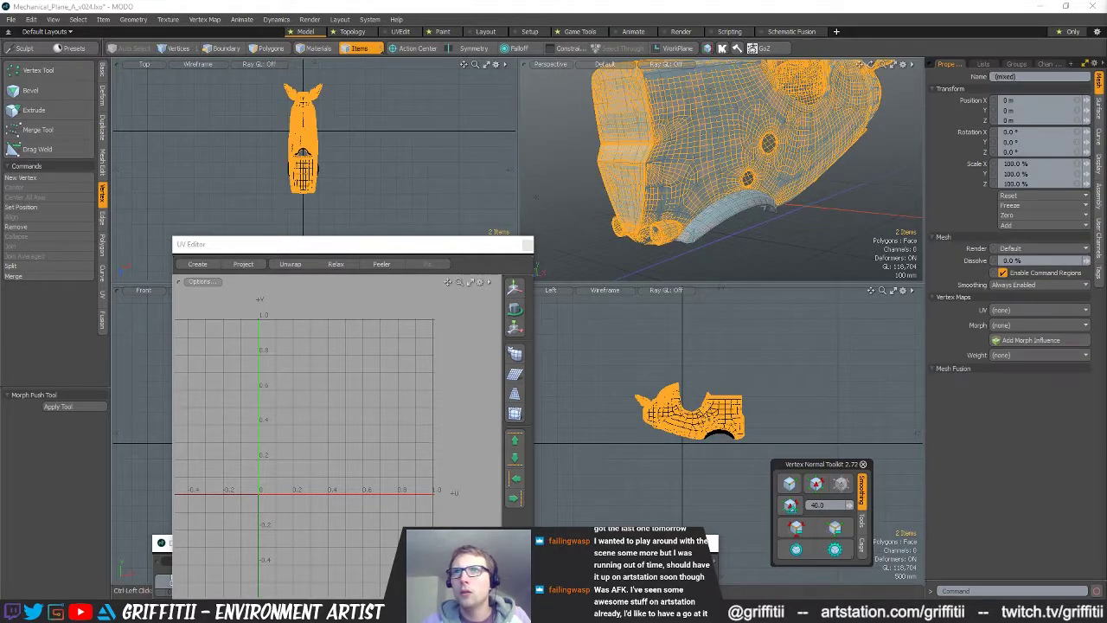
key("ctrl+g")
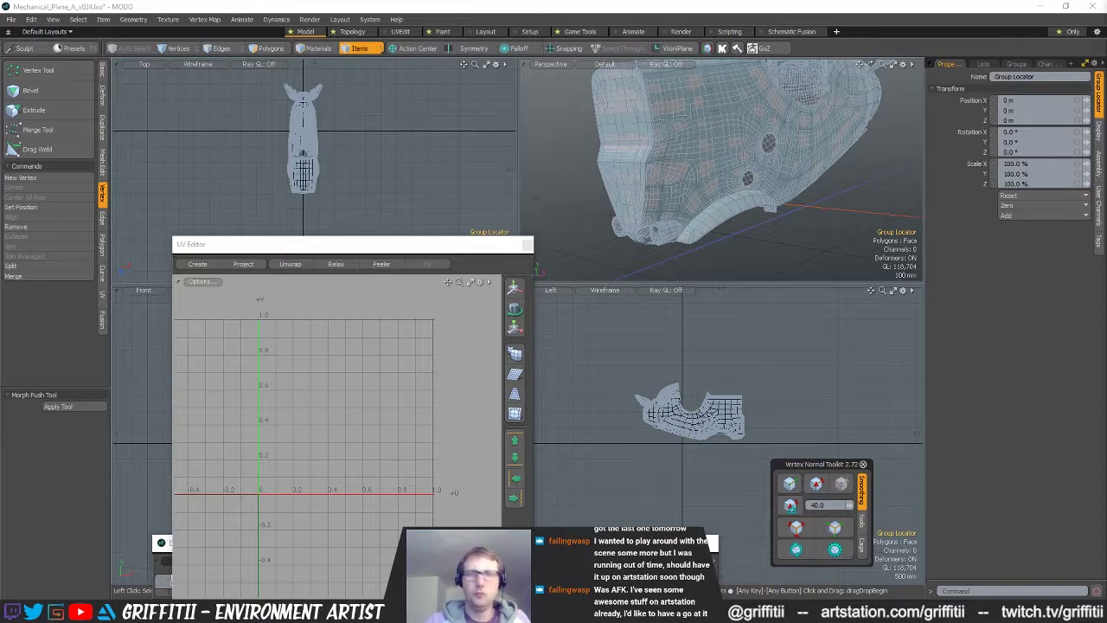
key("Return")
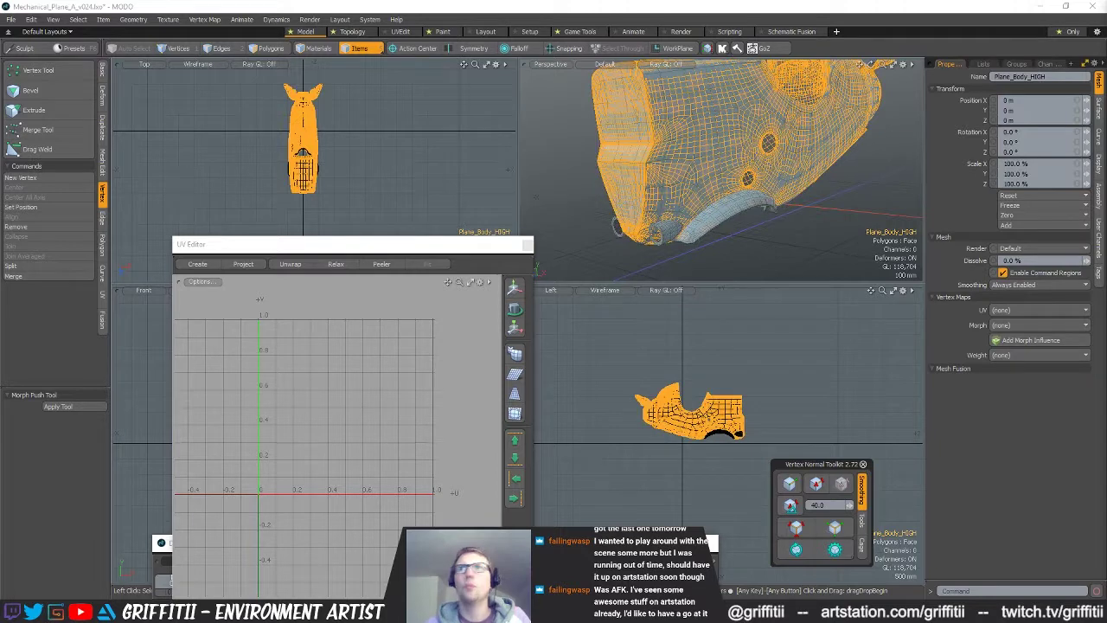
- Check the body, light base and wing arch meshes in turn to see how the low- and high-poly parts are divided
left_click_drag(832, 192, 811, 233, "alt")
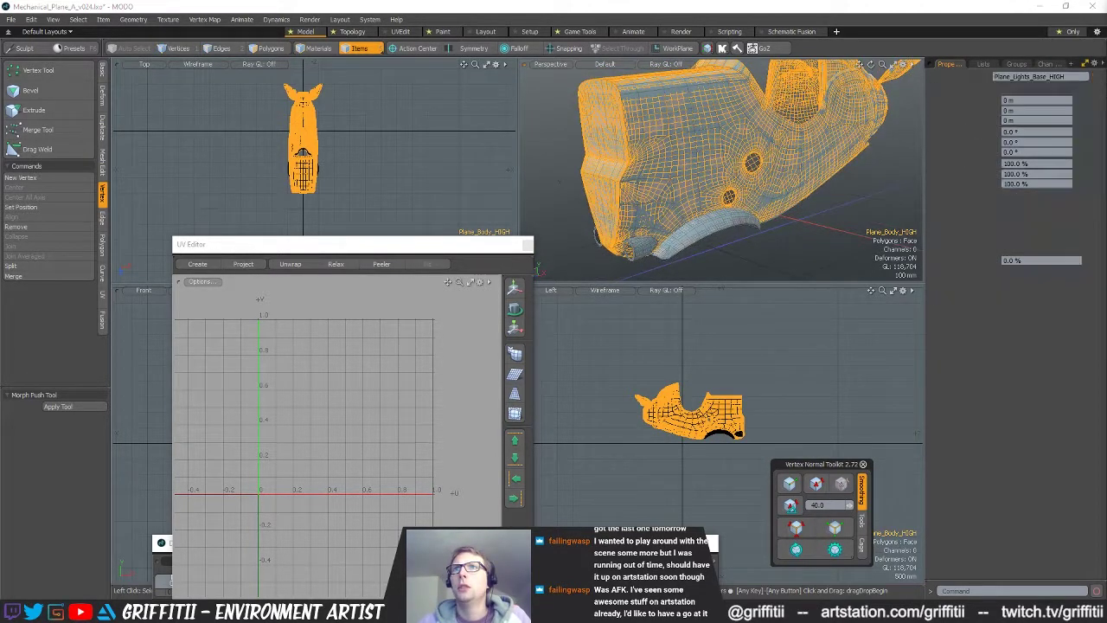
left_click(638, 248)
left_click(711, 228)
left_click(711, 229)
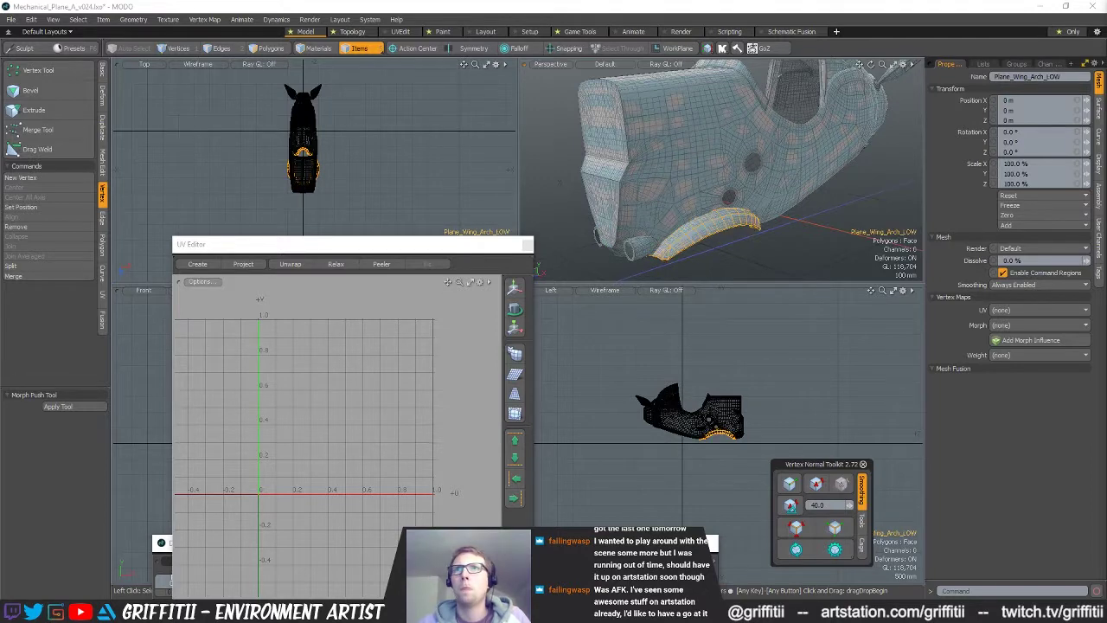
left_click(692, 177)
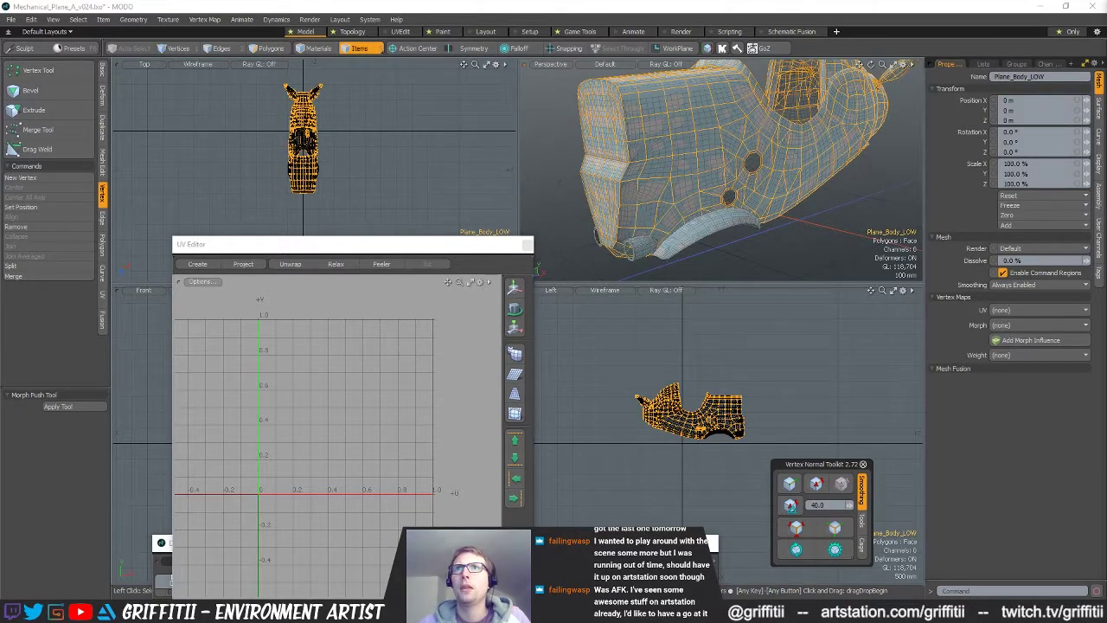
left_click(692, 177)
left_click_drag(778, 155, 702, 213, "alt+shift")
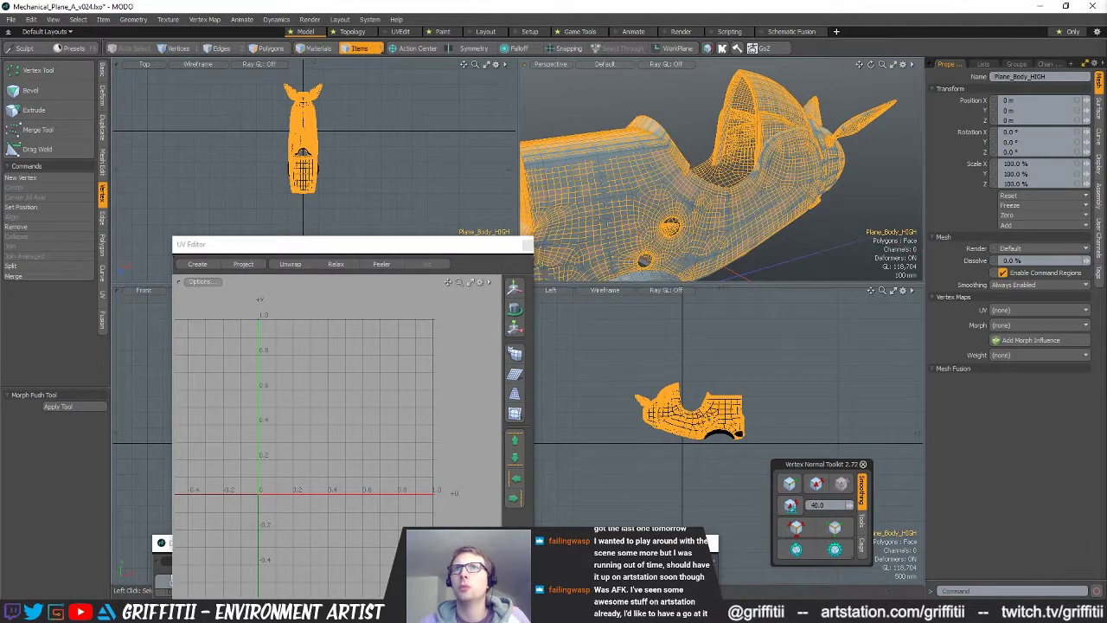
- Separate the side step's polygons from Plane_Body_LOW into a new mesh and rename it Plane_Step_LOW
left_click_drag(787, 210, 735, 203, "alt")
key("3")
left_click(658, 201)
double_click(658, 201)
left_click_drag(658, 201, 718, 158, "alt")
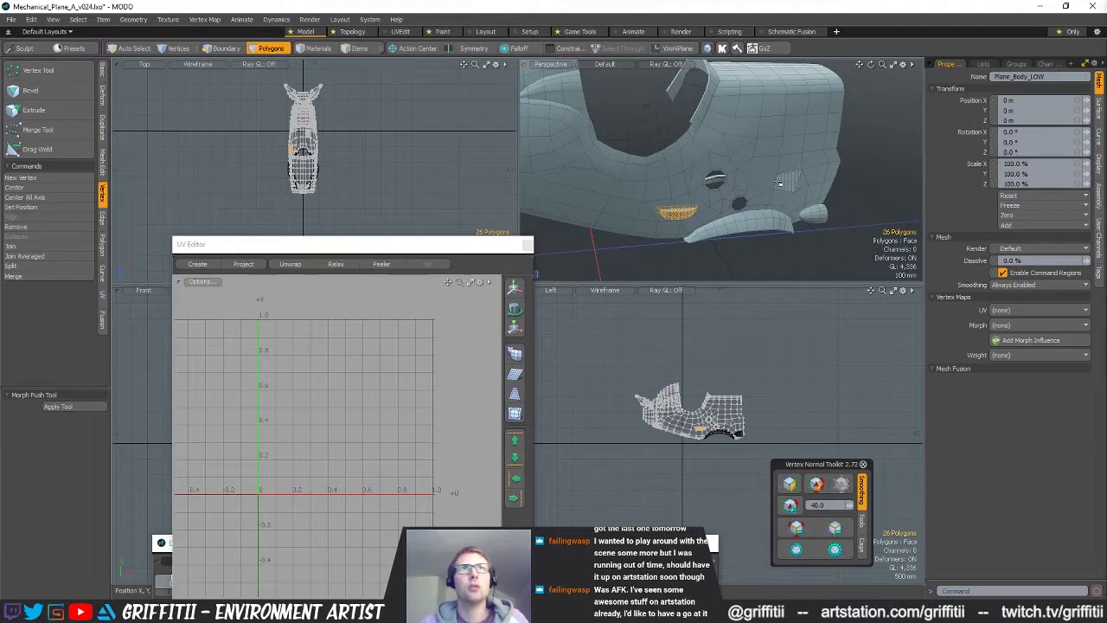
key("Delete")
key("n")
key("ctrl+v")
left_click_drag(757, 199, 785, 209, "alt")
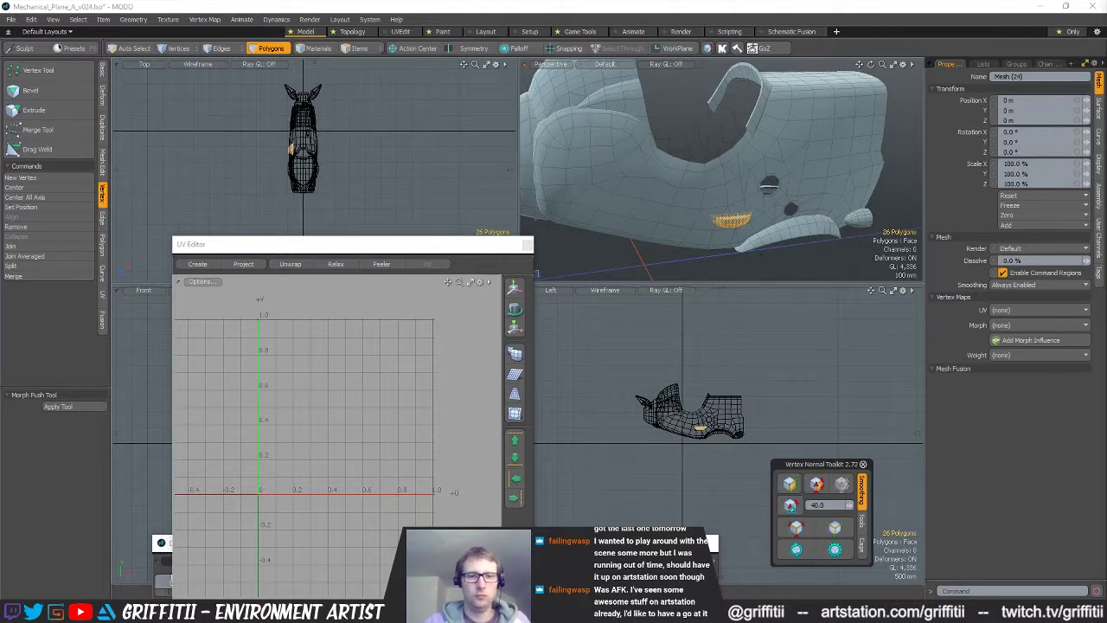
left_click_drag(554, 156, 674, 174, "alt+shift")
key("5")
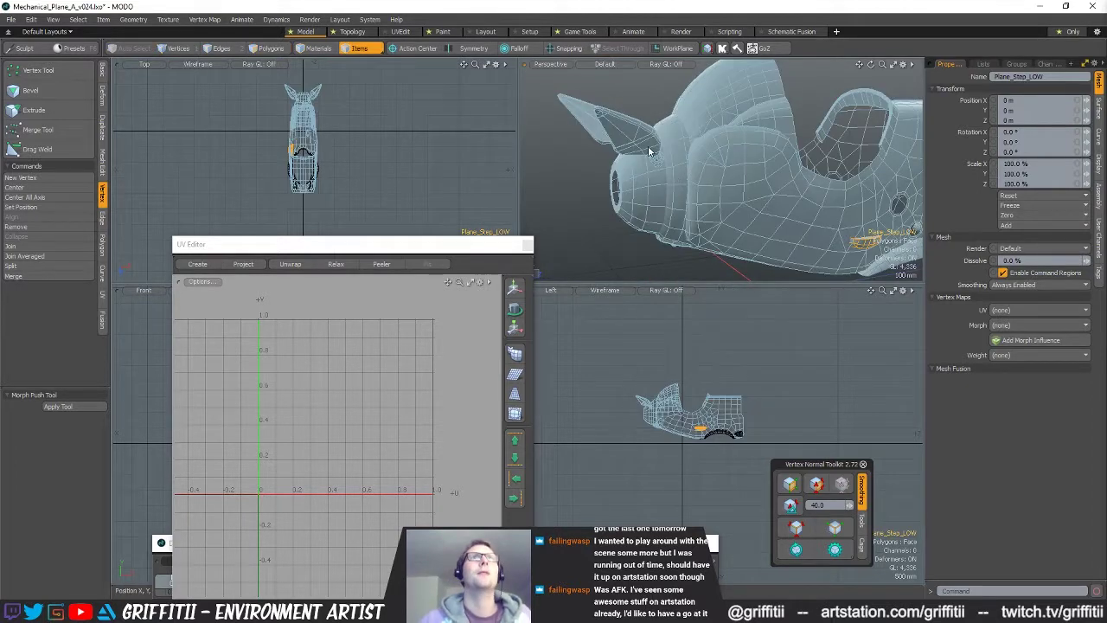
- Move the round plate on the underside and the small fittings around the nose from Plane_Body_LOW into the Plane_Step_LOW mesh
left_click_drag(783, 236, 708, 169, "alt")
key("3")
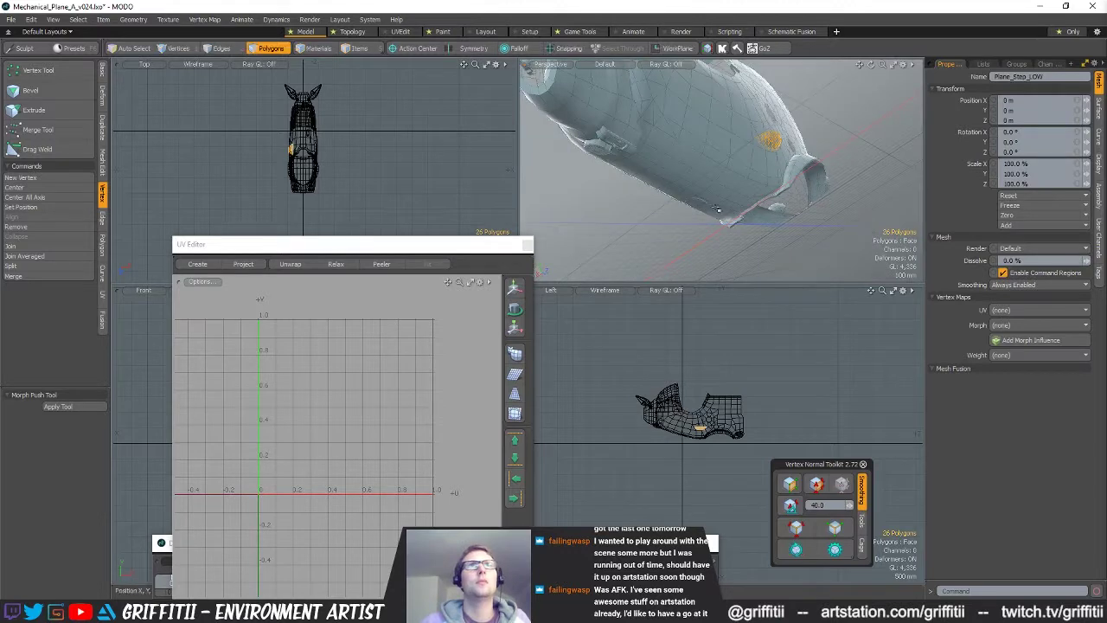
scroll(690, 203, "up", 4)
left_click(695, 203)
key("5")
left_click(701, 208)
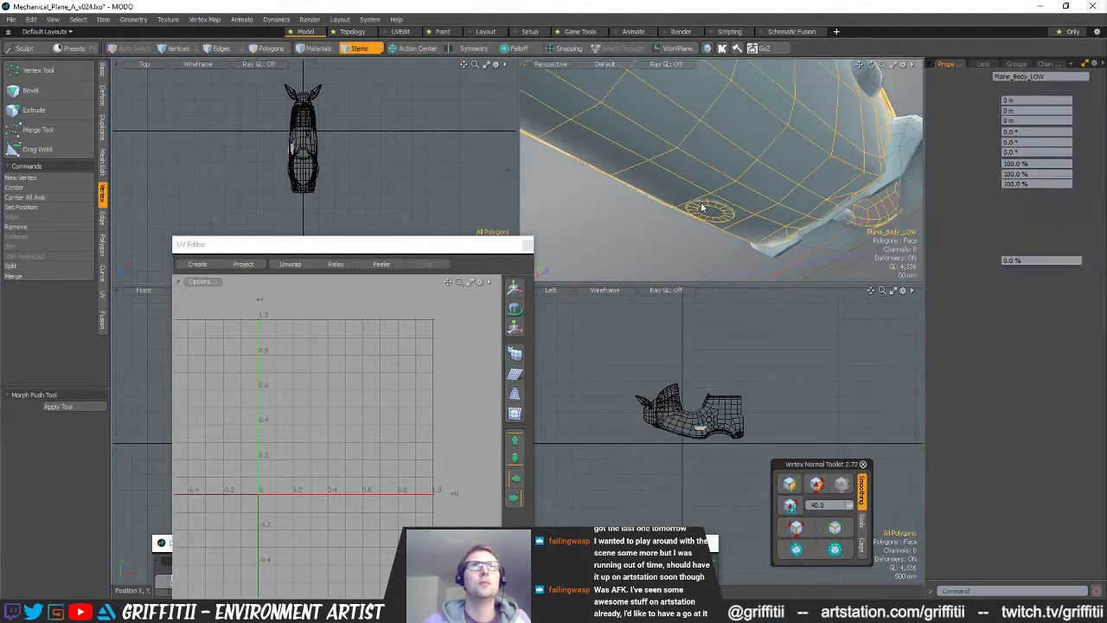
key("3")
double_click(701, 209)
scroll(702, 208, "down", 4)
mouse_move(702, 208)
left_mouse_down("alt")
mouse_move(704, 218)
mouse_move(702, 208)
left_mouse_up("alt")
scroll(702, 207, "up", 4)
mouse_move(703, 208)
left_mouse_down("alt")
mouse_move(688, 185)
mouse_move(718, 211)
left_mouse_up("alt")
double_click(682, 182, "shift")
scroll(691, 174, "down", 4)
scroll(702, 195, "down", 3)
left_click_drag(742, 161, 829, 176, "alt")
scroll(782, 192, "up", 6)
scroll(787, 138, "down", 4)
scroll(821, 197, "up", 4)
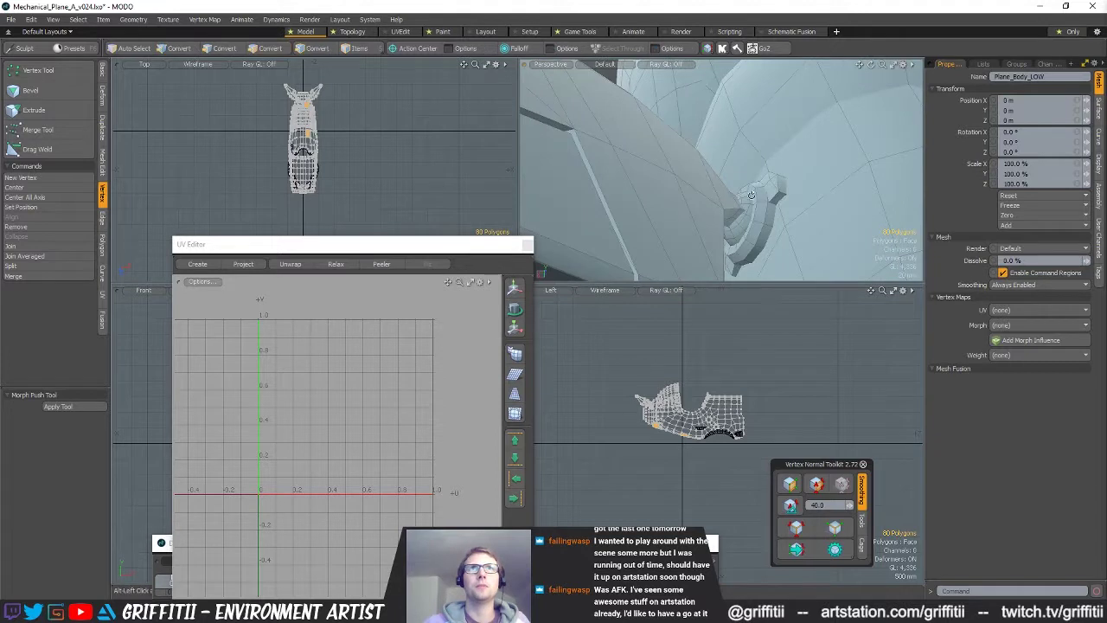
left_click_drag(760, 237, 782, 199, "alt")
double_click(754, 196, "shift")
scroll(751, 215, "down", 6)
key("Delete")
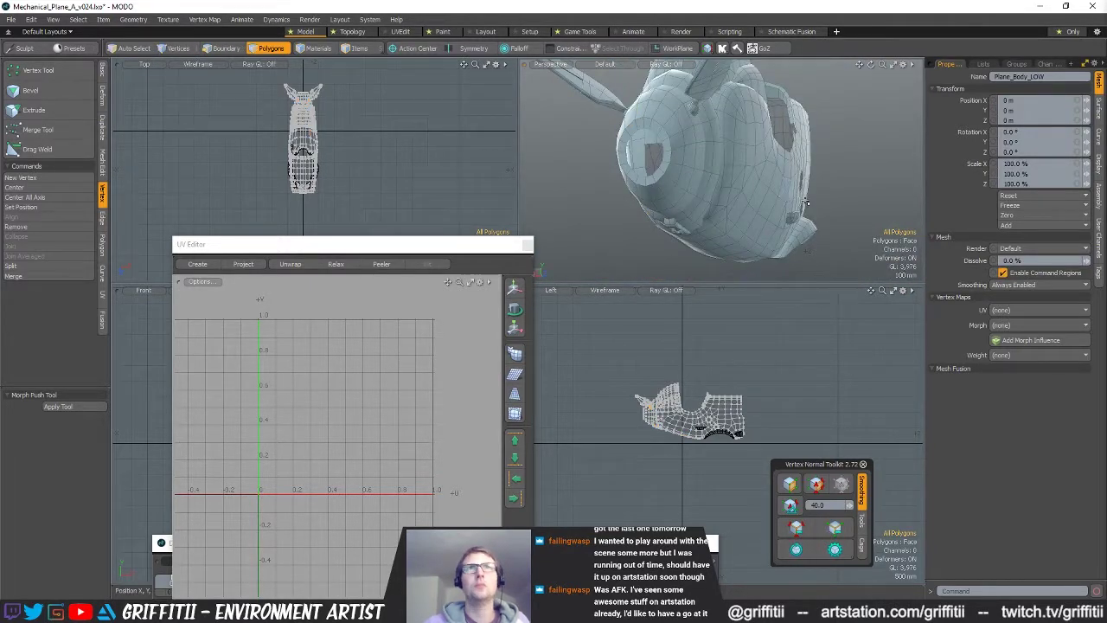
key("ctrl+v")
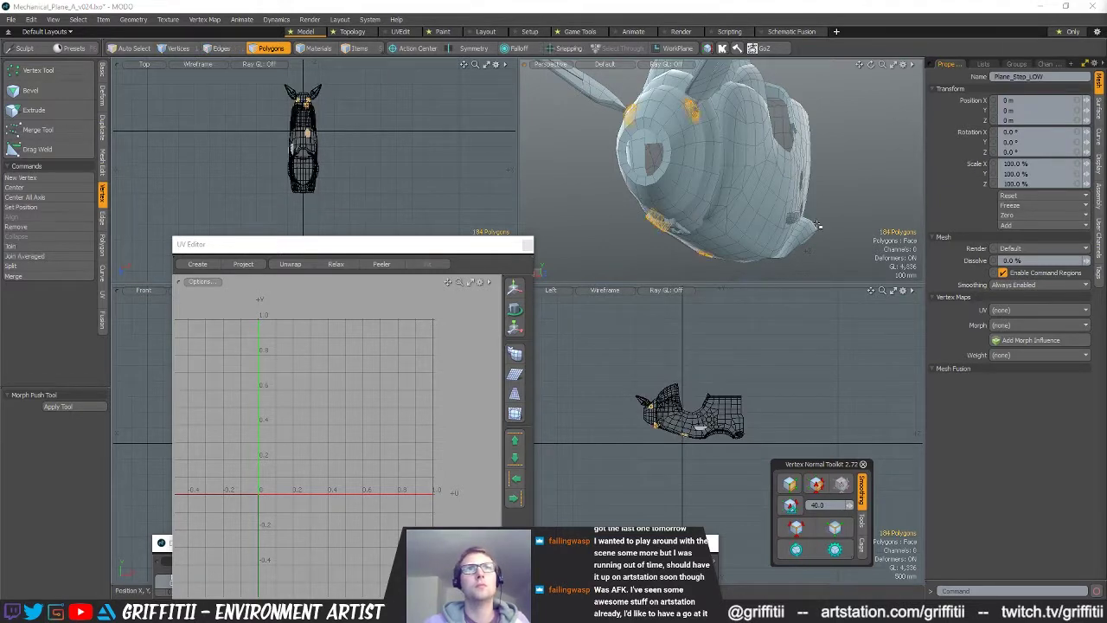
- Rename the combined step and fittings mesh as Plane_Body_Additions_01_LOW and clear the polygon selection
left_click_drag(814, 230, 872, 292, "alt")
scroll(683, 430, "up", 7)
scroll(683, 431, "down", 5)
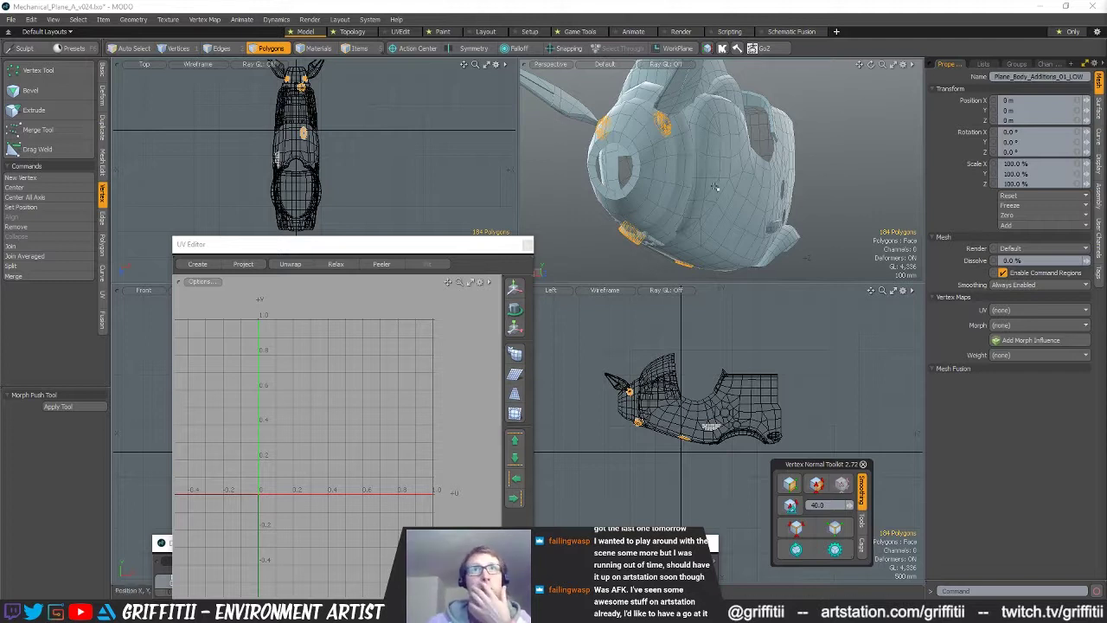
left_click(834, 213)
left_click_drag(744, 186, 764, 185, "alt")
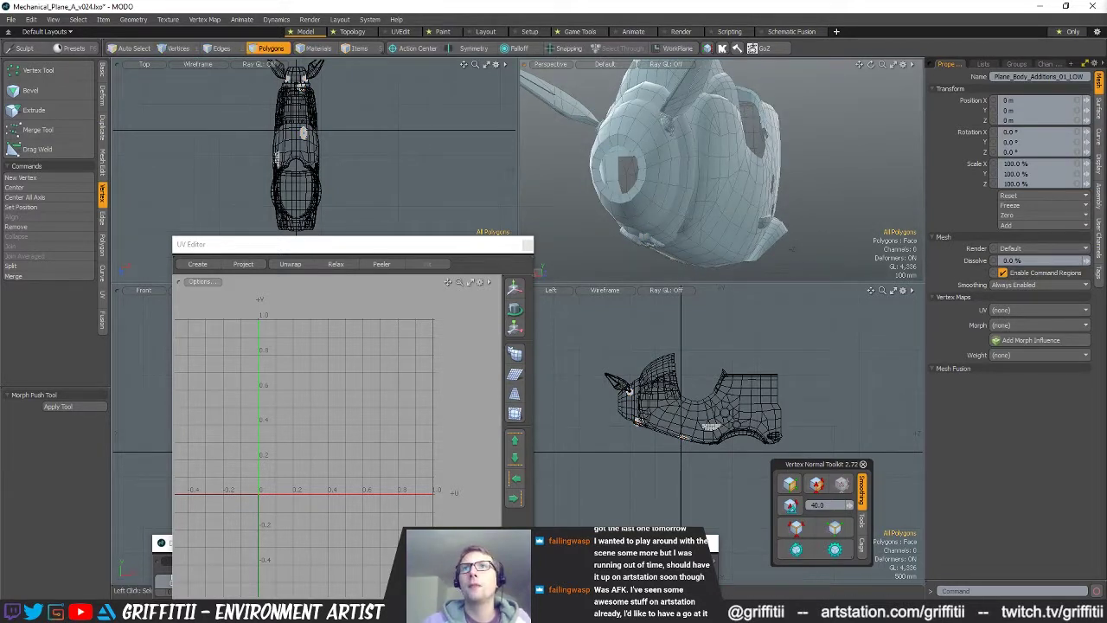
- Separate the round blade mounts on both sides of the nose and the other loose nose part from Plane_Body_LOW into a new mesh
key("Page_Up")
scroll(679, 133, "up", 6)
left_click(691, 136)
key("bracketright")
left_click_drag(691, 136, 800, 149, "alt")
left_click(663, 135, "shift")
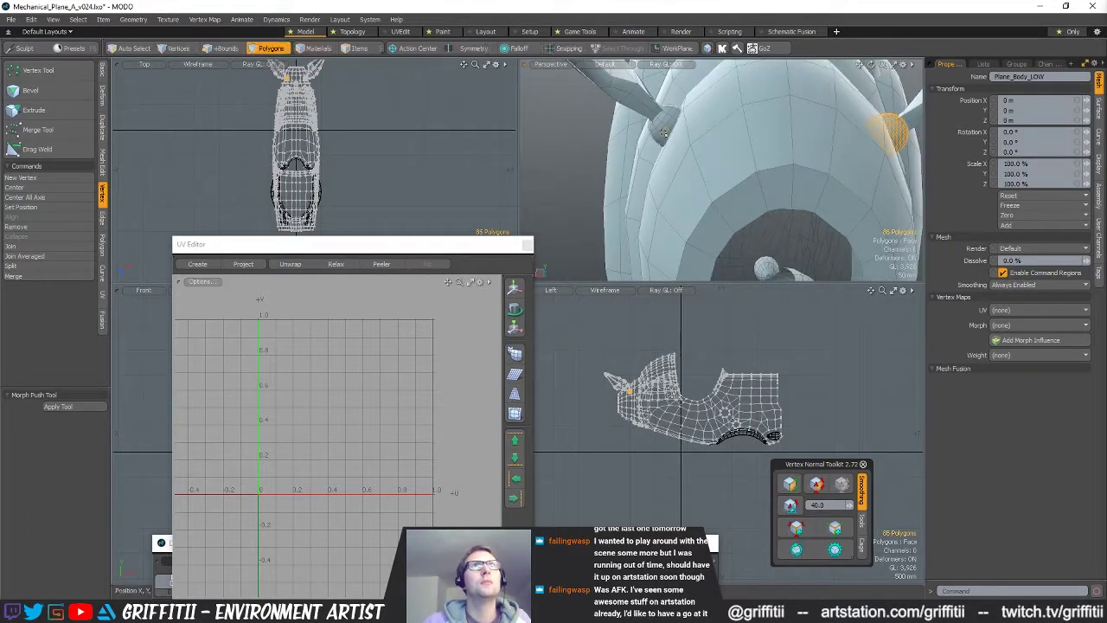
key("bracketright")
scroll(735, 169, "down", 6)
left_click_drag(772, 192, 735, 184, "alt")
scroll(680, 206, "up", 8)
left_click(708, 184, "shift")
key("ctrl+z")
key("bracketright")
scroll(753, 147, "down", 5)
left_click_drag(753, 147, 745, 194, "alt")
scroll(742, 184, "down", 2)
left_click_drag(831, 193, 774, 167, "ctrl+alt")
key("ctrl+x")
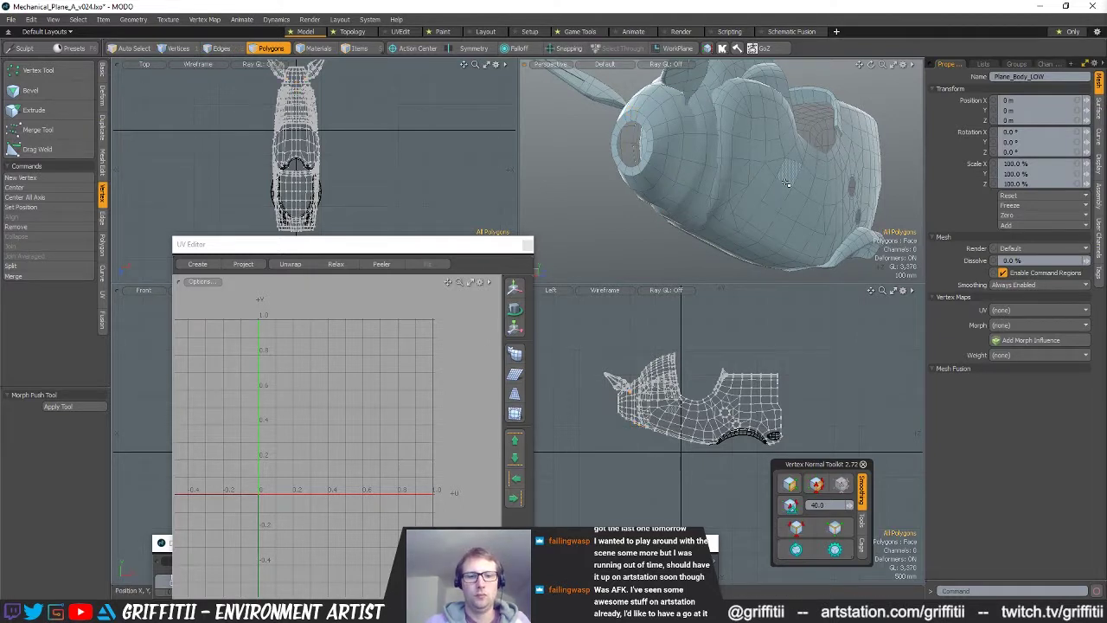
key("n")
key("ctrl+v")
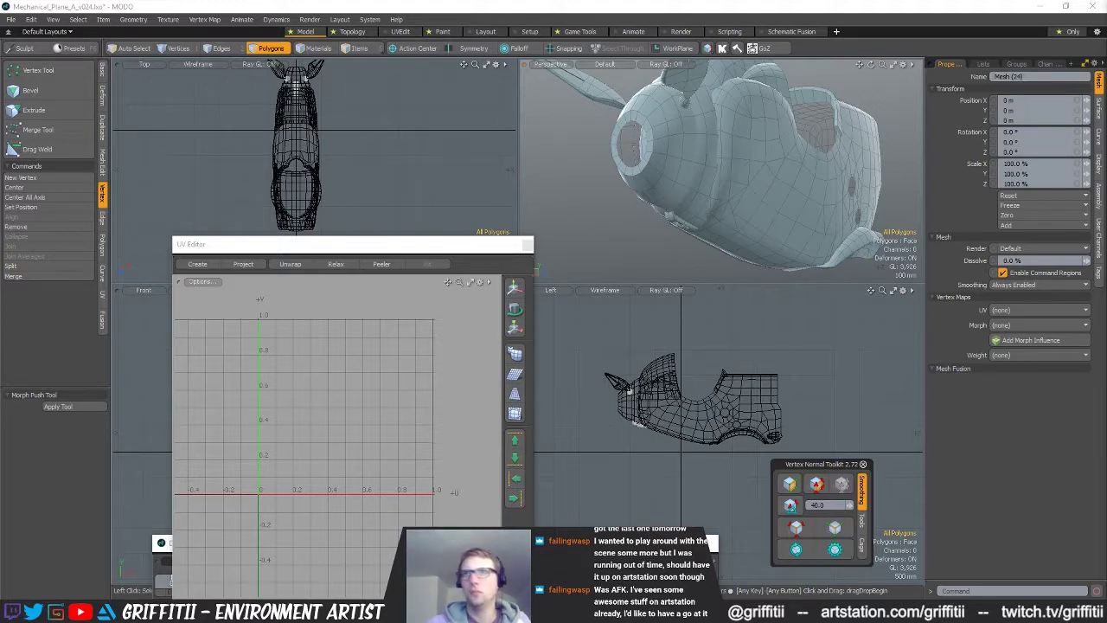
- Rename the new mesh as Plane_Body_Additions_02_LOW
key("Return")
left_click_drag(665, 87, 677, 141, "alt")
- Separate the plates on both nose fins from Plane_Body_LOW into a new mesh and rename it Plane_Fin_Plates_LOW
key("5")
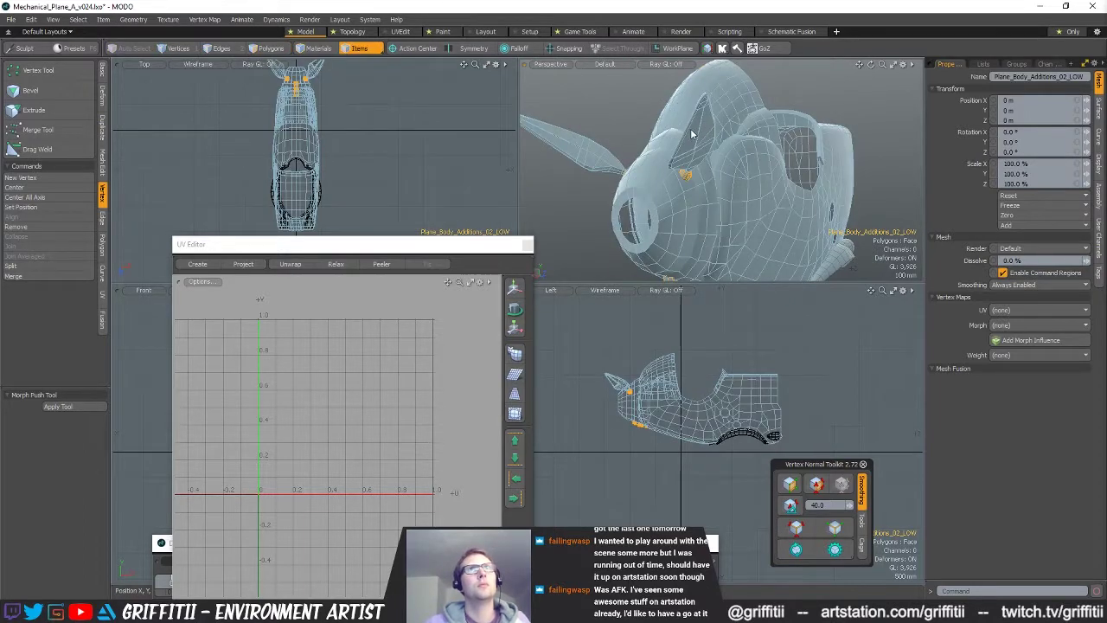
left_click(691, 140)
key("3")
double_click(693, 132)
double_click(582, 147, "shift")
left_click_drag(585, 150, 753, 216, "alt")
key("Delete")
left_click(787, 211)
key("ctrl+z")
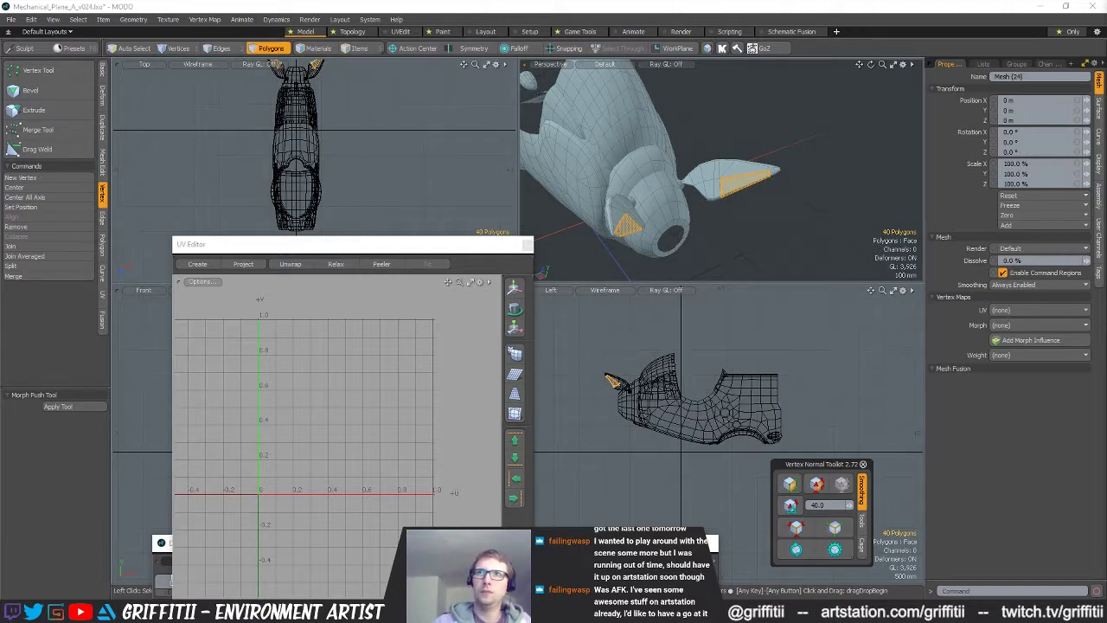
key("Return")
- Separate the two nose fins from Plane_Body_LOW into a new mesh of their own and rename that mesh
key("5")
left_click(709, 176)
key("3")
double_click(709, 177)
double_click(621, 201, "shift")
left_click_drag(740, 225, 715, 216, "alt")
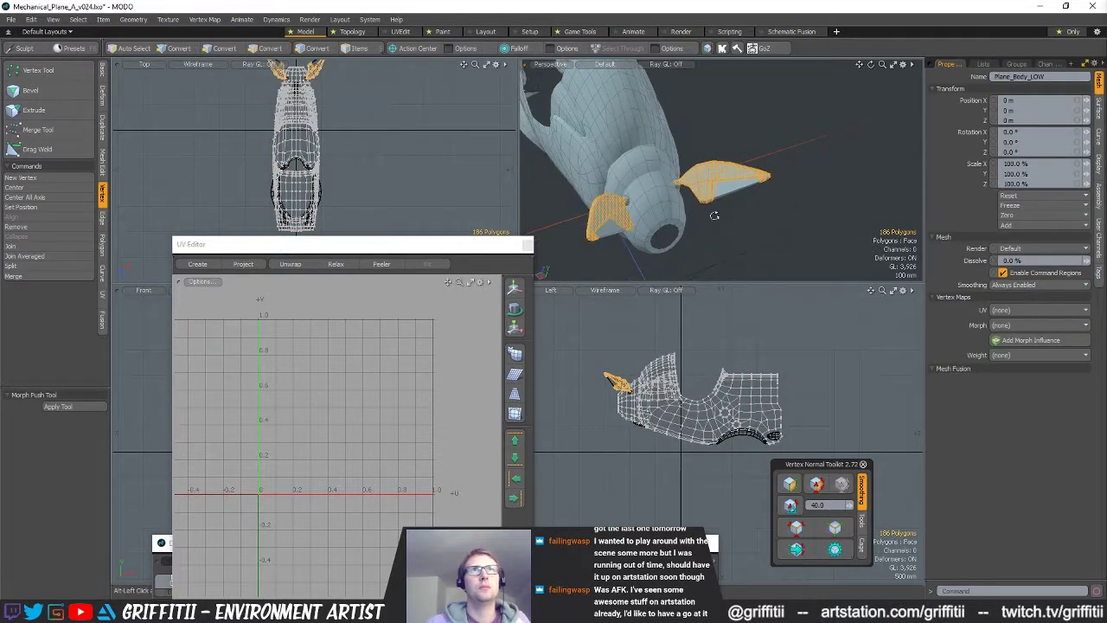
key("ctrl+x")
key("n")
key("ctrl+v")
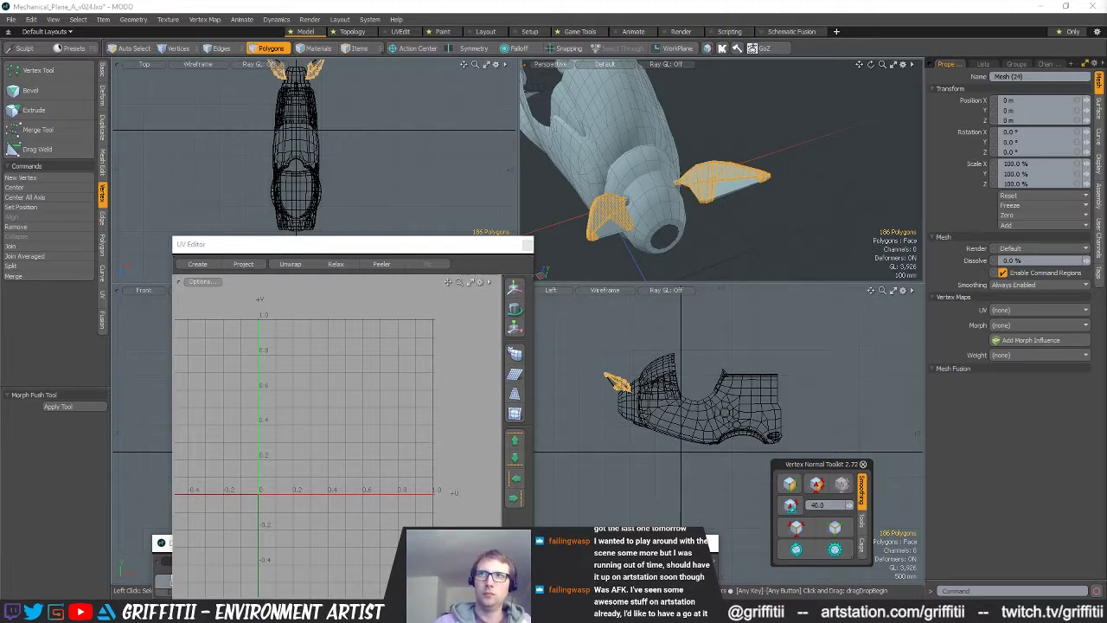
key("Return")
- Examine the separated low-poly meshes and compare them with the high-poly body around the cockpit opening
left_click(792, 321)
right_click_drag(653, 332, 747, 415)
right_click_drag(629, 342, 680, 445)
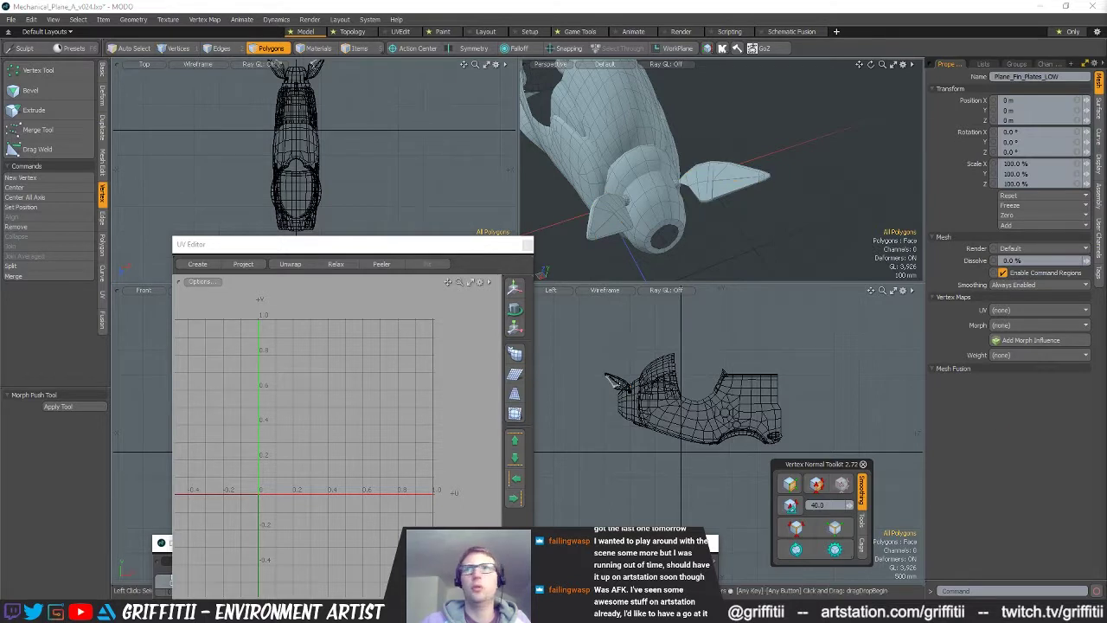
right_click_drag(608, 323, 769, 411)
mouse_move(767, 265)
left_mouse_down("alt")
mouse_move(709, 245)
mouse_move(736, 200)
left_mouse_up("alt")
right_click_drag(723, 331, 723, 423)
left_click_drag(720, 215, 796, 222, "alt")
left_click(797, 222)
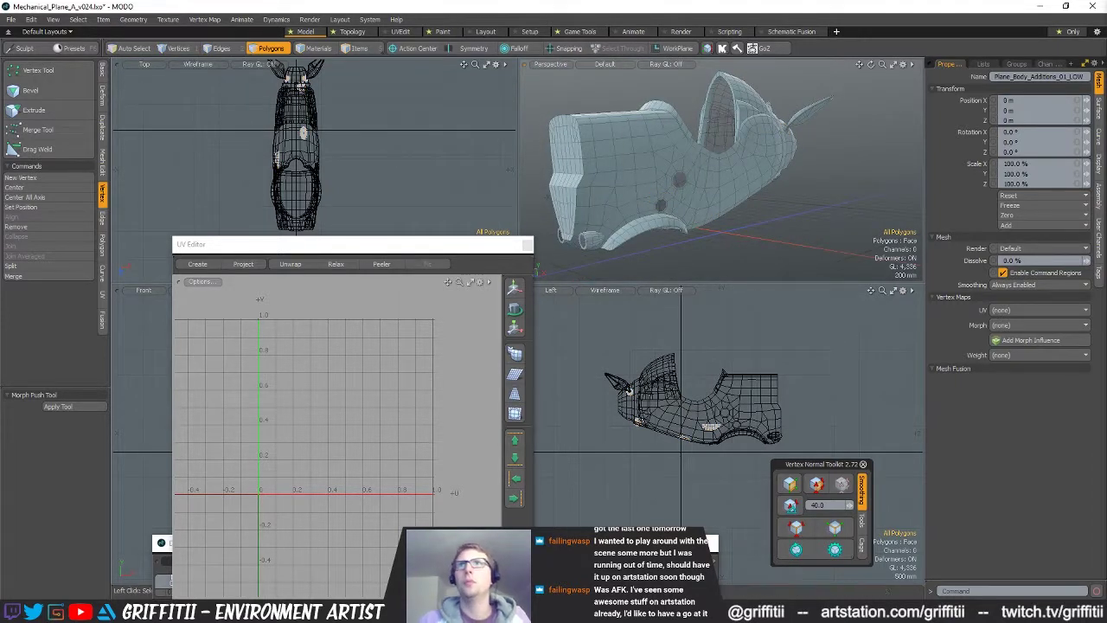
key("Tab")
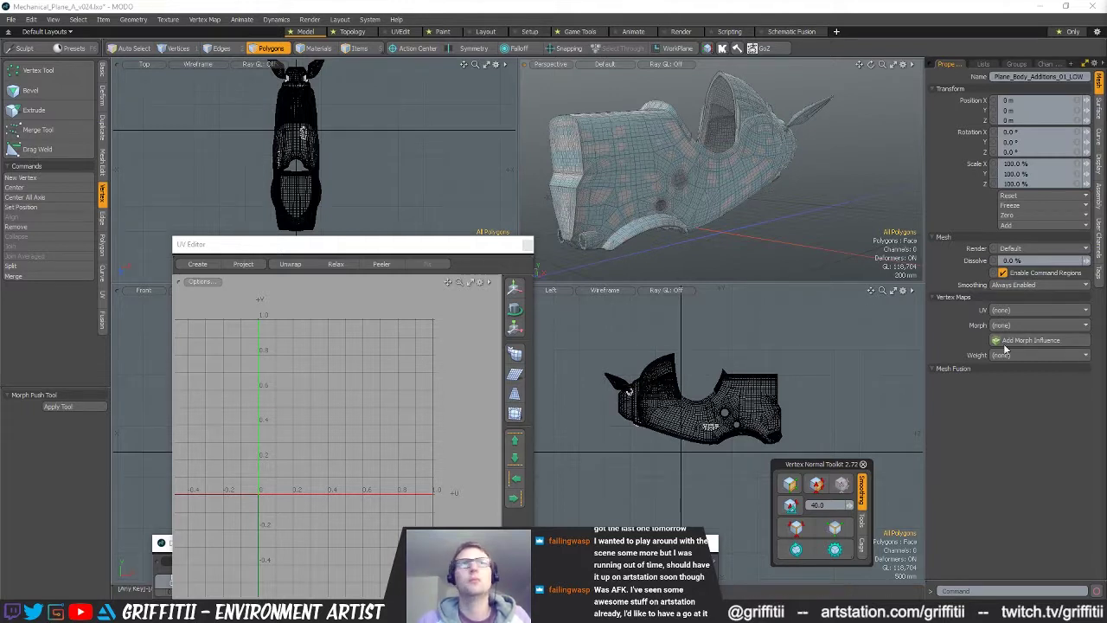
scroll(718, 177, "up", 3)
mouse_move(691, 156)
left_mouse_down("alt")
mouse_move(718, 177)
mouse_move(705, 147)
mouse_move(675, 169)
left_mouse_up("alt")
scroll(675, 190, "up", 3)
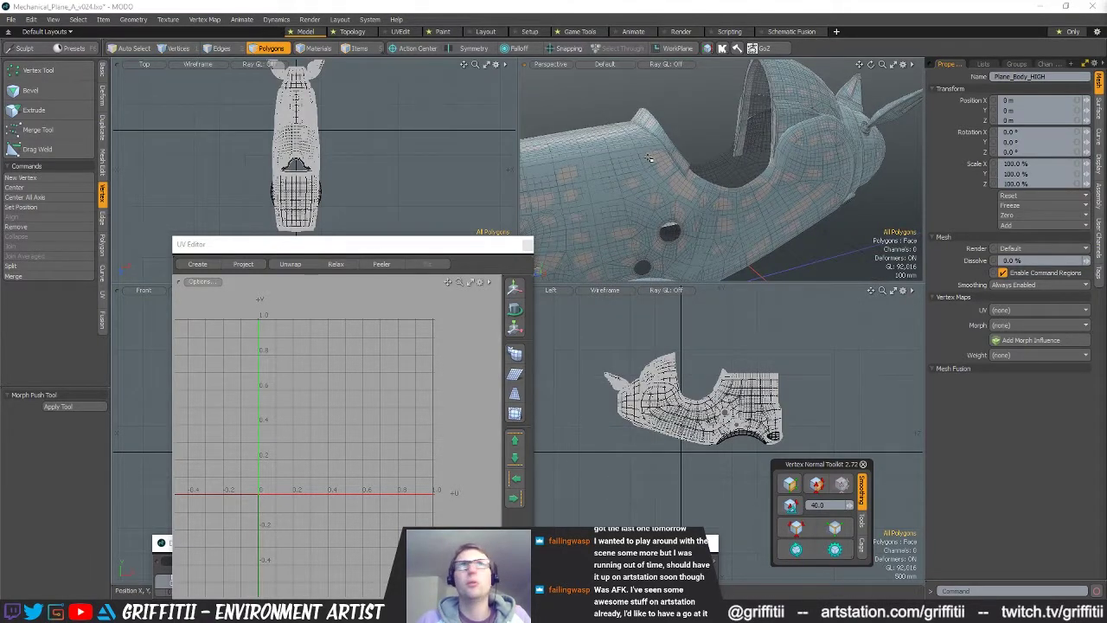
- Separate the rear cockpit rim and both side cockpit panels from Plane_Body_LOW into a new mesh and rename it Plane_Cockpit_Surround_01_LOW
left_click(685, 182)
double_click(680, 156)
left_click_drag(754, 180, 778, 185, "alt")
mouse_move(779, 186)
left_mouse_down("ctrl+alt")
mouse_move(768, 196)
mouse_move(767, 172)
mouse_move(785, 183)
left_mouse_up("ctrl+alt")
double_click(768, 163, "shift")
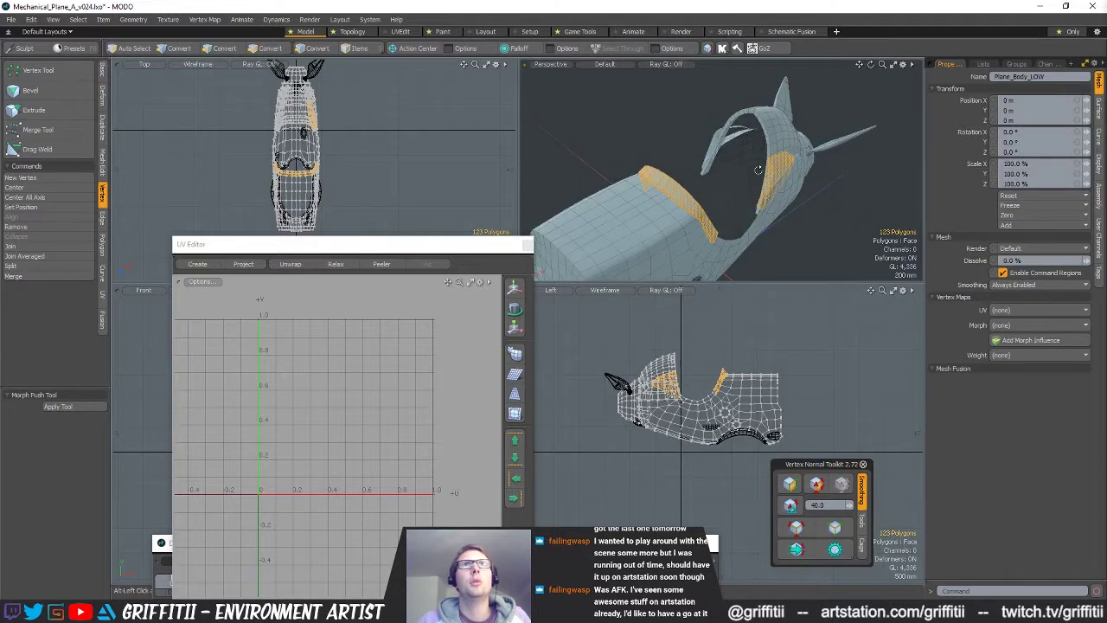
double_click(714, 139, "shift")
left_click_drag(716, 140, 884, 258, "alt")
key("ctrl+x")
key("n")
key("ctrl+v")
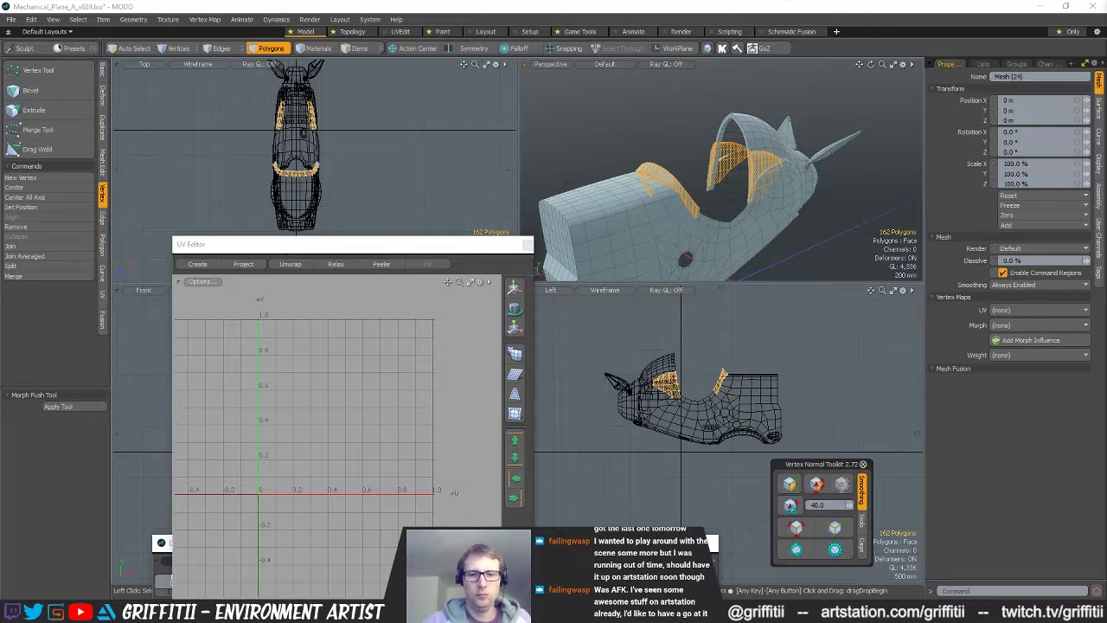
key("Return")
- Separate the curved shell arching over the front of the cockpit from Plane_Body_LOW into a new mesh
left_click(759, 145, "alt")
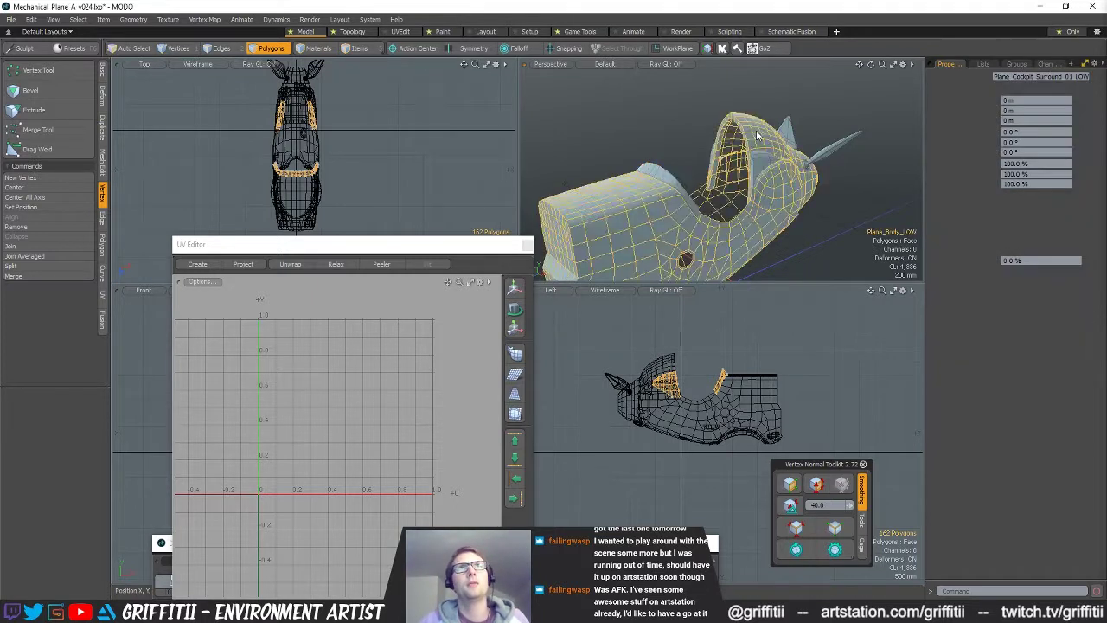
double_click(761, 148)
left_click_drag(768, 196, 789, 221, "alt")
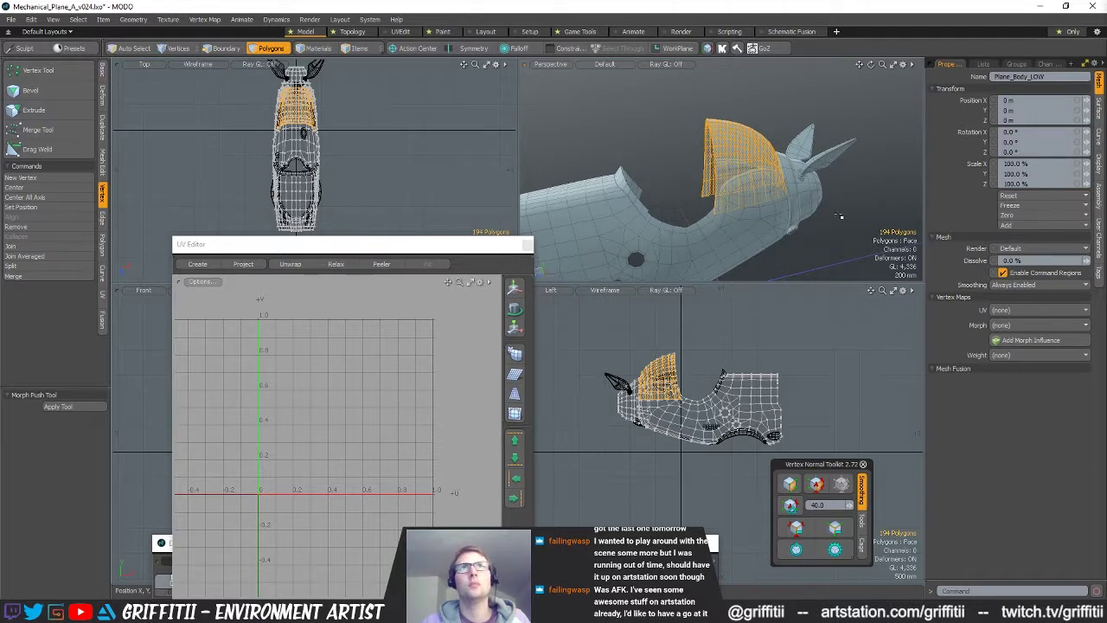
key("ctrl+x")
key("ctrl+z")
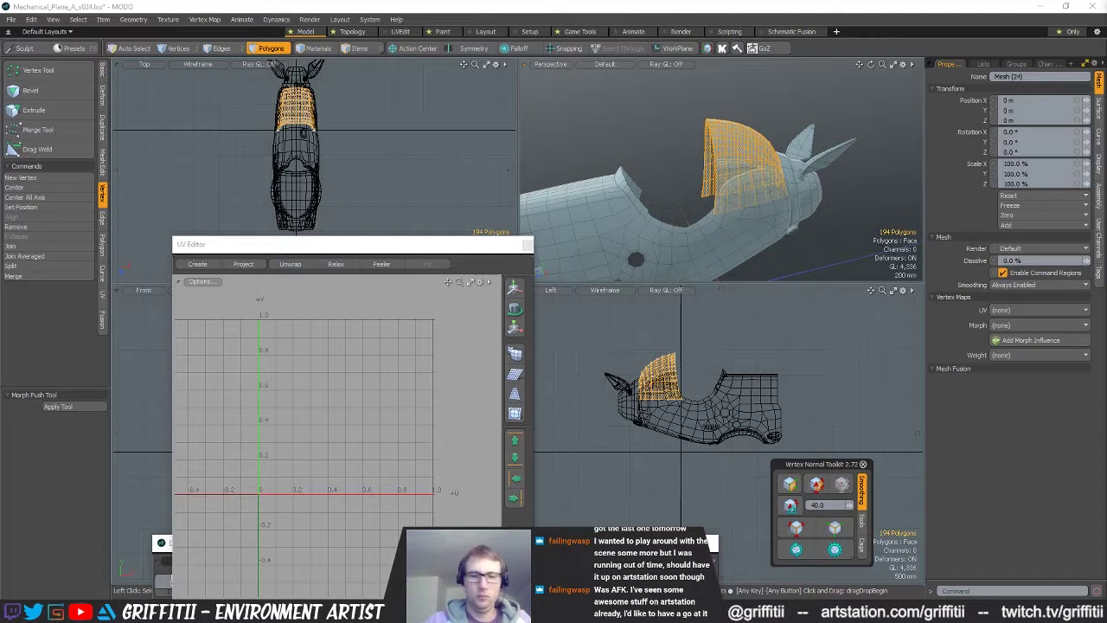
- Separate the ring-shaped cover behind the nose from Plane_Body_LOW into a new mesh and rename it Plane_Engine_Cover_01_LOW
left_click_drag(746, 176, 746, 208, "alt")
key("5")
left_click(720, 197)
key("3")
double_click(719, 197)
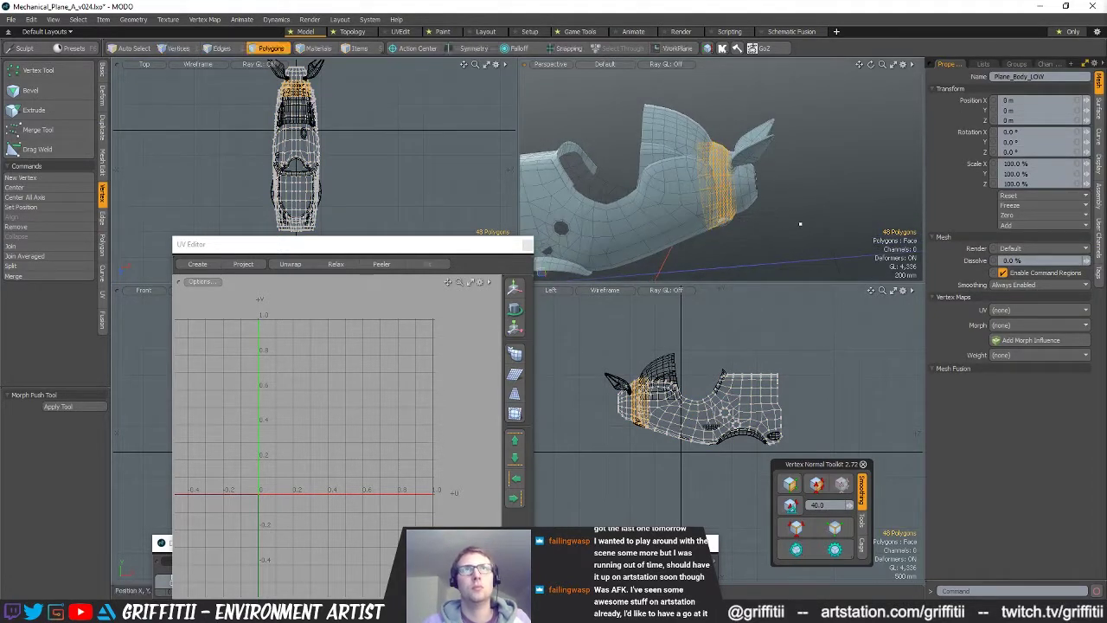
key("ctrl+x")
key("n")
key("ctrl+v")
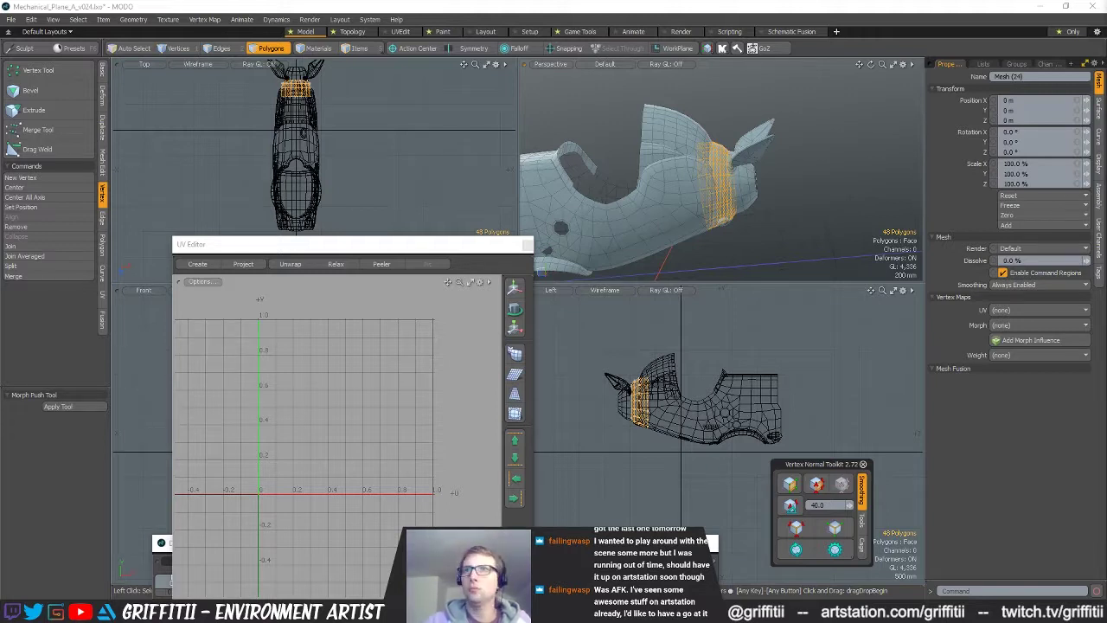
key("Return")
- Separate the front nose cover from Plane_Body_LOW into a new mesh and rename it Plane_Engine_Cover_02_01
key("5")
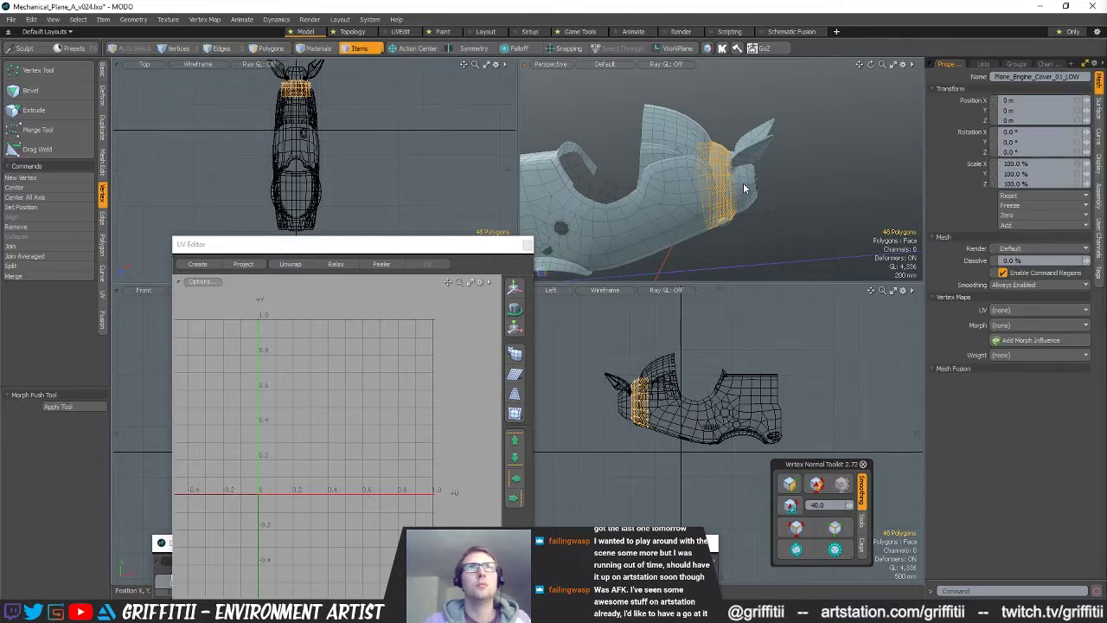
left_click(744, 189)
key("3")
left_click(745, 191)
double_click(745, 191)
key("ctrl+x")
key("n")
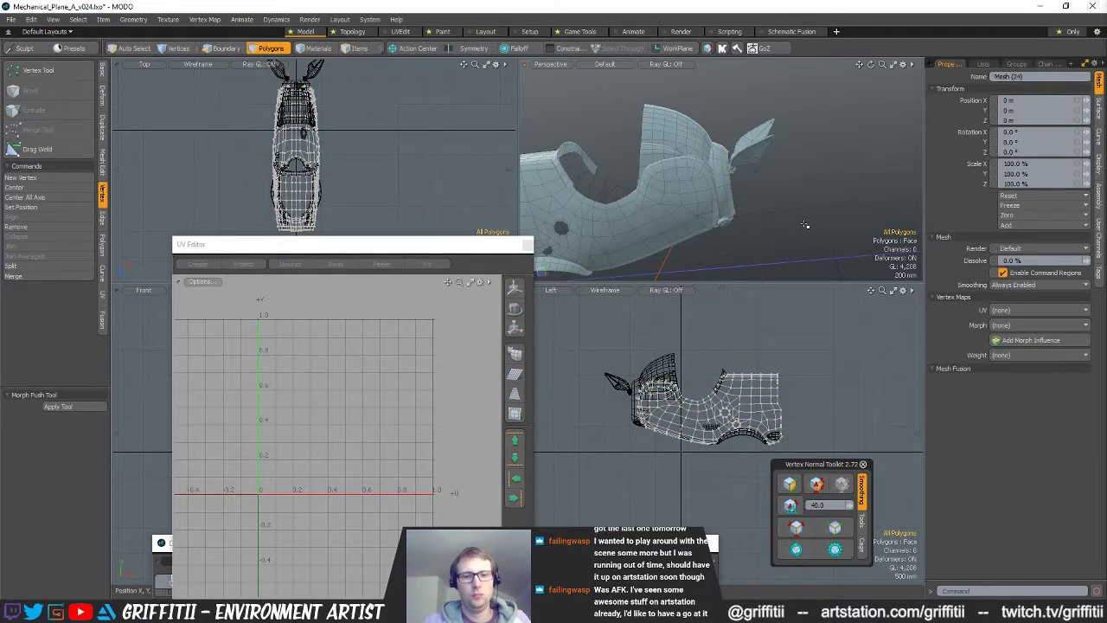
key("ctrl+v")
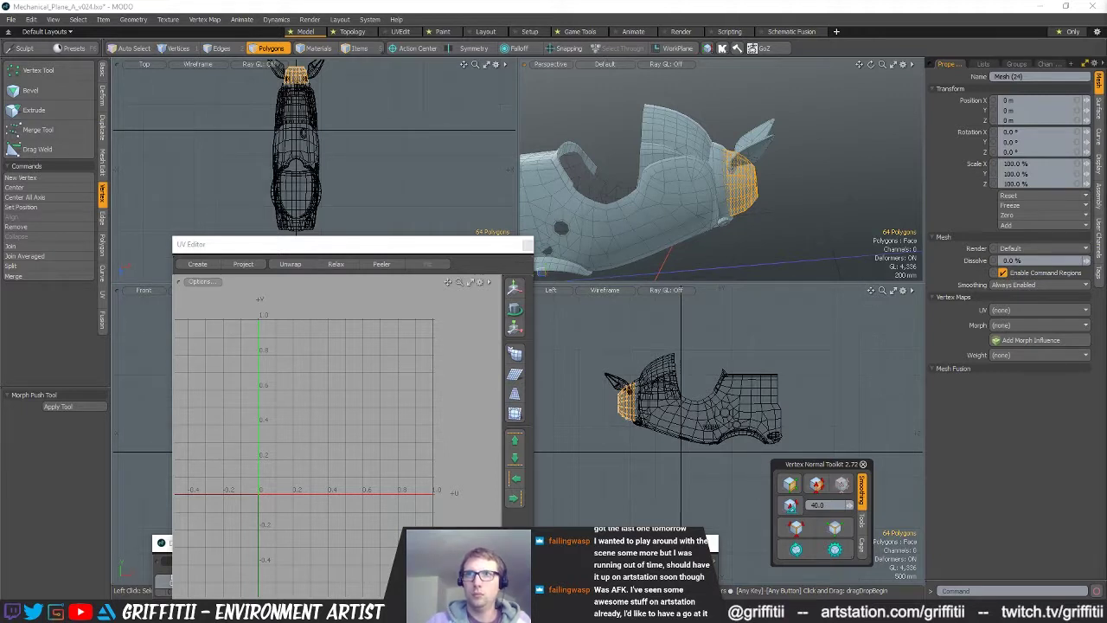
key("Return")
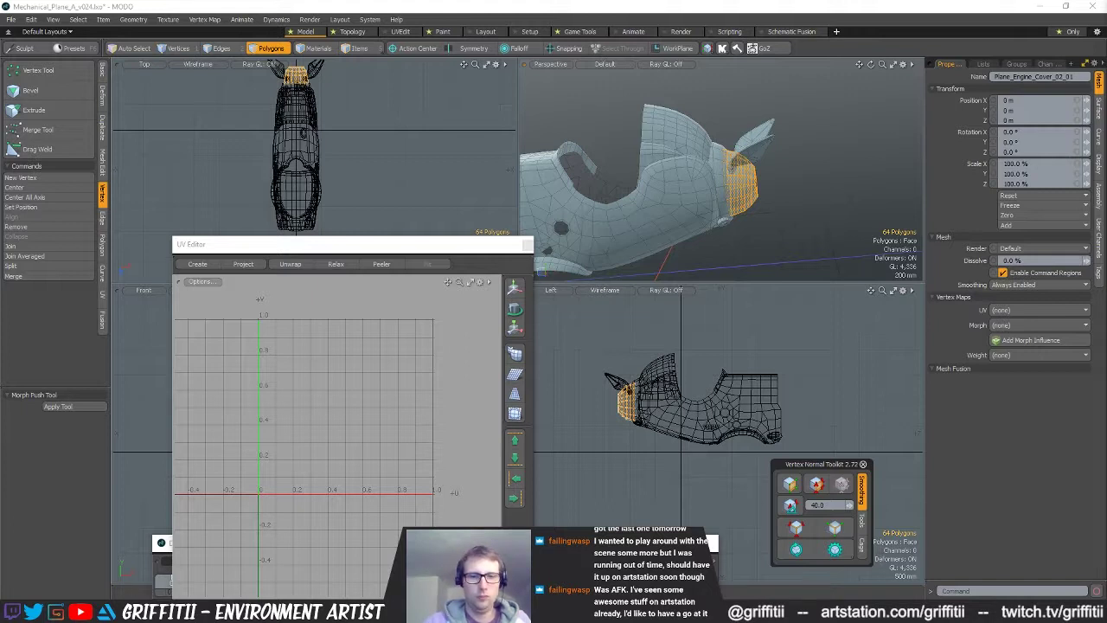
- Check the separated low-poly meshes one by one, from Plane_Engine_Cover_01_LOW back to Plane_Body_LOW
left_click_drag(616, 194, 697, 196, "alt")
left_click(796, 218)
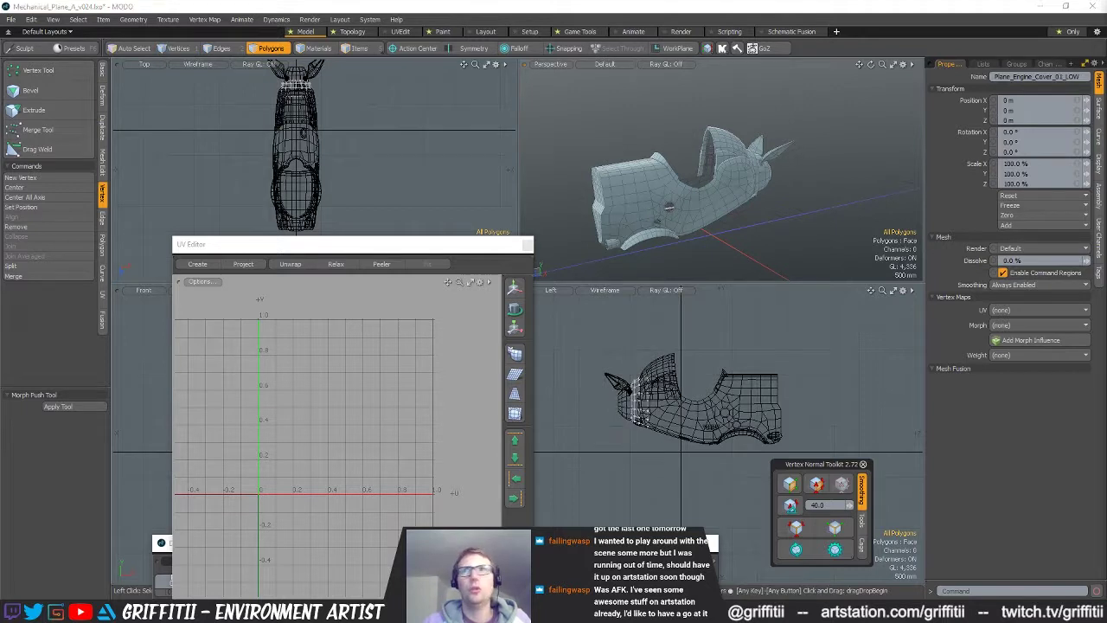
key("Up")
key("Up")
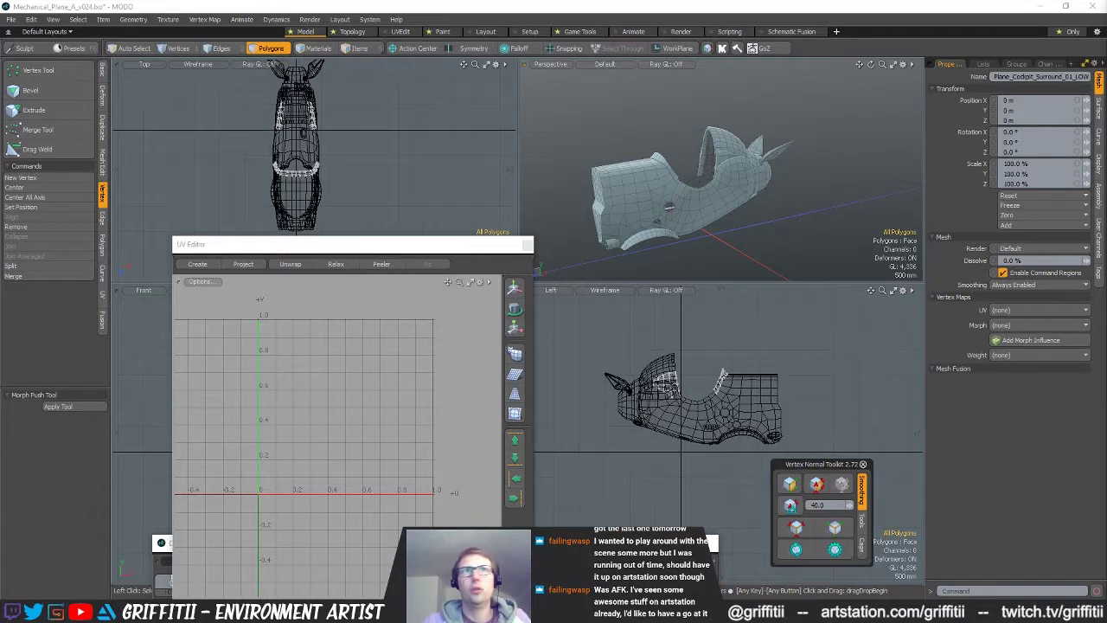
key("Up")
key("Up")
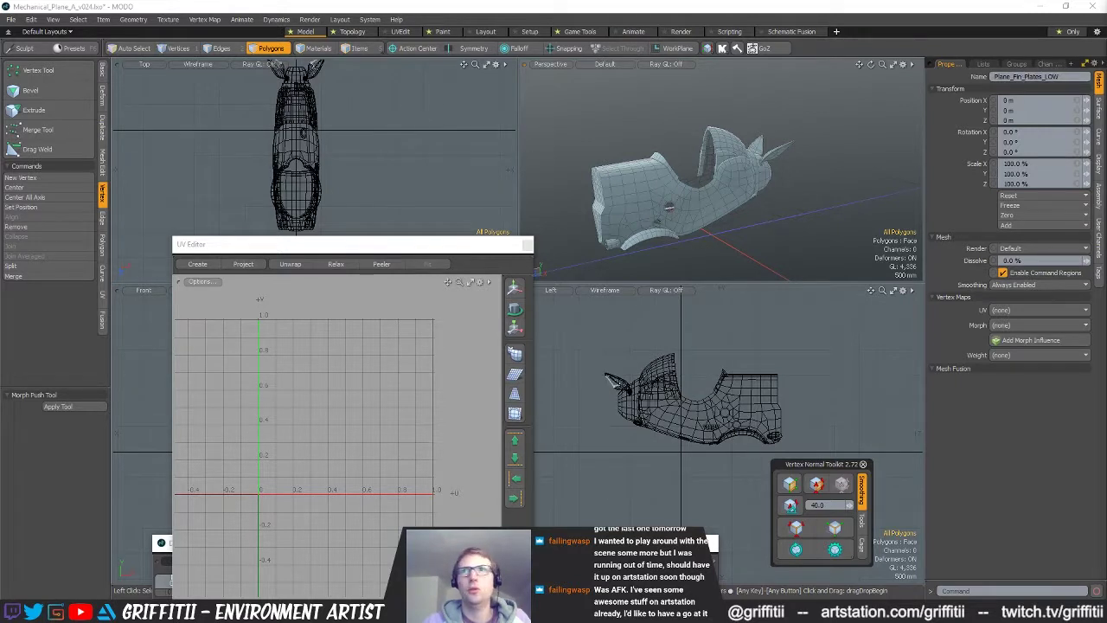
key("Up")
key("Up")
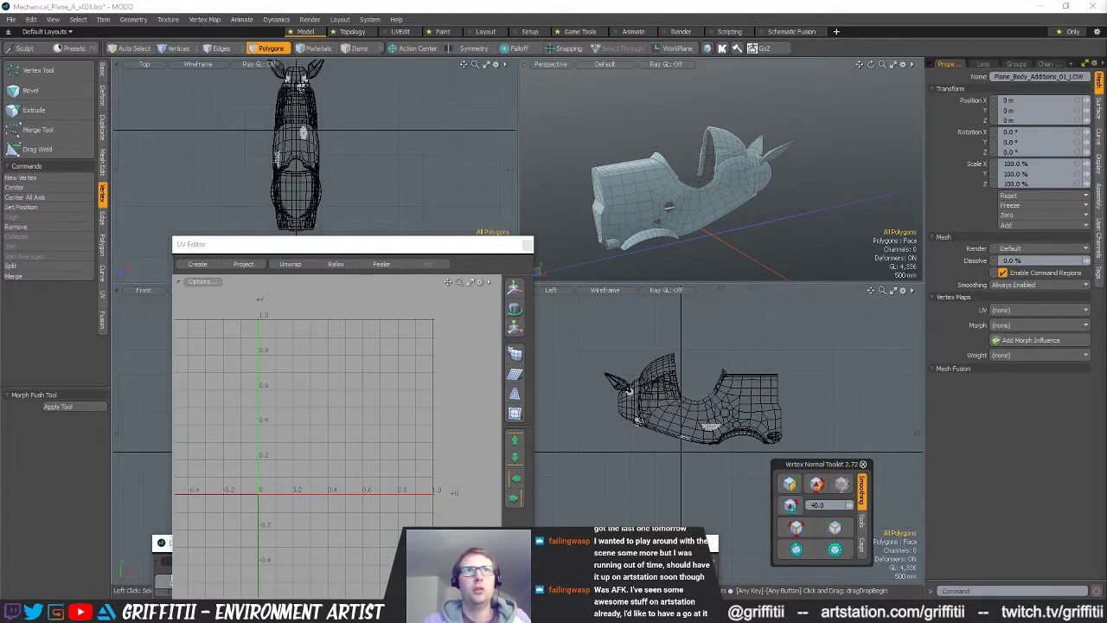
key("Up")
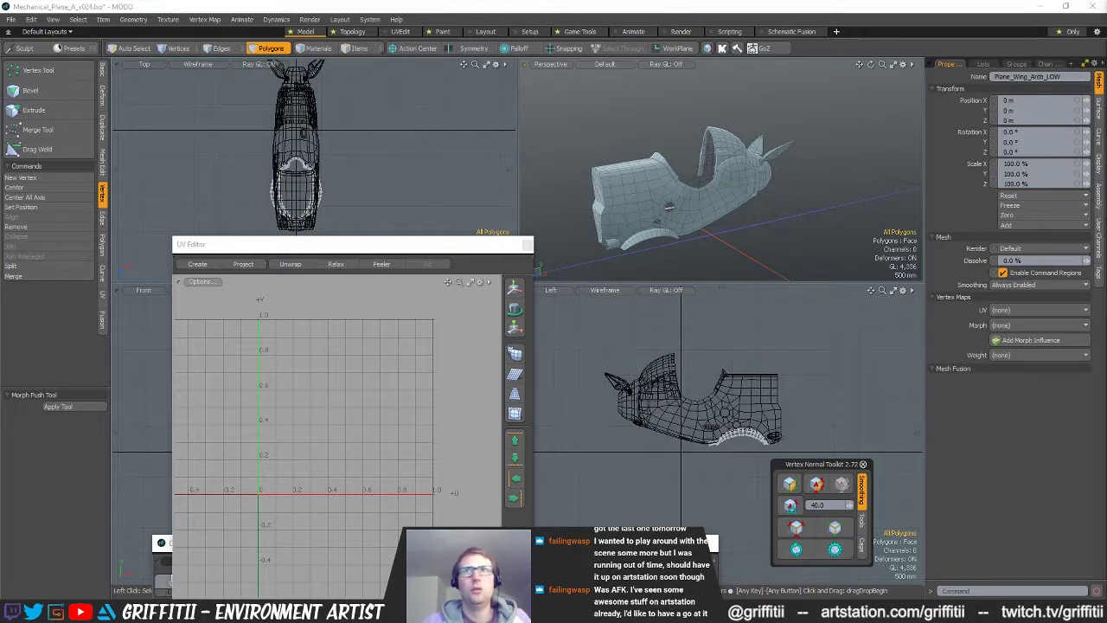
key("Up")
mouse_move(750, 225)
left_mouse_down("alt")
mouse_move(781, 250)
mouse_move(814, 255)
mouse_move(756, 239)
left_mouse_up("alt")
scroll(815, 256, "up", 1)
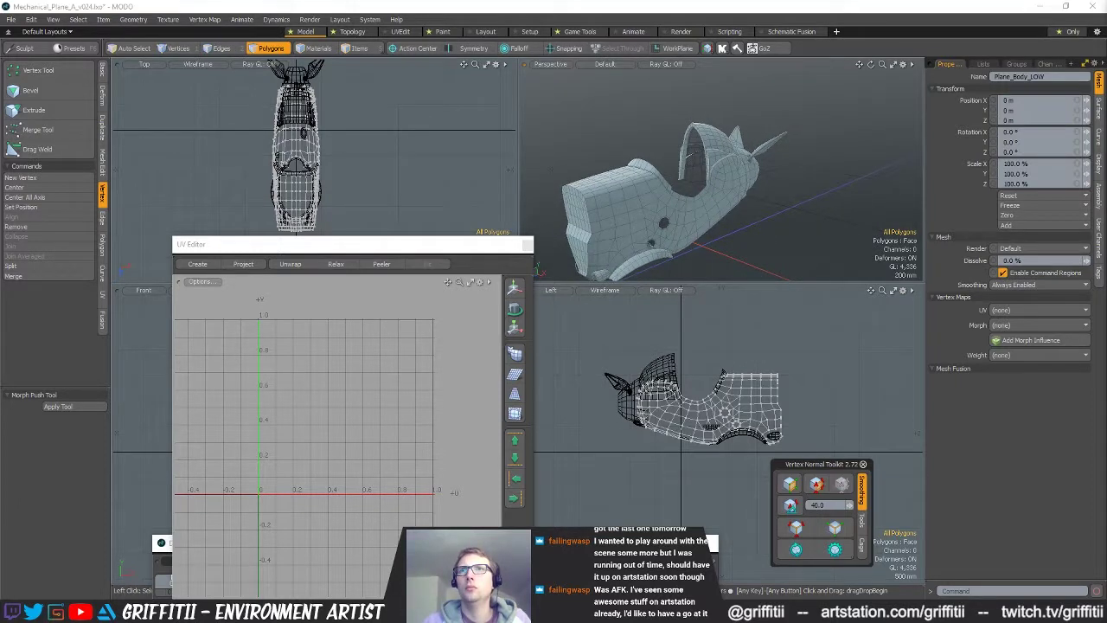
- Separate the side step, underside plate and small round nose fittings from Plane_Body_HIGH into a new mesh
key("Page_Up")
left_click_drag(718, 253, 616, 159, "alt")
scroll(632, 180, "up", 2)
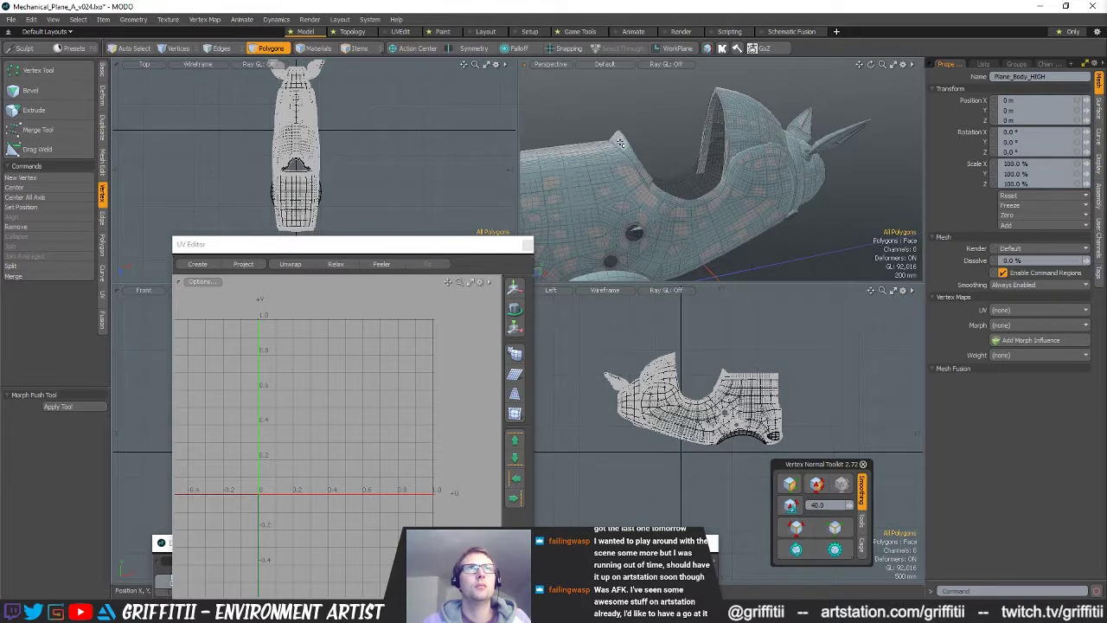
double_click(623, 187)
key("Tab")
left_click(770, 247)
left_click_drag(770, 247, 833, 186, "alt+shift")
mouse_move(690, 414)
left_mouse_down("ctrl+alt")
mouse_move(751, 419)
mouse_move(770, 409)
left_mouse_up("ctrl+alt")
mouse_move(764, 408)
right_mouse_down()
mouse_move(825, 347)
mouse_move(812, 356)
right_mouse_up()
mouse_move(807, 162)
left_mouse_down("alt")
mouse_move(754, 176)
mouse_move(688, 147)
mouse_move(746, 180)
mouse_move(765, 227)
left_mouse_up("alt")
double_click(743, 182, "shift")
left_click_drag(761, 164, 763, 197, "ctrl+alt")
double_click(793, 161, "shift")
double_click(751, 162, "shift")
double_click(755, 180, "shift")
double_click(754, 186, "shift")
left_click_drag(763, 197, 817, 223, "alt")
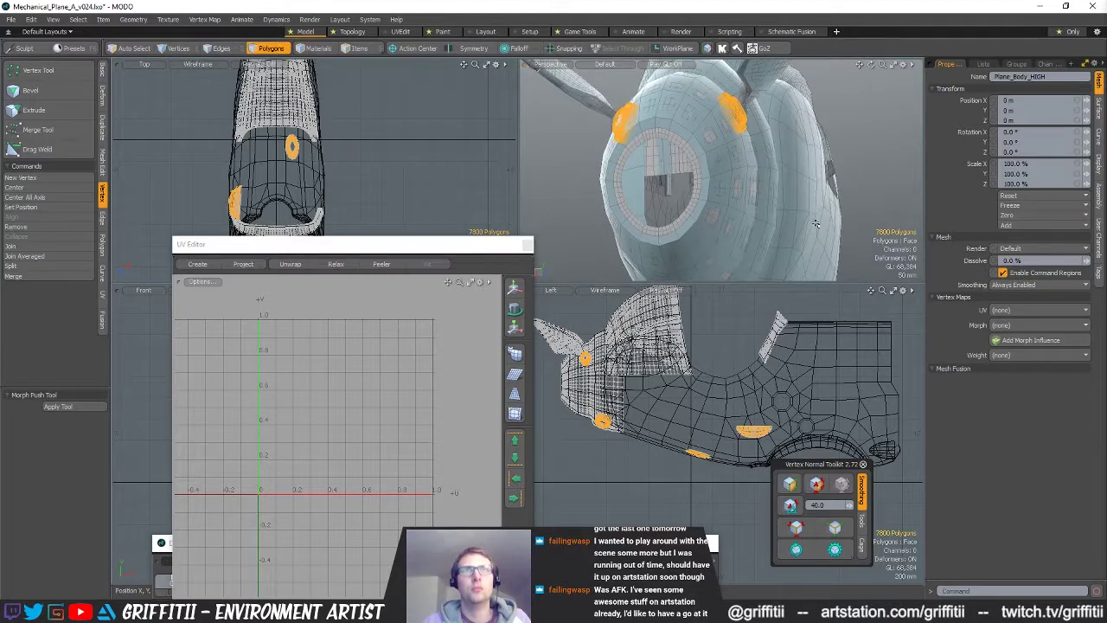
key("ctrl+x")
key("n")
key("ctrl+v")
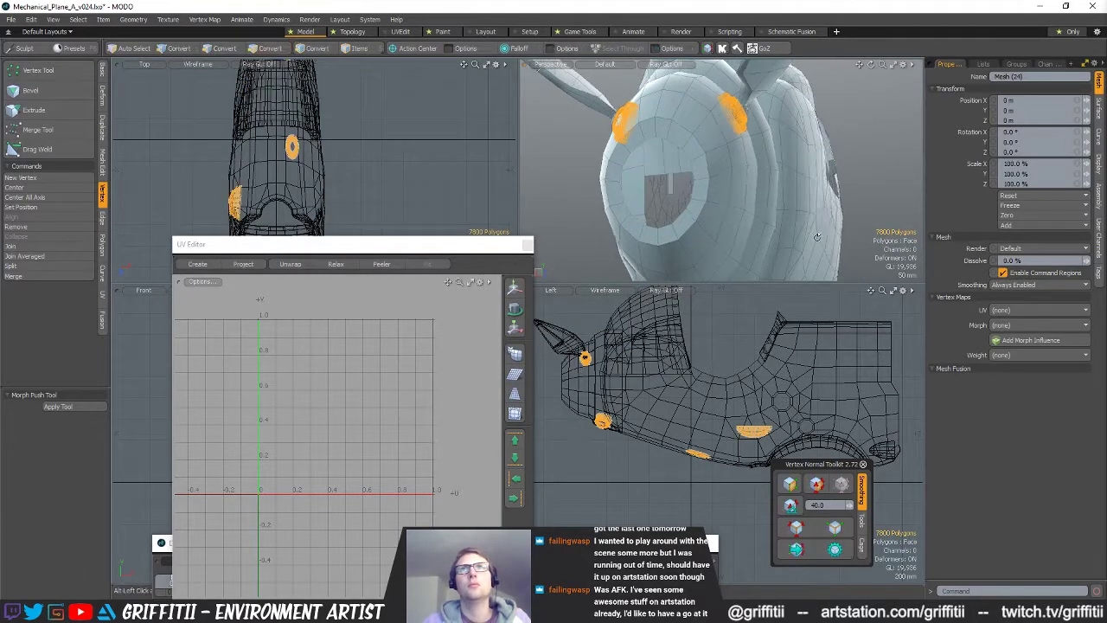
left_click_drag(802, 211, 793, 184, "alt")
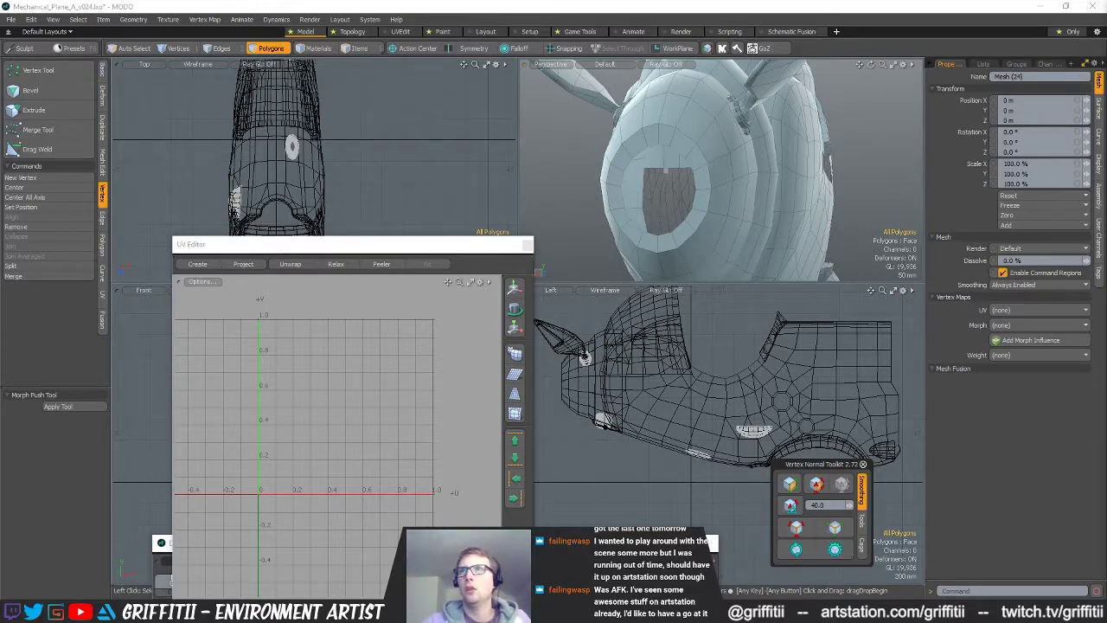
- Separate the round blade mounts and the slotted bracket under the nose from Plane_Body_HIGH into a new mesh named Plane_Body_Additions_02_HIGH
left_click_drag(765, 148, 754, 125, "alt")
key("5")
left_click(728, 130)
key("3")
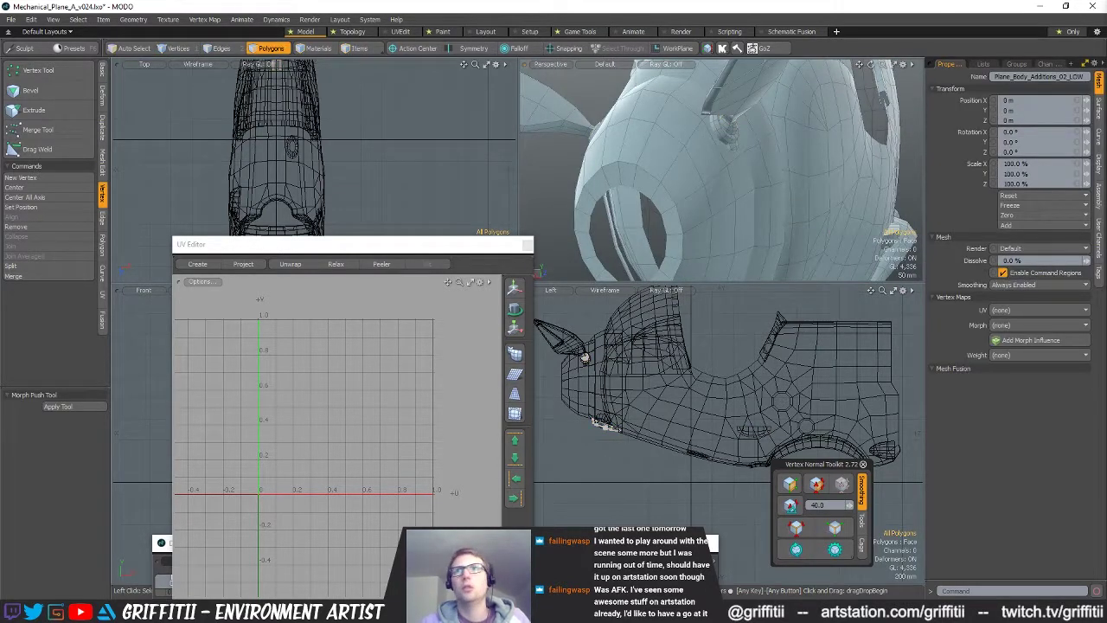
key("5")
key("3")
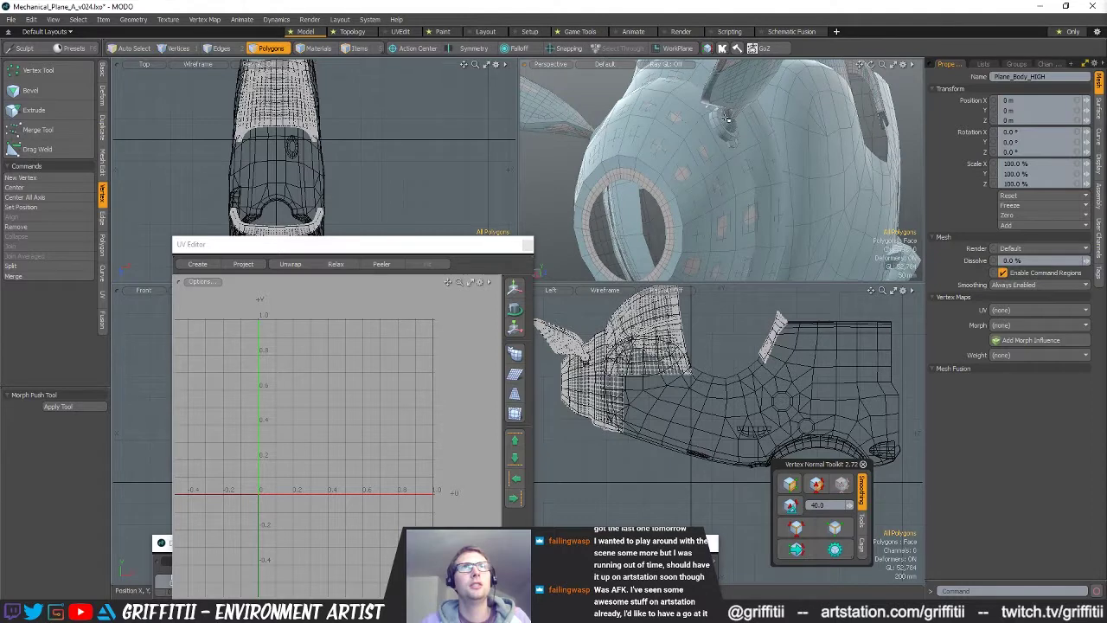
double_click(727, 128)
left_click_drag(732, 129, 800, 160, "alt")
double_click(661, 199, "shift")
left_click_drag(680, 214, 726, 186, "alt")
scroll(732, 195, "up", 4)
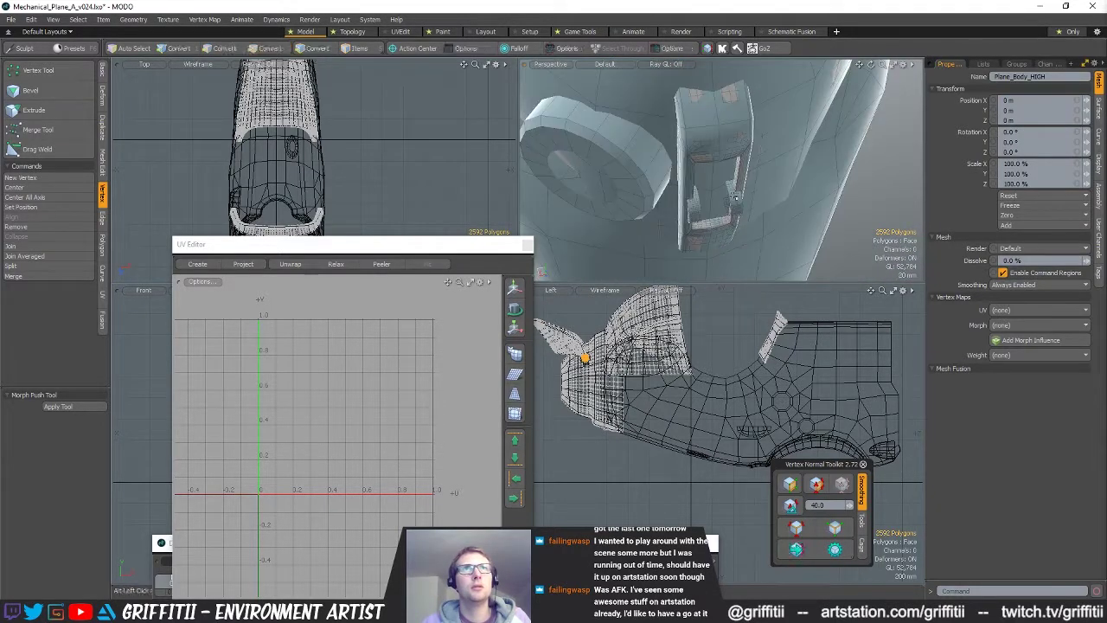
double_click(696, 138, "shift")
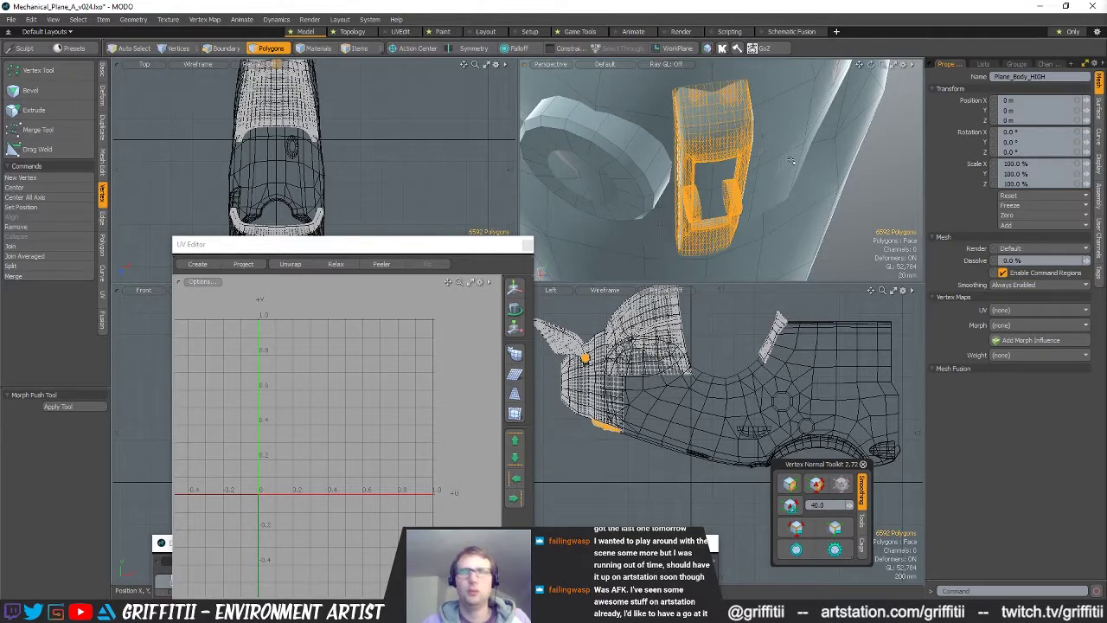
key("ctrl+x")
key("n")
key("ctrl+v")
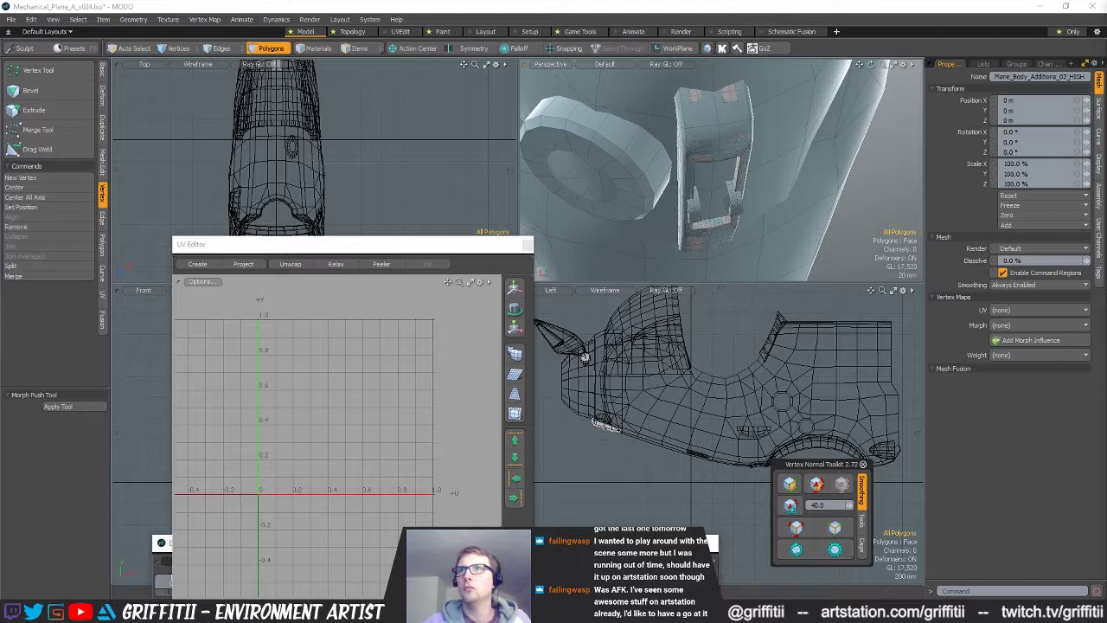
left_click_drag(832, 210, 692, 208, "alt")
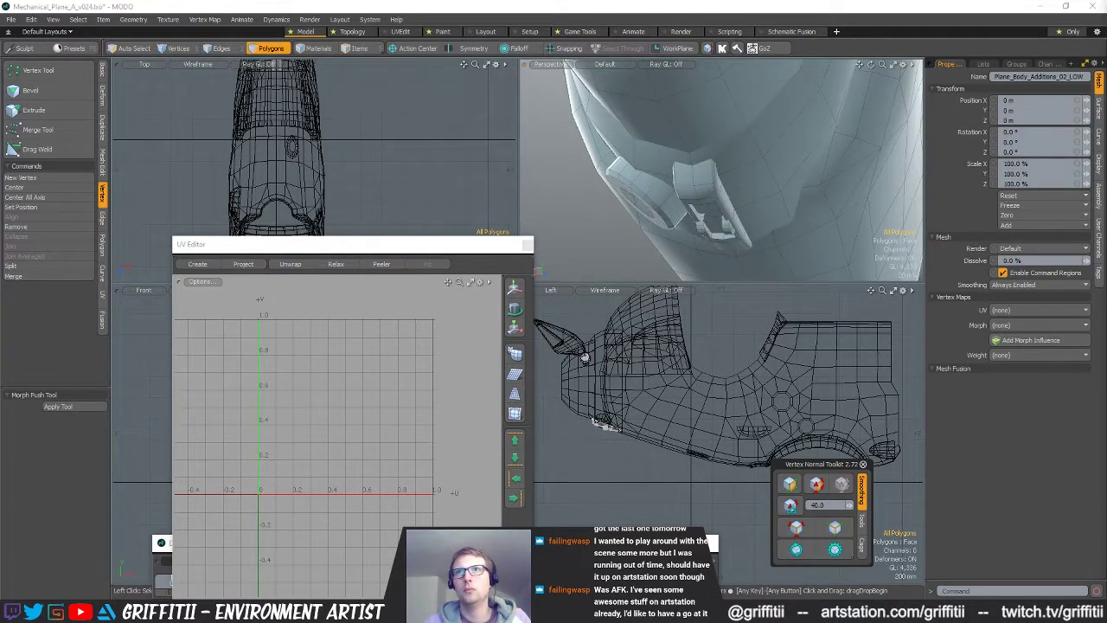
- Separate the inset plates on both nose fins from Plane_Body_HIGH into a new mesh named Plane_Fin_Plates_HIGH
scroll(784, 227, "down", 5)
left_click_drag(783, 227, 678, 208, "alt")
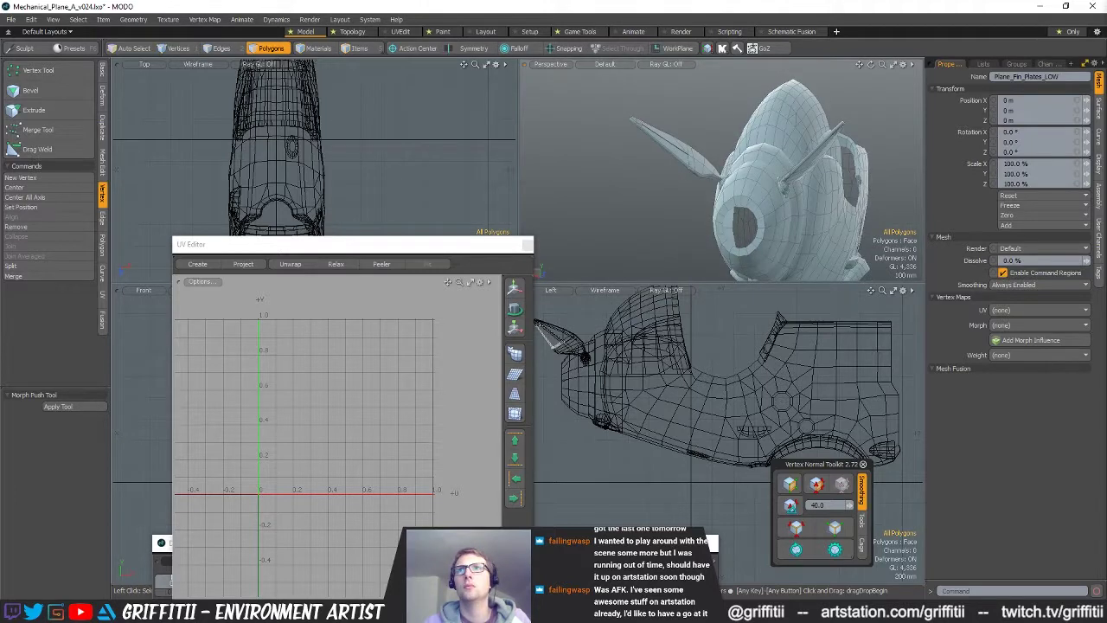
left_click_drag(685, 154, 911, 226, "alt")
double_click(666, 160)
double_click(820, 188, "shift")
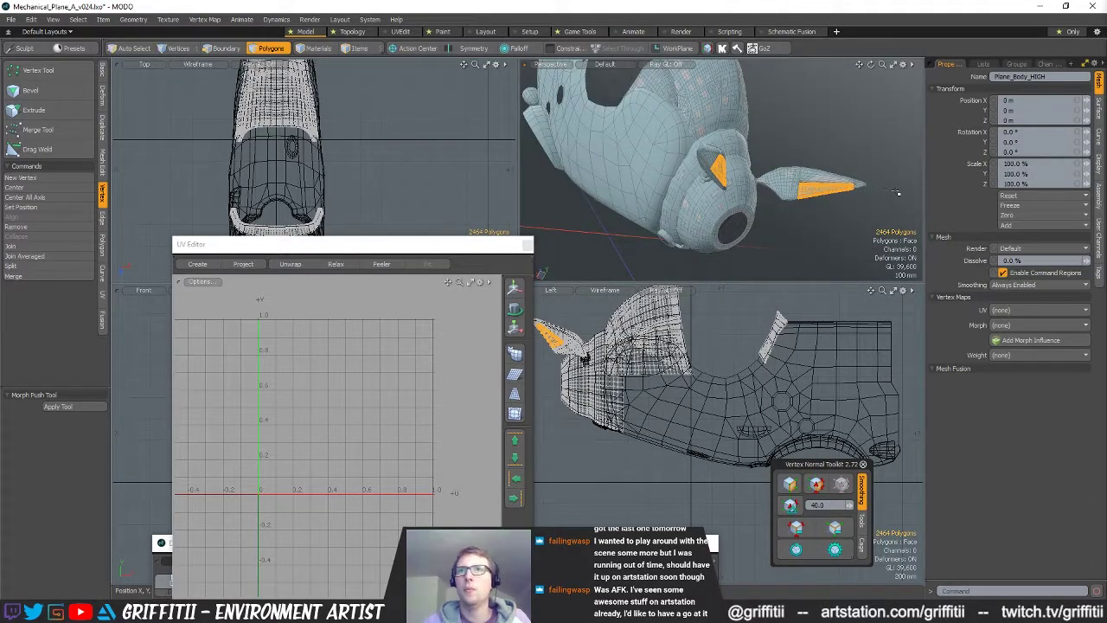
key("ctrl+x")
key("n")
key("ctrl+v")
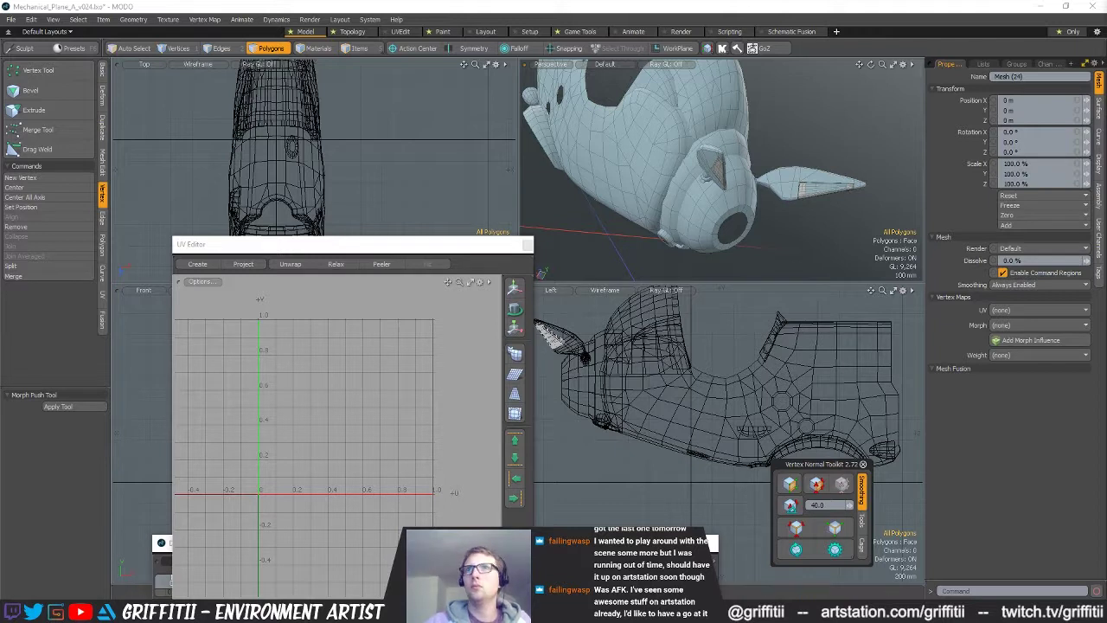
key("Return")
- Separate the two nose fins from Plane_Body_HIGH into a new mesh of their own
left_click_drag(699, 205, 684, 200, "alt")
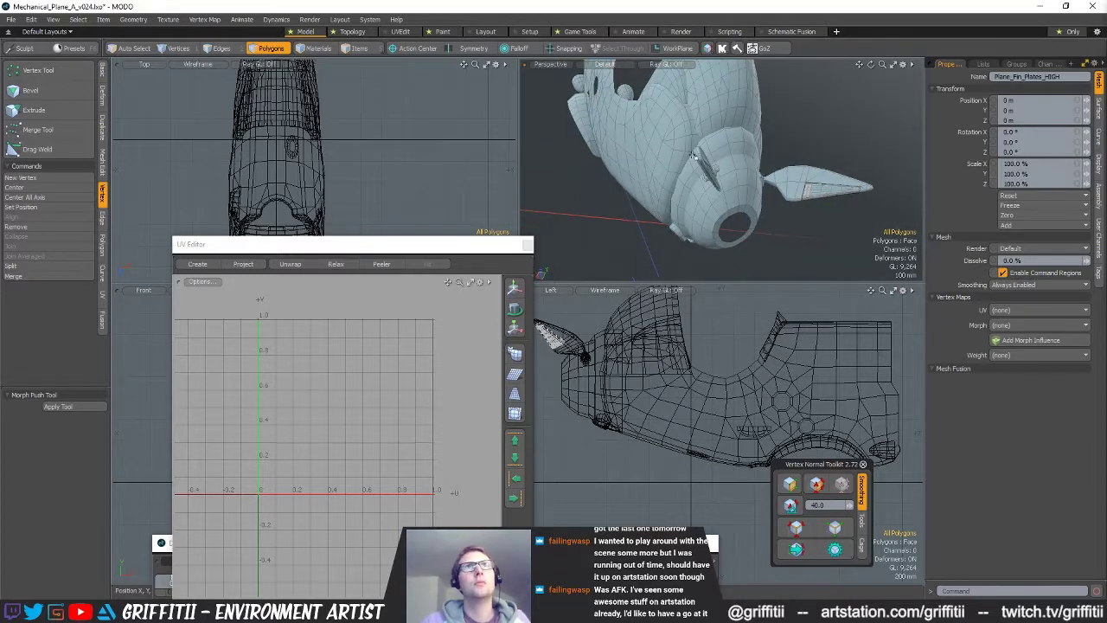
key("5")
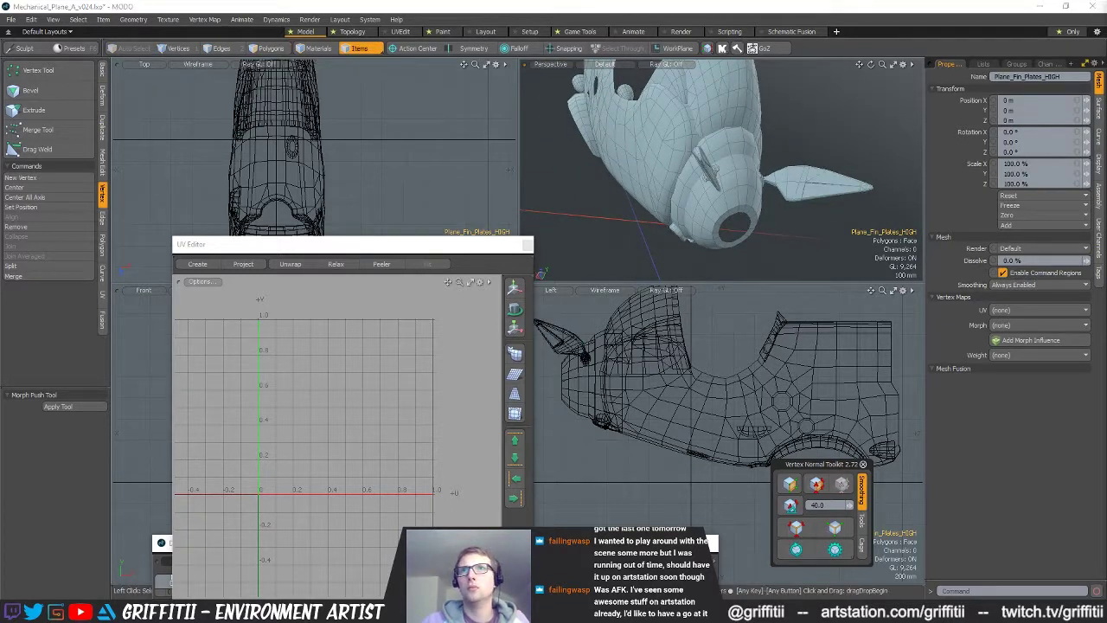
key("3")
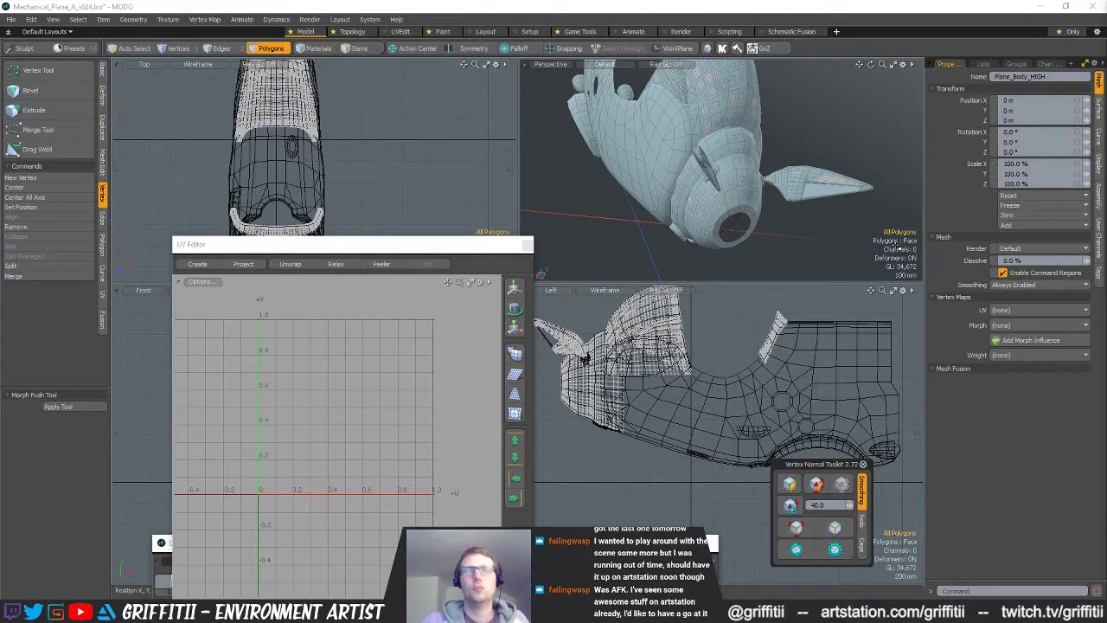
double_click(805, 181)
left_click_drag(804, 182, 746, 178, "alt")
double_click(695, 163, "shift")
key("ctrl+x")
key("n")
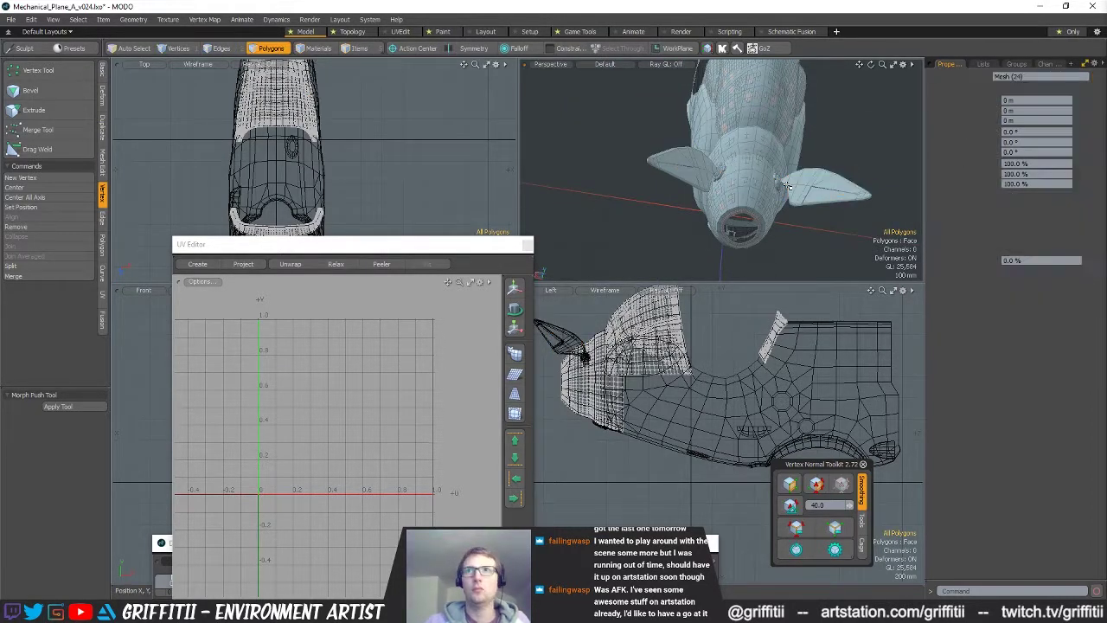
key("ctrl+v")
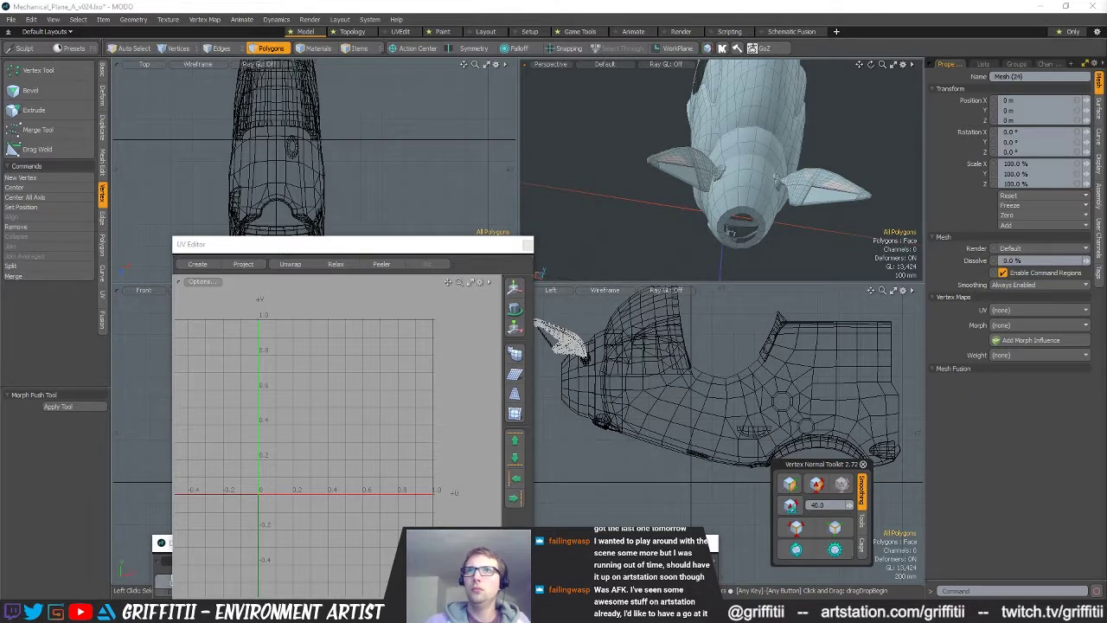
key("Return")
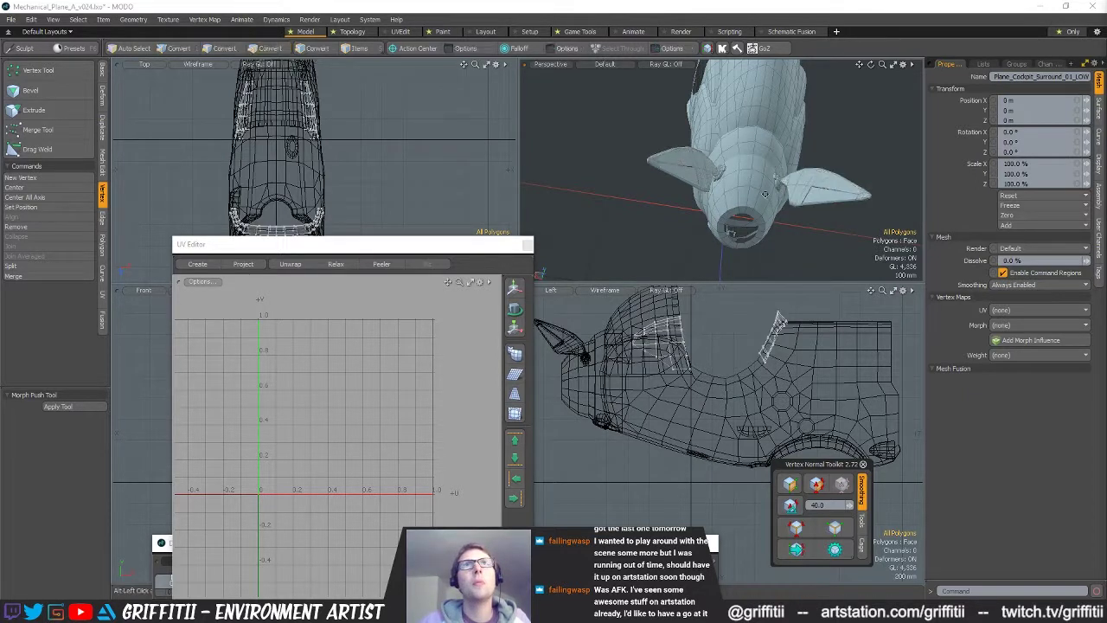
- Separate the curved cockpit hood from Plane_Body_HIGH into a new mesh named Plane_Hood_HIGH
left_click_drag(666, 203, 789, 251, "alt")
double_click(770, 164)
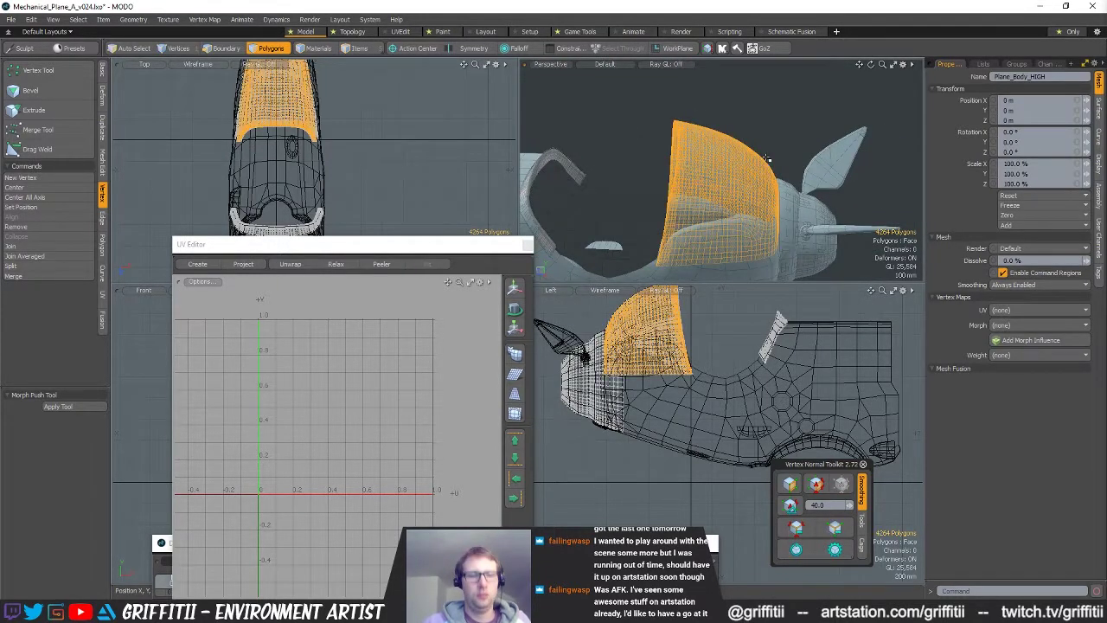
key("ctrl+x")
key("n")
key("ctrl+v")
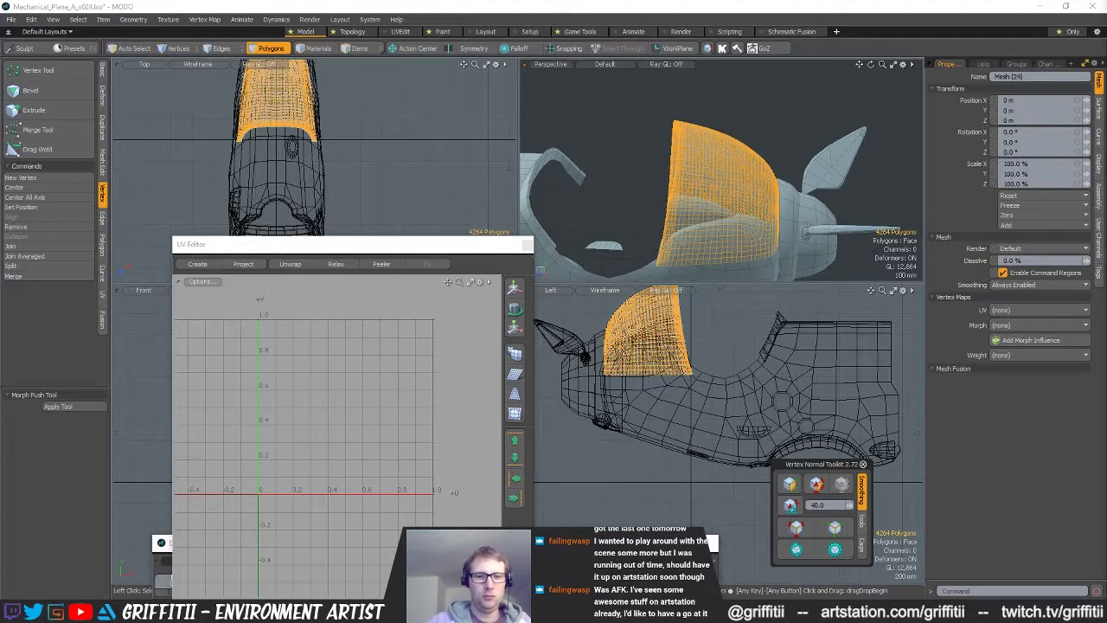
key("Return")
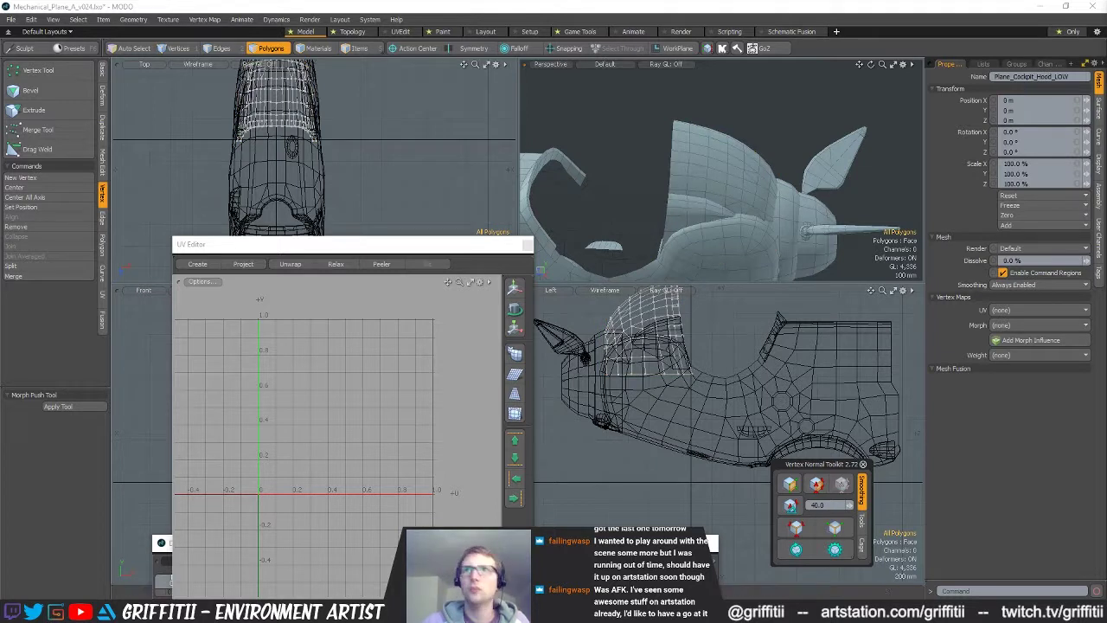
key("ctrl+z")
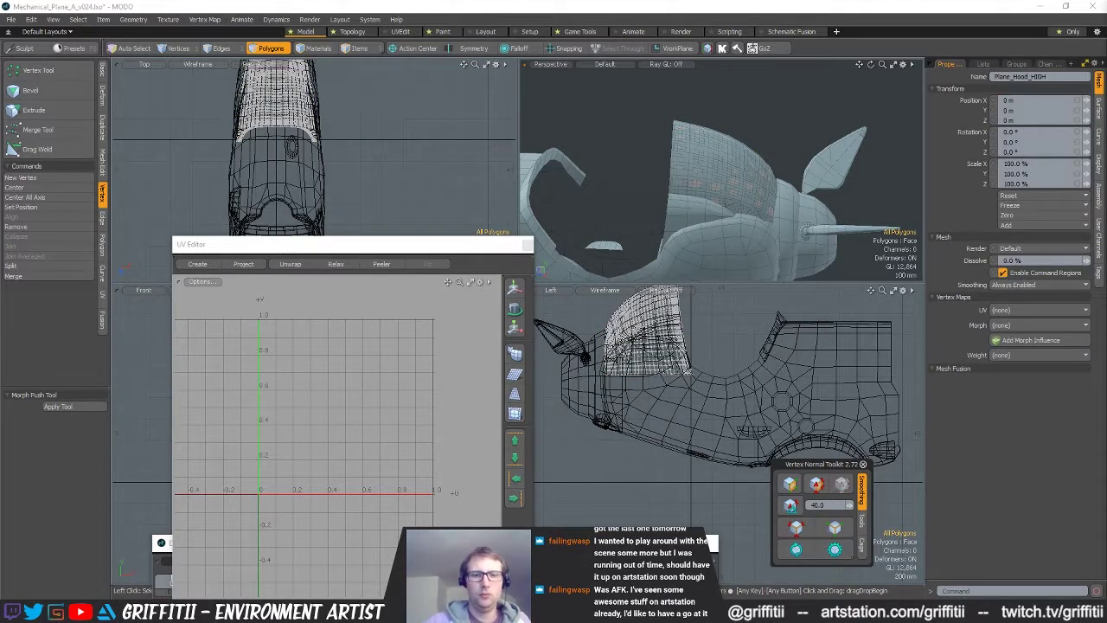
key("ctrl+z")
- Separate both side panels under the hood and the rear cockpit rim from Plane_Body_HIGH into a new mesh named Plane_Cockpit_Surround_01_HIGH
left_click_drag(727, 190, 744, 173, "alt")
double_click(708, 197)
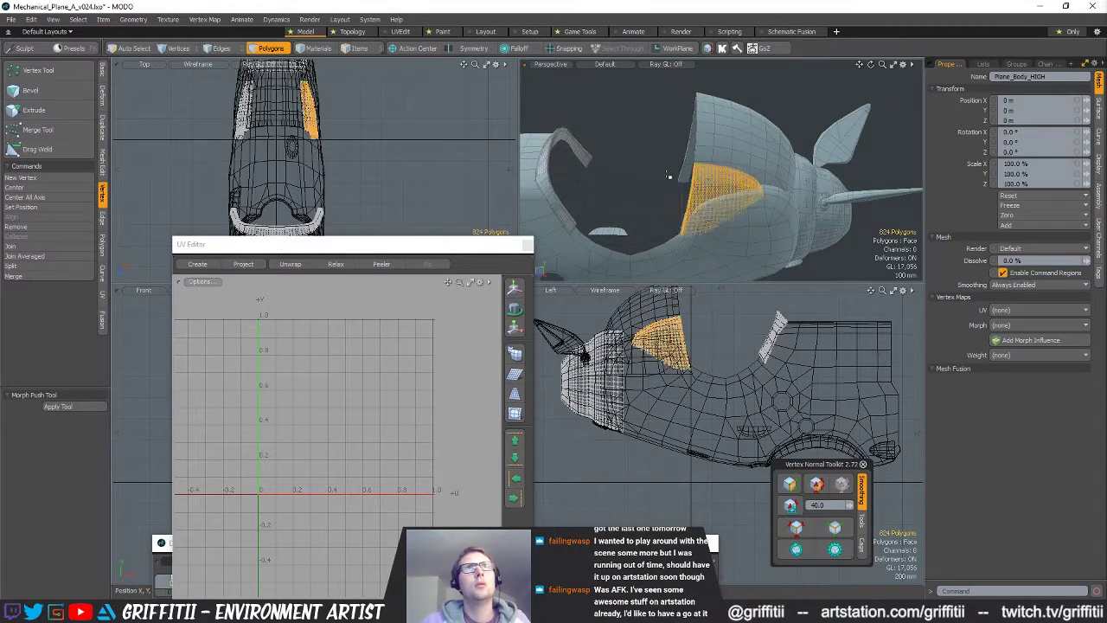
left_click_drag(668, 178, 737, 232, "alt")
double_click(765, 159, "shift")
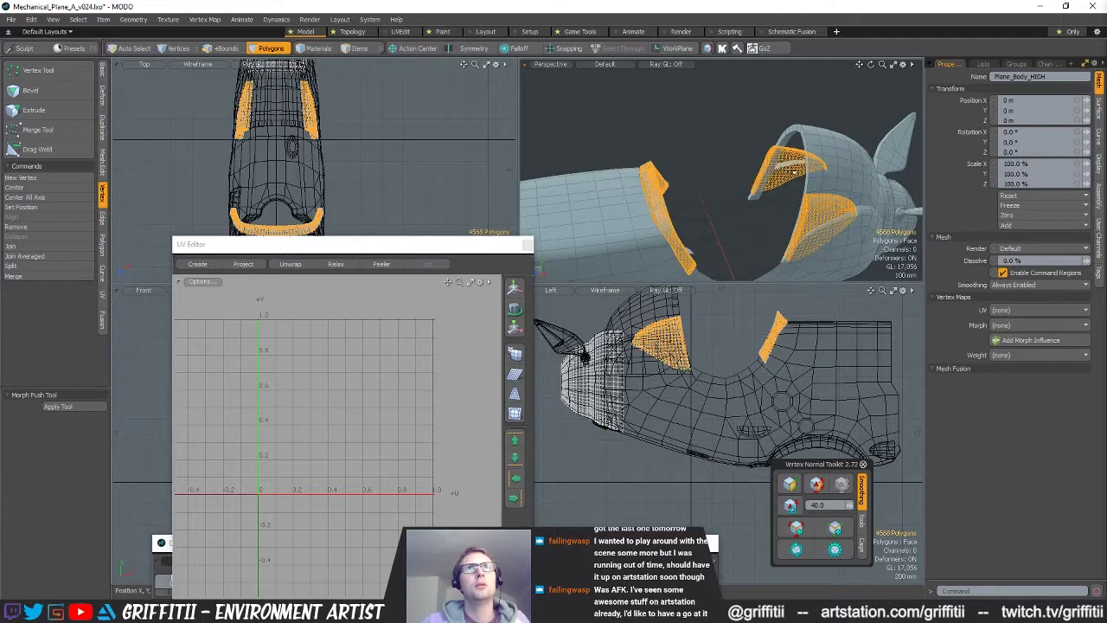
key("ctrl+x")
key("n")
key("ctrl+v")
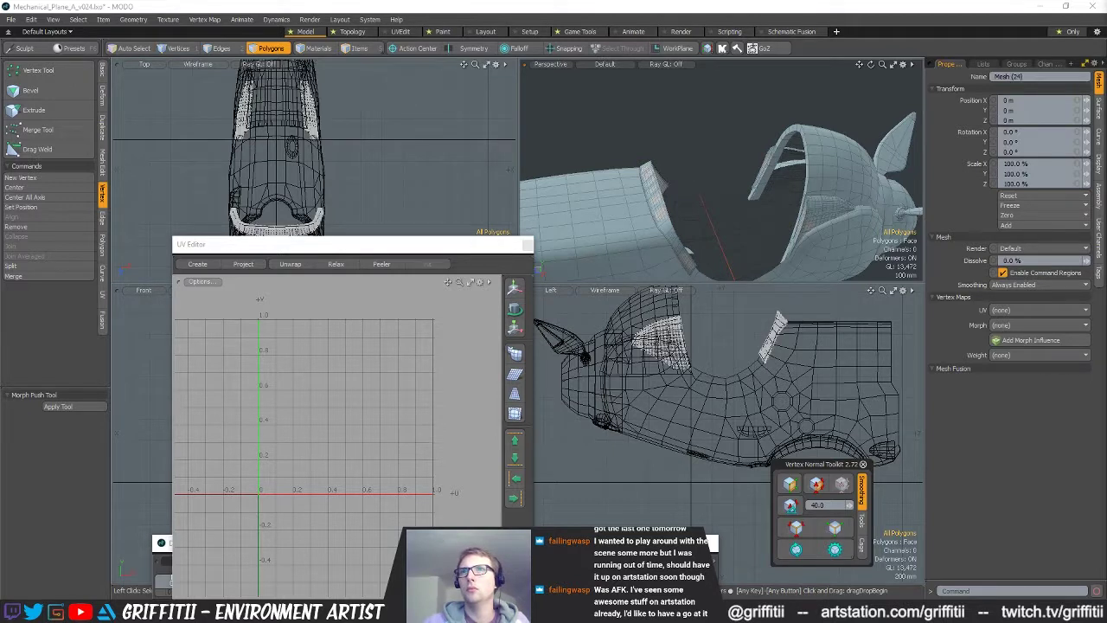
key("Return")
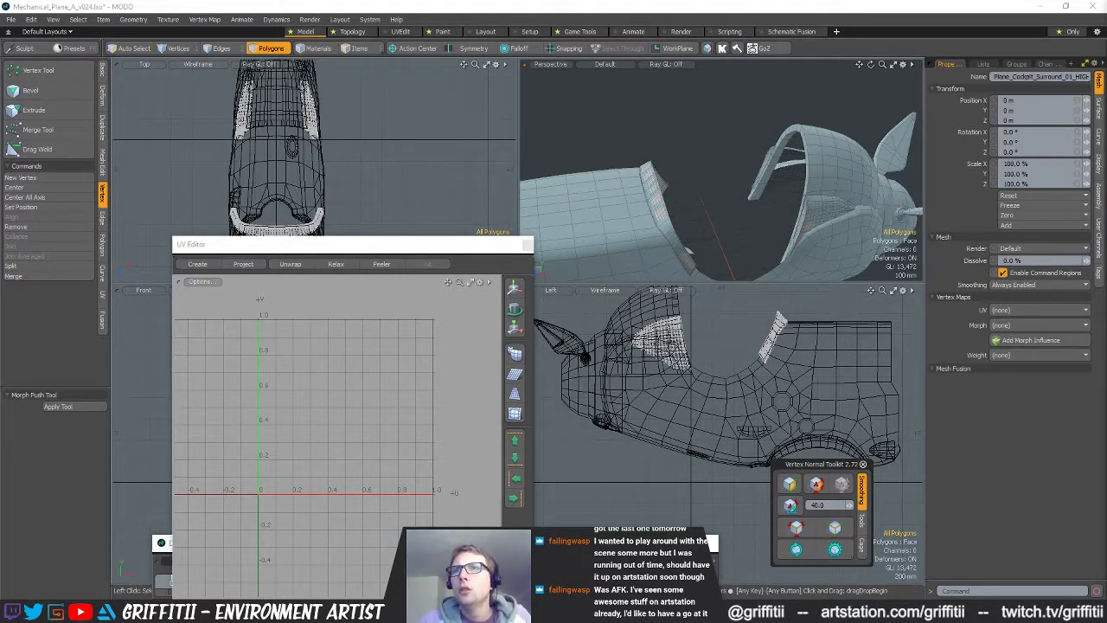
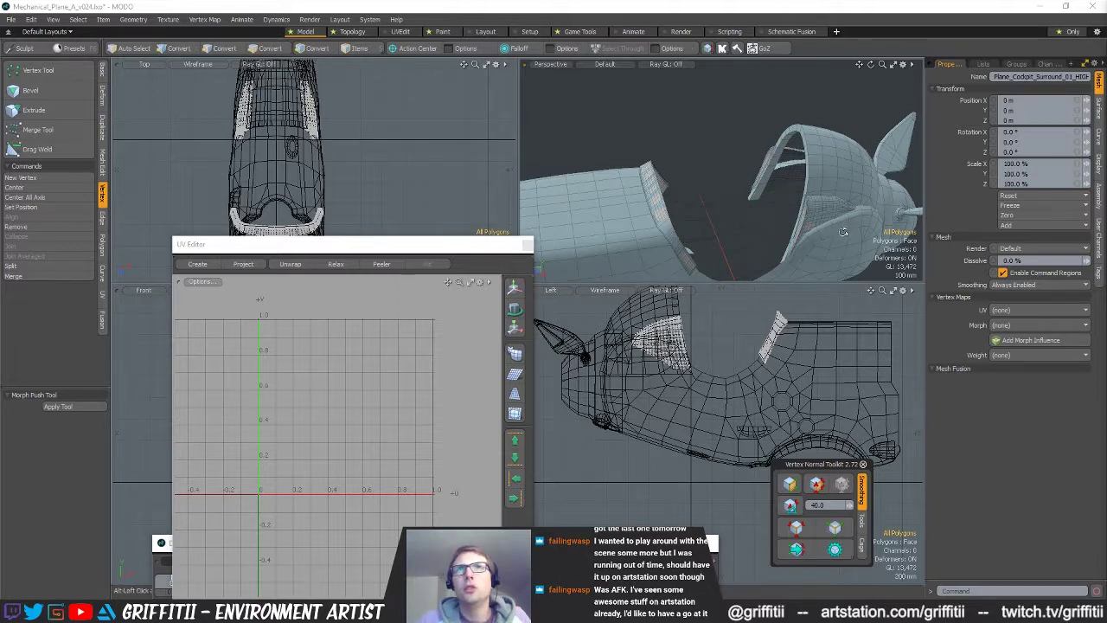
- Separate the rear engine cover ring behind the nose from Plane_Body_HIGH into a new mesh named Plane_Engine_Cover_01_HIGH
left_click_drag(762, 186, 684, 183, "alt")
left_click(791, 247)
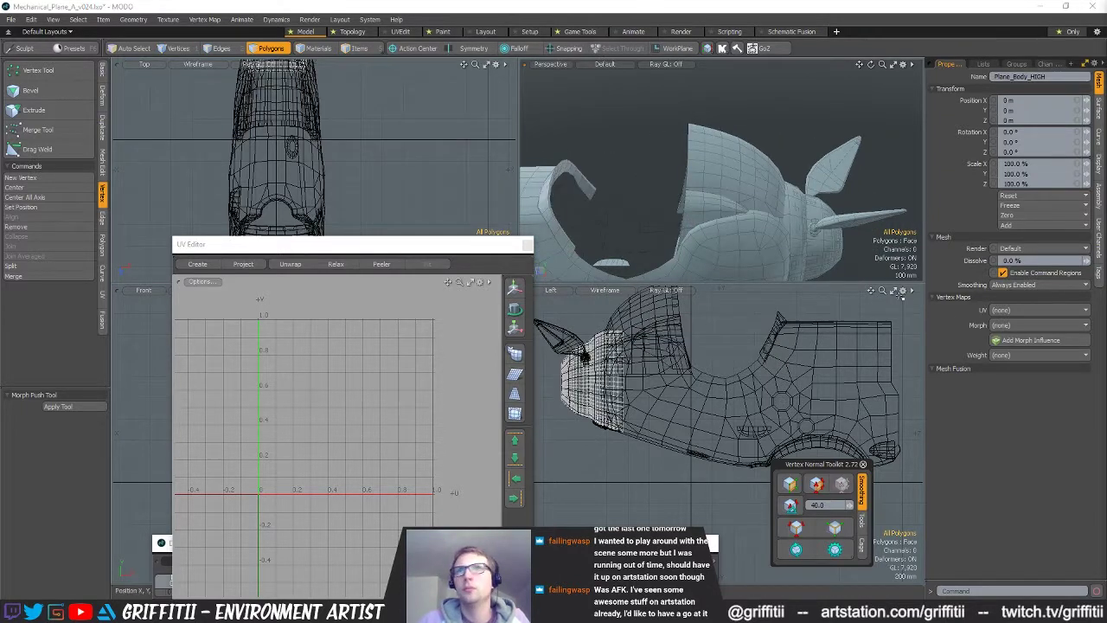
double_click(796, 241)
key("ctrl+x")
key("n")
key("ctrl+v")
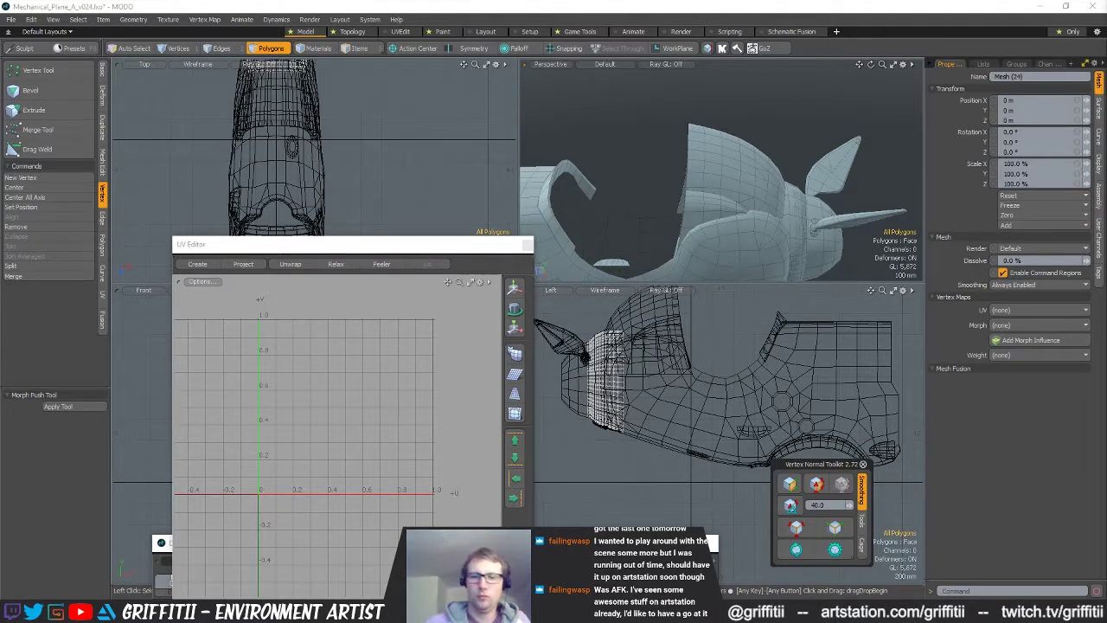
left_click_drag(823, 254, 796, 235, "alt+shift")
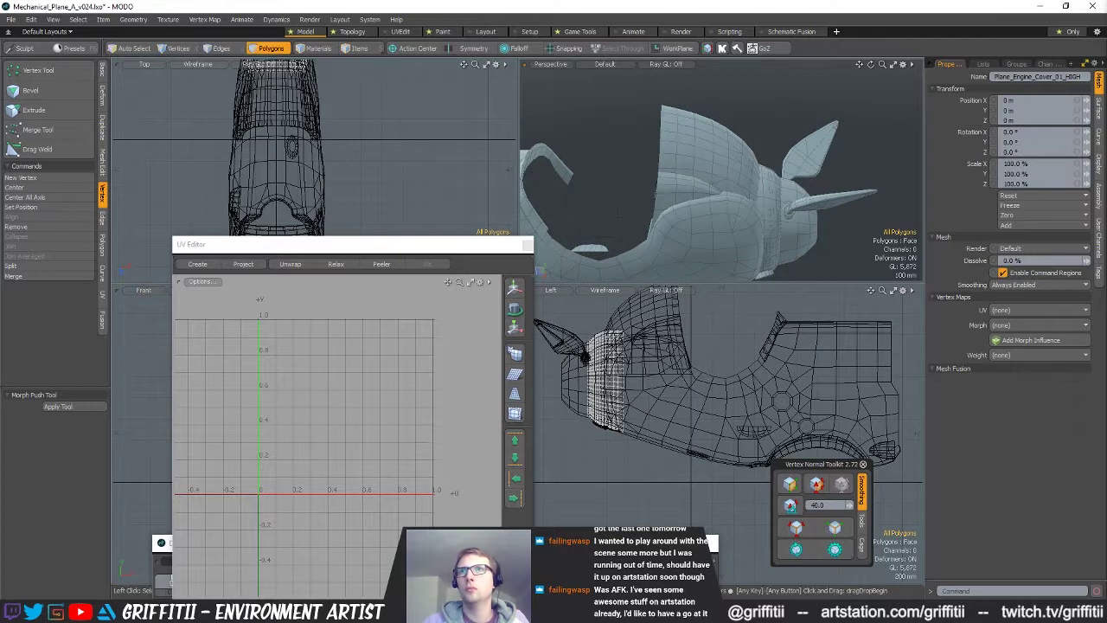
- Separate the front nose cover into a new mesh named Plane_Engine_Cover_02_HIGH and clear the polygon selection
double_click(814, 242)
key("ctrl+x")
key("n")
key("ctrl+v")
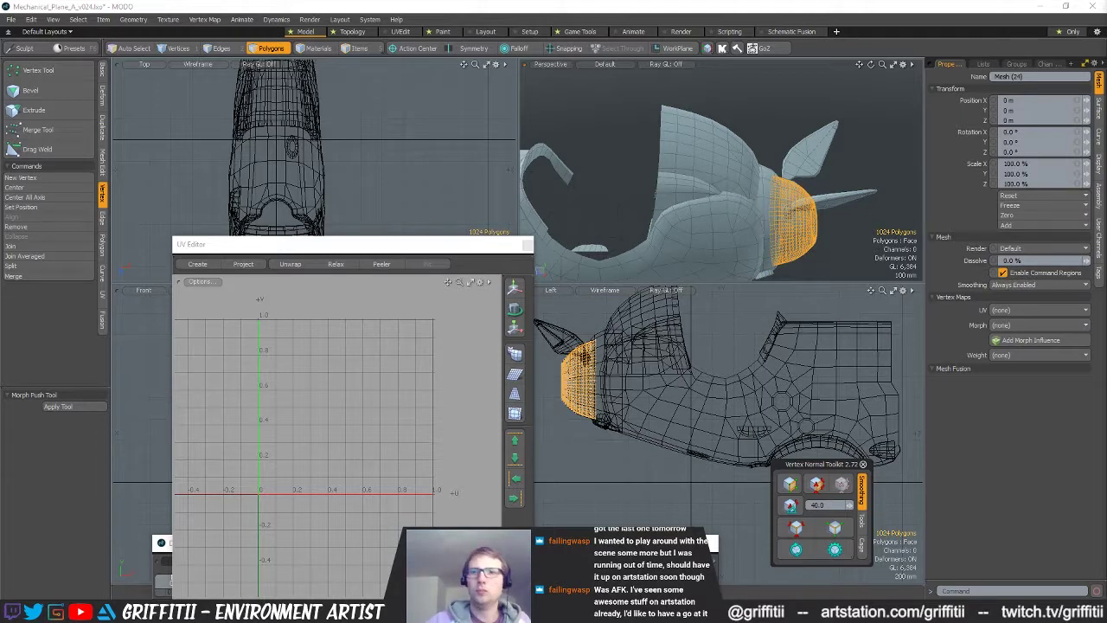
key("Return")
left_click_drag(820, 223, 807, 202, "alt")
scroll(736, 124, "down", 2)
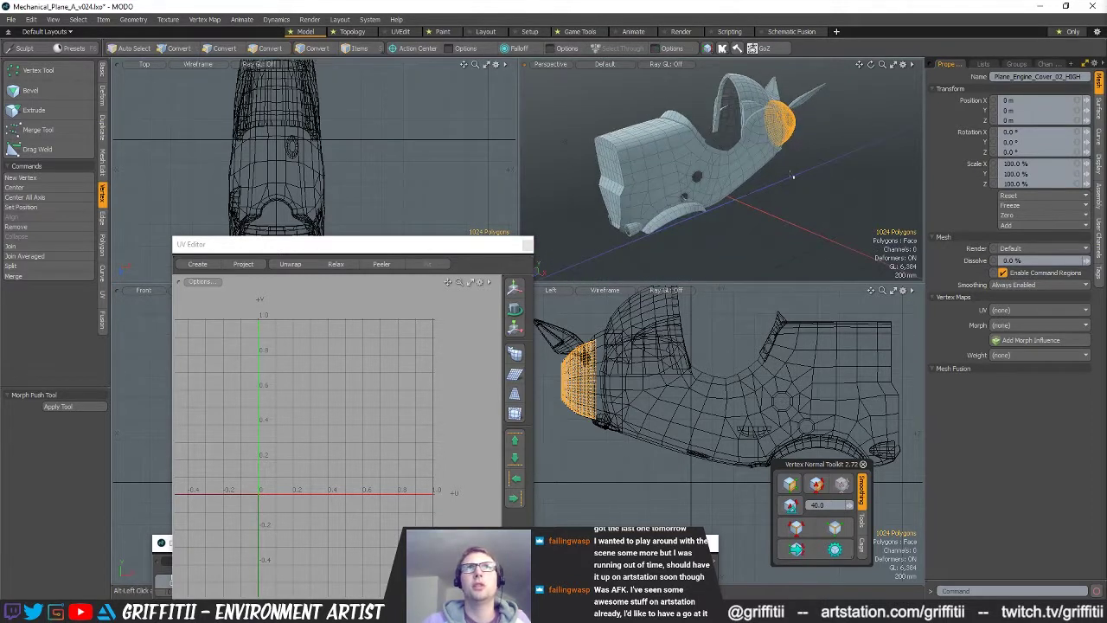
left_click(827, 190)
left_click_drag(826, 190, 794, 171, "alt")
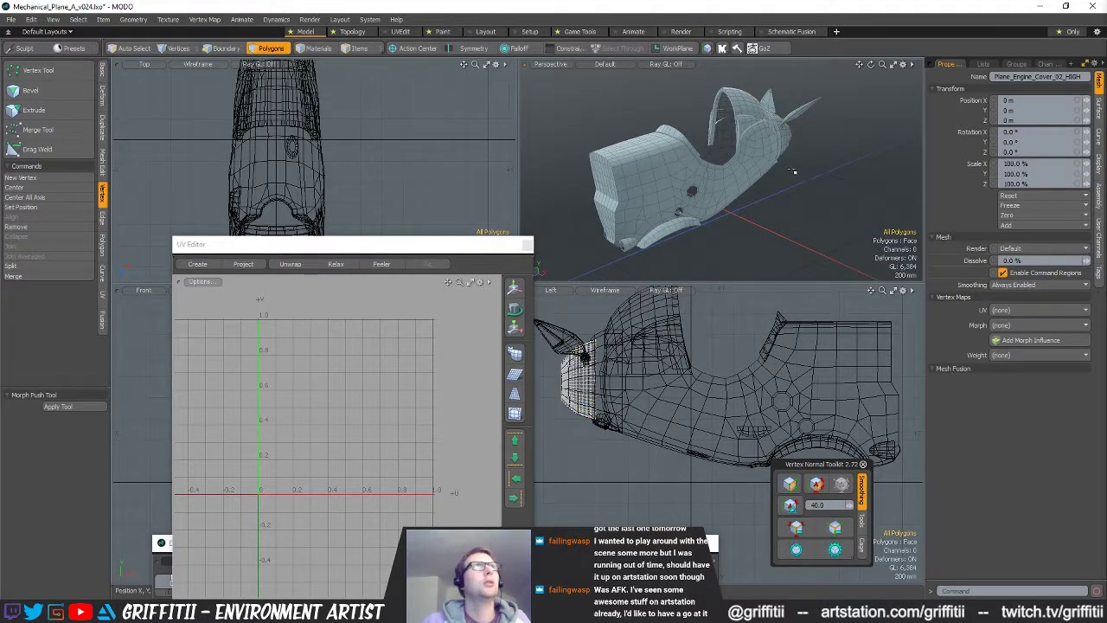
- Save the scene as a new version named Mechanical_Plane_A_v025
key("ctrl+shift+s")
key("Right")
key("BackSpace")
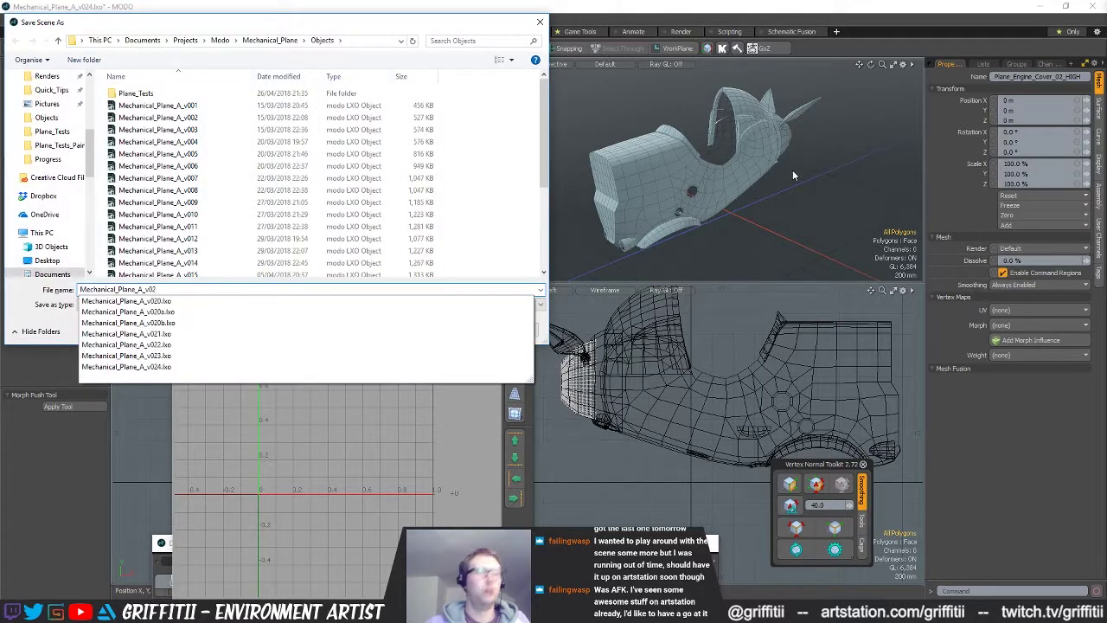
type("5")
key("Return")
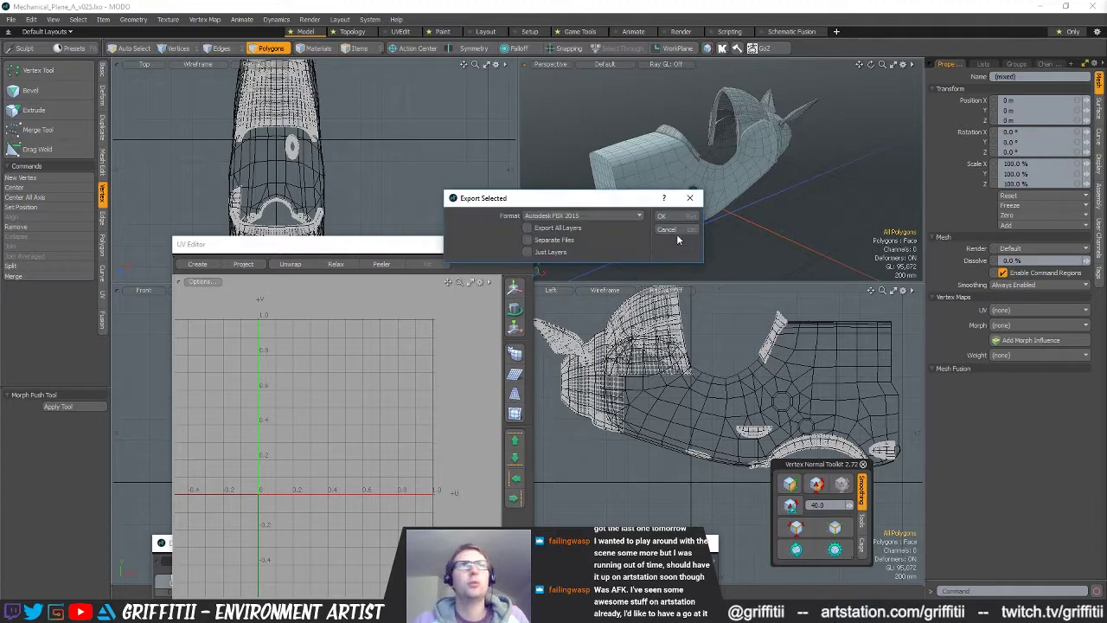
- Export the selected high-poly meshes as Autodesk FBX 2015, replacing Plane_HIGH_MeshNames in the Plane_Tests folder
left_click(673, 217)
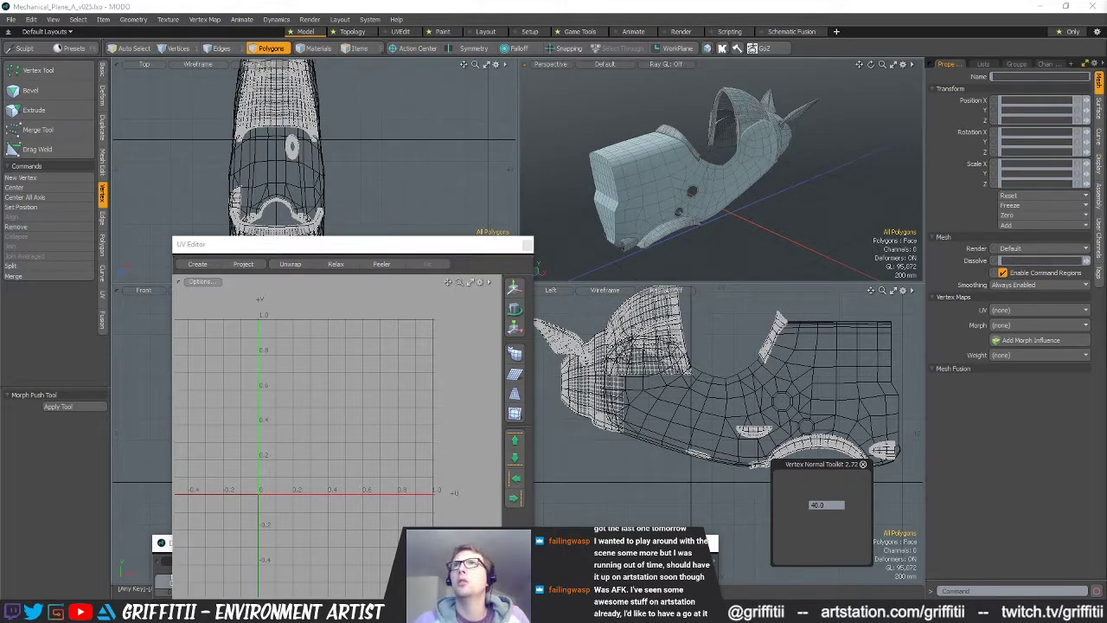
left_click(740, 394)
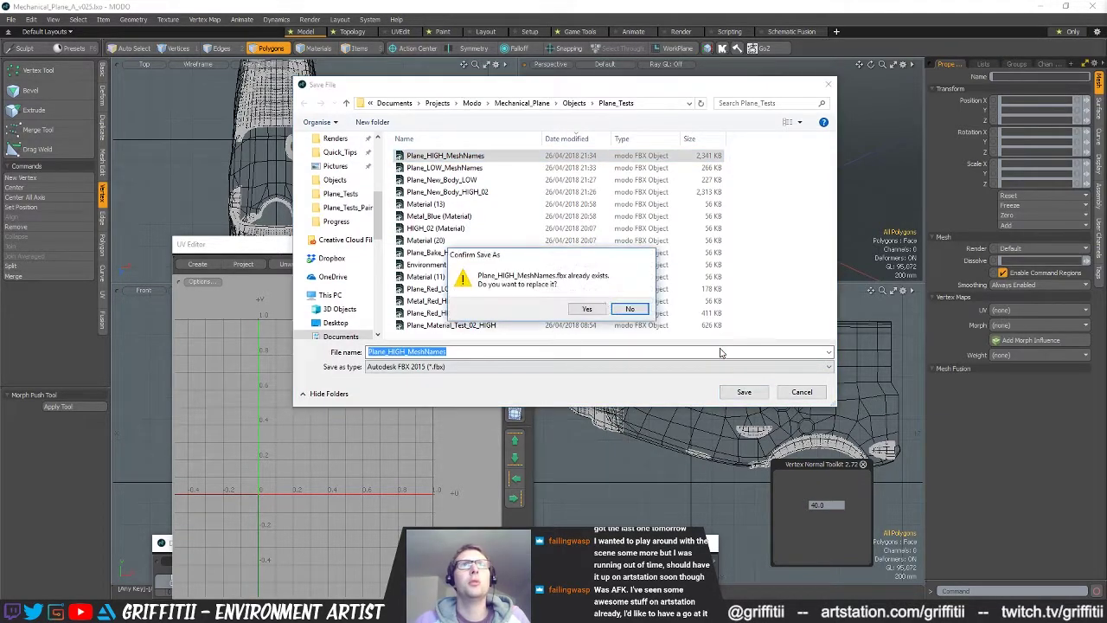
left_click(584, 310)
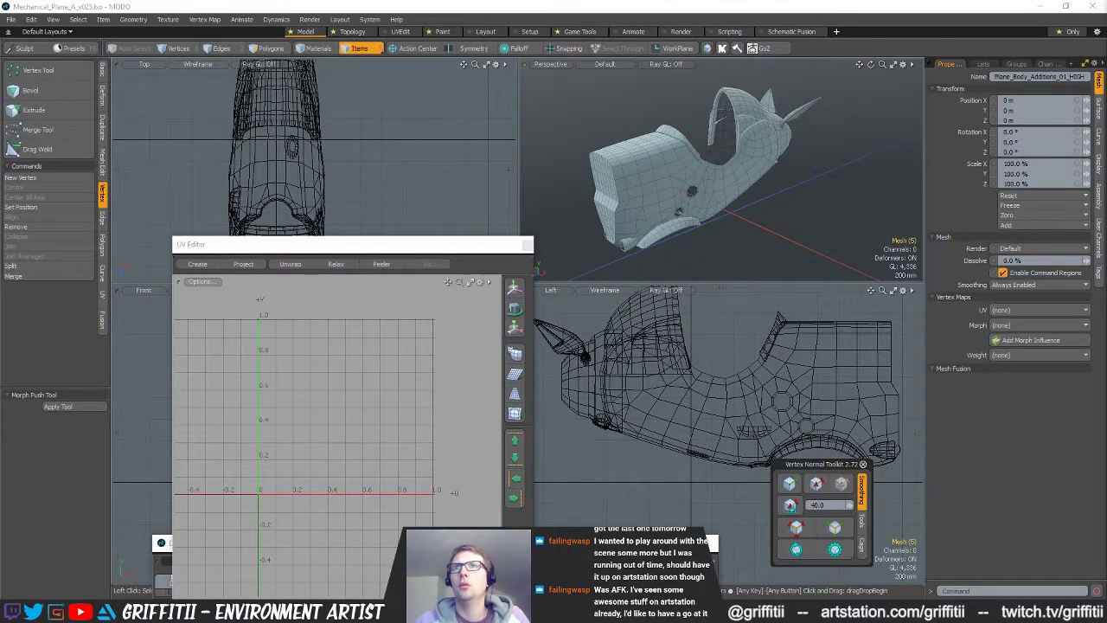
- Turn on subdivision for the high-poly meshes, including the main plane body
key("4")
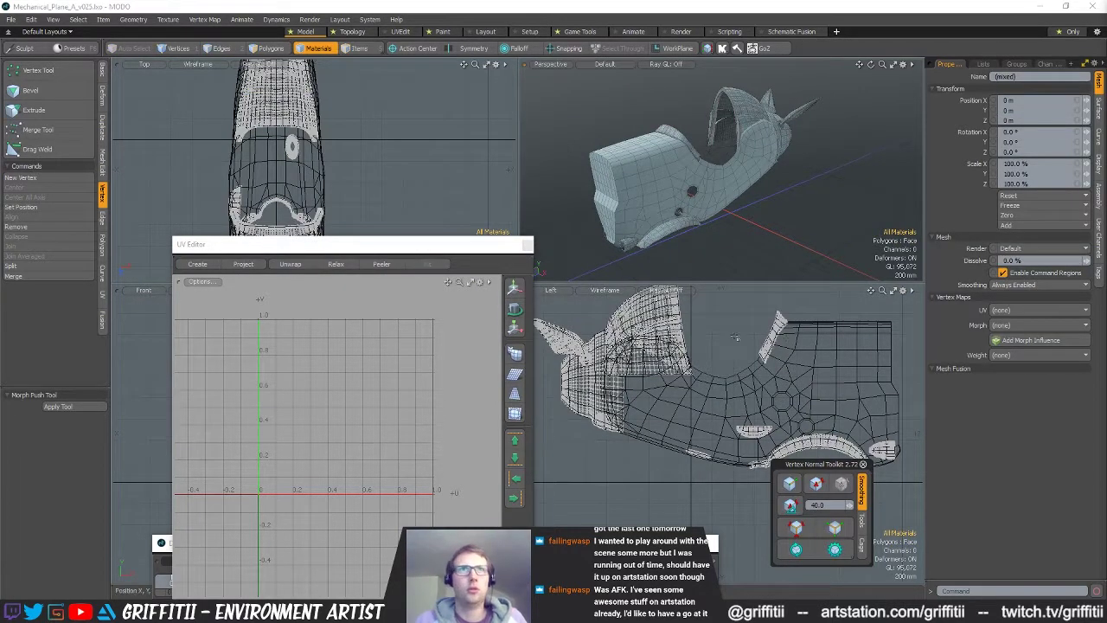
key("3")
key("Tab")
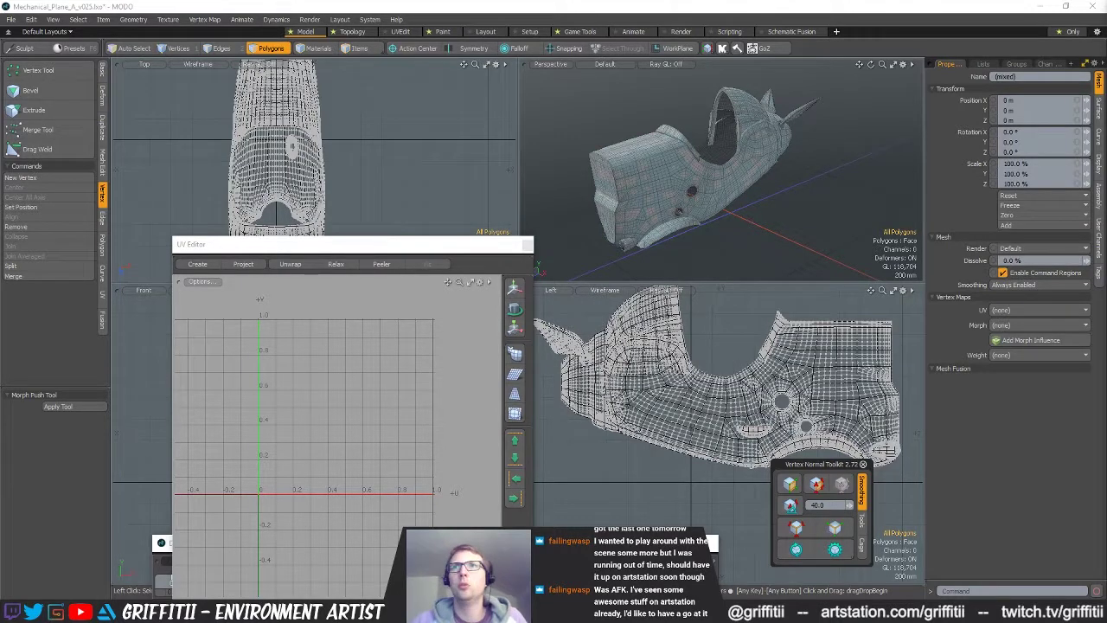
- Export the subdivided high-poly meshes as Autodesk FBX 2015, overwriting Plane_HIGH_MeshNames
key("ctrl+e")
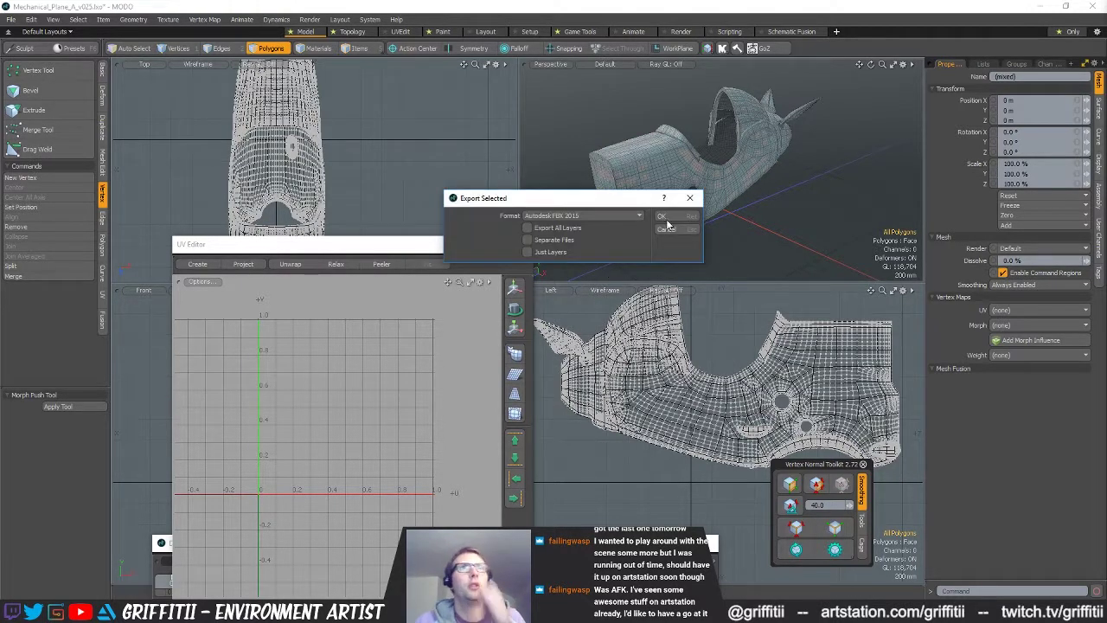
left_click(663, 217)
left_click(496, 158)
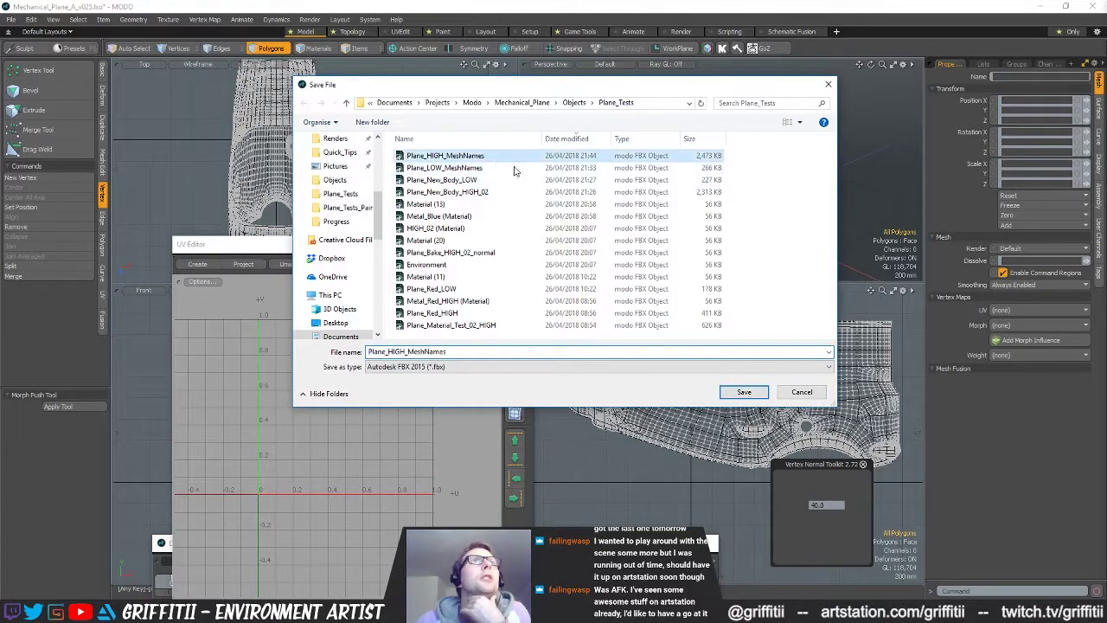
left_click(742, 391)
left_click(586, 309)
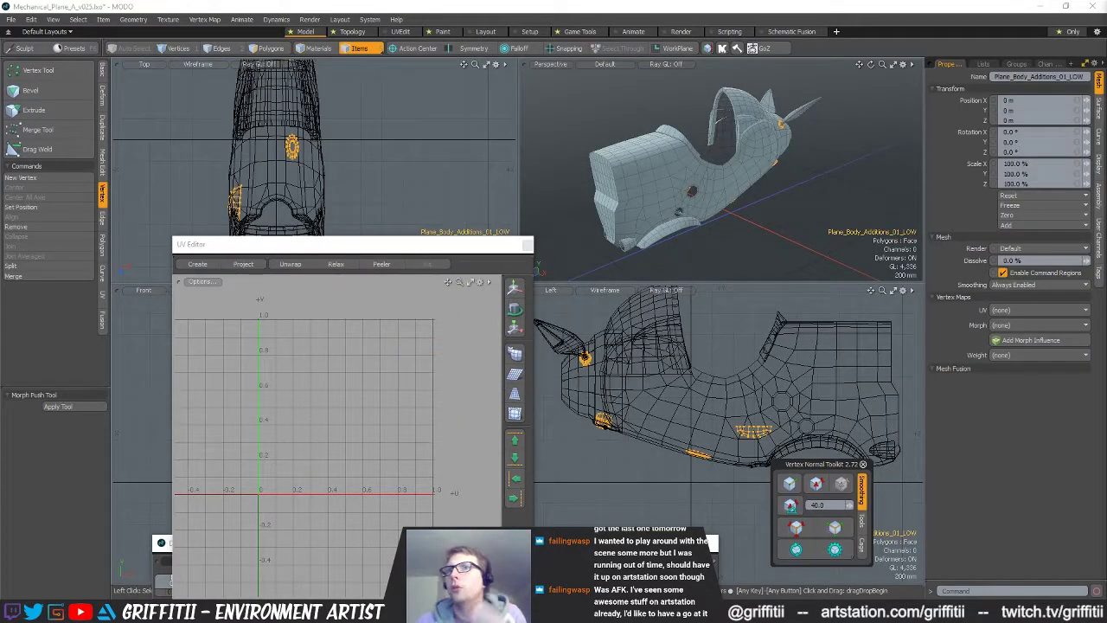
- Export the low-poly meshes as Autodesk FBX 2015, overwriting Plane_LOW_MeshNames in the Plane_Tests folder
key("4")
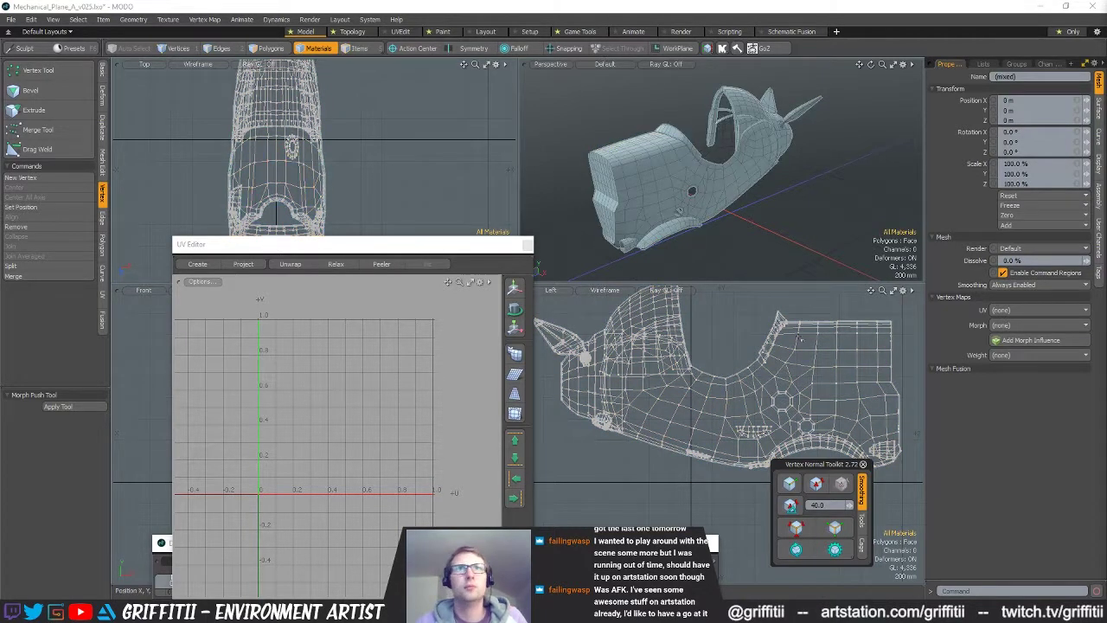
key("3")
left_click_drag(803, 346, 779, 345, "alt+shift")
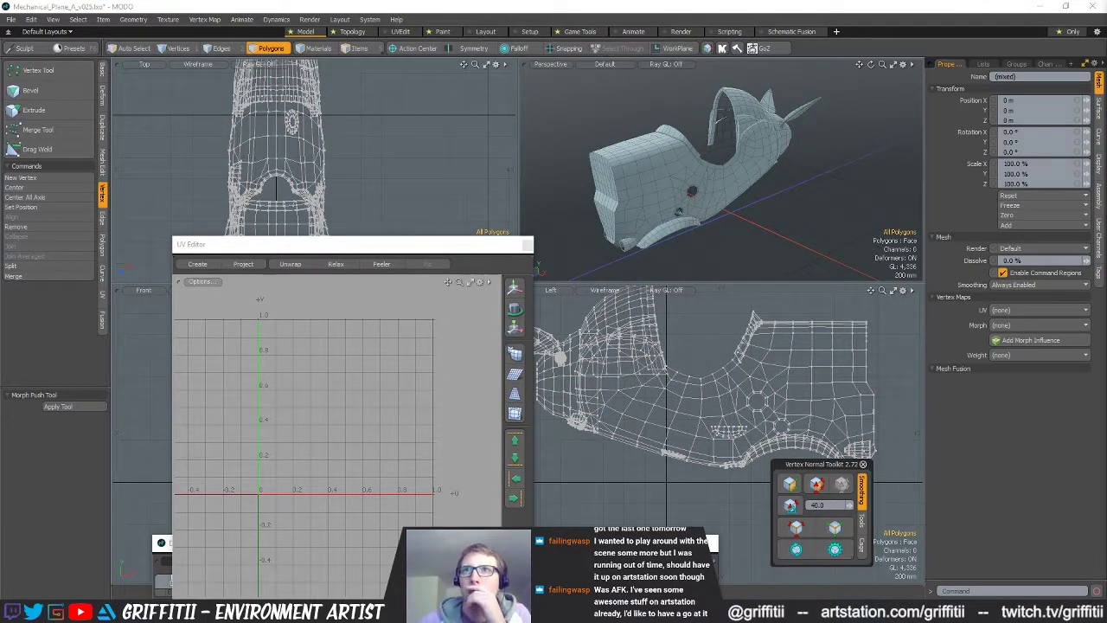
left_click(677, 216)
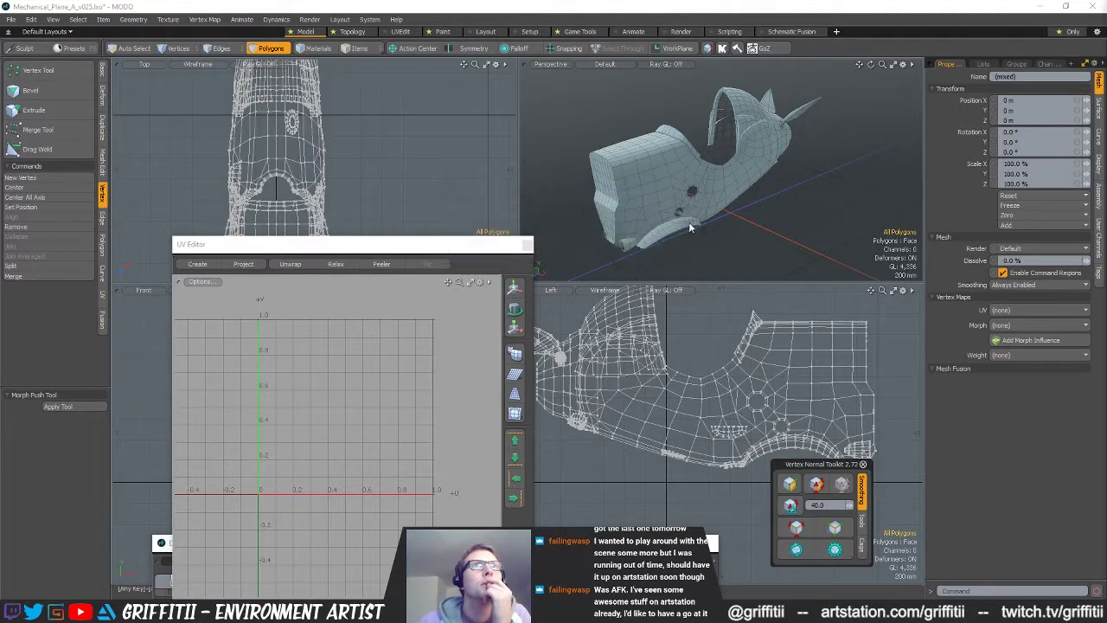
left_click(444, 167)
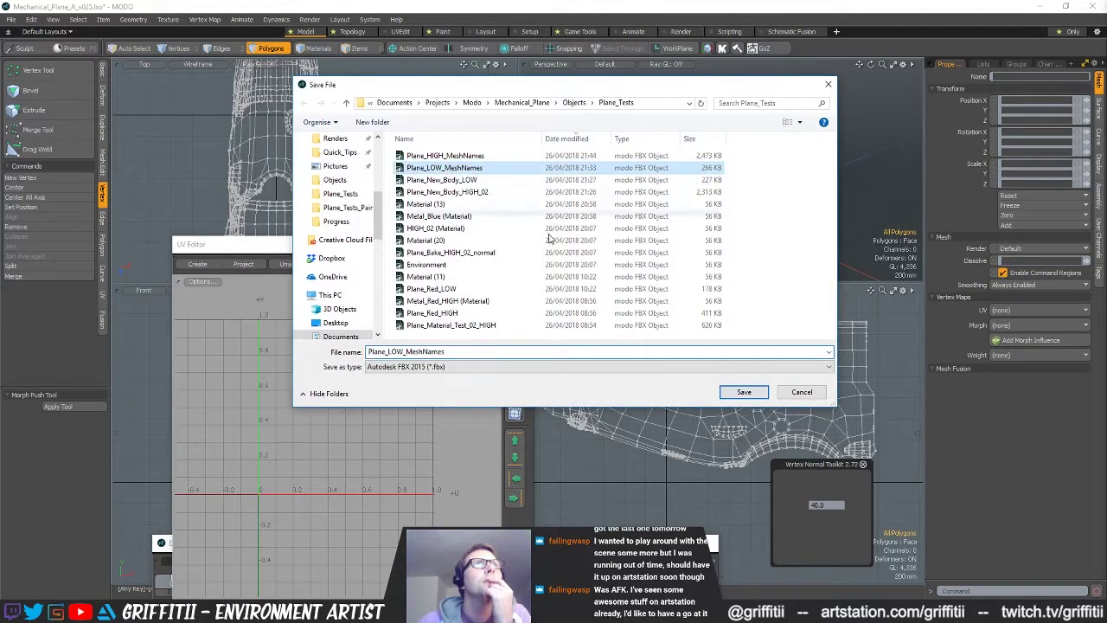
left_click(744, 391)
left_click(588, 309)
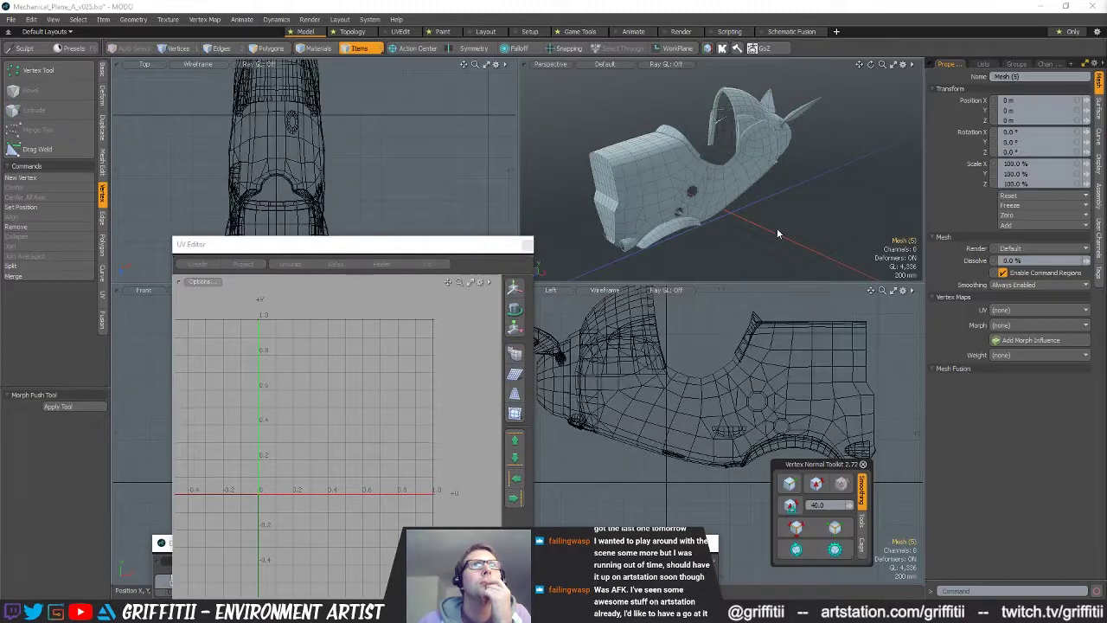
- Switch to Substance Painter and reload the project mesh from the newly exported Plane_LOW_MeshNames file, keeping the DirectX normal format
key("alt+Tab")
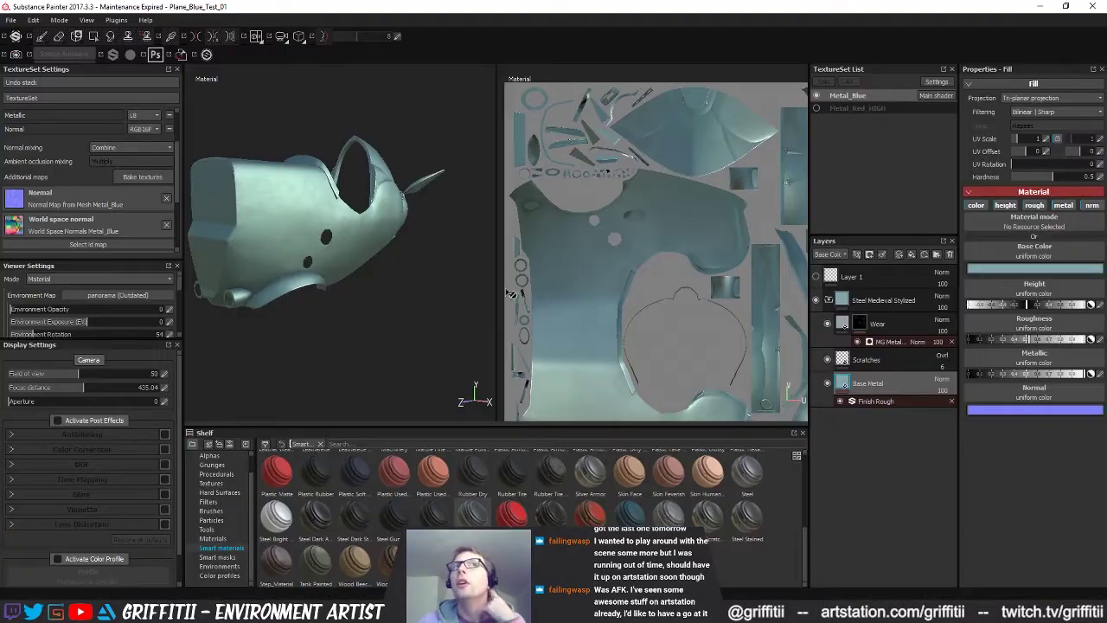
left_click(84, 22)
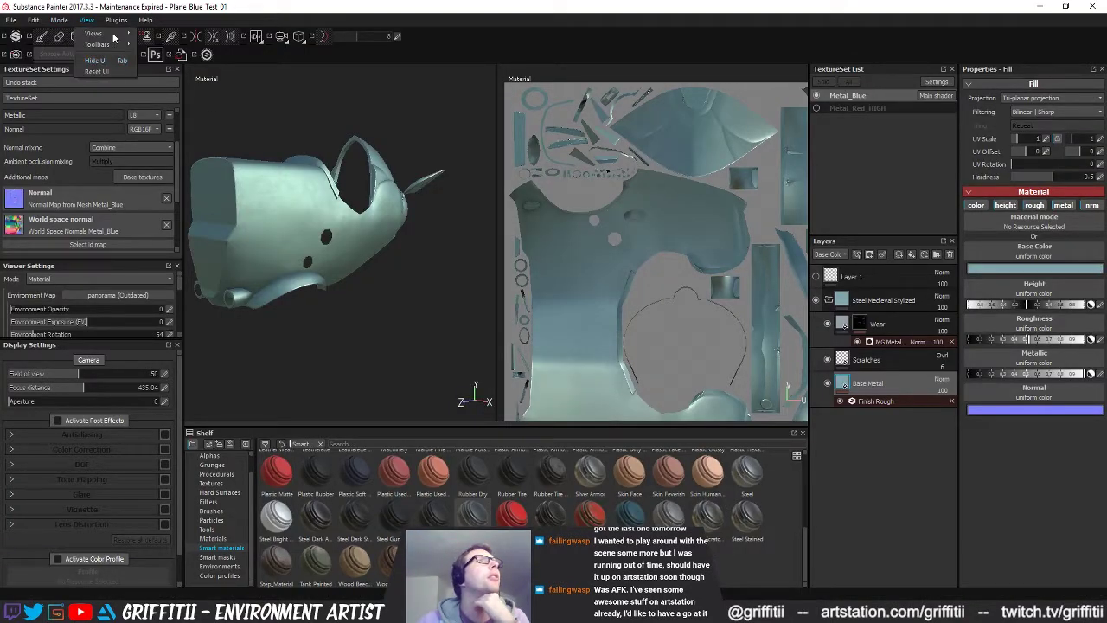
mouse_move(33, 22)
left_click(49, 57)
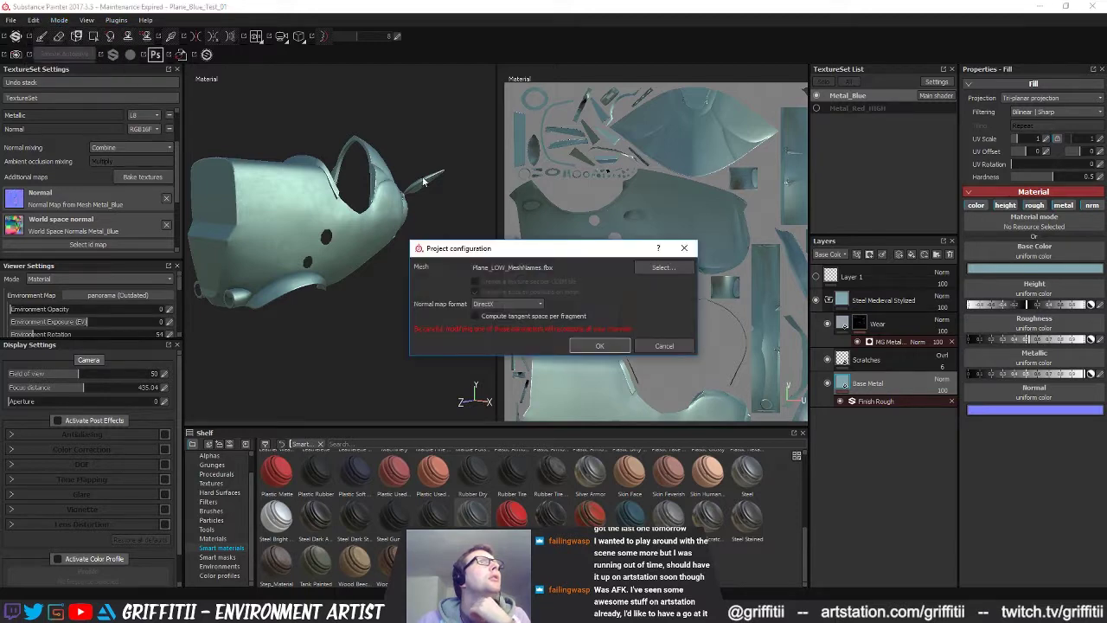
left_click(663, 270)
left_click(566, 336)
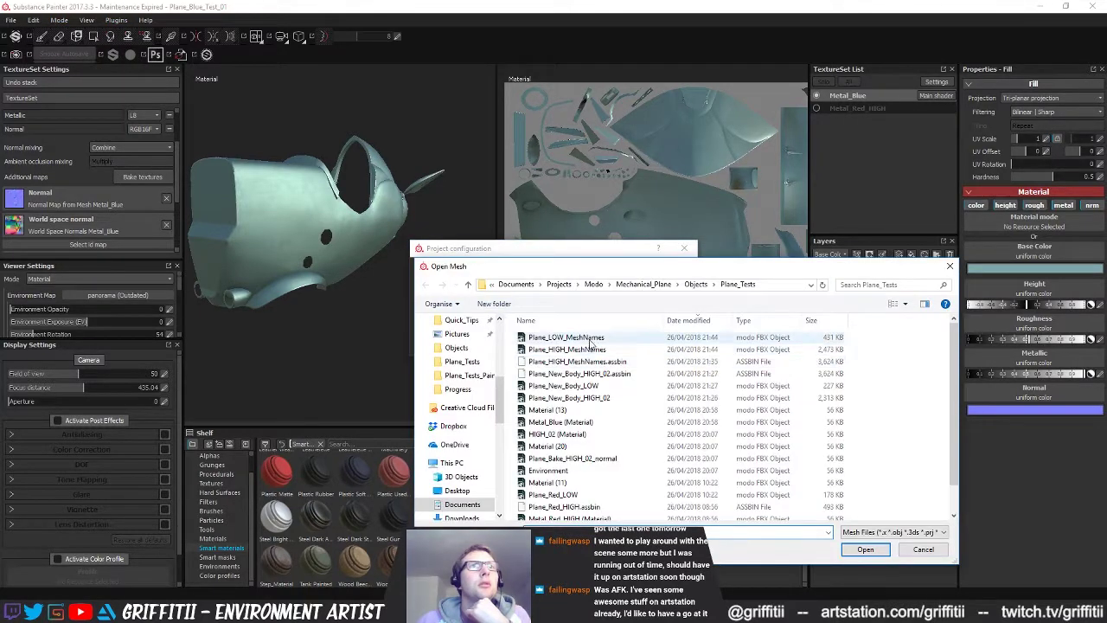
left_click(864, 549)
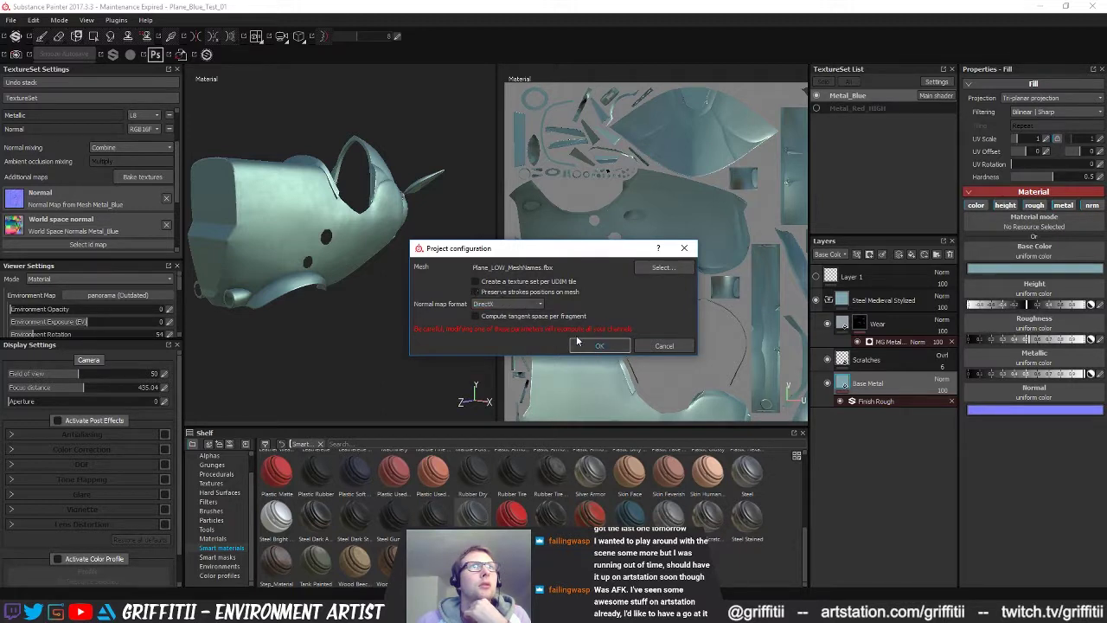
left_click(599, 346)
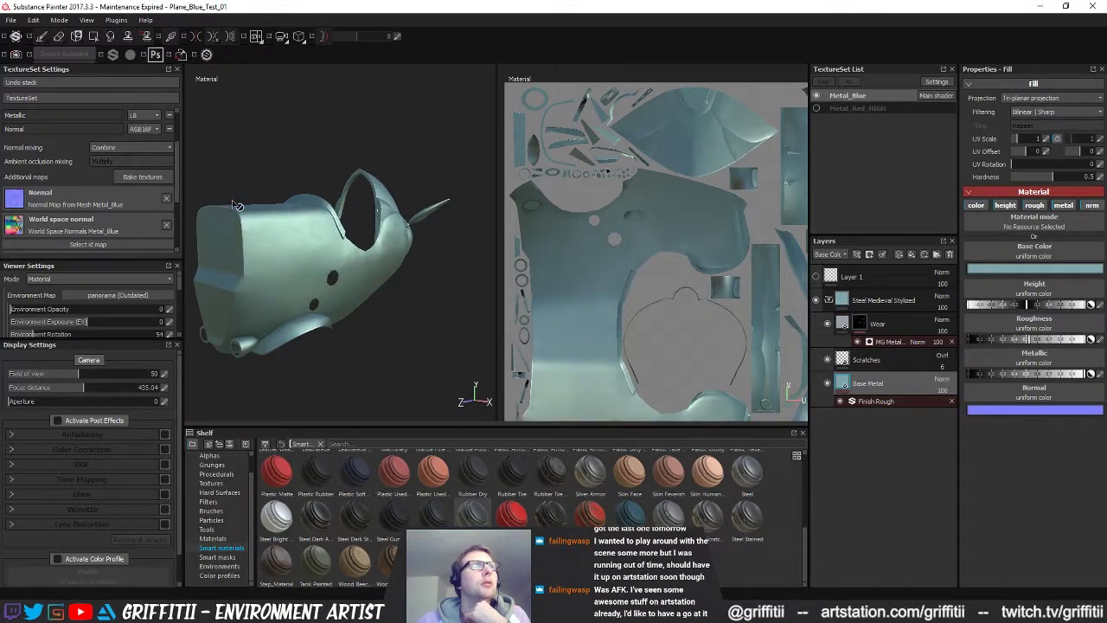
- Load Plane_HIGH_MeshNames as the high definition mesh and bake the Metal_Blue textures with matching by mesh name
left_click(142, 177)
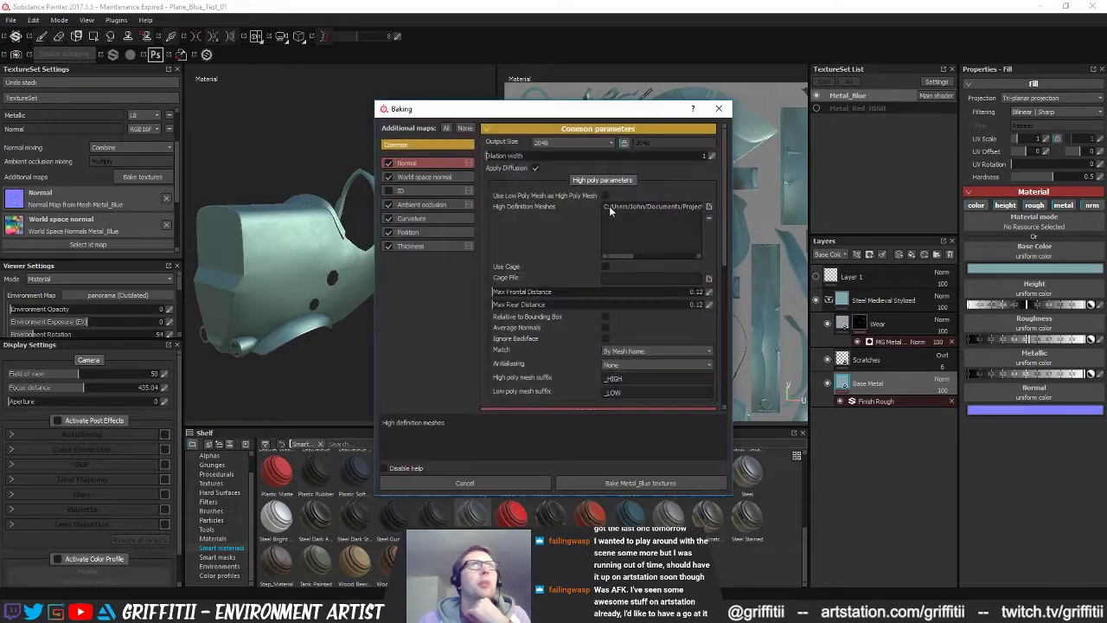
left_click(708, 208)
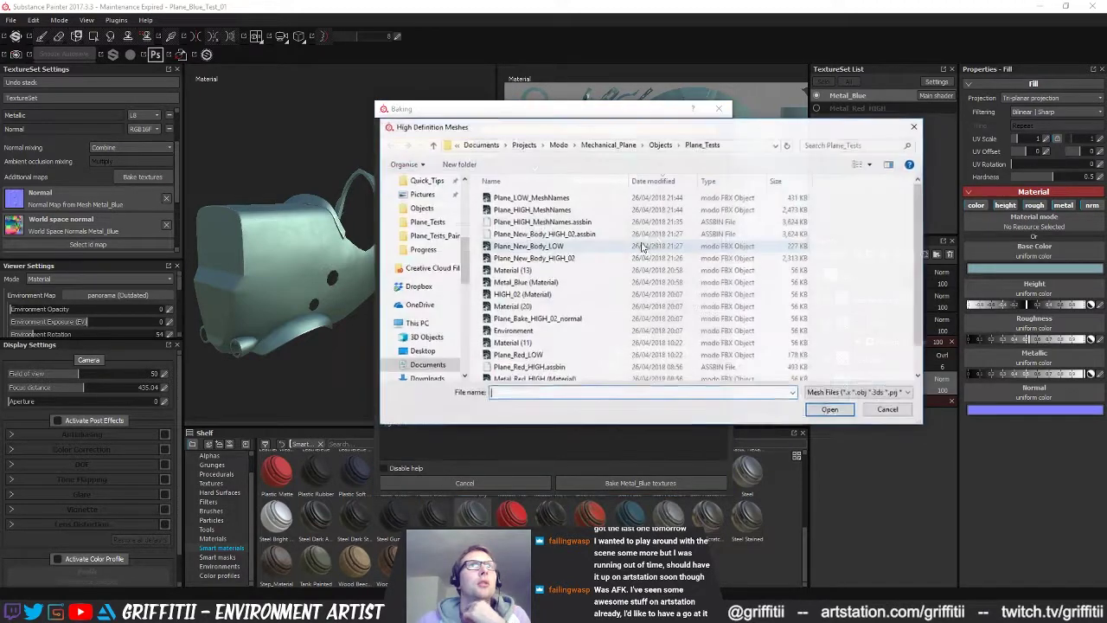
left_click(553, 209)
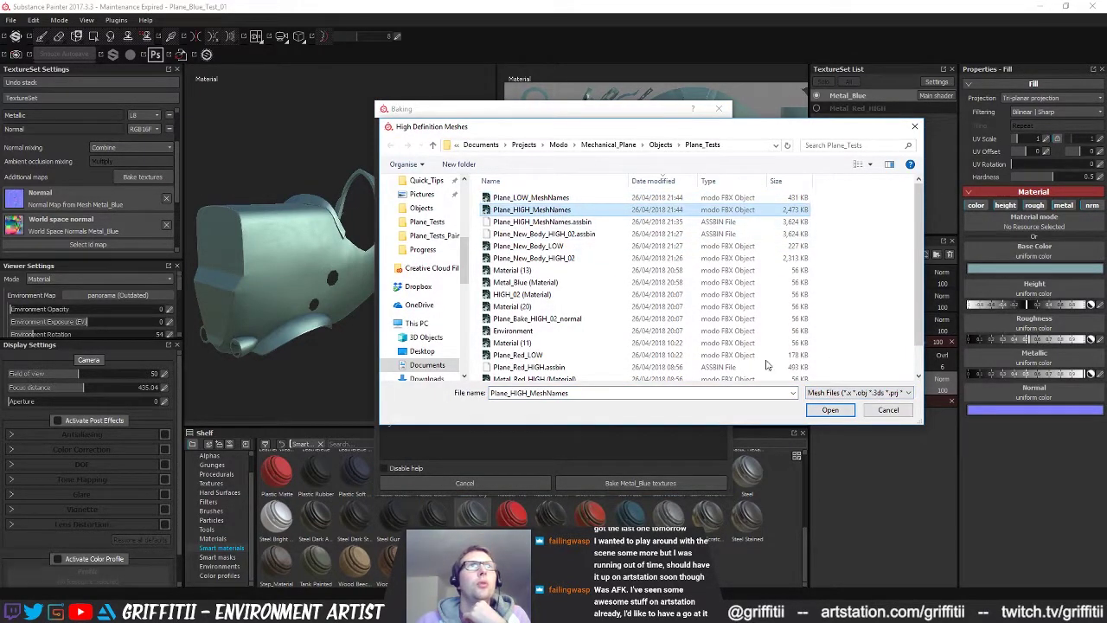
left_click(828, 410)
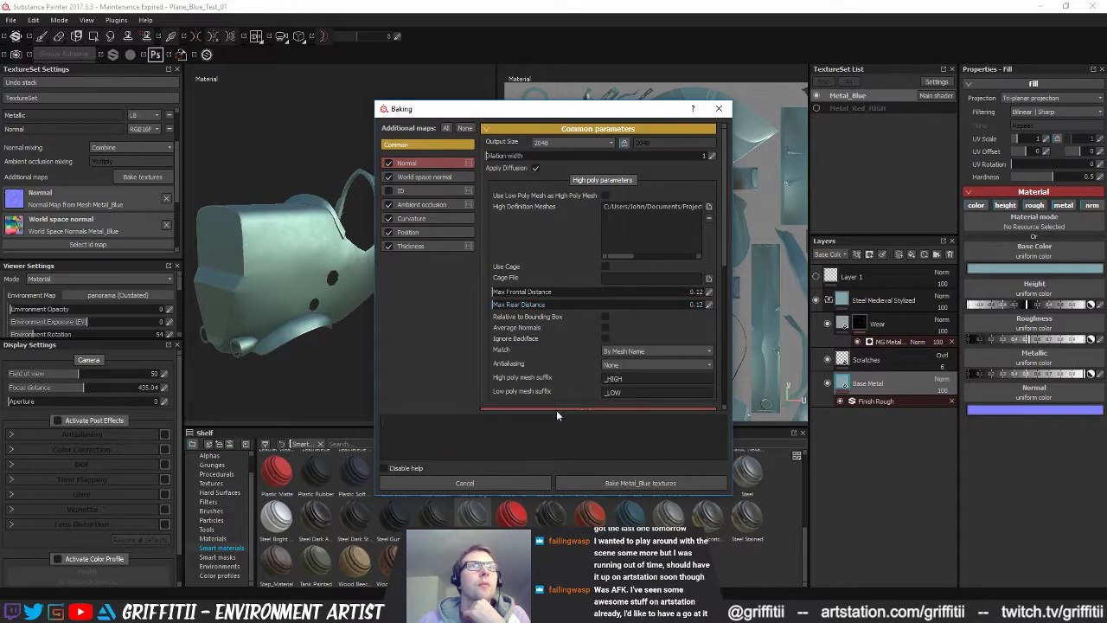
left_click(605, 483)
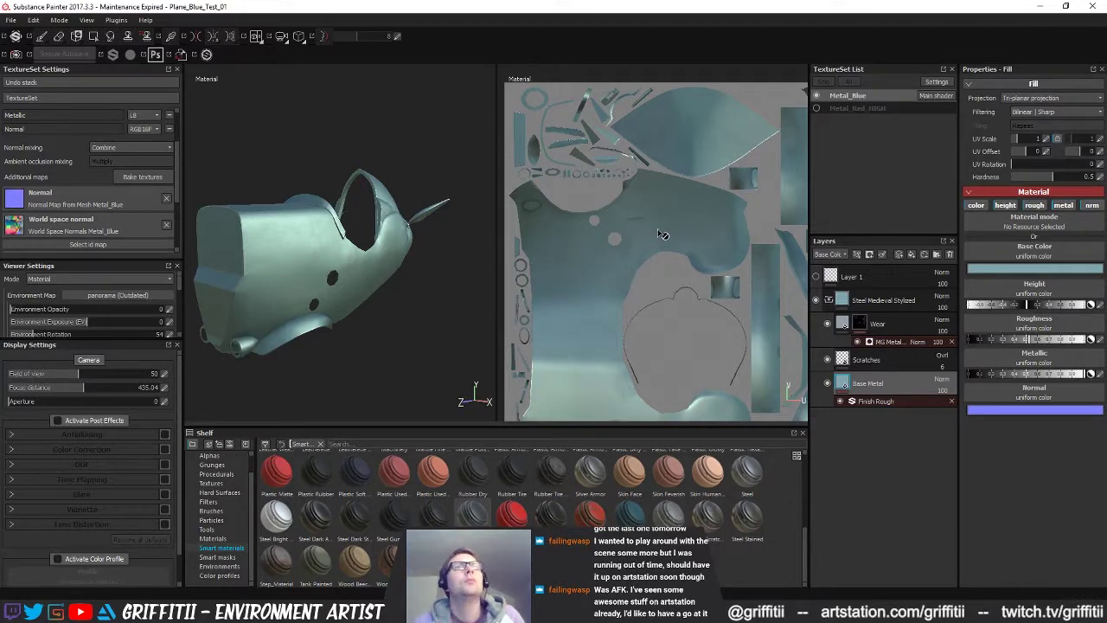
- Examine the baked shading on the nose, propeller blades, cockpit rim and rear of the plane under rotated environment lighting
left_click_drag(372, 250, 320, 264, "alt")
middle_click_drag(467, 285, 435, 316, "alt")
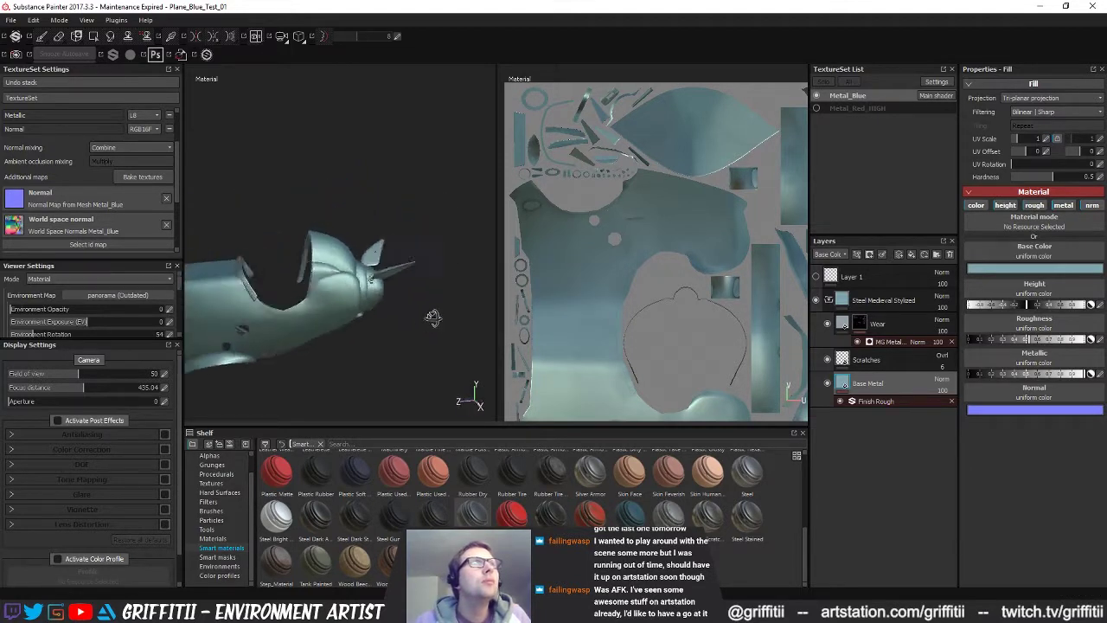
right_click_drag(435, 316, 471, 324, "alt")
left_click_drag(416, 303, 374, 316, "alt")
right_click_drag(374, 316, 431, 312, "shift")
mouse_move(430, 311)
left_mouse_down("alt")
mouse_move(303, 285)
mouse_move(294, 310)
mouse_move(344, 381)
mouse_move(238, 283)
left_mouse_up("alt")
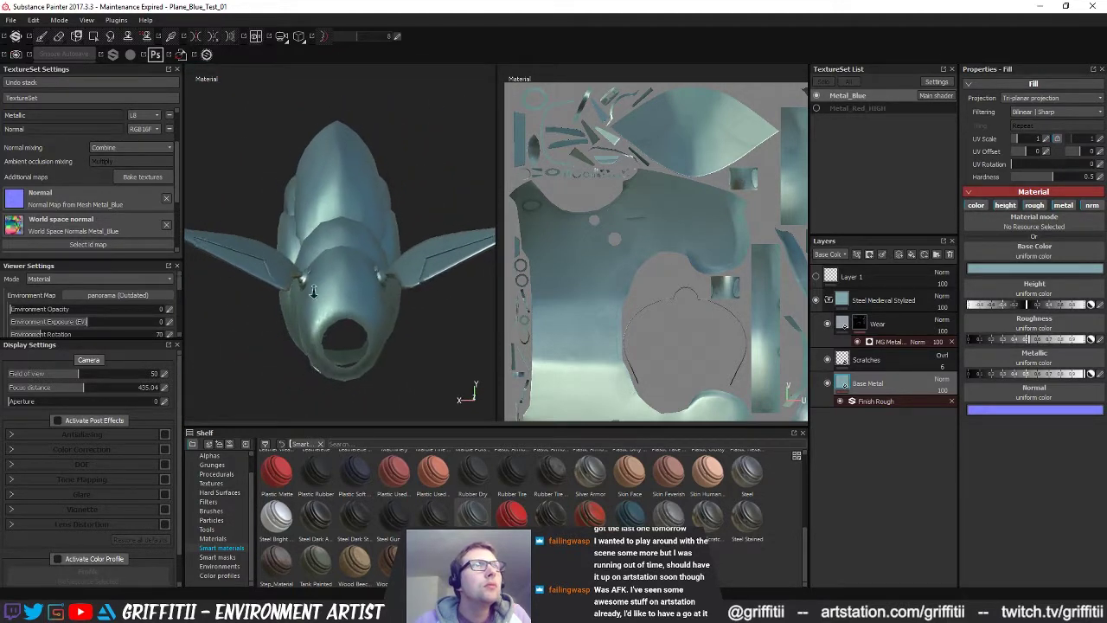
left_click_drag(324, 291, 240, 291, "alt")
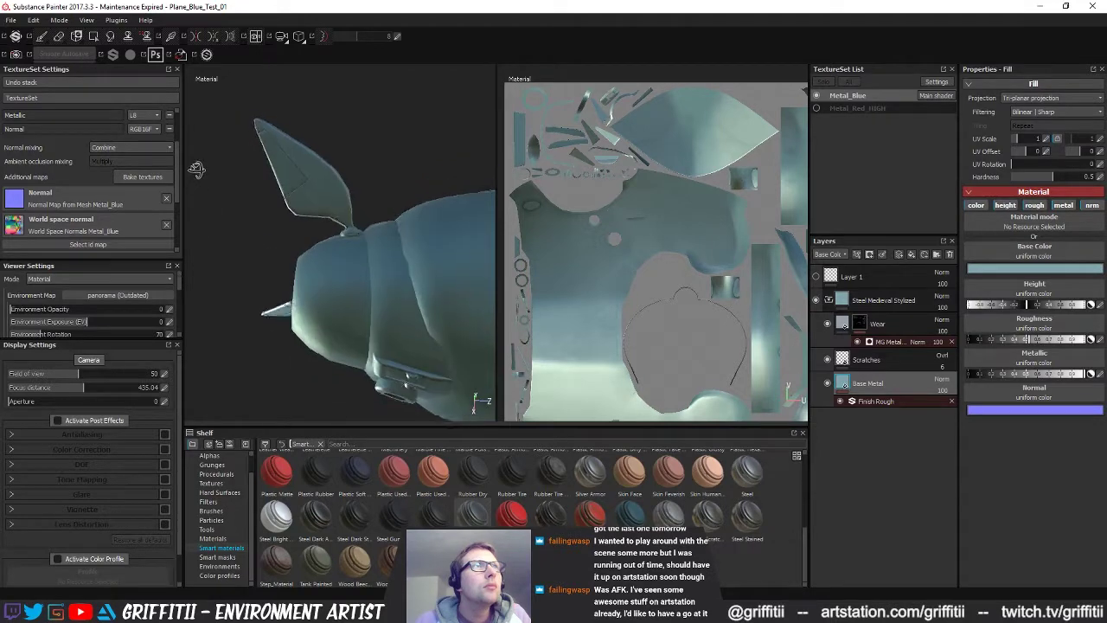
mouse_move(410, 286)
right_mouse_down("shift")
mouse_move(354, 285)
mouse_move(423, 282)
mouse_move(406, 279)
right_mouse_up("shift")
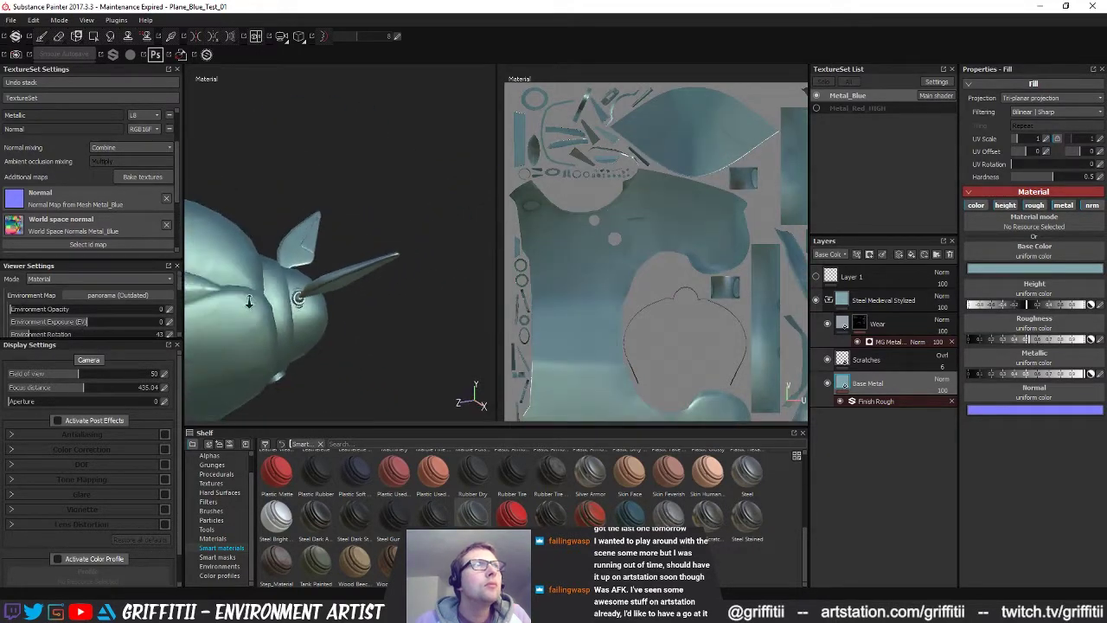
left_click_drag(349, 301, 401, 273, "alt")
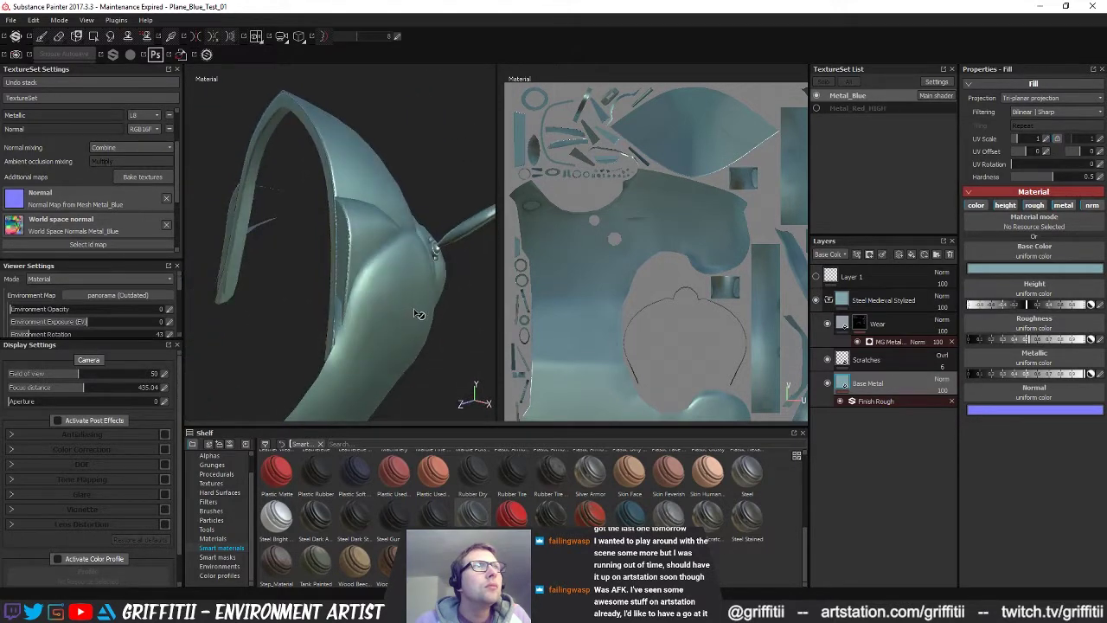
right_click_drag(412, 312, 432, 240, "shift")
left_click_drag(432, 239, 470, 395, "alt")
right_click_drag(469, 395, 338, 292, "alt")
middle_click_drag(337, 292, 422, 311, "alt")
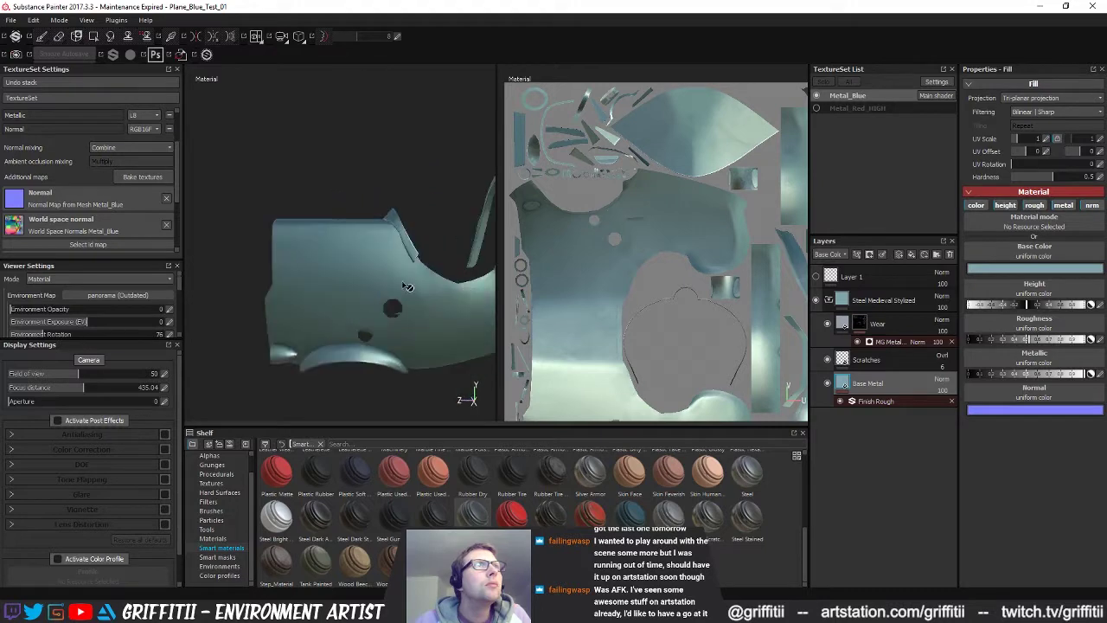
right_click_drag(318, 358, 380, 363, "alt")
left_click_drag(381, 364, 412, 347, "alt")
right_click_drag(394, 330, 477, 322, "shift")
left_click_drag(478, 322, 376, 332, "alt")
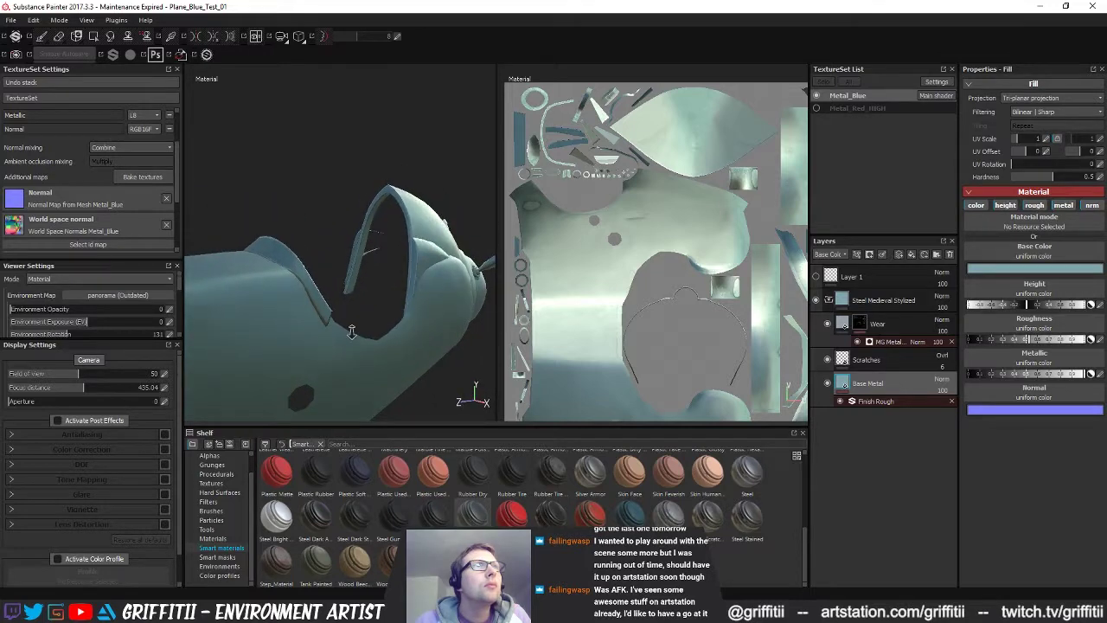
right_click_drag(387, 305, 364, 309, "shift")
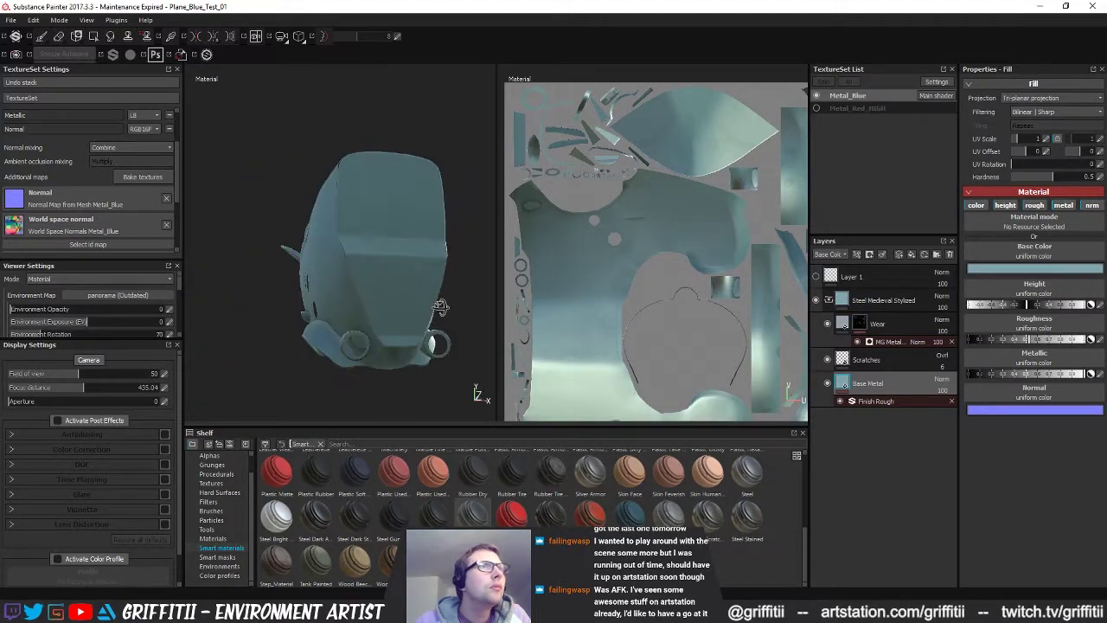
right_click_drag(363, 287, 386, 286, "shift")
mouse_move(385, 286)
left_mouse_down("alt")
mouse_move(308, 317)
mouse_move(391, 286)
left_mouse_up("alt")
- Display the baked normal map alone and examine it around the nose, blades, underside and rear edges of the plane
key("b")
left_click_drag(396, 229, 372, 295, "alt")
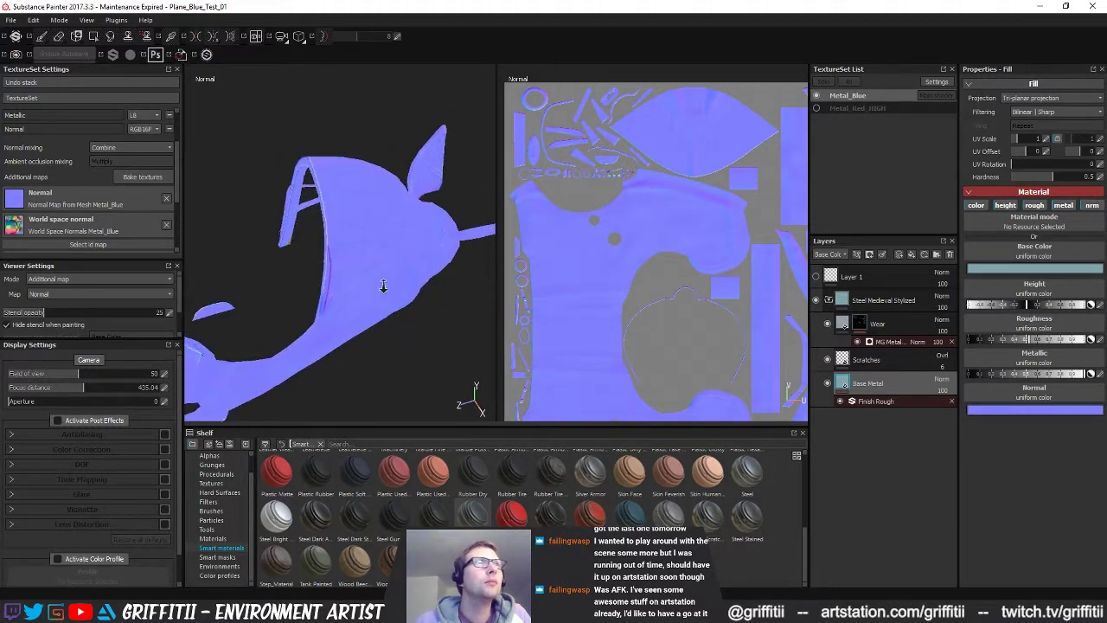
right_click_drag(349, 286, 413, 302, "alt")
left_click_drag(412, 303, 501, 265, "alt")
left_click_drag(346, 281, 423, 277, "alt")
middle_click_drag(342, 251, 355, 201, "alt")
left_click_drag(355, 201, 312, 277, "alt")
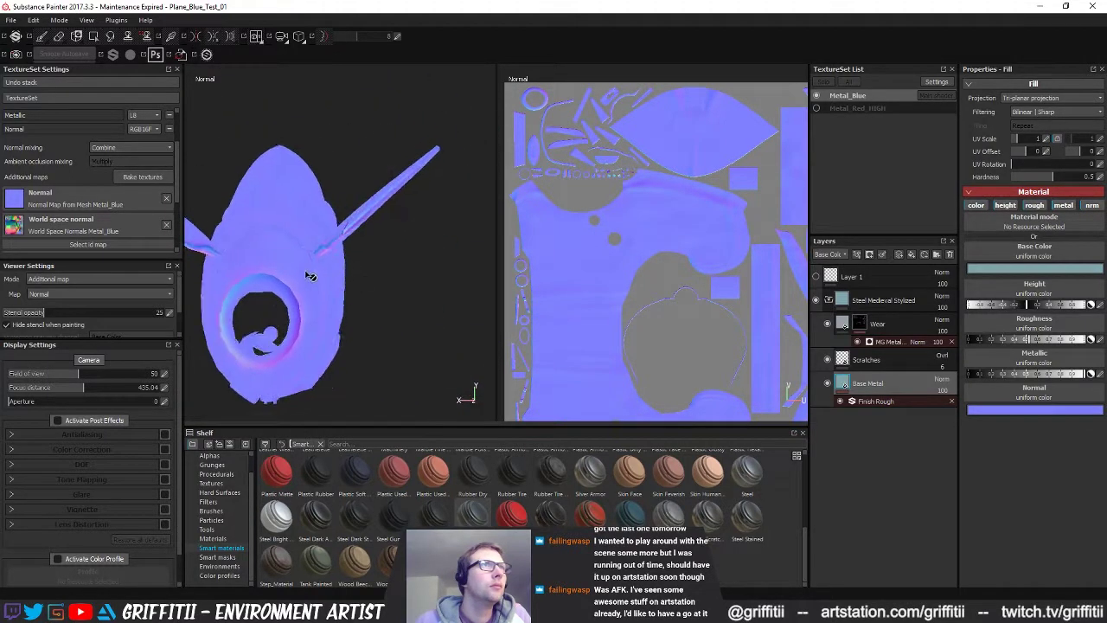
right_click_drag(310, 277, 353, 271, "alt")
left_click_drag(352, 271, 373, 220, "alt")
left_click_drag(323, 316, 283, 262, "alt")
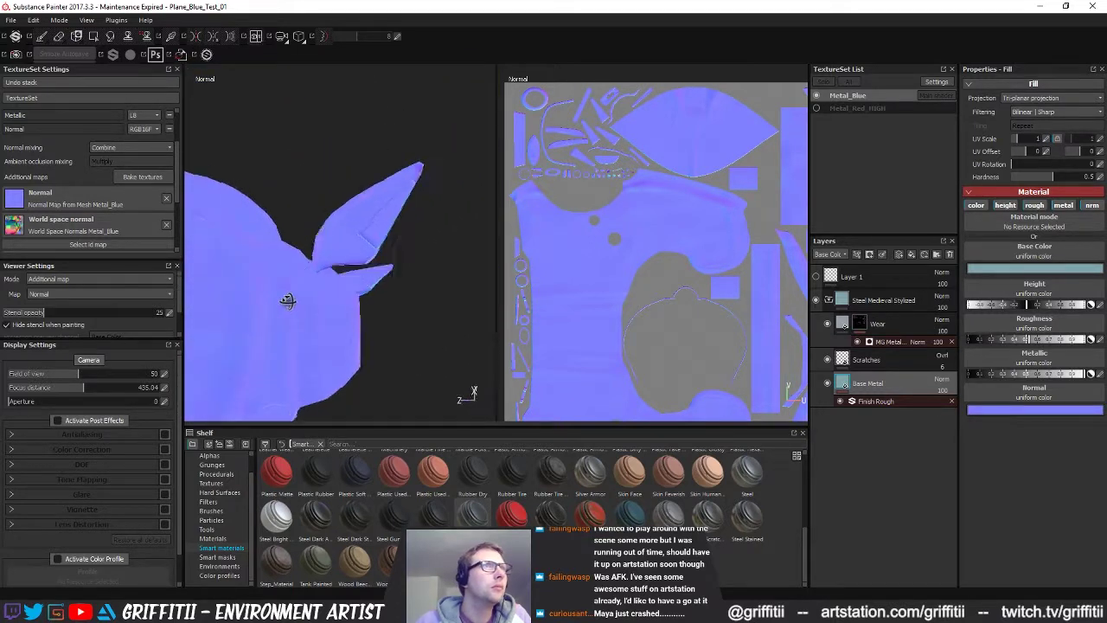
middle_click_drag(286, 338, 321, 237, "alt")
left_click_drag(321, 237, 284, 294, "alt")
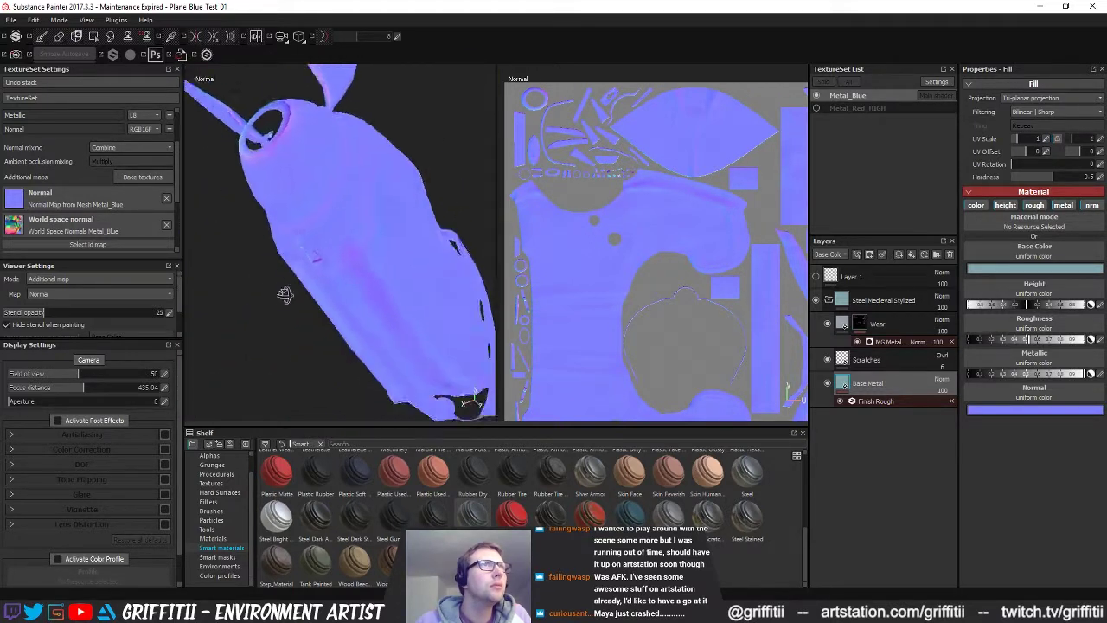
right_click_drag(285, 294, 440, 271, "alt")
left_click_drag(441, 271, 382, 294, "alt")
left_click_drag(287, 288, 340, 248, "alt")
right_click_drag(340, 248, 384, 272, "alt")
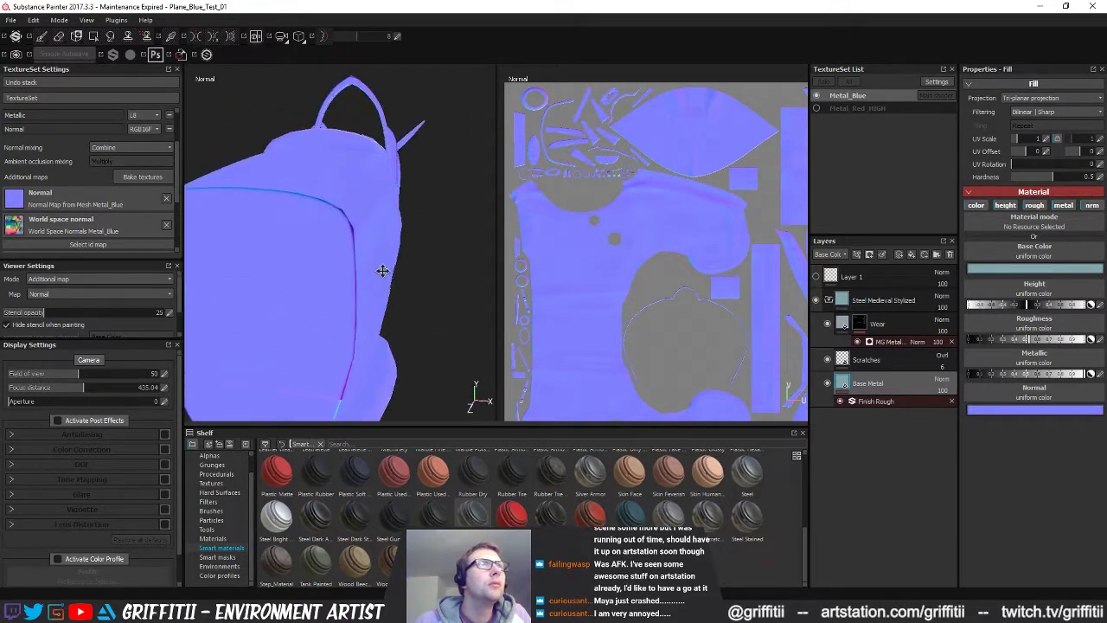
left_click_drag(383, 272, 413, 255, "alt")
right_click_drag(413, 254, 464, 247, "alt")
left_click_drag(465, 247, 329, 272, "alt")
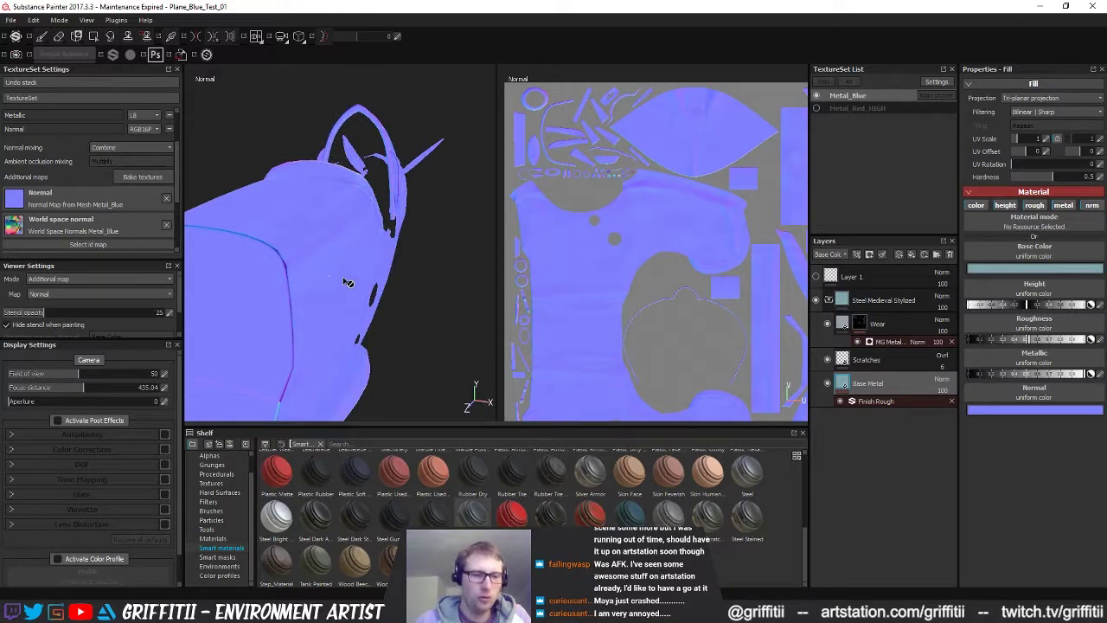
- Check the individual material channels up to Height, and return to the baked normal map display
key("c")
left_click_drag(395, 291, 372, 278, "alt")
right_click_drag(373, 277, 335, 250, "alt")
left_click_drag(335, 249, 354, 259, "alt")
key("c")
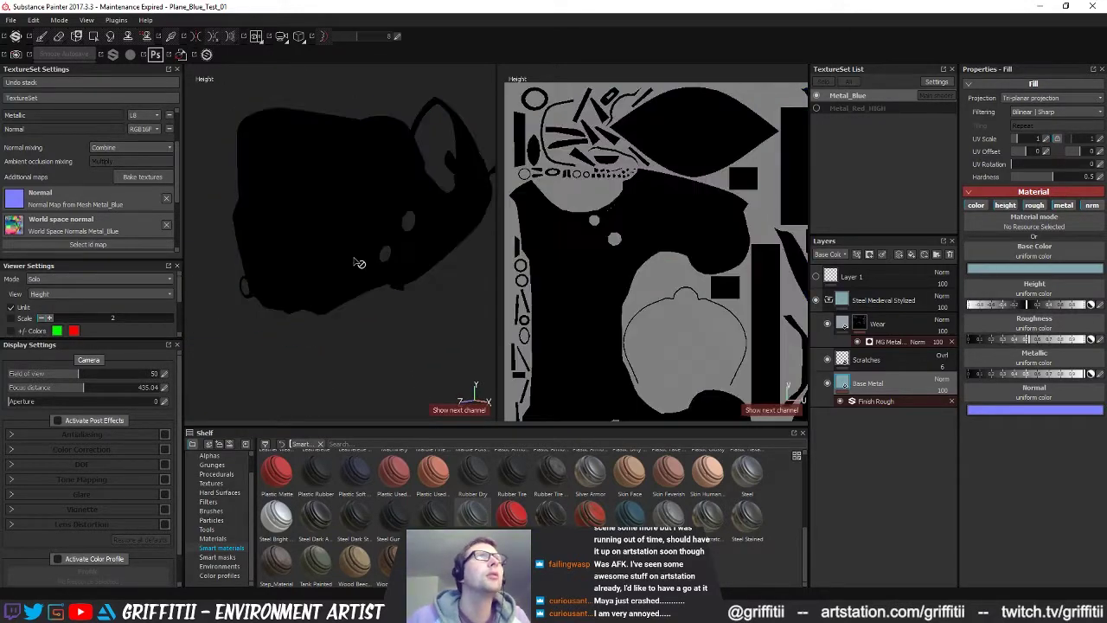
key("b")
key("b")
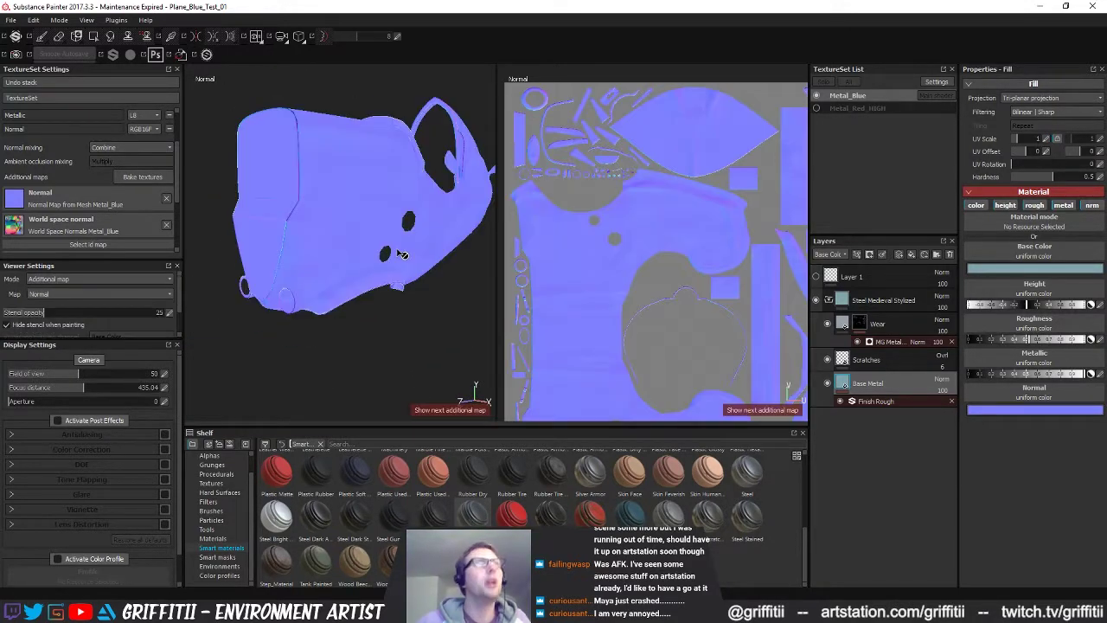
left_click_drag(391, 263, 353, 321, "alt")
- Display the baked ambient occlusion map and examine it on the nose, blades and body of the plane
key("b")
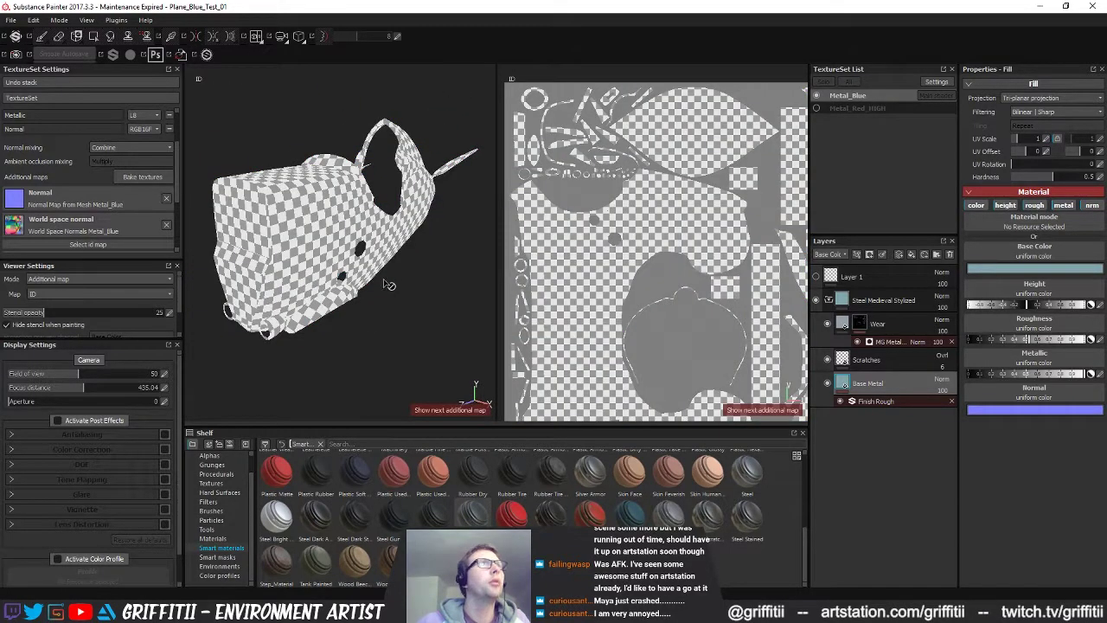
key("b")
left_click_drag(364, 273, 249, 271, "alt")
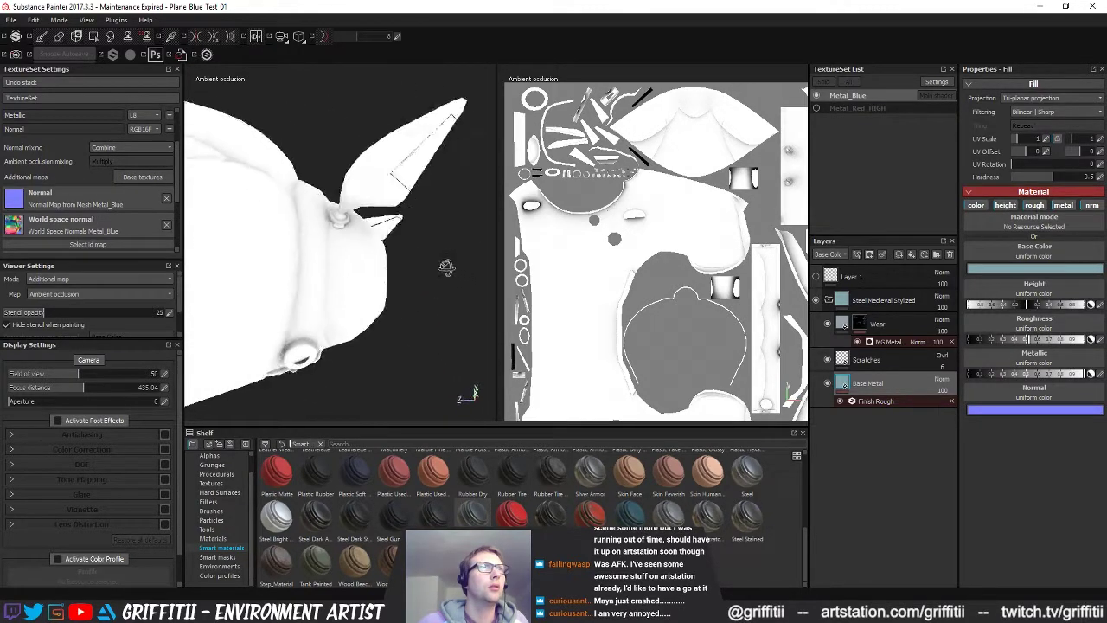
left_click_drag(445, 266, 467, 281, "alt")
left_click_drag(368, 288, 263, 267, "alt")
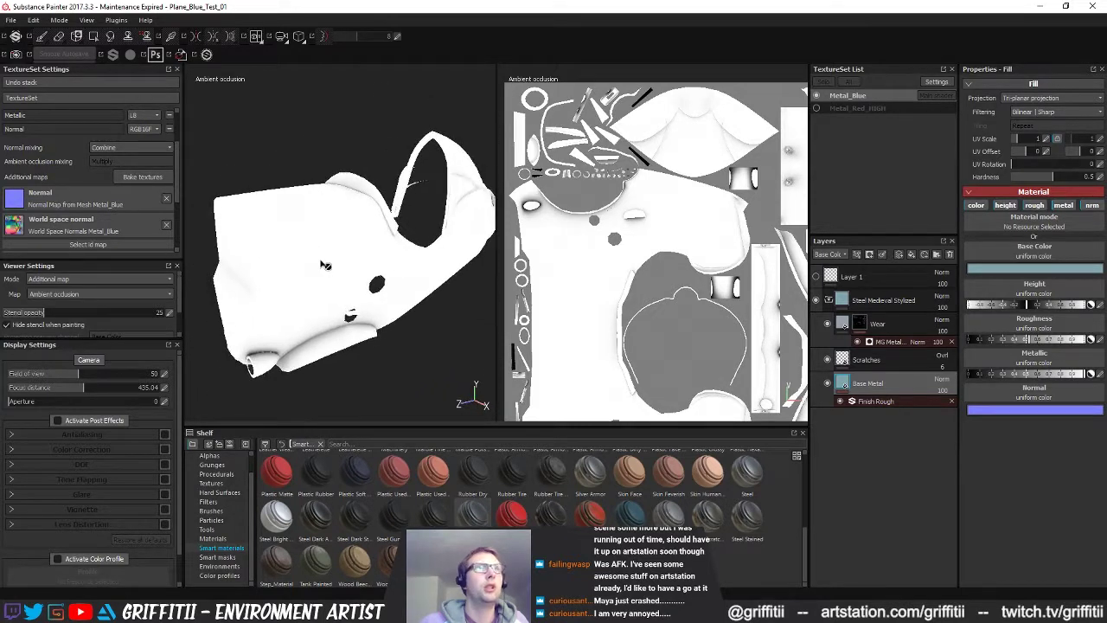
- Display the baked curvature map and examine it around the nose, propeller blades and cockpit hood rim
key("b")
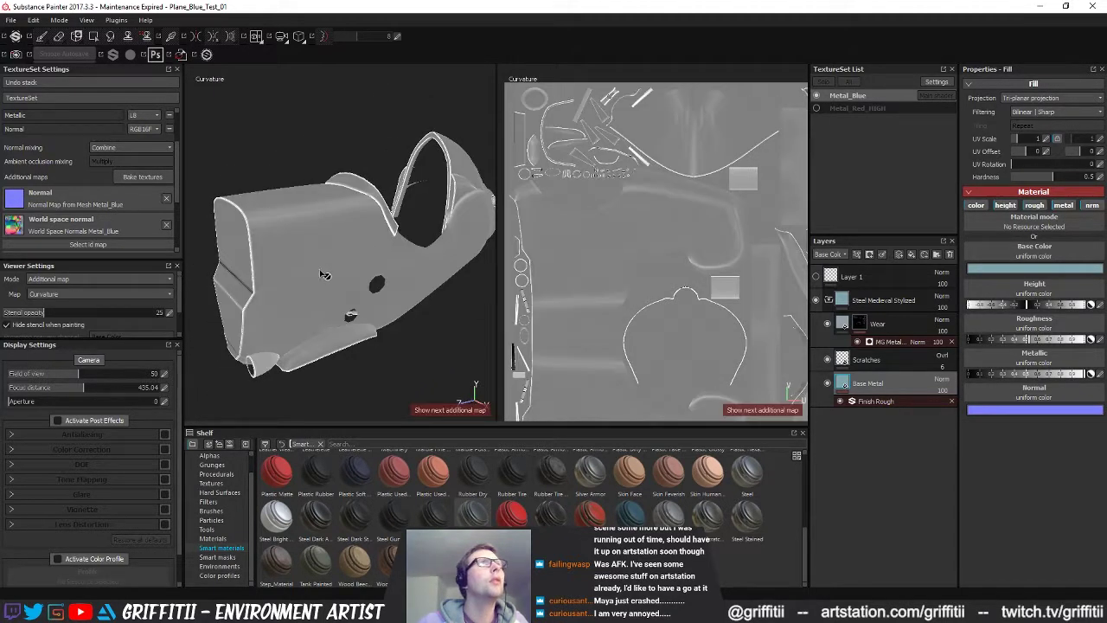
left_click_drag(356, 232, 391, 144, "alt")
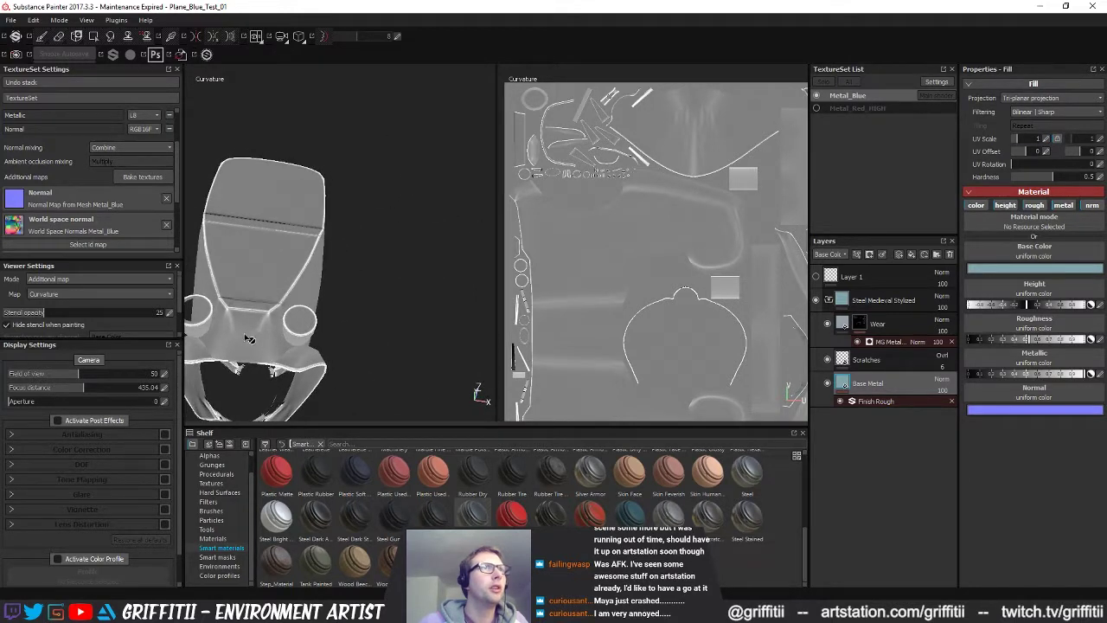
left_click_drag(296, 306, 337, 285, "alt")
middle_click_drag(338, 286, 299, 316, "alt")
left_click_drag(303, 205, 318, 243, "alt")
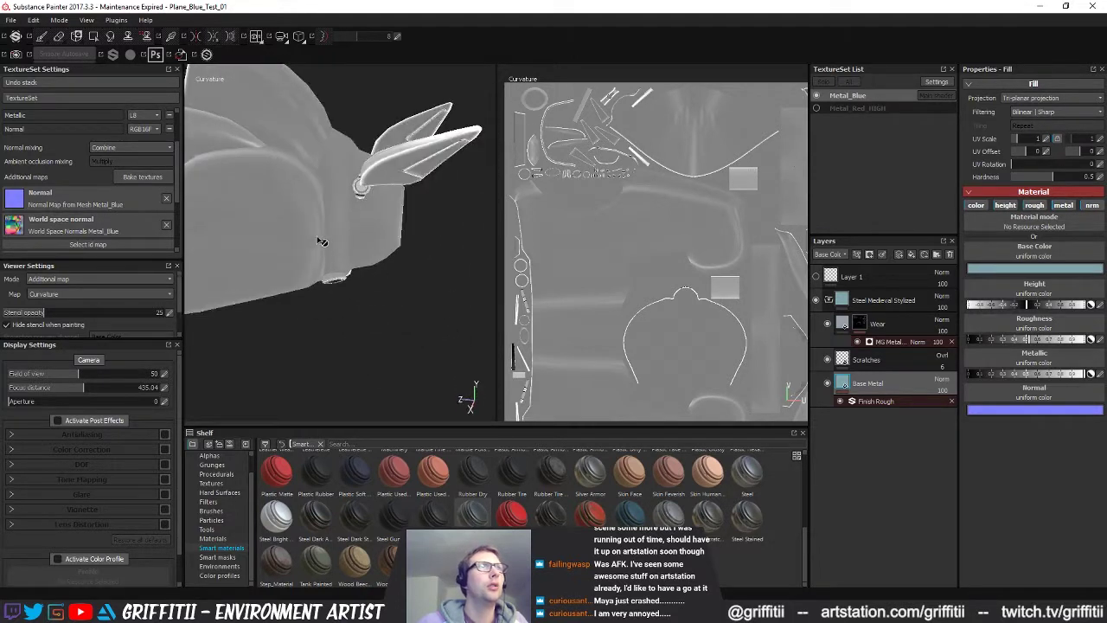
left_click_drag(334, 201, 500, 281, "alt")
right_click_drag(500, 281, 586, 277, "alt")
left_click_drag(345, 259, 386, 267, "alt")
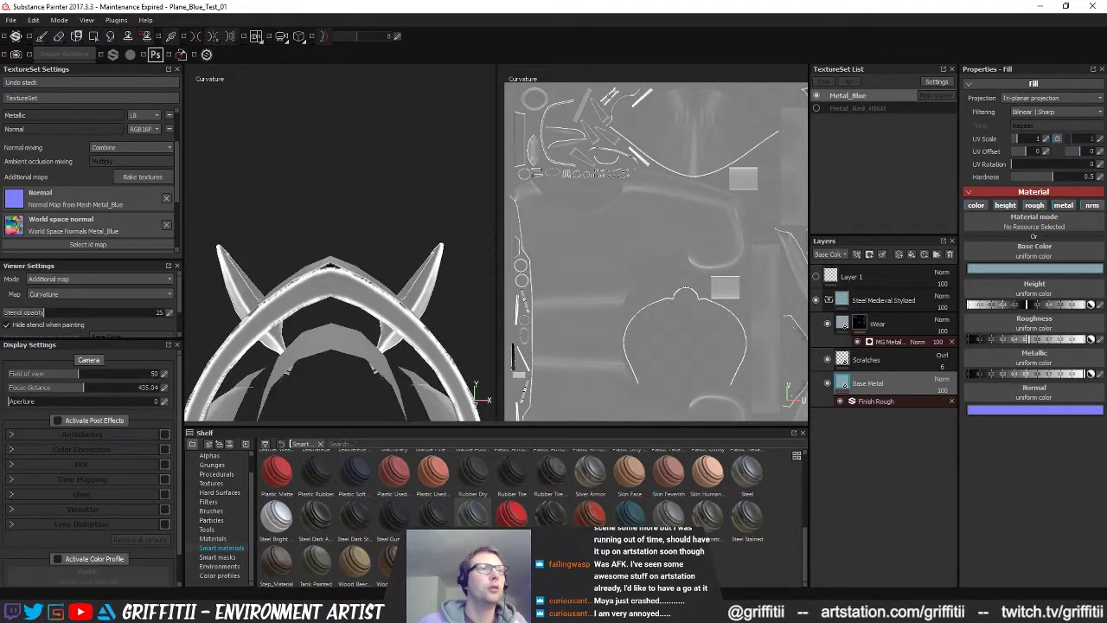
- Switch to MODO, turn on subdivision for the plane meshes and frame the cockpit hood mesh
key("alt+Tab")
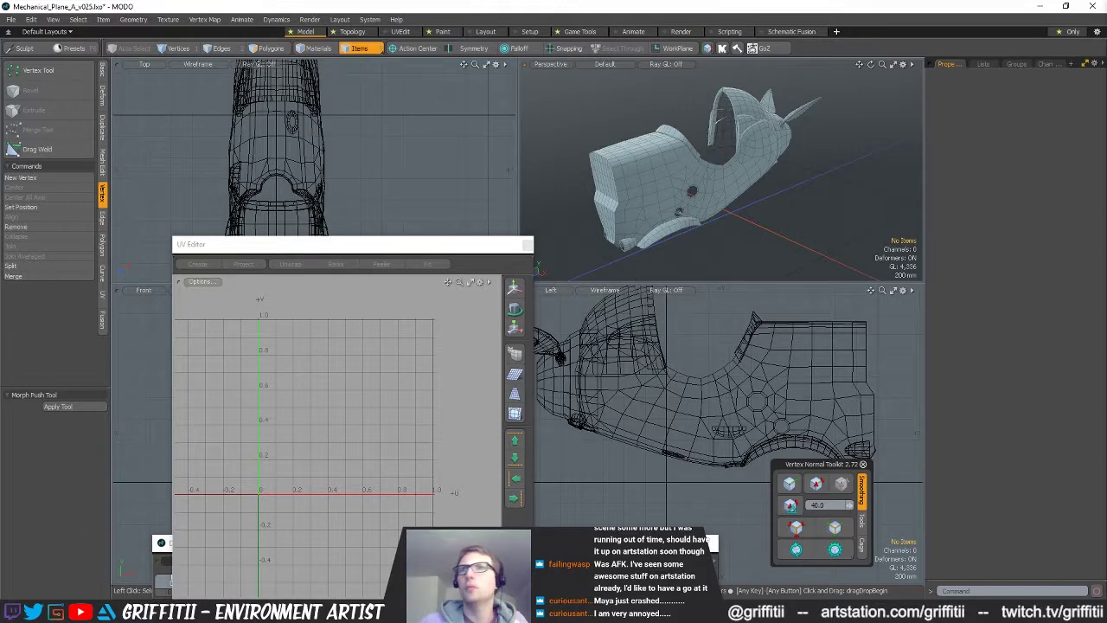
key("Tab")
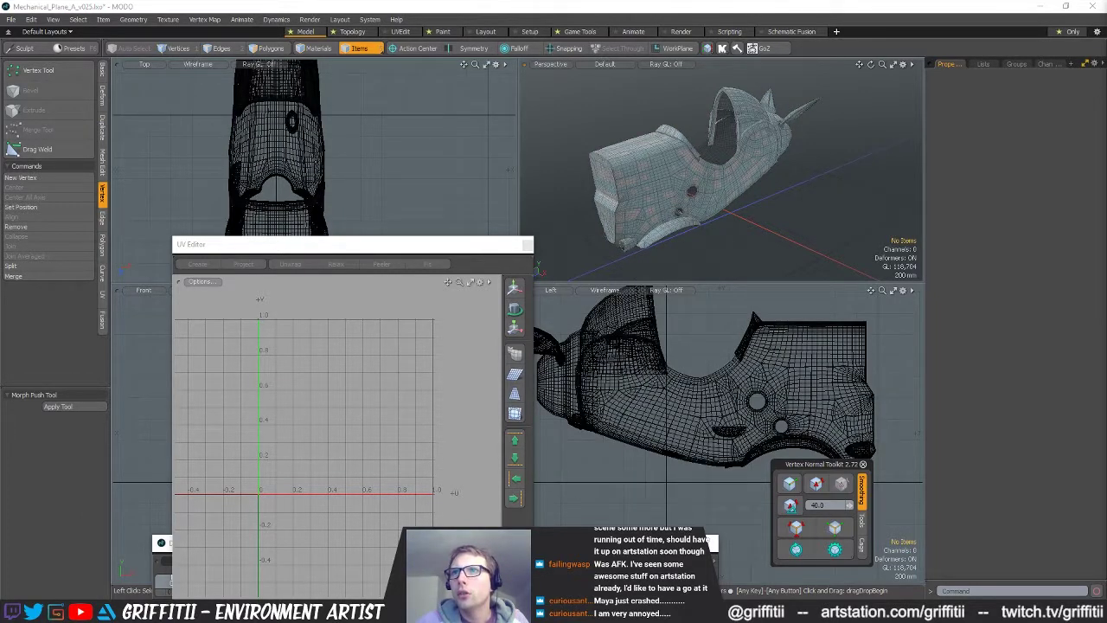
left_click(747, 105)
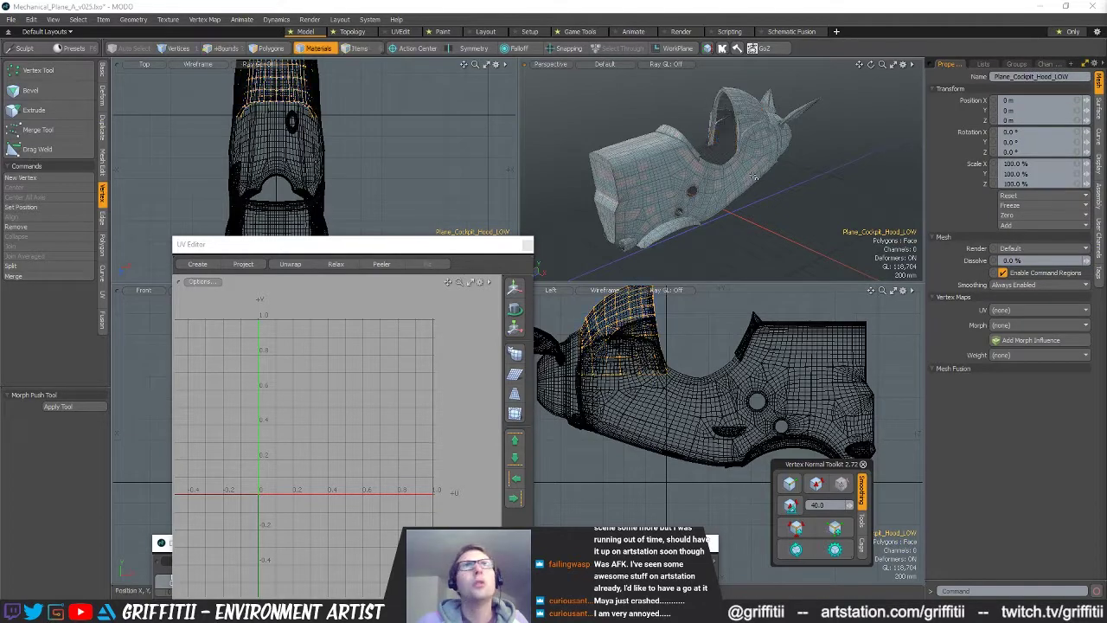
key("shift+a")
left_click_drag(484, 243, 489, 515)
left_click_drag(273, 368, 410, 373, "ctrl+alt")
left_click_drag(250, 399, 297, 397, "ctrl+alt")
- Select the vertices along the cockpit hood's centreline and move them down 3 mm in Y
key("4")
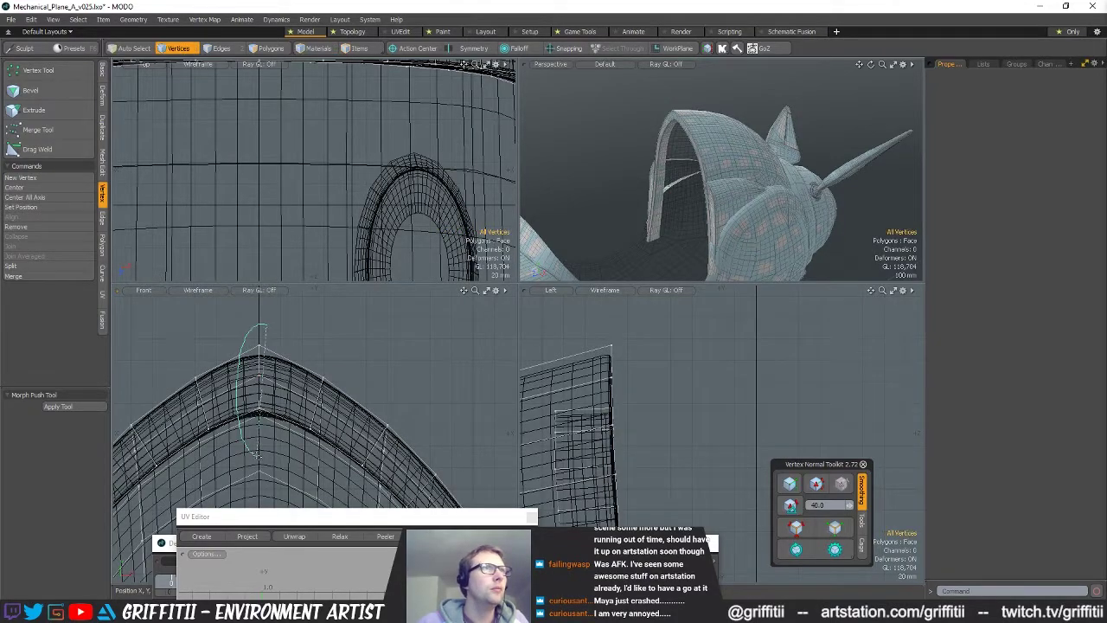
right_click_drag(251, 452, 266, 451)
left_click_drag(264, 448, 267, 365, "alt+shift")
scroll(267, 361, "down", 2)
left_click_drag(269, 458, 279, 348, "alt+shift")
mouse_move(279, 348)
right_mouse_down("shift")
mouse_move(278, 486)
mouse_move(287, 483)
right_mouse_up("shift")
left_click_drag(287, 481, 281, 365, "alt+shift")
mouse_move(277, 388)
right_mouse_down("shift")
mouse_move(247, 453)
mouse_move(268, 450)
right_mouse_up("shift")
left_click_drag(271, 449, 276, 359, "alt+shift")
mouse_move(279, 398)
left_mouse_down("alt+shift")
mouse_move(282, 348)
mouse_move(298, 523)
left_mouse_up("alt+shift")
mouse_move(317, 467)
left_mouse_down("alt+shift")
mouse_move(307, 395)
mouse_move(298, 474)
left_mouse_up("alt+shift")
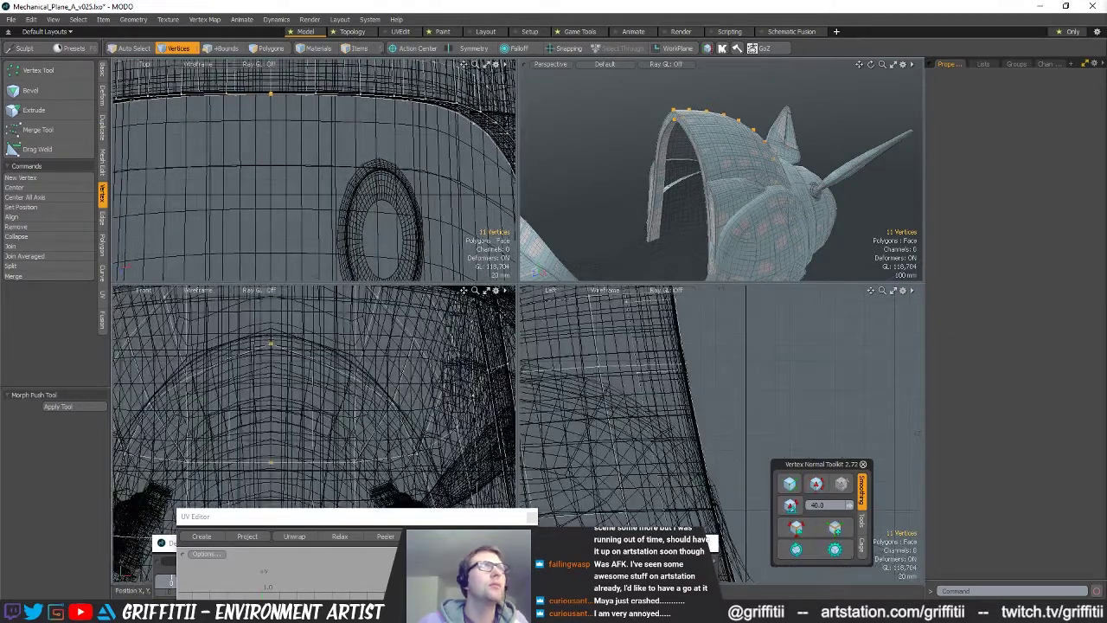
scroll(735, 148, "up", 3)
left_click_drag(770, 147, 710, 155, "alt")
scroll(711, 156, "up", 4)
left_click_drag(840, 130, 748, 134, "alt")
scroll(715, 178, "up", 3)
scroll(714, 178, "down", 3)
key("w")
mouse_move(717, 182)
left_mouse_down("alt")
mouse_move(746, 186)
mouse_move(708, 169)
left_mouse_up("alt")
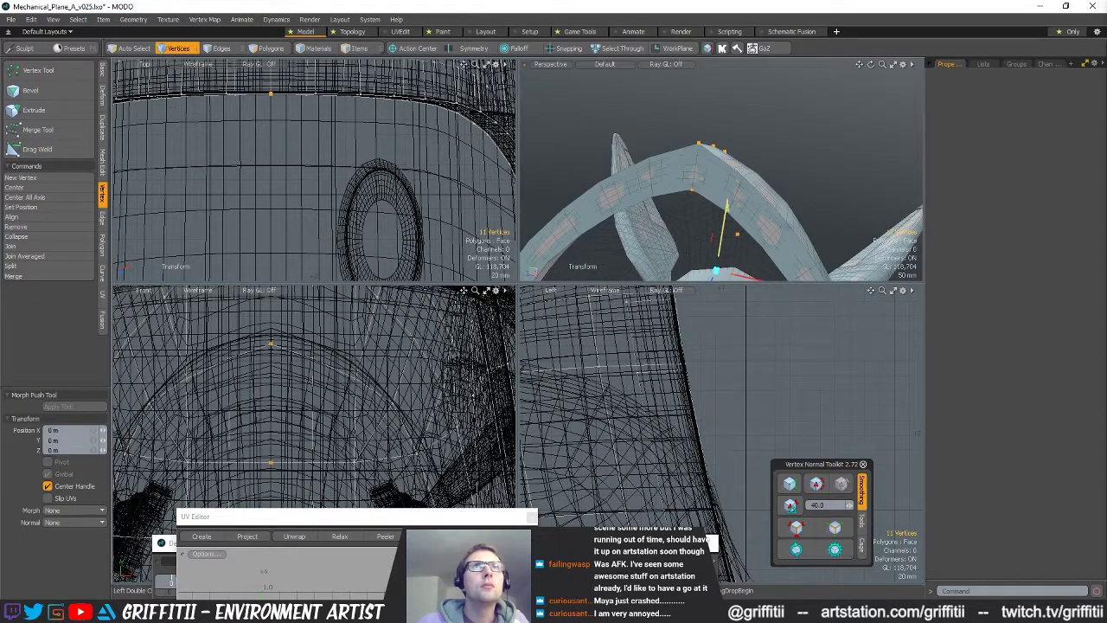
left_click_drag(646, 164, 739, 188, "alt")
left_click_drag(691, 211, 673, 195, "alt")
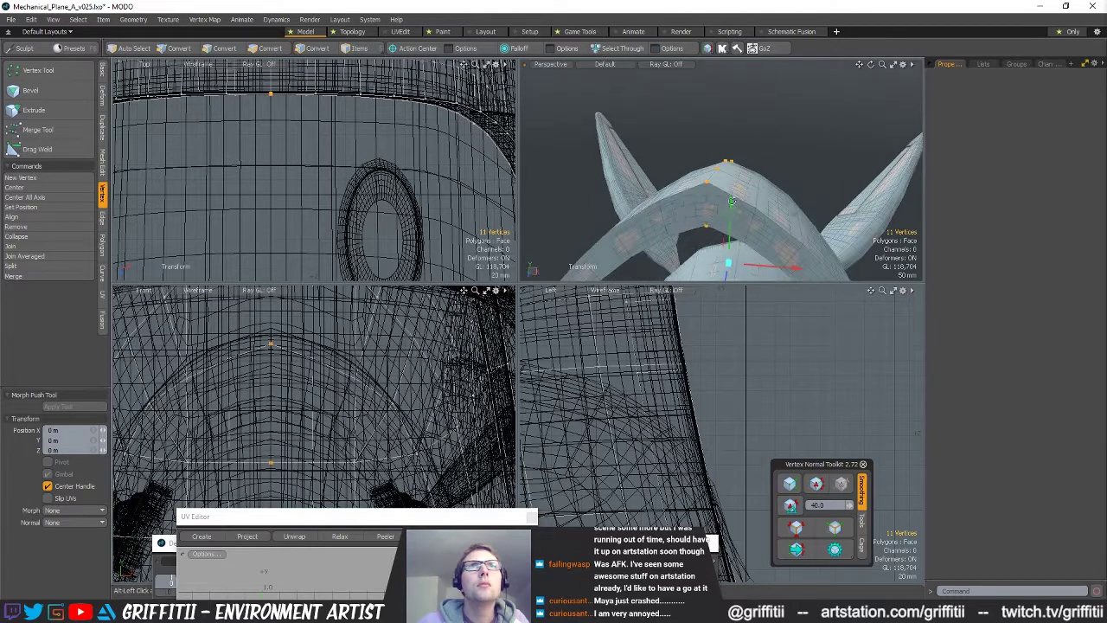
left_click_drag(708, 206, 684, 181, "alt")
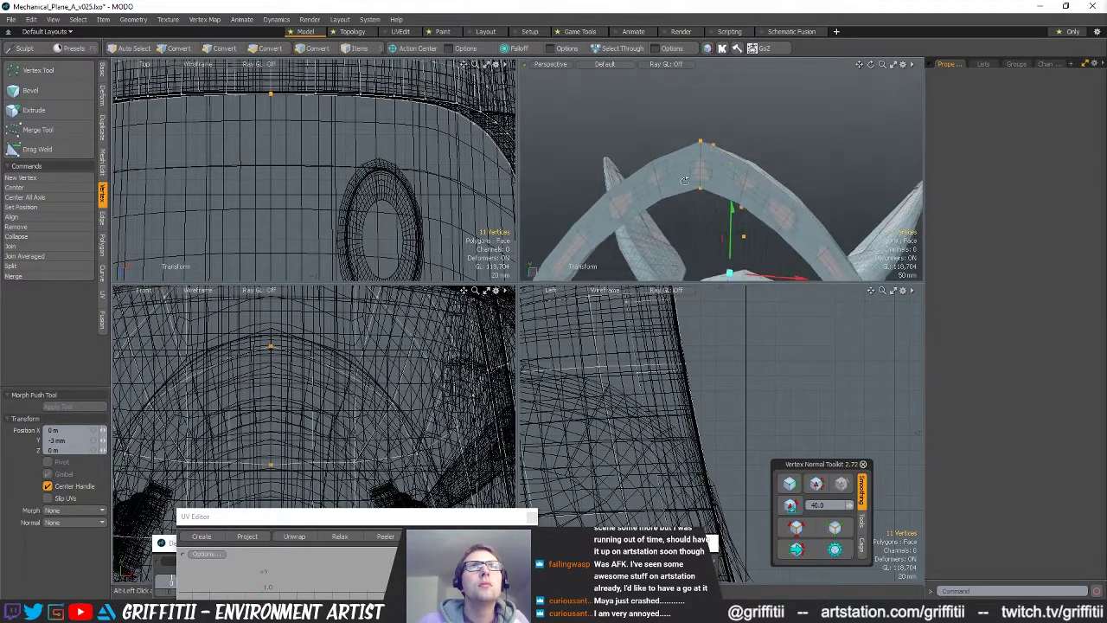
key("q")
- Export the selected low-poly meshes as Autodesk FBX 2015, overwriting Plane_LOW_MeshNames
left_click(721, 126)
left_click_drag(732, 132, 775, 154, "alt")
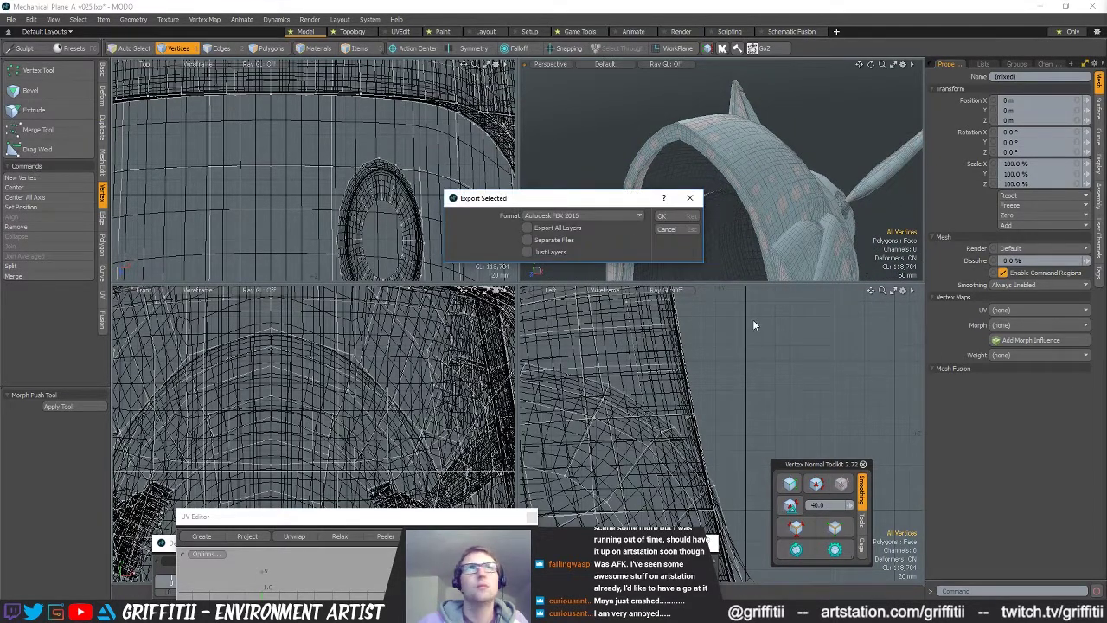
left_click(674, 216)
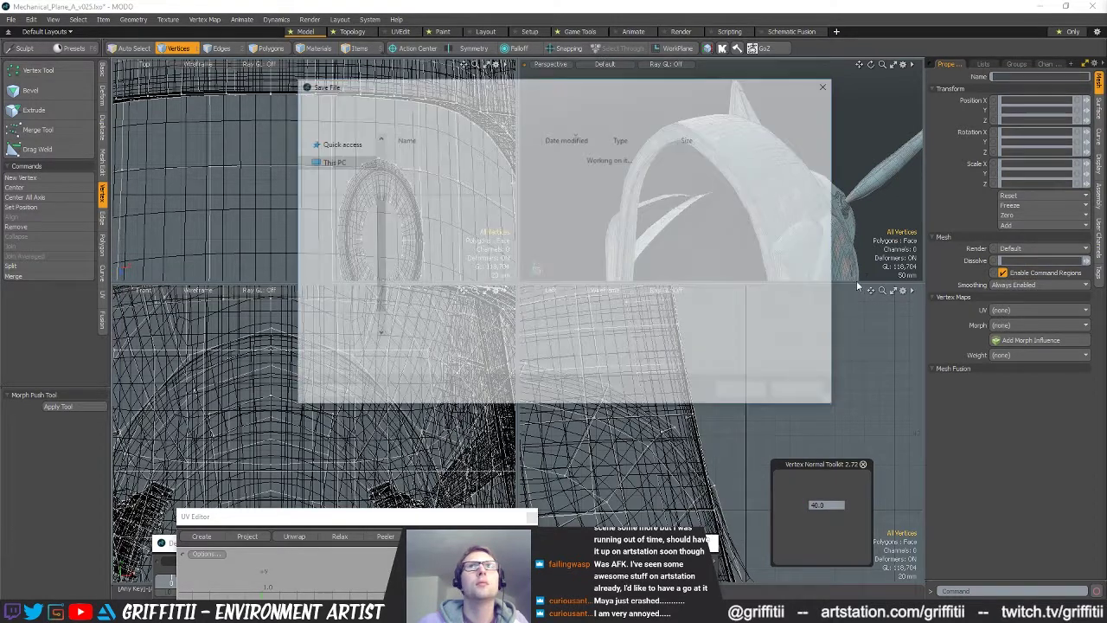
left_click(458, 157)
left_click(750, 389)
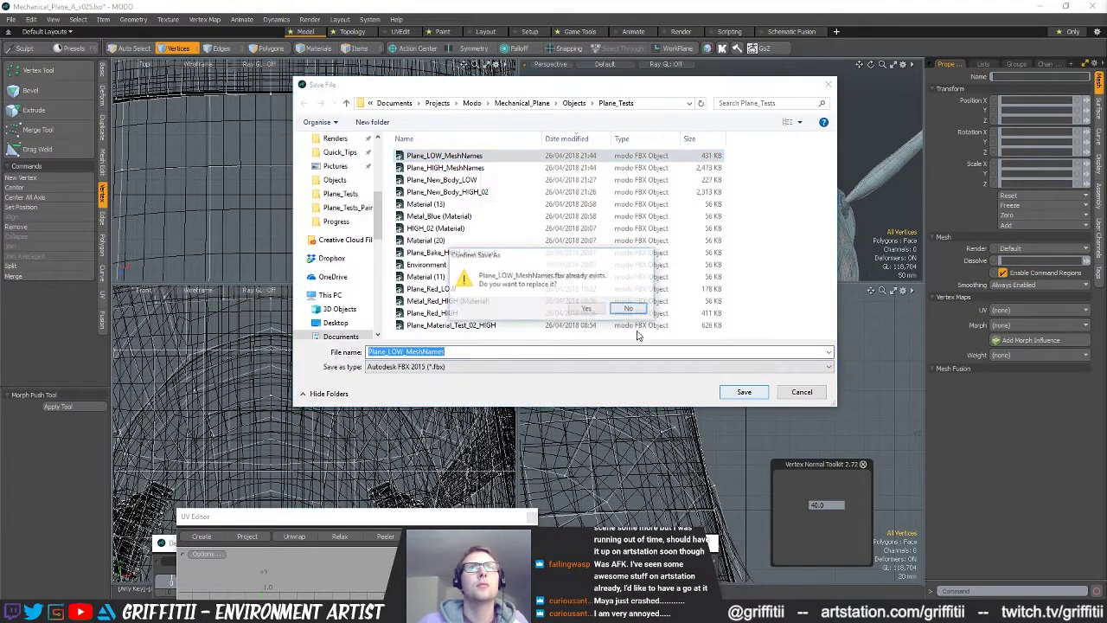
left_click(632, 310)
left_click(742, 392)
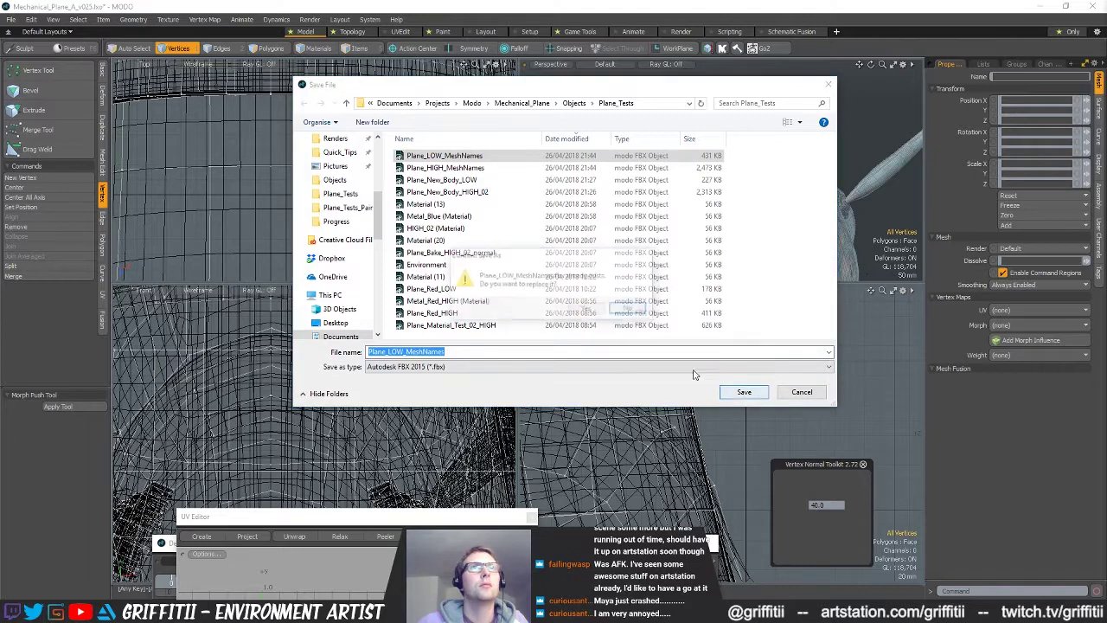
left_click(596, 308)
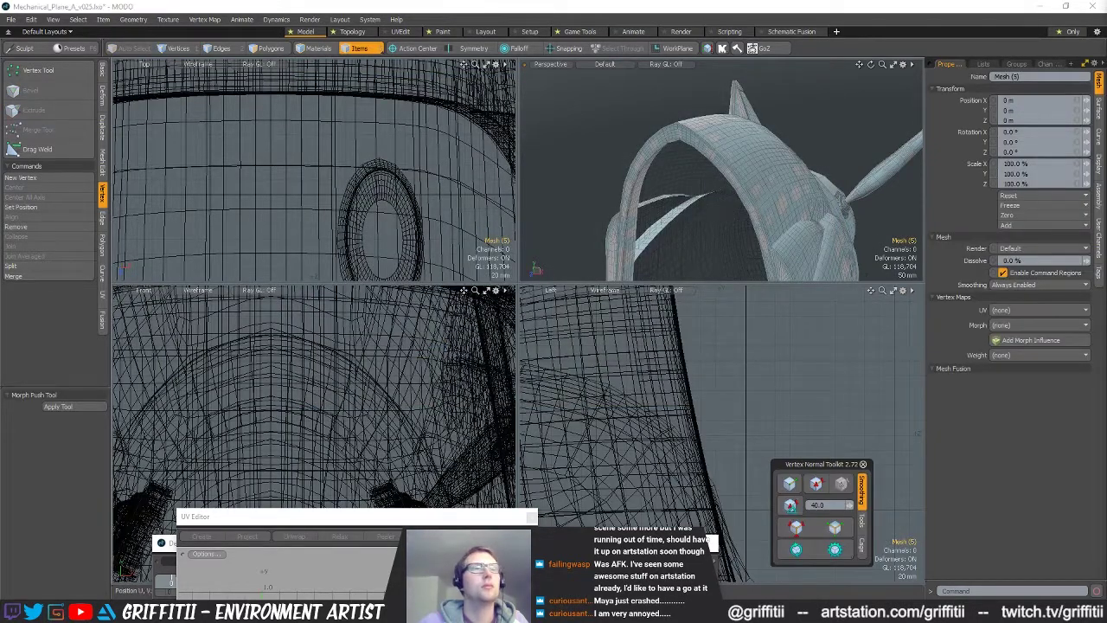
- Switch to Substance Painter and reload the project mesh from the Plane_LOW_MeshNames FBX file
key("alt+Tab")
left_click(62, 23)
mouse_move(39, 28)
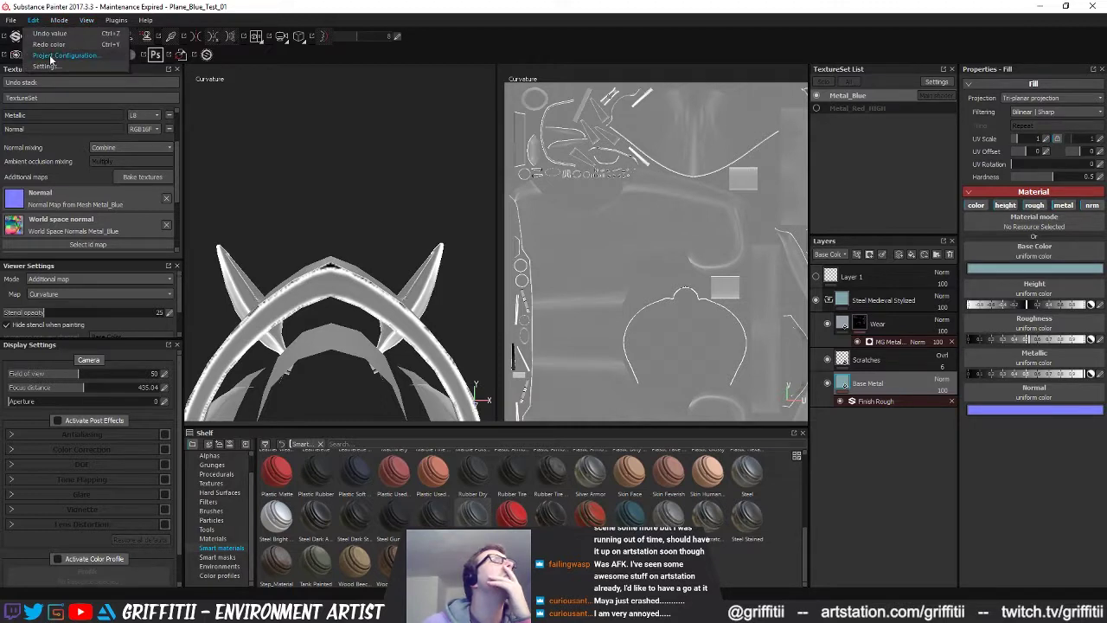
left_click(52, 56)
left_click(660, 268)
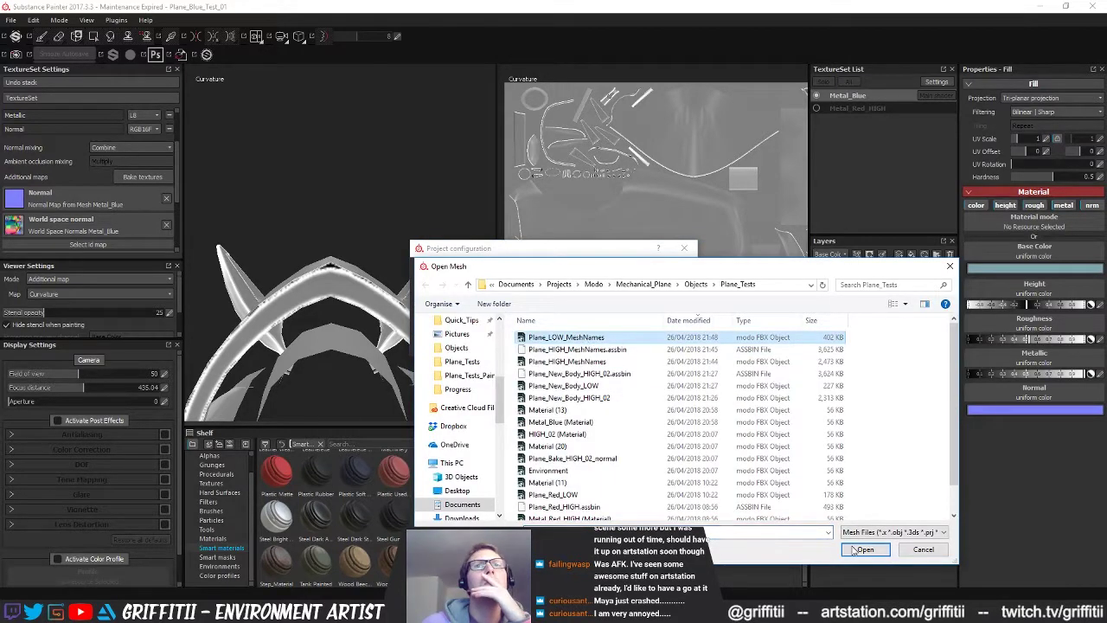
left_click(861, 549)
left_click(597, 346)
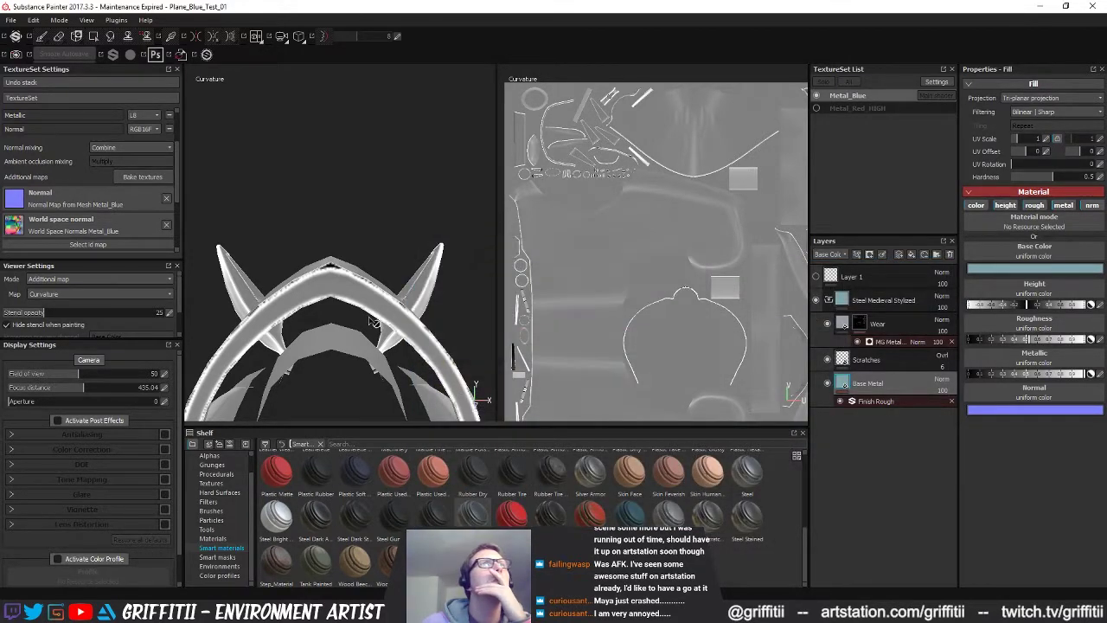
- Rebake the Metal_Blue textures at 2048 with the existing match-by-mesh-name settings
left_click_drag(423, 239, 354, 291, "alt")
right_click_drag(354, 291, 416, 315, "alt")
middle_click_drag(415, 315, 404, 260, "alt")
right_click_drag(404, 260, 598, 250, "alt")
left_click_drag(598, 250, 470, 262, "alt")
right_click_drag(470, 262, 346, 259, "alt")
left_click(139, 178)
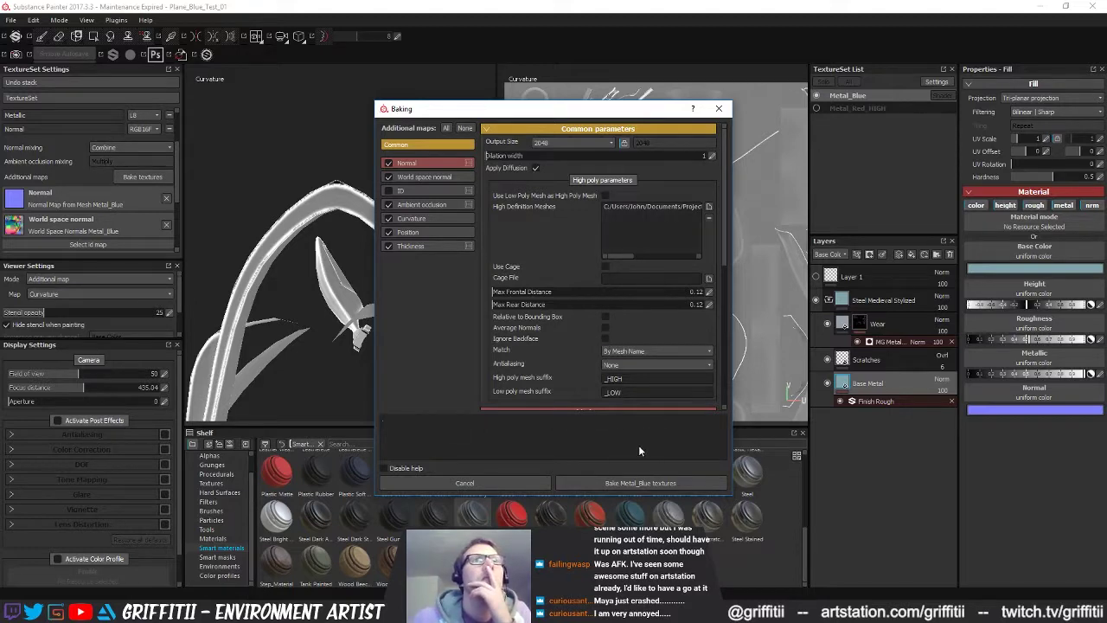
left_click(652, 481)
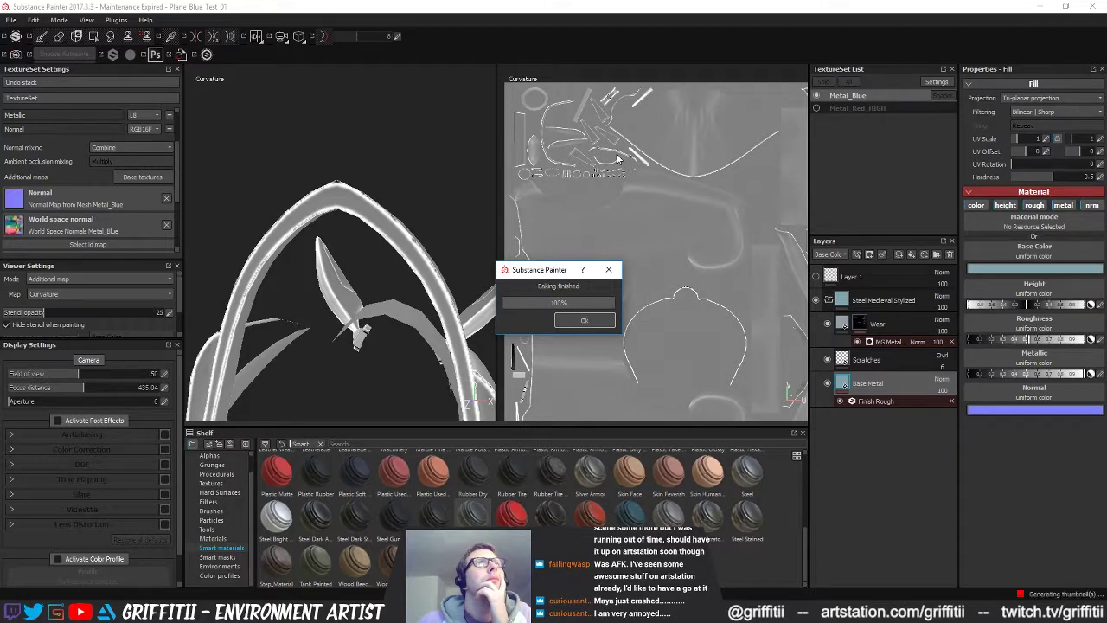
key("Return")
- Examine the rebaked curvature map on the cockpit hood and cycle the additional maps to Normal
left_click_drag(370, 136, 316, 261, "alt")
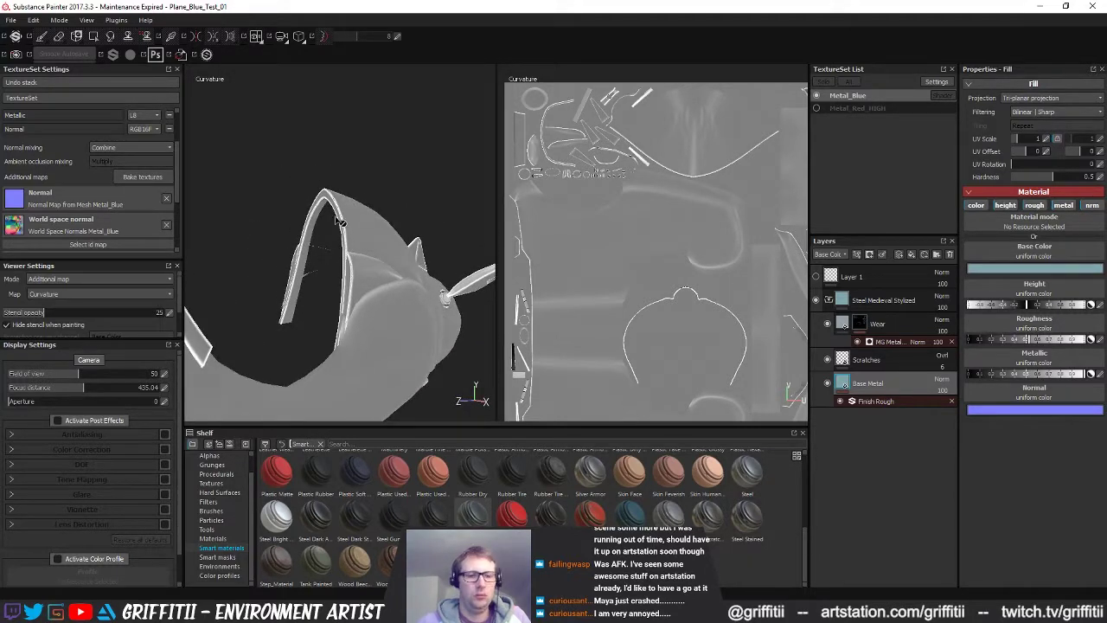
key("b")
key("b")
left_click_drag(391, 245, 321, 315, "alt")
key("b")
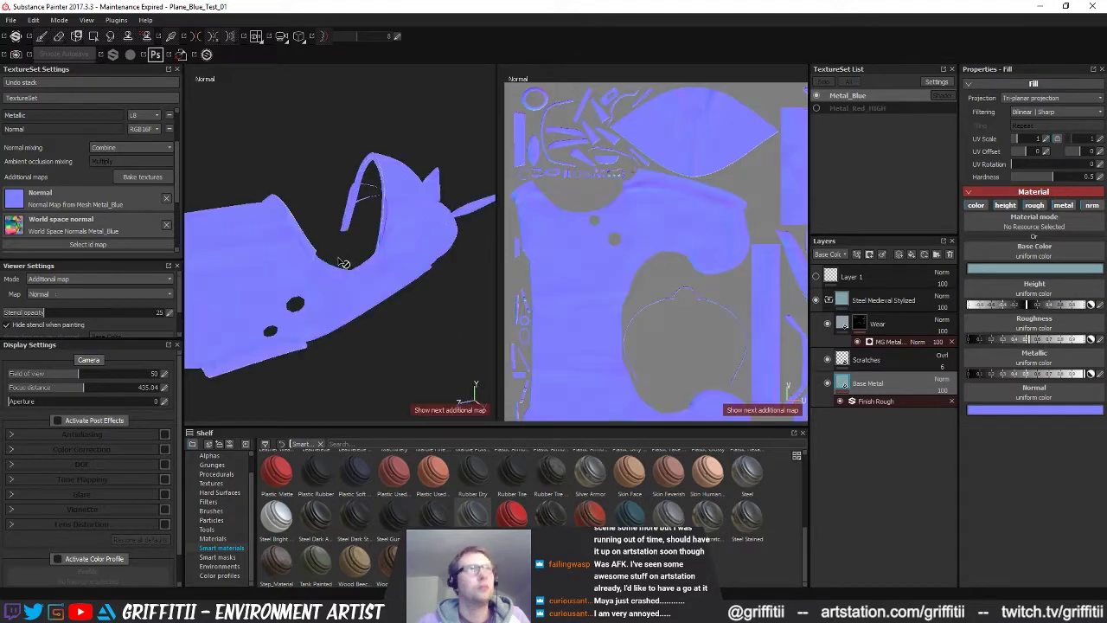
- Cycle through the individual material channels on the plane and return to the full material display
key("c")
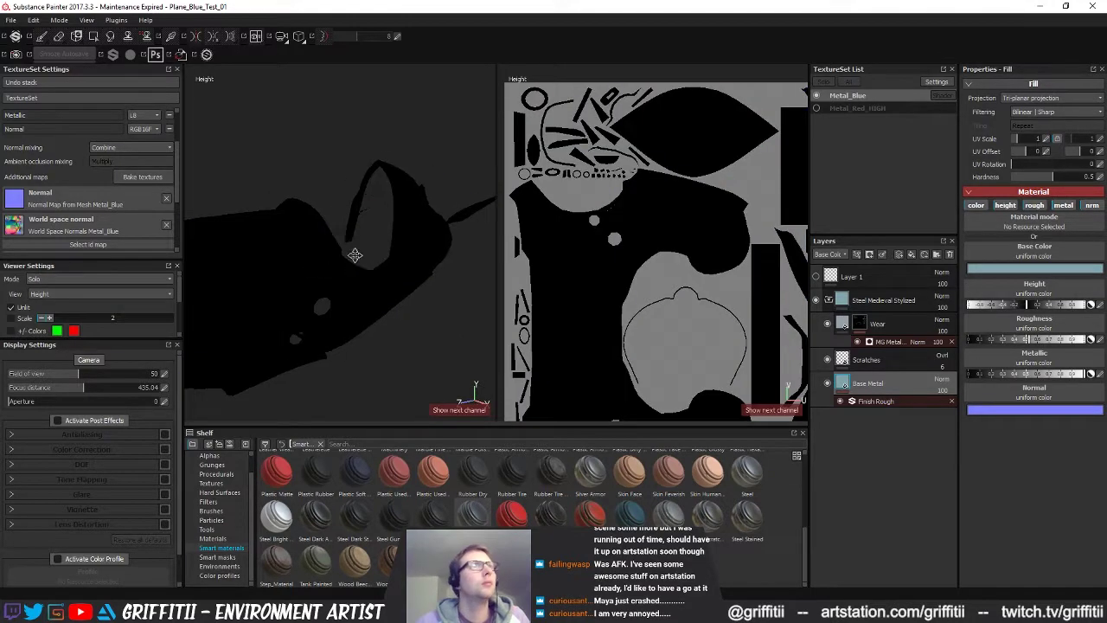
middle_click_drag(355, 255, 386, 242, "alt")
key("c")
mouse_move(360, 259)
left_mouse_down("alt")
mouse_move(383, 255)
mouse_move(359, 236)
mouse_move(331, 241)
mouse_move(359, 252)
left_mouse_up("alt")
key("c")
key("c")
mouse_move(371, 252)
left_mouse_down("alt")
mouse_move(389, 282)
mouse_move(381, 252)
mouse_move(396, 244)
mouse_move(423, 265)
mouse_move(444, 252)
left_mouse_up("alt")
key("c")
key("m")
- Examine the rebaked material shading on the plane's body, propeller blades and cockpit hood rim
middle_click_drag(445, 252, 302, 304, "alt")
right_click_drag(302, 304, 390, 287, "alt")
left_click_drag(390, 286, 201, 229, "alt")
right_click_drag(201, 229, 165, 224, "alt")
left_click_drag(195, 227, 344, 241, "alt")
right_click_drag(345, 241, 243, 247, "alt")
middle_click_drag(243, 246, 343, 208, "alt")
left_click_drag(348, 209, 372, 232, "alt")
left_click_drag(397, 183, 410, 197, "alt")
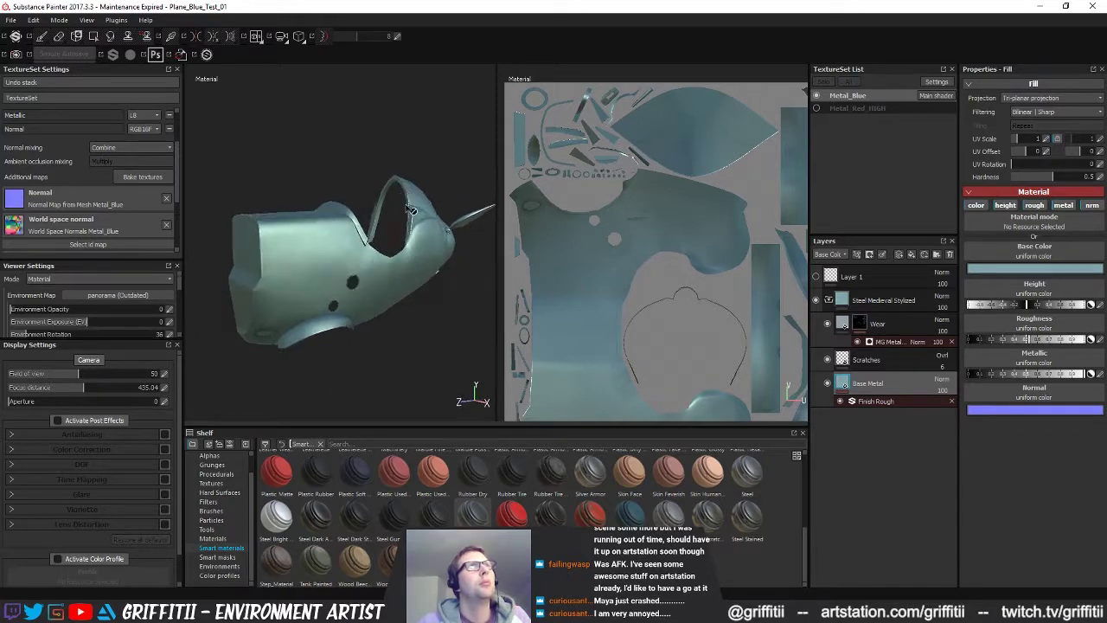
right_click_drag(410, 198, 458, 216, "alt")
left_click_drag(367, 221, 417, 232, "alt")
mouse_move(416, 232)
right_mouse_down("alt")
mouse_move(475, 225)
mouse_move(406, 231)
mouse_move(428, 224)
right_mouse_up("alt")
left_click_drag(428, 223, 286, 221, "alt")
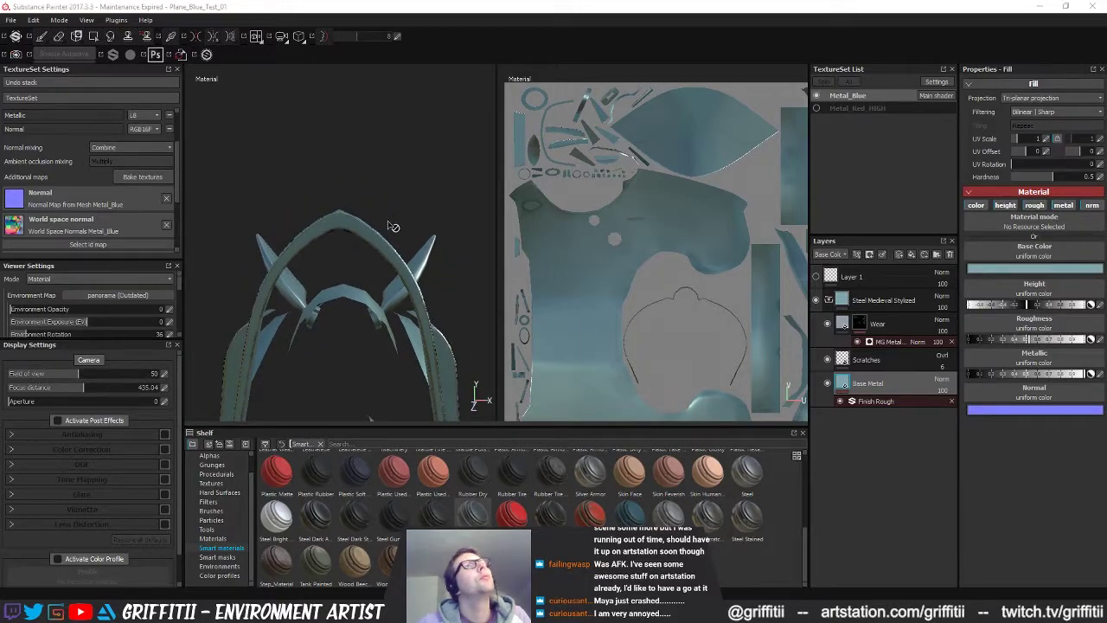
- Switch to MODO, bevel the cockpit hood's centre edge loop into parallel loops and remove the edges left along the centreline
key("alt+Tab")
mouse_move(674, 192)
left_mouse_down("alt")
mouse_move(820, 184)
mouse_move(803, 139)
mouse_move(739, 137)
left_mouse_up("alt")
left_click(738, 128)
key("2")
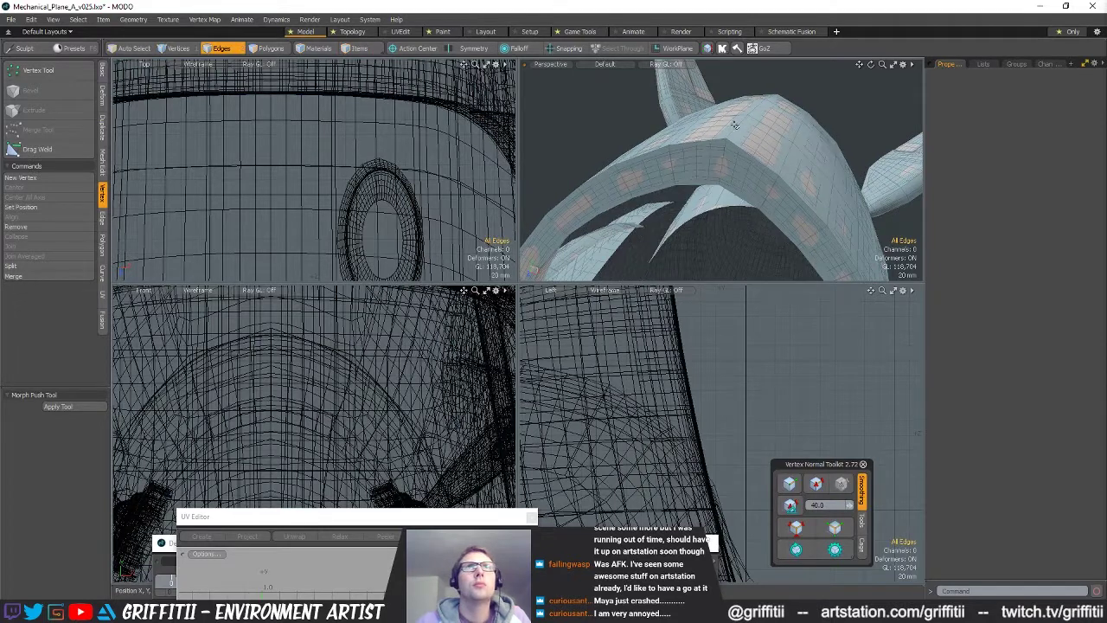
key("space")
key("space")
key("space")
left_click(730, 143)
key("space")
key("space")
double_click(733, 129)
left_click_drag(733, 129, 811, 186, "alt")
key("b")
key("space")
key("ctrl+z")
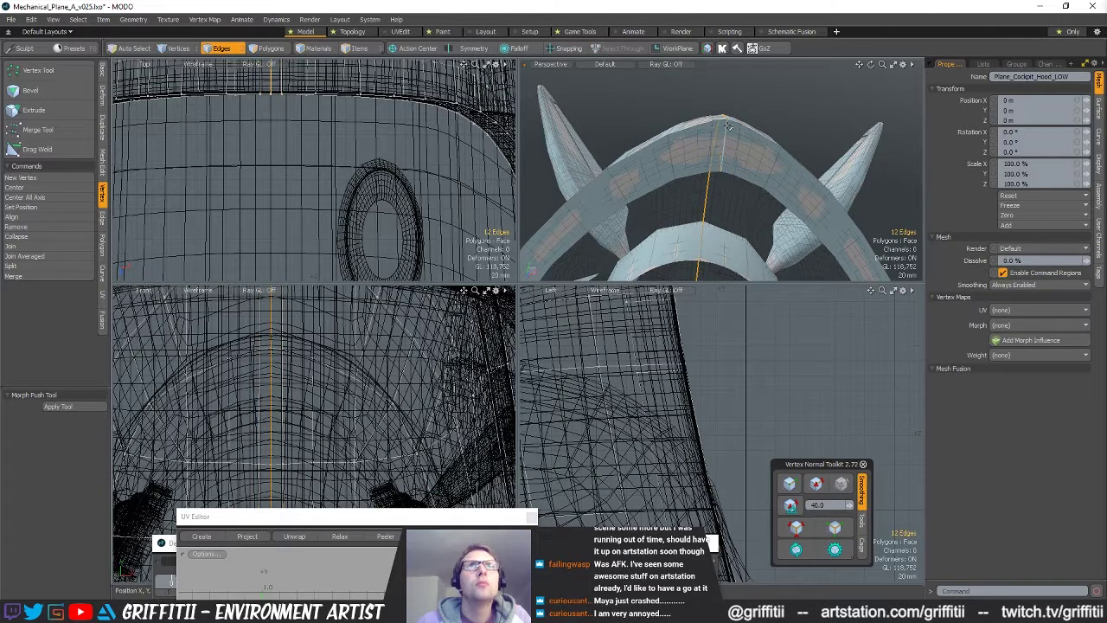
left_click_drag(729, 126, 729, 146, "alt")
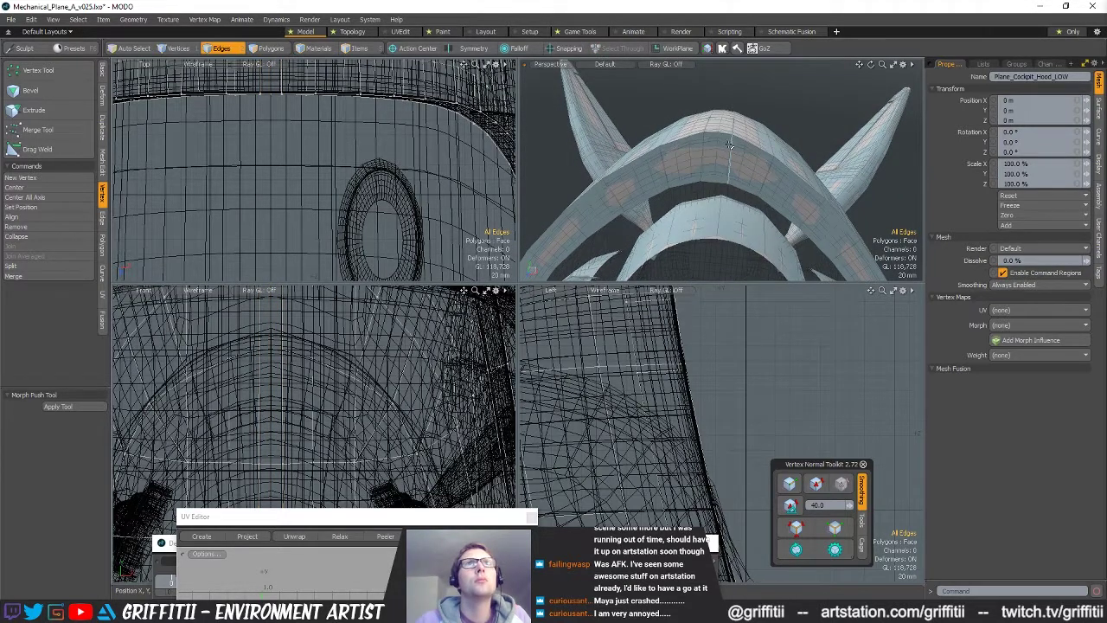
- Adjust the two edge loops flanking the cockpit hood's centreline with the Move tool
key("w")
left_click_drag(728, 139, 742, 201, "alt")
left_click(725, 191)
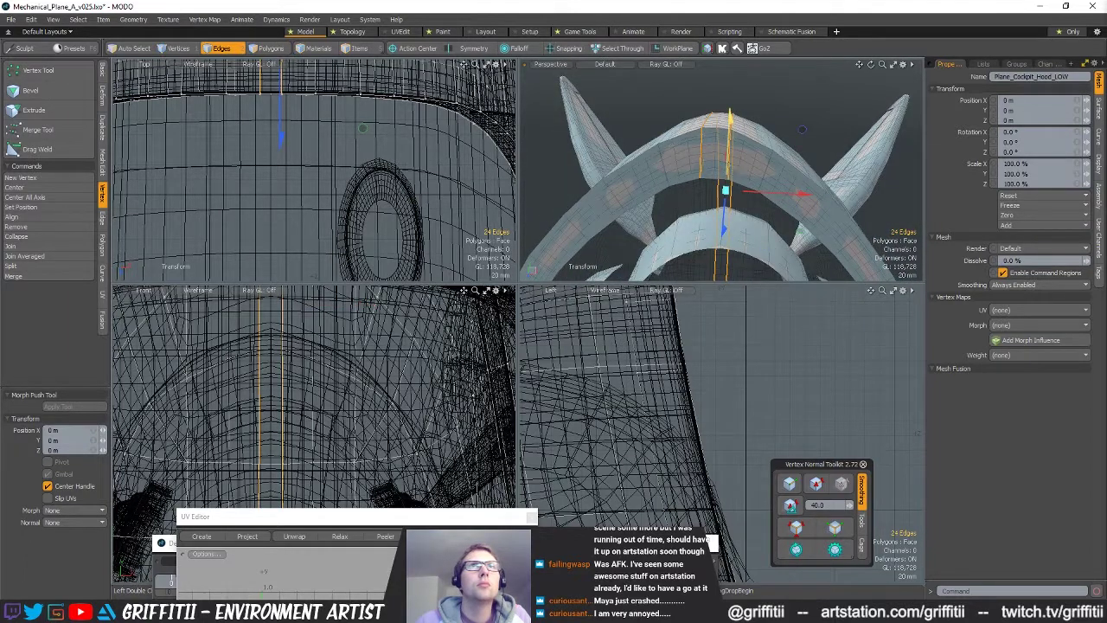
left_click_drag(726, 191, 741, 164, "alt")
key("Escape")
- Select all polygons of the cockpit hood and show its Texture UV map in the UV Editor
scroll(692, 169, "down", 3)
left_click_drag(442, 519, 442, 197)
key("3")
double_click(735, 146)
left_click_drag(391, 335, 390, 359, "alt")
scroll(391, 359, "up", 2)
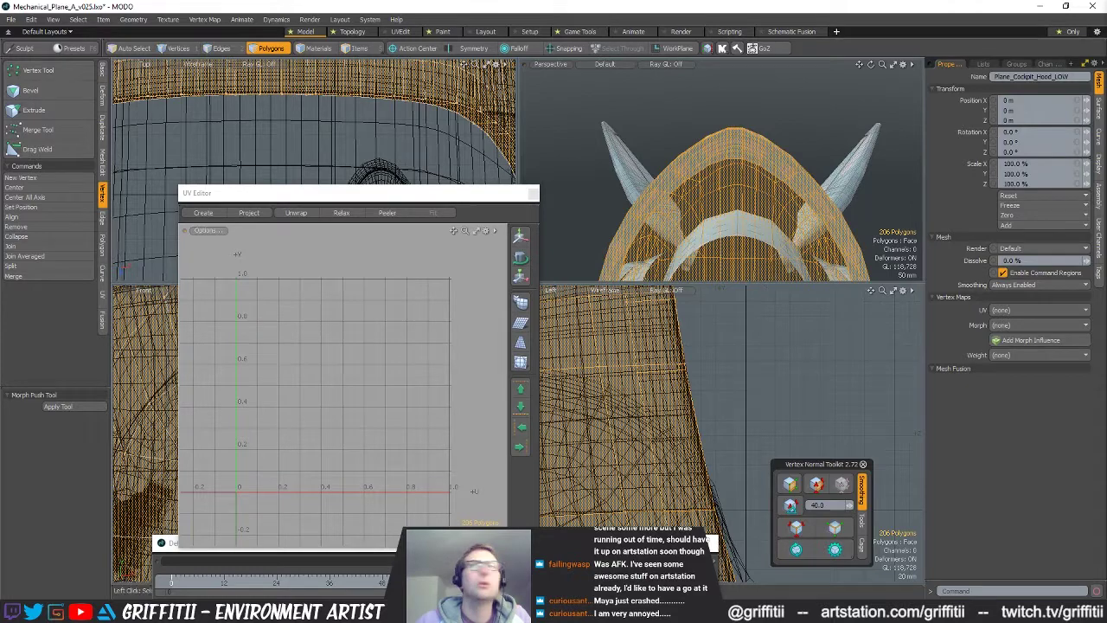
left_click(983, 64)
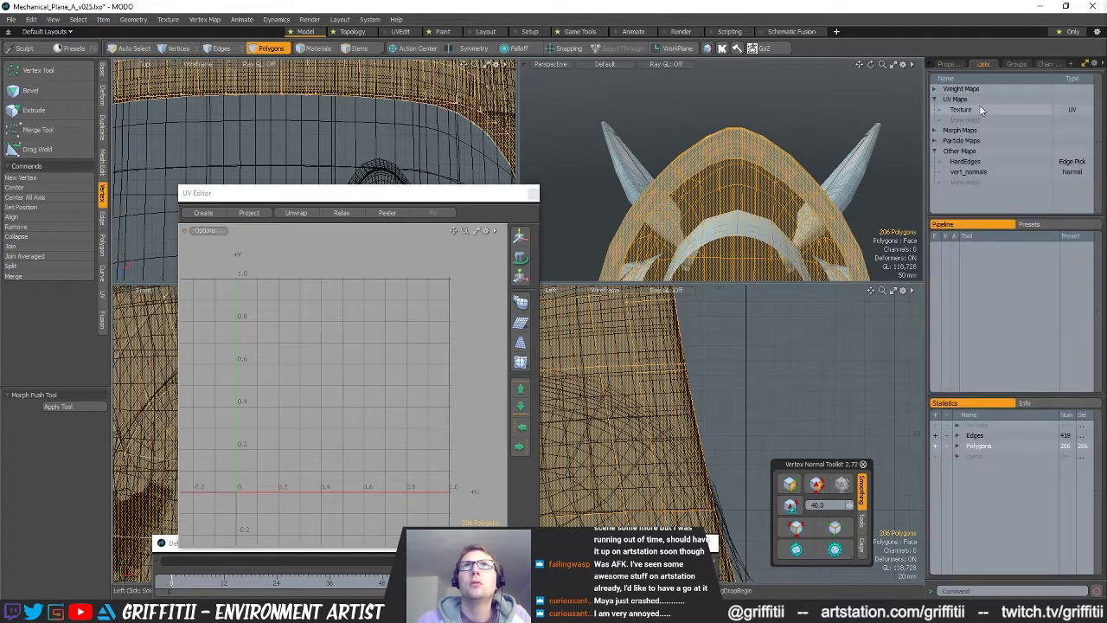
left_click(979, 109)
- Relax the UVs of the cockpit hood's large main shell in conformal mode with the UV Relax tool
left_click_drag(315, 285, 468, 295, "ctrl+alt")
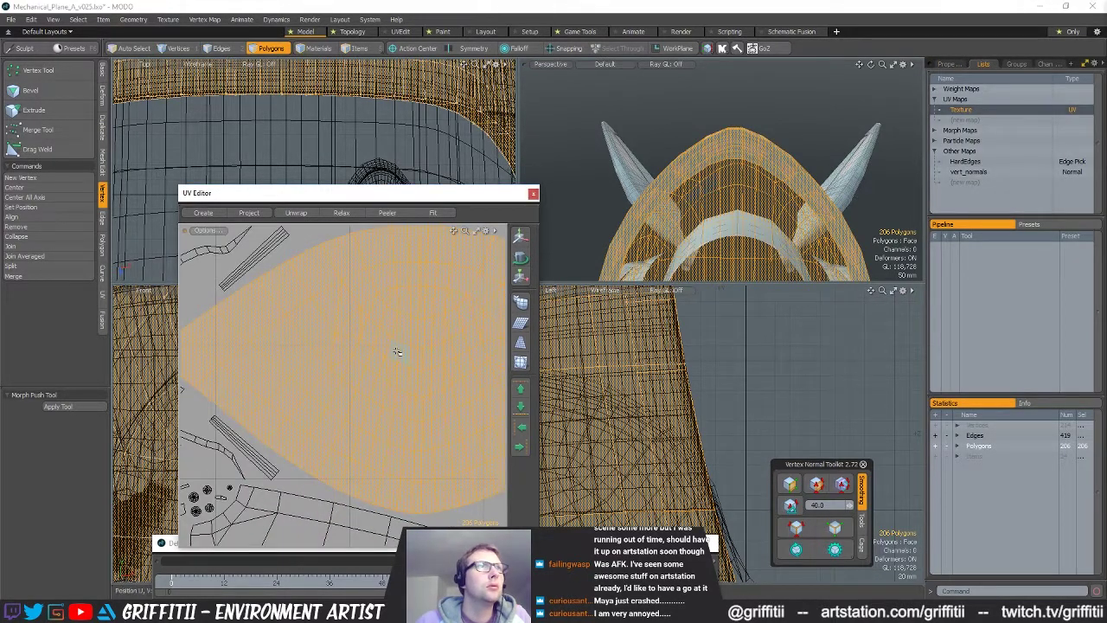
left_click_drag(437, 359, 403, 363, "alt")
scroll(380, 363, "down", 2)
double_click(370, 363)
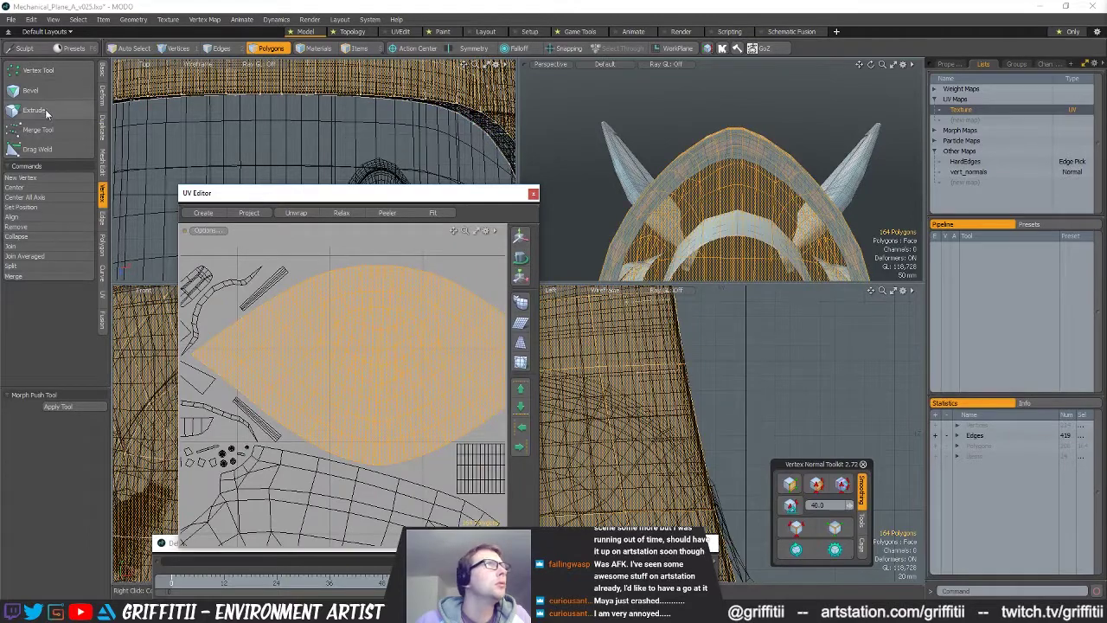
left_click(102, 295)
left_click(33, 124)
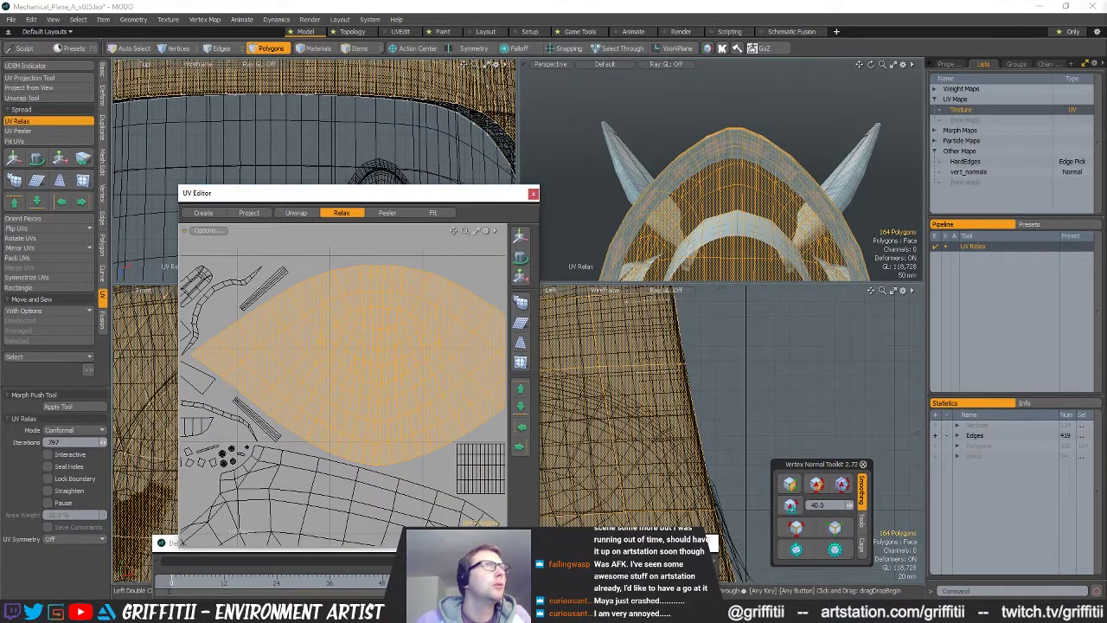
left_click(362, 334)
scroll(407, 353, "down", 3)
left_click_drag(484, 400, 398, 390, "alt")
key("Escape")
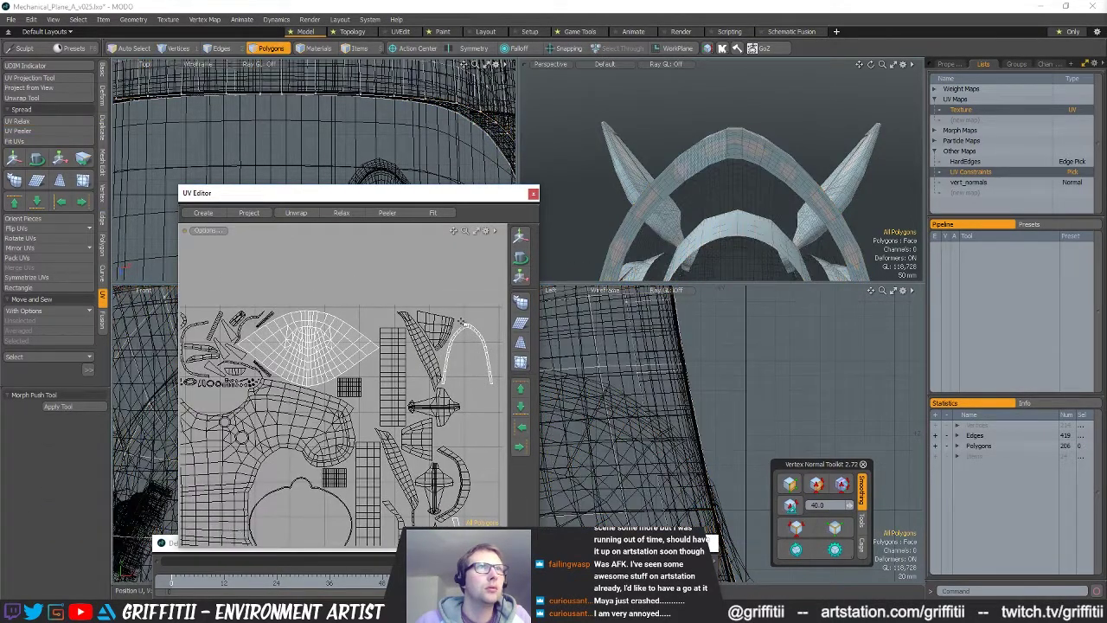
- Select the cockpit hood's thin rim strips in the UV map and relax their UVs
double_click(469, 329)
left_click_drag(467, 341, 417, 210, "alt")
double_click(411, 406, "shift")
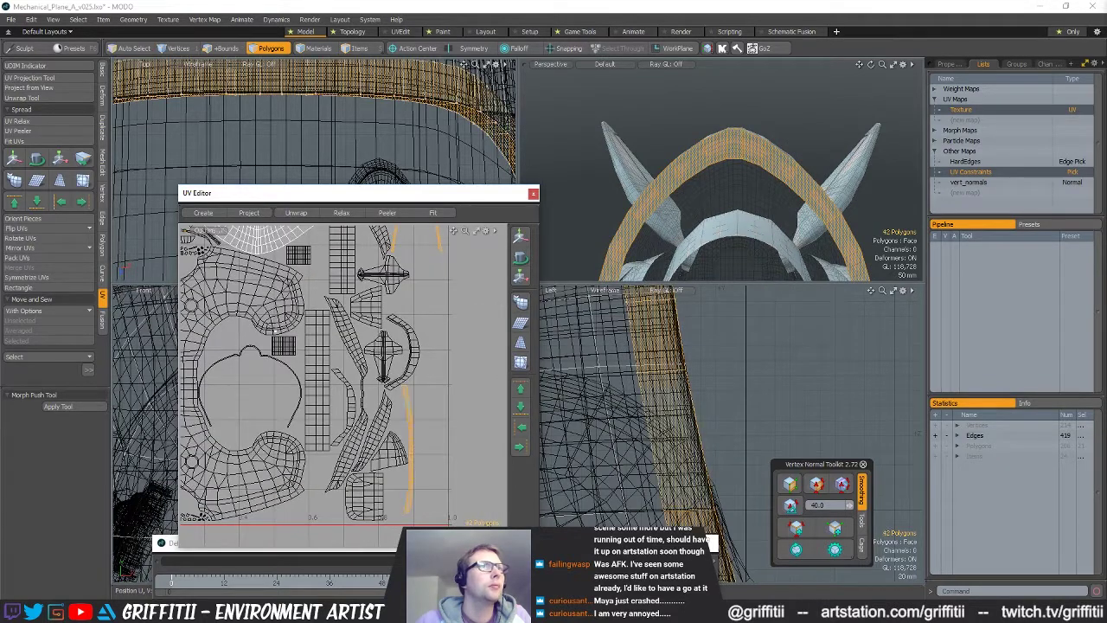
left_click(34, 122)
key("space")
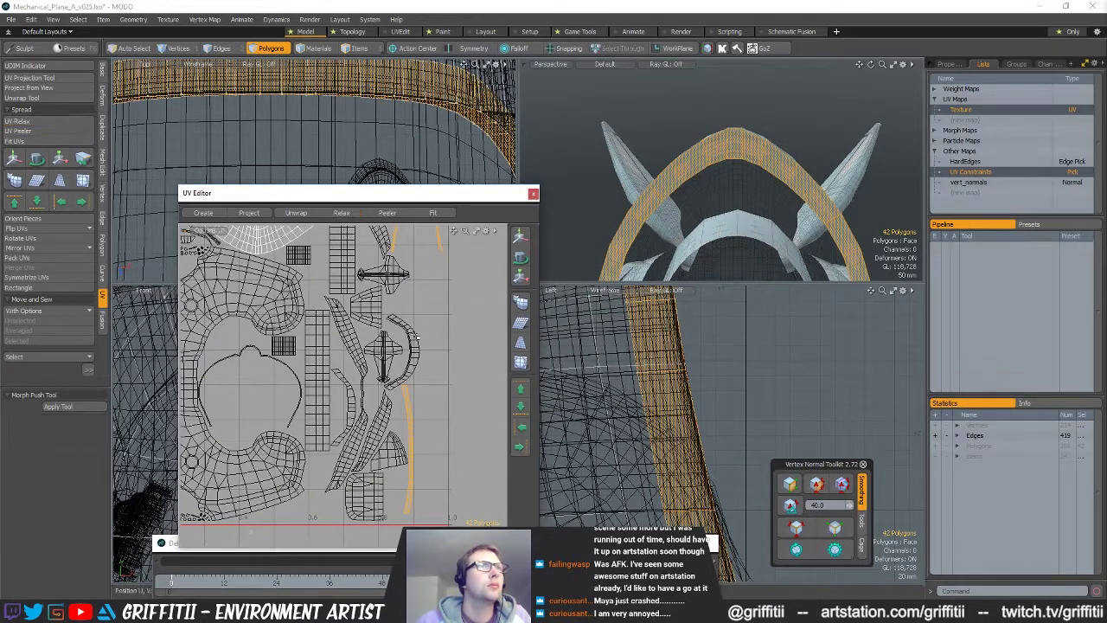
left_click(447, 341)
- Unhide the plane's hidden meshes around the cockpit hood and switch off their subdivision display
left_click_drag(447, 342, 416, 337, "ctrl+alt")
left_click_drag(304, 240, 318, 299, "alt")
left_click_drag(318, 299, 417, 283, "ctrl+alt")
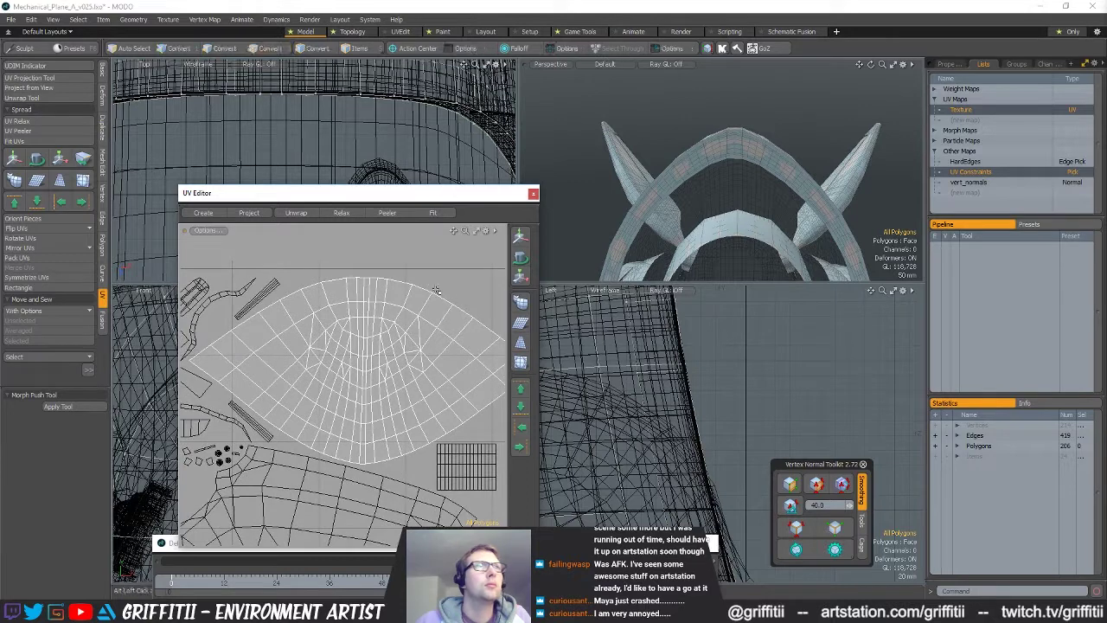
double_click(426, 316)
left_click(792, 102)
left_click_drag(768, 125, 836, 109, "alt")
key("u")
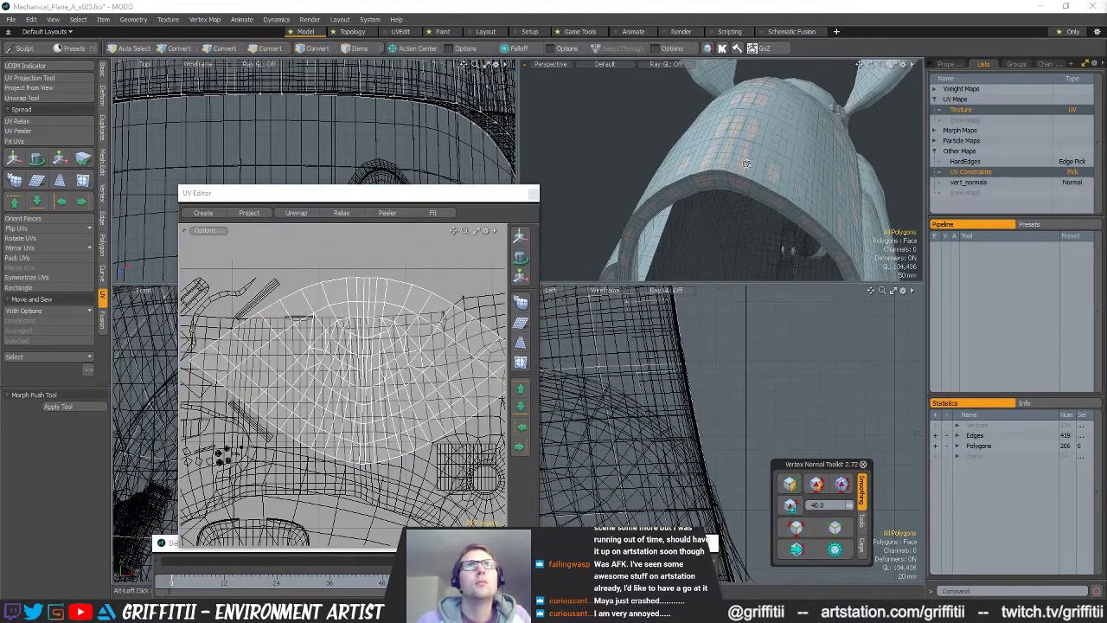
key("Tab")
left_click_drag(813, 180, 766, 182, "alt")
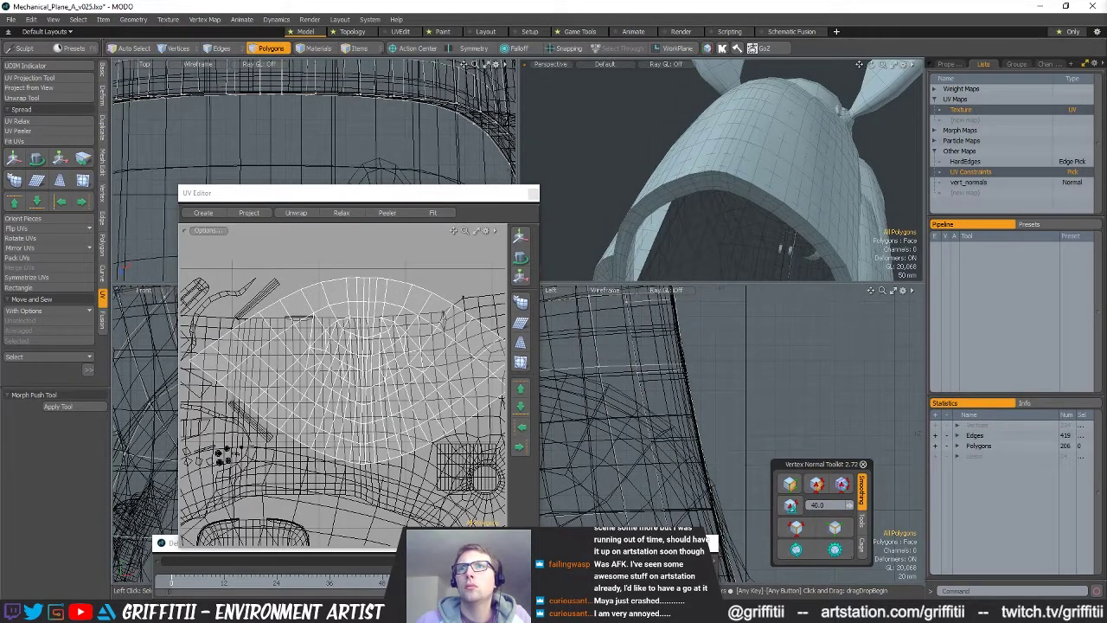
- Hide the high-poly body mesh Plane_New_Body_HIGH, leaving the low-poly plane meshes shown for polygon selection
double_click(451, 320)
left_click_drag(725, 149, 741, 180, "alt")
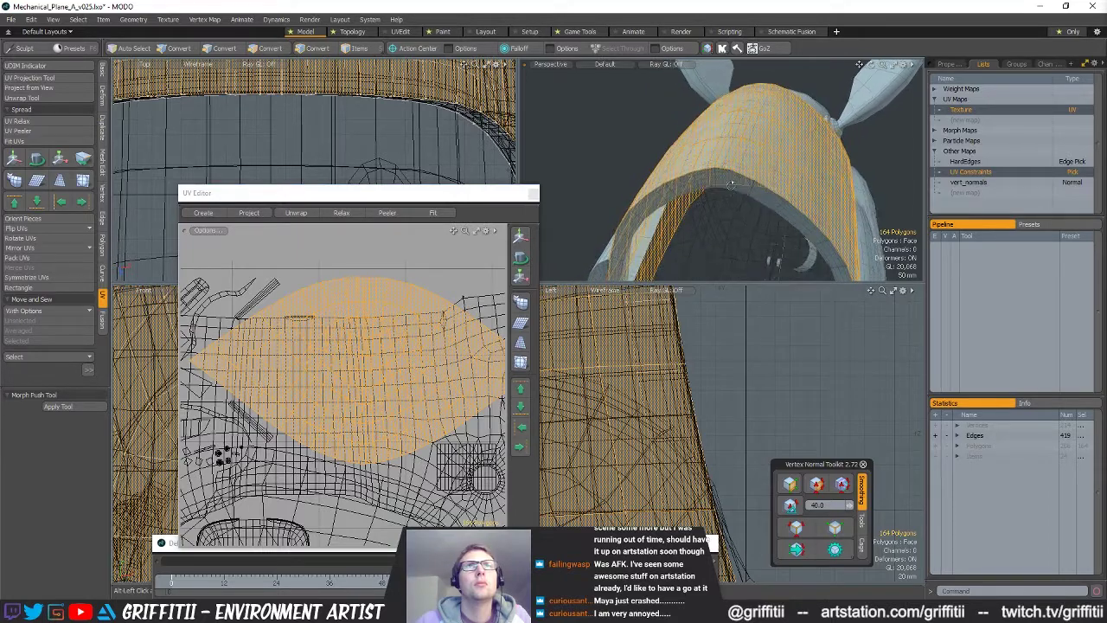
double_click(741, 180)
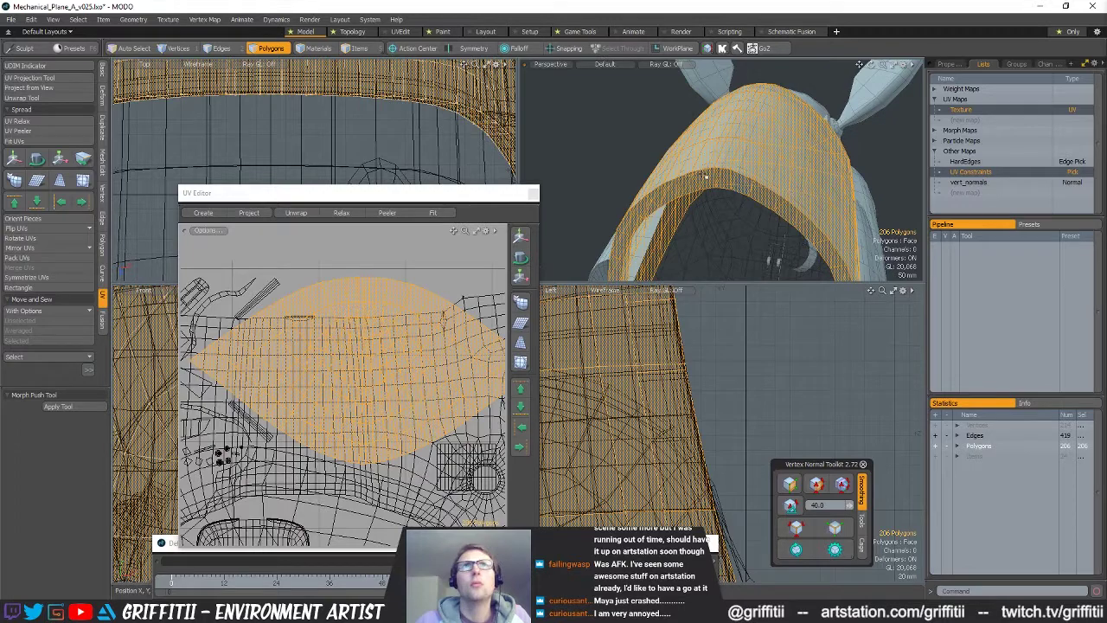
key("5")
left_click(725, 158)
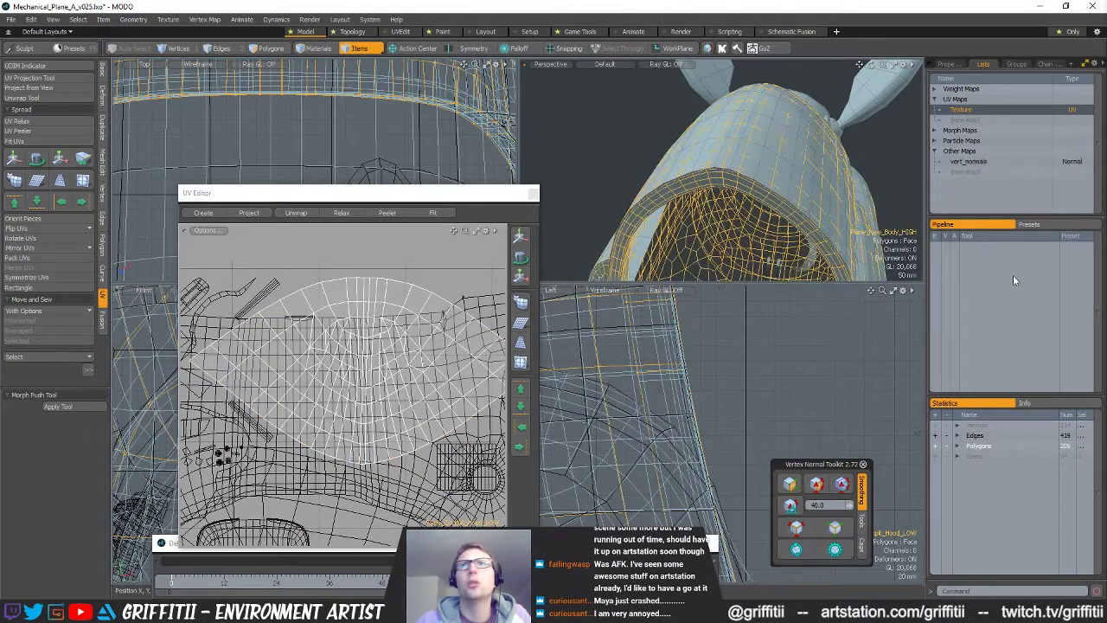
key("h")
left_click_drag(772, 261, 761, 176, "alt")
left_click(751, 185)
key("3")
scroll(761, 176, "down", 2)
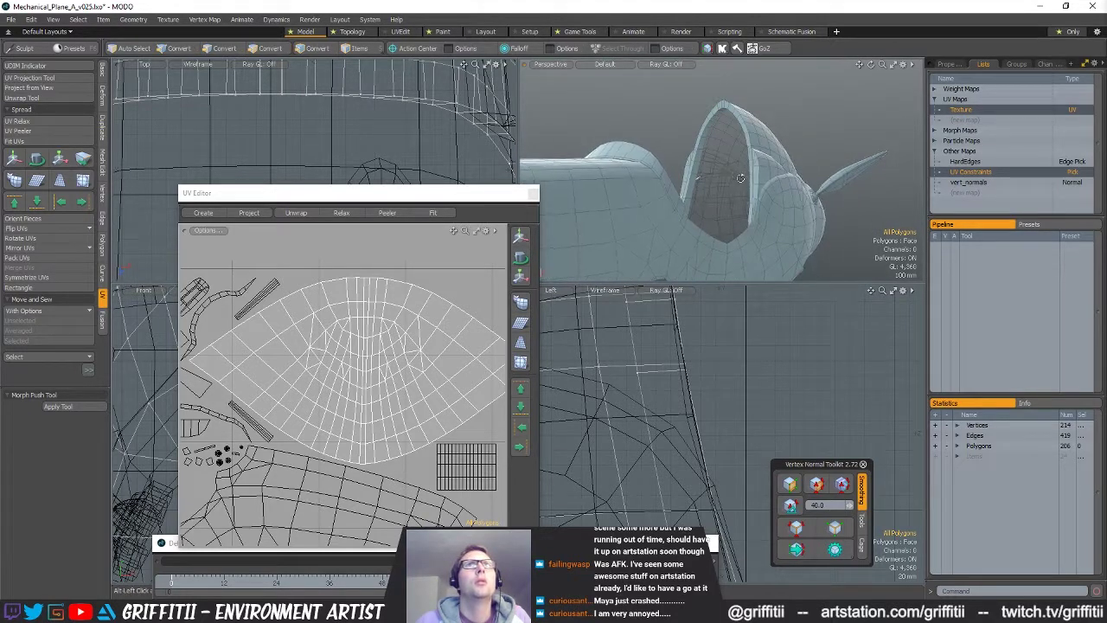
scroll(761, 176, "down", 1)
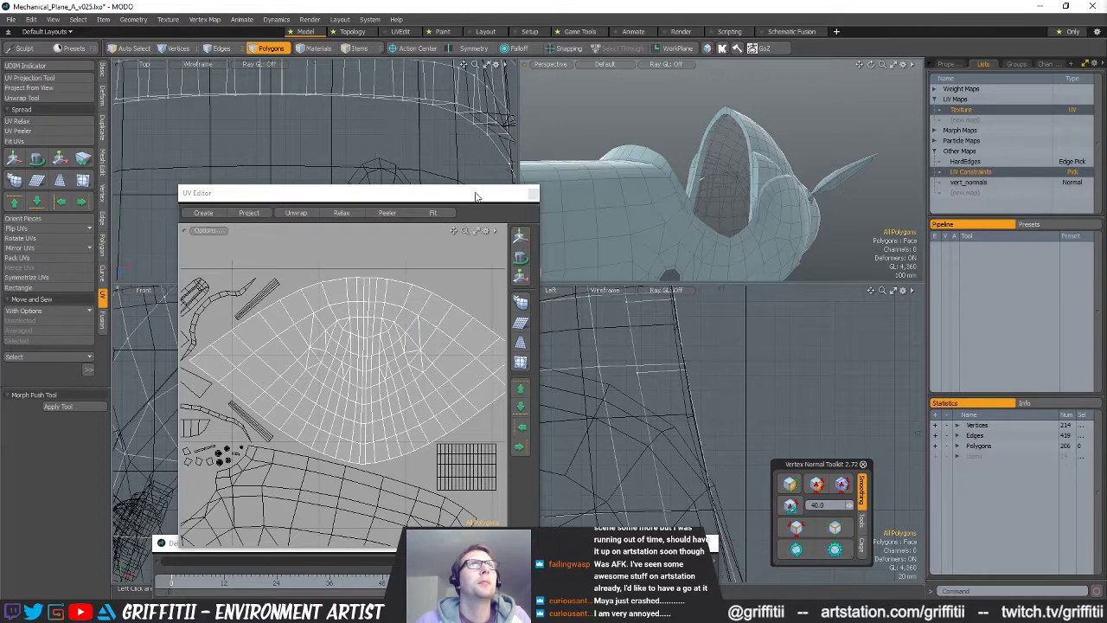
- Export the low-poly plane meshes as Autodesk FBX 2015, overwriting Plane_LOW_MeshNames in the Plane_Tests folder
left_click_drag(476, 200, 405, 337)
scroll(693, 208, "down", 4)
left_click_drag(695, 216, 693, 185, "alt+shift")
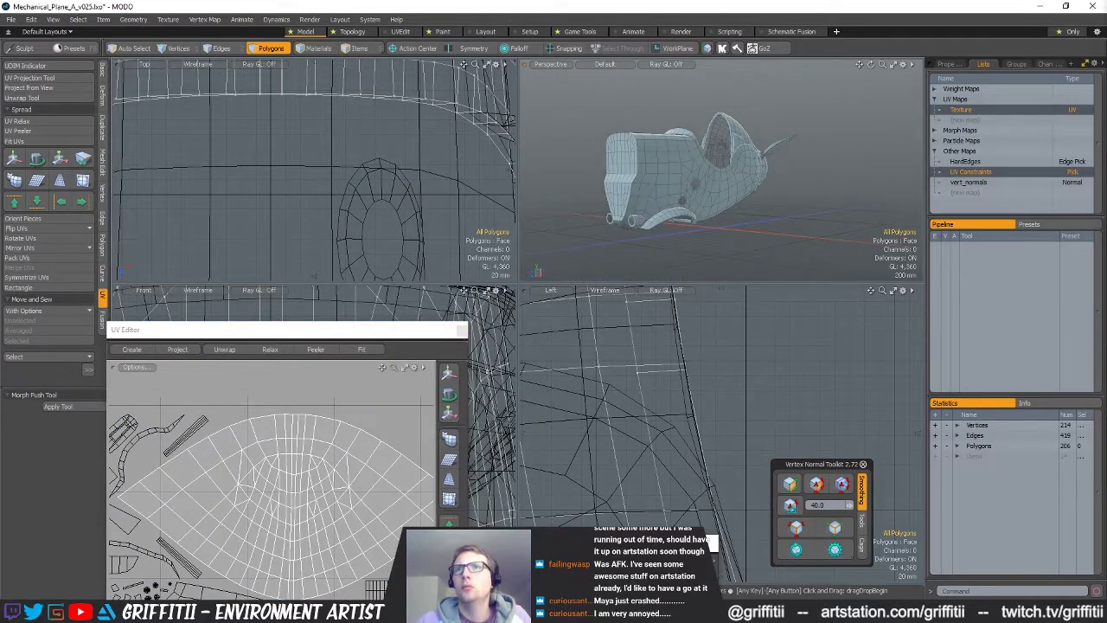
key("n")
key("shift+n")
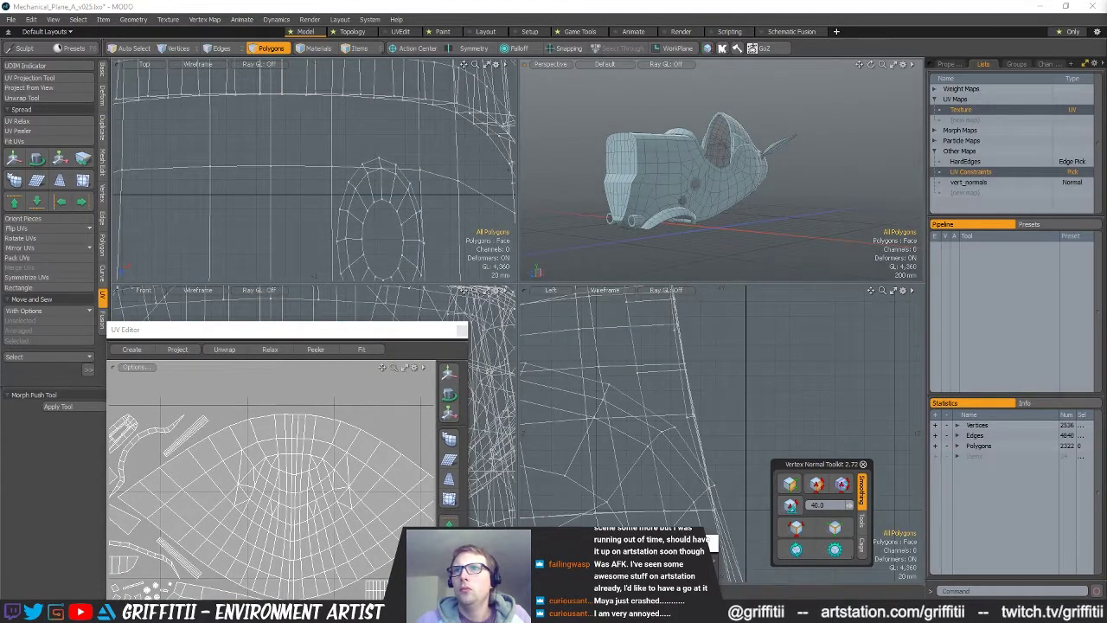
key("ctrl+e")
left_click(661, 217)
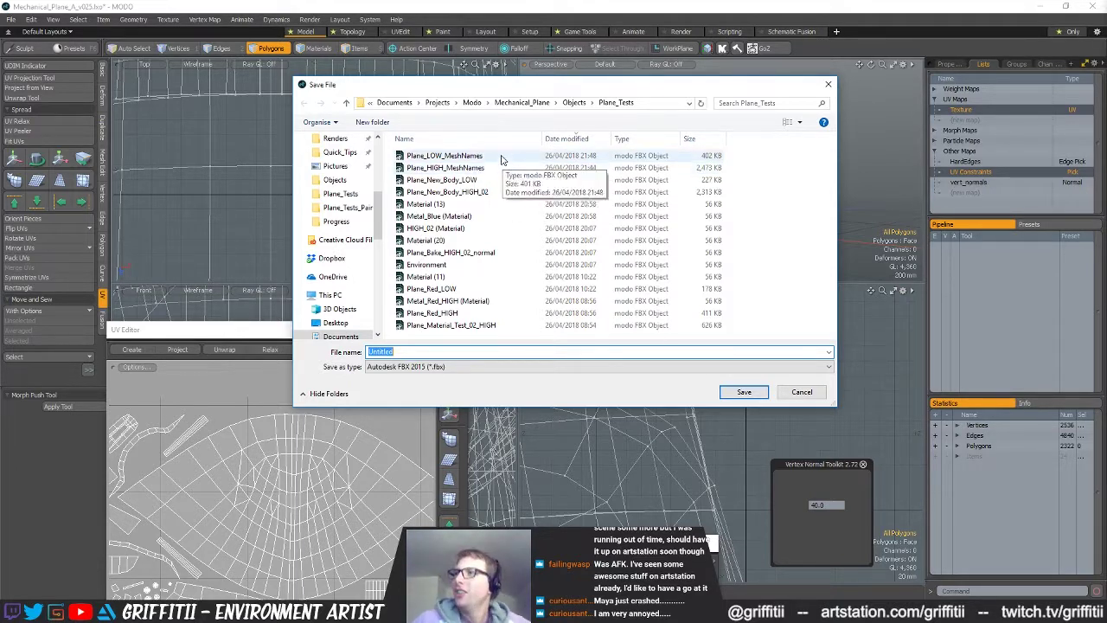
left_click(454, 157)
left_click(744, 392)
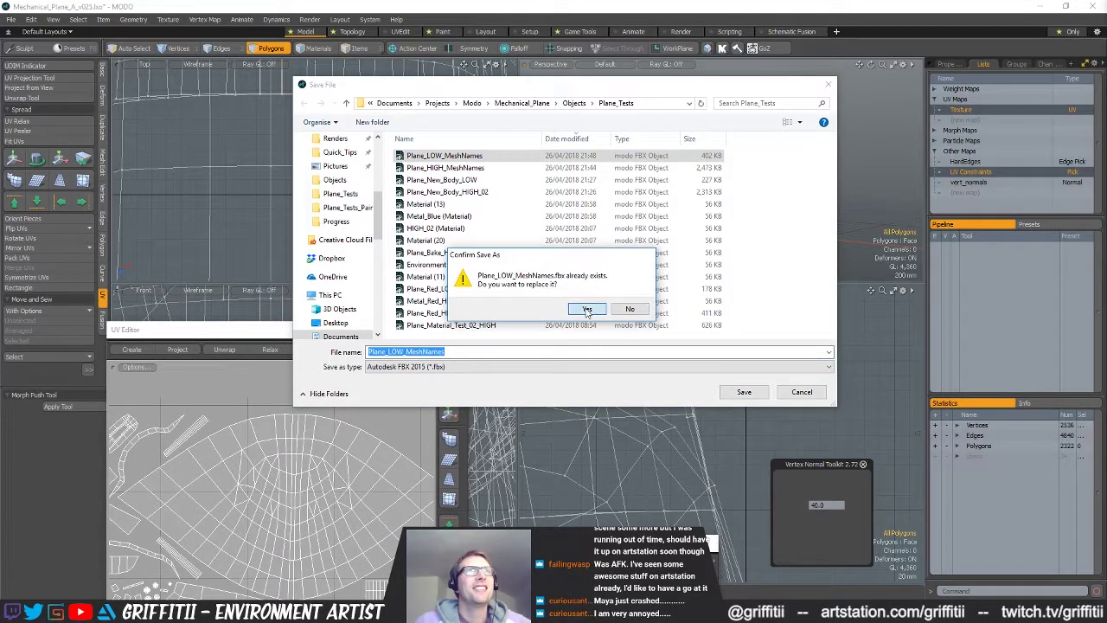
left_click(586, 309)
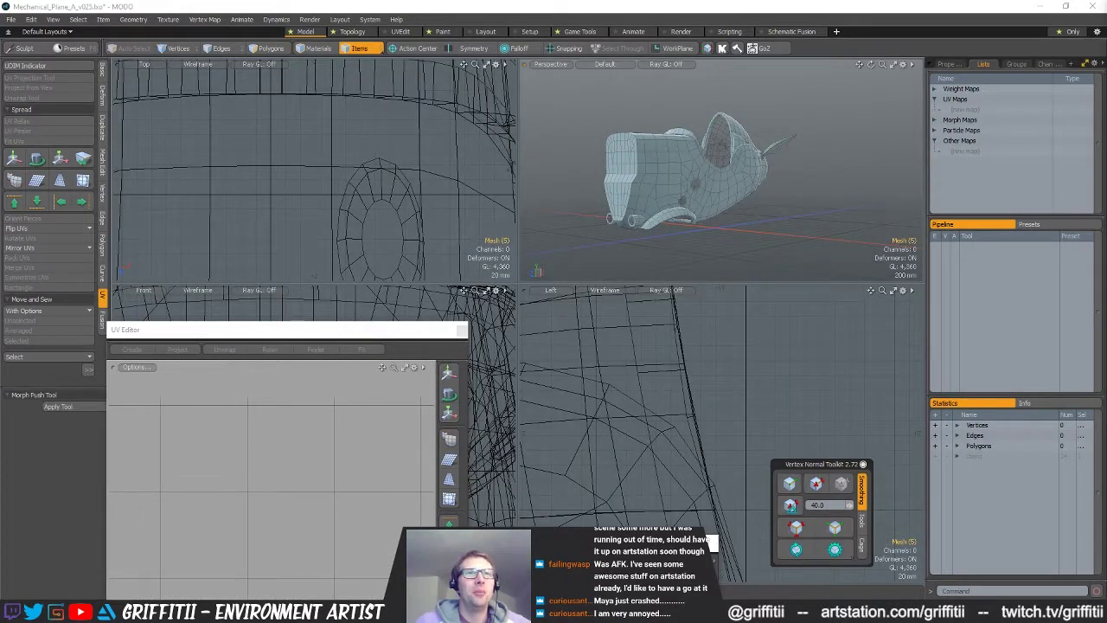
- Switch to Substance Painter and reload the project mesh from the updated Plane_LOW_MeshNames file
key("alt+Tab")
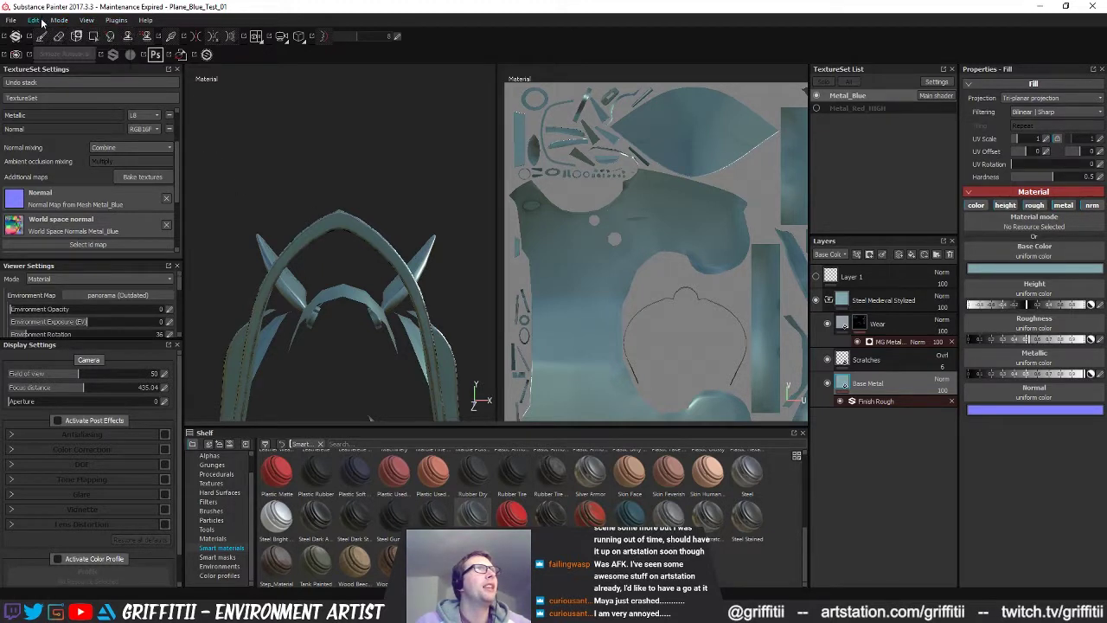
mouse_move(31, 24)
left_click(65, 56)
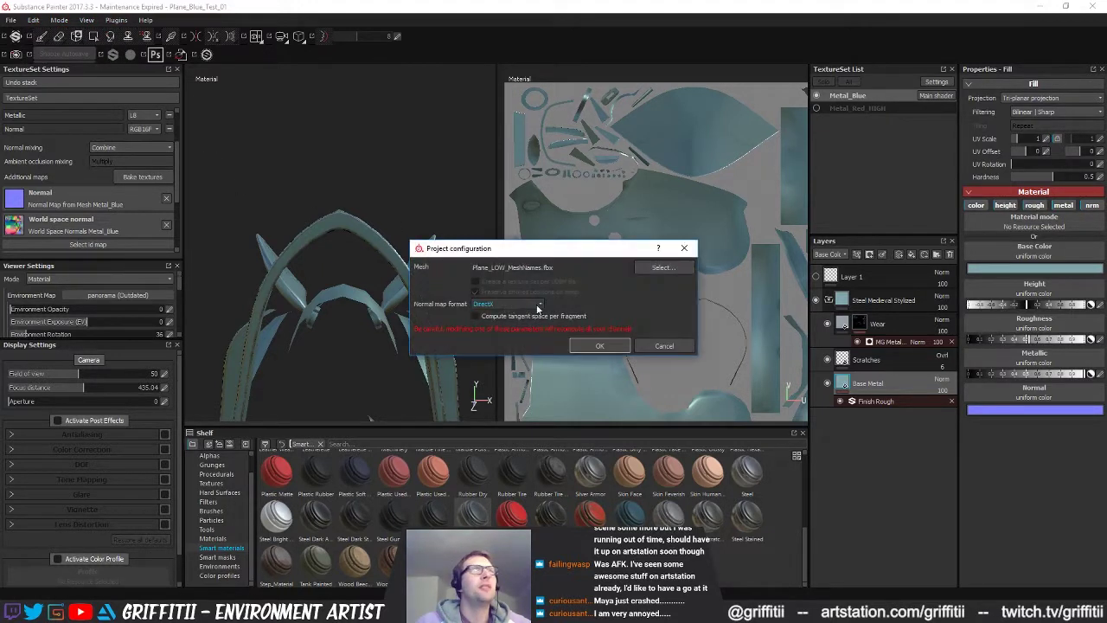
left_click(672, 271)
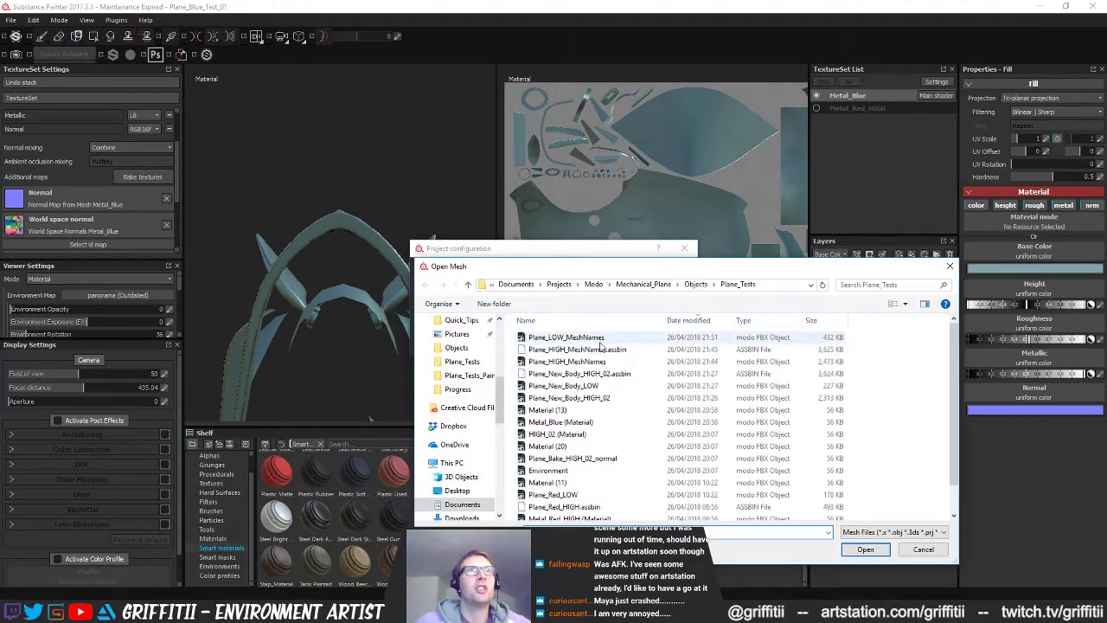
left_click(862, 550)
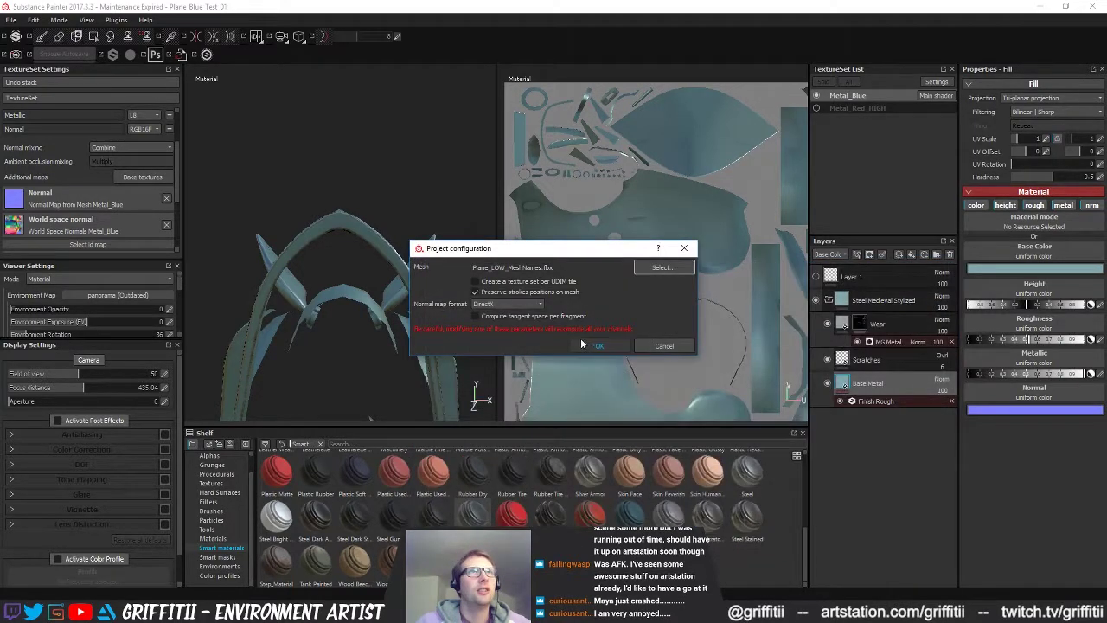
left_click(600, 346)
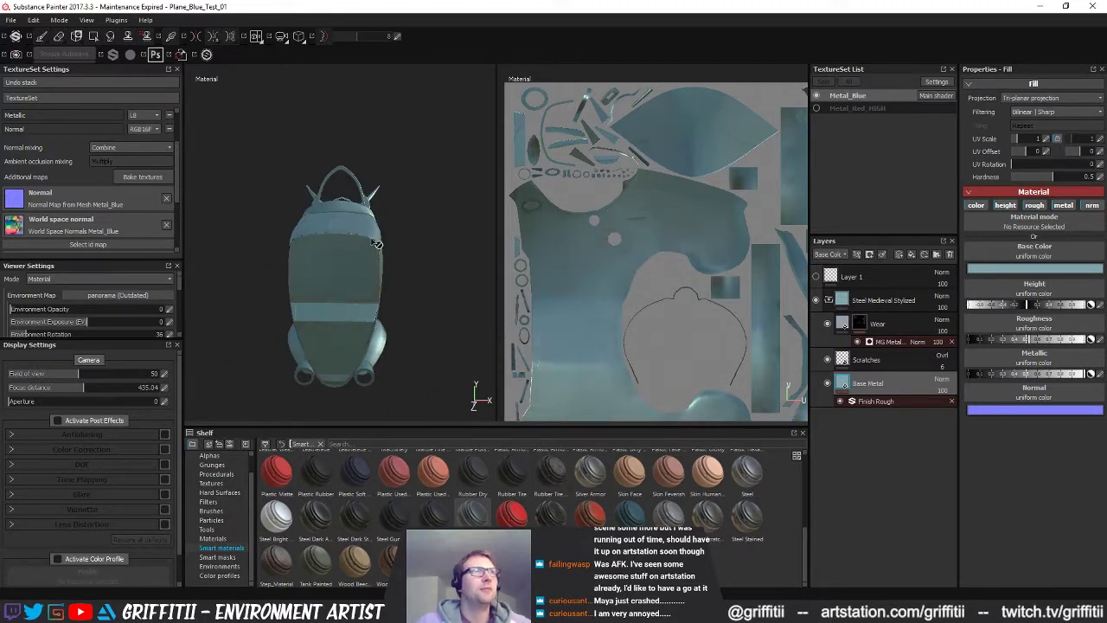
- Check the reloaded cockpit hood and rebake the Metal_Blue textures at 2048 with meshes matched by name
left_click_drag(424, 242, 306, 260, "alt")
right_click_drag(306, 260, 368, 275, "alt")
middle_click_drag(367, 275, 393, 316, "alt")
left_click_drag(394, 316, 479, 267, "alt")
right_click_drag(479, 268, 333, 266, "alt")
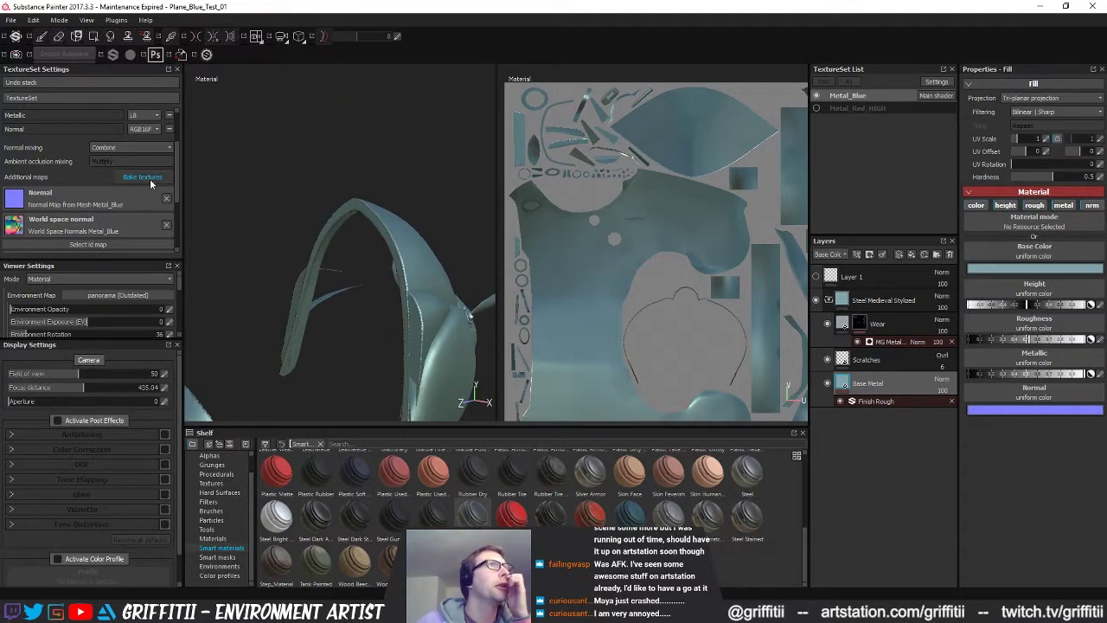
left_click(142, 177)
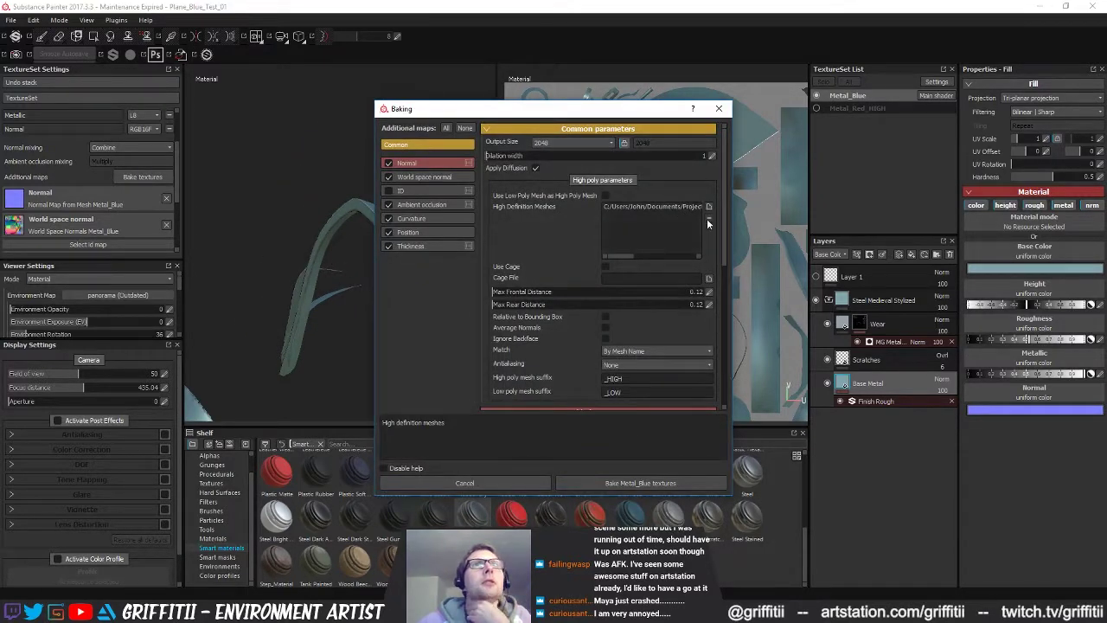
left_click(640, 483)
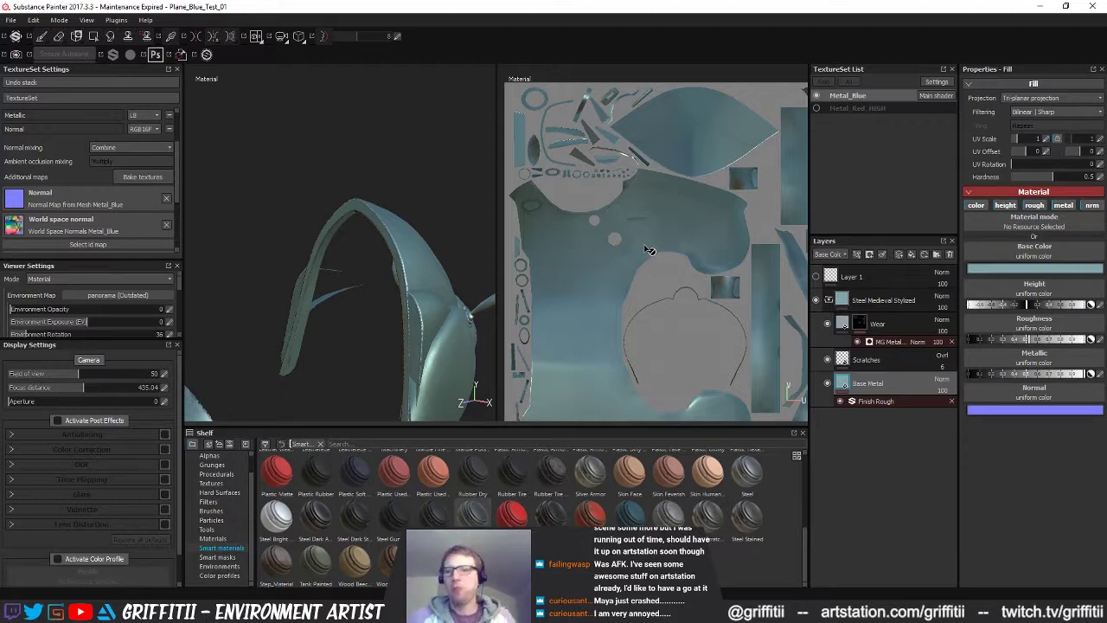
- Examine the rebaked shading of the cockpit hood and plane body from several angles under rotated environment lighting
left_click_drag(453, 246, 396, 198, "alt")
right_click_drag(395, 199, 217, 198, "alt")
left_click_drag(217, 198, 326, 243, "alt")
mouse_move(399, 209)
right_mouse_down("shift")
mouse_move(459, 211)
mouse_move(411, 210)
right_mouse_up("shift")
left_click_drag(389, 211, 427, 247, "alt")
right_click_drag(432, 223, 404, 224, "shift")
mouse_move(403, 242)
left_mouse_down("alt")
mouse_move(506, 240)
mouse_move(389, 252)
mouse_move(412, 238)
left_mouse_up("alt")
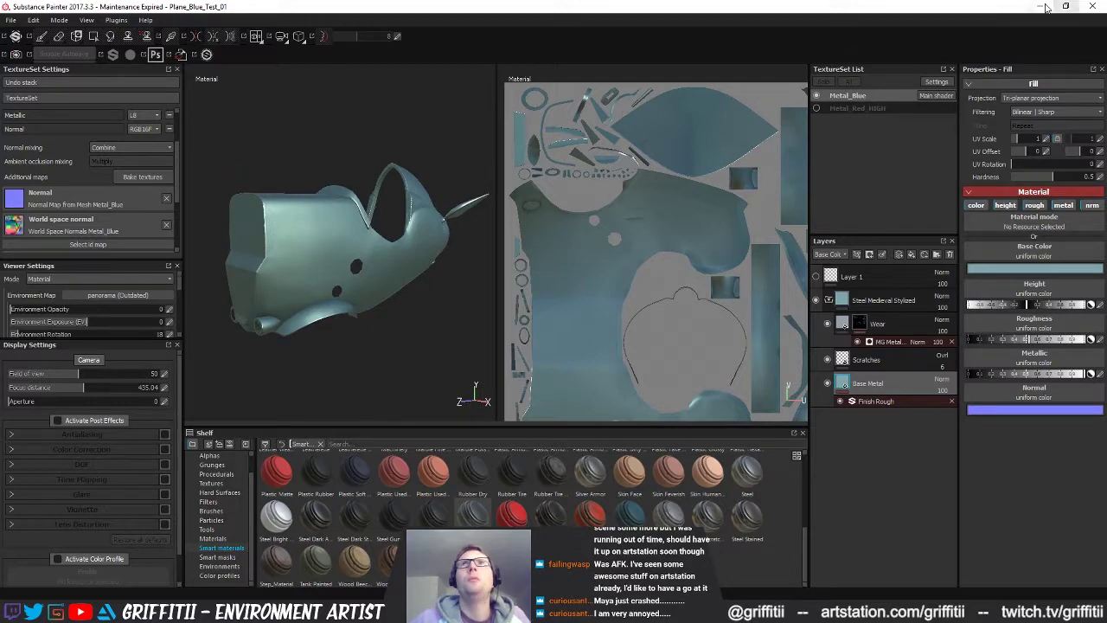
- Switch back to MODO and show the plane's remaining parts, including the pipes, engine and red-material pieces
left_click(1044, 6)
left_click_drag(689, 214, 716, 186, "alt")
scroll(723, 217, "up", 4)
scroll(723, 213, "down", 4)
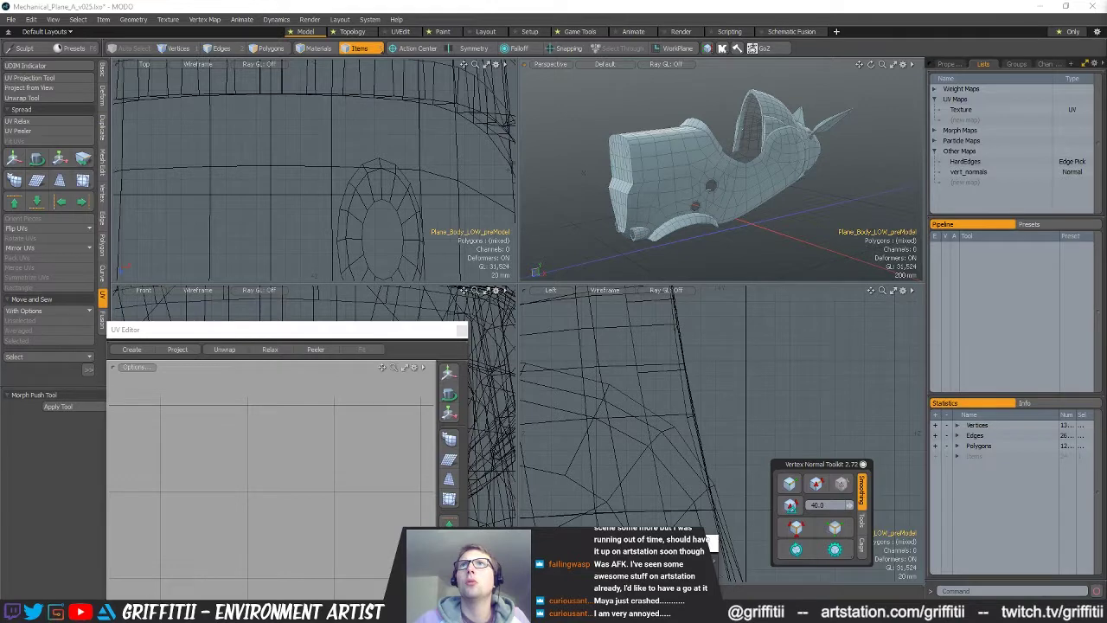
key("4")
scroll(756, 190, "up", 3)
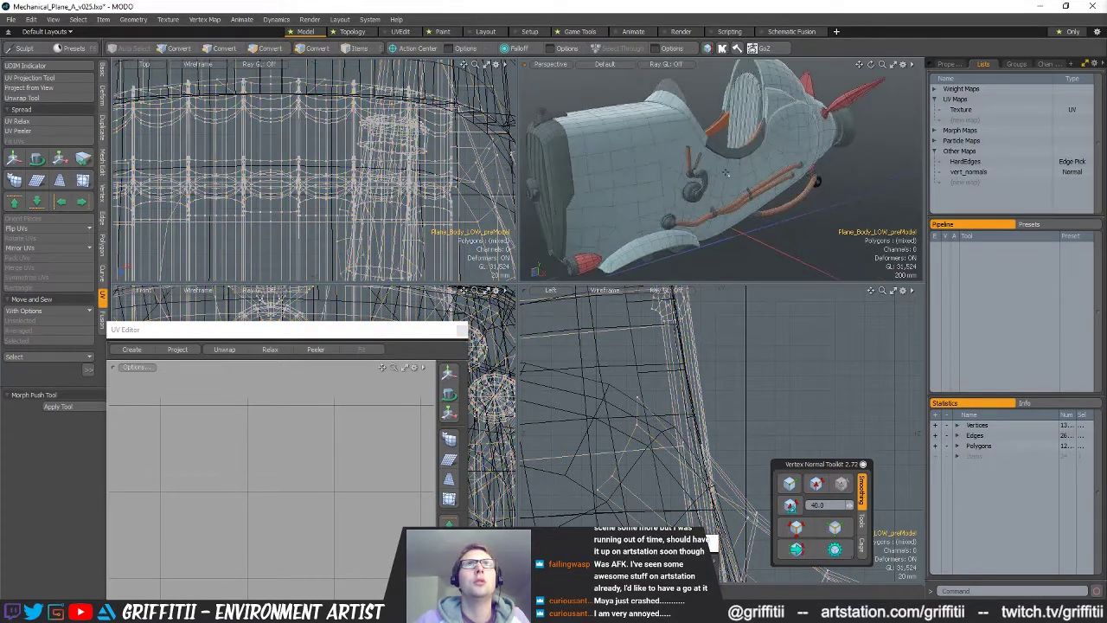
- Select all polygons with the red material, including the propeller blades, and assign them the Metal_Blue material
key("3")
left_click_drag(756, 191, 833, 112, "alt")
key("3")
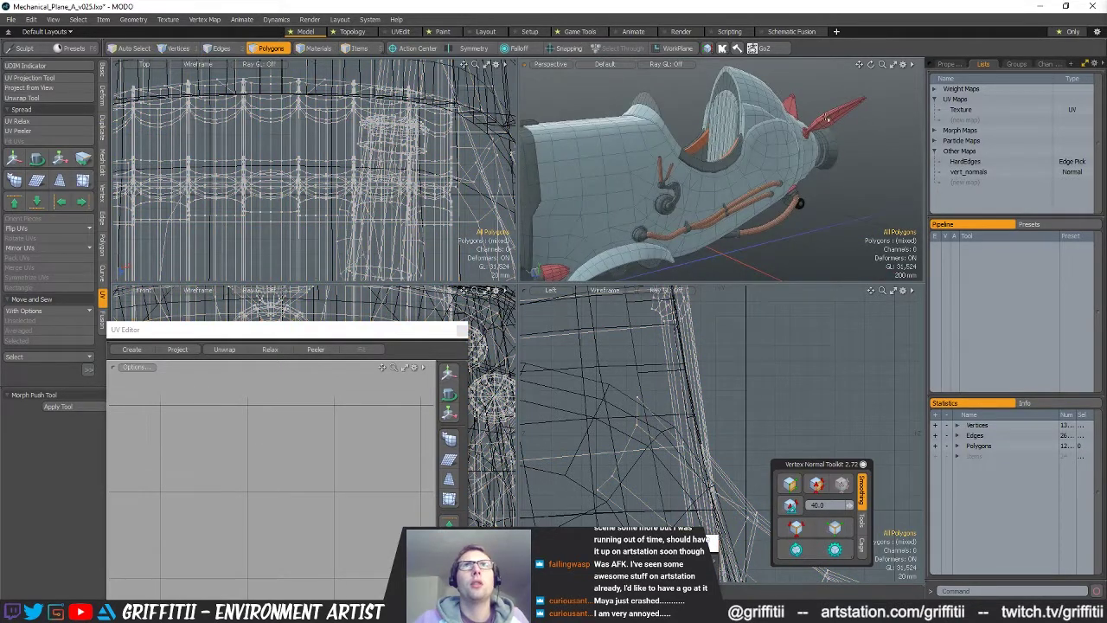
key("4")
scroll(827, 119, "down", 3)
left_click_drag(827, 119, 851, 192, "alt")
key("alt+3")
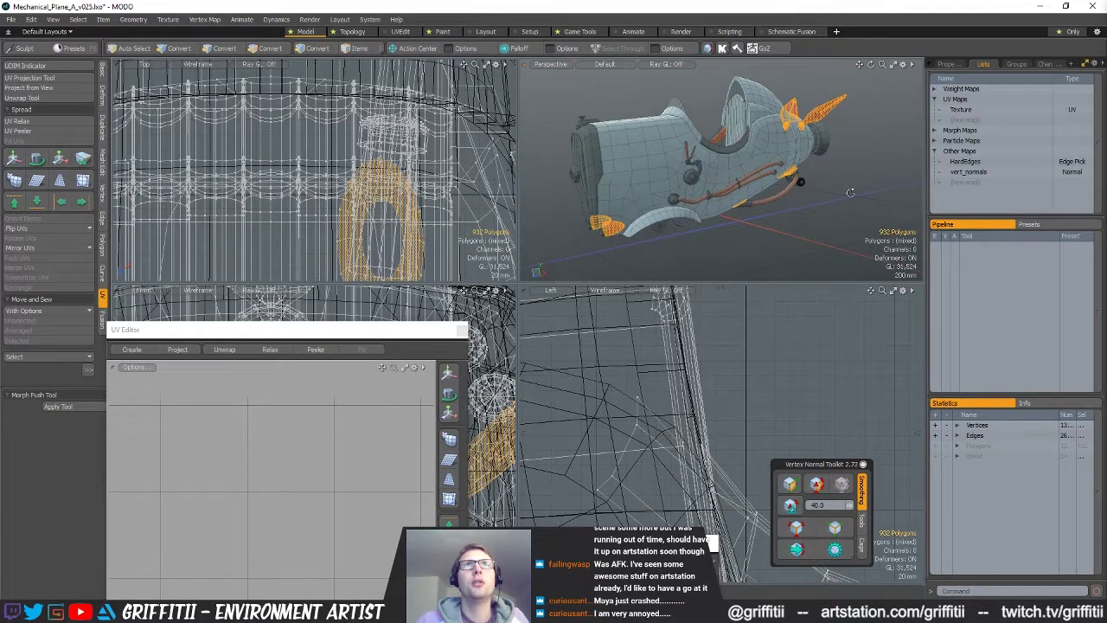
key("m")
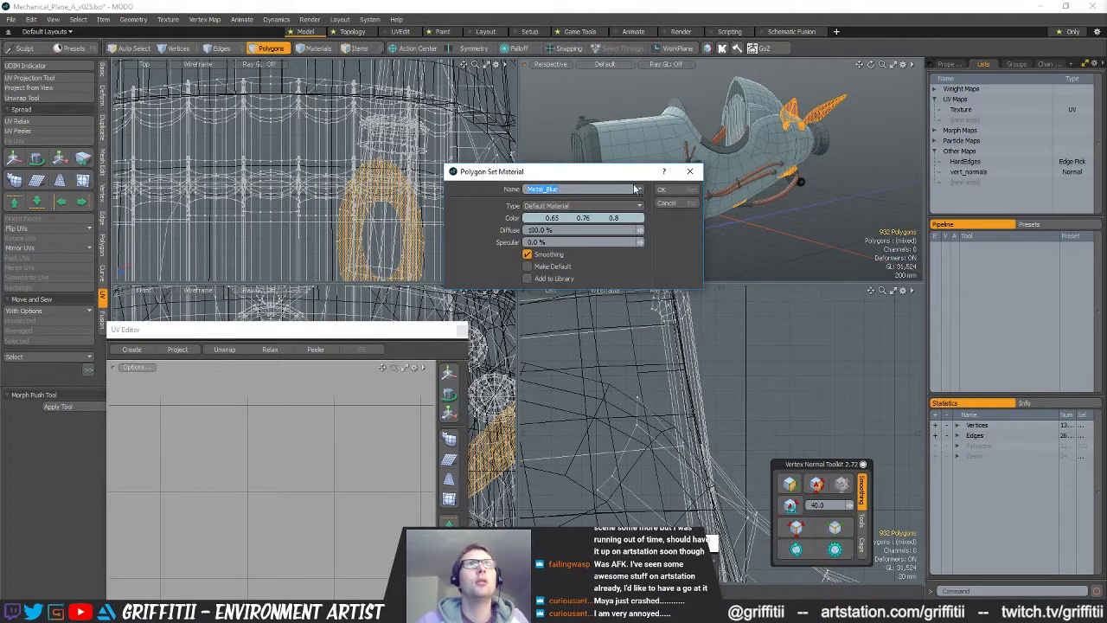
left_click(664, 190)
key("Escape")
- Select the polygons sharing the tail fins' material on the Plane_Body_LOW_preModel mesh
key("5")
left_click(638, 154)
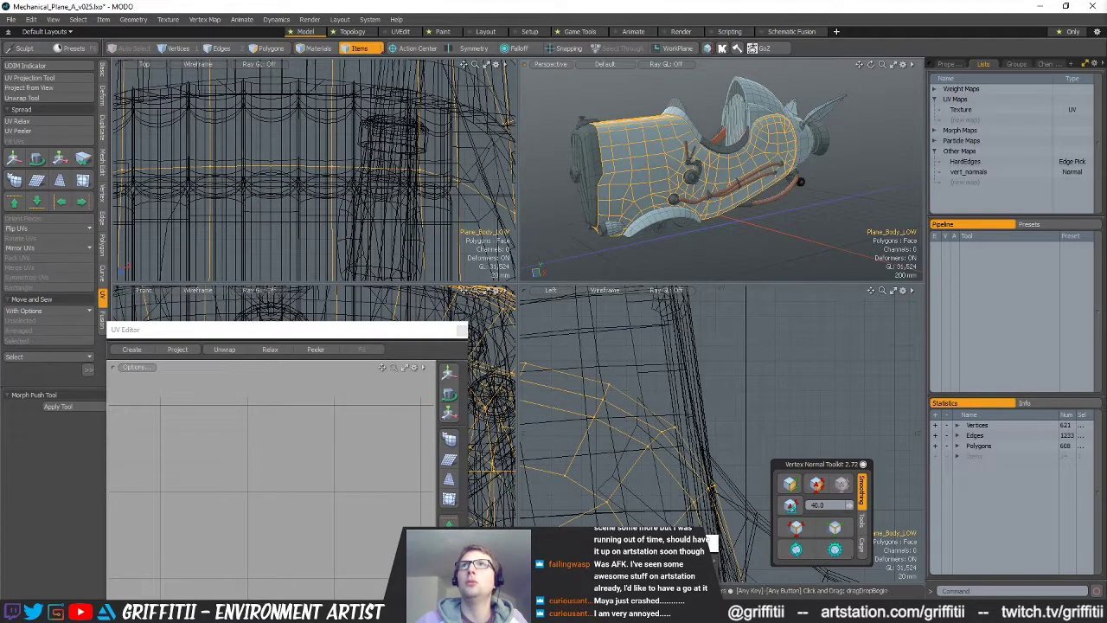
key("3")
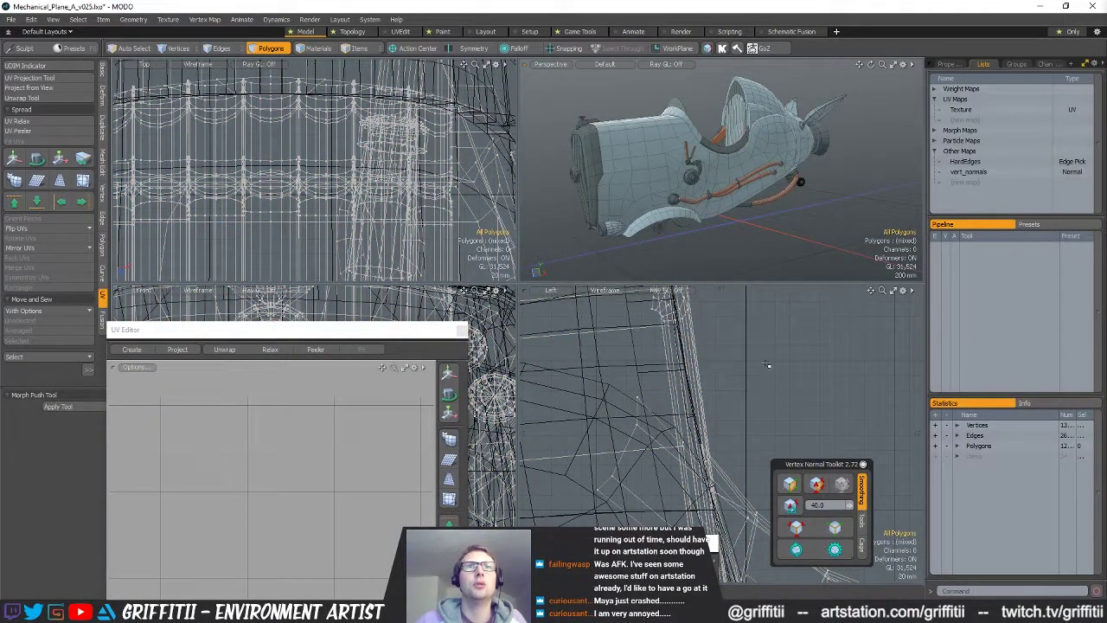
key("4")
left_click(819, 118)
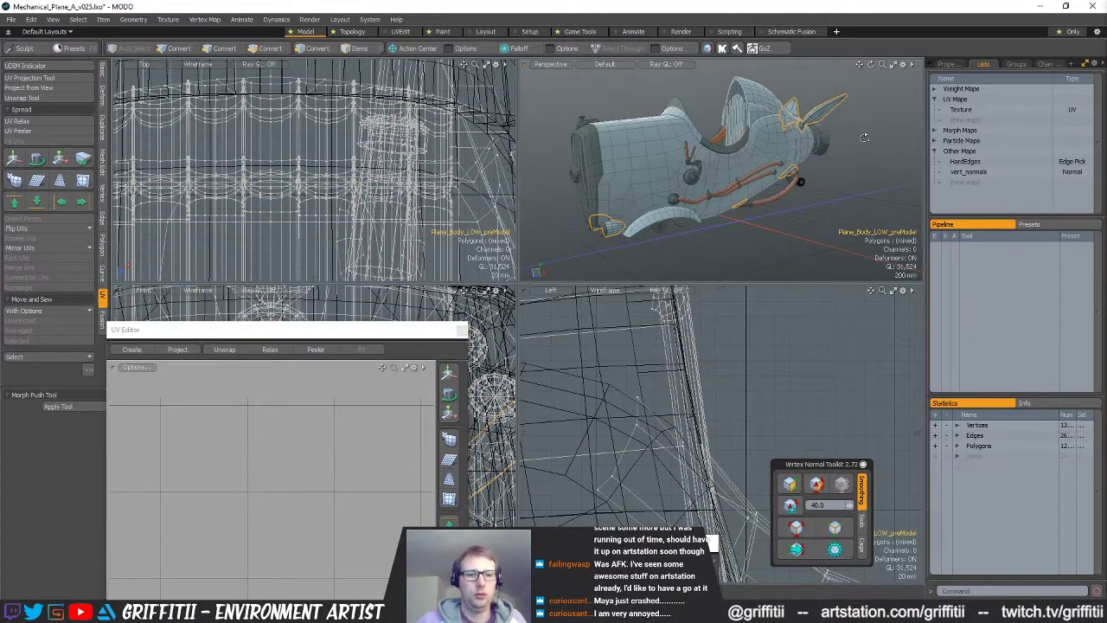
key("alt+3")
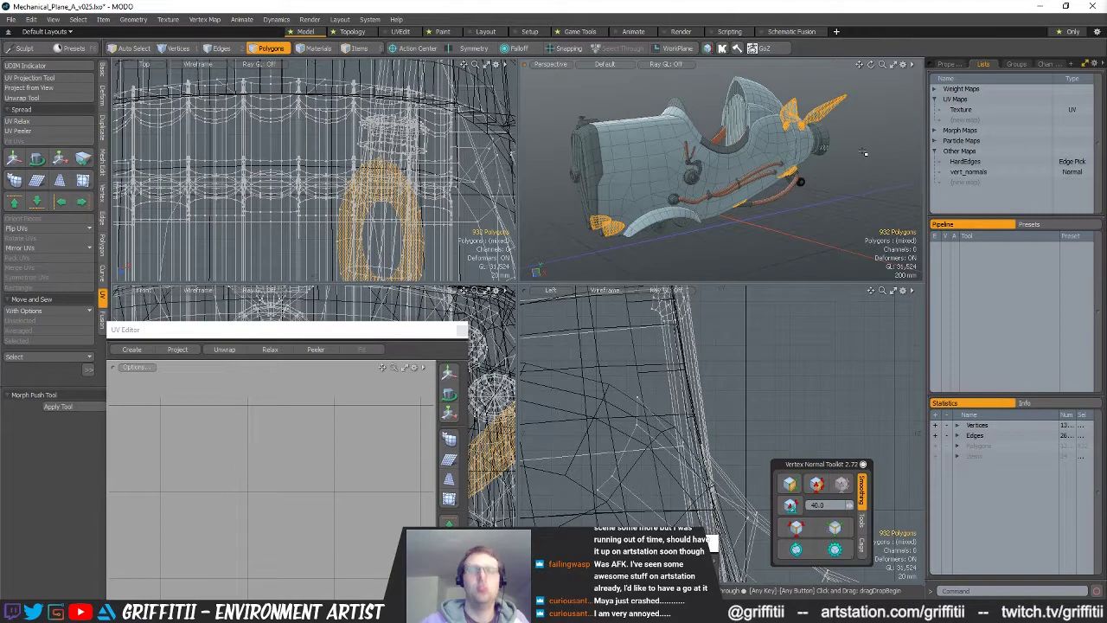
- Paste the copied body polygons into the mesh and assign the Metal_Red material to the selected fin polygons
key("ctrl+v")
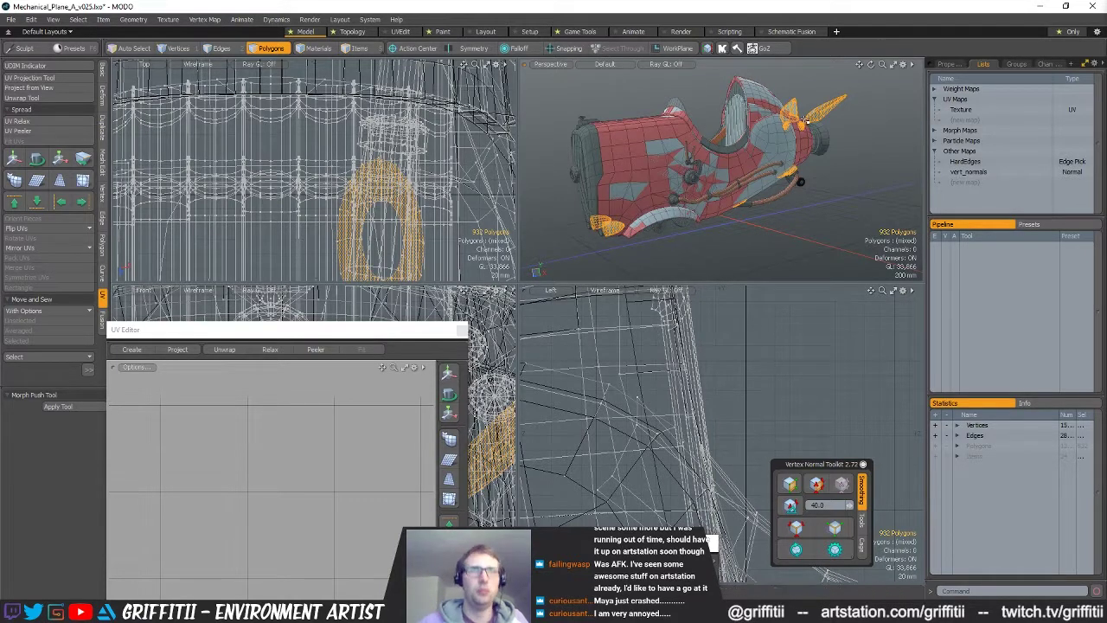
key("m")
left_click(641, 197)
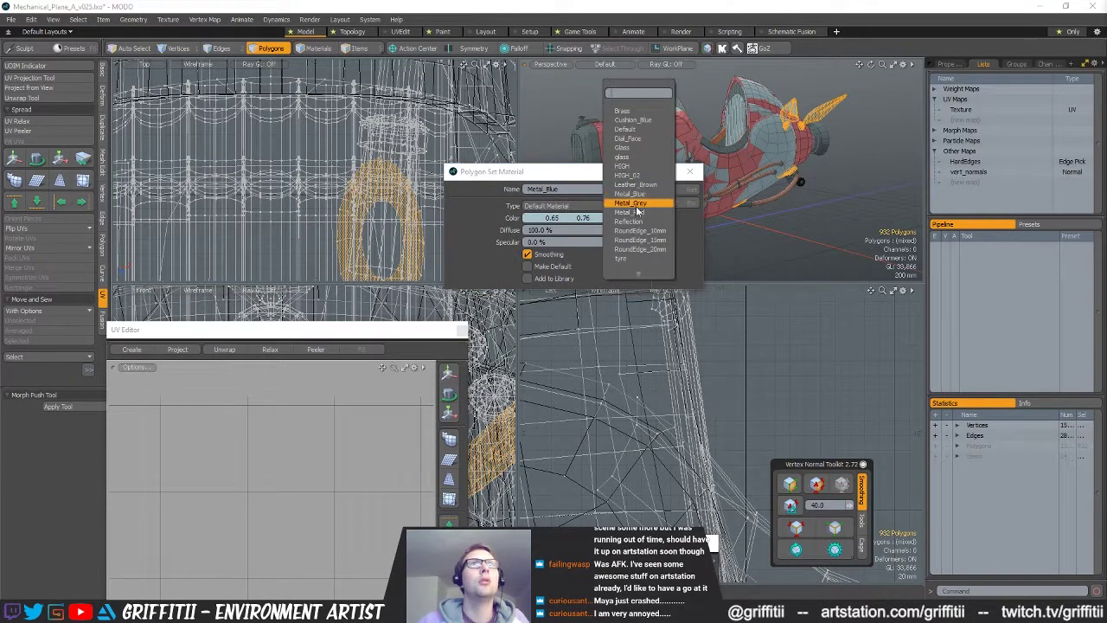
left_click(644, 214)
left_click(677, 188)
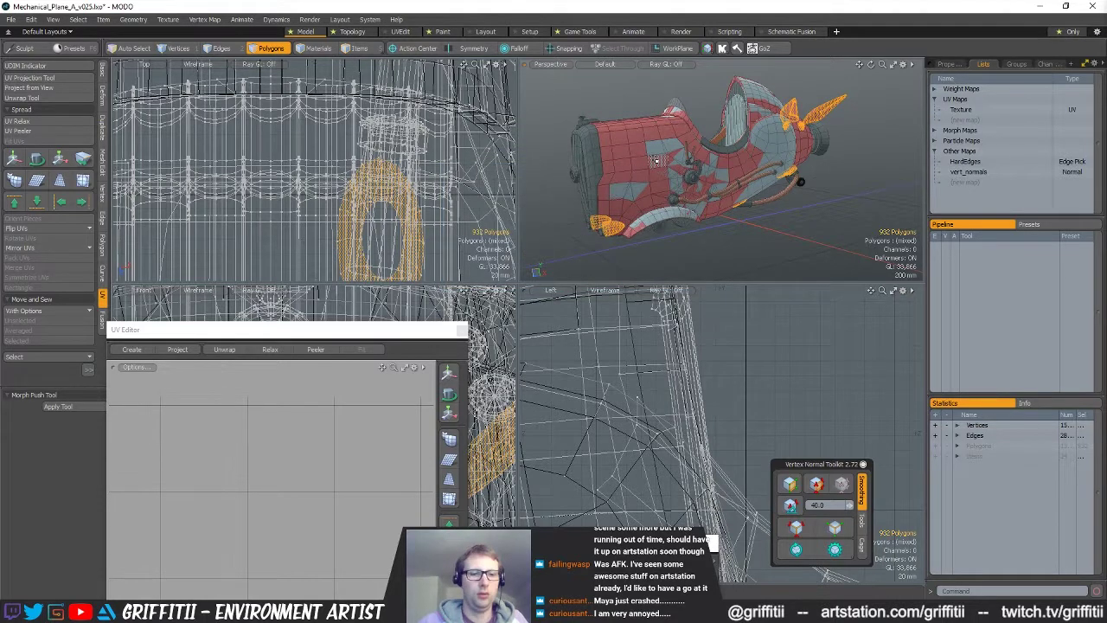
- Select all polygons with the red body material and hide them
key("4")
left_click(657, 161)
key("alt+3")
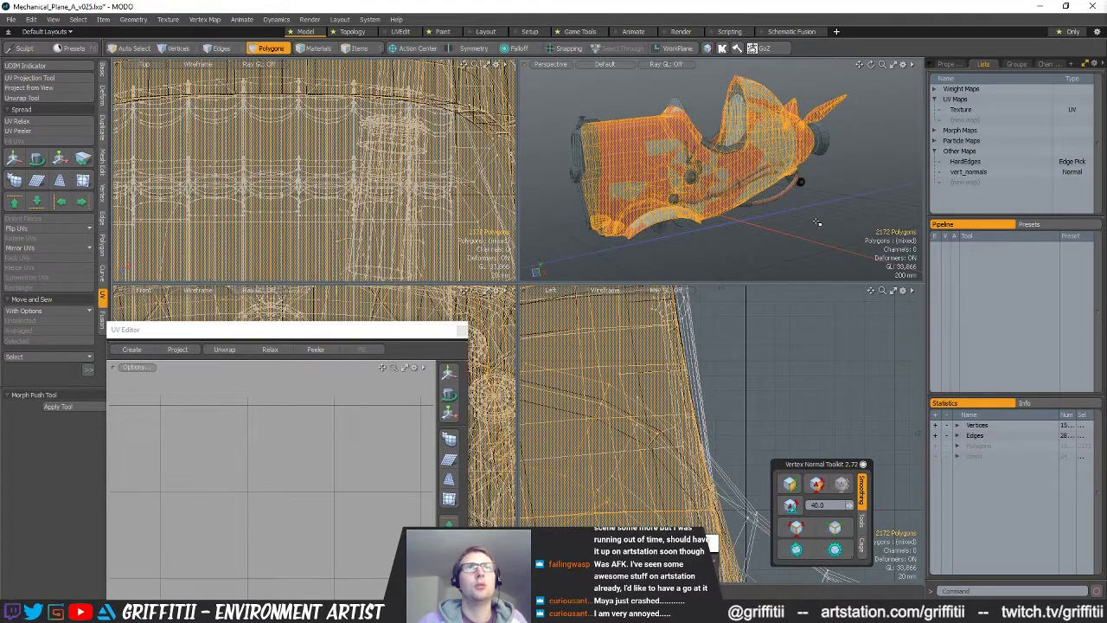
key("h")
- Select the connected polygons of the round piece at the plane's tail
left_click_drag(763, 192, 741, 212, "alt")
scroll(786, 222, "up", 3)
scroll(750, 192, "up", 3)
mouse_move(800, 171)
left_mouse_down()
mouse_move(828, 174)
mouse_move(735, 186)
mouse_move(841, 187)
mouse_move(735, 208)
mouse_move(824, 204)
left_mouse_up()
key("]")
scroll(770, 187, "up", 4)
left_click(830, 178, "shift")
key("]")
- Add the cockpit parts, the front grille frame and its top cap to the polygon selection
scroll(834, 189, "down", 6)
double_click(651, 130, "shift")
left_click_drag(623, 134, 606, 156, "alt")
double_click(667, 175, "shift")
scroll(674, 130, "up", 3)
mouse_move(692, 95)
left_mouse_down("alt")
mouse_move(664, 84)
mouse_move(635, 91)
mouse_move(605, 145)
mouse_move(710, 85)
left_mouse_up("alt")
double_click(666, 76, "shift")
double_click(606, 145, "shift")
scroll(631, 130, "down", 3)
left_click_drag(545, 177, 627, 169, "ctrl+alt")
double_click(579, 188, "shift")
double_click(610, 181, "shift")
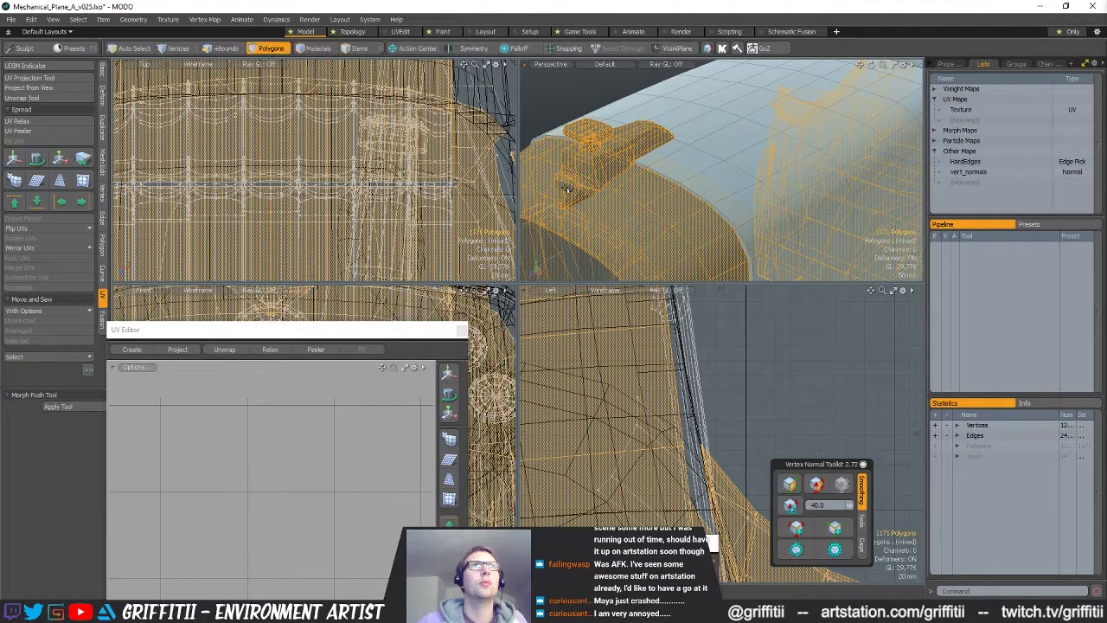
- Add the grille's centre hub and slats and the two round parts beneath the grille to the selection
left_click_drag(611, 191, 673, 131, "alt")
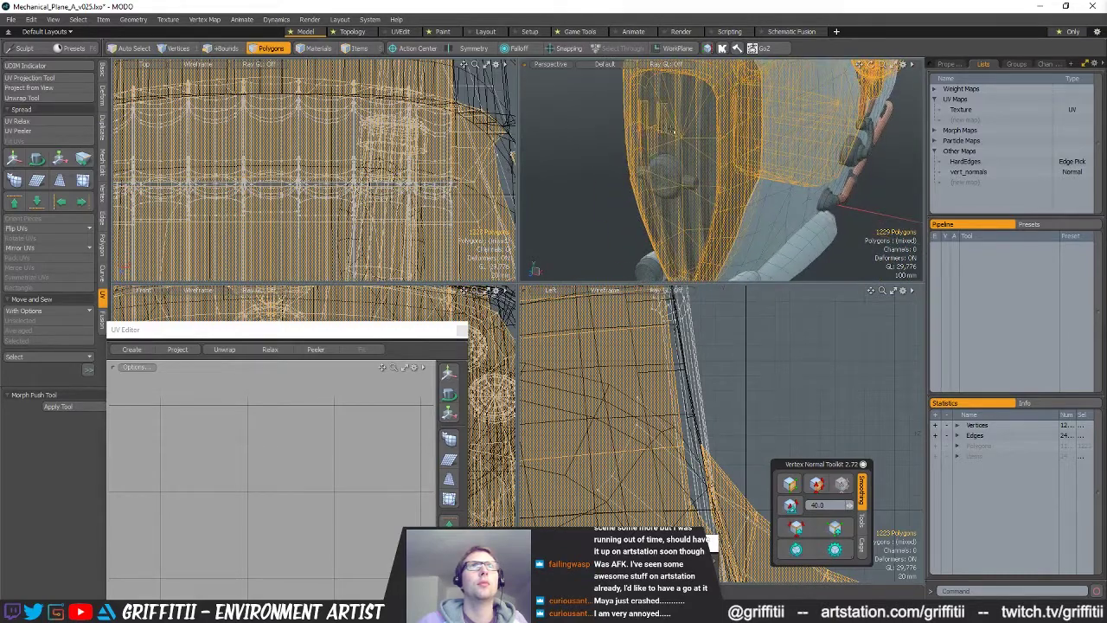
left_click_drag(649, 193, 665, 174, "alt")
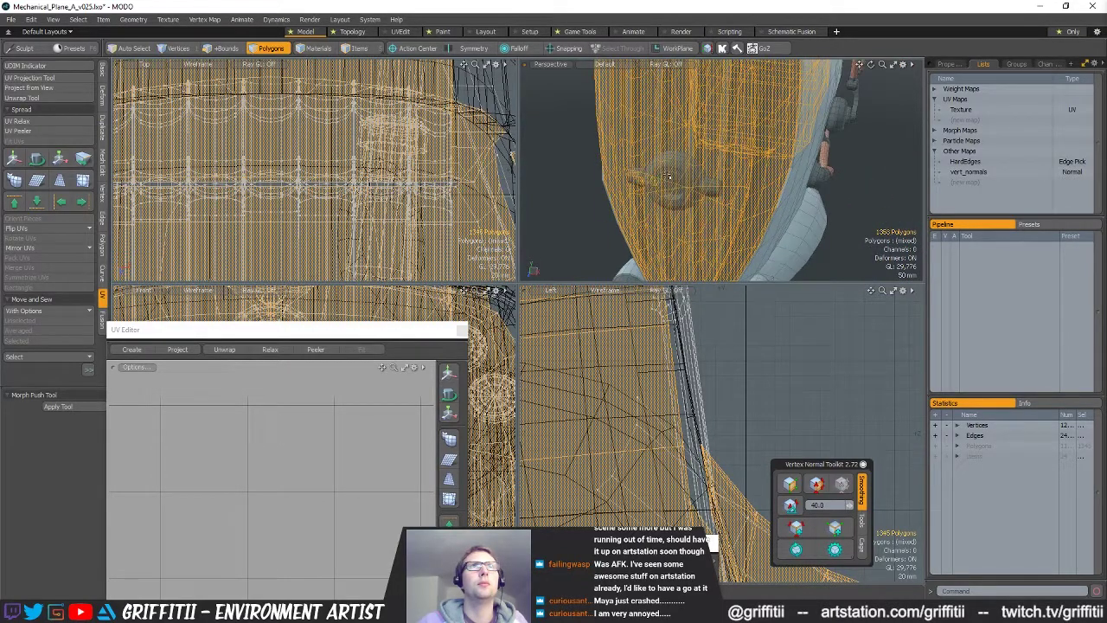
key("bracketright")
scroll(712, 186, "down", 5)
mouse_move(713, 185)
left_mouse_down("alt")
mouse_move(670, 179)
mouse_move(691, 165)
mouse_move(732, 194)
left_mouse_up("alt")
scroll(670, 179, "up", 2)
scroll(718, 186, "up", 4)
left_click(739, 194, "shift")
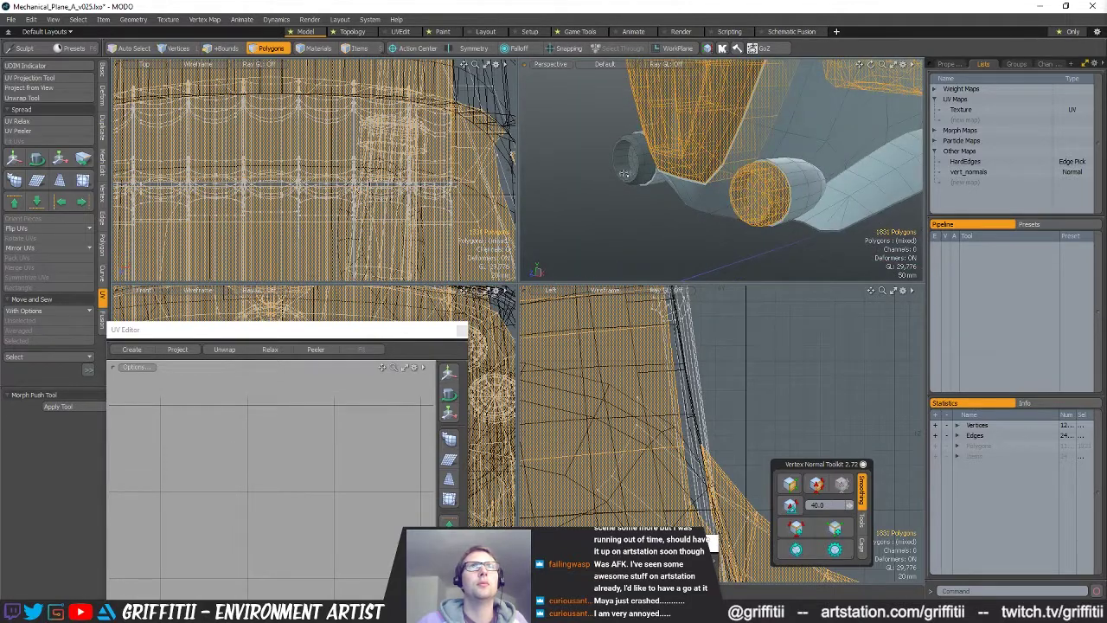
scroll(676, 166, "down", 4)
left_click_drag(677, 166, 783, 208, "alt")
scroll(702, 171, "down", 4)
scroll(691, 186, "up", 4)
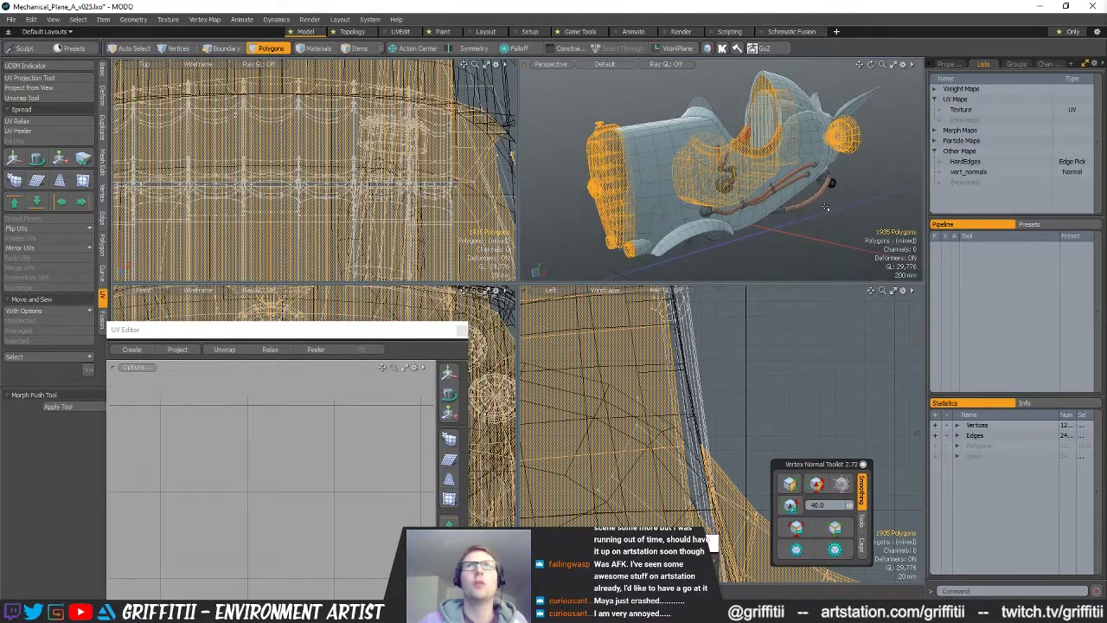
- Create a new mesh and paste the selected grille, cockpit and tail polygons into it
key("n")
key("ctrl+v")
left_click_drag(794, 194, 826, 159, "alt+shift")
left_click(800, 205)
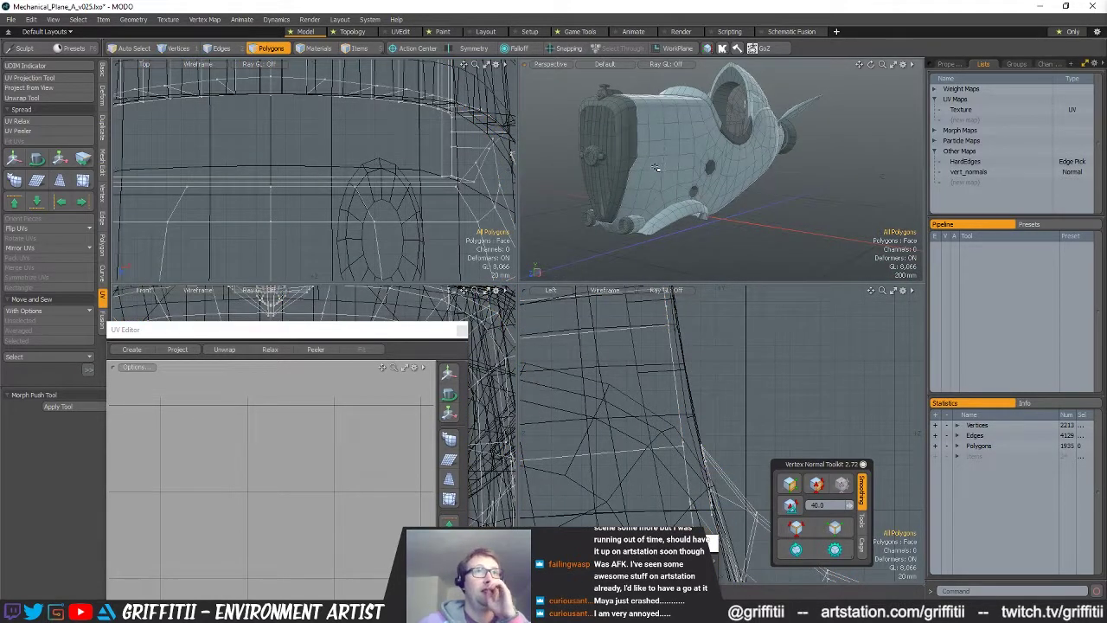
- Select all polygons of the new mesh, copy them and paste them as a duplicate
scroll(641, 364, "down", 15)
mouse_move(766, 415)
right_mouse_down()
mouse_move(818, 515)
mouse_move(843, 360)
right_mouse_up()
key("ctrl+c")
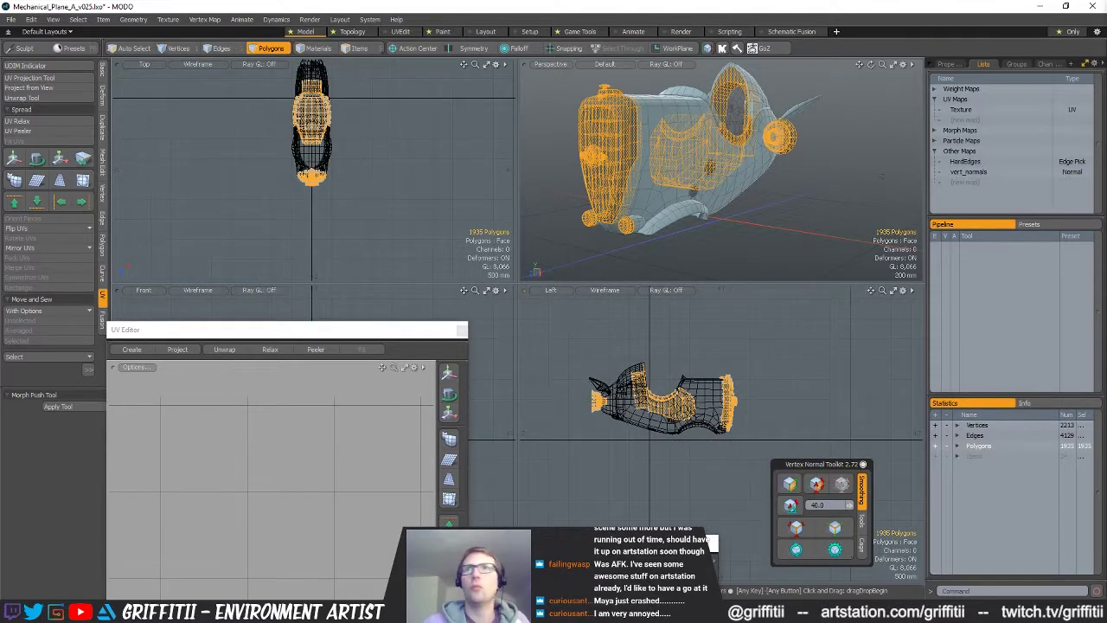
key("ctrl+v")
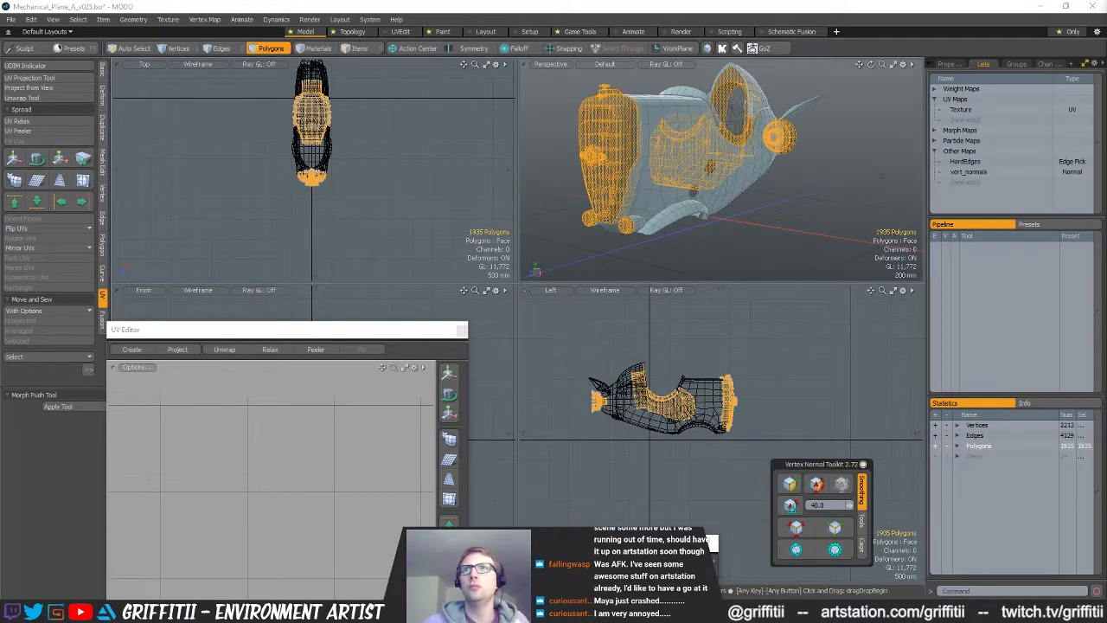
key("Escape")
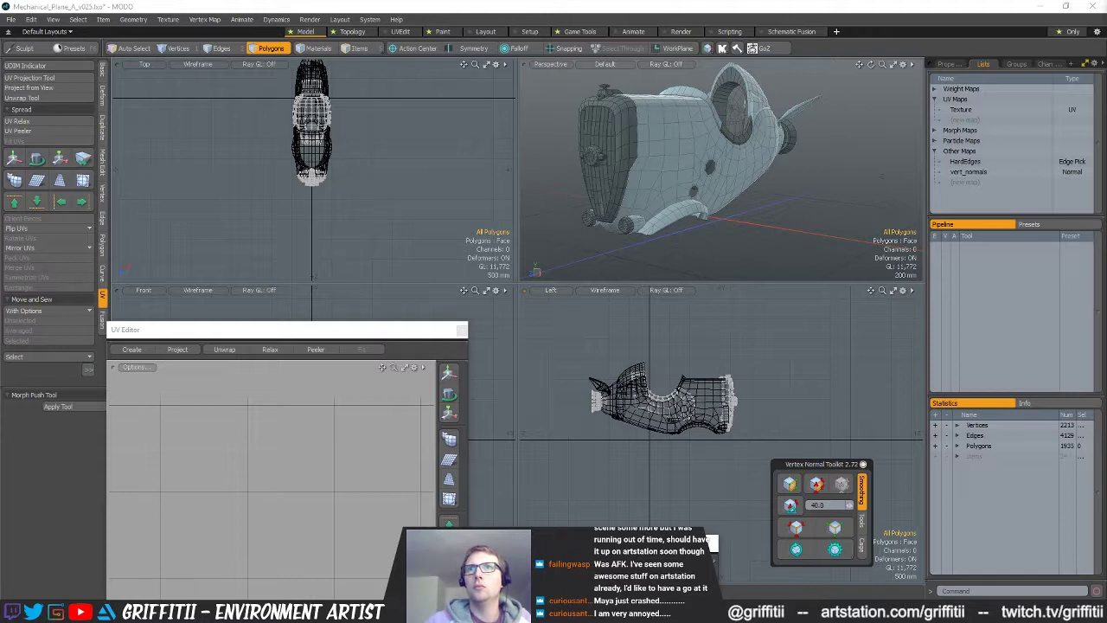
- Select the front grille frame's connected polygons and hide the rest of the mesh
left_click_drag(740, 195, 697, 186, "alt")
scroll(627, 166, "up", 4)
left_click_drag(627, 166, 770, 192, "alt")
scroll(662, 170, "up", 3)
double_click(724, 204)
key("shift+h")
key("space")
key("space")
- Select two adjacent polygons on the rim of the grille frame
left_click_drag(620, 184, 590, 121, "alt")
left_click(641, 136)
double_click(640, 136)
key("space")
scroll(589, 120, "up", 4)
key("c")
left_click(626, 125)
key("ctrl+z")
key("ctrl+z")
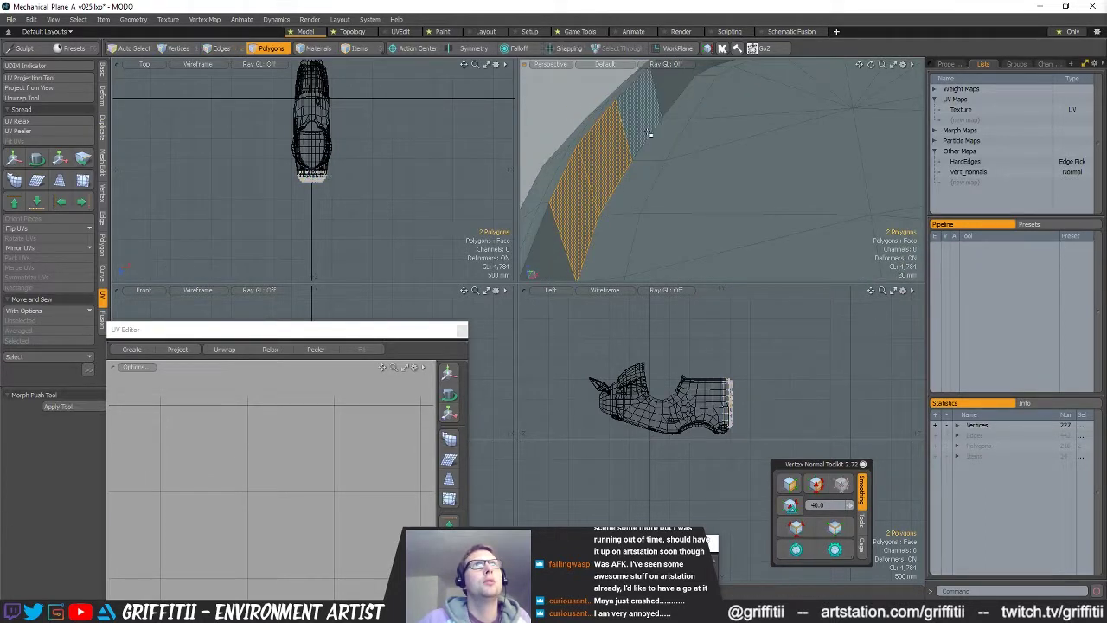
- Loop slice the grille frame's rim at 4% and switch to the selected edge loops around it
key("alt+c")
left_click(649, 133)
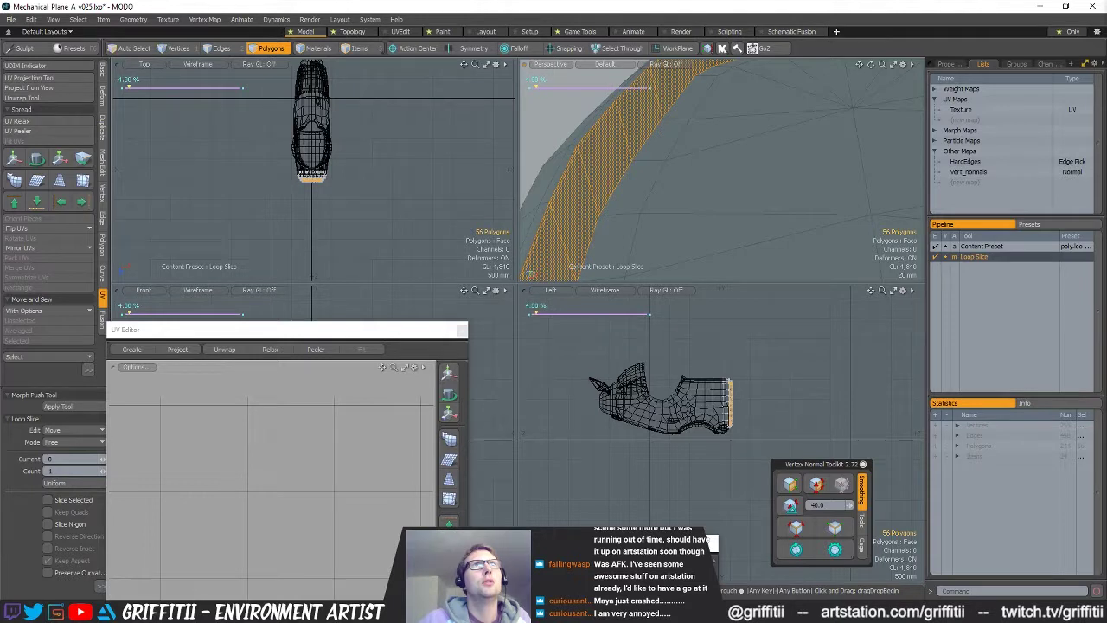
key("q")
key("Escape")
key("space")
key("space")
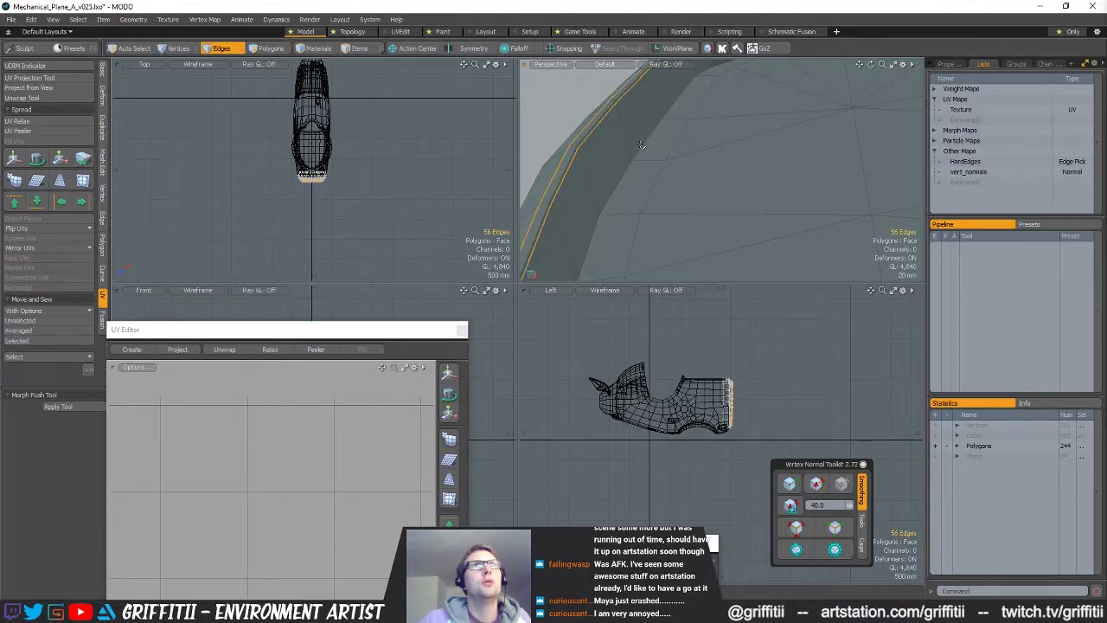
- Bevel the selected rim edge loops with a 5 mm inset and preview the frame's subdivided surface
scroll(596, 148, "down", 4)
left_click_drag(596, 147, 729, 164, "alt")
key("b")
scroll(695, 163, "up", 5)
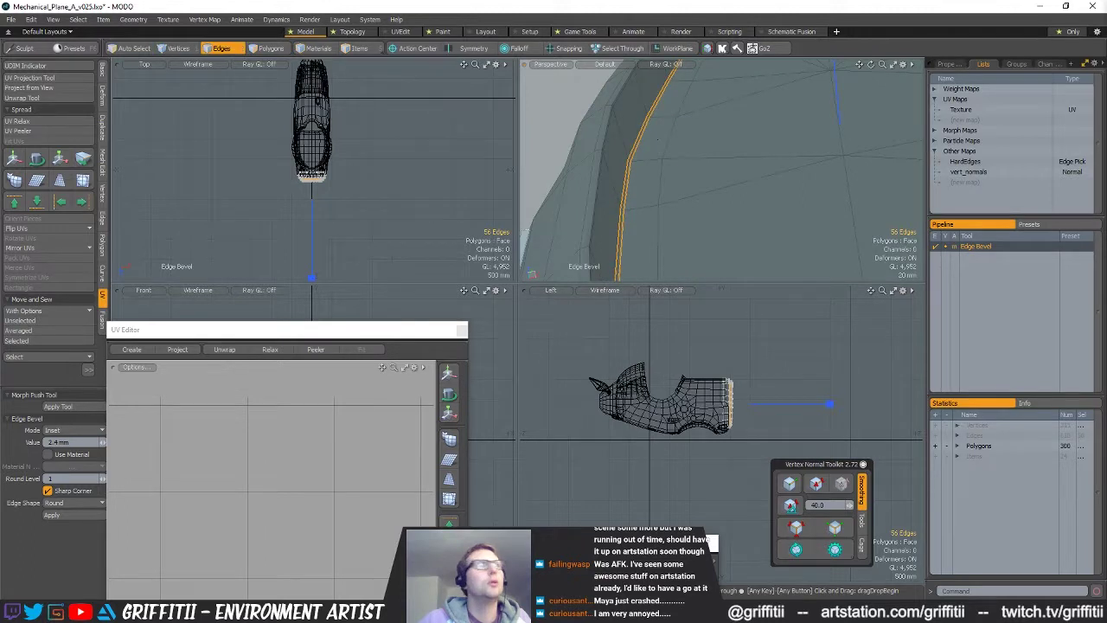
left_click_drag(657, 139, 654, 140)
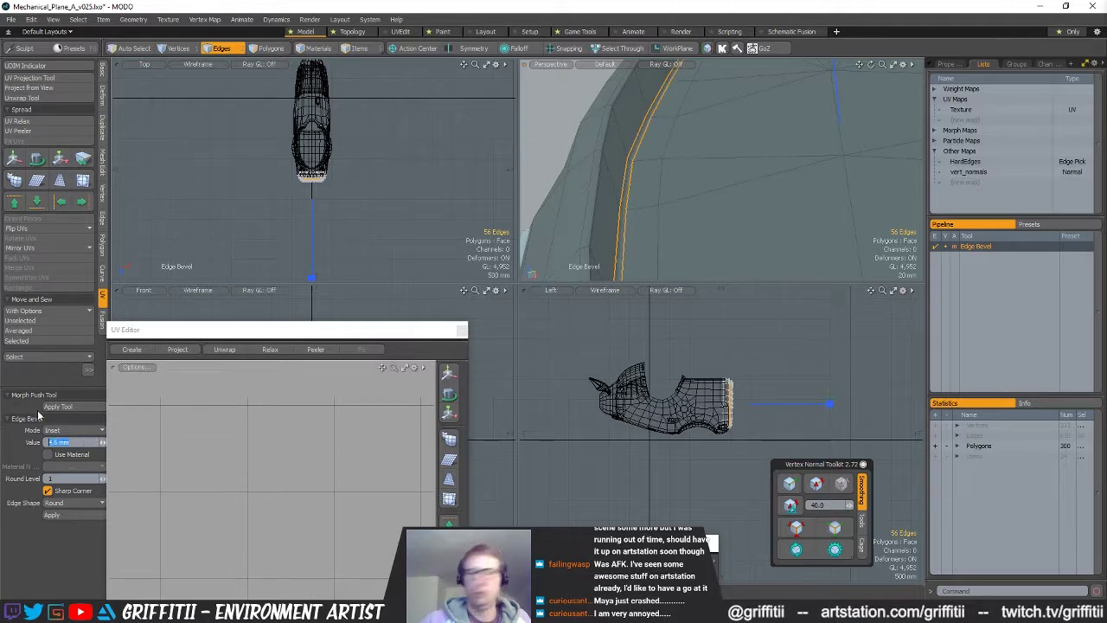
key("Return")
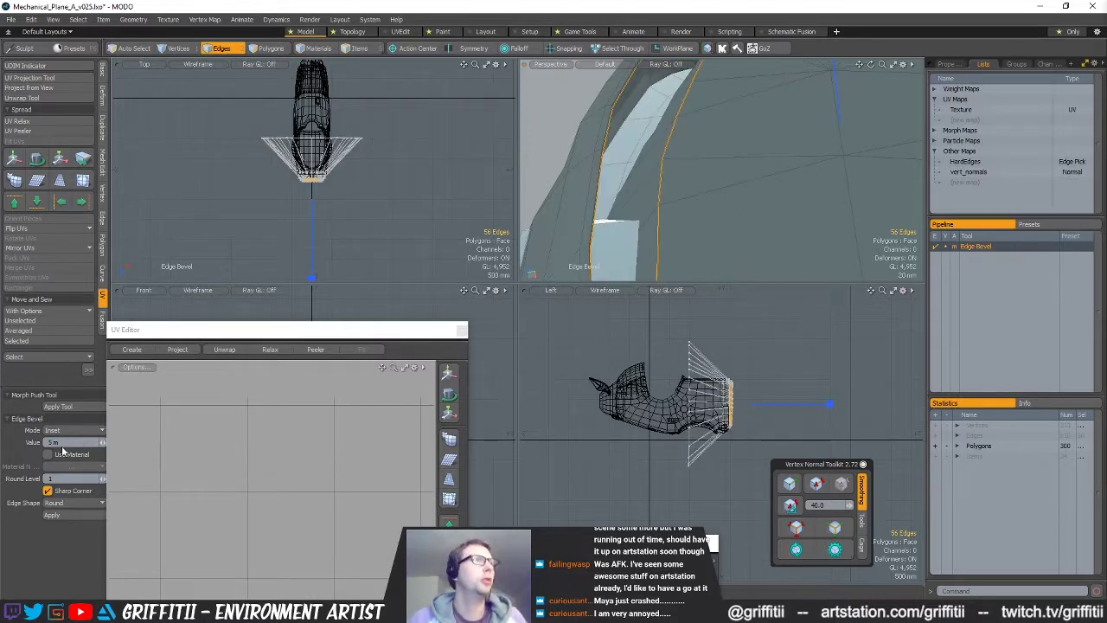
key("Return")
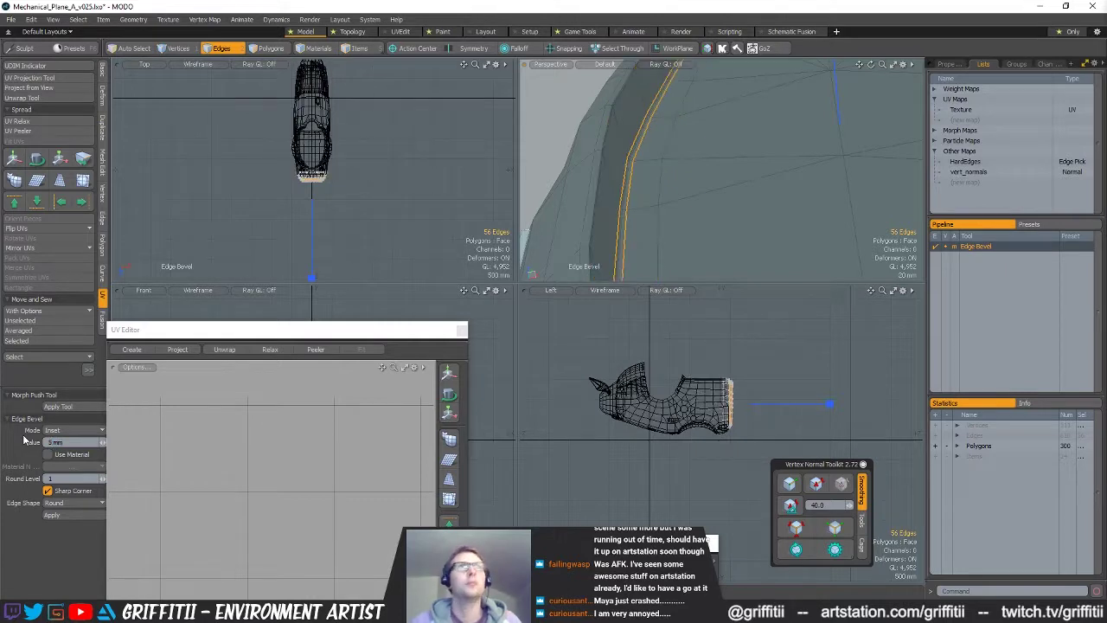
key("space")
key("Tab")
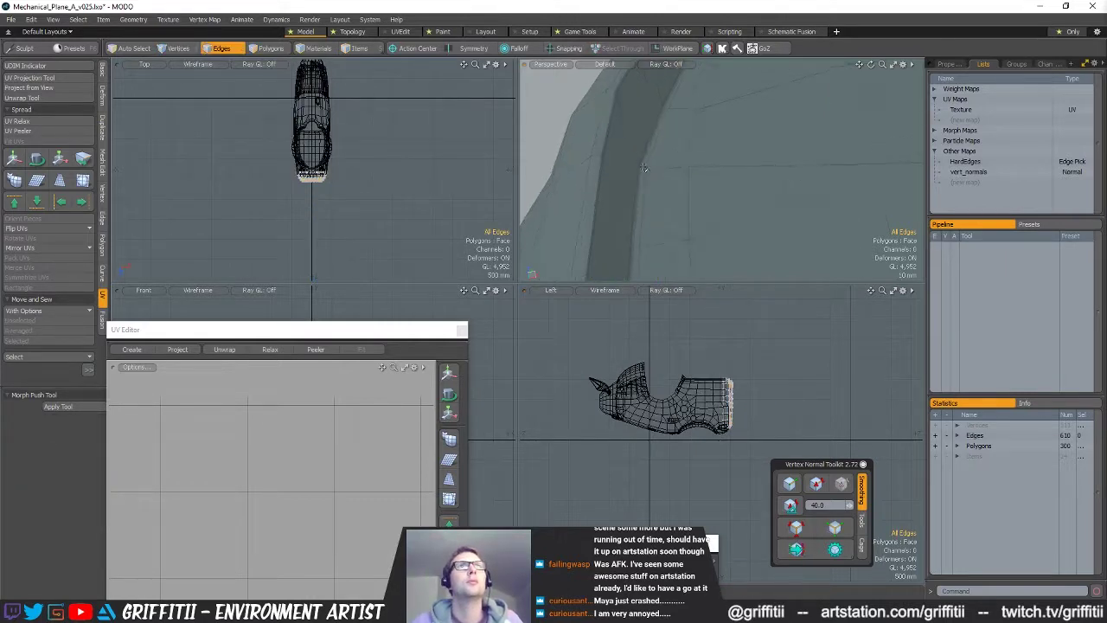
left_click_drag(666, 165, 656, 198, "ctrl+alt")
key("Tab")
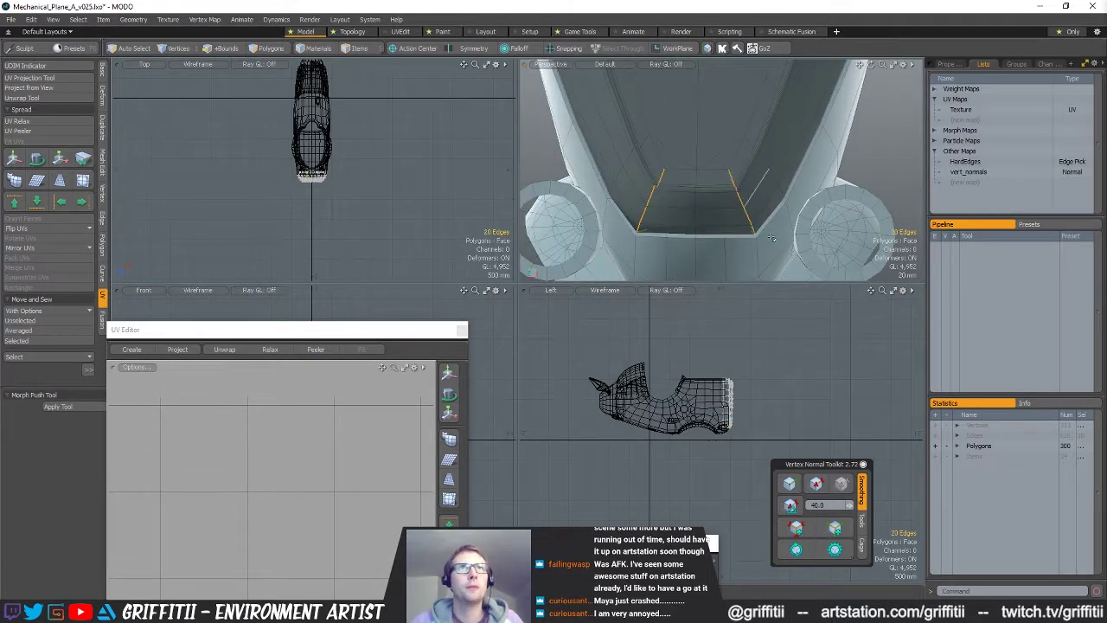
- Bevel the selected corner edges at the bottom of the grille frame by 5 mm and check the subdivided result
left_click_drag(769, 233, 774, 205, "alt")
key("b")
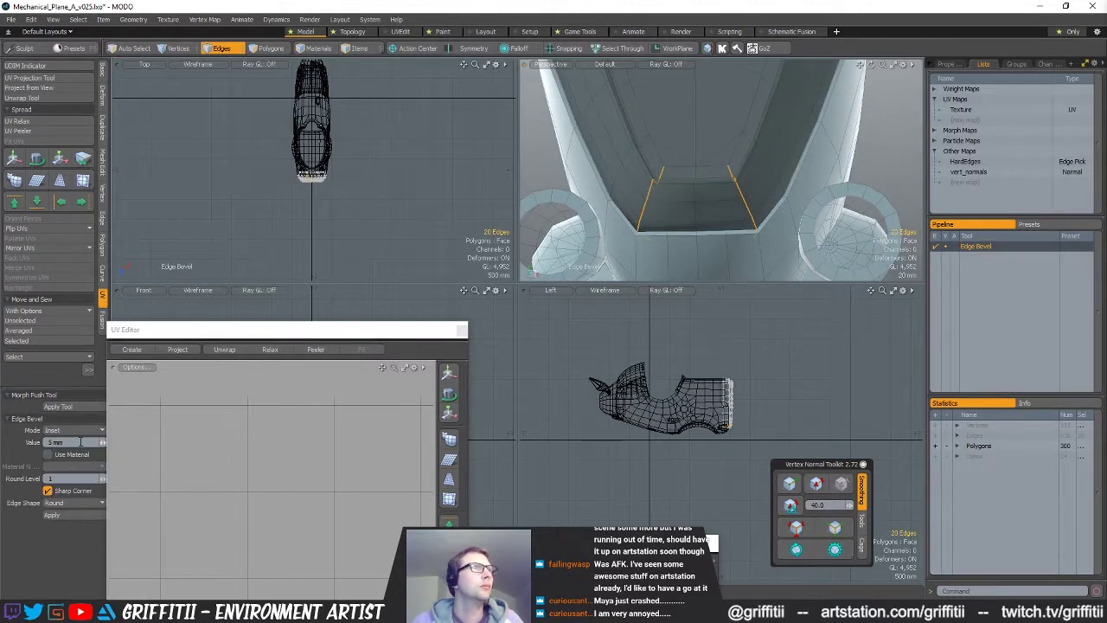
key("Return")
key("q")
left_click(783, 349)
key("Tab")
left_click_drag(714, 139, 709, 215, "alt")
scroll(709, 184, "up", 4)
key("Tab")
mouse_move(748, 181)
left_mouse_down("alt")
mouse_move(805, 209)
mouse_move(767, 174)
left_mouse_up("alt")
scroll(805, 209, "down", 3)
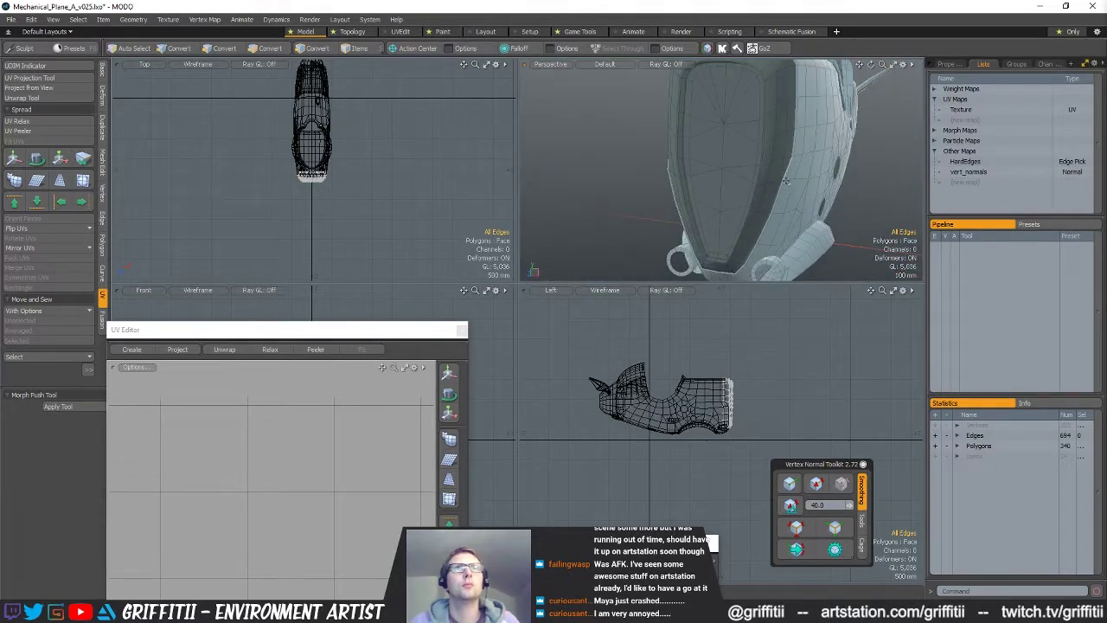
- Unhide all parts, then select the four vertical grille slats with their connected polygons and isolate them
key("u")
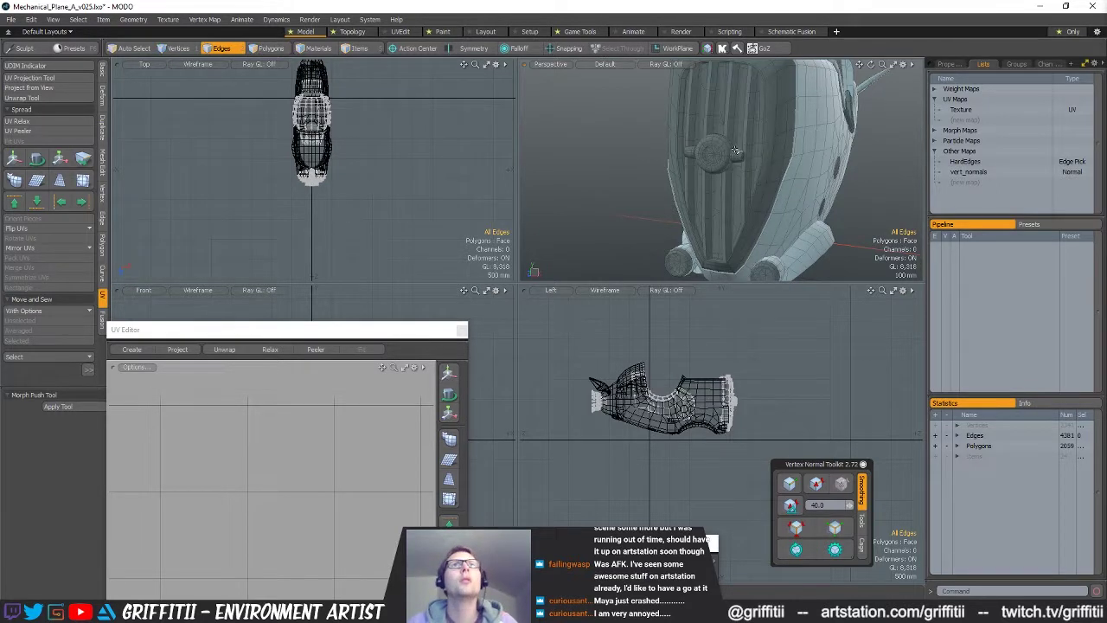
key("3")
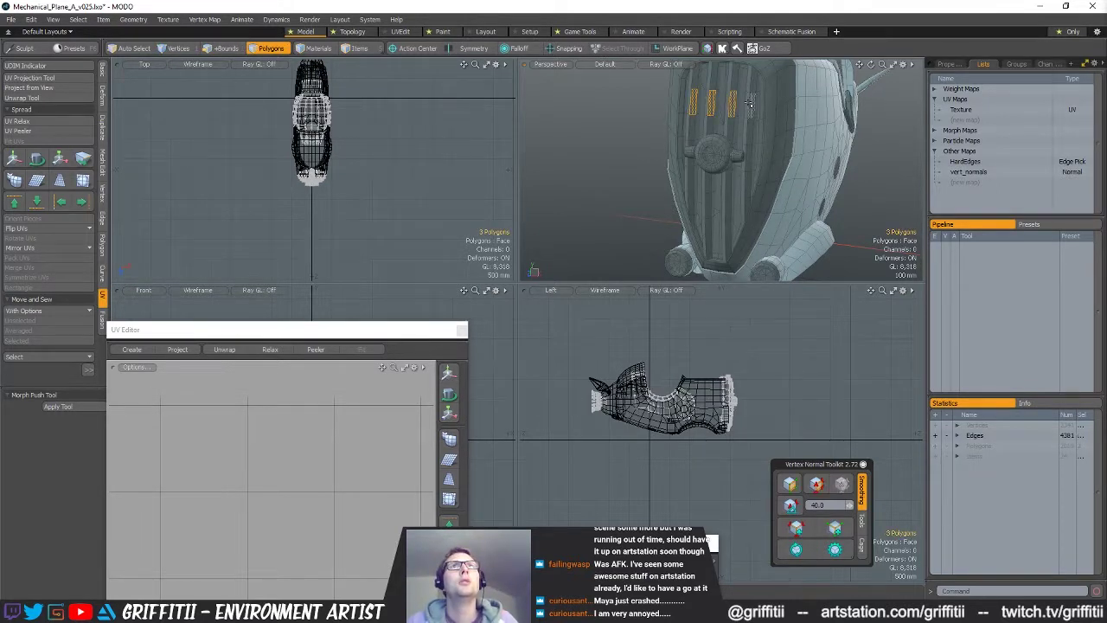
left_click(750, 104, "shift")
key("]")
left_click_drag(750, 104, 742, 165, "alt")
key("shift+h")
scroll(860, 201, "up", 3)
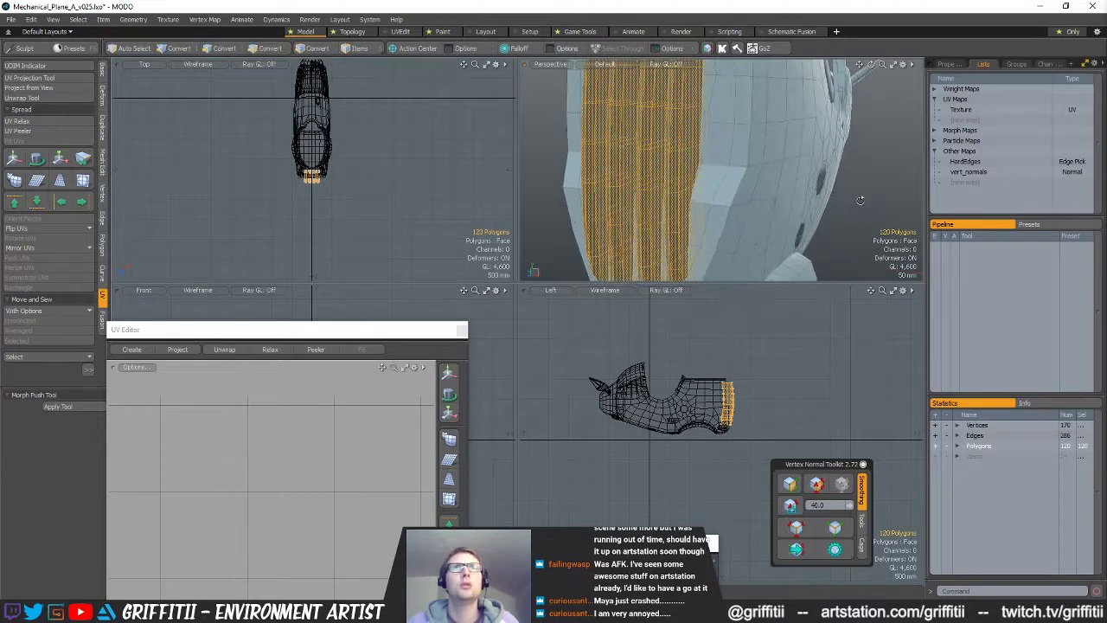
key("h")
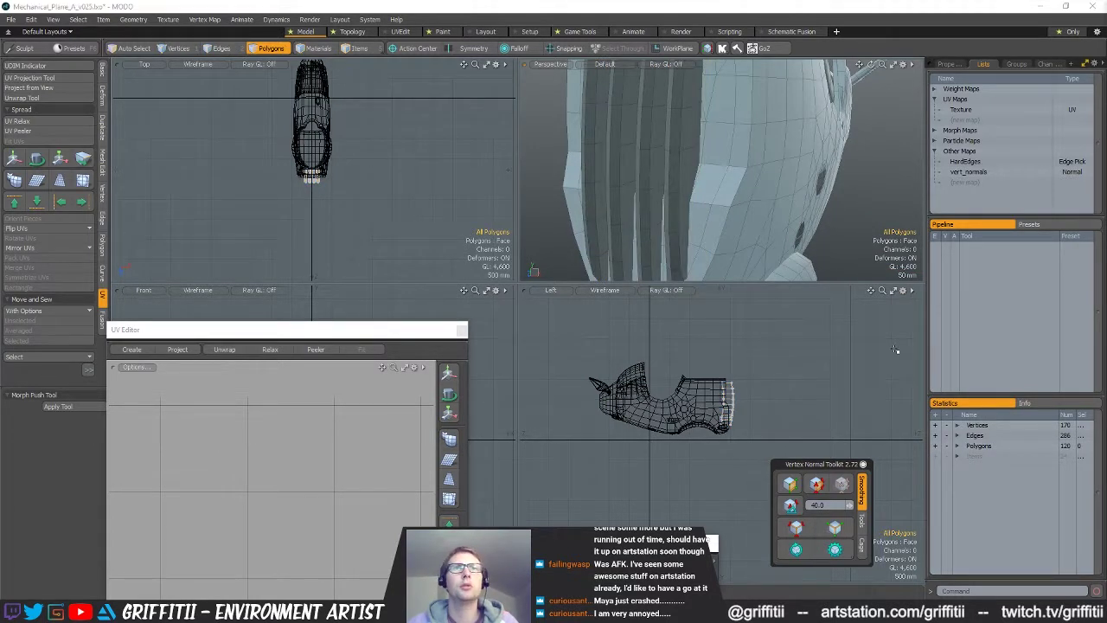
- Switch to PureRef and load the recent reference board with the red plane concept art
key("alt+Tab")
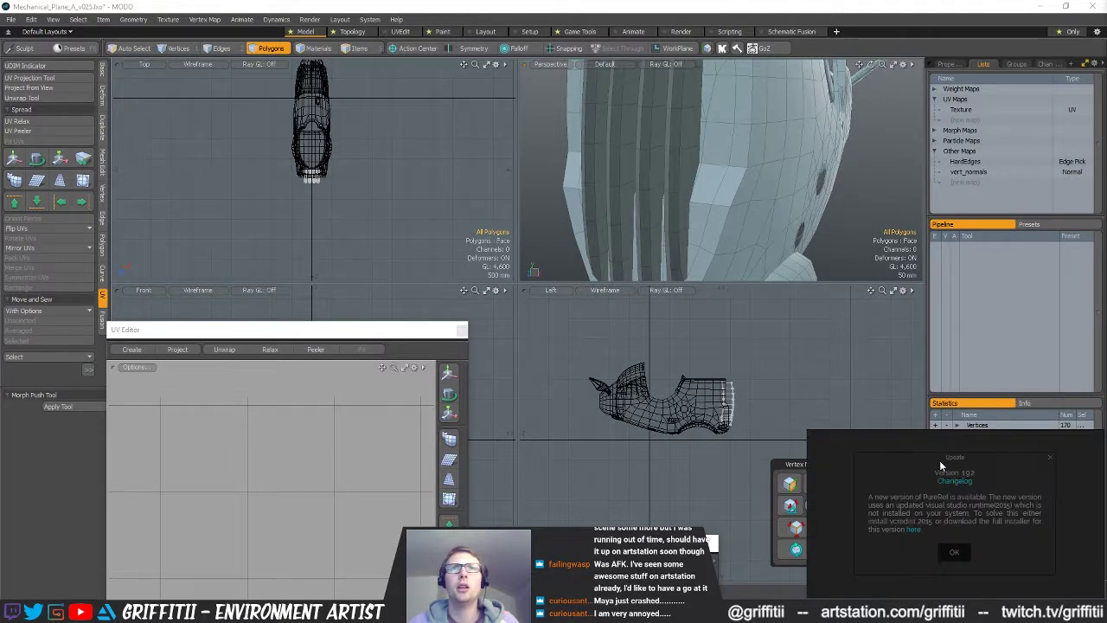
right_click(932, 508)
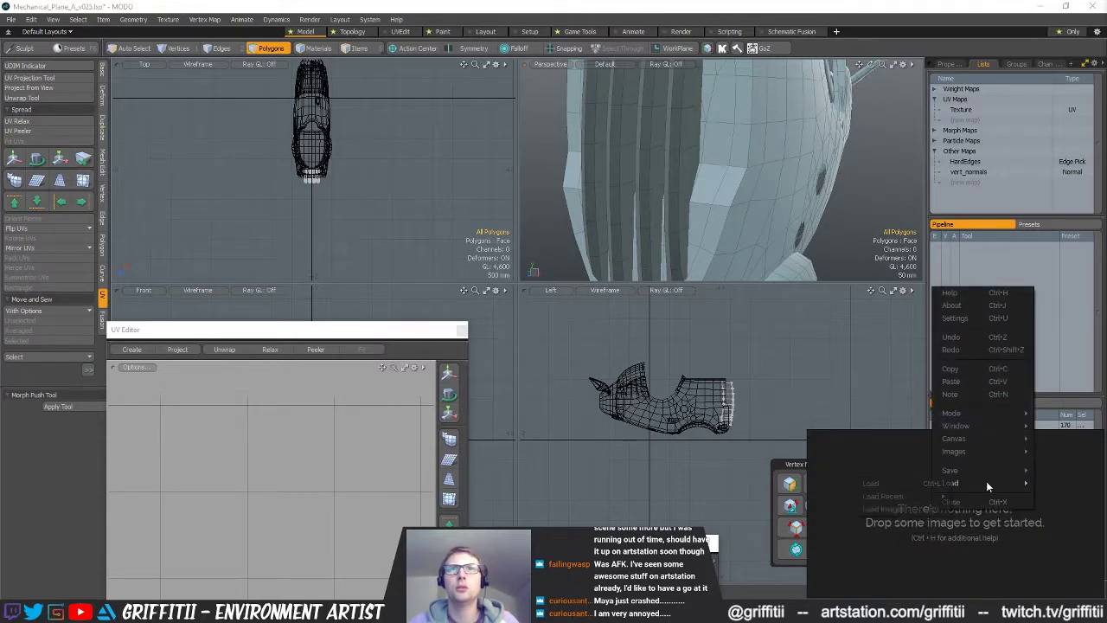
mouse_move(897, 502)
left_click(811, 497)
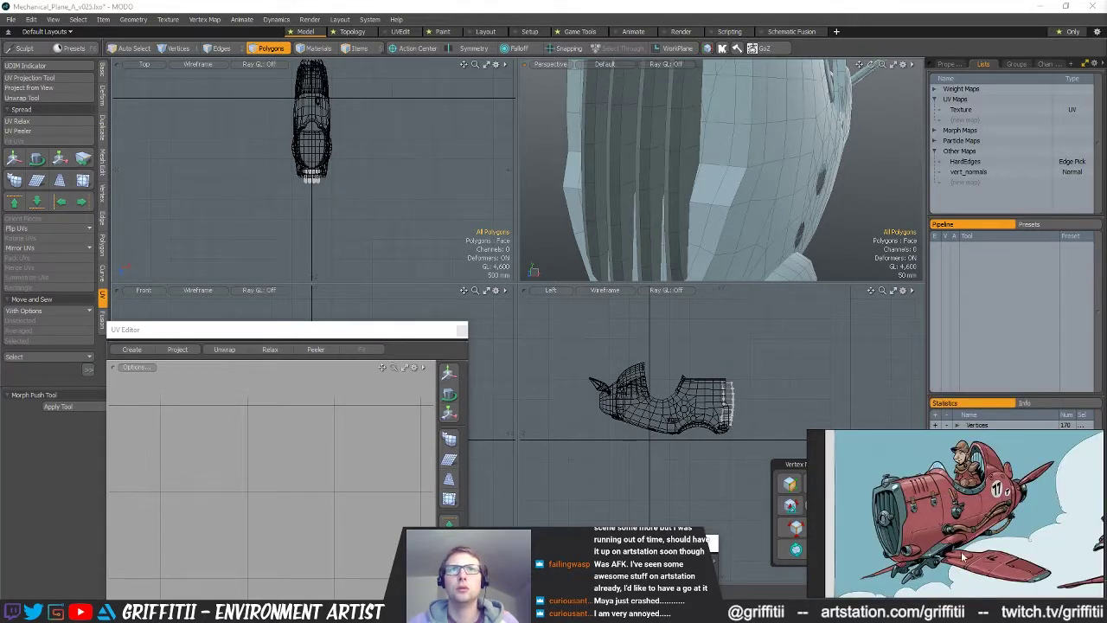
- Enlarge the grille in the reference board and select the long vertical edges of all four grille slats
scroll(887, 523, "up", 4)
mouse_move(907, 458)
middle_mouse_down()
mouse_move(895, 496)
mouse_move(901, 477)
middle_mouse_up()
left_click_drag(734, 164, 732, 214, "alt")
left_click(689, 168)
key("2")
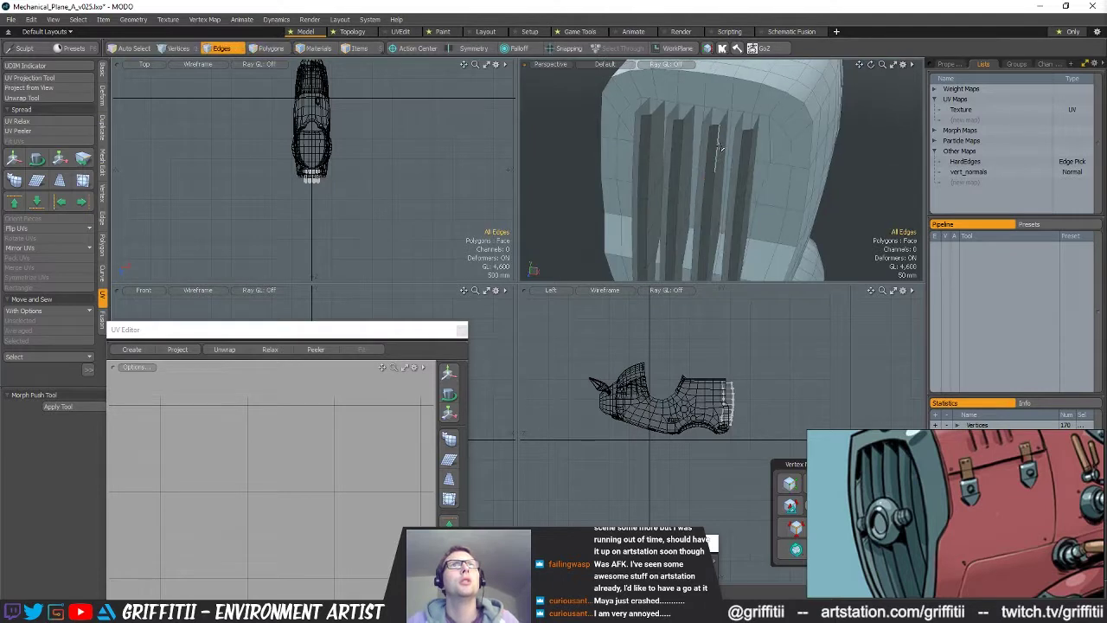
double_click(717, 148)
left_click_drag(717, 149, 739, 162, "ctrl+alt")
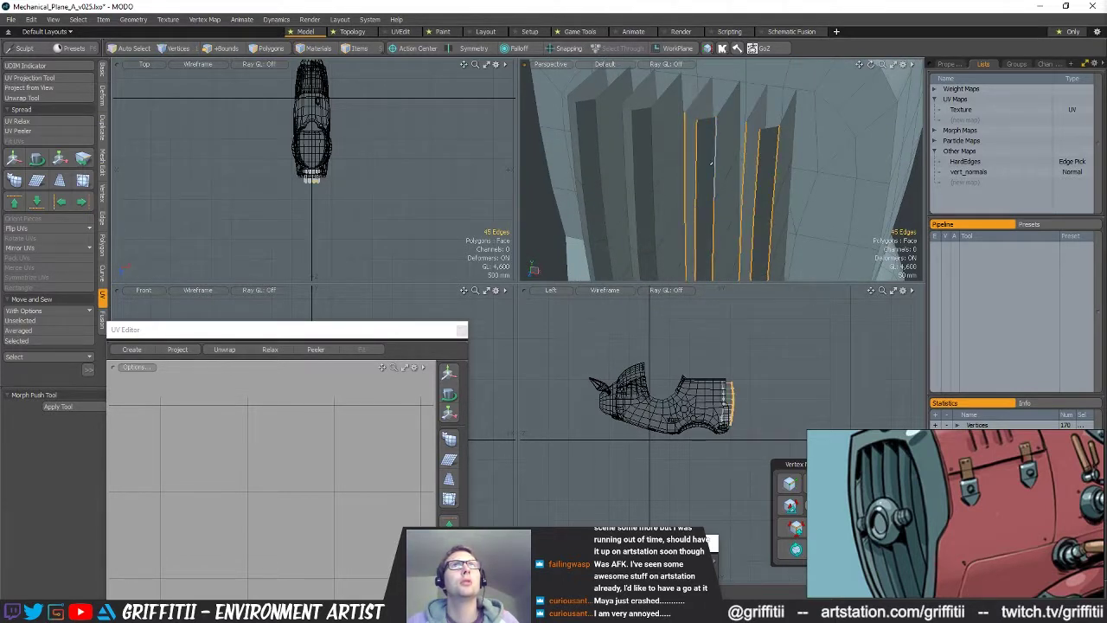
left_click_drag(718, 162, 810, 180, "alt+shift")
left_click_drag(707, 158, 727, 162, "alt")
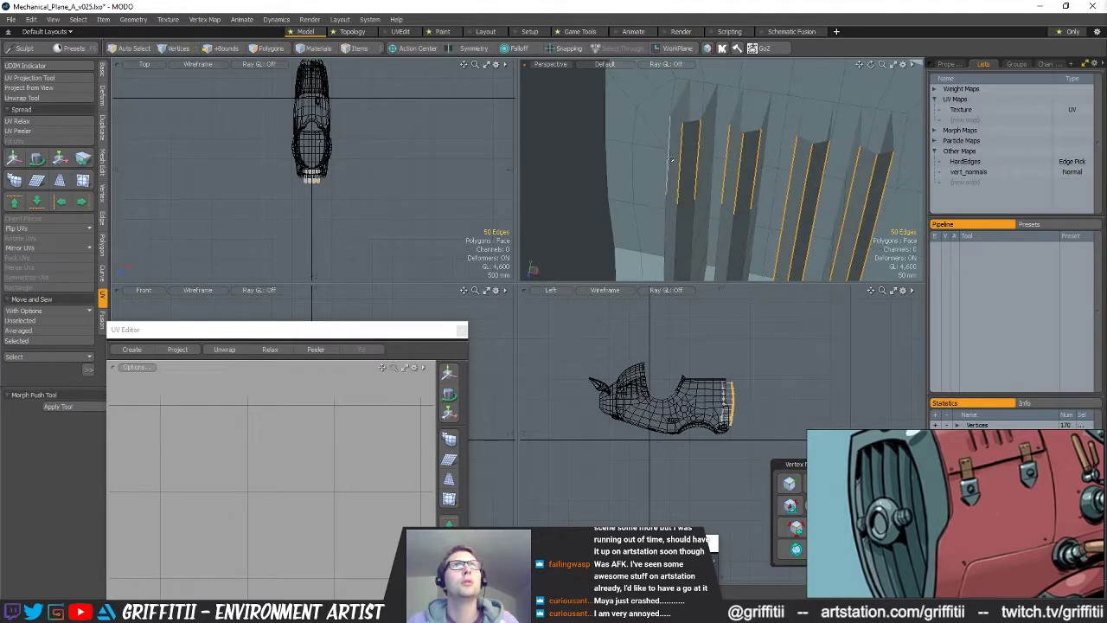
left_click_drag(762, 200, 758, 199, "alt")
- Bevel the selected slat edges with a 5 mm inset and preview the slats as a subdivided surface
key("b")
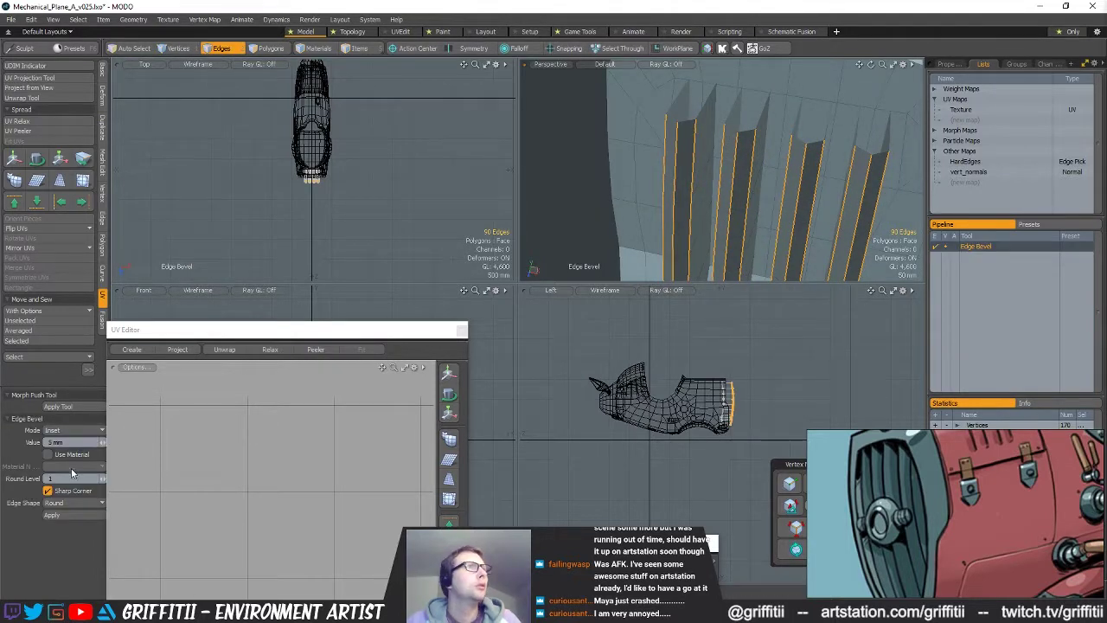
left_click(75, 409)
left_click_drag(659, 180, 767, 156, "alt")
key("Escape")
scroll(714, 156, "down", 5)
key("Tab")
scroll(778, 154, "up", 5)
key("Tab")
- Unhide all parts, then select the two small pegs beside the grille's round hub and isolate them
key("u")
left_click_drag(756, 199, 770, 109, "alt")
key("3")
left_click_drag(796, 200, 770, 211, "alt")
double_click(686, 221, "shift")
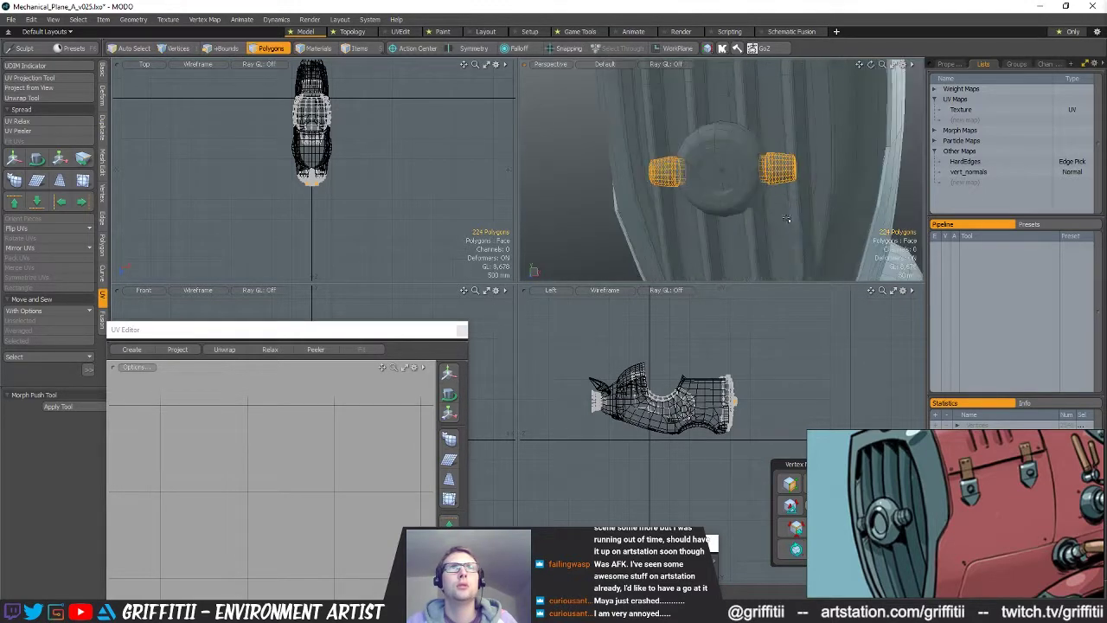
key("shift+h")
key("shift+a")
left_click_drag(760, 154, 939, 227, "alt")
scroll(752, 173, "up", 4)
- Add a loop slice at 10 % around the narrow ring at the end of one peg
key("1")
double_click(723, 168)
mouse_move(723, 168)
left_mouse_down("alt")
mouse_move(709, 164)
mouse_move(716, 233)
left_mouse_up("alt")
key("3")
key("alt+c")
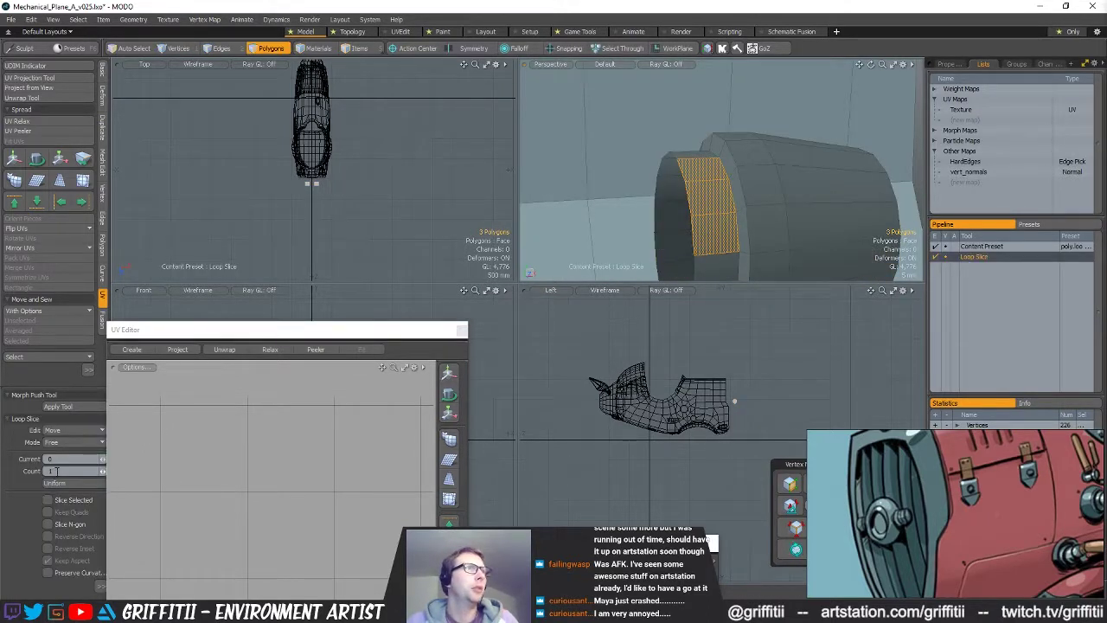
left_click(664, 254)
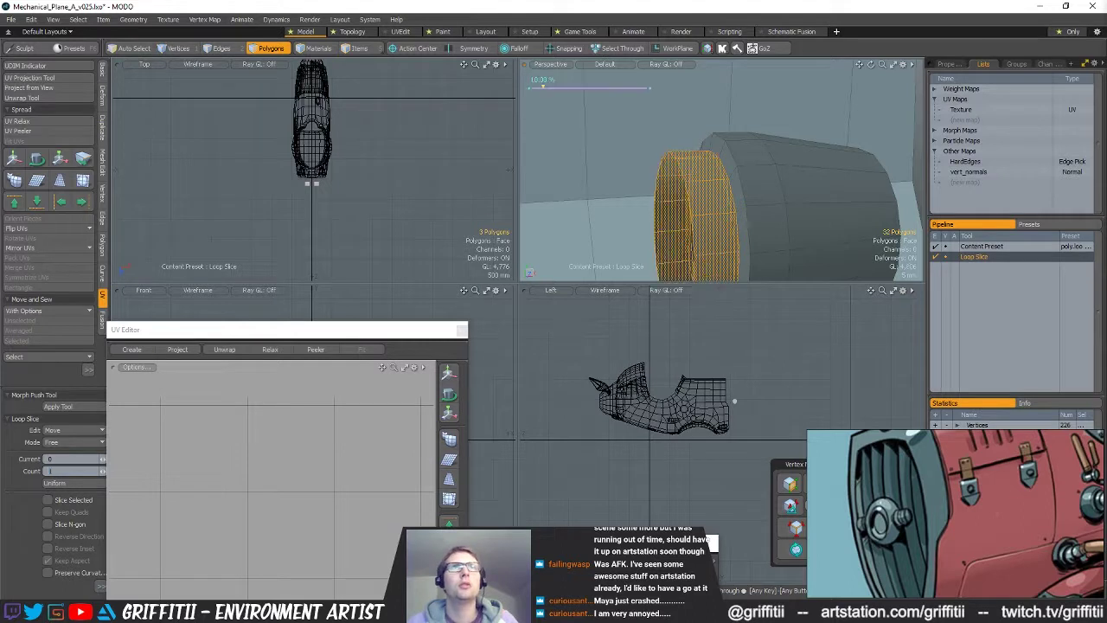
key("space")
- Add two more single loop slices to the polygon bands next to the peg's narrow end ring
mouse_move(754, 183)
left_mouse_down()
mouse_move(766, 229)
mouse_move(770, 187)
mouse_move(675, 185)
left_mouse_up()
key("alt+c")
left_click(766, 232)
key("space")
key("alt+c")
left_click(771, 192)
key("space")
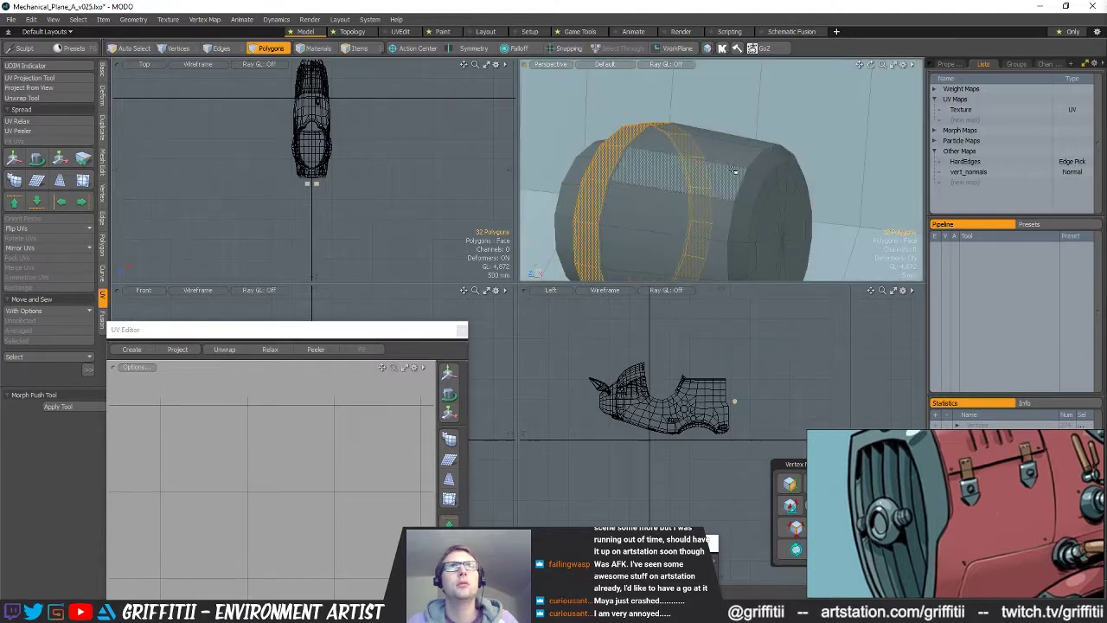
- Add two further loop slices to the peg's remaining bands towards its flat end
mouse_move(753, 195)
left_mouse_down()
mouse_move(757, 221)
mouse_move(749, 187)
mouse_move(738, 184)
mouse_move(724, 206)
mouse_move(742, 216)
left_mouse_up()
key("alt+c")
left_click(754, 176)
key("space")
key("alt+c")
left_click(743, 183)
key("space")
- Try a loop slice on the peg's flat end and undo it
scroll(751, 207, "up", 2)
key("alt+c")
left_click(746, 216)
key("space")
key("ctrl+z")
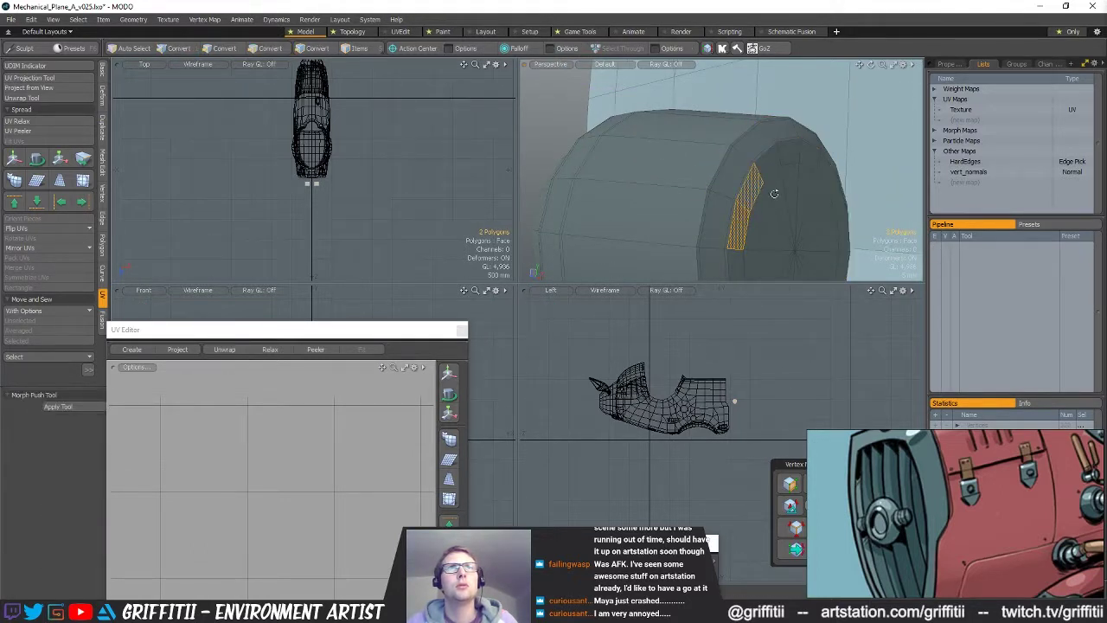
- Add a loop slice through the selected pair of polygons on the peg's flat end face
key("alt+c")
left_click(773, 193)
key("space")
- Add two loop slices around the peg's long side wall, one at 1 % and one at 2.5 %
left_click_drag(663, 179, 699, 173, "alt")
left_click_drag(690, 169, 685, 223)
key("alt+c")
left_click(709, 174)
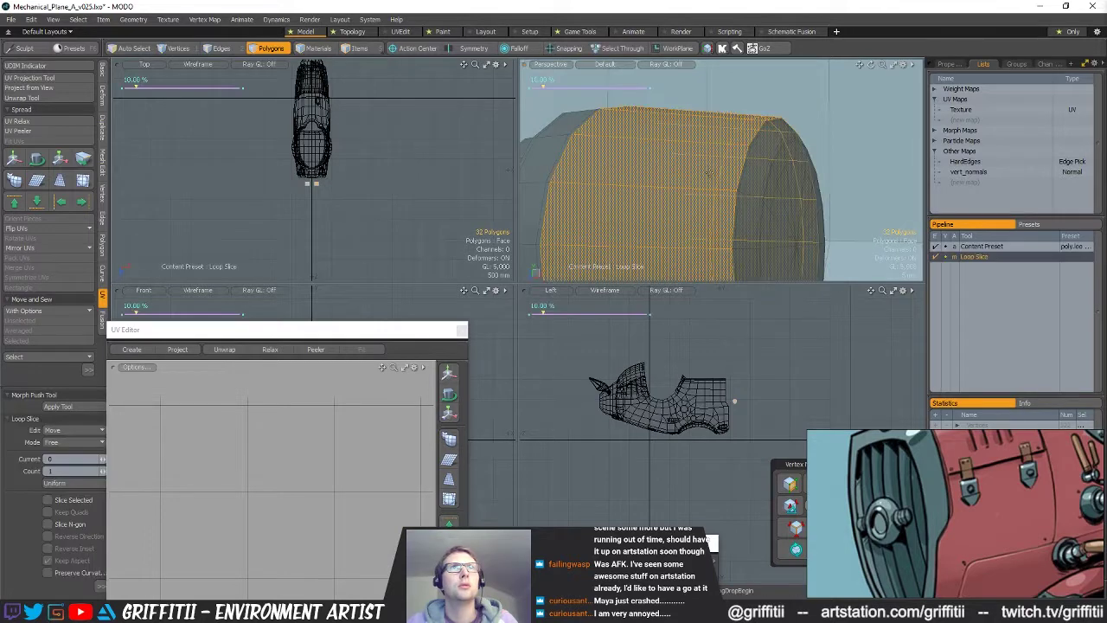
left_click_drag(716, 167, 735, 163, "alt")
left_click_drag(544, 87, 523, 87)
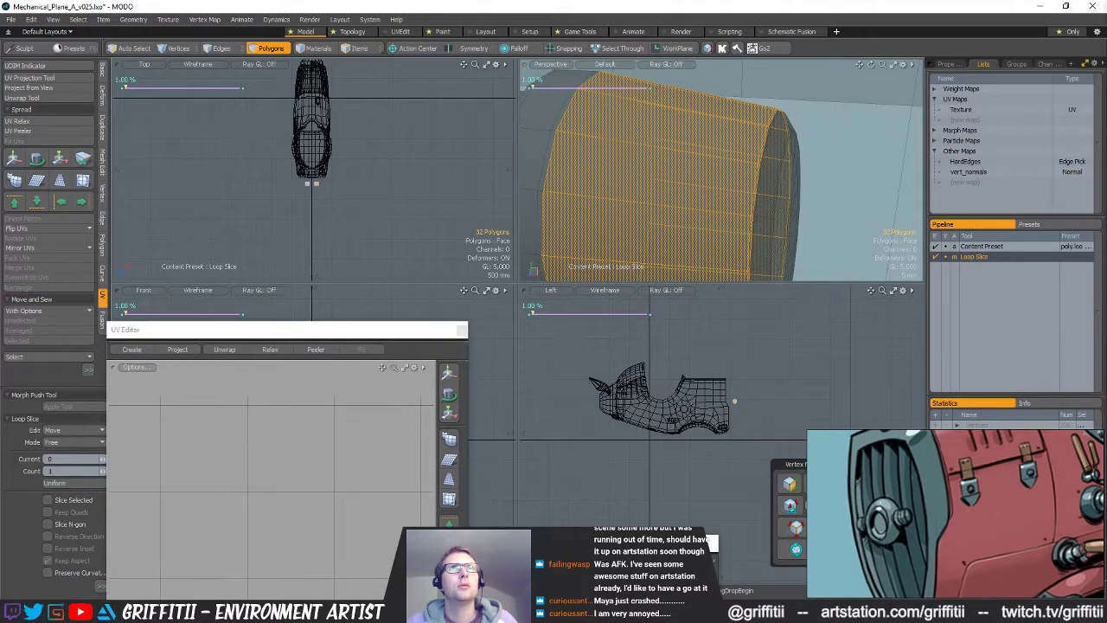
left_click_drag(727, 190, 760, 194, "alt")
key("space")
left_click_drag(703, 232, 702, 180)
key("alt+c")
left_click(702, 179)
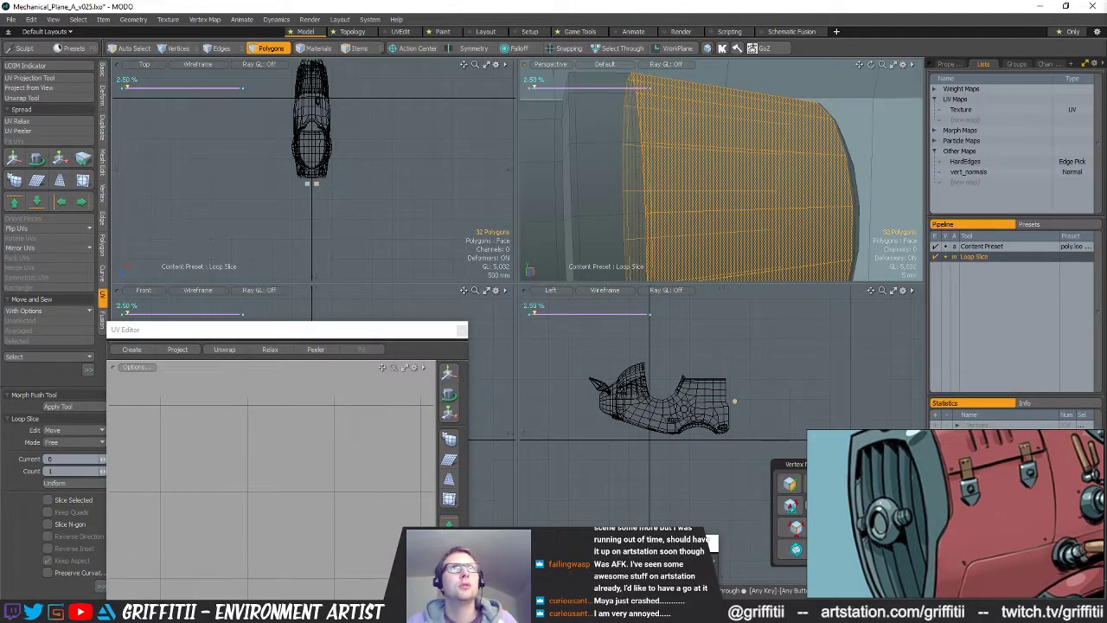
key("space")
- Add two loop slices around the rim at the peg's open end, placing the last one at 10 %
left_click_drag(600, 170, 670, 173, "alt")
scroll(671, 169, "up", 4)
key("alt+c")
left_click(697, 177)
mouse_move(679, 136)
left_mouse_down()
mouse_move(697, 176)
mouse_move(675, 124)
left_mouse_up()
key("space")
key("alt+c")
left_click(675, 123)
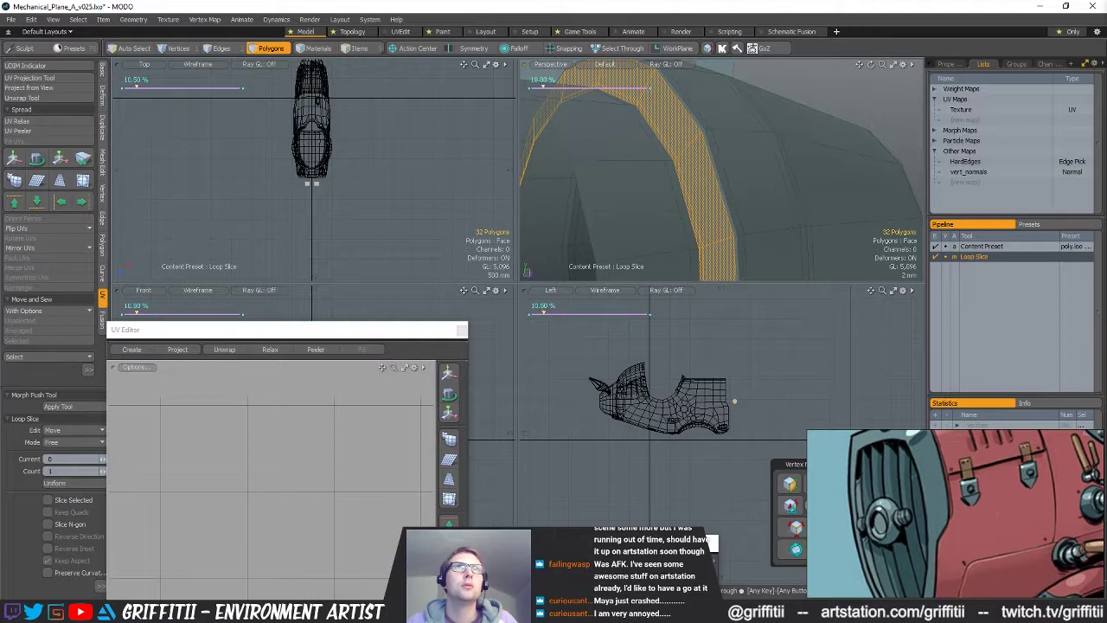
key("space")
- Clear the selection, convert the sliced peg to a subdivision surface and check its shape
scroll(720, 178, "down", 5)
left_click(844, 137)
key("Tab")
left_click_drag(789, 199, 865, 168, "alt")
scroll(788, 194, "down", 5)
scroll(791, 158, "up", 4)
scroll(827, 162, "down", 8)
- Delete the unrefined peg and mirror the subdivided one across the X axis
left_click(694, 186)
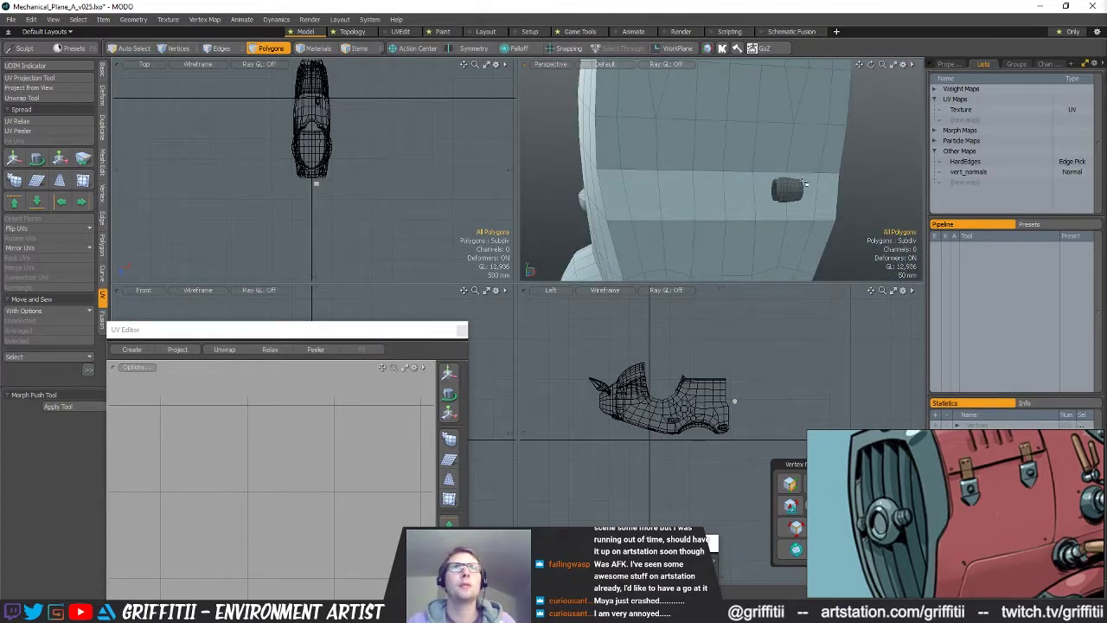
key("shift+v")
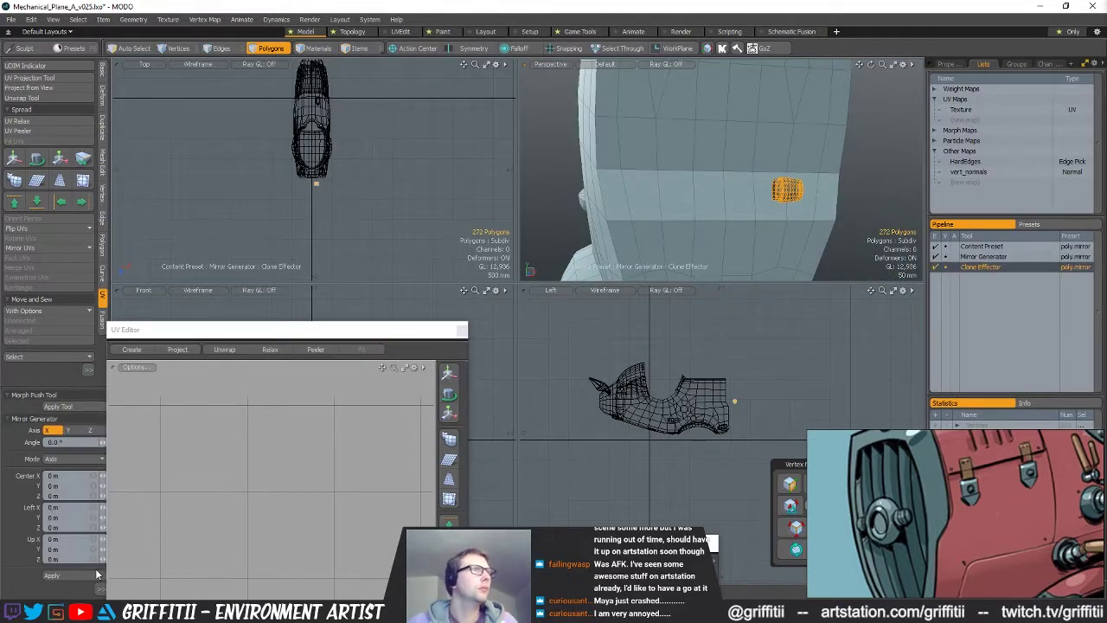
left_click(532, 336)
key("q")
- Unhide all parts, then select the round hub at the grille's centre with its connected polygons and isolate it
left_click_drag(705, 192, 788, 170, "ctrl+alt")
scroll(765, 195, "down", 4)
key("u")
double_click(750, 154)
double_click(765, 109)
left_click_drag(768, 109, 756, 163, "alt")
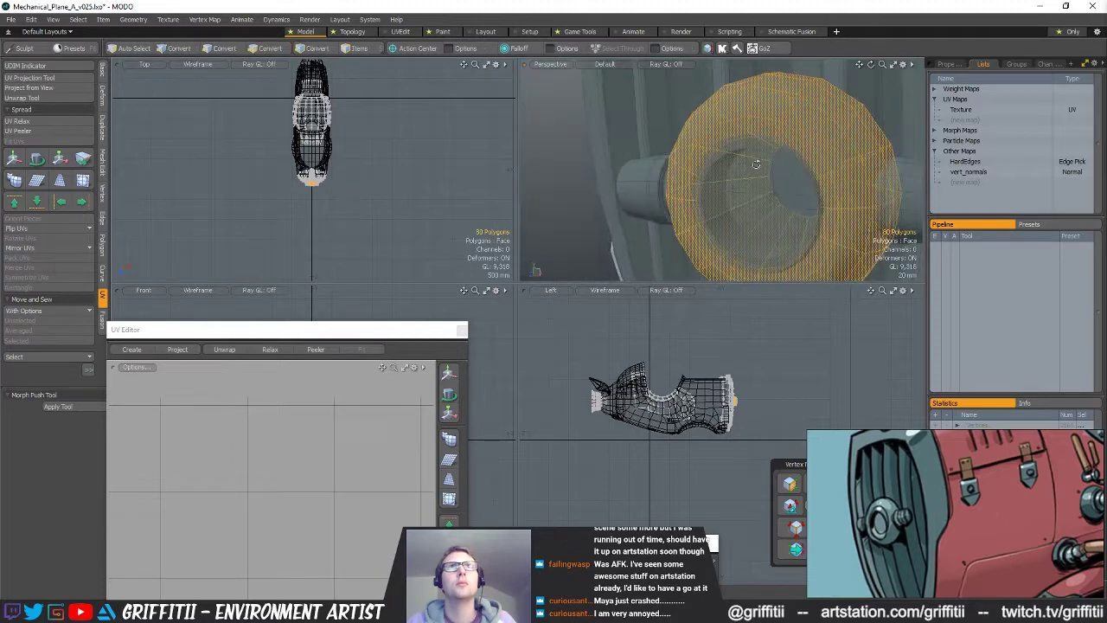
key("shift+h")
left_click_drag(838, 160, 693, 156, "alt")
- Bevel the circular edge loop around the hub's side with a 5 mm inset
key("2")
key("b")
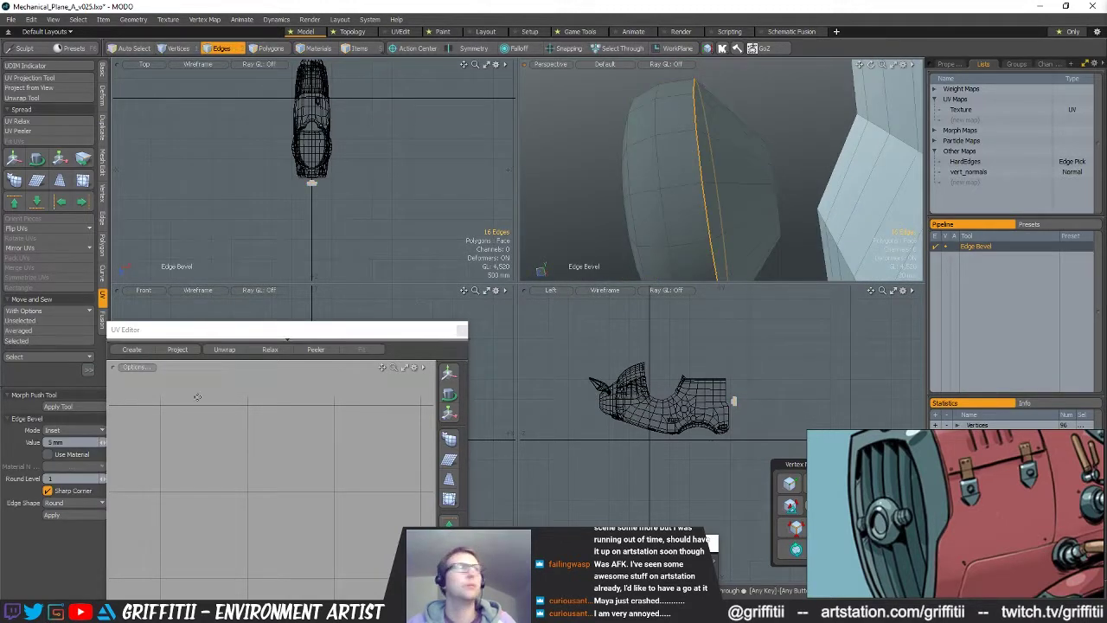
left_click(547, 165)
left_click_drag(547, 164, 719, 196, "alt")
key("q")
left_click(615, 153)
- Unhide all parts, then select the inner ring in the hub's opening and isolate it
key("u")
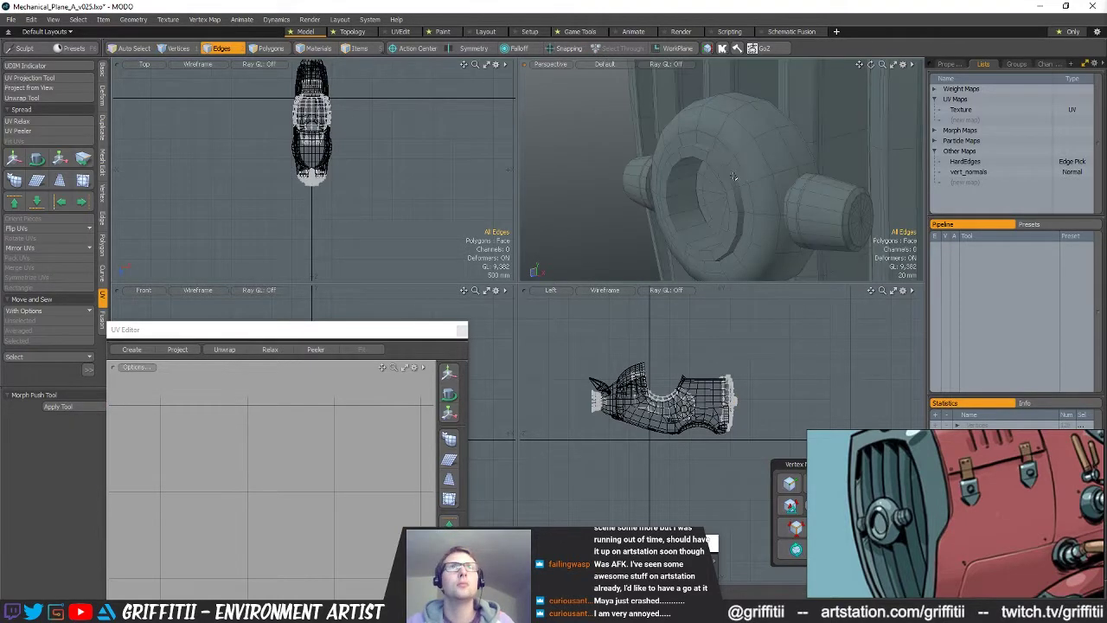
key("3")
double_click(728, 188)
key("shift+h")
scroll(726, 180, "up", 2)
left_click_drag(739, 198, 707, 237, "alt")
key("alt+c")
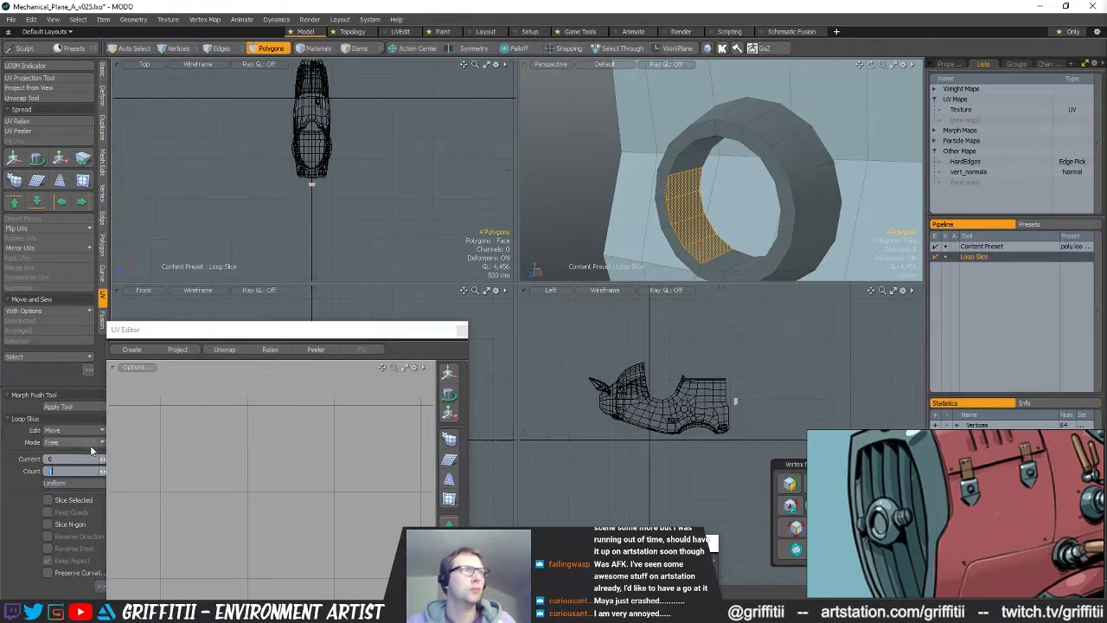
type("2")
key("Return")
scroll(660, 211, "up", 2)
left_click_drag(659, 211, 681, 177, "alt")
key("q")
scroll(695, 176, "up", 2)
- Add single loop slices around the ring's walls, placing the inner wall's slice at 90 %
key("alt+c")
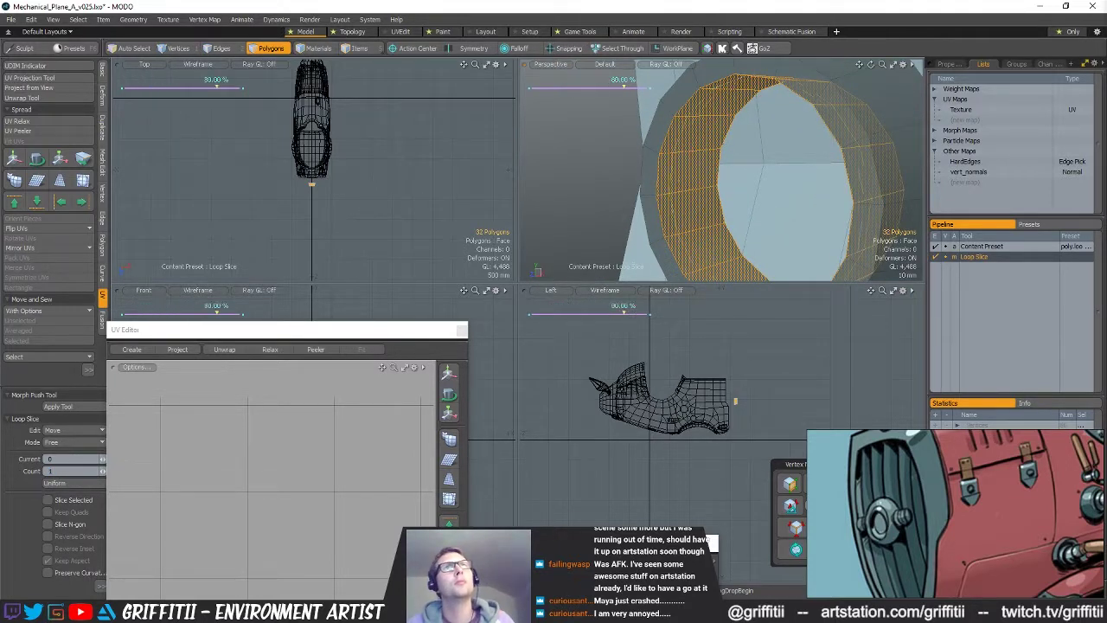
left_click_drag(724, 144, 759, 154, "alt")
key("q")
key("l")
key("alt+c")
left_click(749, 134)
key("q")
key("l")
key("alt+c")
left_click(717, 171)
key("q")
- Add two loop slices around the ring's front face, one at 96 % and one at 7 %
scroll(752, 193, "up", 3)
key("l")
key("alt+c")
left_click(756, 153)
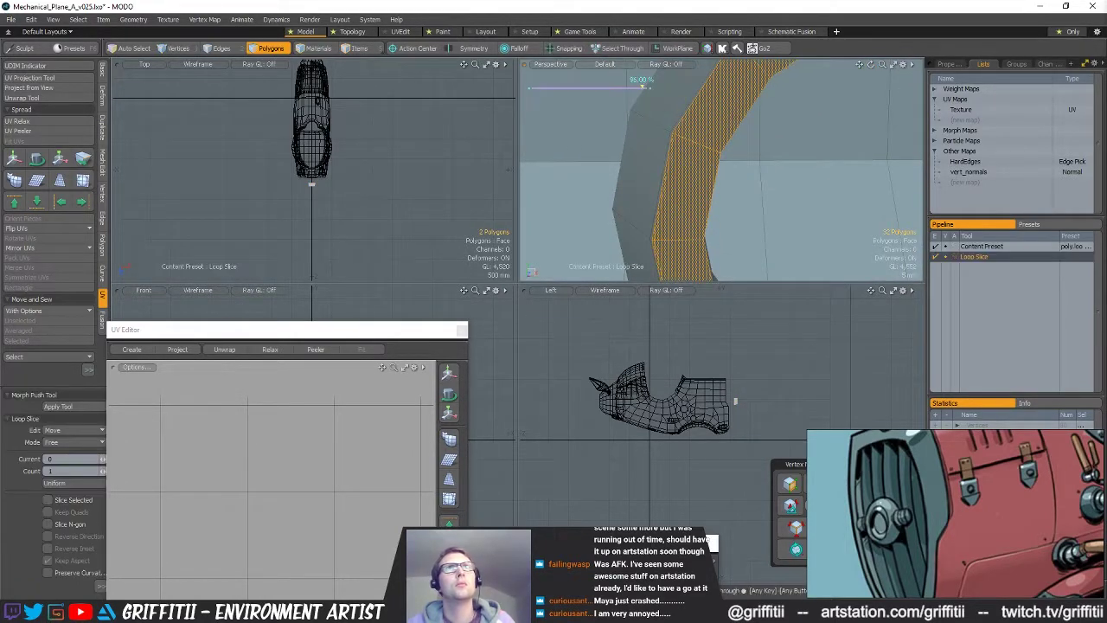
key("q")
left_click_drag(697, 172, 694, 128)
key("l")
key("alt+c")
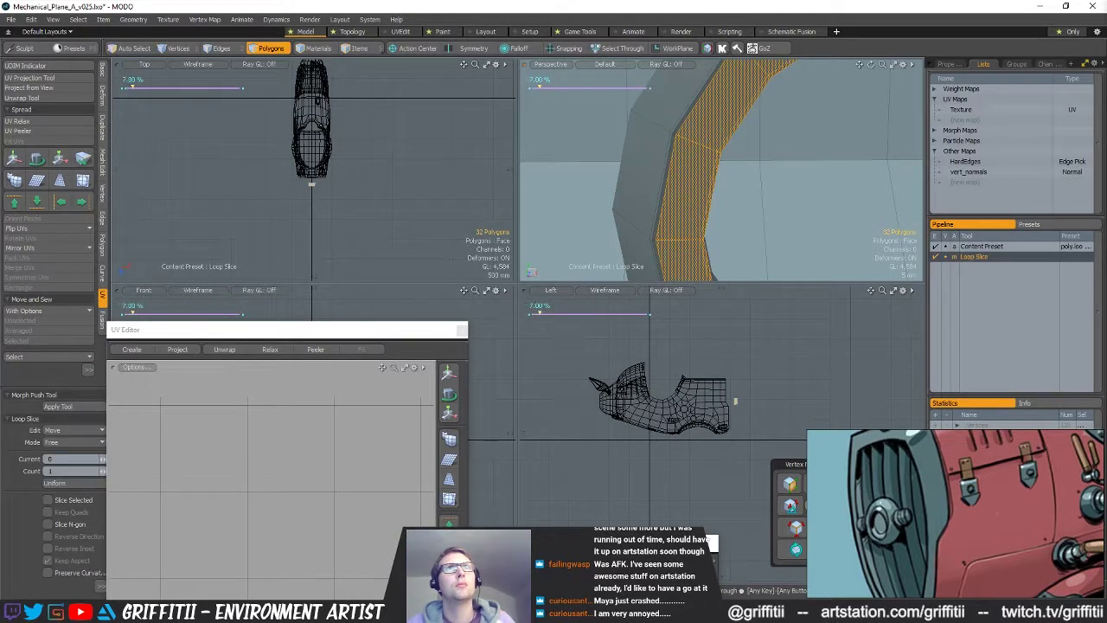
key("q")
- Convert the ring to a subdivision surface, then select it entirely and unhide all parts
left_click_drag(788, 184, 722, 144, "alt")
scroll(742, 174, "down", 4)
left_click(784, 168)
key("Tab")
scroll(720, 143, "down", 3)
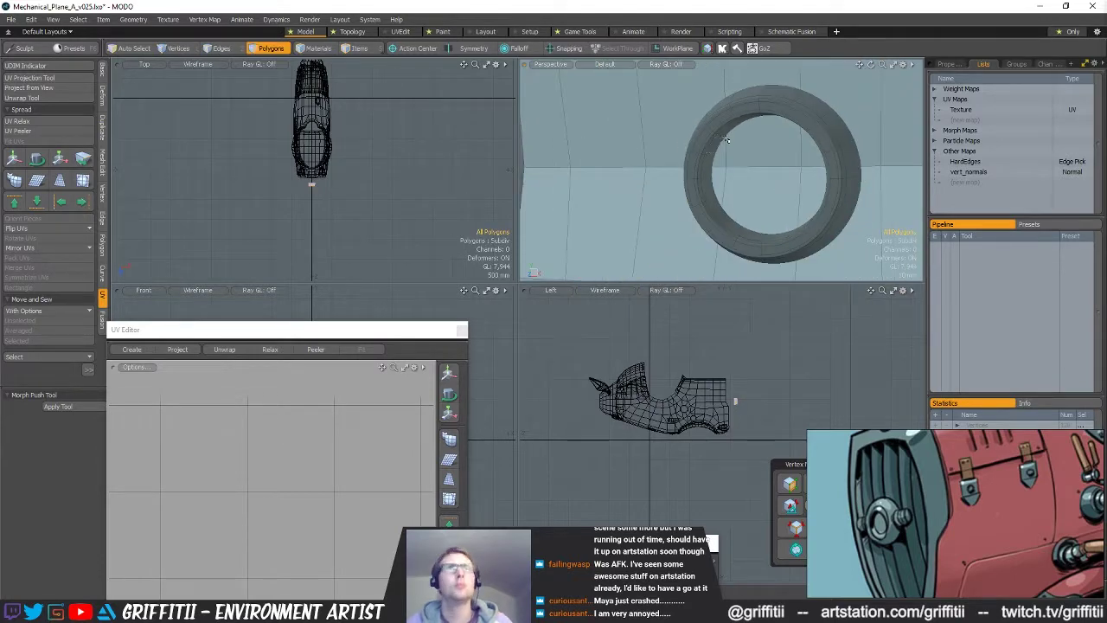
double_click(722, 129)
key("u")
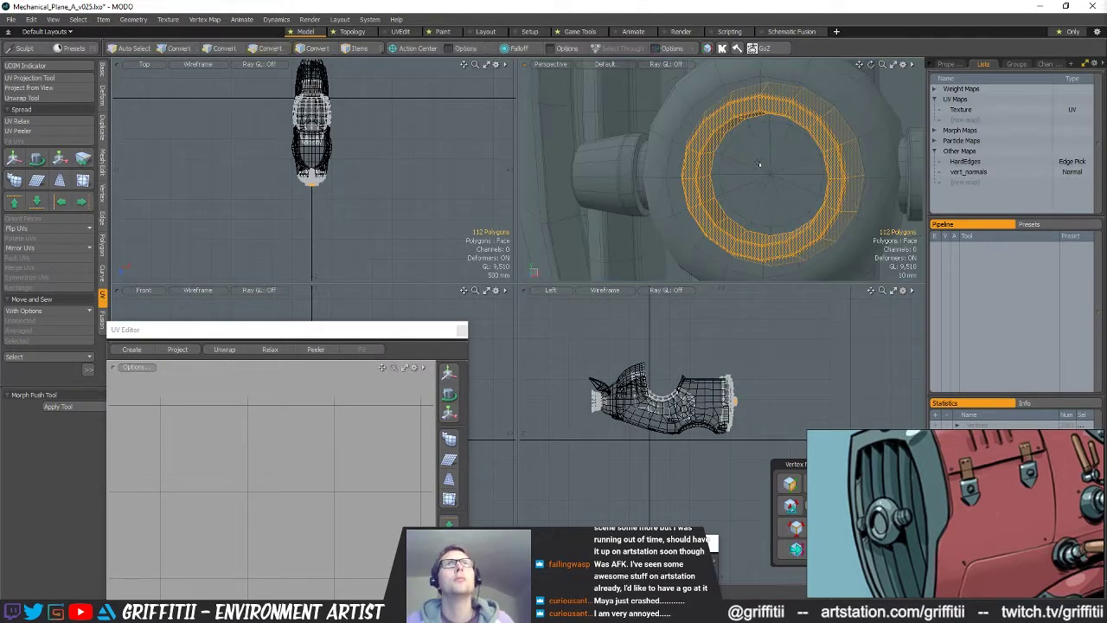
- Select the small wedge-shaped piece at the upper front of the nose and isolate it
double_click(759, 165)
left_click_drag(760, 164, 784, 186, "alt")
scroll(779, 146, "down", 3)
double_click(724, 180)
scroll(756, 130, "down", 3)
double_click(734, 170)
scroll(734, 169, "up", 3)
left_click(665, 228)
double_click(664, 228)
scroll(711, 201, "up", 3)
key("shift+h")
scroll(806, 237, "up", 2)
- Display the isolated wedge's UVs with the Texture map and start an edge selection on its outline
left_click(961, 110)
key("shift+a")
left_click_drag(296, 421, 348, 422, "ctrl+alt")
key("2")
left_click(316, 425)
- Preview the unbevelled wedge as a subdivision surface and return it to plain polygons
left_click_drag(701, 181, 724, 211, "alt")
key("Tab")
left_click_drag(724, 210, 693, 203, "ctrl+alt")
scroll(784, 182, "up", 3)
left_click_drag(751, 196, 725, 216, "alt")
key("Tab")
- Extend the edge selection to all the hard border and ridge edges around the wedge
scroll(761, 199, "up", 3)
left_click_drag(728, 177, 716, 186, "alt")
left_click_drag(787, 214, 746, 210, "alt")
left_click(806, 195, "shift")
left_click_drag(813, 192, 748, 134, "alt")
left_click_drag(731, 92, 711, 164, "alt")
left_click(702, 159, "shift")
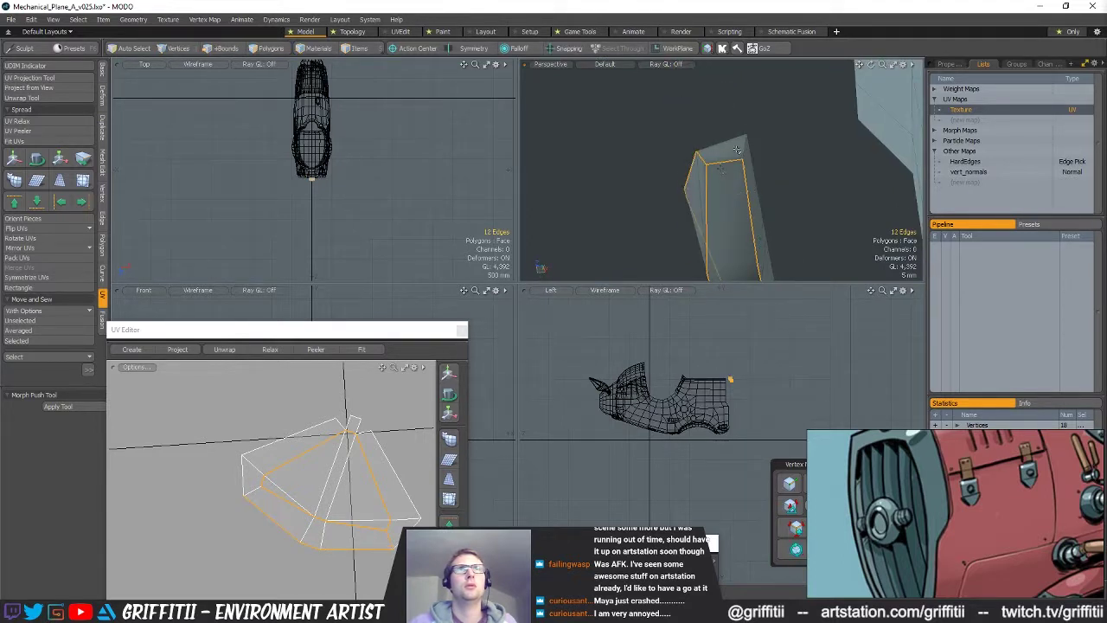
left_click_drag(727, 132, 684, 192, "alt")
left_click_drag(768, 230, 738, 197, "alt")
left_click_drag(797, 152, 717, 239, "alt")
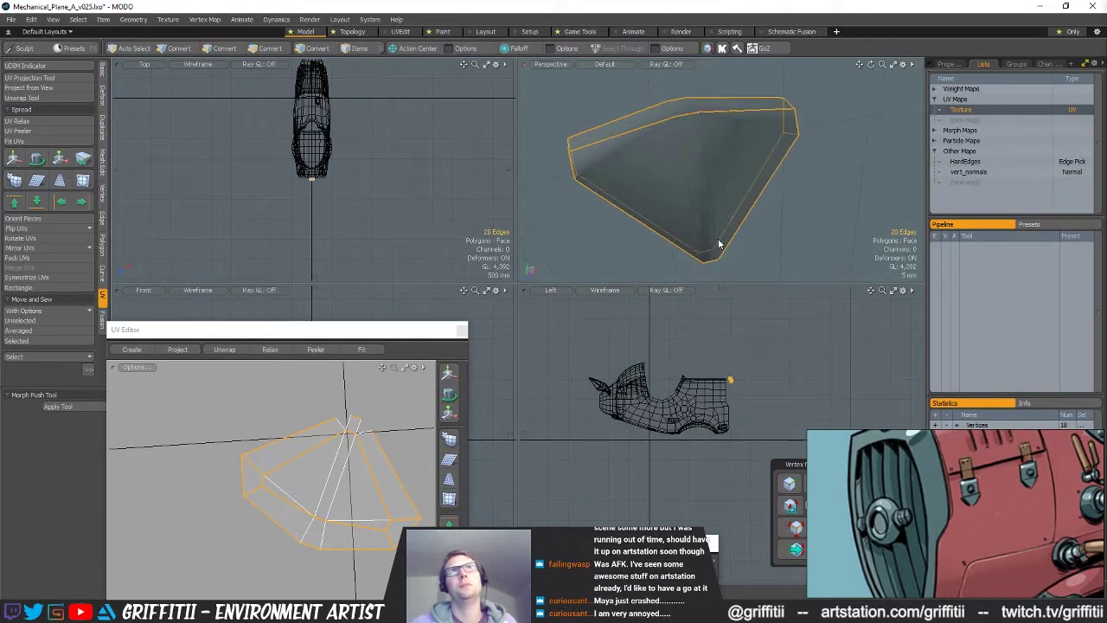
left_click_drag(684, 131, 705, 227, "alt")
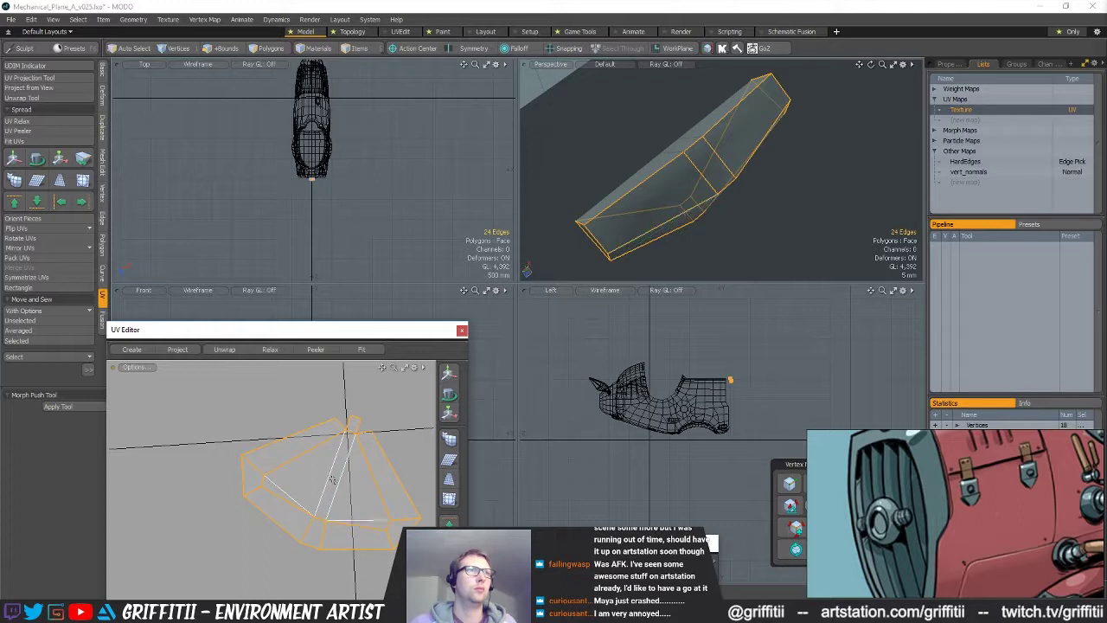
left_click_drag(675, 266, 761, 164, "alt")
scroll(681, 159, "down", 3)
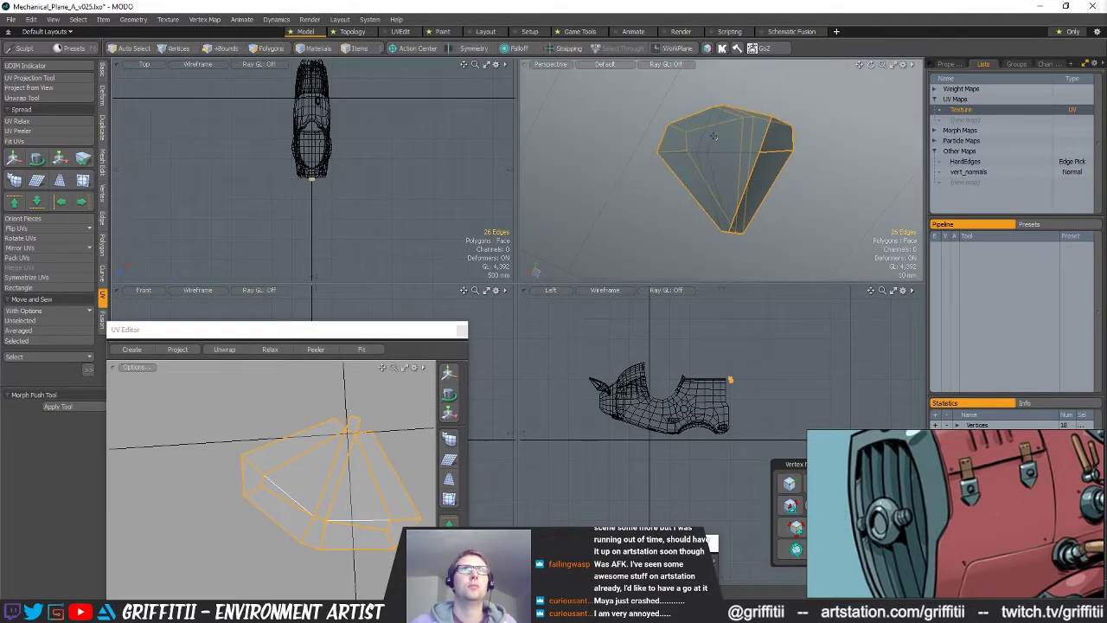
left_click_drag(702, 190, 764, 231, "alt")
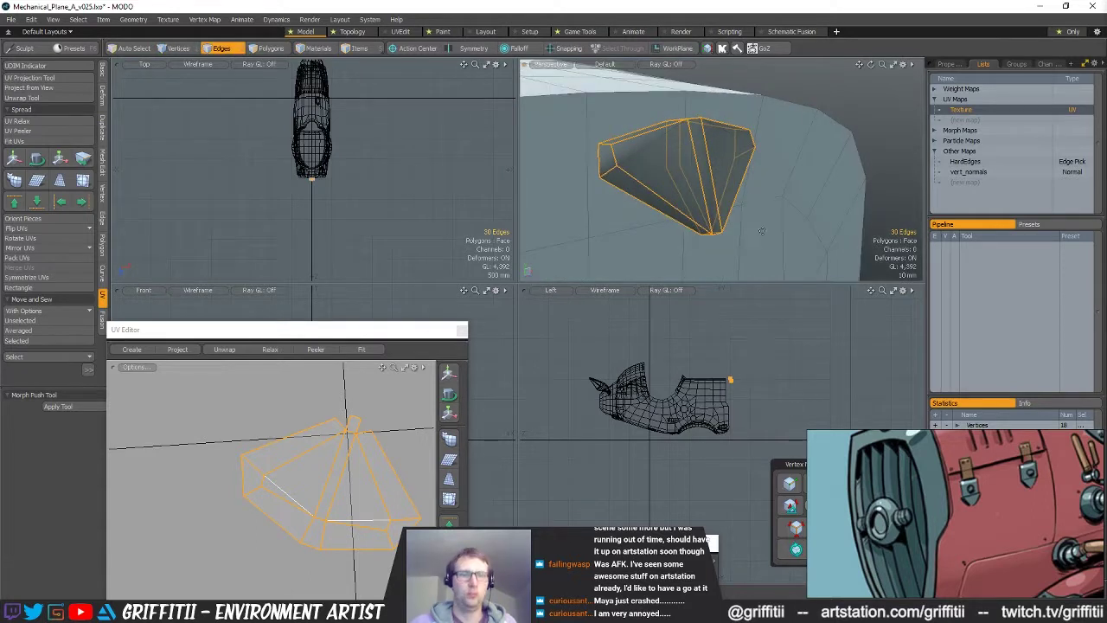
- Bevel the wedge's selected edges in Inset mode with a value of 2 mm and round level 1
key("b")
scroll(708, 191, "up", 2)
left_click_drag(666, 179, 692, 179)
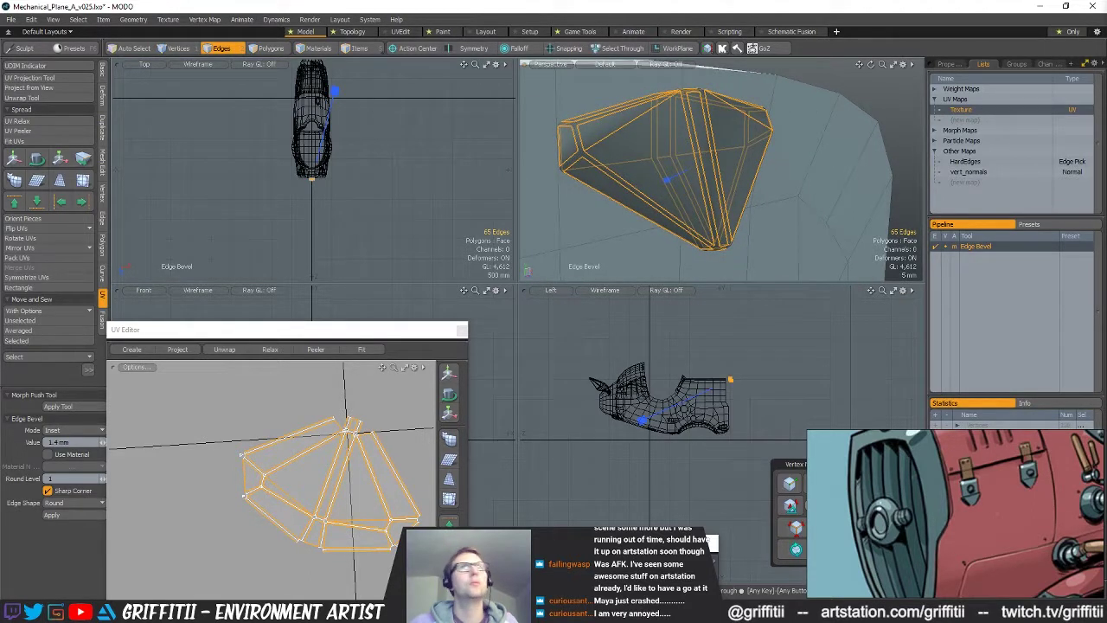
left_click_drag(615, 249, 622, 249)
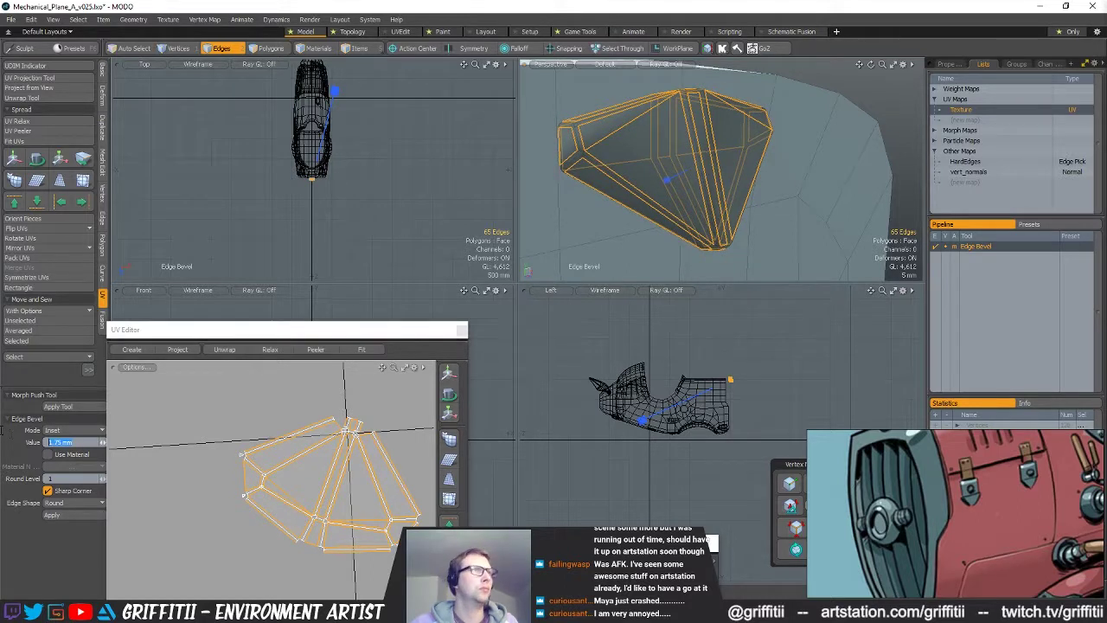
type("2 mm")
key("Return")
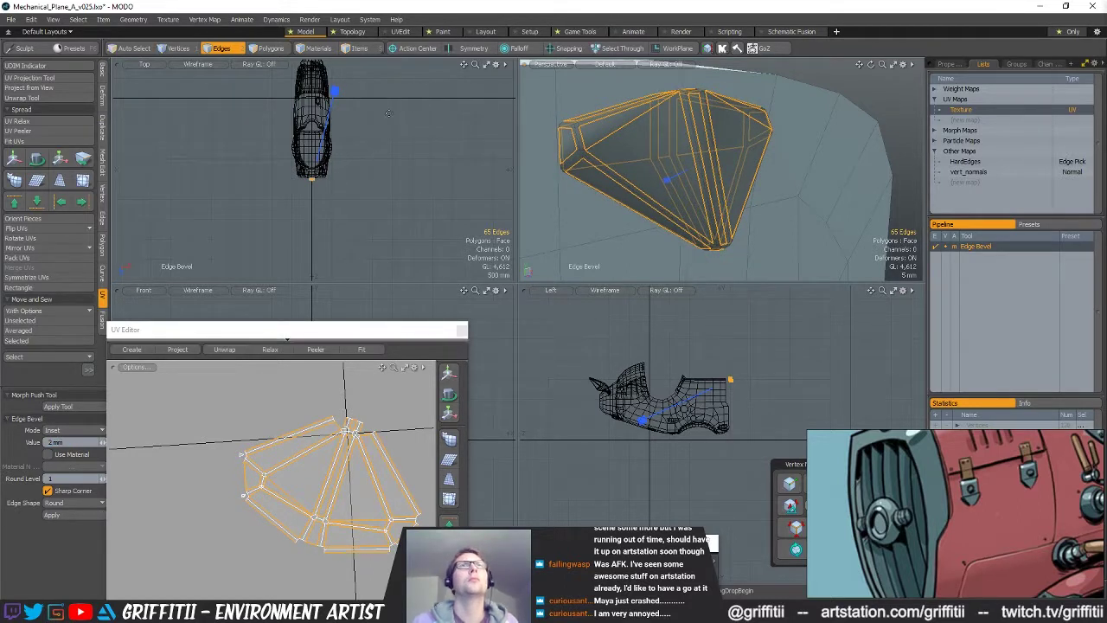
left_click_drag(568, 172, 716, 173, "ctrl+alt")
key("q")
- Select the two corner faces left by the bevel on the wedge and triple them
key("3")
left_click(639, 178)
mouse_move(659, 206)
left_mouse_down("alt")
mouse_move(672, 215)
mouse_move(698, 202)
mouse_move(657, 171)
mouse_move(721, 191)
mouse_move(727, 159)
mouse_move(746, 158)
mouse_move(668, 200)
left_mouse_up("alt")
left_click(729, 172, "shift")
mouse_move(668, 200)
left_mouse_down("ctrl+alt")
mouse_move(692, 200)
mouse_move(663, 177)
mouse_move(674, 179)
left_mouse_up("ctrl+alt")
key("shift+t")
- Examine the wedge's bevelled corners up close, toggling subdivision to compare the smoothing
key("1")
left_click_drag(648, 220, 721, 189, "alt")
key("2")
left_click(638, 263)
key("Tab")
key("Tab")
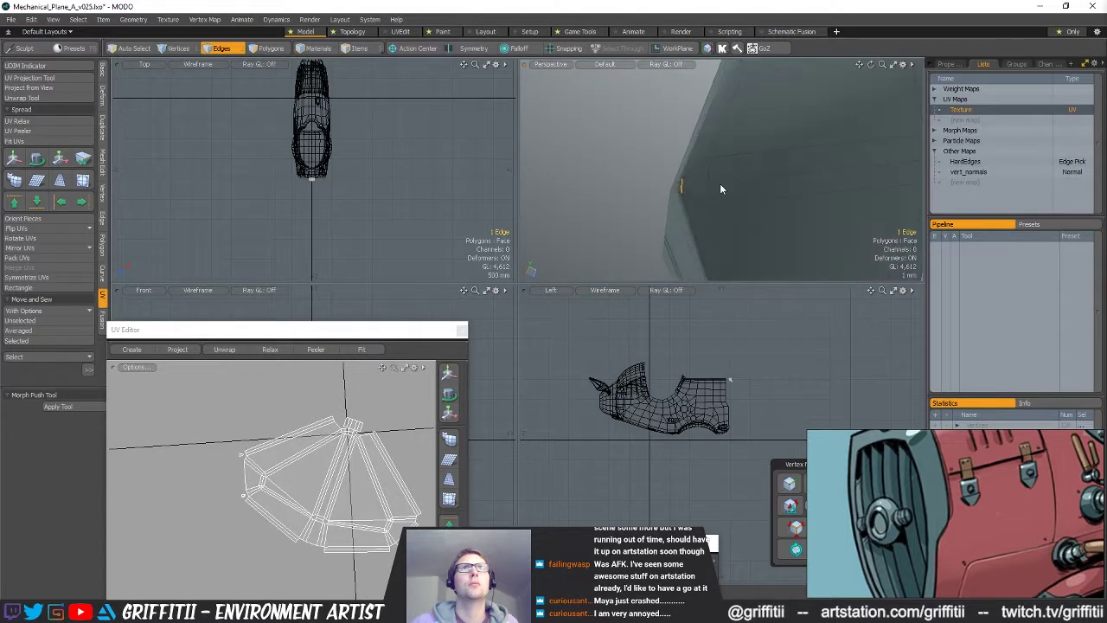
left_click_drag(797, 185, 724, 172, "alt")
key("Tab")
key("Tab")
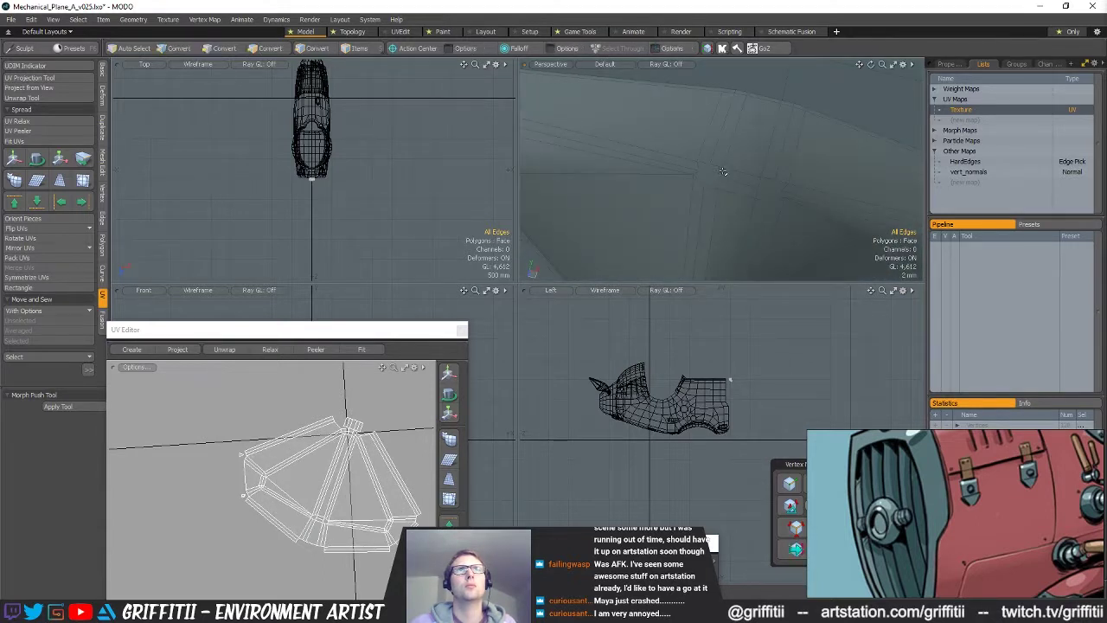
- Cut additional edges across the wedge's bevelled corner faces with Edge Slice
key("alt+c")
key("space")
key("alt+c")
left_click(762, 186)
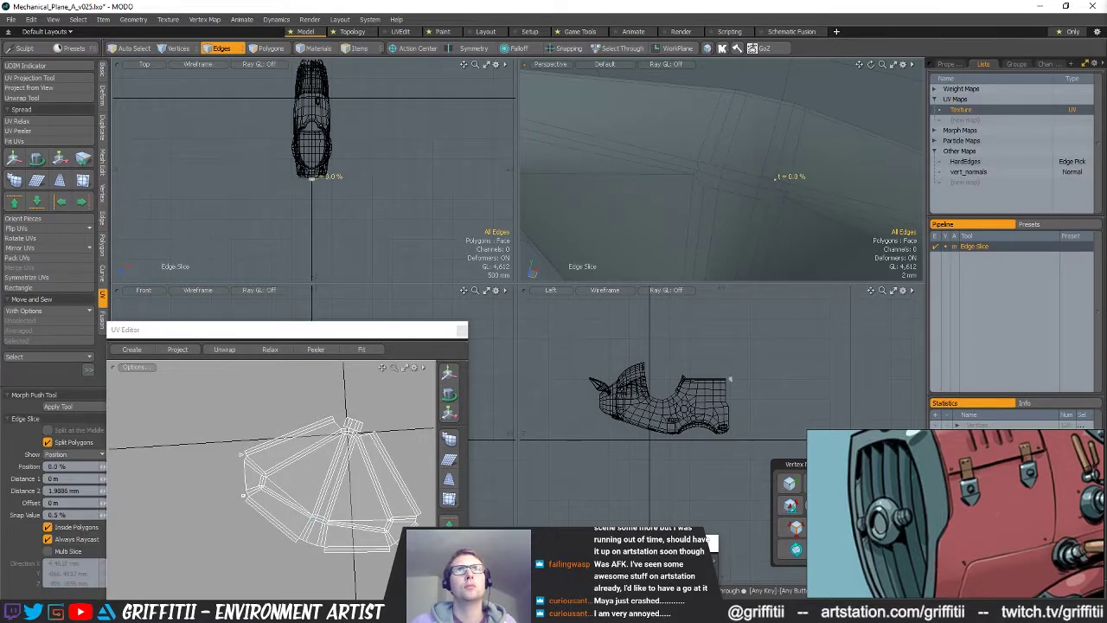
key("space")
key("alt+c")
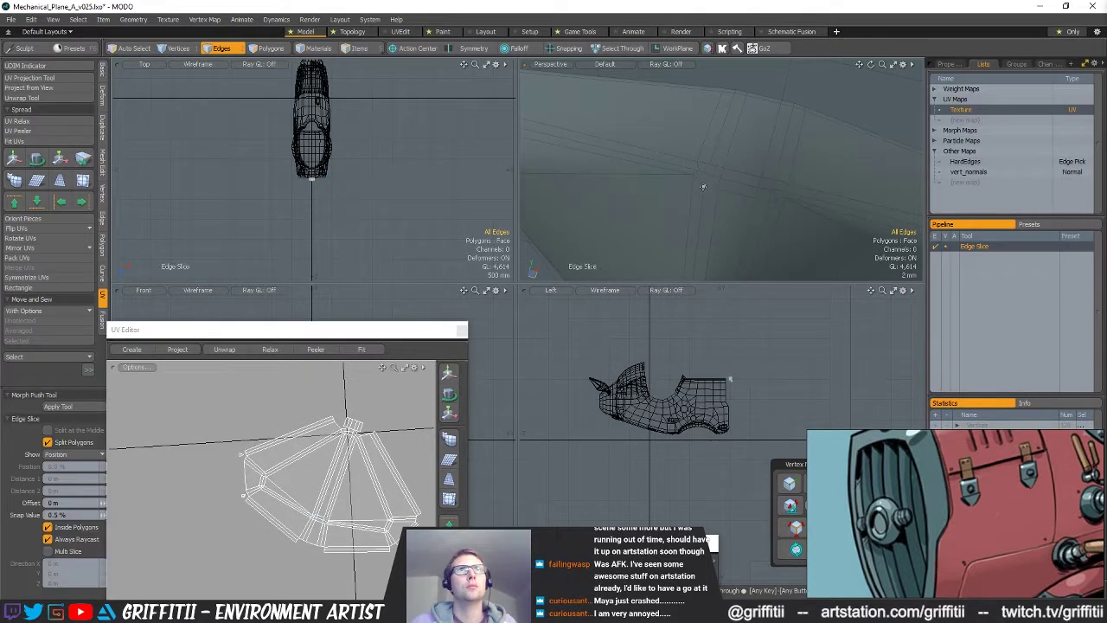
key("space")
- Select the remaining corner faces at the wedge's bevel intersection and triple them
mouse_move(795, 188)
left_mouse_down("ctrl+alt")
mouse_move(735, 173)
mouse_move(793, 175)
left_mouse_up("ctrl+alt")
scroll(793, 174, "up", 4)
key("3")
left_click(792, 180)
left_click_drag(840, 185, 693, 156, "alt")
key("shift+t")
scroll(770, 166, "up", 2)
left_click_drag(773, 163, 897, 183, "alt")
scroll(613, 160, "down", 3)
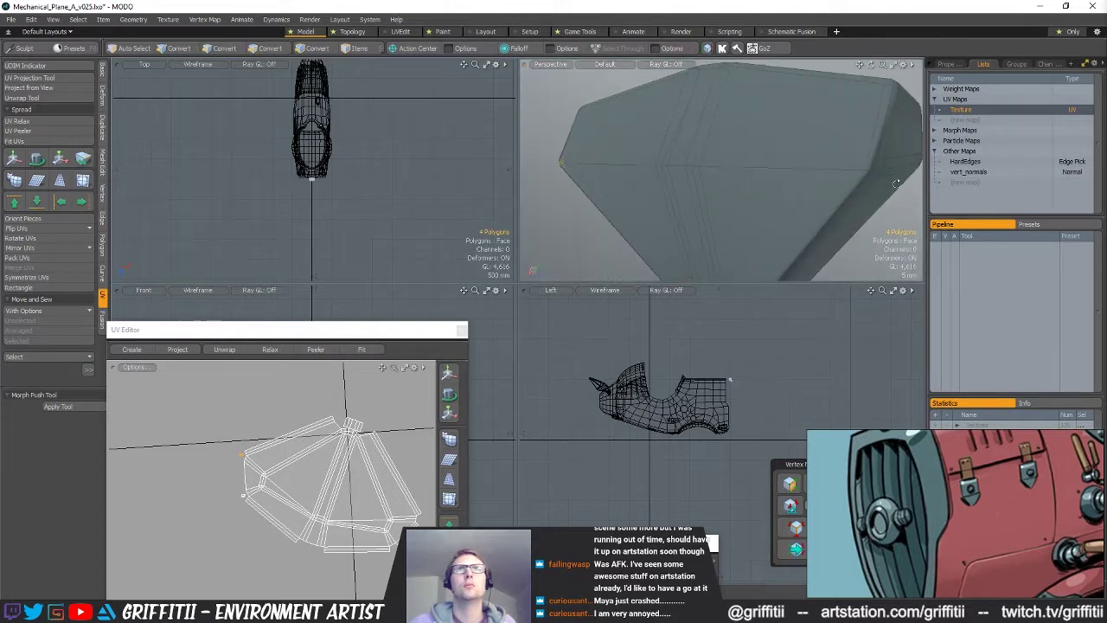
- Move the symmetric pair of vertices on the wedge's rear corner bevel by -2.8 mm in Z
scroll(825, 178, "down", 1)
left_click_drag(824, 178, 721, 129, "alt")
scroll(696, 178, "down", 1)
scroll(776, 153, "up", 3)
key("2")
left_click(695, 128)
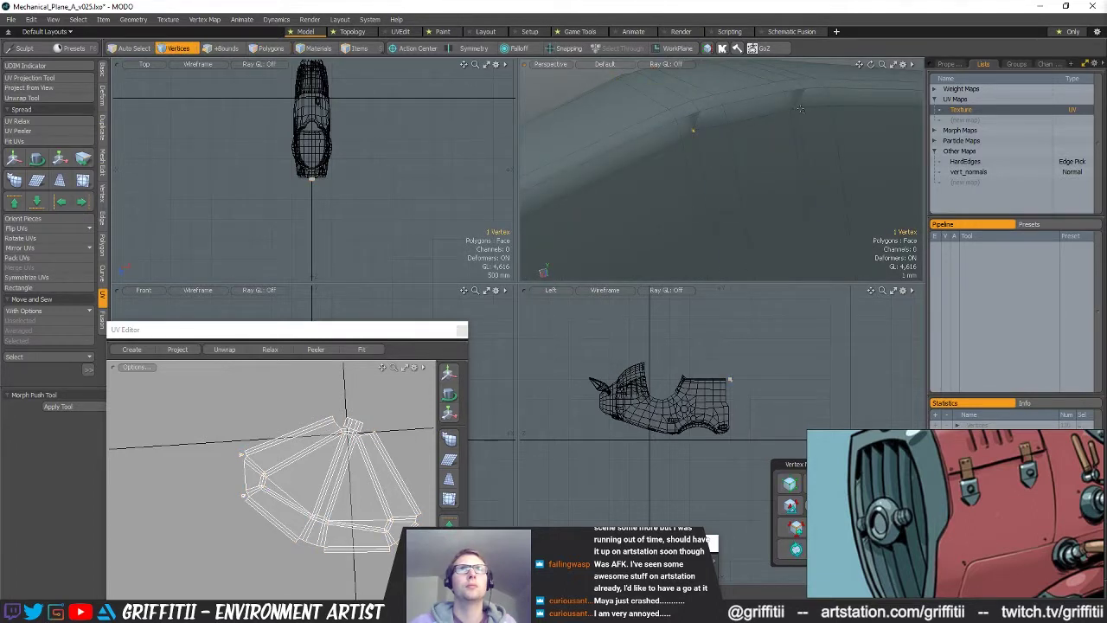
key("shift+a")
key("y")
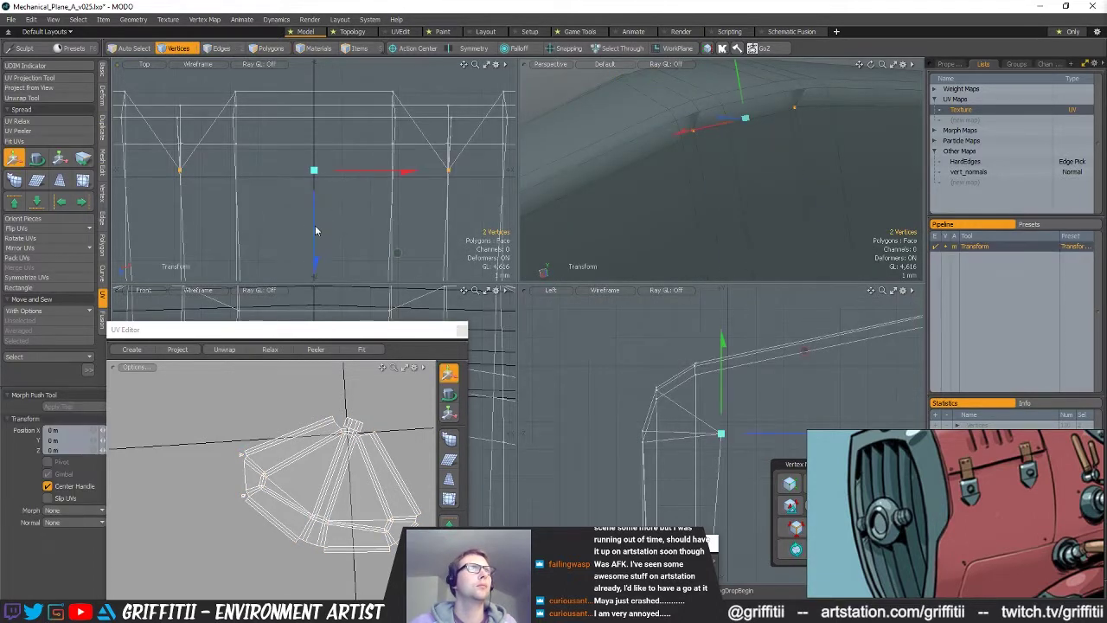
left_click_drag(315, 231, 316, 184)
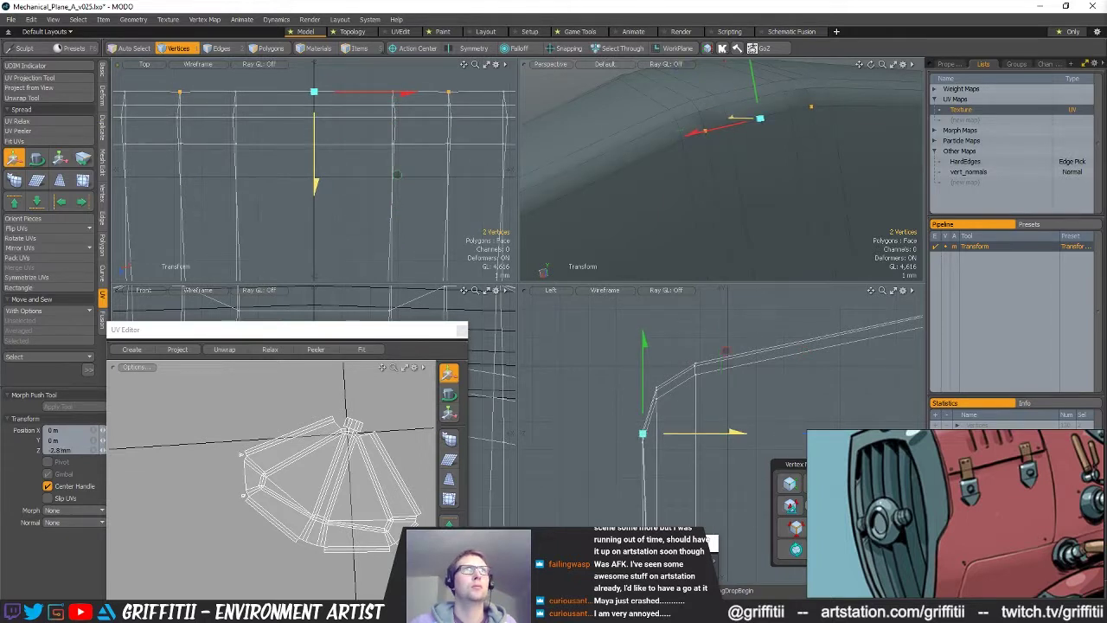
key("x")
left_click_drag(733, 118, 623, 217)
key("Escape")
- Inspect the polygons and edges around the wedge's bevelled corners for uneven topology
scroll(739, 207, "down", 4)
scroll(622, 217, "up", 3)
left_click_drag(744, 173, 865, 141, "alt+shift")
key("space")
key("space")
left_click(726, 138)
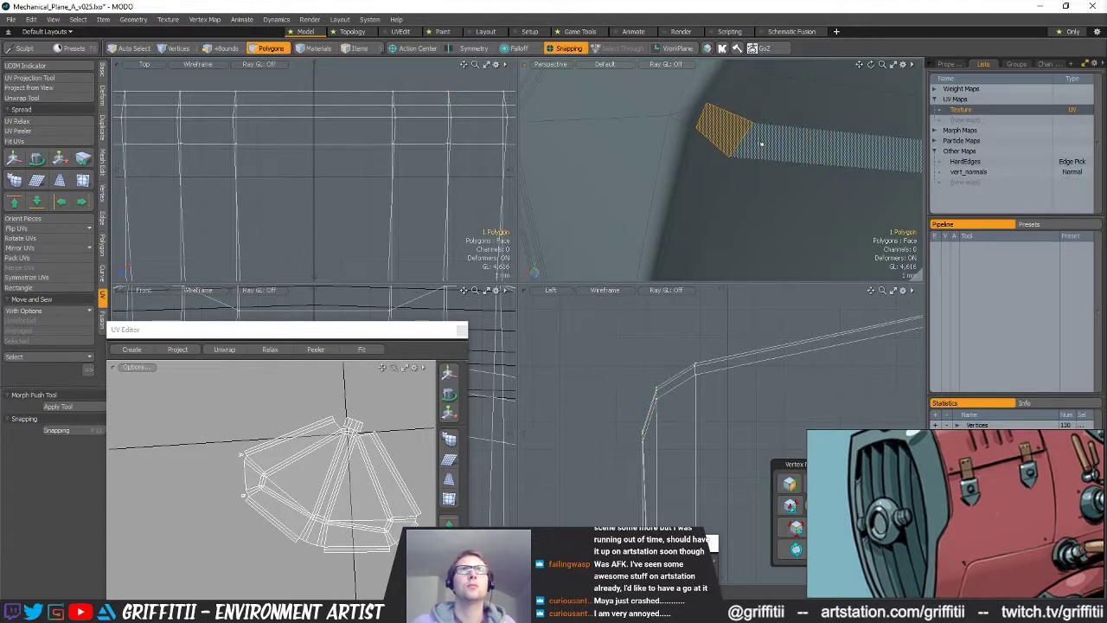
key("2")
left_click(730, 132)
left_click_drag(738, 139, 663, 202, "ctrl+alt")
left_click(770, 212)
key("3")
- Lower the symmetric pair of outer vertices below the wedge's top front corner by 900 um in Y
key("1")
left_click(646, 171)
key("shift+a")
left_click_drag(784, 380, 784, 344, "ctrl+alt")
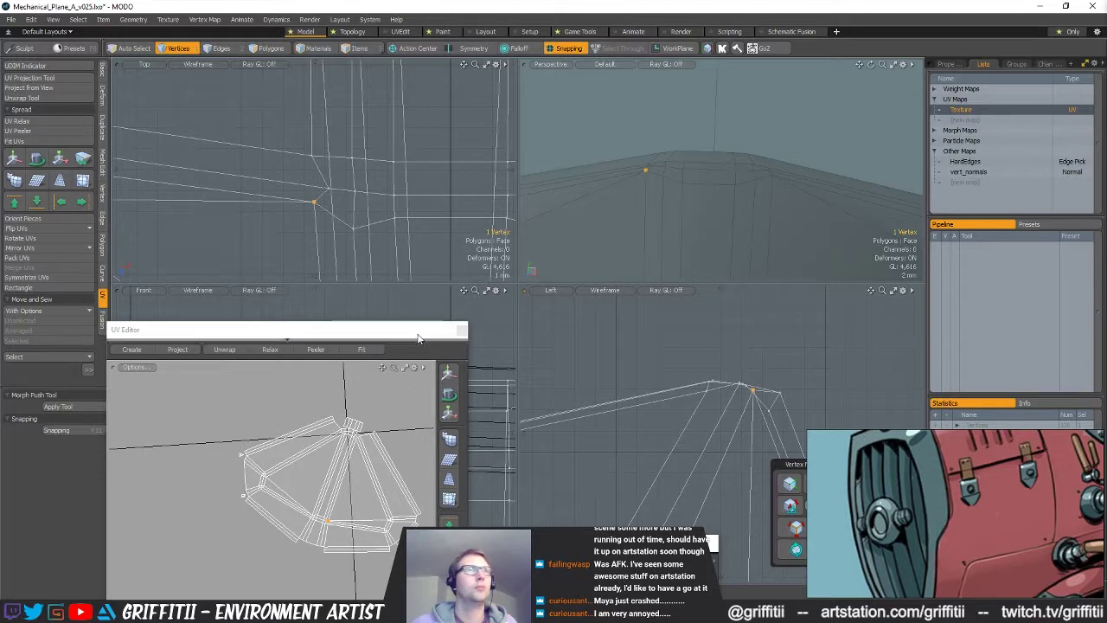
left_click_drag(410, 338, 416, 511)
left_click_drag(575, 355, 576, 390, "ctrl+alt")
left_click_drag(346, 407, 415, 415, "ctrl+alt")
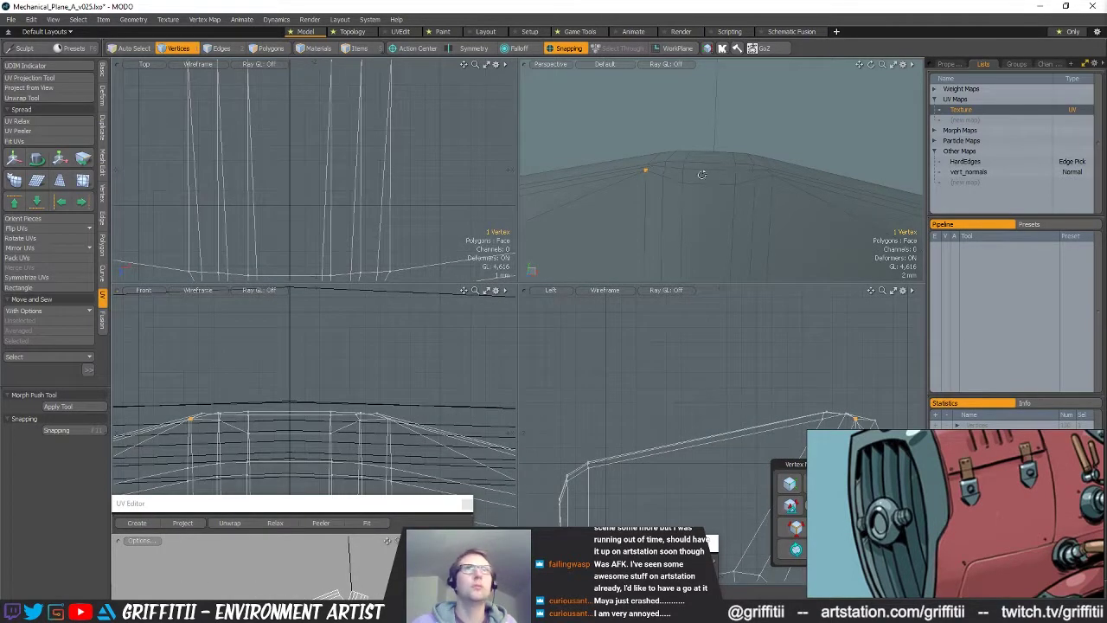
left_click_drag(702, 175, 798, 173, "ctrl+alt")
key("w")
key("x")
left_click_drag(292, 391, 292, 403)
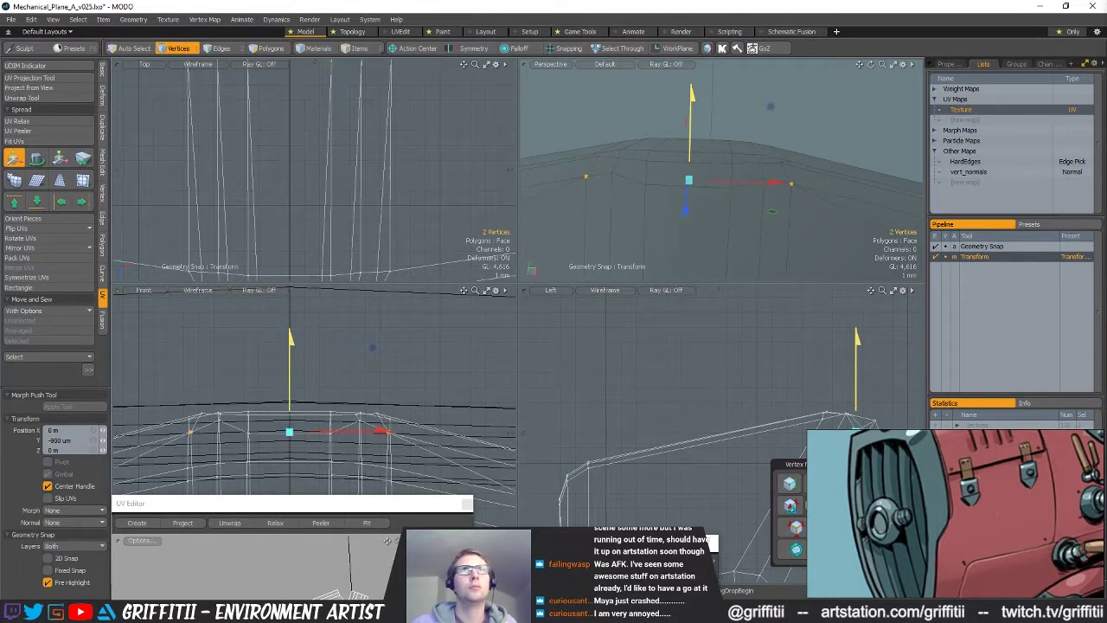
key("space")
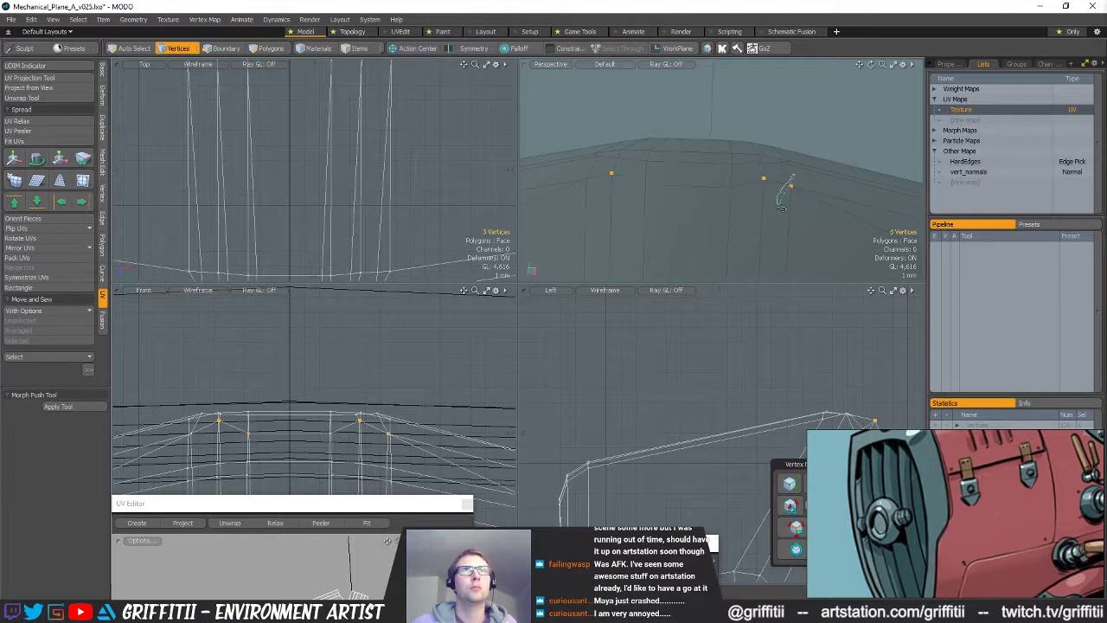
- Lower the neighbouring vertex pair on the wedge's front bevel 800 um in Y and level the innermost pair with it
right_click_drag(781, 204, 794, 192, "ctrl")
key("w")
left_click_drag(291, 391, 290, 401)
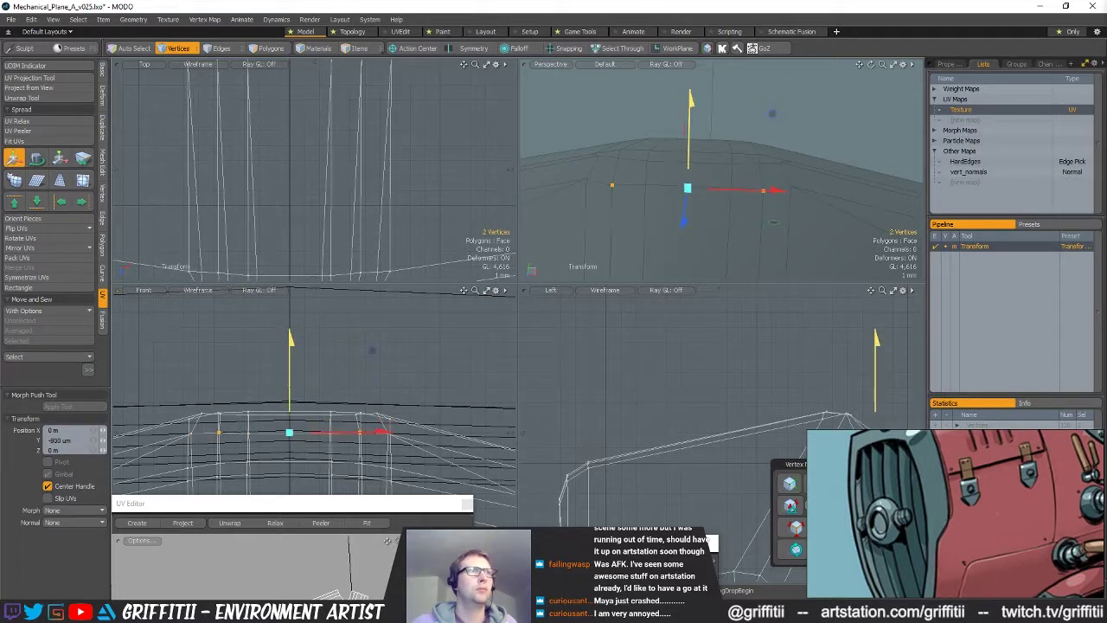
key("space")
left_click(336, 432, "shift")
key("w")
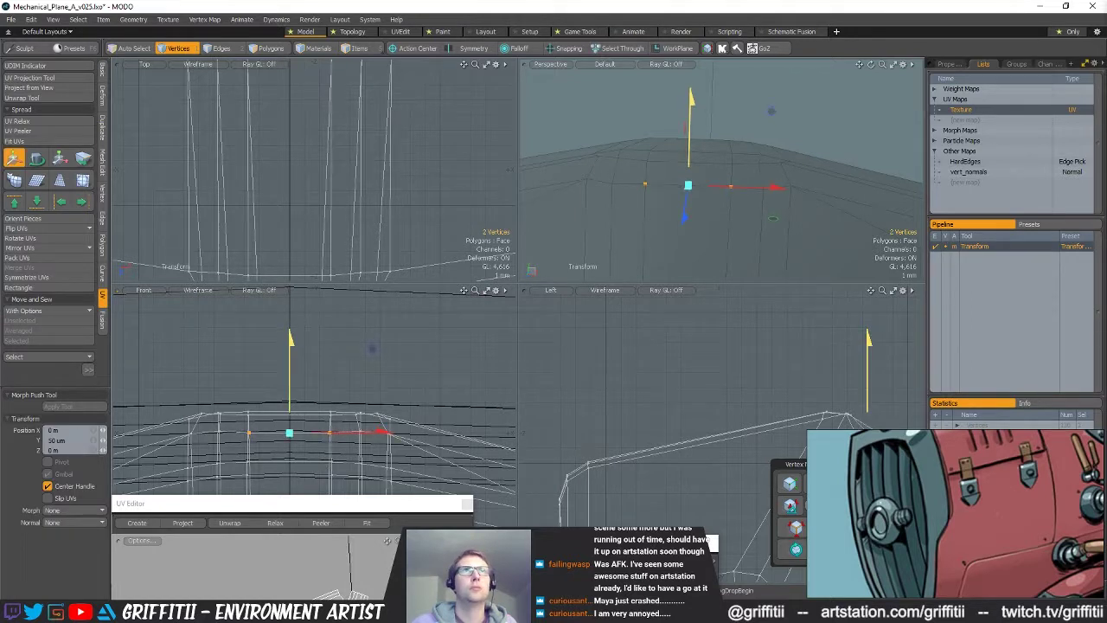
key("space")
- Lower the vertex pair at the wedge's top side corners 600 um in Y and scale it to 113.5 % in X
left_click_drag(743, 197, 801, 185, "alt")
key("2")
key("1")
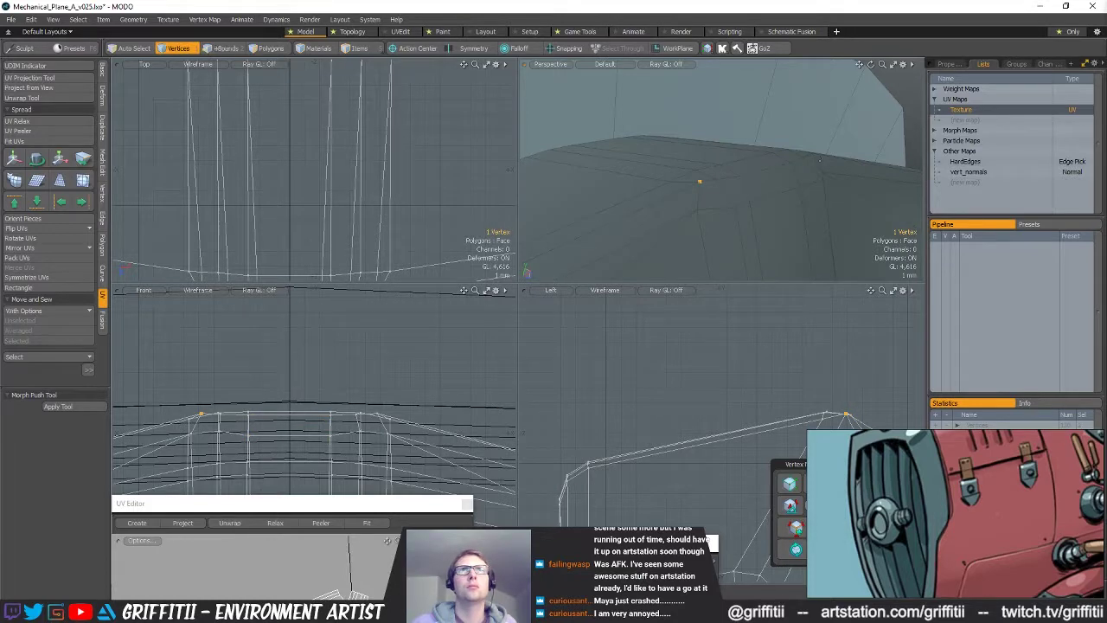
key("w")
left_click_drag(291, 378, 291, 387)
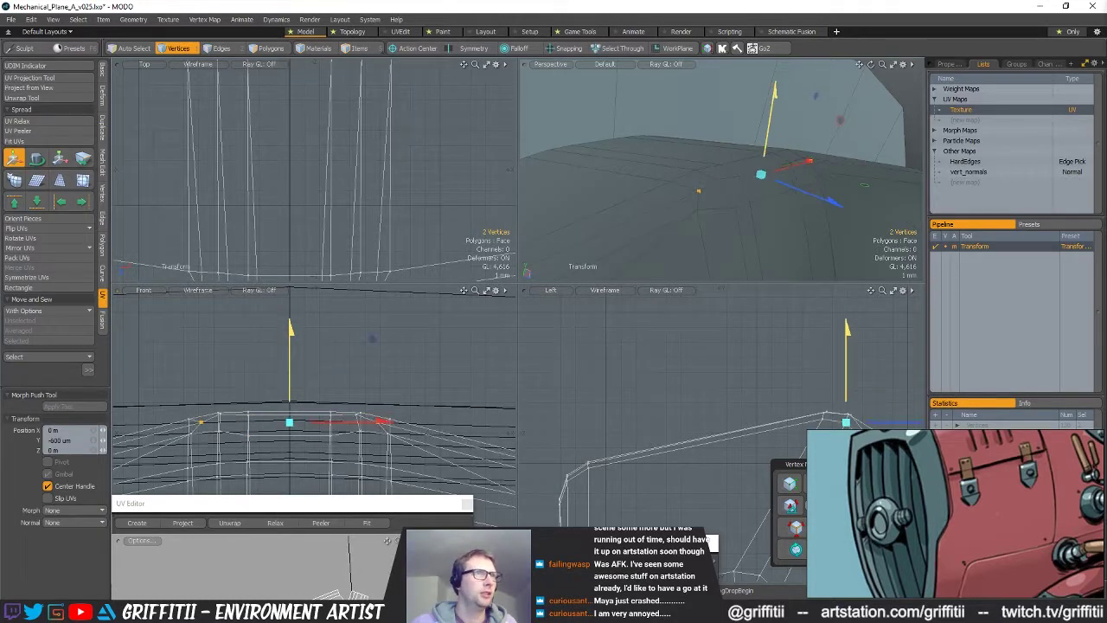
key("r")
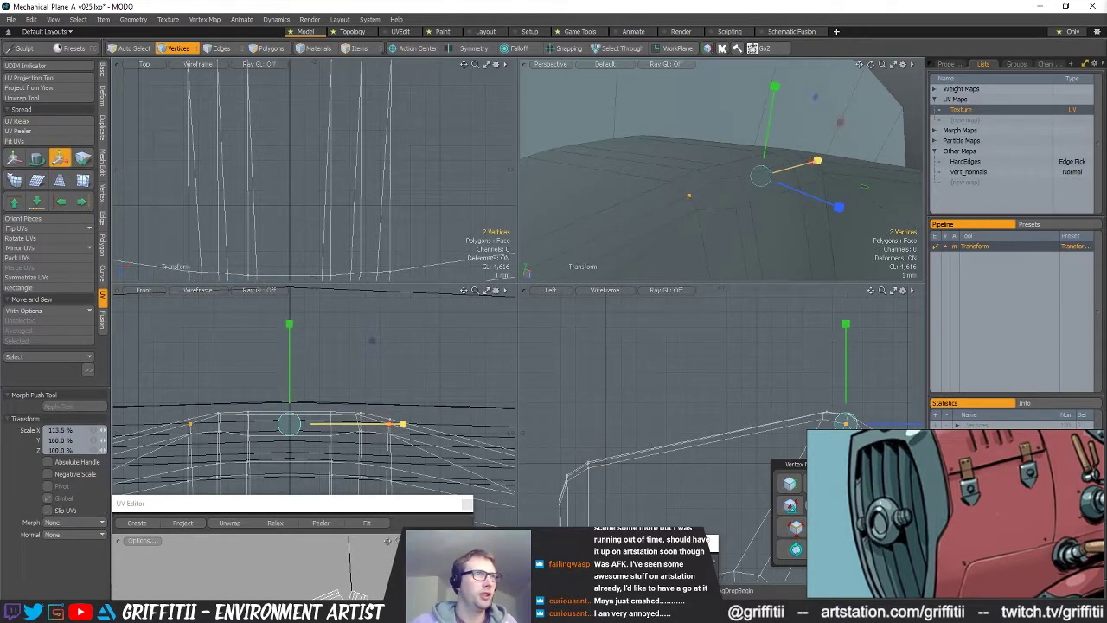
key("q")
- Lower the vertex pair just beneath the wedge's top side corners slightly in Y
left_click_drag(729, 187, 716, 189, "alt")
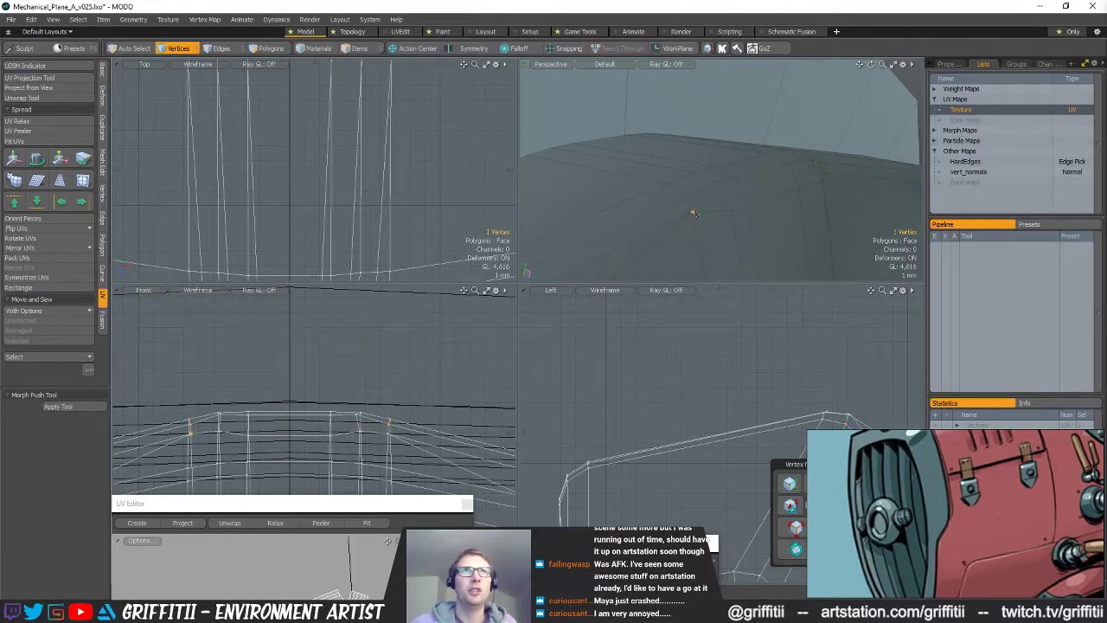
key("w")
left_click_drag(290, 402, 289, 412)
mouse_move(737, 207)
left_mouse_down("alt")
mouse_move(863, 198)
mouse_move(824, 225)
mouse_move(719, 199)
left_mouse_up("alt")
key("q")
- Move the protruding vertex pair on the wedge's front bevel back along Z to even out the edge flow
left_click(750, 184)
key("shift+a")
key("w")
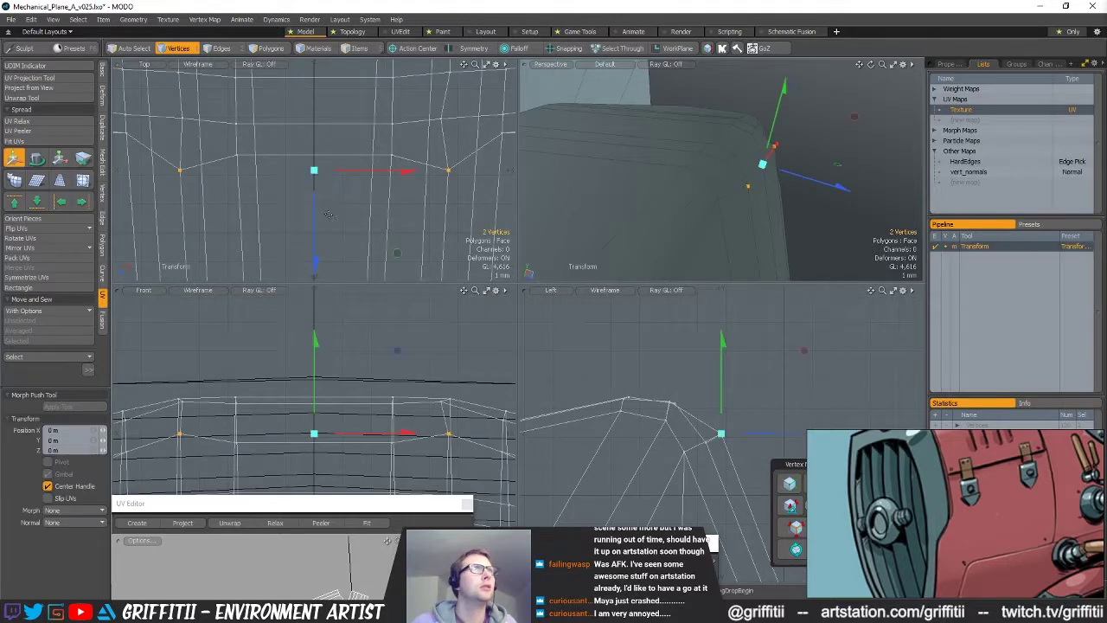
left_click_drag(317, 230, 316, 209)
key("space")
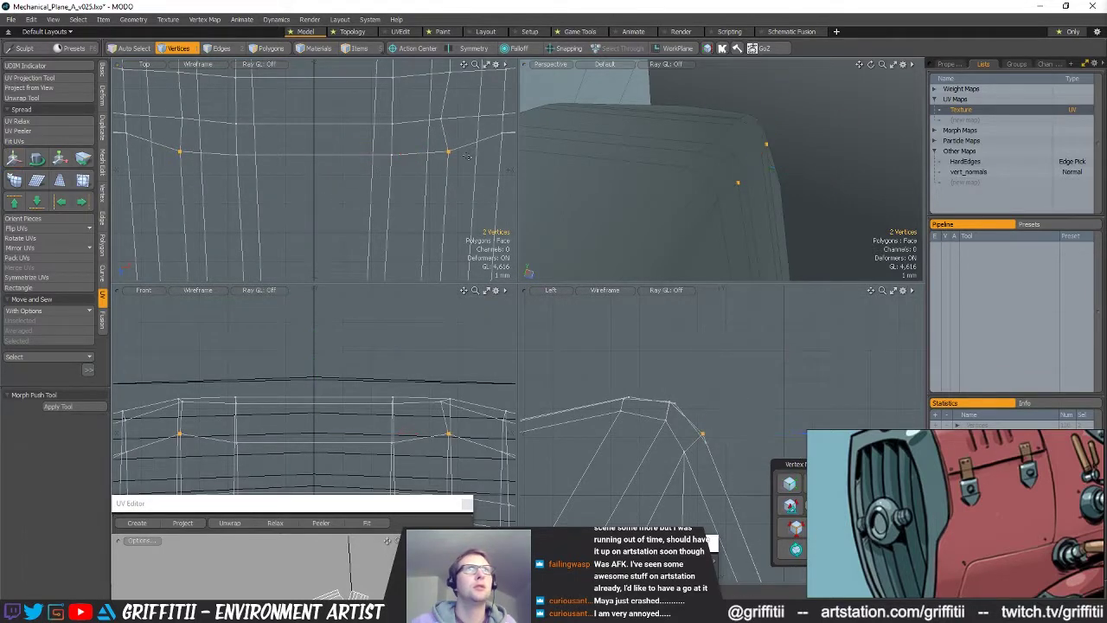
- Move the outermost vertex pair on the wedge's front bevel 500 um forward in Z
left_click(717, 204)
left_click_drag(717, 203, 774, 157, "alt")
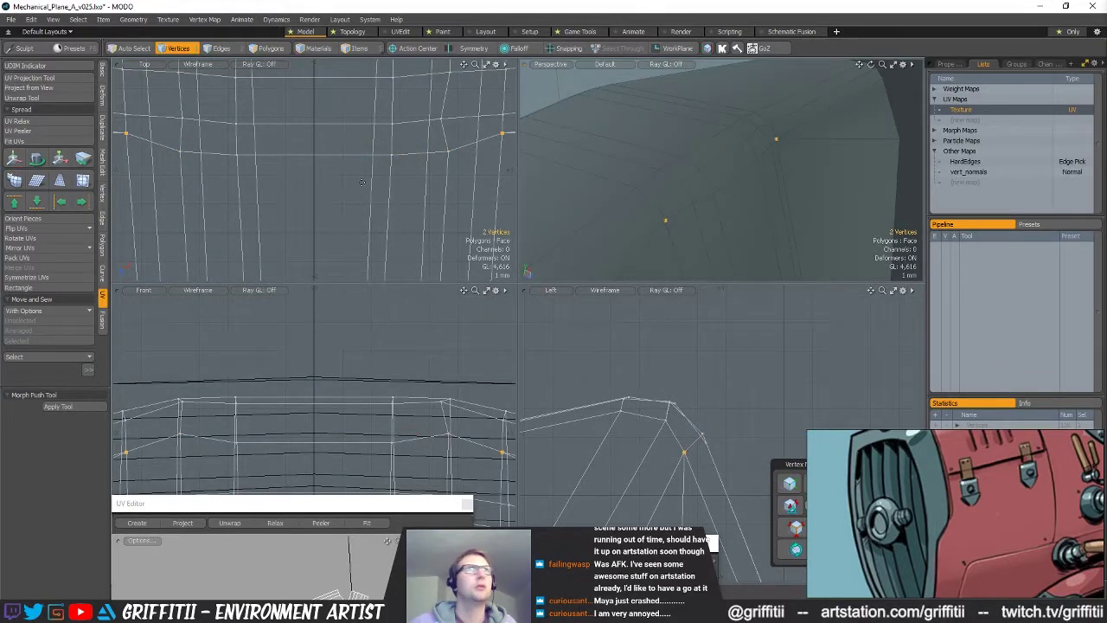
key("w")
left_click_drag(316, 227, 316, 241)
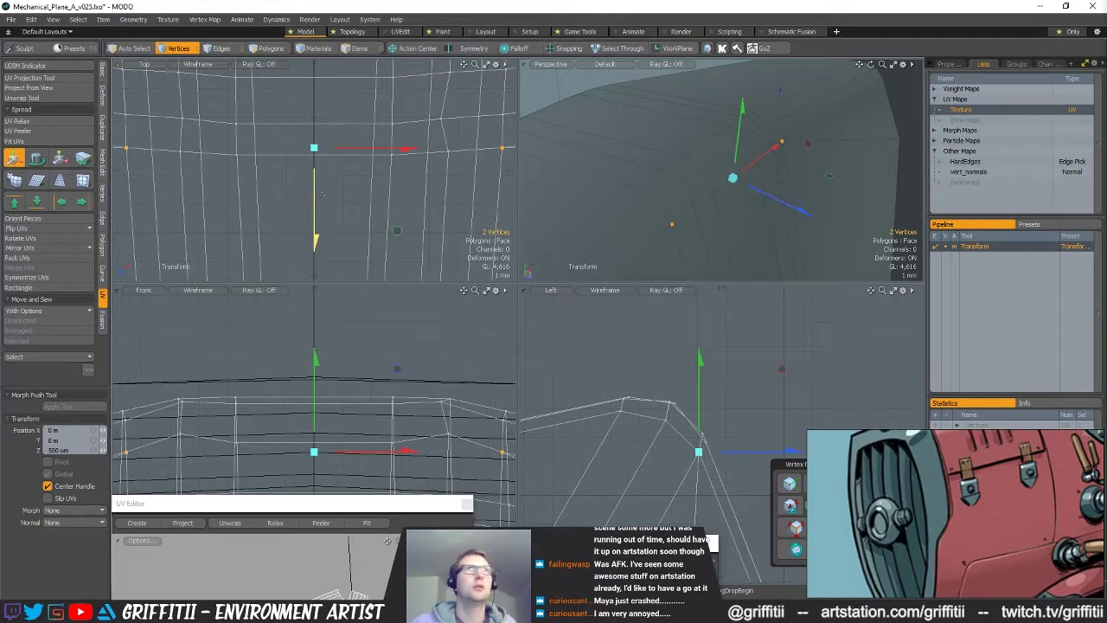
key("space")
- Widen the vertex pair at the wedge's top front corners in X, shifting one of its vertices by 150 um
left_click(182, 120, "shift")
key("r")
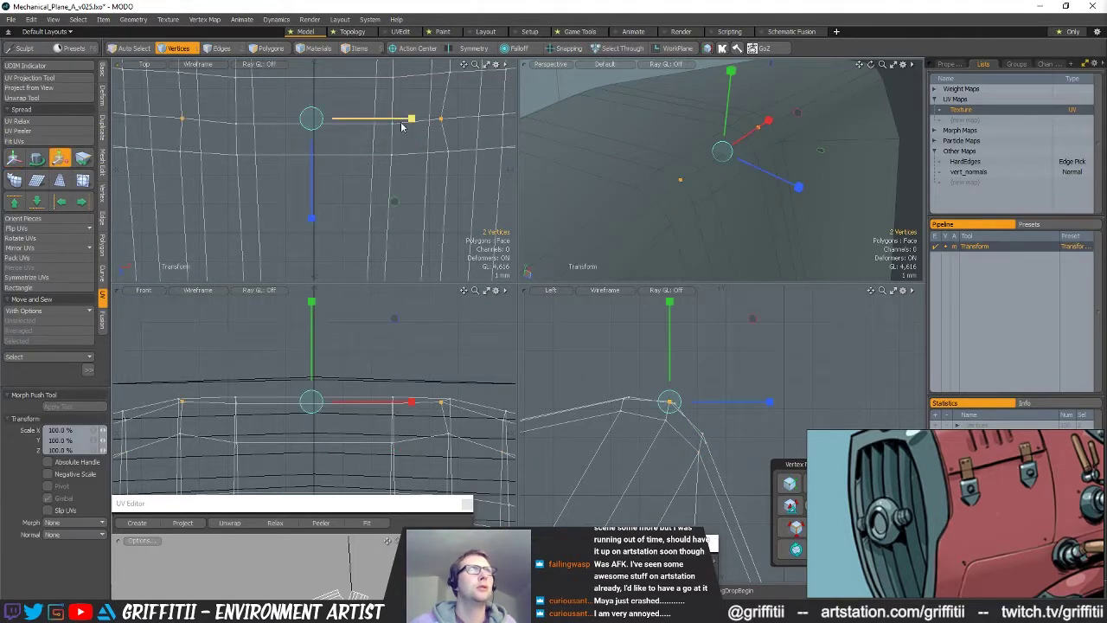
key("space")
left_click(446, 119)
key("w")
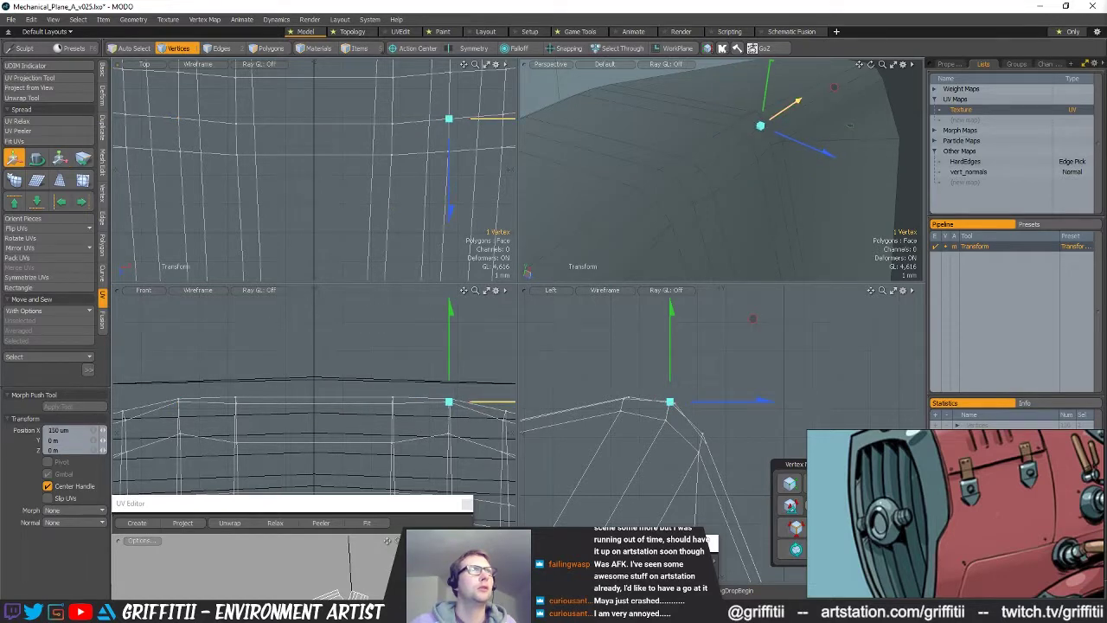
key("space")
- Select the vertex pair at the wedge's top front corners and lower it slightly in Y
left_click(720, 192)
left_click_drag(720, 192, 746, 190, "alt")
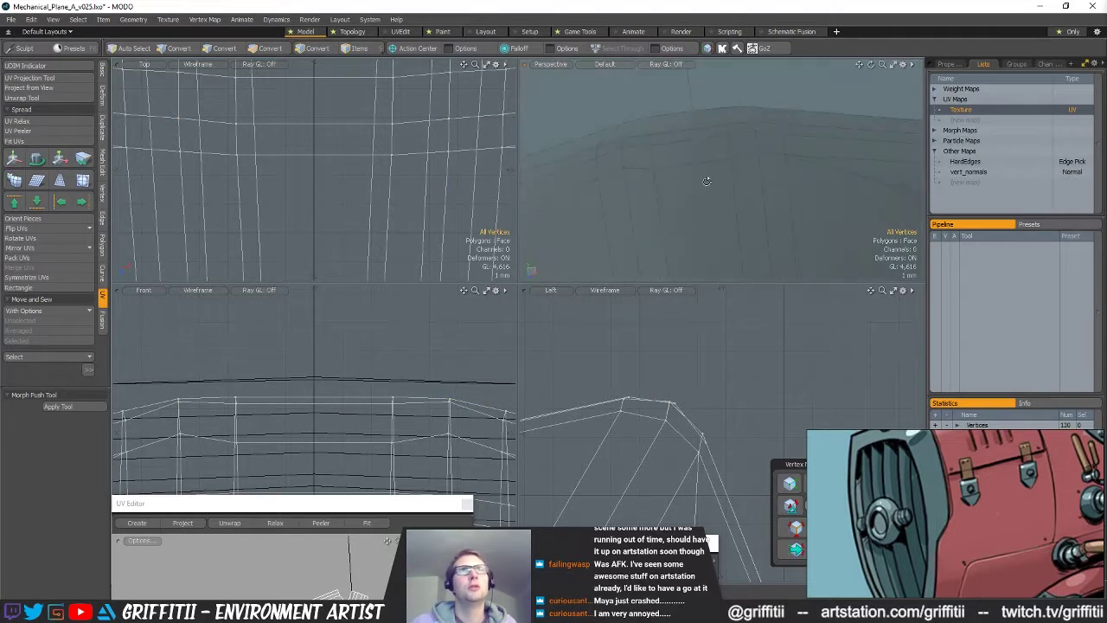
left_click(760, 130, "shift")
key("w")
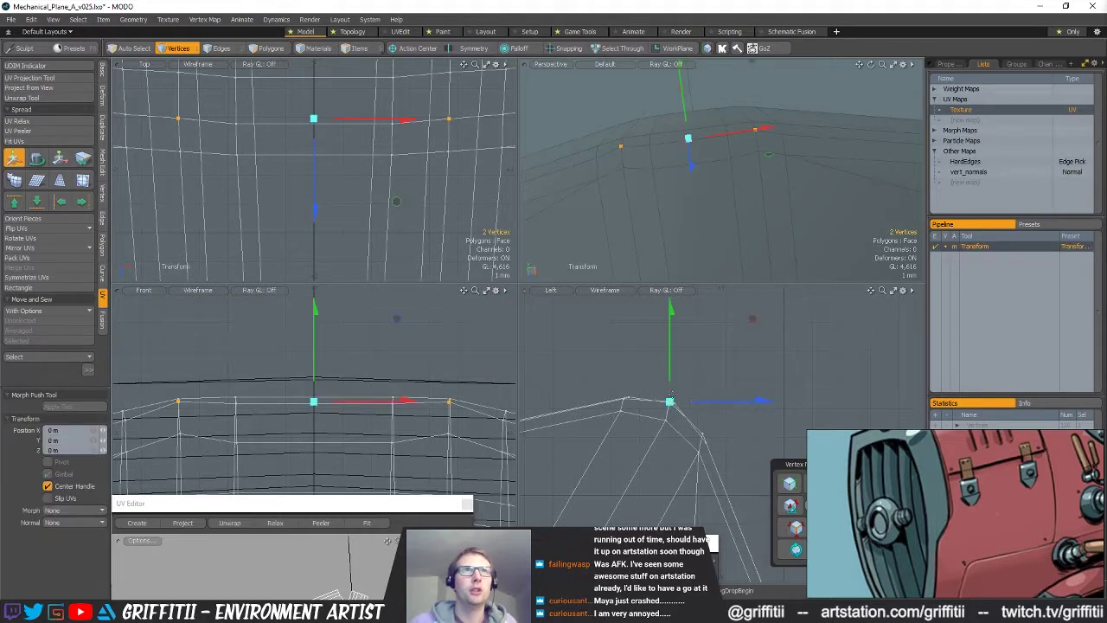
key("space")
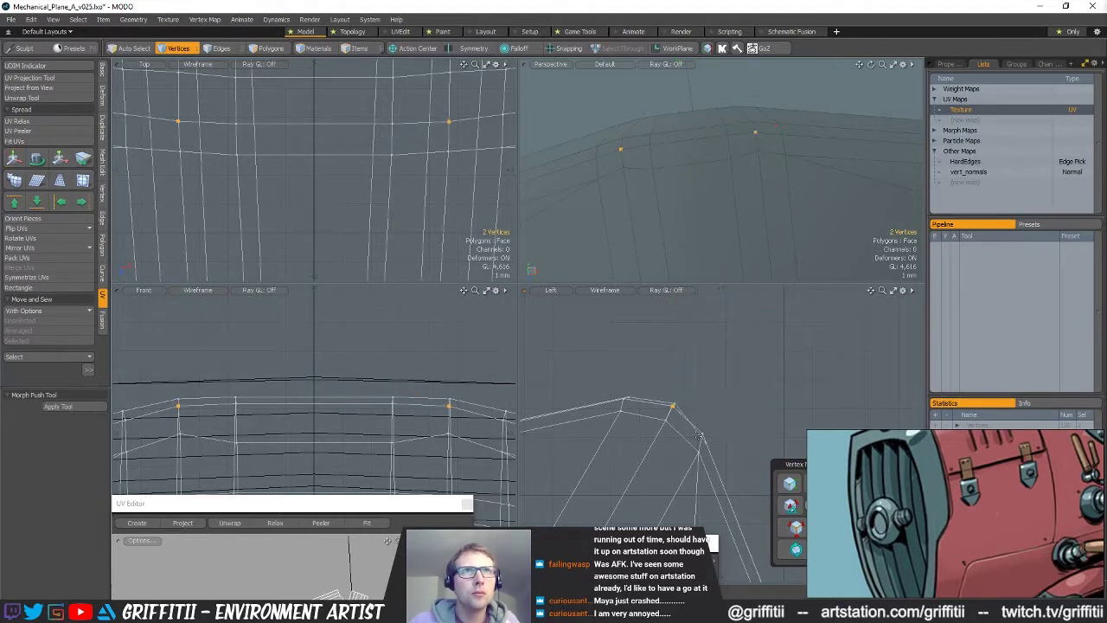
- Move the vertex pair just below the wedge's top front corners down 350 um in Y and slightly along Z
key("w")
left_click_drag(724, 422, 724, 433)
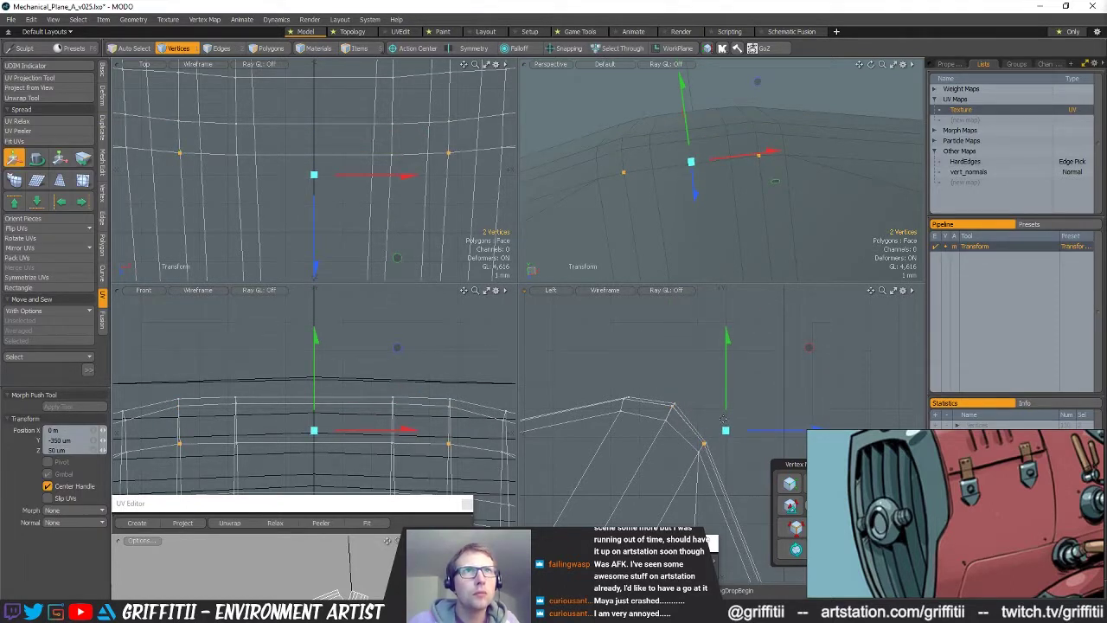
key("space")
left_click(779, 303)
- Toggle the wedge's subdivision preview to check its smoothing and unhide the rest of the plane
left_click_drag(727, 212, 762, 219, "alt")
scroll(725, 207, "down", 5)
key("Tab")
key("Tab")
key("u")
- Loop-slice the tapered cylinder on the wedge twice as support loops, placing the second slice at 0.5%
key("2")
left_click(714, 207)
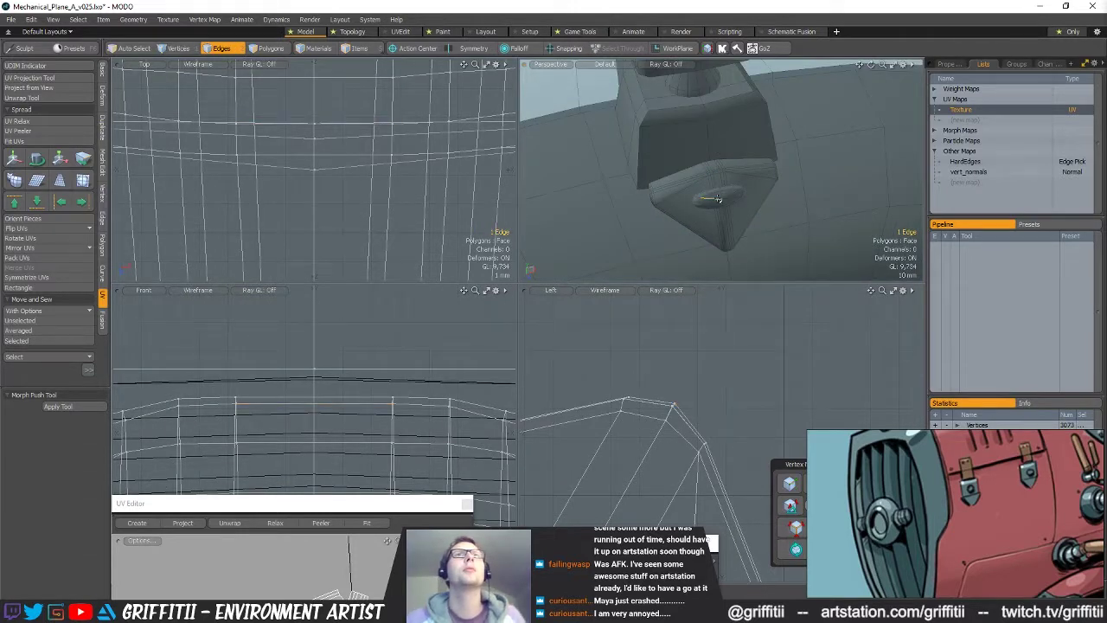
key("shift+a")
key("3")
double_click(727, 192)
left_click_drag(731, 195, 735, 169, "alt")
left_click_drag(725, 173, 714, 221)
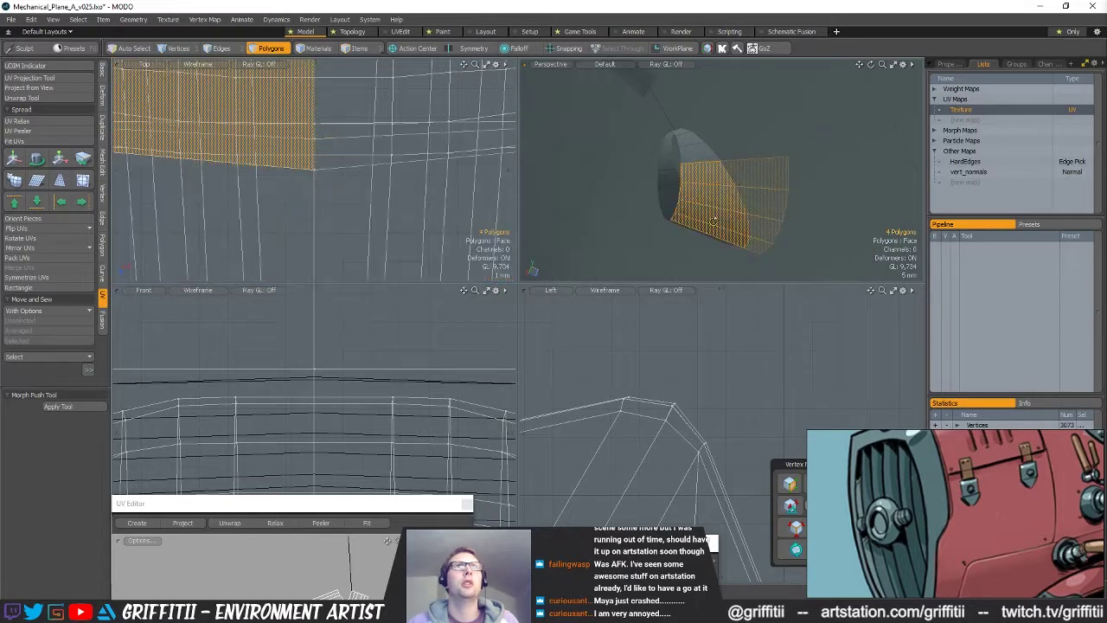
key("alt+c")
left_click(713, 220)
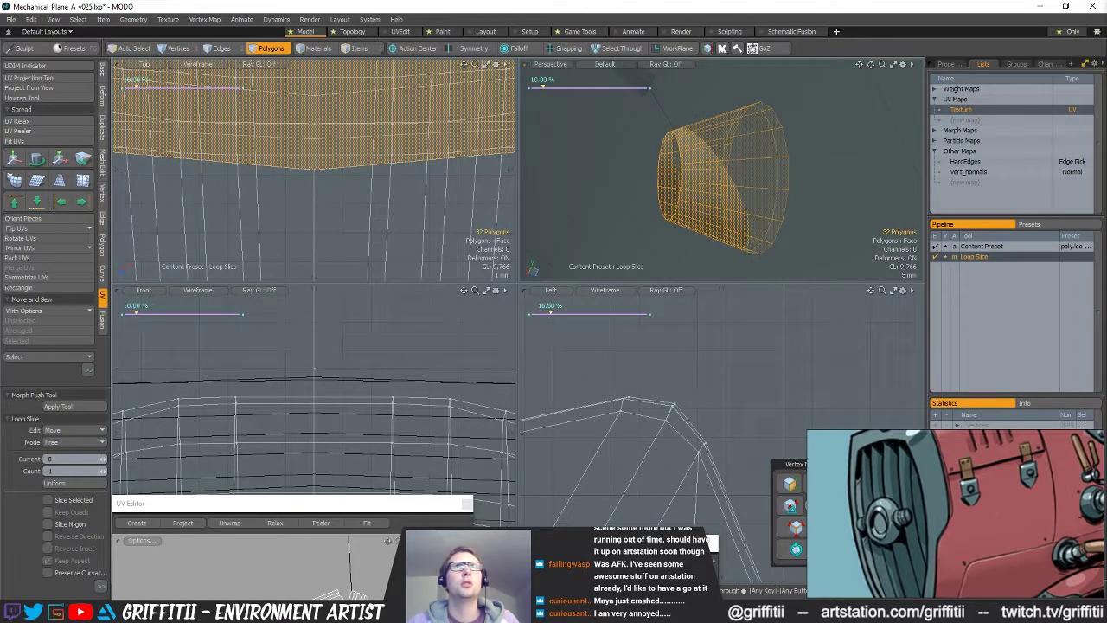
key("alt+c")
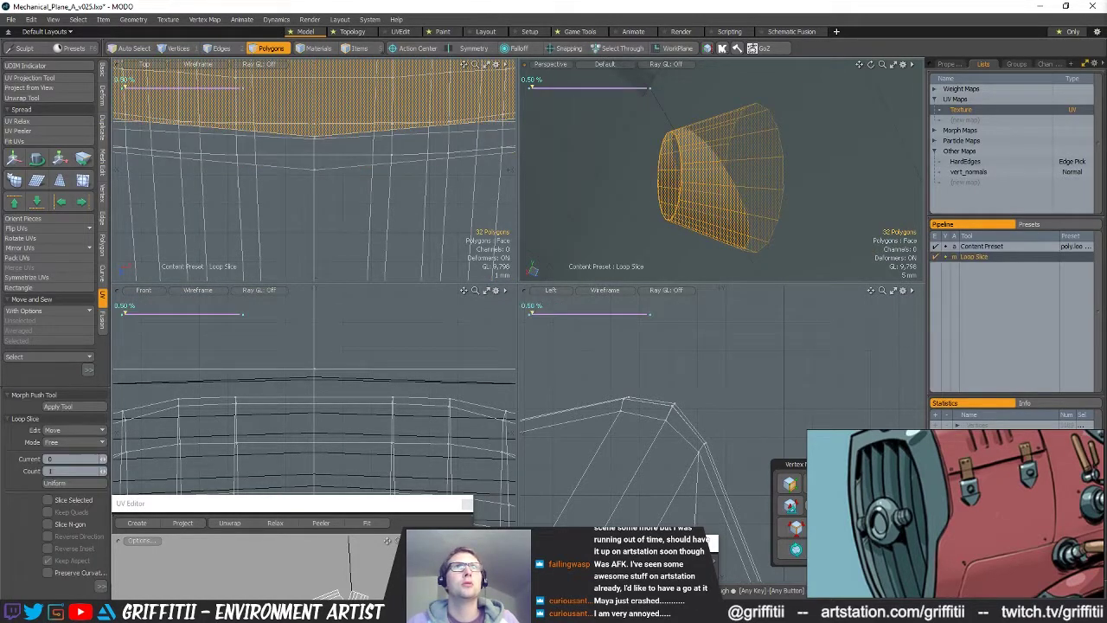
key("space")
- Isolate the flared neck piece above the wedge by hiding all other geometry
scroll(752, 179, "down", 6)
left_click_drag(766, 178, 742, 178, "alt")
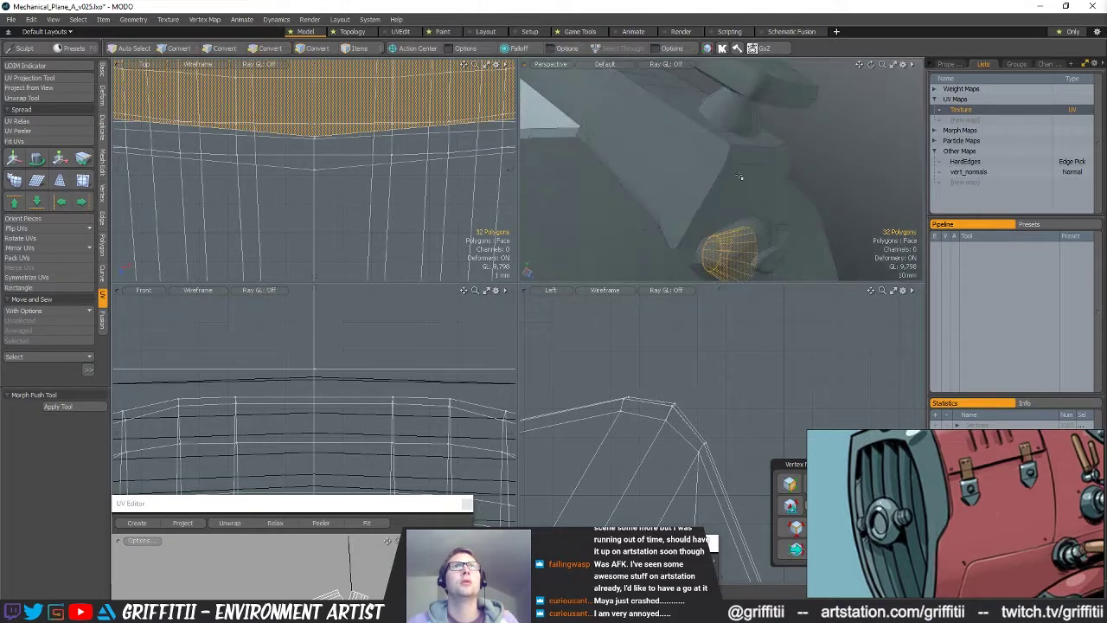
double_click(750, 141)
double_click(732, 120)
mouse_move(750, 141)
left_mouse_down("alt")
mouse_move(750, 165)
mouse_move(747, 145)
left_mouse_up("alt")
key("shift+h")
key("shift+a")
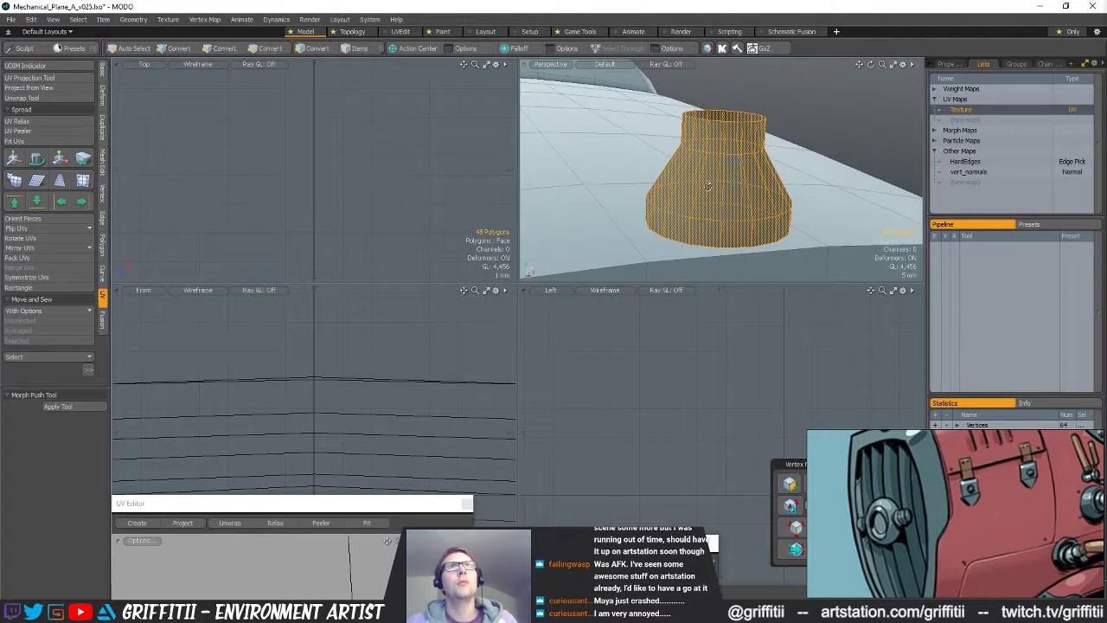
- Bevel the two edge loops where the flared neck changes profile, using an inset bevel with round level 1
left_click_drag(706, 240, 744, 235)
key("2")
left_click(740, 220)
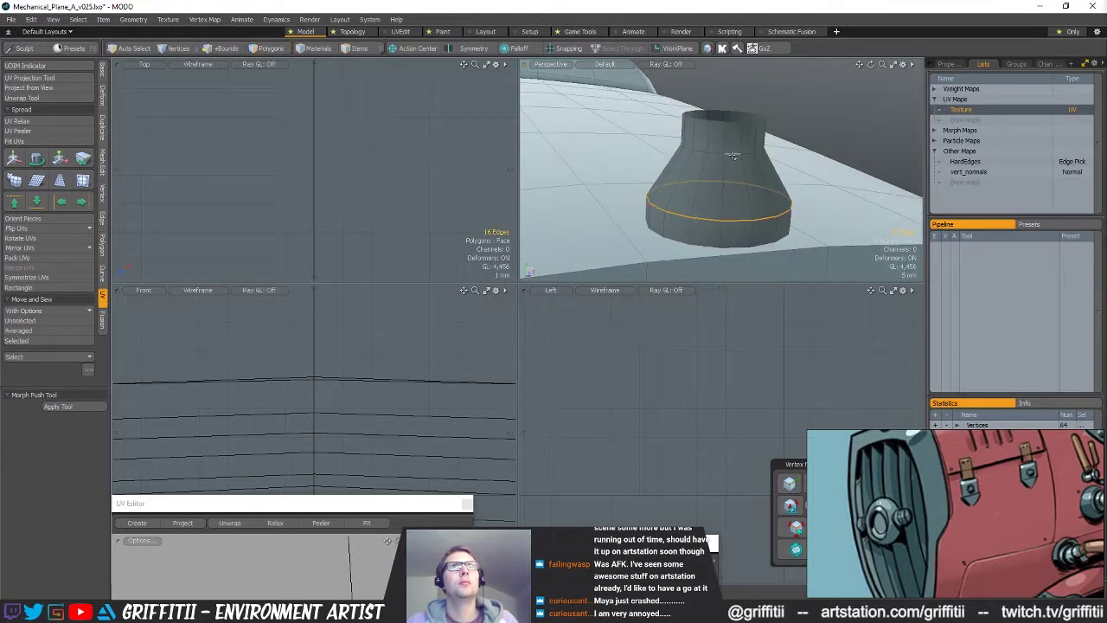
key("b")
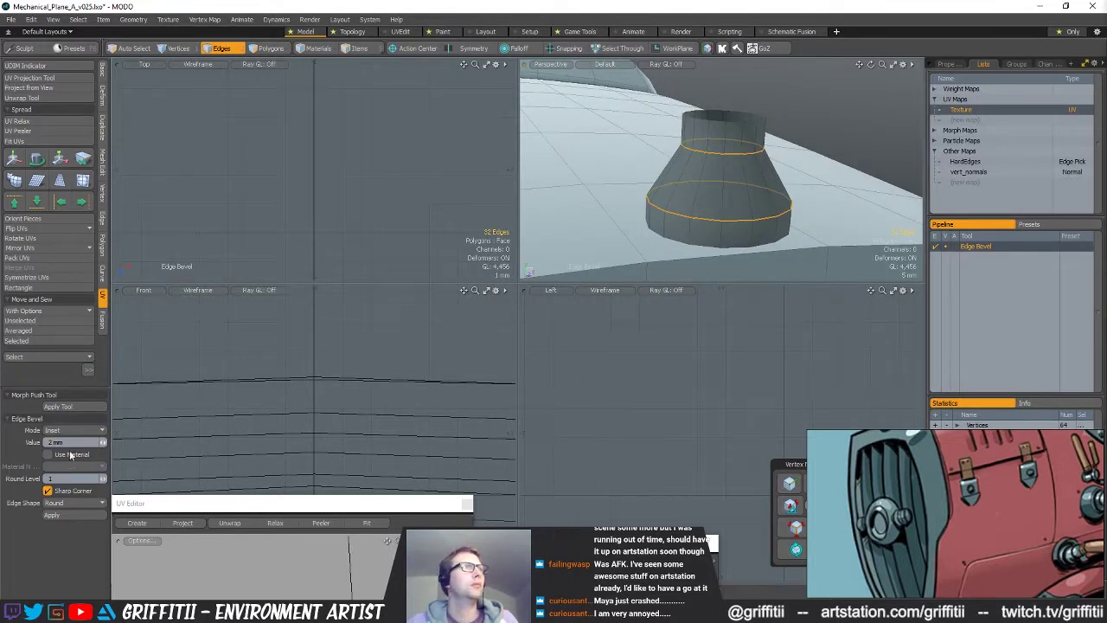
left_click(225, 395)
key("q")
left_click(839, 109)
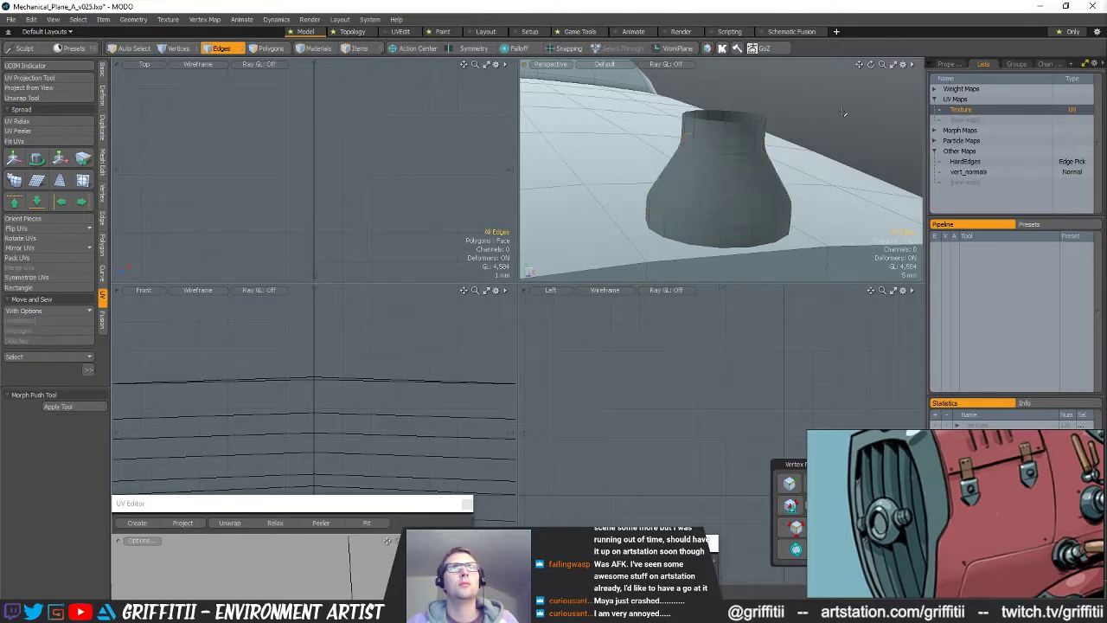
- Unhide all geometry and isolate the flat rounded slab sitting on top of the neck
key("u")
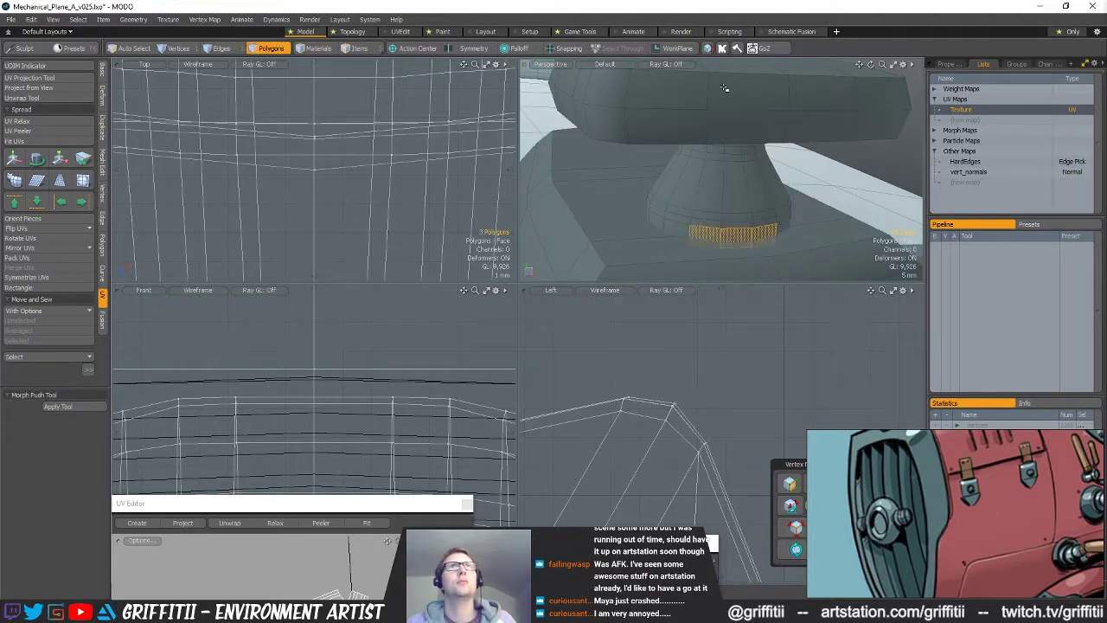
double_click(725, 87)
key("shift+h")
scroll(690, 131, "down", 3)
left_click_drag(690, 132, 739, 177, "alt")
- Bevel the outer perimeter edges around the slab's top and bottom faces
key("space")
double_click(716, 163)
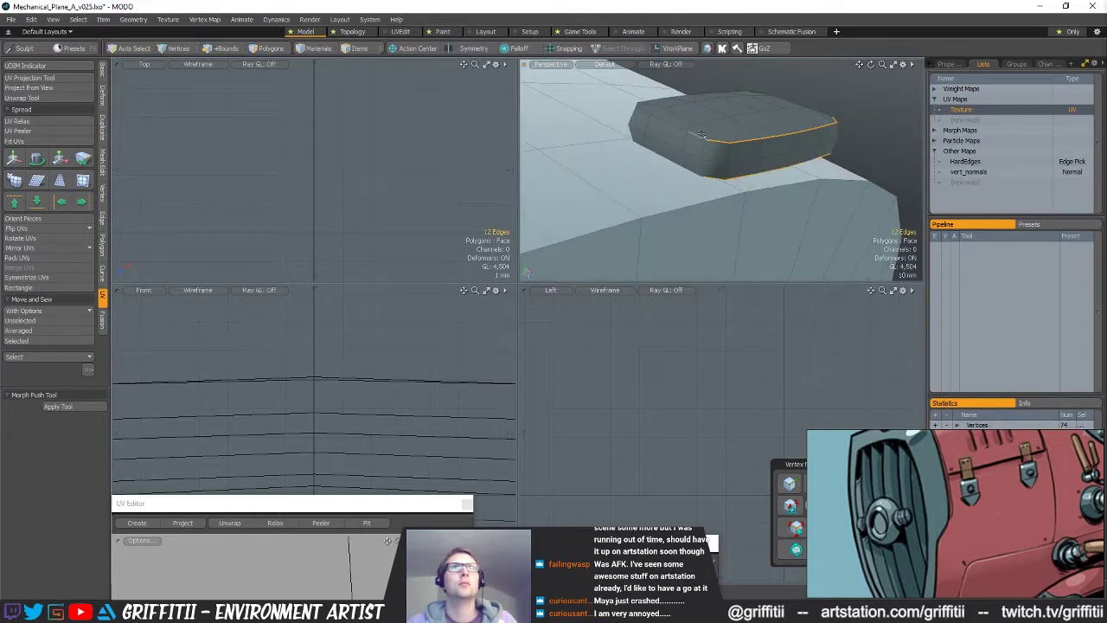
left_click_drag(668, 143, 829, 192, "alt")
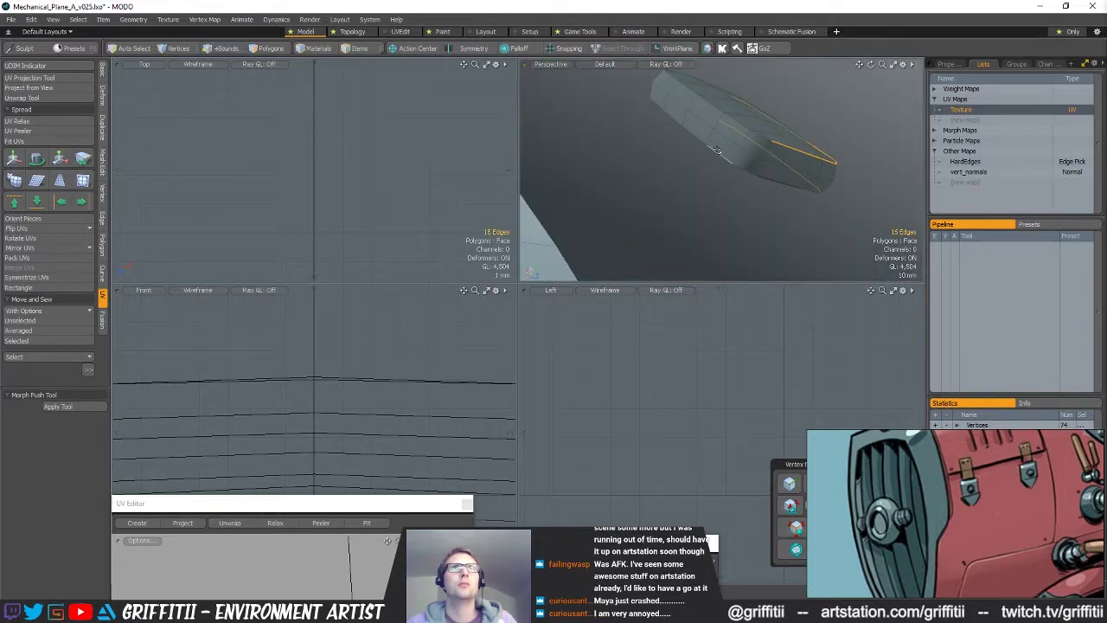
left_click_drag(732, 118, 769, 166, "alt")
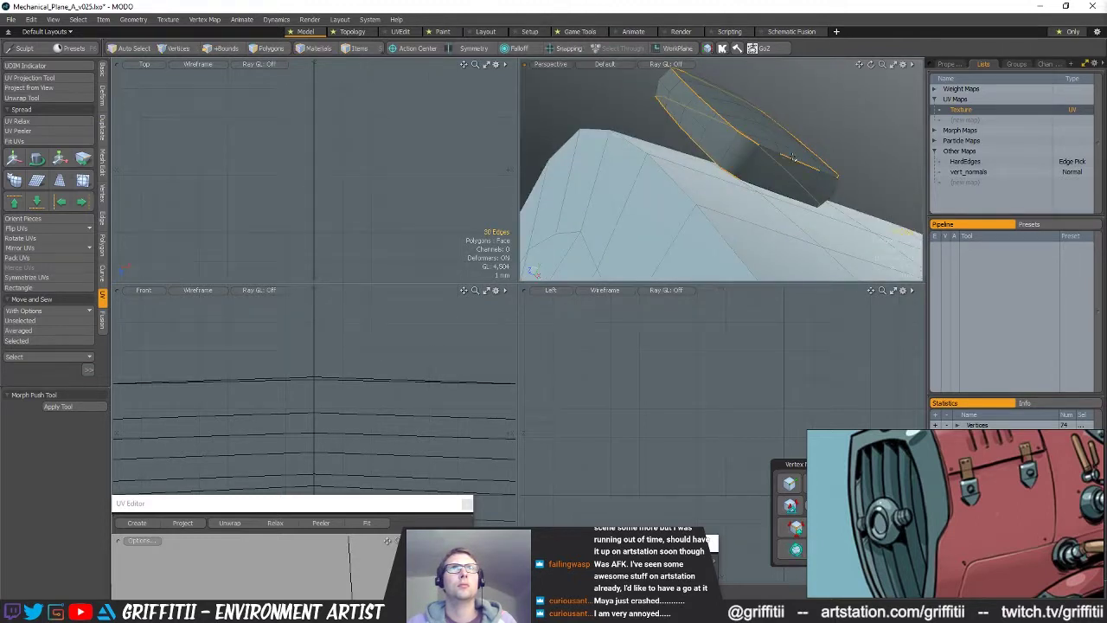
left_click_drag(849, 190, 791, 177, "alt")
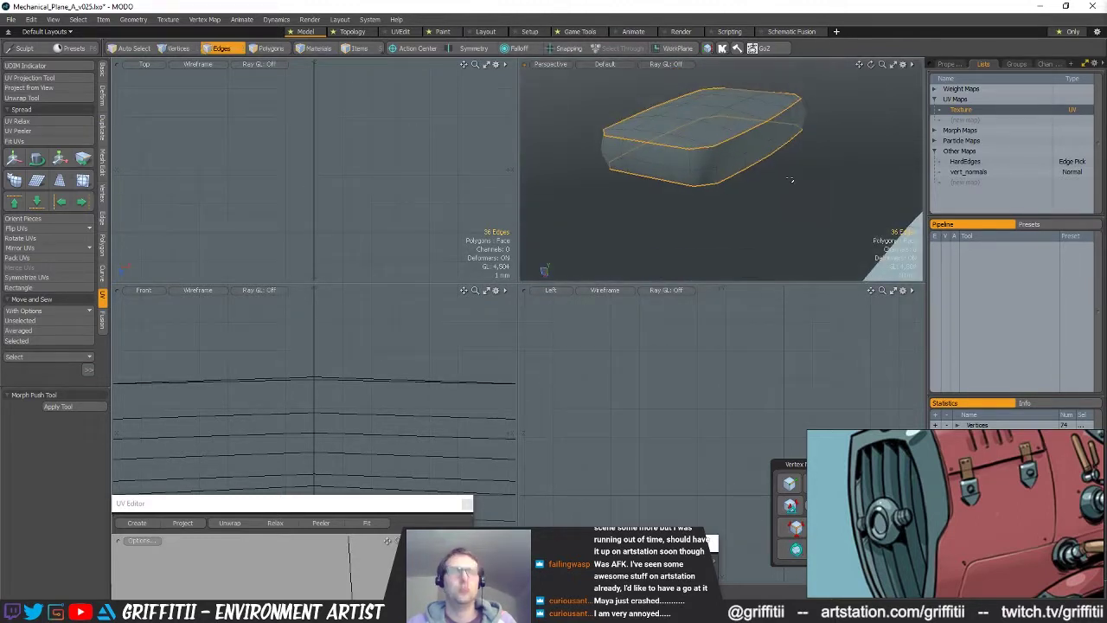
key("b")
left_click(70, 410)
left_click_drag(729, 226, 769, 210, "alt")
key("q")
key("Escape")
- Unhide all geometry and isolate the large stepped housing beneath the neck and slab
left_click_drag(692, 223, 699, 192, "alt")
key("u")
key("3")
double_click(704, 192)
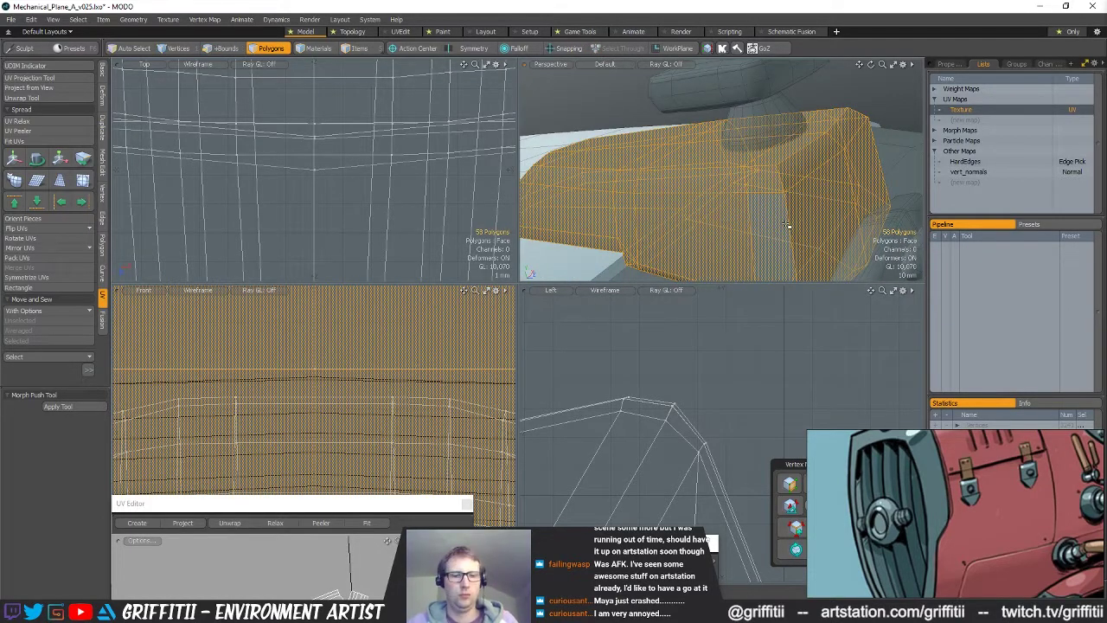
key("shift+h")
- Select the hard outline edges along the housing's stepped sides, underside and end
left_click_drag(759, 252, 731, 198, "alt")
scroll(691, 185, "up", 3)
key("1")
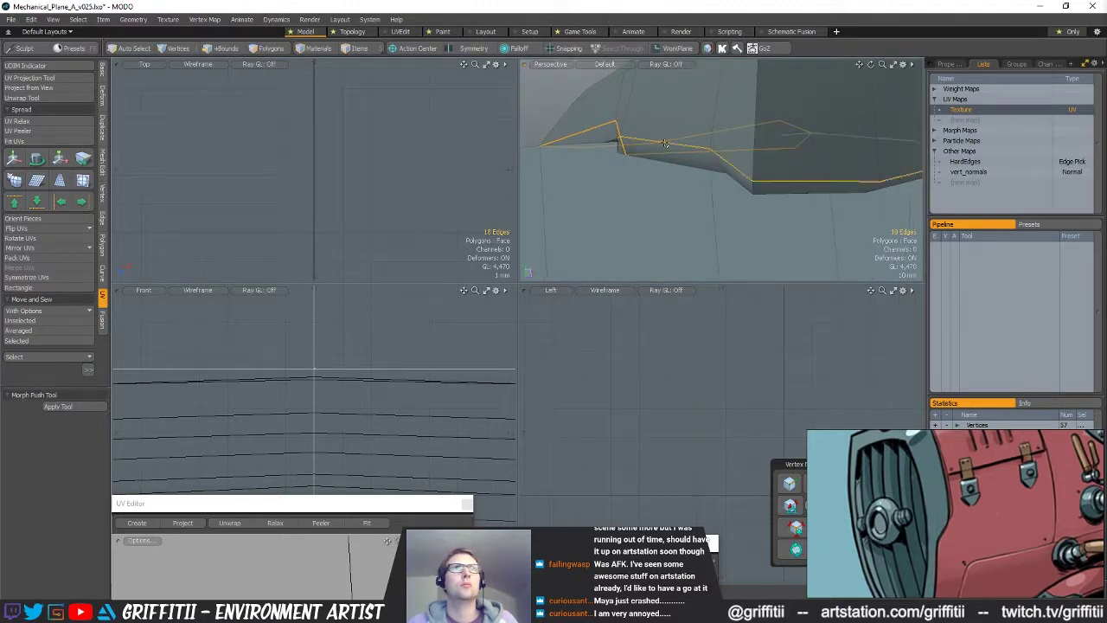
scroll(665, 143, "down", 3)
left_click_drag(683, 150, 701, 290, "alt")
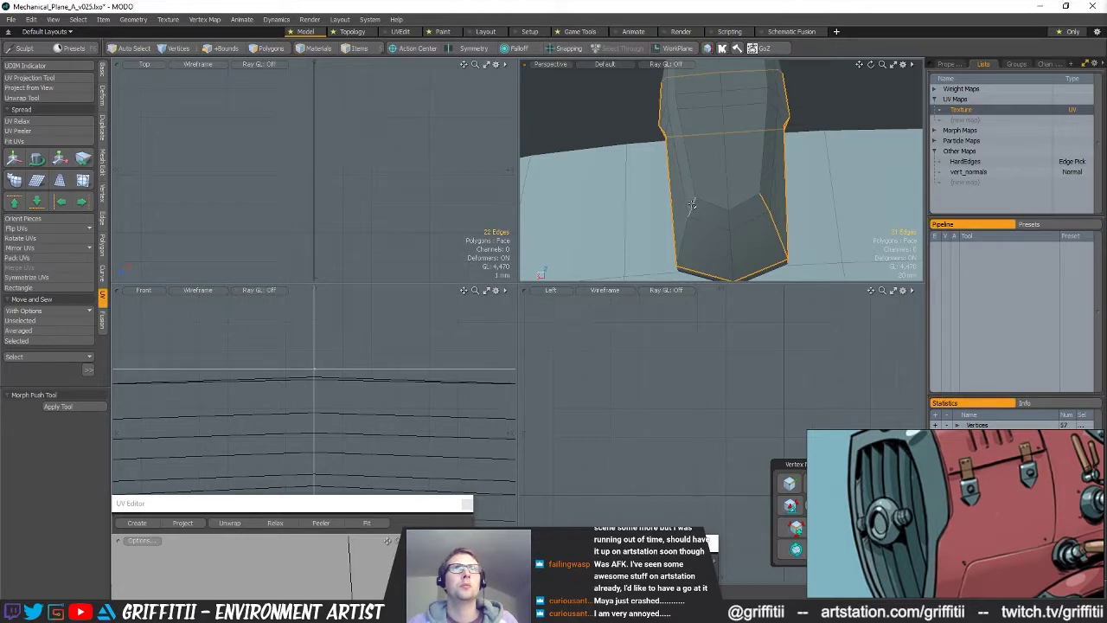
left_click_drag(753, 176, 756, 207, "alt")
left_click_drag(657, 174, 742, 225, "alt")
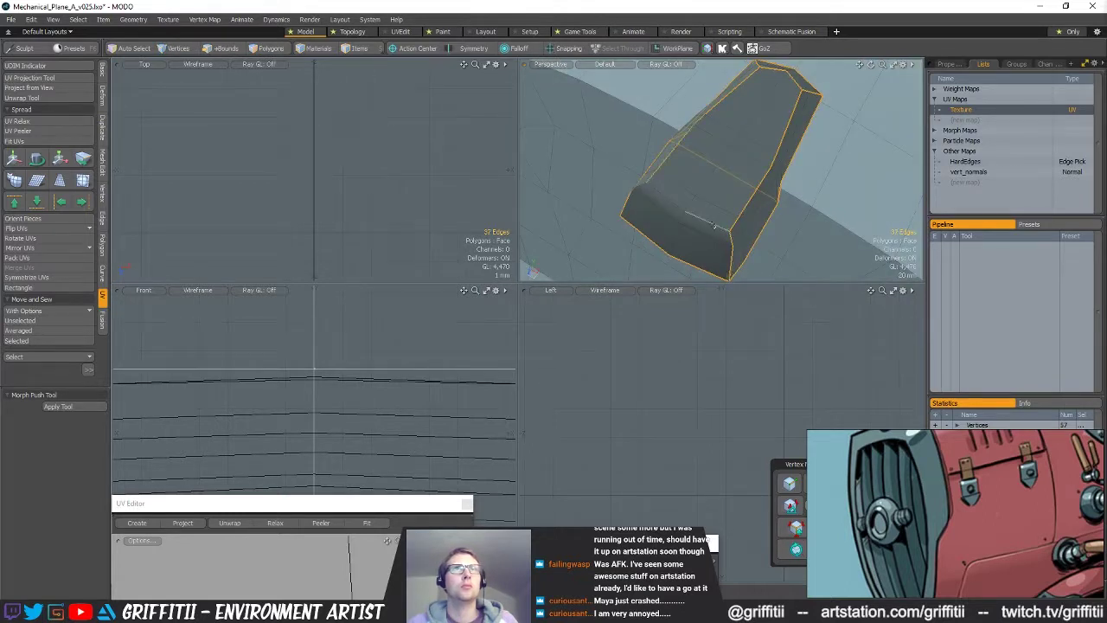
- Refine the edge selection around the housing's inner ledge corner, adding its hard edges and removing unwanted ones
left_click(665, 192, "shift")
left_click_drag(665, 192, 707, 176, "alt")
scroll(810, 195, "up", 3)
left_click(718, 247, "ctrl")
left_click(717, 175, "ctrl")
scroll(732, 180, "up", 3)
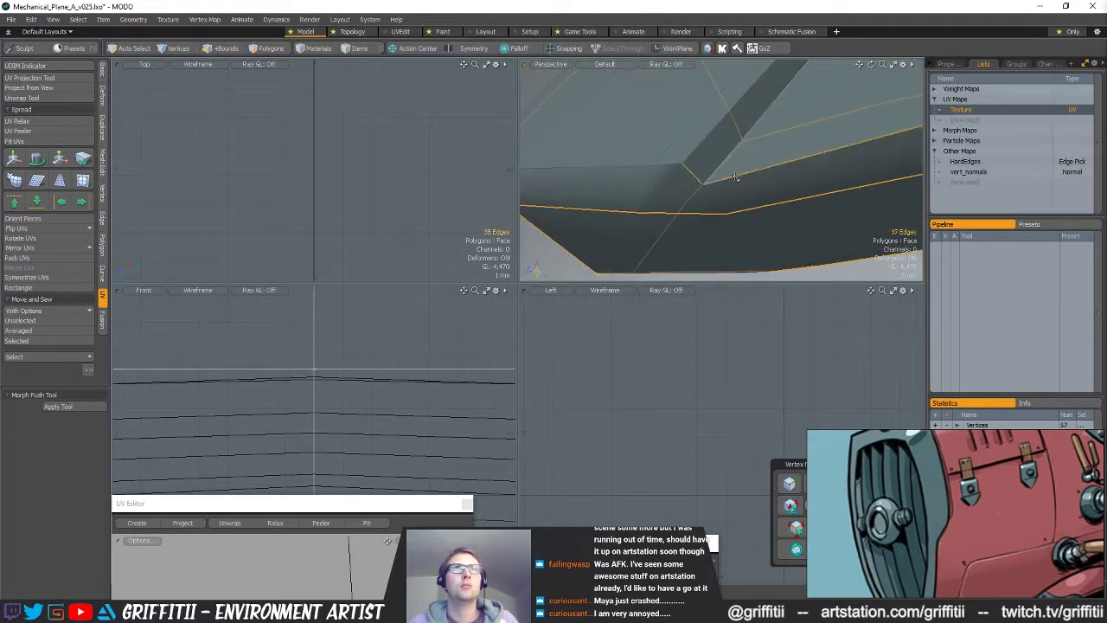
left_click_drag(726, 156, 736, 170, "alt")
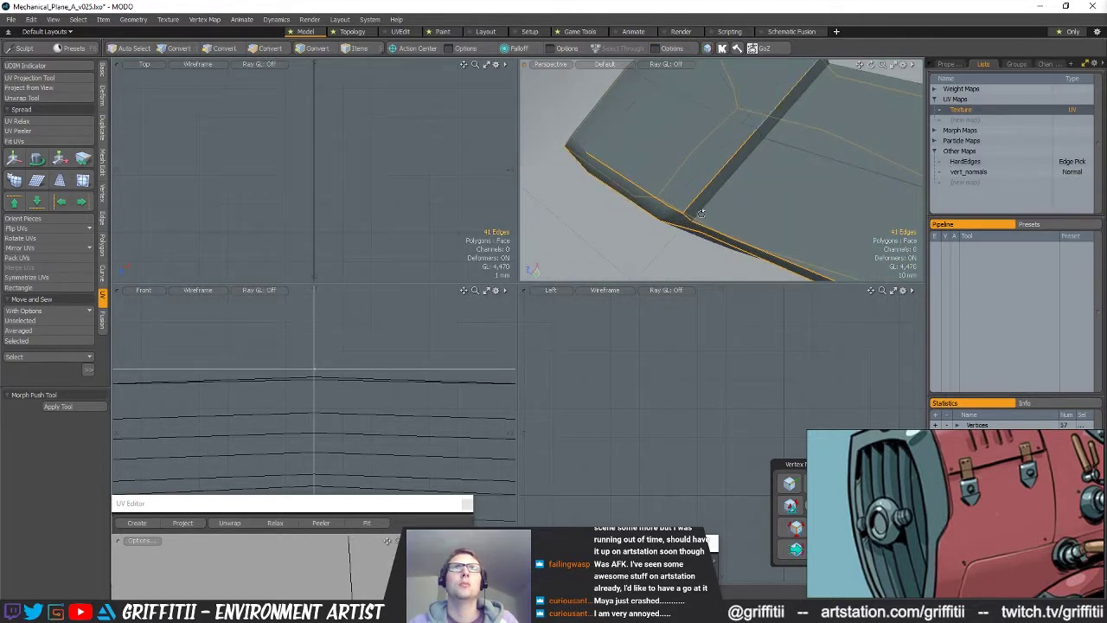
- Add the remaining hard edges of the housing's underside ledge and far end to the selection
left_click_drag(700, 213, 679, 221, "alt")
left_click_drag(794, 161, 852, 128, "alt")
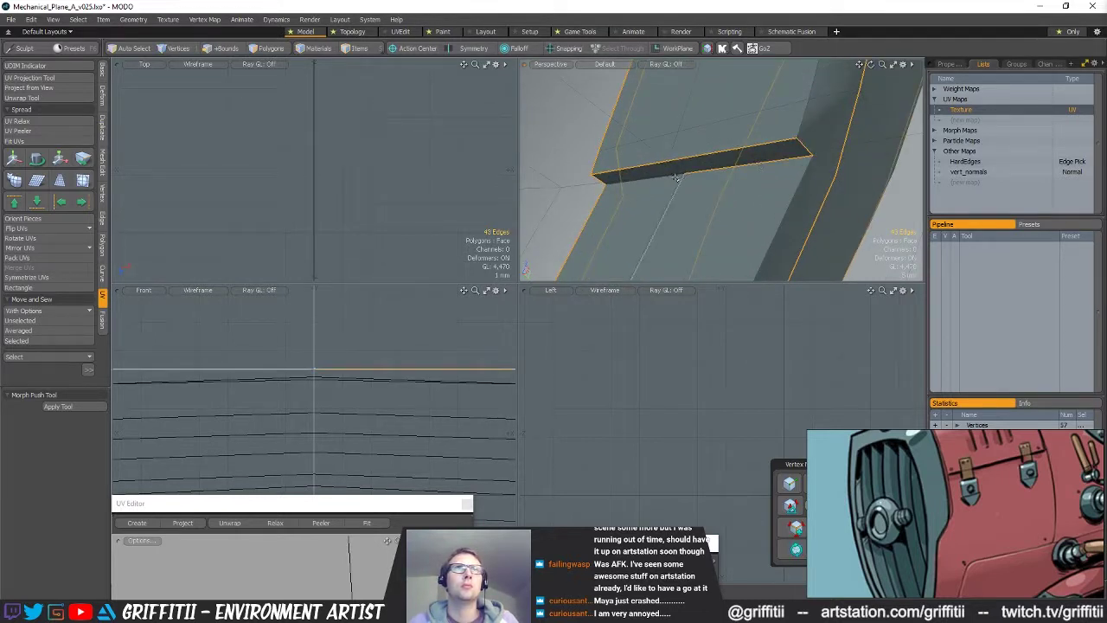
left_click_drag(734, 201, 784, 140, "alt")
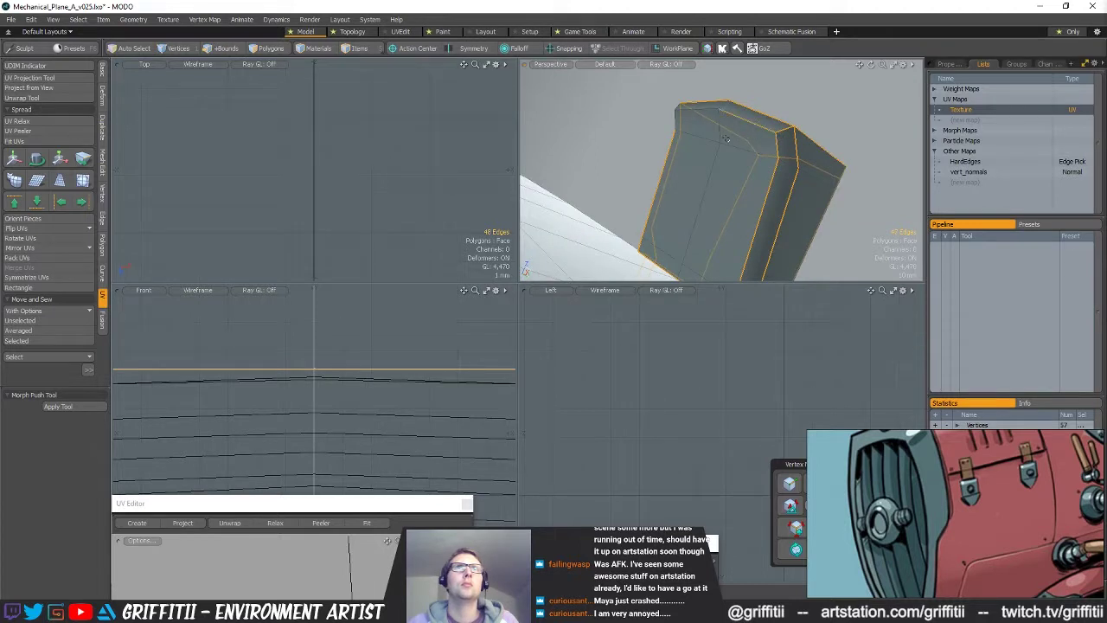
left_click_drag(696, 112, 655, 206, "alt")
left_click(615, 140, "shift")
left_click(683, 202, "shift")
left_click_drag(621, 173, 750, 172, "alt")
- Bevel the housing's selected hard edges with a 2 mm inset
key("b")
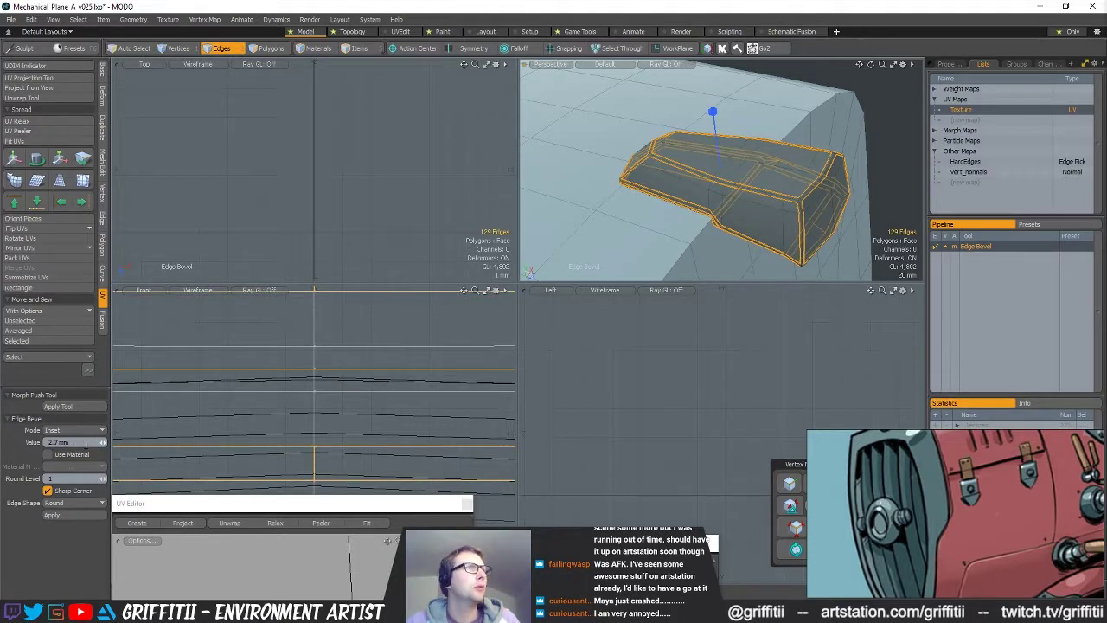
type("2")
key("Return")
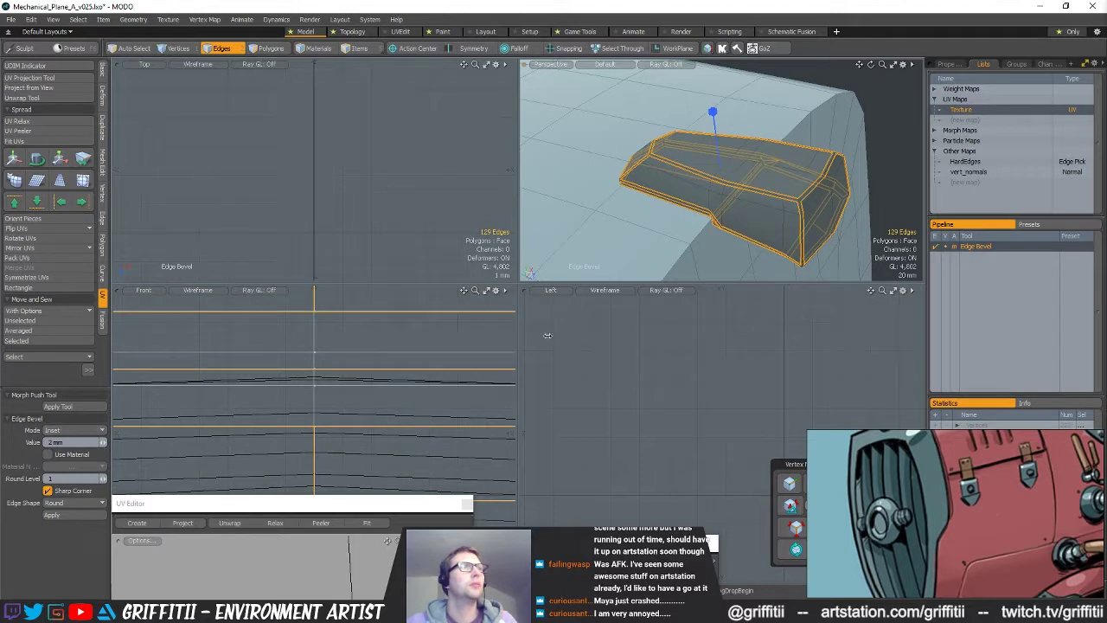
key("space")
key("Escape")
- Preview the beveled housing subdivided and undo the bevel to restore the edge selection
left_click_drag(737, 212, 692, 195, "alt")
key("Tab")
mouse_move(775, 211)
left_mouse_down("alt")
mouse_move(719, 234)
mouse_move(649, 214)
mouse_move(798, 199)
mouse_move(841, 234)
mouse_move(833, 187)
mouse_move(811, 176)
mouse_move(759, 203)
left_mouse_up("alt")
scroll(833, 188, "up", 5)
key("Tab")
key("ctrl+z")
key("ctrl+z")
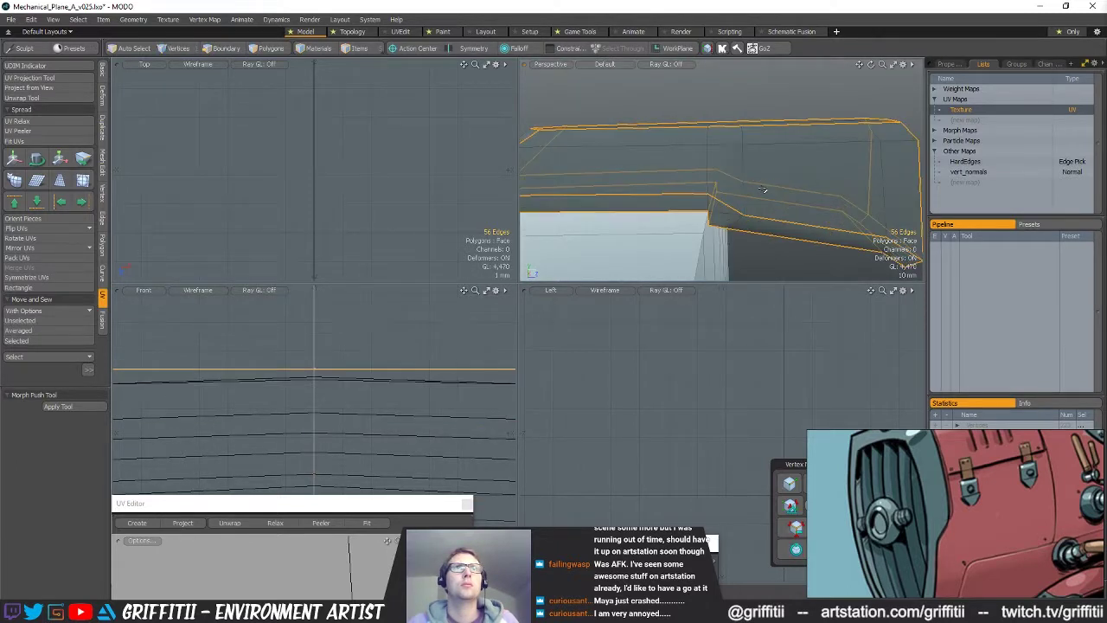
- Extend the housing's edge selection with the edge rings around its stepped section, leaving out the inner front lines
left_click_drag(740, 194, 766, 206, "alt")
key("shift+a")
scroll(259, 219, "up", 5)
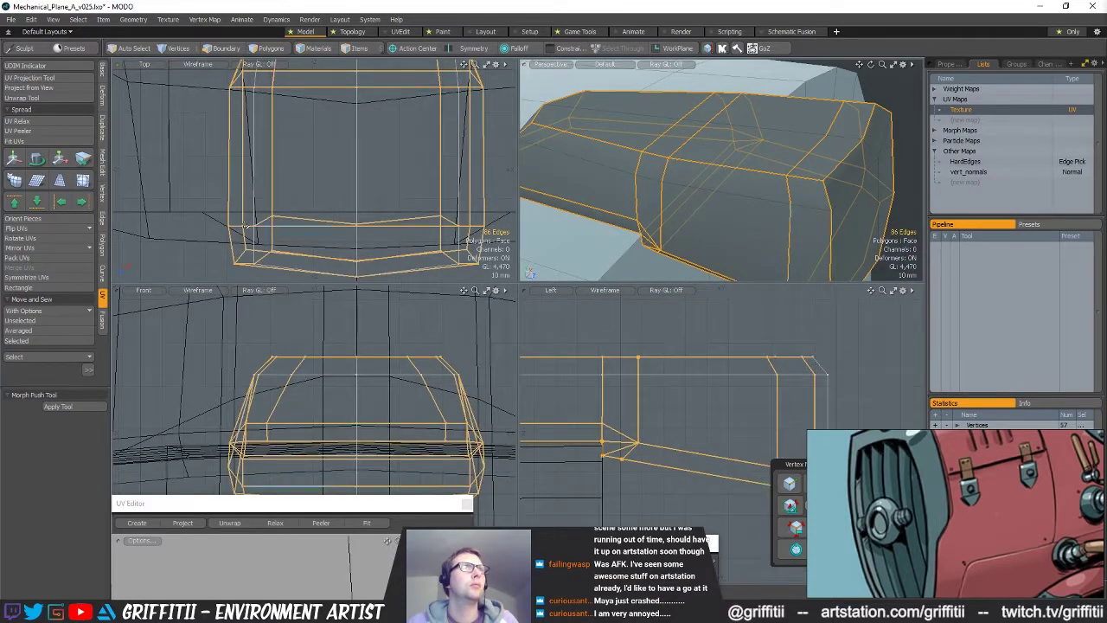
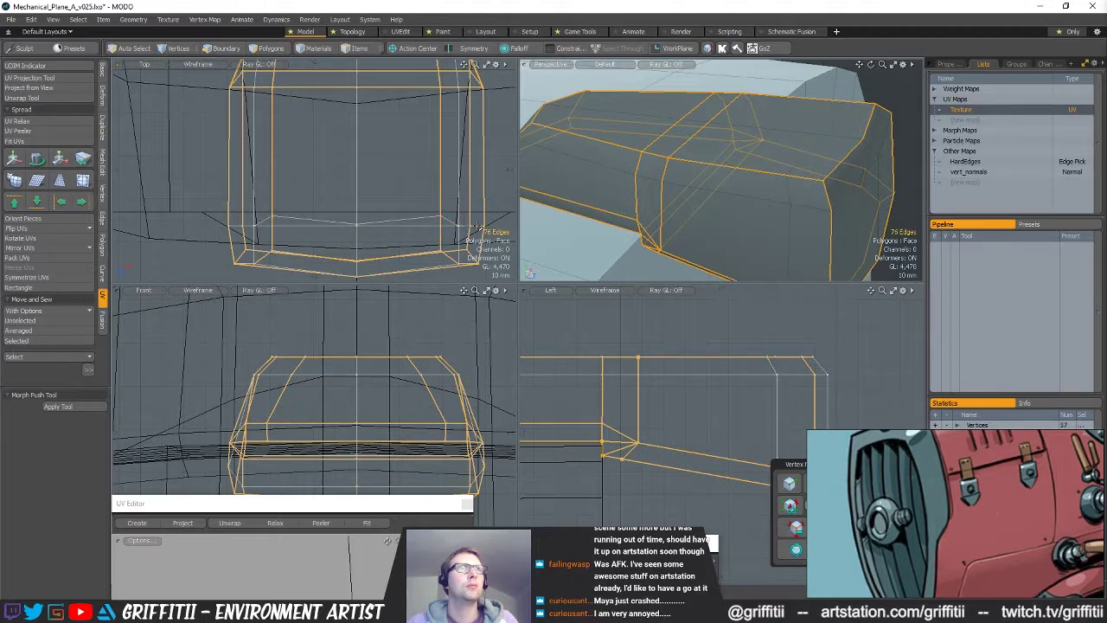
left_click_drag(785, 192, 724, 198, "alt")
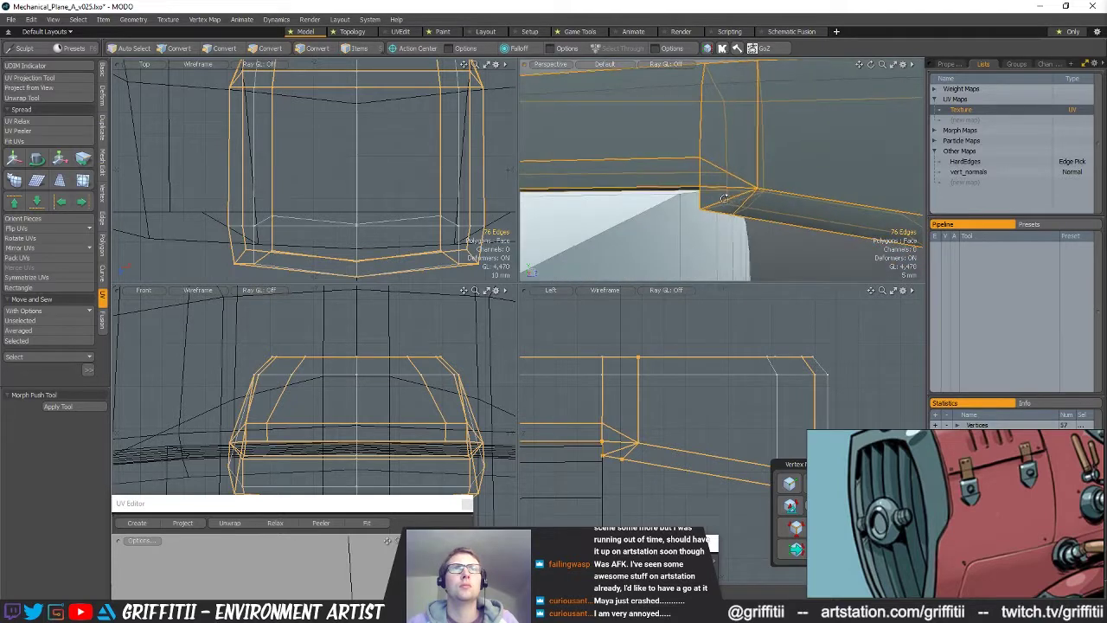
left_click_drag(844, 182, 623, 162, "alt")
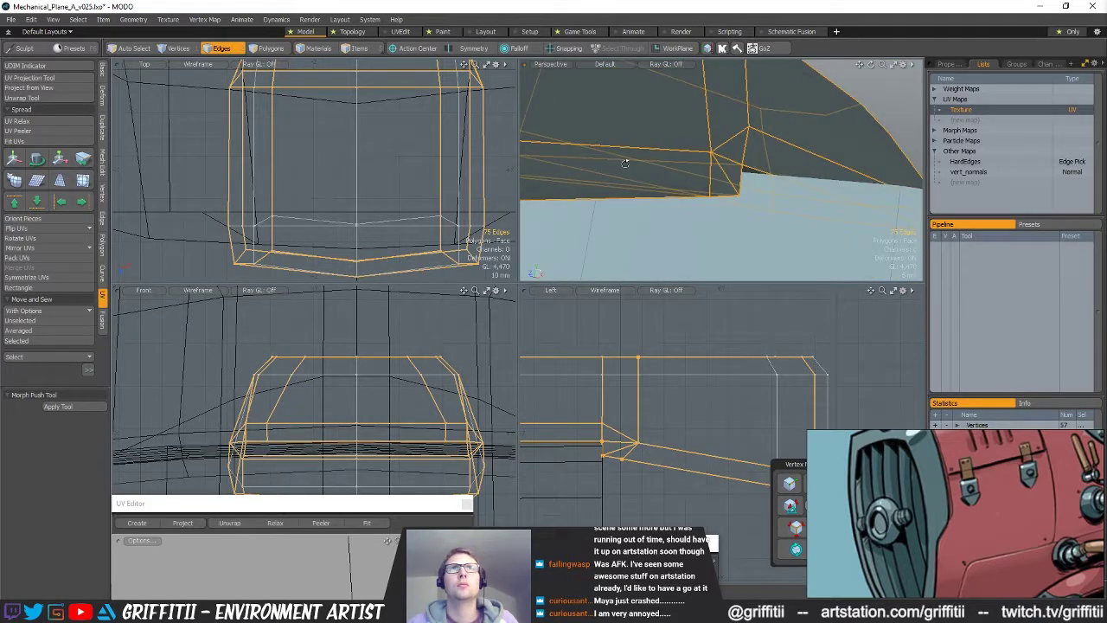
left_click_drag(742, 153, 938, 194, "alt")
- Bevel the extended edge selection on the housing and preview the result subdivided
key("b")
left_click(55, 410)
scroll(821, 203, "down", 4)
key("q")
key("Escape")
key("Tab")
key("Tab")
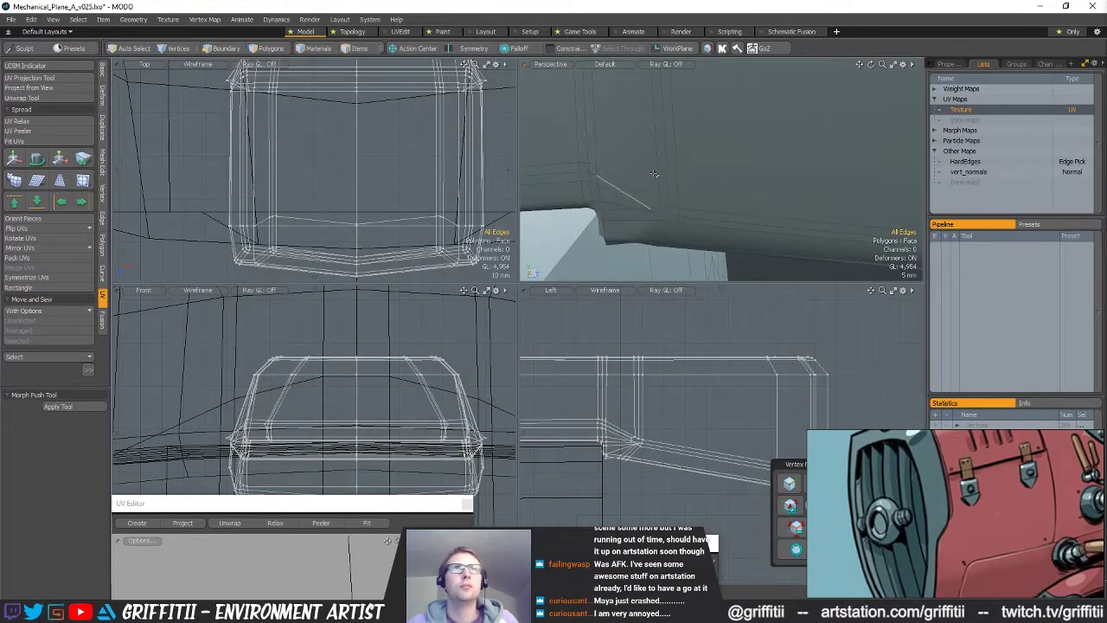
- Undo the housing's second bevel and return to the previous edge selection
key("ctrl+z")
key("ctrl+z")
key("ctrl+z")
key("ctrl+z")
key("space")
key("space")
key("space")
- Refine the housing's edge selection at the underside step, removing the diagonal corner edge and an adjoining vertical edge
left_click_drag(625, 232, 683, 232, "alt")
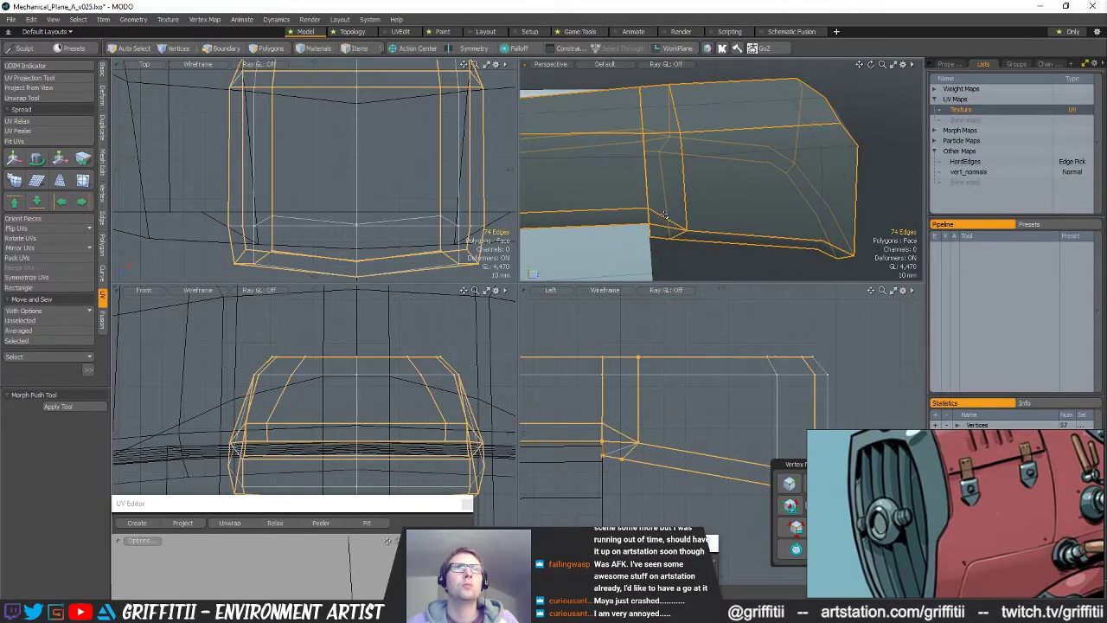
mouse_move(668, 203)
left_mouse_down("alt")
mouse_move(658, 208)
mouse_move(666, 205)
left_mouse_up("alt")
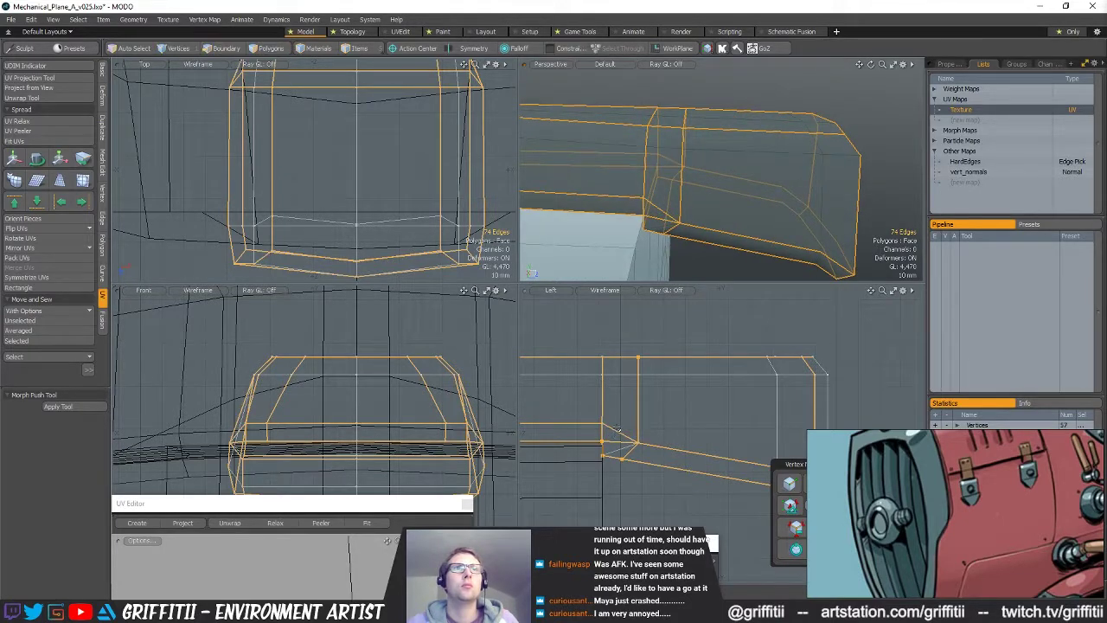
left_click_drag(632, 436, 659, 409, "alt+shift")
scroll(659, 409, "up", 4)
key("space")
key("space")
key("space")
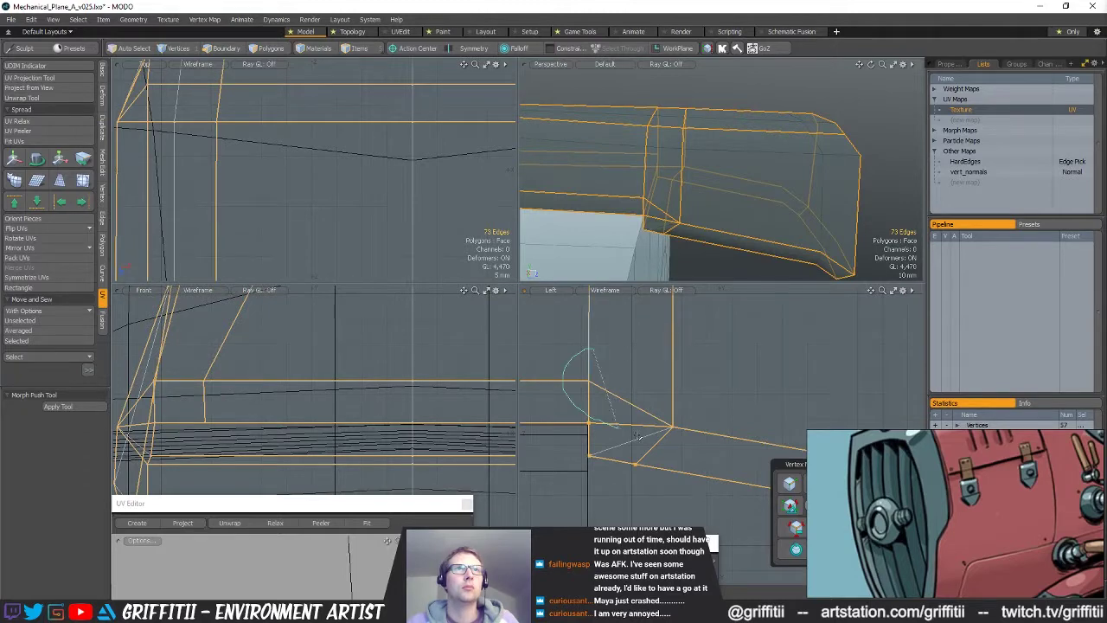
scroll(707, 371, "down", 2)
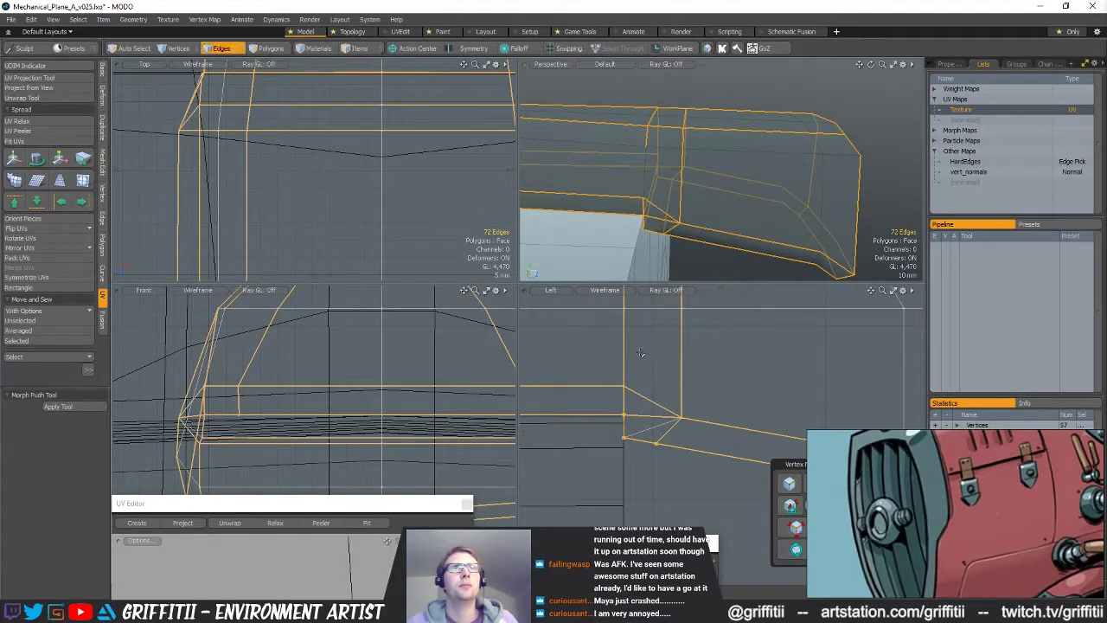
- Select the hard edges of the isolated dark part with the Vertex Normal Toolkit and bring the UV Editor into view
left_click_drag(725, 172, 729, 192, "alt")
left_click(737, 84)
scroll(783, 192, "down", 2)
left_click_drag(818, 181, 773, 190, "alt")
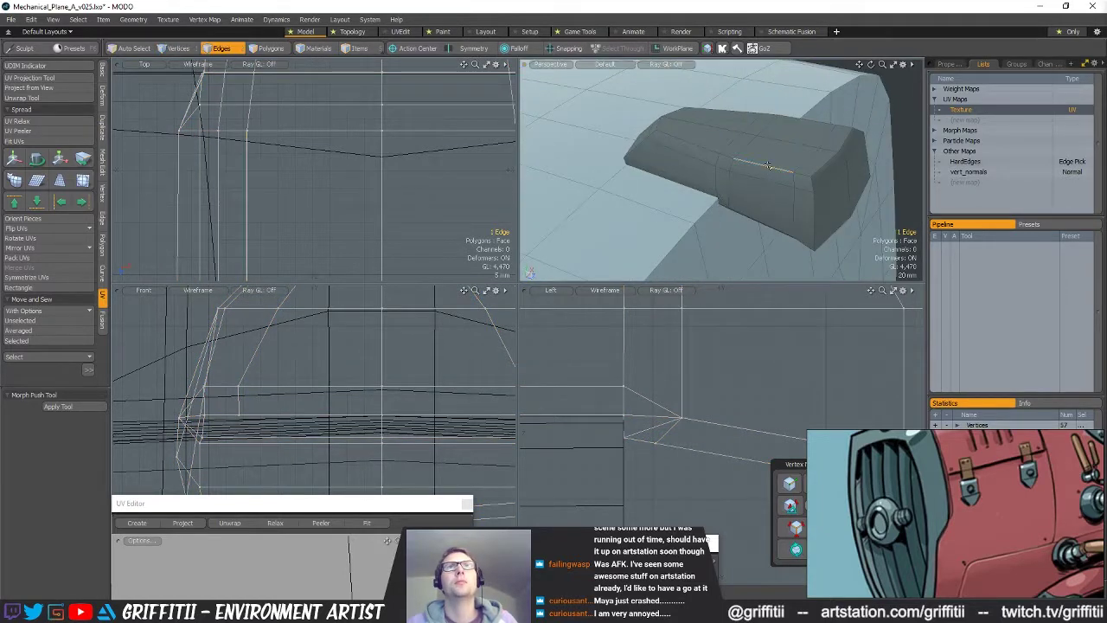
left_click(981, 110)
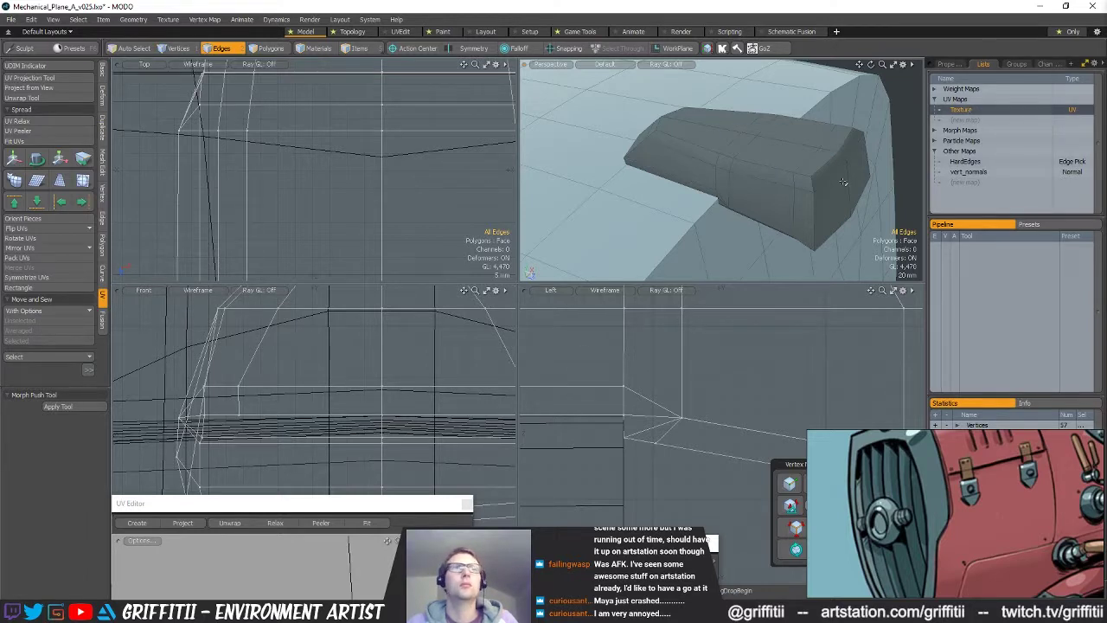
left_click_drag(364, 513, 441, 288)
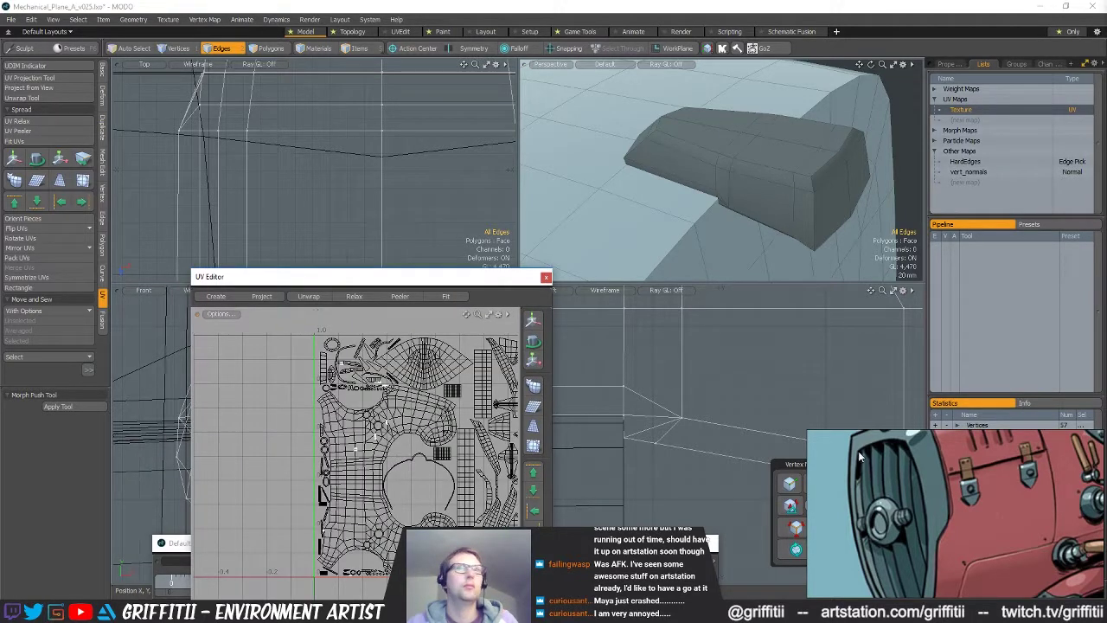
left_click(793, 529)
left_click_drag(742, 228, 778, 219, "alt")
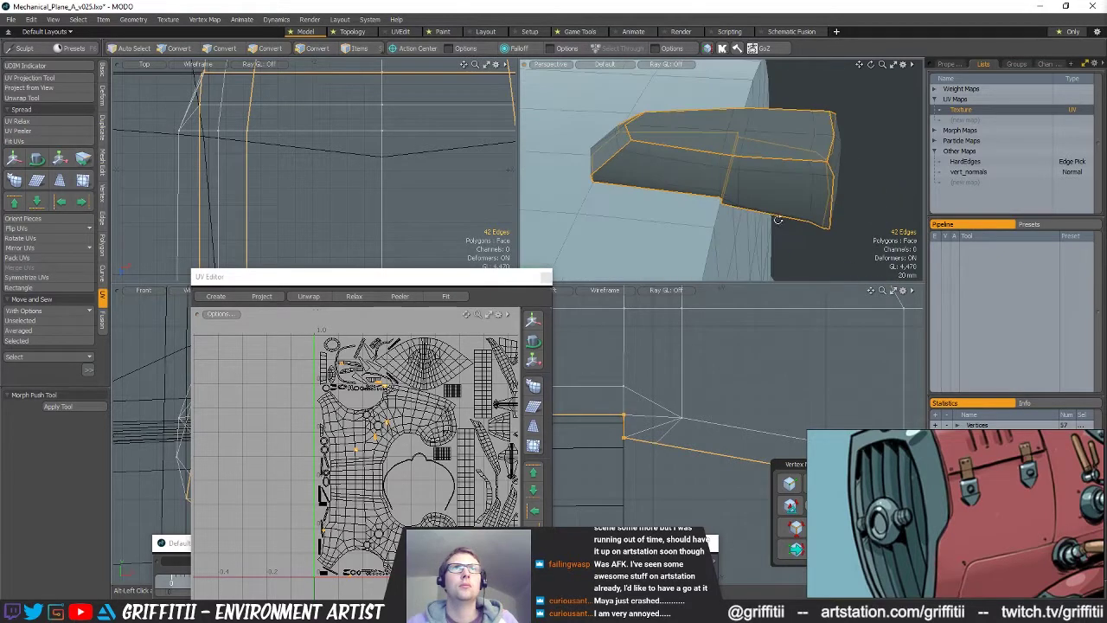
- Bevel the part's selected hard edges by 2 mm in Inset mode and check it as a subdivided surface
key("b")
left_click_drag(720, 173, 738, 173)
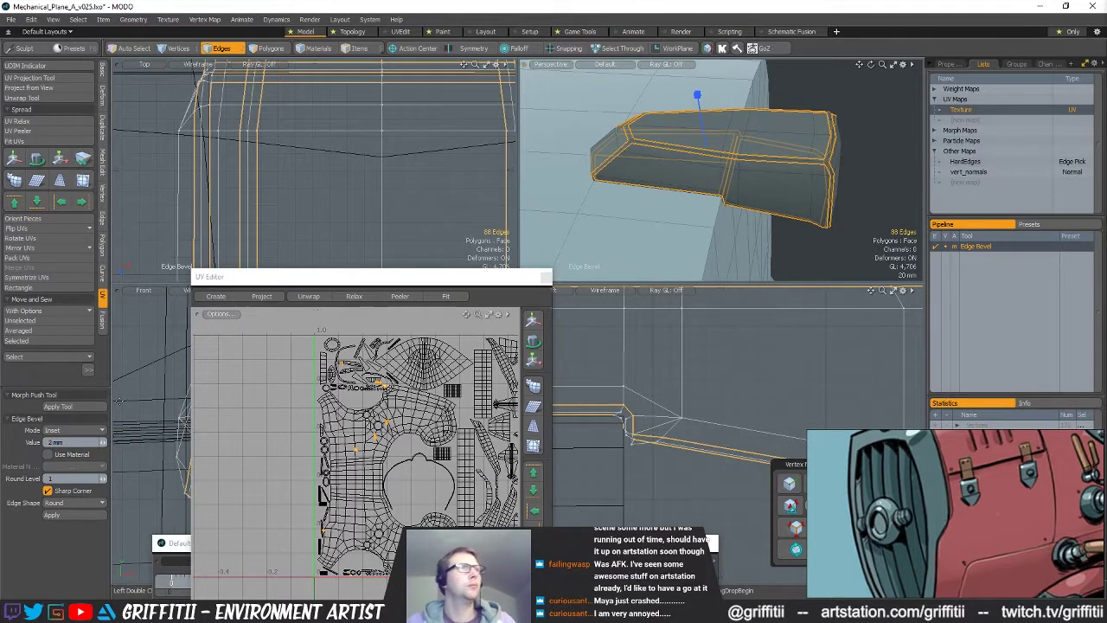
key("q")
left_click(682, 229)
key("Tab")
left_click_drag(681, 228, 640, 164, "alt")
key("Tab")
- Unhide all geometry, compare it with subdivision on and off, and isolate the cowl body with its round tube insert
mouse_move(744, 242)
left_mouse_down("ctrl+alt")
mouse_move(778, 249)
mouse_move(761, 246)
left_mouse_up("ctrl+alt")
left_click_drag(744, 229, 740, 156, "alt+shift")
key("u")
key("Tab")
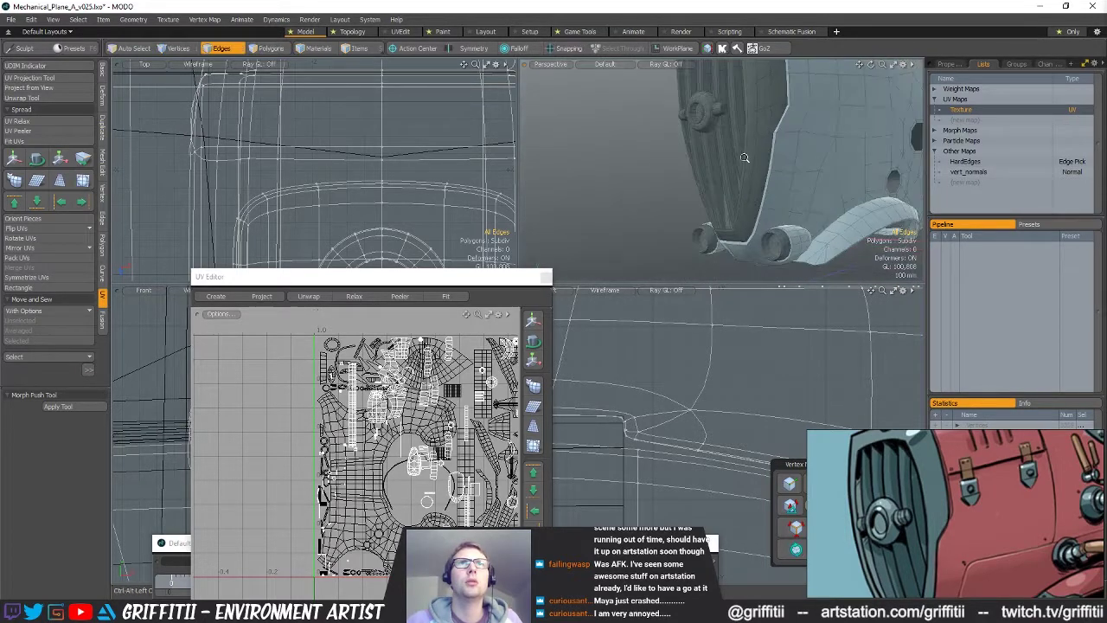
key("Tab")
key("3")
key("shift+a")
left_click_drag(785, 233, 825, 217, "alt")
key("shift+h")
- Add a loop slice at 99.5% around the inner wall of the round tube insert
key("2")
key("3")
key("alt+c")
left_click_drag(762, 179, 702, 199)
left_click_drag(702, 199, 754, 193, "ctrl+alt")
left_click(755, 193)
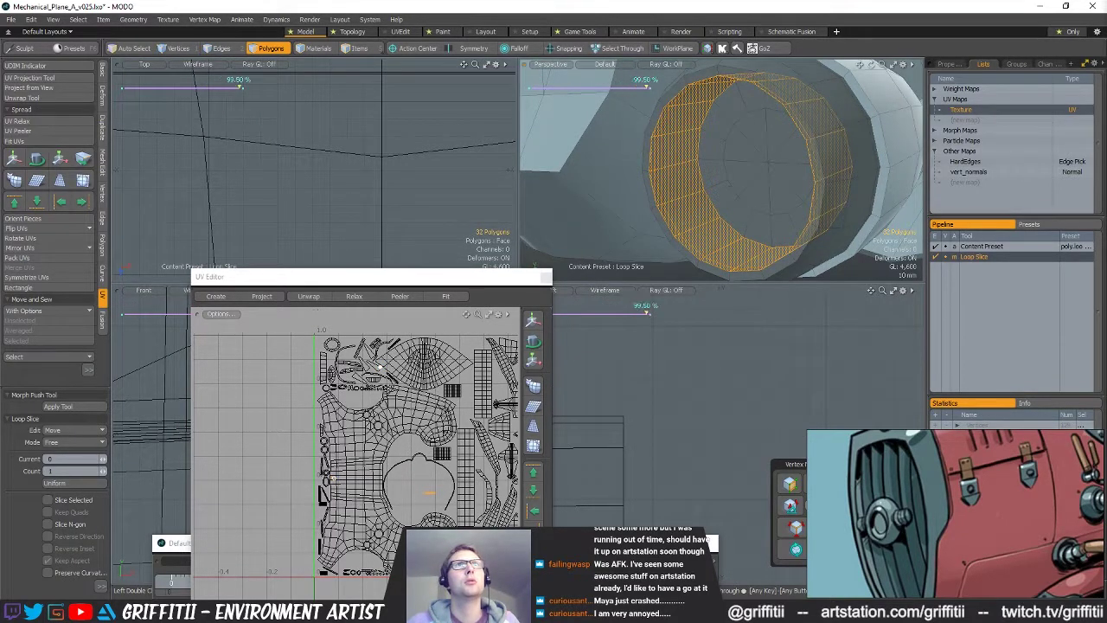
left_click_drag(701, 176, 701, 176)
key("q")
- Add further loop slices around the tube insert's stepped inner rings, placing one at 5.5%
key("alt+c")
key("space")
left_click_drag(713, 147, 740, 185)
key("alt+c")
key("space")
key("alt+c")
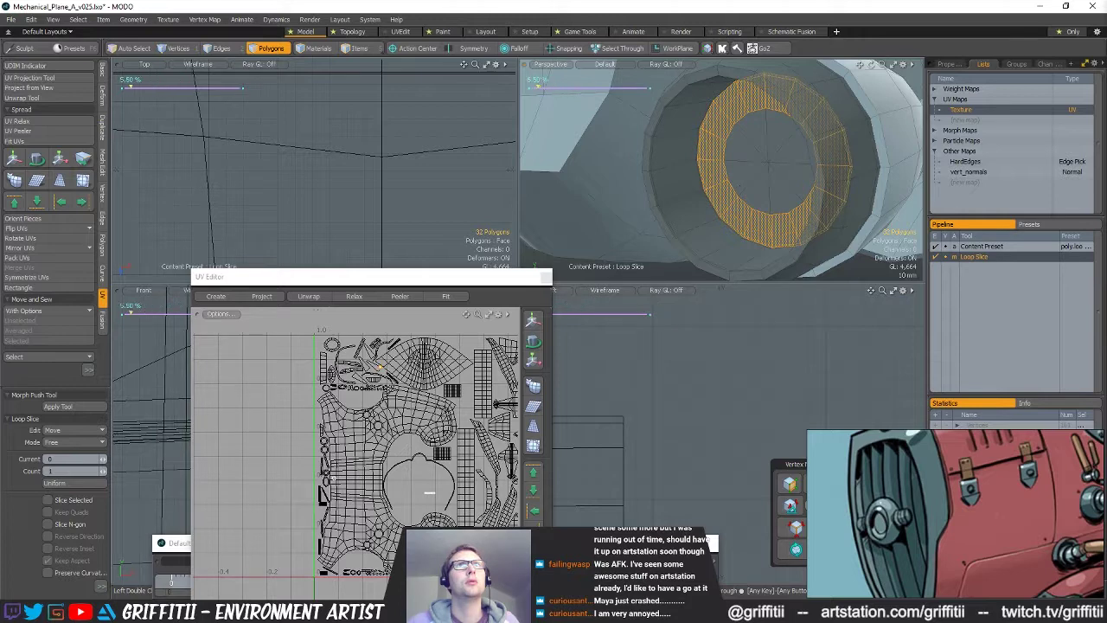
- Add a loop slice at 0.5% around the narrow ring deeper inside the tube insert
left_click_drag(630, 185, 667, 192, "alt")
scroll(671, 178, "up", 2)
key("space")
left_click_drag(691, 136, 711, 178)
scroll(711, 179, "up", 2)
key("alt+c")
left_click(705, 178)
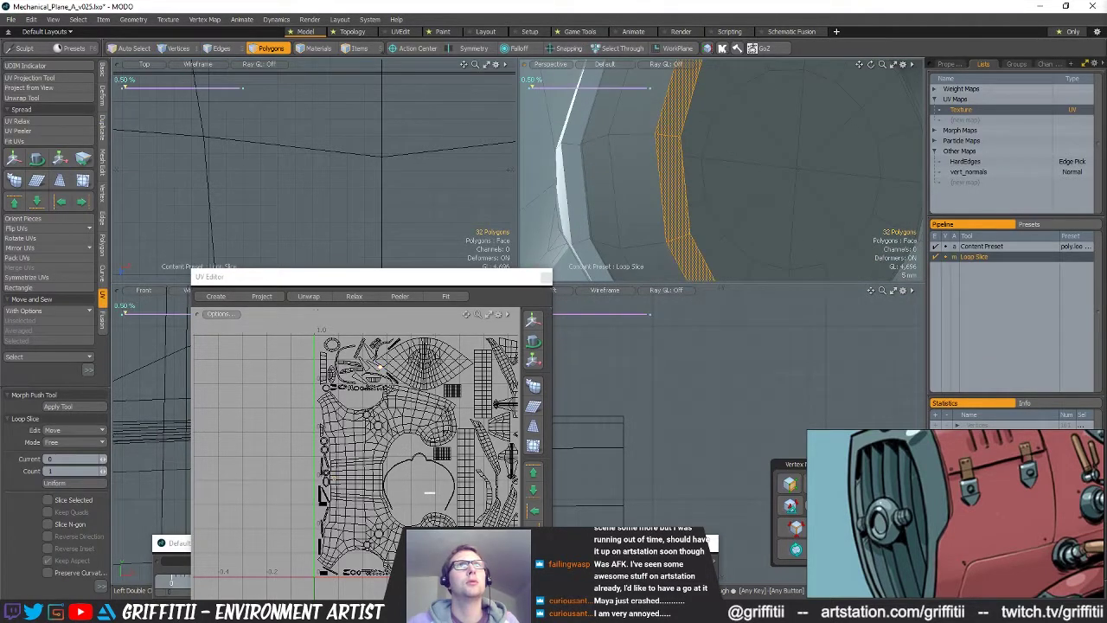
- Add a supporting loop slice around the tube insert's last inner ring and clear the selection
key("space")
left_click_drag(674, 119, 740, 164)
key("alt+c")
left_click(683, 146)
key("space")
key("b")
key("ctrl+z")
left_click(744, 382)
- Examine the sliced tube insert as a subdivided surface from the front of the cowl
key("Tab")
scroll(795, 202, "down", 2)
left_click_drag(794, 201, 747, 188, "alt")
key("Tab")
scroll(784, 148, "down", 2)
scroll(766, 188, "down", 3)
key("Tab")
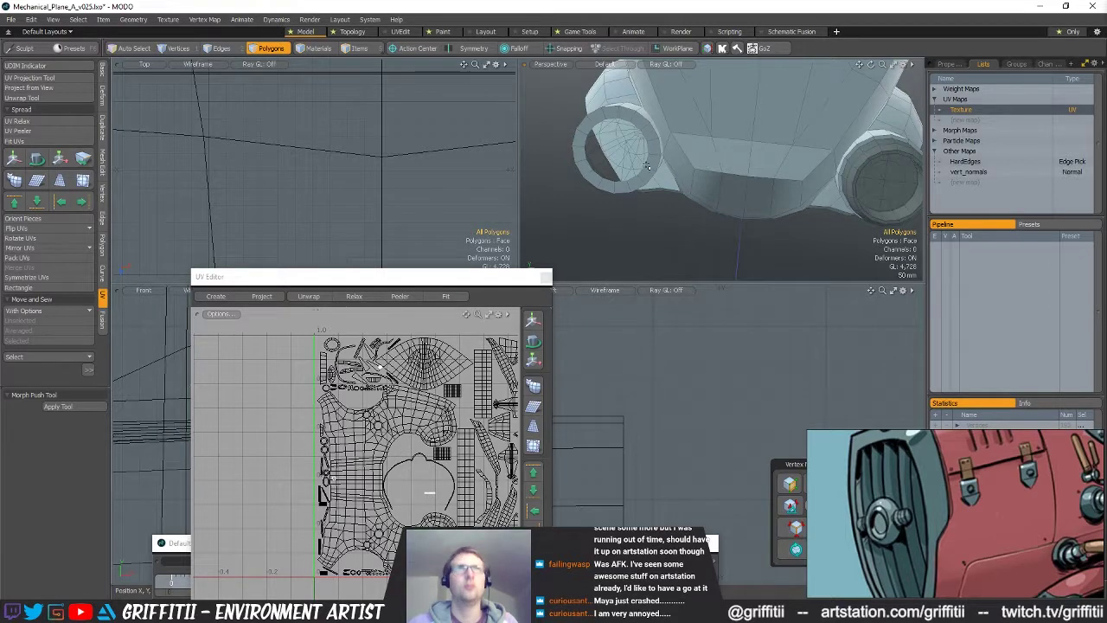
- Unhide everything, hide the insert in the opposite tube, and mirror the sliced tube insert across the X axis
key("u")
double_click(638, 129)
key("h")
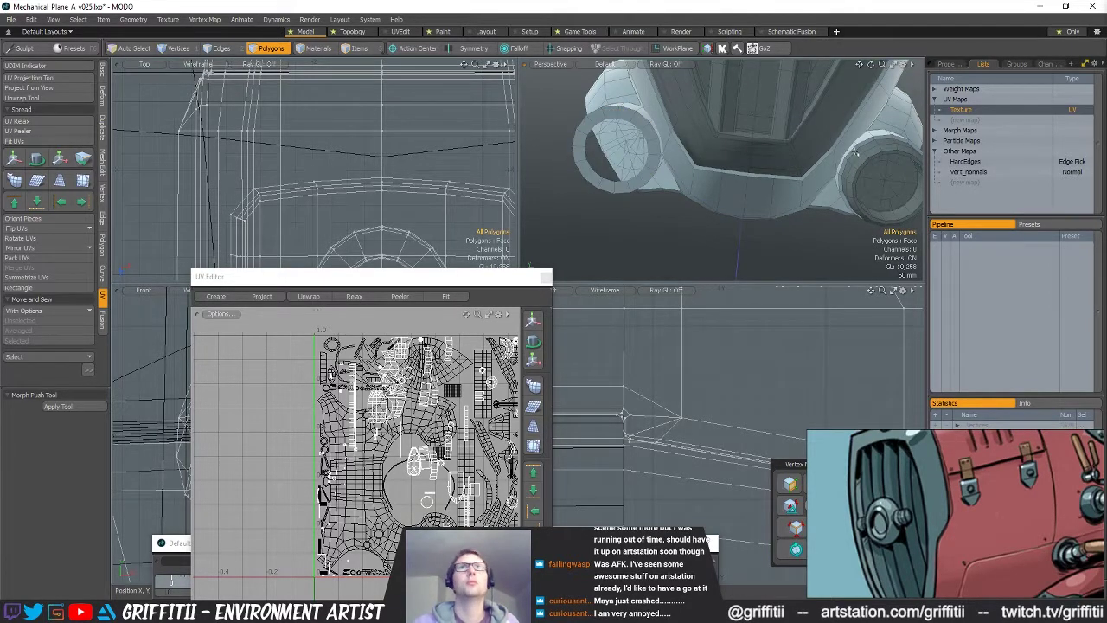
double_click(874, 173)
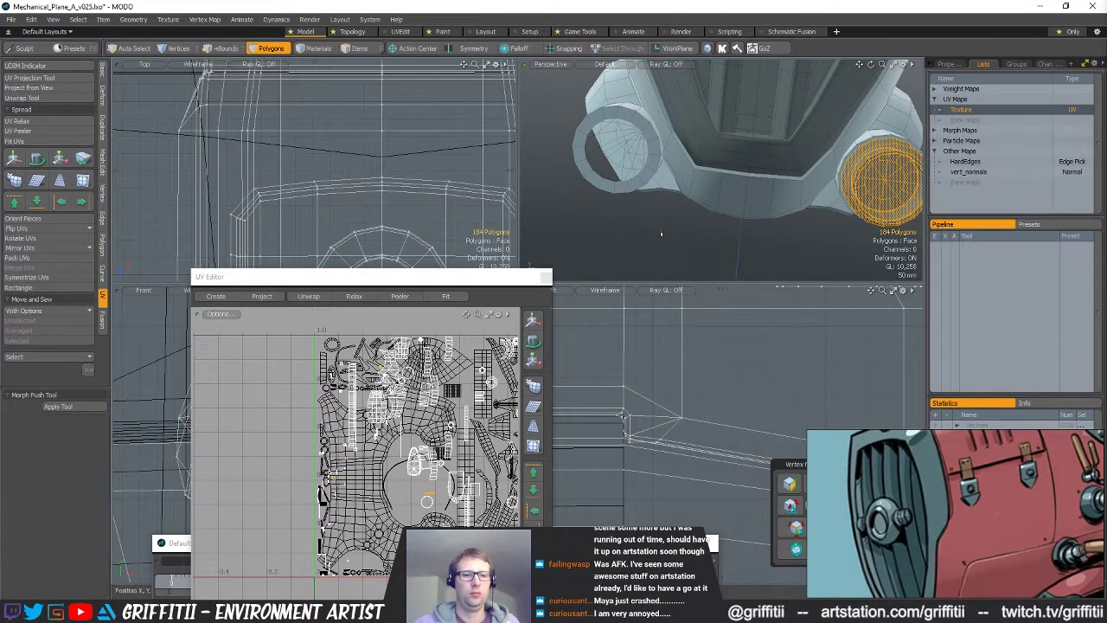
key("shift+v")
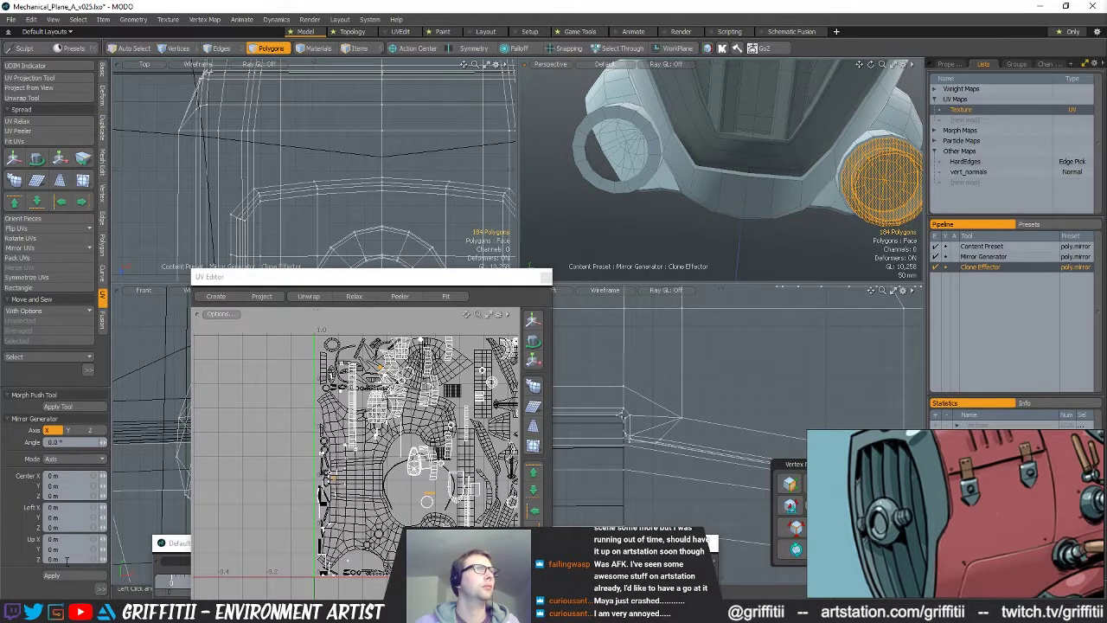
left_click(62, 407)
key("q")
left_click(701, 370)
- Select the fuselage shell and neighbouring parts around the arched recess and hide everything else
scroll(718, 182, "down", 3)
left_click_drag(719, 182, 722, 250, "alt")
double_click(730, 201)
double_click(722, 162, "shift")
left_click_drag(723, 162, 684, 227, "alt")
scroll(750, 115, "up", 3)
double_click(751, 114)
key("shift+h")
- Try a loop slice at about 90% around the inner walls of the arched recess
scroll(683, 226, "up", 3)
left_click(682, 228)
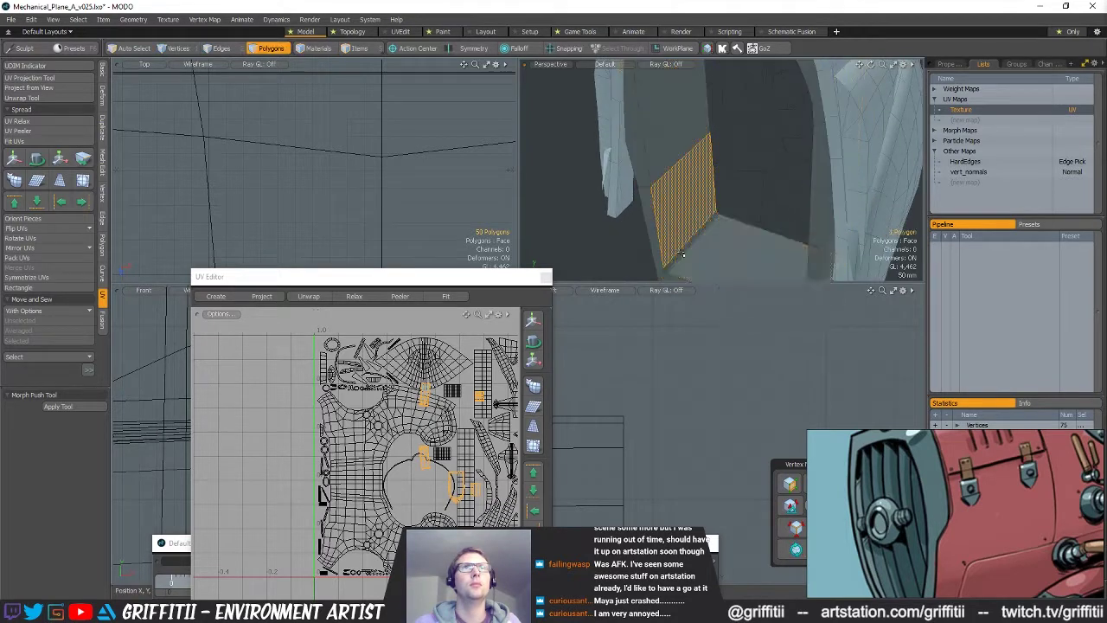
left_click(732, 250, "shift")
key("alt+c")
left_click(732, 250)
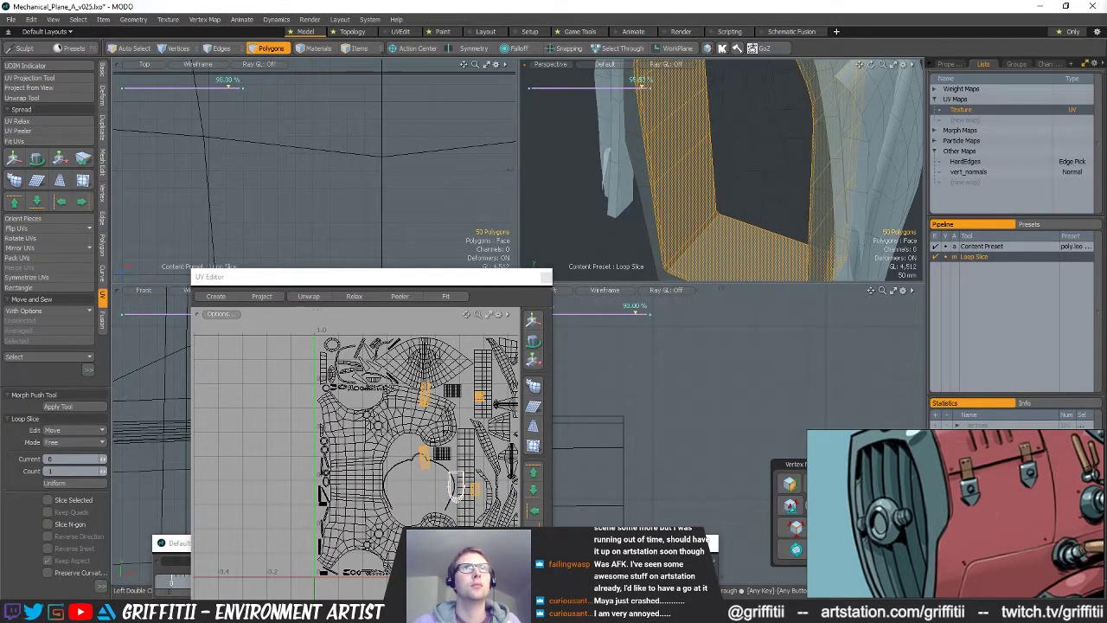
left_click_drag(610, 240, 685, 200, "alt")
key("ctrl+z")
- Examine the arched recess's rim edge loop and its bordering polygons down to the bottom corners
key("1")
double_click(627, 222)
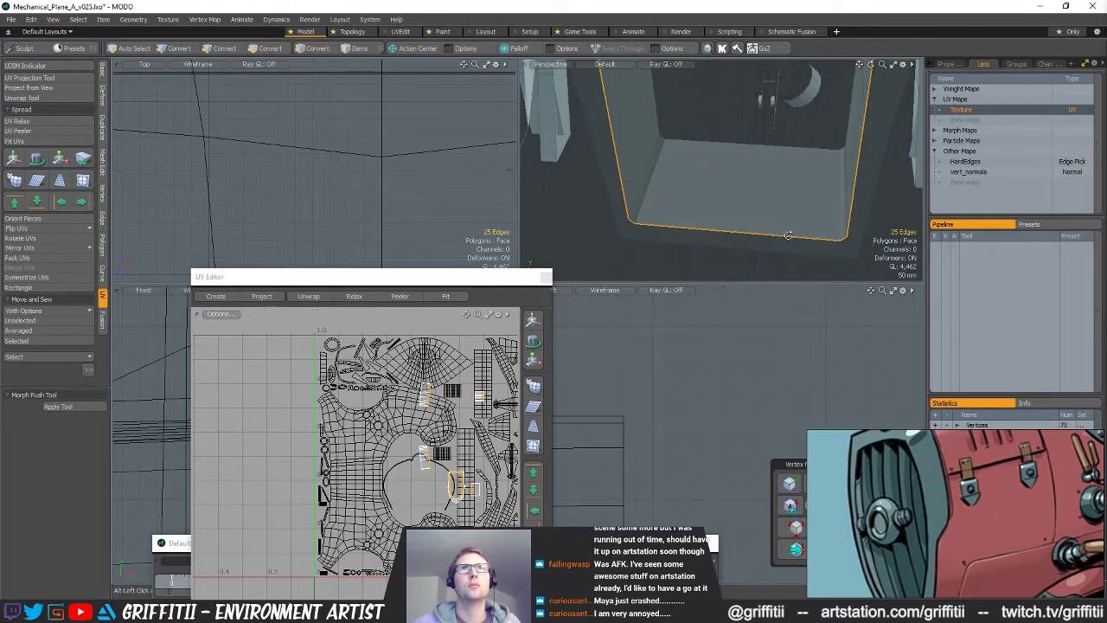
key("3")
left_click(859, 246)
left_click(838, 250, "shift")
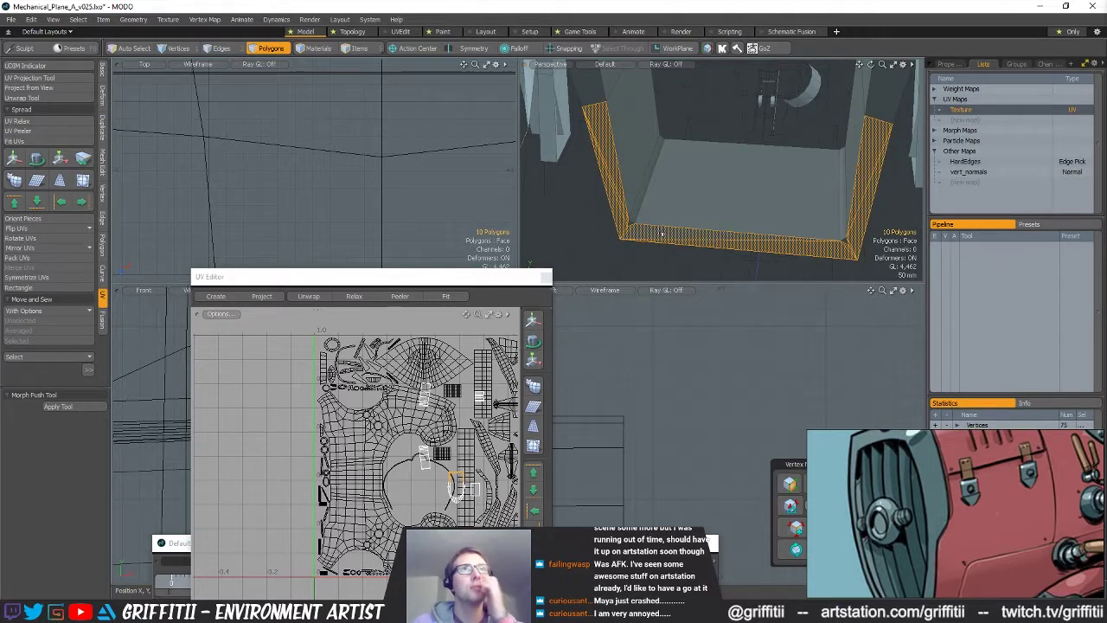
scroll(616, 230, "up", 2)
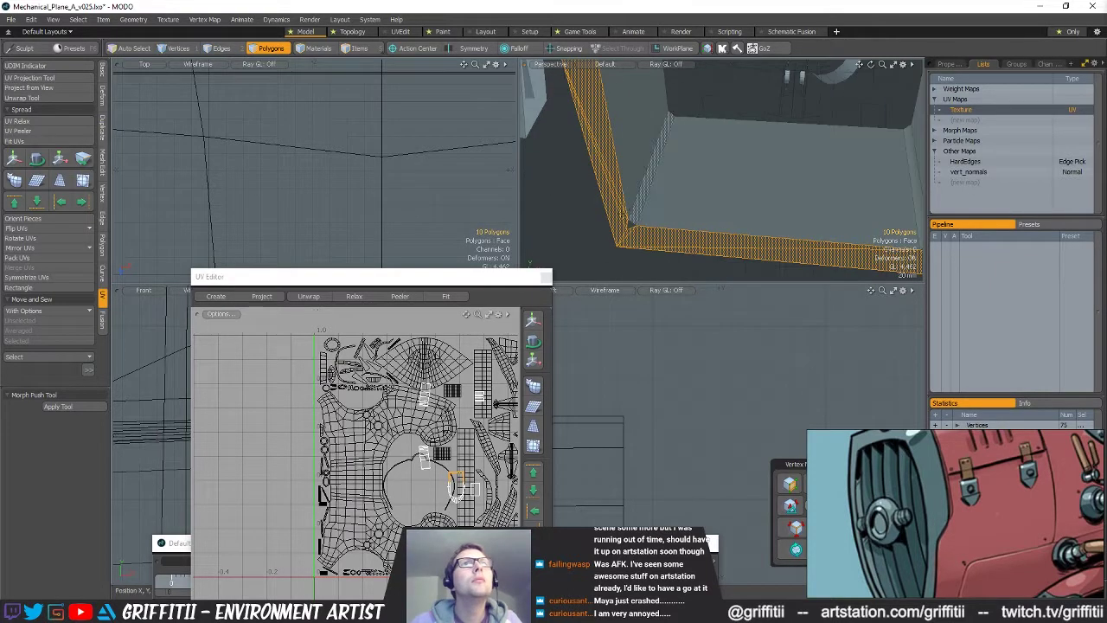
- Collapse the extra short edges at both bottom corners of the arched recess's rim
key("2")
left_click(621, 217)
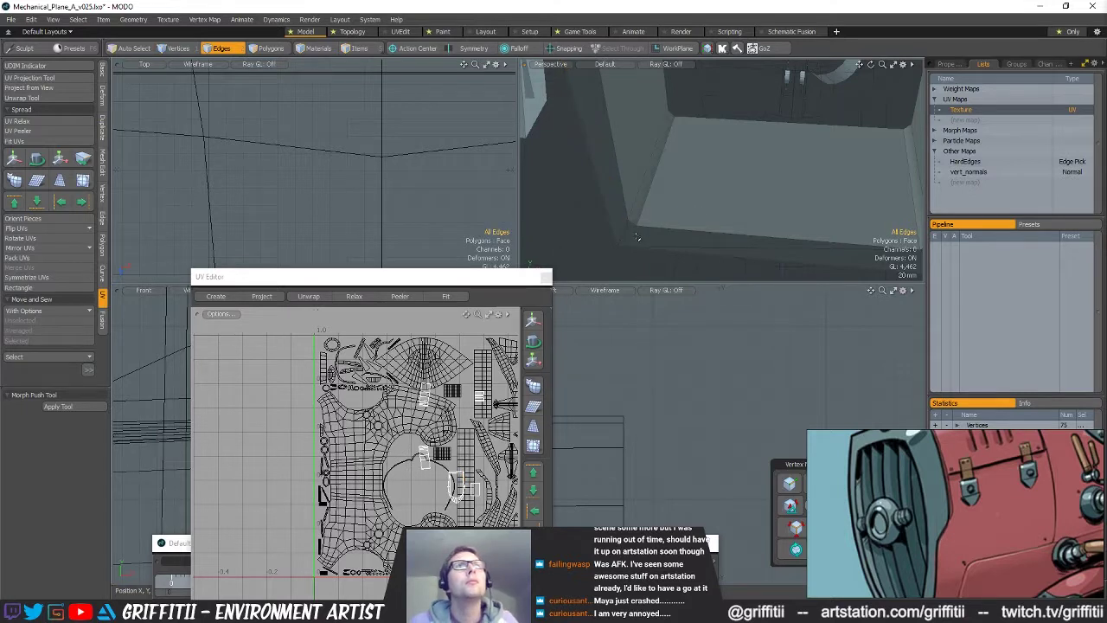
scroll(618, 233, "up", 2)
right_click_drag(629, 207, 590, 244)
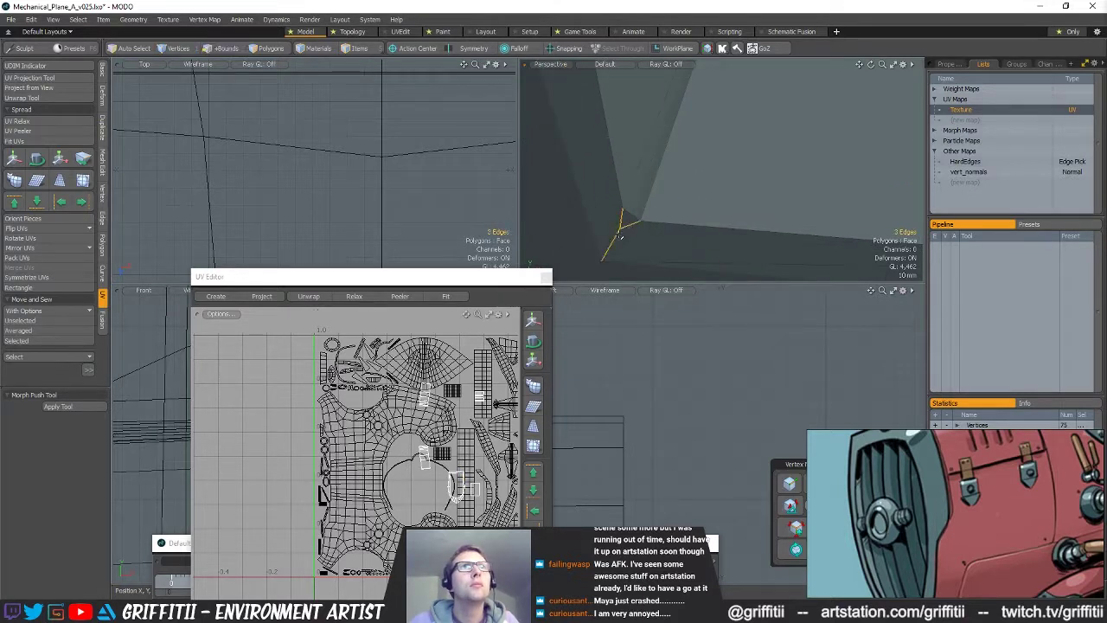
scroll(764, 226, "down", 2)
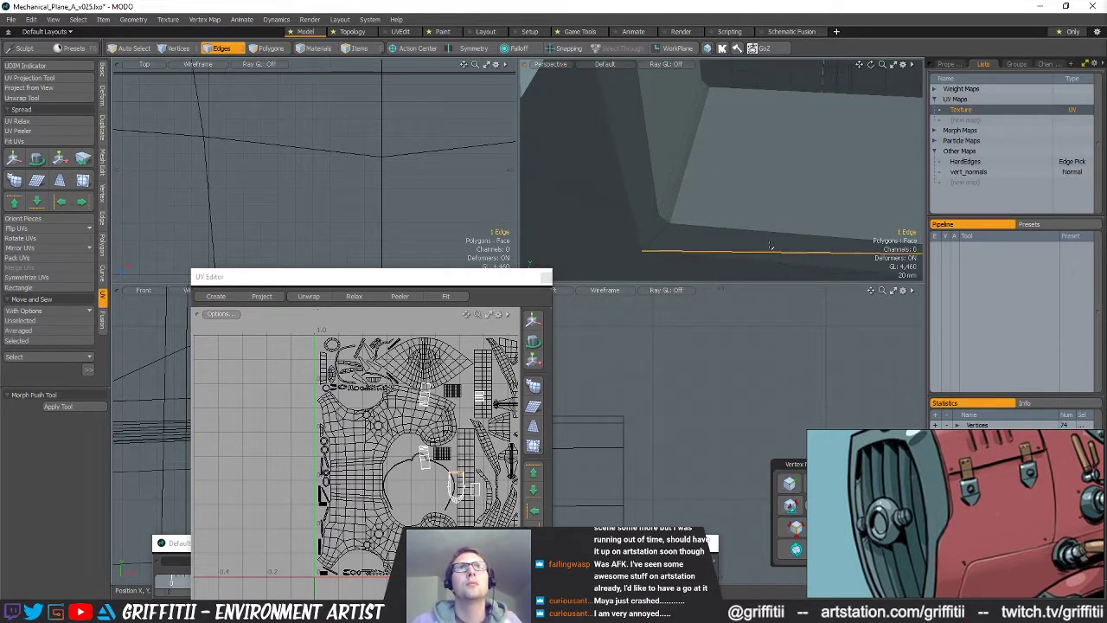
left_click_drag(777, 236, 761, 254, "alt+shift")
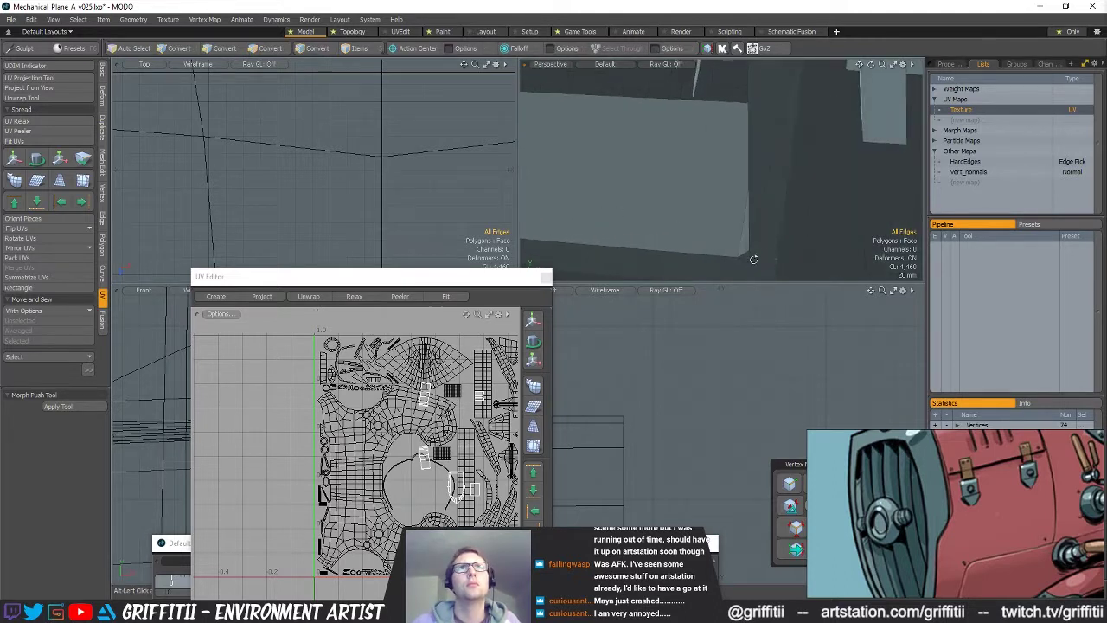
scroll(761, 254, "up", 2)
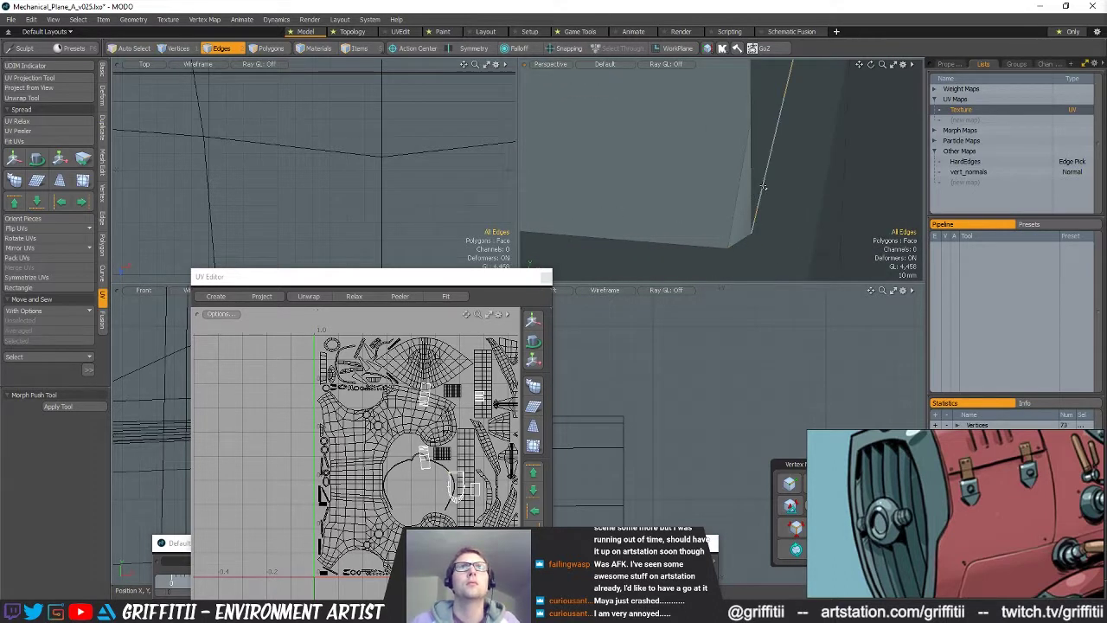
- Select the edge loop around the arched recess's rim and try a 2 mm Inset bevel on it
double_click(723, 248)
scroll(723, 247, "down", 5)
left_click_drag(626, 207, 751, 256, "alt")
key("b")
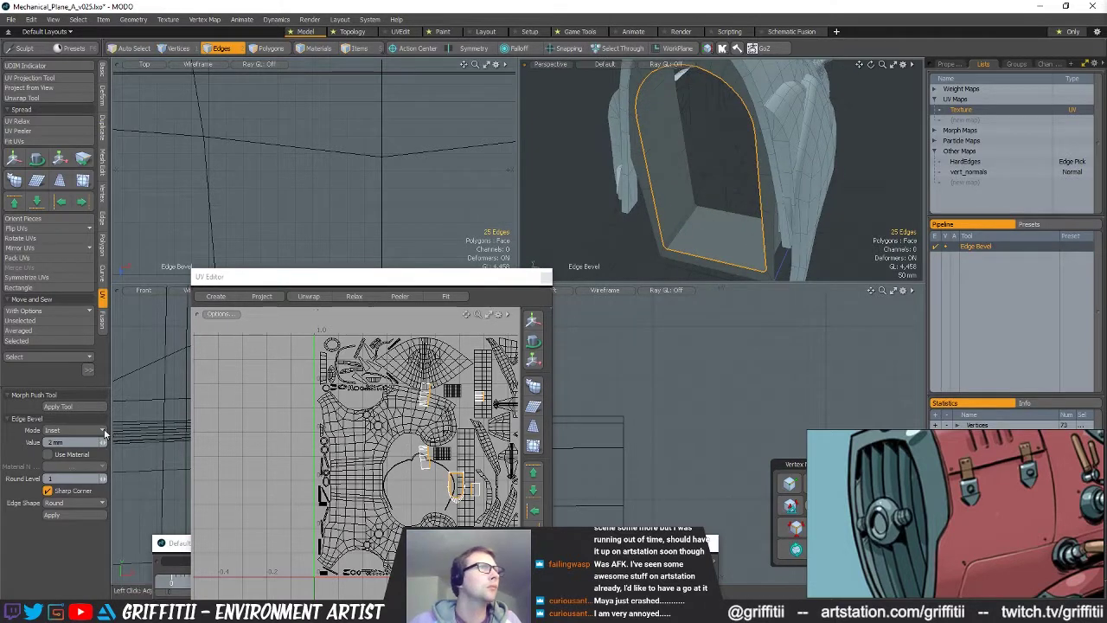
left_click(84, 407)
left_click_drag(680, 153, 724, 142, "ctrl+alt")
key("ctrl+z")
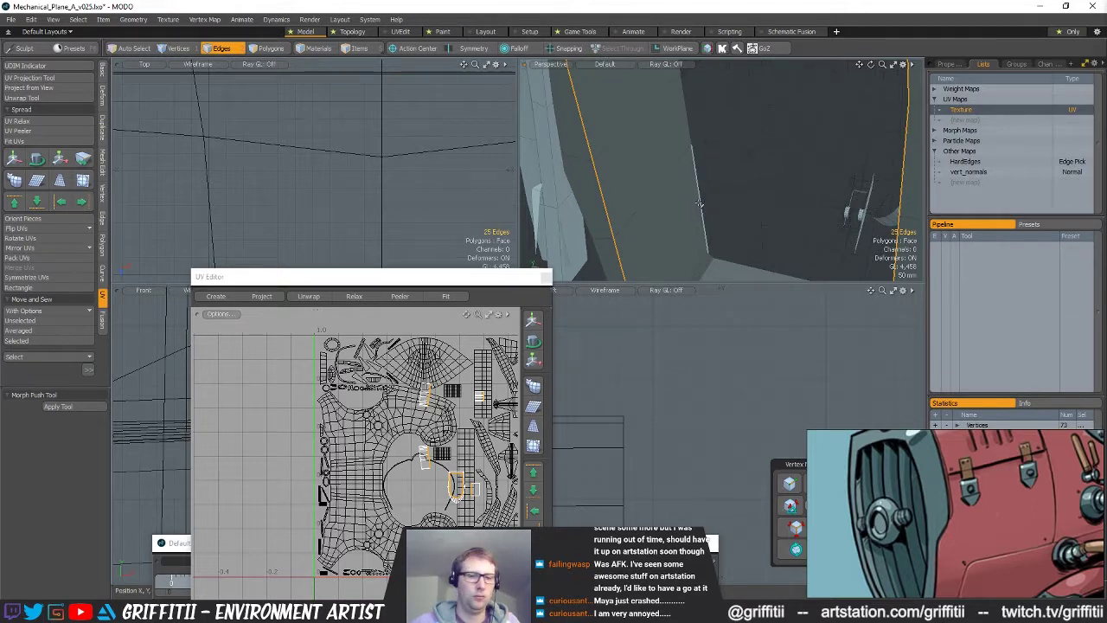
- Bevel the recess's rim edge loop by 5 mm in Inset mode and clear the selection
key("b")
type("5 mm")
key("Return")
left_click(54, 407)
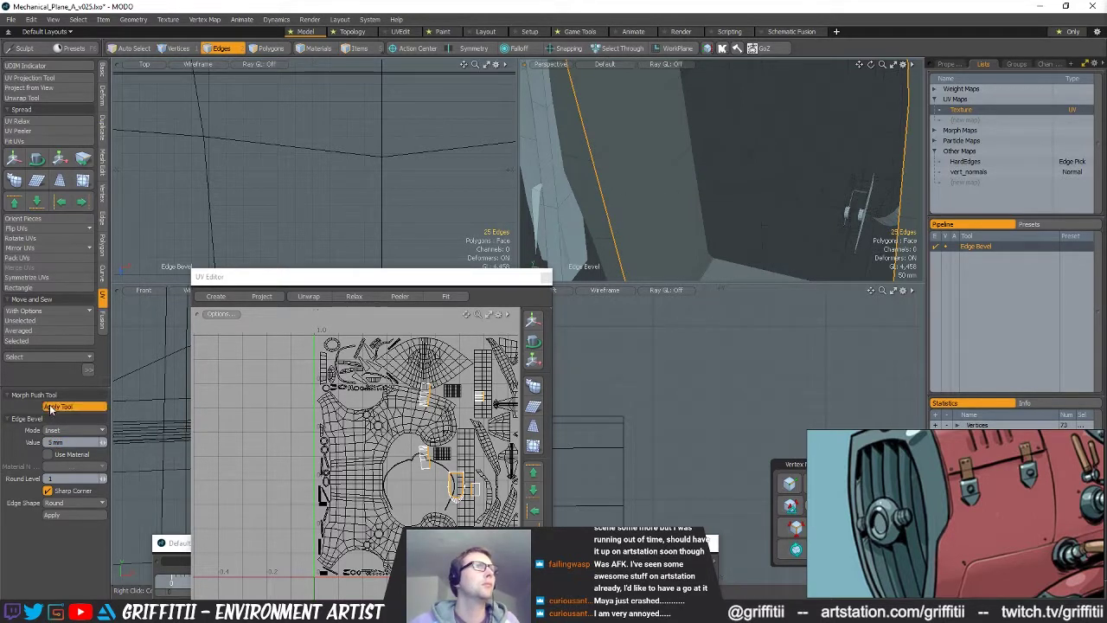
key("space")
left_click(646, 350)
- Select the connected polygons of the two curved trim pieces on the fuselage opening and isolate them
scroll(665, 156, "down", 5)
left_click_drag(659, 143, 700, 223, "alt")
scroll(751, 212, "up", 3)
scroll(700, 223, "down", 3)
left_click_drag(645, 190, 677, 218, "alt")
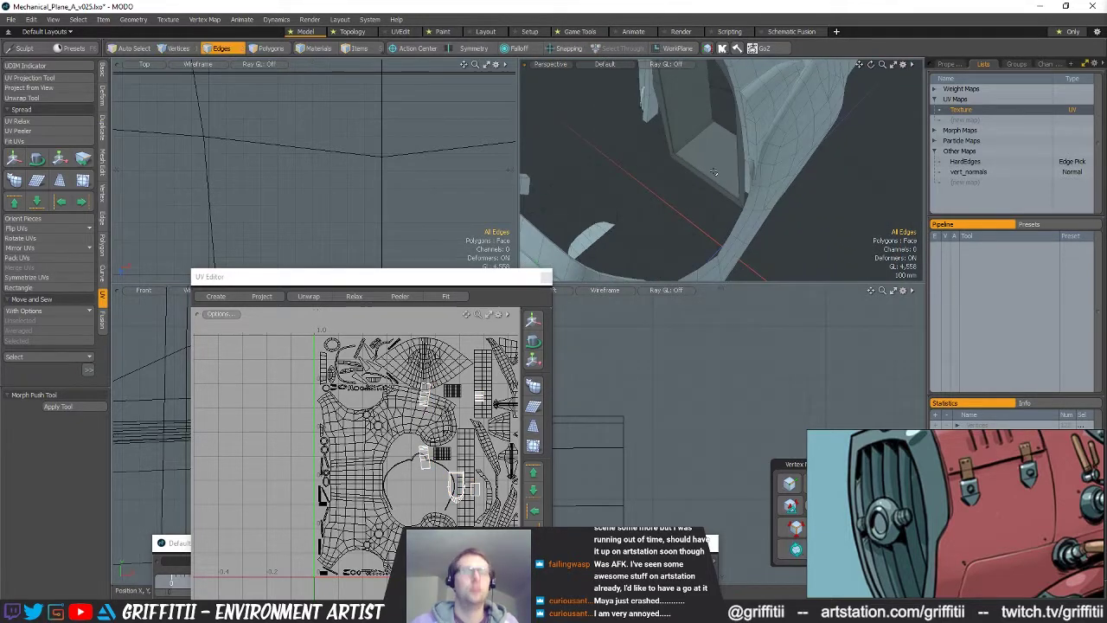
left_click_drag(697, 140, 703, 166, "alt+shift")
key("3")
left_click(630, 161)
left_click(766, 222, "shift")
key("bracketright")
left_click_drag(767, 222, 675, 180, "alt")
scroll(749, 187, "up", 3)
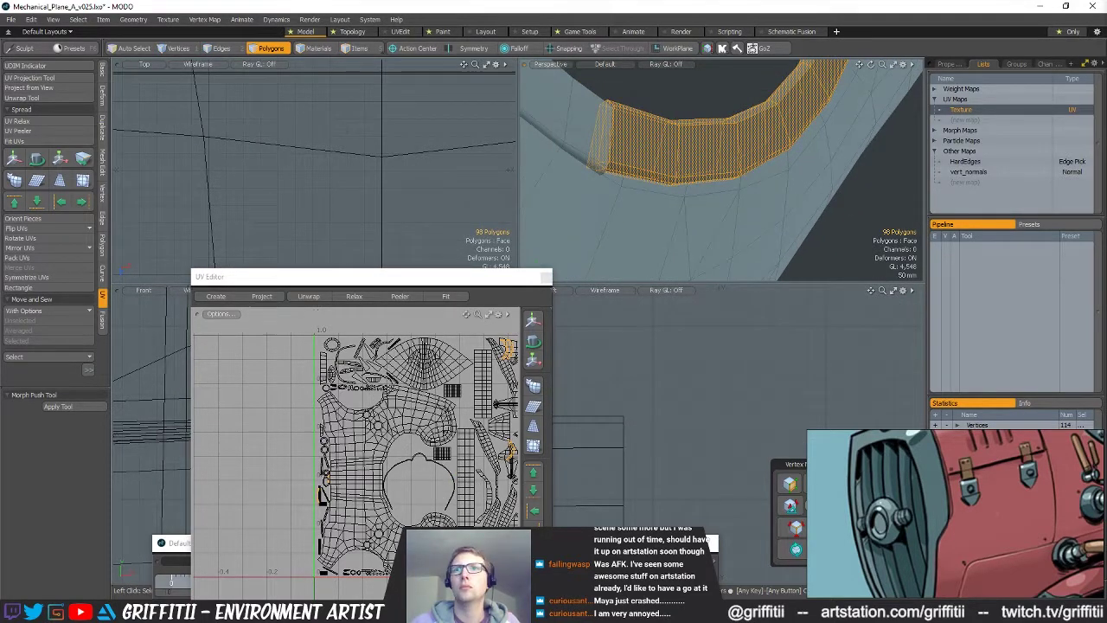
key("shift+h")
- Close the open end of one curved trim piece with a new polygon
left_click_drag(739, 210, 813, 146, "alt")
left_click(743, 212)
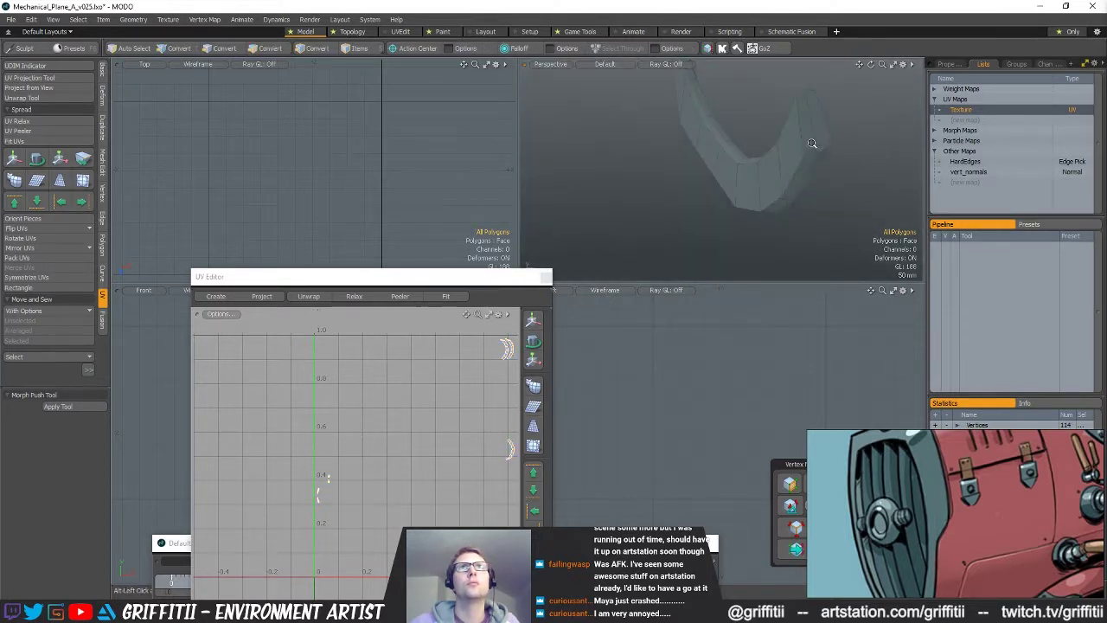
scroll(817, 148, "up", 3)
key("2")
key("alt+1")
key("p")
- Close the remaining gap at the curved trim piece's other end with a polygon made from its three vertices
left_click_drag(849, 212, 593, 225, "alt")
scroll(813, 208, "down", 3)
key("2")
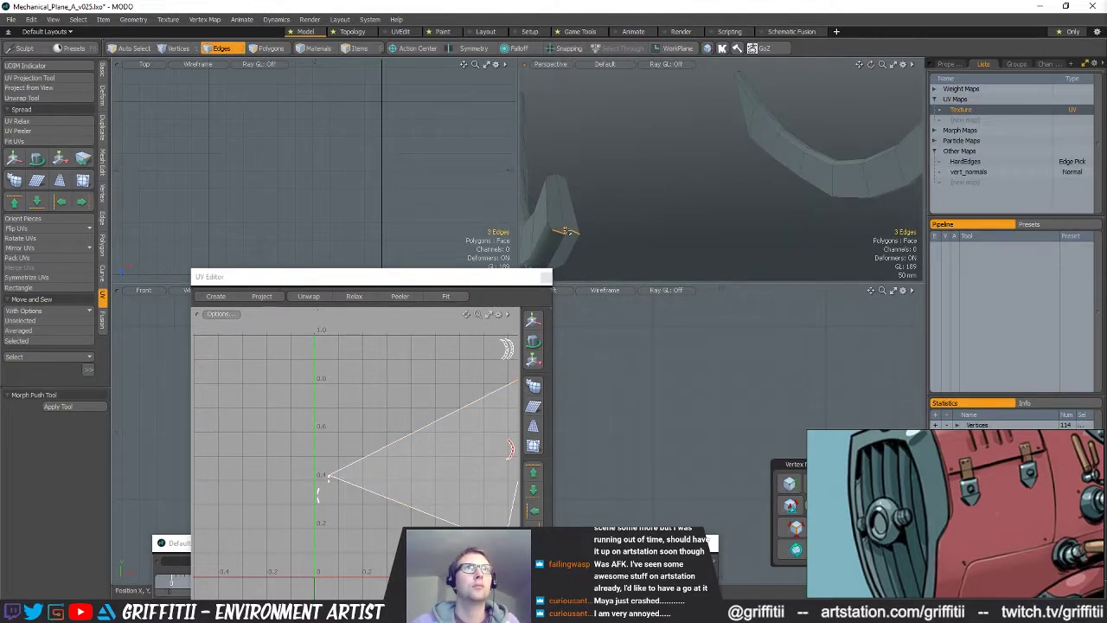
key("1")
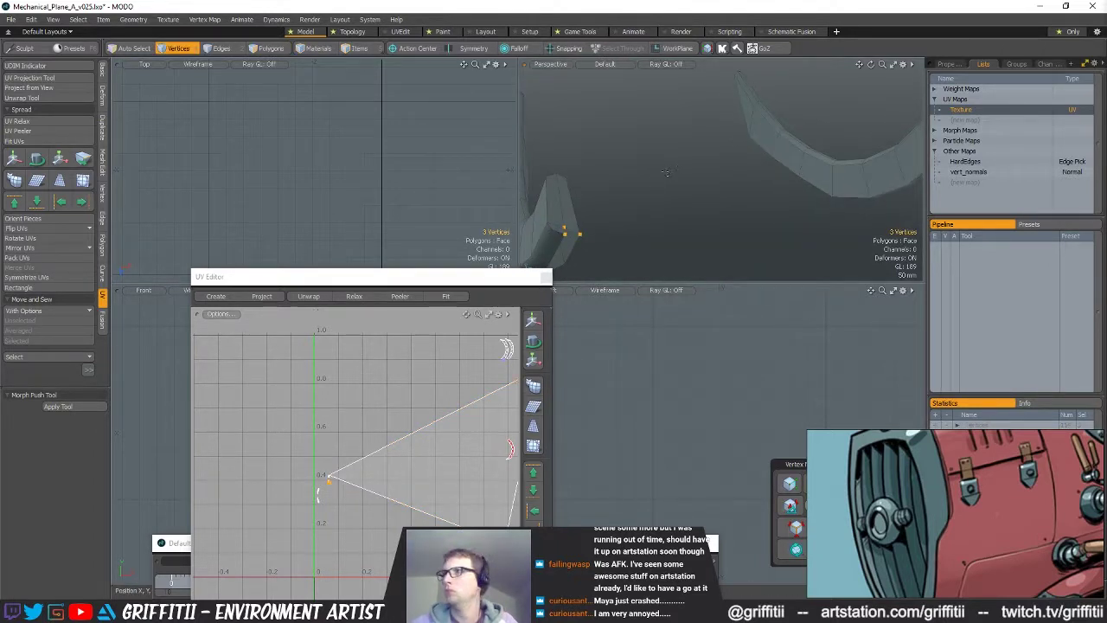
key("p")
key("2")
- Select all polygons of the curved trim piece and delete the vert_normals and HardEdges maps
key("shift+a")
left_click_drag(668, 176, 758, 208, "alt")
key("3")
left_click(698, 204)
double_click(709, 197)
left_click(988, 173)
right_click(989, 172)
left_click(985, 187)
left_click(970, 161)
right_click(970, 161)
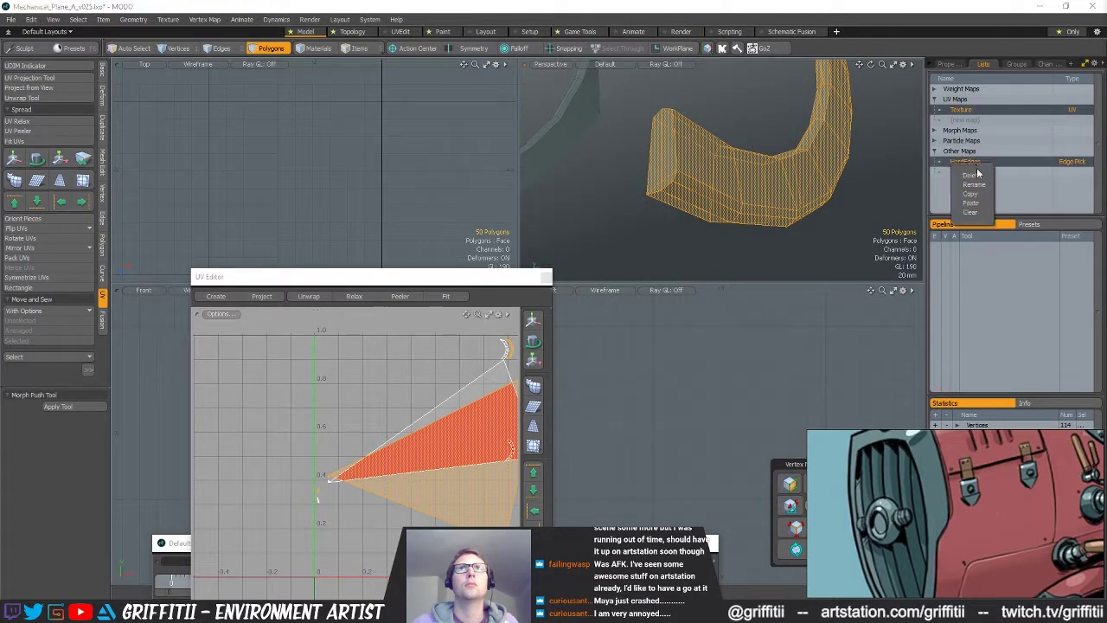
left_click(975, 176)
left_click(825, 222)
- Select the edges around the end face of the curved trim piece
mouse_move(806, 182)
left_mouse_down("alt")
mouse_move(766, 176)
mouse_move(798, 200)
mouse_move(822, 247)
mouse_move(721, 212)
mouse_move(727, 186)
left_mouse_up("alt")
key("2")
double_click(687, 177)
scroll(730, 169, "up", 3)
right_click_drag(695, 138, 765, 228)
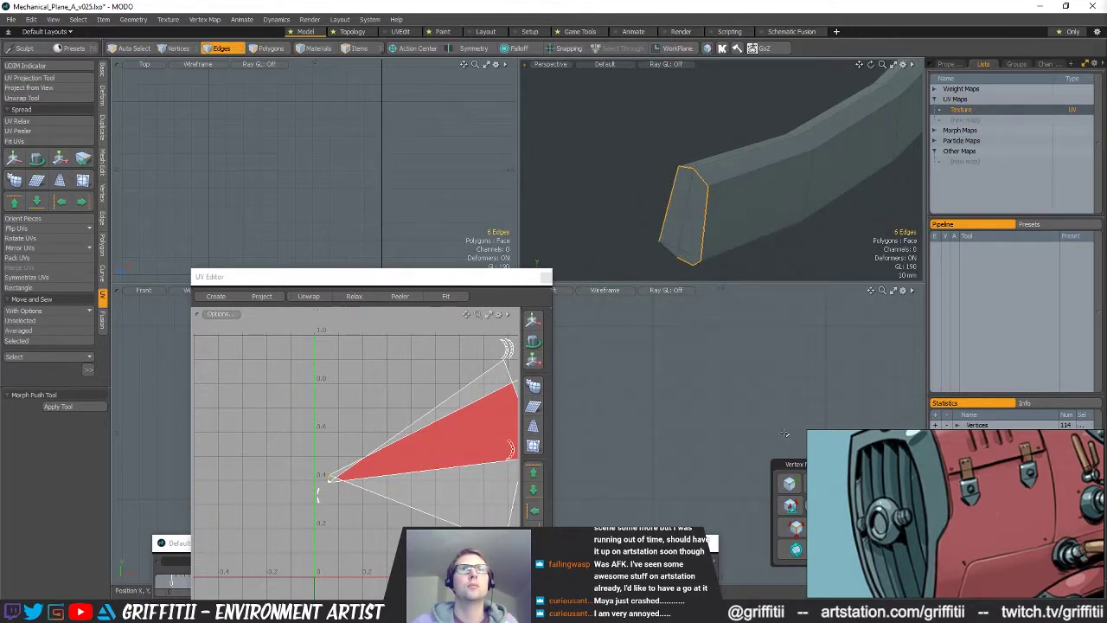
- Rebuild the curved trim piece's HardEdges and vert_normals maps with the Vertex Normal Toolkit and select its hard edges
left_click_drag(789, 458, 745, 420)
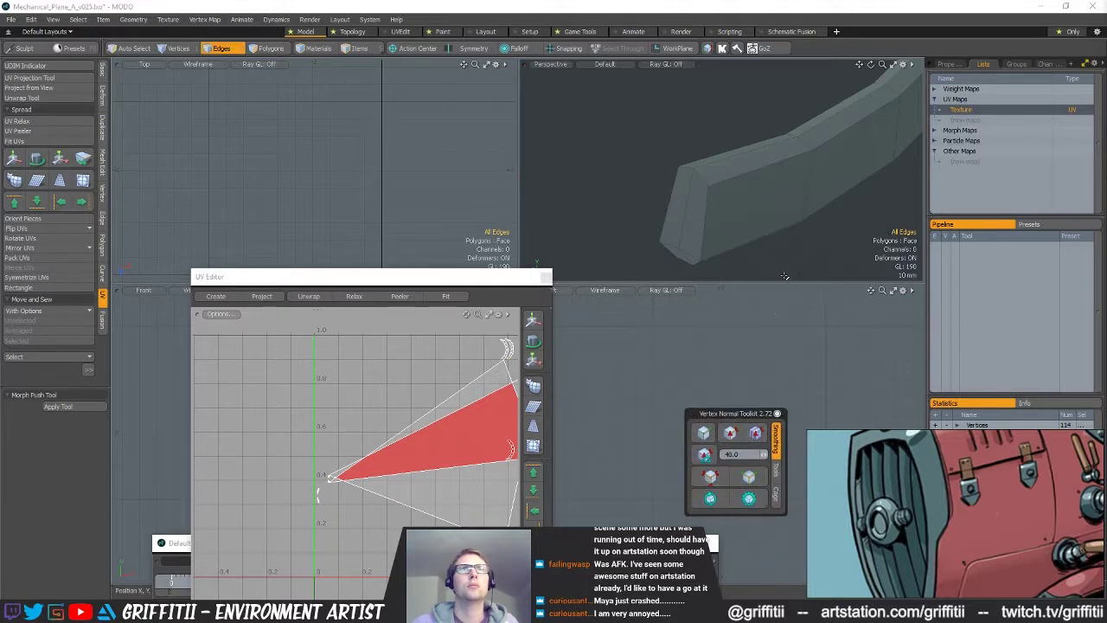
key("ctrl+h")
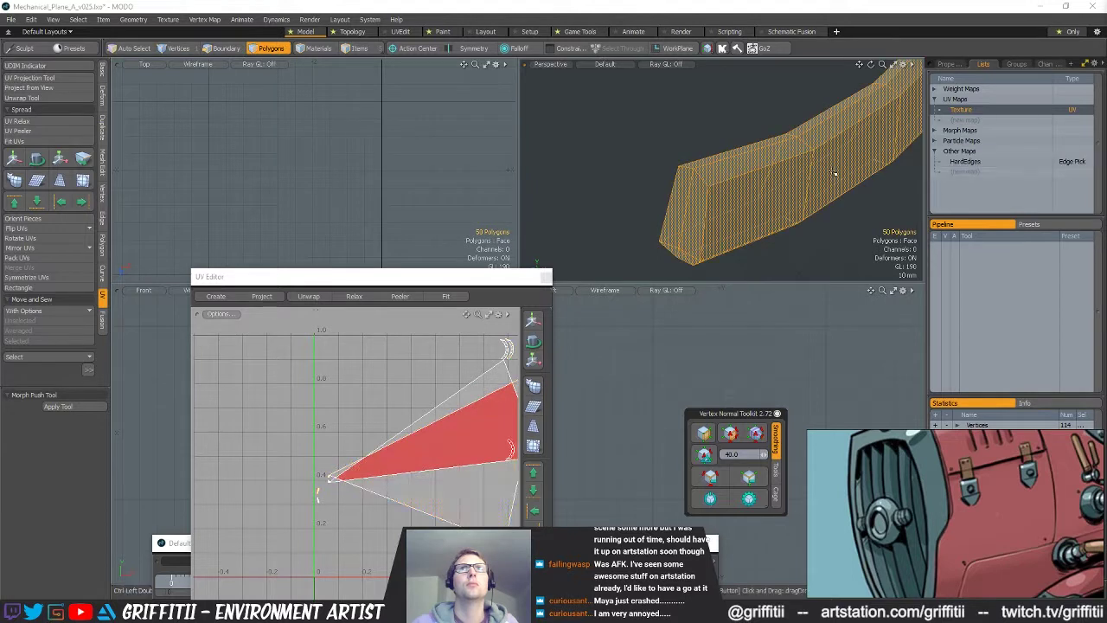
left_click(776, 346)
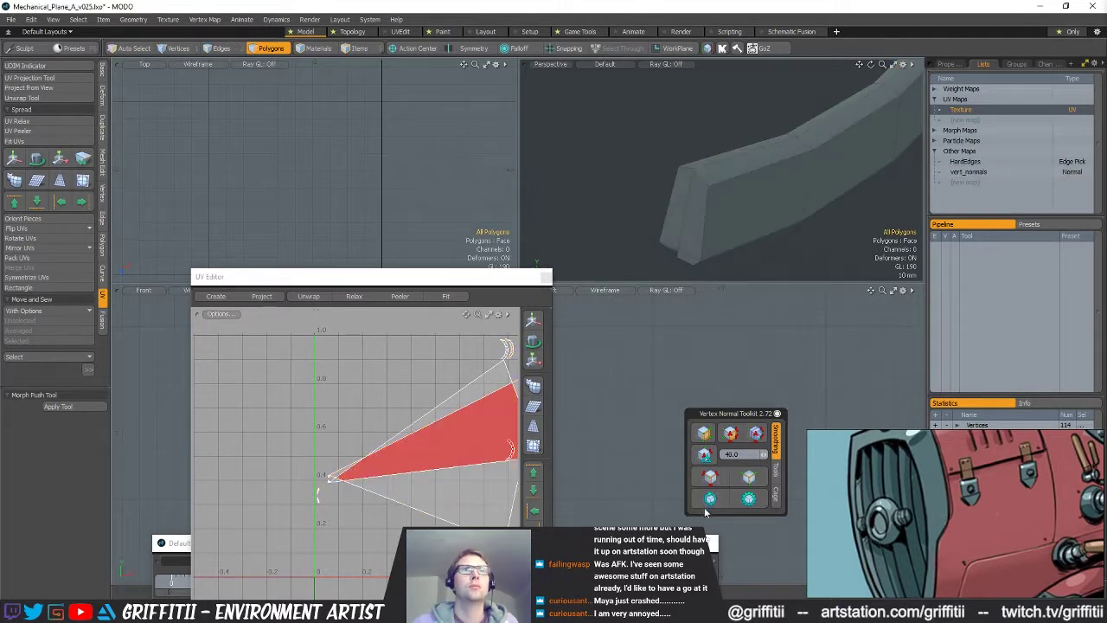
left_click(717, 478)
- Remove the unwanted edges at both ends of the curved trim pieces from the hard-edge selection
left_click_drag(736, 181, 809, 223, "alt")
scroll(770, 169, "down", 3)
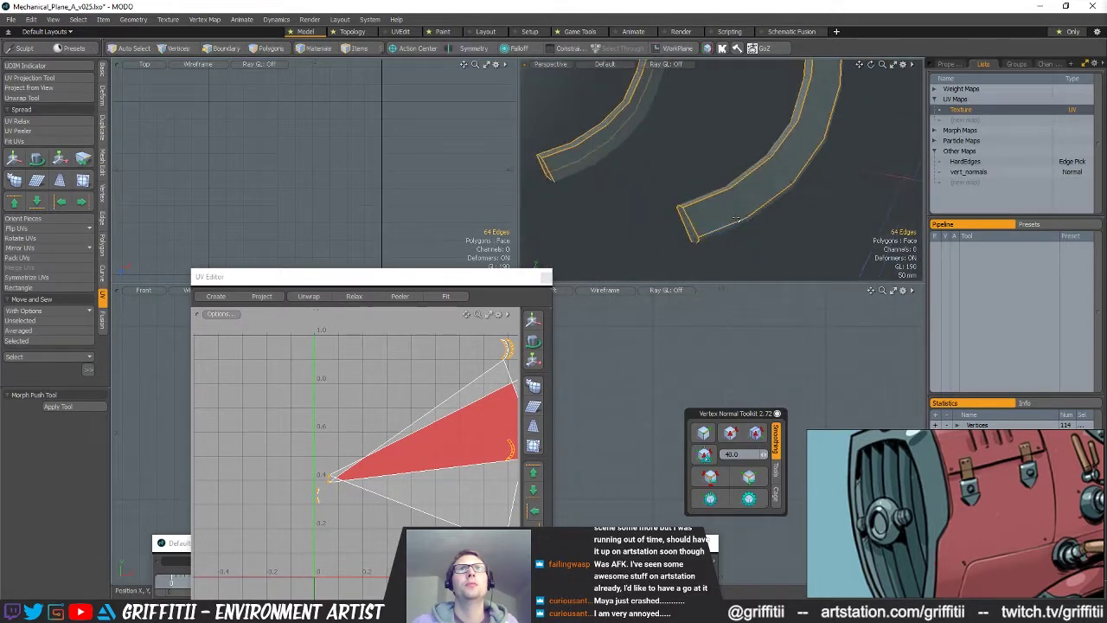
left_click_drag(818, 151, 779, 234, "alt")
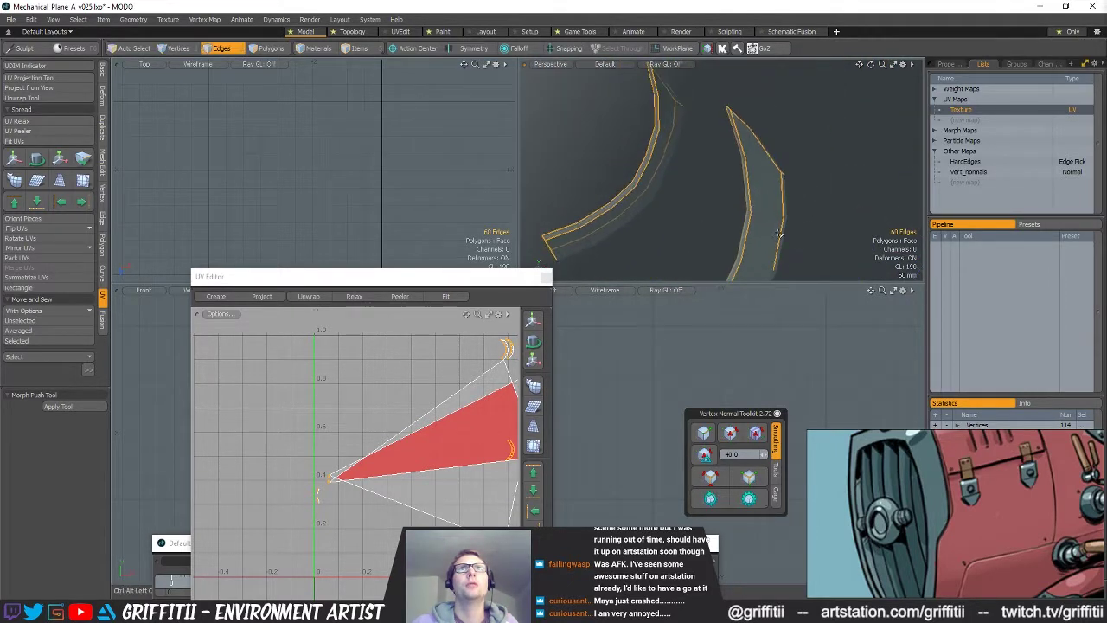
left_click_drag(810, 193, 830, 238, "alt")
left_click_drag(830, 238, 724, 197, "ctrl+alt")
left_click_drag(725, 197, 754, 216, "ctrl+alt")
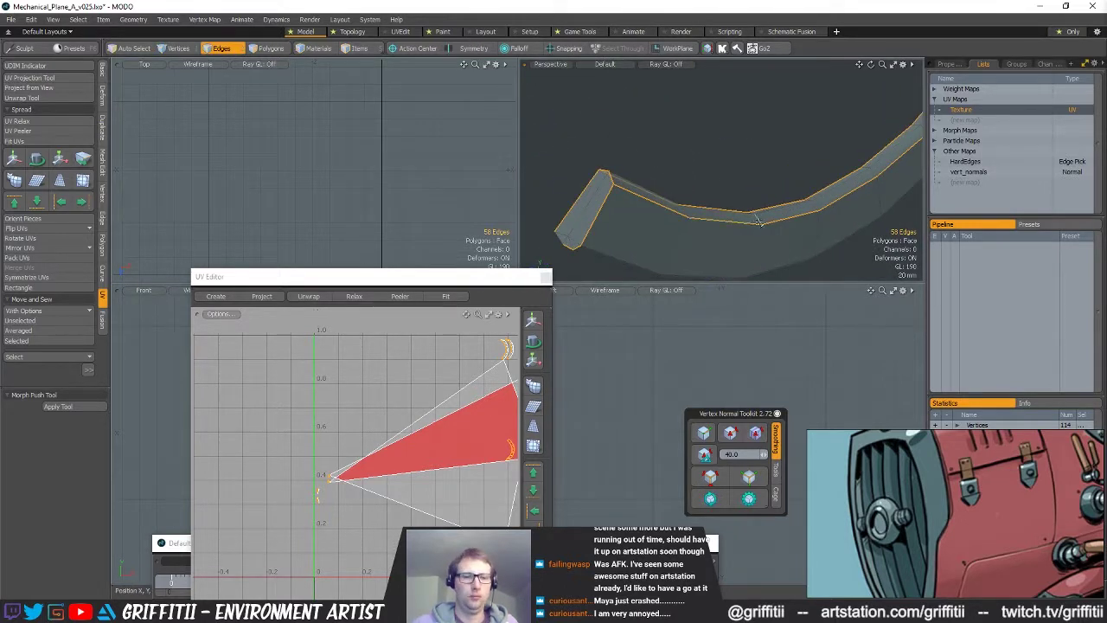
- Bevel the selected hard edges of the trim pieces and preview the result with subdivision
key("b")
mouse_move(724, 176)
left_mouse_down("alt")
mouse_move(690, 121)
mouse_move(768, 124)
mouse_move(739, 208)
mouse_move(666, 195)
mouse_move(804, 157)
mouse_move(805, 141)
mouse_move(830, 191)
mouse_move(796, 186)
mouse_move(804, 208)
mouse_move(792, 206)
mouse_move(718, 165)
left_mouse_up("alt")
key("q")
left_click(820, 187)
key("Tab")
- Delete one of the two curved trim pieces and replace it with a mirrored copy of the other across the X axis
double_click(655, 168)
key("Delete")
double_click(736, 266)
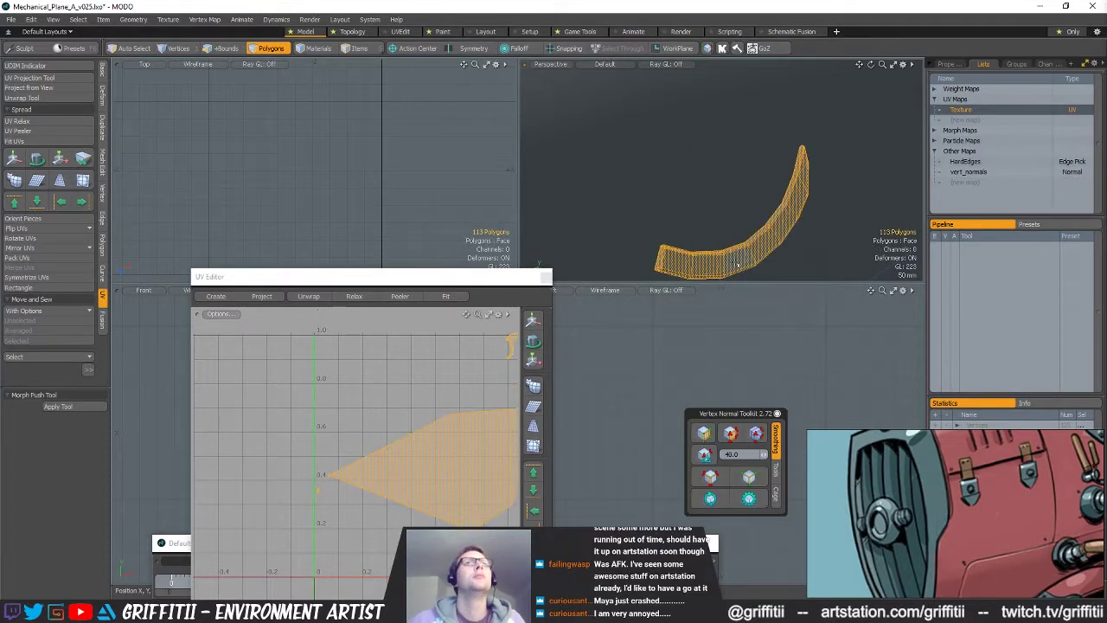
key("shift+v")
left_click(70, 576)
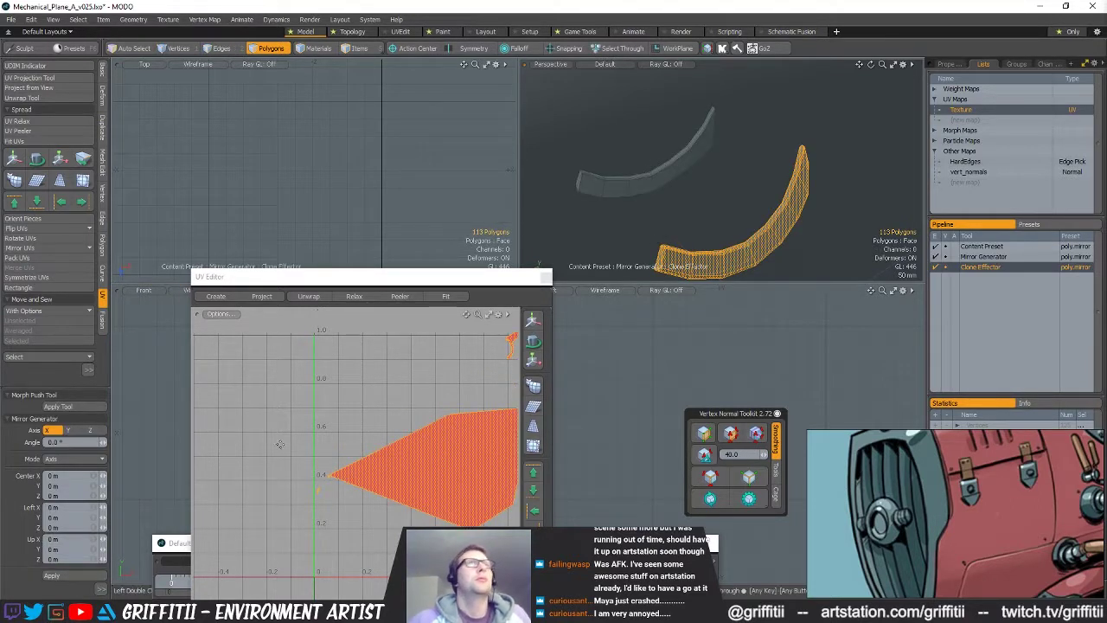
key("q")
- Unhide the model, isolate the fuselage shell with the two slots, and select its hard edges
left_click(597, 370)
key("u")
left_click_drag(799, 168, 744, 211, "alt")
double_click(747, 216)
key("shift+h")
left_click_drag(744, 211, 711, 203, "ctrl+alt")
left_click(718, 484)
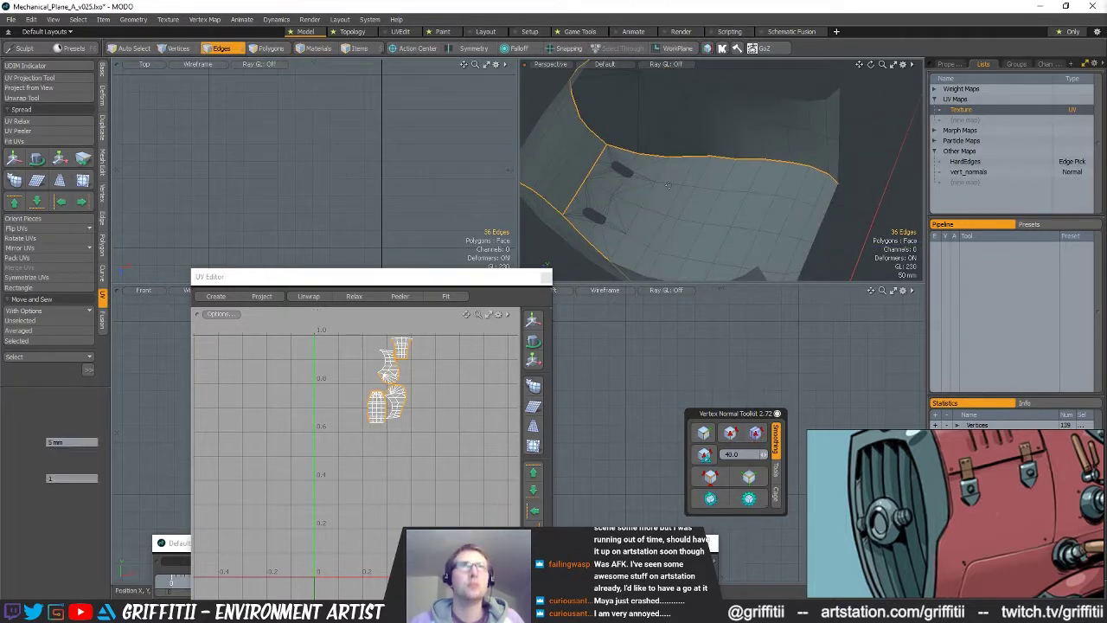
- Try a 5 mm inset edge bevel with round level 1 on the shell's selected hard edges
left_click(73, 408)
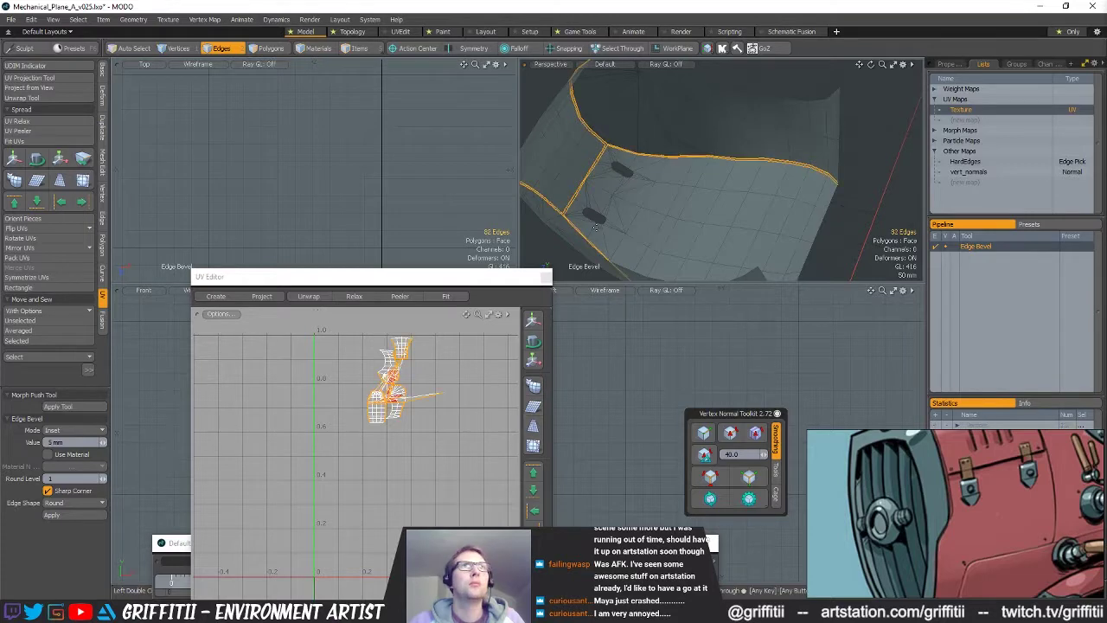
left_click_drag(649, 171, 679, 185, "alt")
key("ctrl+z")
key("b")
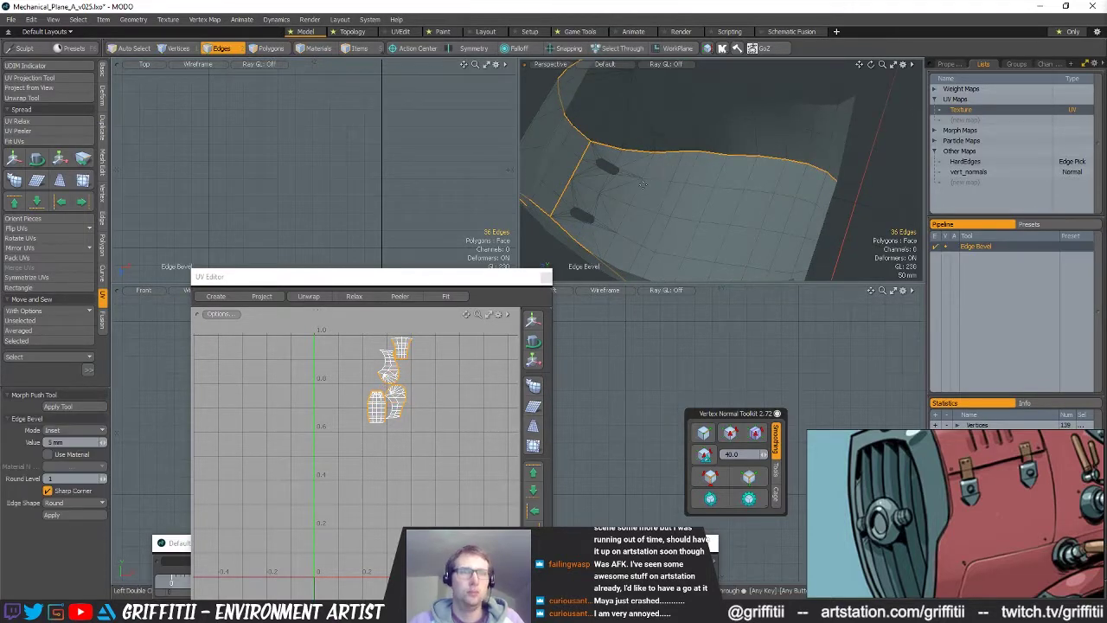
key("ctrl+z")
- Bevel the shell's selected hard edges by about 8.5 mm in Inset mode with round level 1 and sharp corners
left_click_drag(647, 178, 602, 171, "alt")
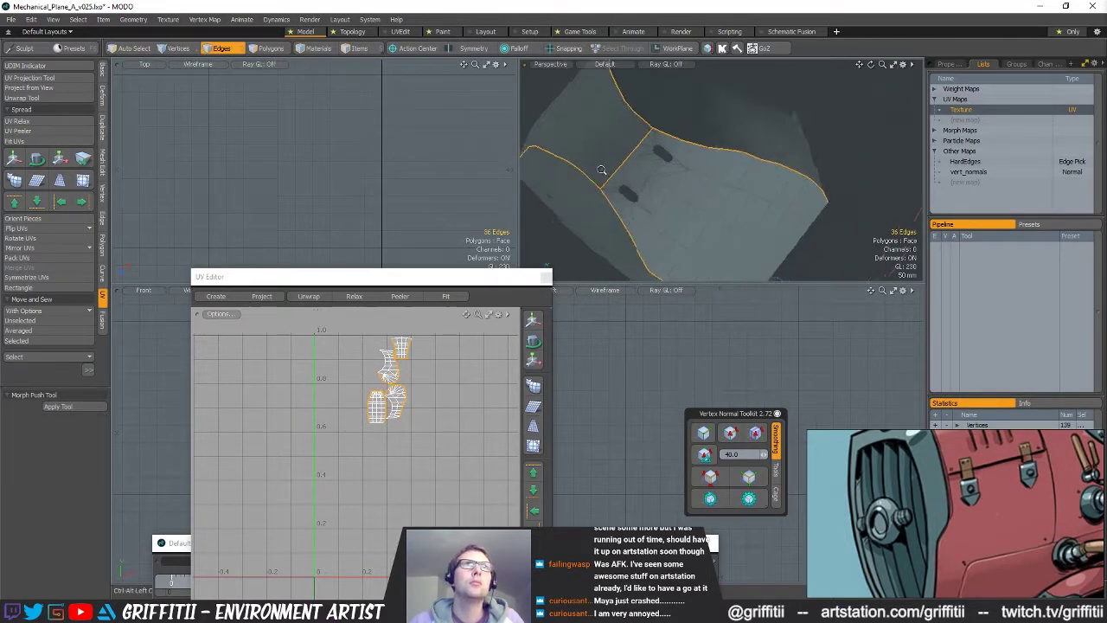
scroll(635, 173, "up", 5)
left_click_drag(667, 148, 723, 166, "alt")
scroll(684, 158, "down", 4)
key("b")
scroll(723, 166, "up", 2)
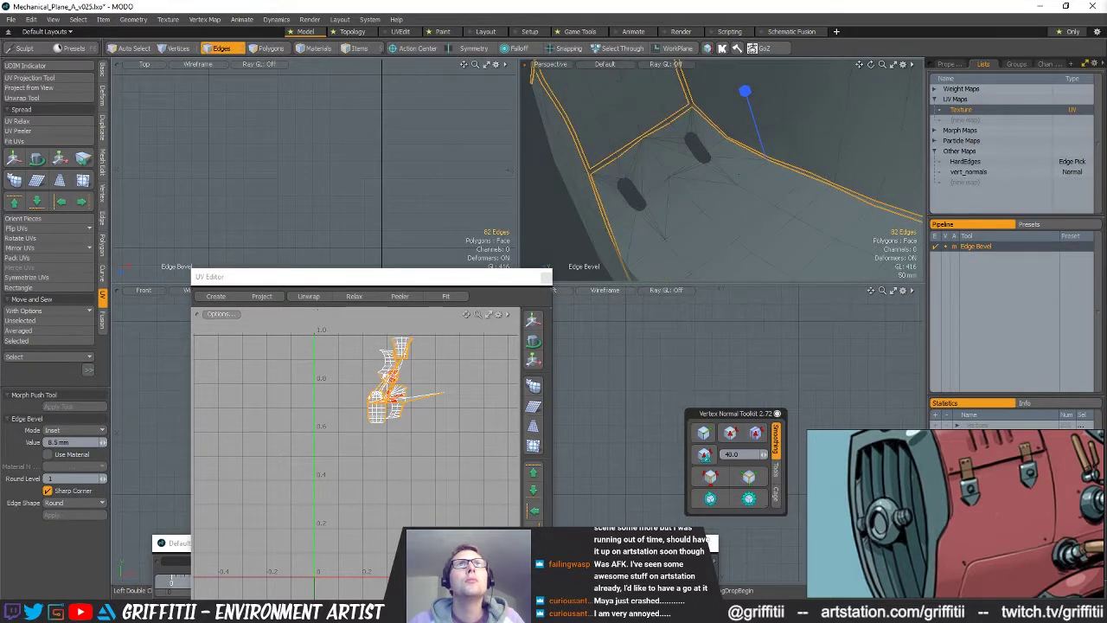
key("q")
left_click(785, 187)
- Examine the polygons at the shell's inner bevel corner with and without subdivision
left_click_drag(819, 197, 794, 165, "ctrl+alt")
key("Tab")
key("Tab")
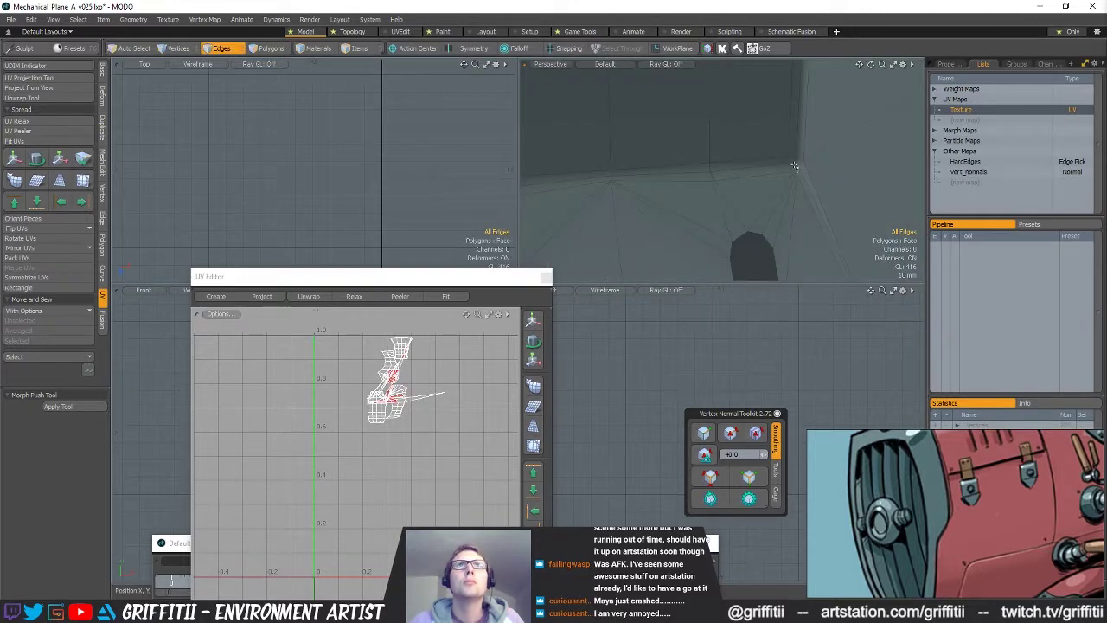
key("3")
left_click(795, 165)
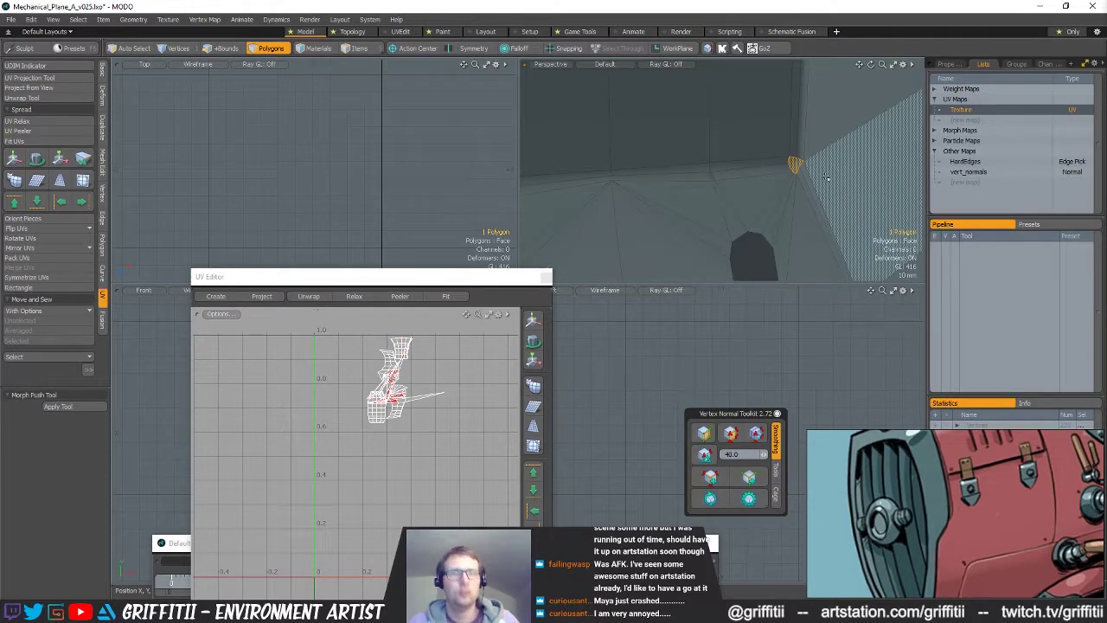
left_click_drag(790, 164, 822, 178, "ctrl+alt")
key("2")
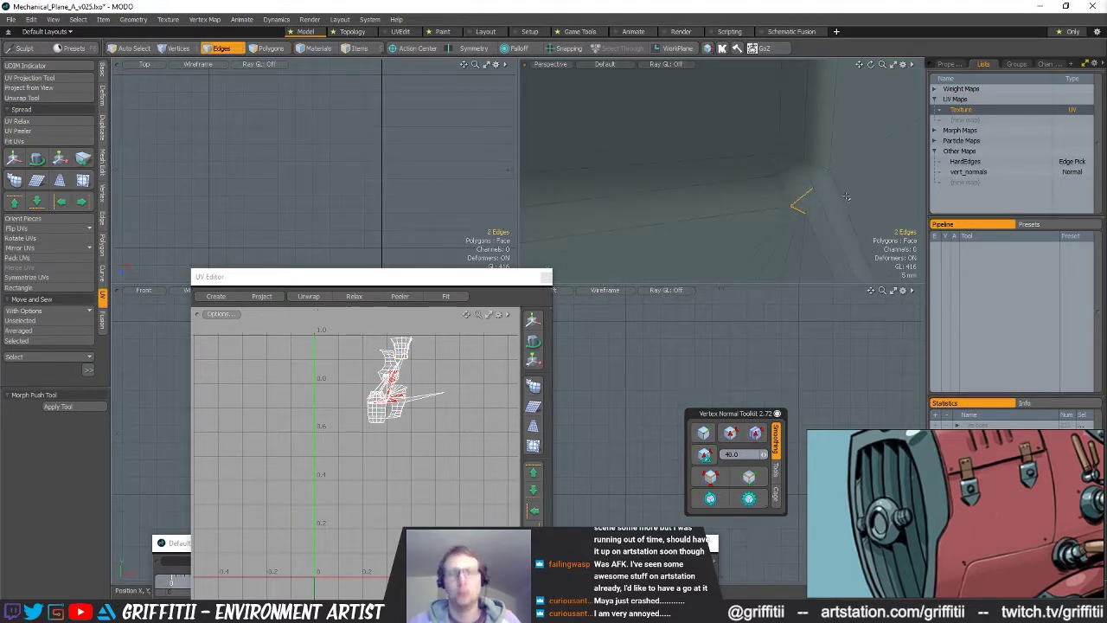
- Collapse the four clustered vertices at the shell's bevel corner by scaling them to 0 %
key("space")
key("space")
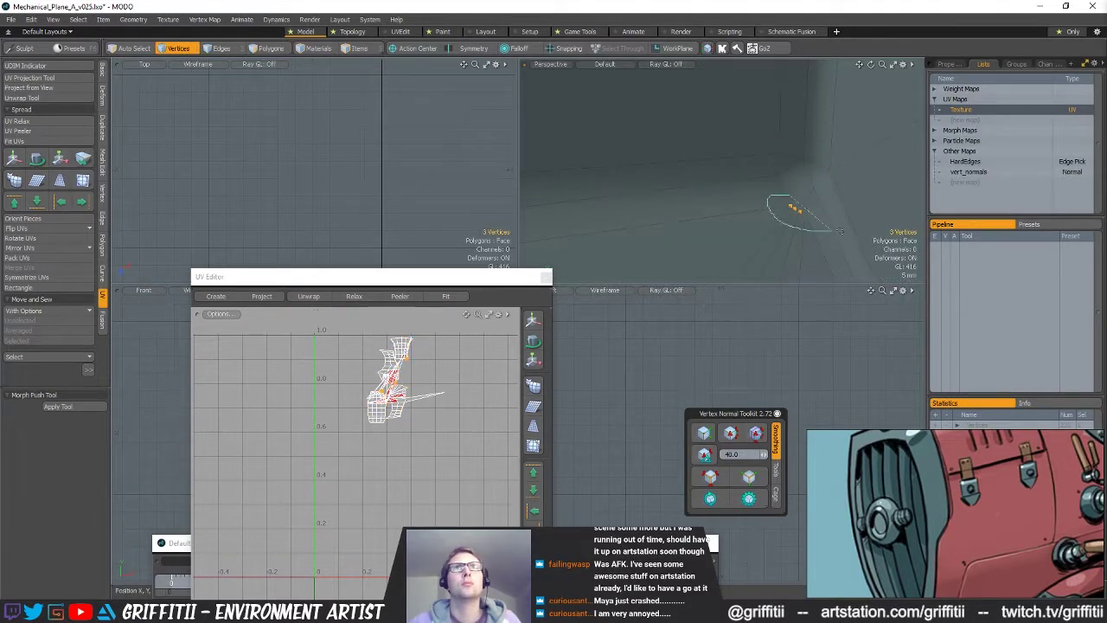
right_click_drag(816, 231, 811, 218)
key("r")
left_click(103, 193)
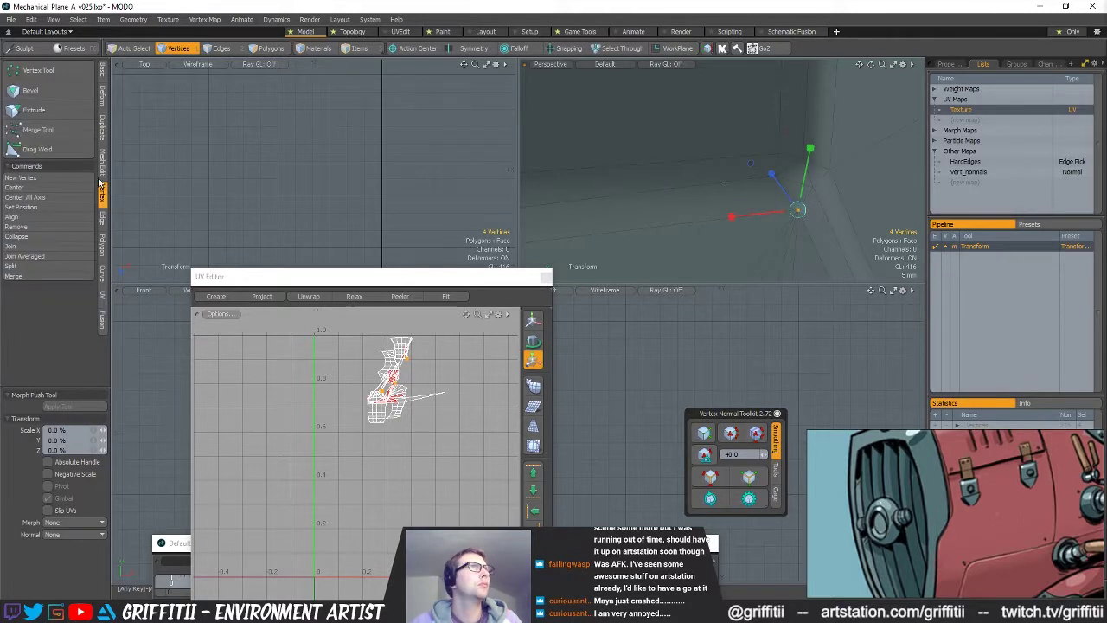
left_click(61, 130)
mouse_move(837, 227)
left_mouse_down("ctrl+alt")
mouse_move(752, 231)
mouse_move(768, 216)
mouse_move(800, 219)
mouse_move(763, 184)
mouse_move(824, 220)
left_mouse_up("ctrl+alt")
key("Tab")
key("q")
- Scale each cluster of three vertices along the shell's lower bevel together
left_click(832, 201)
key("r")
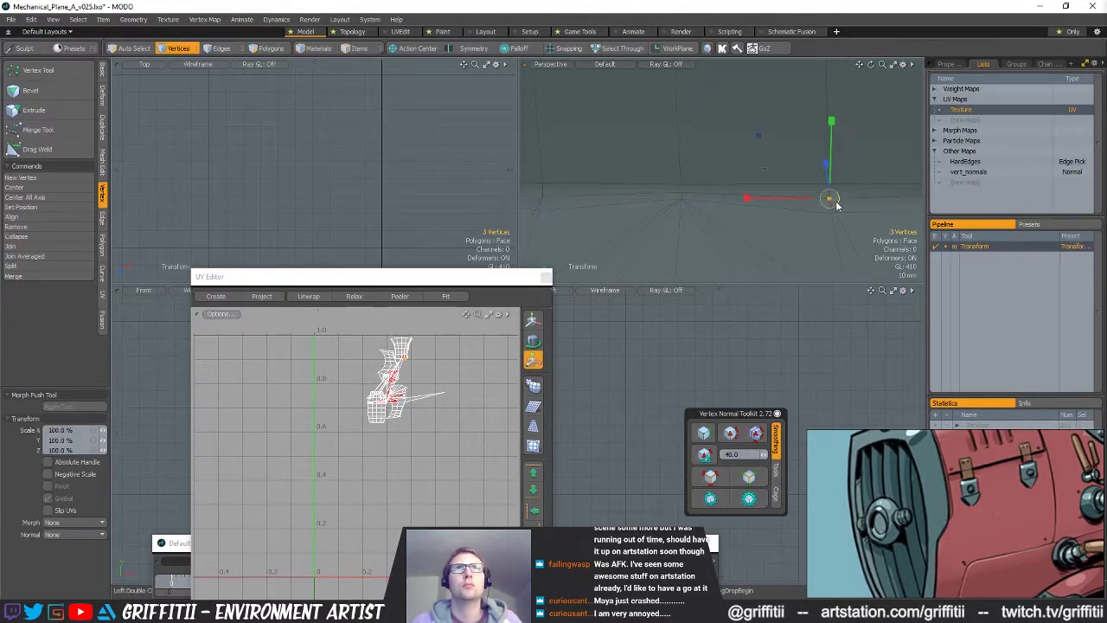
key("q")
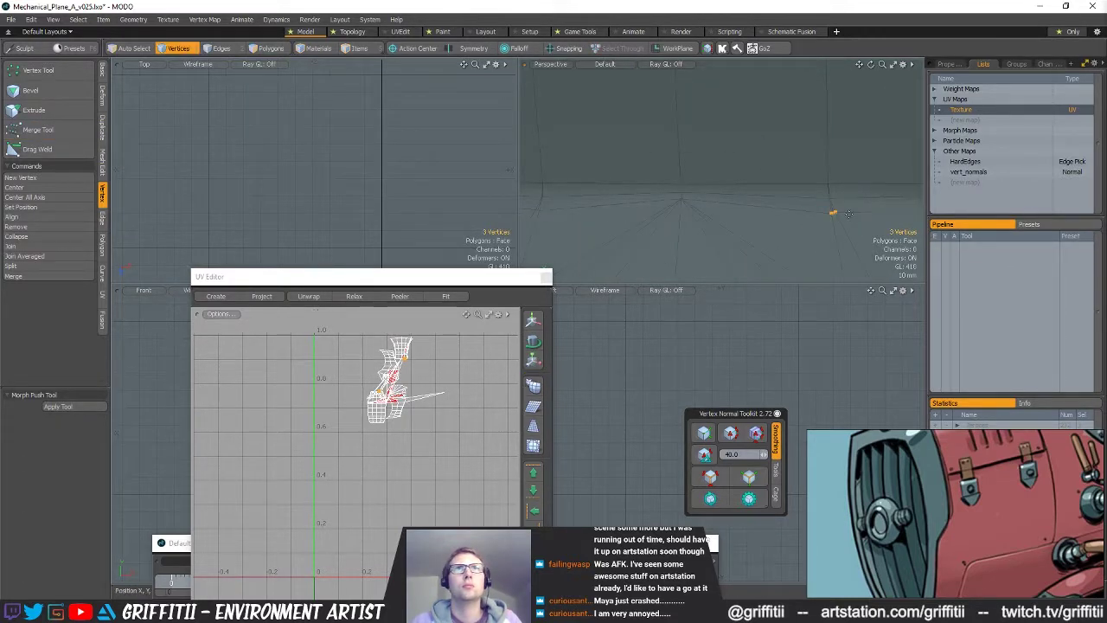
key("y")
left_click_drag(687, 207, 858, 192, "alt+shift")
key("space")
left_click(727, 196)
key("y")
key("space")
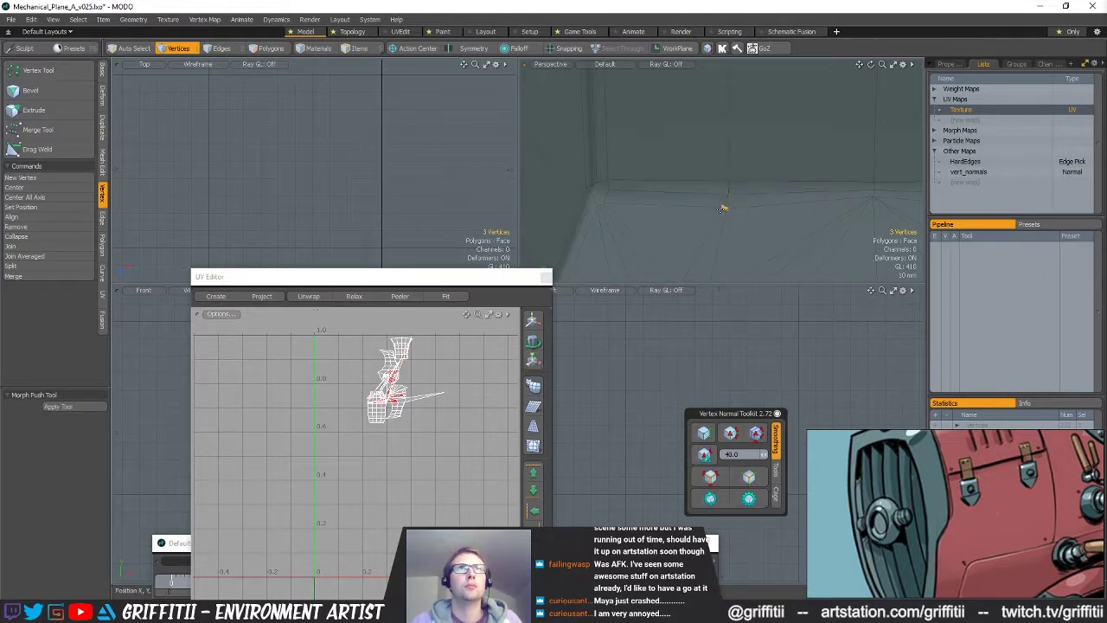
key("y")
key("space")
- Scale the four clustered vertices at the shell's opposite bevel corner together
key("space")
key("space")
key("2")
key("space")
key("space")
left_click(602, 206, "shift")
key("y")
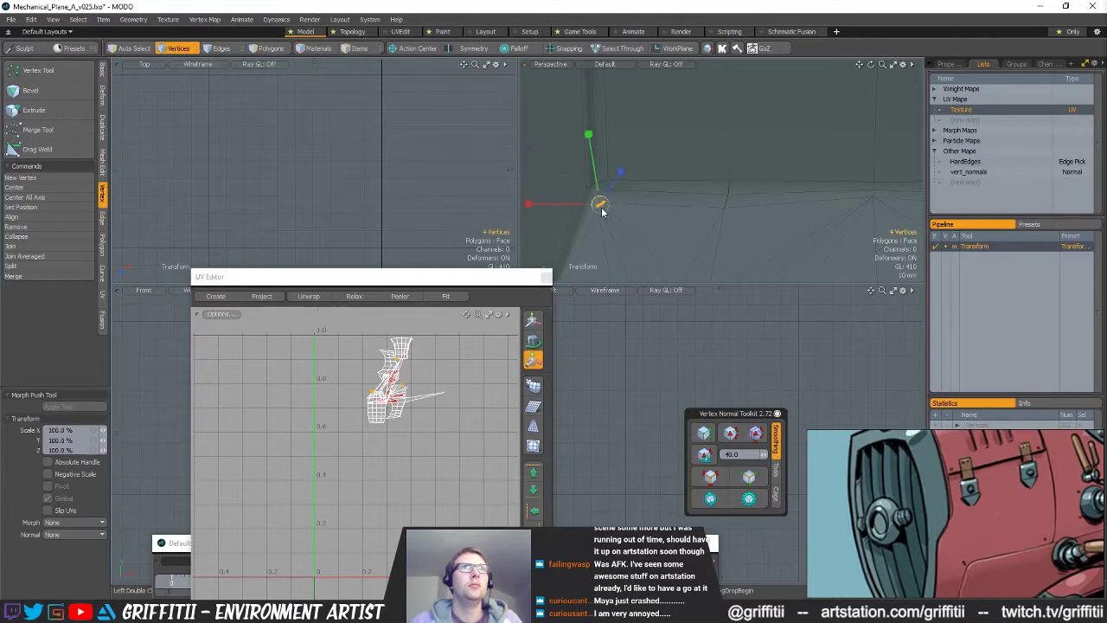
key("space")
key("space")
- Select all connected polygons of the shell and merge its overlapping vertices
key("space")
double_click(641, 175)
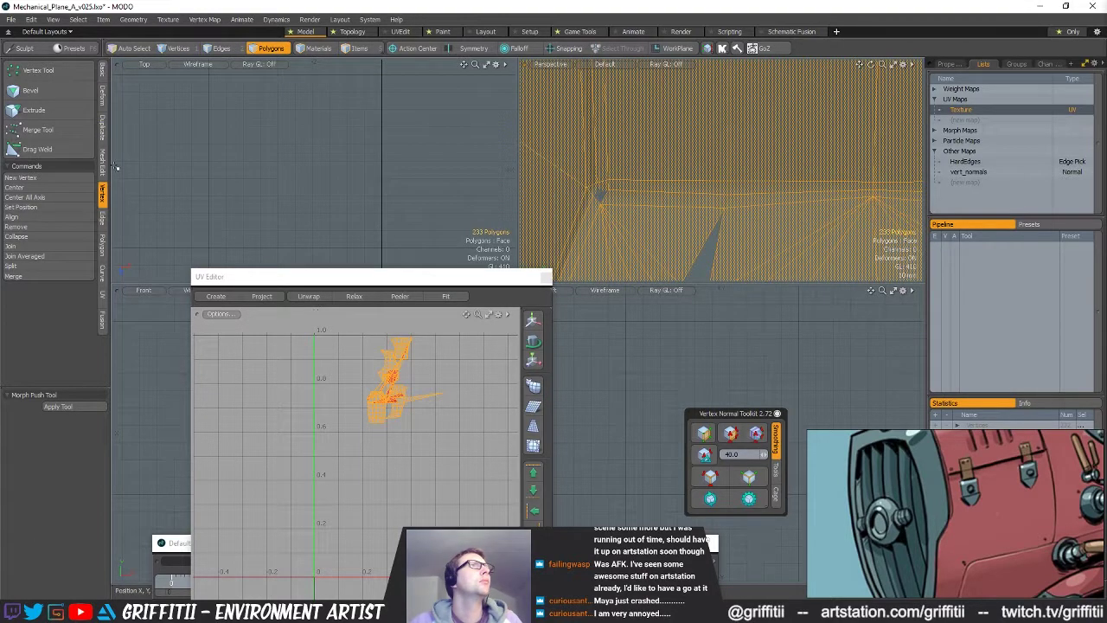
left_click(47, 135)
left_click(648, 180)
key("space")
- Check the merged bevel corner's polygons and inspect the shell with subdivision toggled
double_click(599, 191)
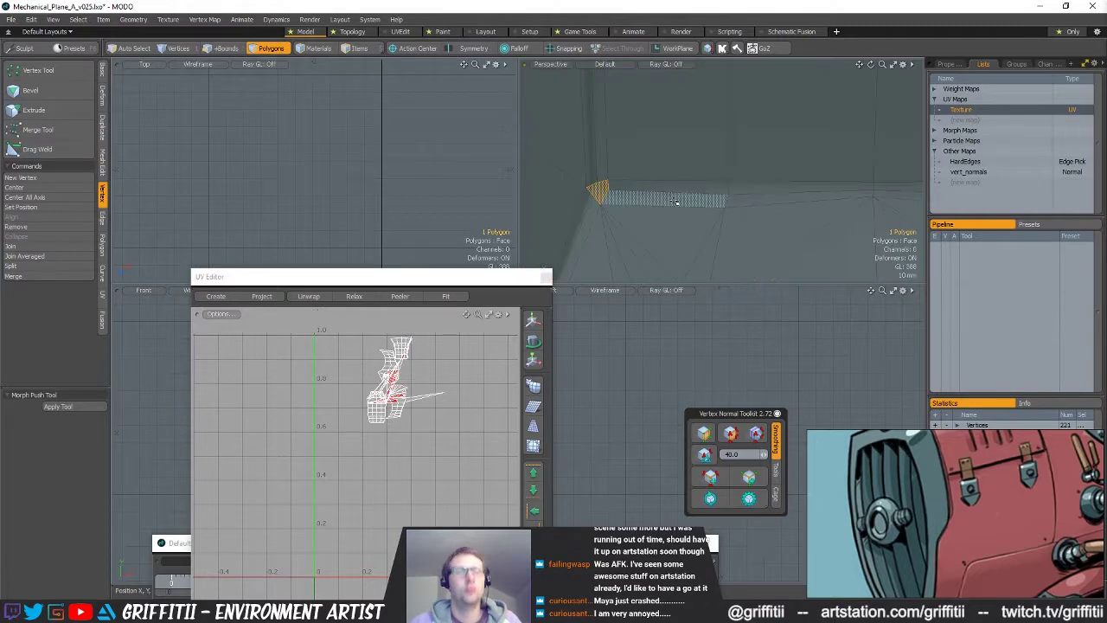
left_click(677, 207, "shift")
key("space")
scroll(615, 218, "down", 5)
left_click_drag(761, 156, 874, 158, "alt")
key("Tab")
key("Tab")
key("Tab")
- Unhide the model and isolate the thick ring-shaped part with the round centre hole
key("u")
key("2")
key("shift+a")
left_click_drag(853, 210, 789, 170, "alt")
double_click(771, 204)
double_click(768, 134)
key("shift+h")
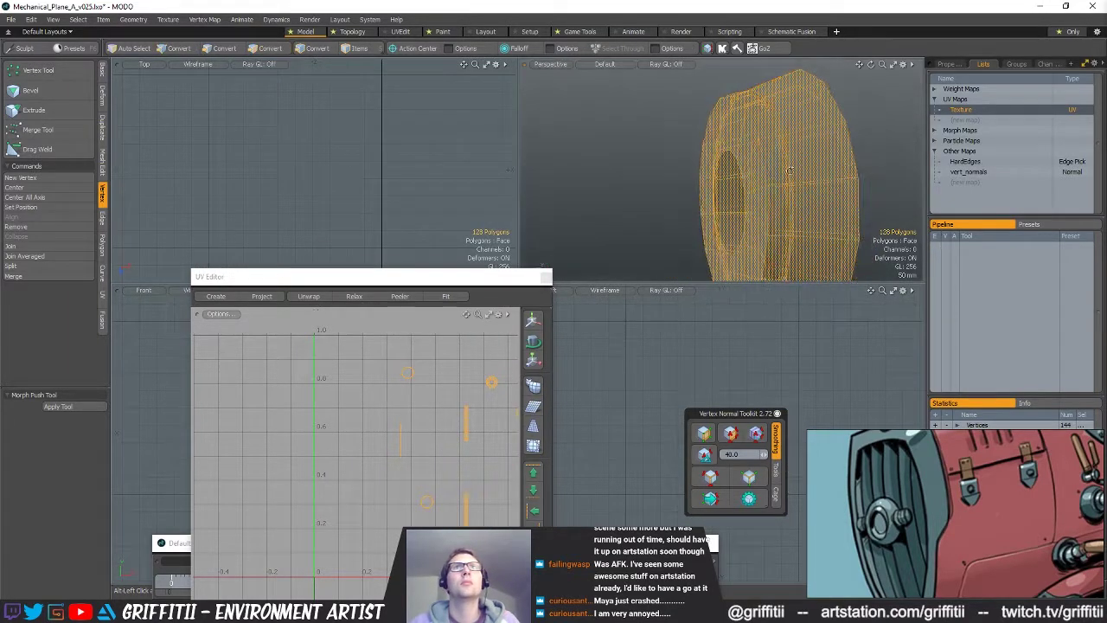
- Select the hard edges of the ring-shaped part with the Vertex Normal Toolkit
key("2")
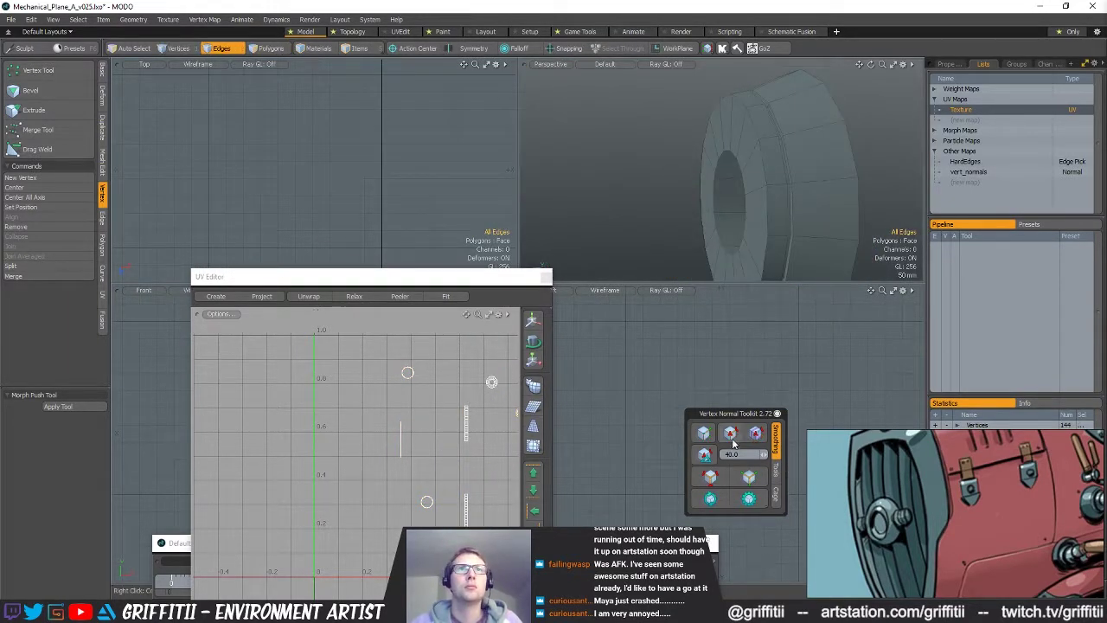
left_click(708, 479)
left_click_drag(800, 180, 709, 85, "alt")
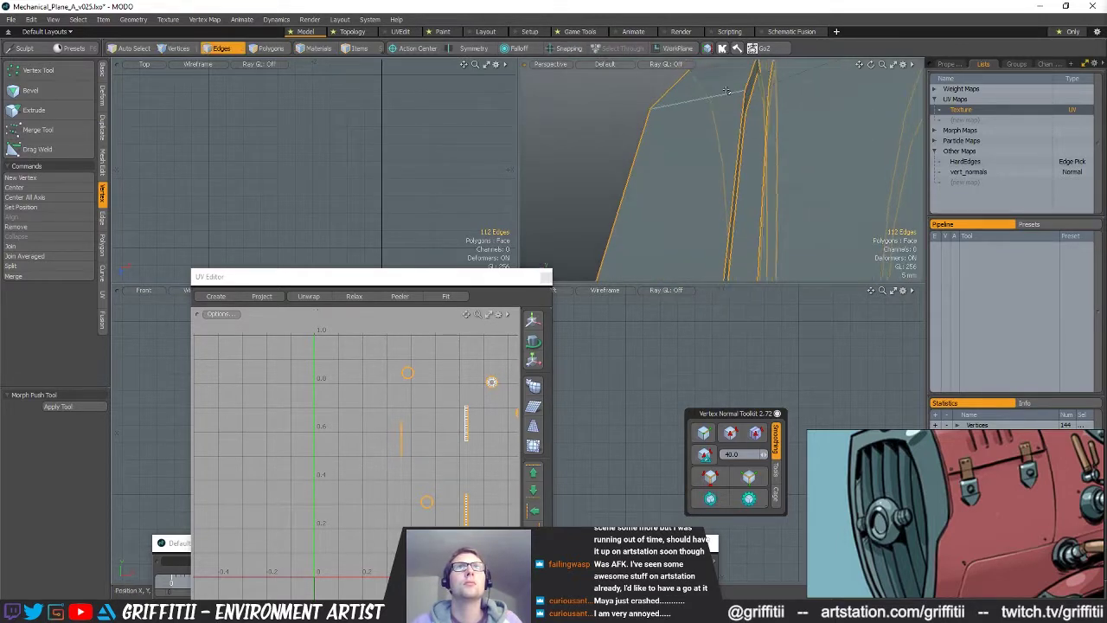
- Try single loop slices near the edges of the ring's outer band
key("3")
double_click(709, 85)
key("alt+c")
key("space")
left_click_drag(749, 128, 747, 177)
key("alt+c")
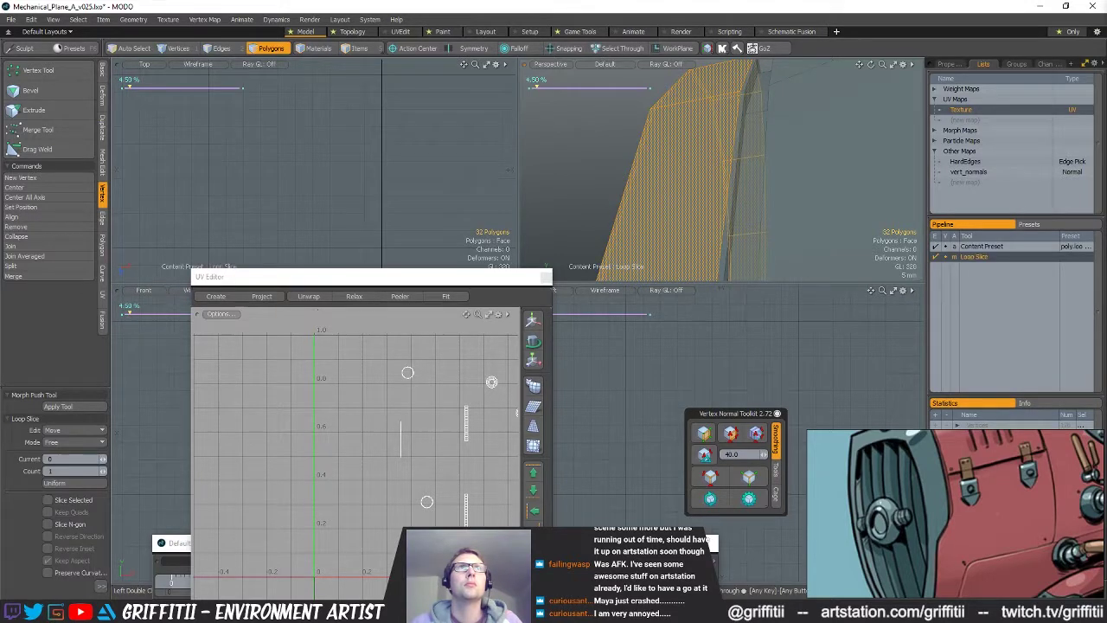
key("space")
key("ctrl+z")
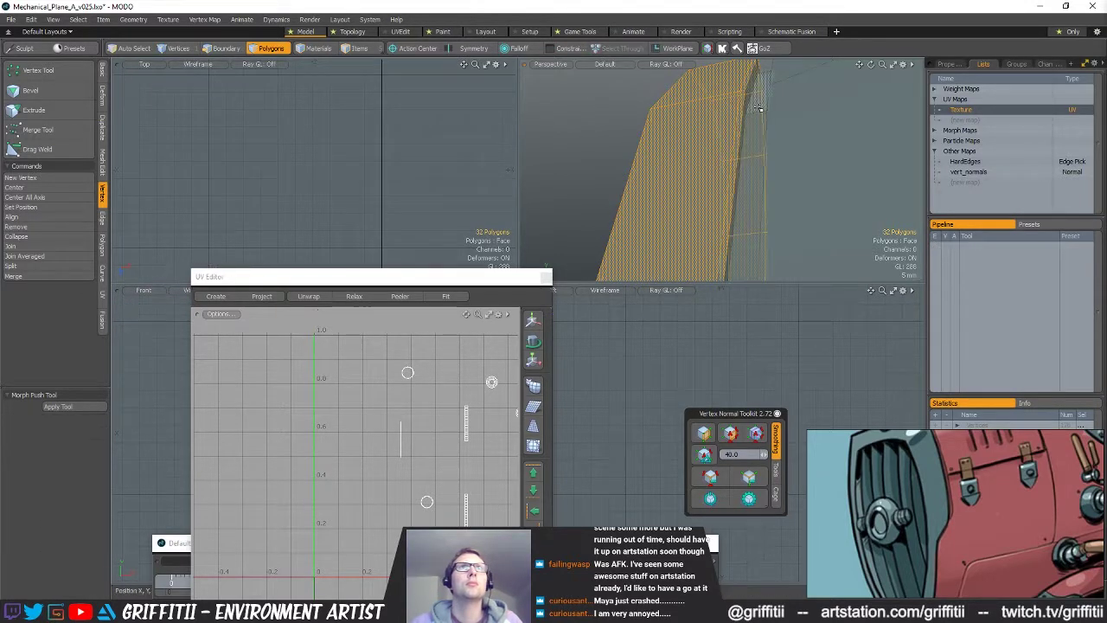
- Loop-slice the ring's outer band with a count of 2, placing the cuts at about 5 % and 95 %
key("alt+c")
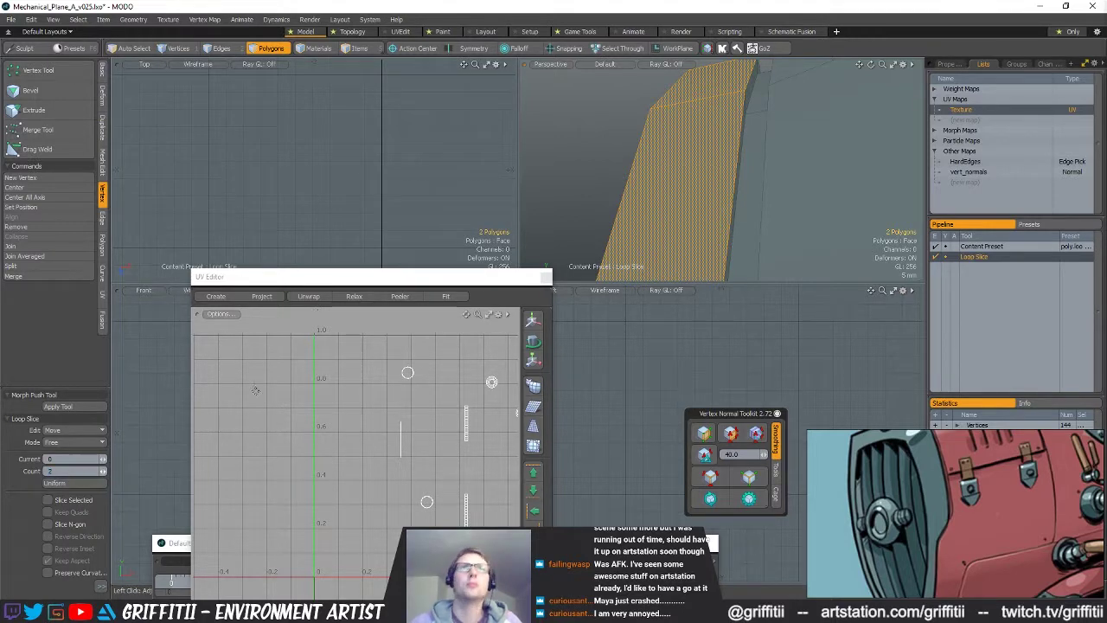
left_click_drag(702, 177, 690, 177)
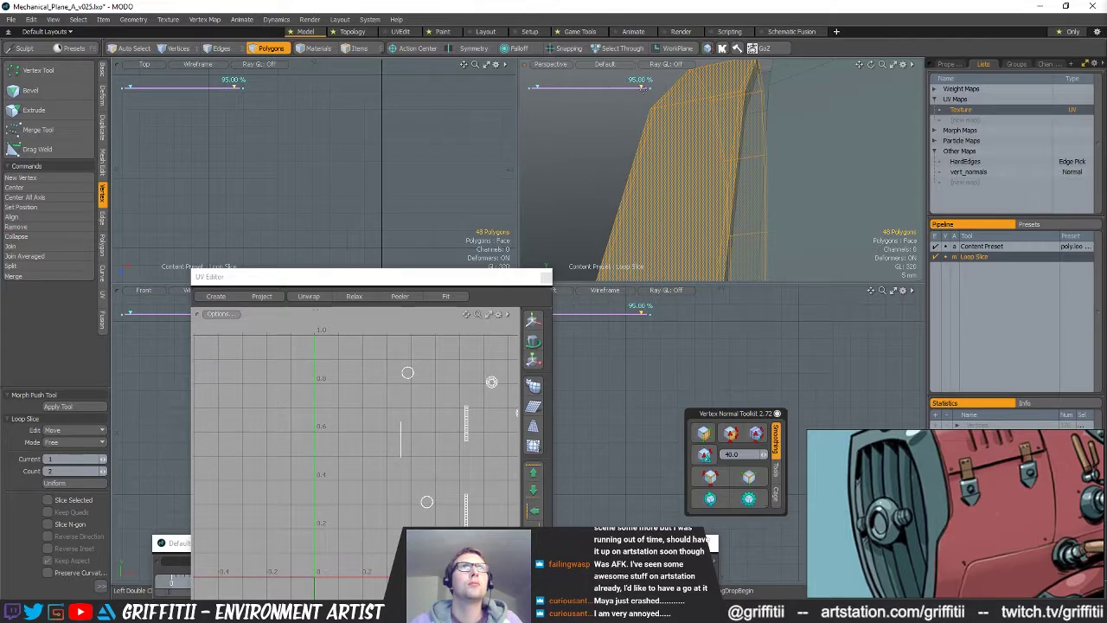
key("space")
- Repeat the two-cut loop slice on the bands neighbouring the ring's outer band
mouse_move(763, 140)
left_mouse_down()
mouse_move(765, 113)
mouse_move(712, 103)
mouse_move(662, 114)
mouse_move(727, 137)
mouse_move(769, 106)
mouse_move(827, 100)
left_mouse_up()
key("alt+c")
key("space")
key("alt+c")
key("space")
key("alt+c")
key("space")
left_click(684, 132)
key("alt+c")
key("space")
key("alt+c")
key("space")
- Add supporting loop slices to the remaining bands around the ring-shaped part
left_click_drag(796, 169, 725, 127)
key("alt+c")
scroll(729, 129, "up", 3)
key("space")
scroll(826, 129, "down", 5)
left_click_drag(826, 130, 668, 123, "alt")
key("alt+c")
key("space")
left_click(796, 179)
left_click_drag(797, 179, 755, 159, "alt")
- Unhide the model and isolate the round part inside the funnel-shaped engine cowl
key("u")
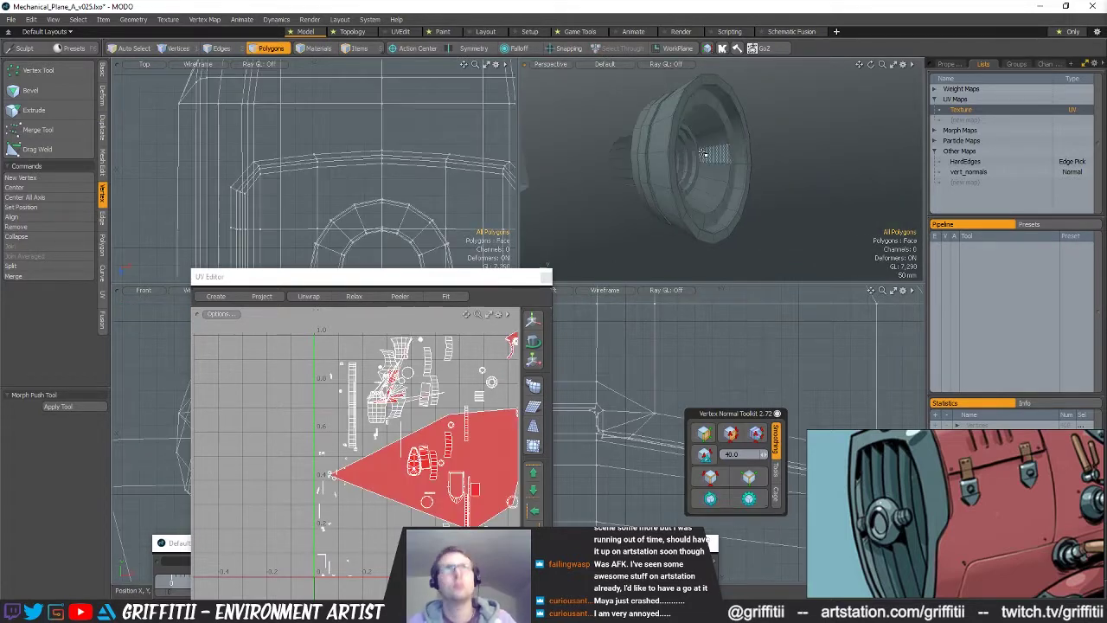
key("shift+h")
left_click_drag(731, 135, 729, 170, "alt")
scroll(734, 158, "up", 4)
- Add two-cut loop slices to the first bands of the isolated round part
key("alt+c")
key("space")
left_click_drag(751, 115, 793, 148)
key("alt+c")
key("space")
key("alt+c")
key("space")
- Loop-slice the round part's further bands and flat ring face with a count of 2, starting at 5 %
left_click_drag(845, 105, 783, 155)
key("alt+c")
scroll(699, 141, "up", 4)
key("space")
left_click_drag(700, 140, 728, 173)
key("alt+c")
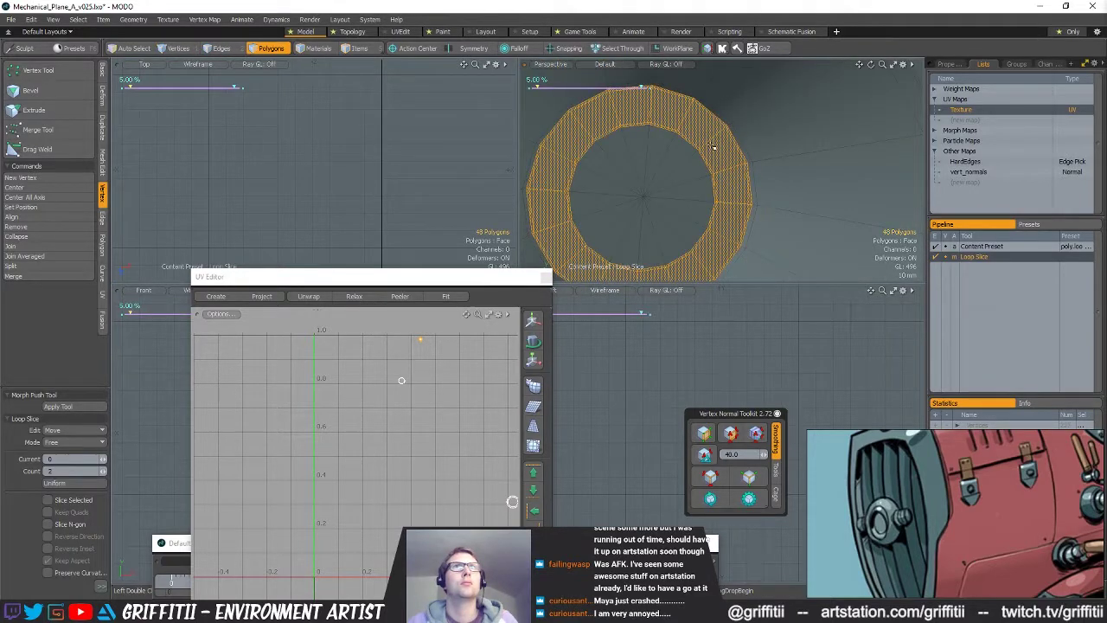
- Finish the current loop slice, unhide the model and isolate the stepped ring part deeper inside the round cowl
key("space")
key("space")
key("space")
double_click(704, 153)
scroll(717, 166, "down", 5)
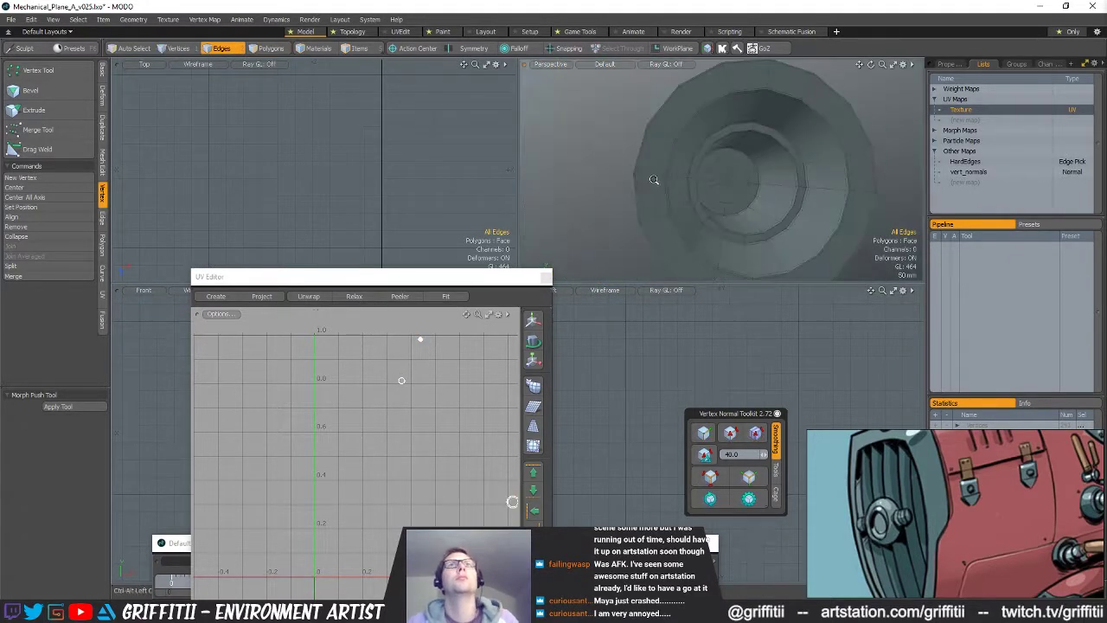
key("u")
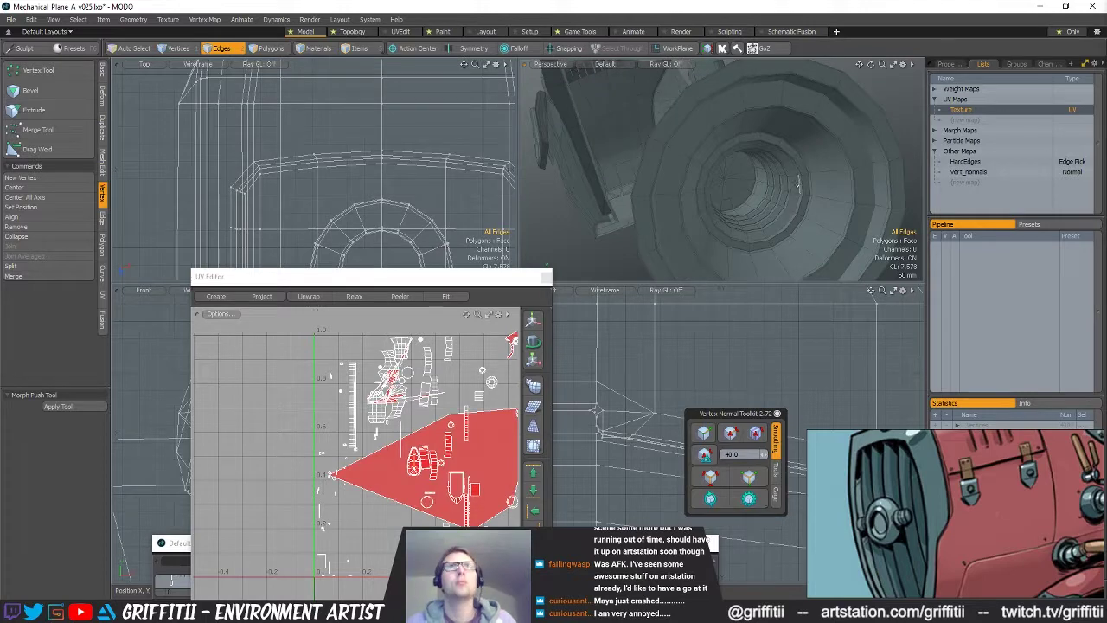
key("space")
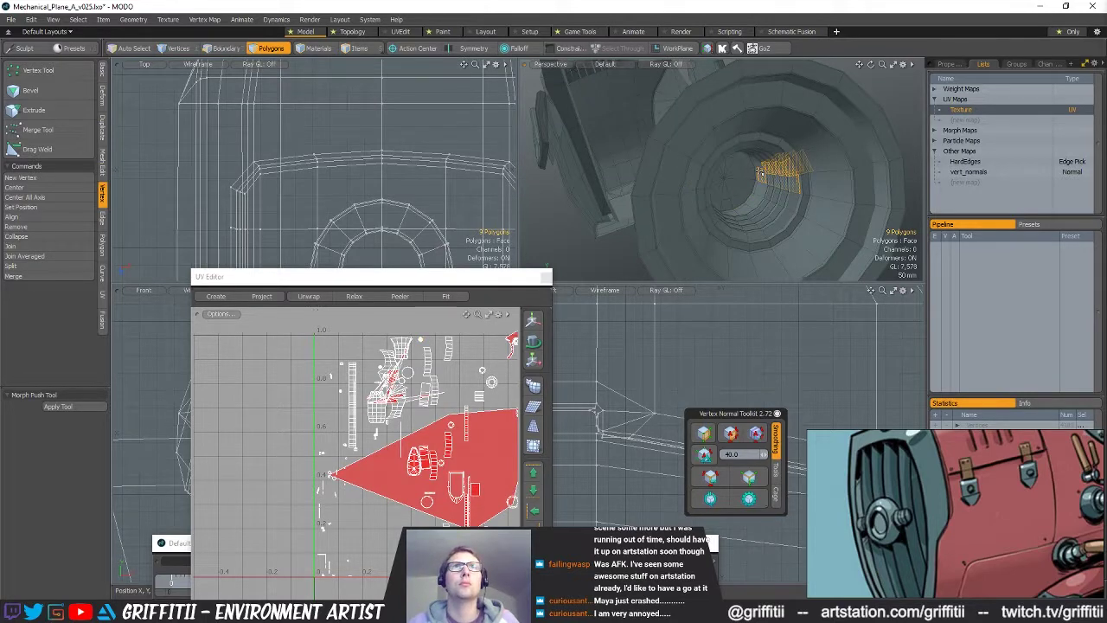
key("bracketright")
key("shift+h")
left_click_drag(771, 168, 855, 188, "alt")
- Add two-cut loop slices at 5 % to the first stepped bands of the isolated ring part
left_click_drag(804, 177, 789, 216)
key("alt+c")
left_click(770, 197)
key("space")
left_click_drag(747, 157, 737, 184)
key("alt+c")
left_click(710, 169)
key("space")
key("alt+c")
mouse_move(716, 146)
left_mouse_down()
mouse_move(706, 178)
mouse_move(678, 177)
left_mouse_up()
left_click(689, 164)
key("space")
key("alt+c")
left_click(673, 165)
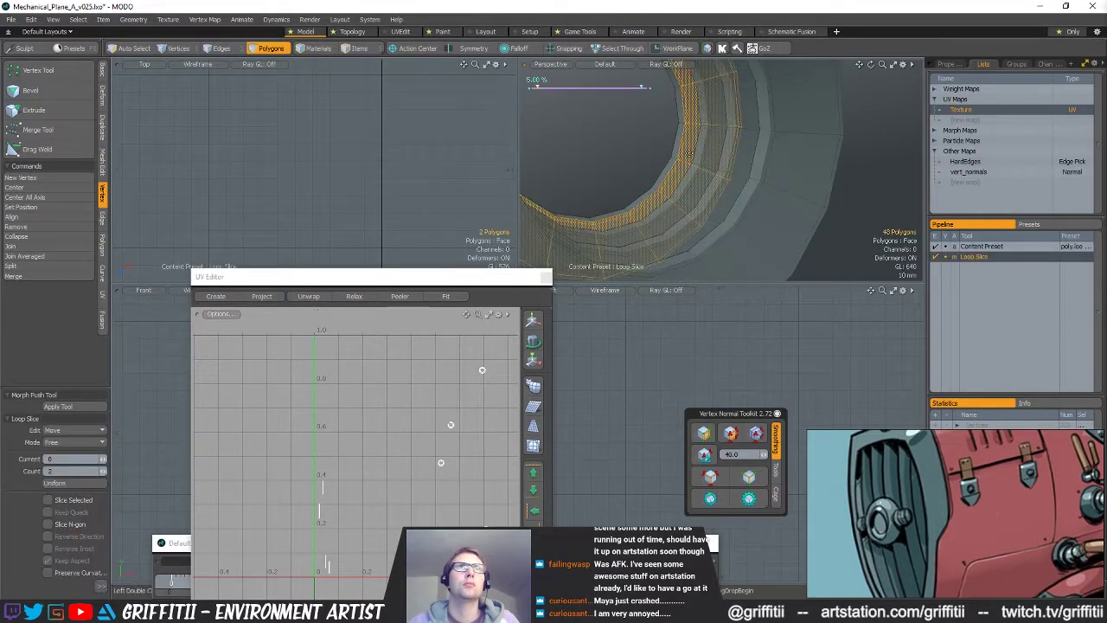
- Continue the loop slices with a count of 2 on the narrow bands toward the ring's inner opening
left_click_drag(759, 159, 746, 189)
key("alt+c")
left_click(735, 173)
key("space")
mouse_move(729, 152)
left_mouse_down()
mouse_move(717, 181)
mouse_move(664, 172)
left_mouse_up()
key("alt+c")
left_click(696, 162)
key("space")
key("alt+c")
left_click(678, 159)
key("space")
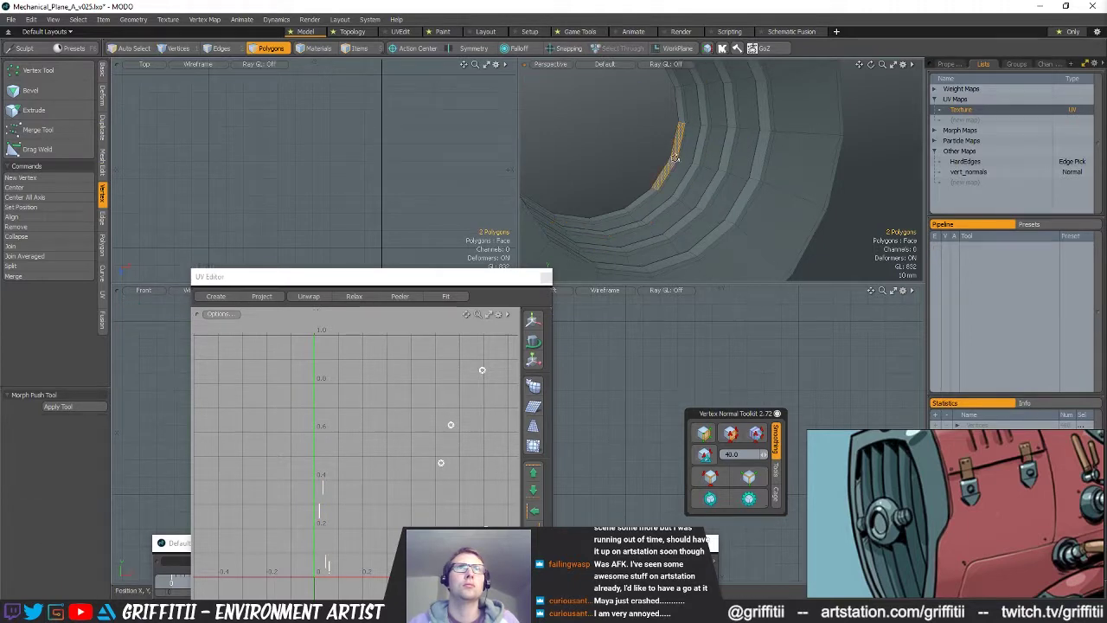
- Loop-slice the innermost bands around the ring's opening with two cuts at 5 %
key("alt+c")
left_click(655, 177)
left_click_drag(624, 203, 697, 203, "alt")
key("space")
key("alt+c")
left_click(638, 176)
key("space")
key("alt+c")
key("space")
key("alt+c")
left_click(689, 188)
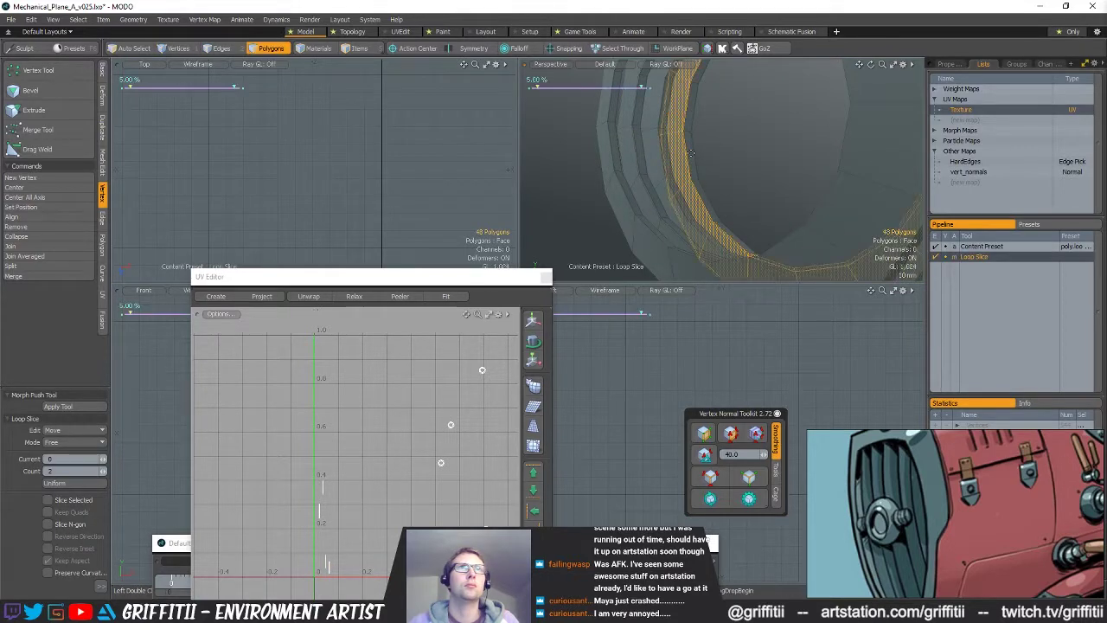
- Add two-cut loop slices to the ring part's remaining outer bands and its wide front face
key("space")
left_click_drag(654, 165, 666, 191)
key("alt+c")
left_click(664, 188)
key("space")
left_click_drag(614, 166, 623, 195)
key("alt+c")
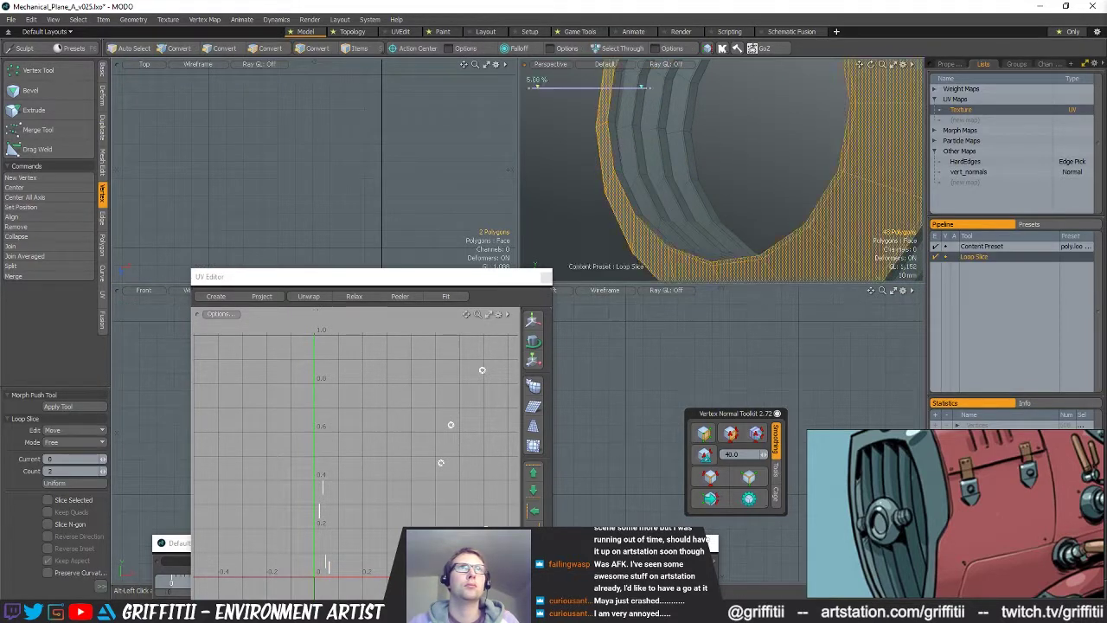
left_click(621, 195)
key("space")
left_click(597, 208)
- Preview the sliced ring part with subdivision surfaces, unhide the whole plane and toggle subdivision to check it
key("Tab")
mouse_move(734, 187)
left_mouse_down("alt")
mouse_move(714, 182)
mouse_move(743, 186)
left_mouse_up("alt")
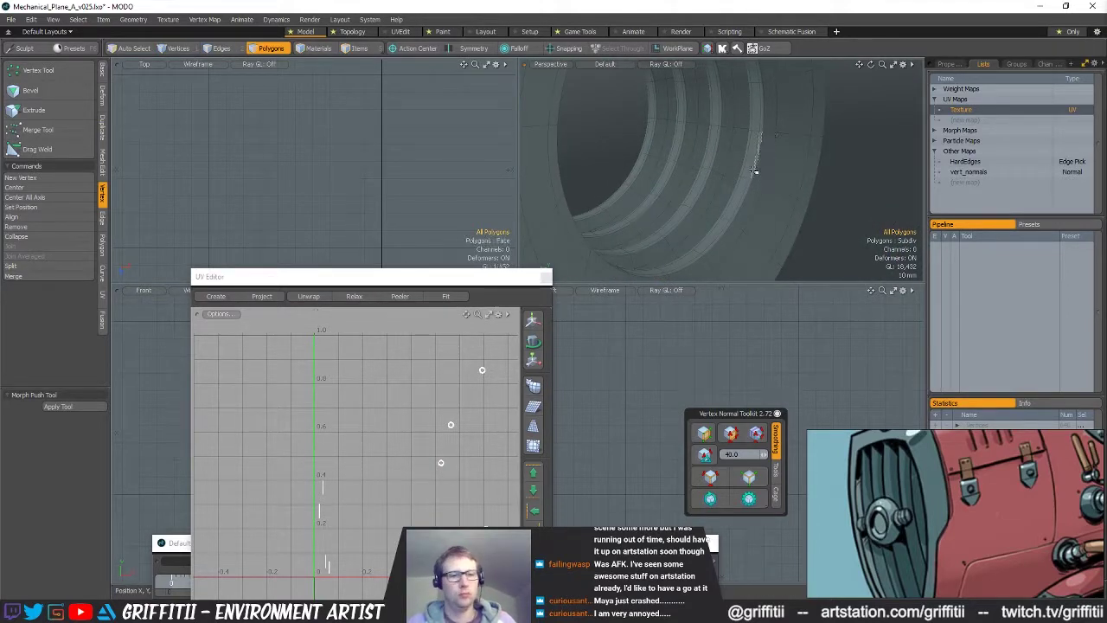
key("u")
scroll(831, 180, "down", 8)
left_click_drag(843, 182, 804, 169, "alt")
left_click_drag(804, 169, 735, 179, "alt")
key("Tab")
key("Tab")
key("Tab")
key("u")
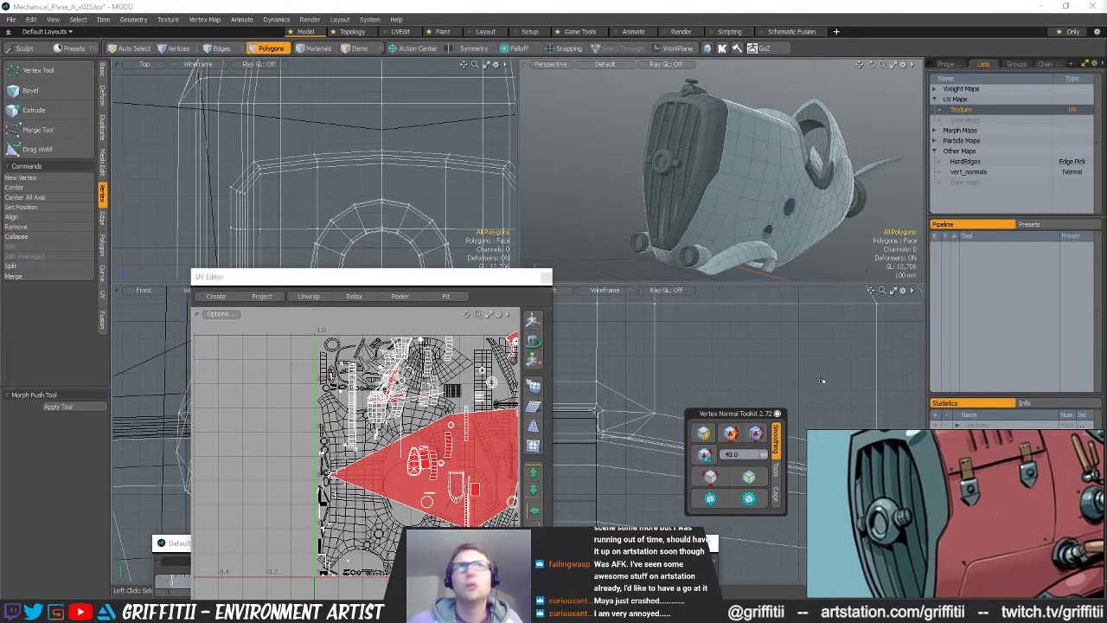
left_click_drag(695, 183, 707, 232, "ctrl+alt")
key("Tab")
- Close the UV Editor and duplicate all polygons of the current mesh into a new mesh
left_click_drag(797, 352, 741, 495, "ctrl+alt")
left_click(548, 278)
left_click_drag(692, 381, 812, 401, "alt+shift")
left_click_drag(709, 370, 680, 363, "ctrl+alt")
left_click_drag(680, 363, 650, 351, "alt+shift")
mouse_move(704, 346)
right_mouse_down()
mouse_move(547, 414)
mouse_move(758, 377)
right_mouse_up()
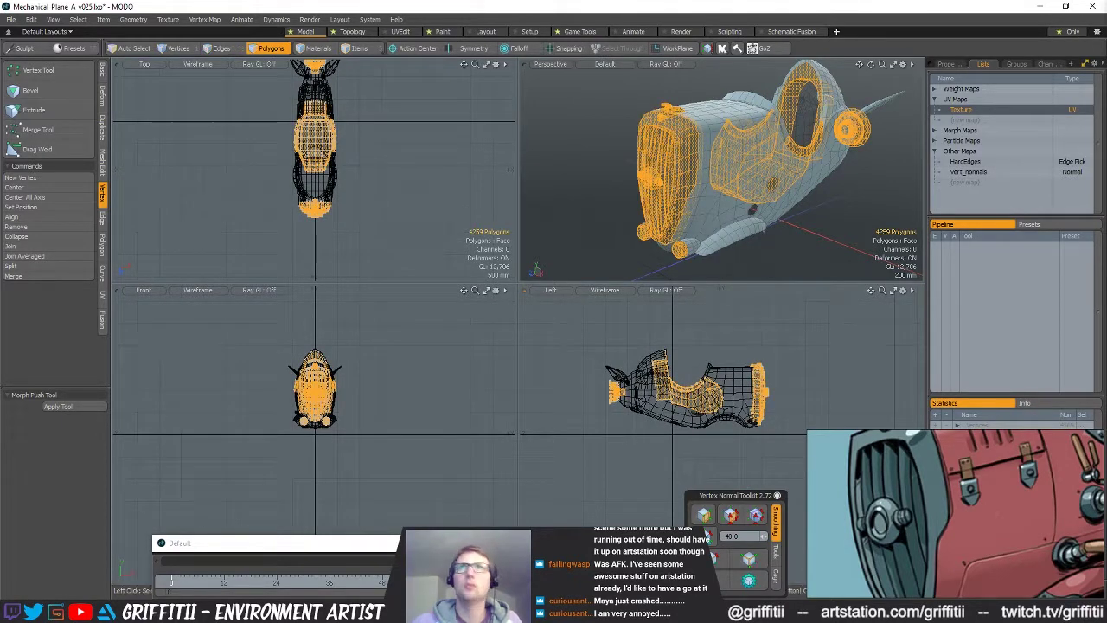
key("n")
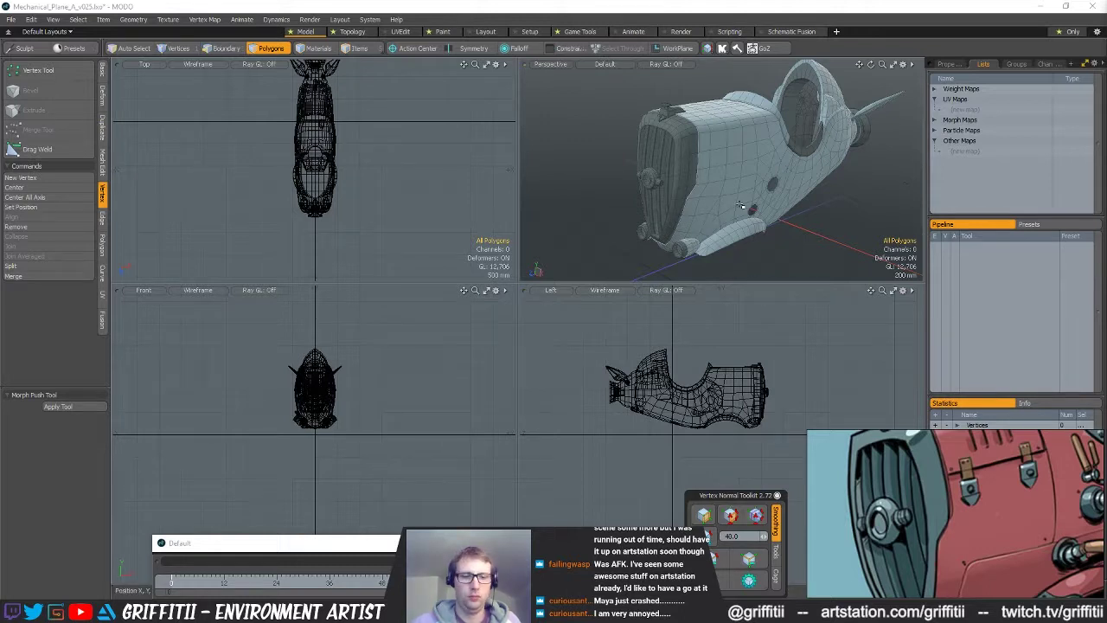
key("ctrl+z")
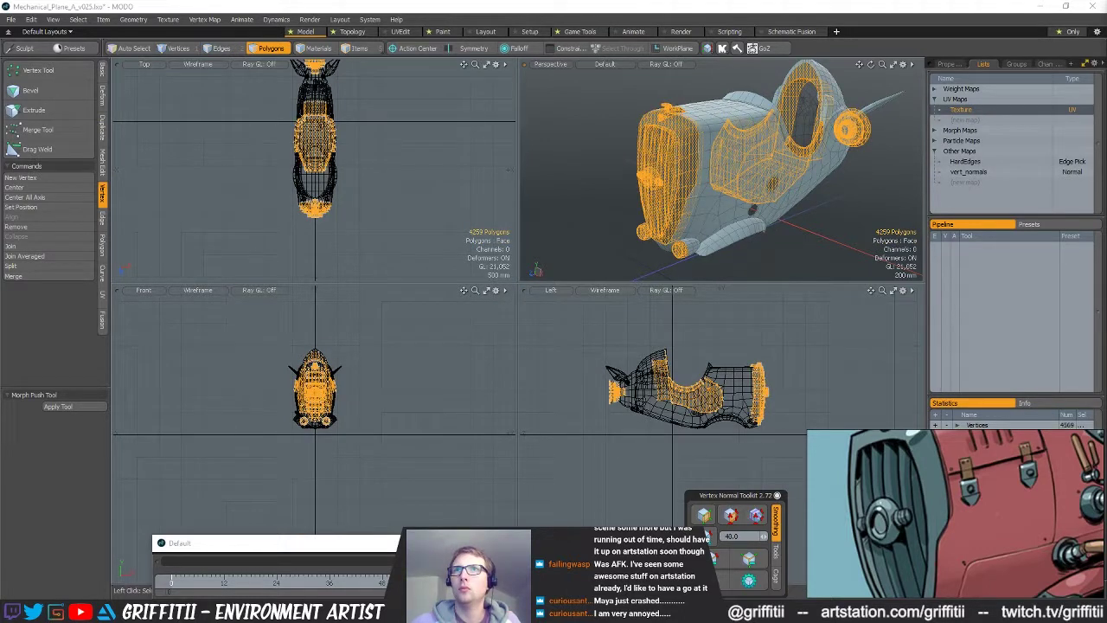
key("Escape")
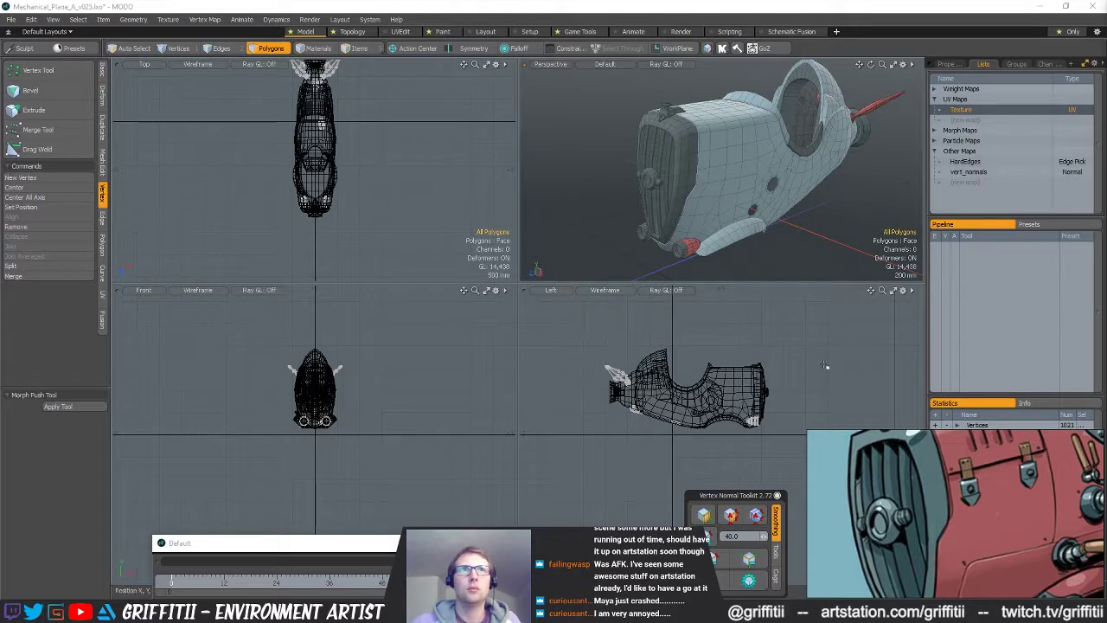
key("ctrl+z")
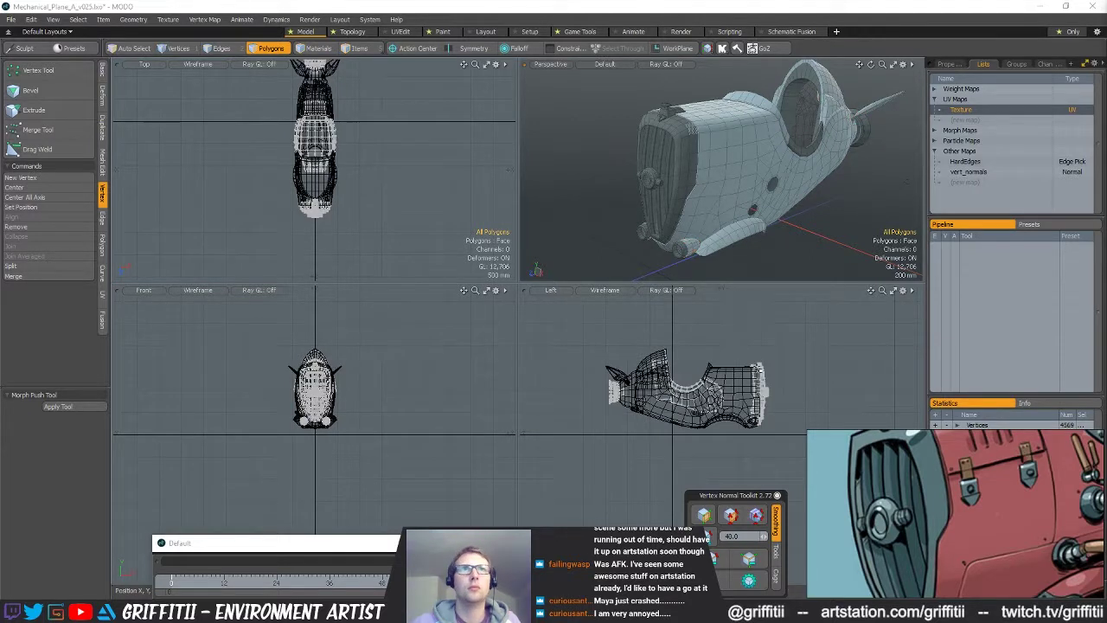
left_click_drag(770, 344, 773, 361, "alt")
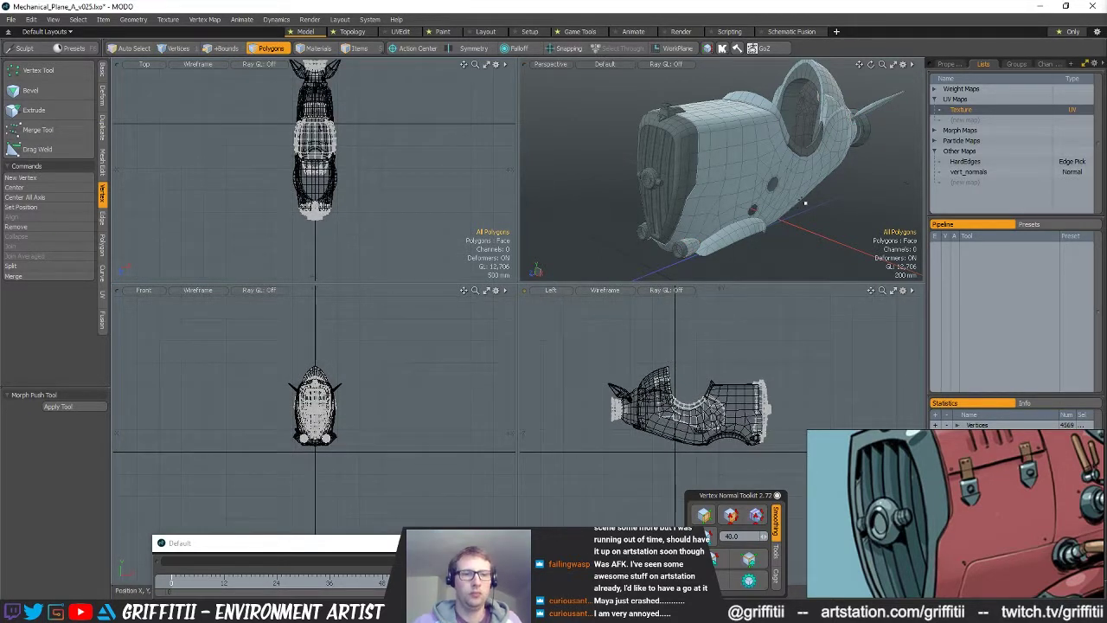
- Save the scene and subdivide the mesh's polygons twice with the SDS Subdivide method
key("ctrl+s")
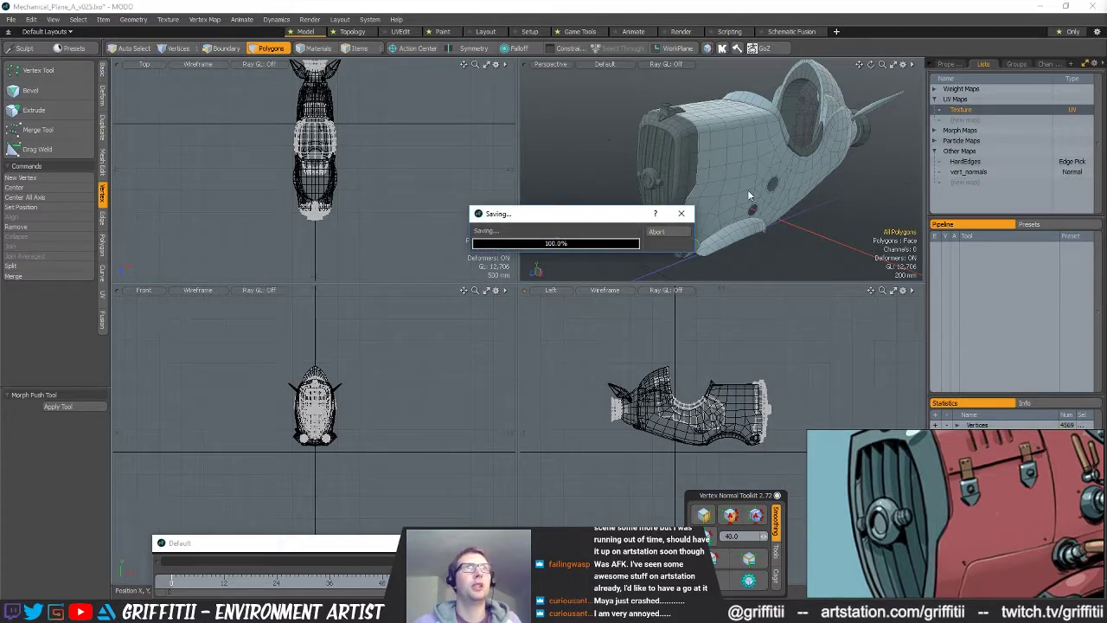
key("shift+d")
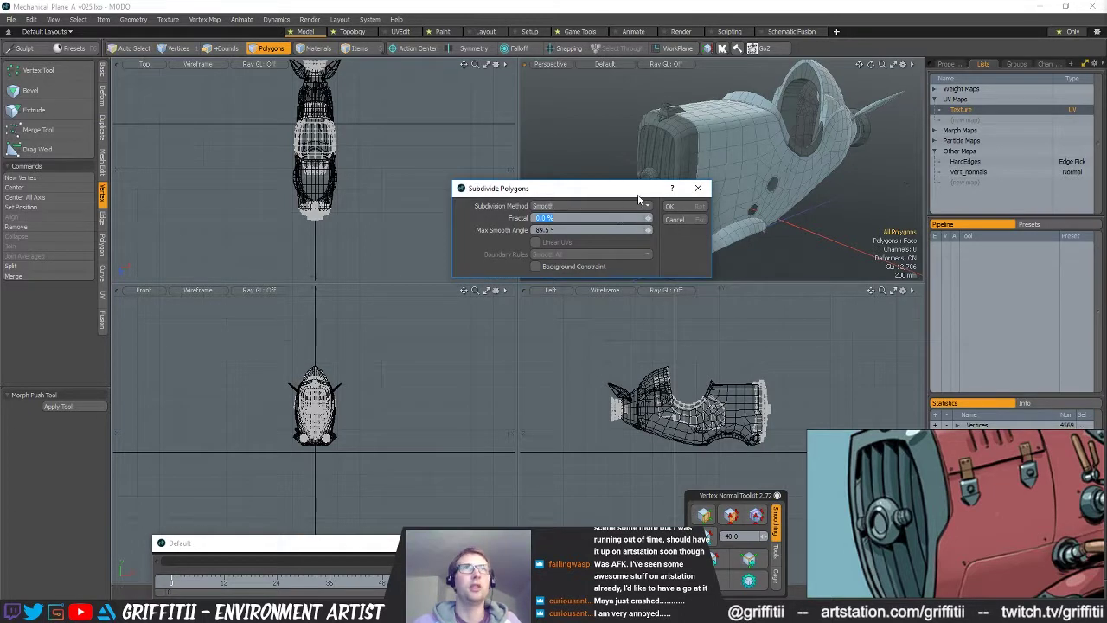
left_click(673, 207)
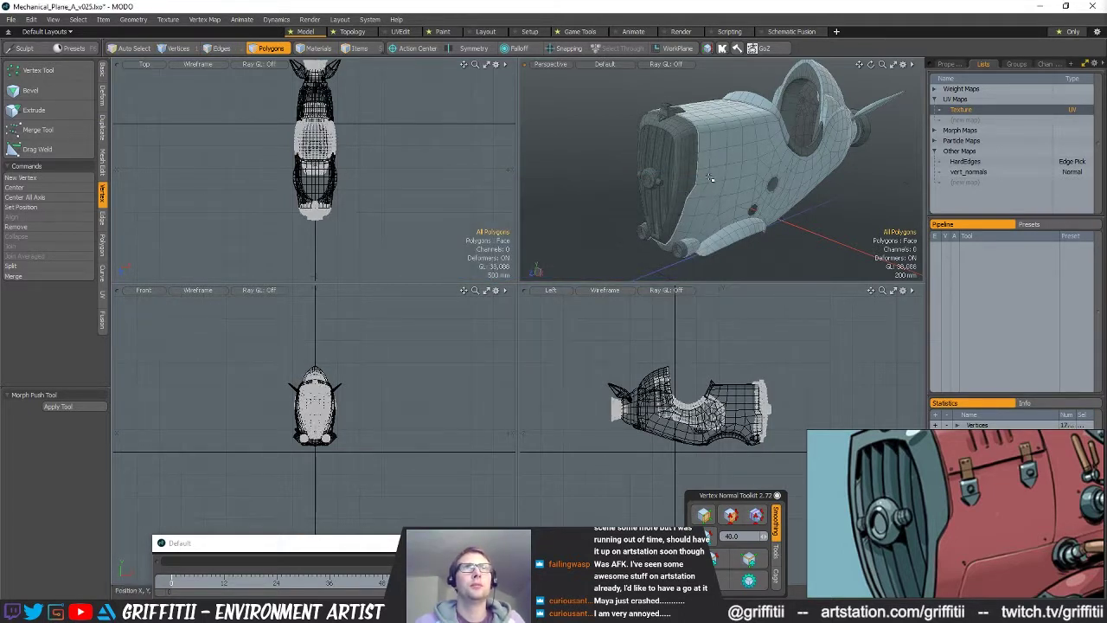
key("shift+d")
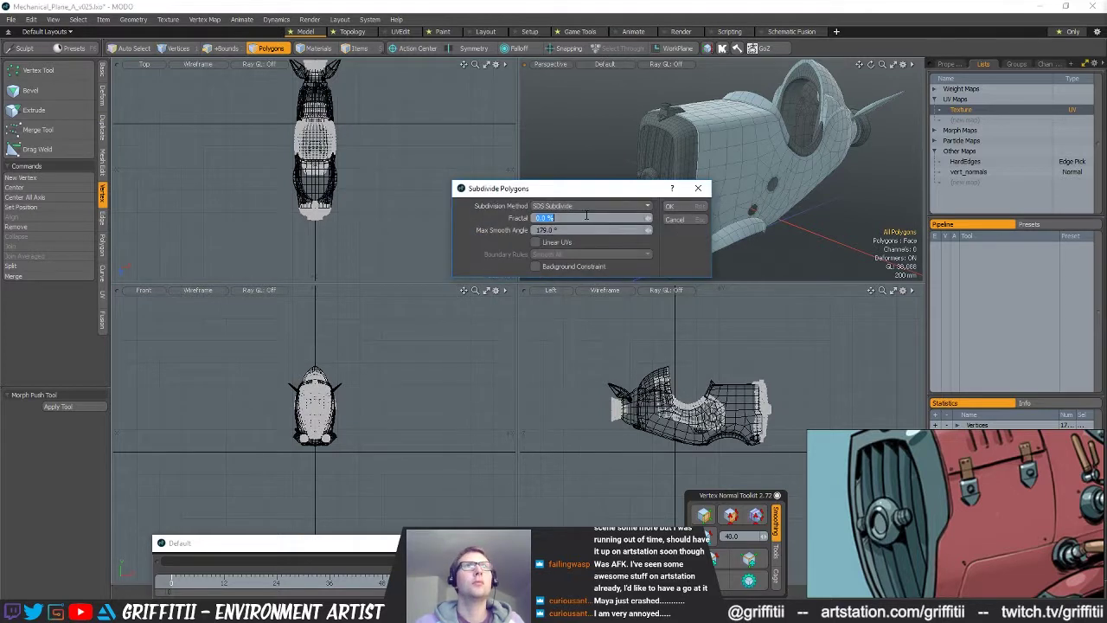
left_click(574, 195)
left_click(690, 208)
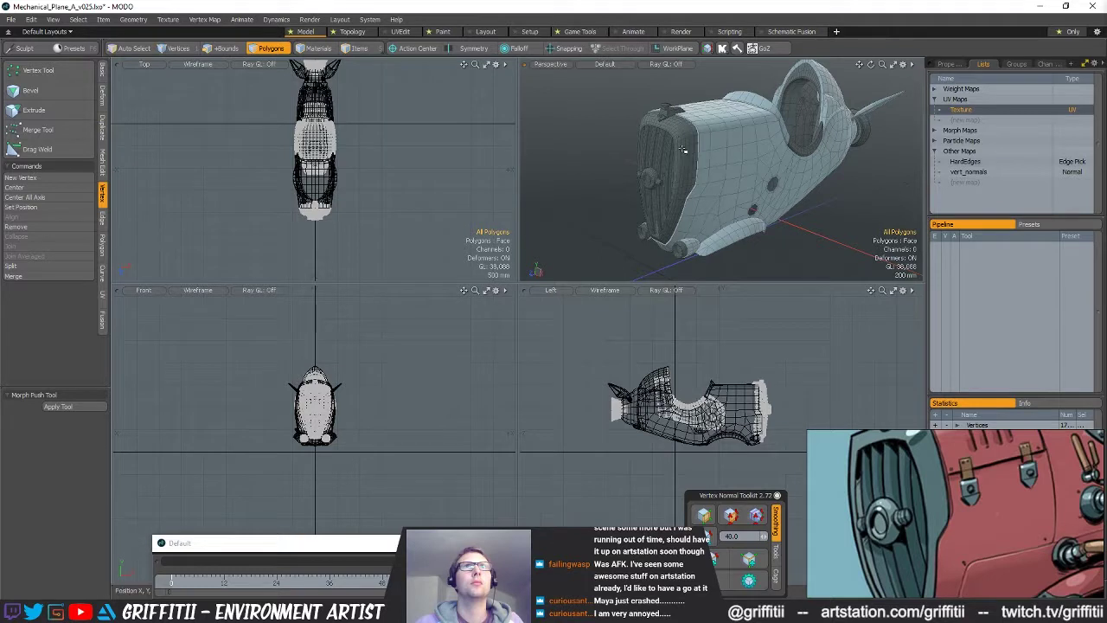
- Move the two round lights at the plane's lower front out of the subdivided mesh into their own mesh
left_click_drag(708, 159, 666, 204, "alt")
scroll(749, 177, "up", 3)
scroll(670, 208, "up", 2)
left_click(687, 223)
key("]")
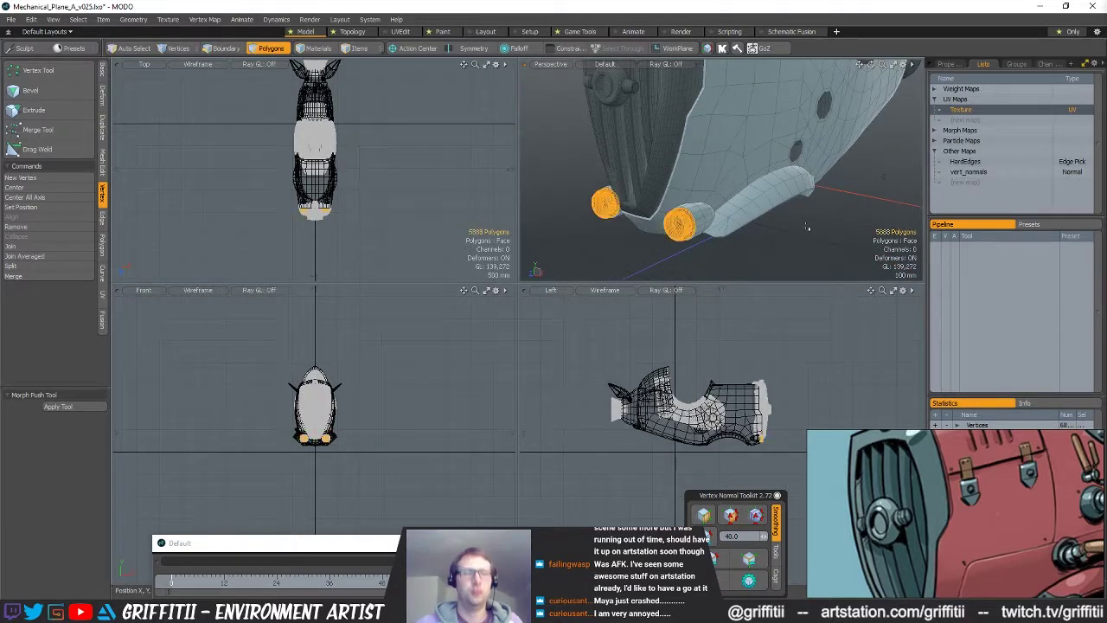
key("ctrl+x")
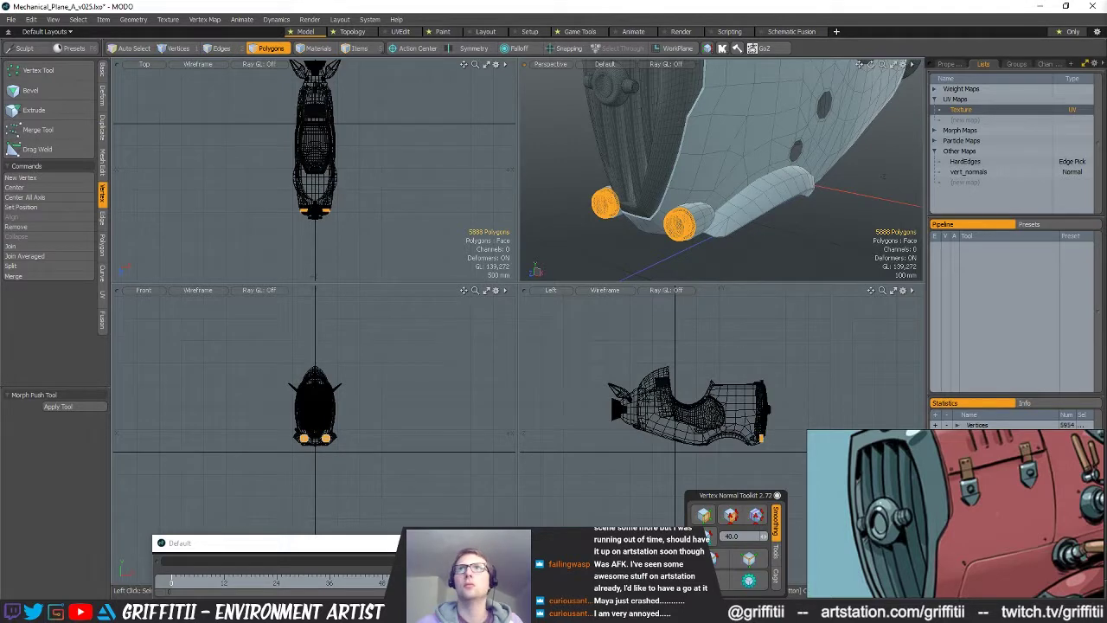
key("ctrl+x")
key("ctrl+v")
- Cut the frame around the front grille out of the subdivided mesh and paste it into a new mesh
left_click_drag(691, 214, 644, 246, "alt+shift")
left_click(689, 165)
key("]")
left_click_drag(709, 169, 731, 175, "alt")
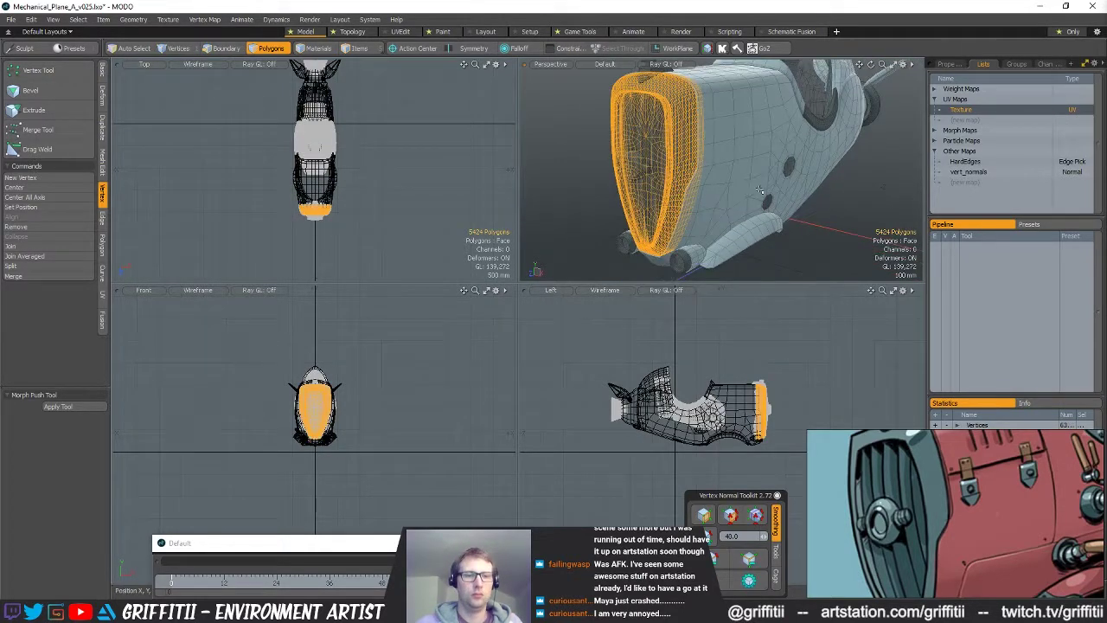
key("ctrl+x")
key("n")
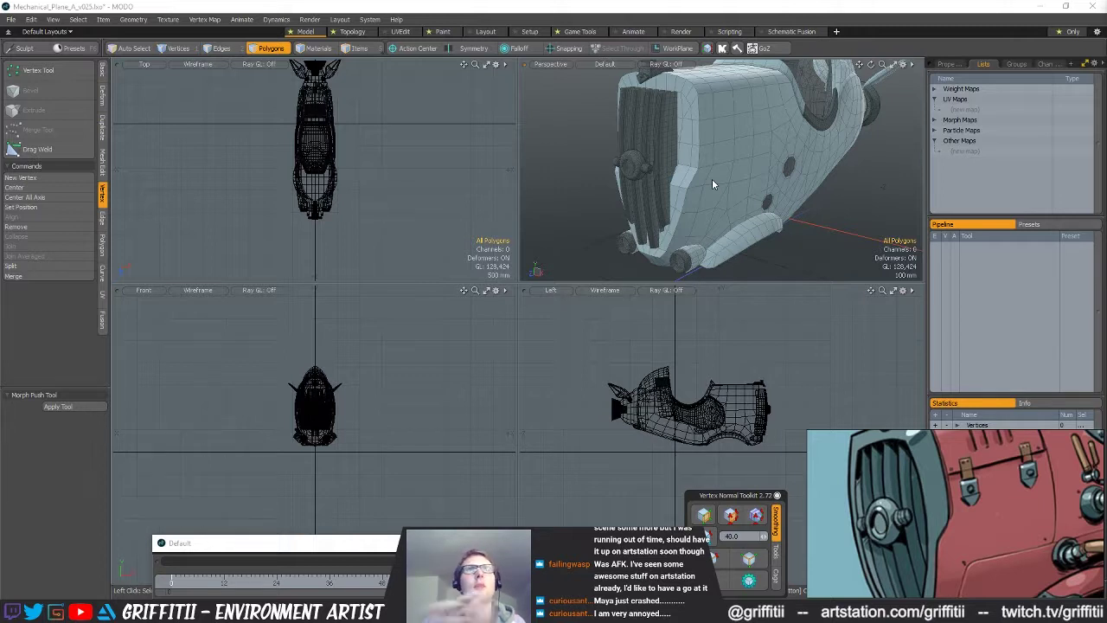
left_click_drag(745, 201, 724, 188, "alt+shift")
key("ctrl+v")
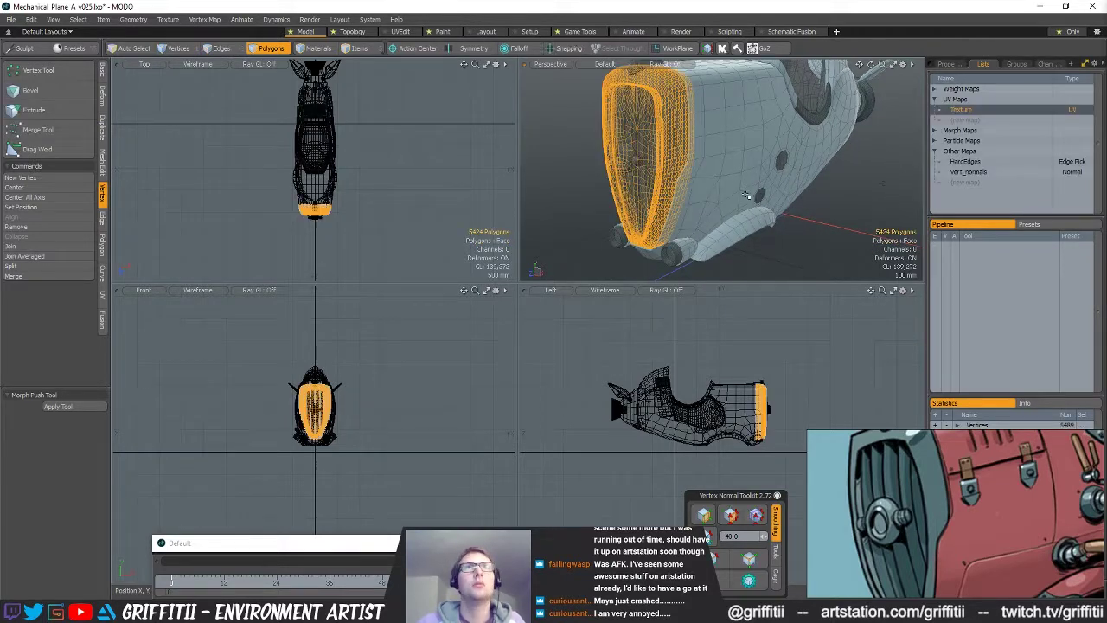
- Move the two side knobs of the grille's central hub into a new mesh of their own
left_click_drag(777, 219, 793, 227, "alt+shift")
left_click_drag(793, 227, 843, 233, "ctrl+alt")
left_click_drag(606, 189, 685, 169, "alt")
double_click(676, 170)
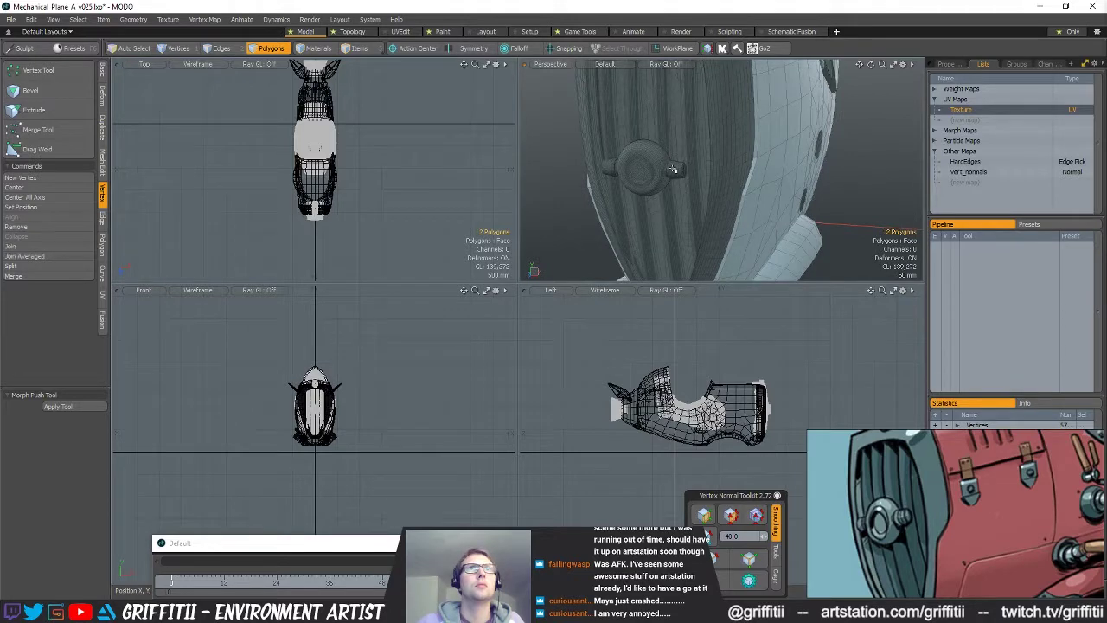
double_click(610, 168, "shift")
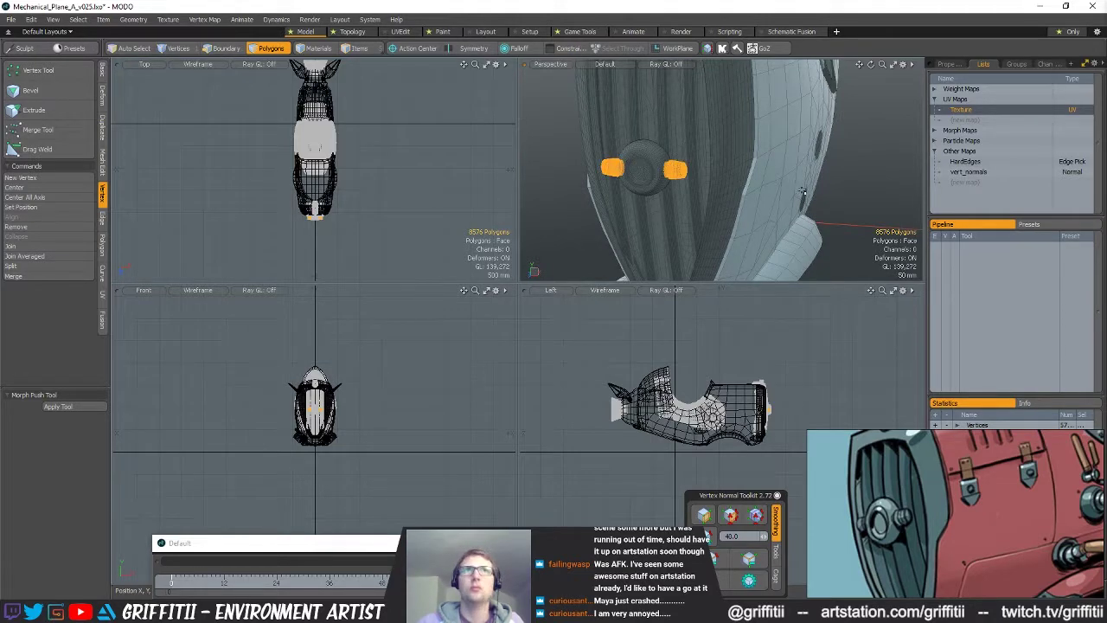
key("ctrl+x")
key("n")
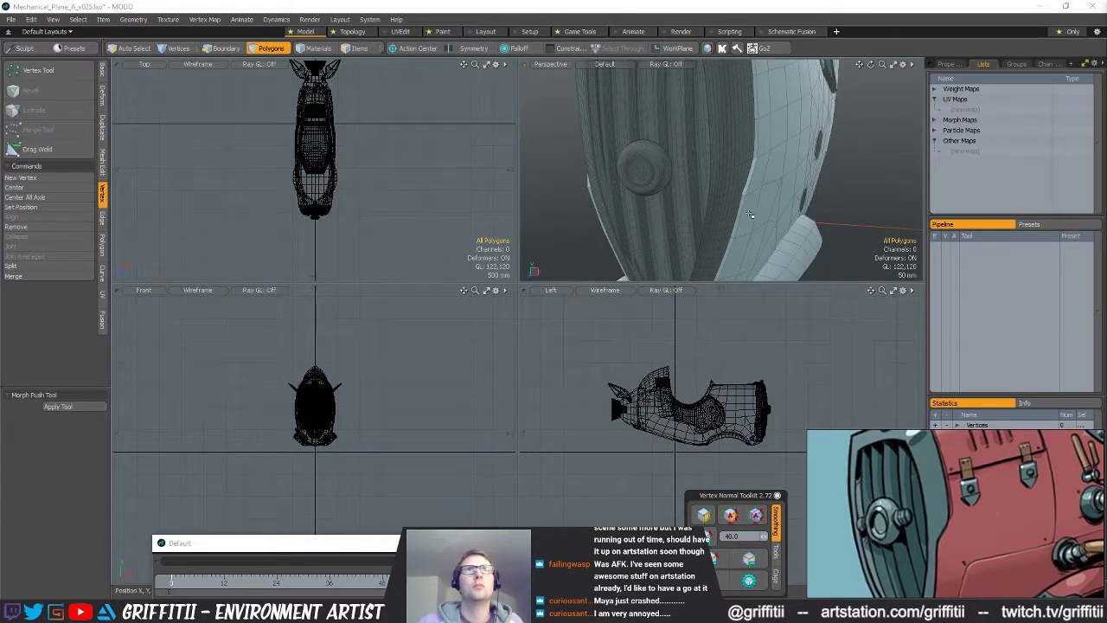
key("ctrl+v")
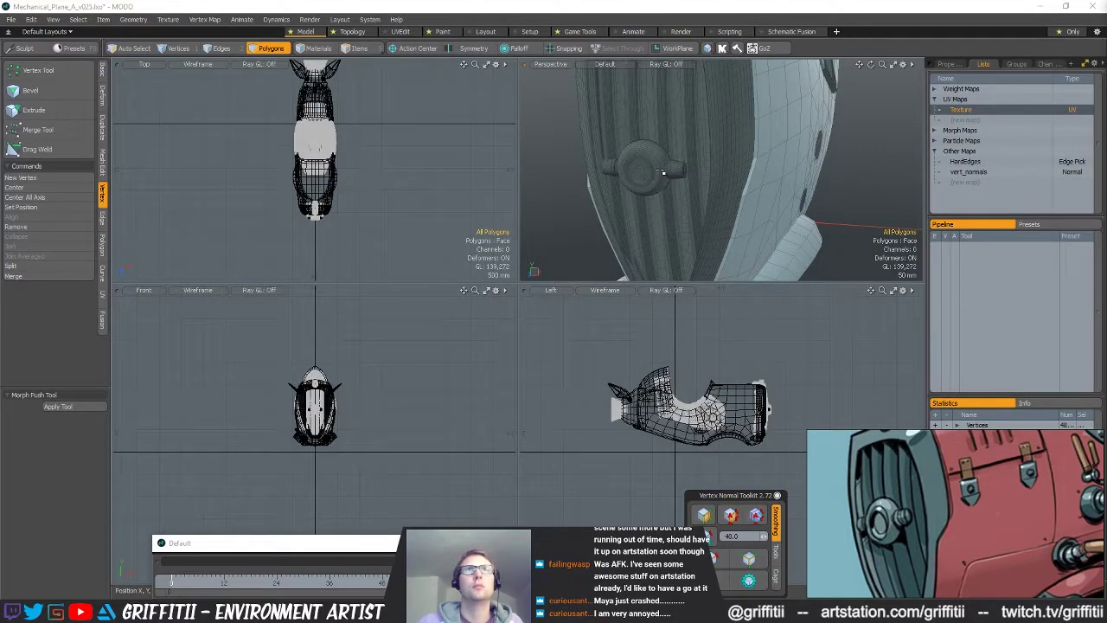
- Select all pieces of the round central grille hub and move them into a separate mesh
double_click(664, 172)
double_click(642, 173, "shift")
mouse_move(641, 173)
left_mouse_down("alt")
mouse_move(671, 170)
mouse_move(623, 170)
left_mouse_up("alt")
scroll(666, 167, "up", 5)
double_click(623, 171, "shift")
scroll(736, 177, "down", 3)
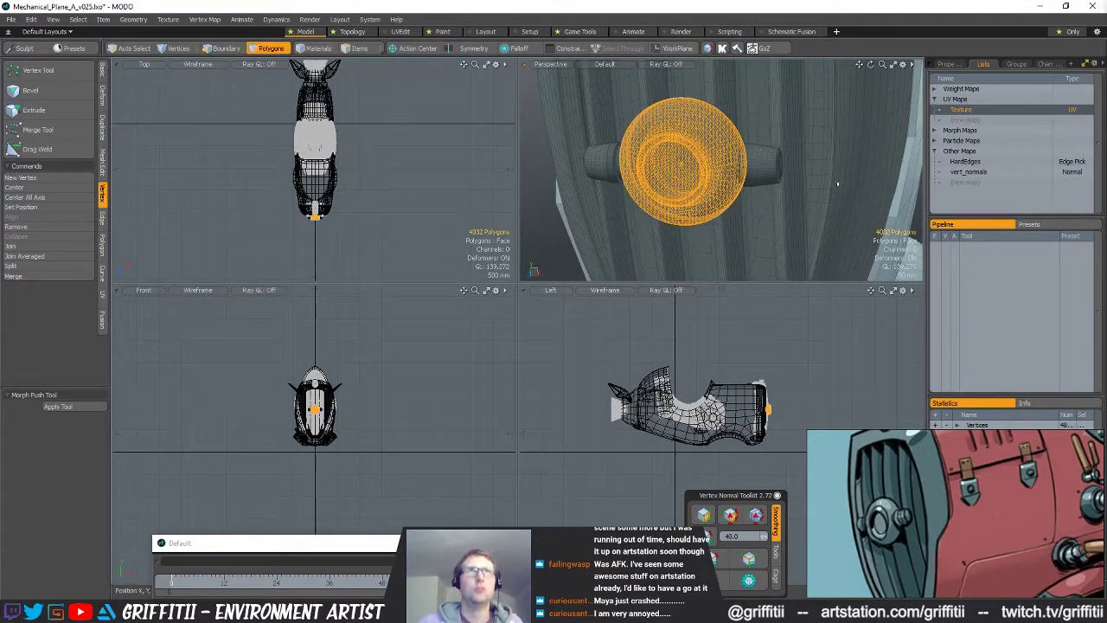
key("Delete")
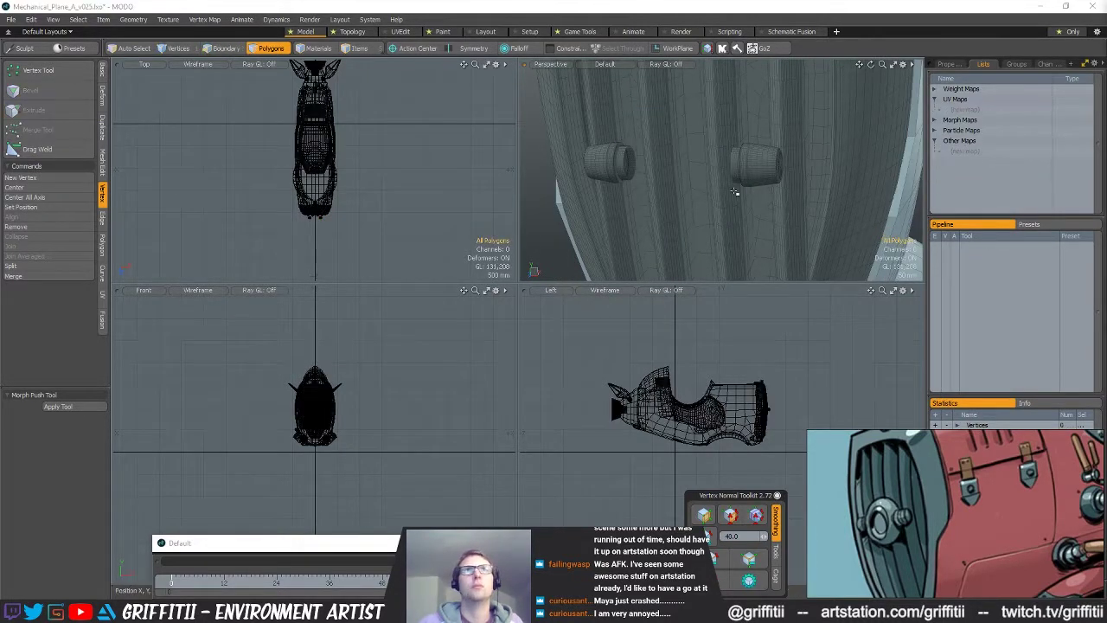
key("ctrl+v")
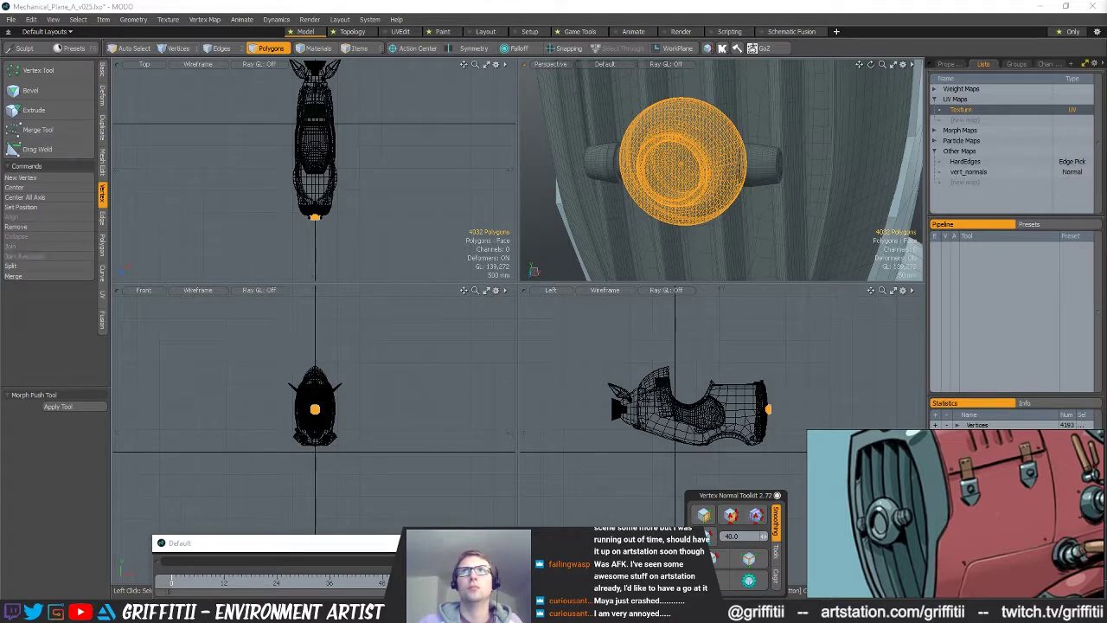
- Move one of the outer vertical grille slats from the subdivided mesh into a new mesh
left_click(597, 204)
scroll(672, 181, "down", 4)
left_click_drag(672, 181, 648, 176, "alt")
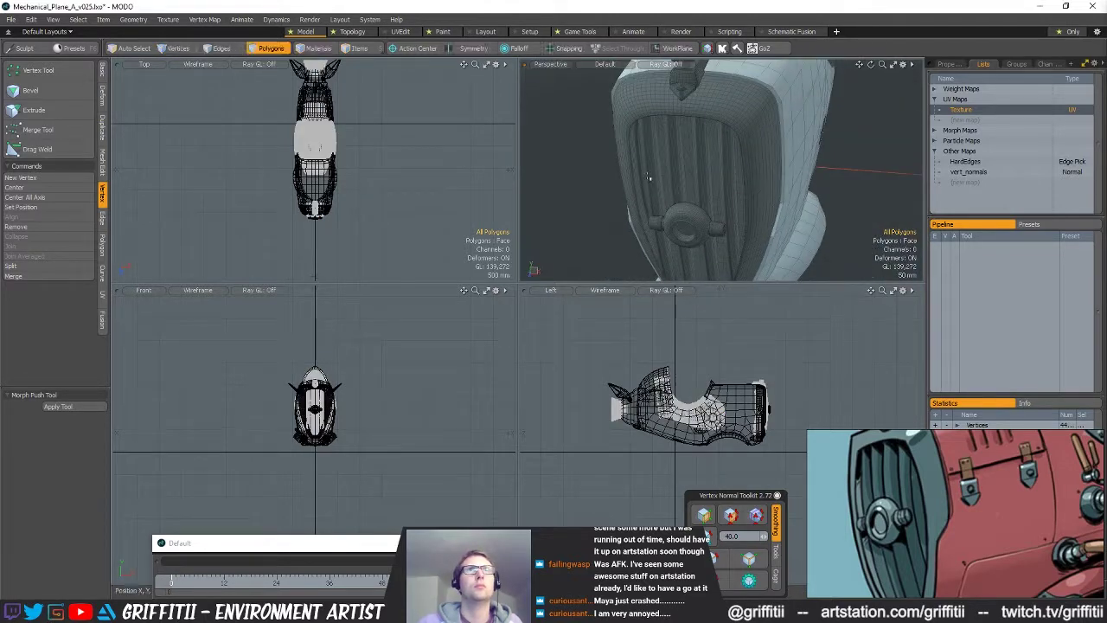
double_click(652, 171)
left_click_drag(776, 212, 828, 212, "alt")
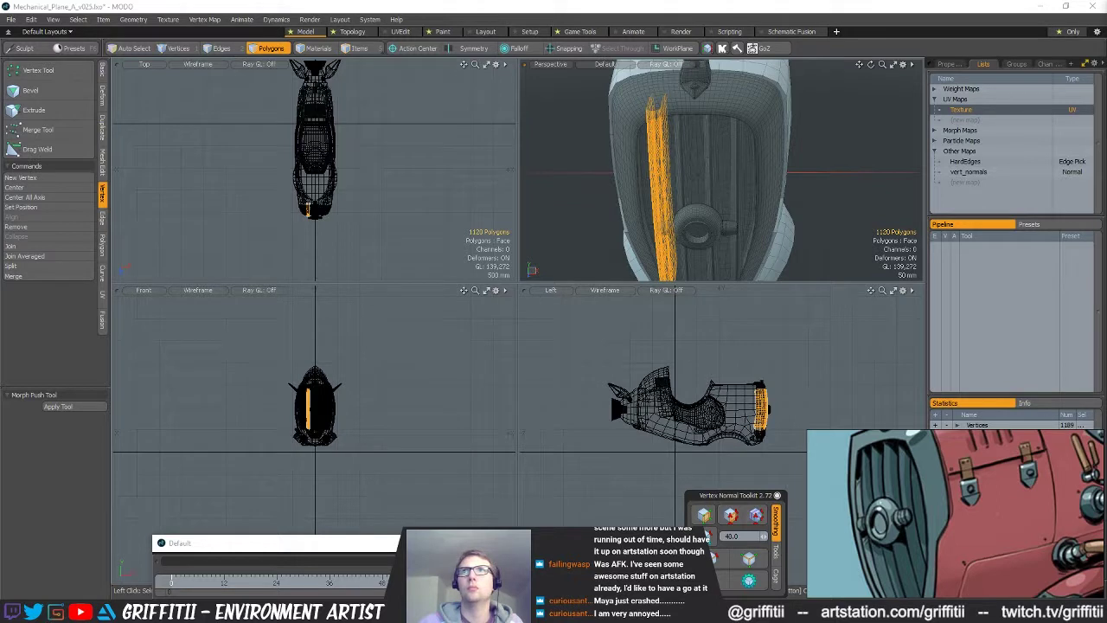
- Move the slat just left of the grille's centre from the subdivided mesh into a new mesh
left_click(681, 215)
double_click(681, 216)
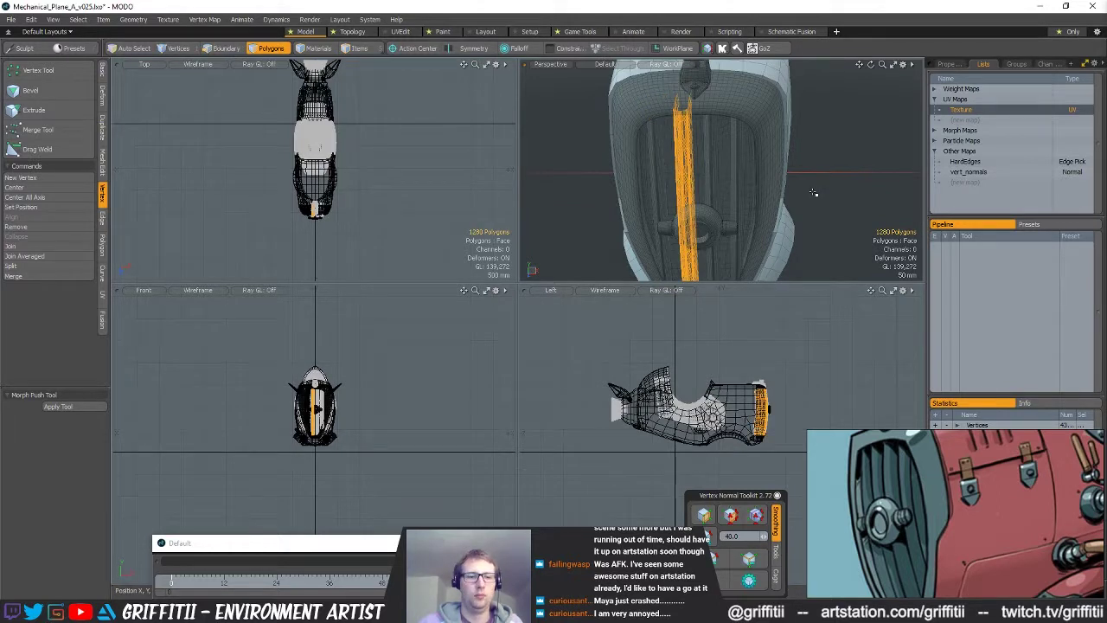
key("ctrl+x")
key("n")
key("ctrl+v")
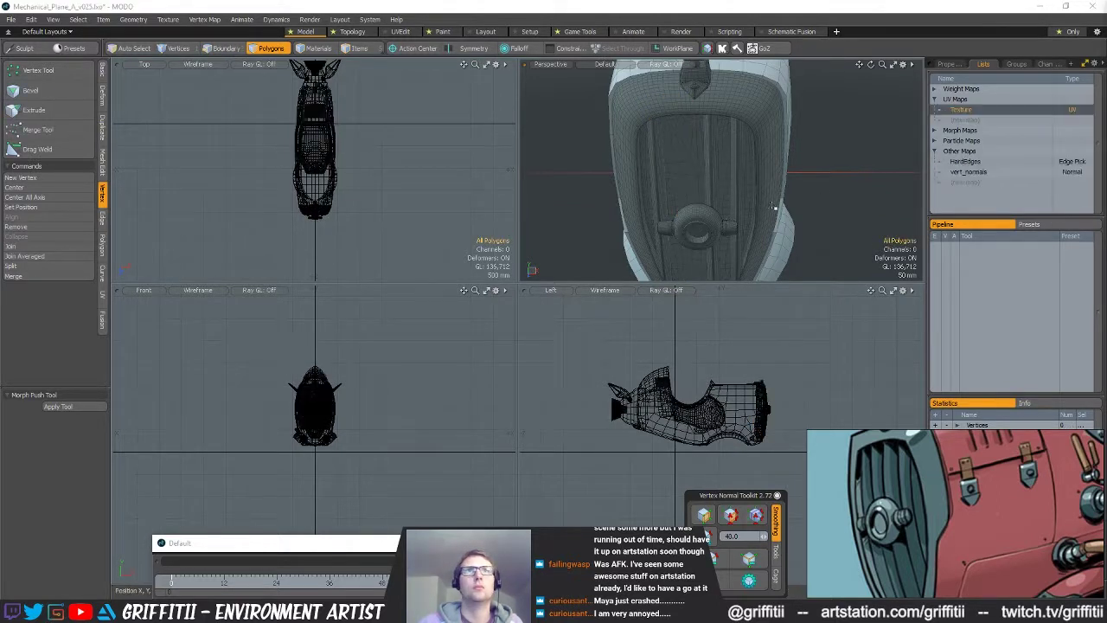
- Move the slat just right of the grille's centre into a new mesh of its own
left_click(697, 176)
left_click(720, 247)
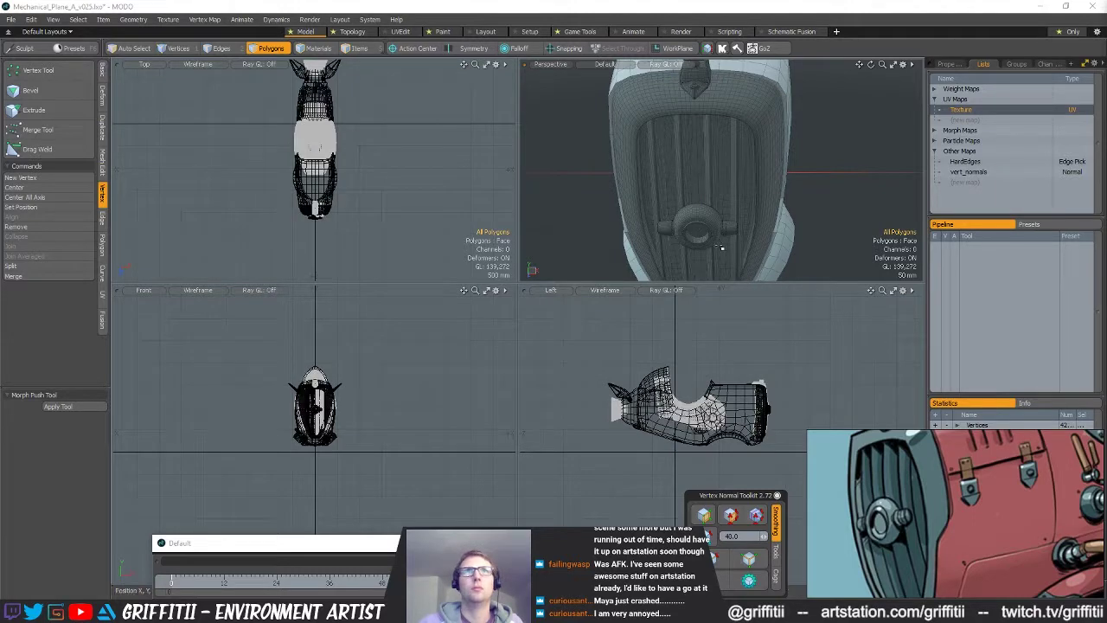
double_click(717, 192)
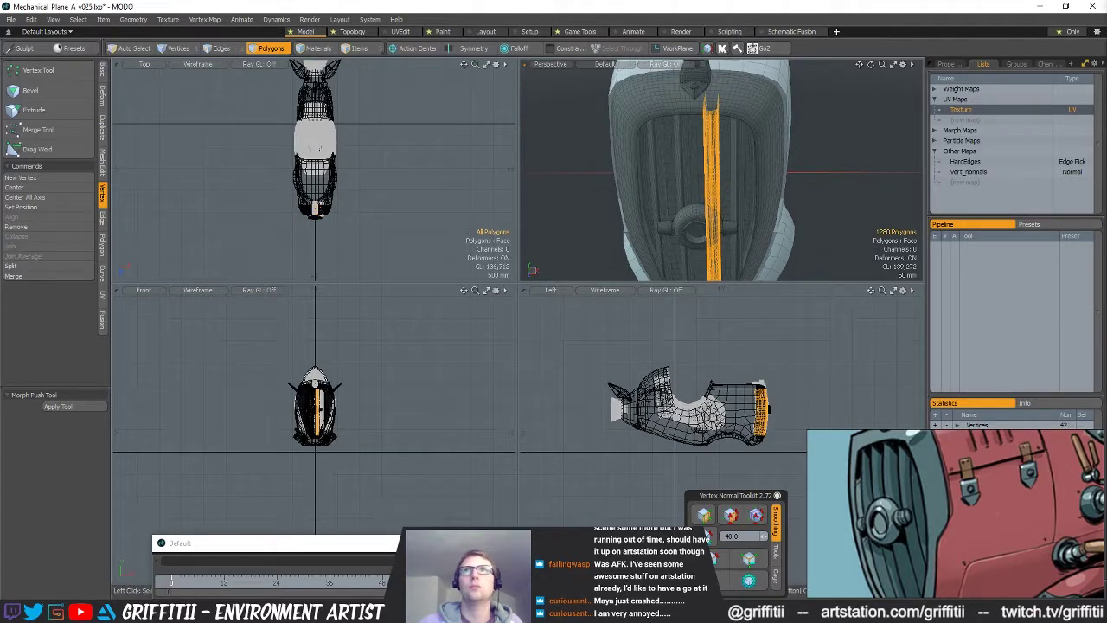
key("ctrl+x")
key("n")
key("ctrl+v")
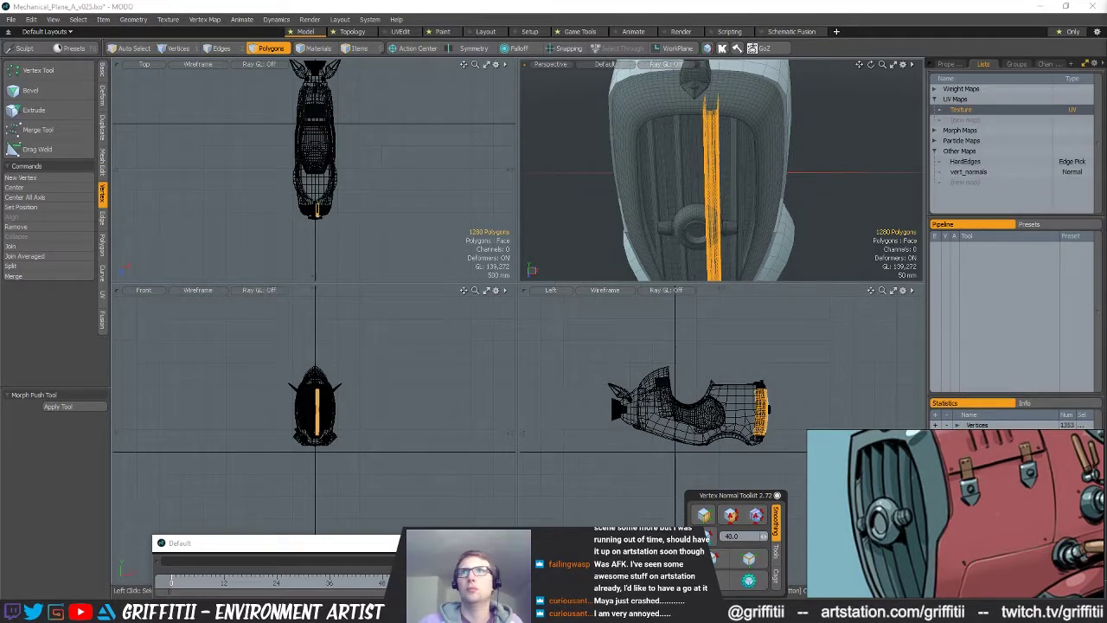
- Cut the outer right grille slat out of the subdivided mesh and paste it into a new mesh
left_click(748, 214)
double_click(740, 204)
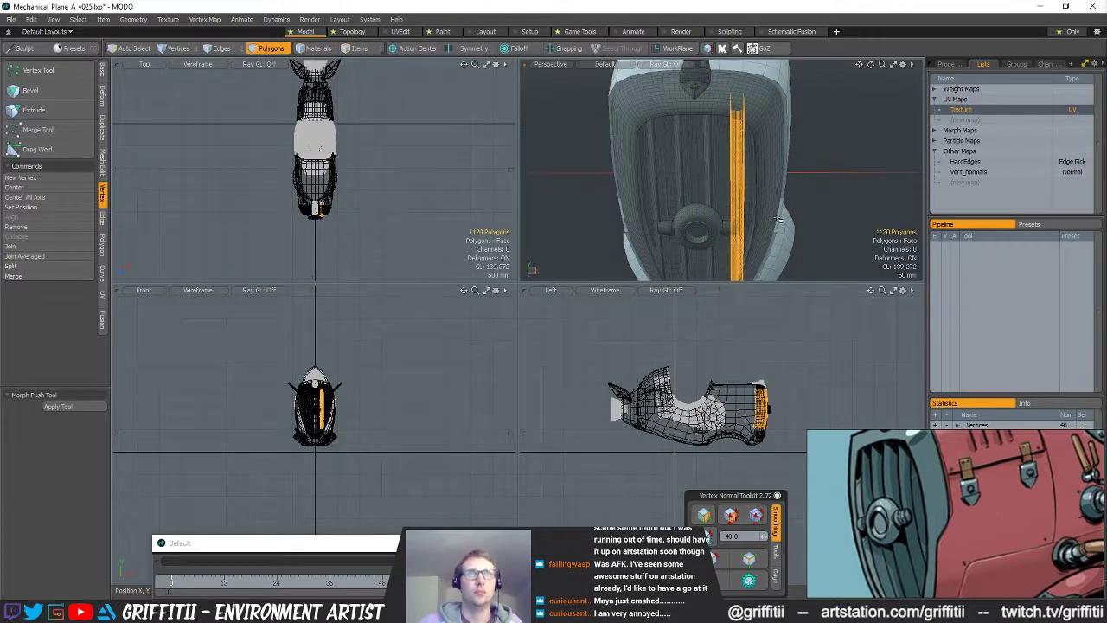
key("ctrl+x")
key("n")
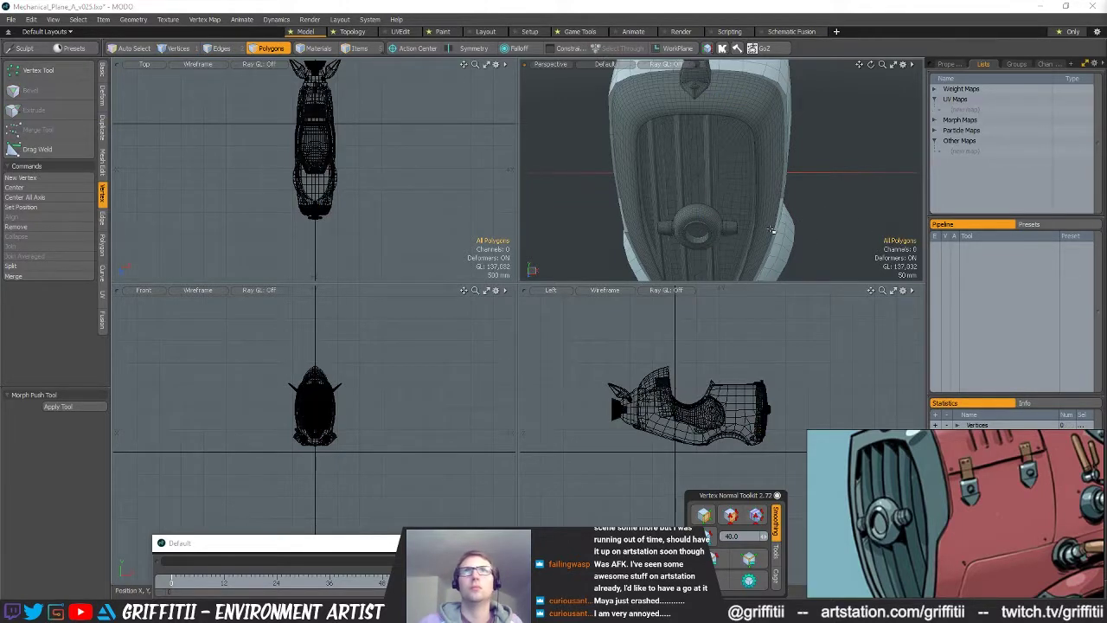
key("ctrl+v")
- Move the two curved trim strips along the cockpit opening's sides out of the subdivided mesh together
left_click_drag(793, 226, 865, 192, "alt")
scroll(750, 222, "down", 3)
key("Escape")
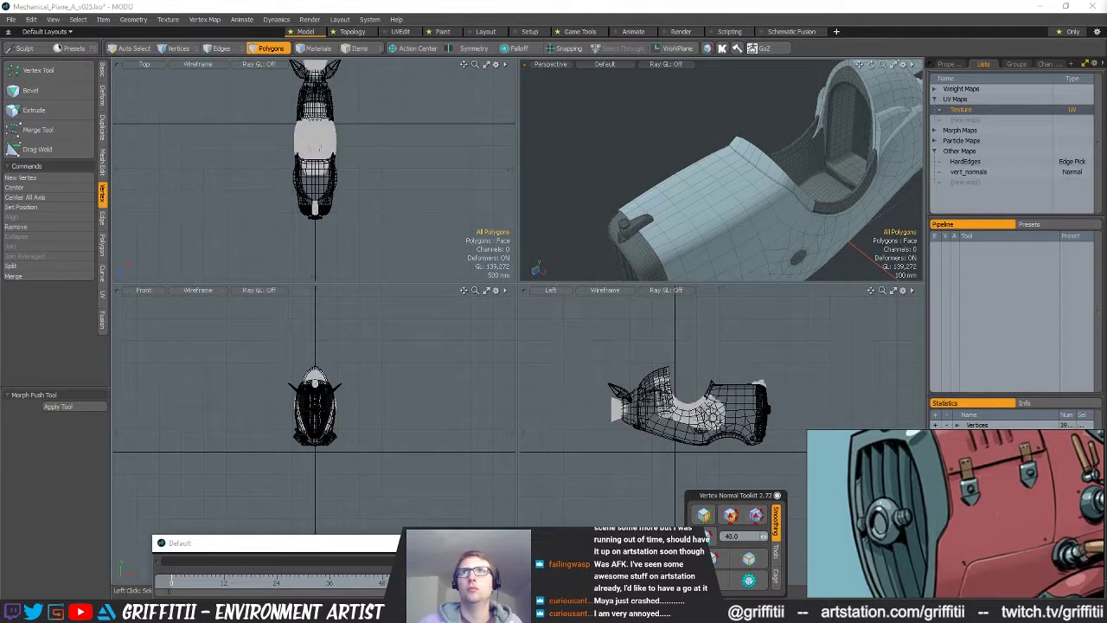
double_click(794, 152)
double_click(853, 200, "shift")
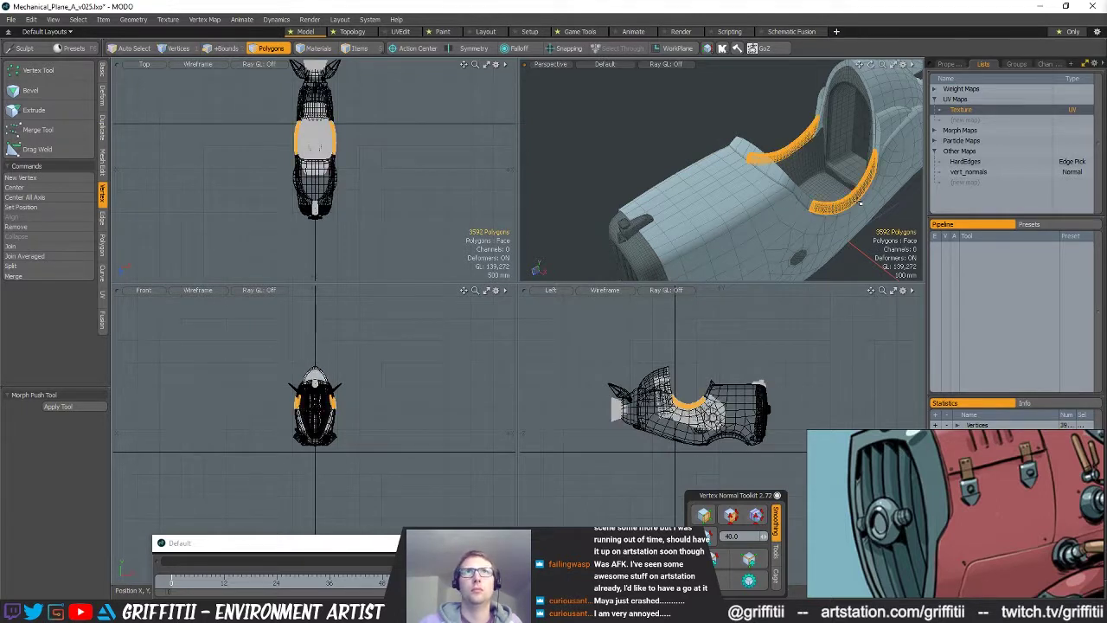
key("ctrl+x")
key("ctrl+v")
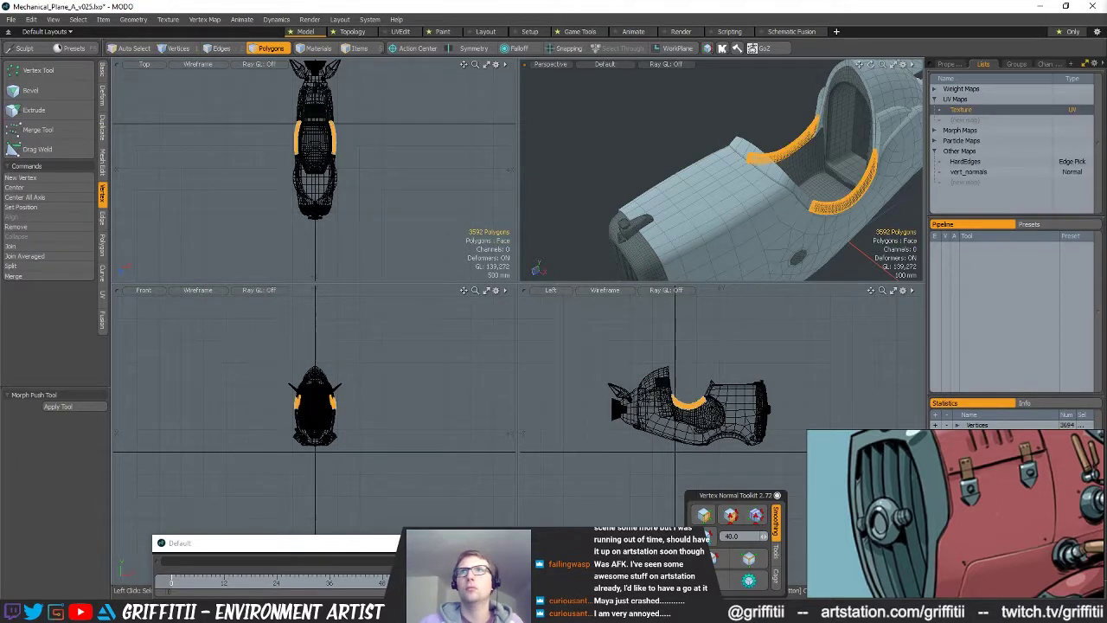
- Cut the tall arched frame at the back of the cockpit and paste it into a new mesh
left_click(847, 101)
double_click(847, 101)
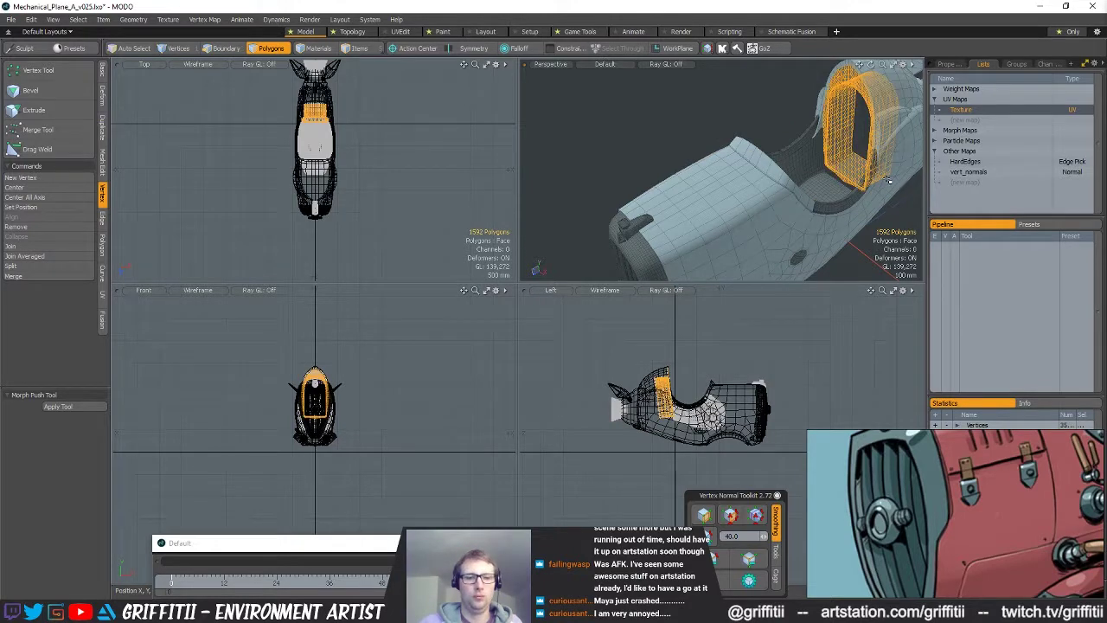
key("ctrl+x")
key("n")
key("ctrl+v")
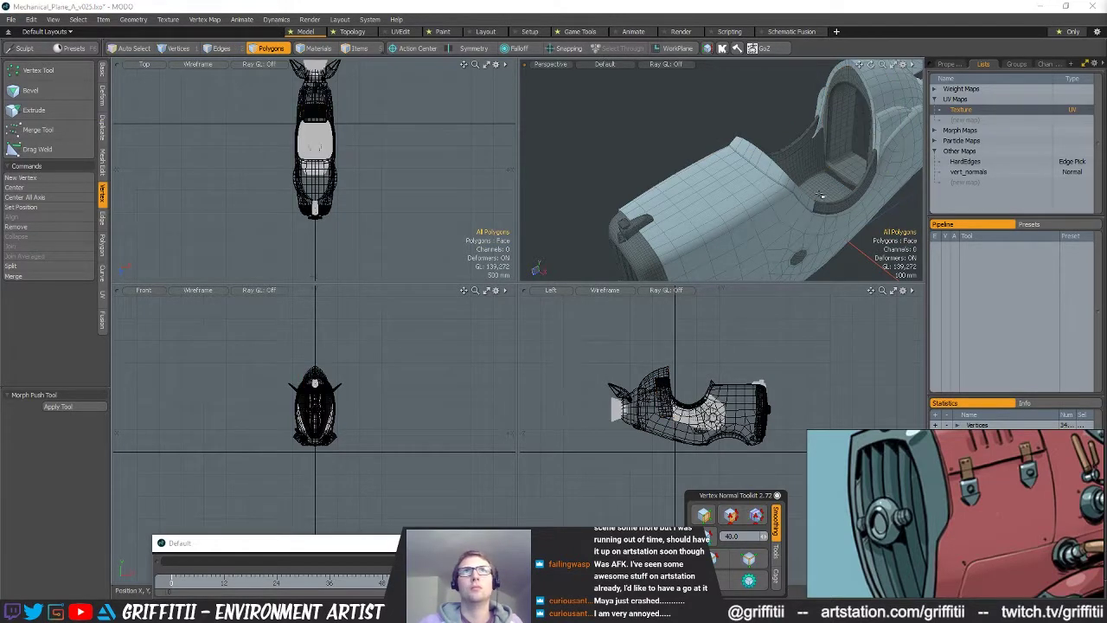
- Move the cockpit's inner floor piece from the subdivided mesh into a new mesh
double_click(831, 186)
key("ctrl+x")
key("n")
key("ctrl+v")
left_click_drag(828, 190, 785, 197, "alt+shift")
left_click(844, 156)
left_click_drag(631, 207, 806, 178, "alt")
left_click_drag(650, 207, 583, 197, "alt+shift")
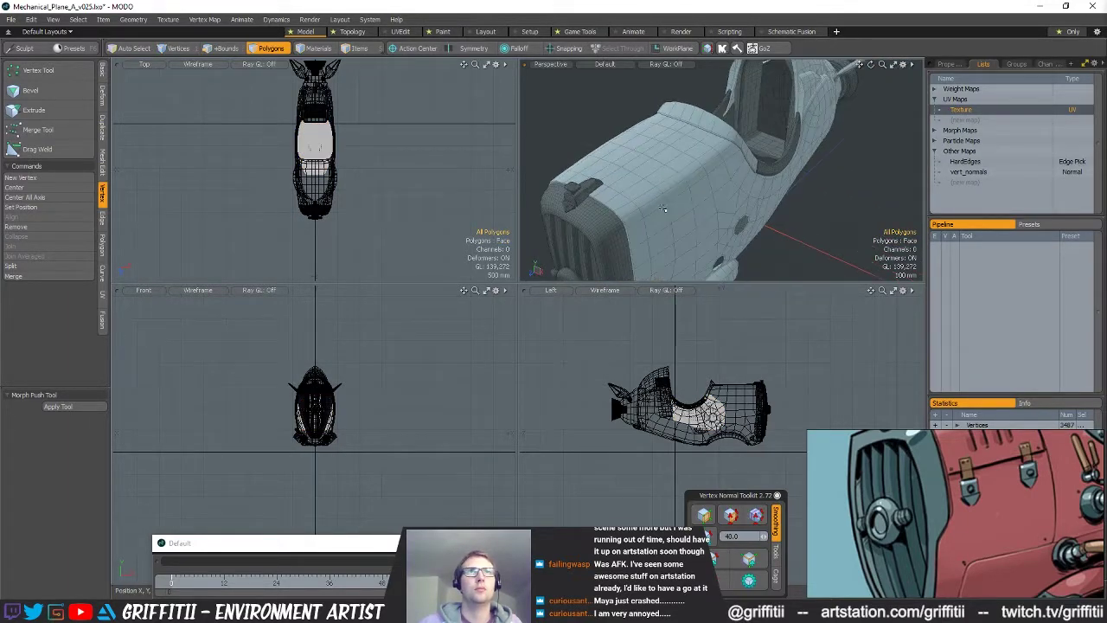
- Select the elongated block on the nose above the grille and move it into a new mesh
key("5")
left_click(575, 198)
key("3")
double_click(576, 197)
key("shift+a")
left_click_drag(600, 200, 808, 222, "alt")
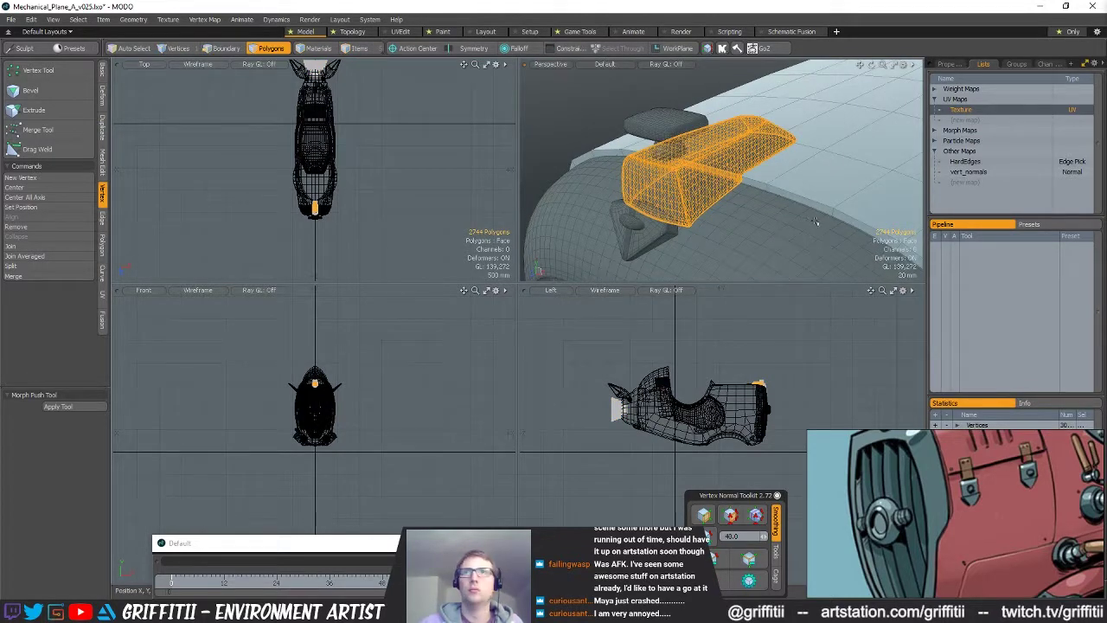
key("Delete")
key("n")
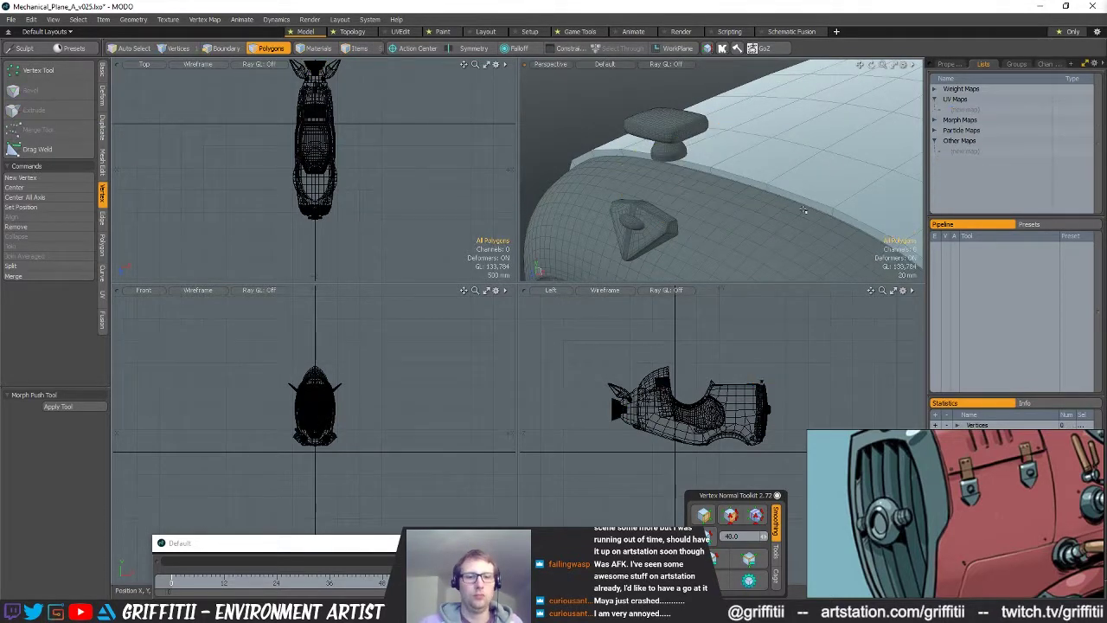
key("ctrl+v")
- Move the short neck beneath the nose cap from the subdivided mesh into a new mesh
key("5")
left_click(676, 153)
key("3")
double_click(674, 152)
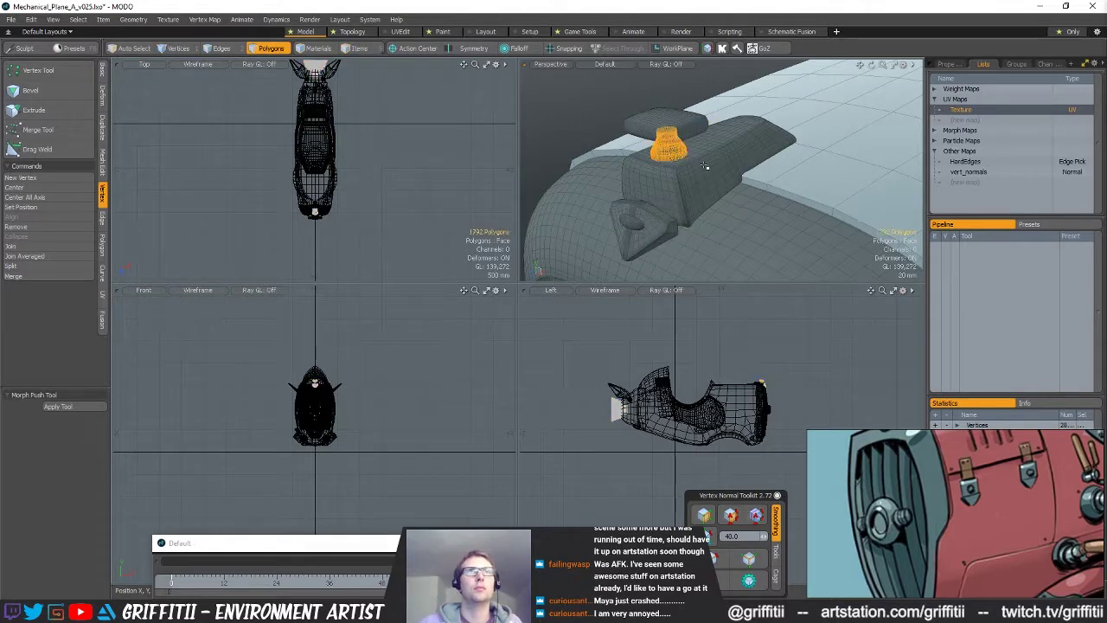
left_click_drag(678, 122, 701, 147, "alt")
key("ctrl+x")
key("n")
key("ctrl+v")
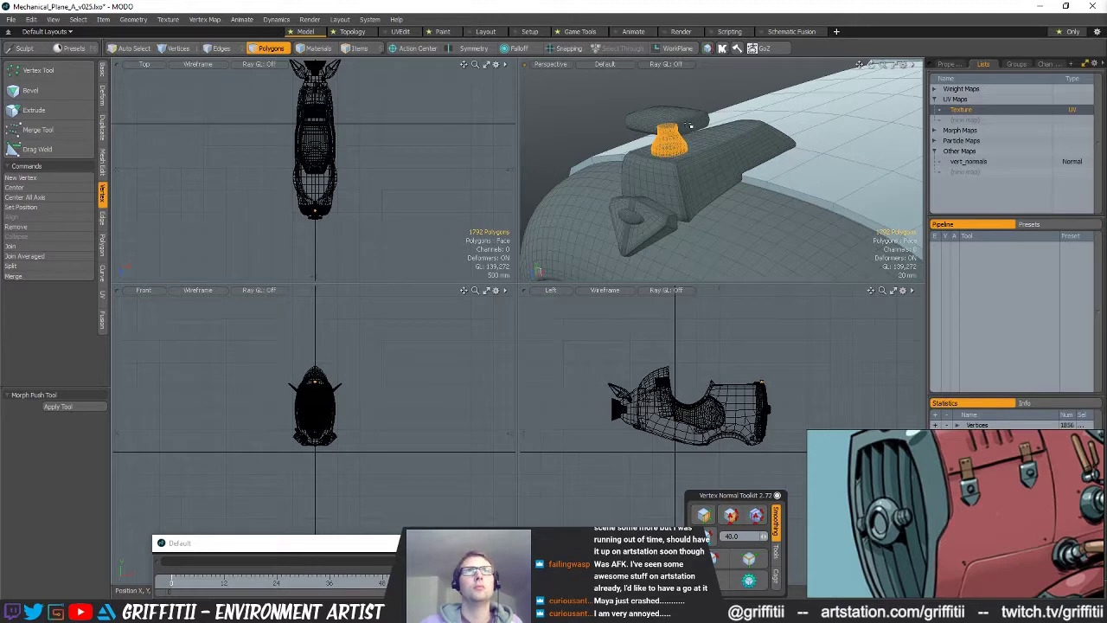
- Cut the flat cap on top of the nose block's neck and paste it into its own new mesh
key("5")
left_click(687, 124)
key("3")
double_click(687, 116)
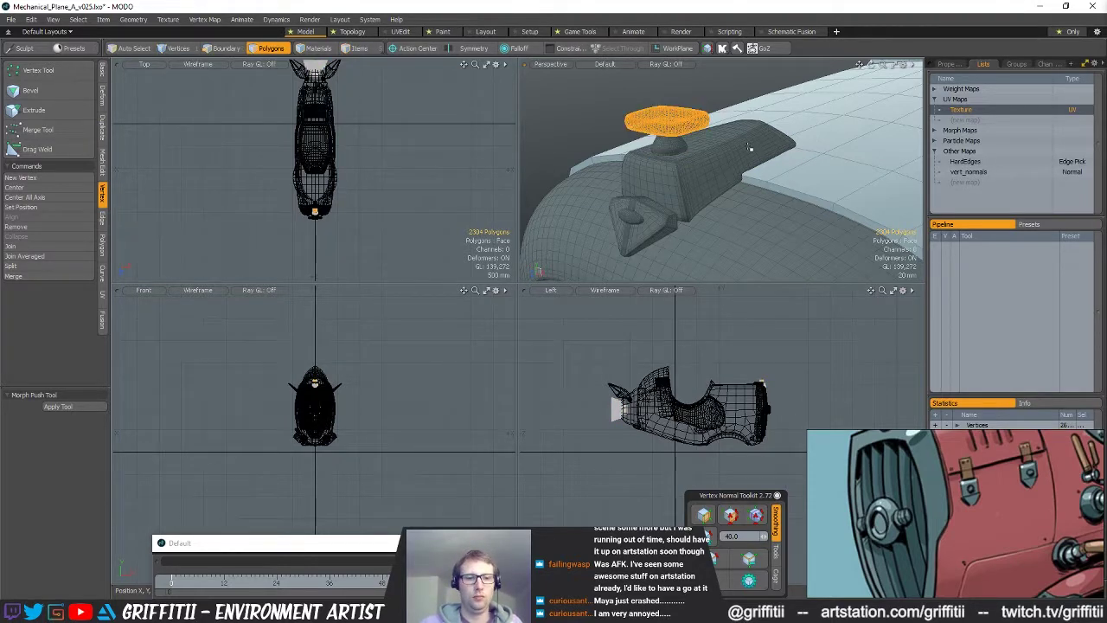
key("ctrl+x")
key("n")
key("ctrl+v")
- Select the triangular nose emblem together with its round knob and move both into a new mesh
key("5")
left_click(656, 220)
key("3")
double_click(657, 218)
left_click_drag(657, 218, 792, 203, "alt")
double_click(624, 212, "shift")
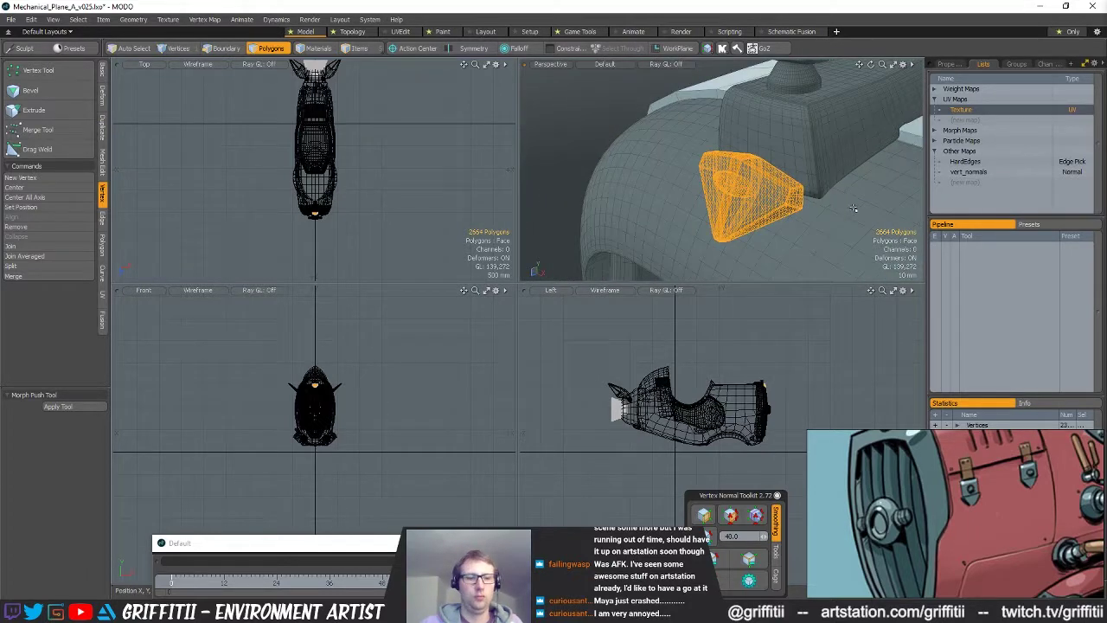
key("ctrl+x")
key("n")
key("ctrl+v")
- Select the small cylinder inside the triangular nose emblem and move it into a new mesh
key("5")
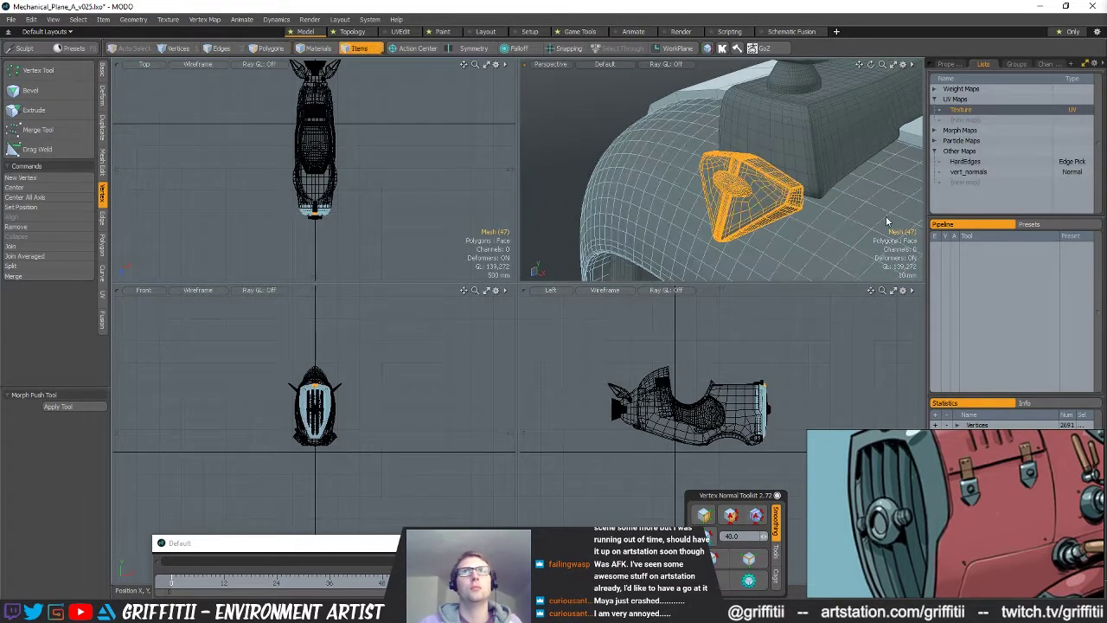
key("3")
left_click(764, 185)
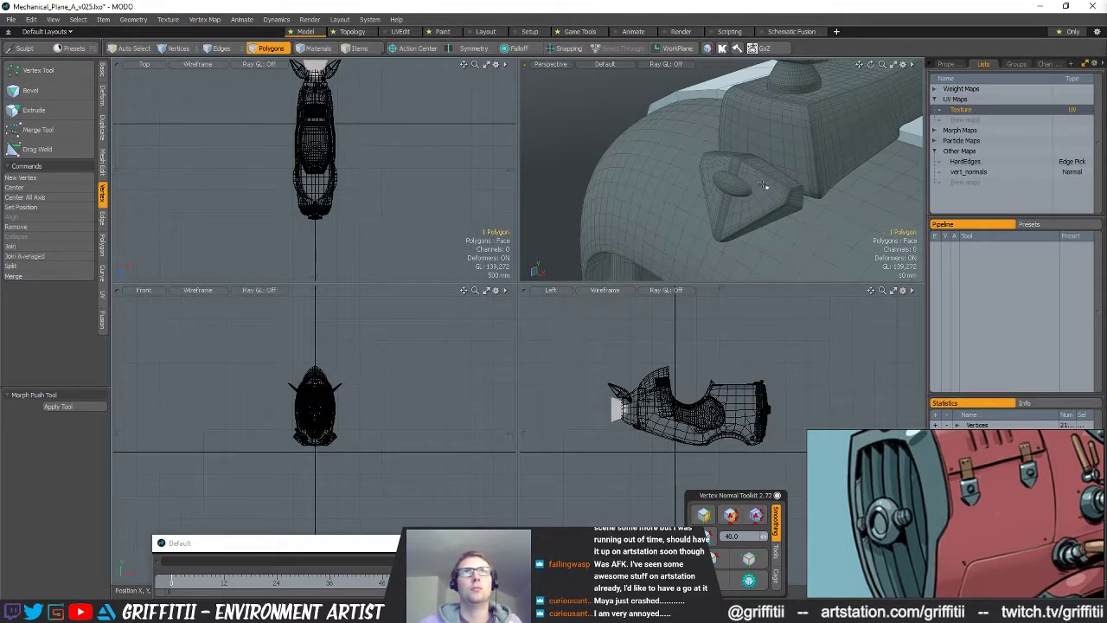
left_click_drag(657, 442, 796, 351, "ctrl+alt")
key("]")
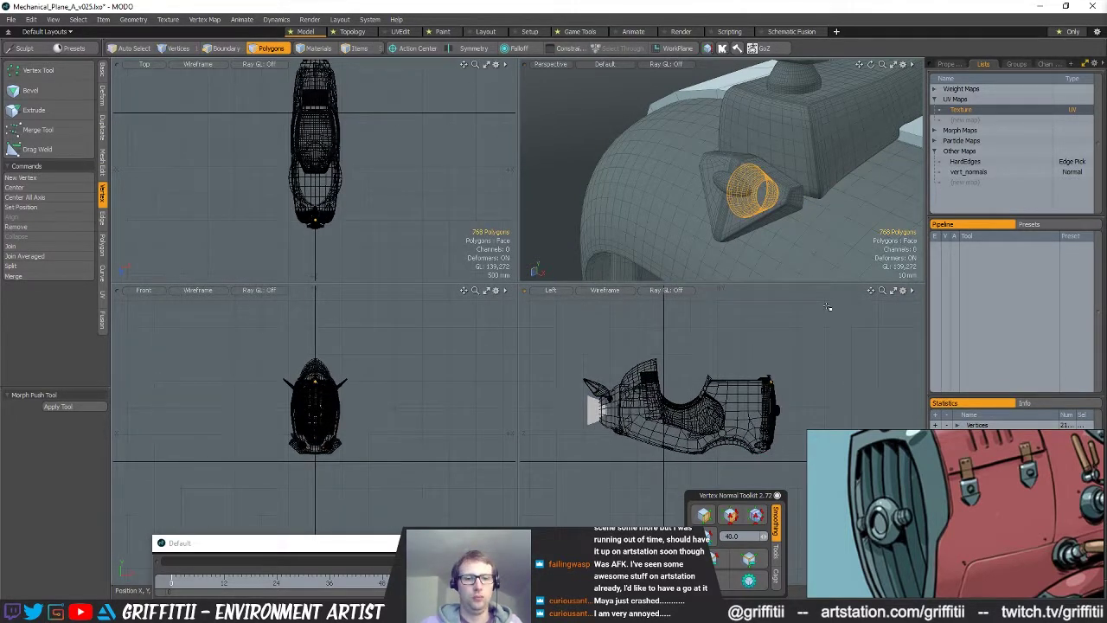
key("ctrl+x")
key("n")
key("ctrl+v")
left_click_drag(820, 351, 756, 337, "ctrl+alt")
left_click(772, 333)
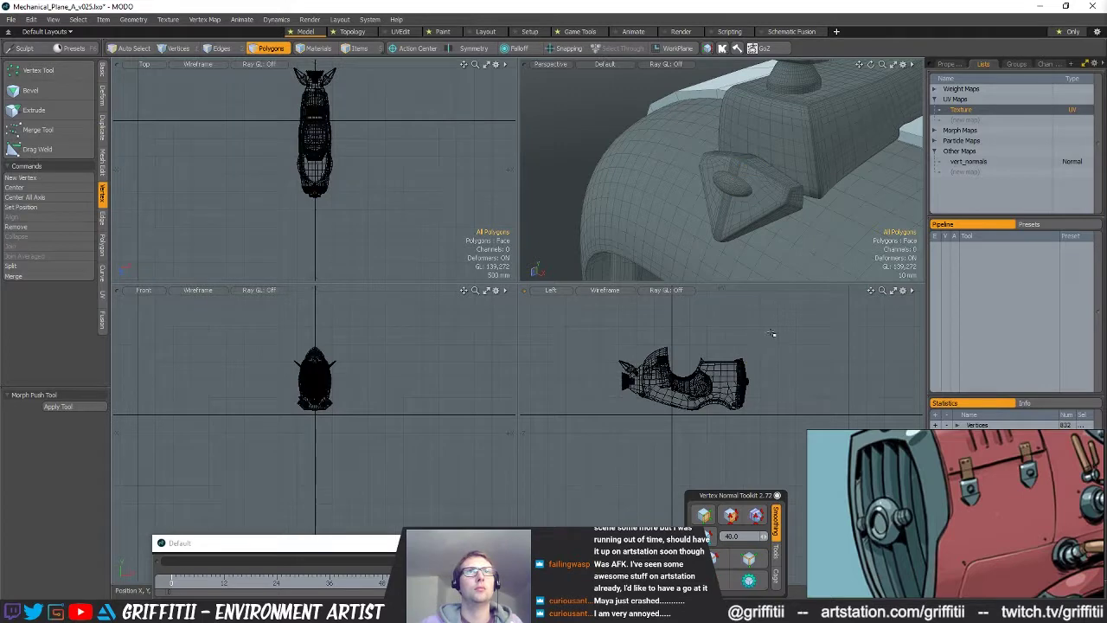
- Paste the small cylinder into the triangular nose emblem's mesh
mouse_move(833, 171)
left_mouse_down("ctrl+alt")
mouse_move(781, 154)
mouse_move(859, 123)
mouse_move(826, 165)
left_mouse_up("ctrl+alt")
key("5")
left_click(736, 164)
key("3")
key("ctrl+v")
left_click_drag(813, 178, 757, 180, "alt")
left_click(691, 188)
left_click_drag(757, 180, 724, 154, "ctrl+alt")
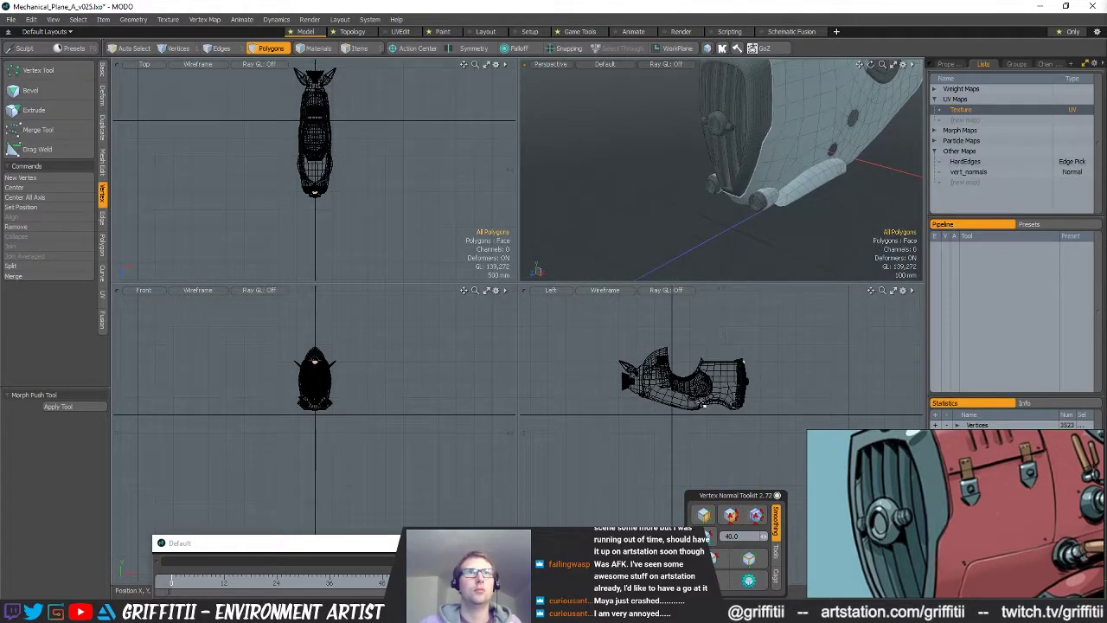
- Delete the subdivided inner ring nearest the fuselage from the round tail piece
right_click_drag(697, 352, 770, 433)
key("shift+a")
mouse_move(818, 192)
left_mouse_down("alt")
mouse_move(702, 180)
mouse_move(776, 176)
mouse_move(730, 173)
left_mouse_up("alt")
double_click(778, 175)
left_click_drag(731, 173, 833, 200, "alt")
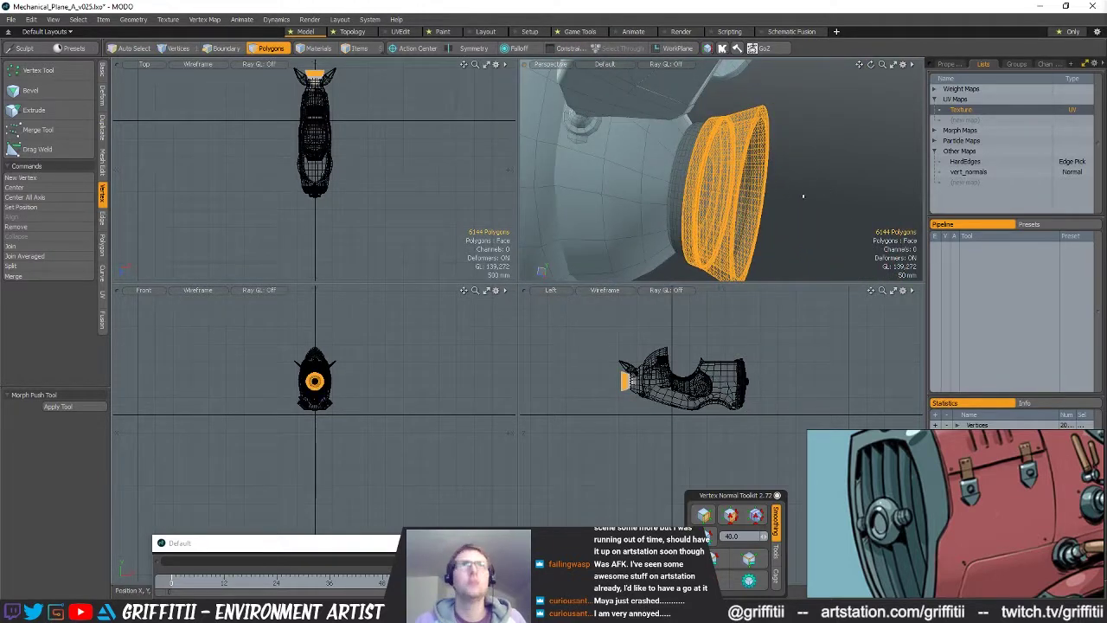
double_click(691, 150)
left_click_drag(691, 151, 780, 193, "alt")
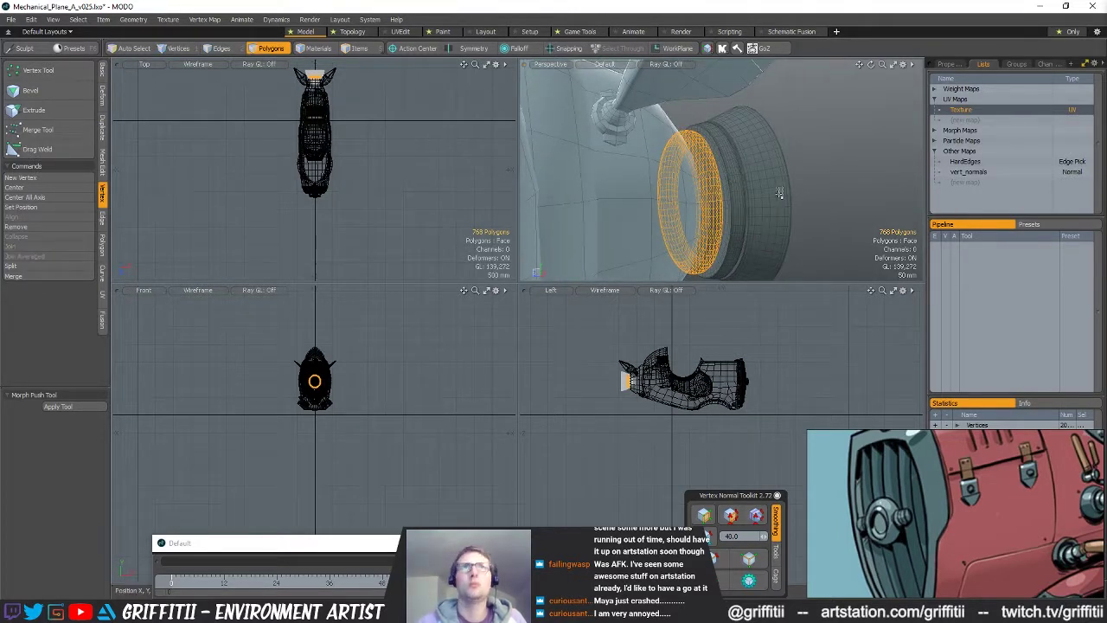
key("Delete")
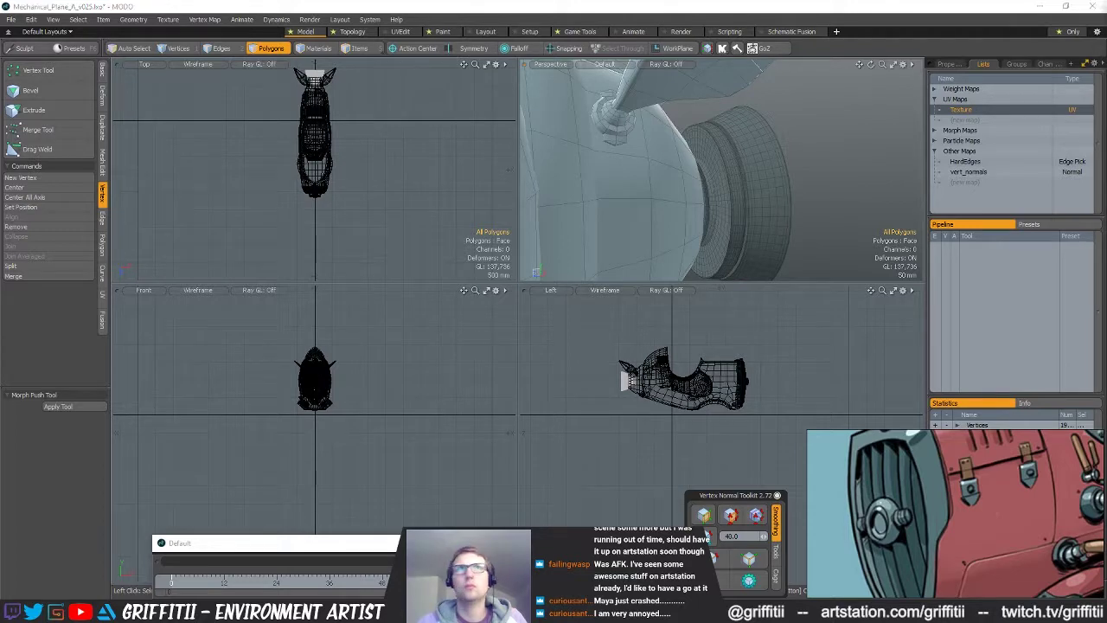
- Copy the low-poly version of the tail's inner ring into the high-poly mesh and isolate it
double_click(716, 184)
key("ctrl+c")
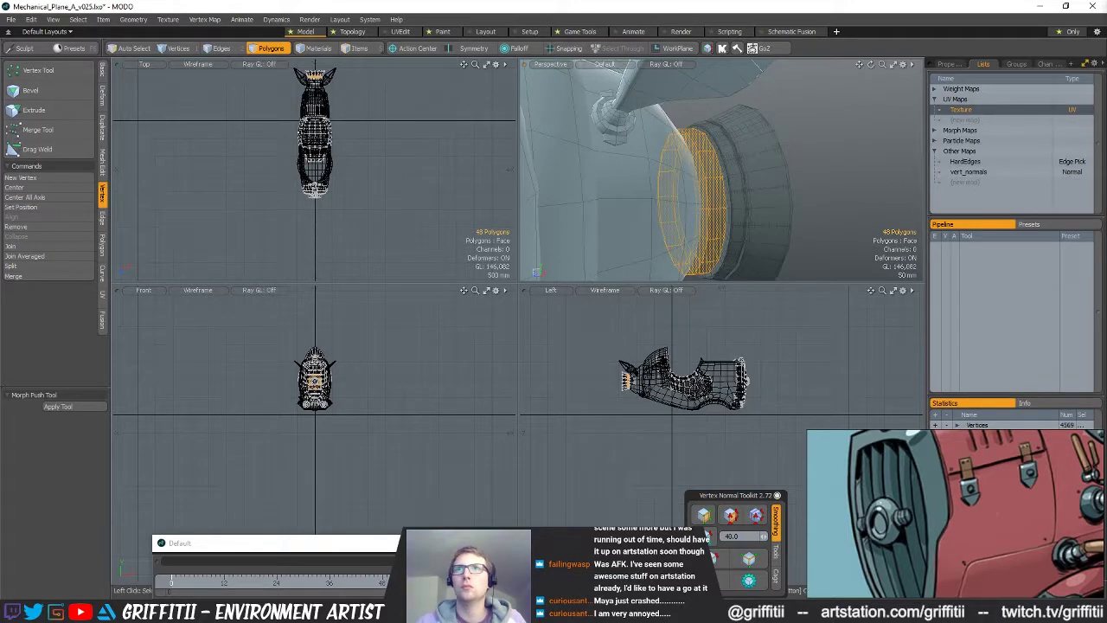
key("ctrl+v")
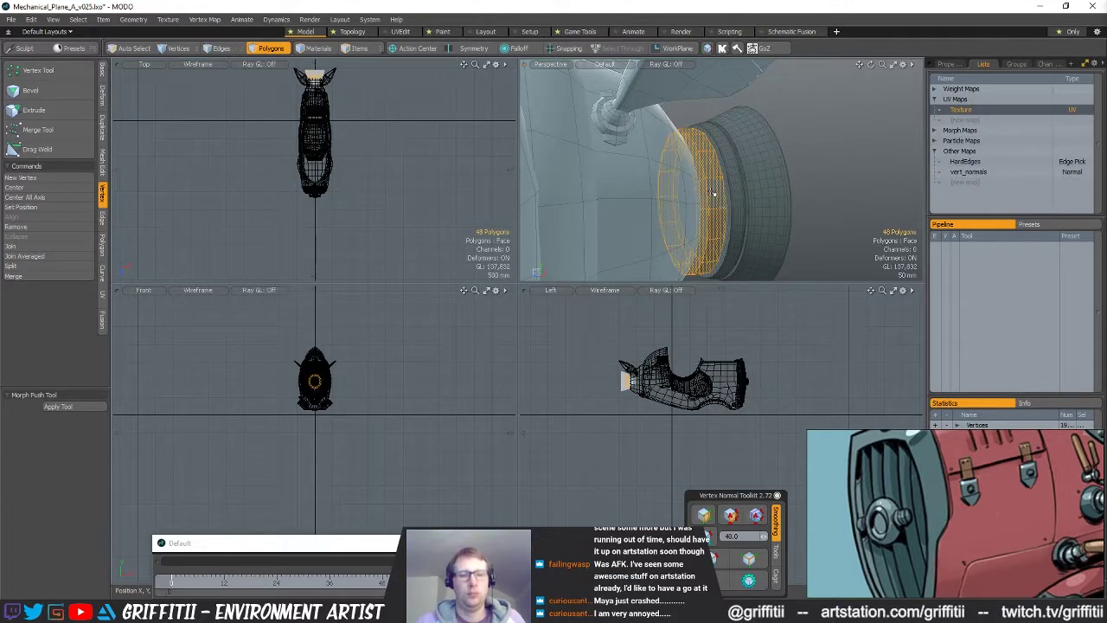
key("shift+h")
left_click_drag(716, 193, 695, 126, "alt")
scroll(694, 150, "up", 2)
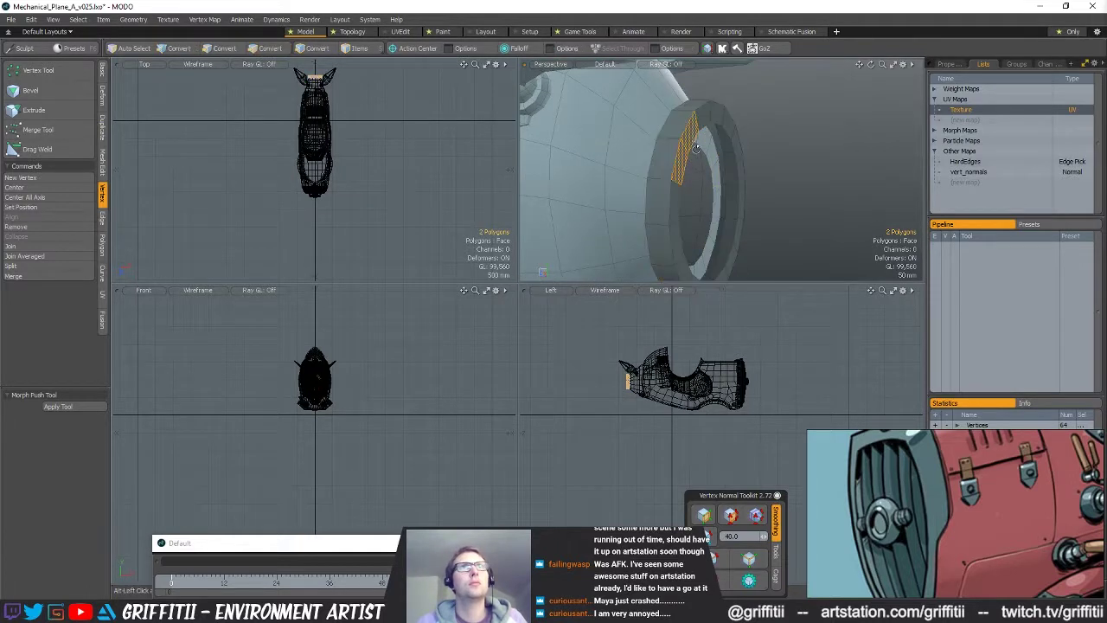
- Add pairs of supporting edge loops to two of the tail ring's faces with Loop Slice at 5.50%
key("l")
key("alt+c")
key("space")
mouse_move(678, 124)
left_mouse_down()
mouse_move(669, 157)
mouse_move(781, 168)
left_mouse_up()
key("l")
key("alt+c")
scroll(711, 162, "up", 2)
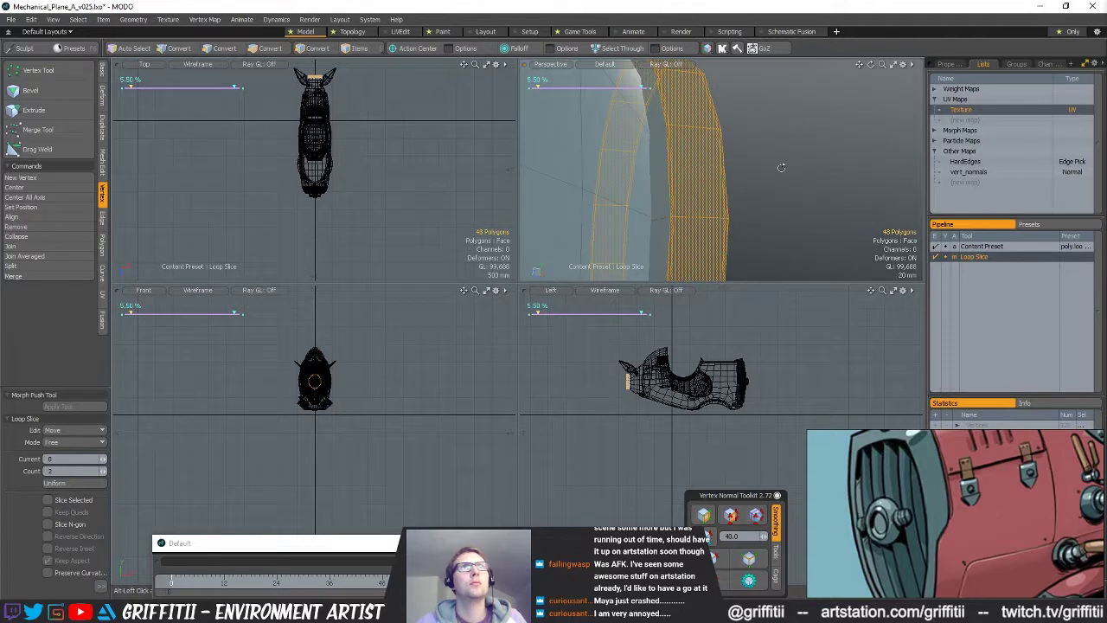
- Loop-slice two supporting edges around the tail ring's remaining face and preview the ring with subdivision smoothing
key("space")
left_click_drag(661, 144, 654, 125)
key("l")
key("alt+c")
key("space")
left_click(810, 143)
key("Tab")
left_click_drag(771, 159, 713, 159, "alt")
scroll(677, 158, "down", 3)
key("Tab")
- Select the whole tail ring and subdivide its polygons twice, using the SDS Subdivide method
double_click(713, 158)
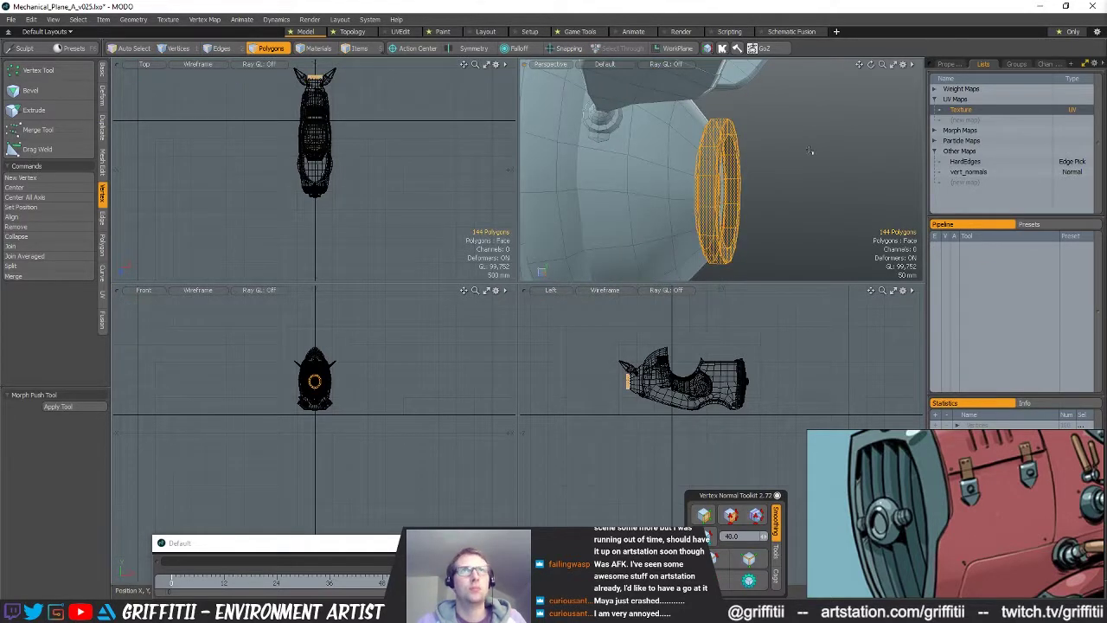
key("shift+d")
left_click(597, 205)
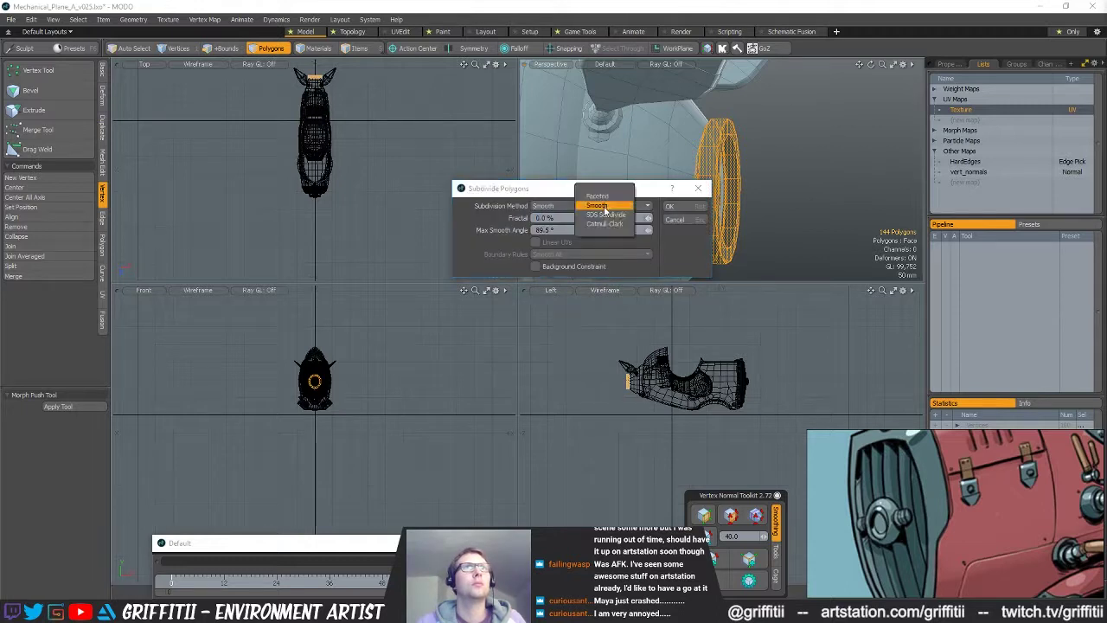
left_click(603, 219)
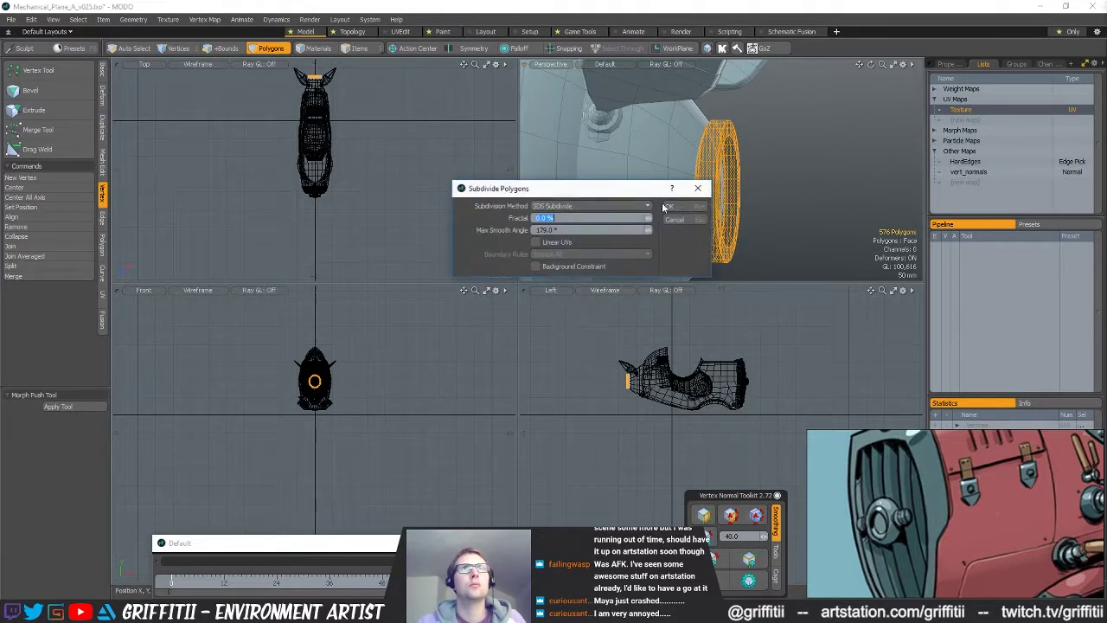
left_click(604, 208)
left_click(613, 192)
left_click(673, 207)
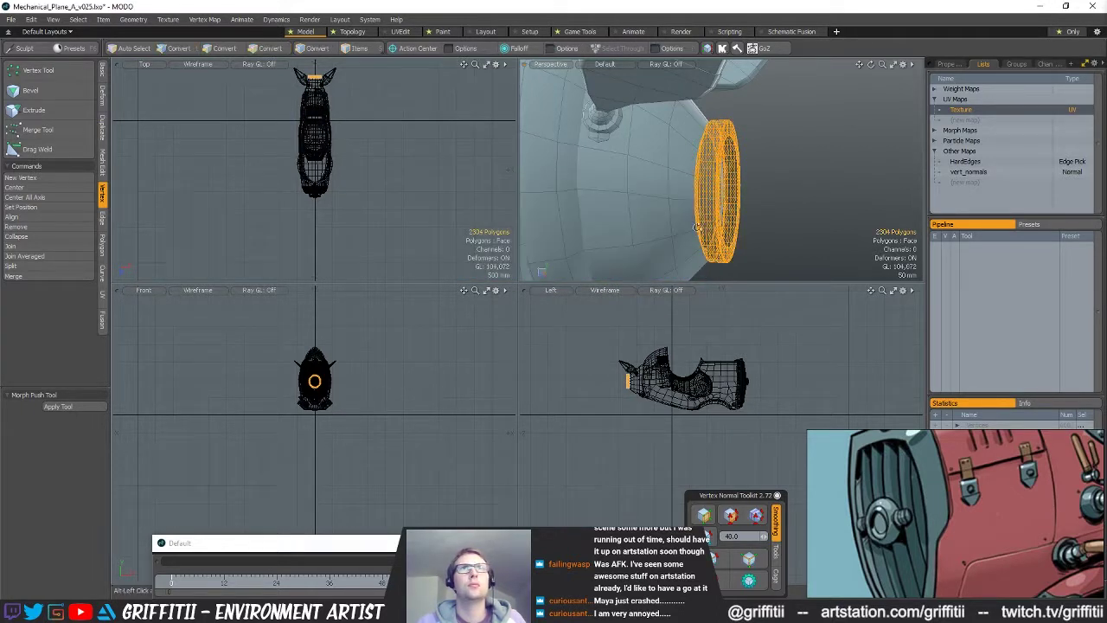
- Move the subdivided tail ring out of the combined high-poly mesh into its own new mesh
left_click_drag(692, 213, 789, 201, "alt")
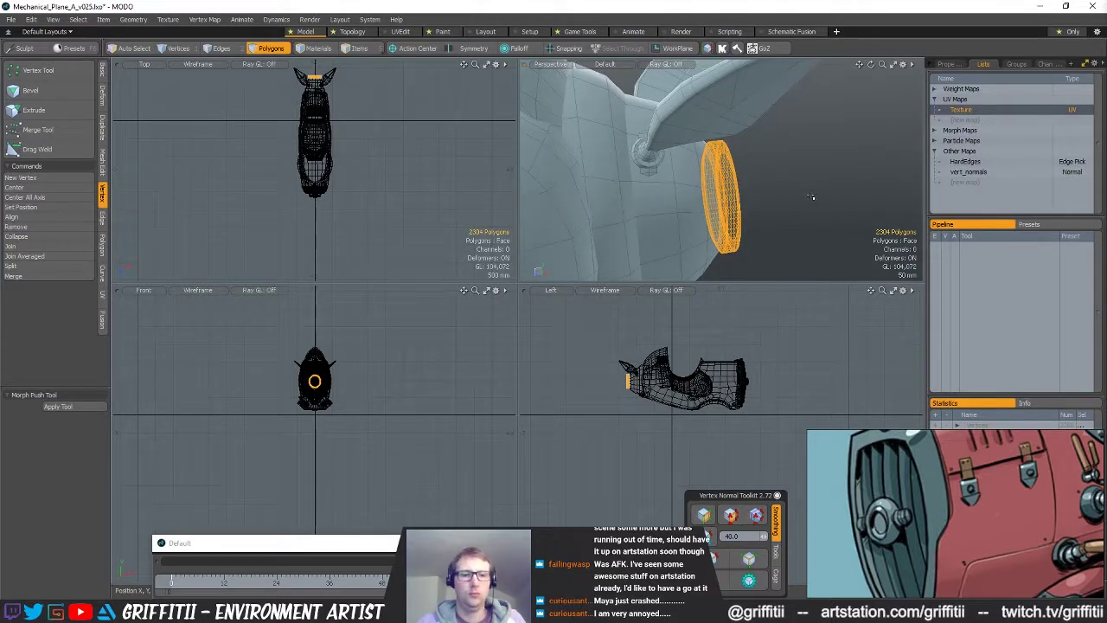
left_click_drag(785, 208, 771, 195, "alt")
key("ctrl+x")
key("n")
key("ctrl+v")
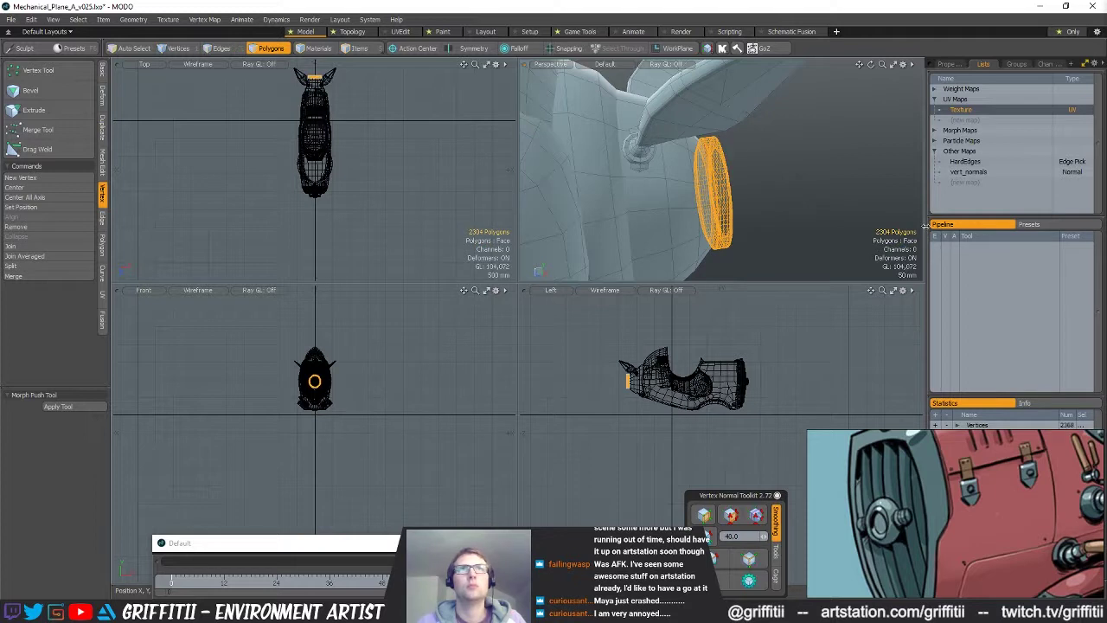
- Separate the tail engine's large outer ring into its own new mesh
key("Escape")
key("ctrl+v")
double_click(768, 194)
key("Delete")
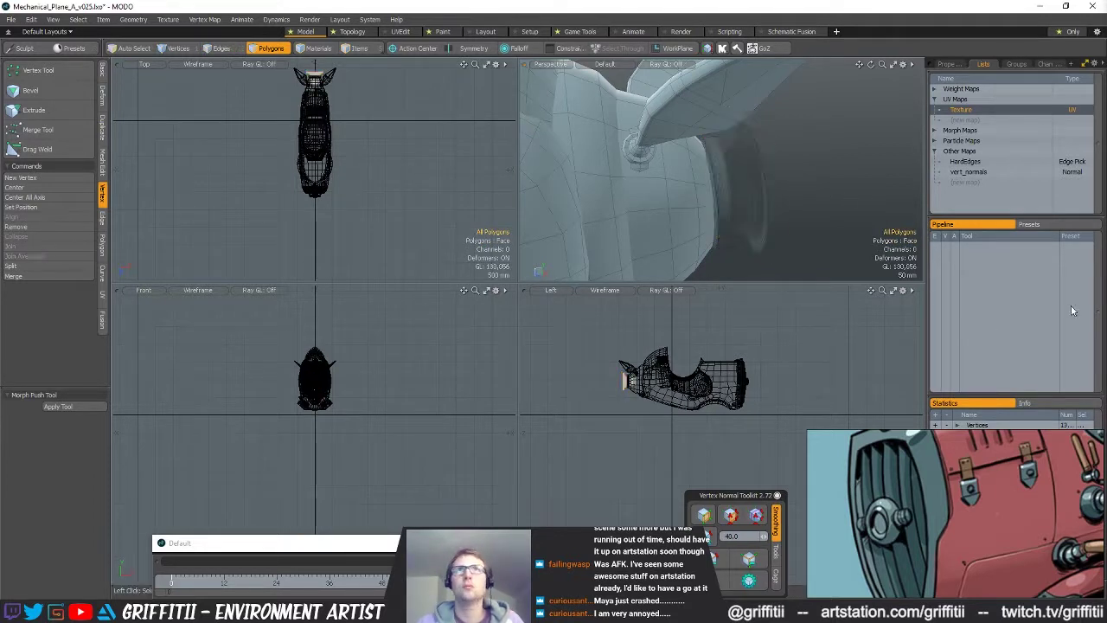
key("ctrl+z")
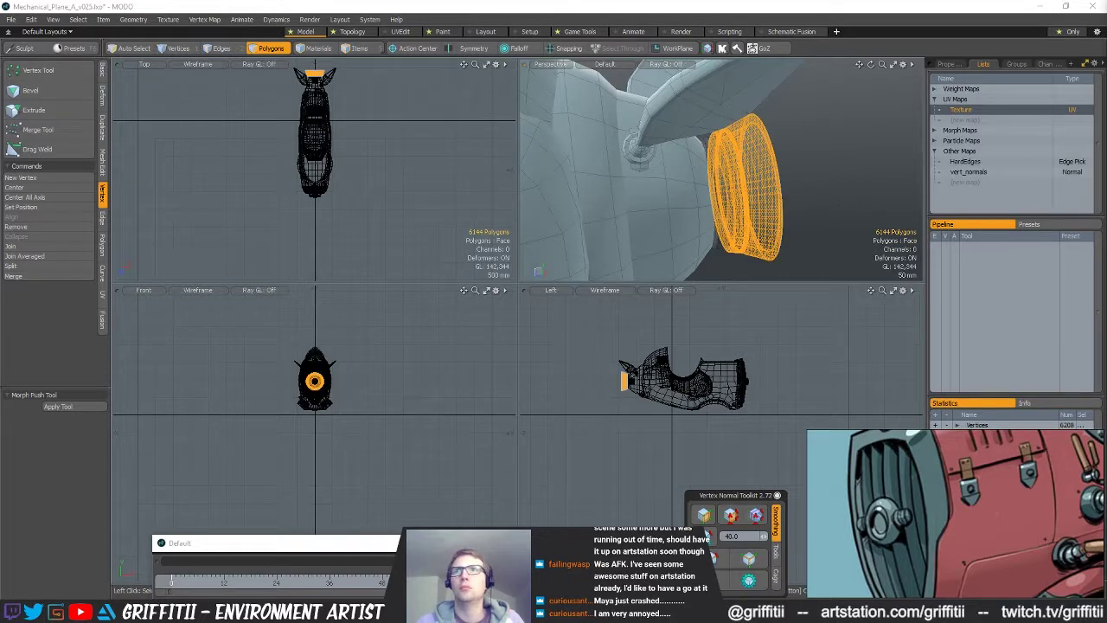
key("Escape")
- Select the tail engine's inner cone and cylinder polygons and move them into their own new mesh
left_click_drag(779, 195, 742, 209, "alt")
mouse_move(697, 324)
right_mouse_down()
mouse_move(851, 364)
mouse_move(846, 342)
right_mouse_up()
key("shift+a")
mouse_move(818, 198)
left_mouse_down("alt")
mouse_move(779, 192)
mouse_move(842, 195)
left_mouse_up("alt")
scroll(783, 197, "up", 3)
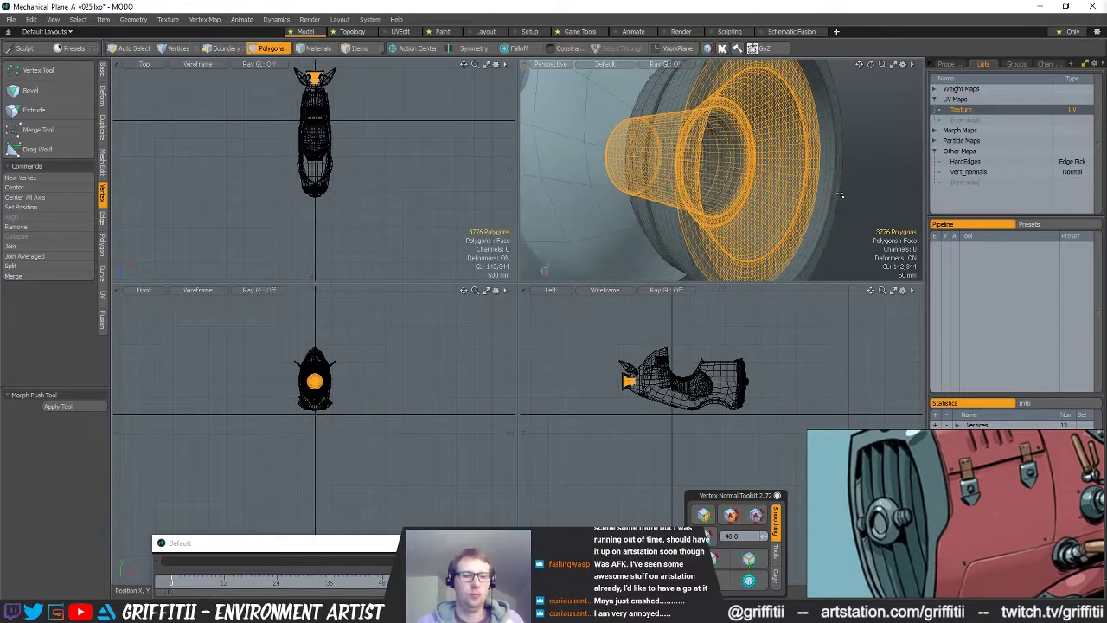
key("Delete")
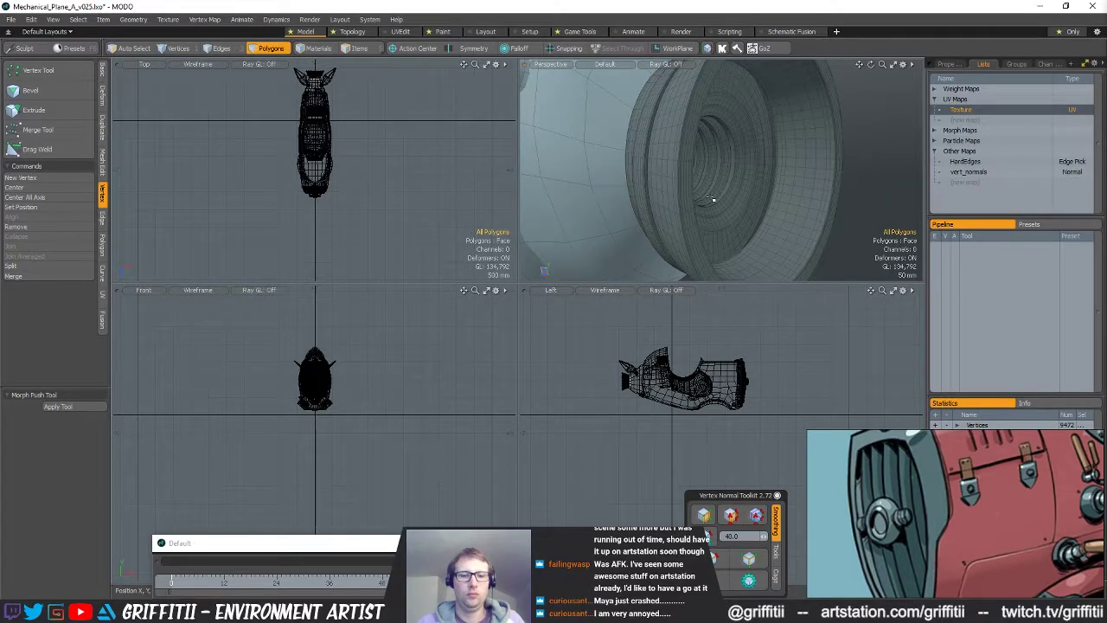
key("ctrl+z")
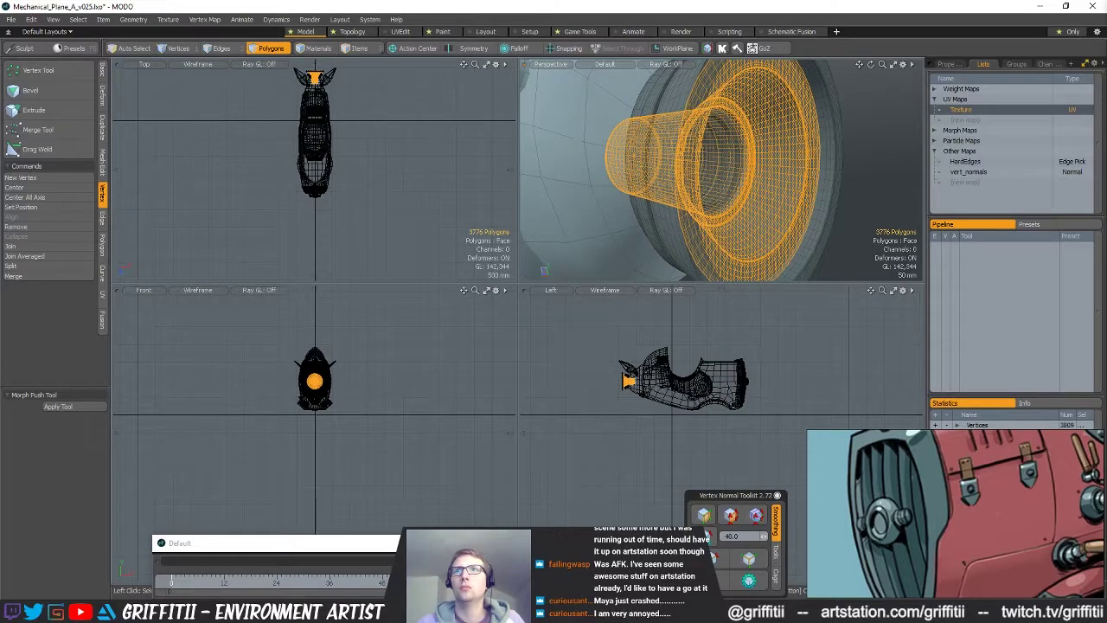
- Rename the tail engine's inner cone mesh as Plane_Engine_Int_HIGH
key("Delete")
left_click_drag(650, 381, 779, 346, "ctrl+alt")
left_click_drag(541, 339, 725, 346, "ctrl+alt")
scroll(725, 346, "down", 5)
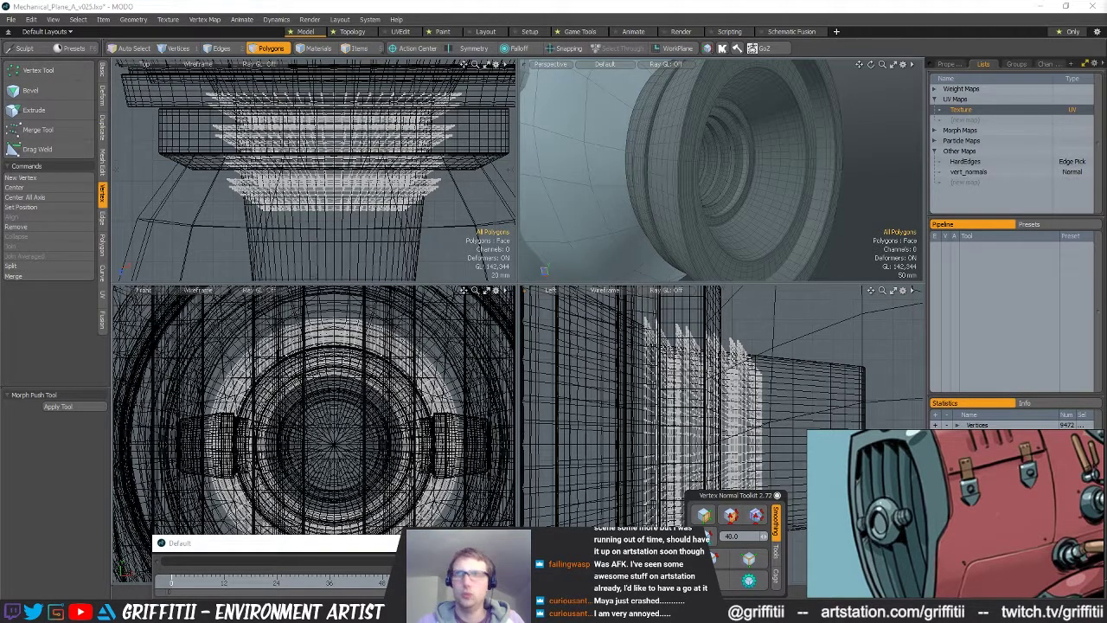
key("5")
left_click(781, 198)
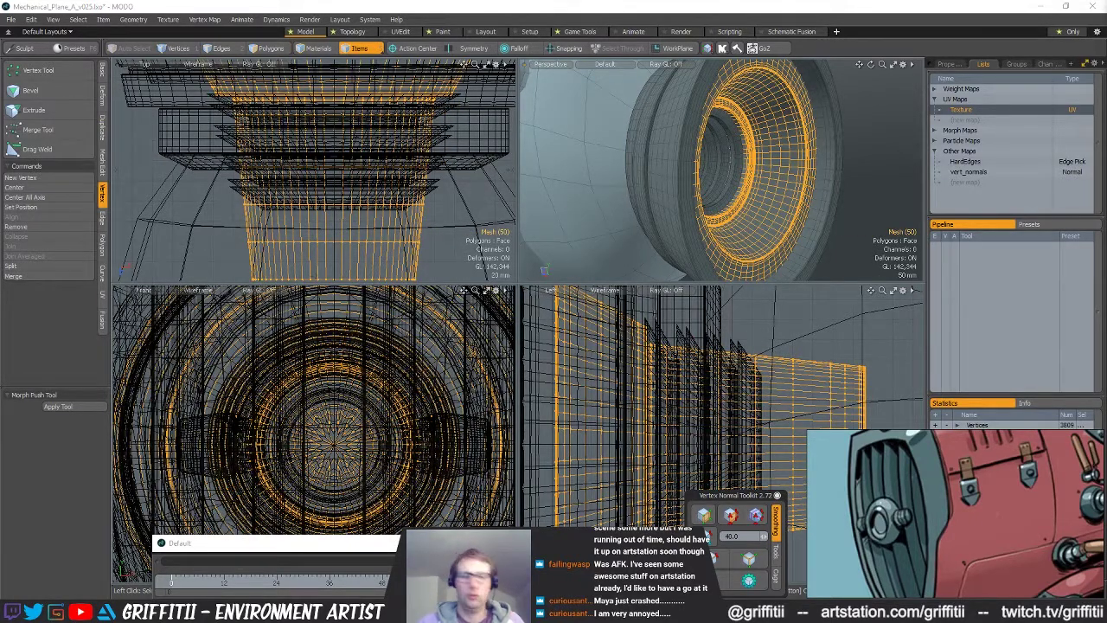
key("Return")
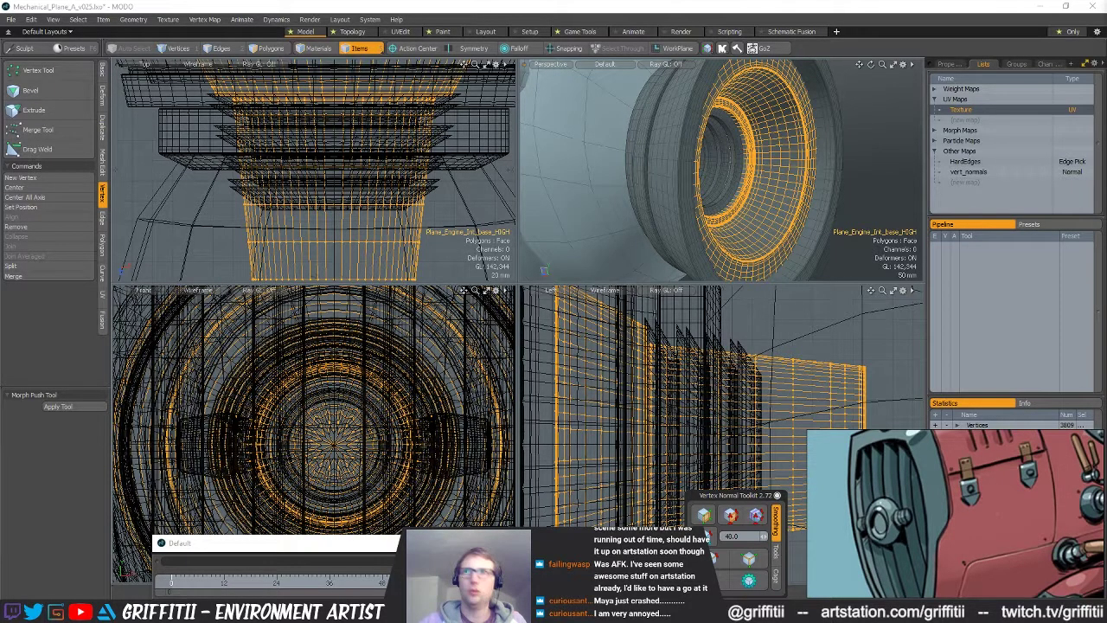
left_click(825, 248)
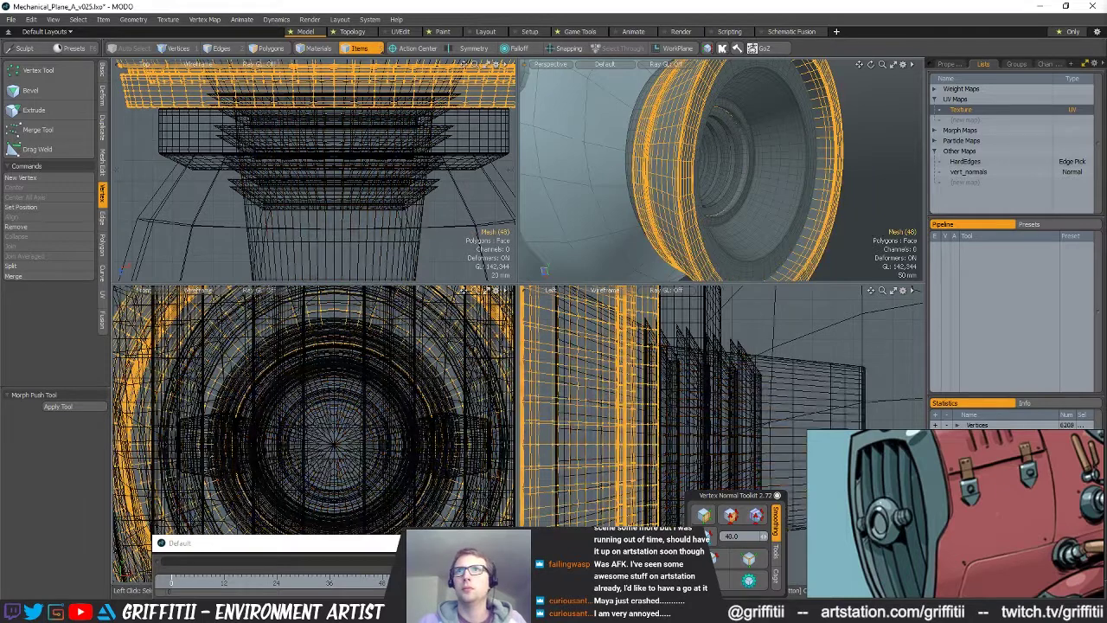
left_click(783, 164)
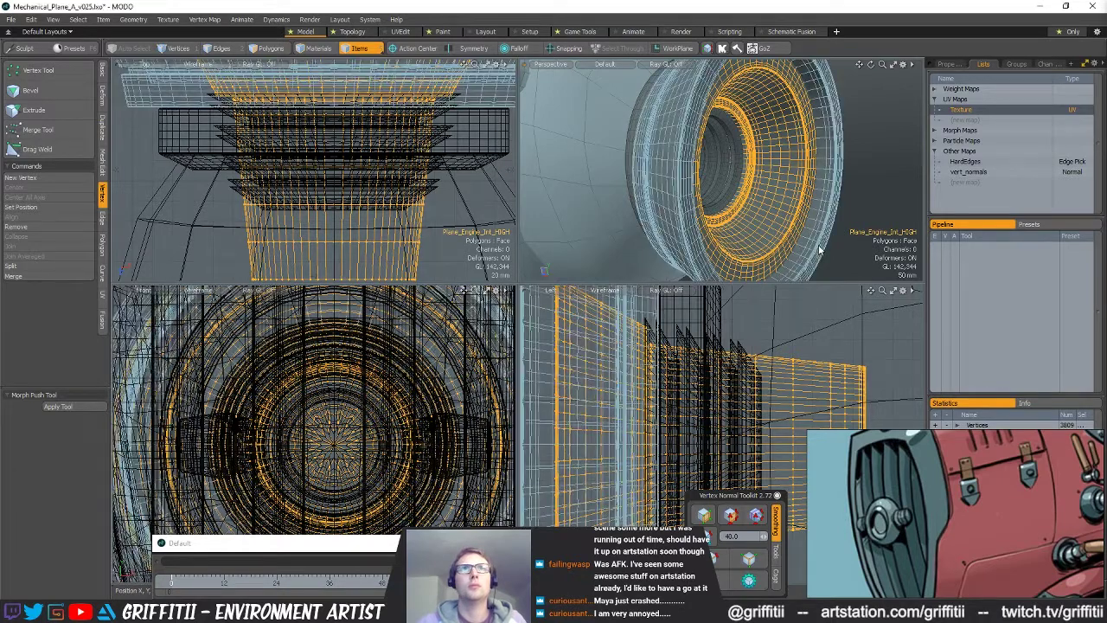
- Rename the engine's large outer ring mesh as Plane_Engine_Ext_HIGH and also name the smaller ring mesh behind it
left_click(822, 246)
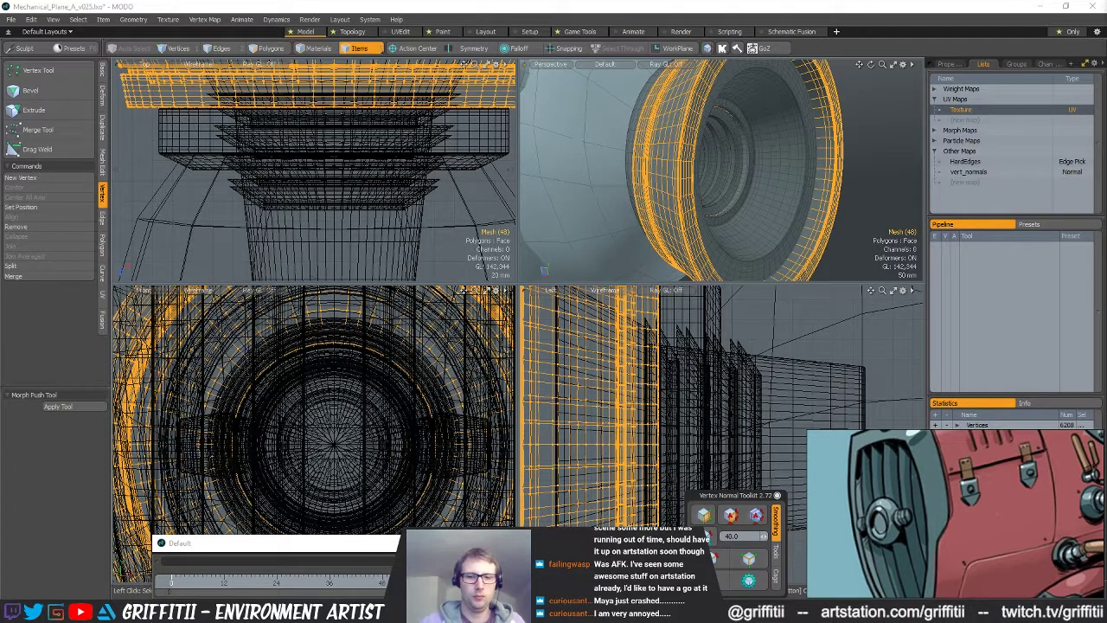
key("Return")
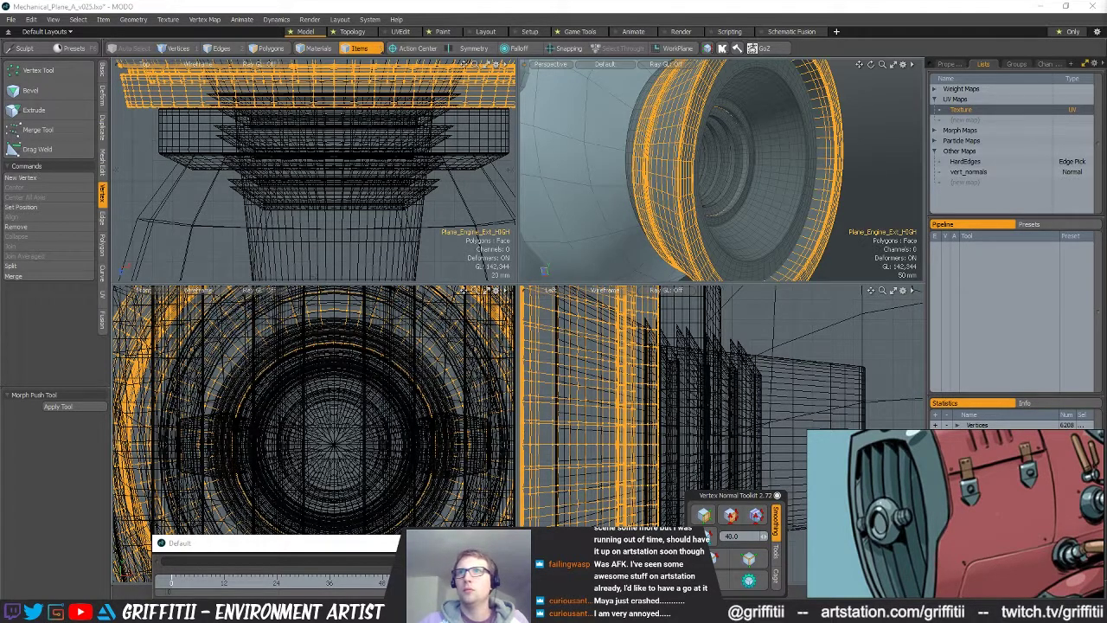
left_click(630, 148)
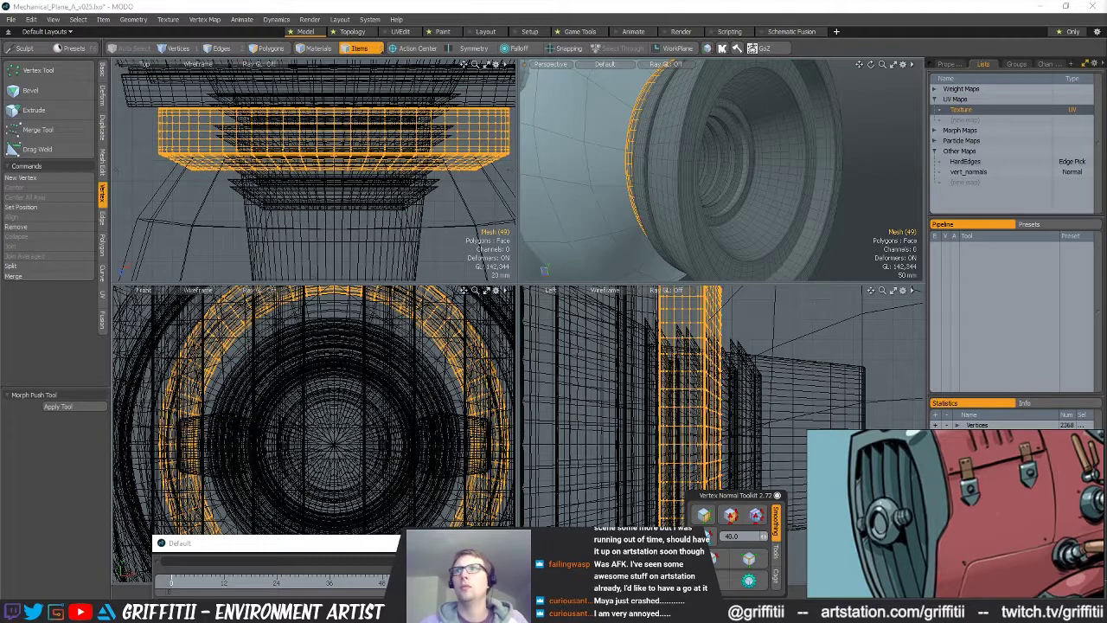
key("Return")
- Rename the hood's triangular piece as Plane_Hood_Detail_01_HIGH and pick the long block mesh behind it for naming
left_click_drag(766, 168, 809, 169, "alt")
scroll(826, 188, "down", 4)
key("shift+a")
left_click_drag(774, 217, 847, 221, "alt")
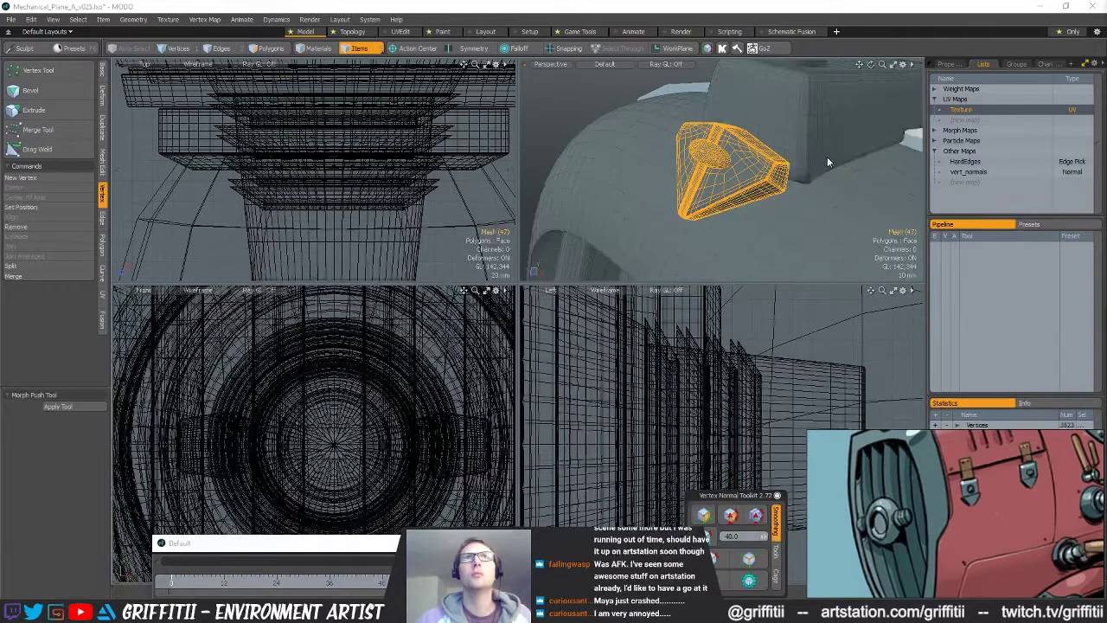
left_click(857, 133)
left_click_drag(845, 188, 796, 225, "alt")
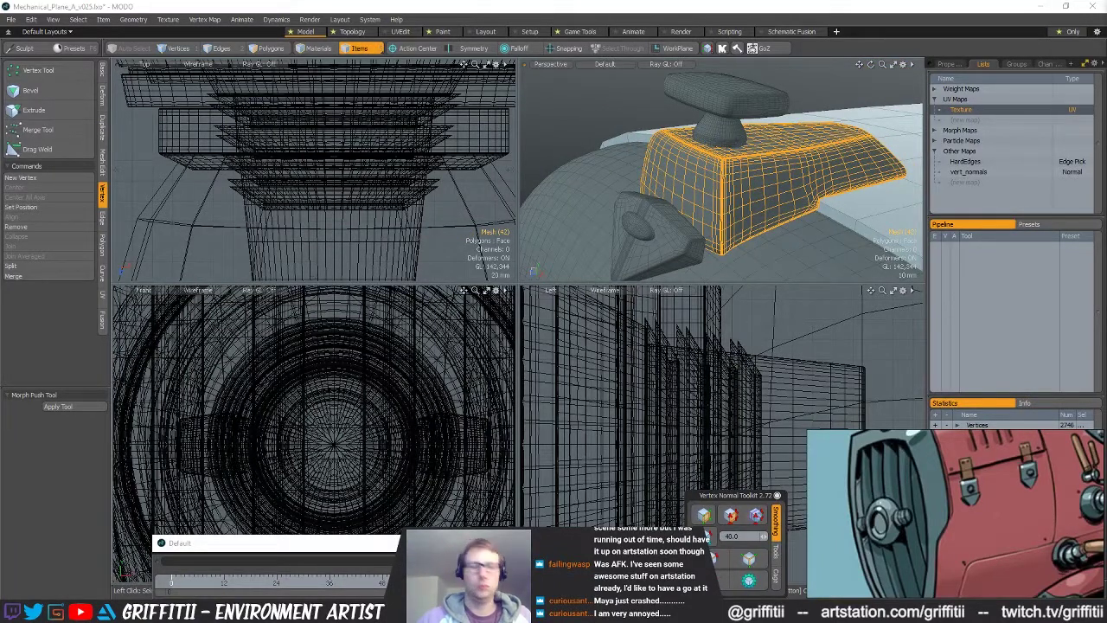
- Name the hood ornament's meshes: its conical base and its rounded cap, the cap as Plane_Hood_Detail_04_HIGH
left_click(723, 132)
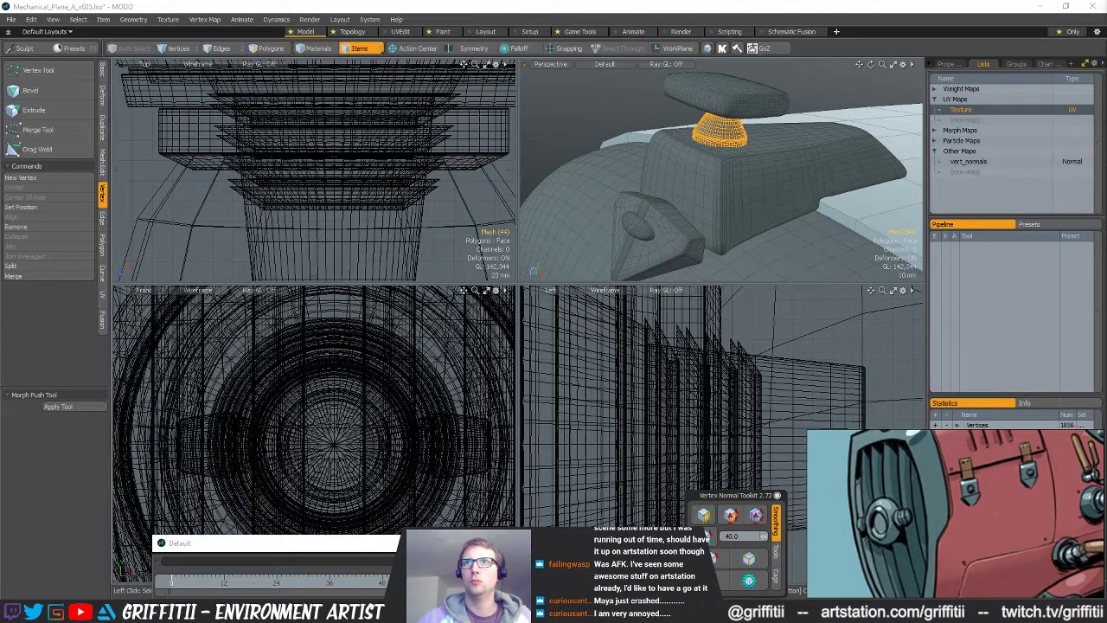
left_click(741, 104)
left_click(659, 236)
left_click(728, 97)
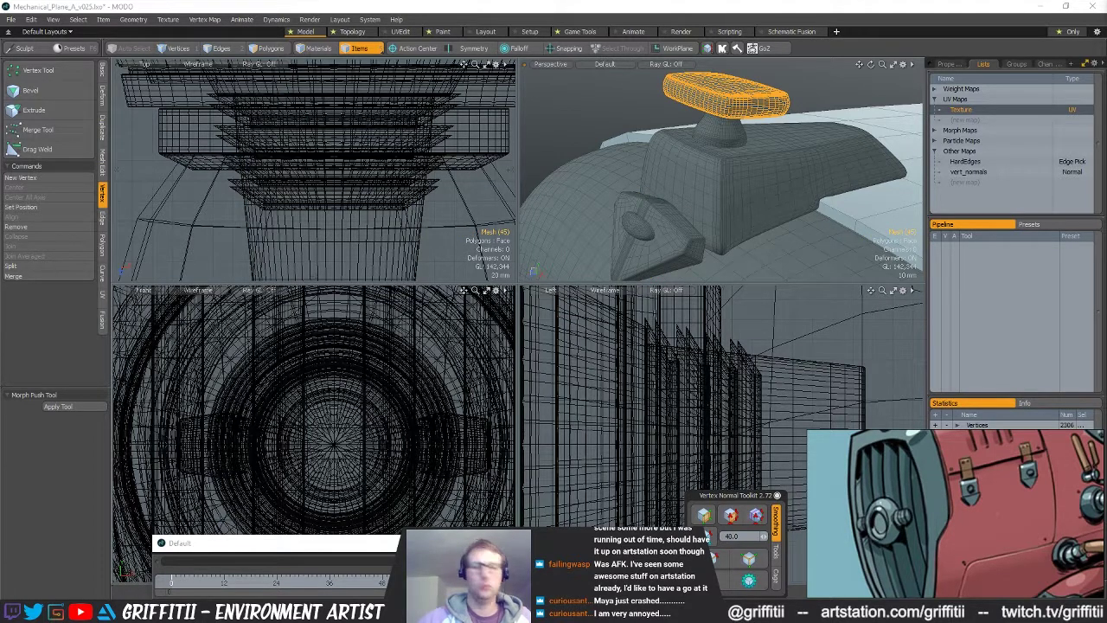
key("Return")
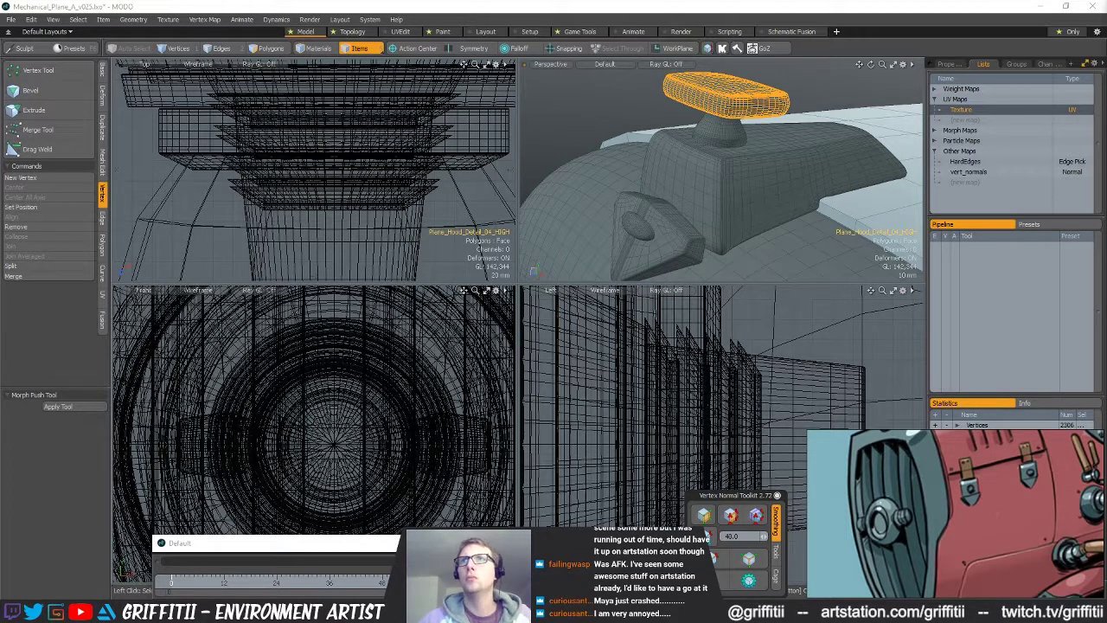
left_click(659, 236)
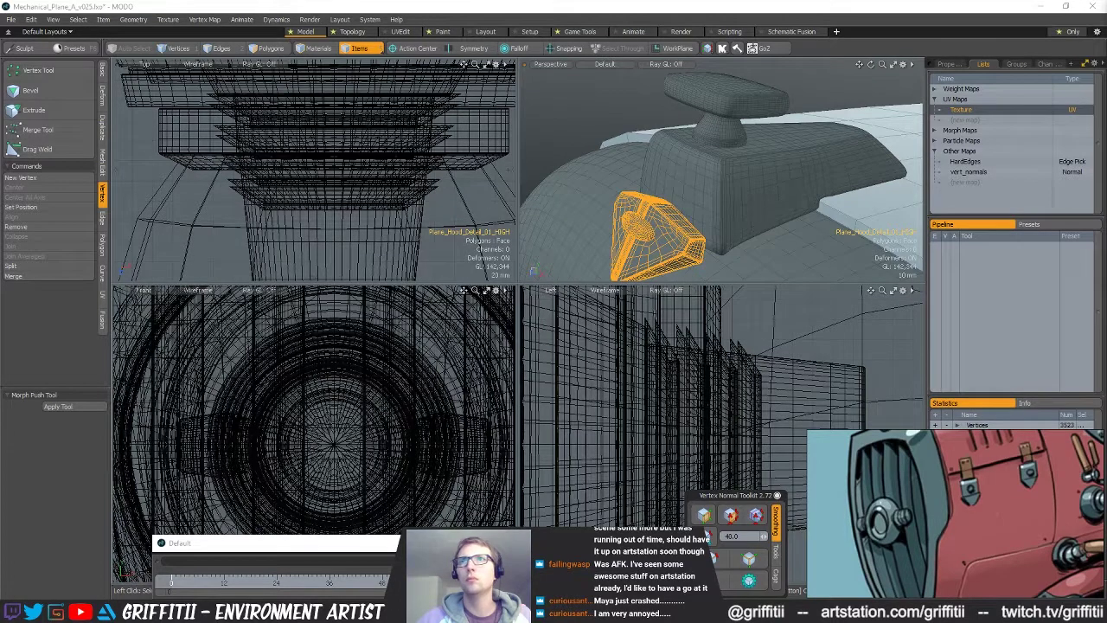
- Rename the cockpit interior mesh as Plane_Cockpit_HIGH and try to name its curved rim Plane_Cockpit_Surround_01_HIGH
left_click(779, 243)
scroll(779, 243, "down", 8)
left_click_drag(779, 243, 741, 198, "alt")
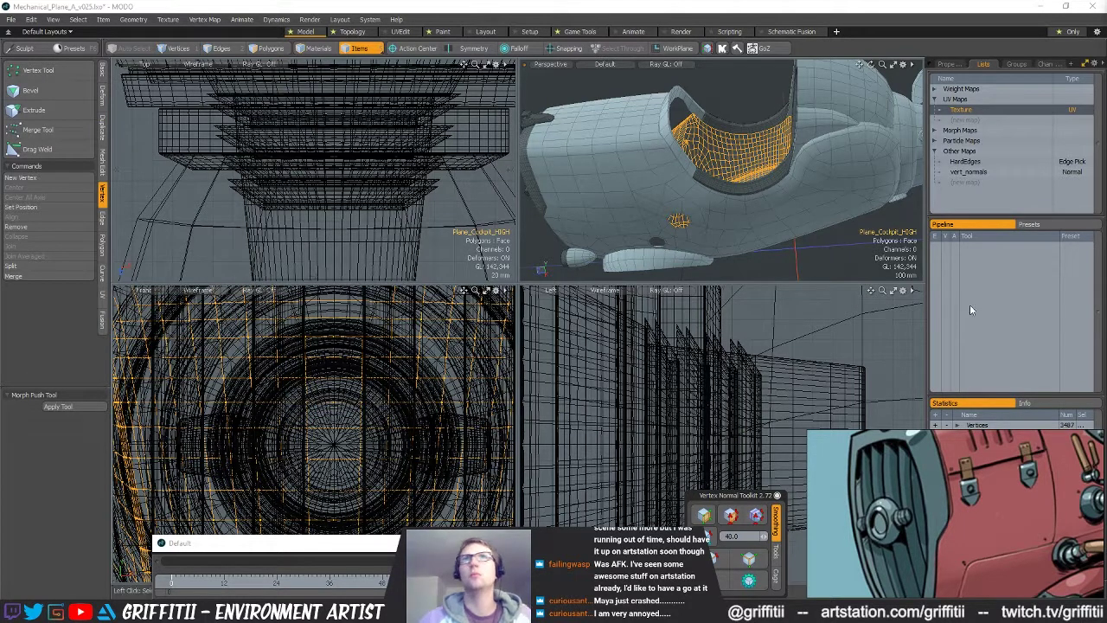
left_click(751, 184)
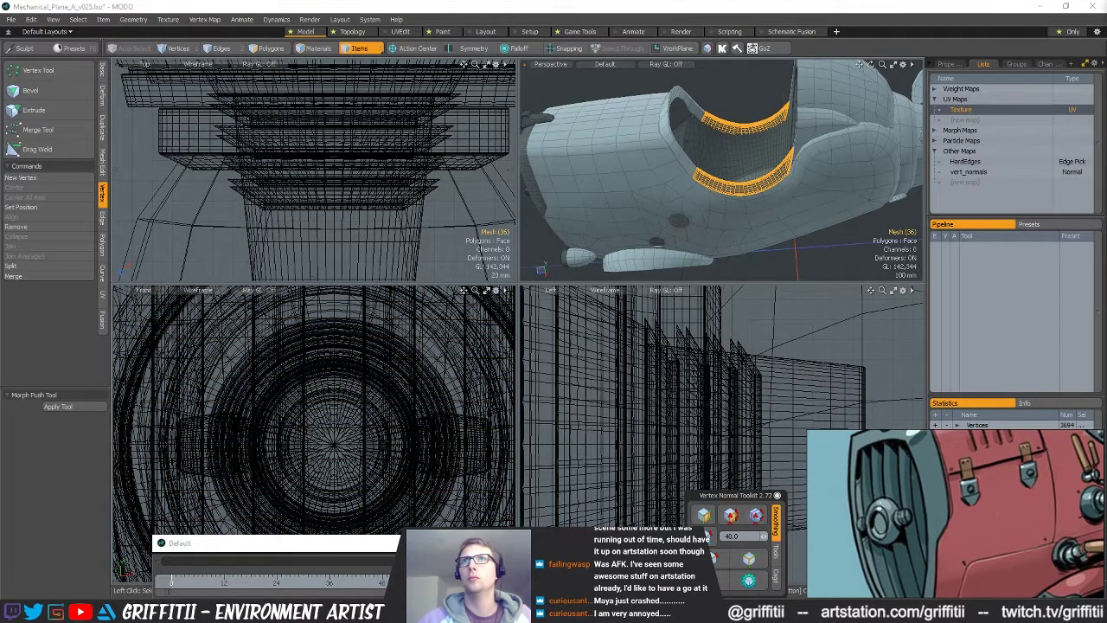
key("Return")
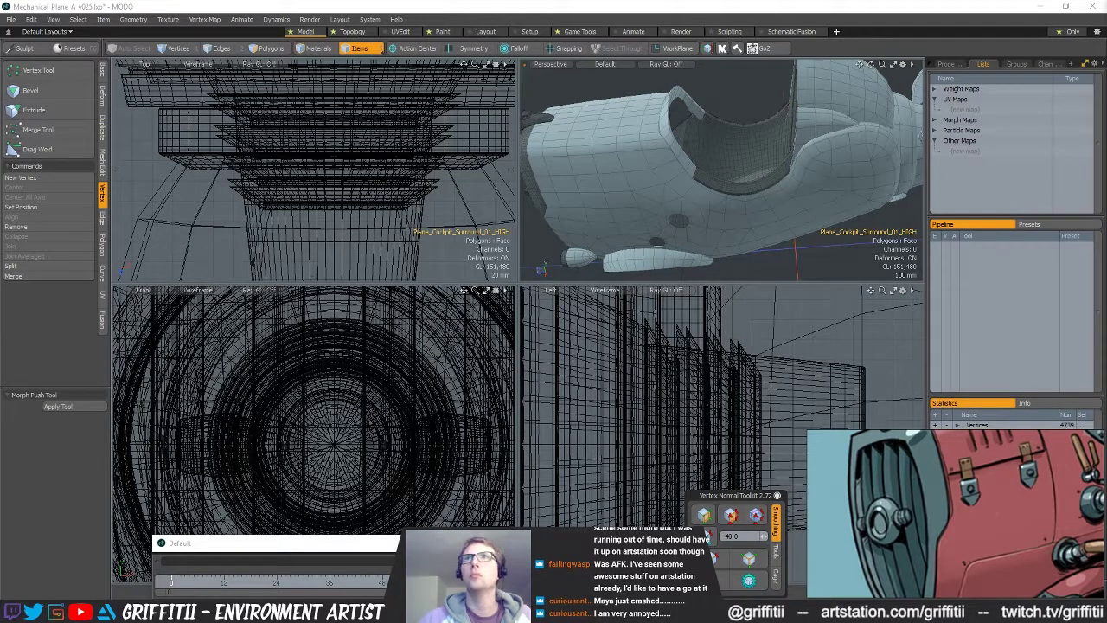
left_click(743, 187)
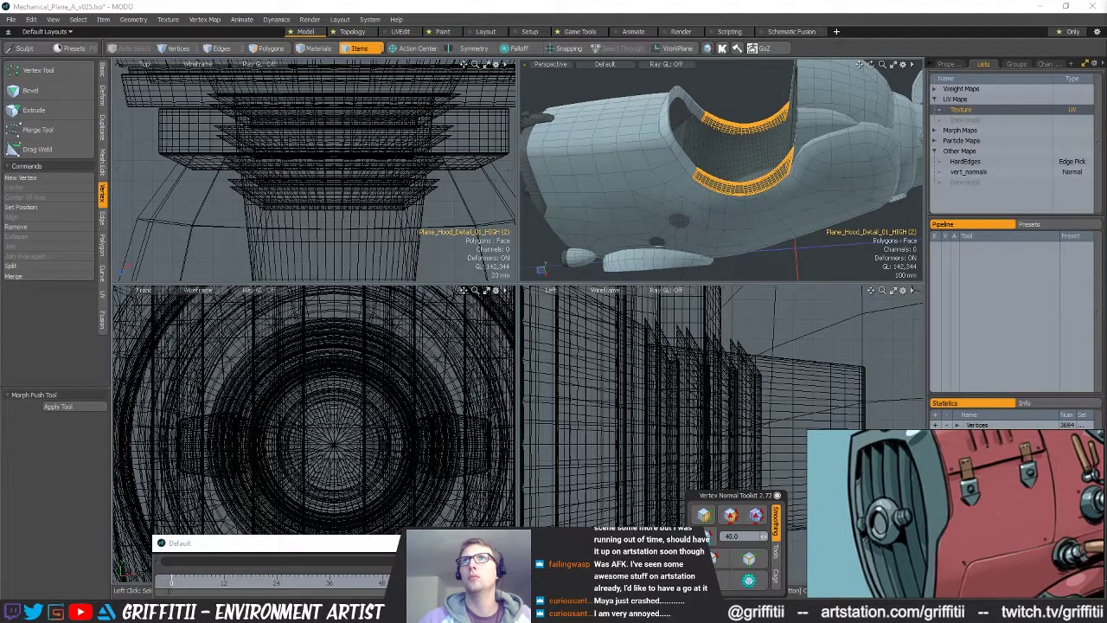
- Rename the tall frame mesh lining the rear of the cockpit opening
left_click_drag(572, 142, 718, 173, "alt")
left_click(807, 138)
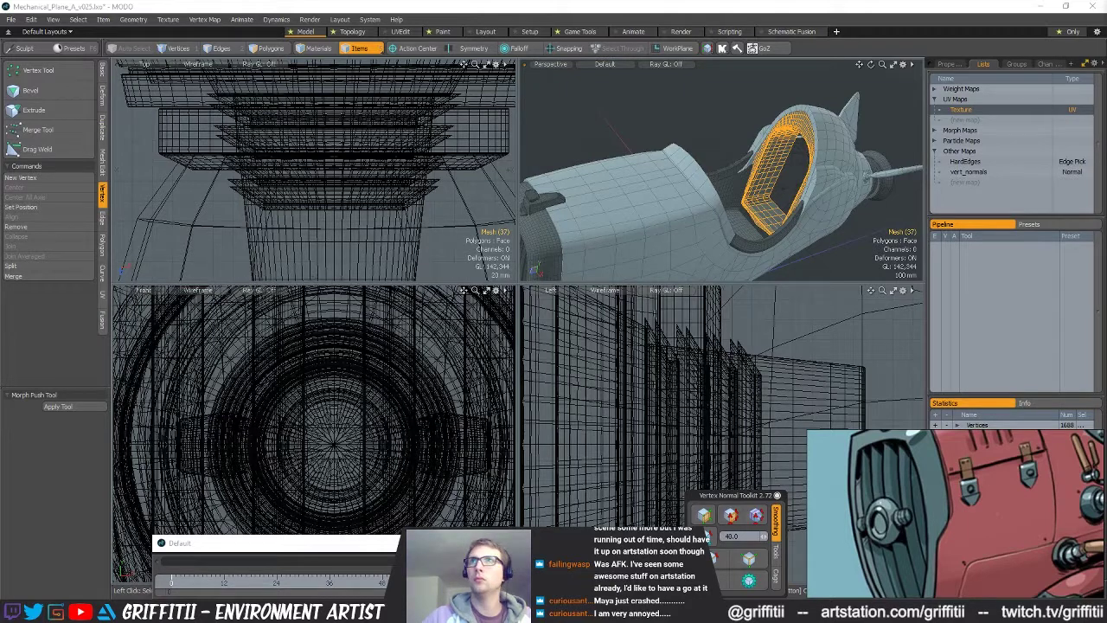
key("Return")
- Name the four vertical grille strip meshes in order, the two middle ones as Plane_Grill_Strip_02_HIGH and Plane_Grill_Strip_03_HIGH
left_click_drag(843, 166, 685, 167, "alt")
scroll(777, 167, "down", 4)
double_click(683, 167)
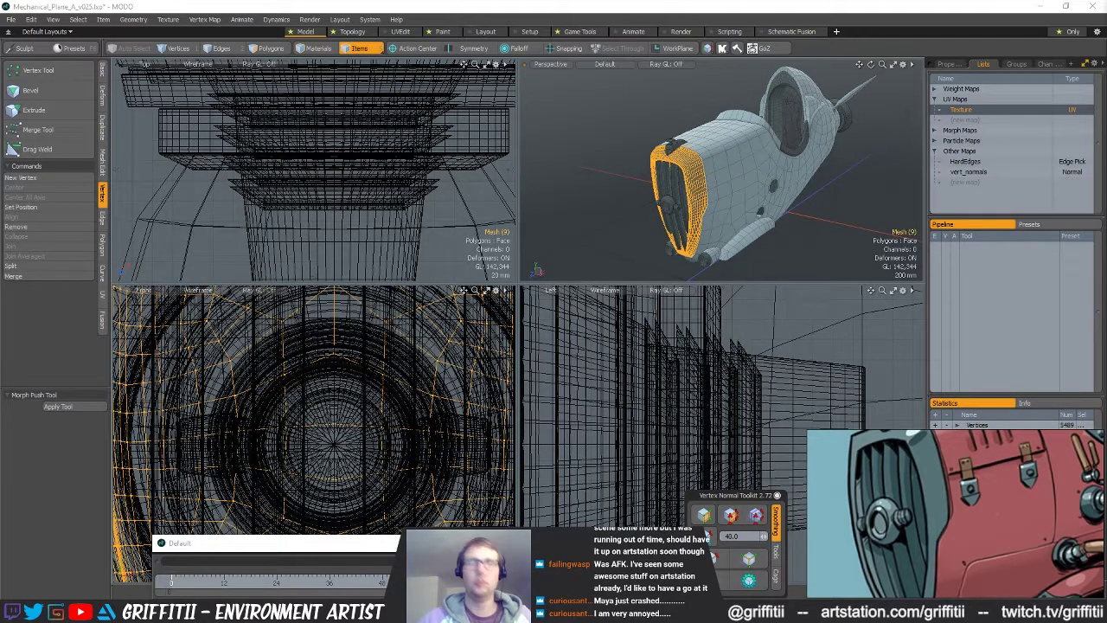
left_click(676, 207)
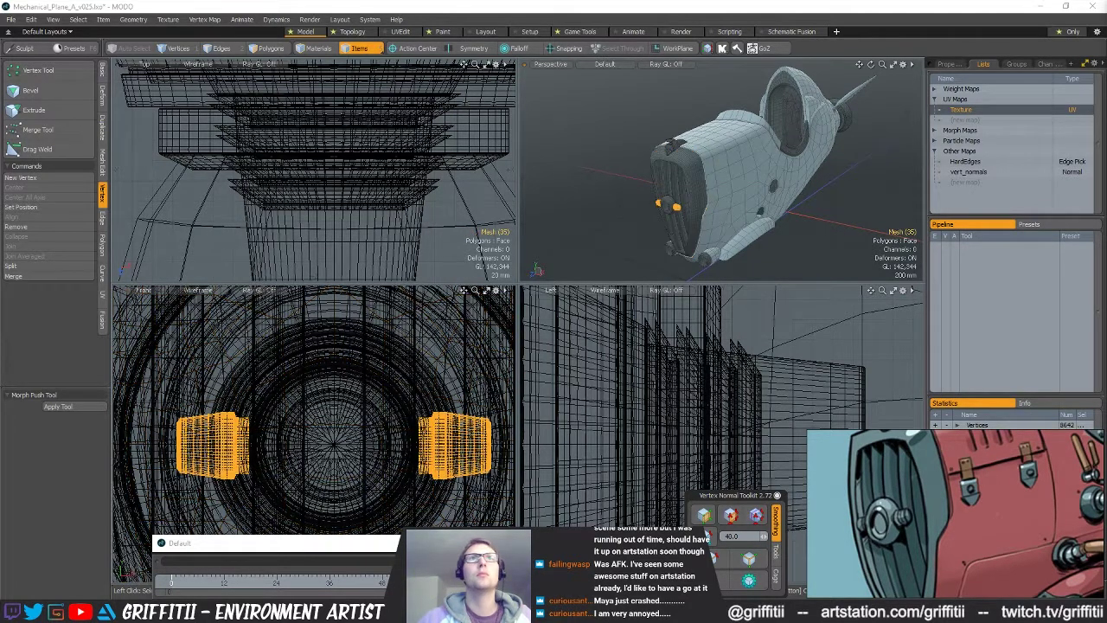
left_click(662, 186)
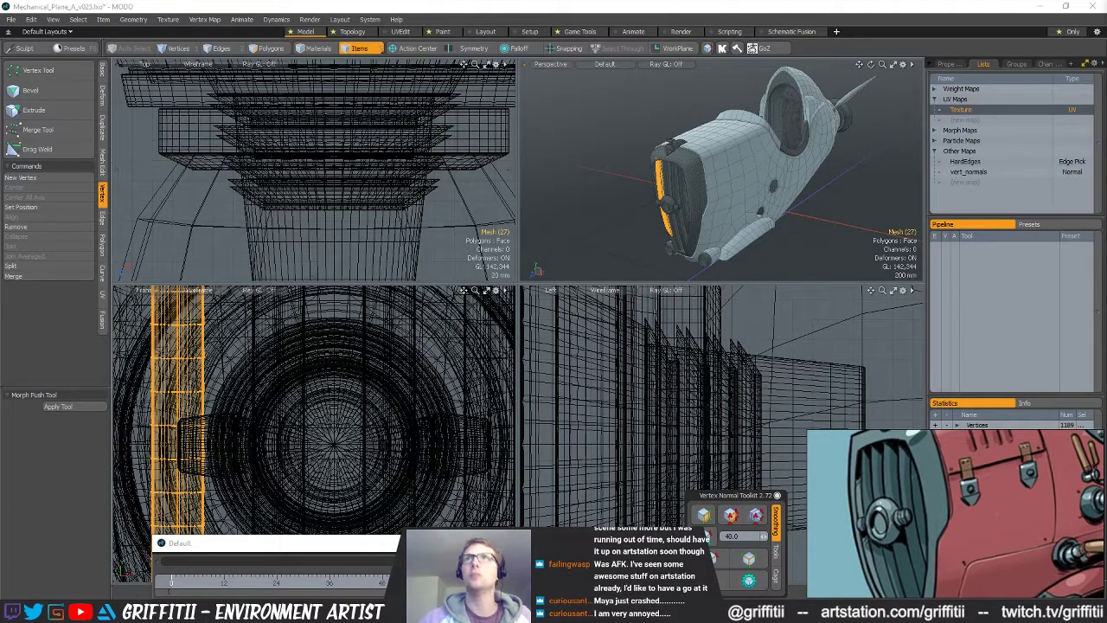
left_click(668, 183)
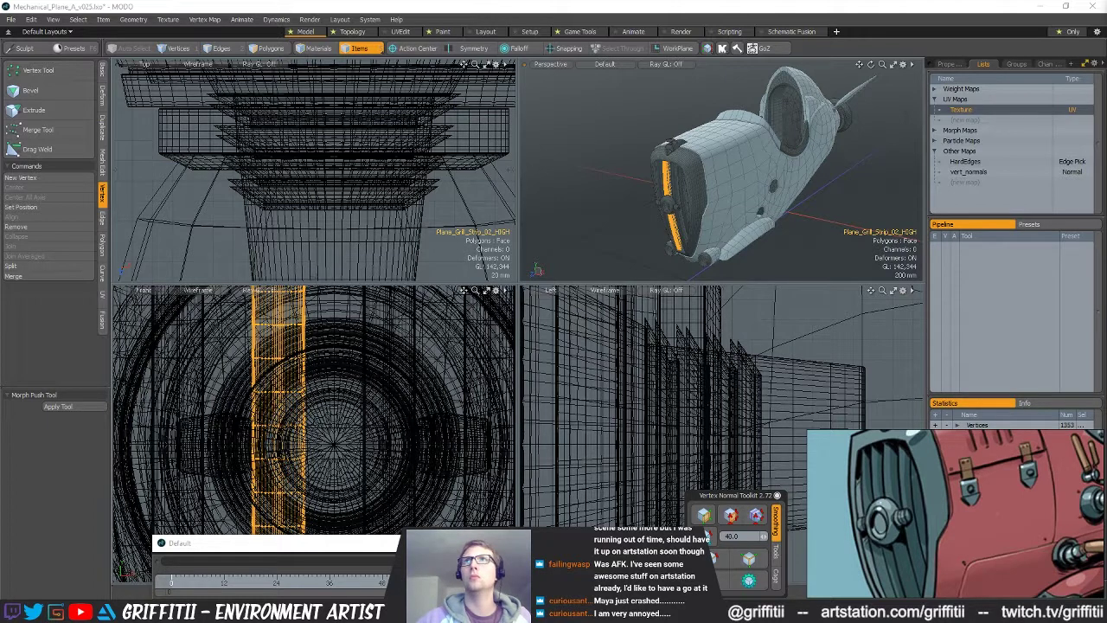
left_click(677, 188)
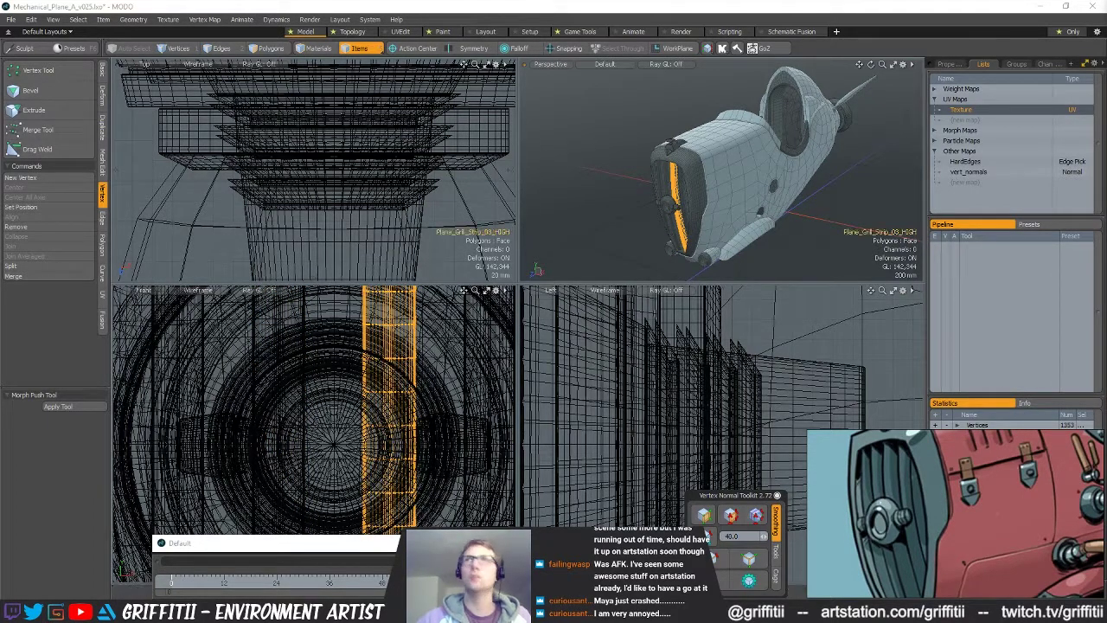
left_click(683, 197)
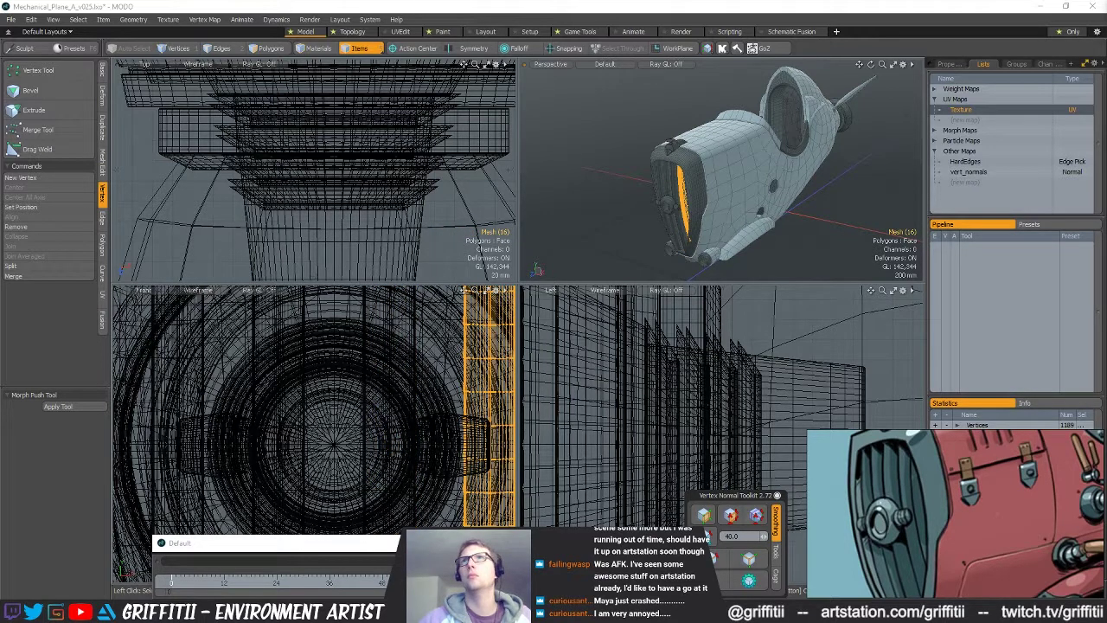
key("Return")
- Rename the round hub mesh at the grille's centre as Plane_Grill_Ring_HIGH and name the mesh of the two knobs flanking it
left_click(668, 205)
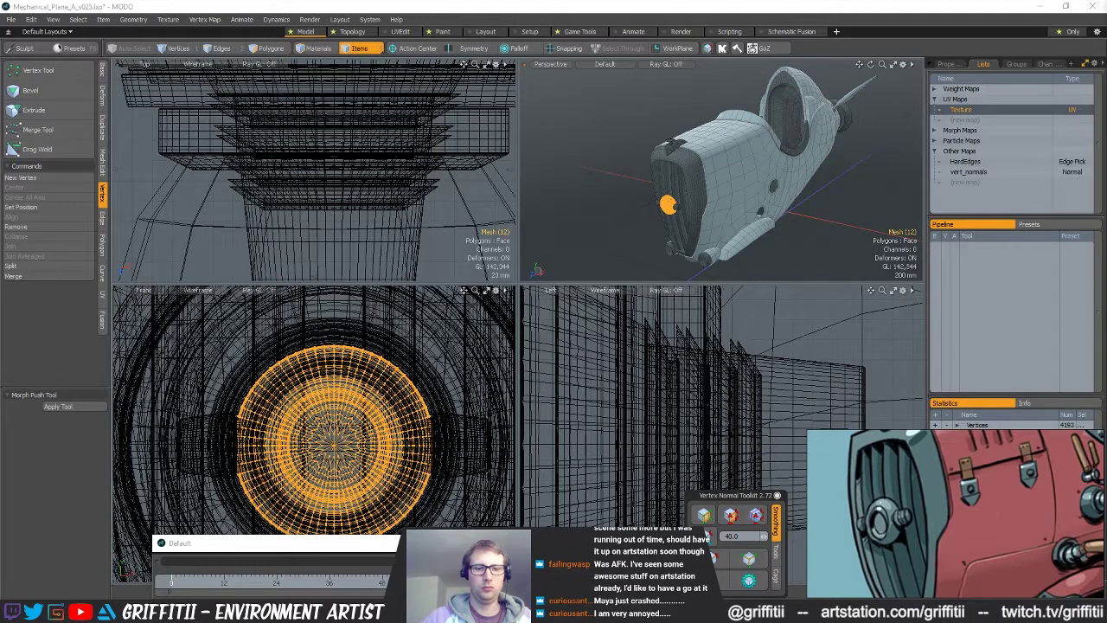
key("Return")
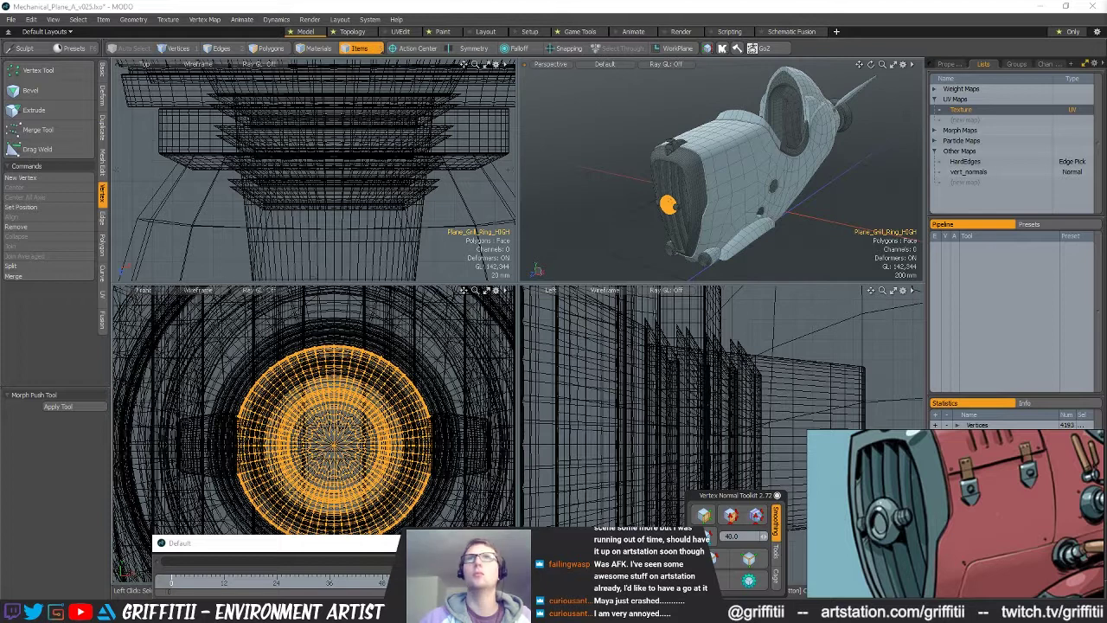
left_click(458, 446)
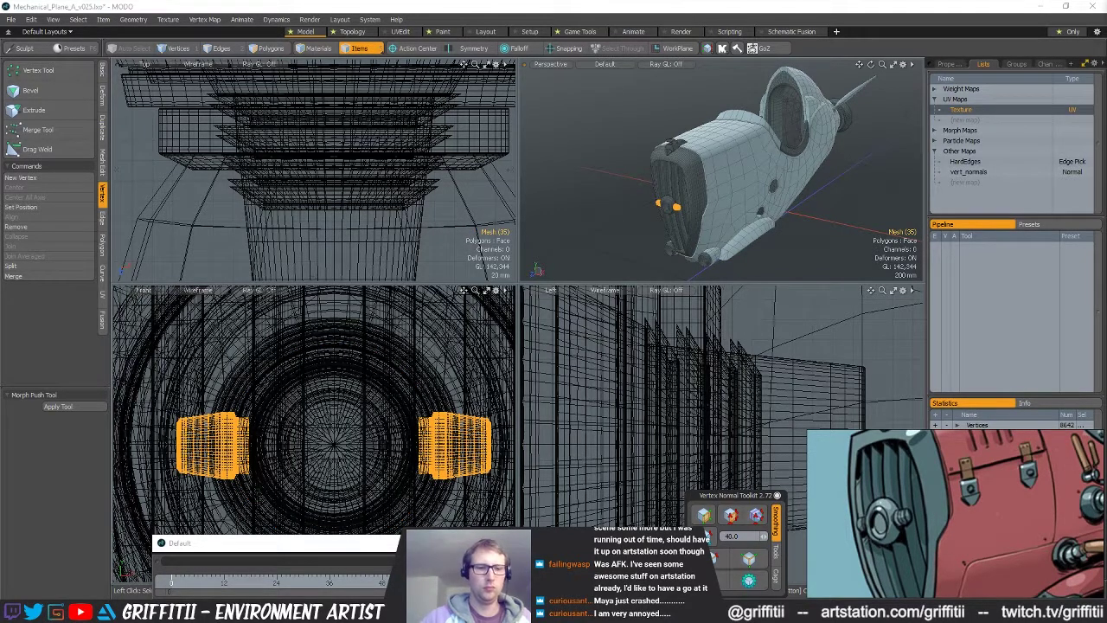
key("Return")
- Name the mesh of the two short cylinders at the plane's lower front and save the scene
left_click(705, 258)
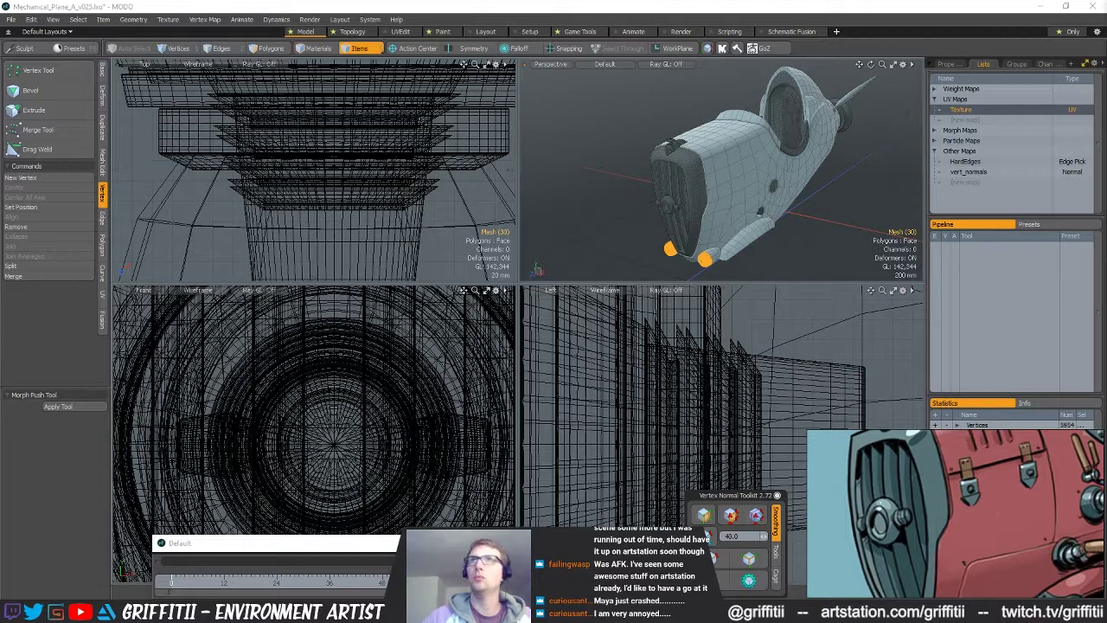
key("Return")
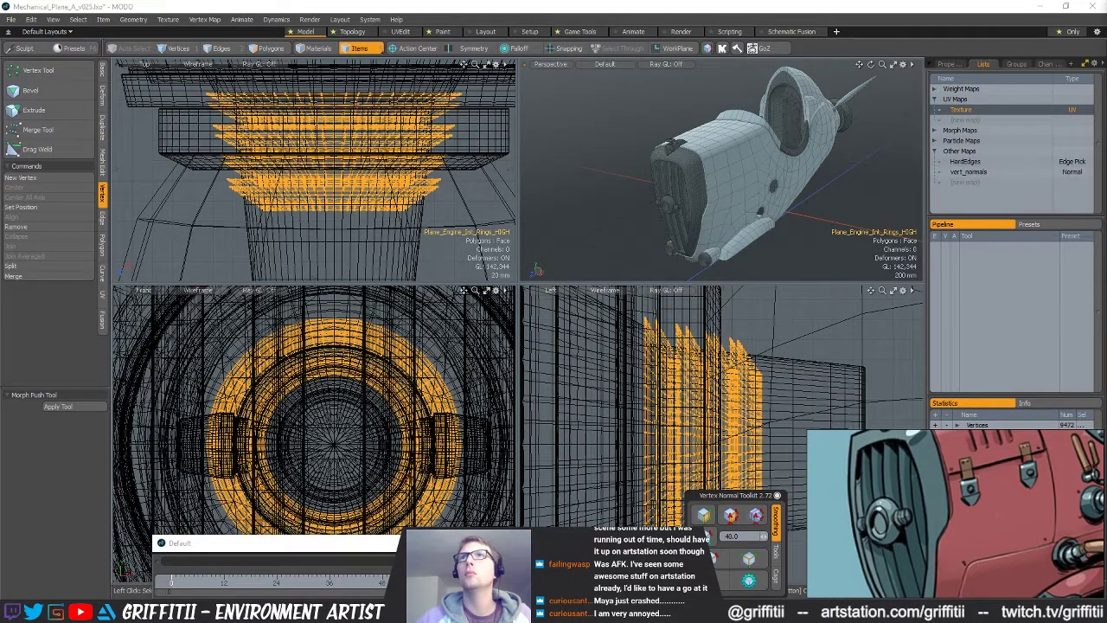
left_click_drag(756, 197, 811, 184, "alt")
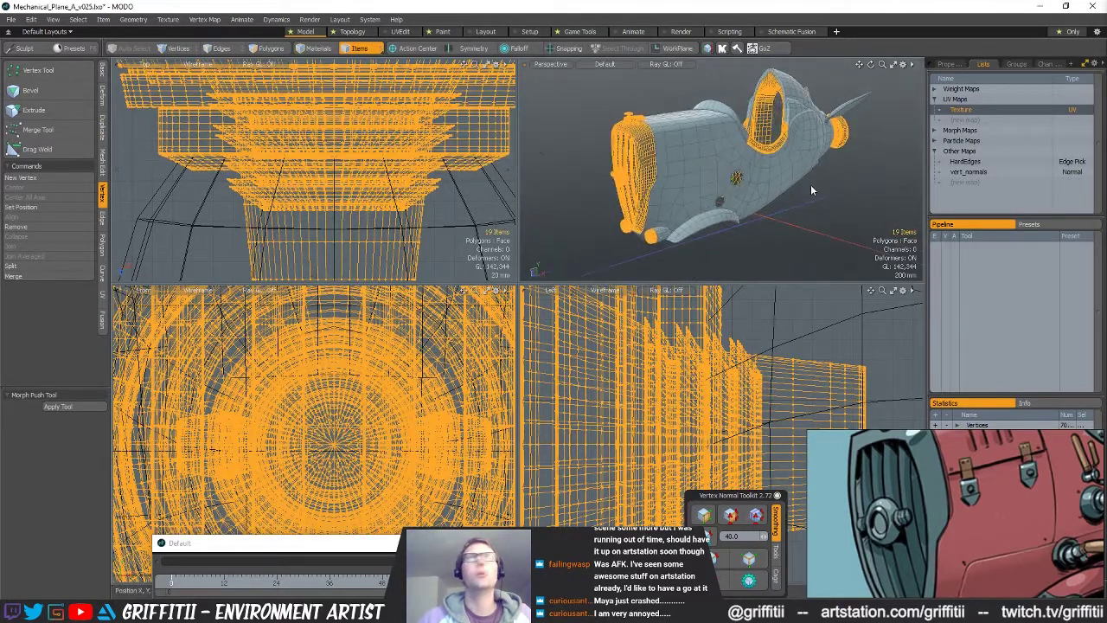
key("ctrl+s")
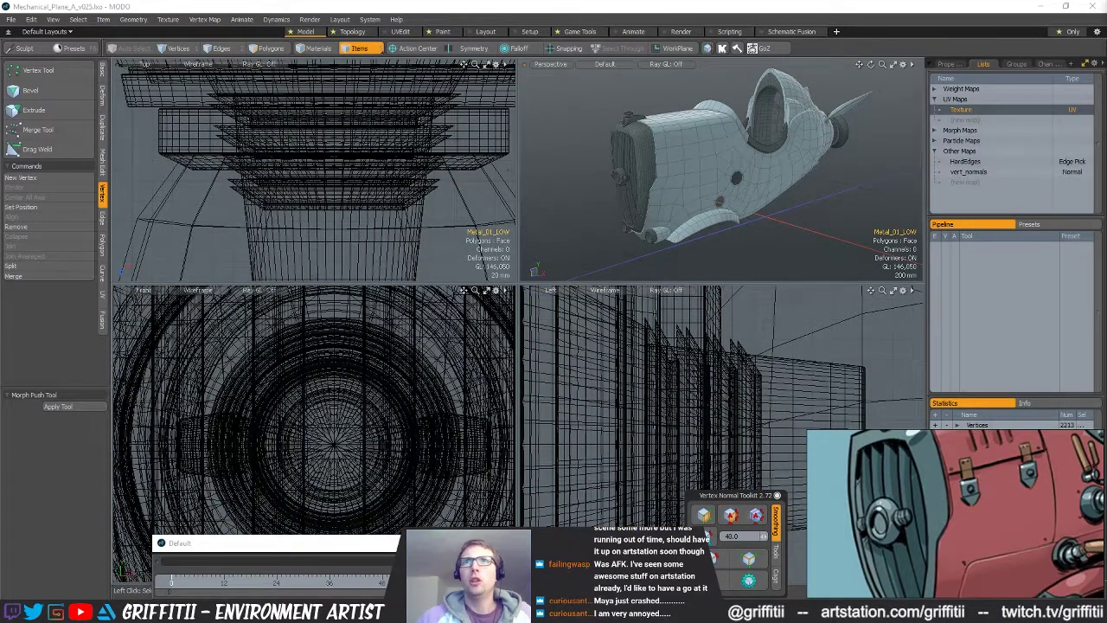
- Open the Texture UV map of Metal_01_LOW in the UV editor and examine which plane parts its islands belong to
key("3")
left_click_drag(741, 382, 667, 407, "ctrl+alt")
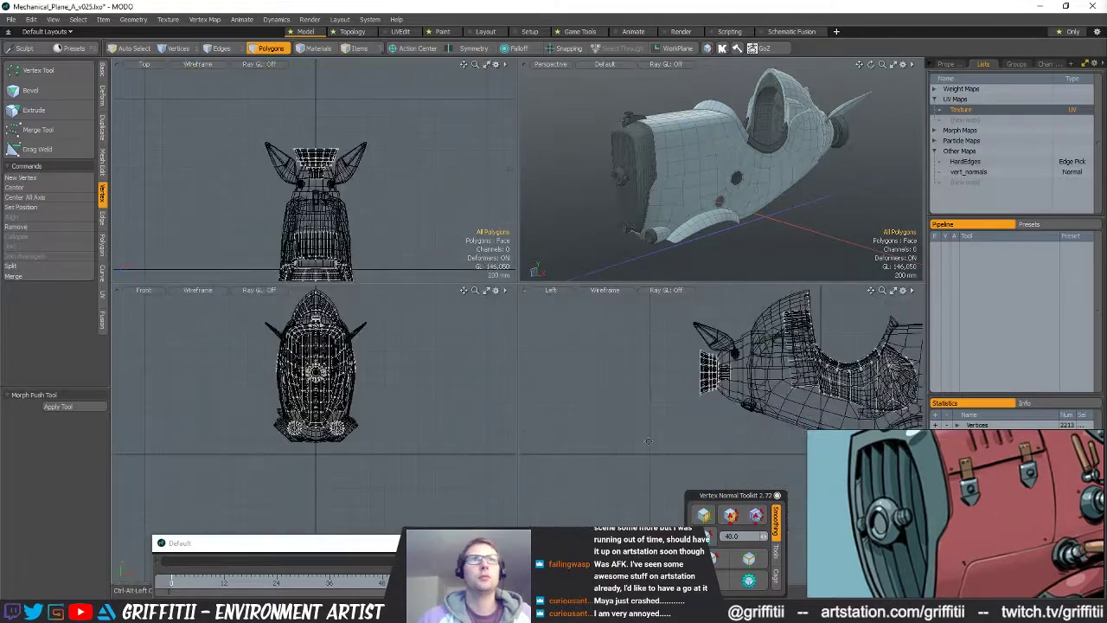
double_click(964, 110)
left_click_drag(491, 500, 416, 519, "alt+shift")
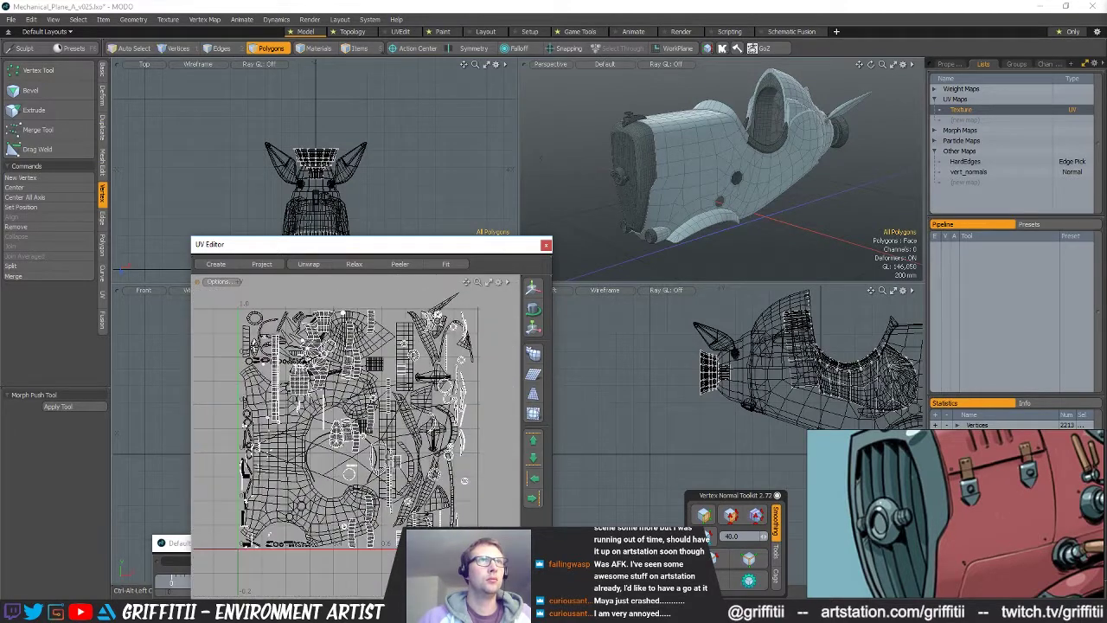
double_click(299, 381)
left_click_drag(769, 182, 758, 199, "alt")
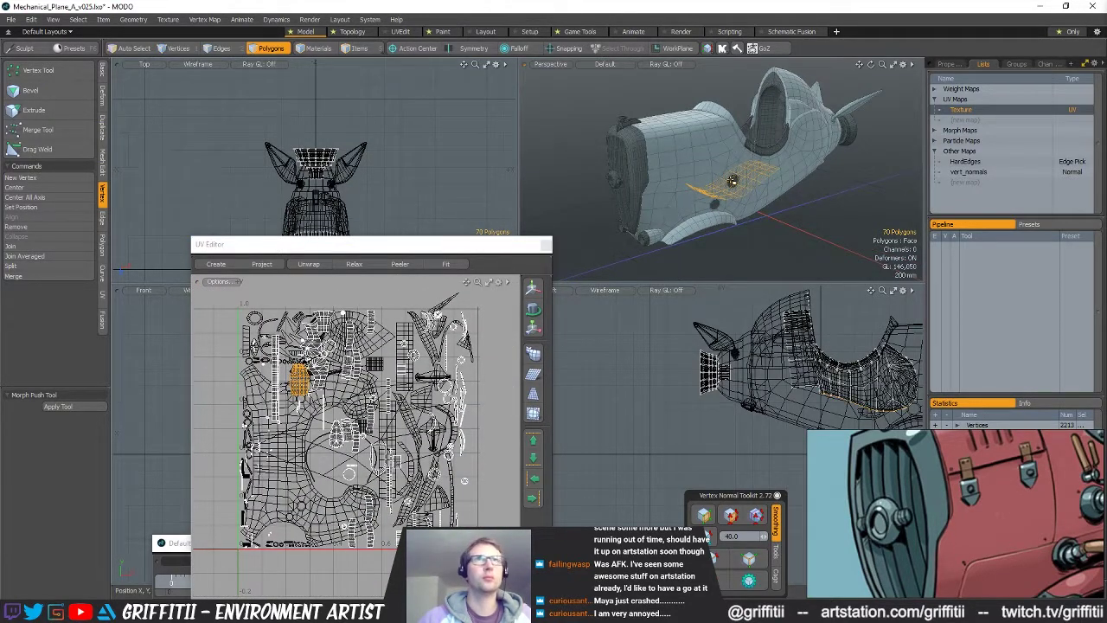
double_click(736, 178)
double_click(766, 114)
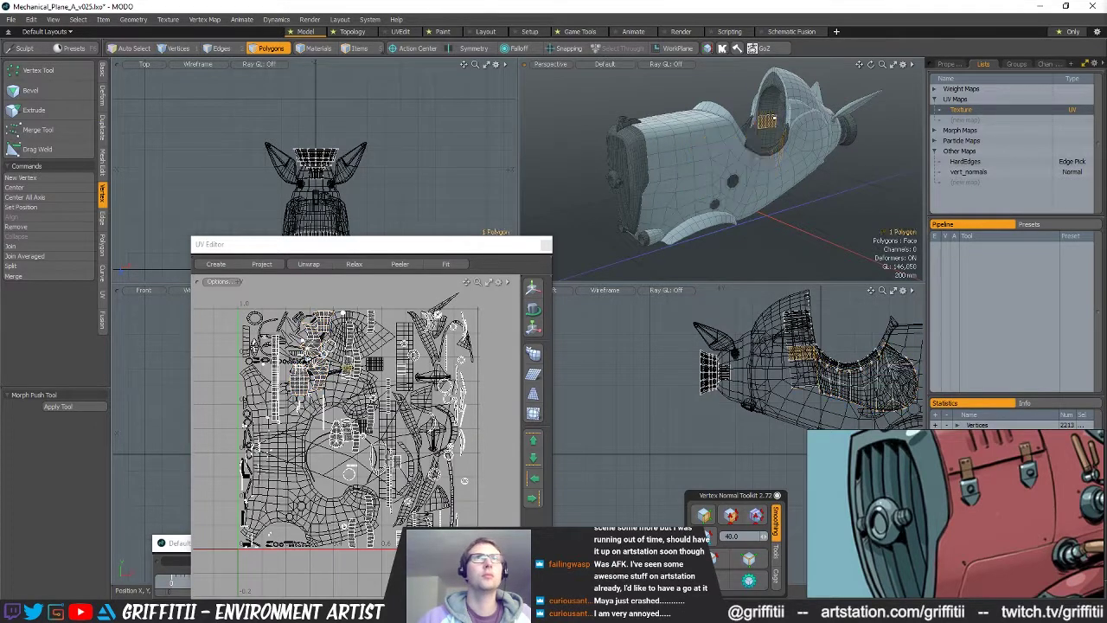
left_click_drag(391, 446, 424, 444, "ctrl+alt")
left_click(722, 560)
- Separate the low-poly tall frame lining the rear of the cockpit opening into its own mesh
mouse_move(806, 190)
left_mouse_down("alt")
mouse_move(828, 197)
mouse_move(746, 127)
mouse_move(841, 190)
mouse_move(813, 206)
left_mouse_up("alt")
left_click_drag(813, 206, 774, 204, "ctrl+alt")
left_click_drag(809, 259, 817, 197, "alt+shift")
key("3")
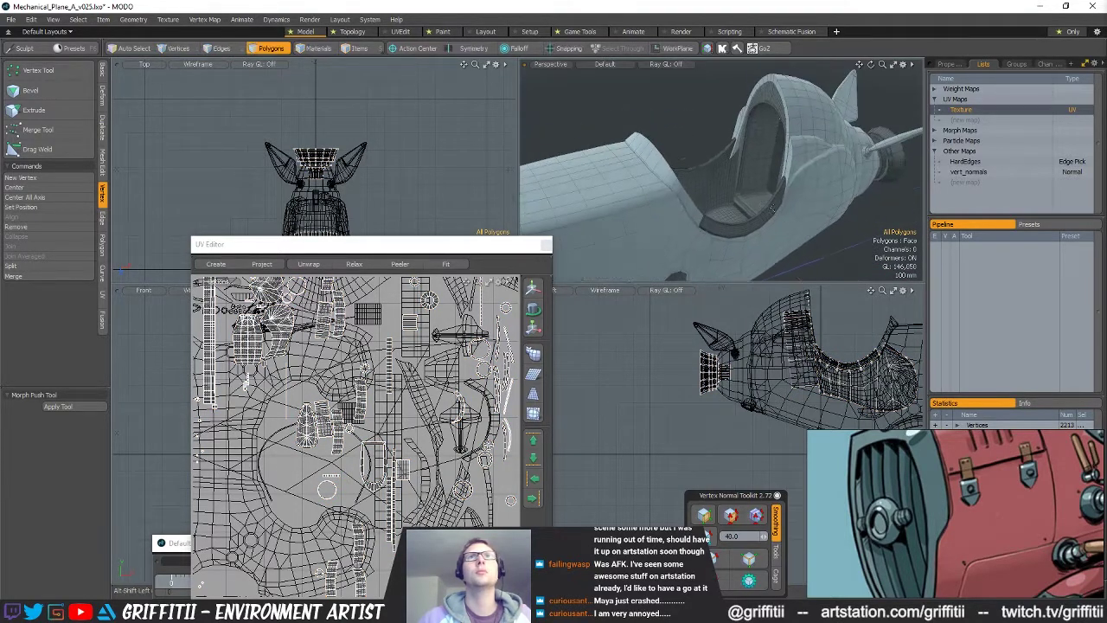
double_click(757, 175)
key("ctrl+x")
key("n")
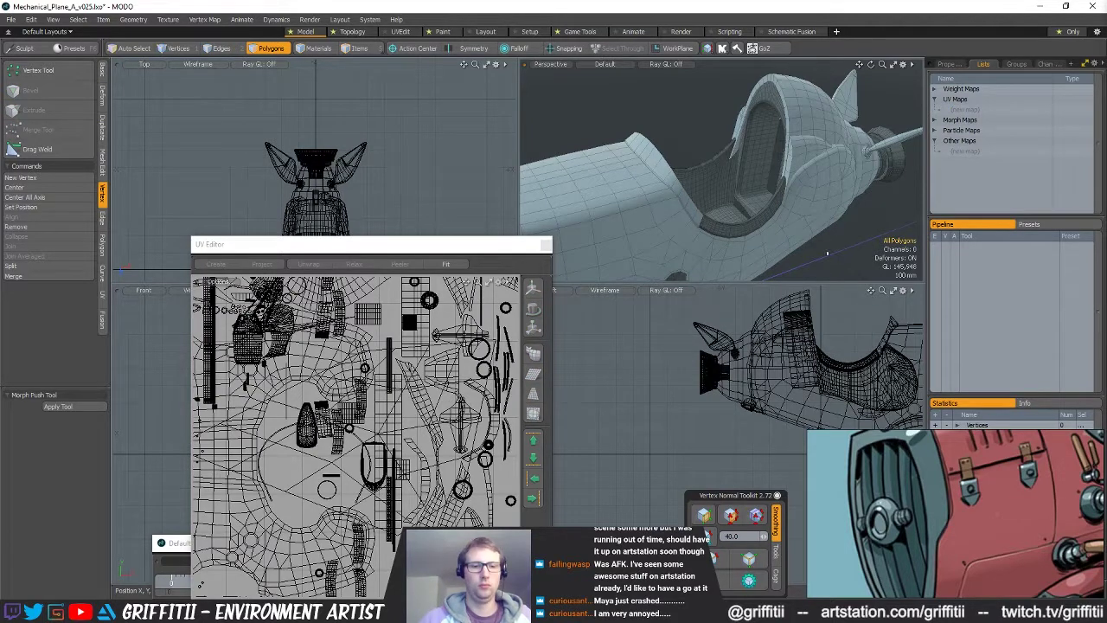
left_click_drag(828, 253, 836, 237, "alt")
key("ctrl+v")
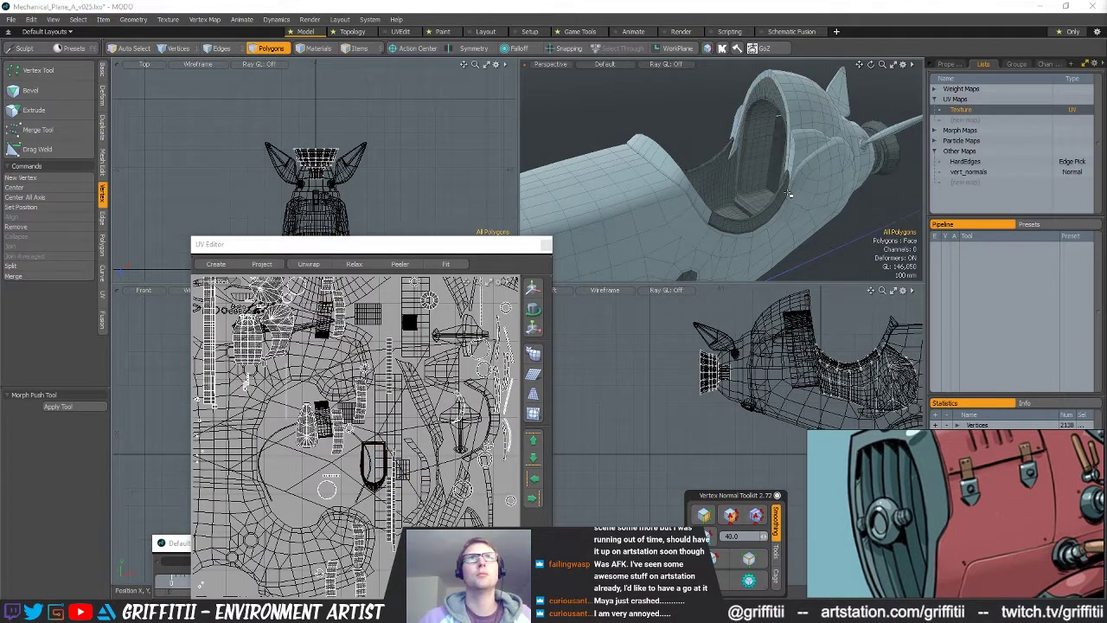
- Separate the curved rim pieces along both sides of the cockpit opening into one new mesh
double_click(713, 167)
double_click(763, 218, "shift")
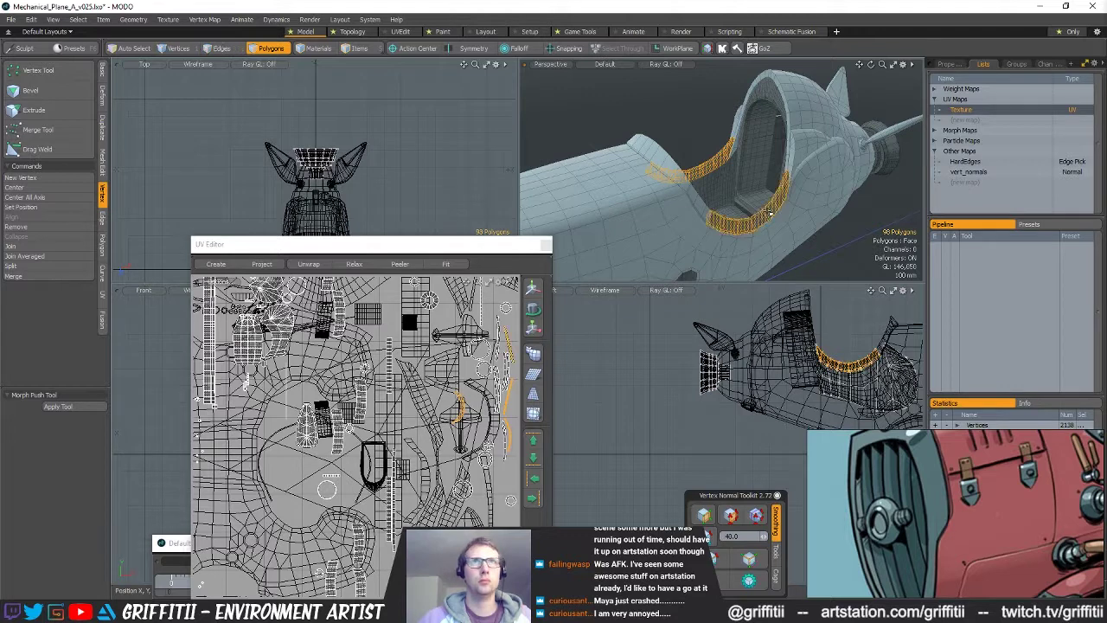
key("ctrl+x")
key("n")
key("ctrl+v")
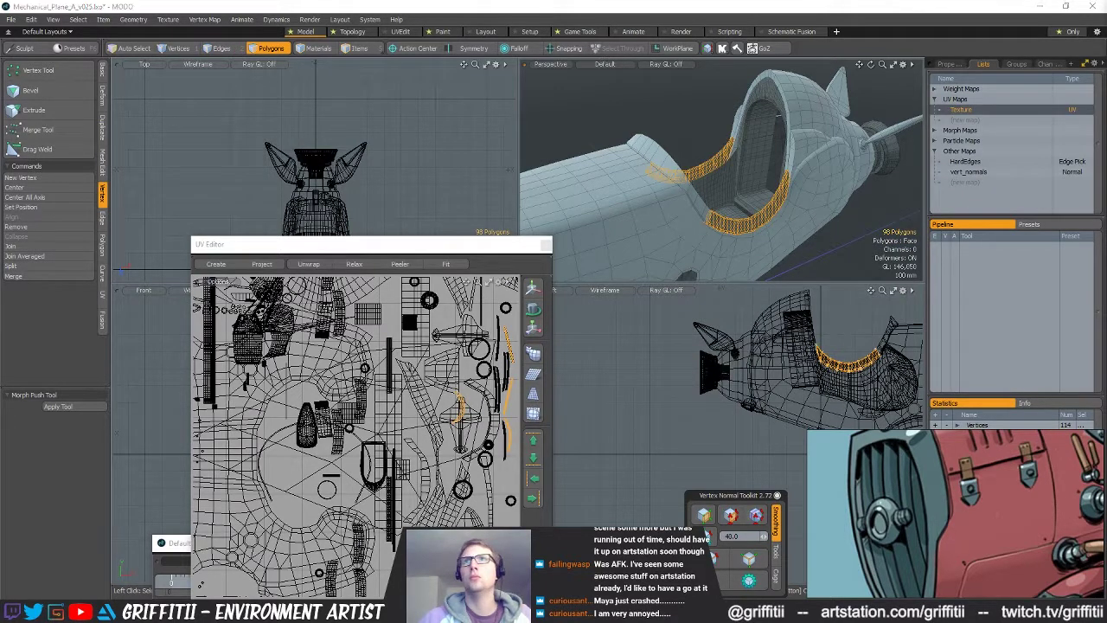
- Separate the low-poly cockpit interior into its own mesh
double_click(725, 187)
key("ctrl+x")
key("n")
key("ctrl+v")
- Separate the narrow collar between the fuselage and the flared tail exhaust into its own mesh
left_click_drag(823, 197, 720, 207, "alt+shift")
key("5")
key("a")
left_click_drag(799, 146, 787, 187, "alt")
left_click(795, 146)
key("3")
double_click(795, 146)
key("shift+a")
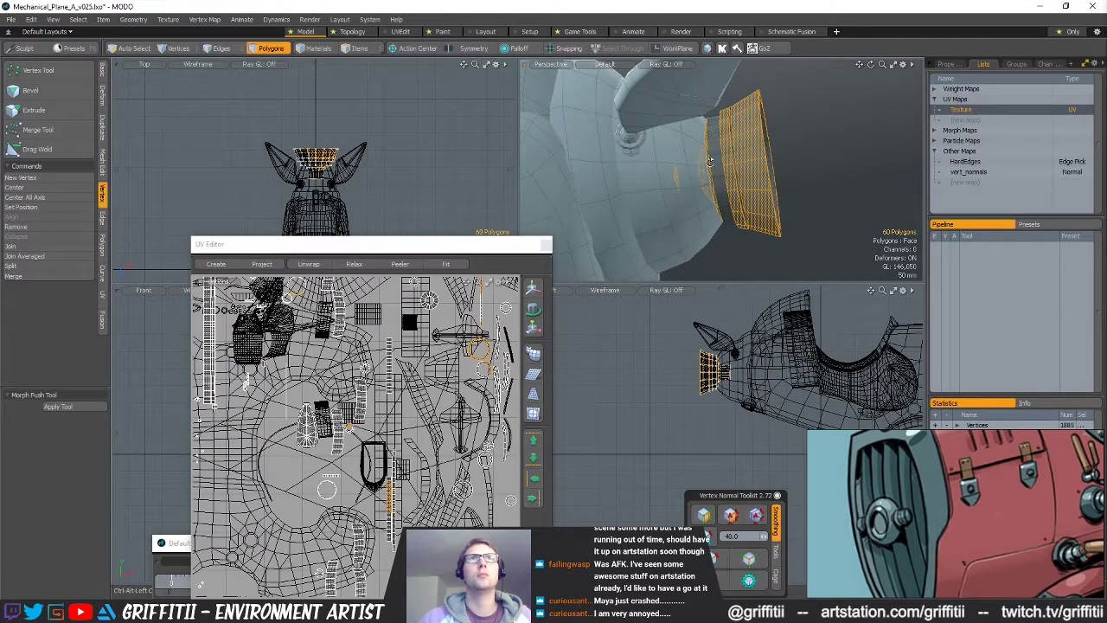
double_click(732, 152)
key("ctrl+x")
key("n")
key("ctrl+v")
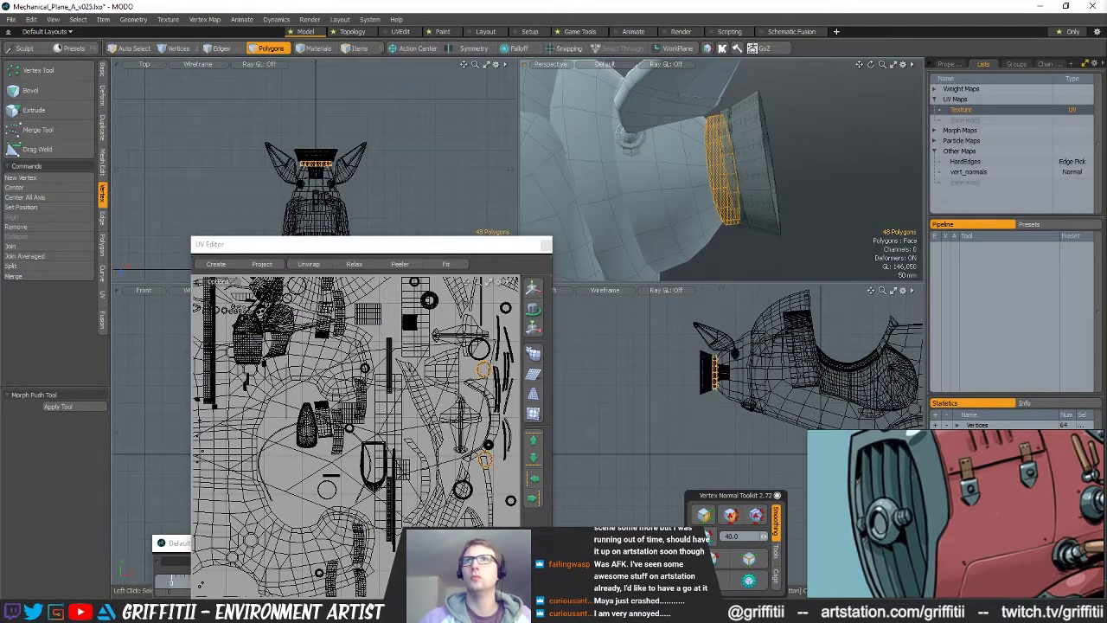
- Separate the flared exhaust cone at the tail into its own mesh
key("5")
left_click(742, 179)
key("3")
double_click(742, 179)
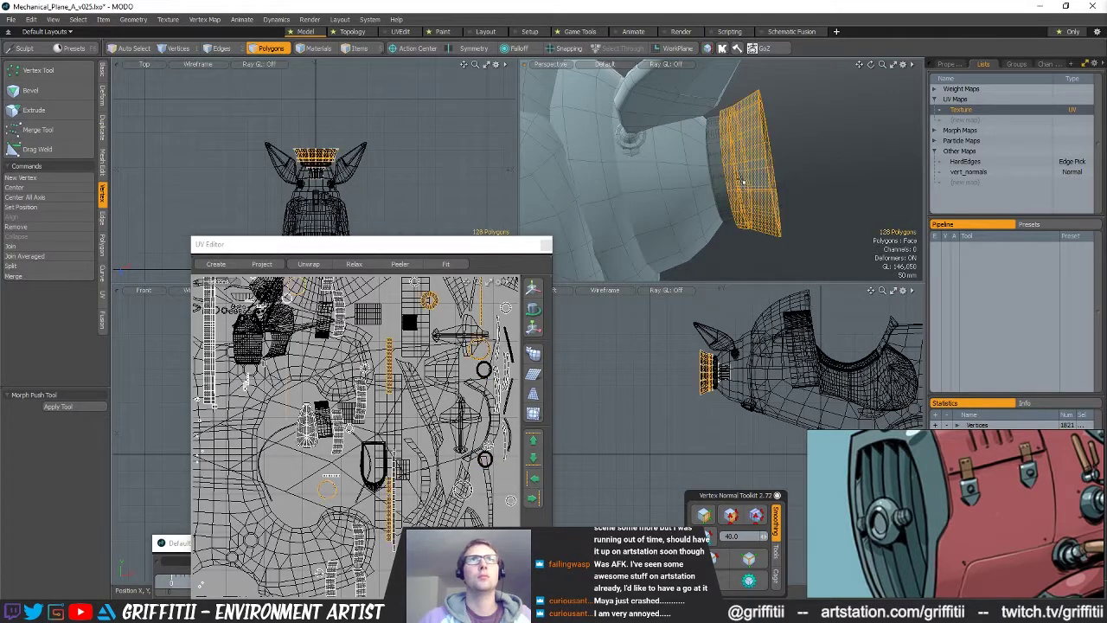
left_click(895, 179)
key("n")
key("ctrl+v")
- Separate the inner part of the tail exhaust into its own mesh
key("5")
left_click(744, 174)
key("3")
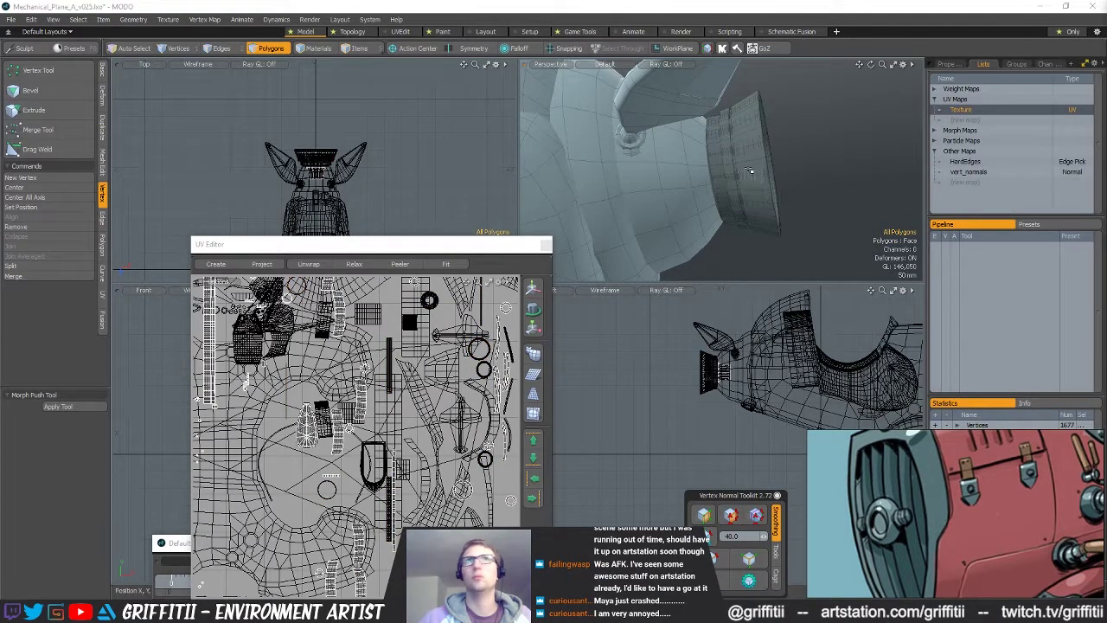
left_click_drag(744, 174, 762, 161, "alt")
double_click(759, 162)
left_click(832, 171)
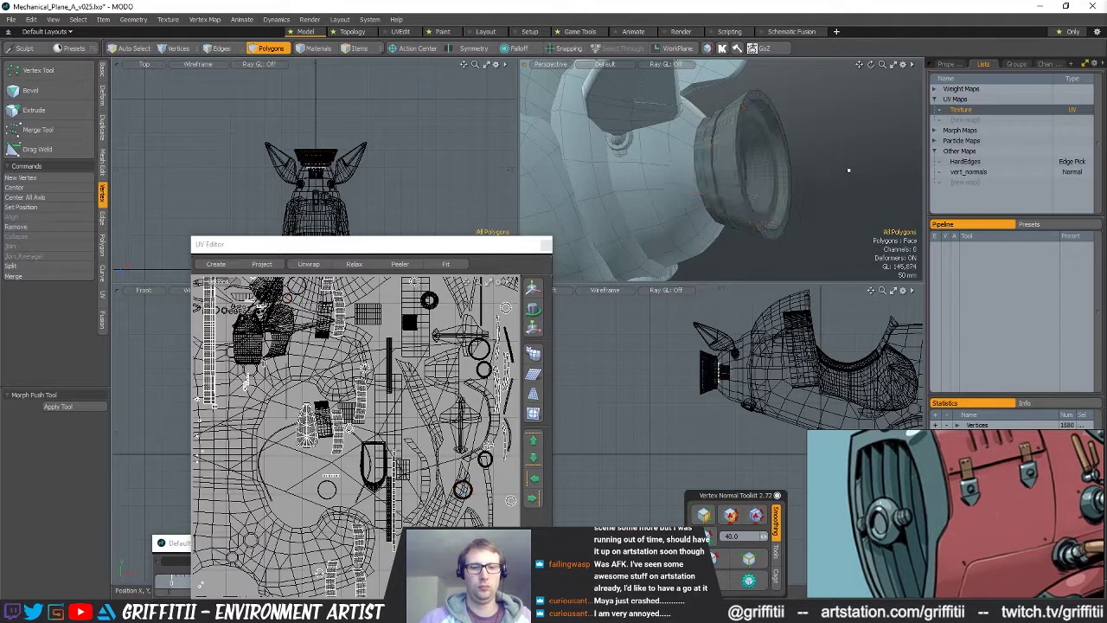
key("ctrl+v")
- Separate the large grille surround at the nose, including its back face, into its own mesh
left_click_drag(830, 171, 891, 173, "alt")
scroll(825, 171, "down", 5)
key("5")
left_click(751, 164)
key("3")
left_click_drag(751, 164, 770, 163, "alt")
scroll(752, 161, "up", 4)
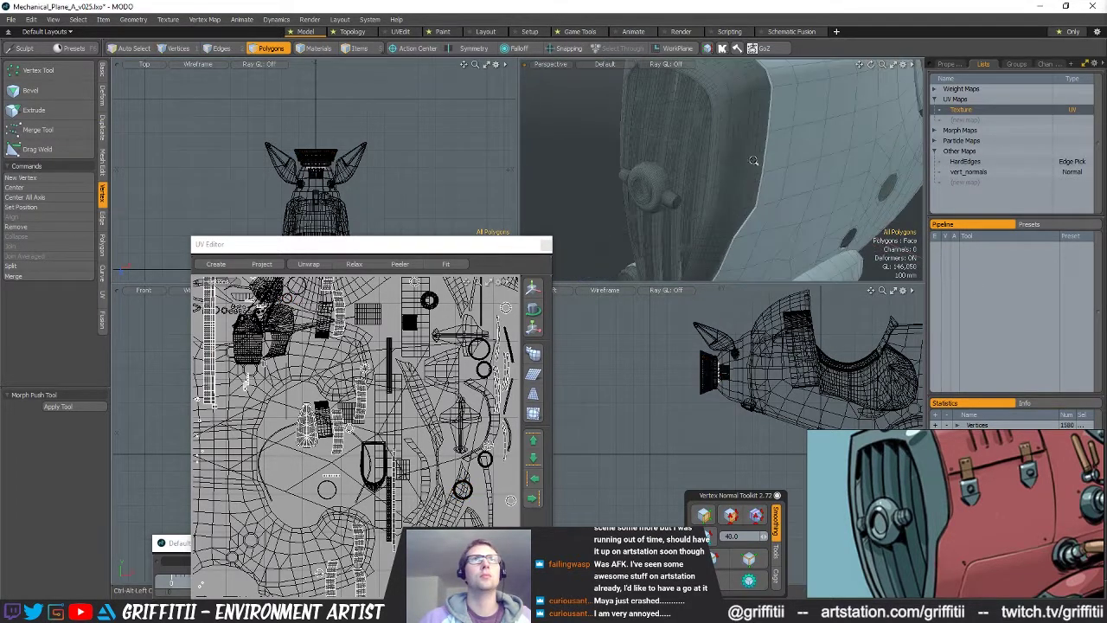
double_click(728, 154)
key("ctrl+x")
key("n")
key("ctrl+v")
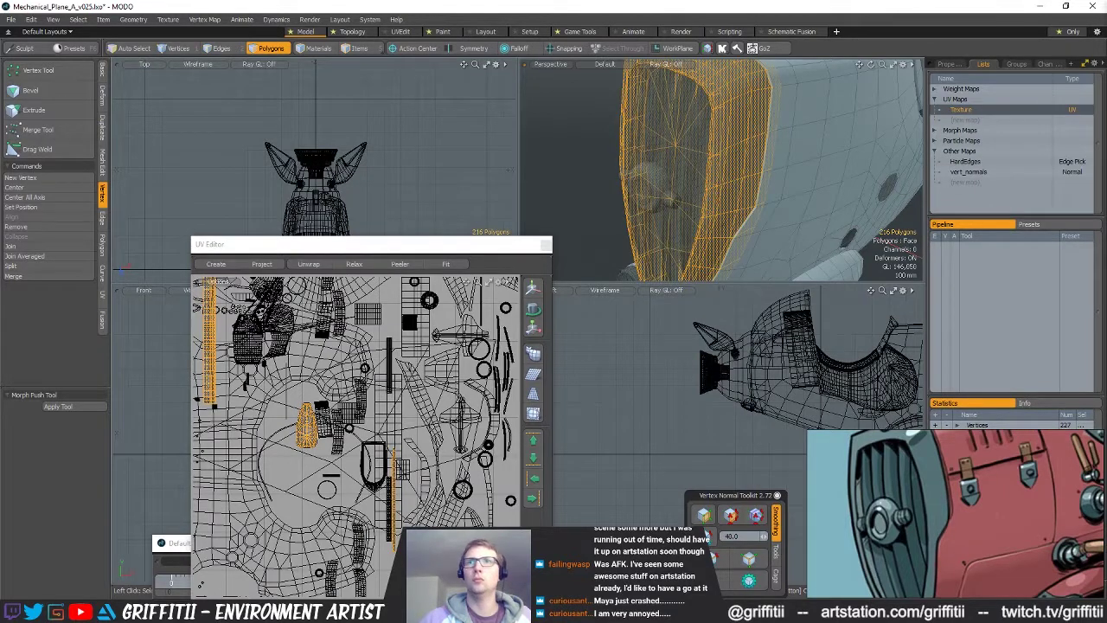
- Separate the first vertical grille strip, the outermost one on the far side of the hub, into its own mesh
key("Escape")
left_click_drag(692, 157, 713, 156, "alt")
key("5")
left_click(667, 153)
key("3")
double_click(667, 152)
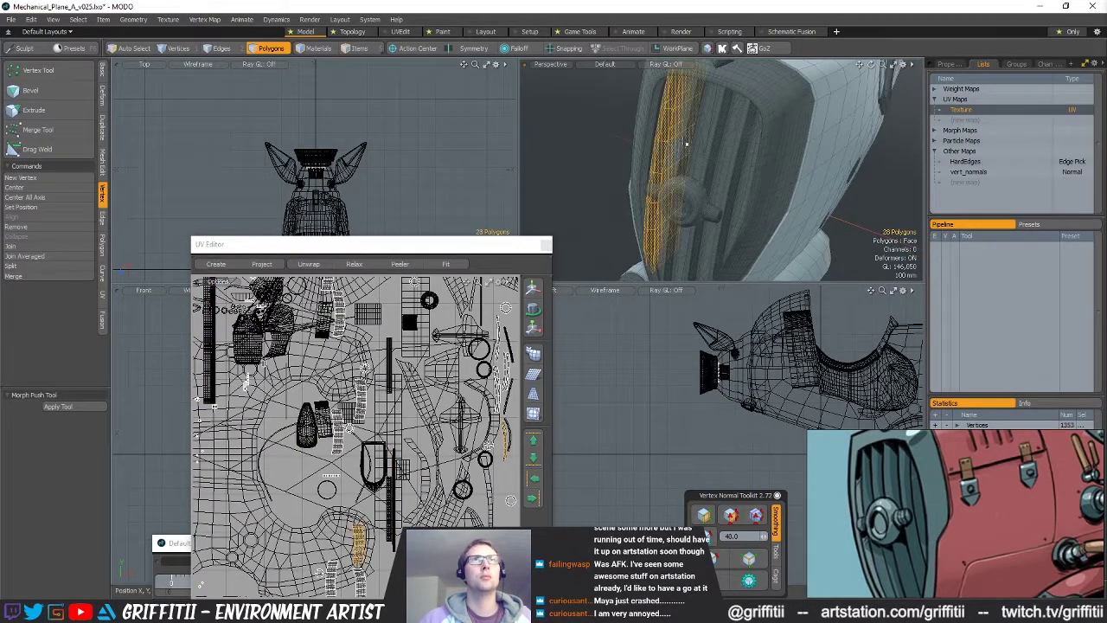
key("ctrl+x")
key("n")
key("ctrl+v")
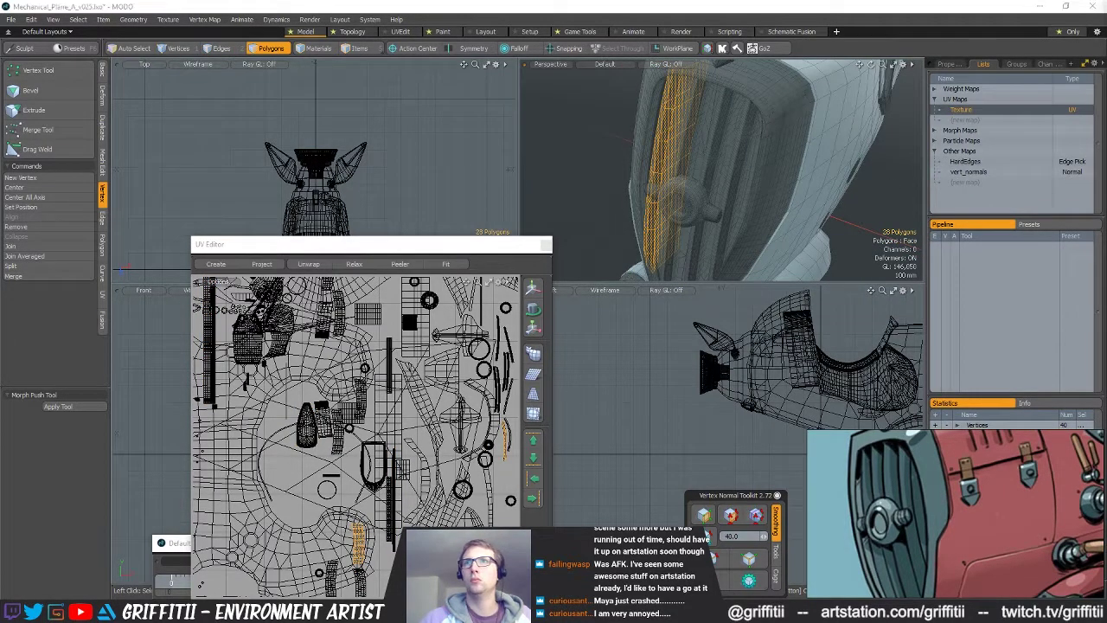
- Separate the second vertical grille strip into its own mesh
key("5")
left_click(746, 177)
key("3")
double_click(691, 148)
key("ctrl+x")
key("n")
key("ctrl+v")
- Separate the third vertical grille strip into its own mesh
key("5")
left_click(730, 180)
key("3")
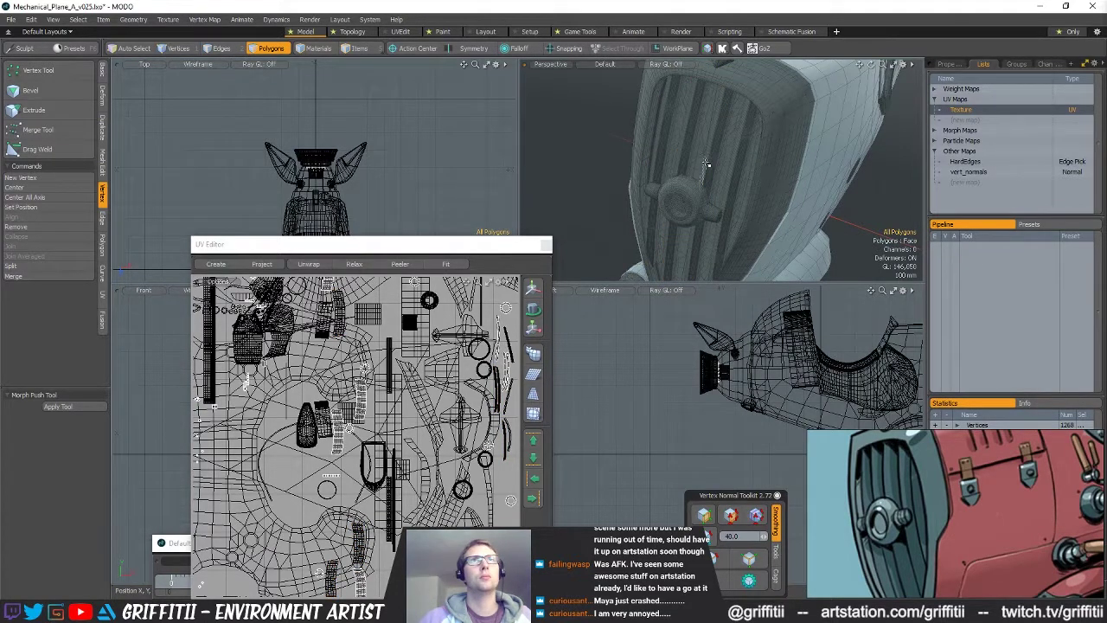
double_click(707, 162)
key("ctrl+x")
key("n")
key("ctrl+v")
- Separate the fourth vertical grille strip, the last one in the row, into its own mesh
key("5")
left_click(755, 207)
key("3")
double_click(735, 184)
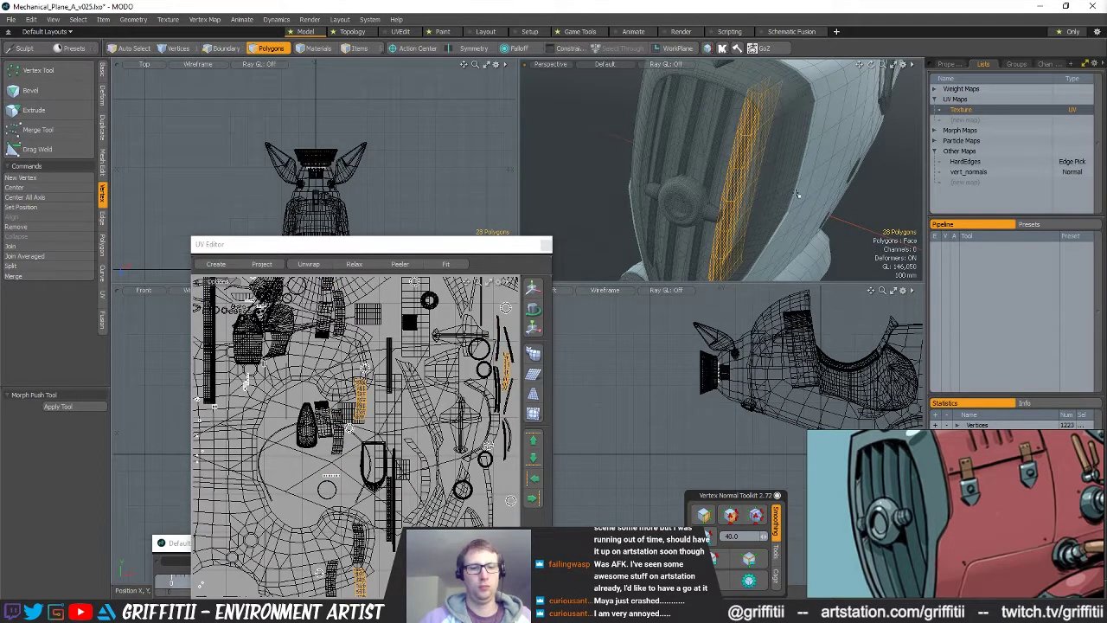
key("ctrl+x")
key("n")
key("ctrl+v")
- Separate the round hub at the centre of the grille into its own mesh
left_click_drag(851, 199, 741, 244, "alt")
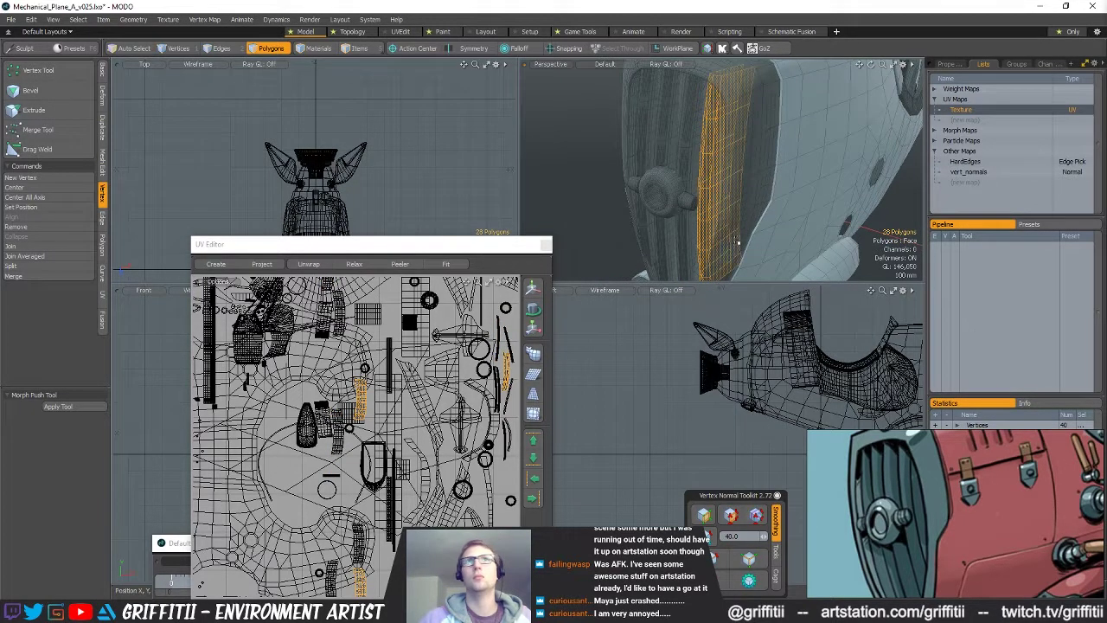
double_click(679, 187)
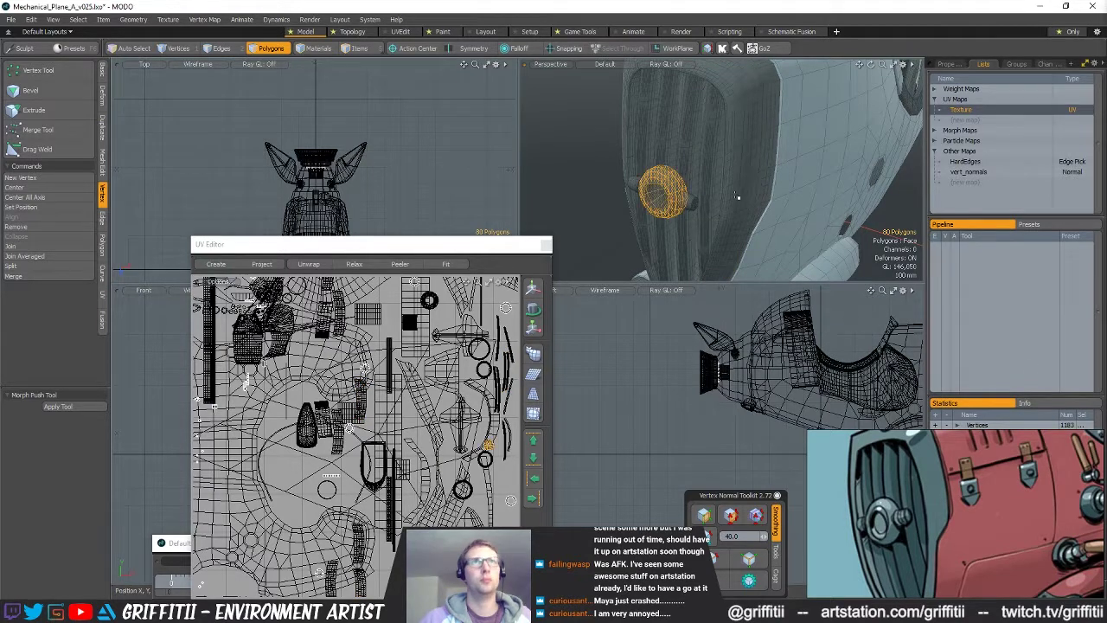
left_click_drag(748, 189, 768, 196, "alt")
scroll(662, 199, "up", 4)
- Separate the two side knobs flanking the grille hub into one new mesh
left_click_drag(666, 197, 677, 184, "shift")
double_click(673, 187, "shift")
left_click(746, 207)
key("ctrl+z")
left_click_drag(731, 215, 749, 214)
left_click_drag(618, 174, 629, 176, "shift")
double_click(628, 177, "shift")
key("ctrl+x")
key("n")
key("ctrl+v")
- Separate the two short cylinders at the plane's lower front into one new mesh
scroll(806, 217, "down", 4)
left_click_drag(805, 217, 745, 194, "alt")
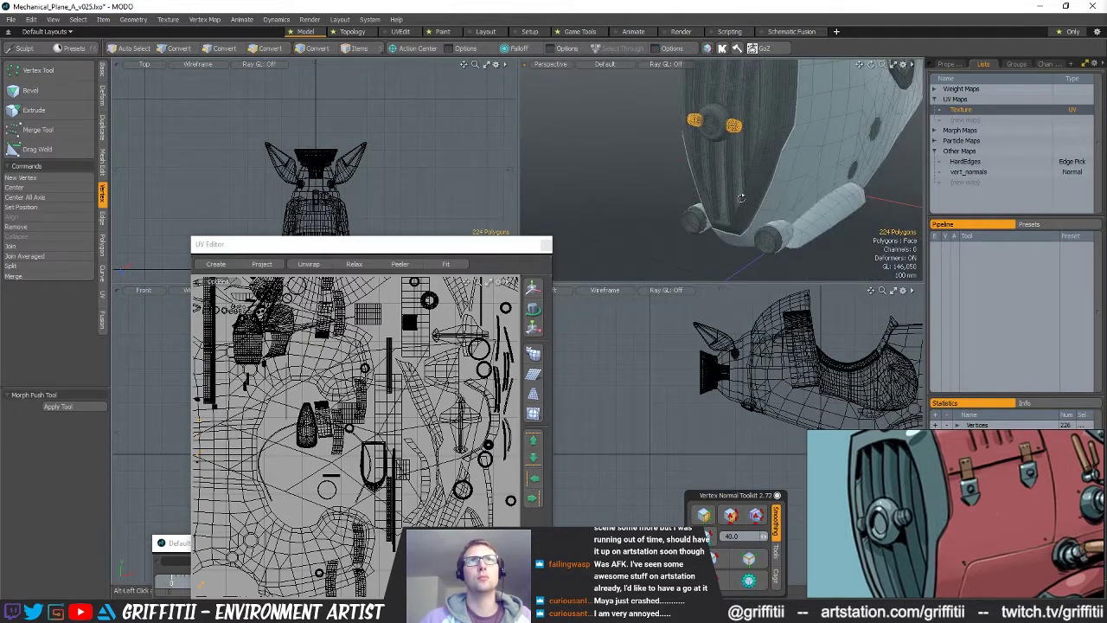
scroll(764, 241, "up", 4)
double_click(789, 247)
double_click(654, 210, "shift")
key("ctrl+x")
key("n")
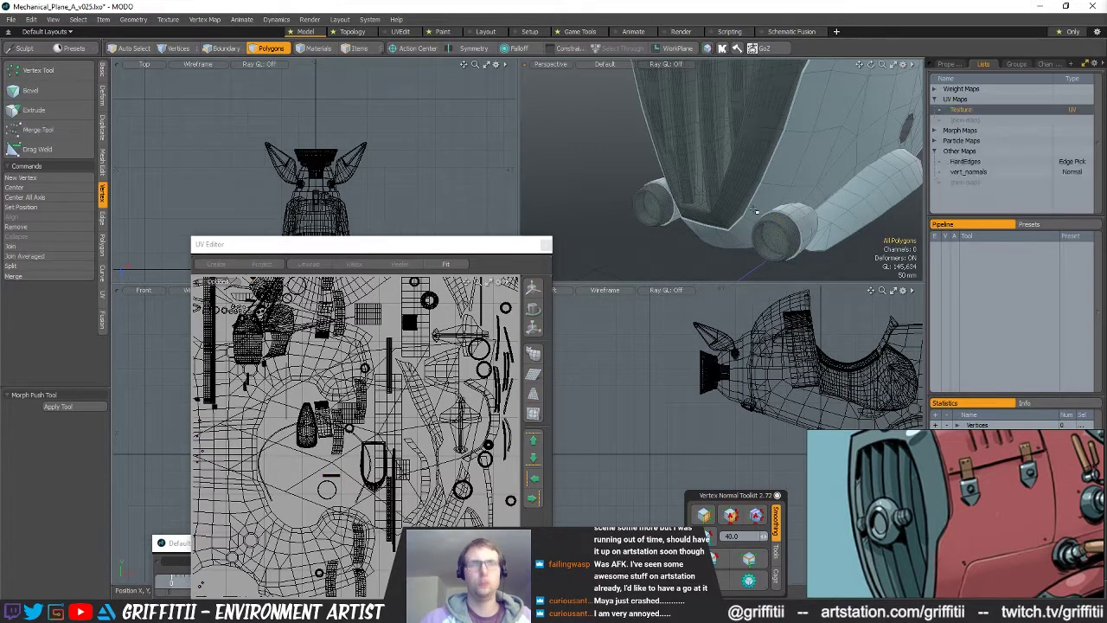
key("ctrl+v")
- Separate the pointed front piece of the hood ornament into its own mesh
scroll(756, 211, "down", 4)
left_click_drag(756, 211, 742, 246, "alt")
scroll(749, 190, "up", 4)
left_click_drag(749, 190, 761, 197, "alt")
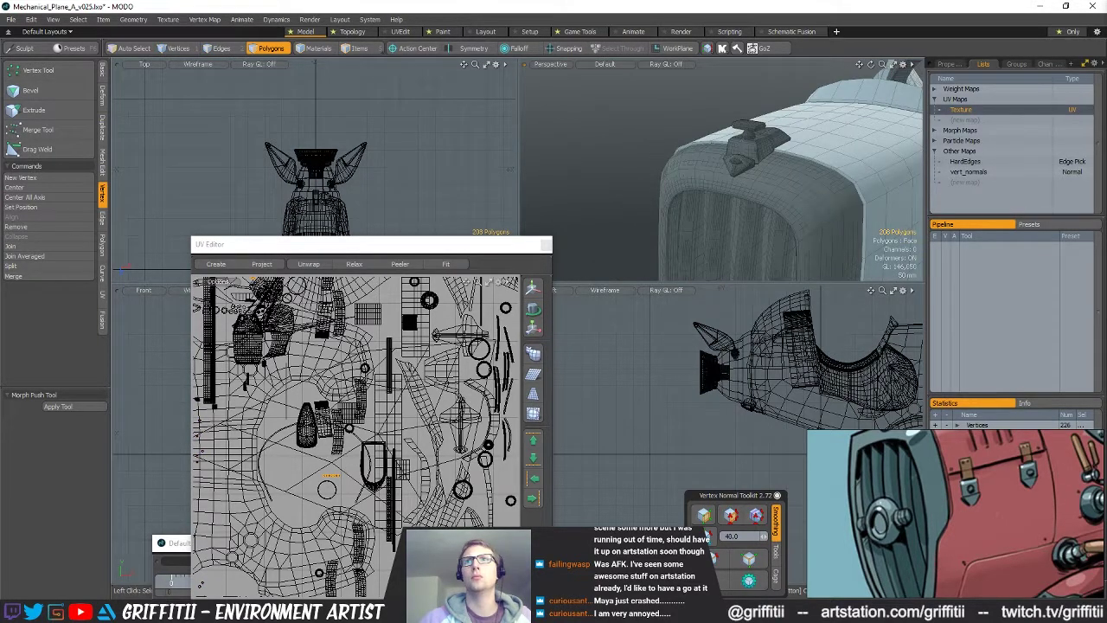
scroll(738, 166, "up", 3)
double_click(741, 175)
scroll(737, 178, "up", 2)
left_click_drag(718, 217, 792, 199, "alt")
double_click(712, 188, "shift")
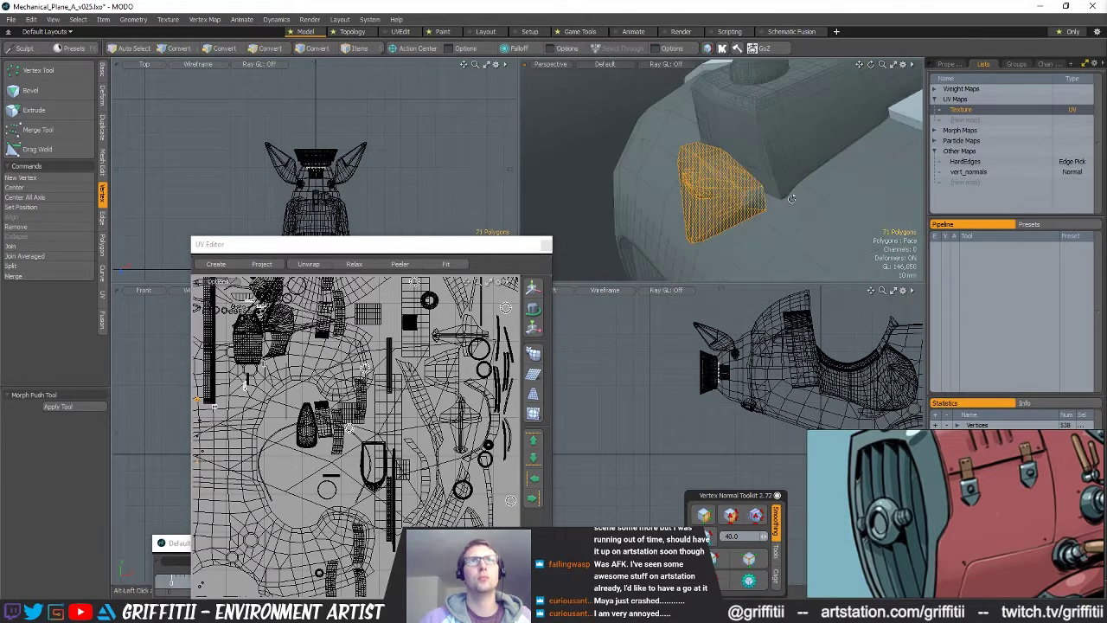
key("ctrl+x")
key("n")
key("ctrl+v")
- Separate the long block-shaped body of the hood ornament into its own mesh
key("5")
left_click(766, 132)
key("3")
double_click(796, 136)
key("ctrl+x")
key("n")
key("ctrl+v")
- Separate the flared stem between the hood ornament's block and its rounded cap into its own mesh
left_click_drag(791, 149, 790, 221, "alt+shift")
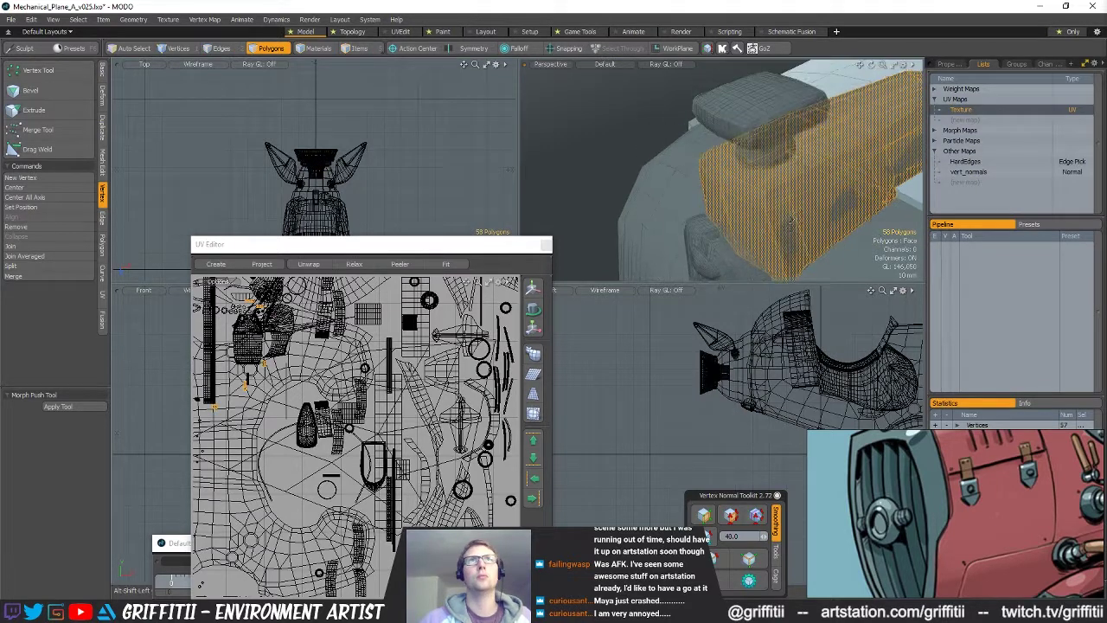
key("5")
left_click(766, 161)
key("3")
double_click(765, 160)
key("ctrl+x")
key("n")
key("ctrl+v")
left_click_drag(803, 211, 728, 178, "alt+shift")
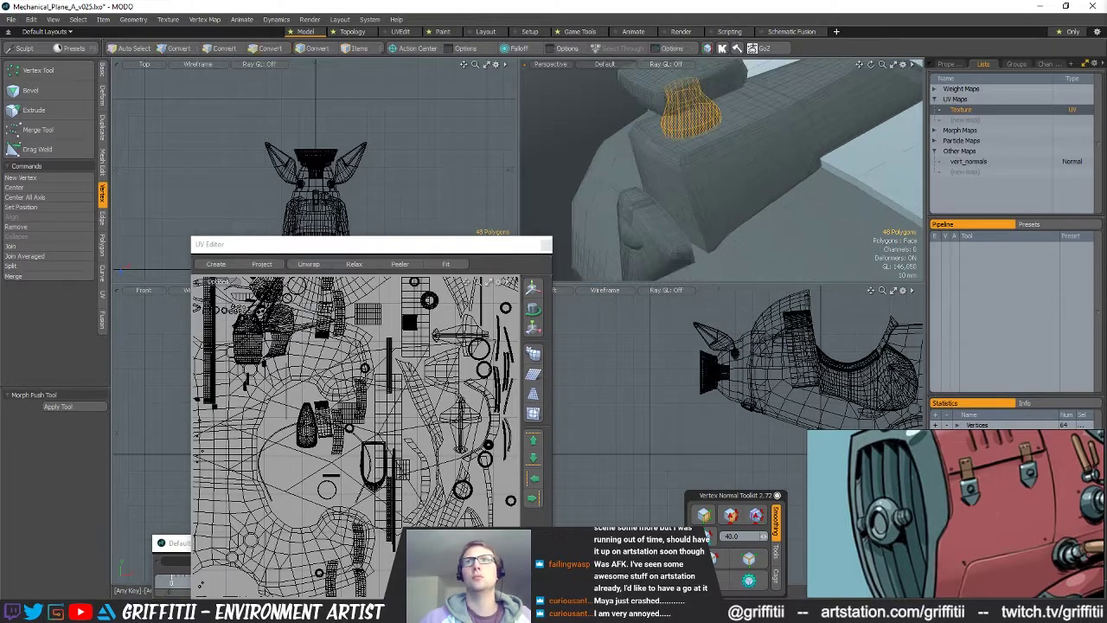
- Separate the rounded cap of the hood ornament into its own mesh
left_click(573, 265)
left_click_drag(450, 247, 425, 328)
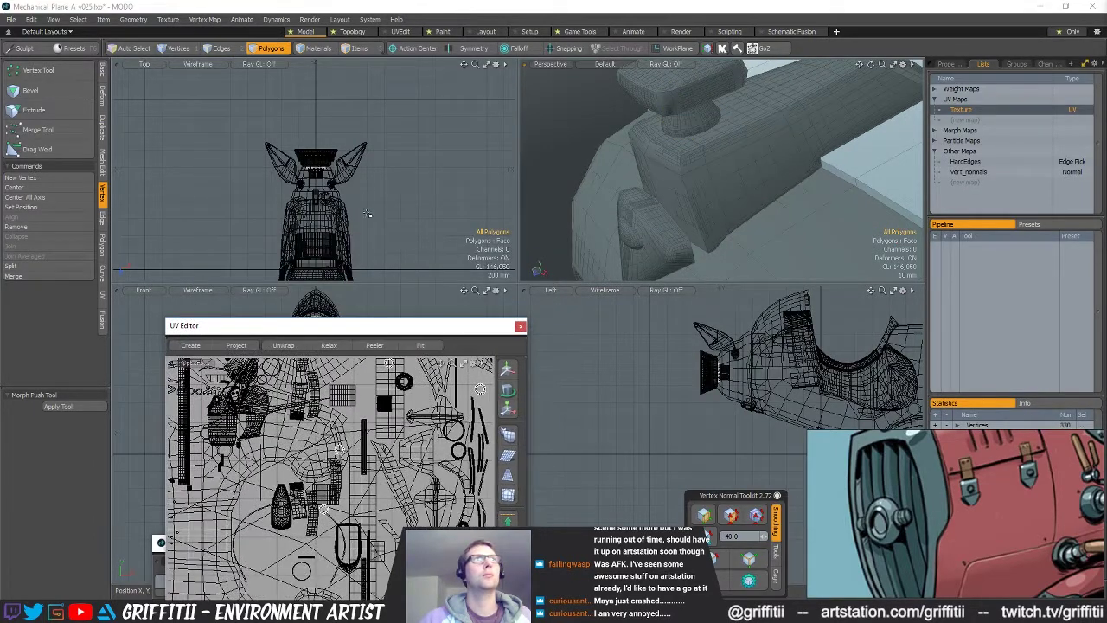
double_click(689, 103)
key("ctrl+x")
key("n")
key("ctrl+v")
- Compare the low-poly and high-poly meshes of the engine's ring and exhaust parts to pair matching pieces
scroll(793, 179, "down", 5)
left_click_drag(793, 179, 741, 211, "alt")
scroll(821, 196, "down", 6)
left_click_drag(346, 229, 320, 116, "alt+shift")
scroll(320, 113, "down", 3)
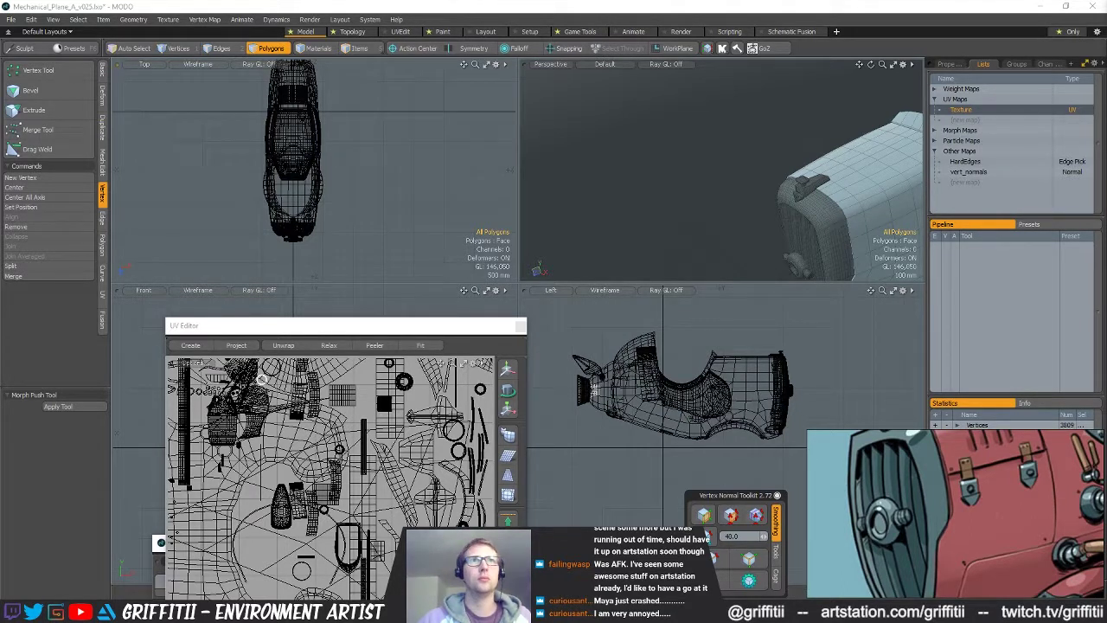
left_click_drag(908, 192, 888, 226, "alt")
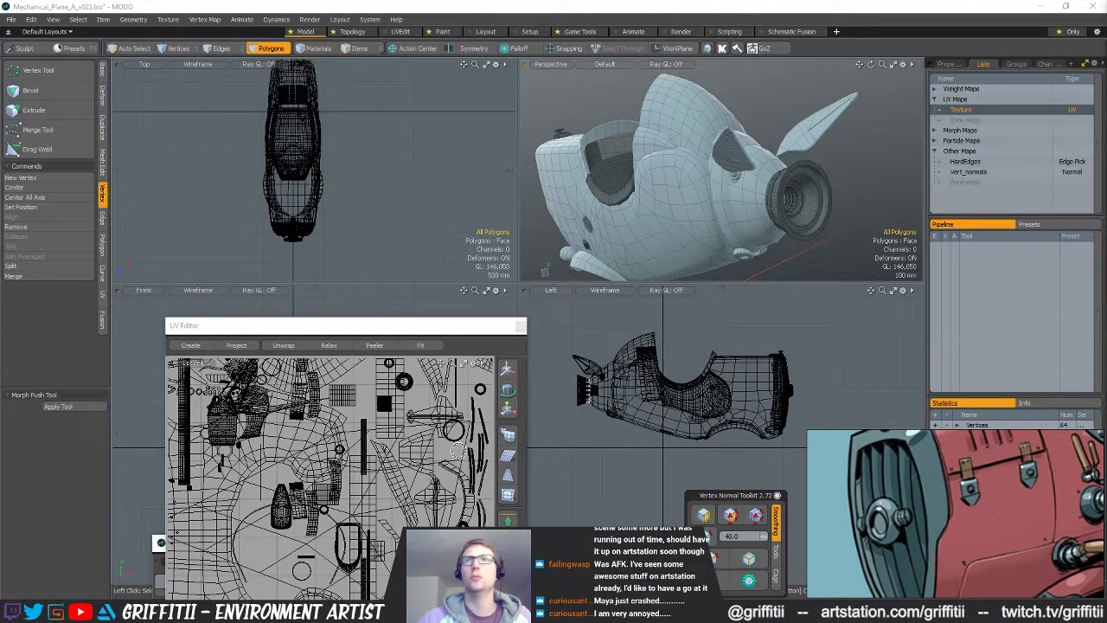
key("Down")
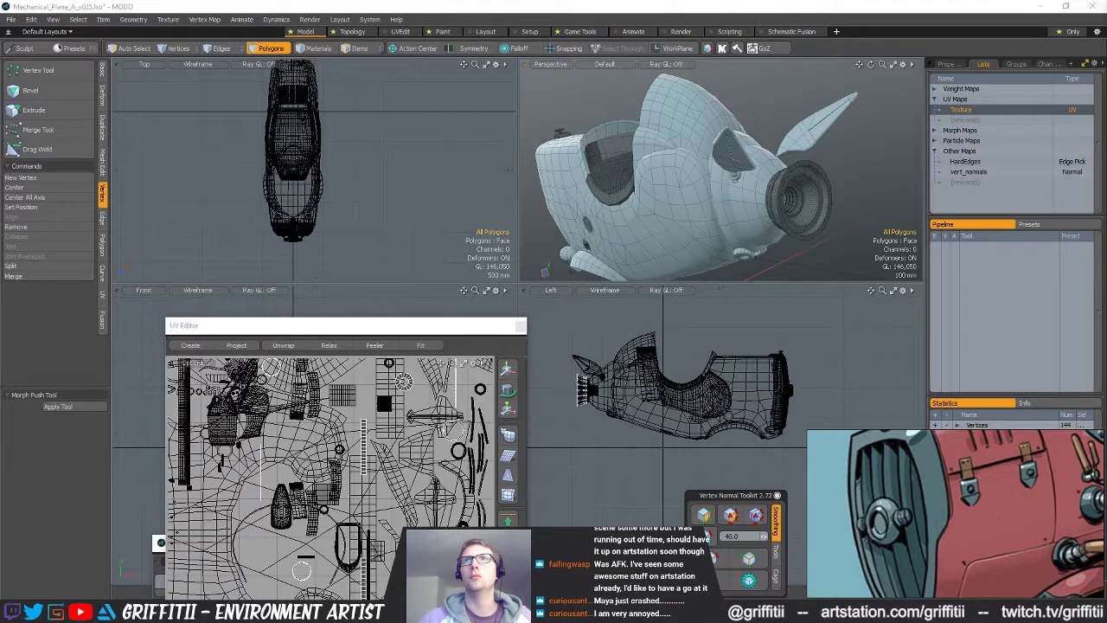
key("Down")
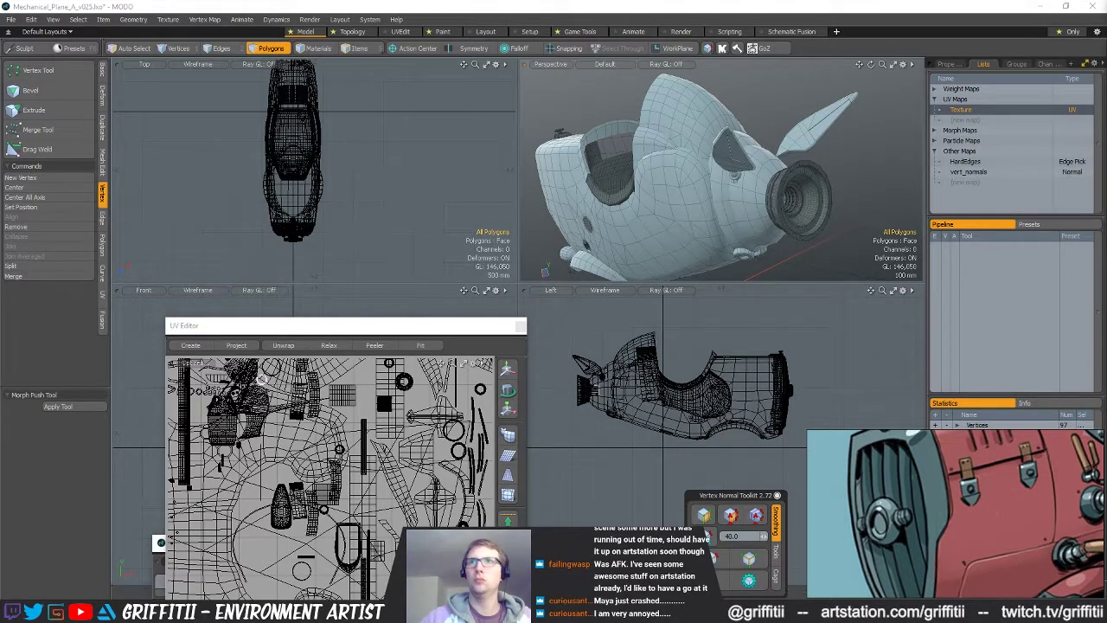
key("Down")
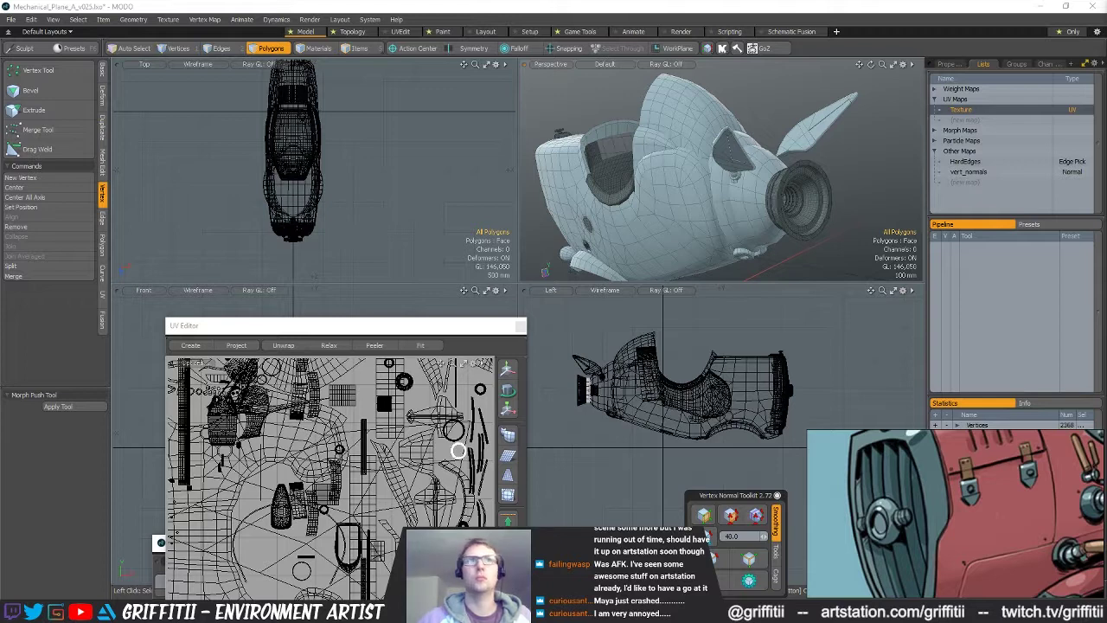
key("Down")
key("Down")
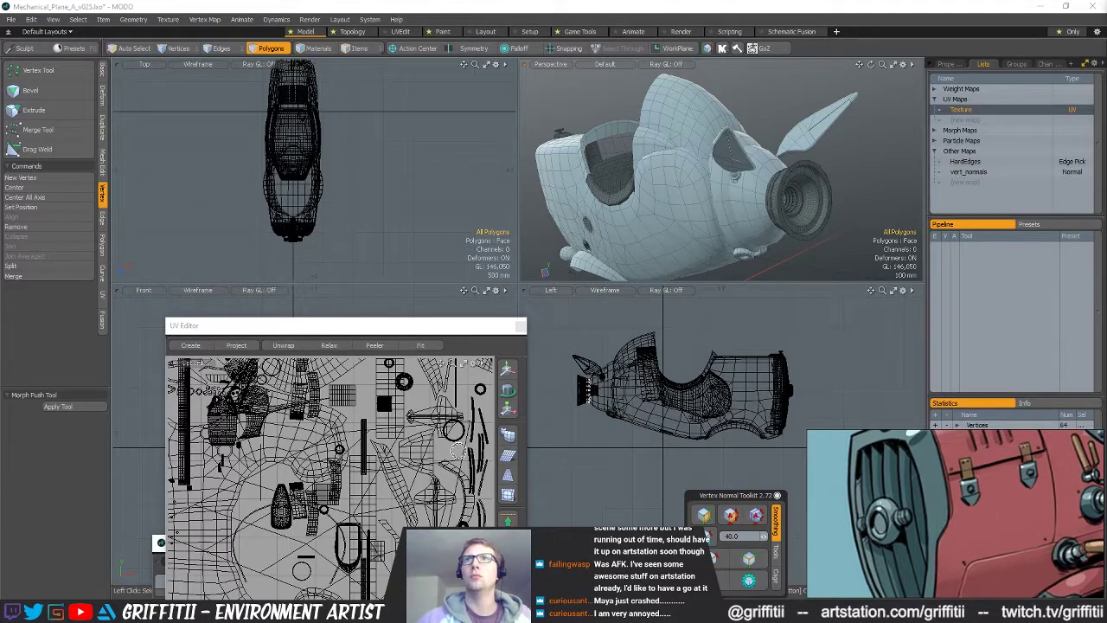
key("Down")
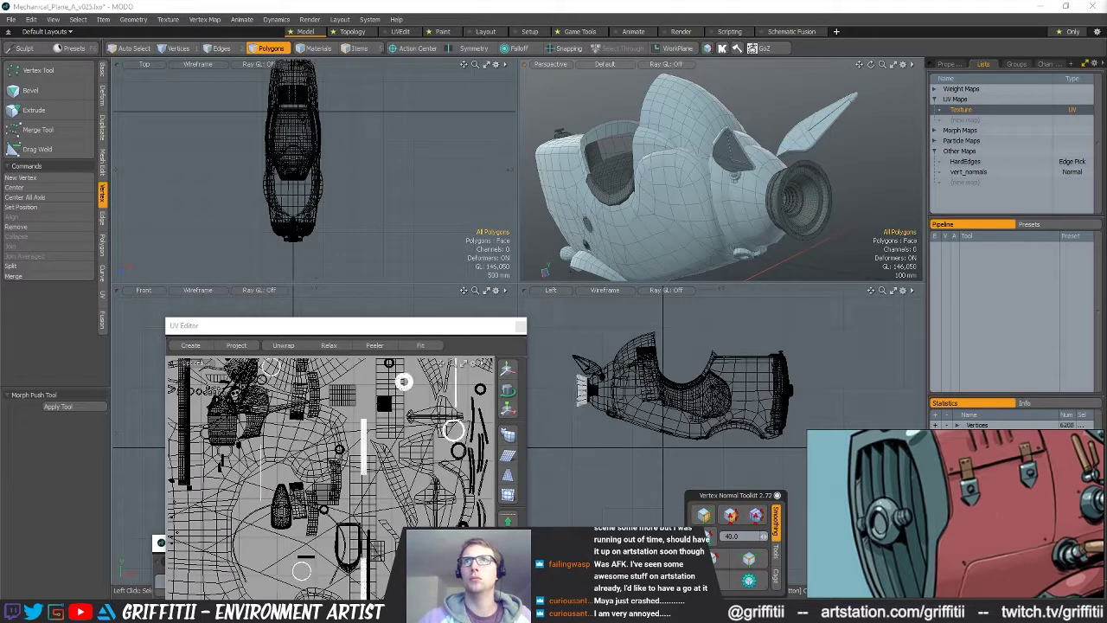
key("Down")
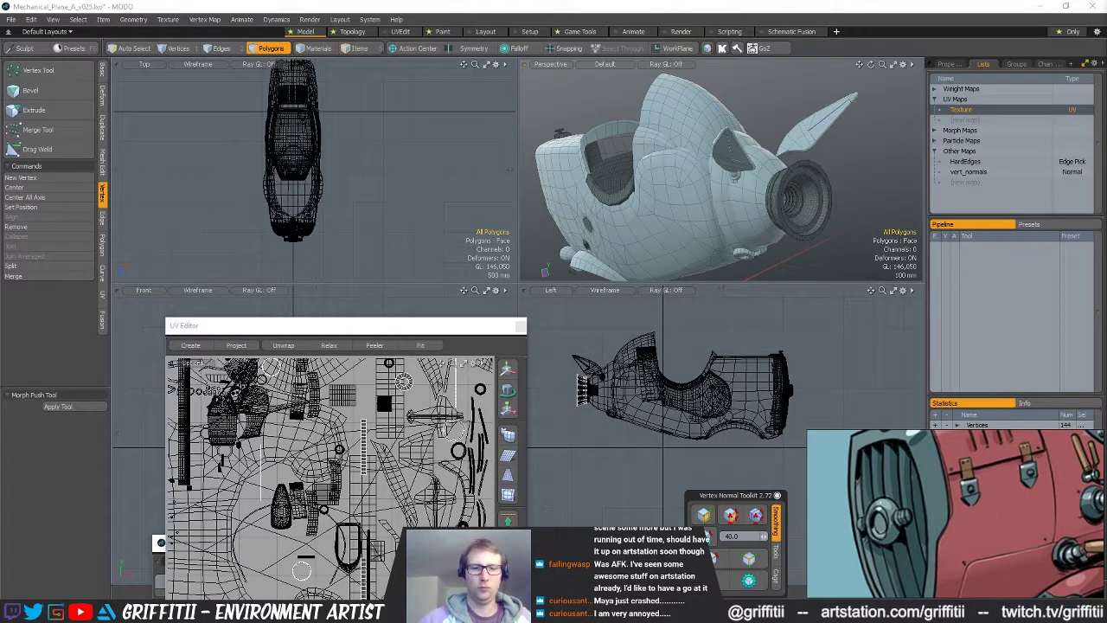
- Compare the low-poly and high-poly meshes of the cockpit interior, its rim trim and the panel in front of the seat
key("Down")
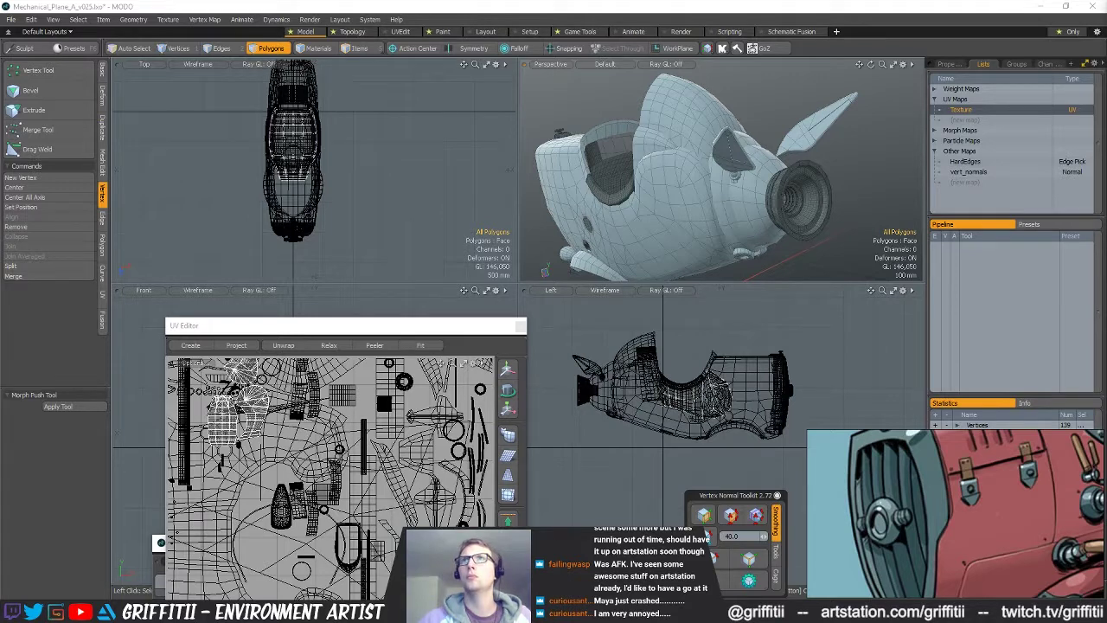
key("Down")
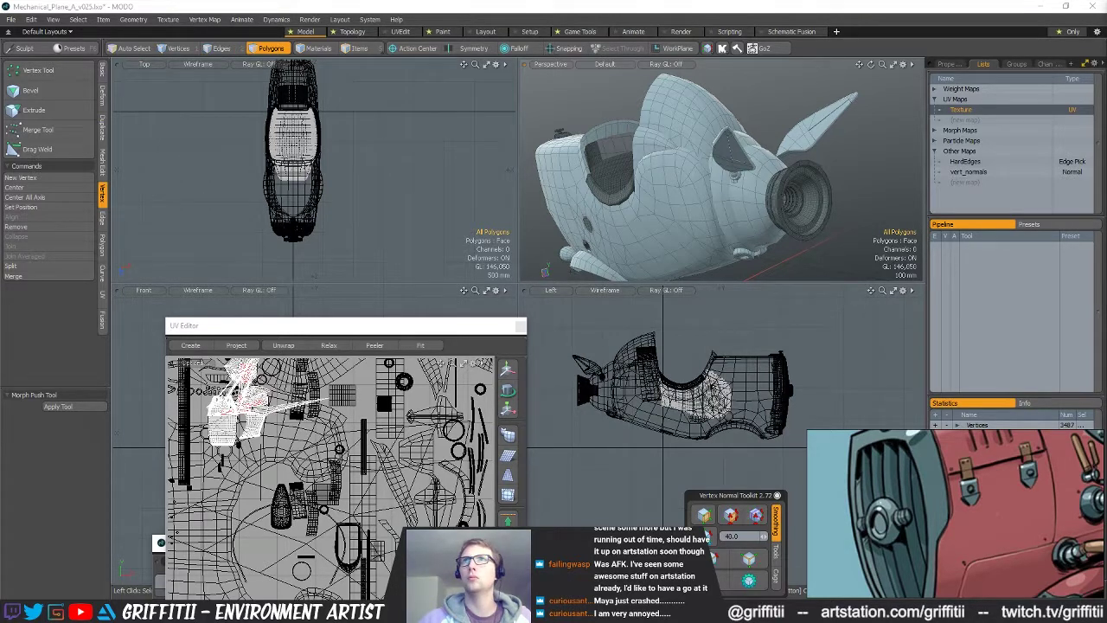
key("Up")
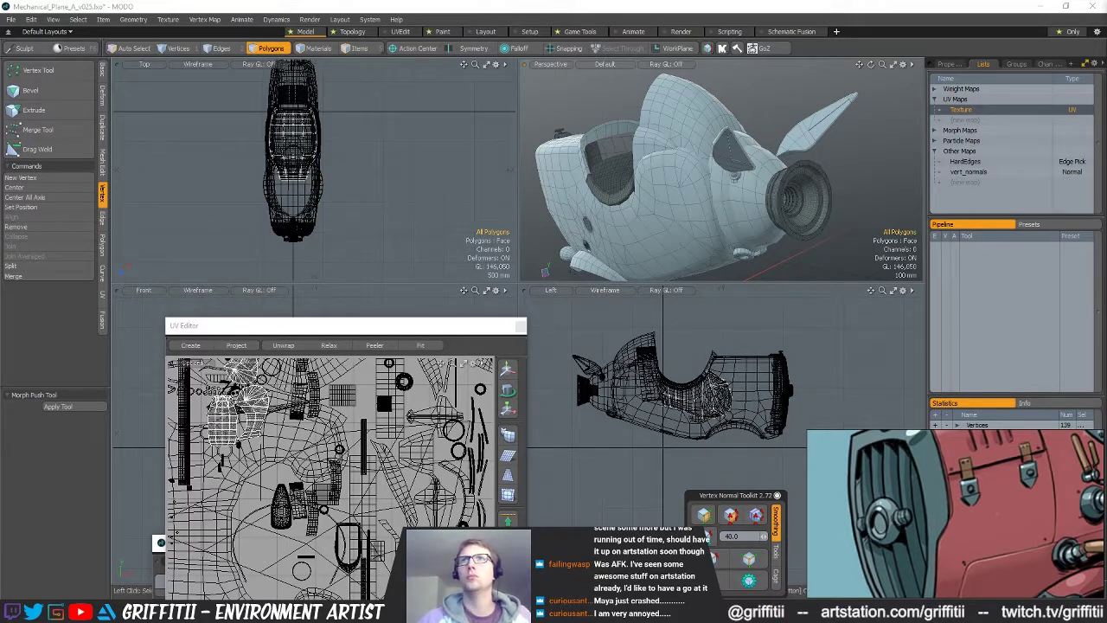
key("Up")
key("Up")
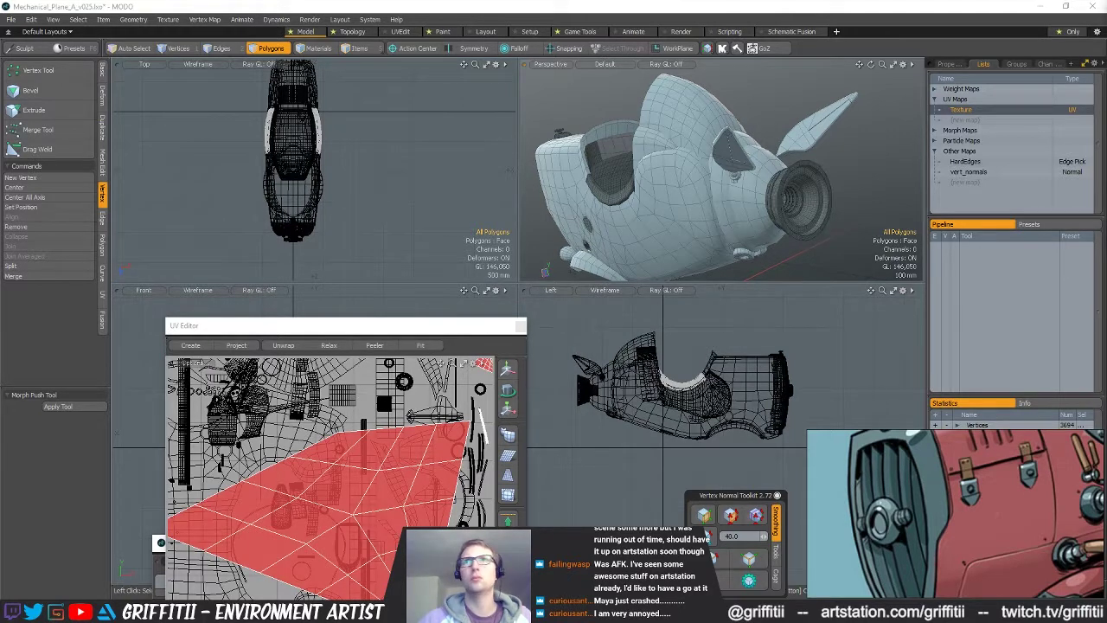
key("Up")
key("Up")
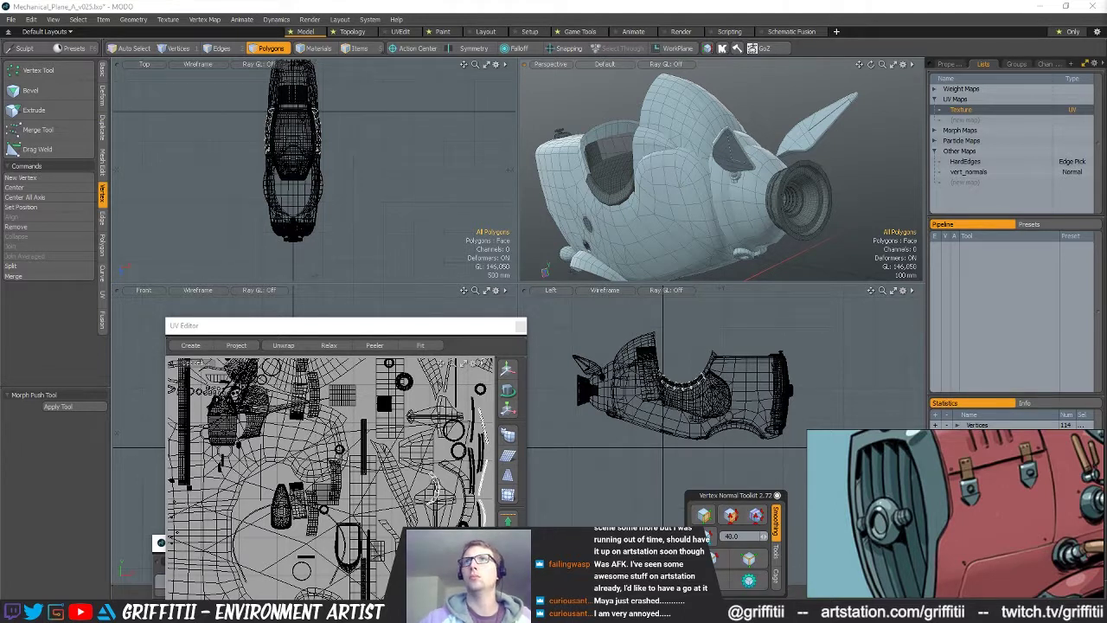
key("Up")
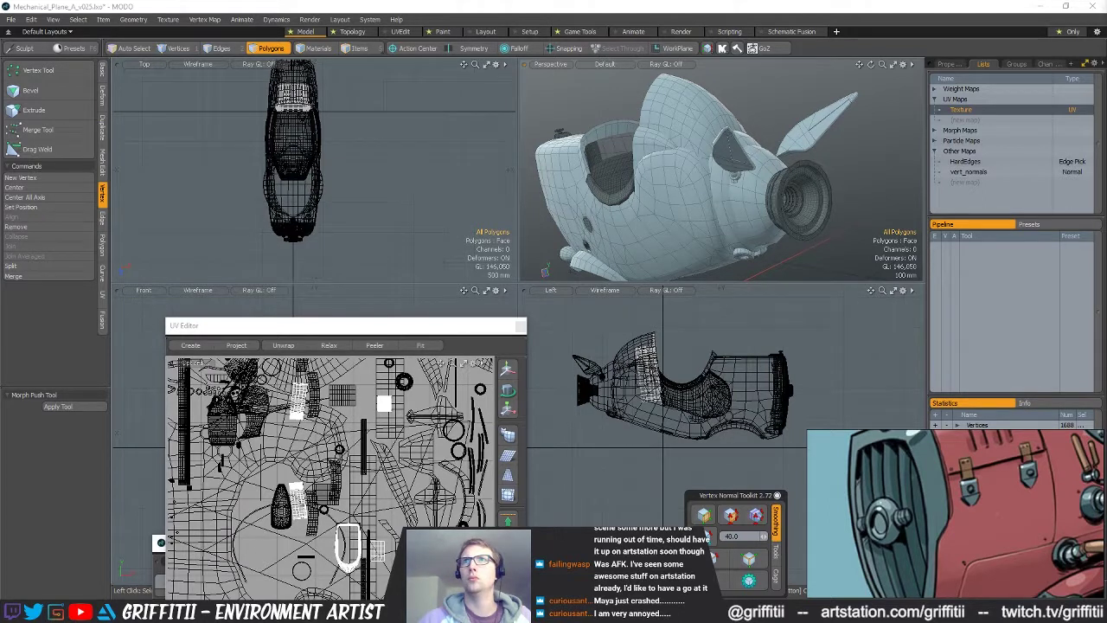
key("Up")
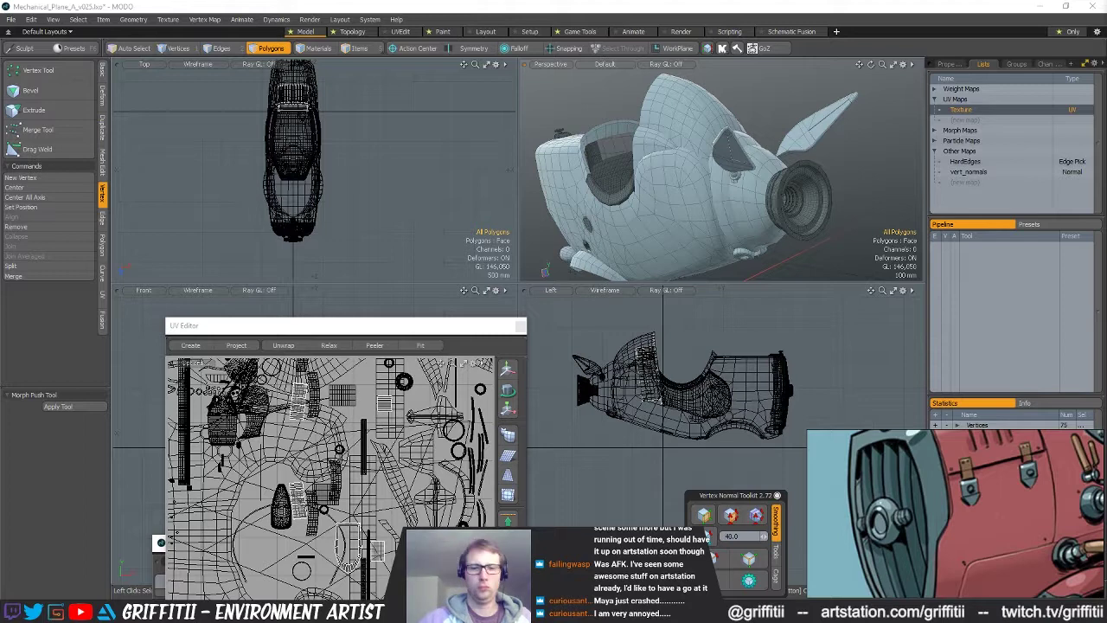
- Compare the low-poly and high-poly meshes of the grille, the short lower cylinders and the round grille hub
key("Up")
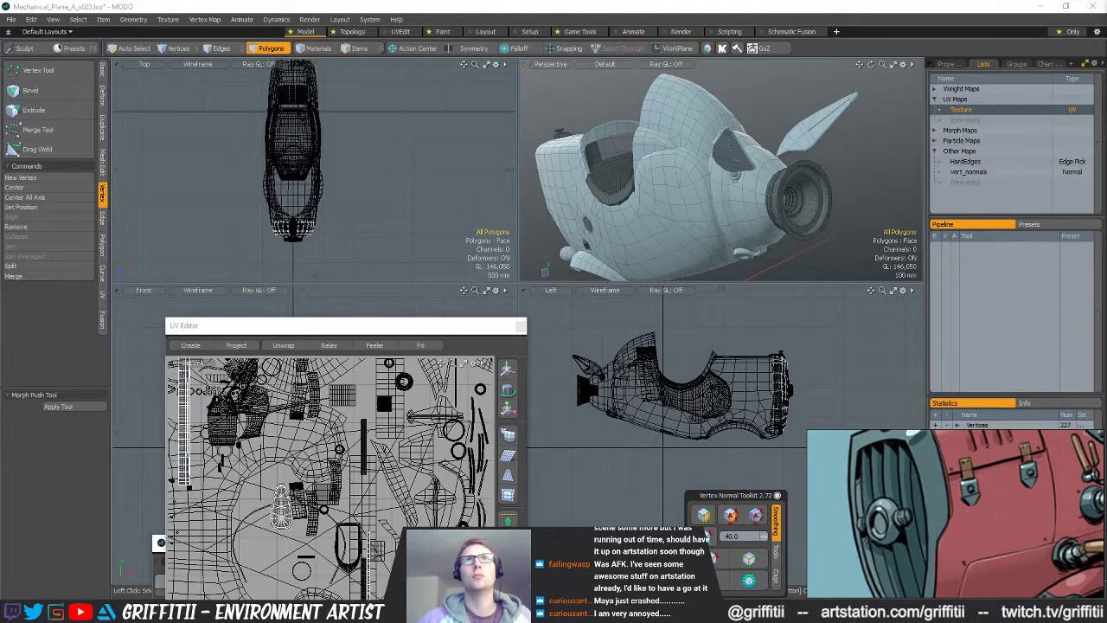
left_click_drag(837, 391, 804, 394, "alt+shift")
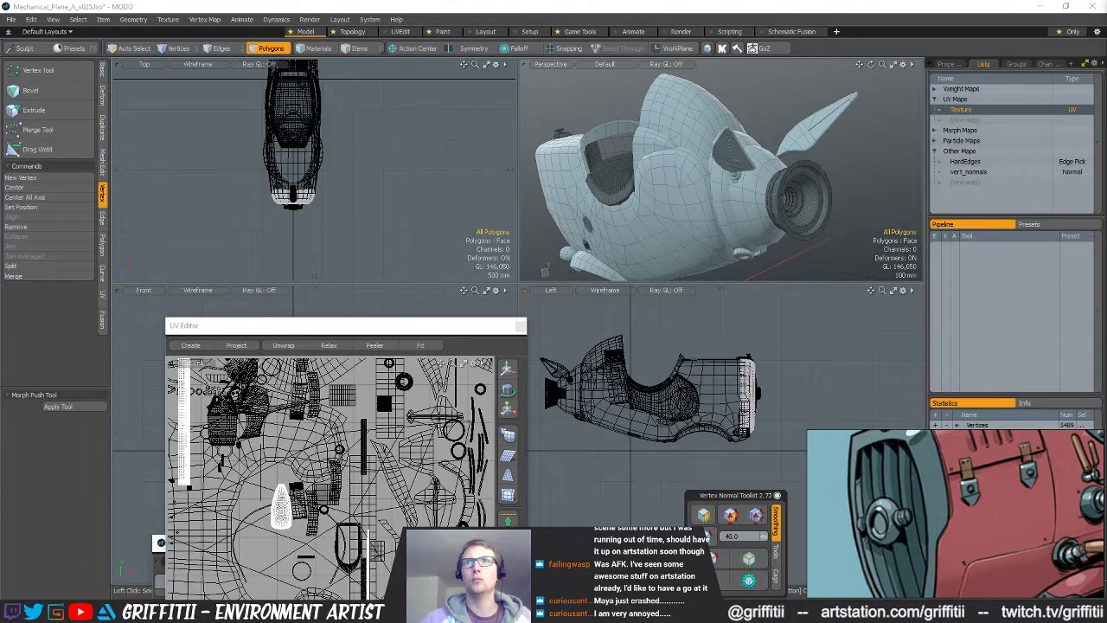
key("ctrl+z")
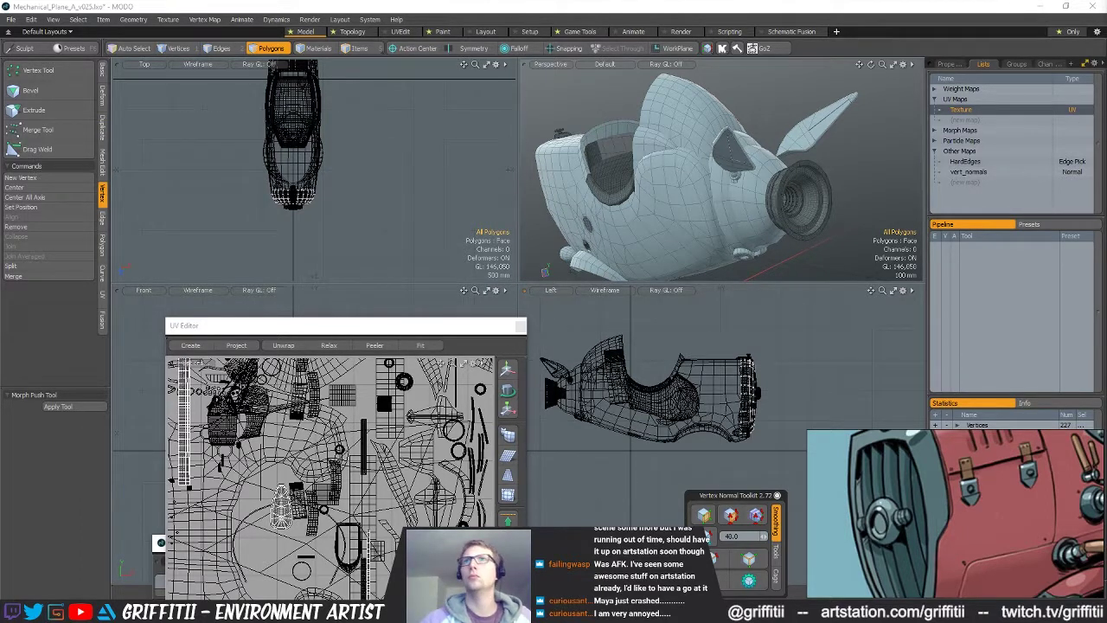
key("ctrl+z")
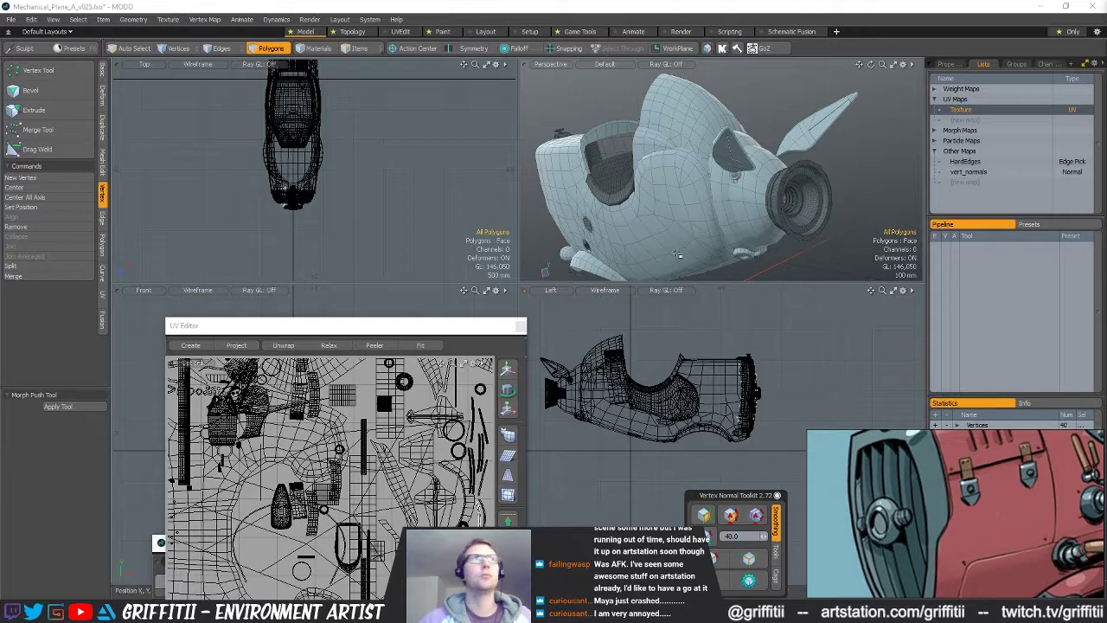
key("bracketright")
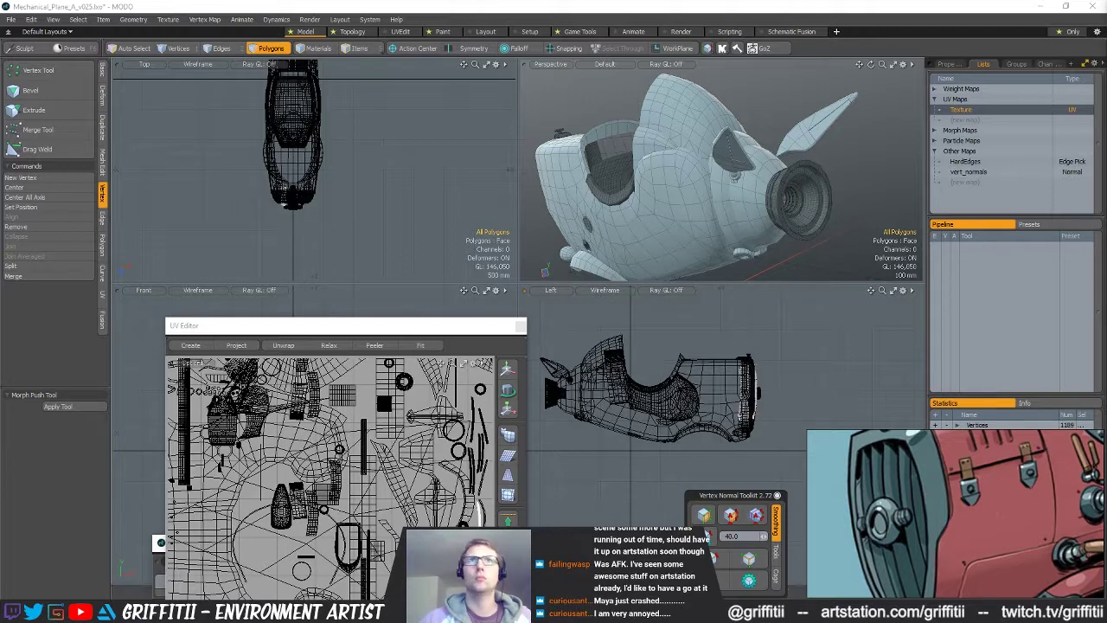
left_click_drag(865, 156, 841, 140, "alt")
scroll(799, 191, "down", 2)
scroll(840, 140, "up", 3)
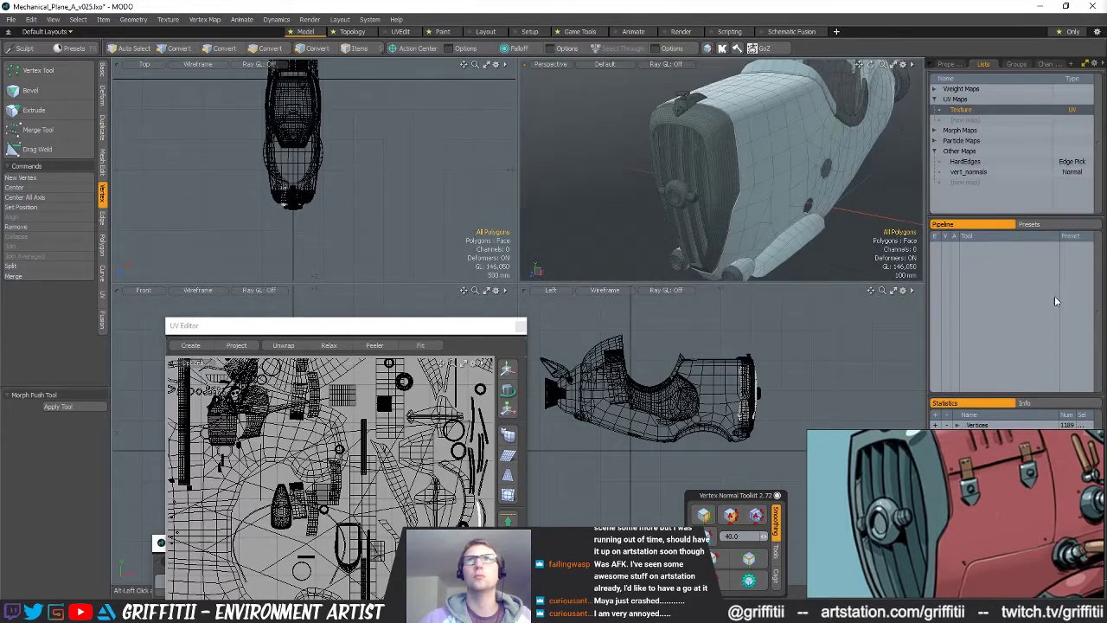
key("ctrl+z")
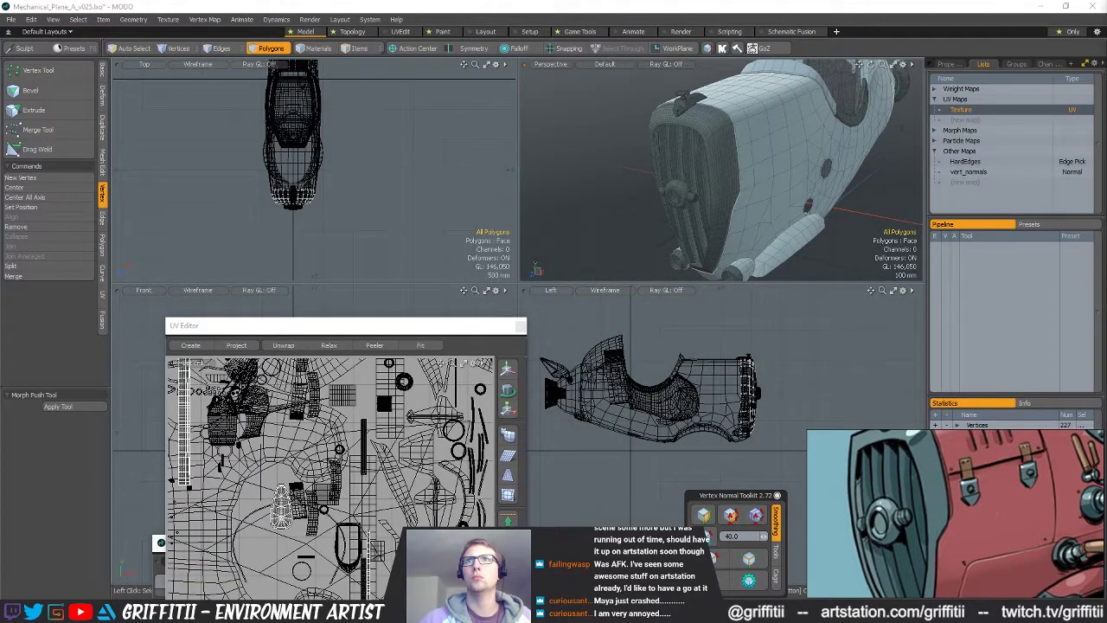
double_click(678, 257)
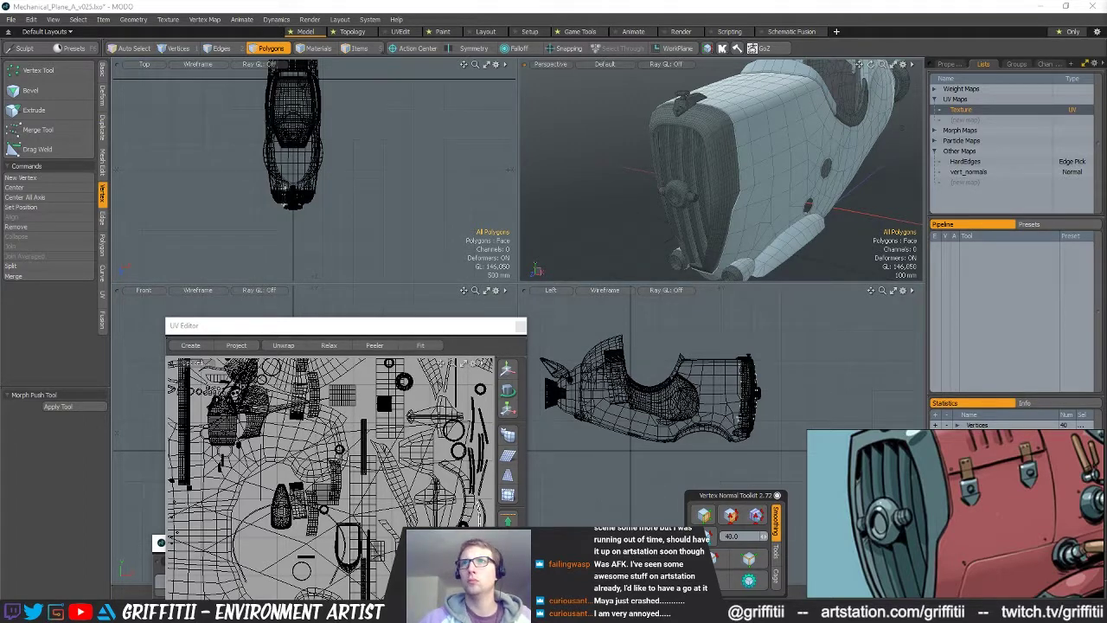
double_click(678, 194)
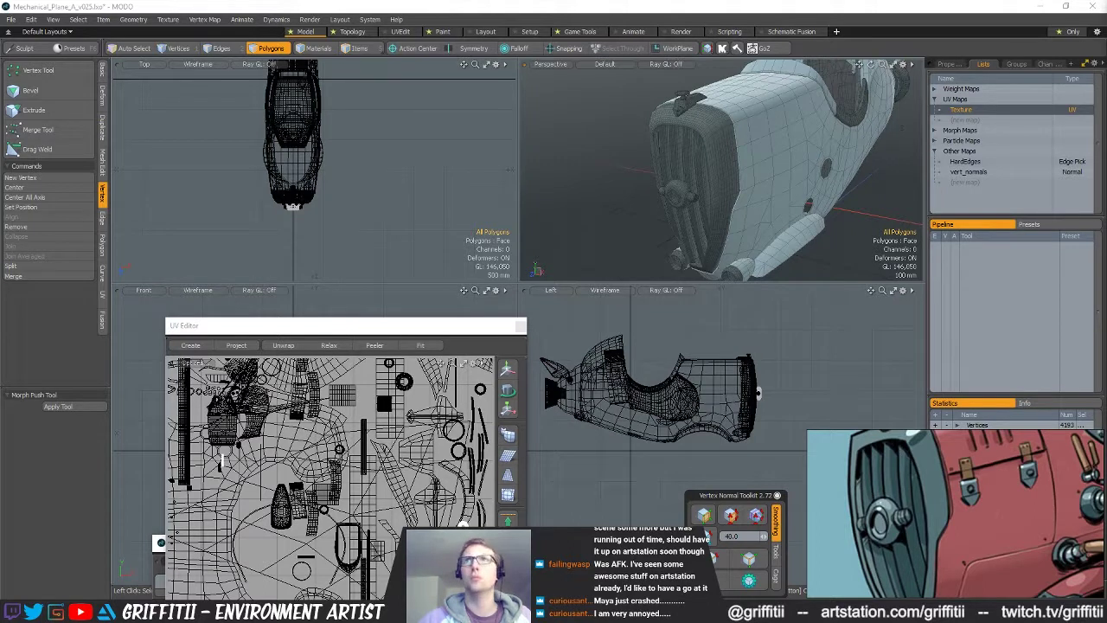
key("ctrl+z")
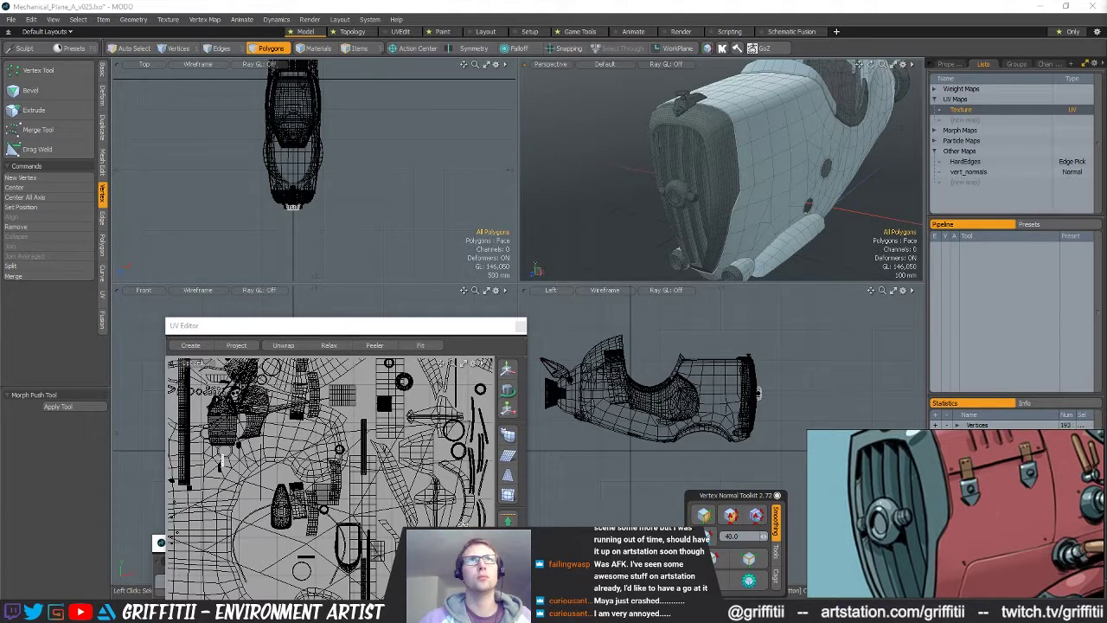
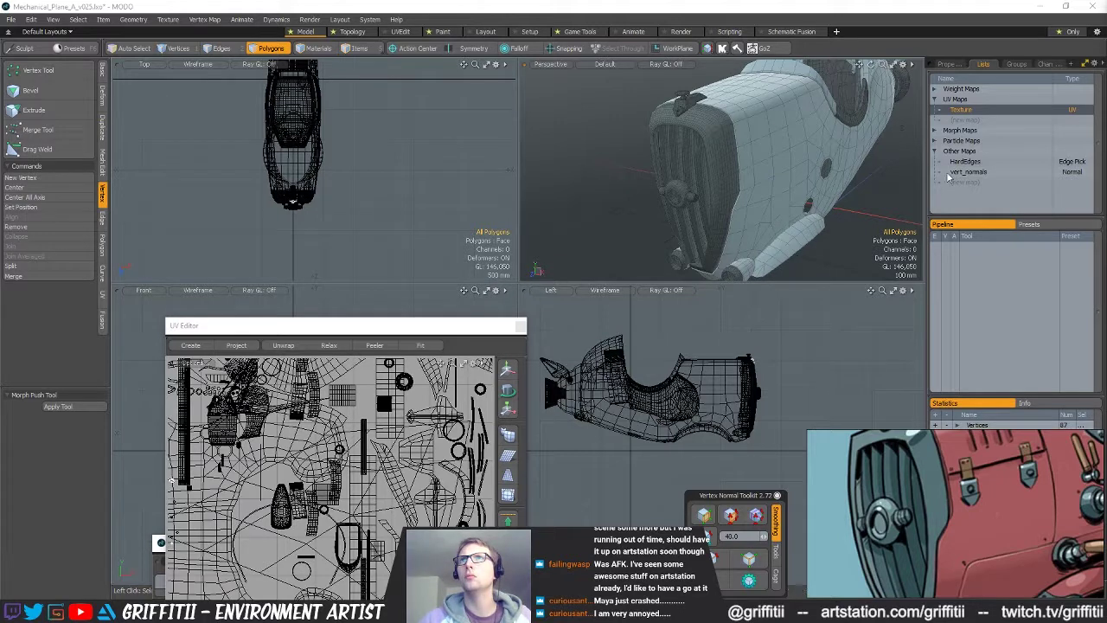
- Rename the pointed front piece of the hood ornament Plane_Hood_Detail_01_LOW to match its high-poly counterpart
key("5")
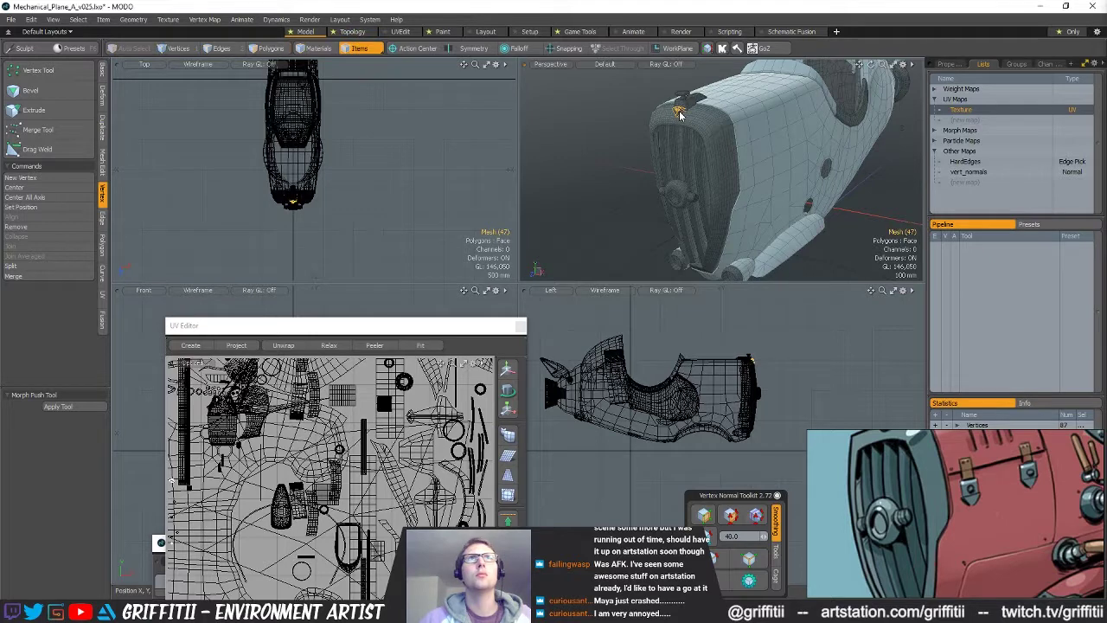
left_click(718, 120)
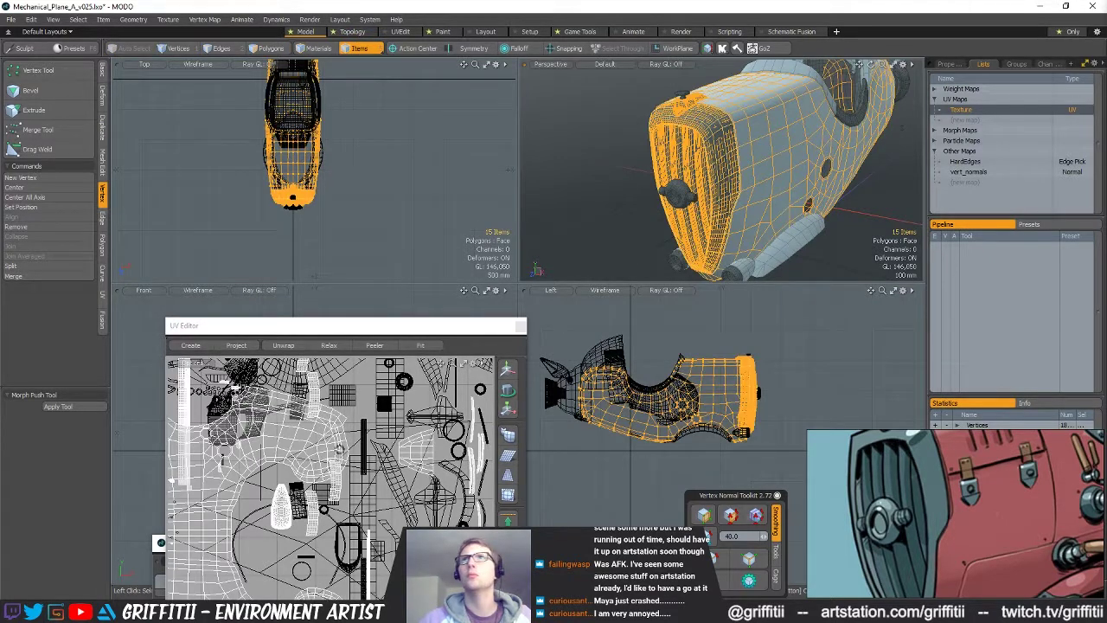
left_click(680, 110)
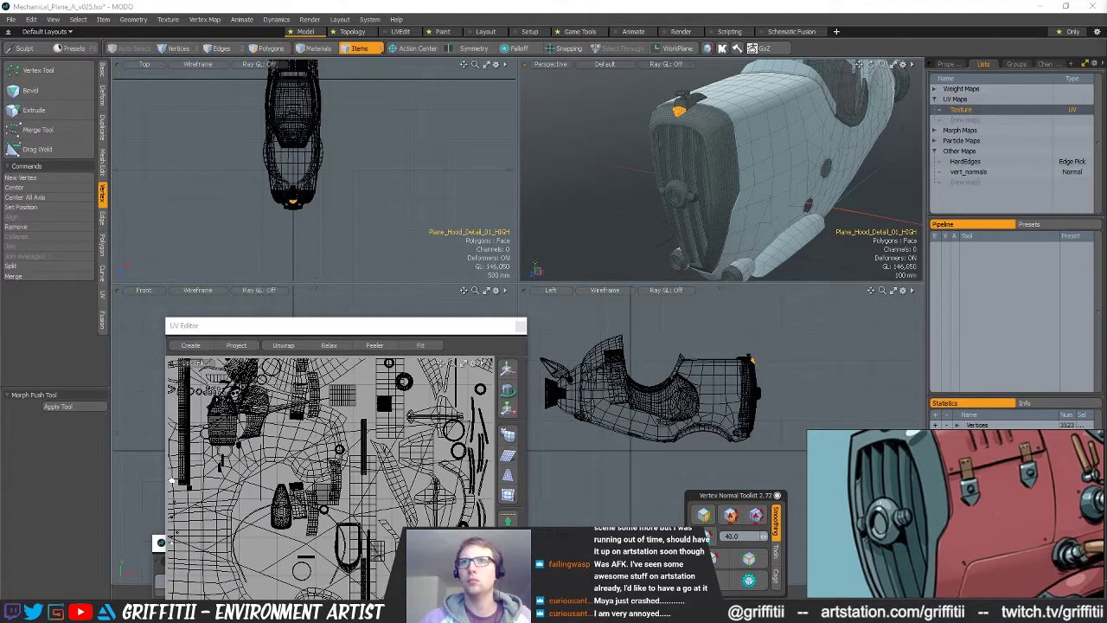
left_click(680, 111)
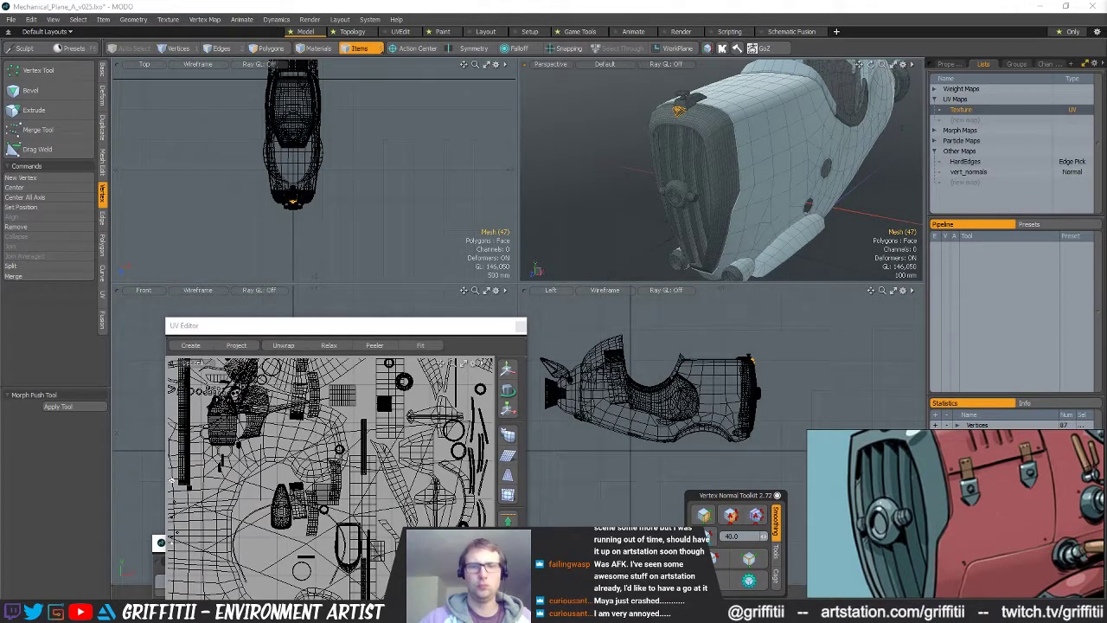
- Rename the block-shaped body mesh of the hood ornament Plane_Hood_Detail_02_LOW
left_click(687, 102)
left_click(687, 101)
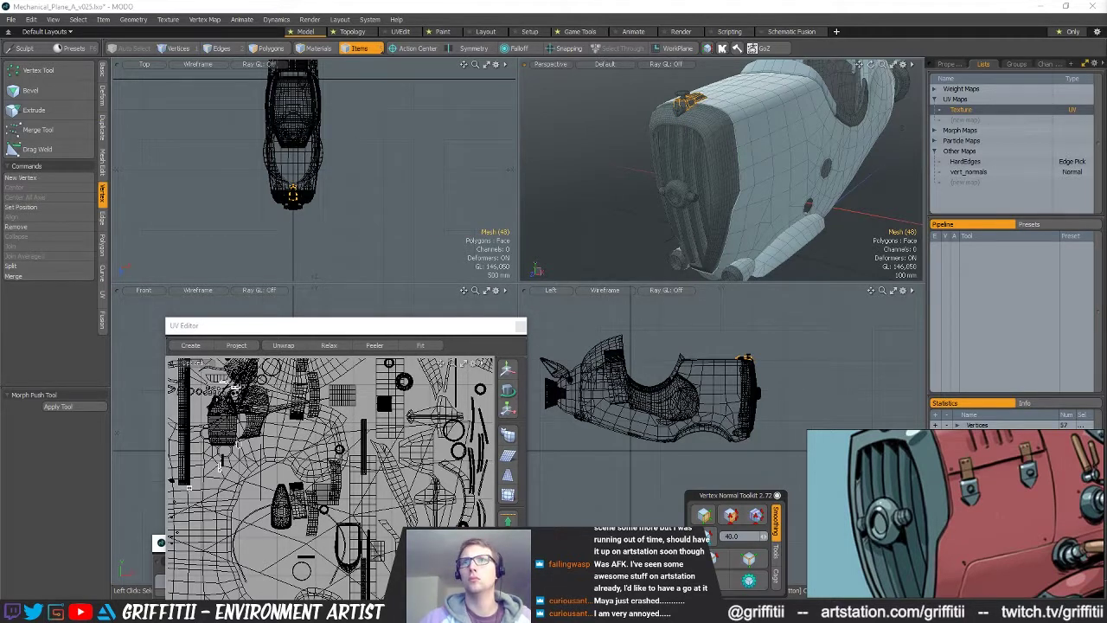
key("Return")
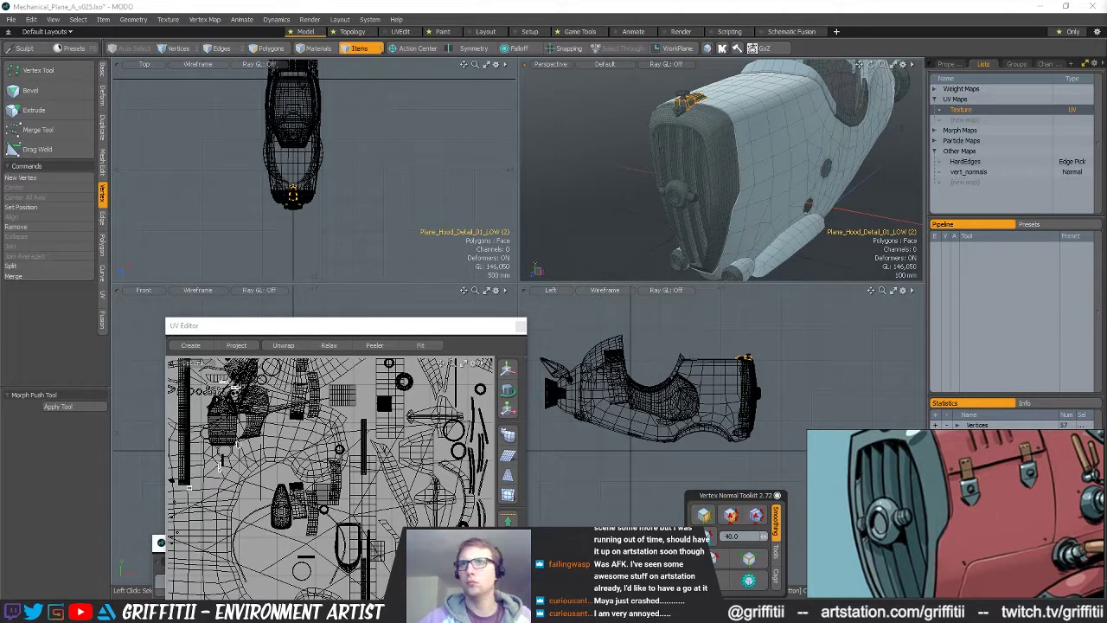
key("Return")
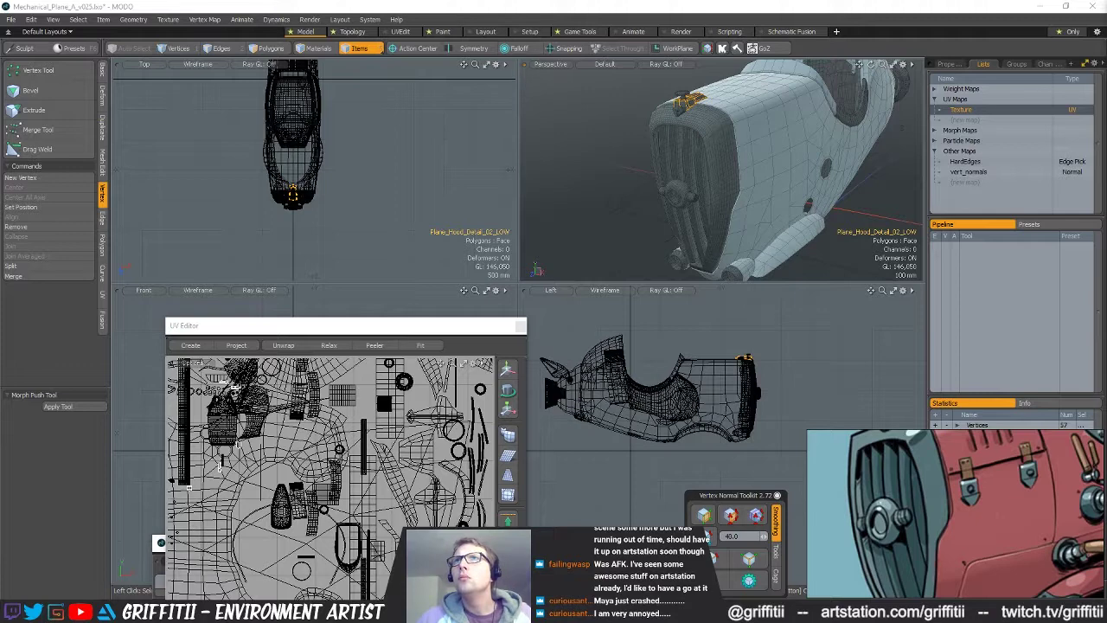
- Rename the small topmost piece of the hood ornament Plane_Hood_Detail_04_LOW to match its high-poly counterpart
left_click(691, 102)
key("Down")
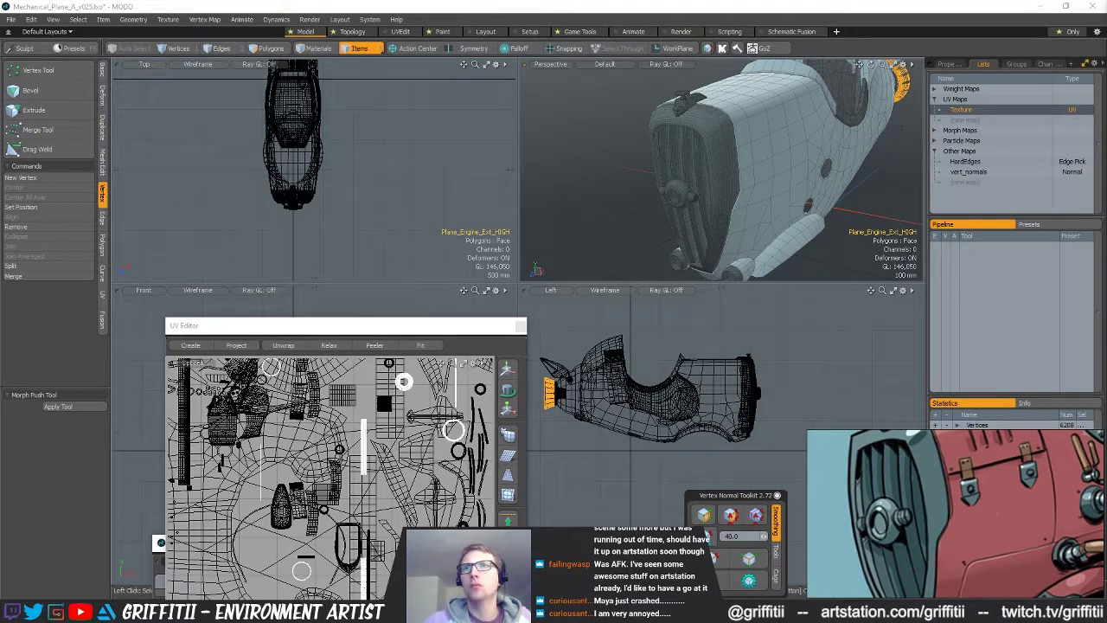
key("Down")
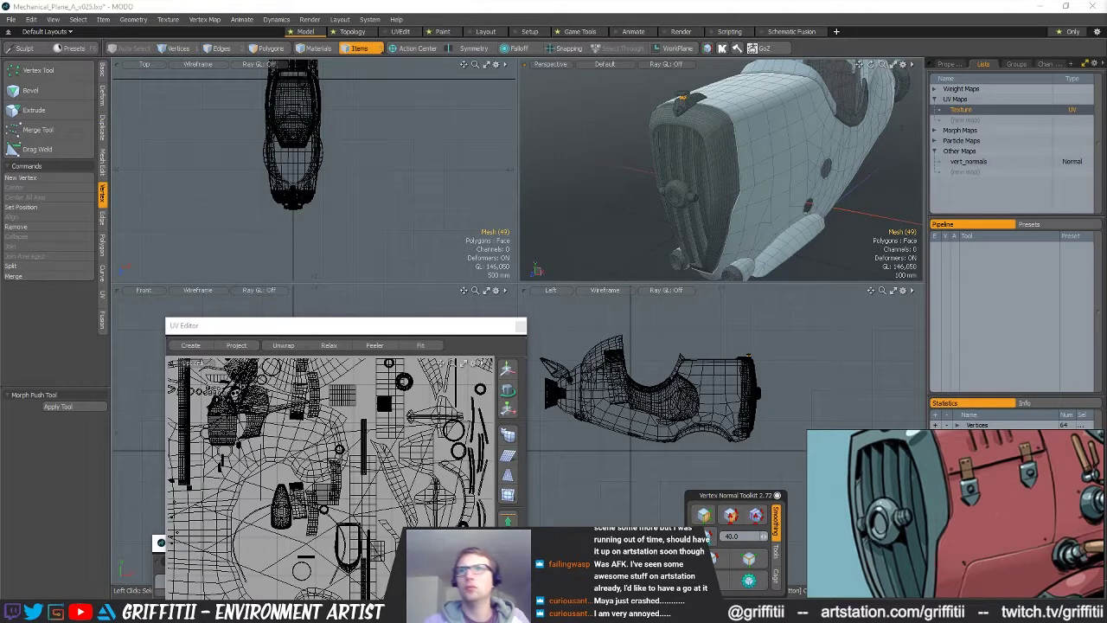
key("Down")
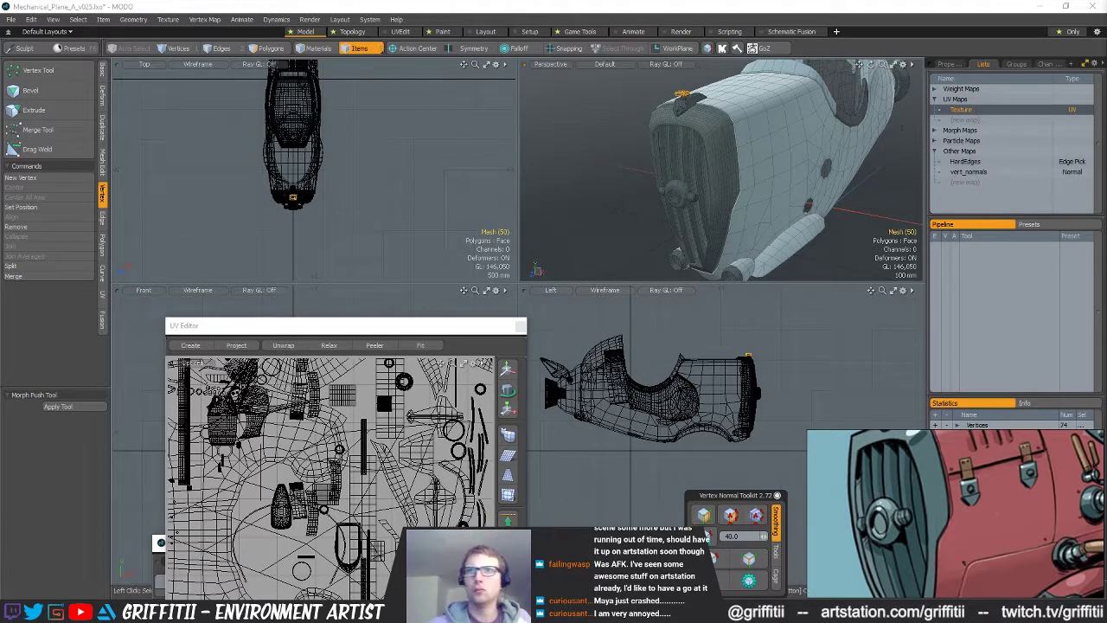
key("Return")
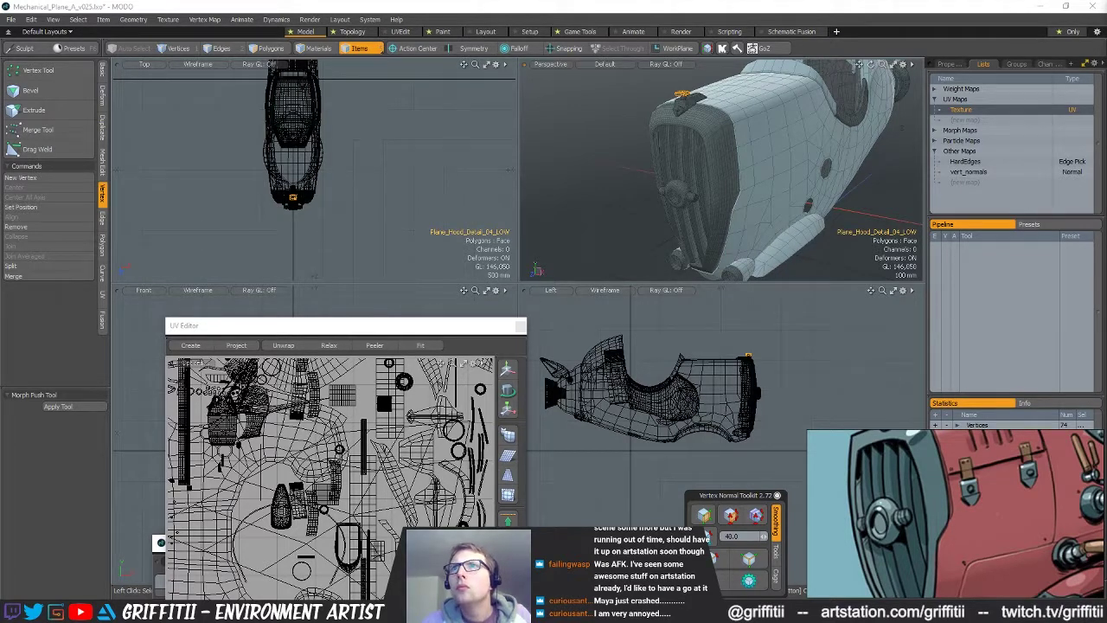
- Select the plane's metal parts as a group, check them around the body and save the scene
key("Down")
key("shift")
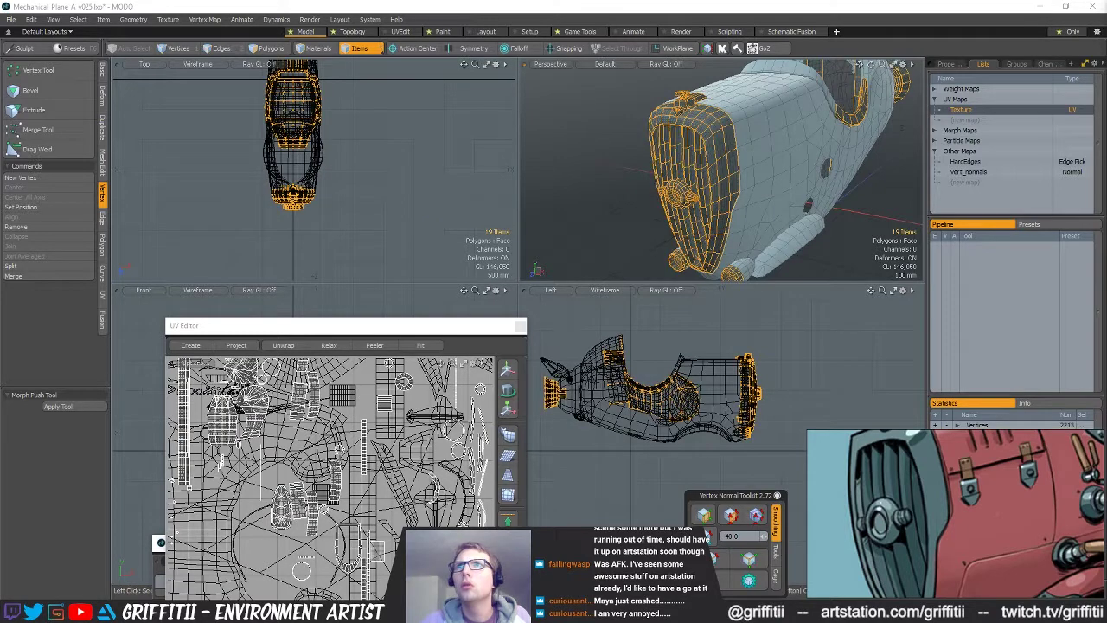
left_click_drag(804, 173, 1044, 366, "alt")
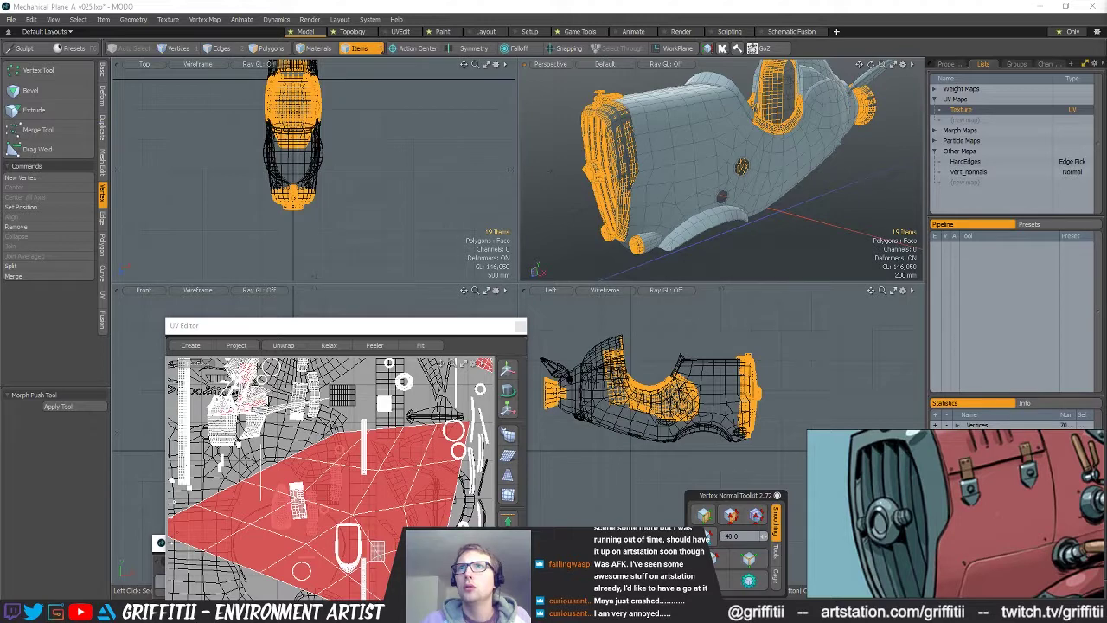
left_click(948, 246)
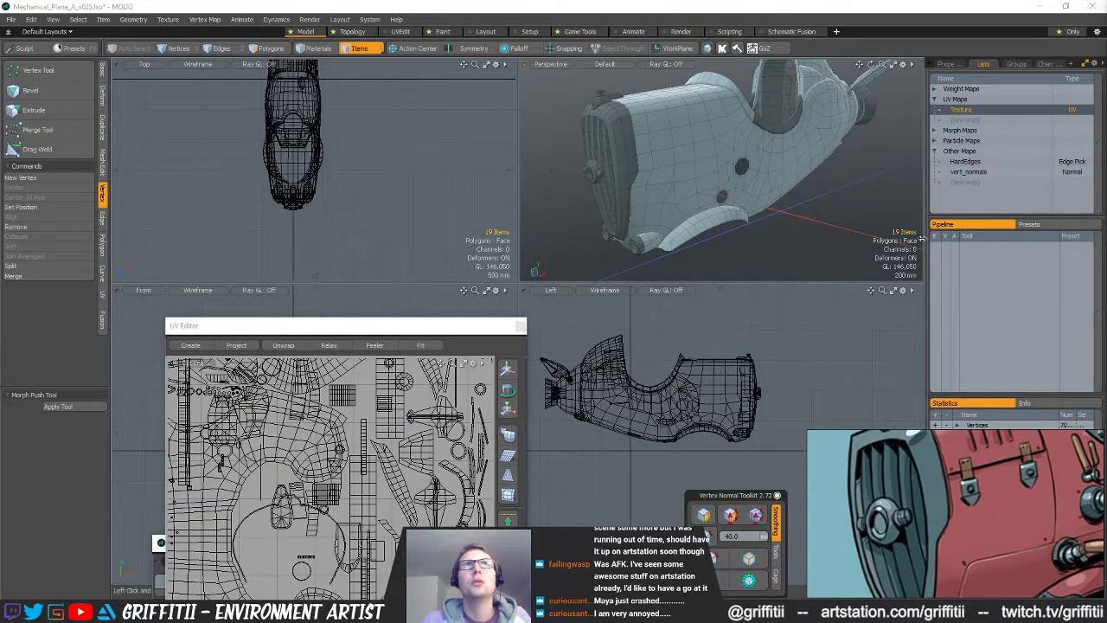
scroll(791, 224, "down", 3)
mouse_move(776, 218)
left_mouse_down("alt")
mouse_move(790, 224)
mouse_move(774, 231)
left_mouse_up("alt")
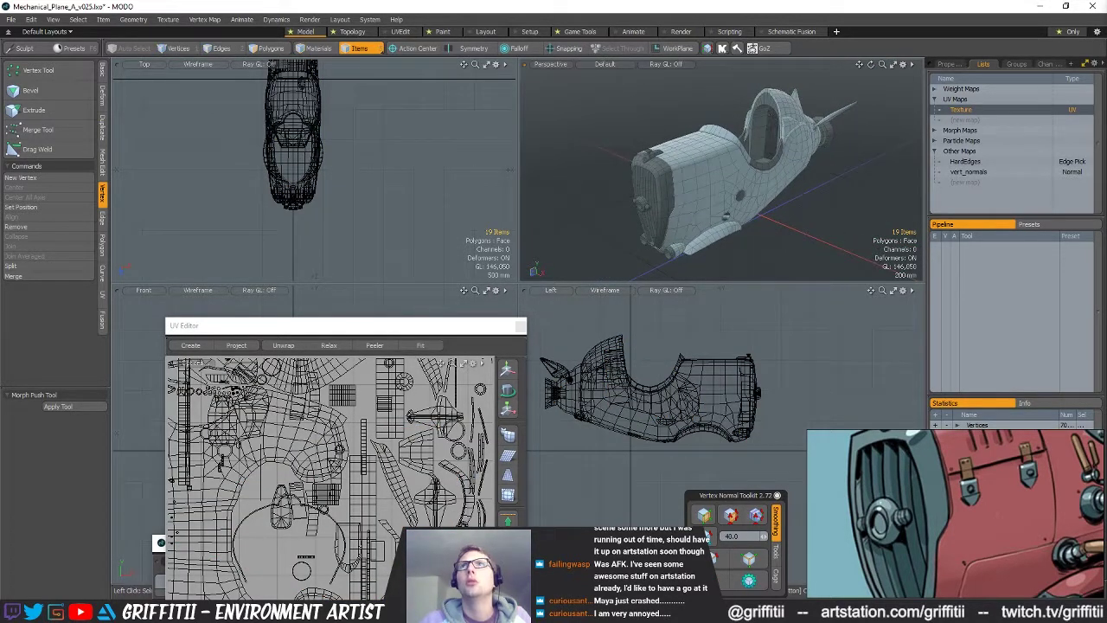
key("4")
key("3")
left_click_drag(841, 226, 793, 201, "alt")
left_click_drag(793, 202, 802, 201, "ctrl+alt")
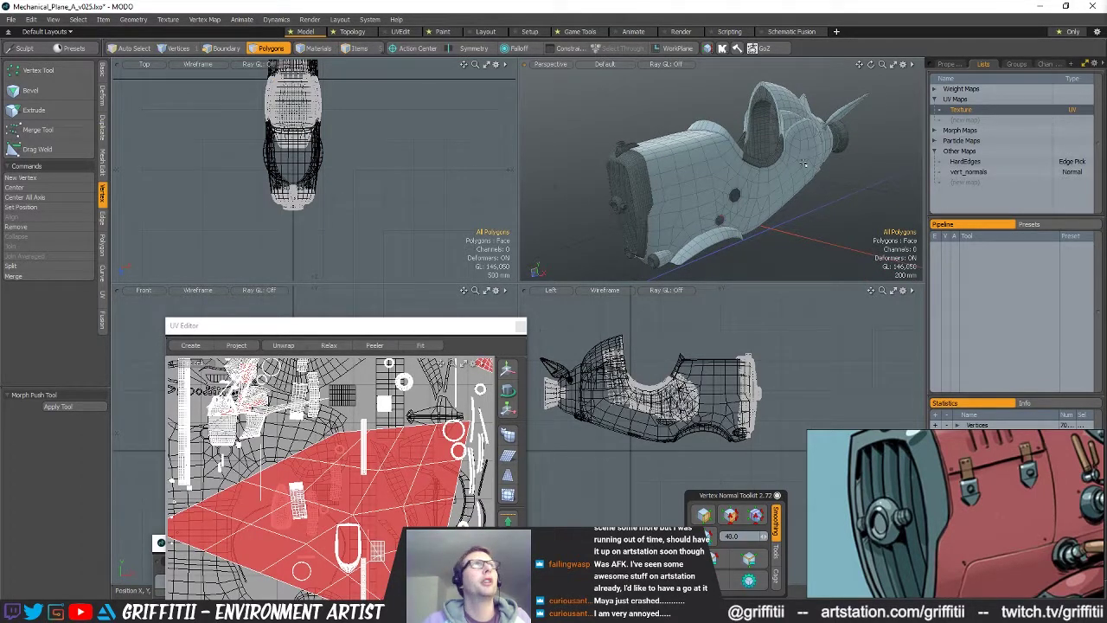
key("ctrl+s")
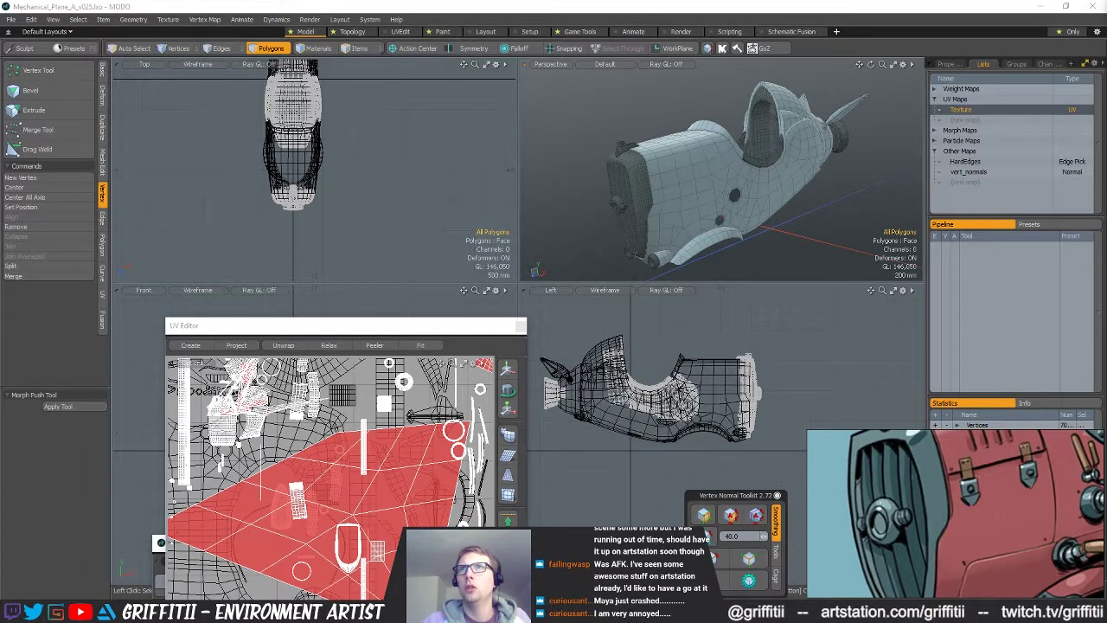
- Select the polygons of all high-poly parts, including the main body and the metal pieces
key("4")
left_click(636, 182)
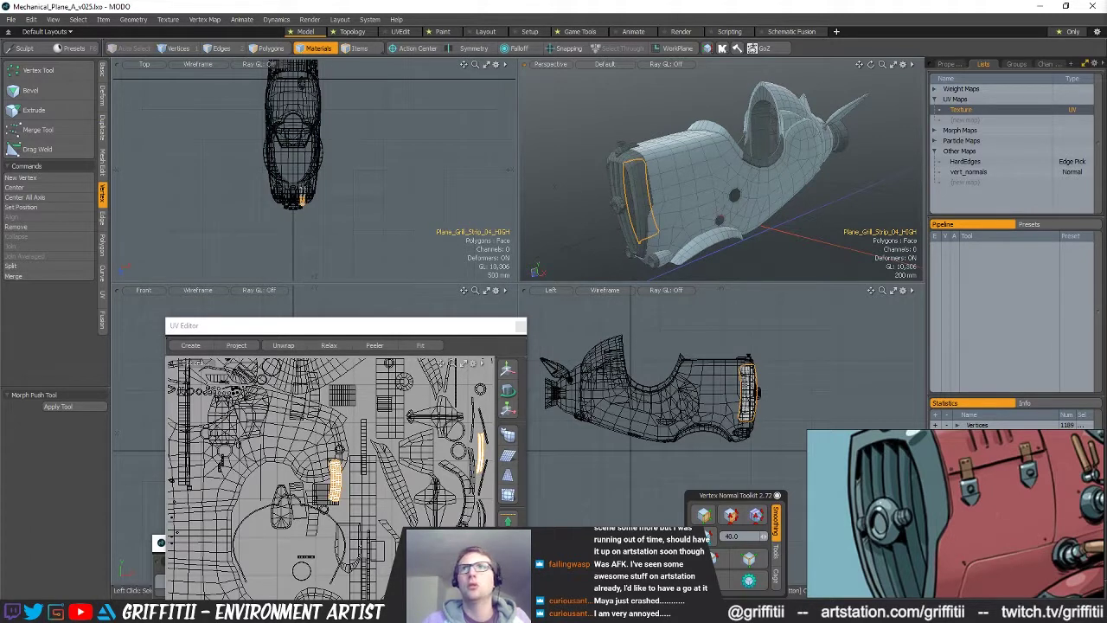
left_click(689, 186)
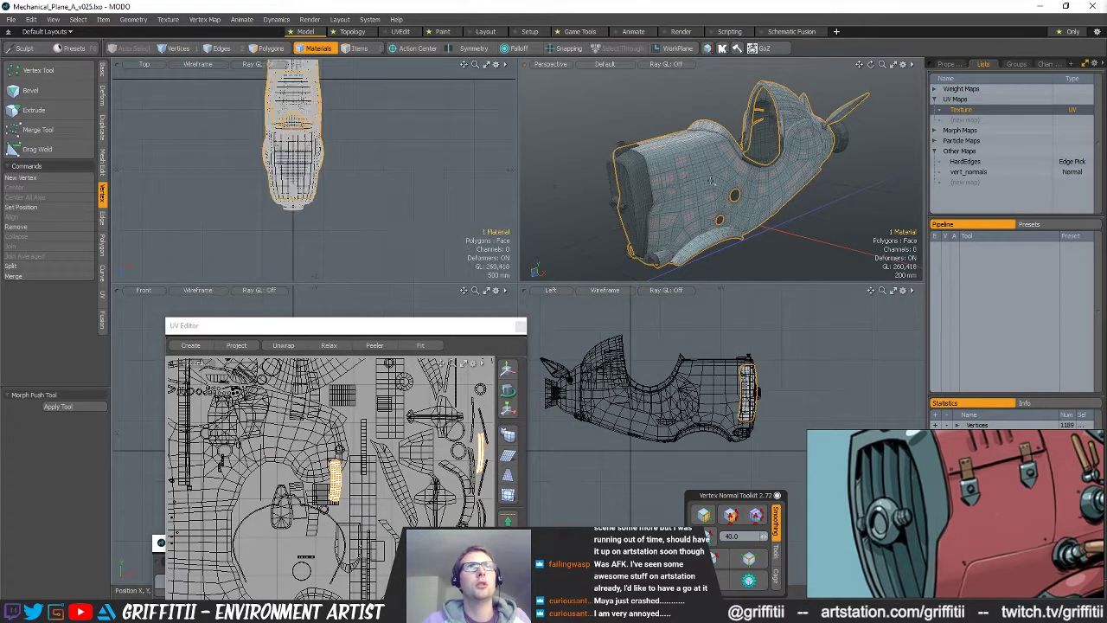
left_click_drag(734, 195, 811, 184, "alt")
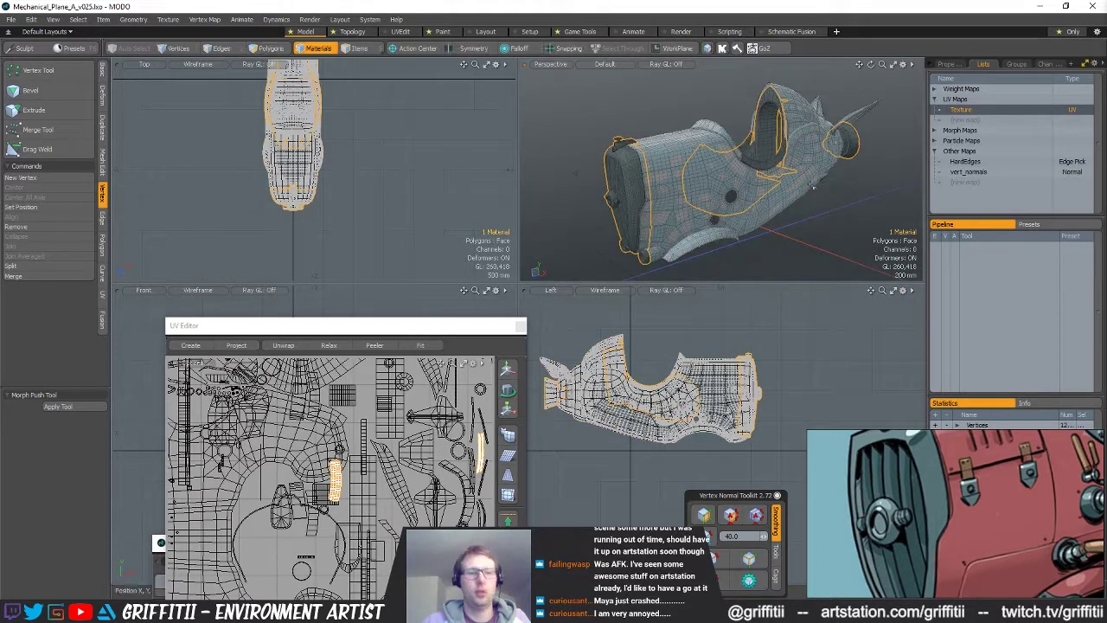
key("3")
left_click_drag(851, 238, 796, 211, "alt")
- Export the selected high-poly parts as Autodesk FBX 2015, replacing the existing Plane_HIGH_MeshNames file in Plane_Tests
key("ctrl+e")
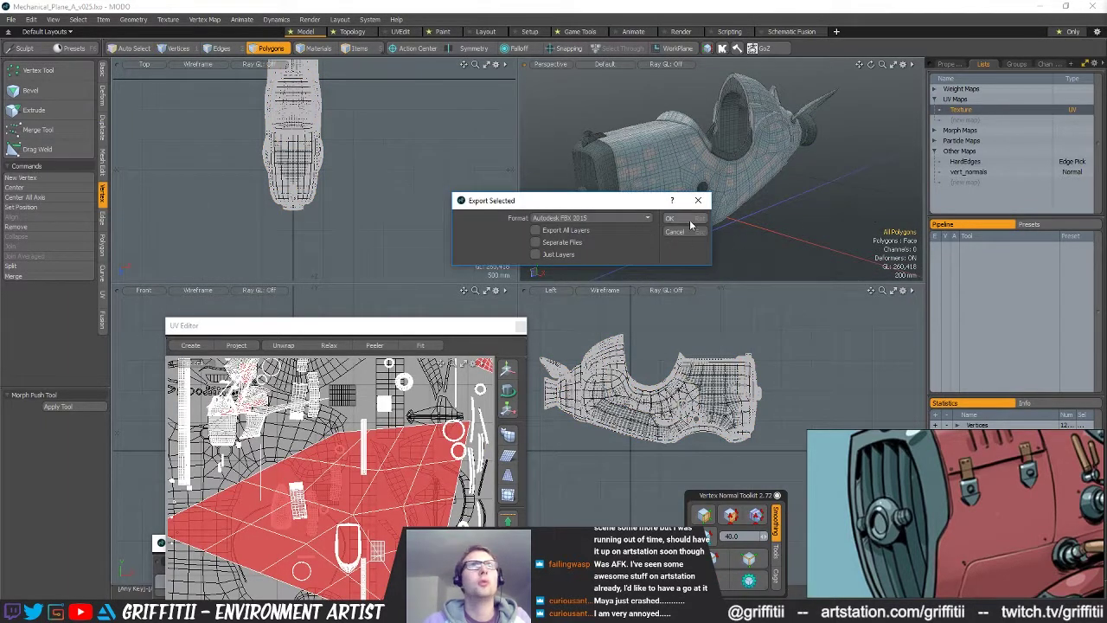
left_click(688, 219)
left_click(447, 158)
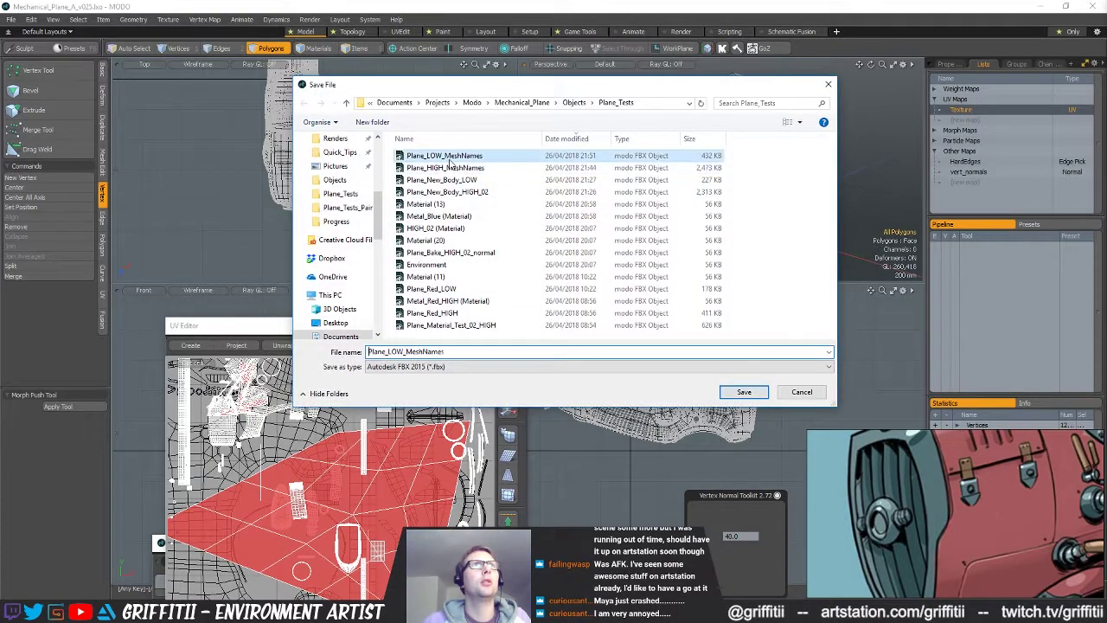
left_click(445, 166)
left_click(744, 391)
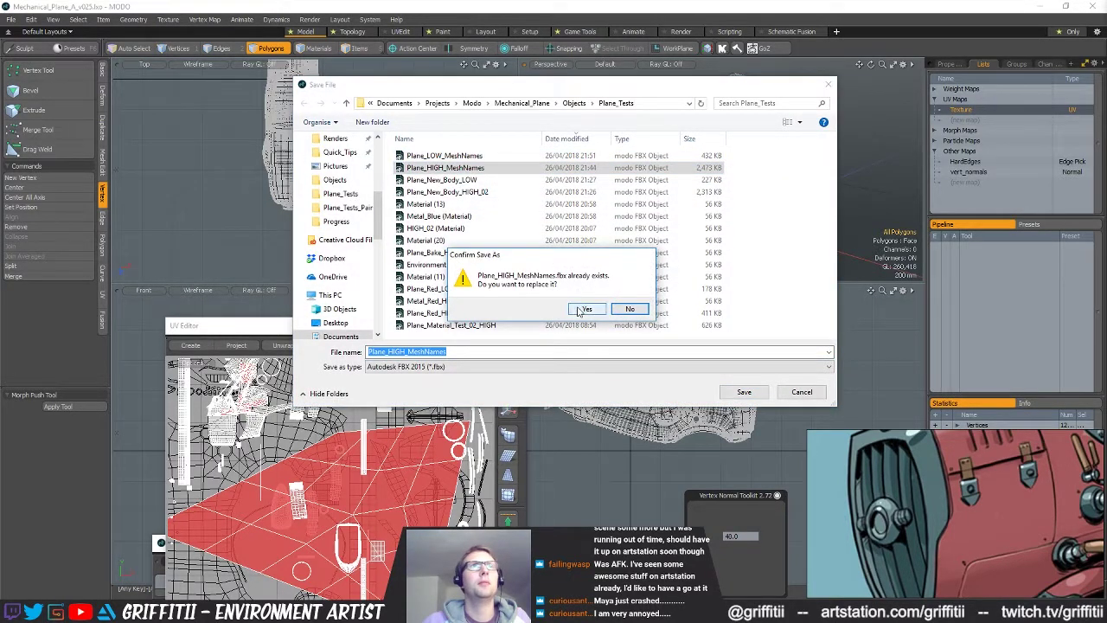
left_click(583, 309)
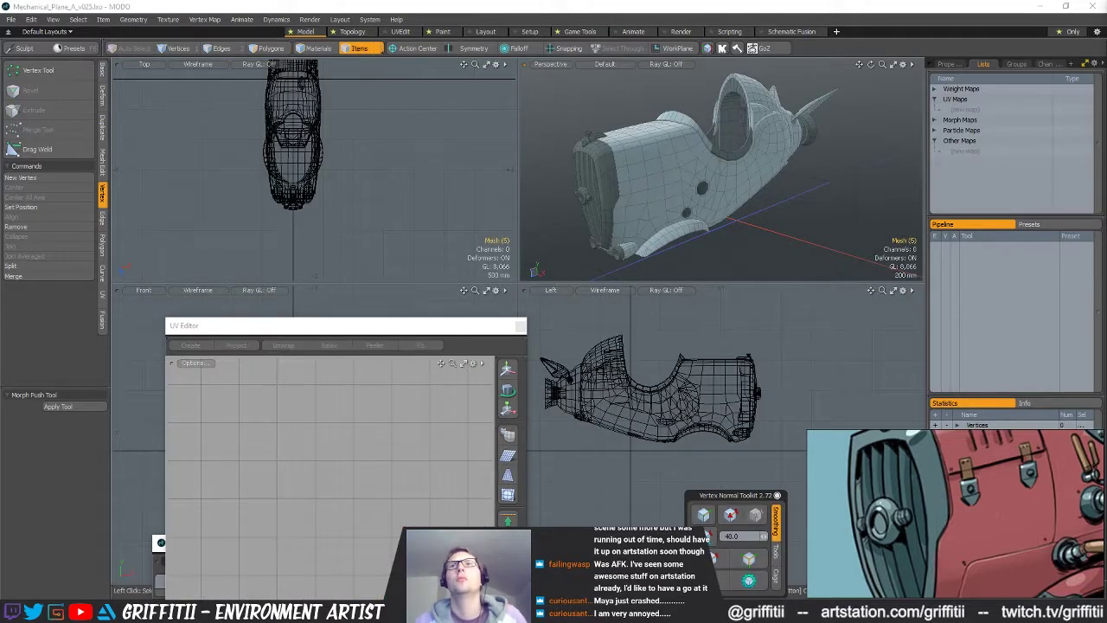
- Select all low-poly parts and export them as Autodesk FBX 2015, replacing the existing Plane_LOW_MeshNames file
left_click(733, 119)
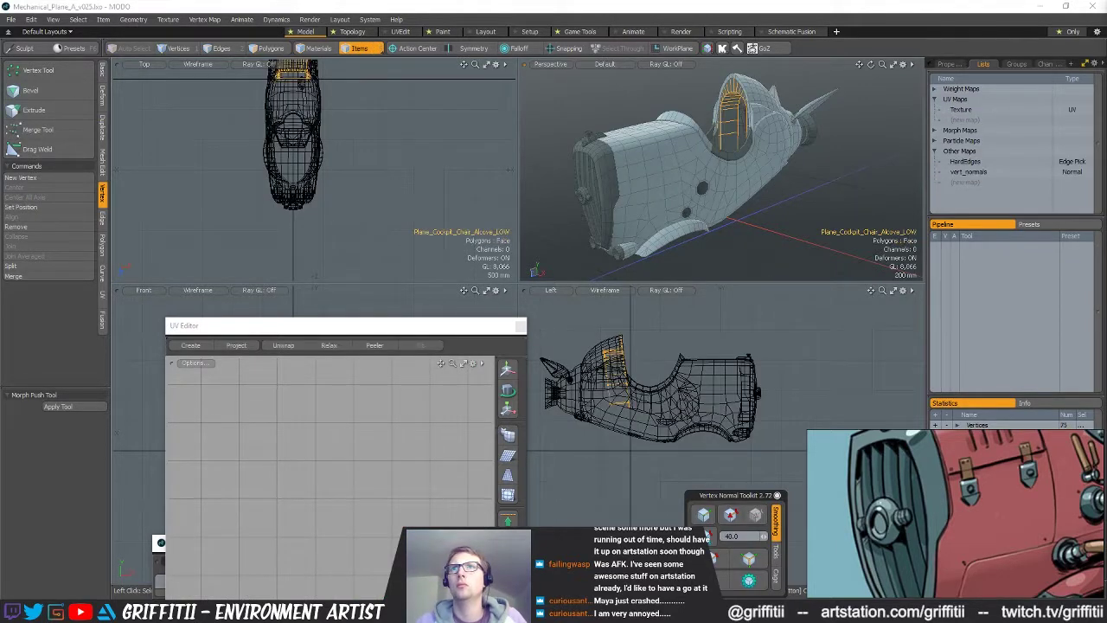
key("bracketleft")
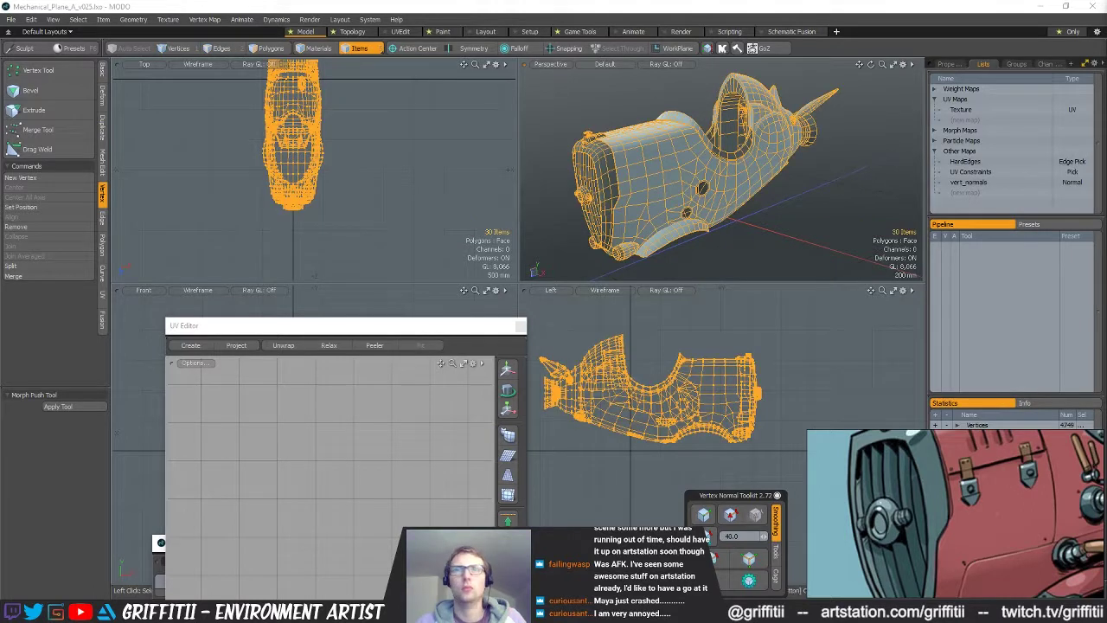
key("3")
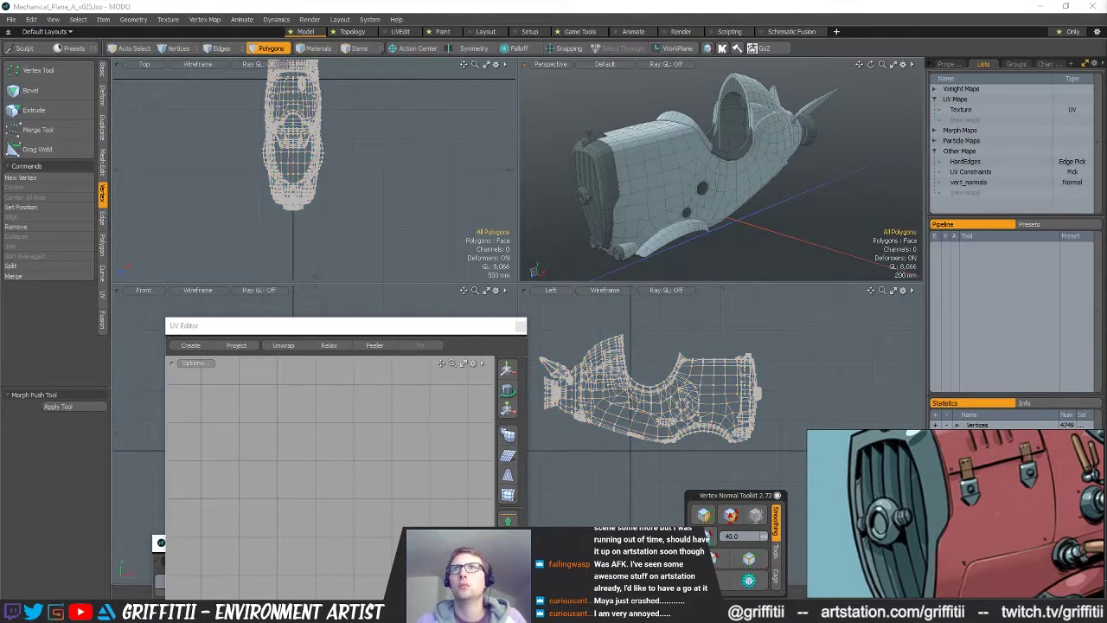
key("ctrl+shift+e")
left_click(681, 218)
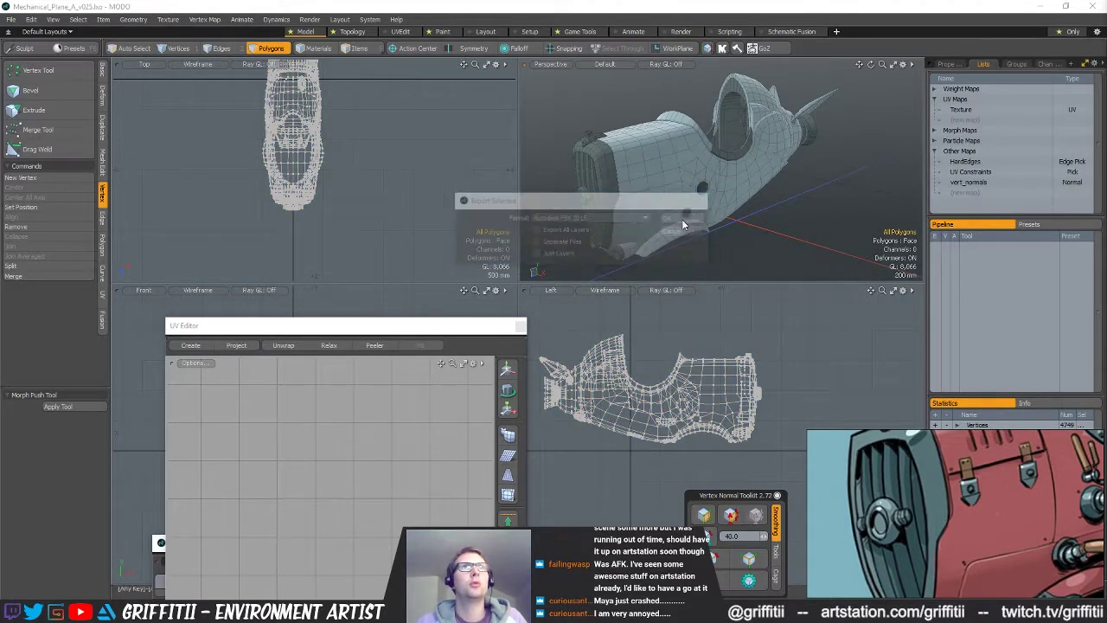
left_click(441, 168)
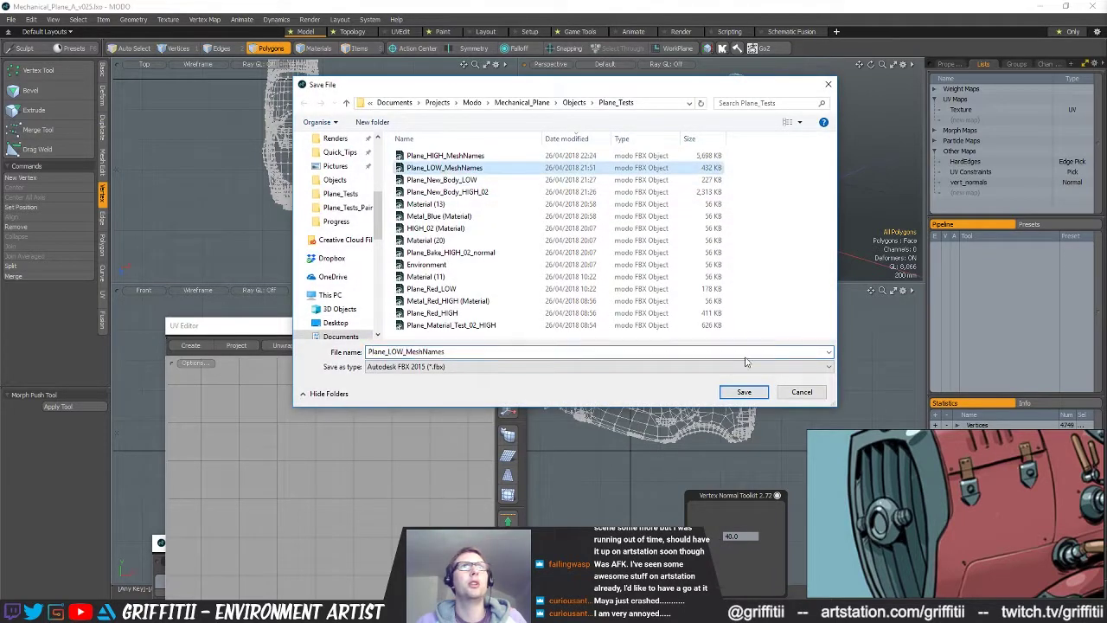
left_click(745, 392)
left_click(588, 310)
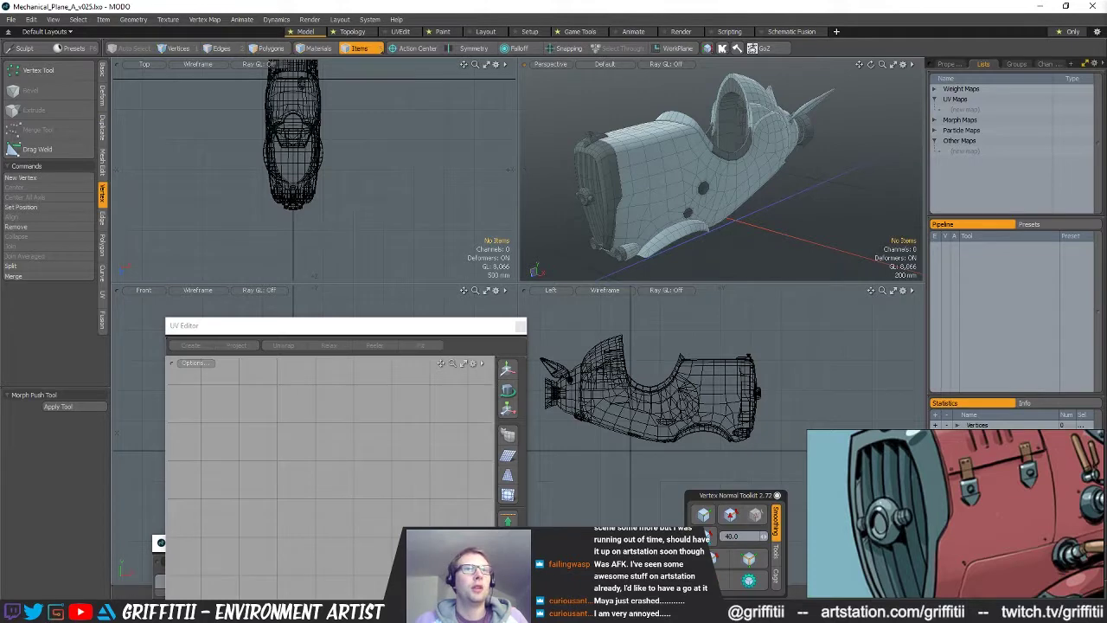
- Switch to Substance Painter and replace the project's mesh with Plane_LOW_MeshNames.fbx, keeping stroke positions preserved and the DirectX normal format
key("alt+Tab")
left_click(59, 20)
mouse_move(41, 21)
left_click(55, 60)
left_click(667, 269)
left_click(661, 268)
left_click(559, 339)
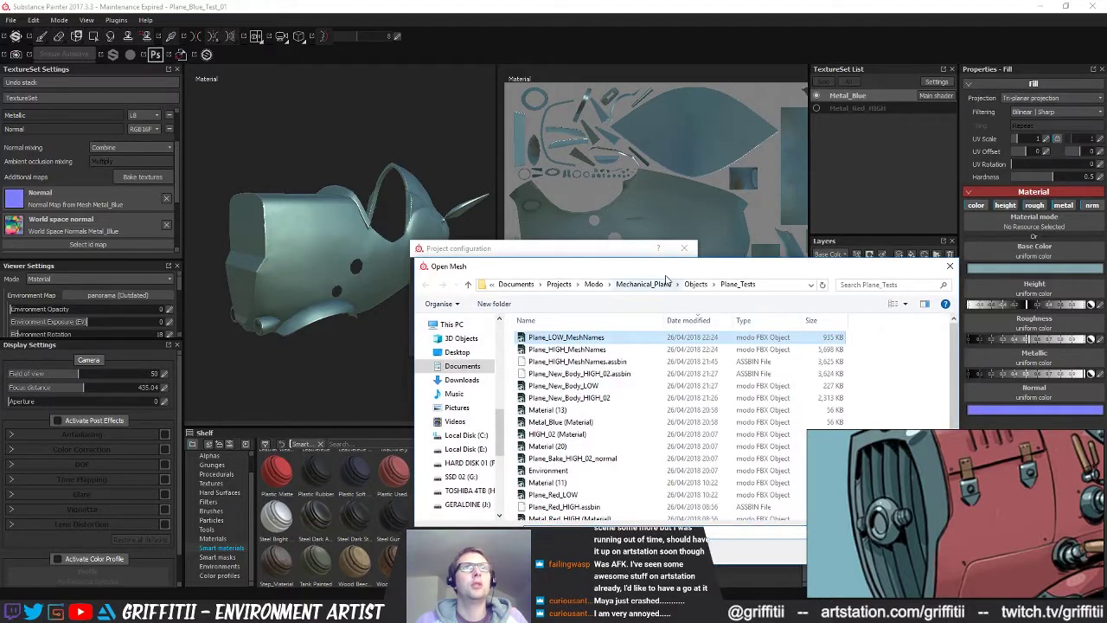
left_click(775, 506)
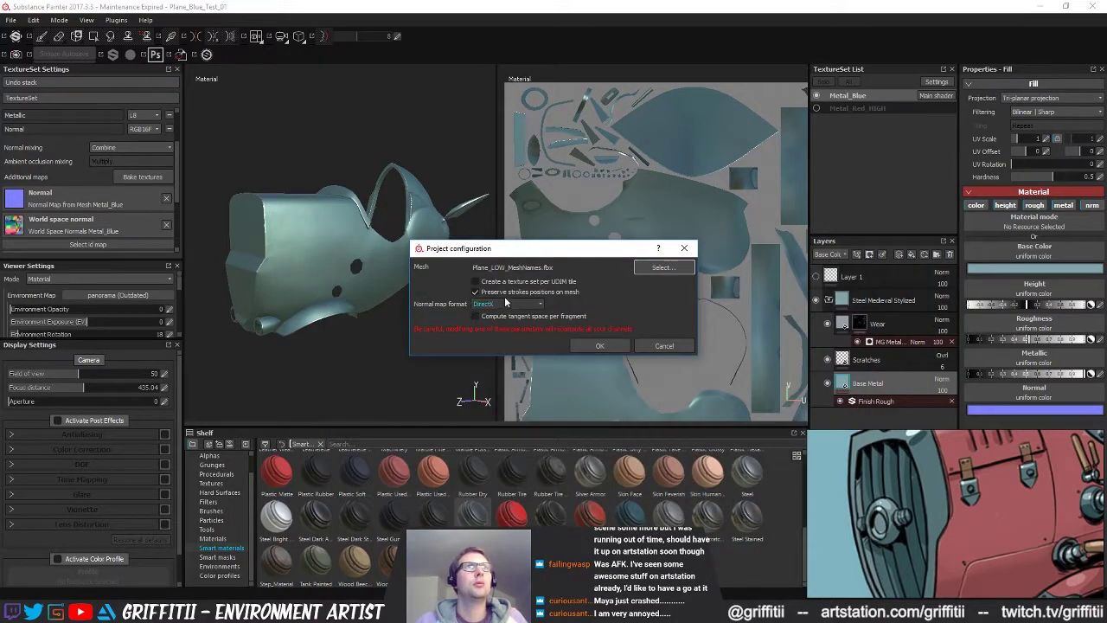
left_click(600, 346)
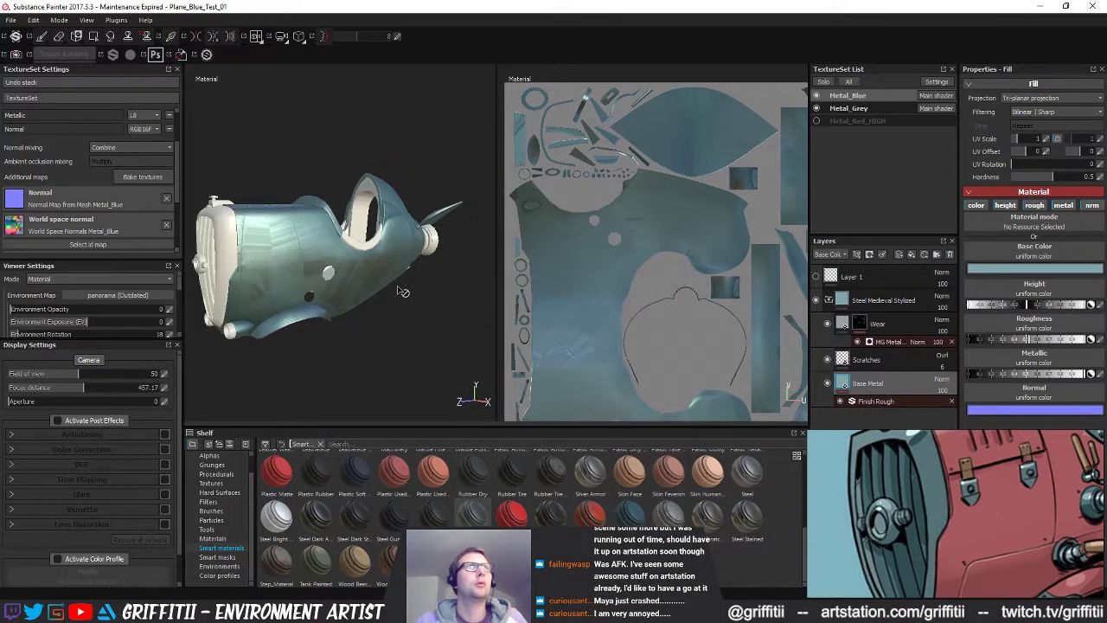
- Return to MODO, select the polygons of all low-poly parts and make Texture their active UV map
left_click(1038, 7)
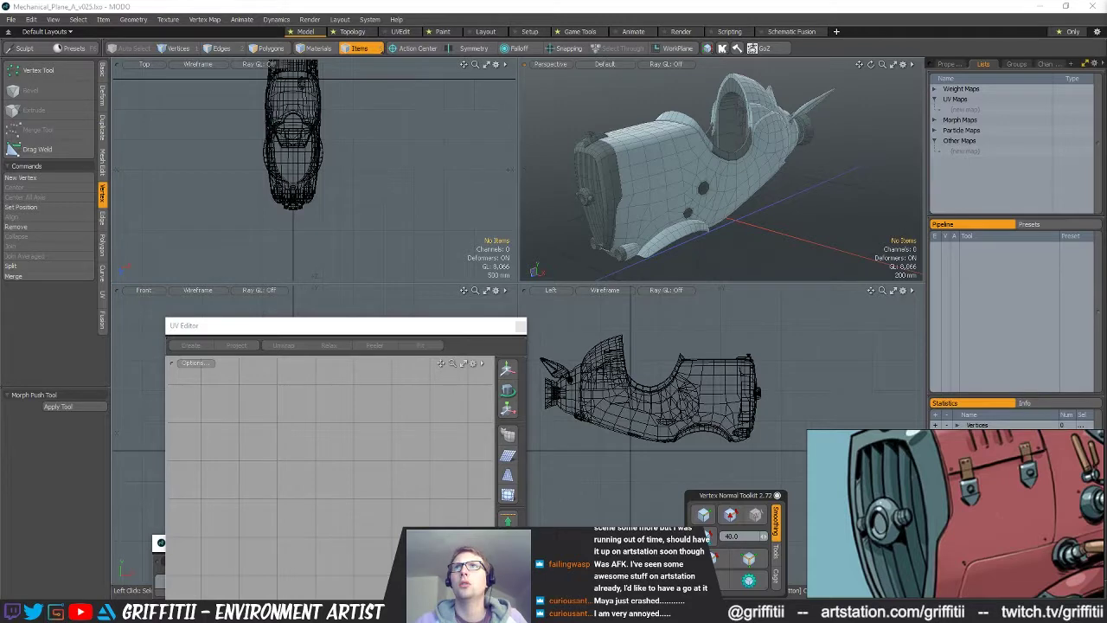
left_click(631, 252)
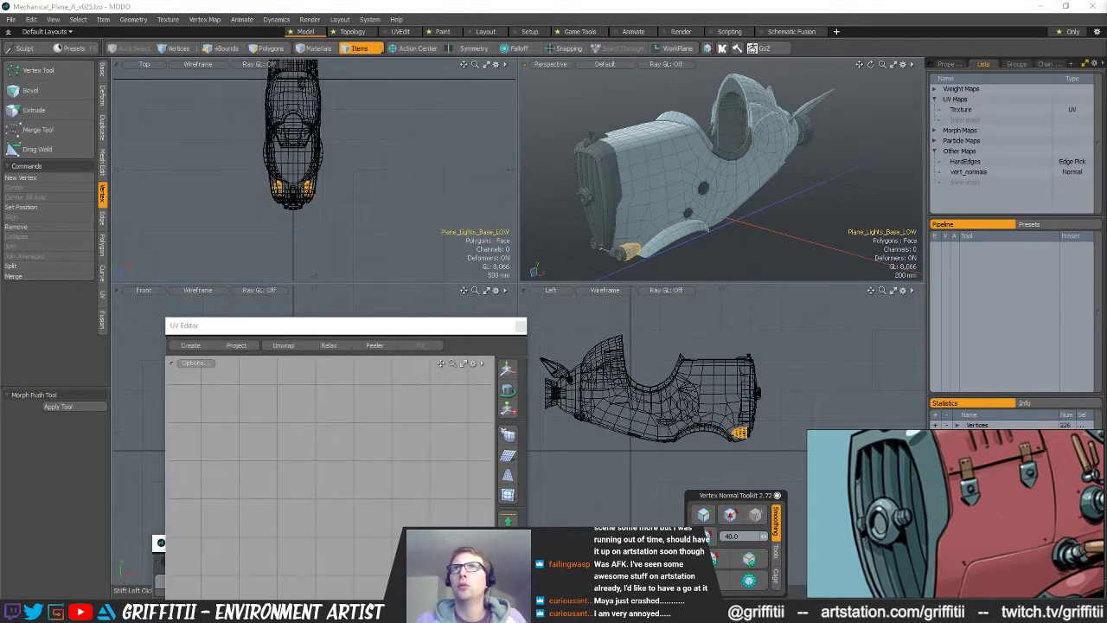
key("ctrl+a")
key("4")
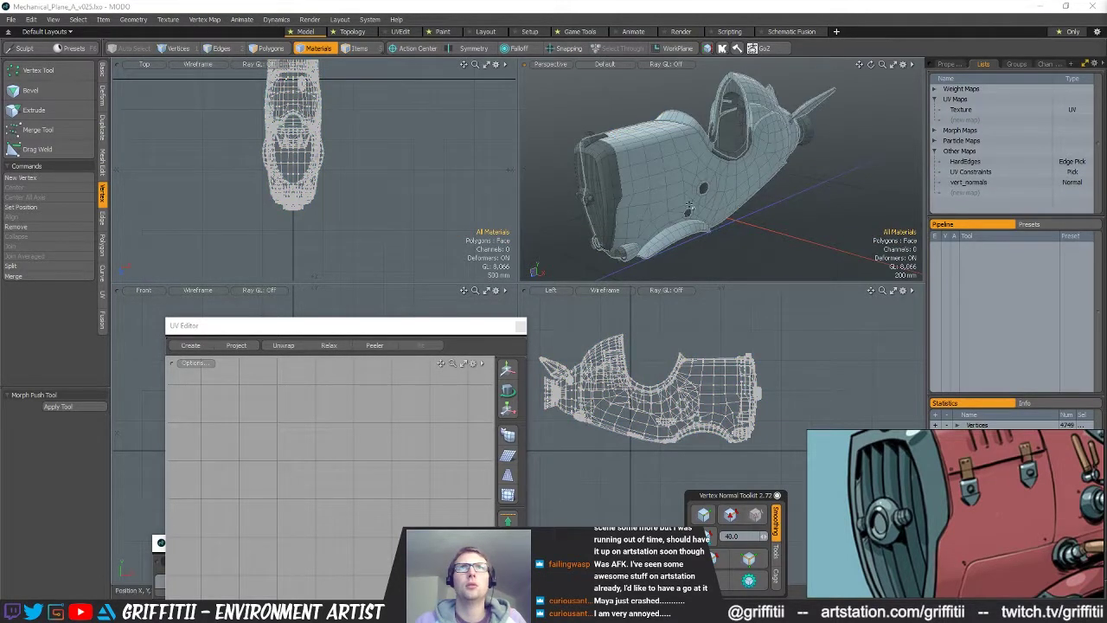
key("3")
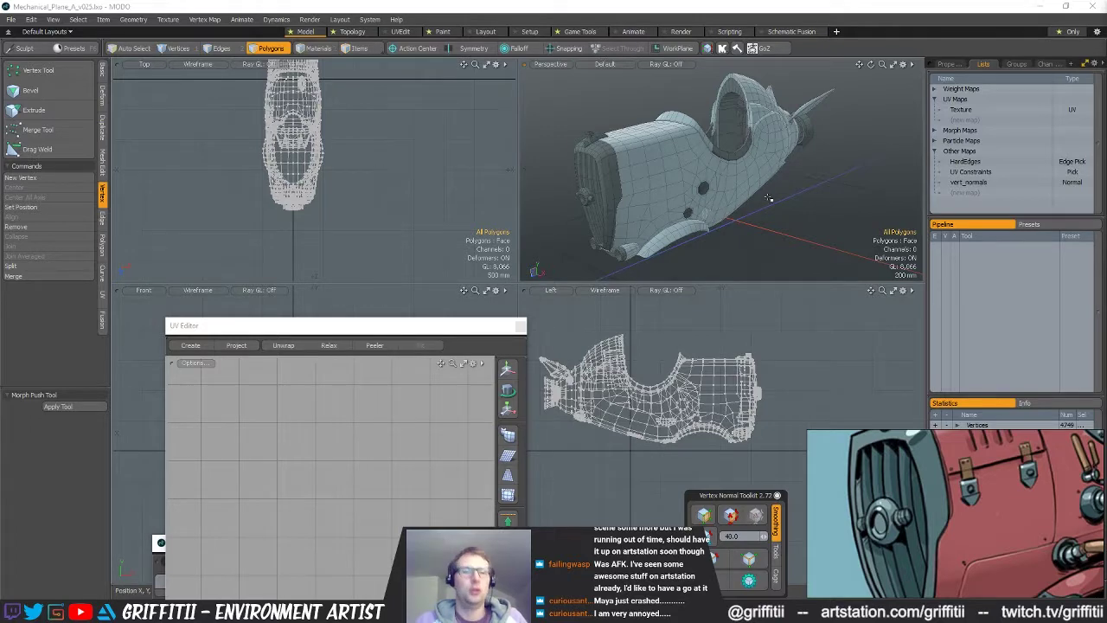
left_click(983, 109)
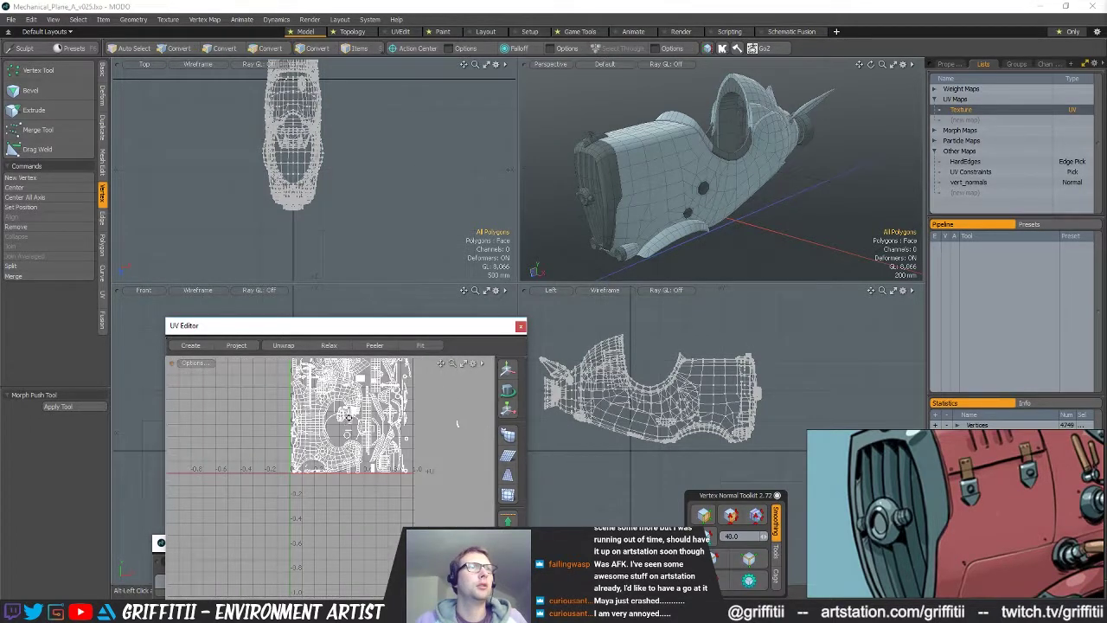
- Pack the UVs of all low-poly parts together into the 0-1 space and check the layout
left_click(102, 294)
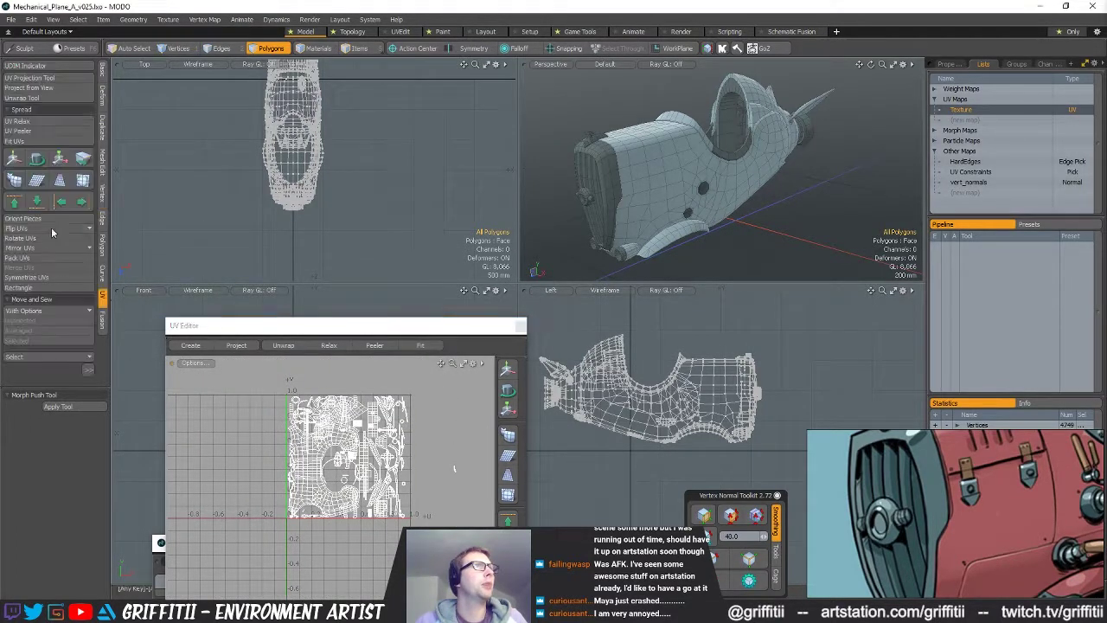
left_click(23, 262)
key("Return")
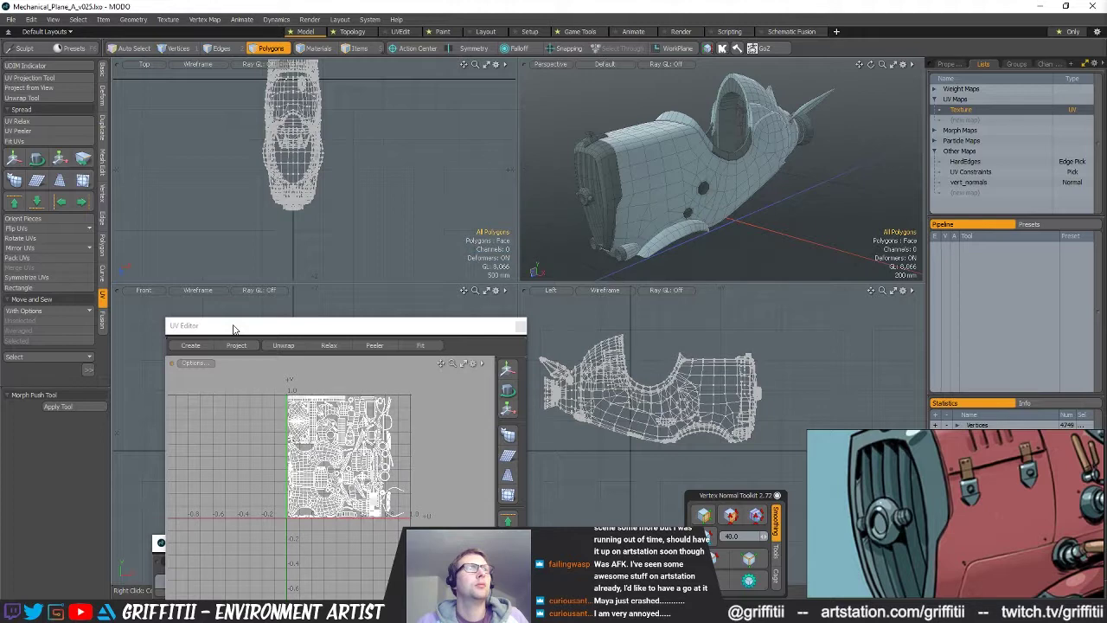
scroll(410, 381, "up", 4)
scroll(412, 401, "down", 2)
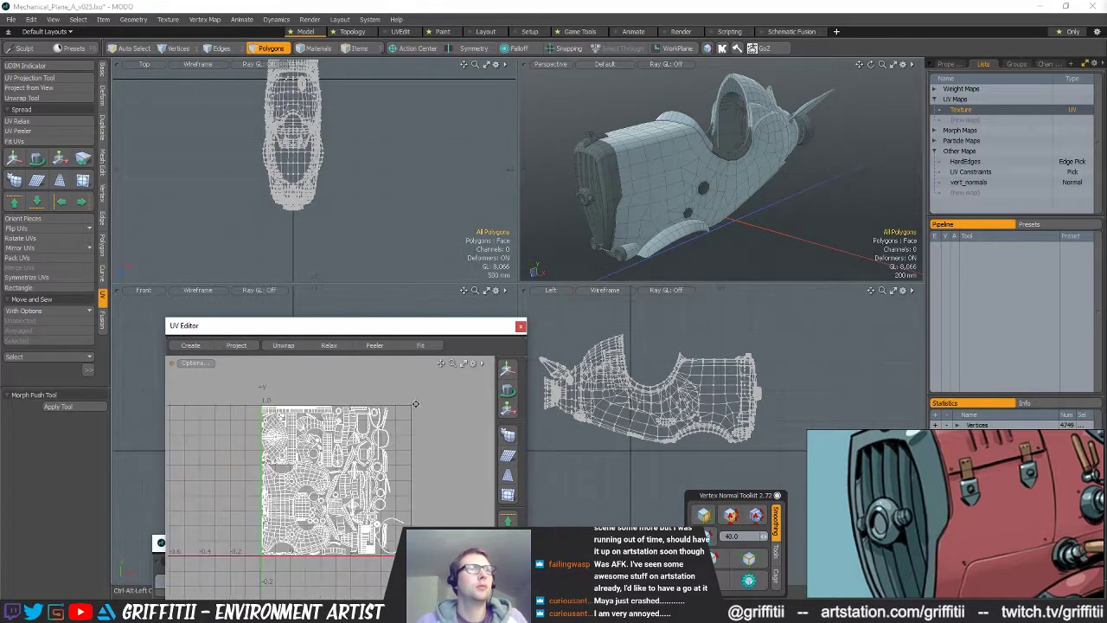
left_click(648, 326)
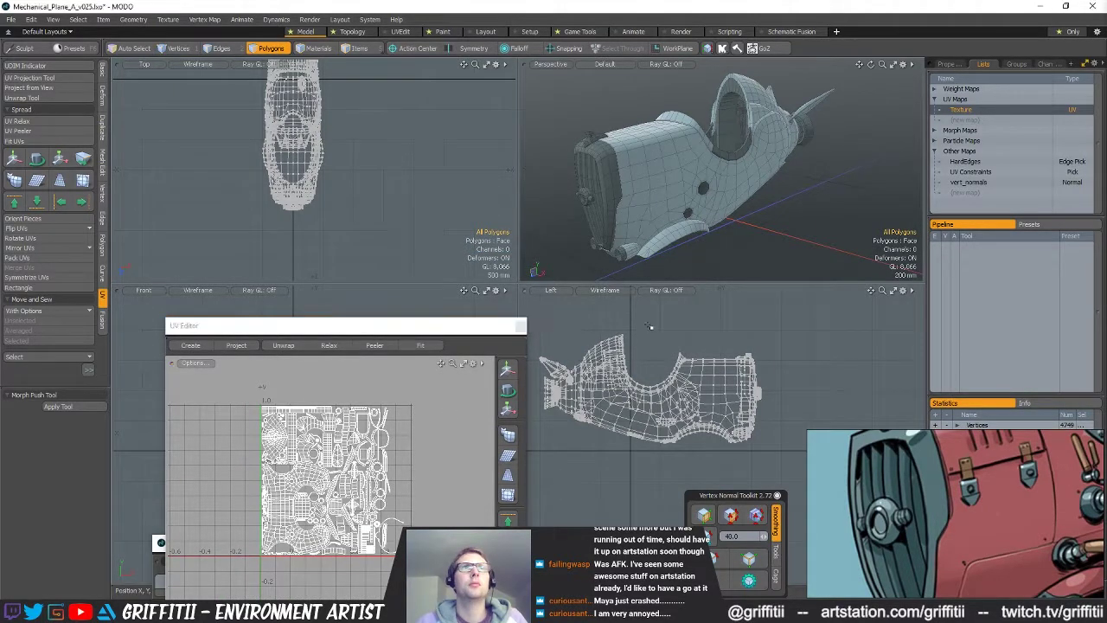
- Export the repacked low-poly parts as Autodesk FBX 2015, replacing the existing Plane_LOW_MeshNames file
key("ctrl+e")
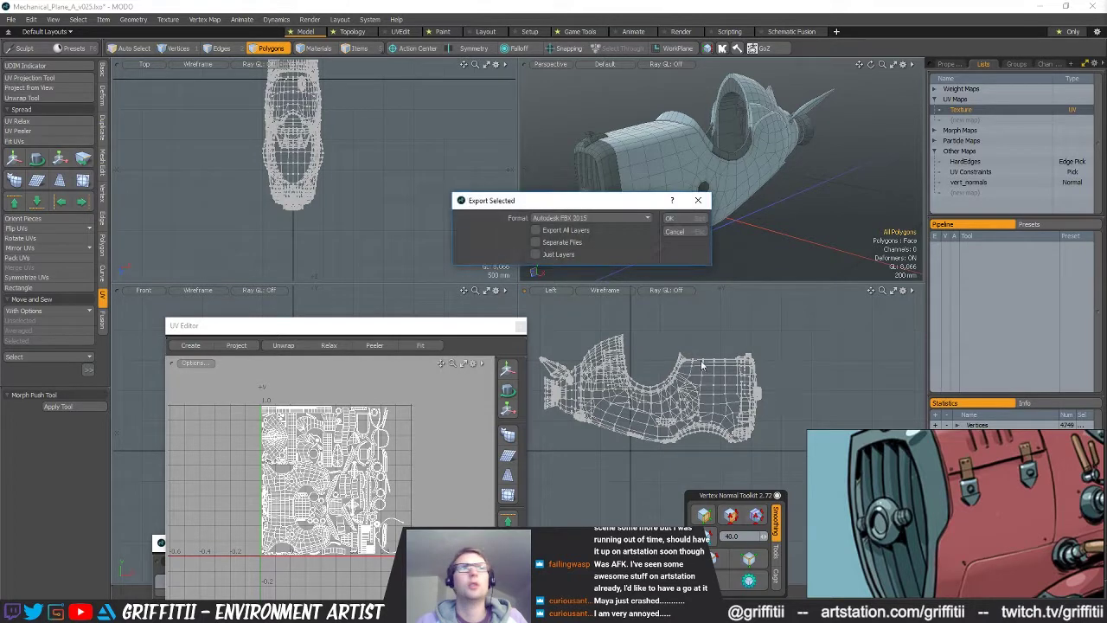
left_click(694, 220)
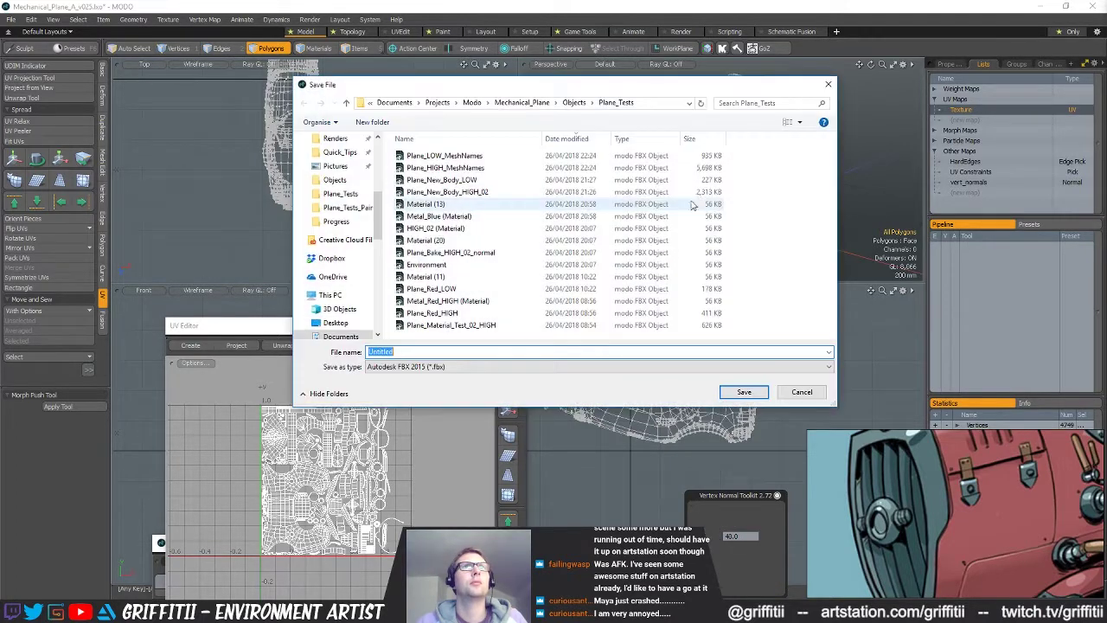
left_click(444, 156)
left_click(735, 393)
left_click(585, 309)
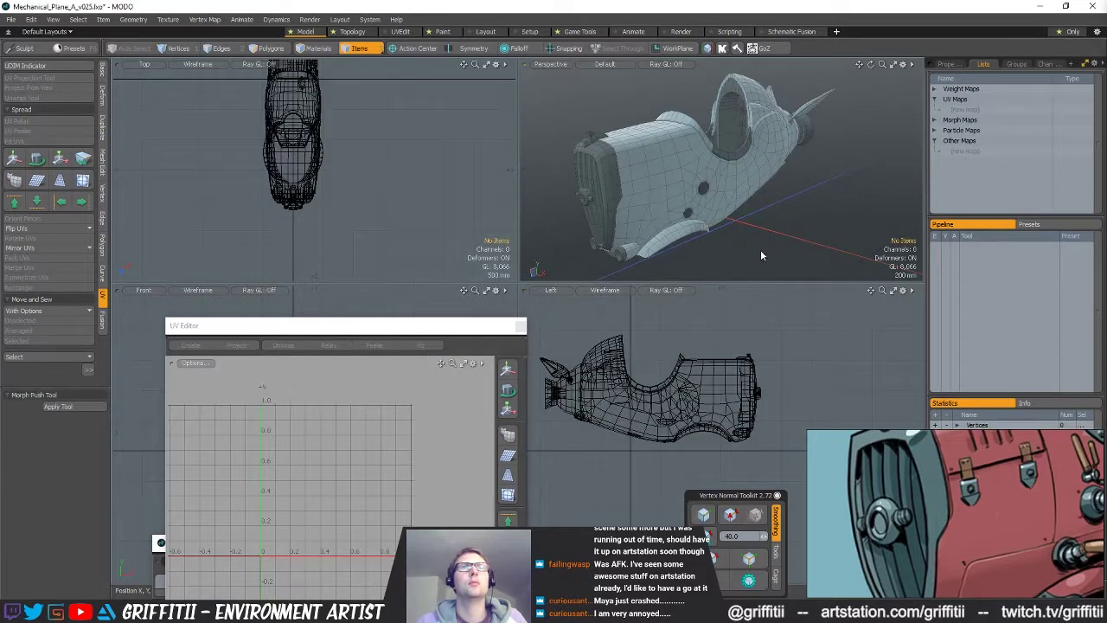
- Switch to Substance Painter and reload Plane_LOW_MeshNames.fbx as the project mesh, keeping stroke positions preserved, and check the updated model
key("alt+Tab")
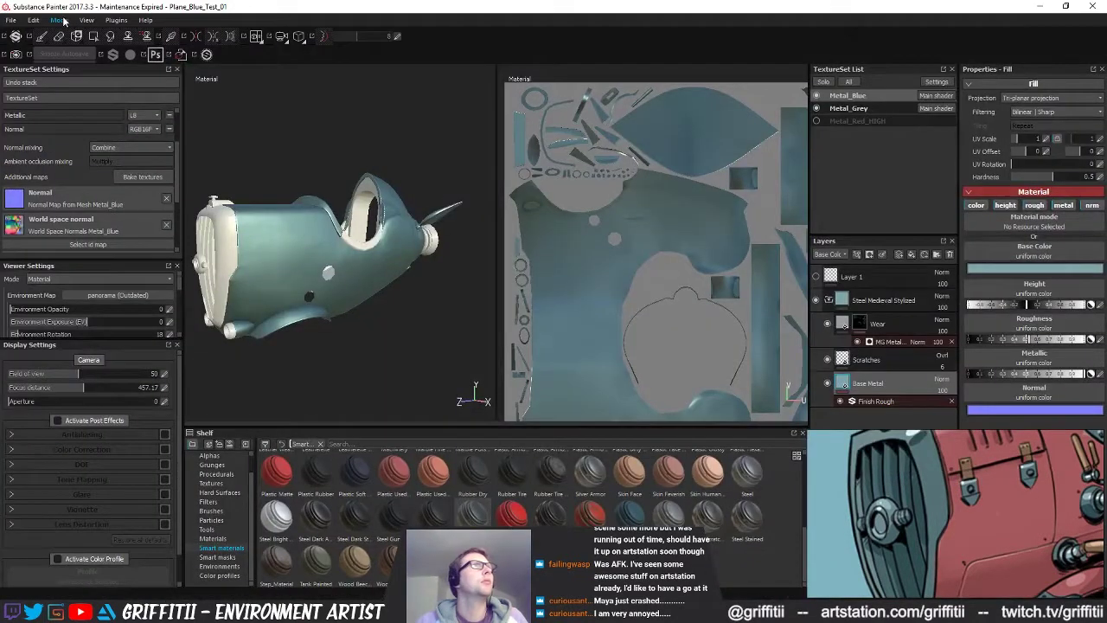
left_click(35, 20)
left_click(40, 56)
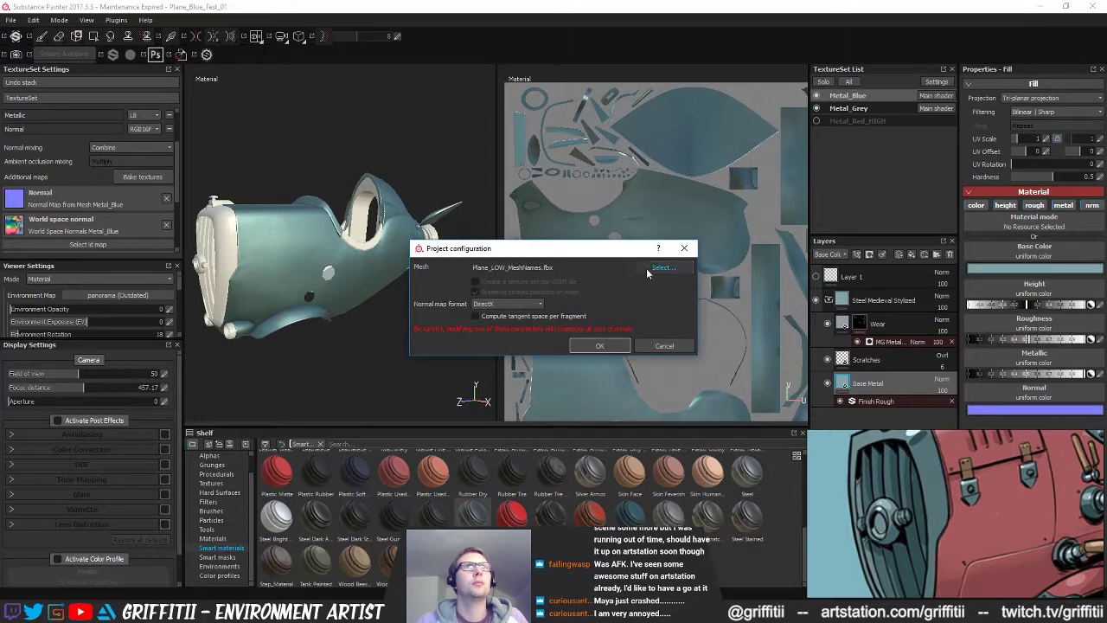
left_click(648, 272)
left_click(492, 296)
left_click(782, 508)
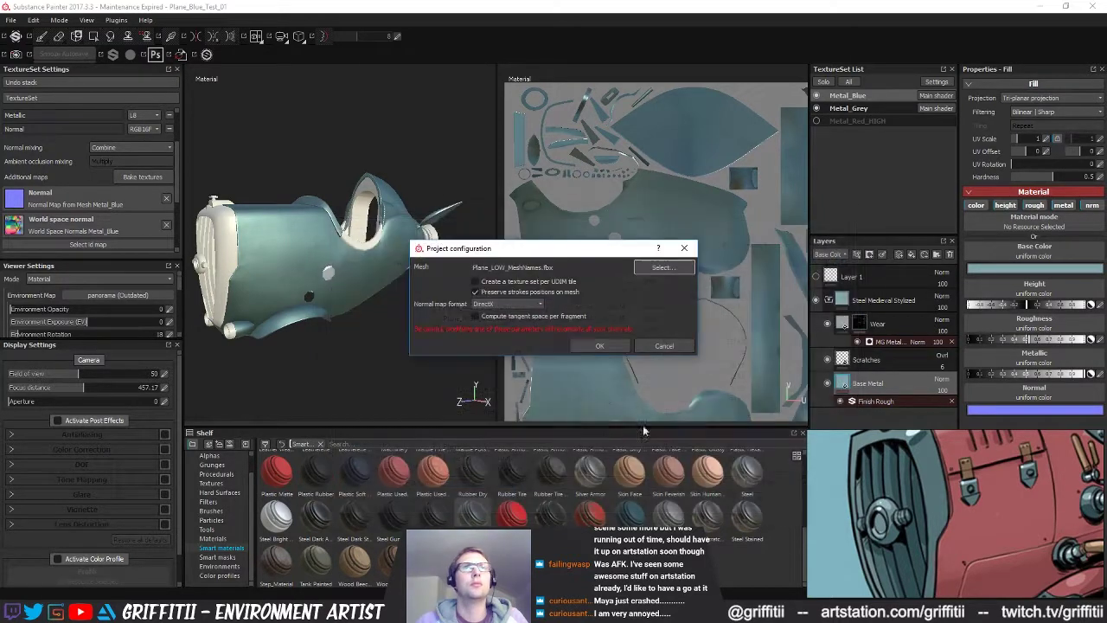
left_click(600, 345)
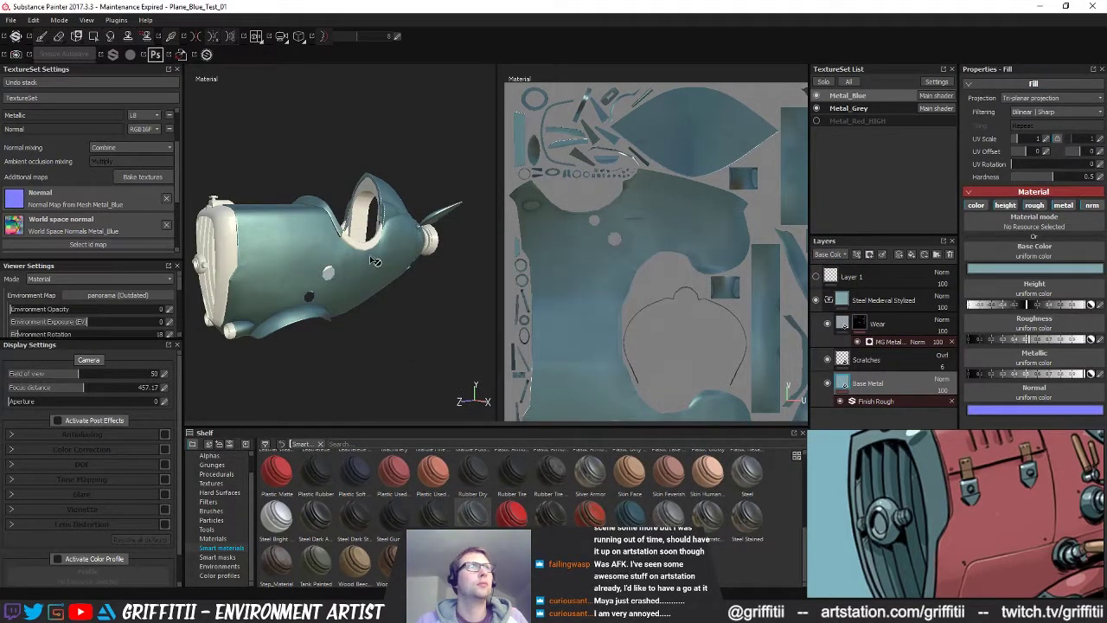
left_click_drag(357, 282, 377, 282, "alt")
middle_click_drag(377, 294, 371, 279, "alt")
left_click_drag(371, 279, 467, 247, "alt")
middle_click_drag(336, 301, 369, 309, "alt")
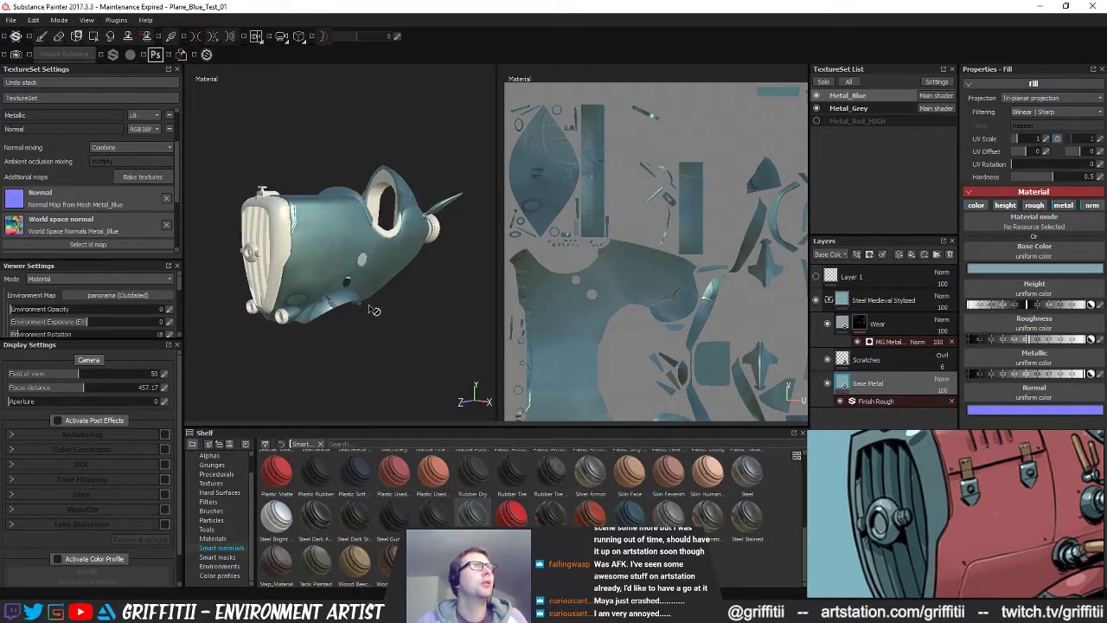
- Load the high-poly mesh file as the high definition mesh and bake the Metal_Blue textures at 2048, matching by mesh name
left_click(139, 177)
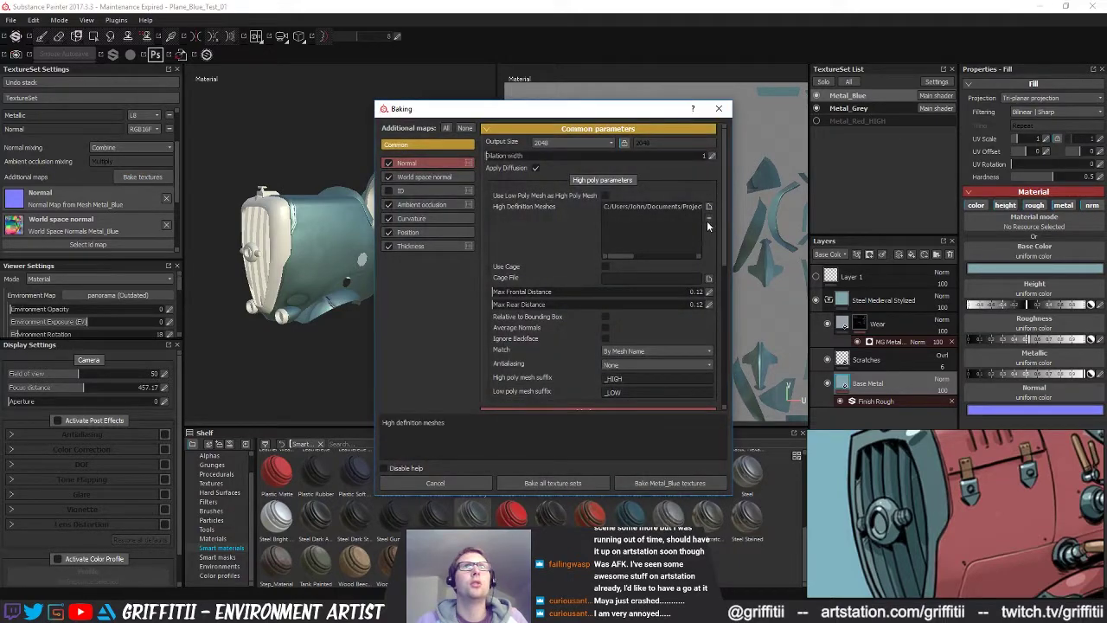
left_click(709, 207)
double_click(551, 210)
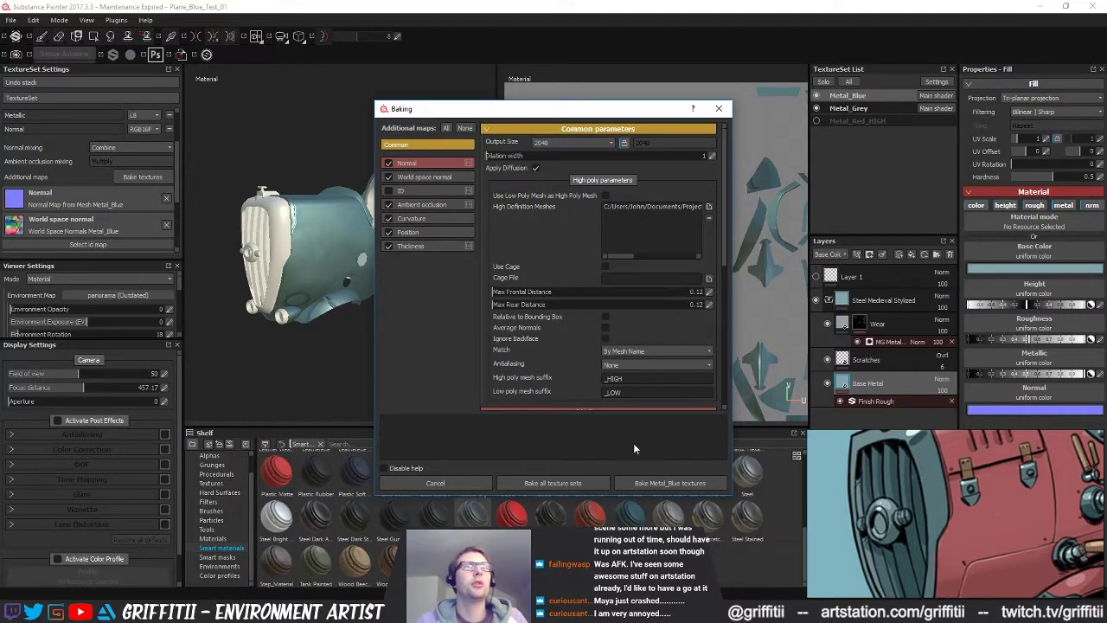
left_click(684, 485)
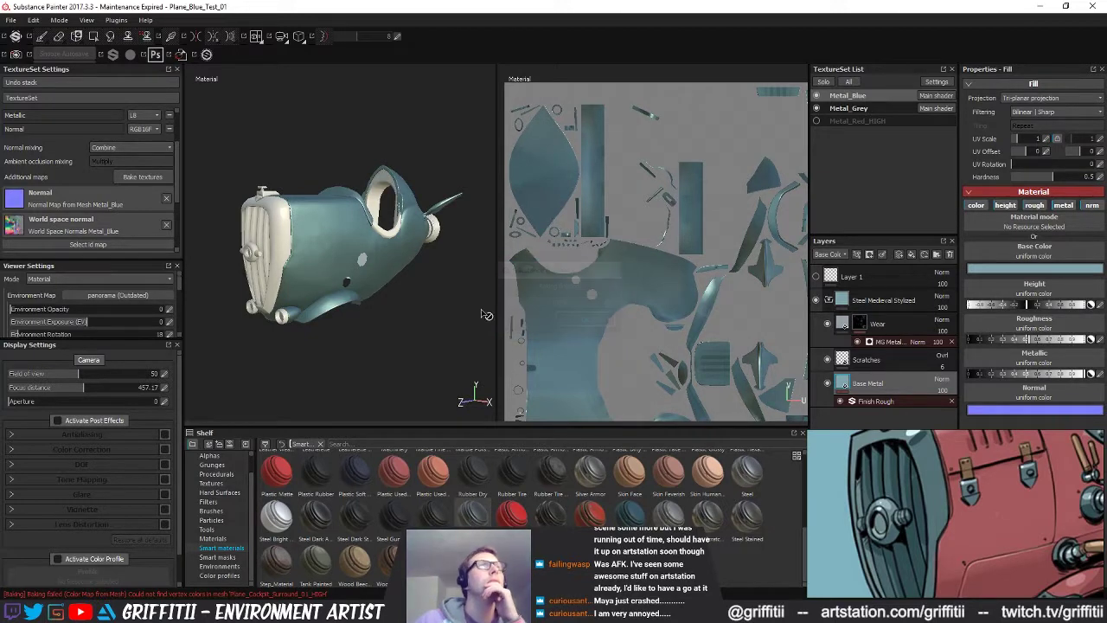
- Check the baked blue fuselage and make Metal_Grey the active texture set
right_click_drag(325, 313, 403, 332, "alt")
left_click_drag(403, 331, 333, 308, "alt")
middle_click_drag(333, 309, 275, 312, "alt")
left_click_drag(275, 312, 361, 241, "alt")
right_click_drag(361, 240, 334, 273, "alt")
middle_click_drag(335, 274, 400, 315, "alt")
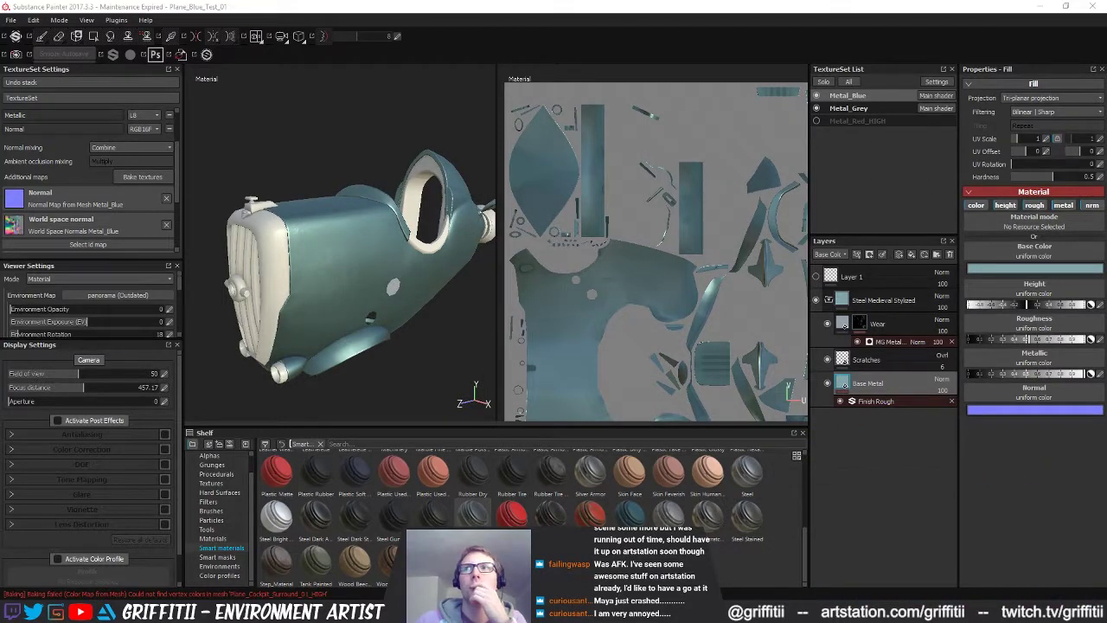
left_click(849, 107)
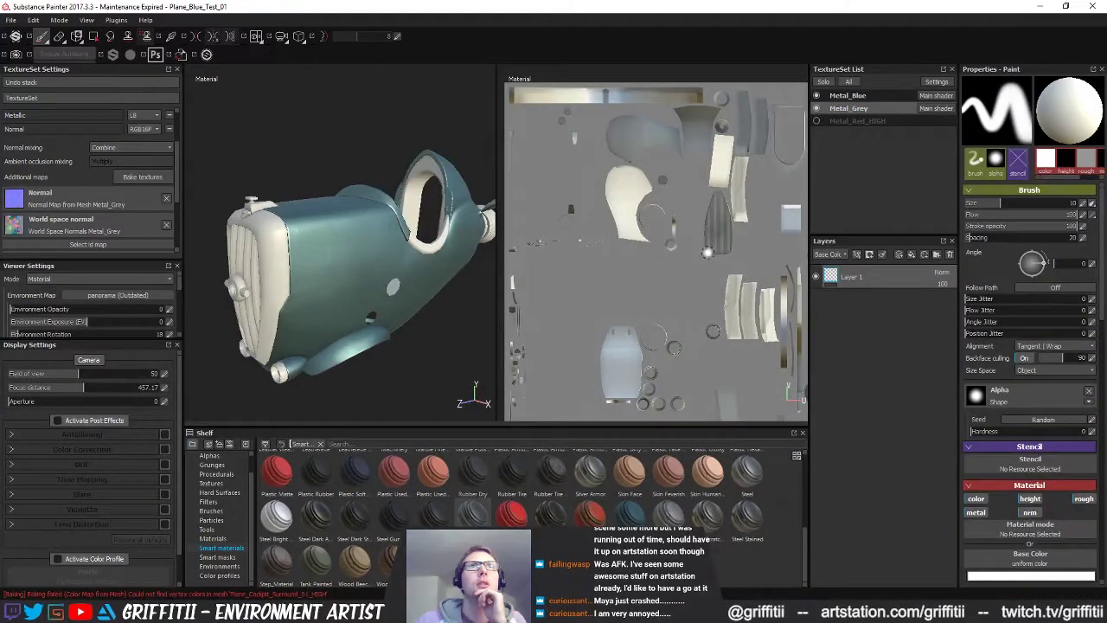
- Examine the bake on the grille, pipes, cockpit rim and body from all sides under different environment light angles
left_click_drag(277, 267, 381, 277, "alt")
mouse_move(381, 277)
right_mouse_down("alt")
mouse_move(452, 313)
mouse_move(378, 270)
right_mouse_up("alt")
left_click_drag(415, 279, 390, 282, "alt")
middle_click_drag(390, 282, 428, 275, "alt")
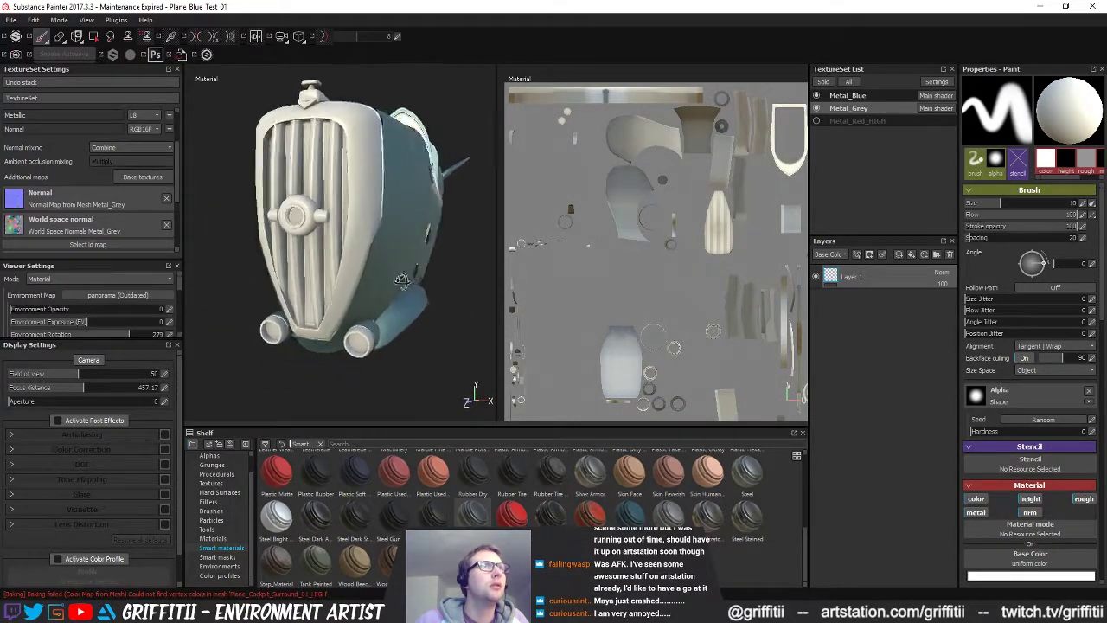
left_click_drag(428, 275, 419, 288, "alt")
right_click_drag(419, 287, 424, 279, "shift")
mouse_move(423, 279)
left_mouse_down("alt")
mouse_move(456, 301)
mouse_move(407, 304)
mouse_move(435, 297)
left_mouse_up("alt")
mouse_move(435, 297)
right_mouse_down("shift")
mouse_move(438, 280)
mouse_move(420, 284)
right_mouse_up("shift")
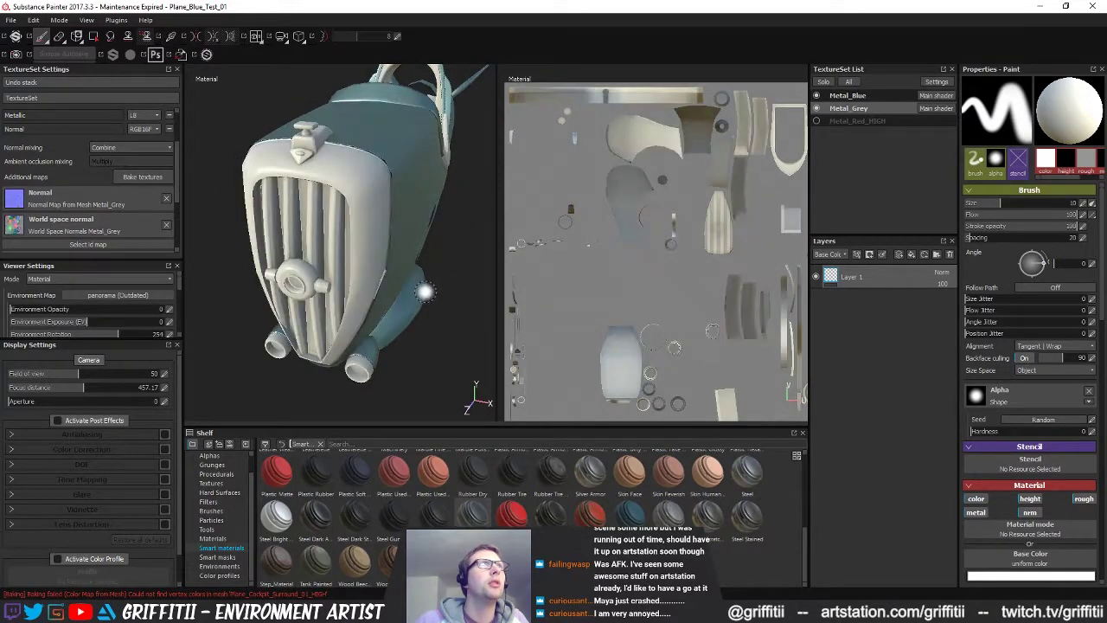
left_click_drag(420, 284, 385, 282, "alt")
middle_click_drag(385, 282, 334, 281, "alt")
left_click_drag(335, 281, 378, 331, "alt")
middle_click_drag(424, 325, 382, 334, "alt")
right_click_drag(382, 334, 431, 300, "alt")
mouse_move(420, 299)
left_mouse_down("alt")
mouse_move(382, 286)
mouse_move(409, 282)
left_mouse_up("alt")
right_click_drag(408, 282, 424, 275, "alt")
middle_click_drag(398, 270, 450, 322, "alt")
left_click_drag(451, 323, 358, 265, "alt")
right_click_drag(358, 265, 403, 284, "alt")
left_click_drag(403, 284, 441, 353, "alt")
right_click_drag(441, 352, 381, 322, "alt")
left_click_drag(380, 322, 298, 290, "alt")
middle_click_drag(299, 290, 367, 299, "alt")
left_click_drag(368, 299, 350, 275, "alt")
right_click_drag(350, 275, 413, 289, "alt")
left_click_drag(412, 289, 430, 299, "alt")
left_click_drag(432, 259, 423, 301, "alt")
right_click_drag(440, 276, 394, 279, "shift")
left_click_drag(395, 279, 429, 252, "alt")
right_click_drag(430, 252, 269, 242, "alt")
middle_click_drag(270, 243, 314, 273, "alt")
left_click_drag(313, 273, 457, 246, "alt")
right_click_drag(457, 246, 348, 261, "alt")
middle_click_drag(348, 261, 448, 255, "alt")
left_click_drag(448, 255, 278, 274, "alt")
middle_click_drag(369, 300, 388, 296, "alt")
right_click_drag(388, 296, 382, 292, "alt")
middle_click_drag(385, 291, 390, 286, "alt")
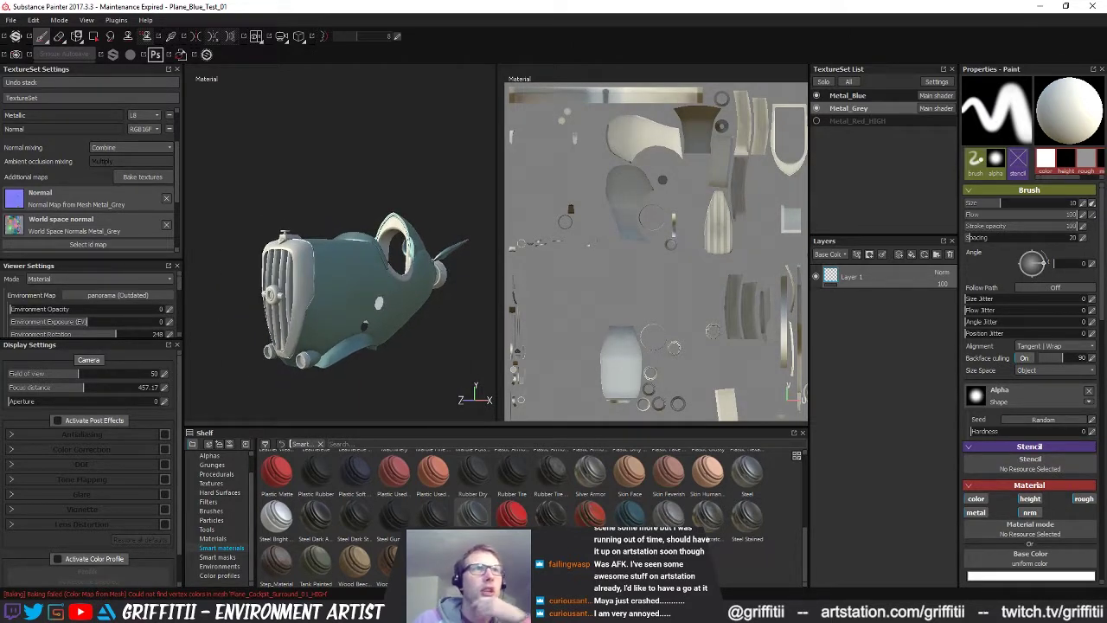
- Add the Steel smart material to the Metal_Grey texture set, hide Layer 1 and expand the Steel group
mouse_move(744, 483)
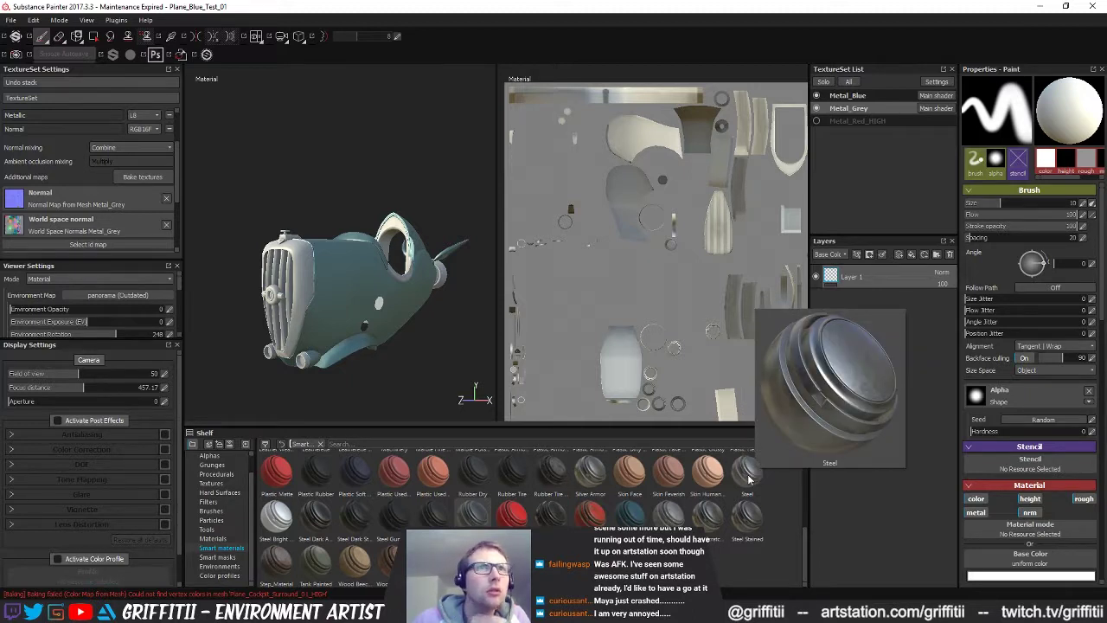
left_click_drag(748, 480, 854, 342)
left_click(816, 276)
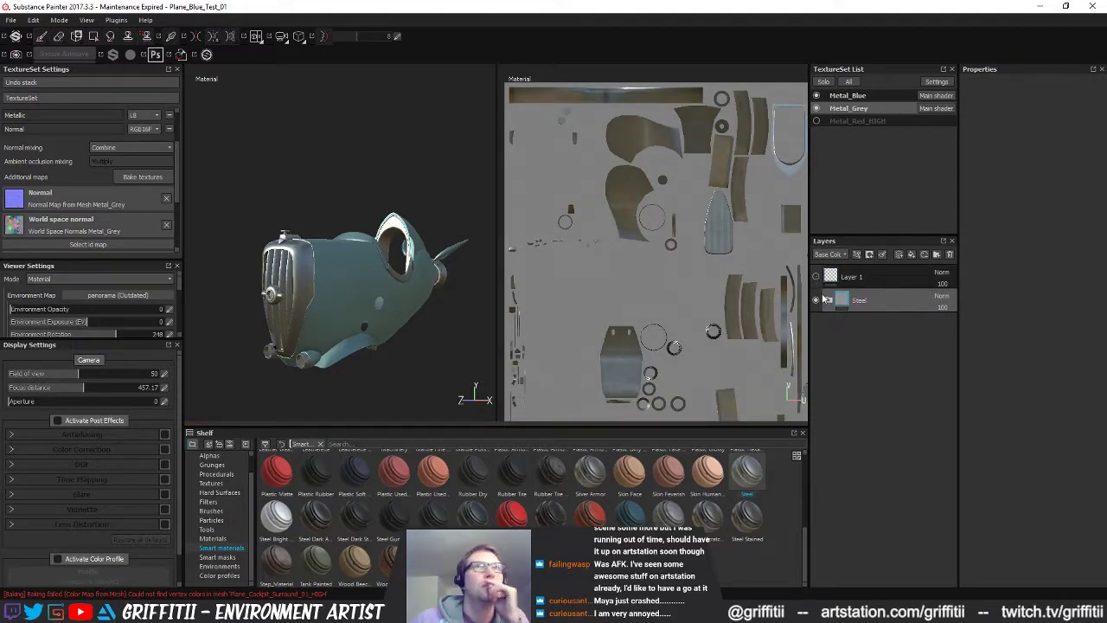
left_click(830, 300)
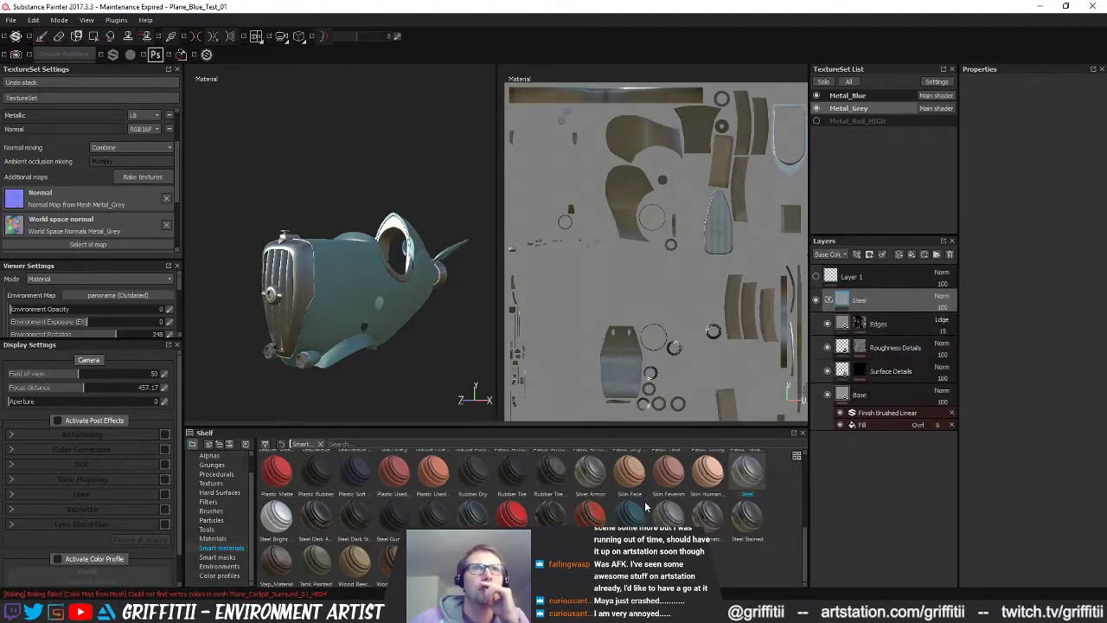
- Delete the Steel group, add the Steel Stained smart material in its place and view it on the grille
mouse_move(748, 517)
left_click(748, 521)
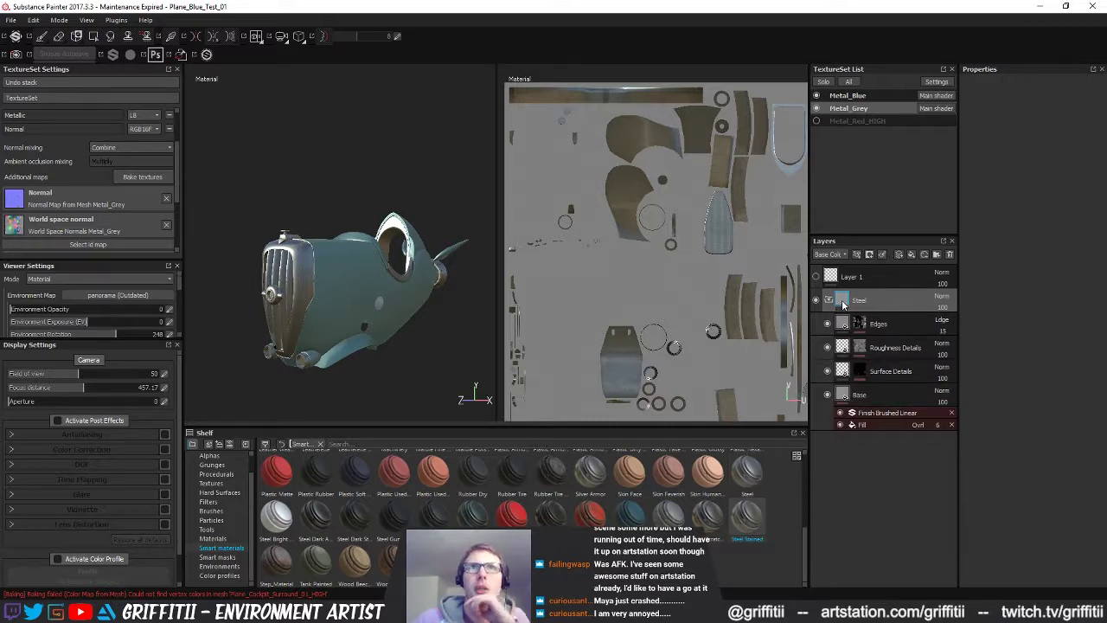
key("Delete")
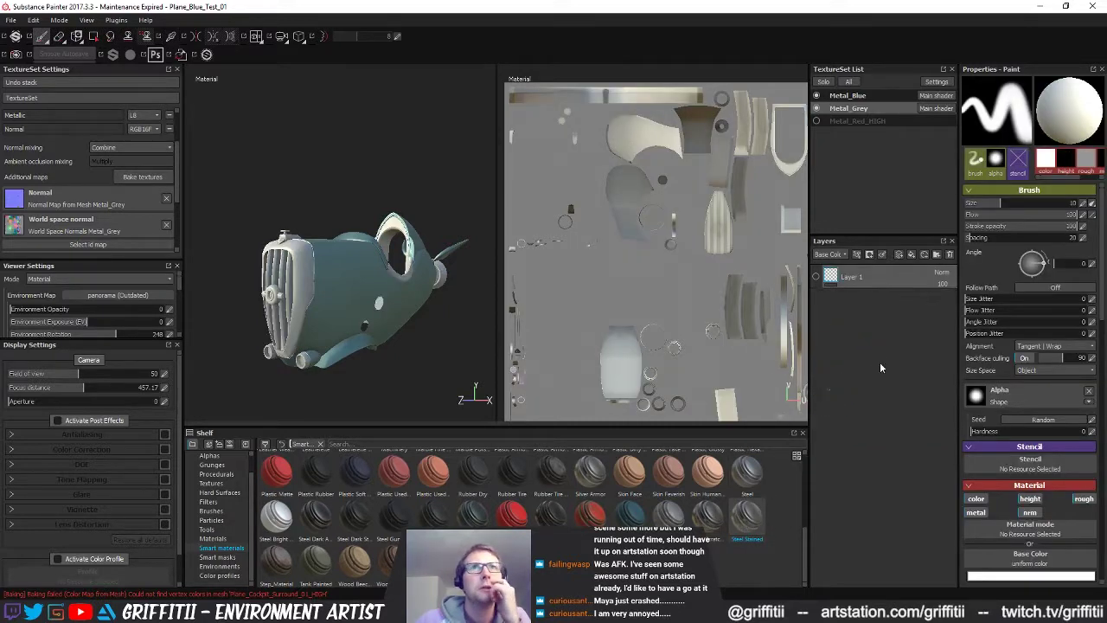
left_click_drag(748, 519, 880, 362)
middle_click_drag(376, 319, 366, 289, "alt")
right_click_drag(366, 289, 675, 302, "alt")
middle_click_drag(675, 302, 742, 291, "alt")
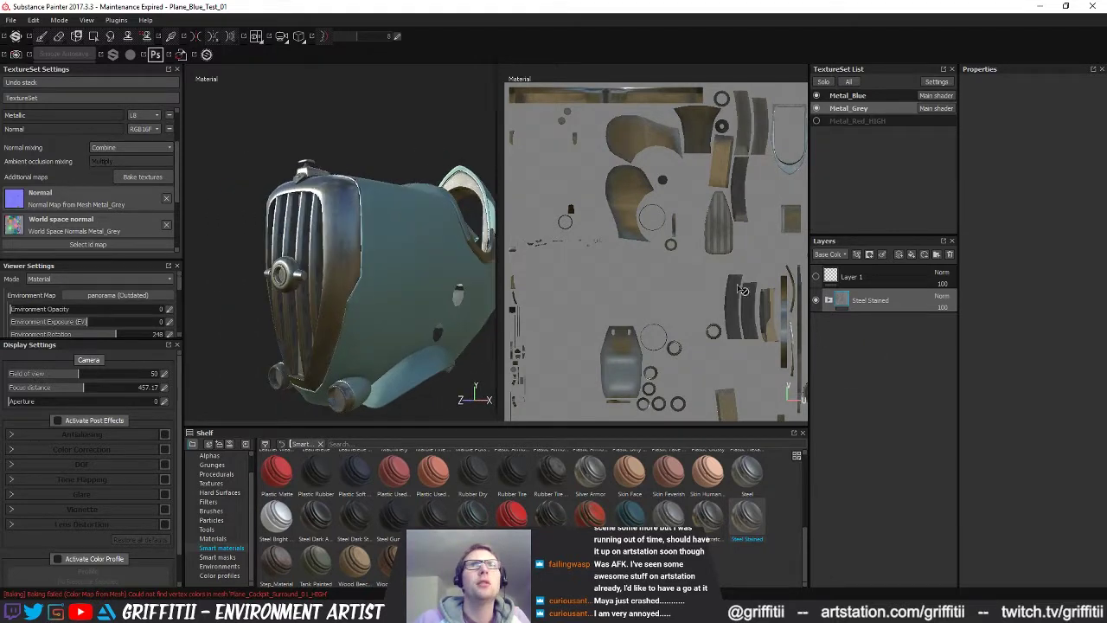
- Expand the Steel Stained group, hide its Sharpen and Dirt layers, and view Steel Base alone on the grille
left_click(828, 300)
left_click(826, 358)
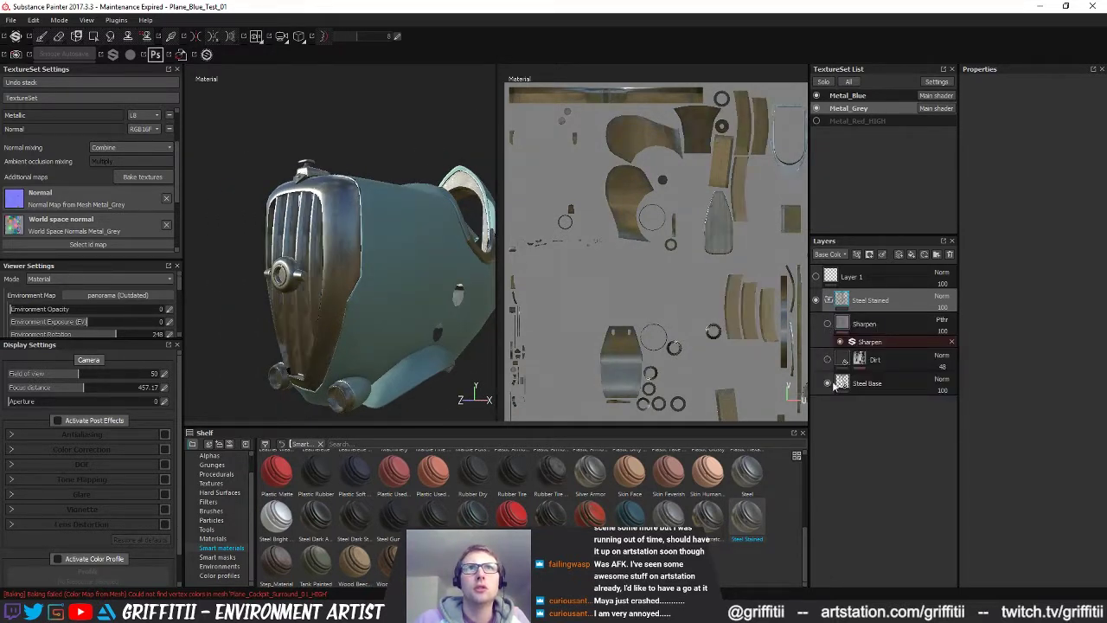
left_click_drag(350, 281, 361, 329, "alt")
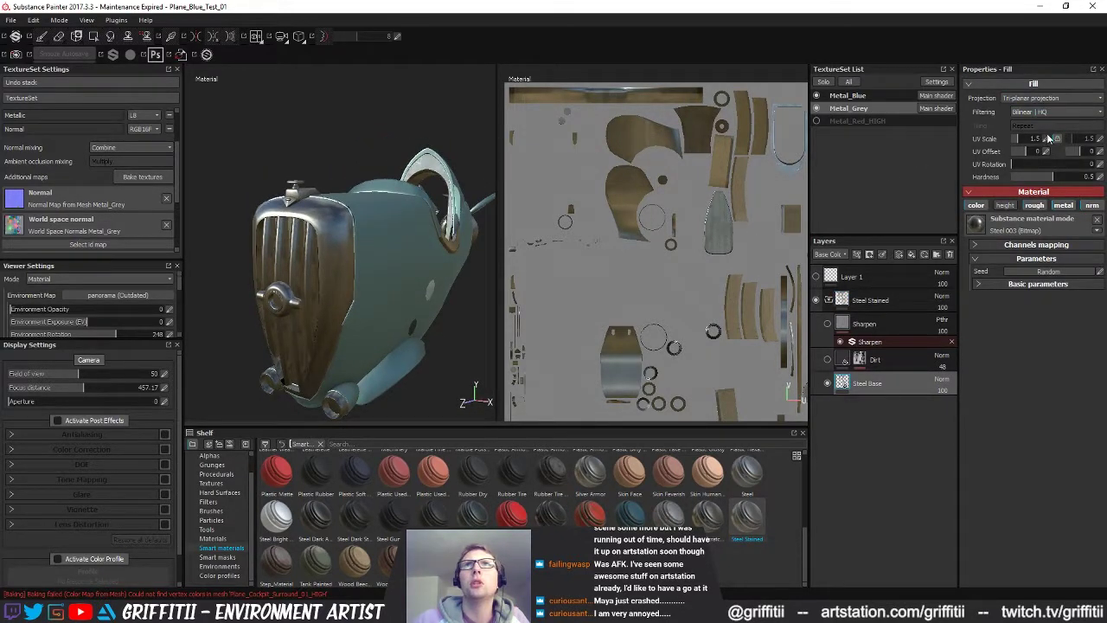
right_click_drag(368, 238, 401, 255, "alt")
left_click_drag(401, 254, 316, 208, "alt")
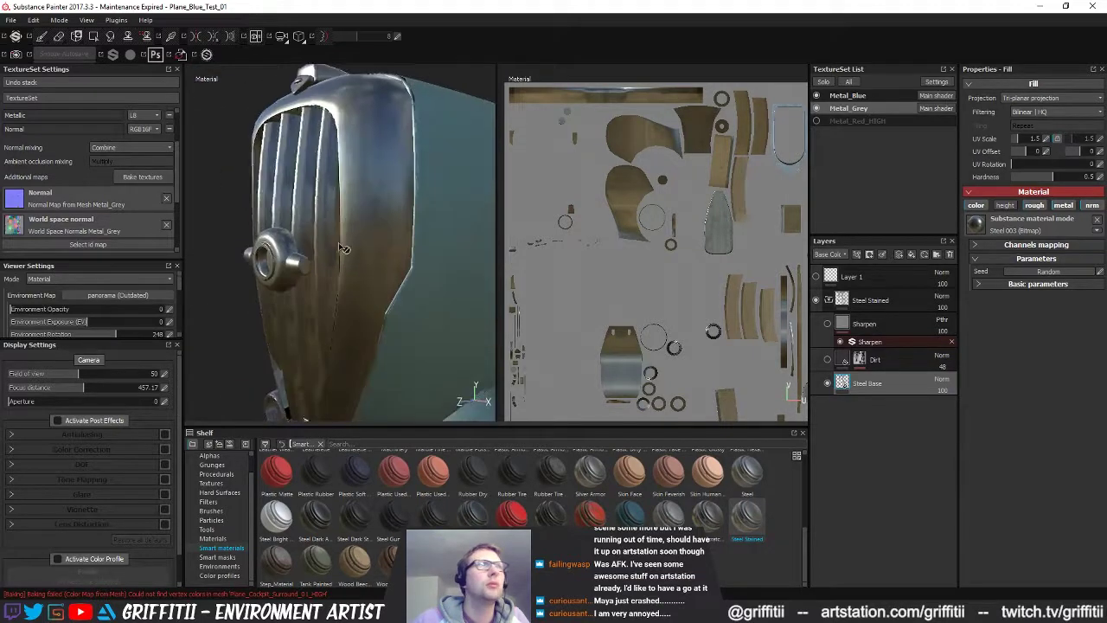
- Review Steel Base's basic parameters and channels mapping, and compare the grille with its height channel switched on
left_click(1010, 286)
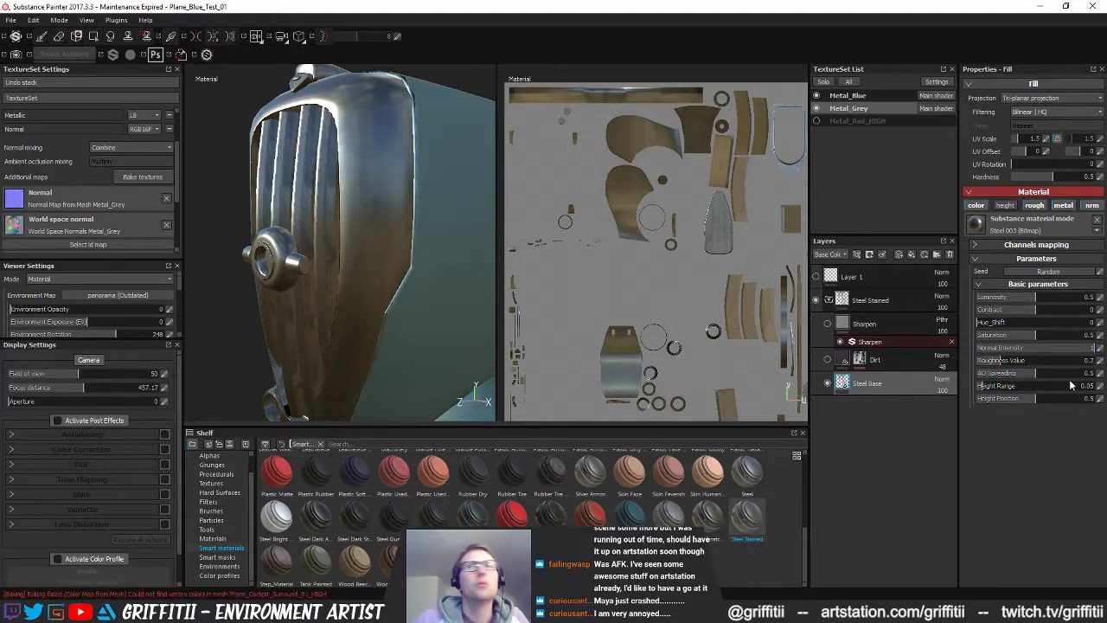
left_click(1005, 261)
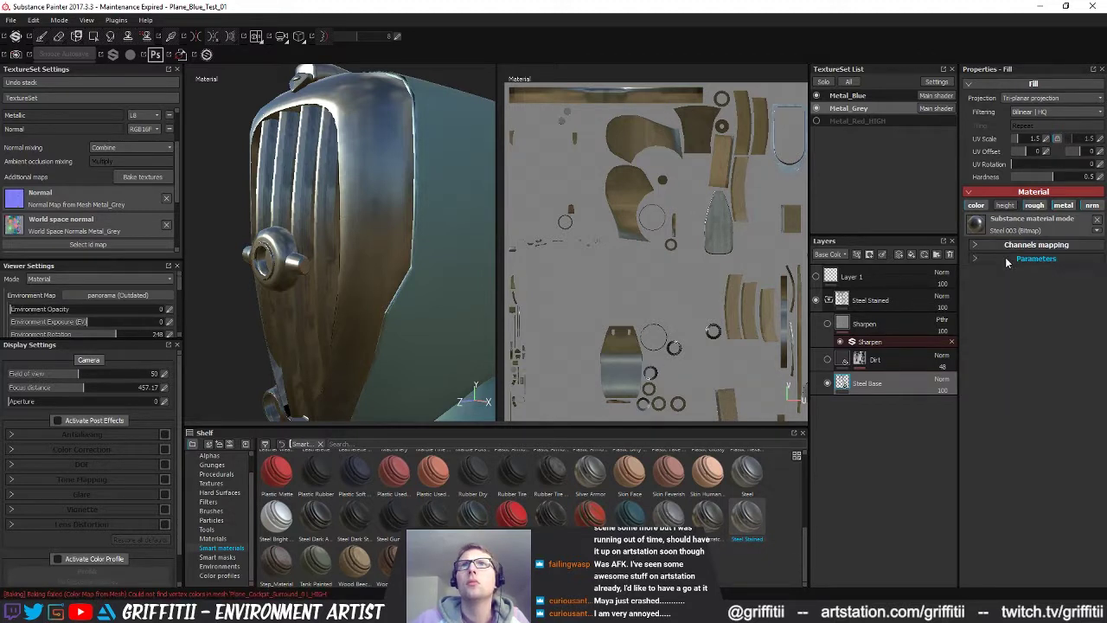
left_click(1009, 245)
left_click(1012, 246)
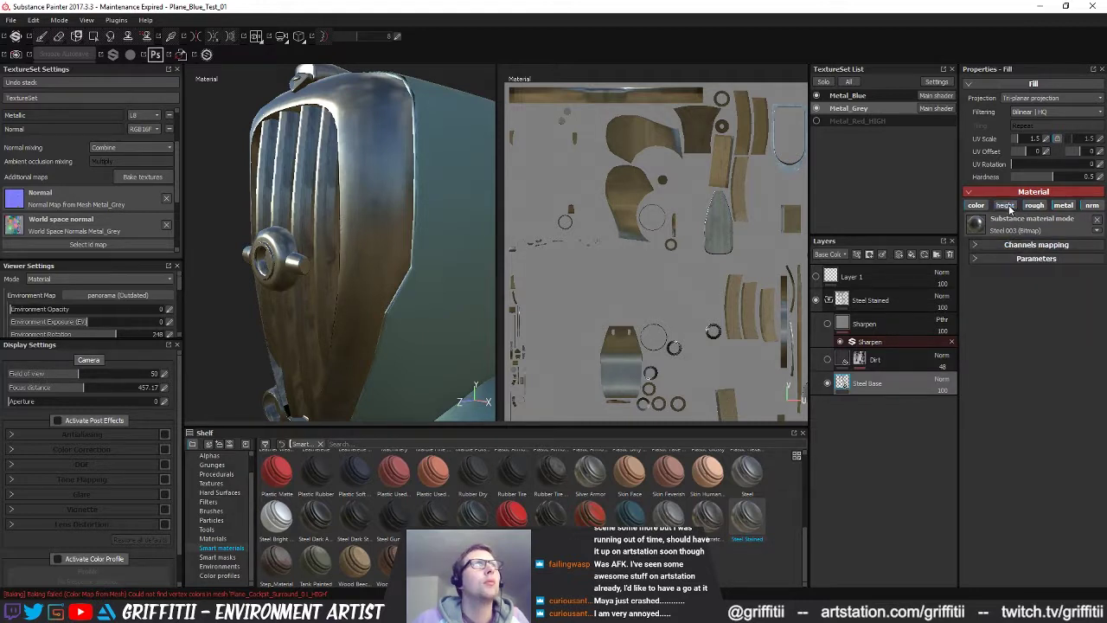
left_click_drag(334, 260, 368, 261, "alt")
right_click_drag(367, 261, 322, 251, "alt")
left_click_drag(322, 250, 326, 250, "alt")
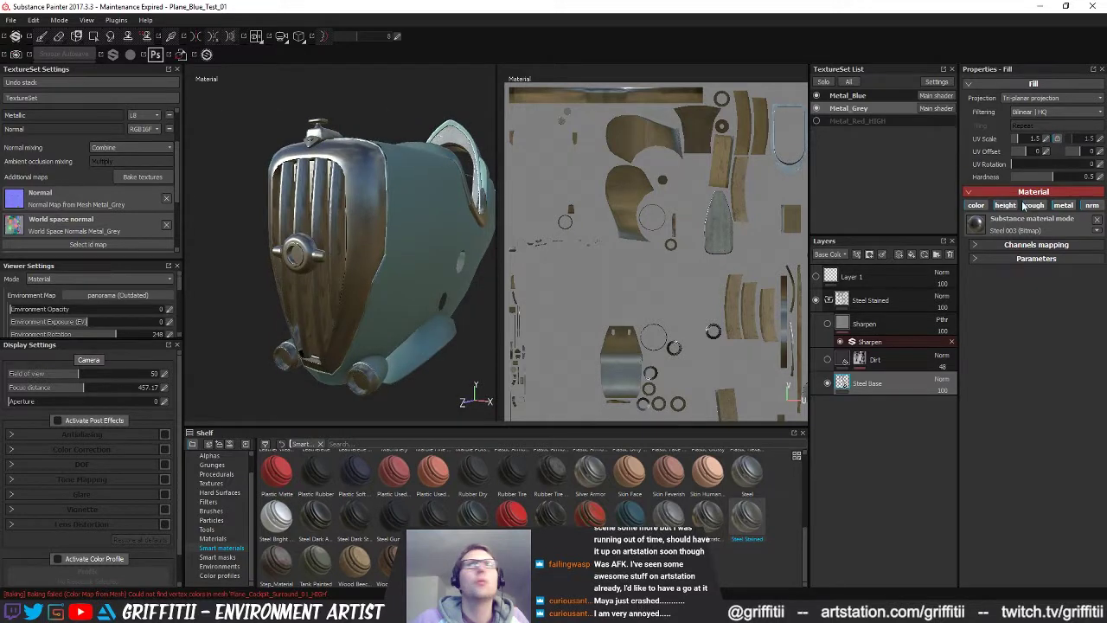
- Show the Dirt and Sharpen layers of the Steel Stained group again
left_click(827, 359)
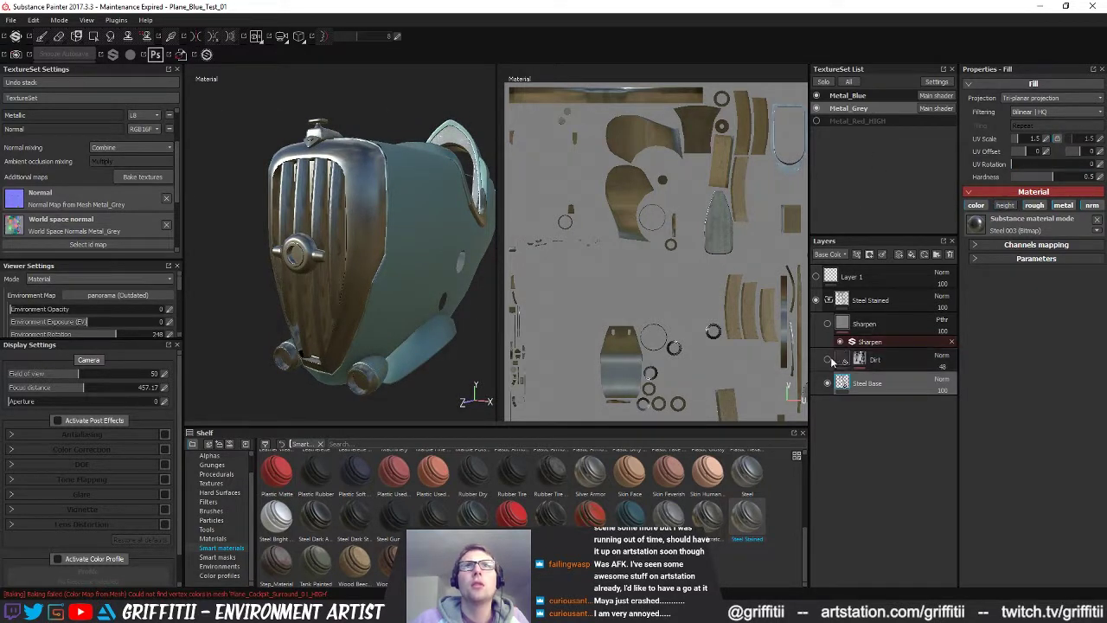
mouse_move(388, 305)
left_mouse_down("alt")
mouse_move(329, 313)
mouse_move(342, 292)
mouse_move(368, 310)
left_mouse_up("alt")
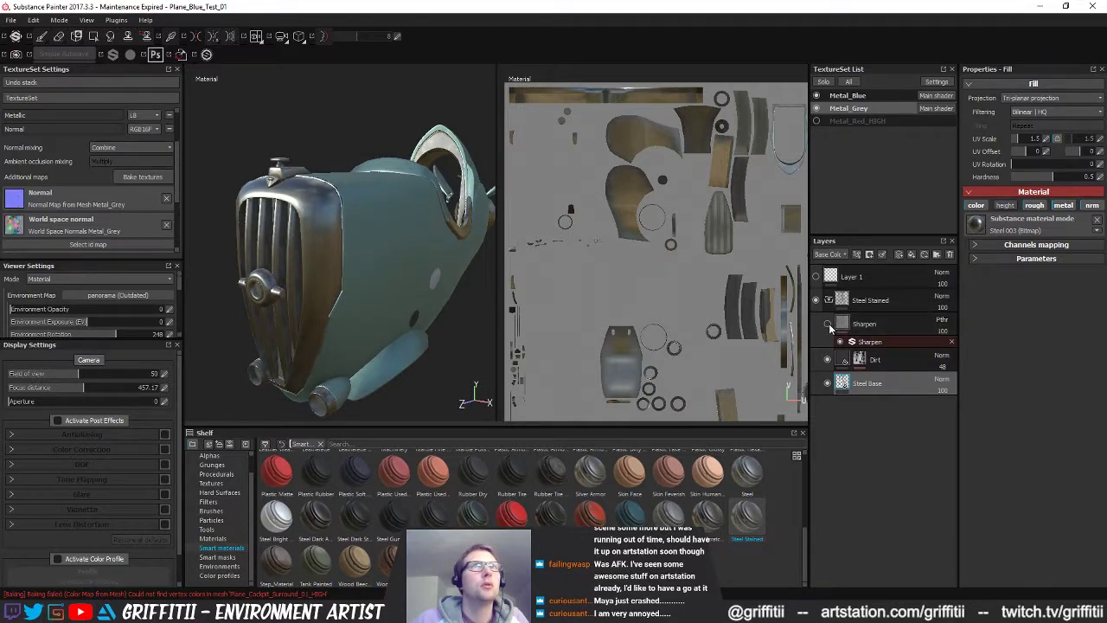
left_click(849, 326)
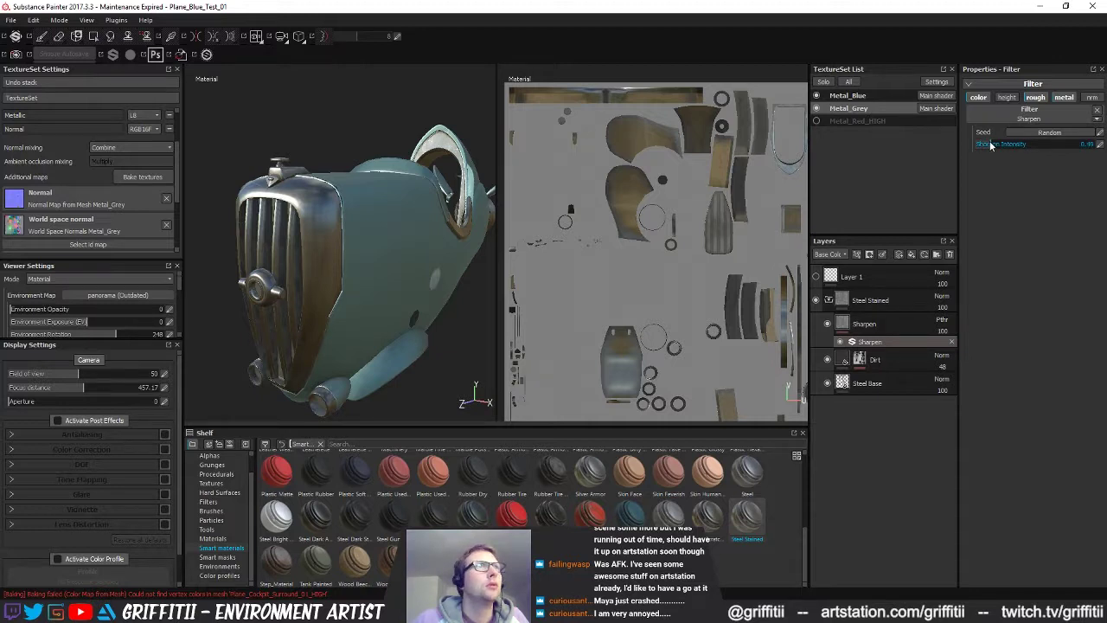
- Set the Sharpen filter's intensity to 0.39 and check the grey metal under rotated environment lighting
left_click_drag(989, 144, 986, 143)
left_click_drag(346, 242, 410, 249, "alt")
right_click_drag(346, 251, 269, 254, "alt")
left_click_drag(270, 253, 216, 258, "alt")
middle_click_drag(217, 257, 363, 273, "alt")
mouse_move(346, 275)
left_mouse_down("alt")
mouse_move(388, 287)
mouse_move(334, 273)
left_mouse_up("alt")
right_click_drag(334, 272, 383, 278, "shift")
middle_click_drag(384, 278, 411, 269, "alt")
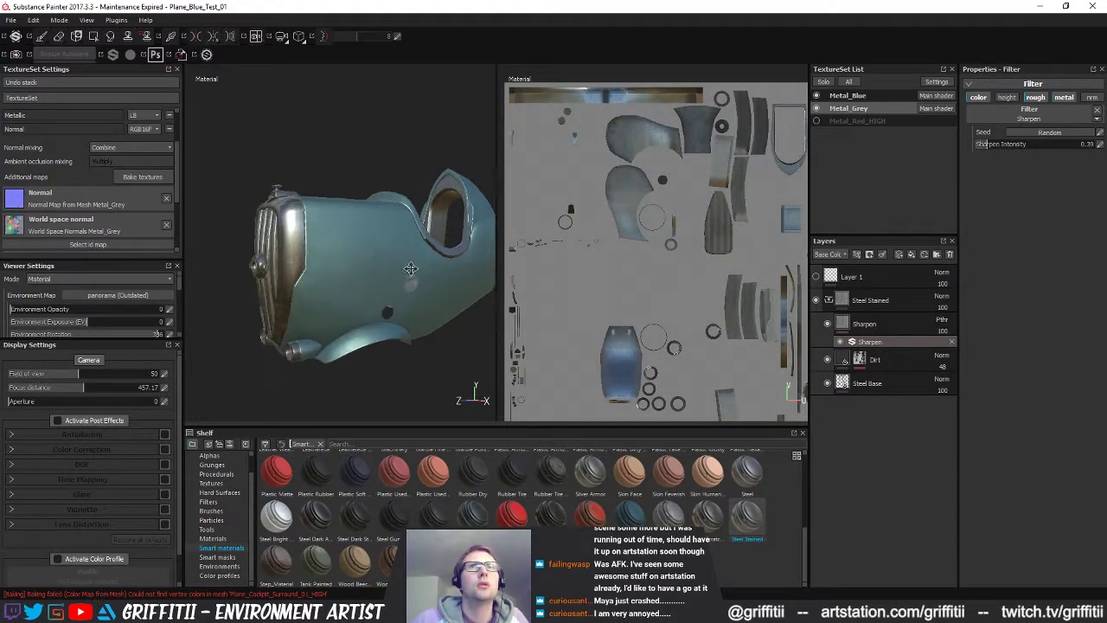
- Add a Levels effect to the Steel Base layer and make it affect the Roughness channel
left_click(856, 384)
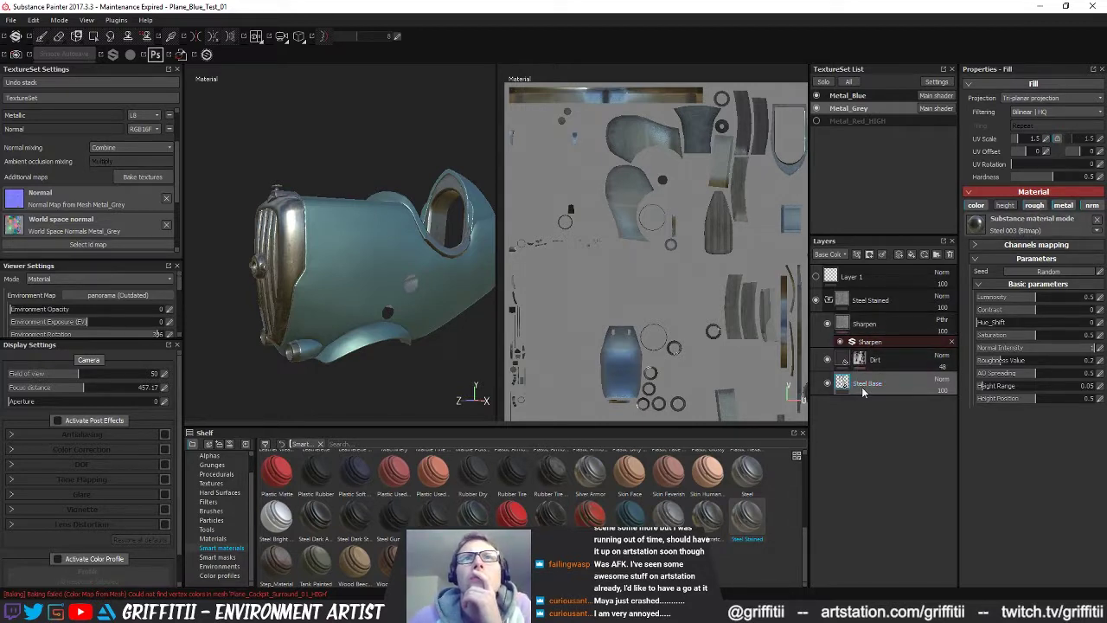
right_click(861, 386)
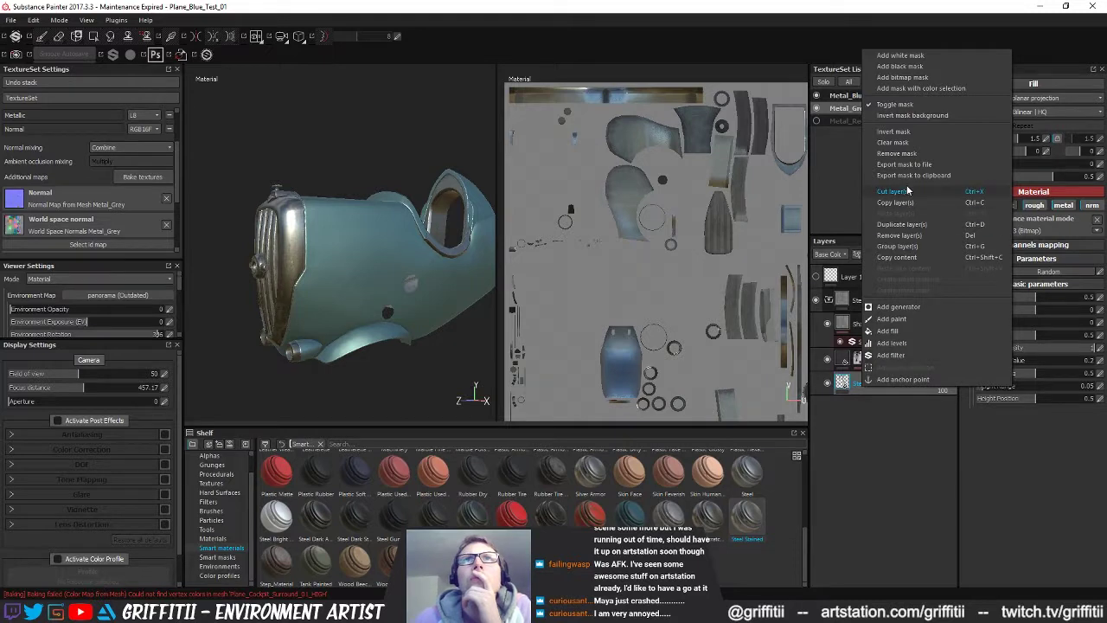
left_click(892, 342)
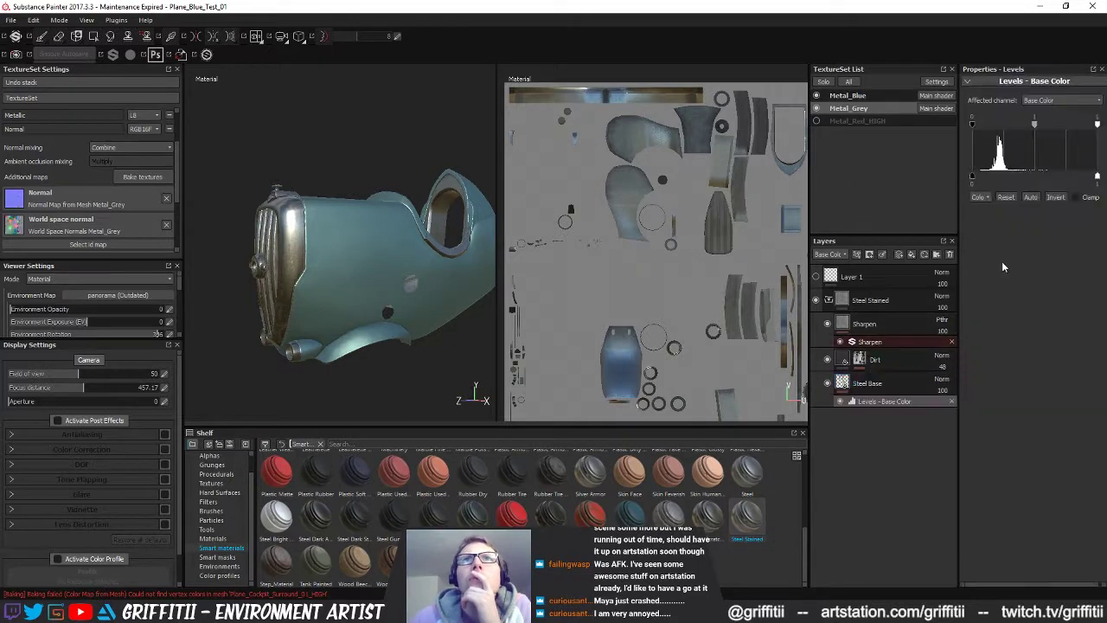
left_click(1039, 102)
left_click(1035, 131)
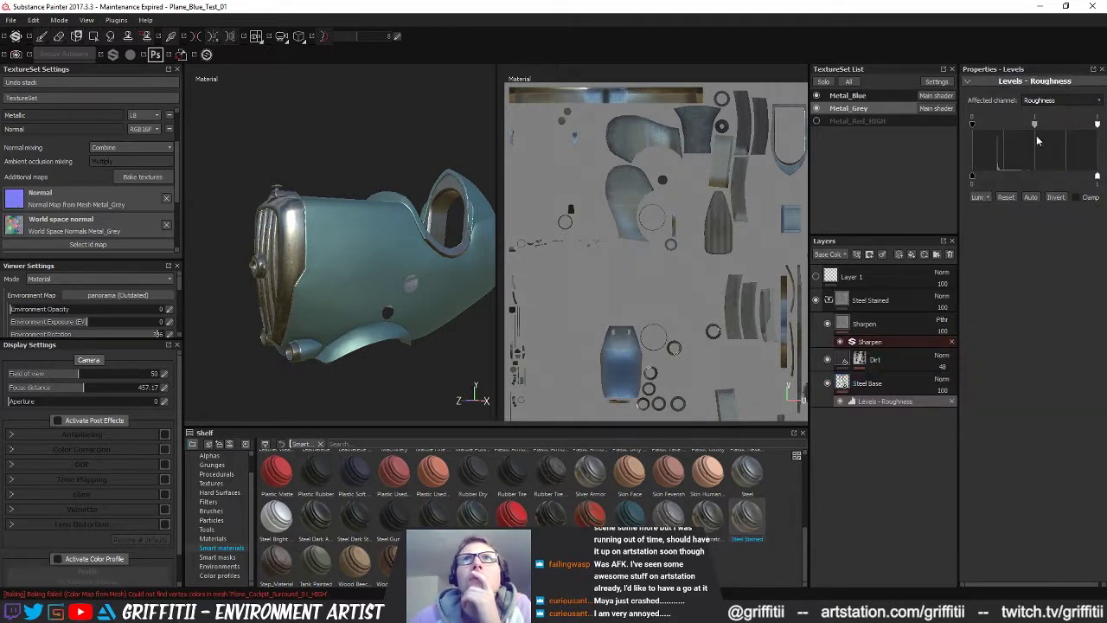
- In Steel Base's roughness levels, set the output black point to 0.124 and the midtone to about 0.719
mouse_move(1035, 125)
left_mouse_down()
mouse_move(1095, 125)
mouse_move(1078, 128)
left_mouse_up()
key("ctrl+z")
left_click_drag(1098, 176, 1054, 178)
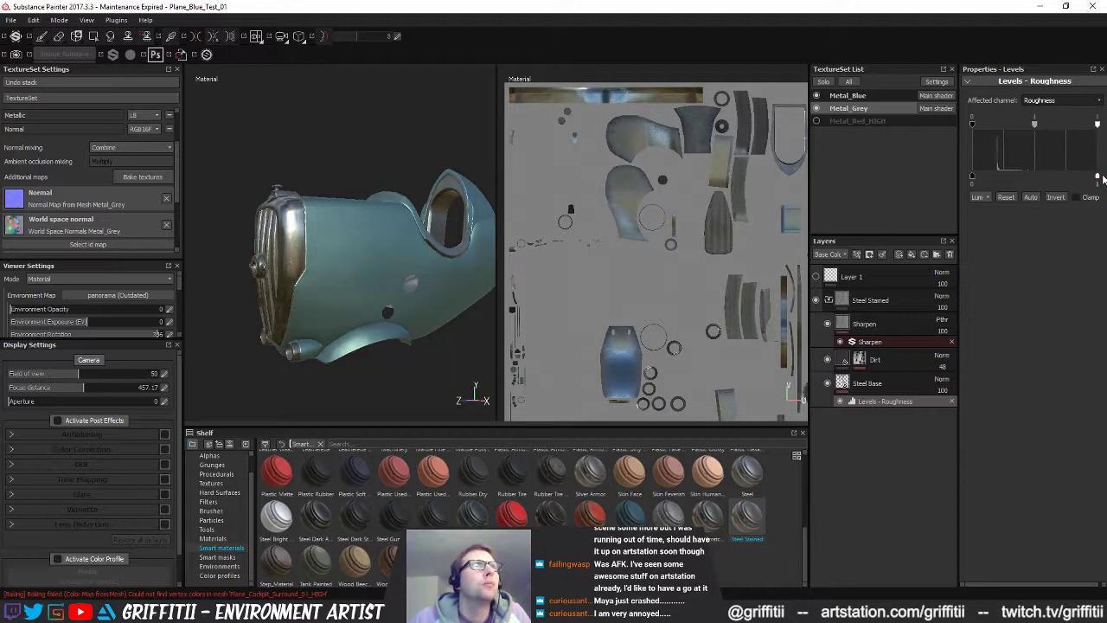
left_click_drag(972, 180, 991, 180)
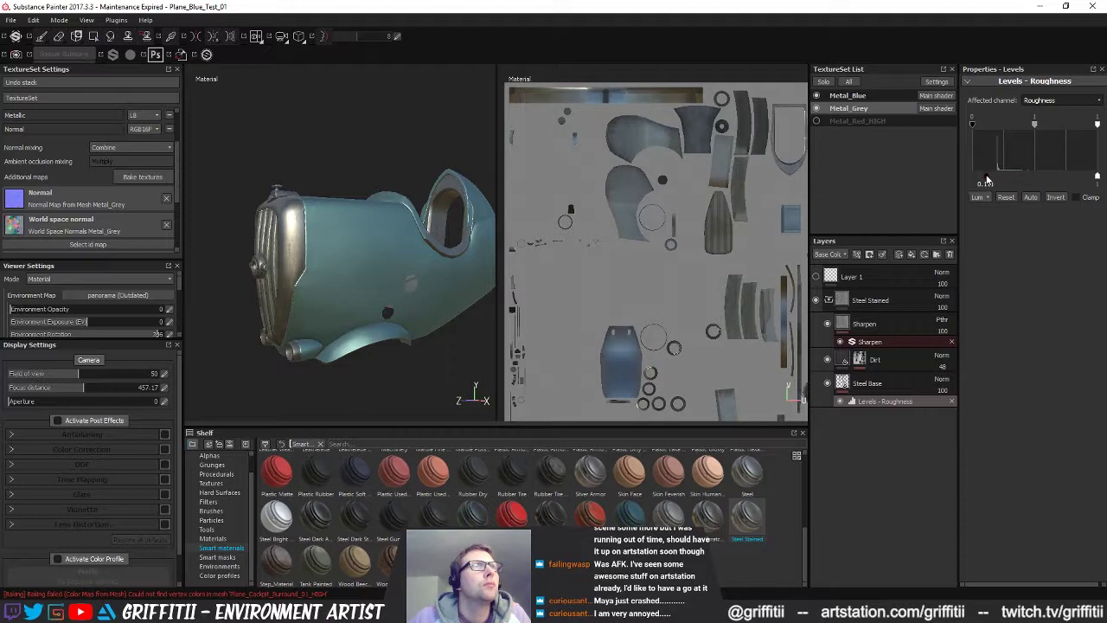
mouse_move(987, 127)
left_mouse_down()
mouse_move(971, 126)
mouse_move(1038, 124)
mouse_move(1013, 126)
left_mouse_up()
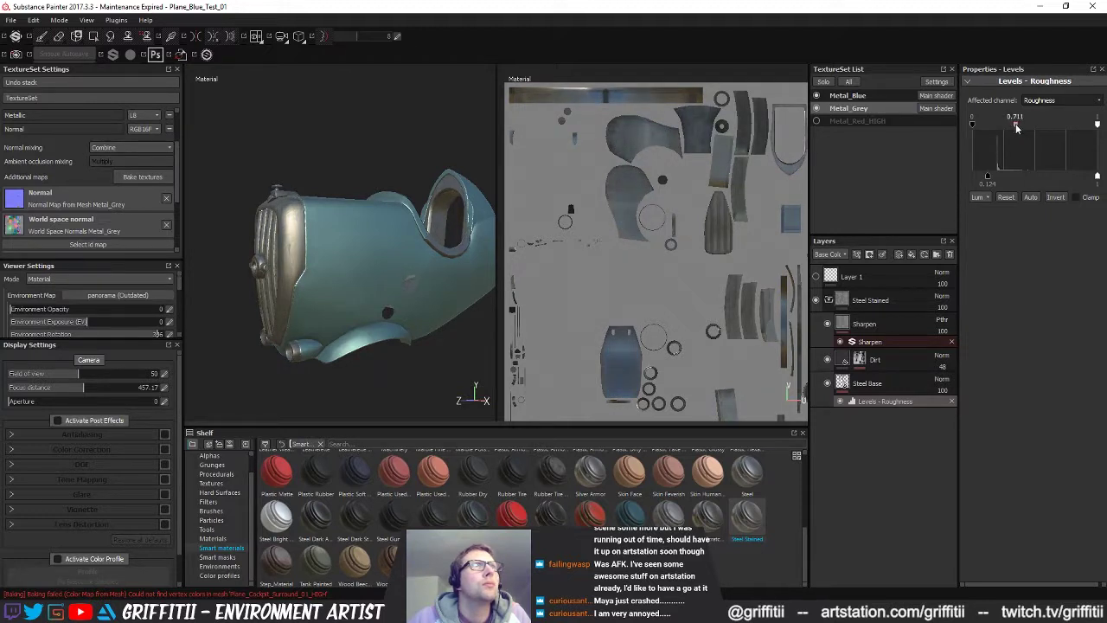
- Examine the grey metal on the grille and tail exhaust from several angles under rotated environment lighting
left_click_drag(463, 192, 474, 214, "alt")
mouse_move(474, 214)
right_mouse_down("shift")
mouse_move(413, 217)
mouse_move(471, 219)
mouse_move(458, 222)
right_mouse_up("shift")
mouse_move(459, 222)
left_mouse_down("alt")
mouse_move(423, 224)
mouse_move(455, 218)
left_mouse_up("alt")
right_click_drag(383, 227, 417, 251, "alt")
mouse_move(417, 251)
left_mouse_down("alt")
mouse_move(367, 253)
mouse_move(401, 251)
left_mouse_up("alt")
mouse_move(412, 243)
right_mouse_down("shift")
mouse_move(396, 242)
mouse_move(441, 246)
mouse_move(391, 246)
mouse_move(401, 248)
right_mouse_up("shift")
left_click_drag(386, 253, 413, 246, "alt")
right_click_drag(413, 246, 396, 245, "alt")
left_click_drag(396, 245, 423, 247, "alt")
right_click_drag(424, 247, 442, 247, "shift")
middle_click_drag(442, 246, 406, 244, "alt")
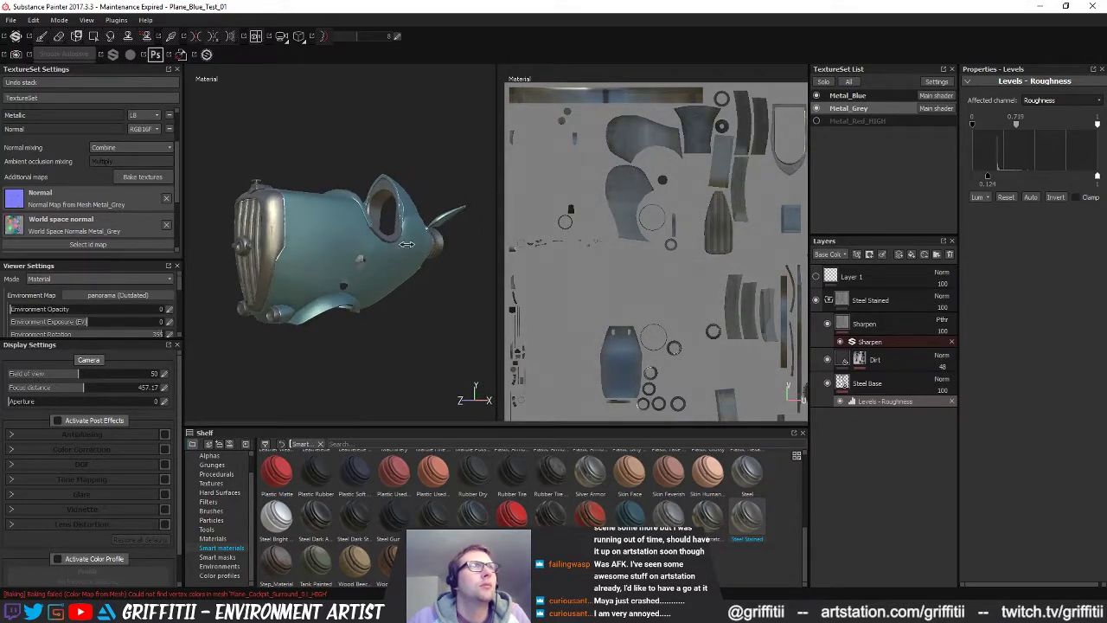
right_click_drag(407, 244, 427, 245, "shift")
middle_click_drag(394, 248, 419, 250, "alt")
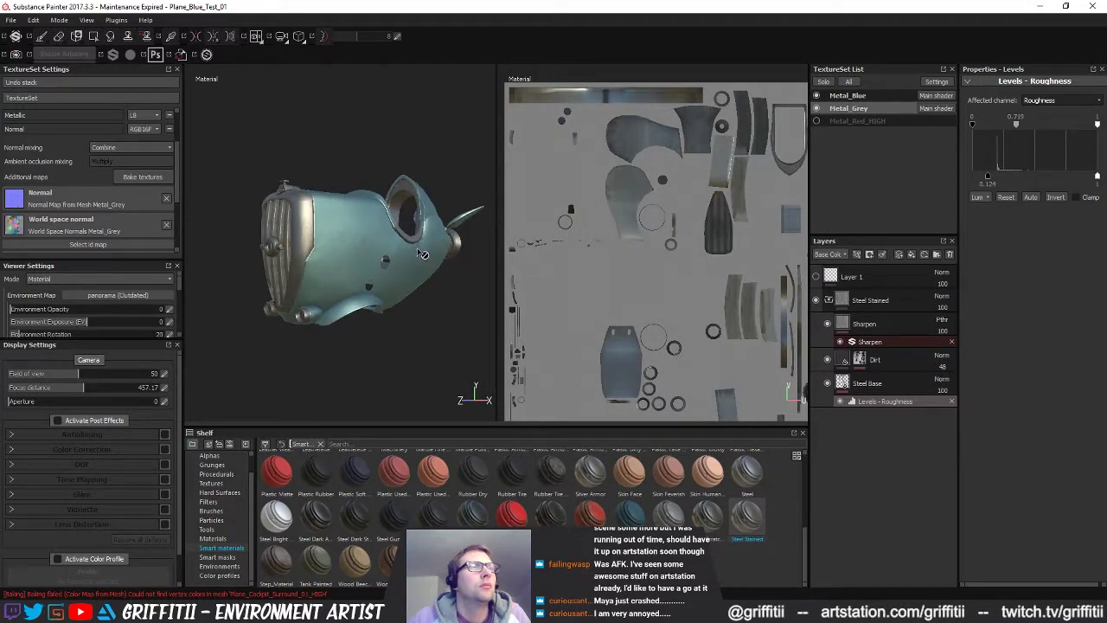
mouse_move(417, 251)
right_mouse_down("alt")
mouse_move(436, 245)
mouse_move(415, 246)
right_mouse_up("alt")
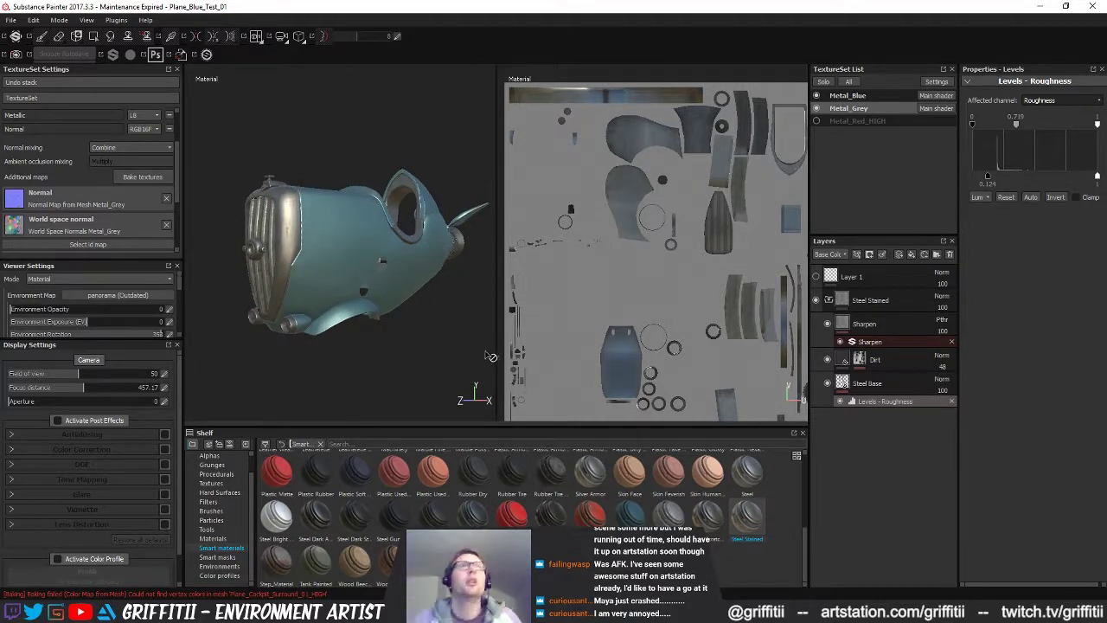
left_click_drag(422, 312, 258, 289, "alt")
right_click_drag(258, 289, 320, 299, "alt")
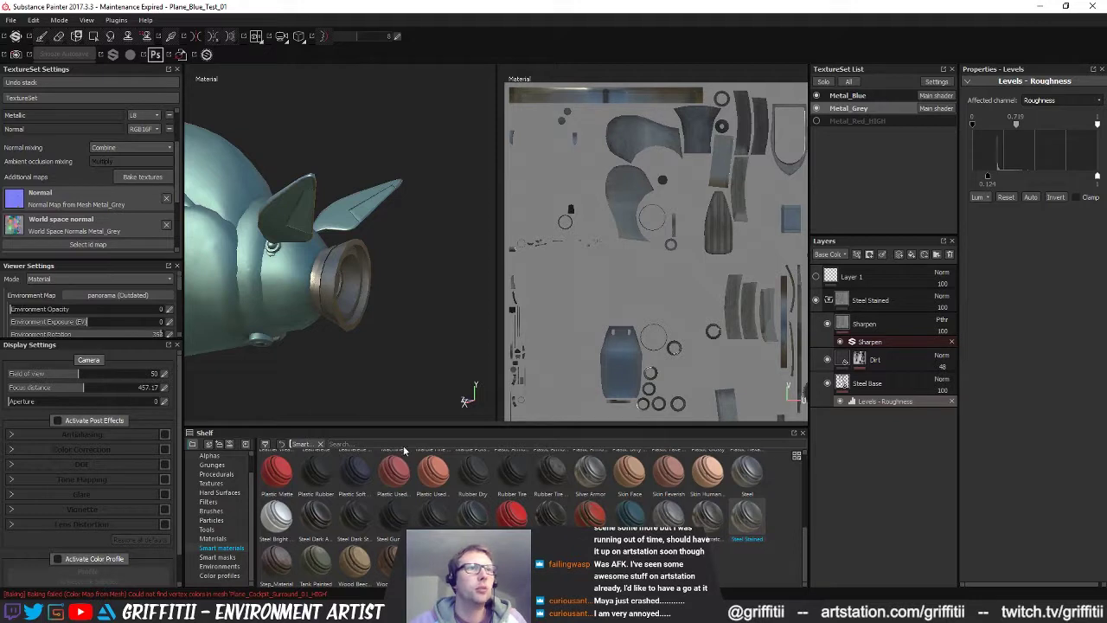
- Switch to MODO and cut the low-poly outer exhaust cone polygons at the plane's tail out of their mesh
mouse_move(375, 612)
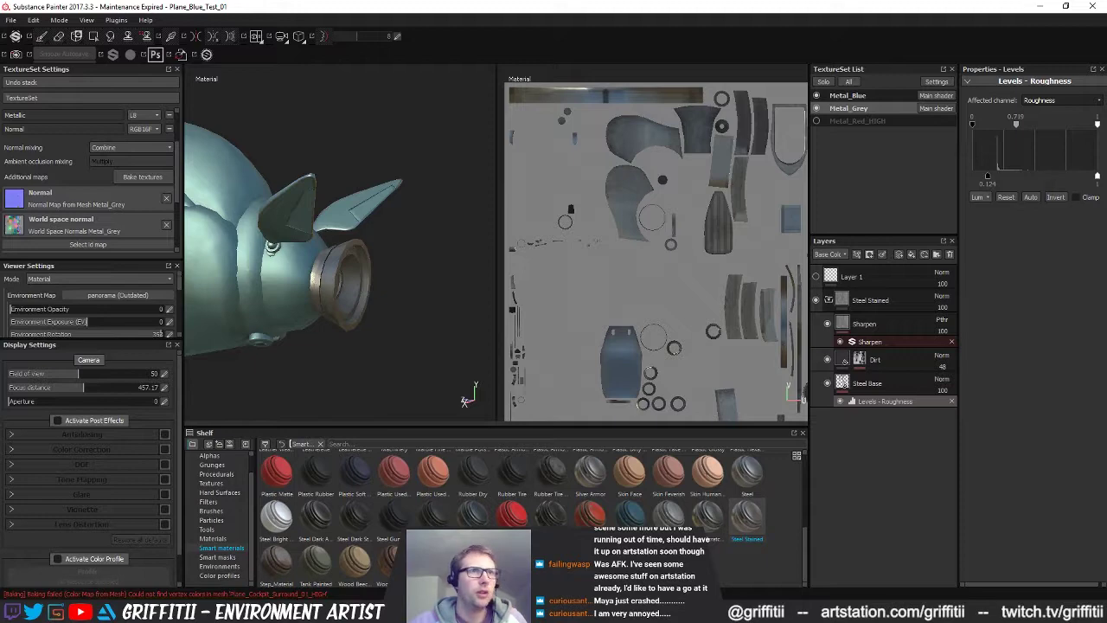
key("alt+Tab")
left_click_drag(810, 219, 852, 210, "alt")
left_click(793, 181)
left_click(714, 199, "shift")
left_click_drag(720, 199, 691, 188, "alt")
left_click_drag(692, 188, 828, 209, "ctrl+alt")
left_click(749, 184, "shift")
key("3")
key("ctrl+x")
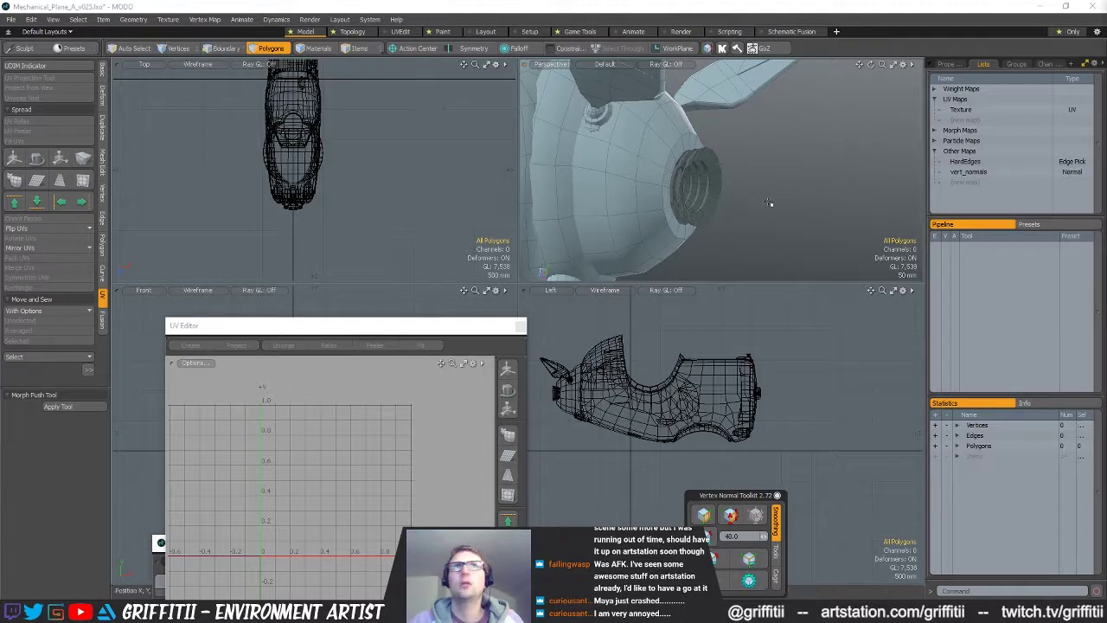
- Paste the cut exhaust cone into the mesh item holding the low-poly inner exhaust rings
key("5")
left_click(715, 203)
key("3")
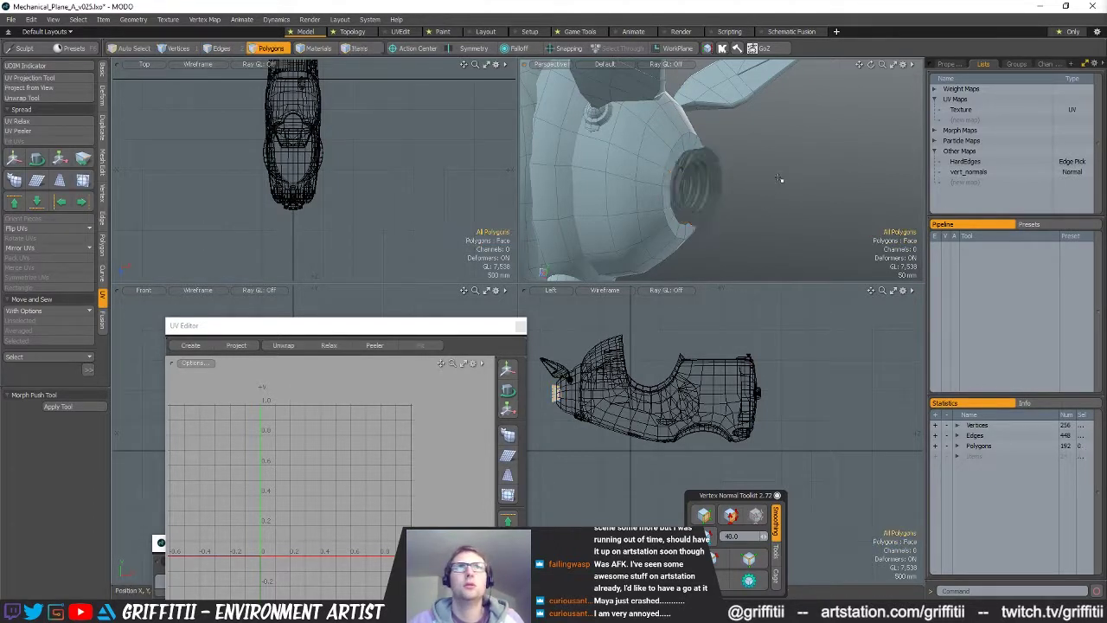
key("ctrl+v")
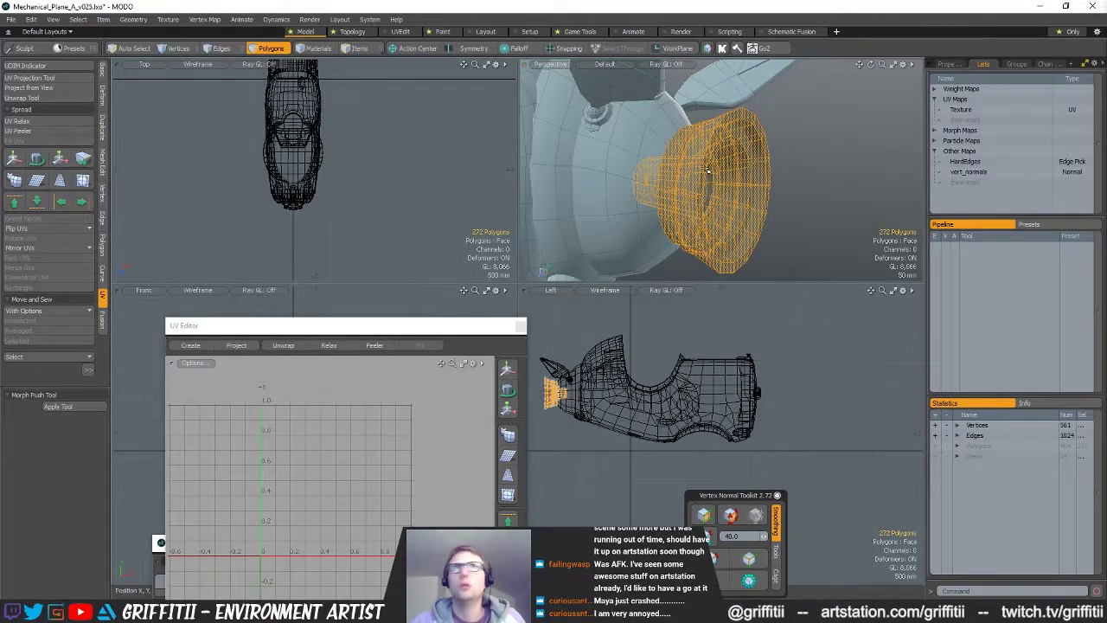
mouse_move(707, 171)
left_mouse_down("alt")
mouse_move(655, 177)
mouse_move(689, 174)
left_mouse_up("alt")
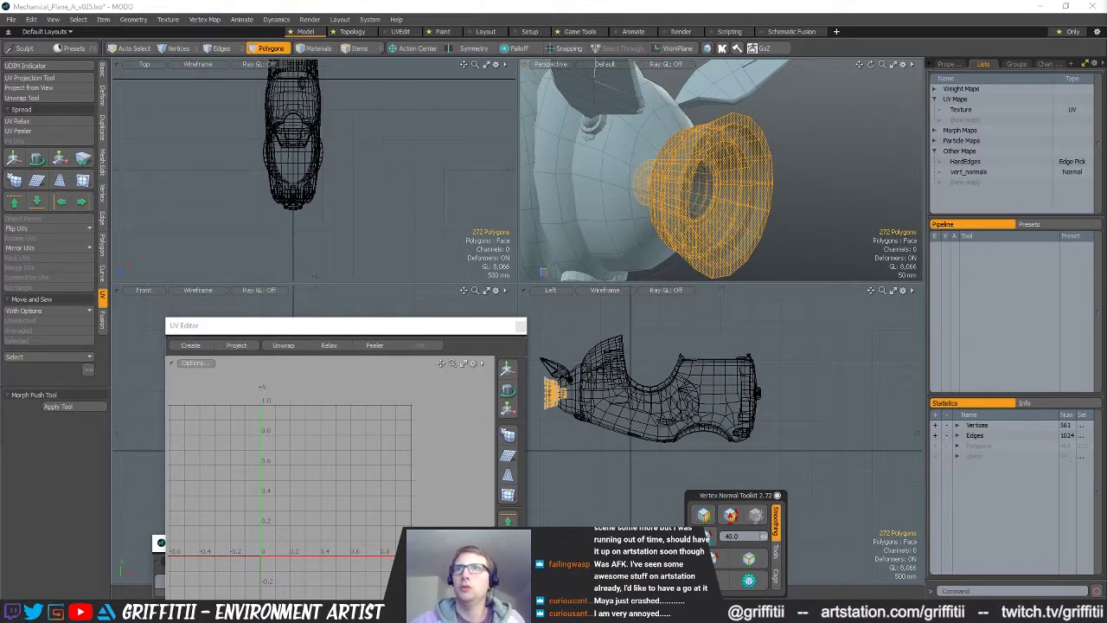
- Cut the high-poly exhaust polygons and paste them into the matching high-poly exhaust mesh item
key("Escape")
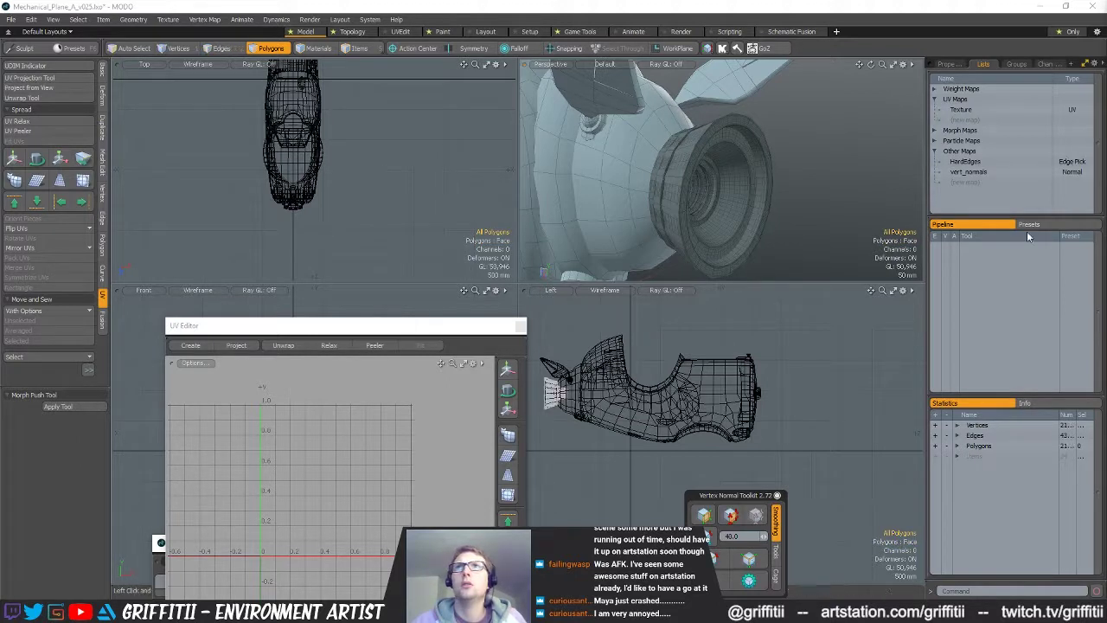
left_click(807, 416)
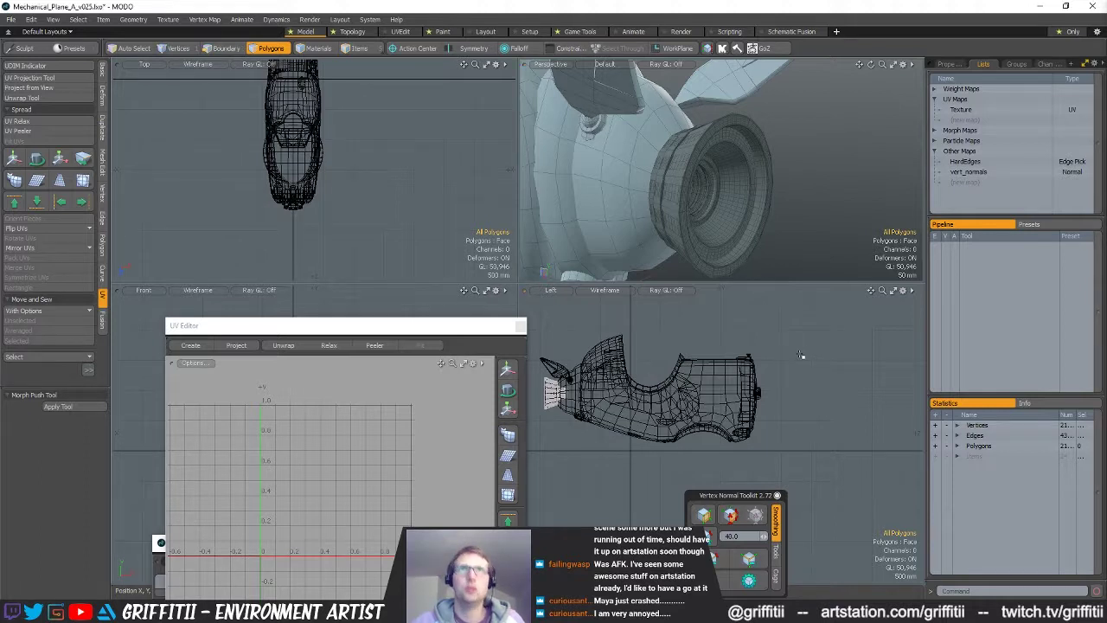
key("ctrl+x")
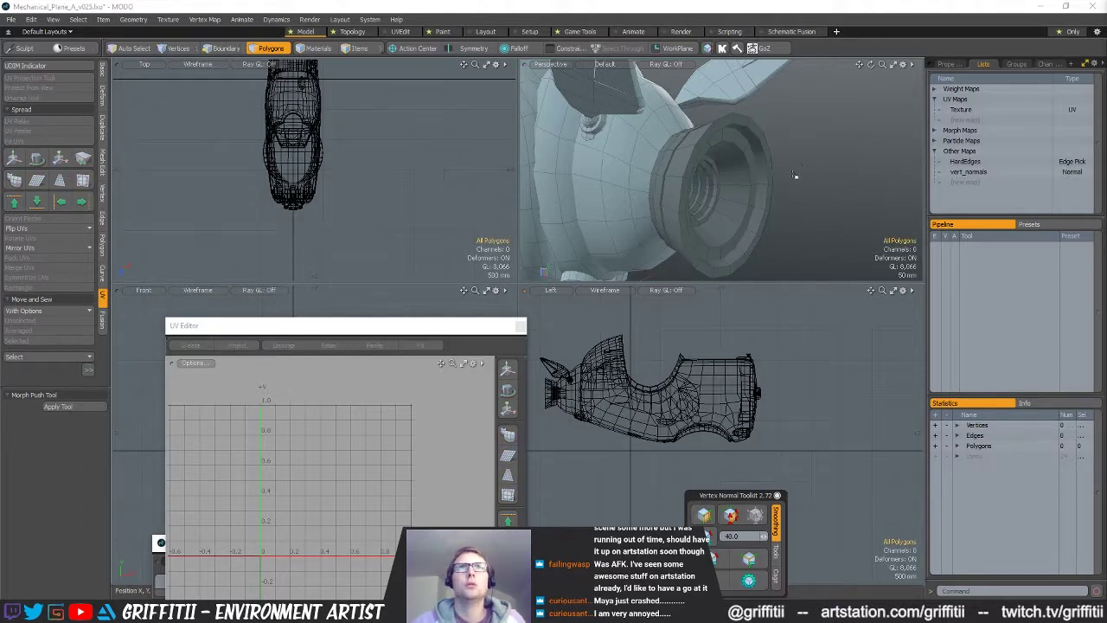
key("ctrl+v")
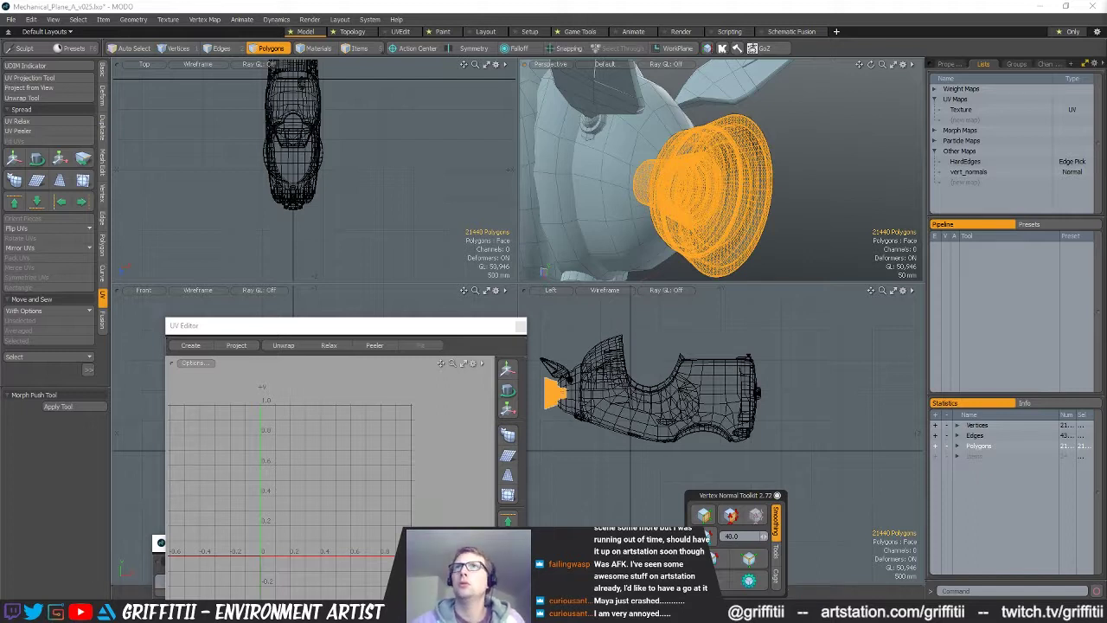
- Export the high-poly meshes as Autodesk FBX 2015, replacing Plane_HIGH_MeshNames in the Plane_Tests folder
key("ctrl+x")
key("n")
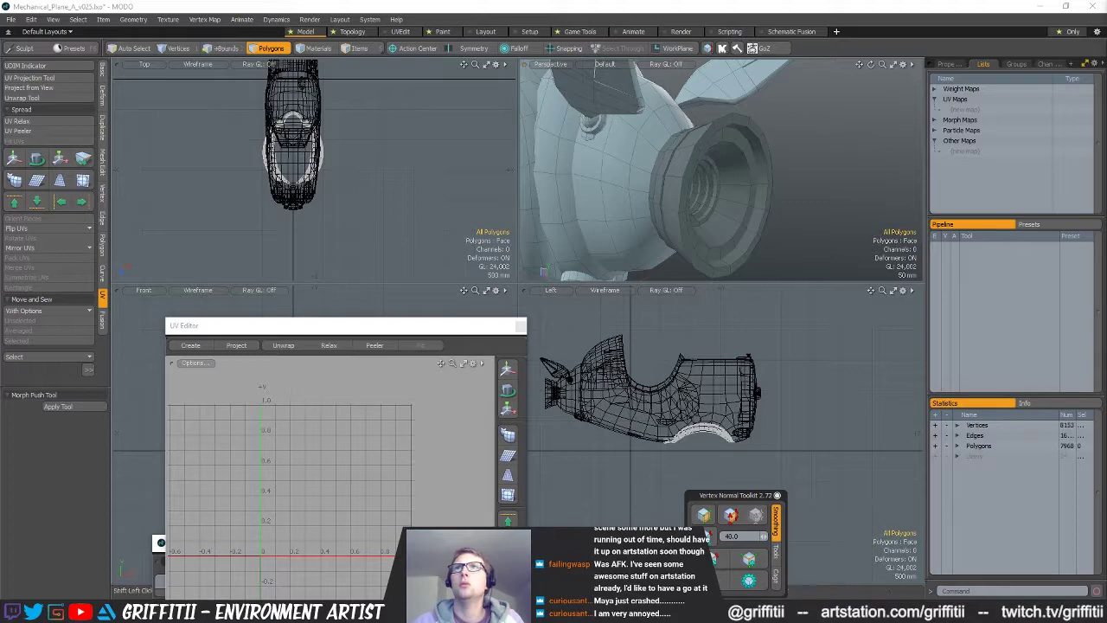
left_click(683, 222)
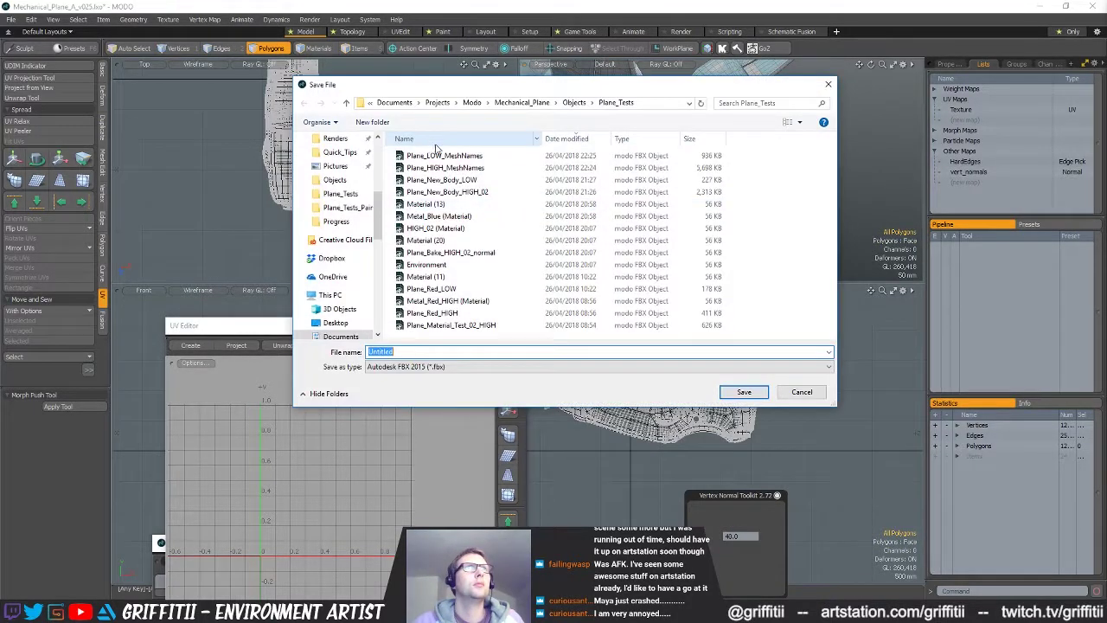
left_click(445, 168)
left_click(742, 391)
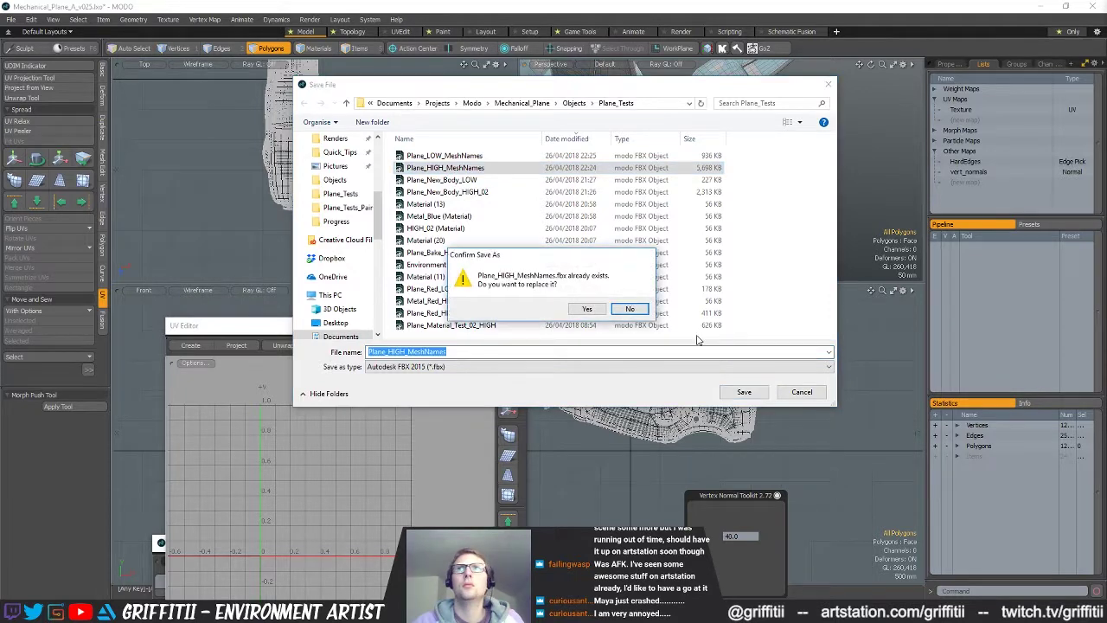
left_click(587, 311)
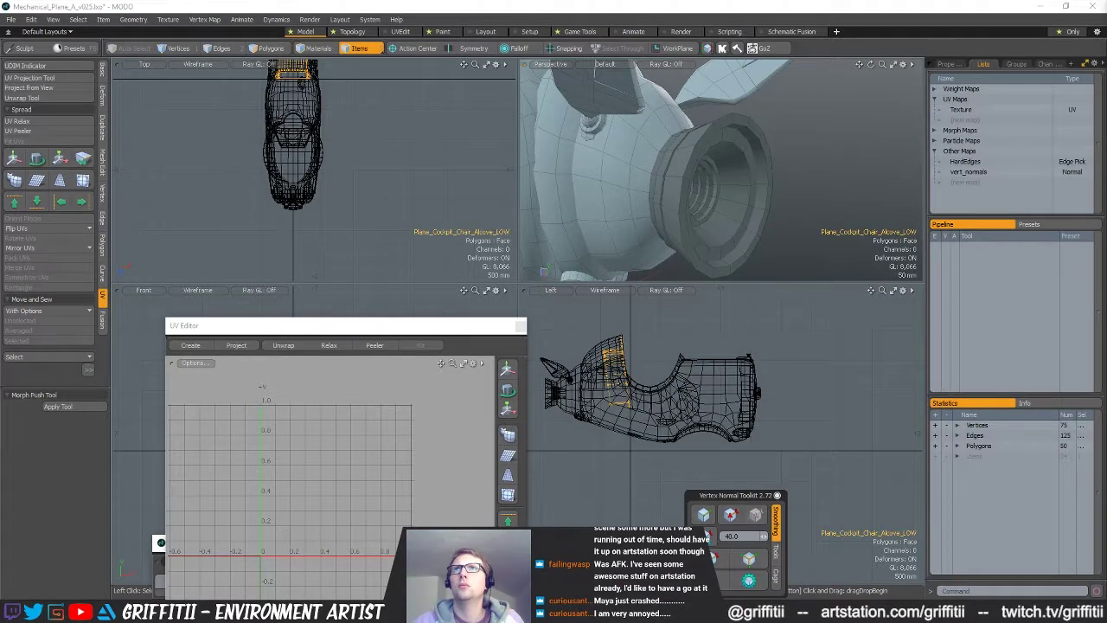
- Export the selected low-poly meshes as Autodesk FBX 2015, replacing Plane_LOW_MeshNames in the Plane_Tests folder
key("4")
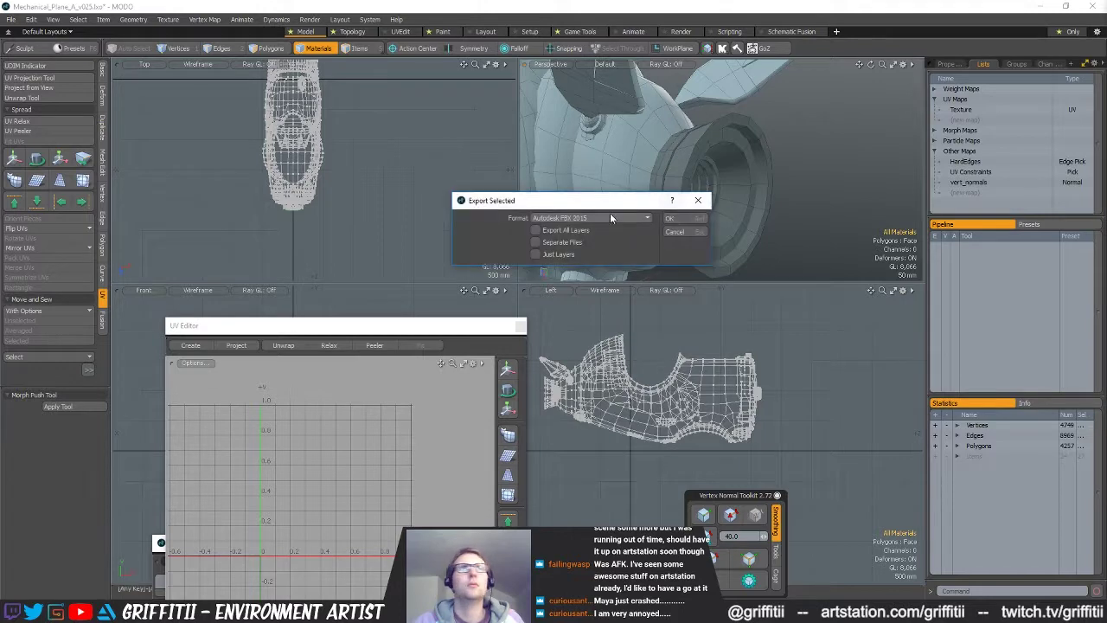
left_click(687, 220)
left_click(483, 170)
left_click(760, 395)
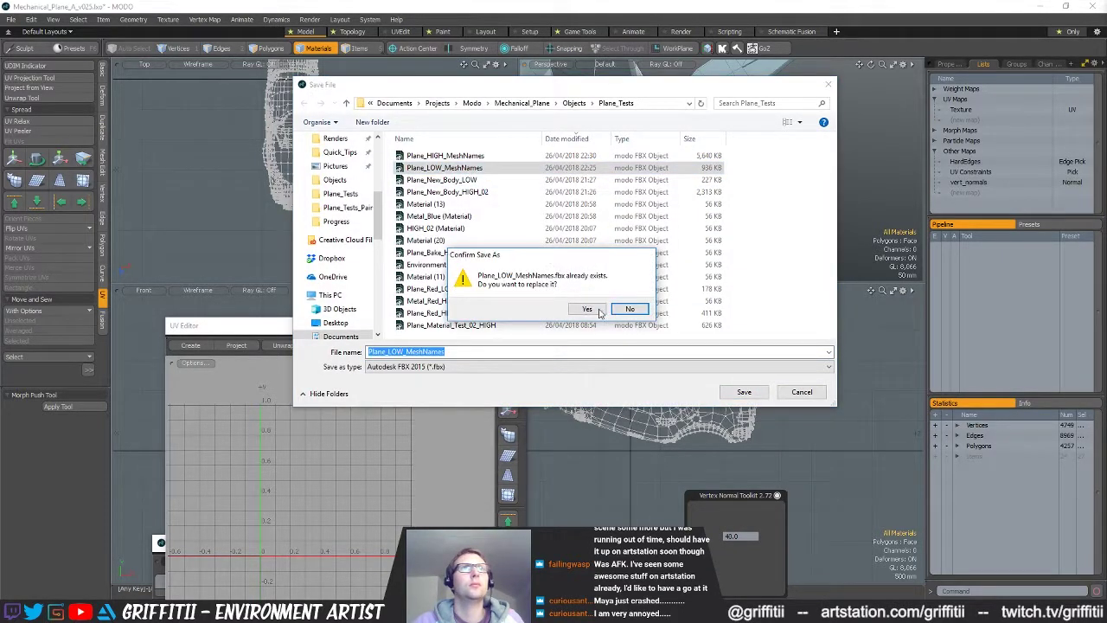
left_click(590, 312)
left_click_drag(721, 183, 771, 201, "alt")
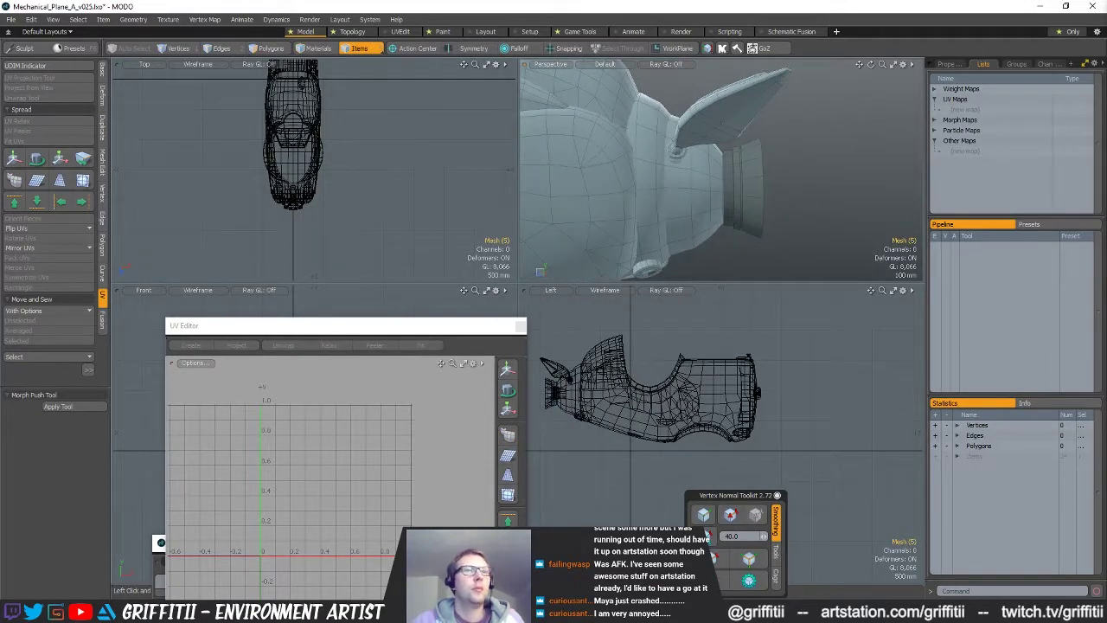
- Switch to Substance Painter and reload Plane_LOW_MeshNames.fbx as the project mesh, preserving stroke positions
key("alt+Tab")
left_click_drag(347, 255, 157, 41, "alt")
left_click(34, 21)
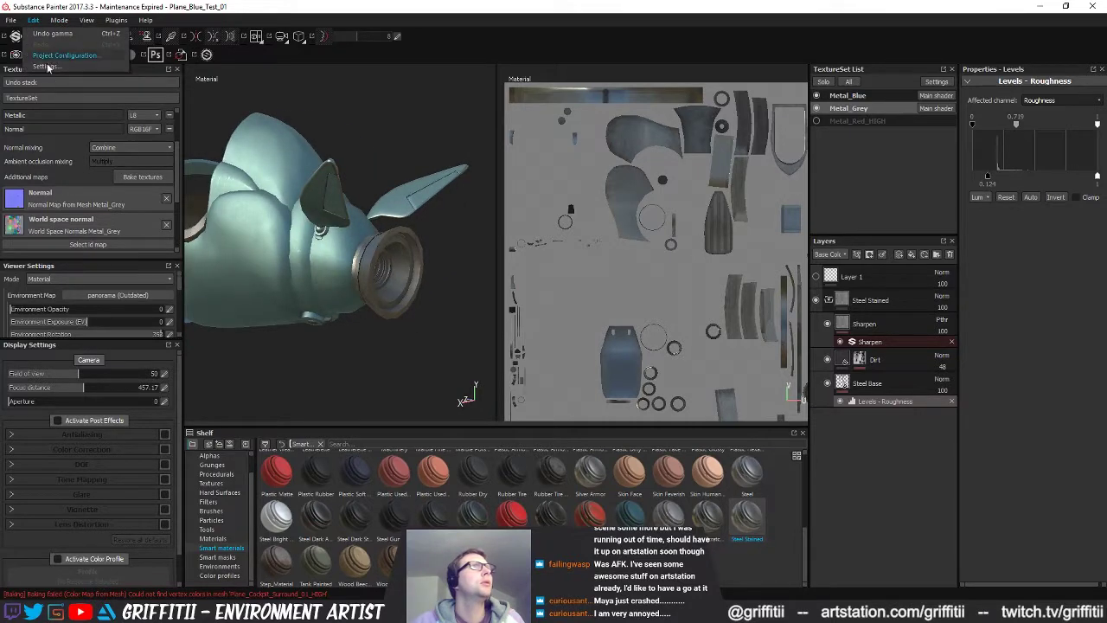
left_click(67, 56)
left_click(654, 271)
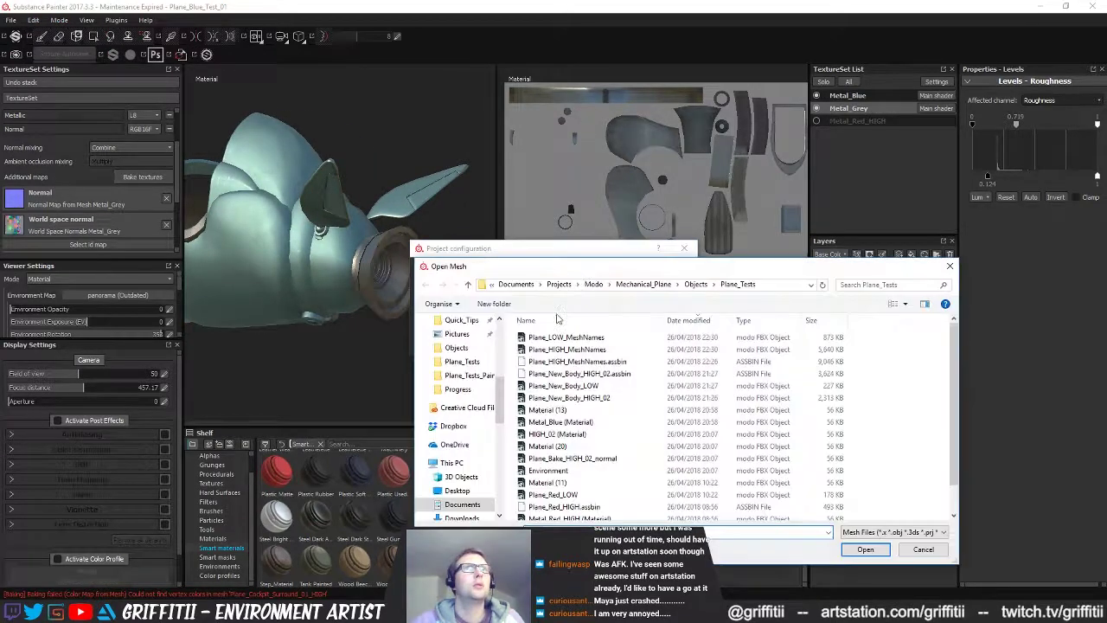
left_click(572, 337)
left_click(874, 551)
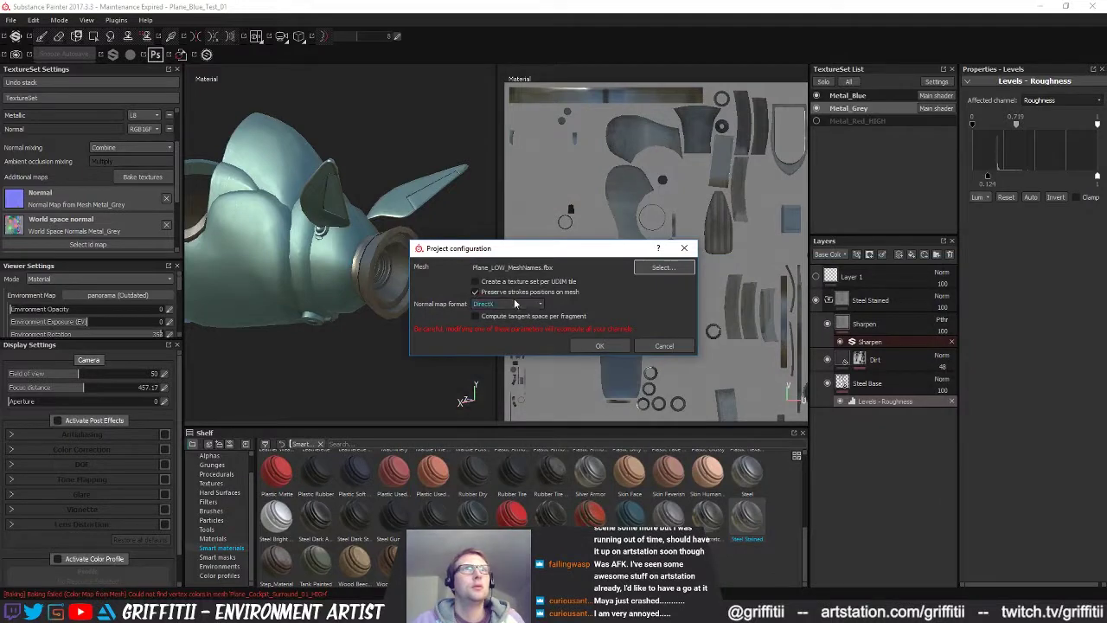
left_click(599, 345)
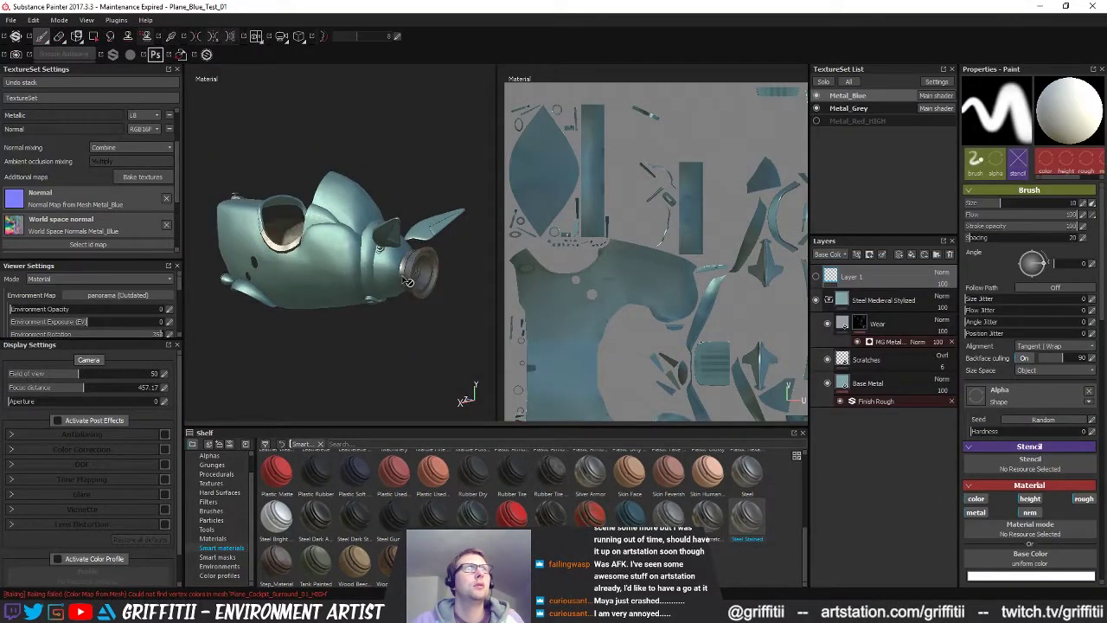
- Replace the high definition mesh with Plane_HIGH_MeshNames in the baking settings and bake all texture sets
left_click(147, 177)
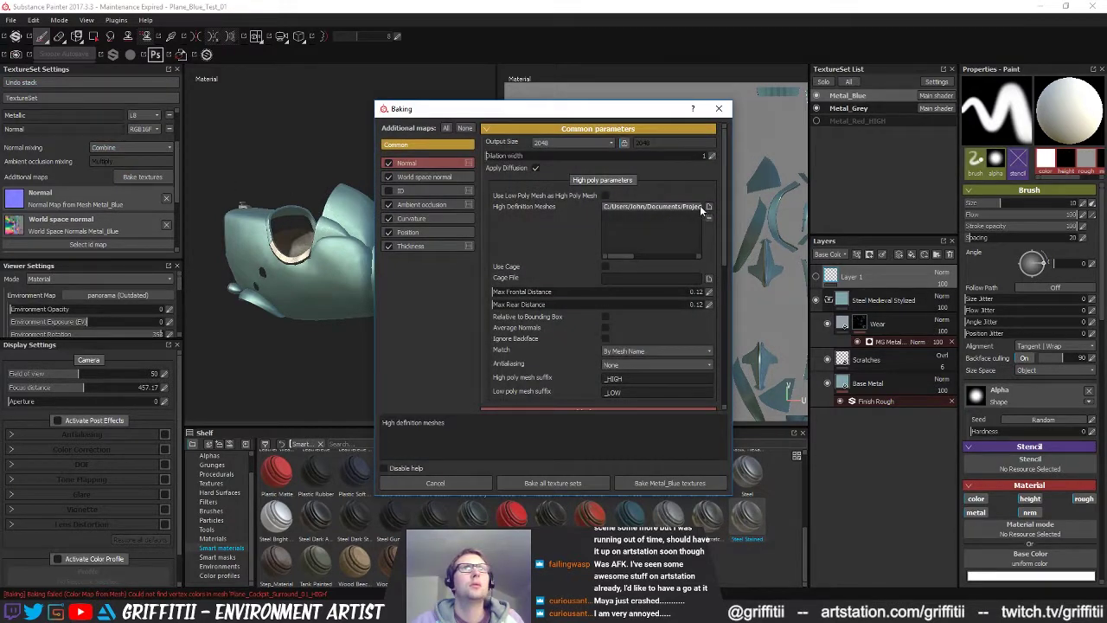
left_click(709, 218)
left_click(710, 208)
left_click(540, 211)
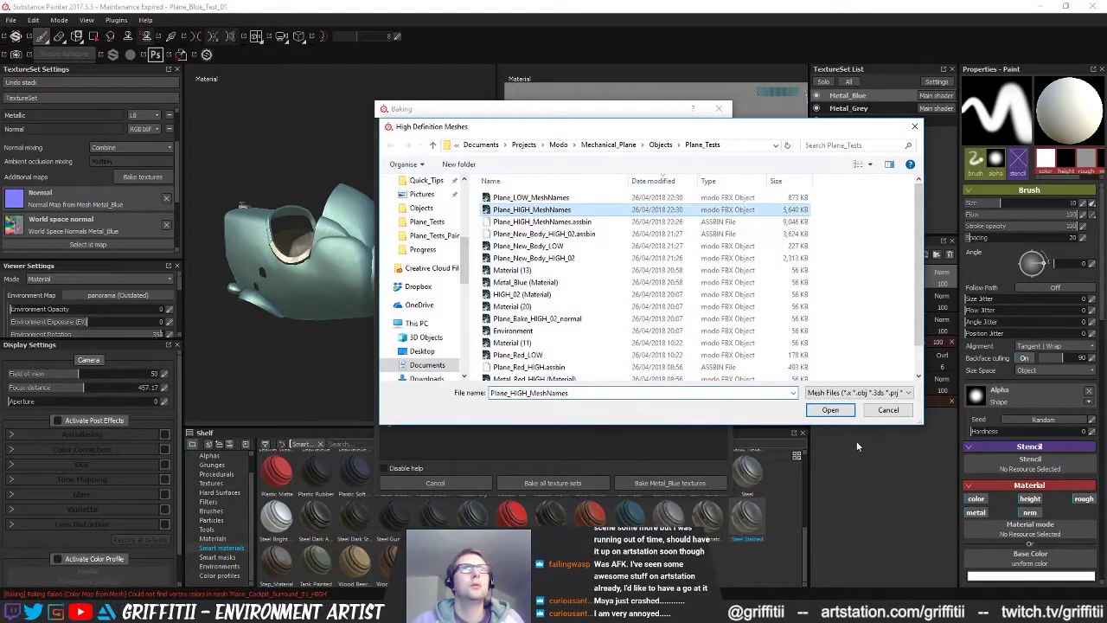
left_click(837, 412)
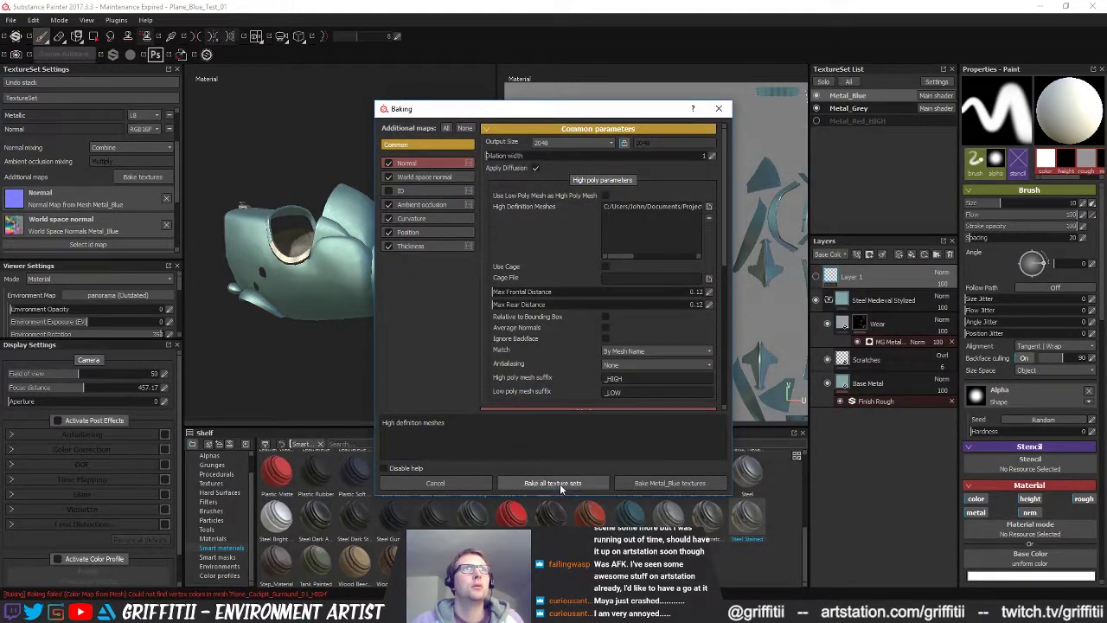
left_click(560, 483)
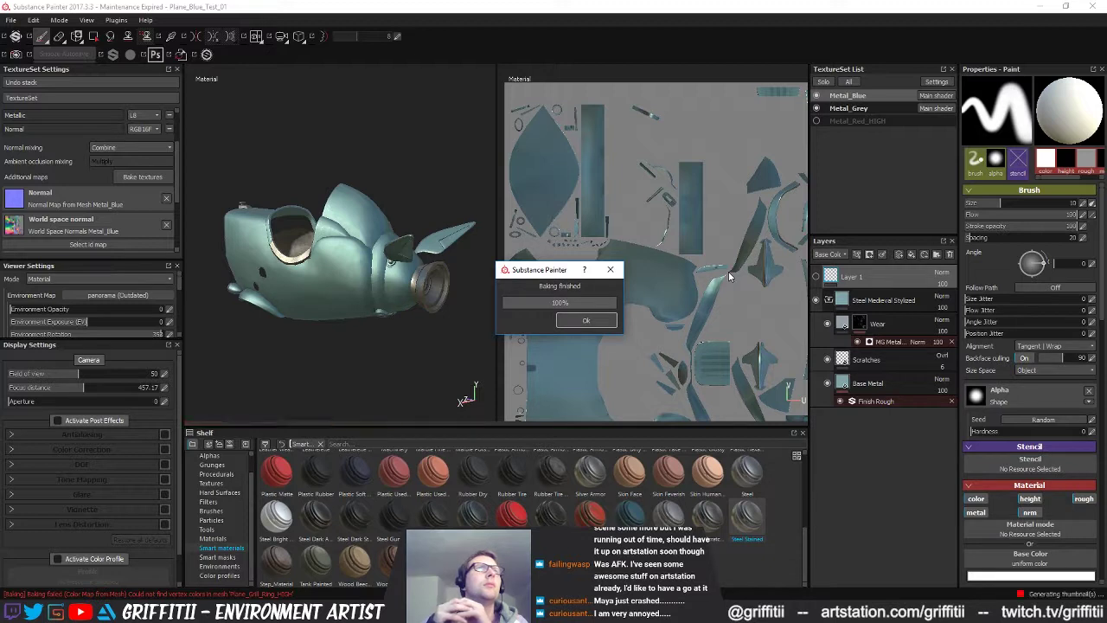
- Examine the newly baked normal and other additional maps around the exhaust at the plane's rear
key("Return")
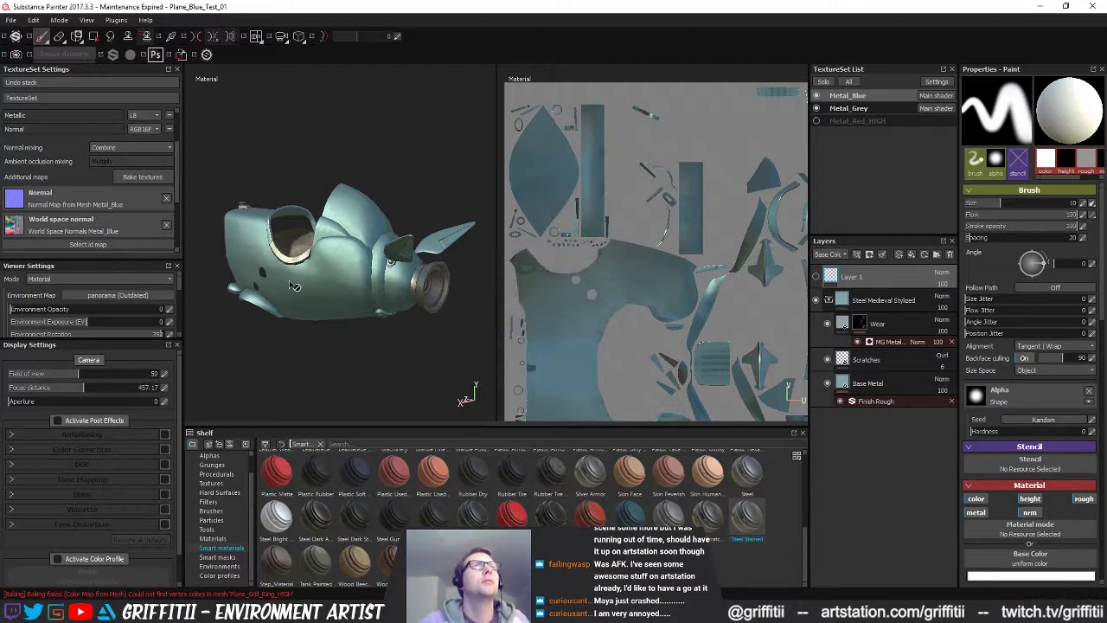
left_click_drag(294, 286, 408, 302, "alt")
middle_click_drag(407, 302, 350, 306, "alt")
right_click_drag(433, 312, 468, 309, "alt")
left_click_drag(468, 309, 416, 321, "alt")
key("b")
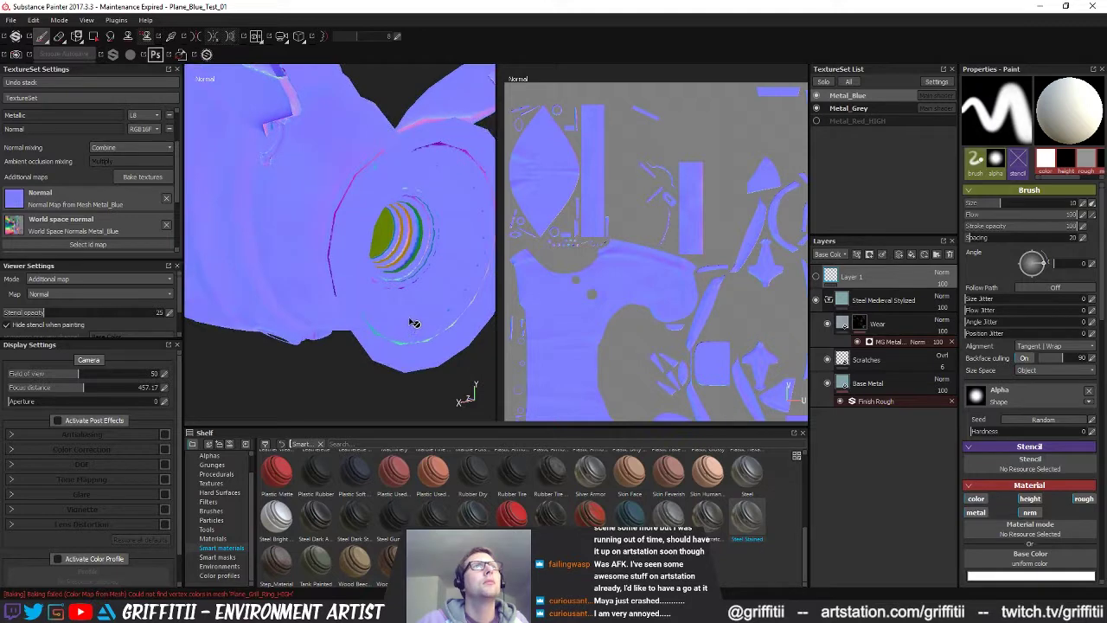
key("b")
key("b")
key("b")
left_click_drag(400, 313, 415, 282, "alt")
key("b")
key("b")
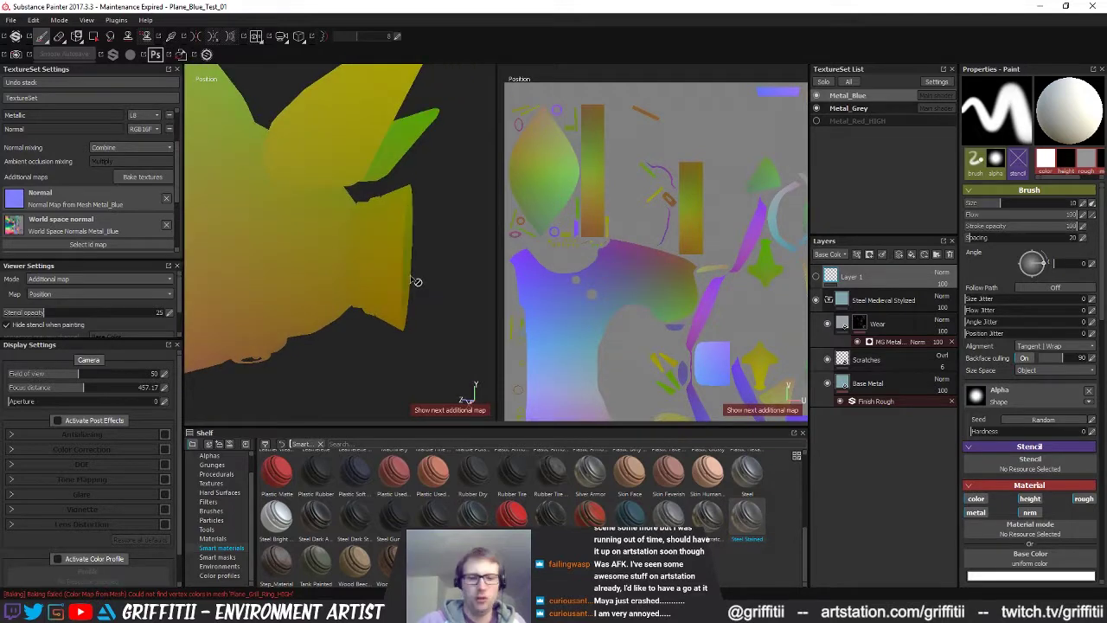
- Return to the material view and examine the cockpit opening's rim and interior under rotated lighting
key("m")
left_click_drag(339, 282, 372, 349, "alt")
scroll(257, 280, "down", 3)
middle_click_drag(430, 277, 425, 323, "alt")
scroll(425, 323, "up", 4)
left_click_drag(425, 325, 389, 292, "alt")
right_click_drag(393, 277, 430, 265, "shift")
left_click_drag(431, 265, 339, 285, "alt")
middle_click_drag(339, 285, 343, 297, "alt")
left_click_drag(343, 296, 358, 306, "alt")
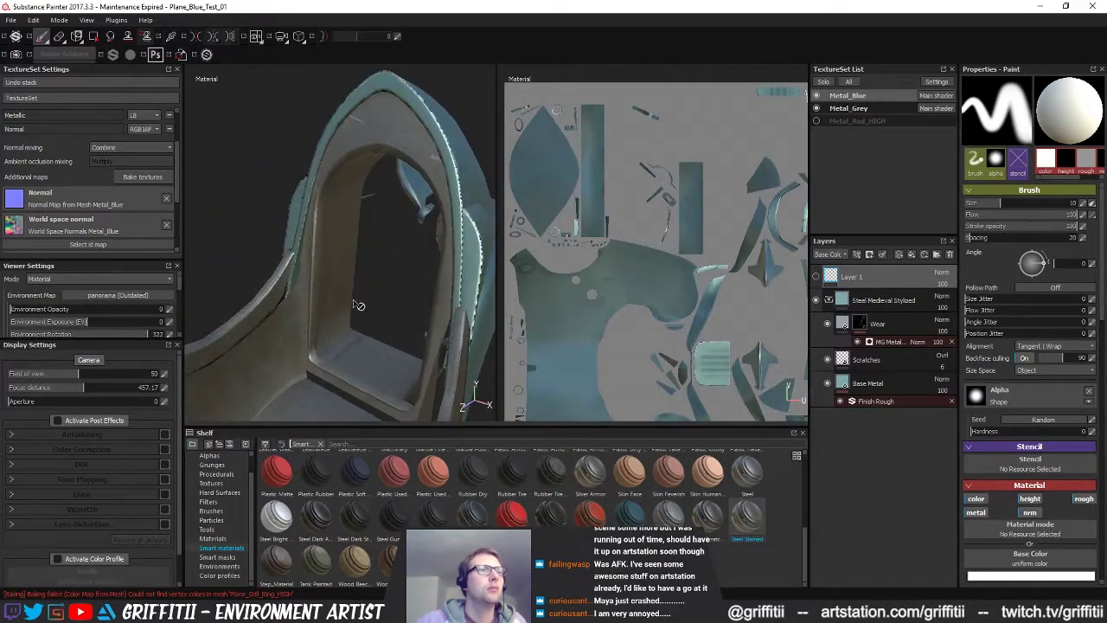
middle_click_drag(359, 306, 356, 286, "alt")
left_click_drag(356, 286, 366, 293, "alt")
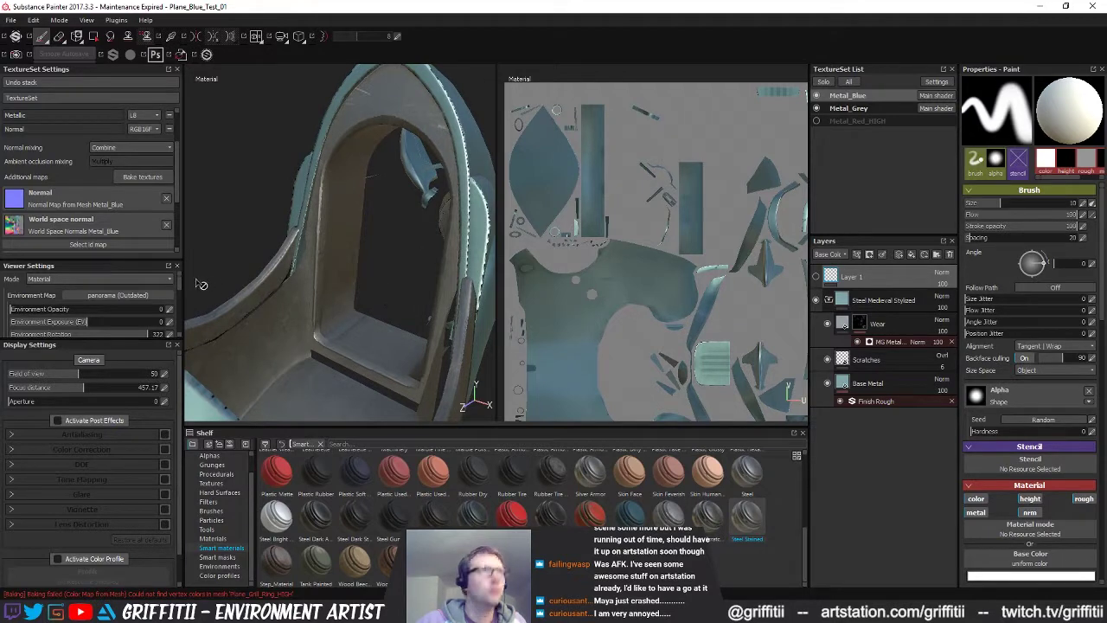
- Check the ID map option in the Metal_Grey and Metal_Blue baking settings, closing both without baking
left_click(849, 111)
left_click(142, 177)
left_click(388, 192)
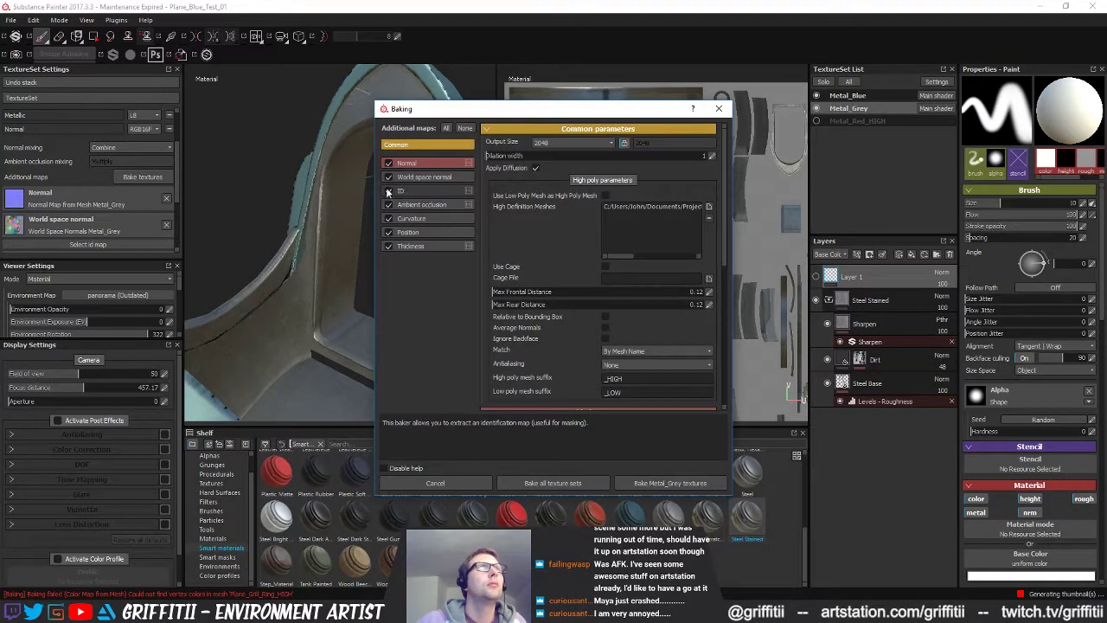
left_click(446, 483)
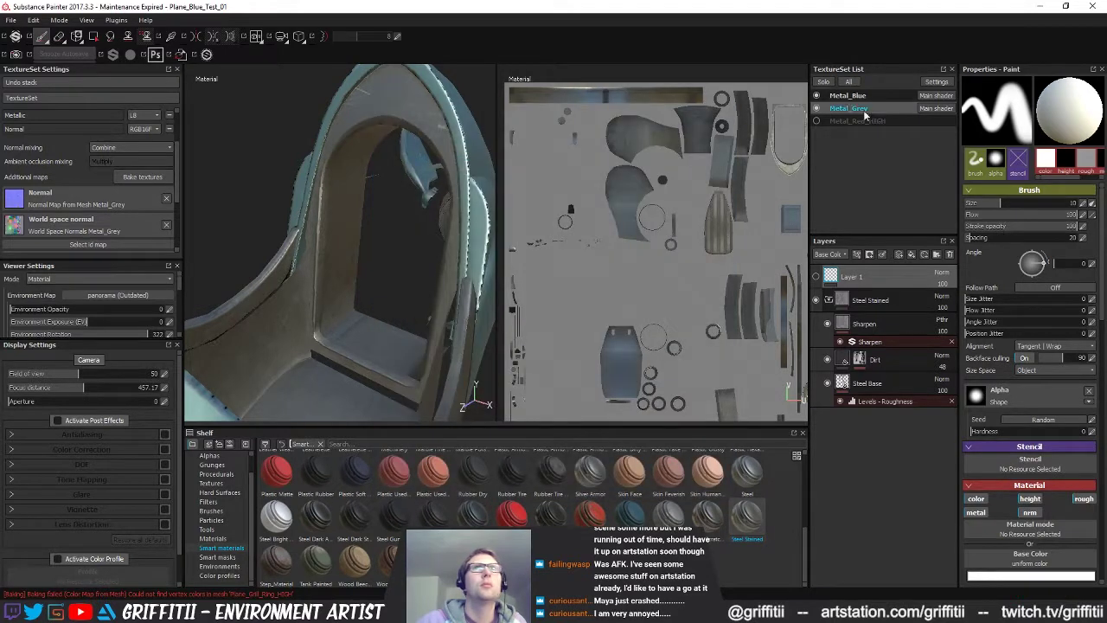
left_click(845, 97)
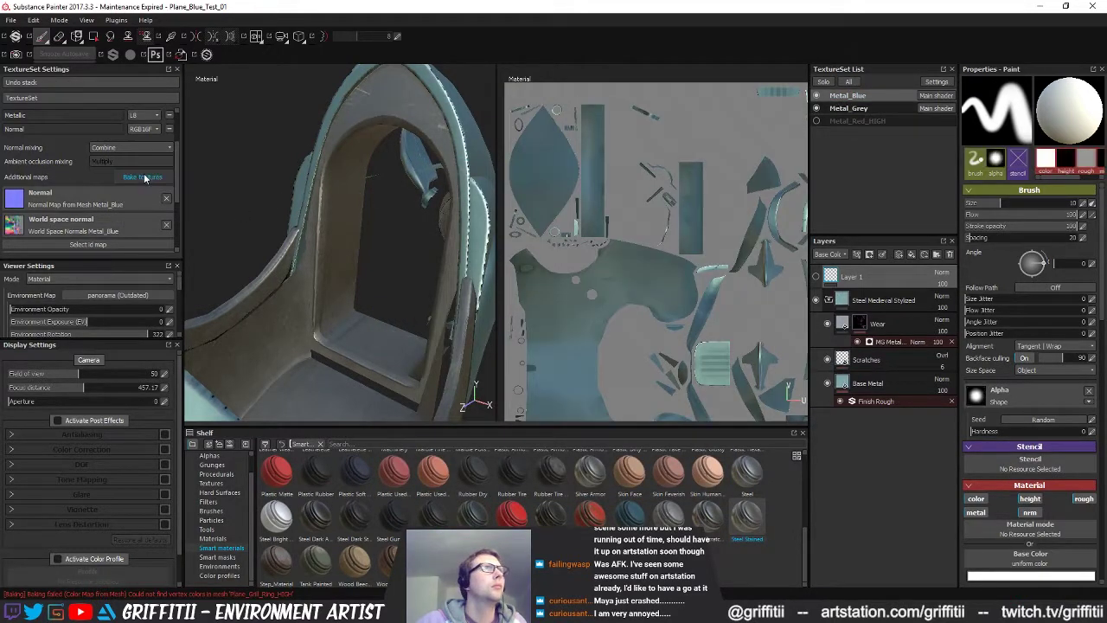
left_click(143, 177)
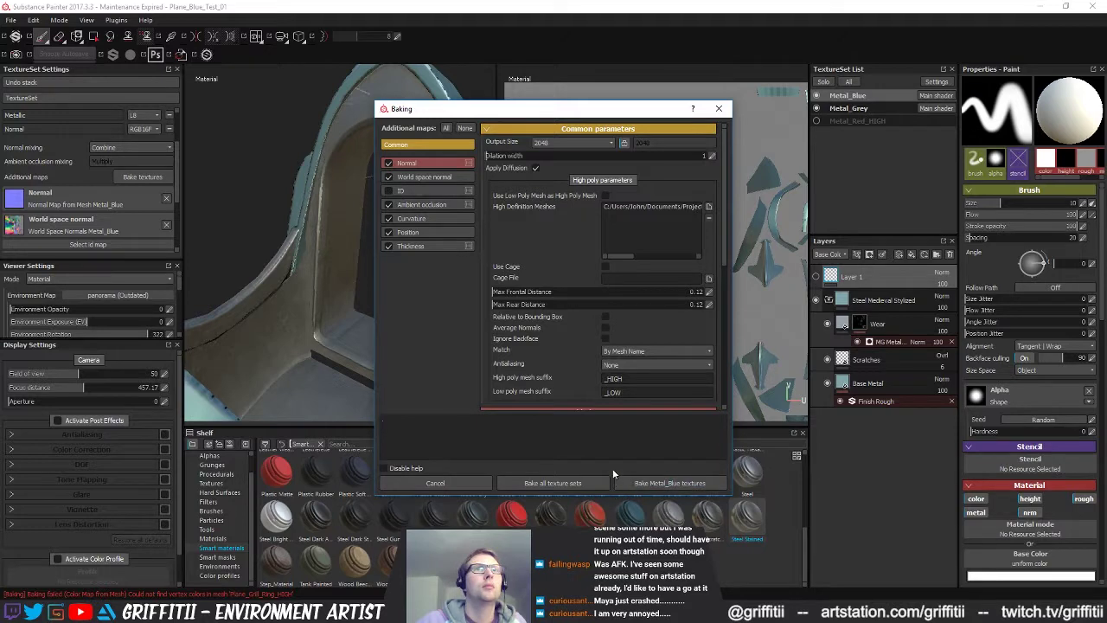
left_click(426, 480)
- Examine the baked additional maps, including Thickness and ID, around the cockpit opening's edges
left_click_drag(397, 332, 378, 347, "alt")
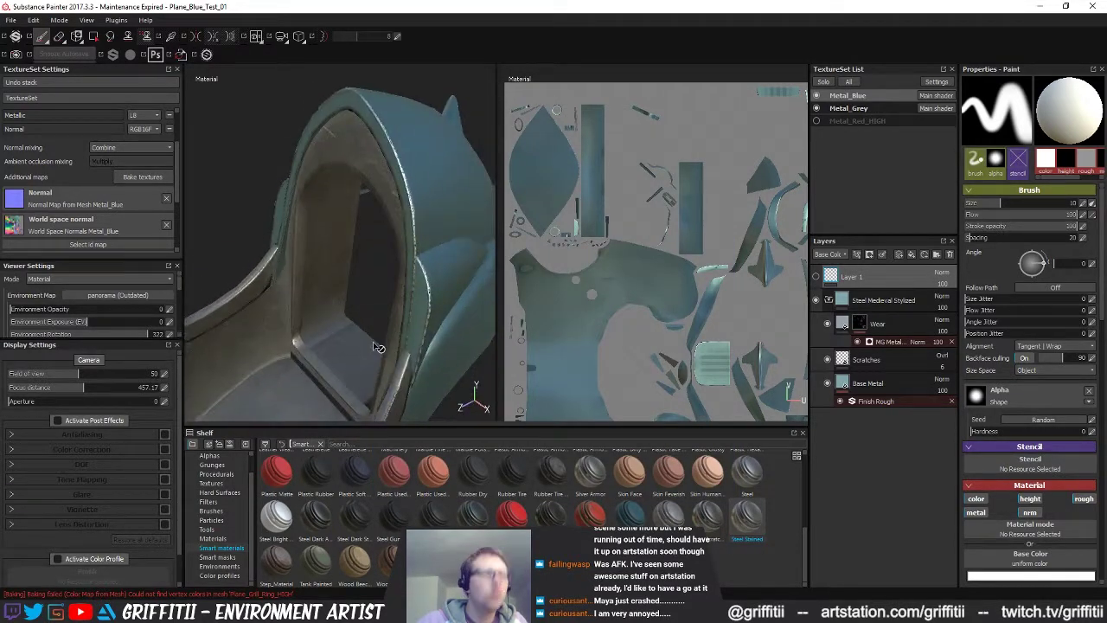
key("b")
key("b")
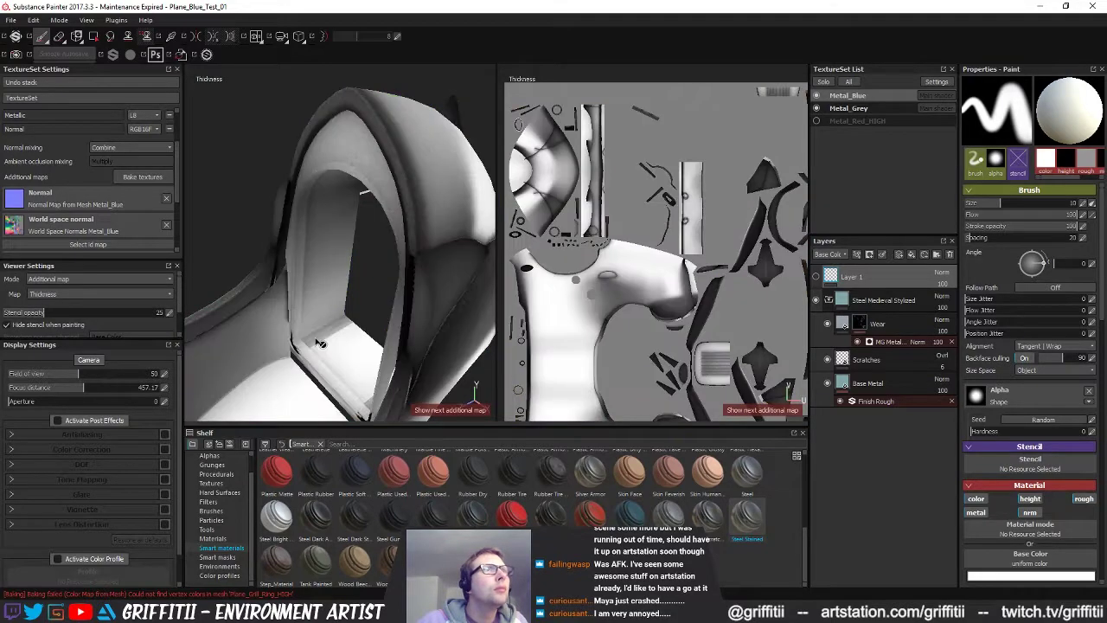
key("super")
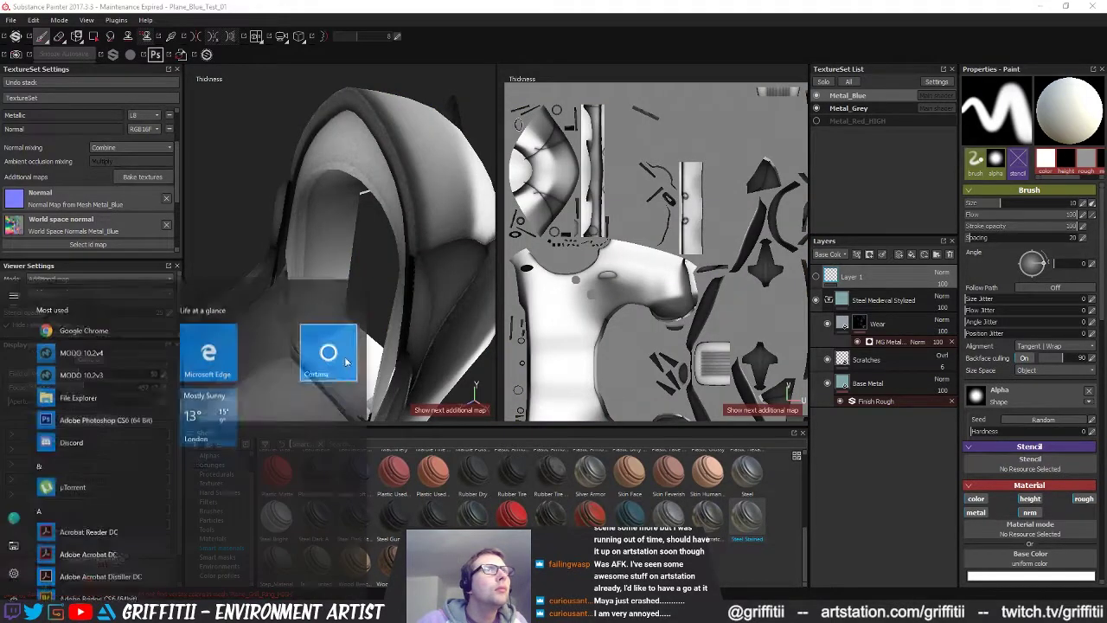
left_click(391, 386)
left_click_drag(391, 385, 418, 339, "alt")
key("b")
left_click_drag(337, 352, 367, 330, "alt")
key("b")
key("b")
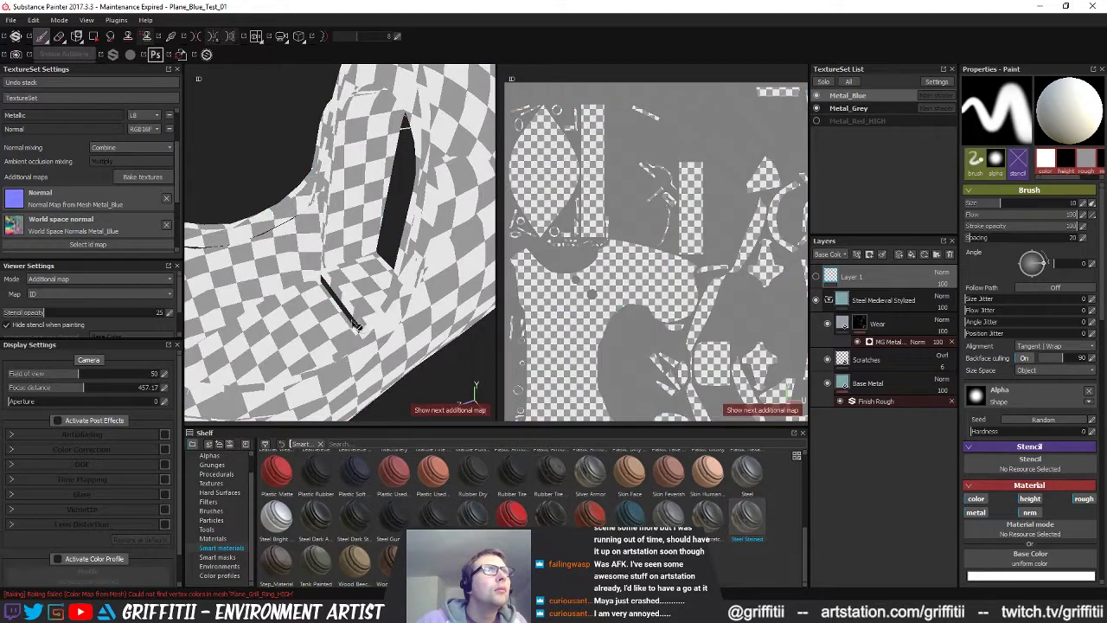
key("b")
- Return to the material view and inspect the whole plane from its side and front grille
left_click_drag(370, 340, 610, 269, "alt")
key("m")
middle_click_drag(407, 315, 441, 284, "alt")
left_click_drag(441, 283, 435, 309, "alt")
middle_click_drag(435, 309, 448, 331, "alt")
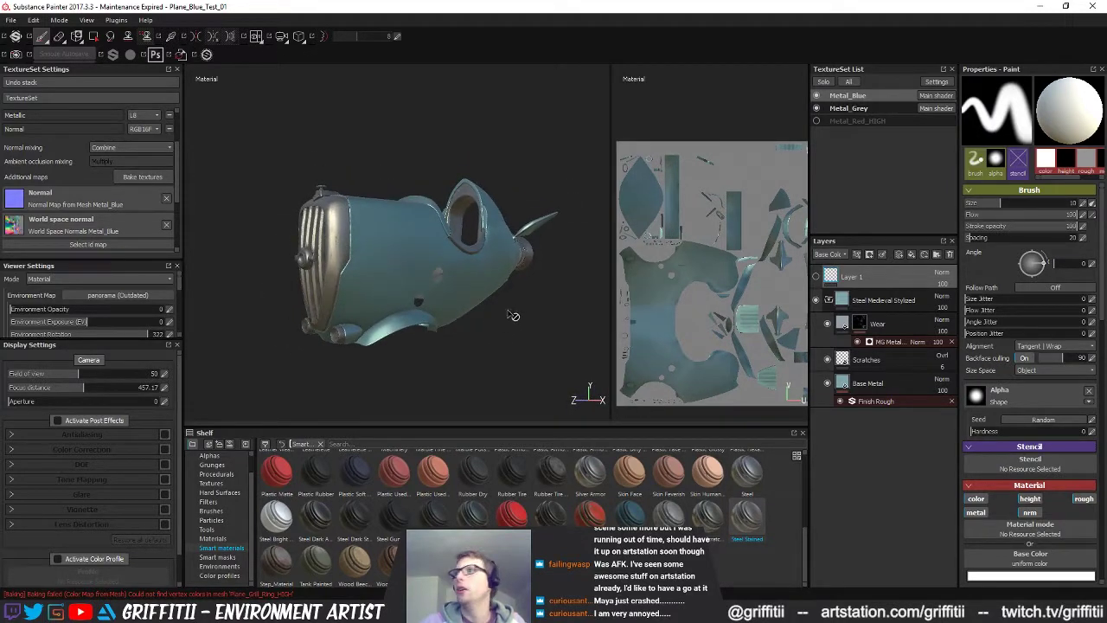
left_click_drag(391, 302, 475, 336, "alt")
middle_click_drag(475, 335, 483, 336, "alt")
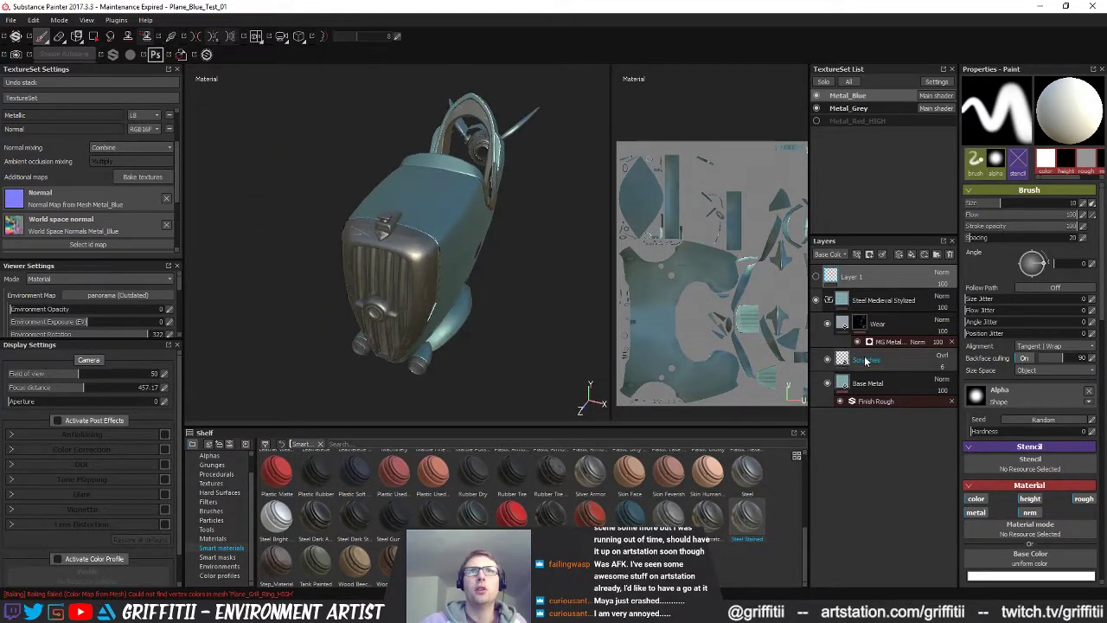
- Select Metal_Blue's Scratches layer and compare the plane with the Base Metal layer hidden and shown
left_click(869, 359)
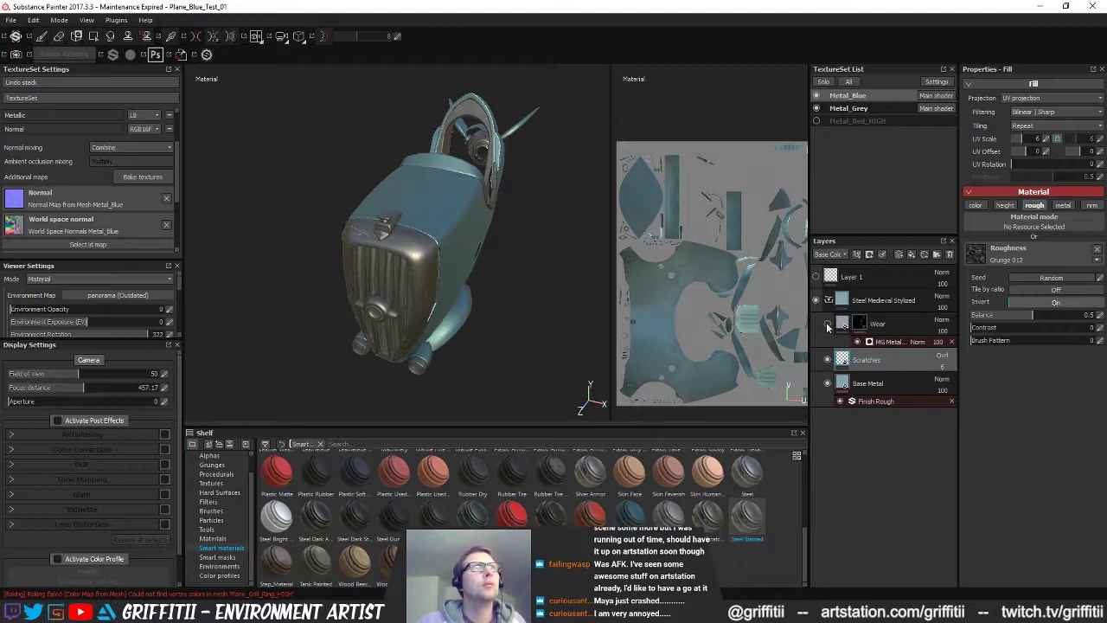
left_click(827, 384)
left_click(828, 384)
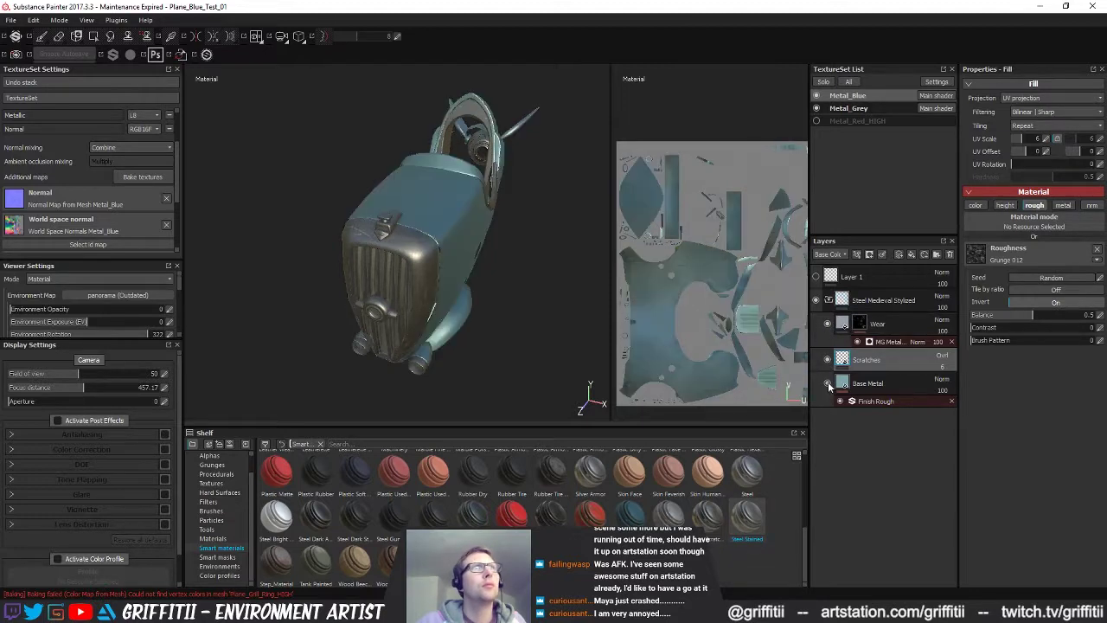
- Compare the Metal_Grey texture set with its Dirt and Steel Base layers hidden and shown
left_click(848, 109)
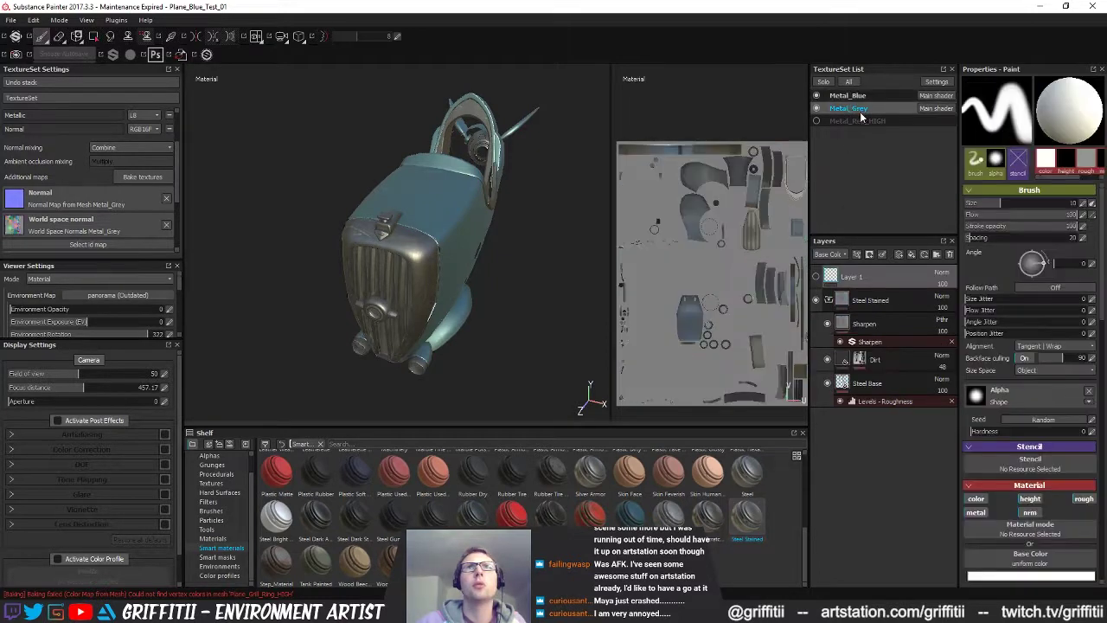
left_click(830, 361)
left_click(829, 361)
left_click(829, 383)
left_click(830, 383)
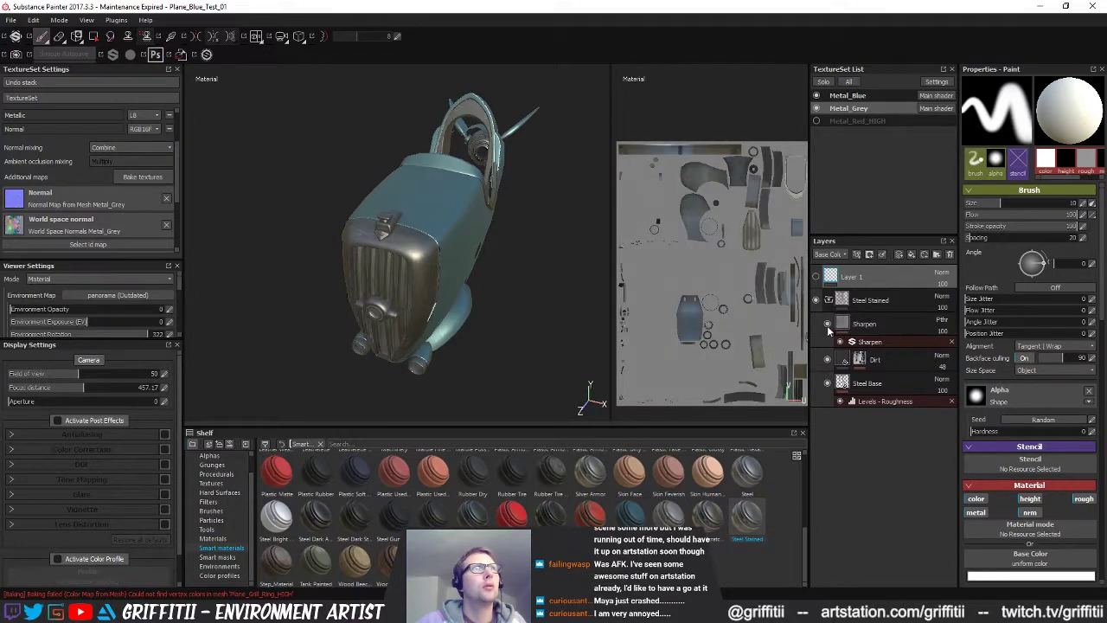
- Try a higher Roughness Value on Metal_Grey's Steel Base layer and check its channels mapping
left_click(852, 386)
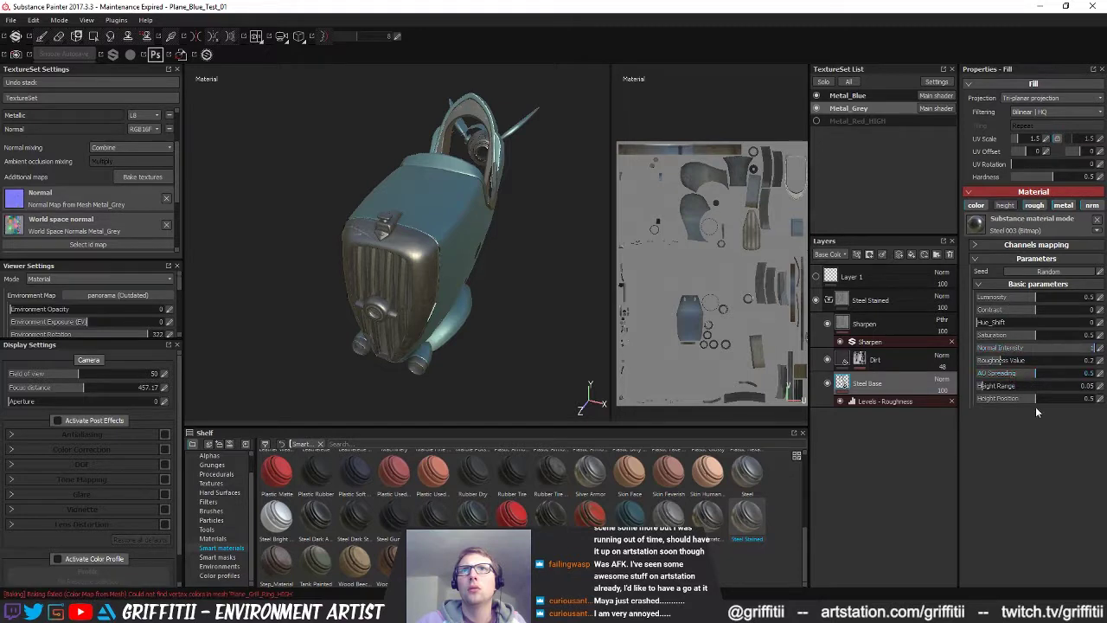
mouse_move(1015, 362)
left_mouse_down()
mouse_move(1035, 361)
mouse_move(1008, 361)
left_mouse_up()
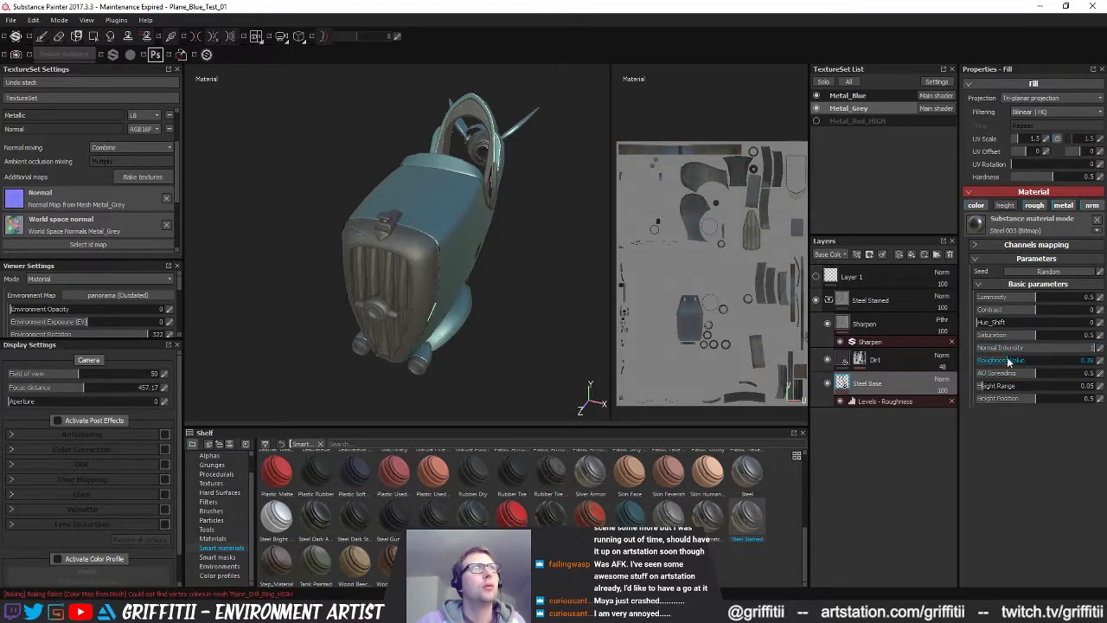
left_click(1006, 247)
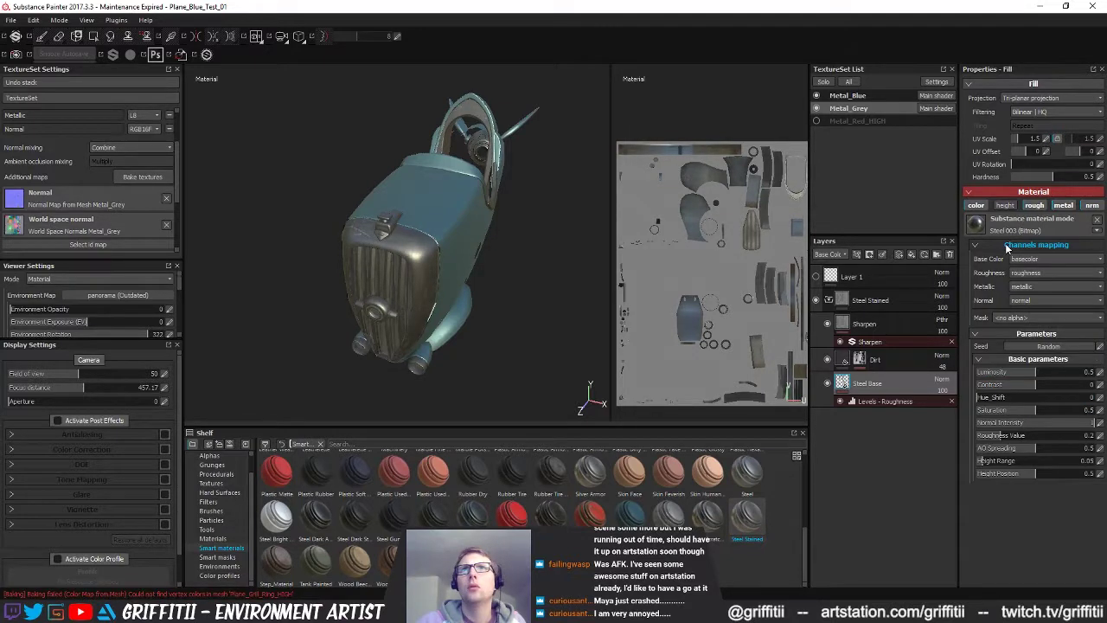
left_click(1007, 247)
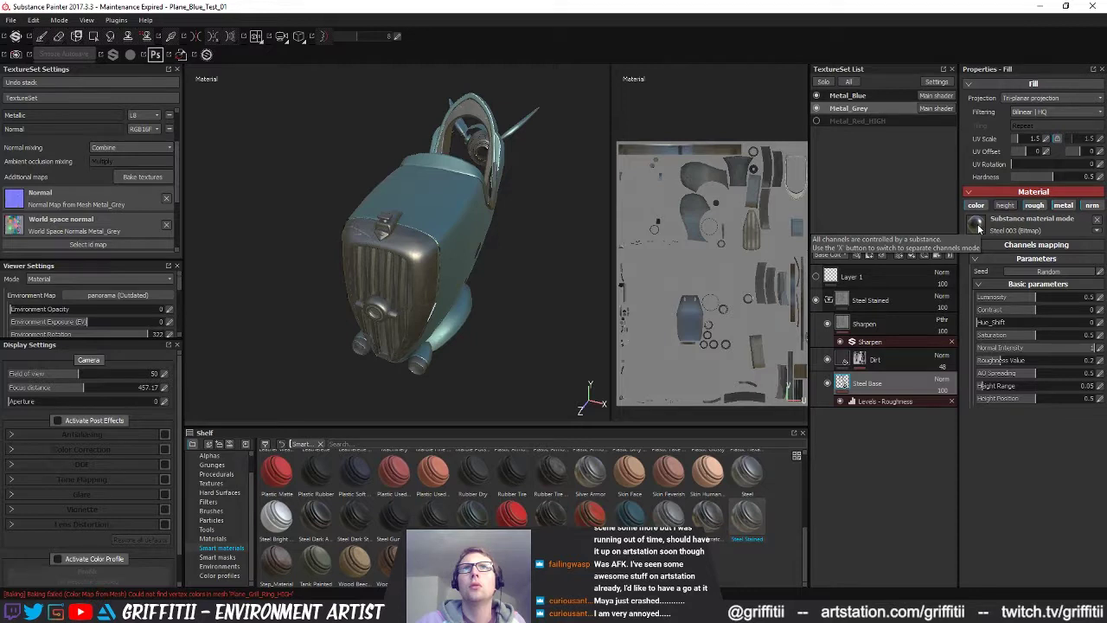
- Check the alternative resources for Steel Base's Steel 003 (Bitmap) material, try clearing it, and inspect the plane from the side
left_click(975, 226)
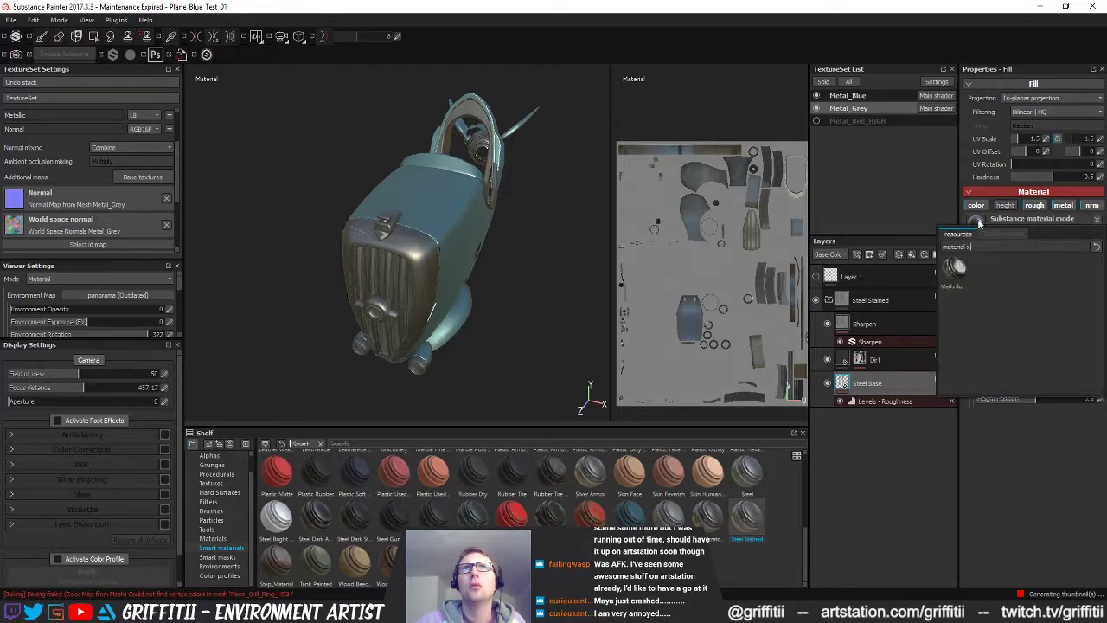
left_click(696, 164)
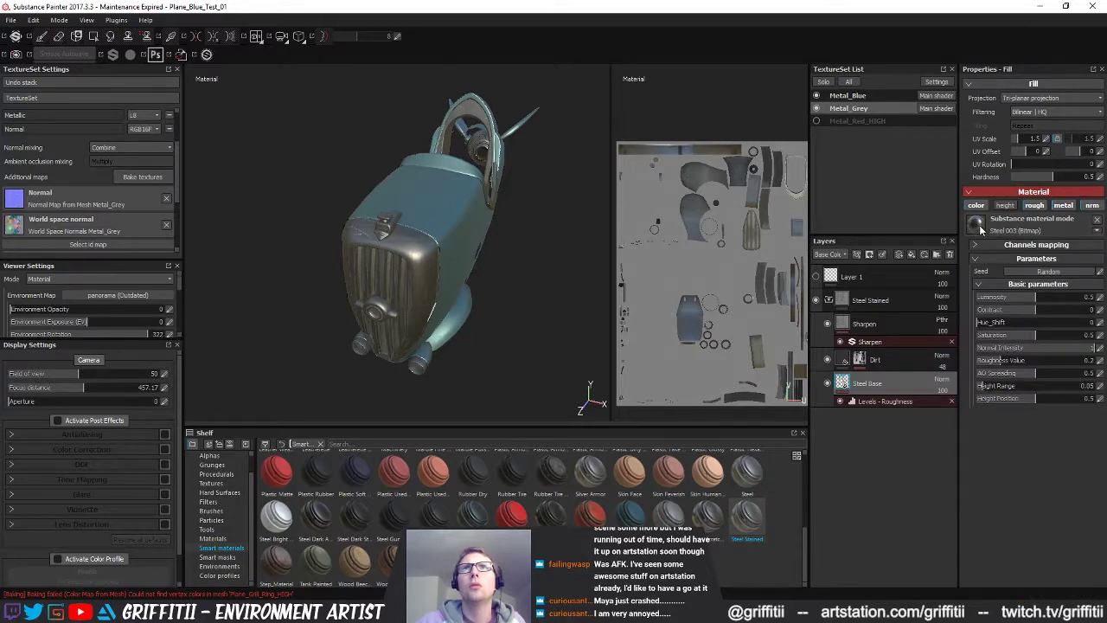
left_click(1012, 230)
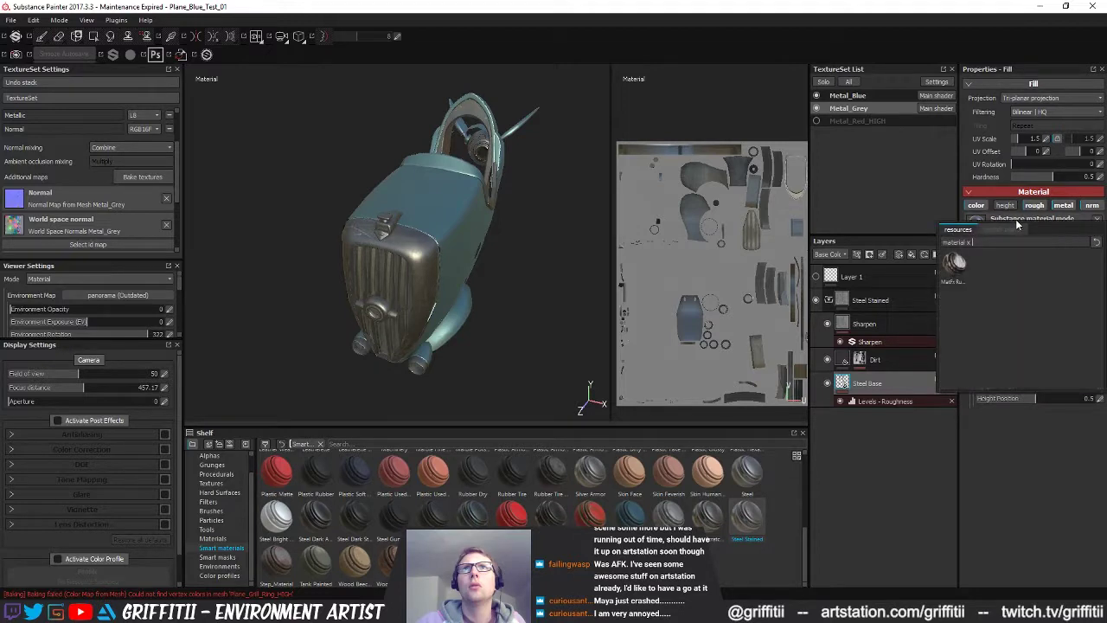
left_click(722, 125)
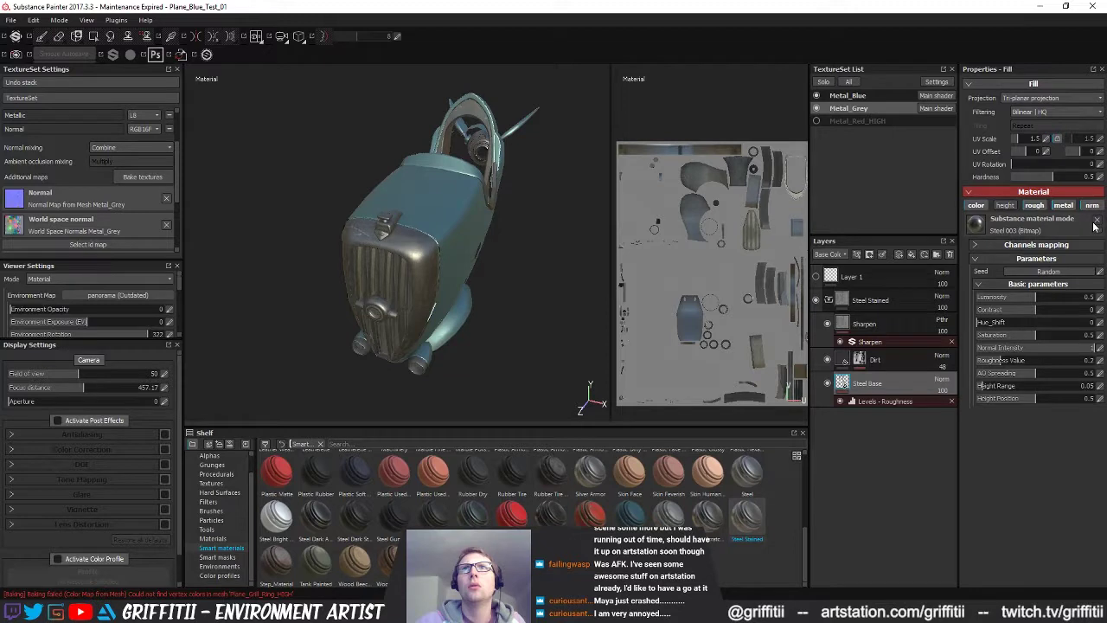
left_click(1096, 224)
left_click_drag(534, 243, 441, 228, "alt")
right_click_drag(441, 229, 490, 229, "shift")
left_click_drag(489, 228, 482, 277, "alt")
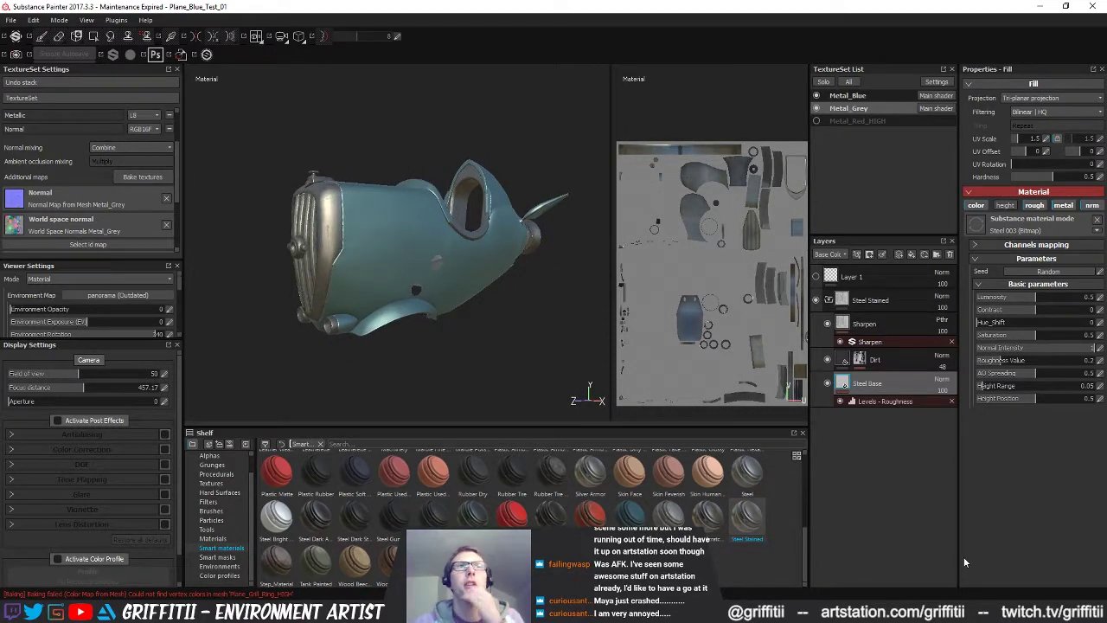